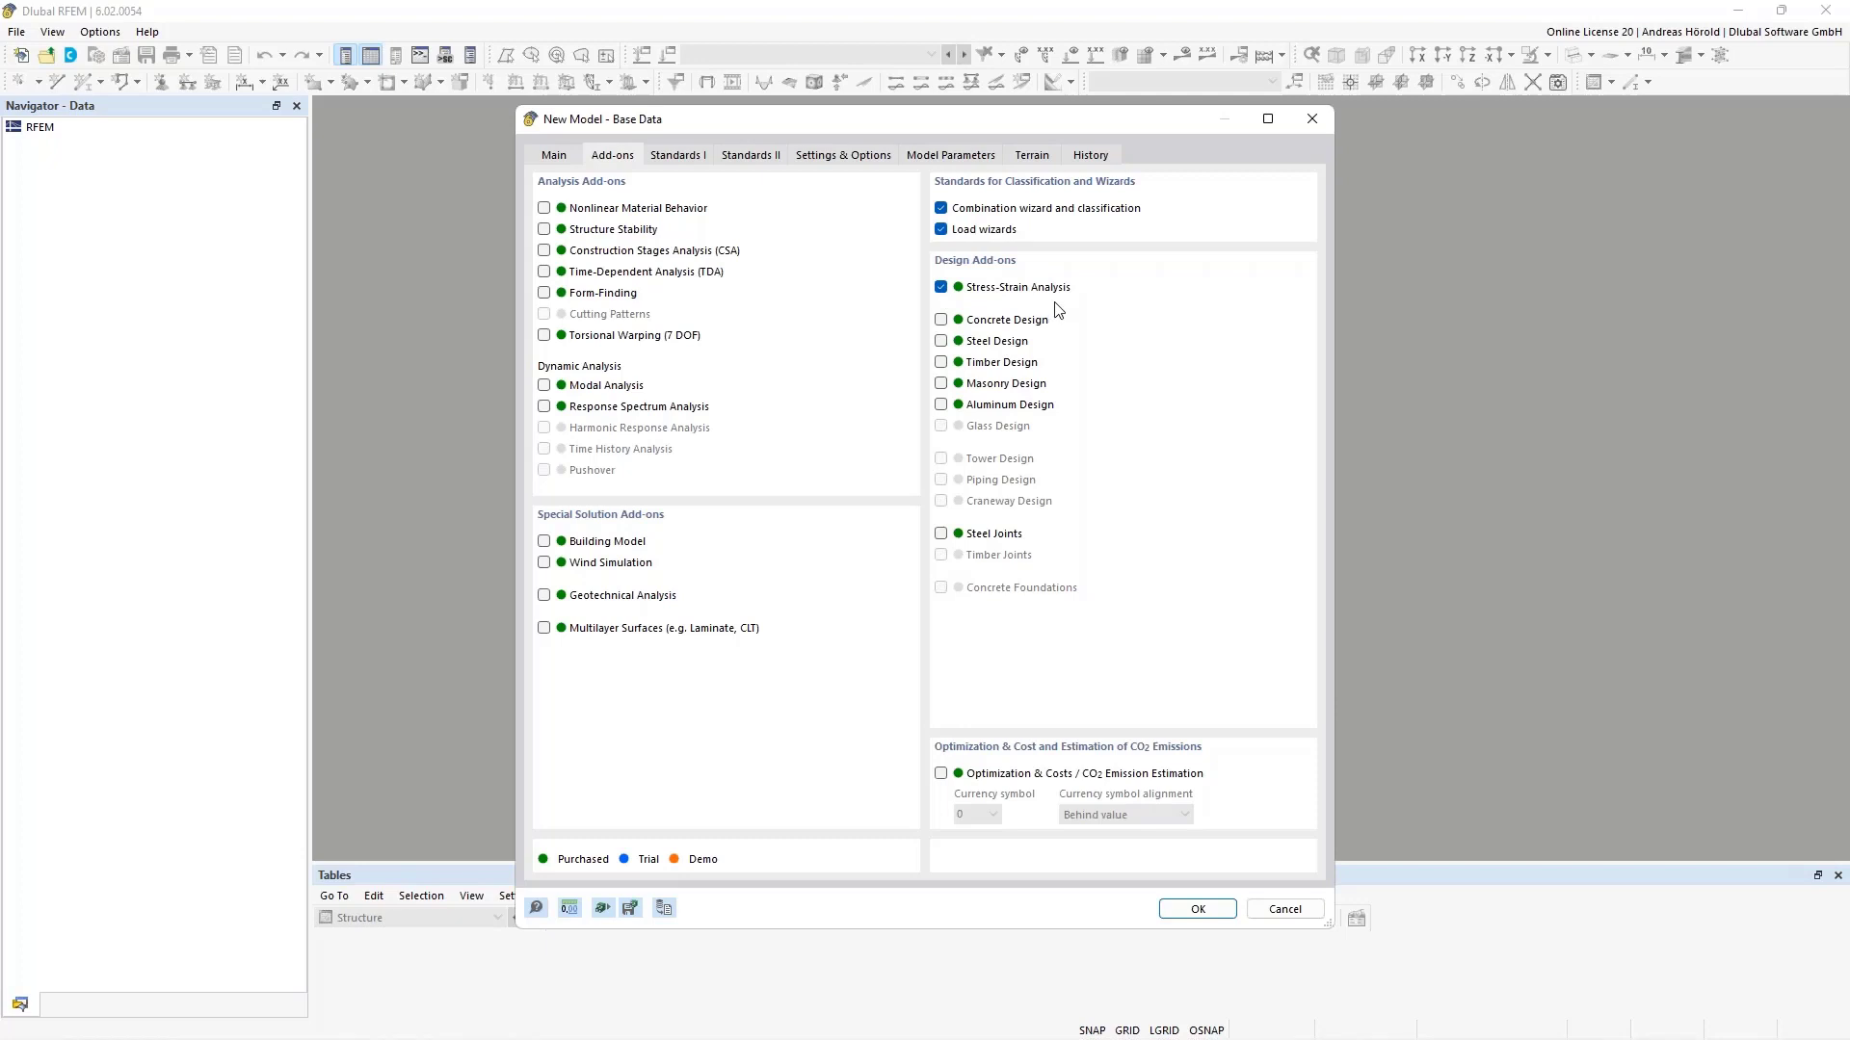
- Review the Add-ons and Standards I base data, then confirm to create the Connection.rf6 model
click(665, 158)
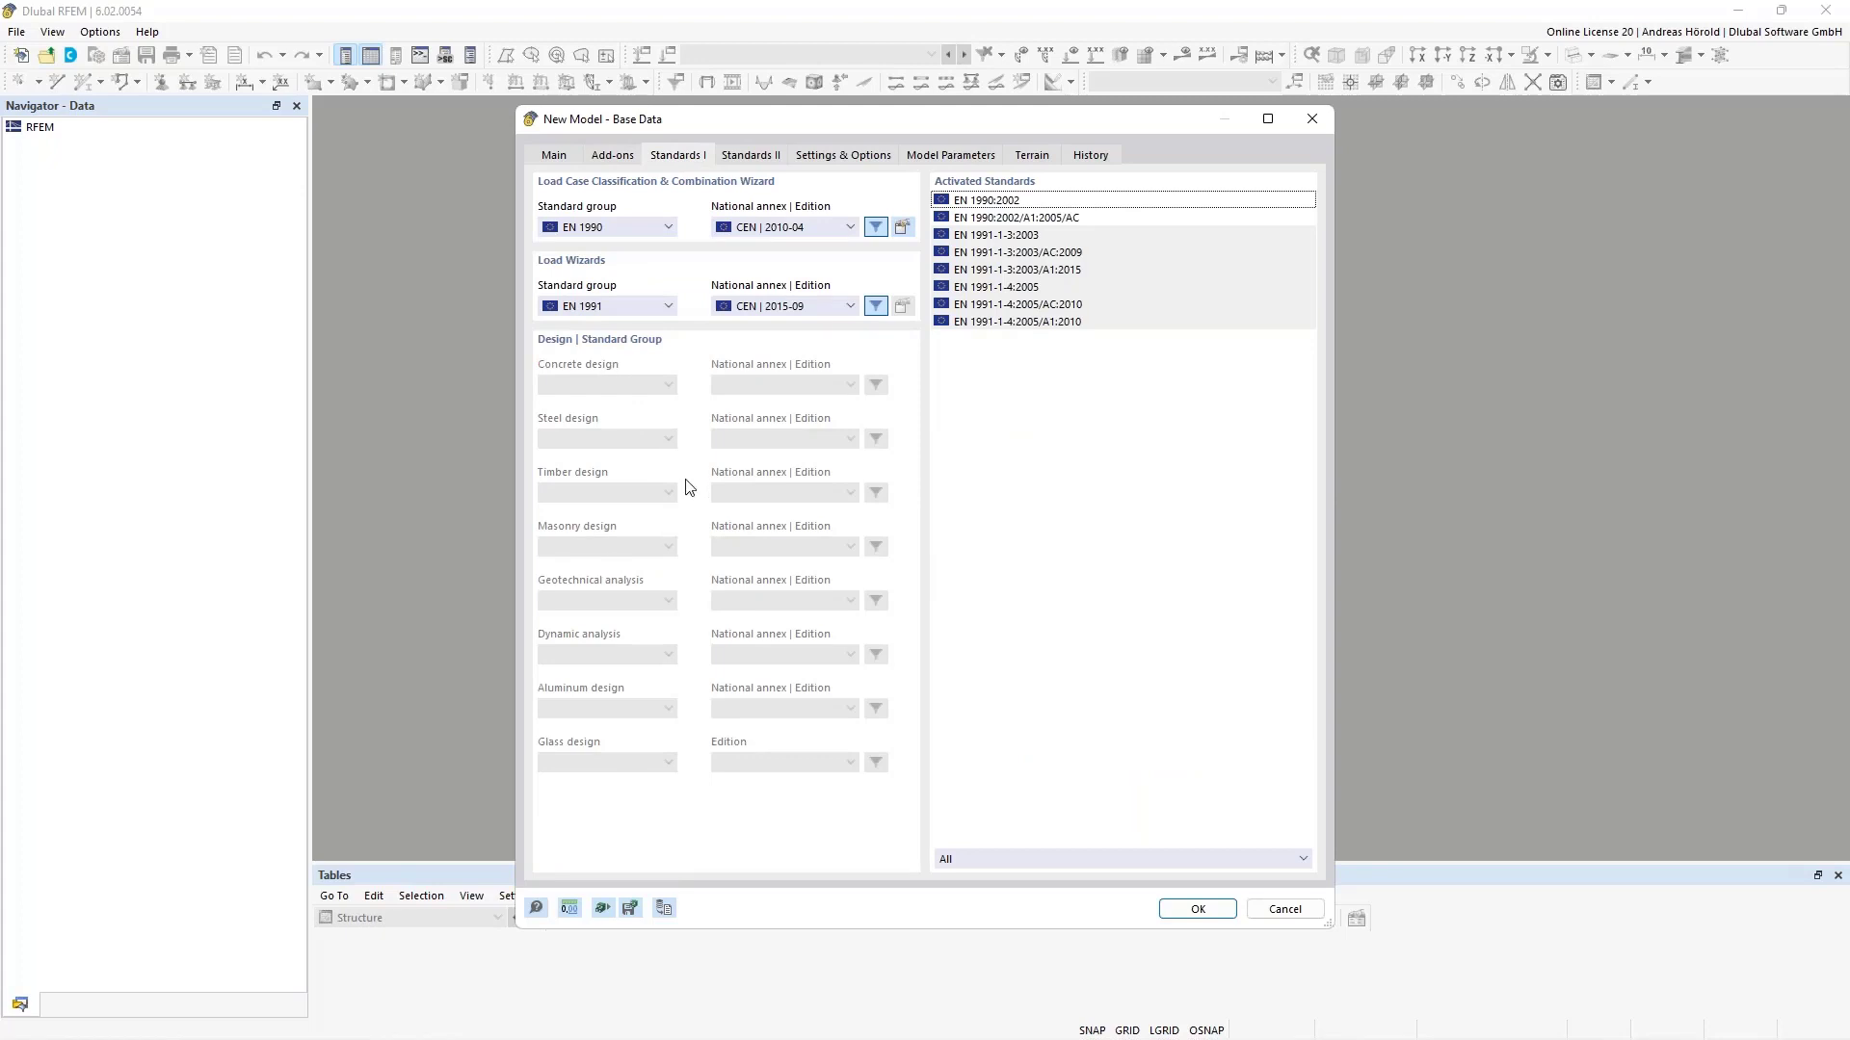
click(610, 157)
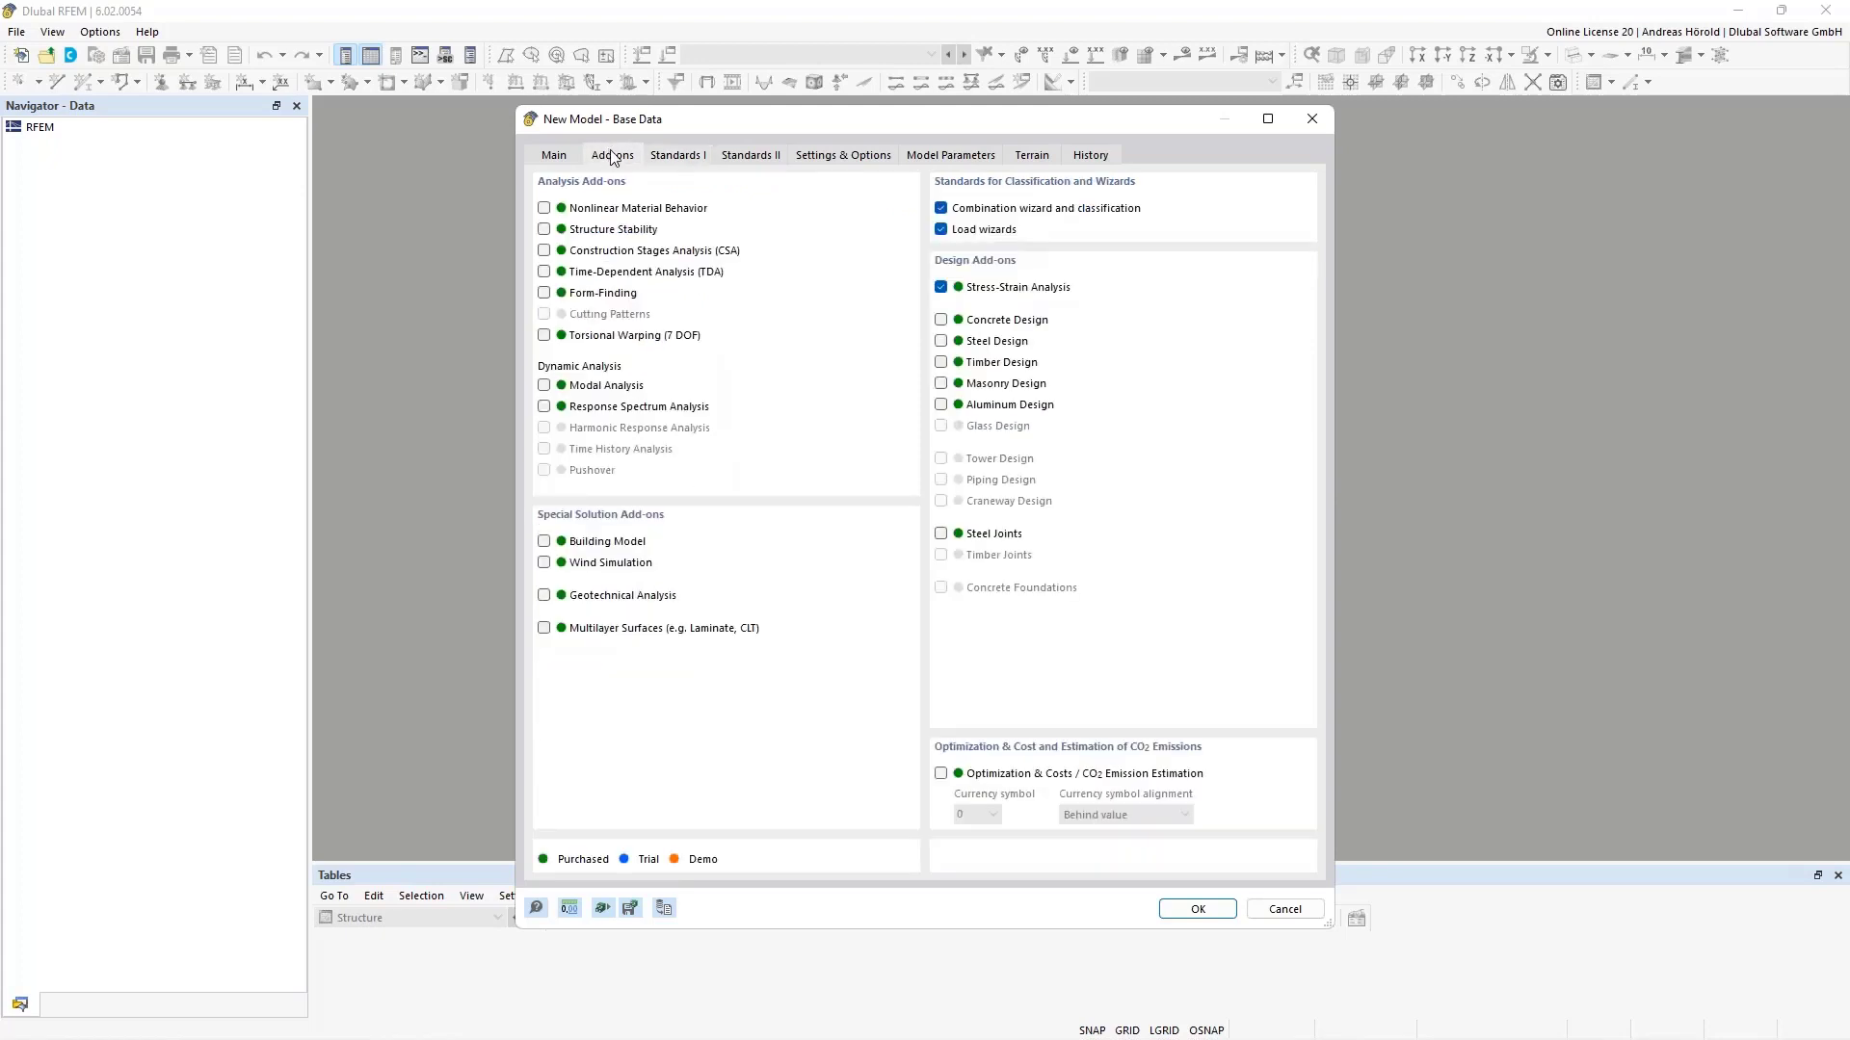
click(675, 157)
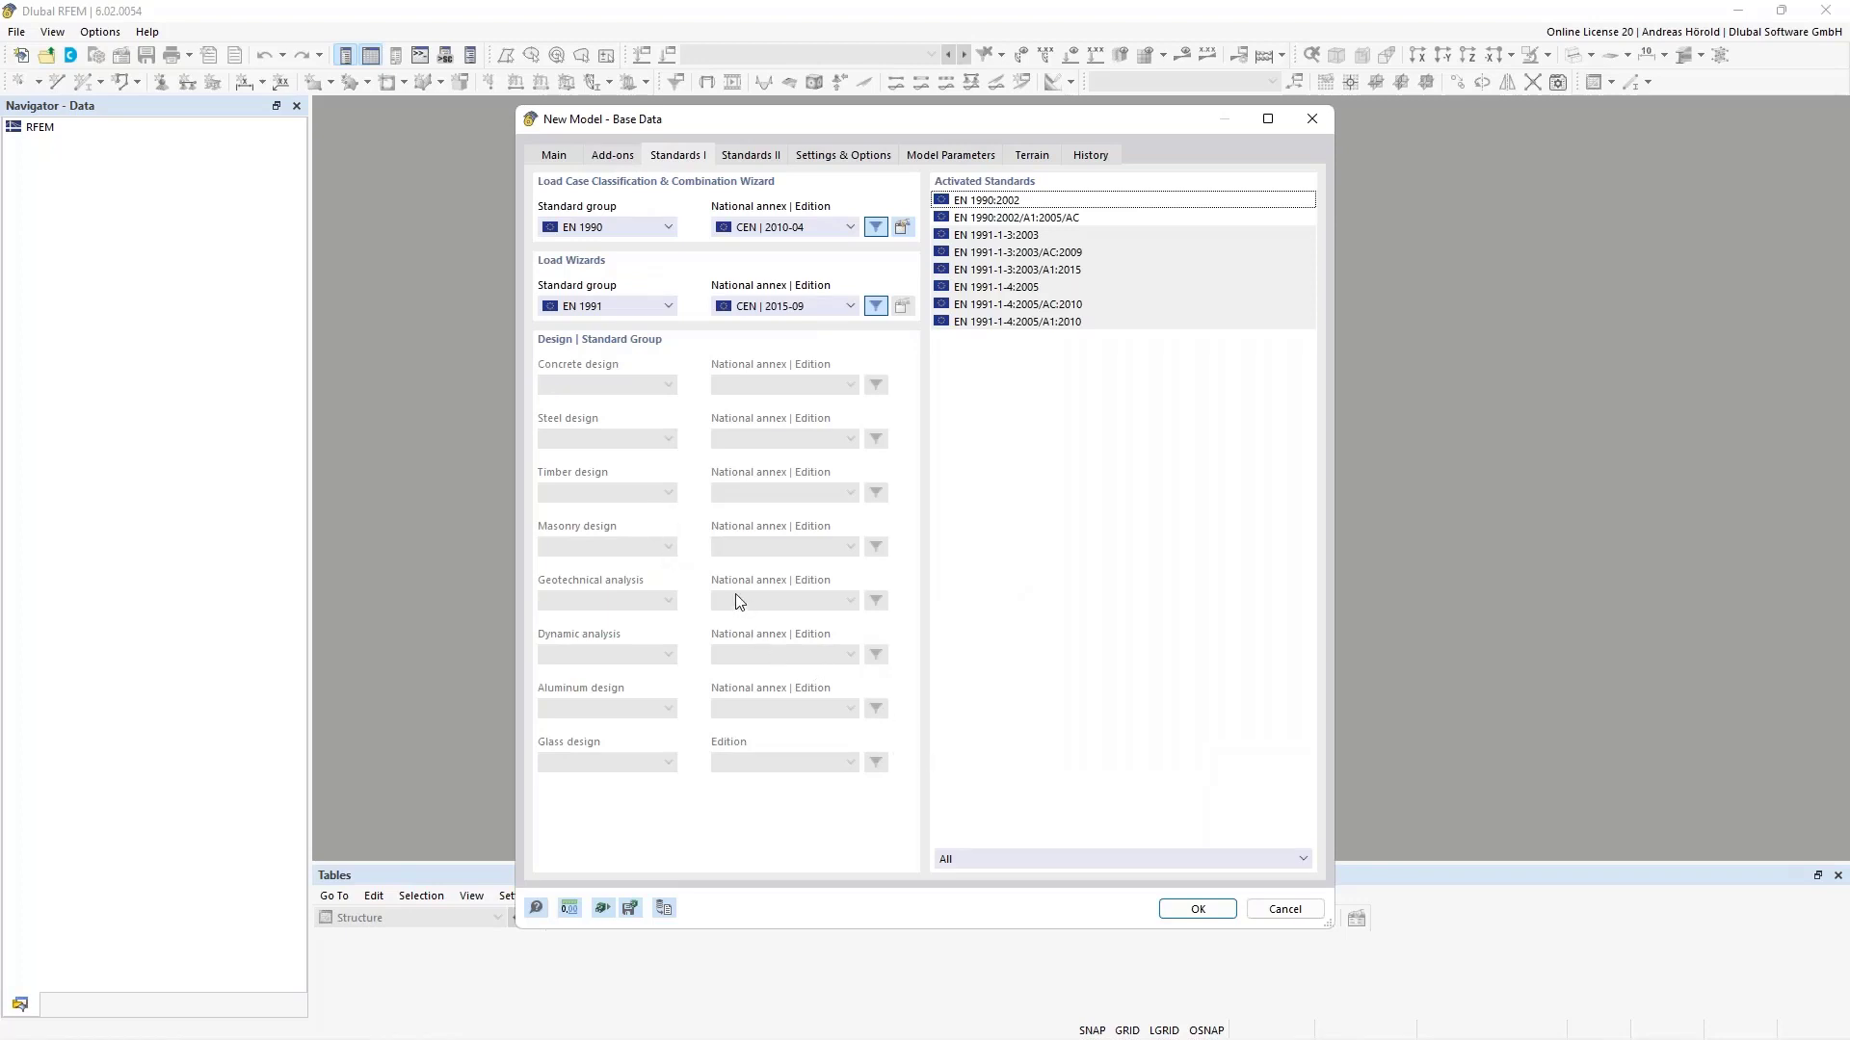
click(1195, 910)
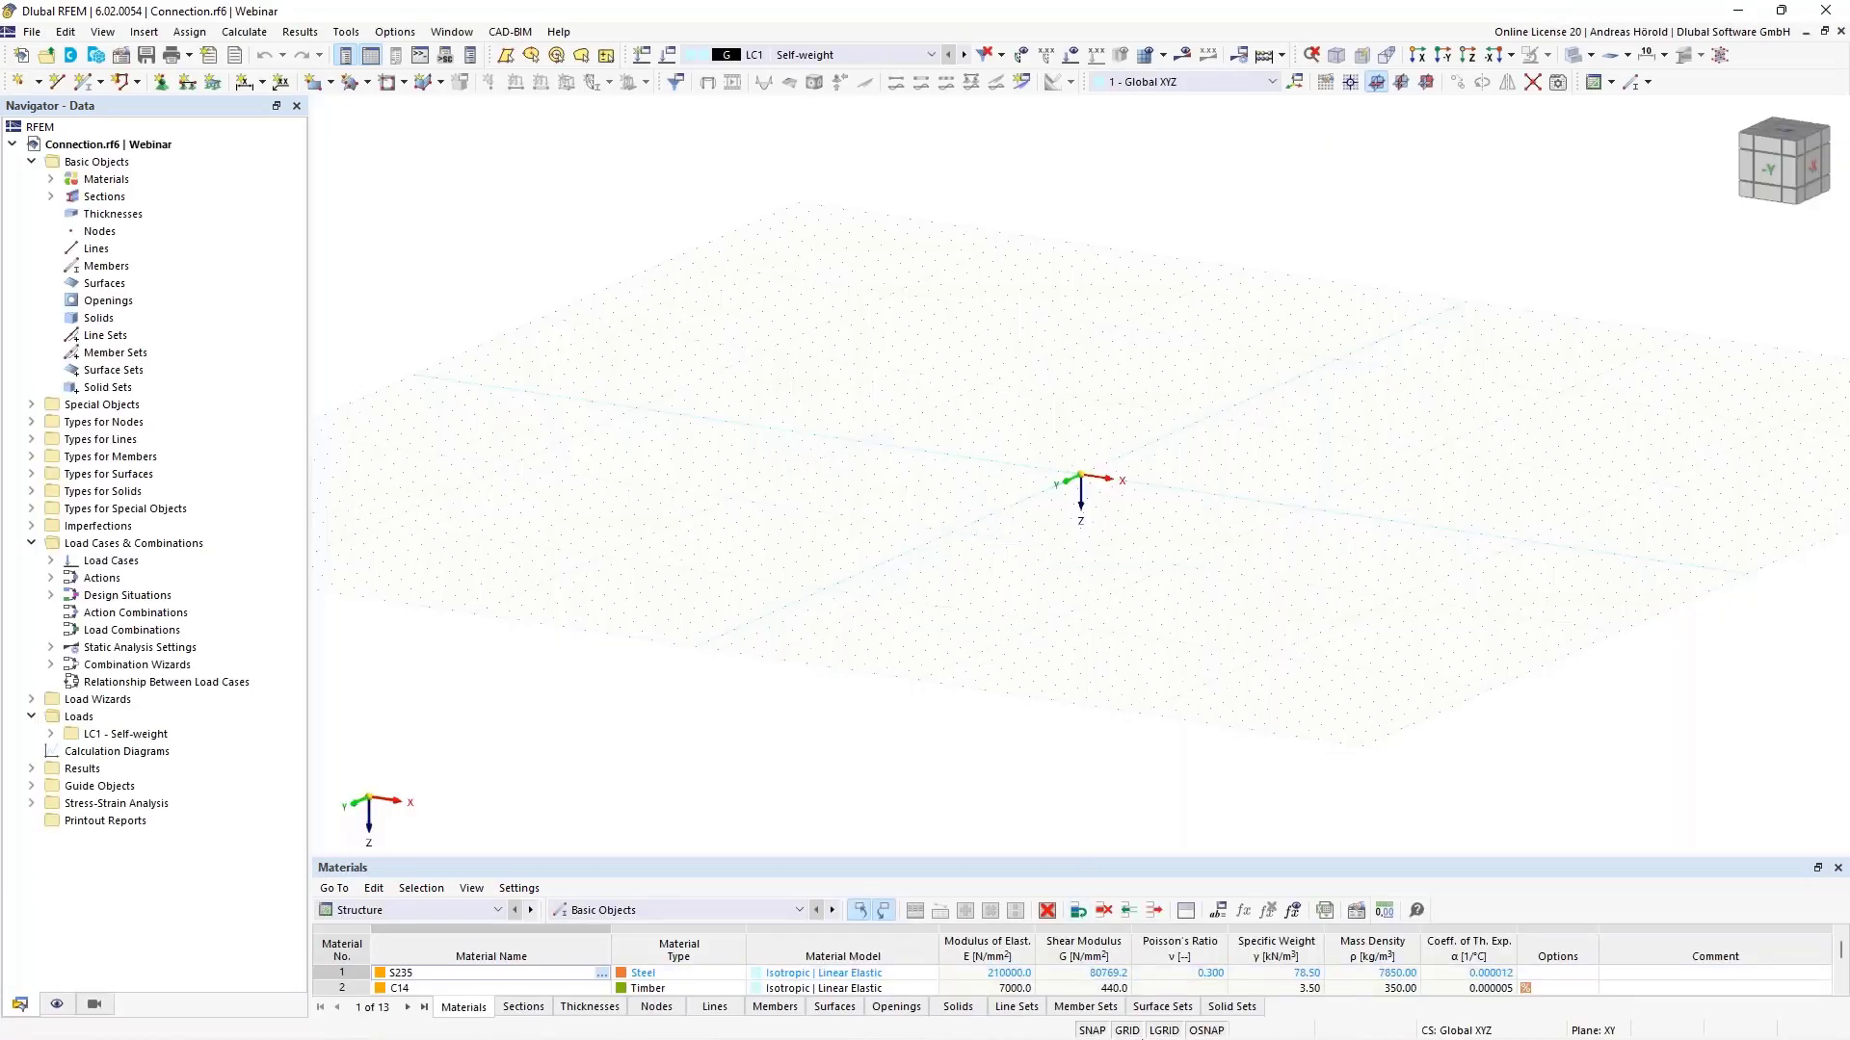
- Change the model's length units to centimetres in Units and Decimal Places
right_click(1125, 1032)
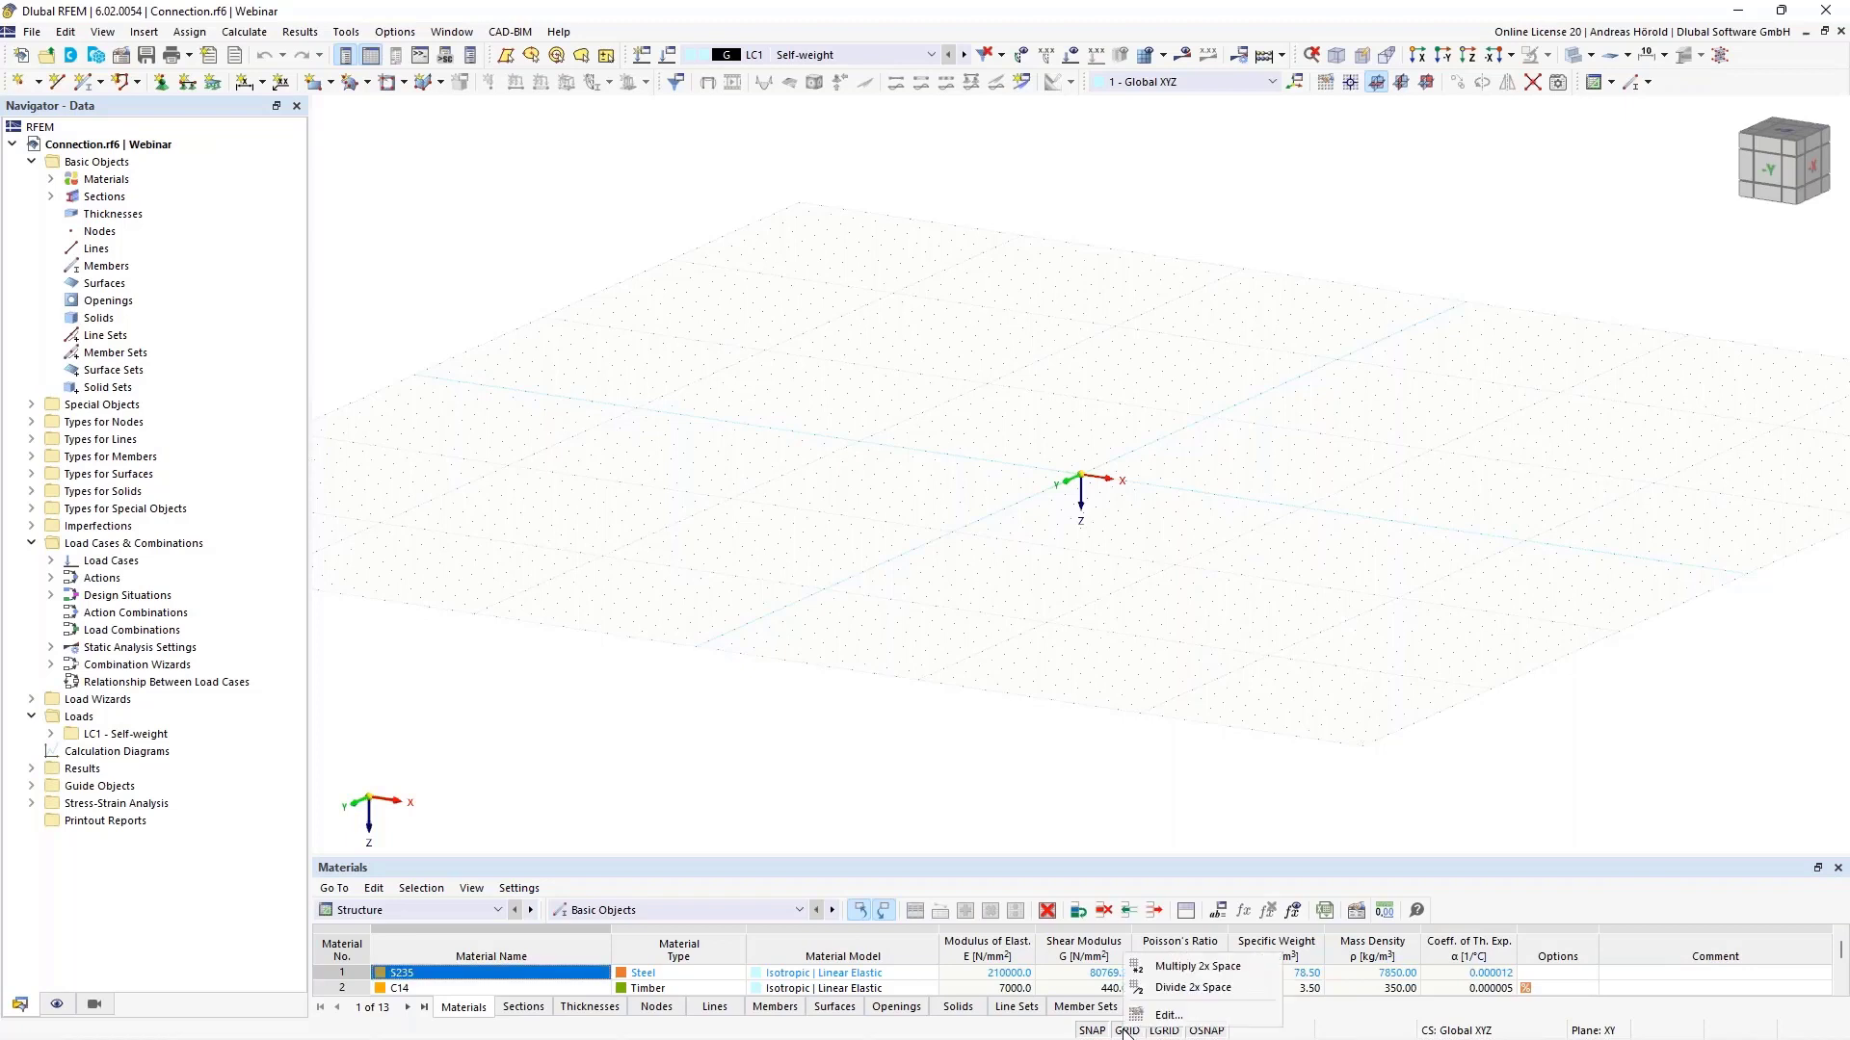
click(1165, 1015)
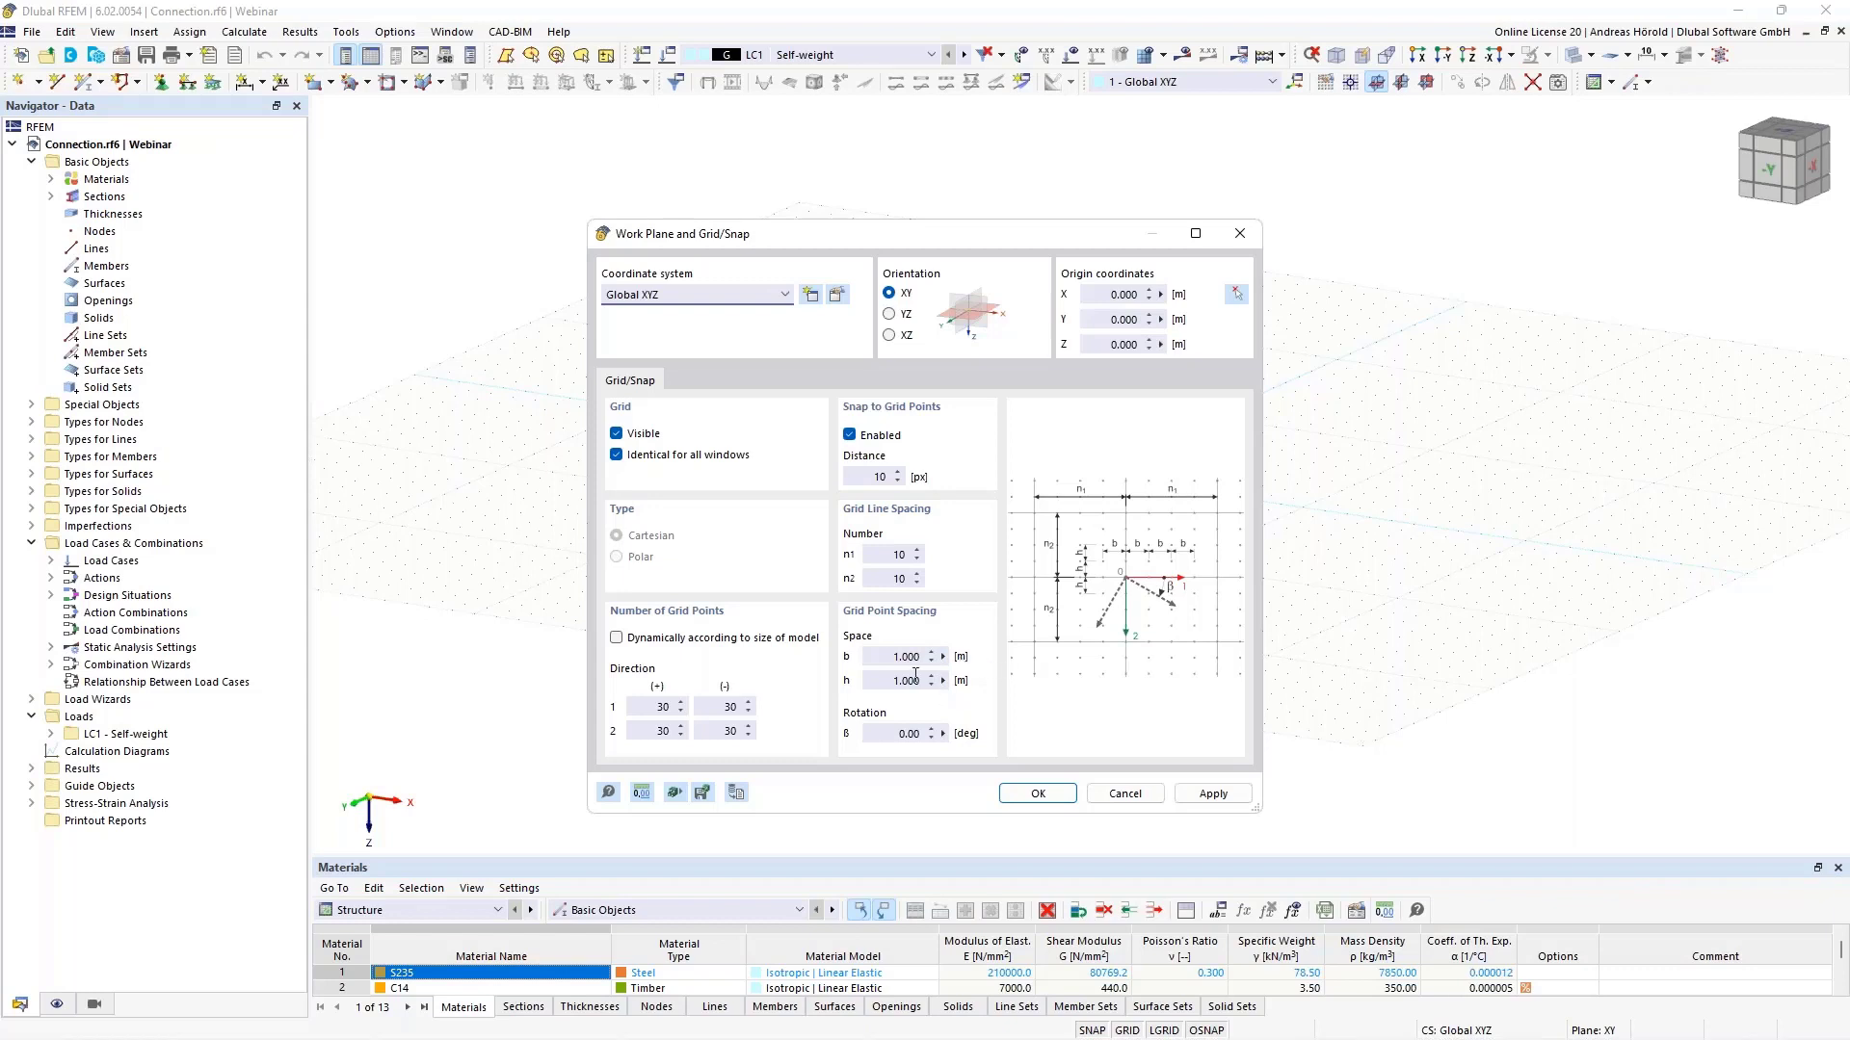
click(641, 793)
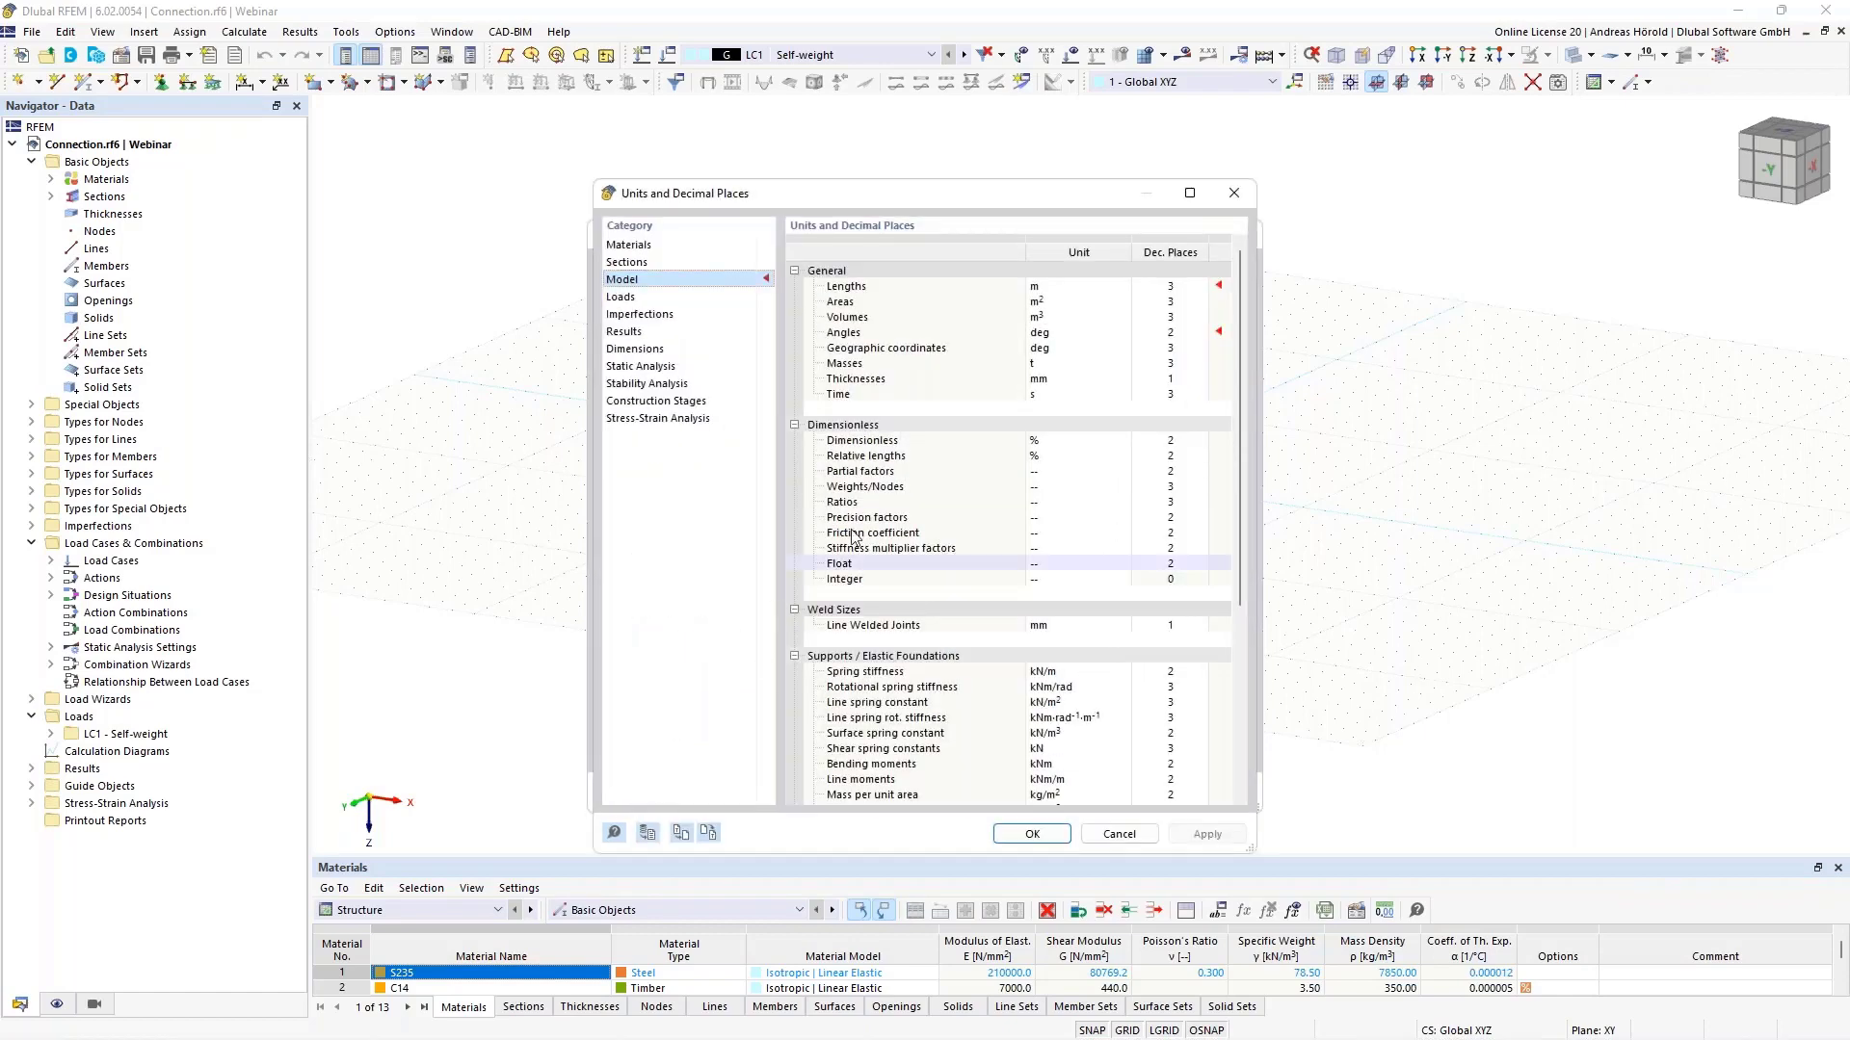
click(1066, 285)
click(1067, 285)
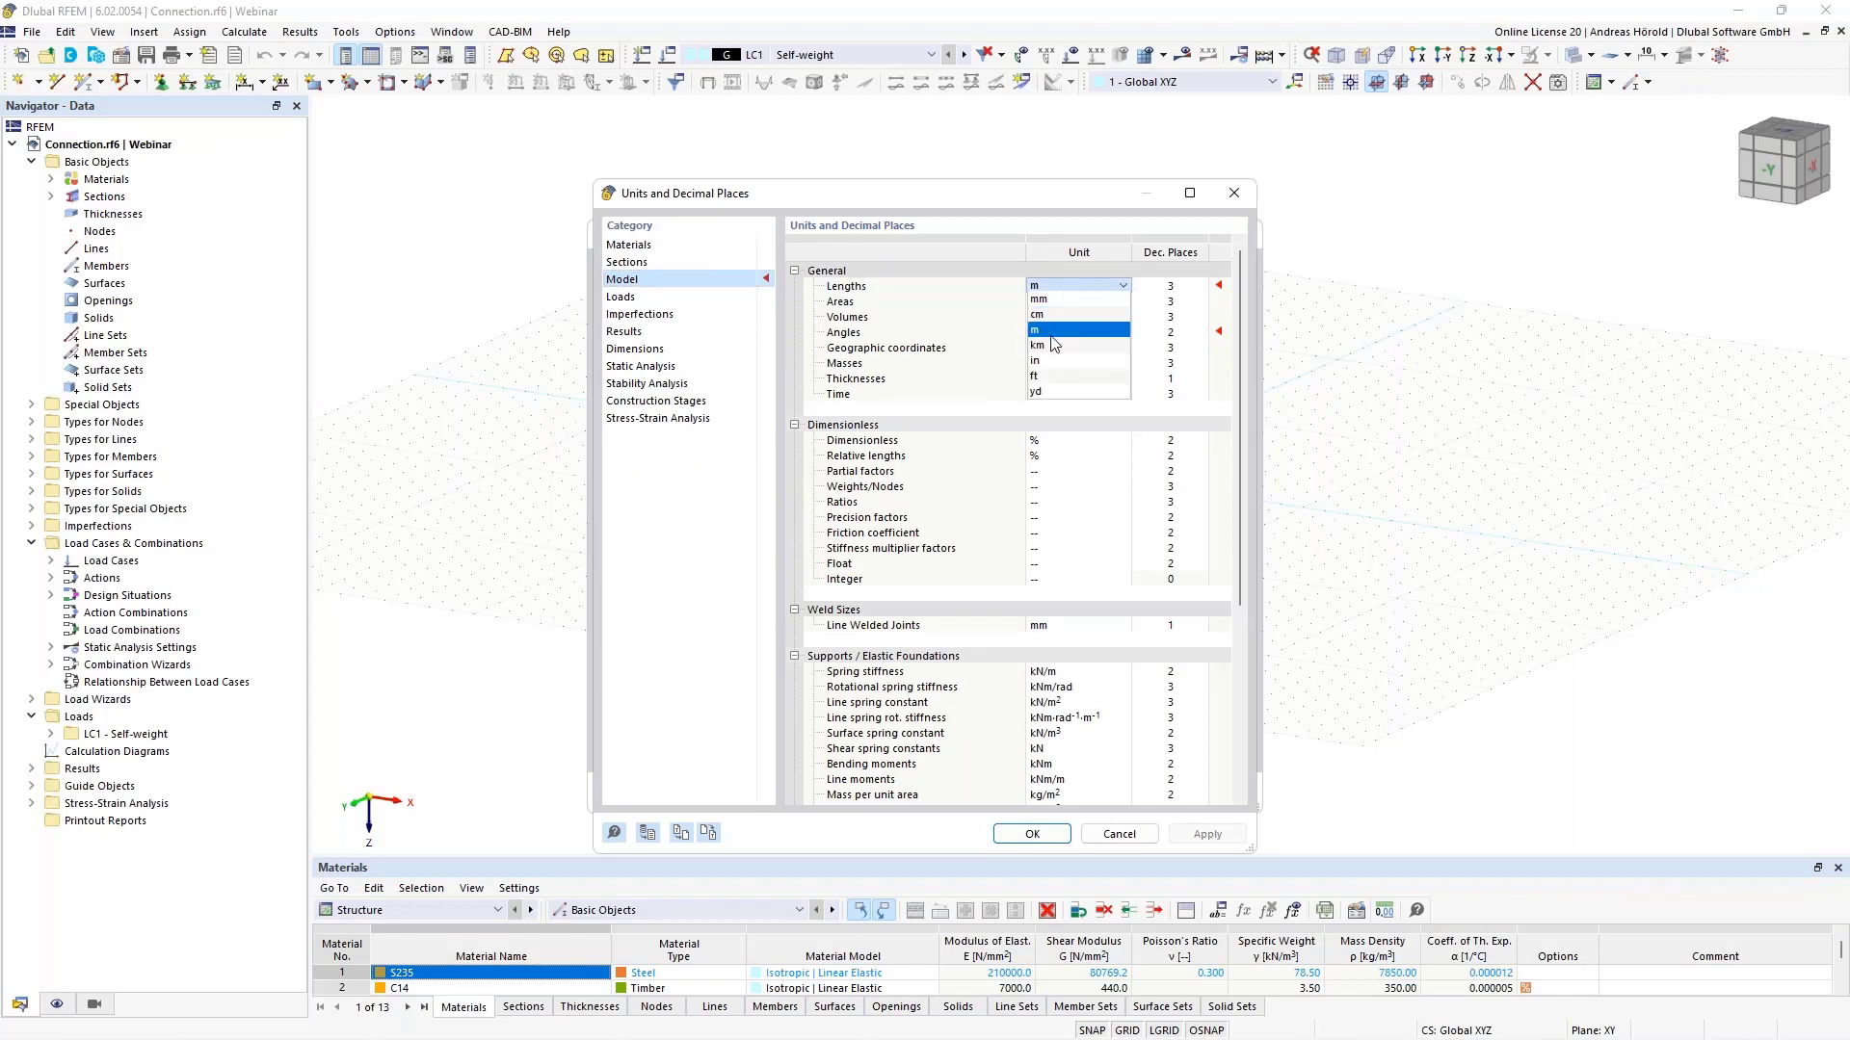
click(1060, 315)
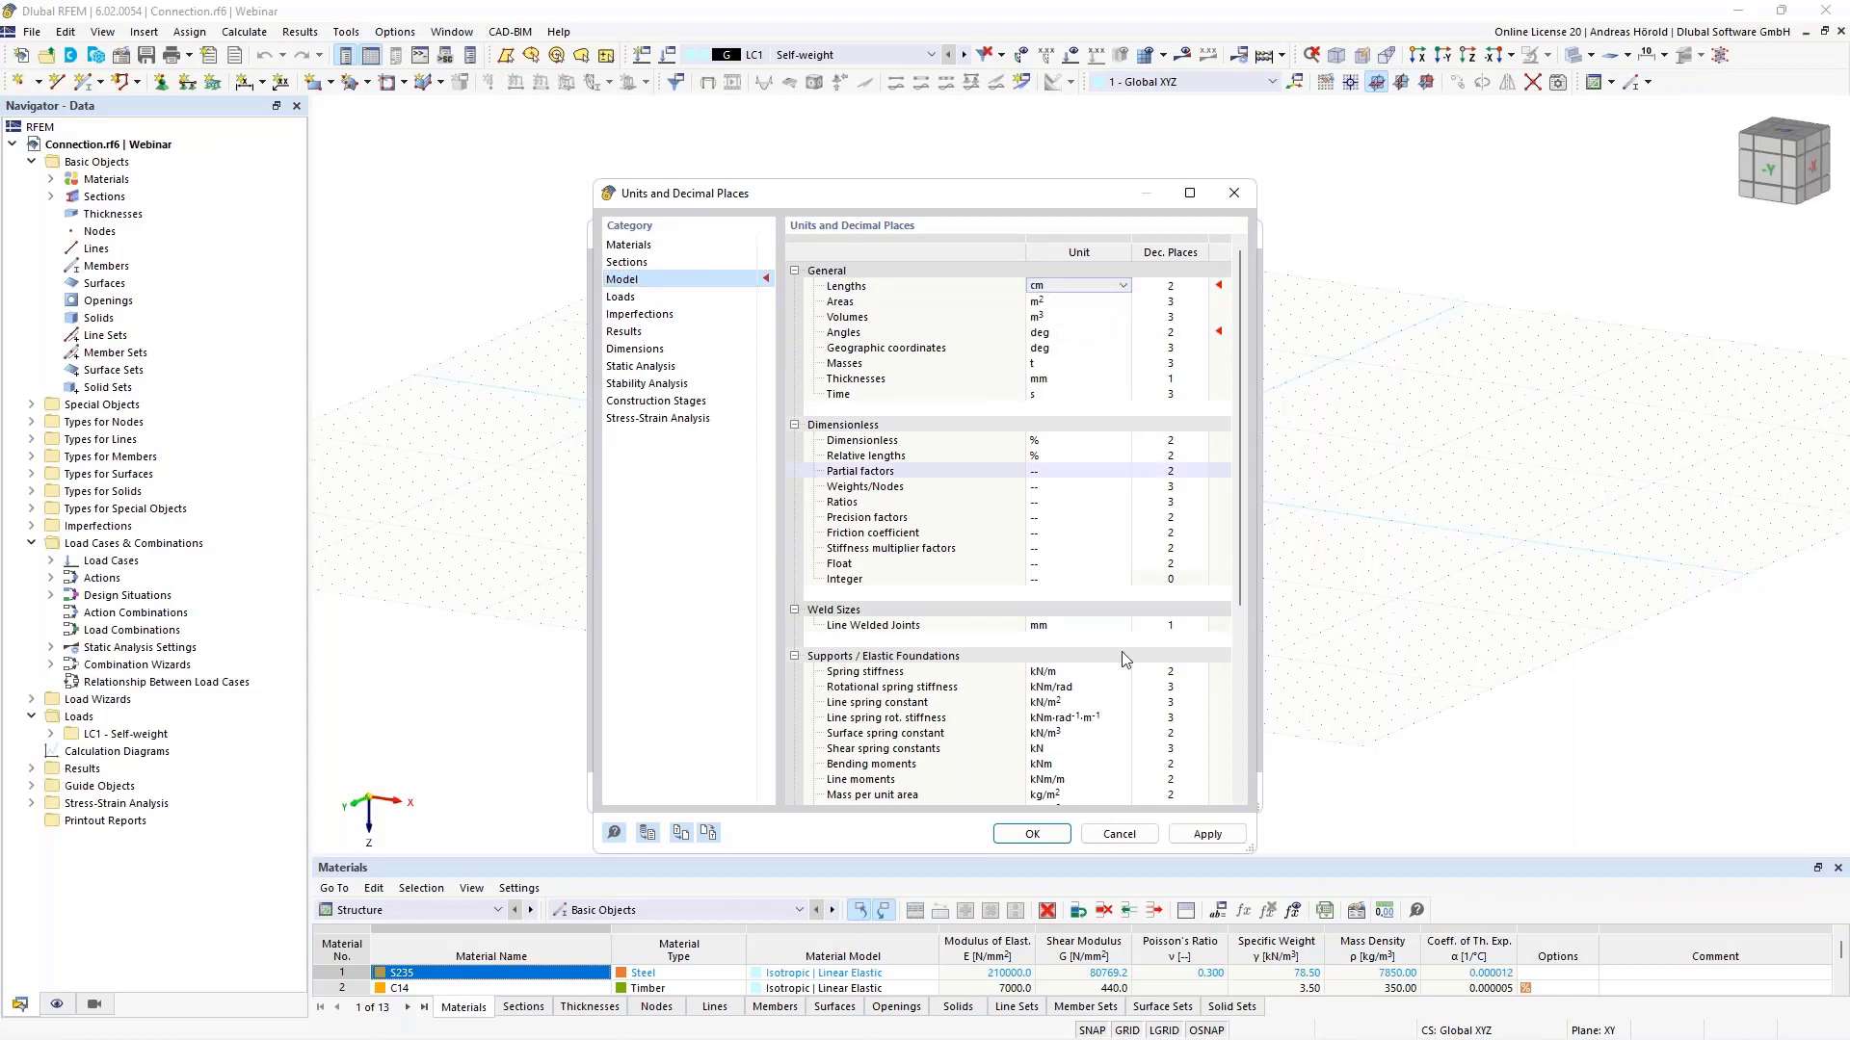
click(1032, 834)
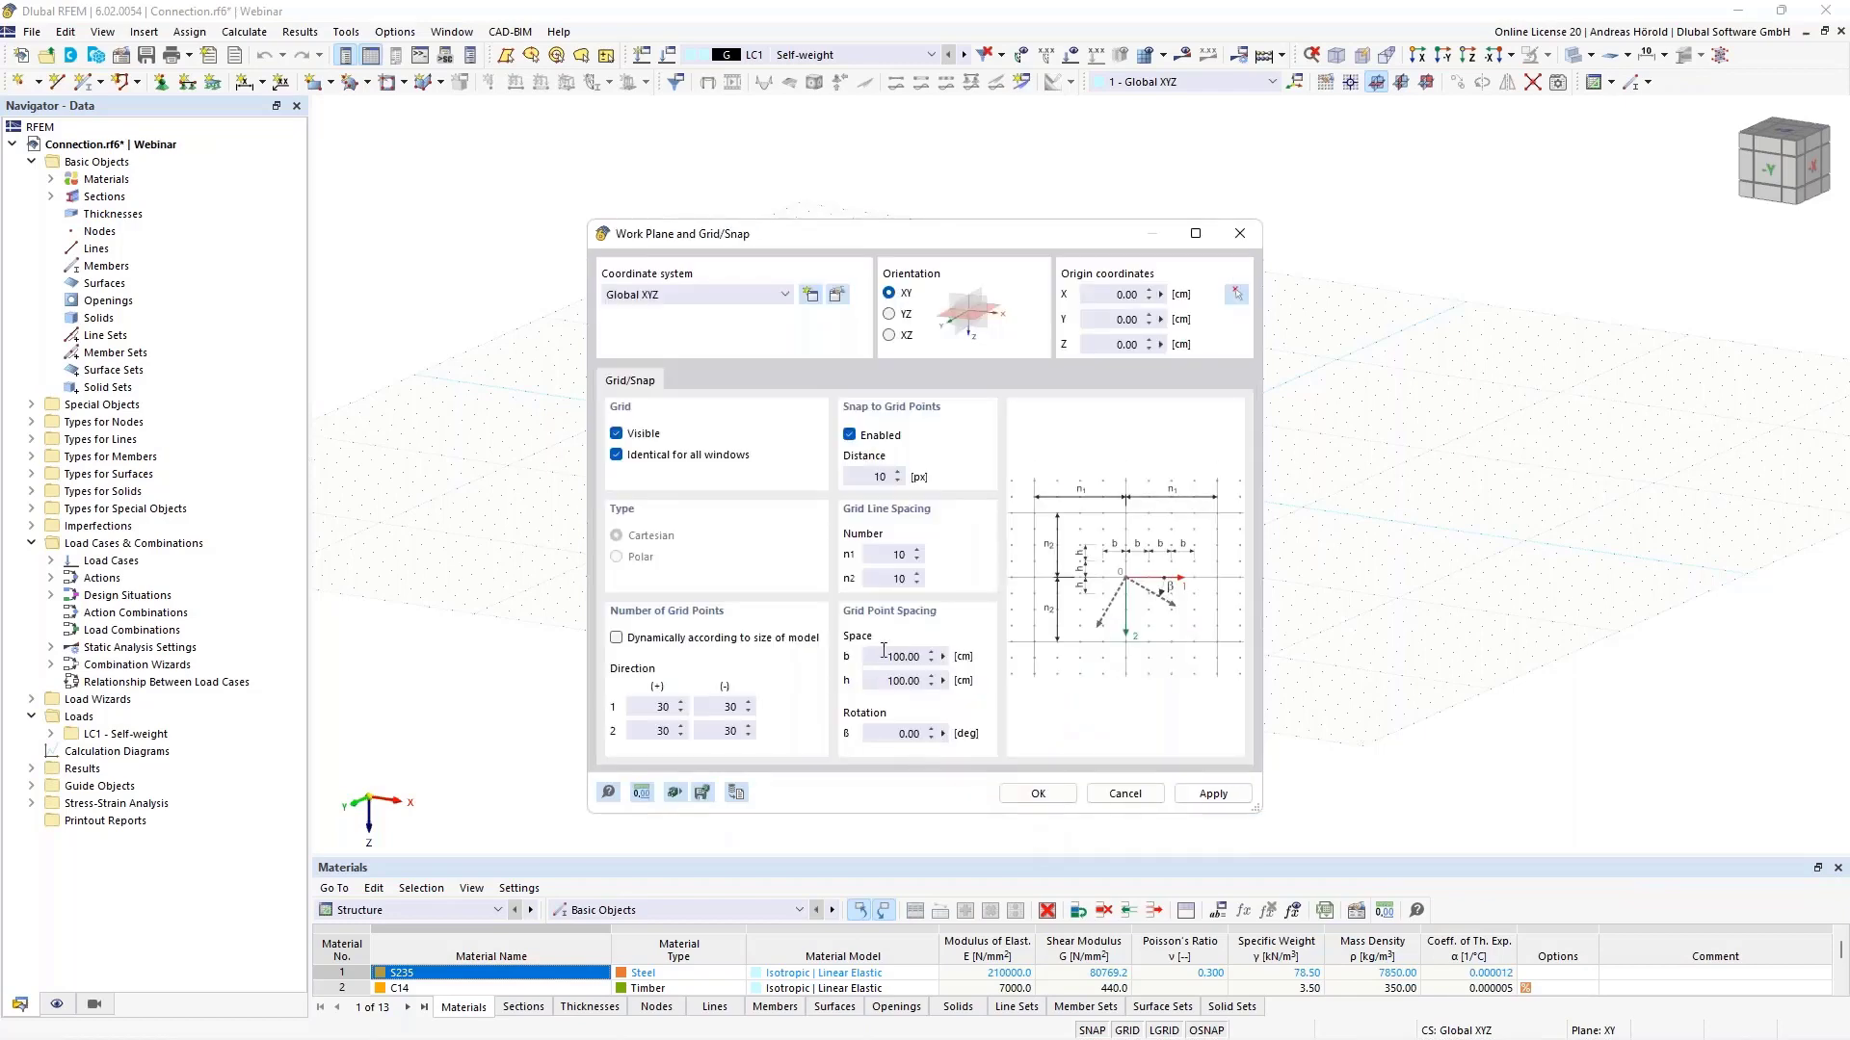
- Set the grid point spacing b and h to 1 cm
double_click(883, 651)
text(1)
double_click(876, 678)
text(1)
click(1039, 795)
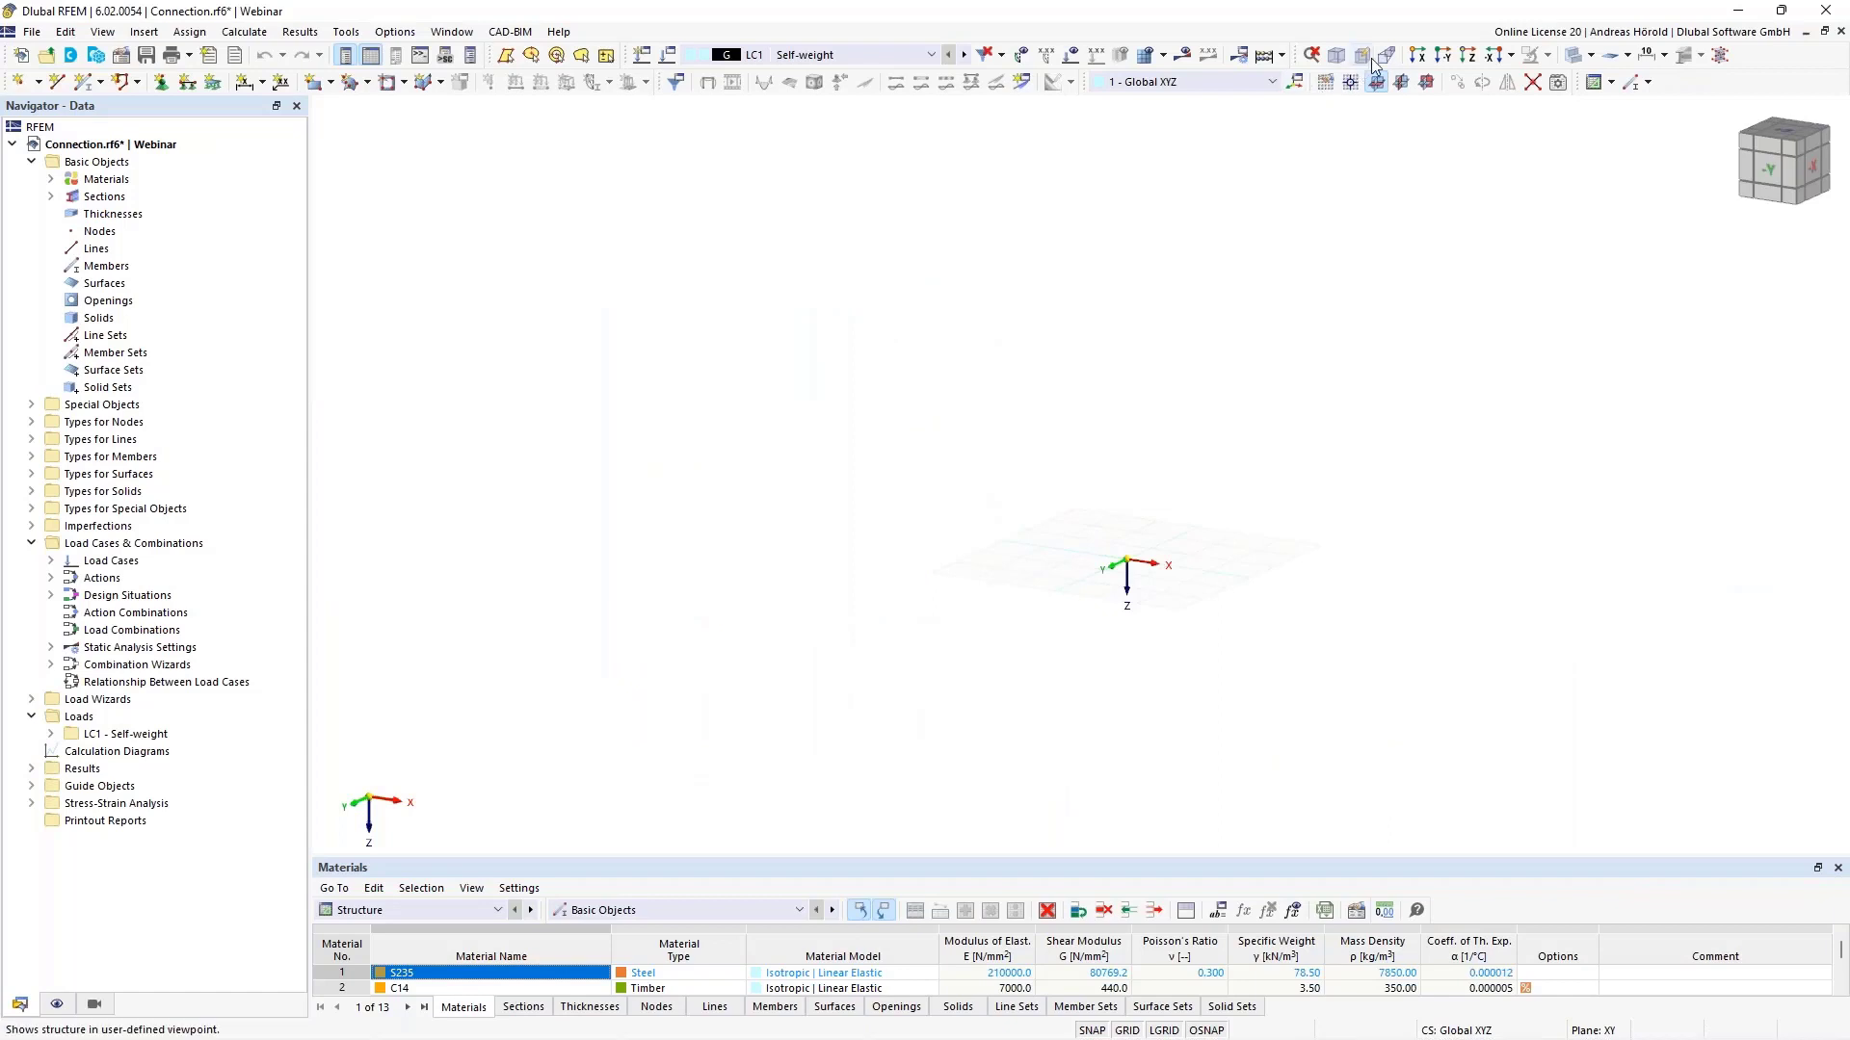
- Make XZ the work plane, view it from -Y, and place the origin lower left
click(1427, 83)
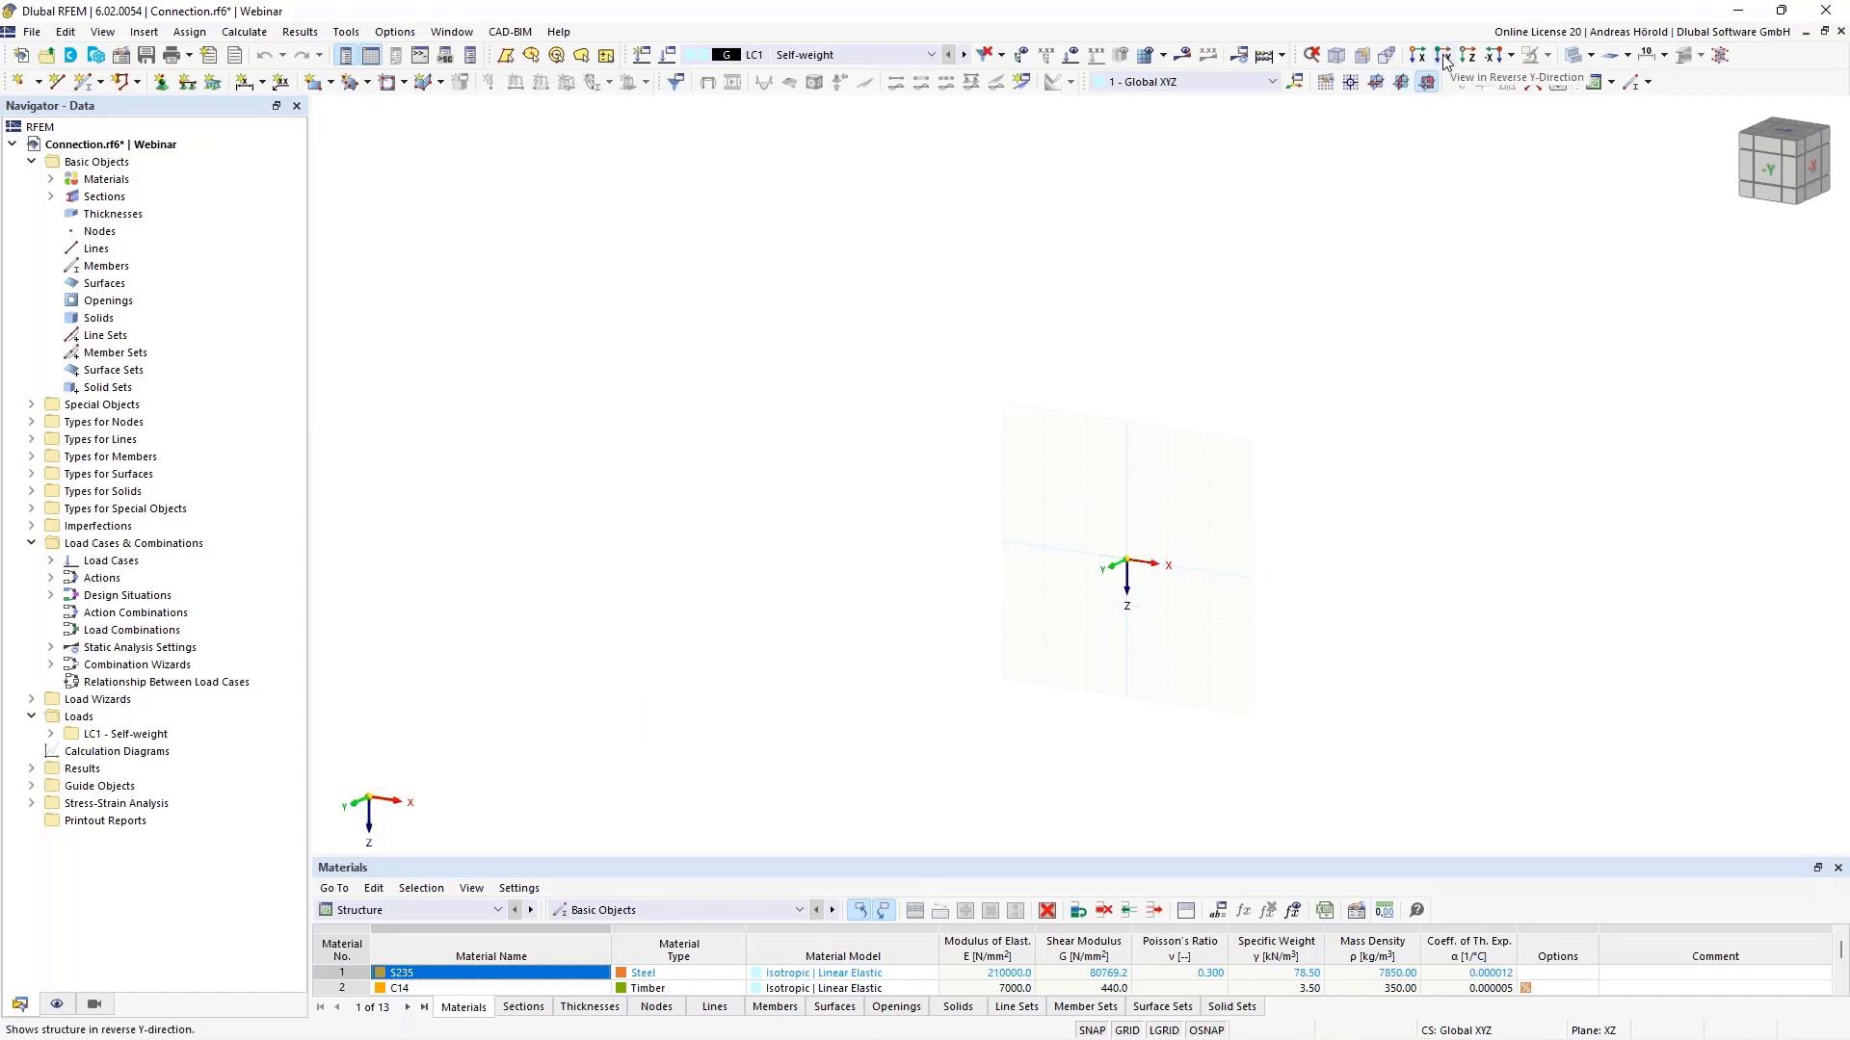
click(1444, 58)
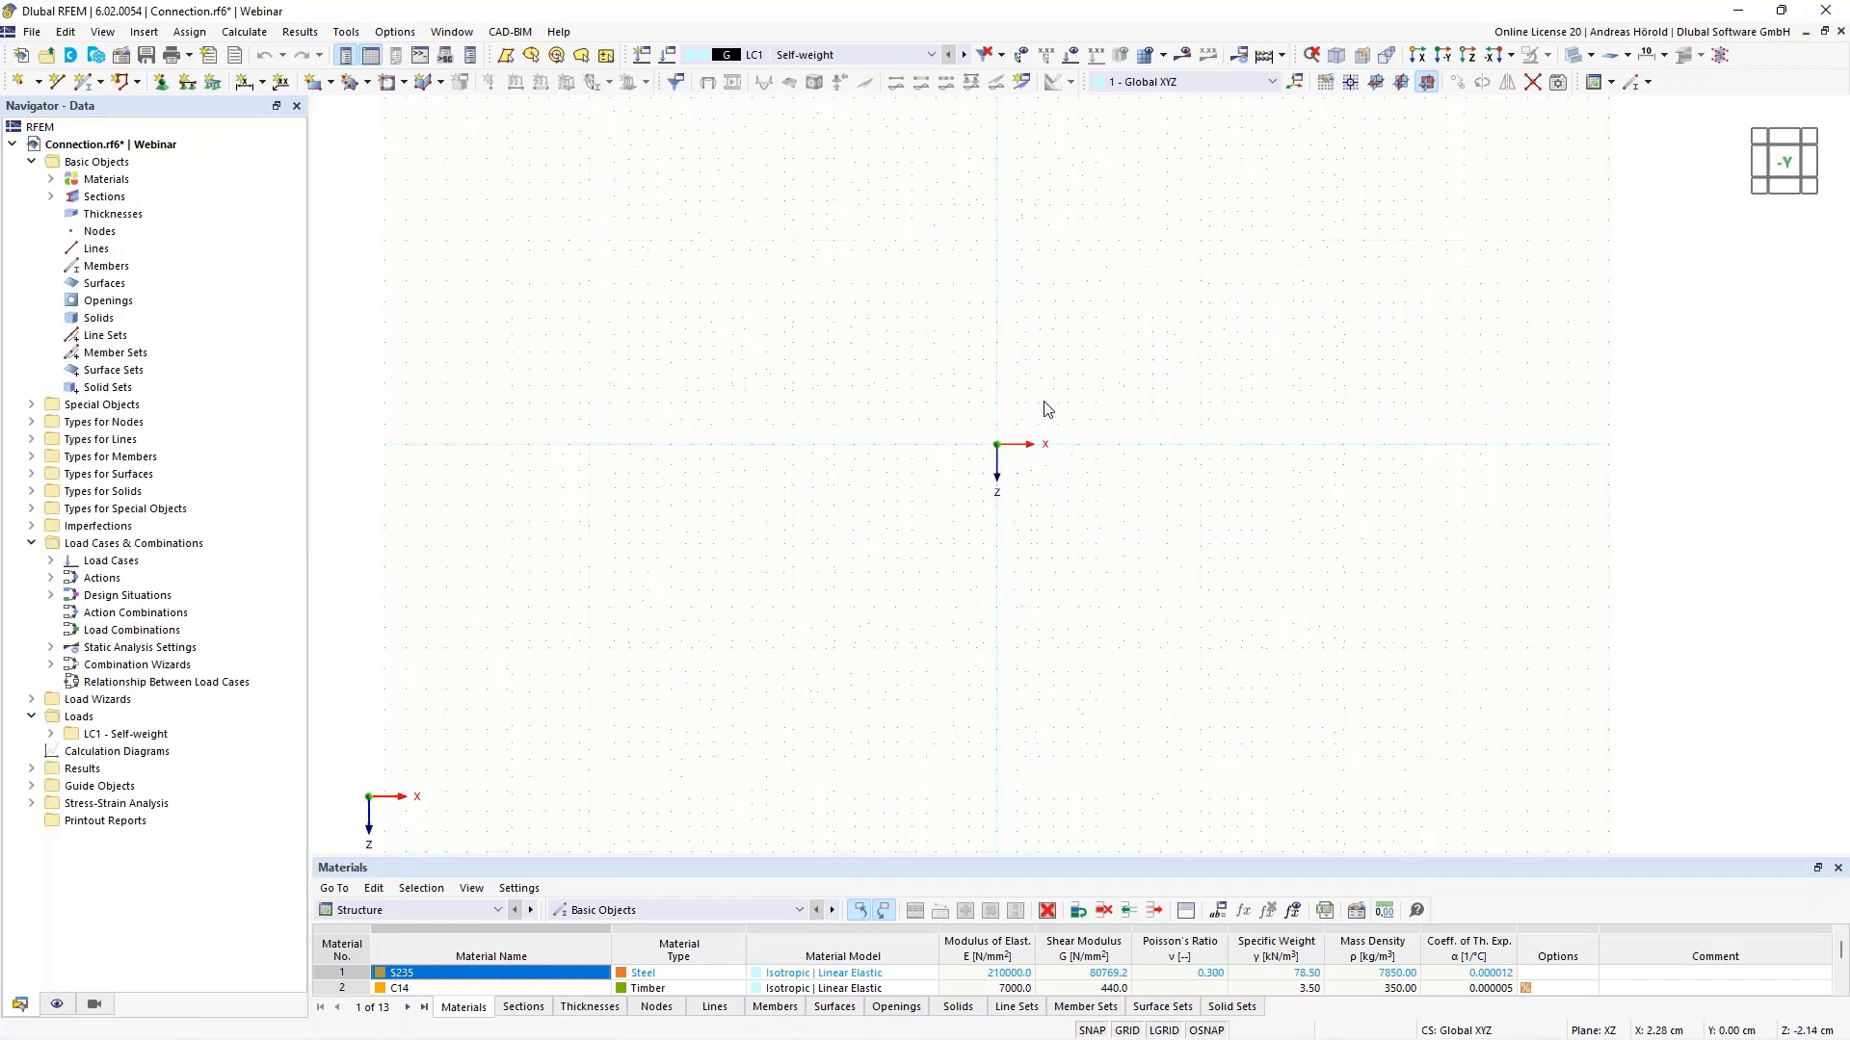
middle_drag(1048, 410, 836, 722)
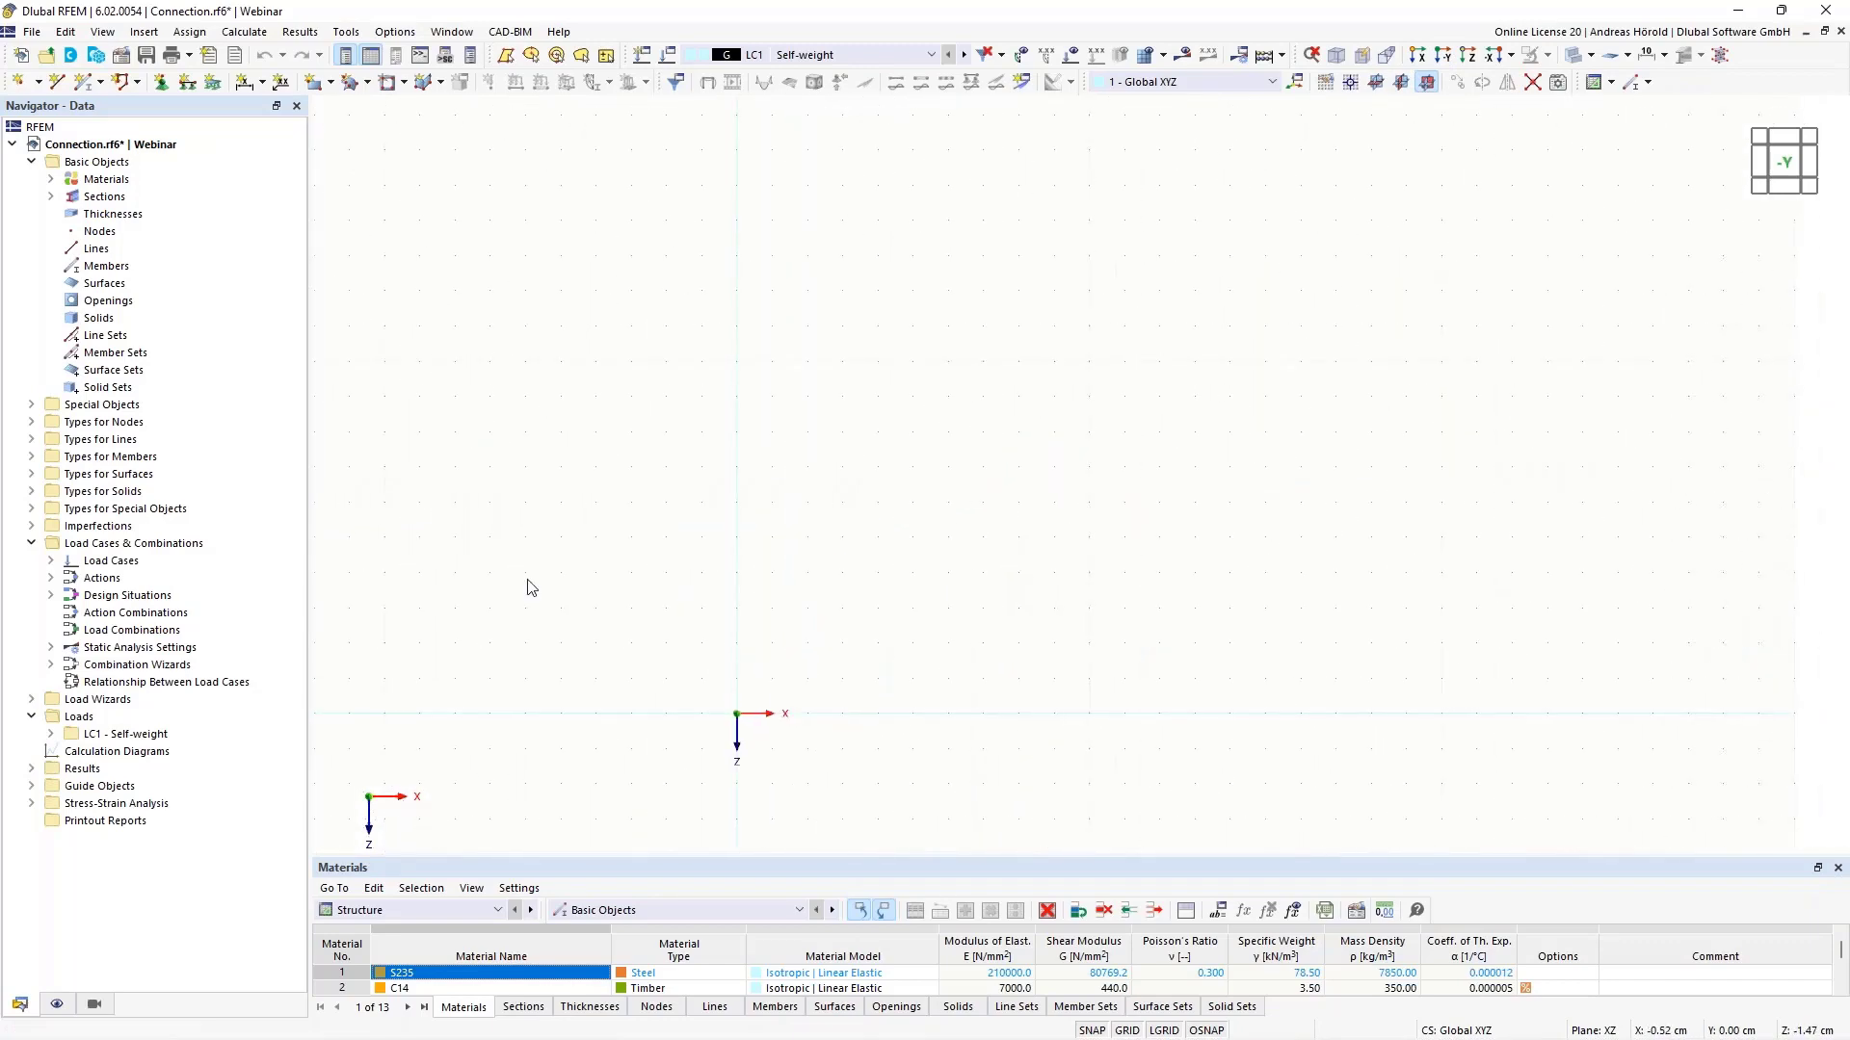
- Draw three connected 10 cm straight lines of the outline from the origin
click(56, 83)
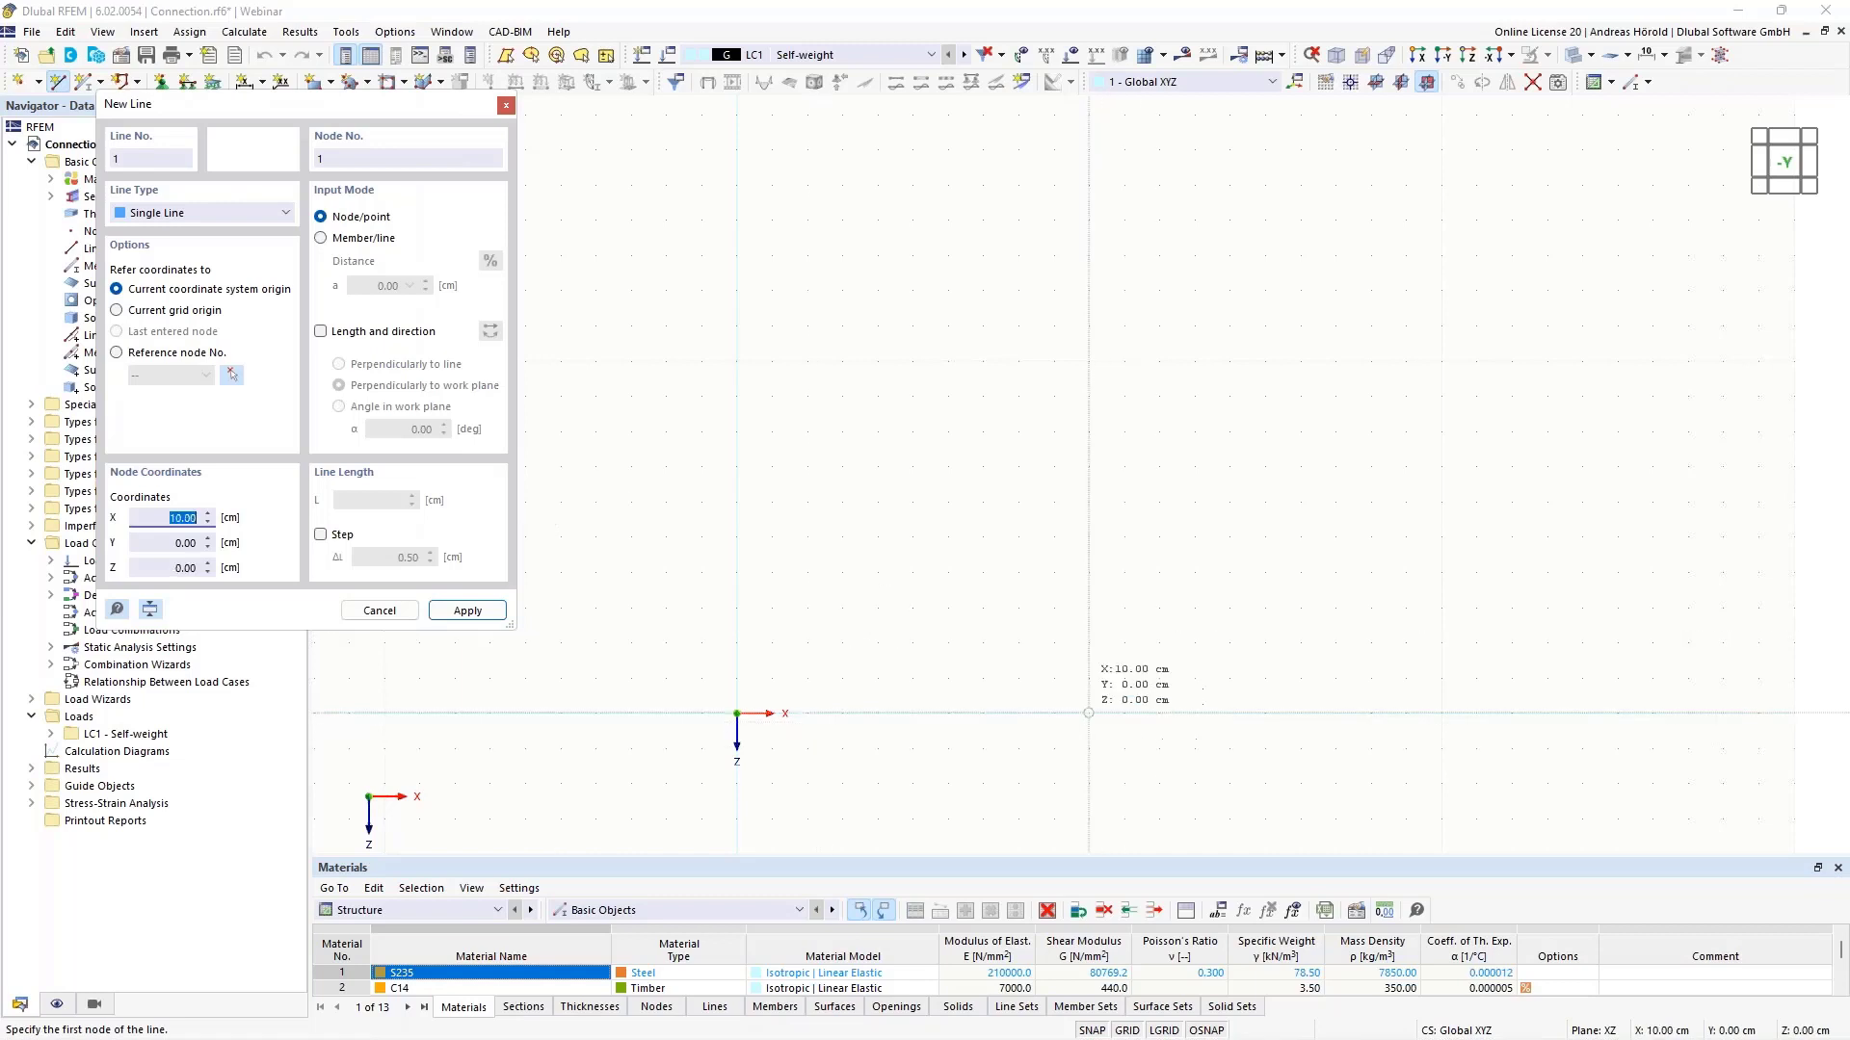
click(1088, 713)
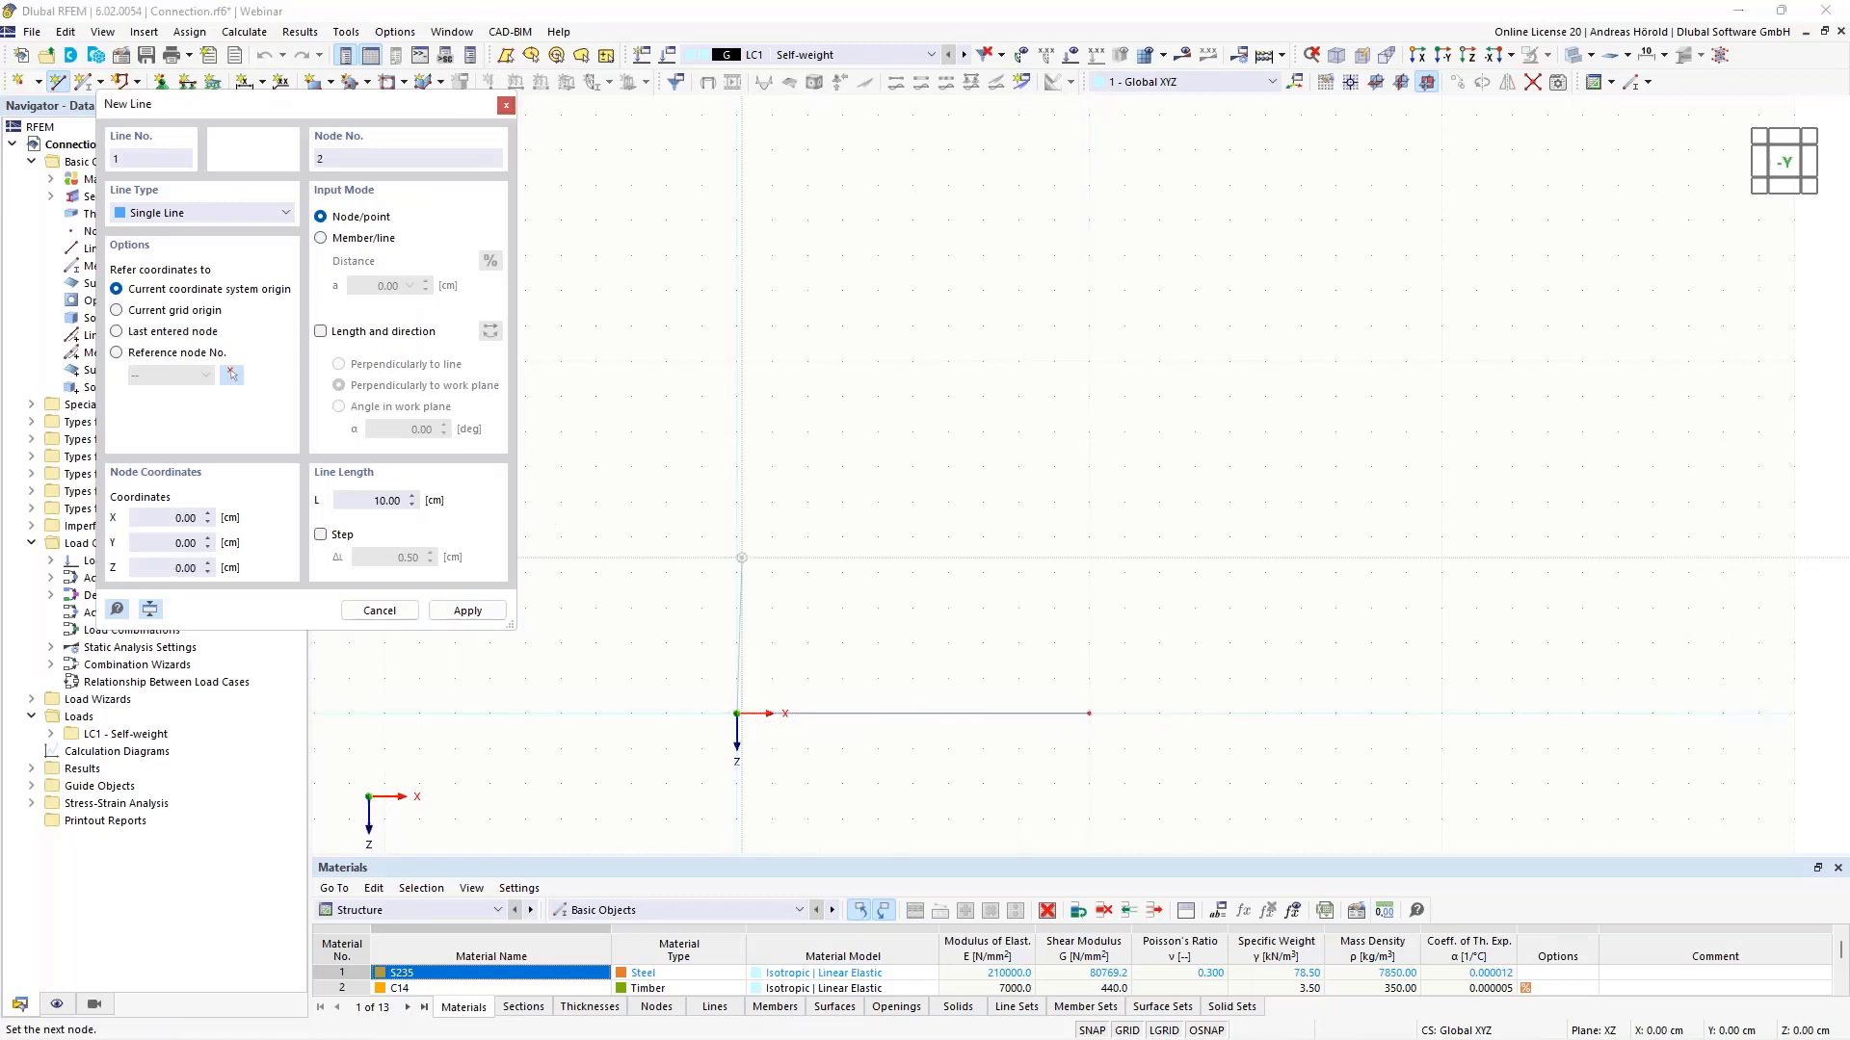
click(736, 361)
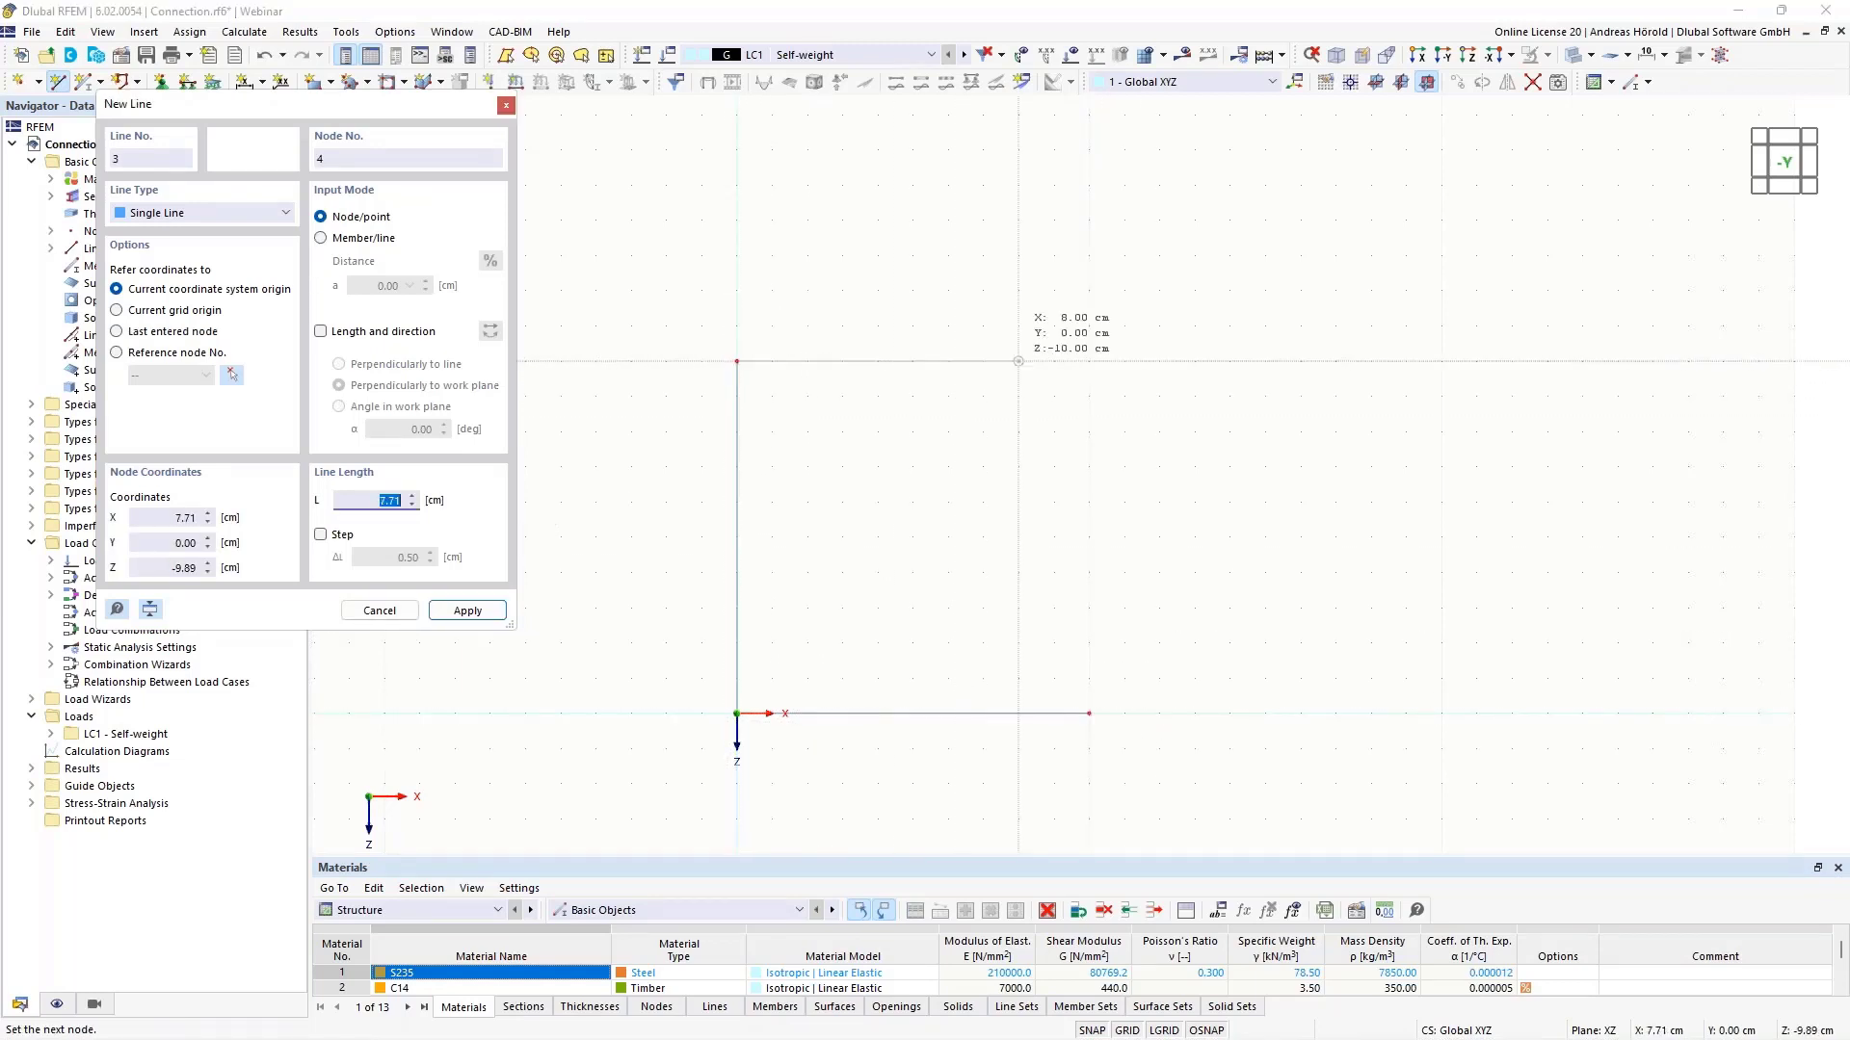
click(1089, 361)
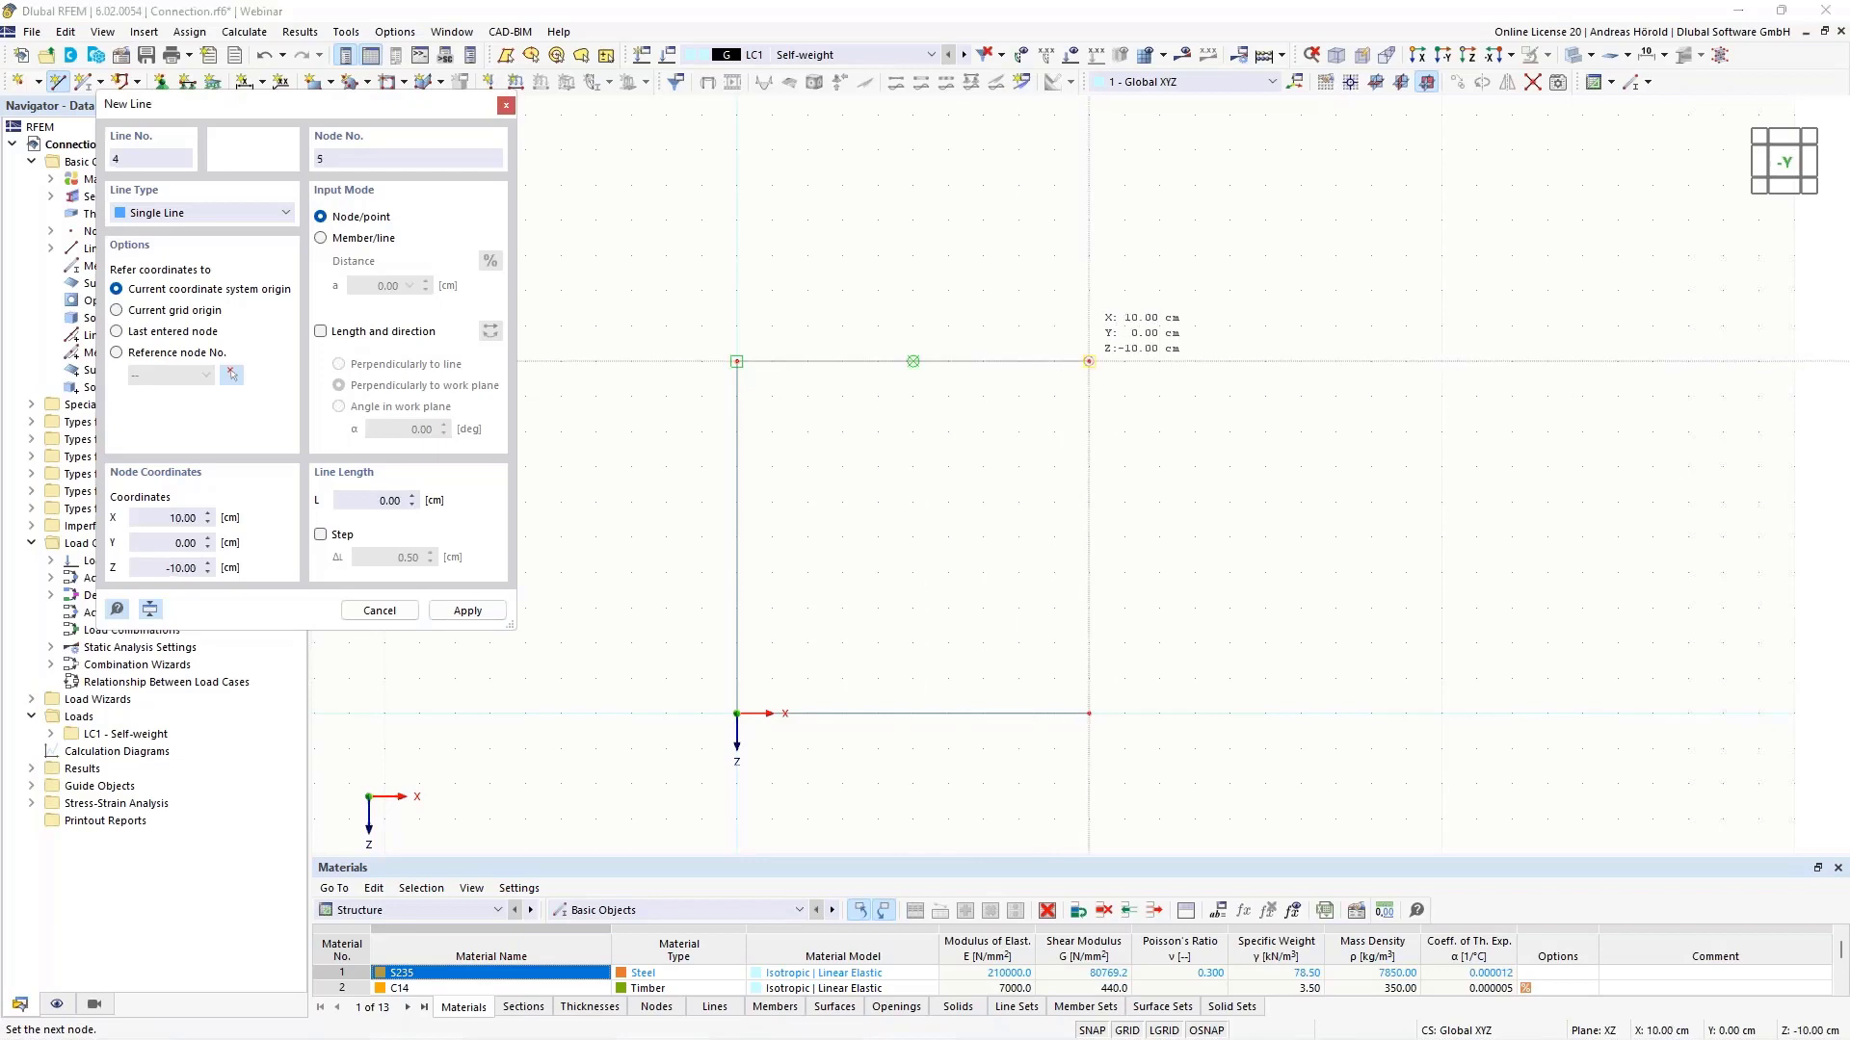
- Close the outline with an arc from the top-right to bottom-right node through X=15, Z=-5
click(199, 214)
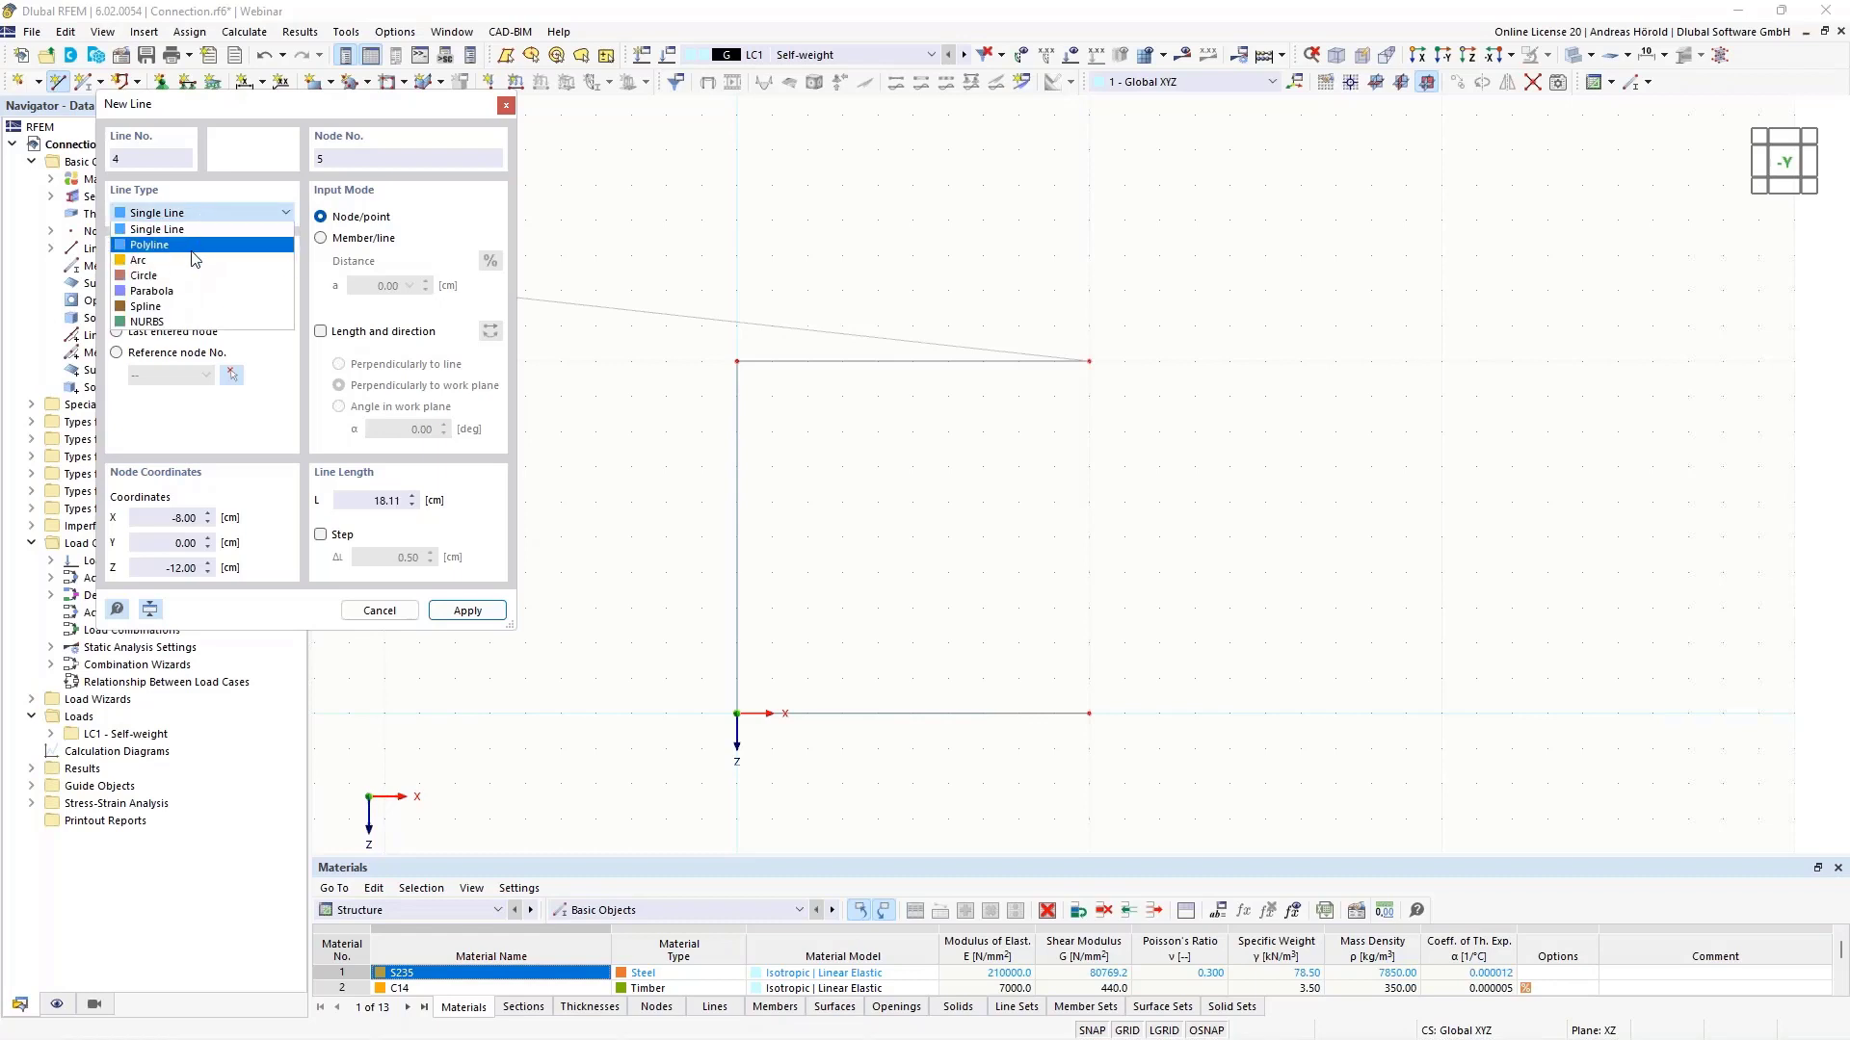
click(196, 260)
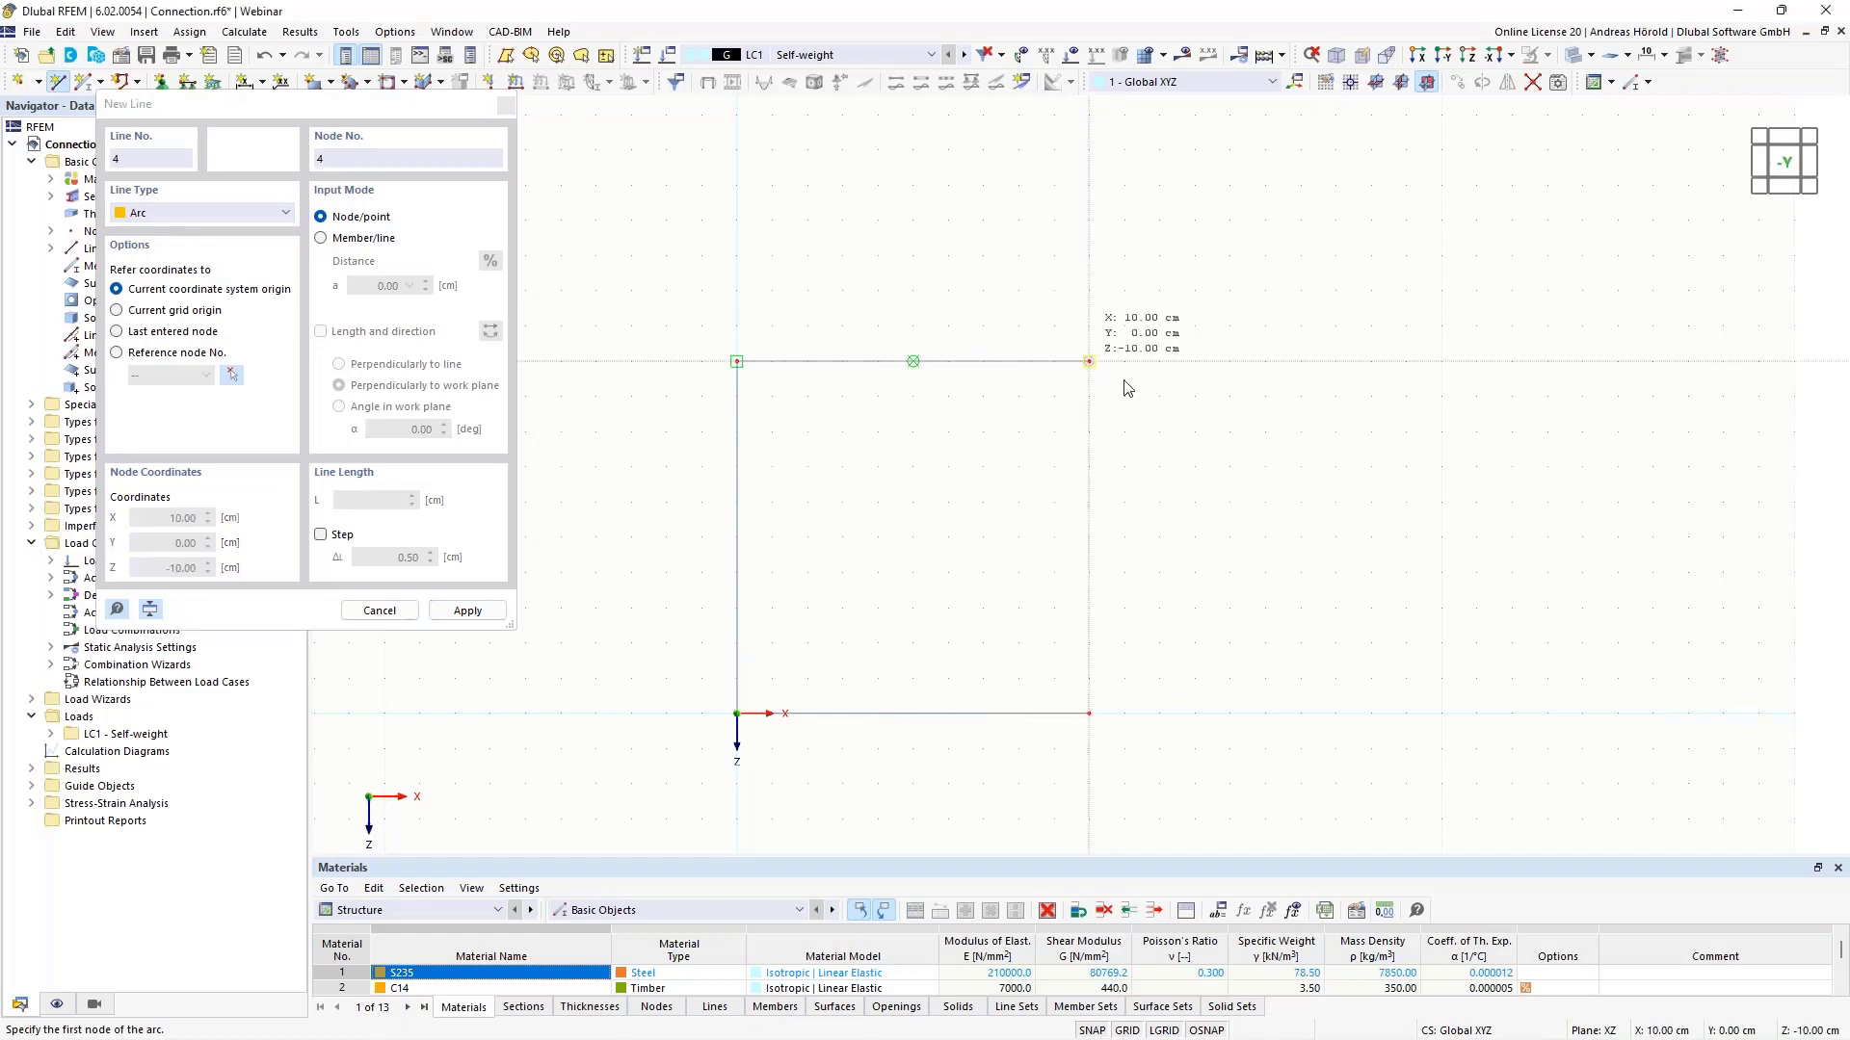
click(1088, 361)
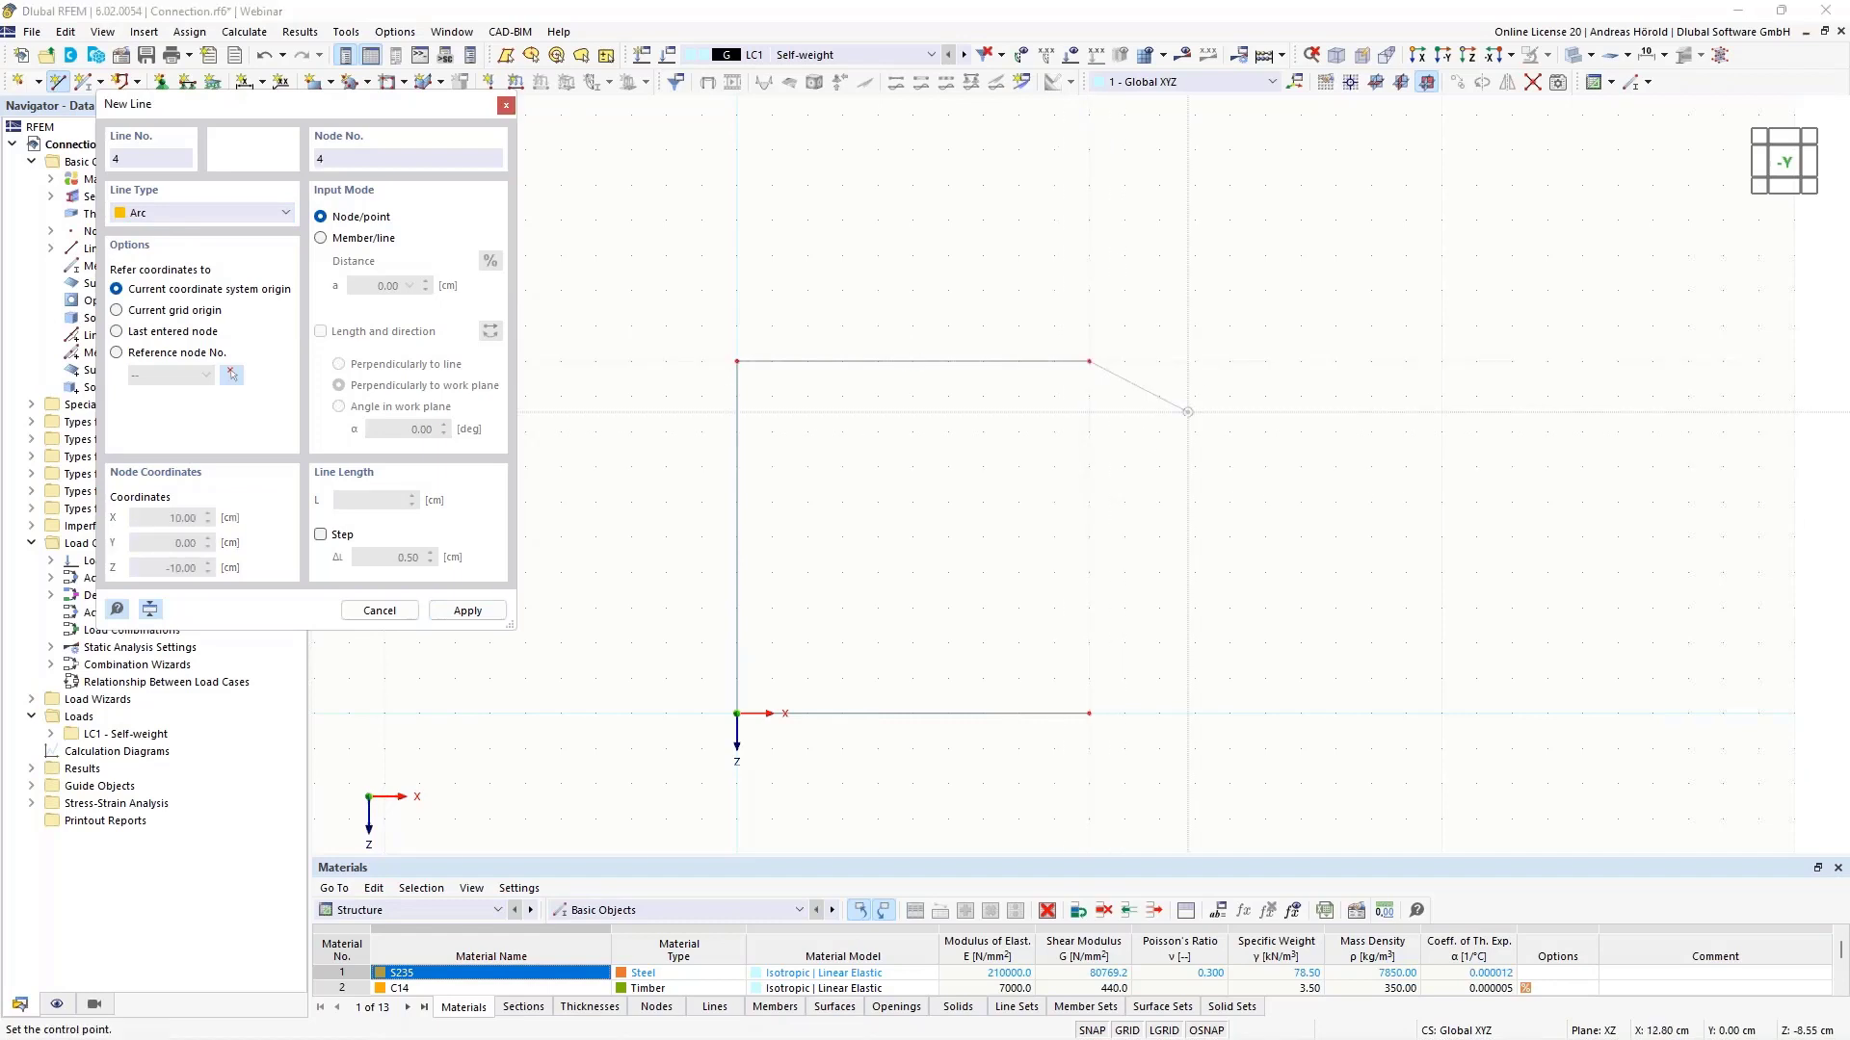
click(1264, 537)
click(1229, 692)
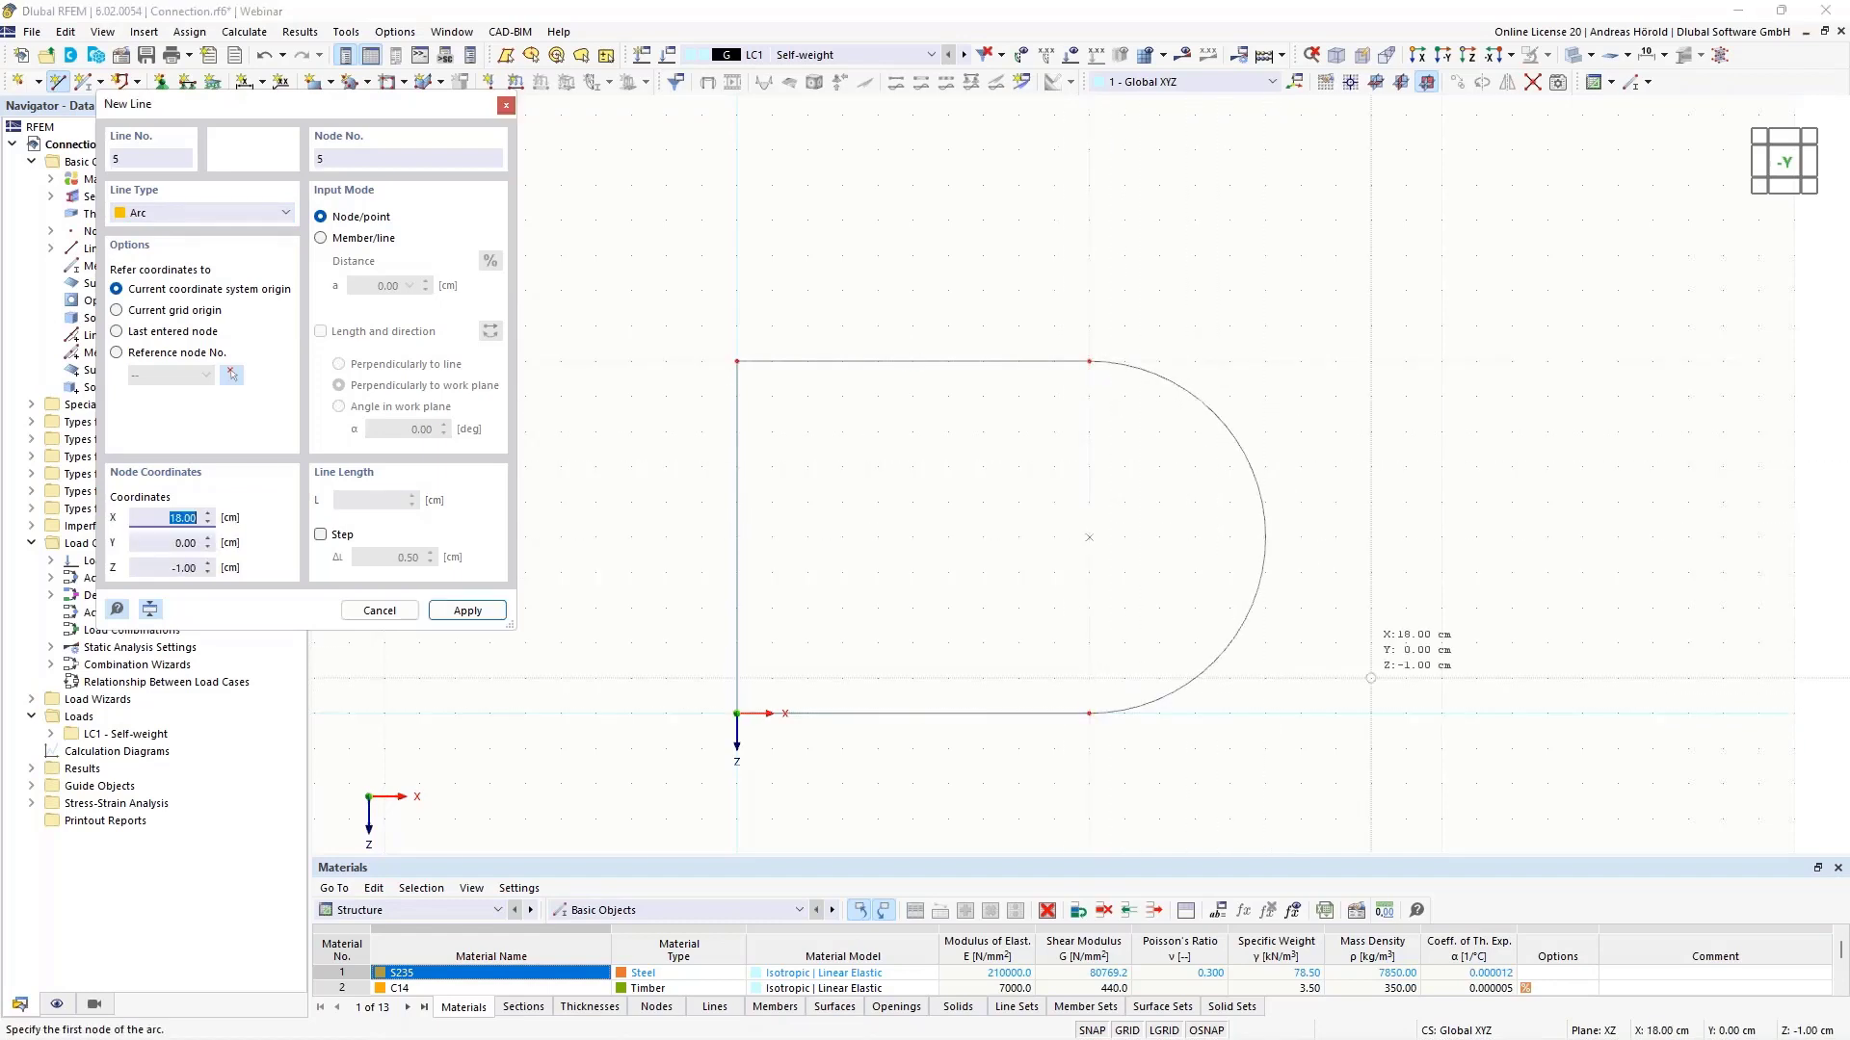
key(Escape)
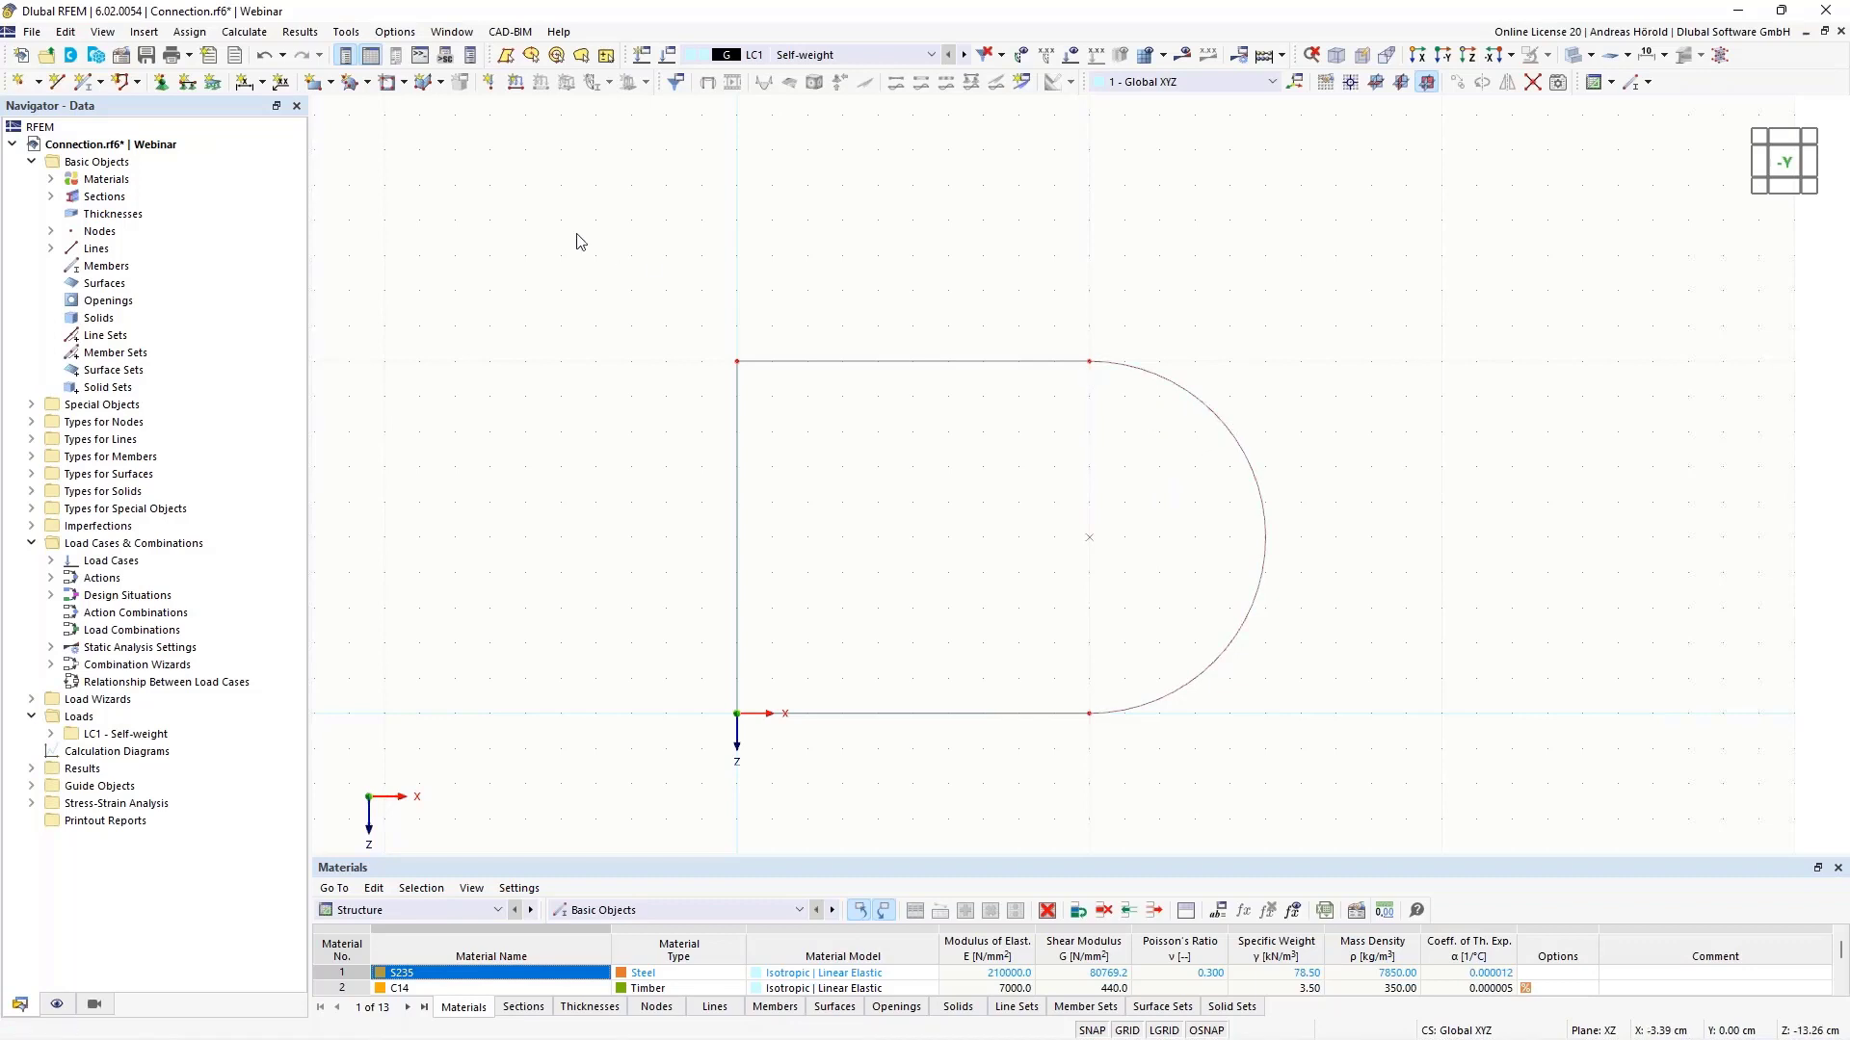
- Define a new Uniform 1.0 mm thickness in S235 steel for a plane surface
click(332, 84)
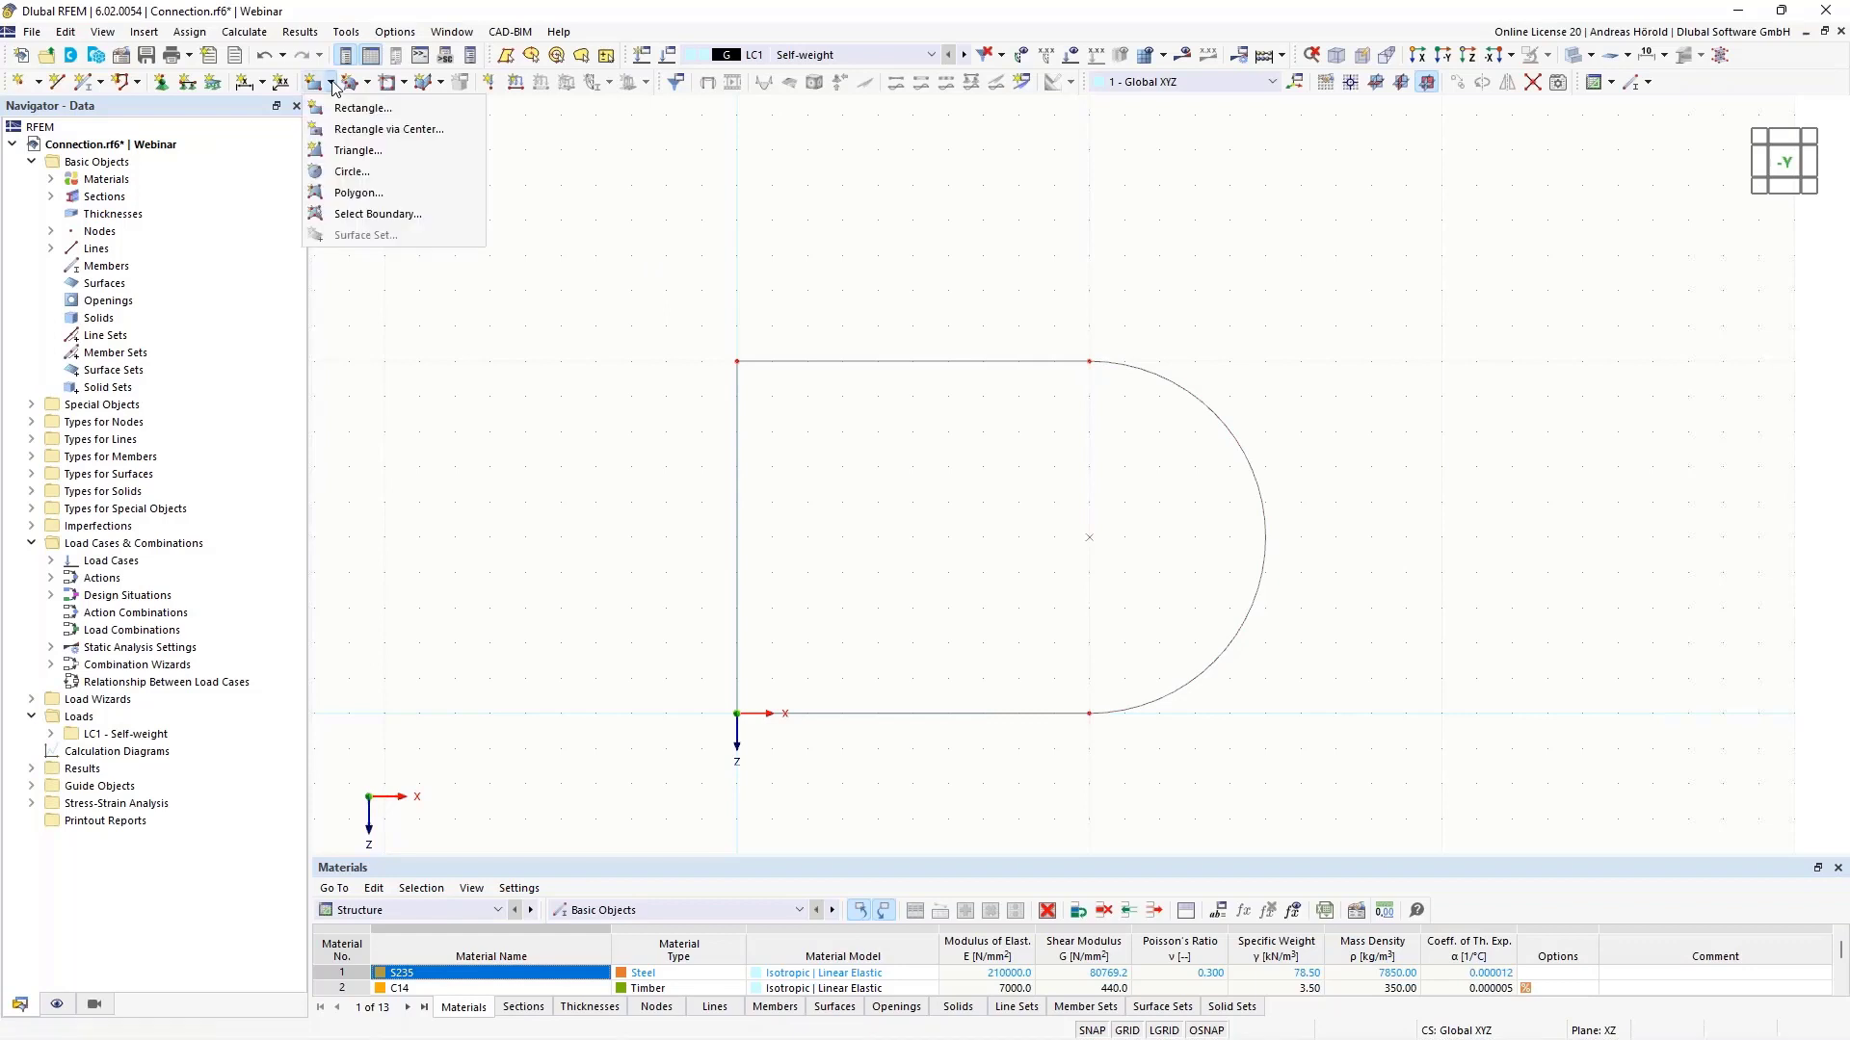
click(381, 214)
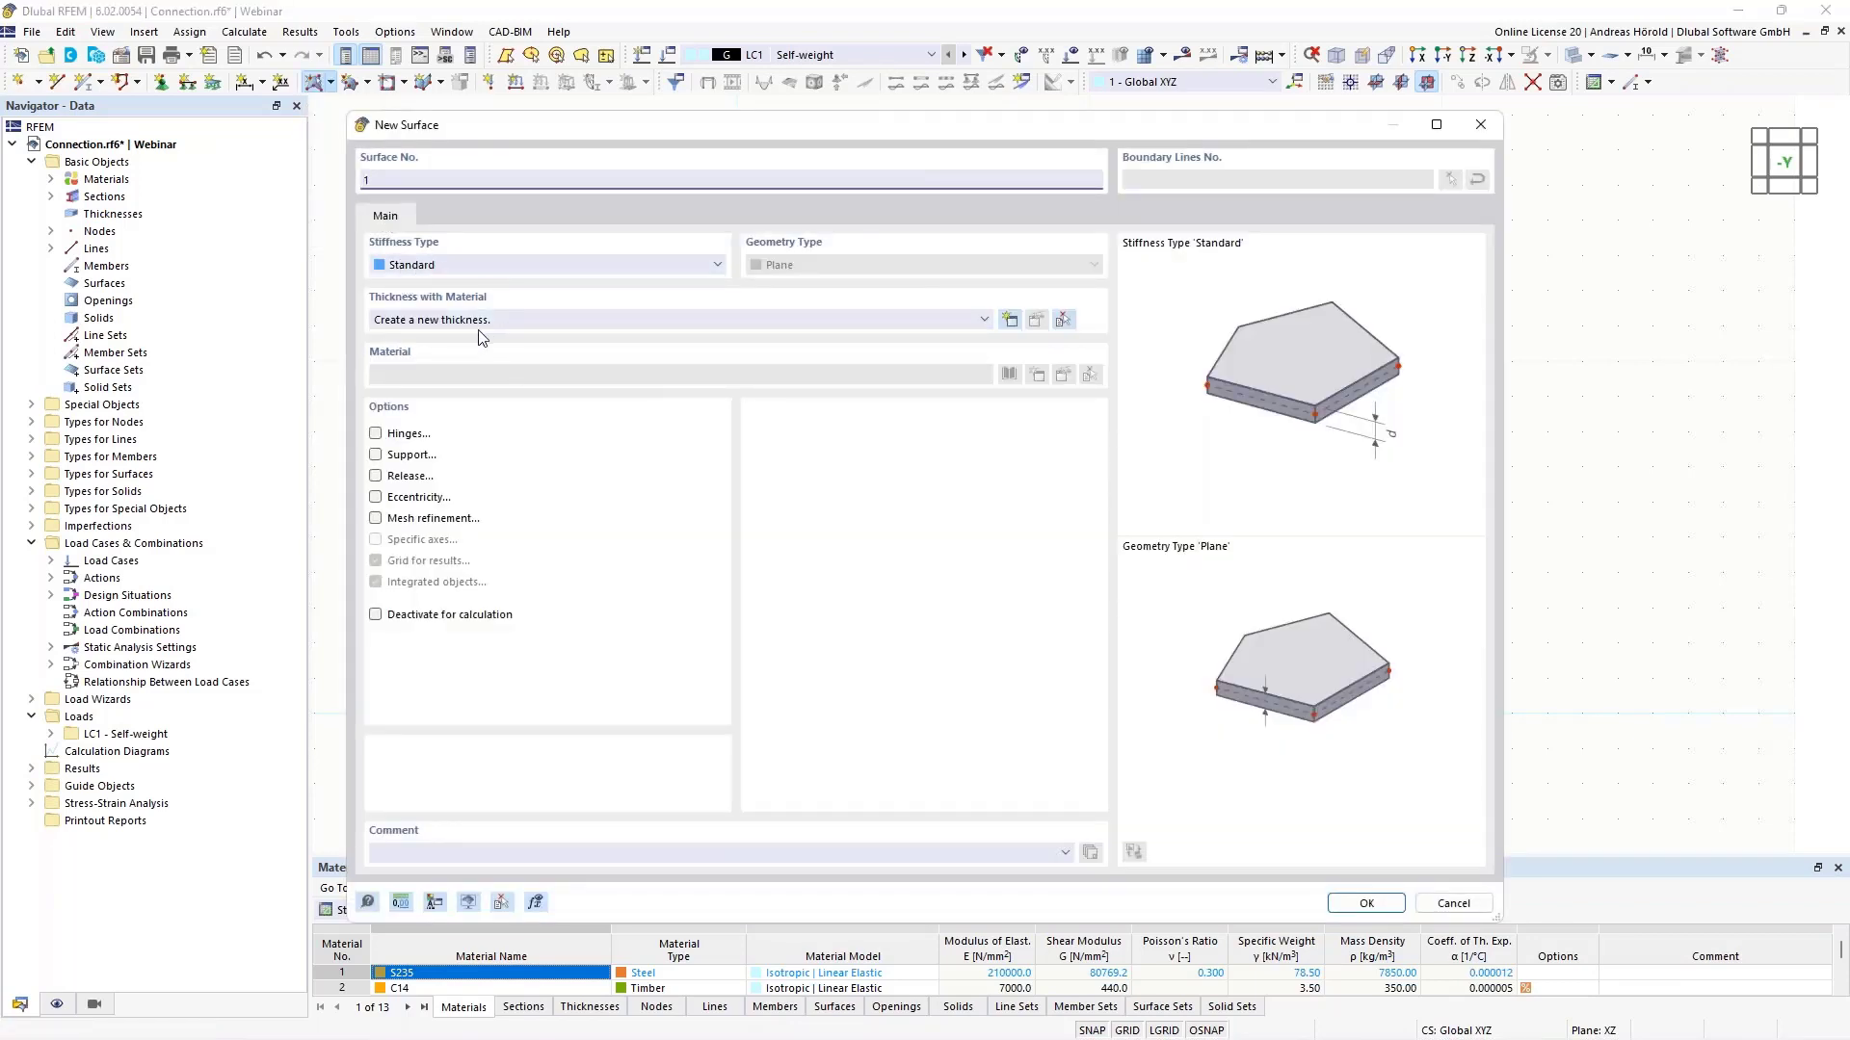
click(1010, 323)
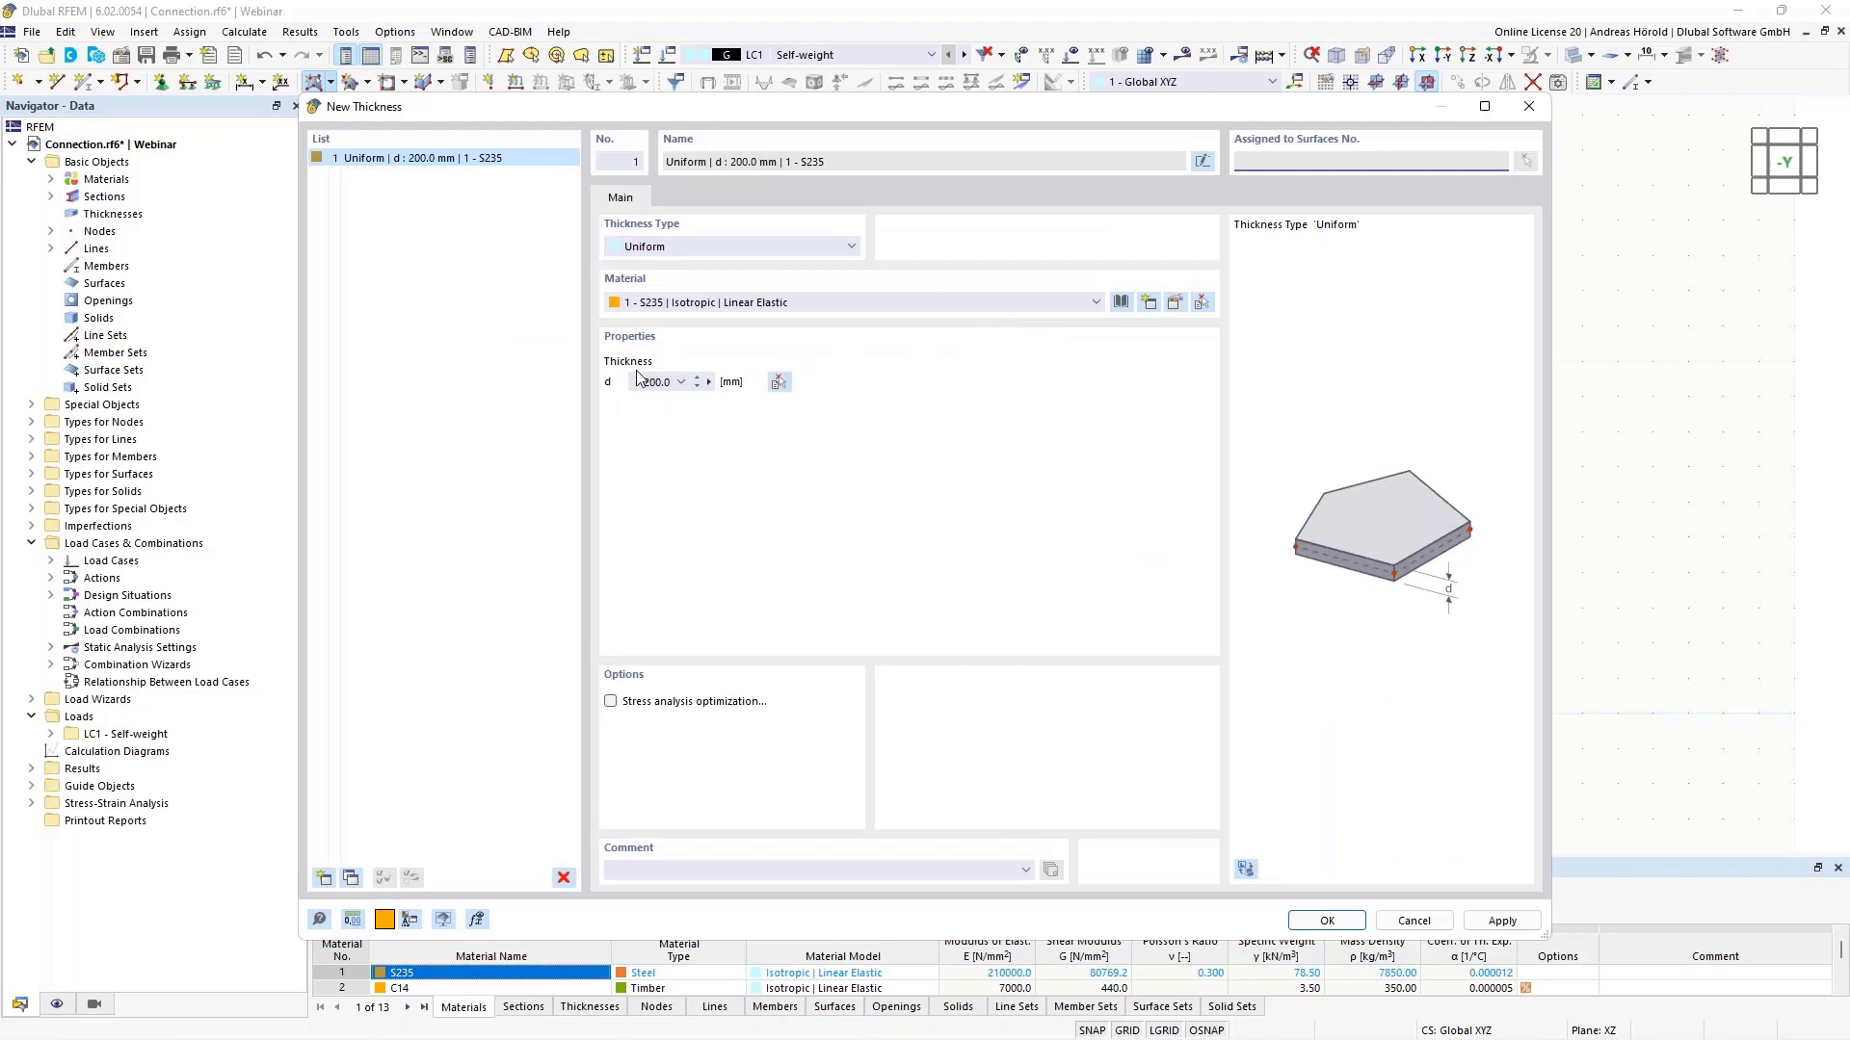
click(639, 383)
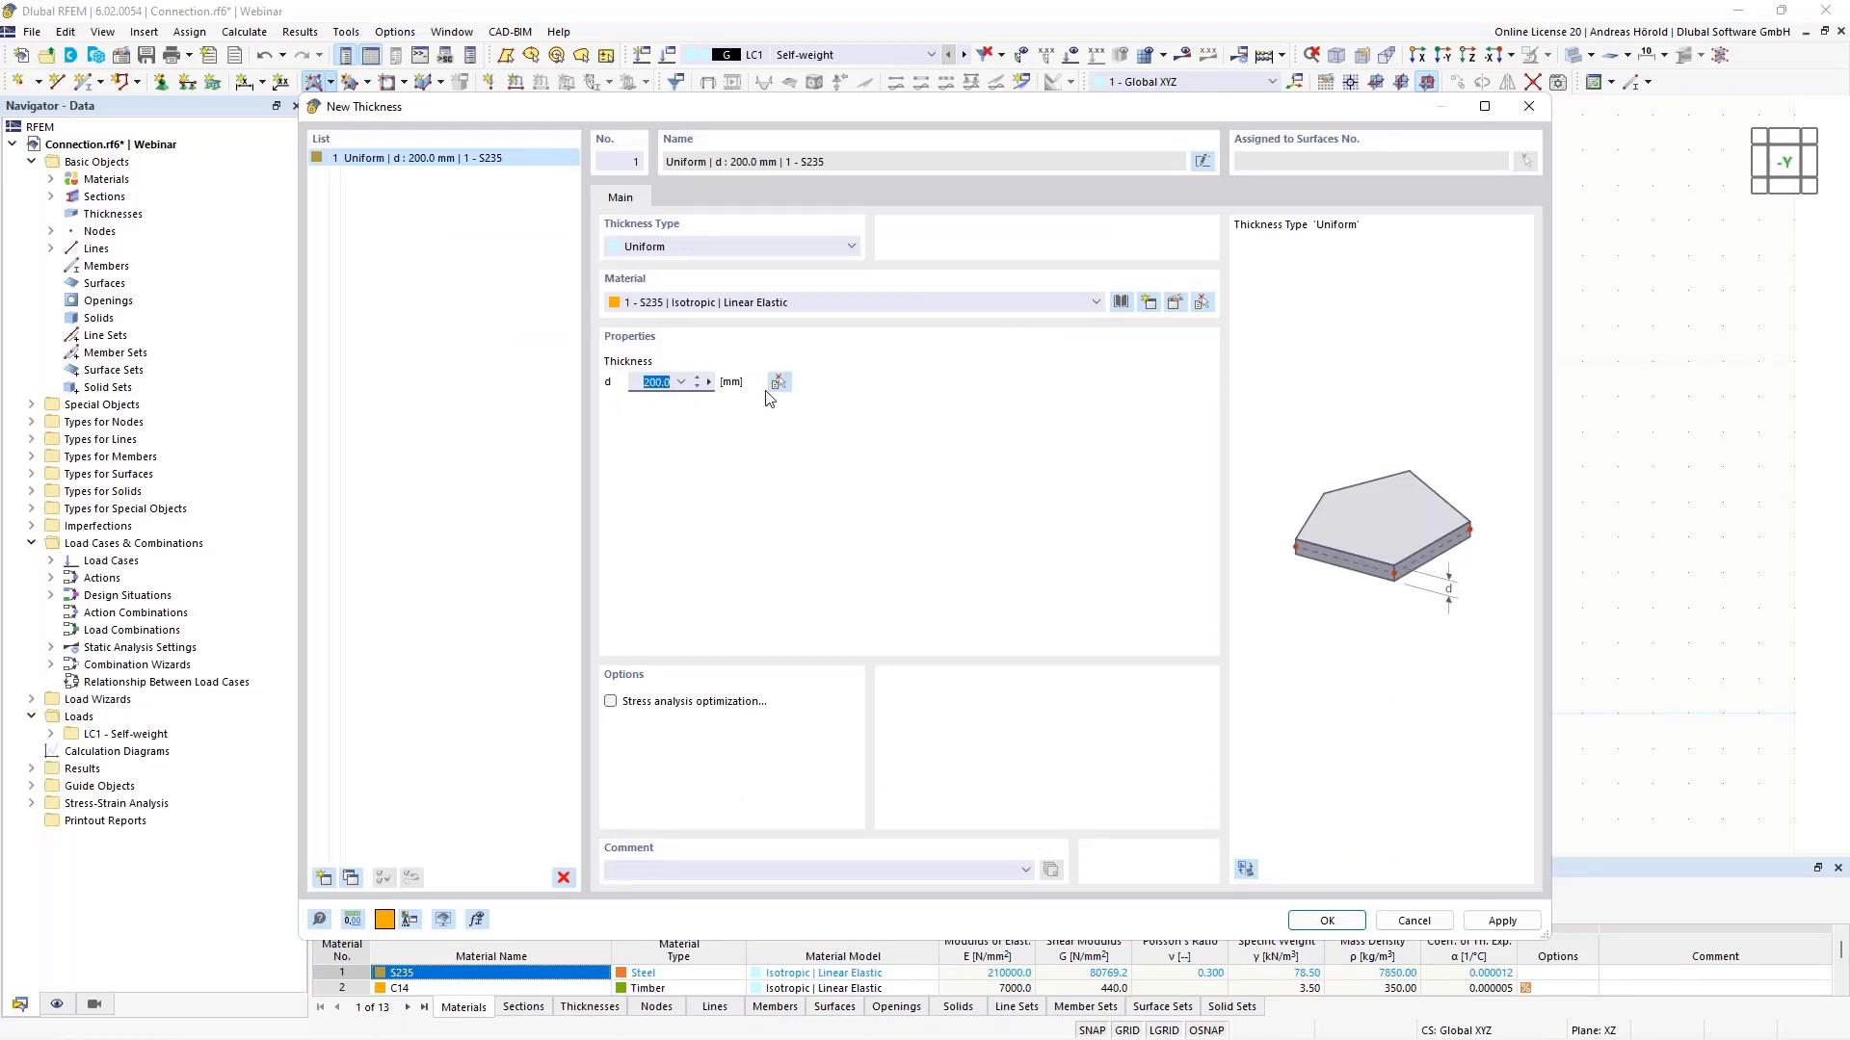
text(1)
click(1174, 306)
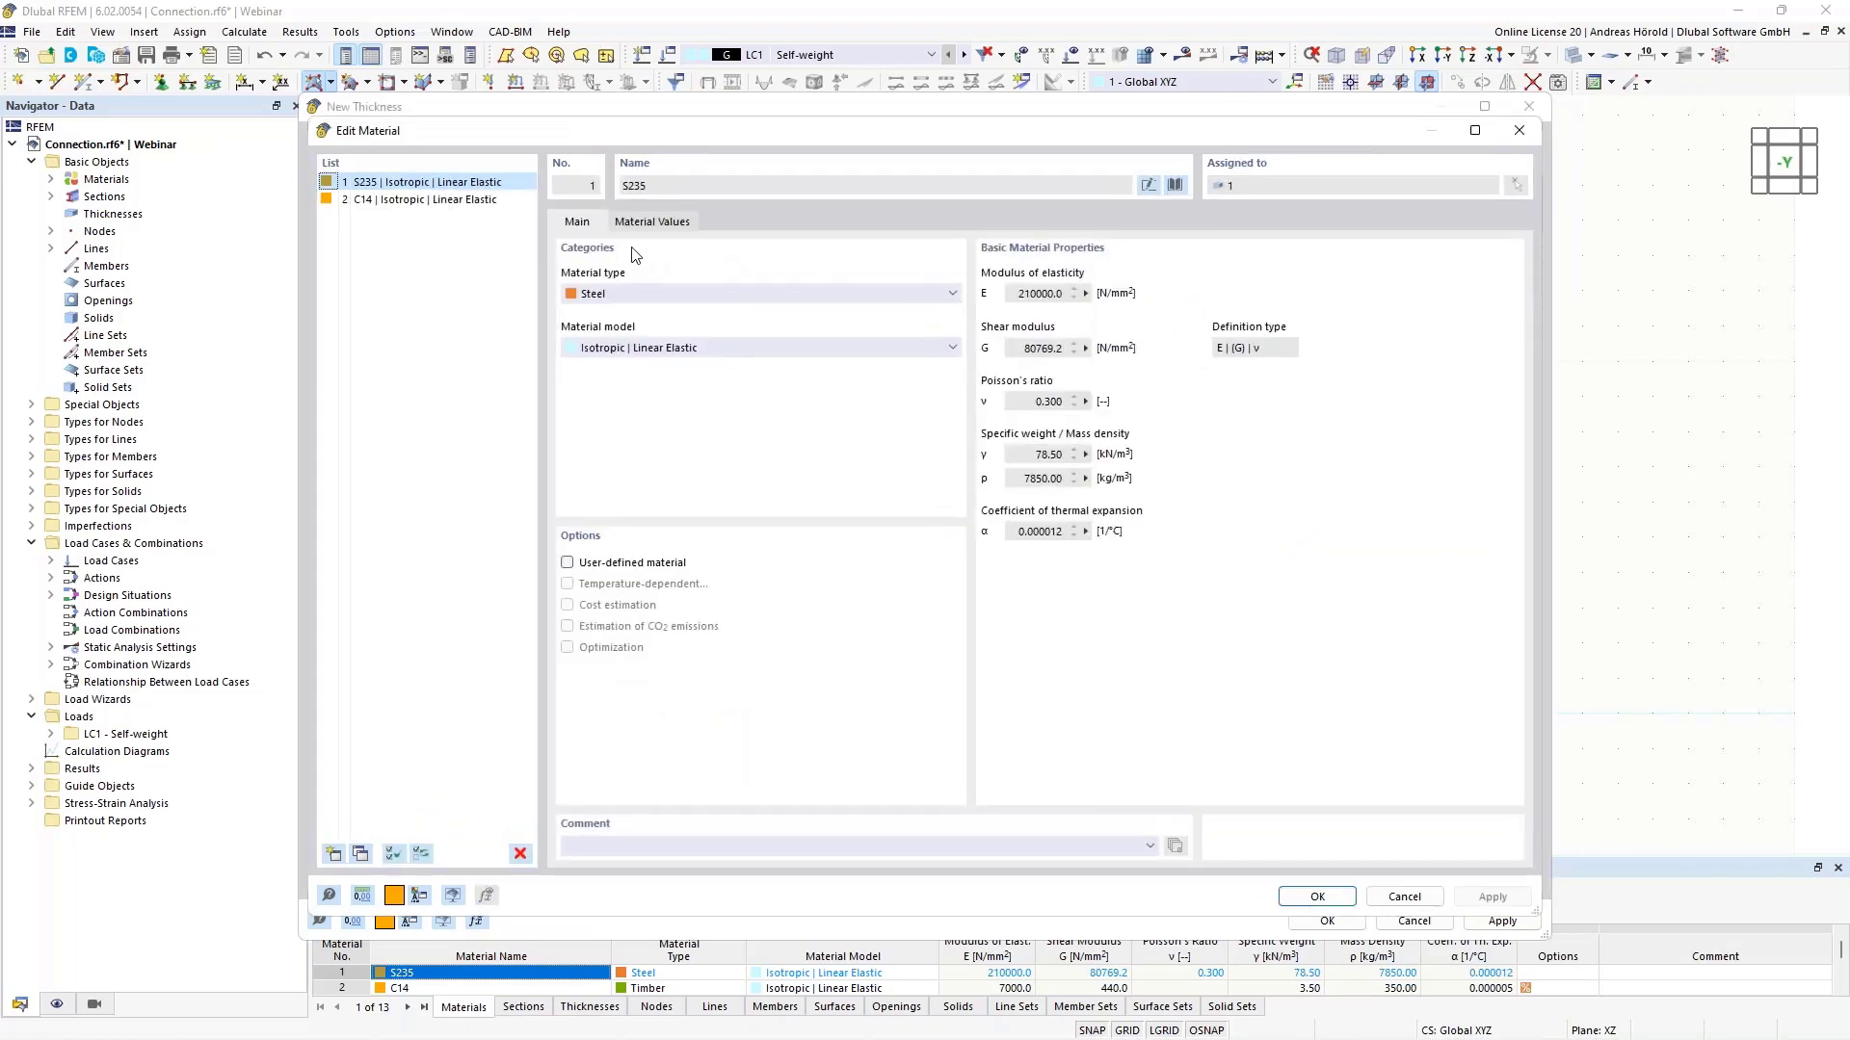
click(1175, 185)
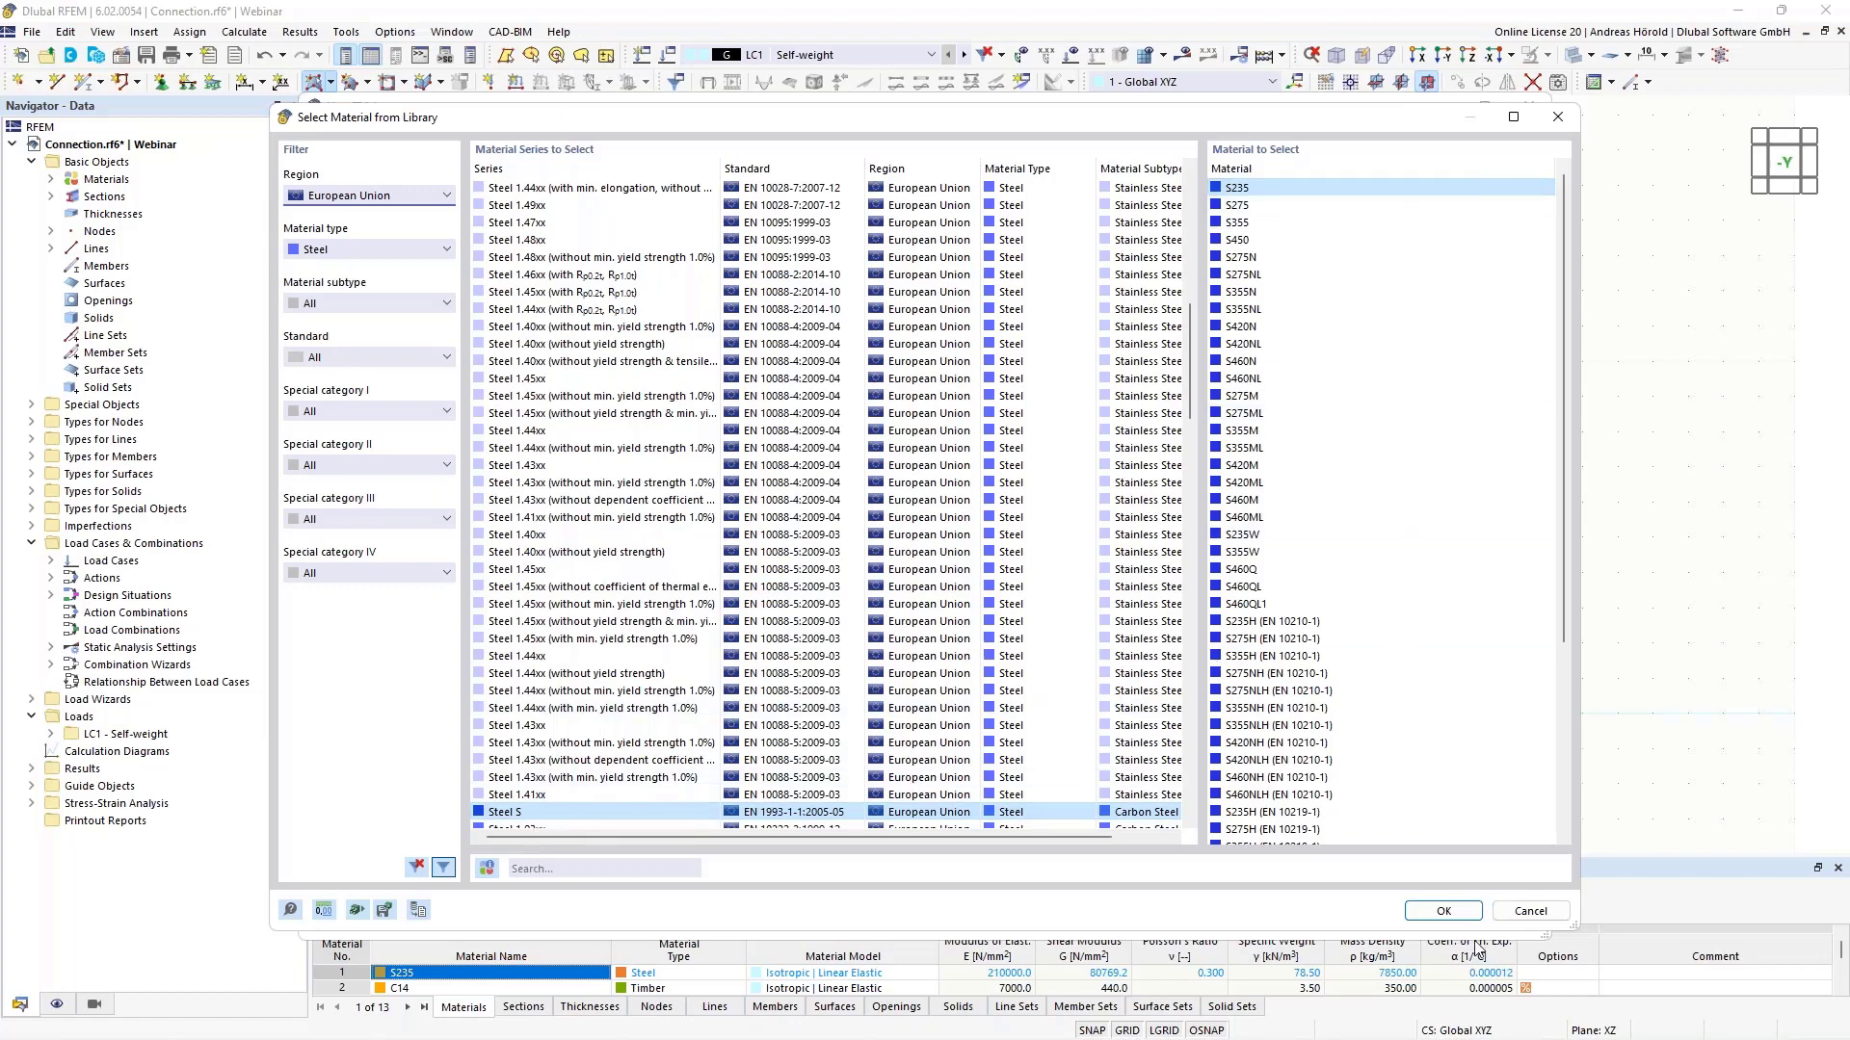
click(1443, 911)
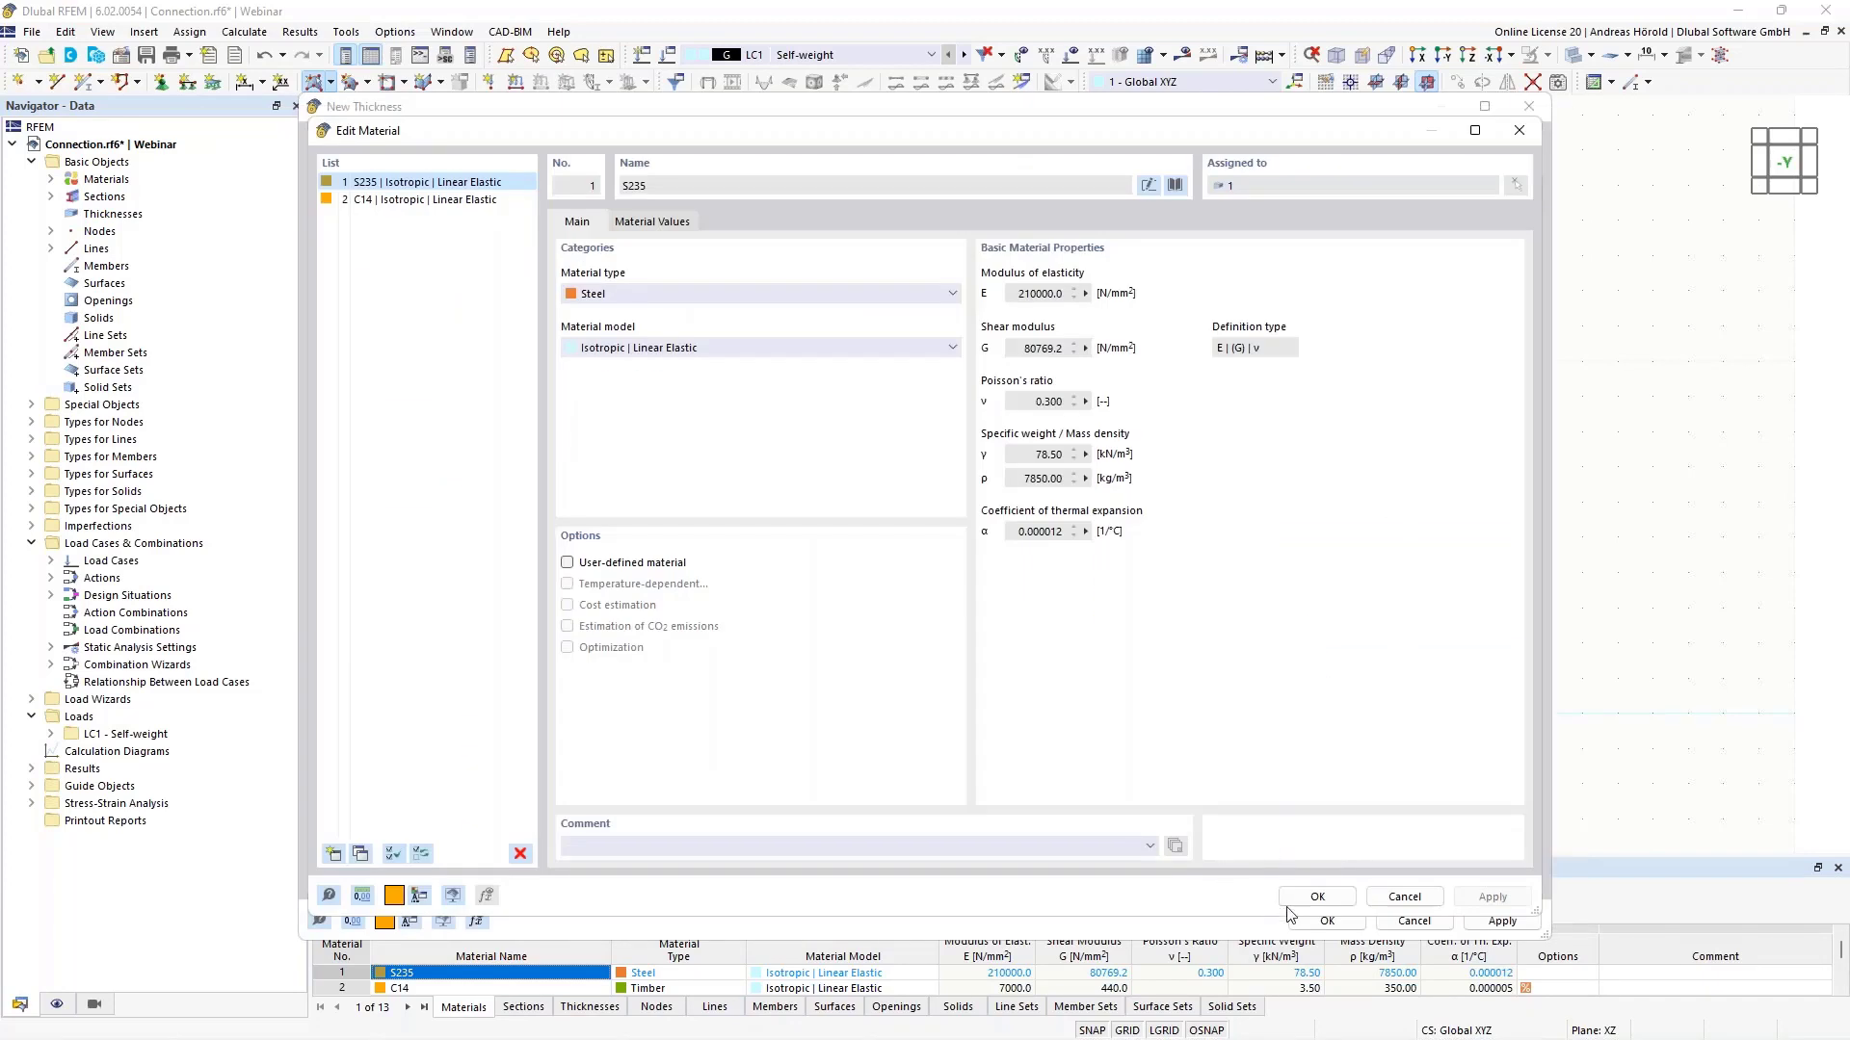
click(1324, 900)
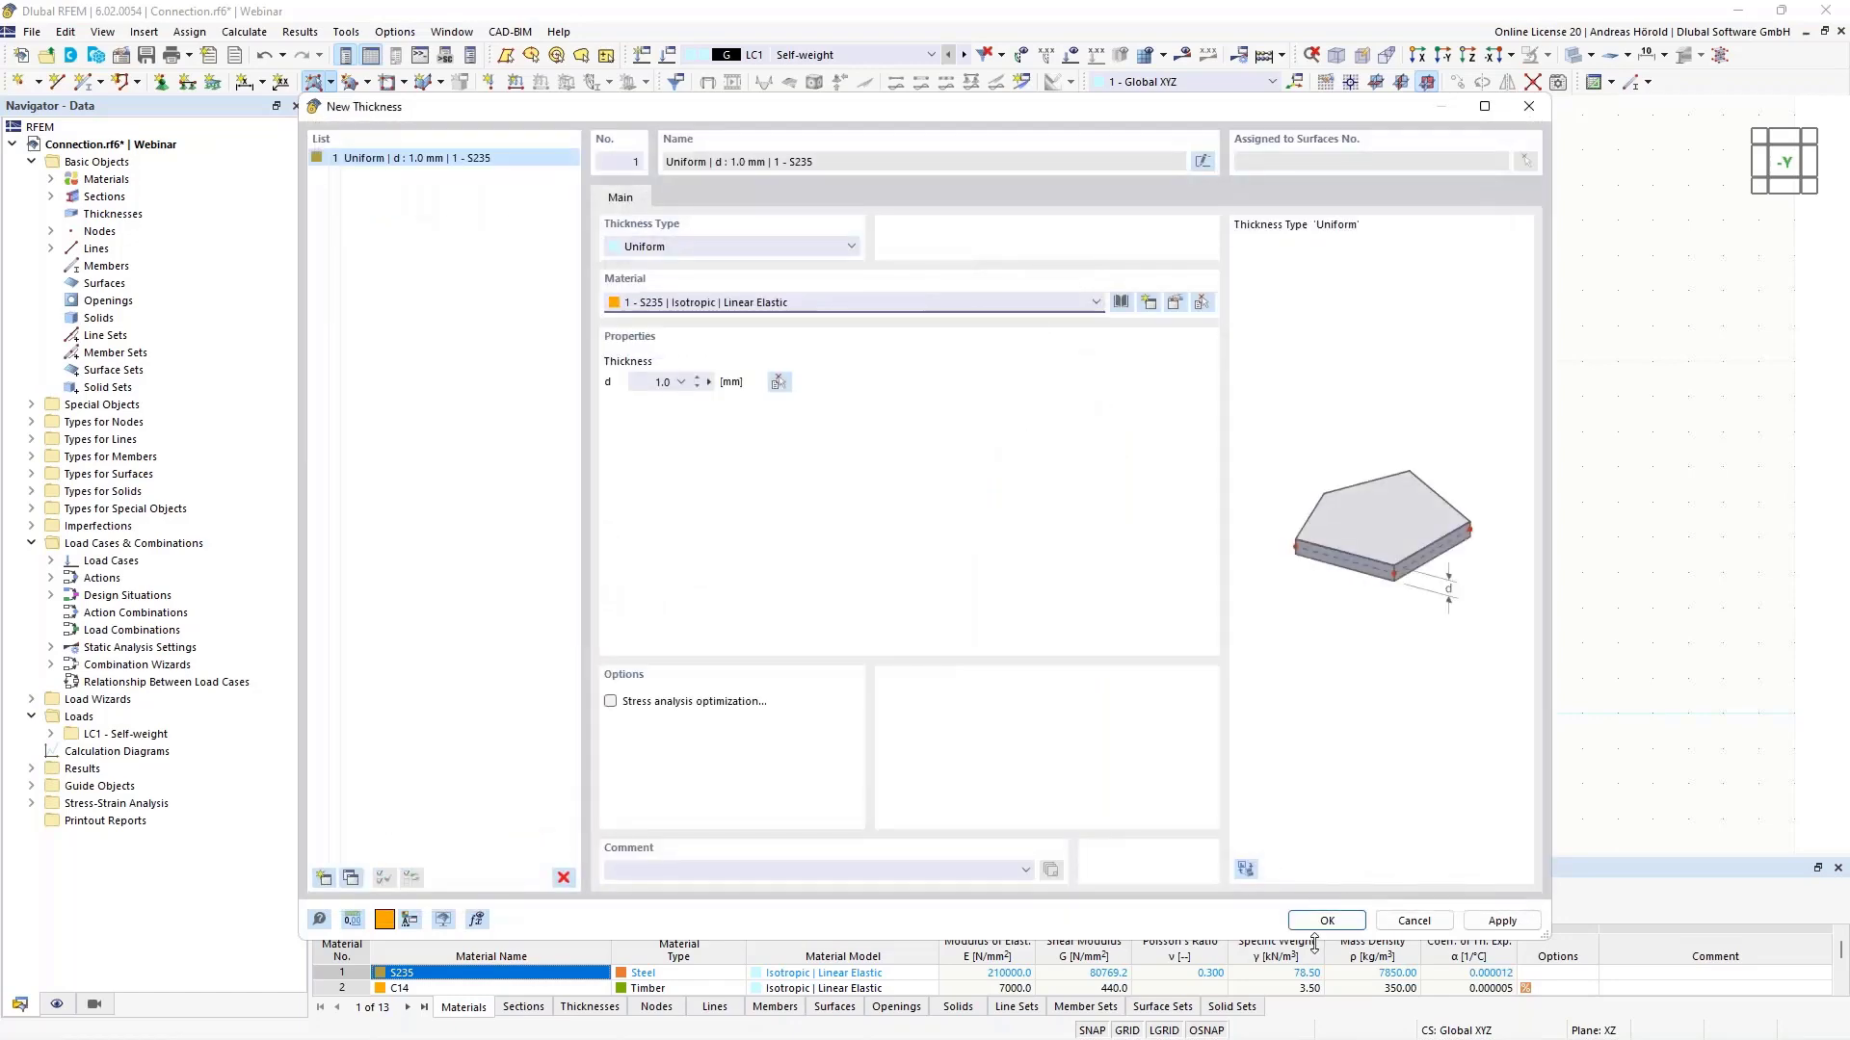
click(1326, 920)
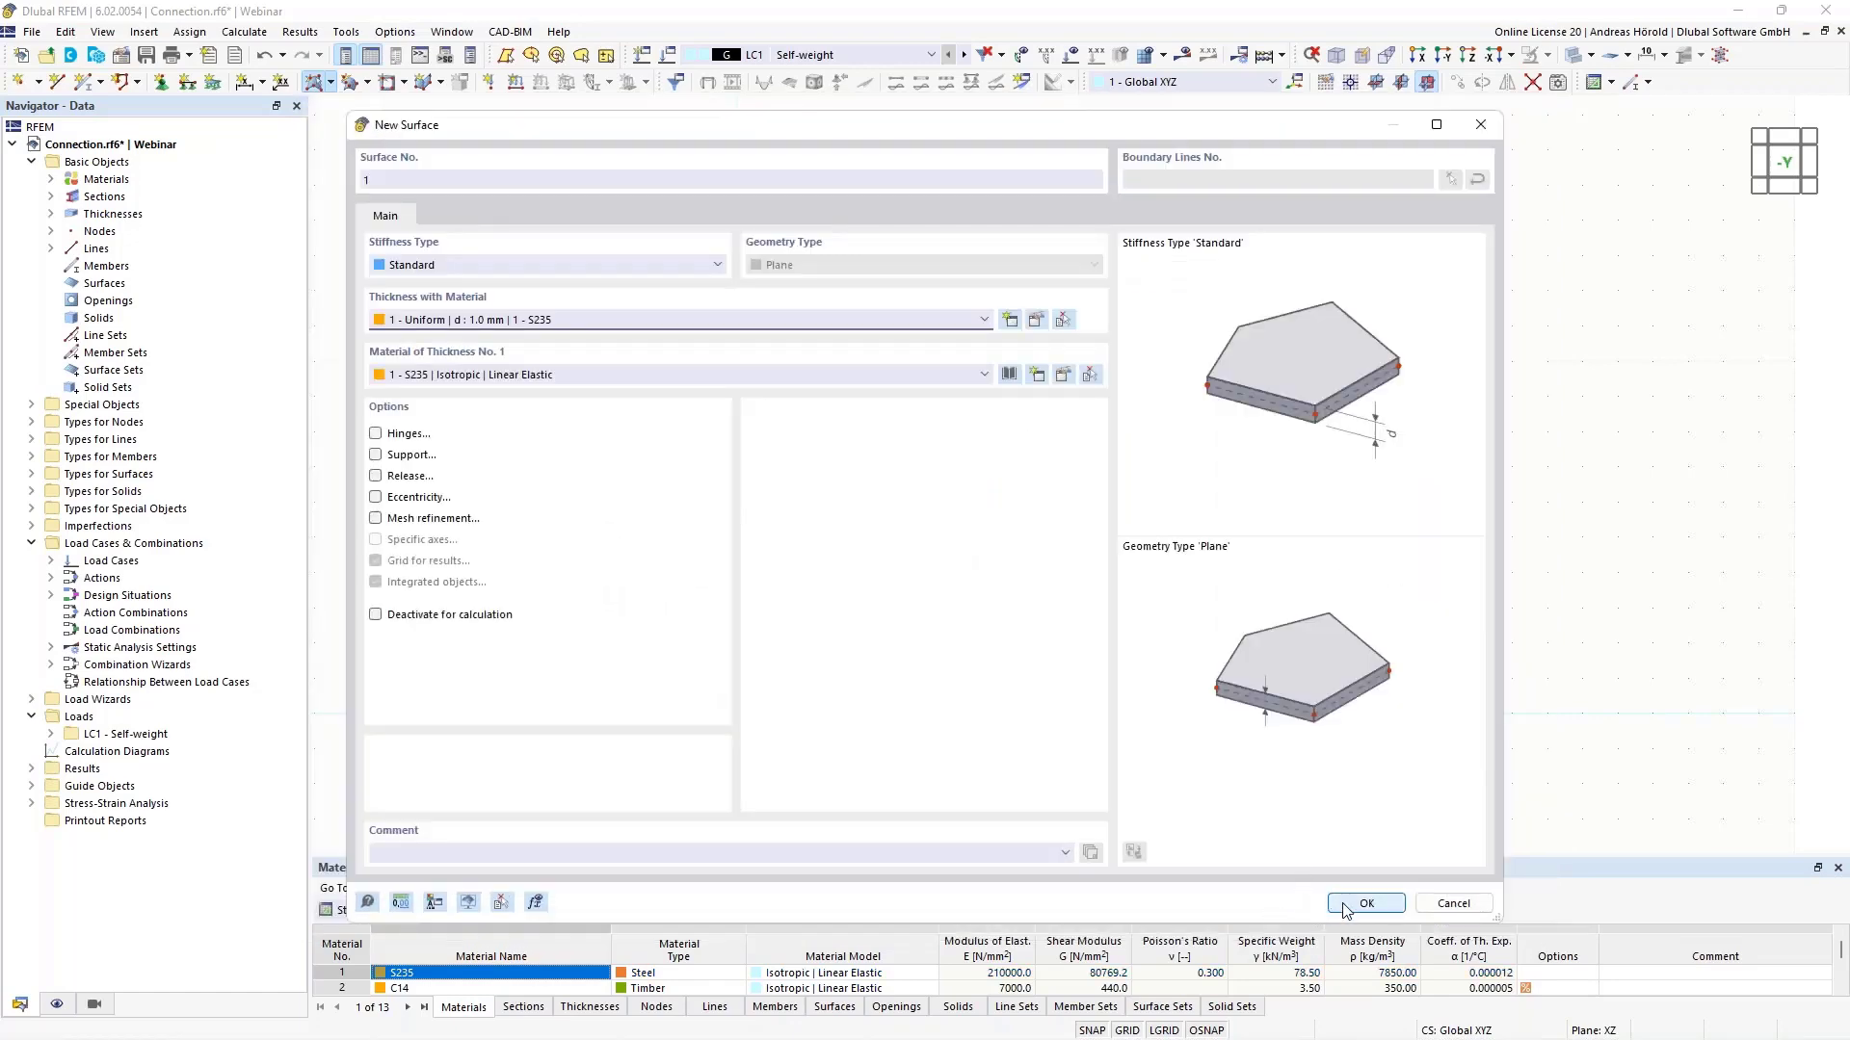
- Create the surface from the closed D-shaped boundary lines
click(1348, 906)
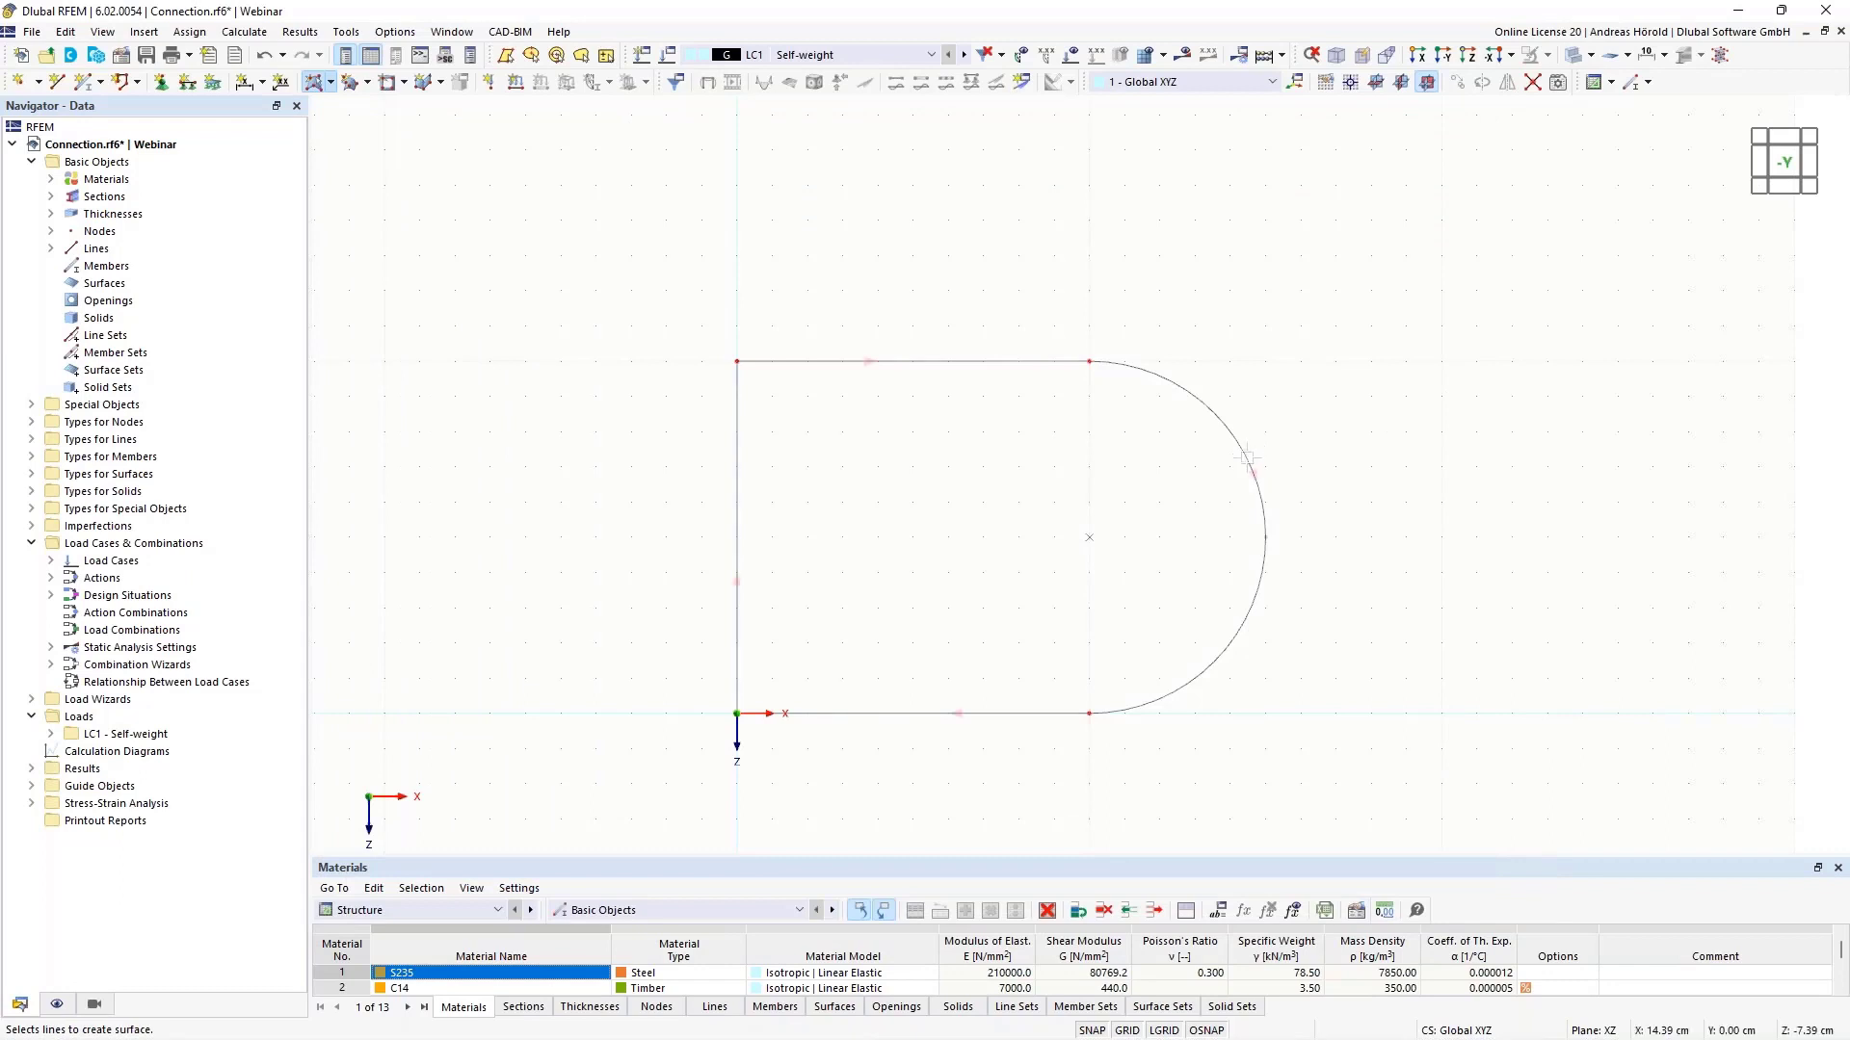
click(1246, 459)
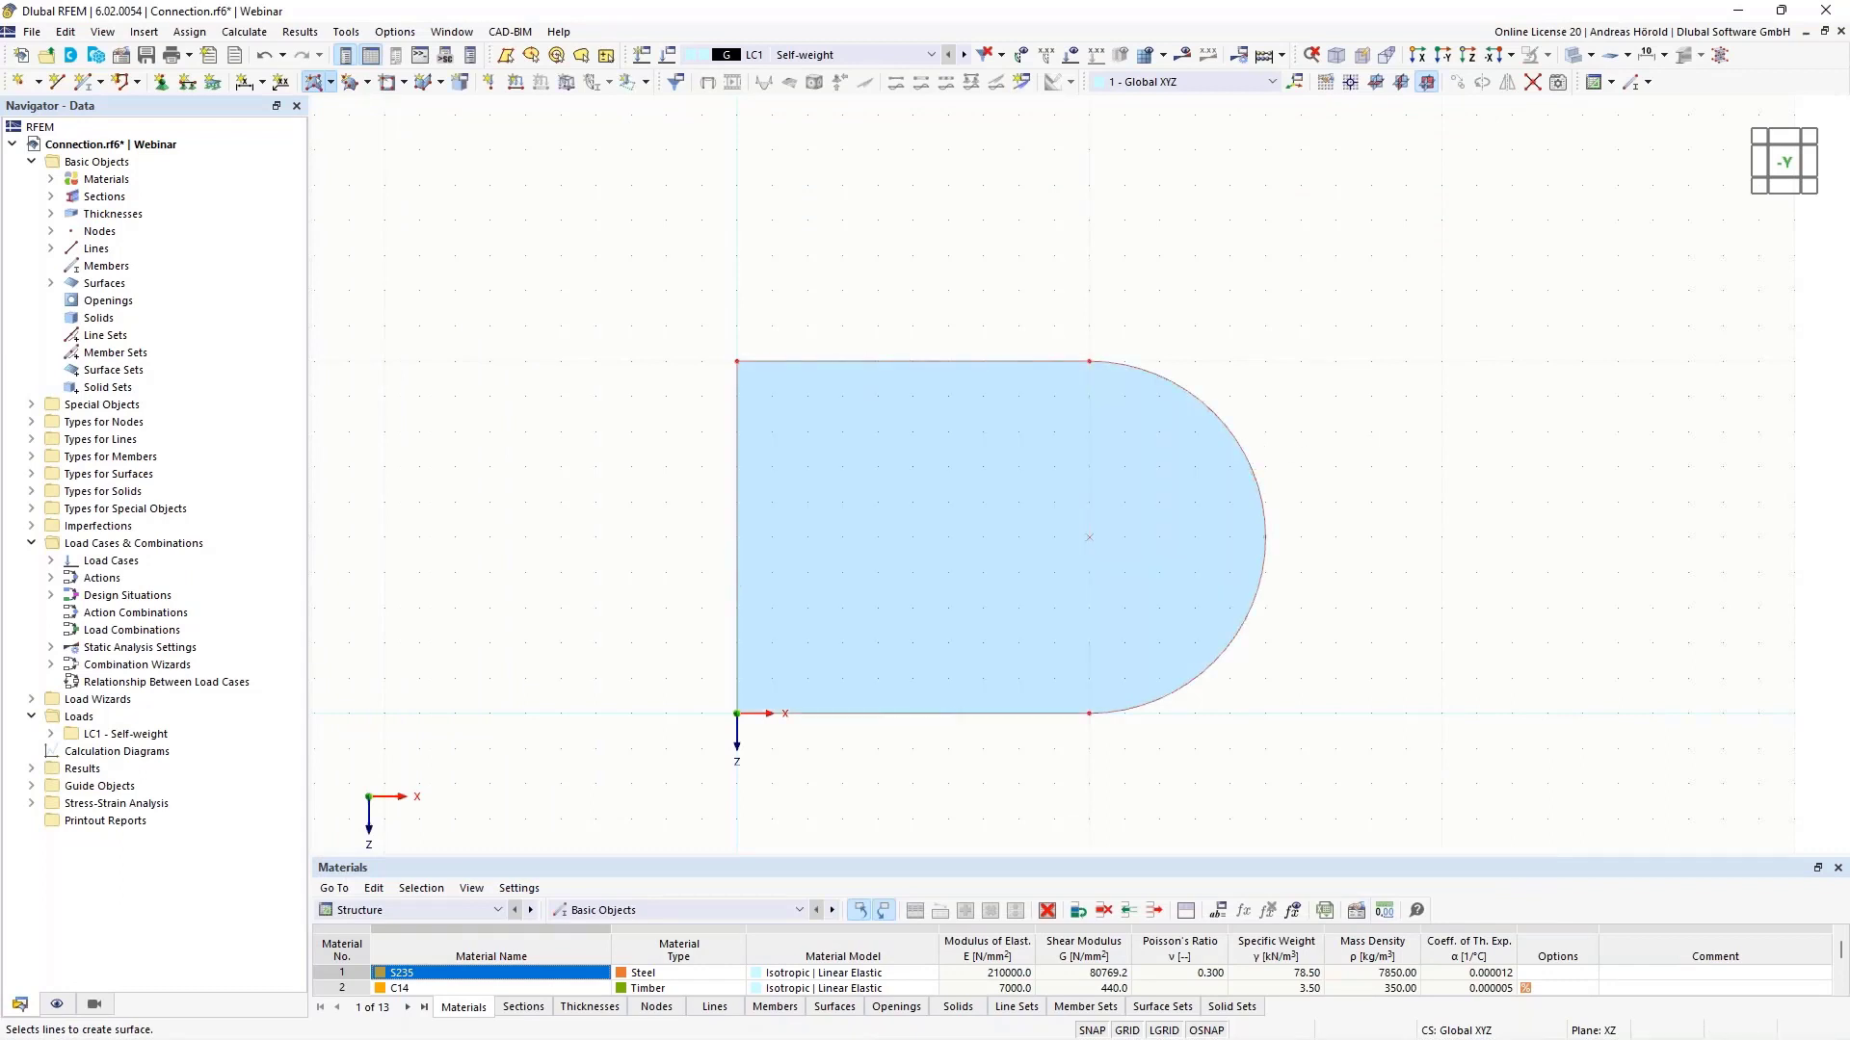
key(Escape)
scroll(1387, 437, up, 4)
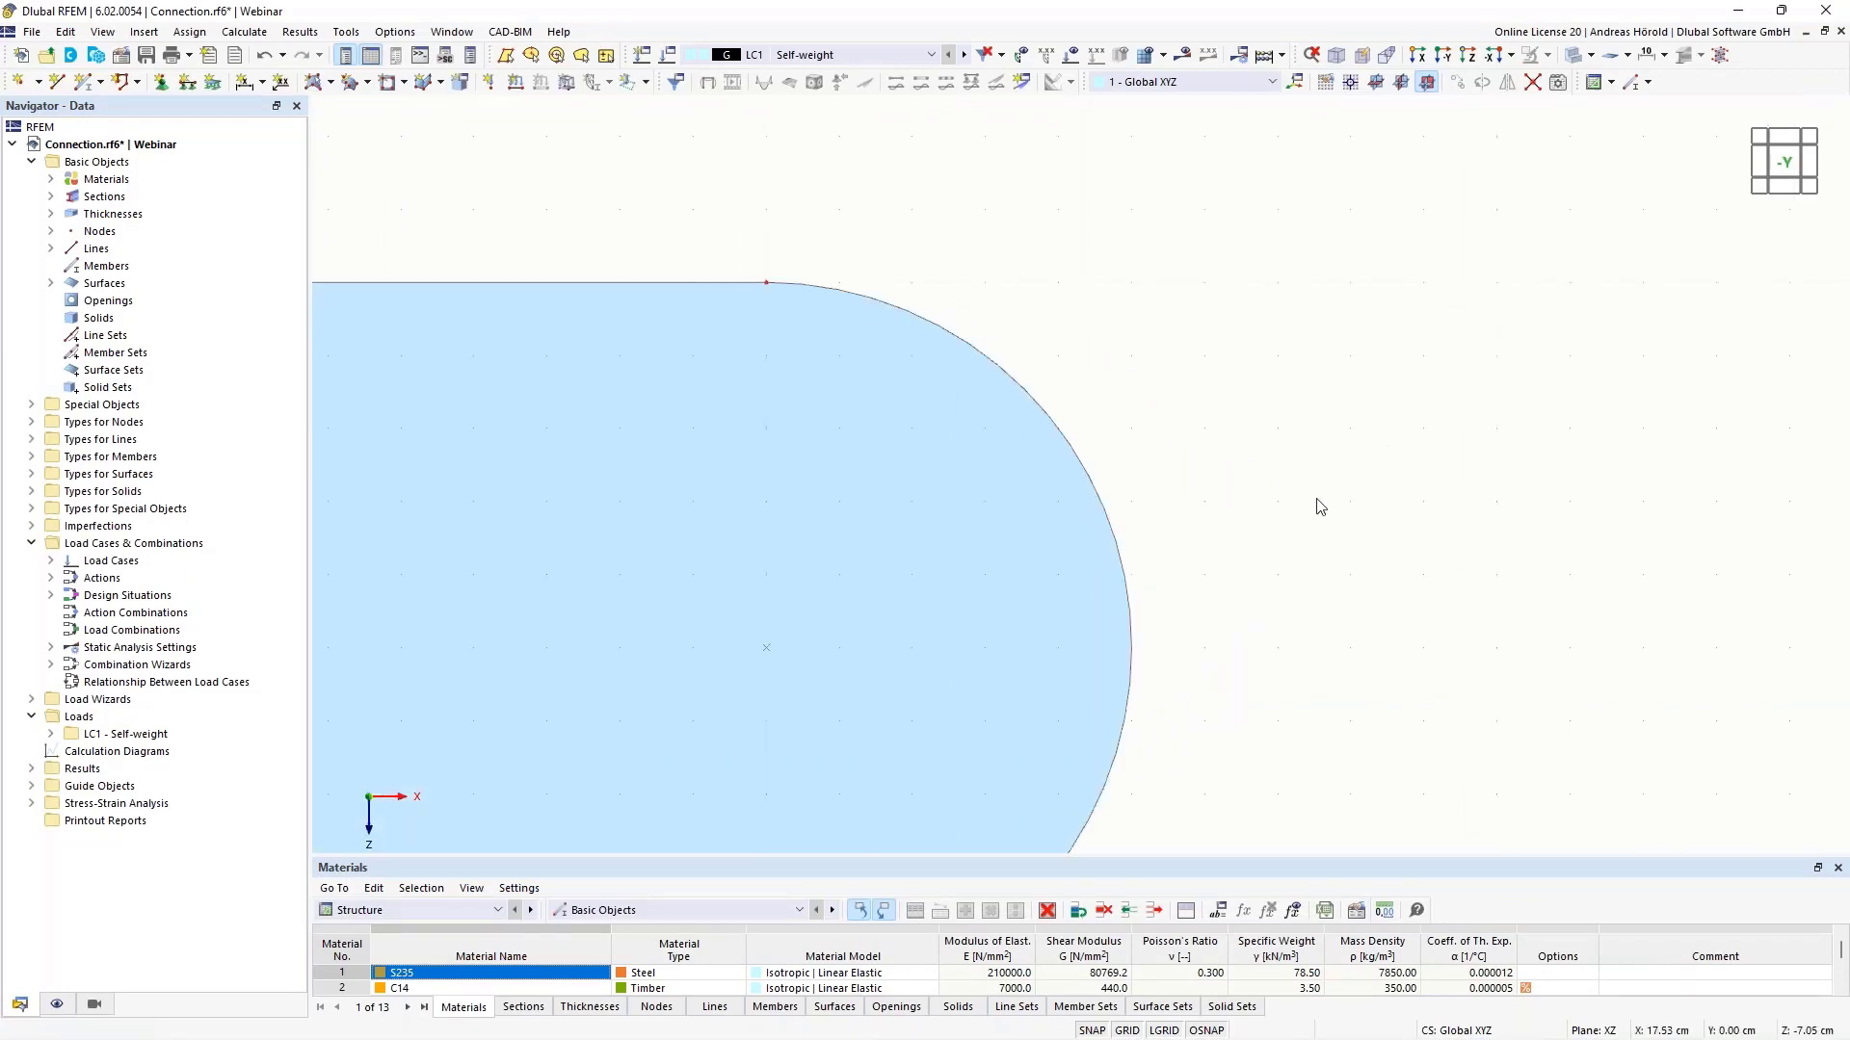
middle_drag(1321, 497, 1489, 395)
scroll(1662, 277, down, 3)
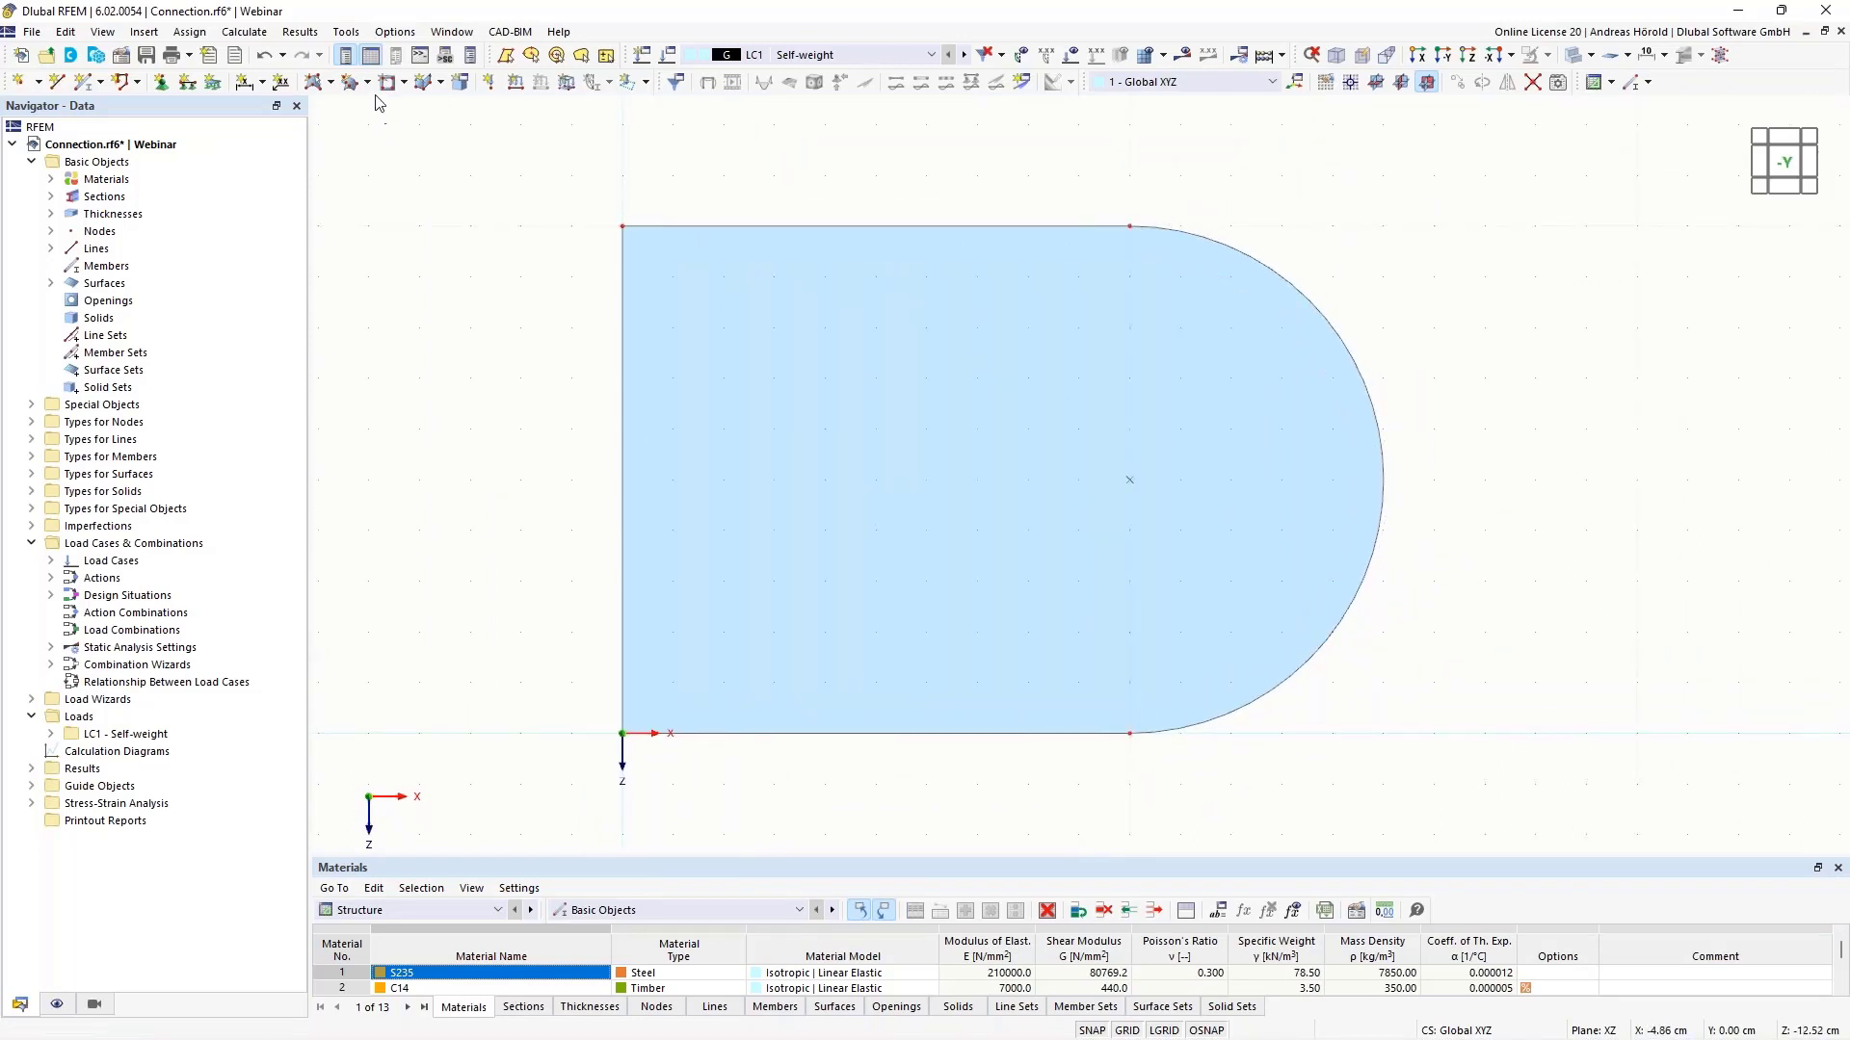
- Cut a 2 cm-radius circular opening centred on the arc centre at X=10, Z=-5
click(405, 84)
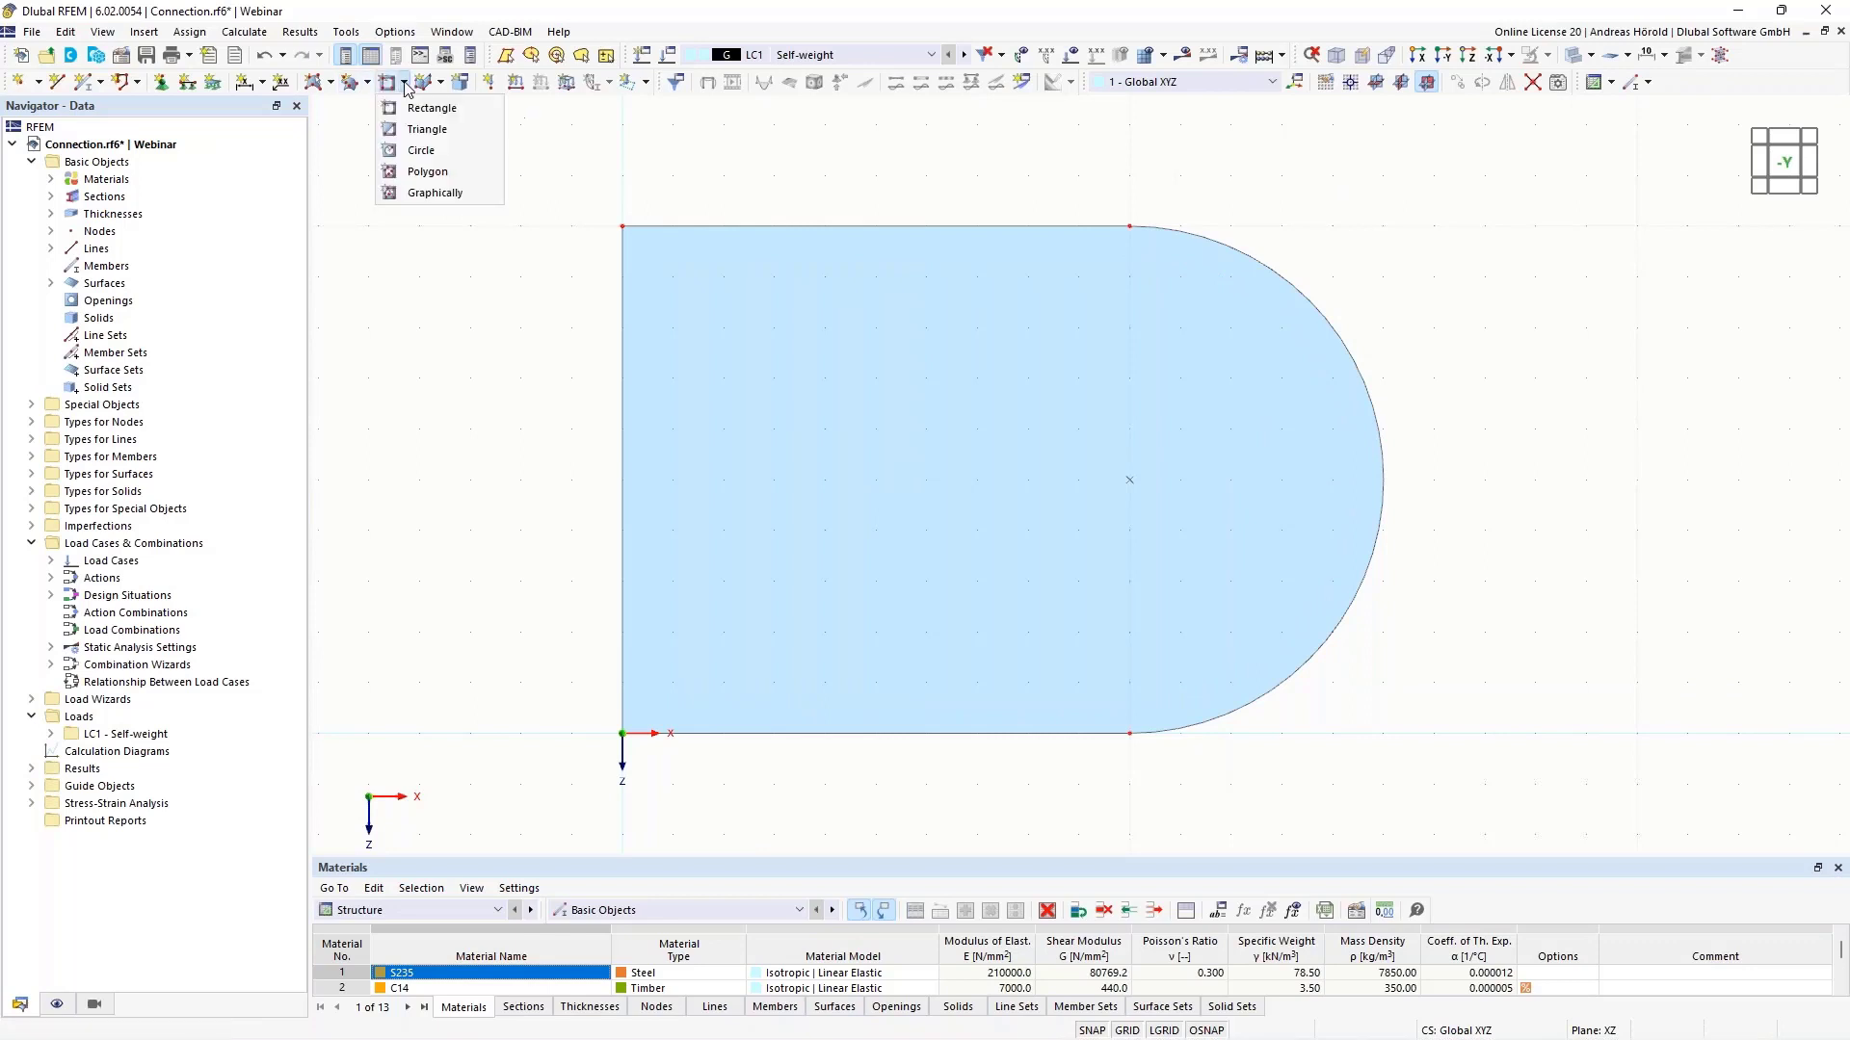
click(423, 150)
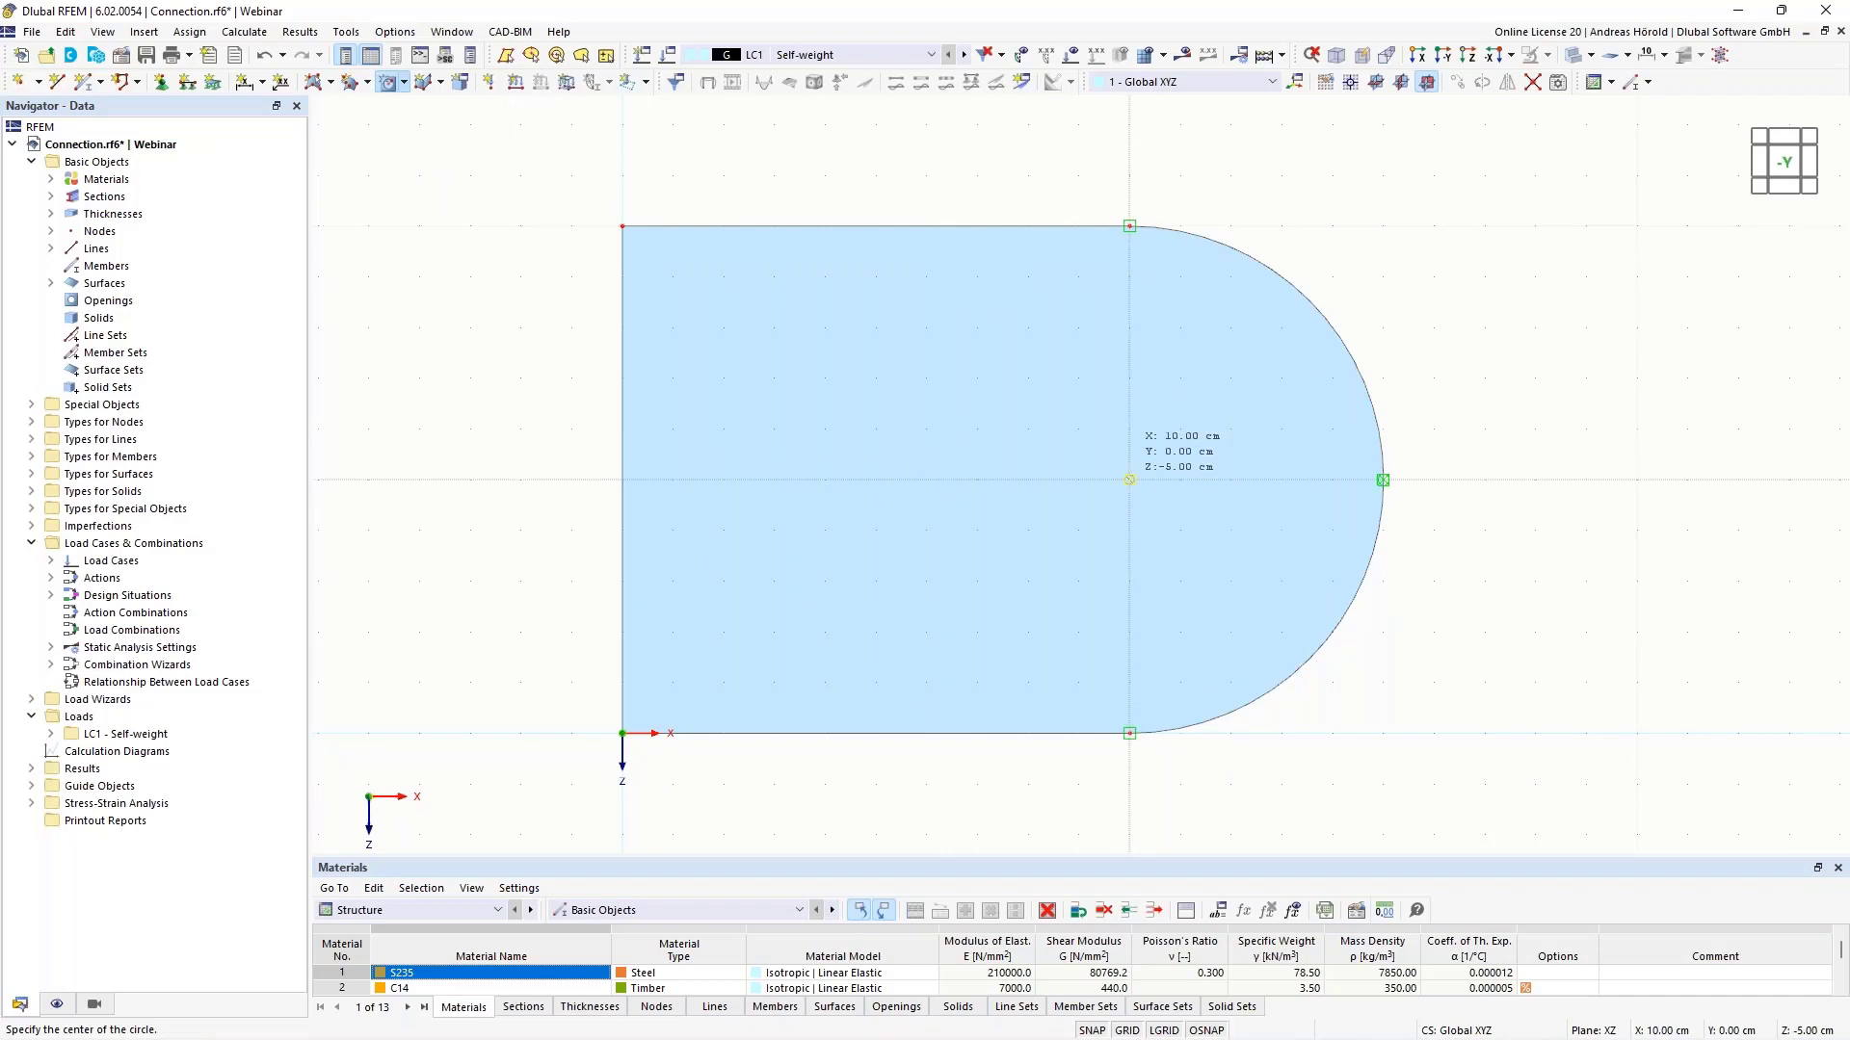
click(1130, 478)
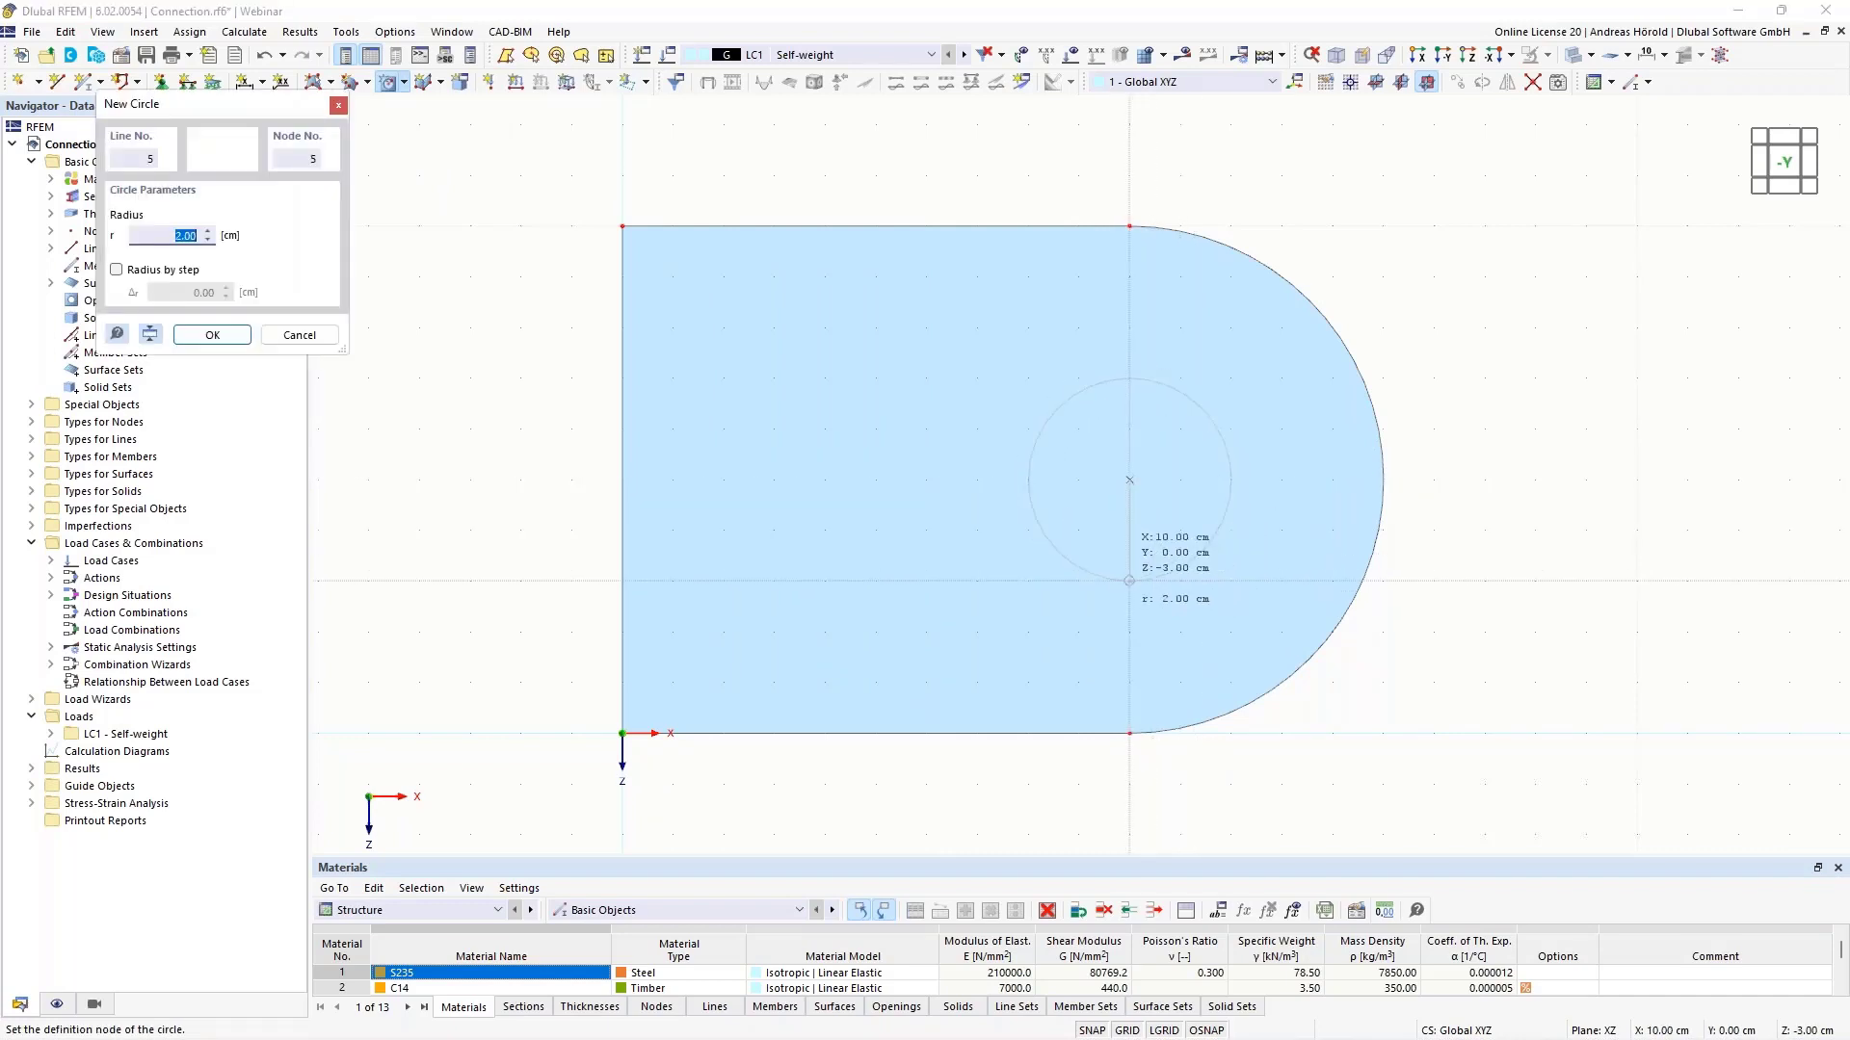
click(1130, 581)
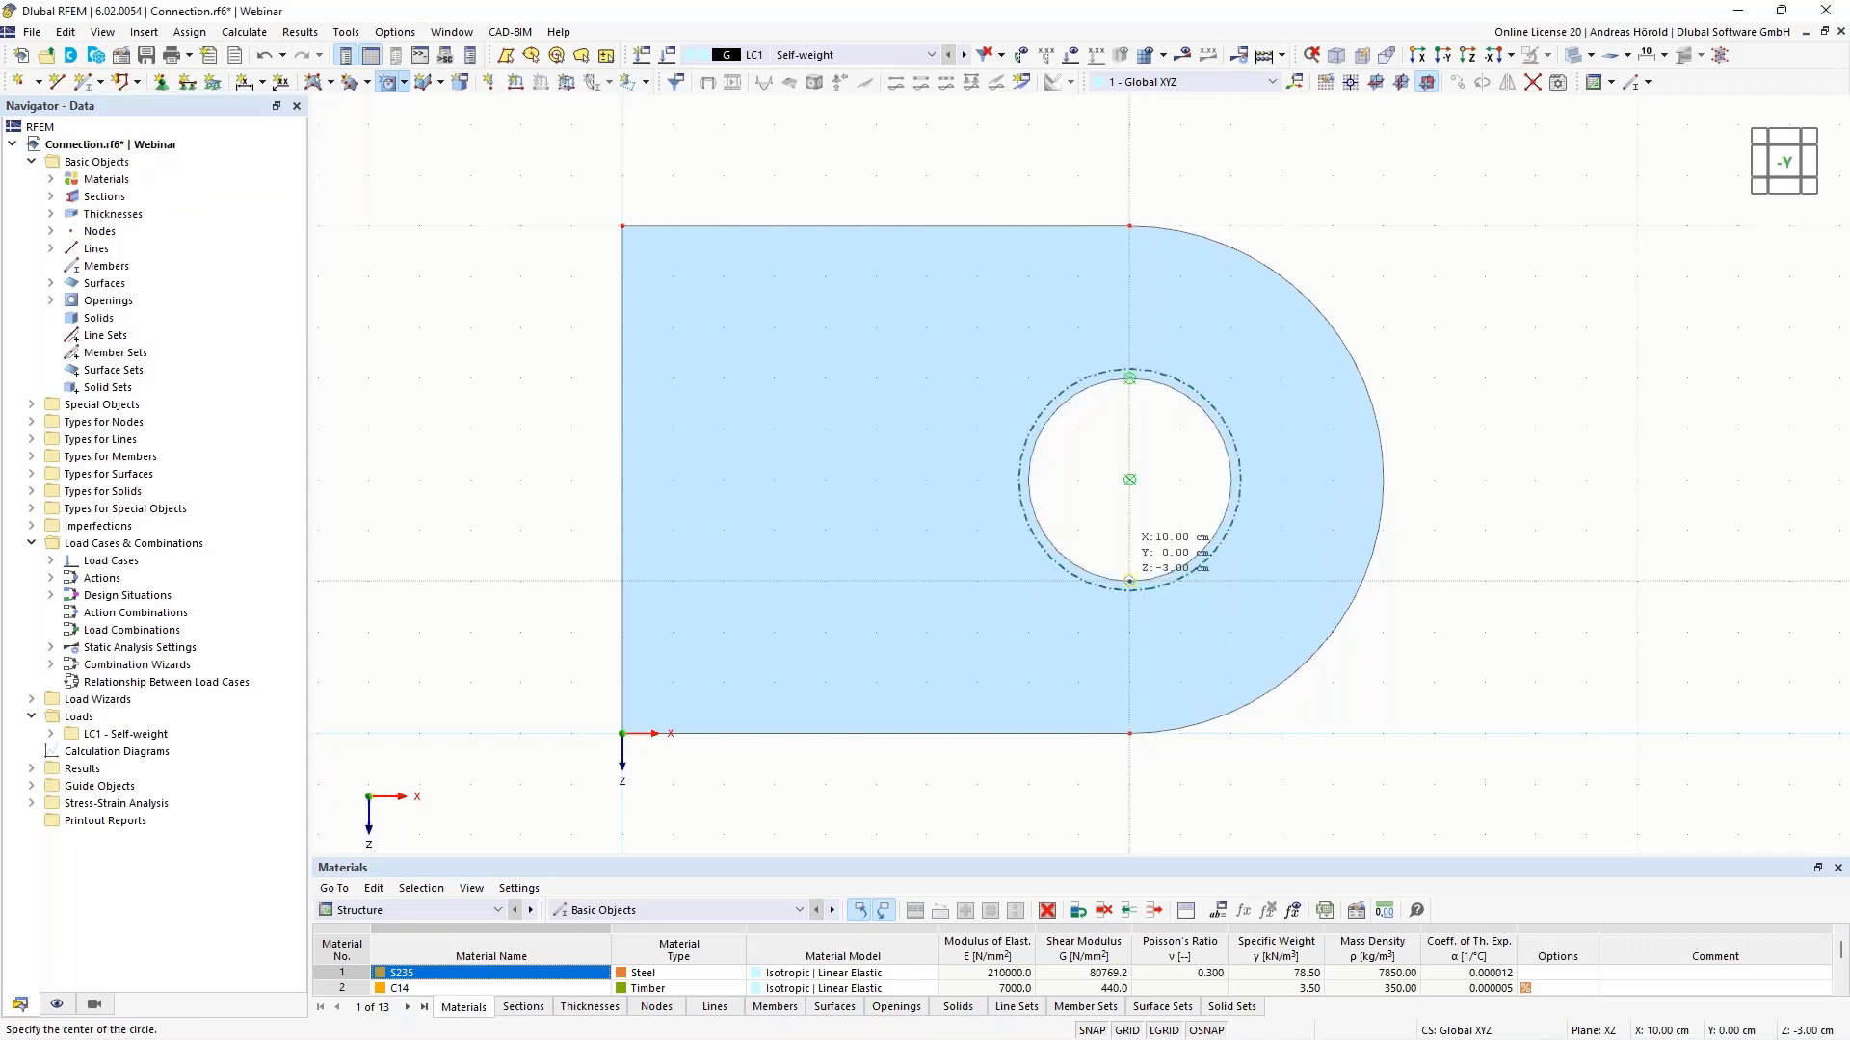
scroll(1539, 545, up, 1)
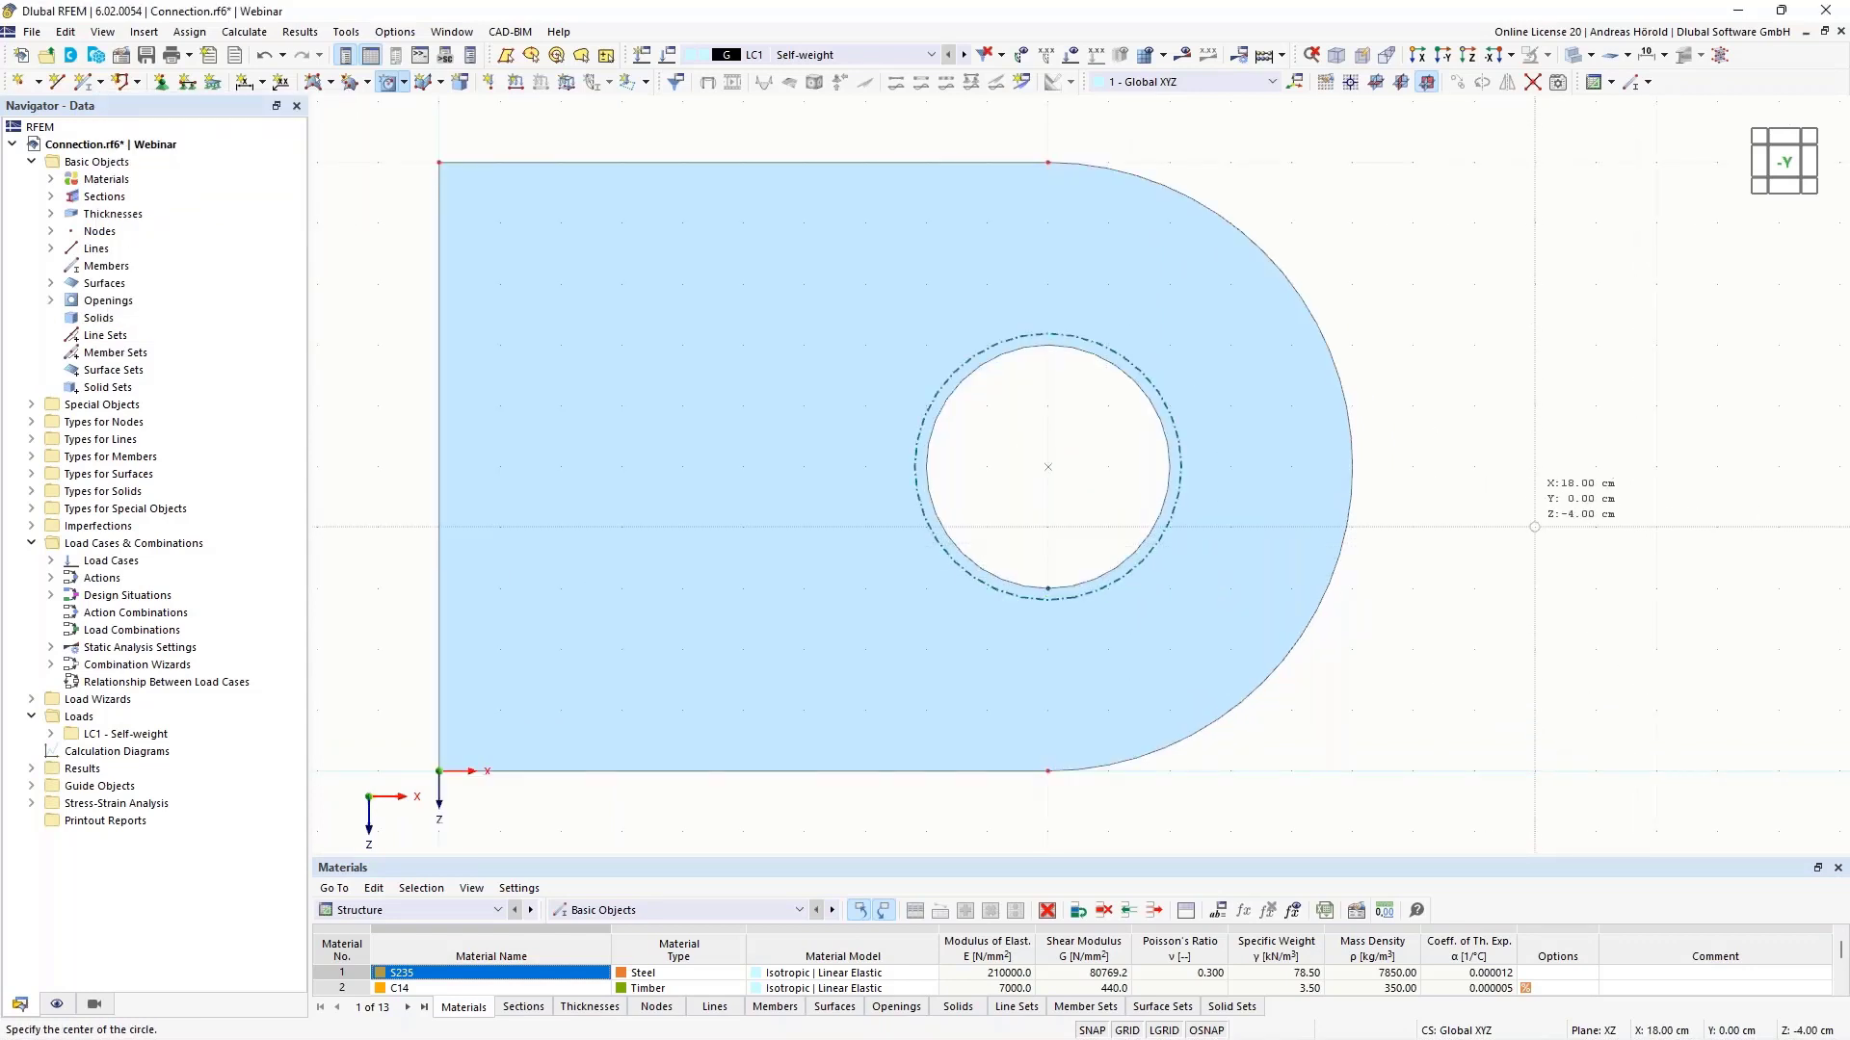
- Place a new node at the top of the hole's circular edge
key(Escape)
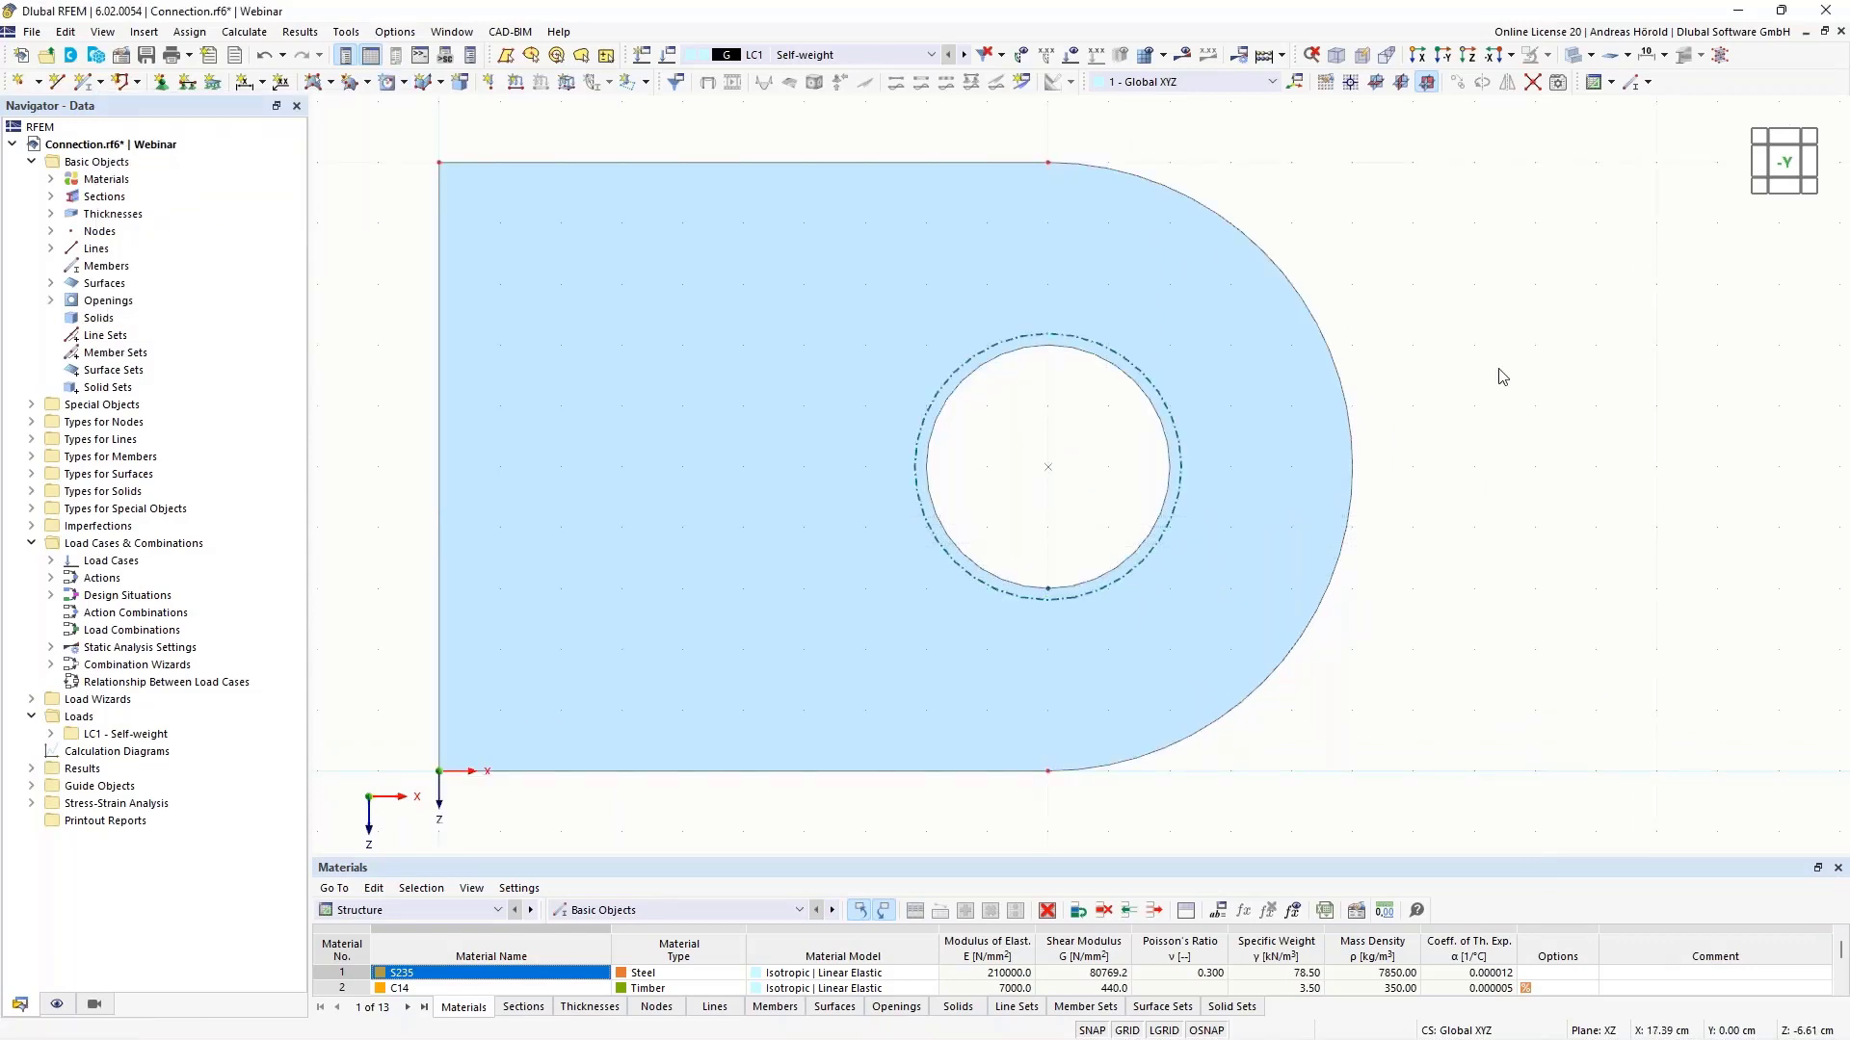
scroll(1498, 373, up, 3)
middle_drag(1396, 424, 1619, 425)
scroll(1426, 437, up, 1)
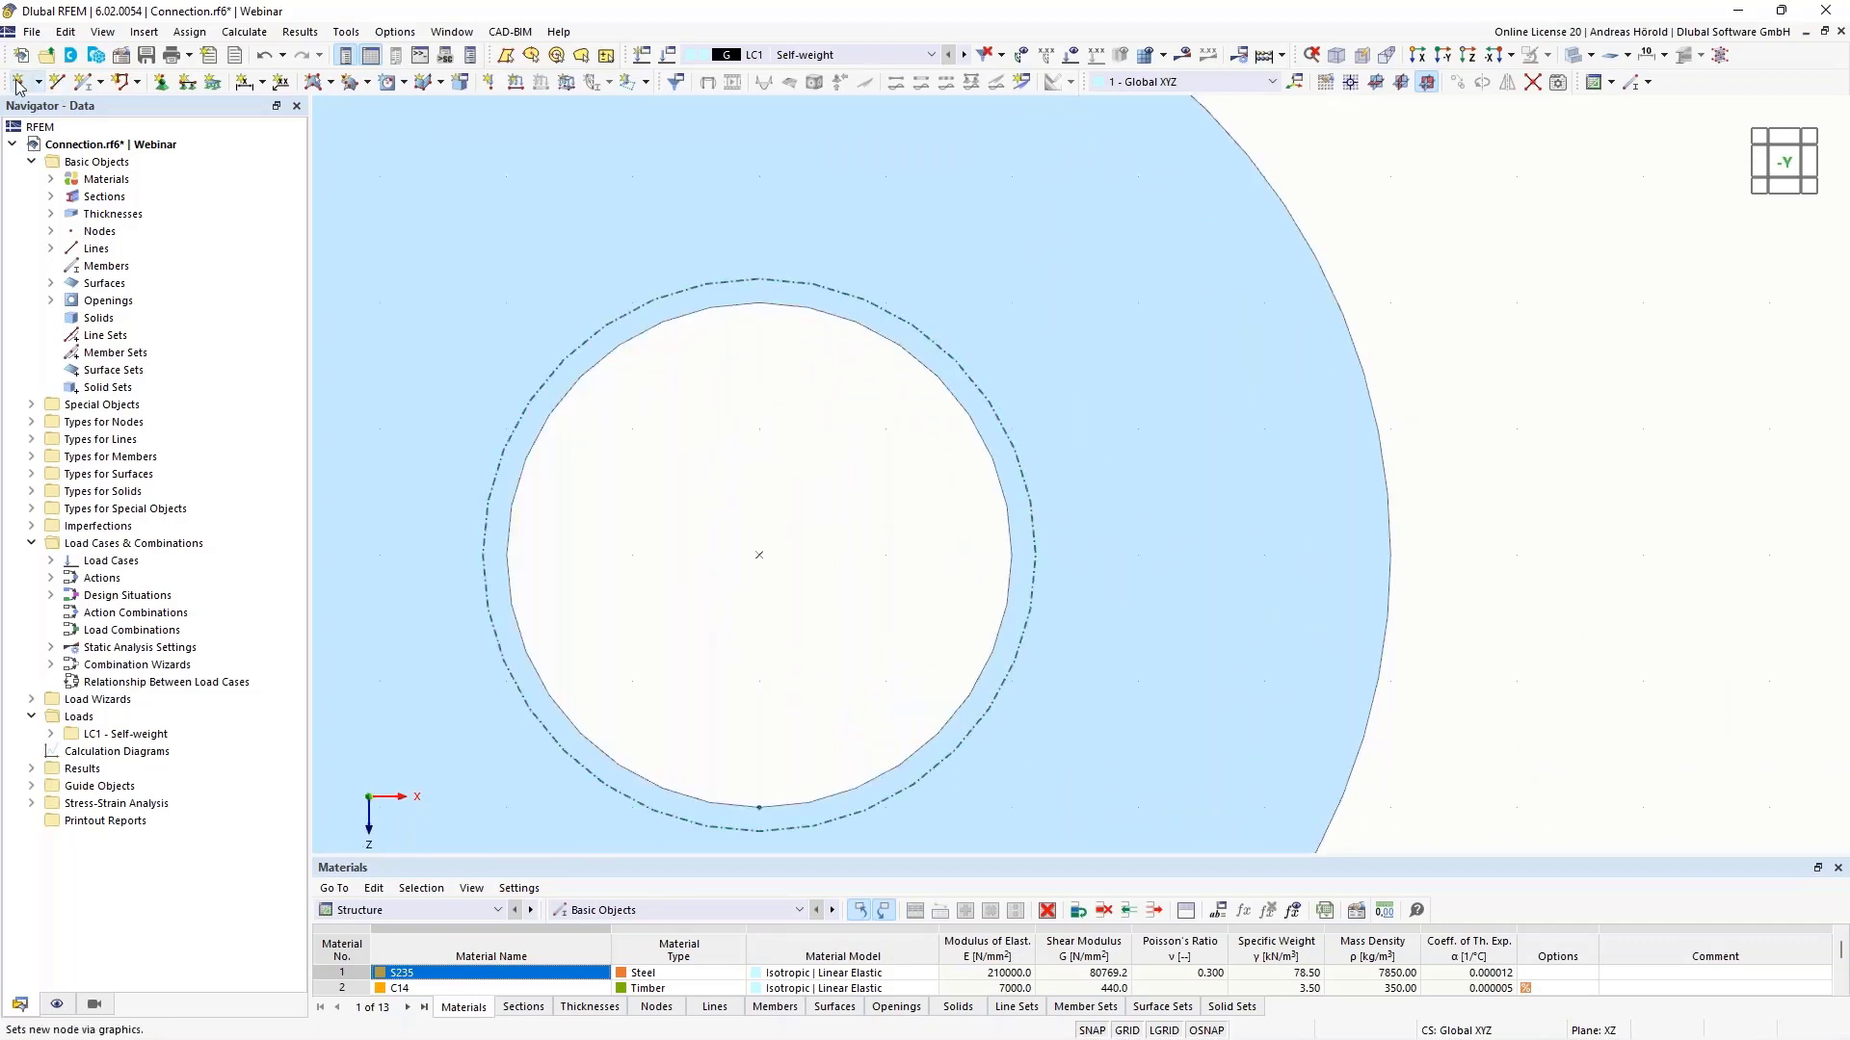
click(19, 83)
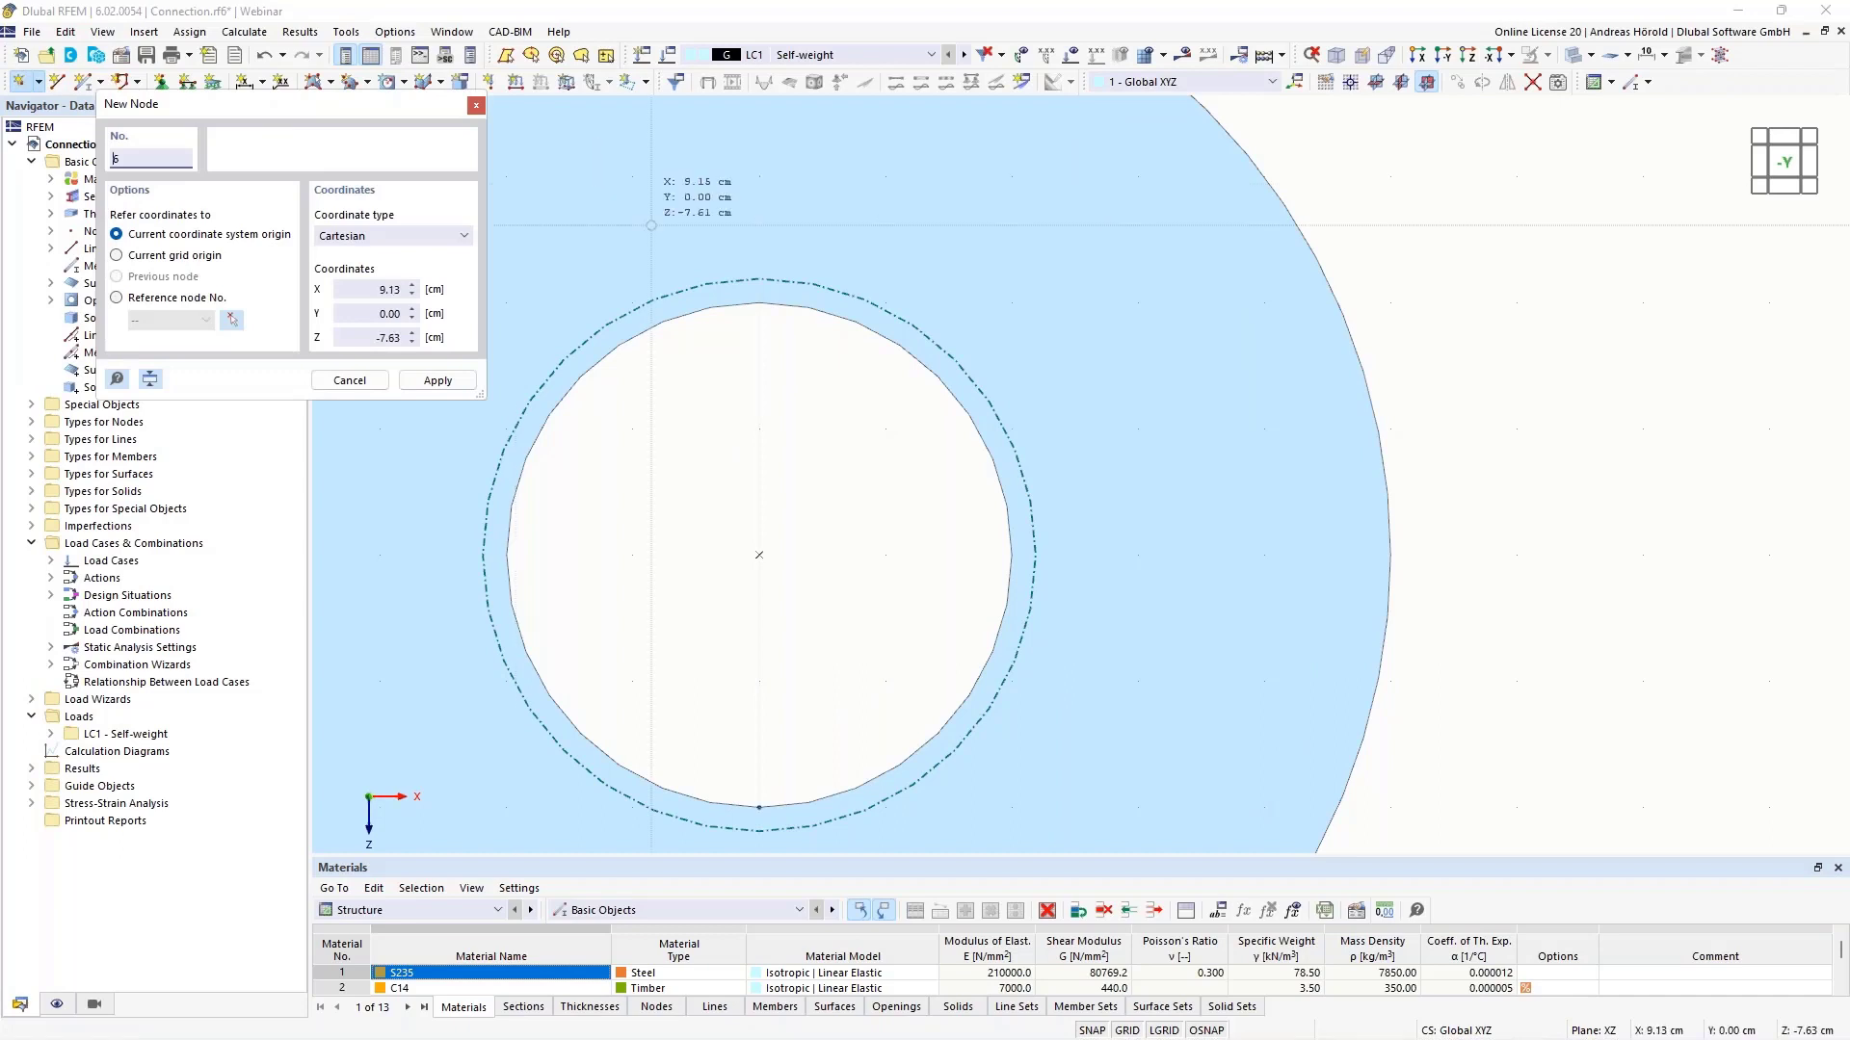
click(746, 305)
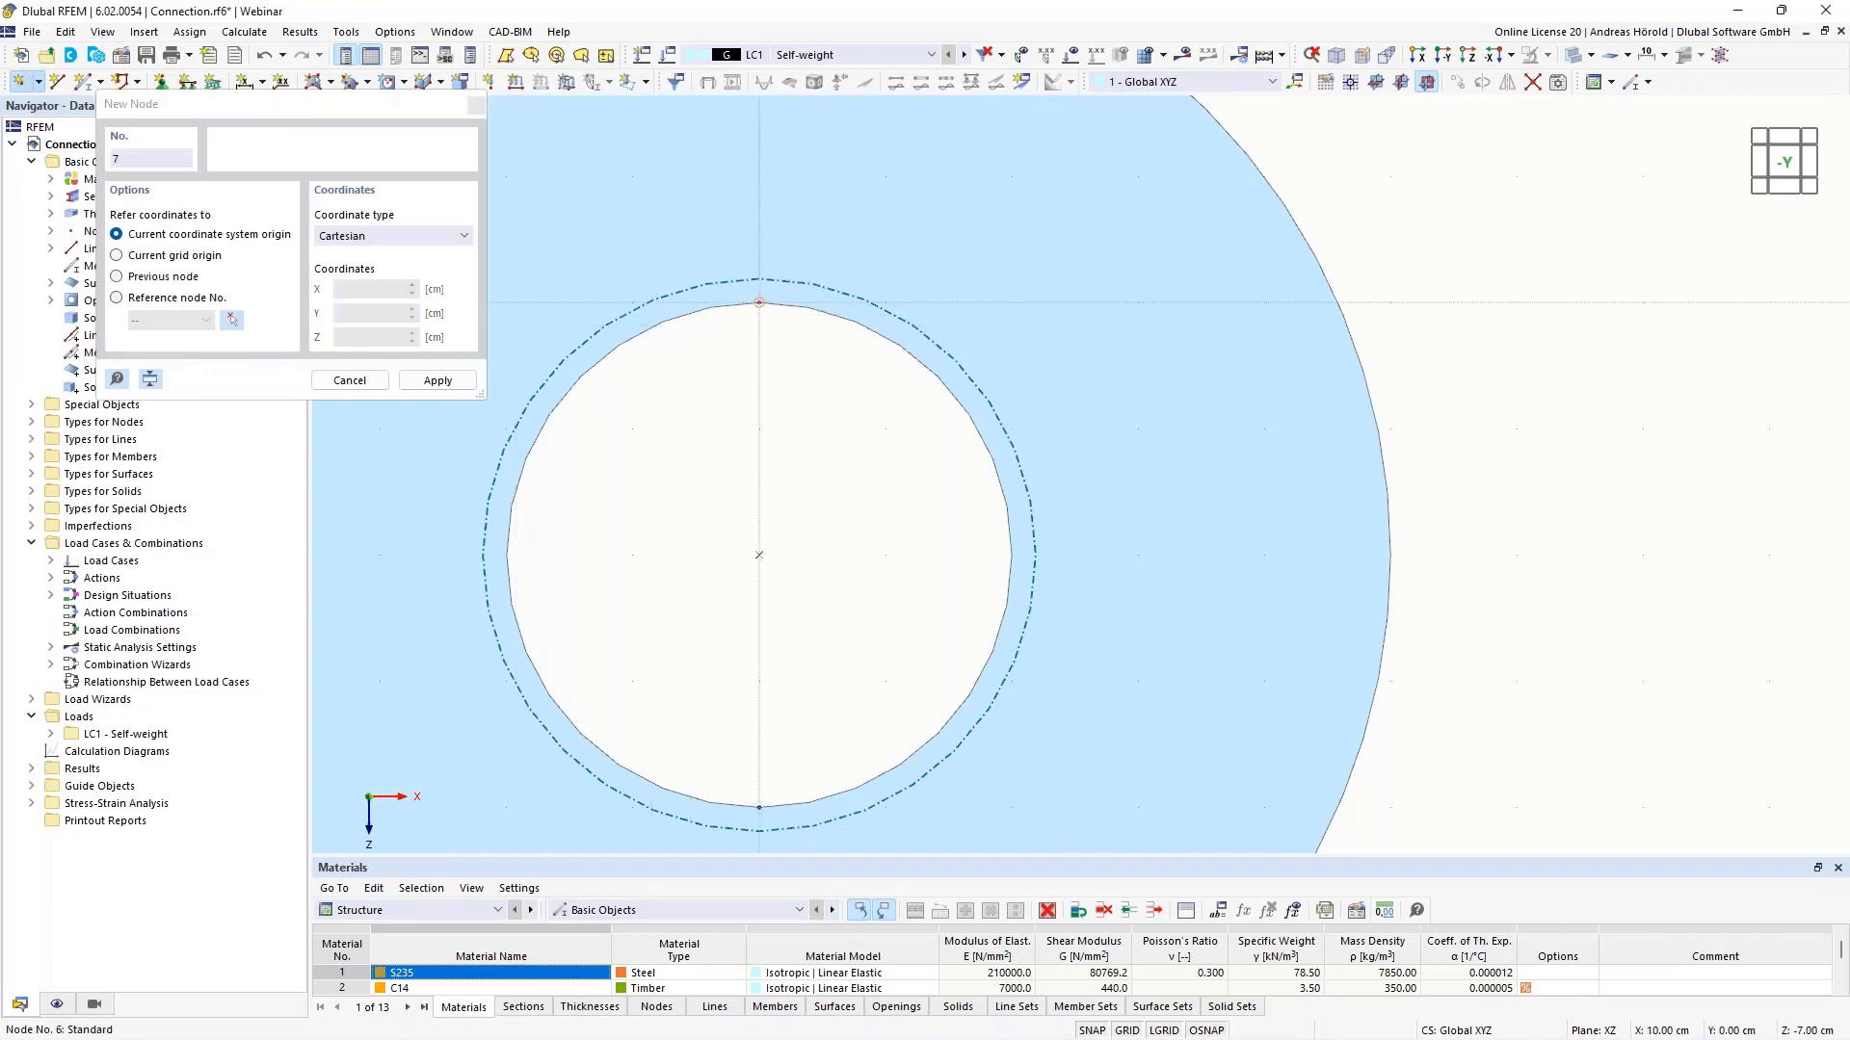
key(Escape)
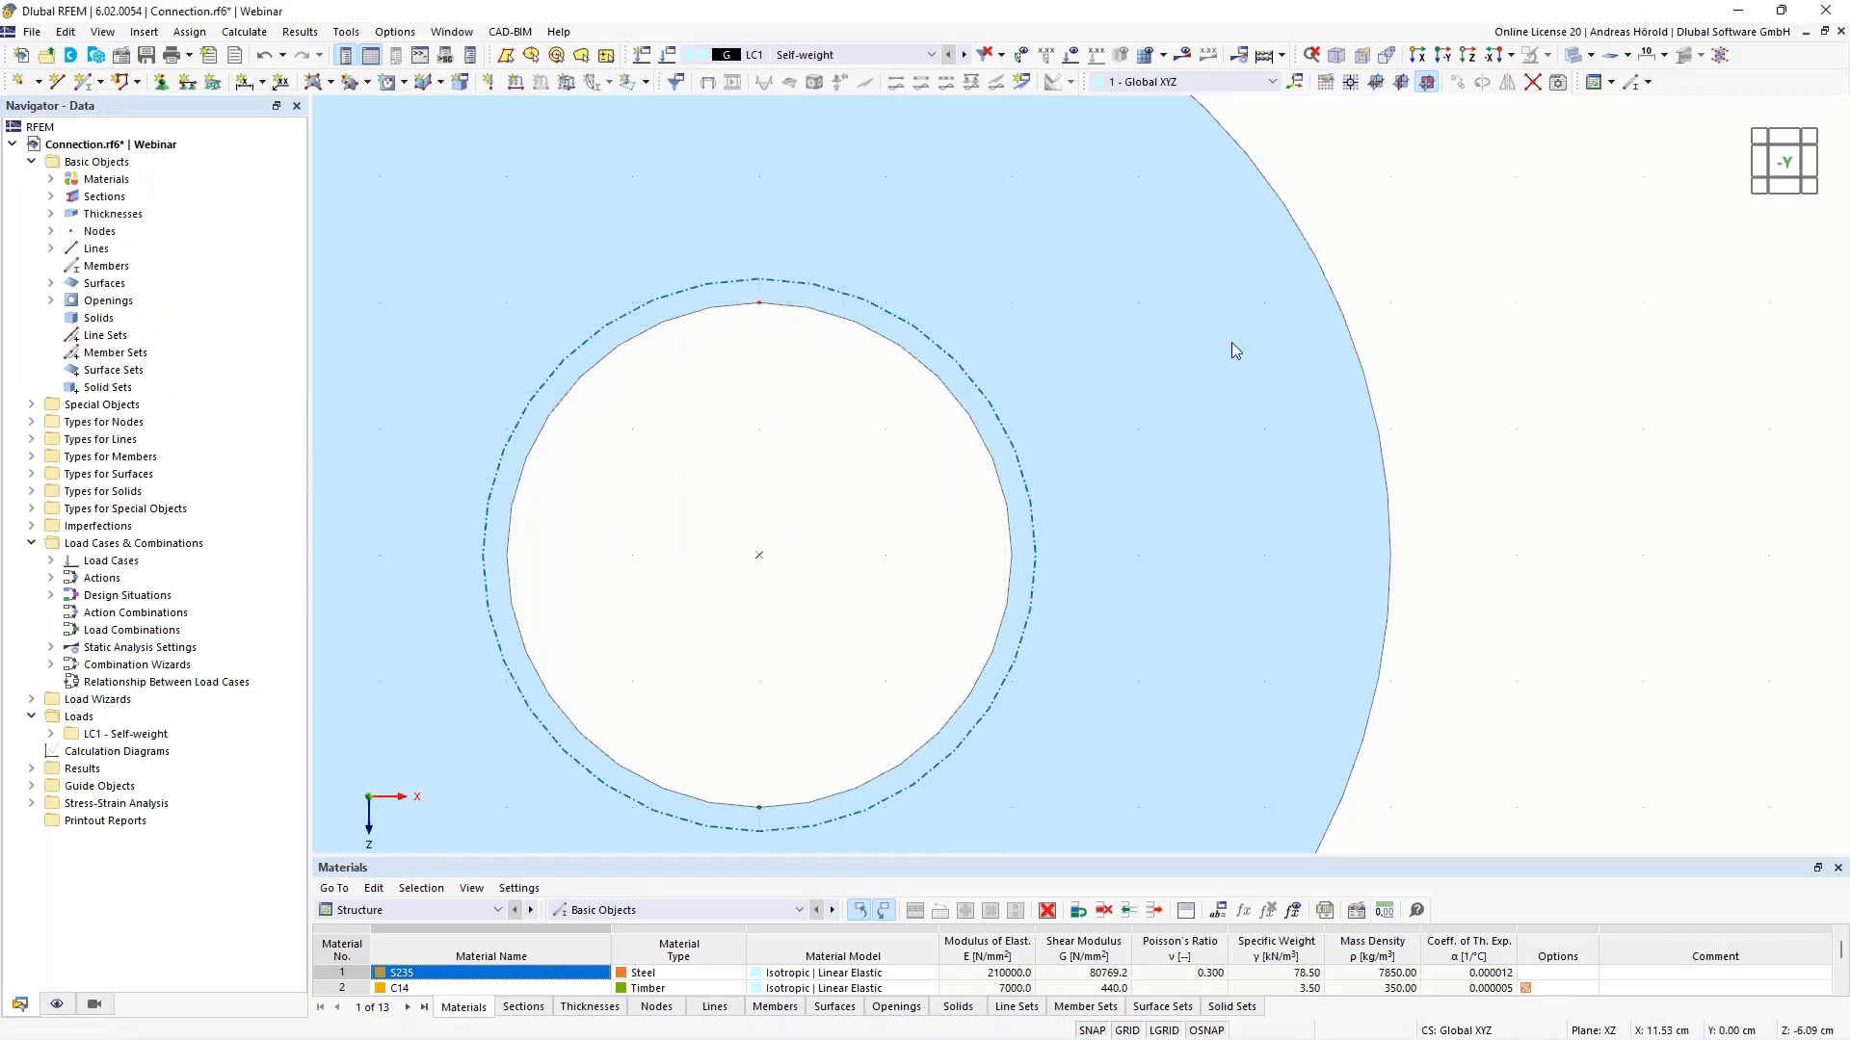
- Connect the hole edge lines at intersections, splitting it into two 6.28 cm arcs
click(1533, 85)
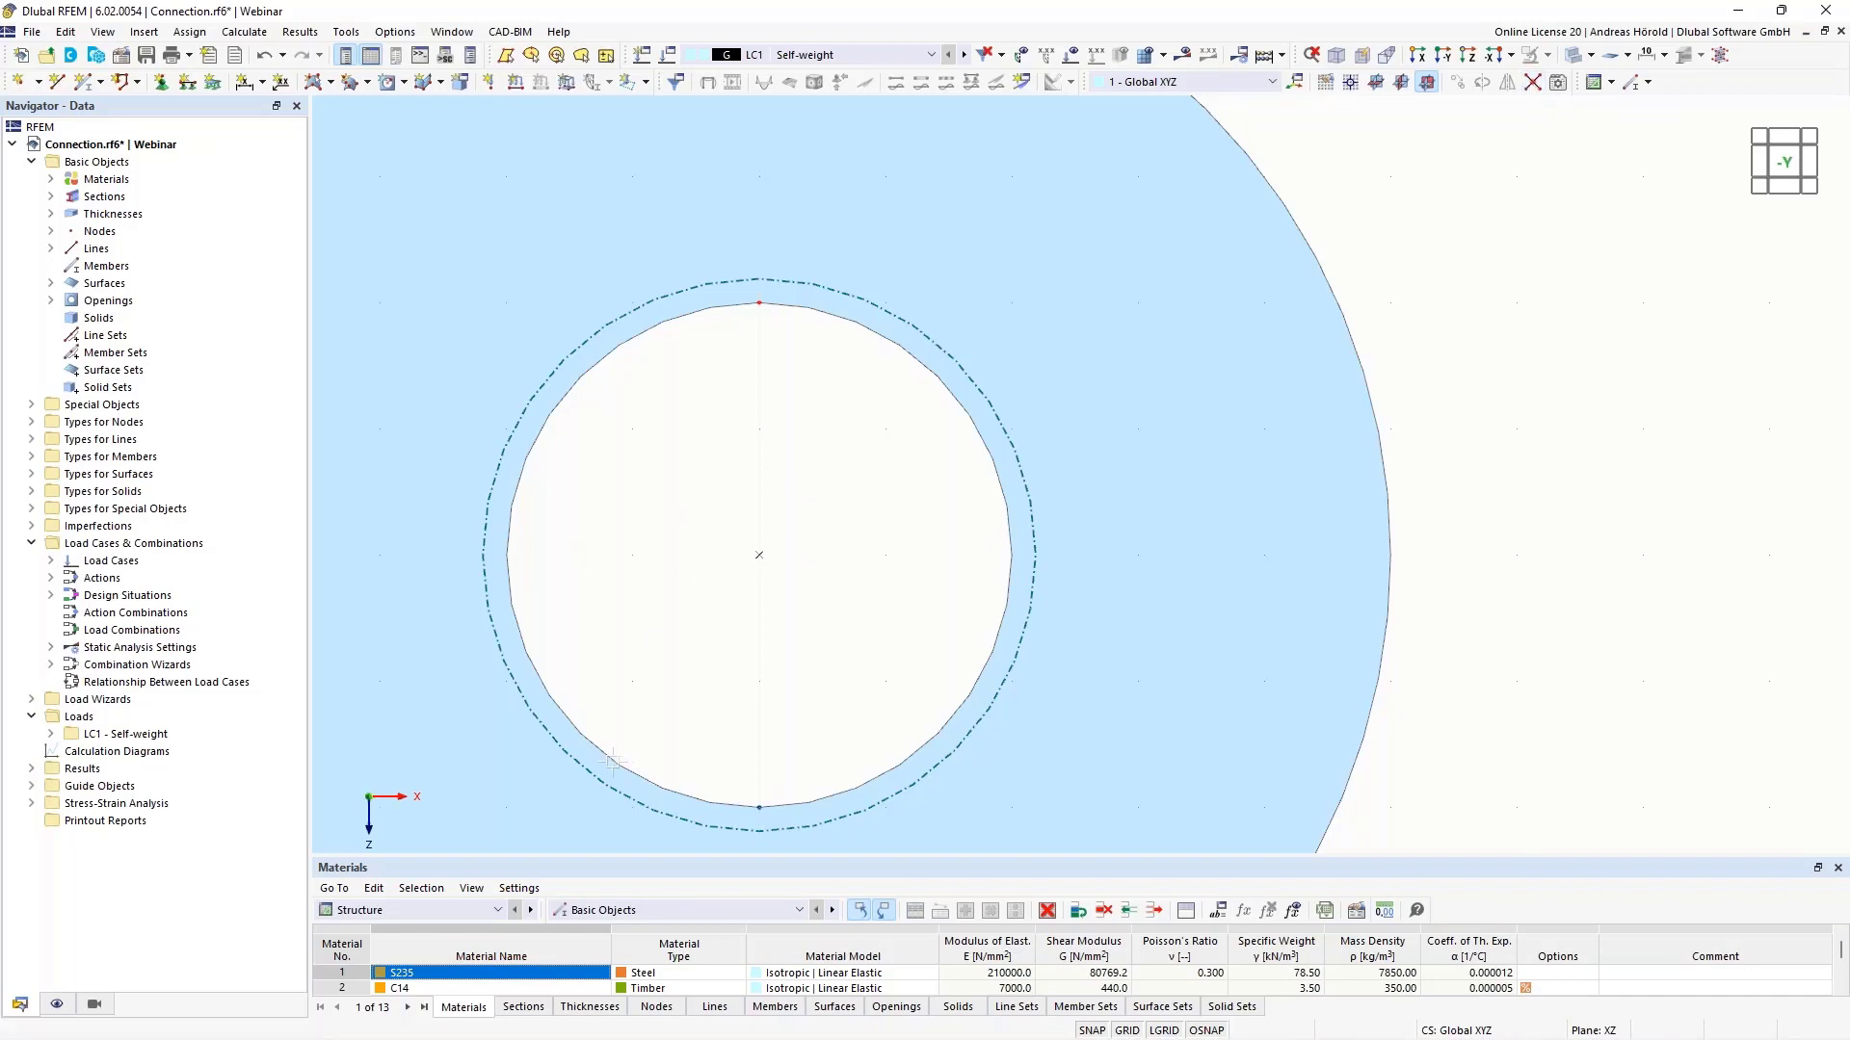
drag(527, 840, 1072, 228)
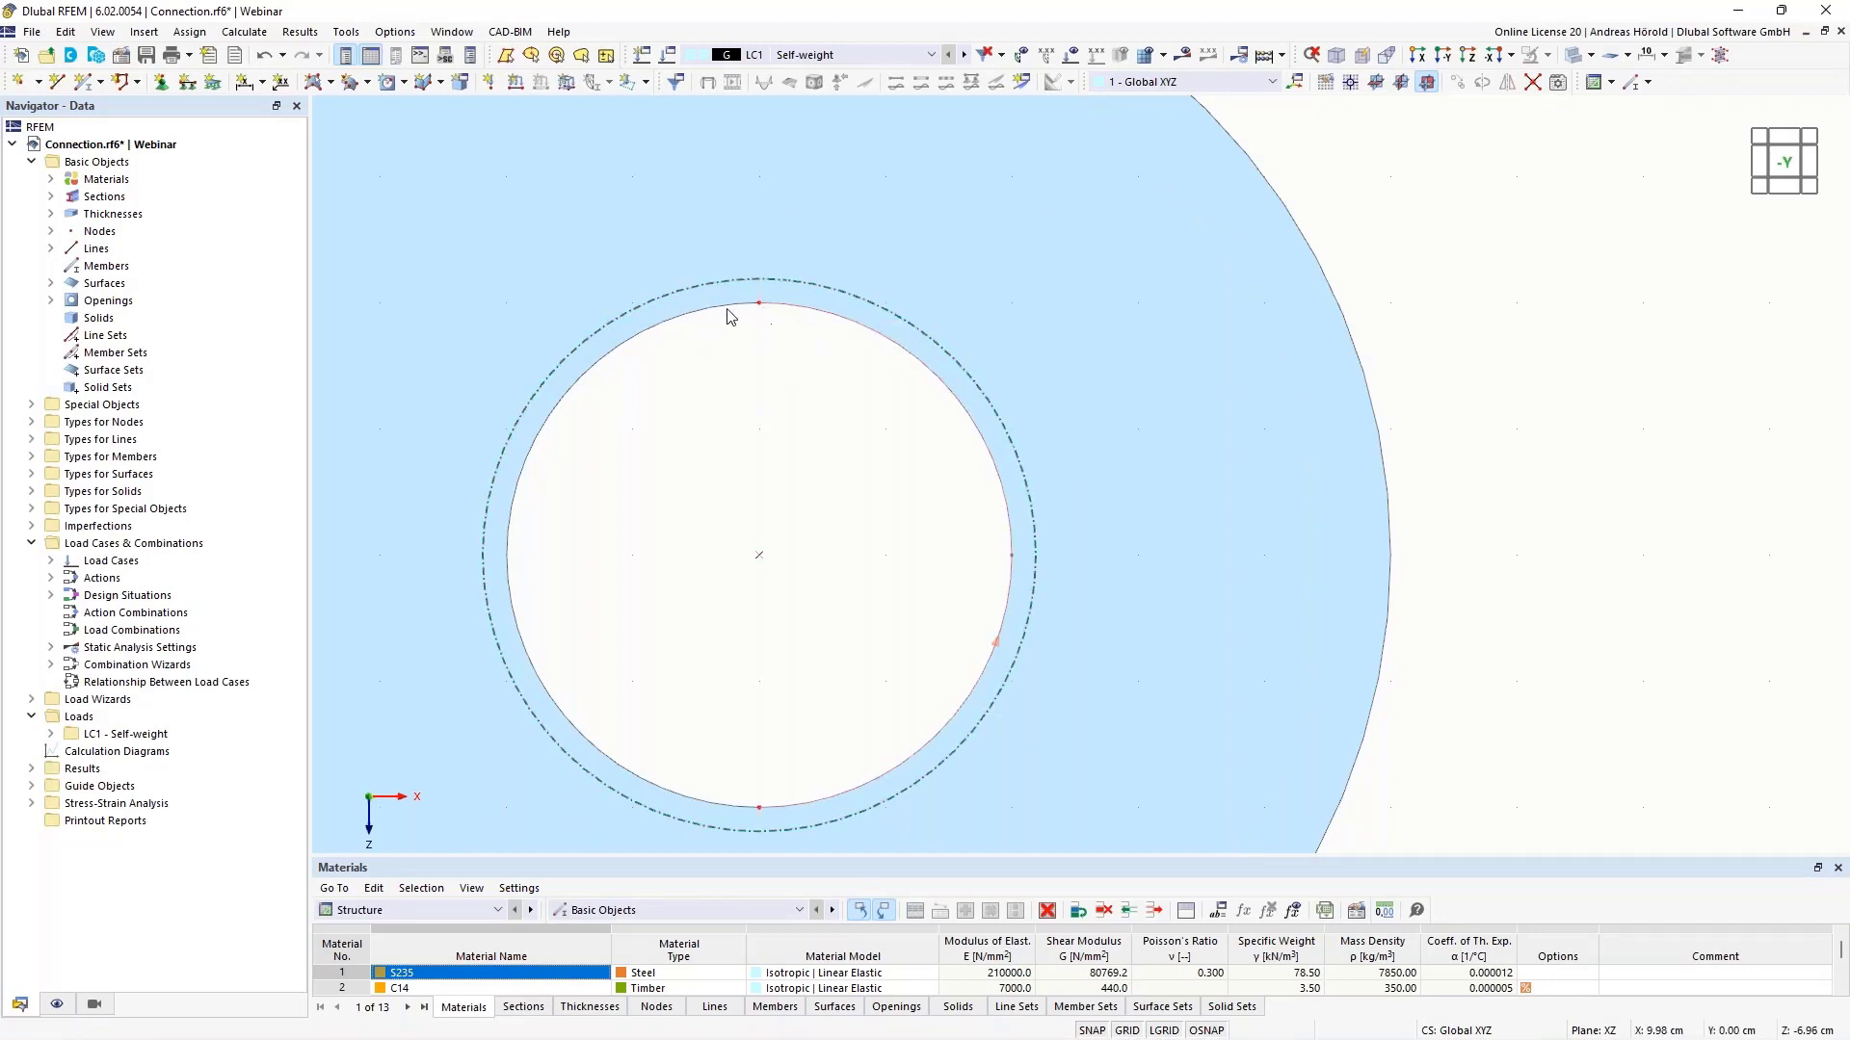
scroll(752, 417, down, 4)
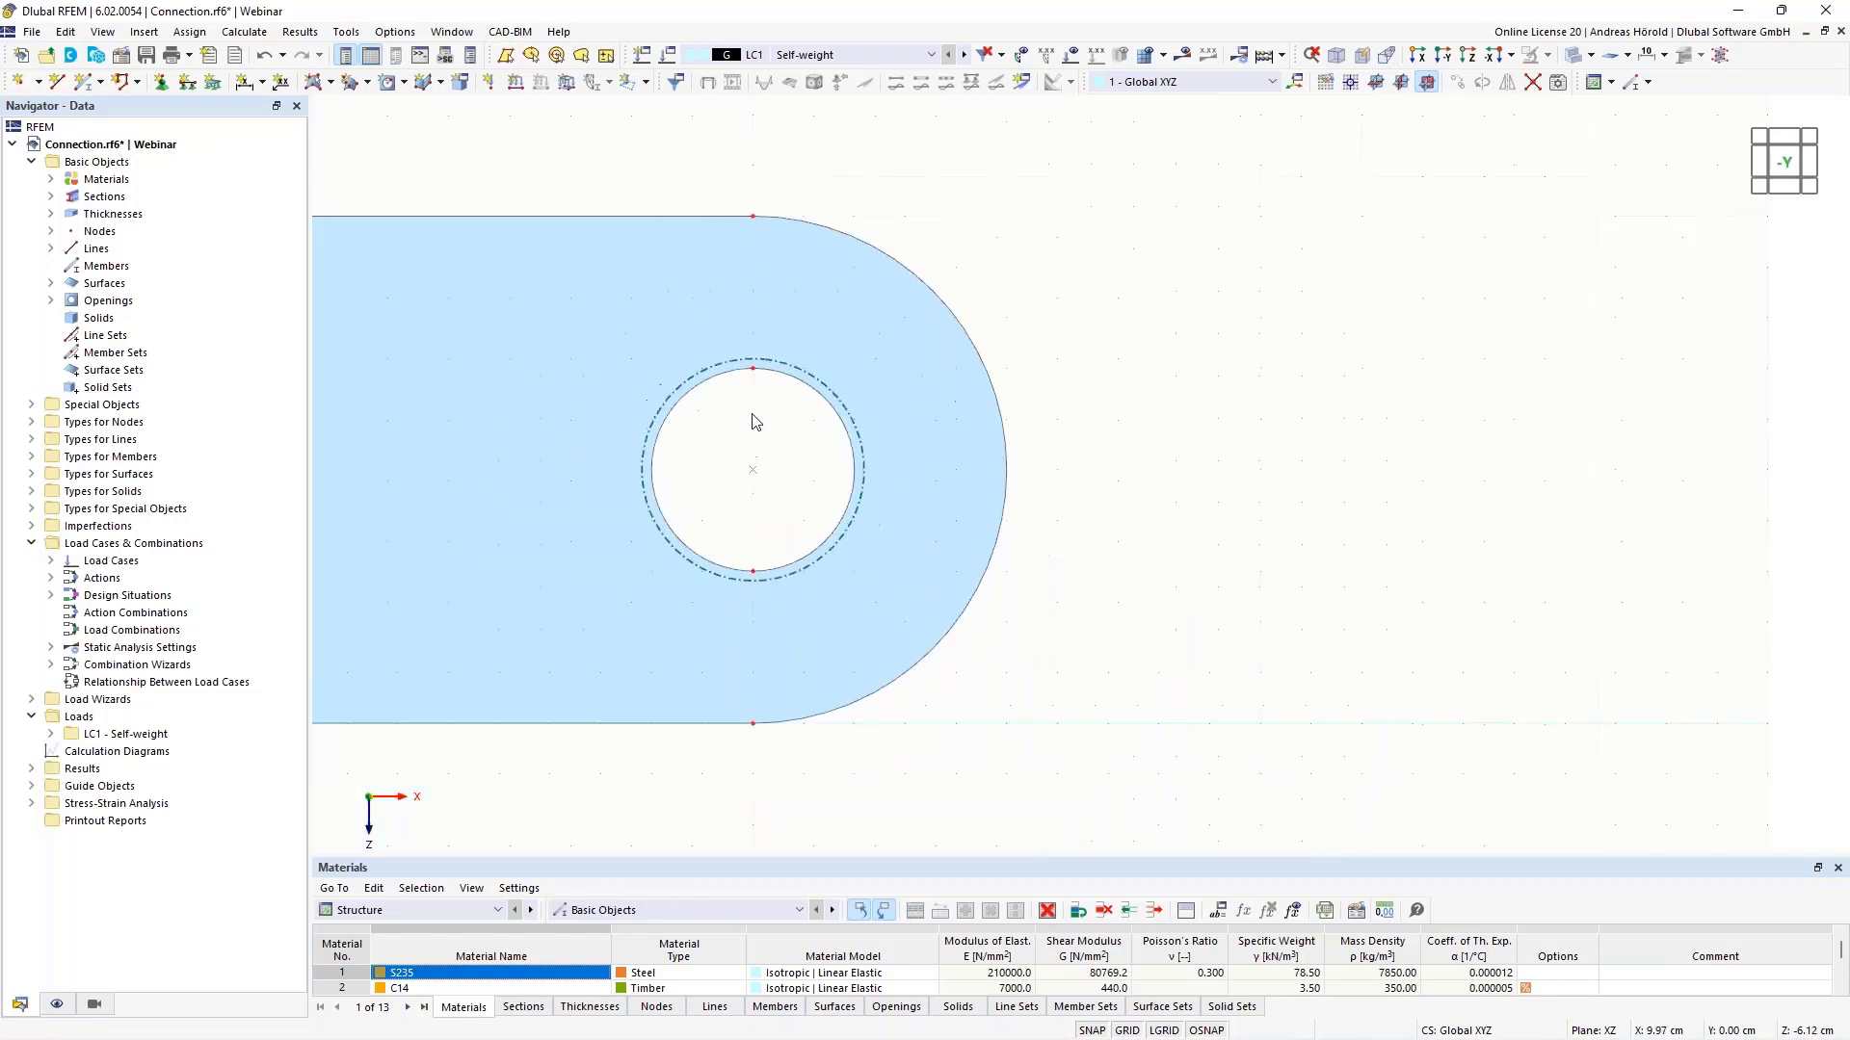
middle_drag(739, 469, 958, 489)
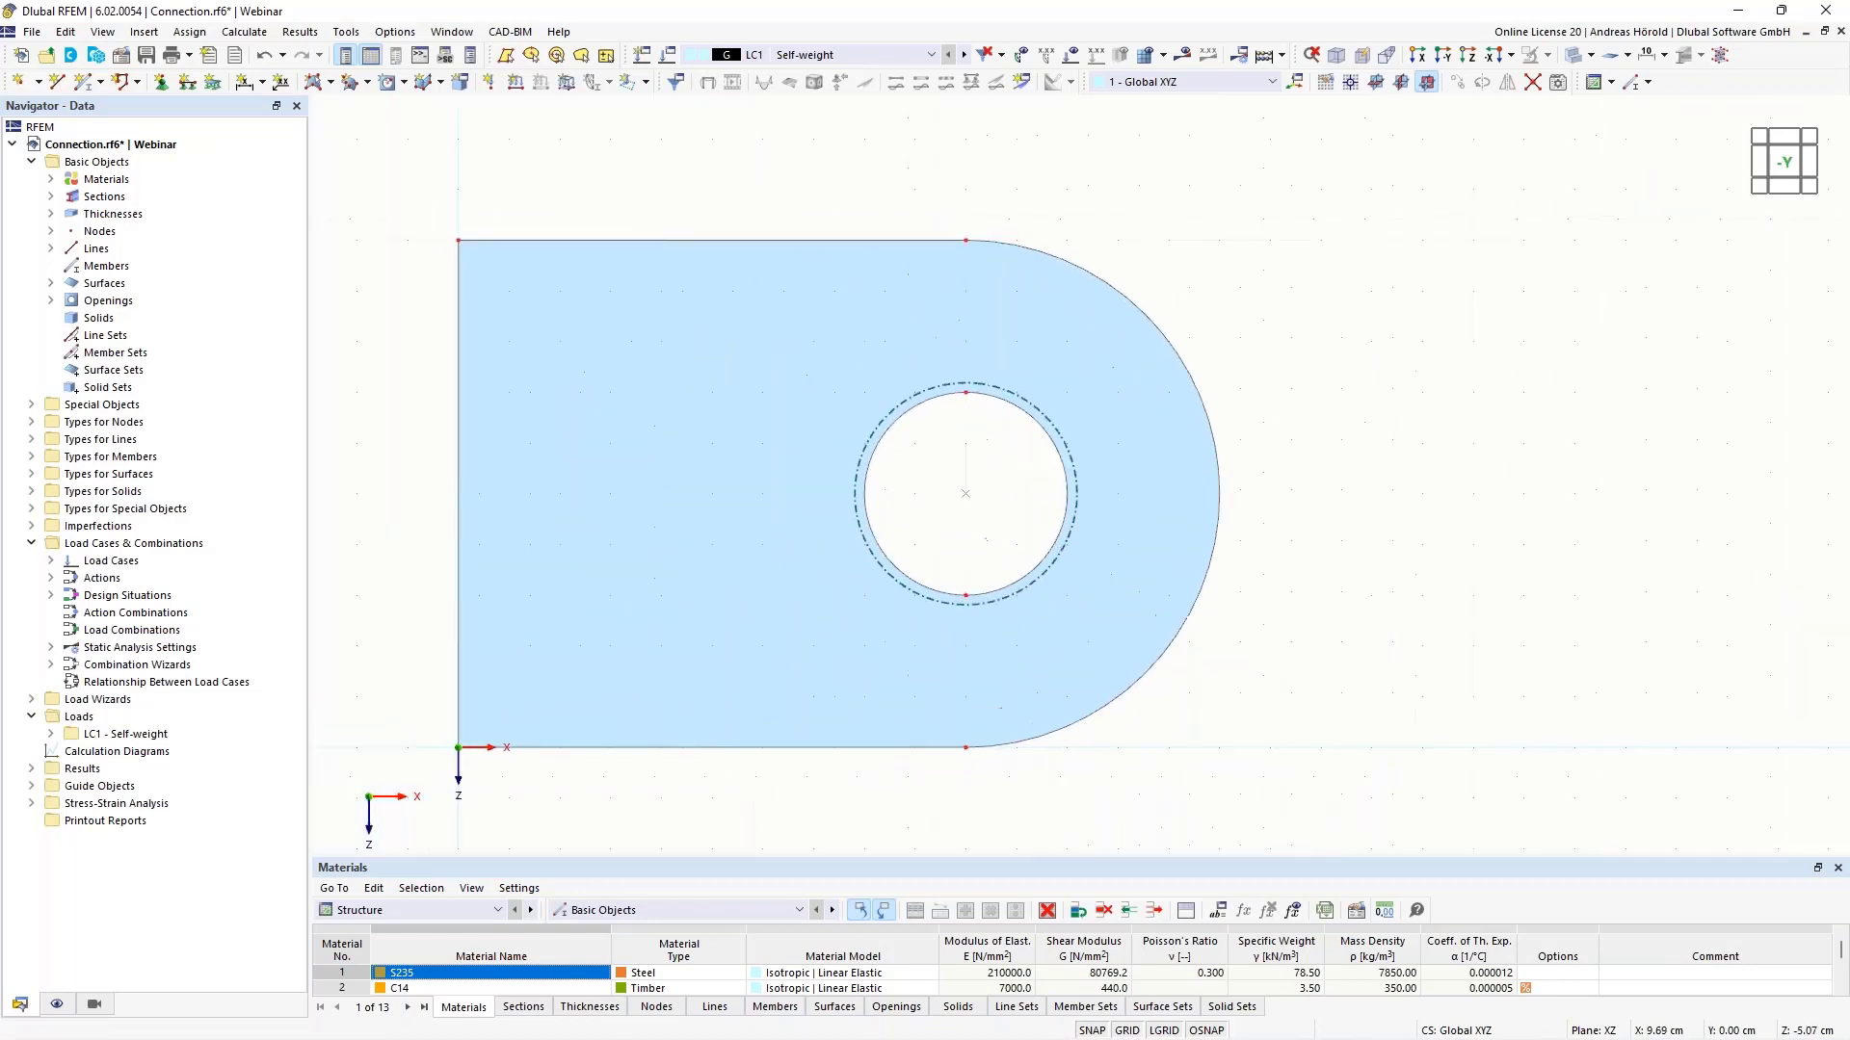
scroll(963, 491, up, 3)
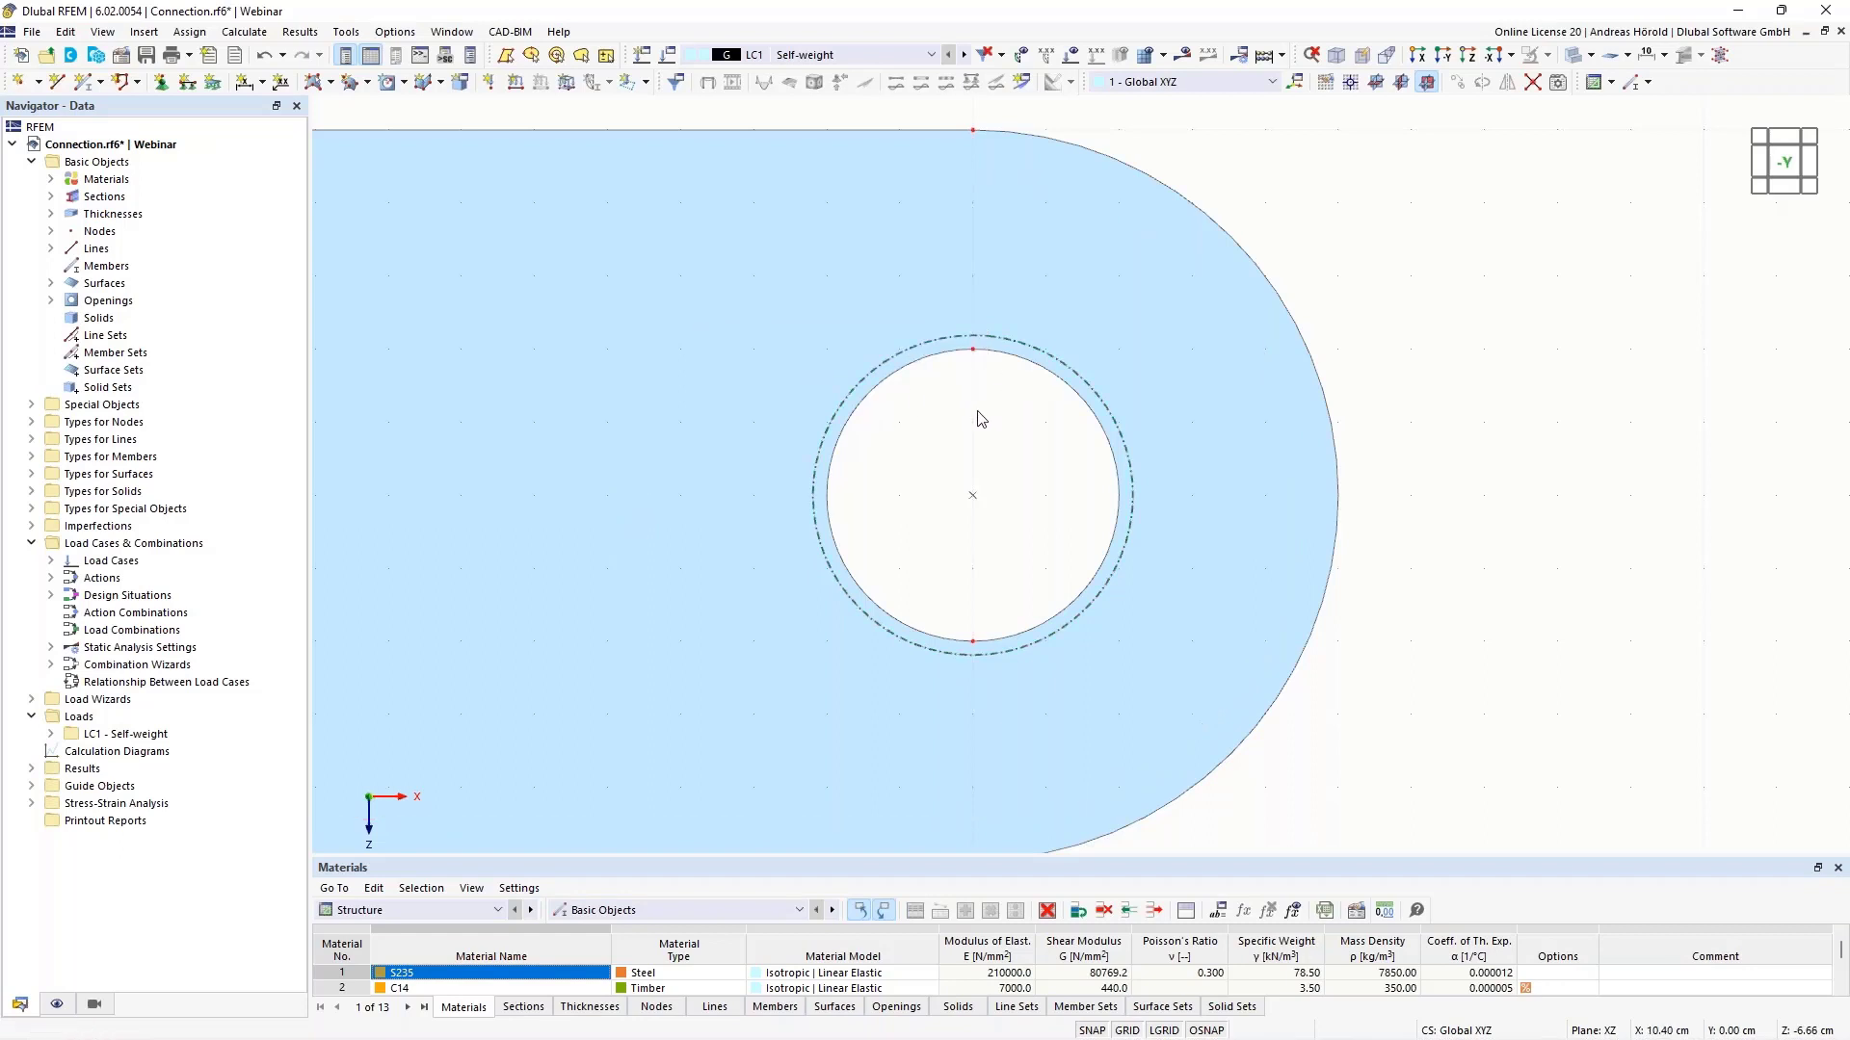
scroll(975, 411, down, 1)
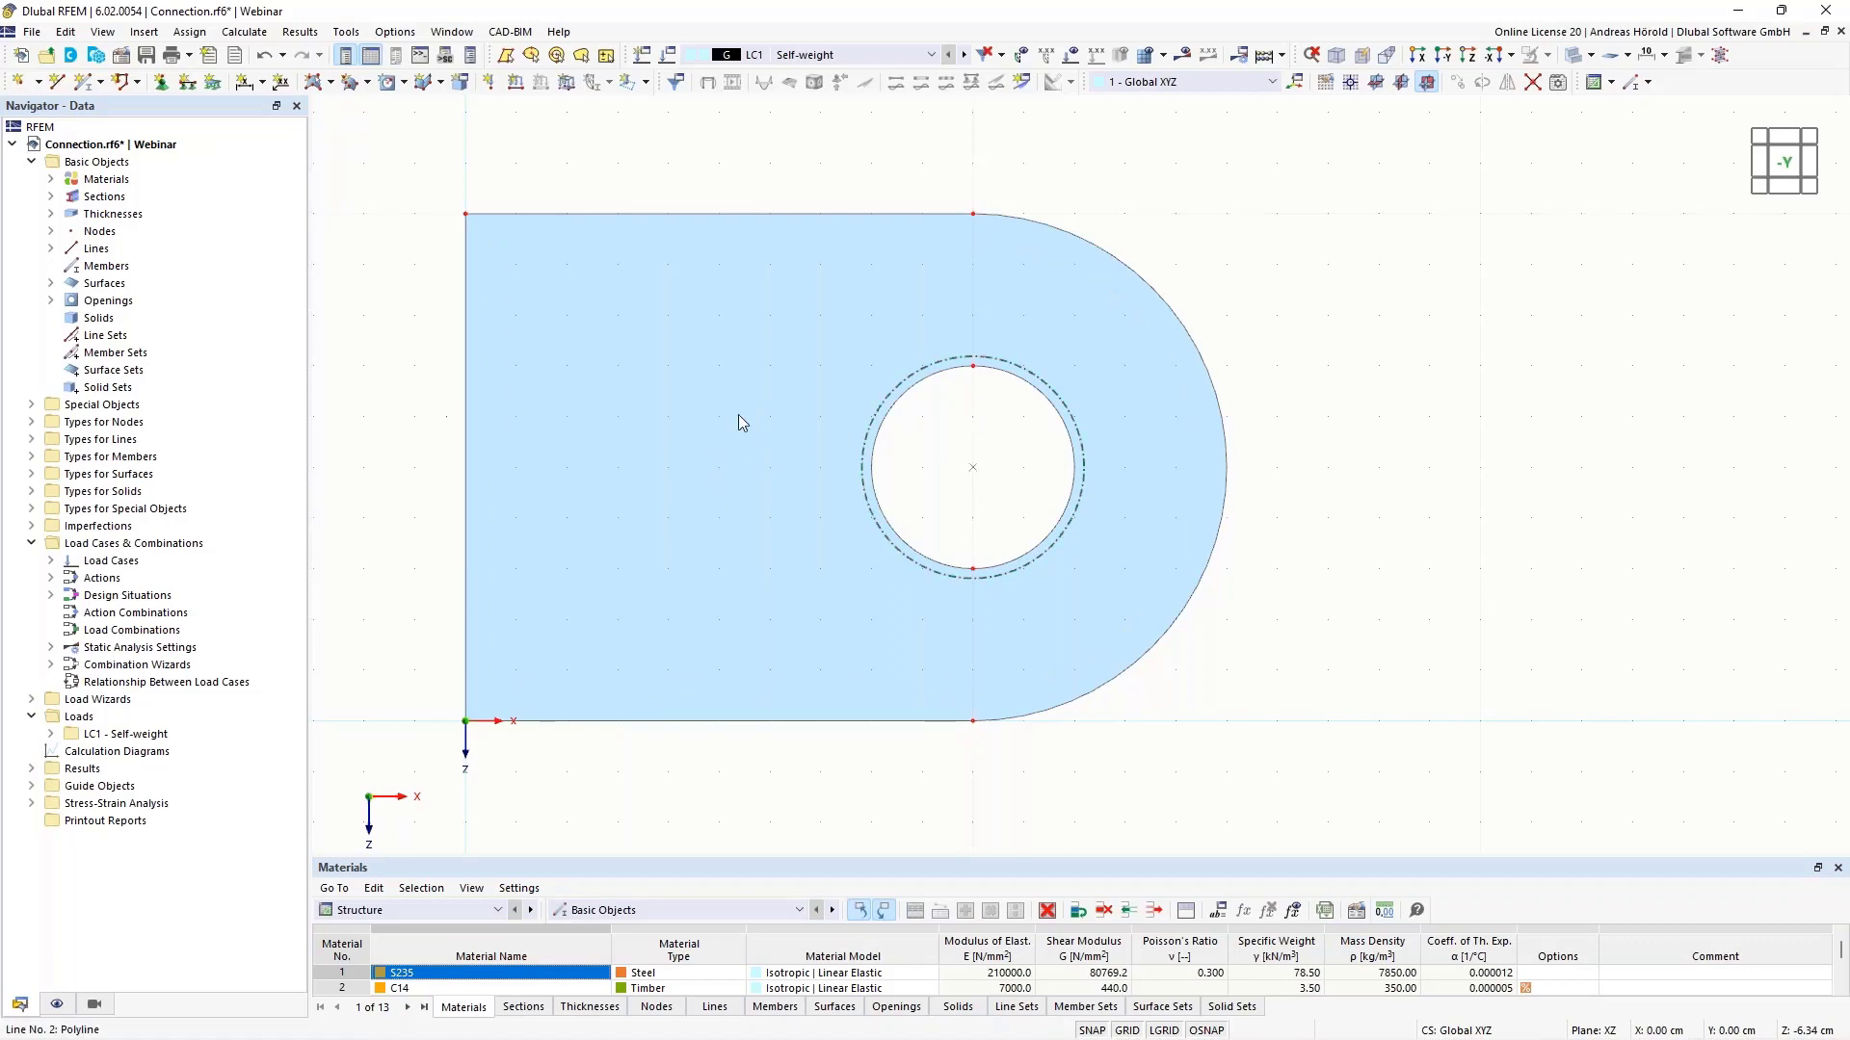
ctrl+middle_drag(1375, 490, 1274, 518)
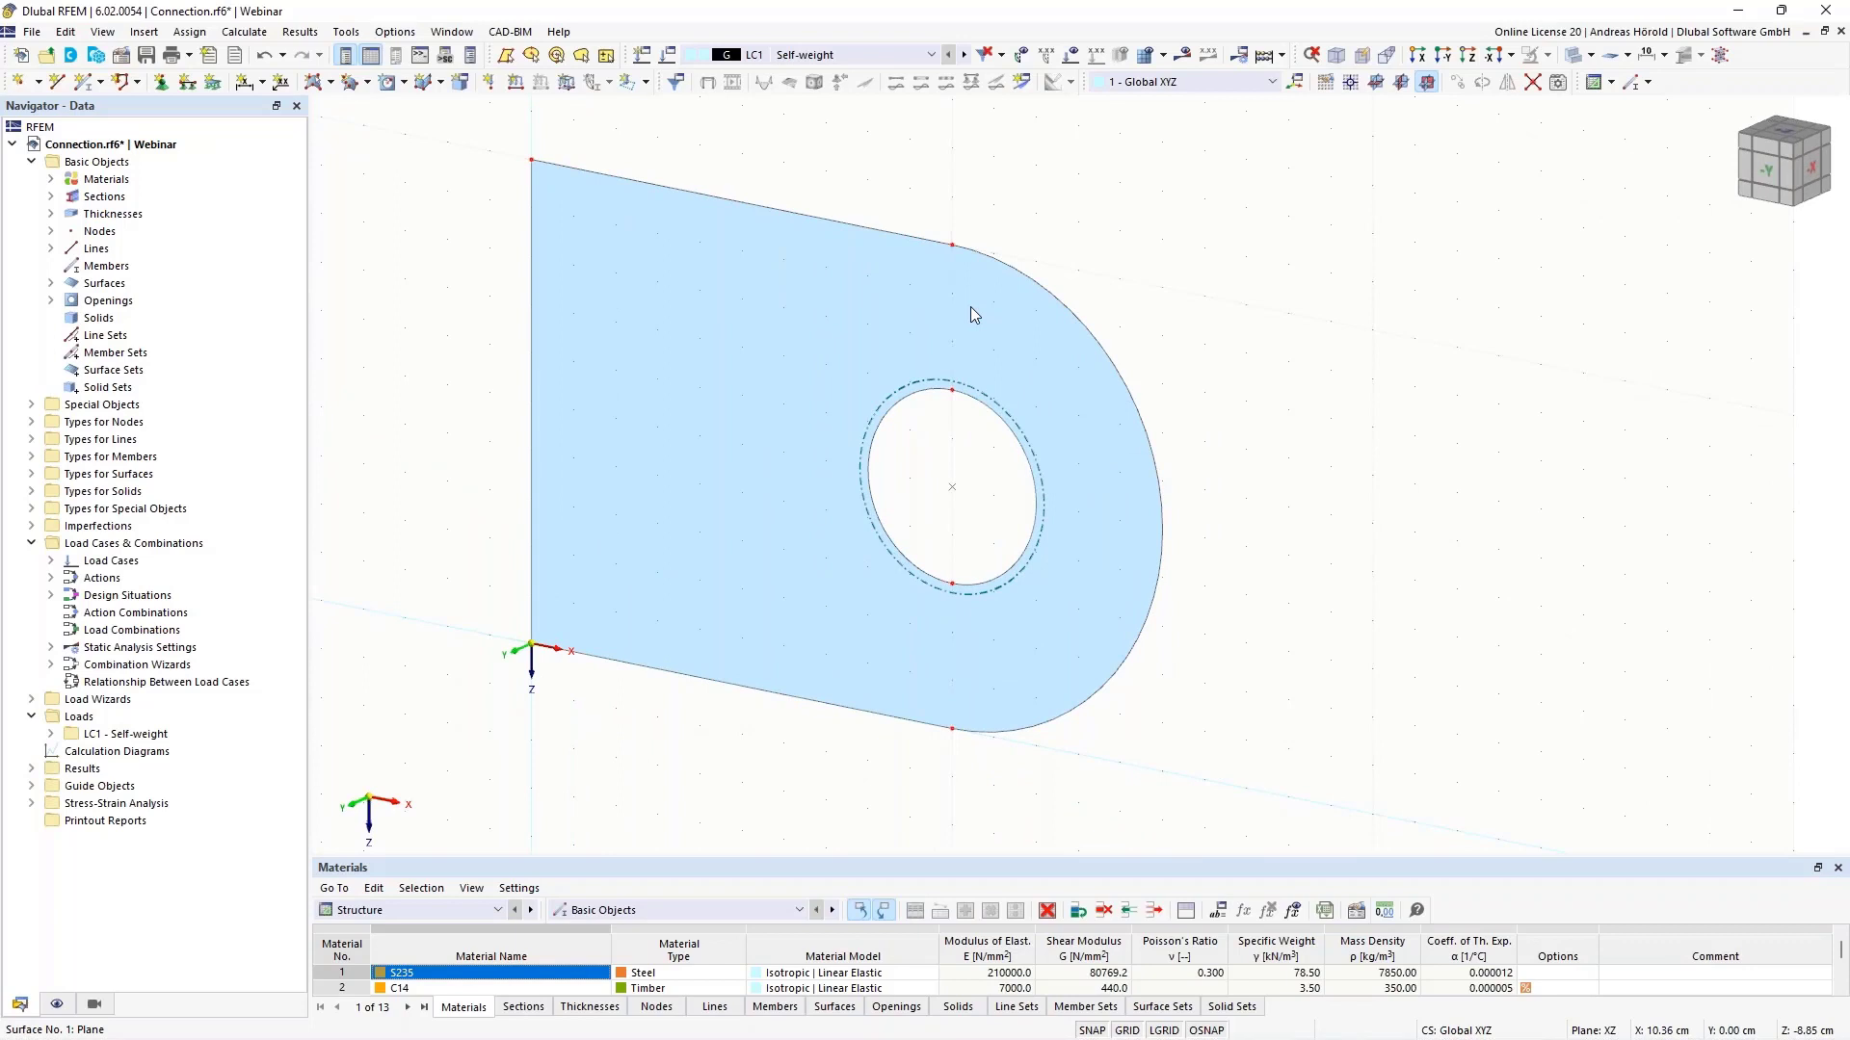
- Extrude the holed plate surface into a solid with height h = -7 cm
right_click(971, 308)
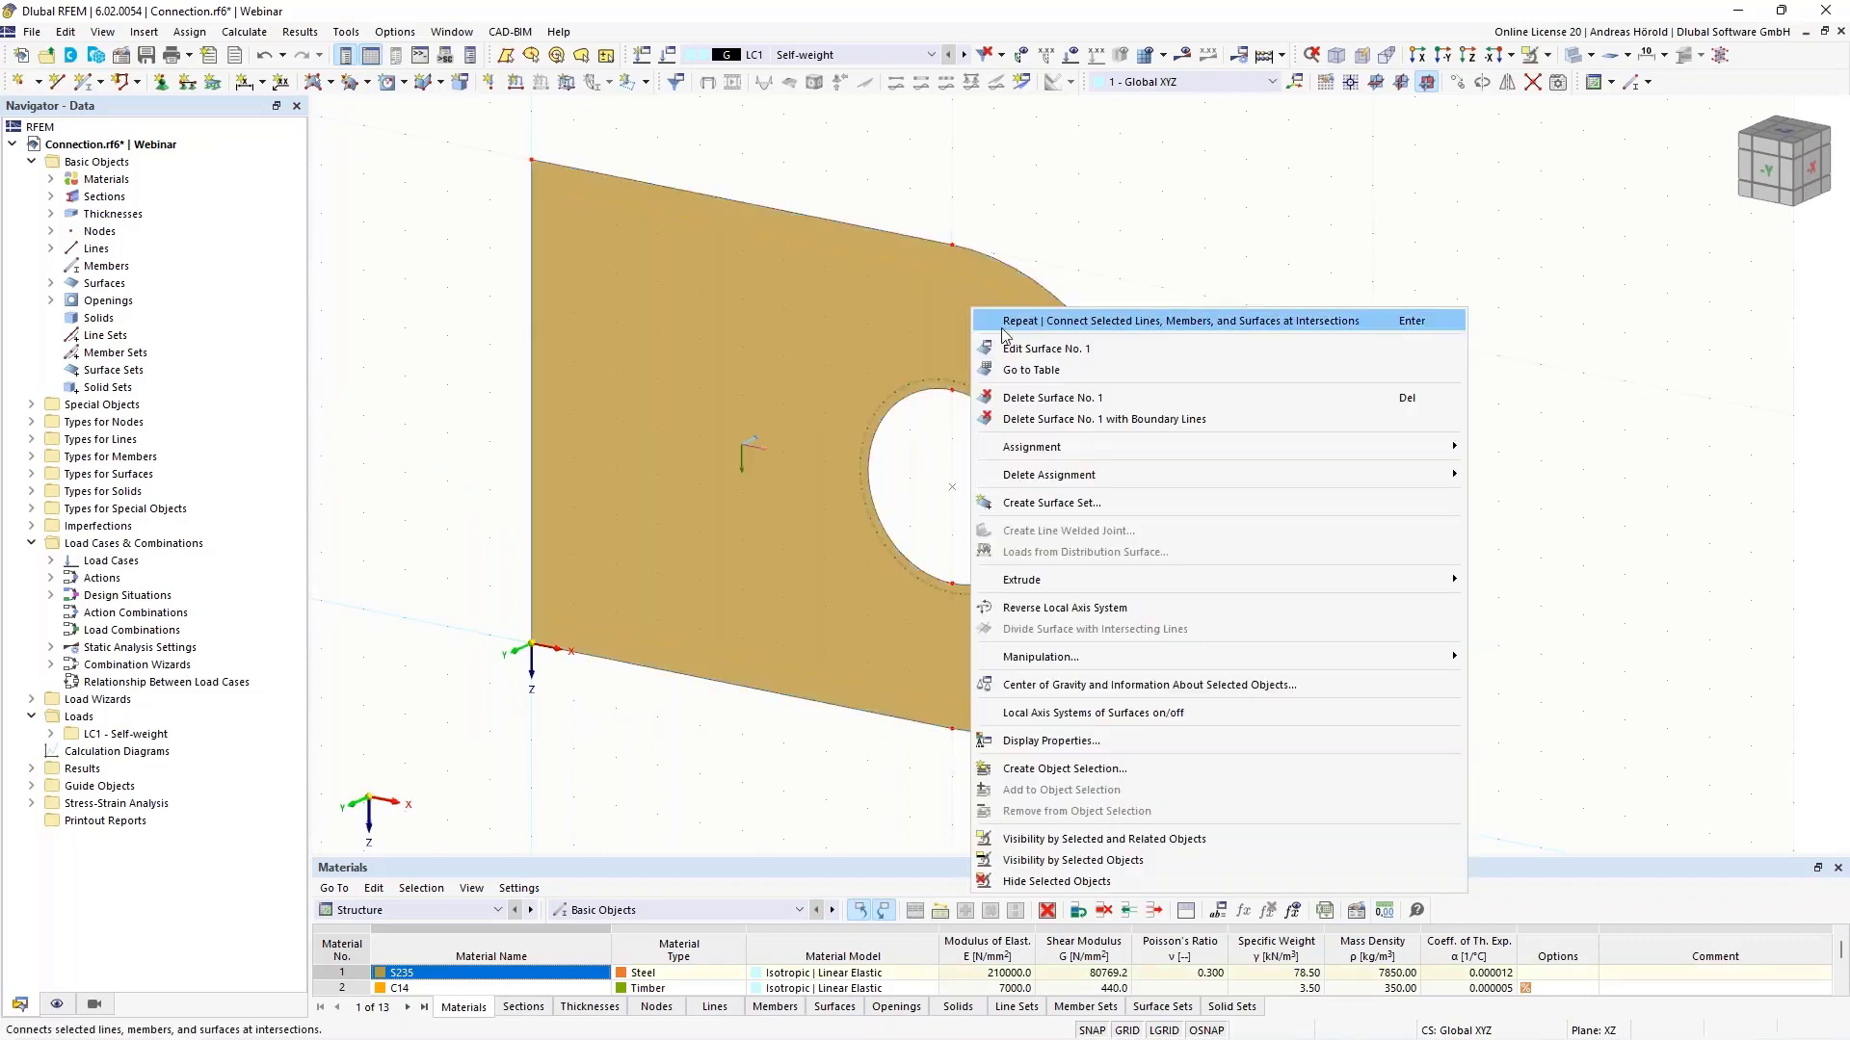
mouse_move(1172, 578)
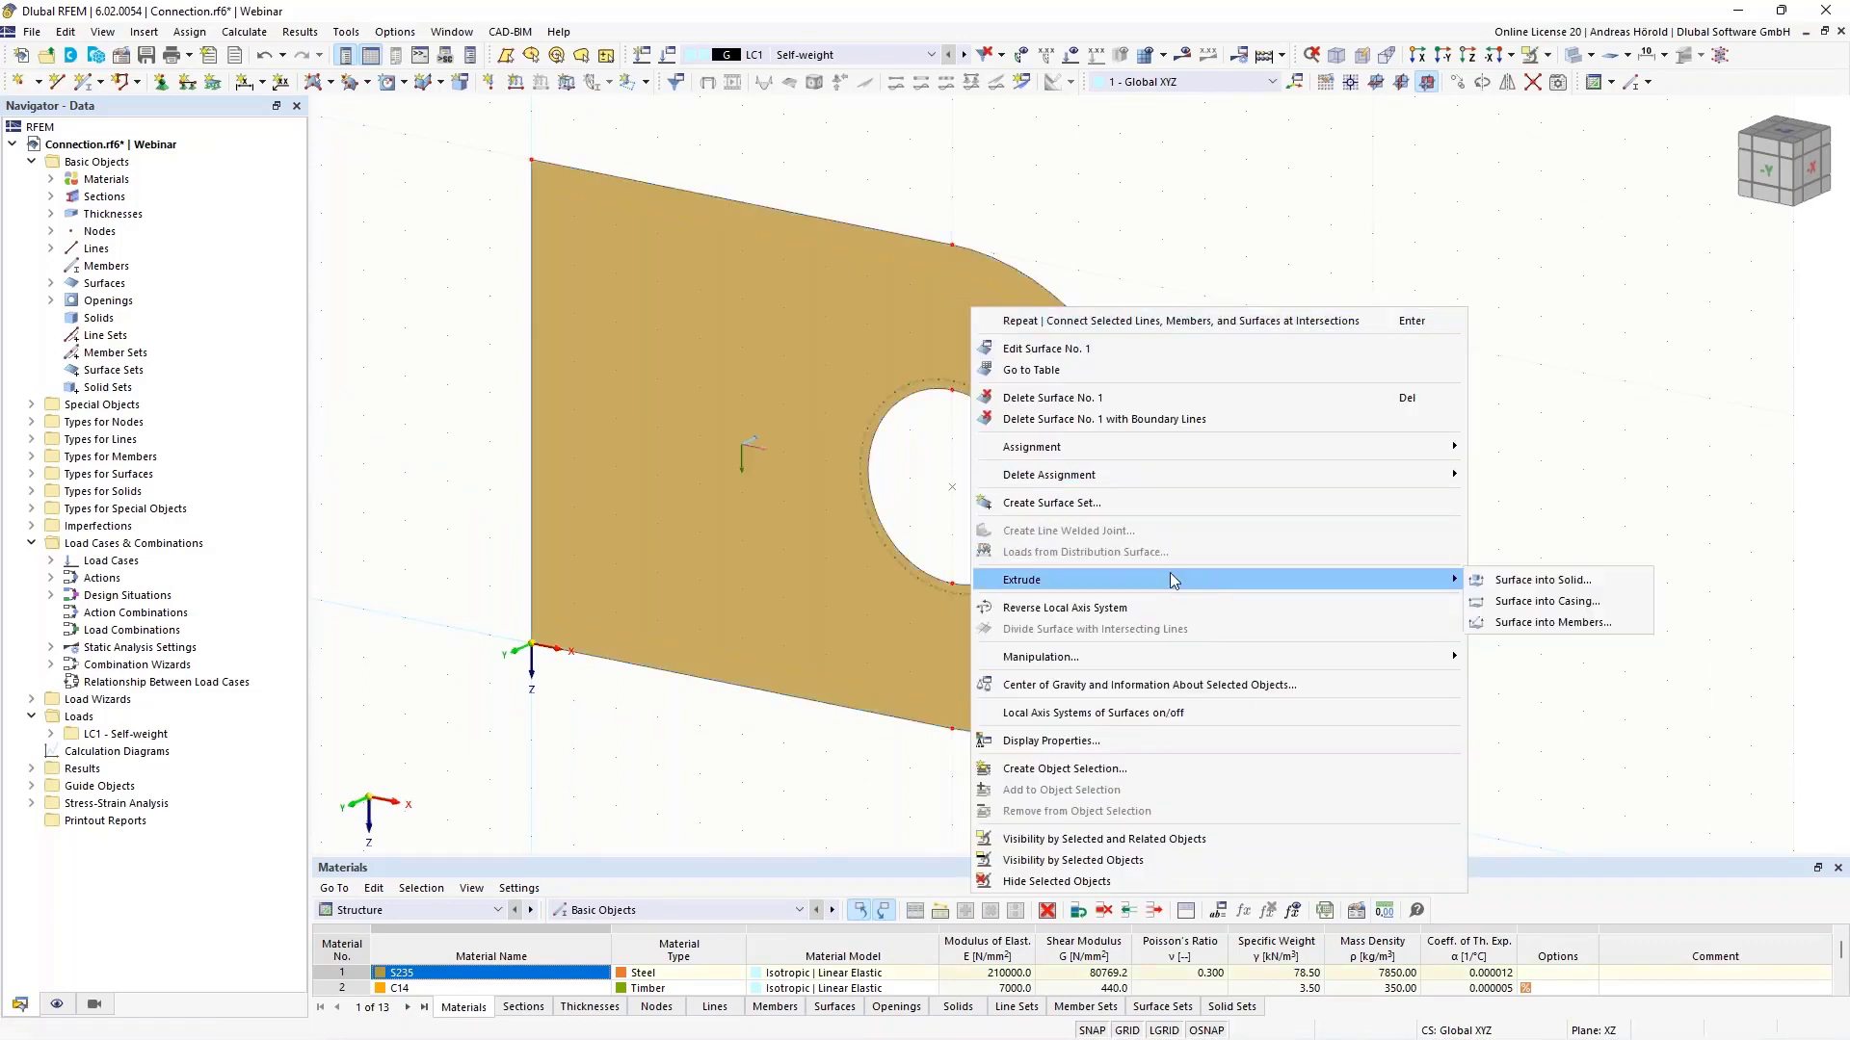
click(1561, 582)
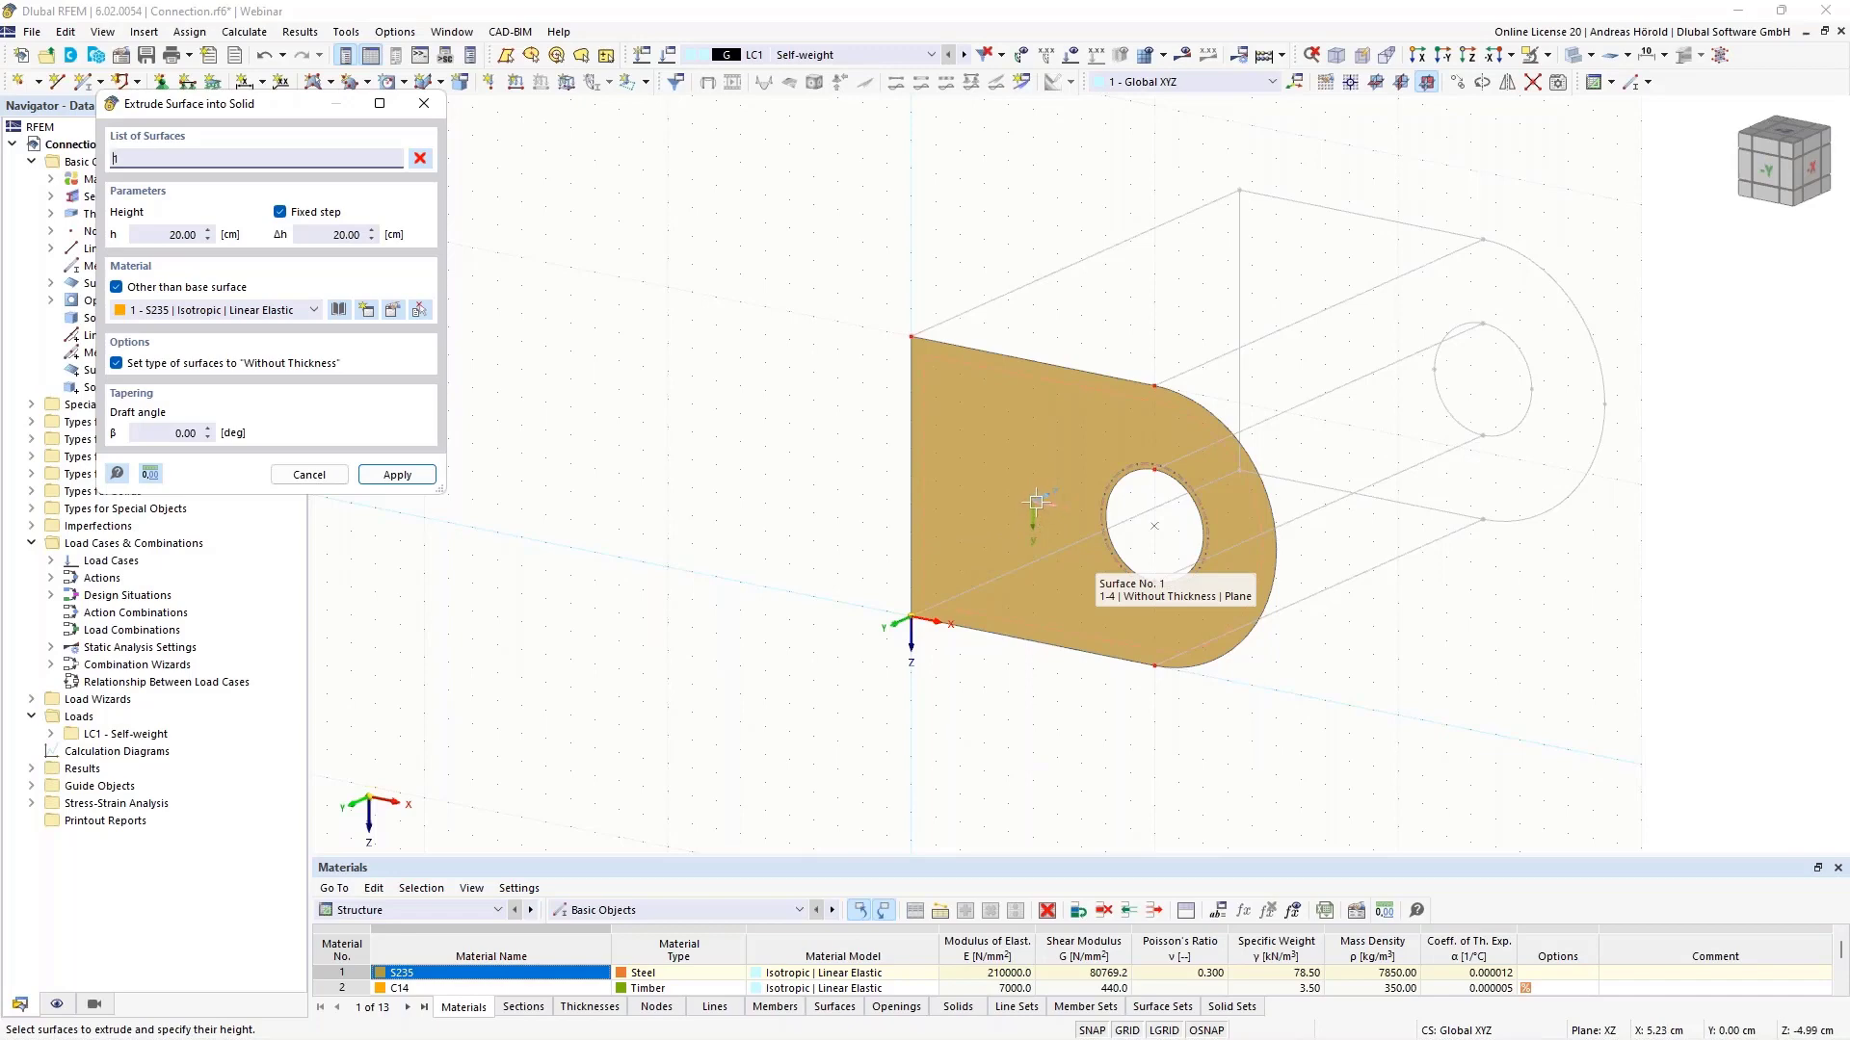
scroll(1035, 505, up, 1)
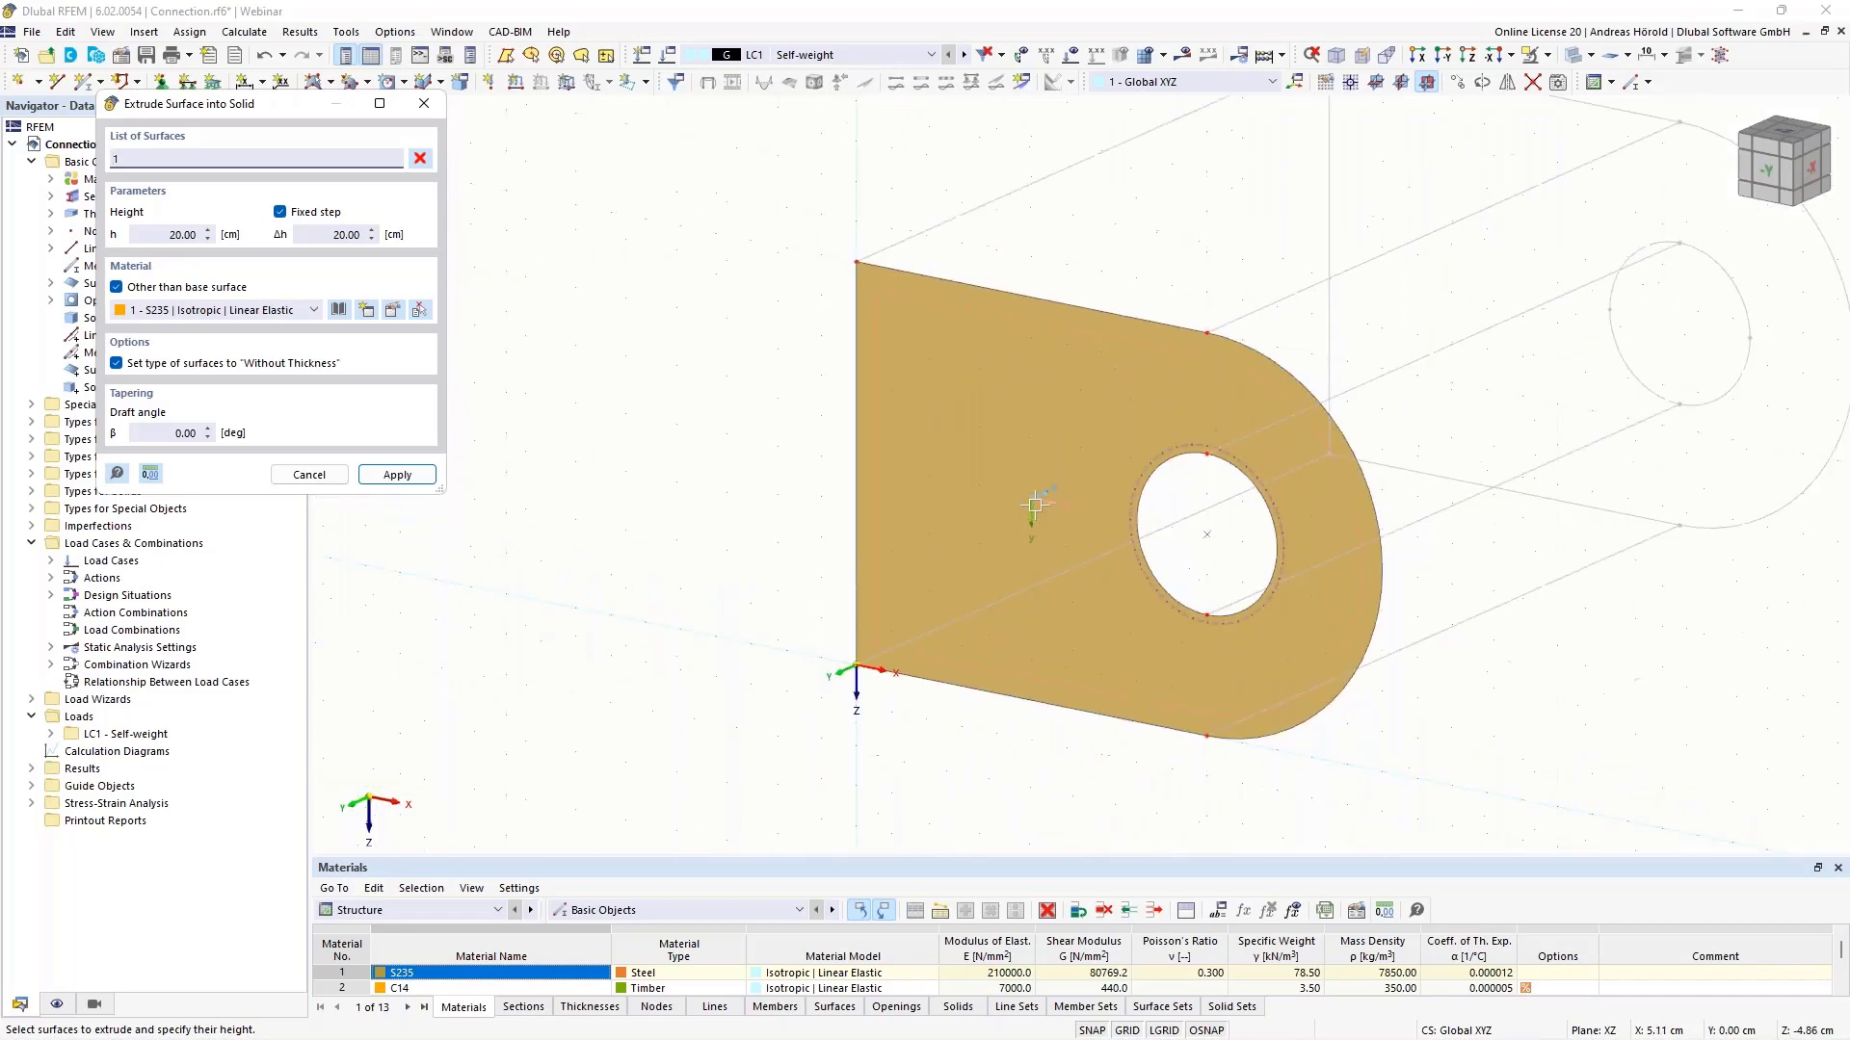
scroll(1237, 381, down, 2)
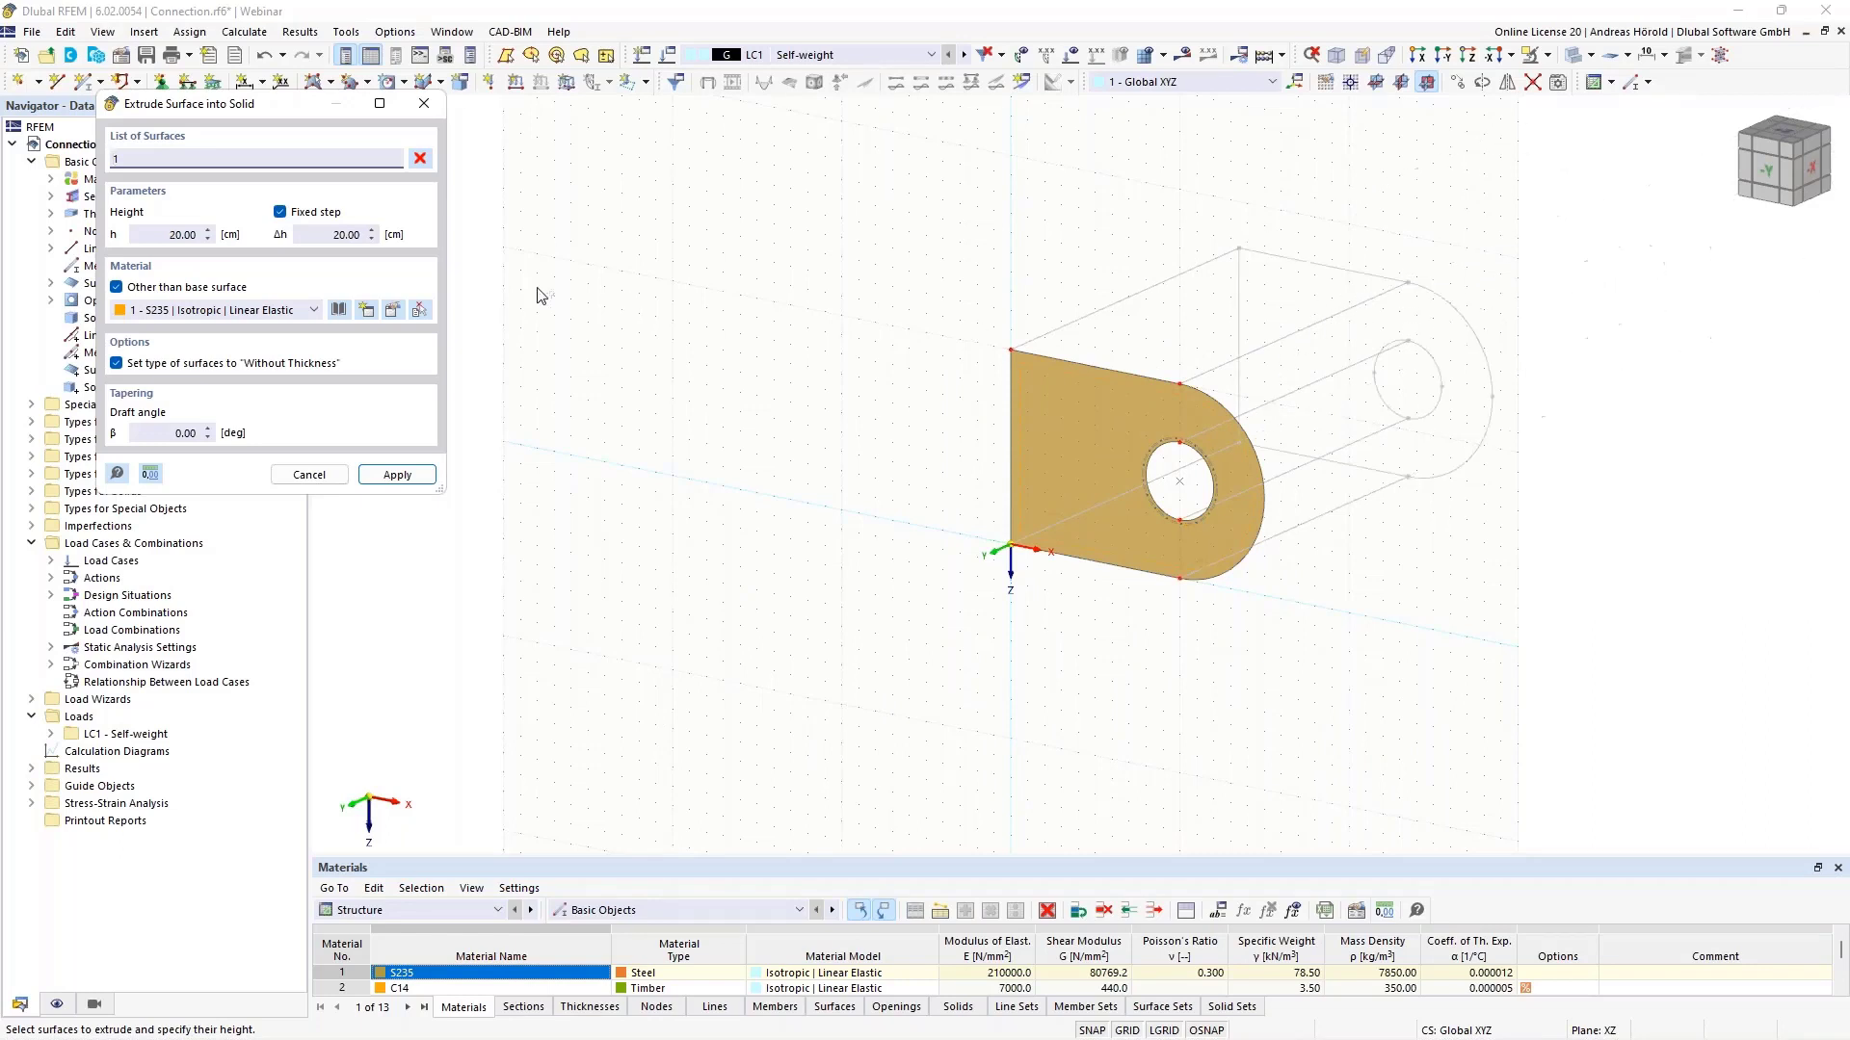
click(153, 232)
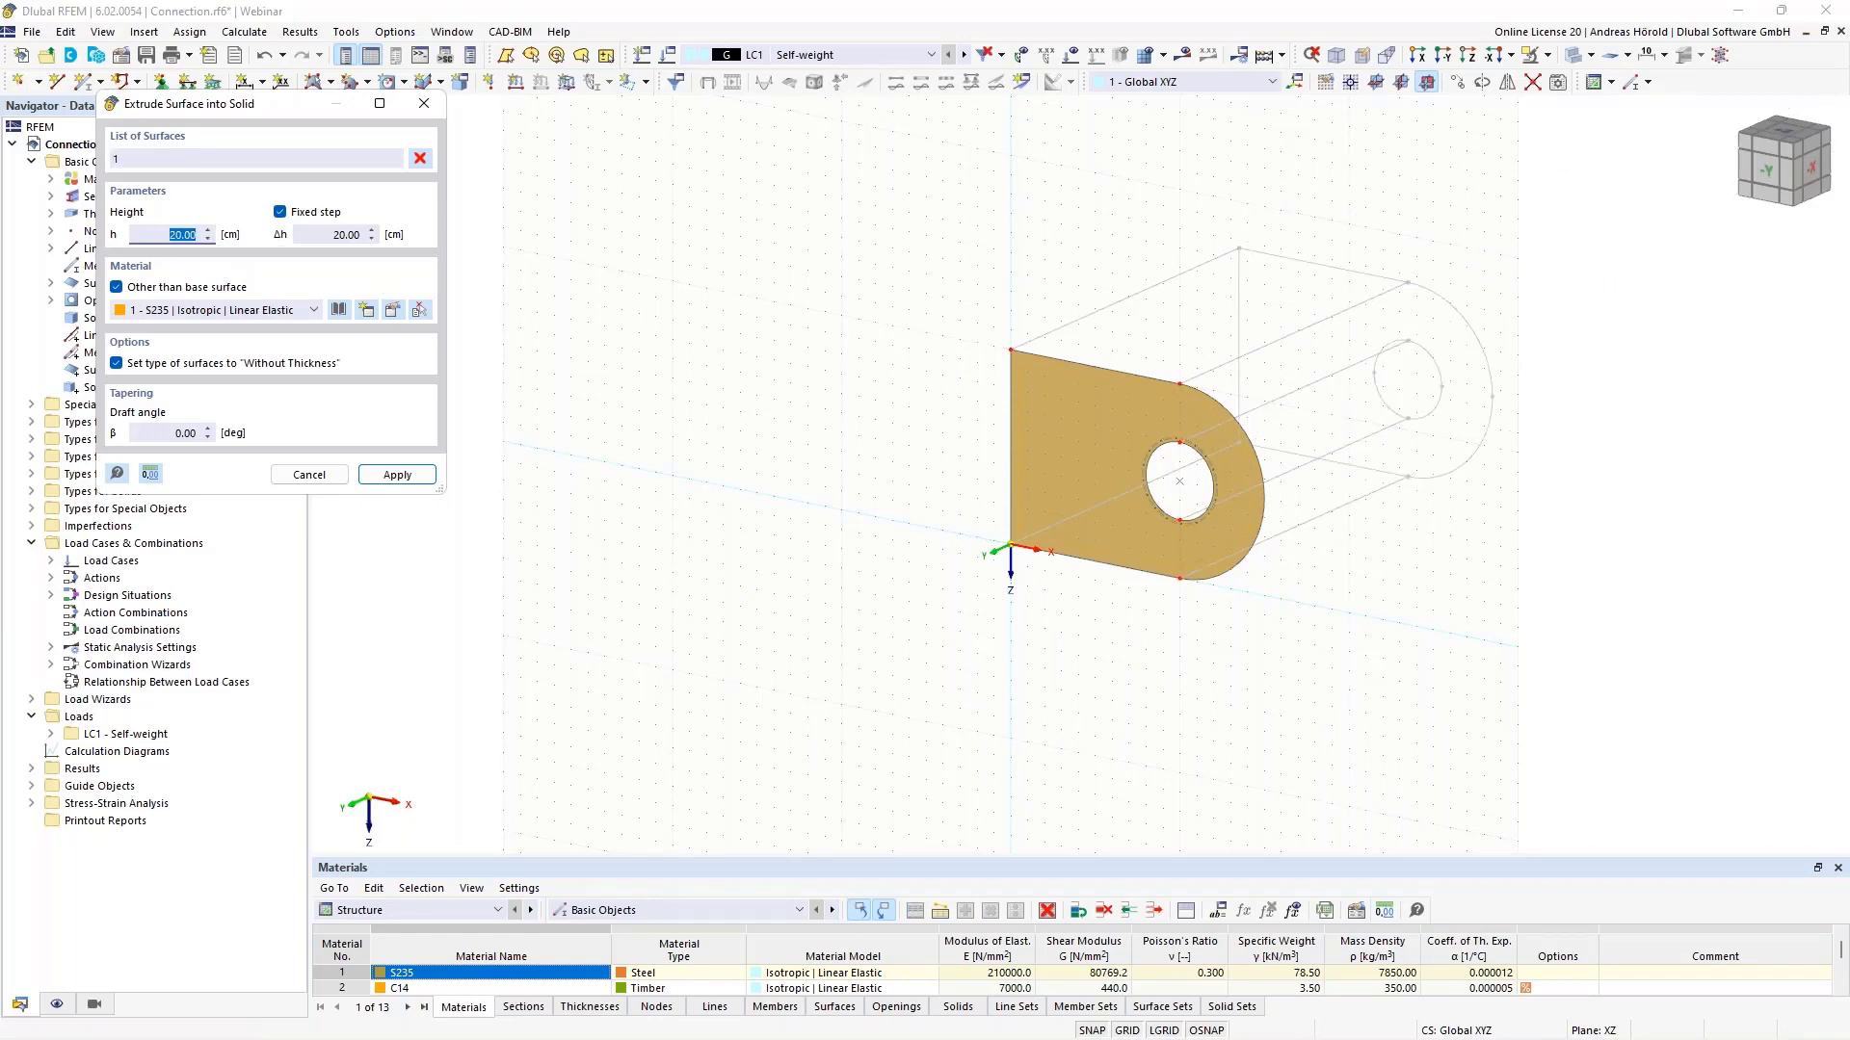
key(BackSpace)
click(397, 475)
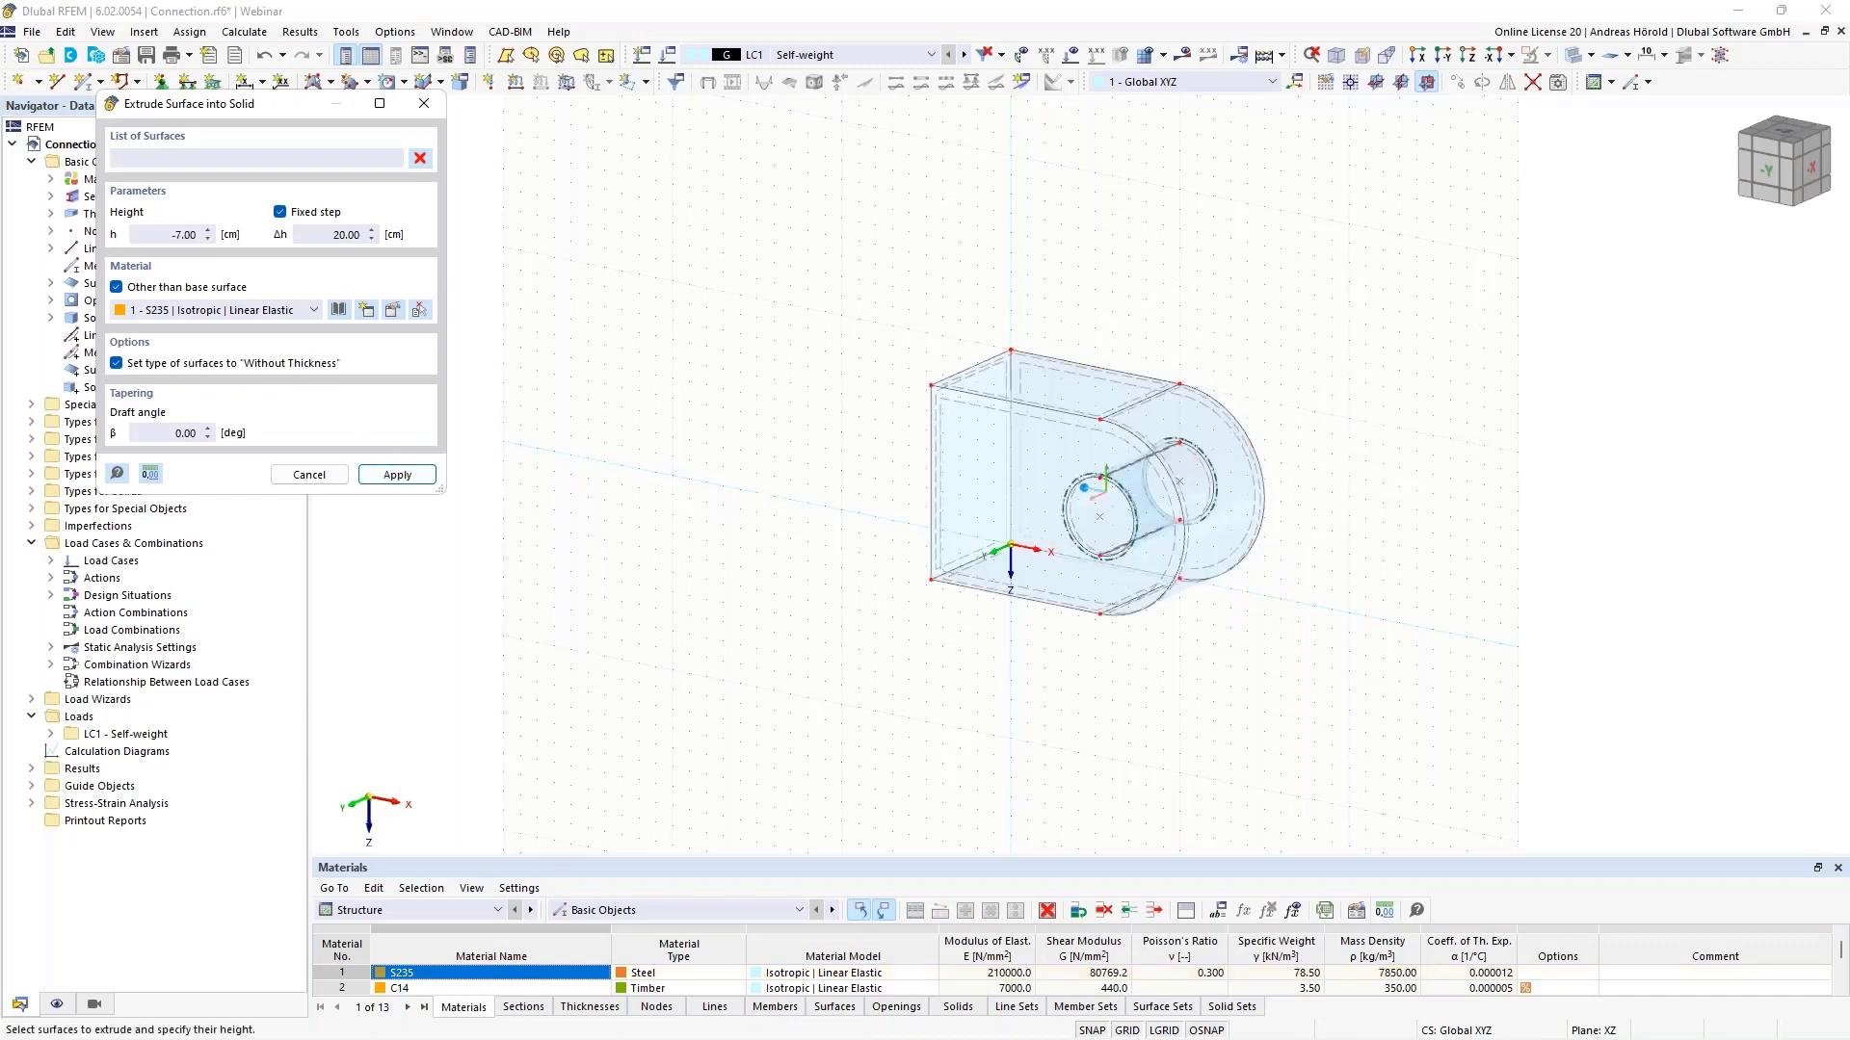
scroll(1305, 549, up, 3)
scroll(1310, 545, up, 2)
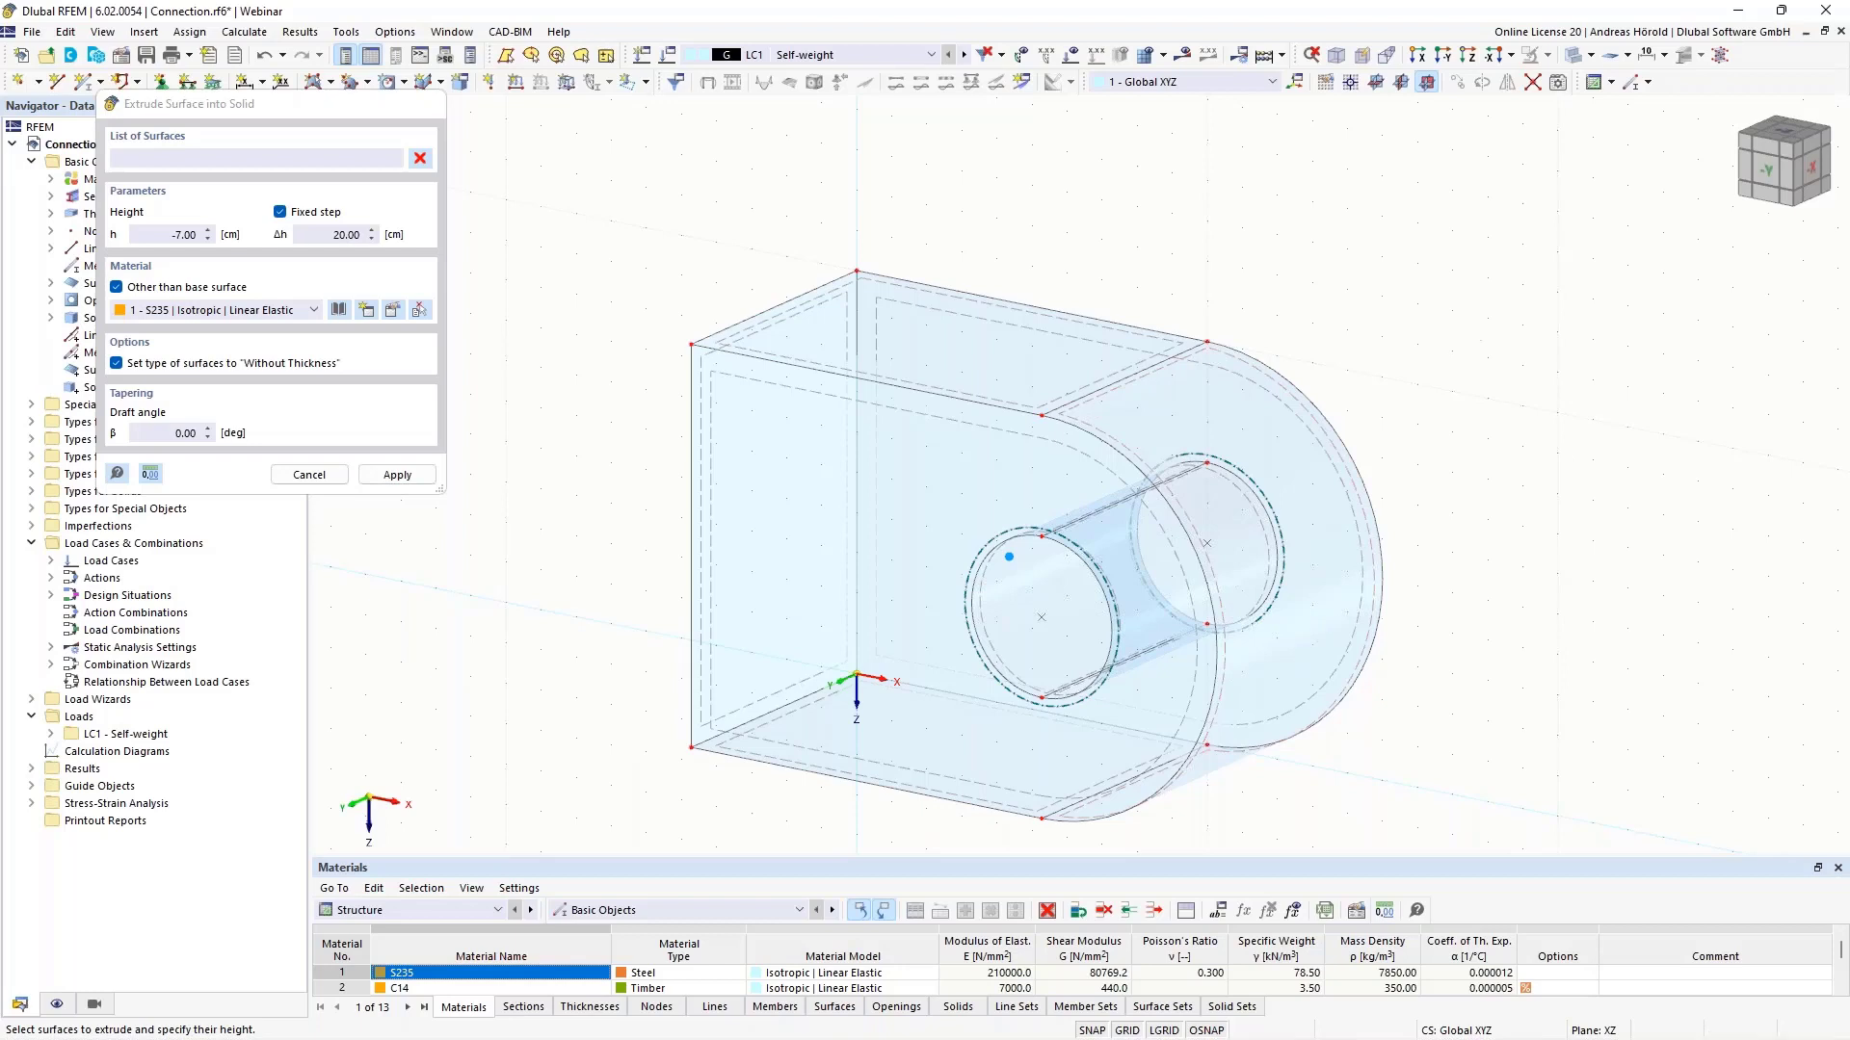
key(Escape)
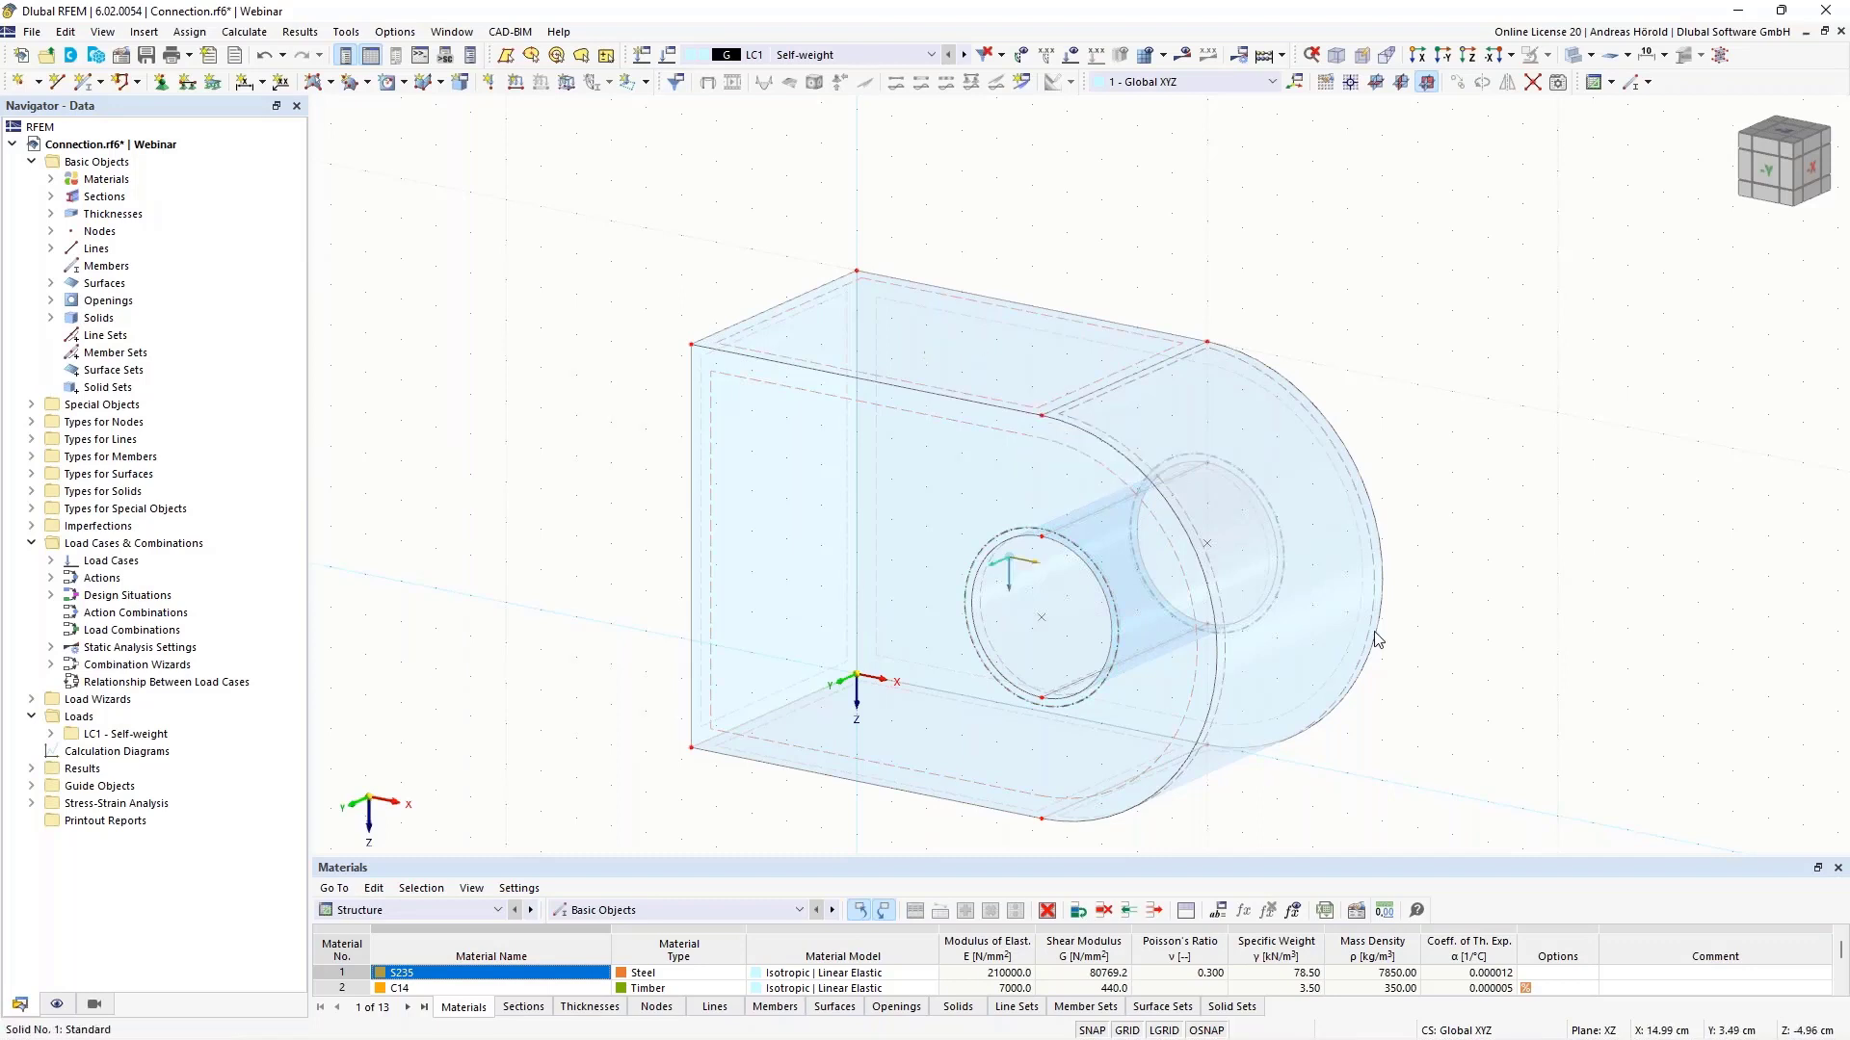
scroll(1486, 656, down, 2)
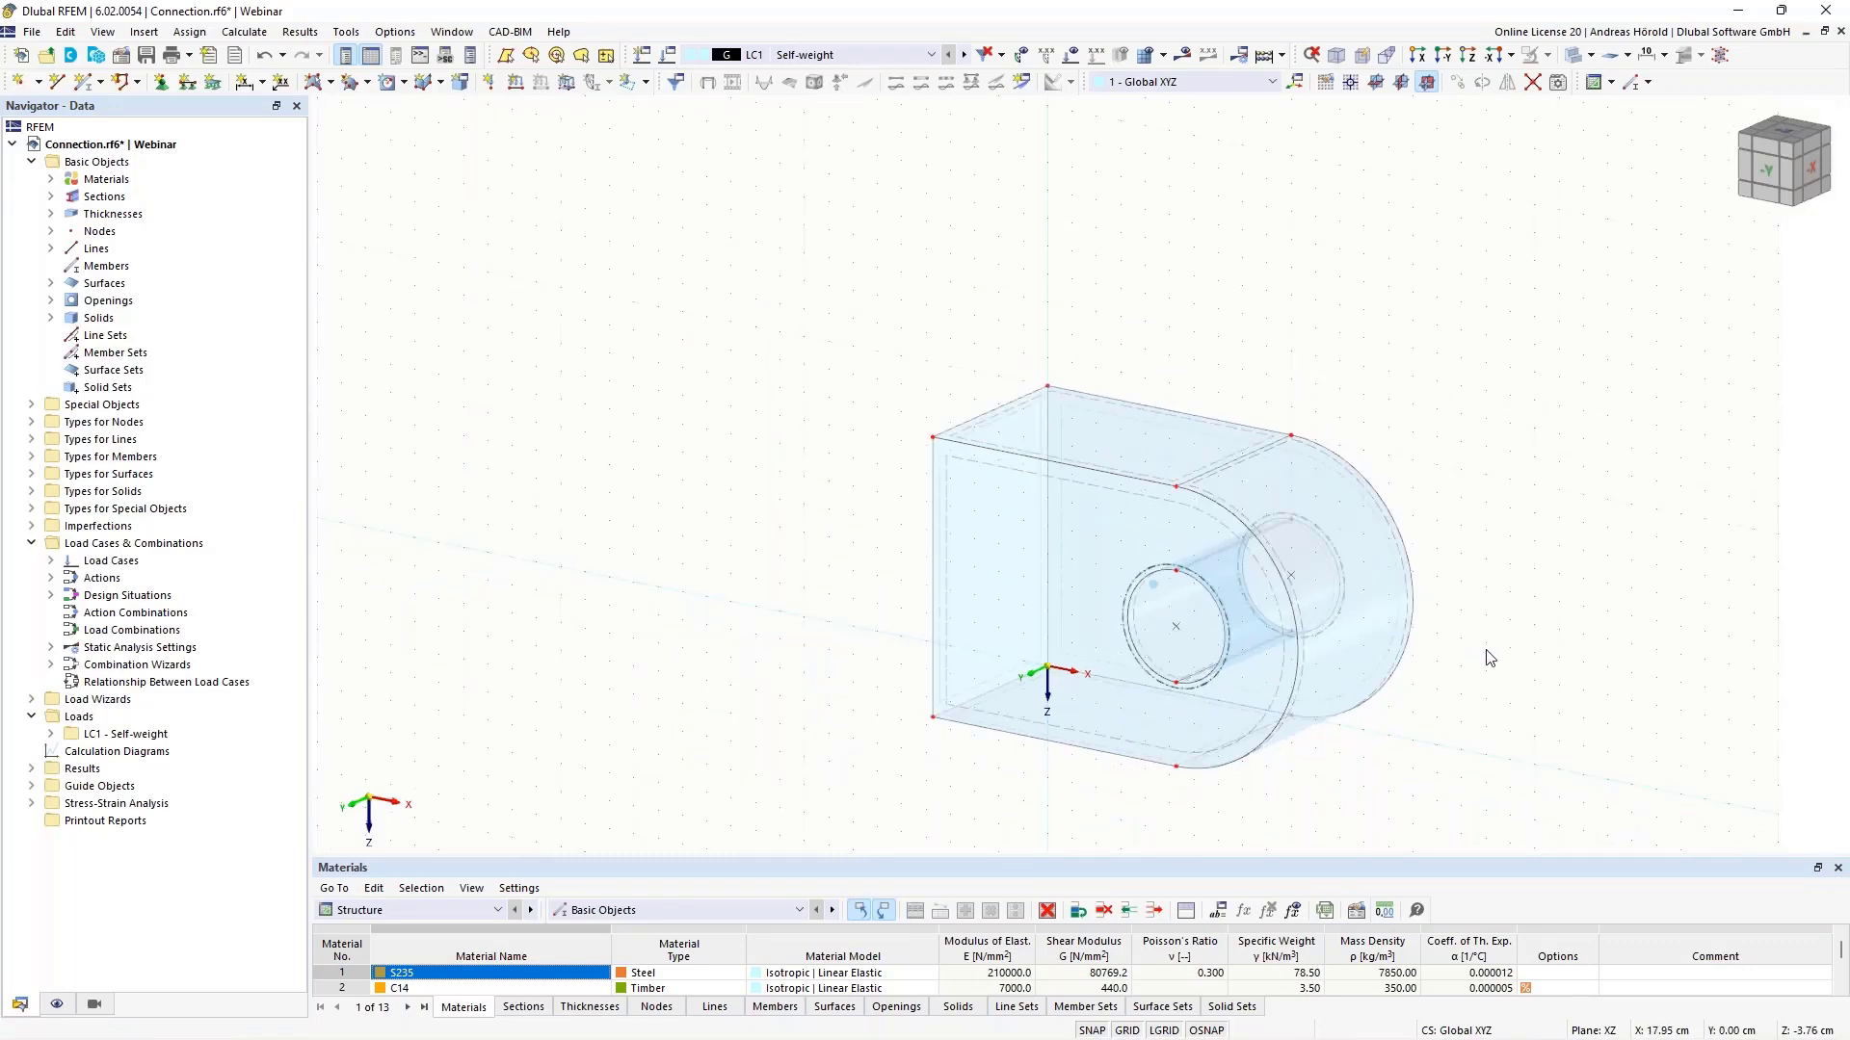
scroll(1486, 656, up, 1)
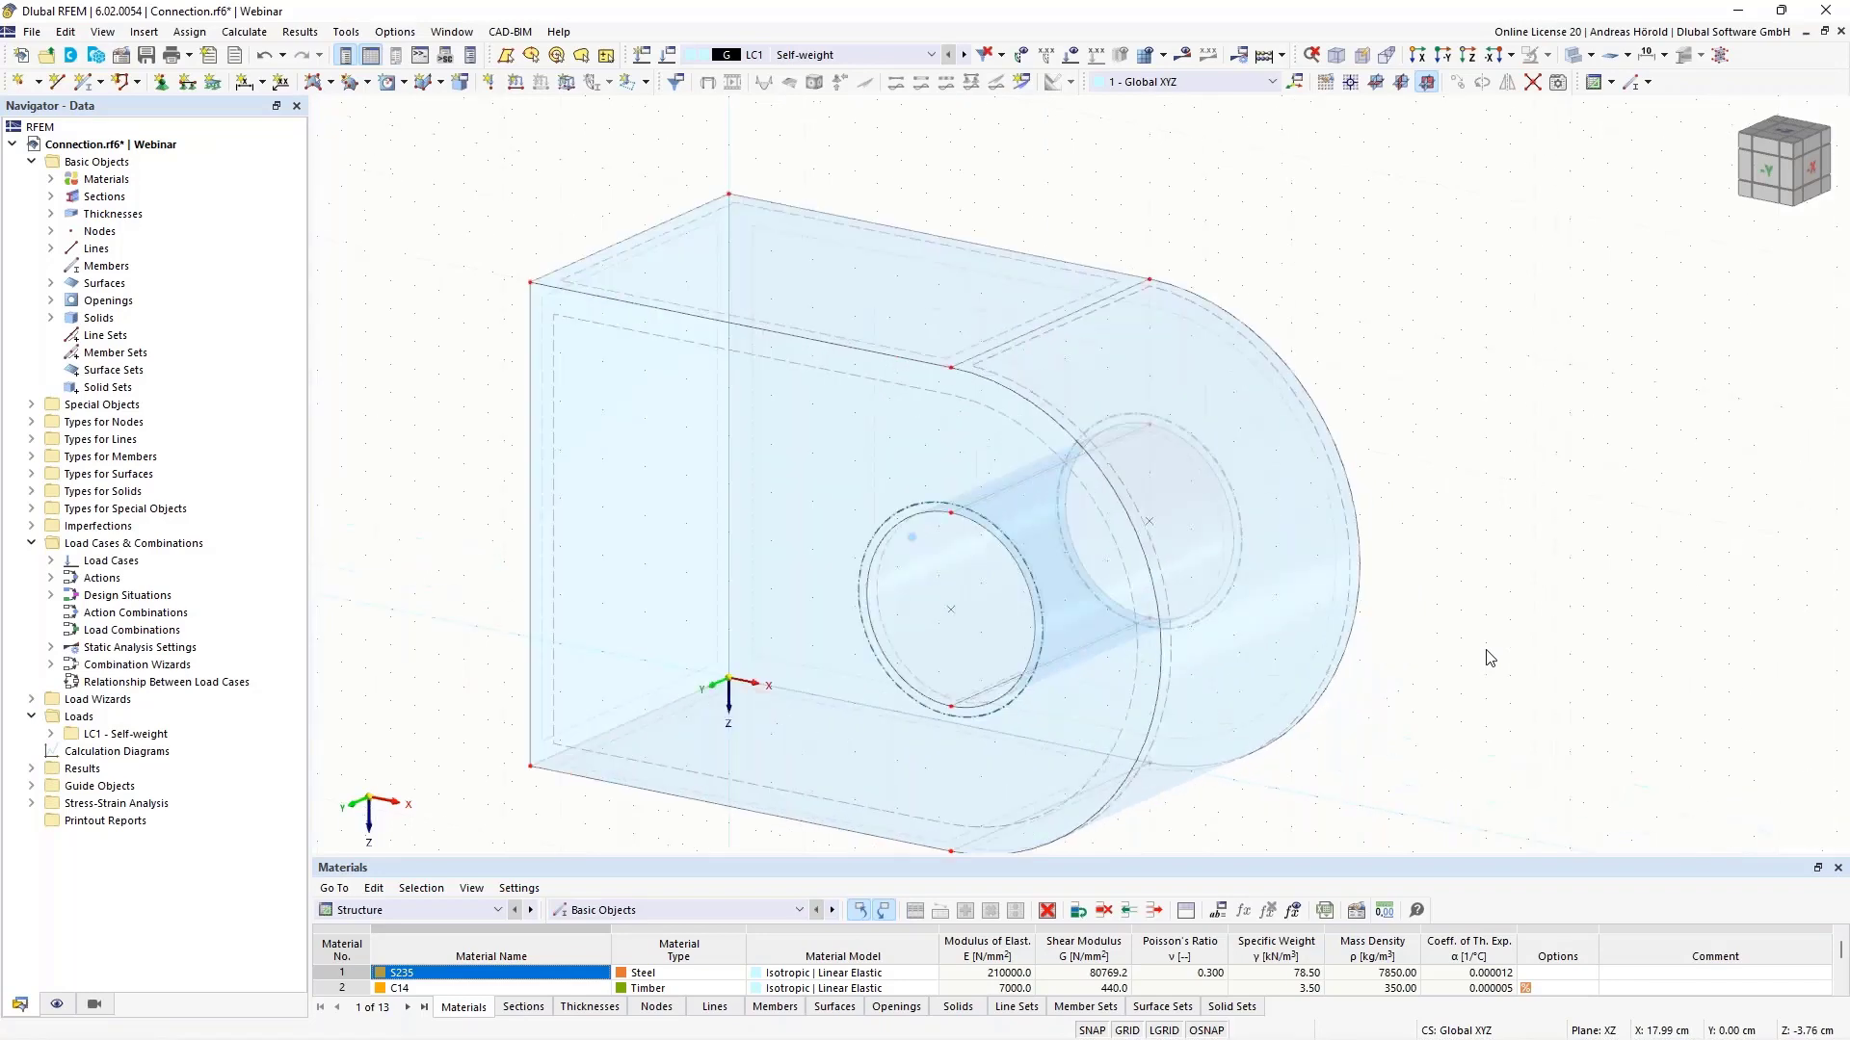
scroll(1535, 574, up, 2)
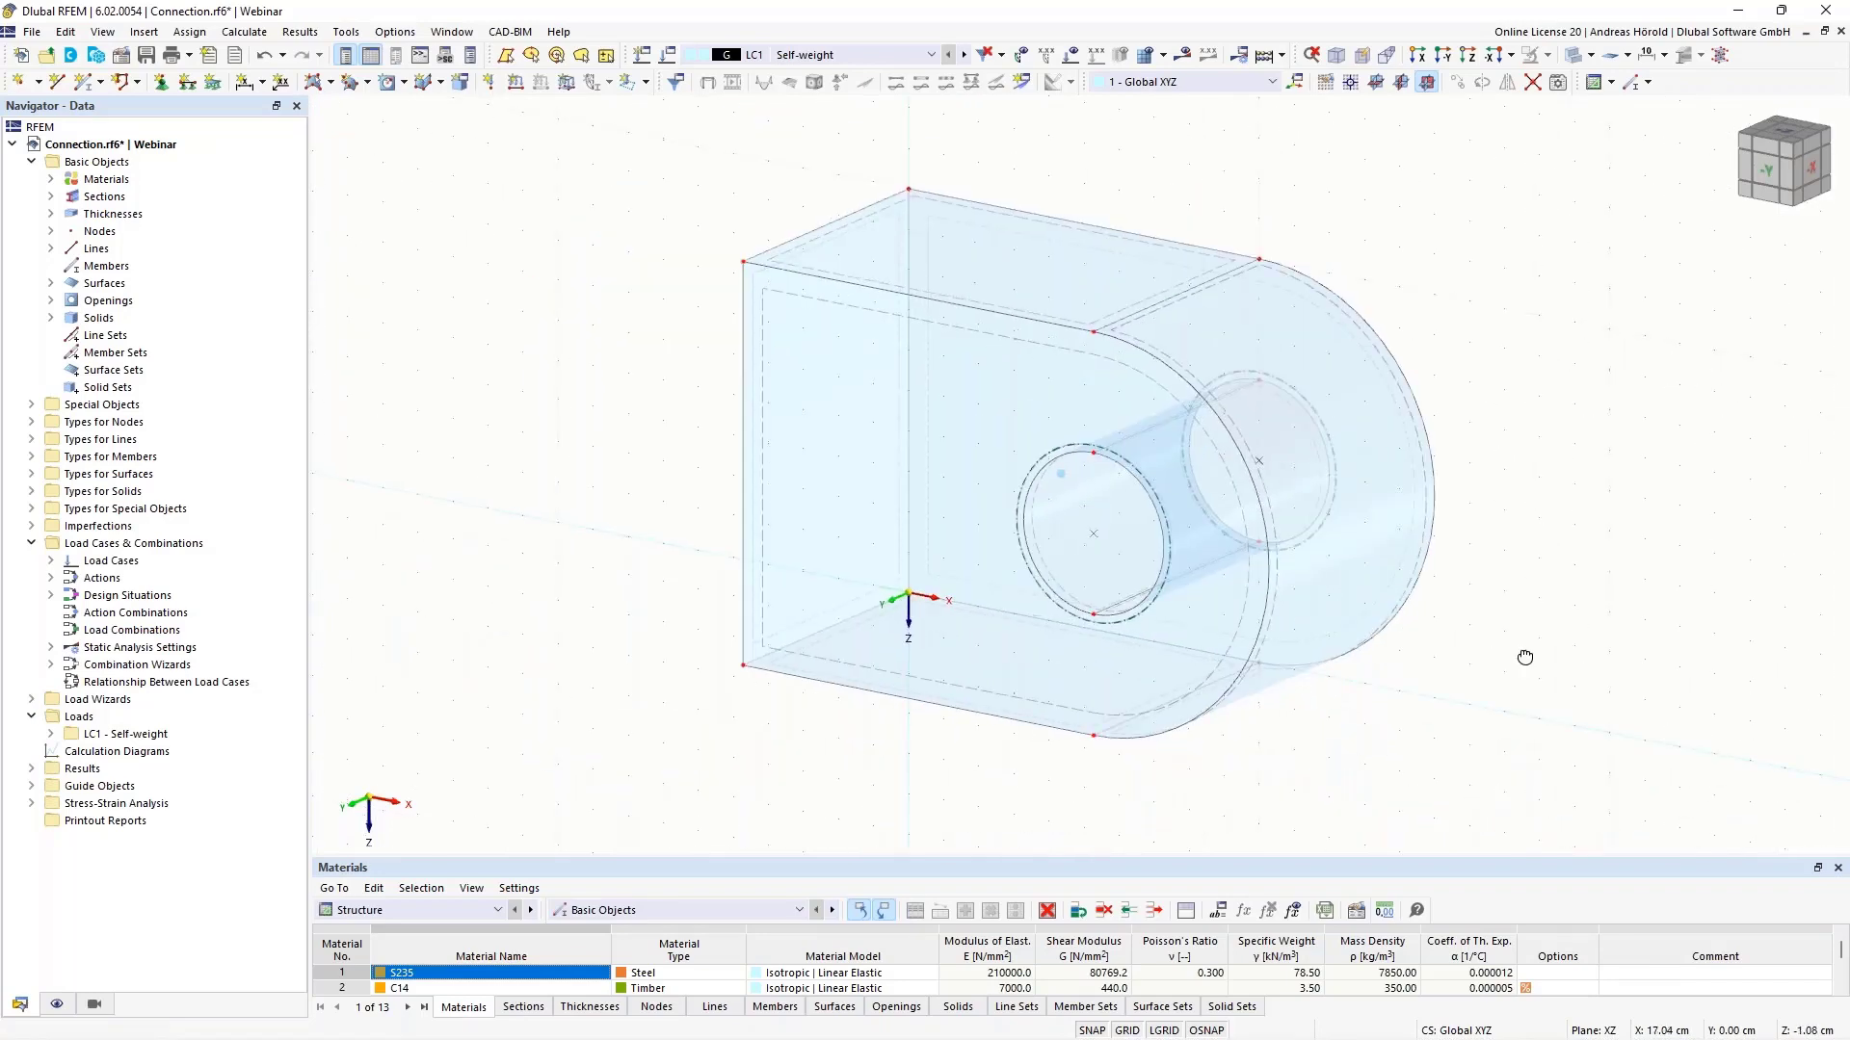
click(1442, 55)
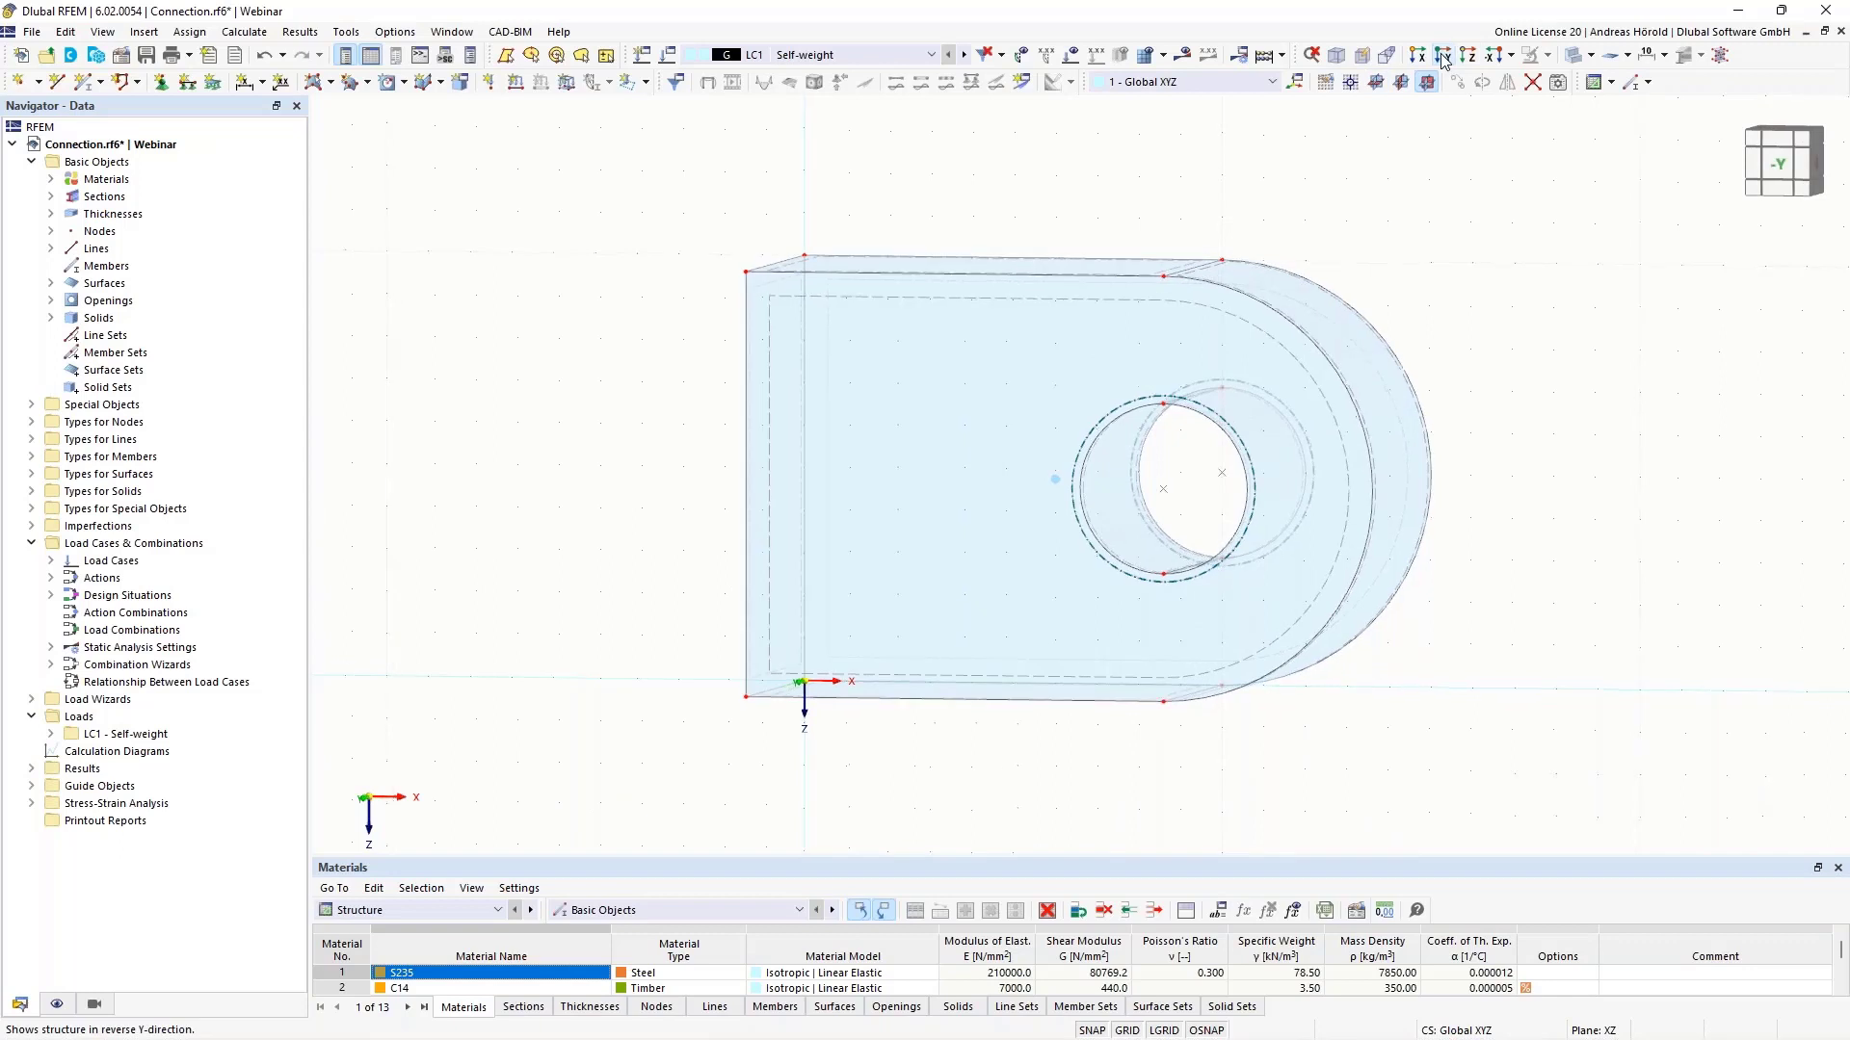
scroll(1584, 270, up, 1)
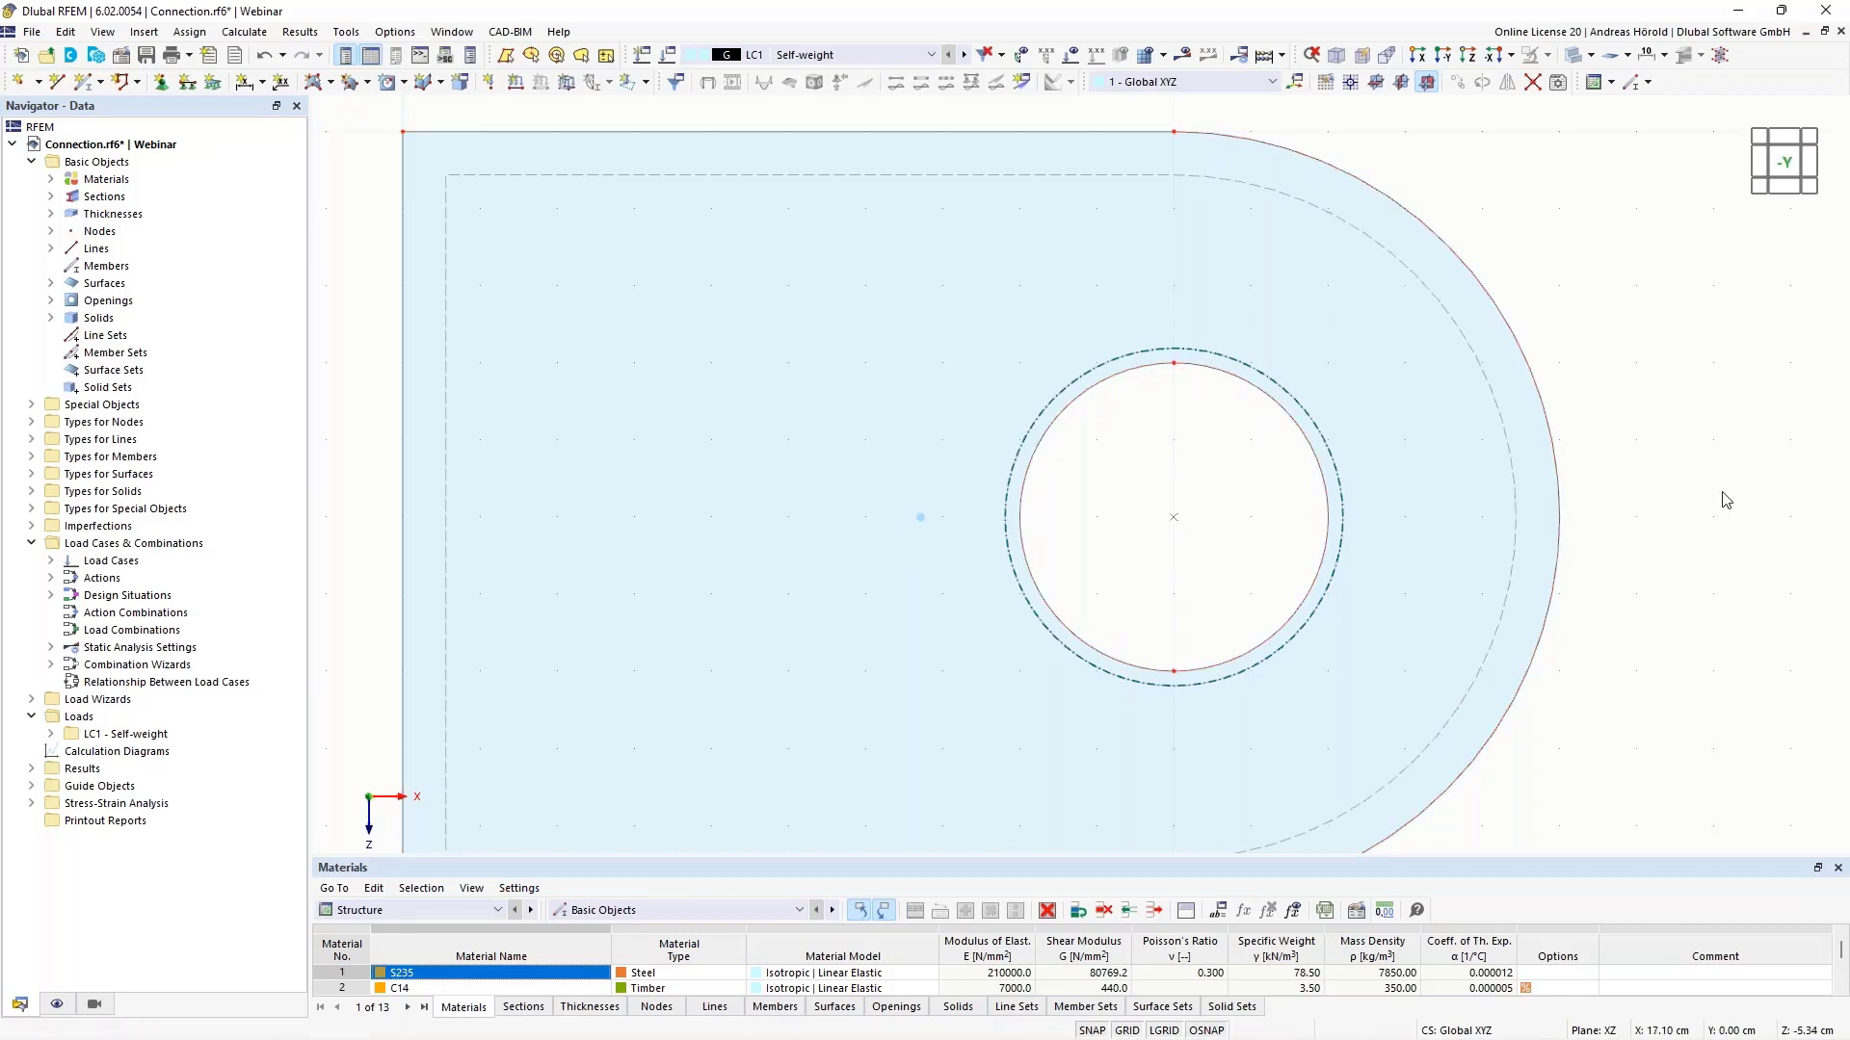
ctrl+middle_drag(1725, 500, 1648, 545)
scroll(1647, 546, down, 3)
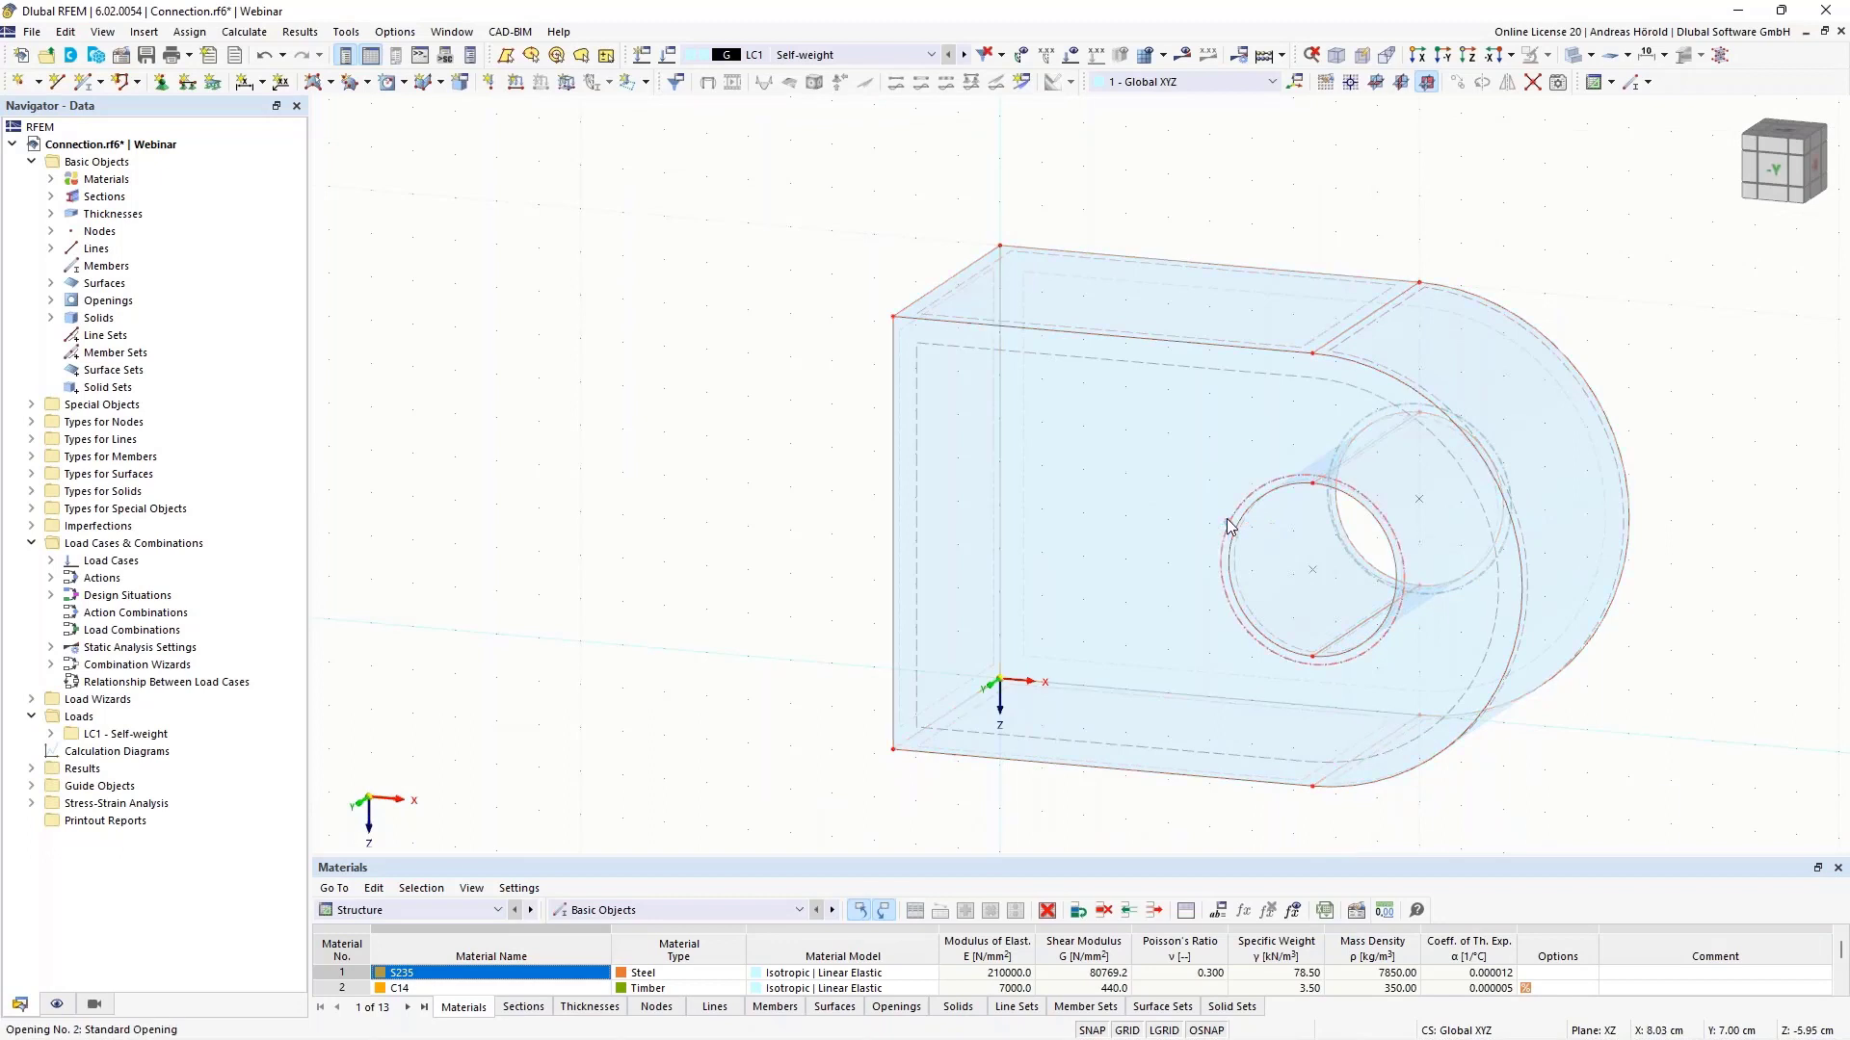
double_click(1225, 528)
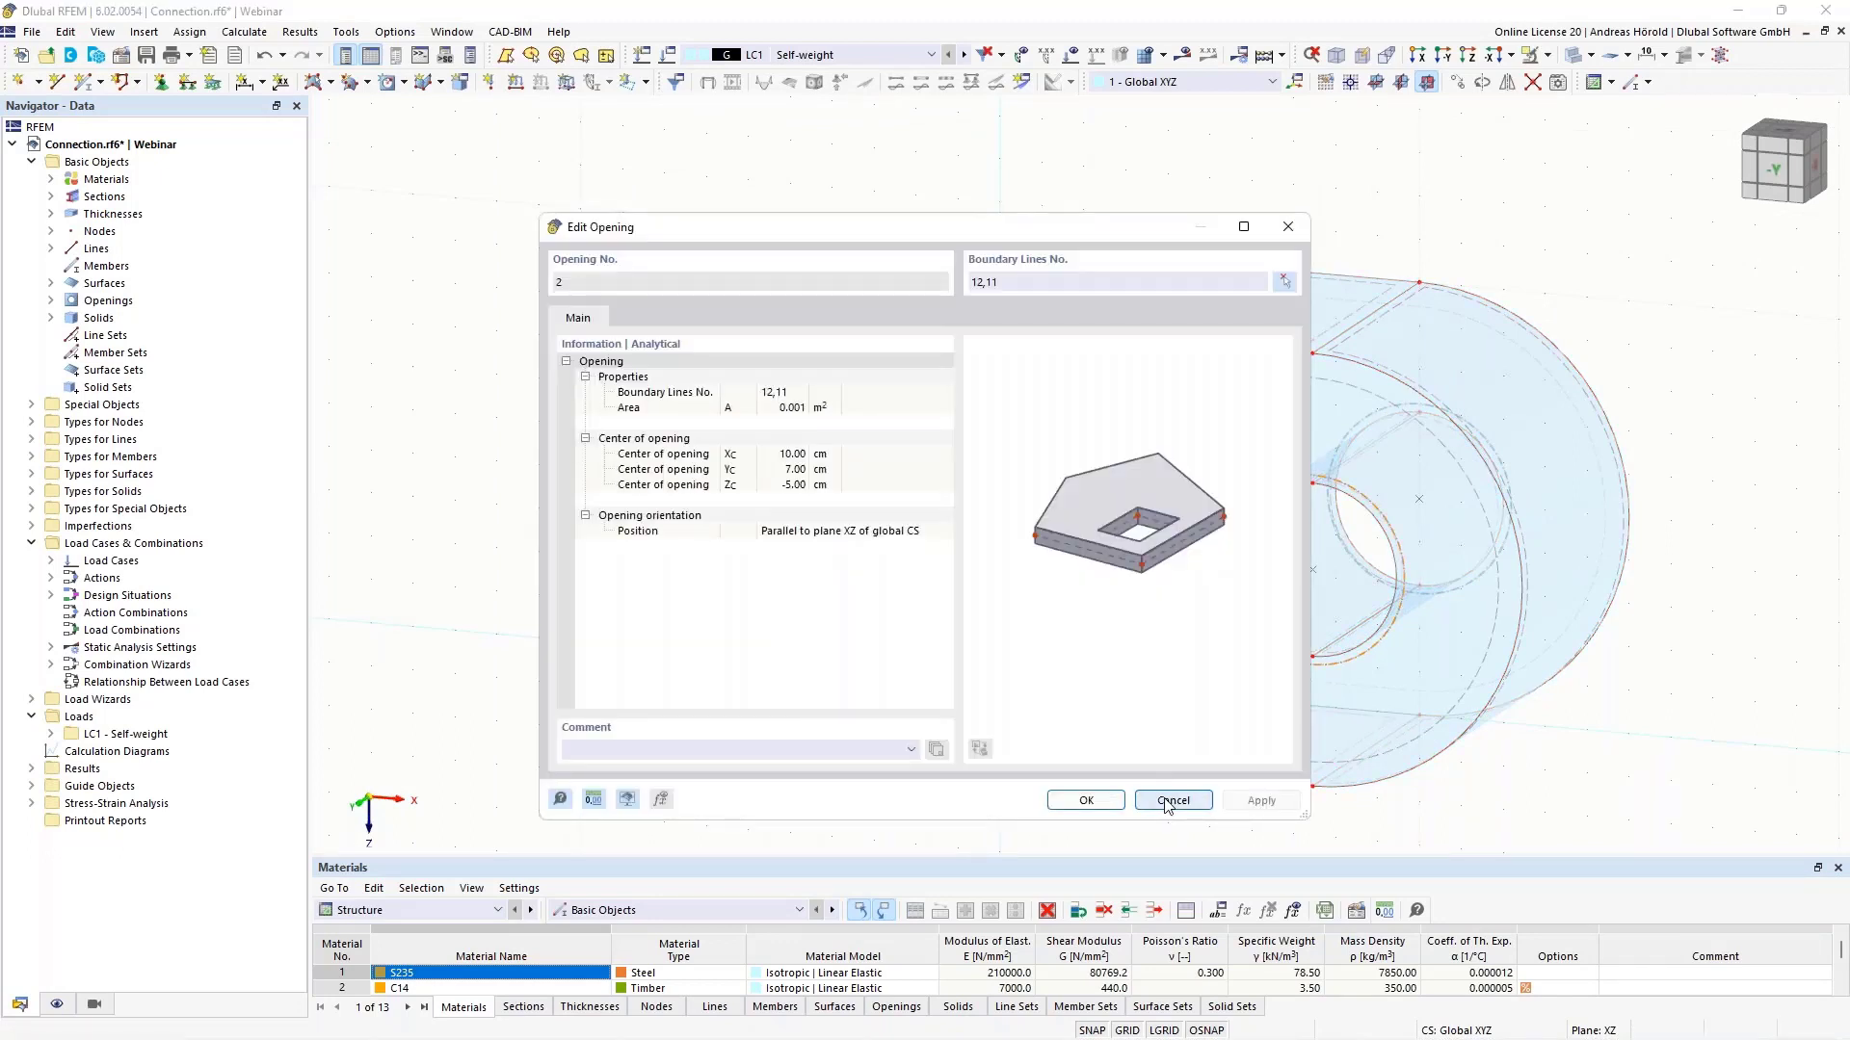
click(1175, 803)
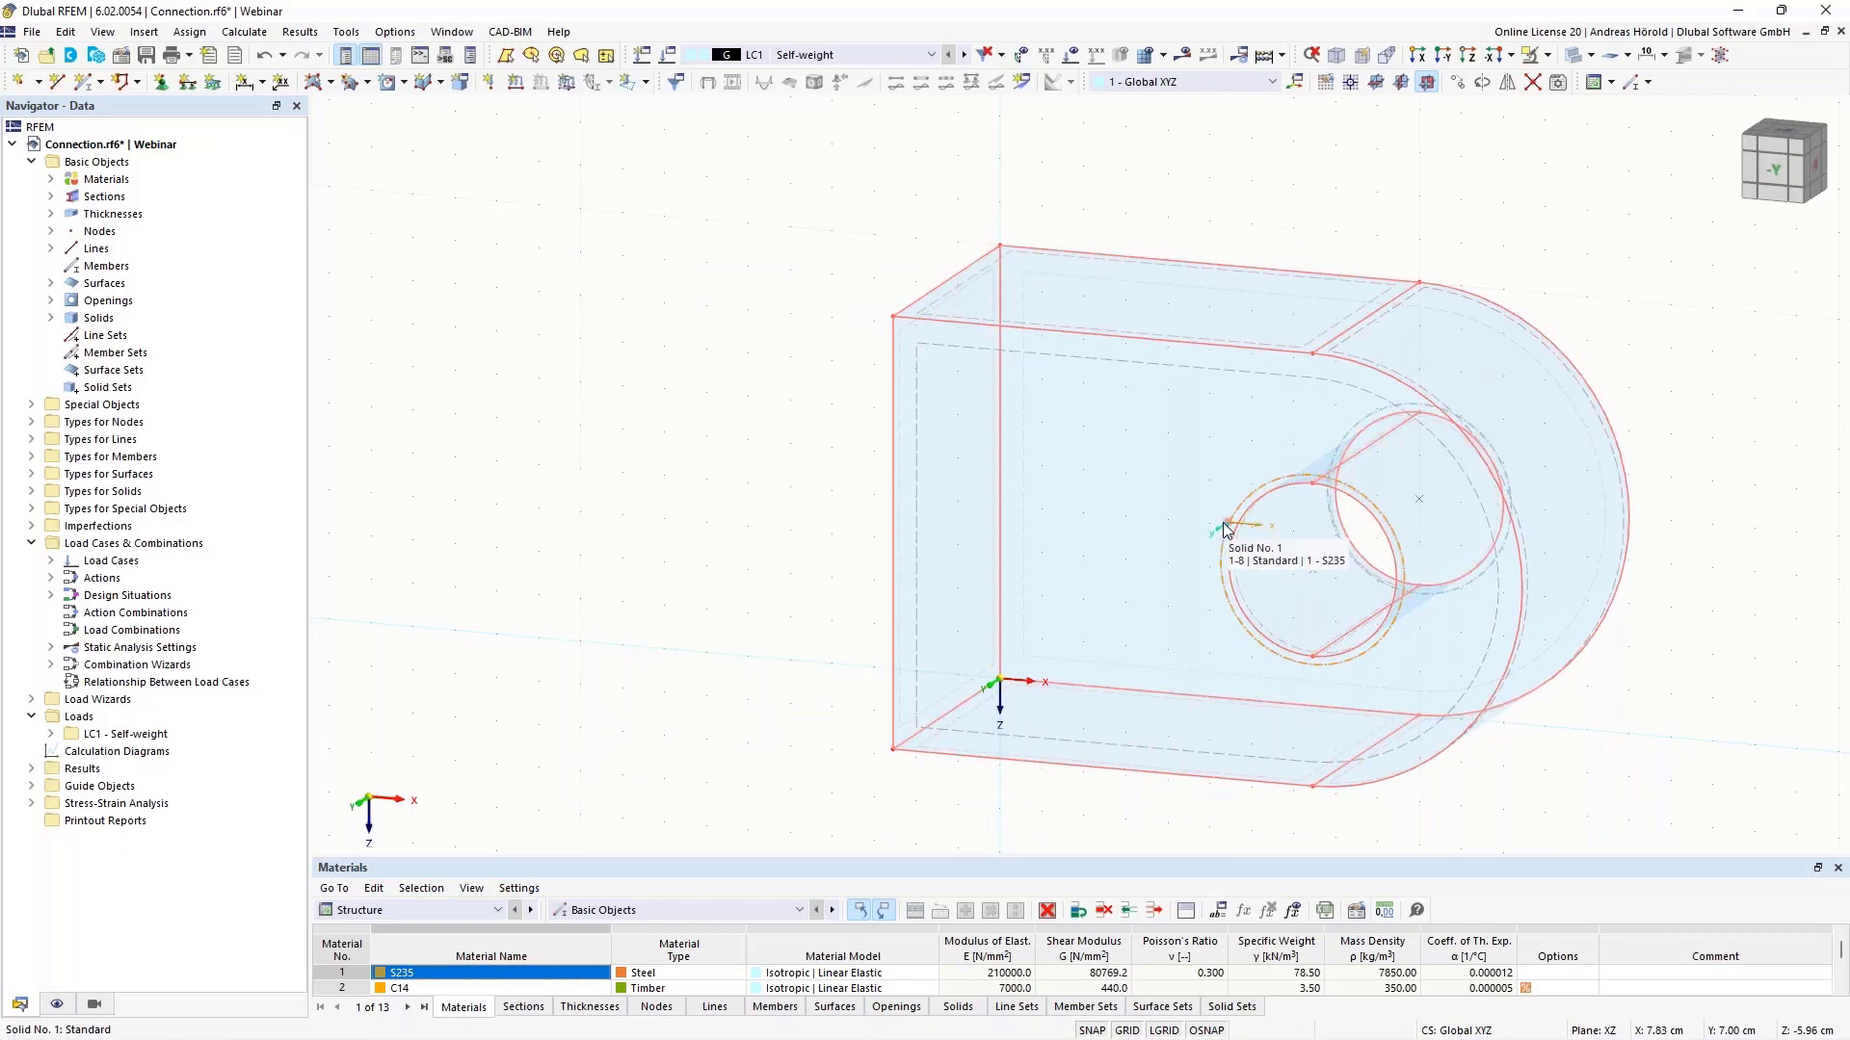
- Keep solid 1 on Default stress-strain configuration computing τmax, σ123 and von Mises stresses
click(50, 319)
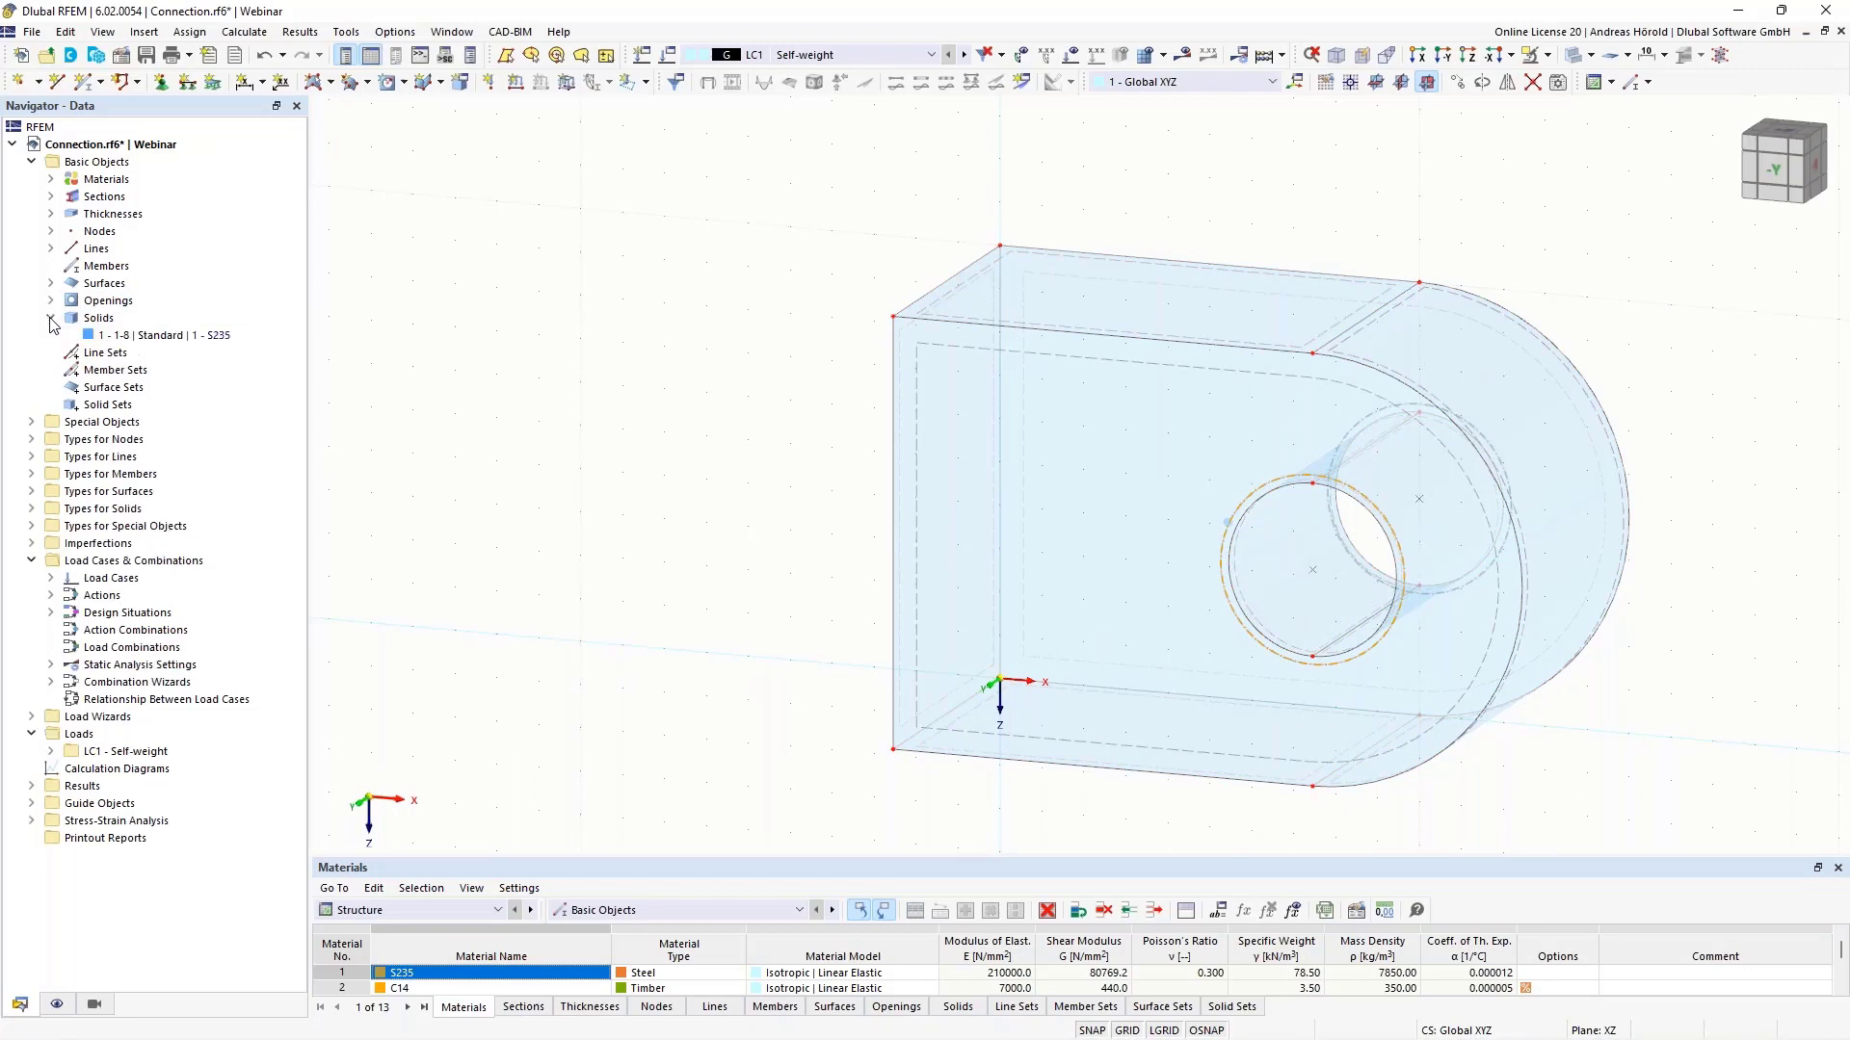
right_click(165, 337)
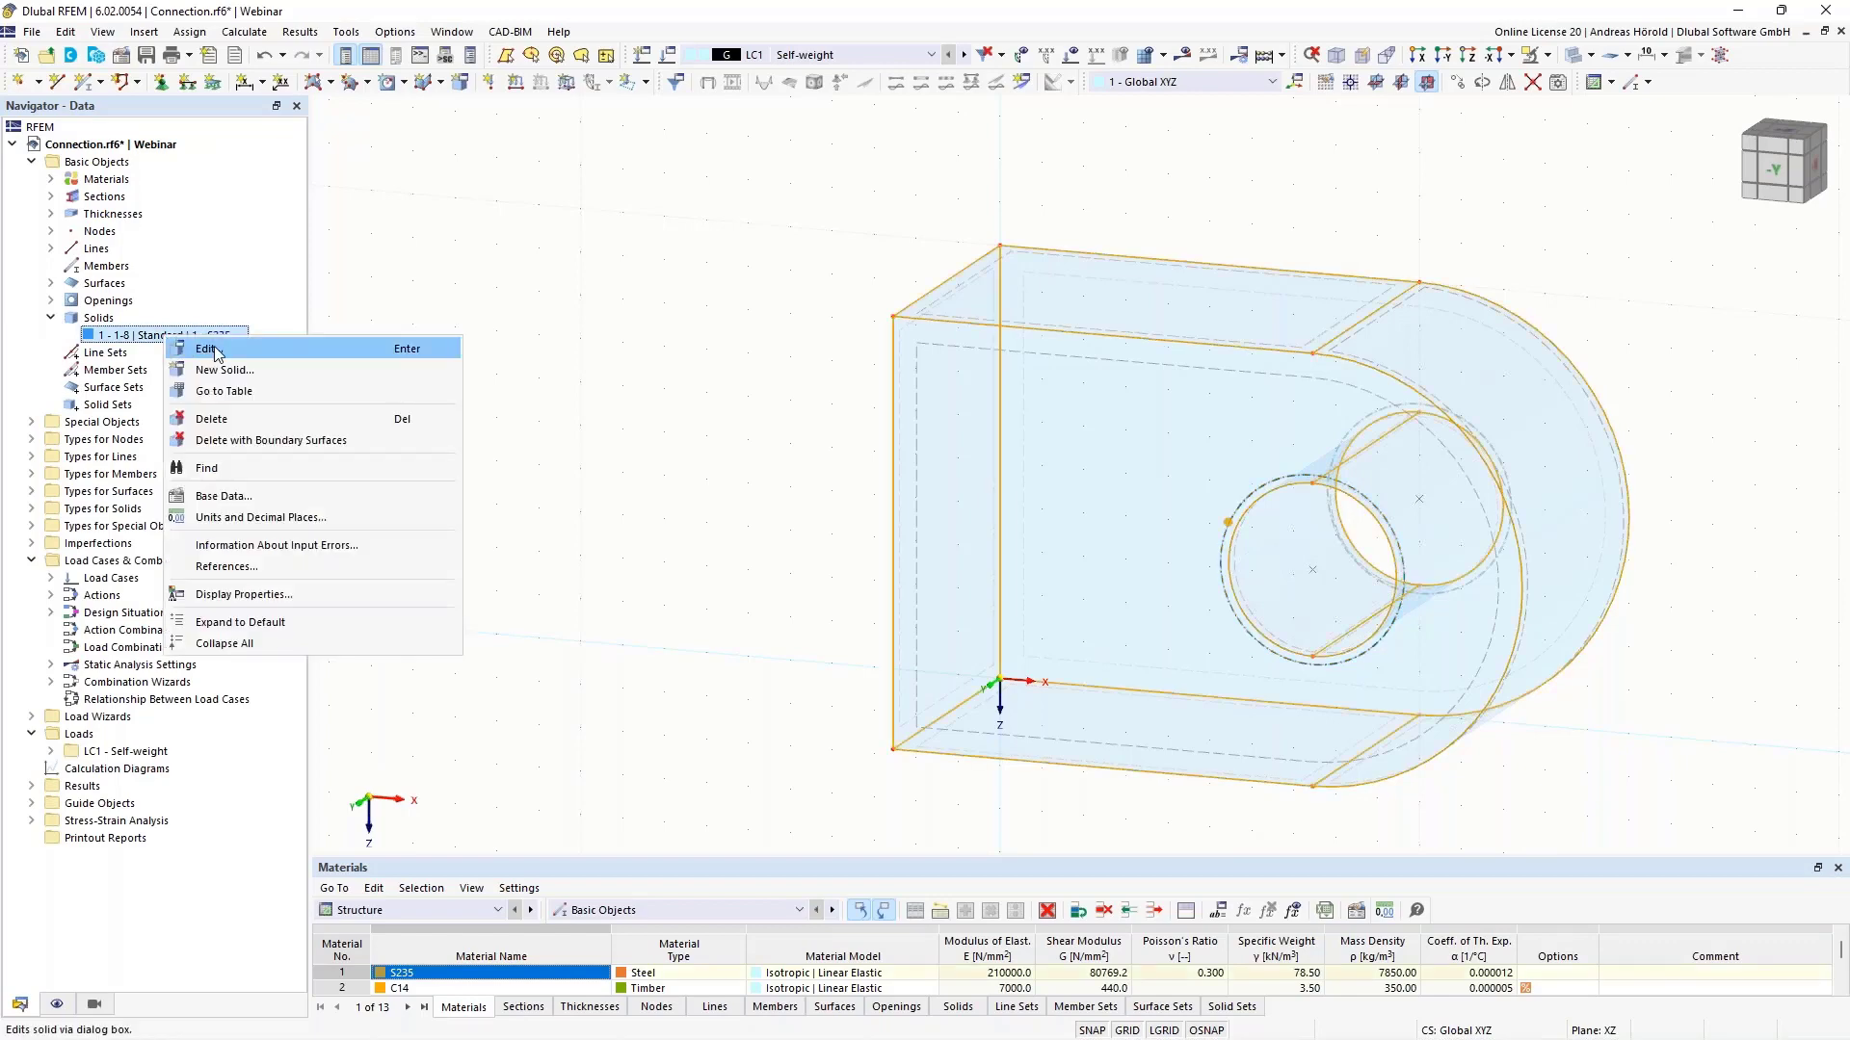
click(207, 349)
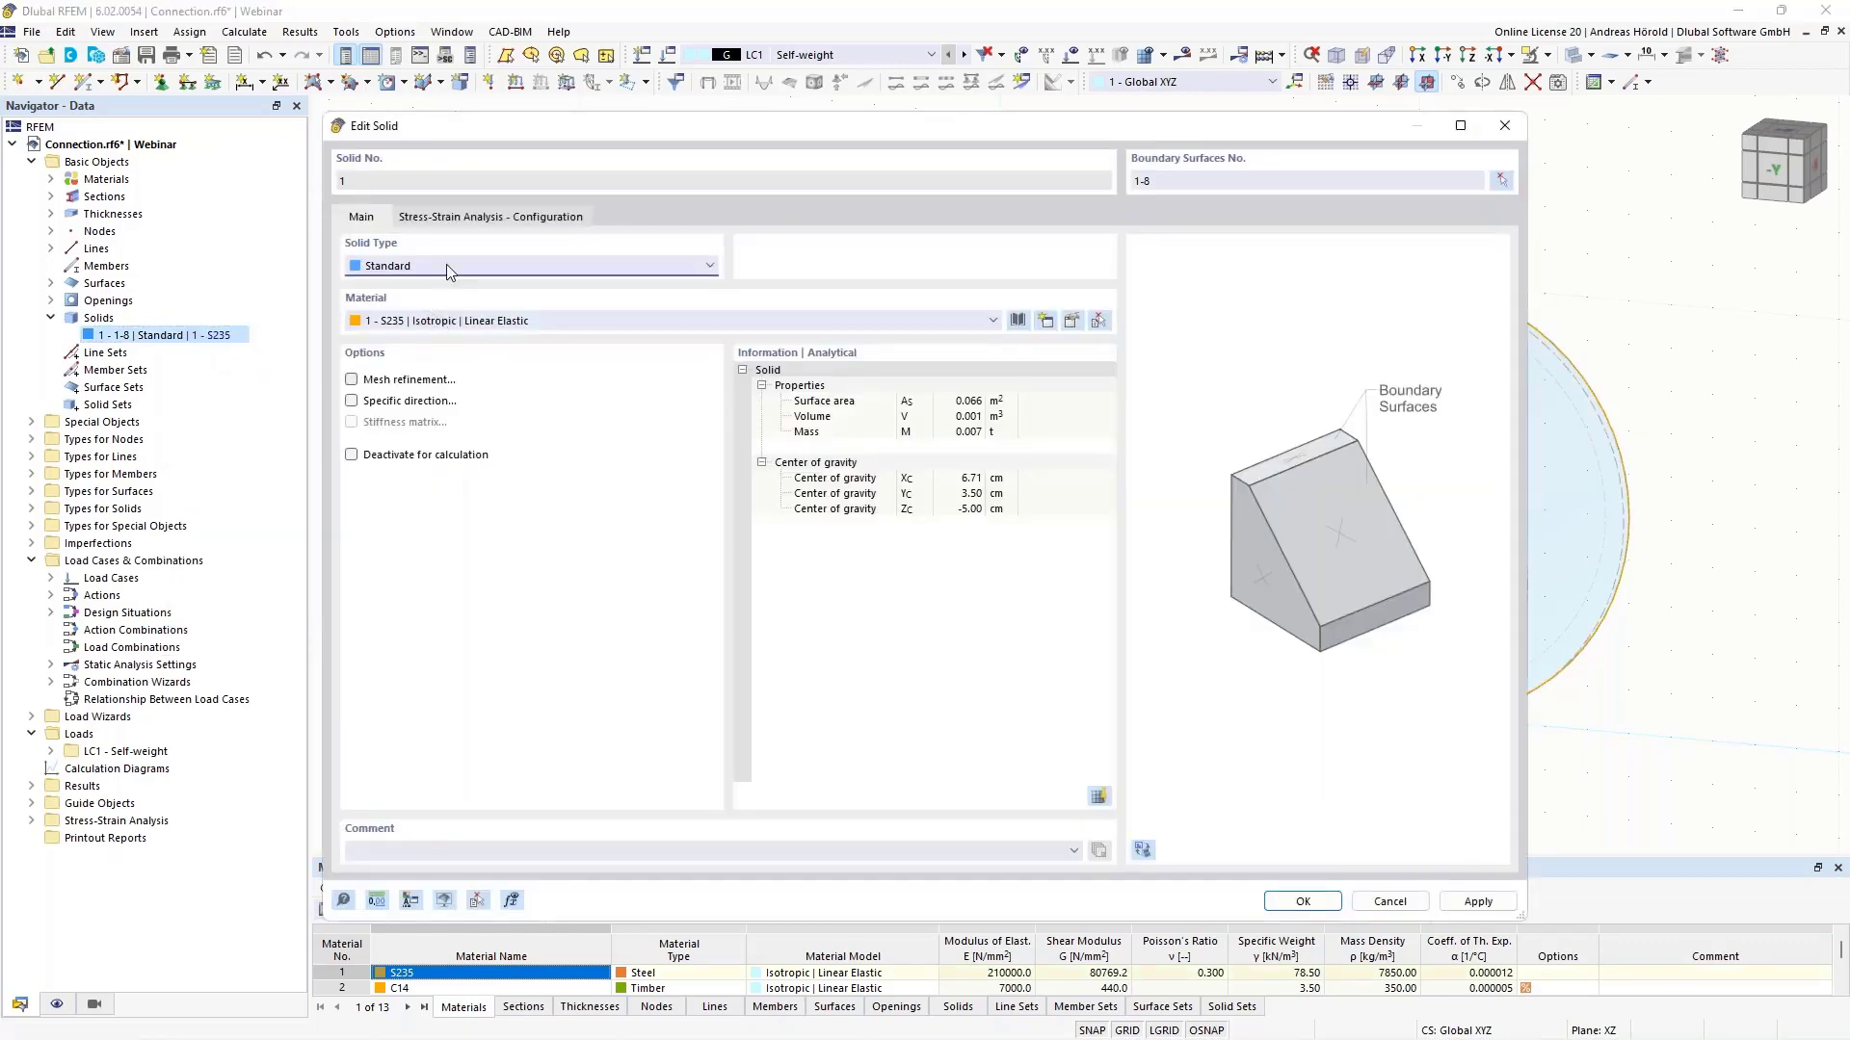
click(472, 220)
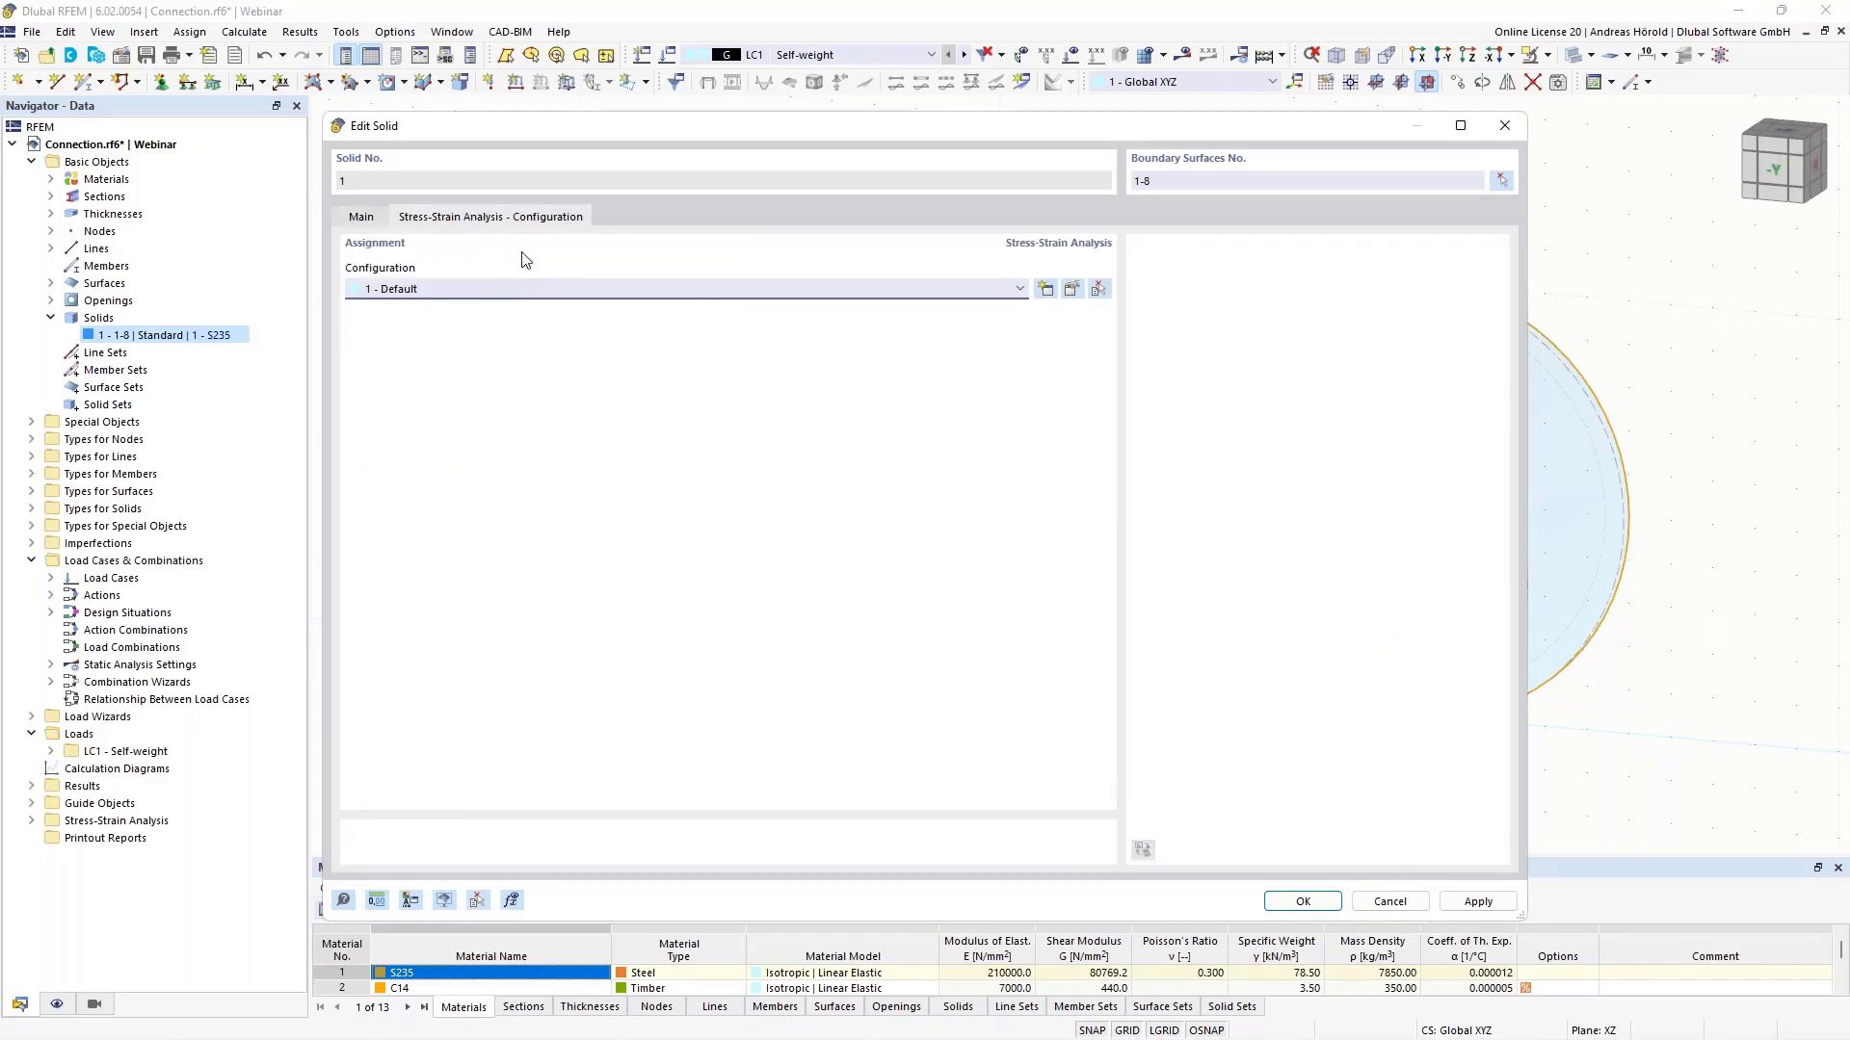
click(1071, 290)
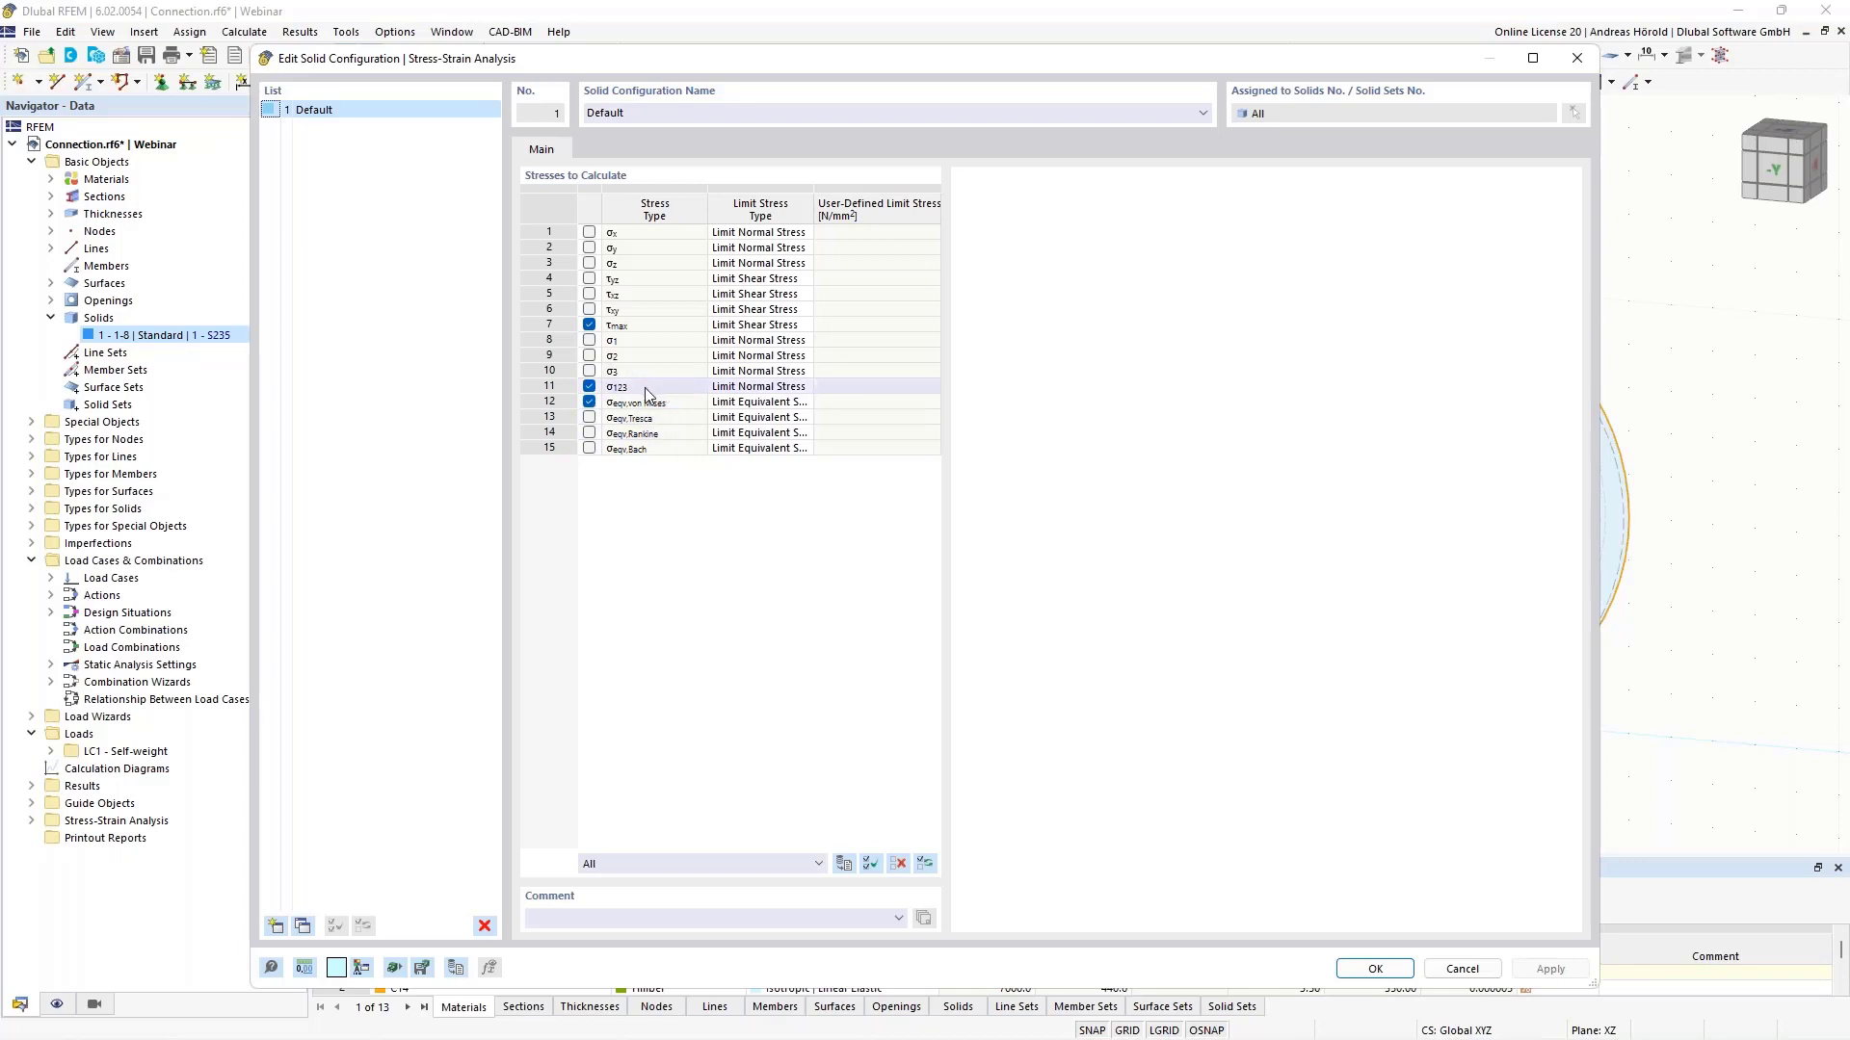
click(1374, 969)
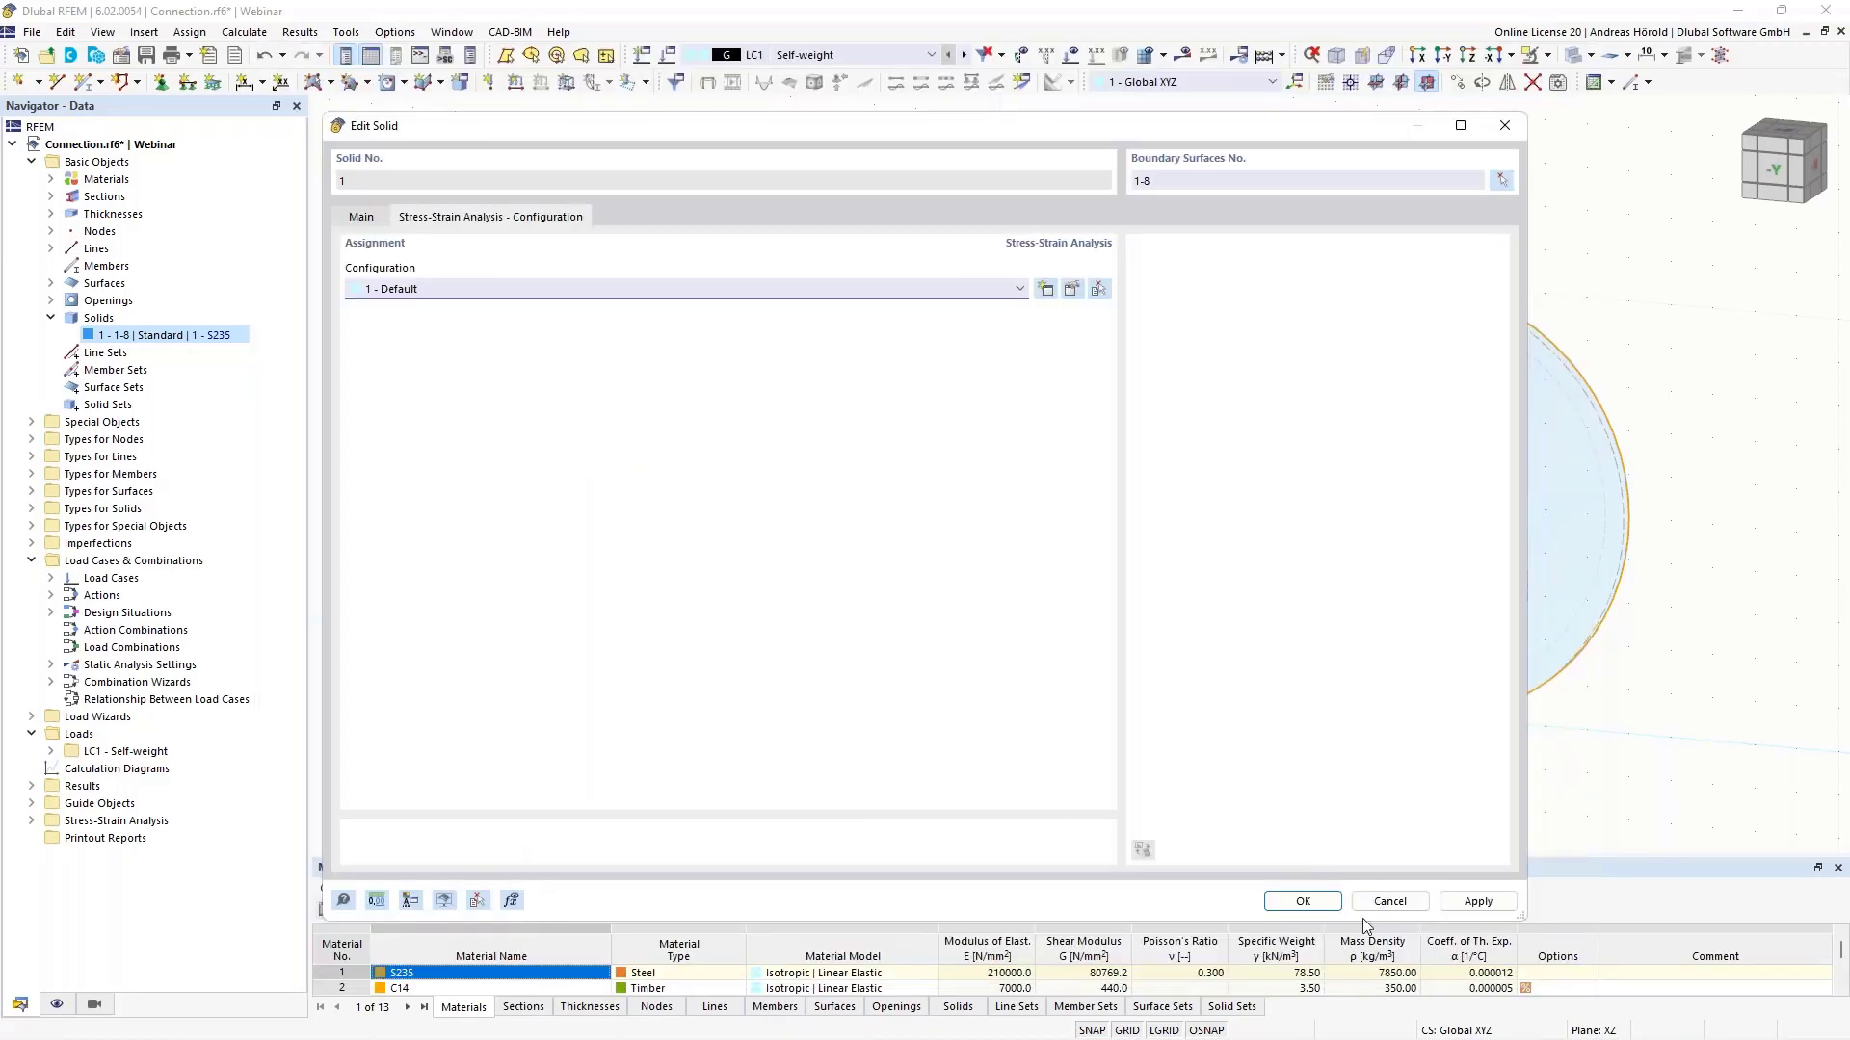
click(1302, 903)
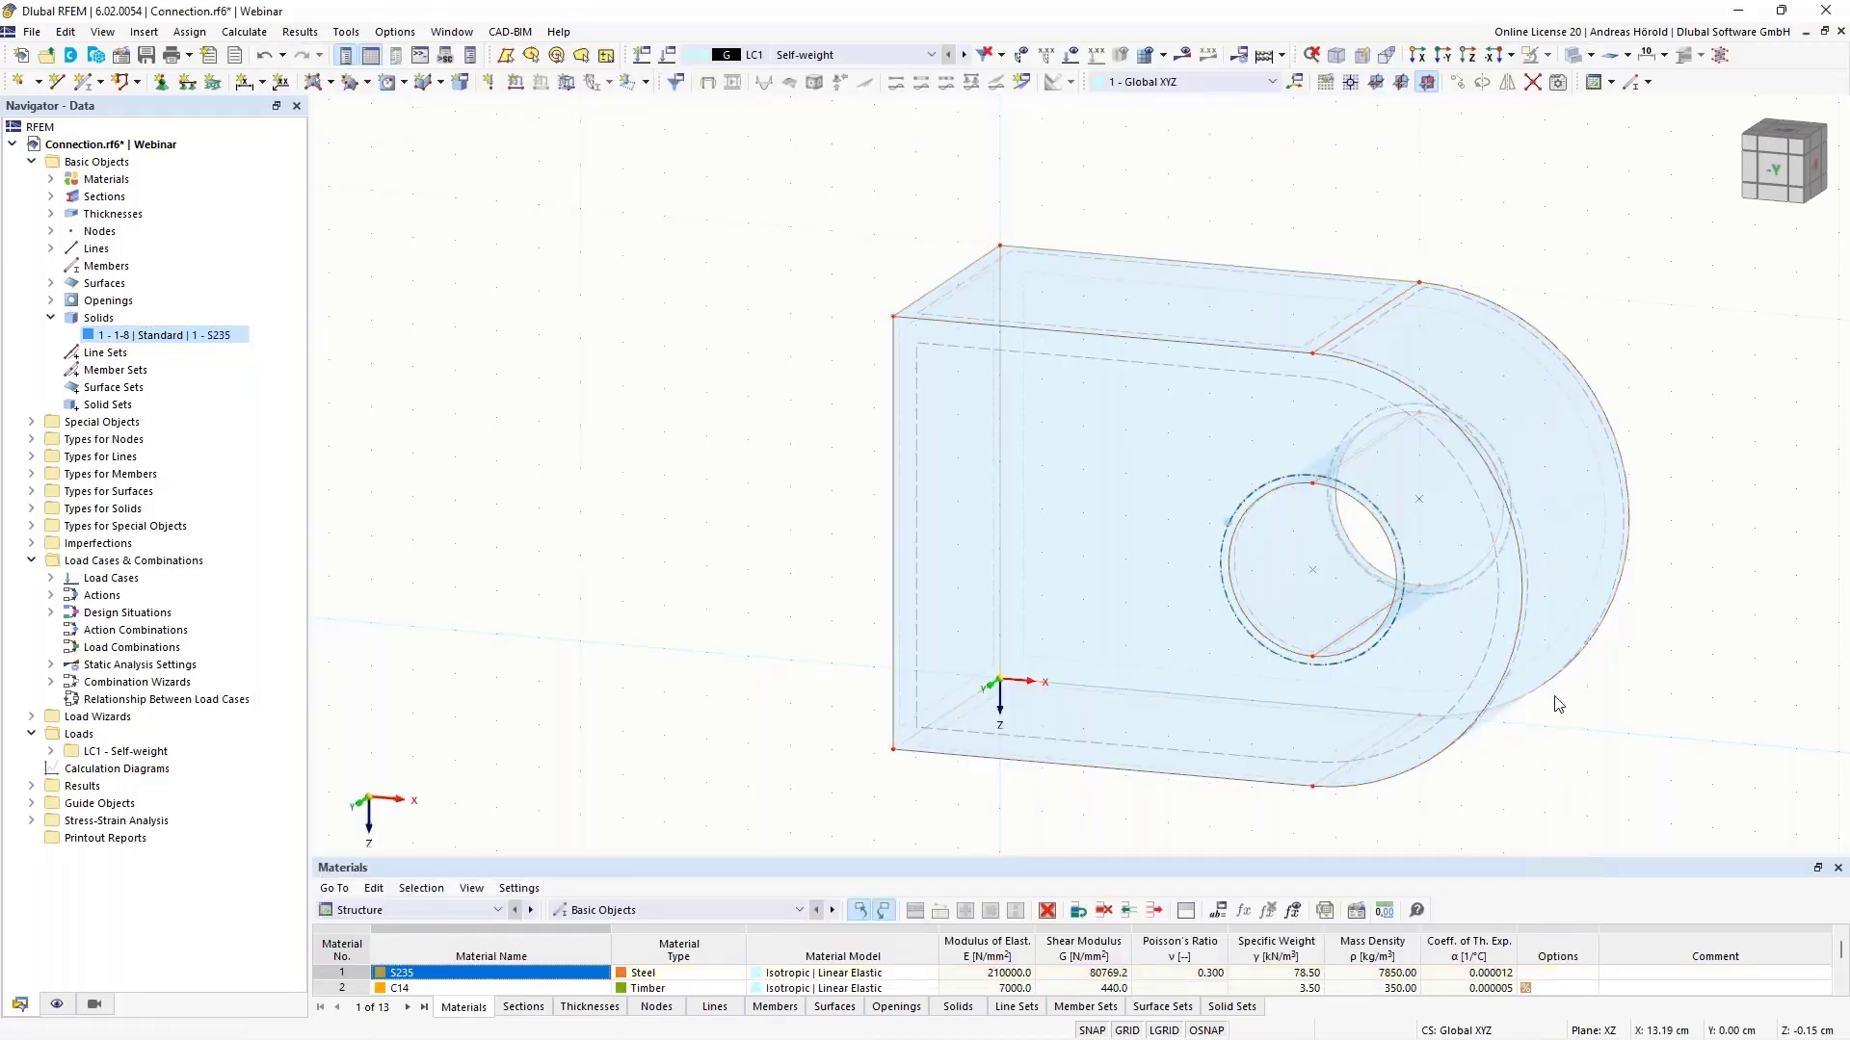
click(1445, 56)
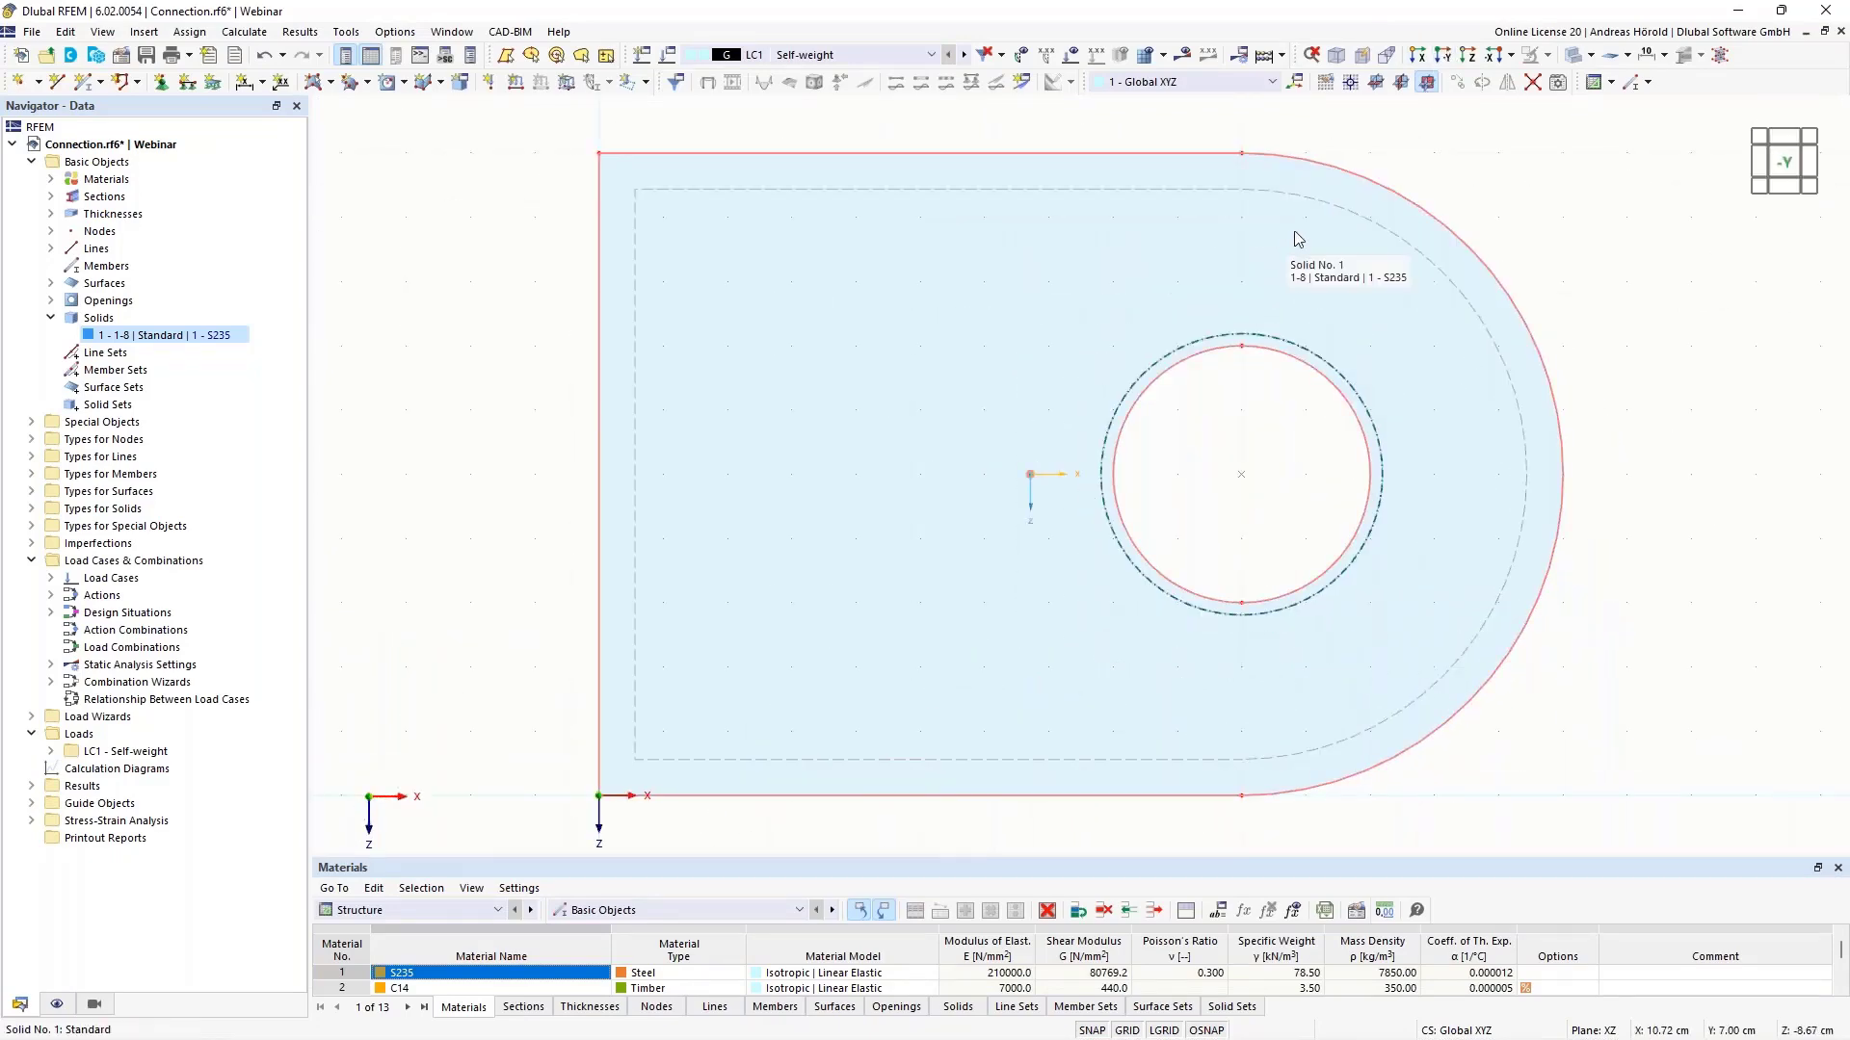
scroll(1312, 445, up, 3)
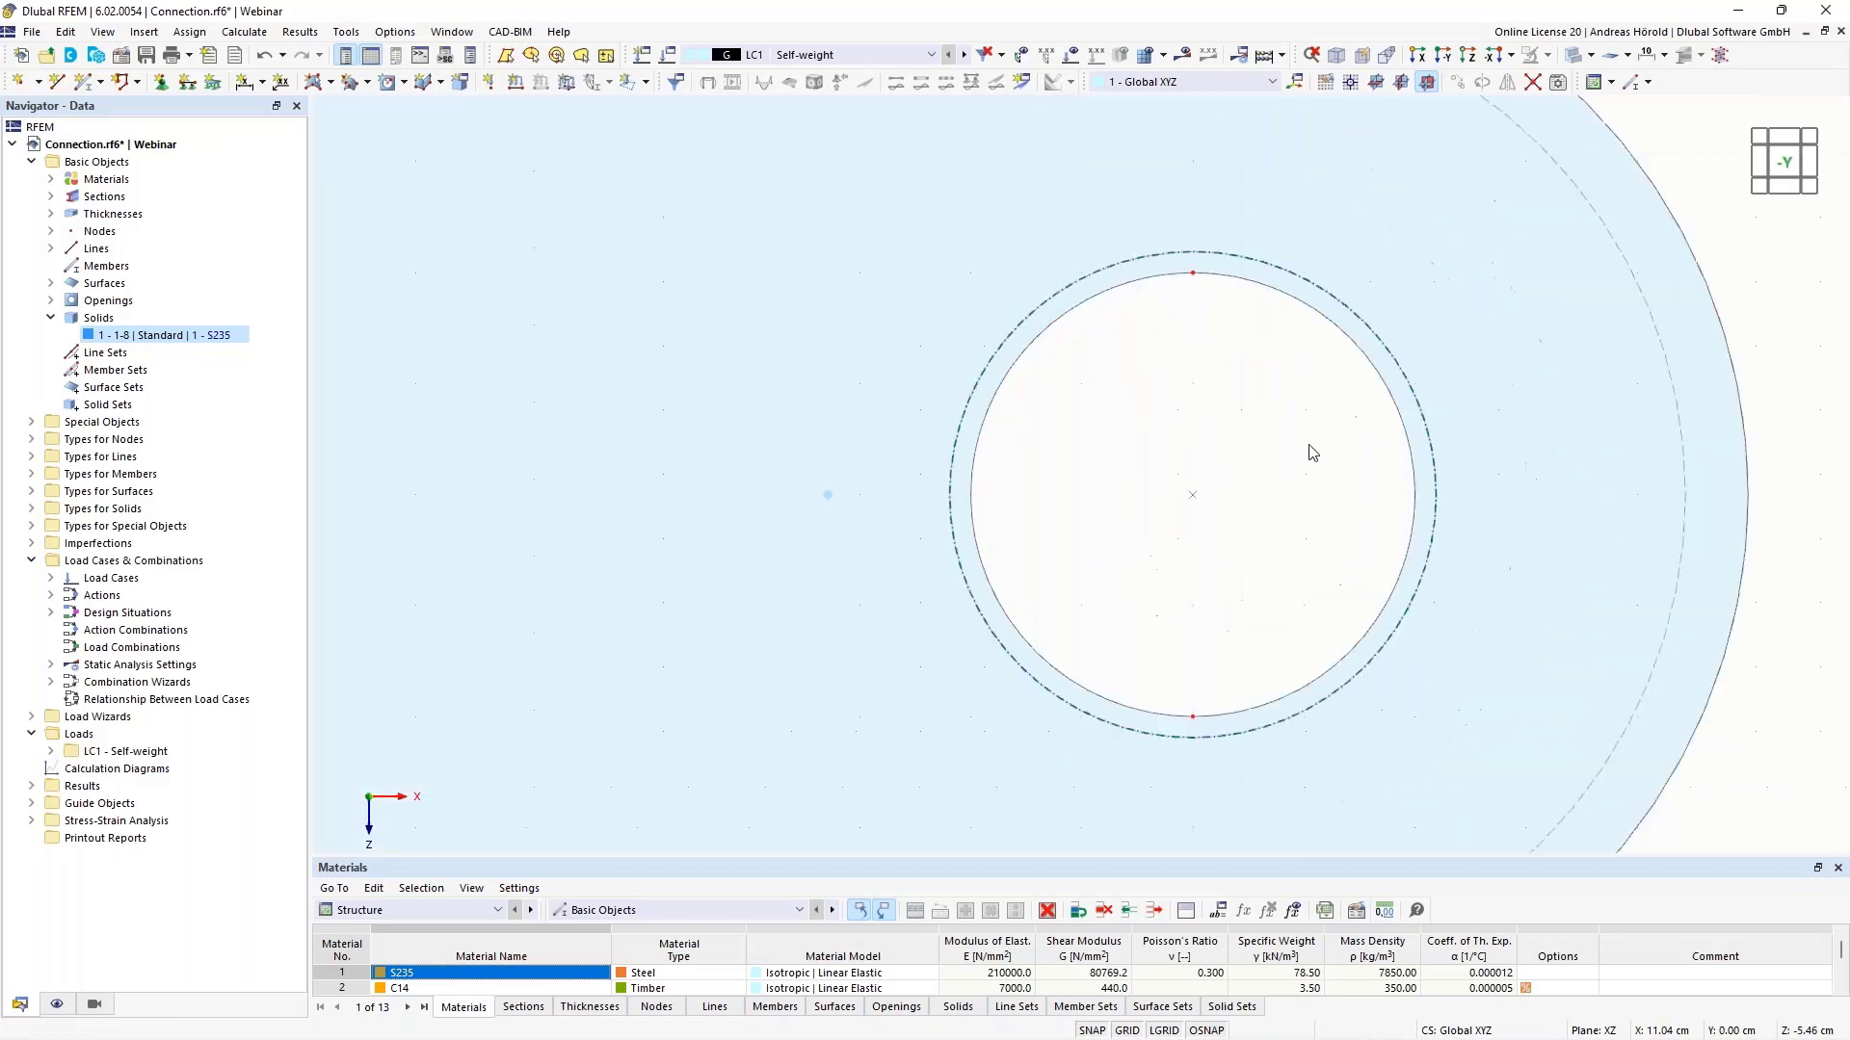
click(332, 87)
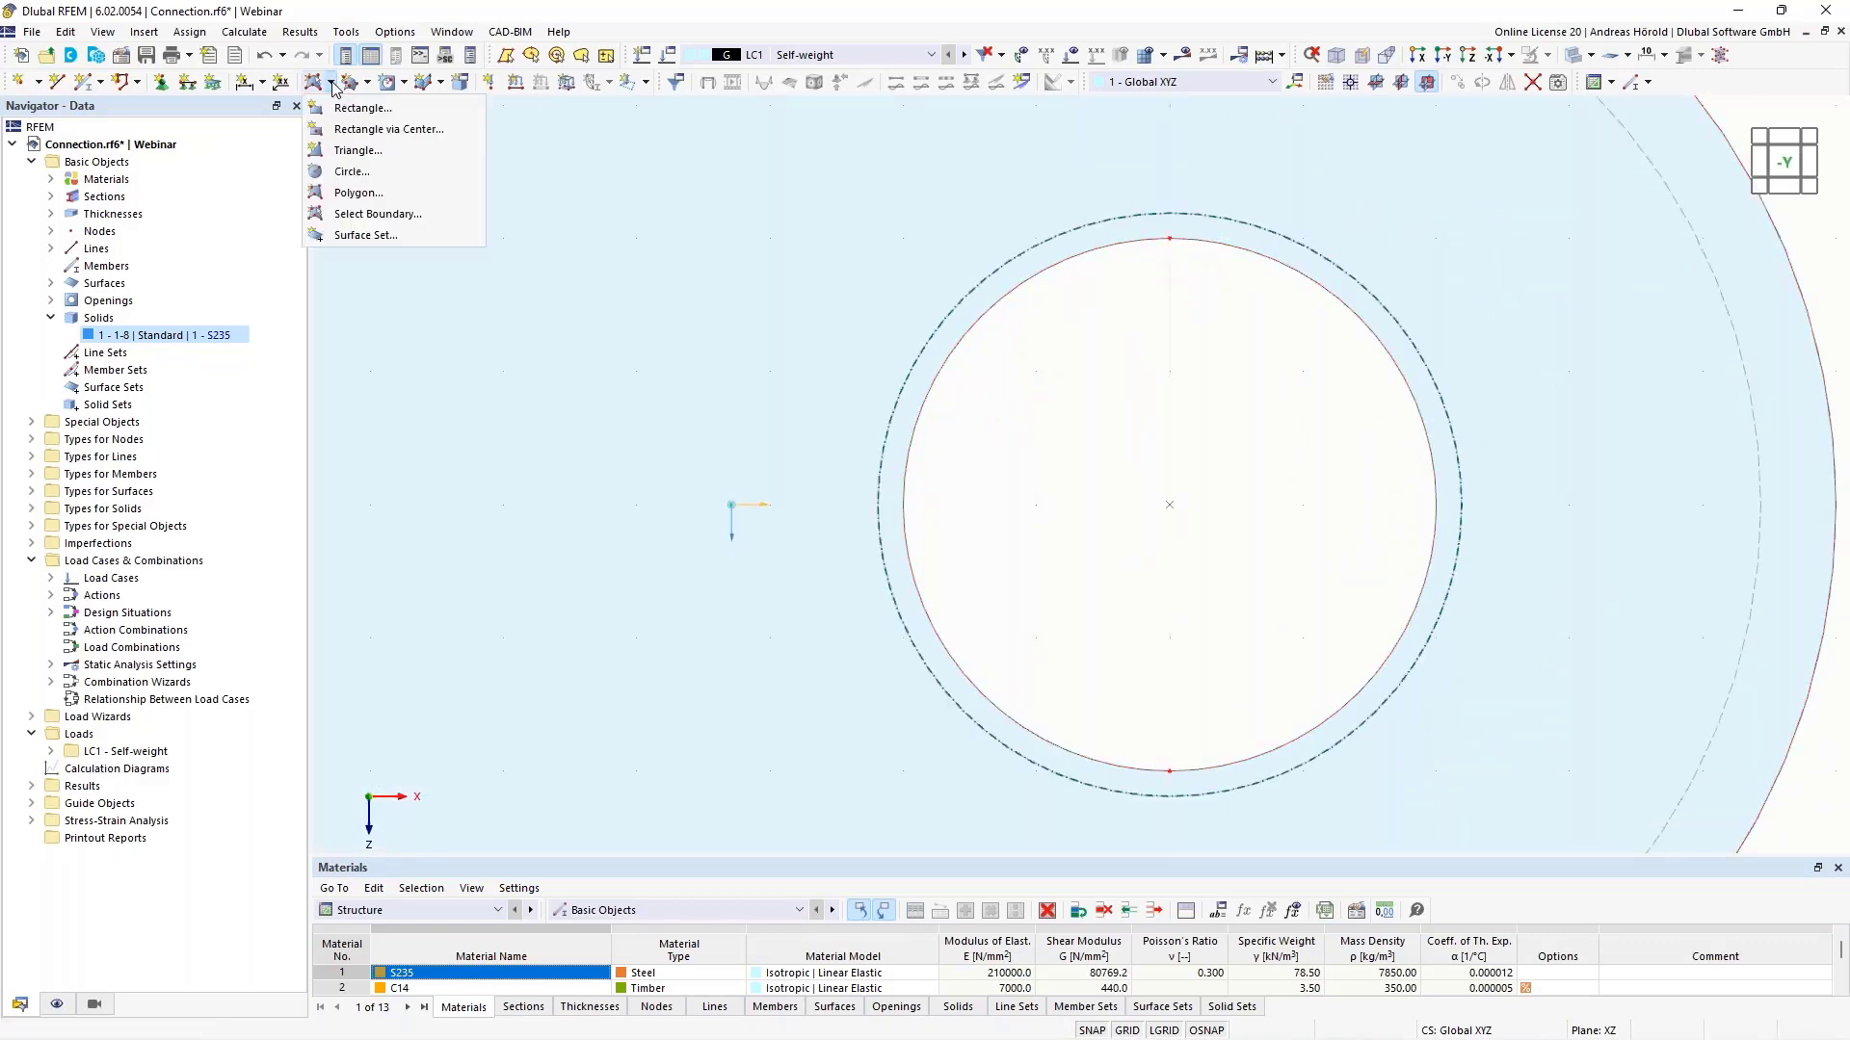
click(364, 175)
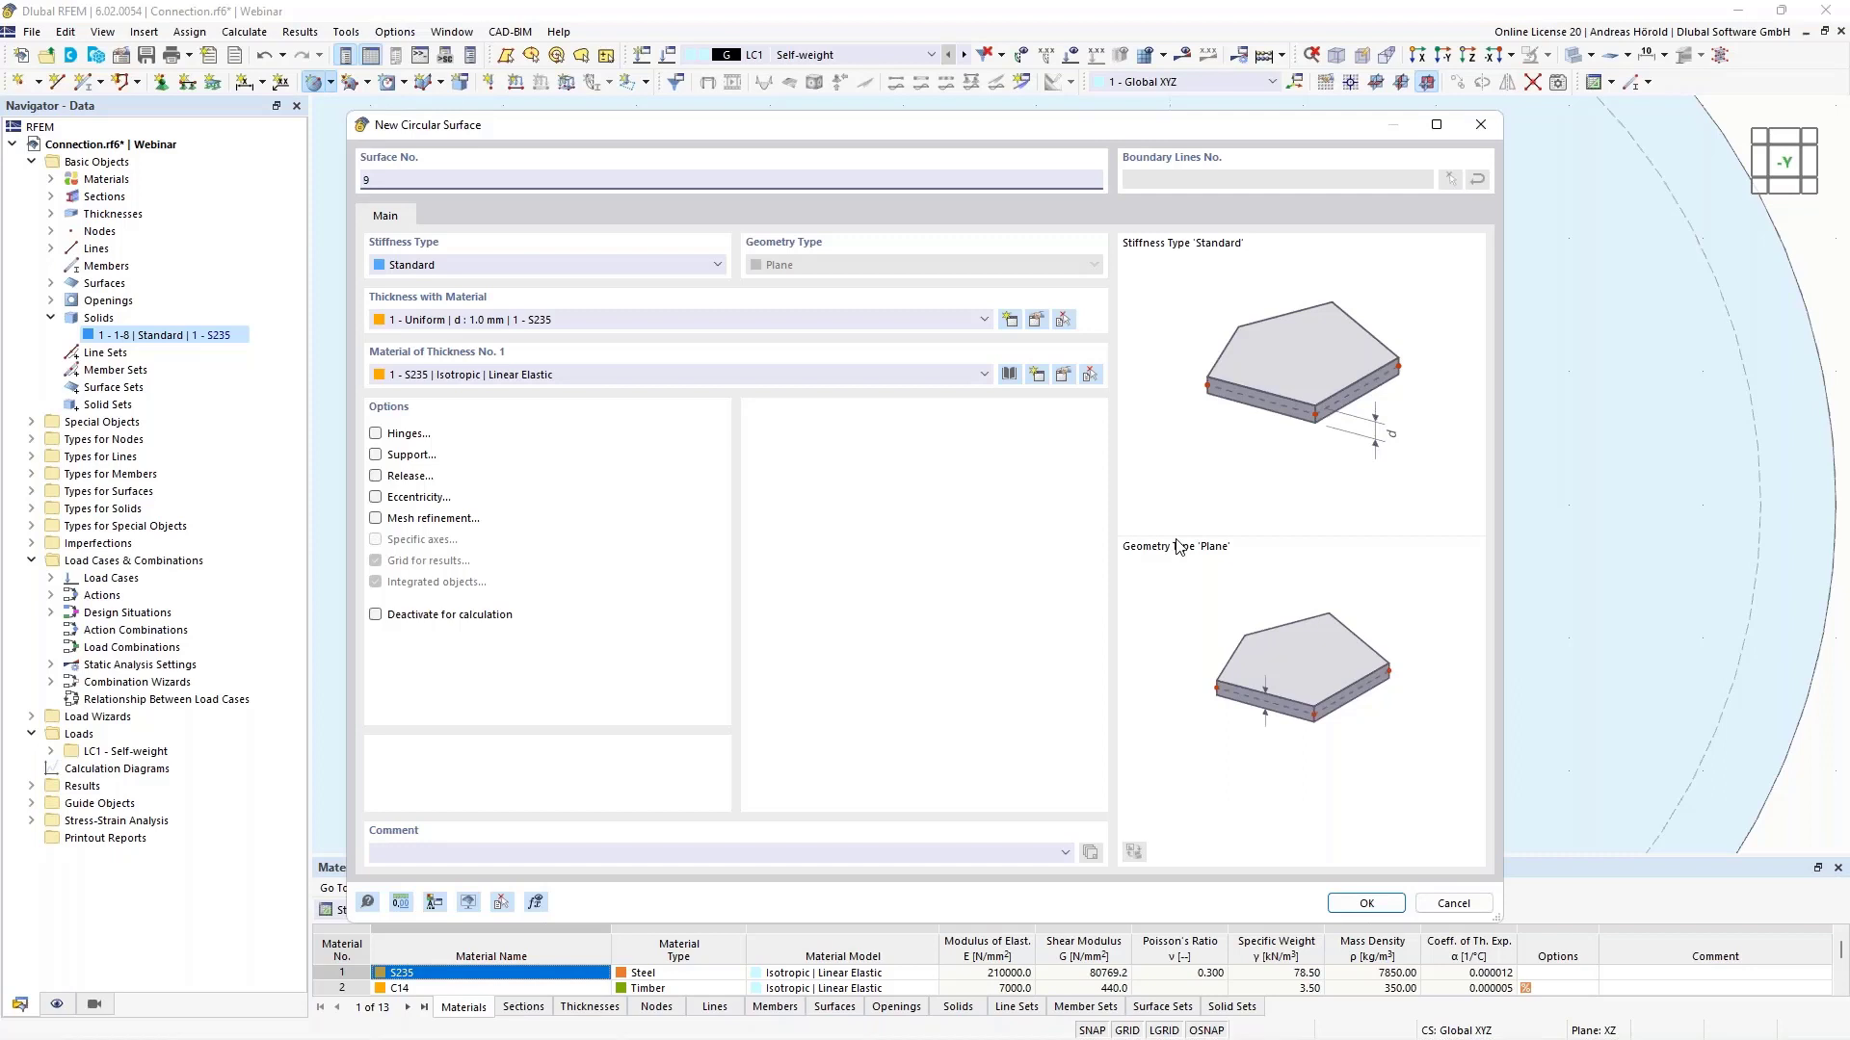
click(1451, 903)
scroll(1448, 624, down, 4)
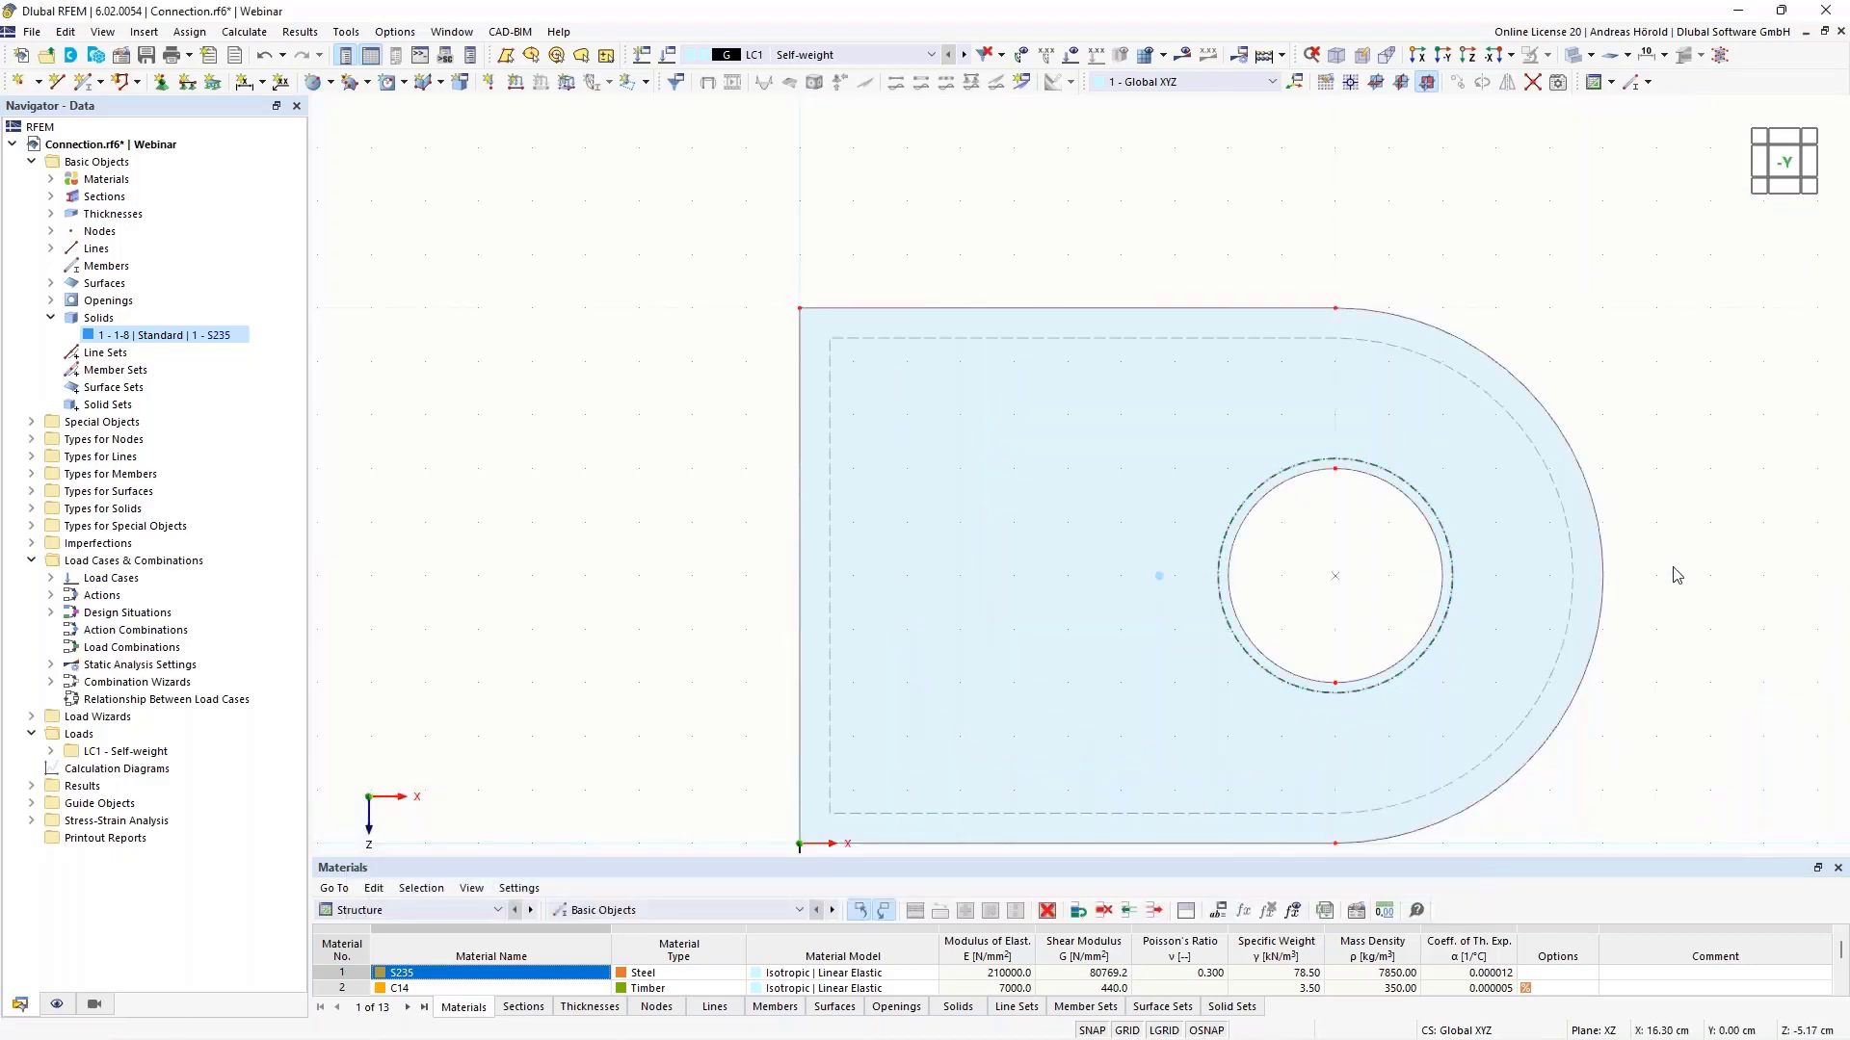
ctrl+middle_drag(1673, 569, 1093, 340)
middle_drag(1601, 227, 1601, 368)
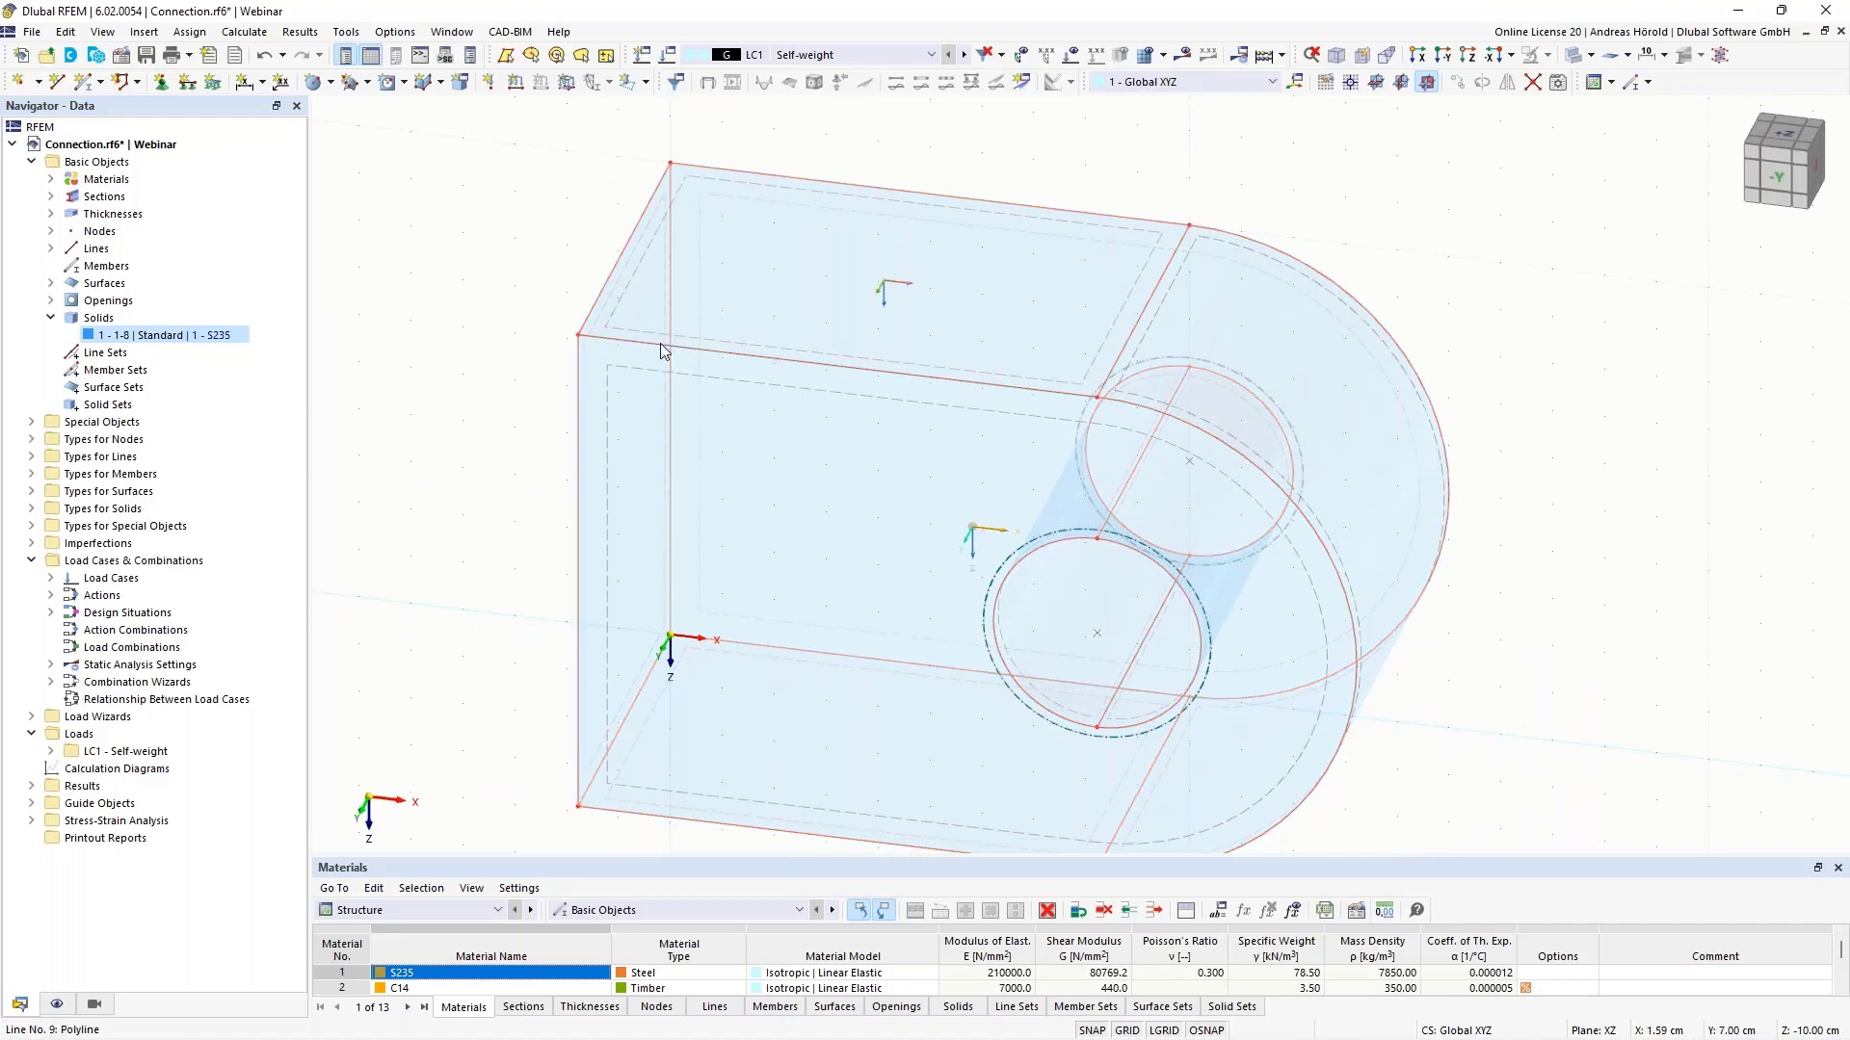
scroll(1262, 291, down, 2)
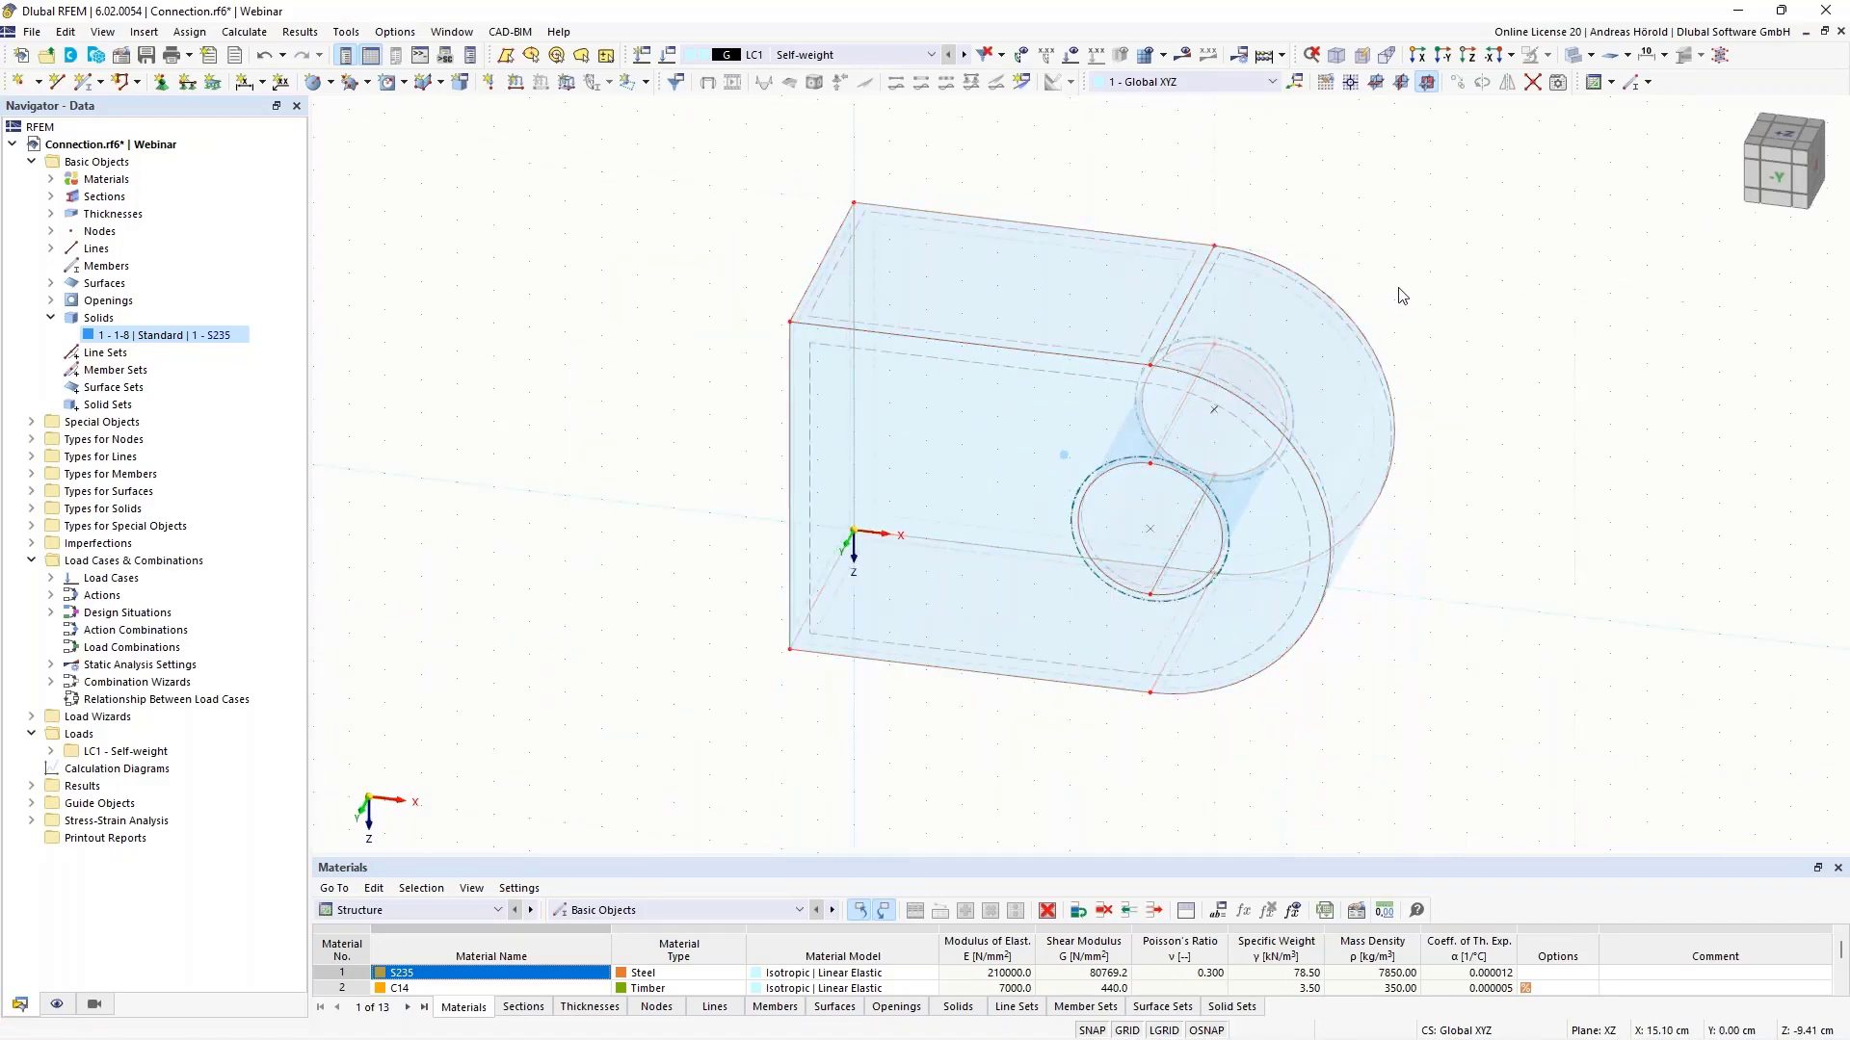
scroll(1405, 294, up, 2)
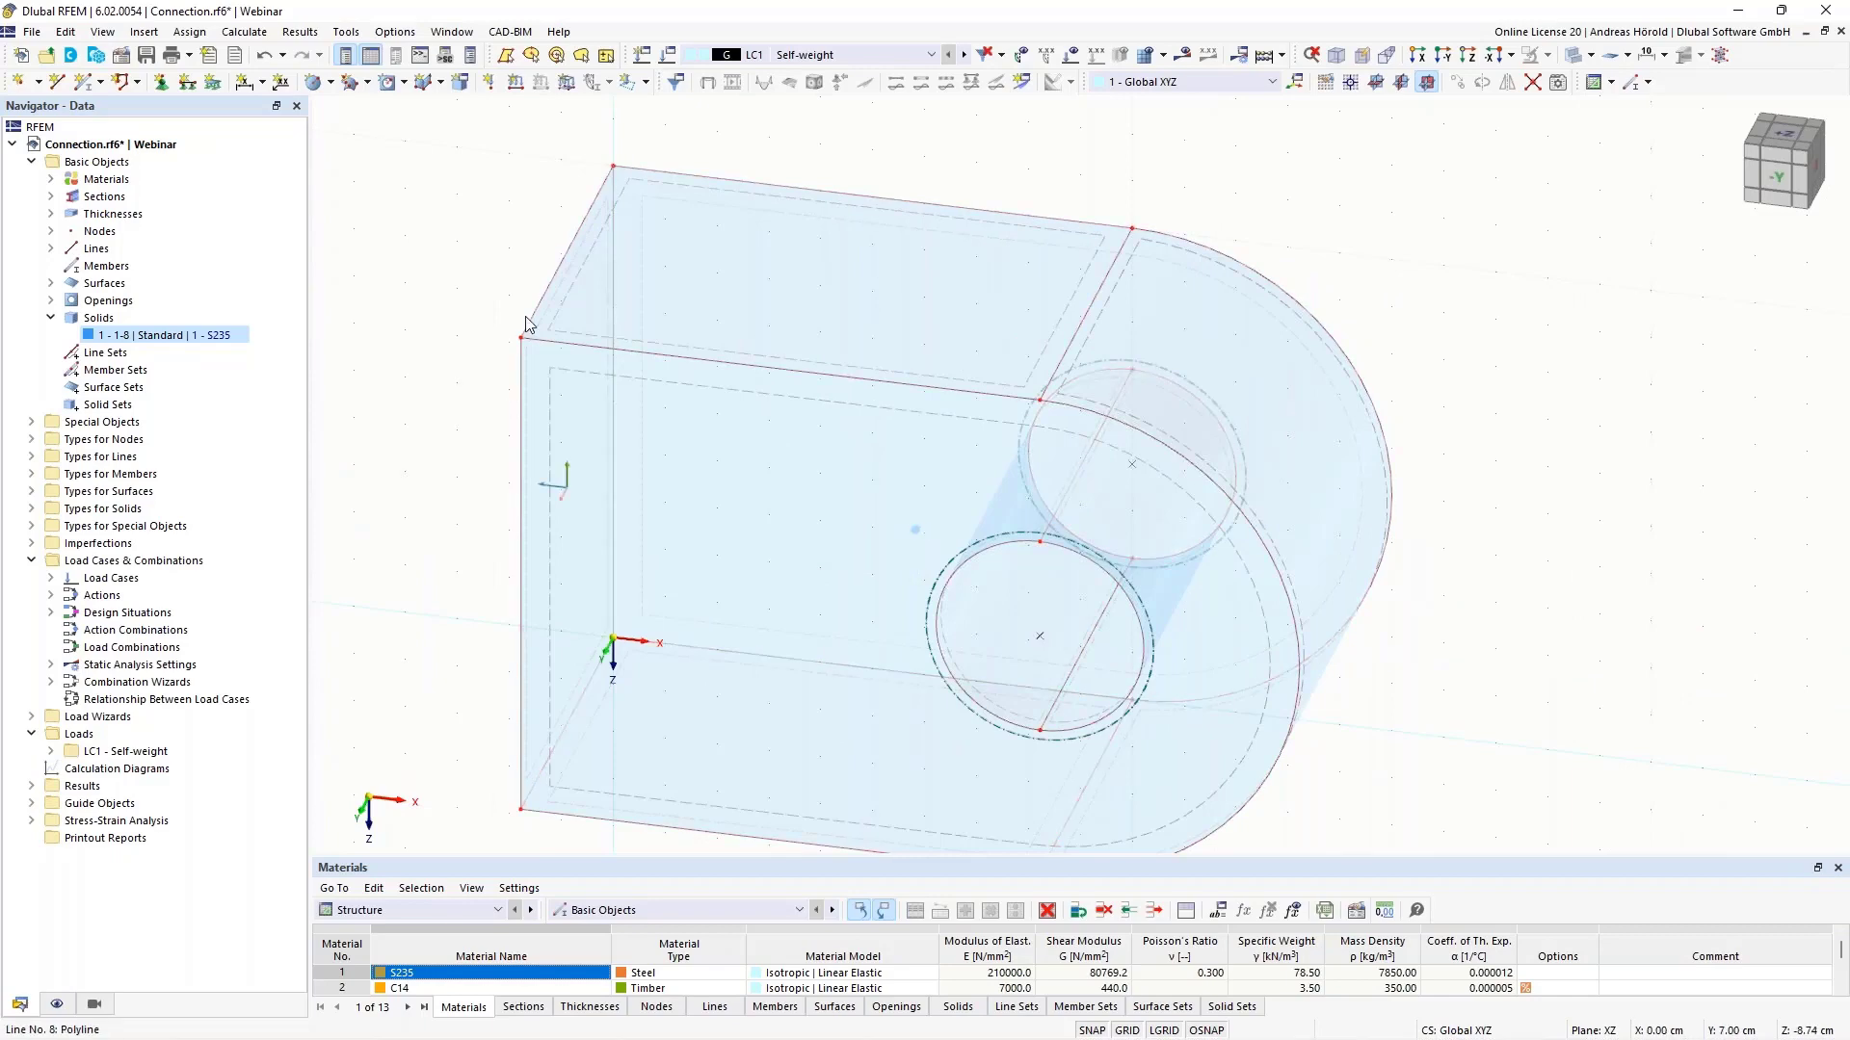
scroll(1338, 165, down, 2)
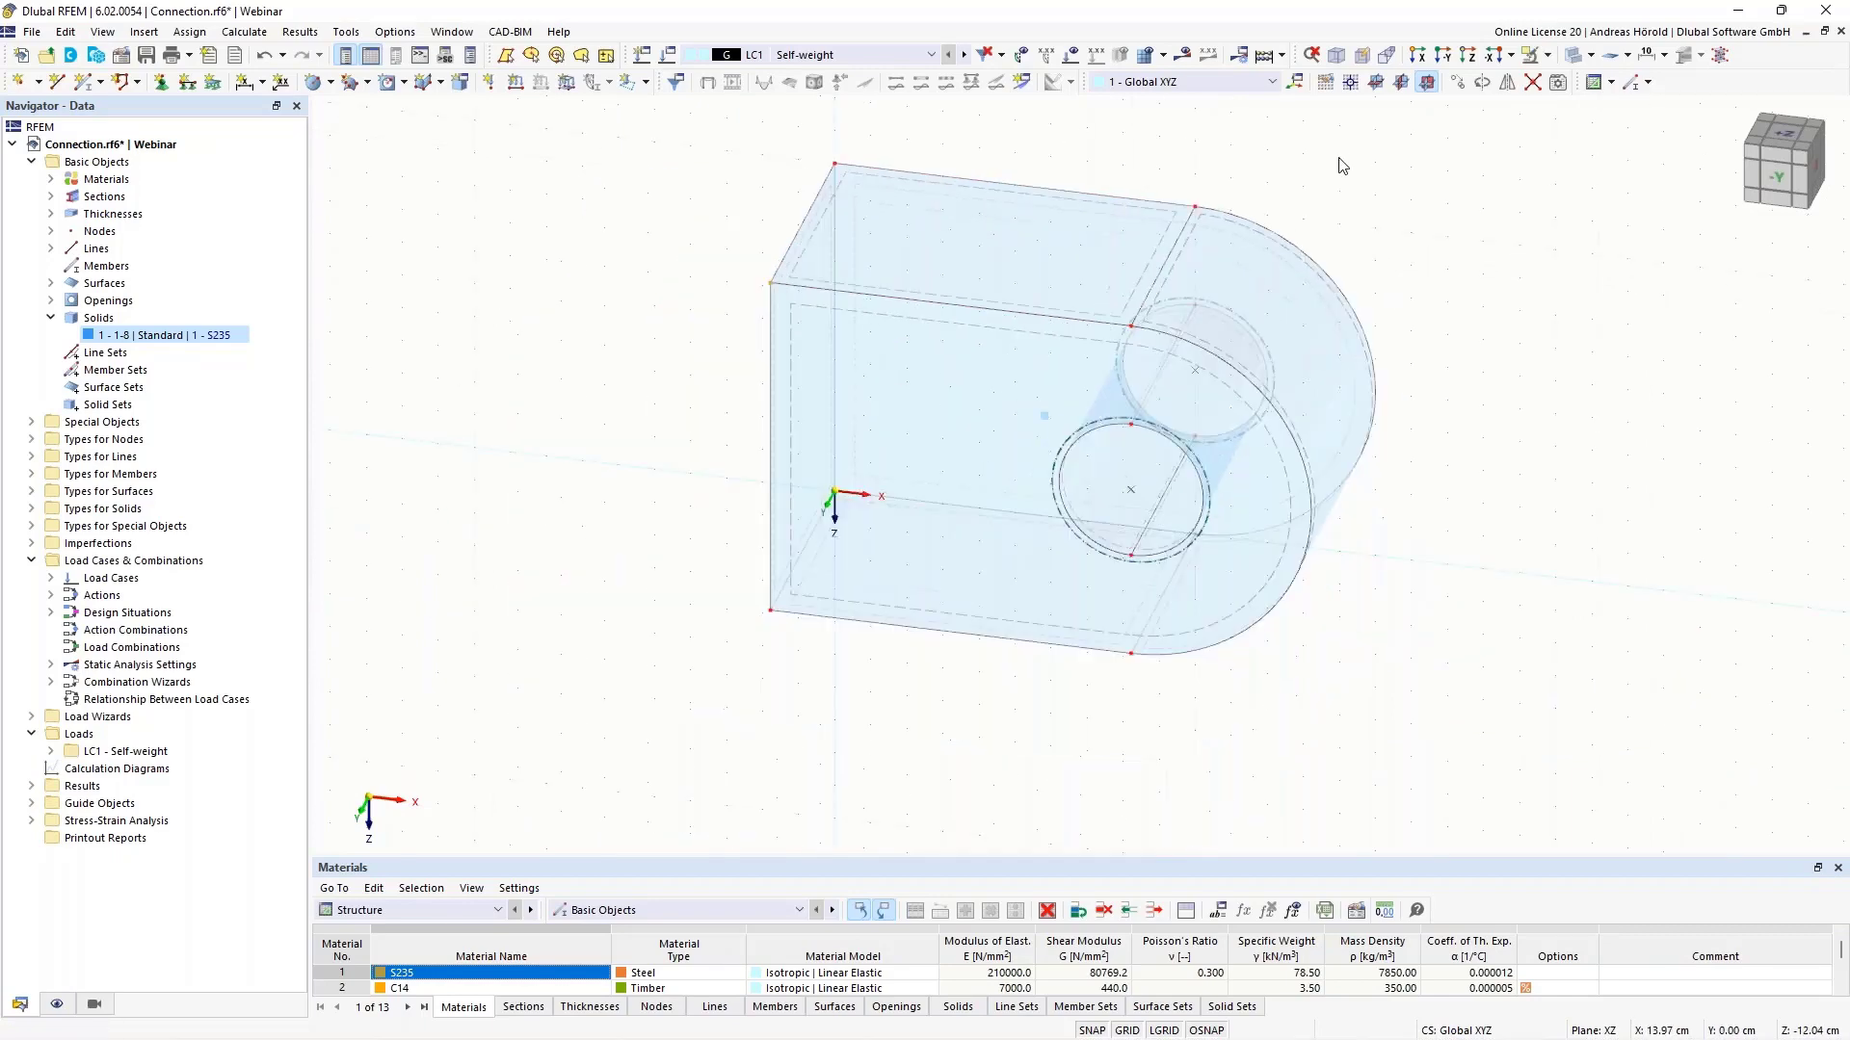
middle_drag(1338, 165, 1311, 243)
scroll(1311, 243, up, 1)
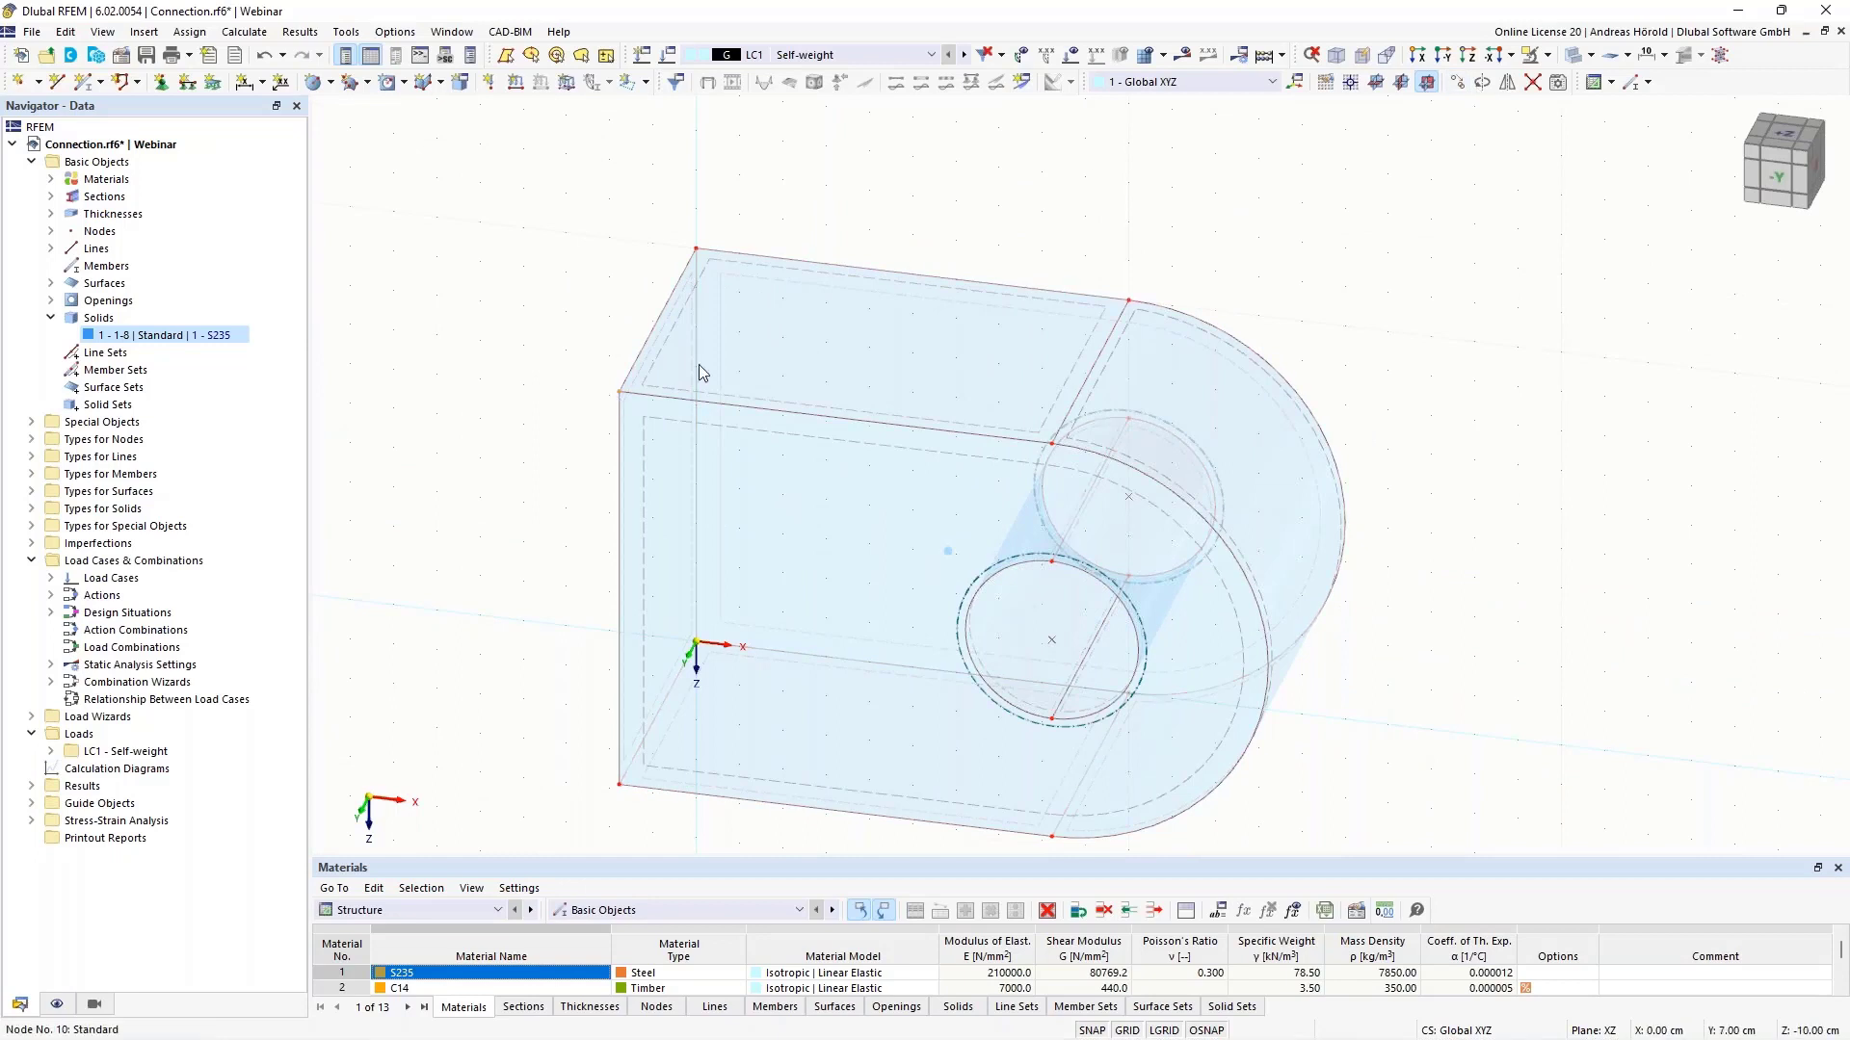
- Copy corner node 10 with a -2.00 cm Z displacement so the copy sits just above the clevis
click(1459, 84)
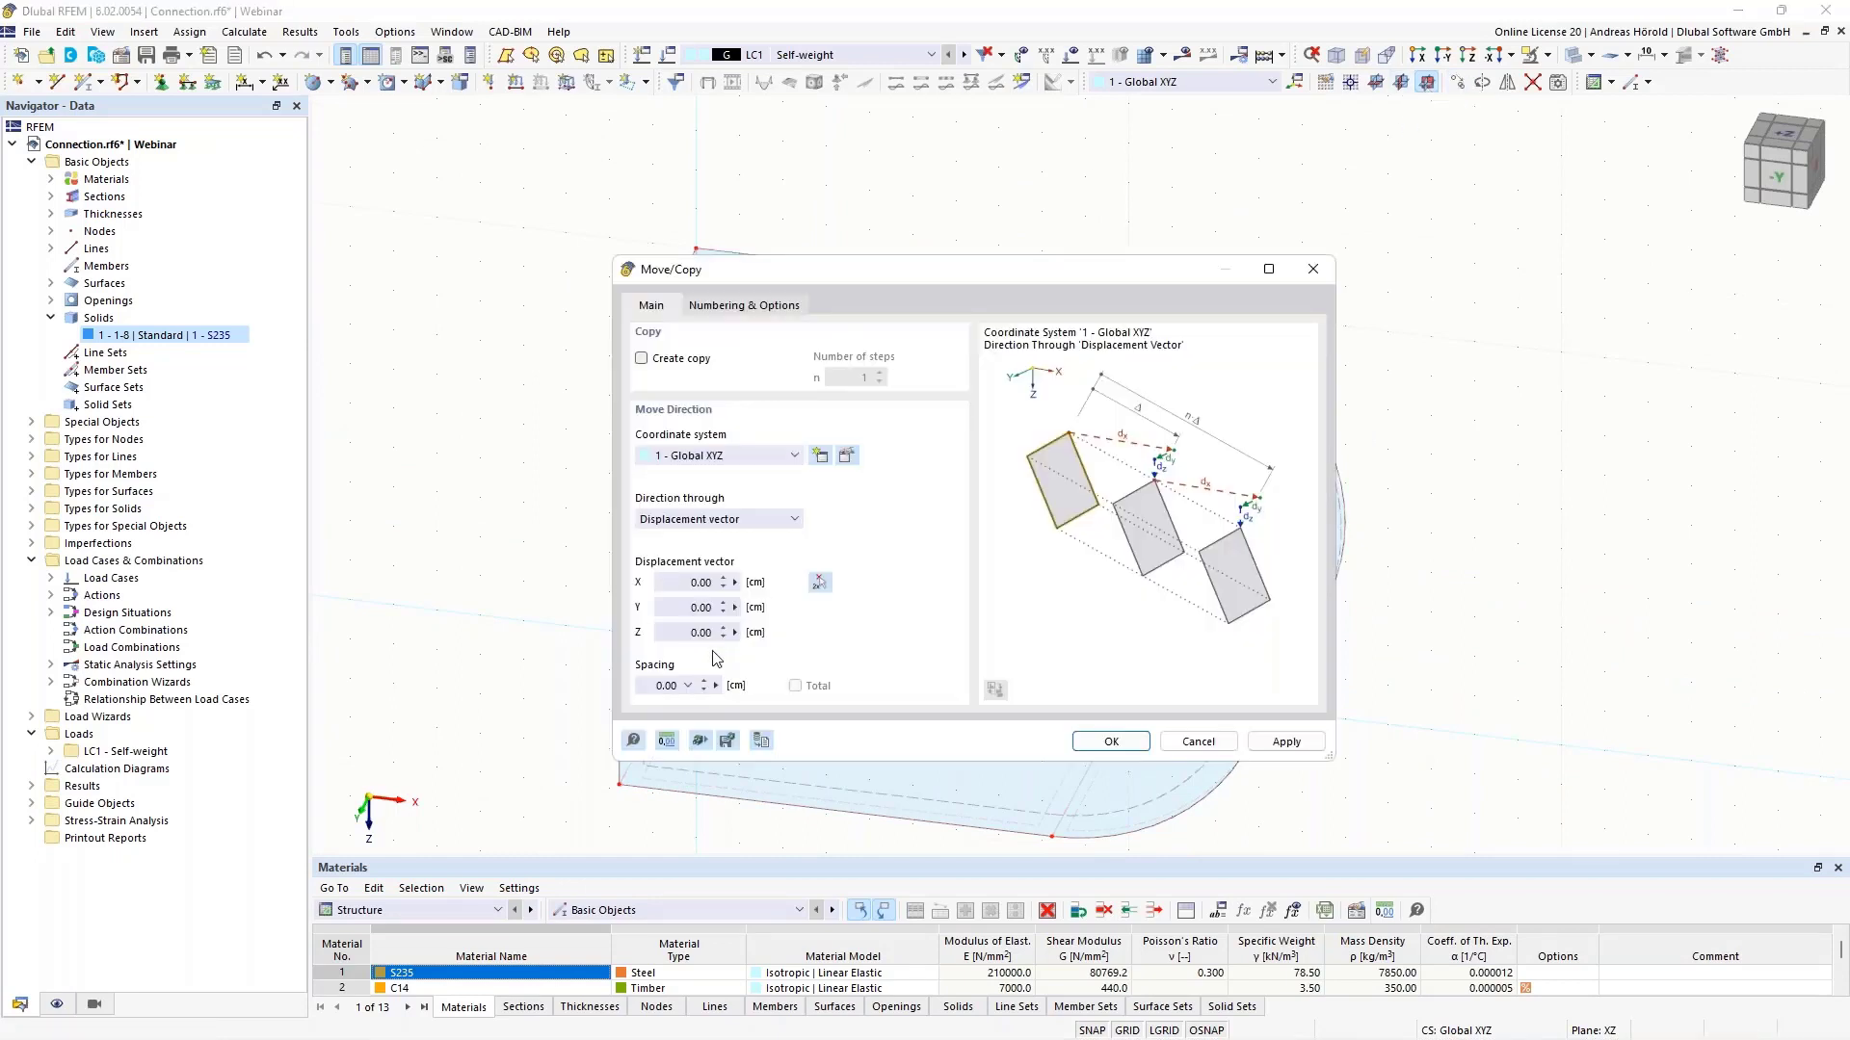
click(684, 635)
click(641, 360)
click(1111, 742)
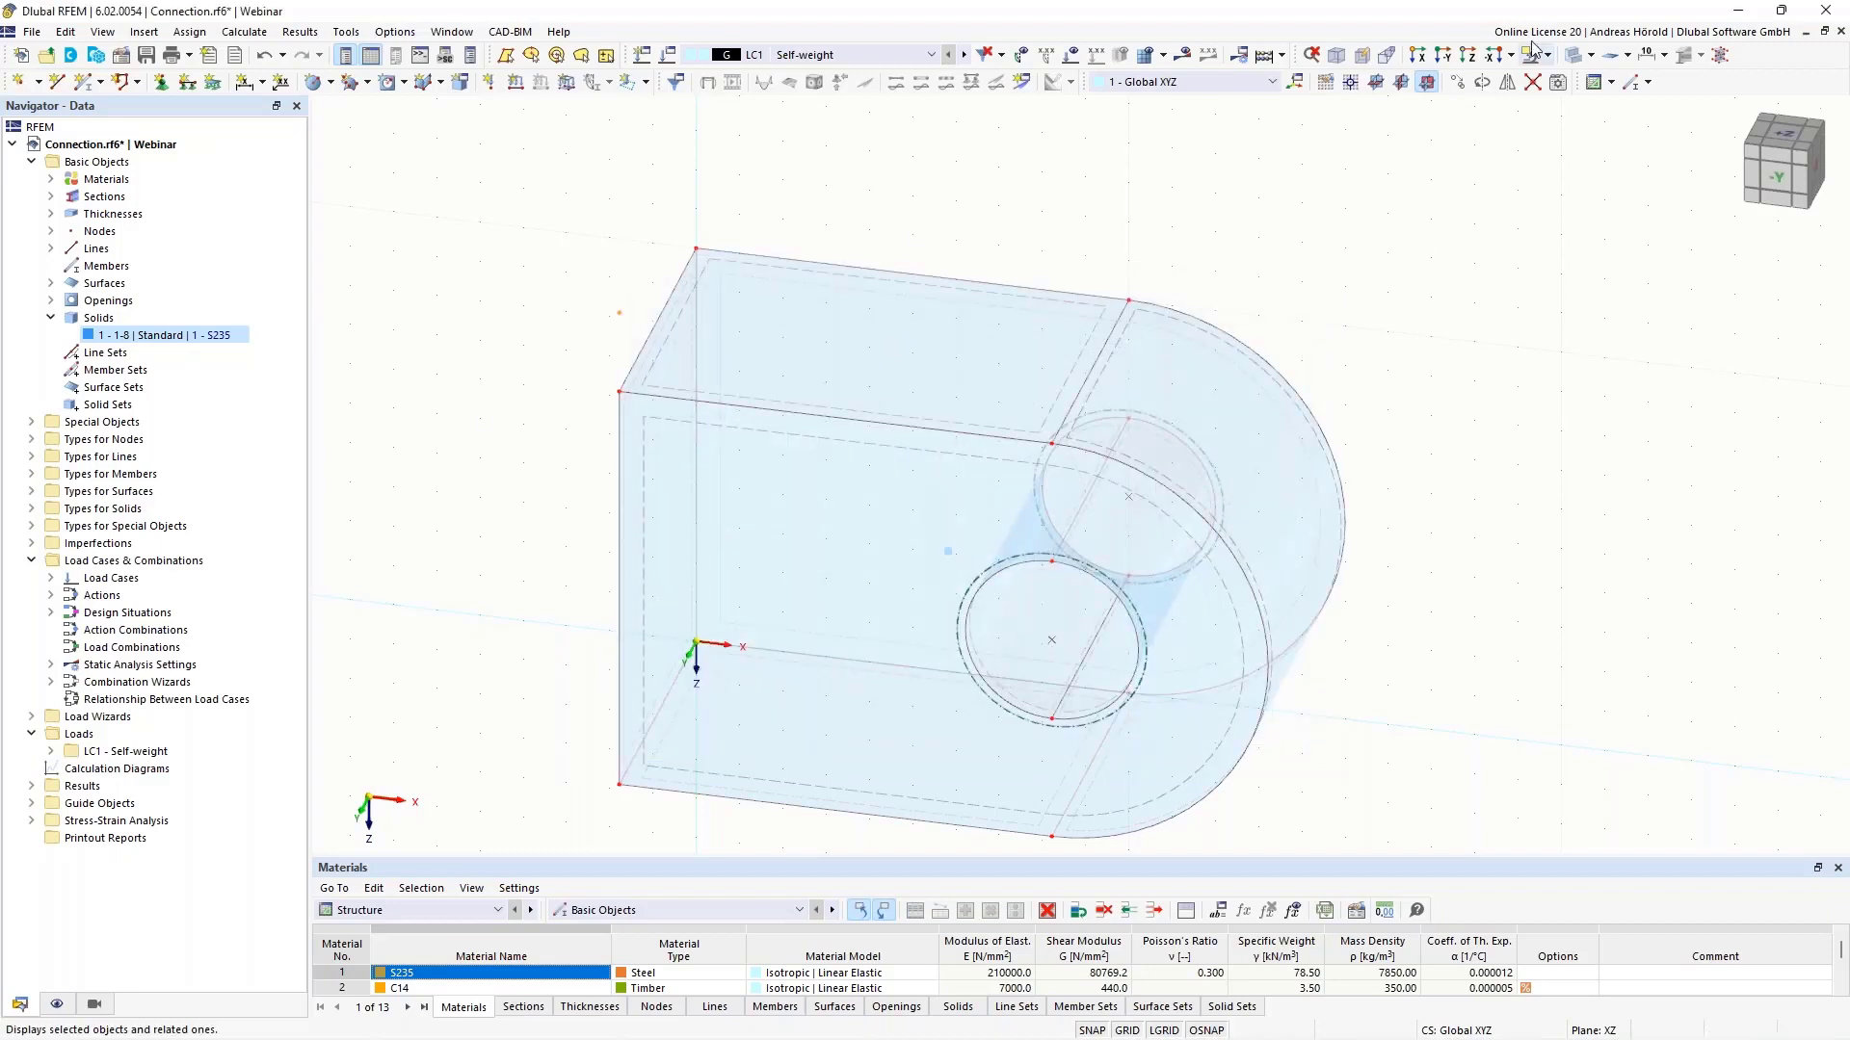
- Make XY the work plane with its origin at node 14 (X 0, Y 7, Z -12 cm)
click(1376, 84)
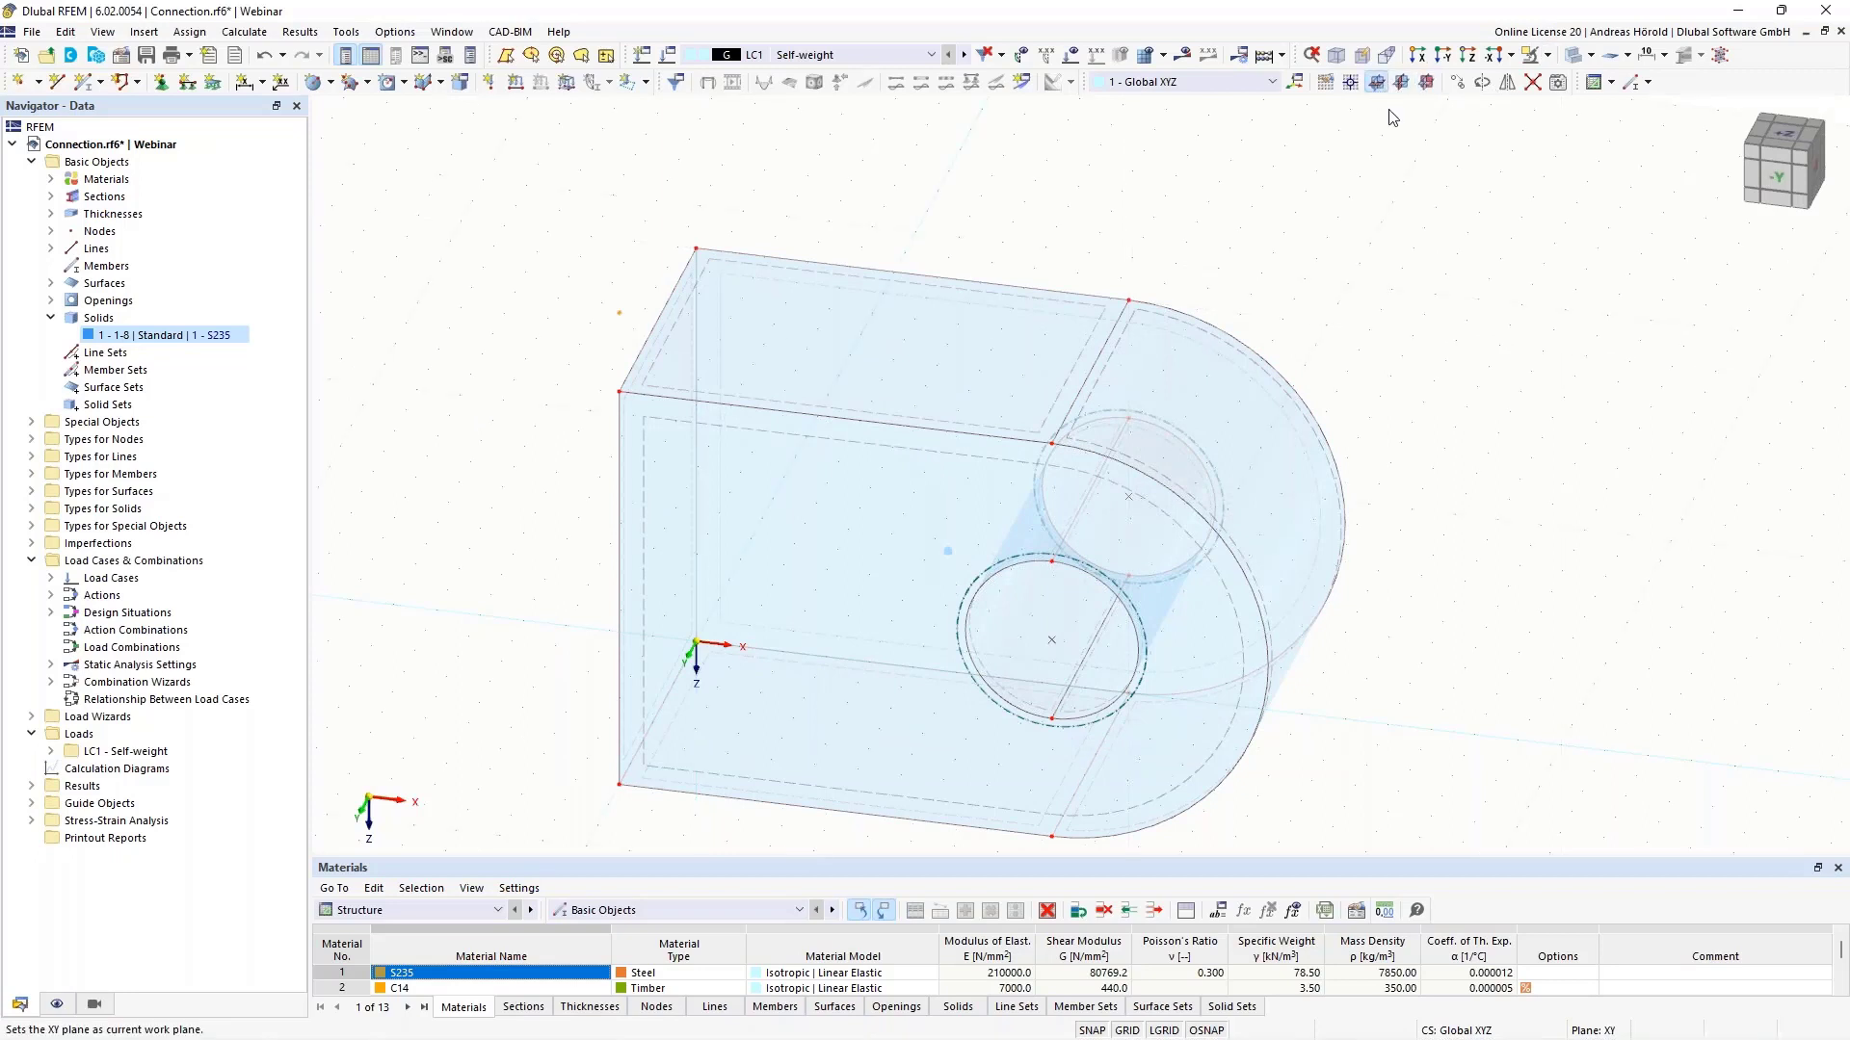
ctrl+middle_drag(1551, 401, 1458, 295)
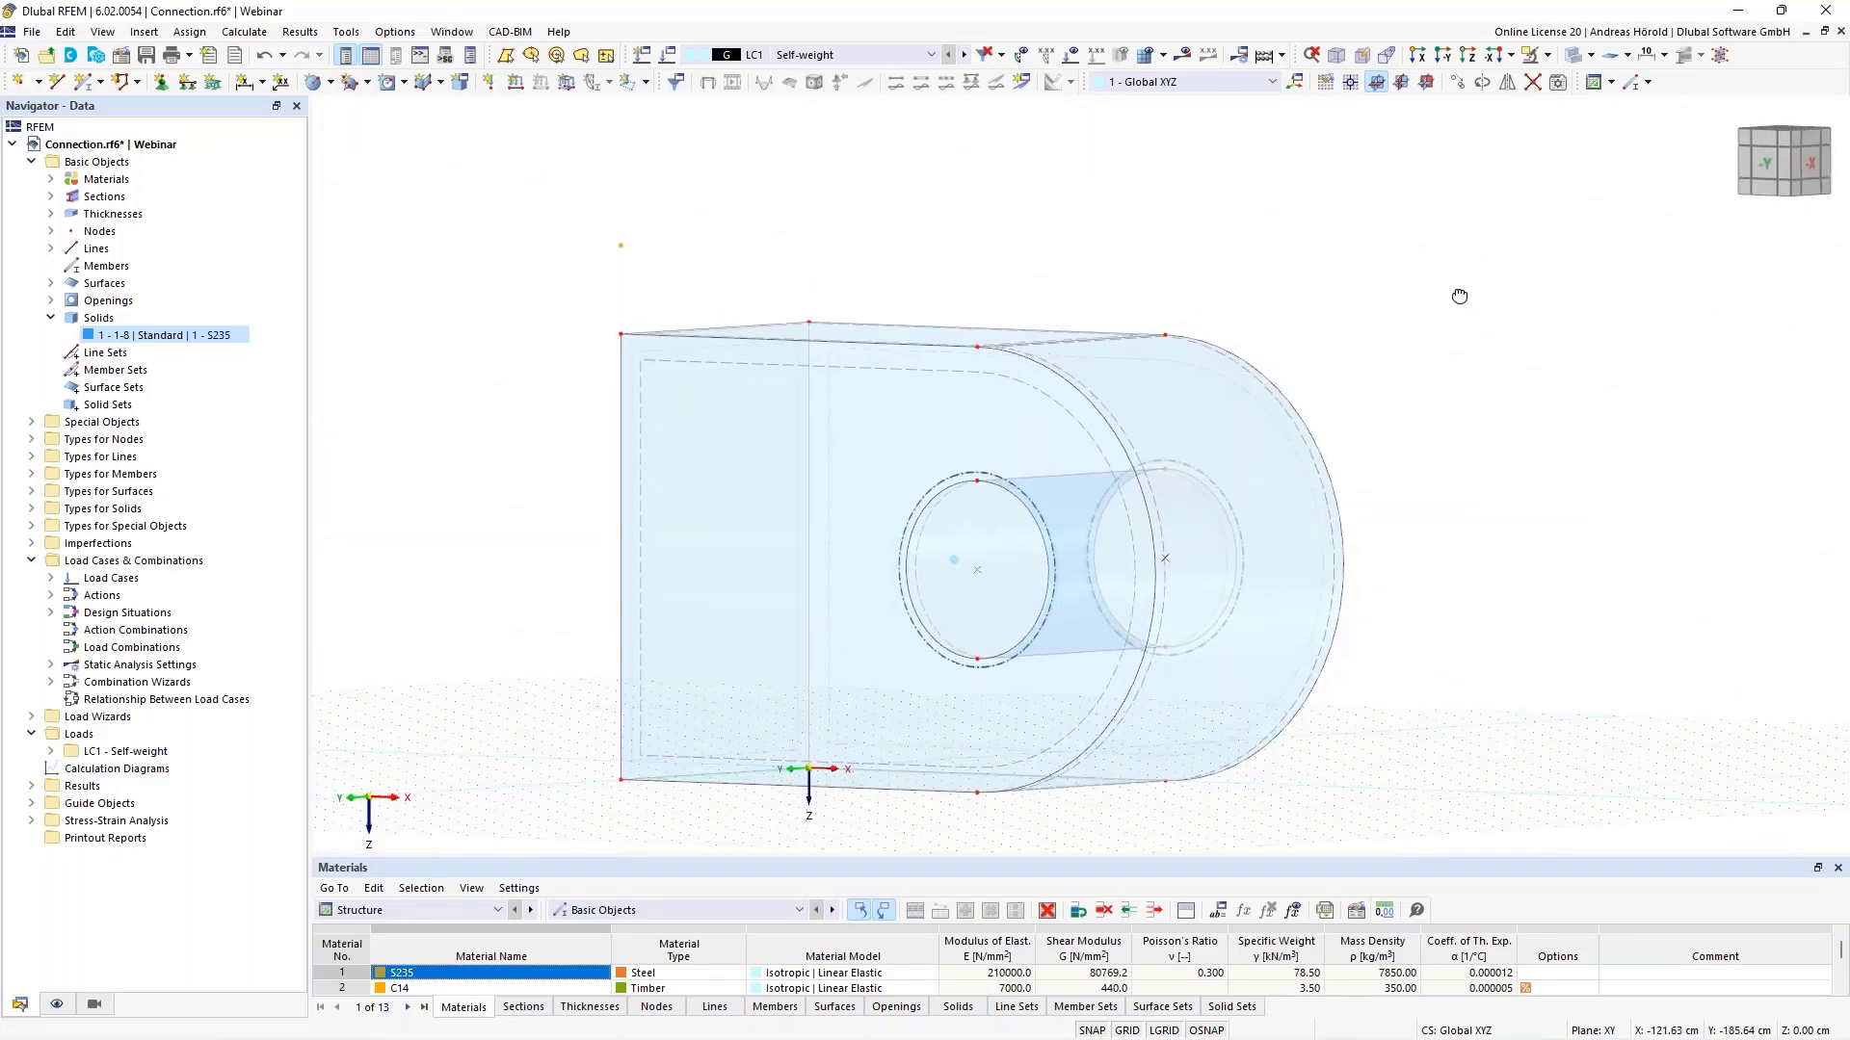
right_click(1459, 295)
click(1350, 84)
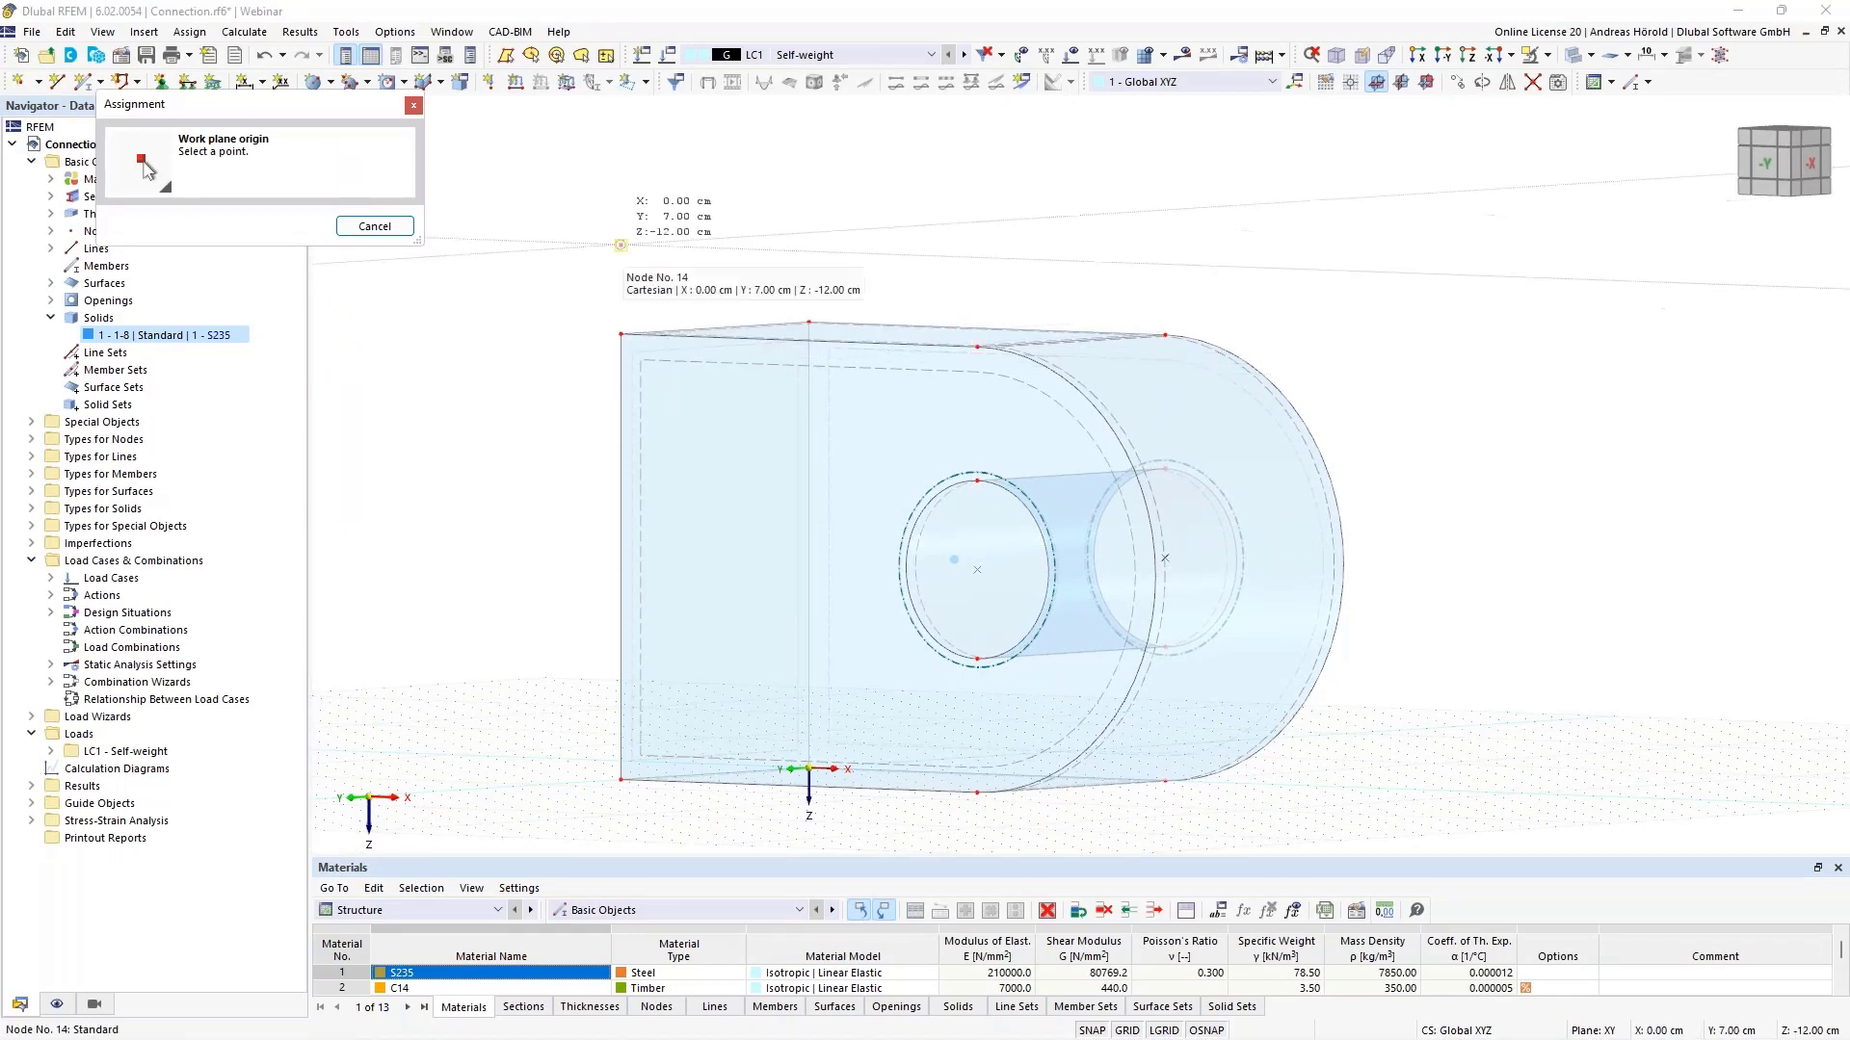
click(620, 244)
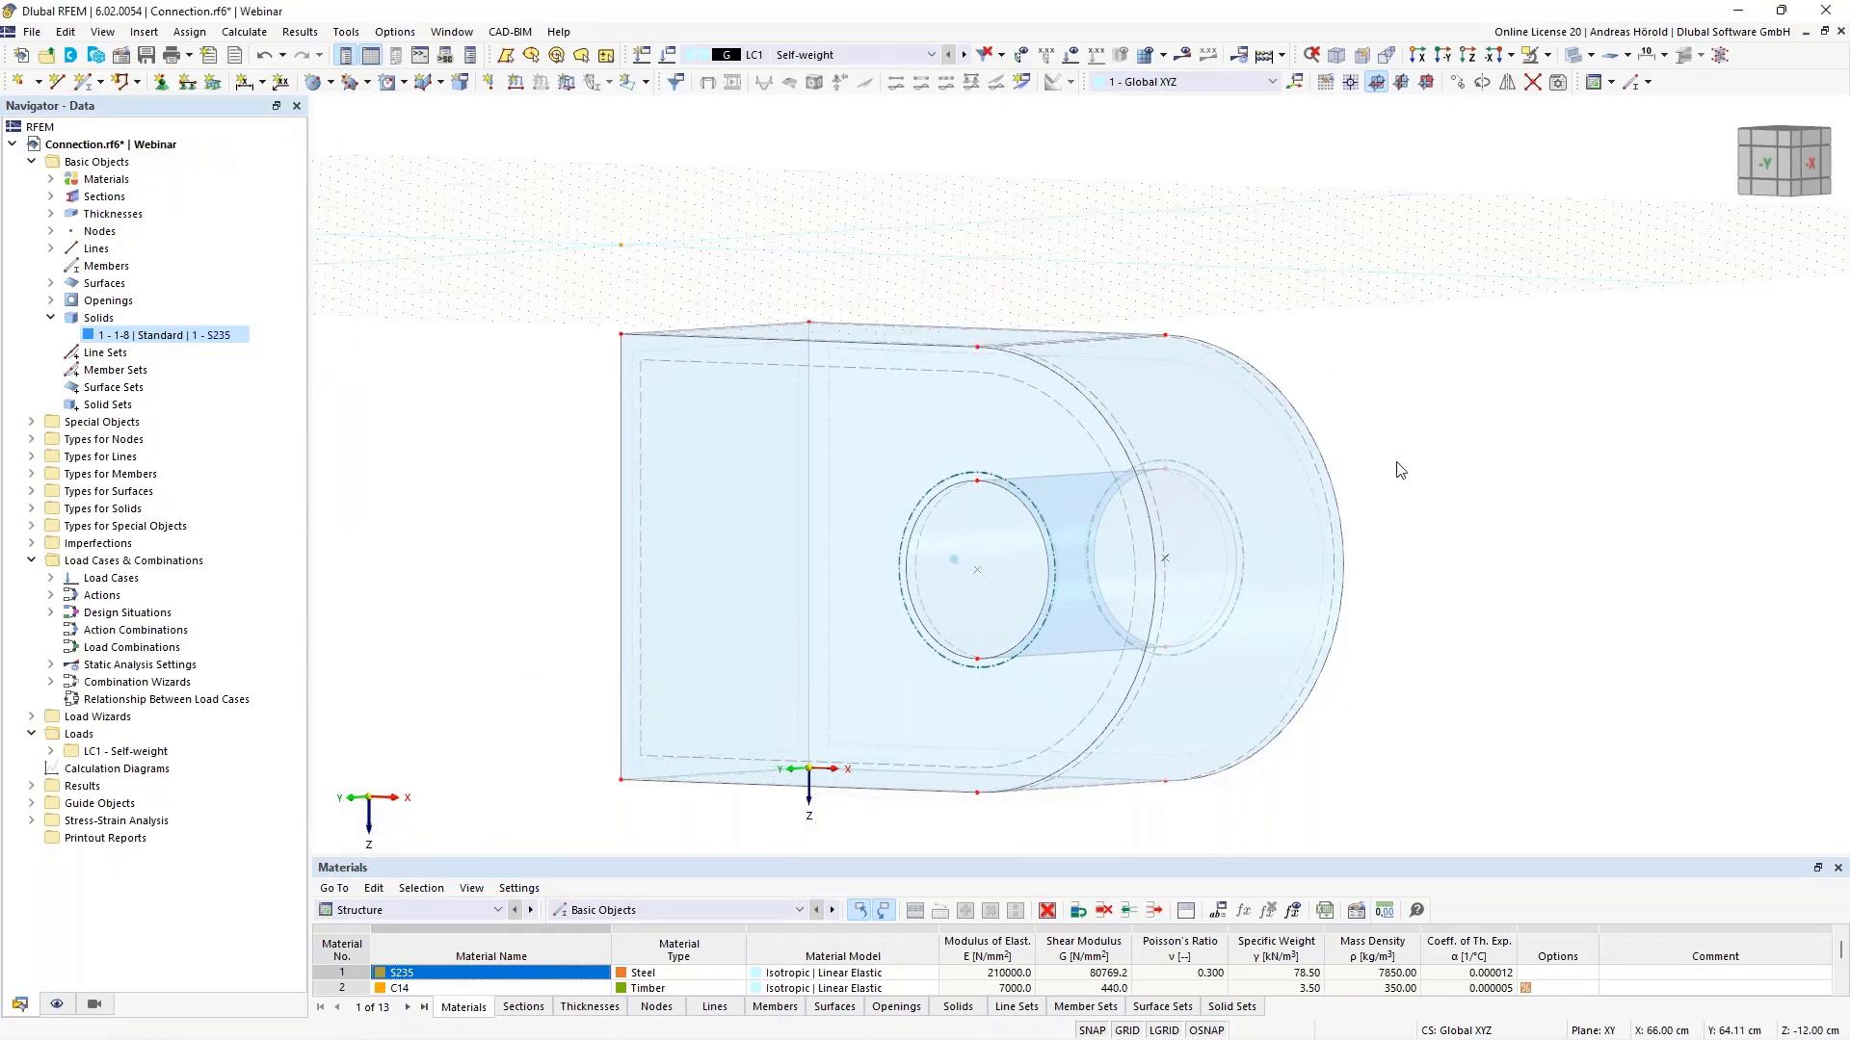
ctrl+middle_drag(1519, 636, 1593, 583)
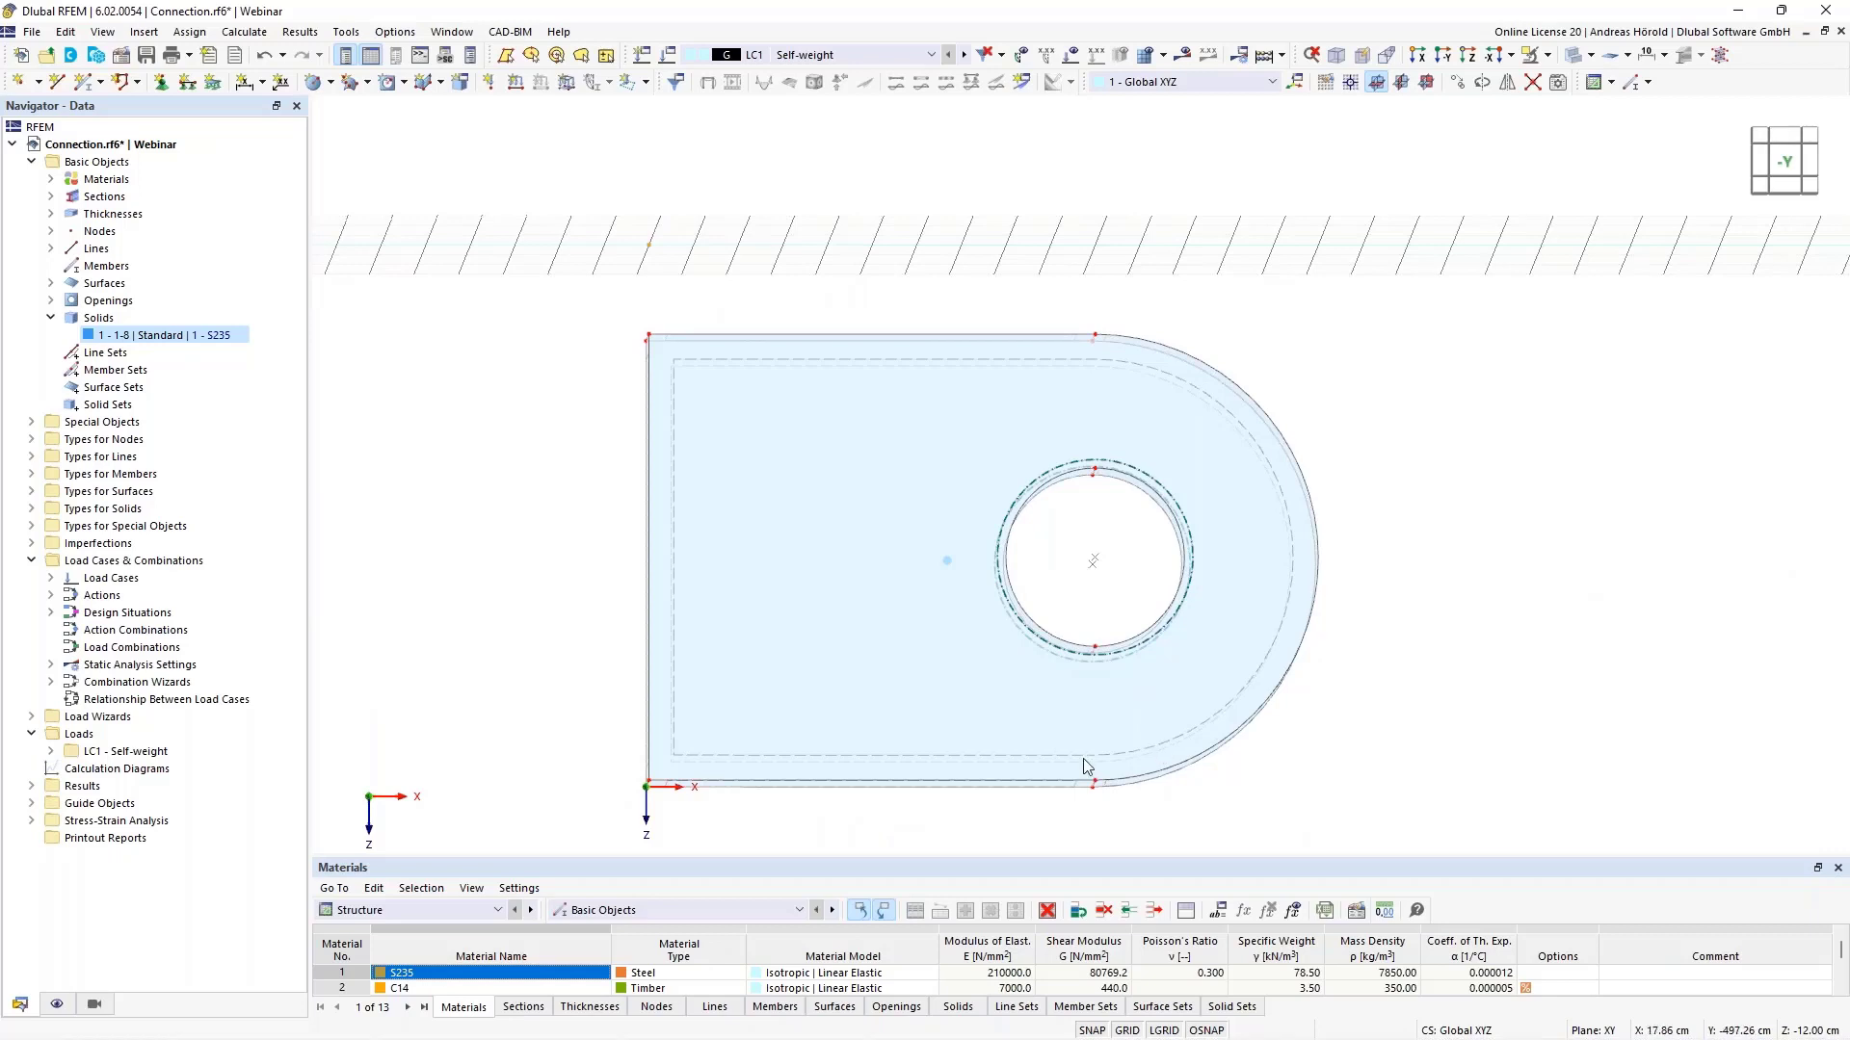
- Hide the selected steel clevis plate using Hide Selected Objects
drag(537, 834, 1493, 319)
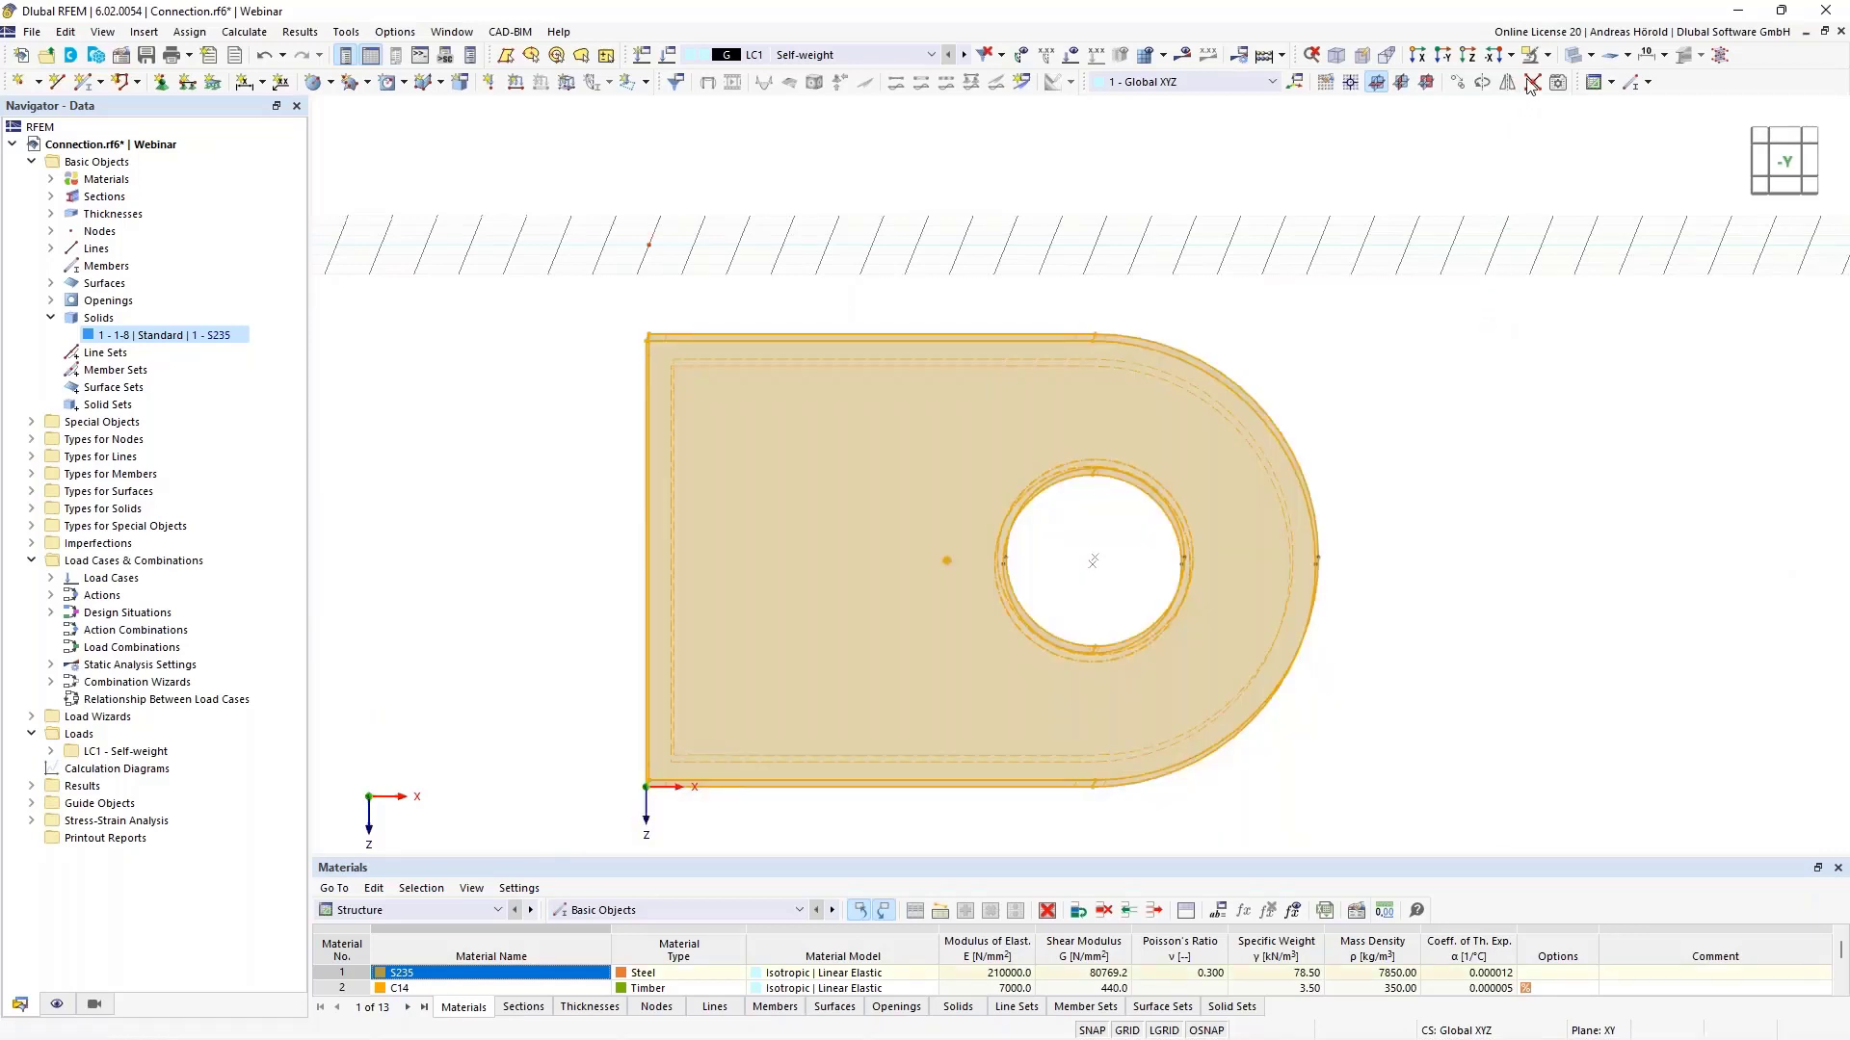
click(1548, 57)
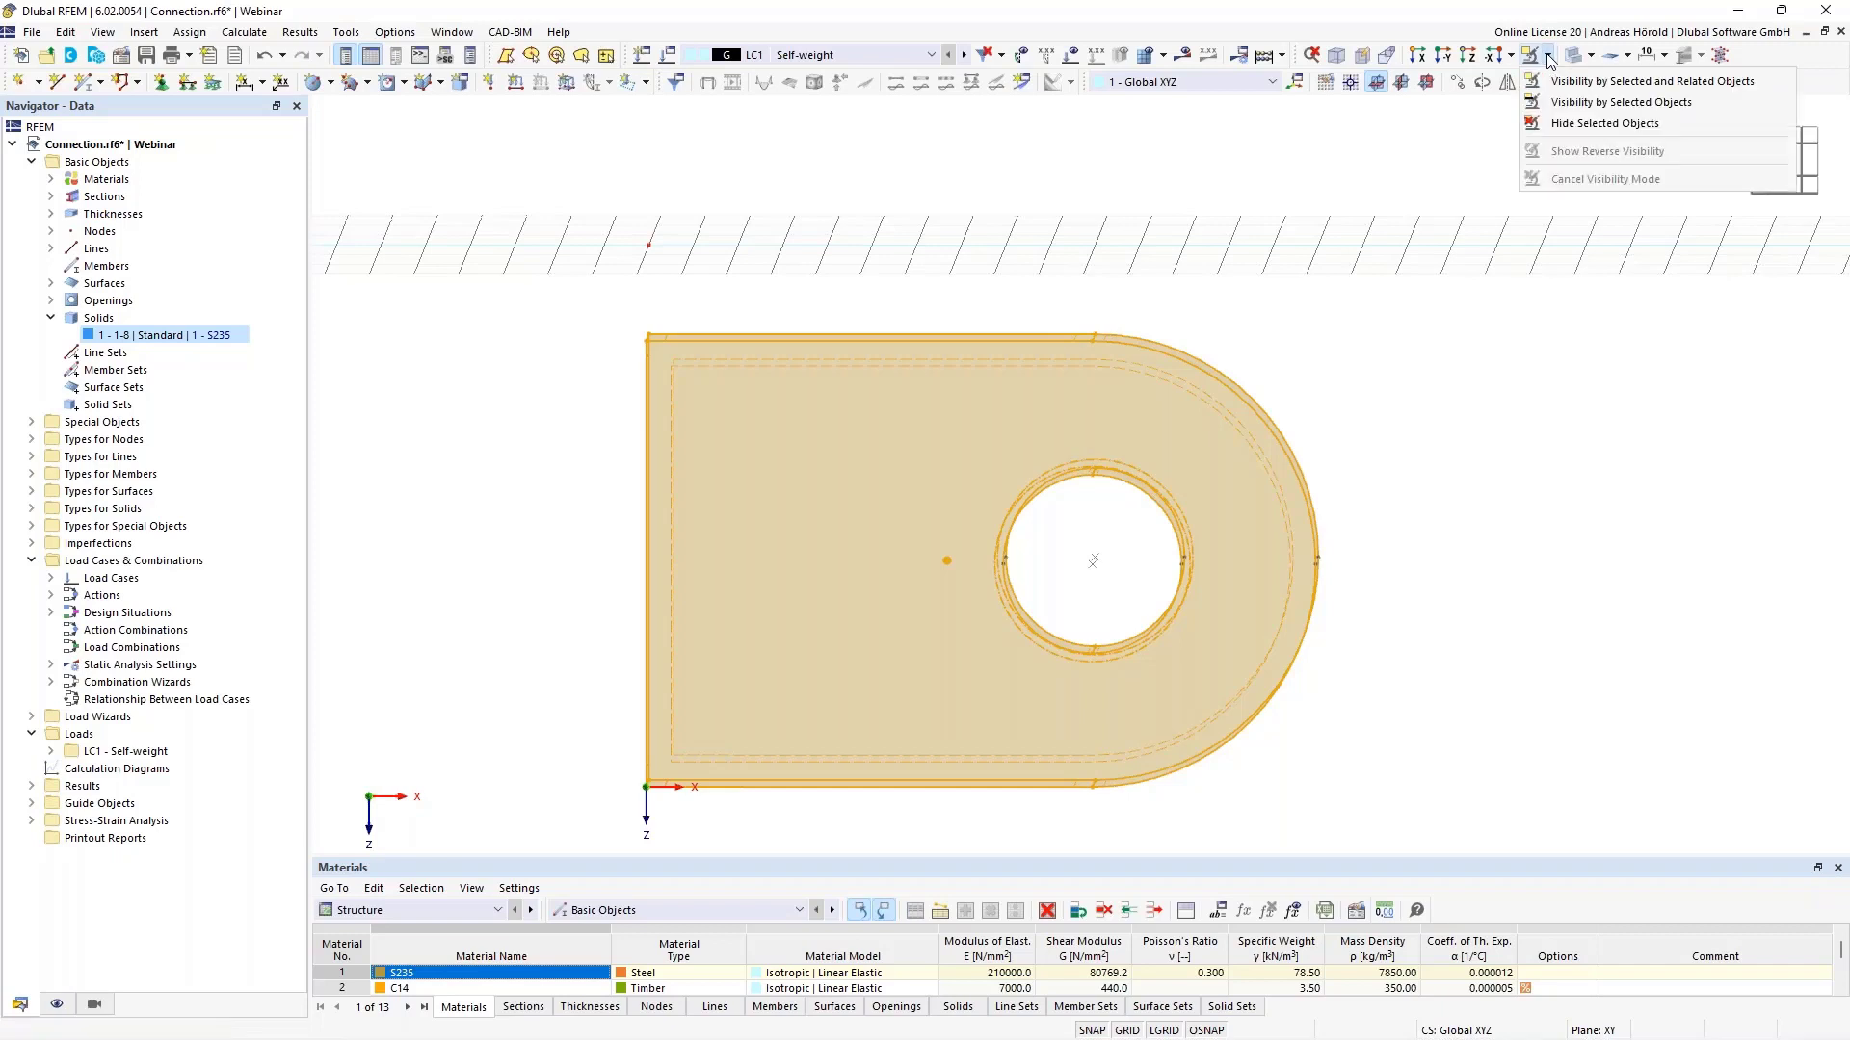
click(1580, 126)
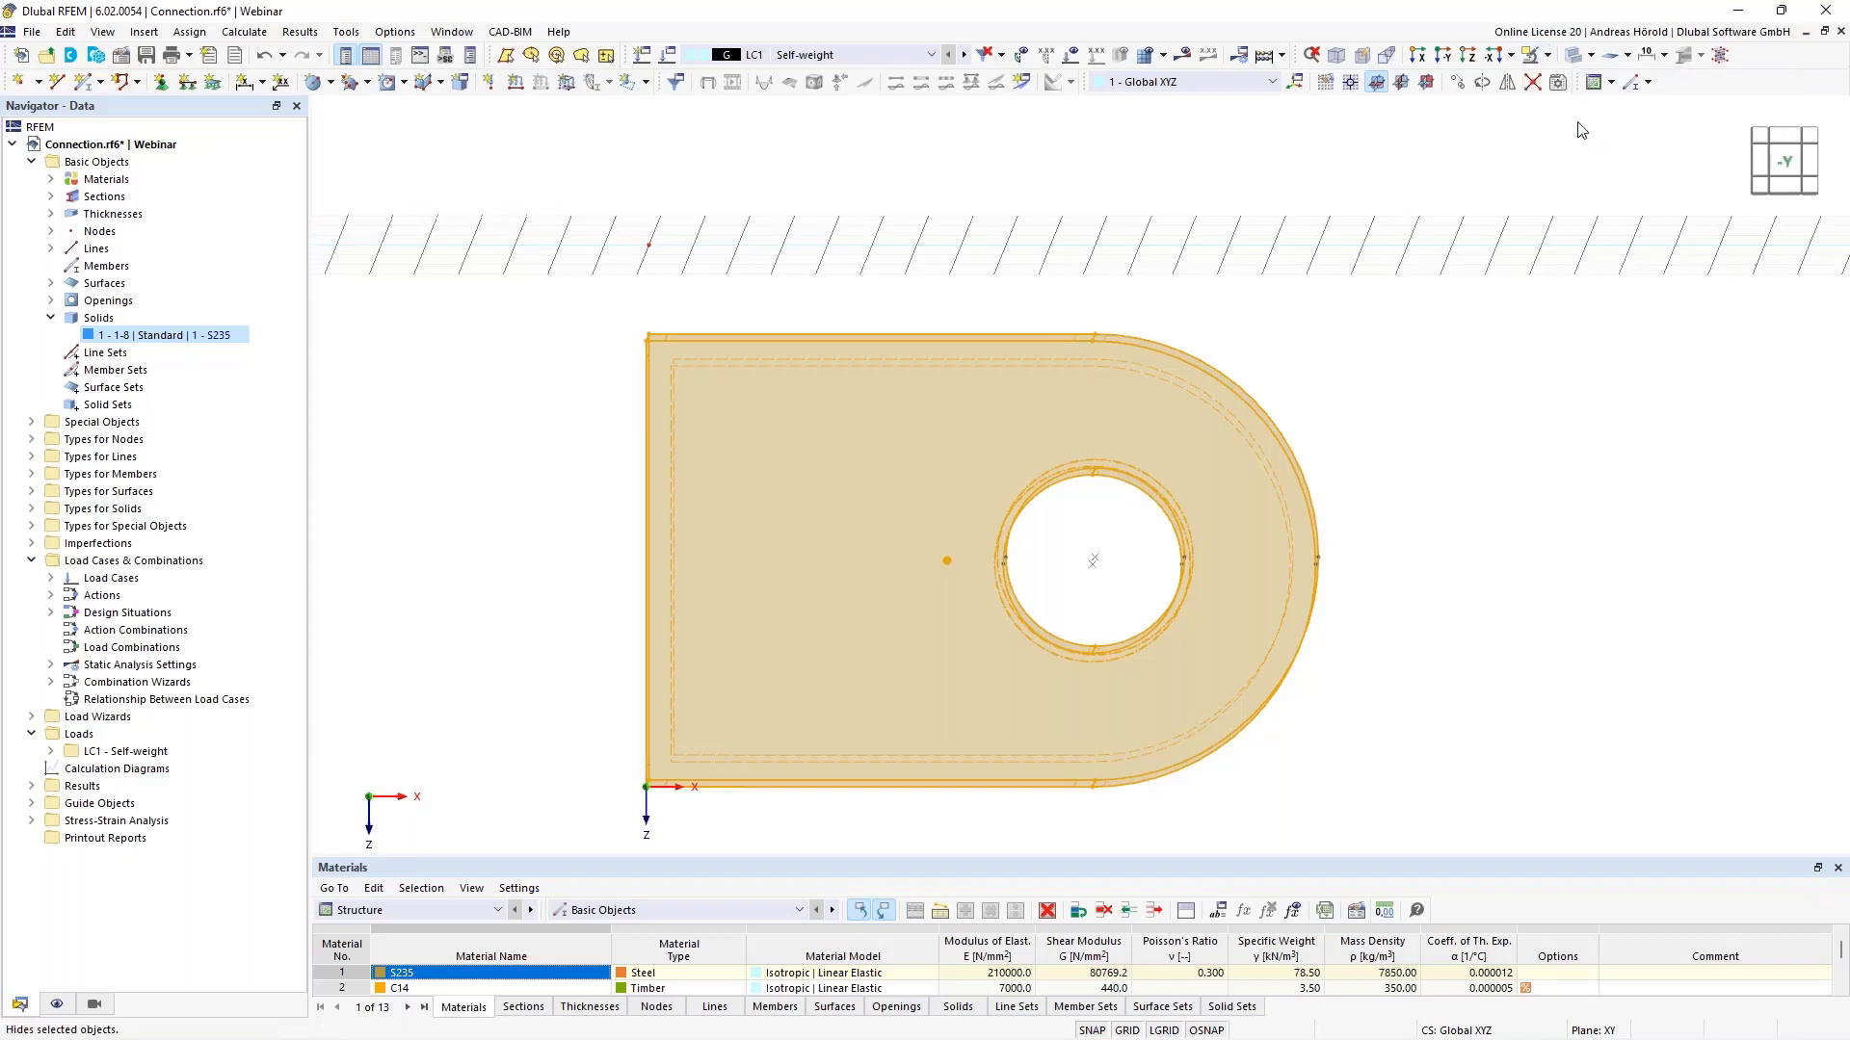
- View the model in the Z-direction and zoom in
click(1469, 56)
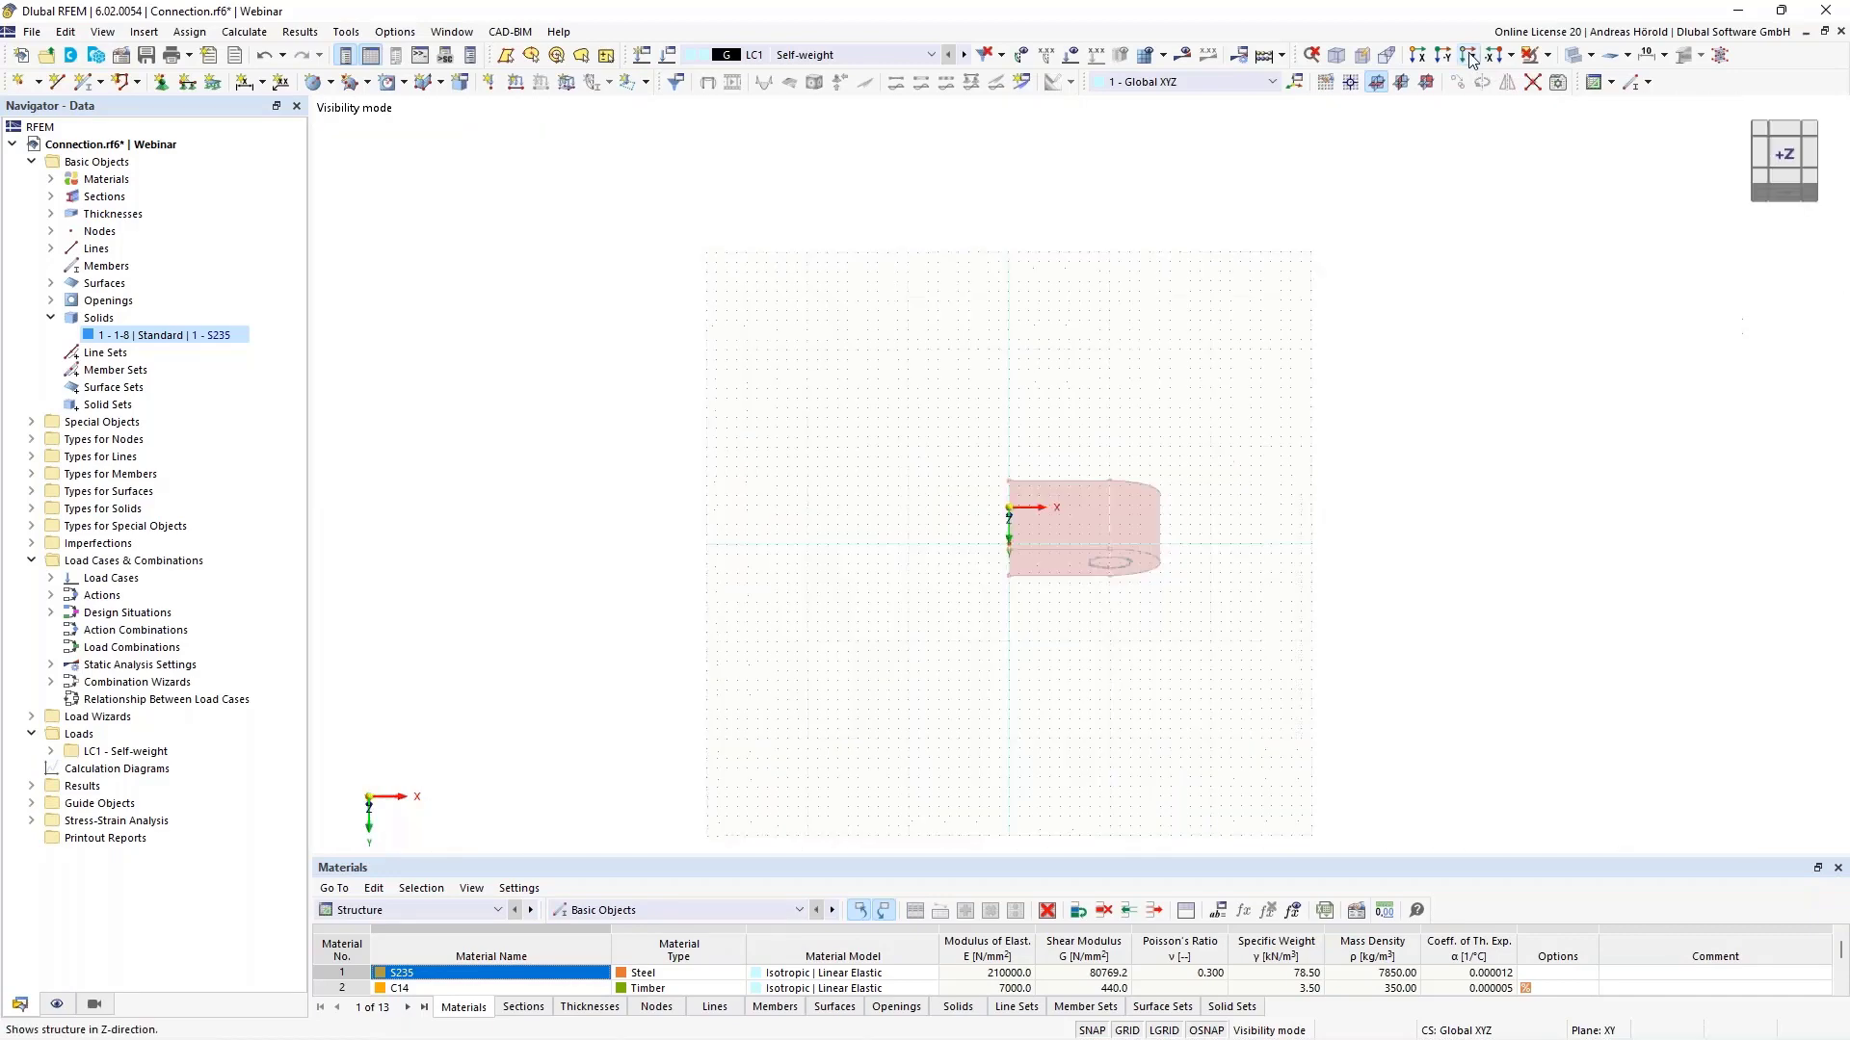
scroll(1093, 431, up, 10)
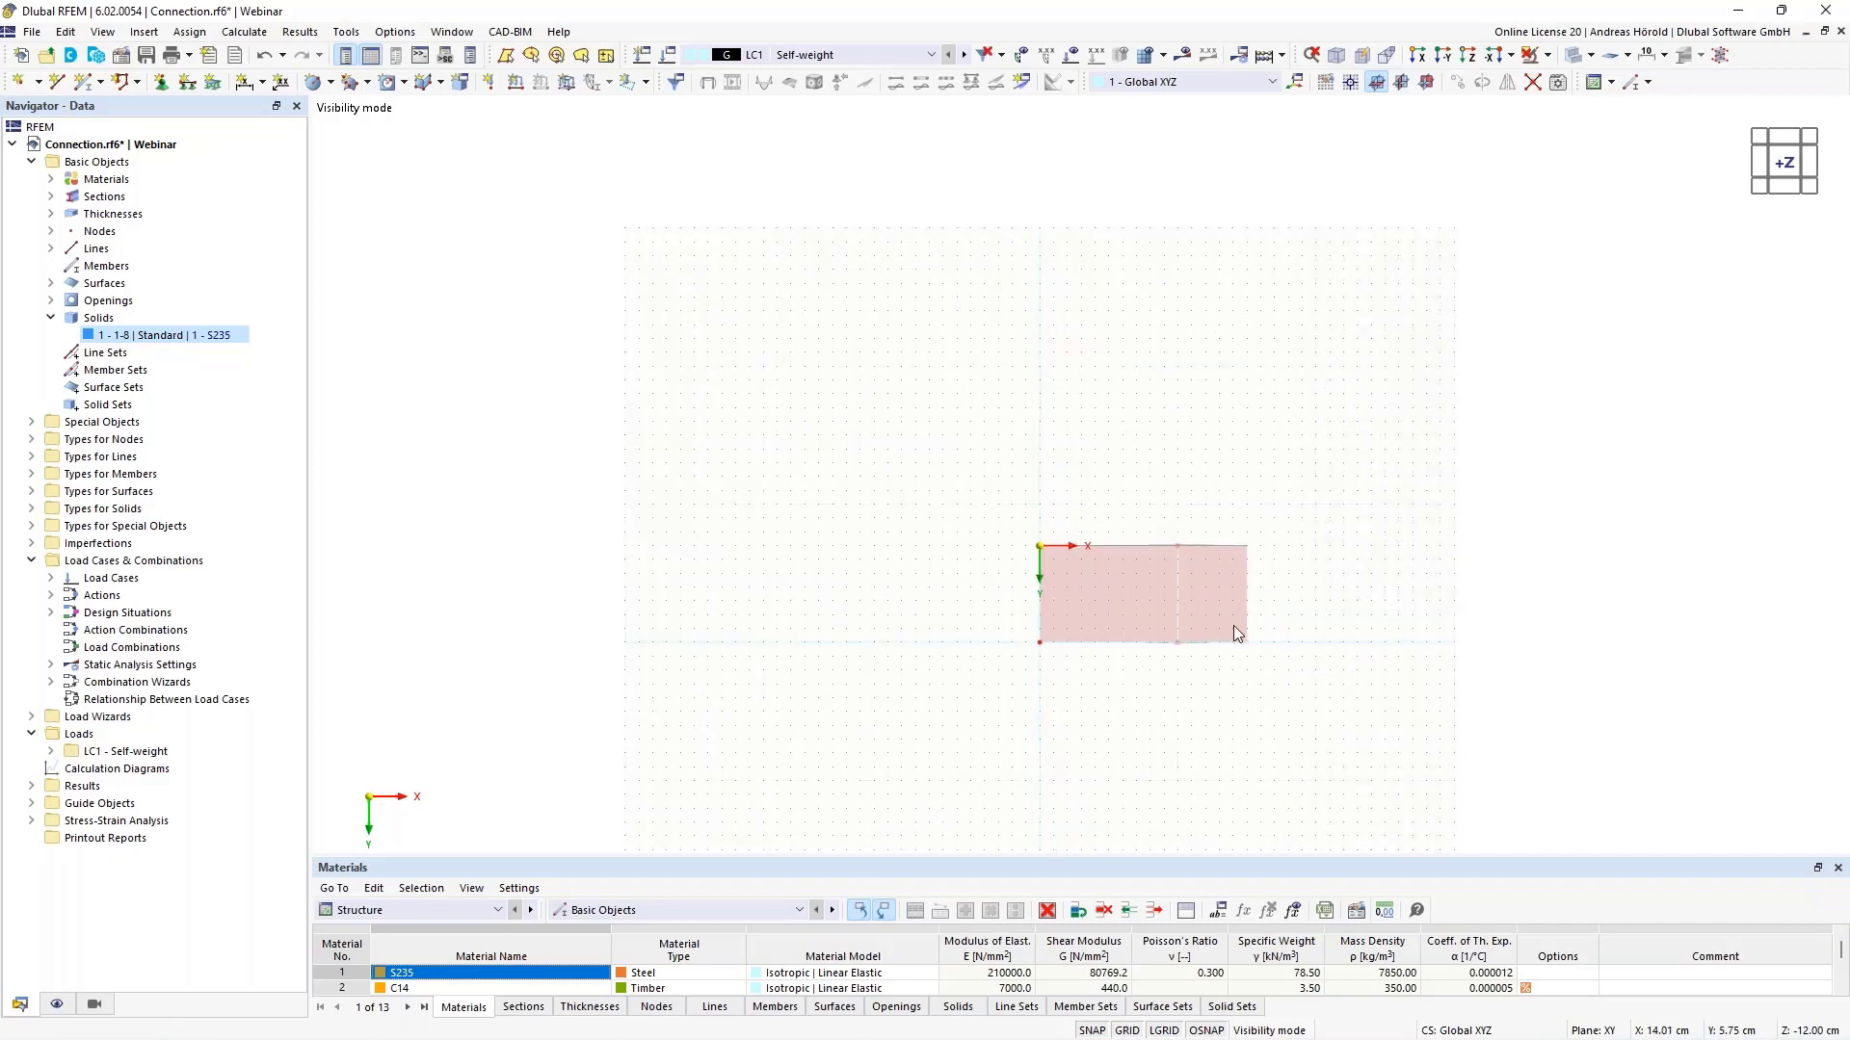
scroll(1233, 627, up, 3)
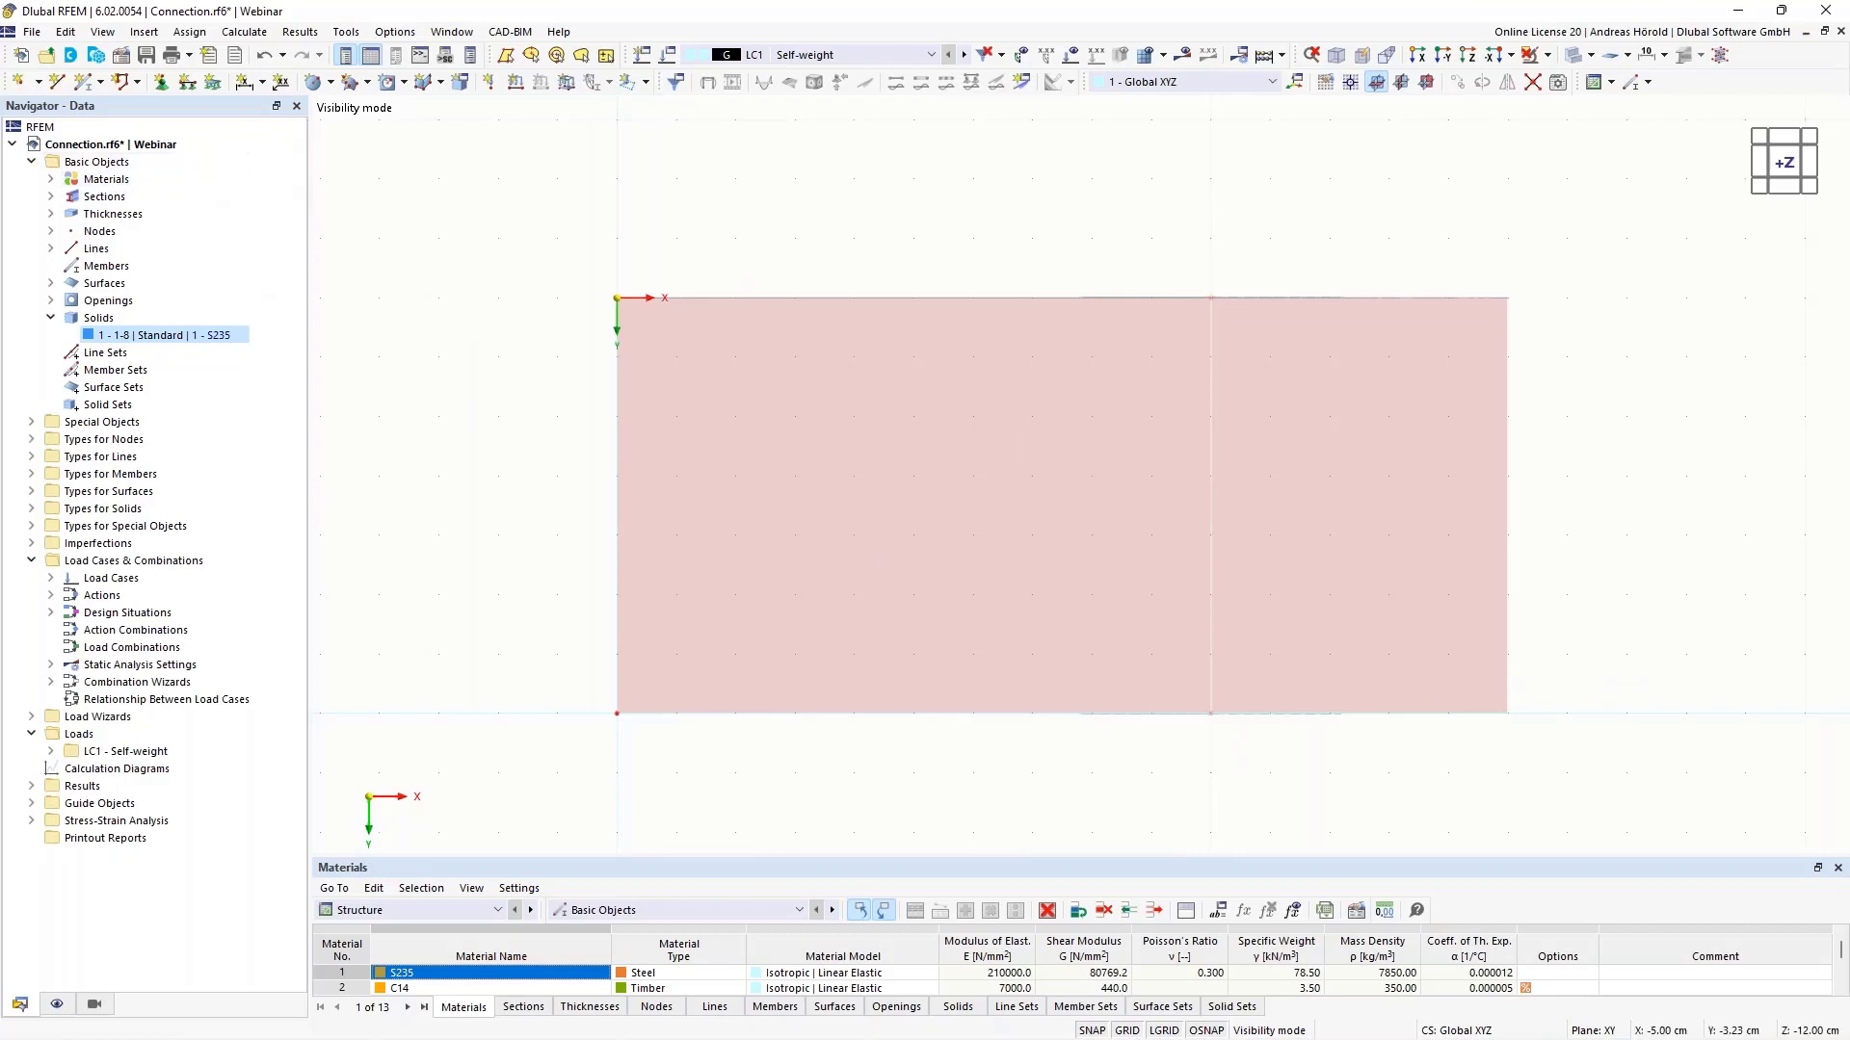
click(332, 84)
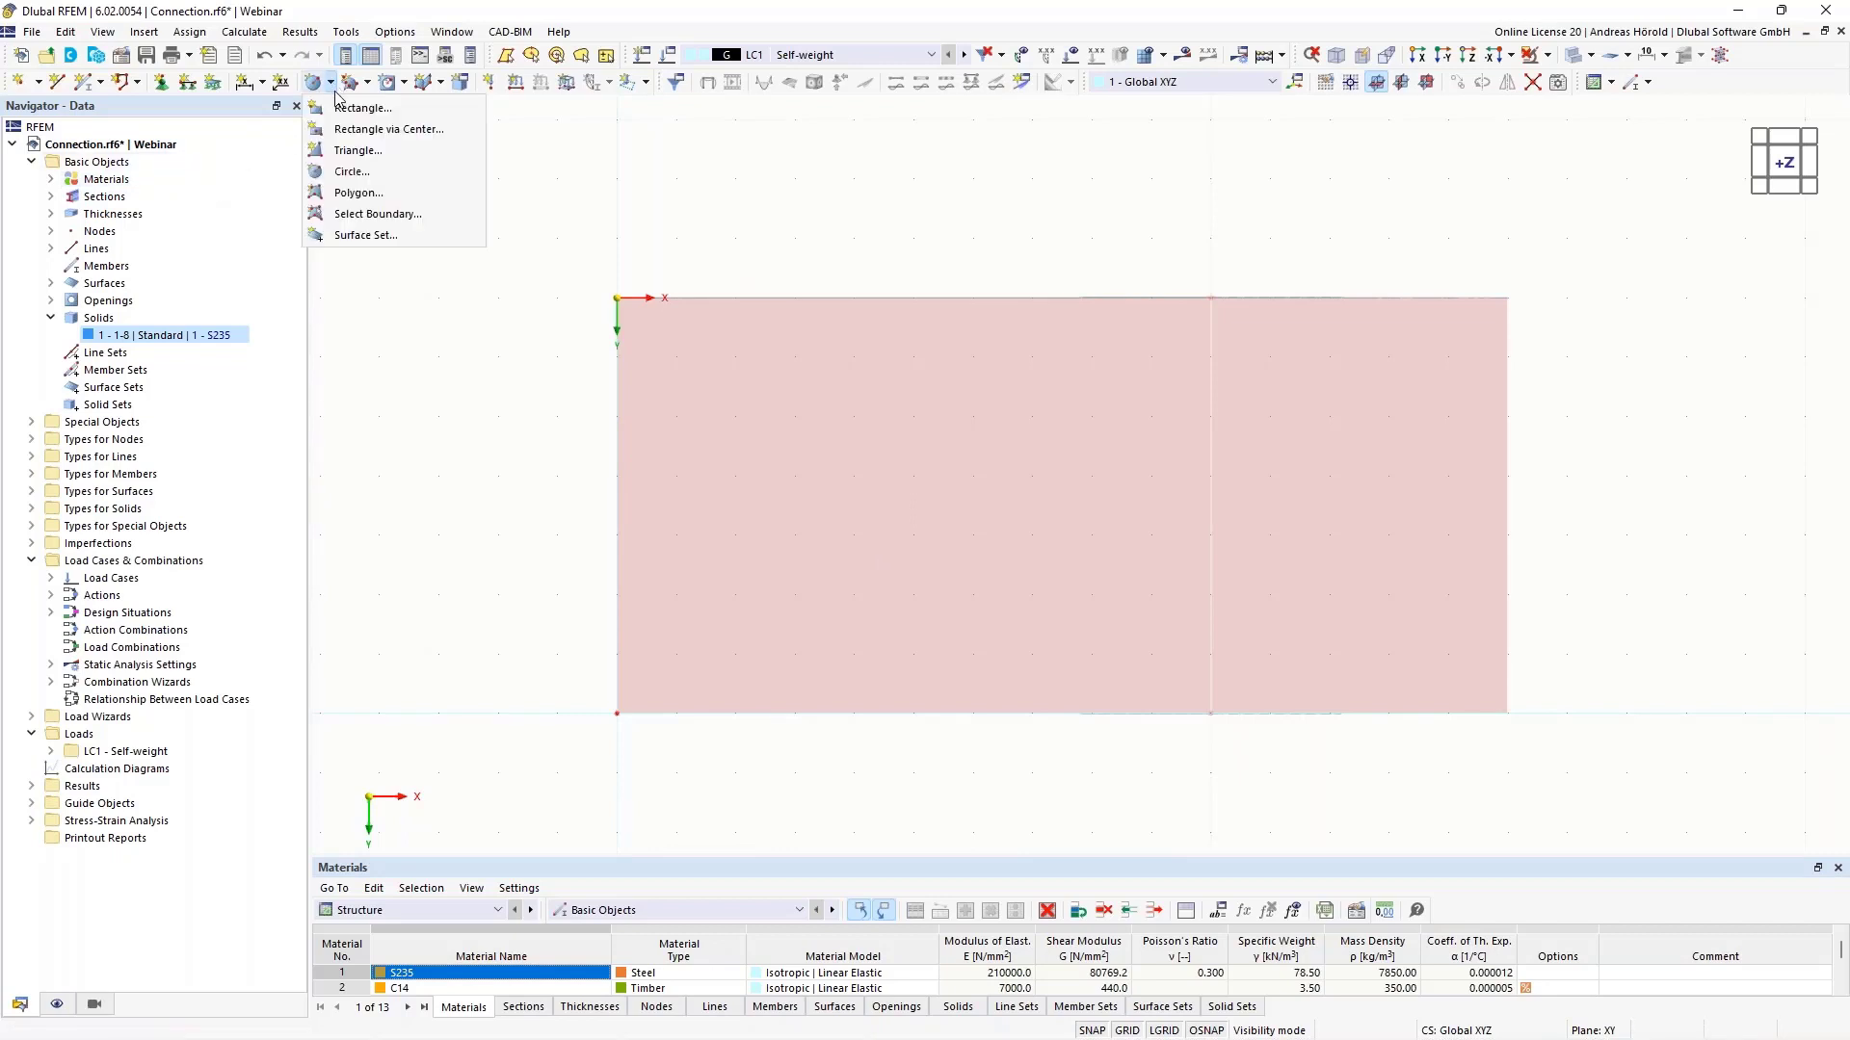
- Draw rectangular surface 9 with corners at X 4, Y 5 and X 17, Y 2 cm
click(363, 109)
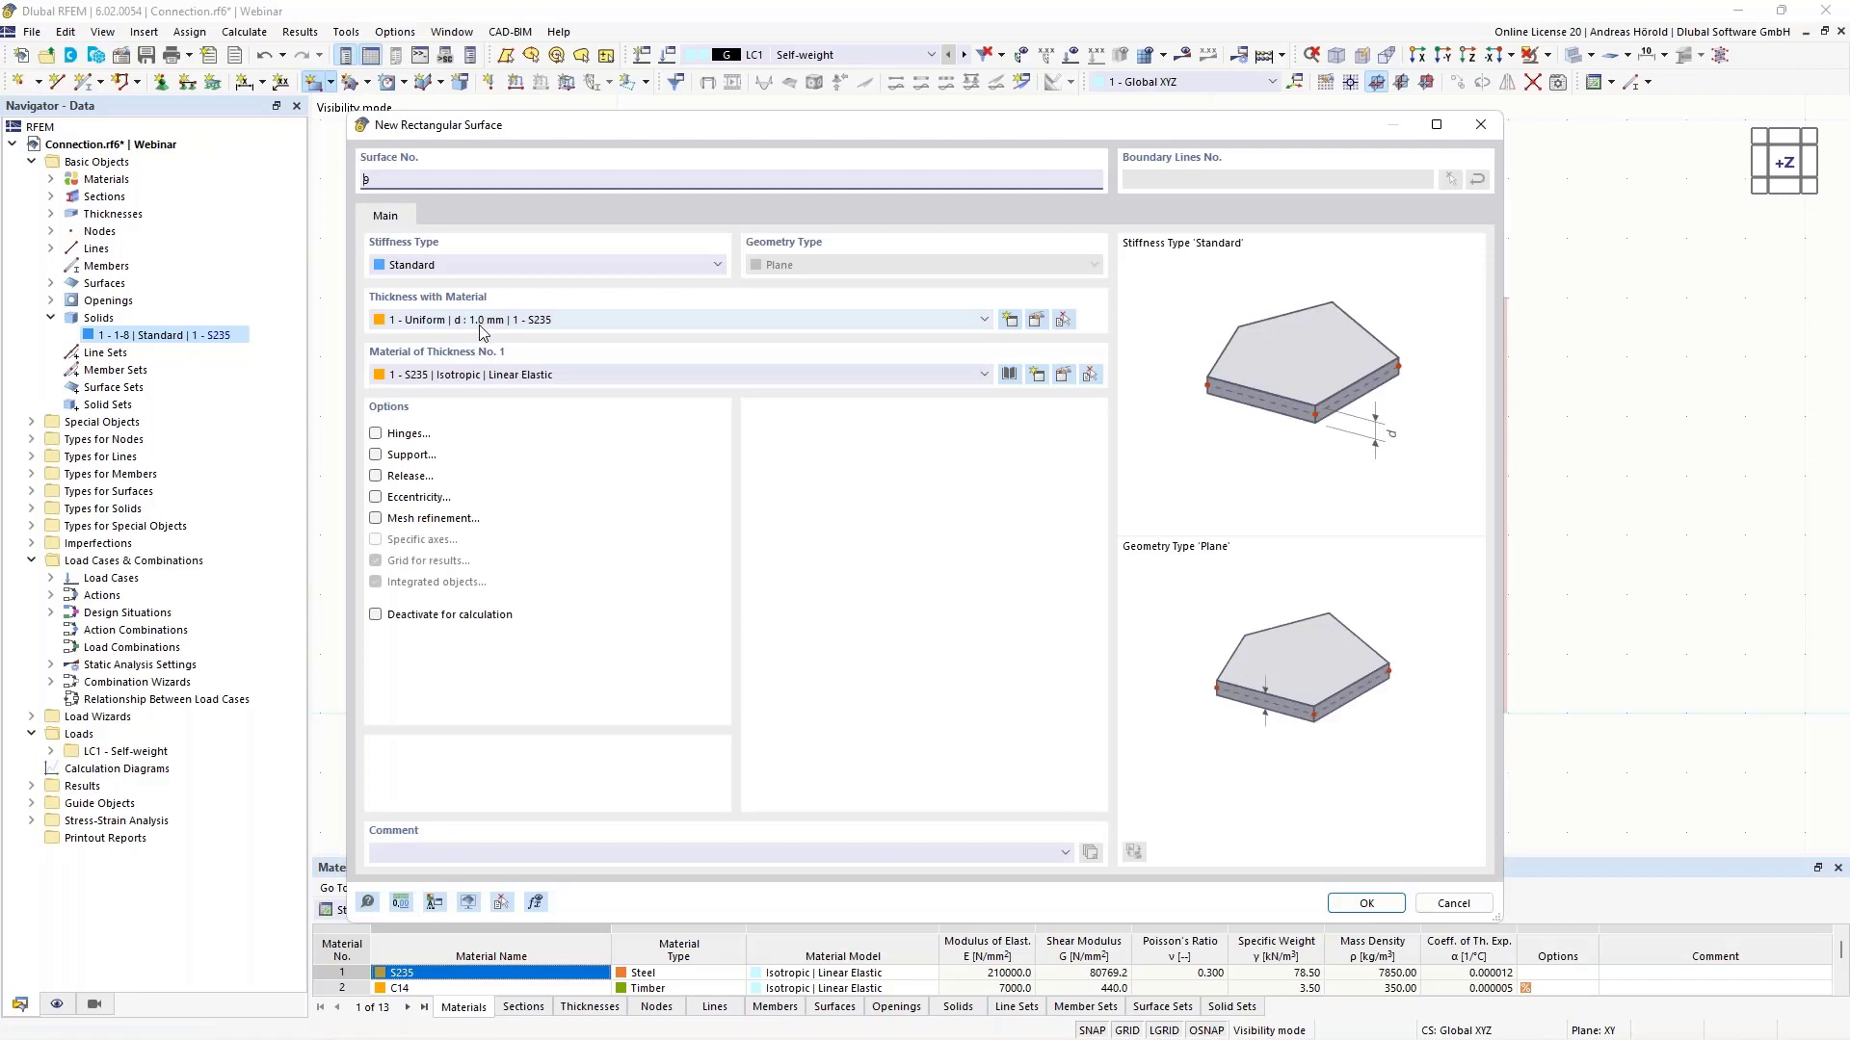
click(1366, 904)
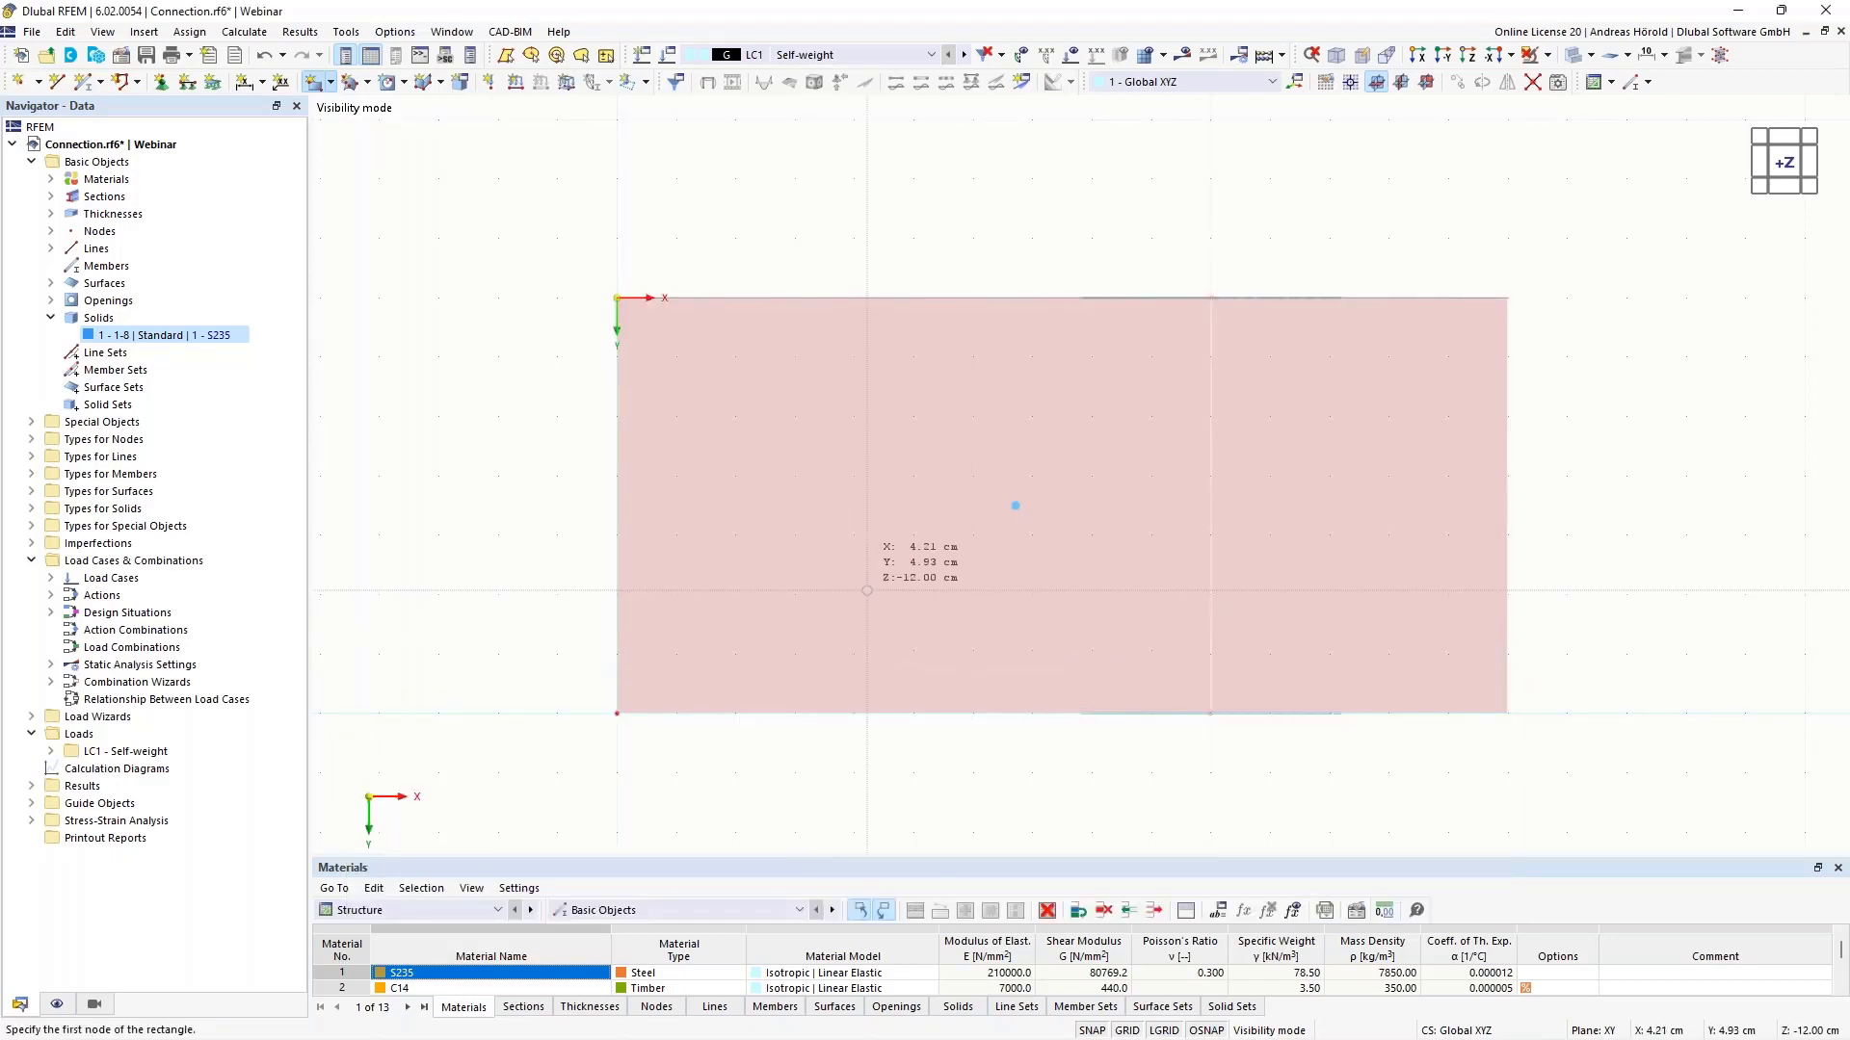
click(854, 595)
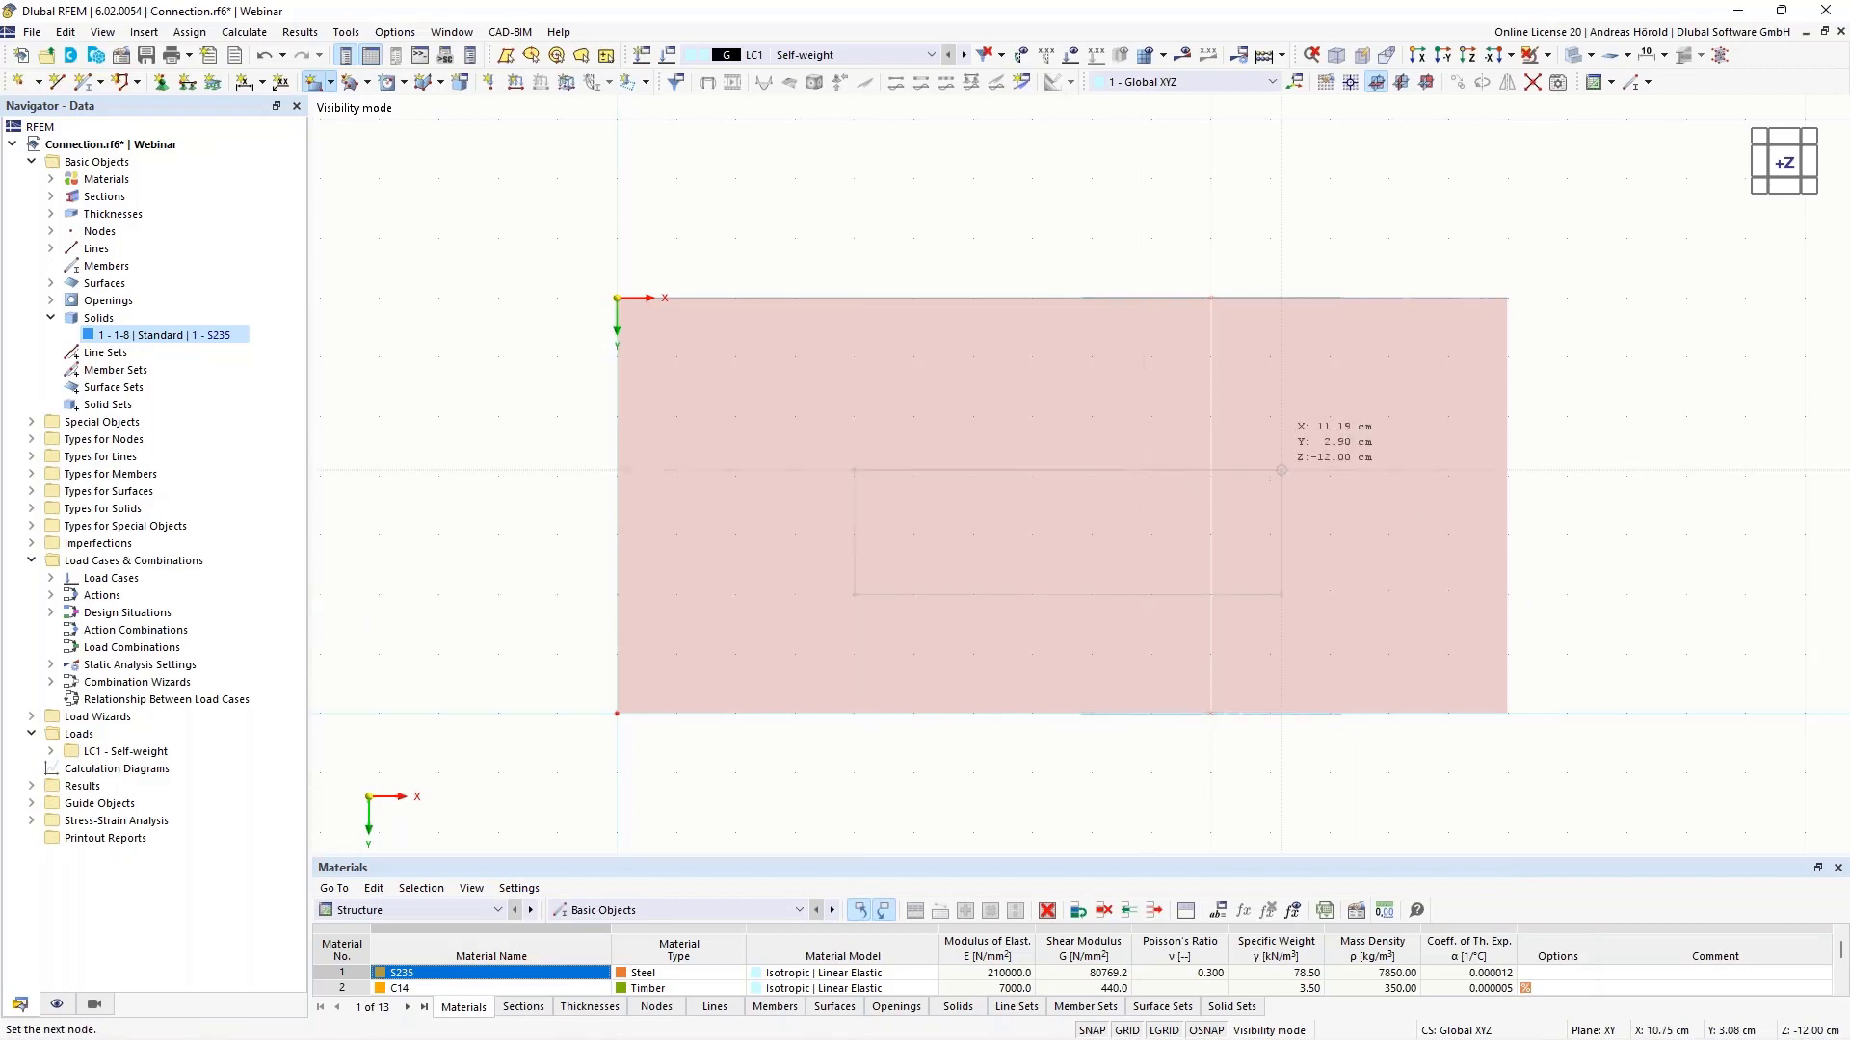
click(1626, 416)
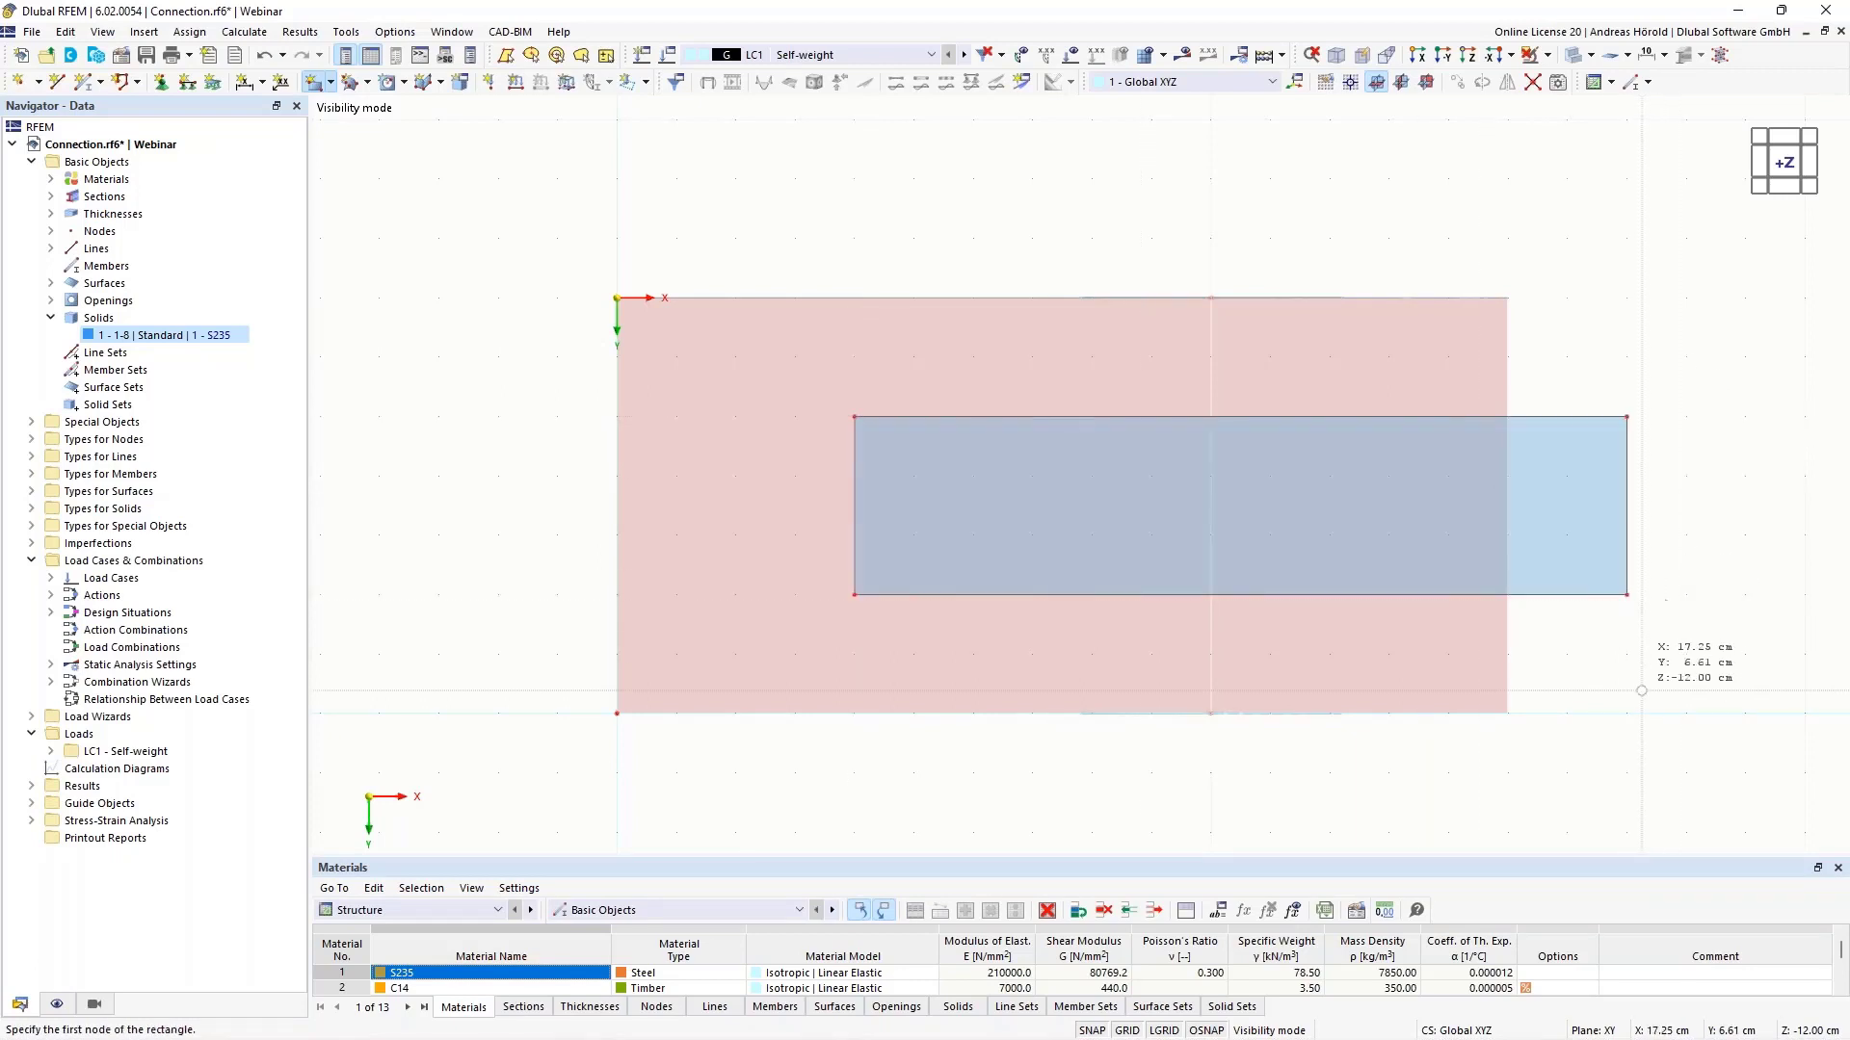
ctrl+middle_drag(1638, 694, 1542, 401)
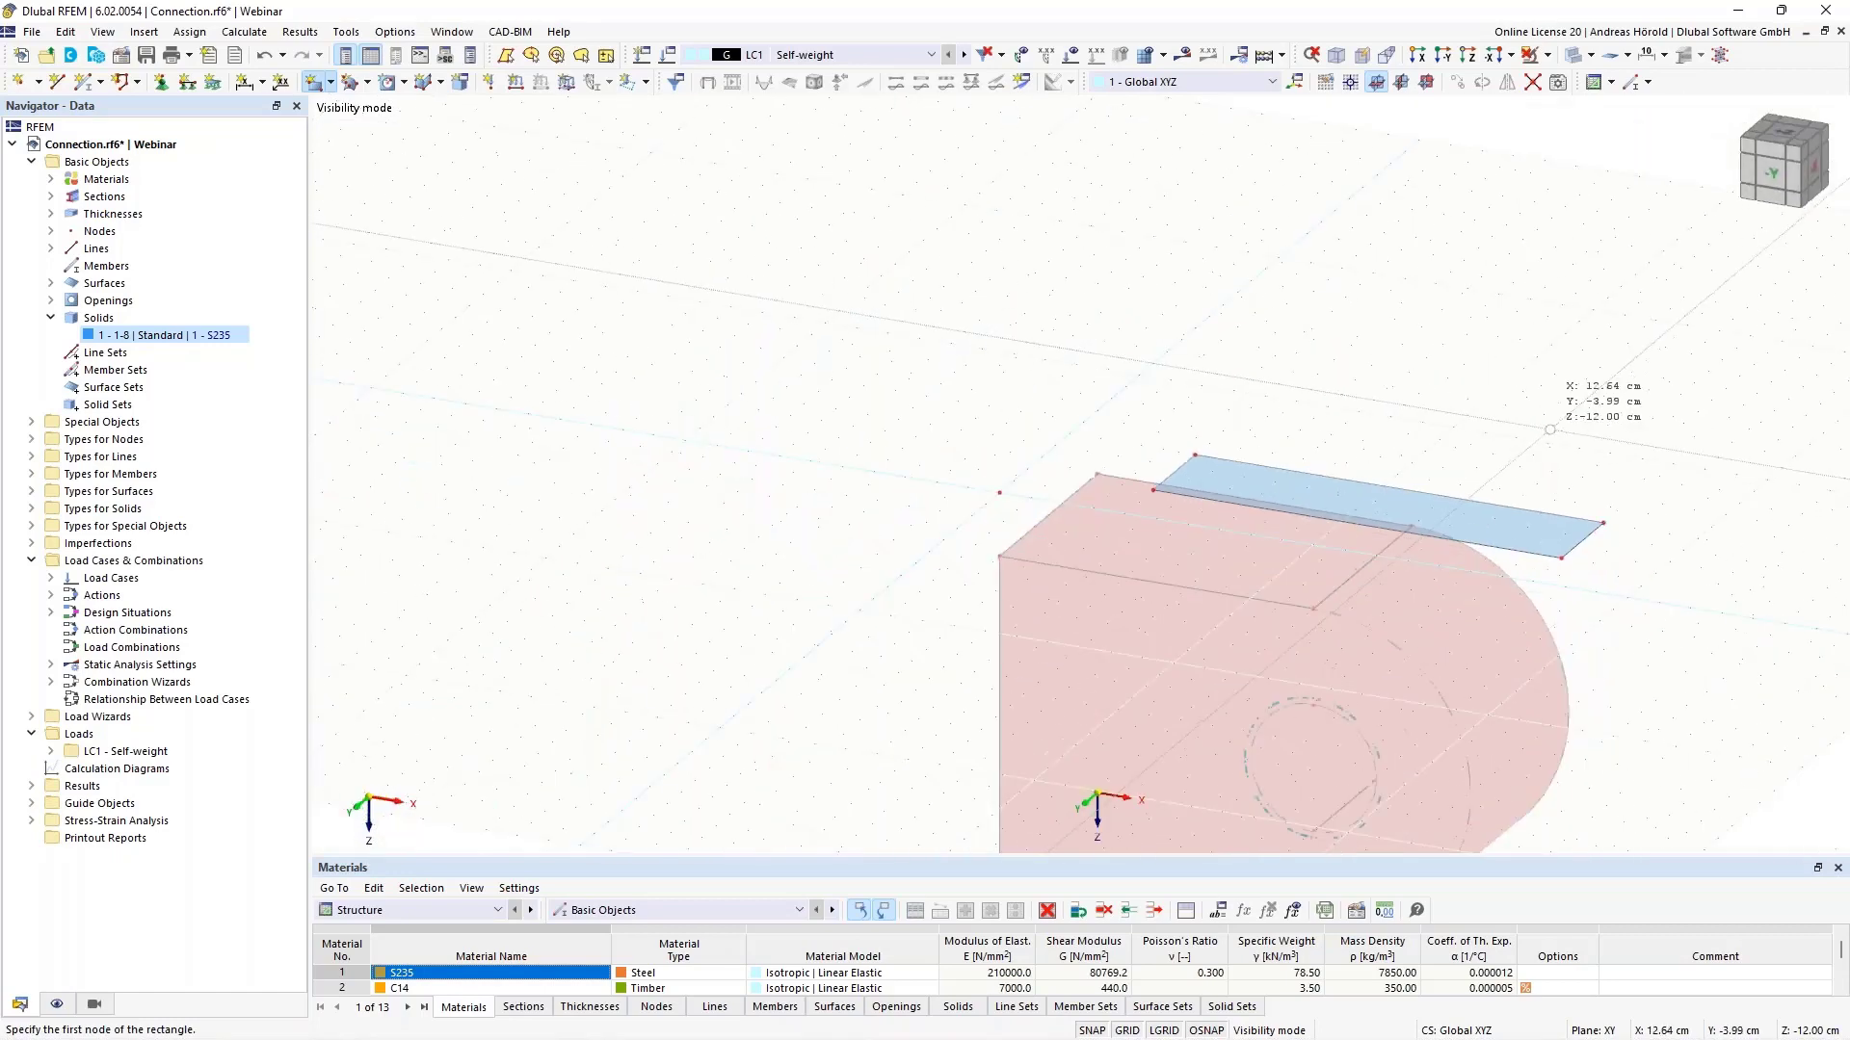
key(Escape)
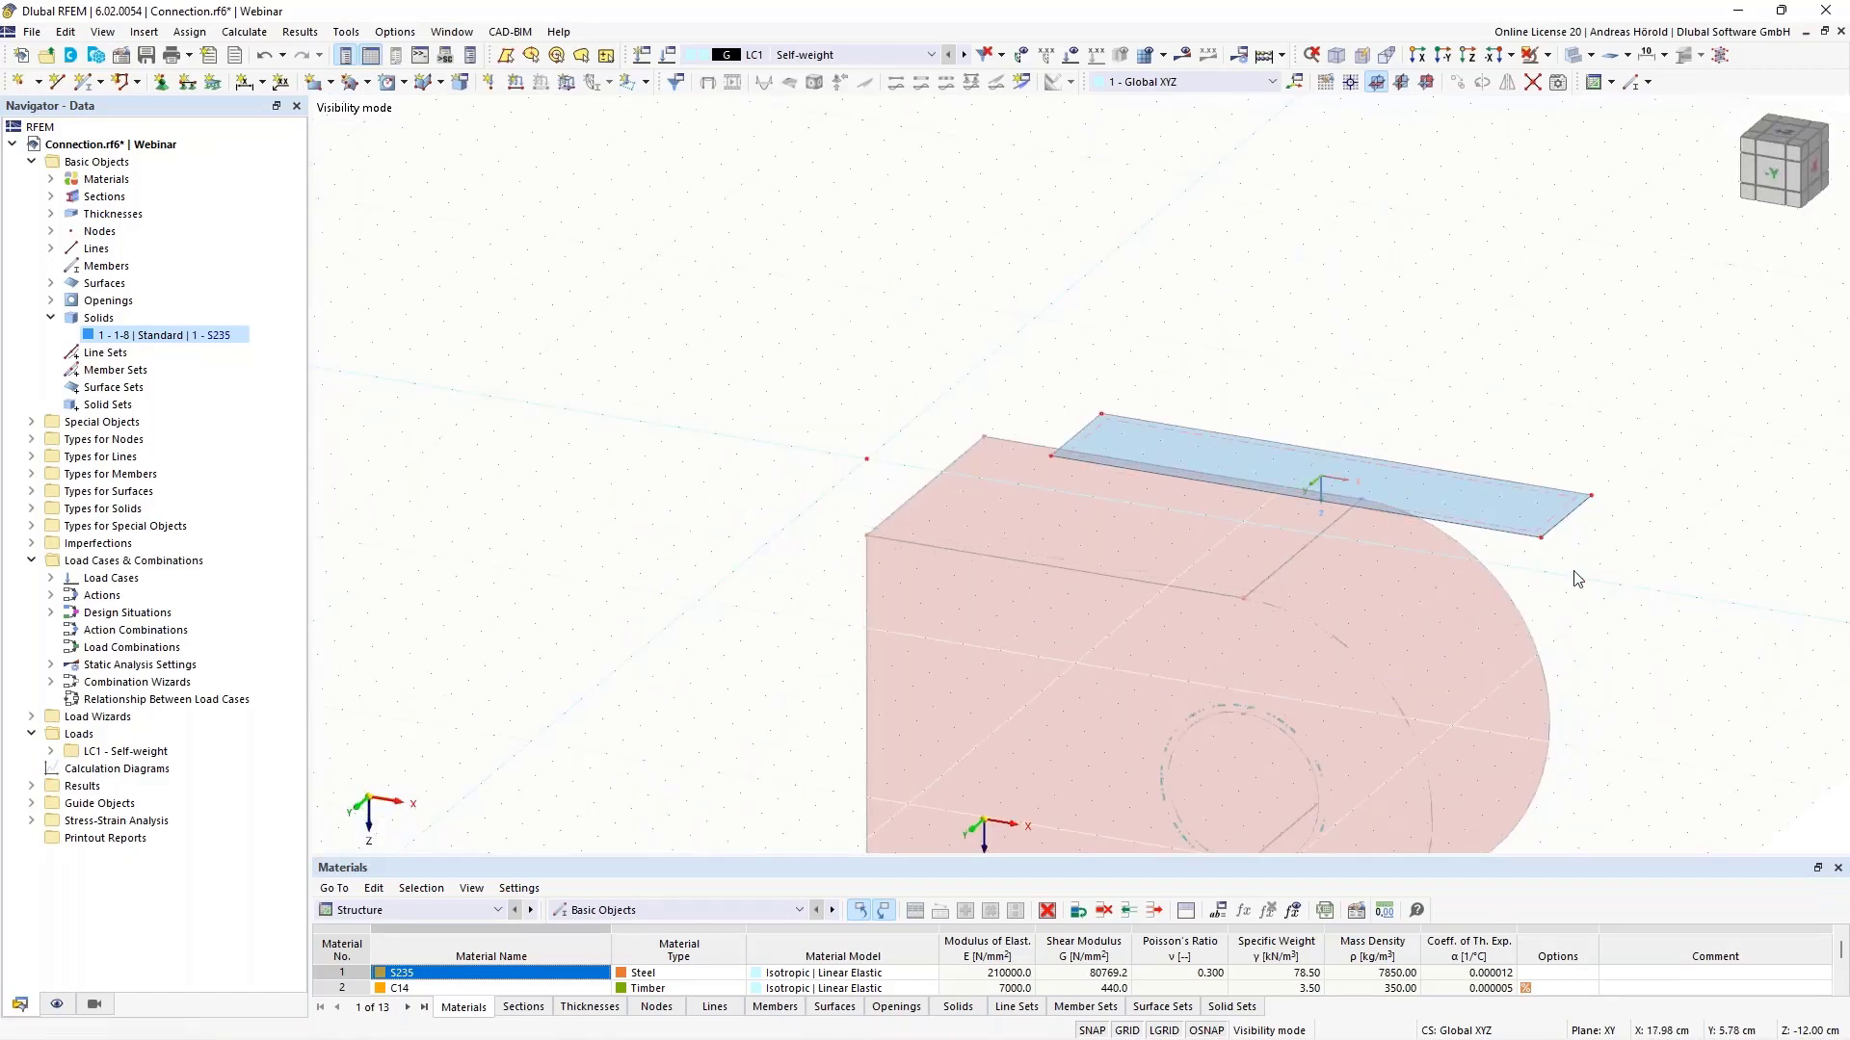
middle_drag(1567, 572, 1459, 334)
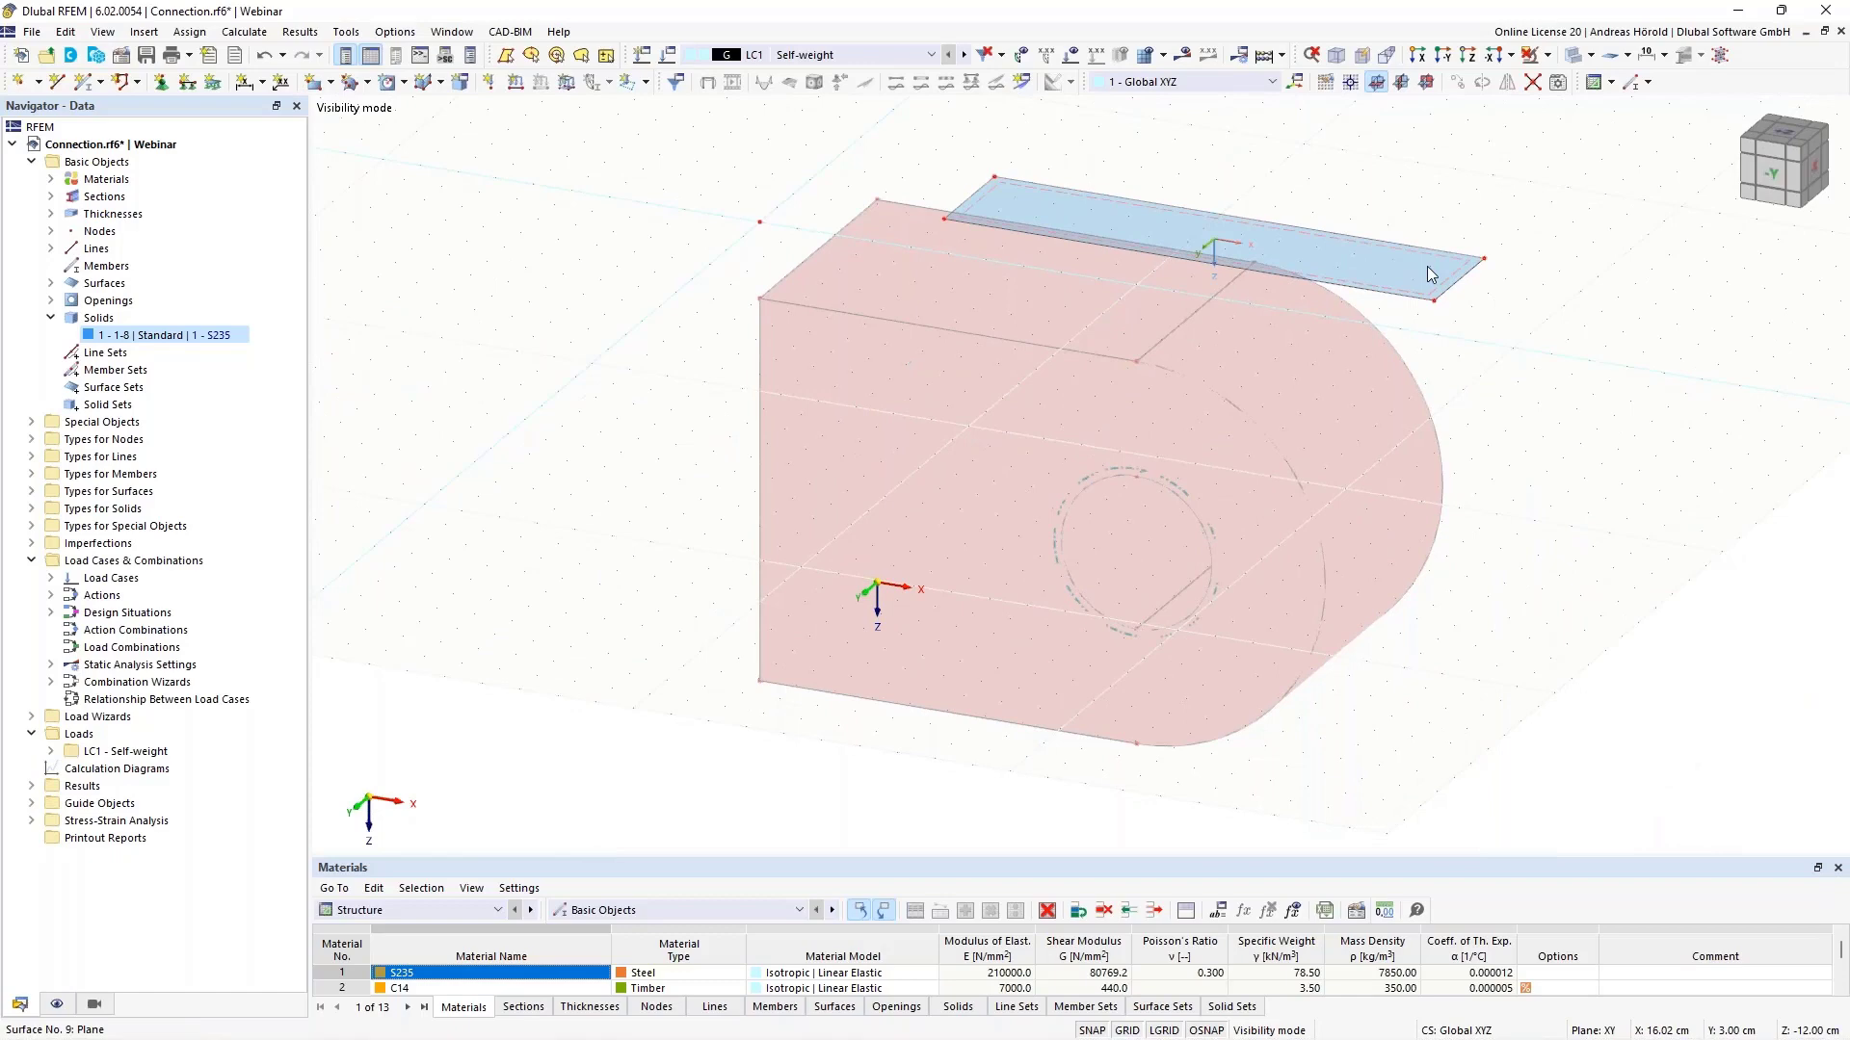
right_click(1428, 274)
mouse_move(1545, 551)
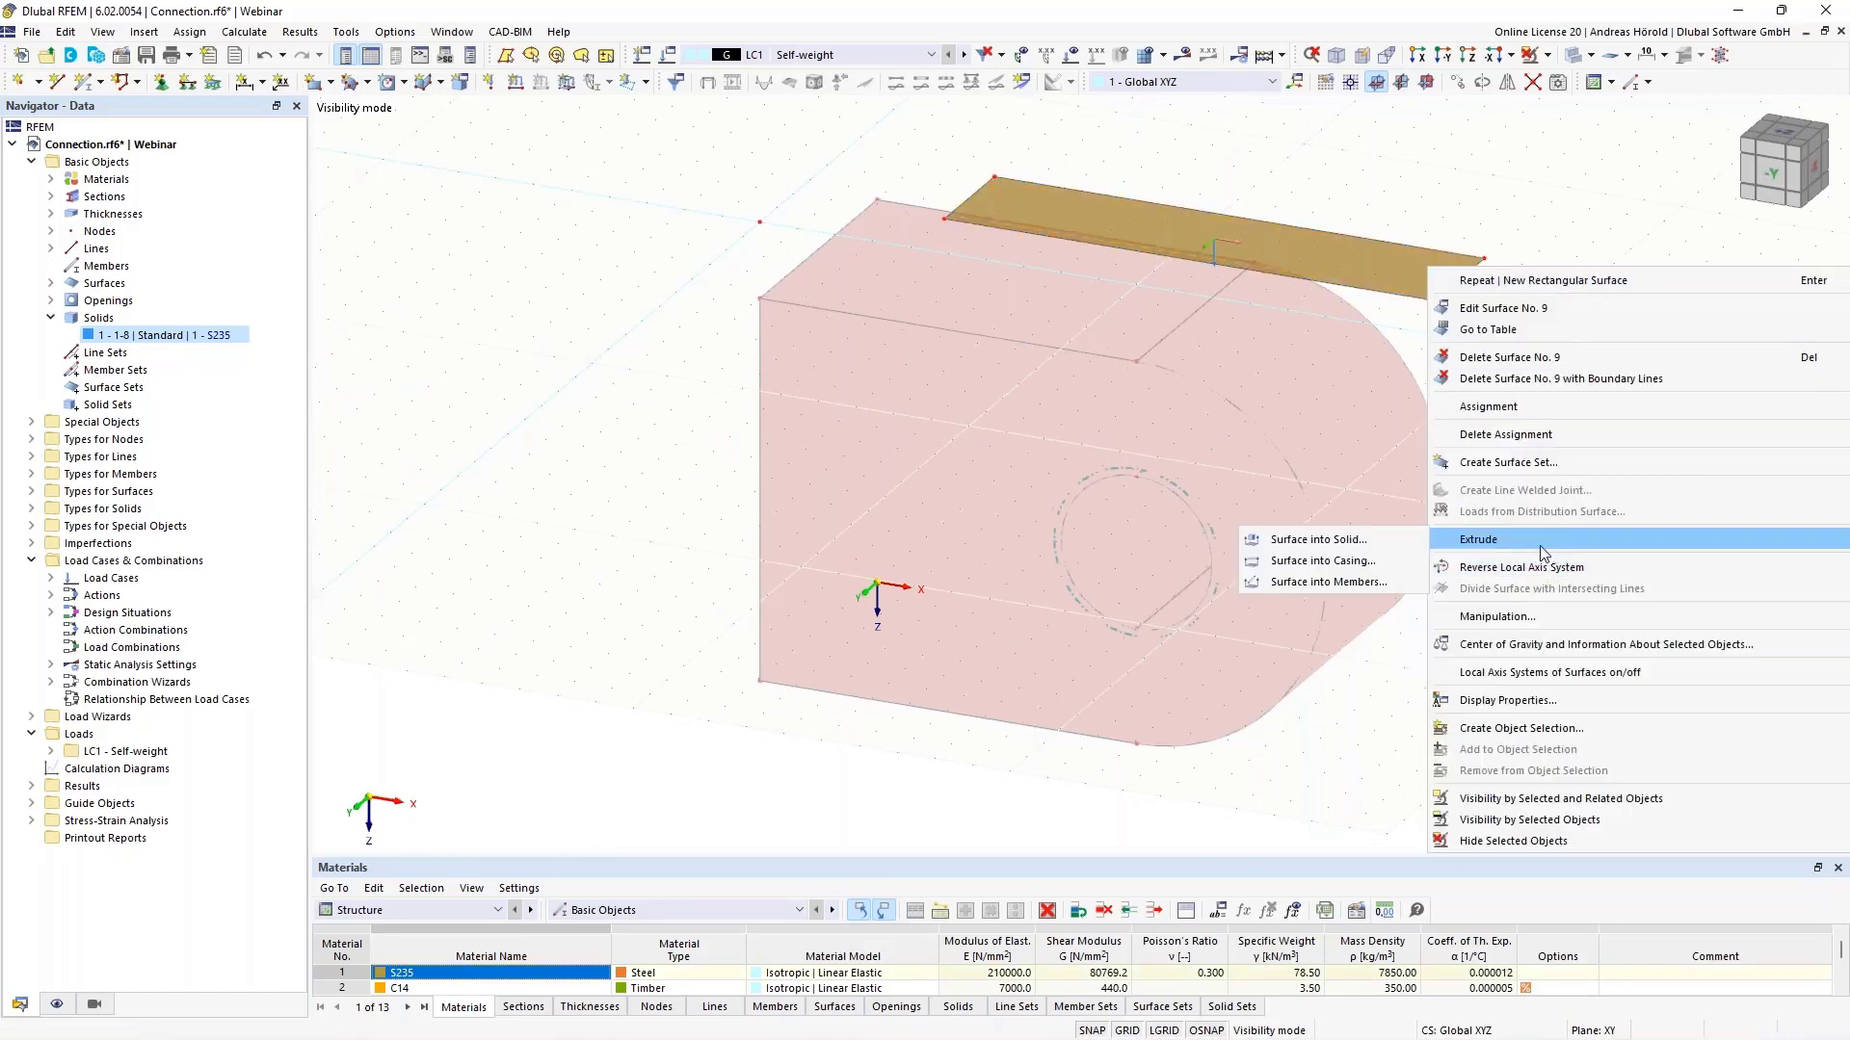
- Extrude surface 9 by a height of 20 cm into a C14 timber solid
click(1319, 543)
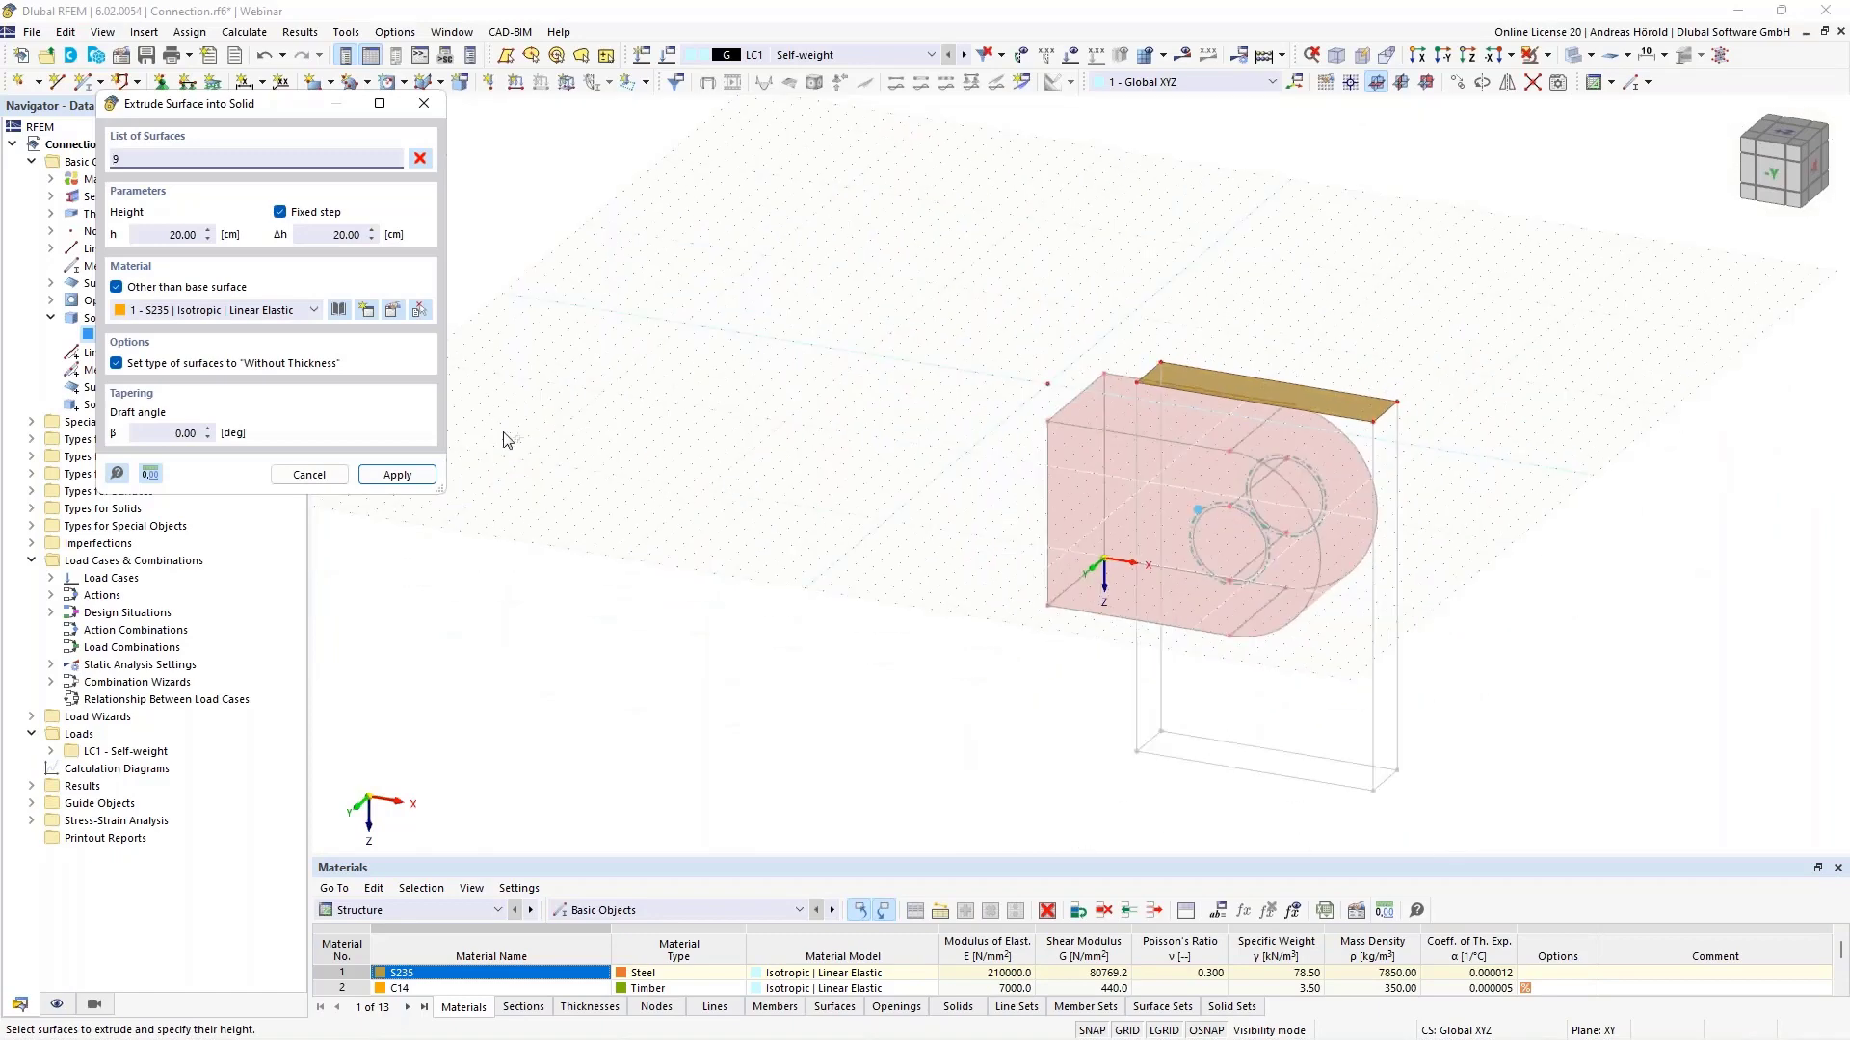
click(156, 240)
text(-)
click(160, 235)
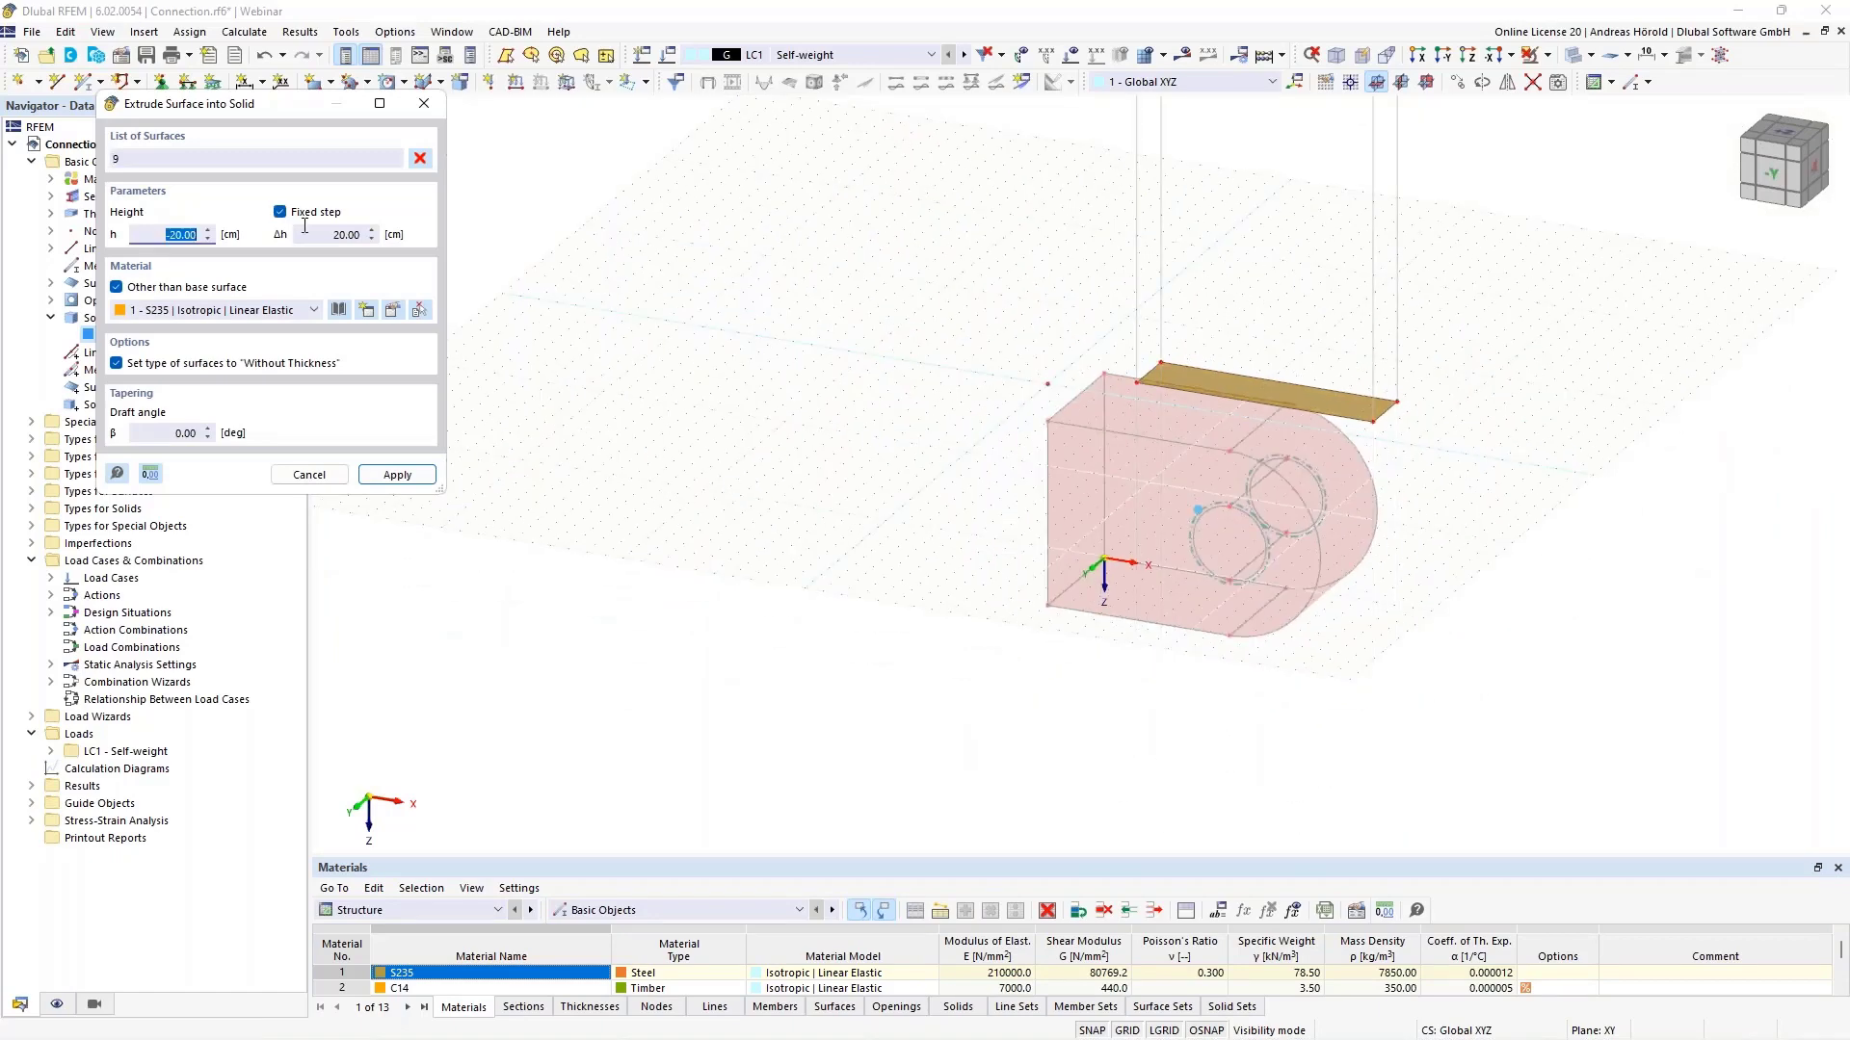
text(20)
click(176, 310)
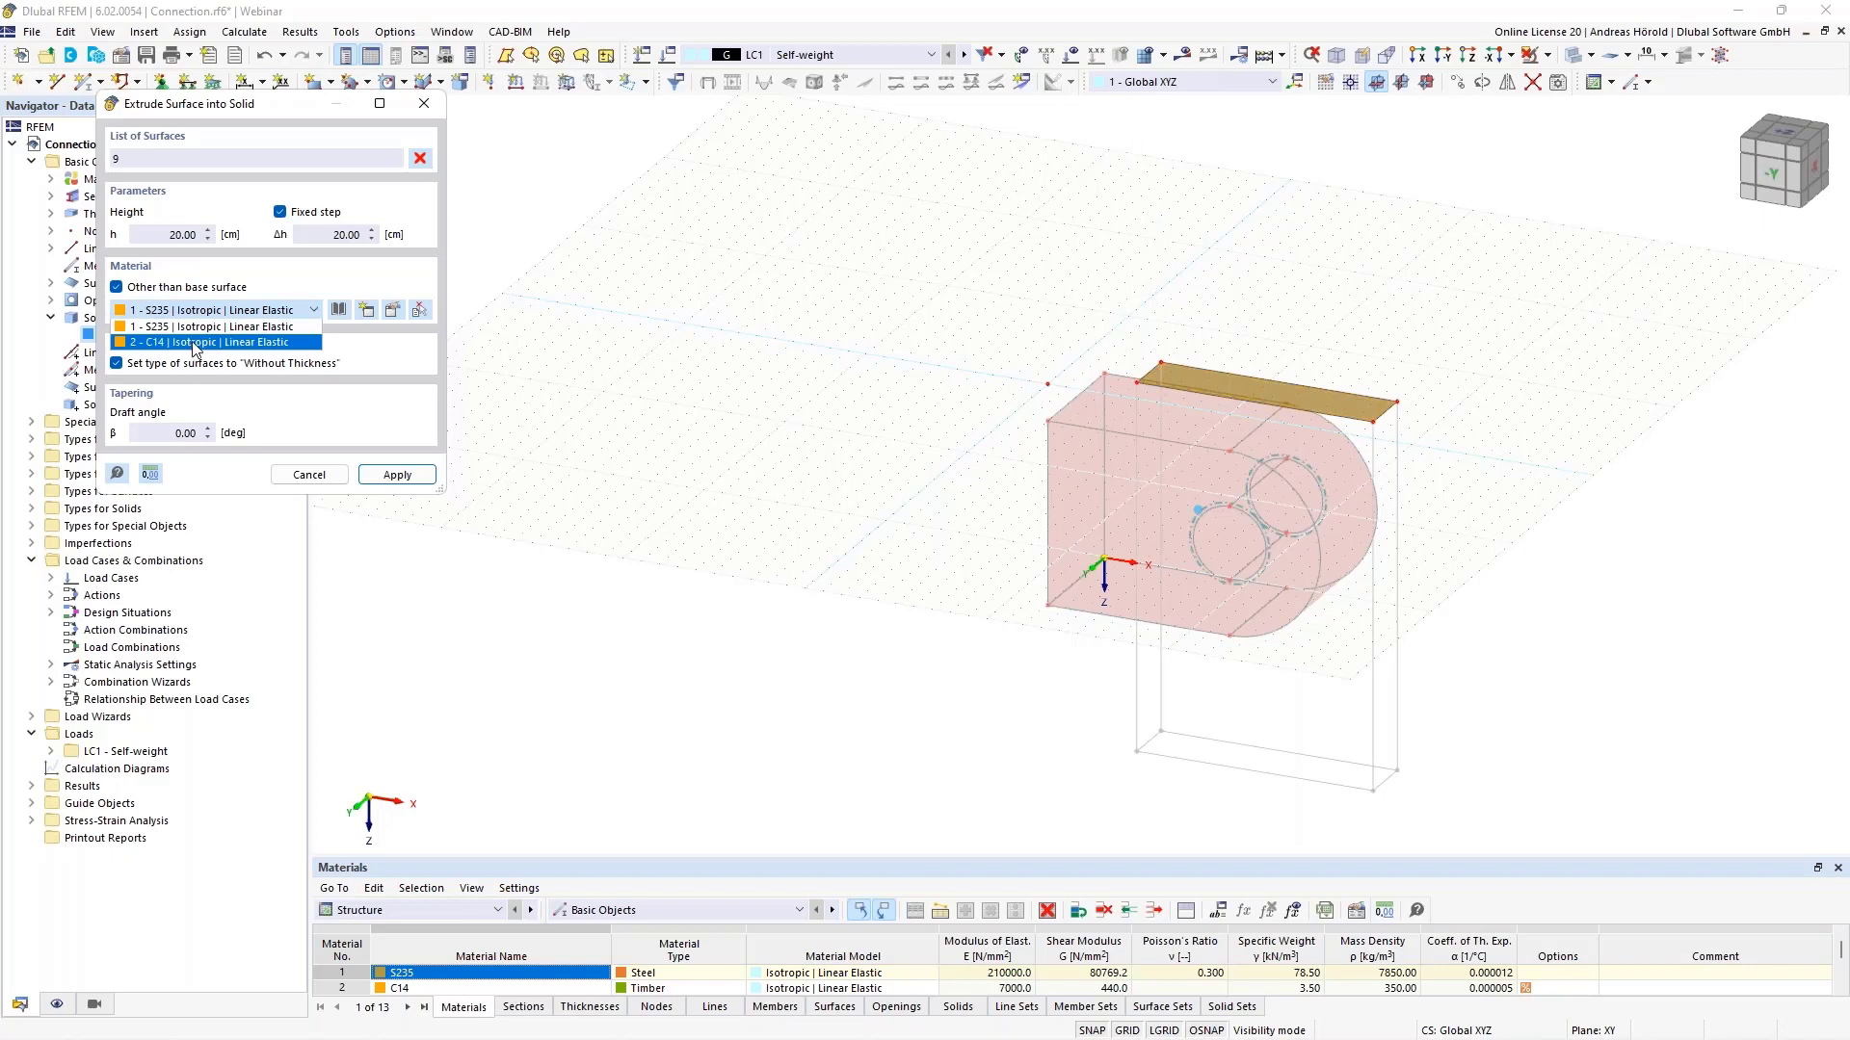
click(198, 343)
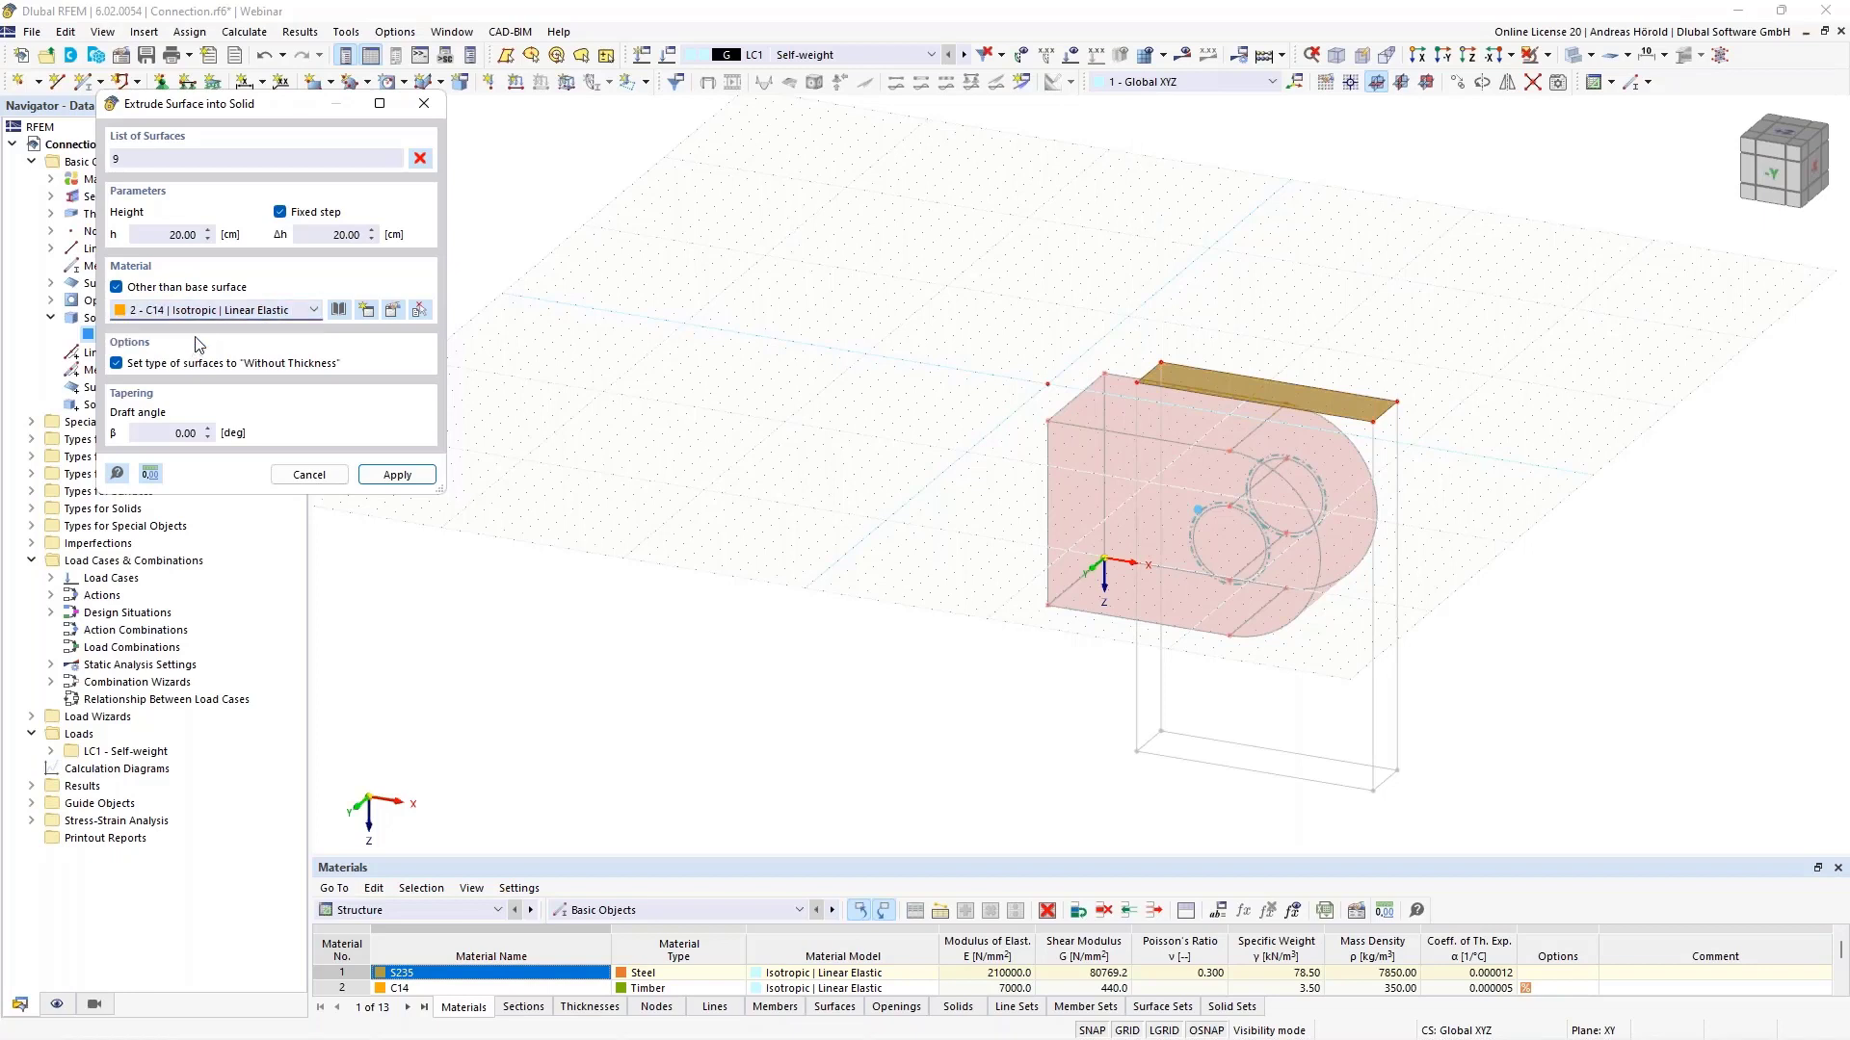
click(397, 474)
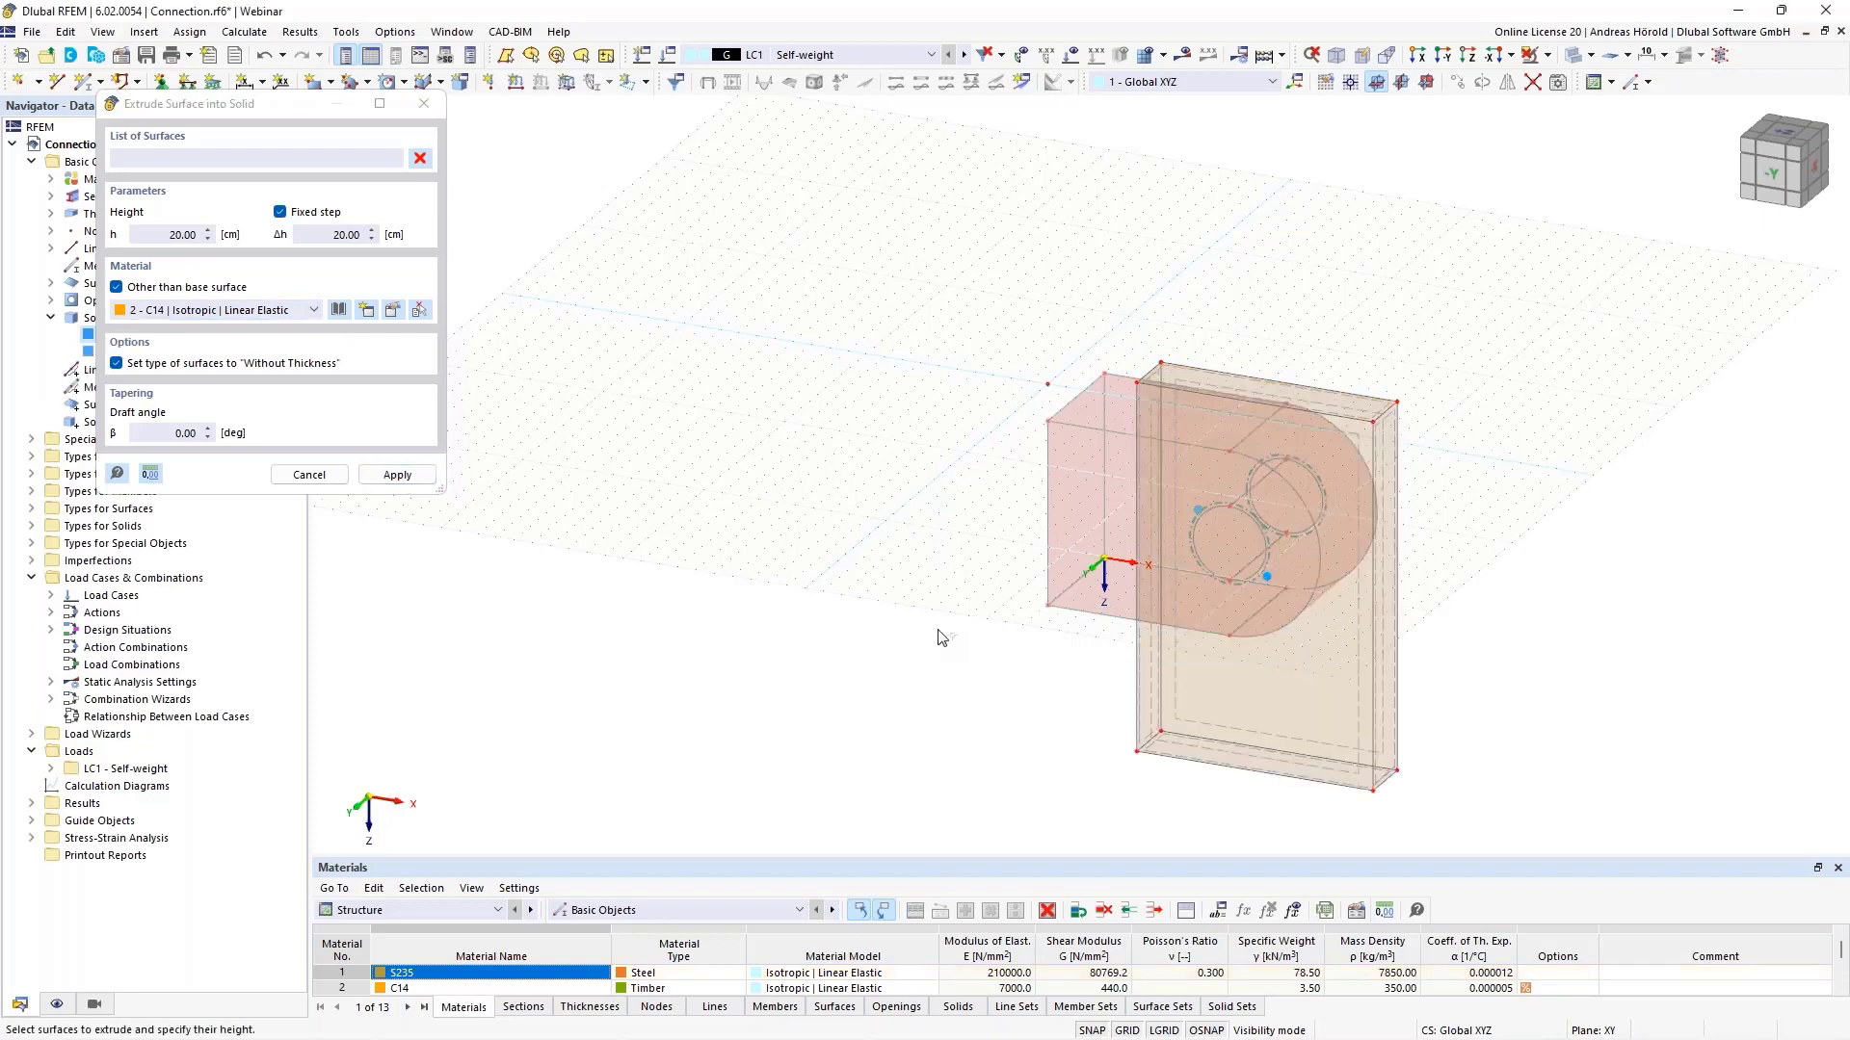
key(Escape)
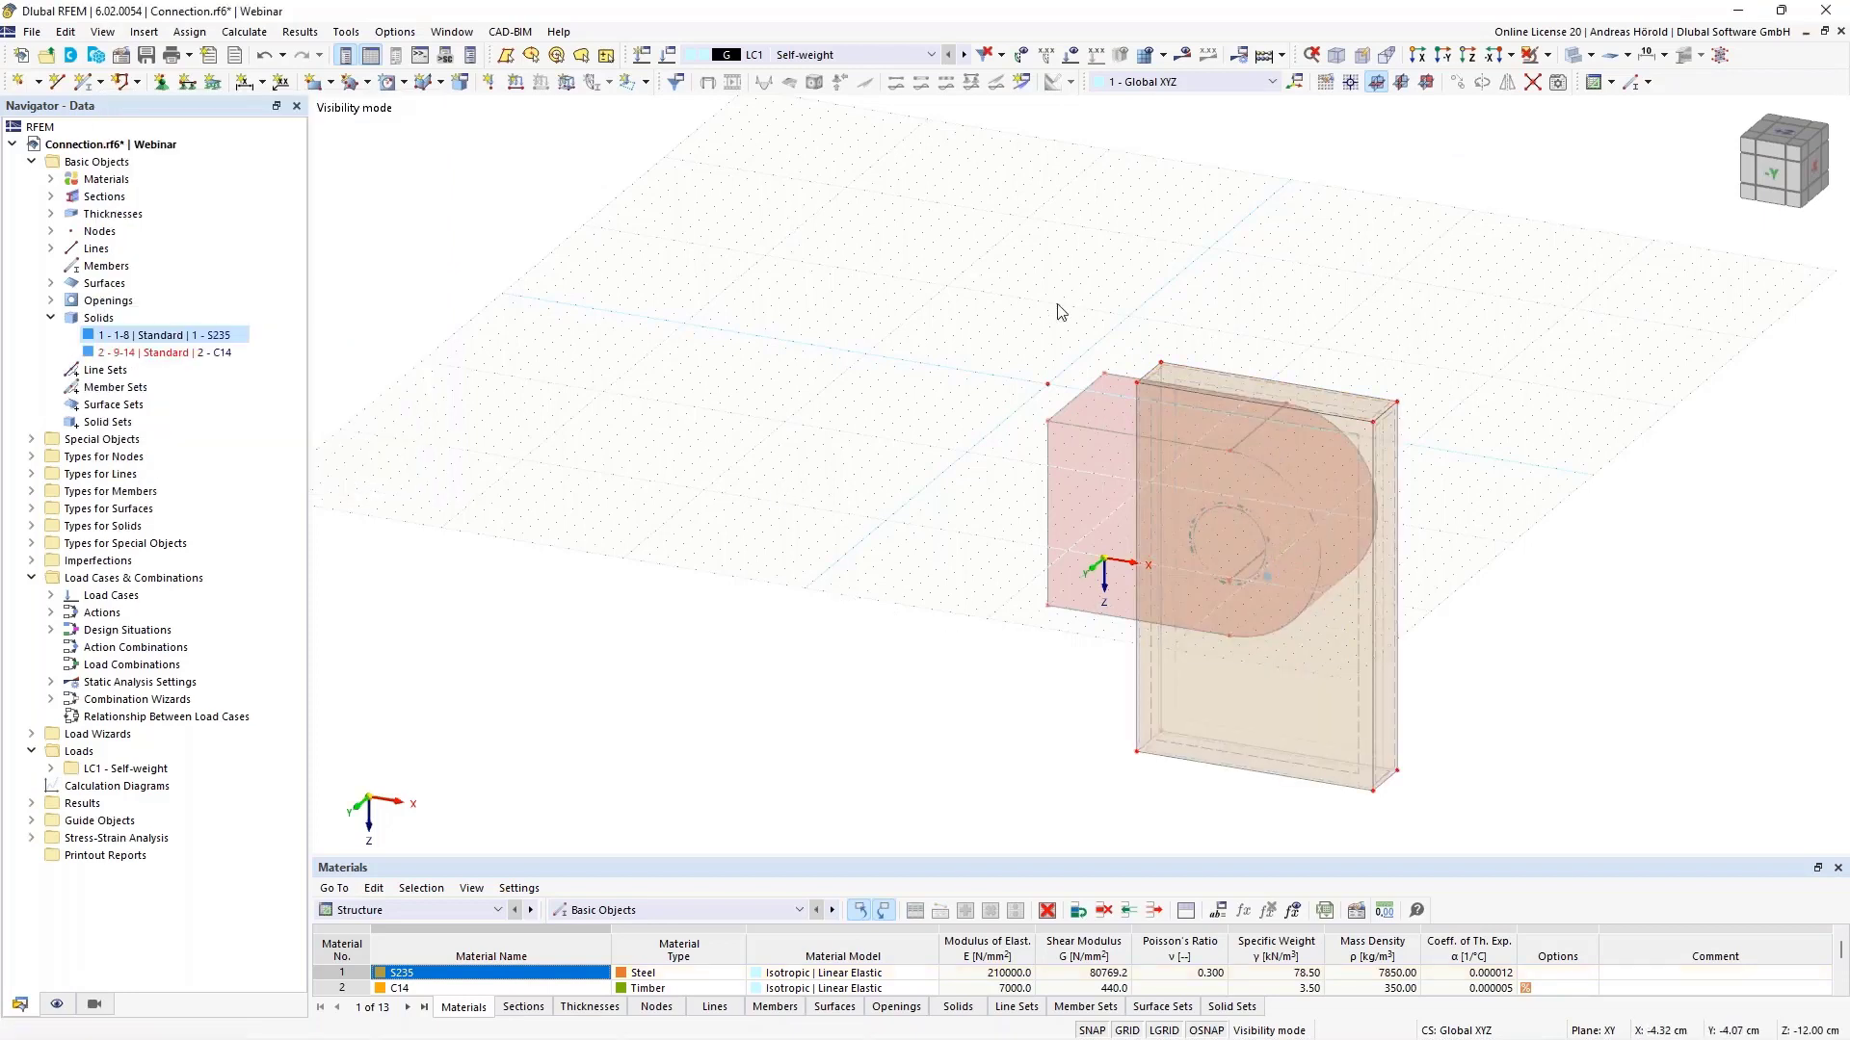
- Cancel visibility mode so the hidden steel plate shows again
scroll(1081, 373, up, 2)
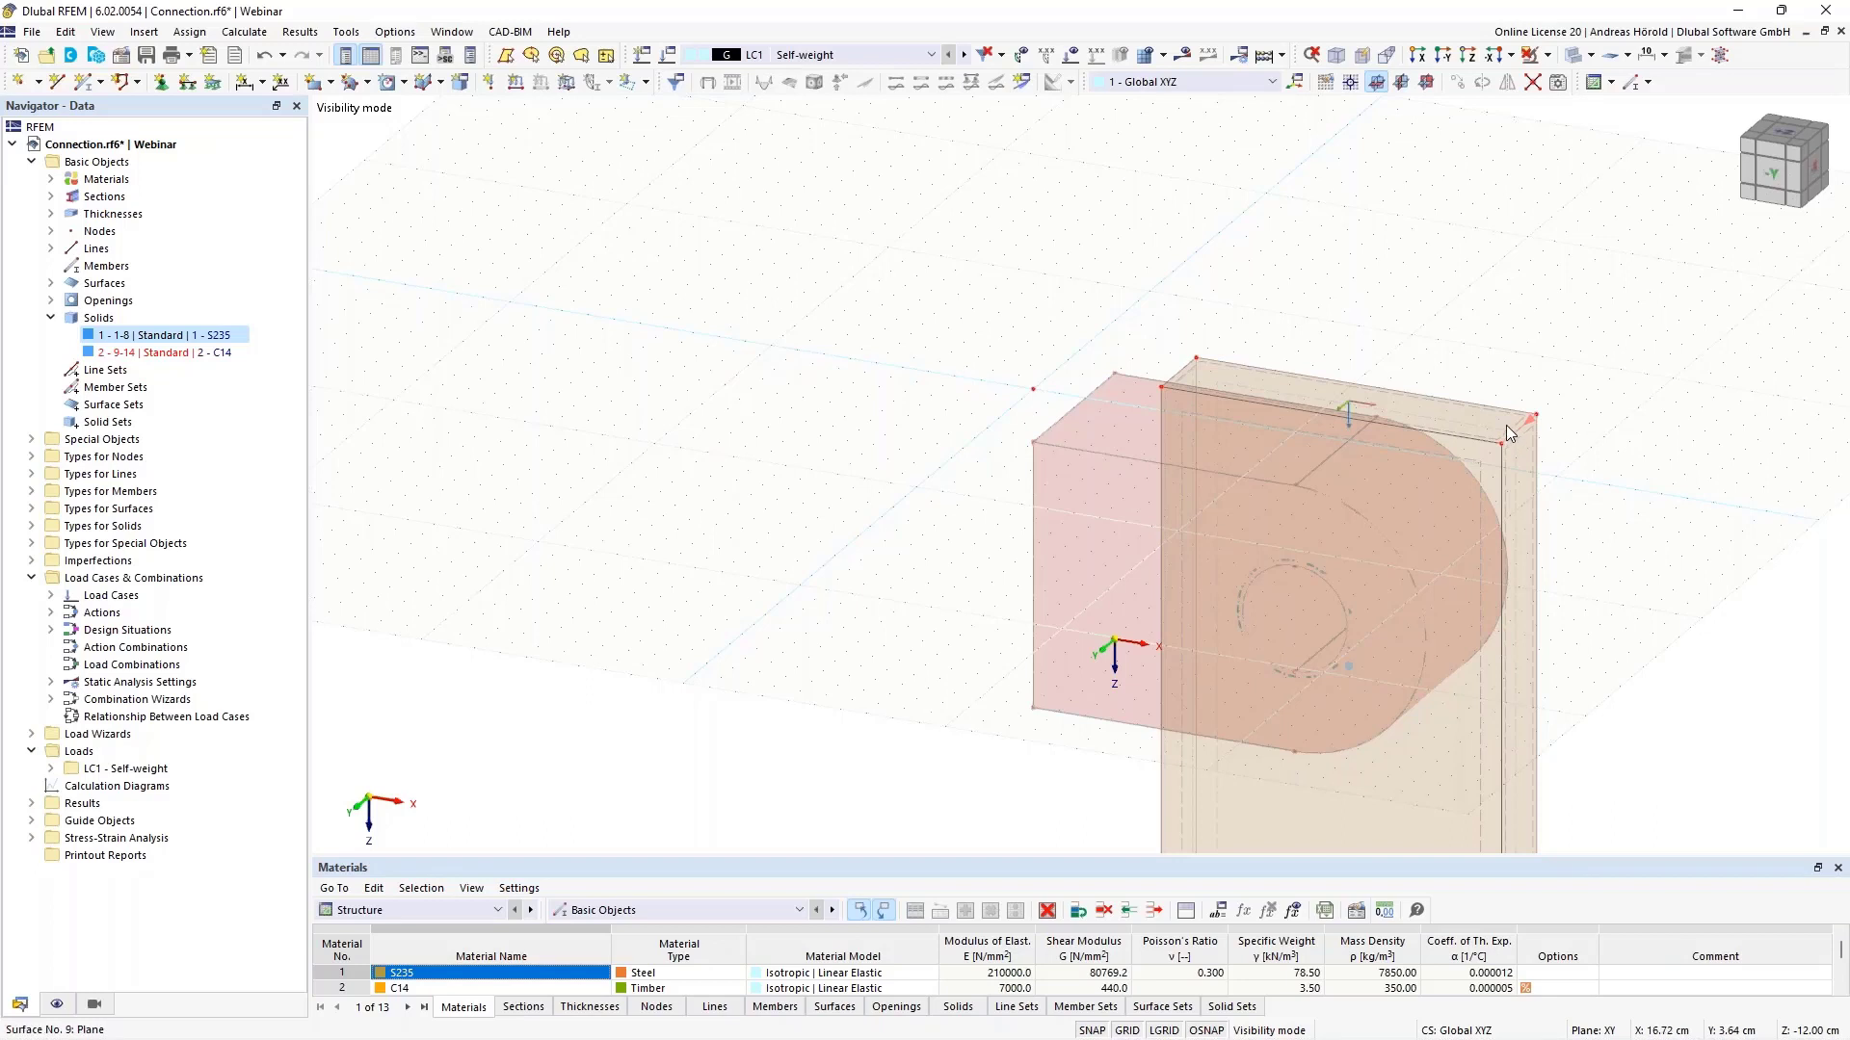
click(1547, 55)
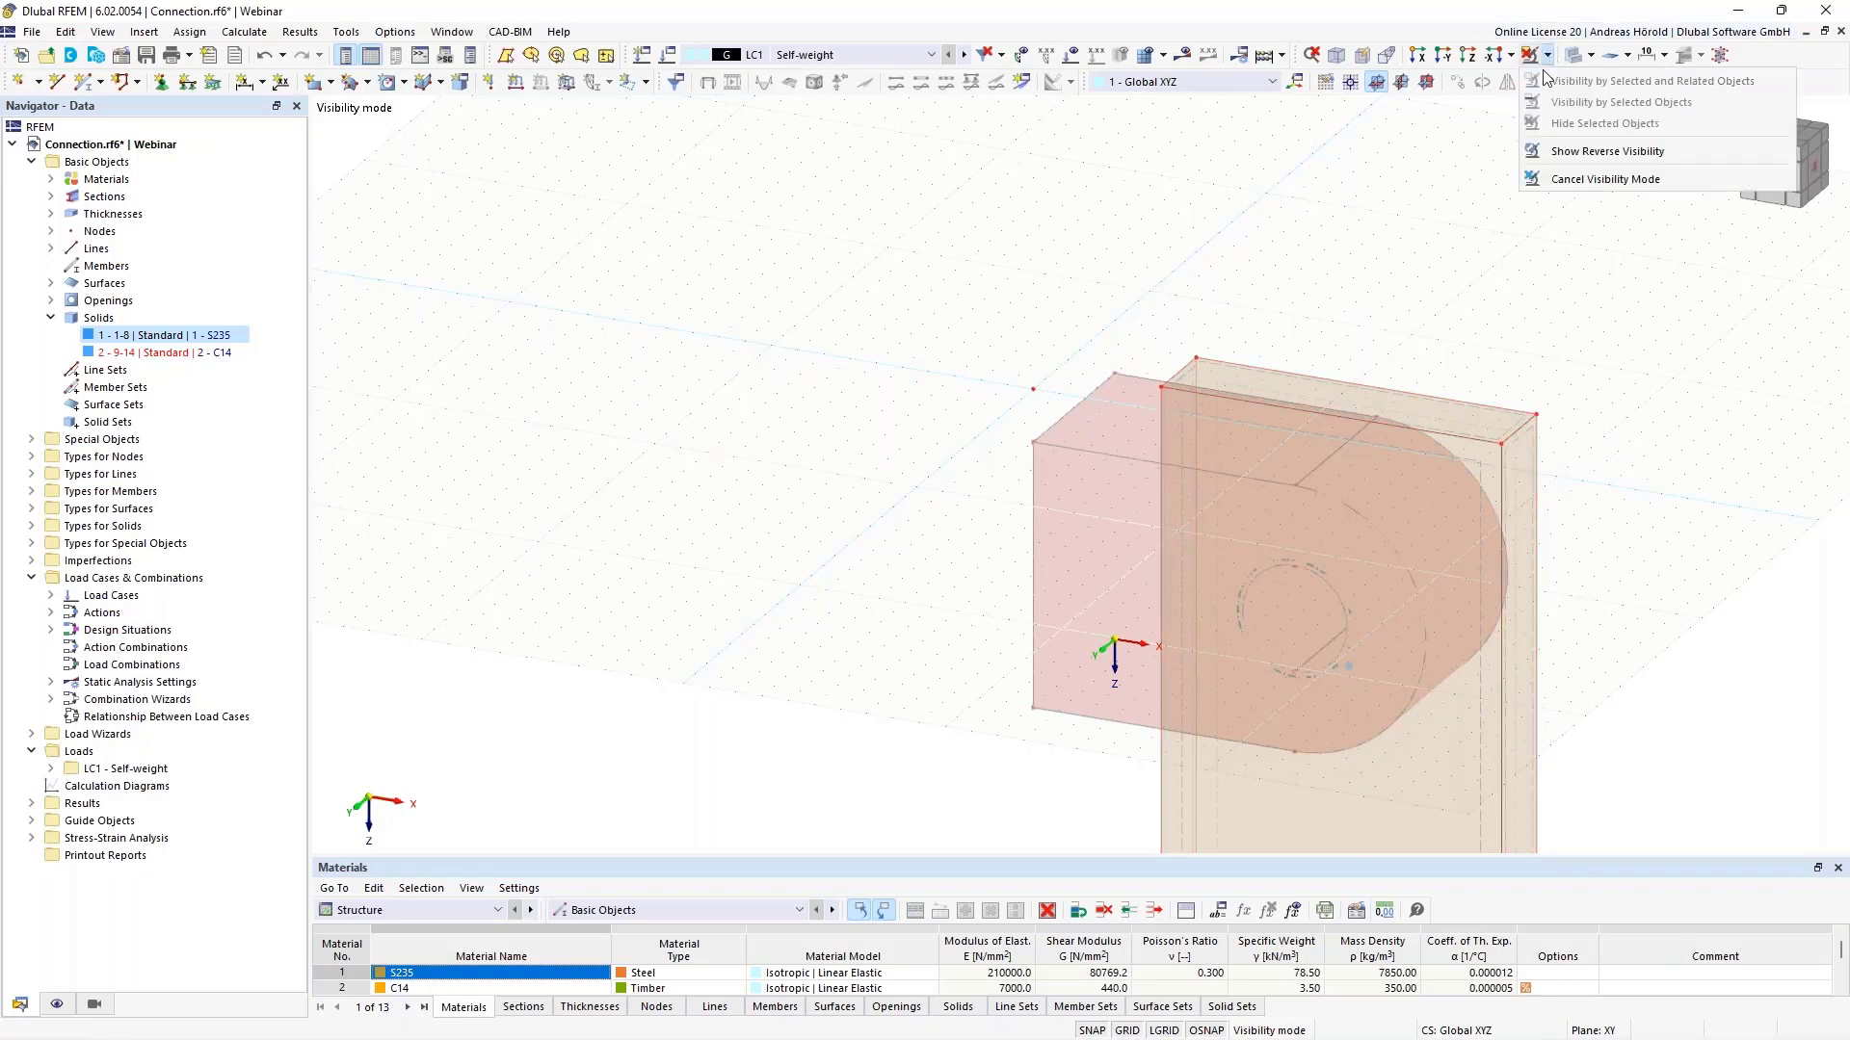
click(1573, 179)
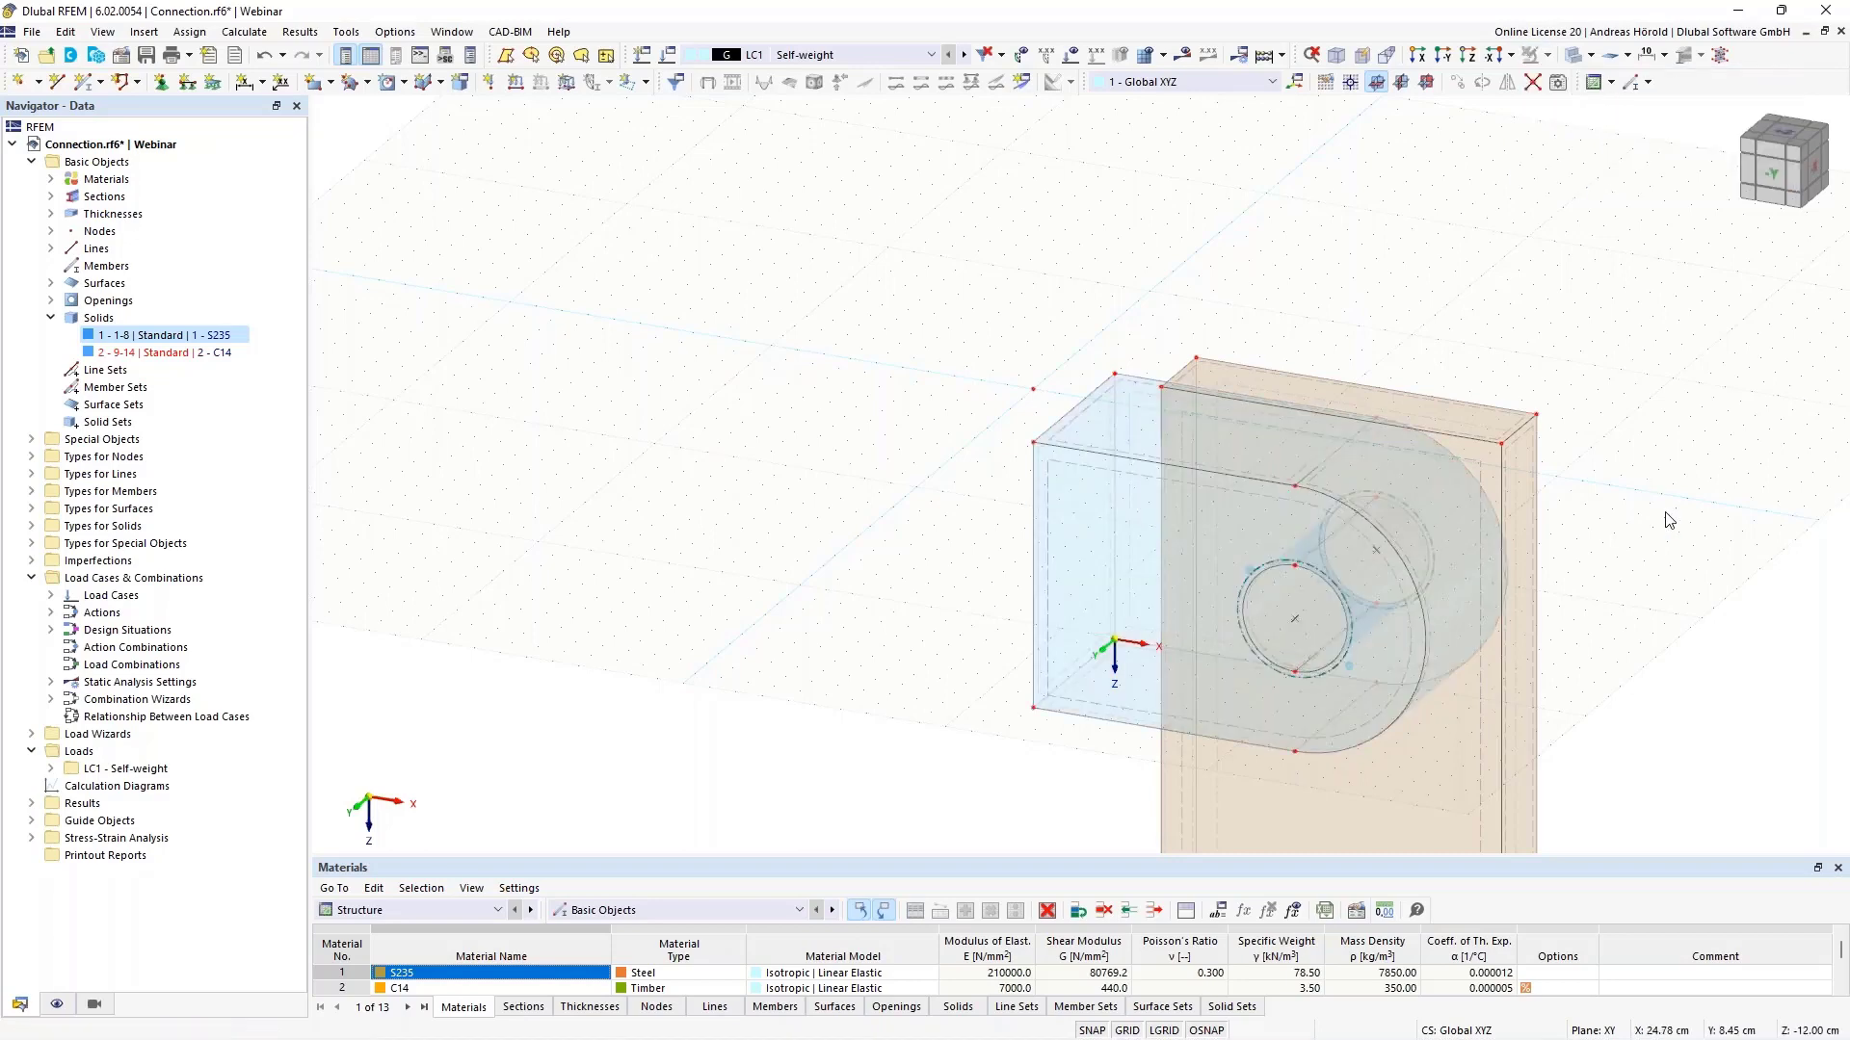
- Display the model as a shaded Solid Model and centre it in the view
click(1589, 54)
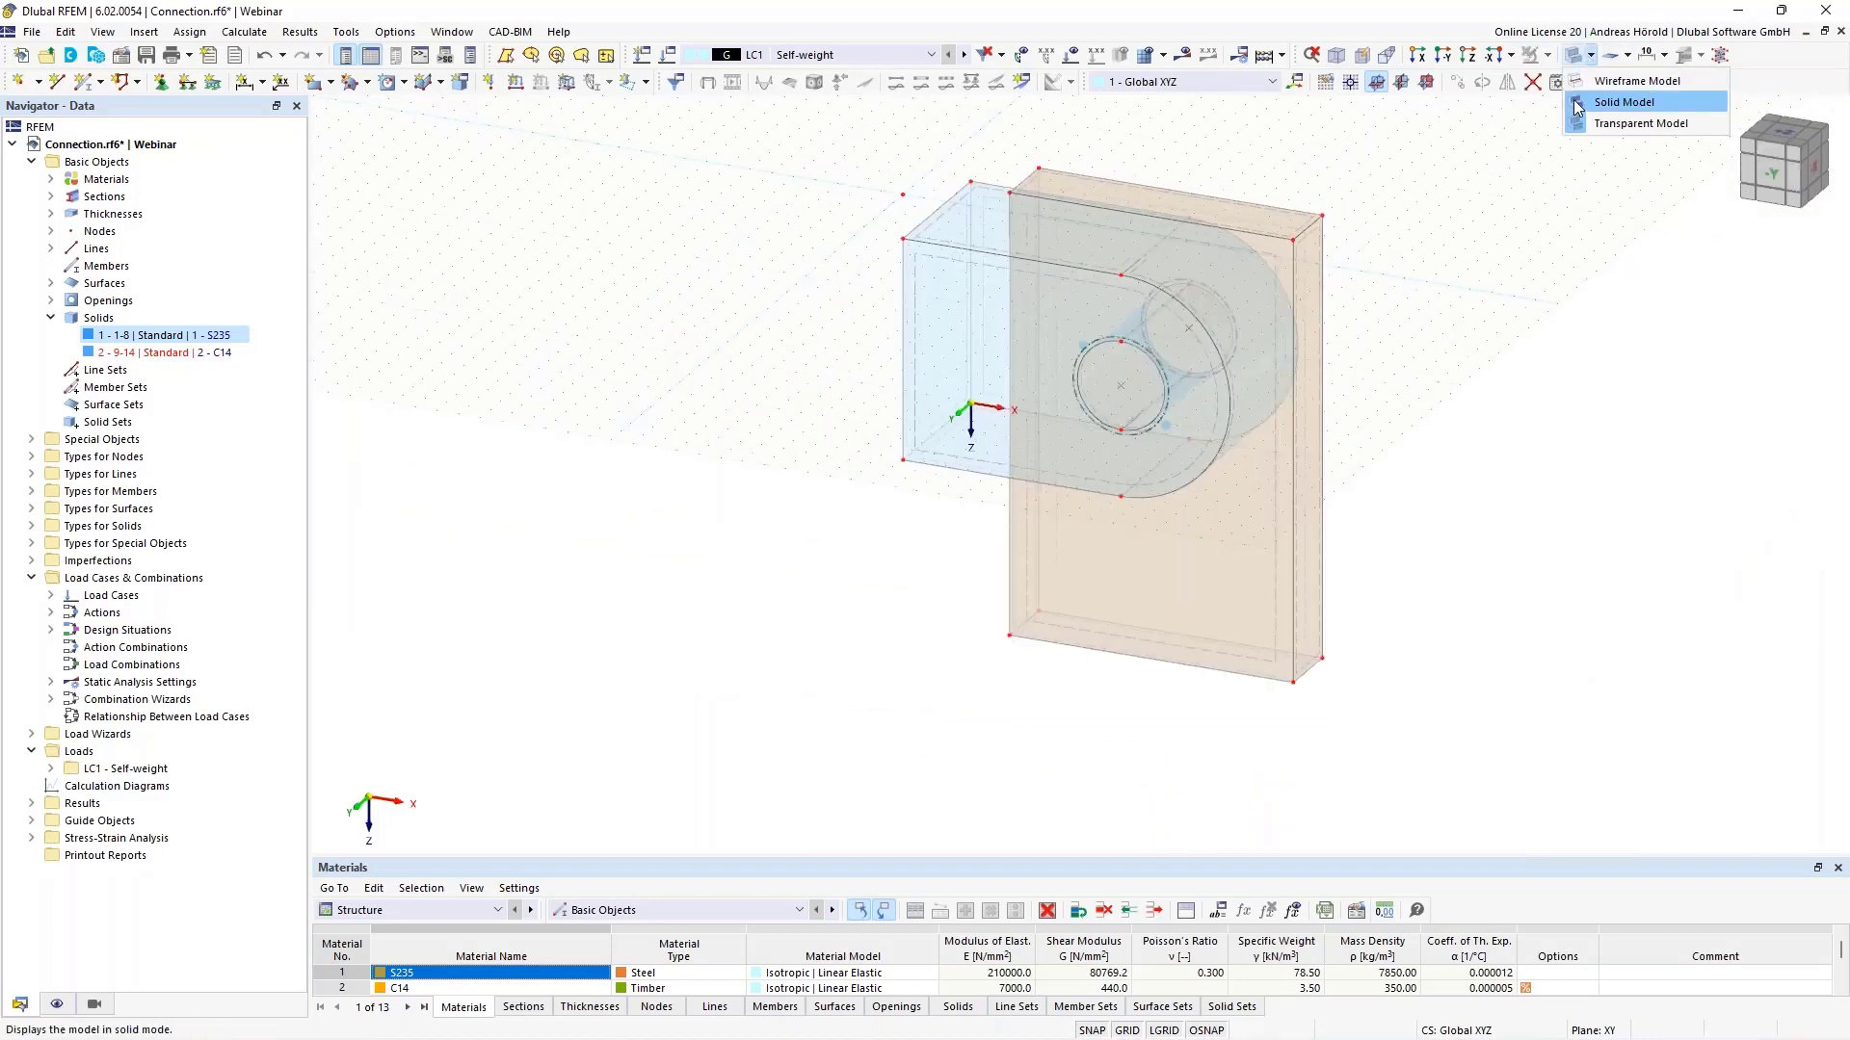
click(1576, 102)
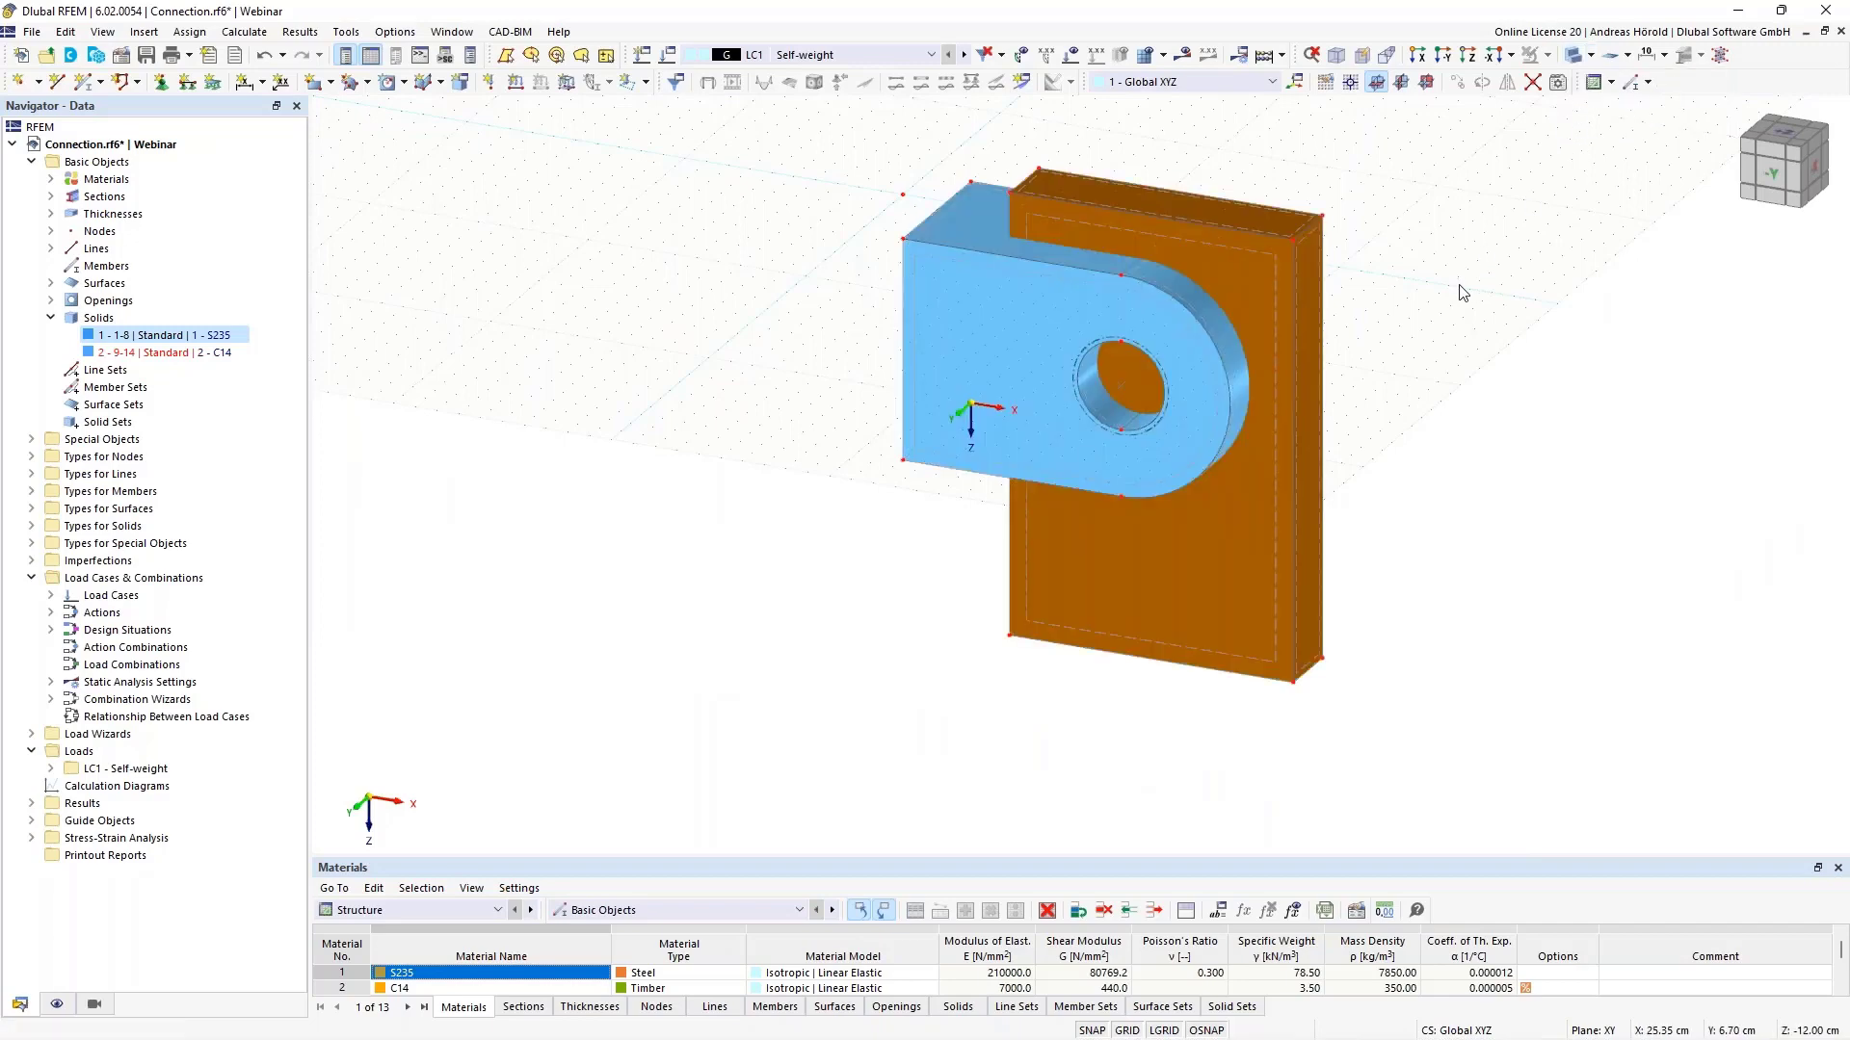
middle_drag(1458, 289, 1483, 539)
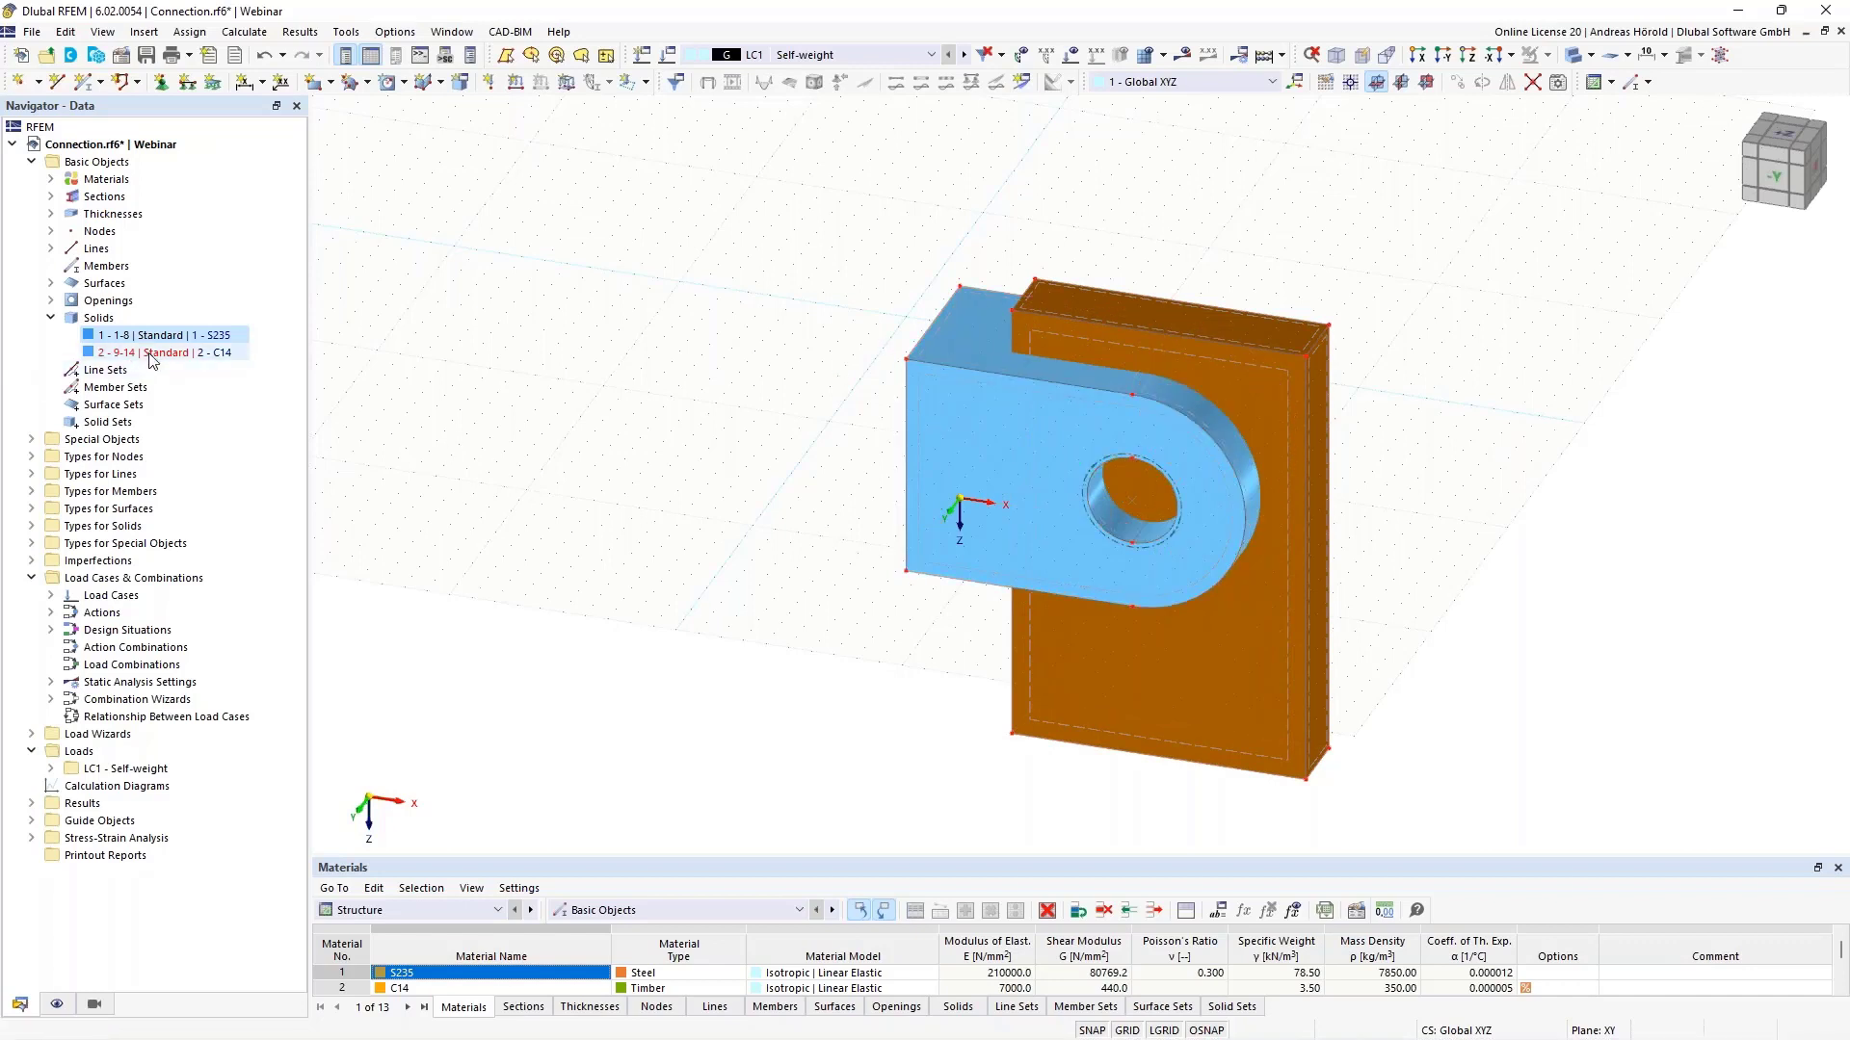
- Change solid 2's type to Hole and confirm, generating S235 solid 3
click(152, 352)
right_click(152, 362)
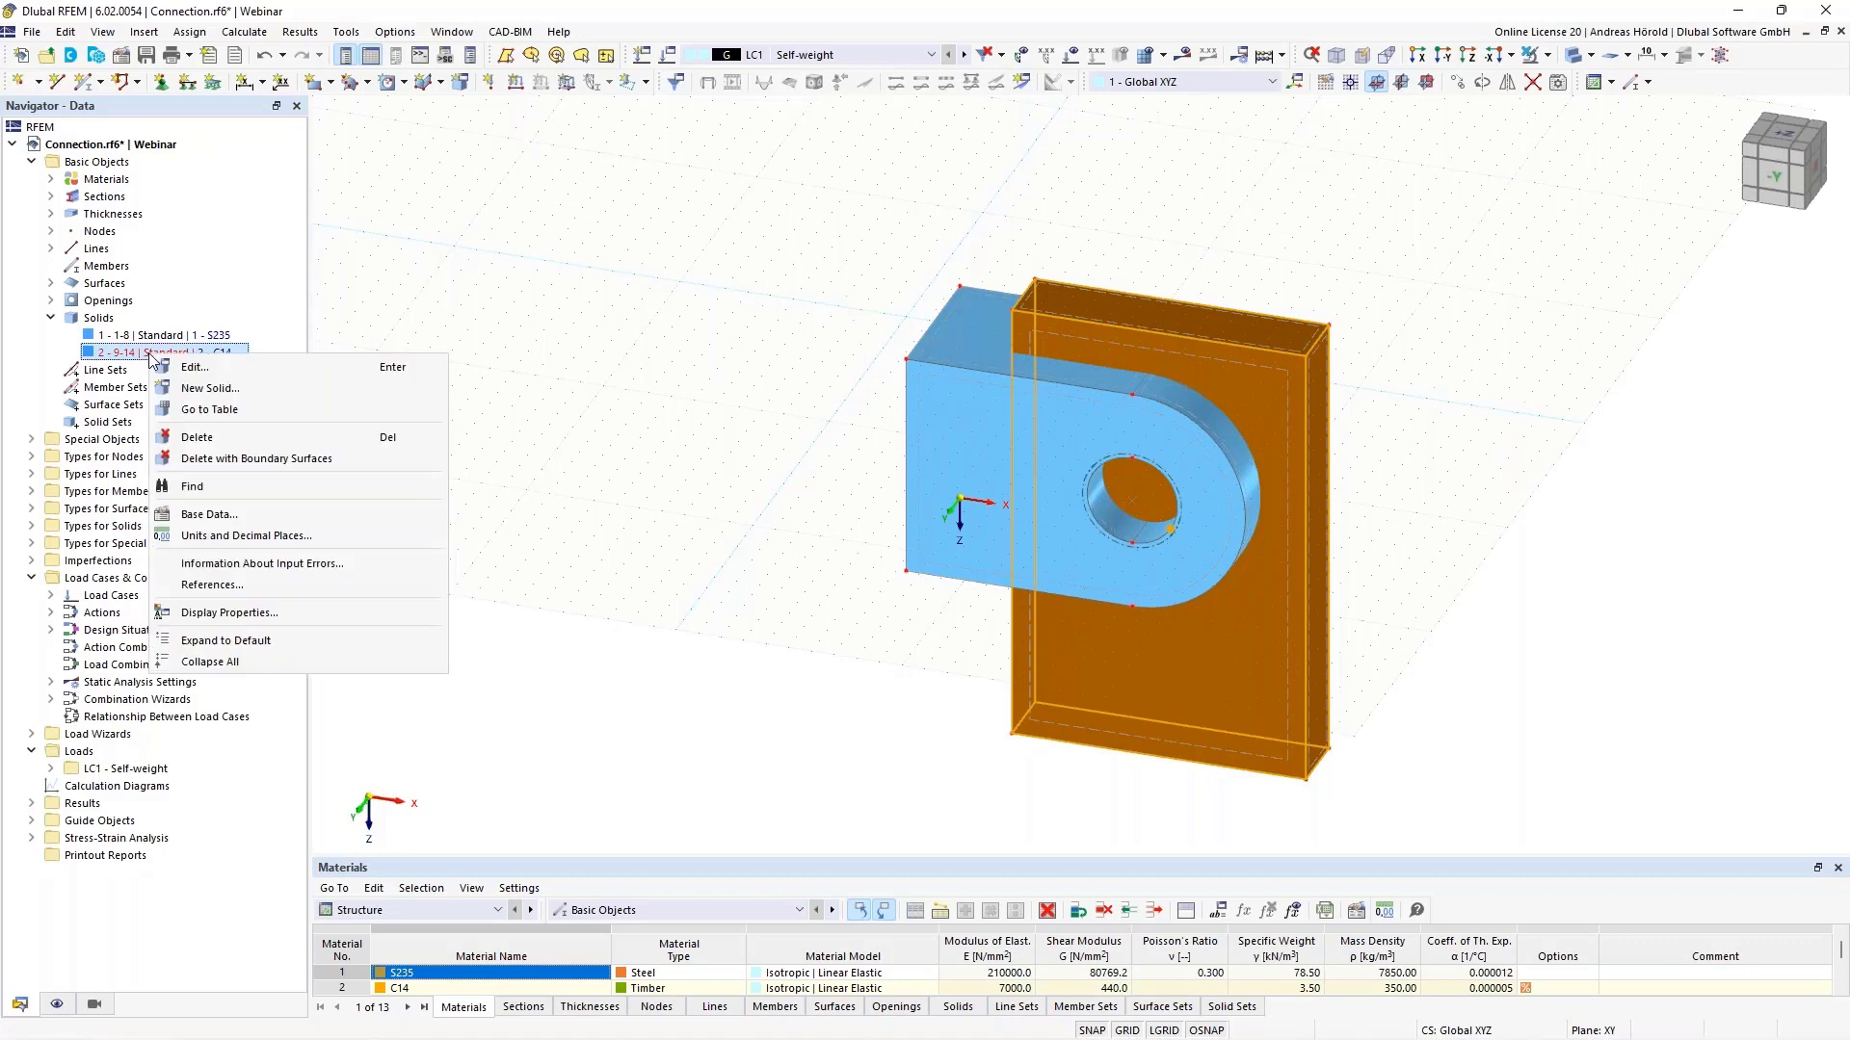
click(226, 366)
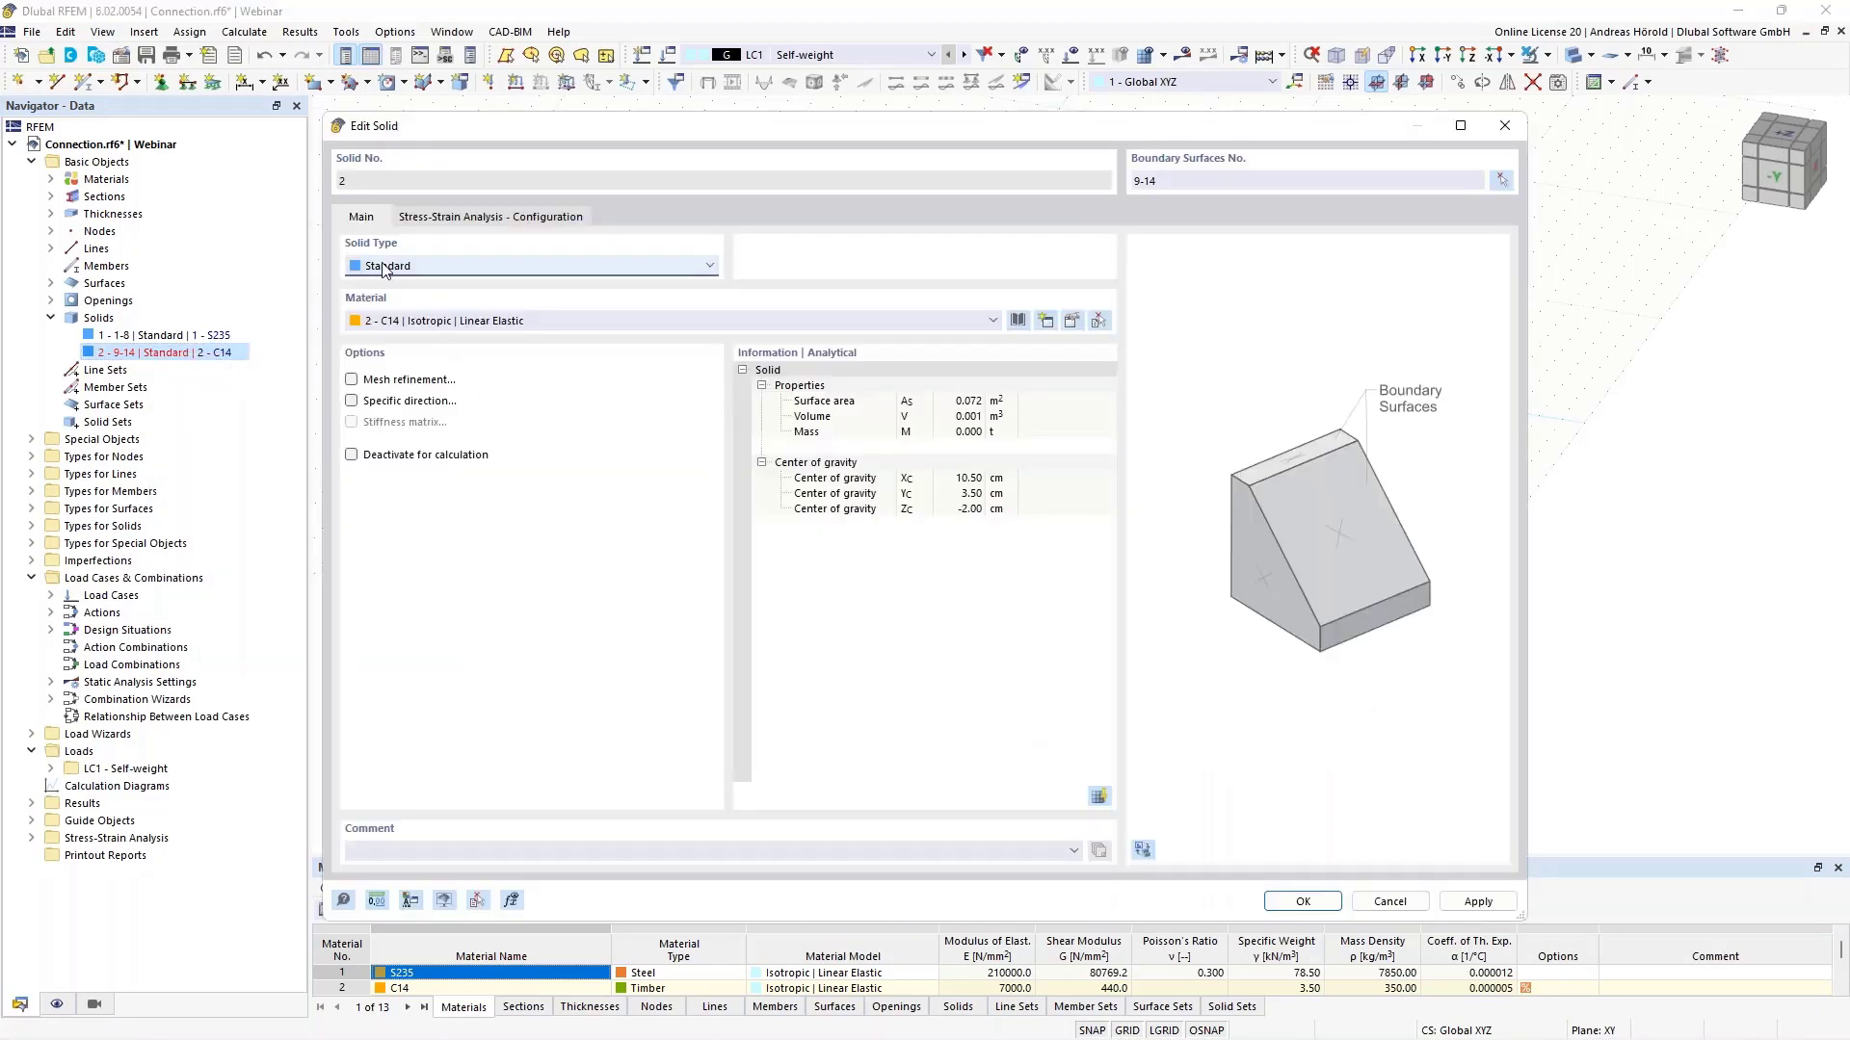
click(461, 266)
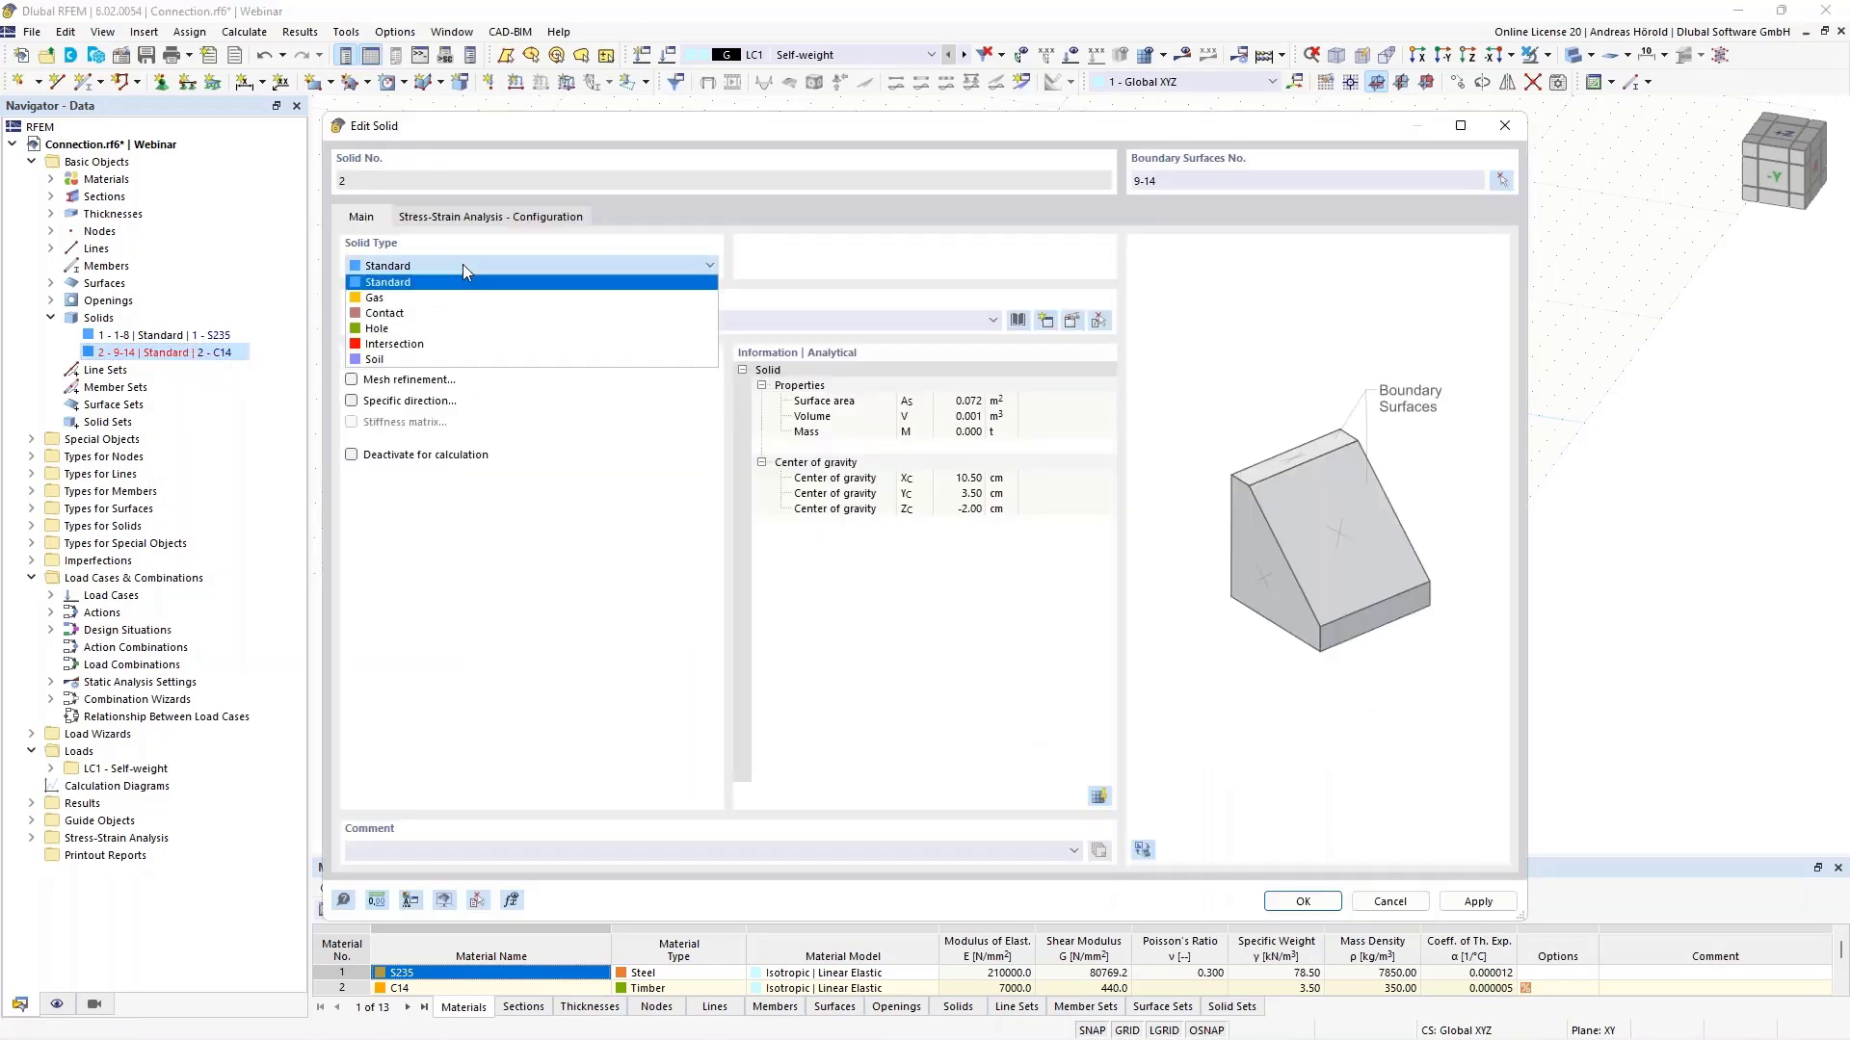
click(482, 332)
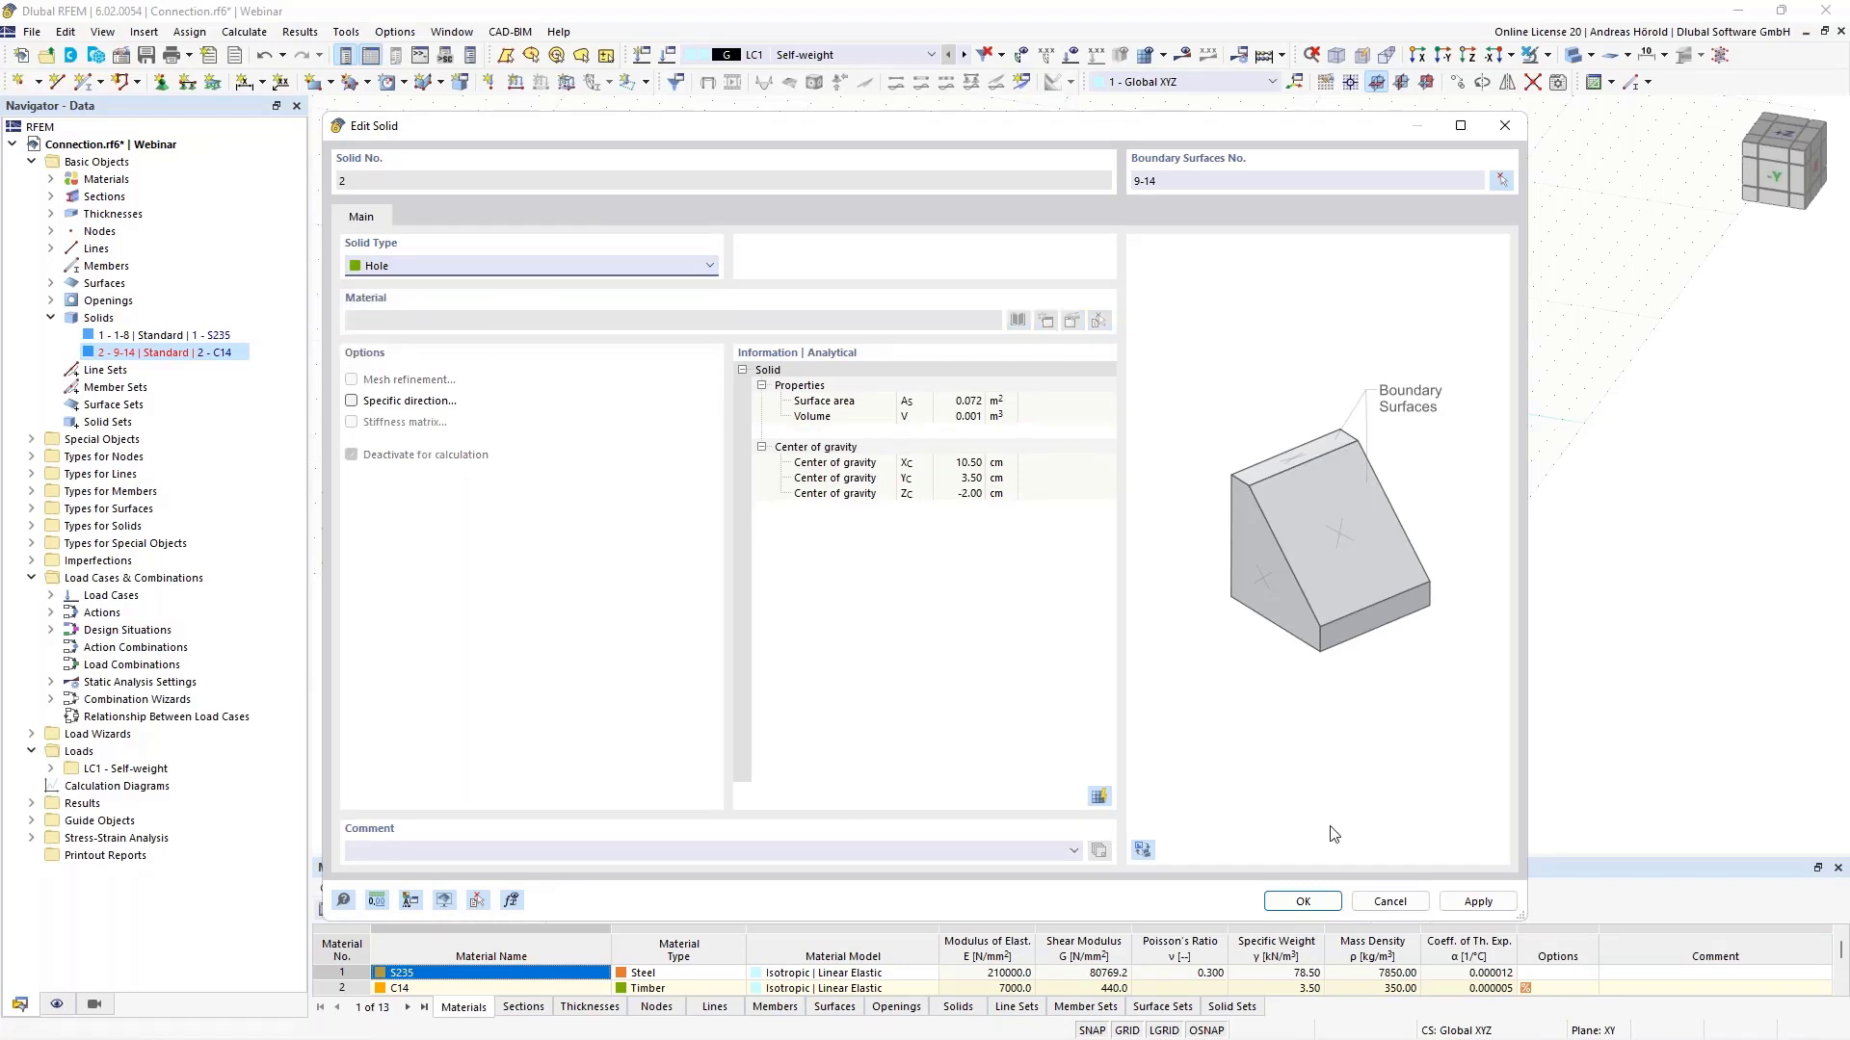
click(1313, 901)
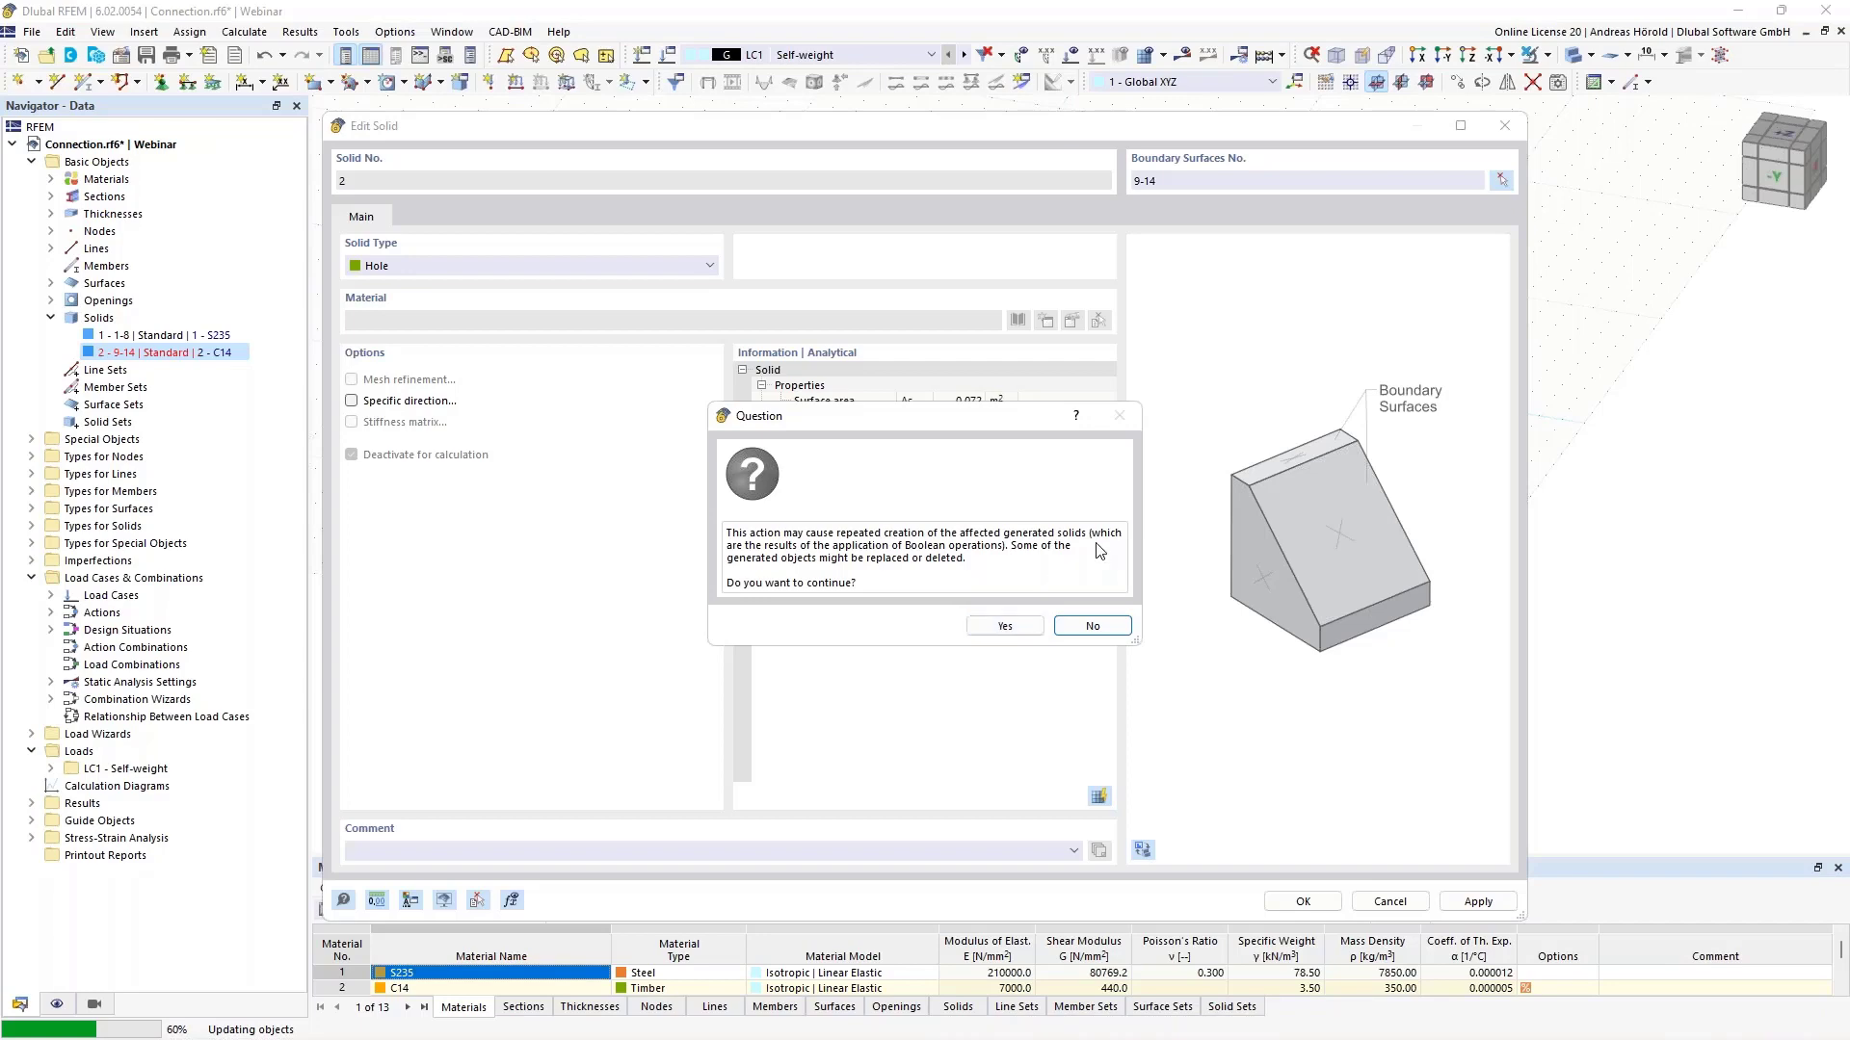
click(1001, 626)
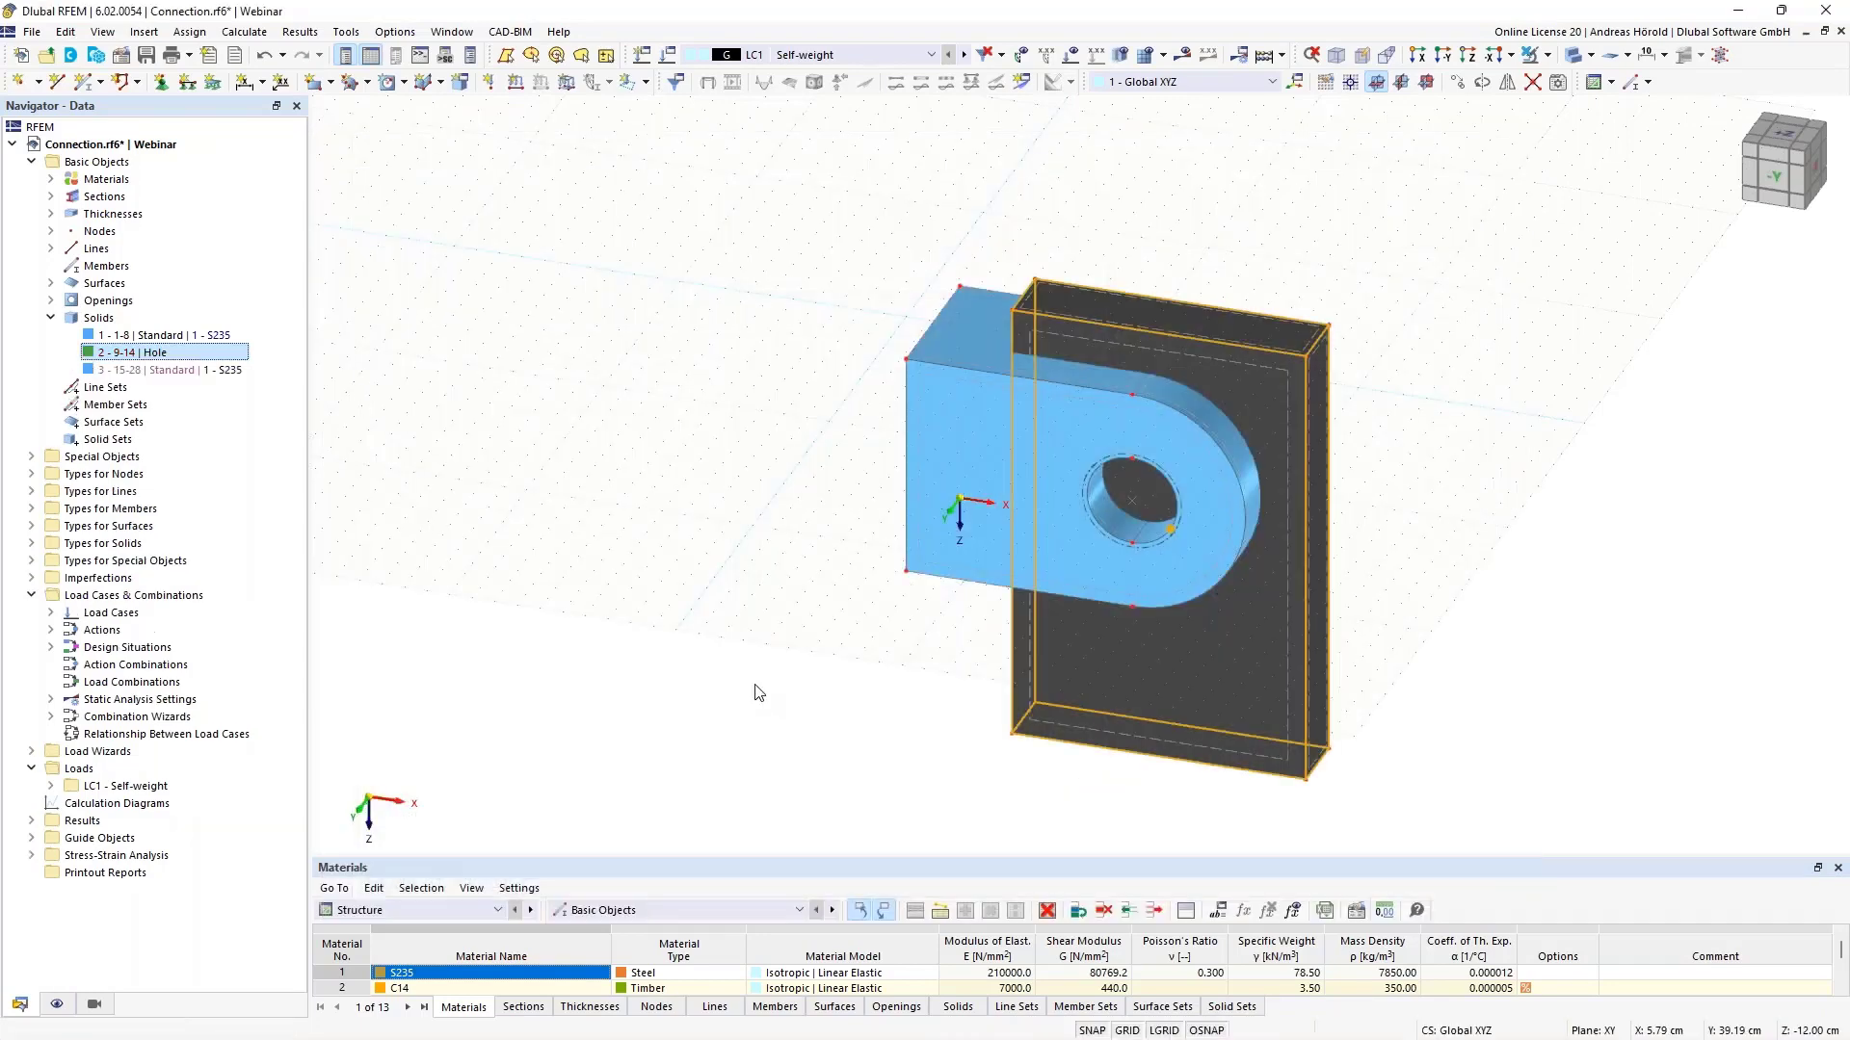
- Highlight solids 3, 1 and 2 from the Navigator, then bring up solid 3's context menu
click(174, 370)
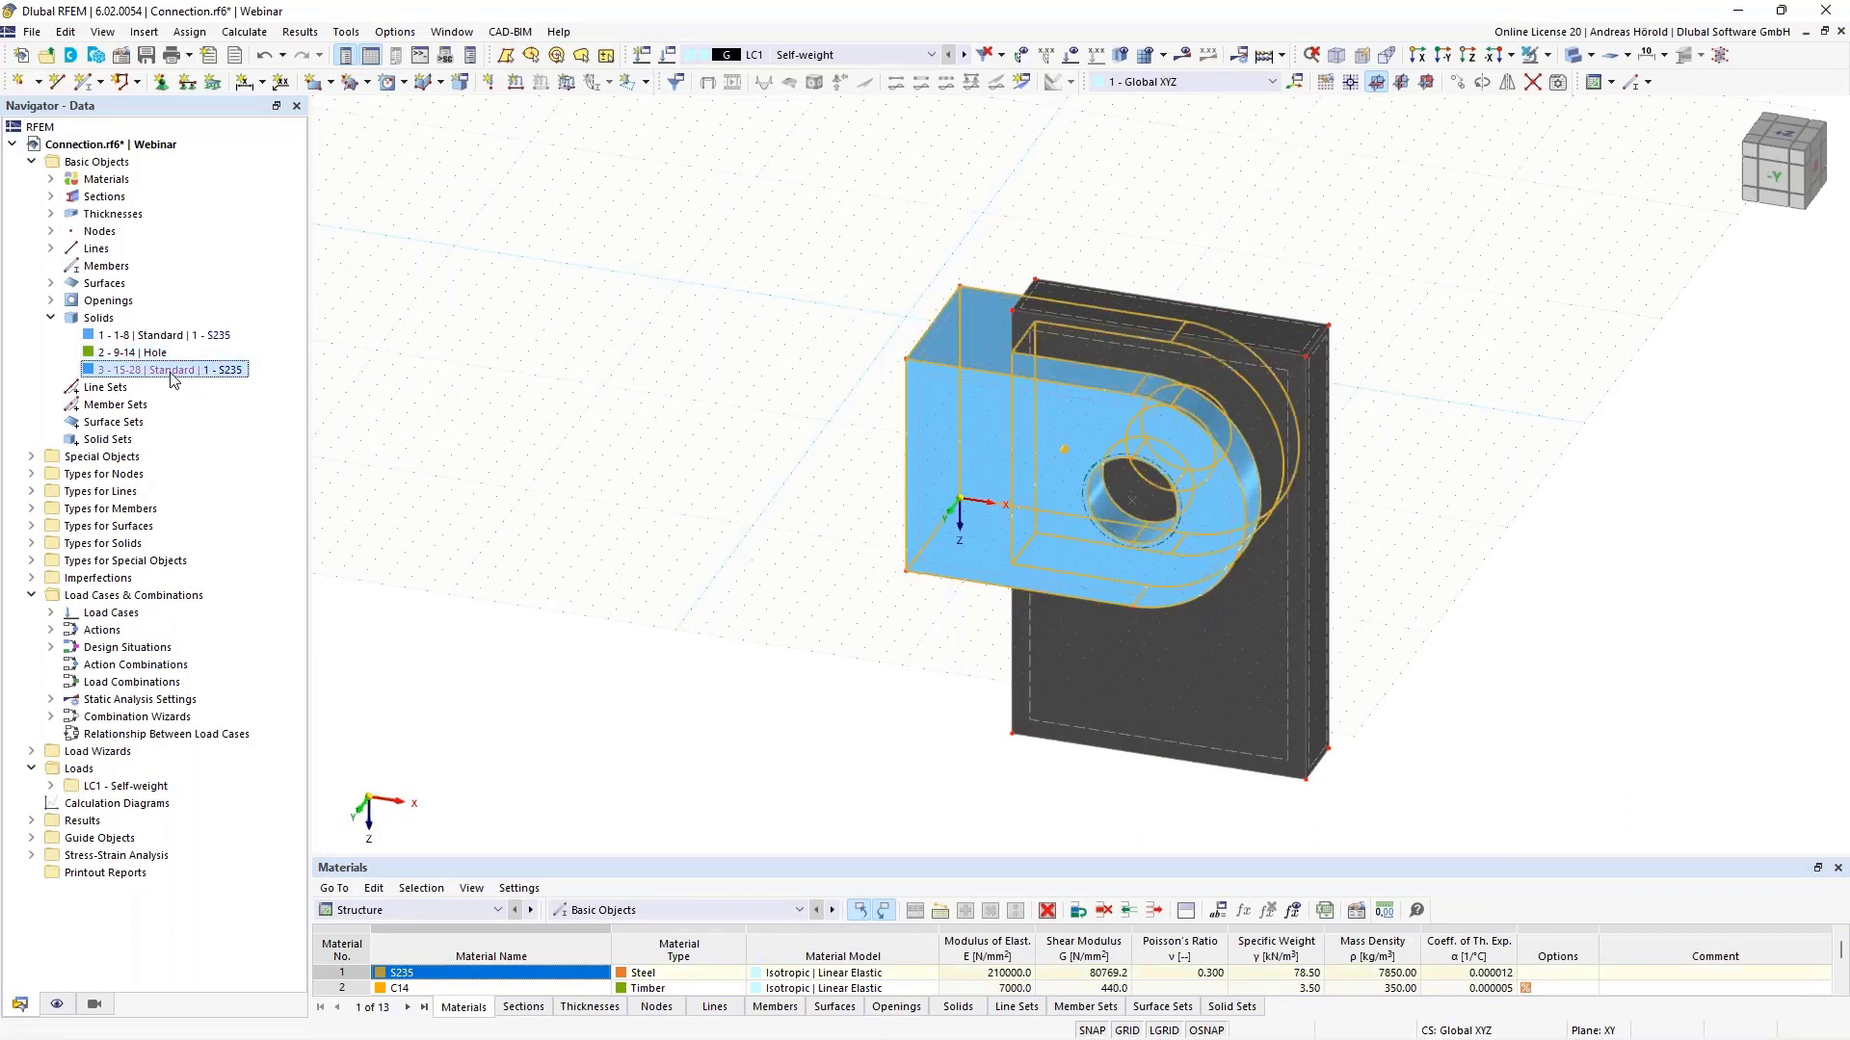
click(157, 335)
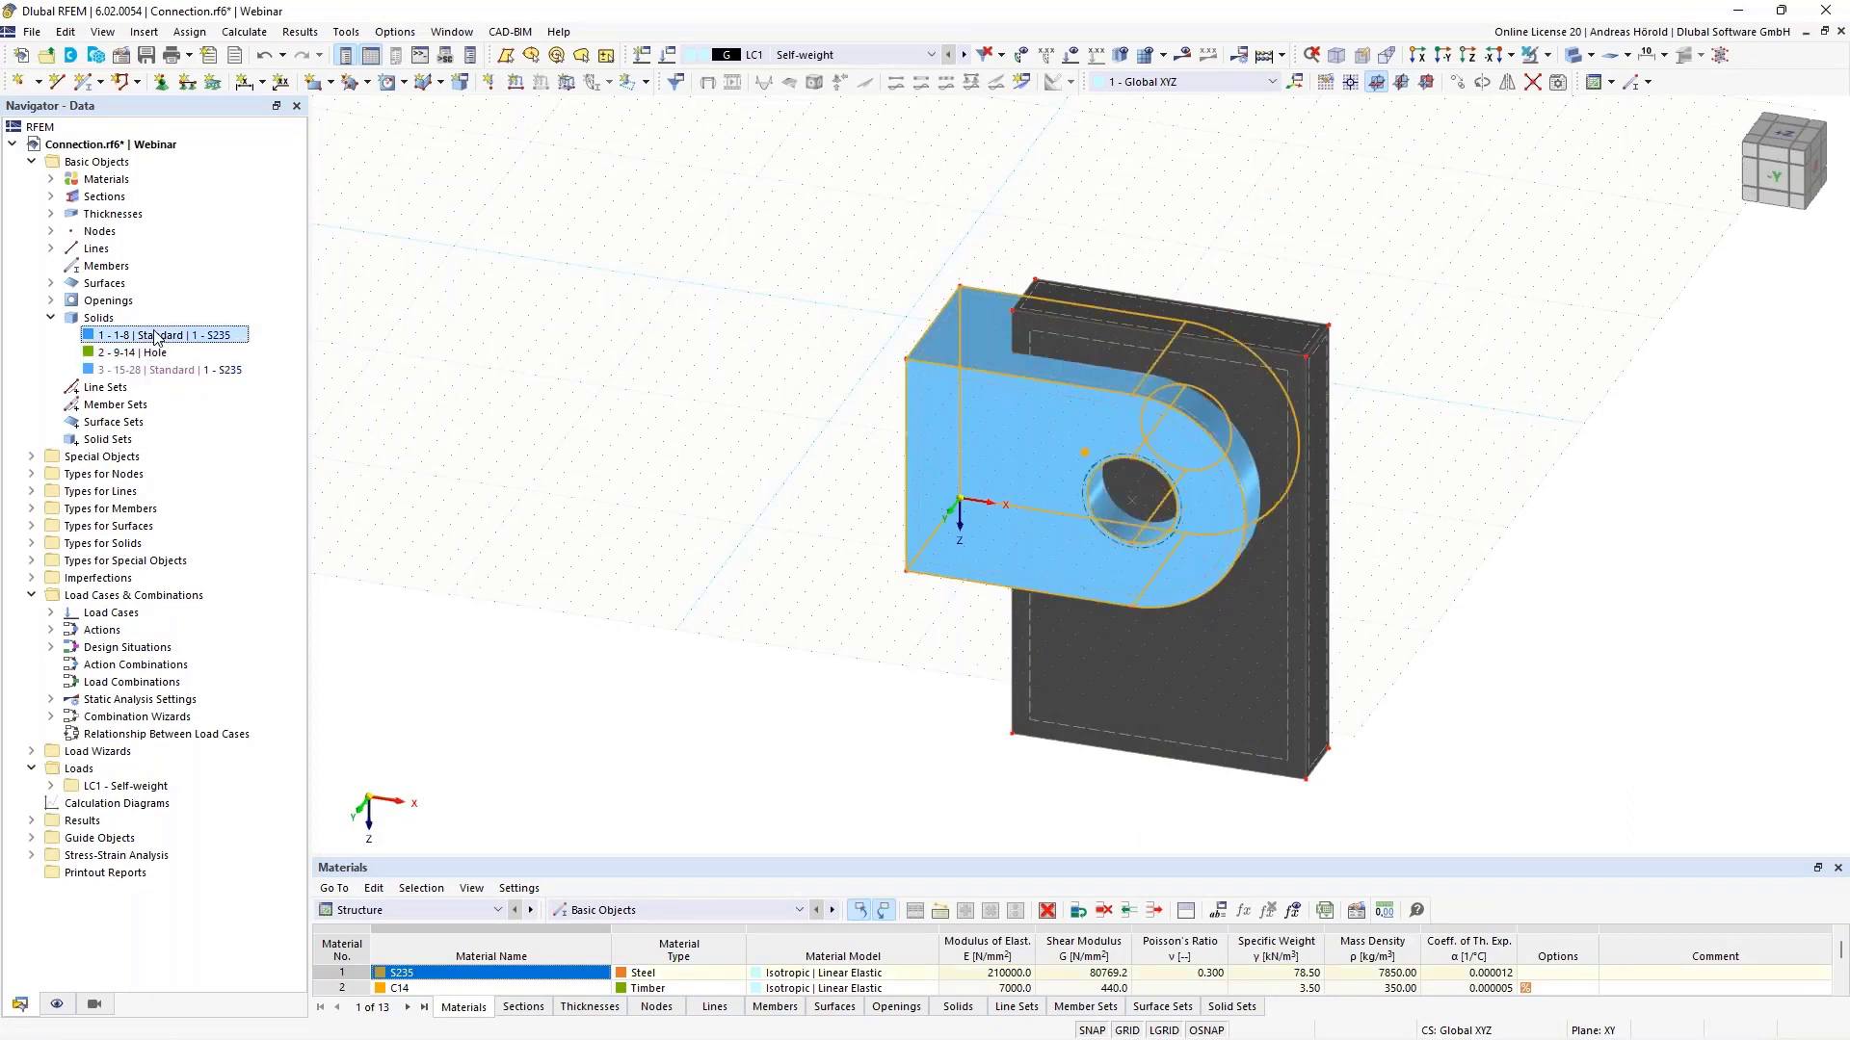
click(154, 353)
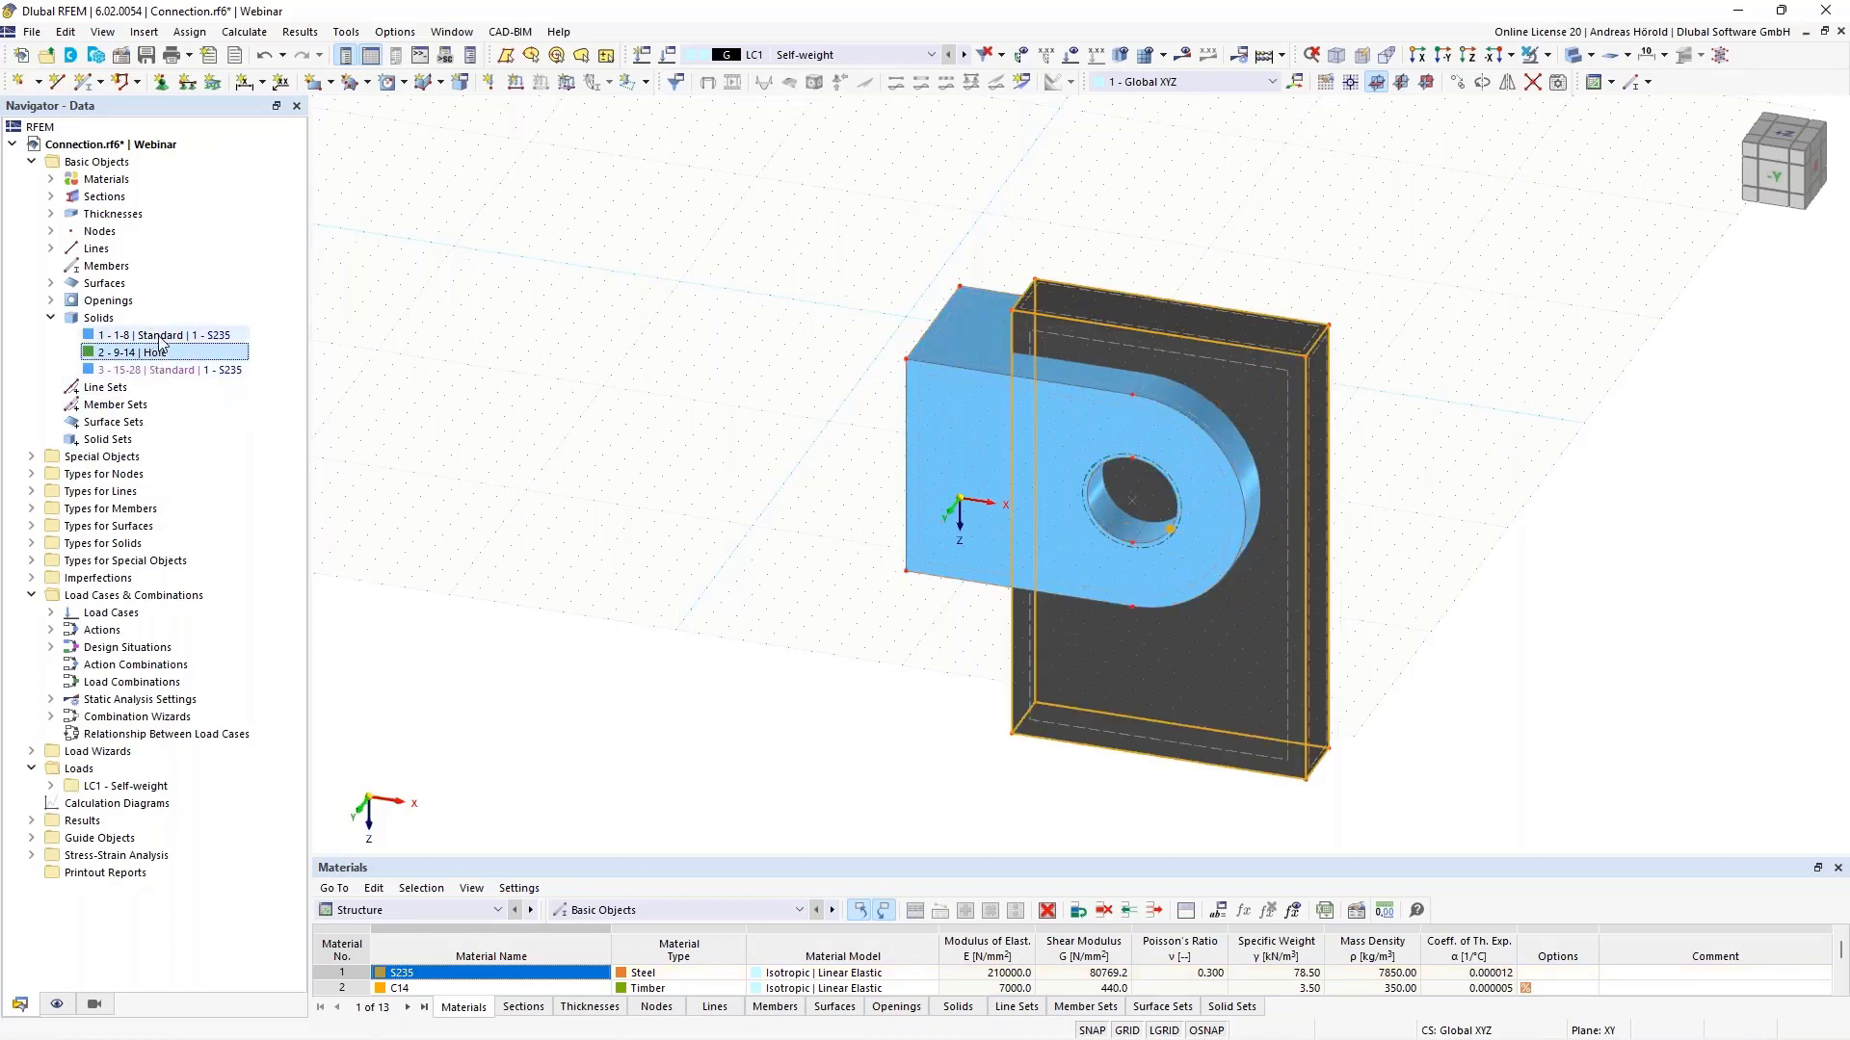
click(161, 337)
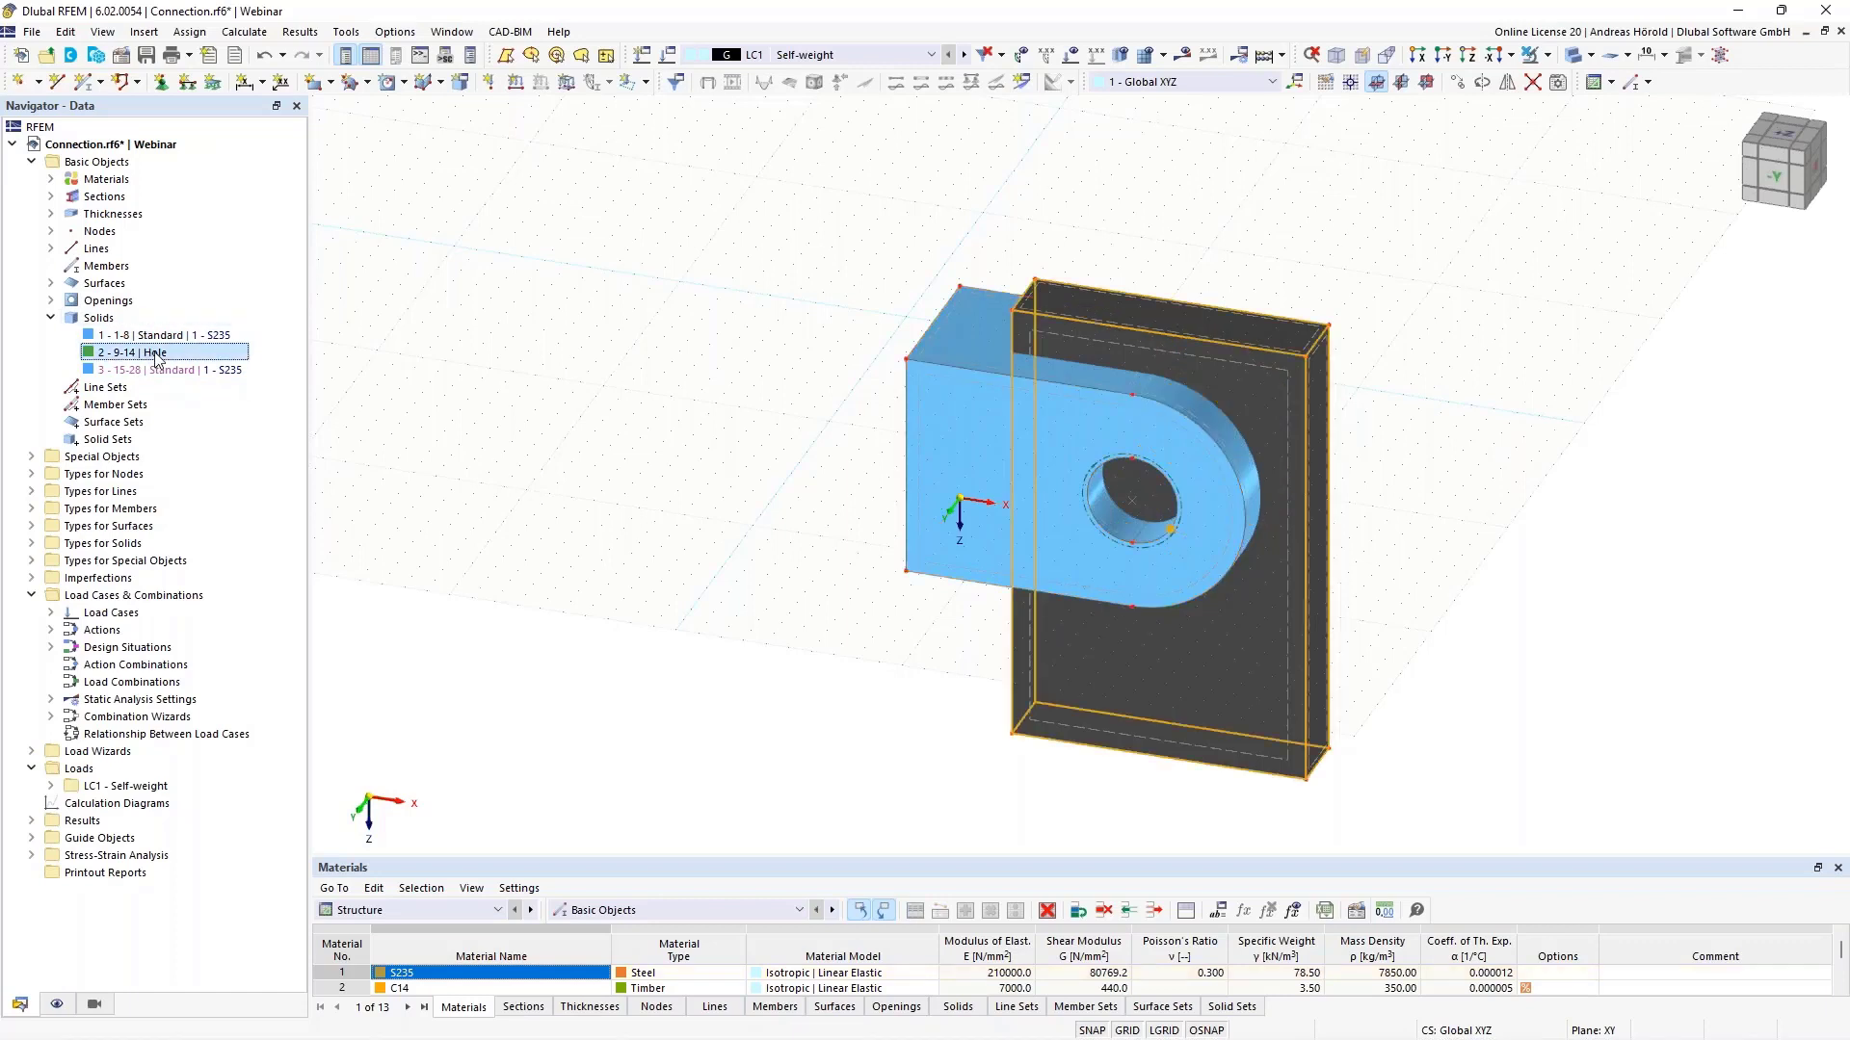
click(176, 373)
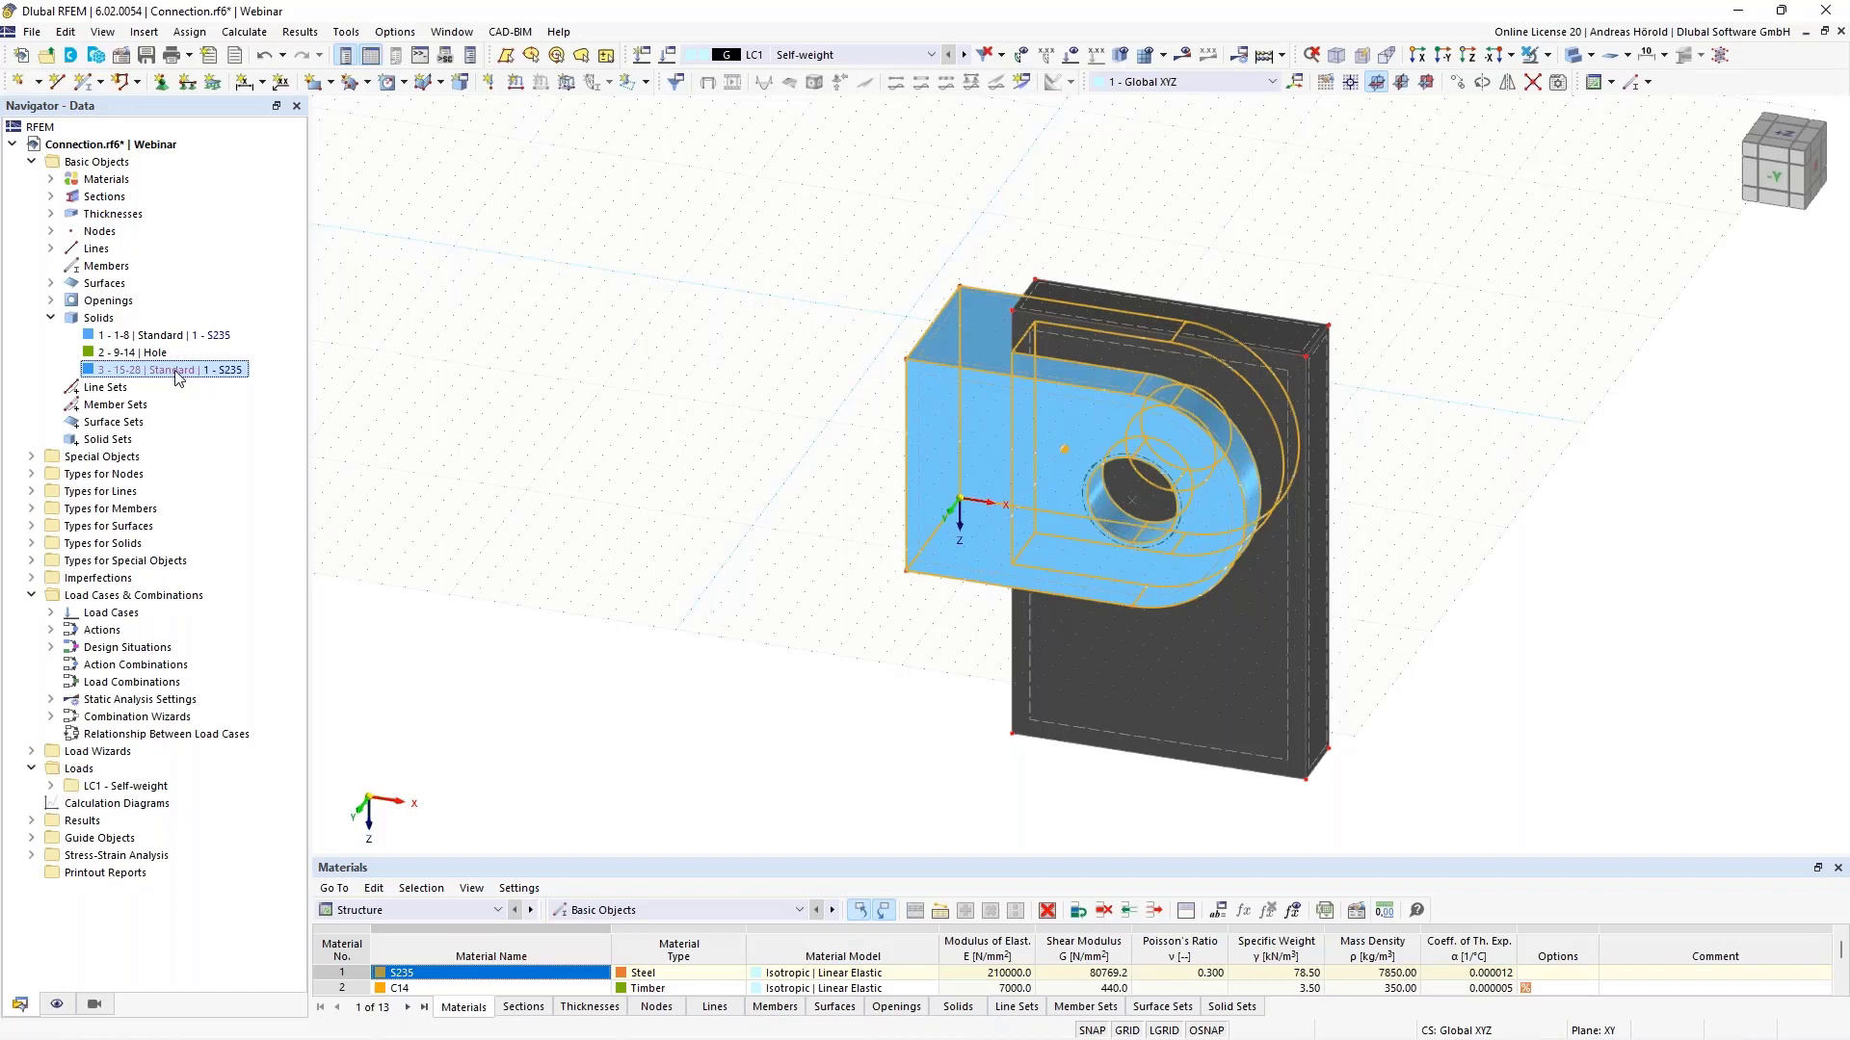
right_click(178, 377)
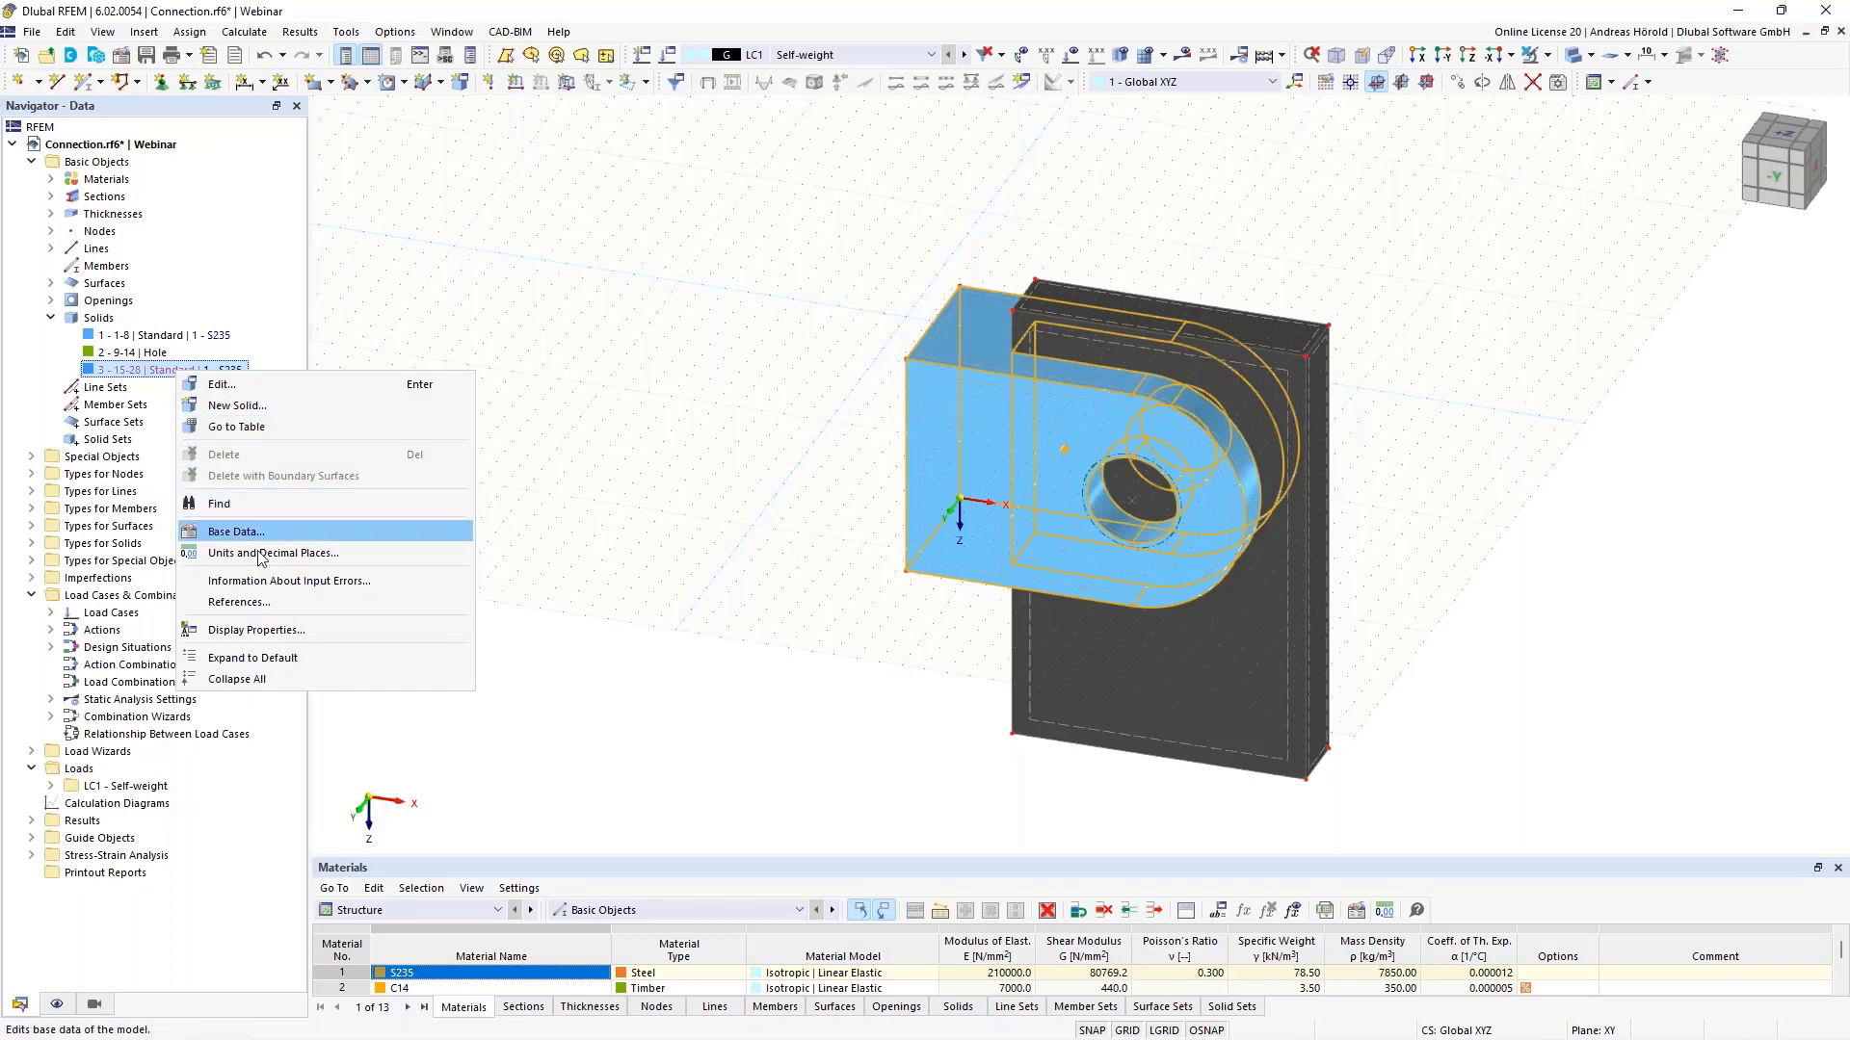
- Cancel the generated state of solid 3 so it becomes an independent solid
click(262, 383)
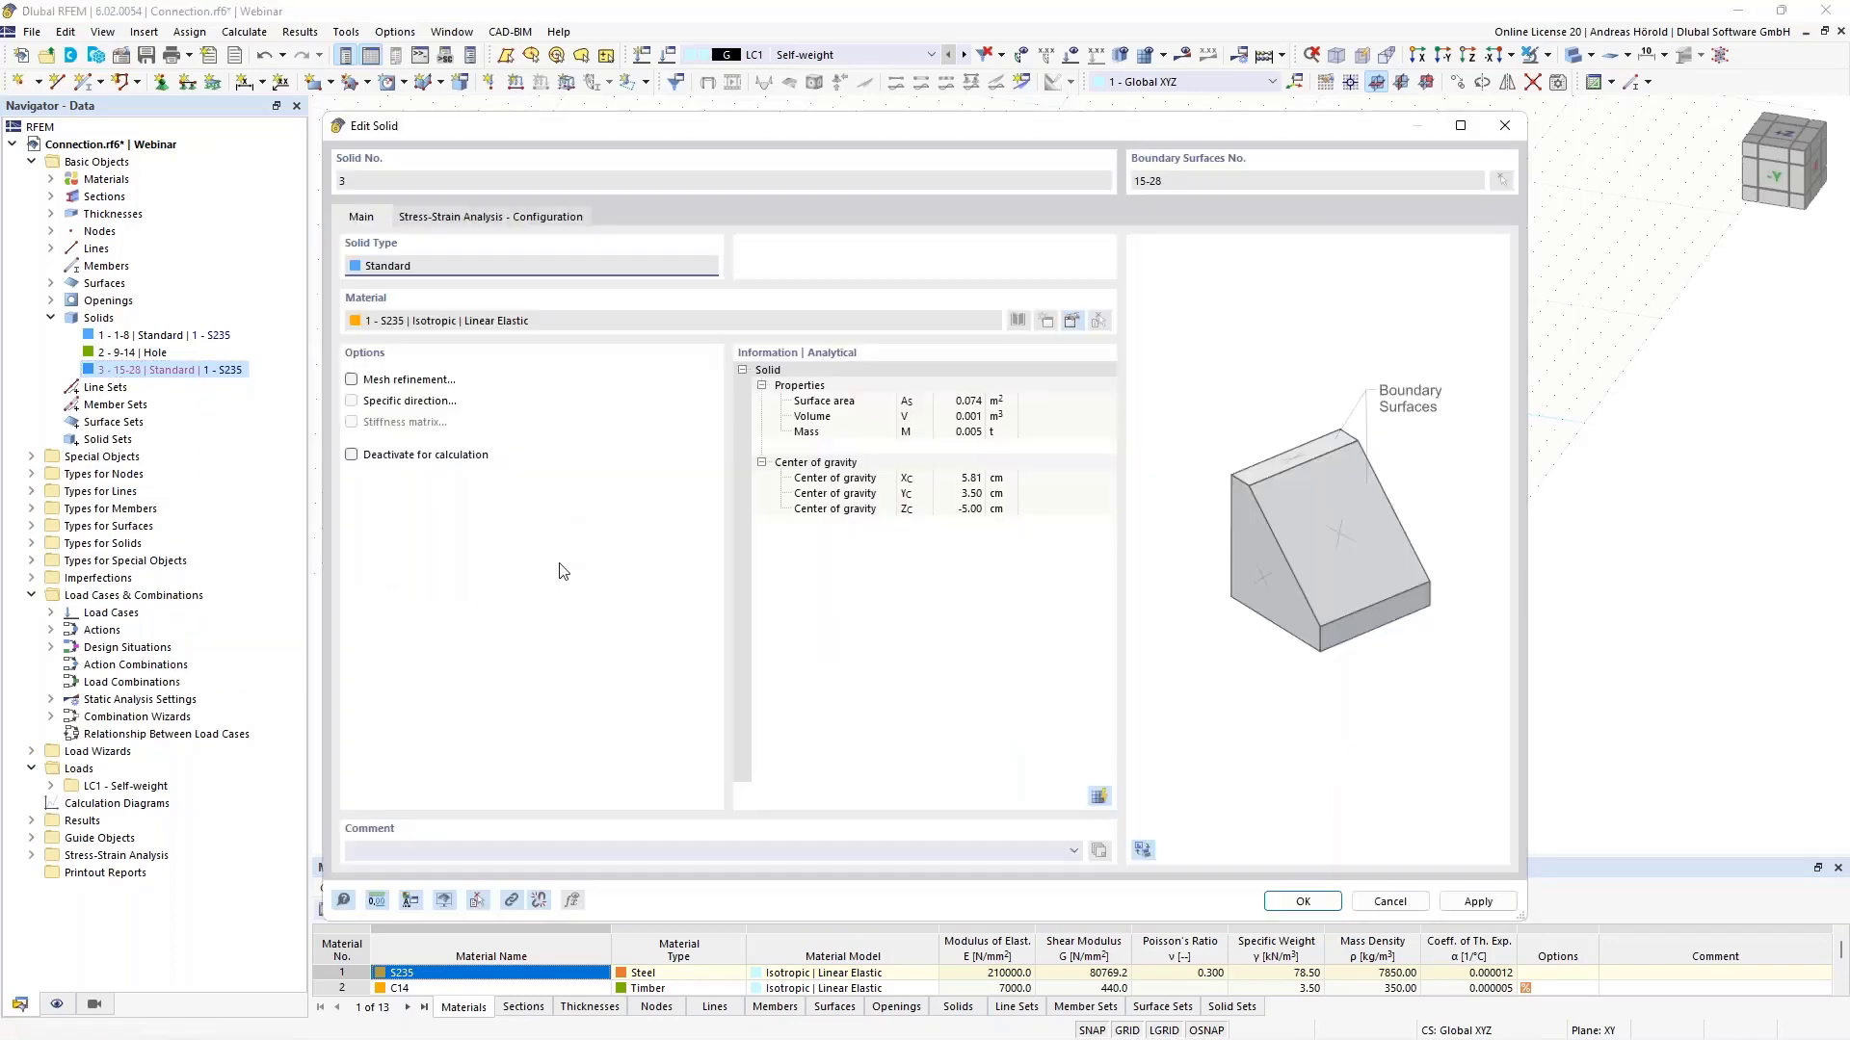
click(540, 902)
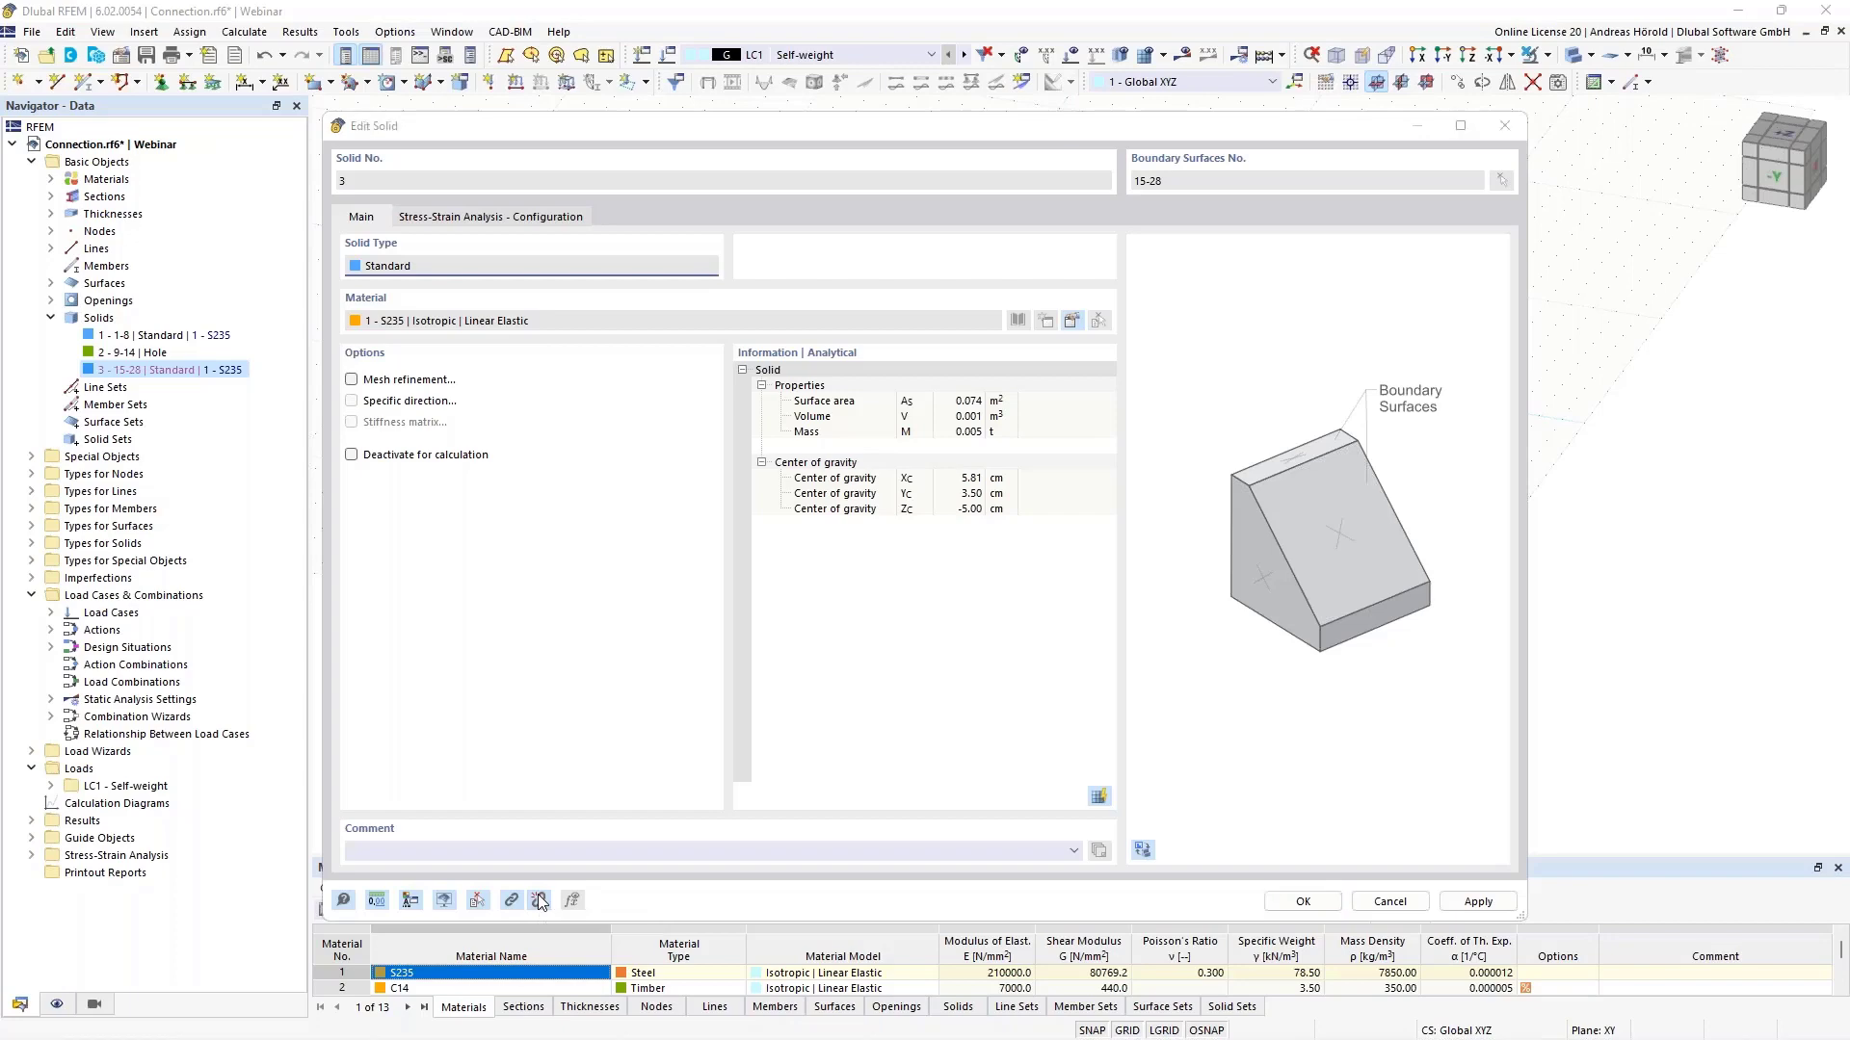
click(998, 611)
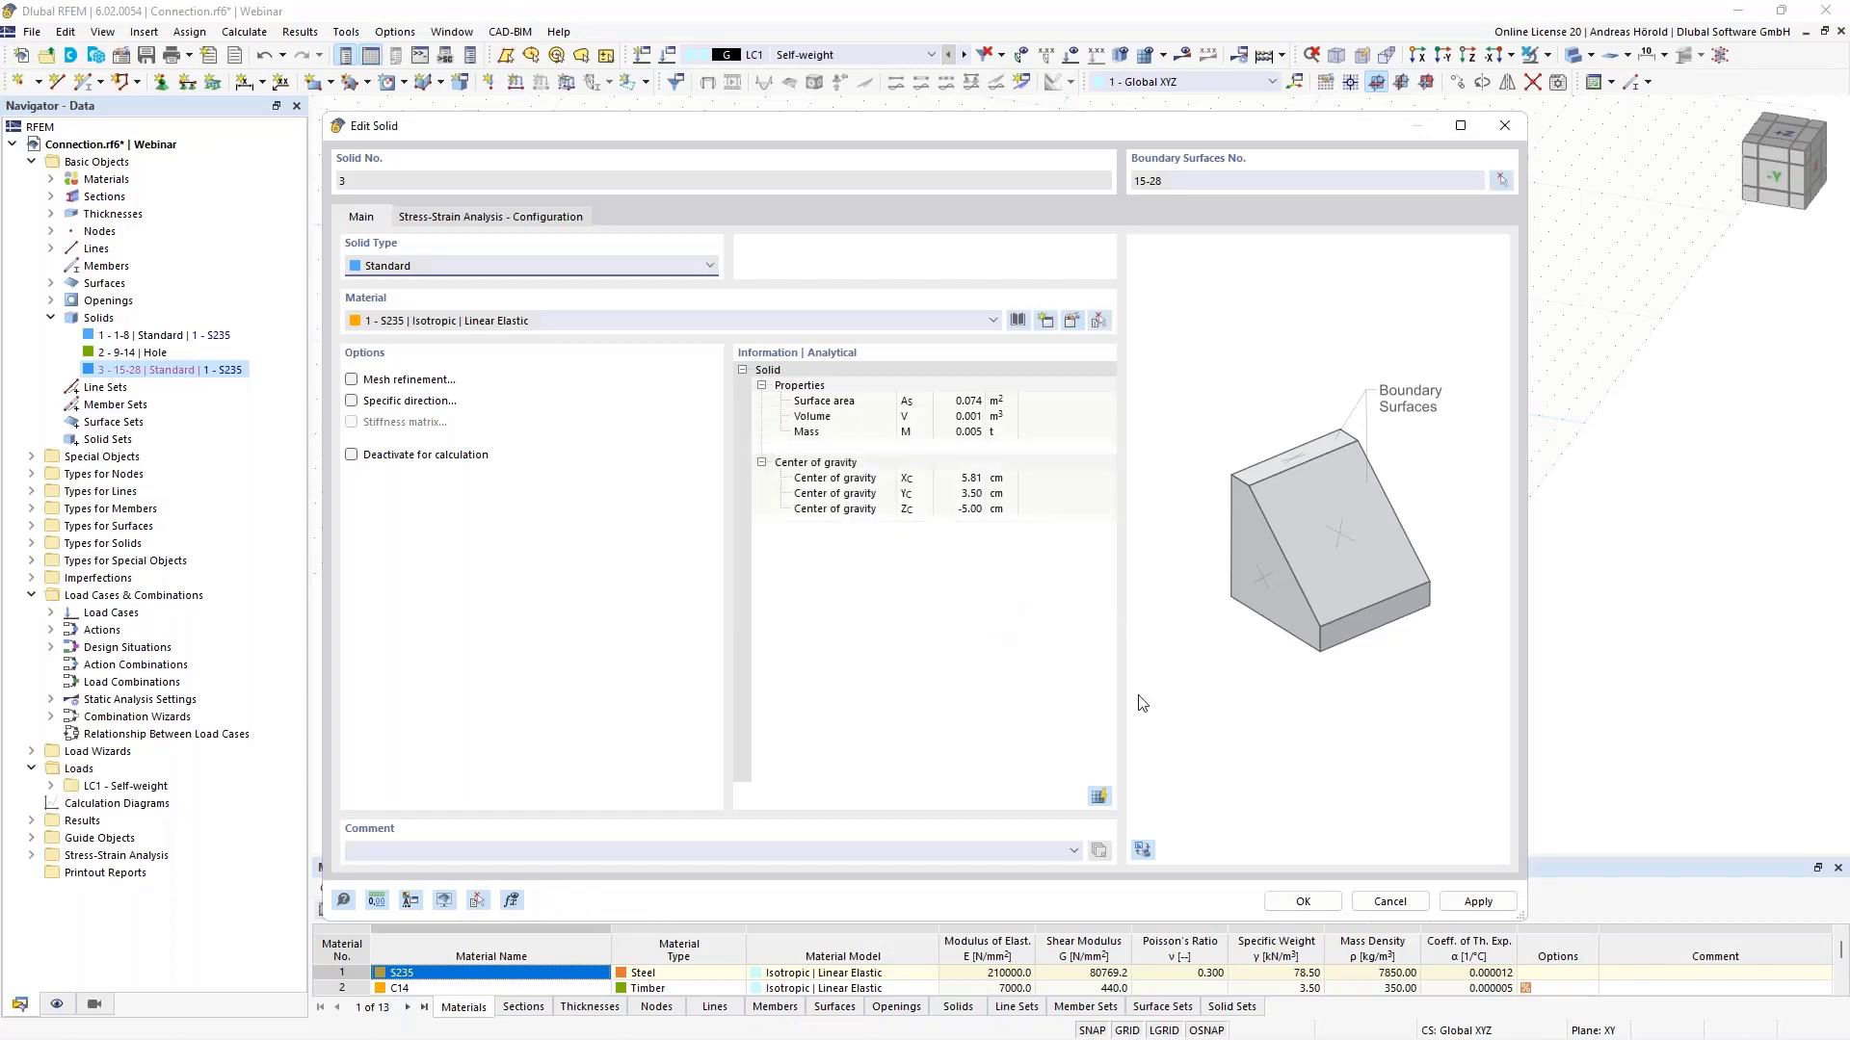
click(1291, 899)
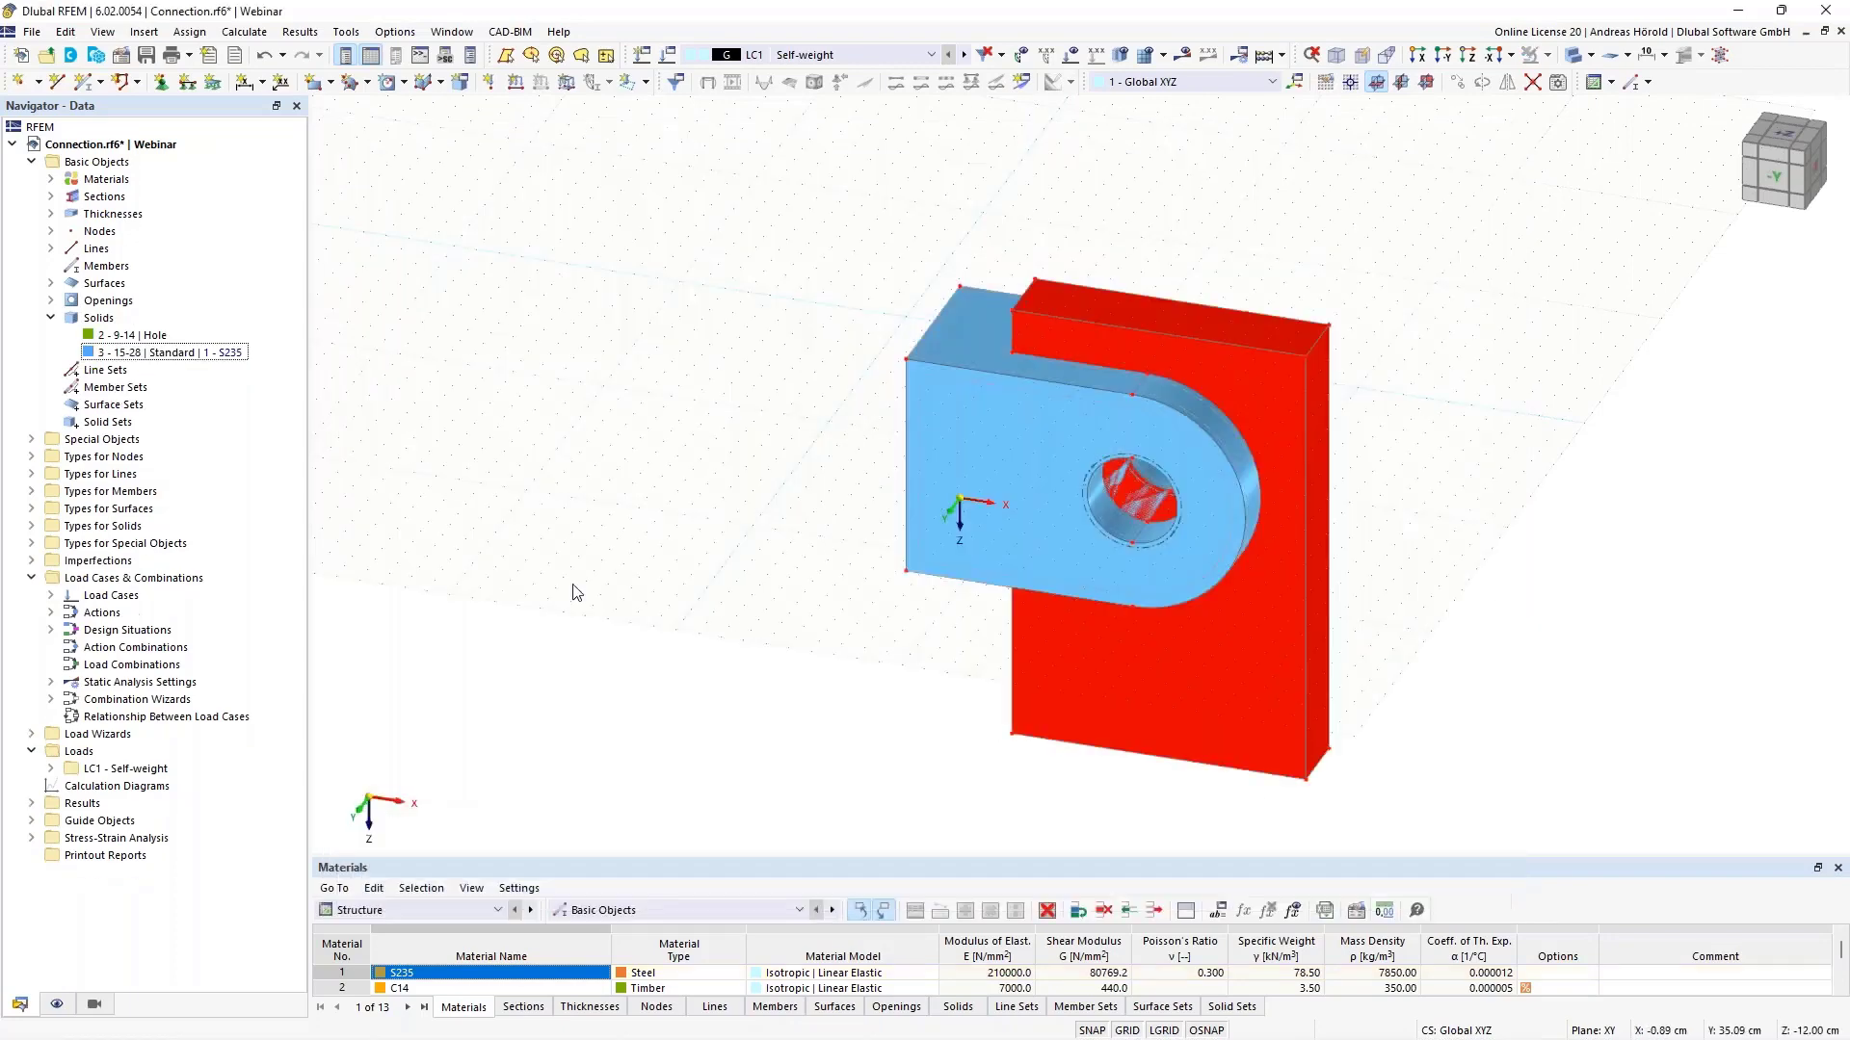
- Delete hole solid 2 together with its boundary surfaces
click(152, 336)
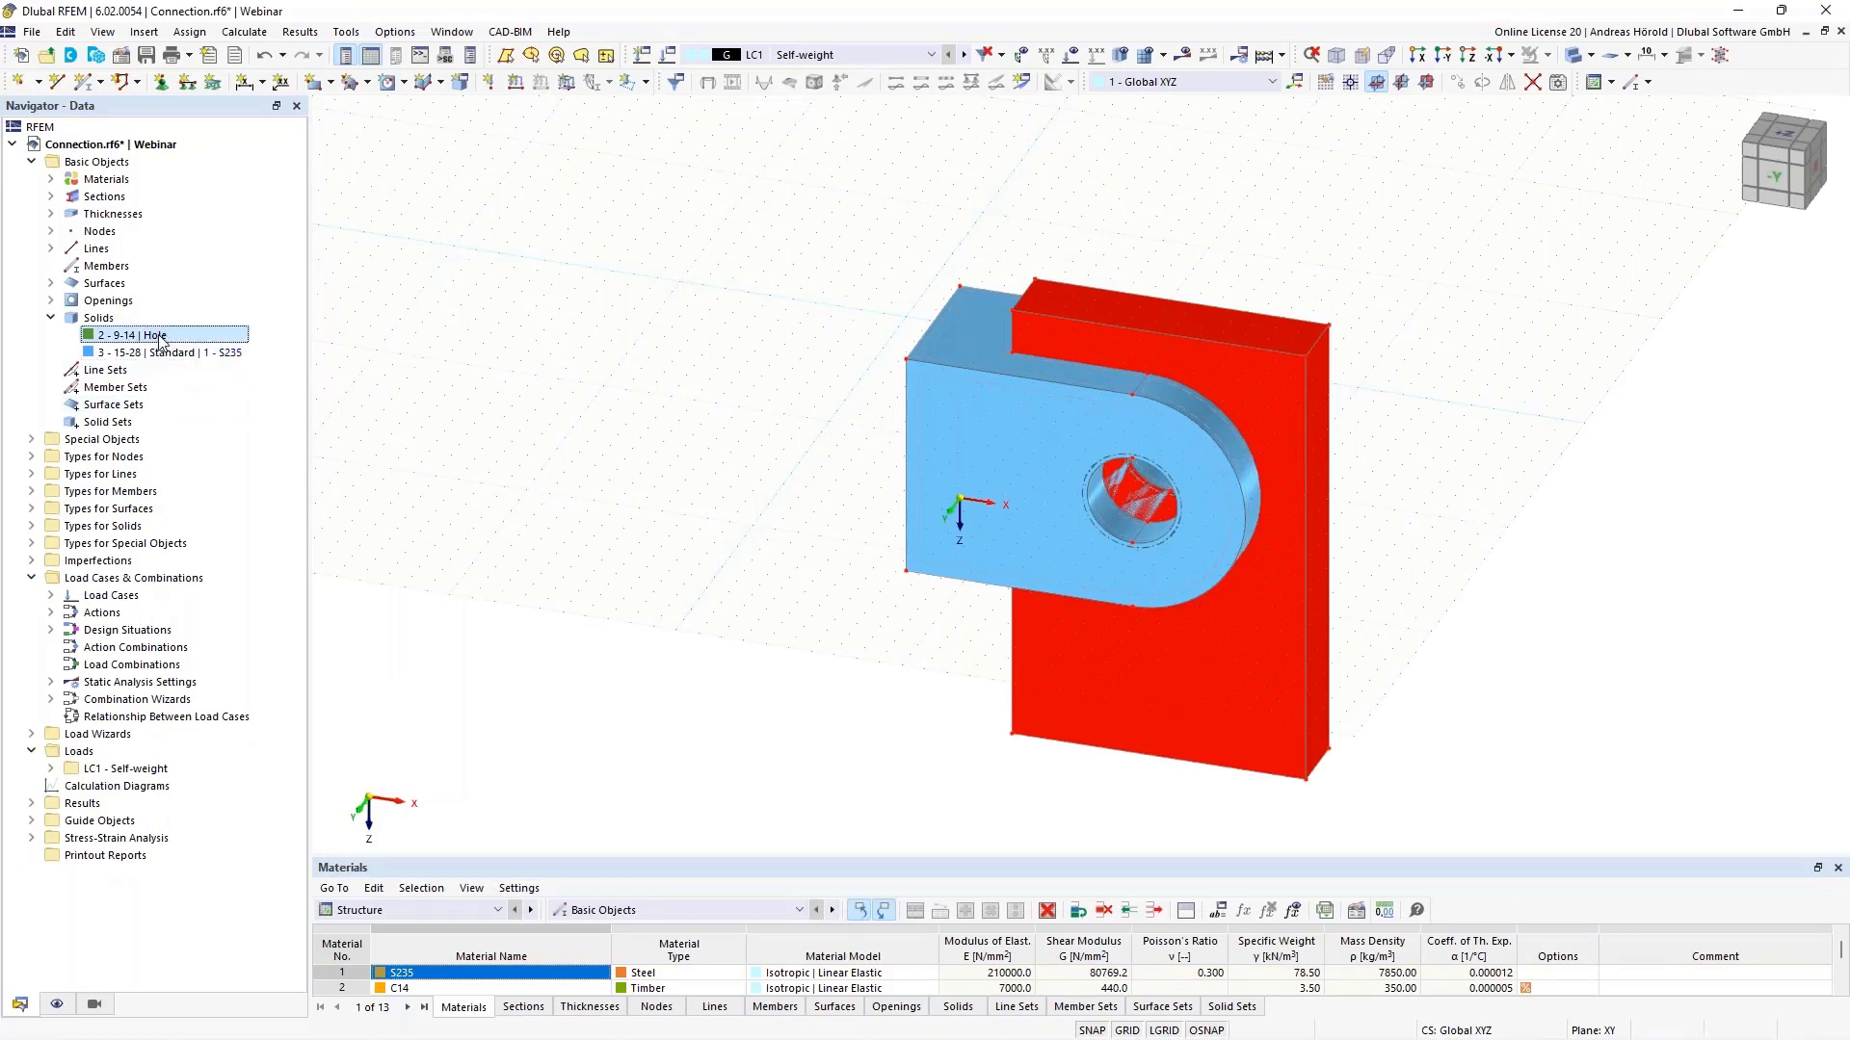
right_click(160, 339)
click(218, 348)
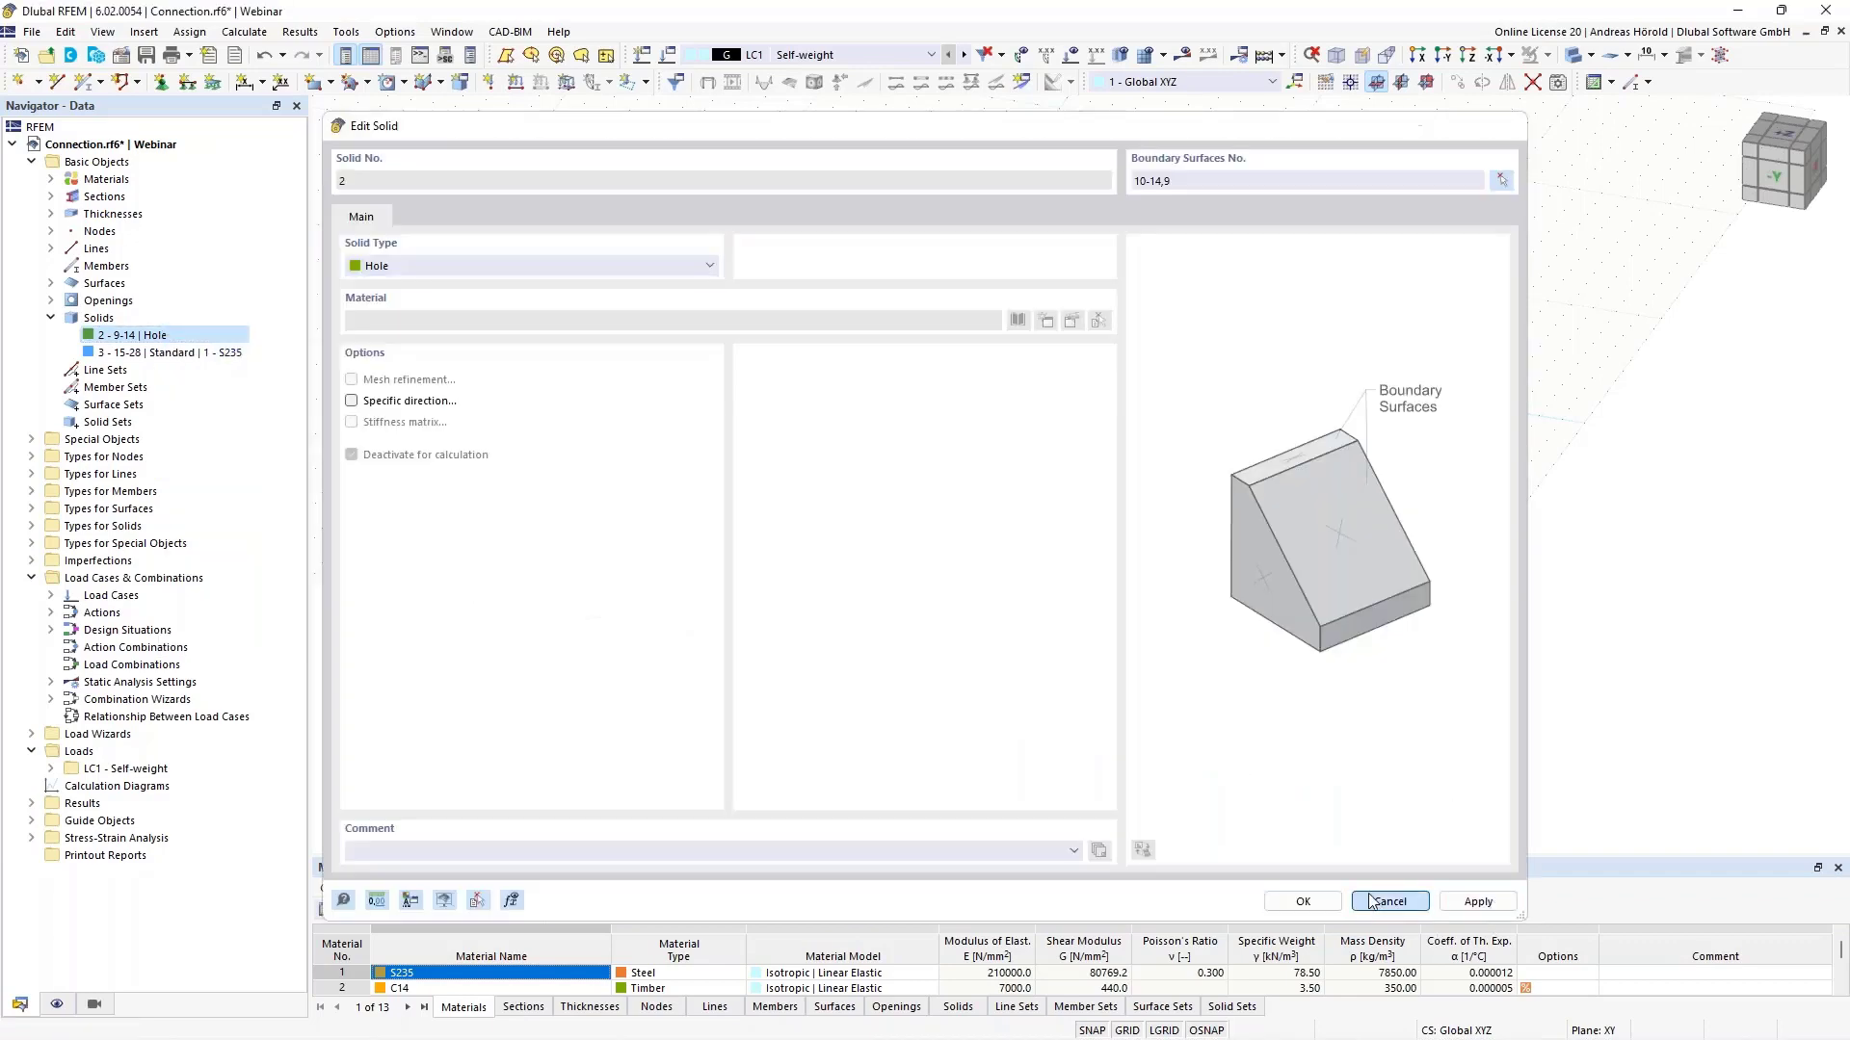
click(1375, 902)
right_click(209, 337)
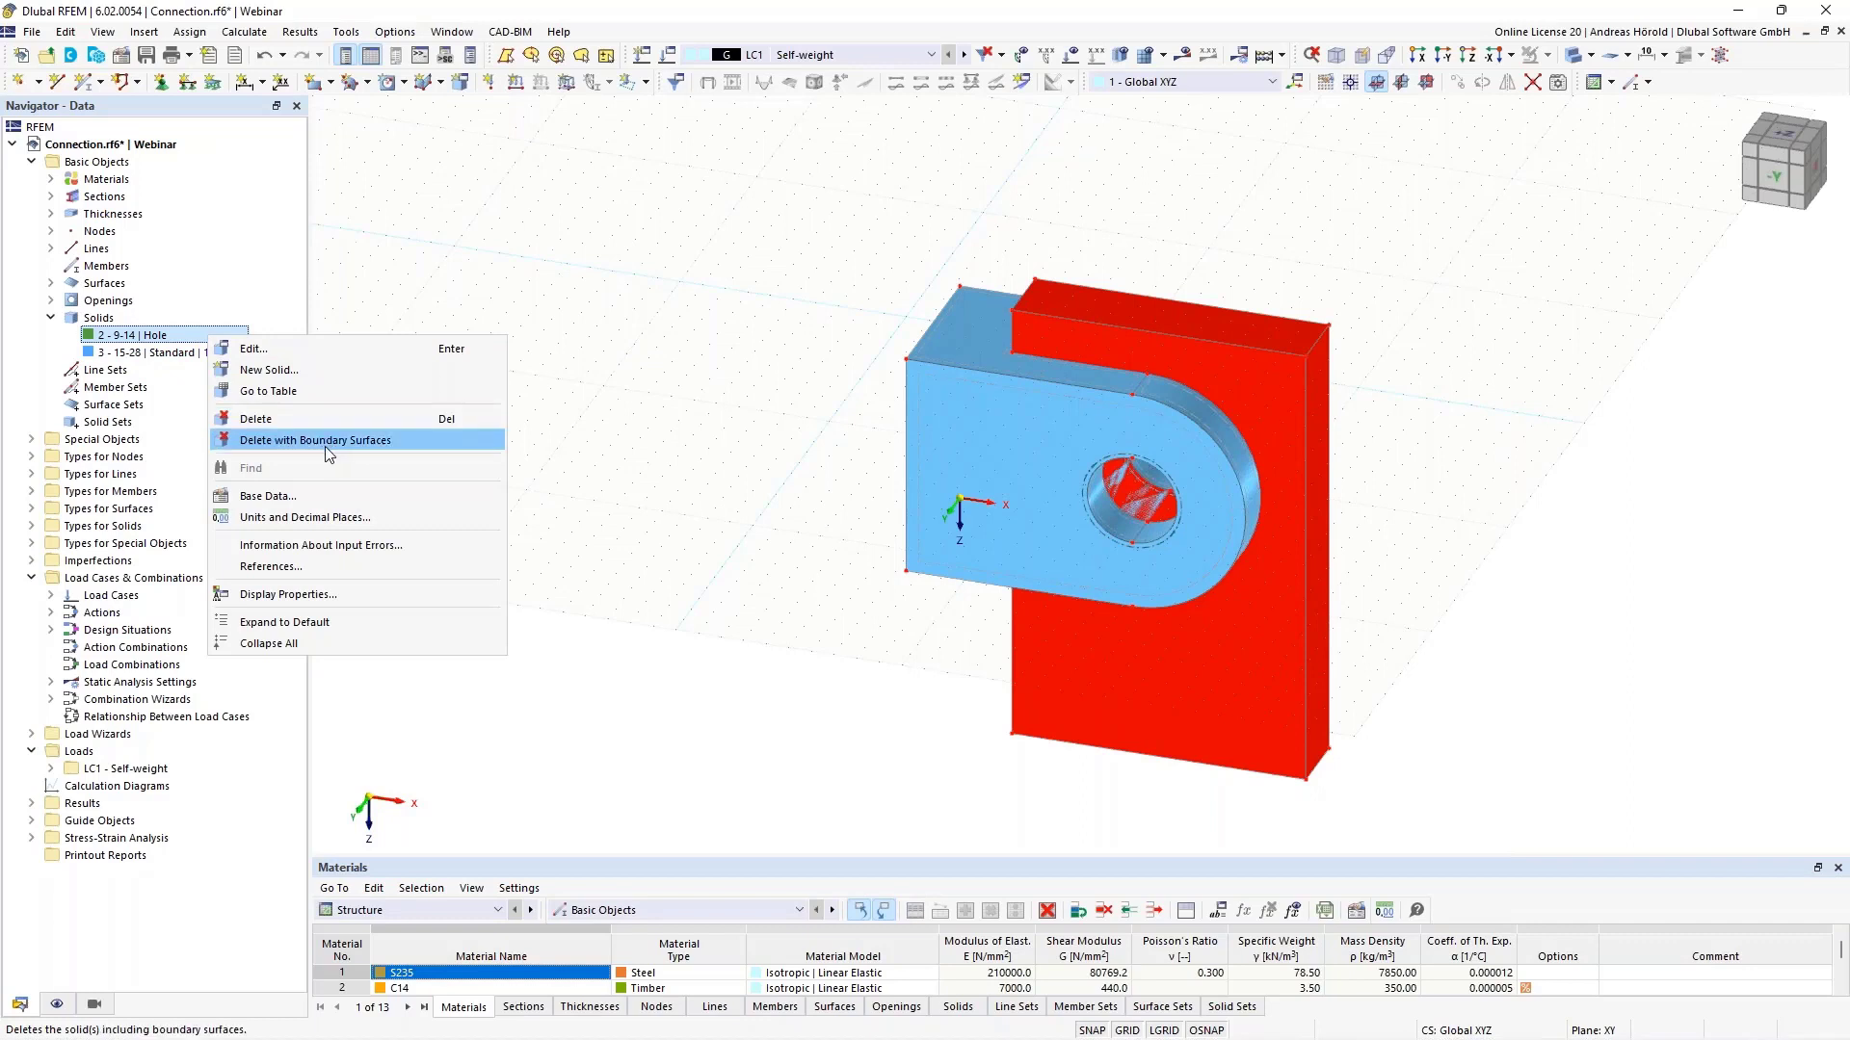
click(375, 445)
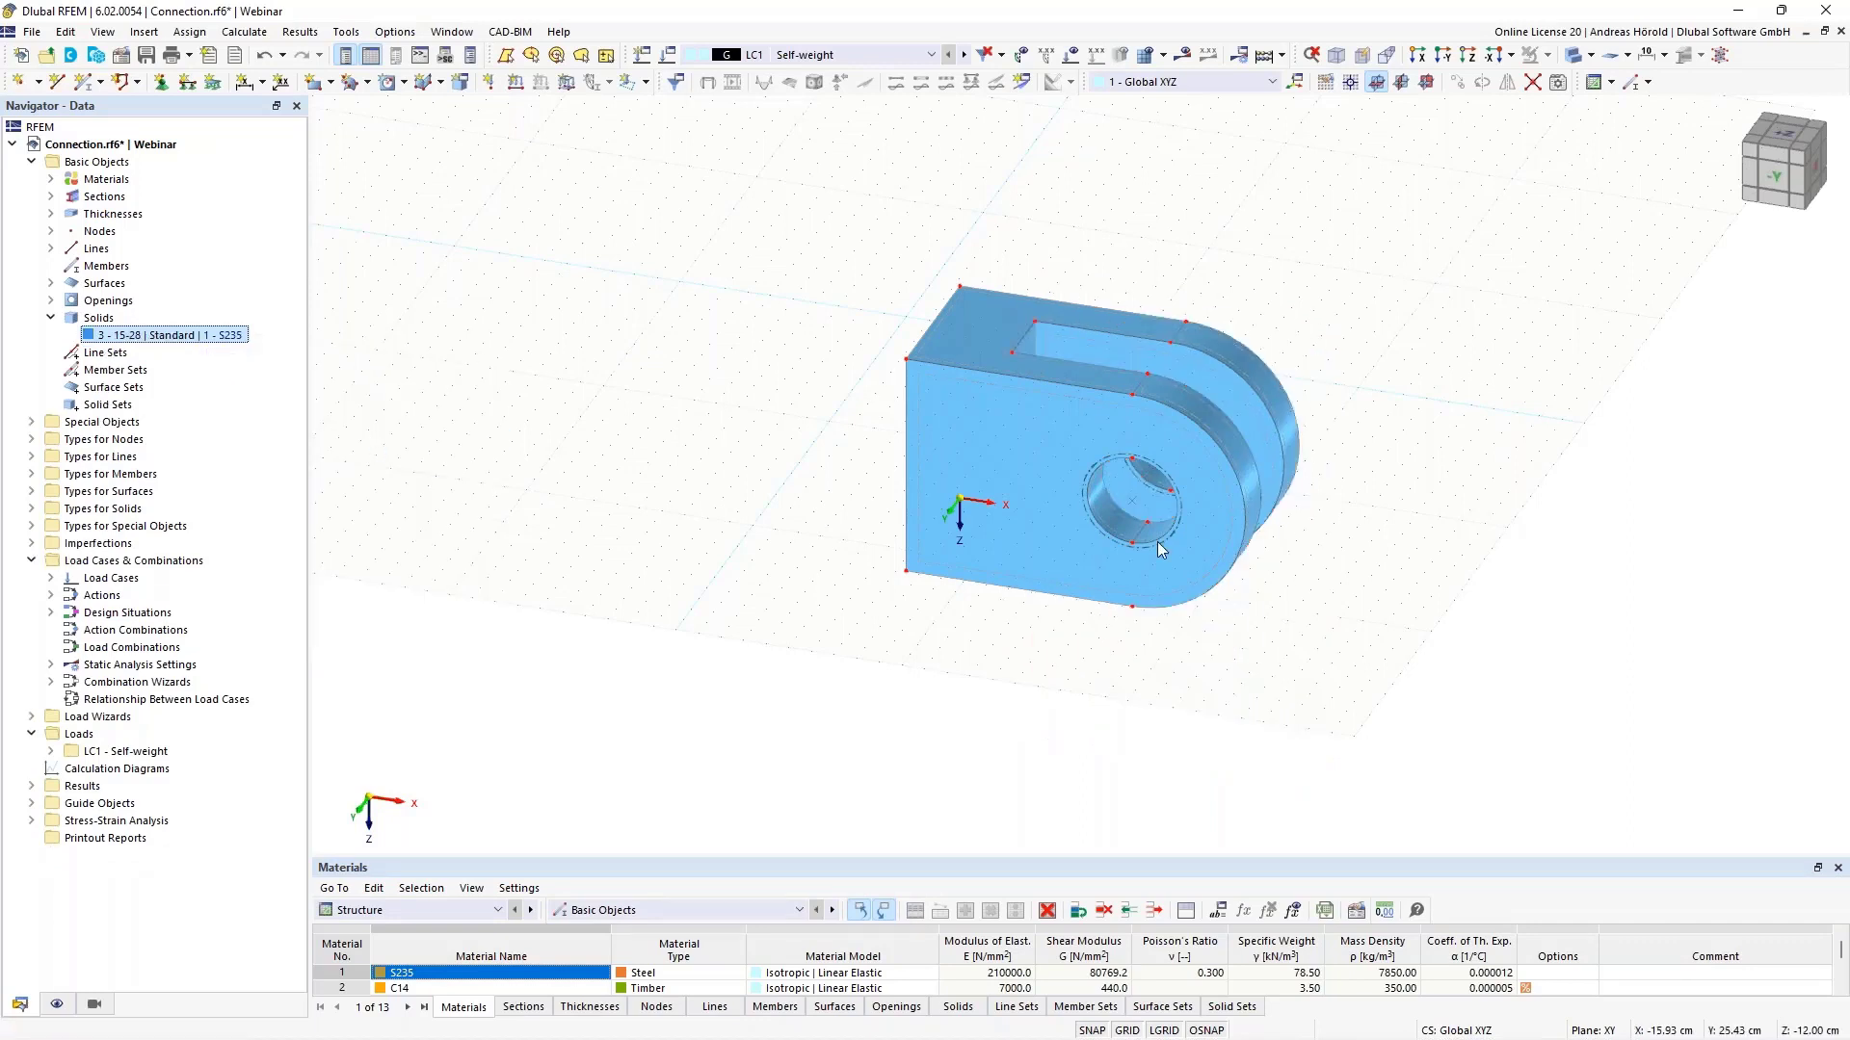
- Reposition the clevis in view and show the Solids table below the model
ctrl+middle_drag(1594, 491, 1560, 475)
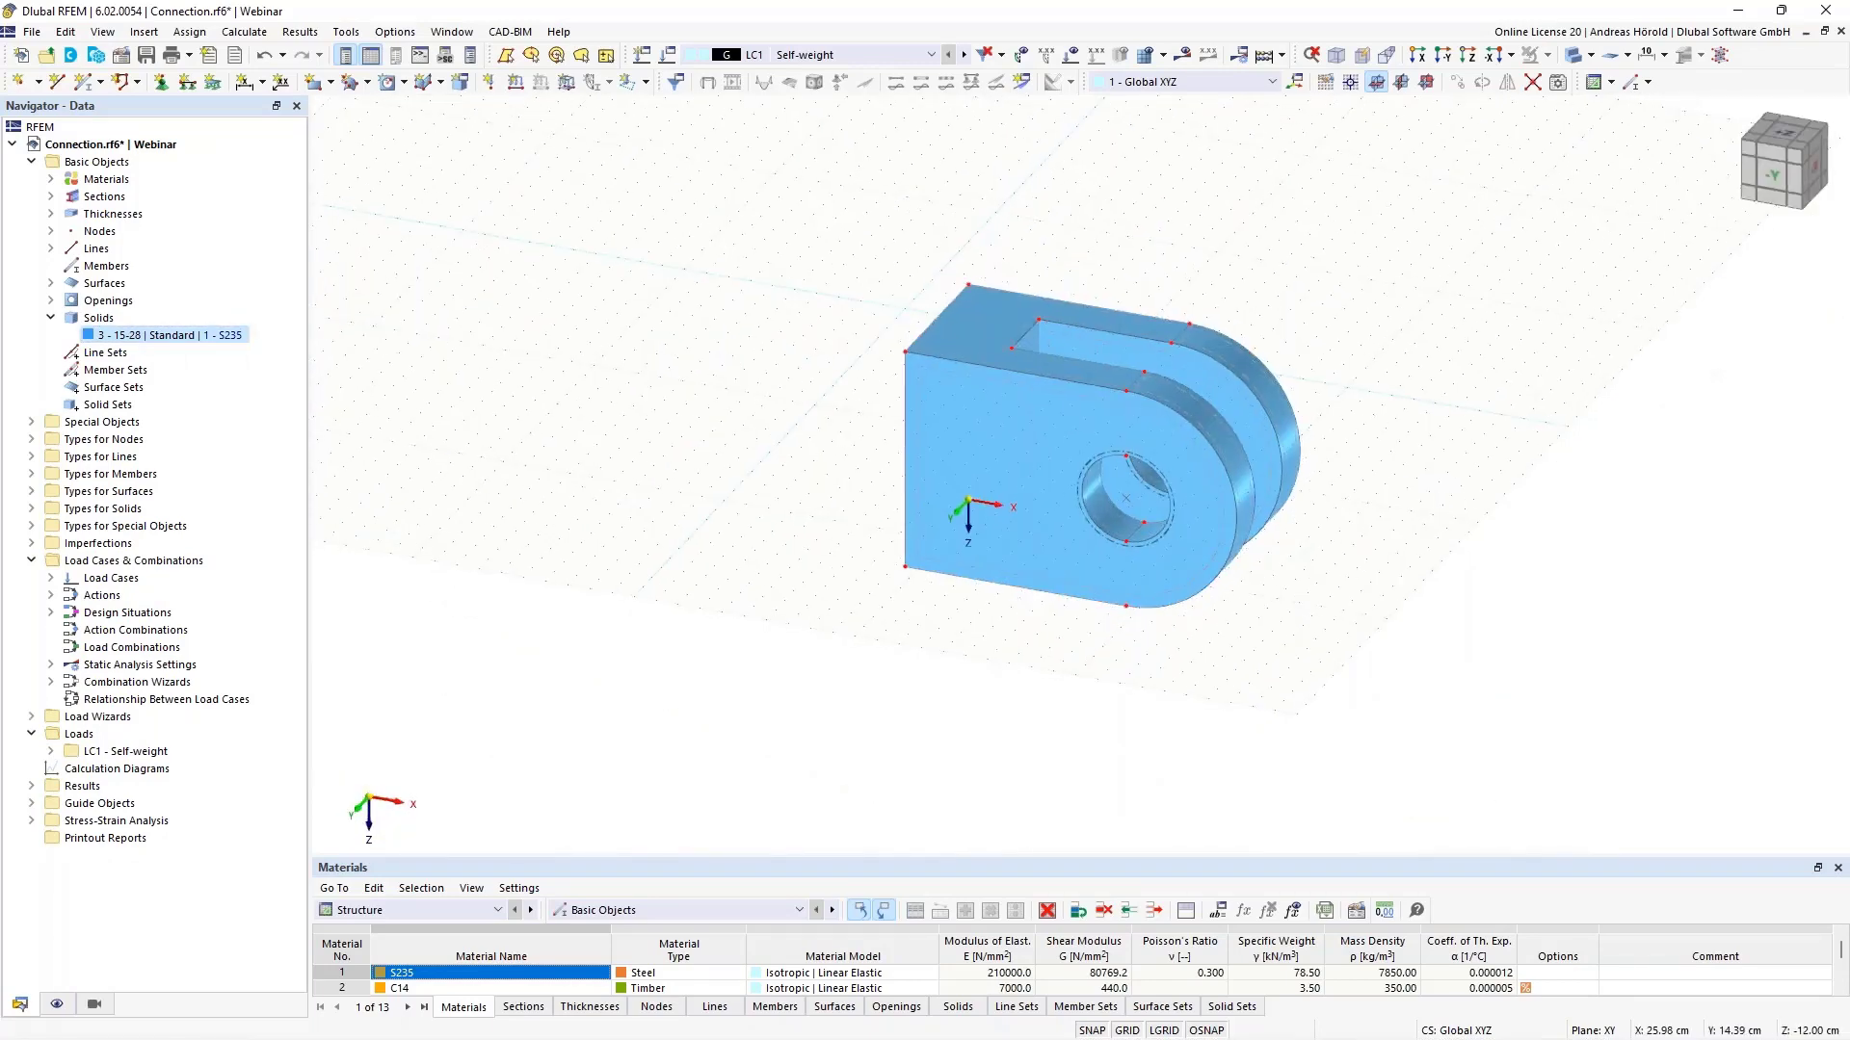
scroll(1413, 475, up, 5)
middle_drag(1420, 507, 1570, 549)
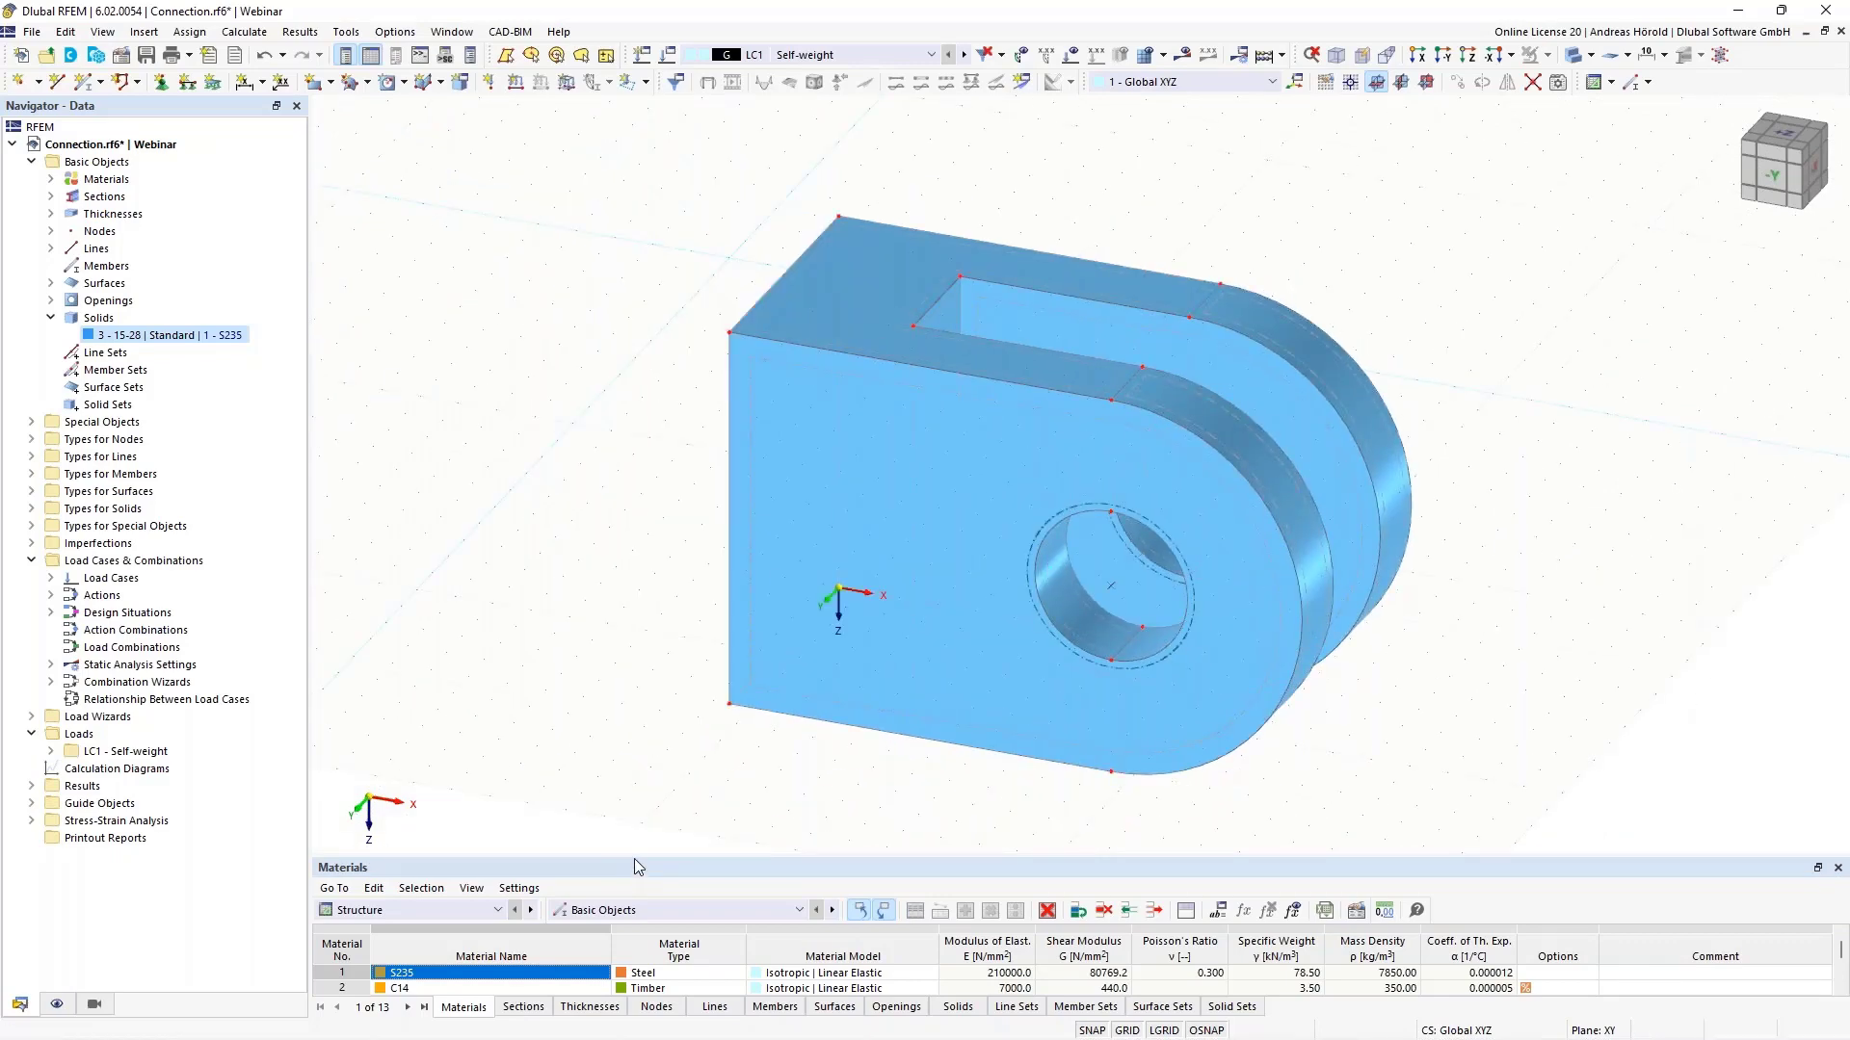
drag(633, 856, 640, 748)
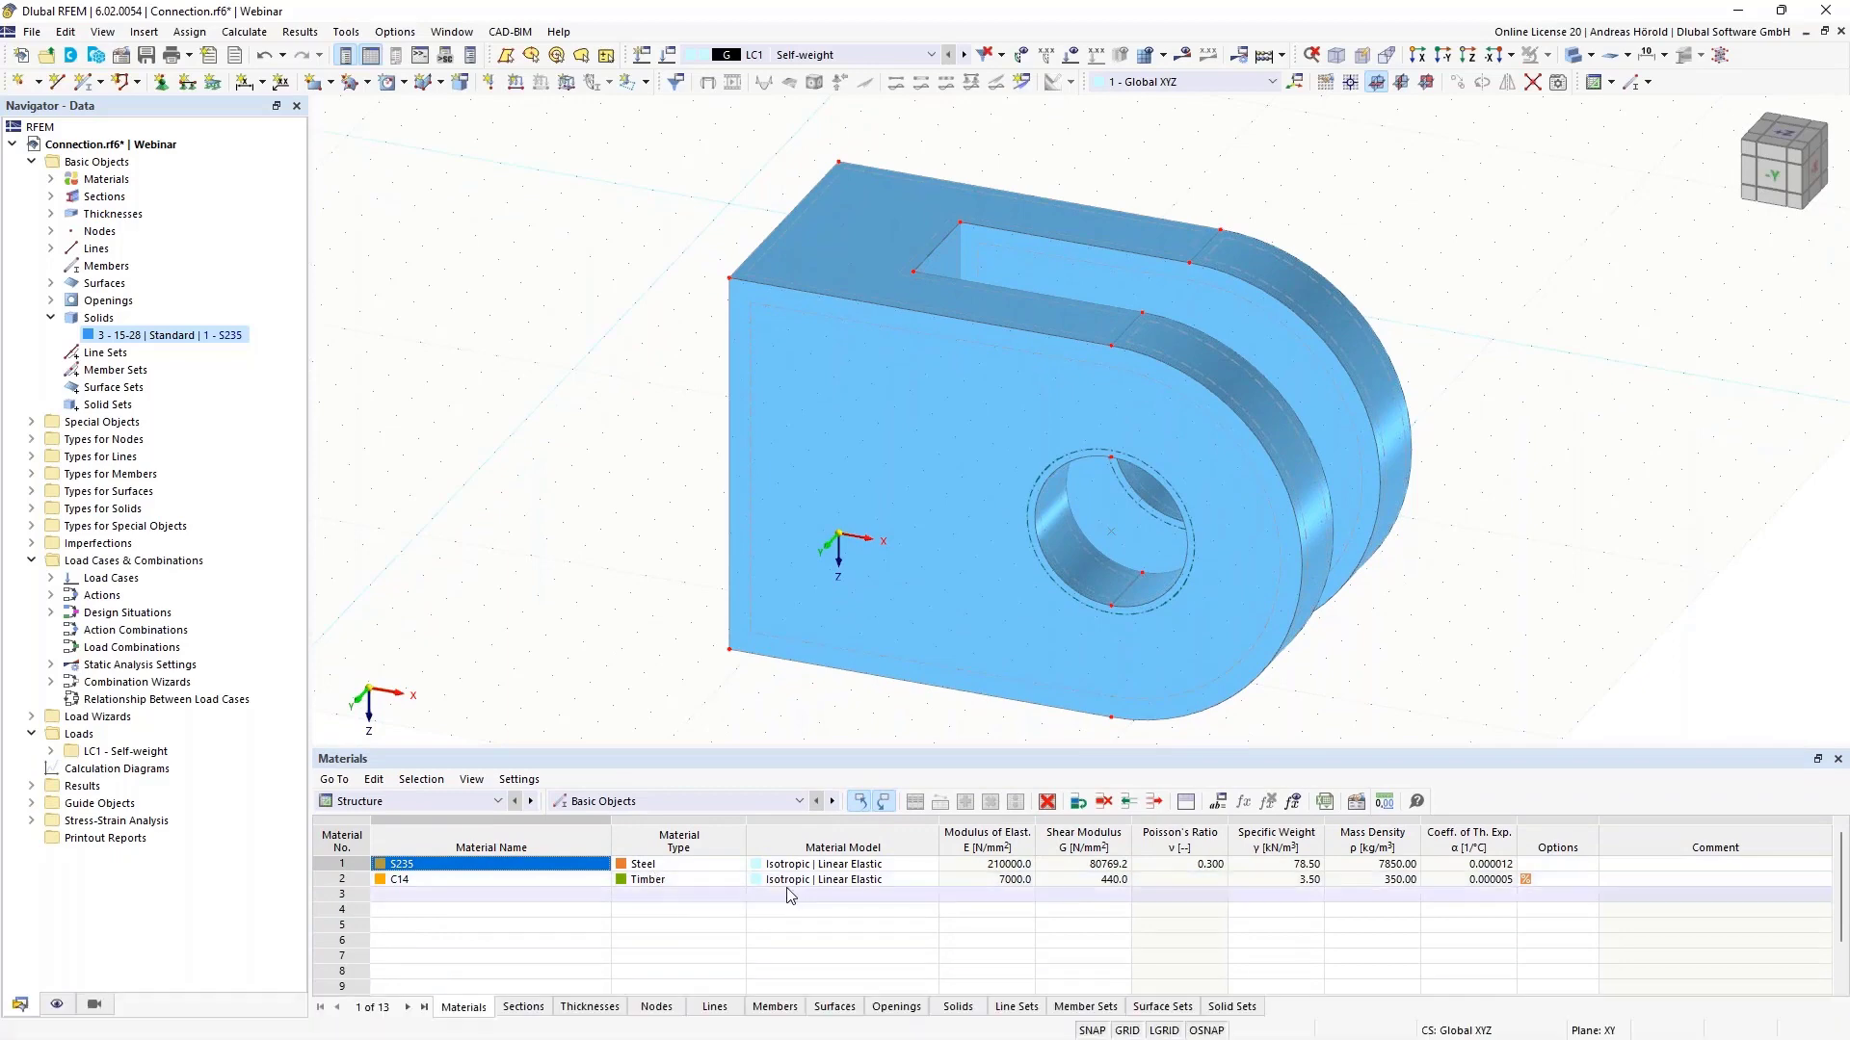
click(957, 1007)
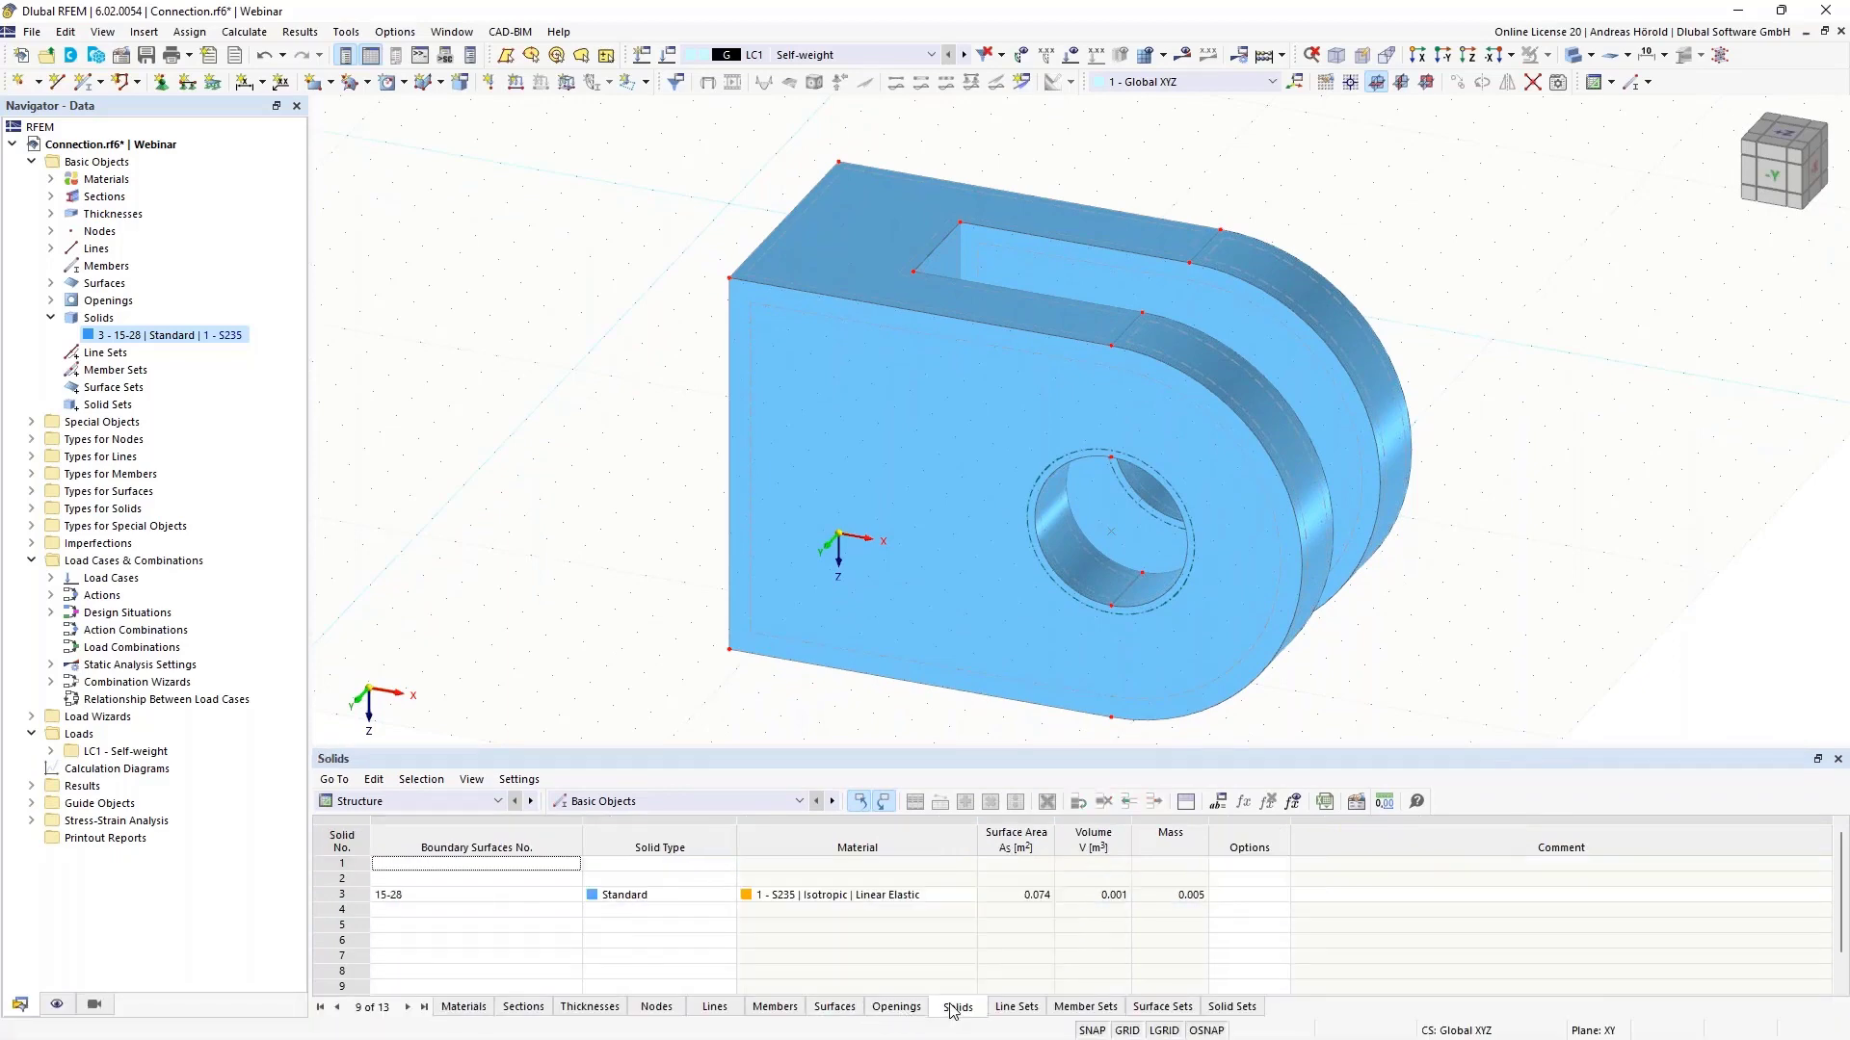
- Delete the empty leading rows so the steel clevis solid becomes Solid 1
click(501, 865)
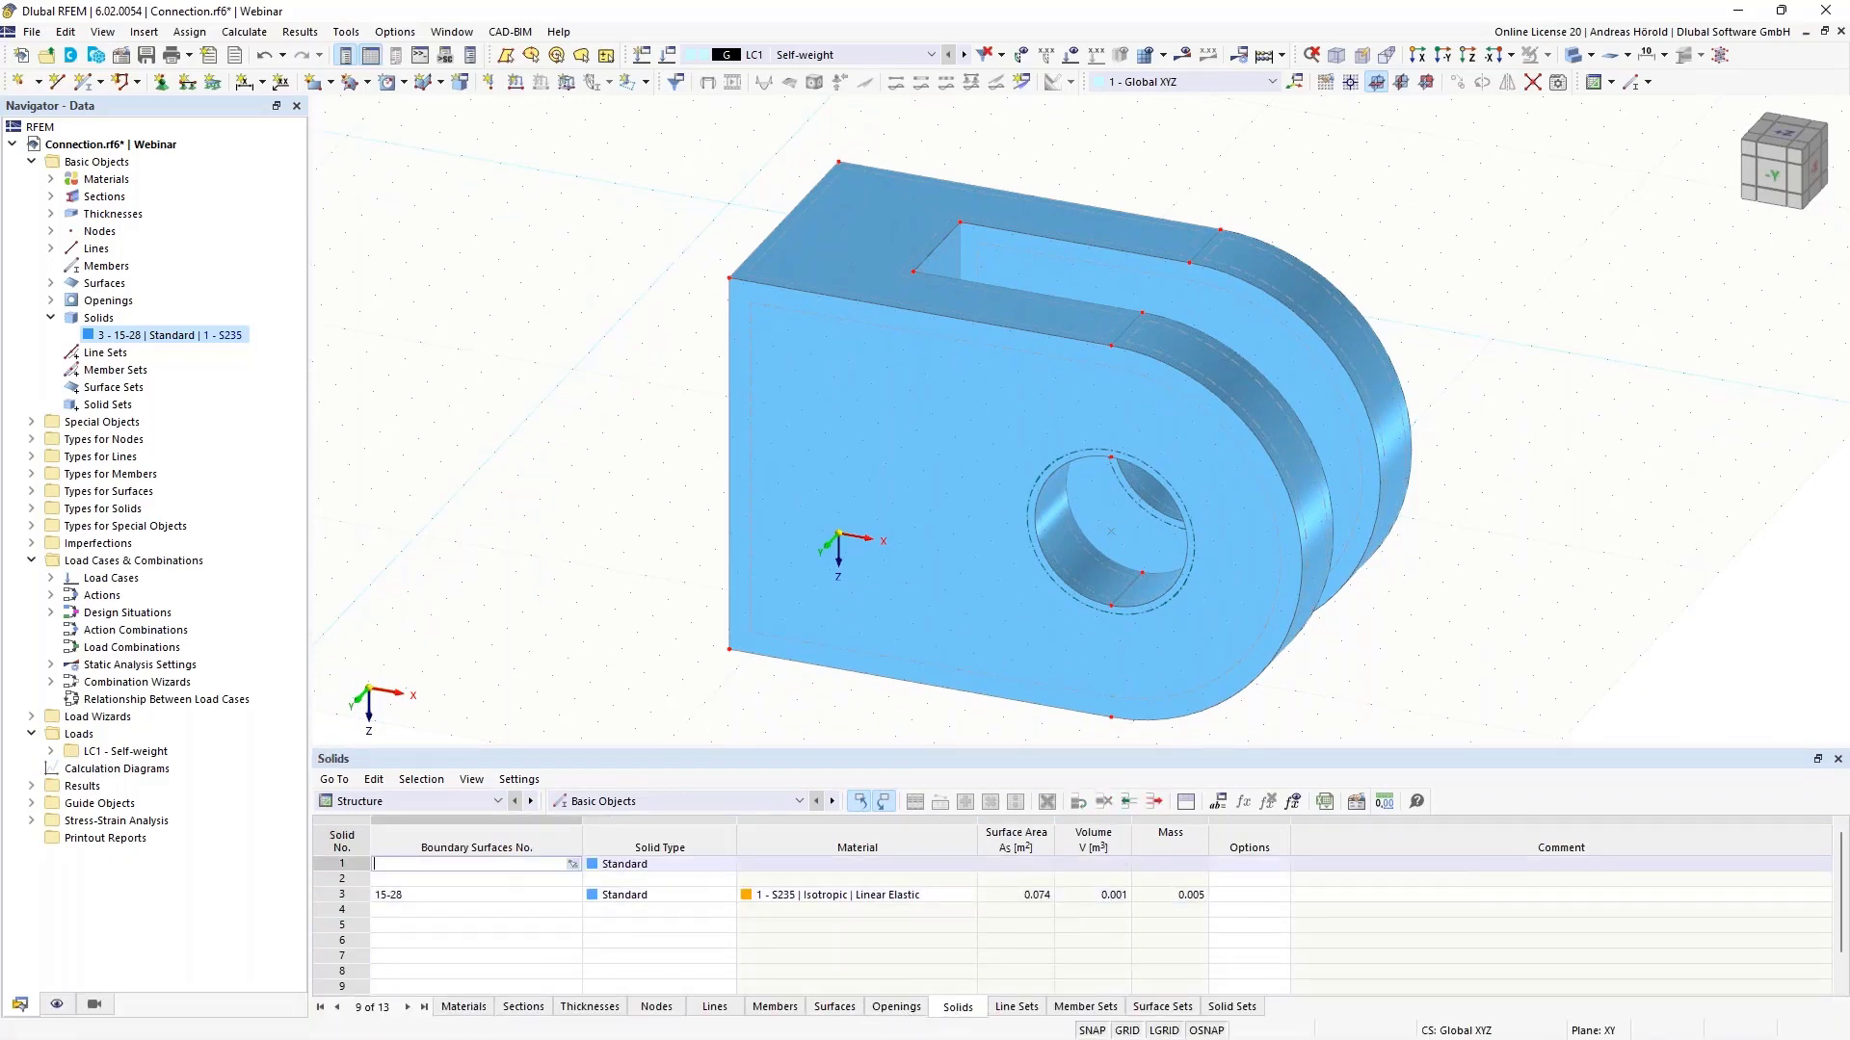
right_click(501, 865)
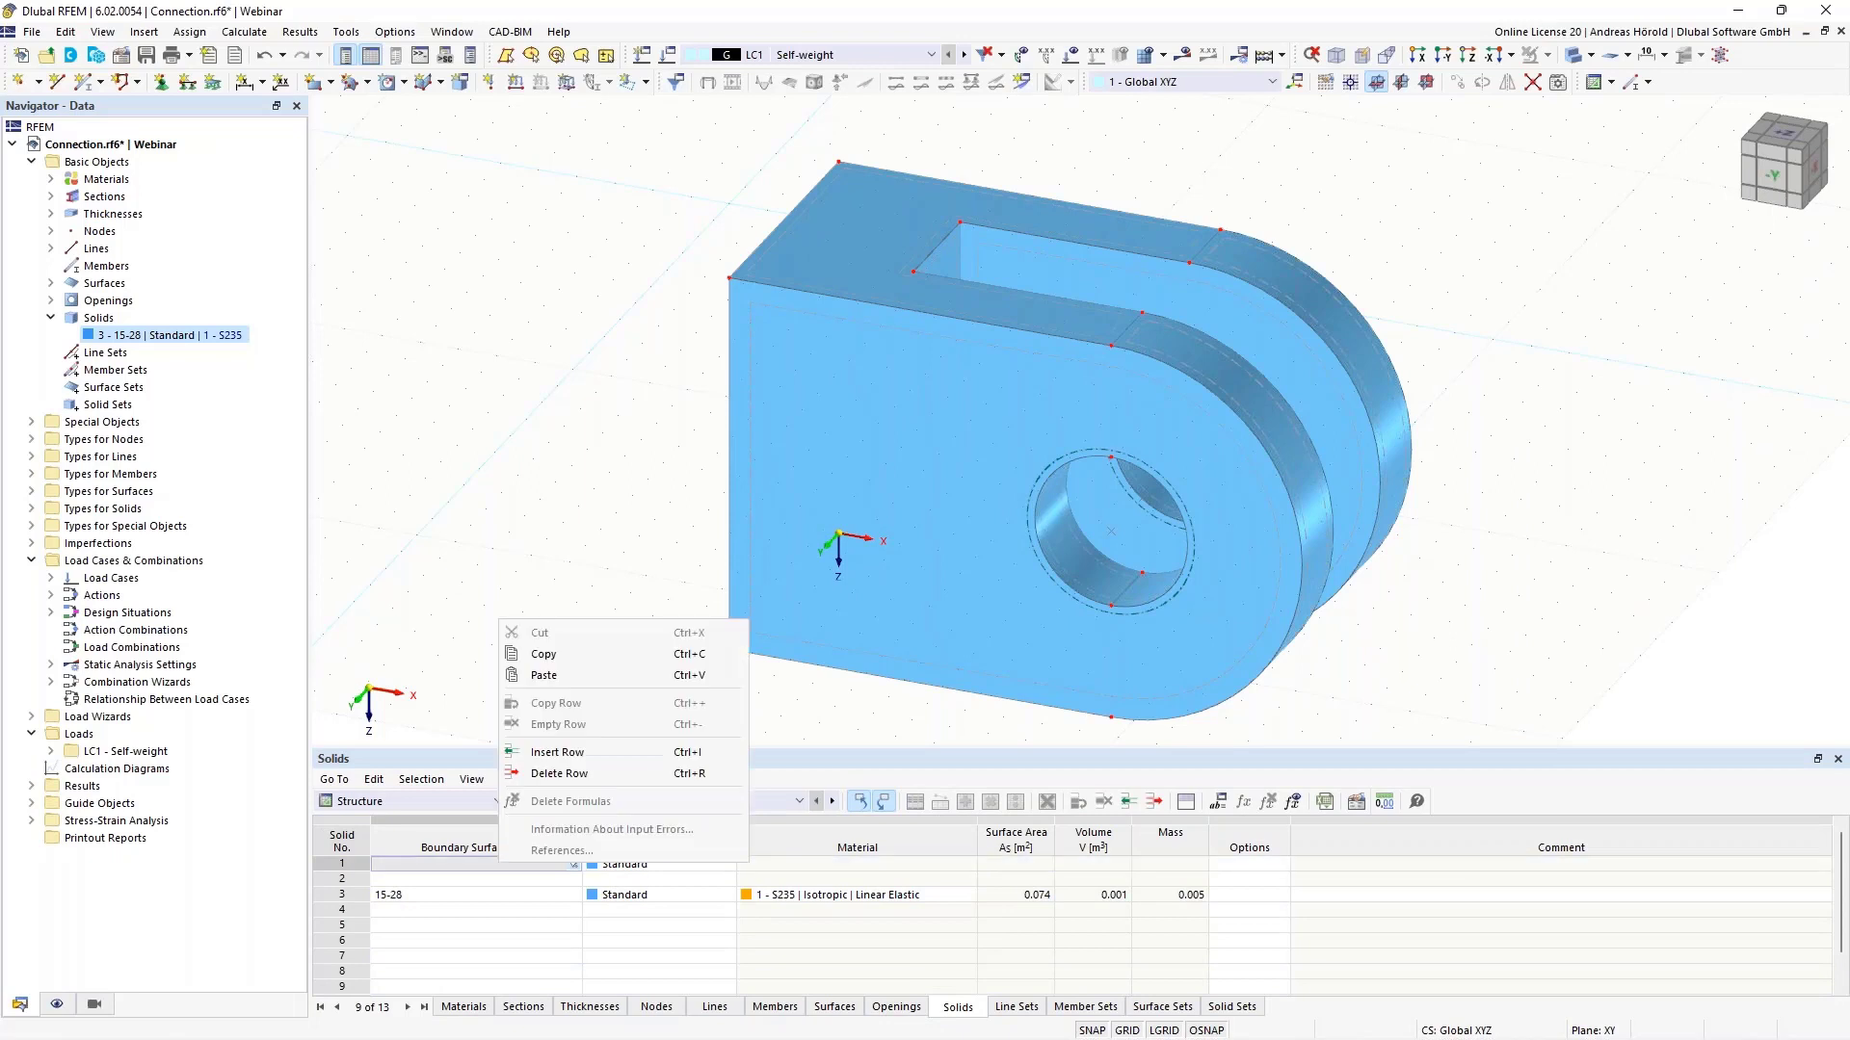
click(559, 773)
right_click(496, 864)
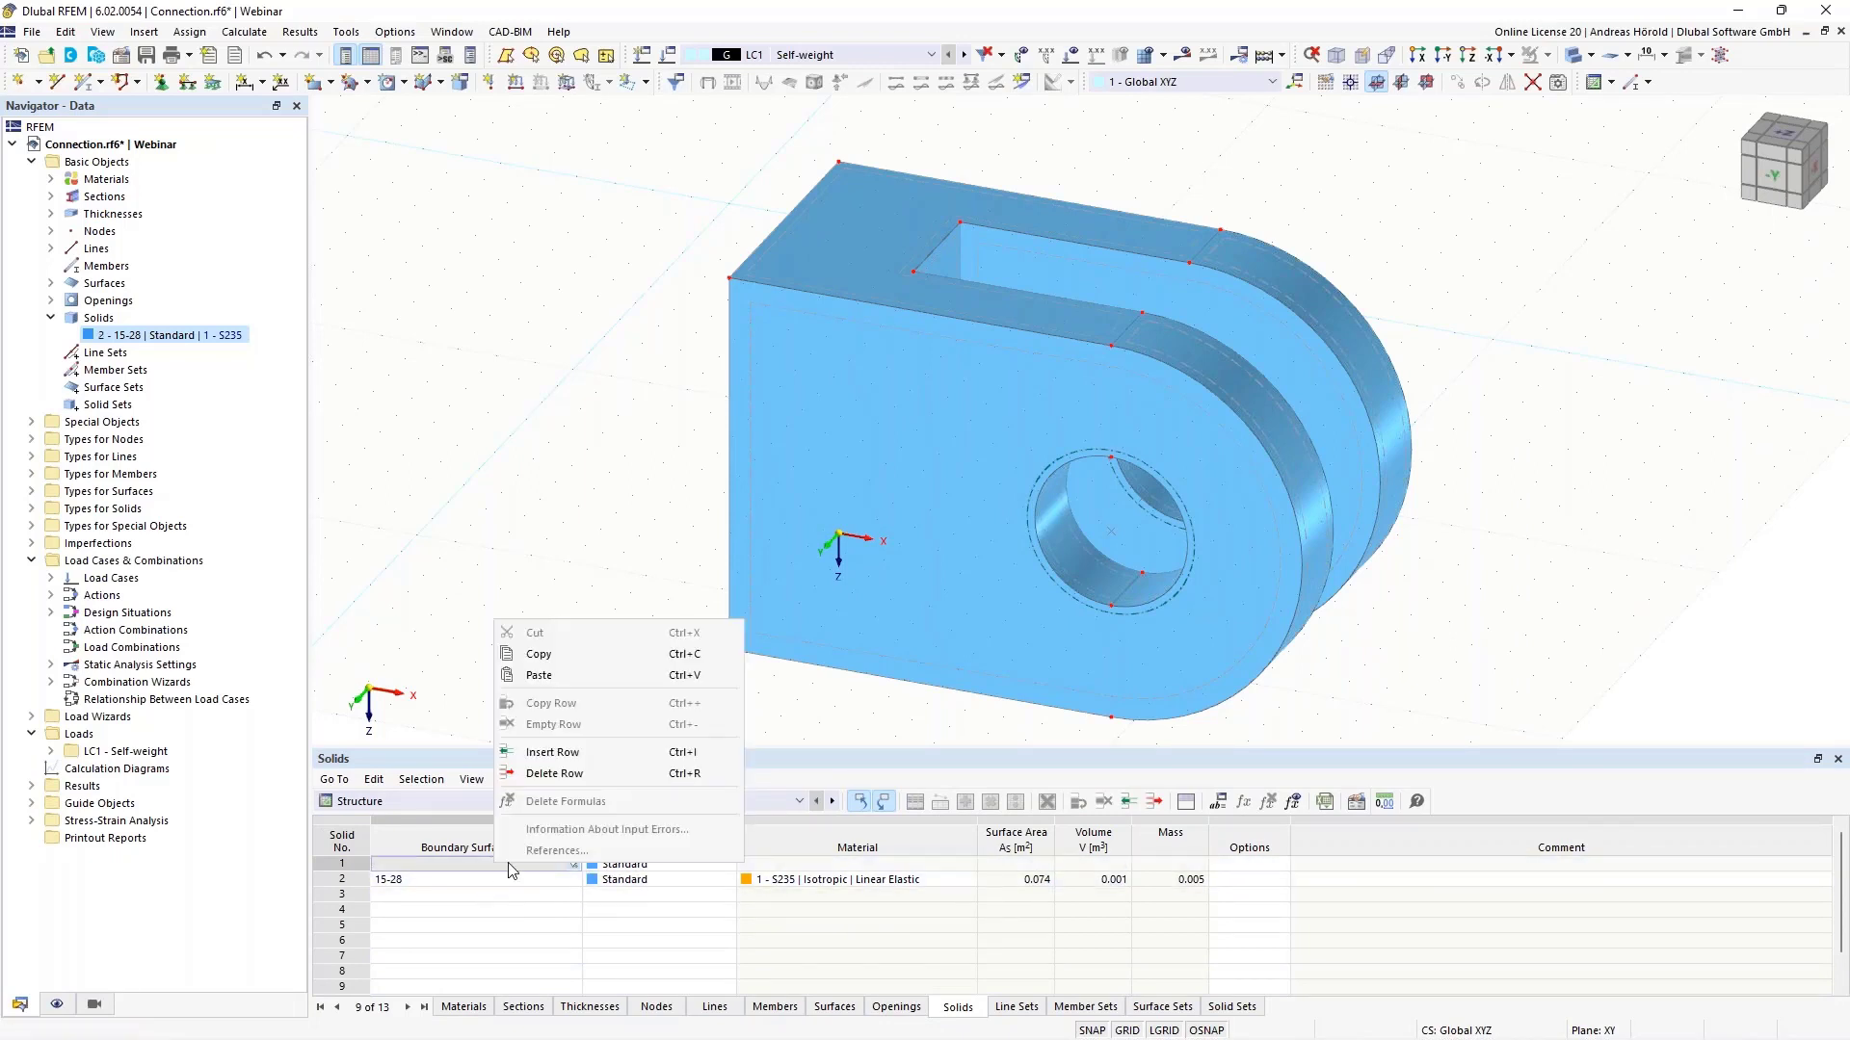
click(534, 774)
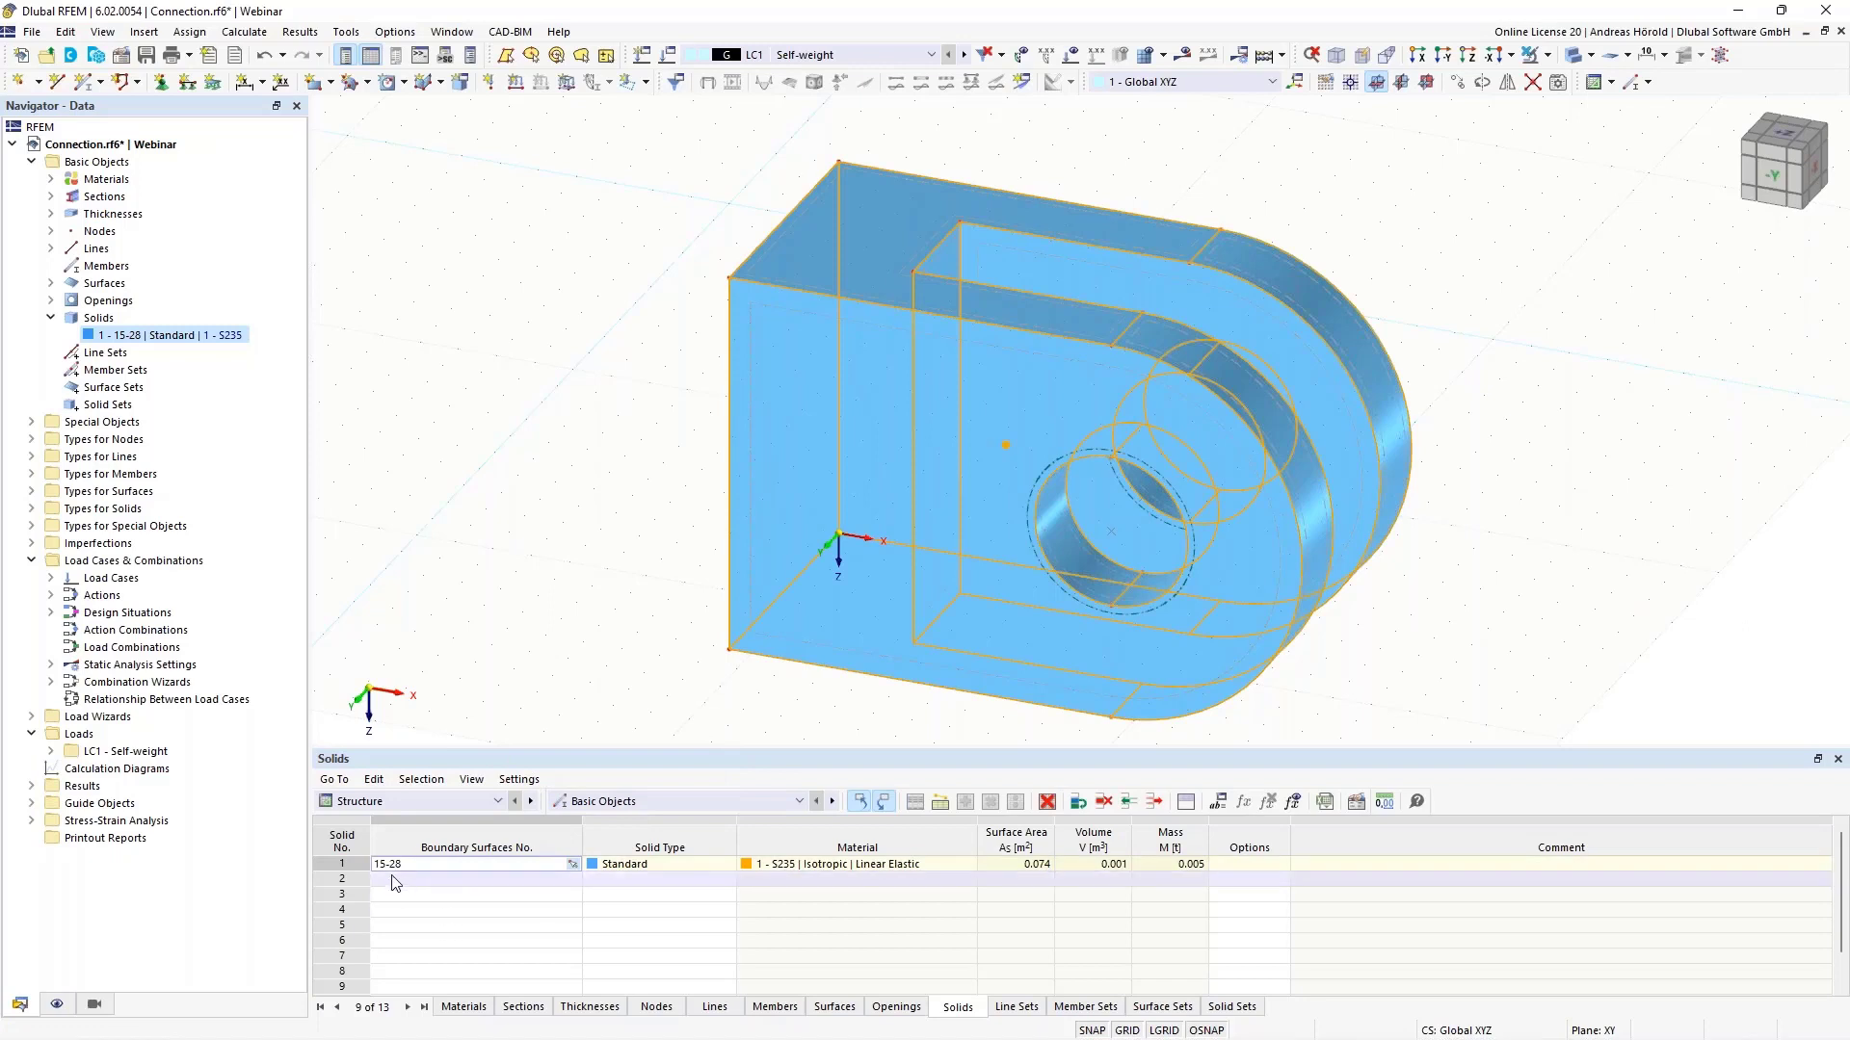
click(502, 670)
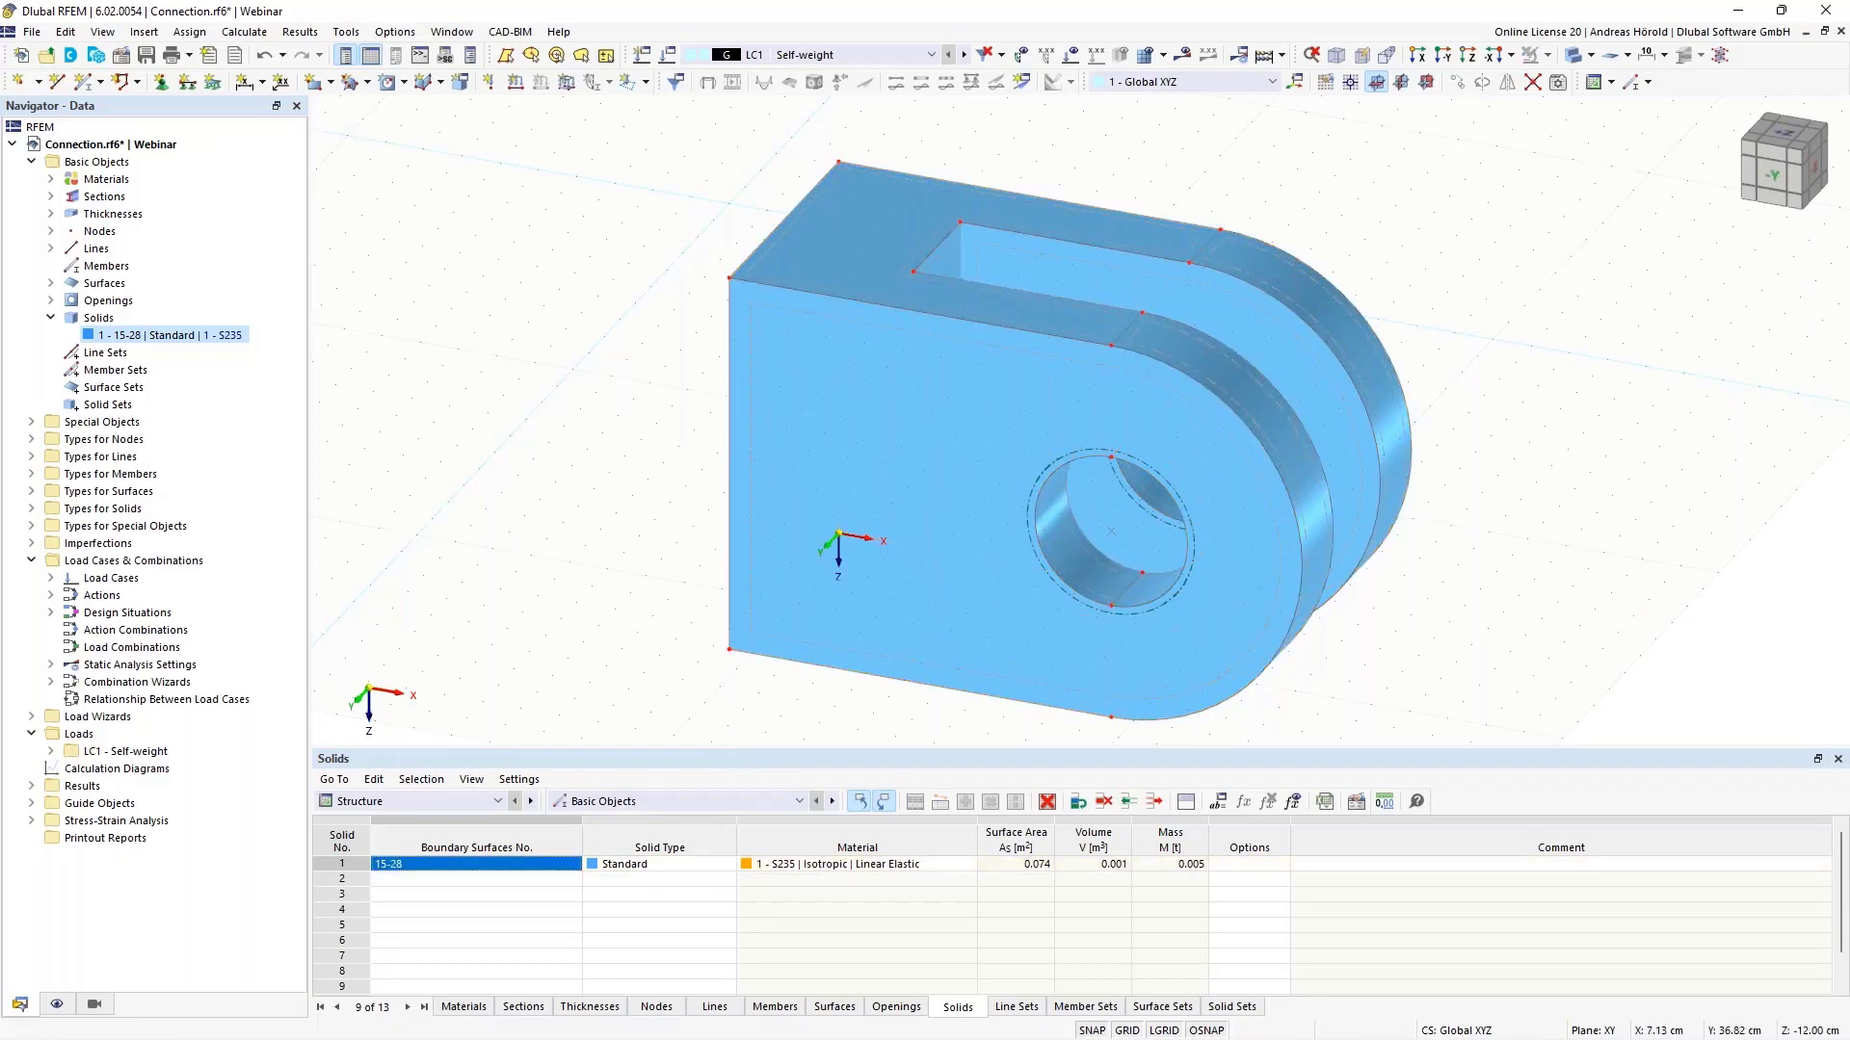
- Switch to the XZ work plane with its origin at the clevis's upper-left corner node, viewed along -Y
drag(678, 745, 652, 852)
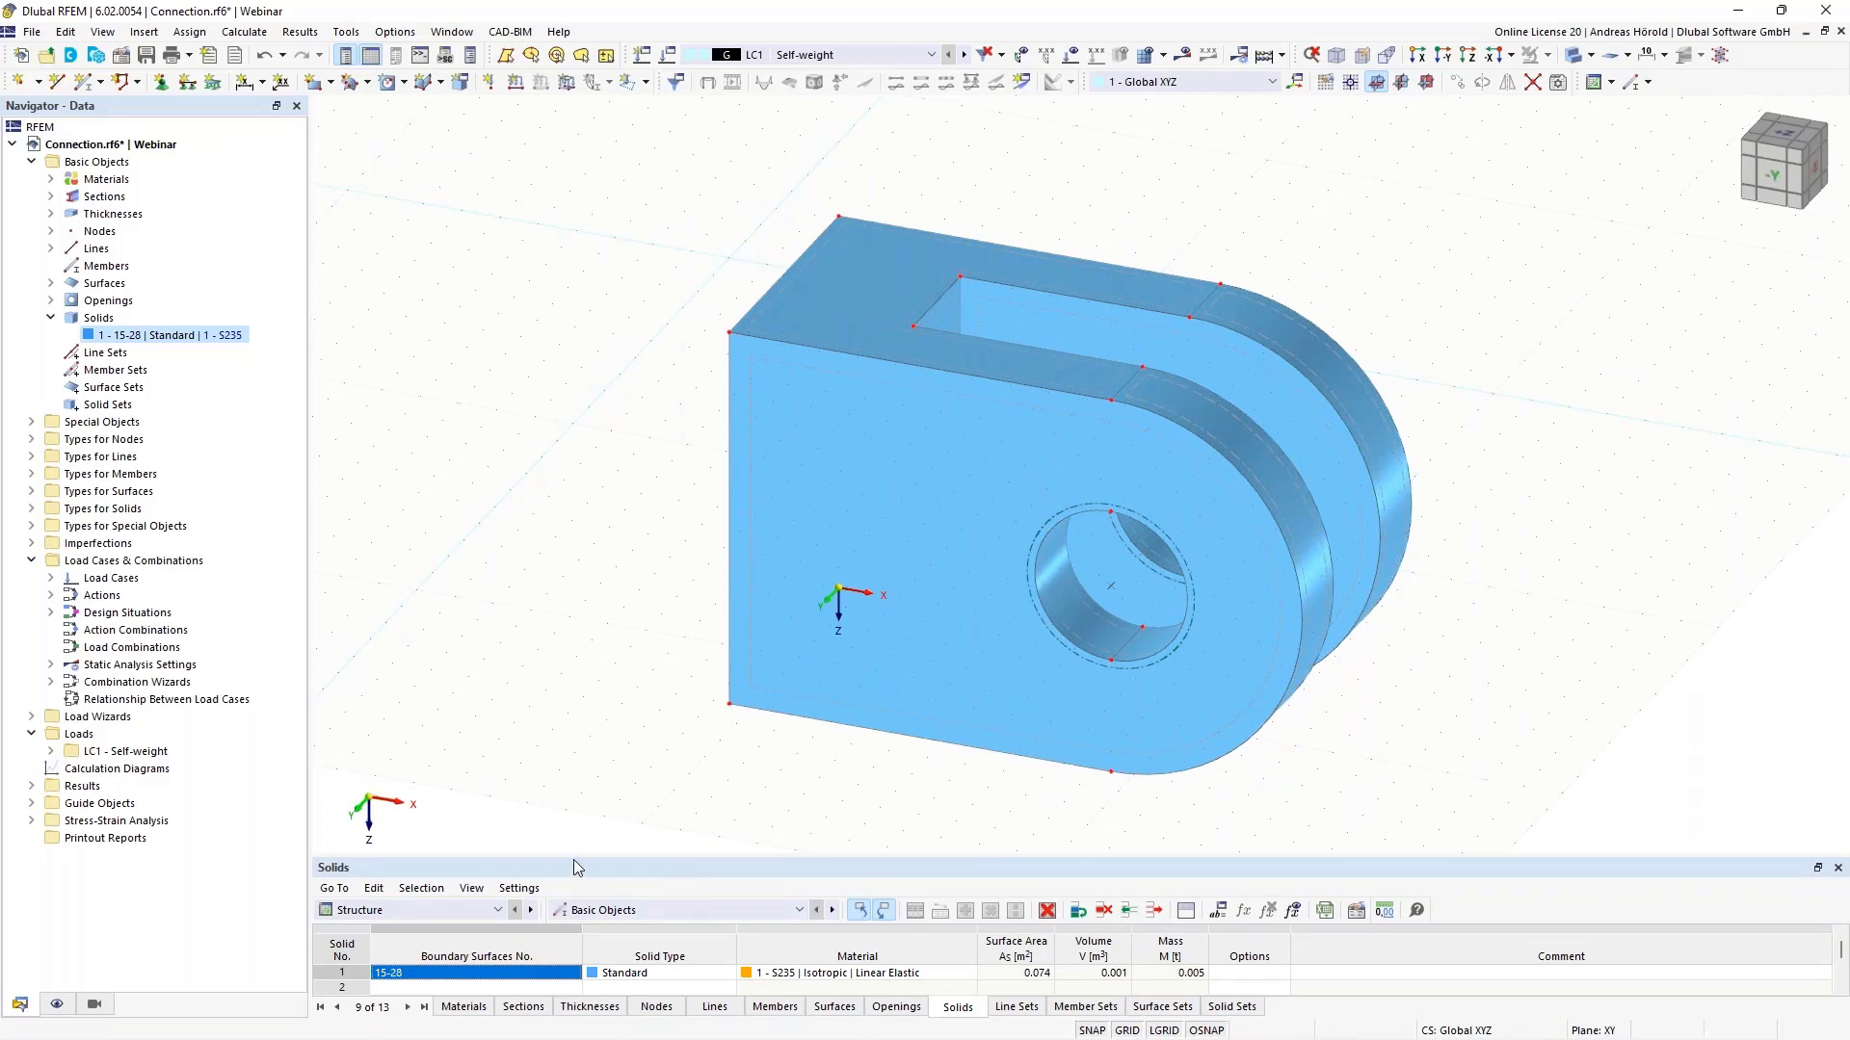
drag(575, 859, 574, 812)
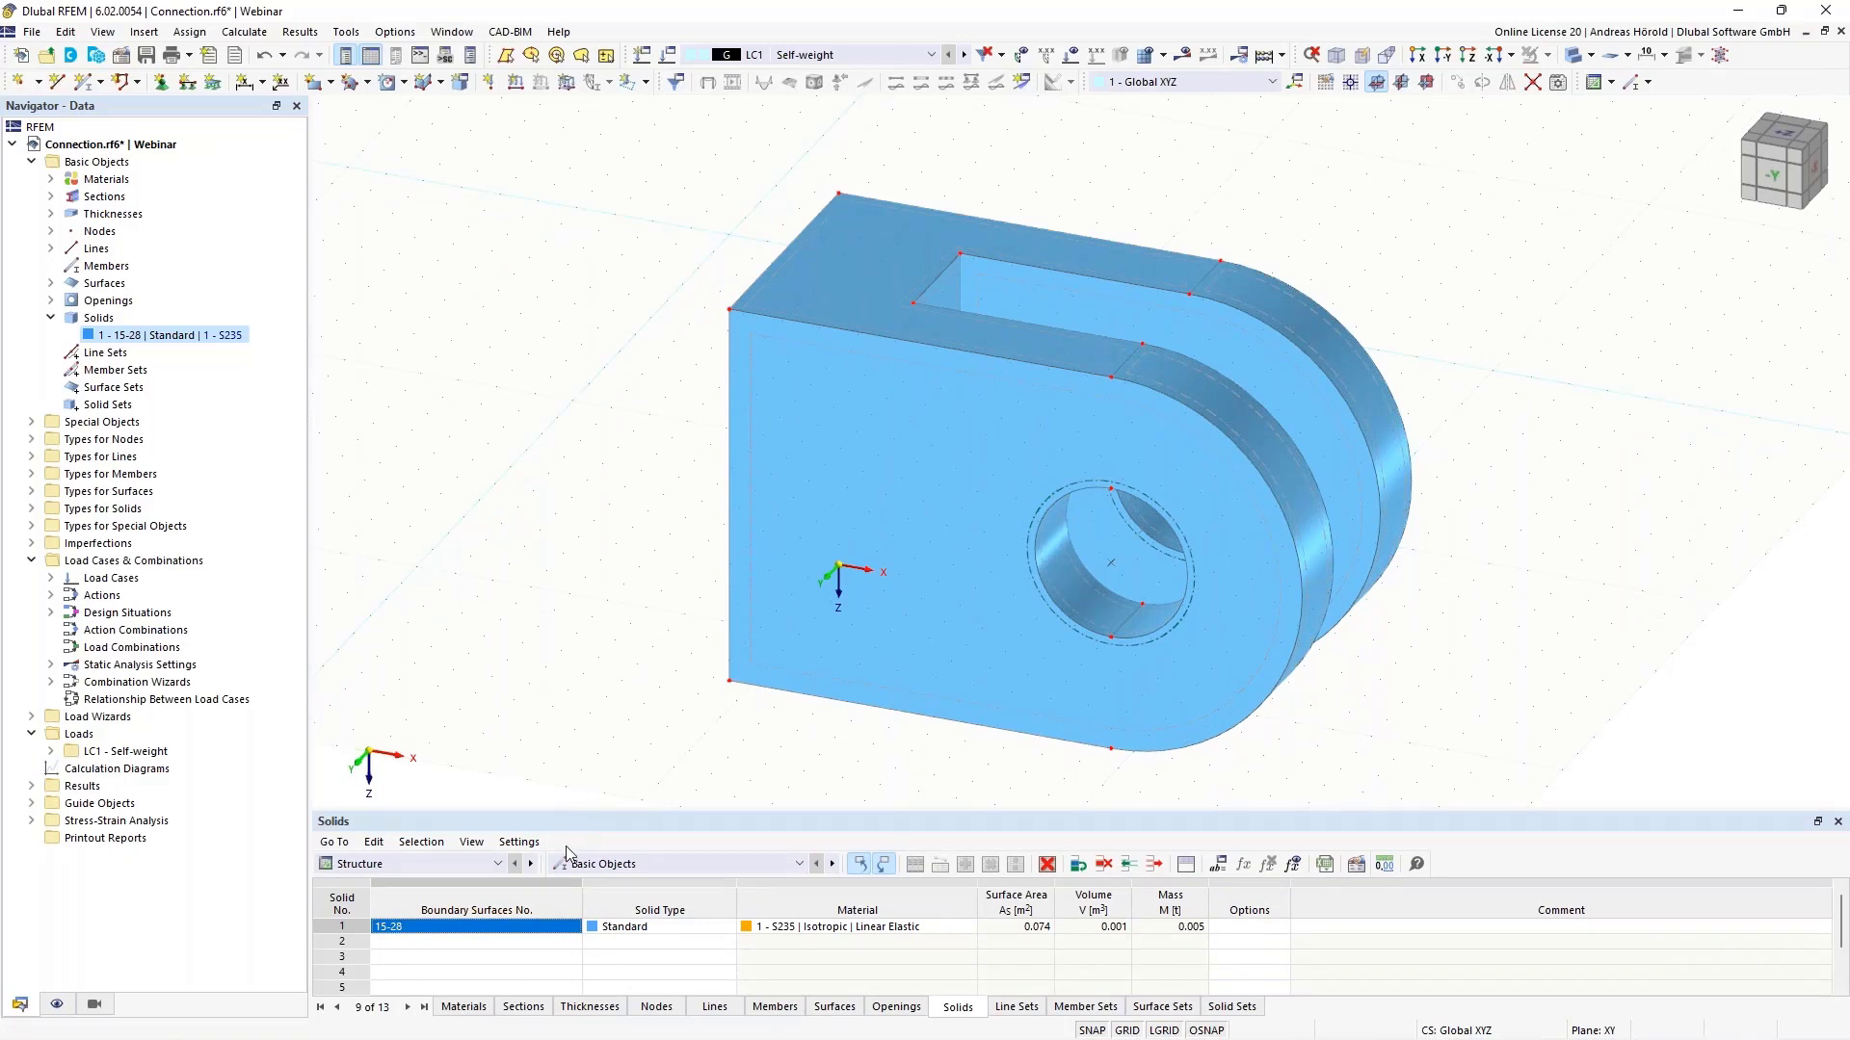
click(1427, 84)
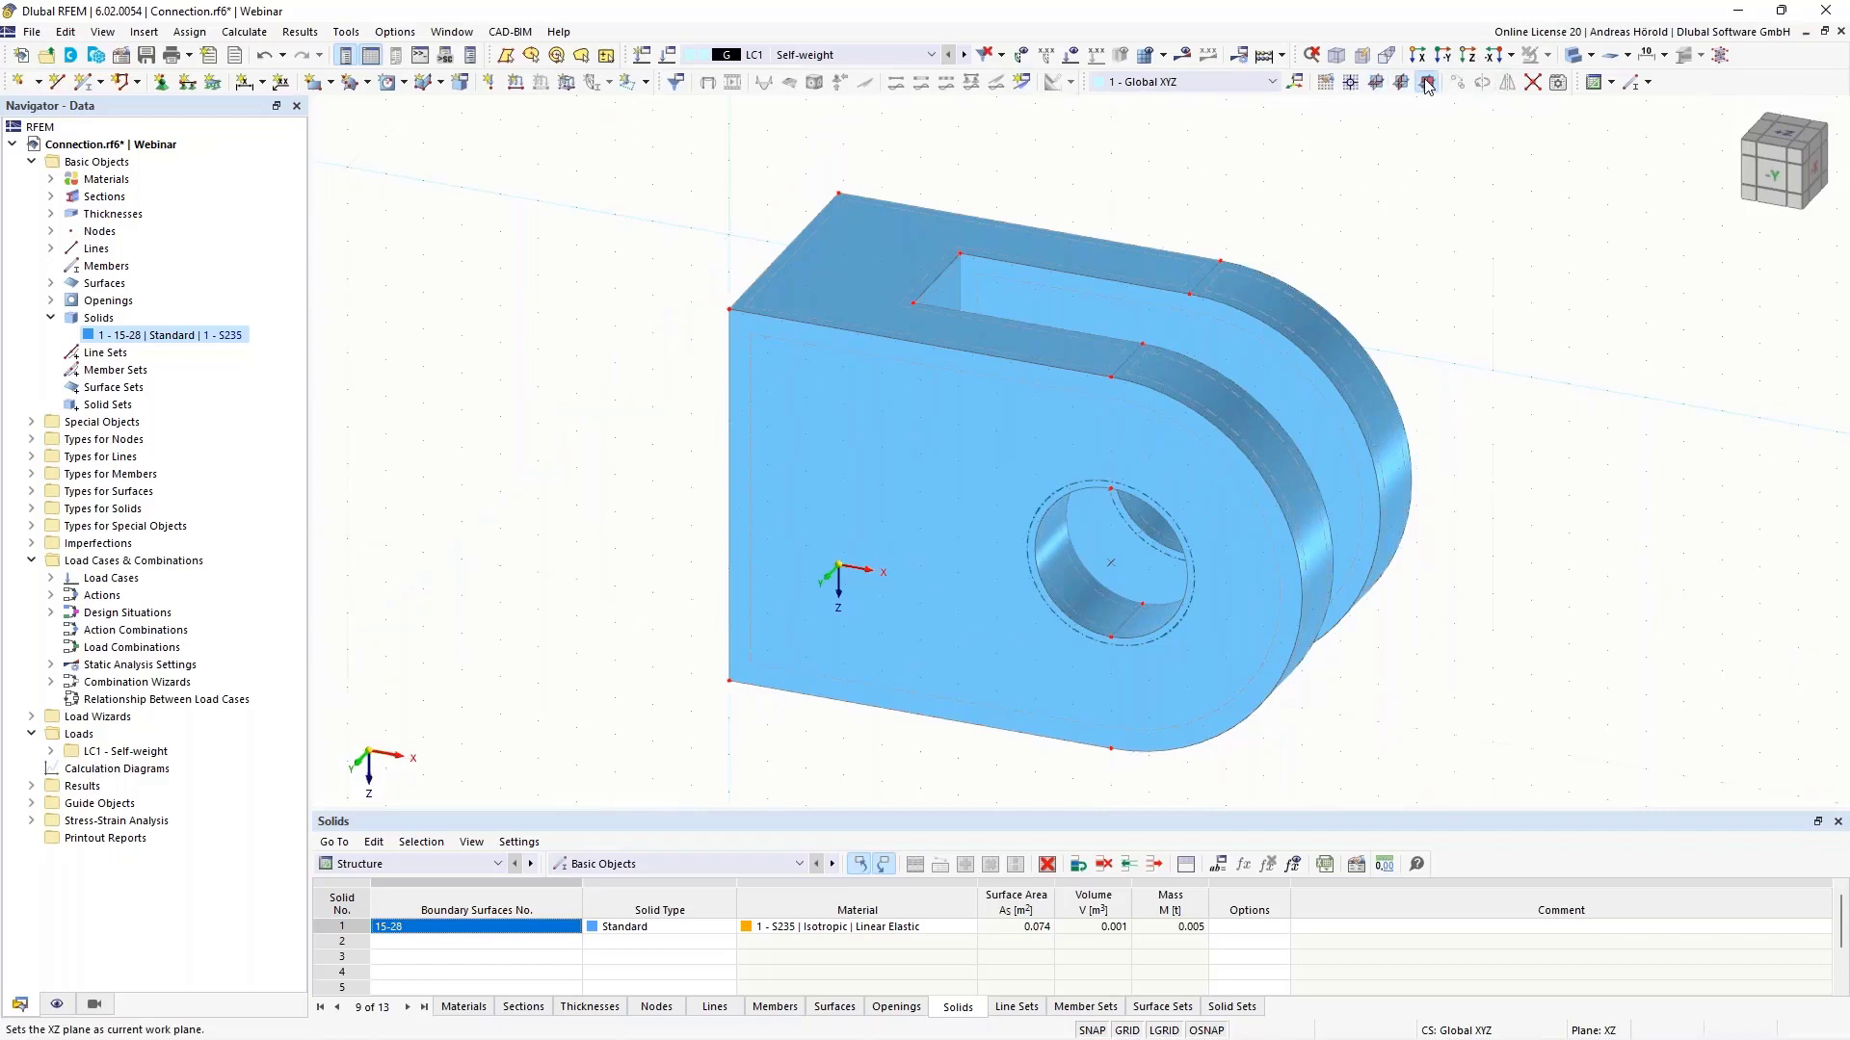
click(1351, 83)
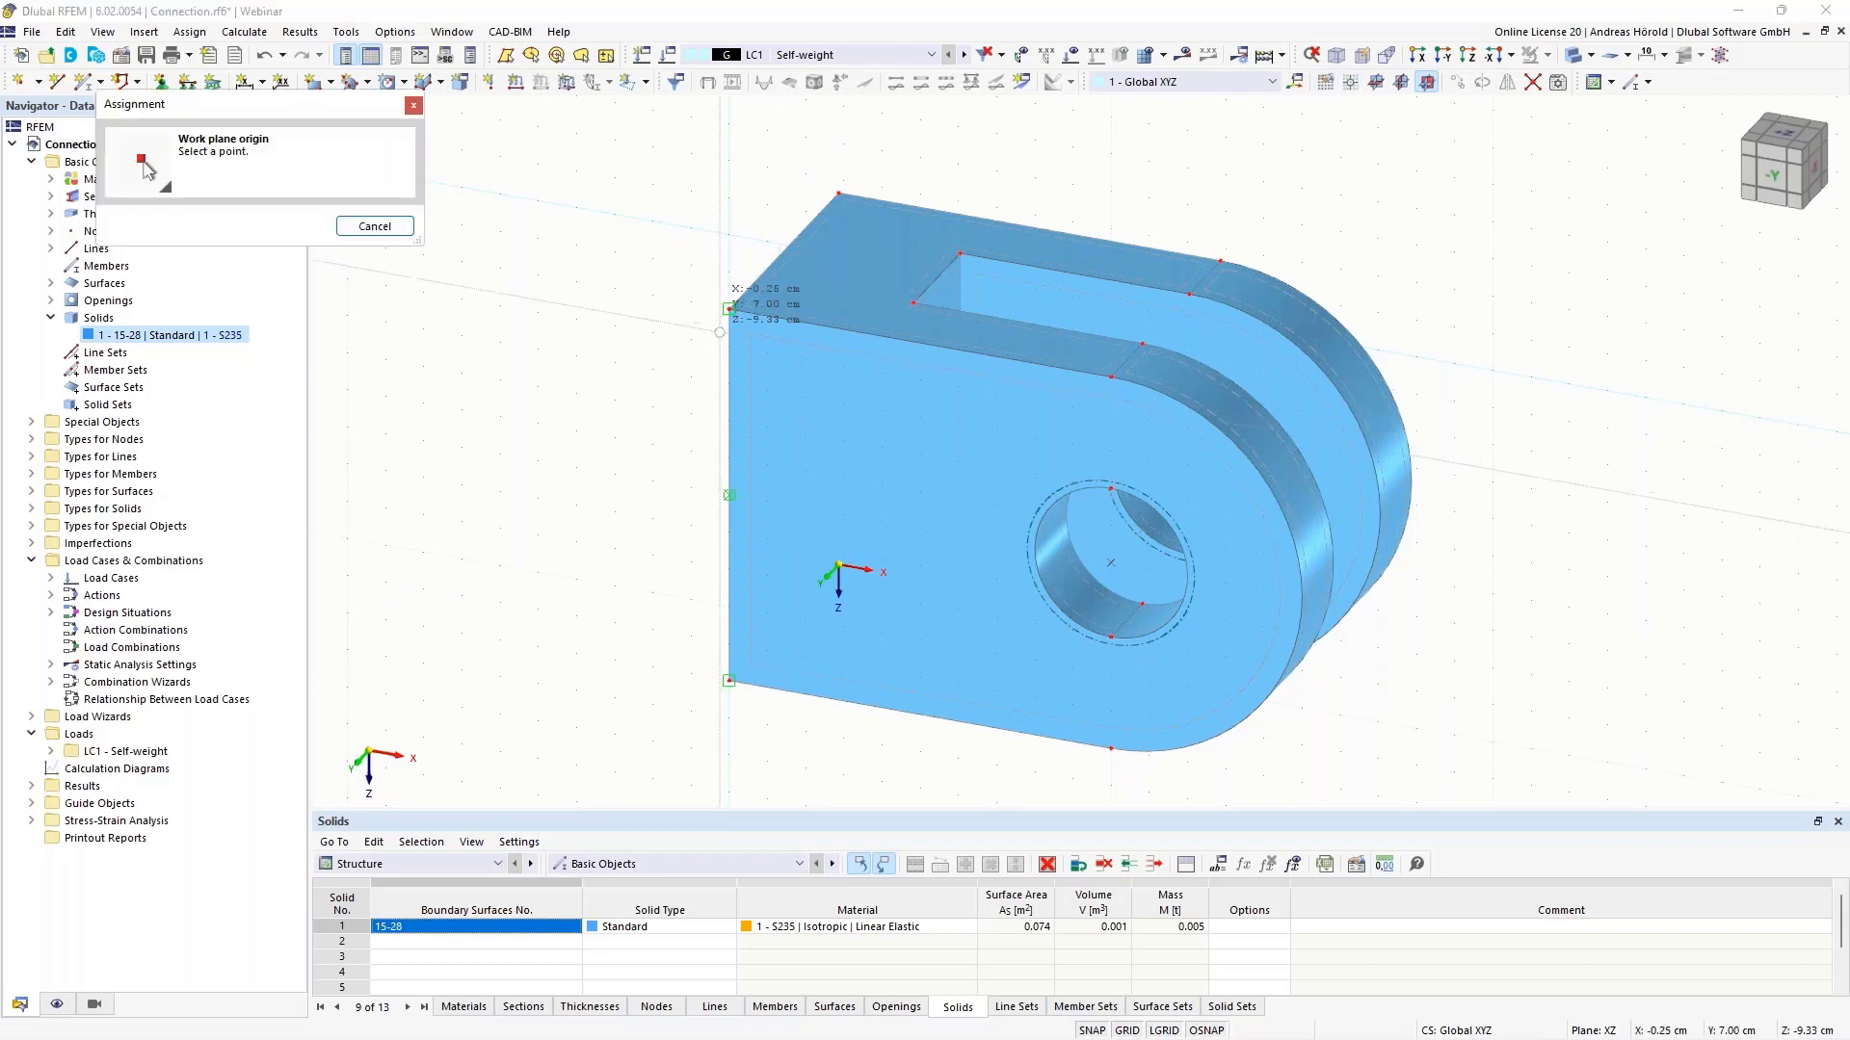
click(729, 308)
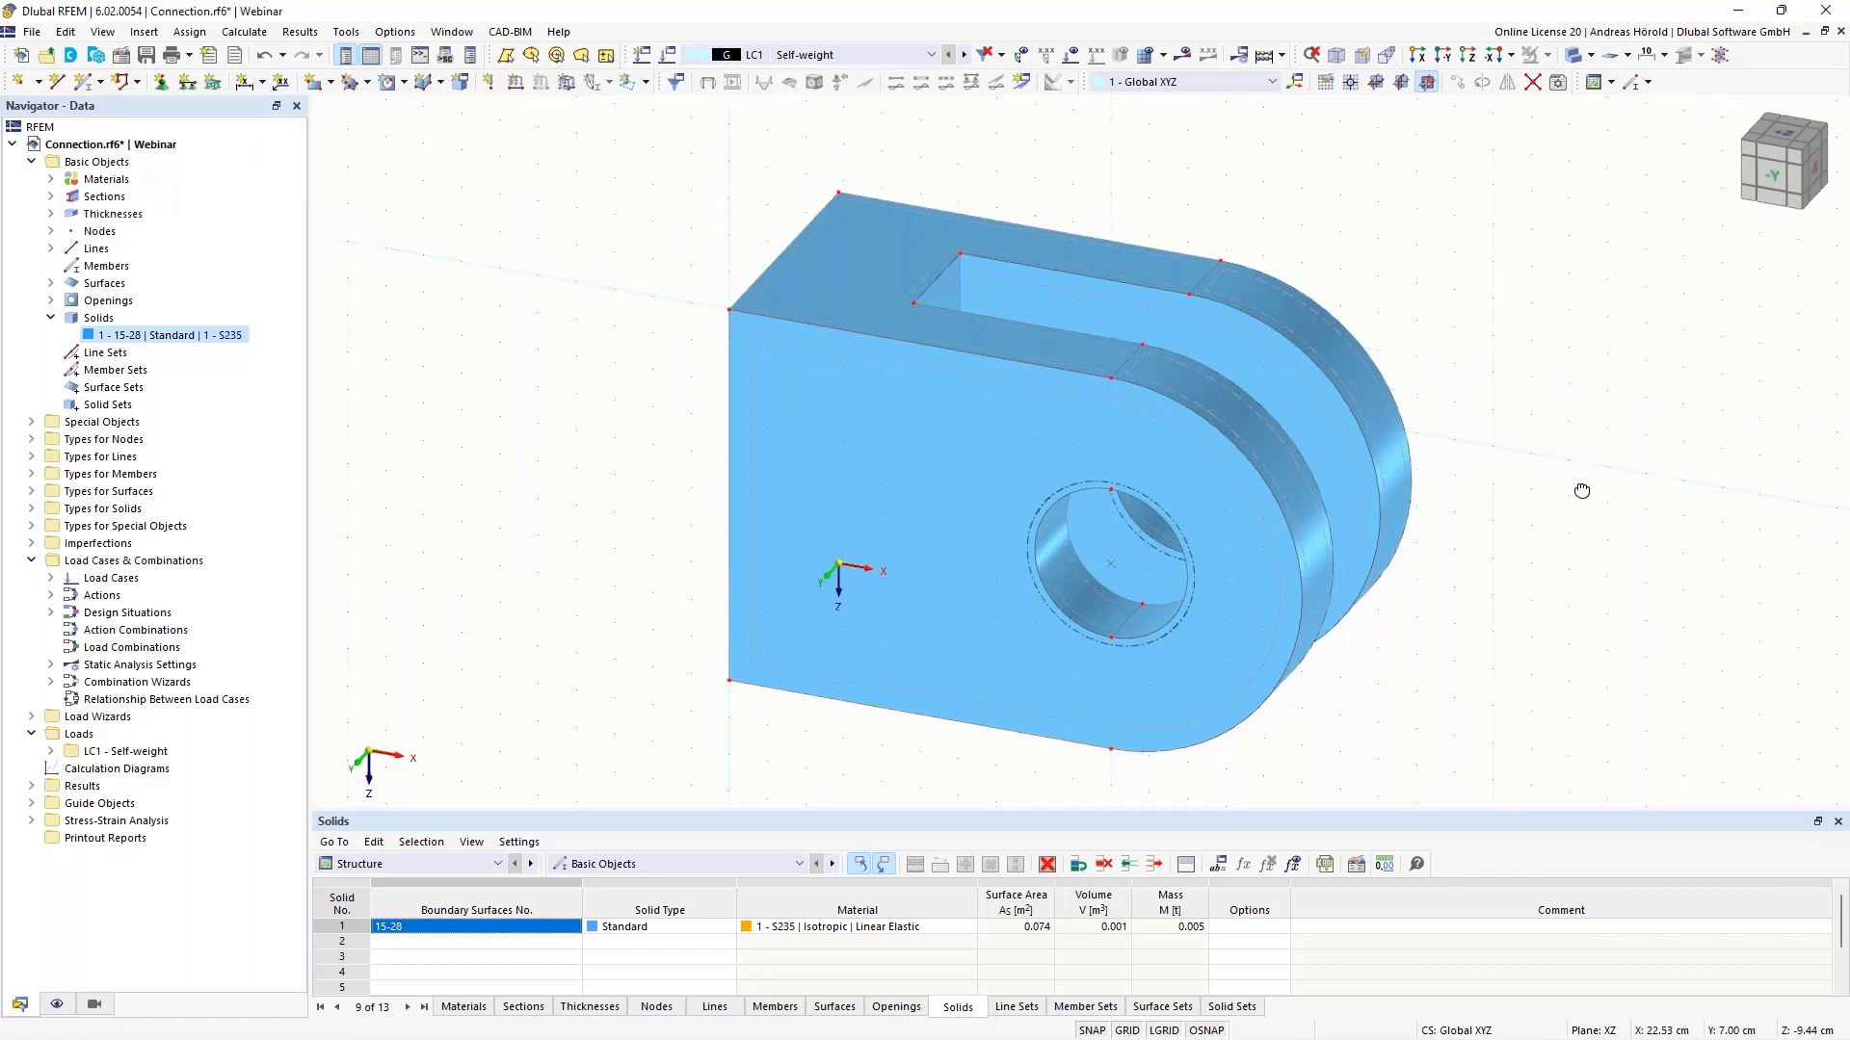
ctrl+middle_drag(1579, 492, 1436, 443)
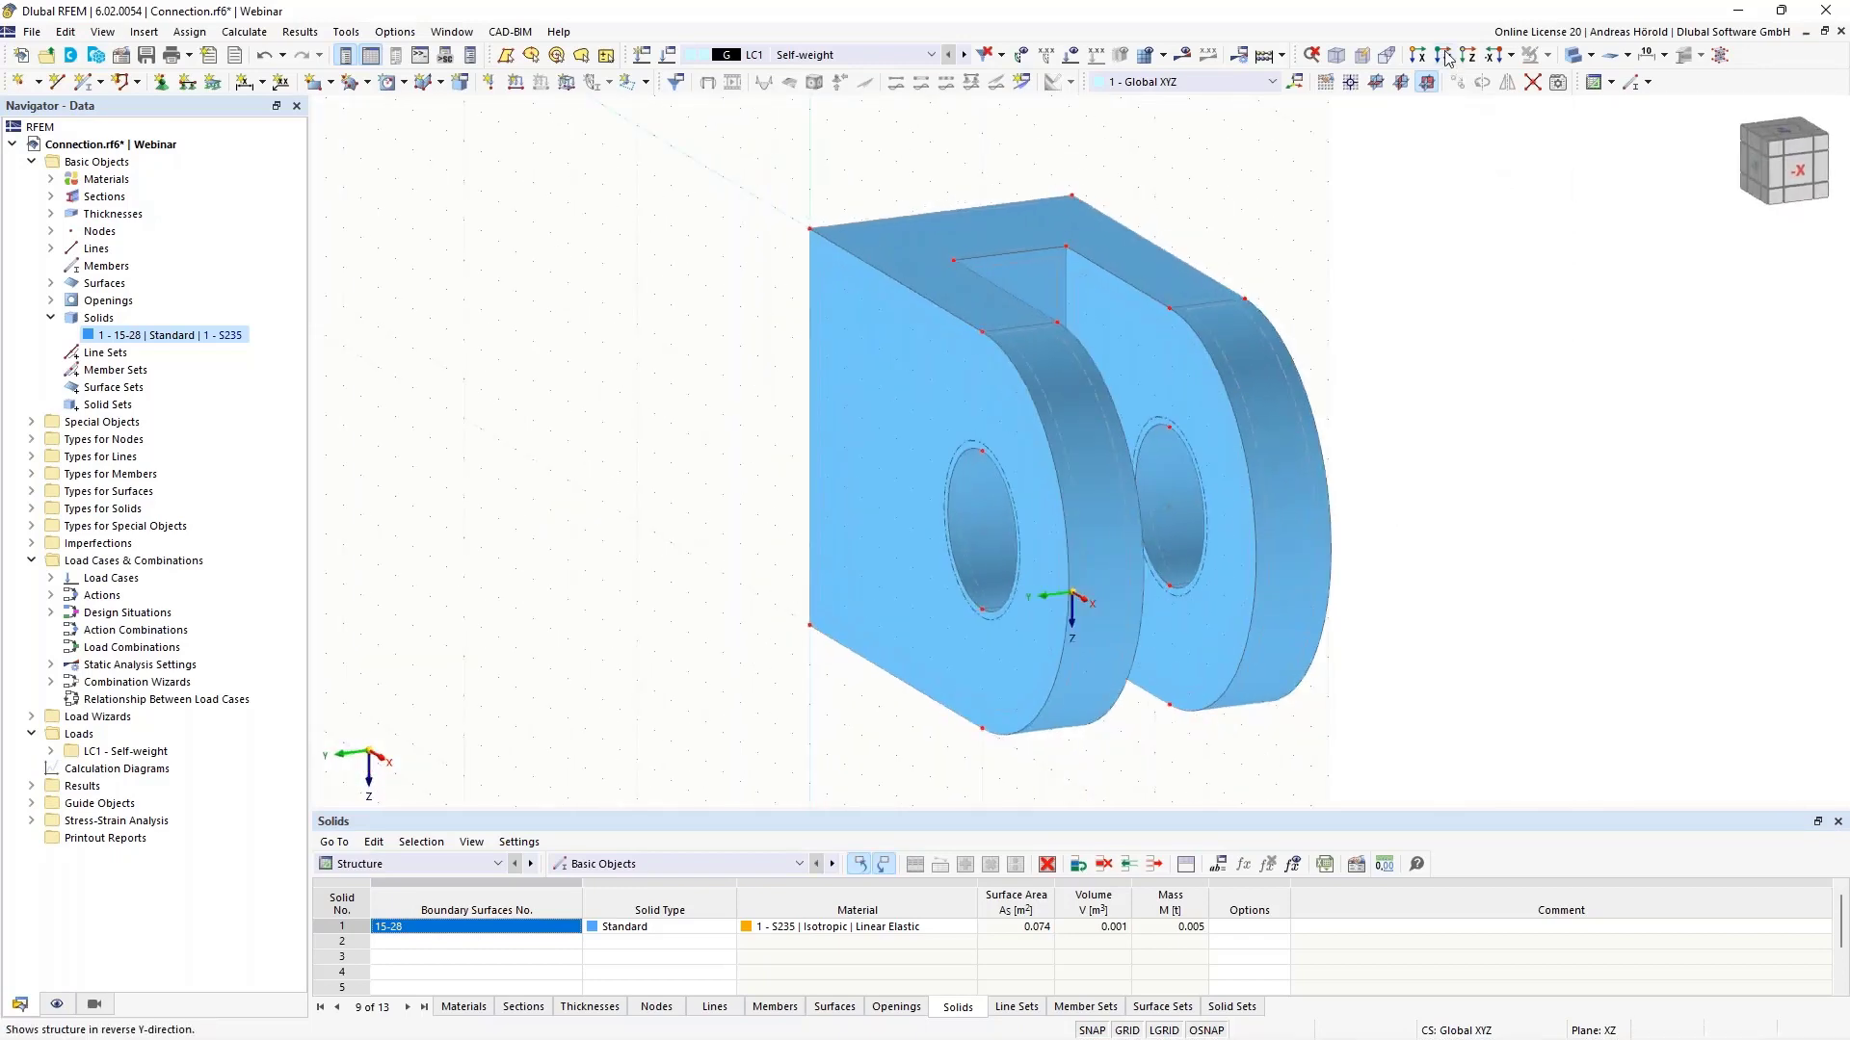
click(1442, 56)
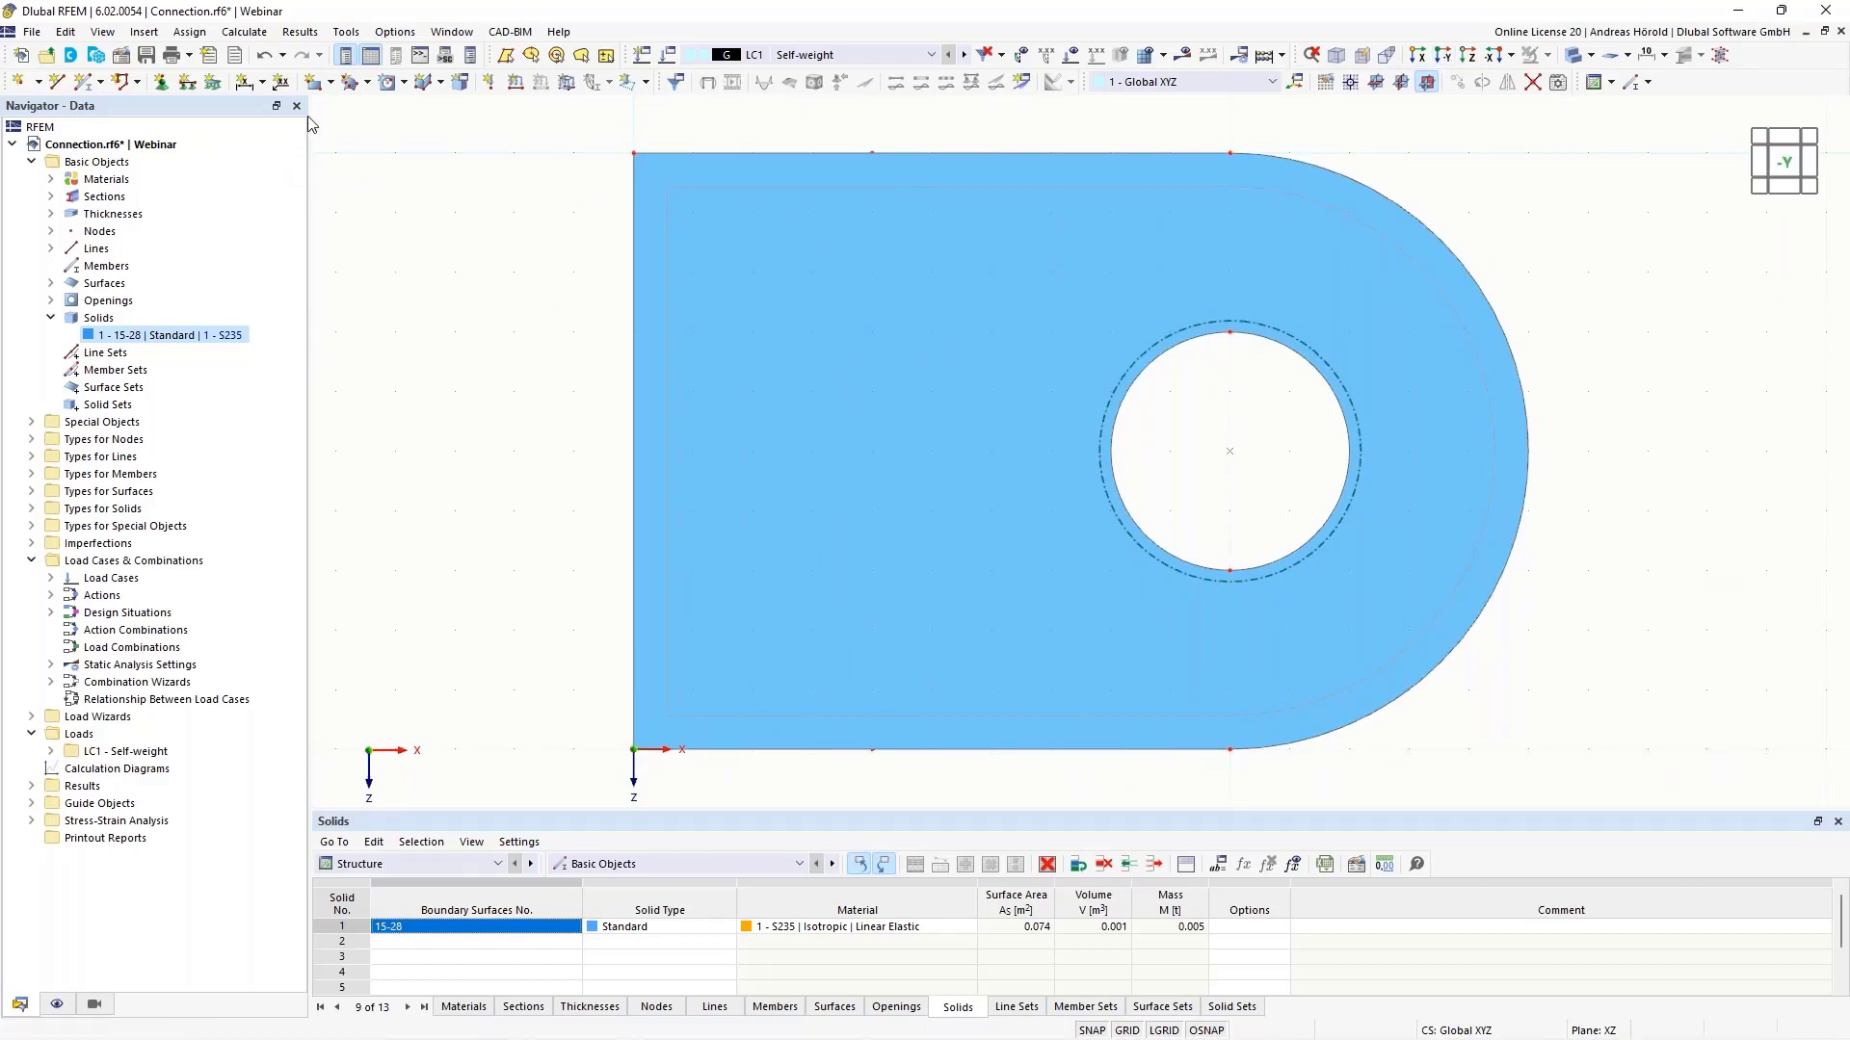
- Draw a circular surface of radius 1.9 cm centred on the bore's centre node
click(331, 83)
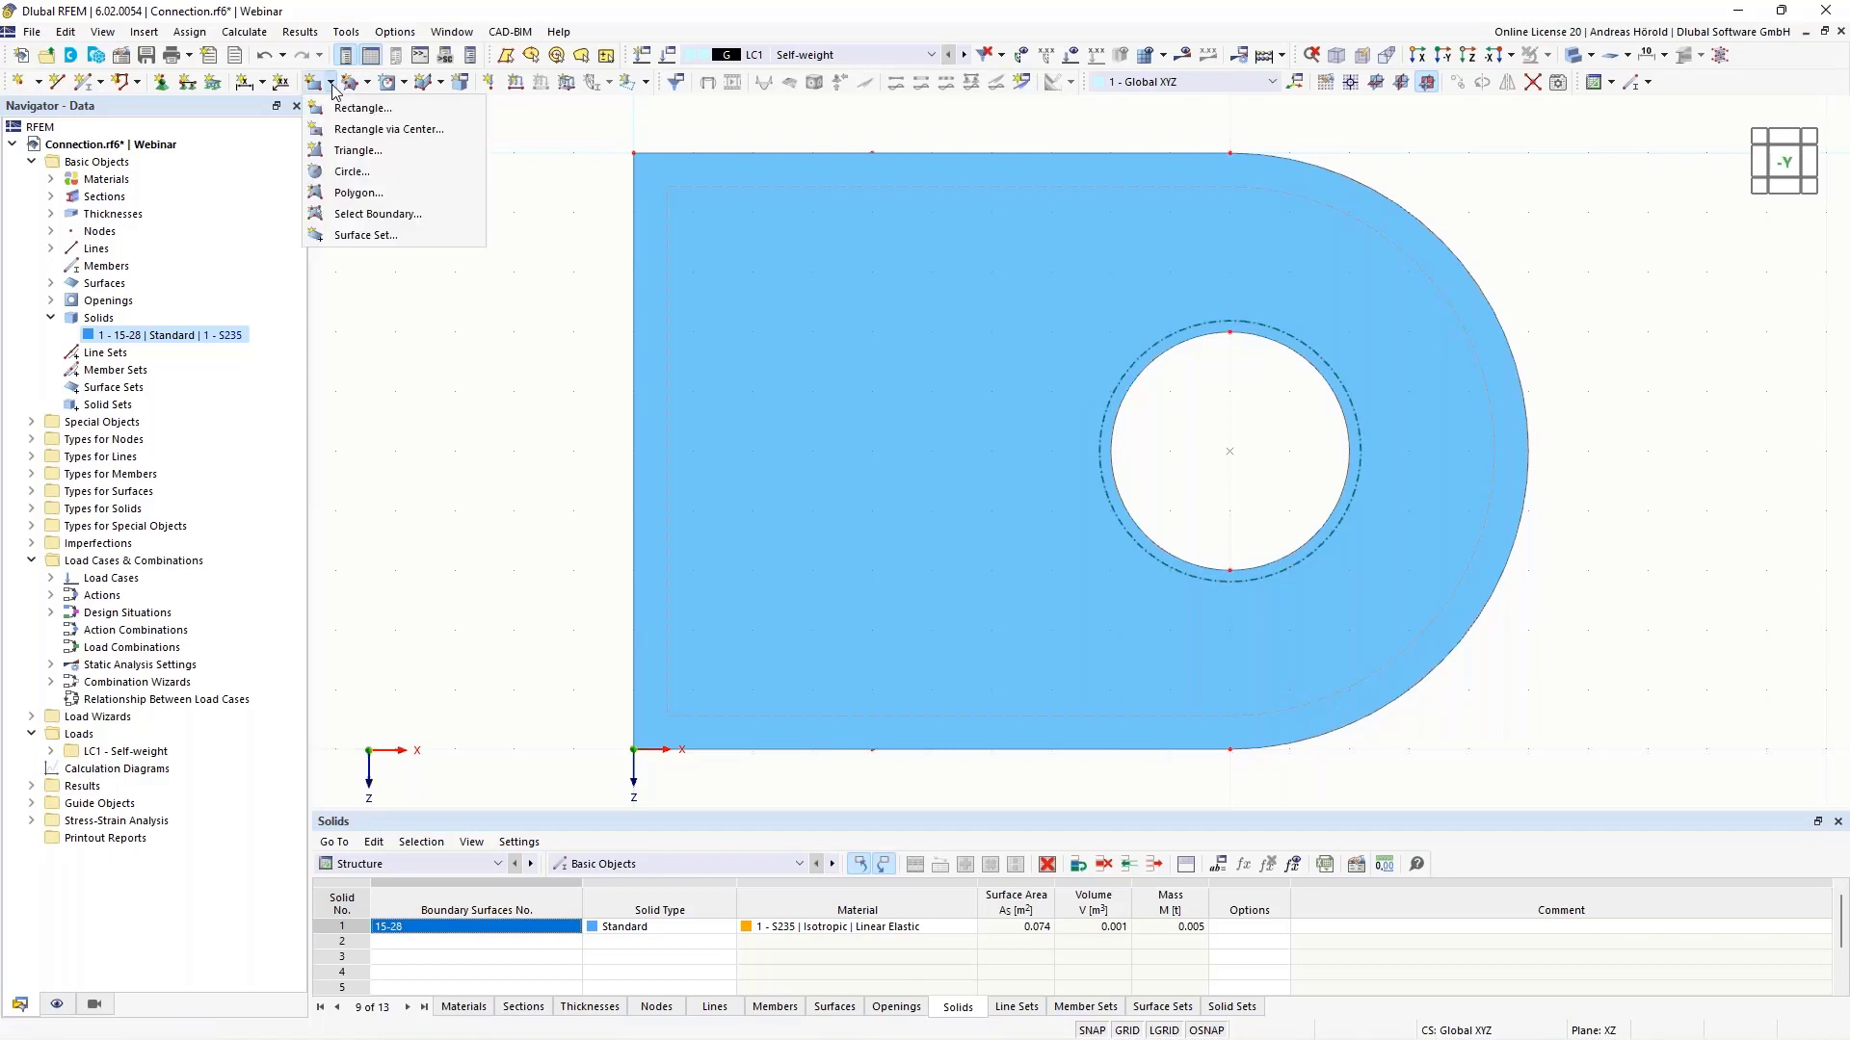
click(352, 172)
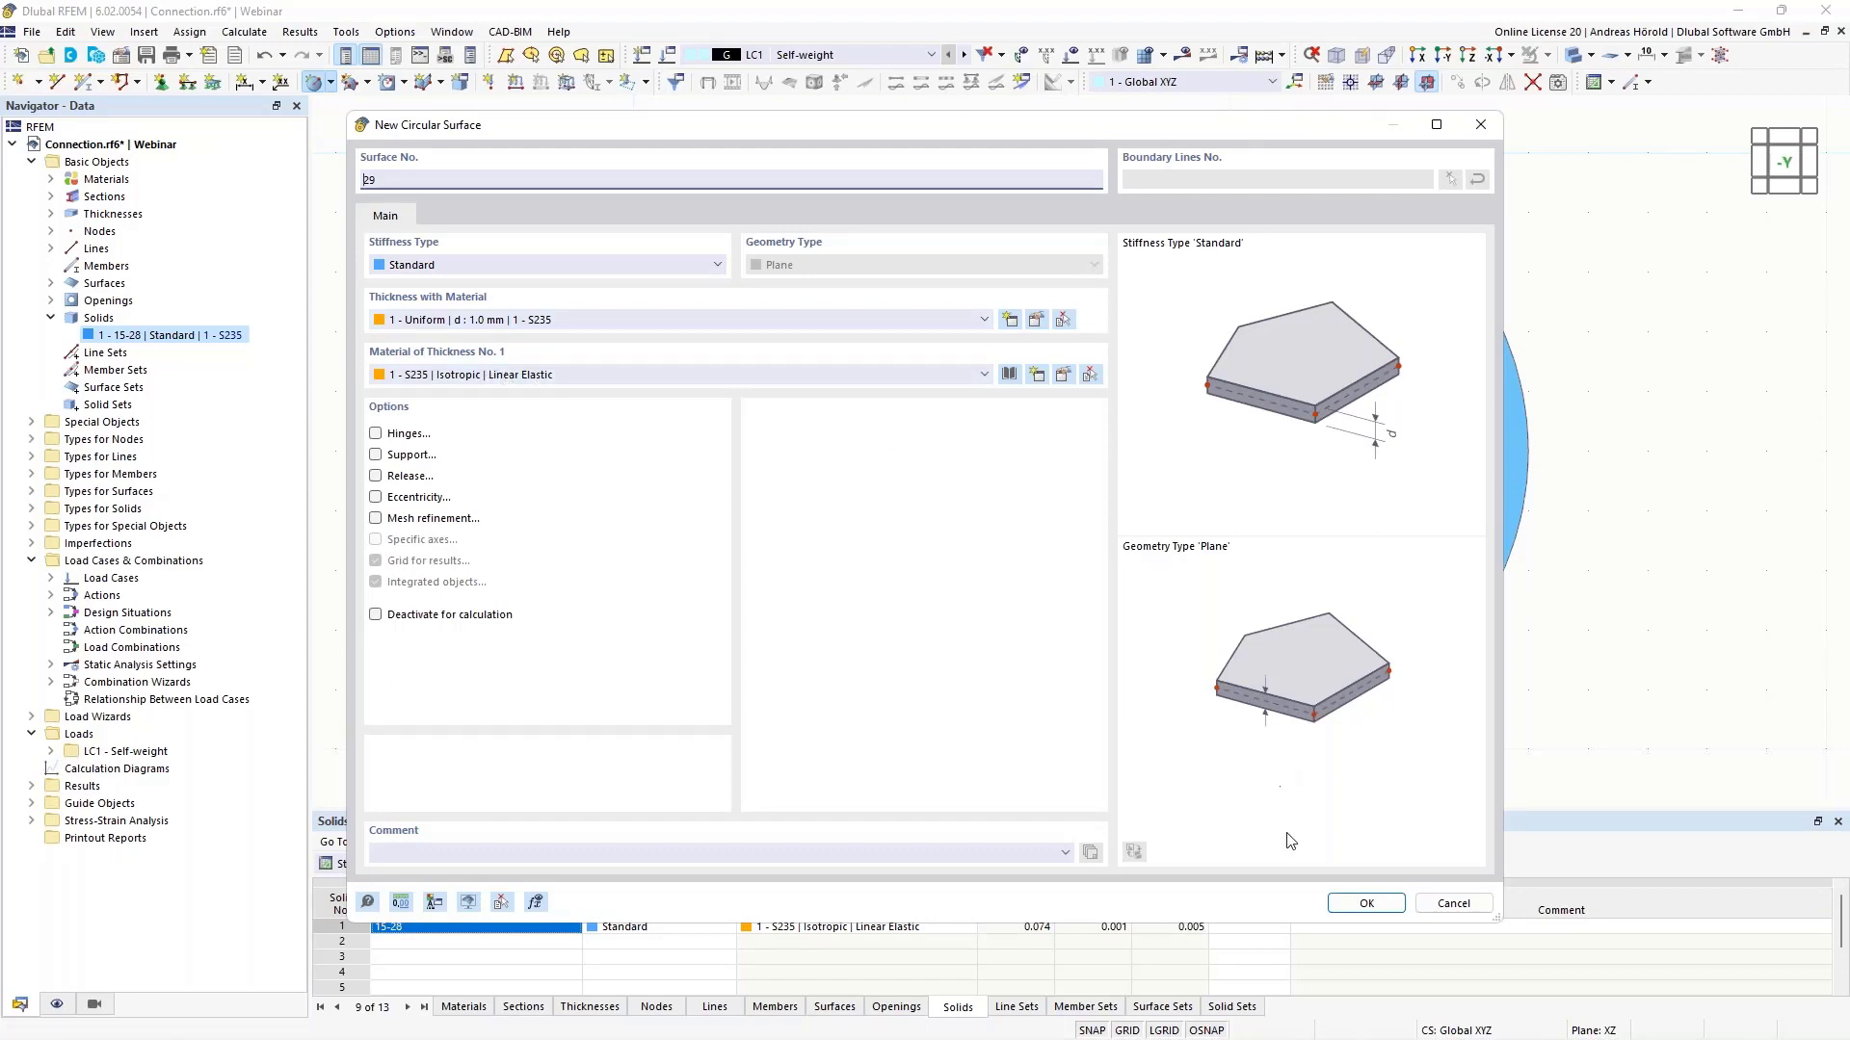
click(1366, 903)
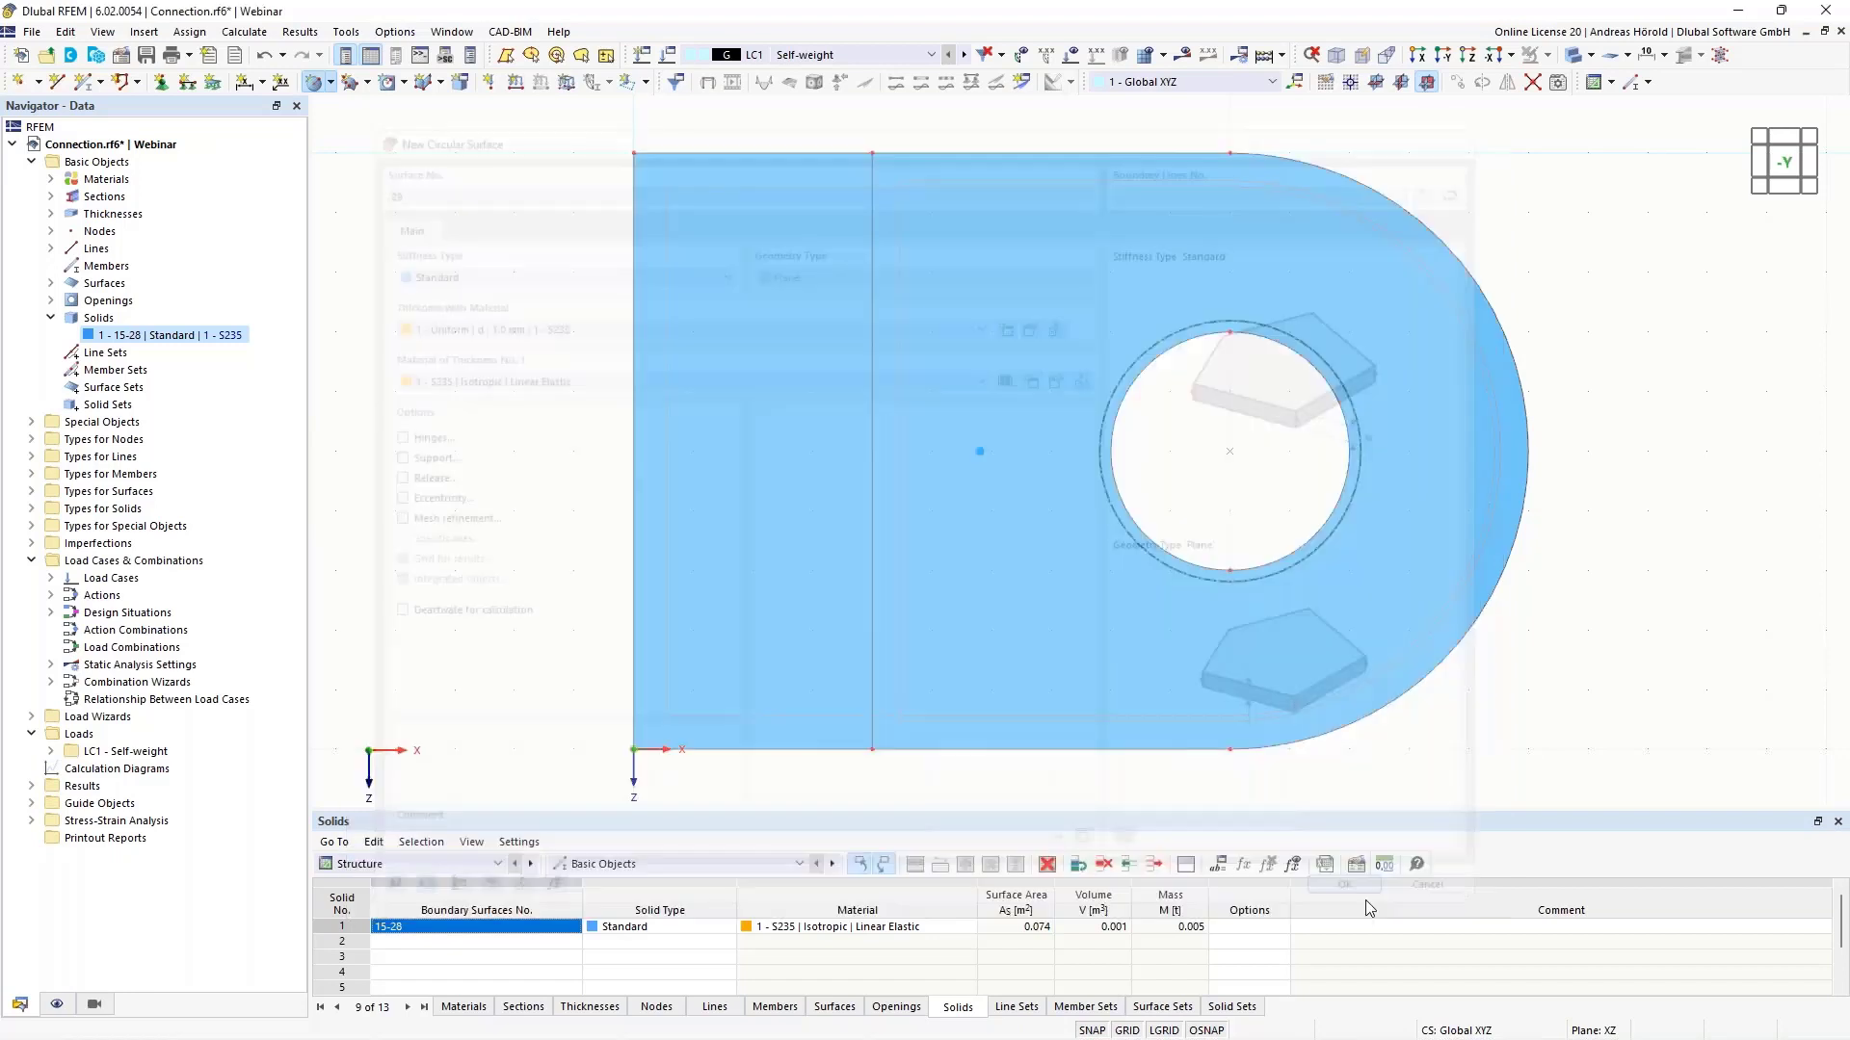
click(1223, 452)
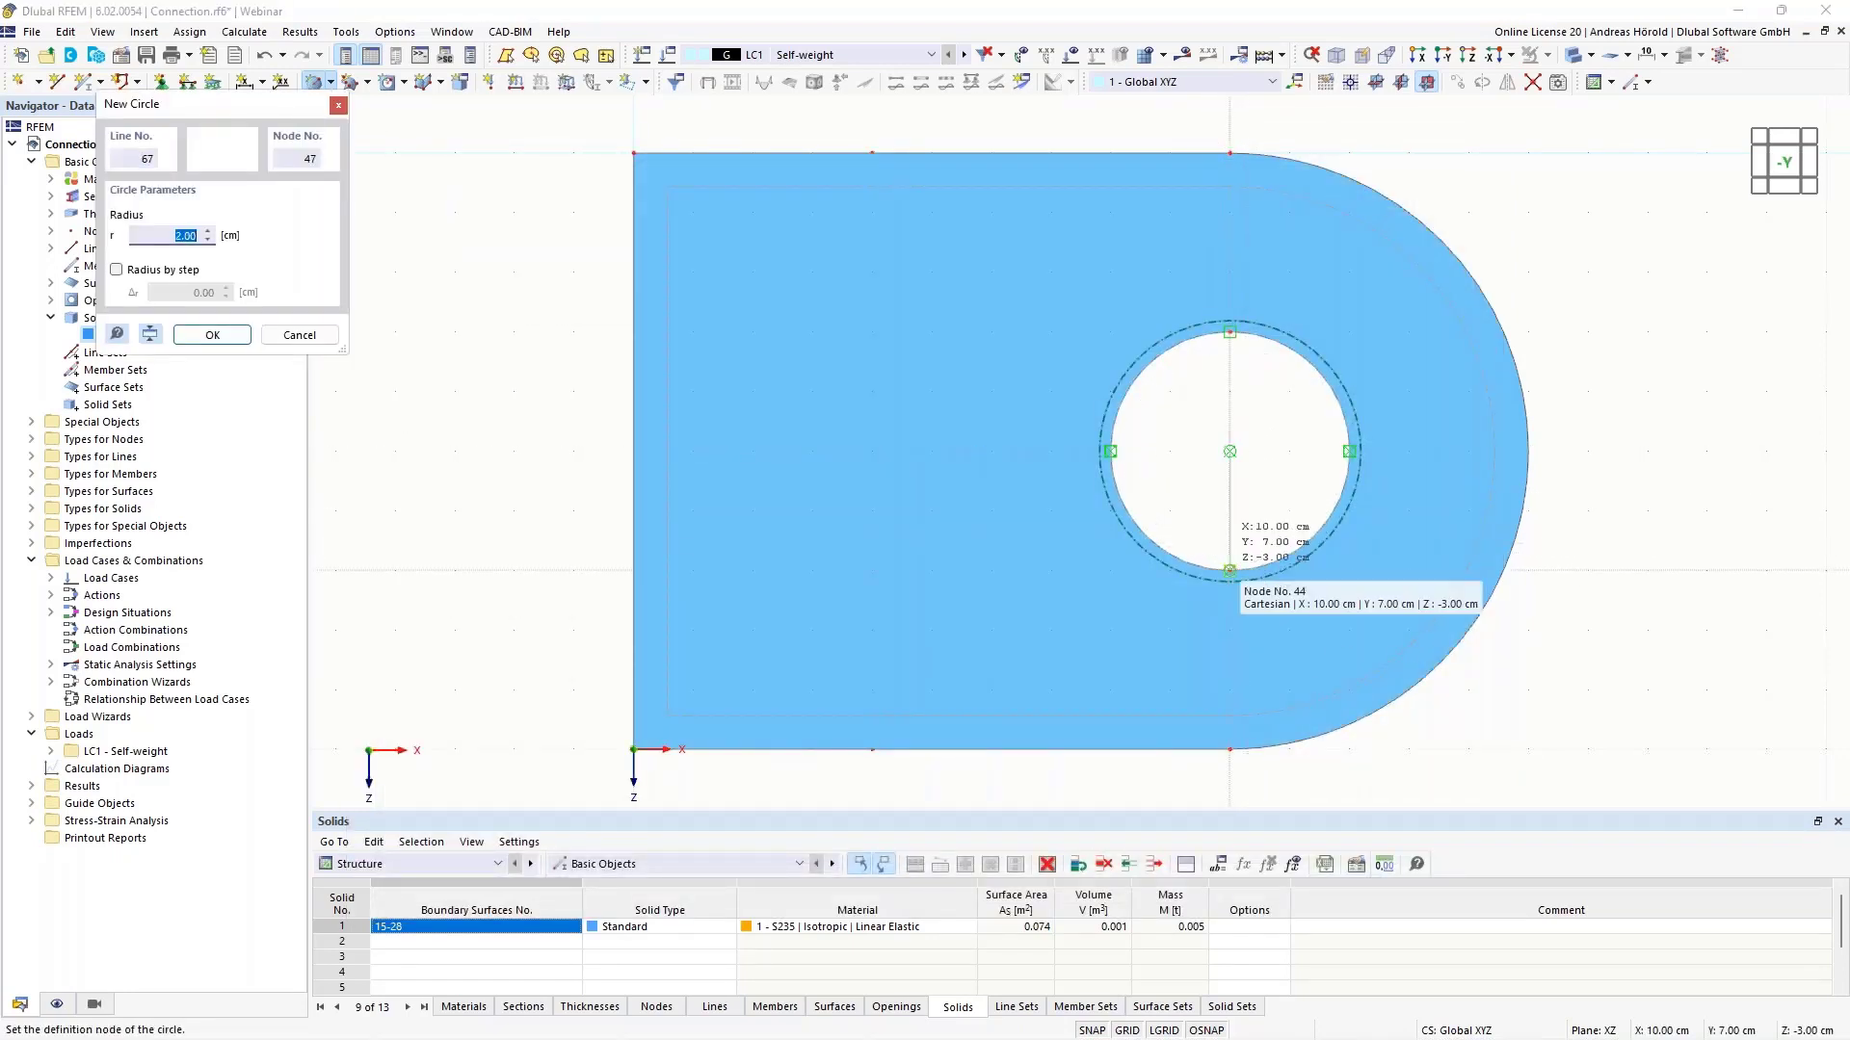
text(1,9)
key(Return)
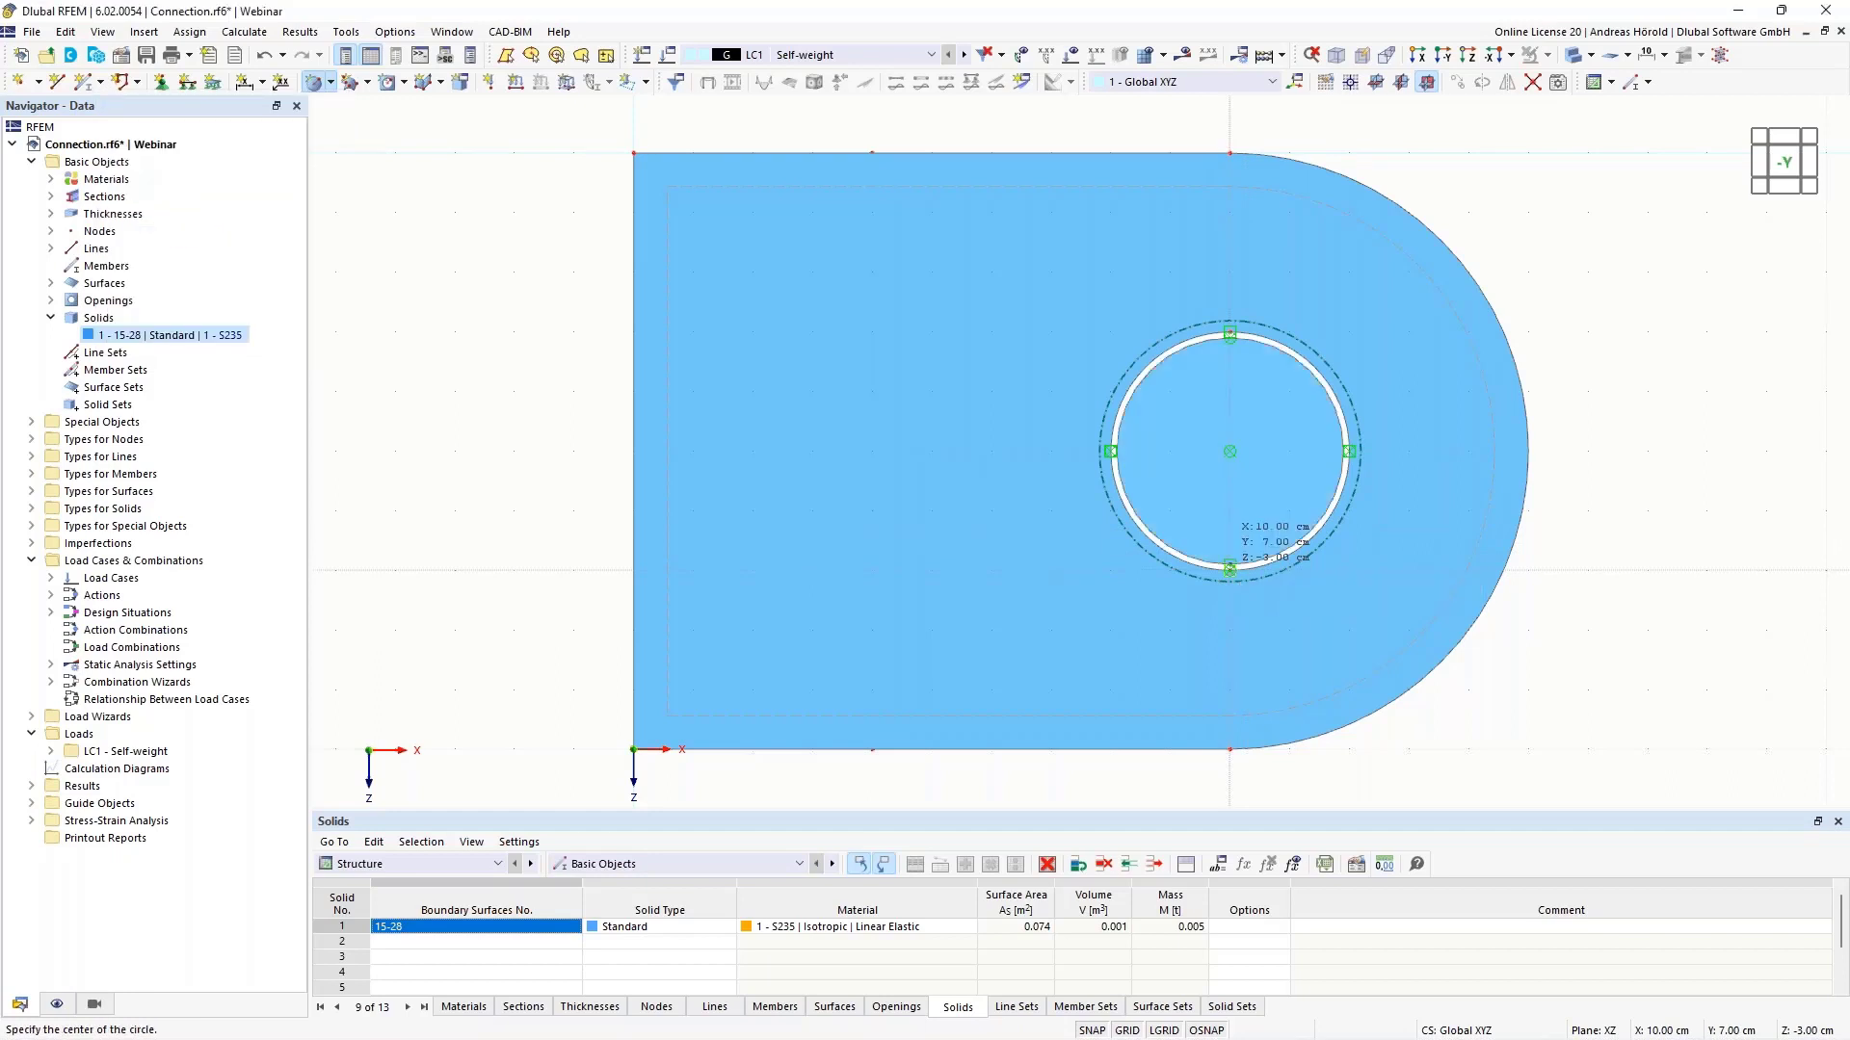
scroll(1703, 378, up, 2)
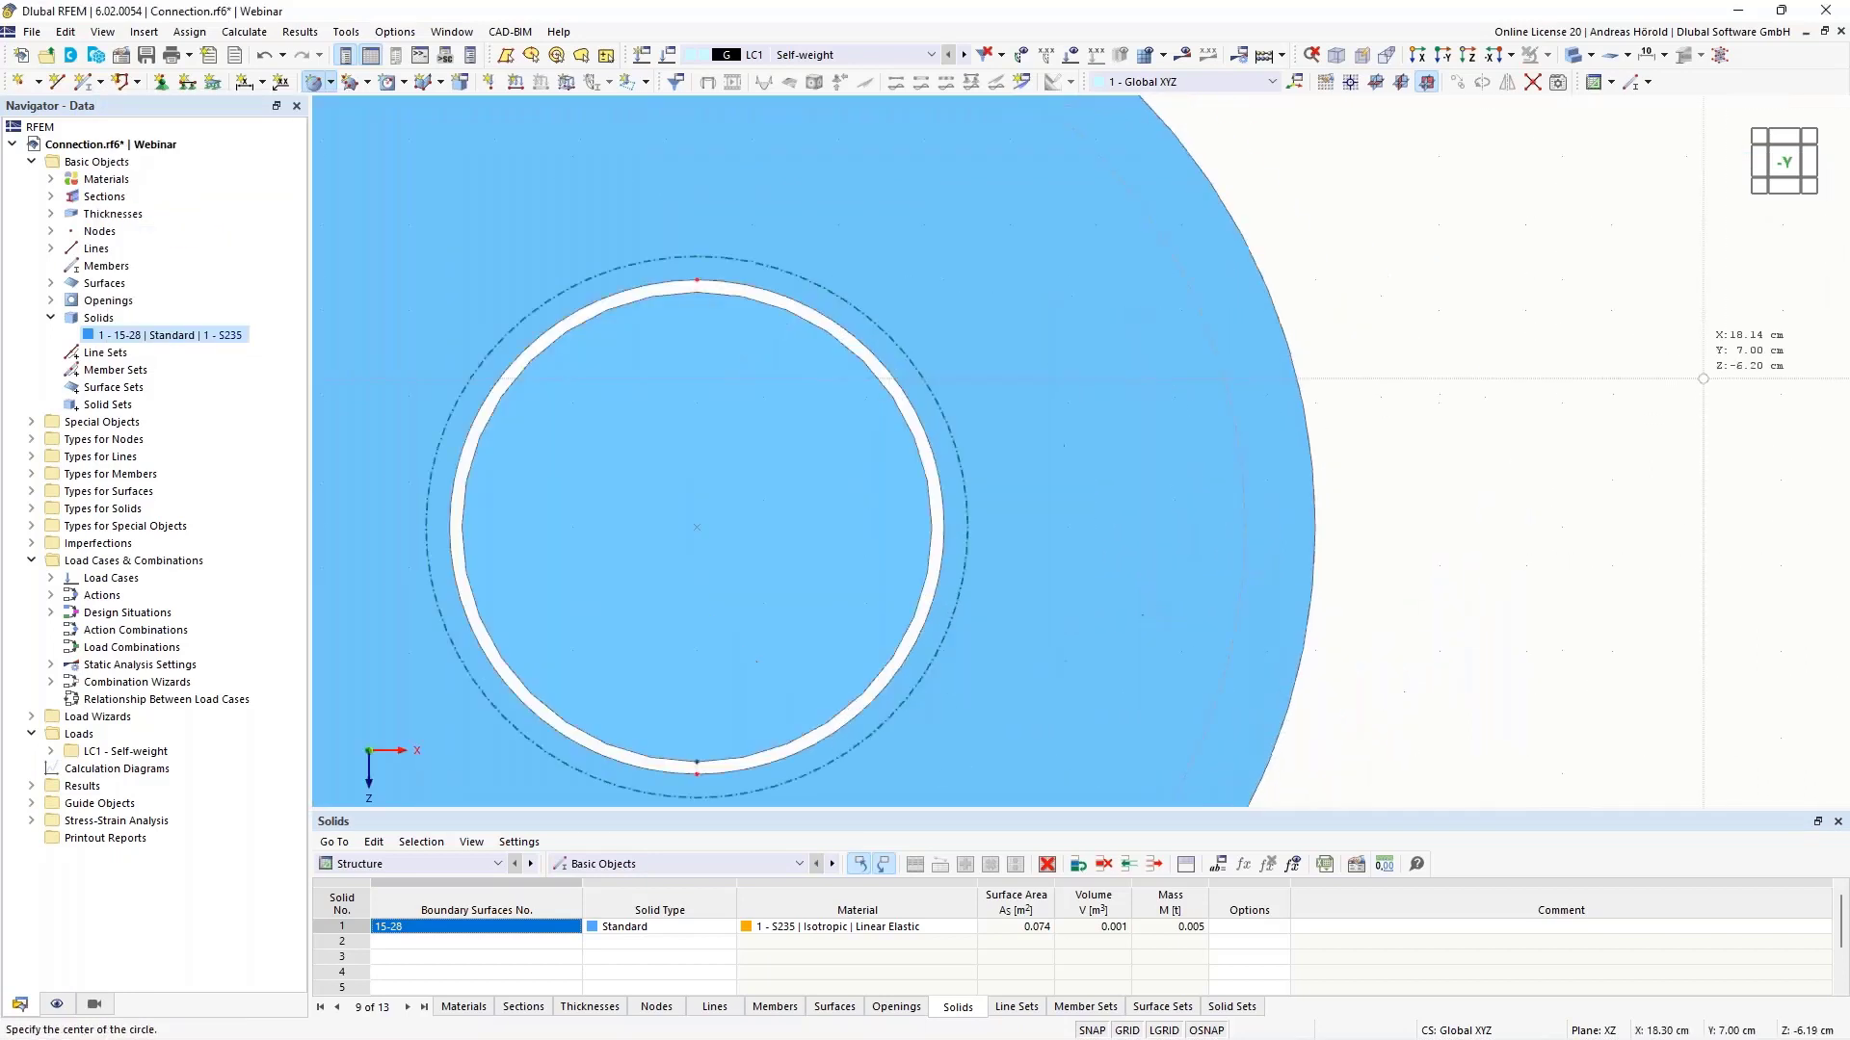
middle_drag(1589, 375, 1755, 367)
key(Escape)
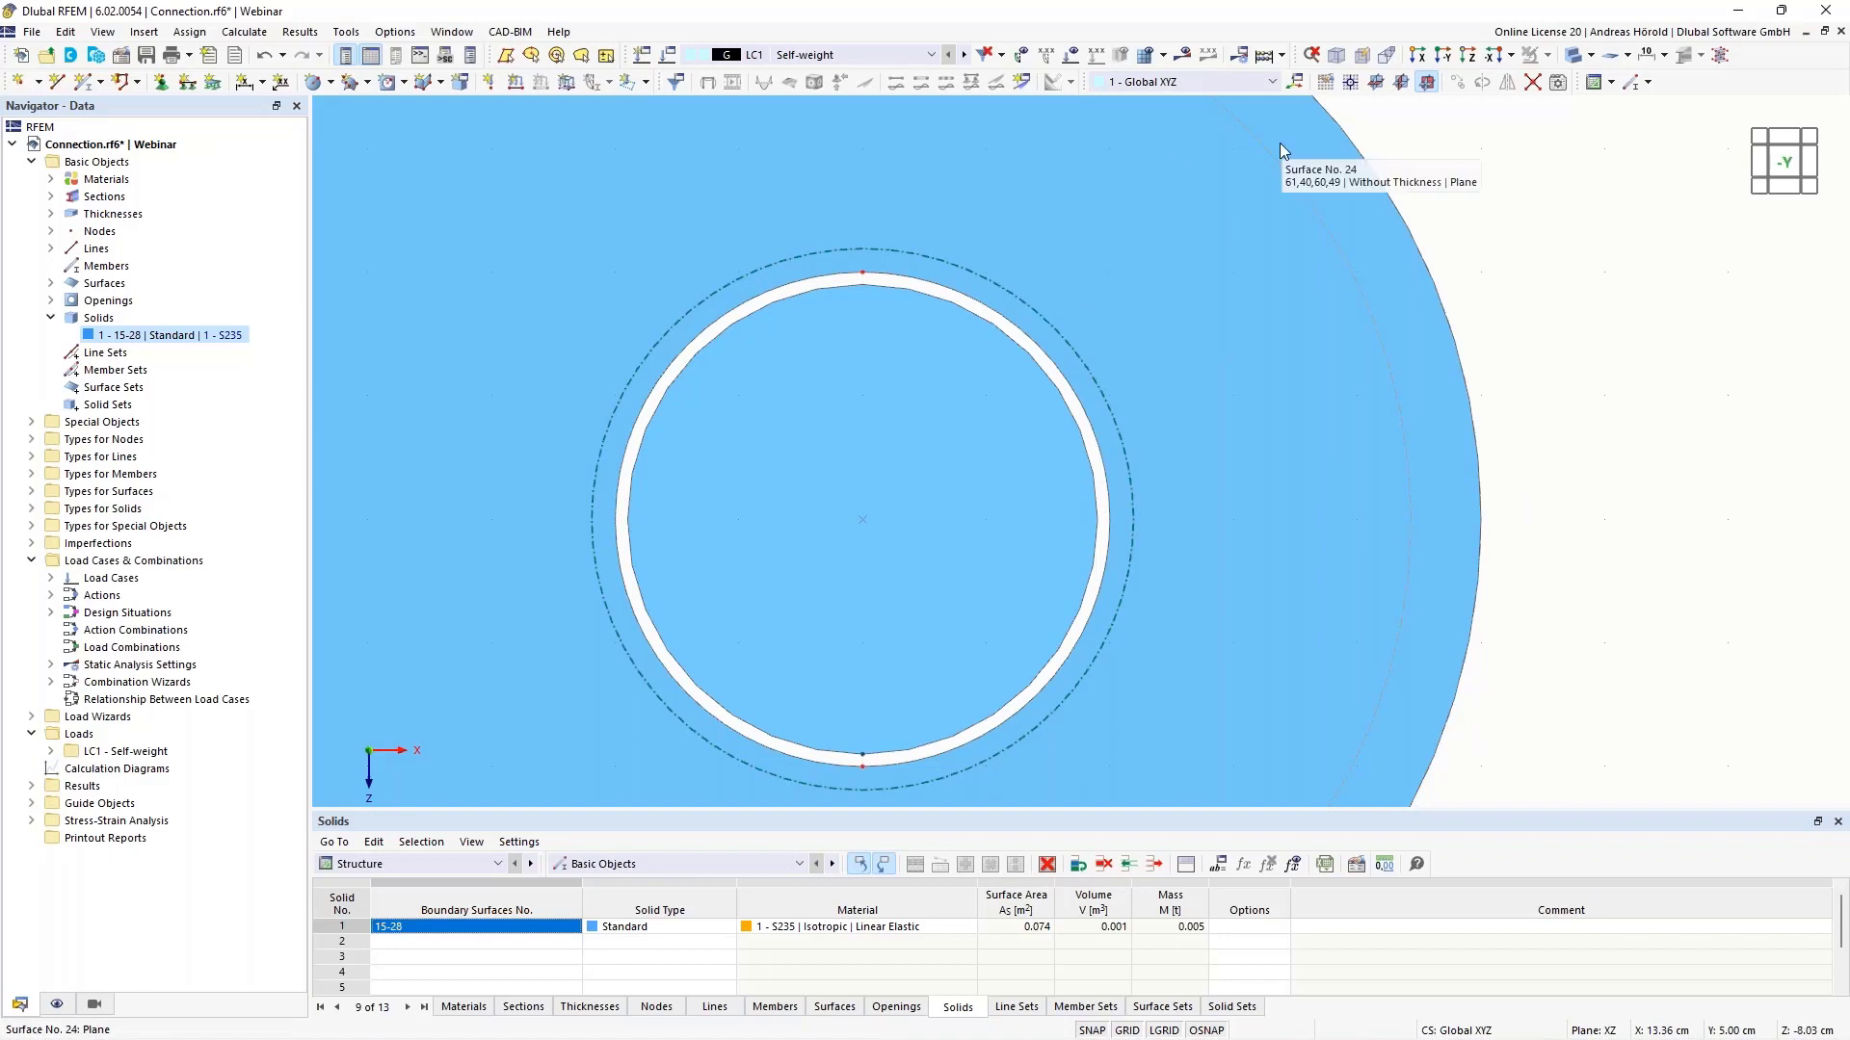
- Switch to wireframe display and draw a vertical line up to the circle's top node
click(1590, 55)
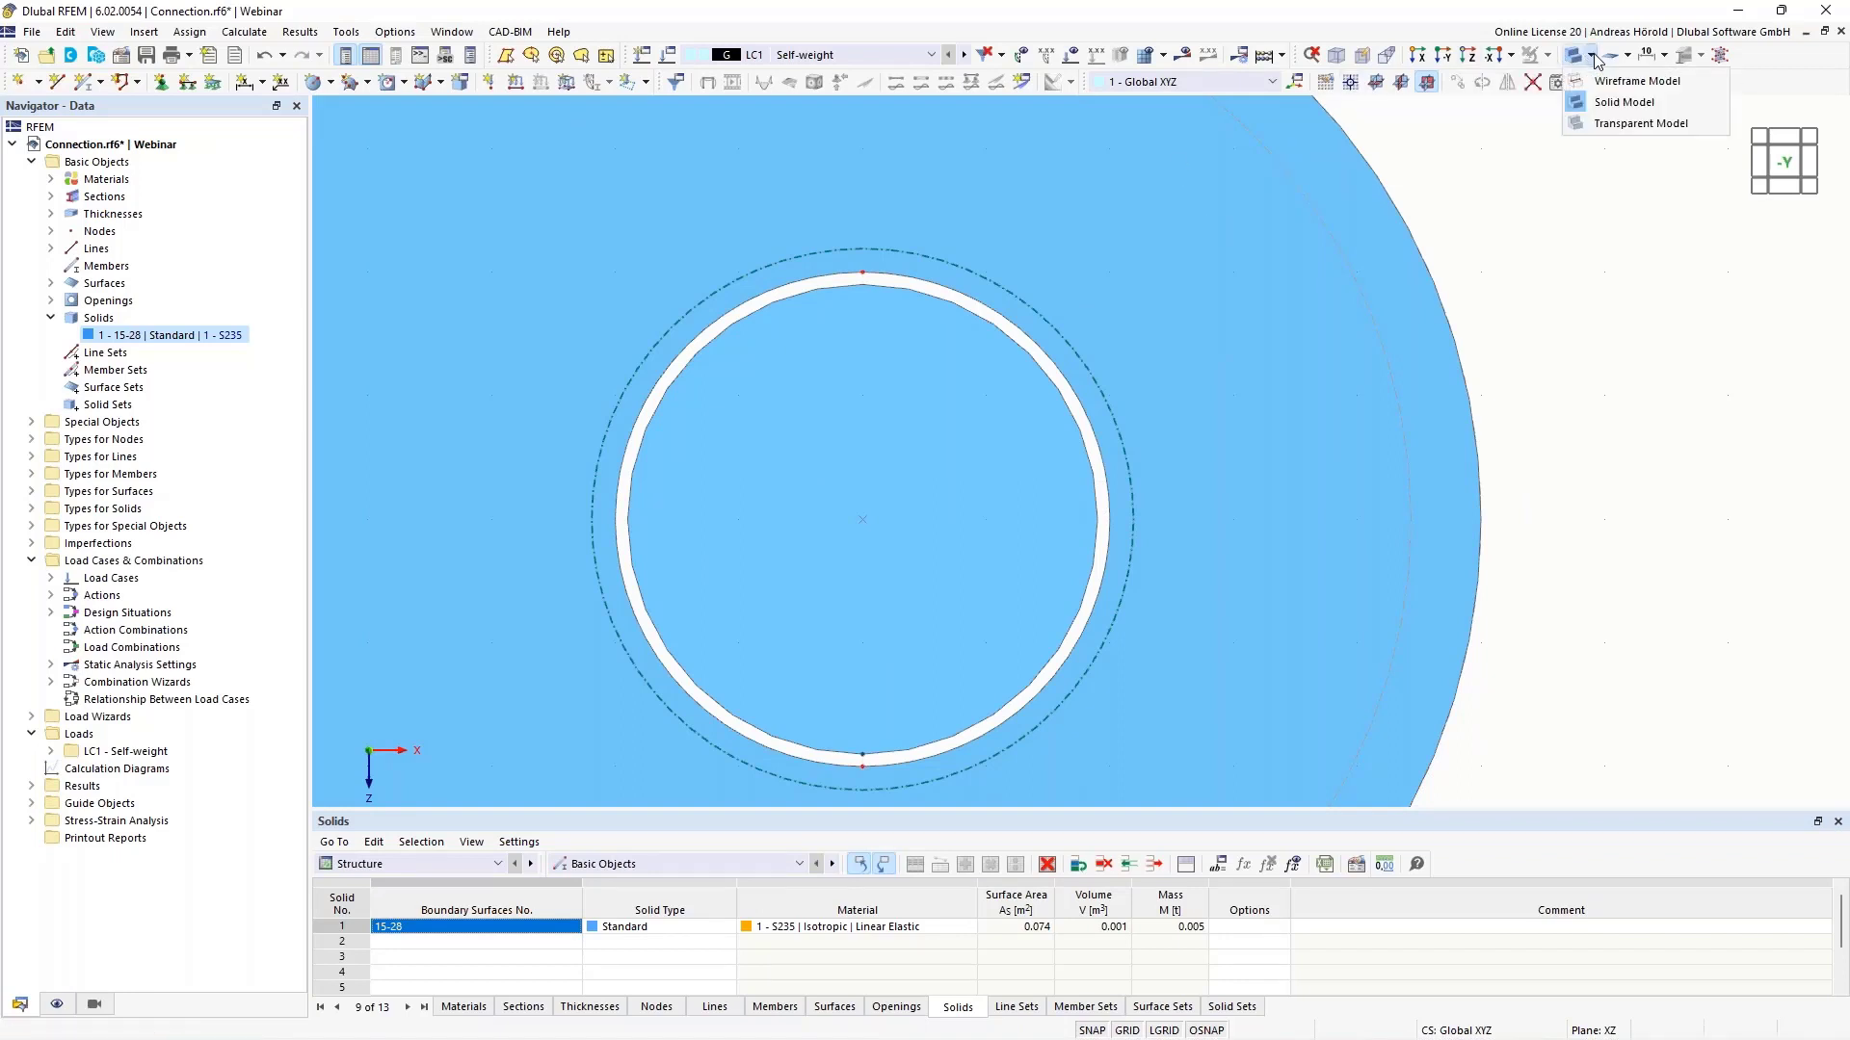
click(1615, 83)
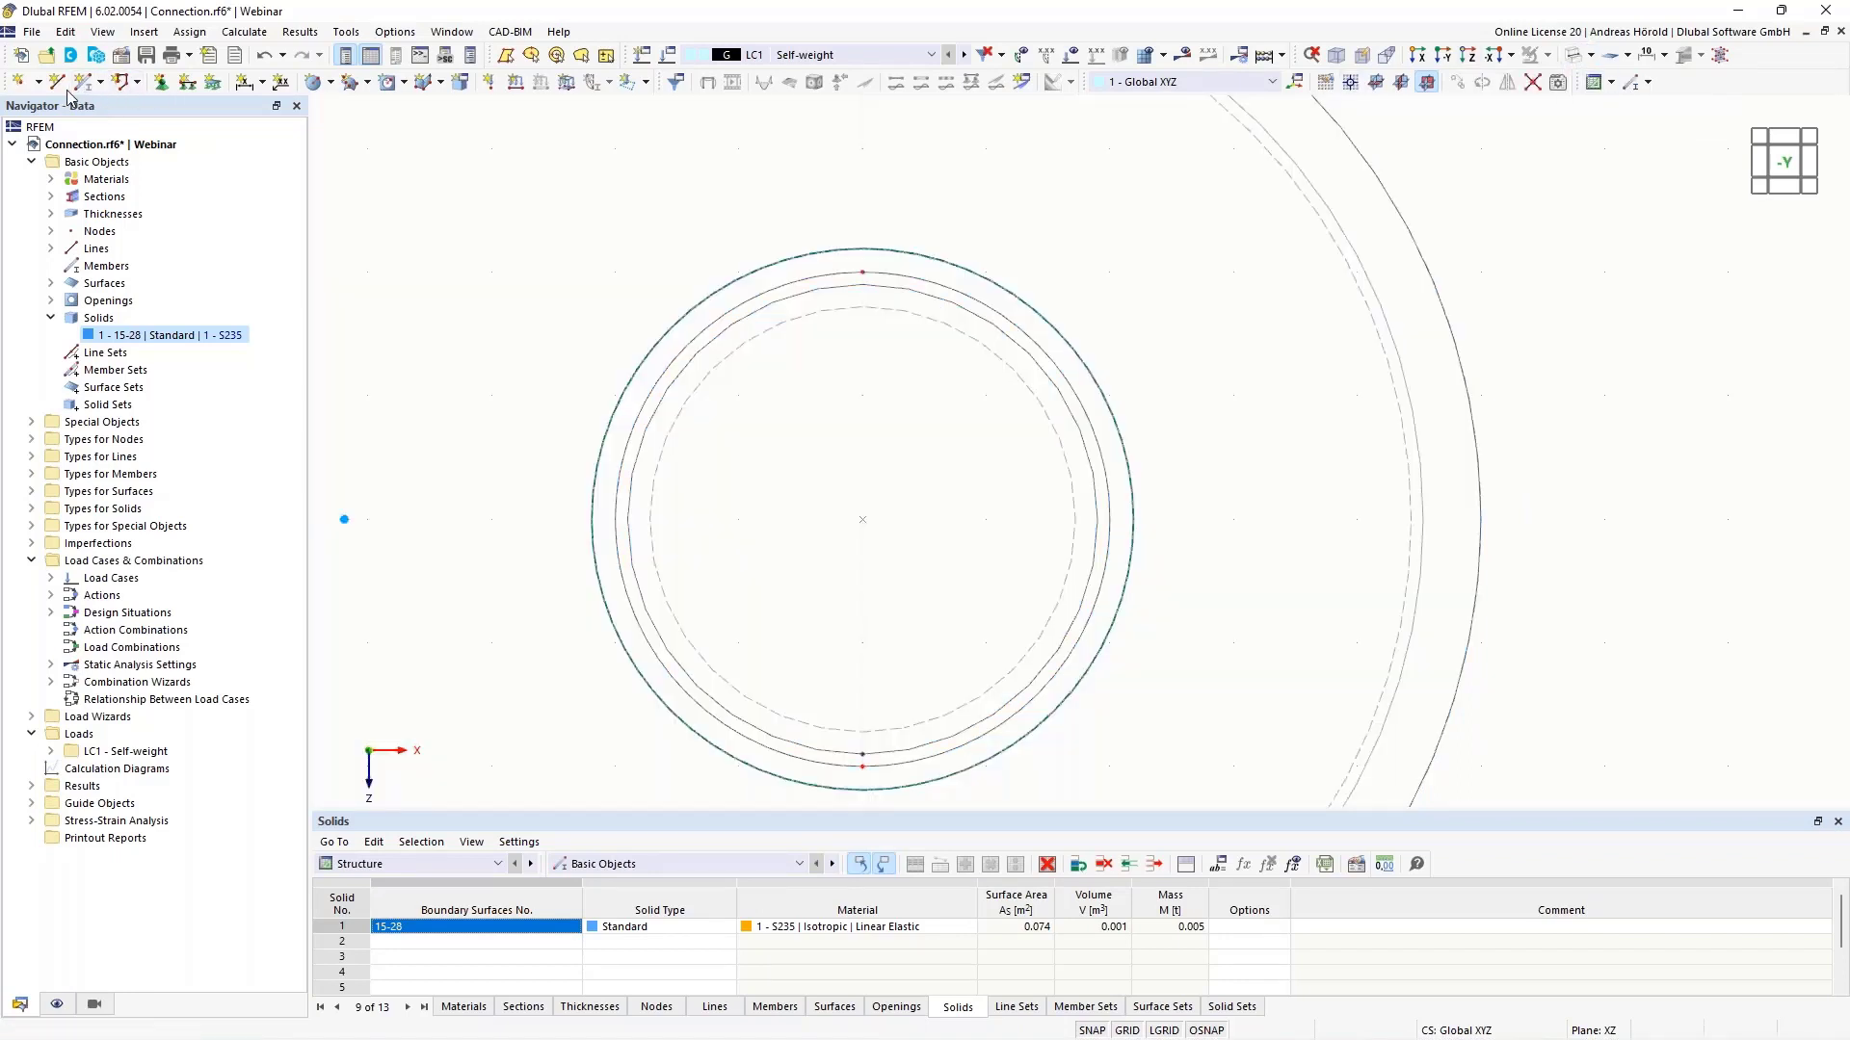
click(55, 85)
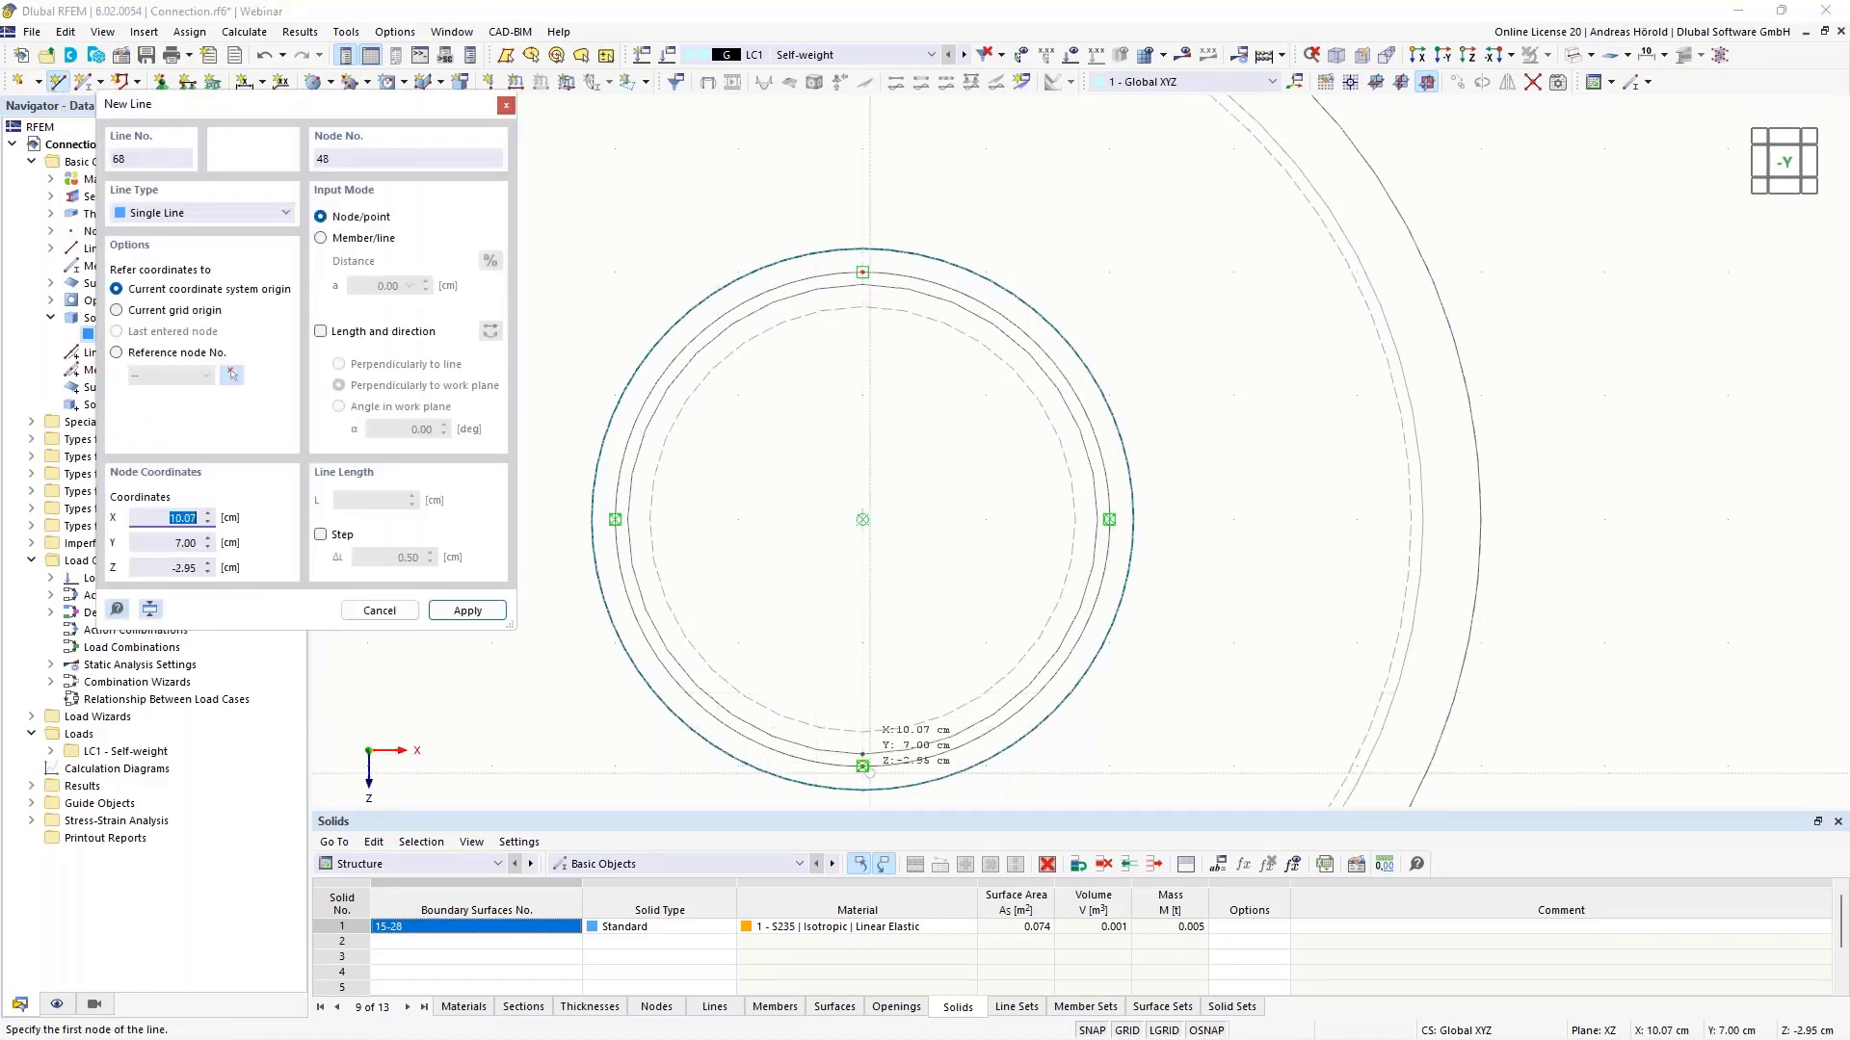
click(862, 273)
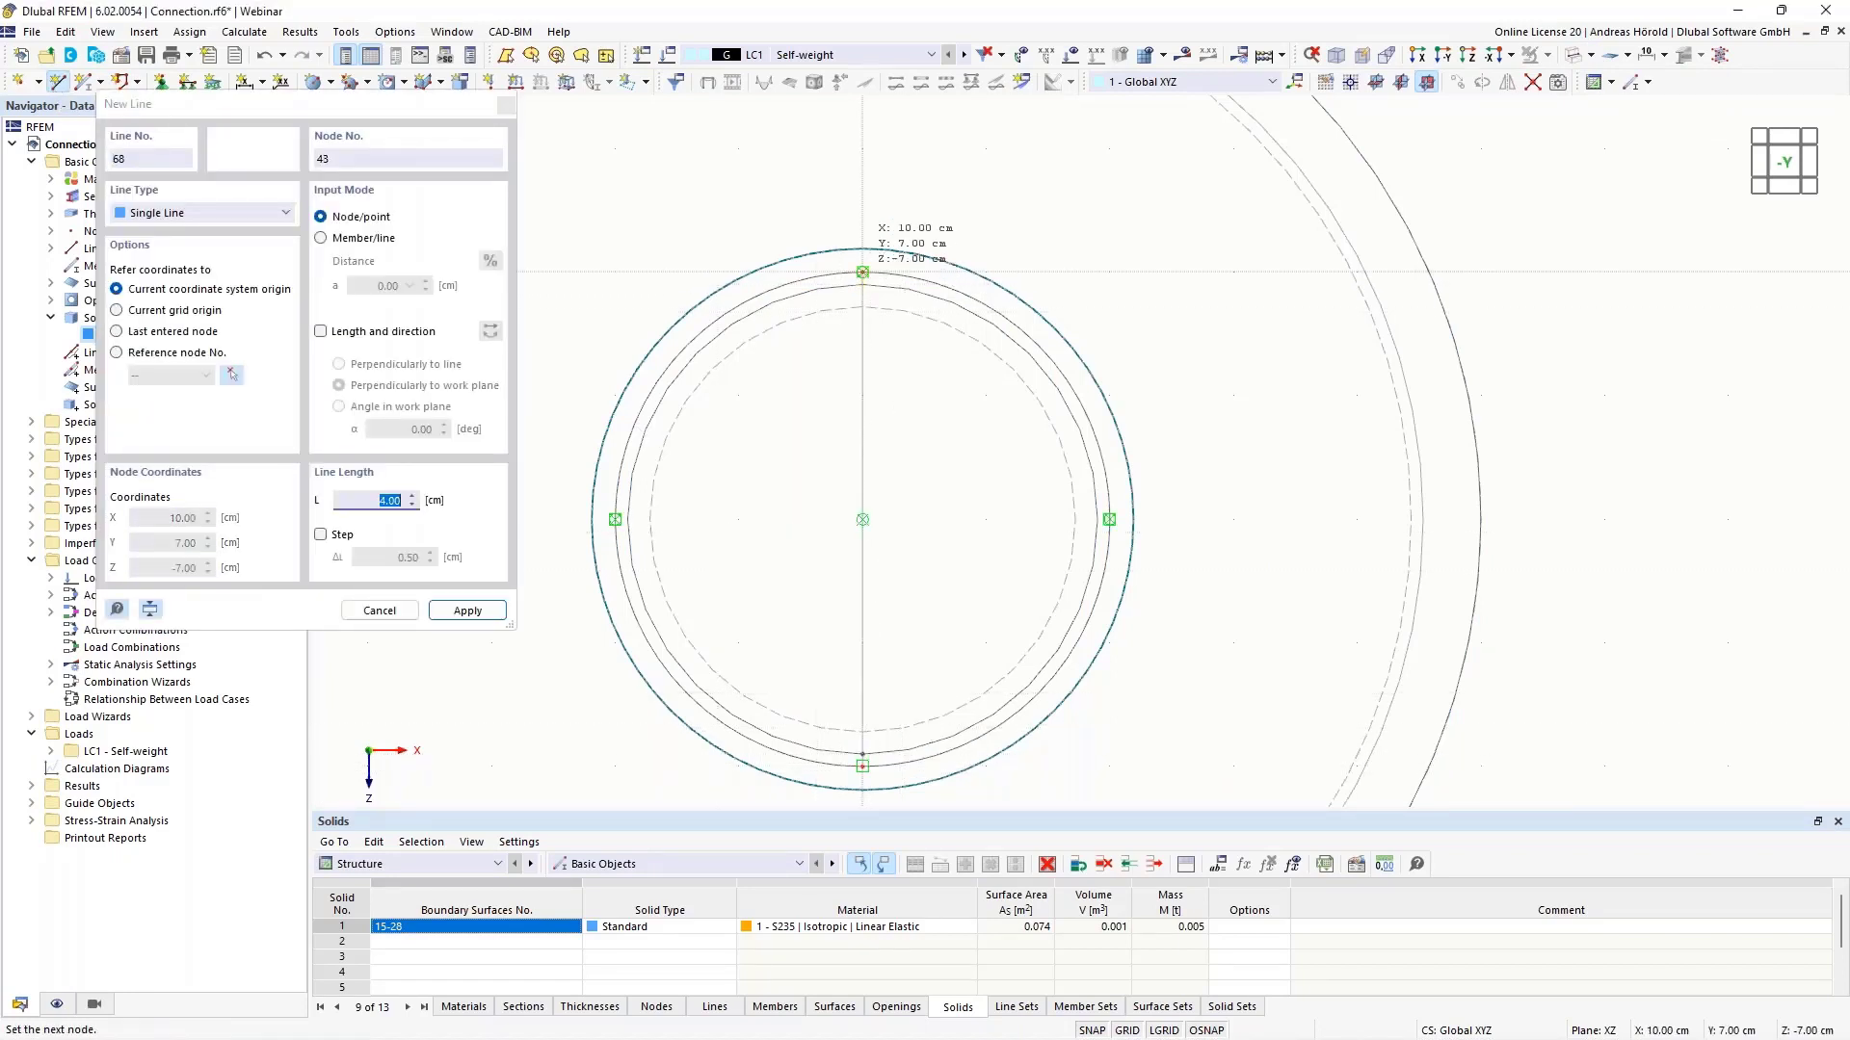
right_click(1626, 376)
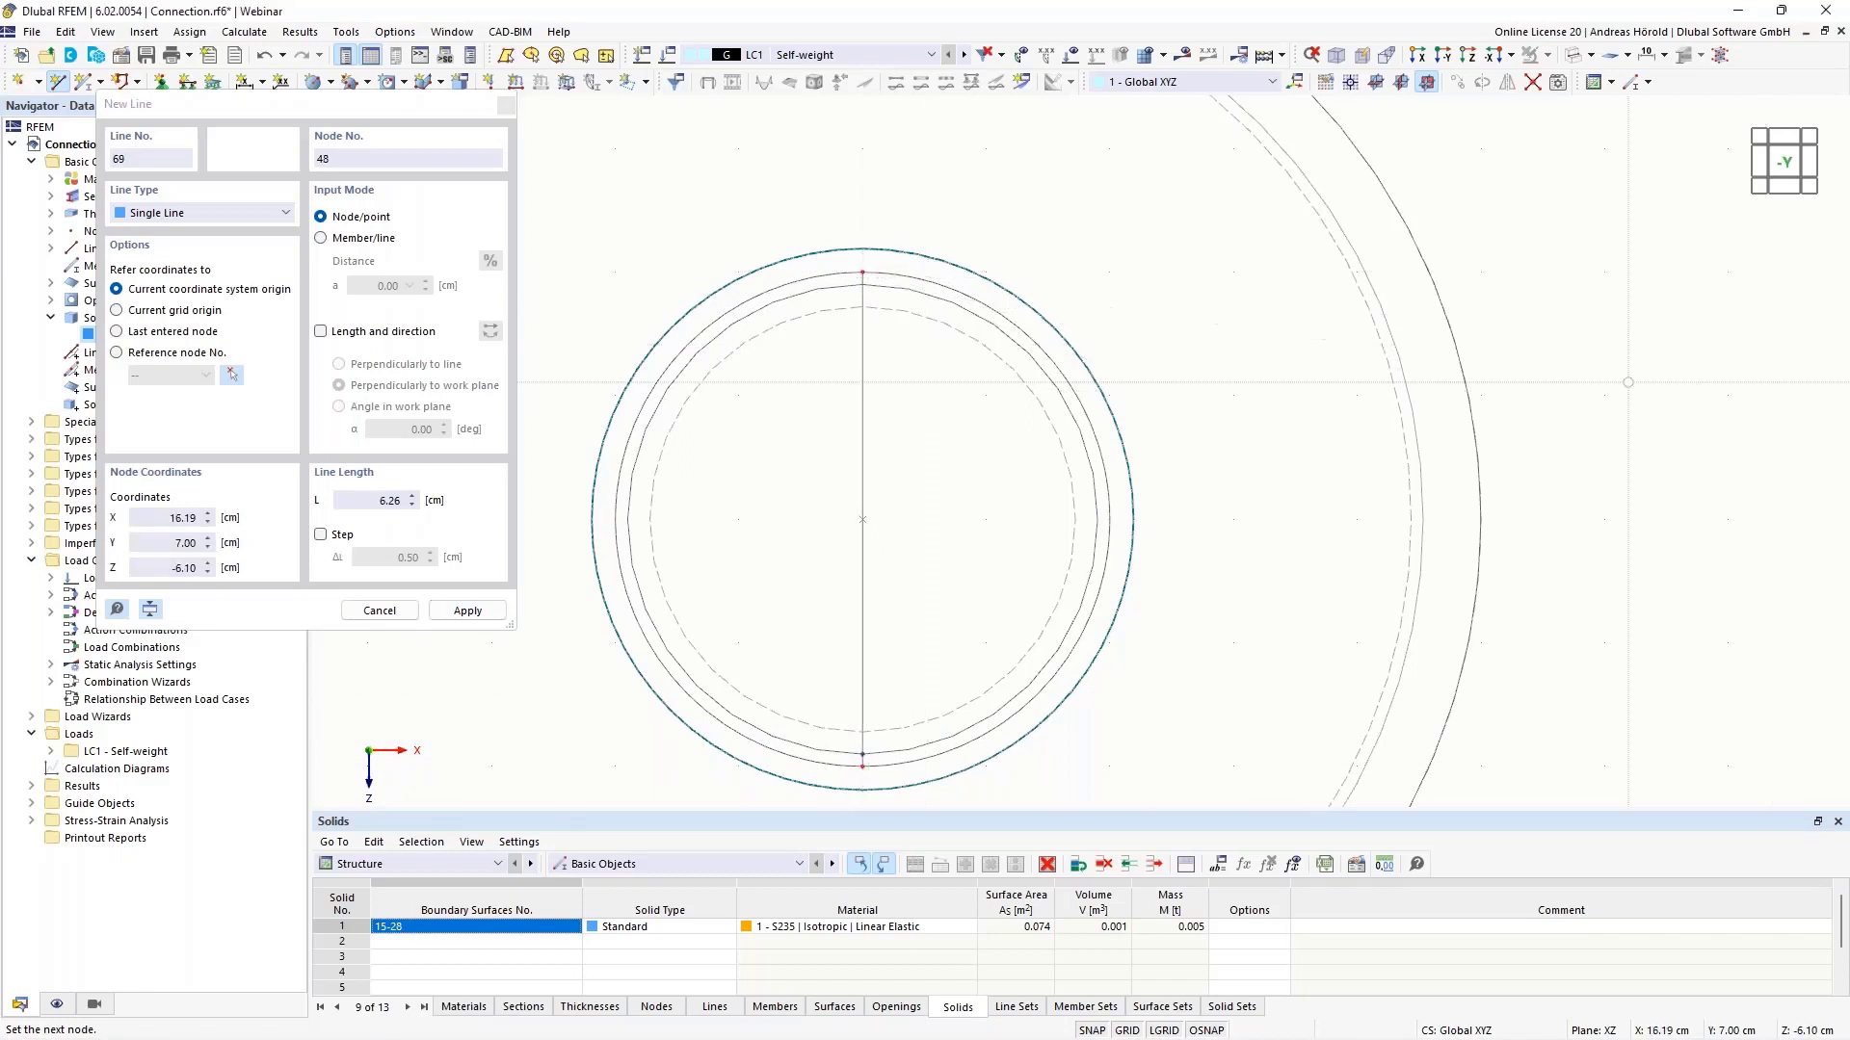
right_click(1626, 376)
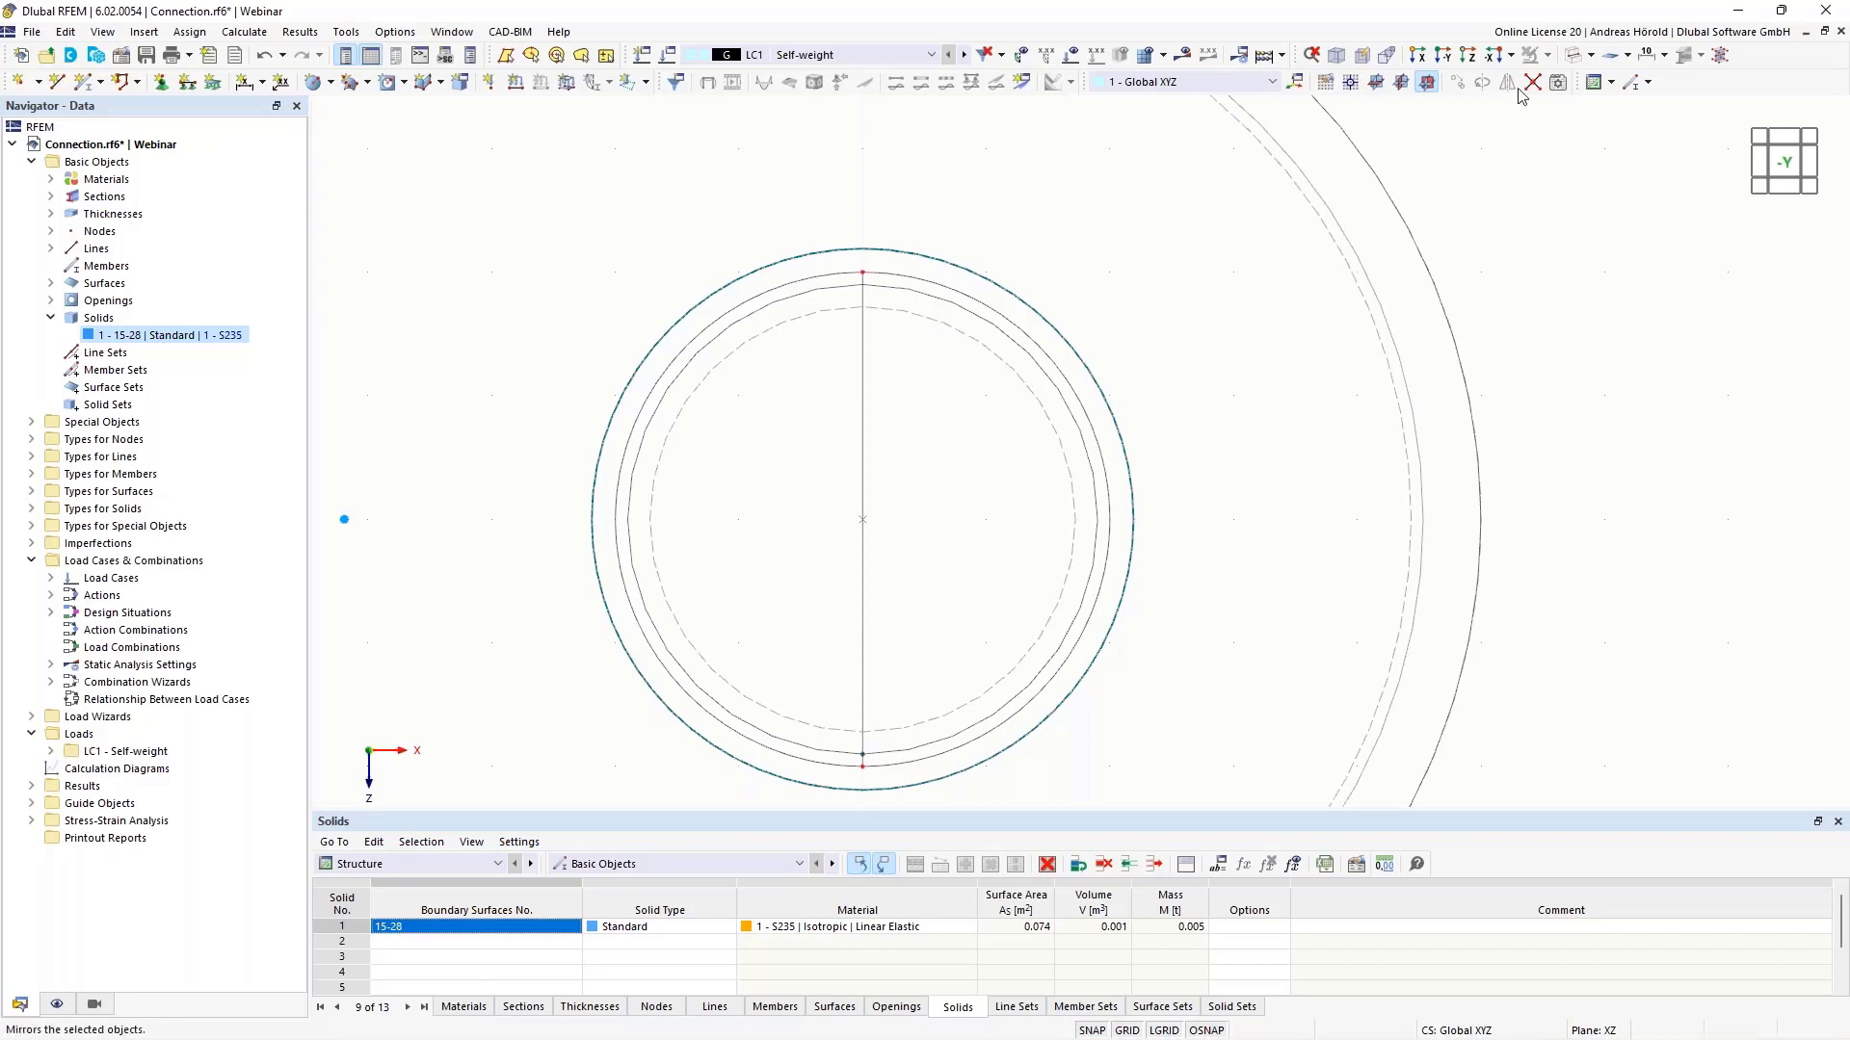
- Select the vertical line in the bore and show the model transparent in an oblique 3D view
drag(676, 777, 1051, 255)
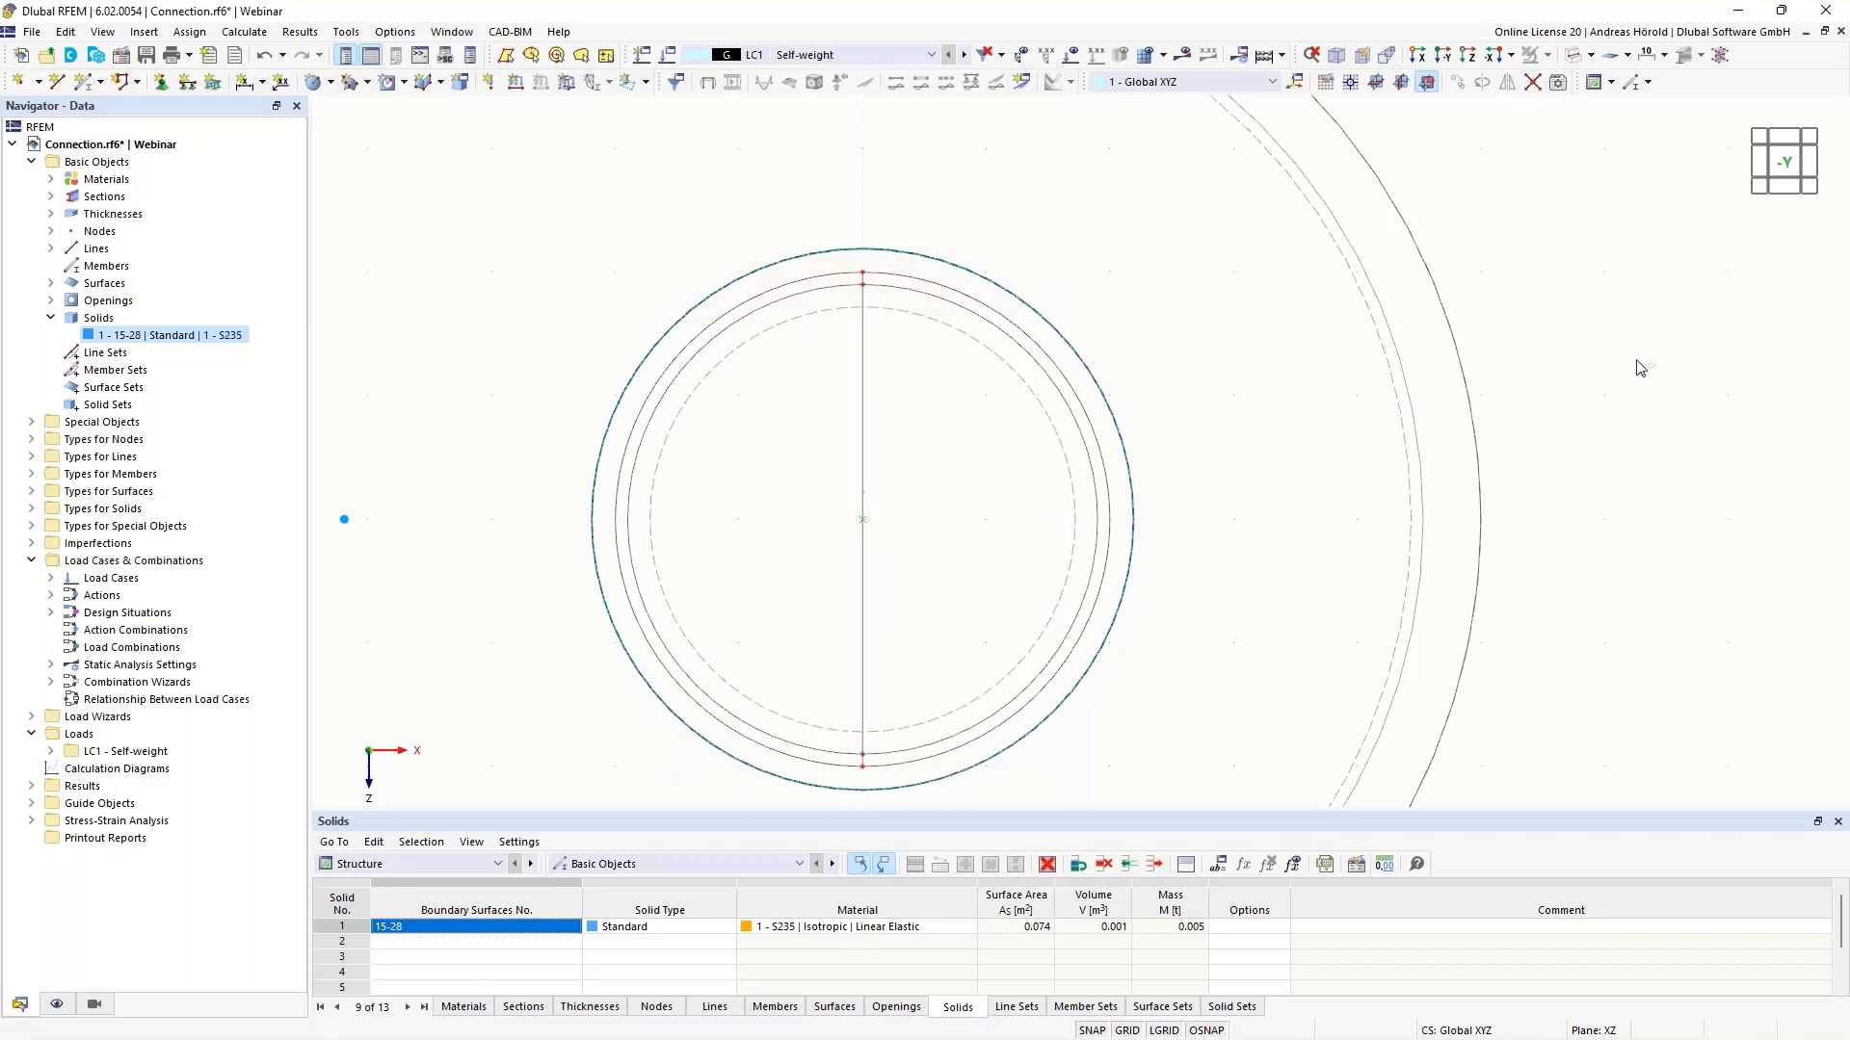
click(864, 405)
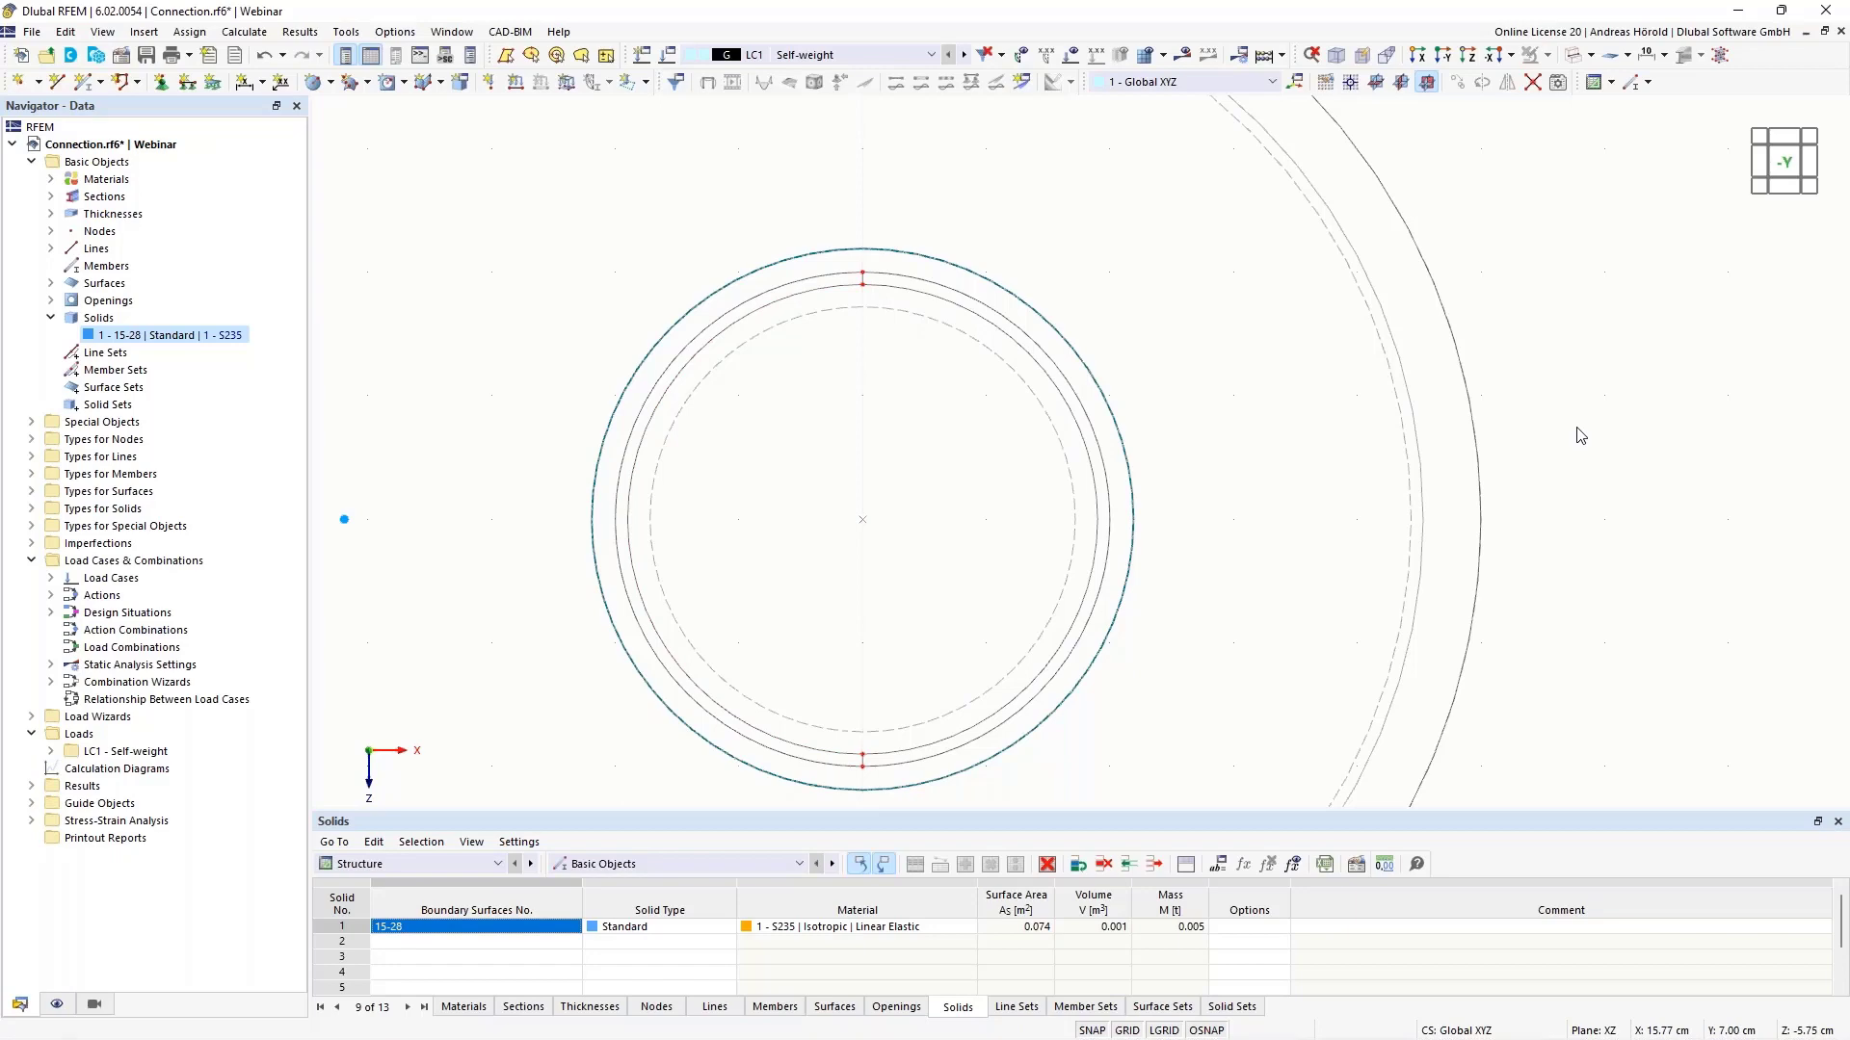
ctrl+middle_drag(1590, 449, 1545, 529)
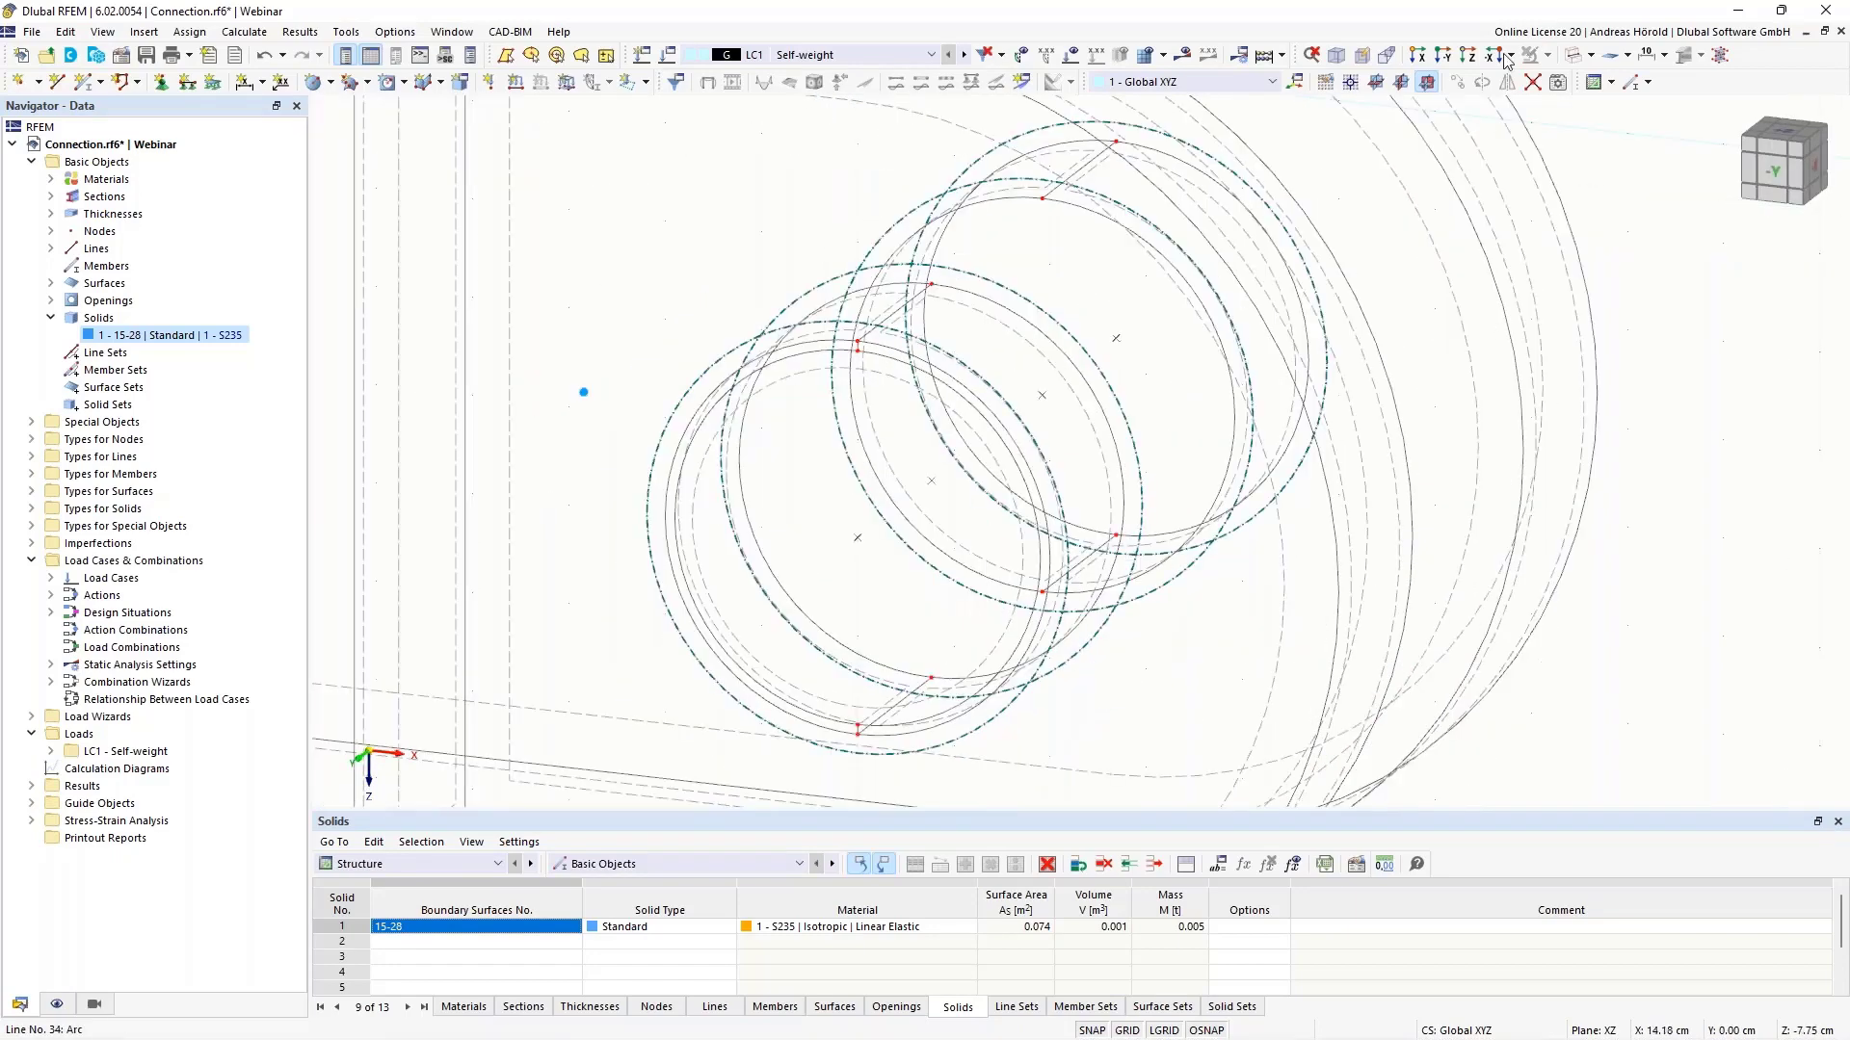
click(1590, 55)
click(1640, 123)
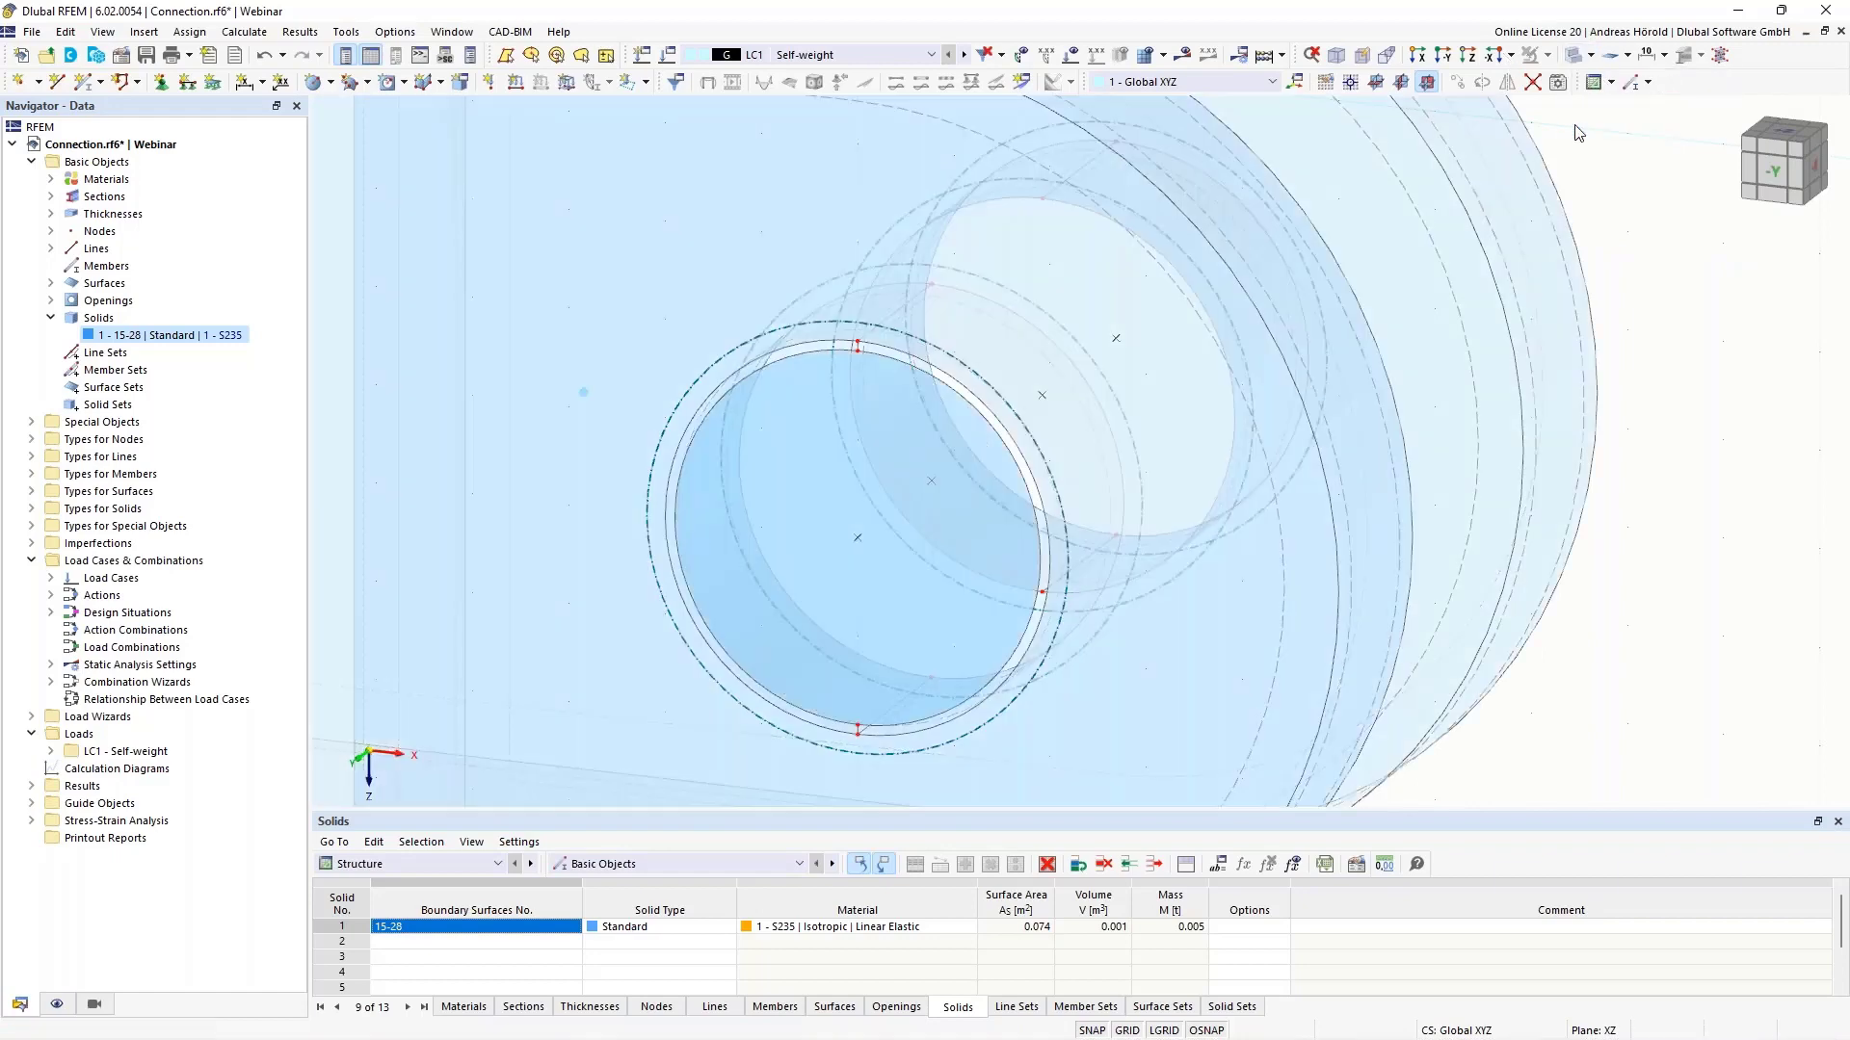
middle_drag(1348, 462, 1588, 503)
scroll(1588, 503, down, 1)
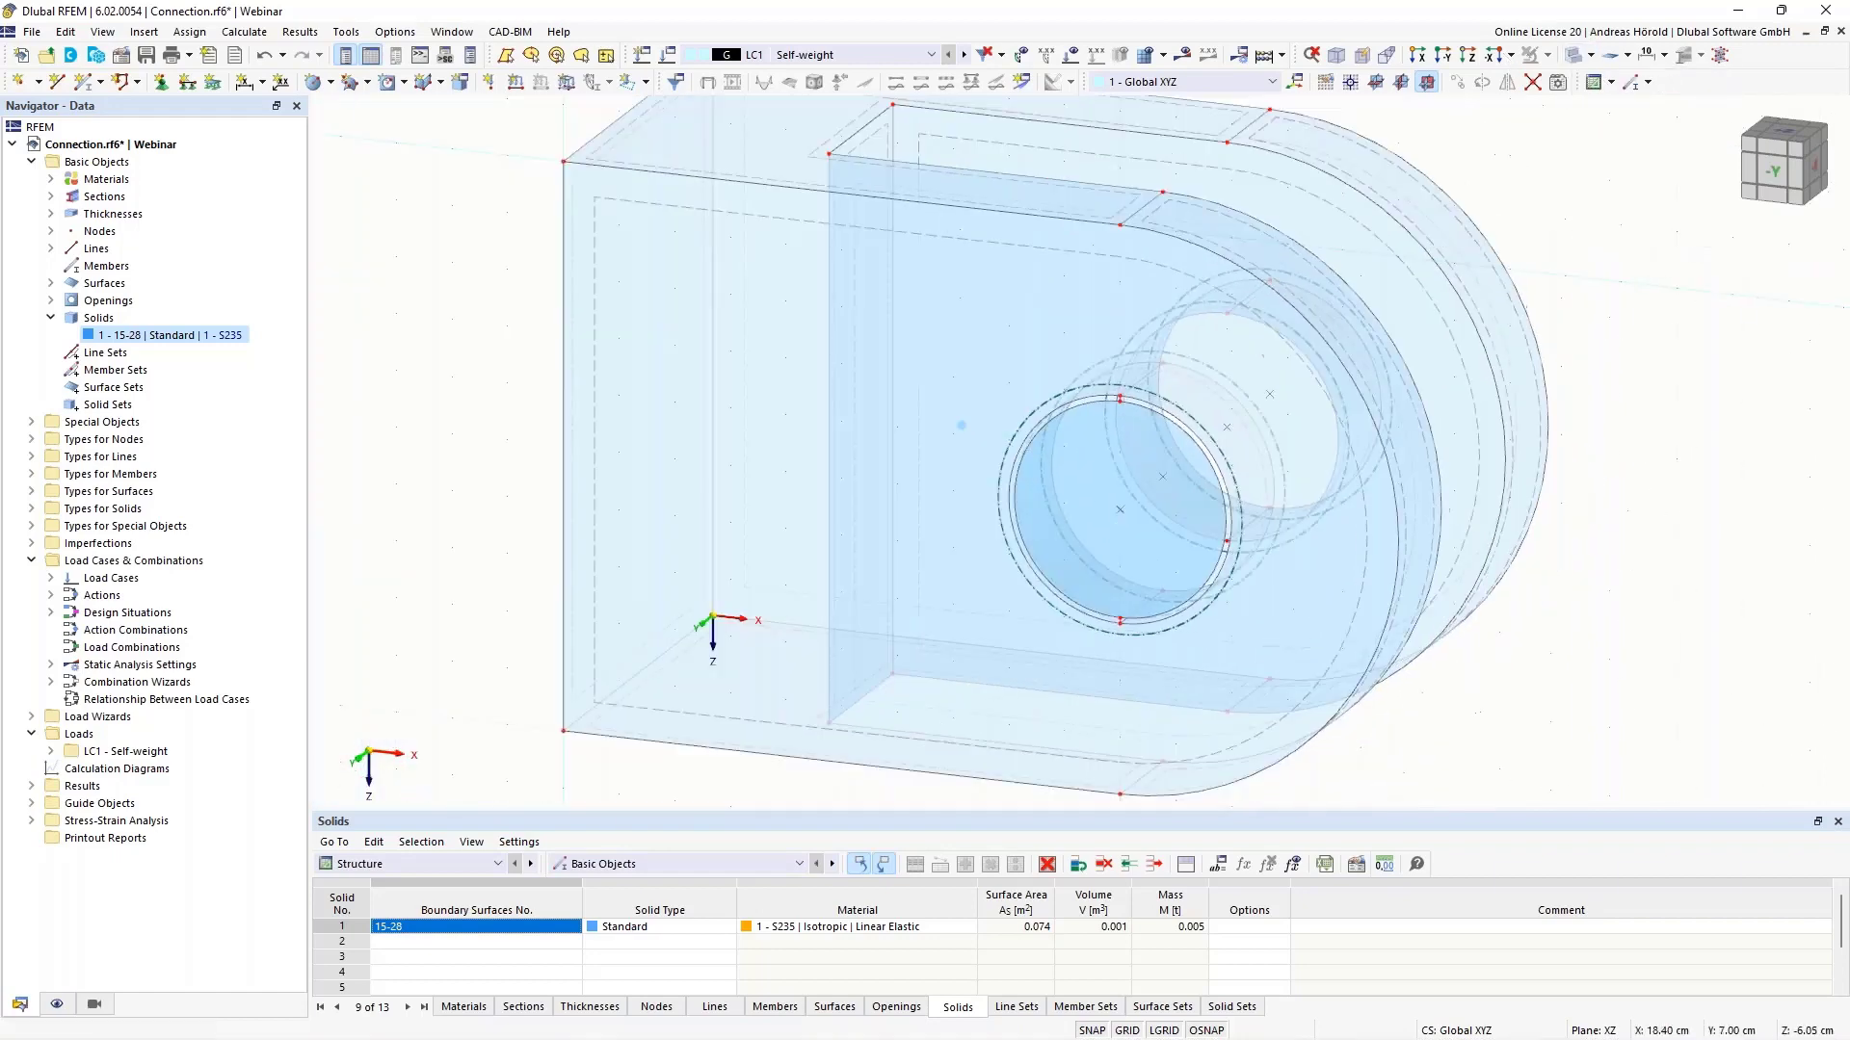
- Extrude circular Surface 29 into Solid 2 with a height of -2.00 cm
right_click(1127, 425)
mouse_move(1455, 689)
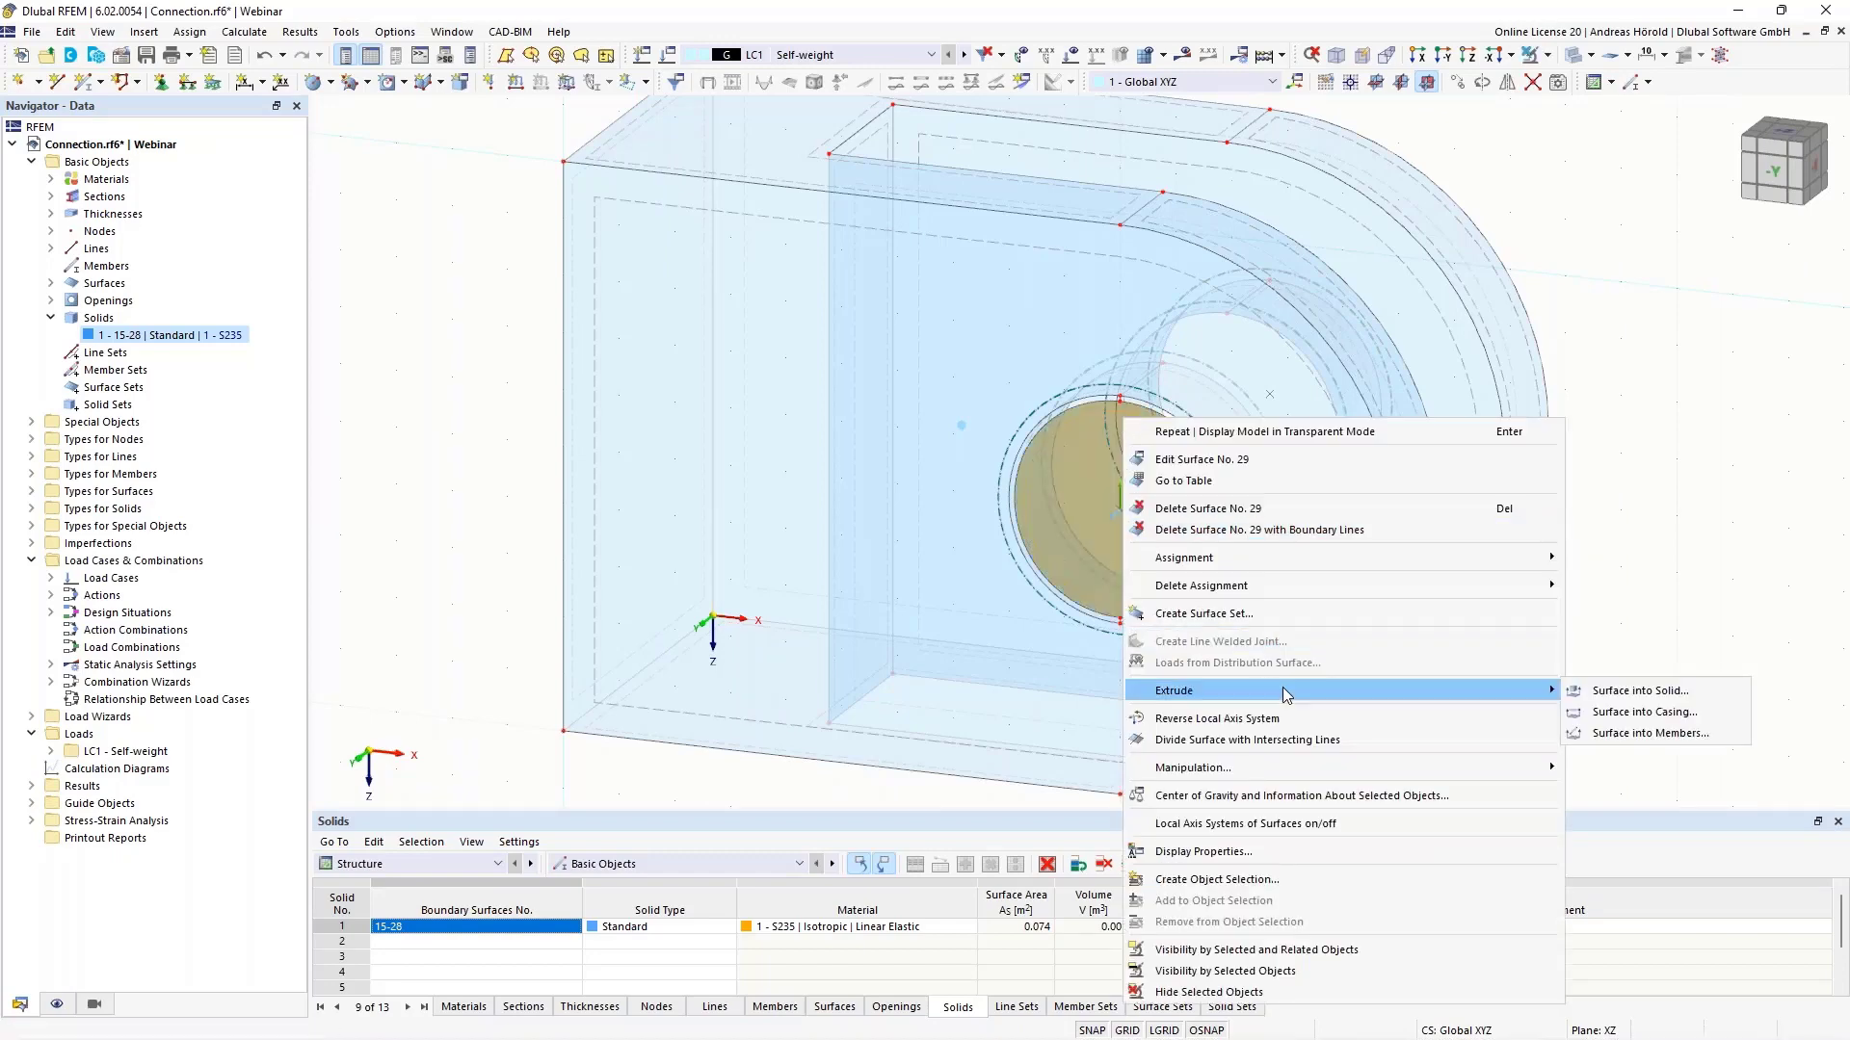
click(1643, 691)
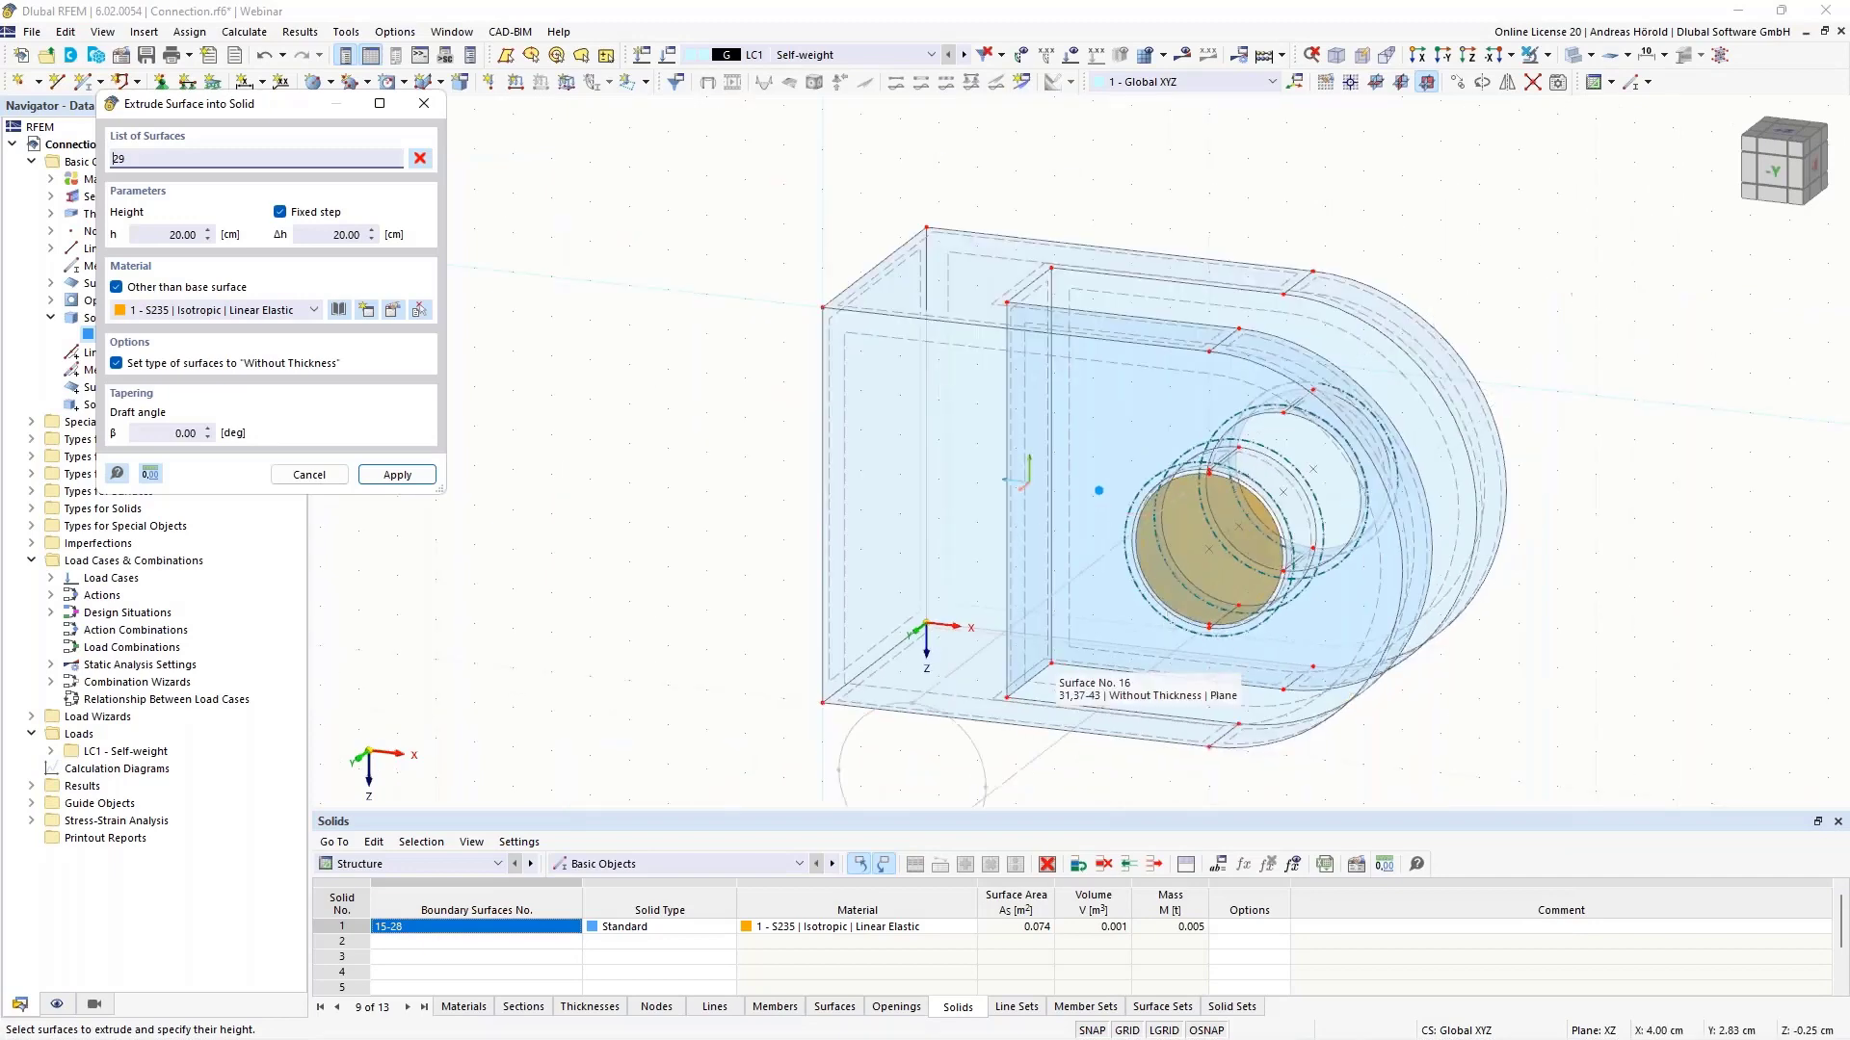
click(159, 232)
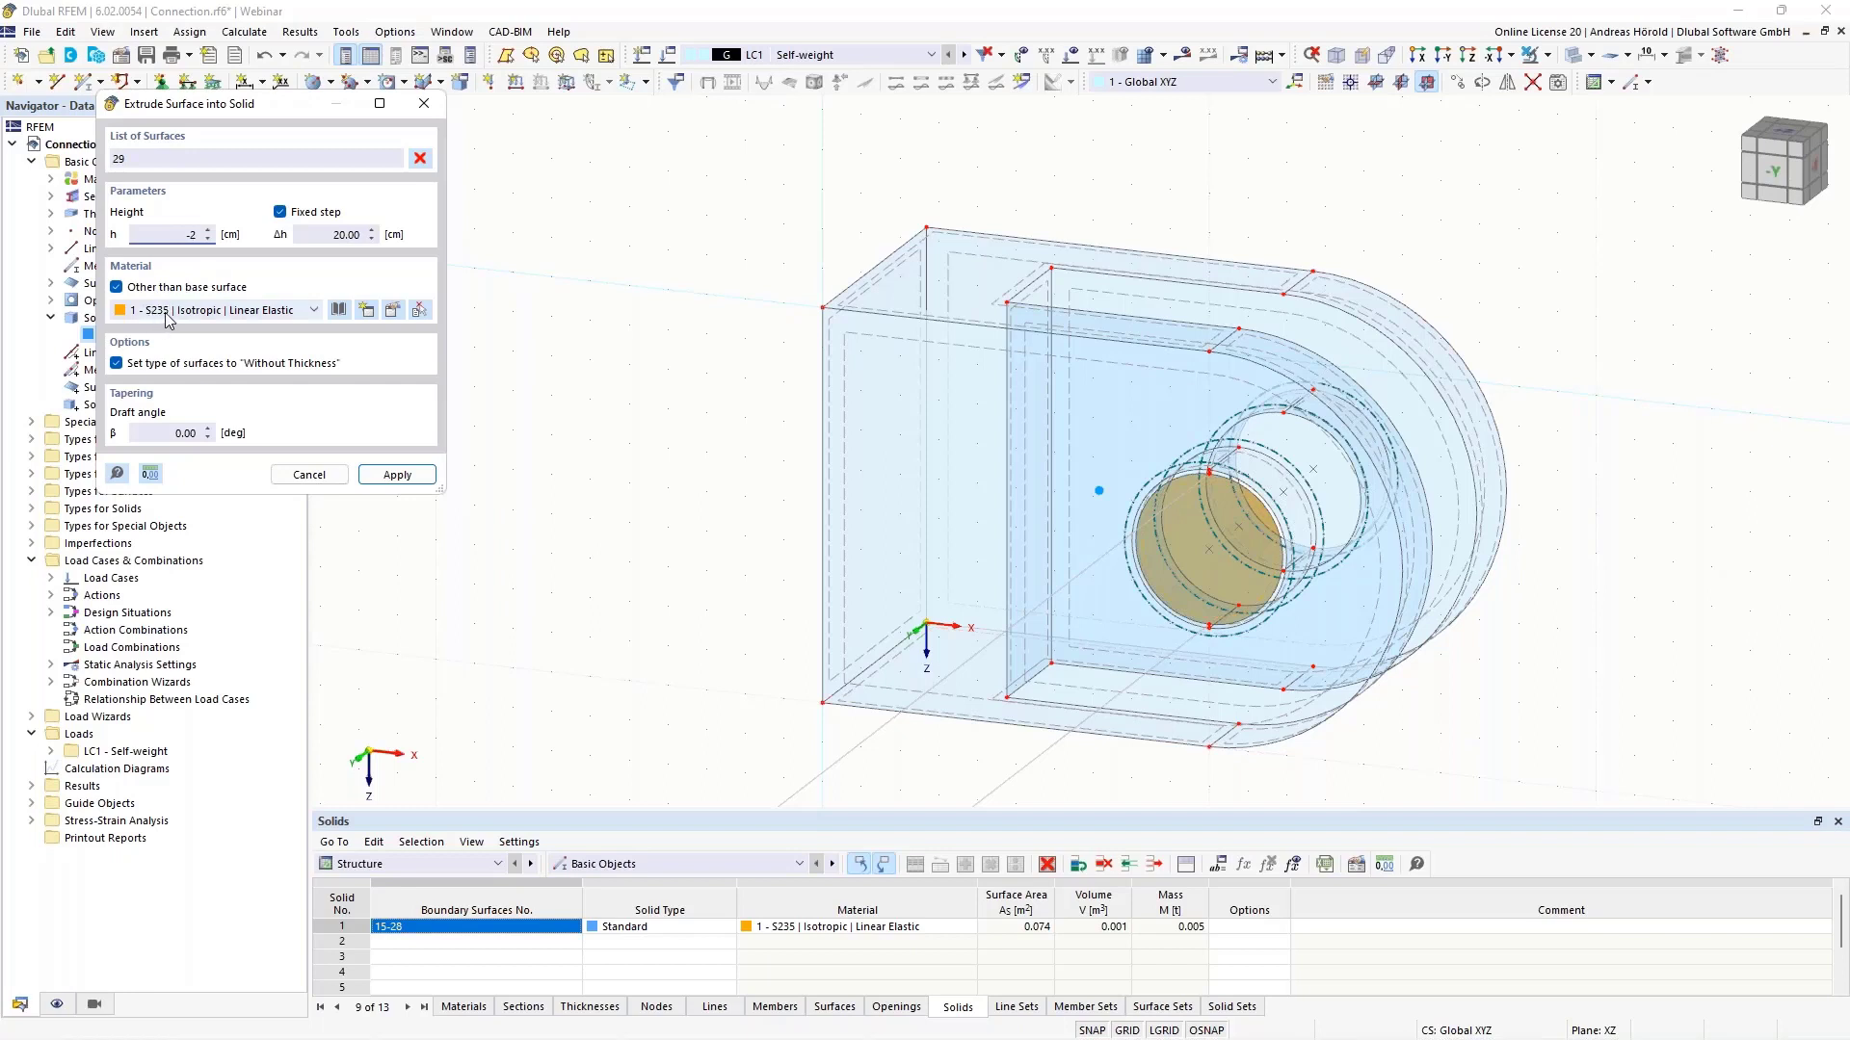
click(397, 474)
ctrl+middle_drag(1697, 672, 1520, 650)
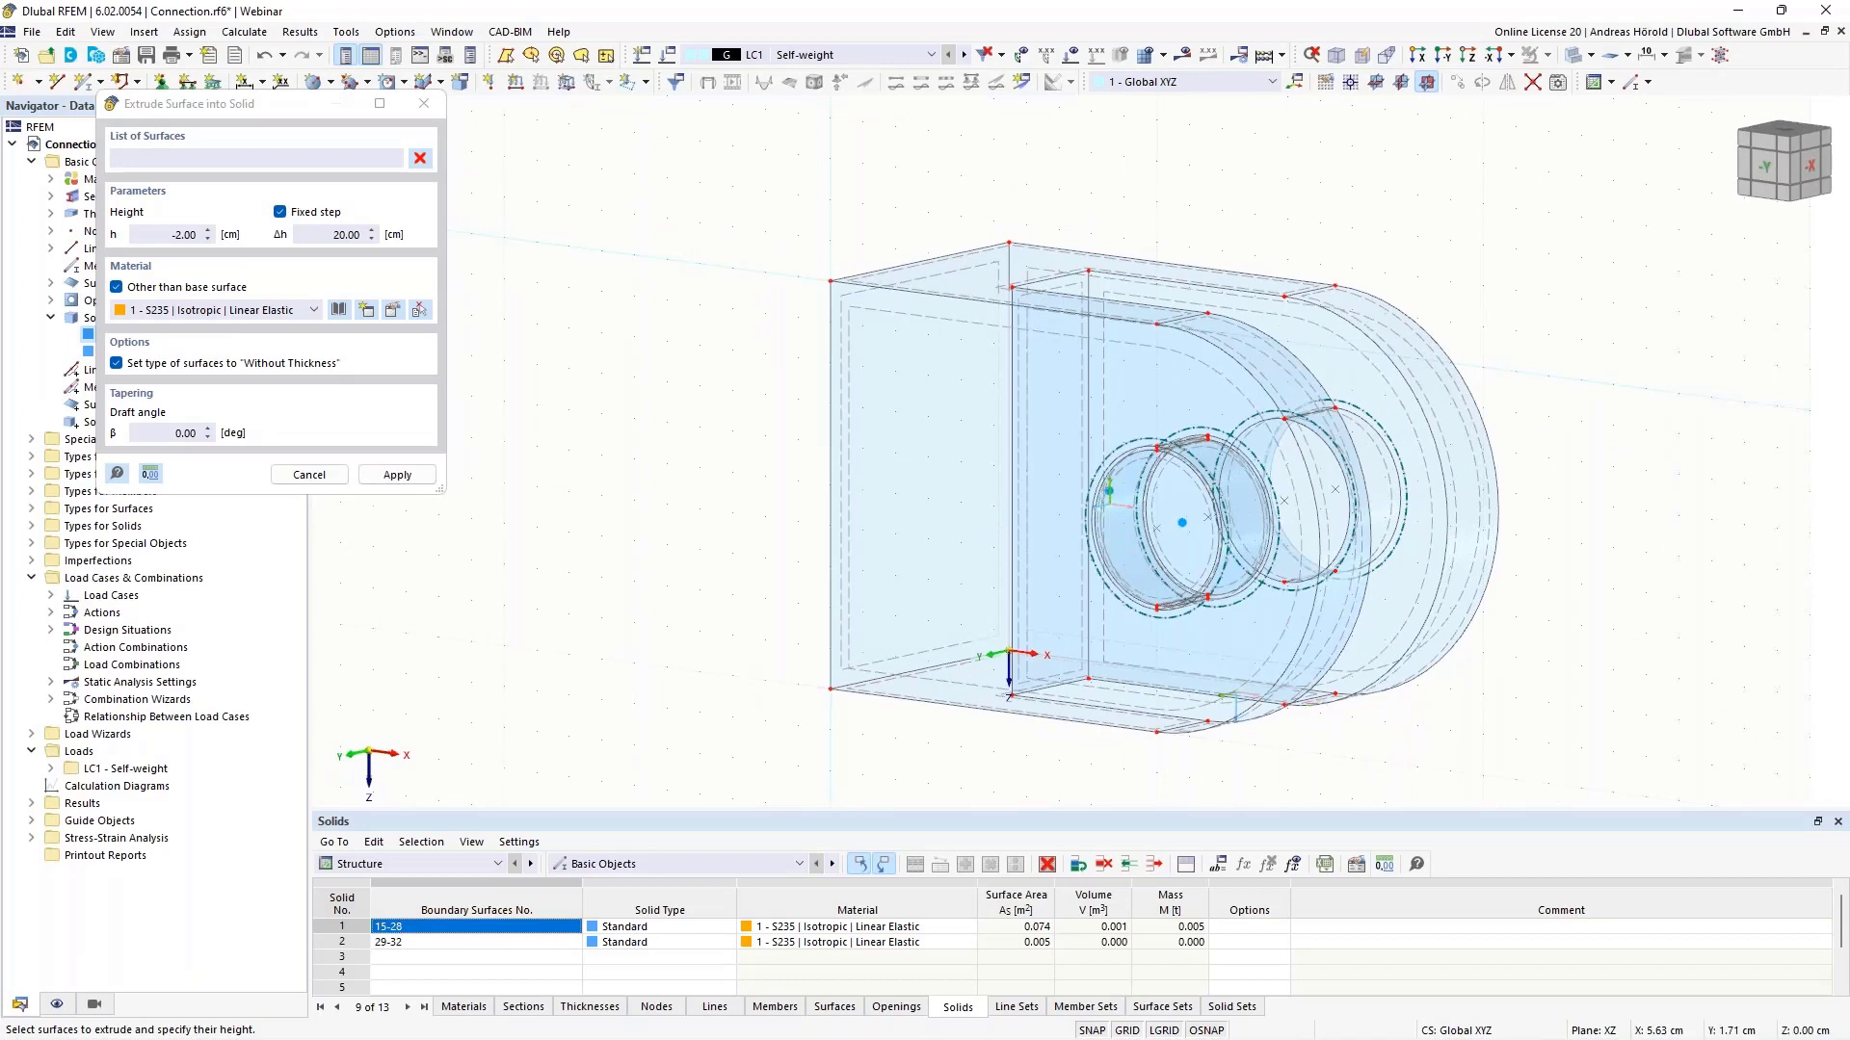
ctrl+middle_drag(588, 684, 805, 685)
scroll(1108, 510, up, 5)
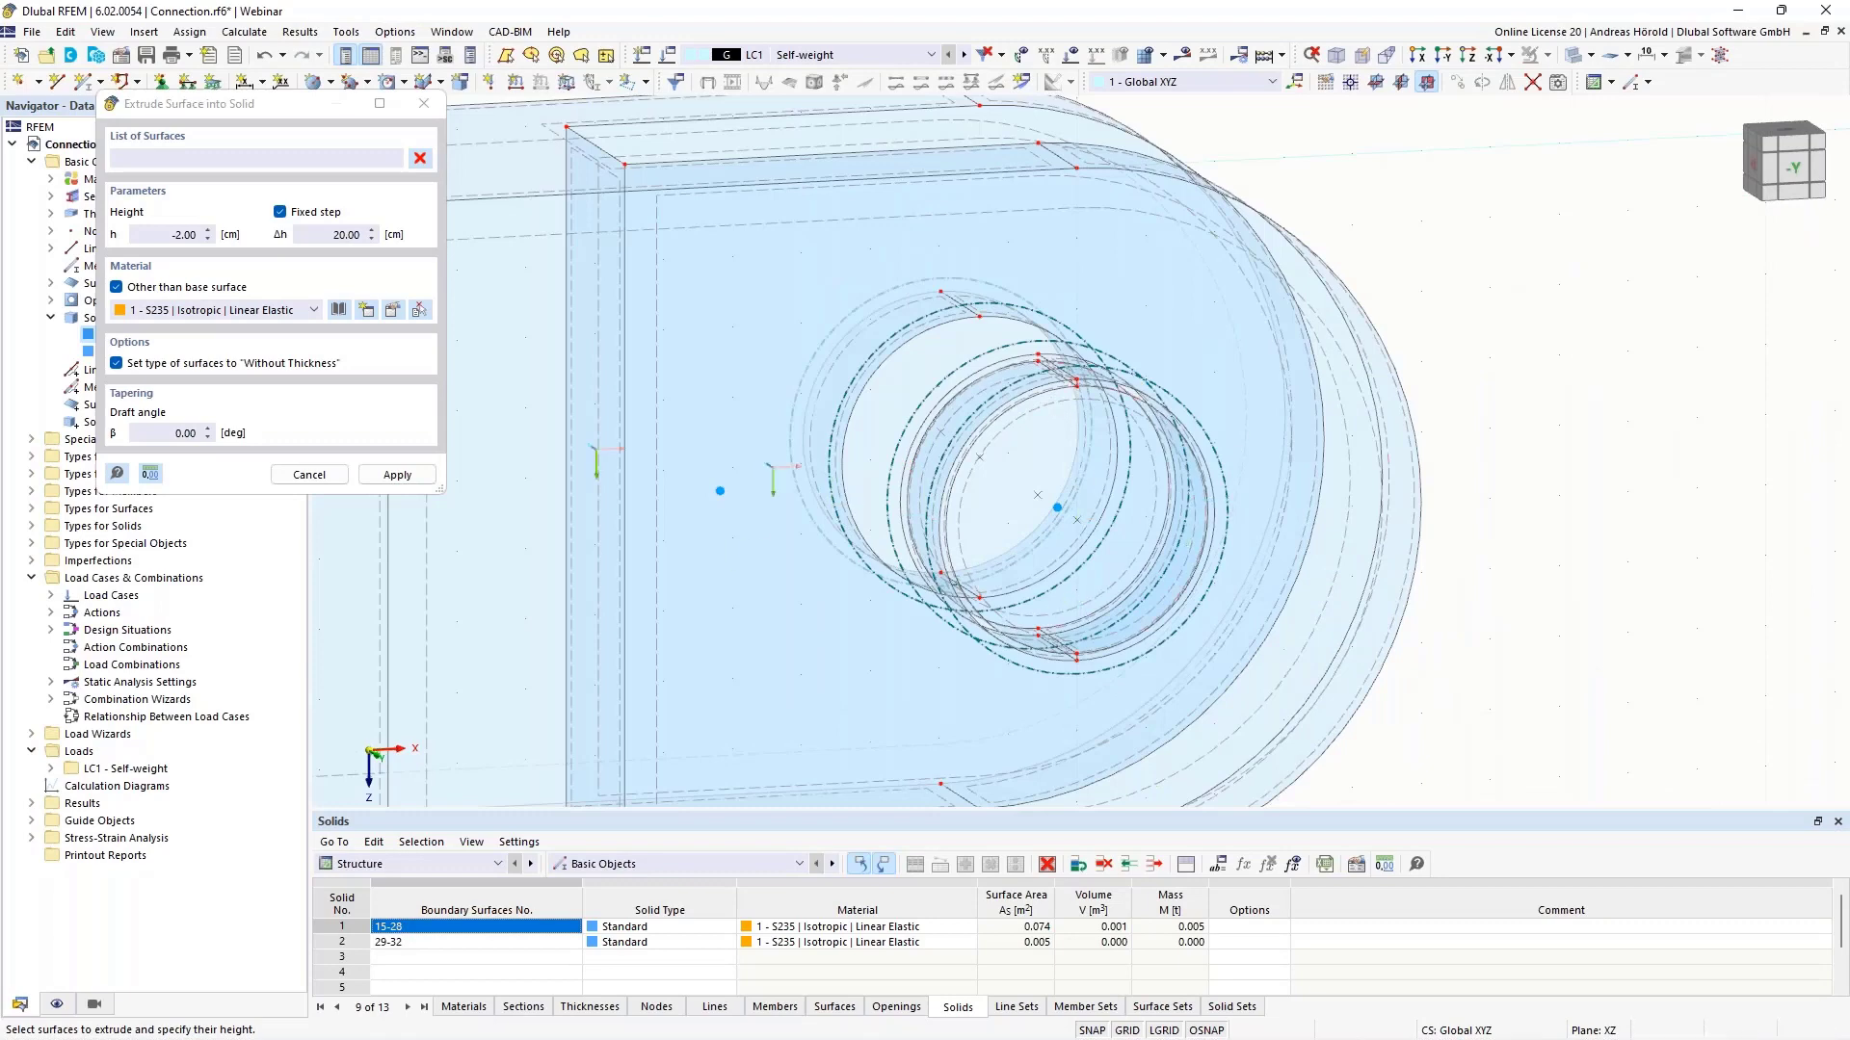
key(Escape)
- Inspect the new ring solid from the -Y front view, tilting and zooming around it
scroll(1504, 510, up, 3)
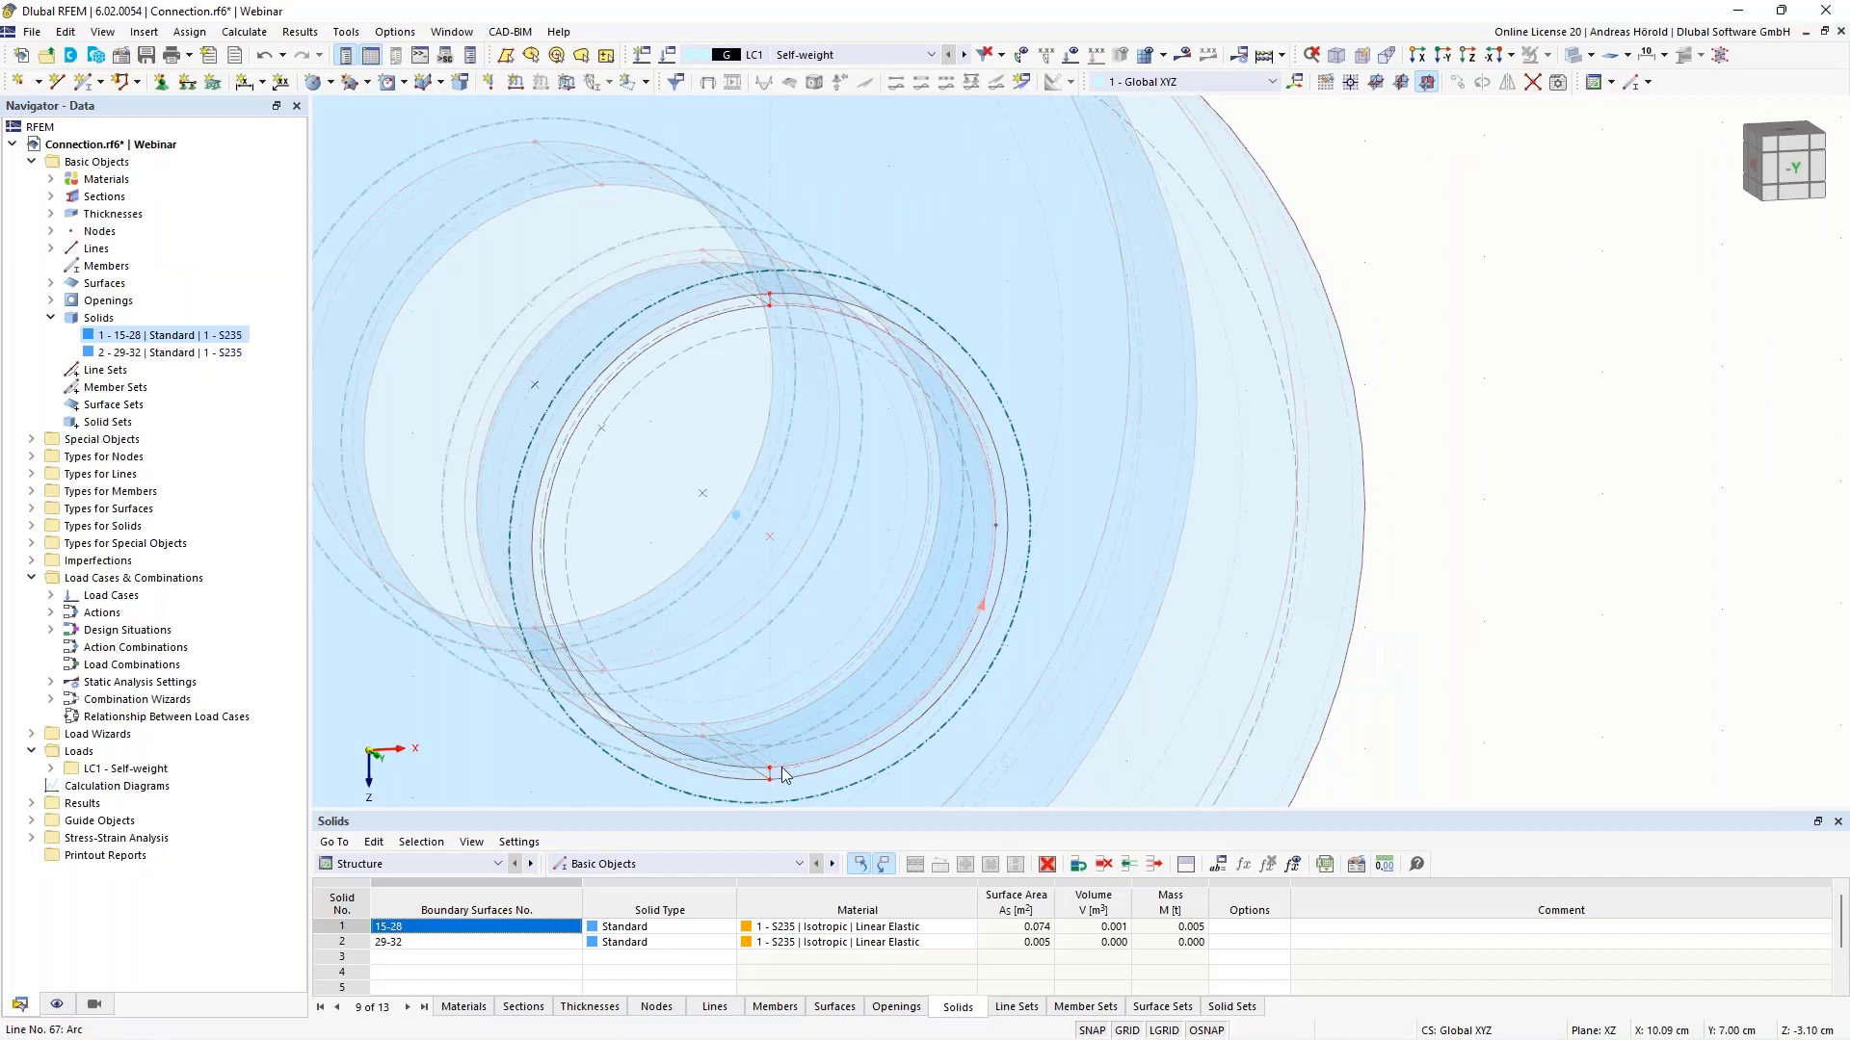
click(1468, 58)
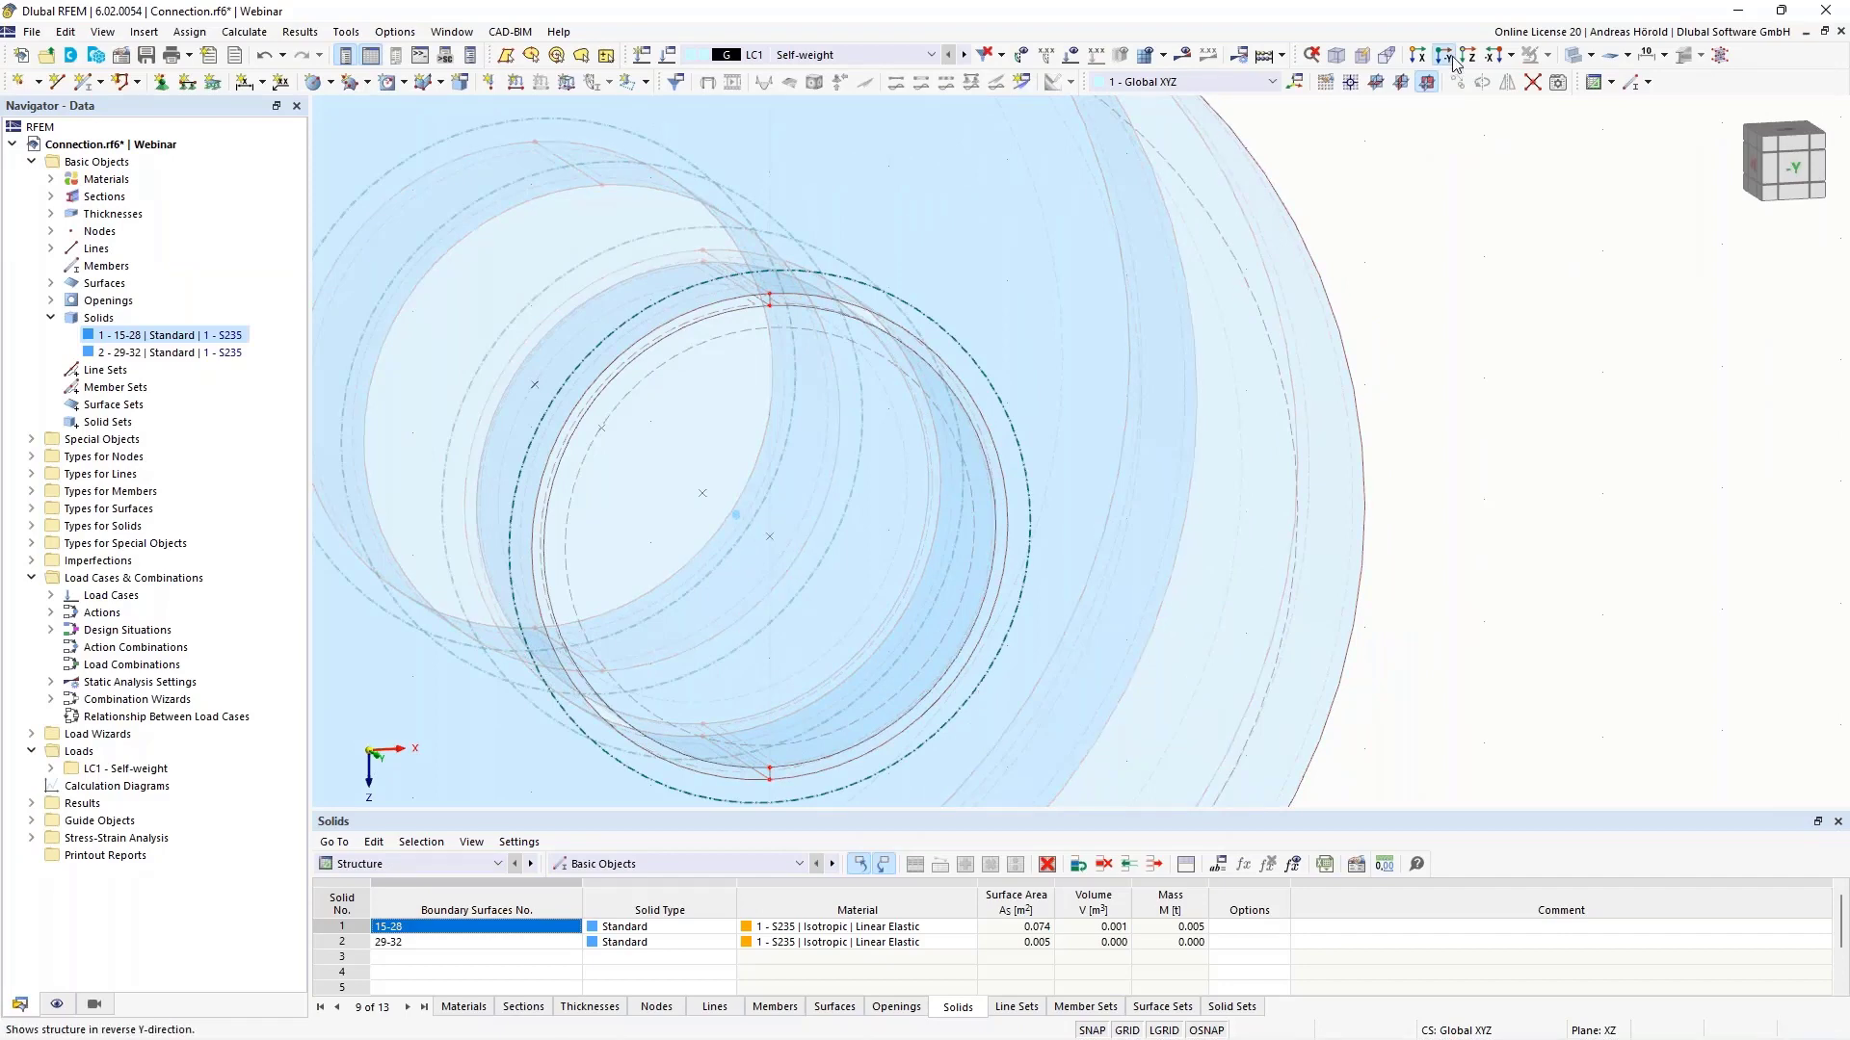
scroll(1081, 385, up, 3)
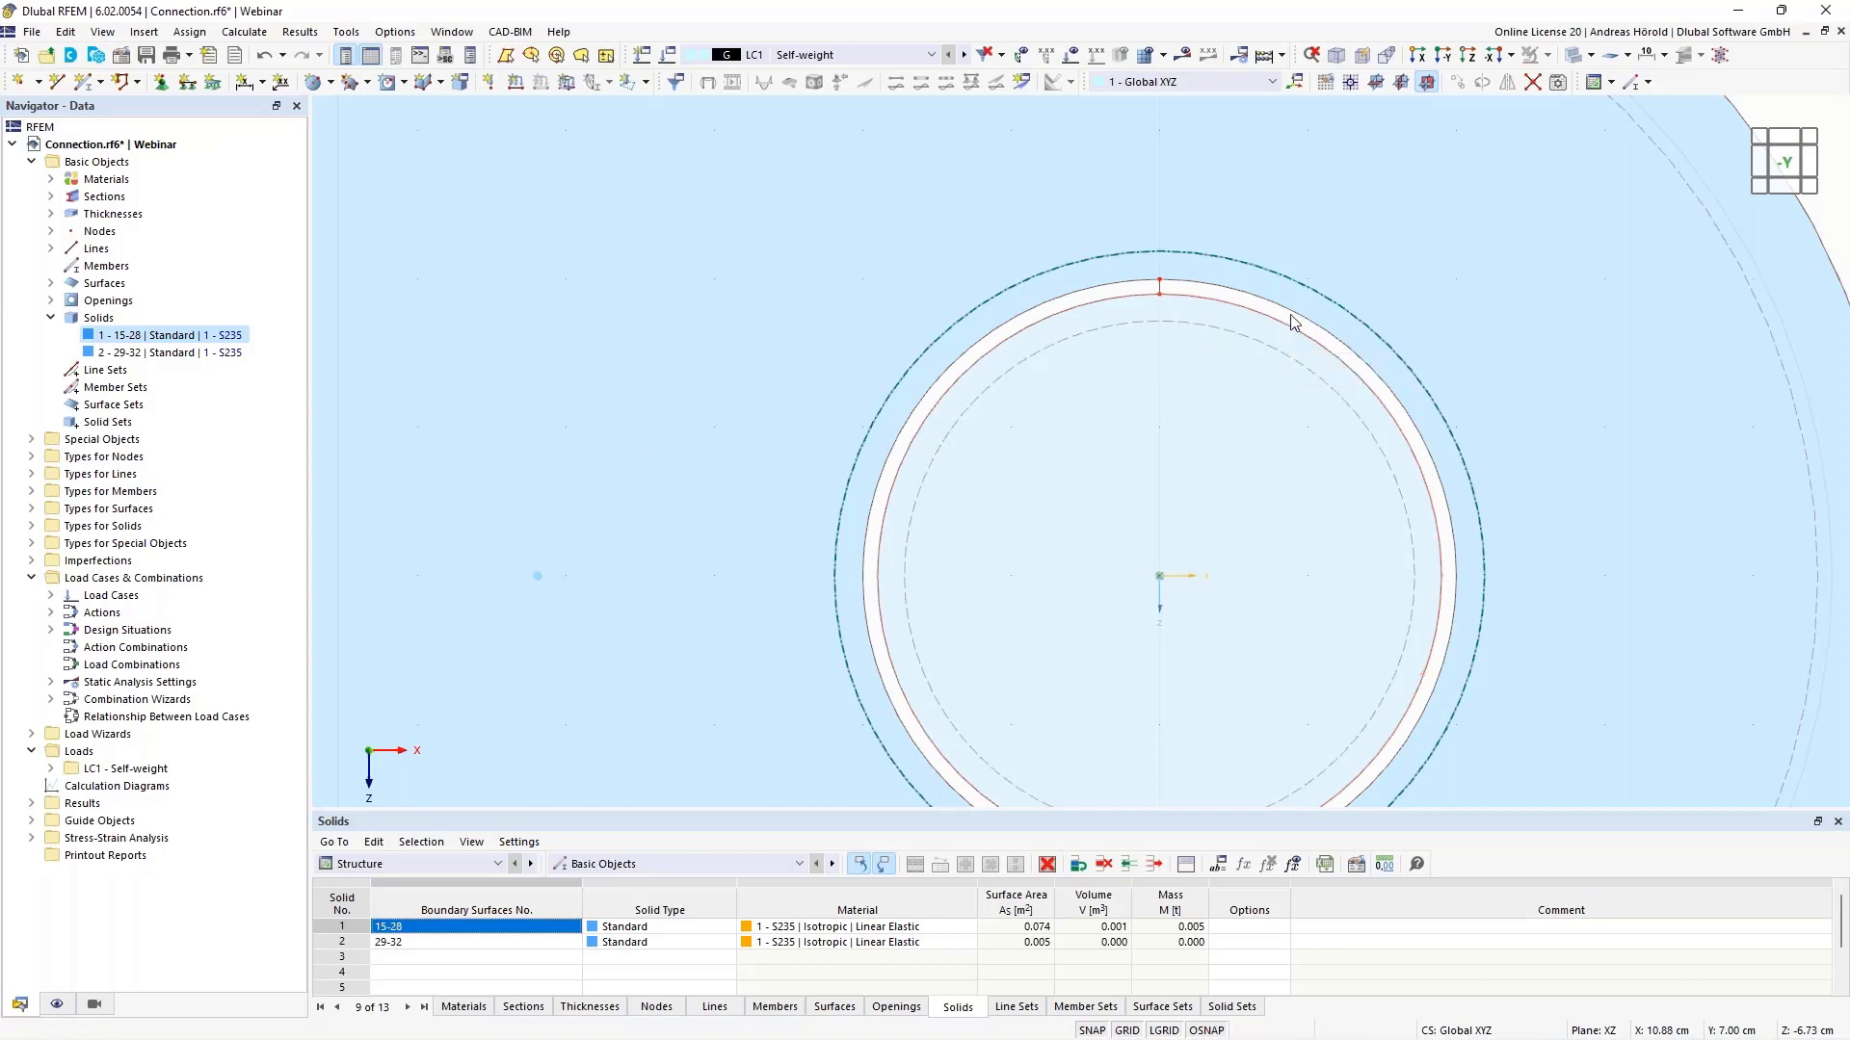
ctrl+middle_drag(1509, 431, 1494, 480)
scroll(1171, 472, up, 5)
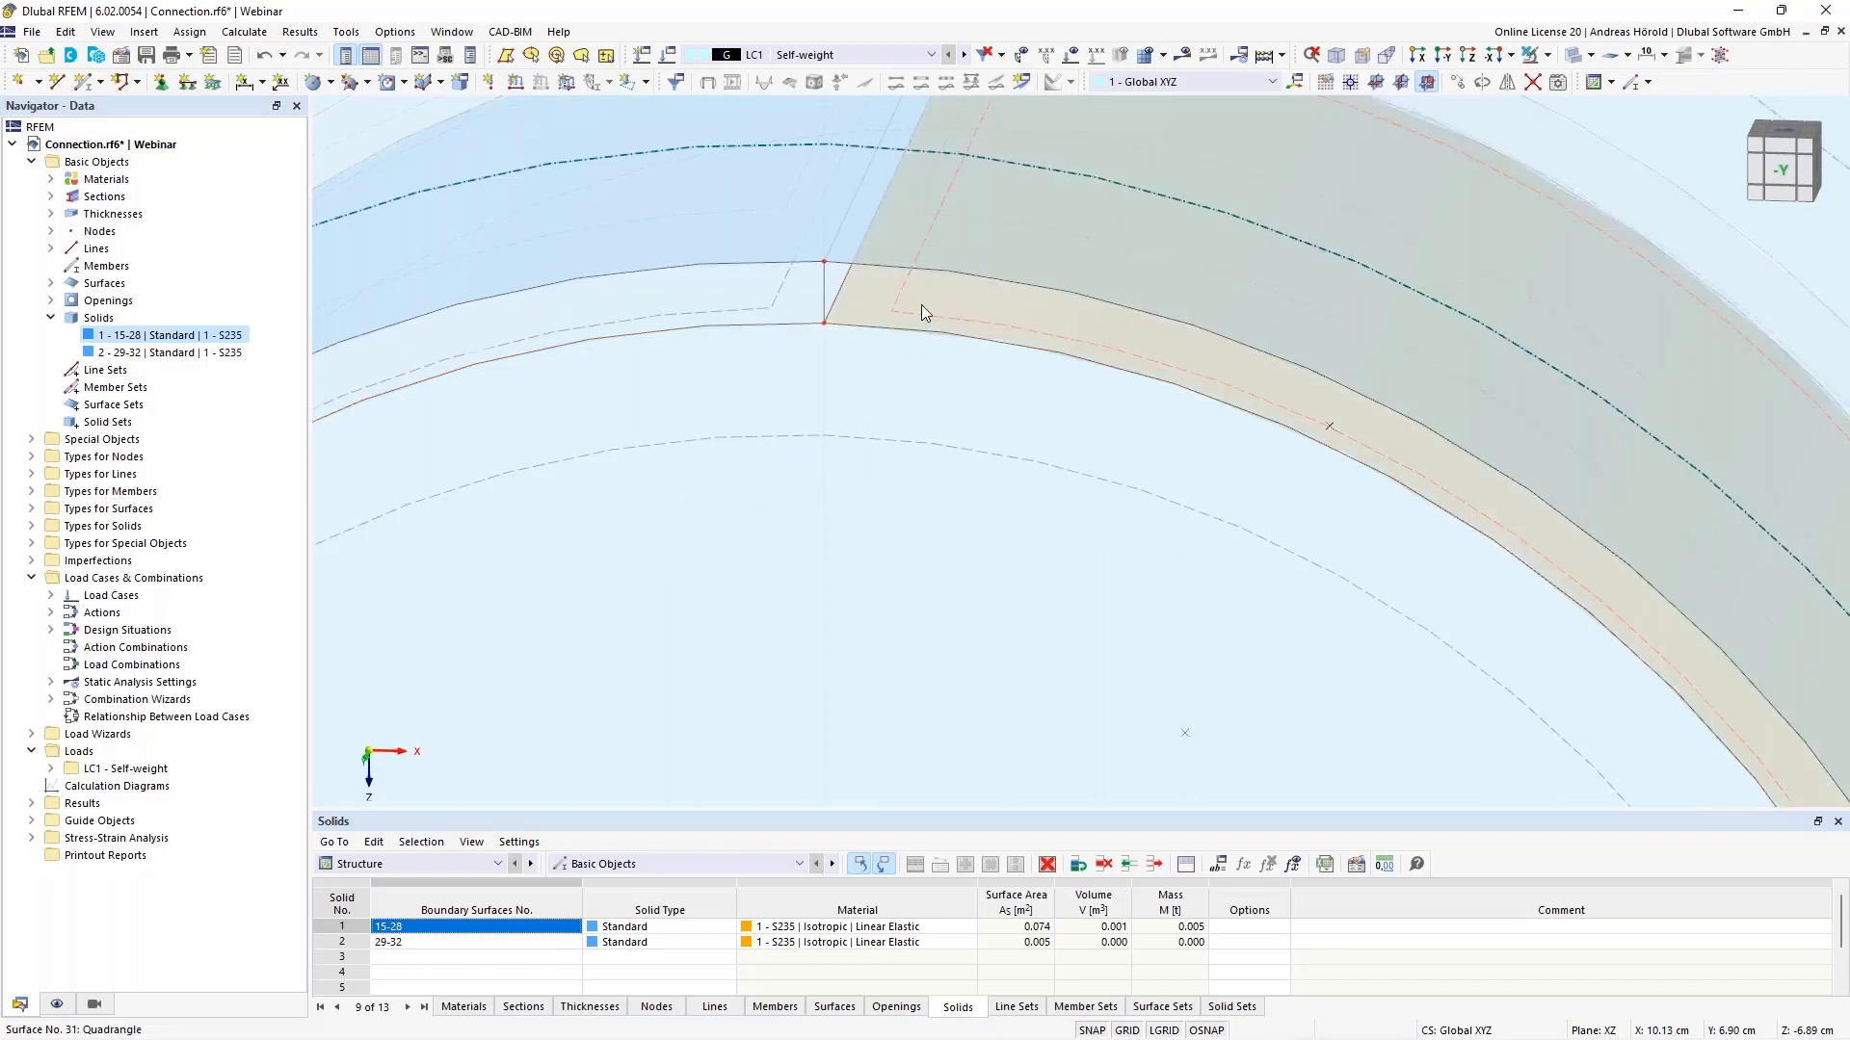
scroll(988, 285, down, 5)
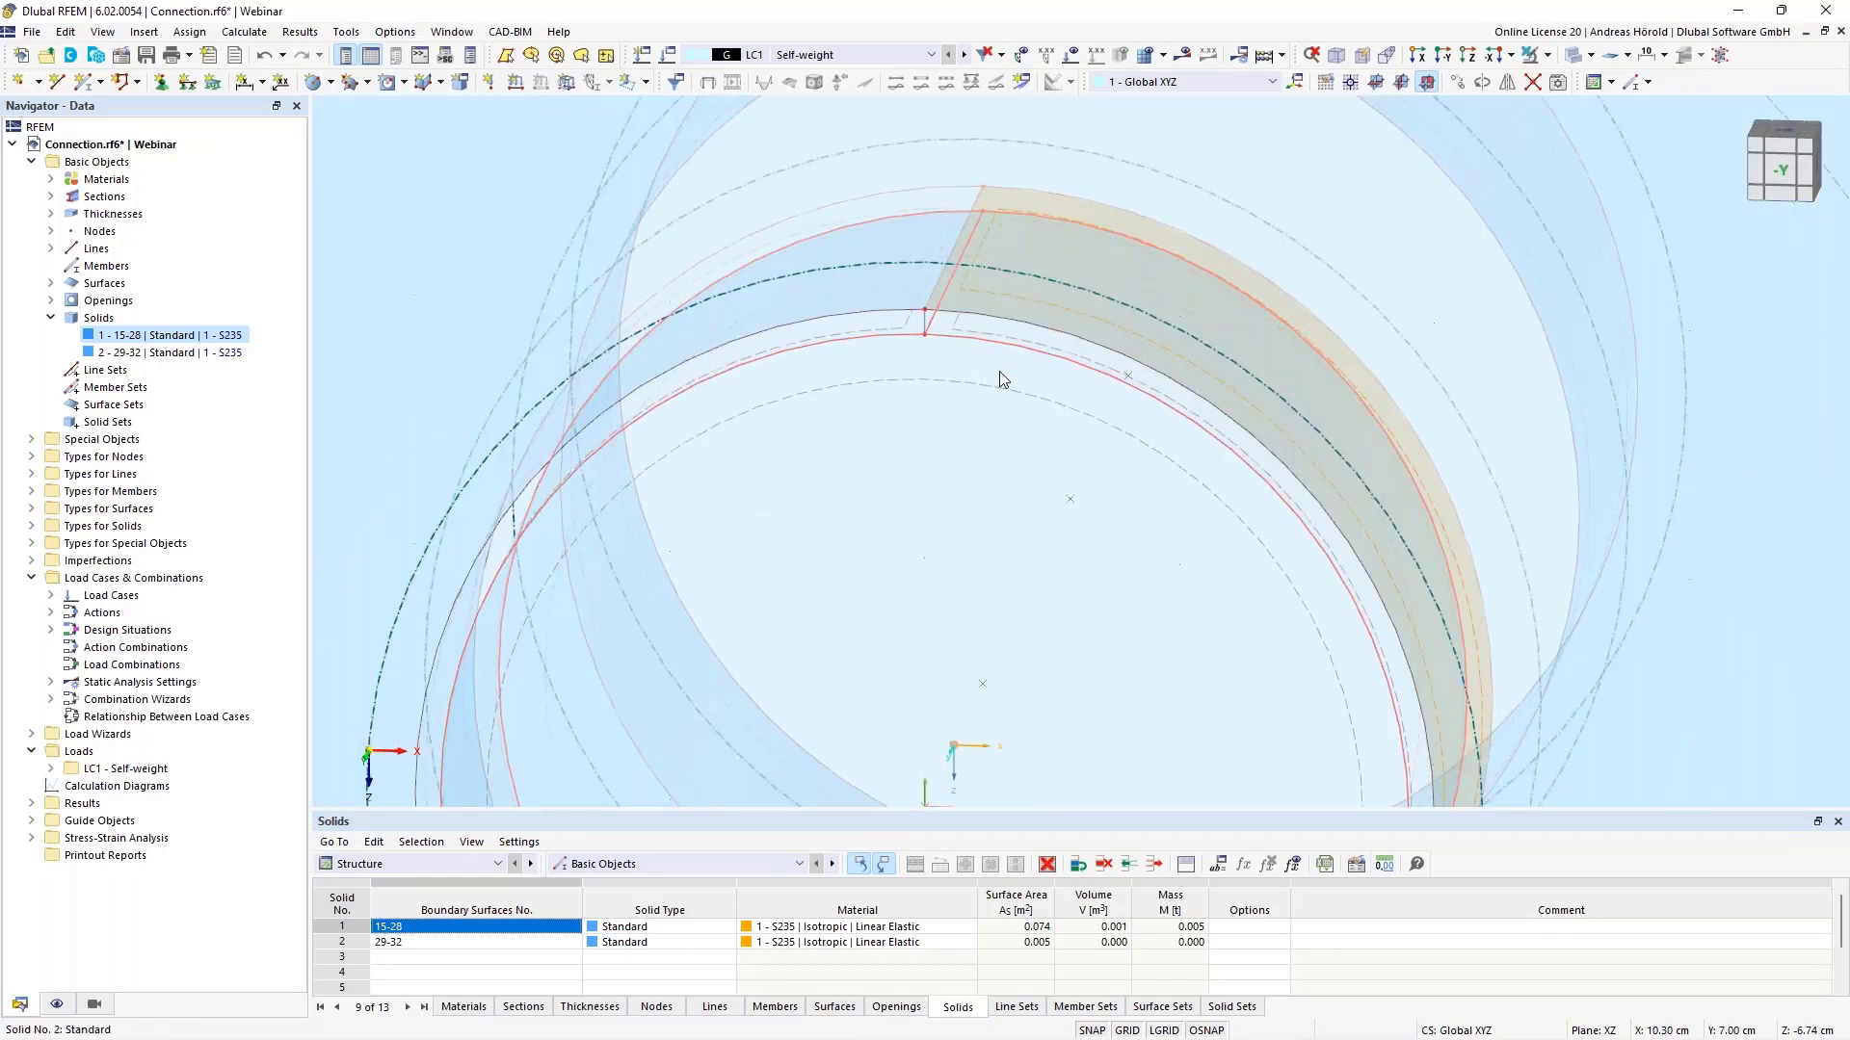
- Expand the Types for Surfaces and Special Objects categories in the Navigator
click(32, 509)
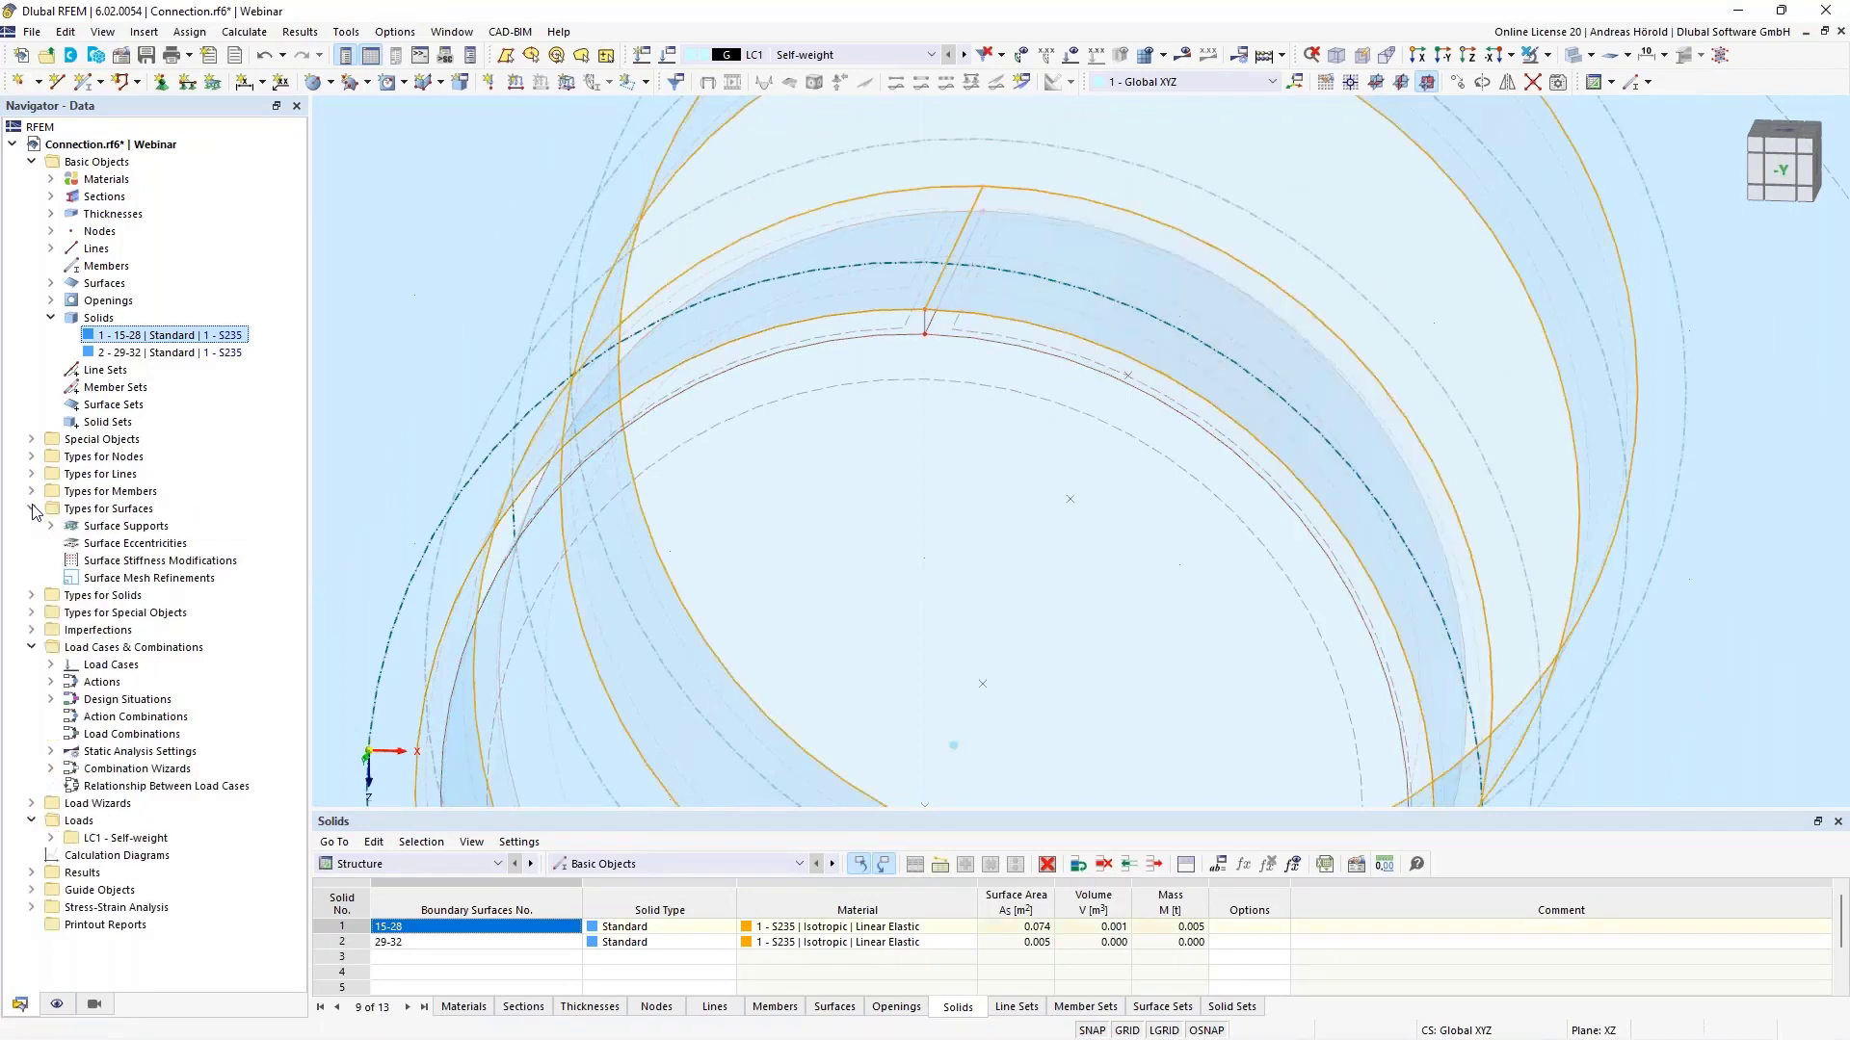
click(32, 440)
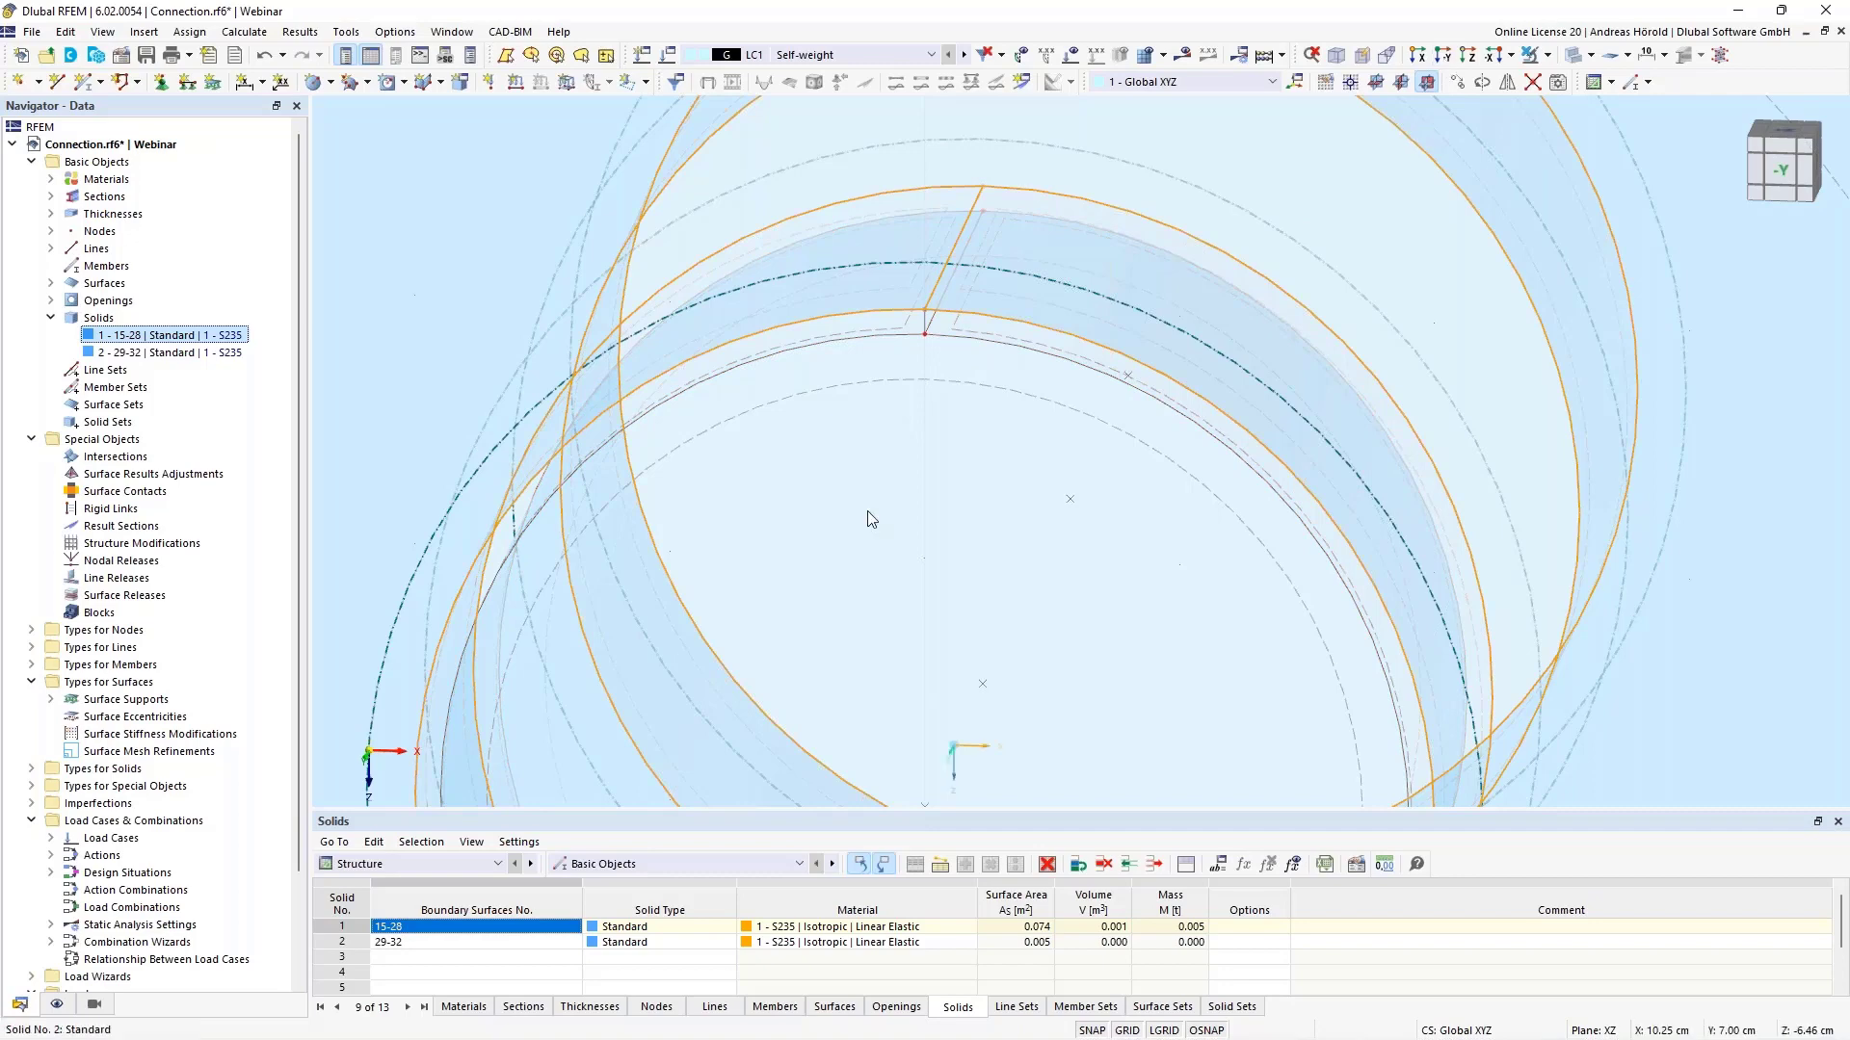
ctrl+middle_drag(867, 510, 923, 575)
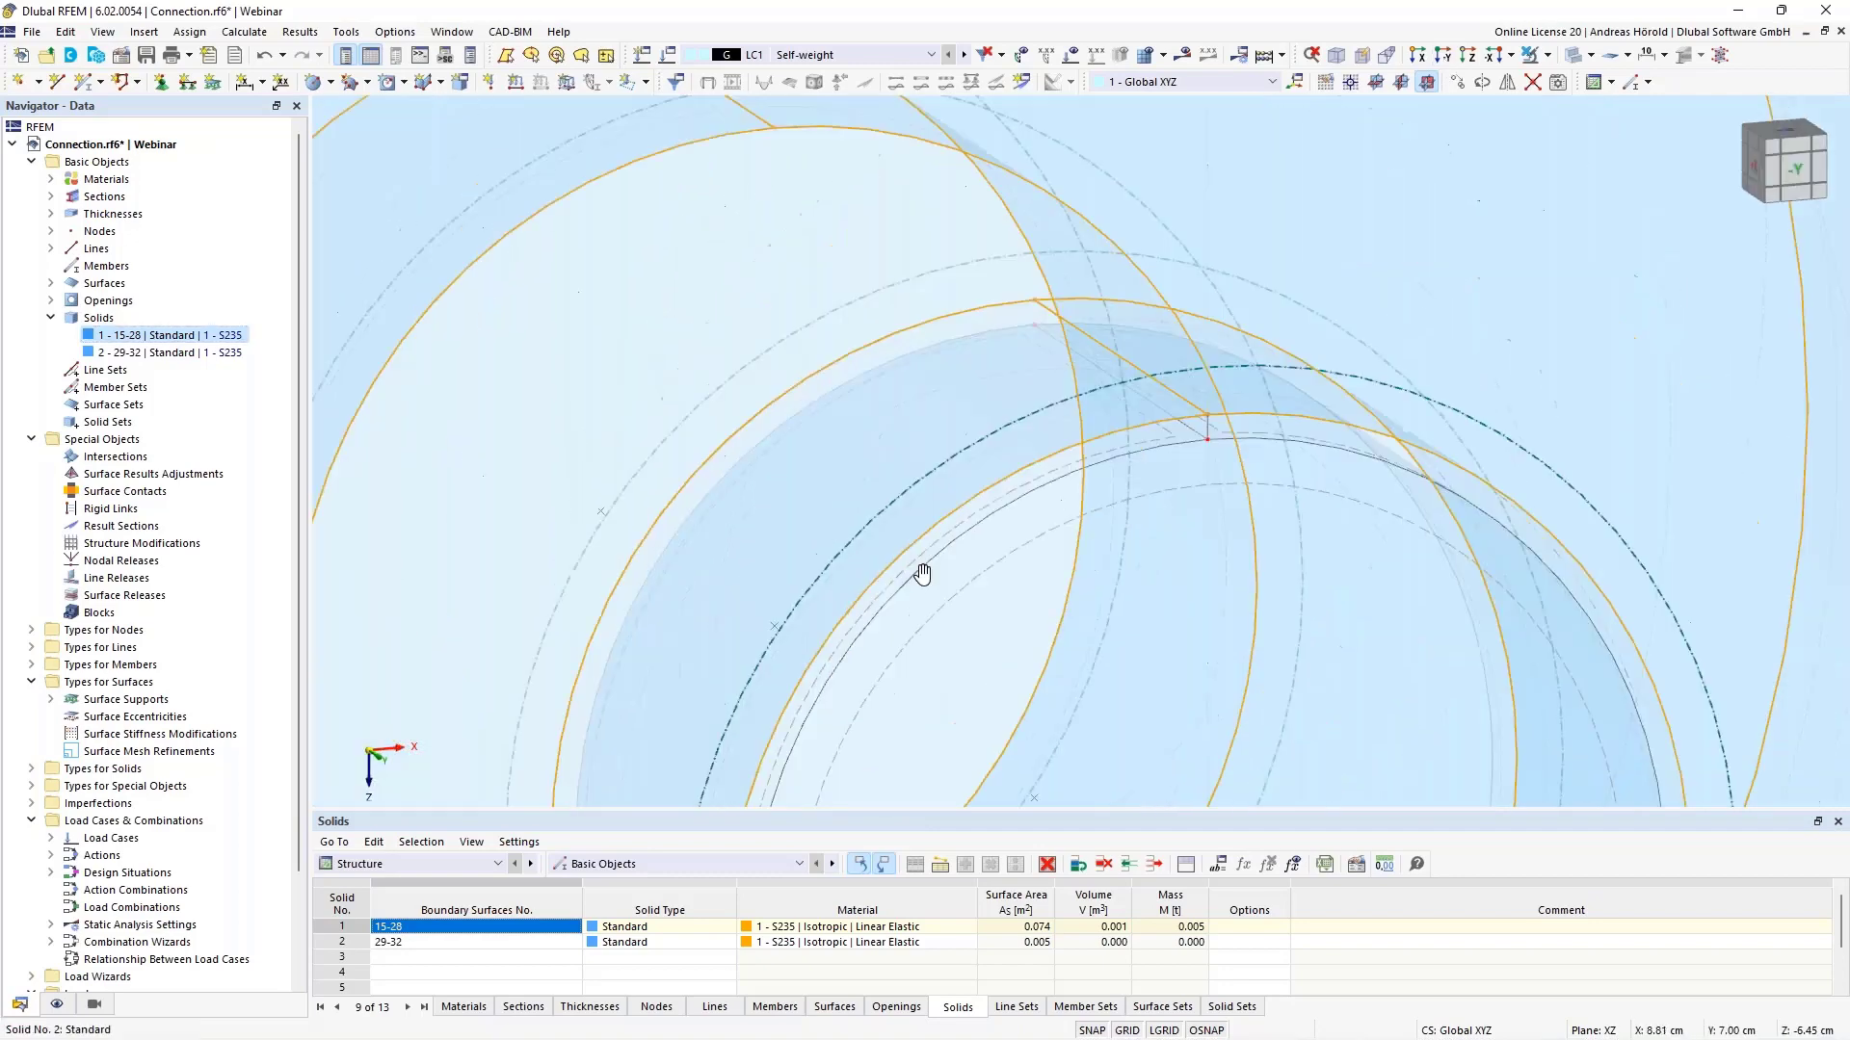
scroll(1033, 553, up, 2)
middle_drag(1227, 524, 1137, 603)
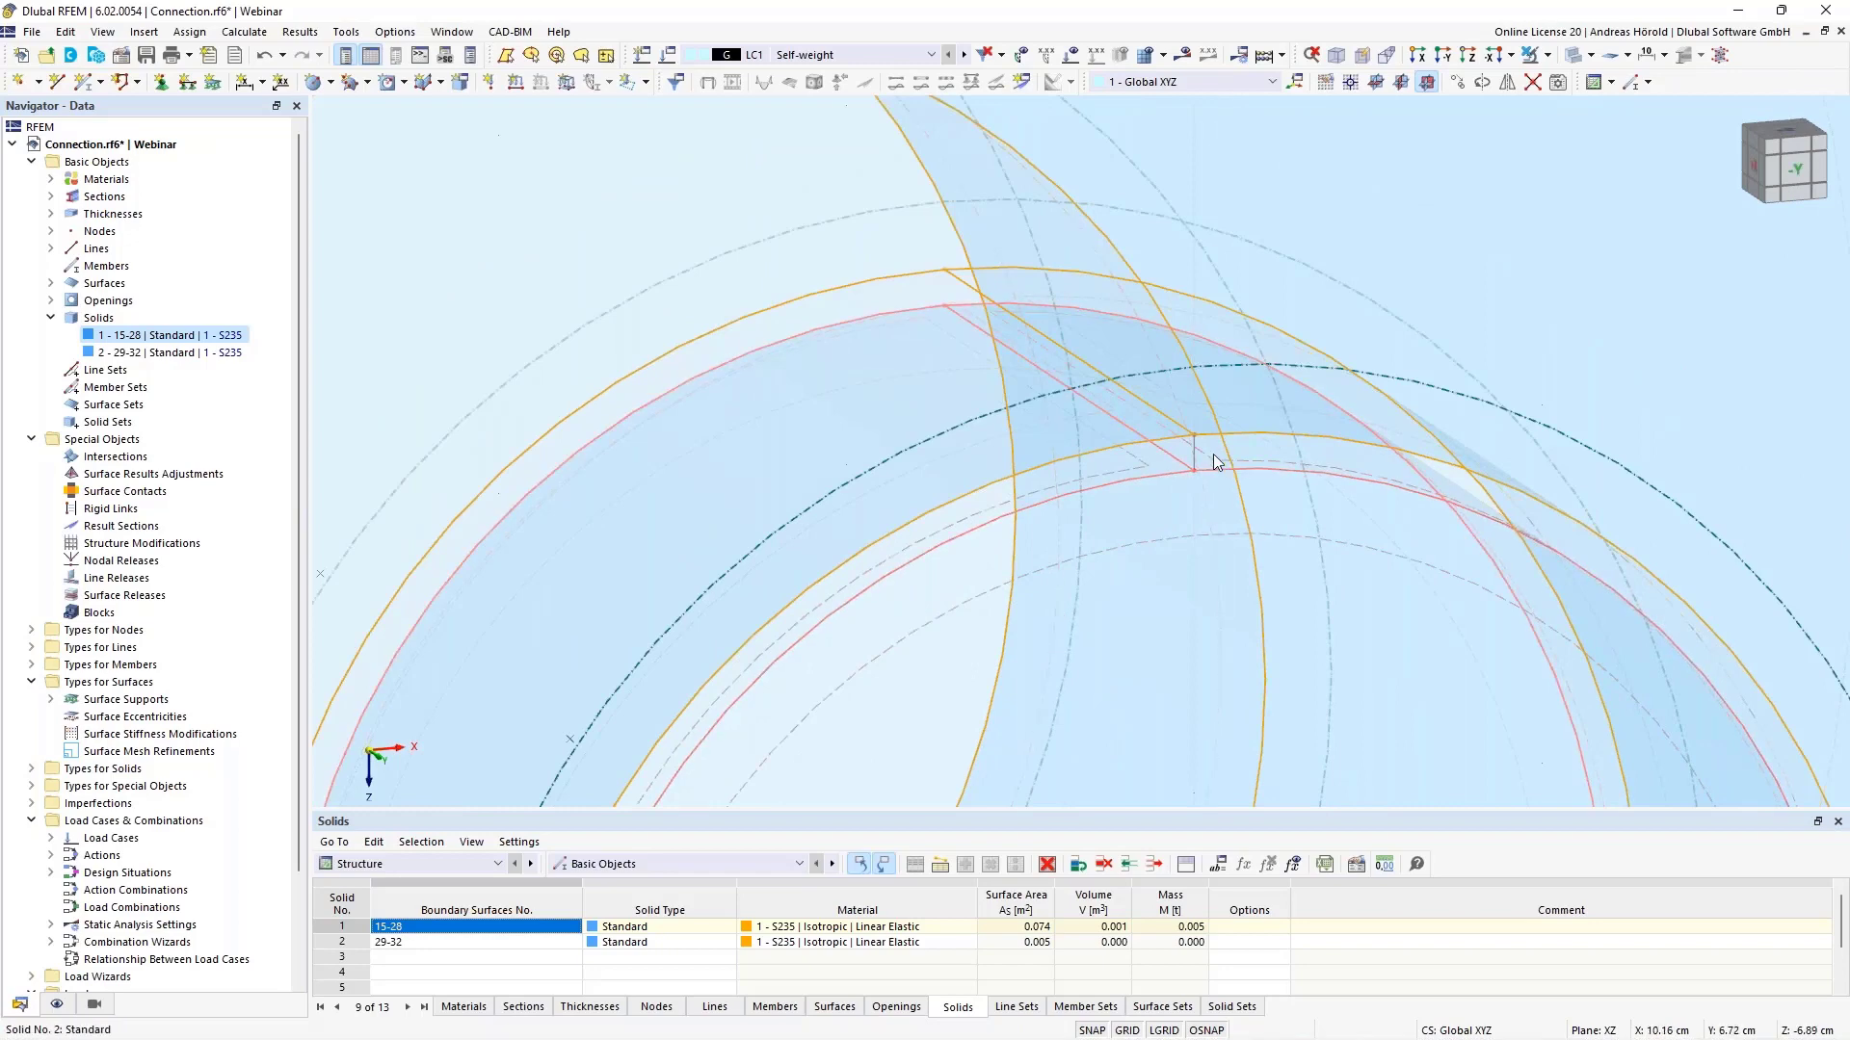
- Draw a four-sided polygonal surface without thickness across the ring wall of the bore
click(330, 83)
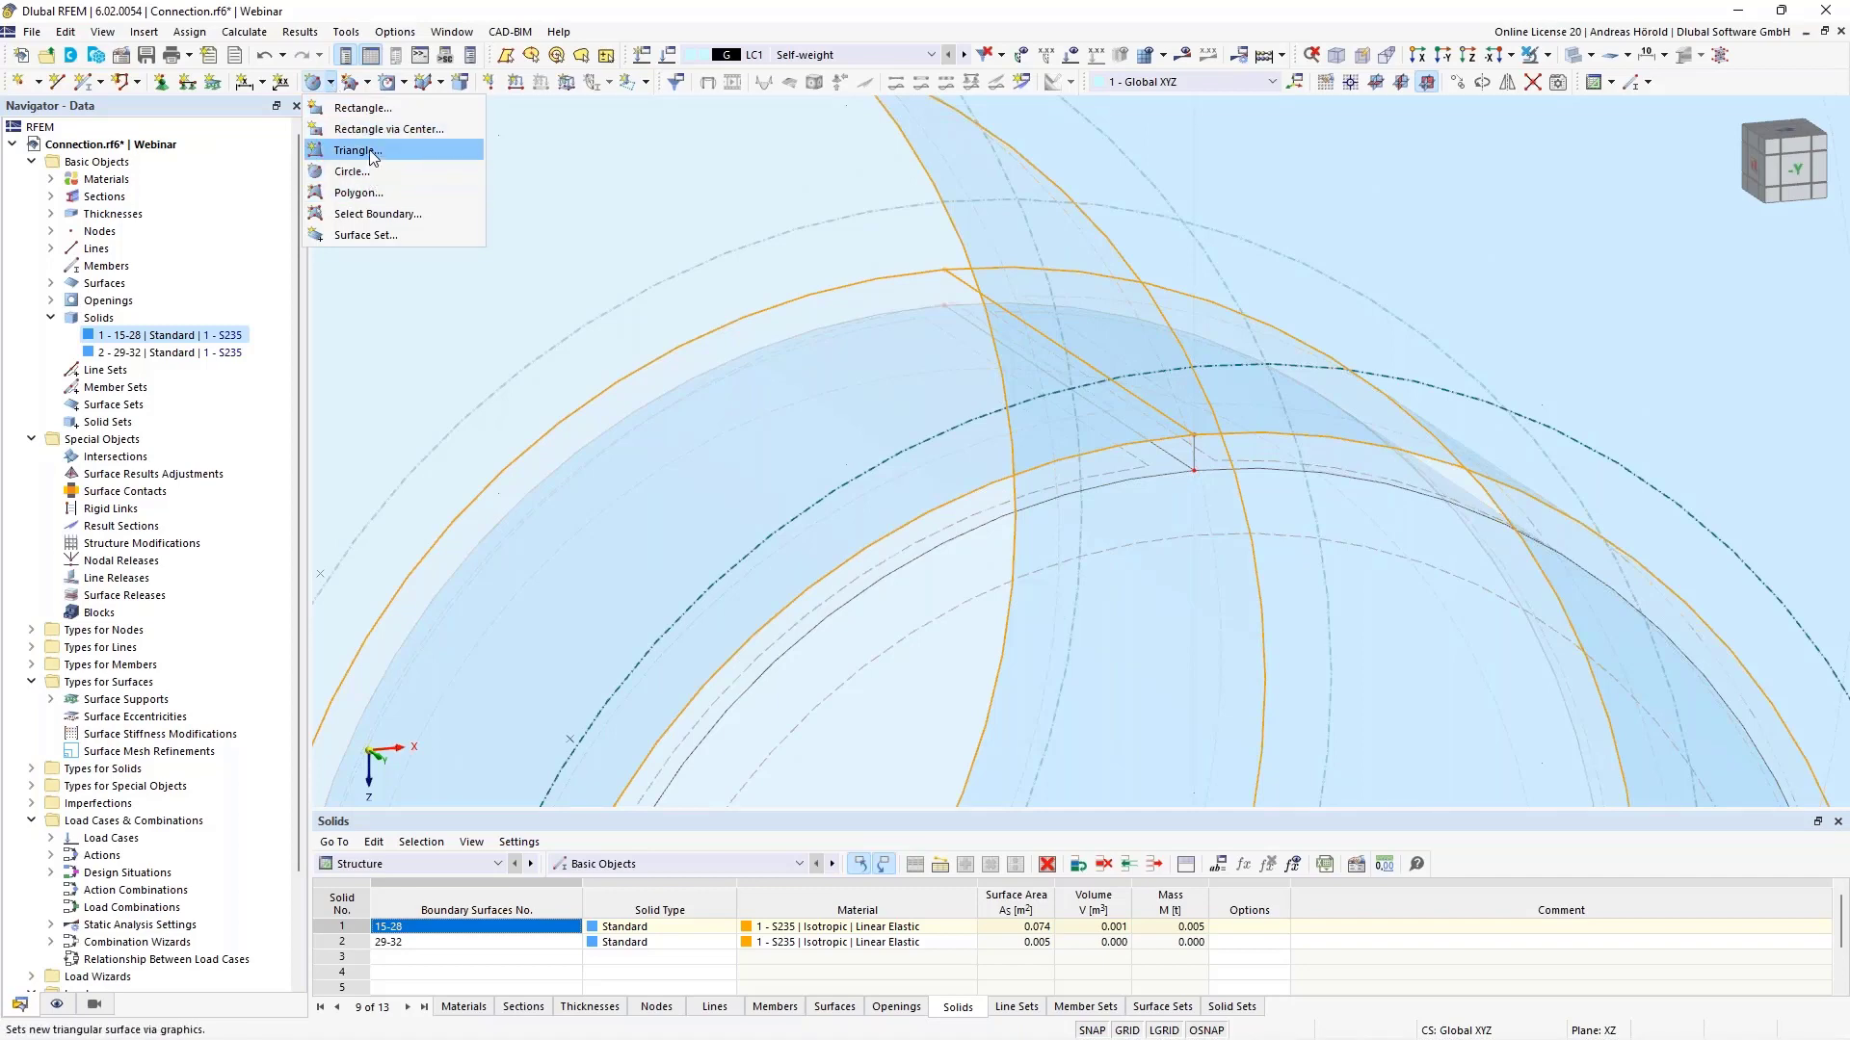
click(377, 193)
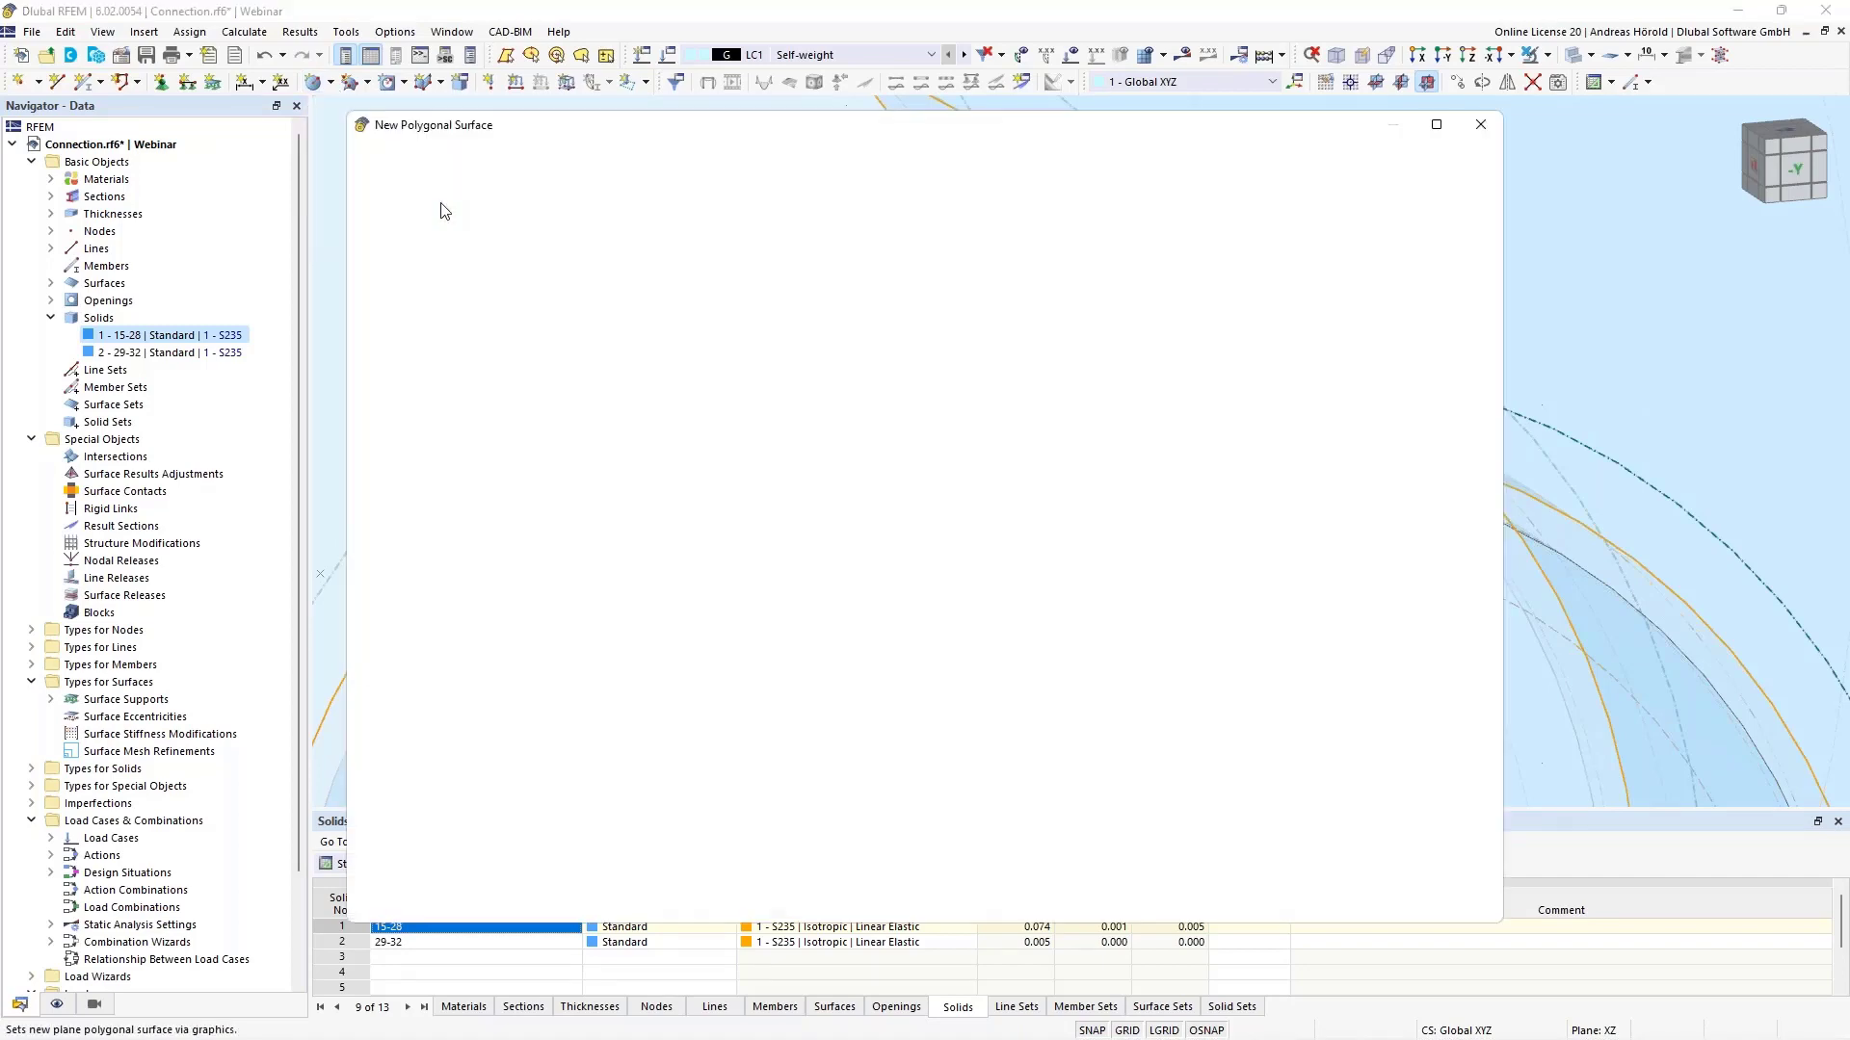
click(482, 264)
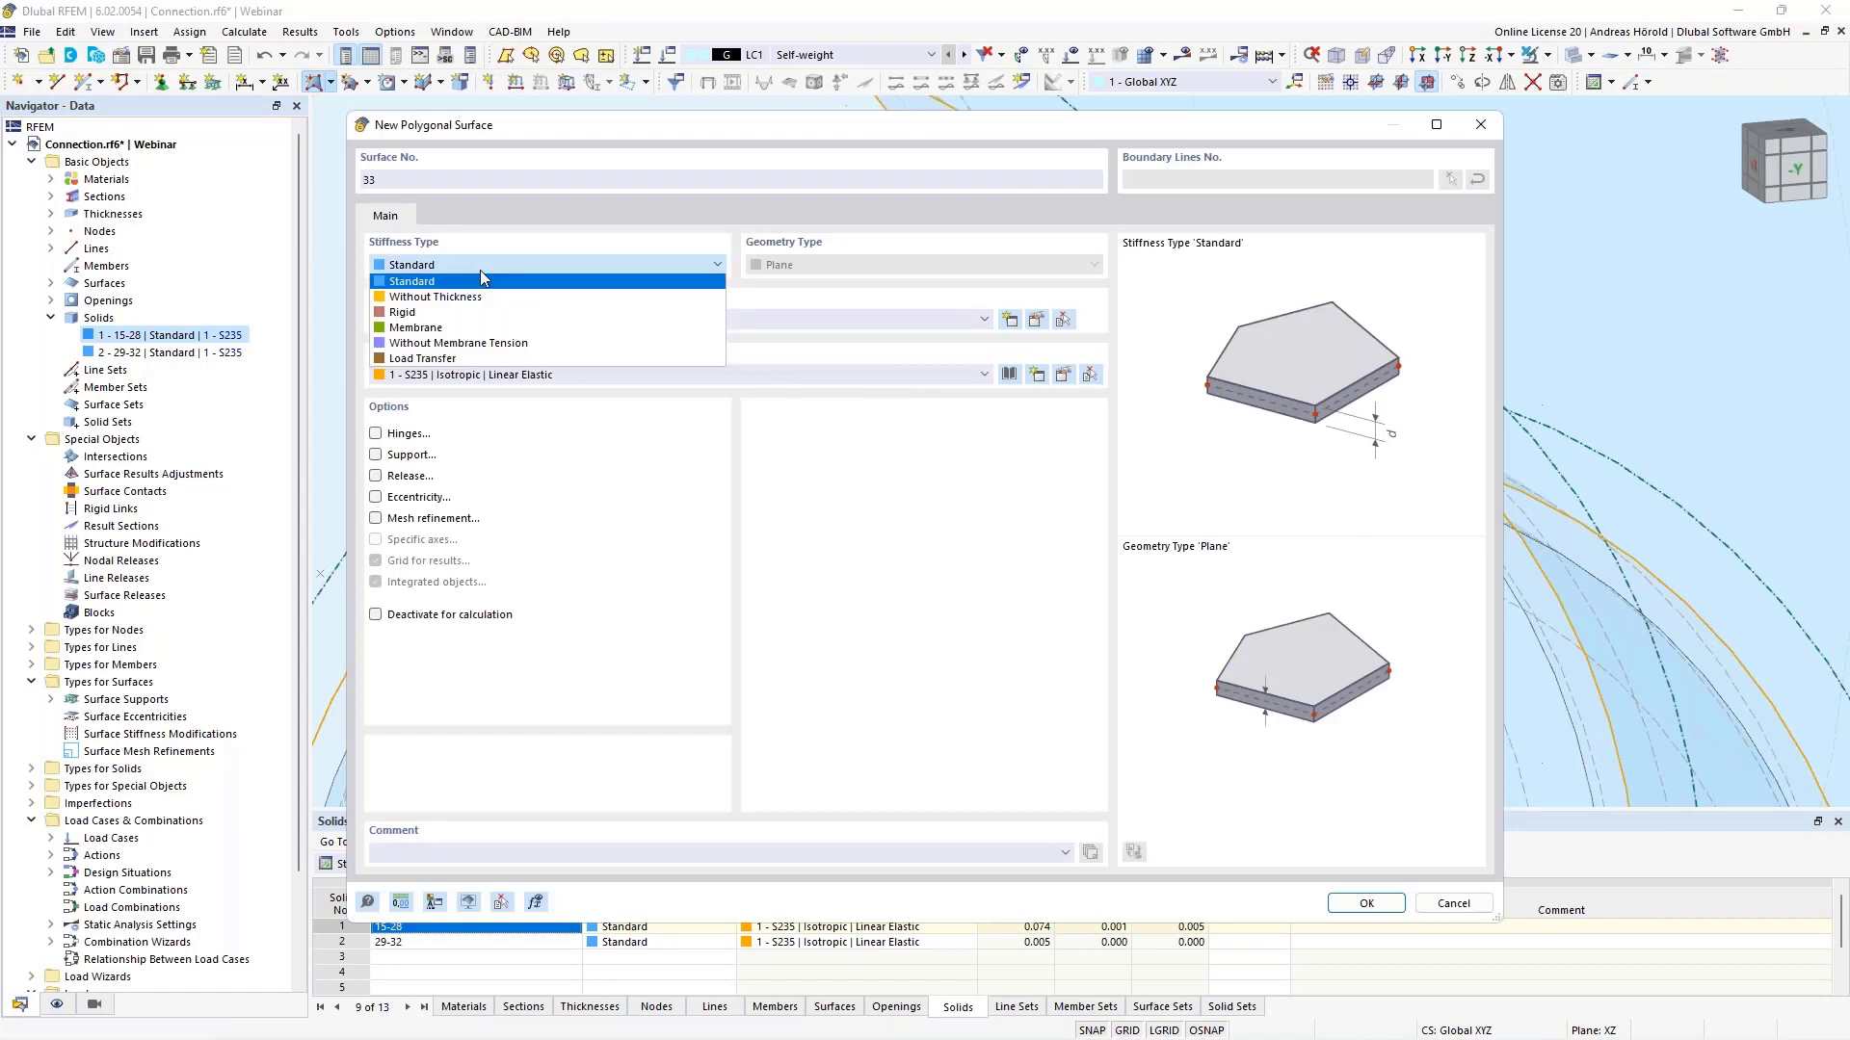
click(472, 301)
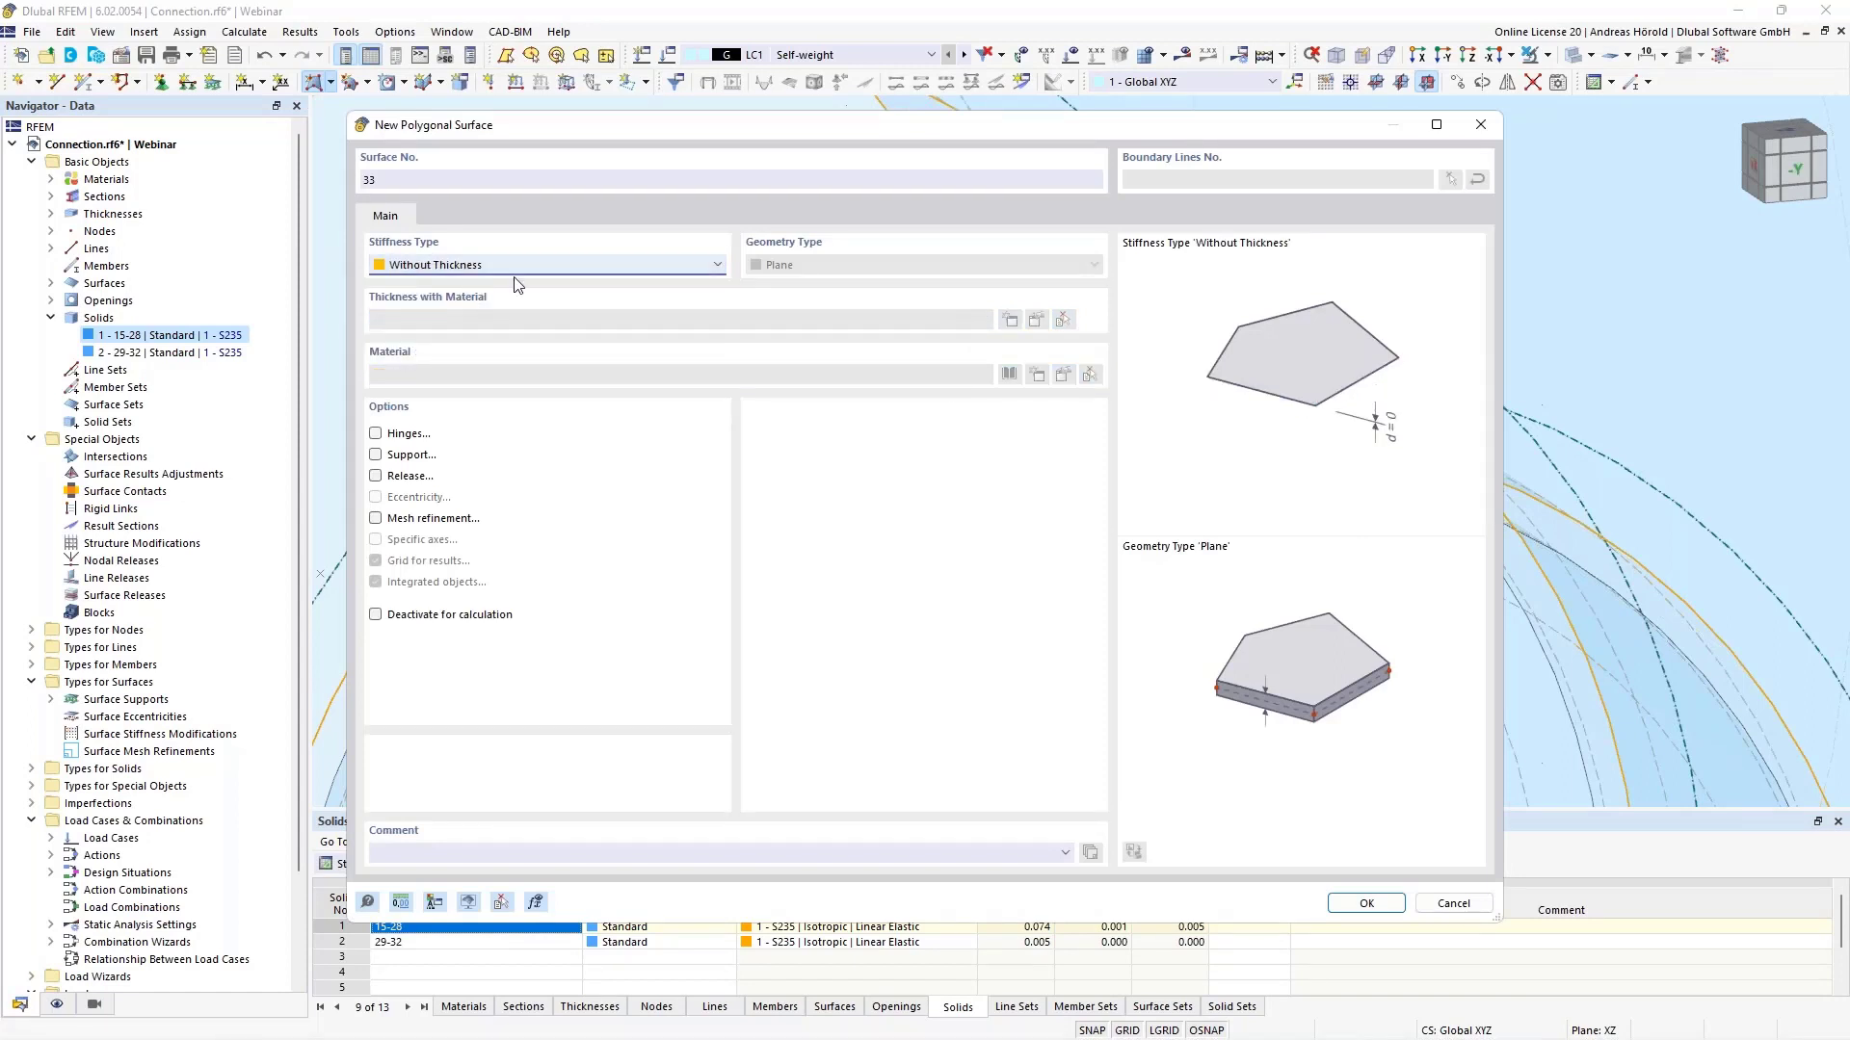
click(1371, 910)
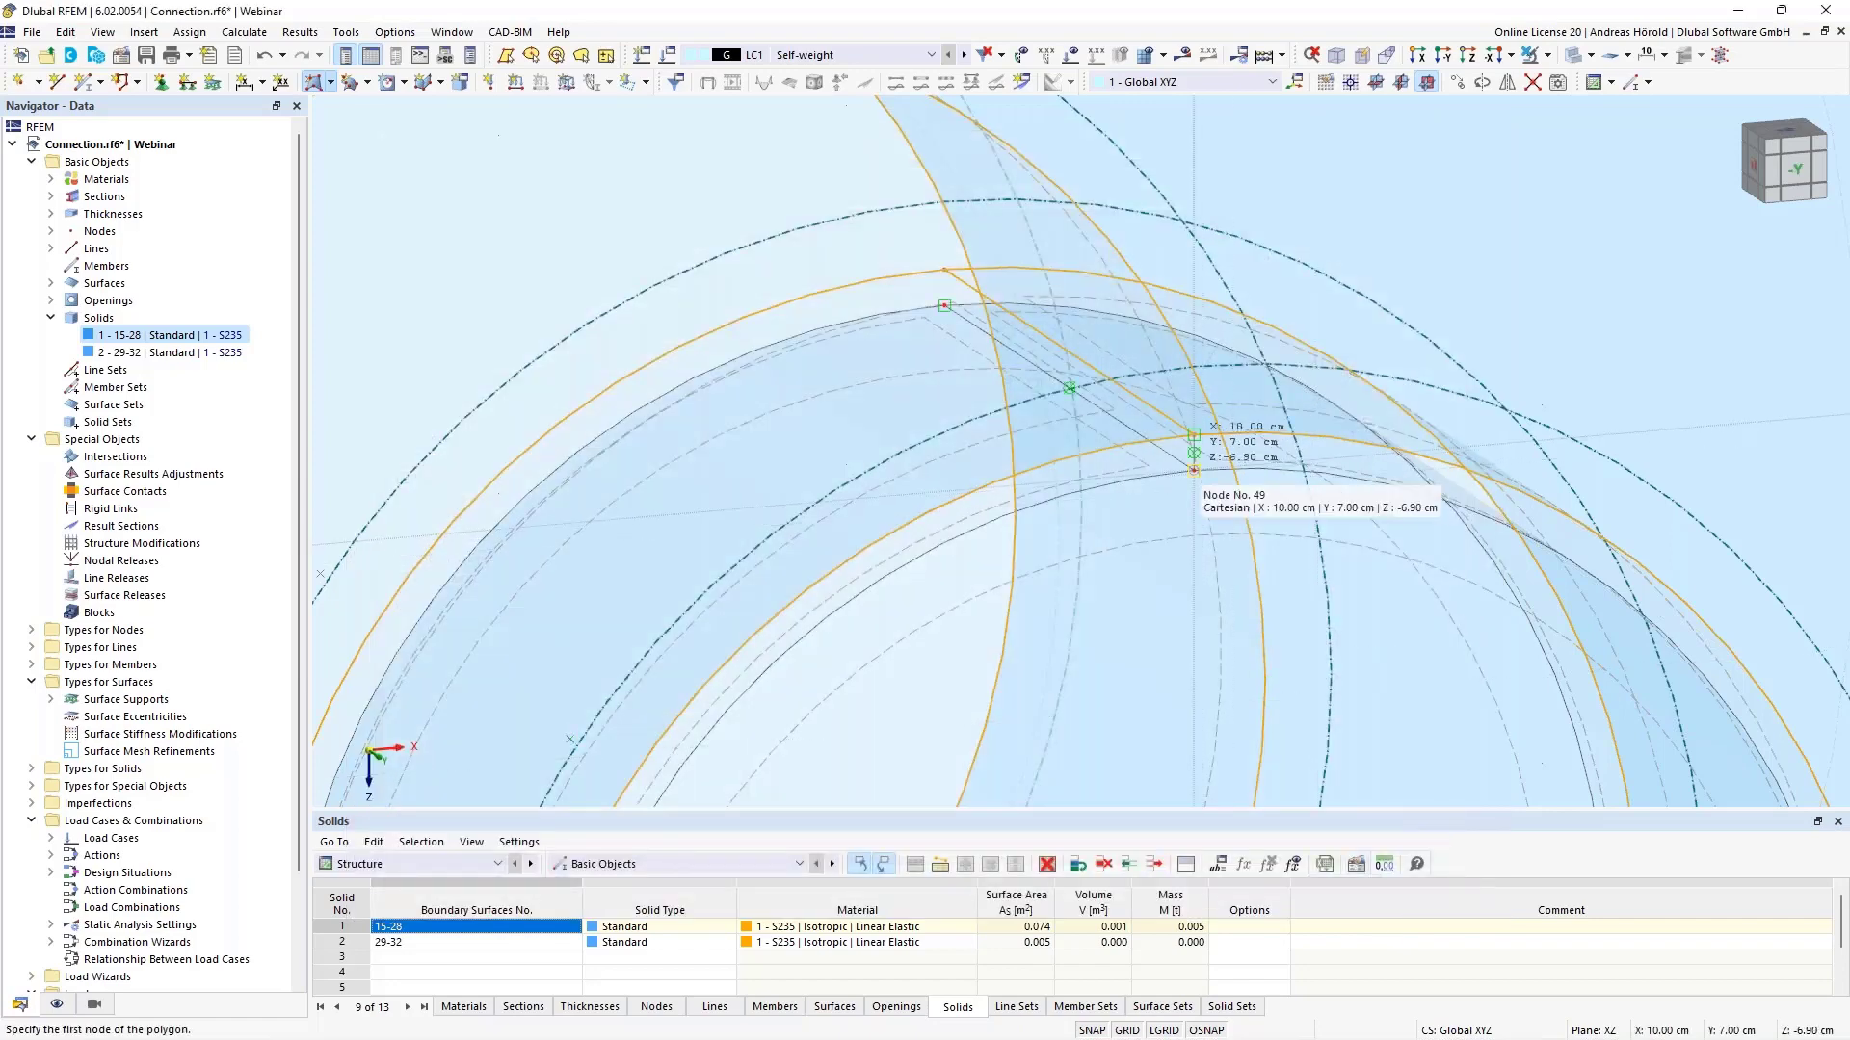
scroll(1192, 470, up, 1)
scroll(1192, 470, up, 1)
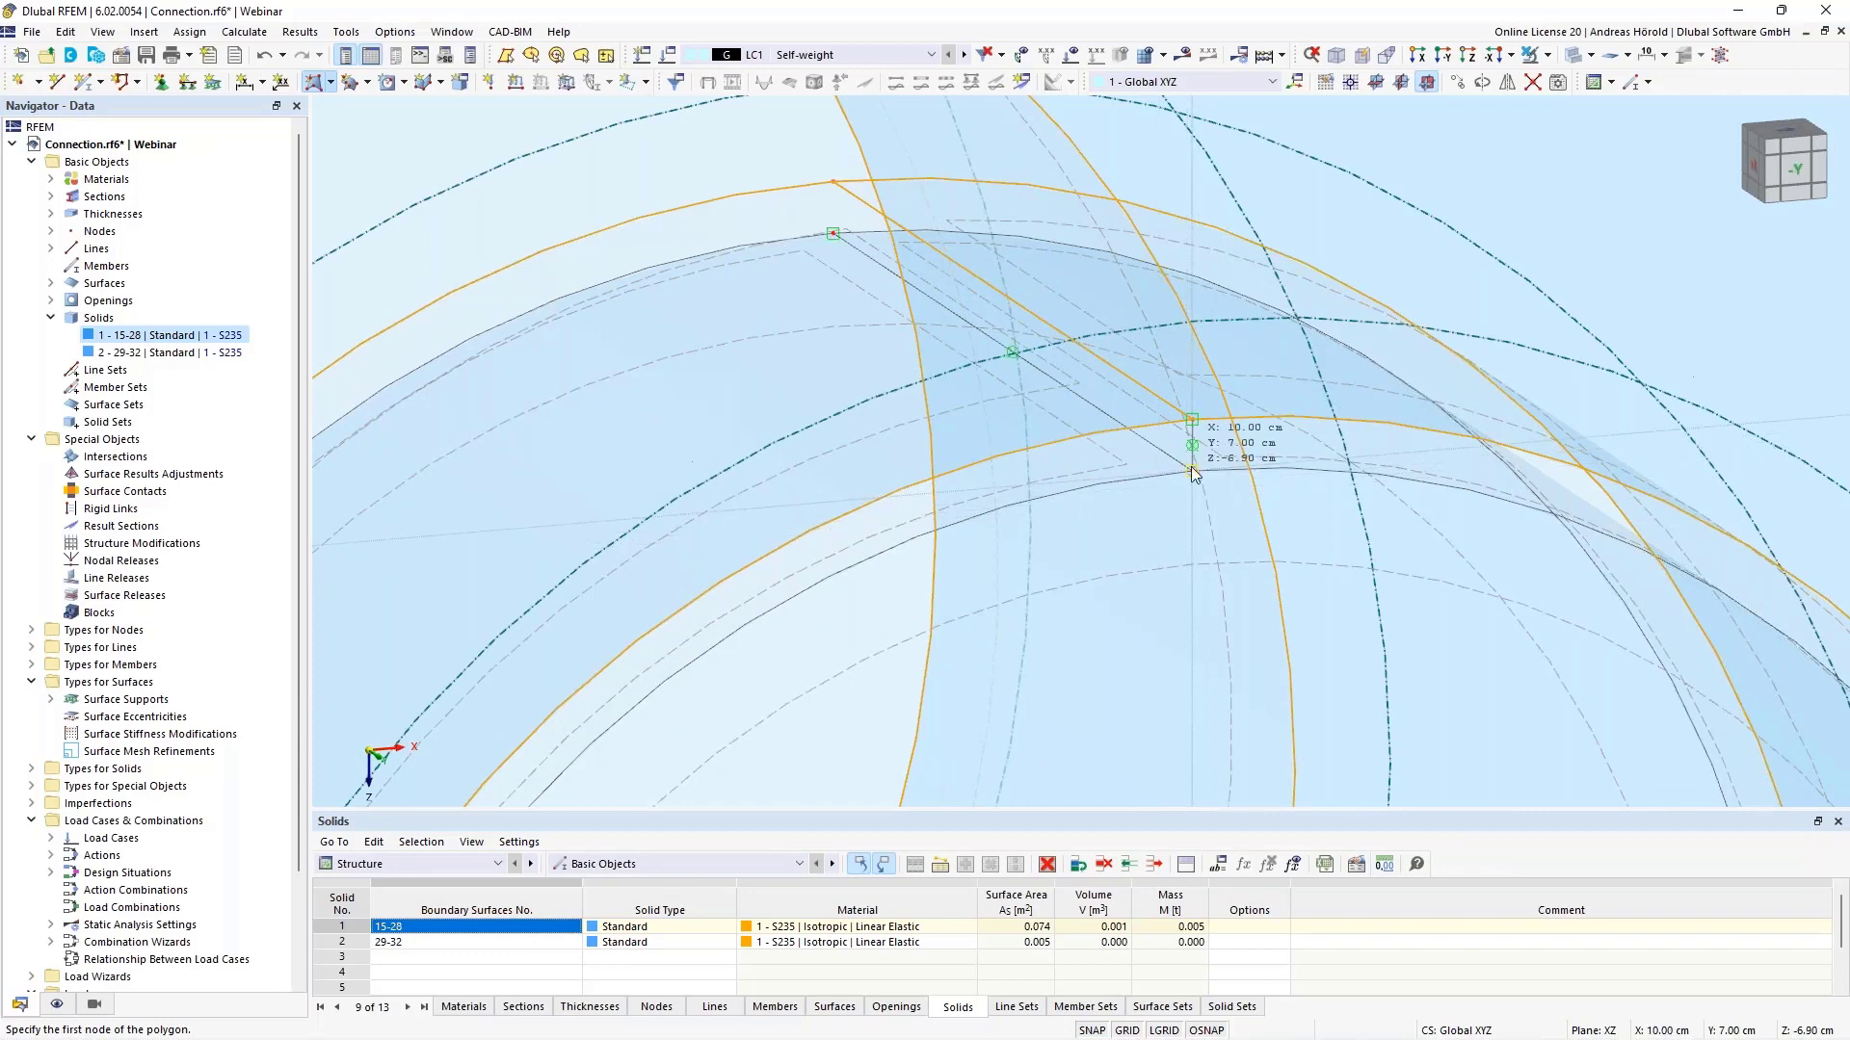
click(1193, 472)
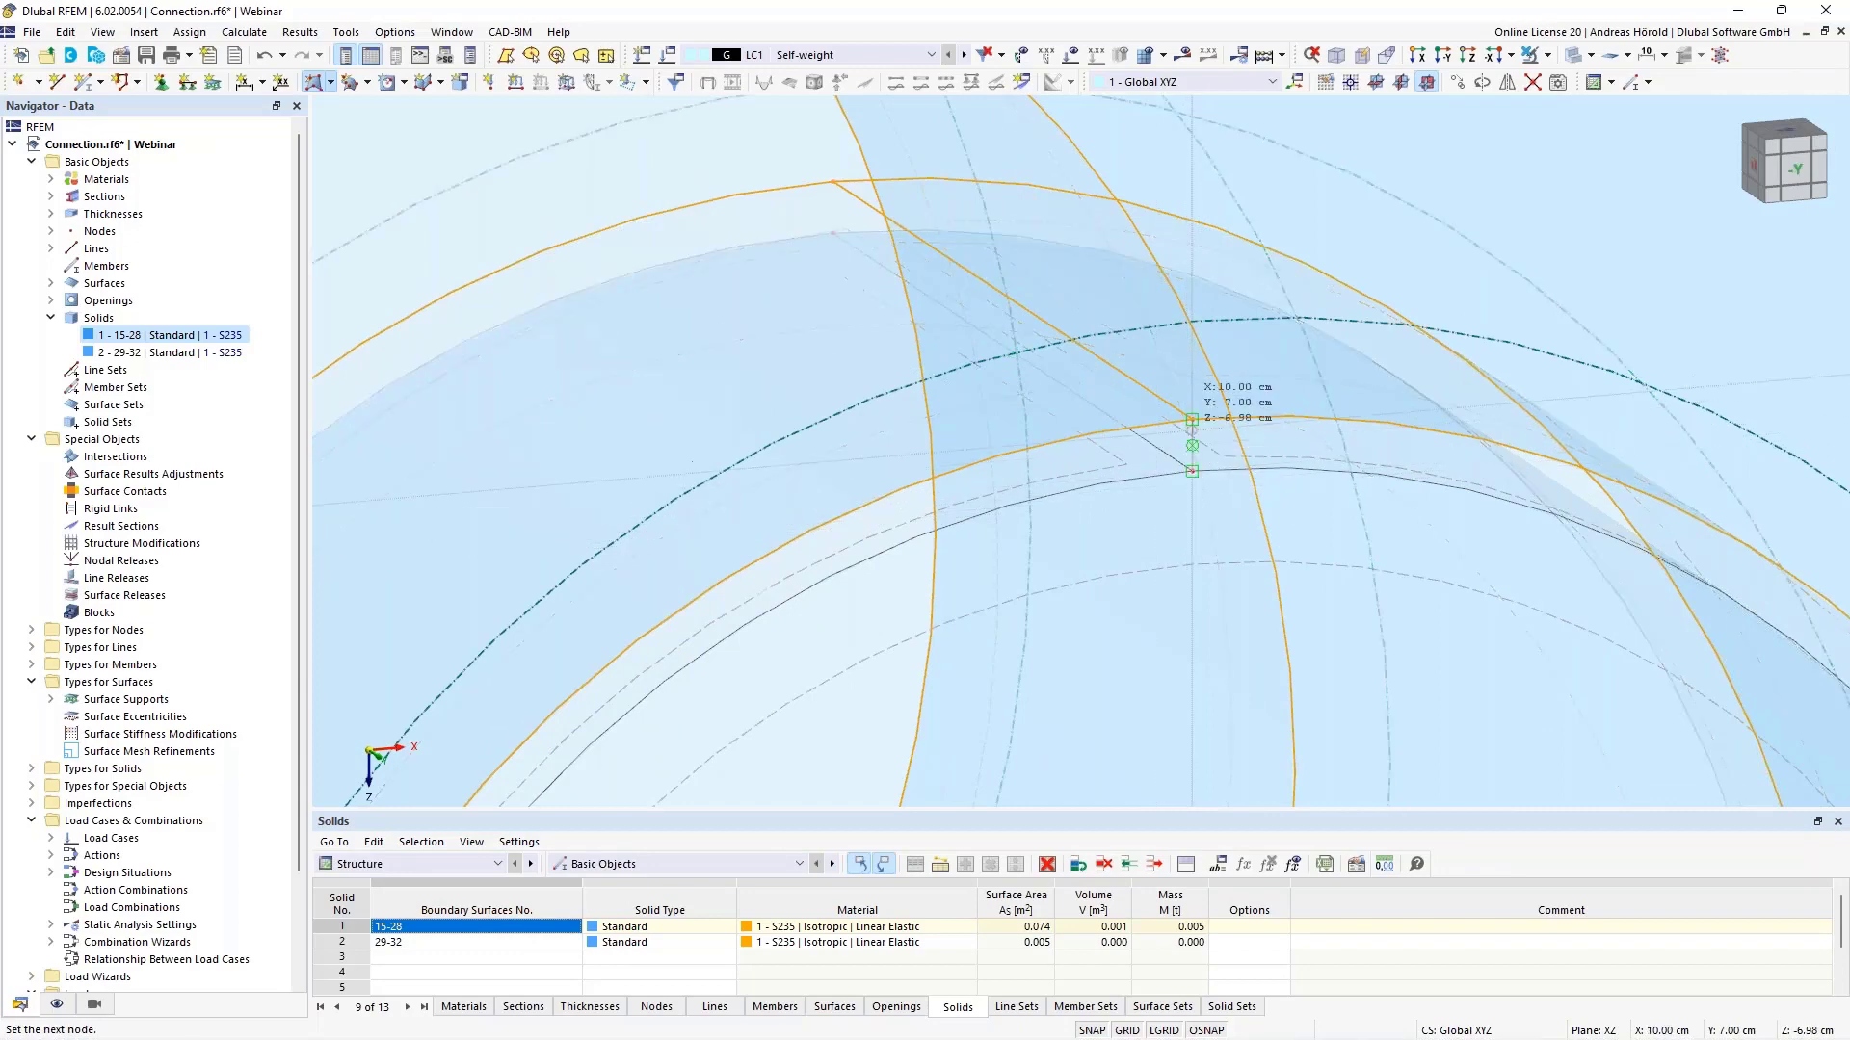
click(1193, 471)
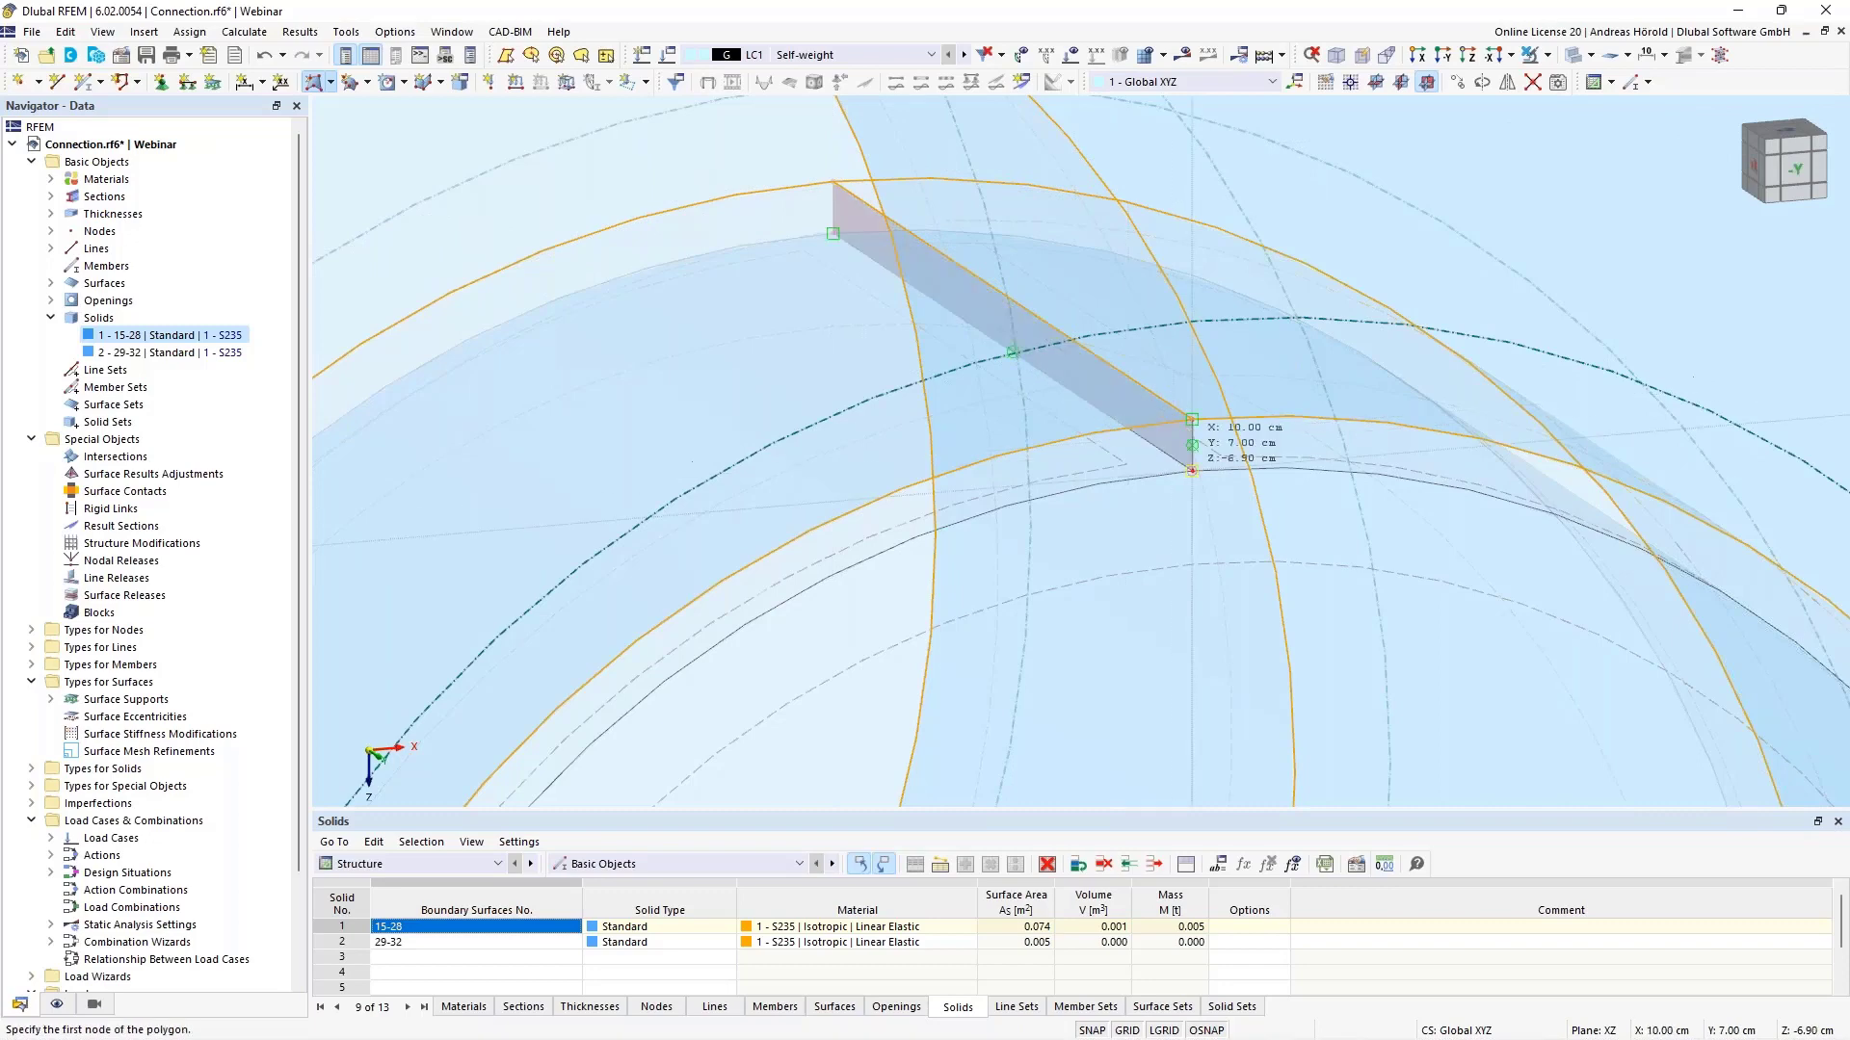
key(Escape)
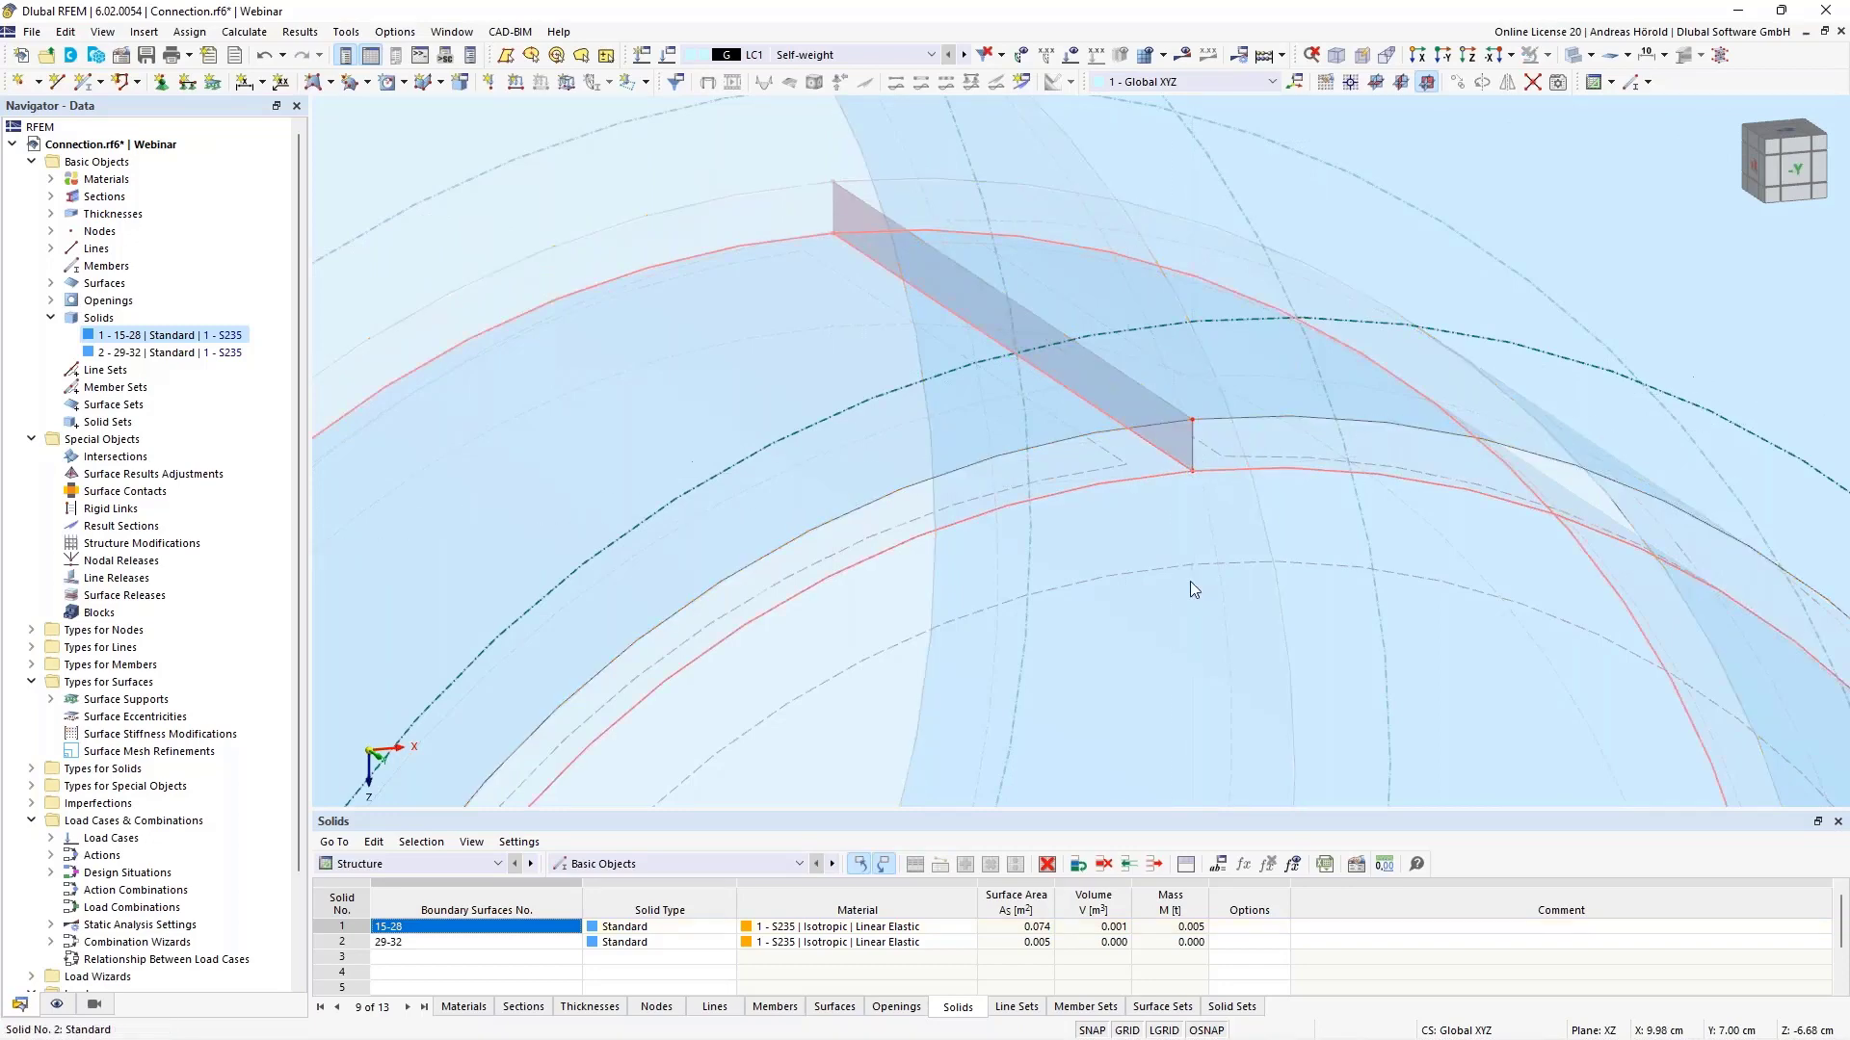
scroll(1191, 583, down, 1)
scroll(1189, 581, down, 5)
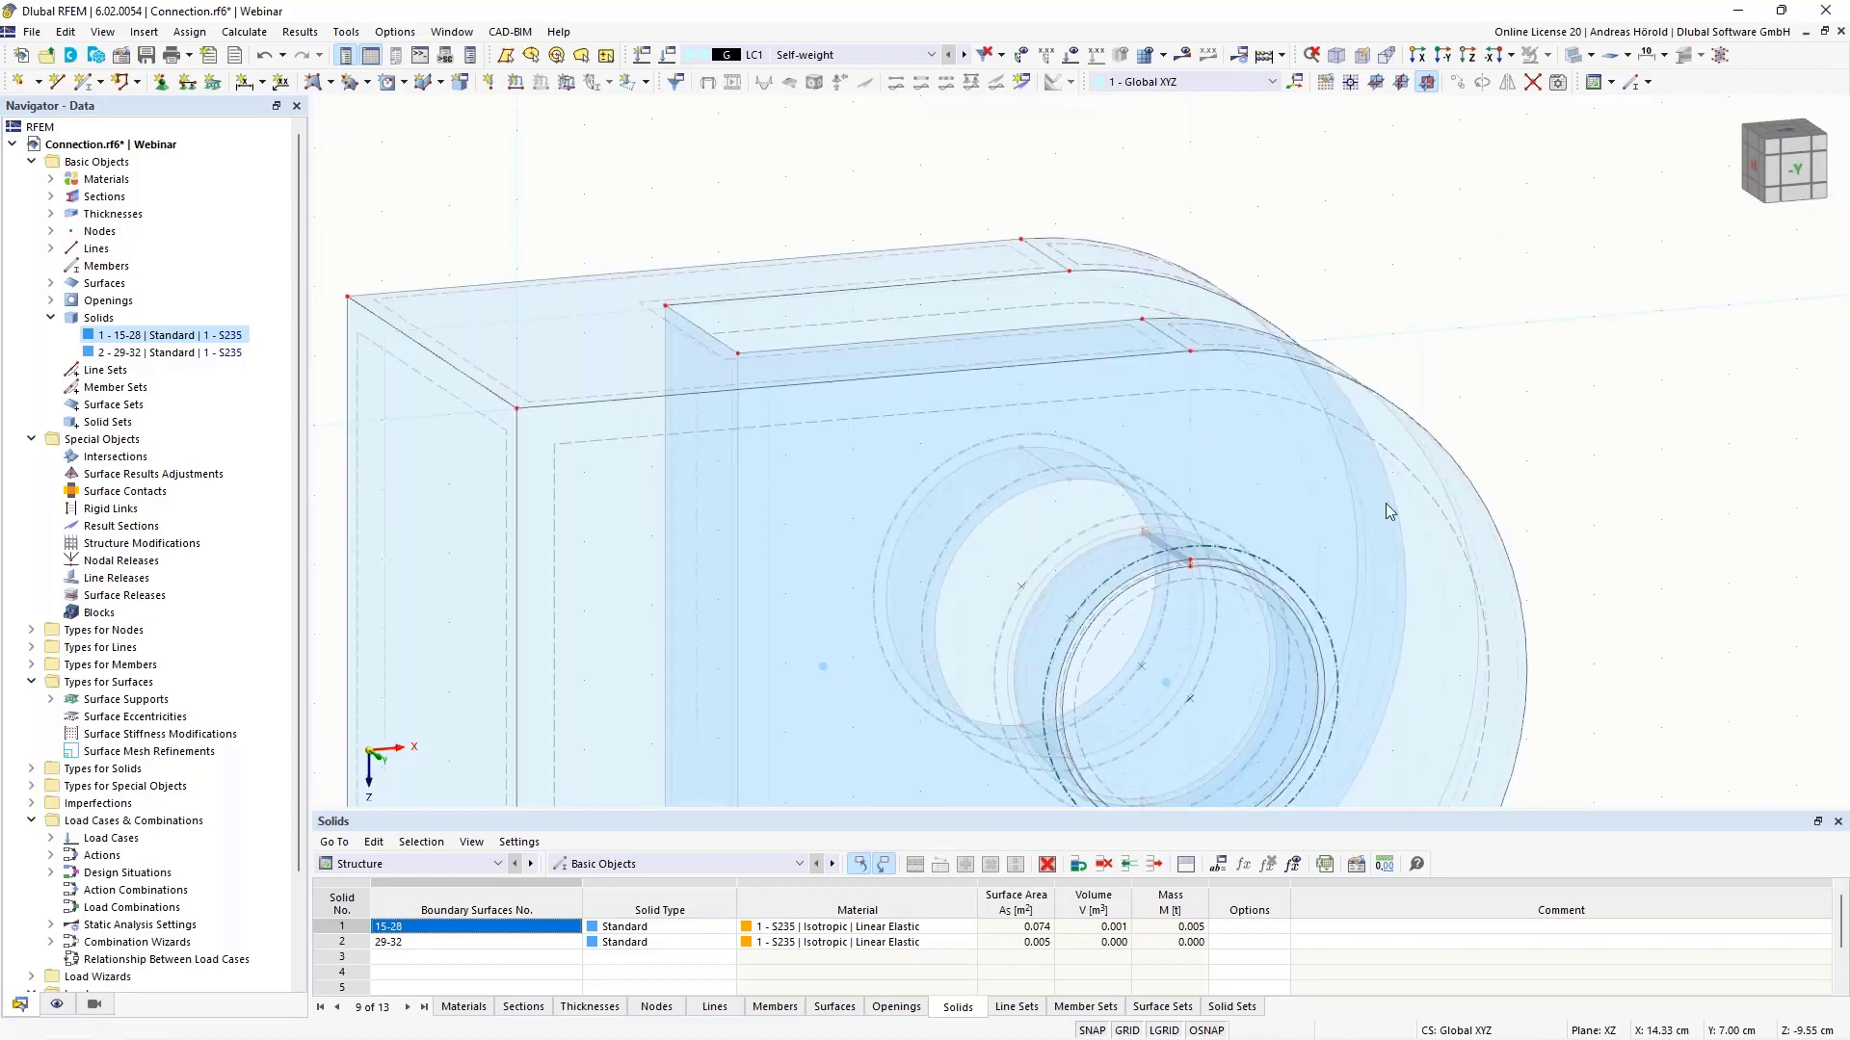
- Draw polygonal surface No. 34 with default settings between the ring wall's corner nodes
scroll(1210, 648, up, 5)
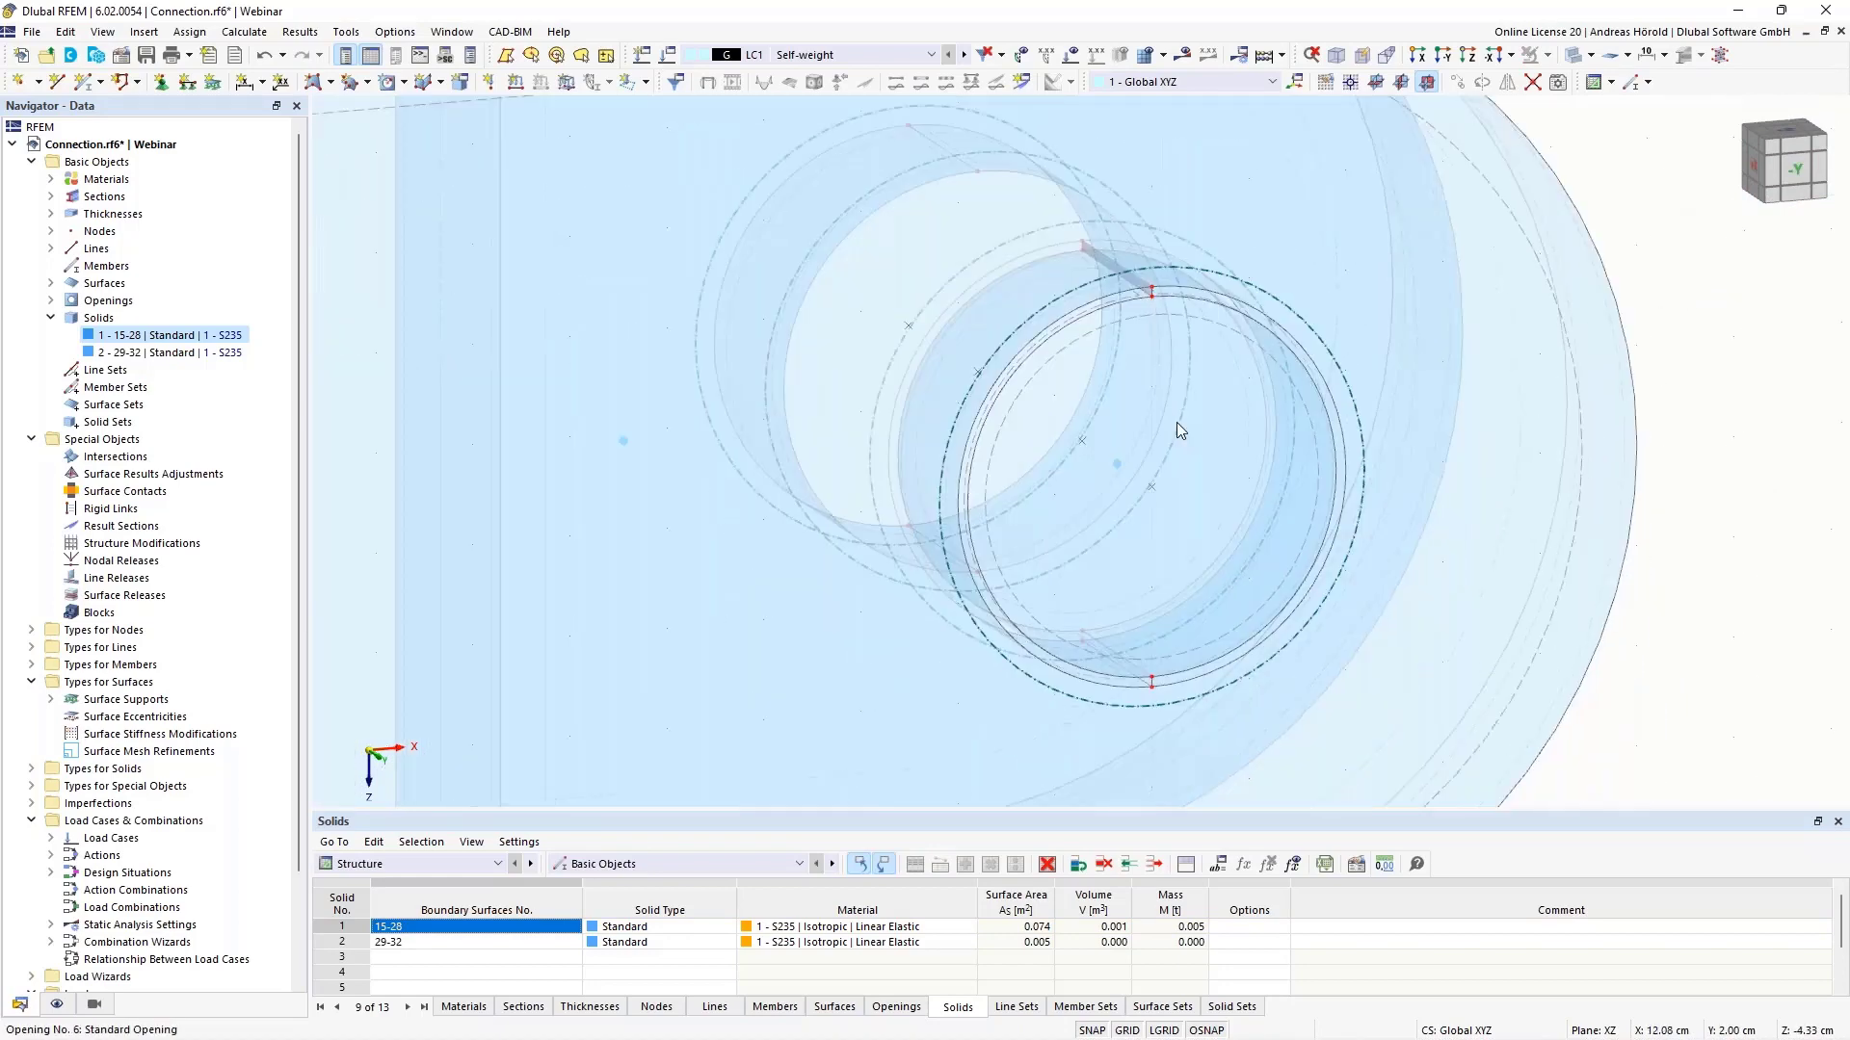
scroll(1079, 674, up, 2)
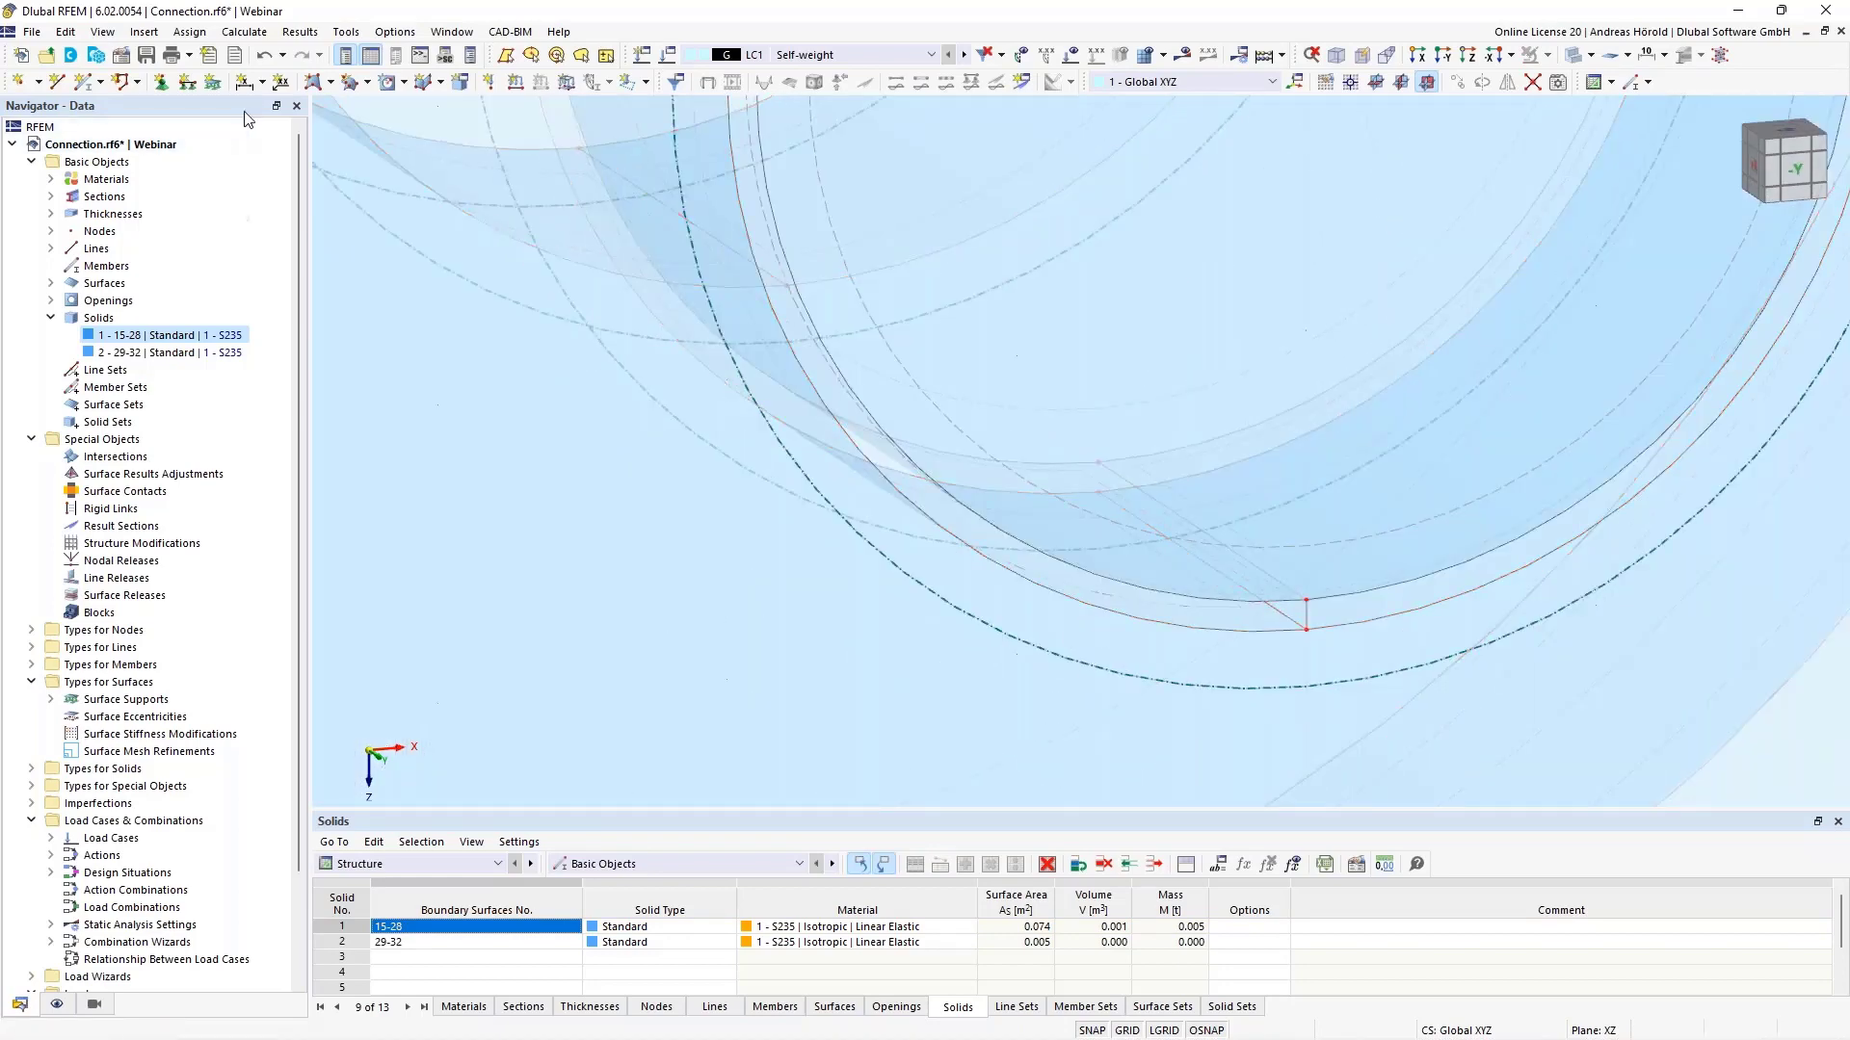
click(310, 85)
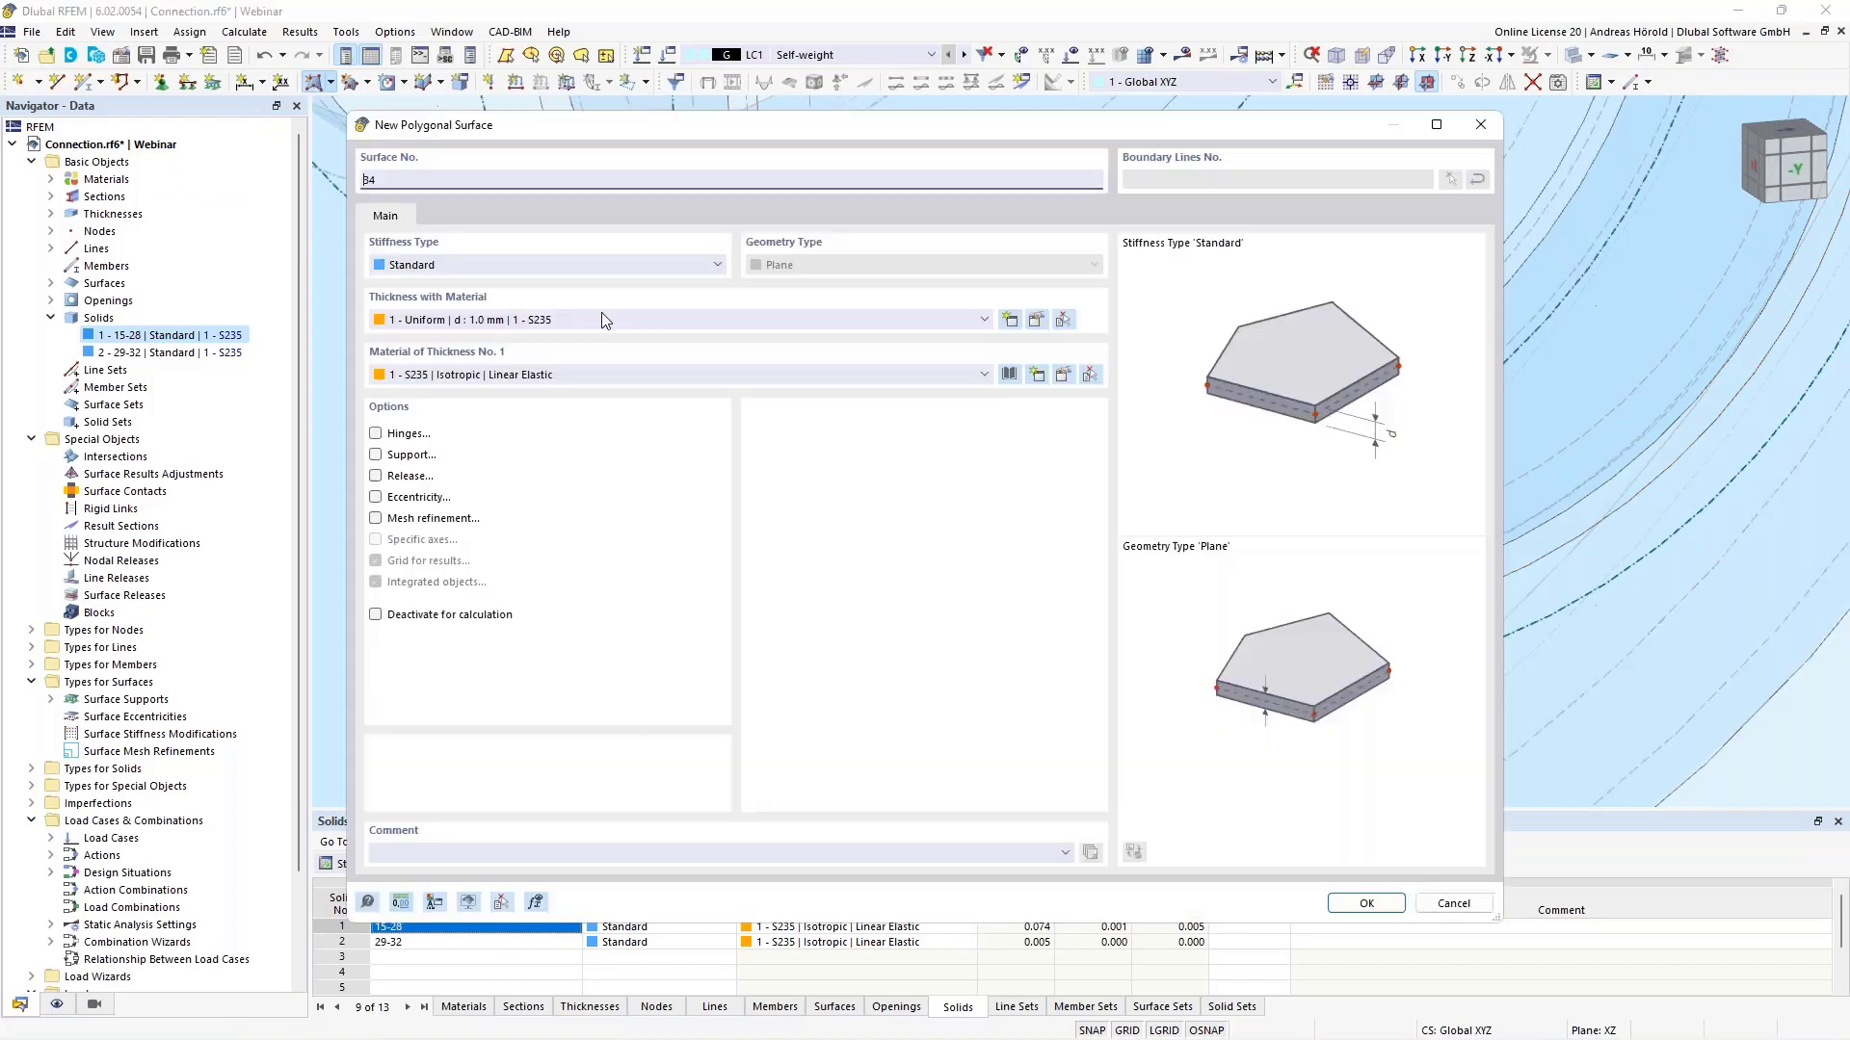
click(1364, 903)
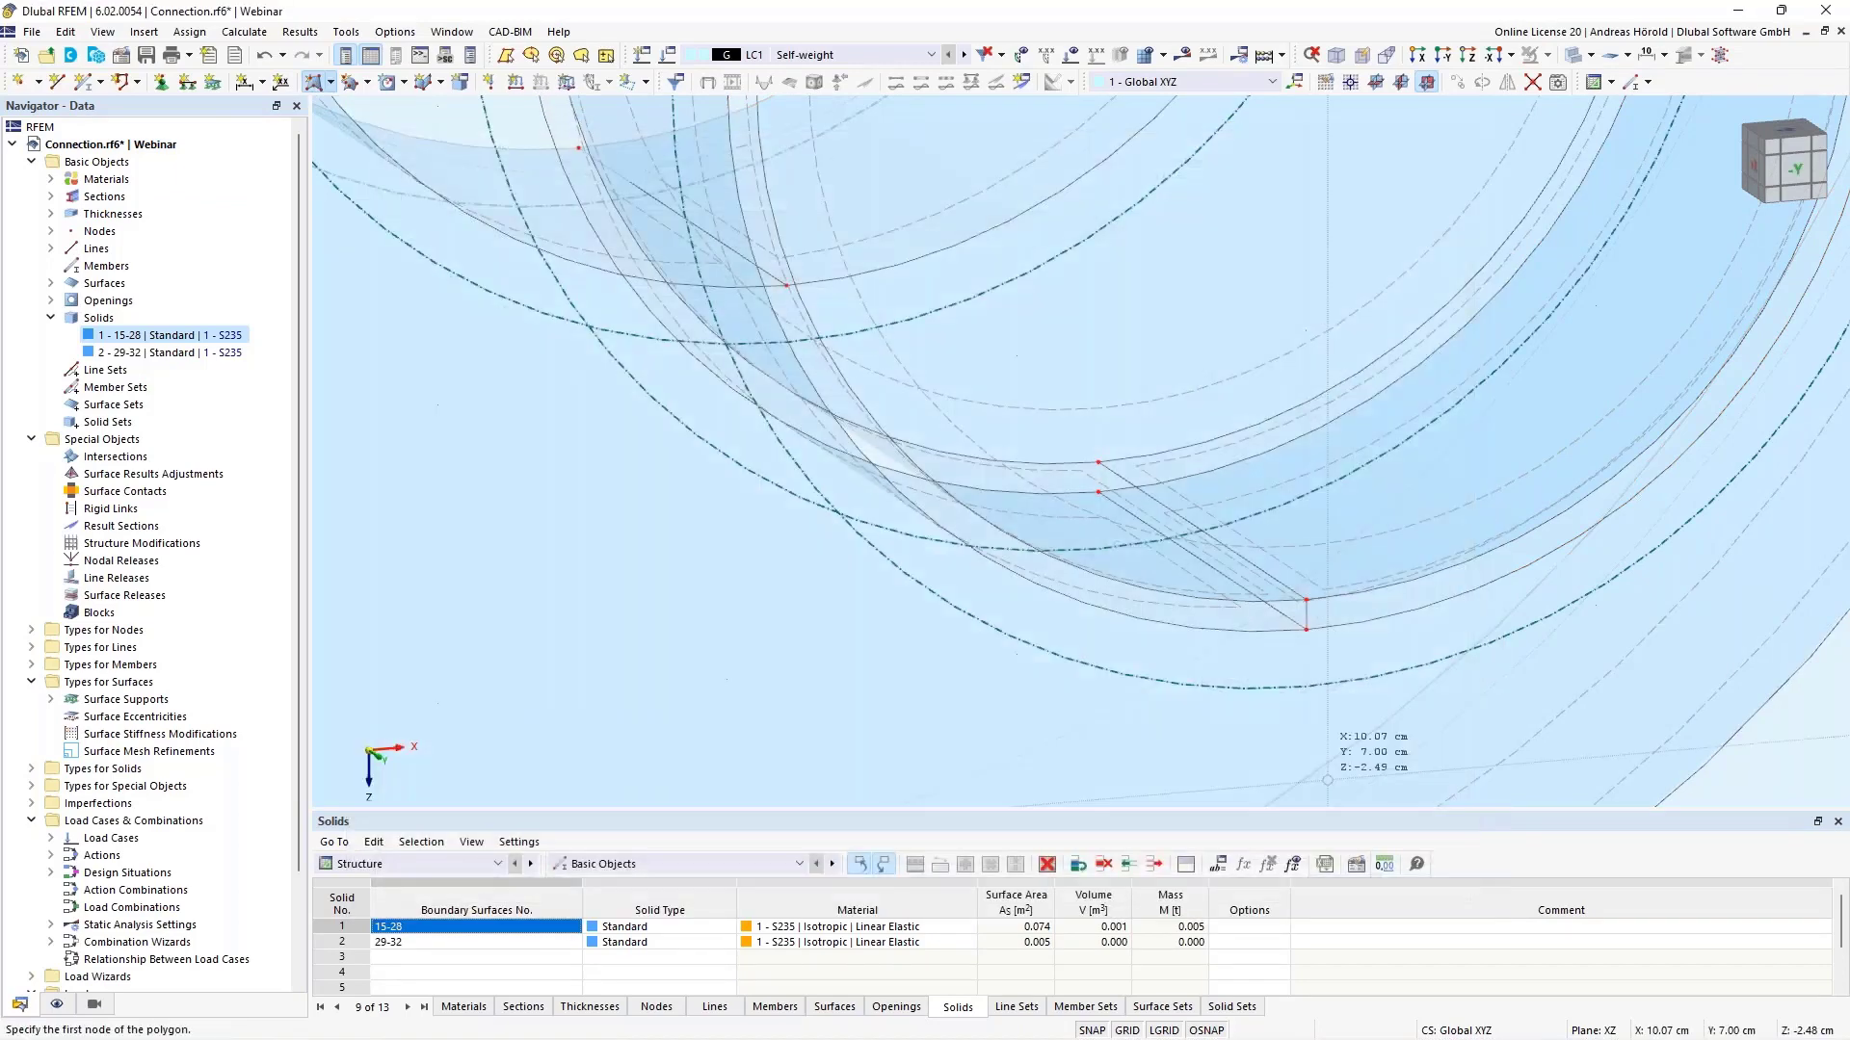
click(1305, 629)
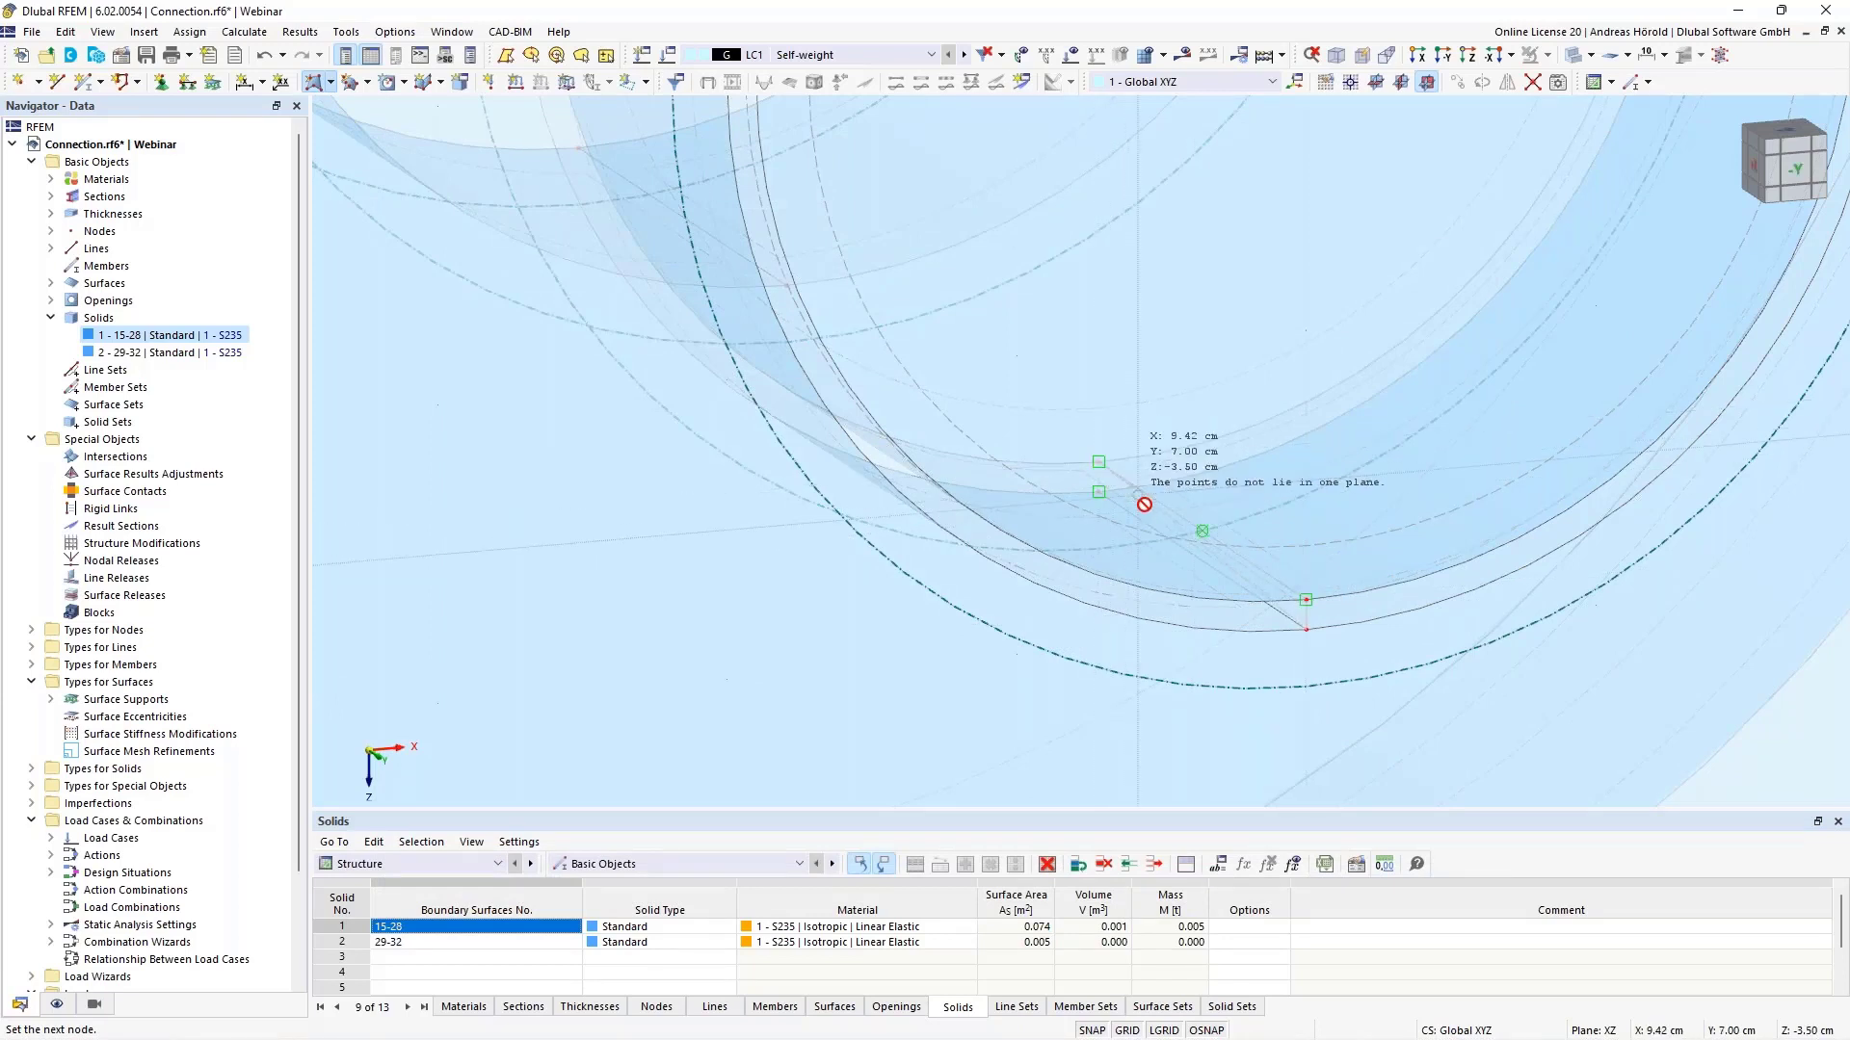
click(1098, 492)
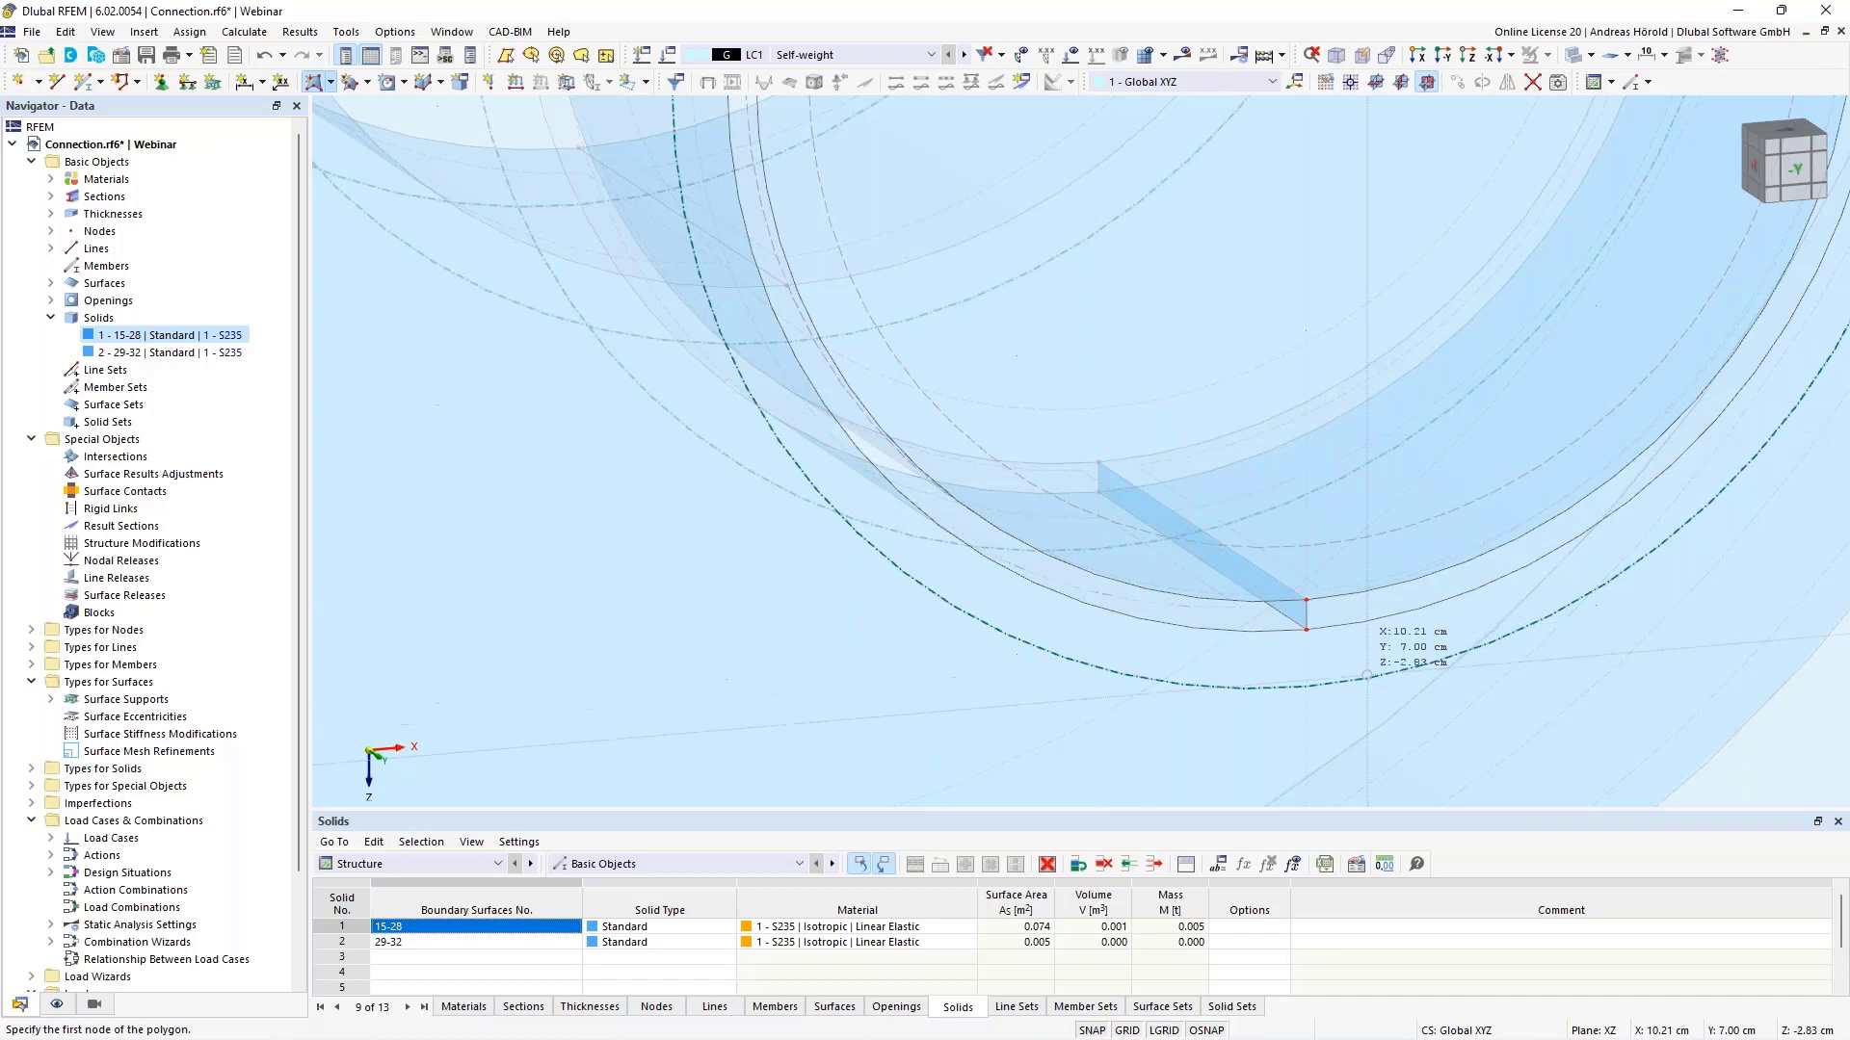
click(331, 82)
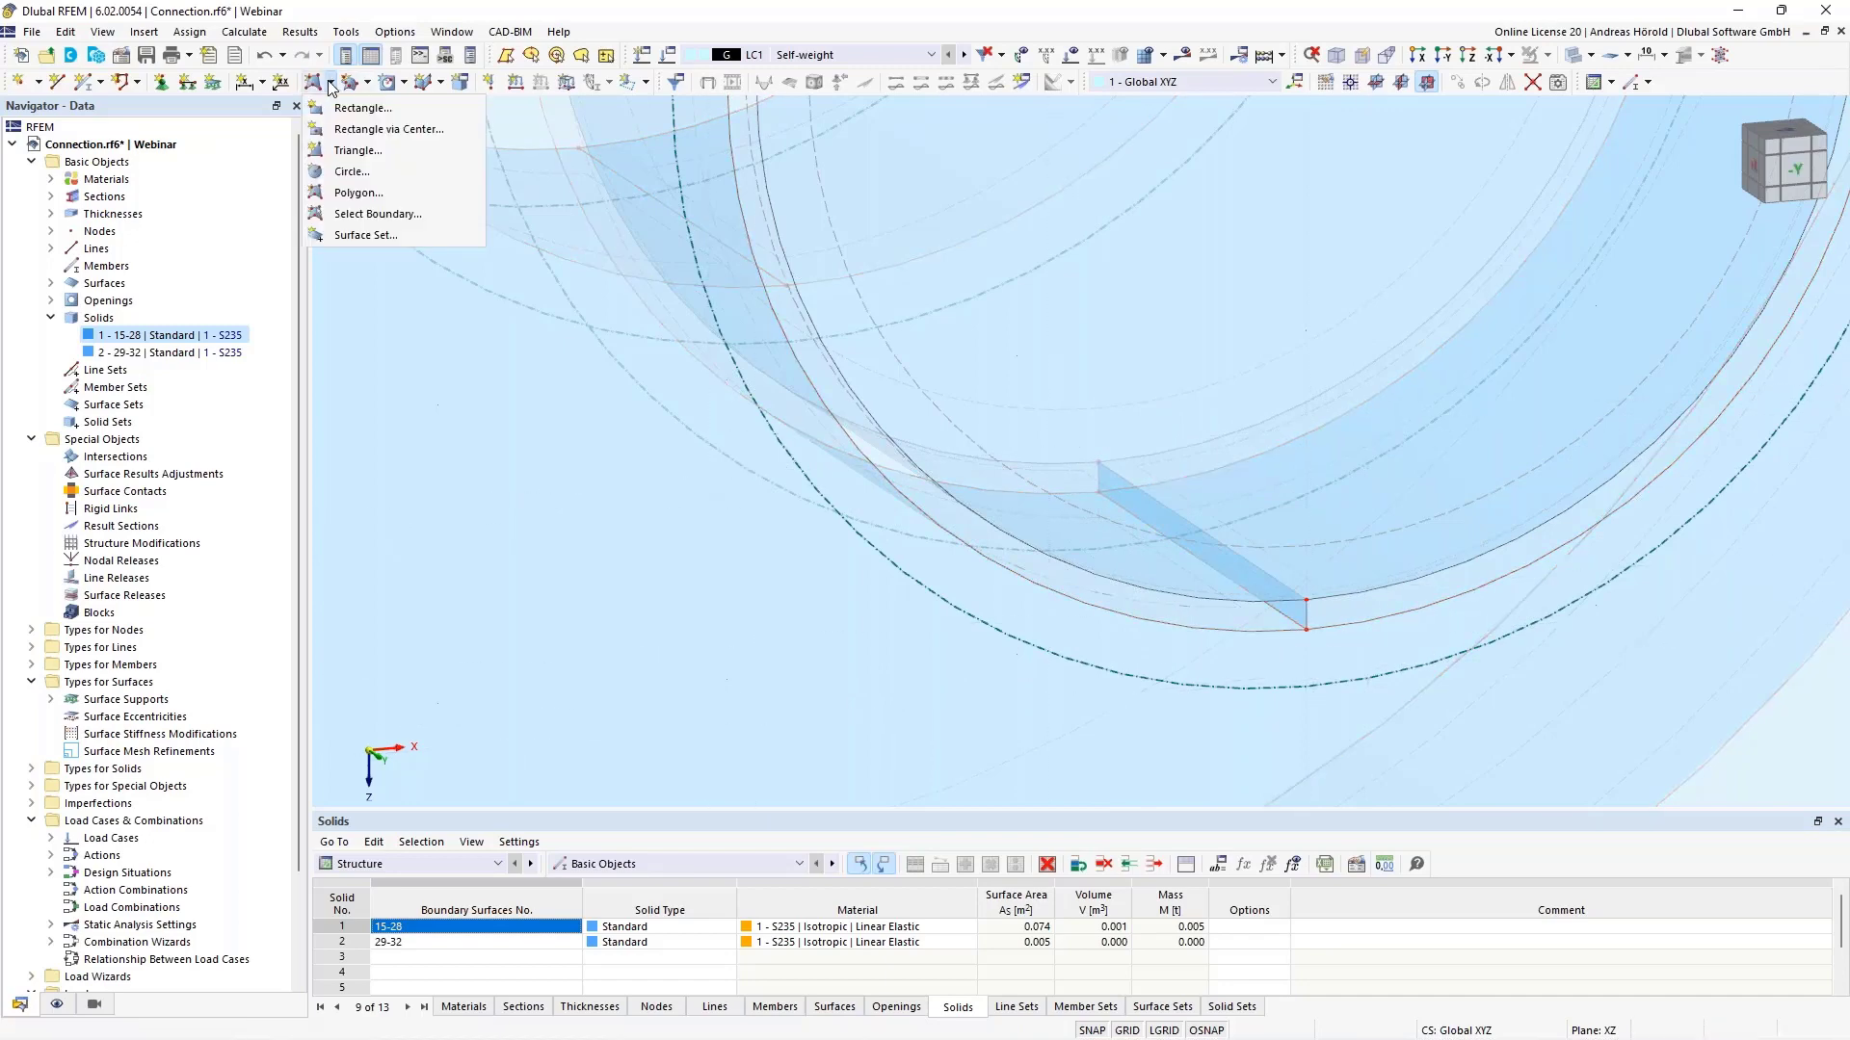
- Create surface No. 35 without thickness from the ring's curved and vertical boundary lines
click(385, 215)
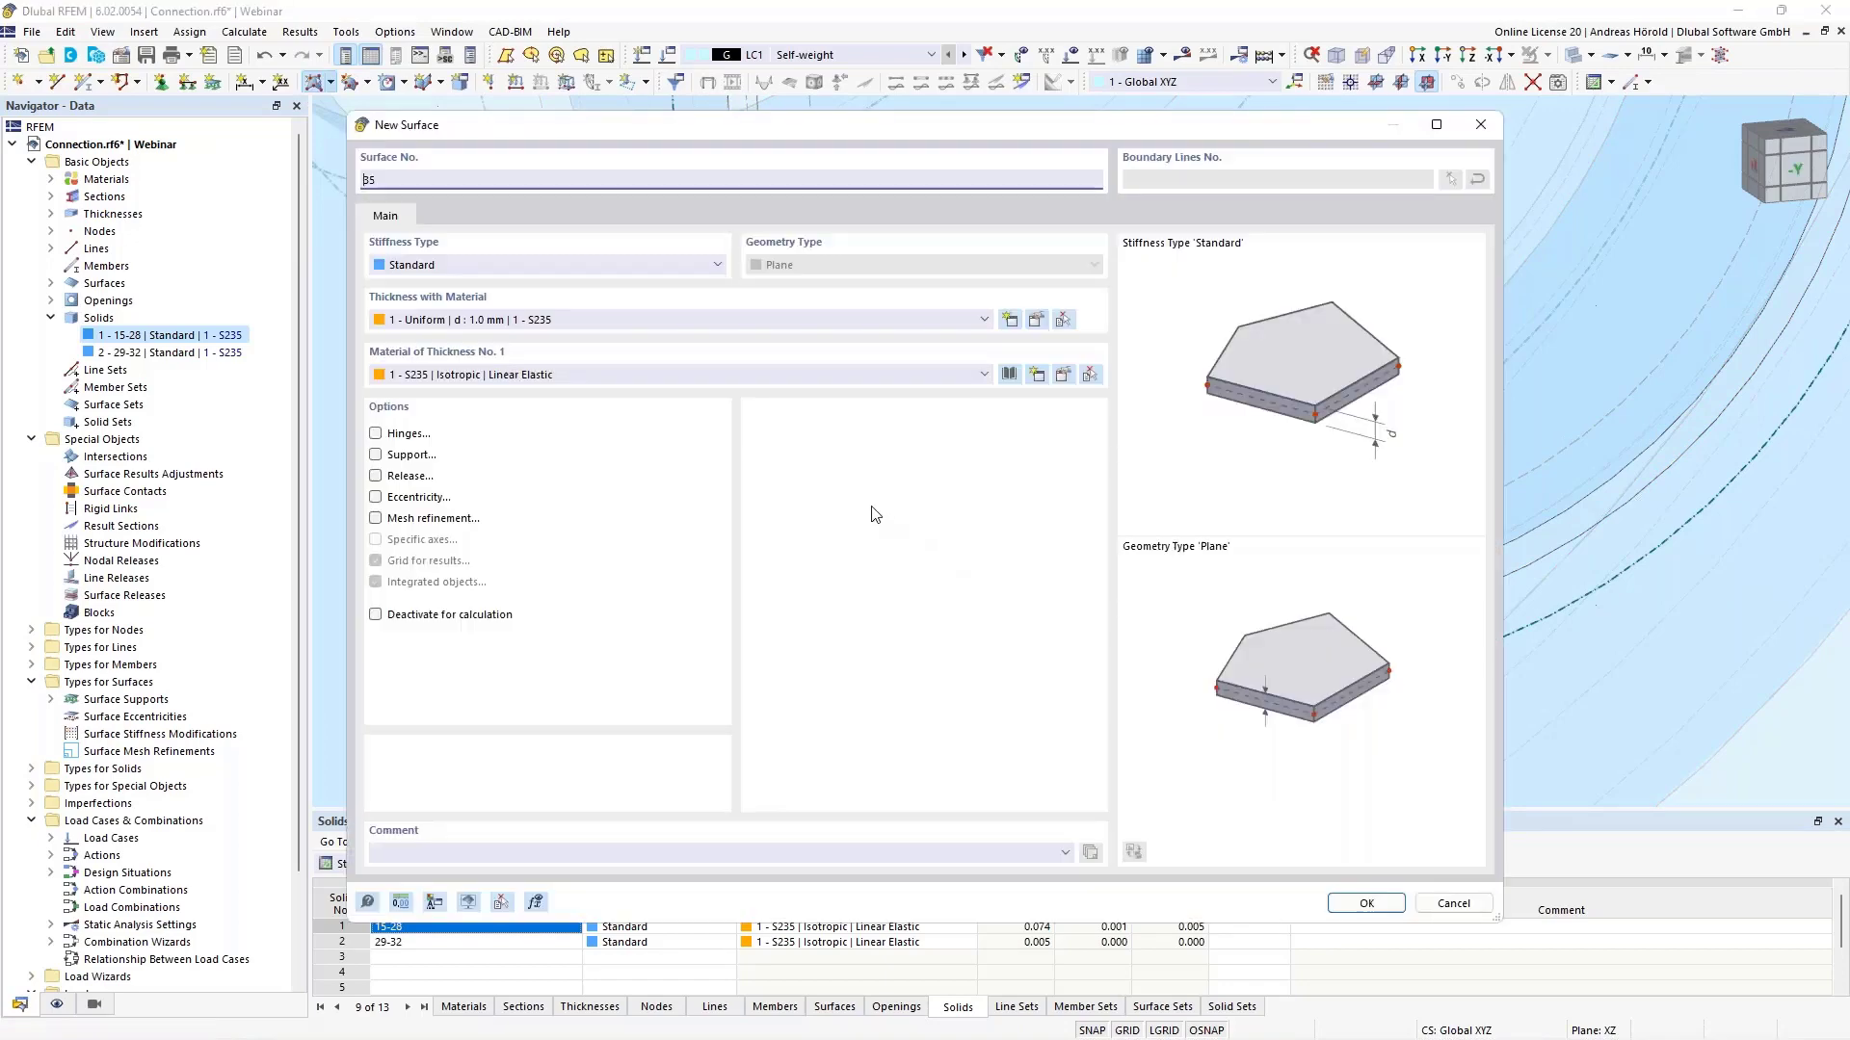
click(558, 263)
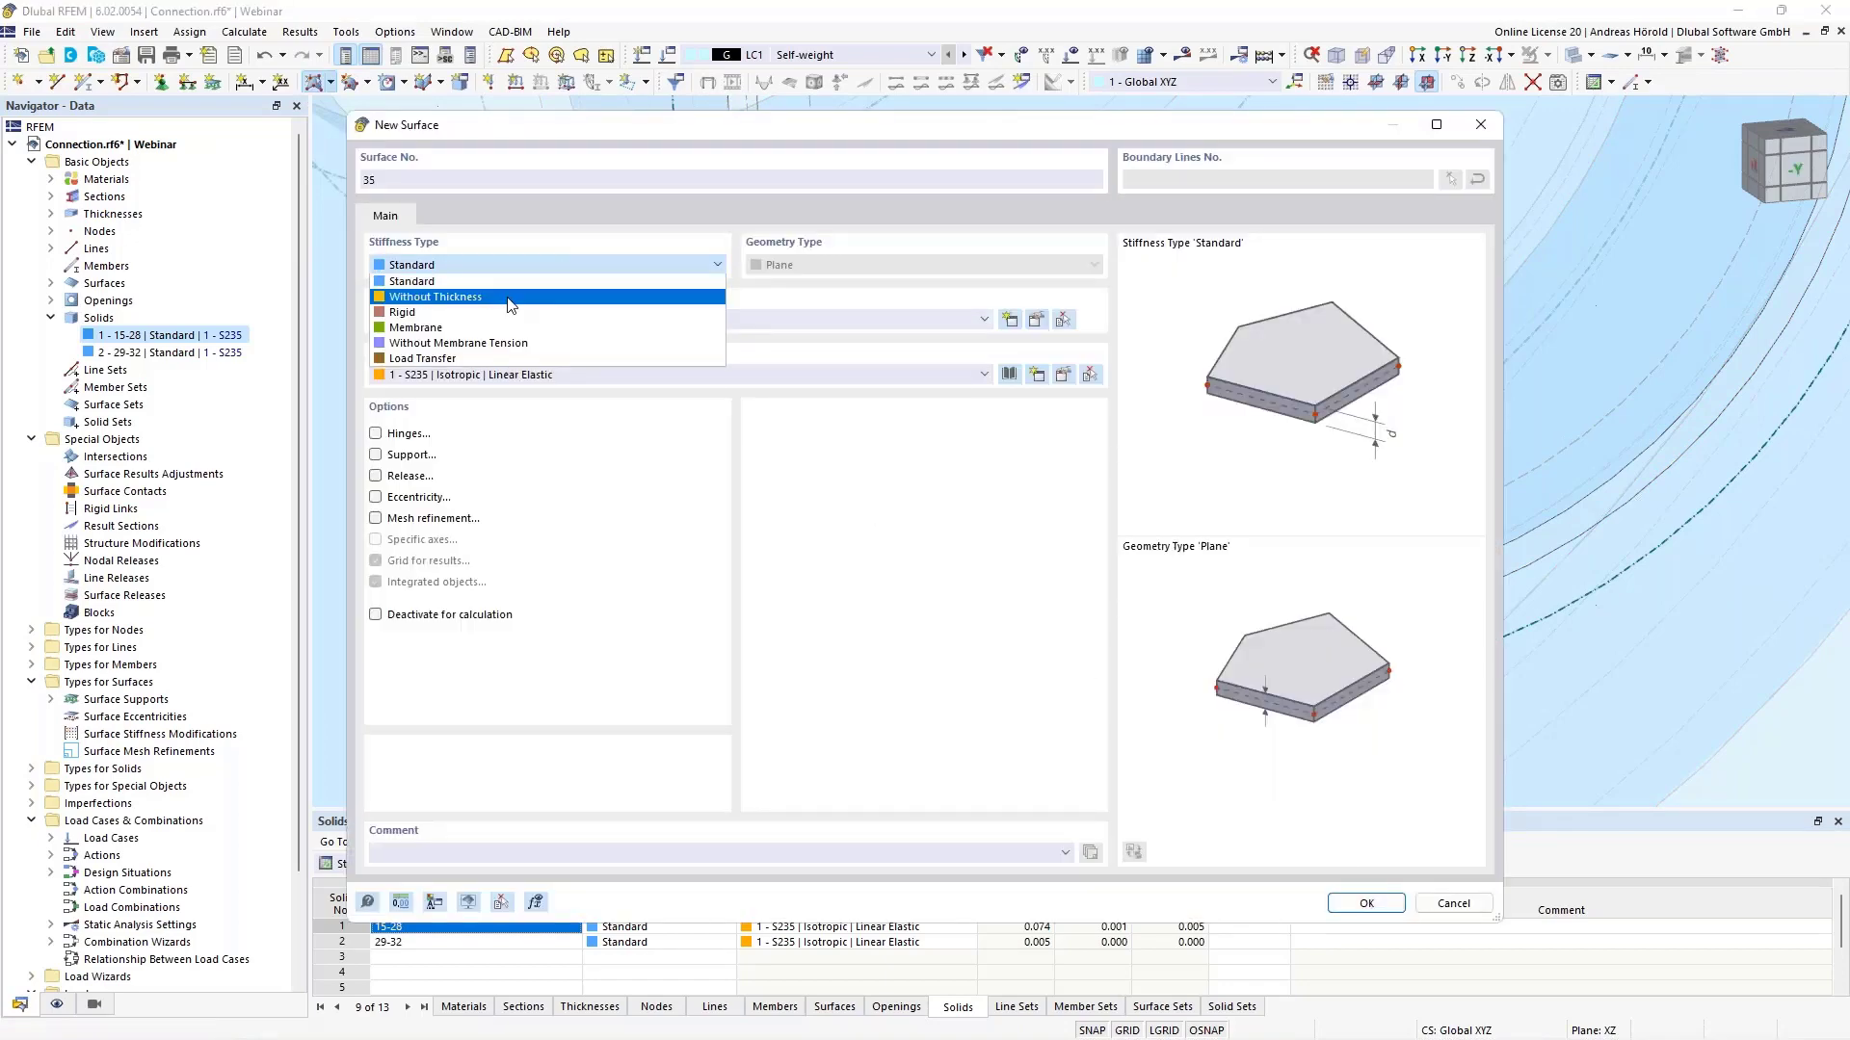
click(510, 299)
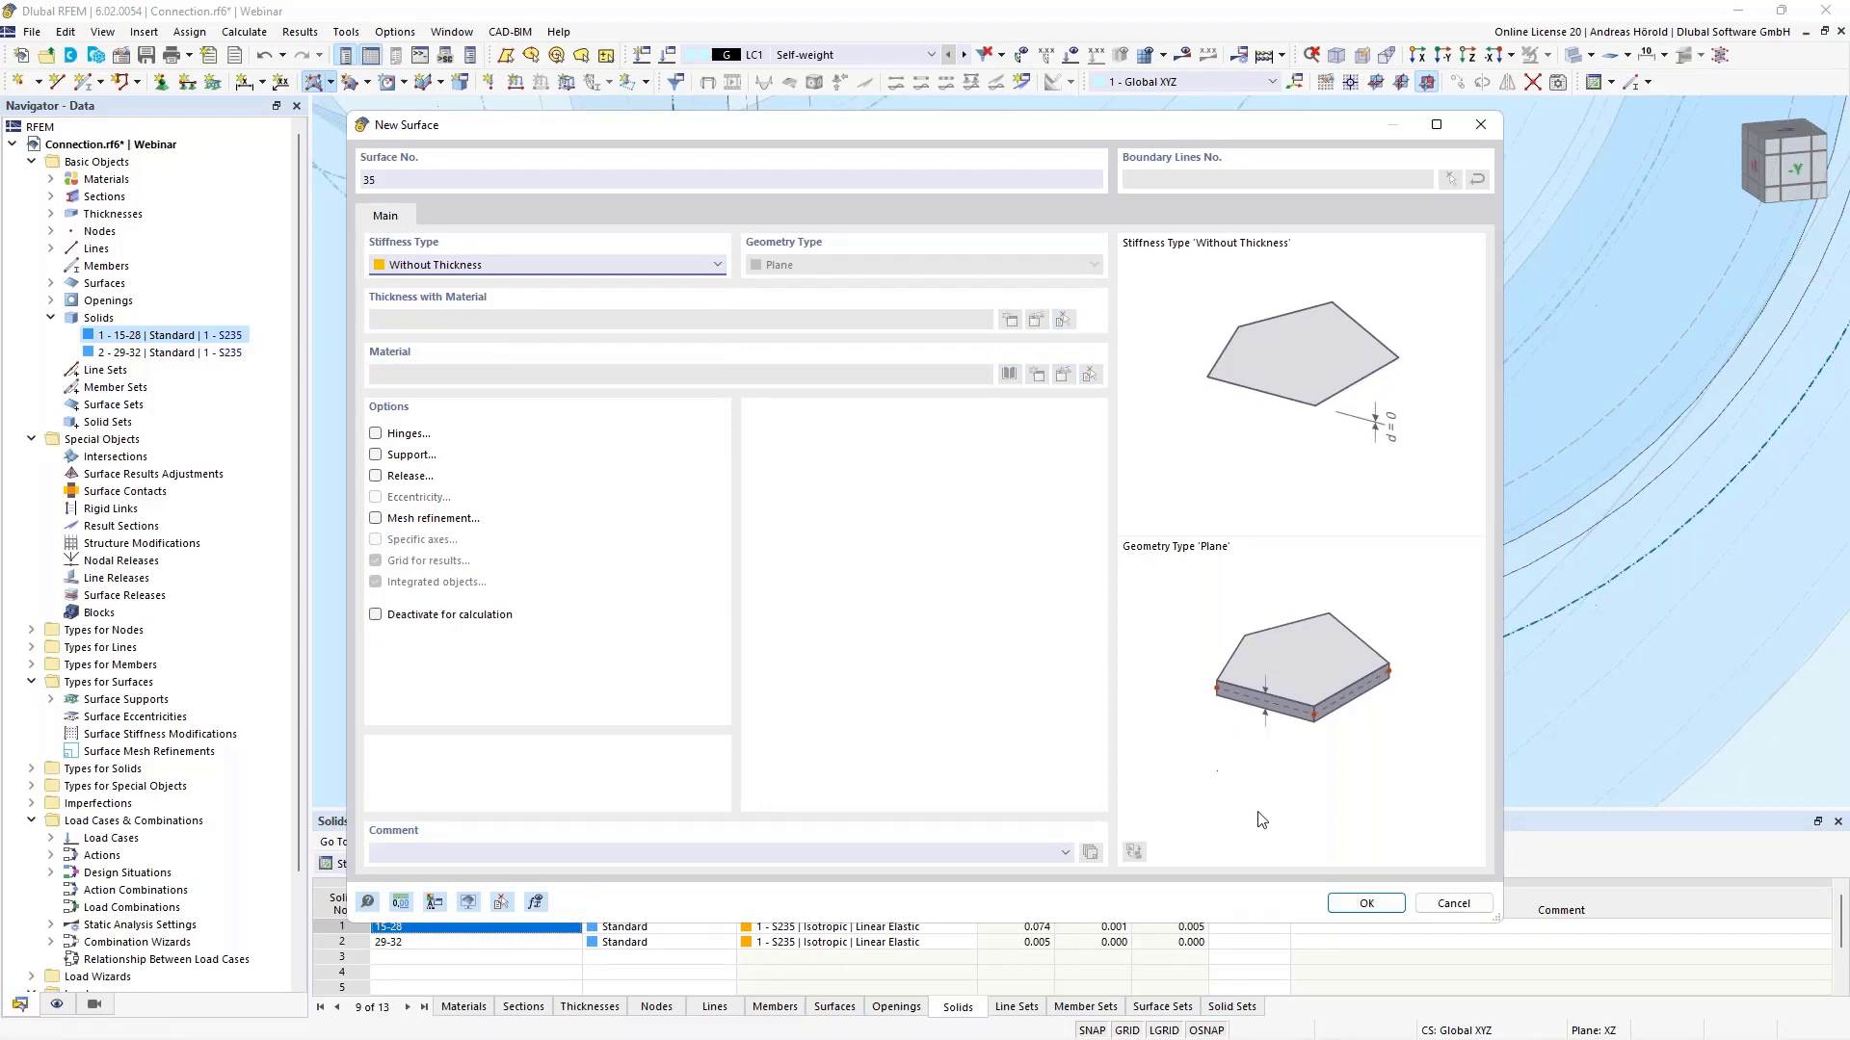
click(1366, 901)
scroll(1320, 627, up, 3)
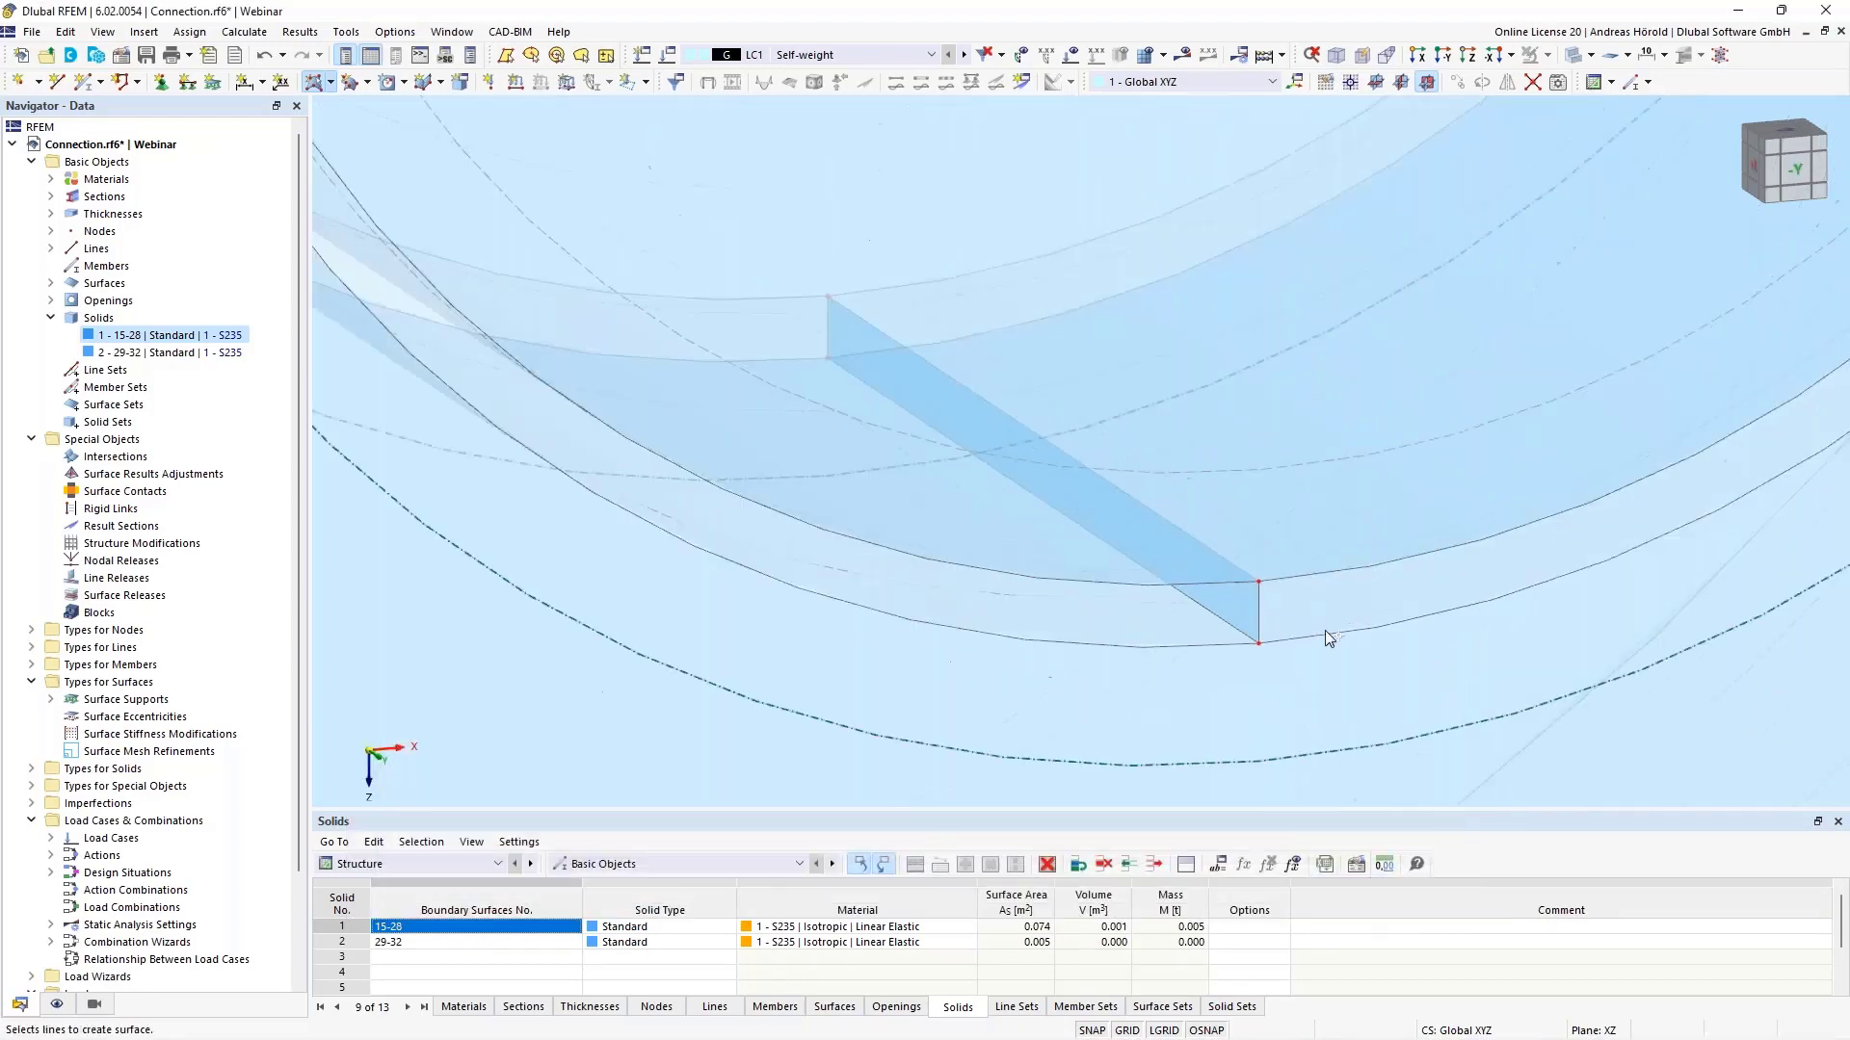
click(1313, 633)
click(1256, 612)
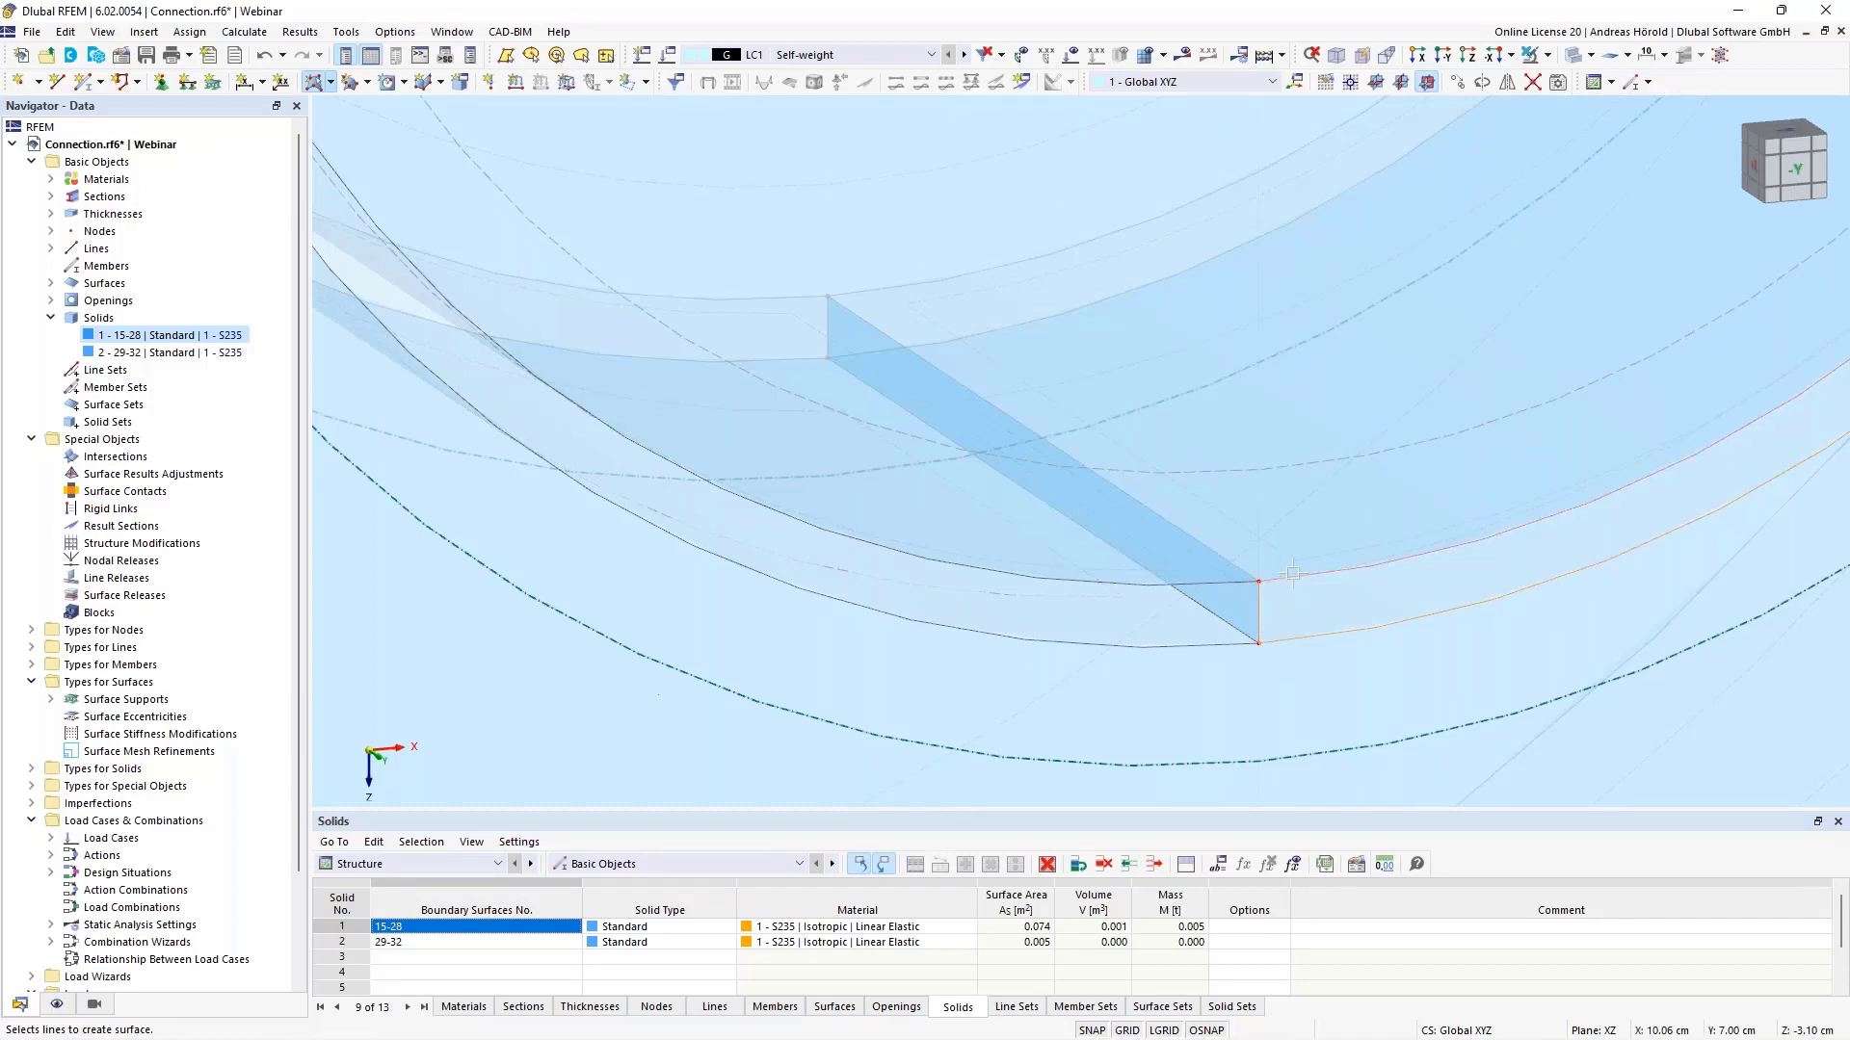
scroll(1292, 574, down, 5)
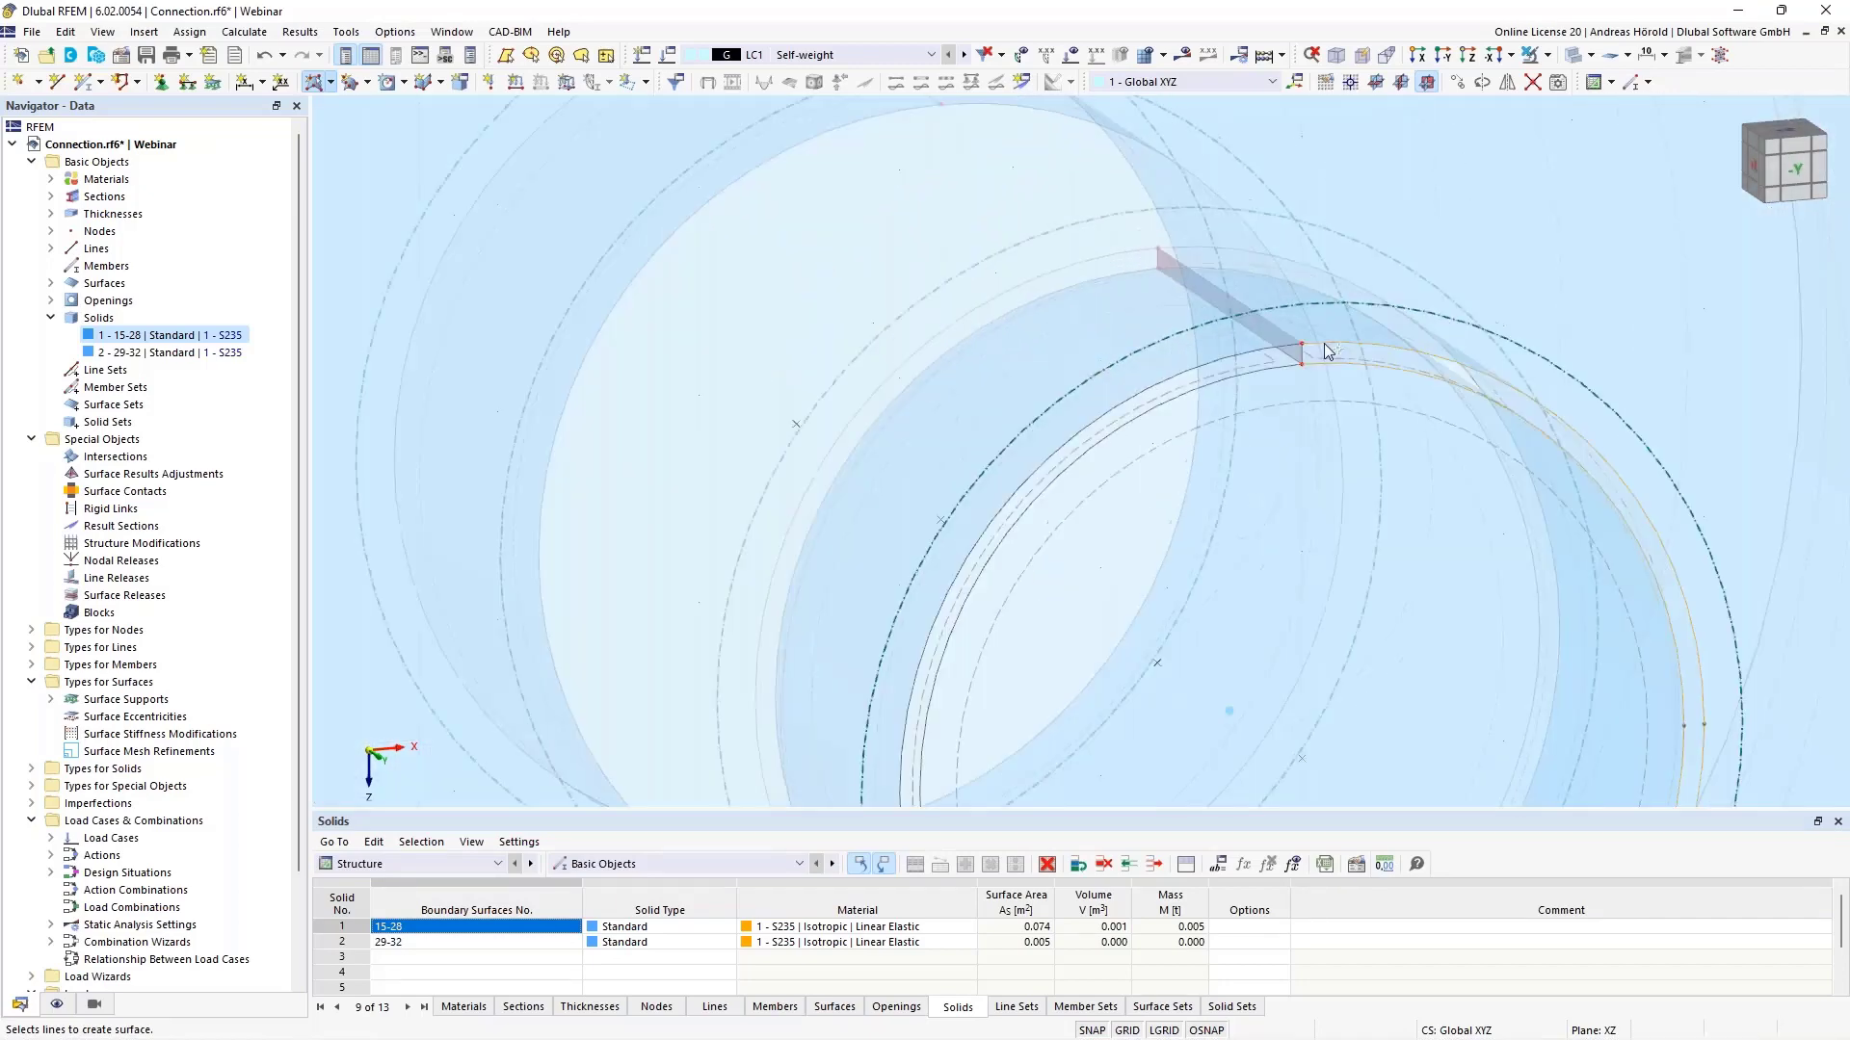
click(1303, 354)
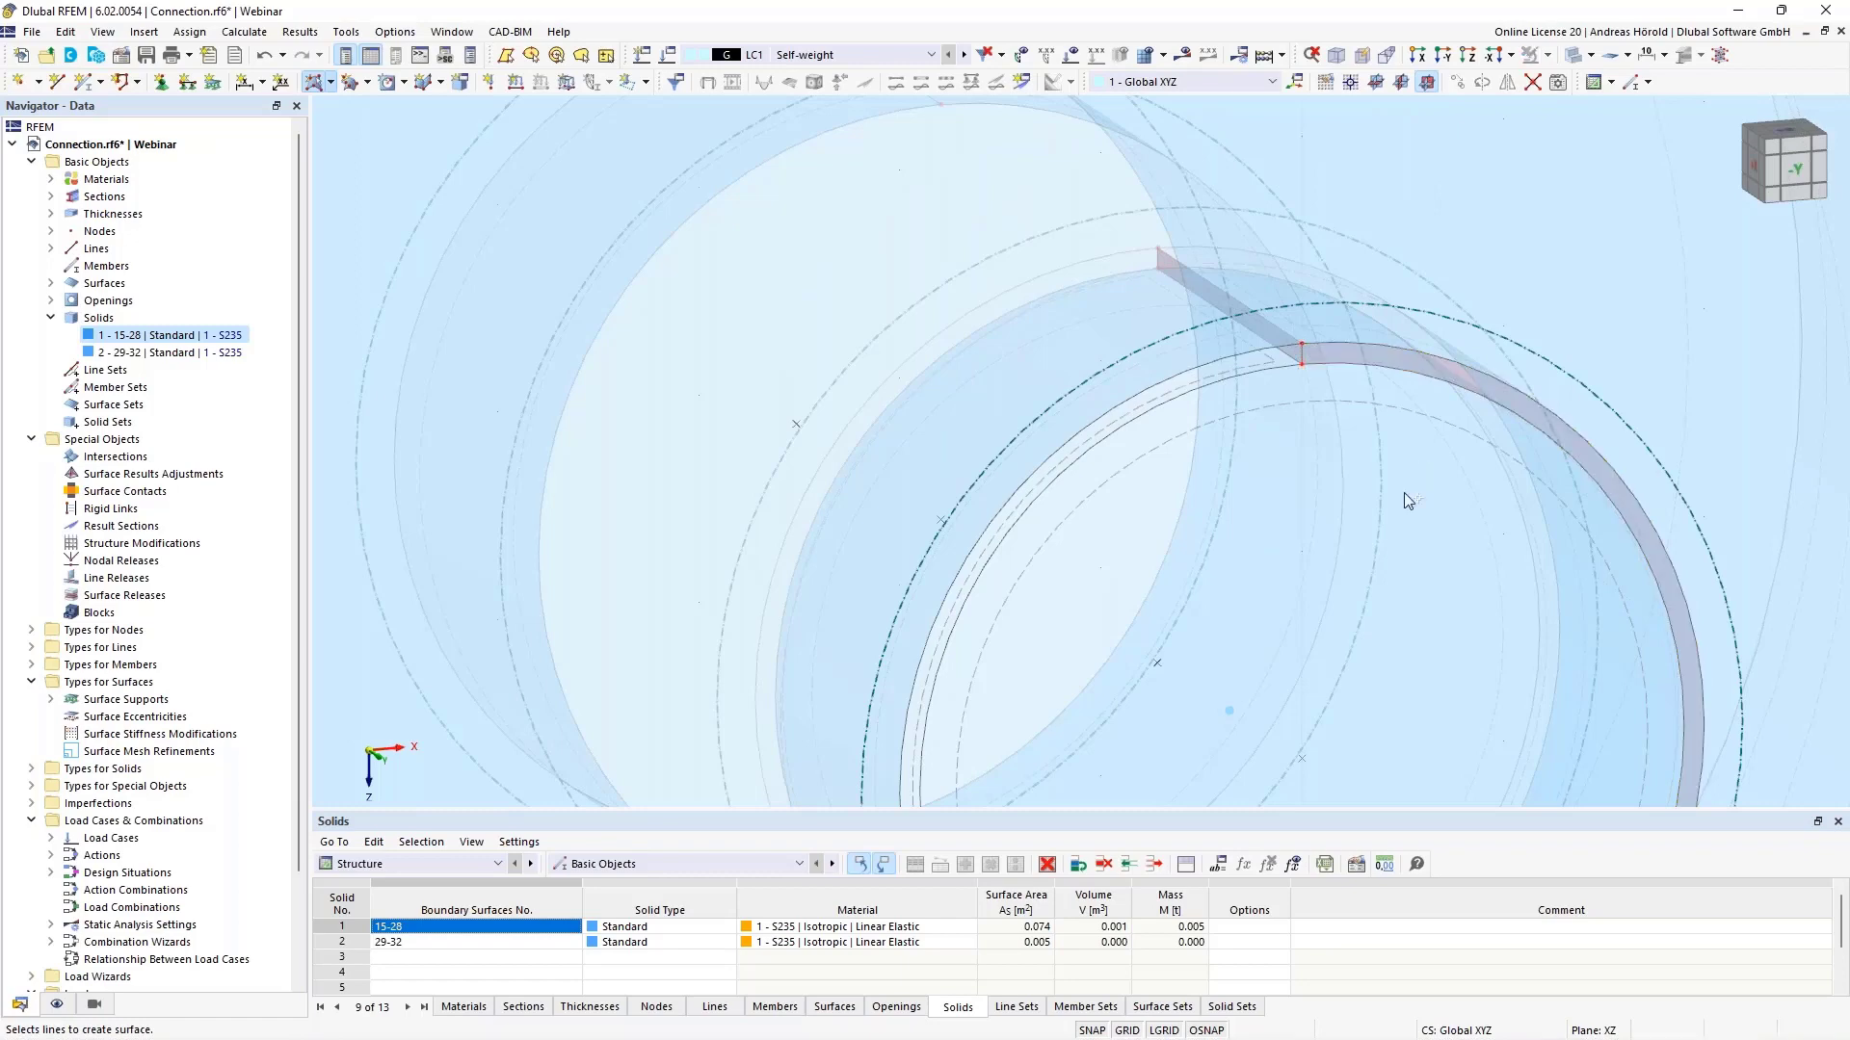
- In Edit Surface, set surface No. 34's Stiffness Type to Without Thickness
scroll(1403, 493, down, 3)
middle_drag(1448, 600, 1366, 374)
scroll(1329, 602, up, 5)
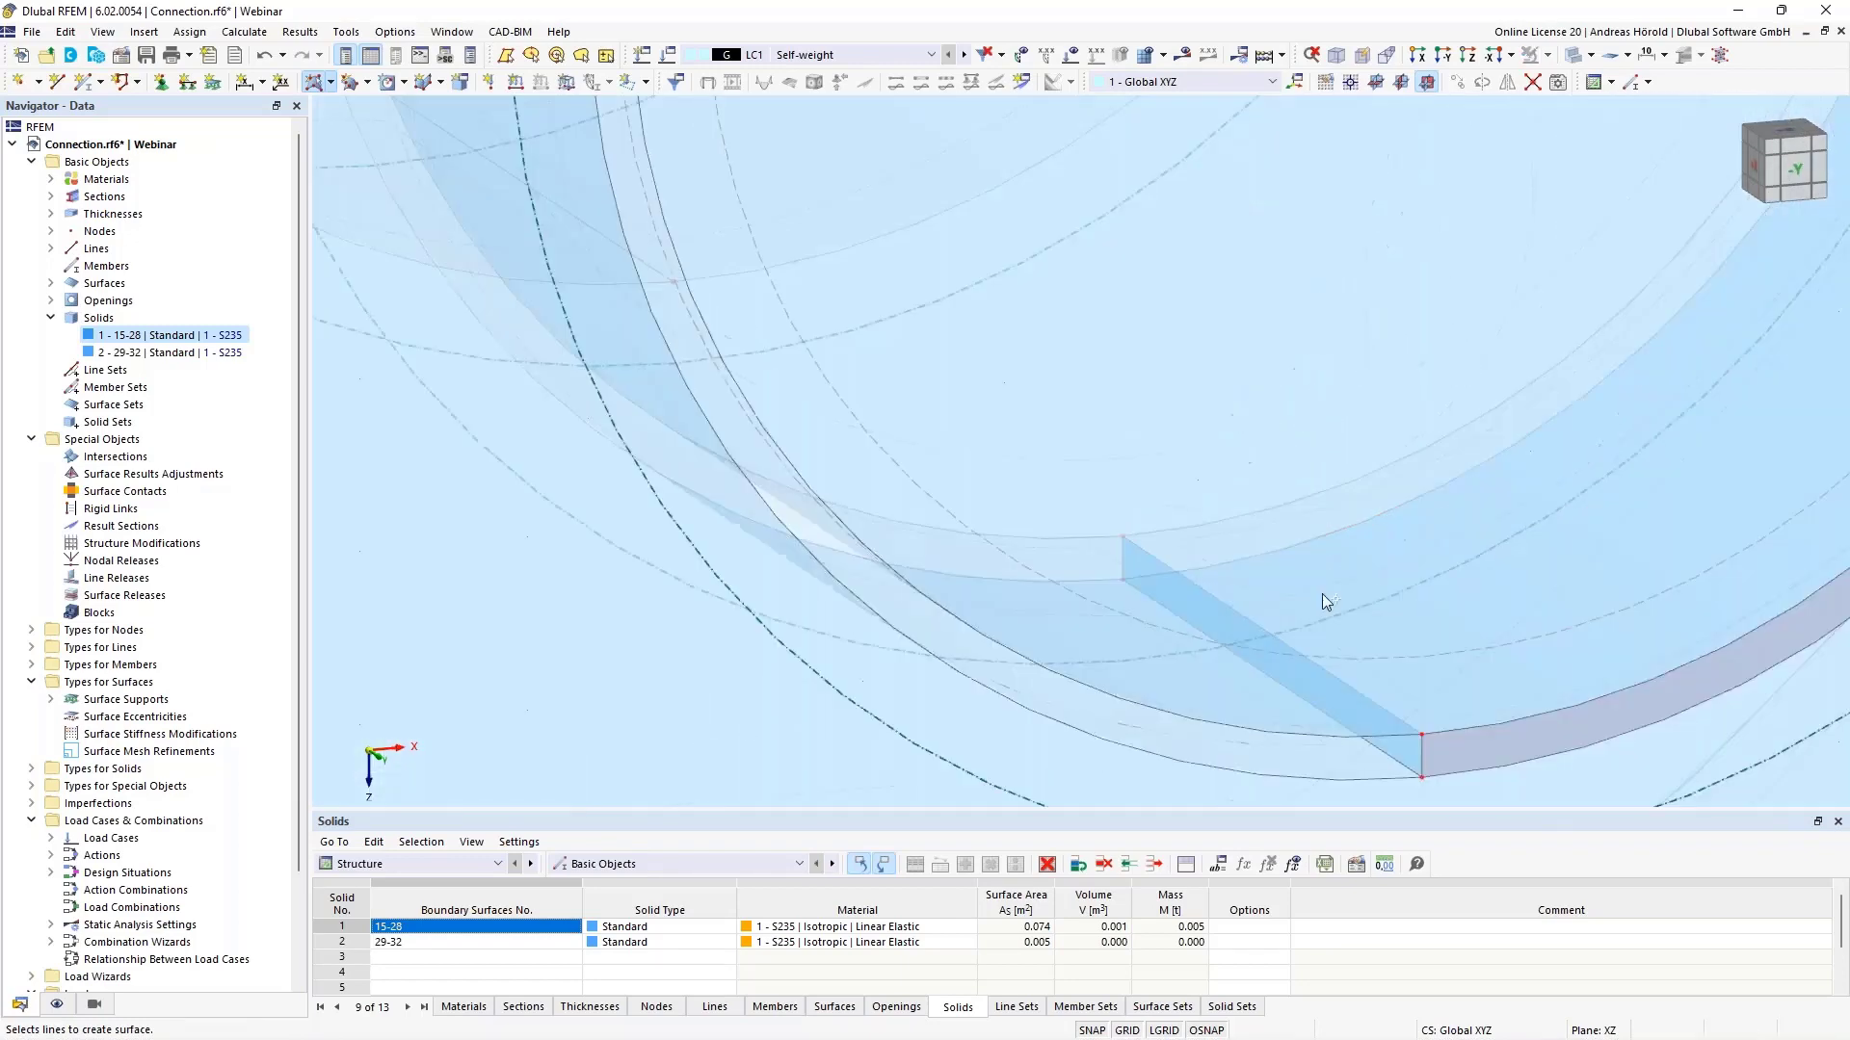
double_click(1367, 712)
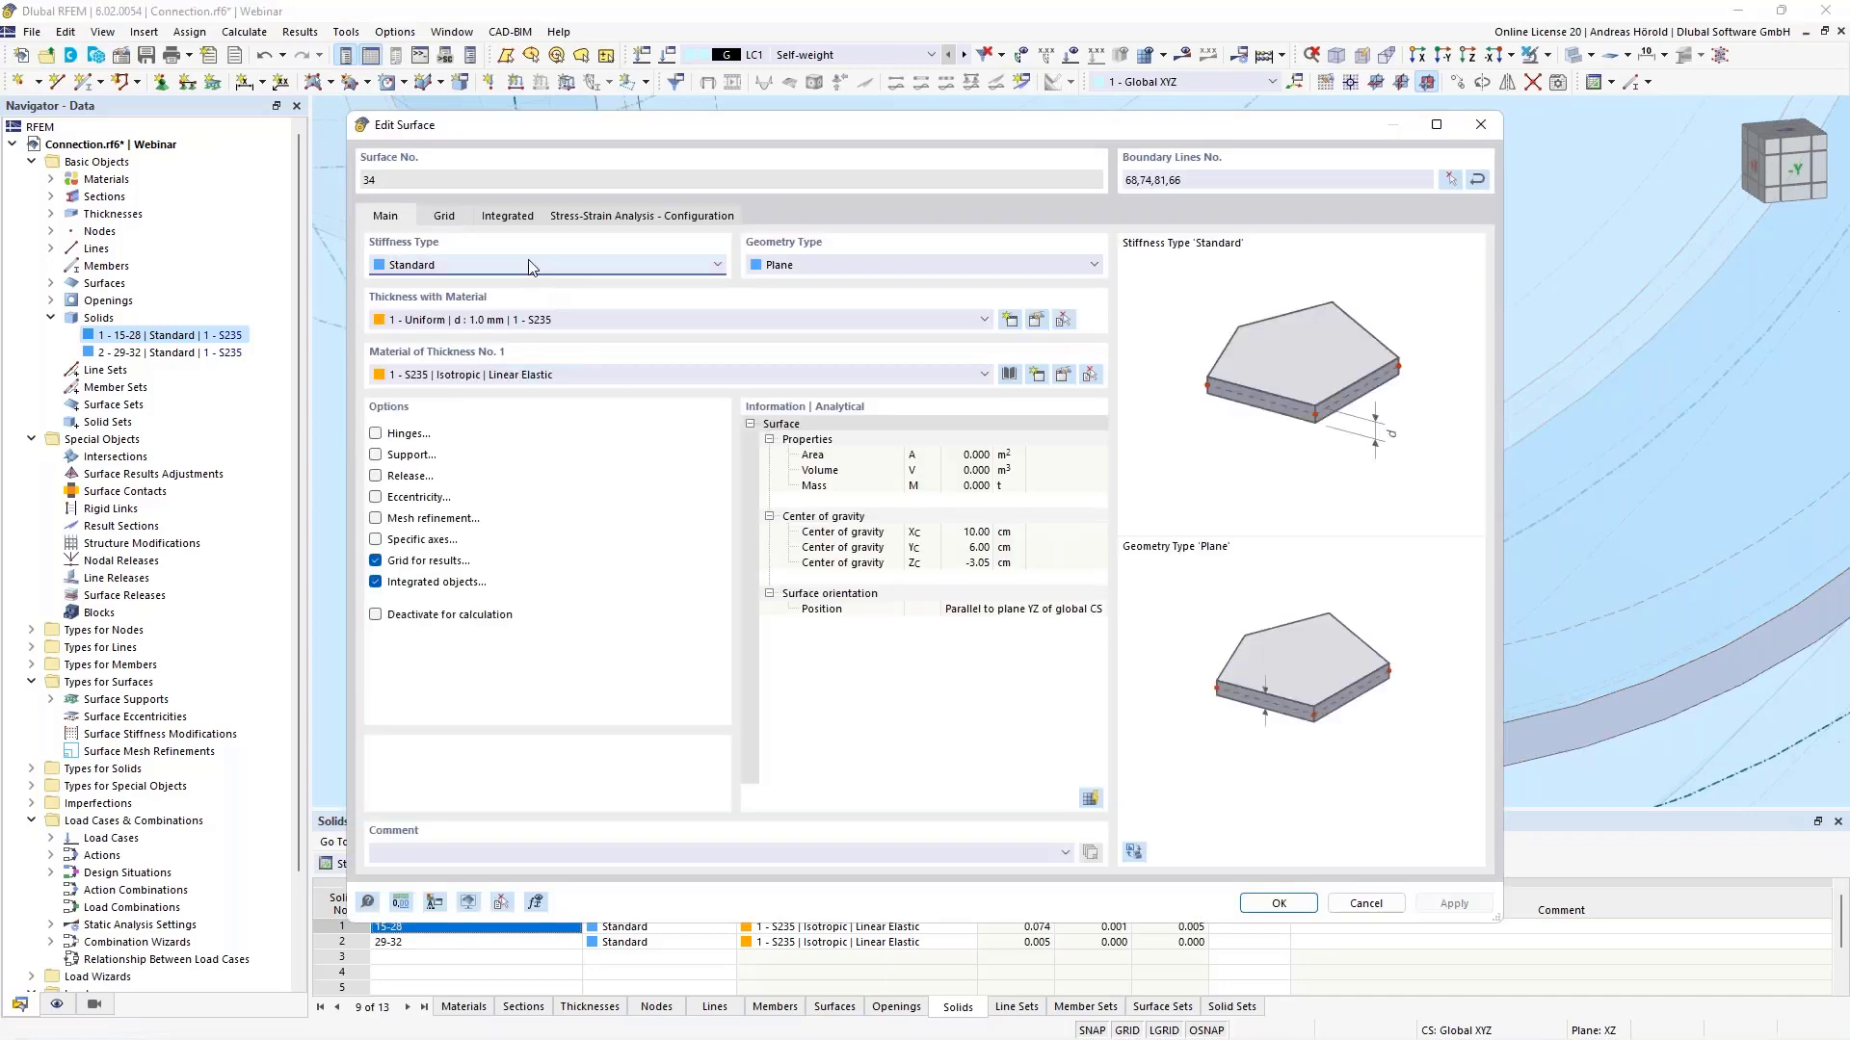
click(529, 265)
click(510, 300)
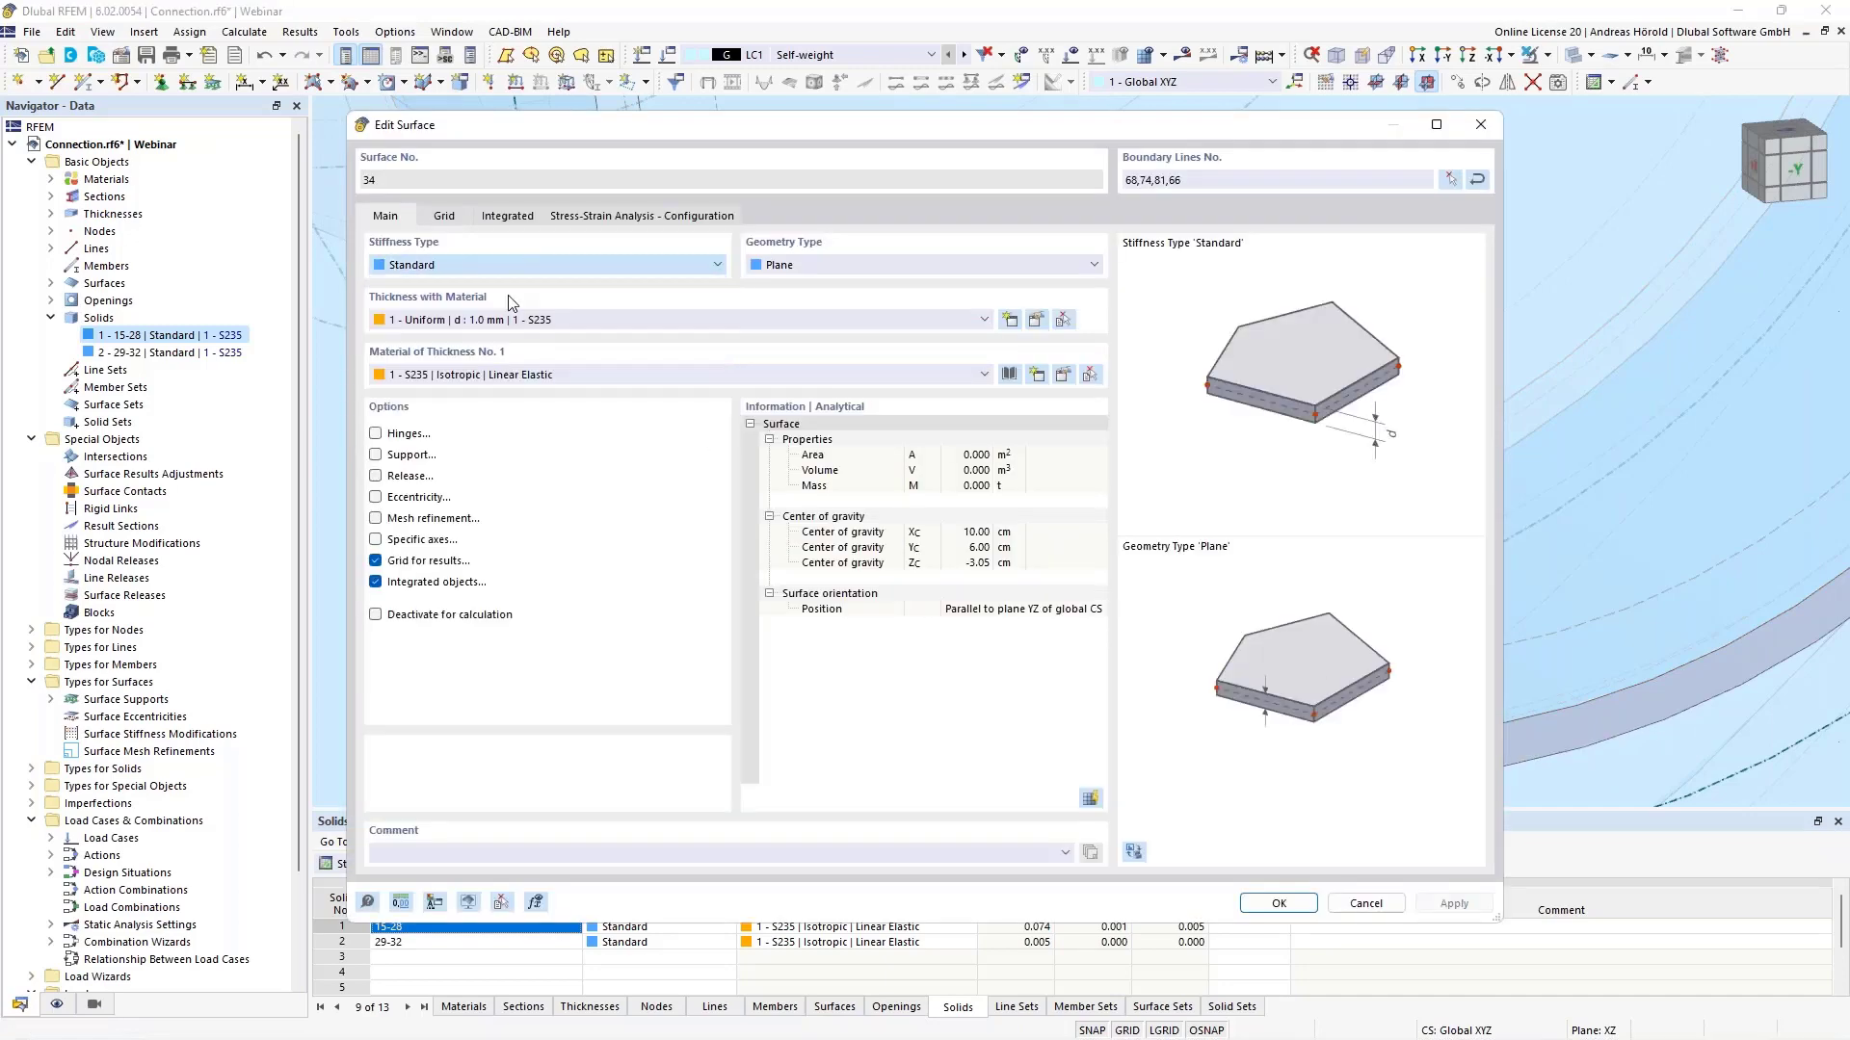
click(1275, 900)
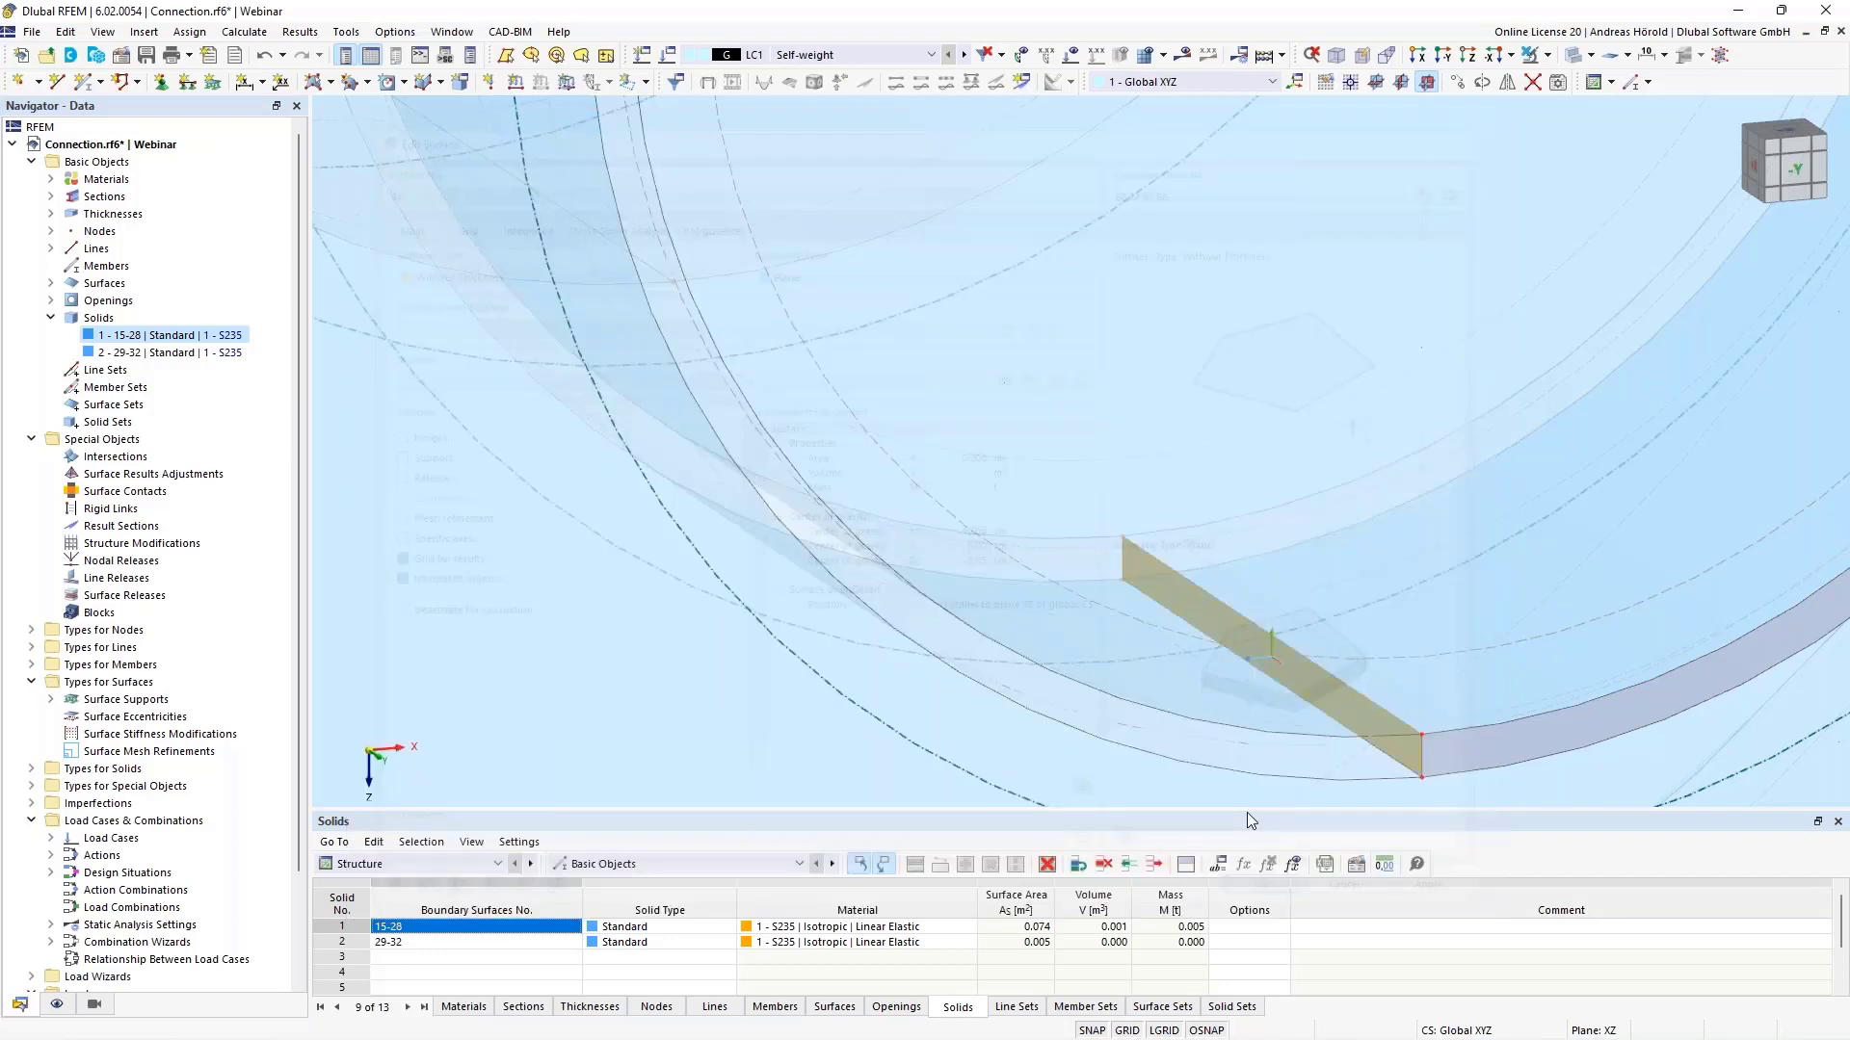
scroll(1256, 744, up, 3)
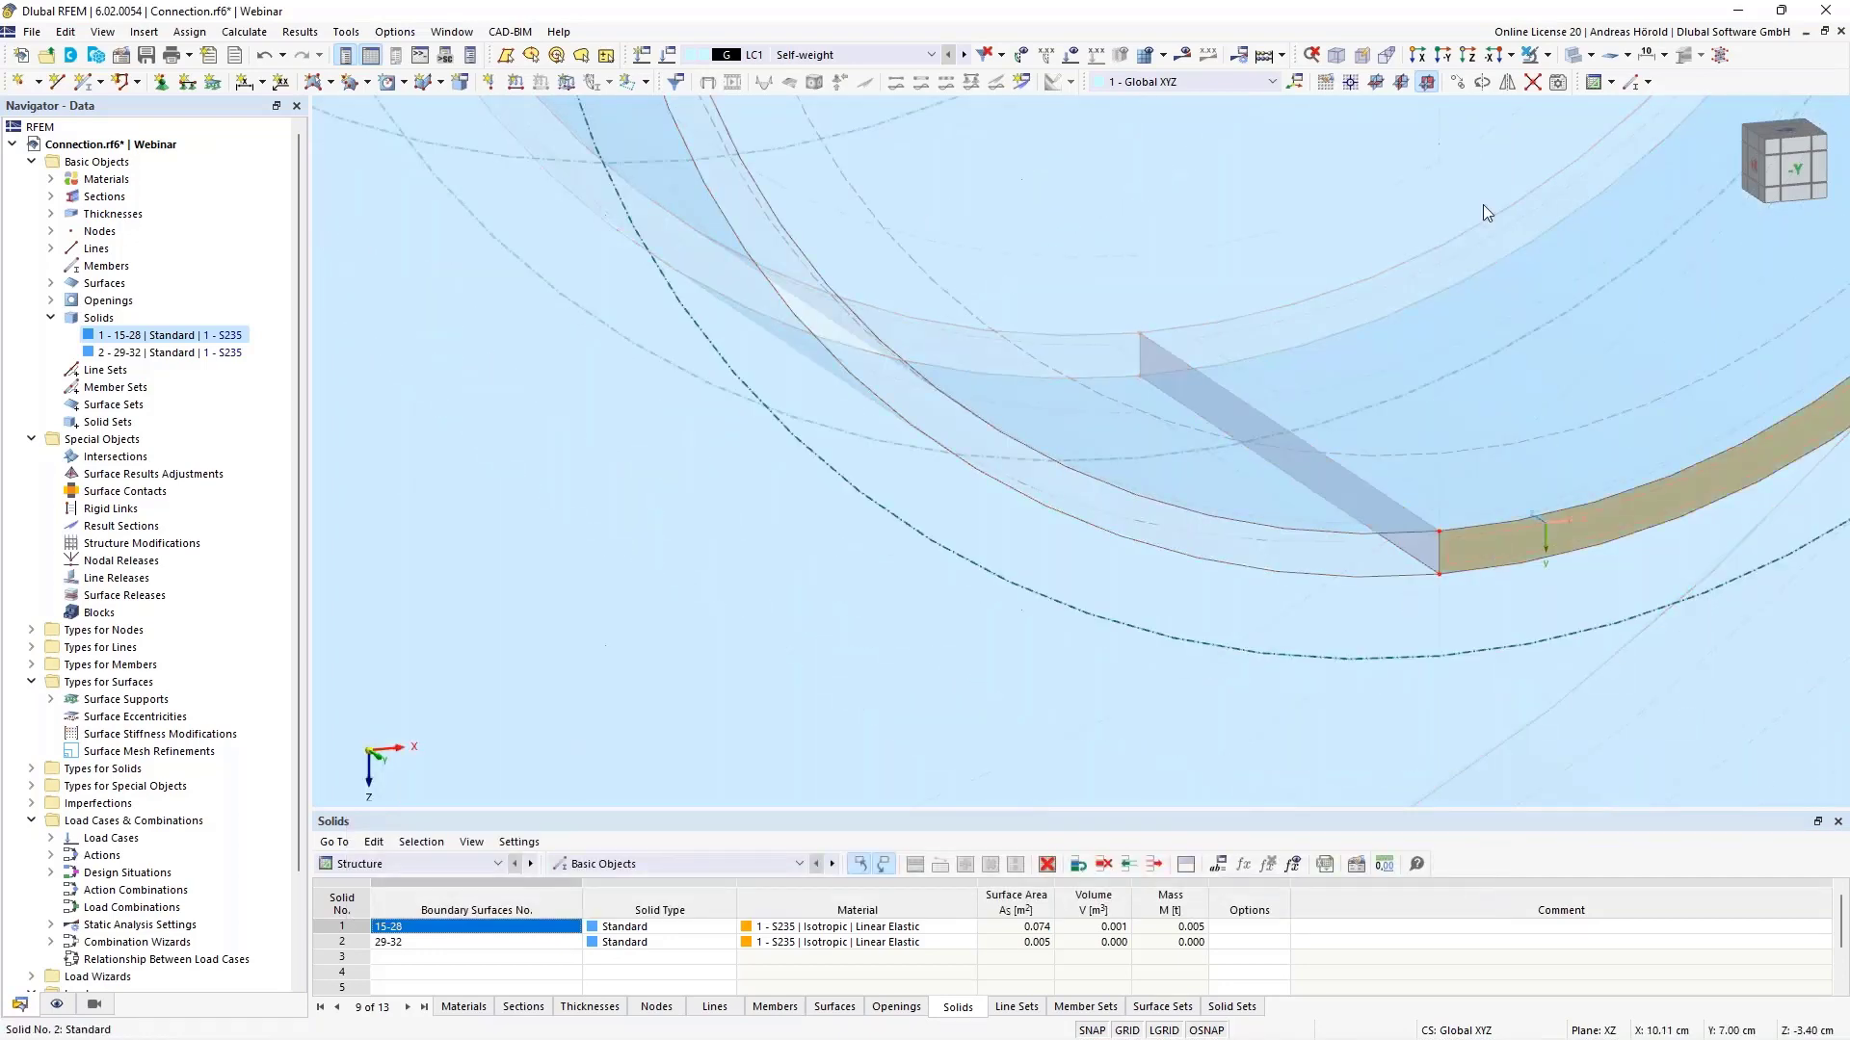
- Copy the selected ring surface with a Y displacement of -2.00 cm picked from two nodes
click(1459, 83)
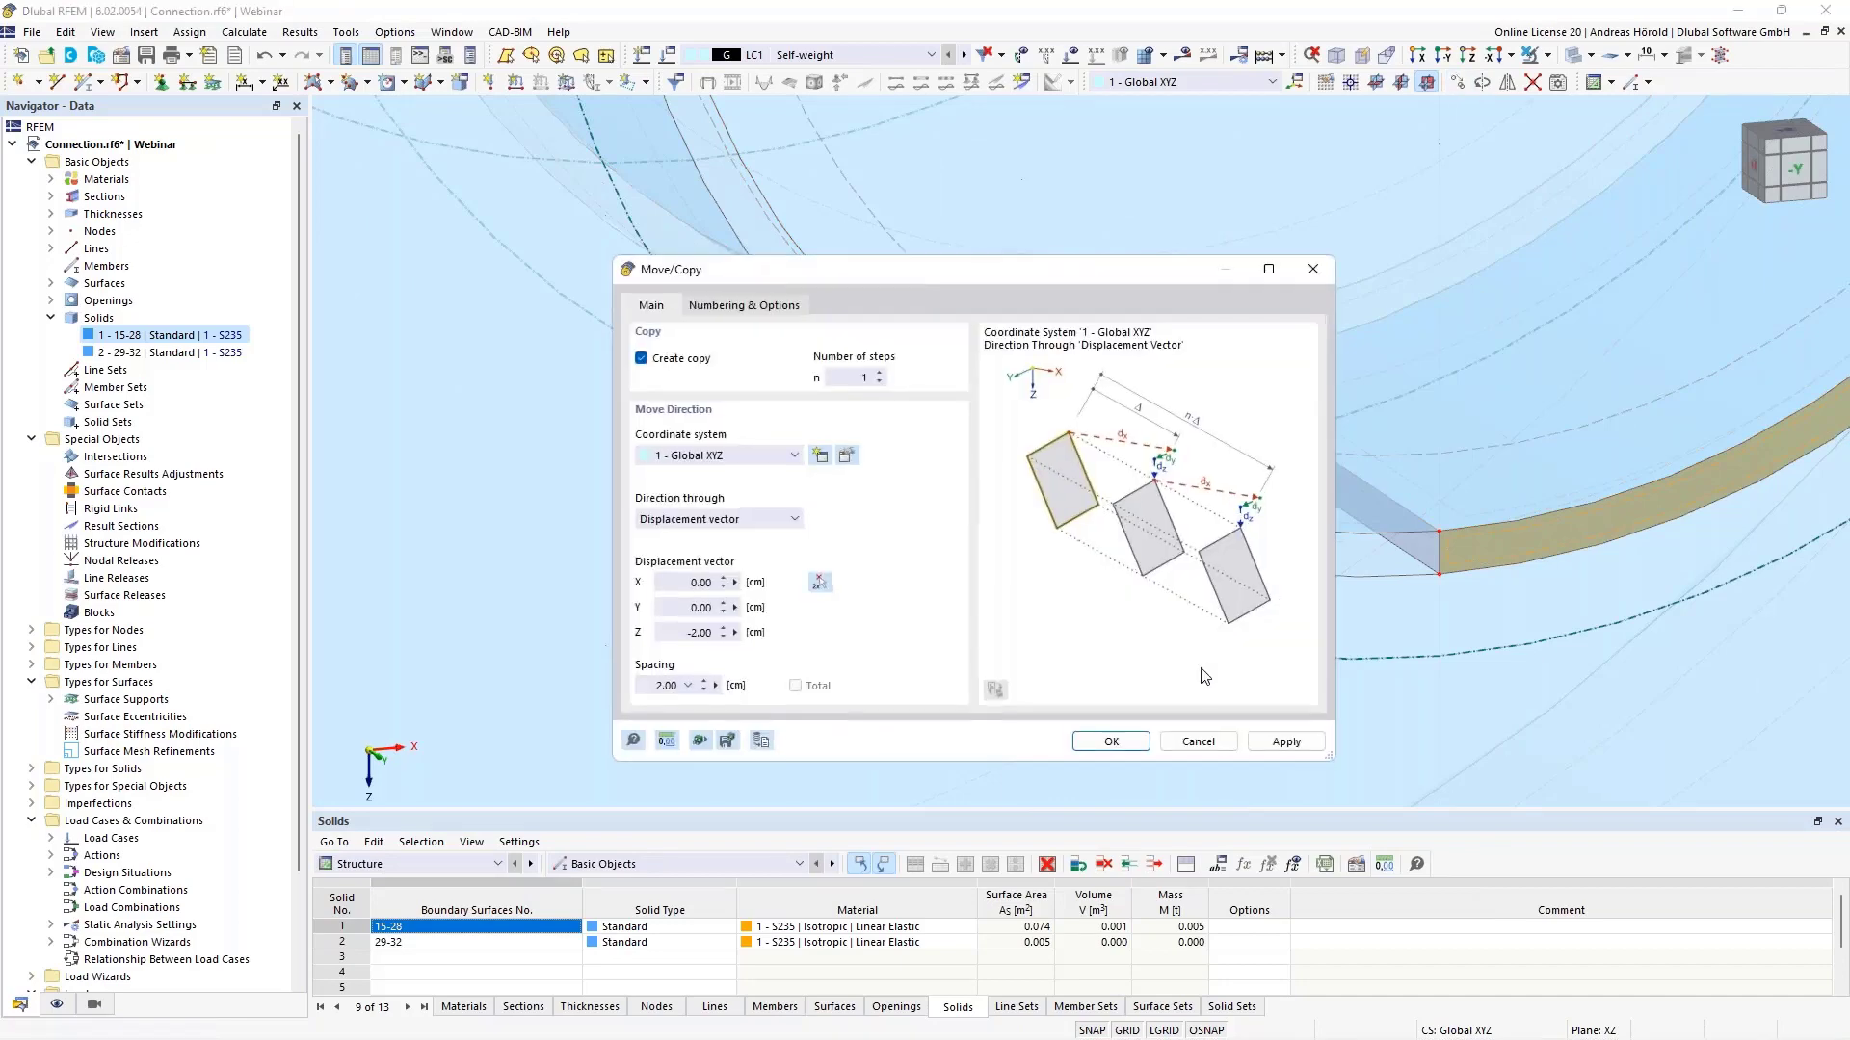
click(820, 583)
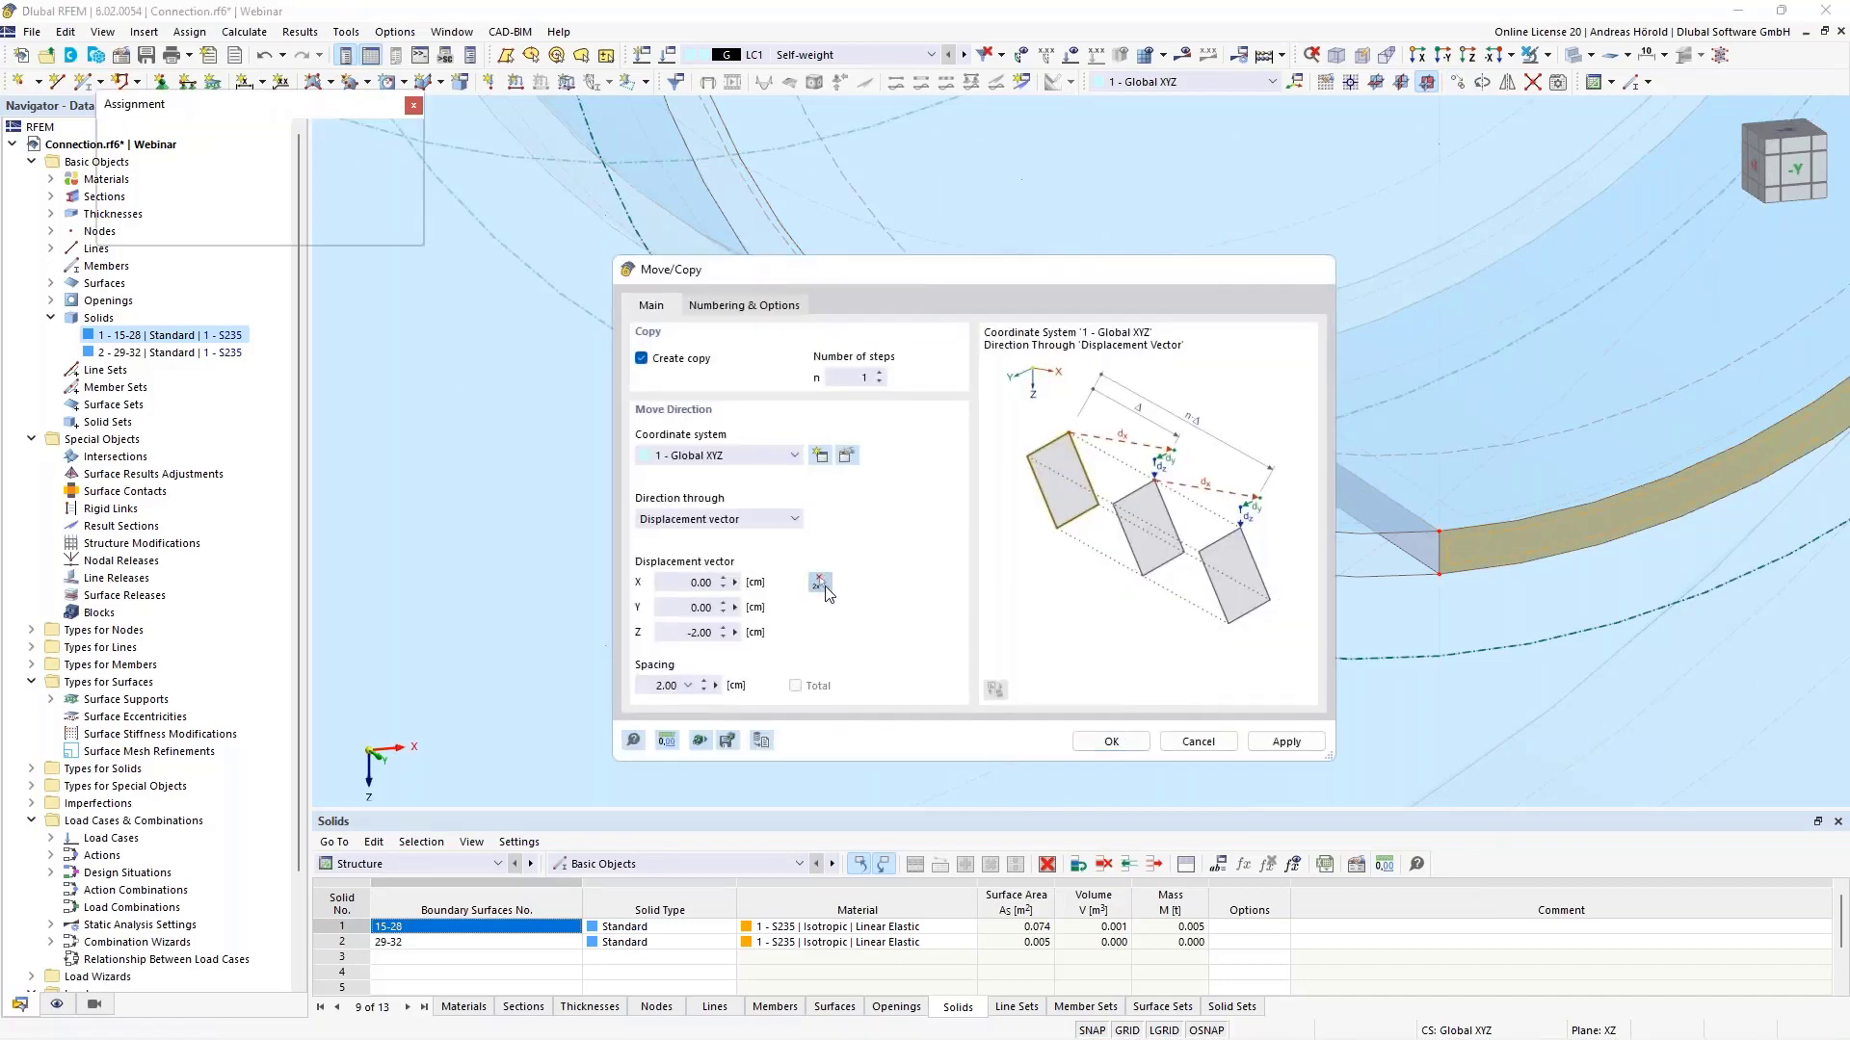
click(1438, 531)
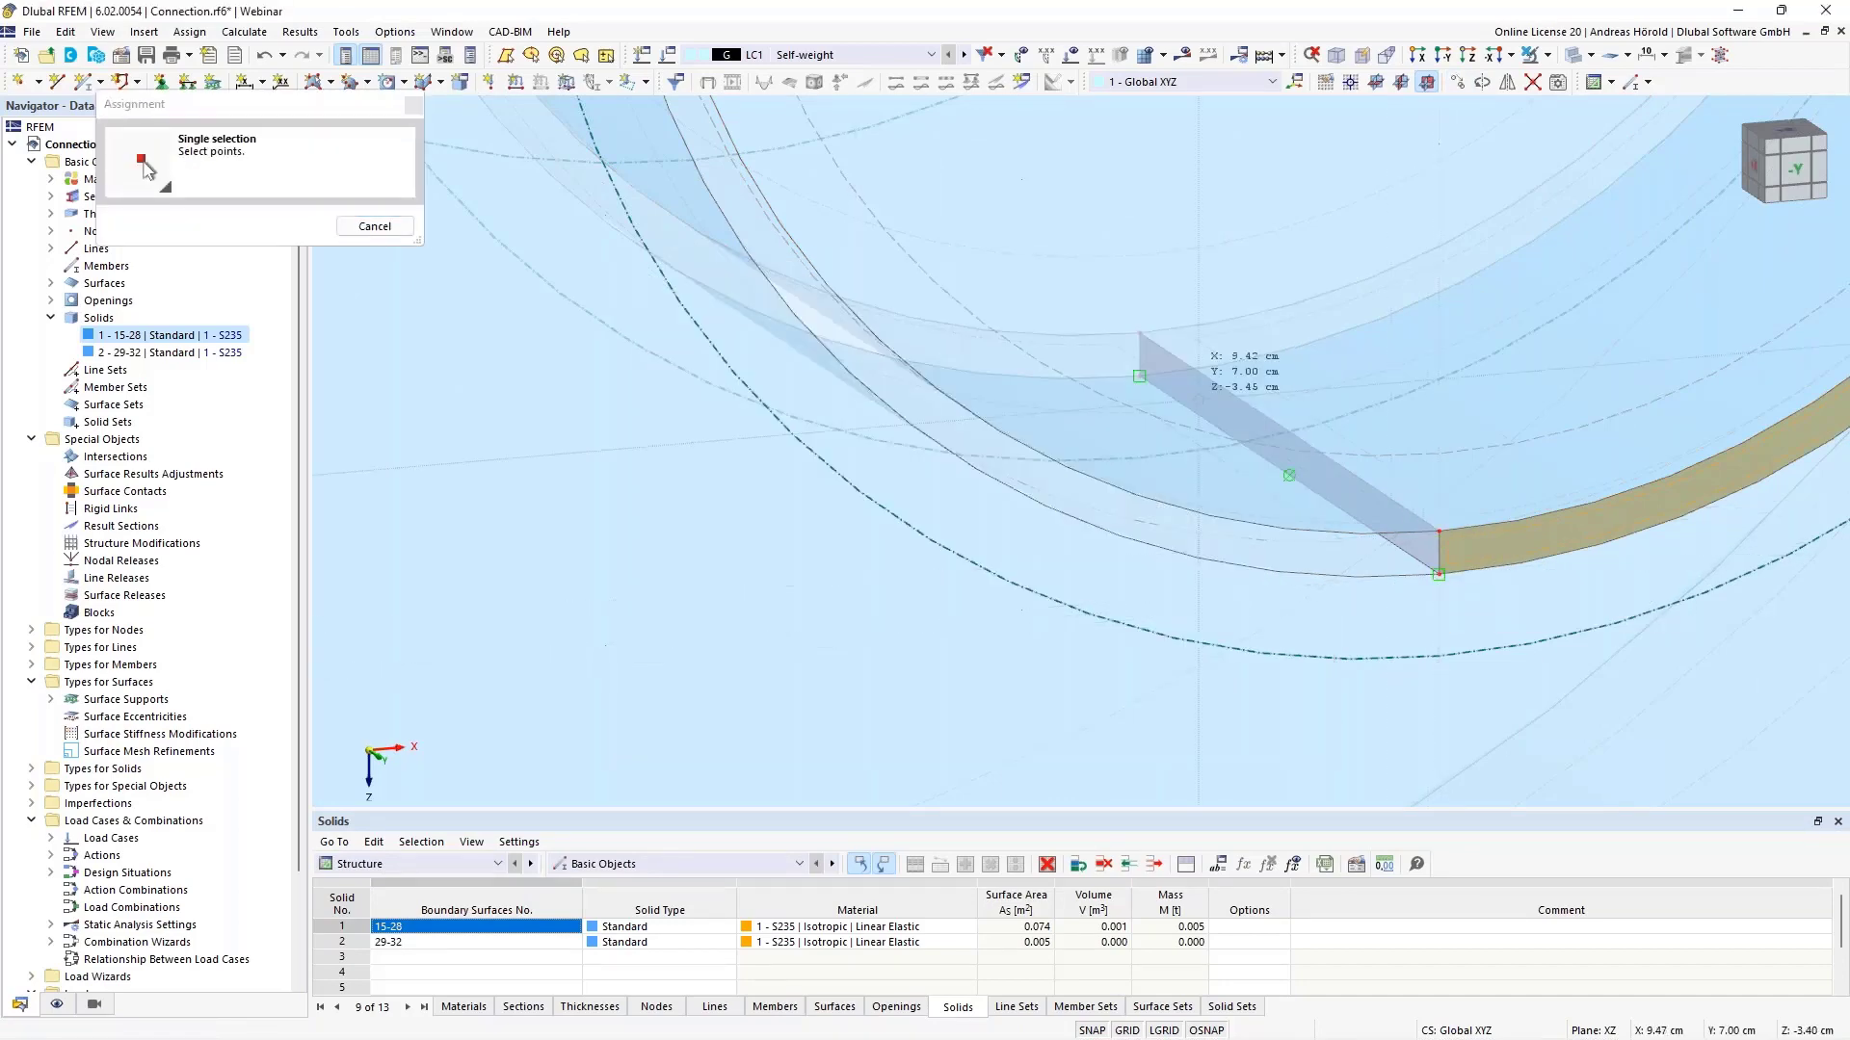
click(1139, 334)
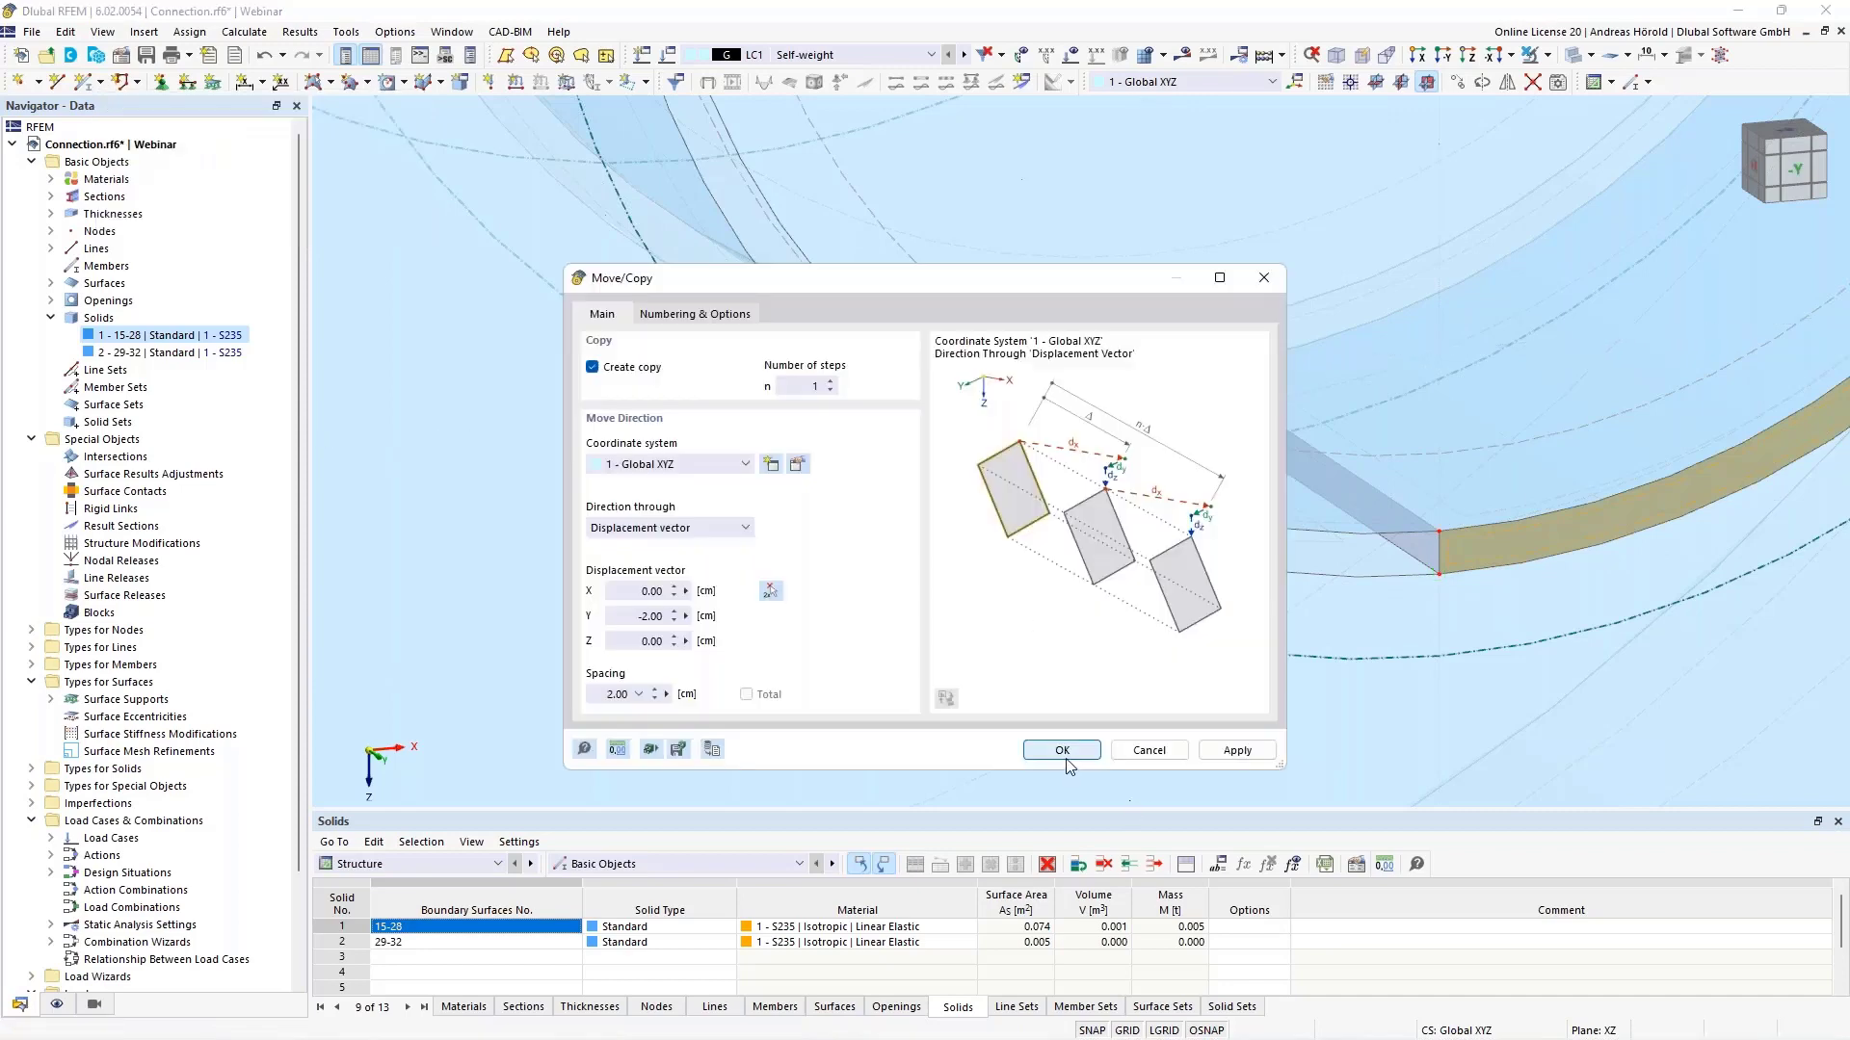
click(1062, 750)
scroll(1195, 678, down, 3)
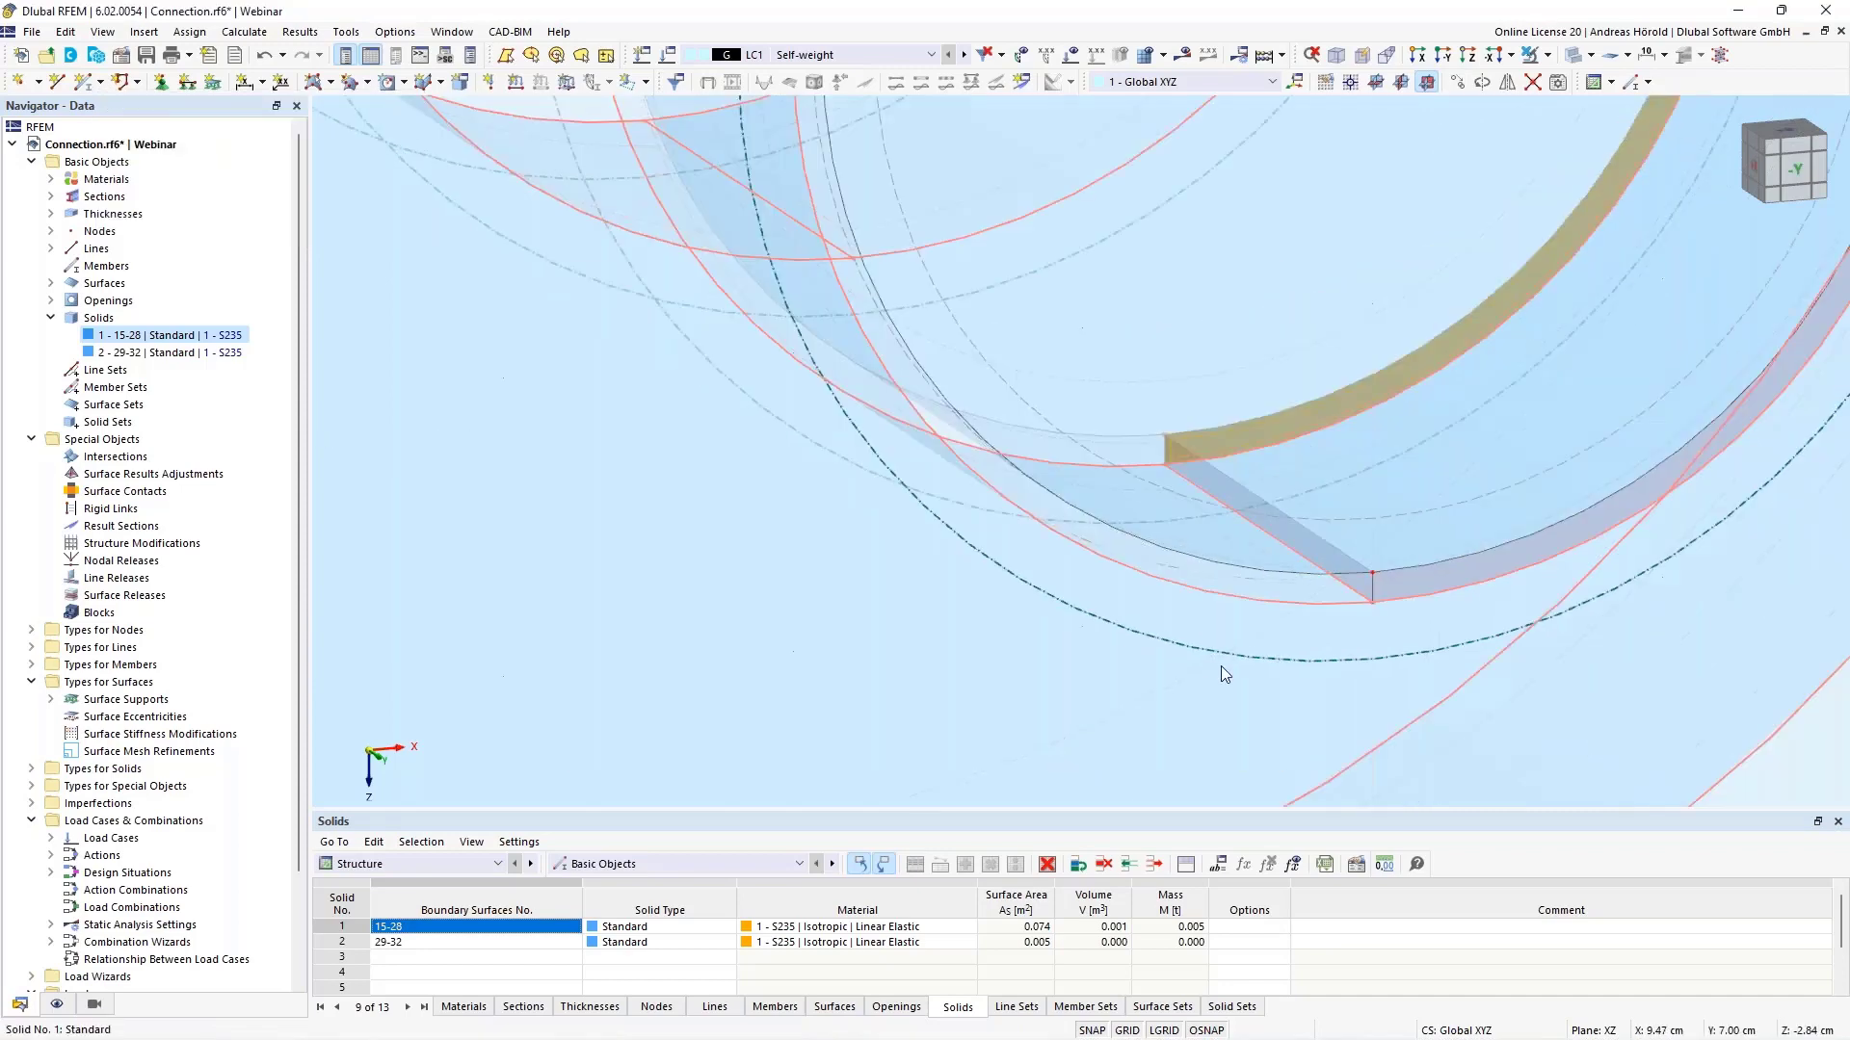
middle_drag(1256, 658, 1009, 567)
scroll(1010, 567, down, 2)
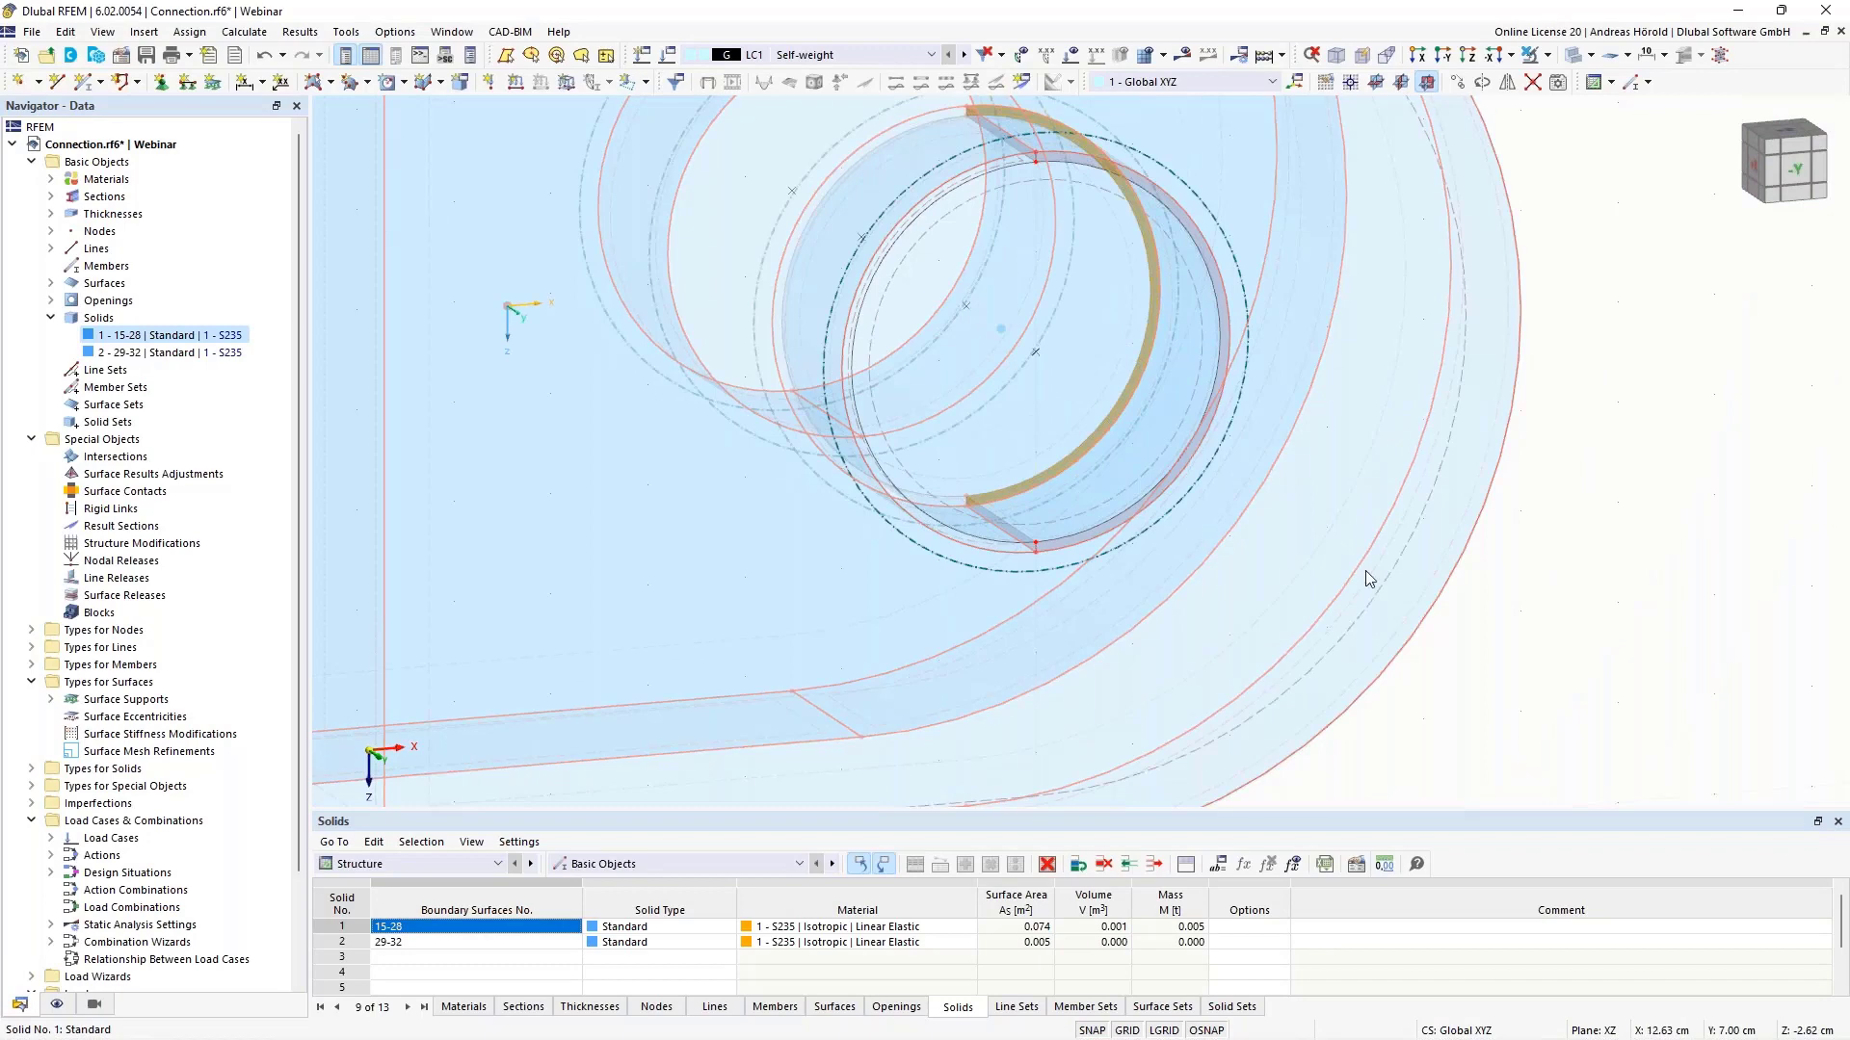
click(1593, 580)
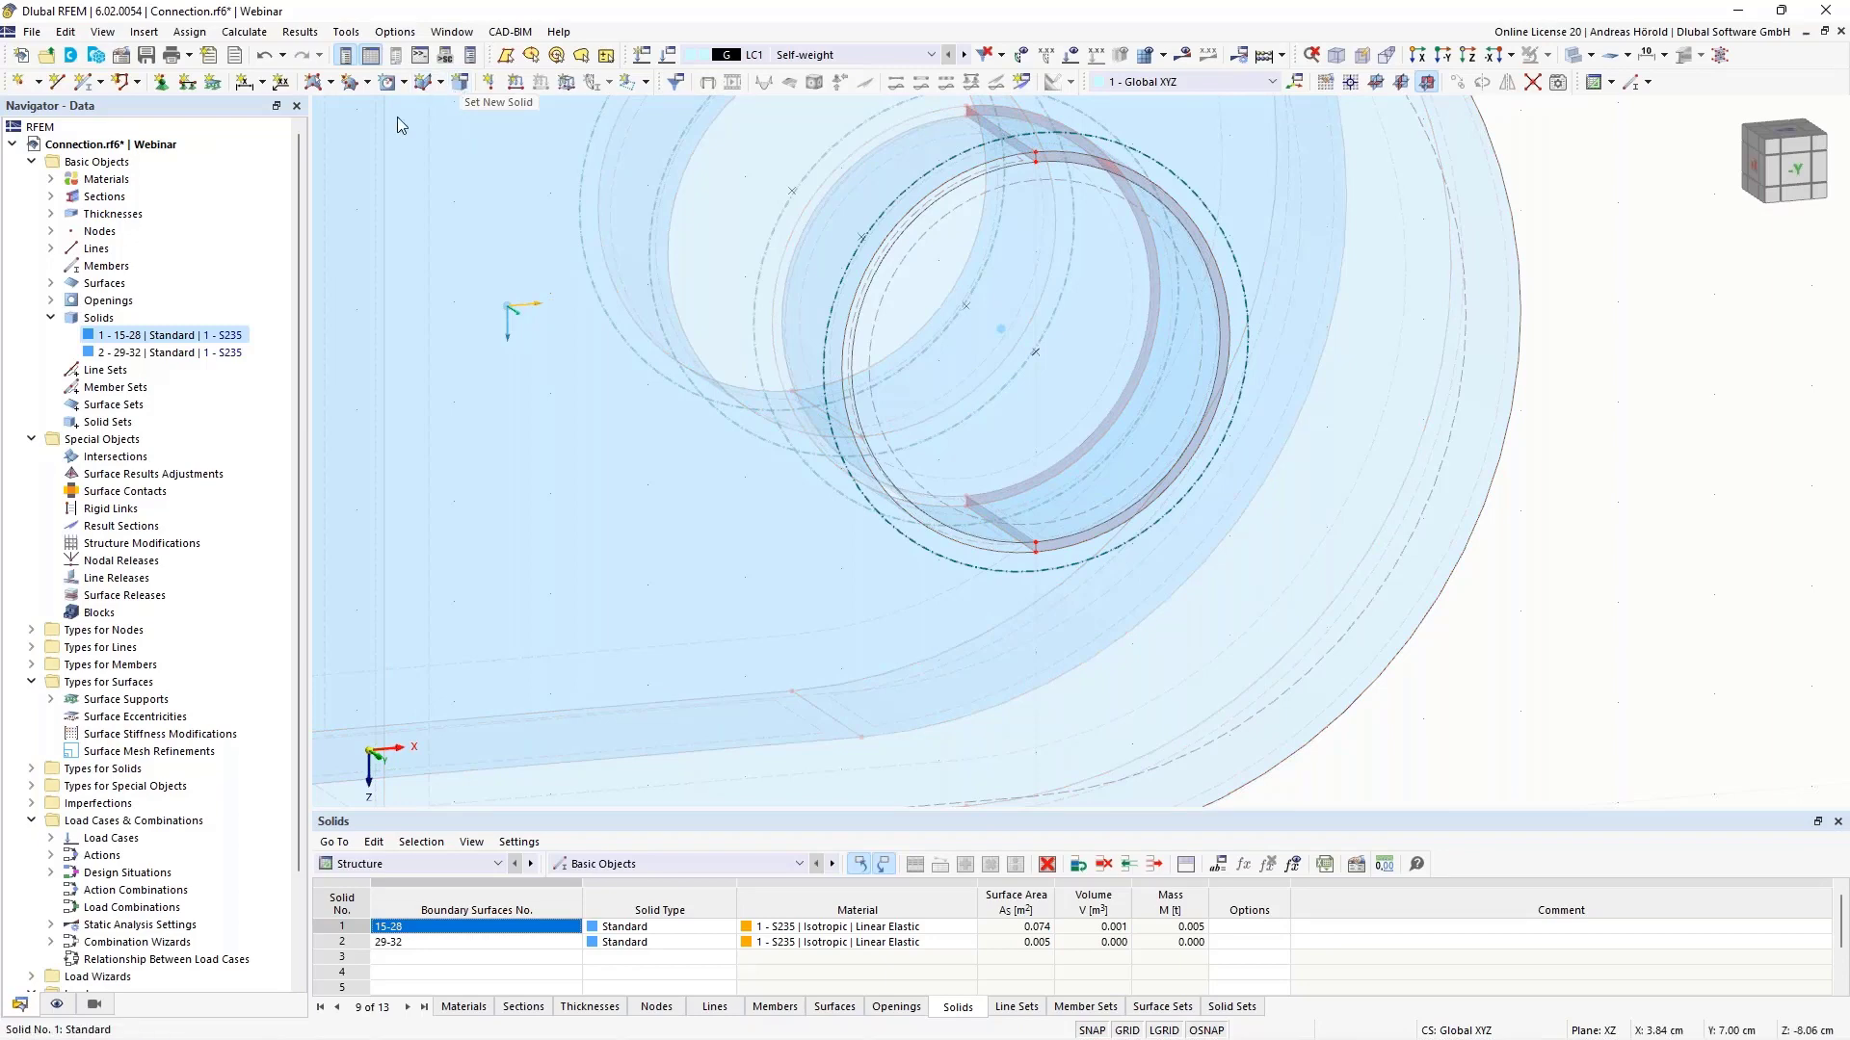
- Create new solid 3 and start picking its boundary surfaces, clearing the auto-completed surface list
right_click(102, 324)
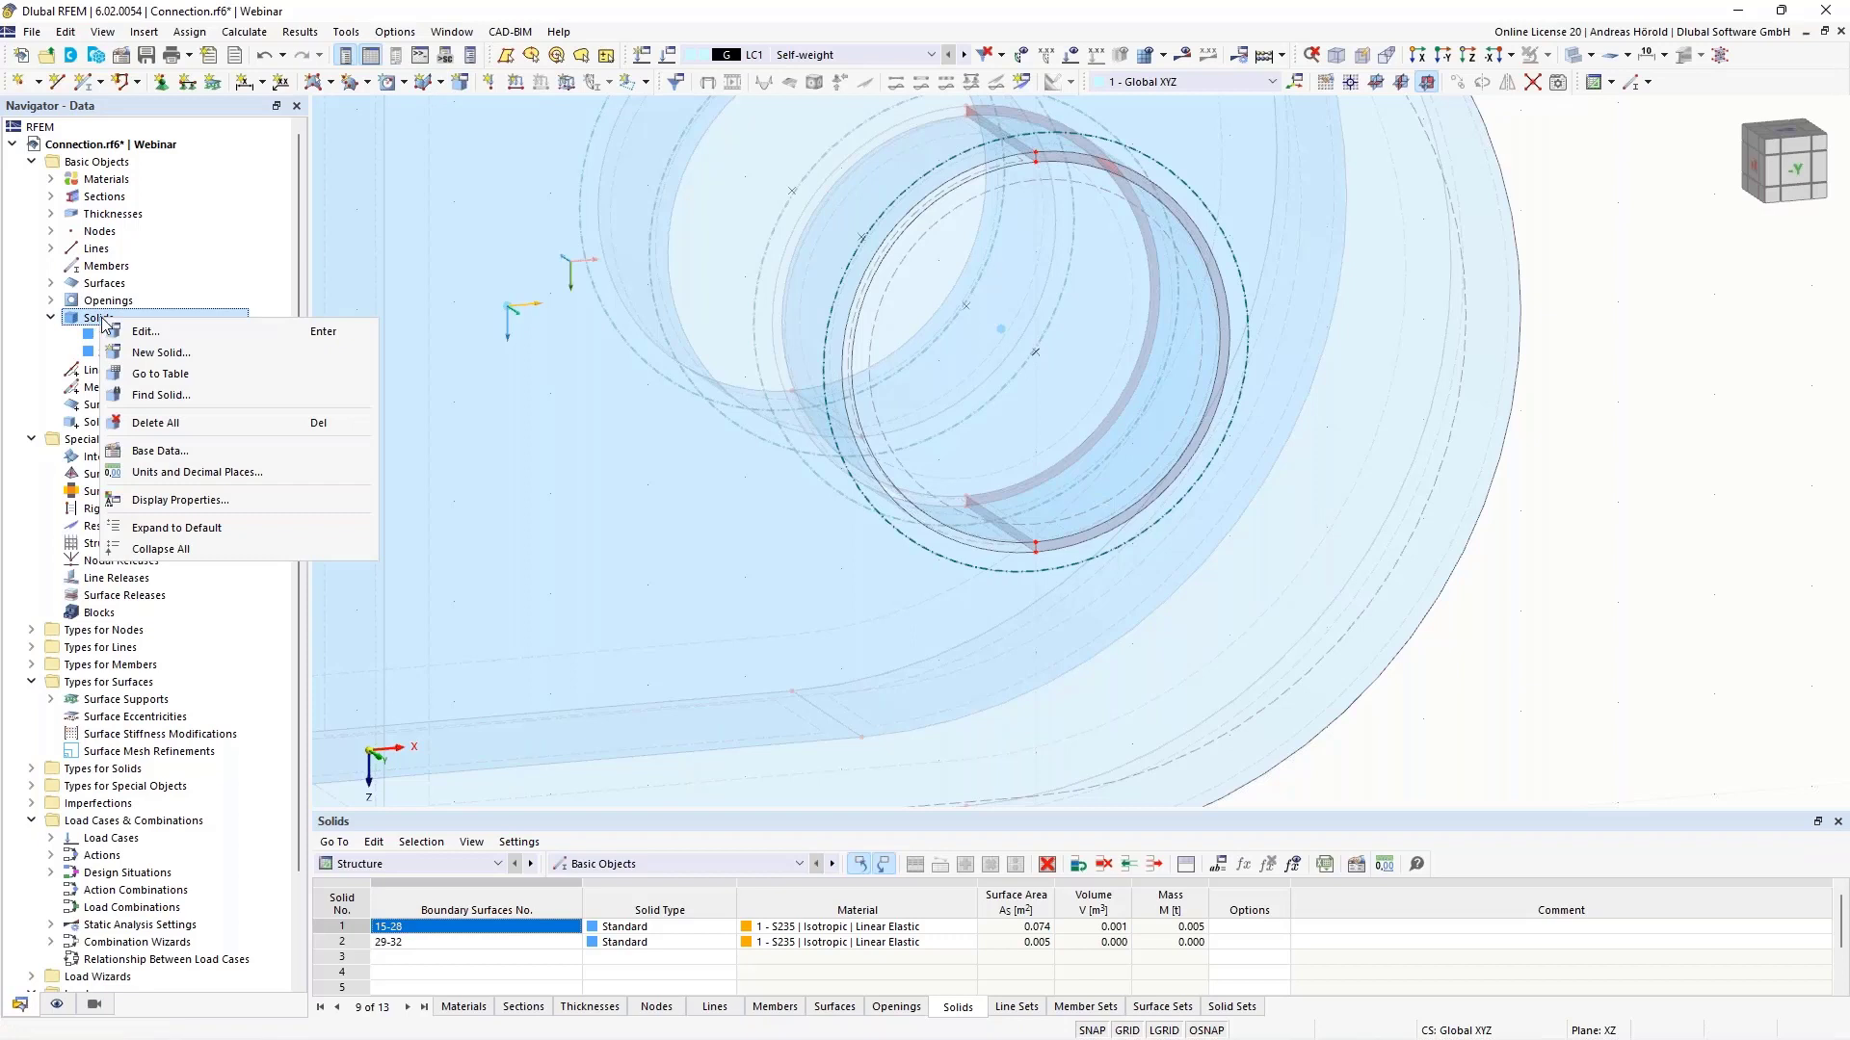
click(183, 355)
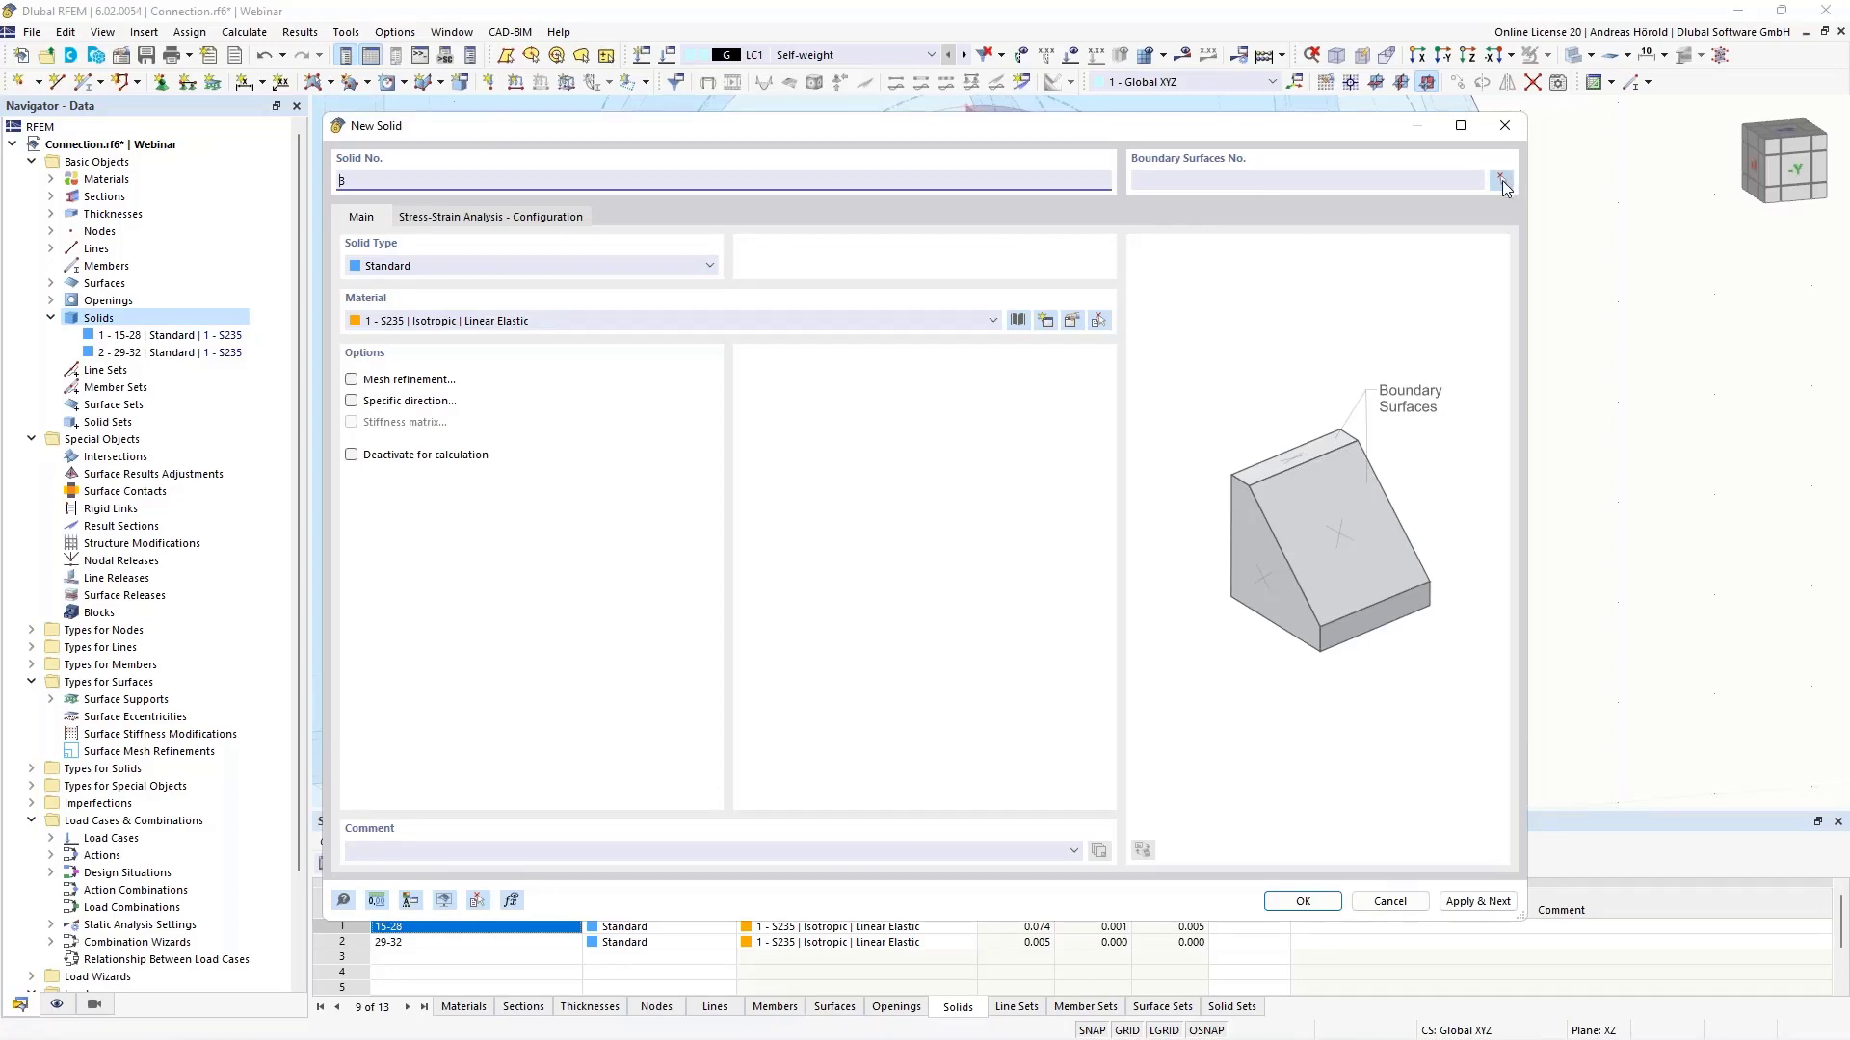
click(1501, 182)
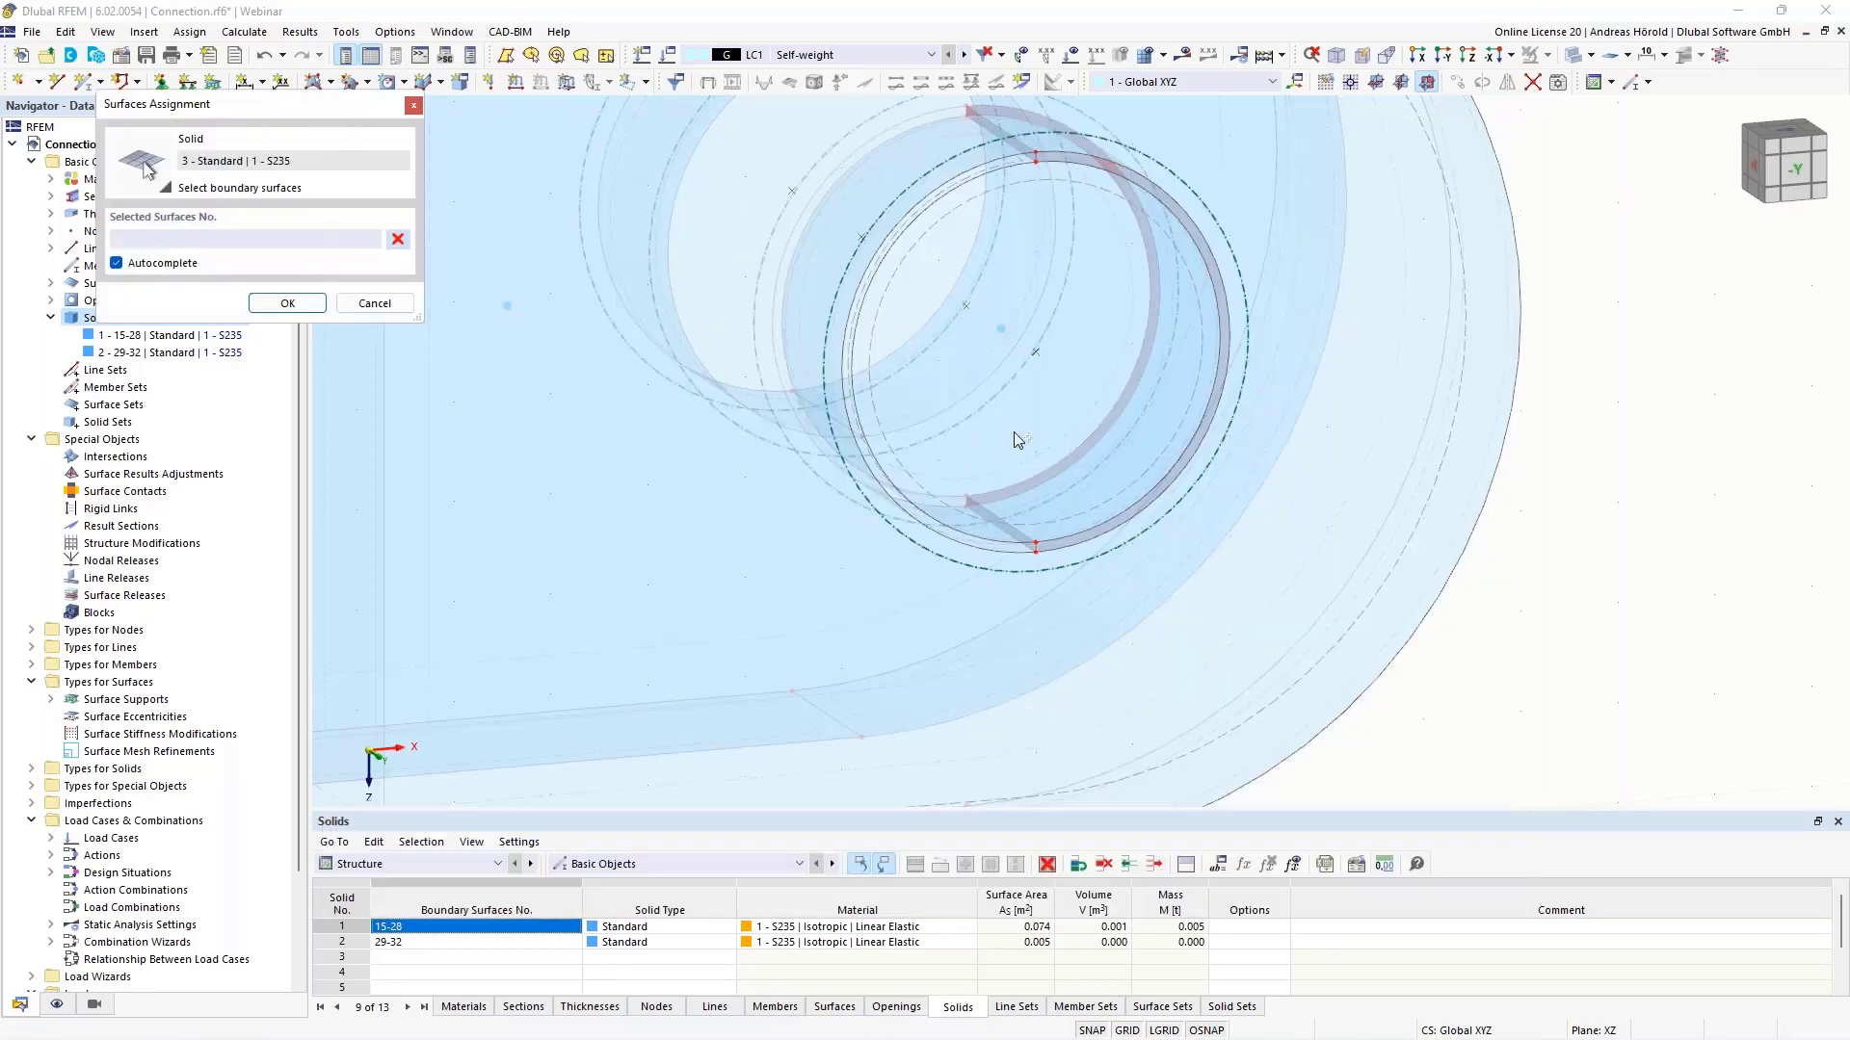
scroll(1014, 440, up, 5)
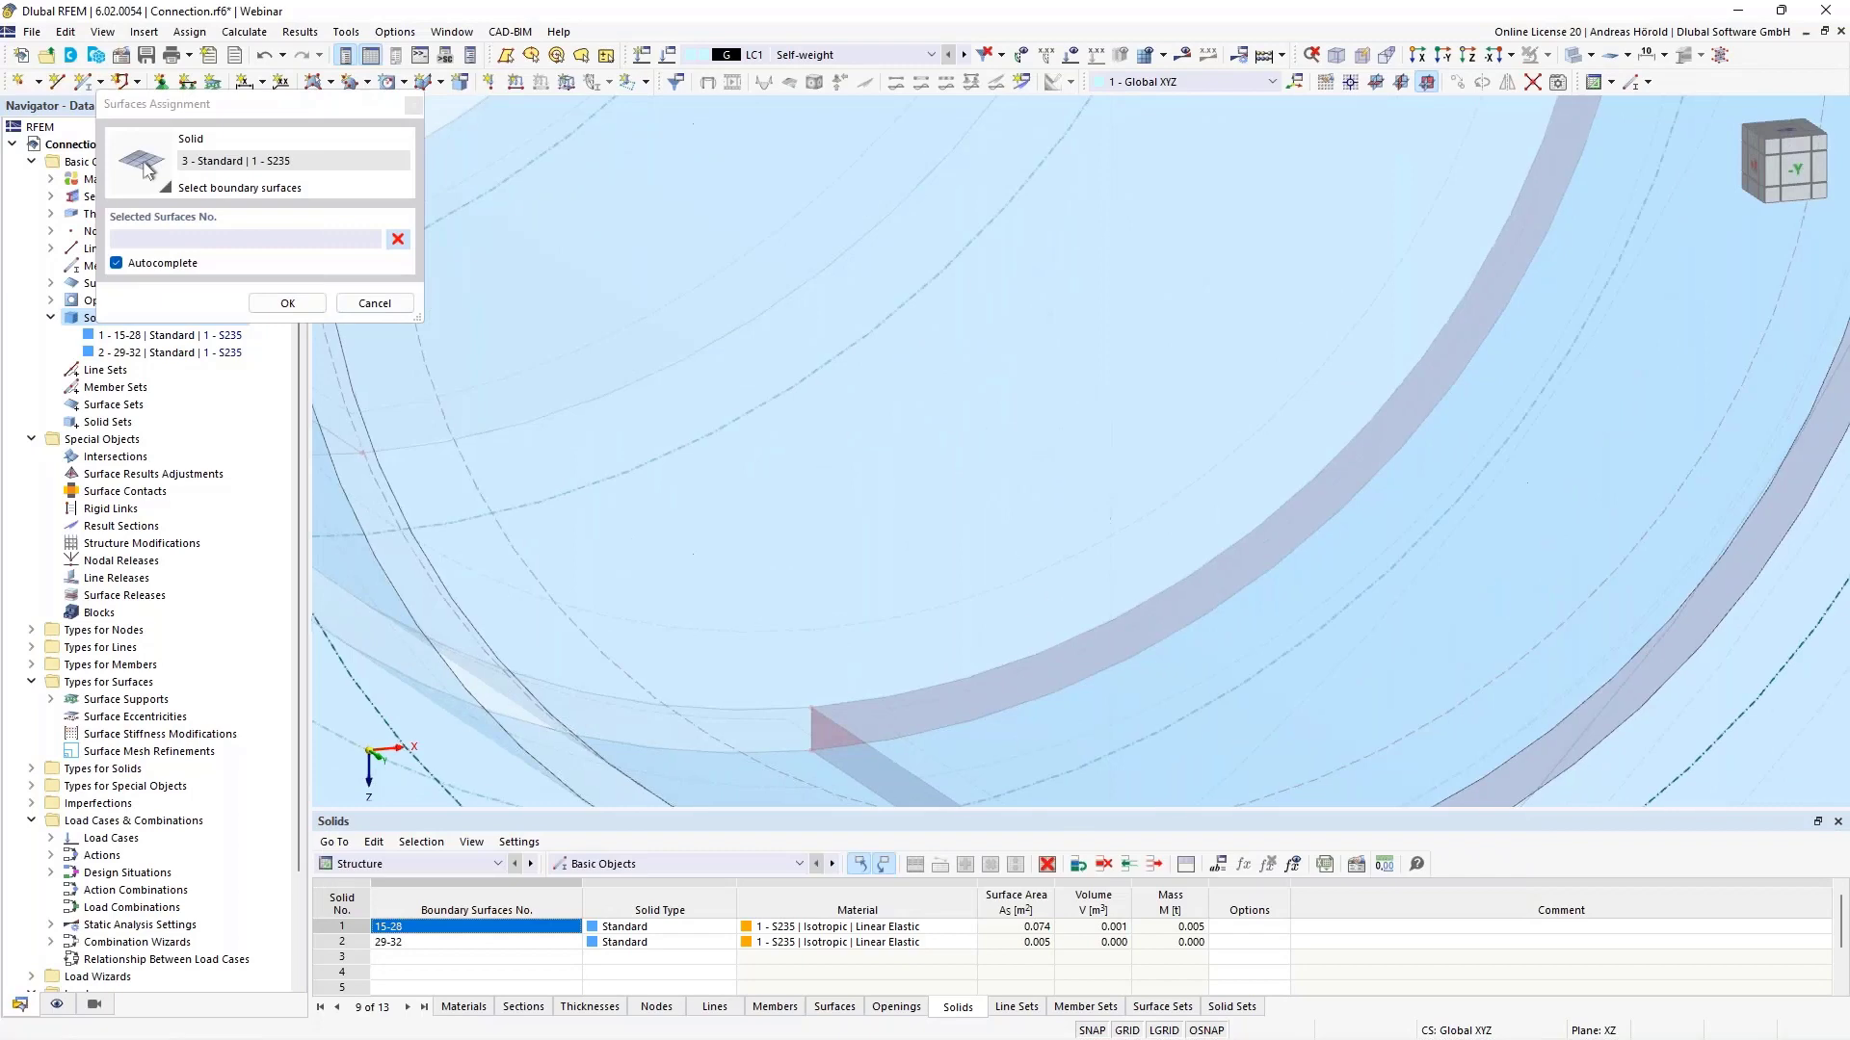
scroll(1021, 457, down, 4)
click(872, 328)
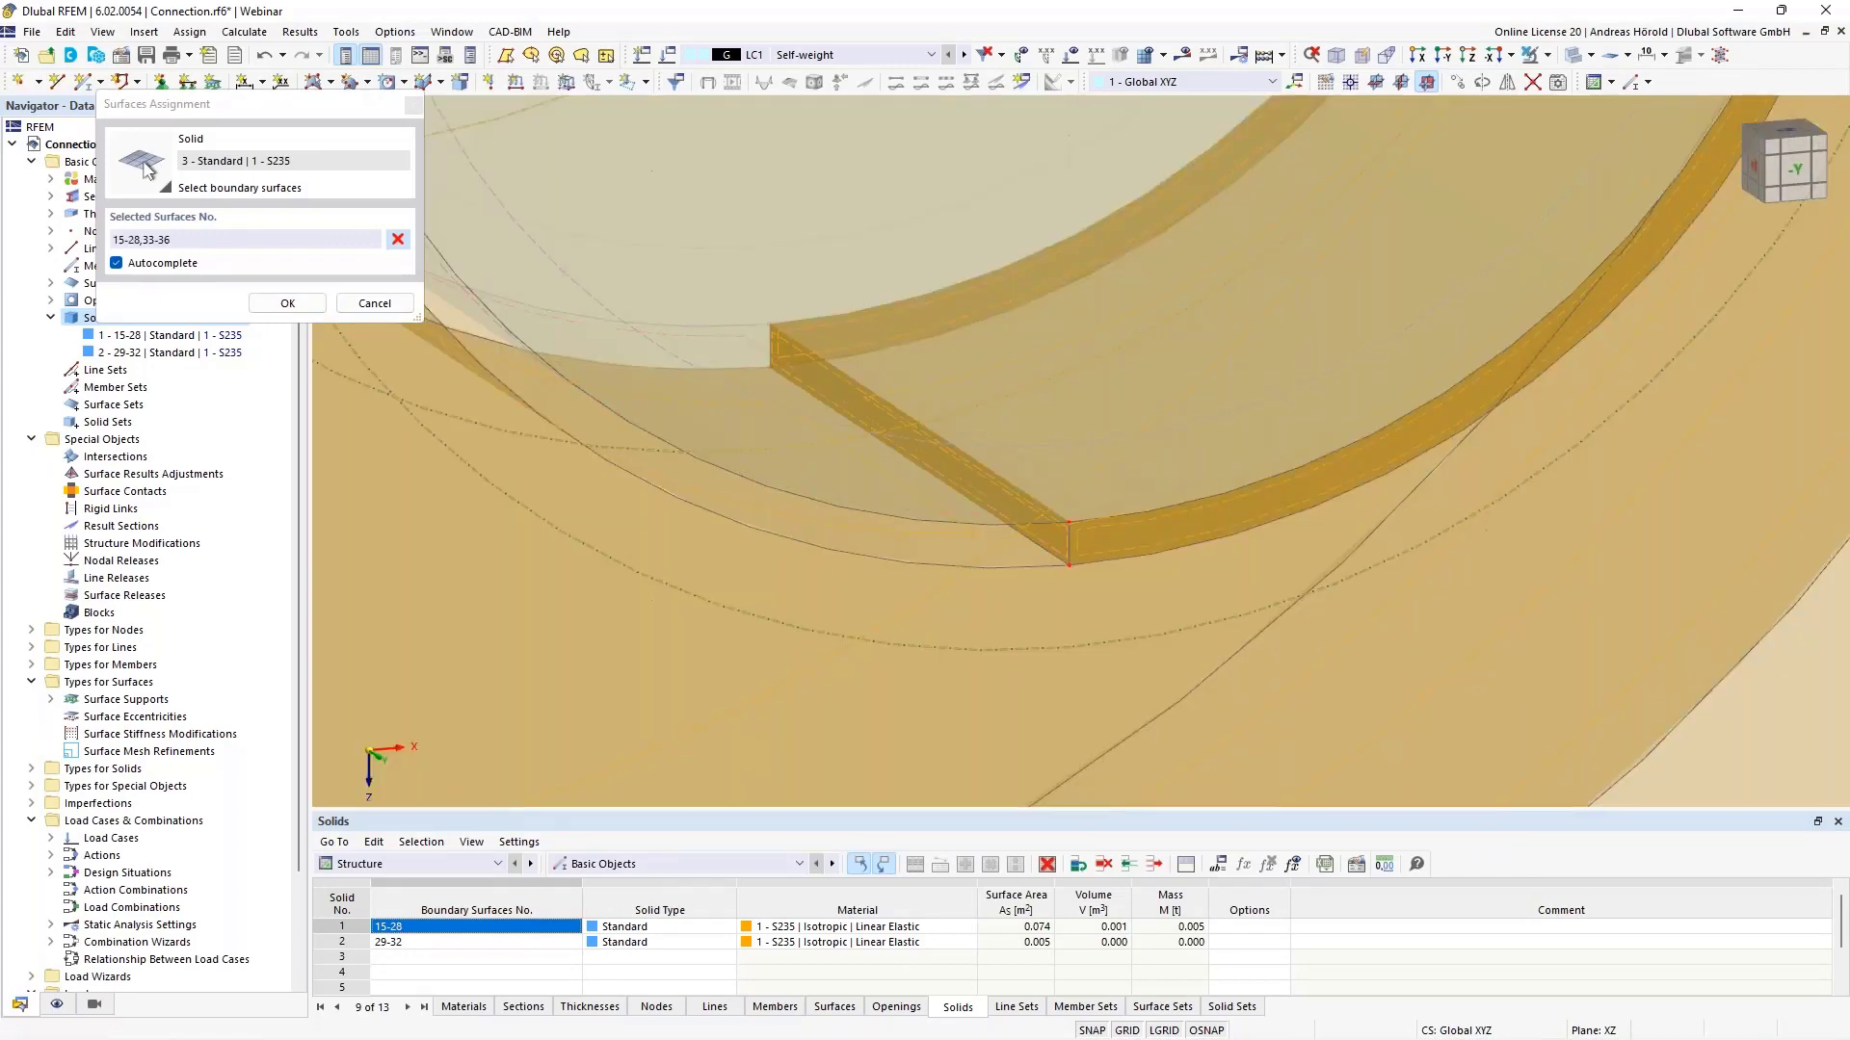
click(116, 264)
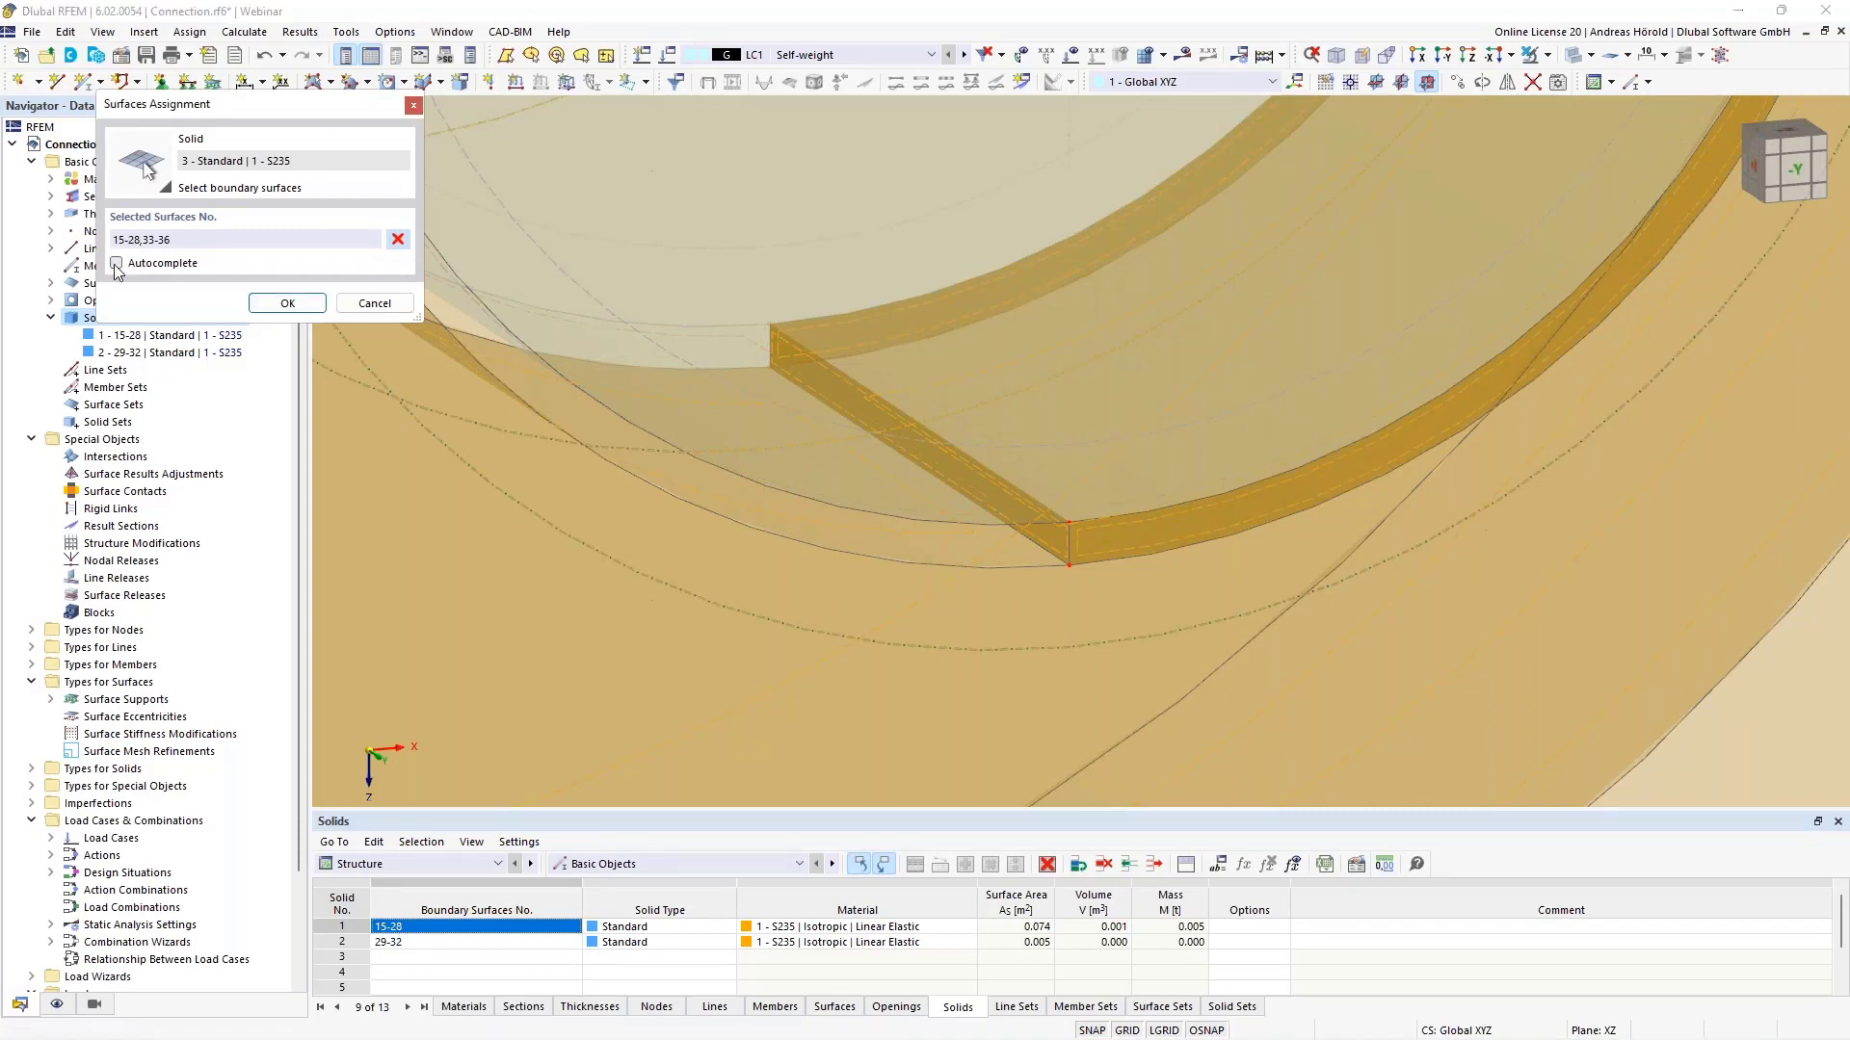
click(398, 239)
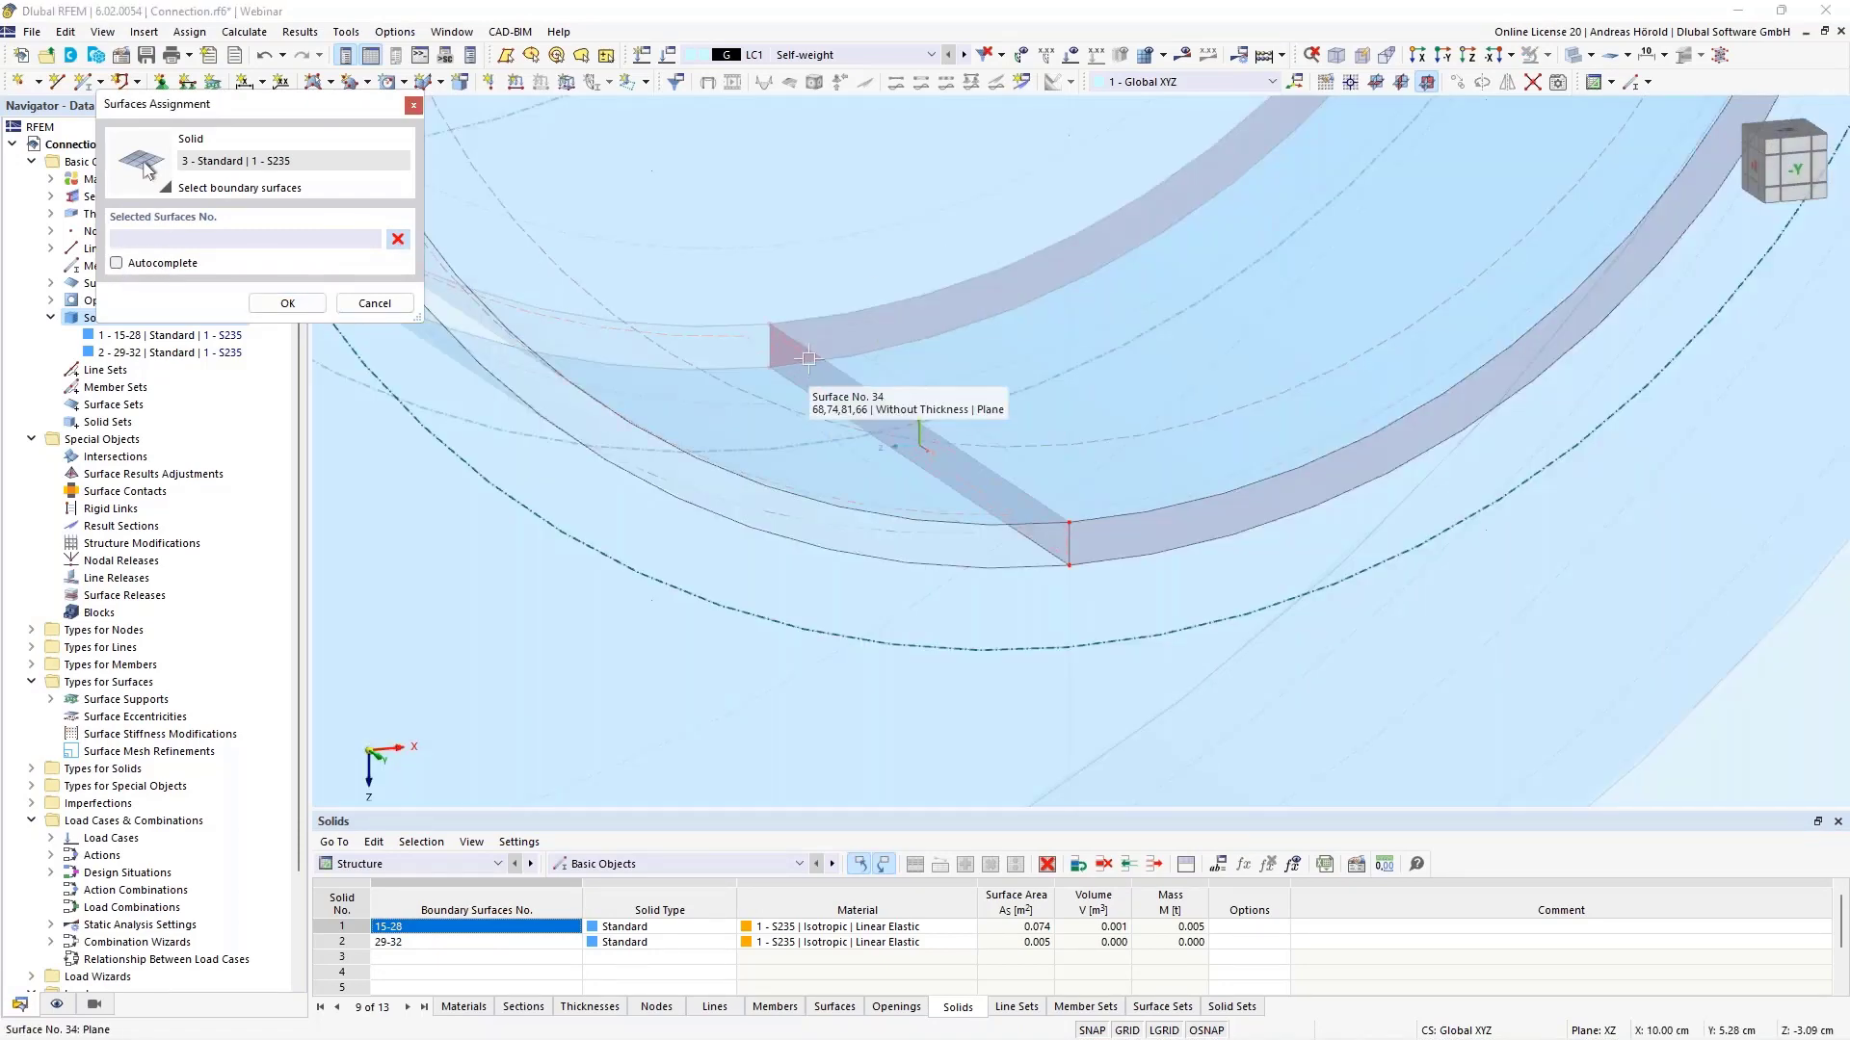
- Pick surfaces 34, 31, 36 and 35, then surface 28 in wireframe view, as boundaries
click(909, 419)
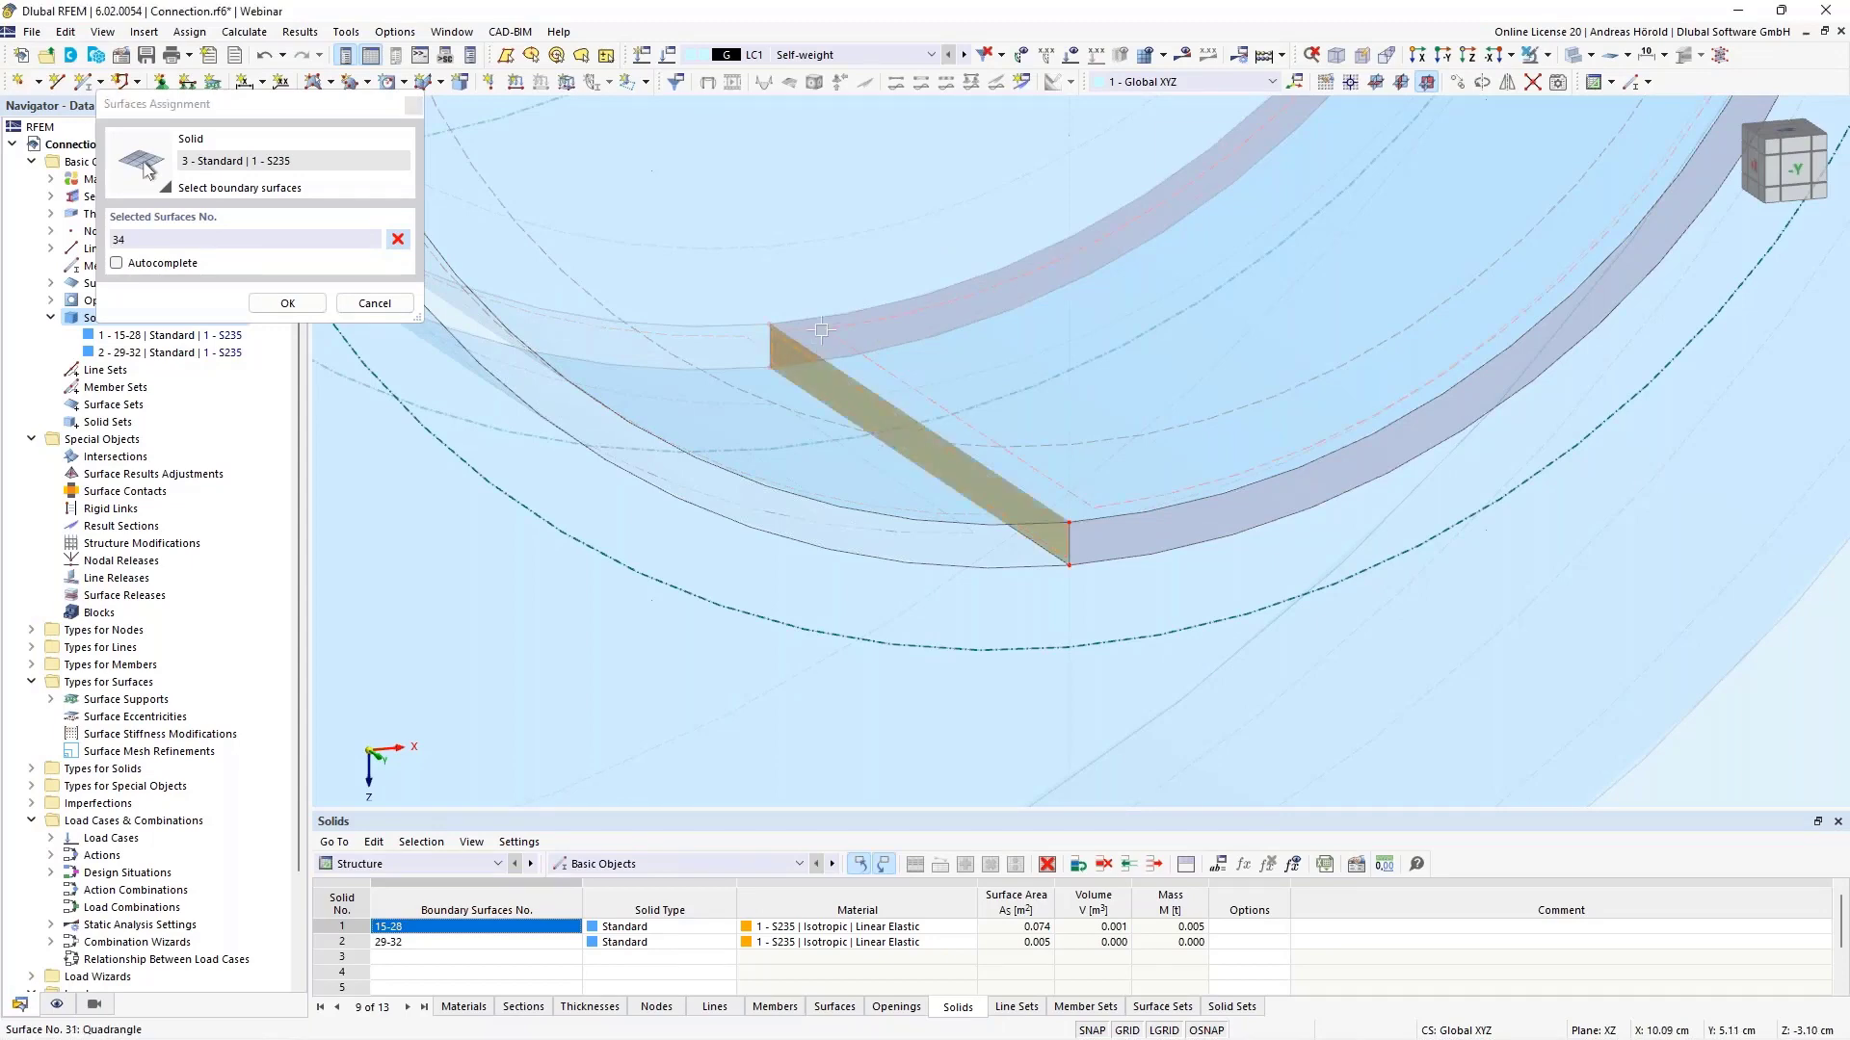
click(821, 330)
click(816, 341)
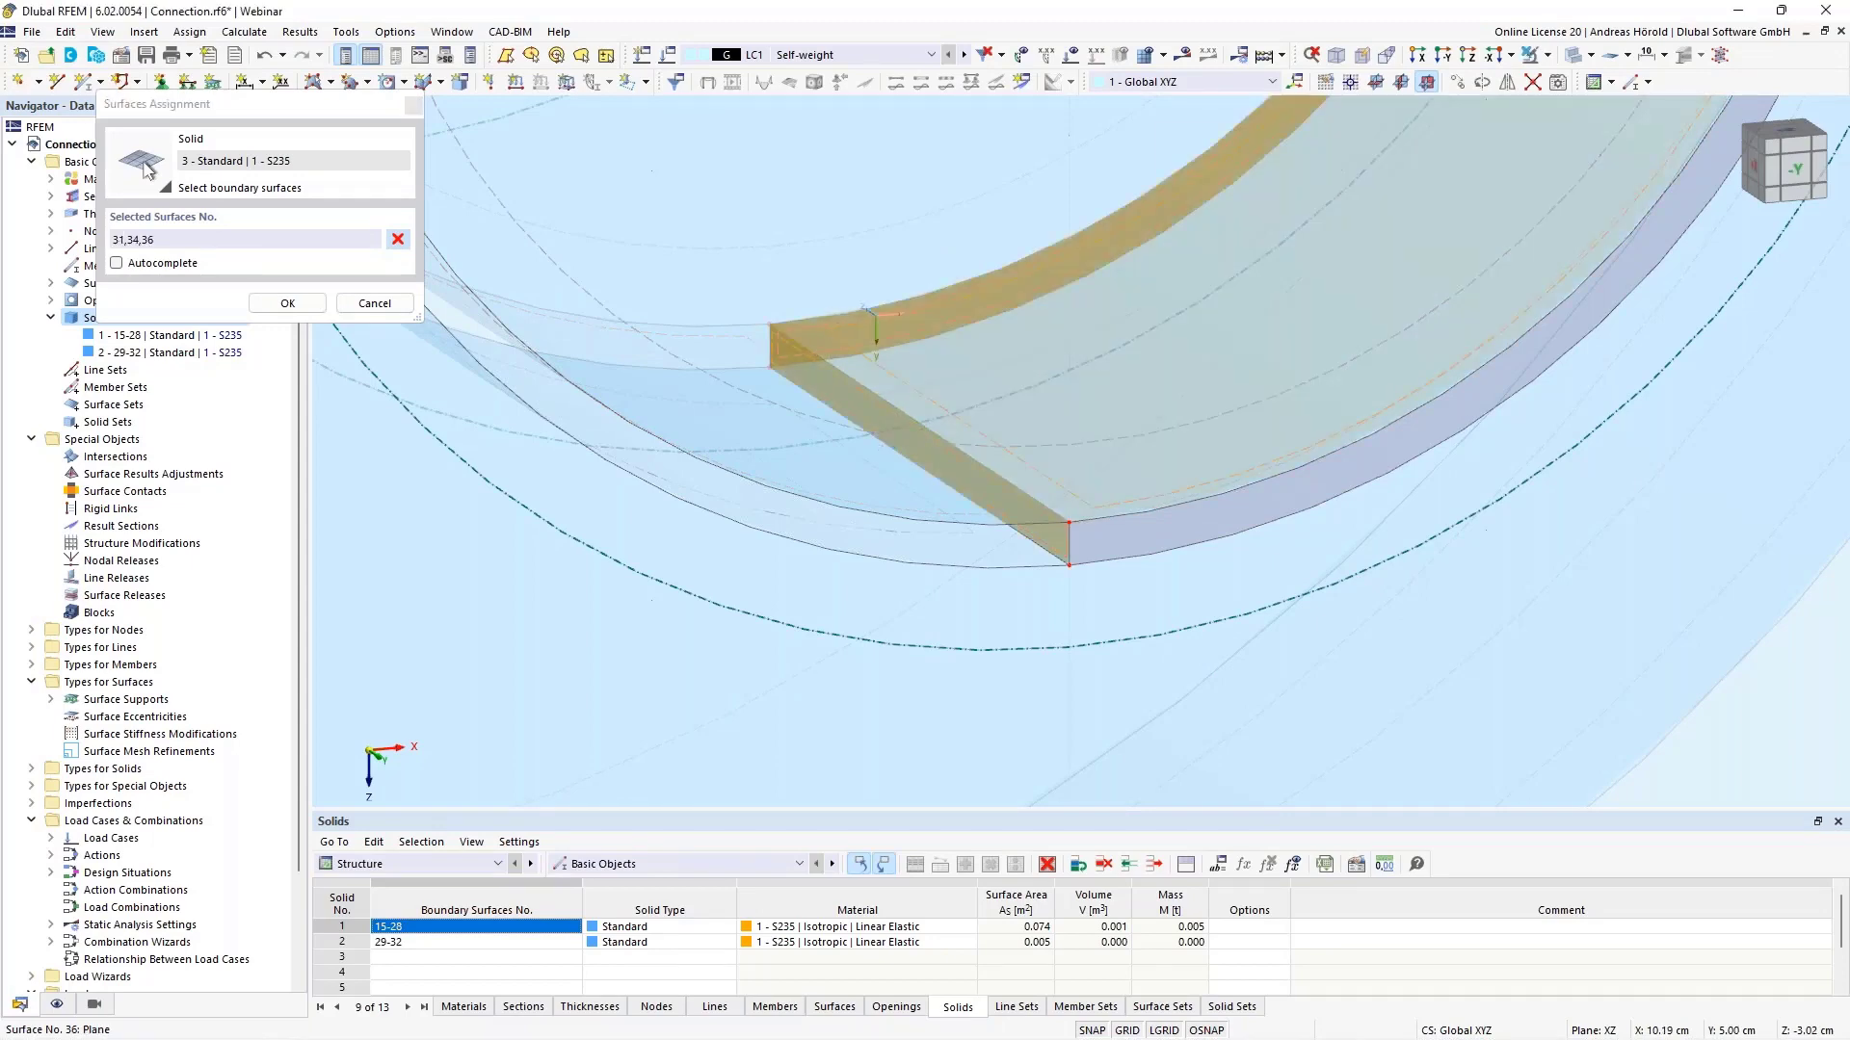
click(1115, 553)
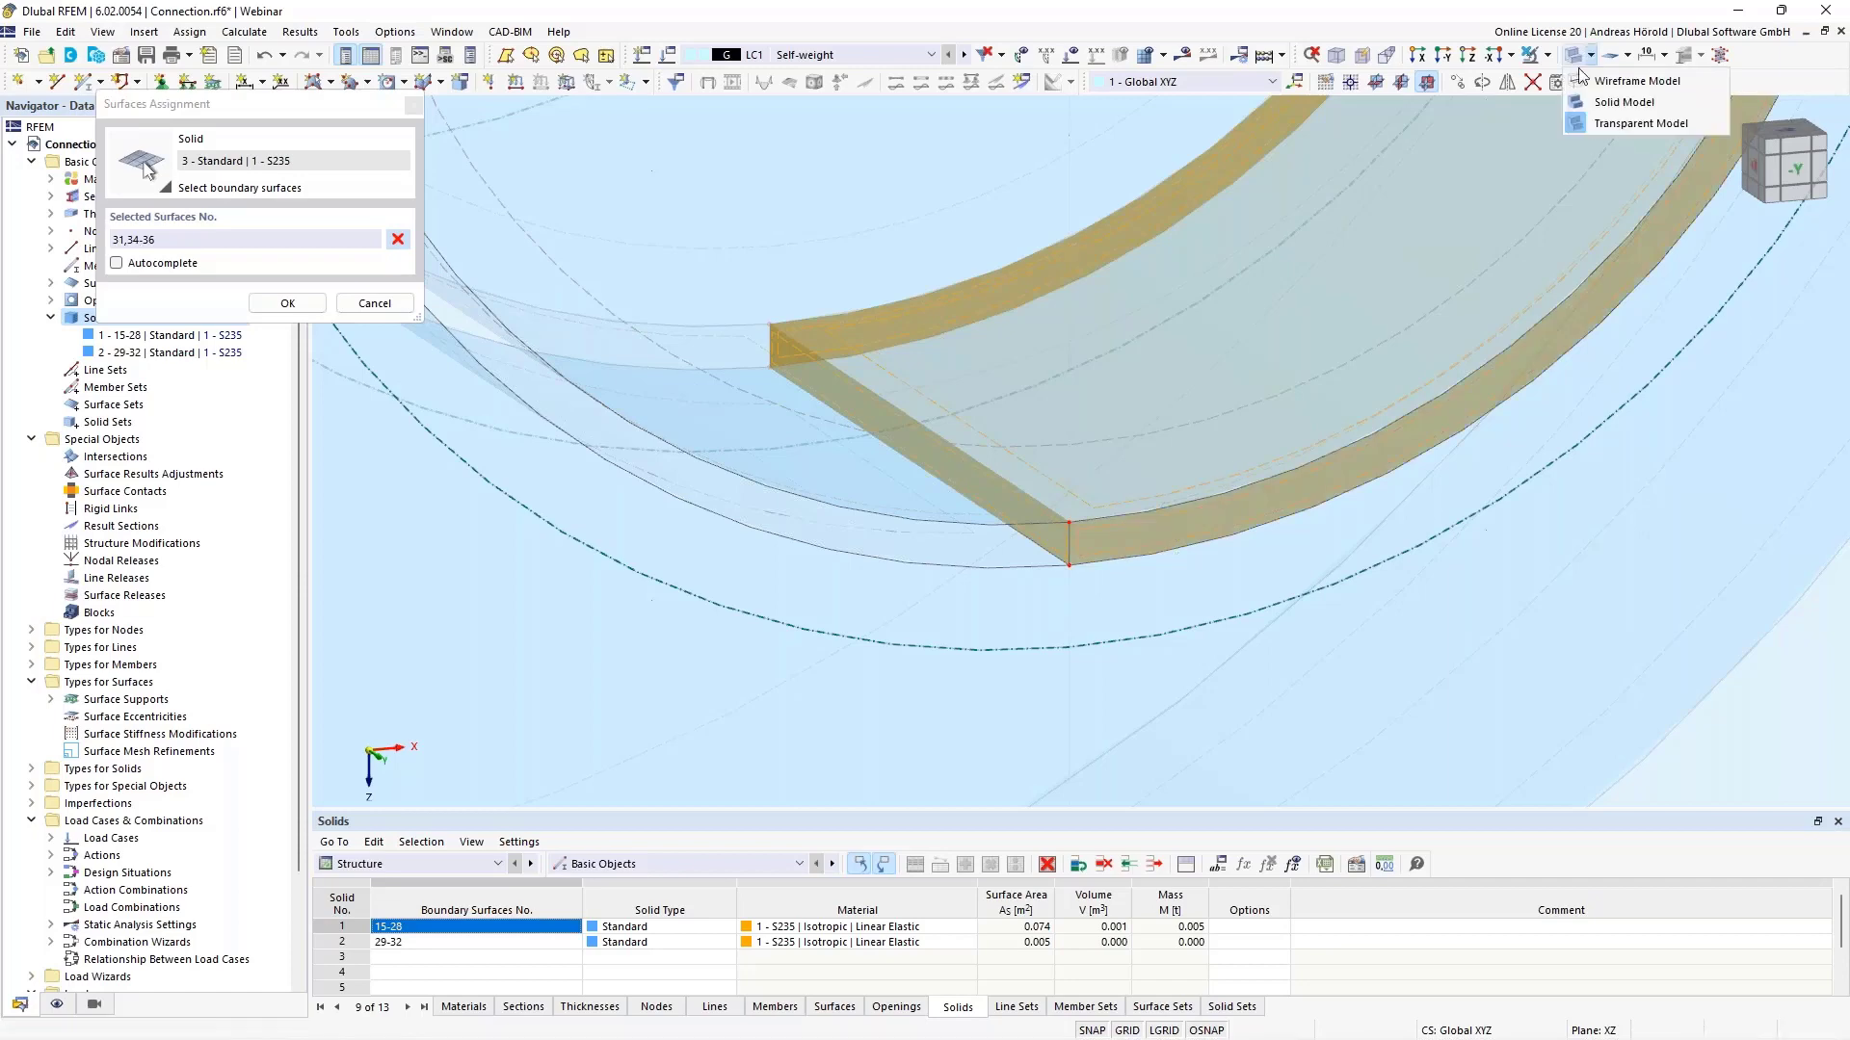
click(1583, 85)
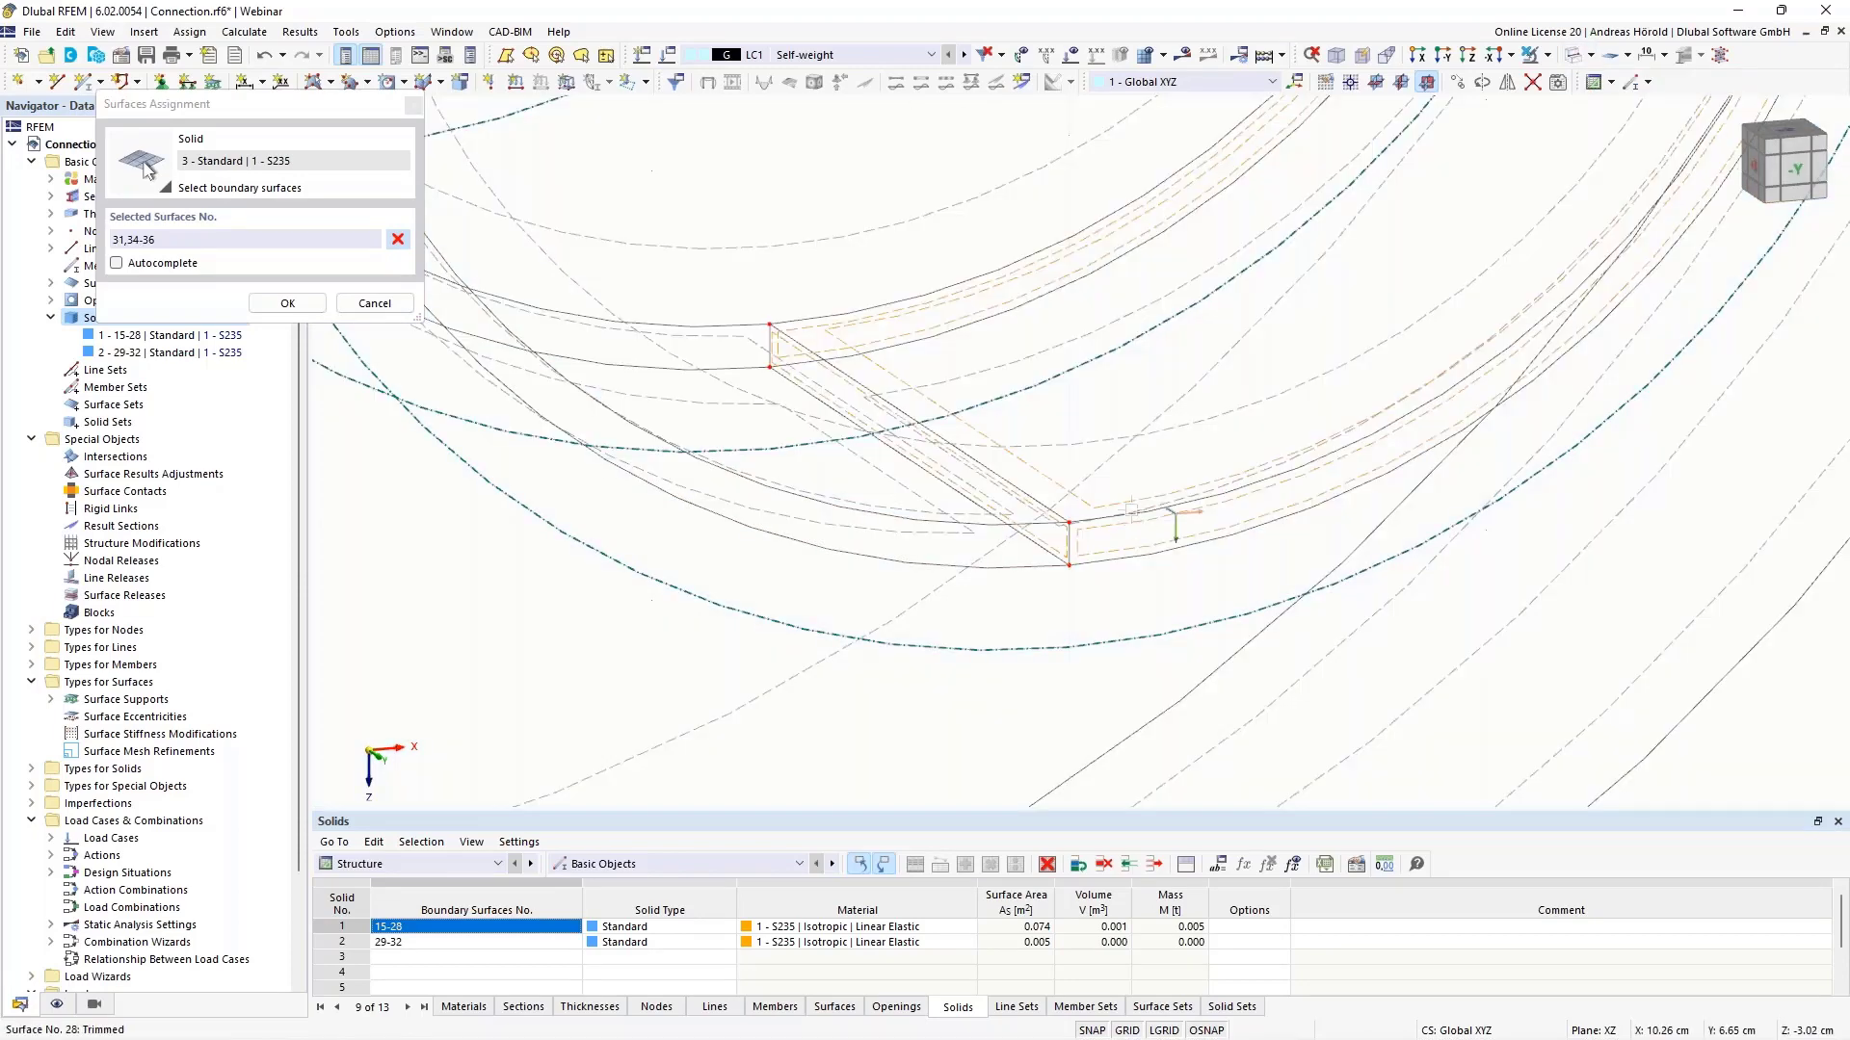
scroll(1139, 500, down, 1)
ctrl+middle_drag(1167, 523, 867, 549)
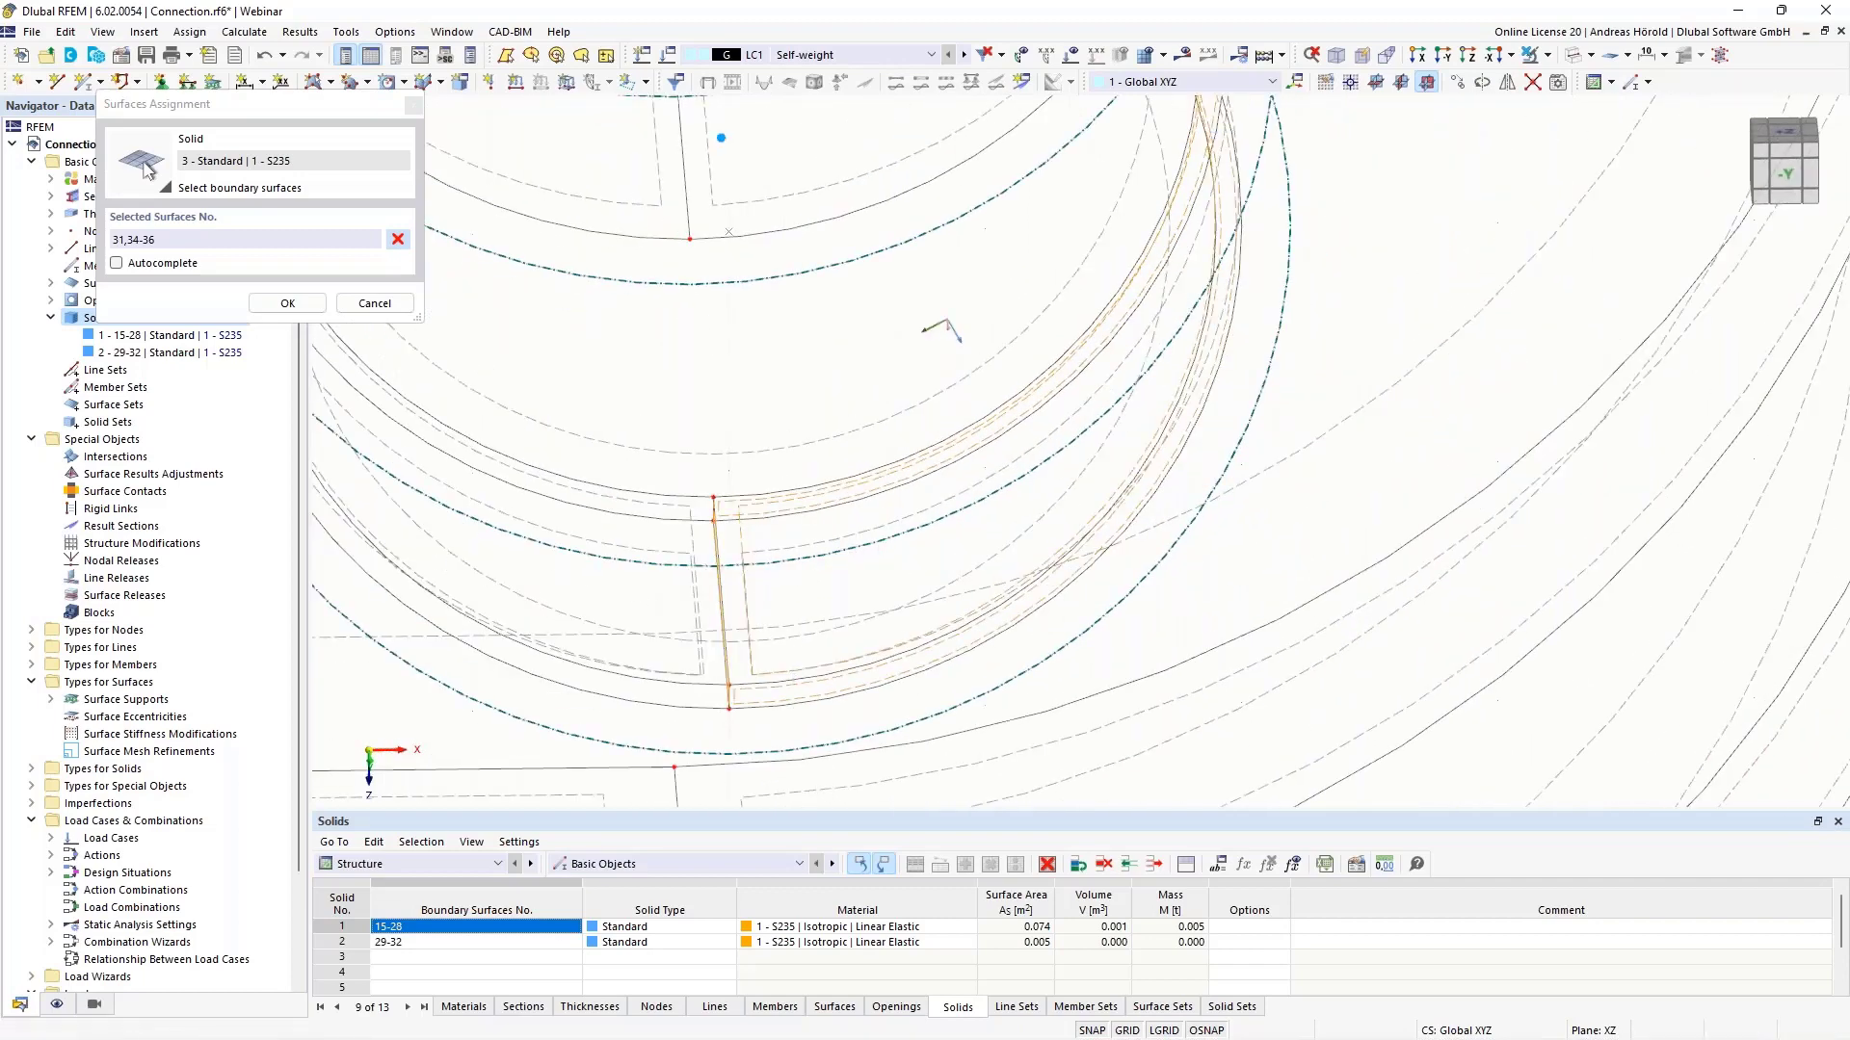
click(827, 540)
- Check the picks in transparent display and confirm boundary surfaces 28, 31, 33-36
scroll(747, 359, down, 2)
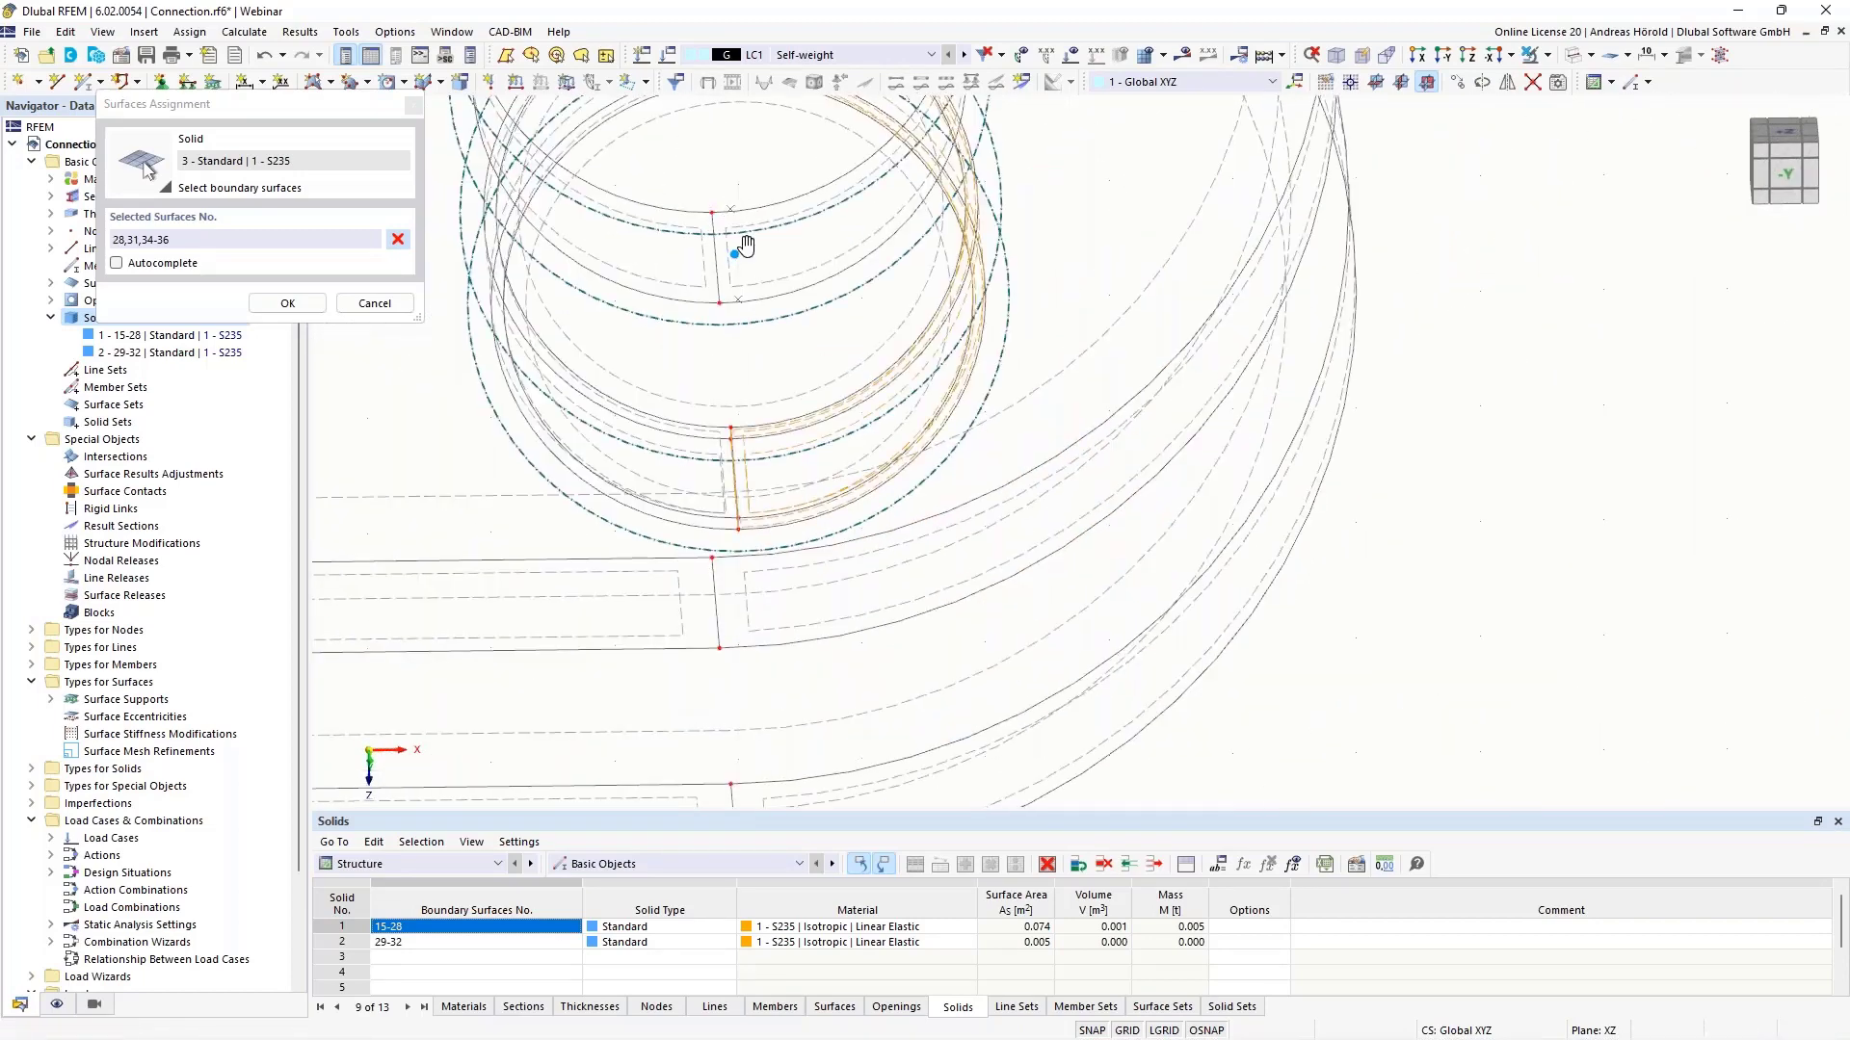
middle_drag(731, 244, 916, 690)
scroll(859, 447, up, 4)
ctrl+middle_drag(839, 508, 922, 450)
scroll(1019, 225, up, 4)
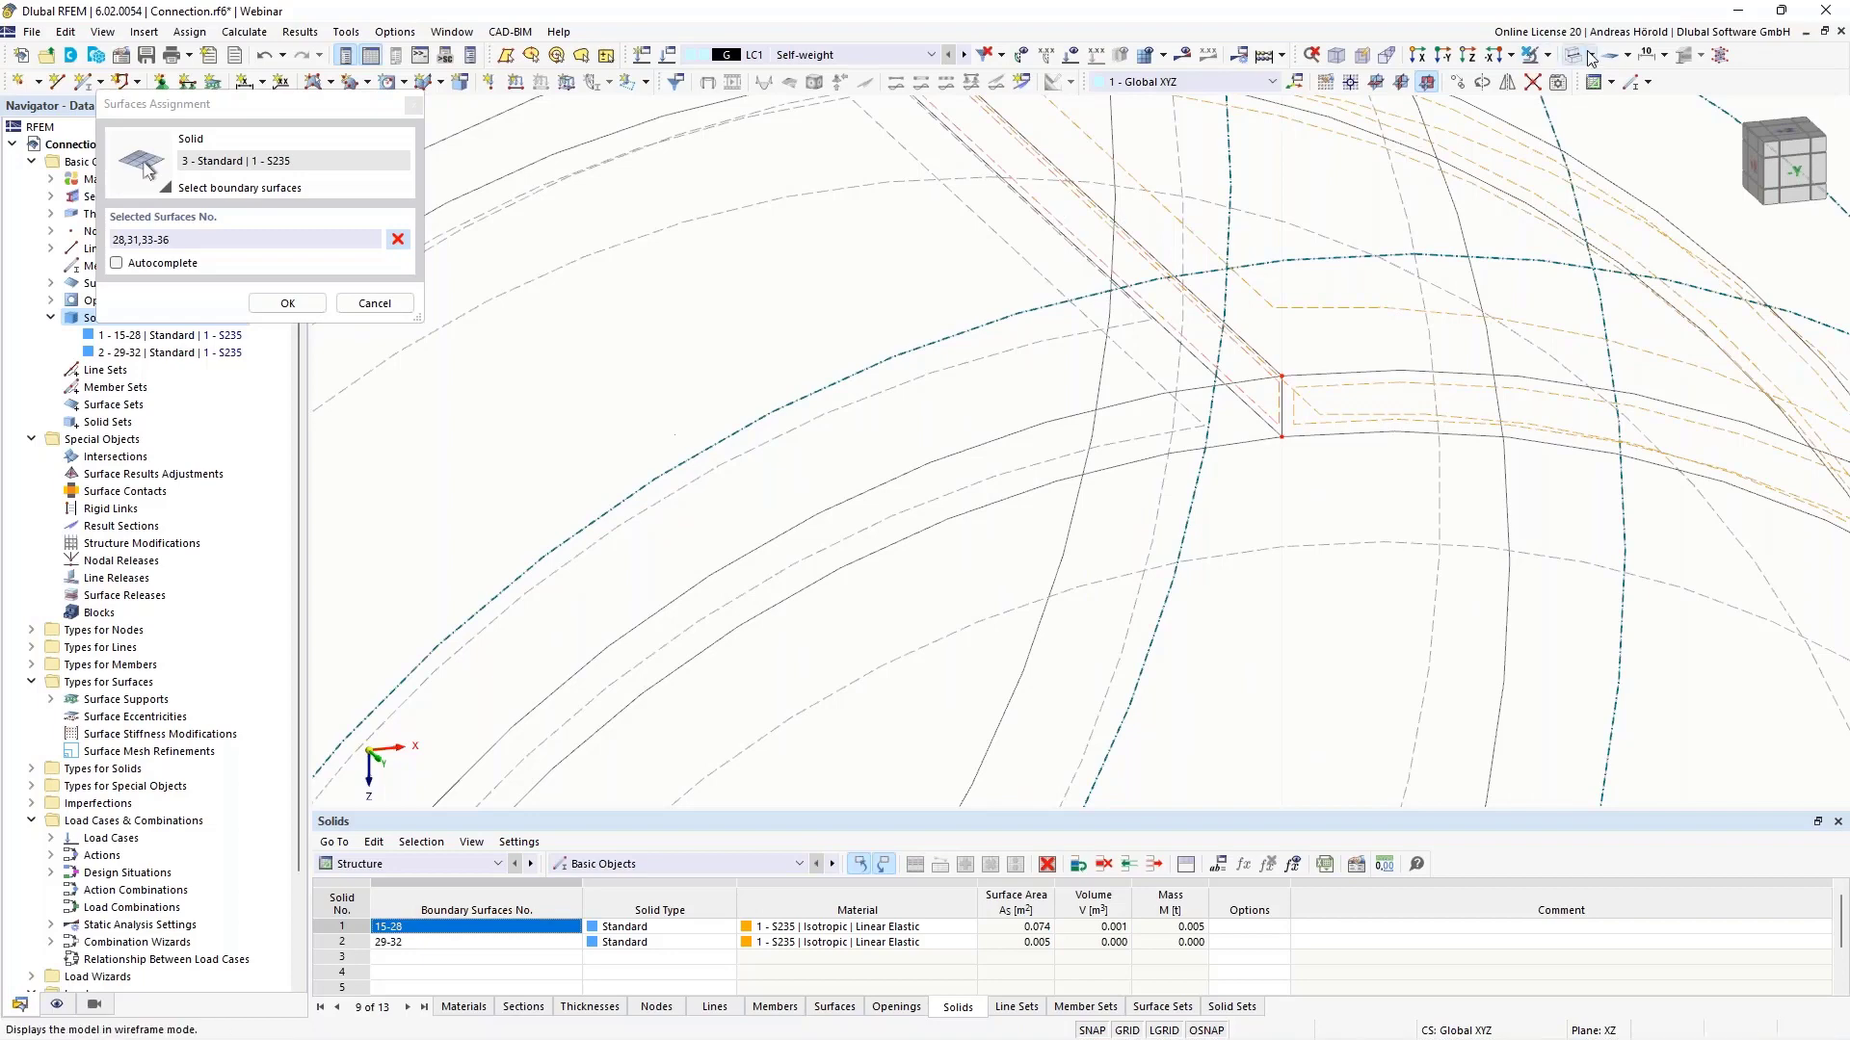
click(1548, 55)
click(1575, 123)
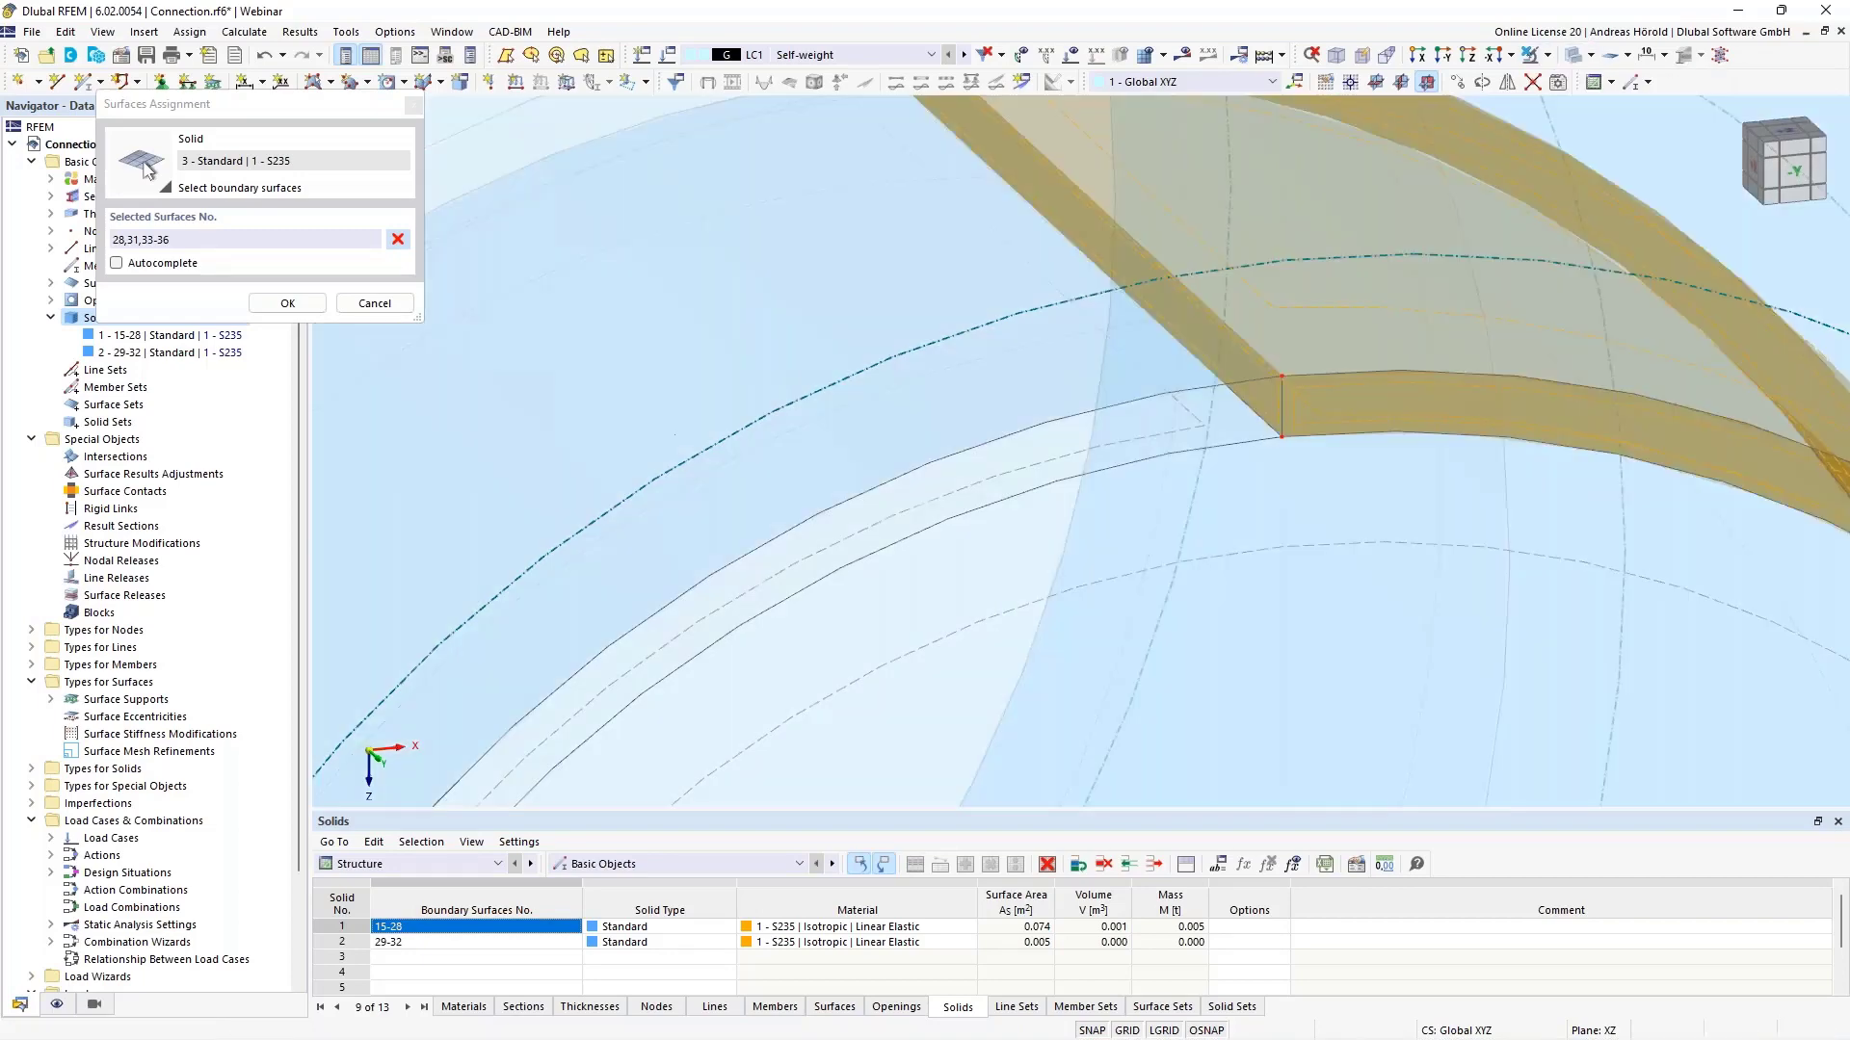
scroll(1405, 387, down, 6)
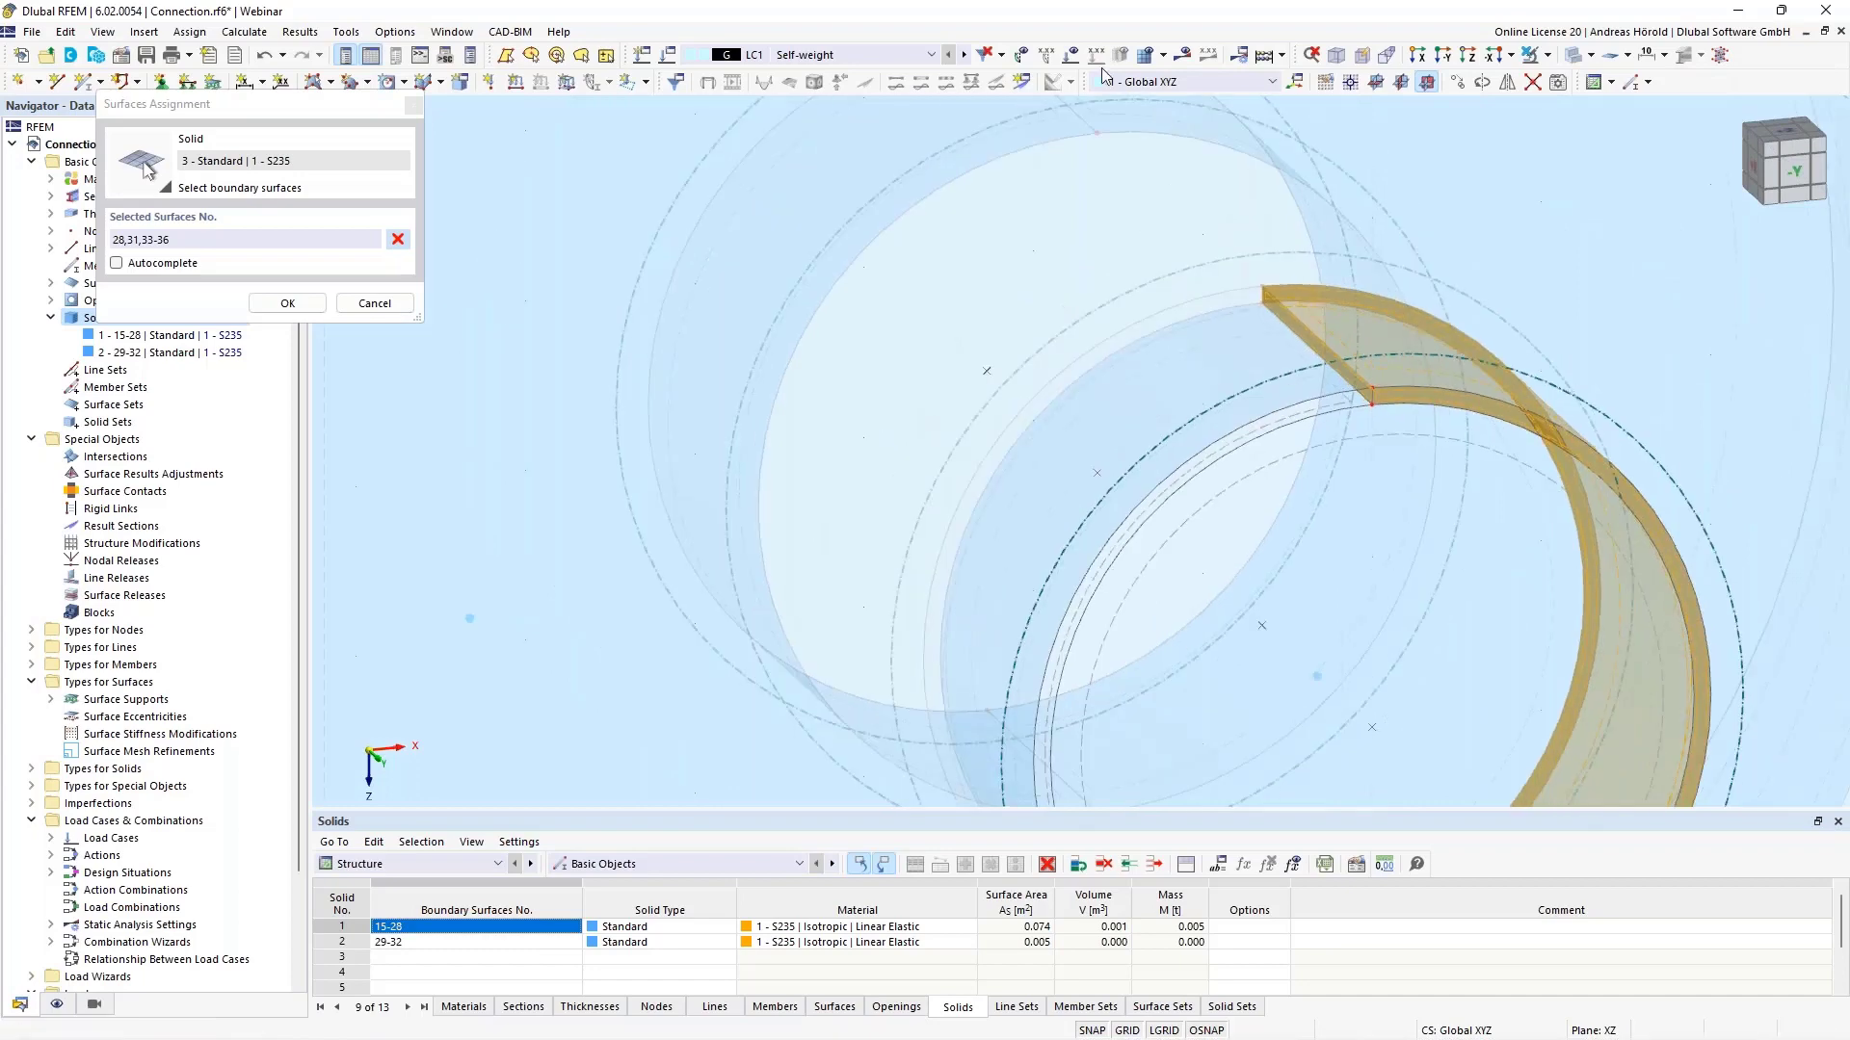
scroll(1304, 497, down, 4)
middle_drag(1288, 466, 1251, 358)
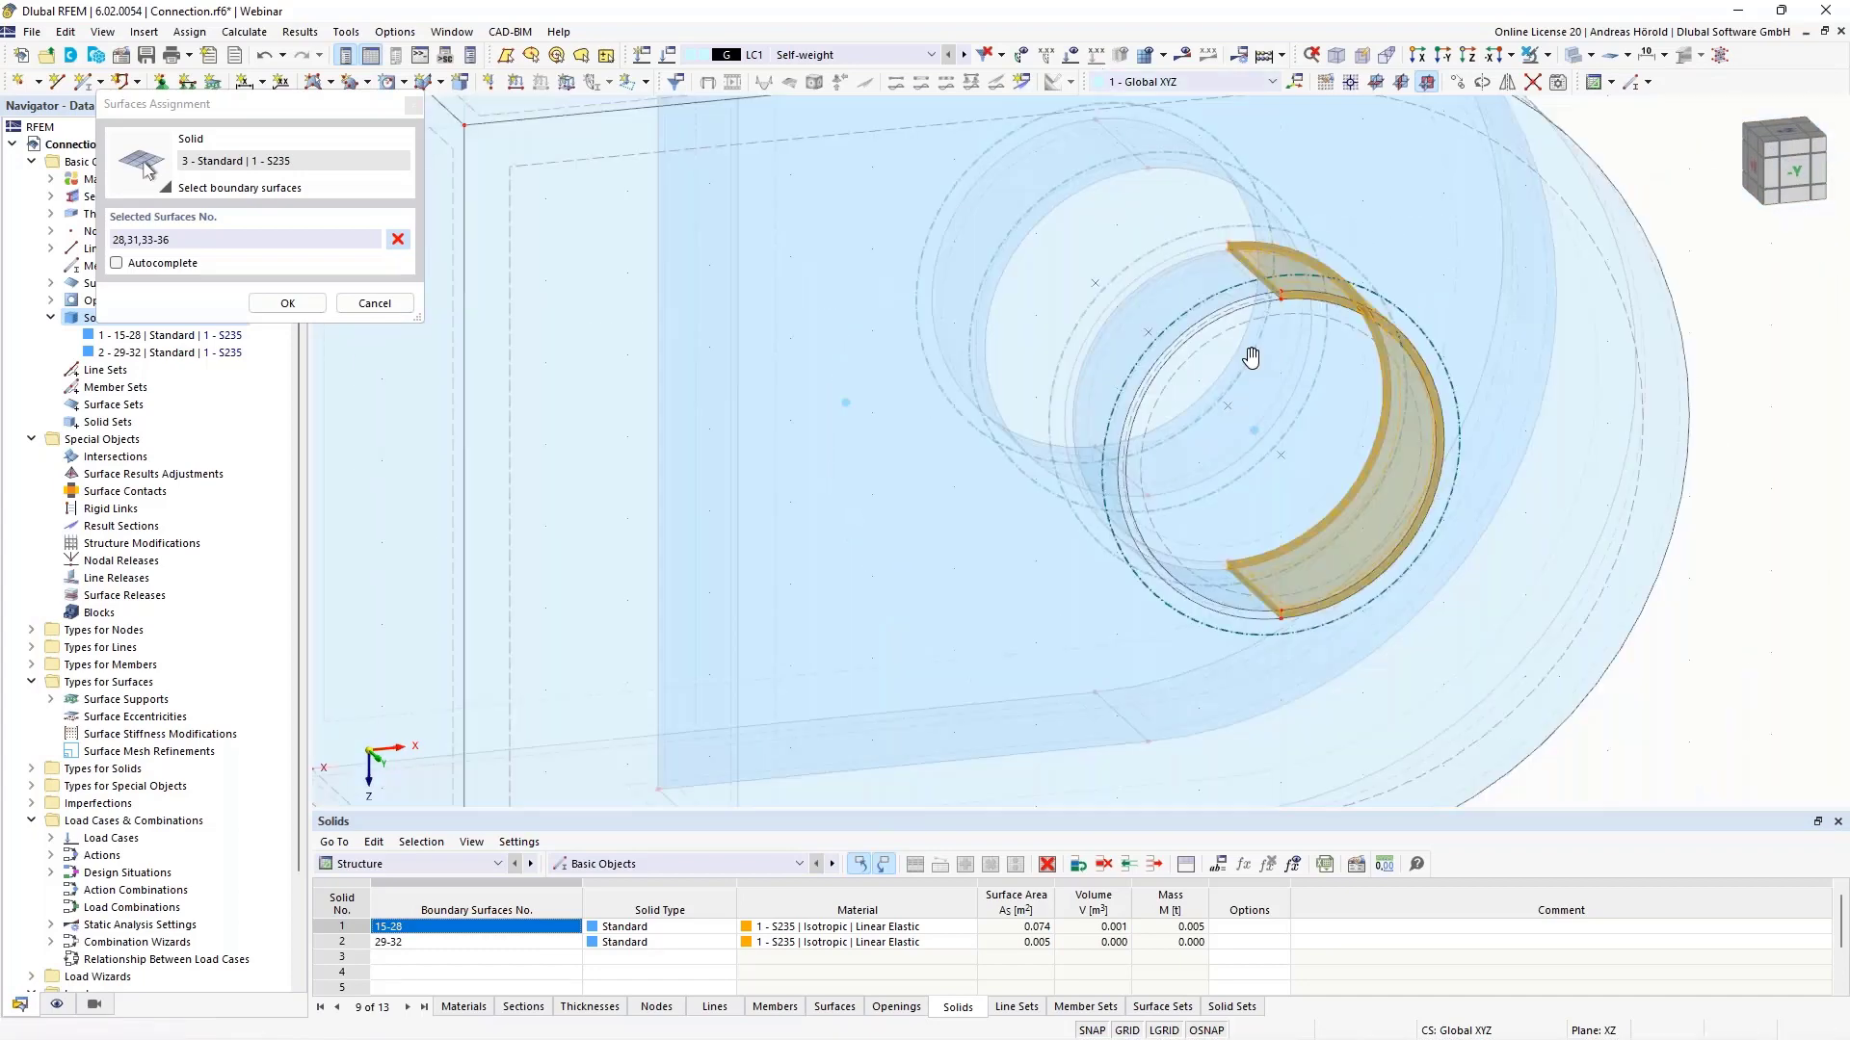
click(286, 302)
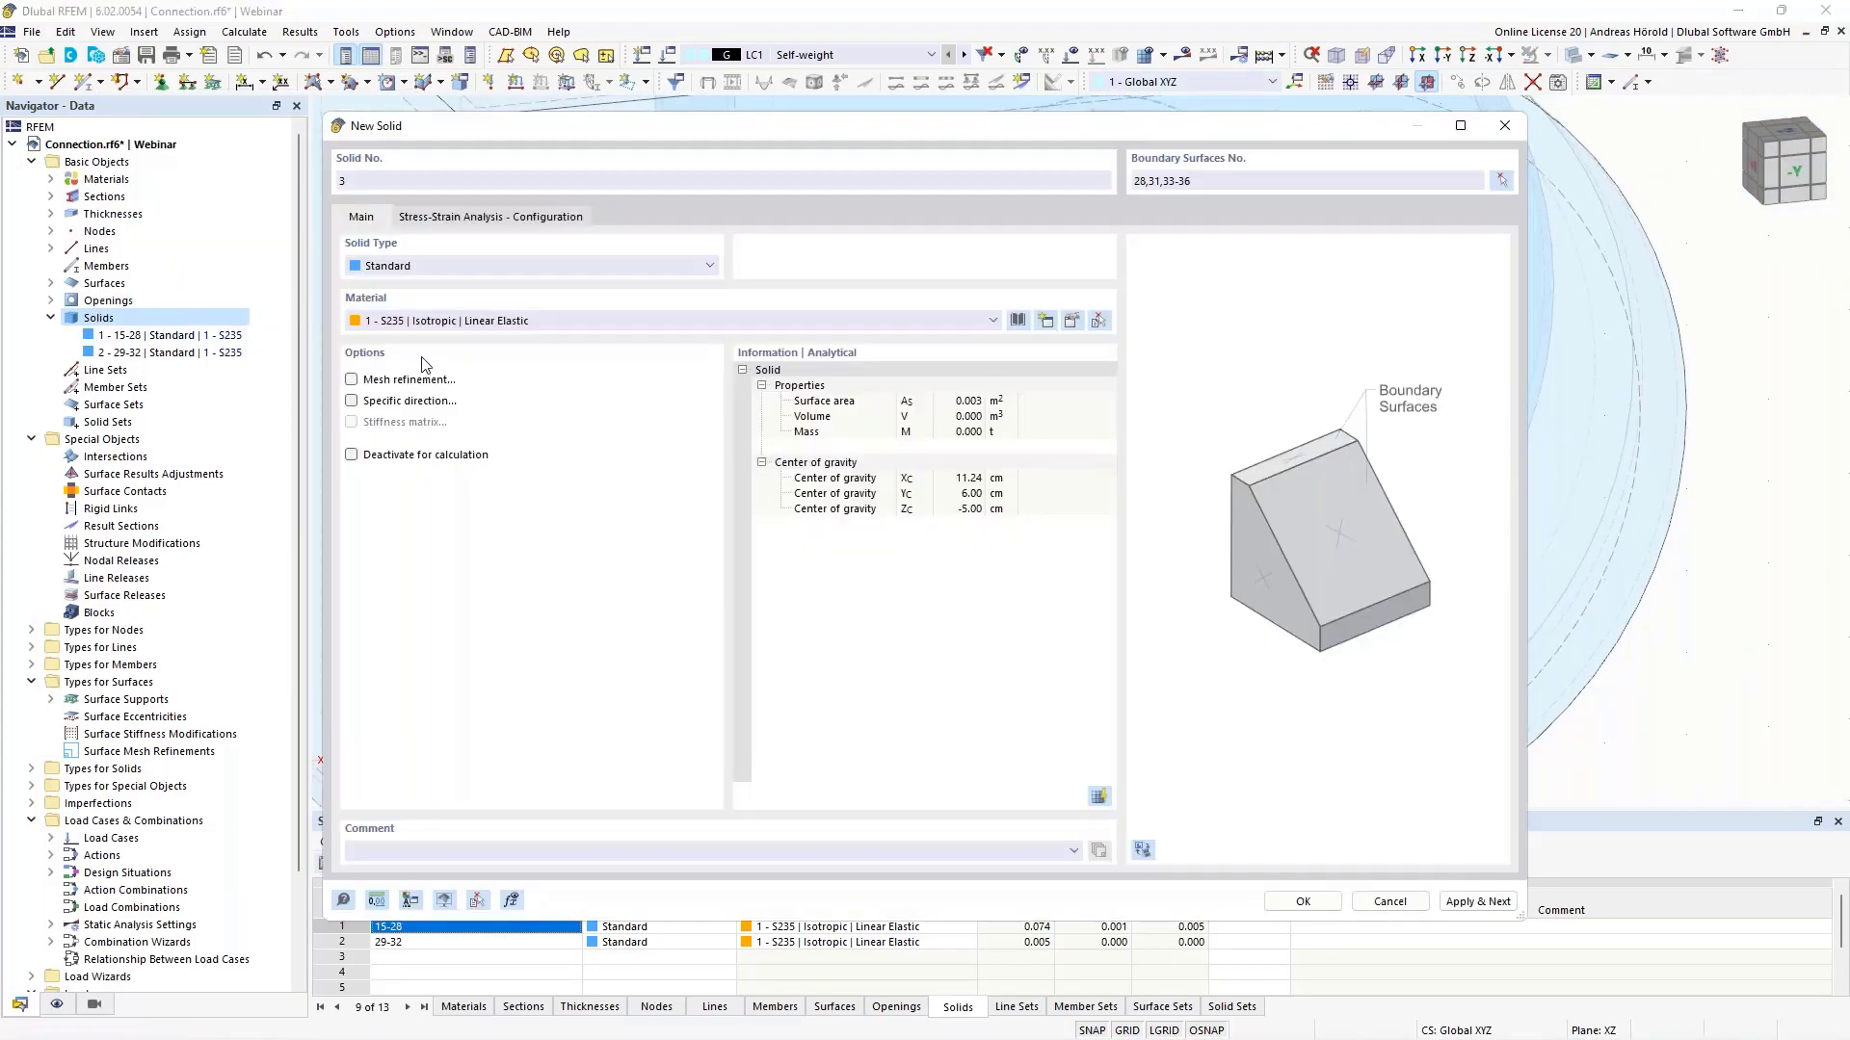
- Set solid 3's type to Contact and start a new contact type on its Contact Solid settings
click(478, 269)
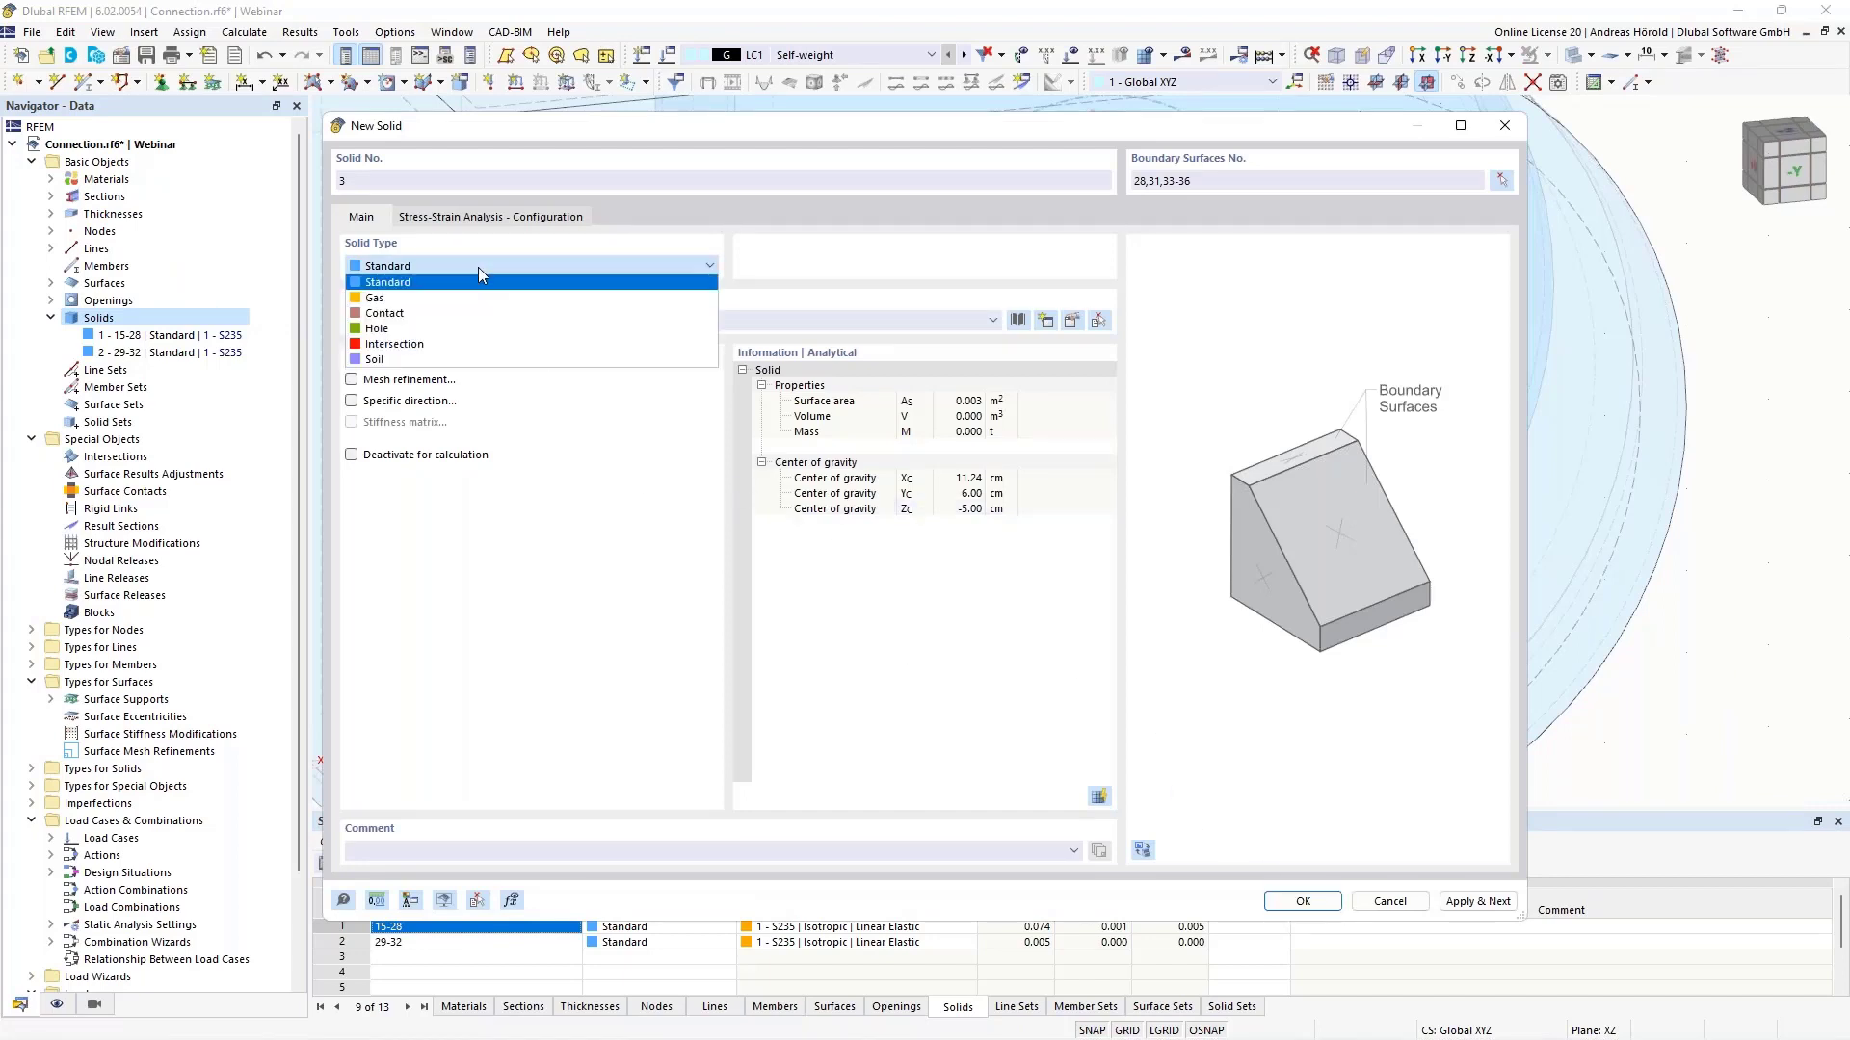
click(453, 313)
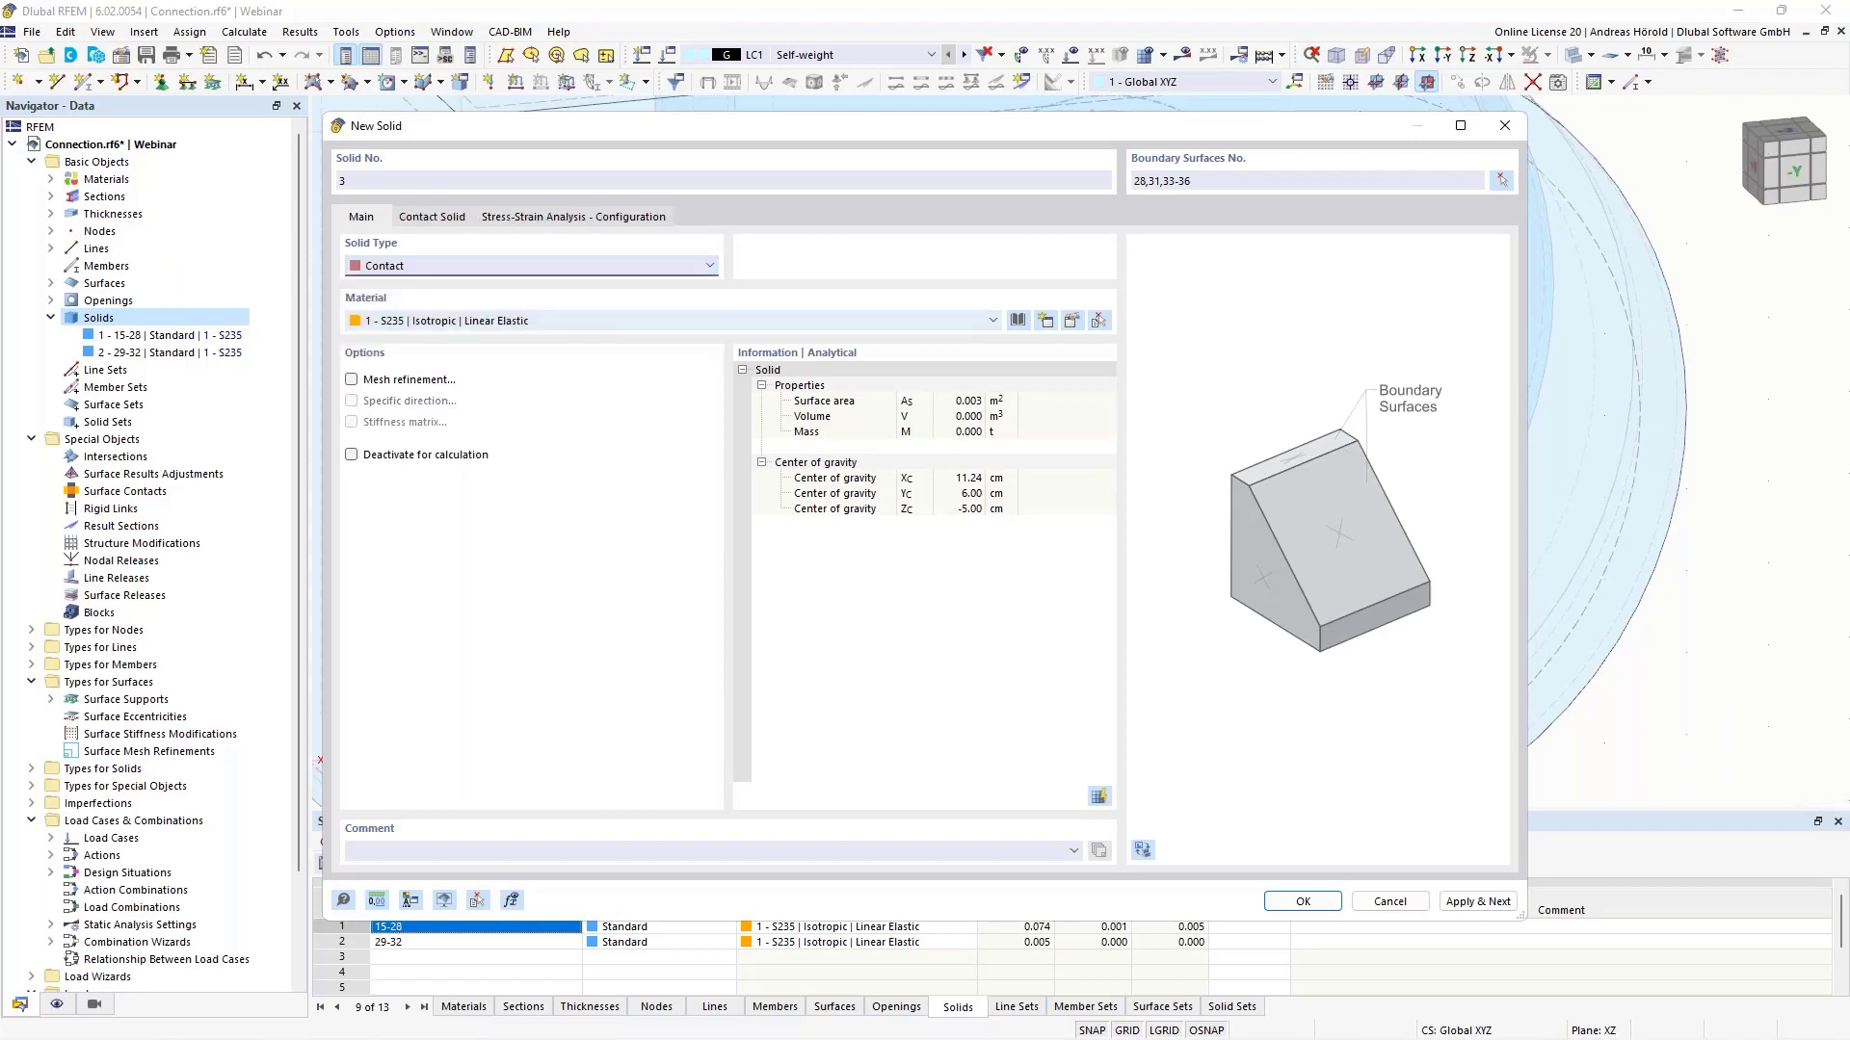
click(438, 219)
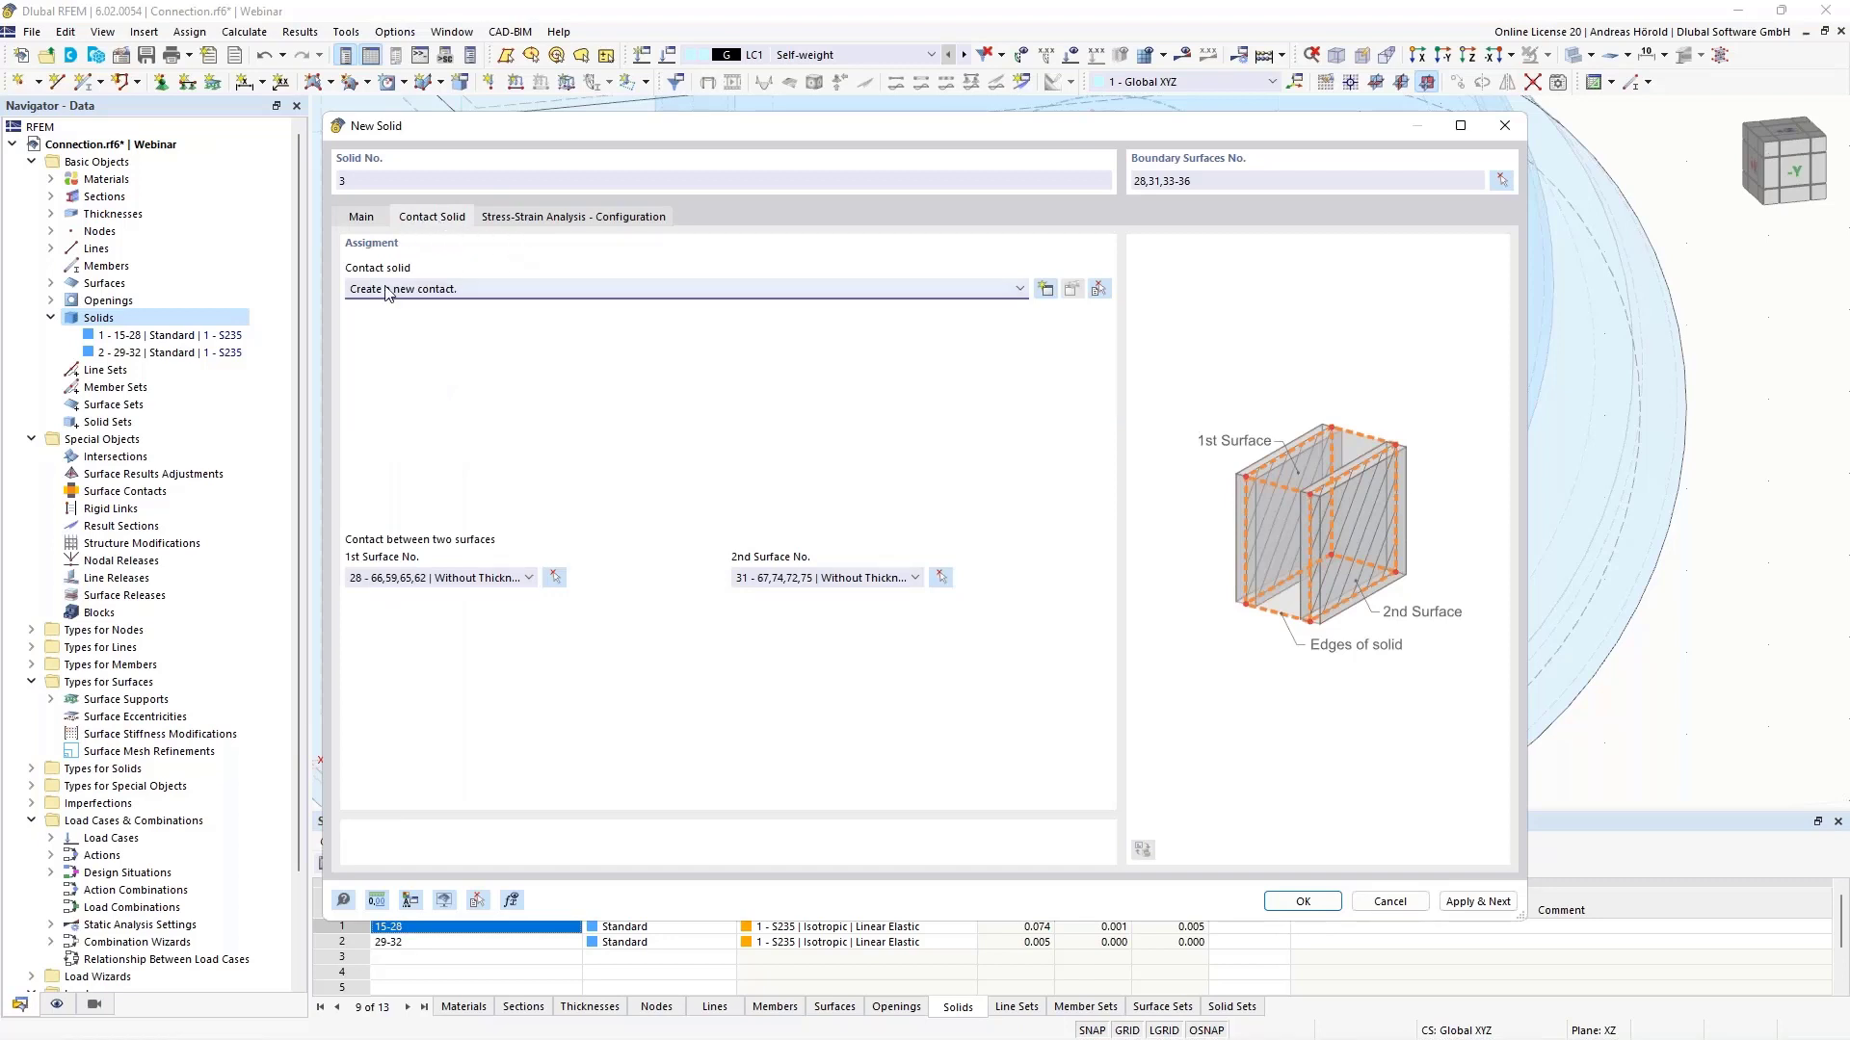
click(1045, 290)
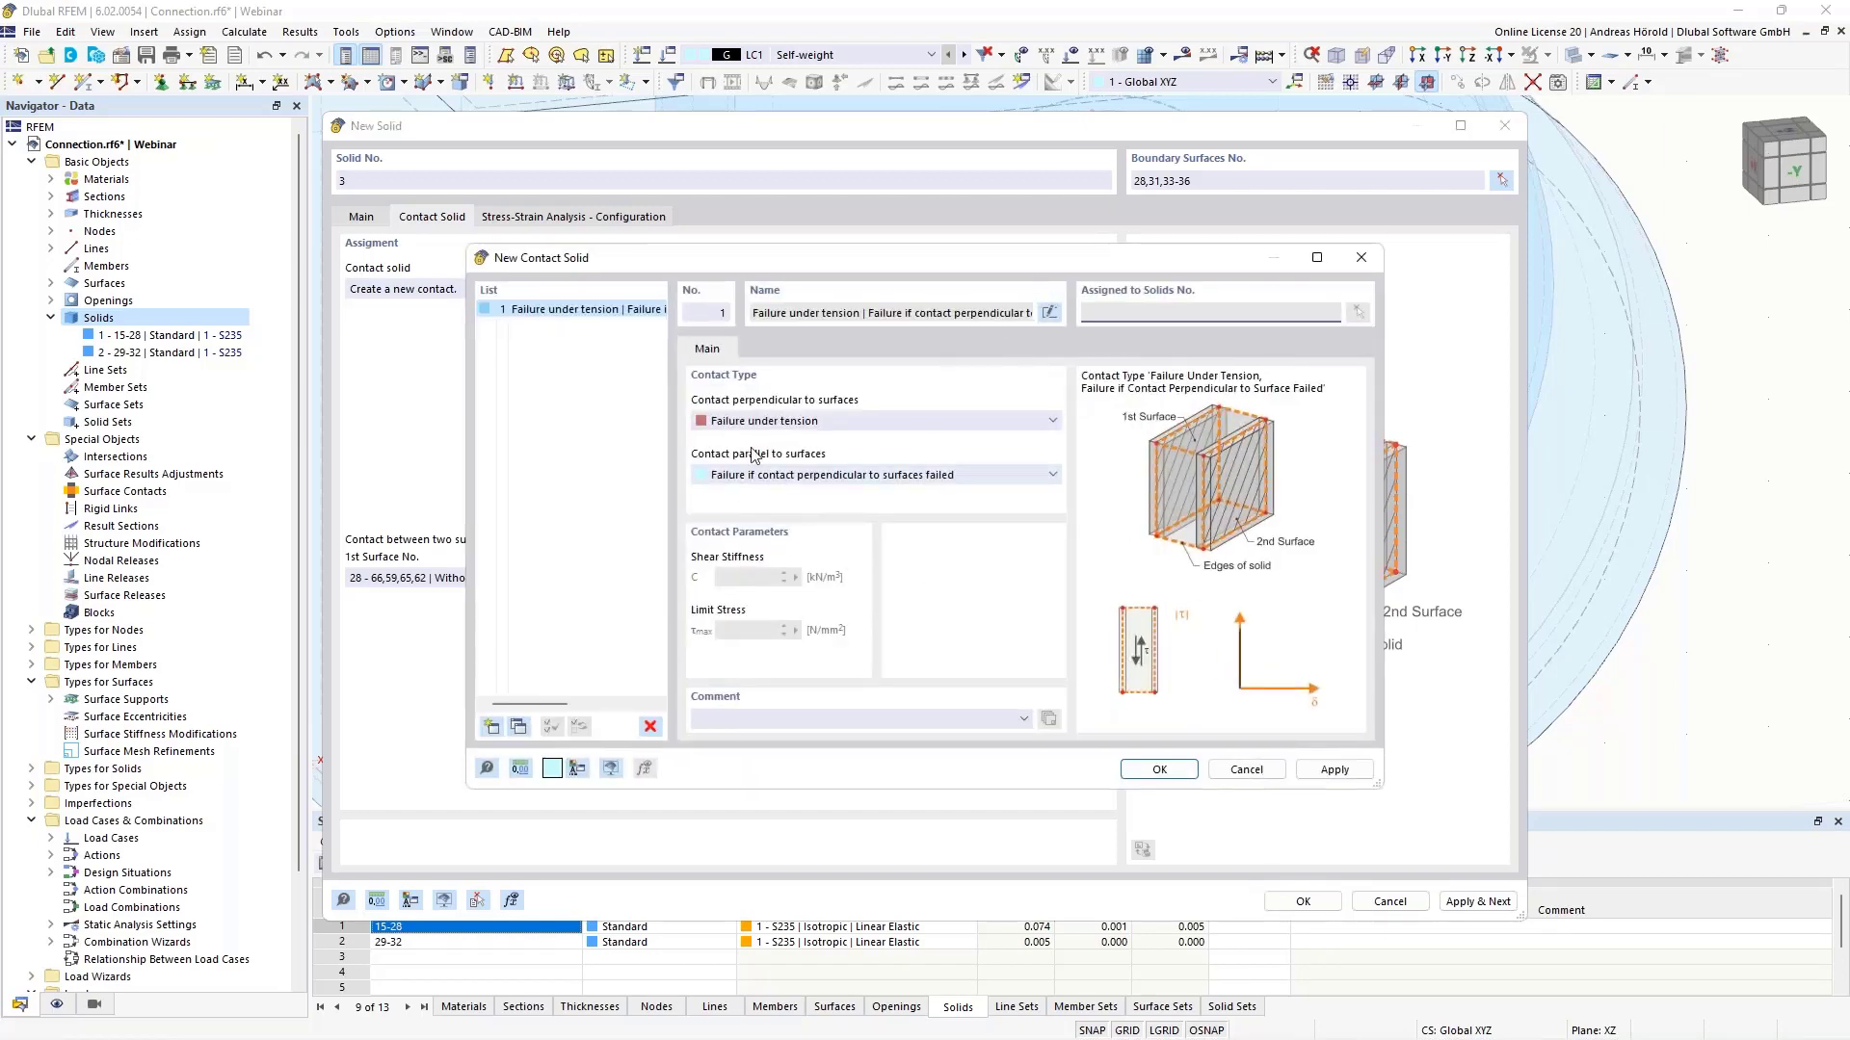
- Define contact 1: failure under tension perpendicular, rigid friction parallel with μ = 0.01
click(806, 425)
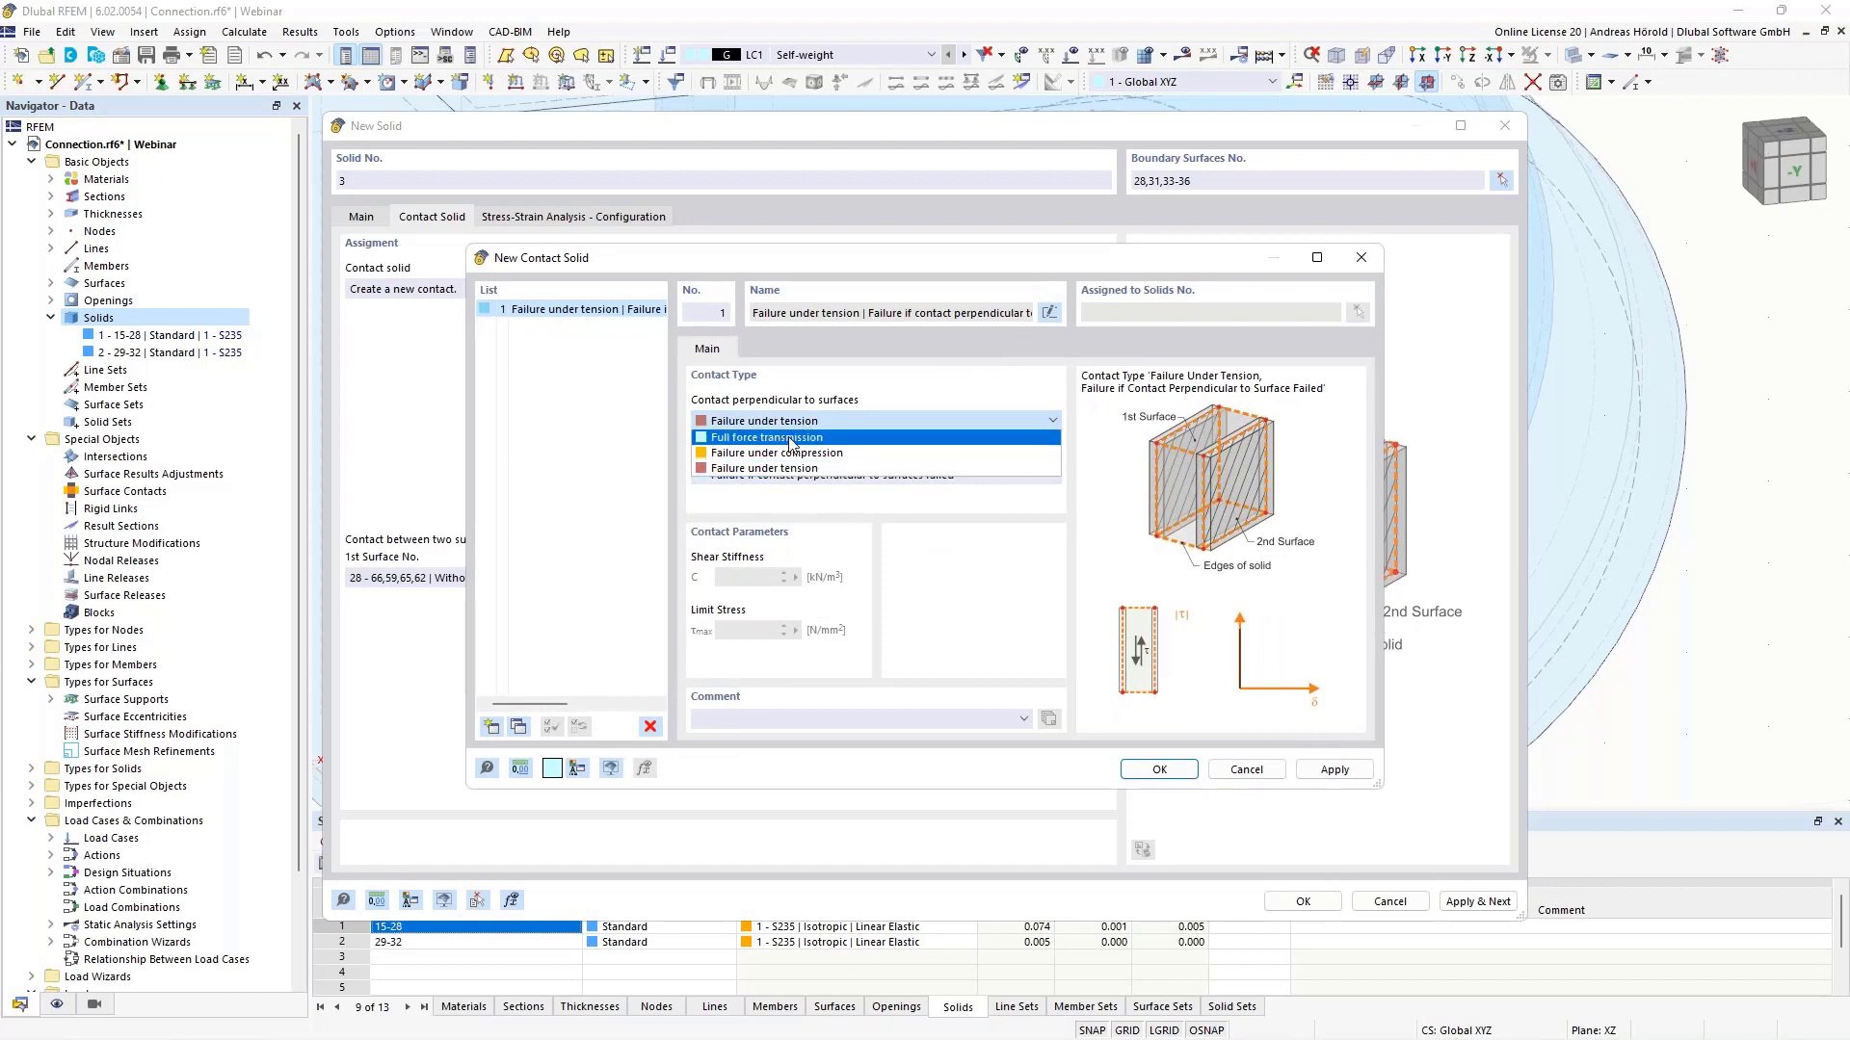
click(830, 469)
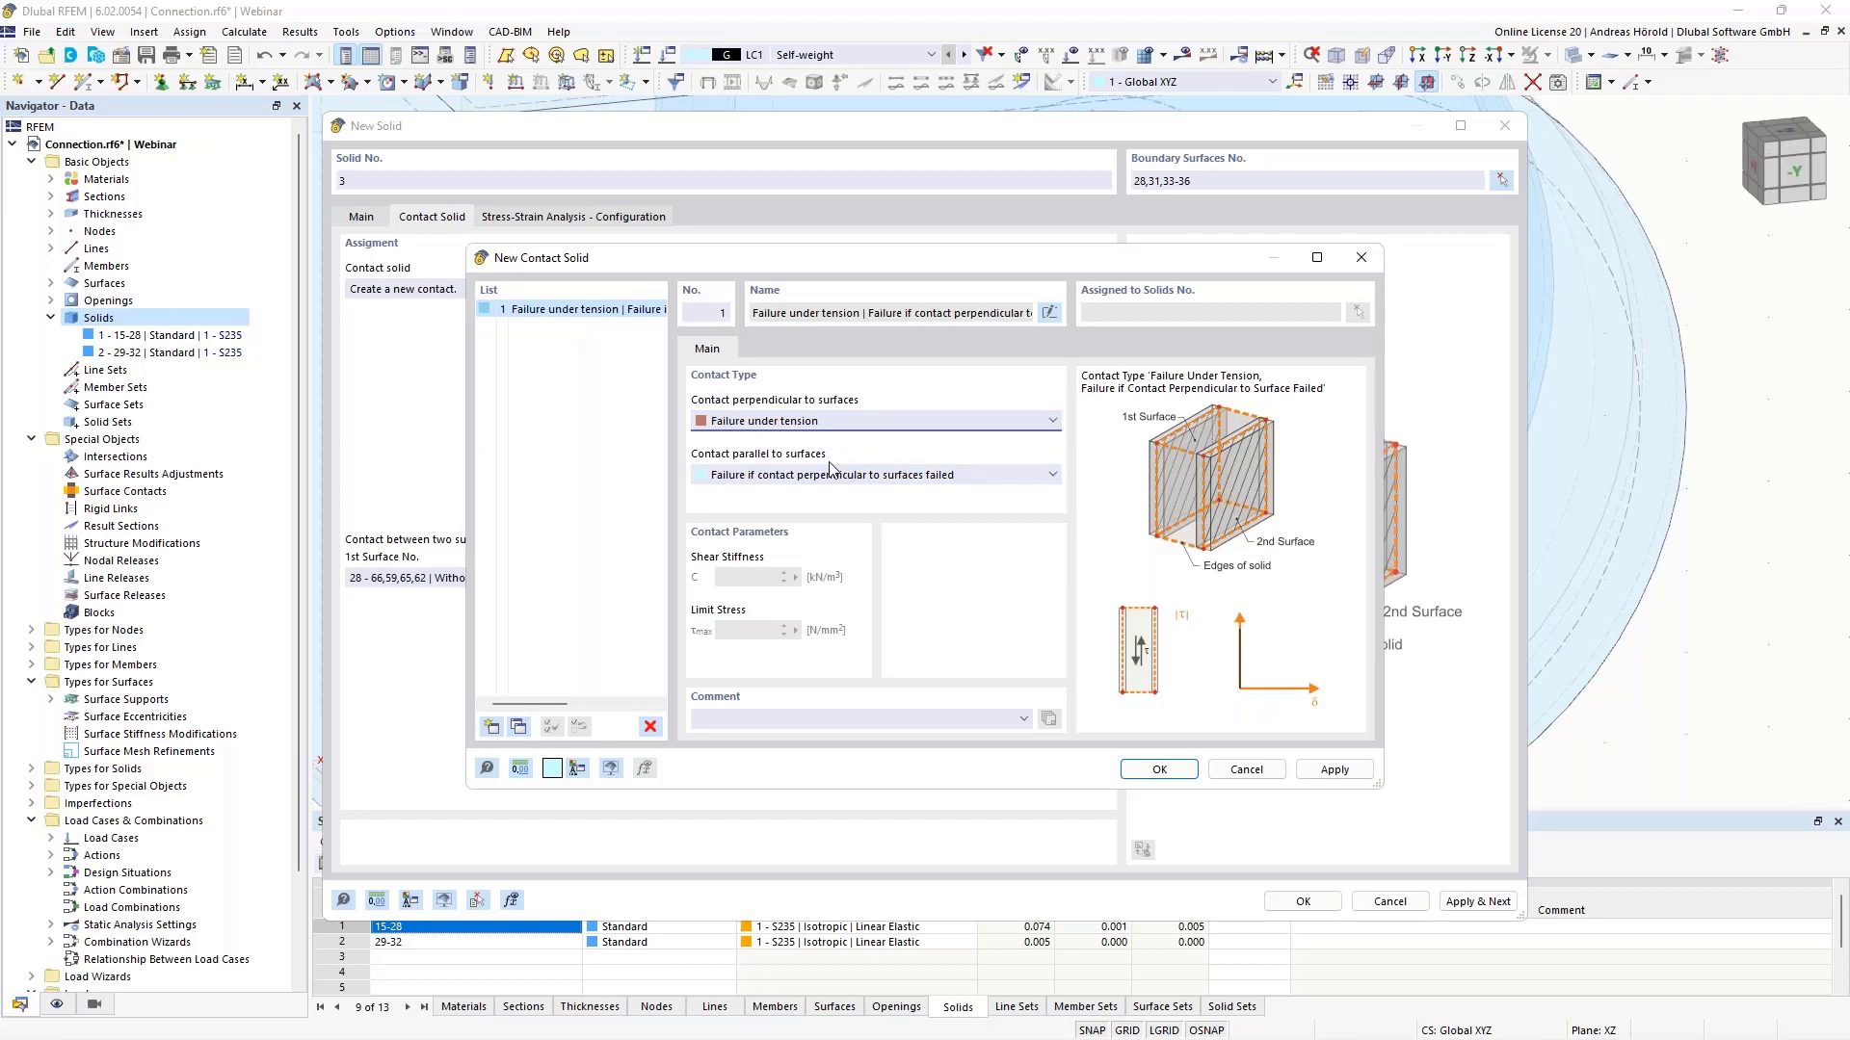
click(828, 477)
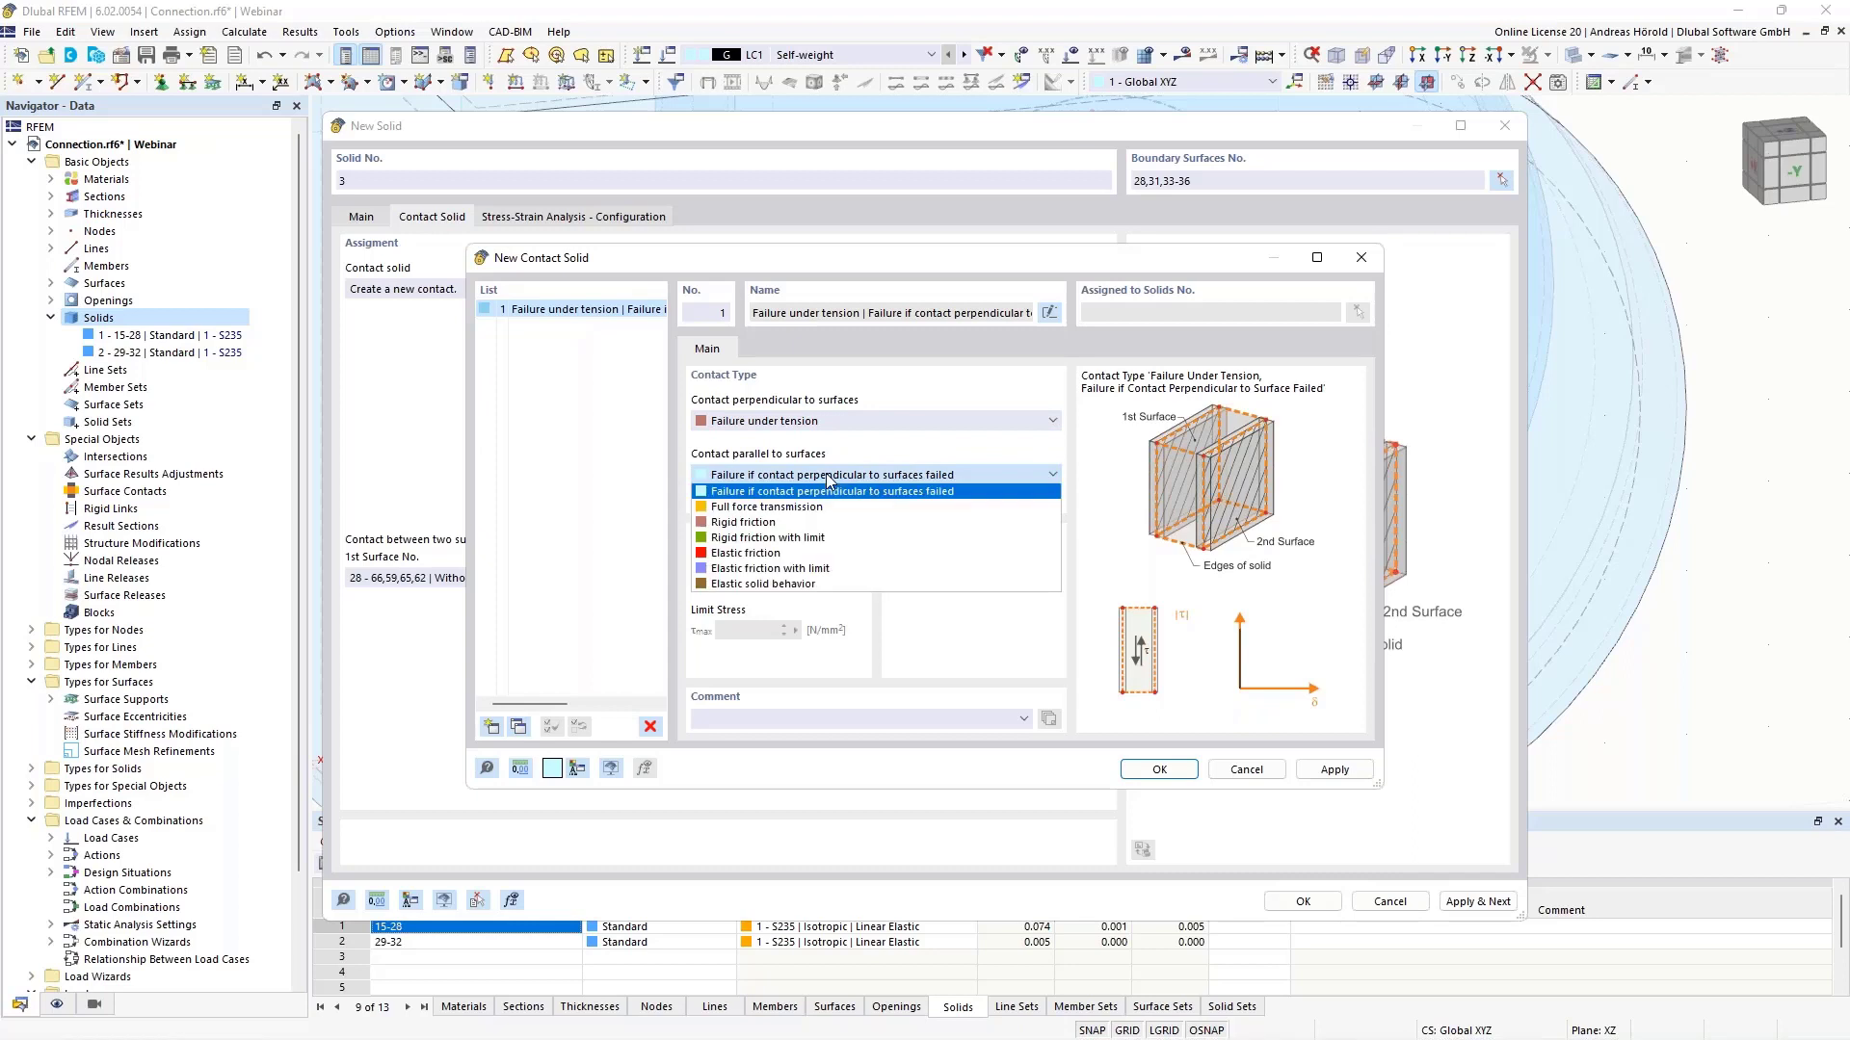
click(795, 530)
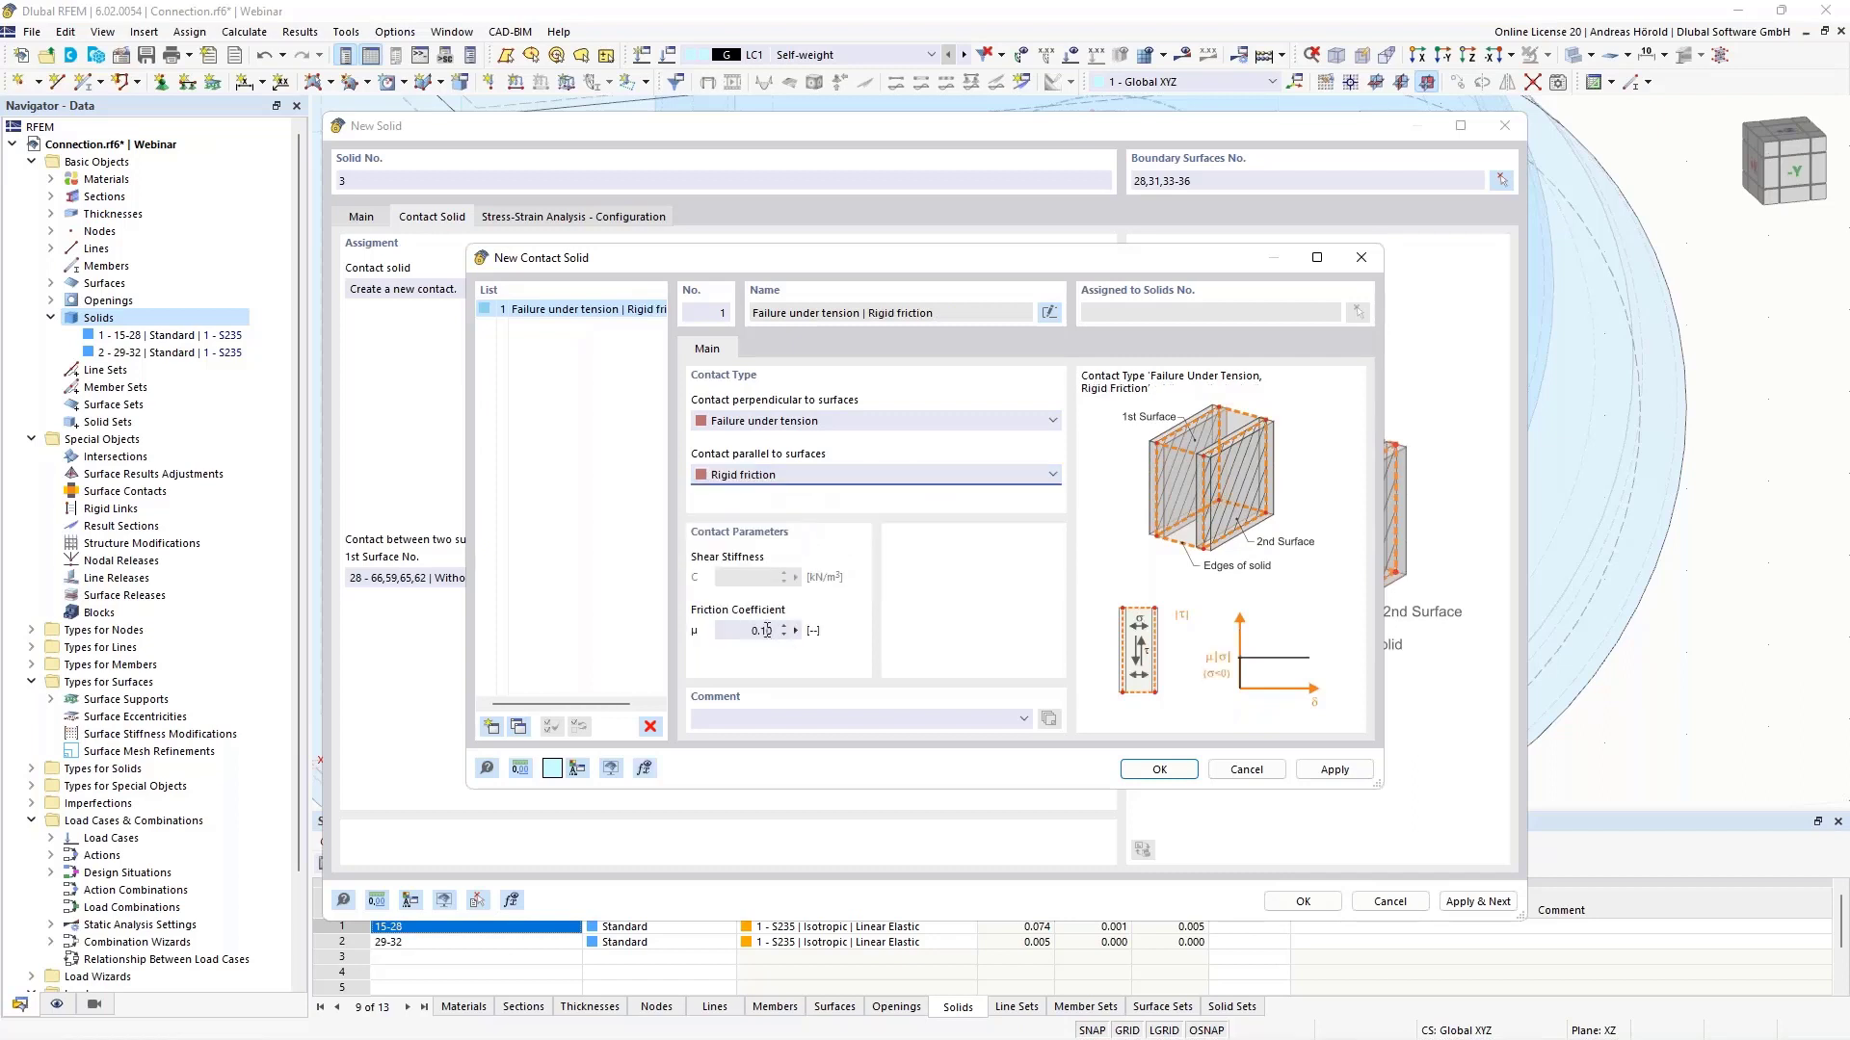
drag(762, 631, 778, 632)
click(1163, 772)
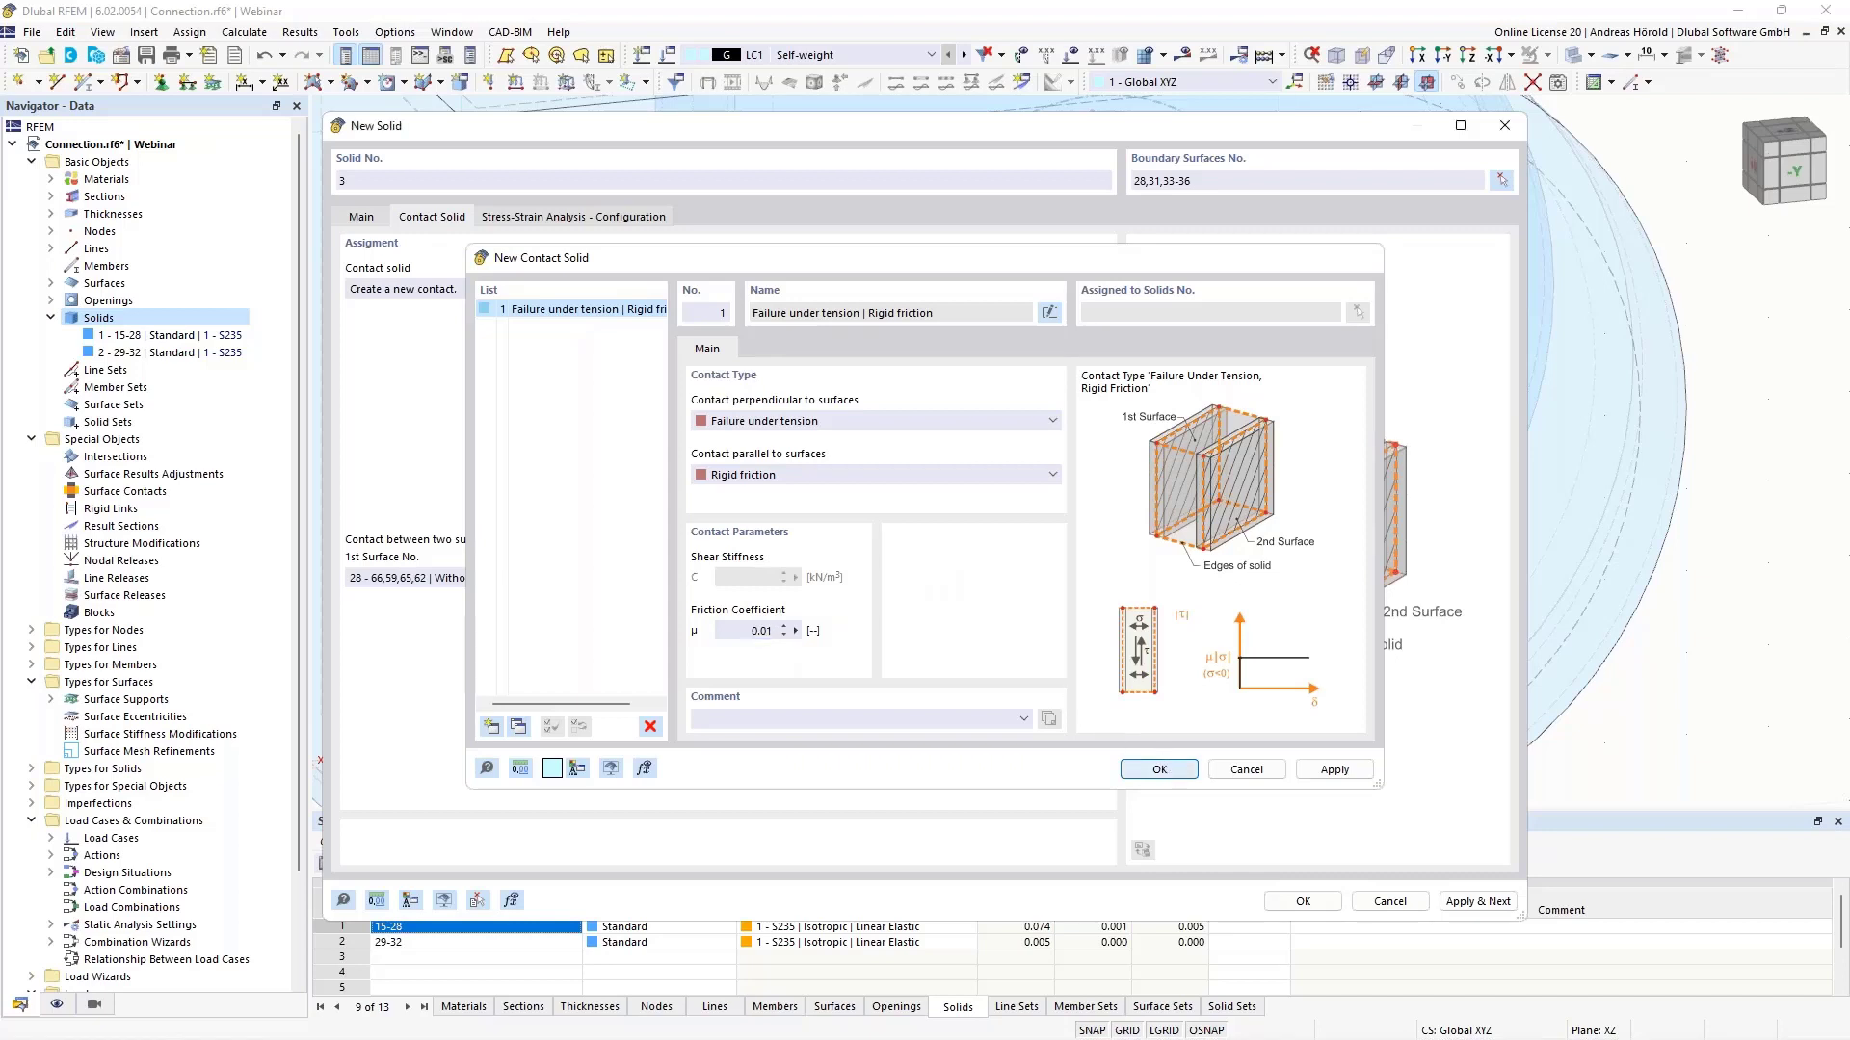
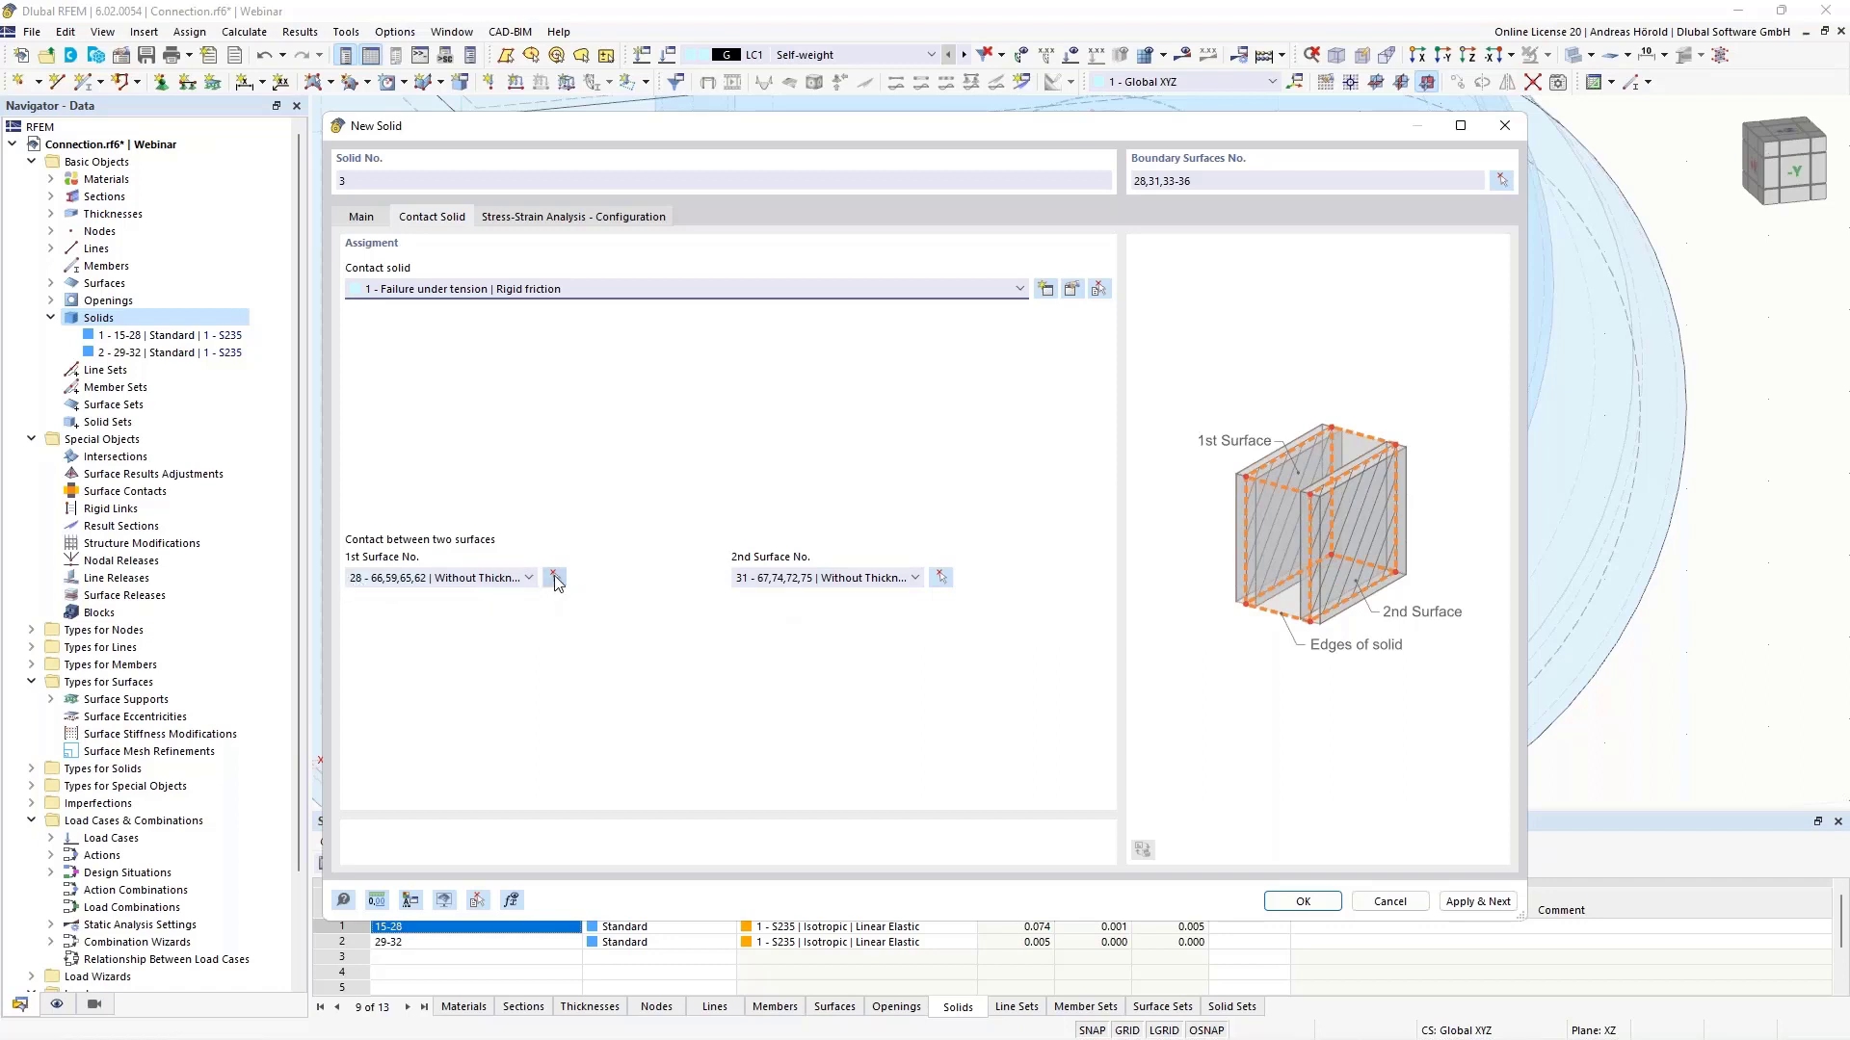
- Finish picking the contact surfaces in wireframe display, then confirm S235 contact solid 3
click(554, 578)
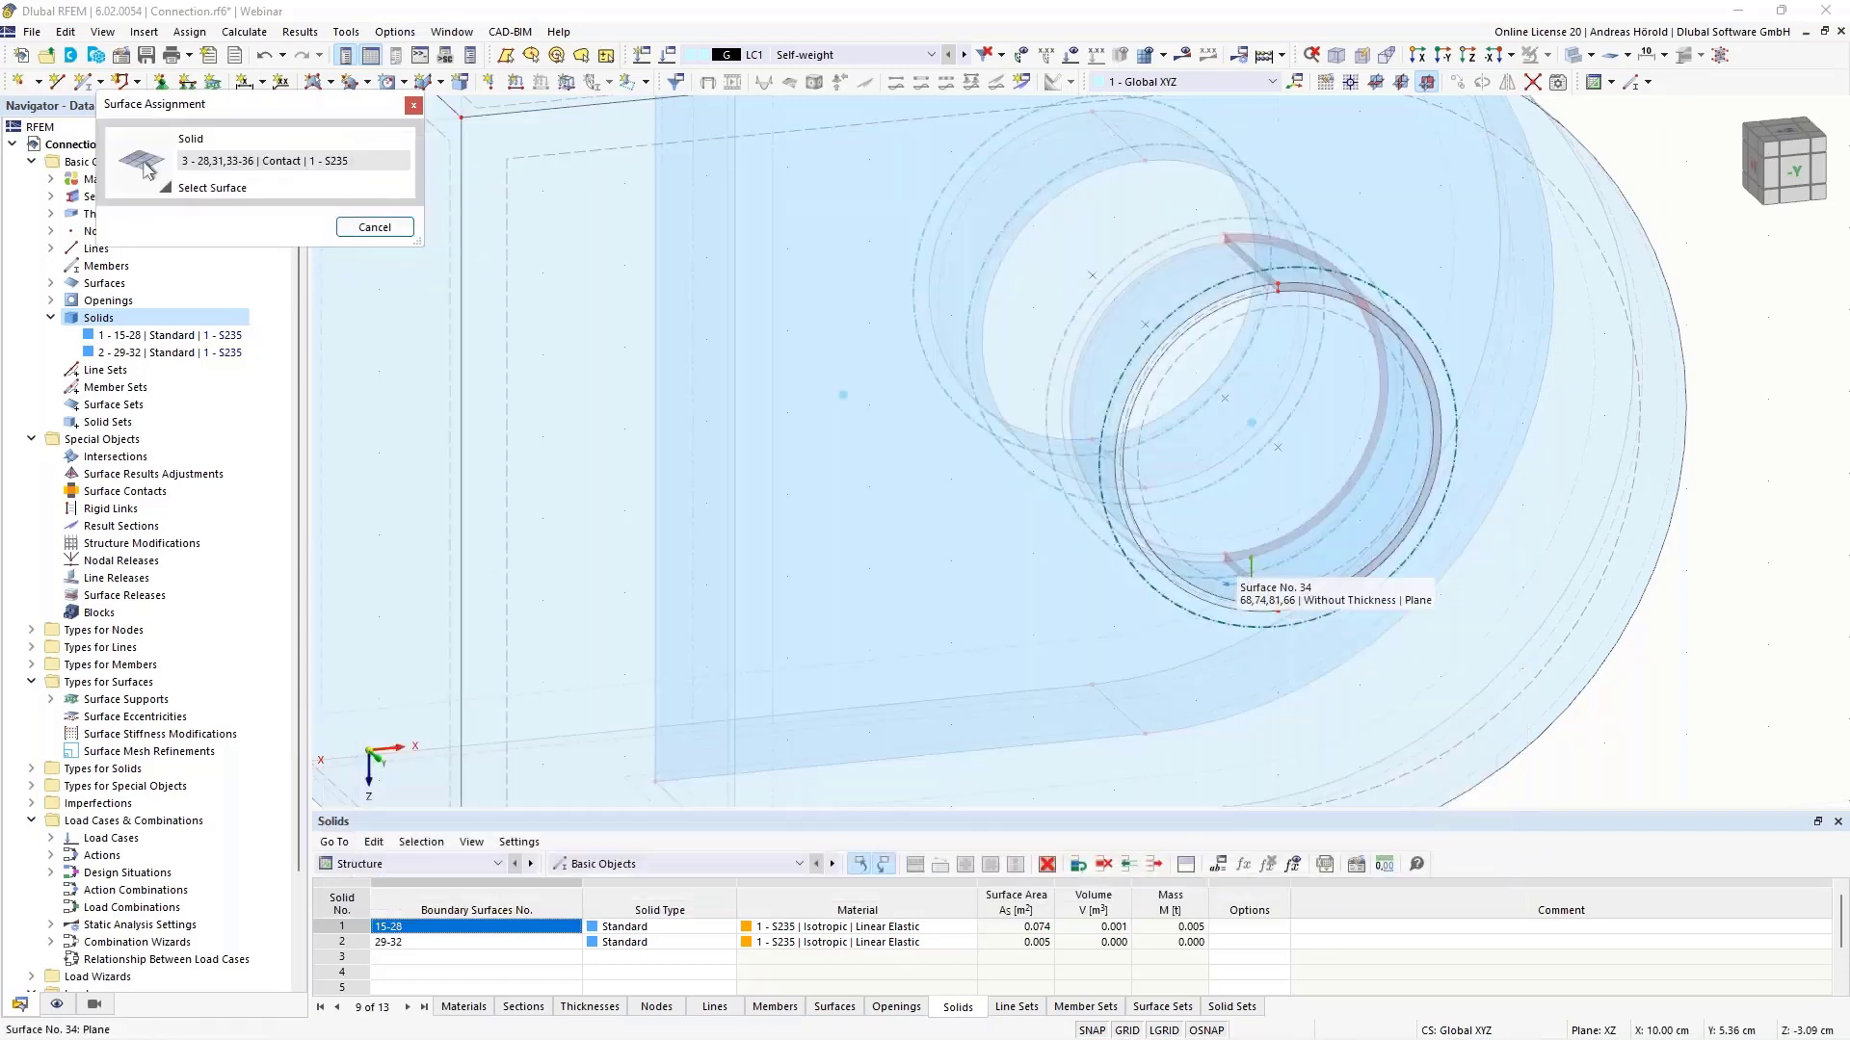
scroll(1265, 570, up, 5)
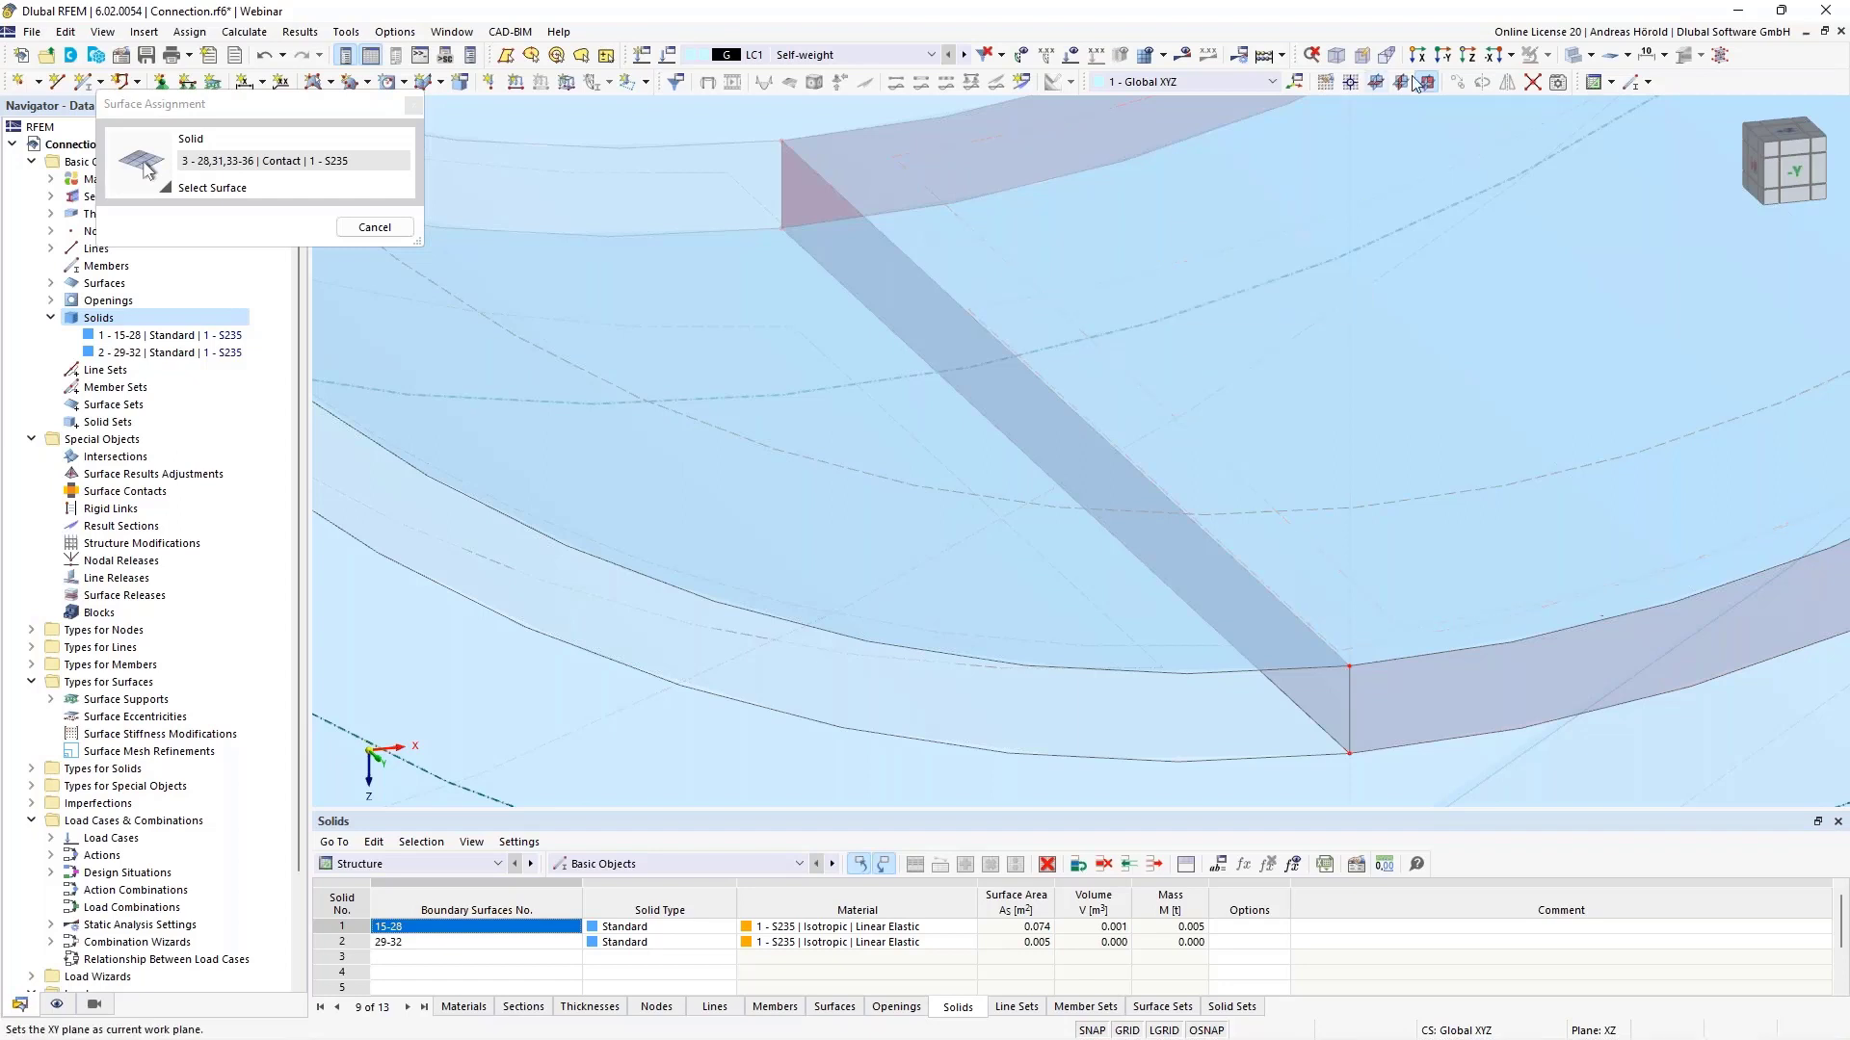
click(1590, 55)
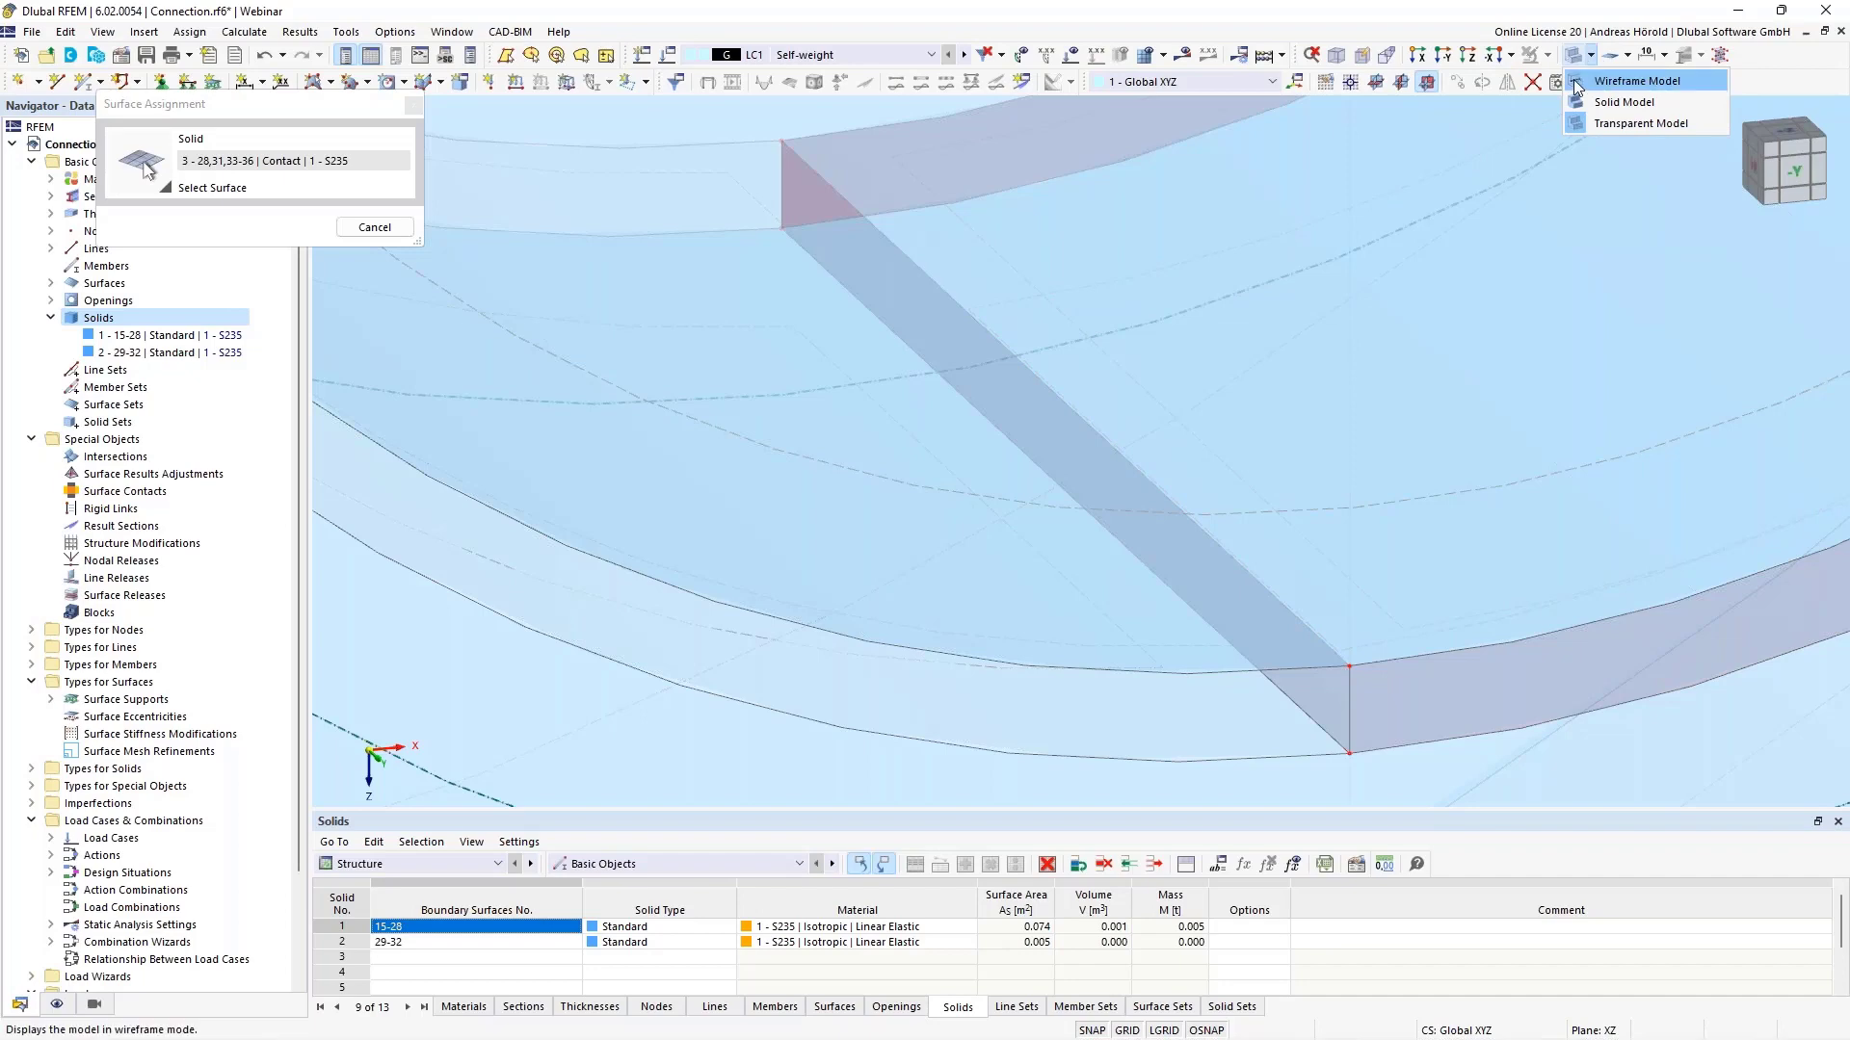
click(1577, 87)
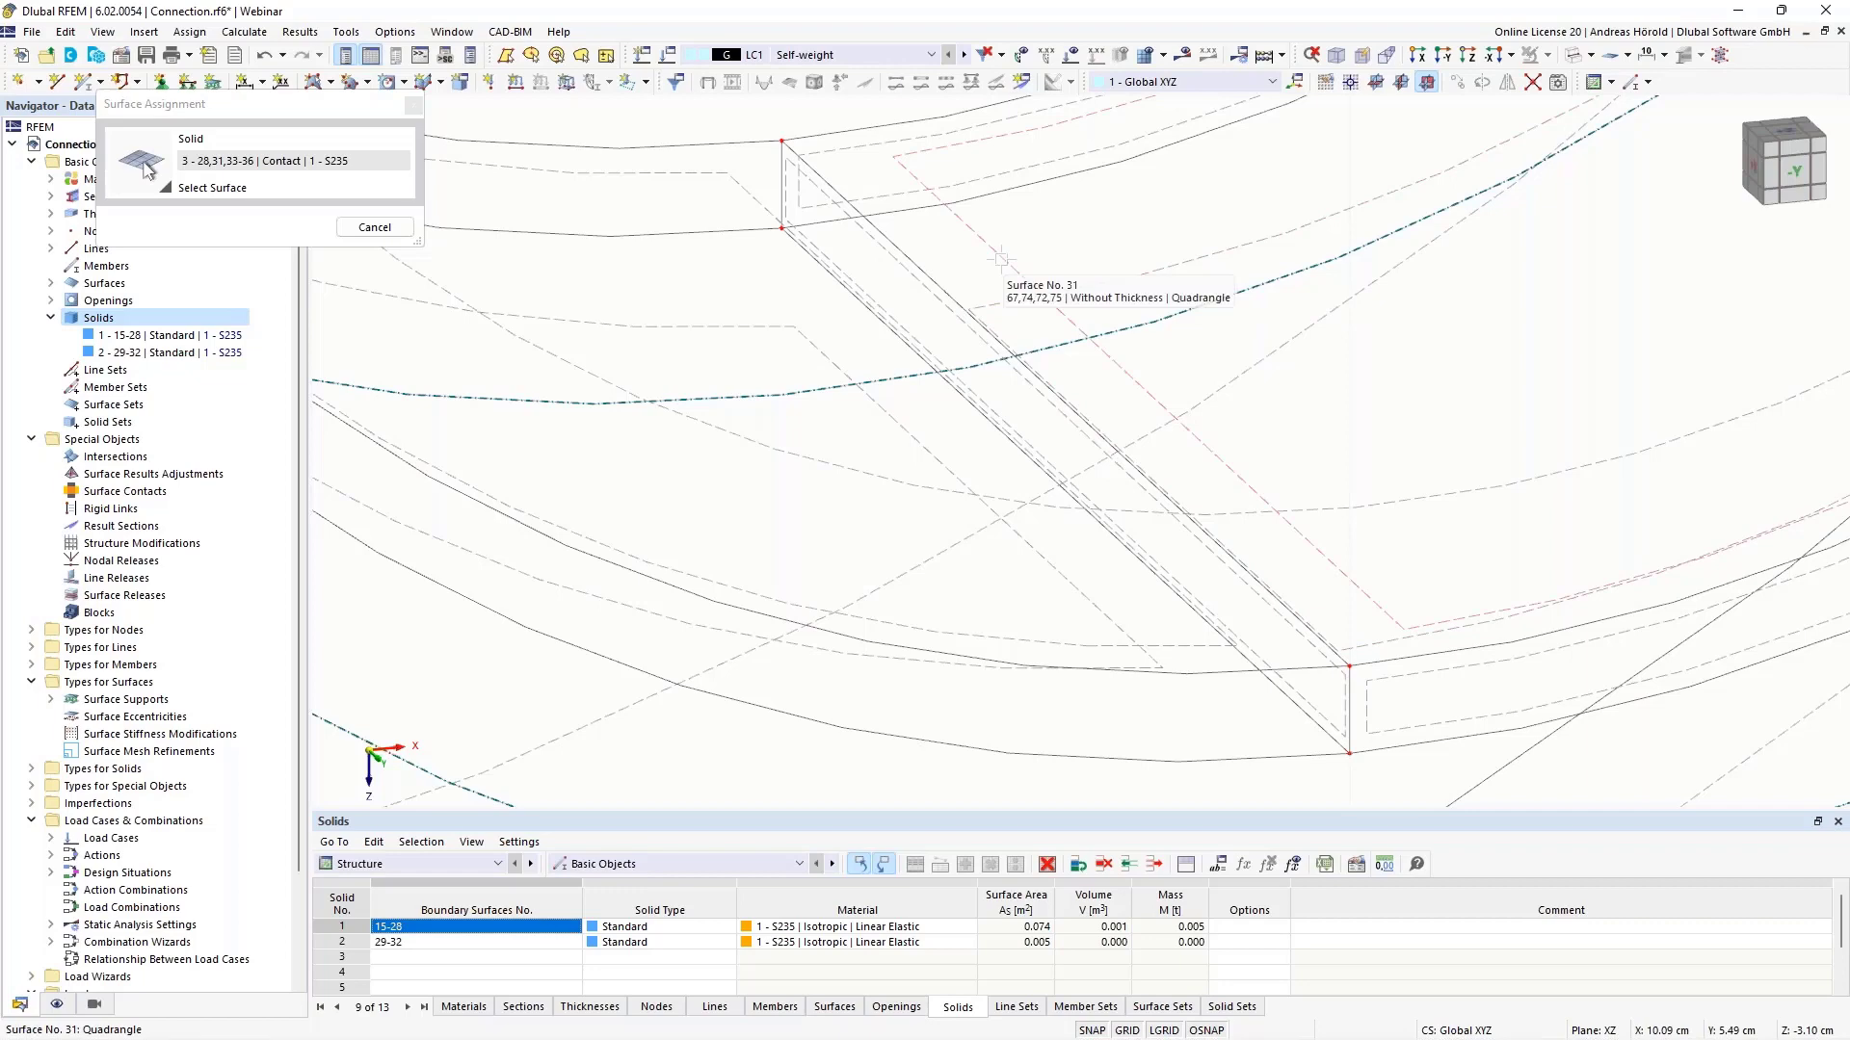
click(373, 227)
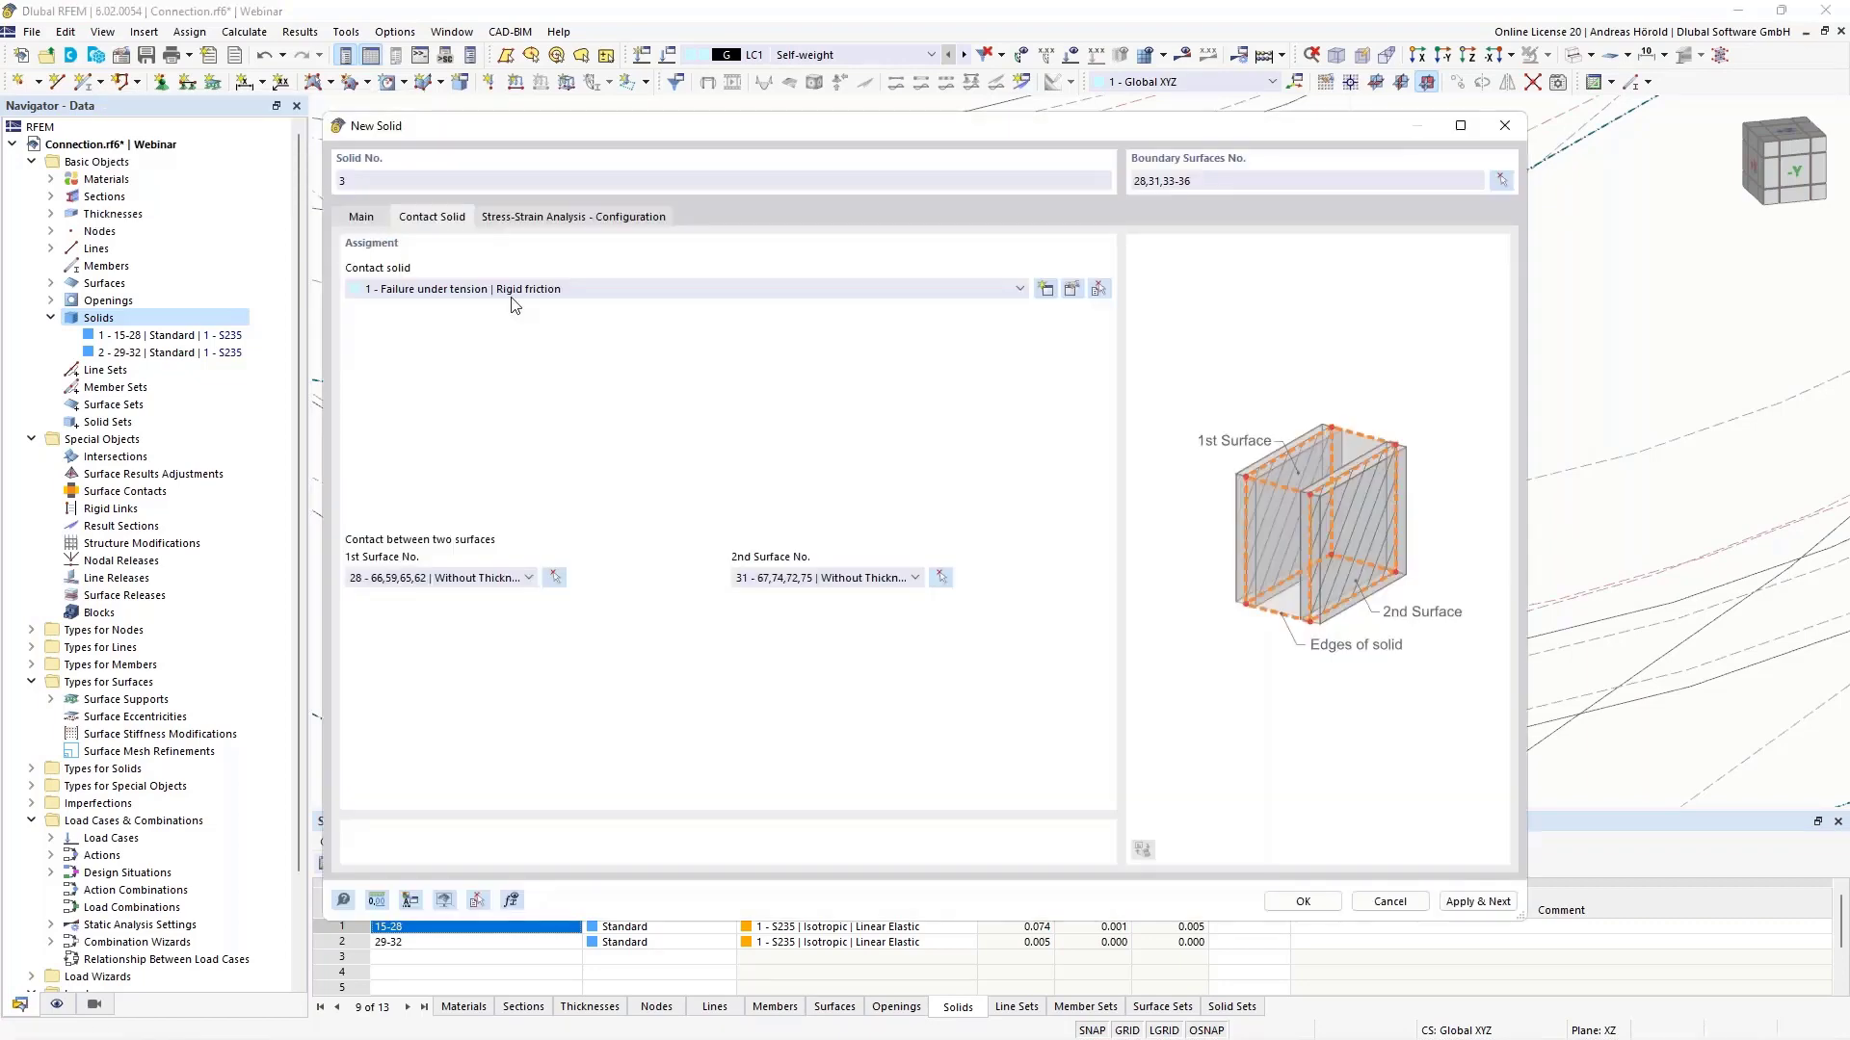
click(362, 217)
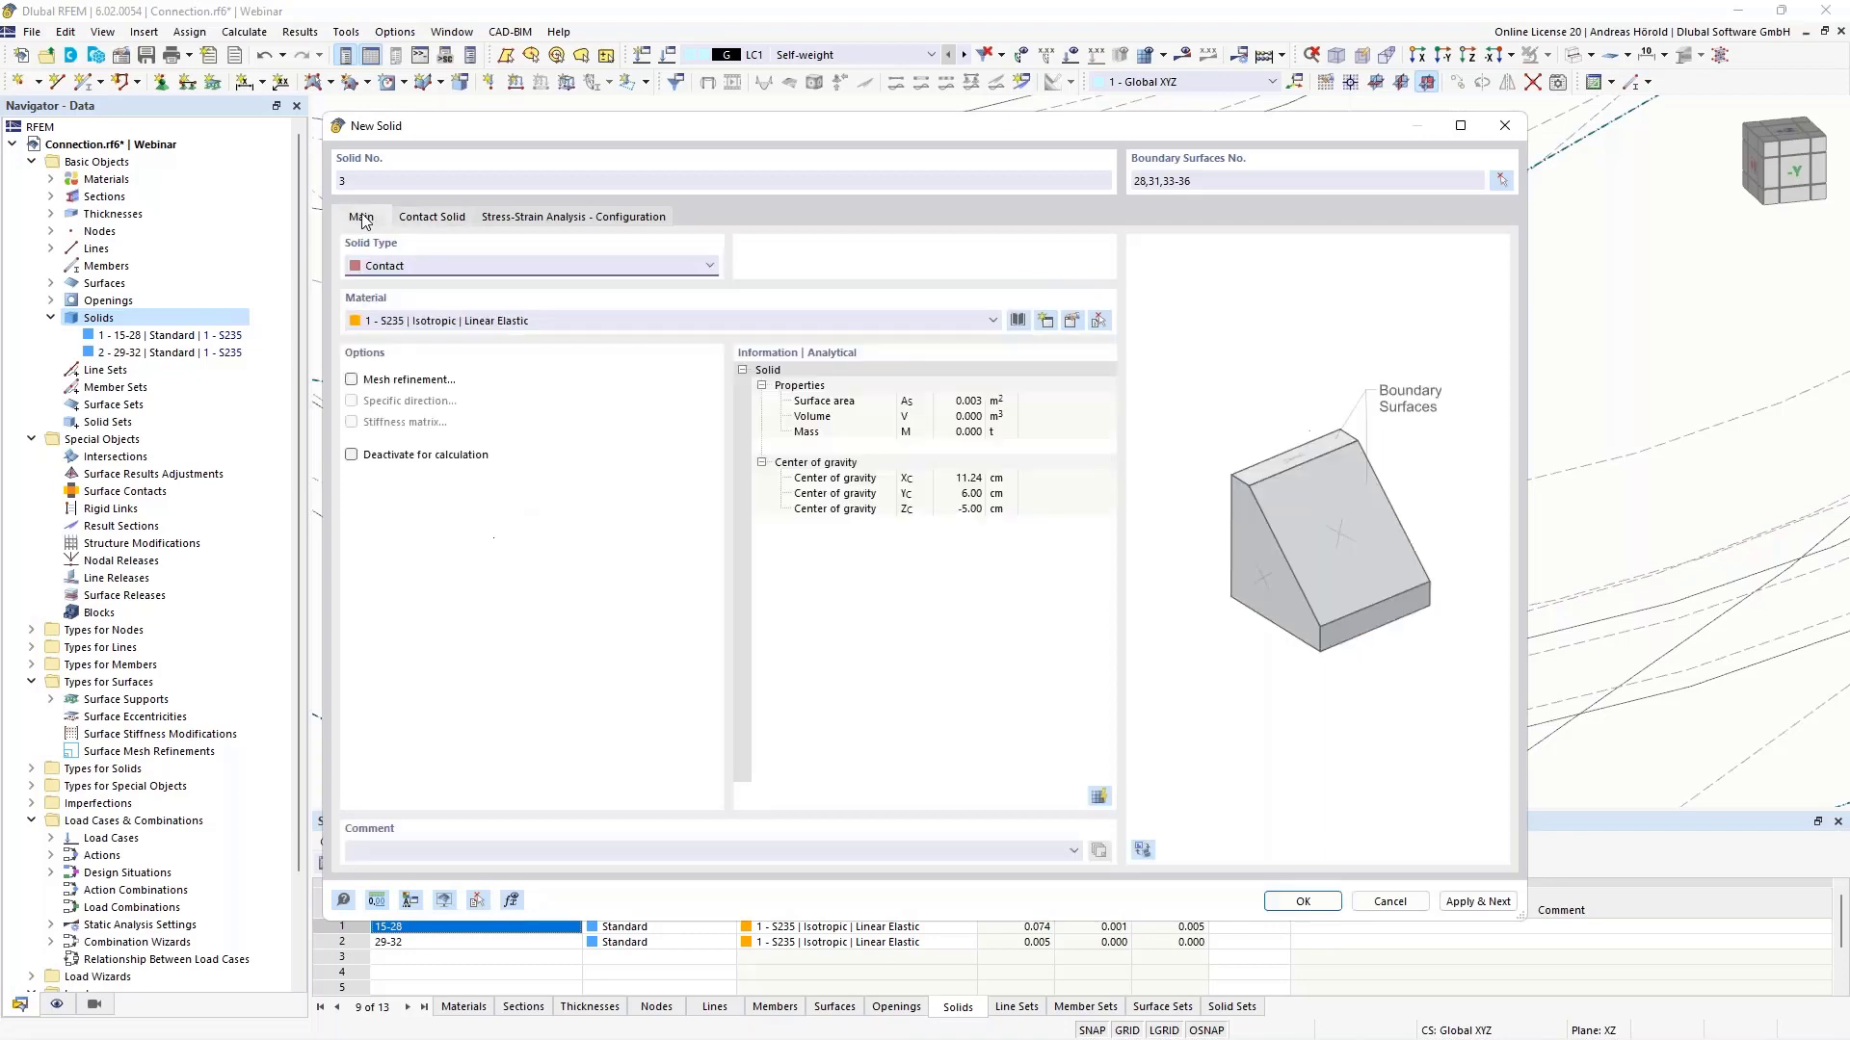
click(1308, 900)
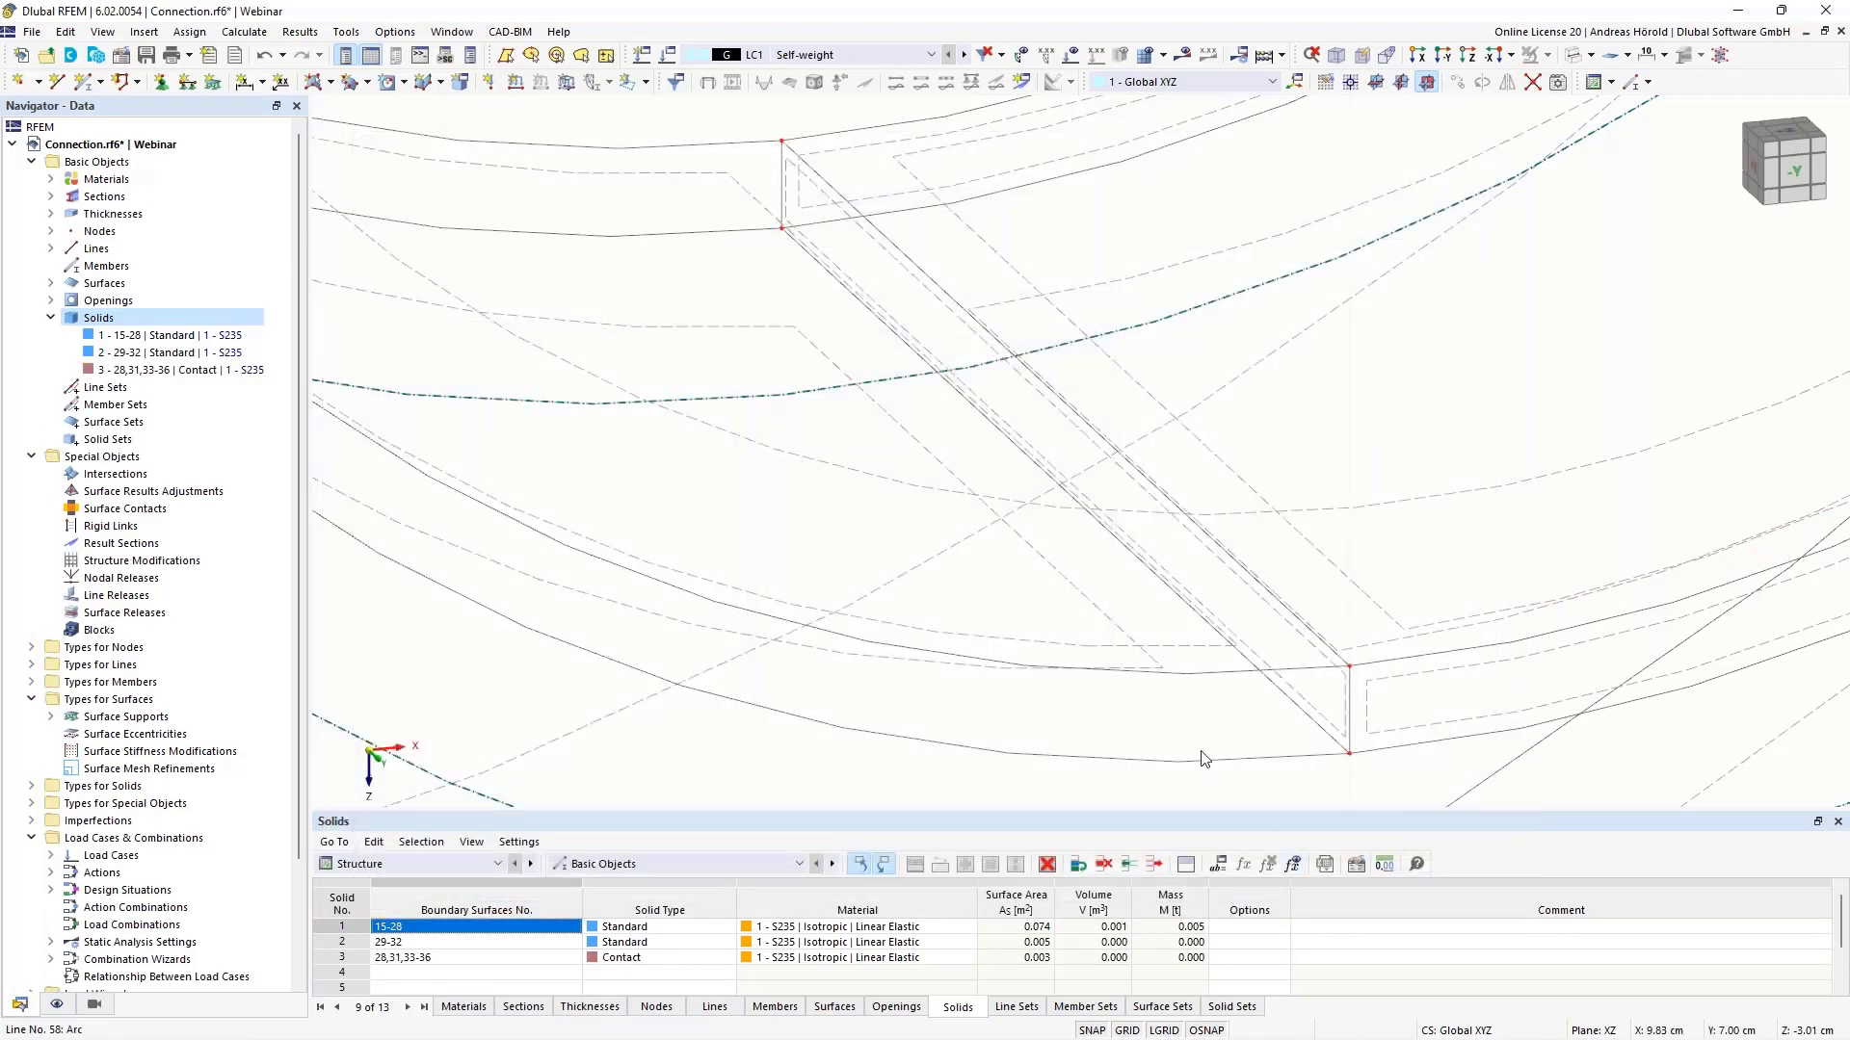
- Return to transparent display, select contact solid 3 and view the pin from -Y
scroll(1265, 665, down, 4)
scroll(1261, 660, down, 1)
middle_drag(1441, 566, 1088, 590)
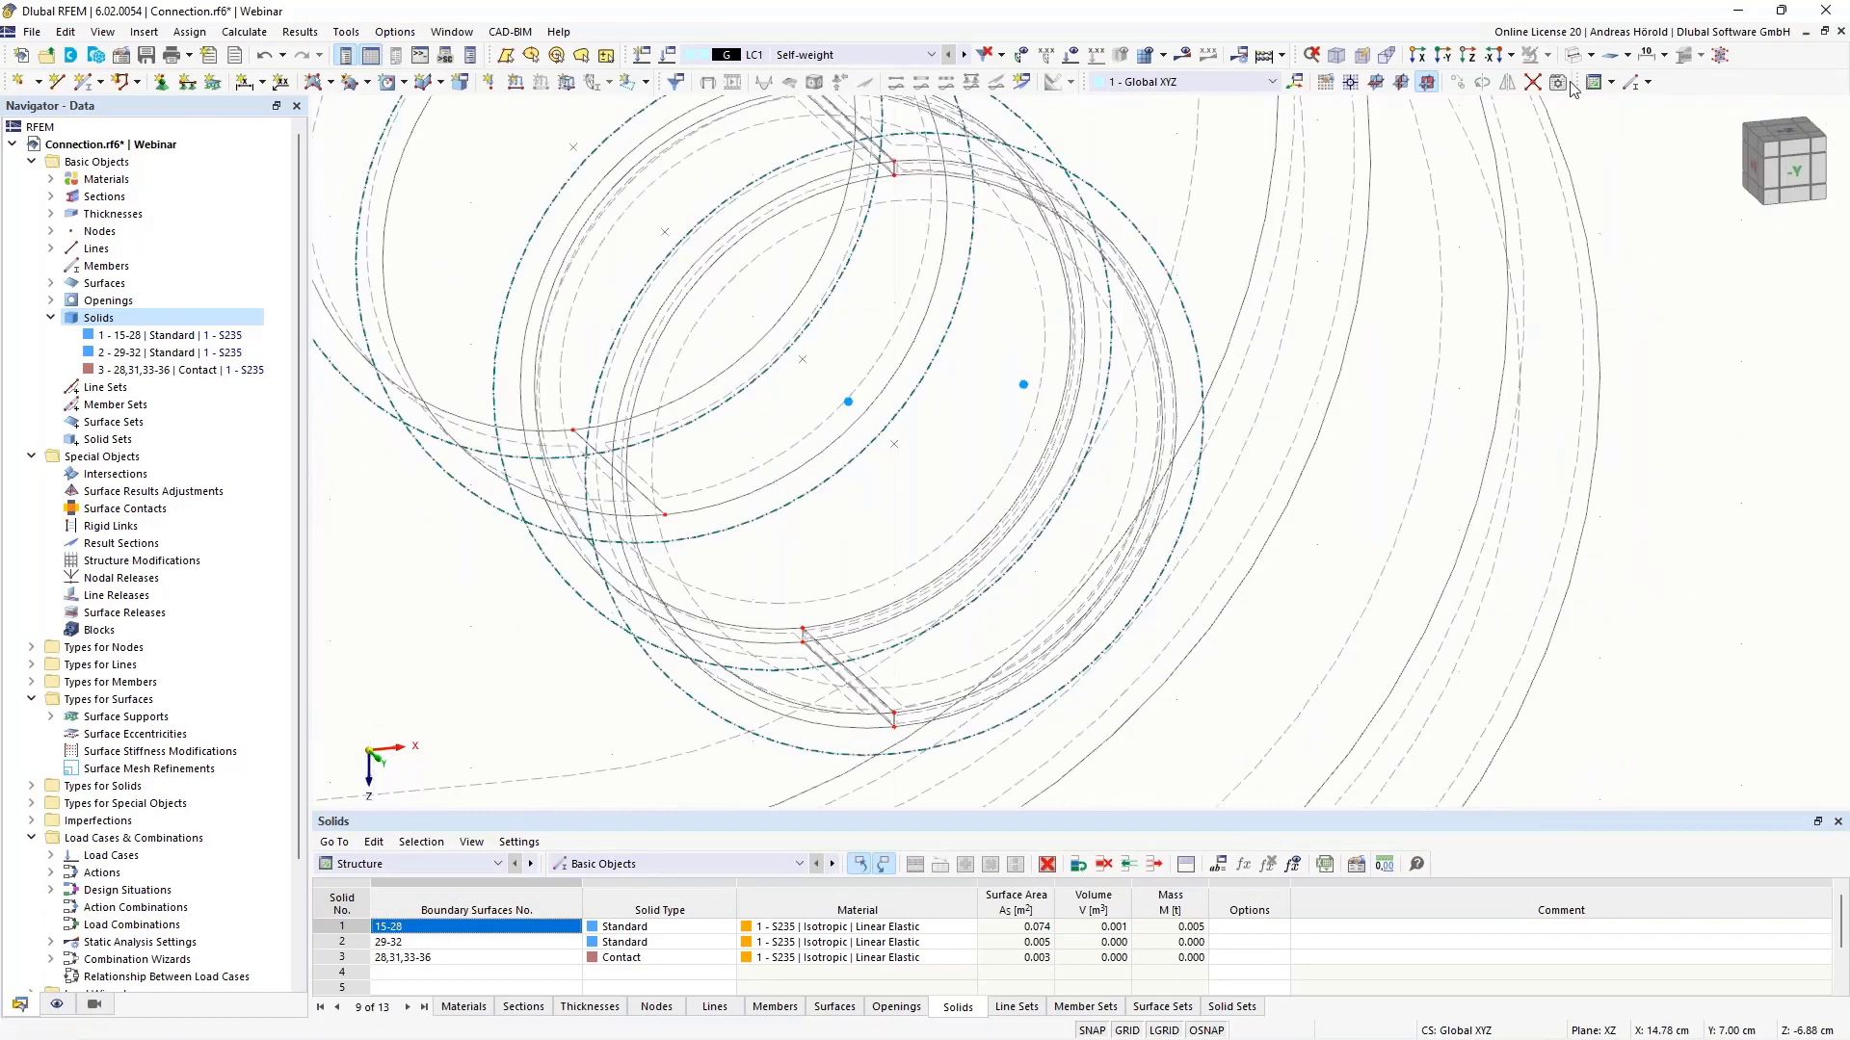
click(1593, 56)
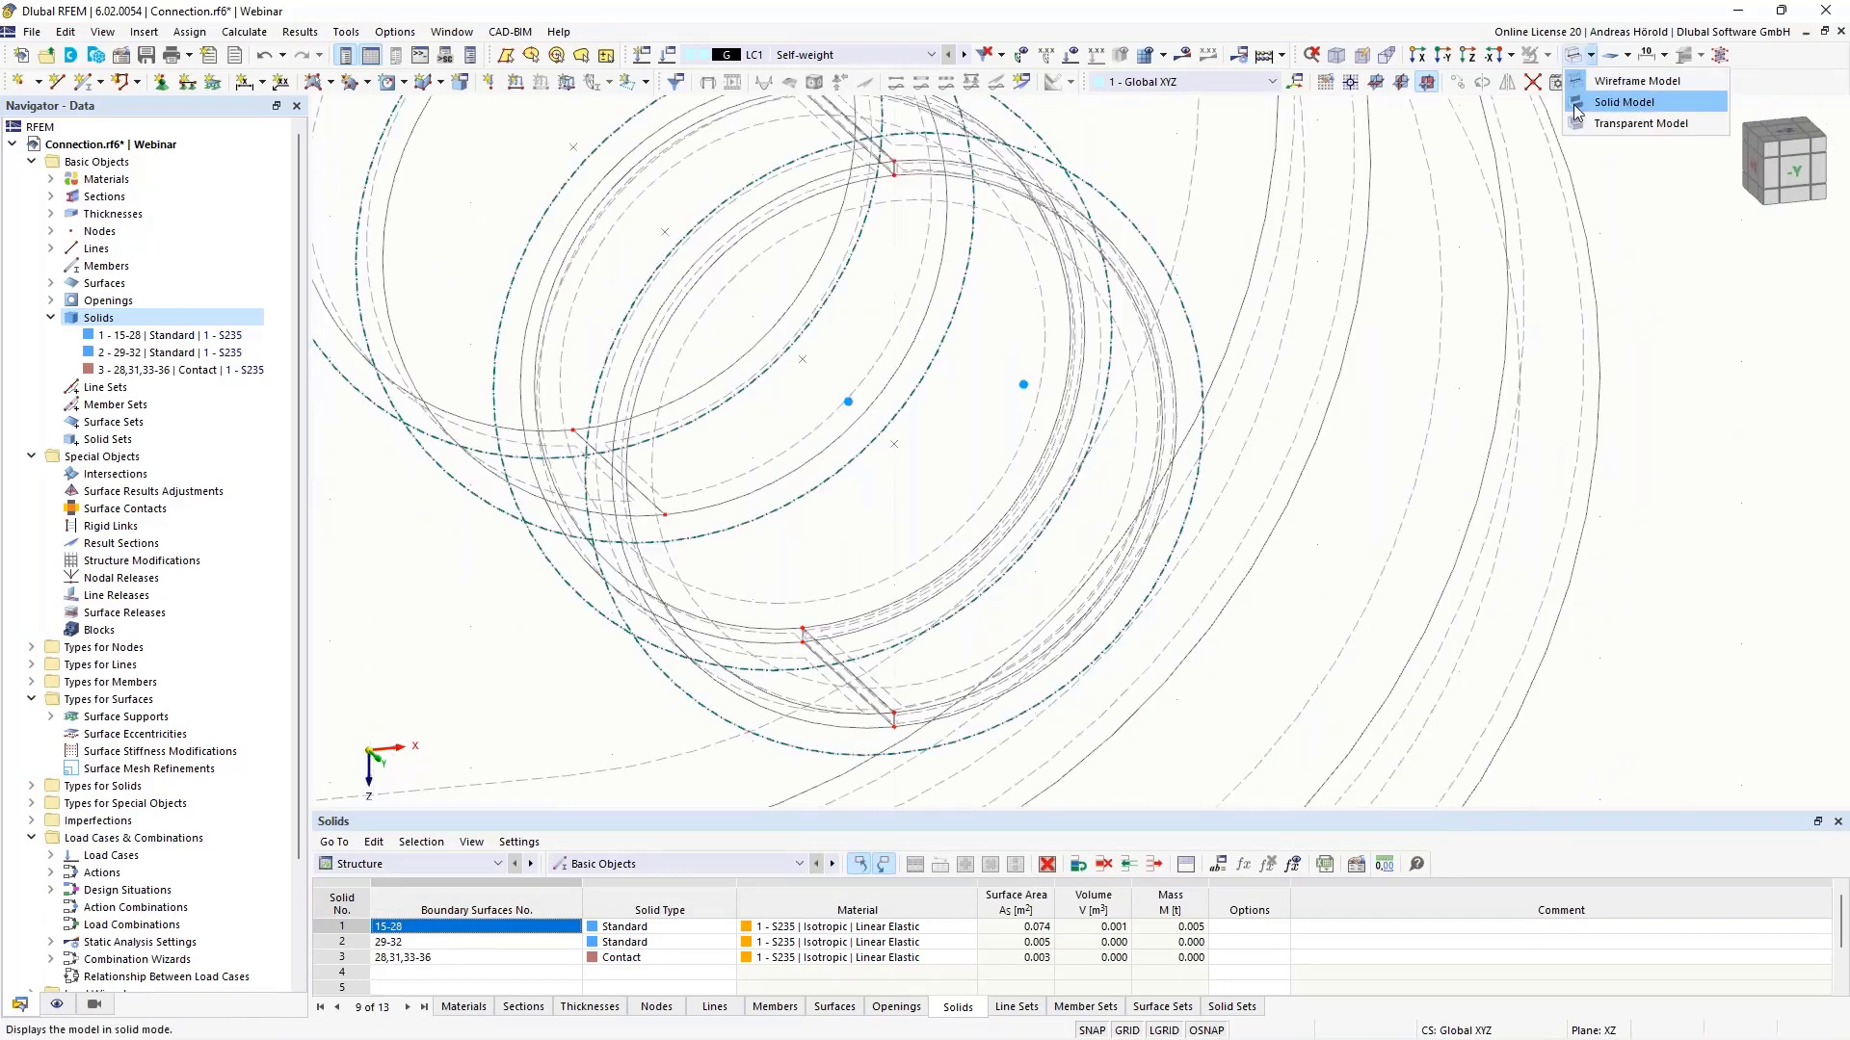
click(1640, 123)
scroll(1306, 349, down, 2)
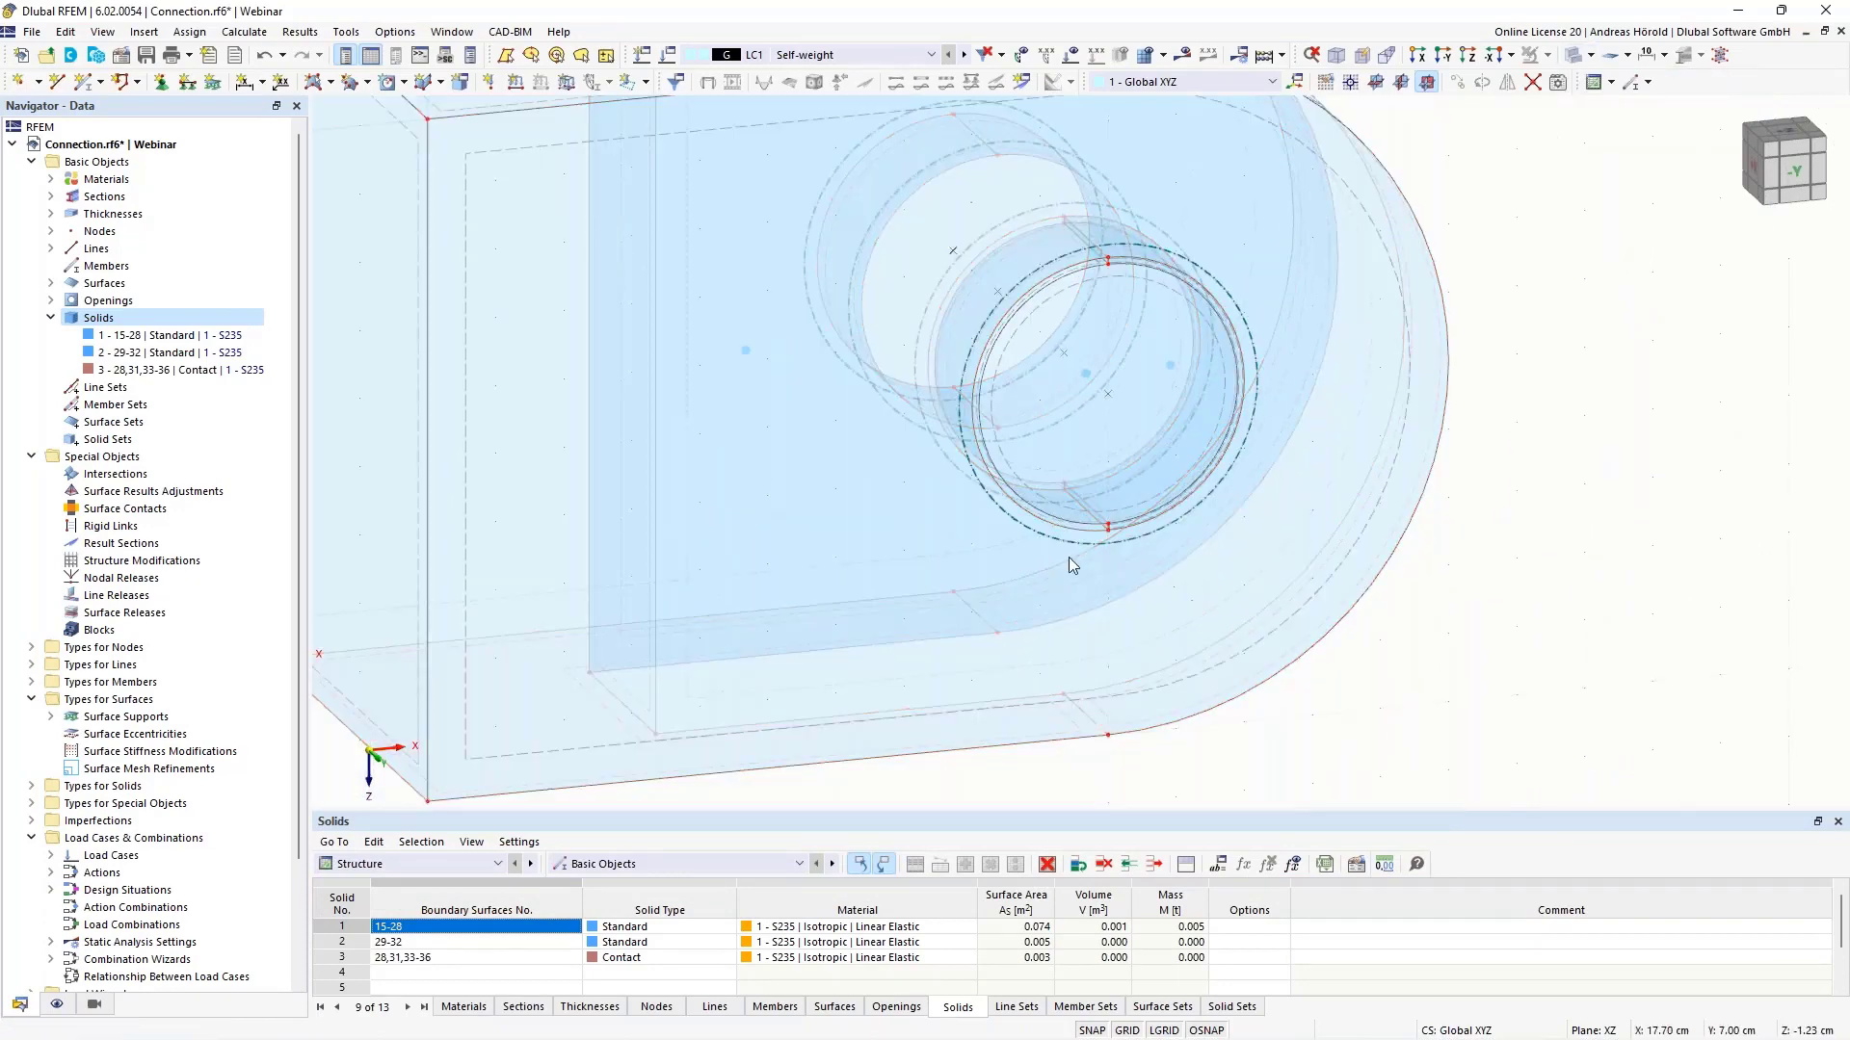
click(175, 373)
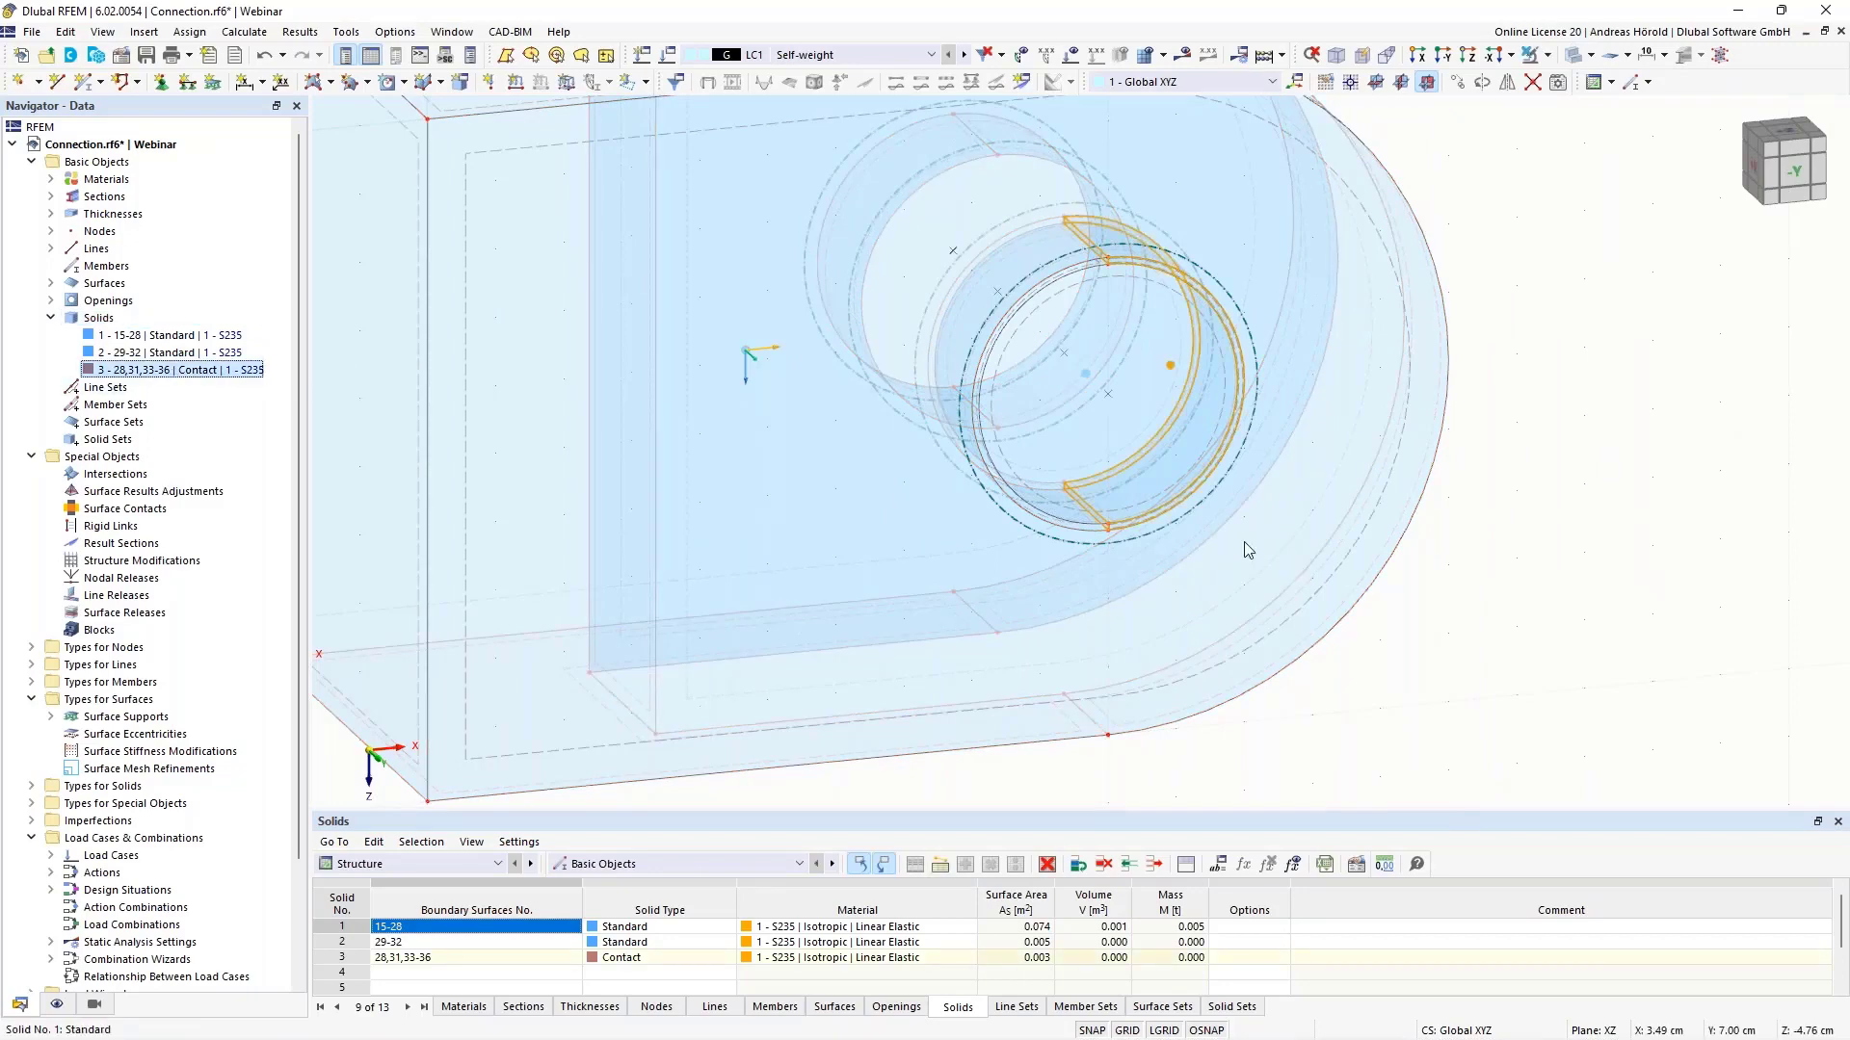
middle_drag(1420, 643, 1460, 623)
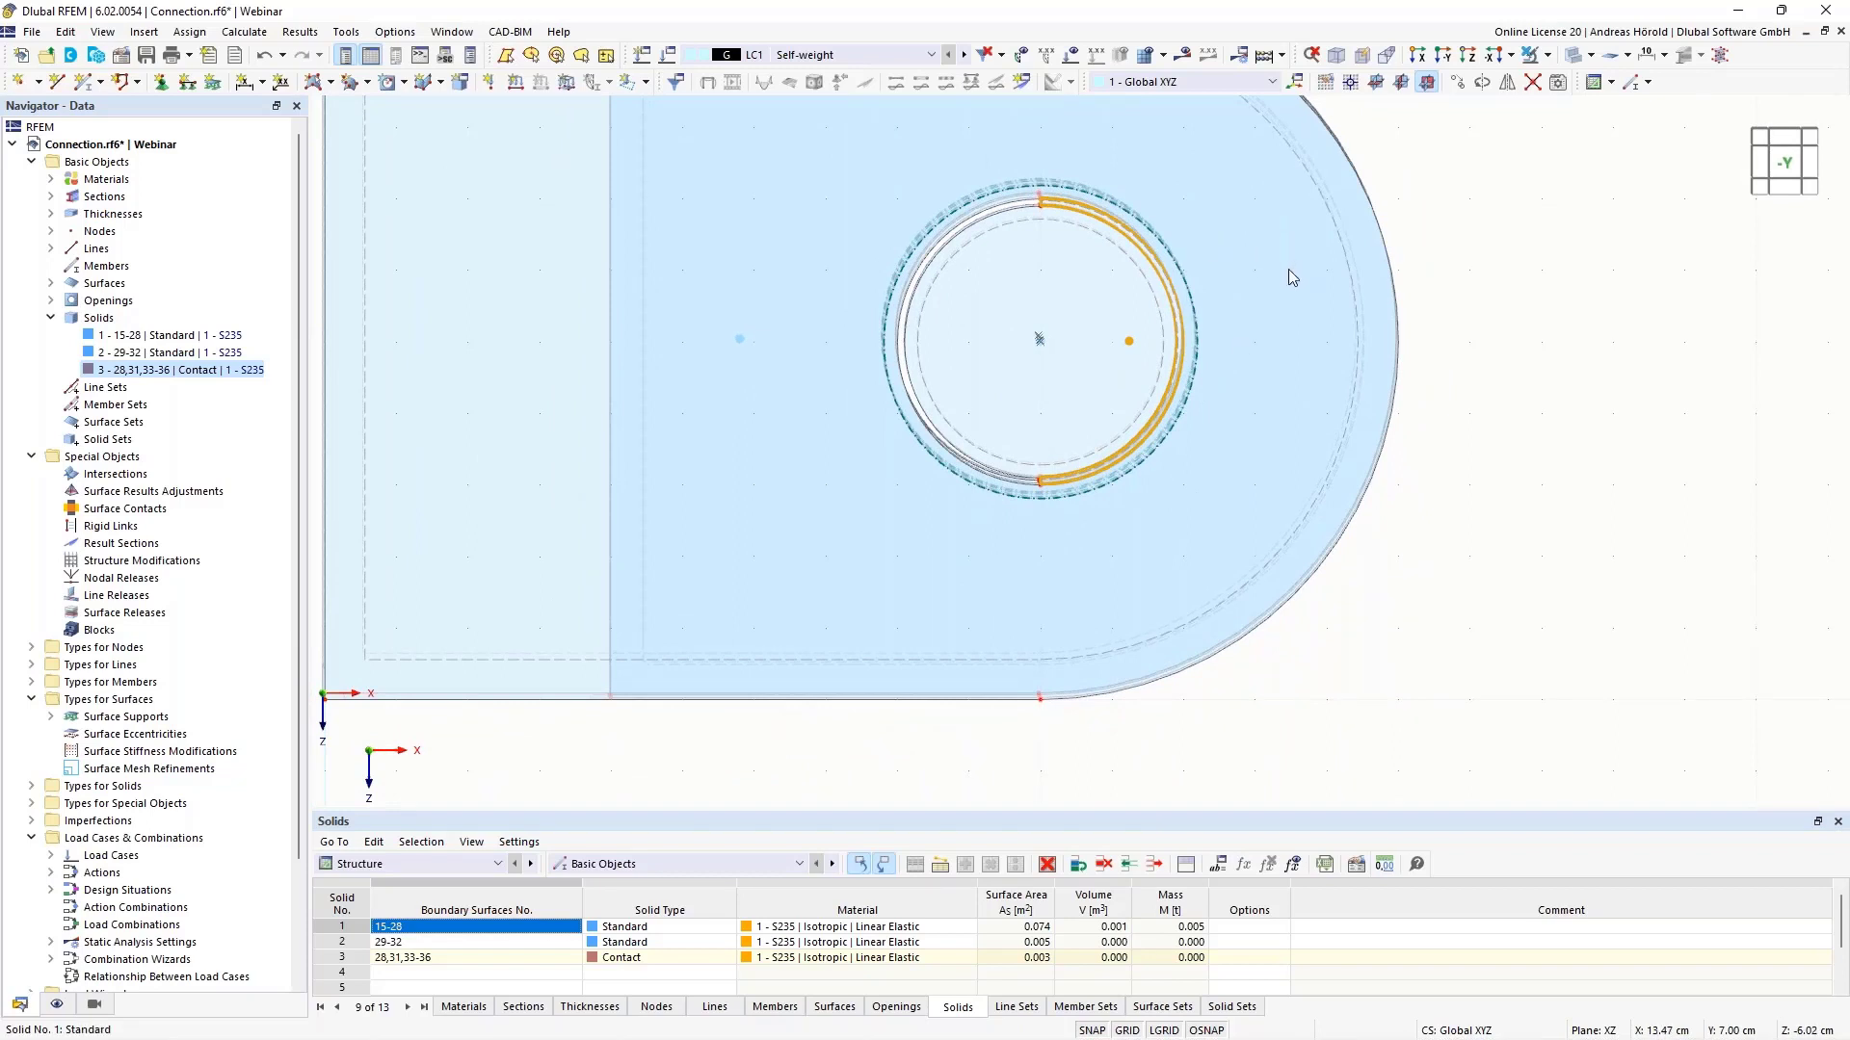
click(1442, 59)
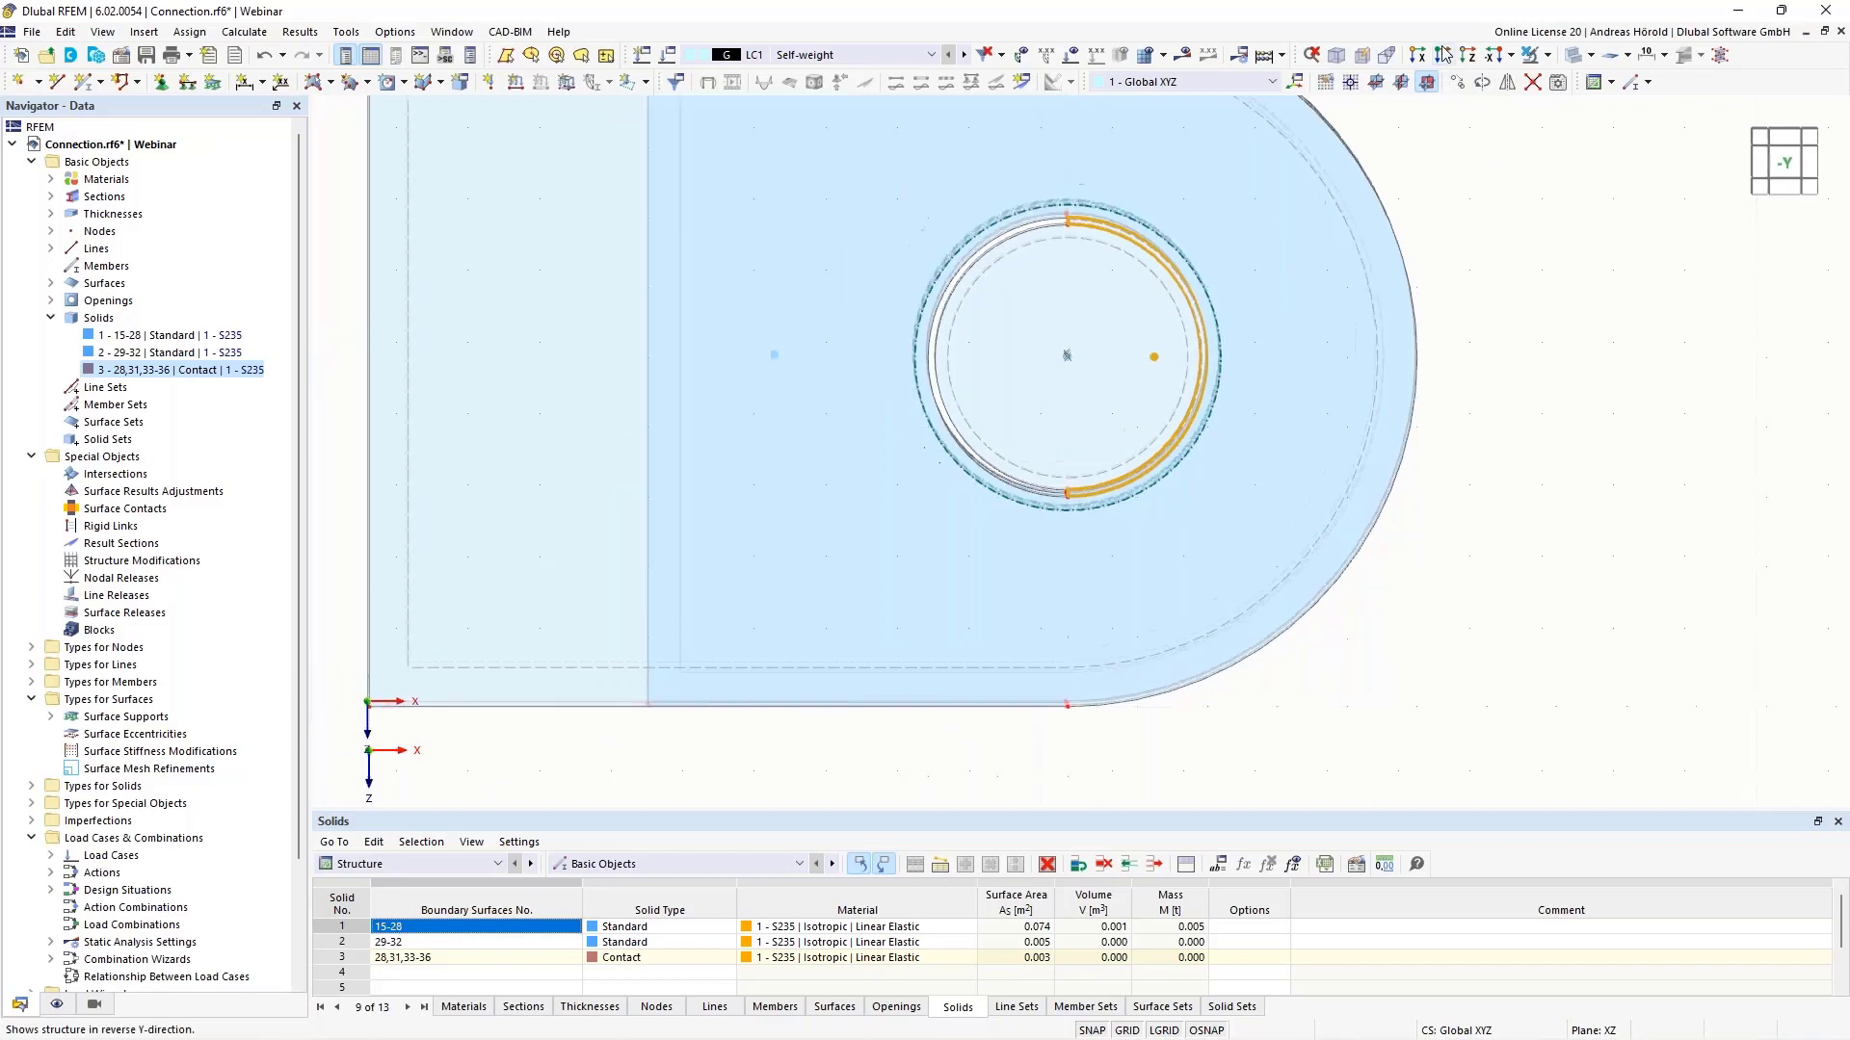
scroll(1577, 305, up, 1)
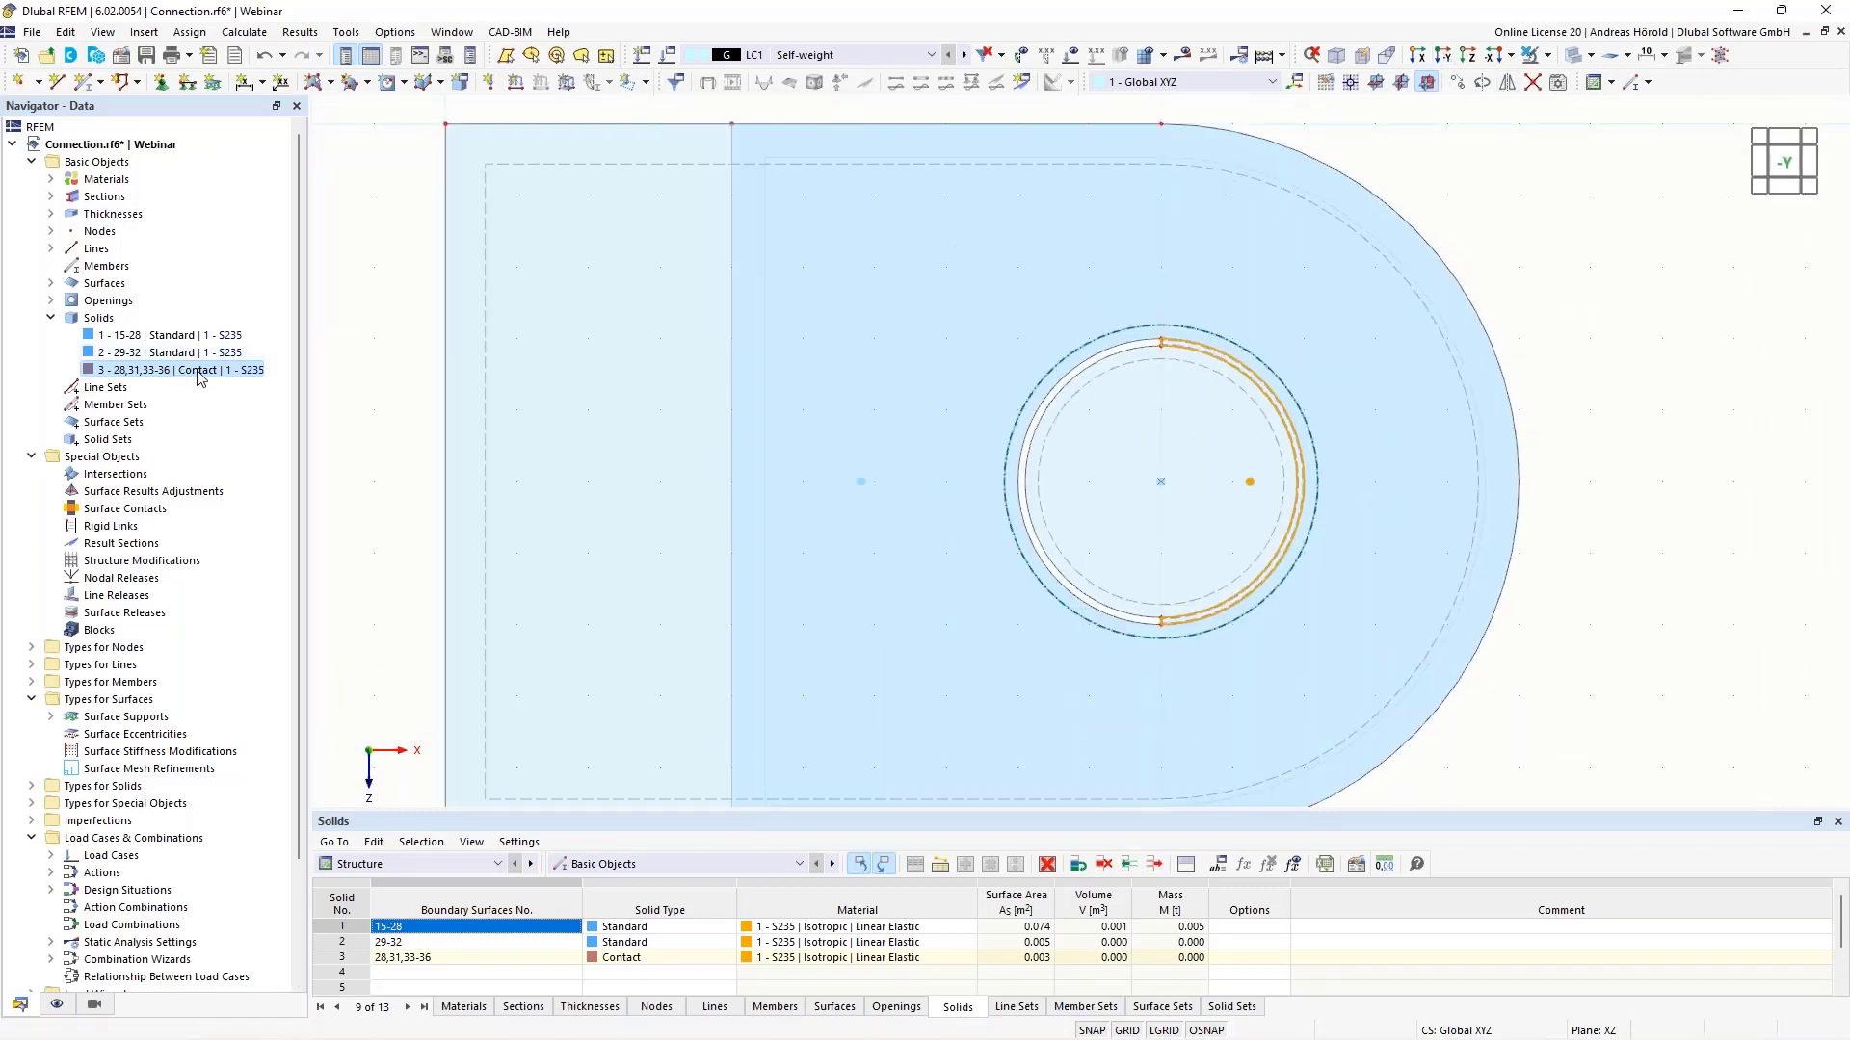
- Mirror a copy of contact solid 3 across the YZ plane through the pin centre
click(1507, 83)
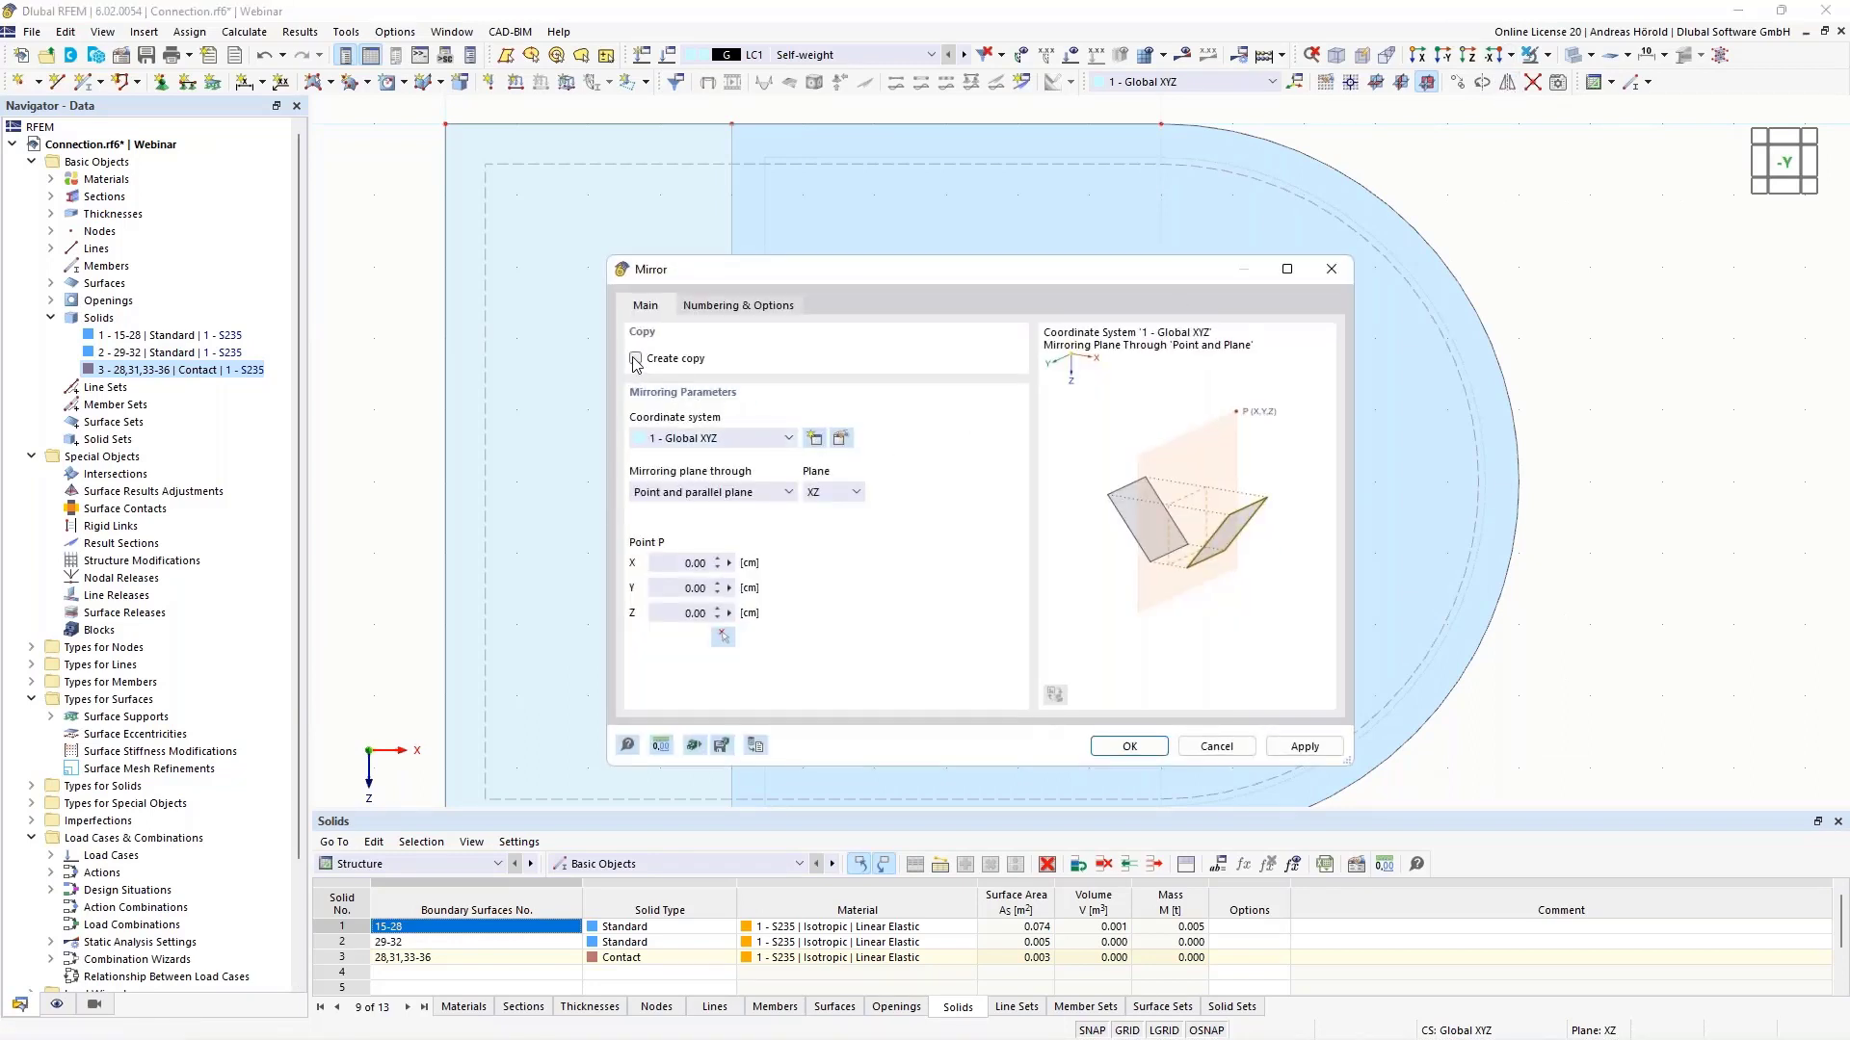
click(834, 494)
click(829, 525)
click(723, 637)
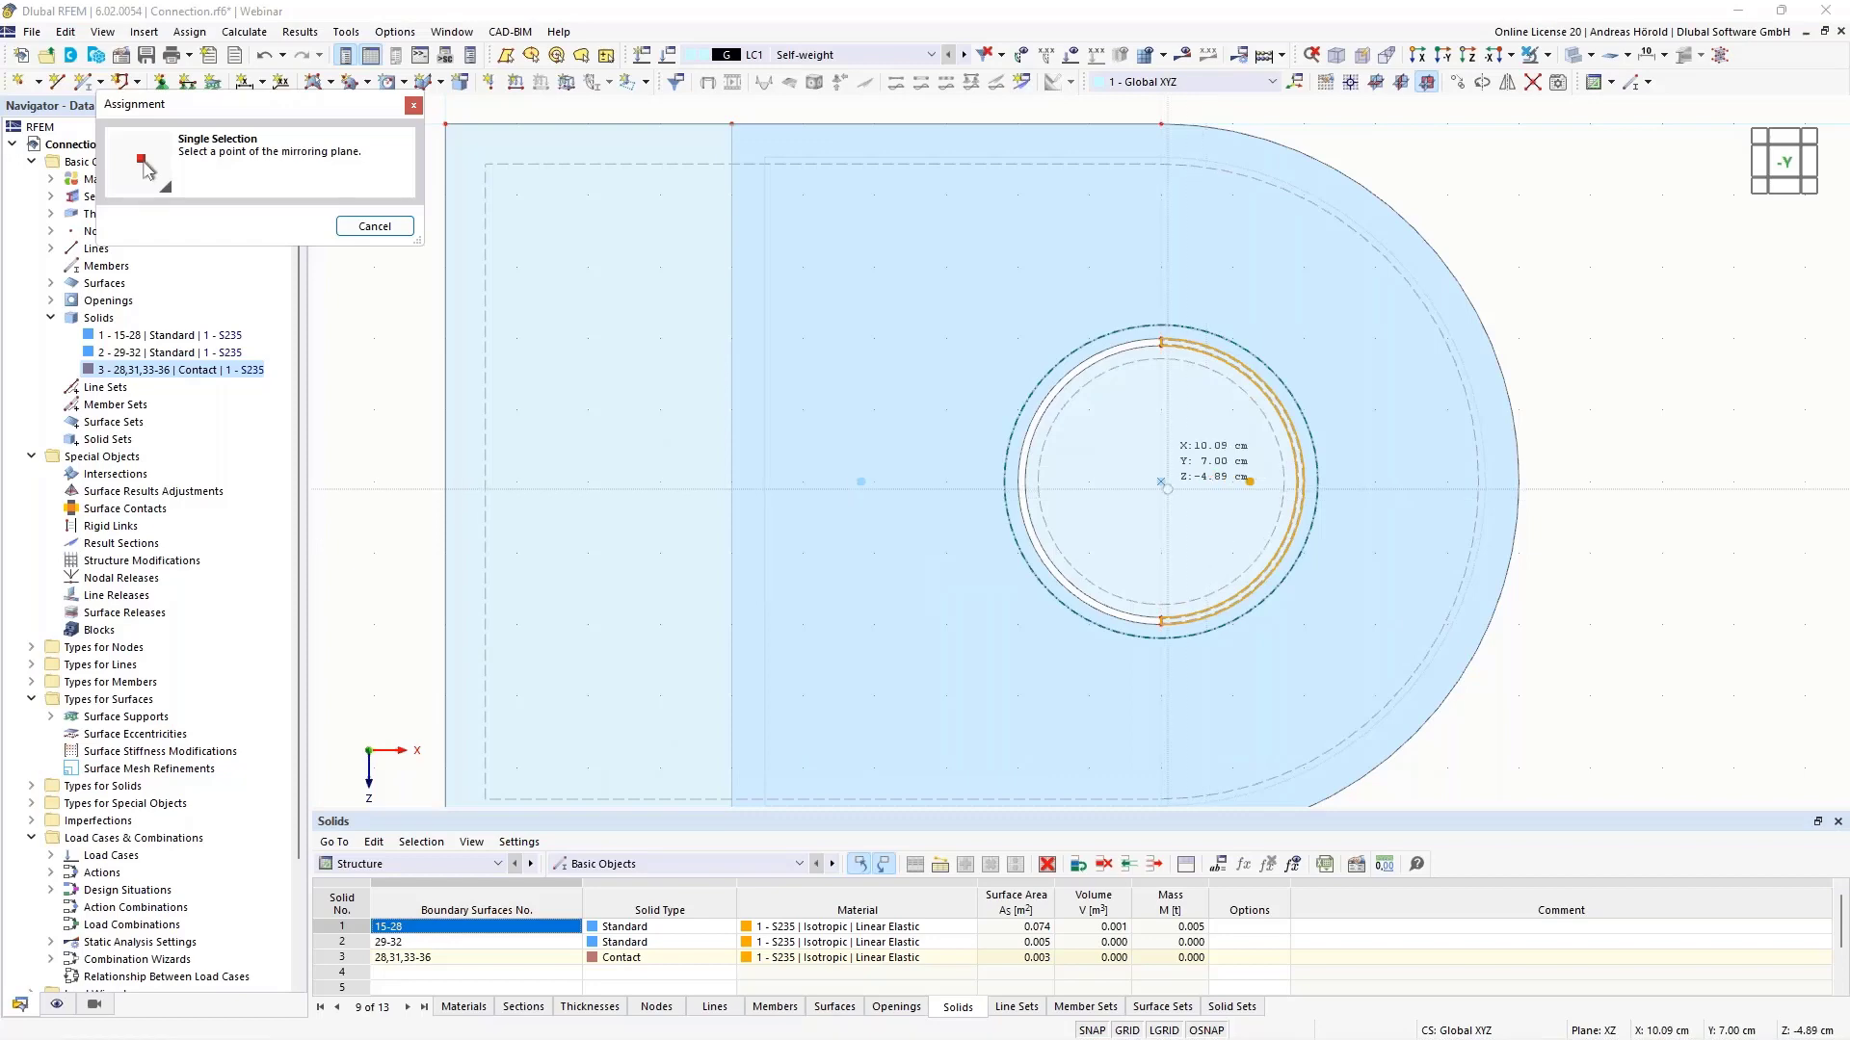
click(1207, 498)
click(1073, 753)
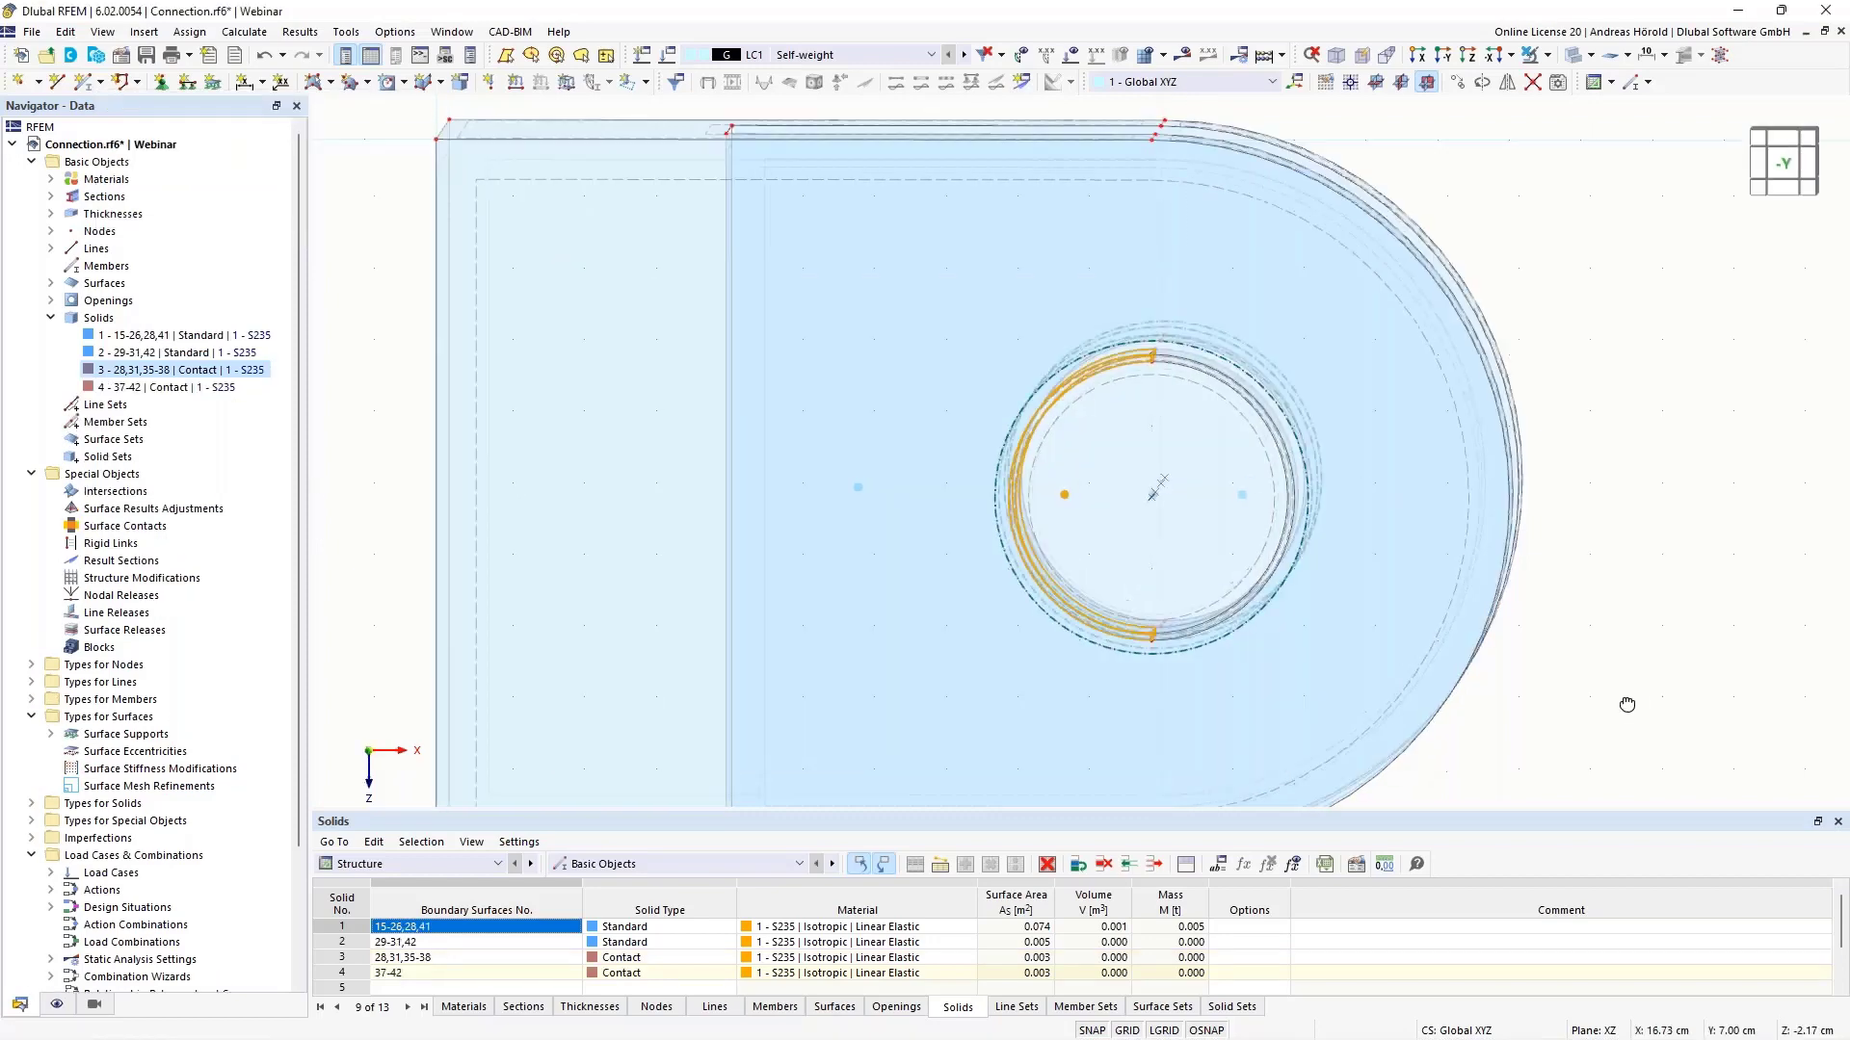
ctrl+middle_drag(1627, 702, 1233, 682)
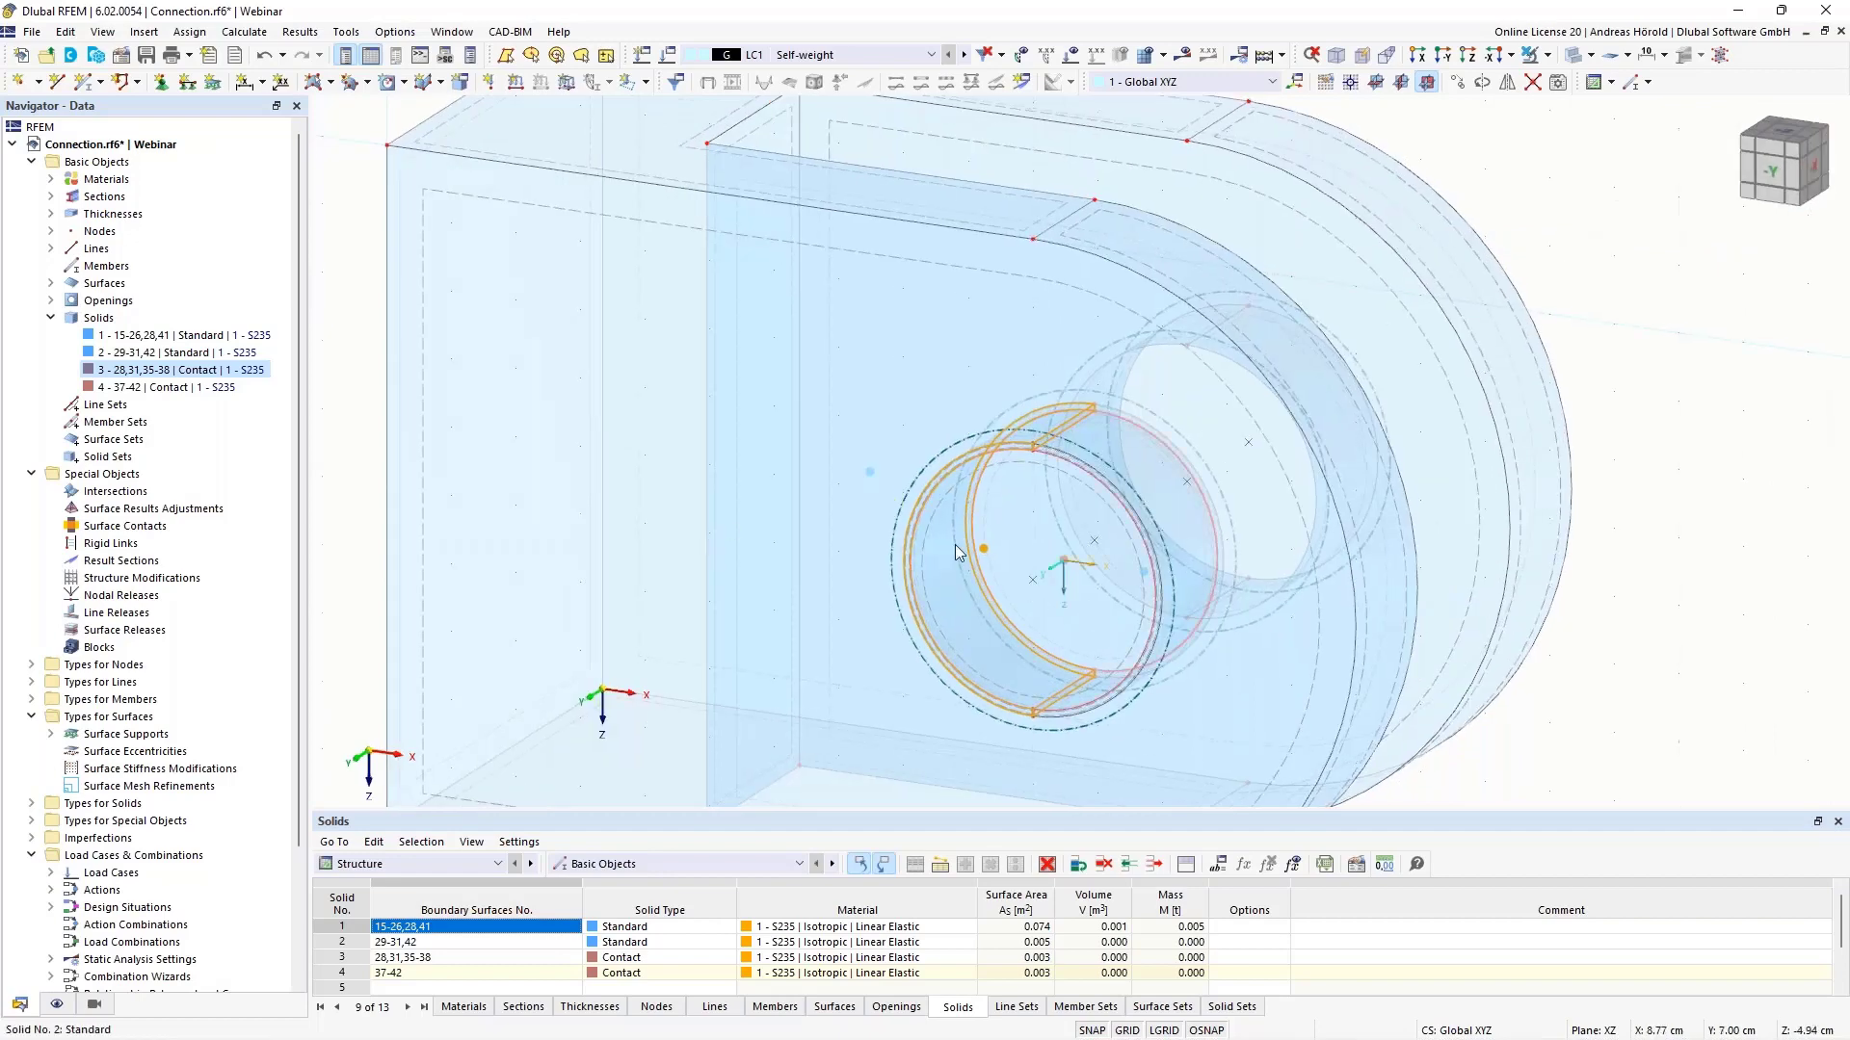
scroll(1309, 505, down, 2)
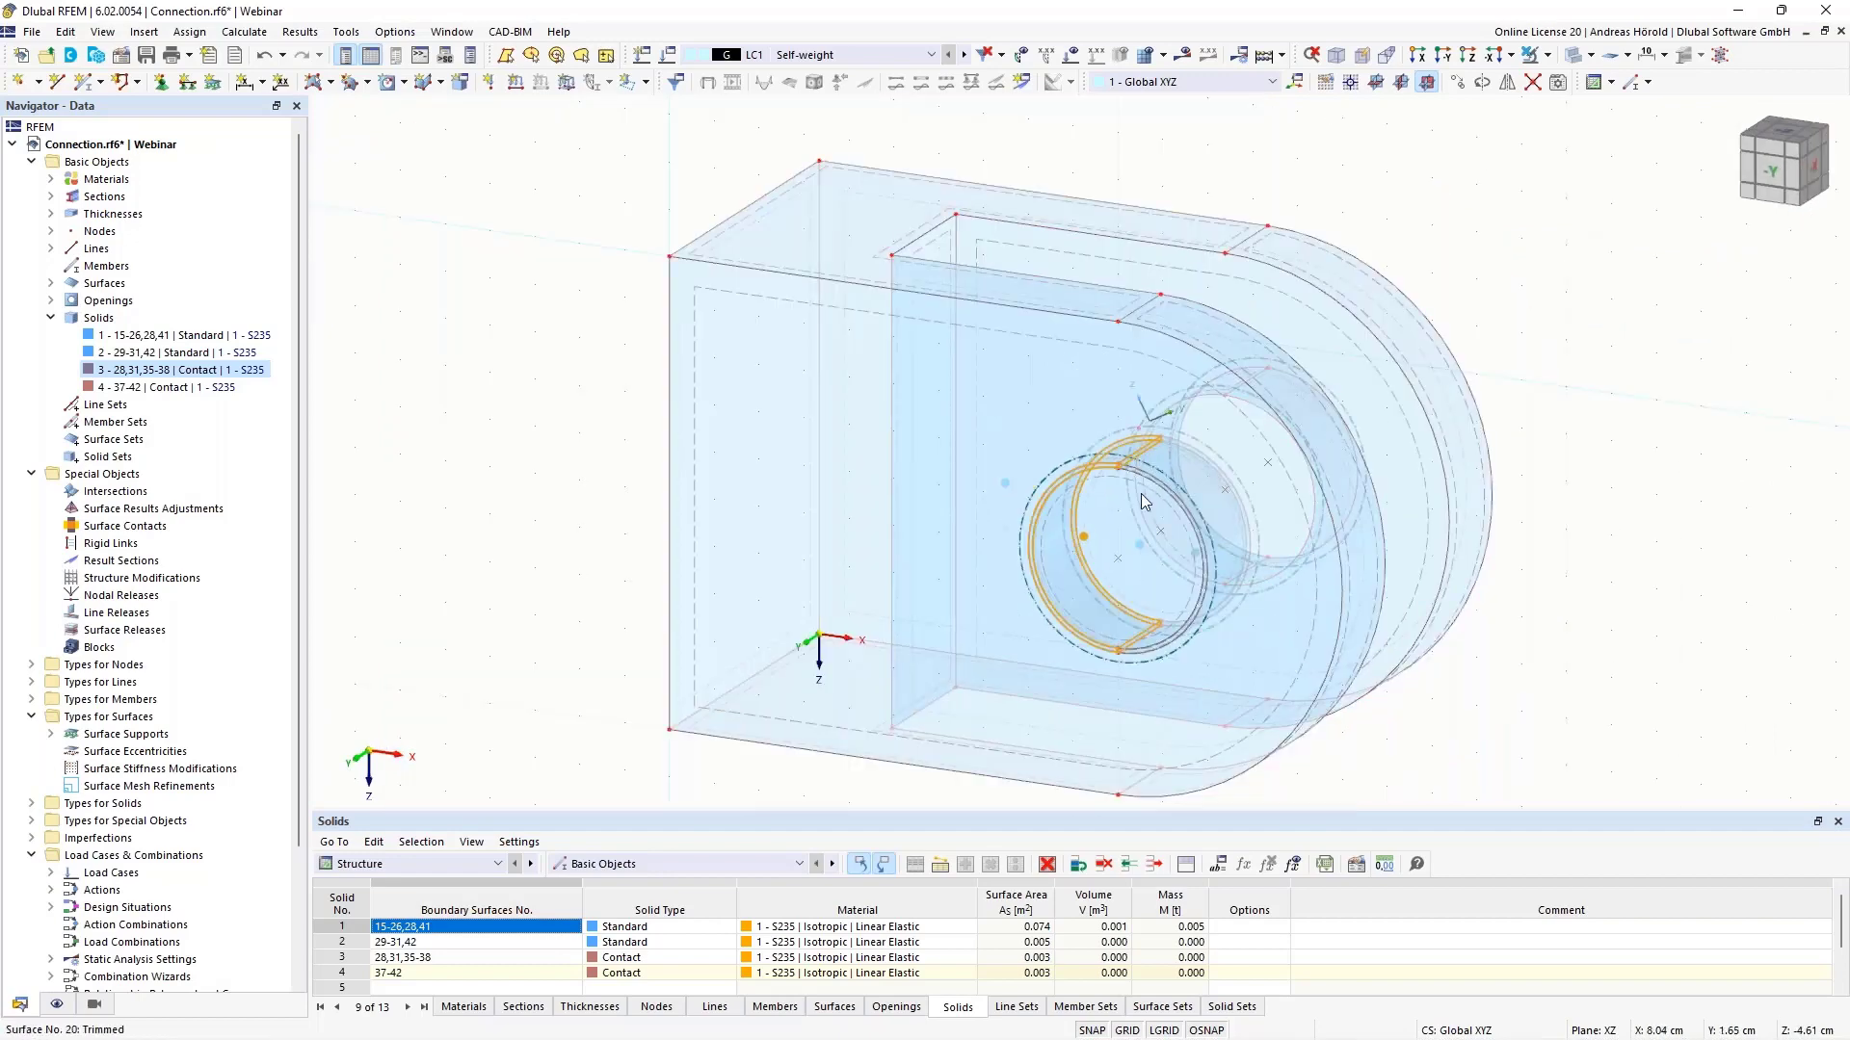
ctrl+middle_drag(1582, 629, 1495, 603)
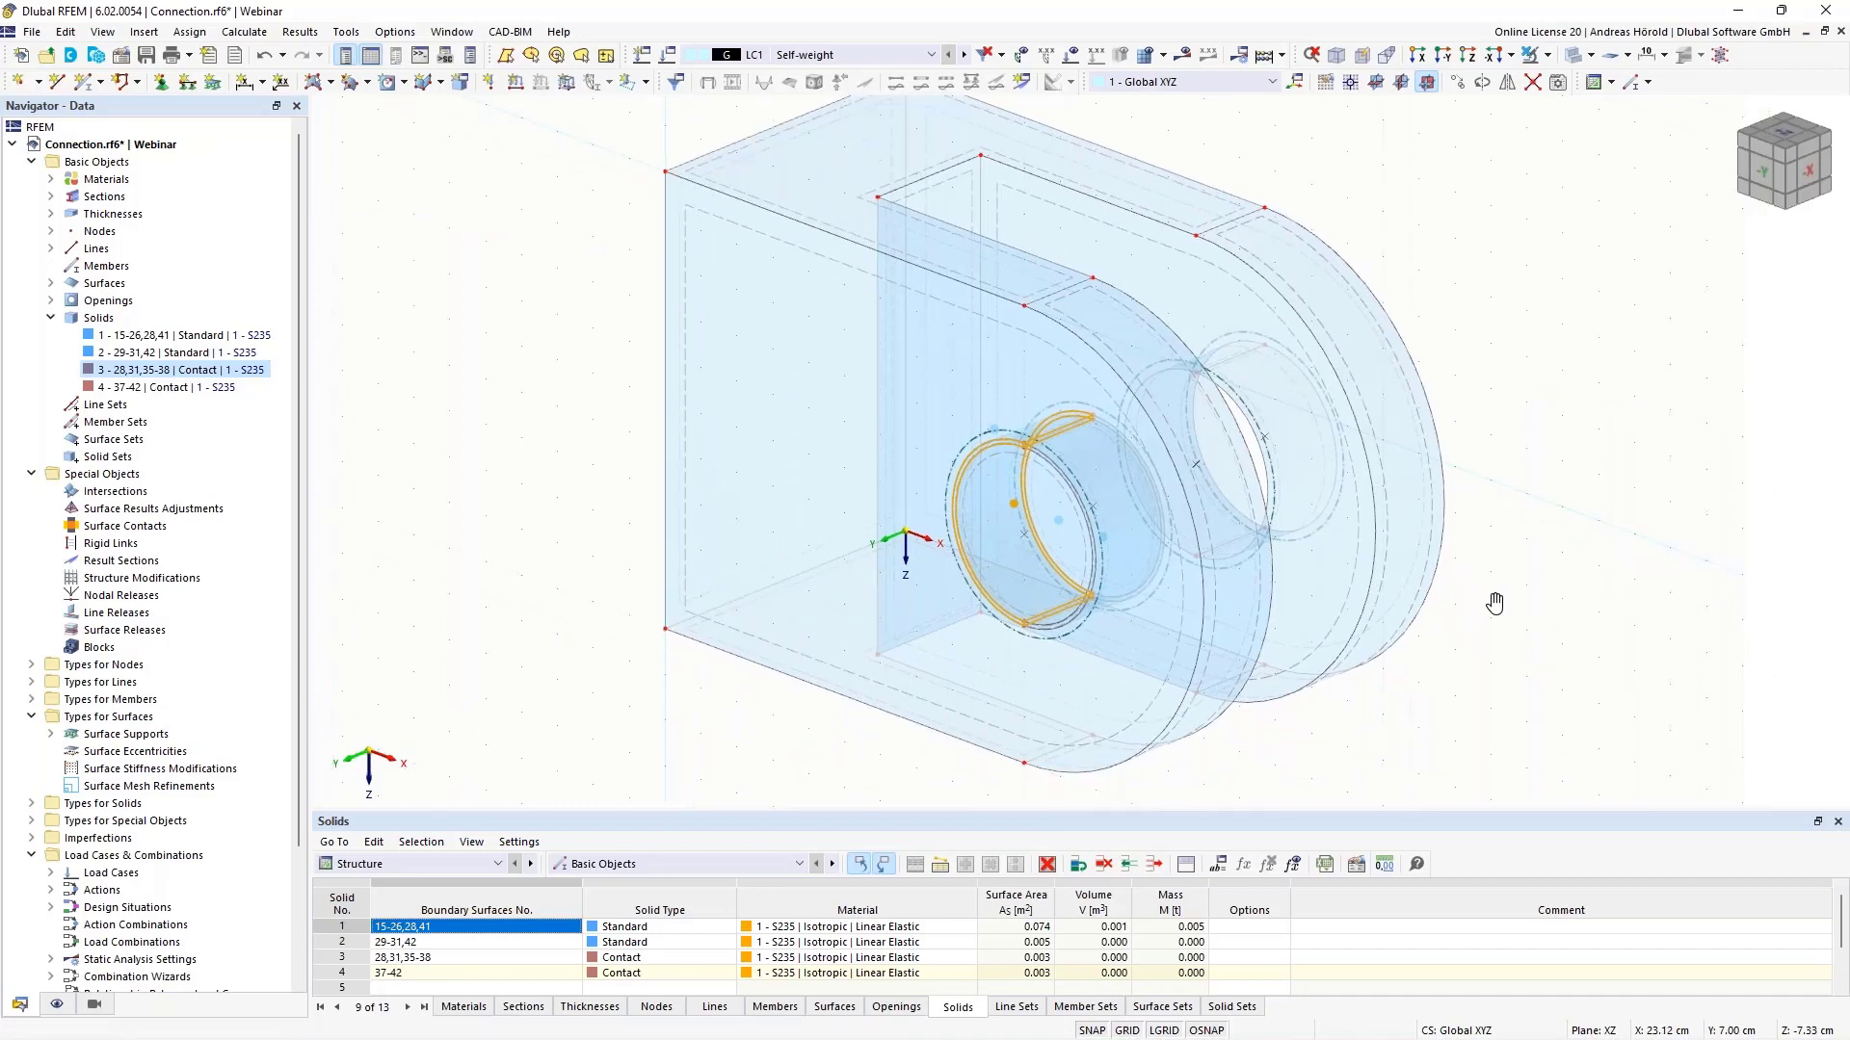
- Copy solids 2–4 along the node 40 to node 36 vector, −5 cm in Y
click(173, 353)
shift+click(184, 388)
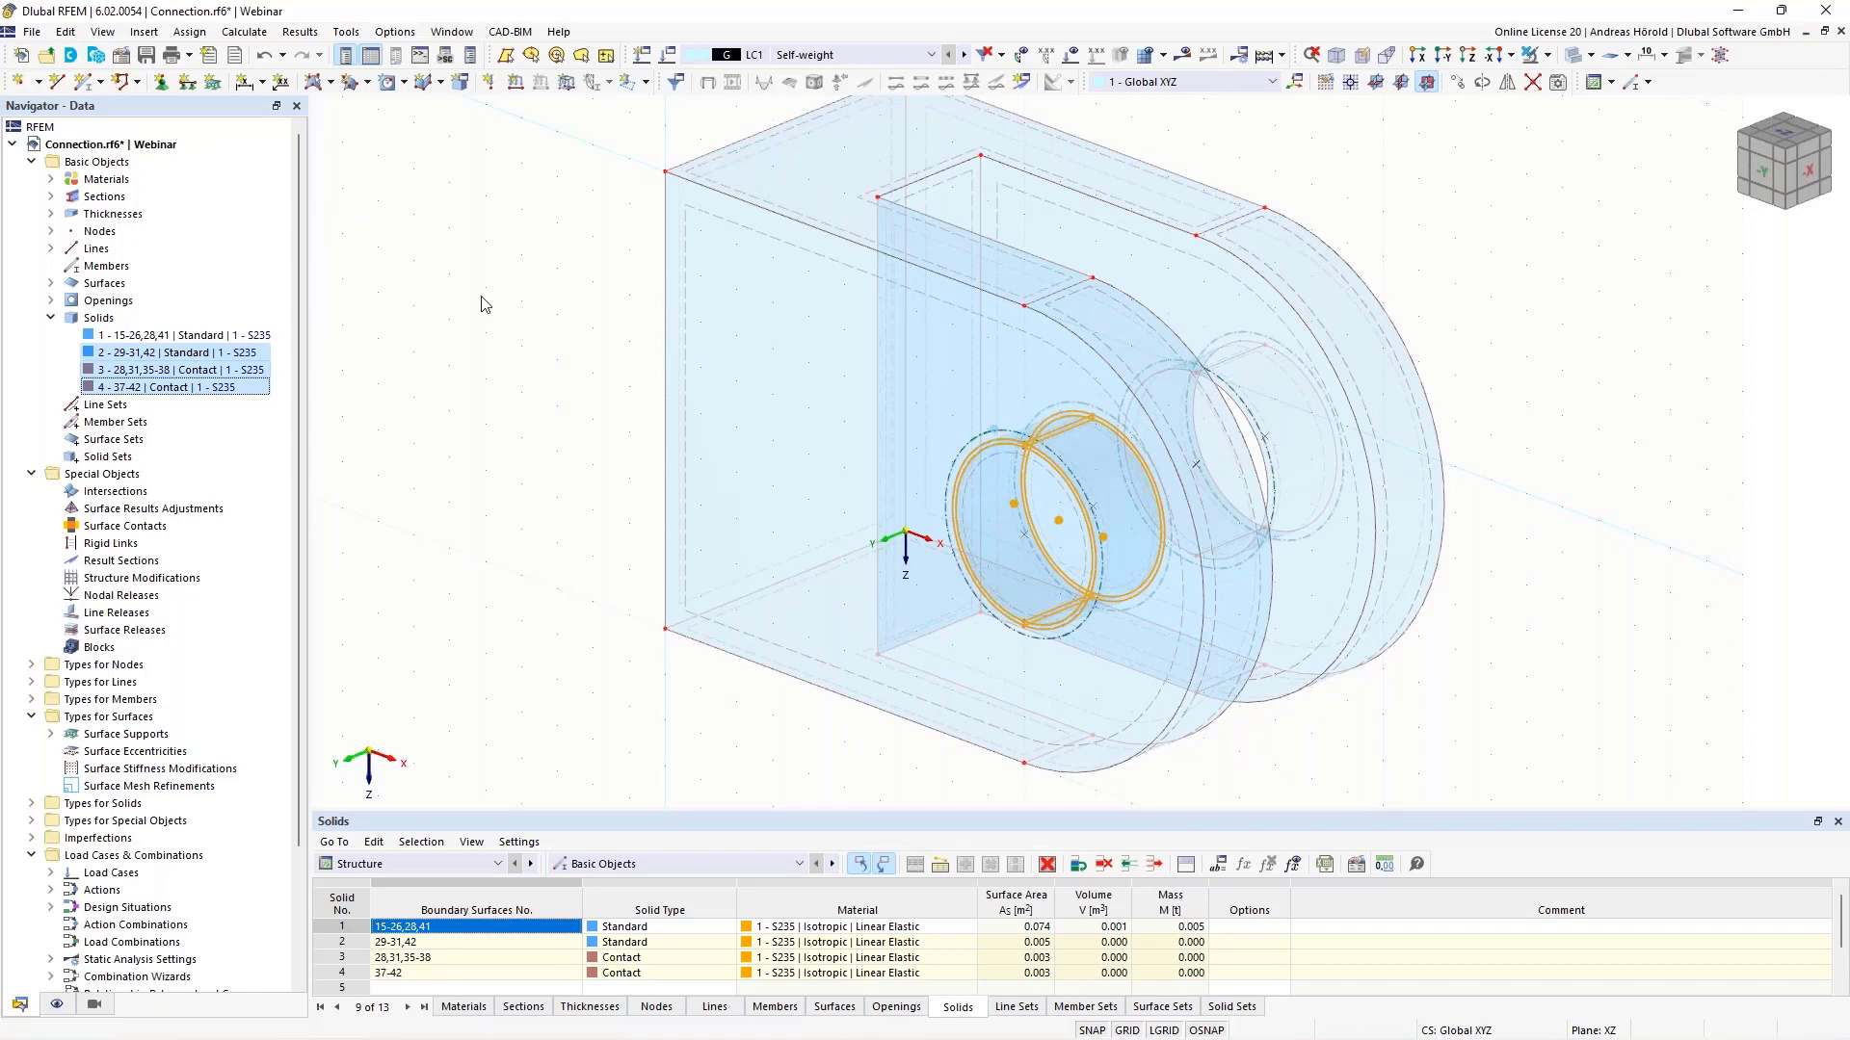
click(1457, 83)
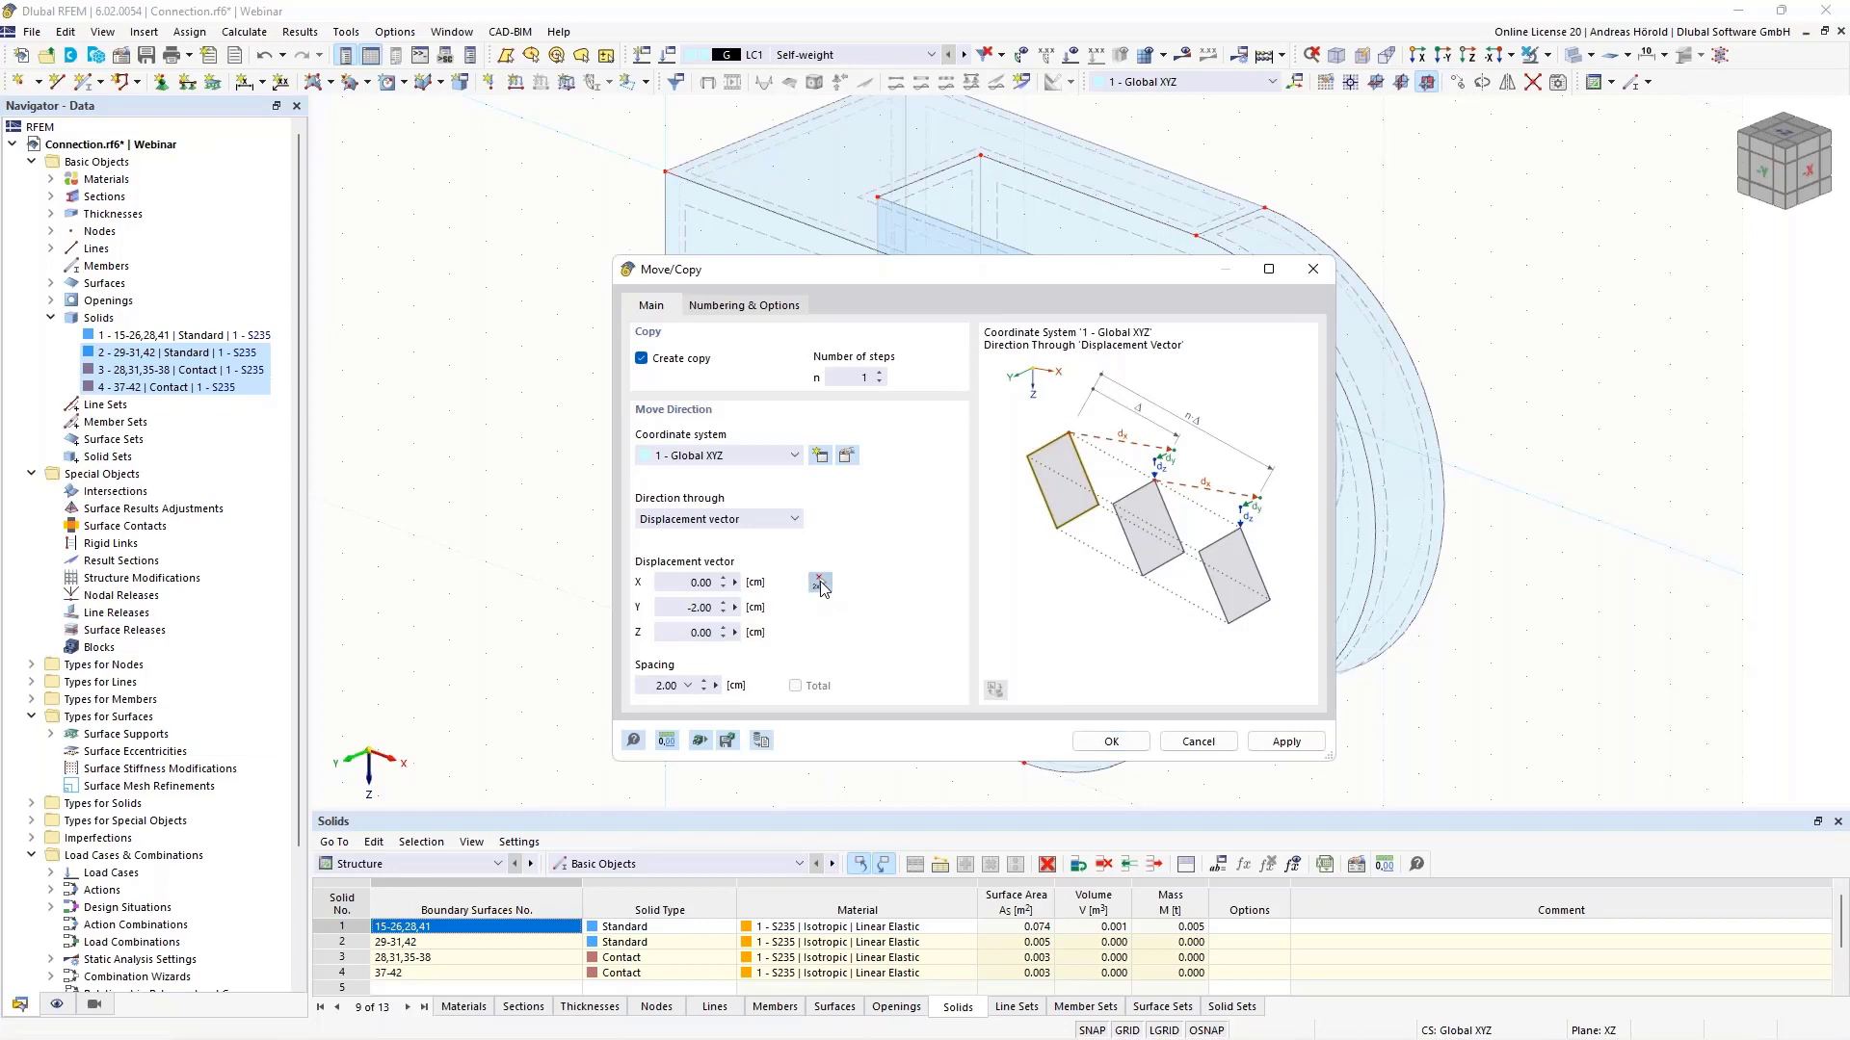
click(820, 585)
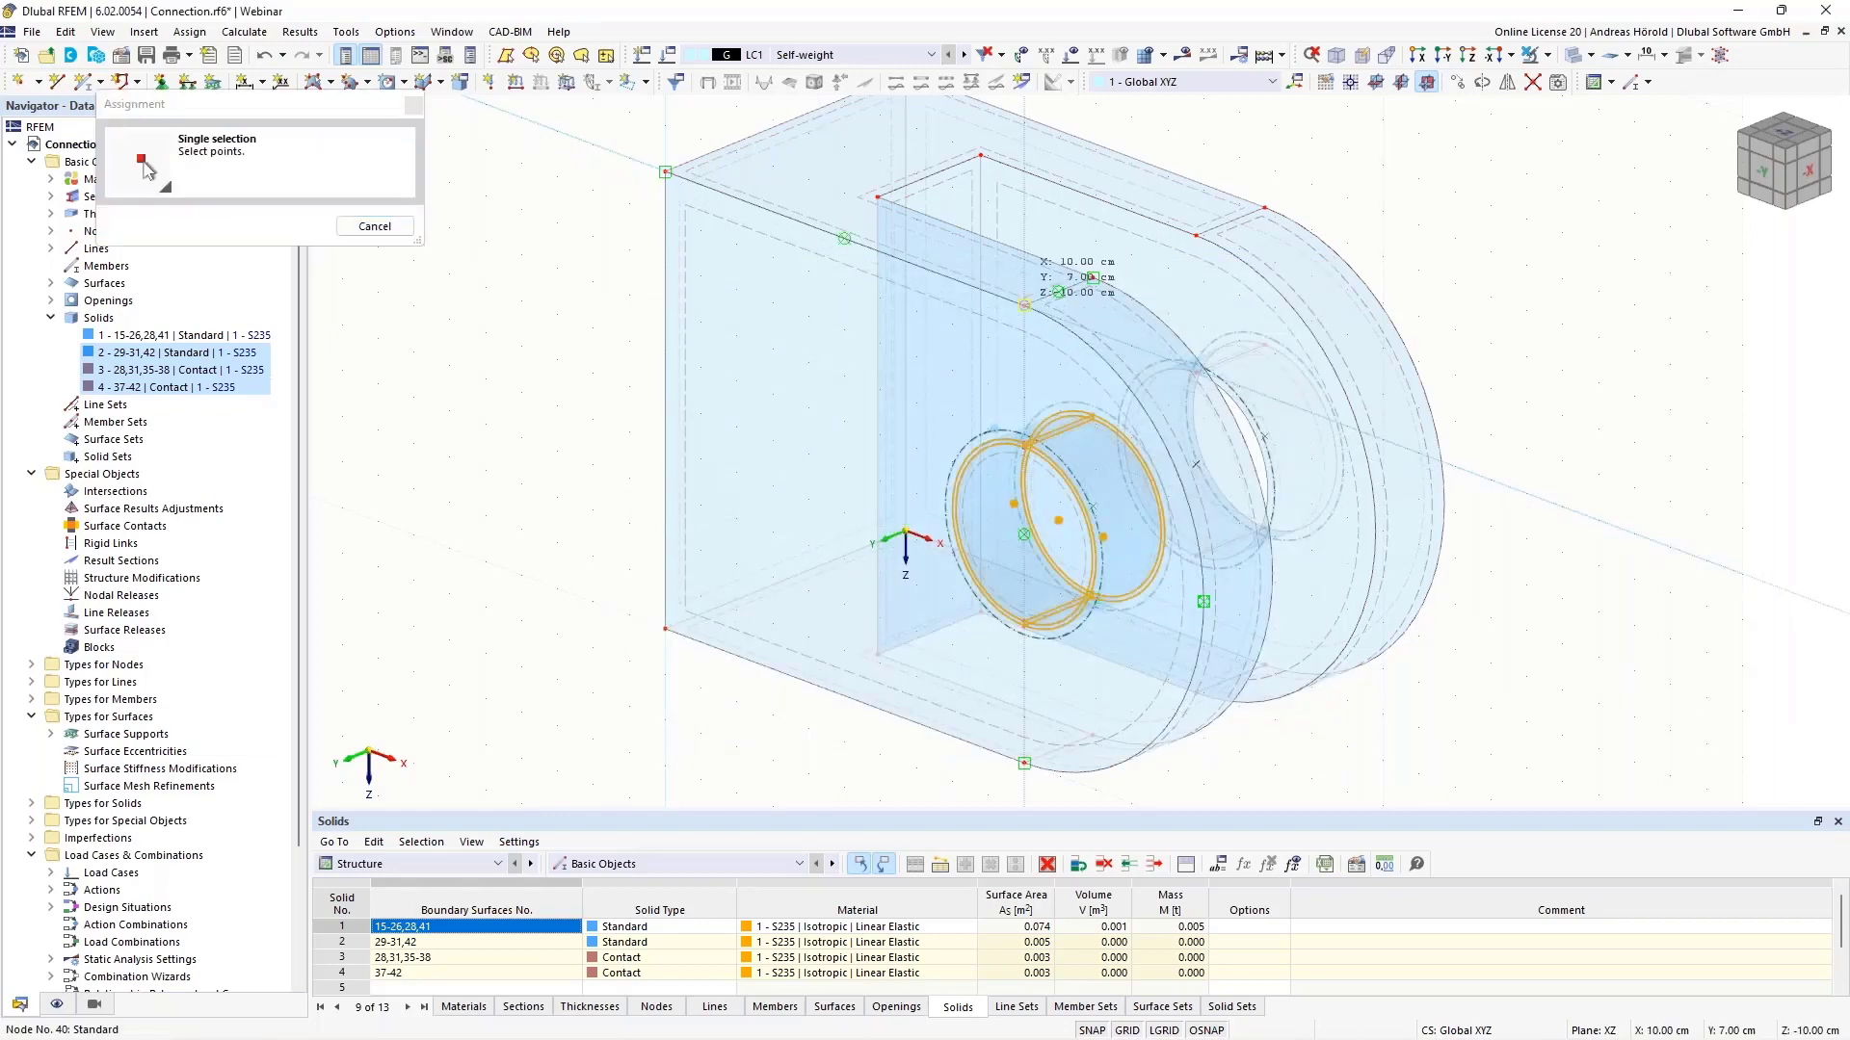
click(1024, 304)
click(1195, 235)
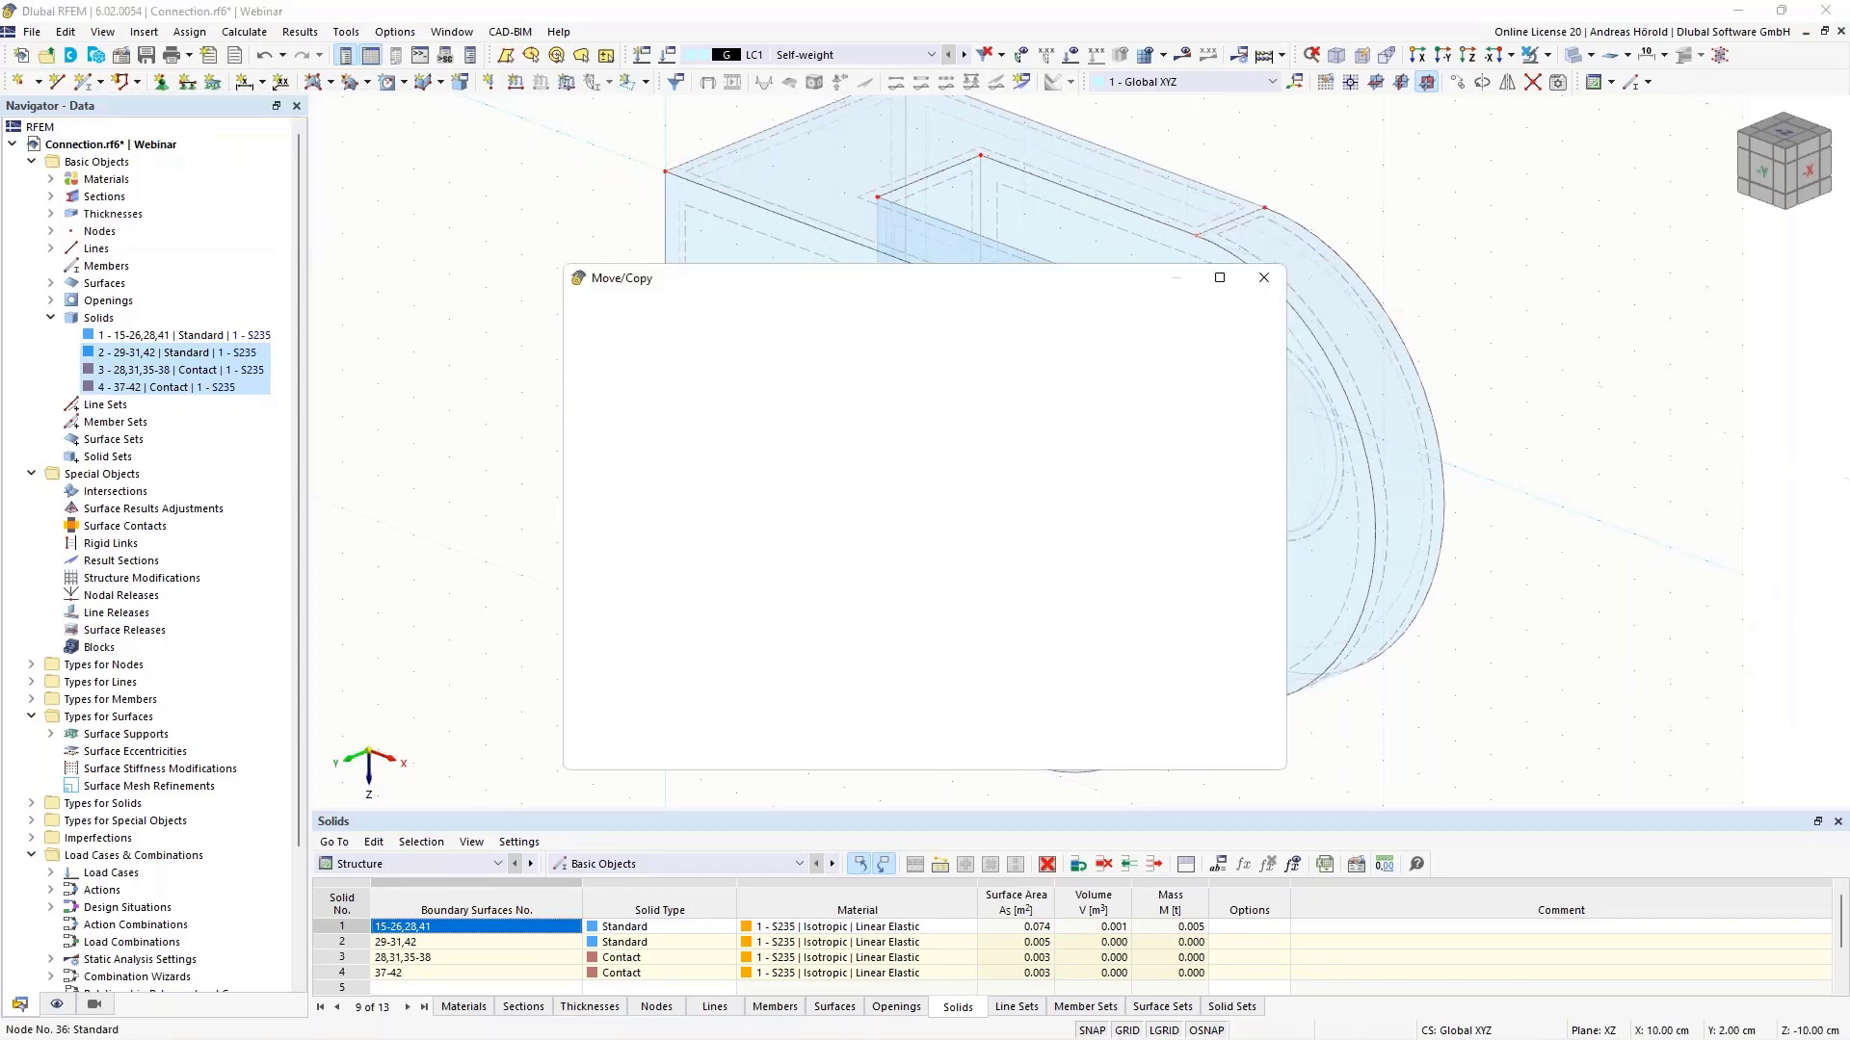
click(1062, 750)
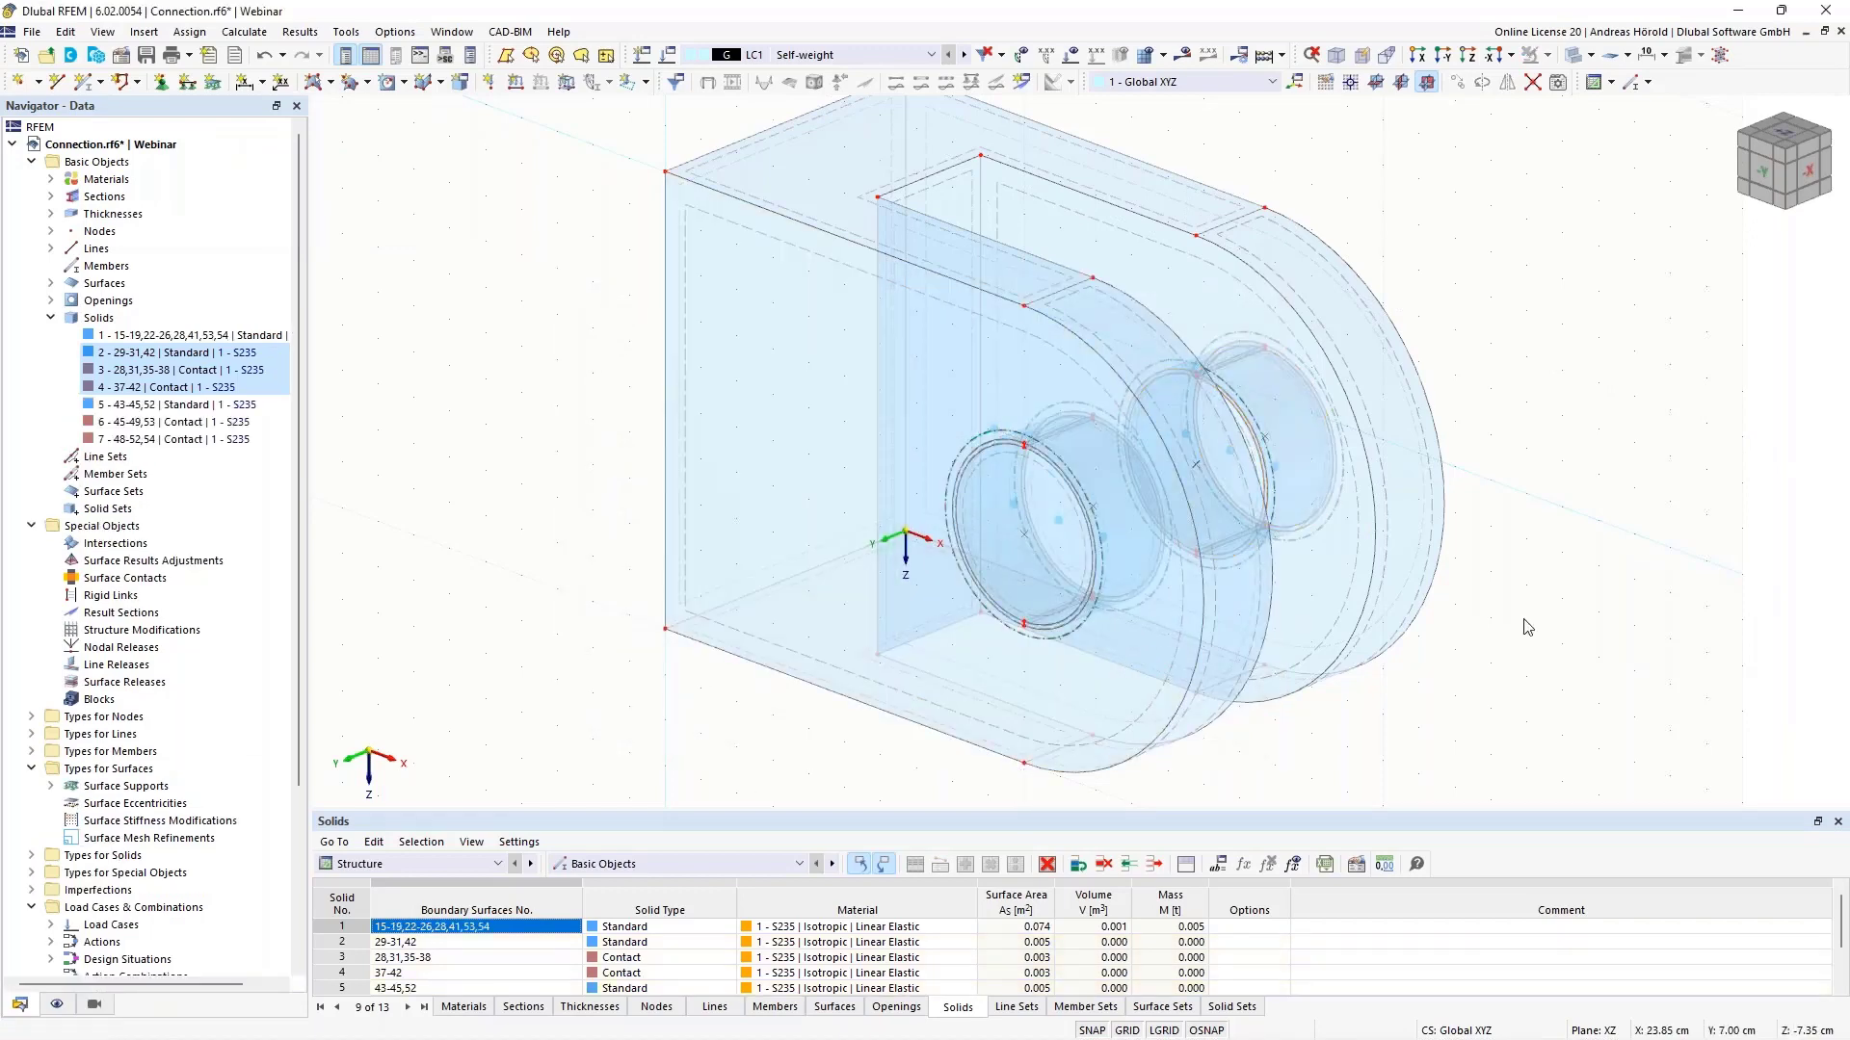
mouse_move(1495, 627)
ctrl+middle_down()
mouse_move(1223, 628)
mouse_move(1055, 590)
mouse_move(1028, 530)
mouse_move(1396, 504)
mouse_move(1474, 520)
mouse_move(1472, 627)
ctrl+middle_up()
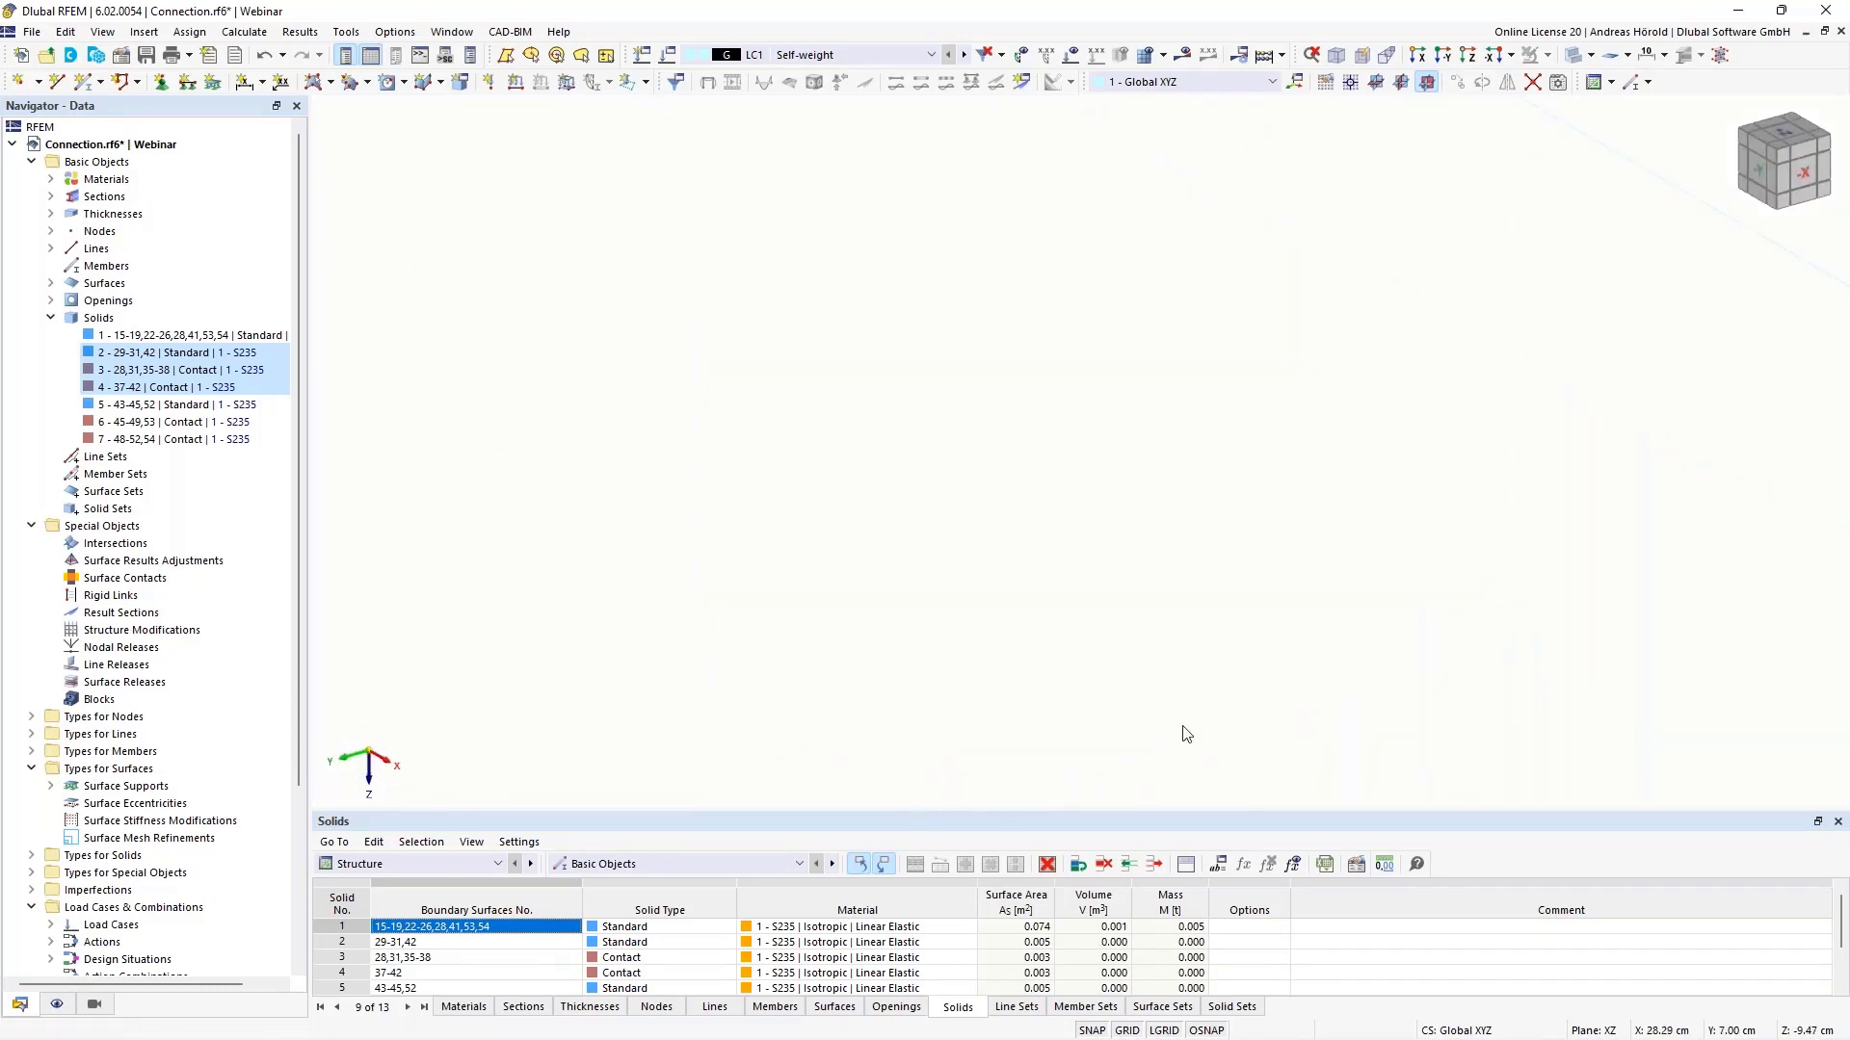
- Extrude circular surface 29 into a 3 cm thick solid
scroll(751, 525, down, 10)
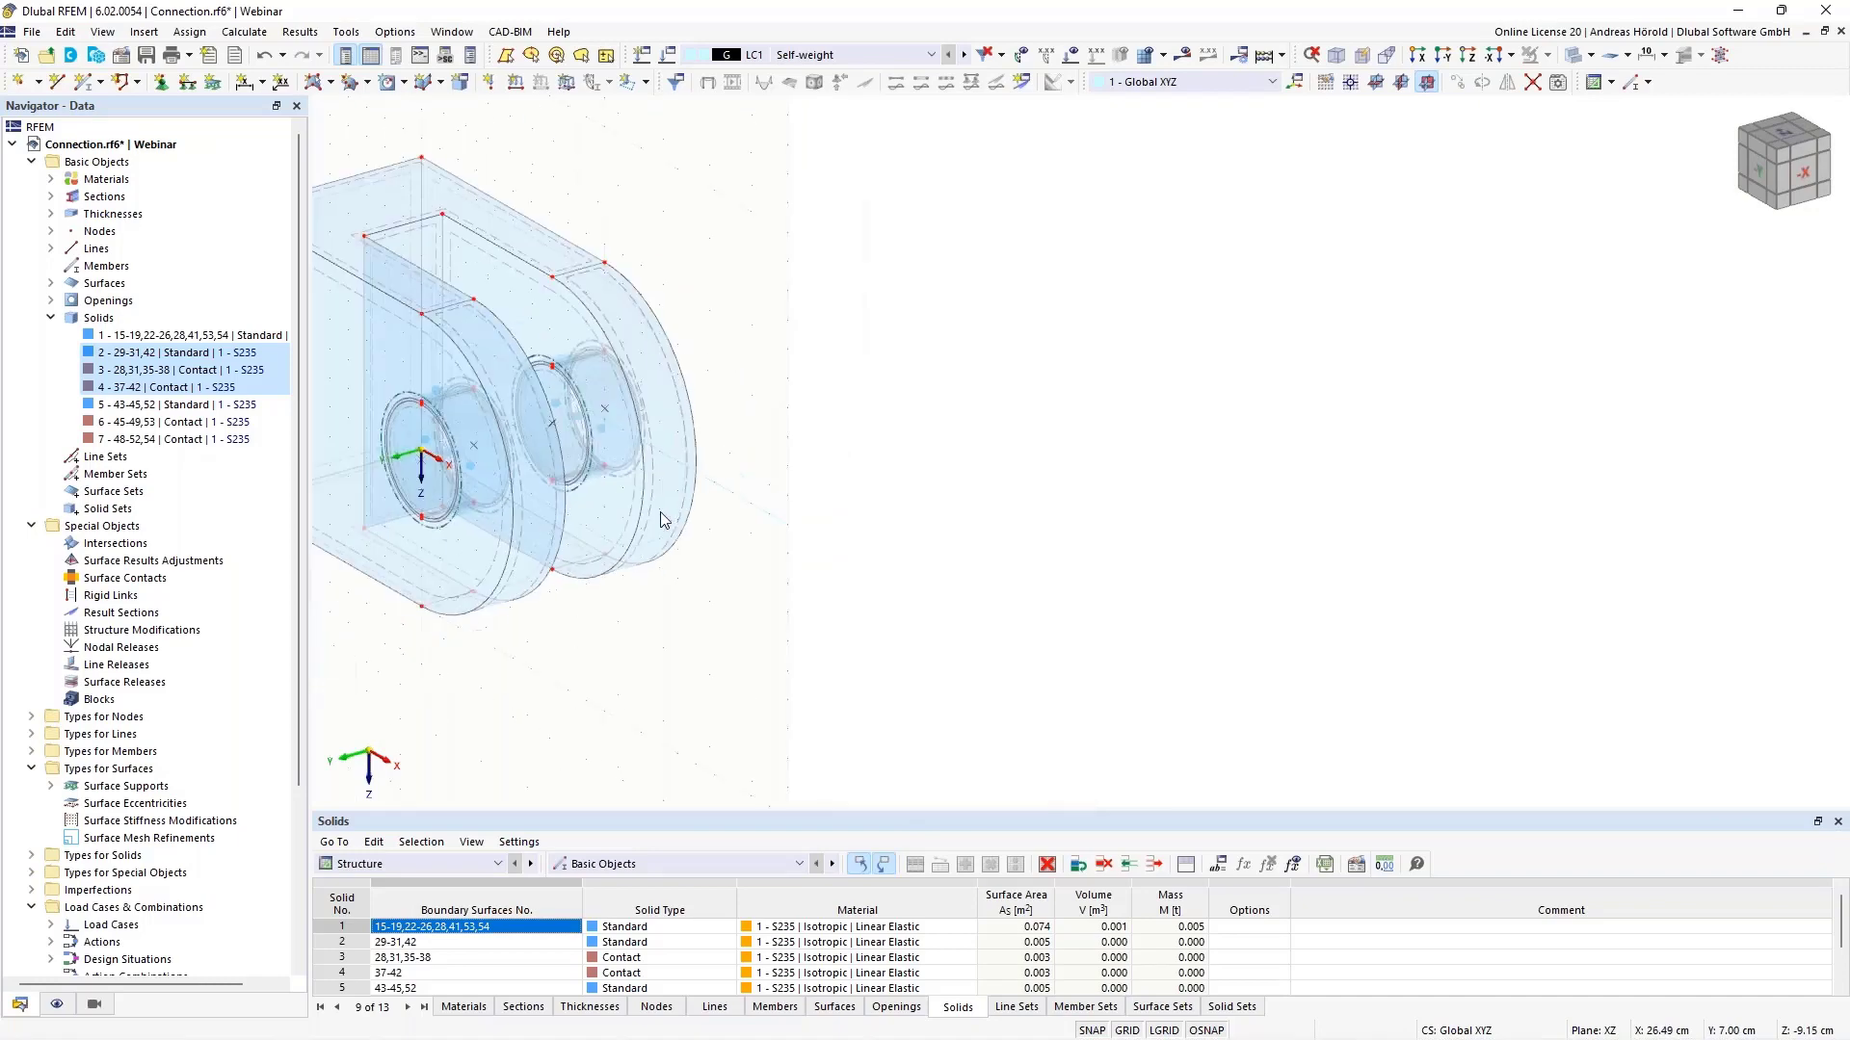
scroll(1082, 539, up, 5)
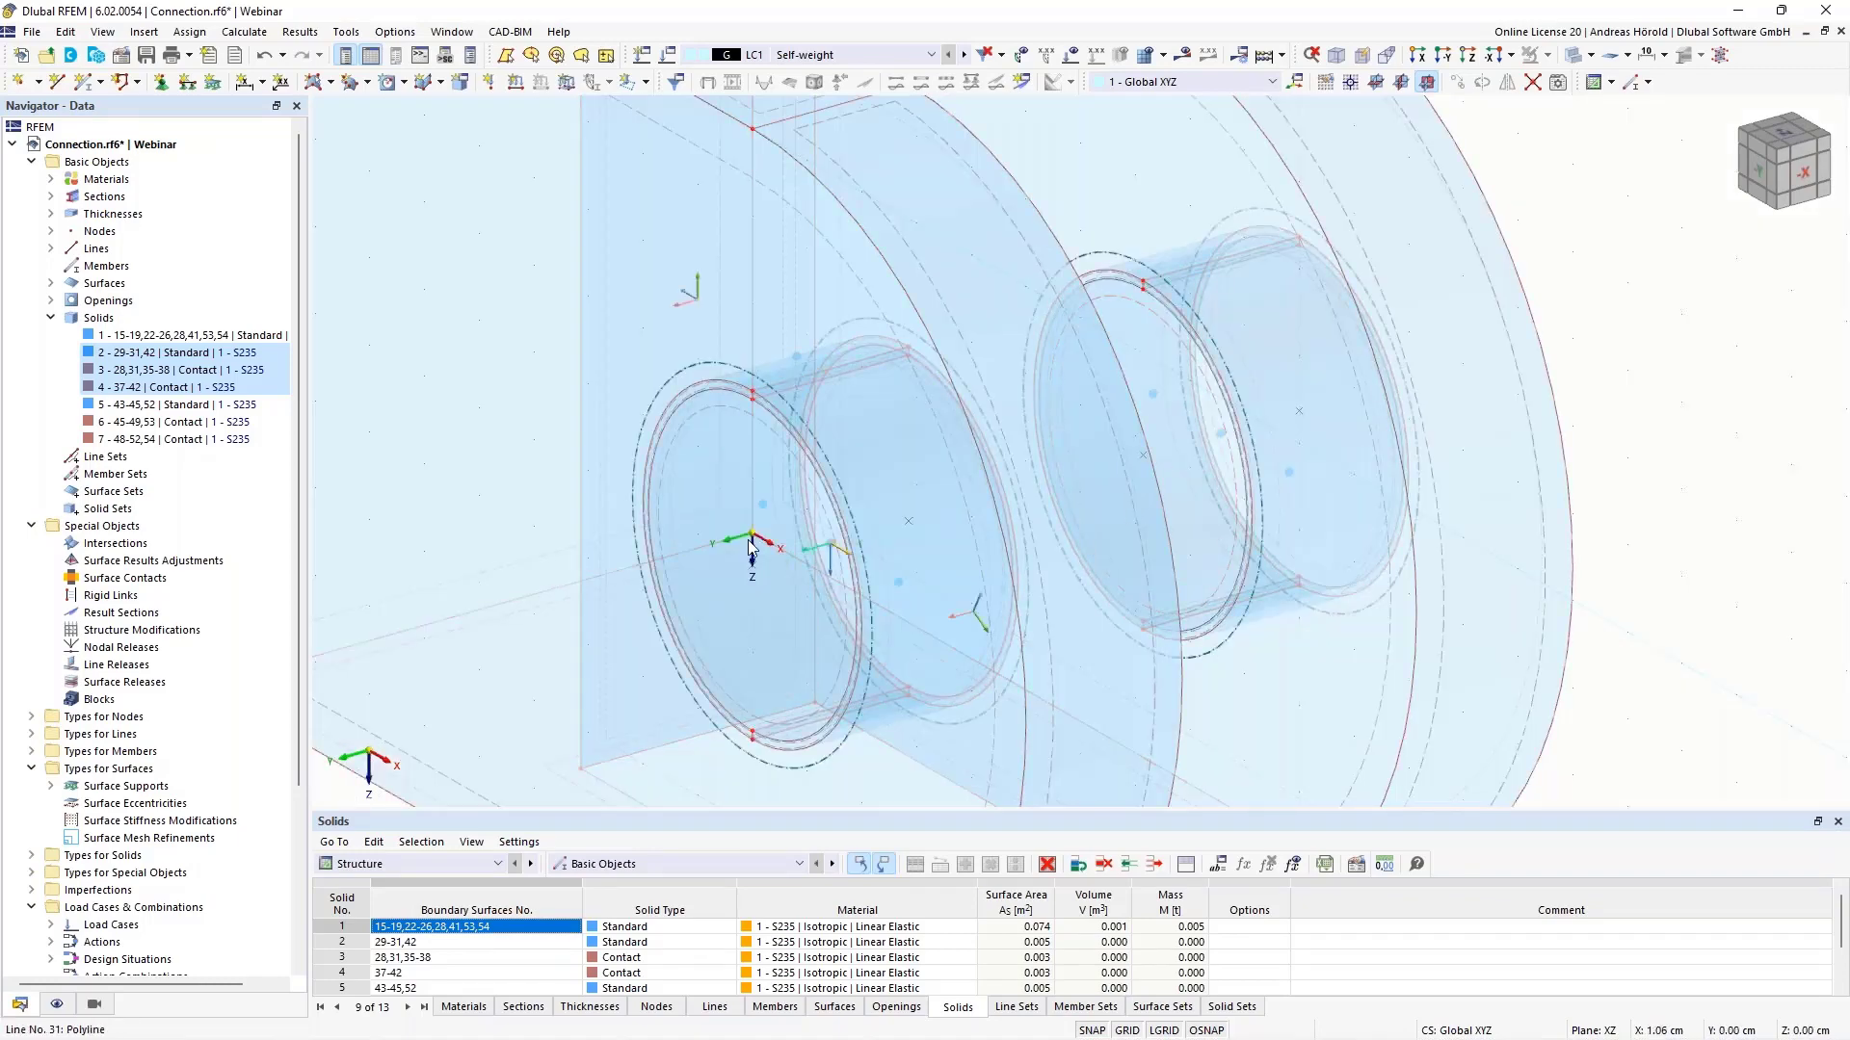
scroll(1033, 574, down, 4)
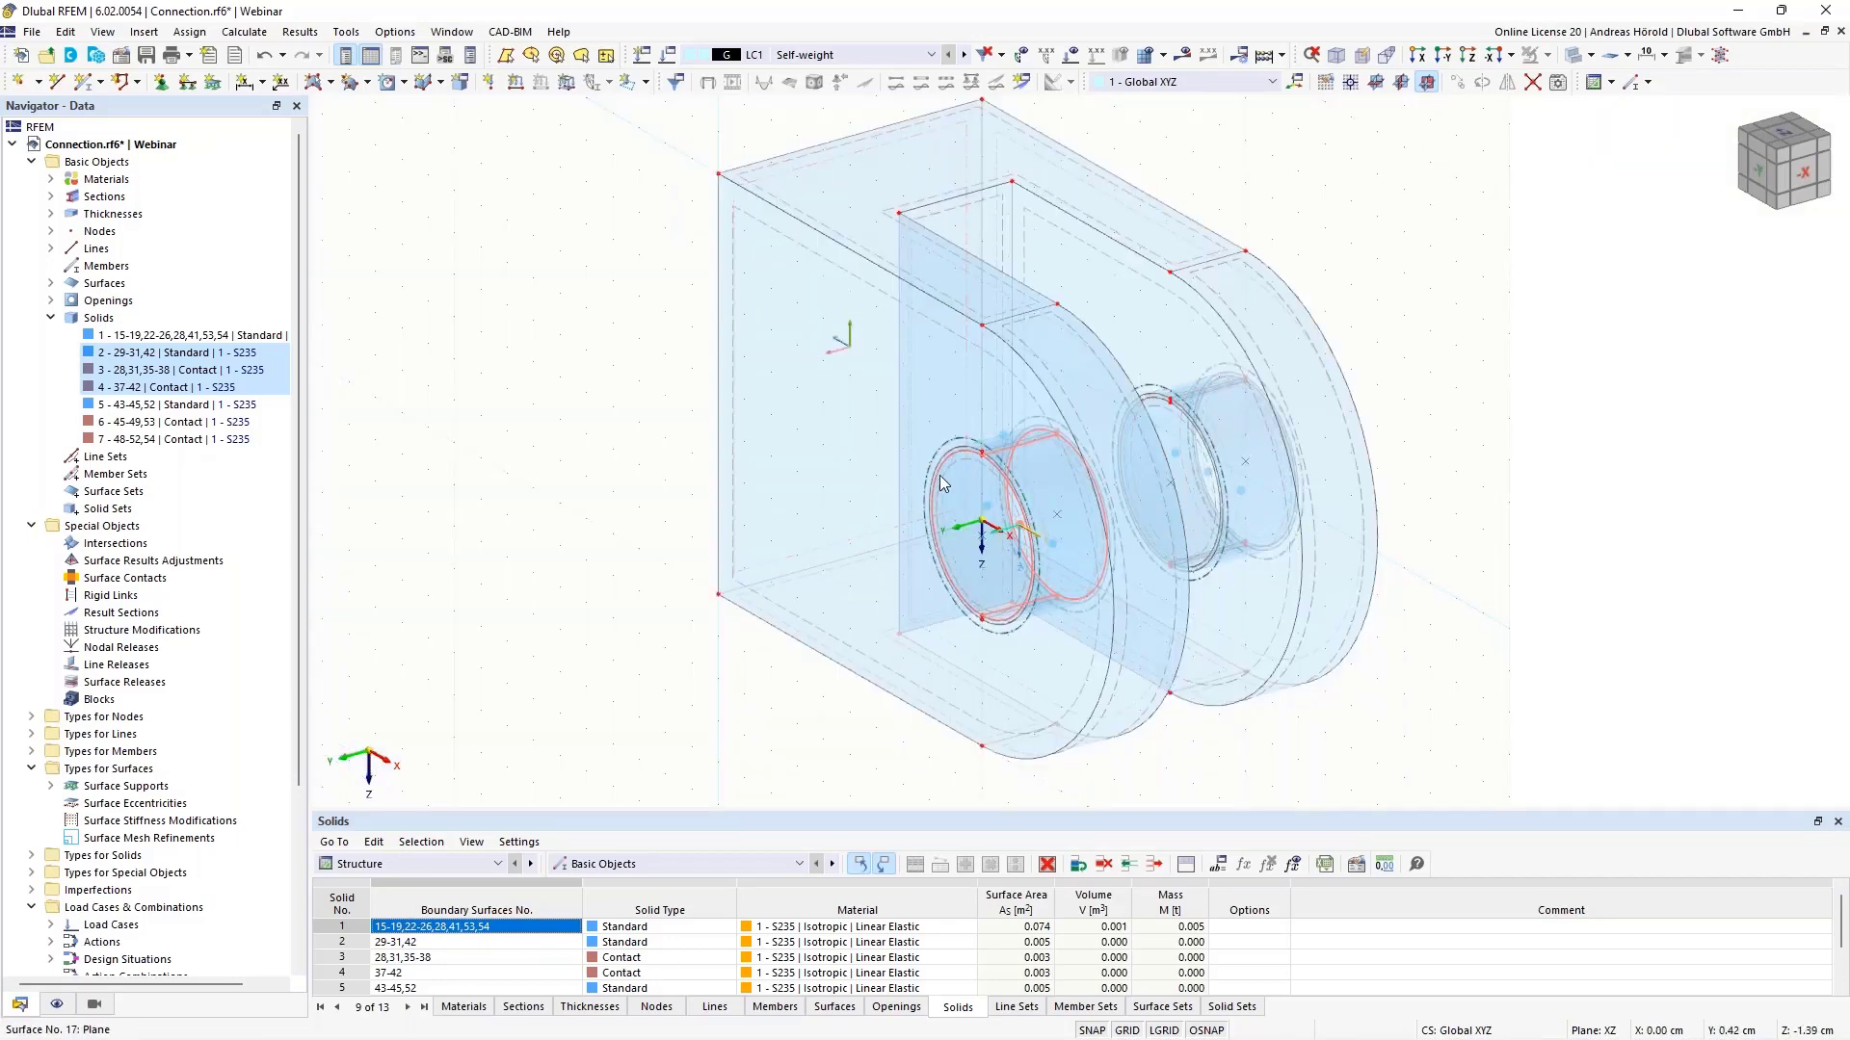
scroll(951, 514, up, 5)
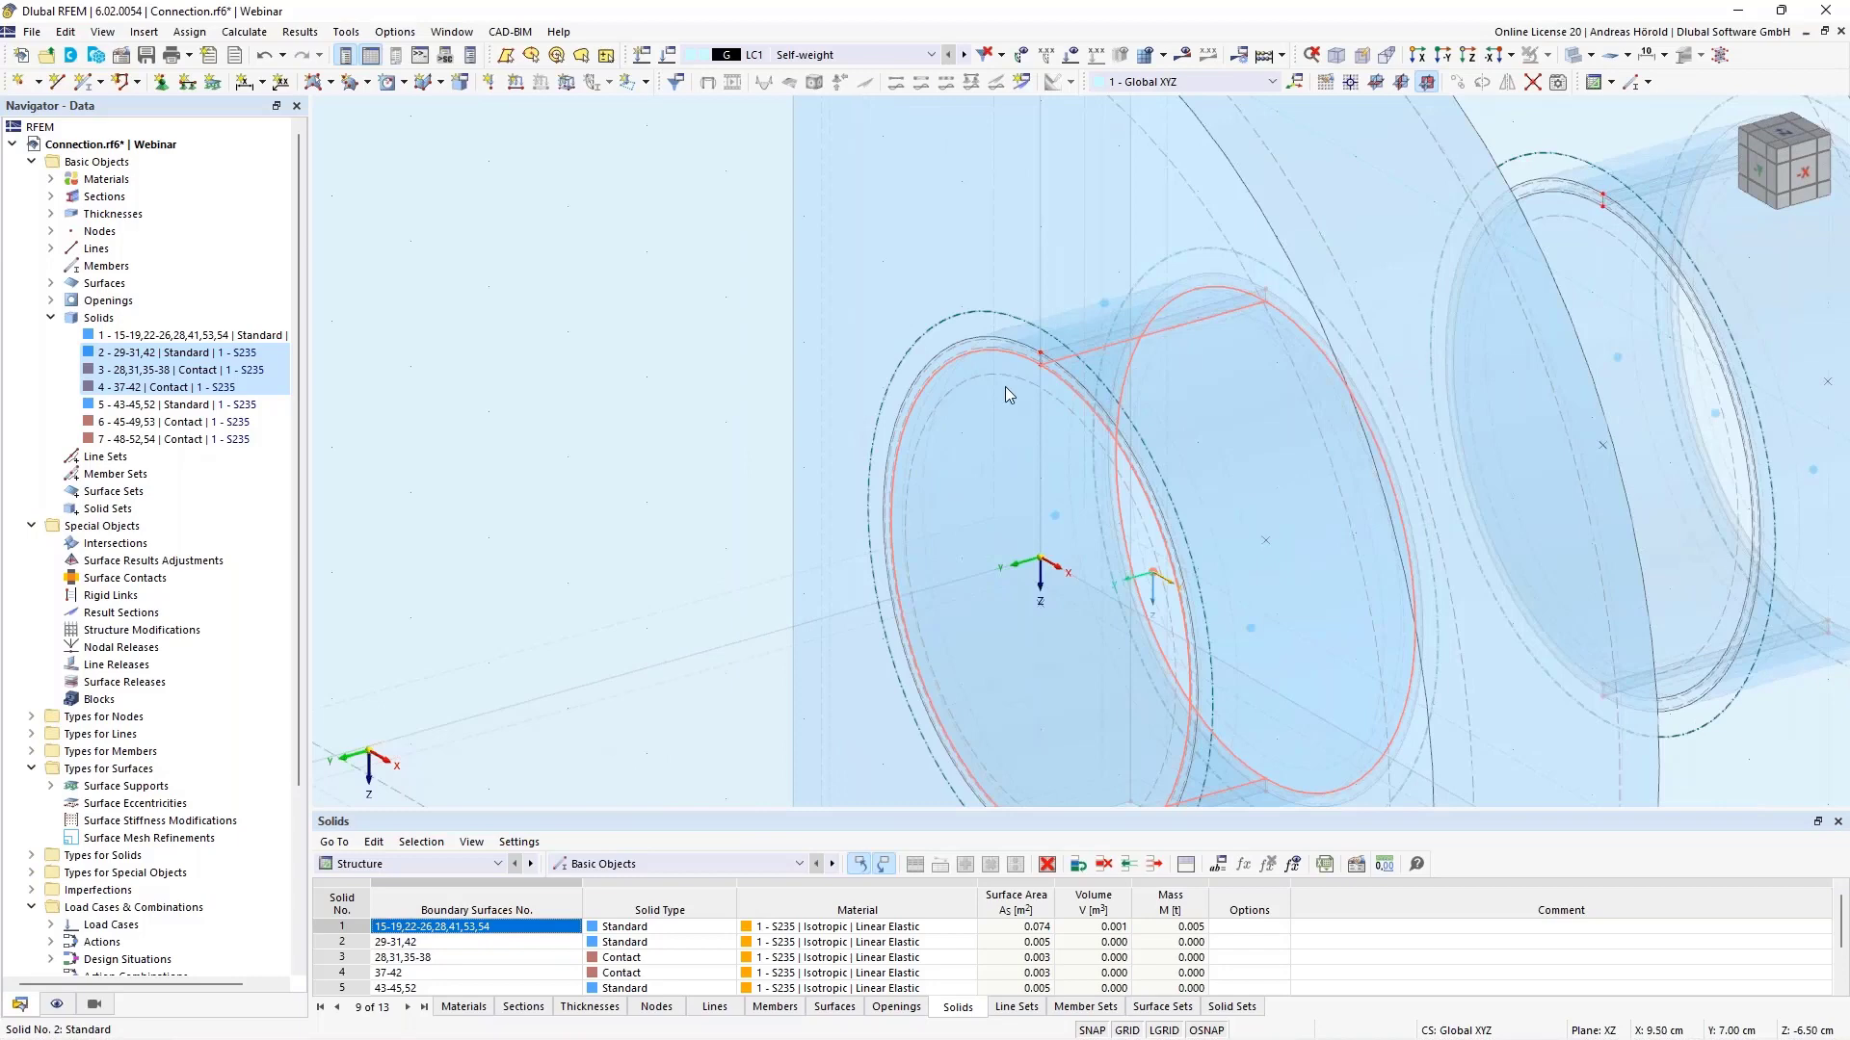
right_click(1009, 385)
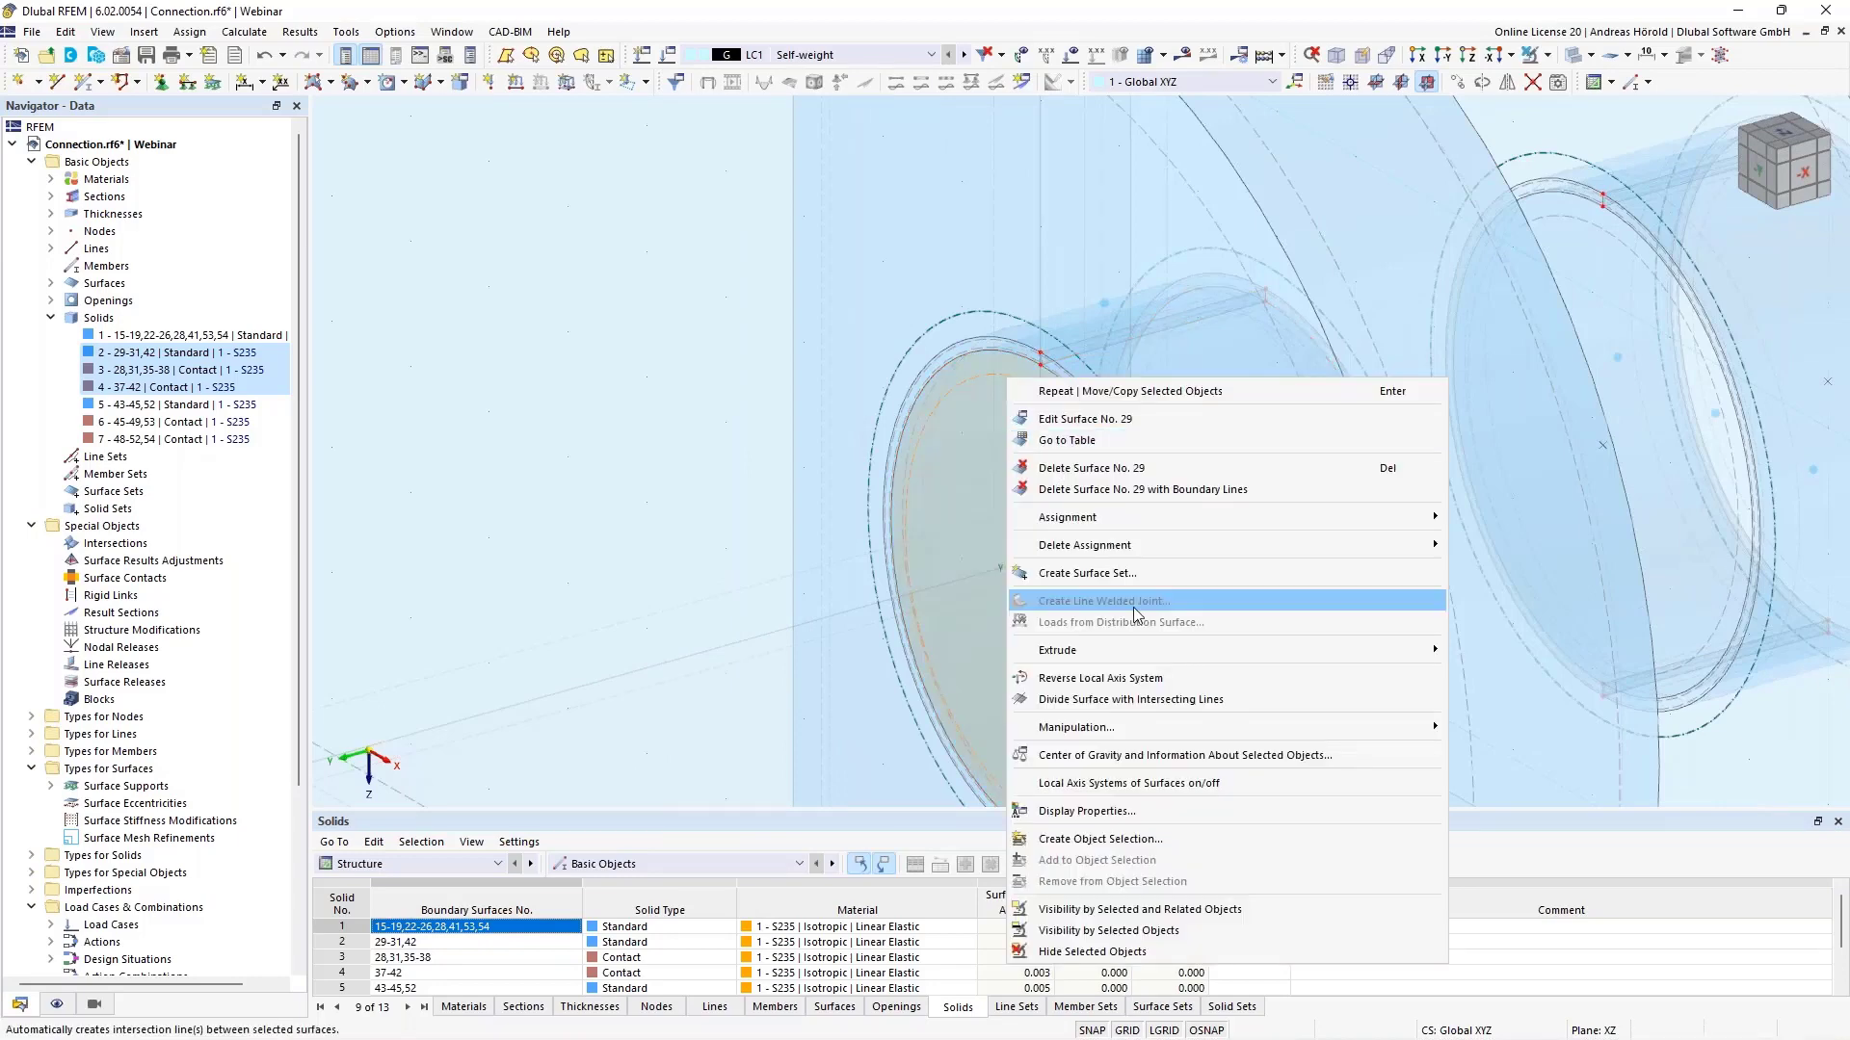
mouse_move(1143, 650)
click(1520, 650)
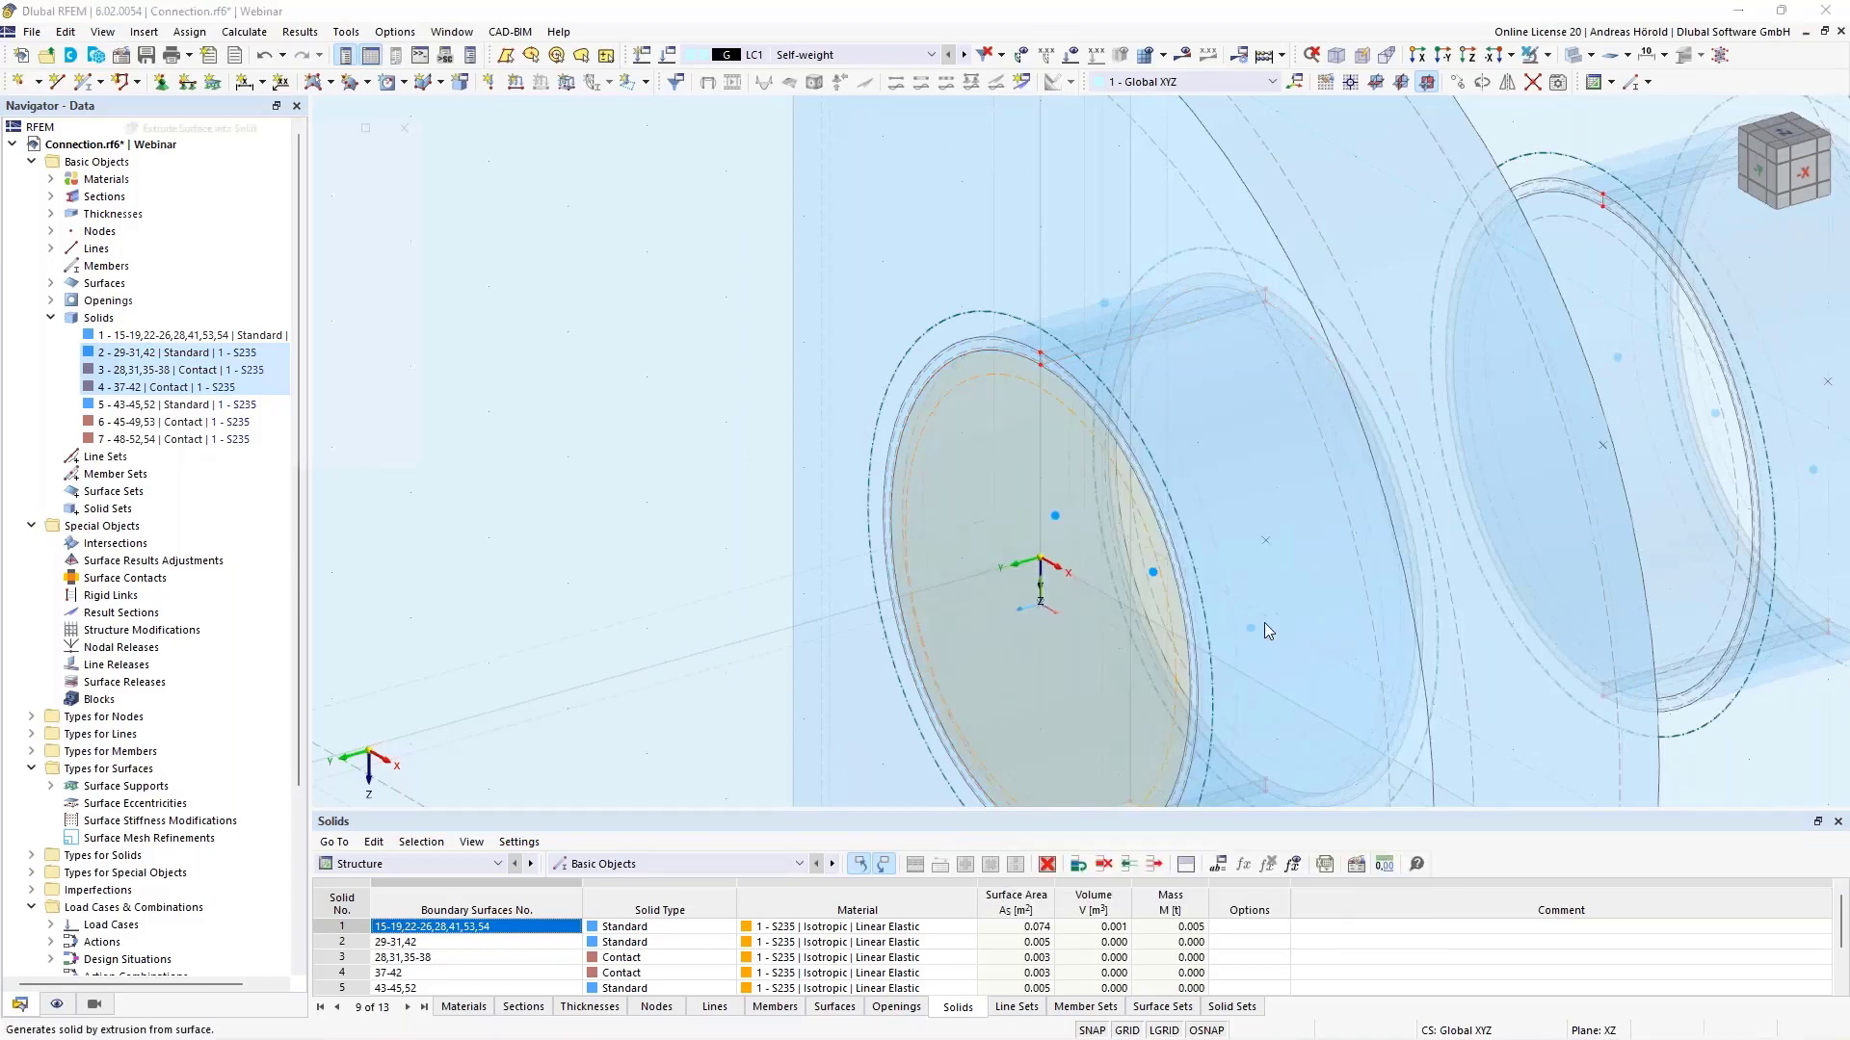
scroll(910, 621, down, 5)
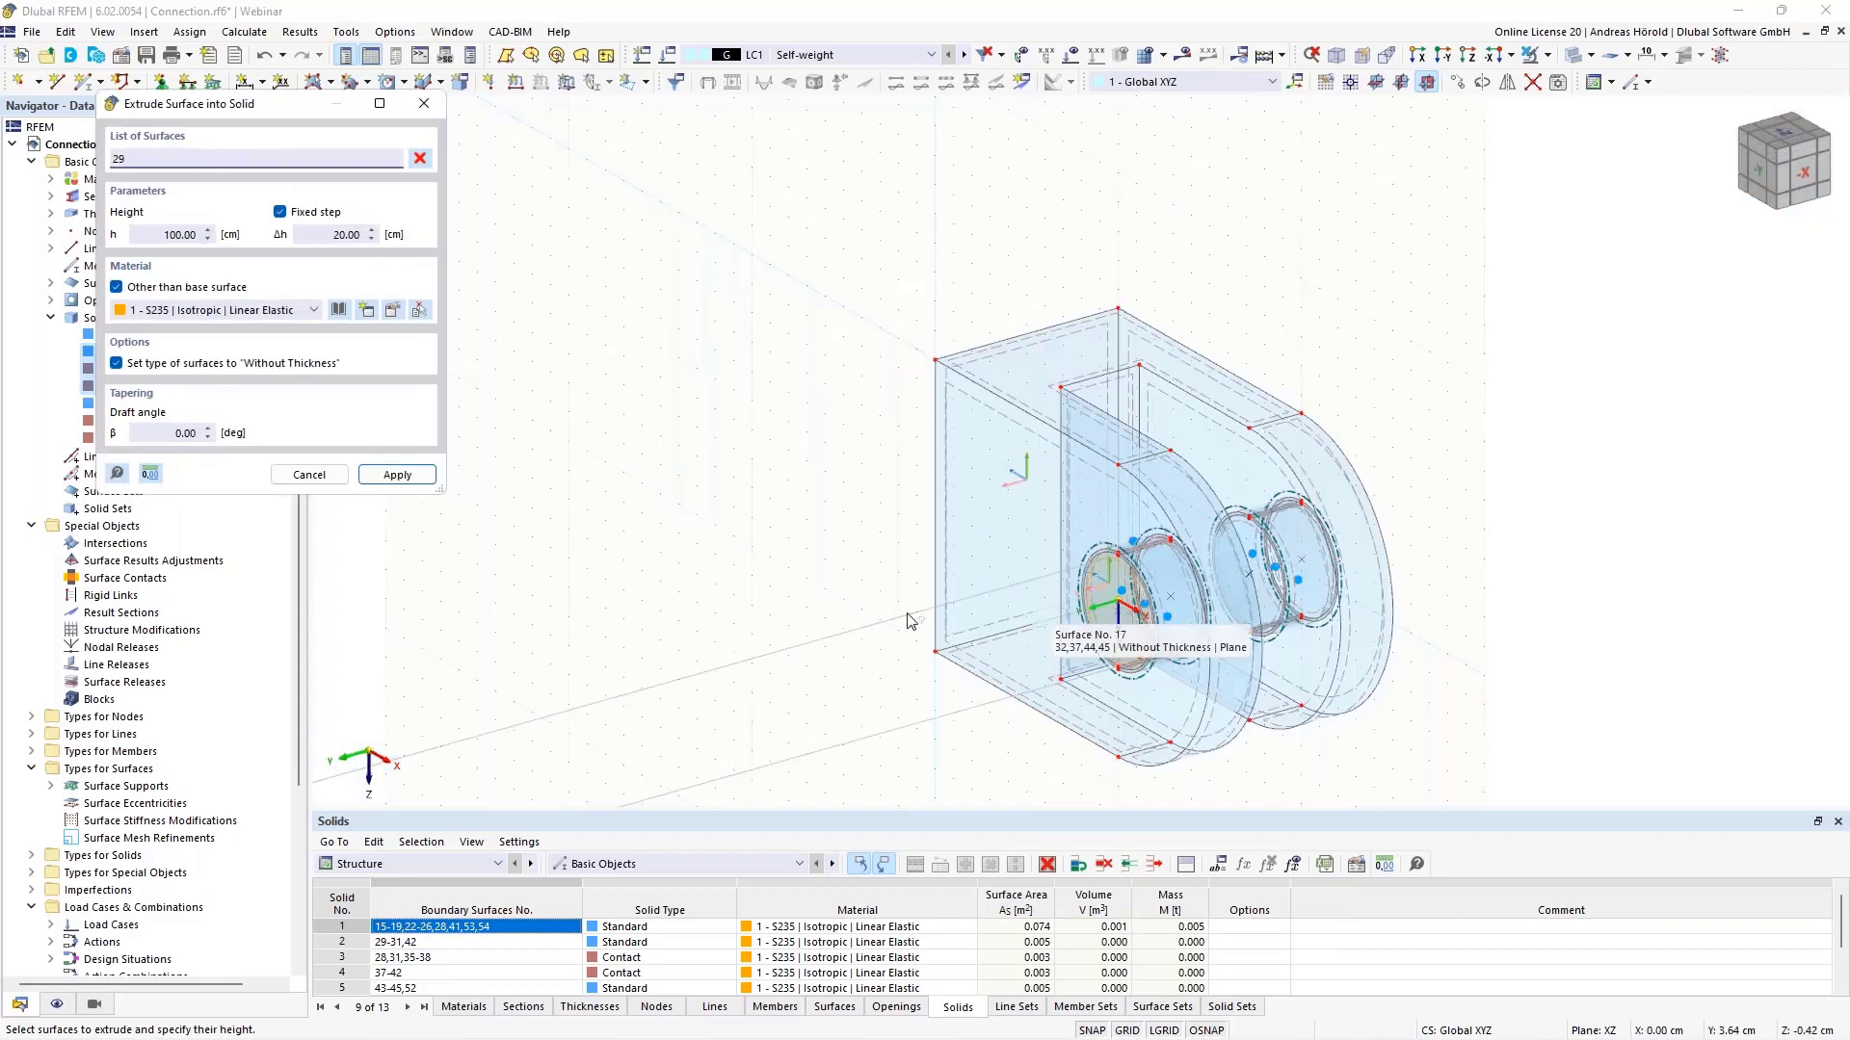
click(173, 236)
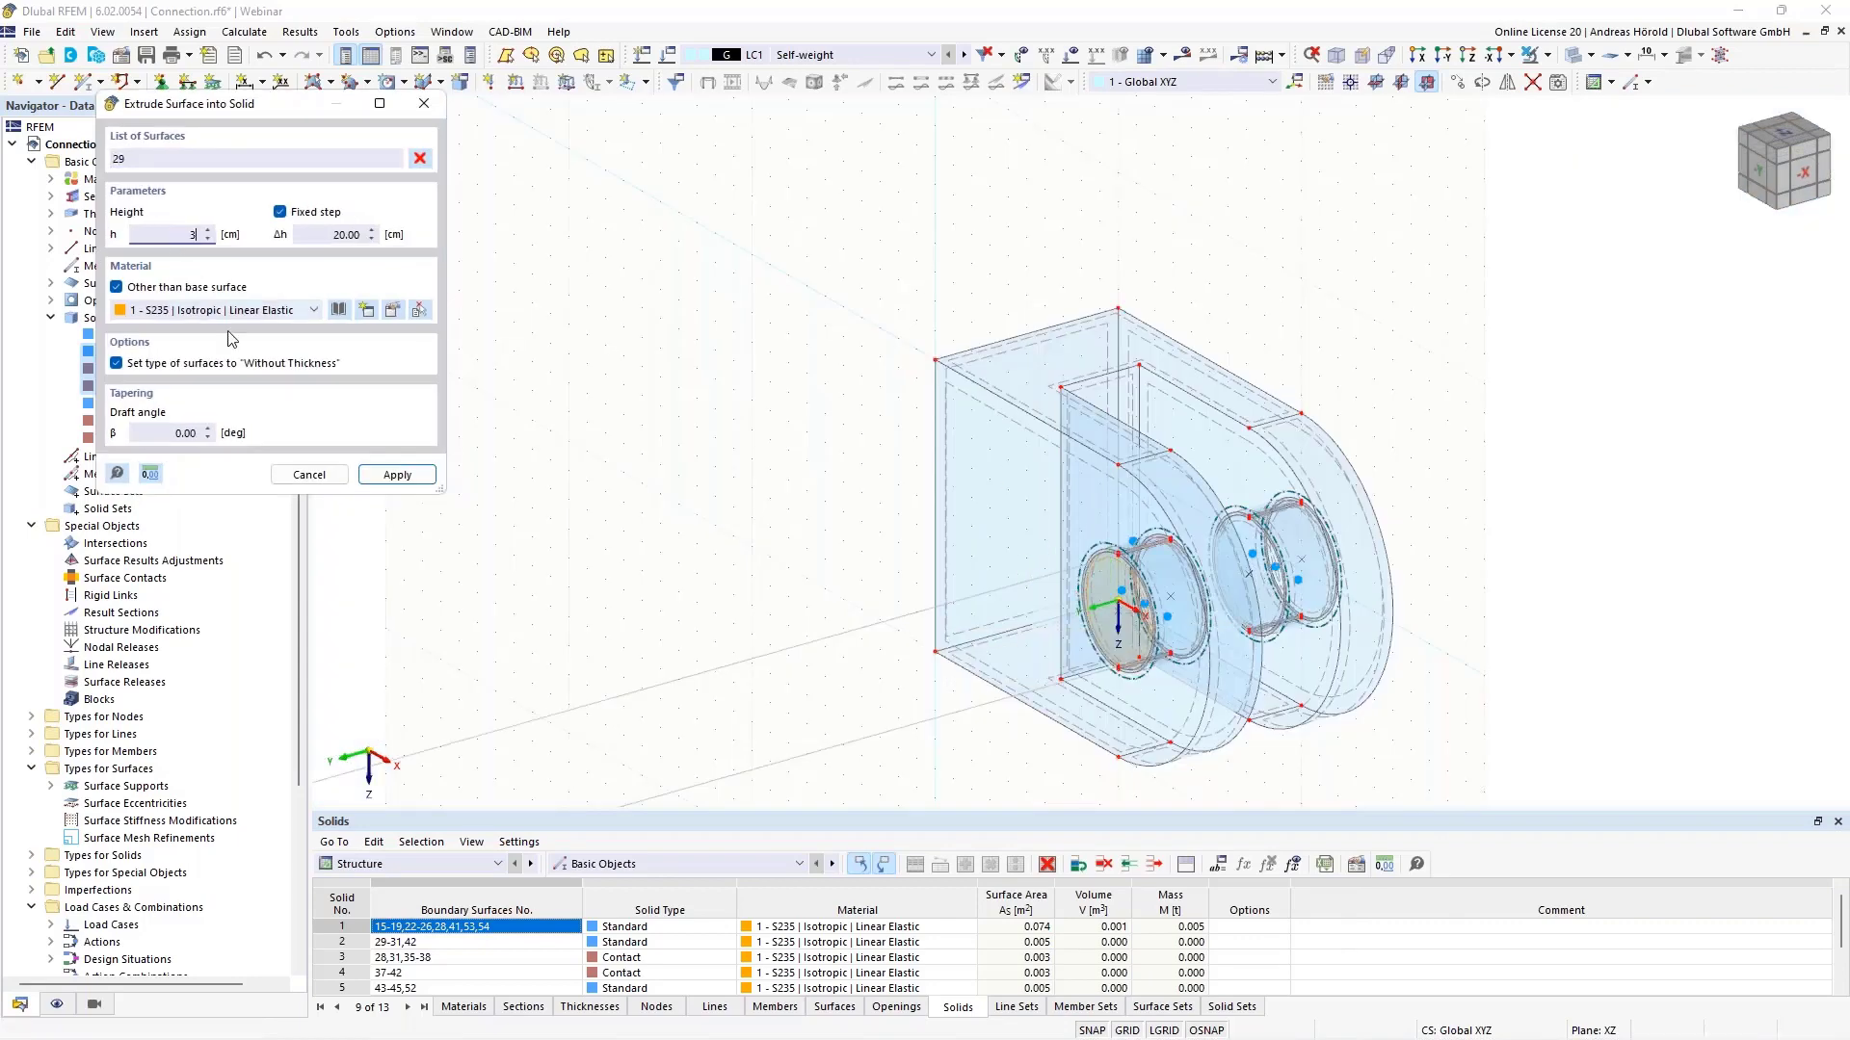
click(392, 477)
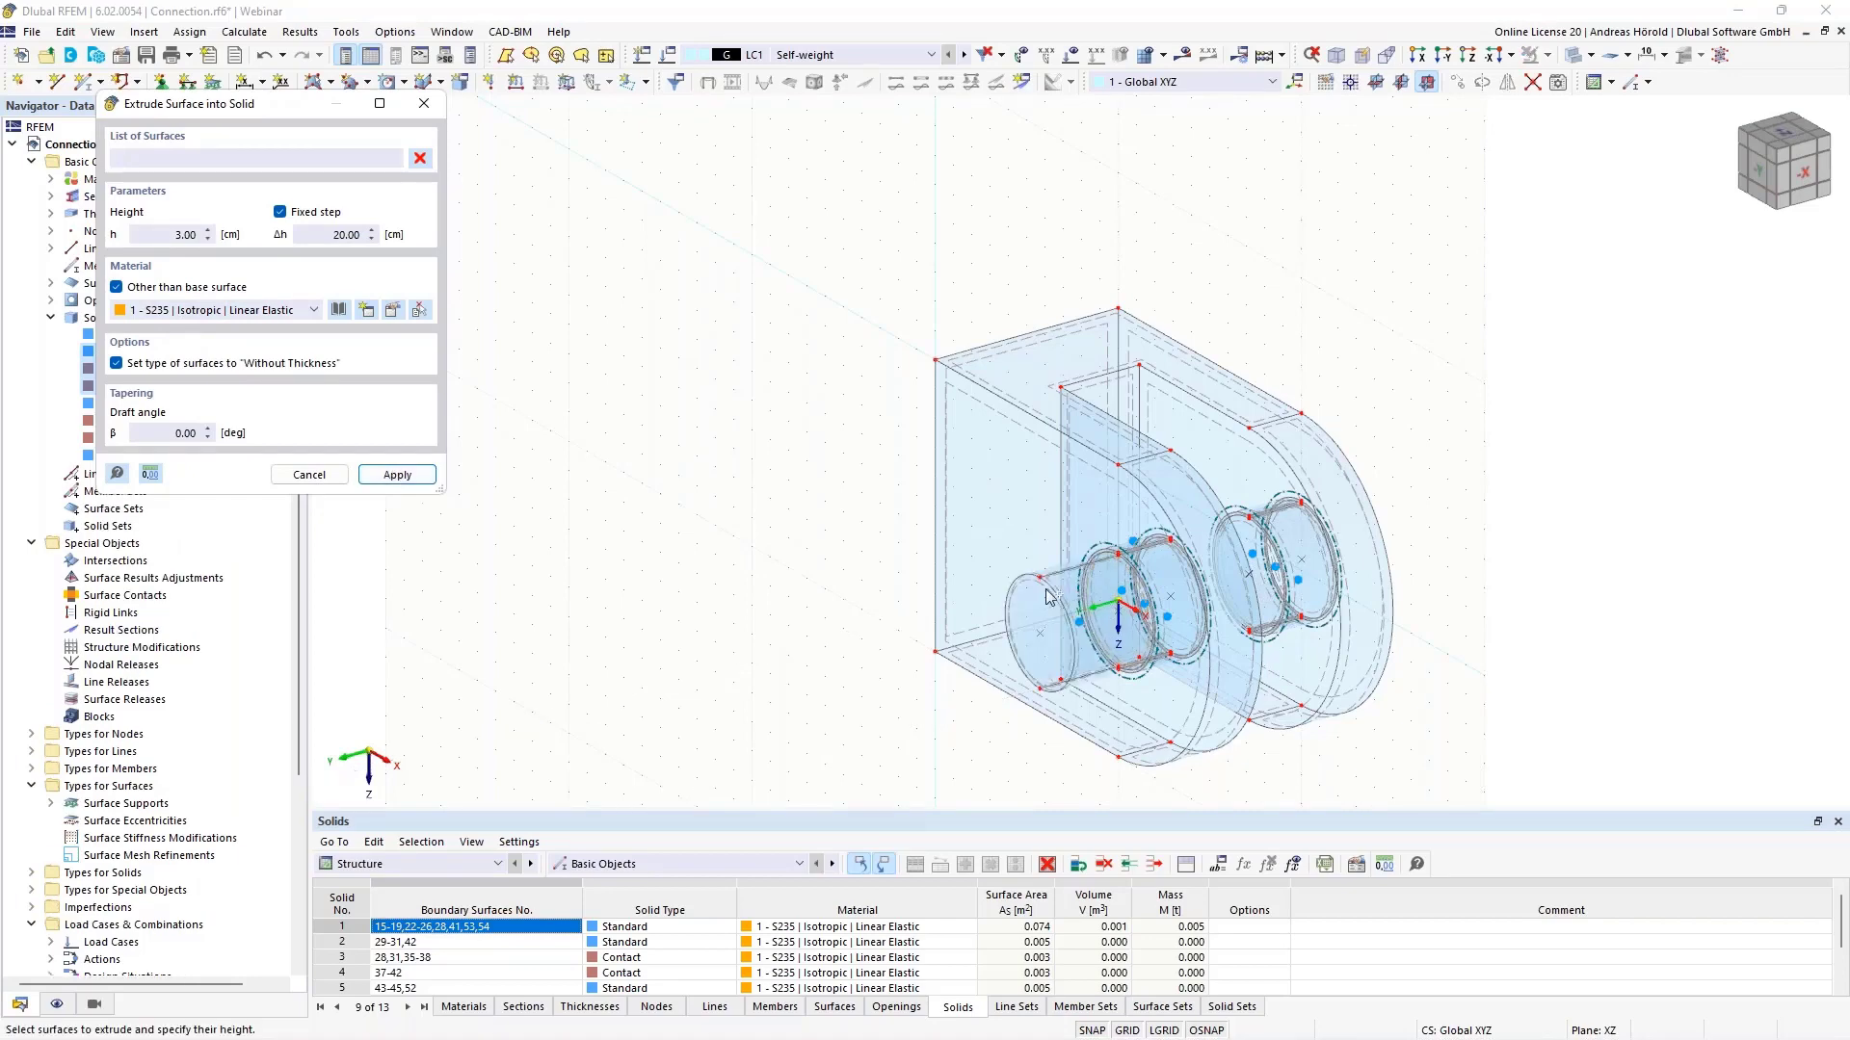
ctrl+middle_drag(1703, 662, 1491, 595)
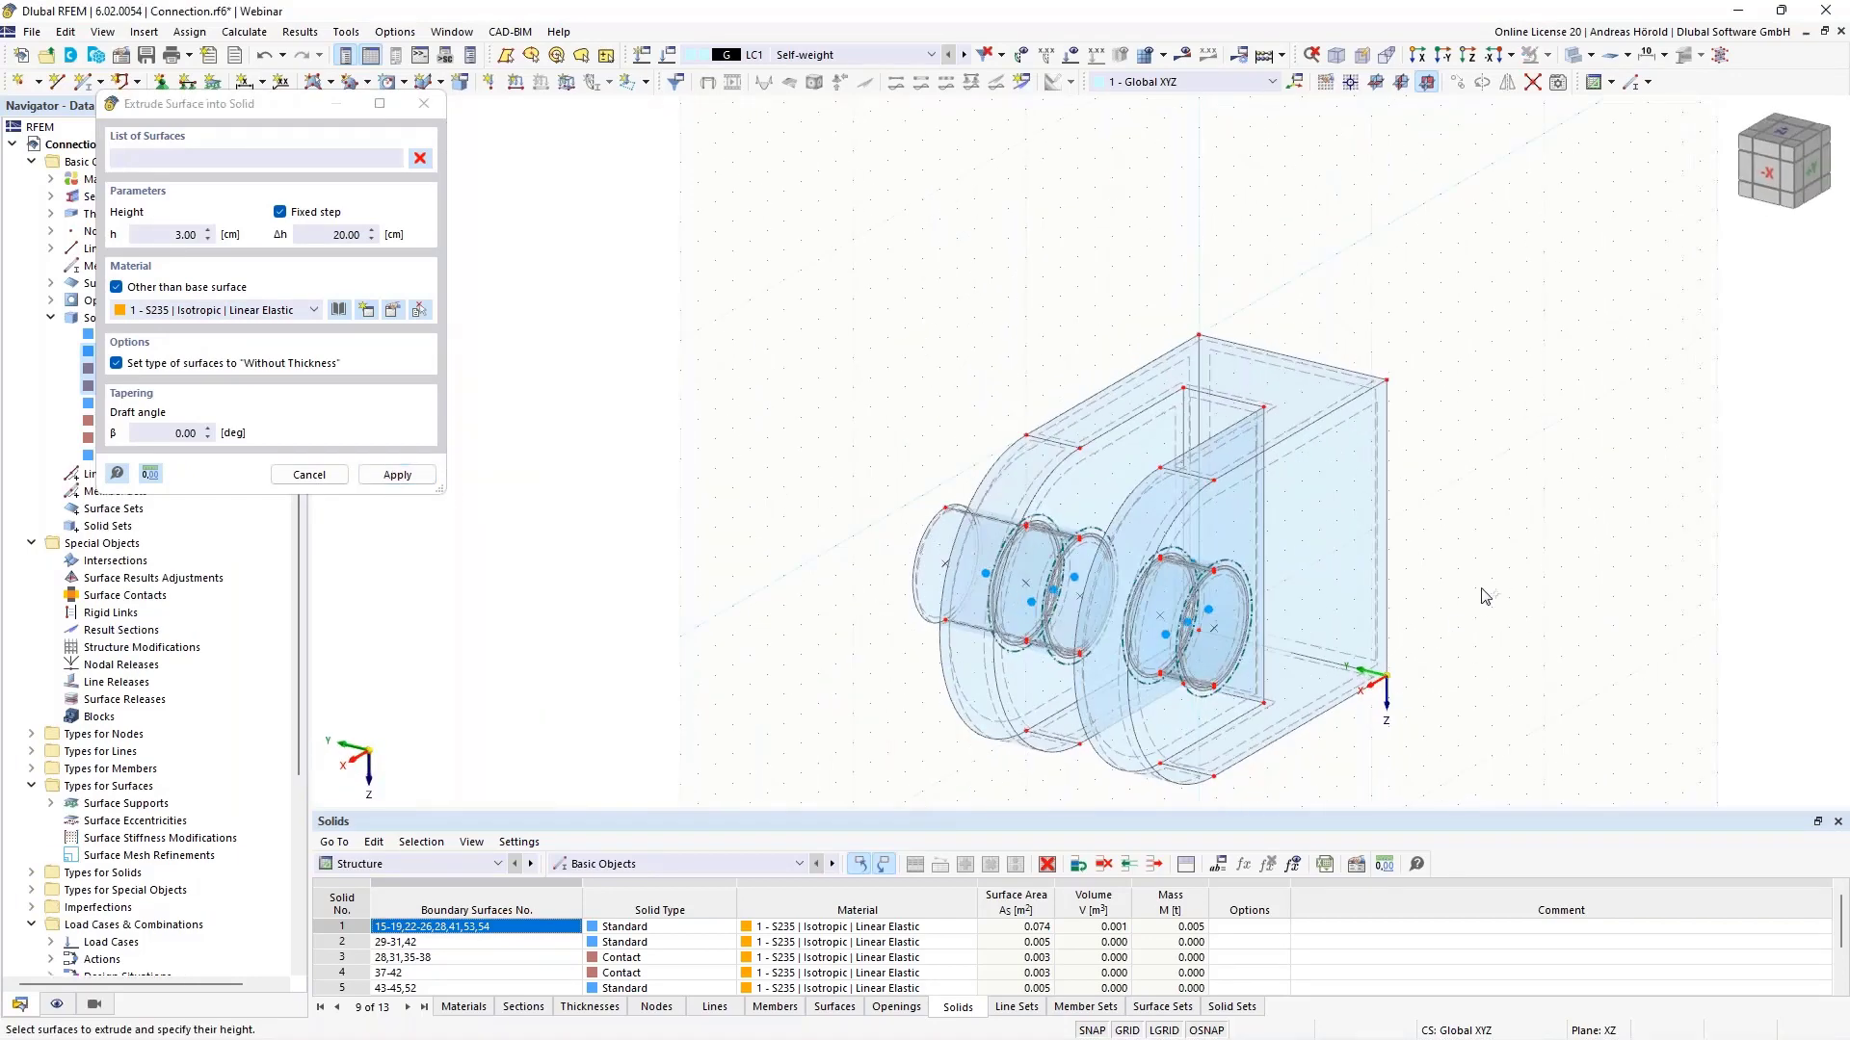
scroll(753, 584, up, 5)
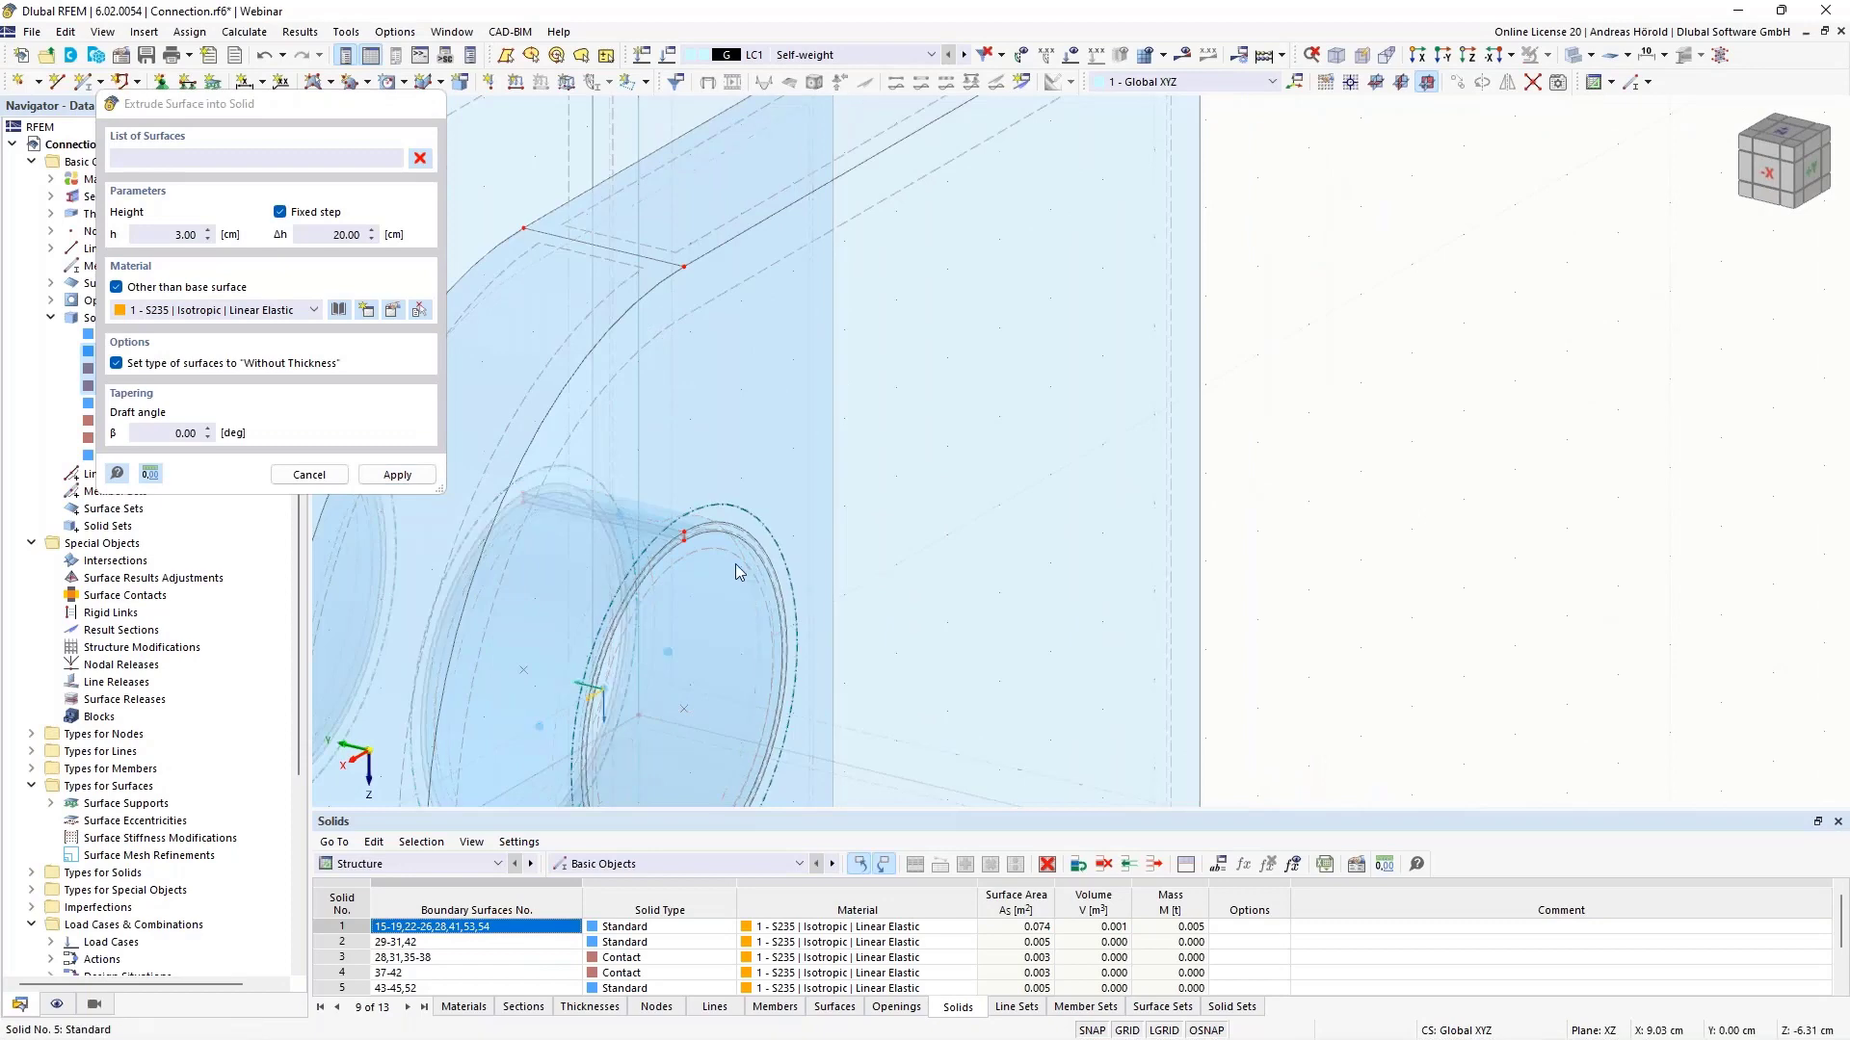
- Extrude surface 44 into a solid with height −3 cm
right_click(736, 564)
right_click(725, 557)
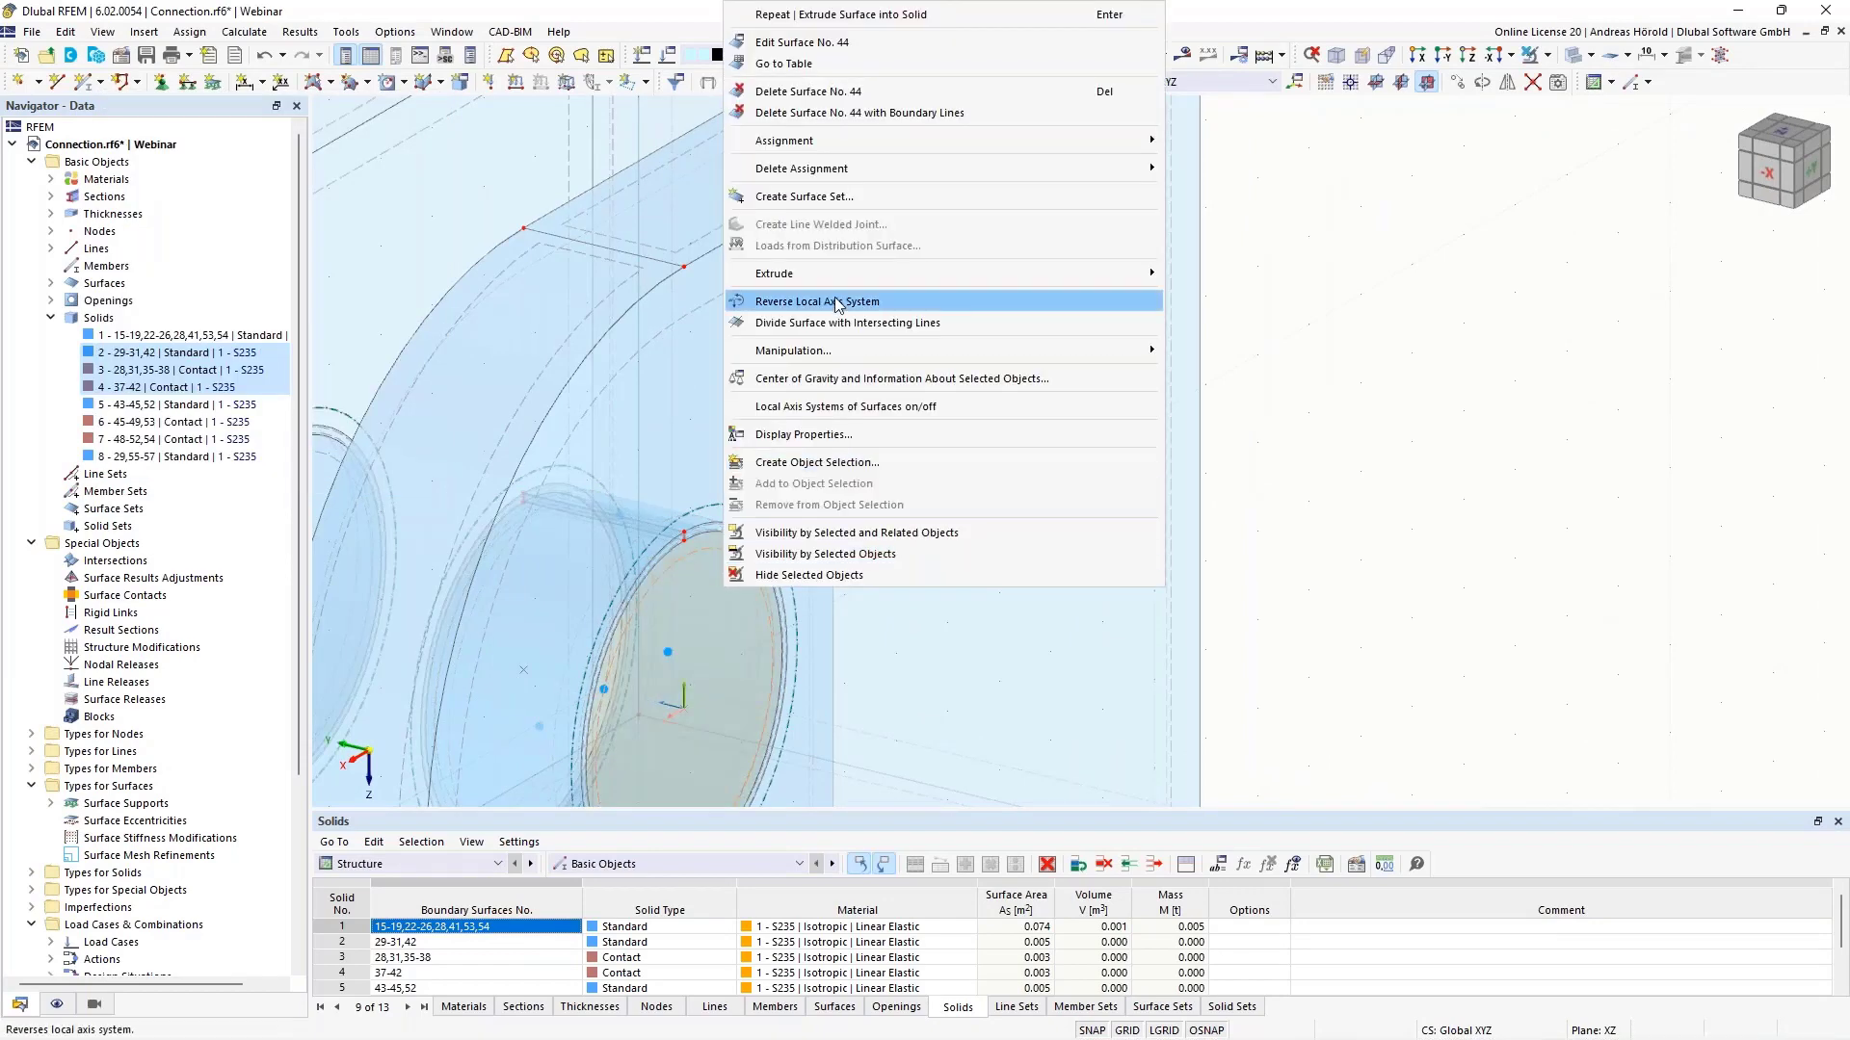
mouse_move(837, 278)
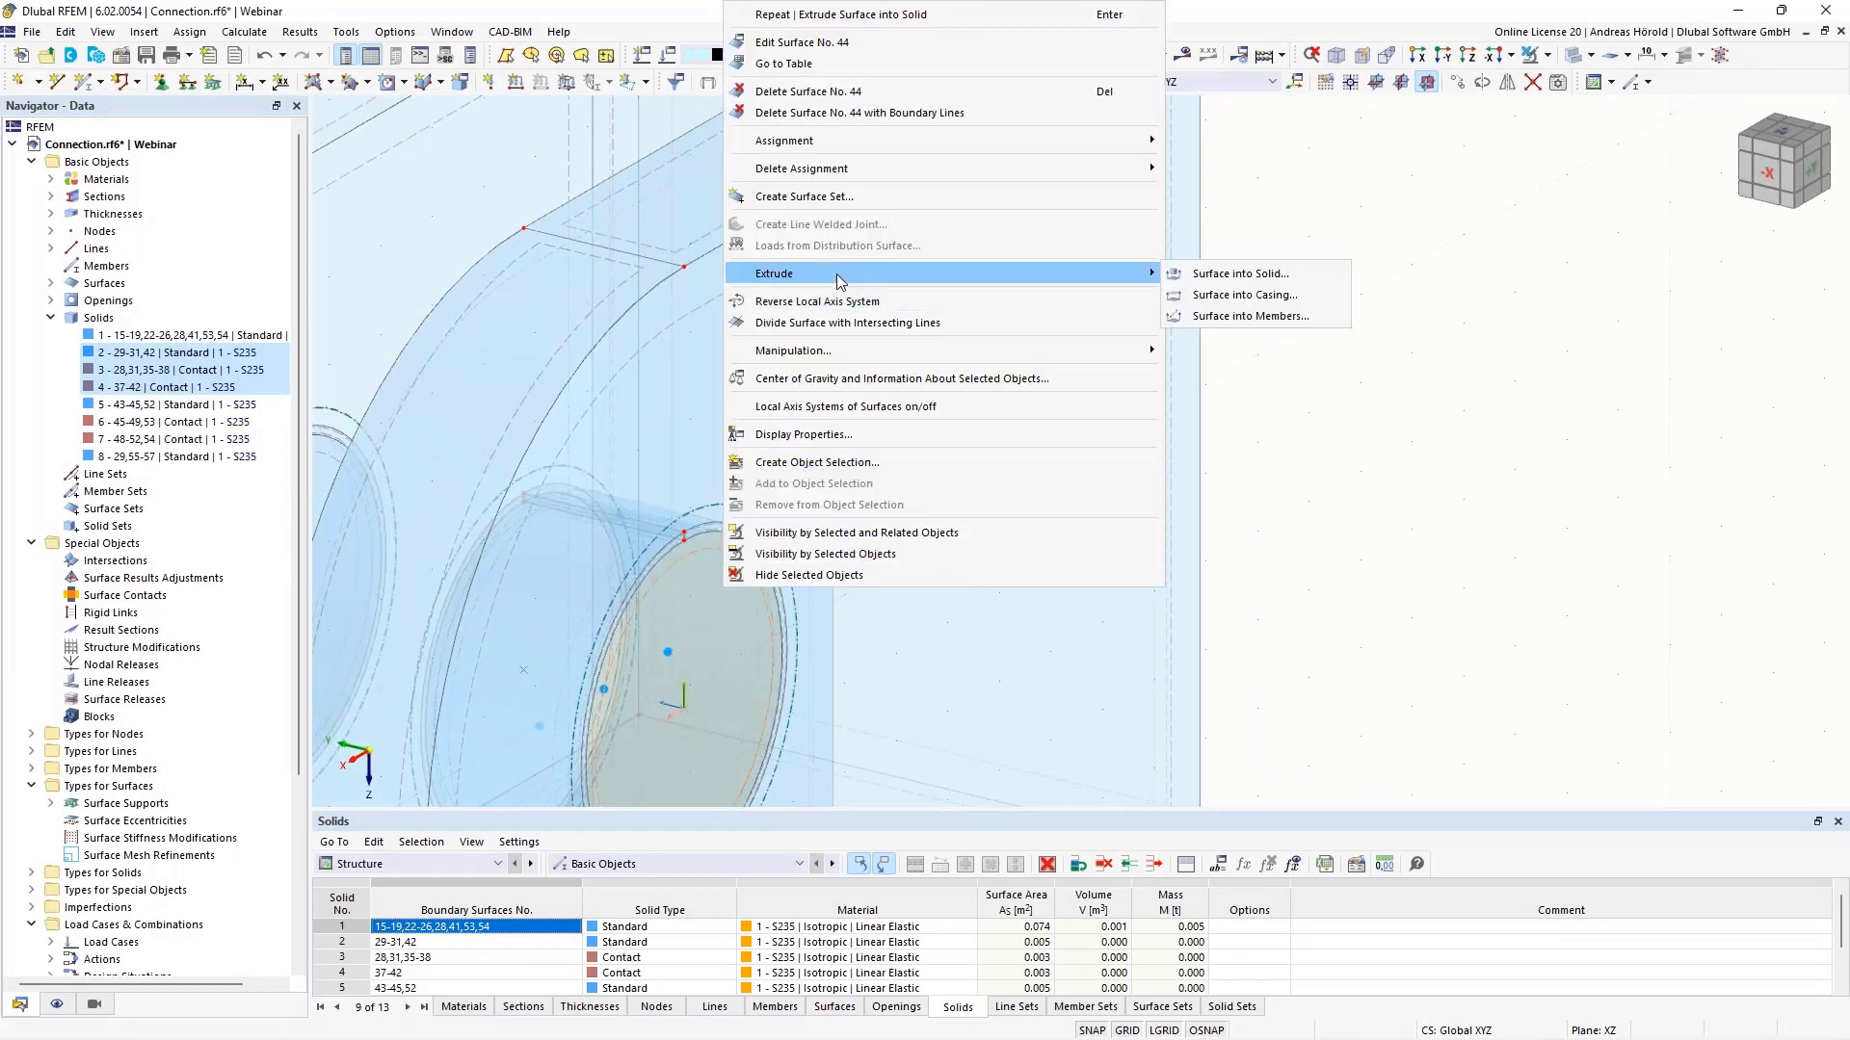
click(1246, 280)
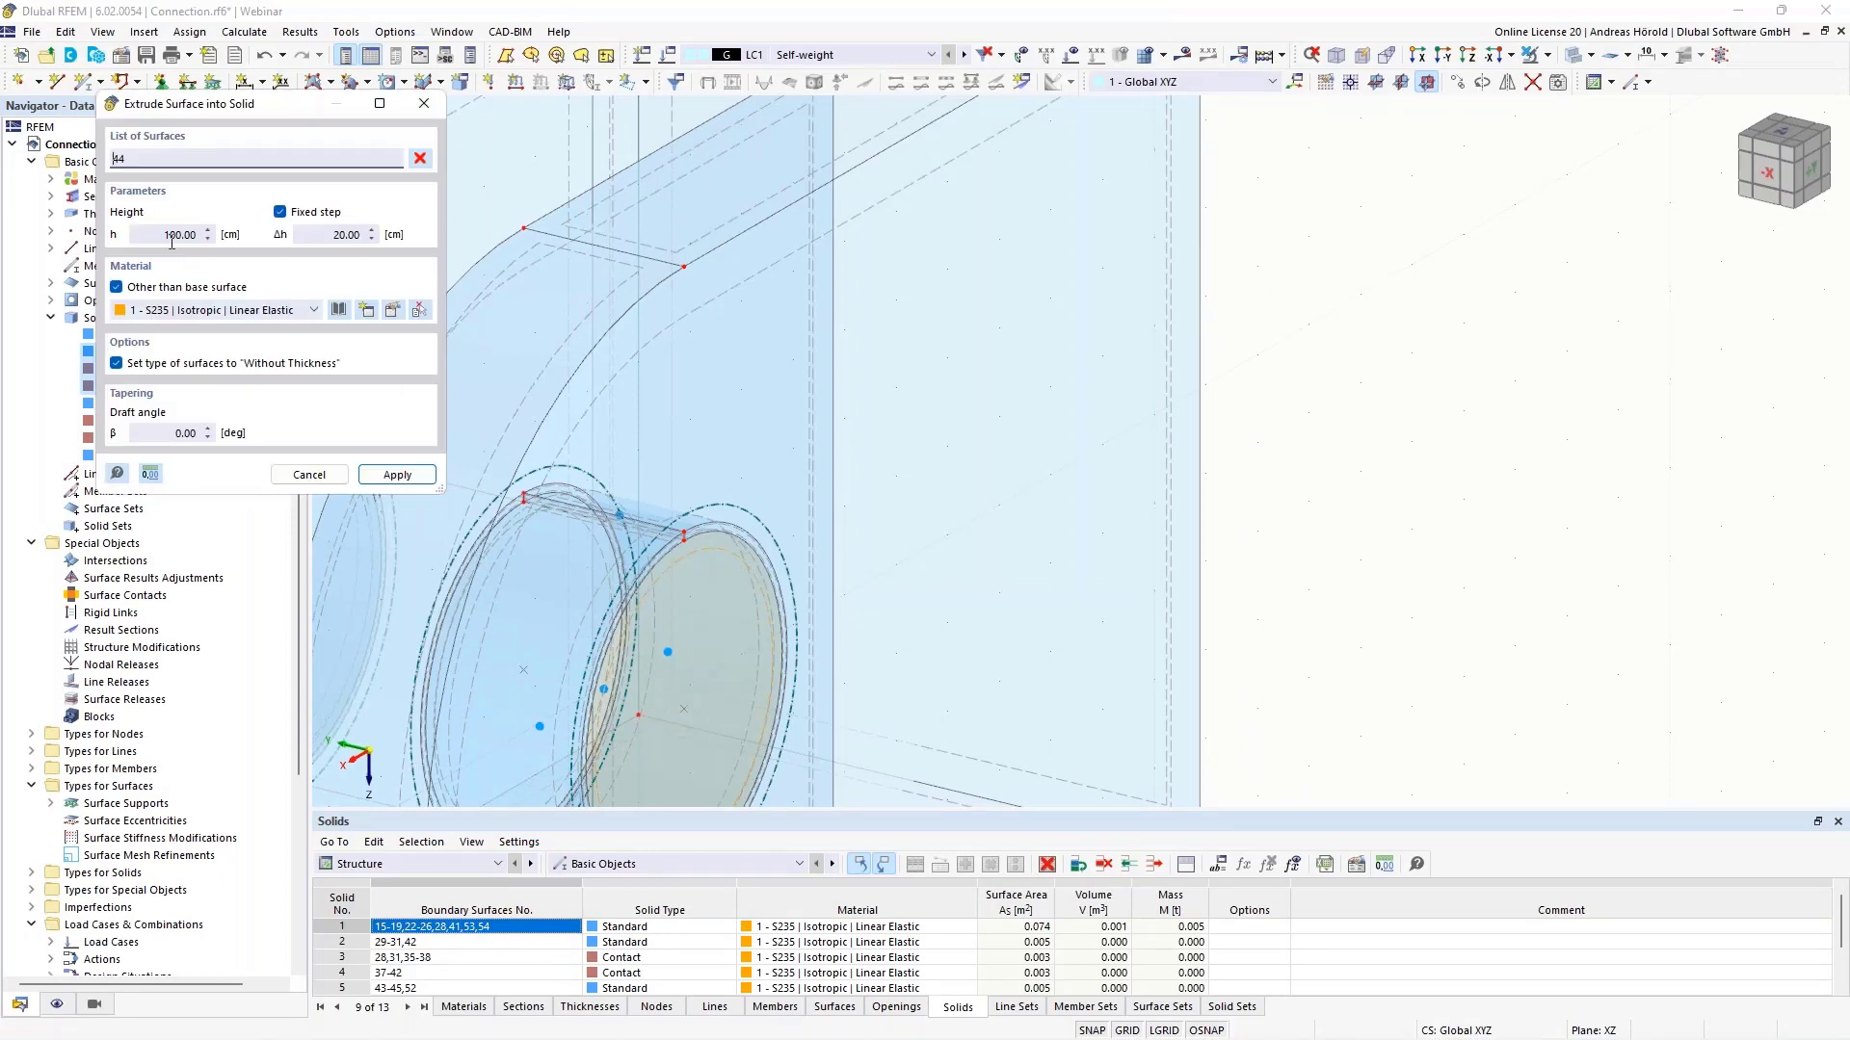
scroll(685, 452, down, 6)
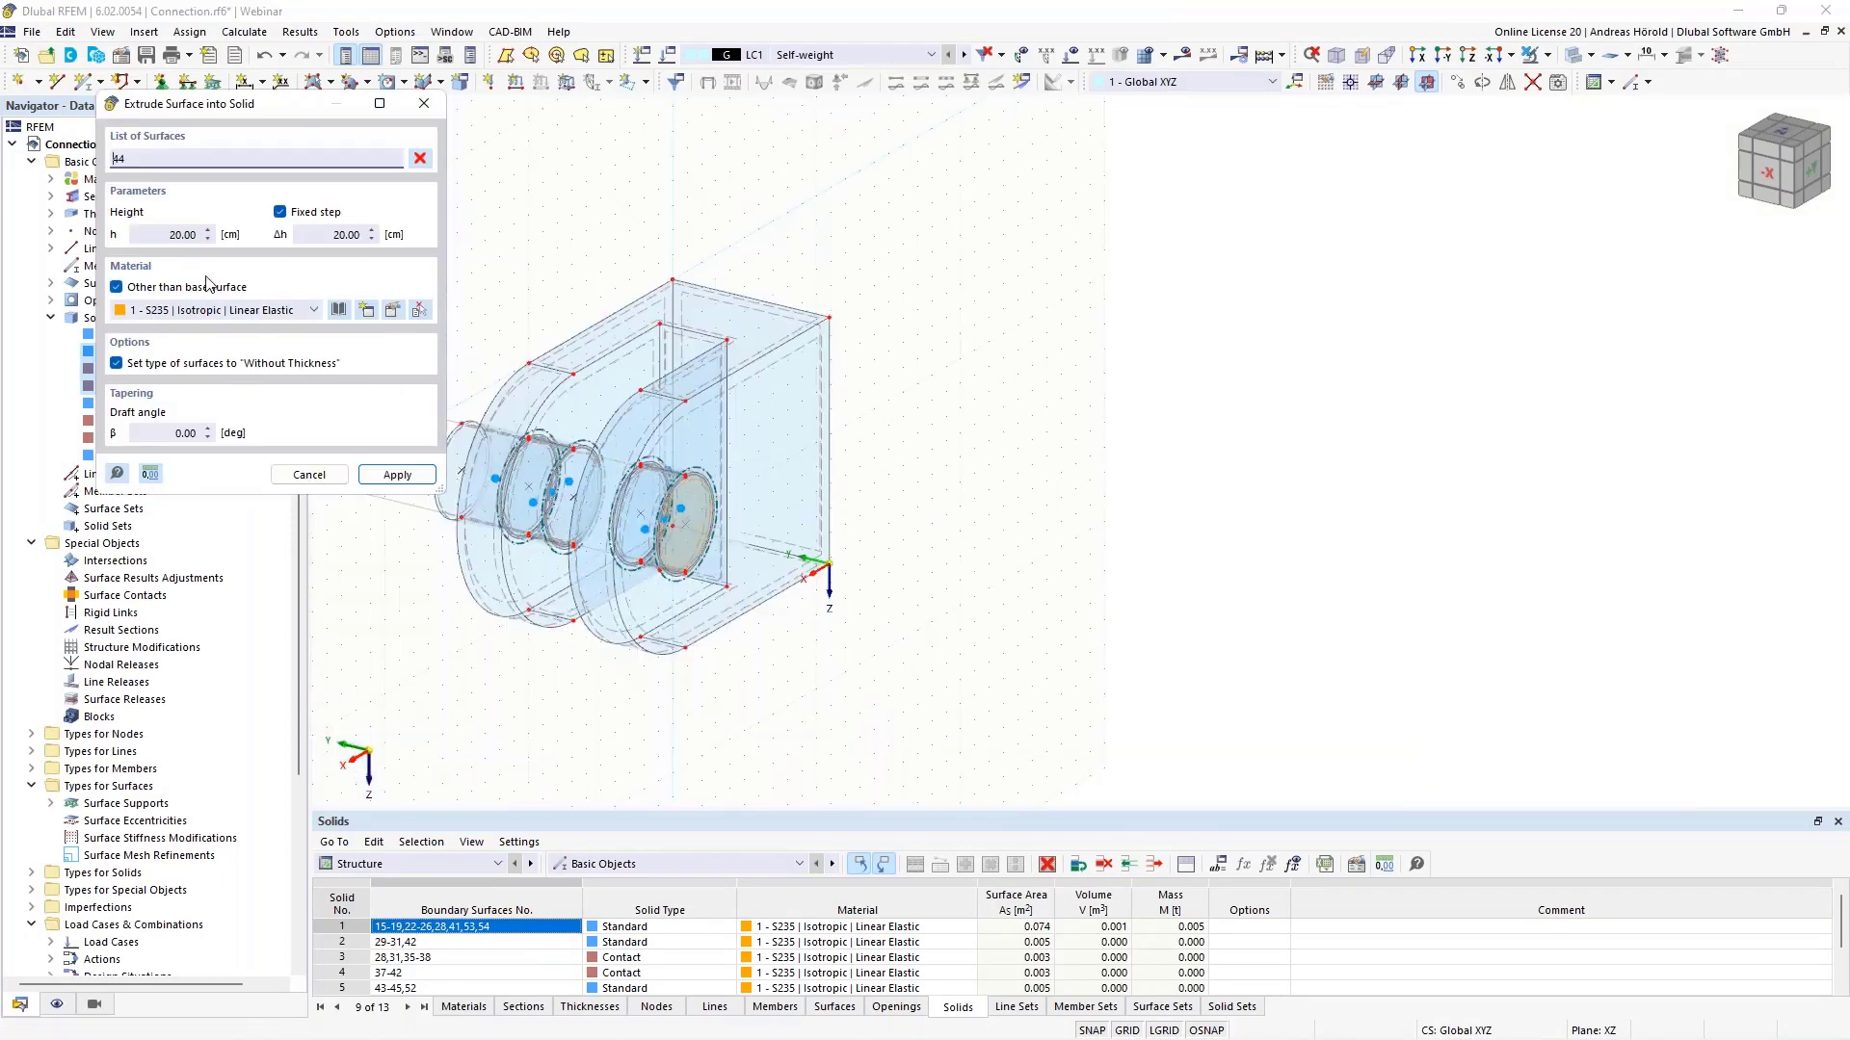
click(172, 238)
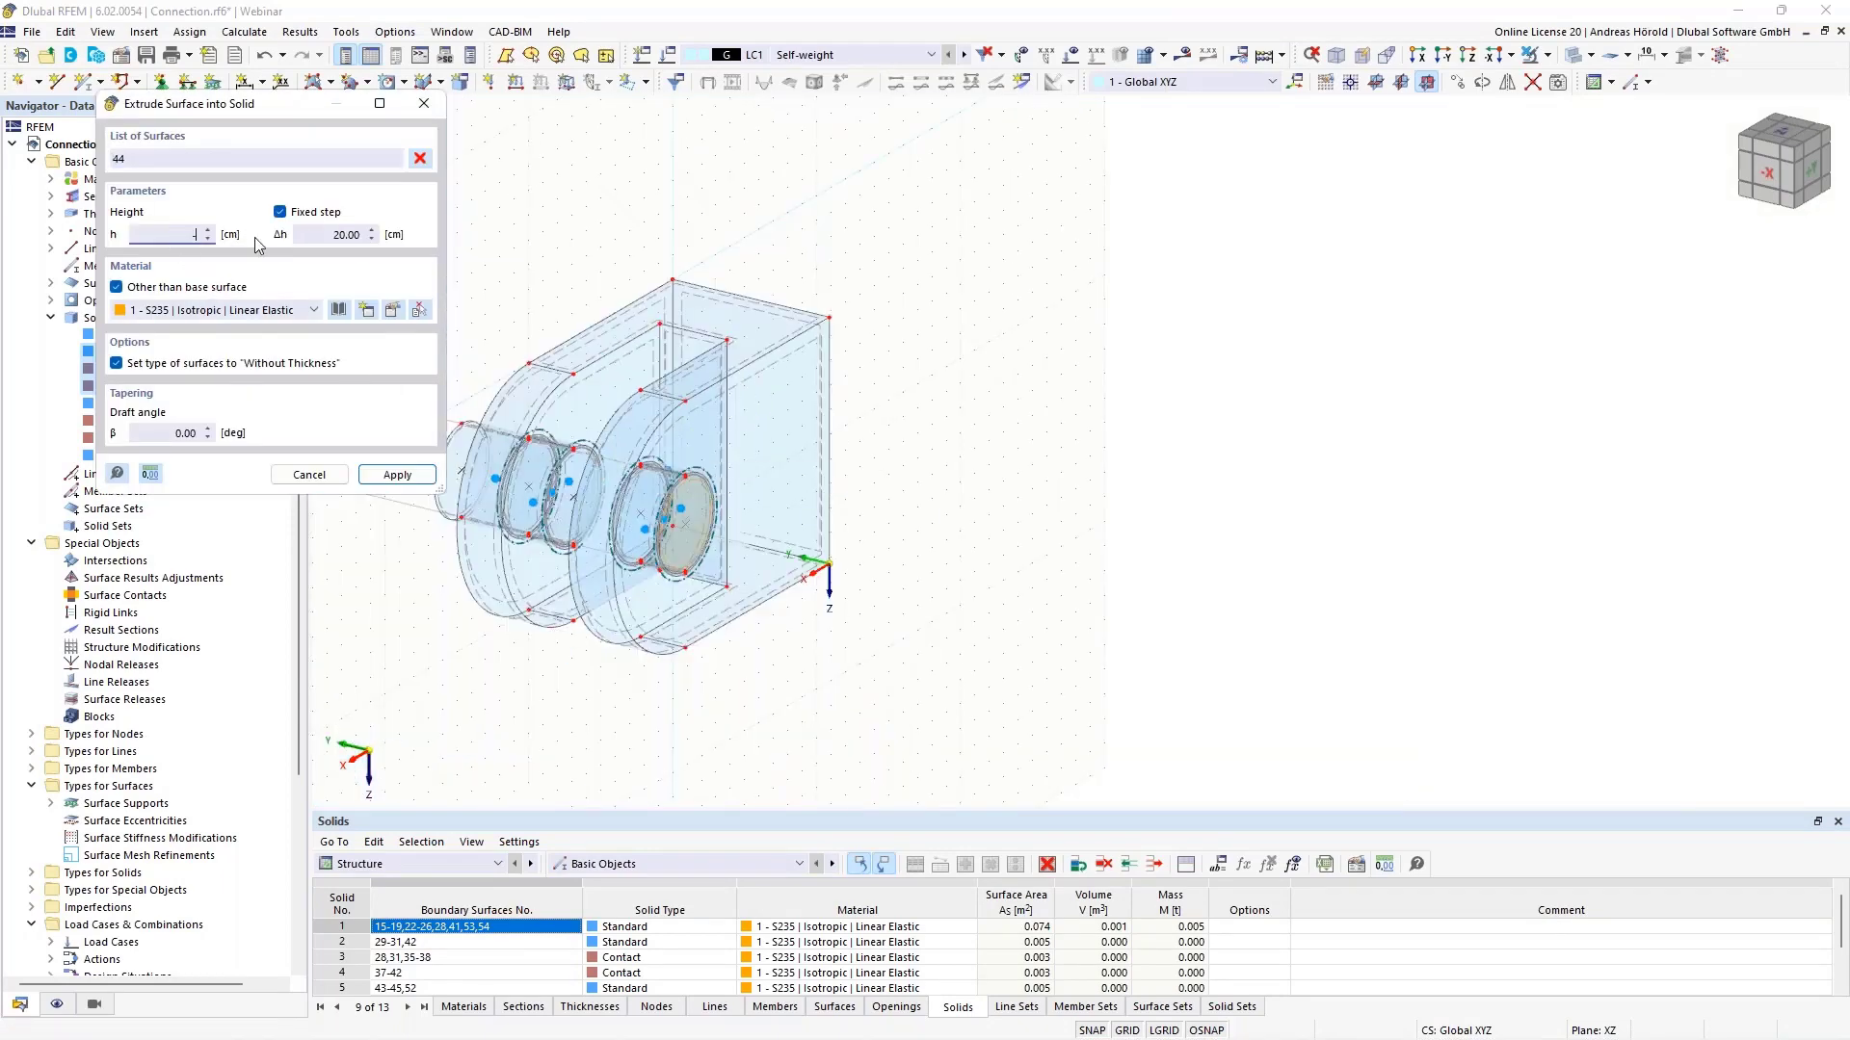
text(-3)
key(Return)
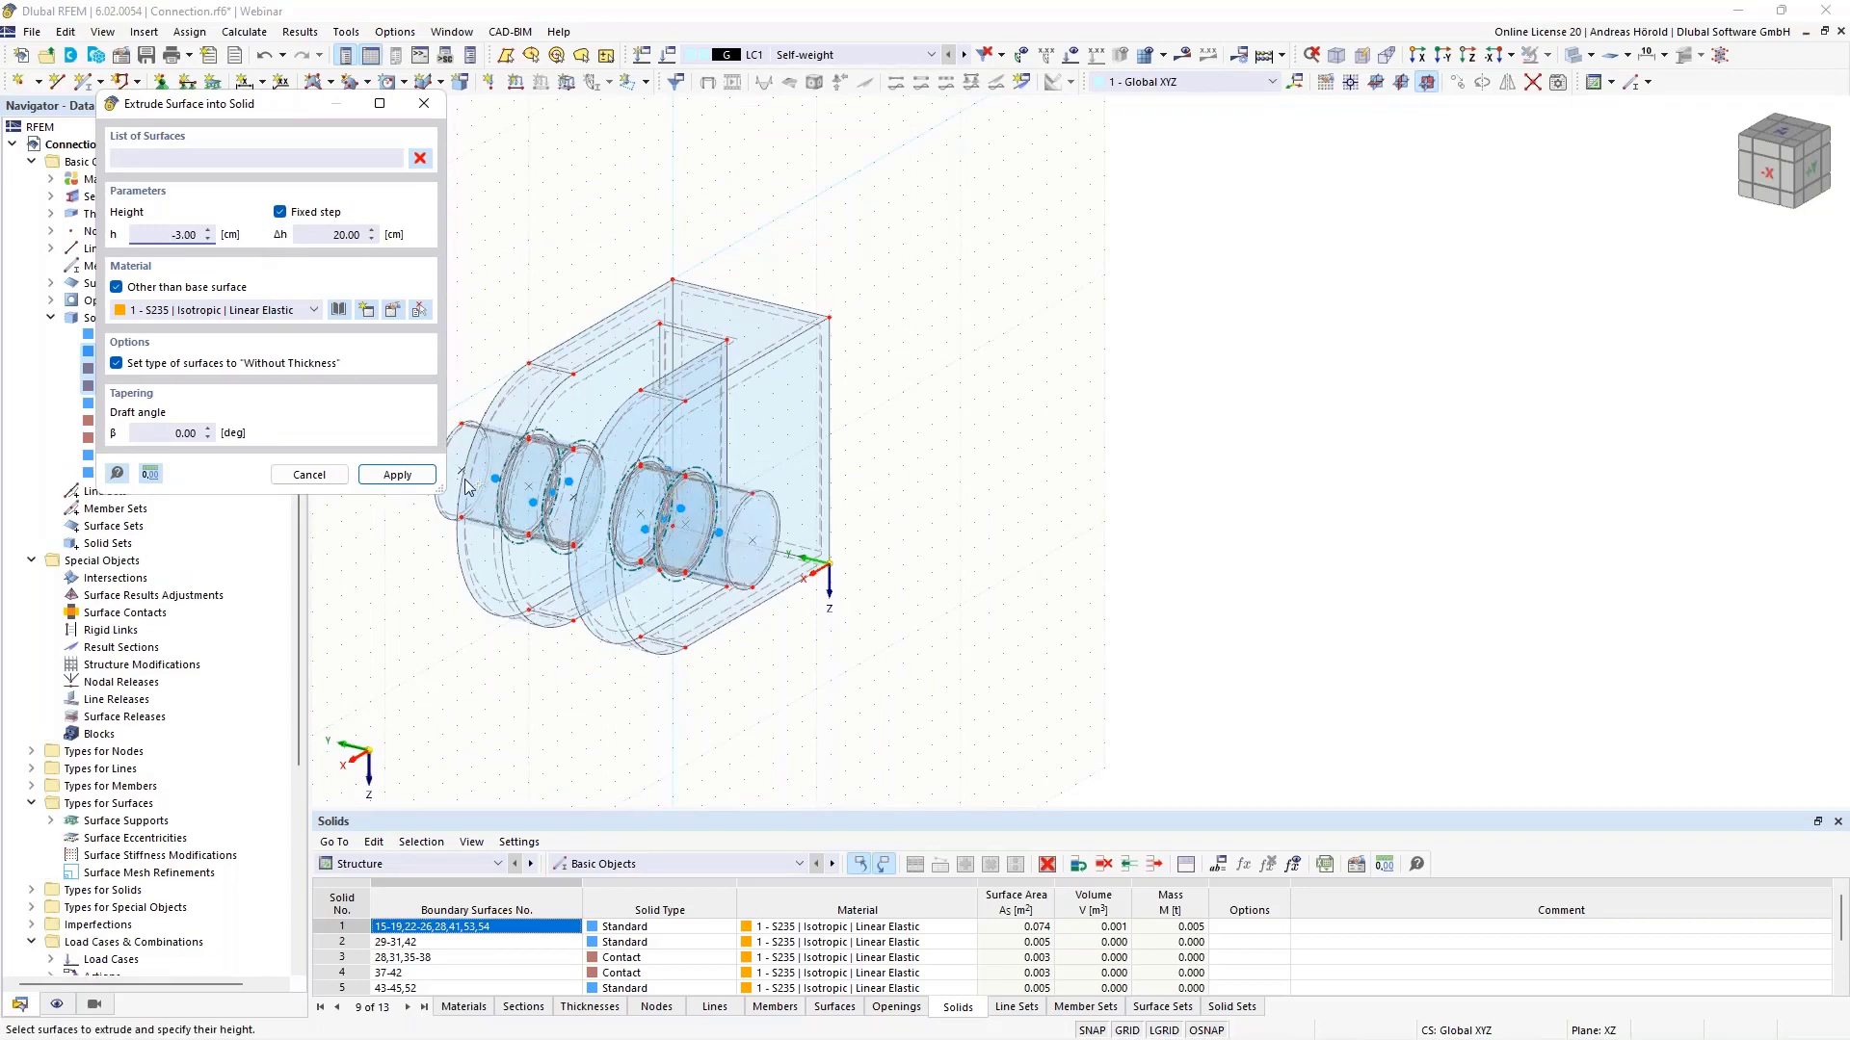
scroll(578, 463, up, 5)
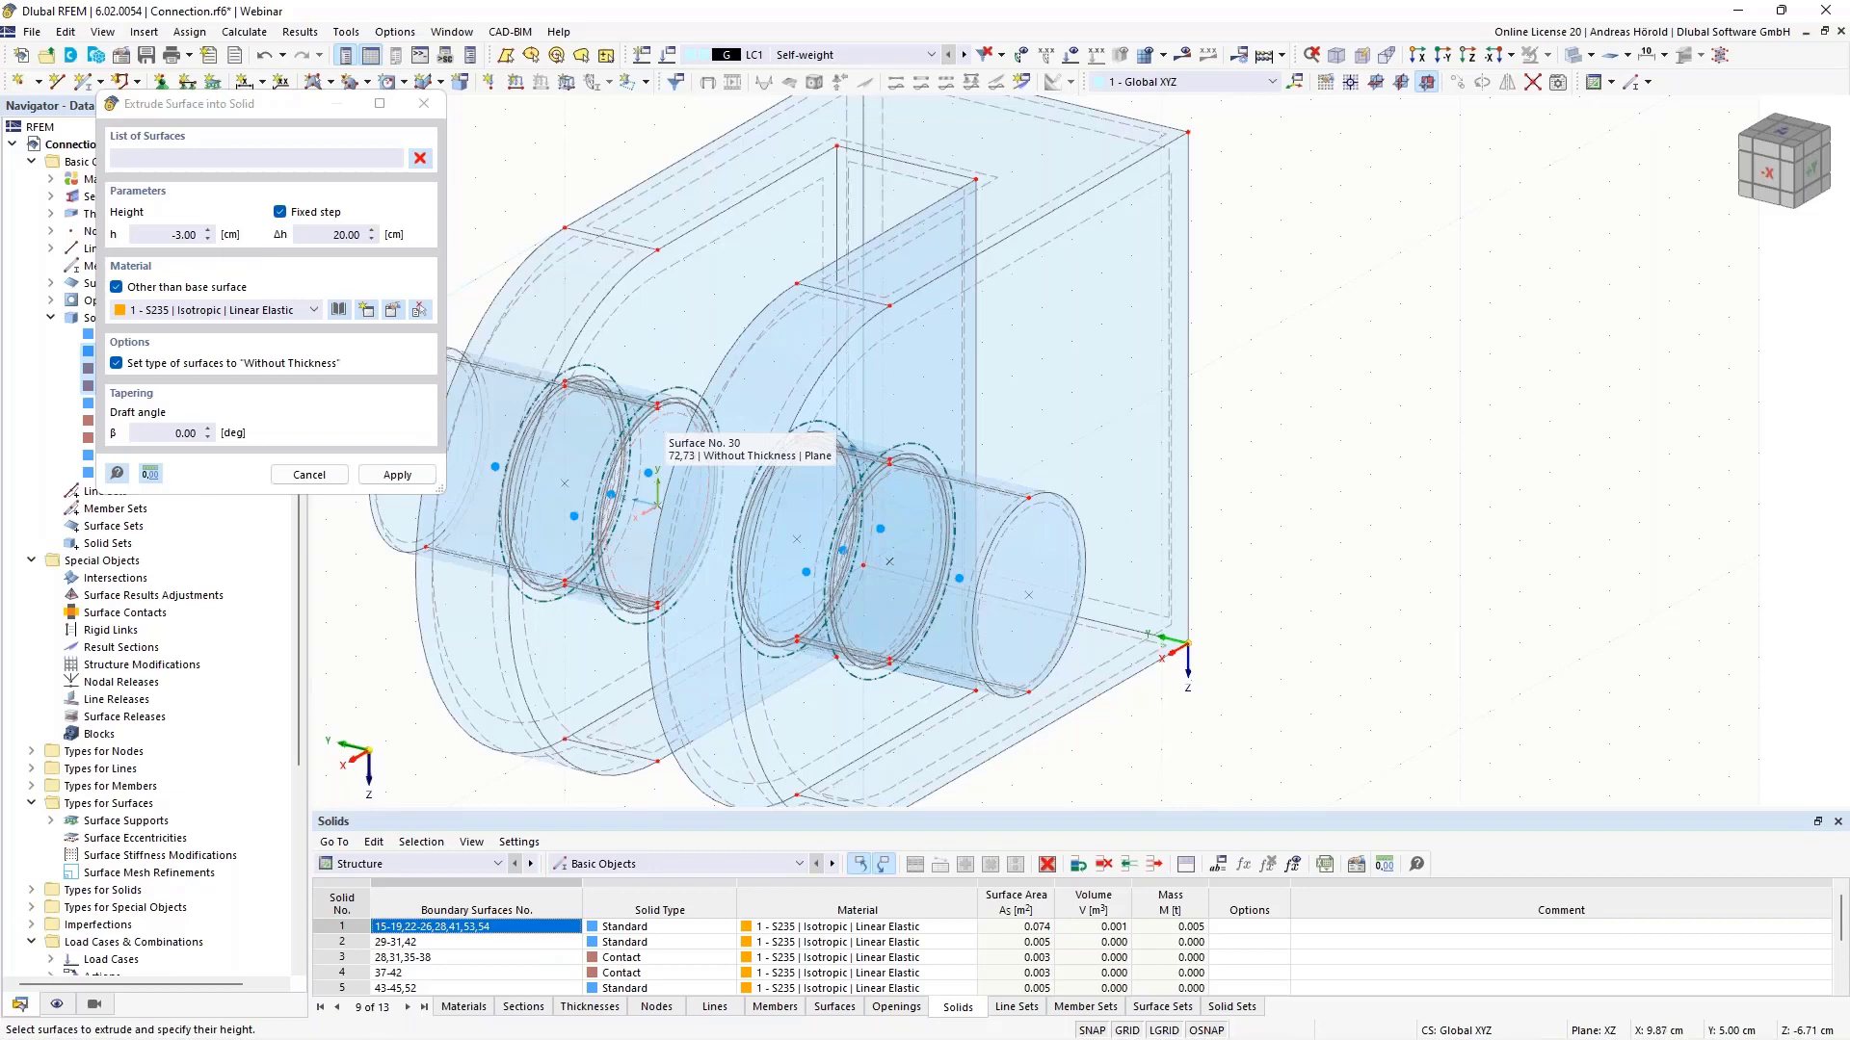
key(Escape)
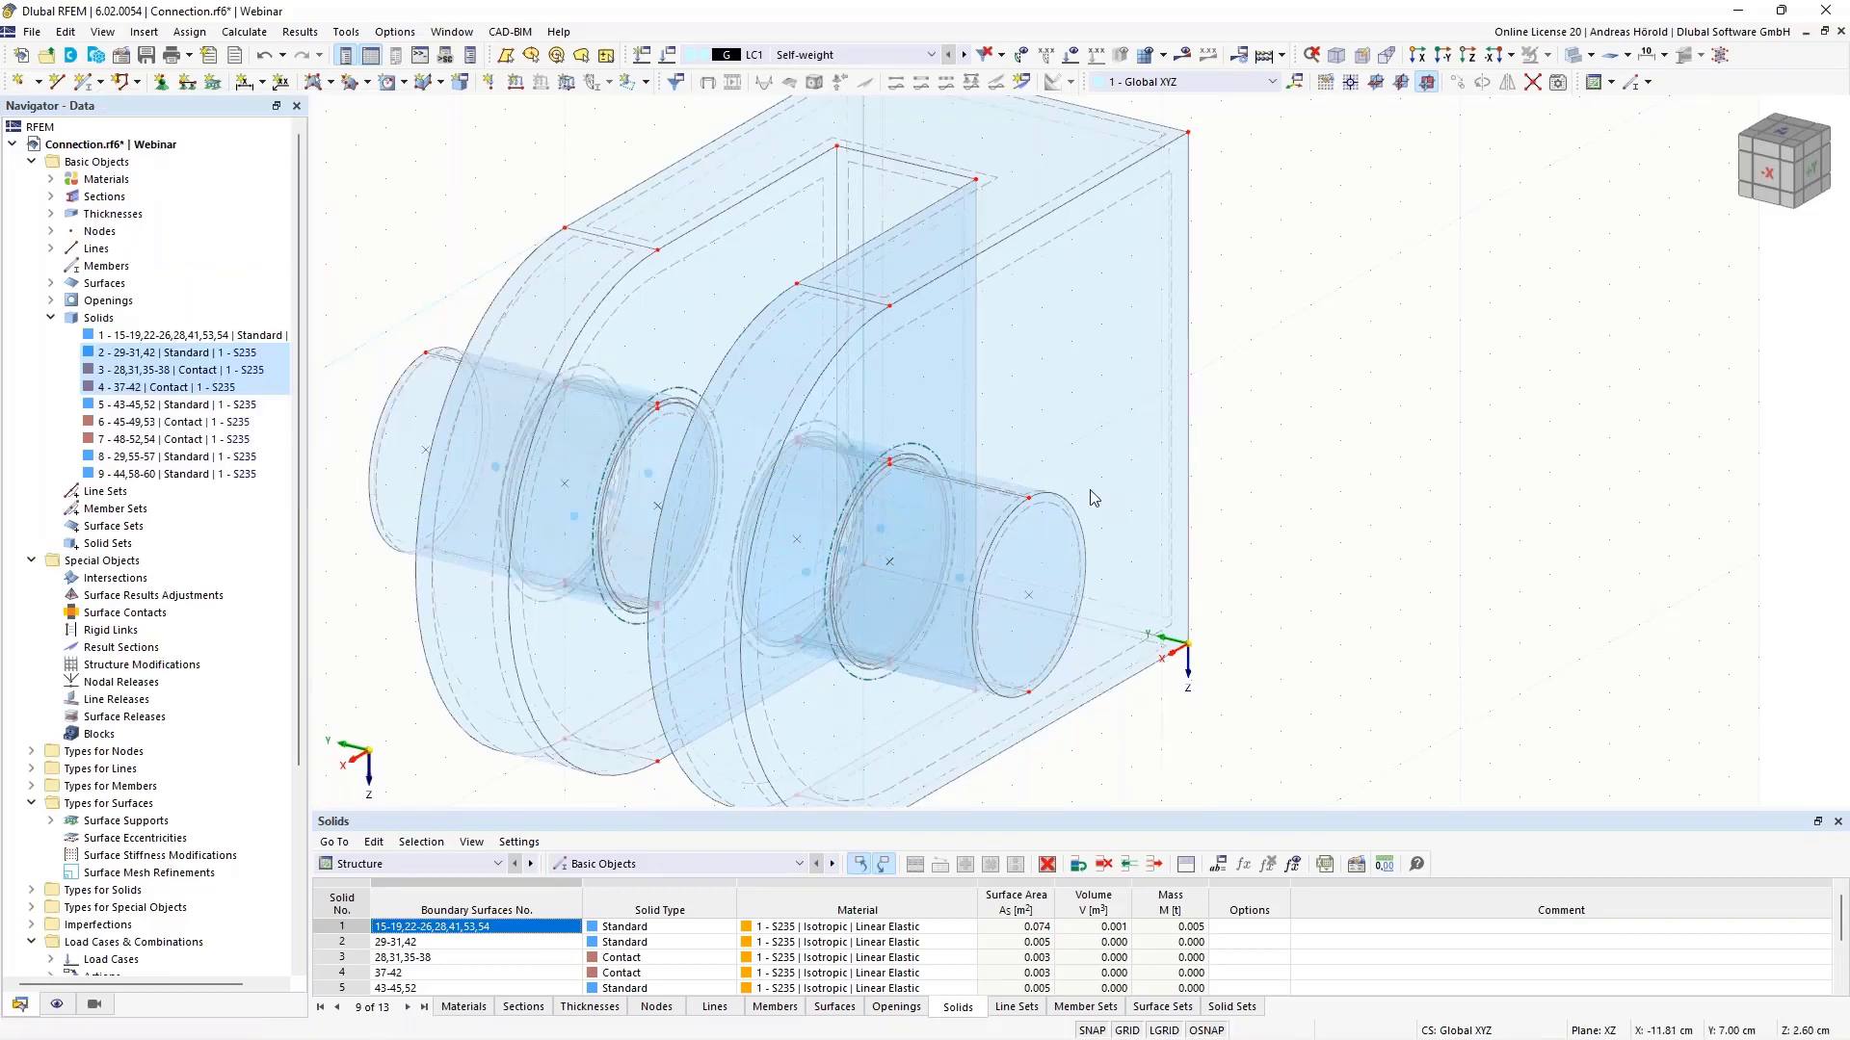
- Extrude ring surface 30 into a −3 cm solid, creating solid 10
right_click(677, 425)
mouse_move(843, 700)
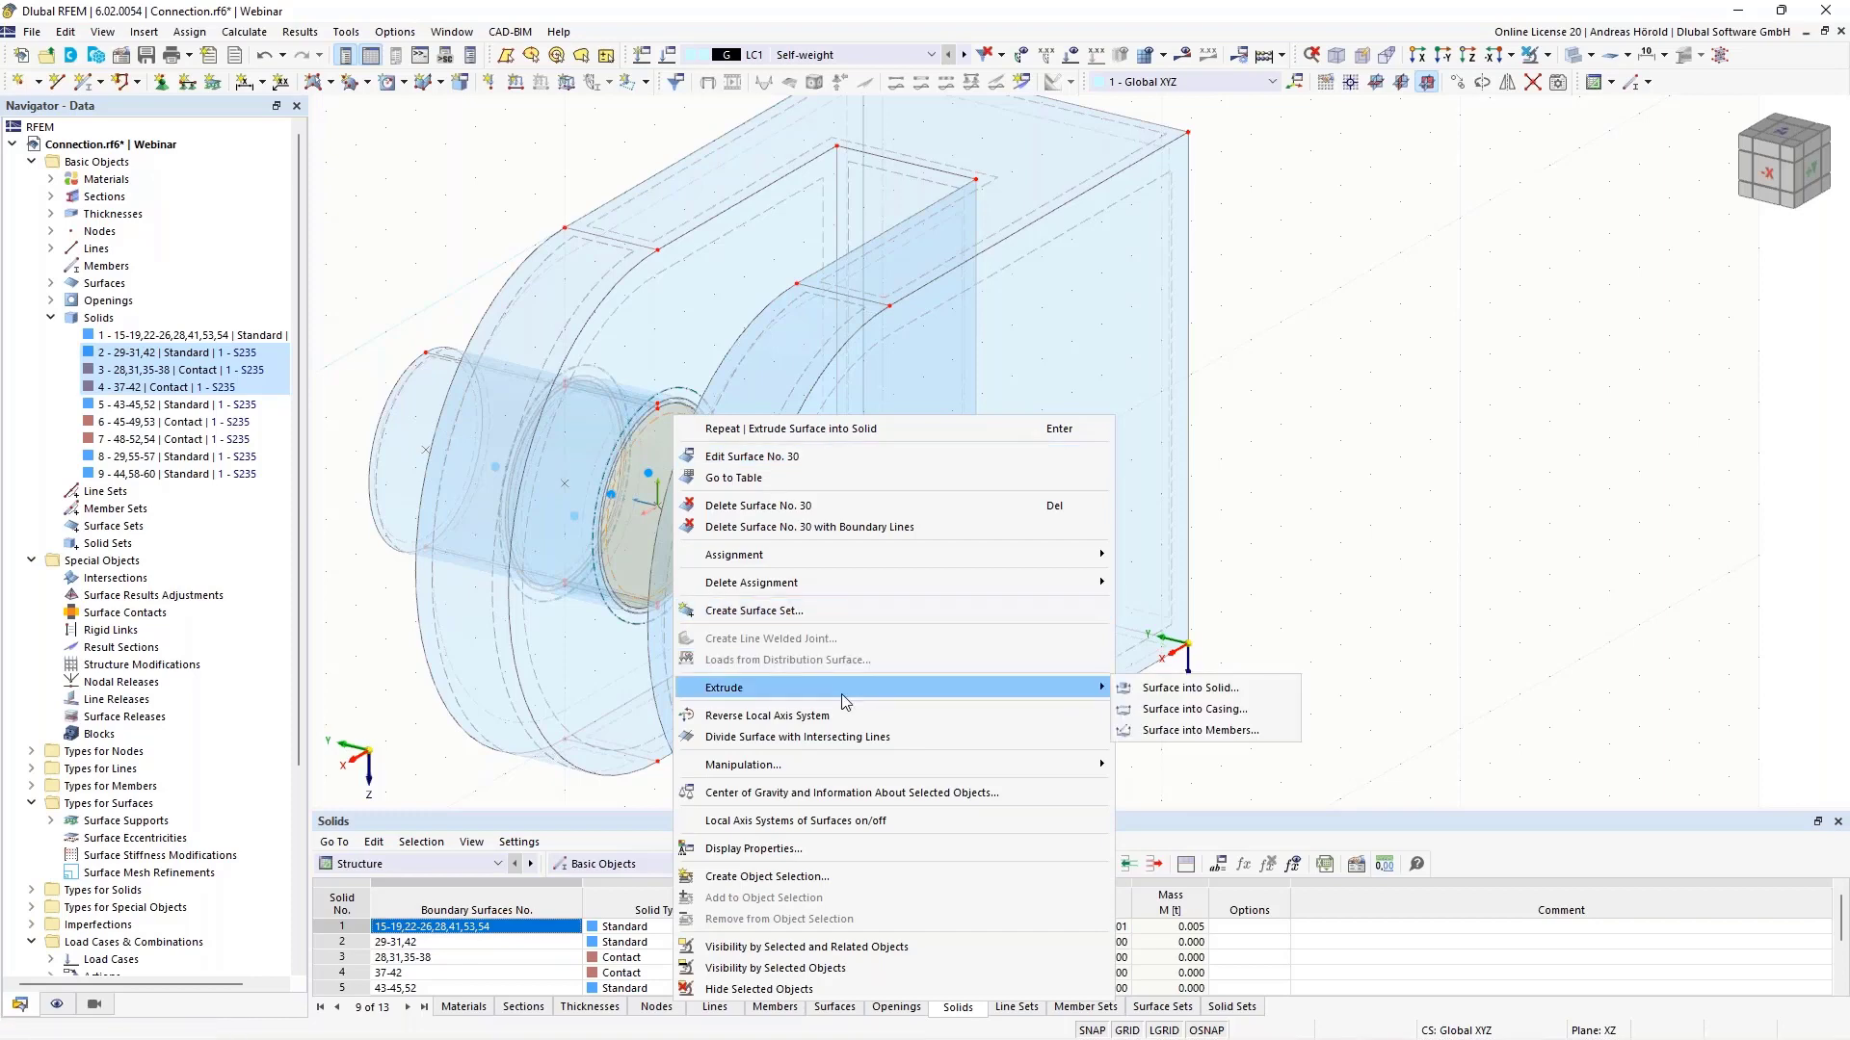
click(1169, 690)
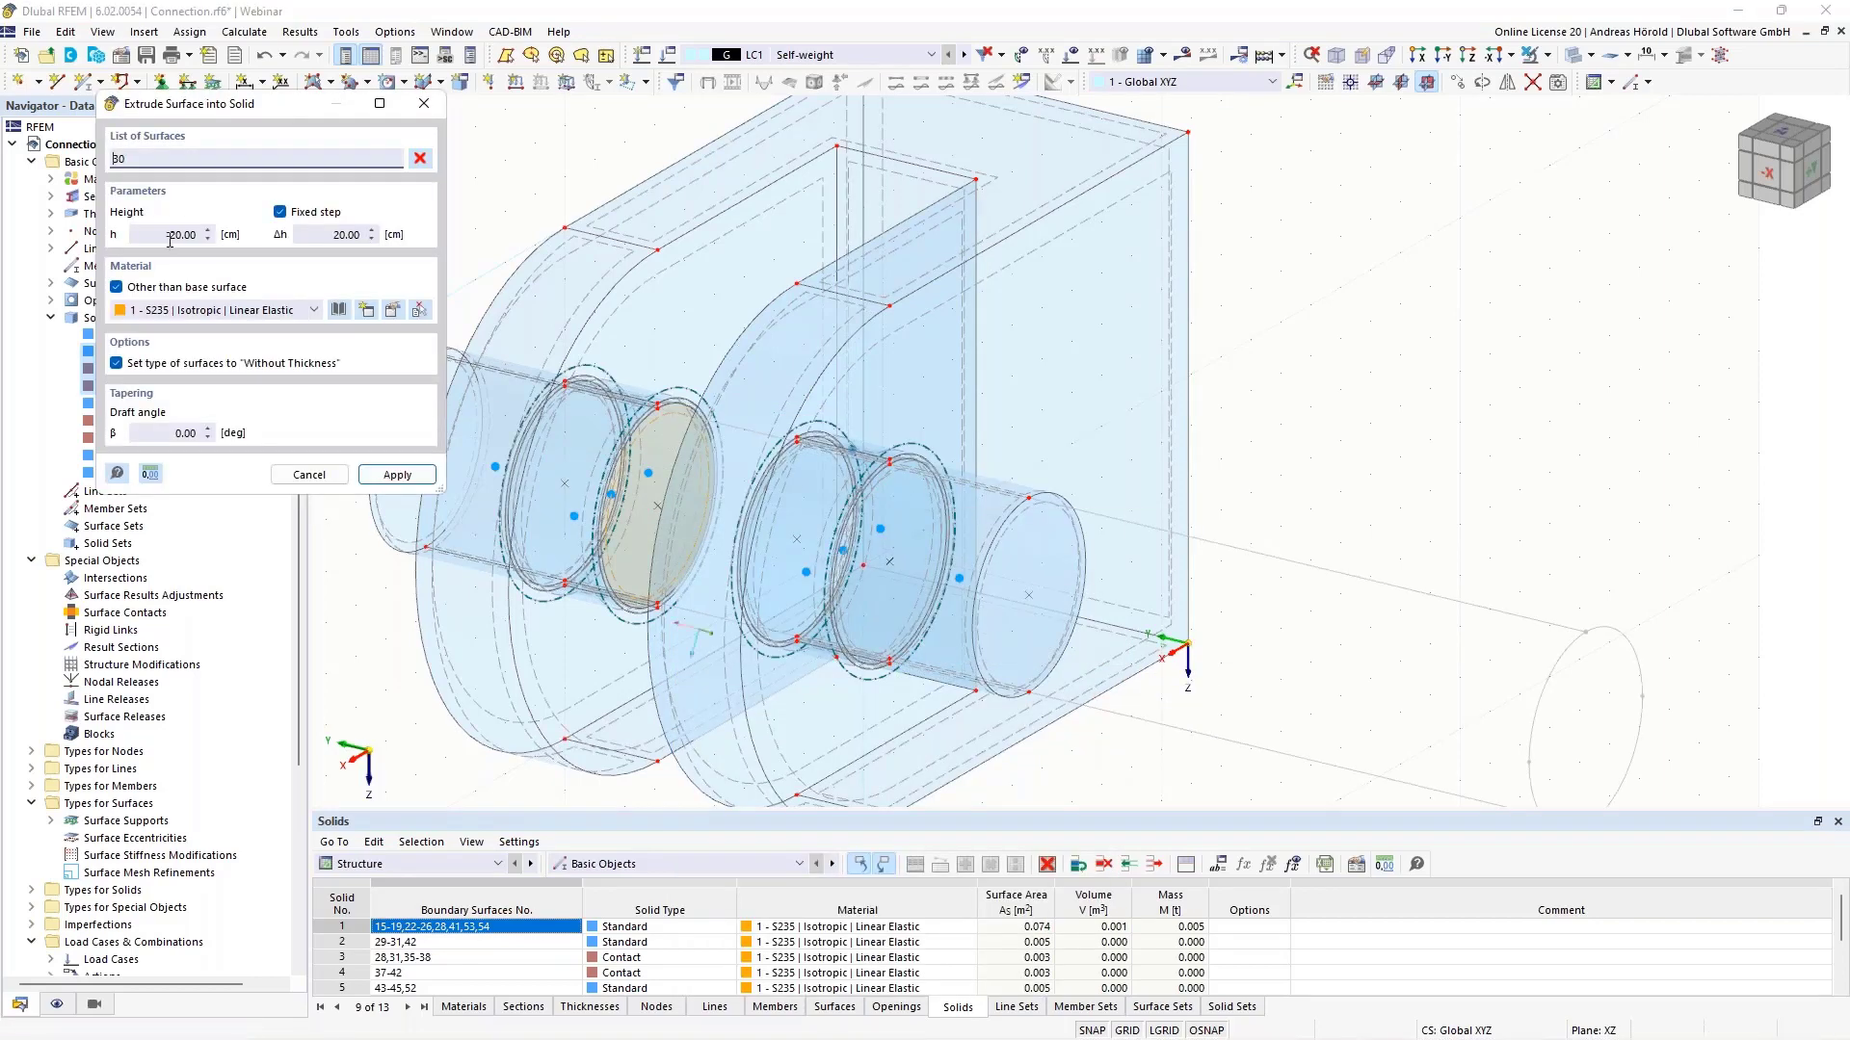
drag(175, 238, 252, 237)
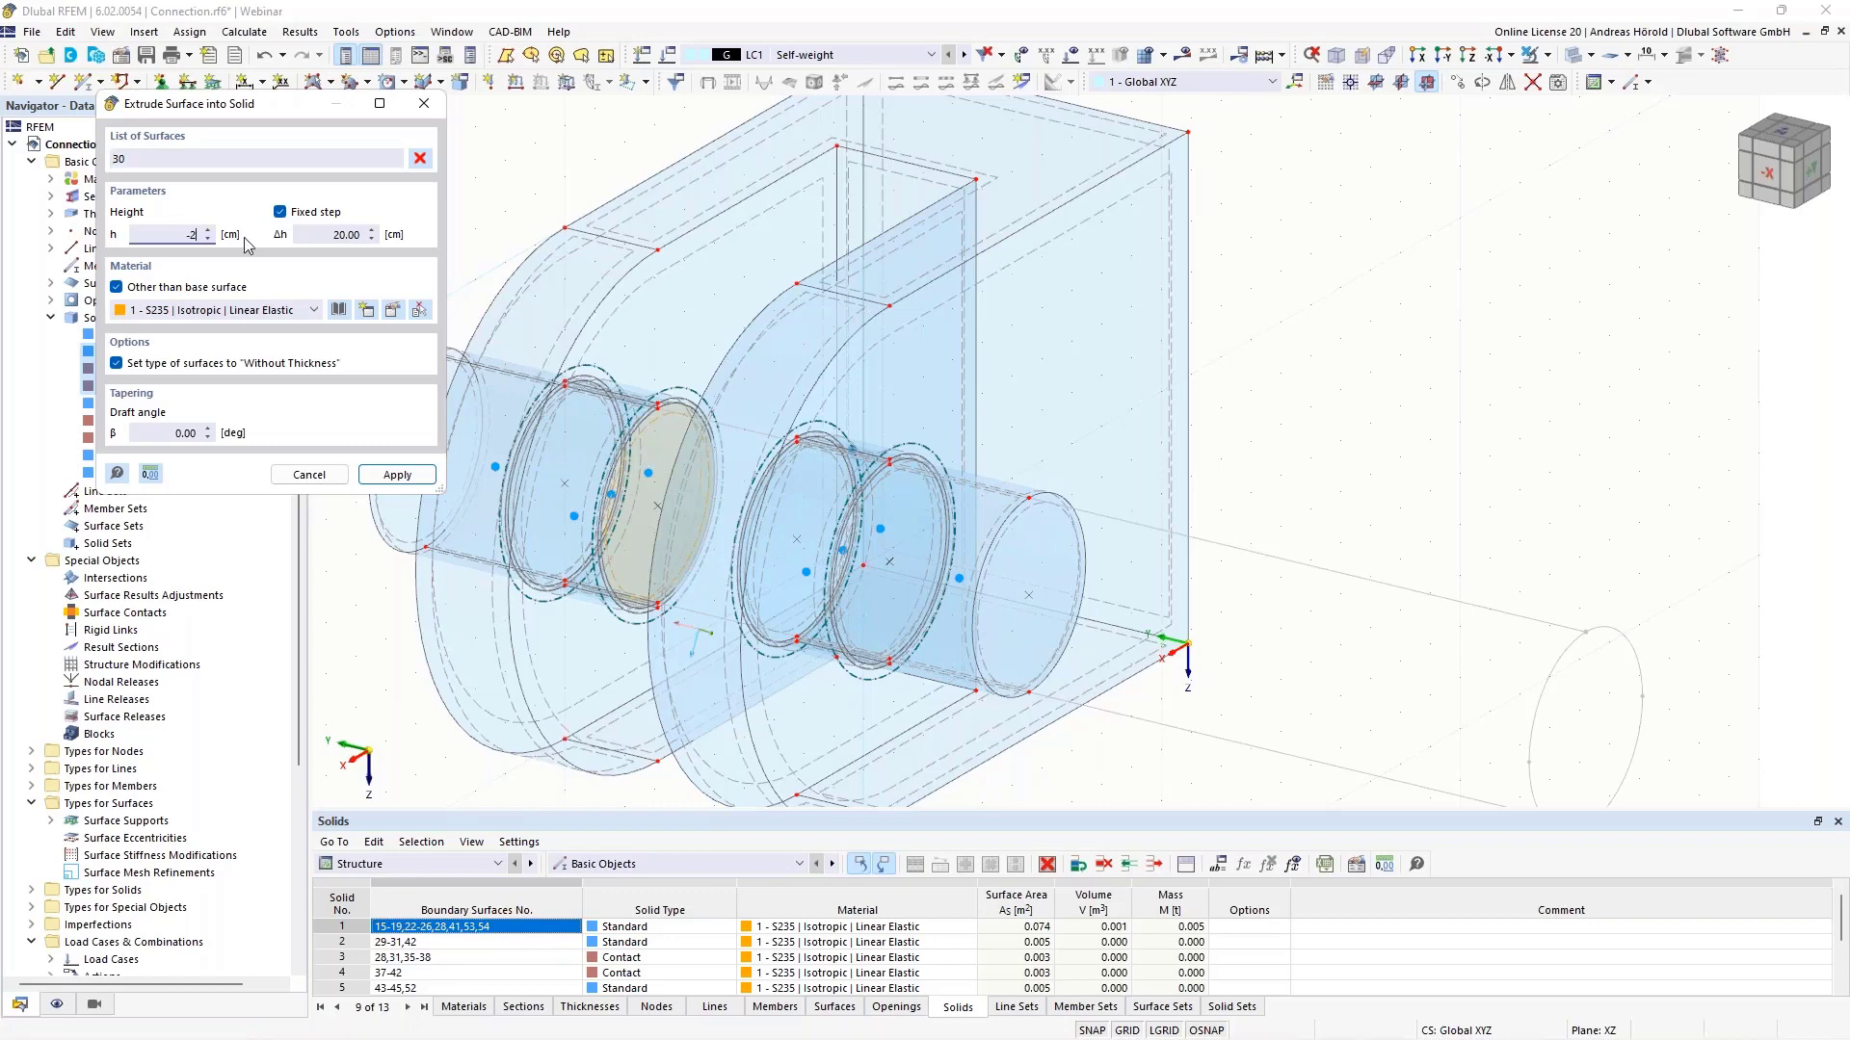
text(3)
click(396, 474)
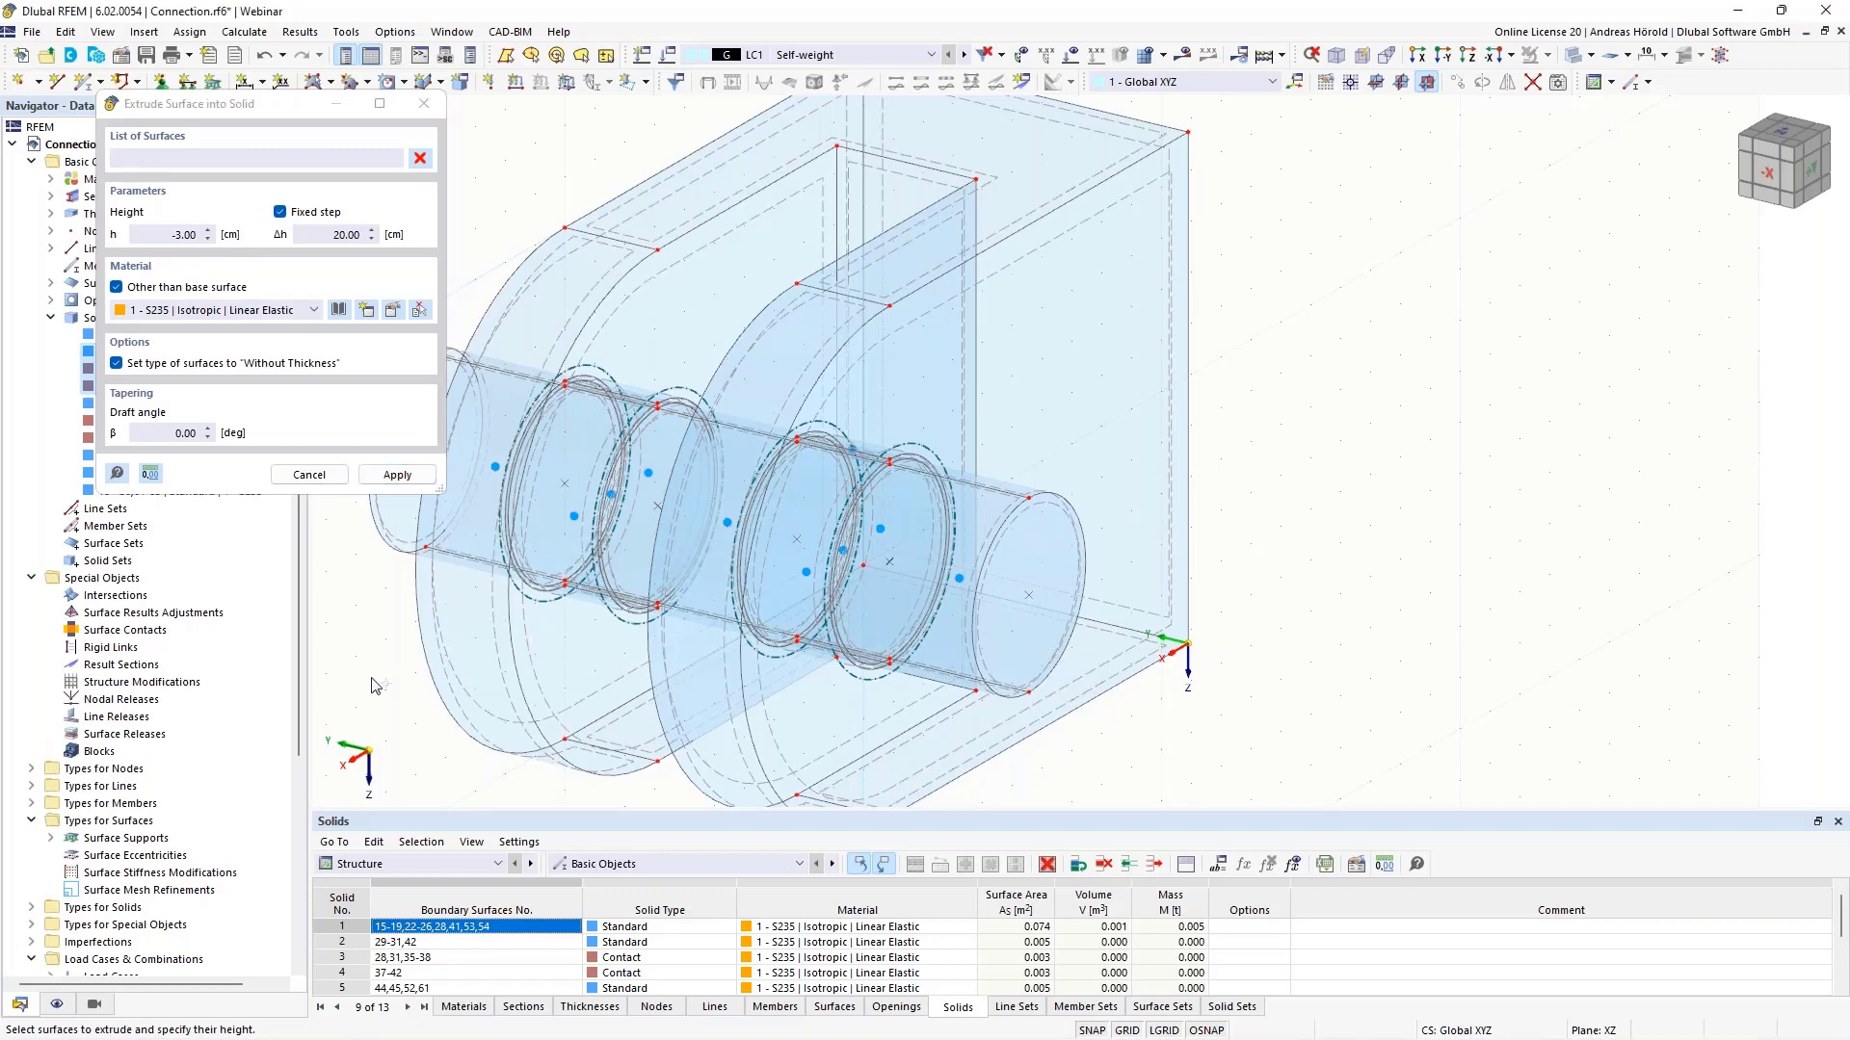
key(Escape)
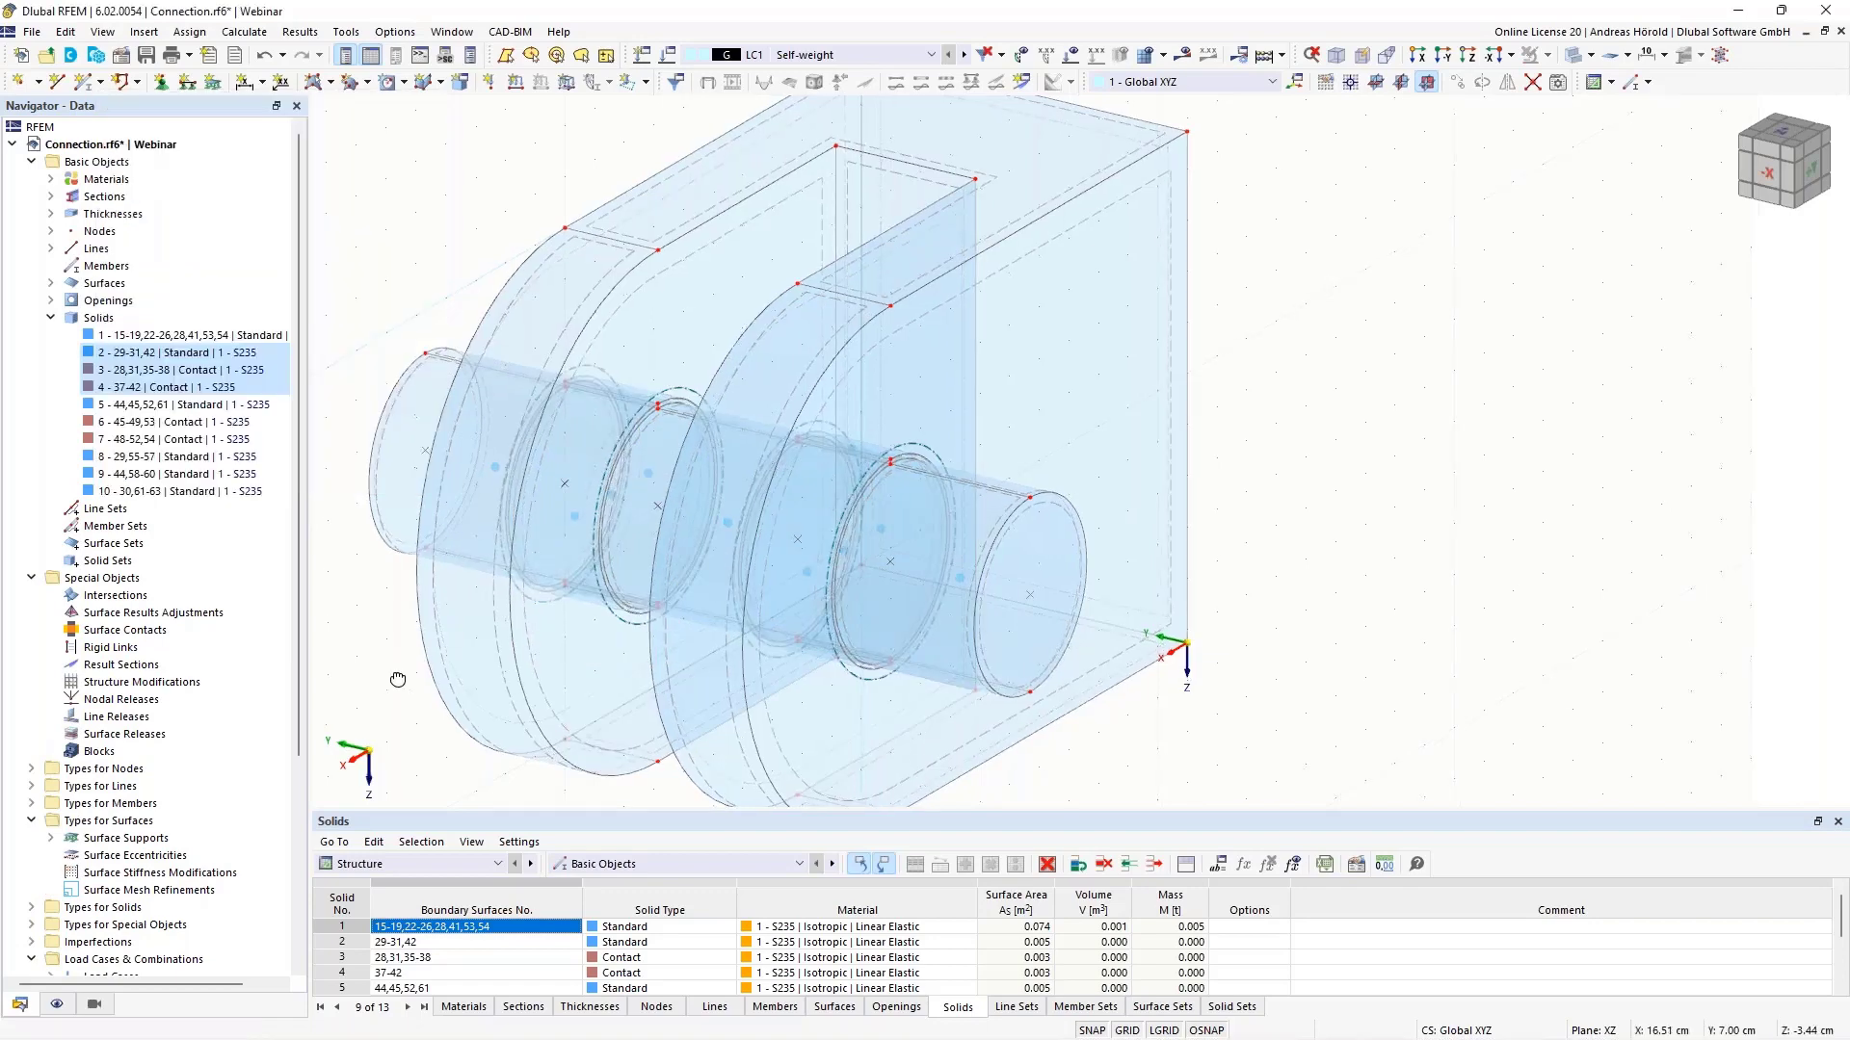
- Enable a surface support in the properties of surface 17
ctrl+middle_drag(396, 681, 1453, 641)
scroll(1453, 640, up, 1)
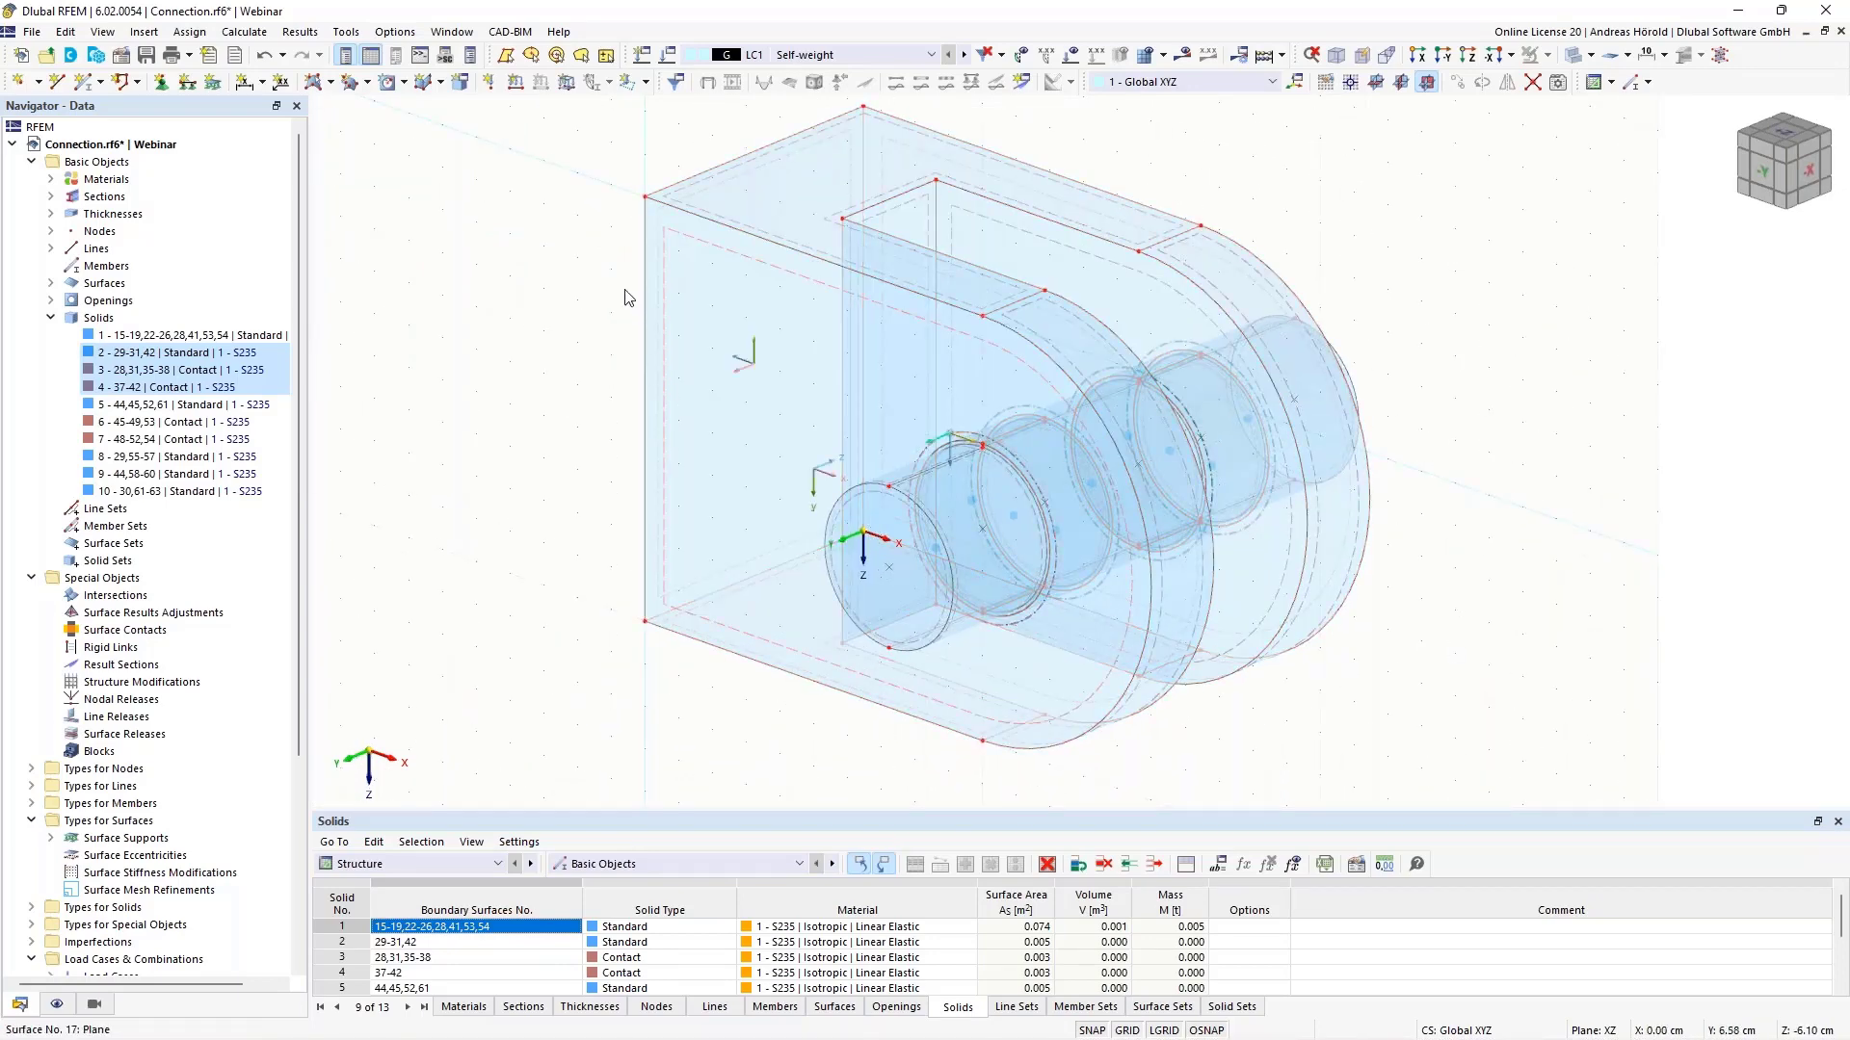
ctrl+middle_drag(504, 627, 542, 609)
scroll(542, 608, up, 3)
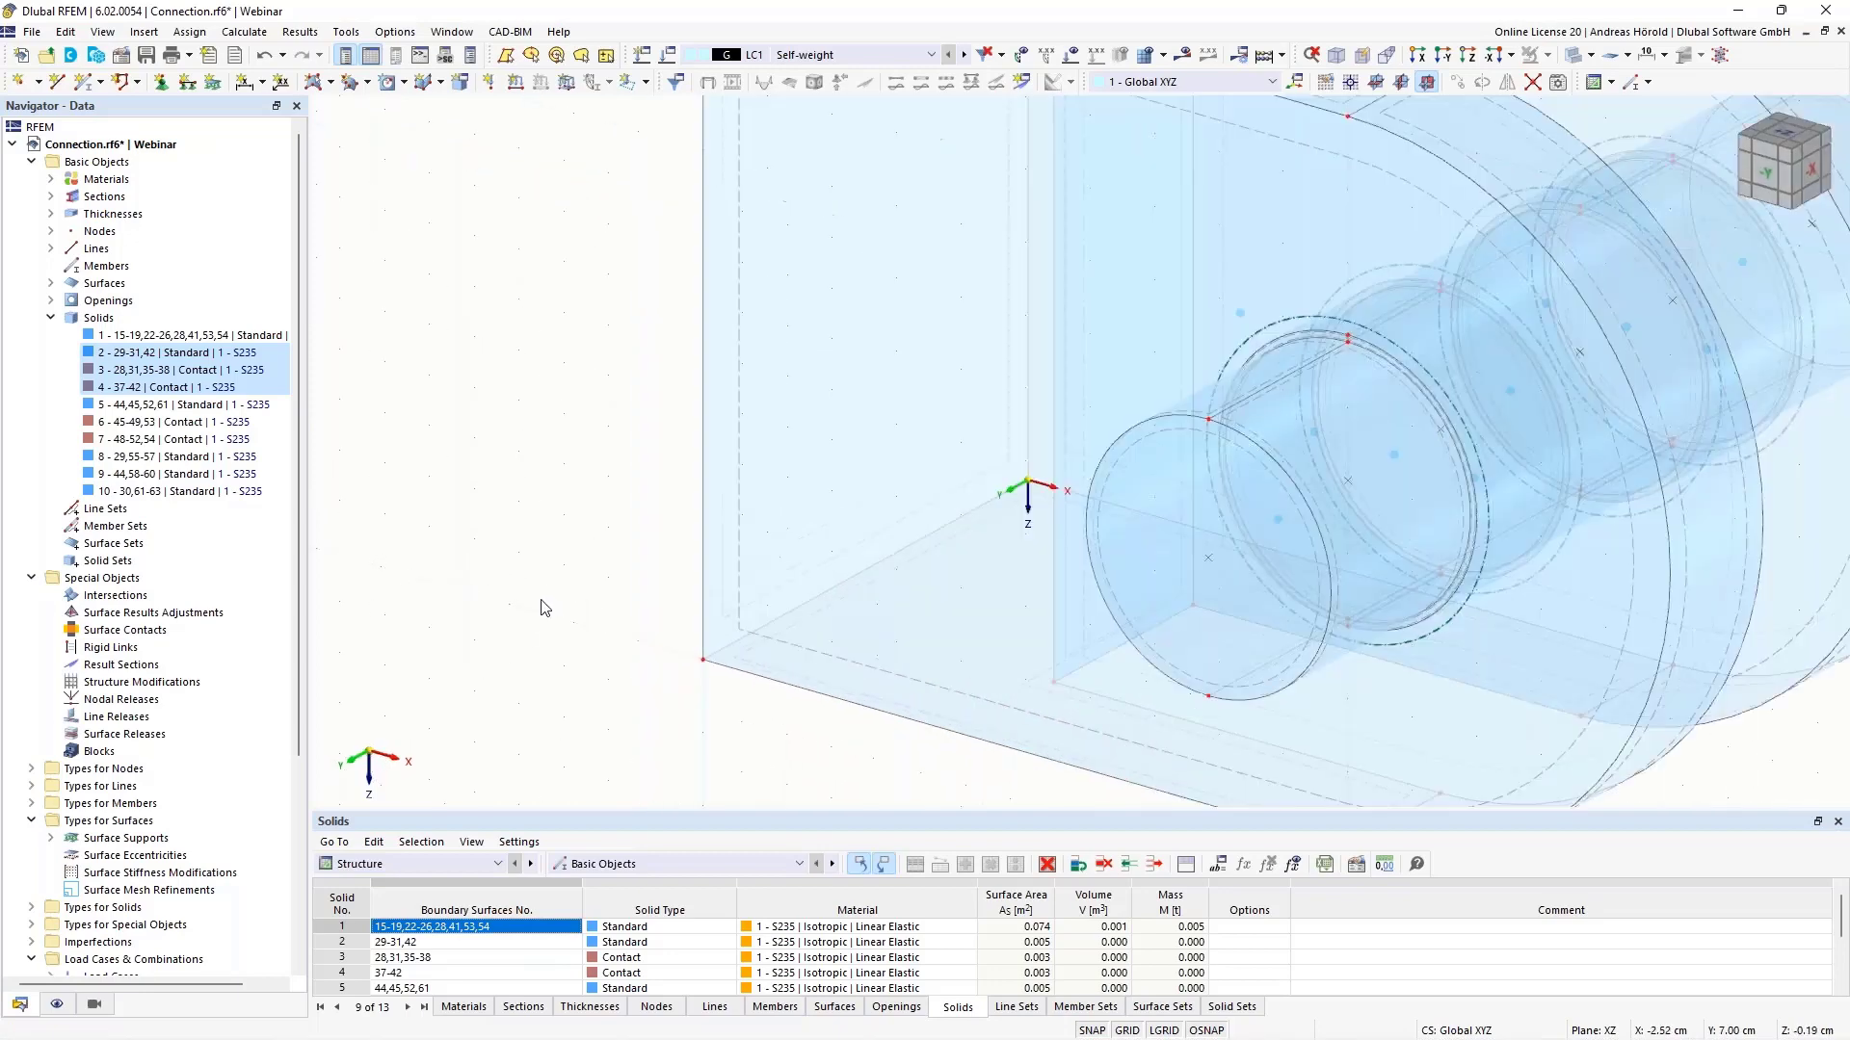
right_click(724, 547)
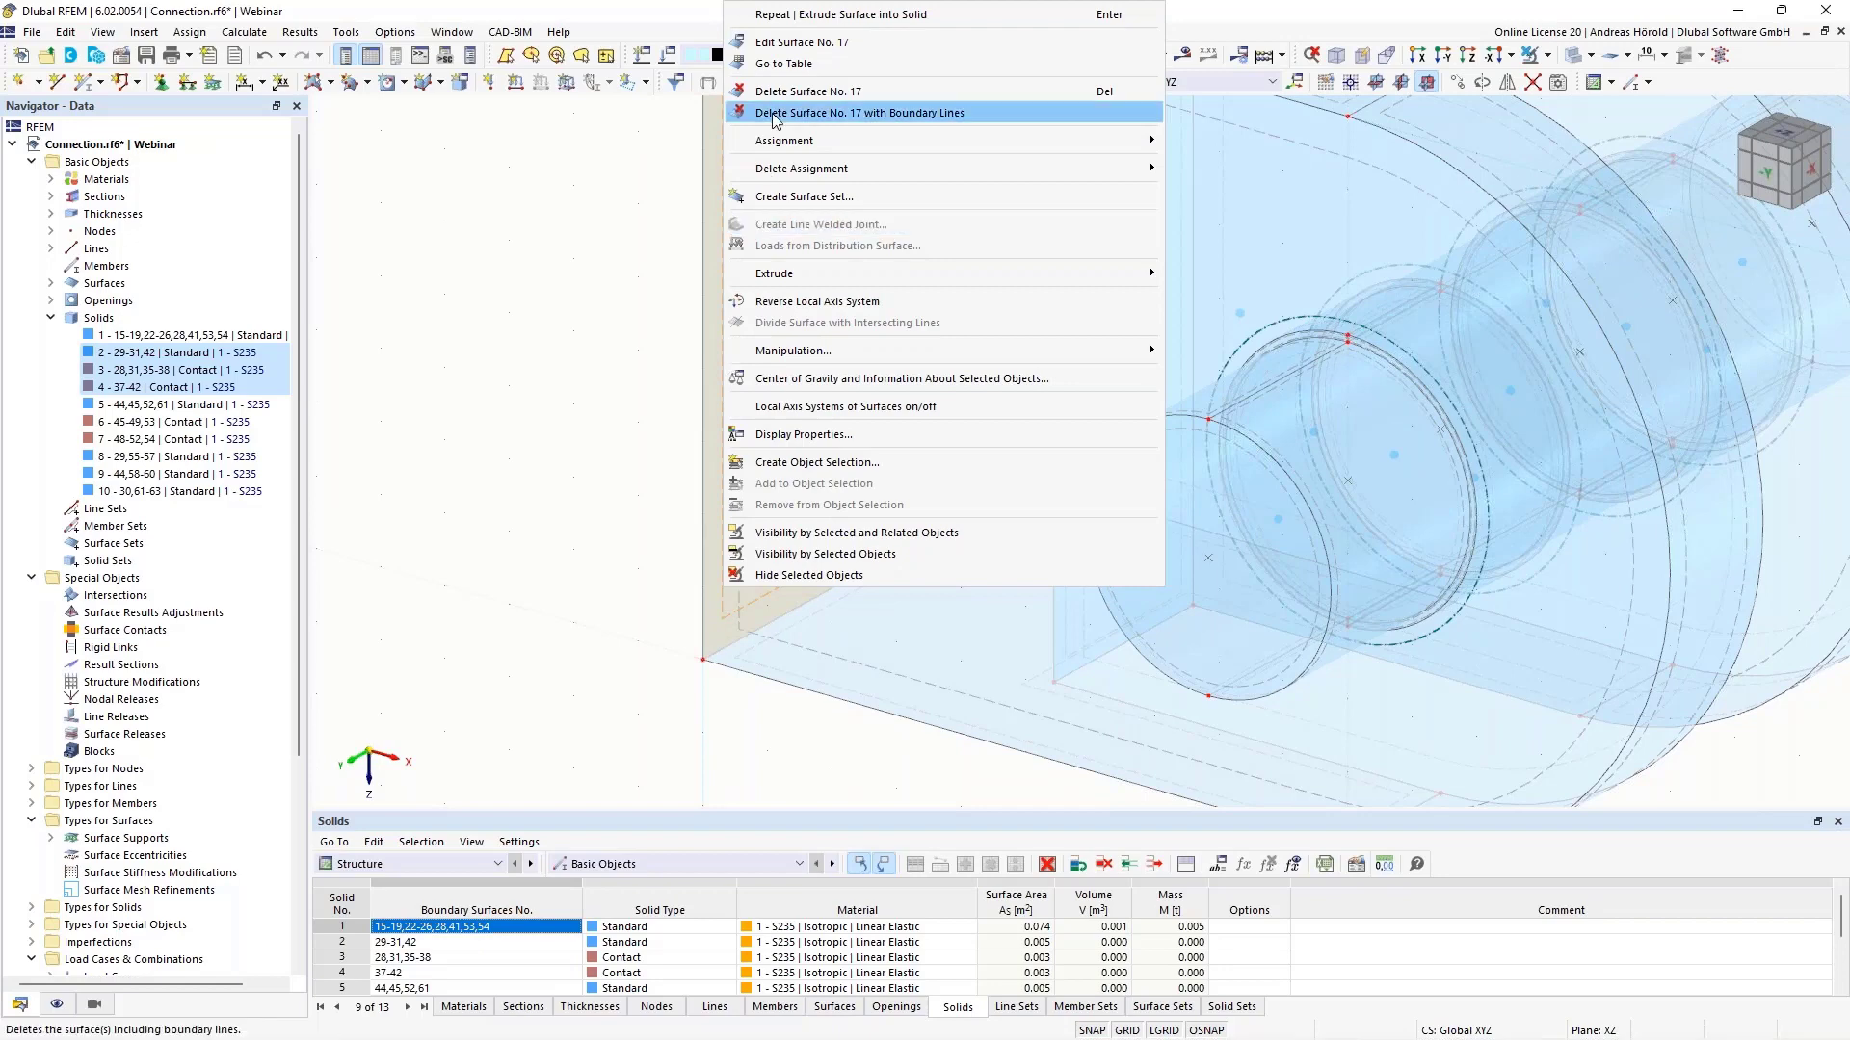
click(796, 44)
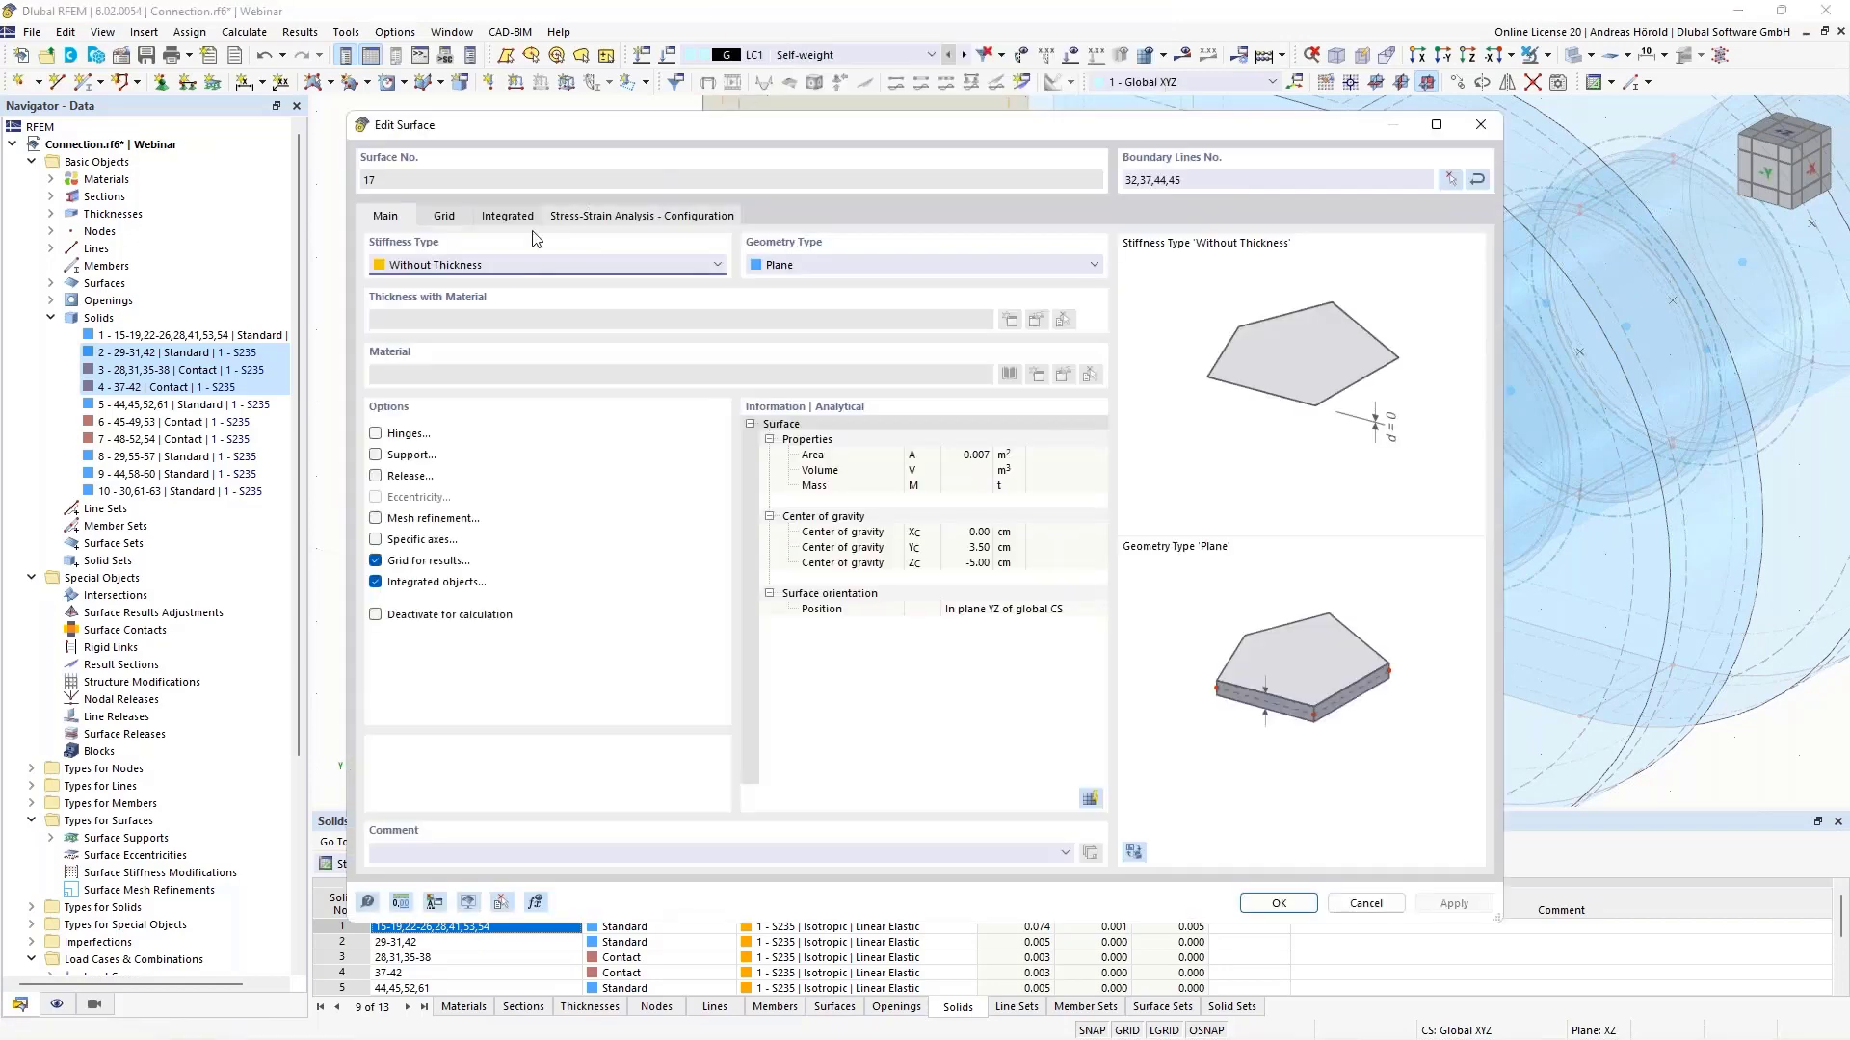
click(375, 454)
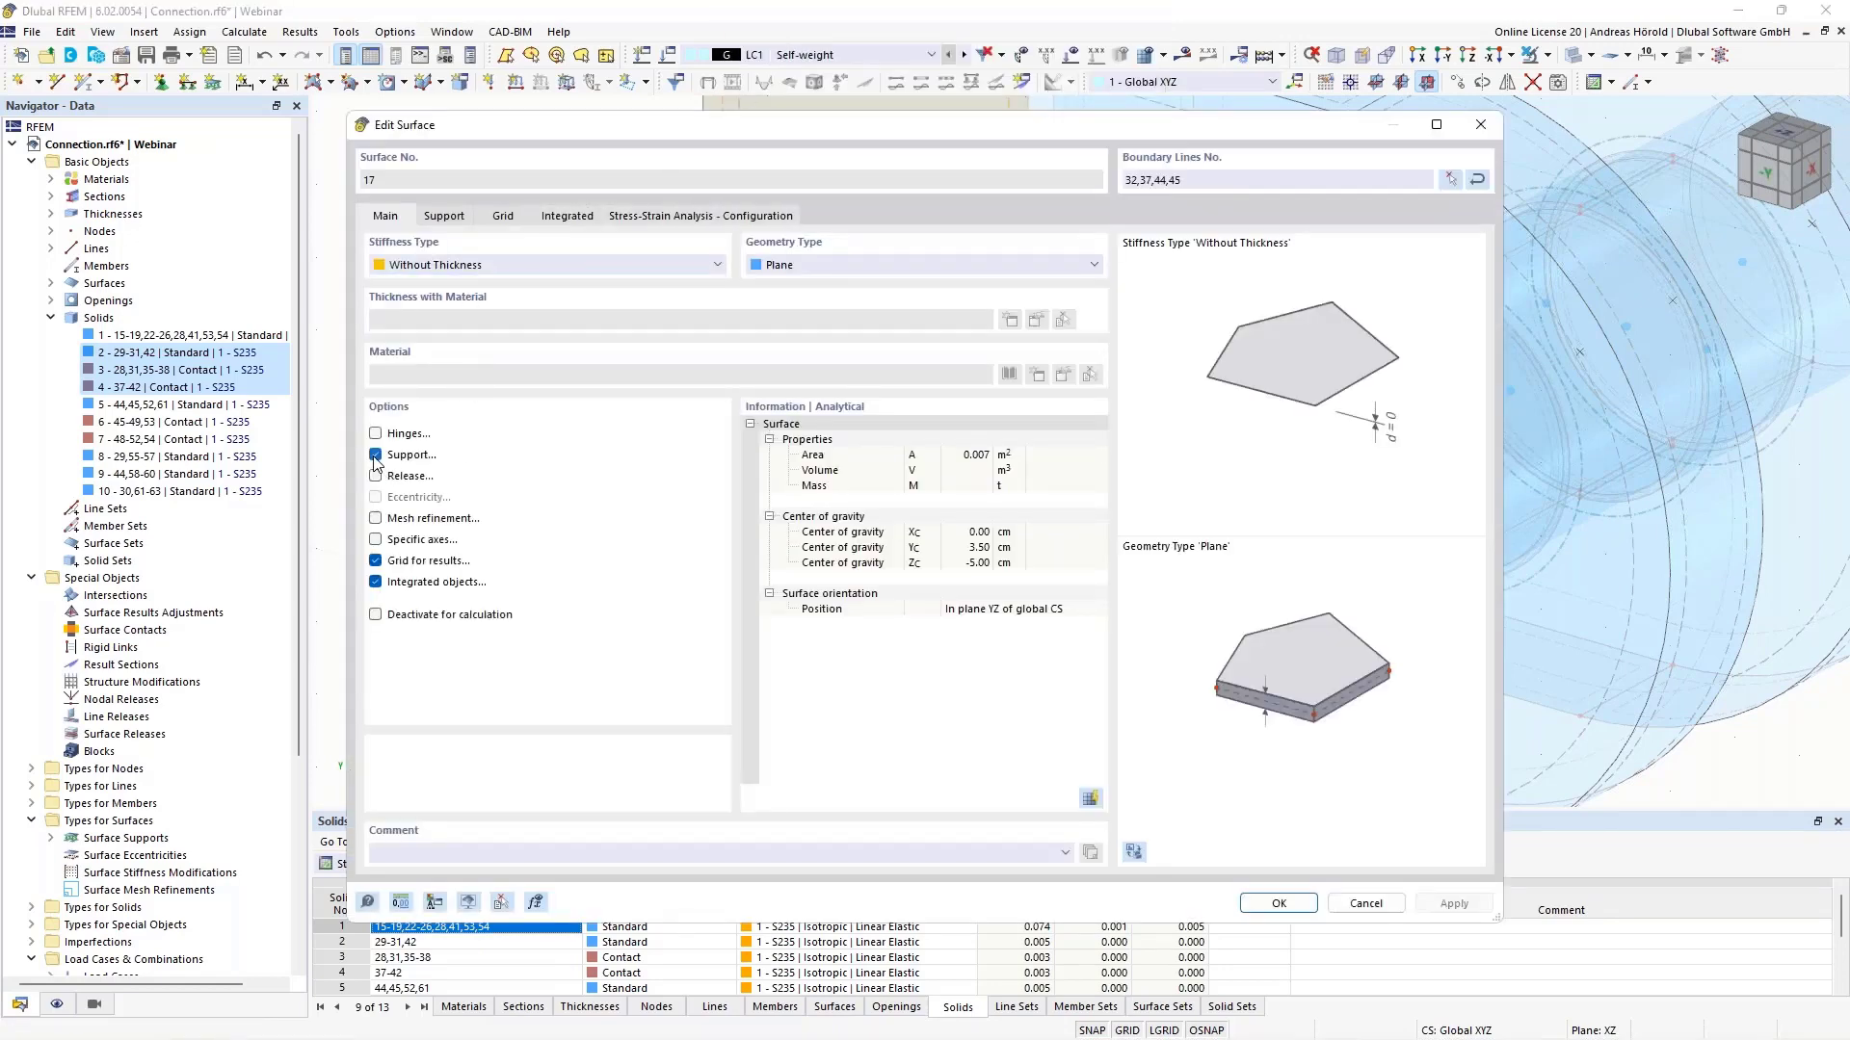
click(442, 218)
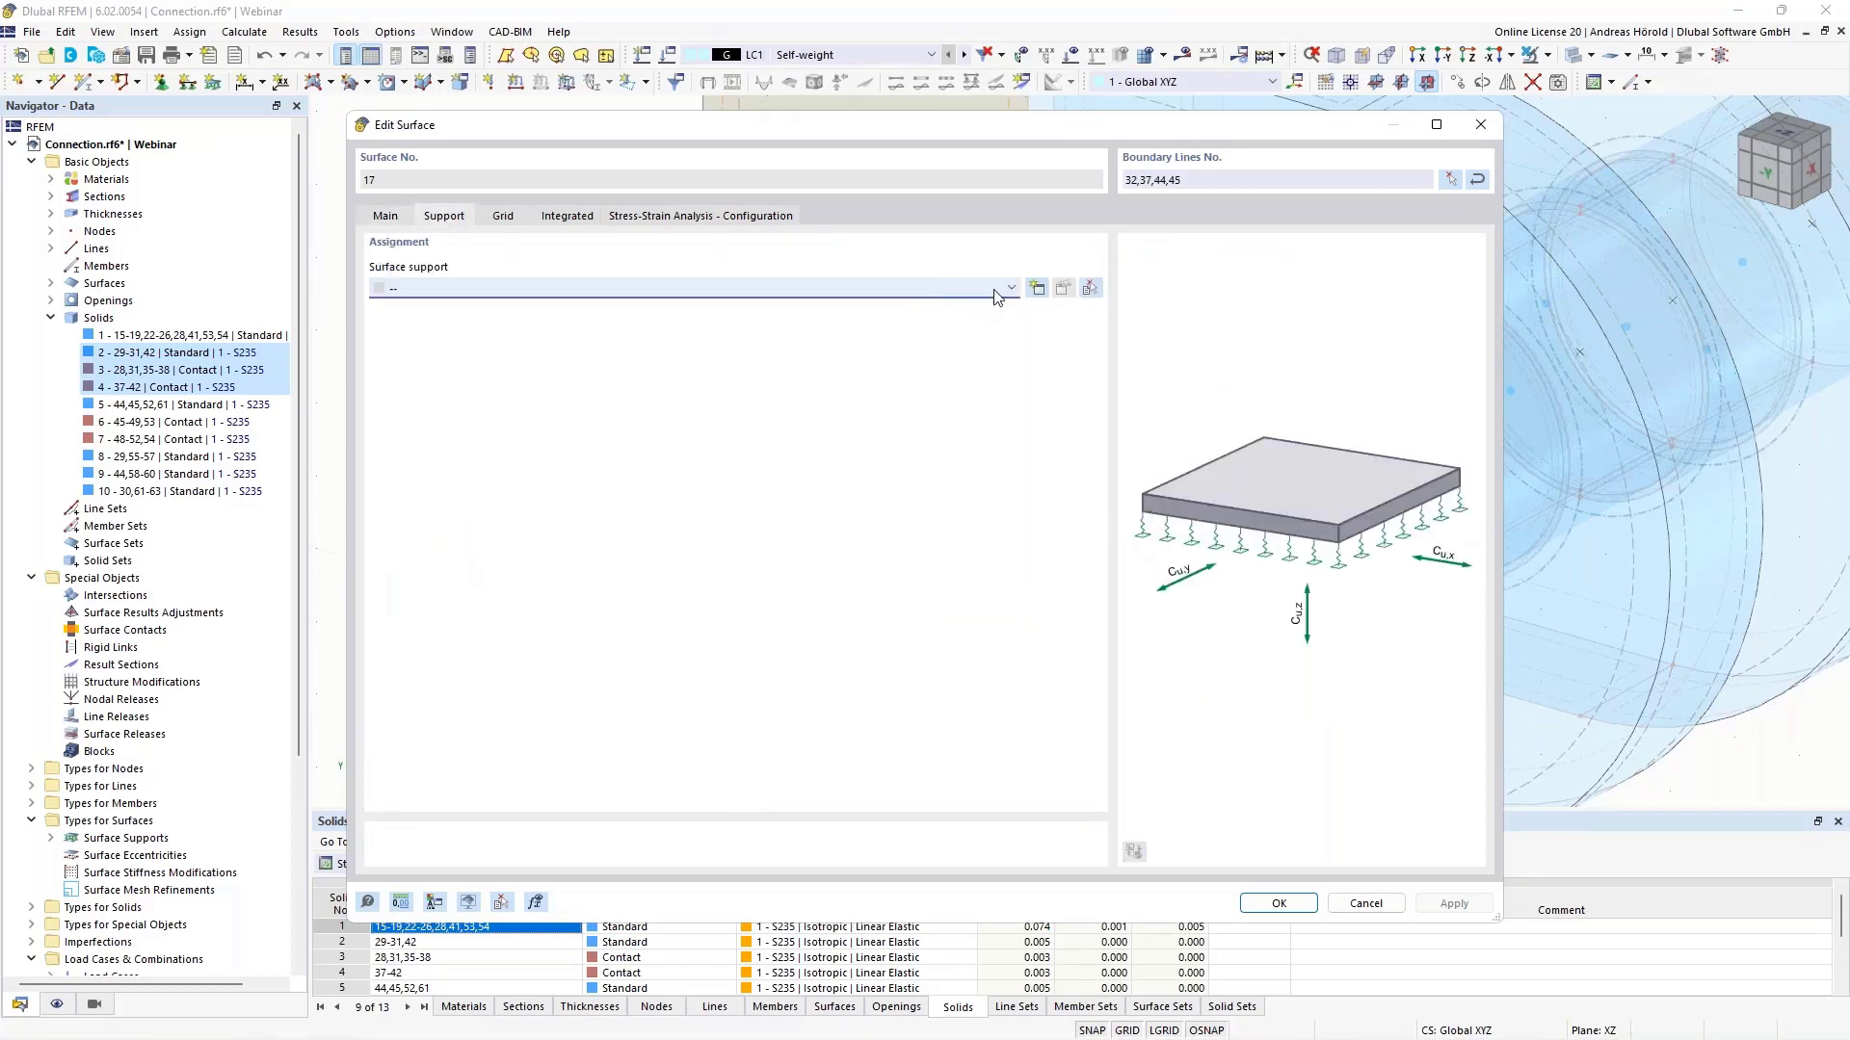
- Create surface support 5 restraining ux, uy and uz and assign it to surface 17
click(1038, 289)
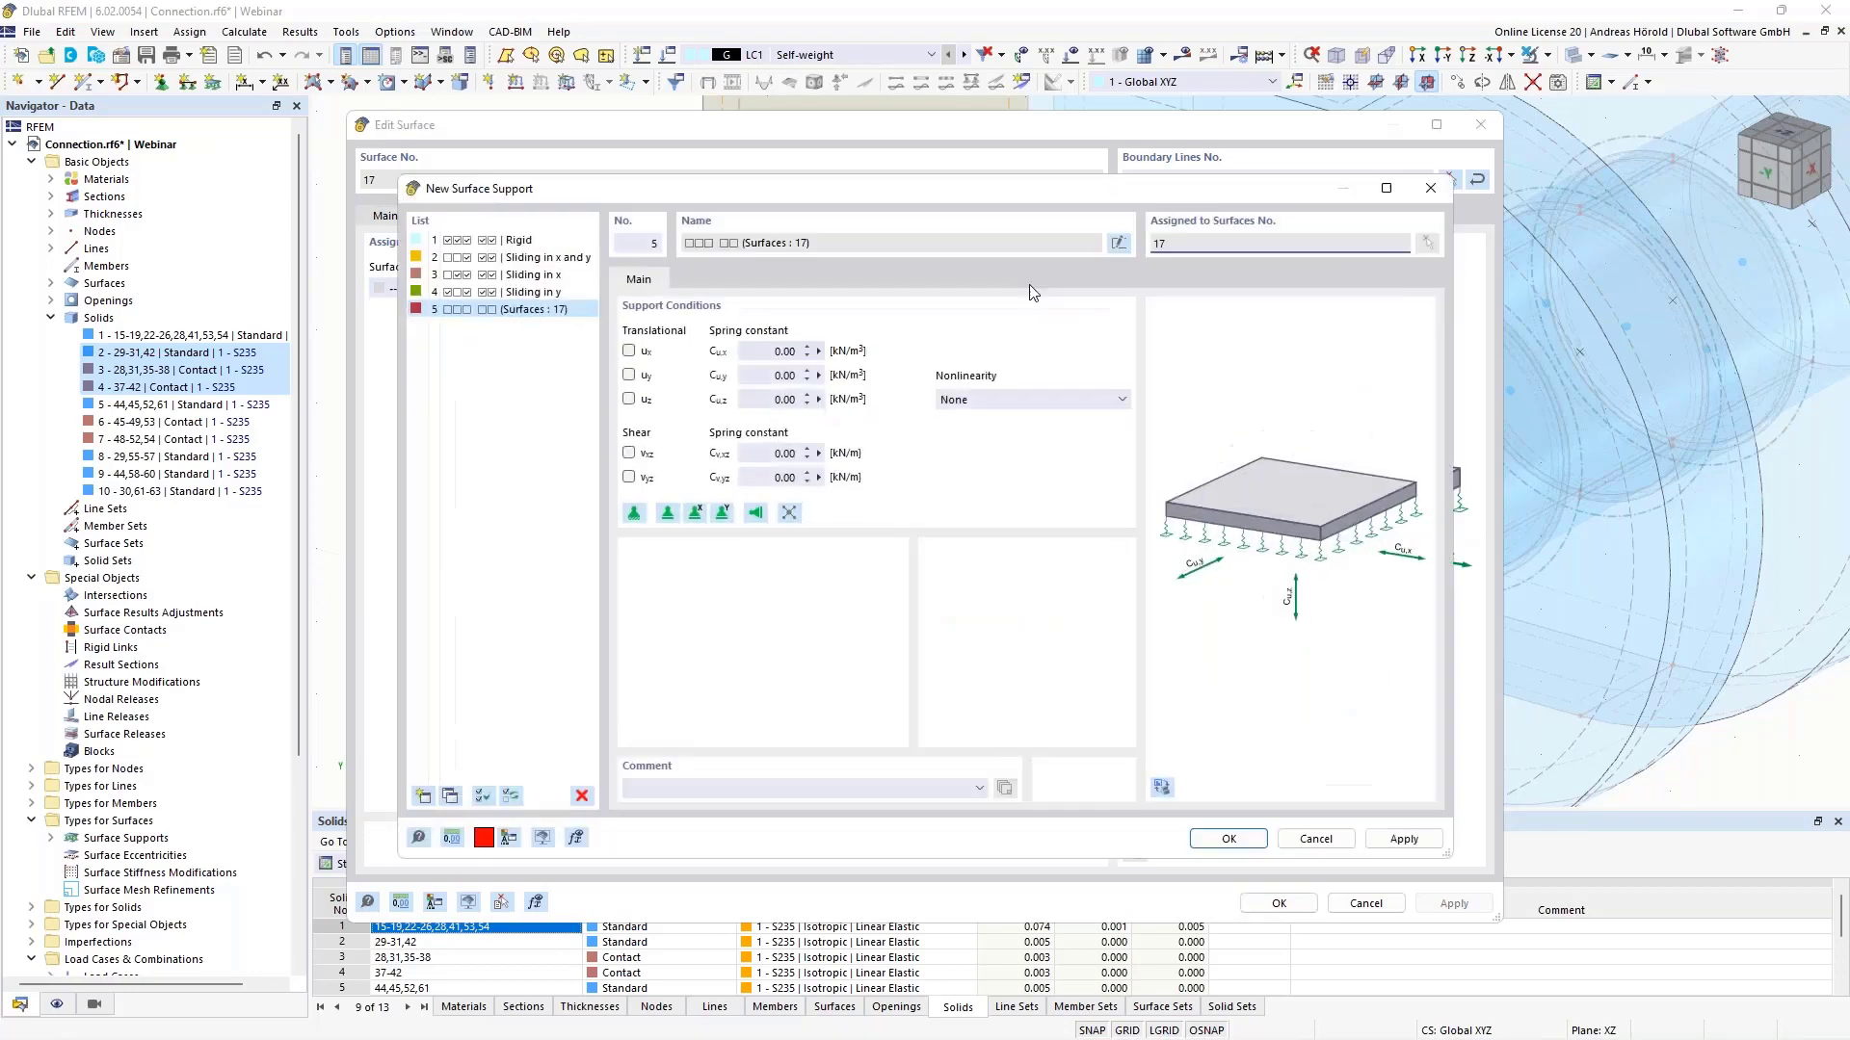
click(628, 398)
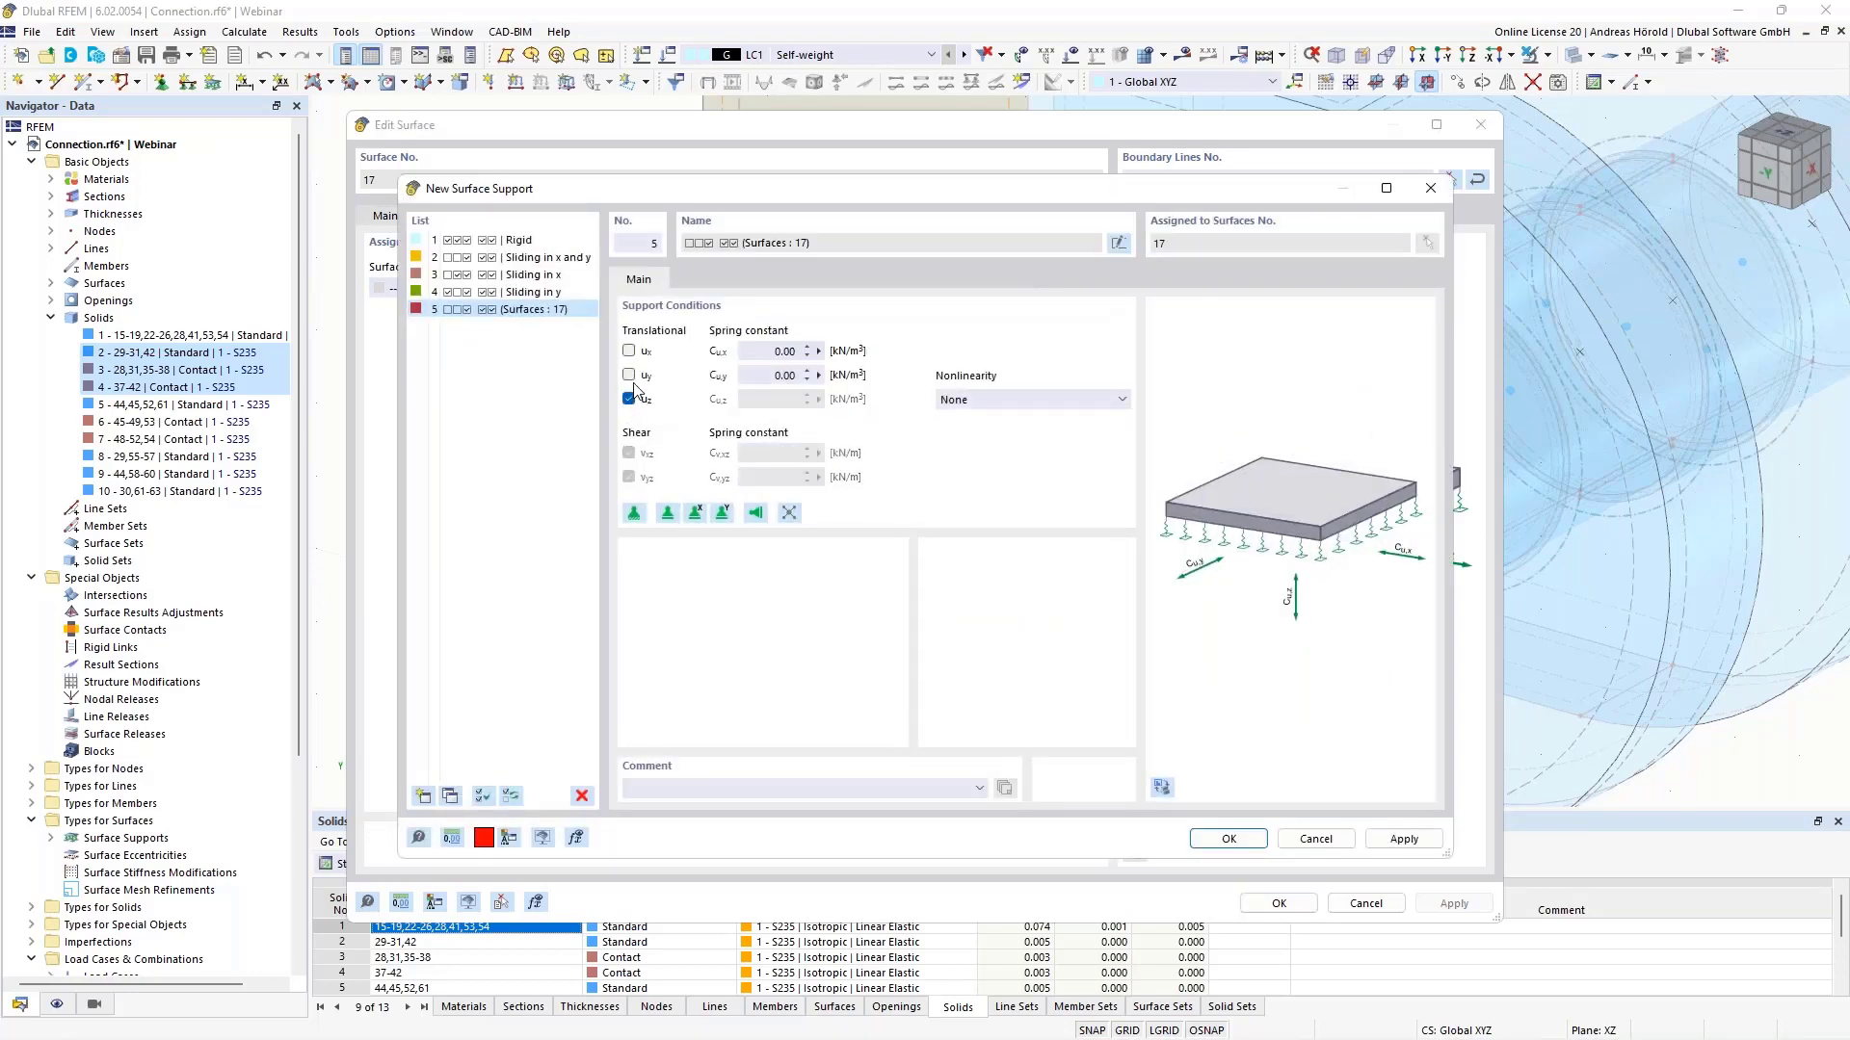
click(629, 374)
click(629, 350)
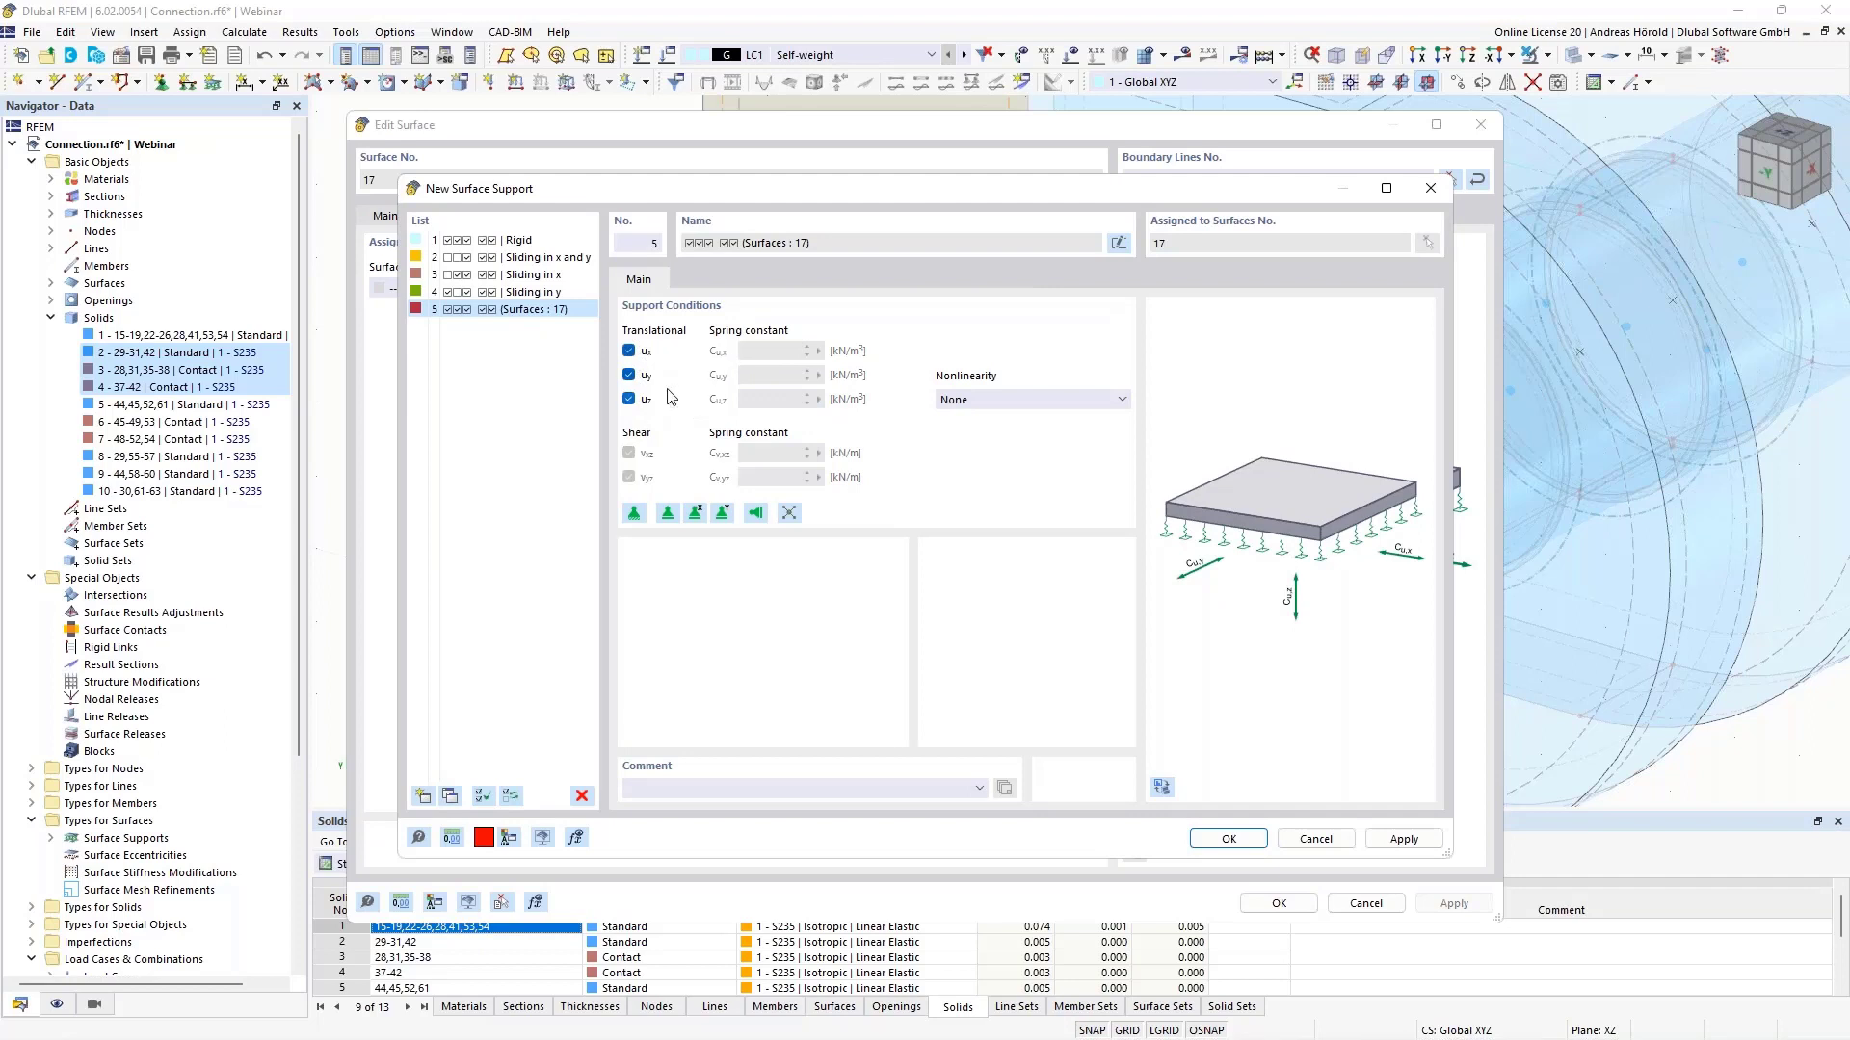
click(1229, 839)
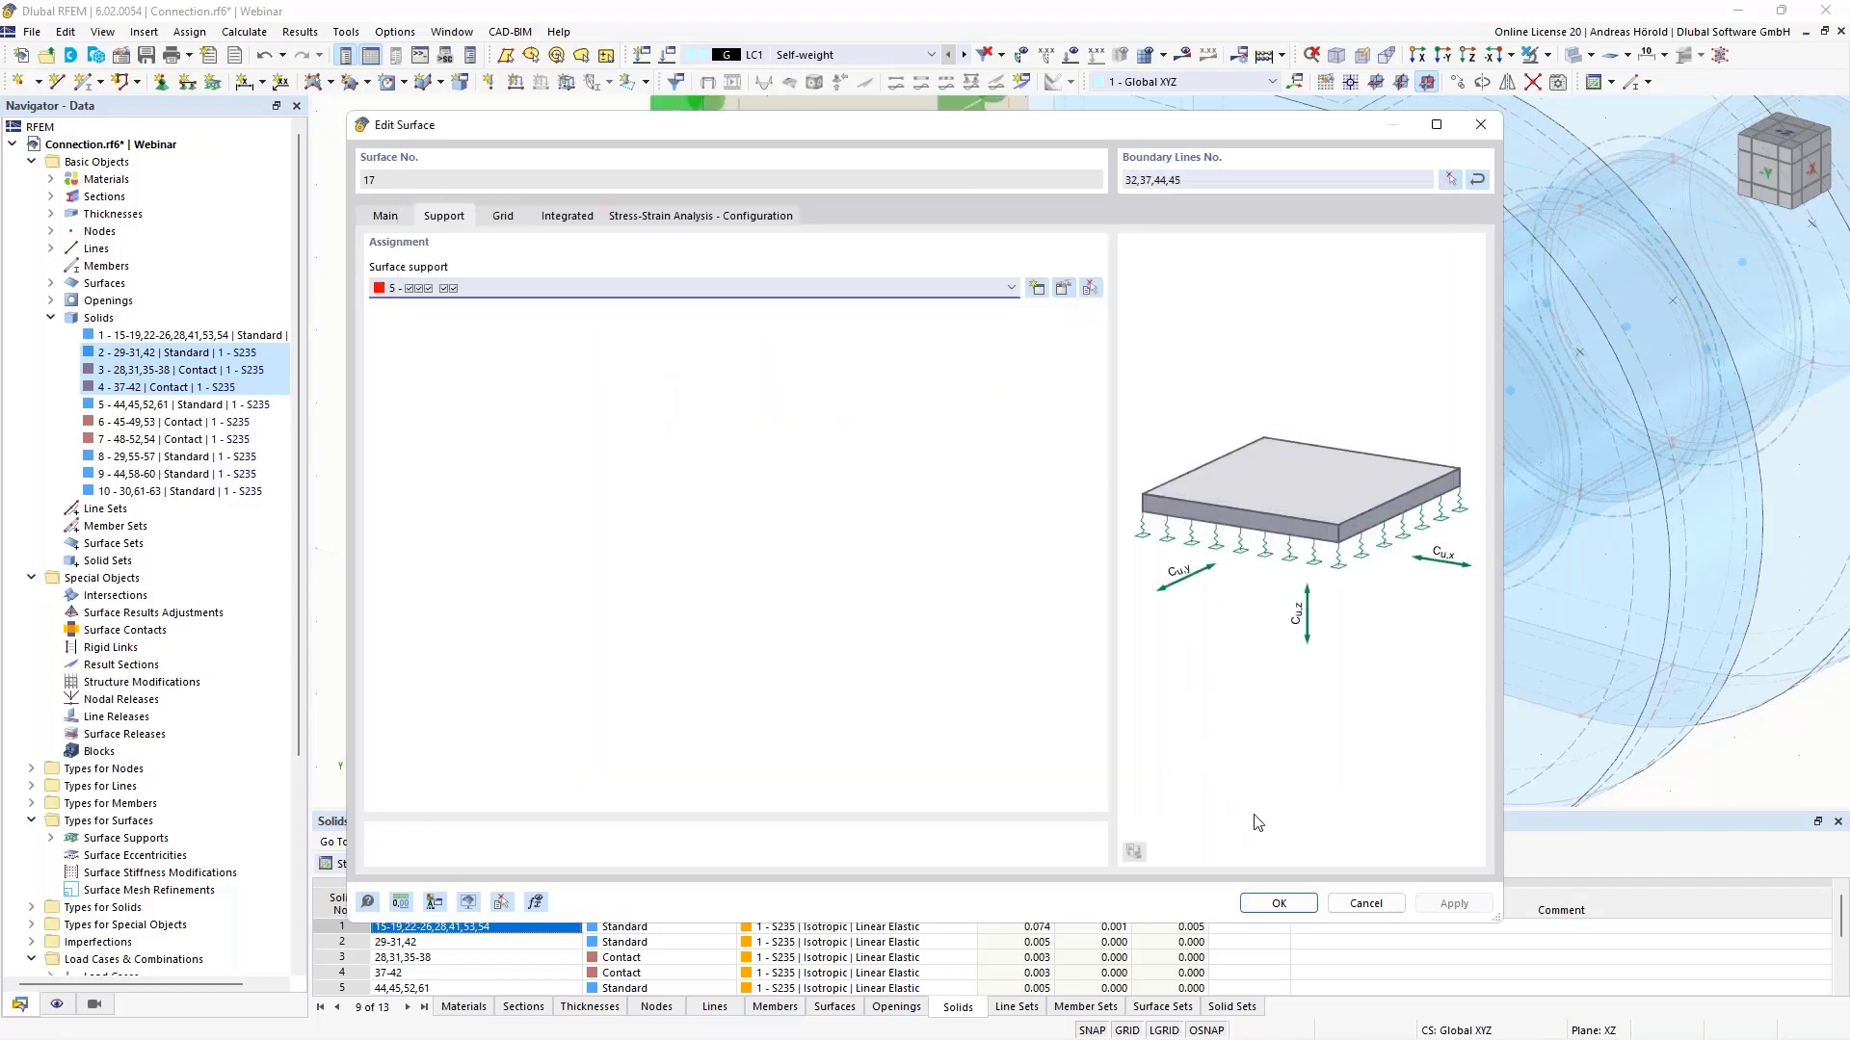
click(1278, 903)
scroll(807, 610, down, 2)
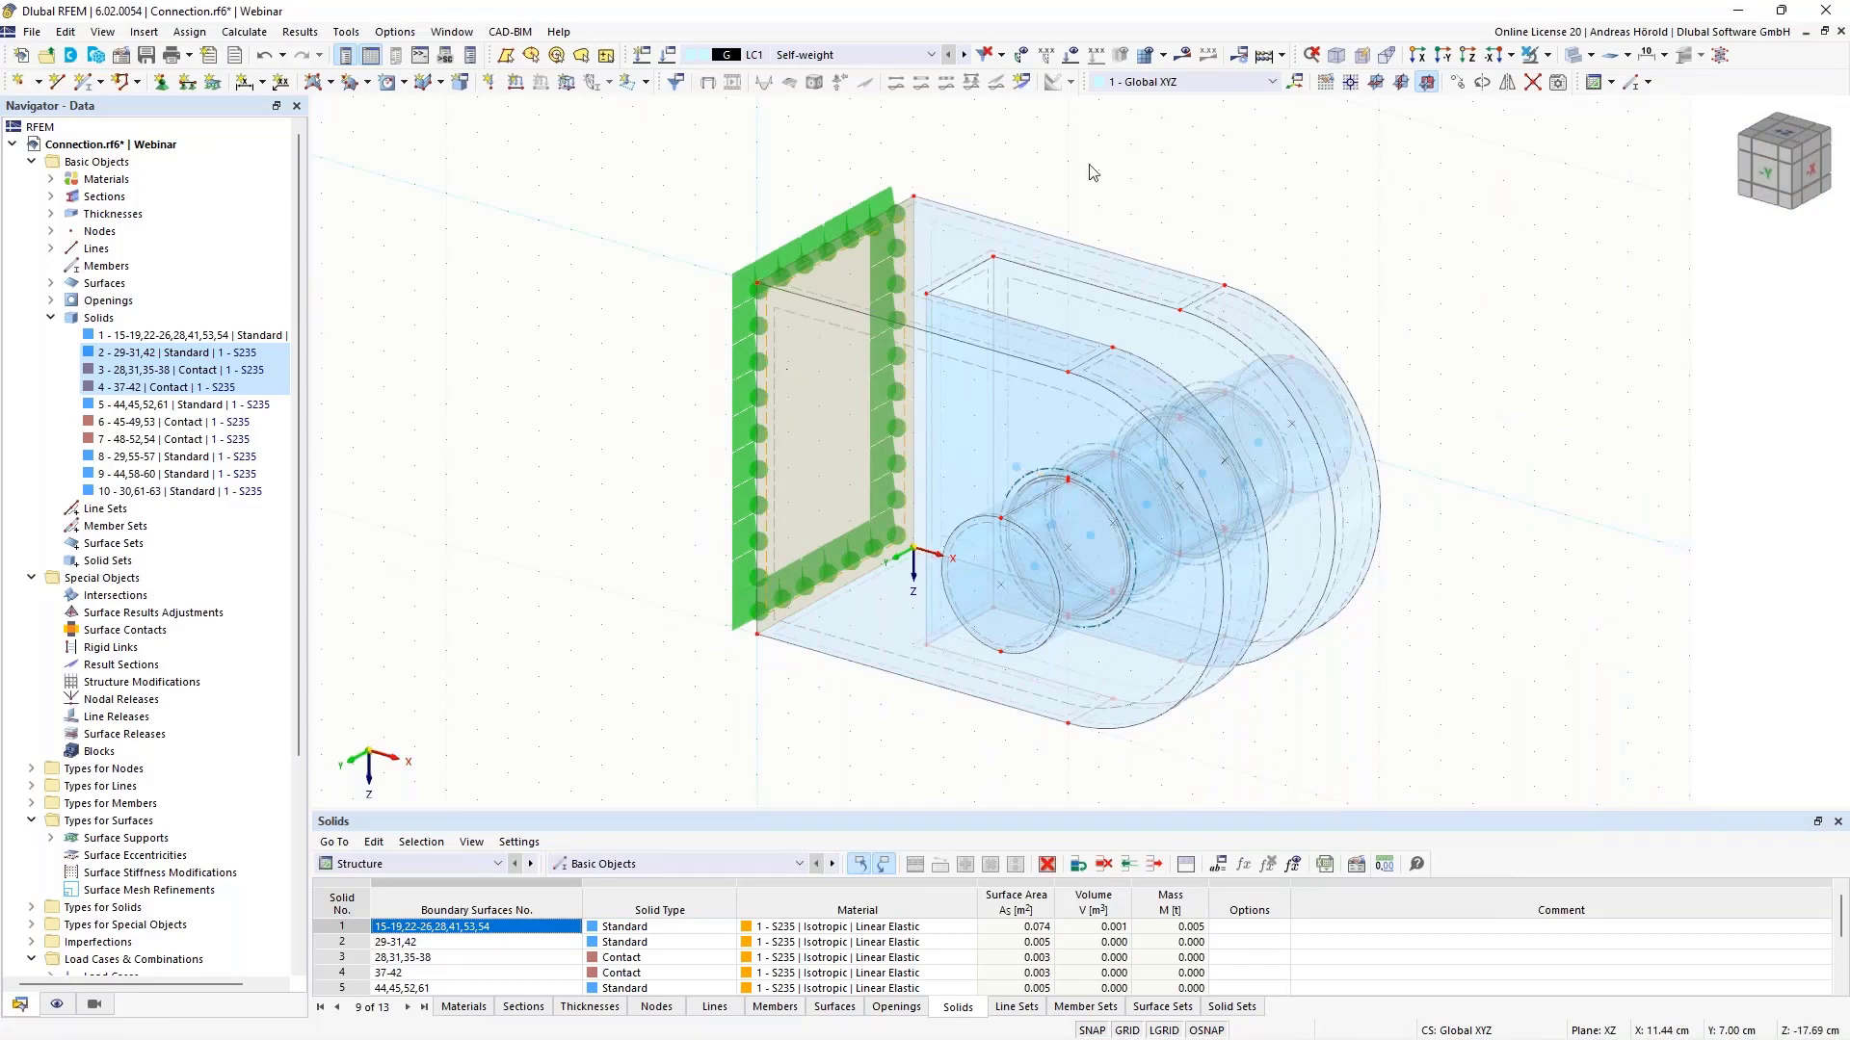
- Run the LC1 Self-weight calculation and hide the contact-stress plot on surfaces
ctrl+middle_drag(1454, 575, 1483, 492)
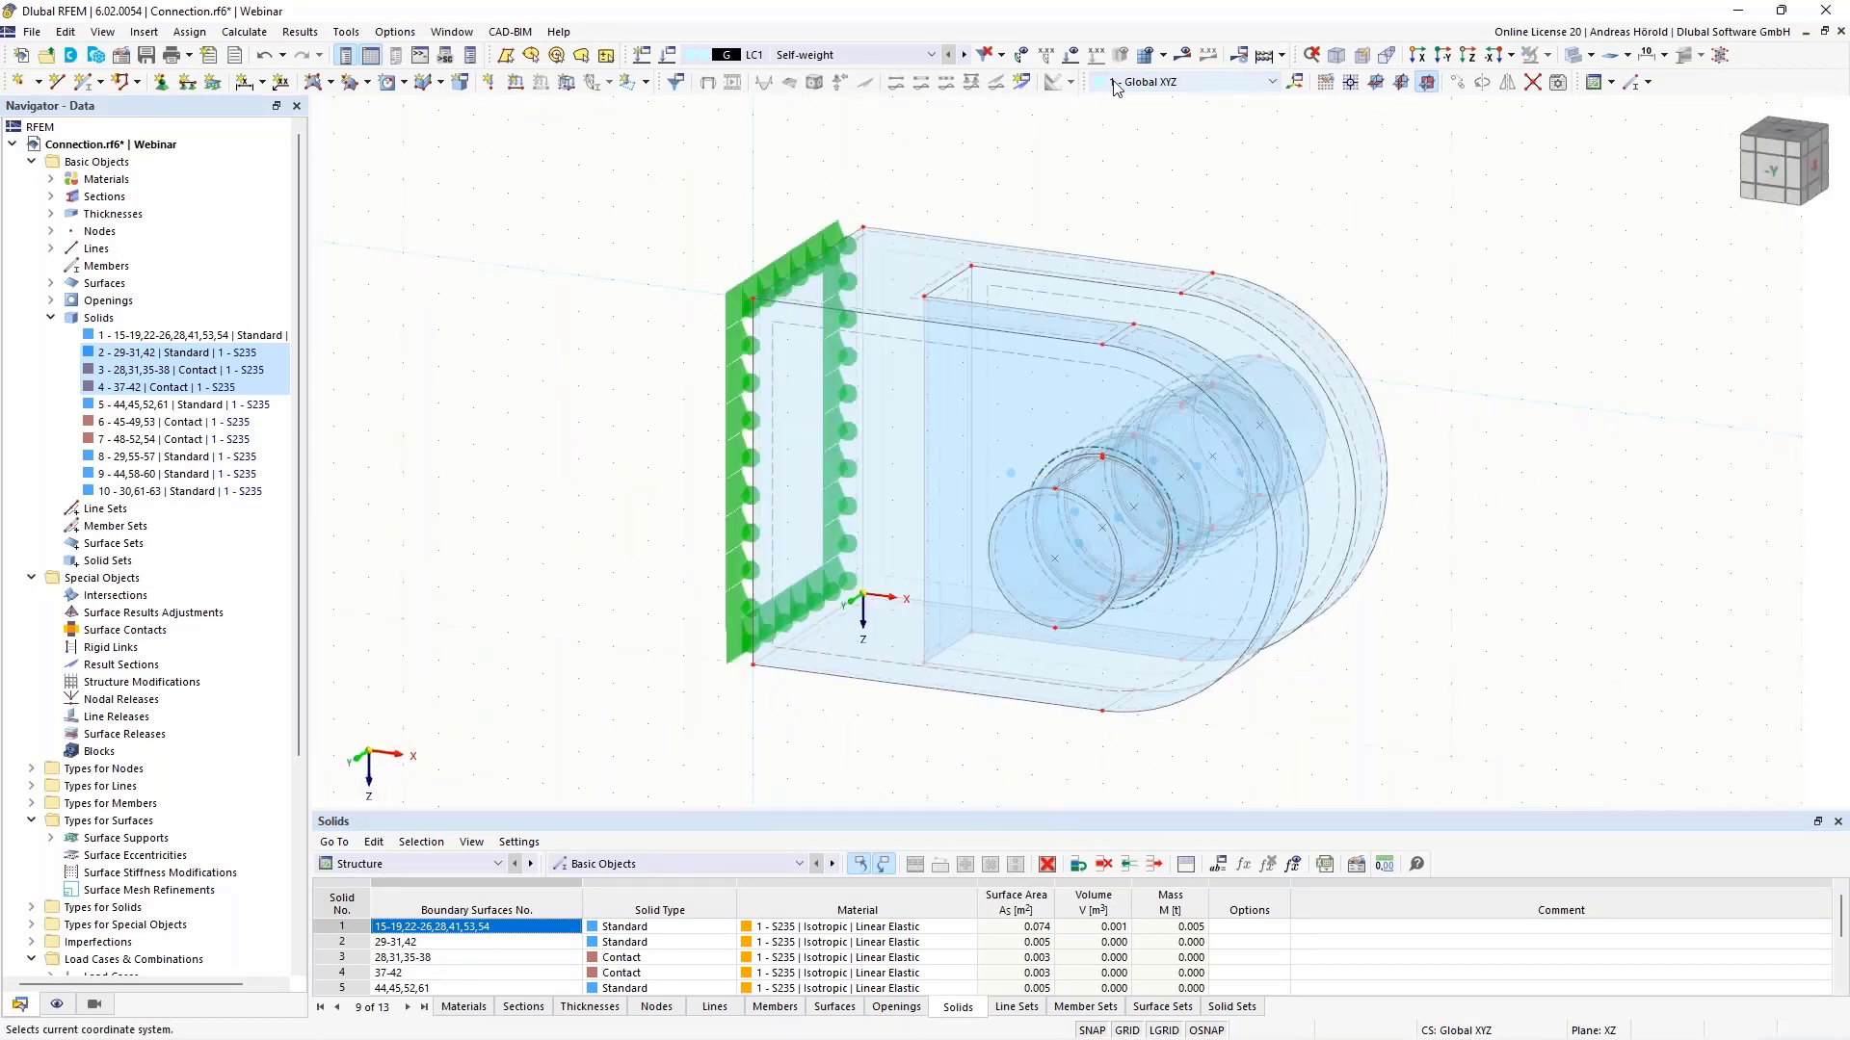
click(1183, 54)
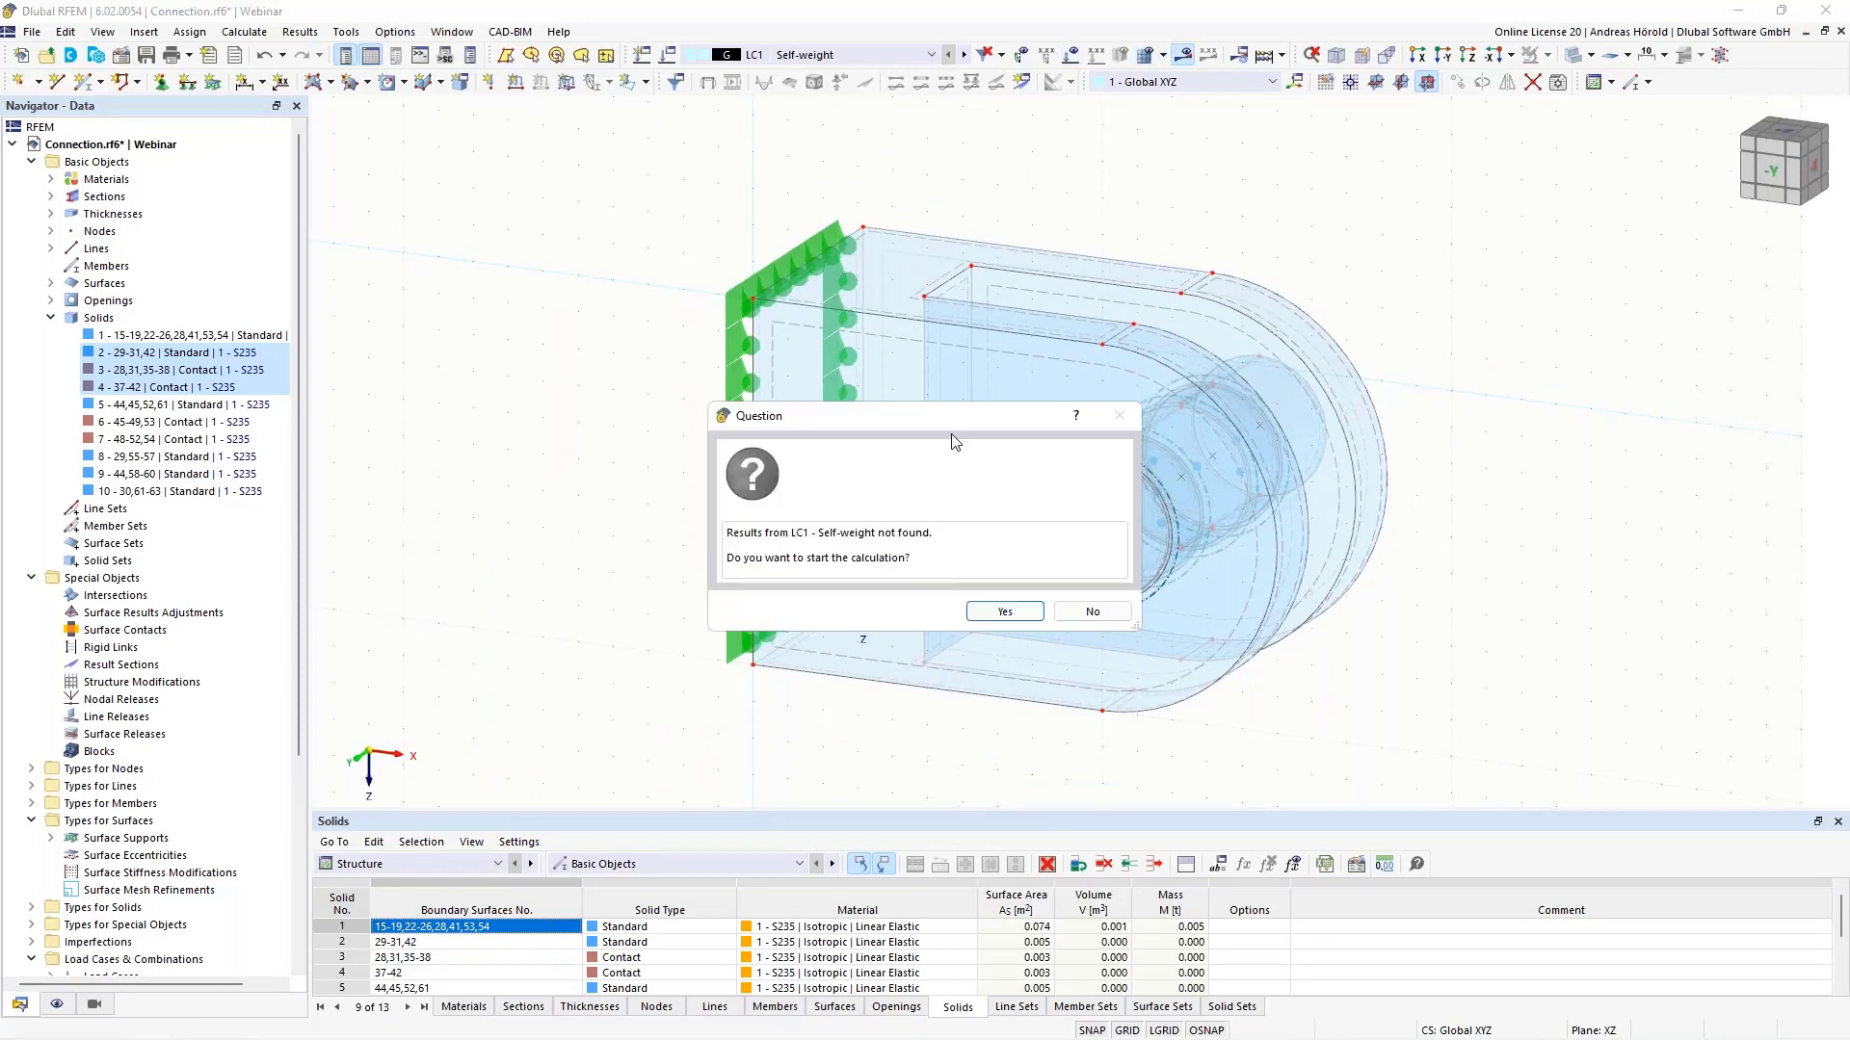
click(978, 610)
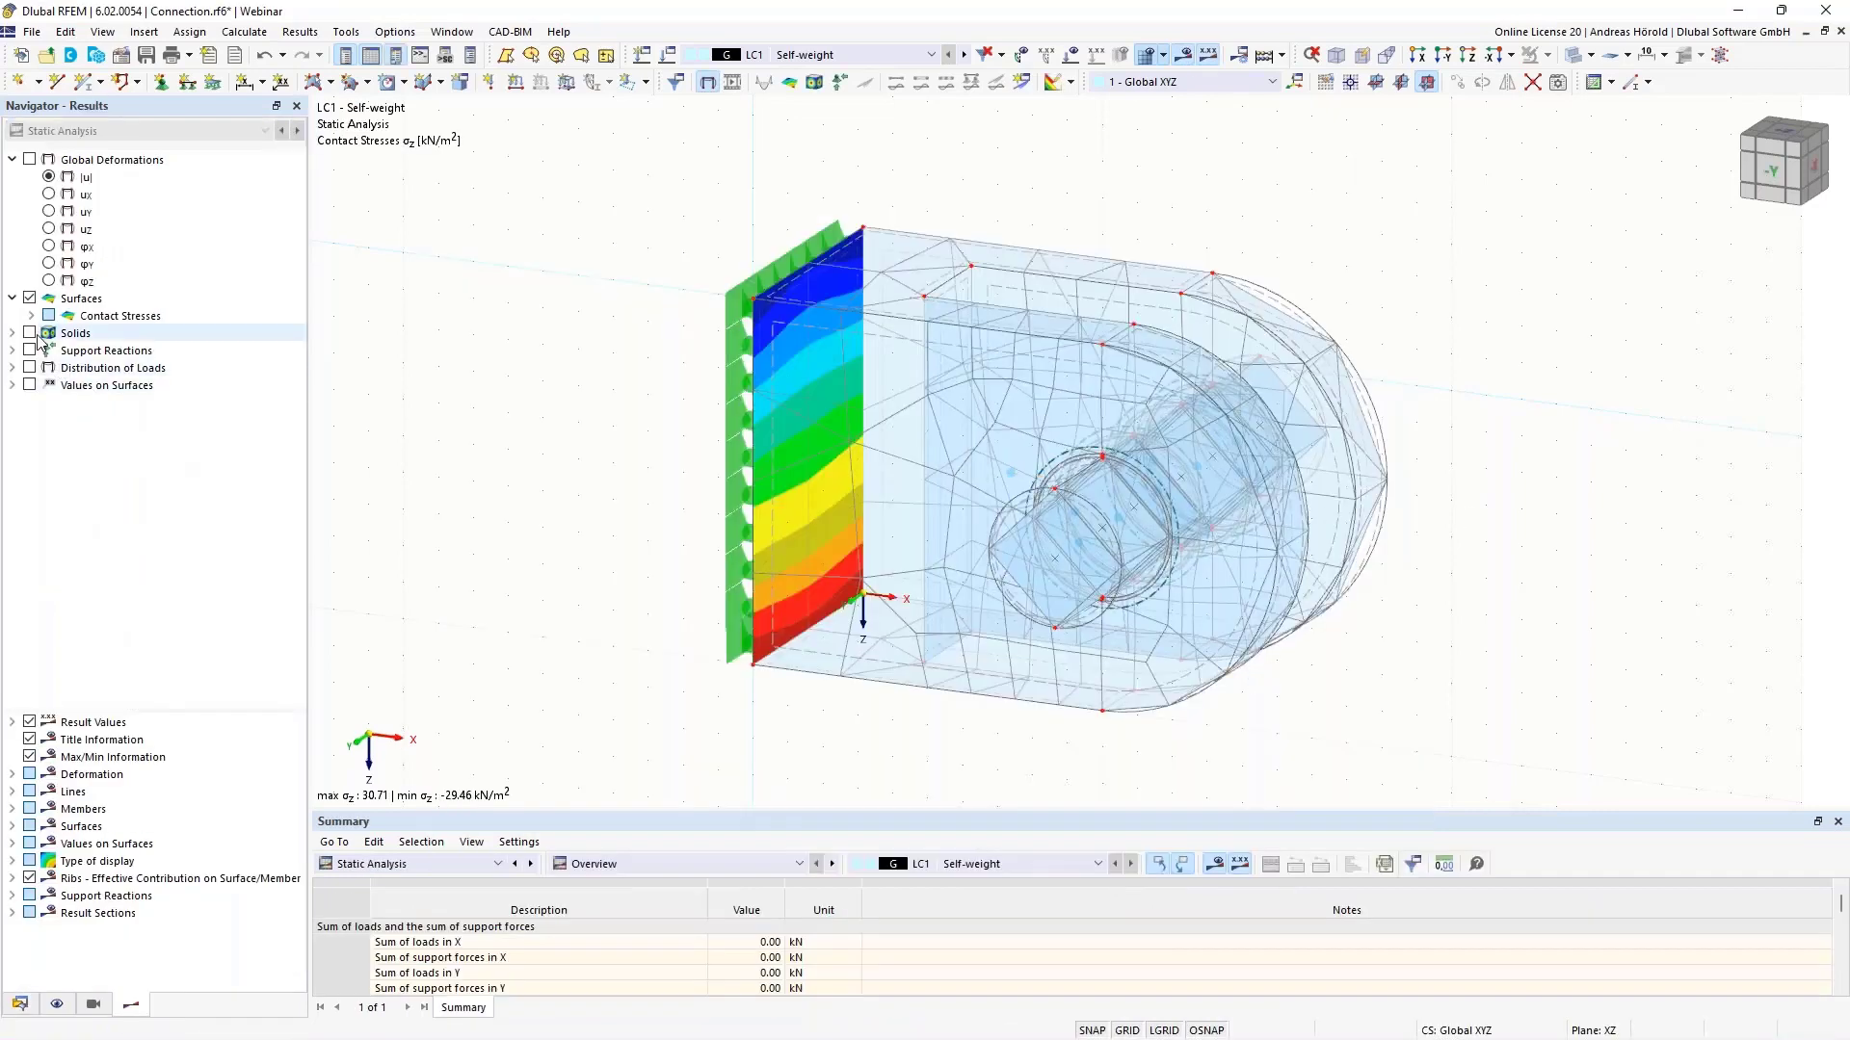
click(30, 299)
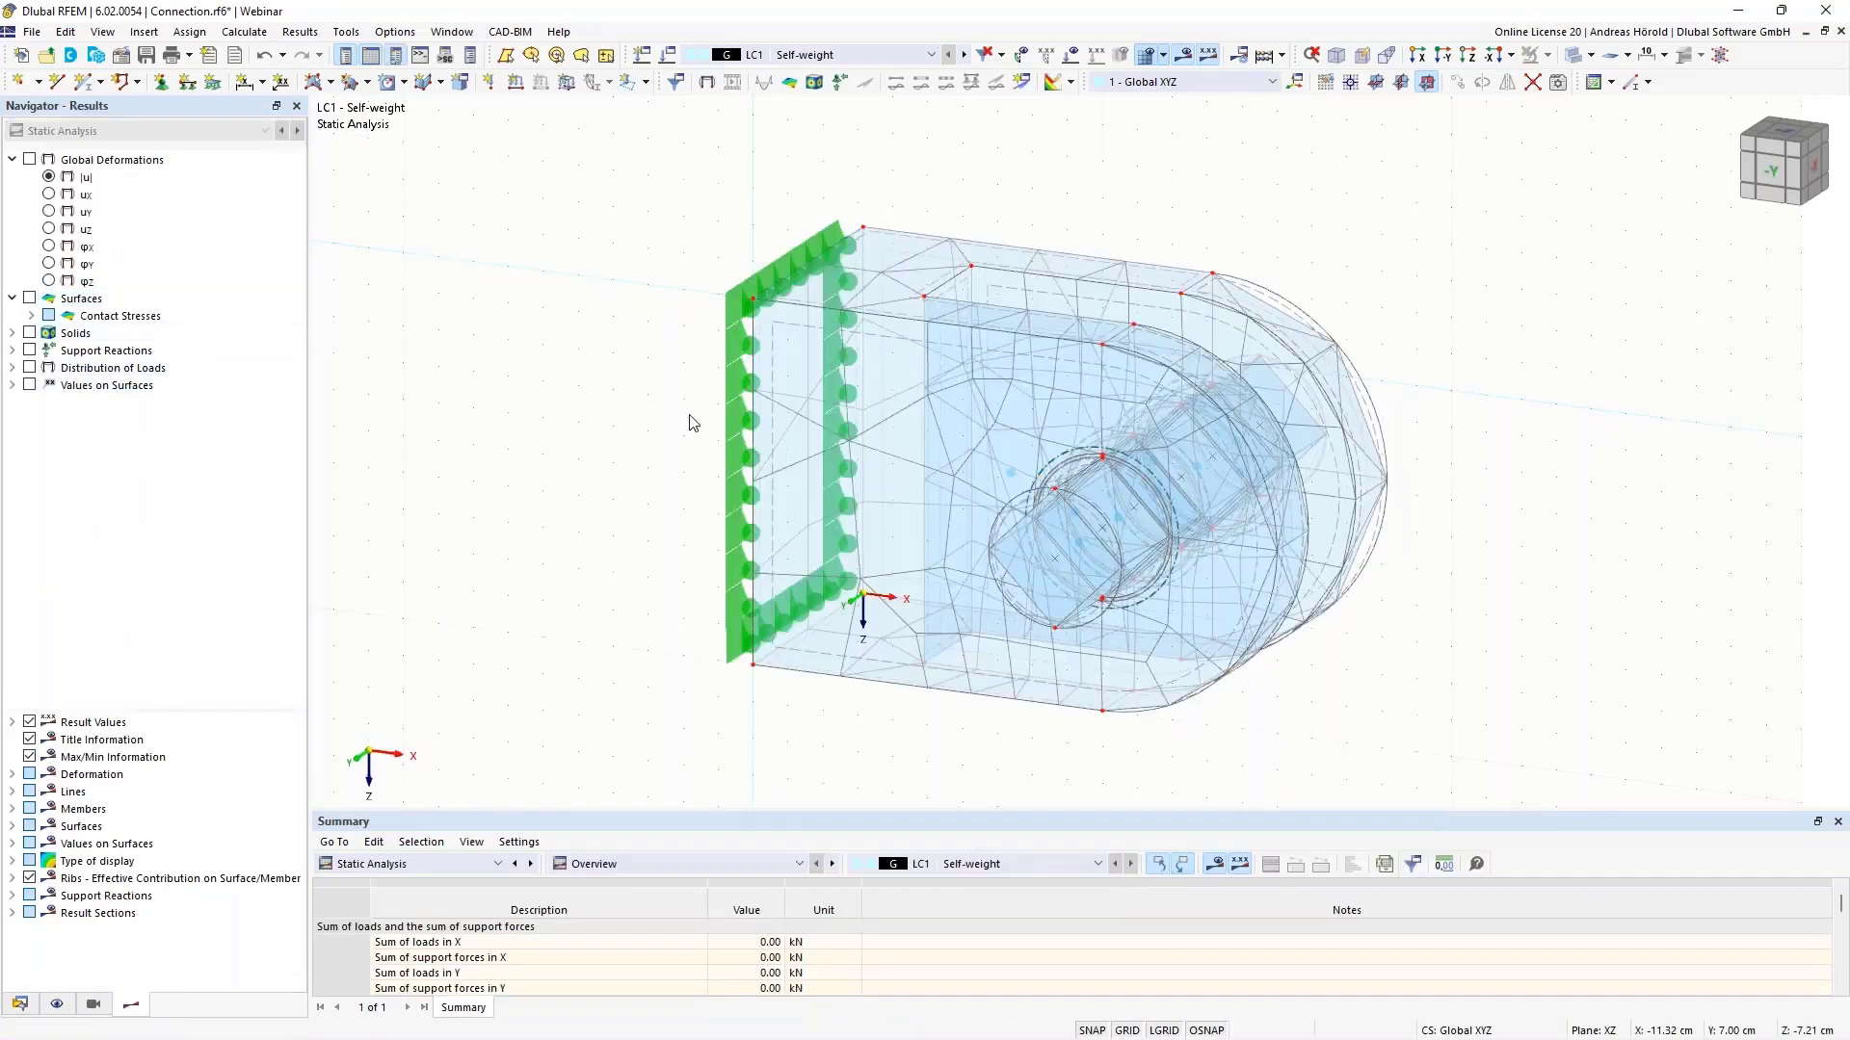
scroll(1241, 501, up, 1)
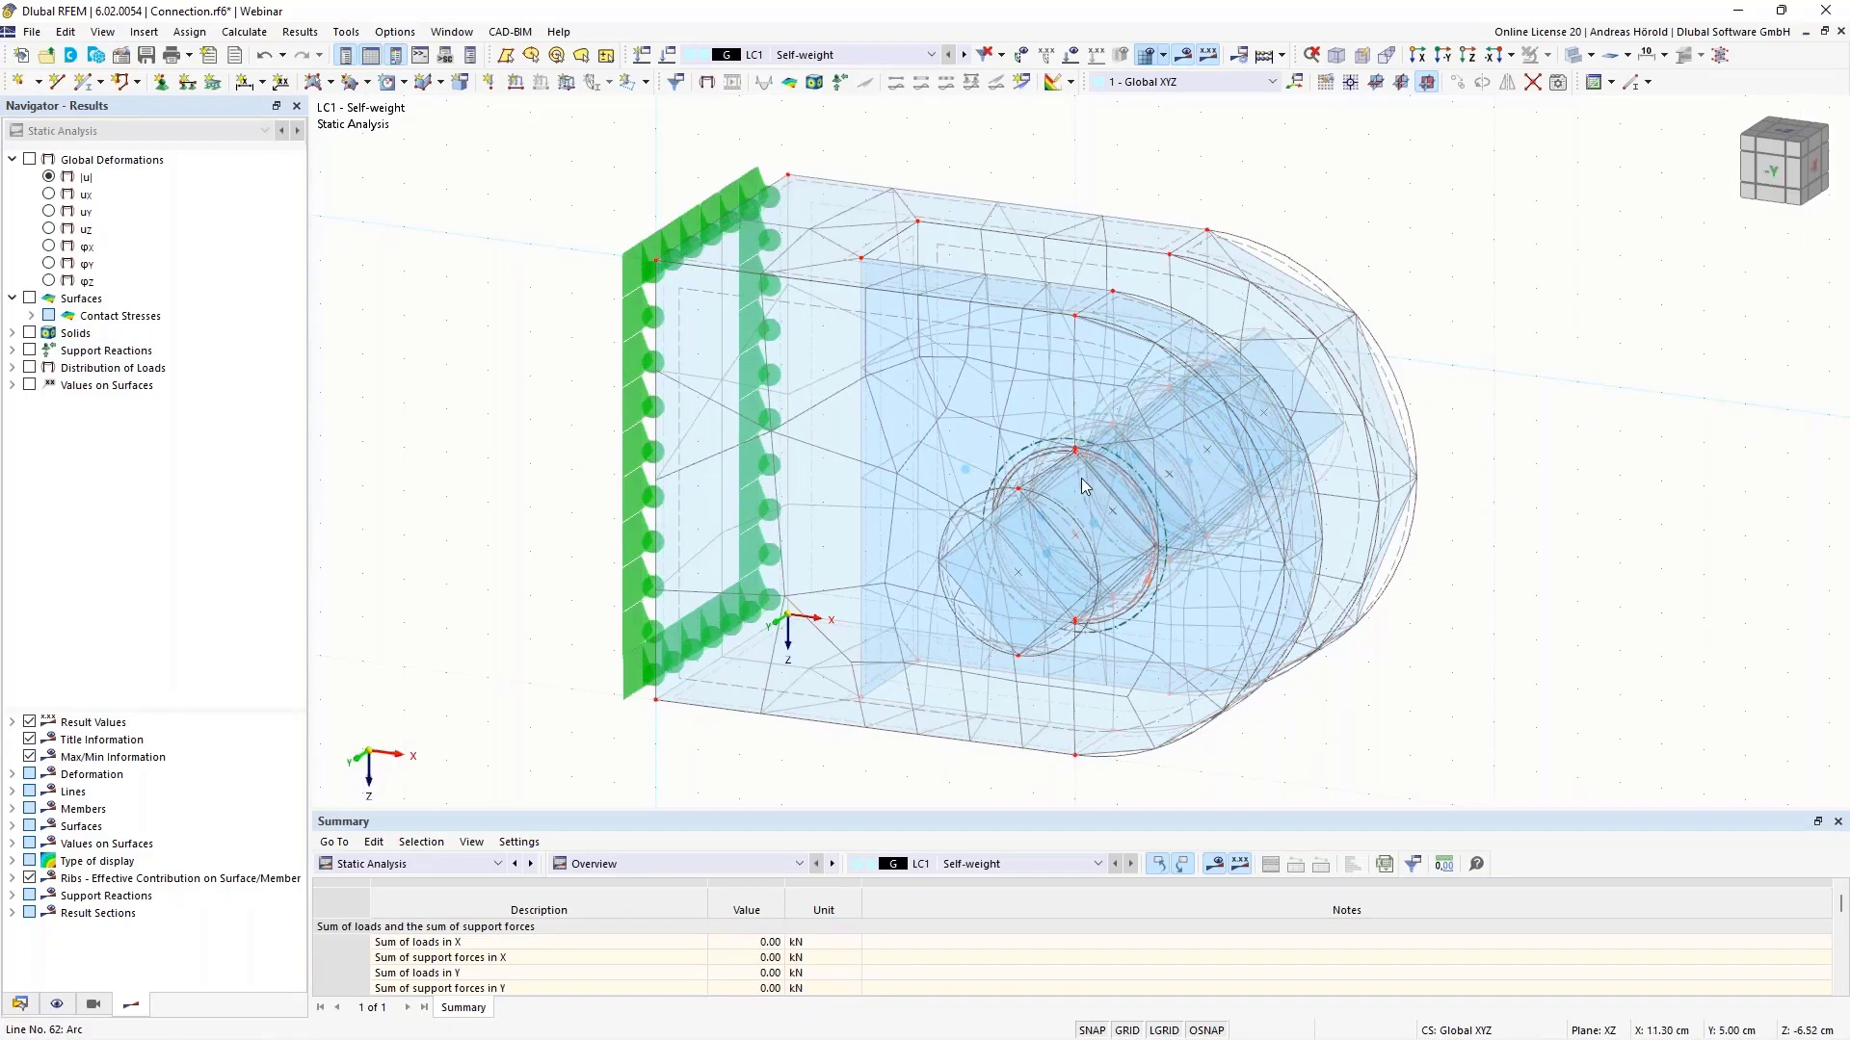
- Show mesh quality markers and counts: 560 of 699 solid elements OK, 139 warnings
click(58, 1005)
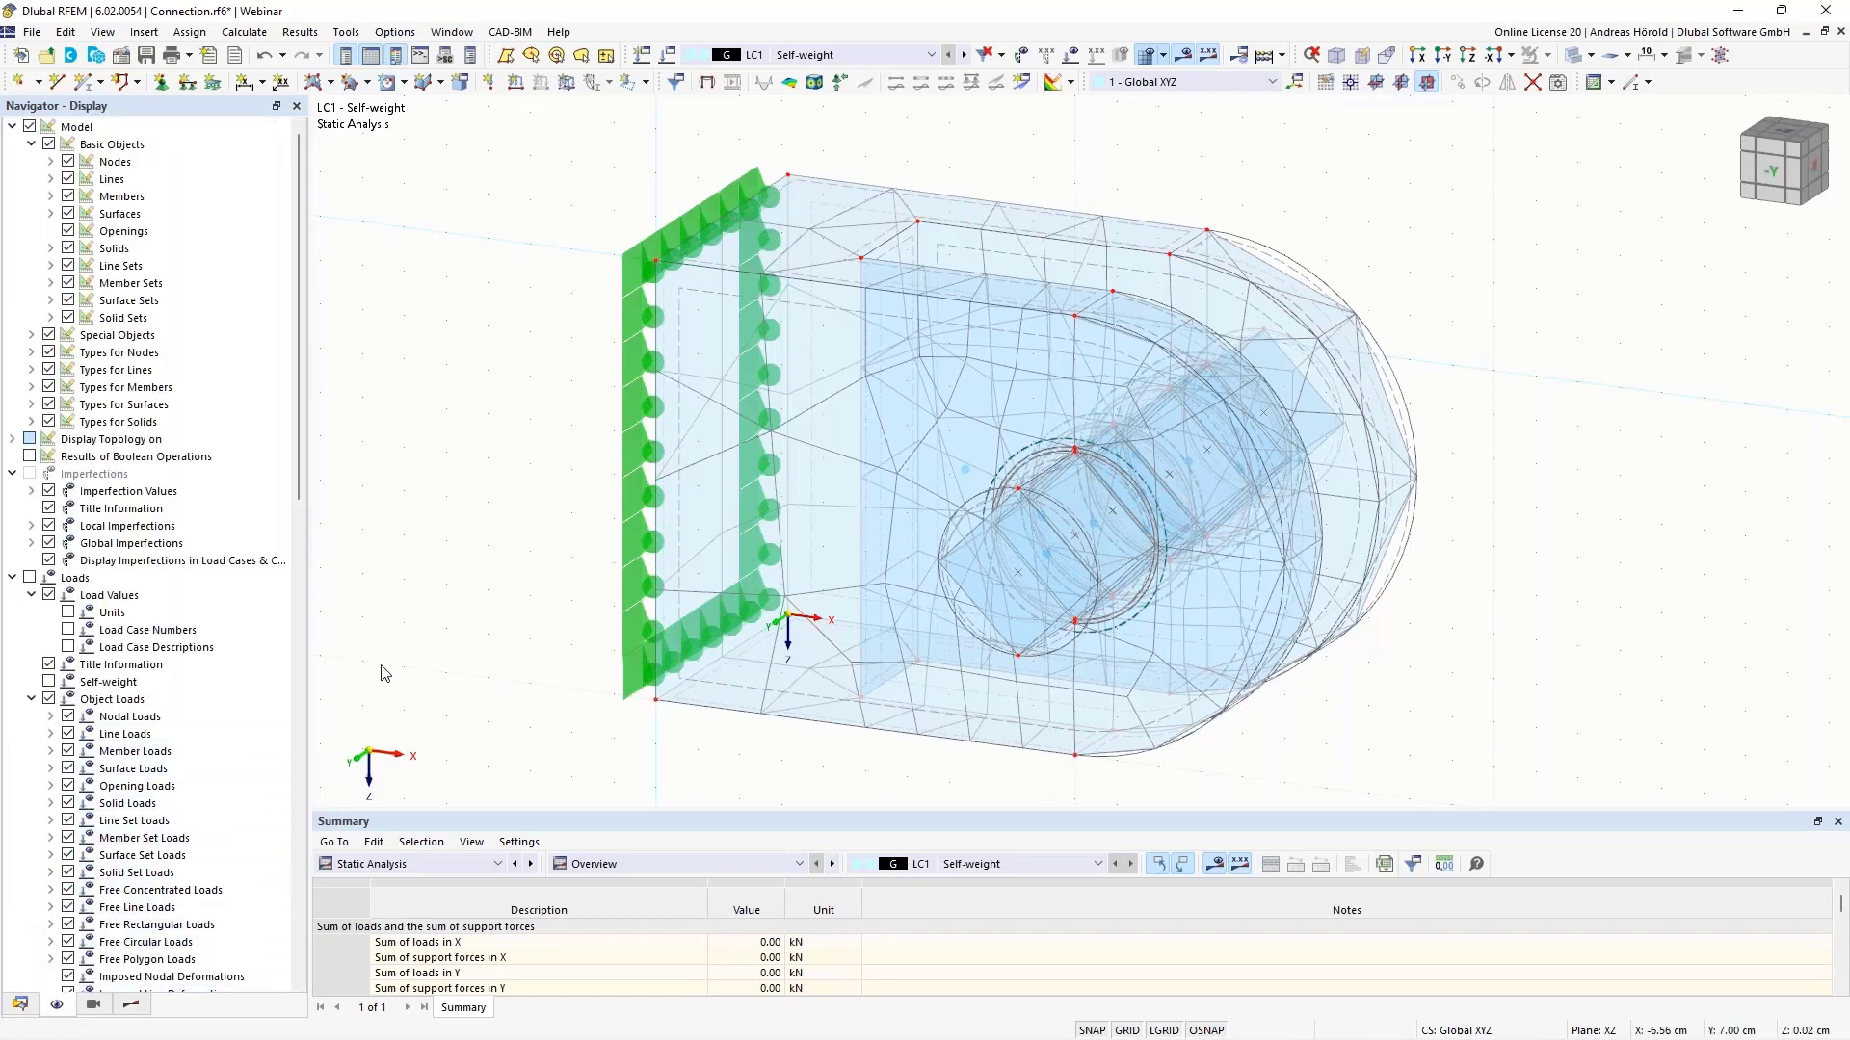
scroll(278, 709, down, 13)
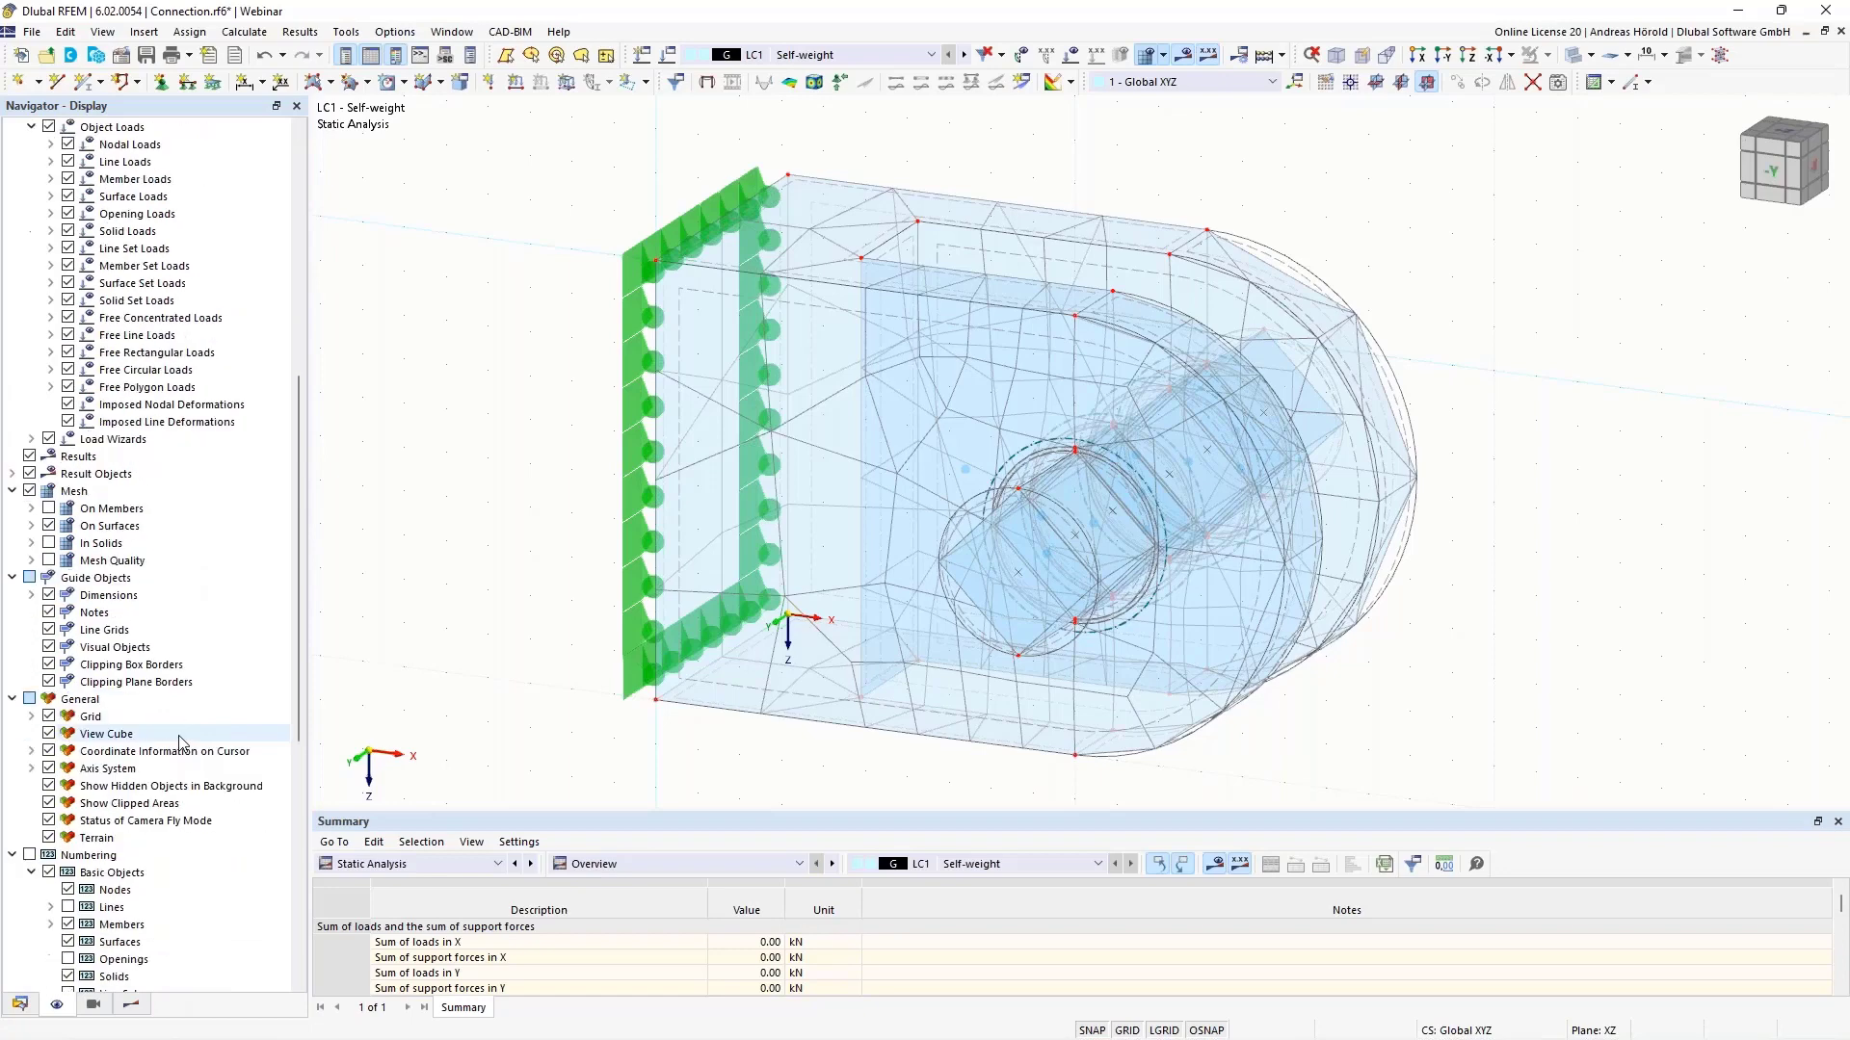
scroll(106, 564, down, 1)
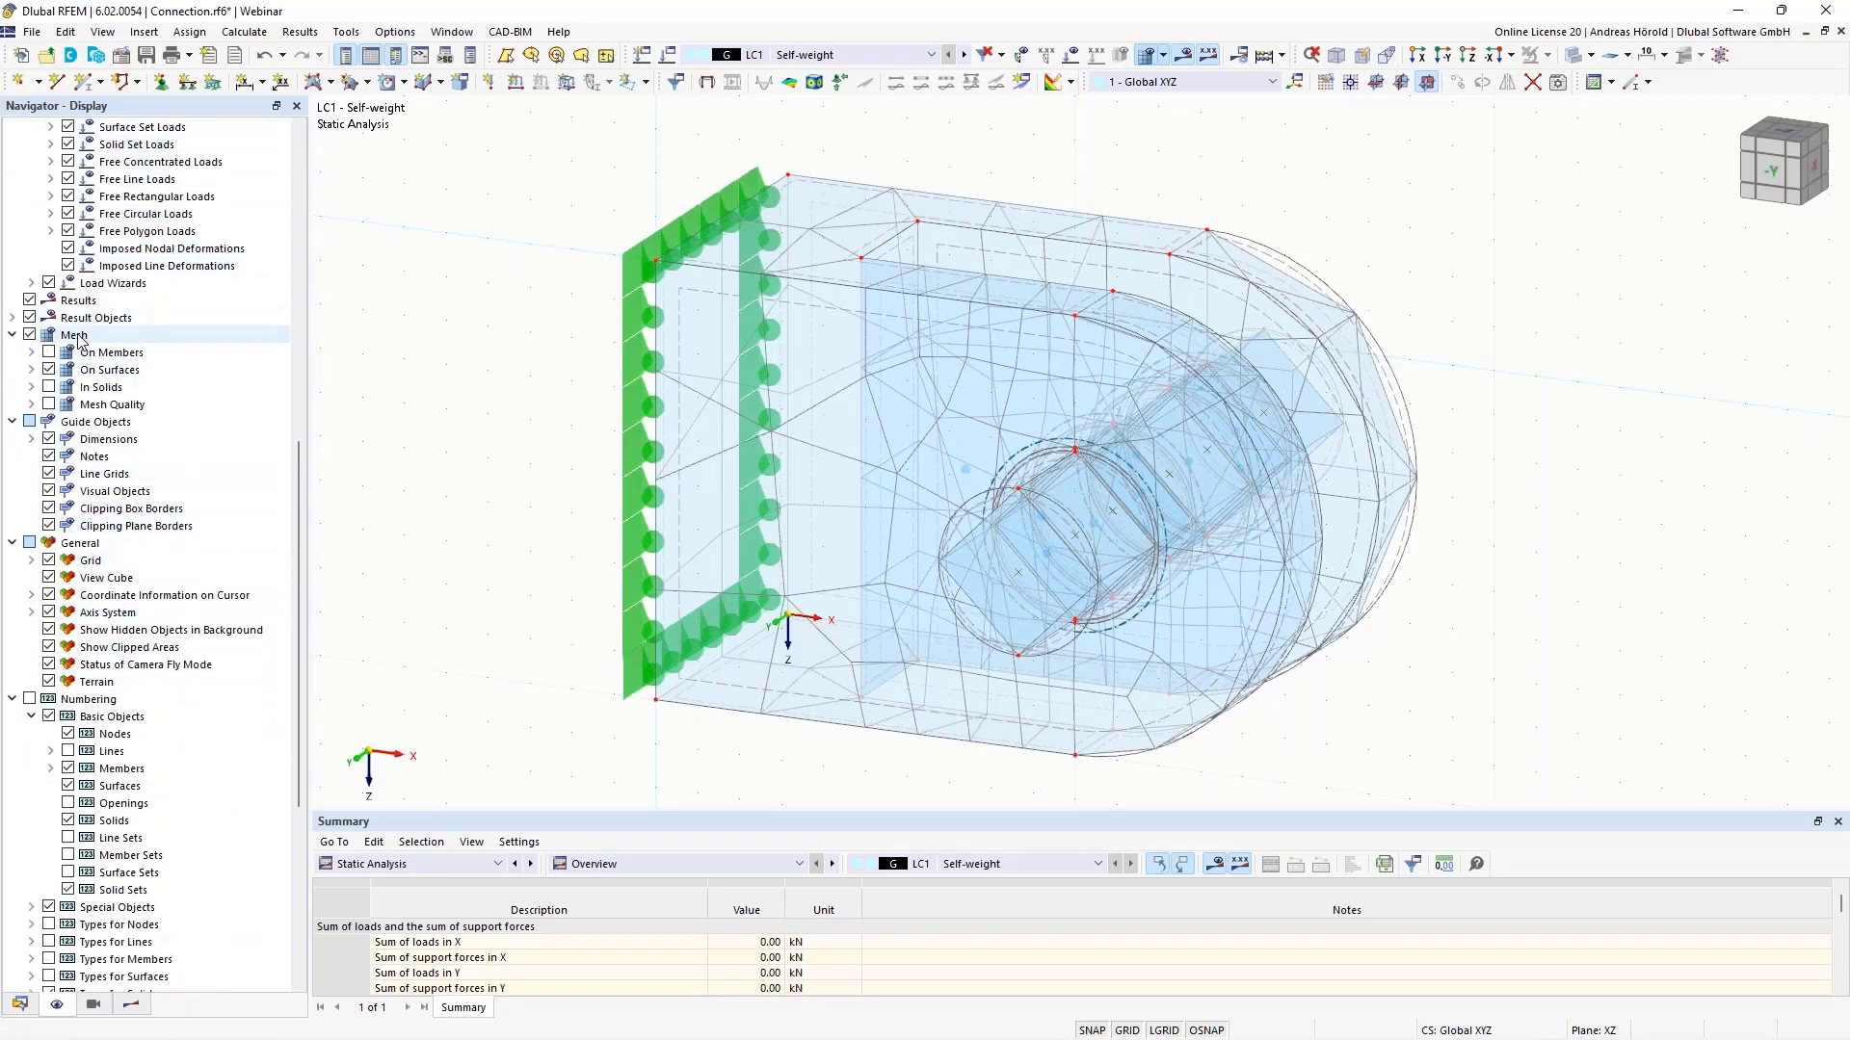
click(30, 335)
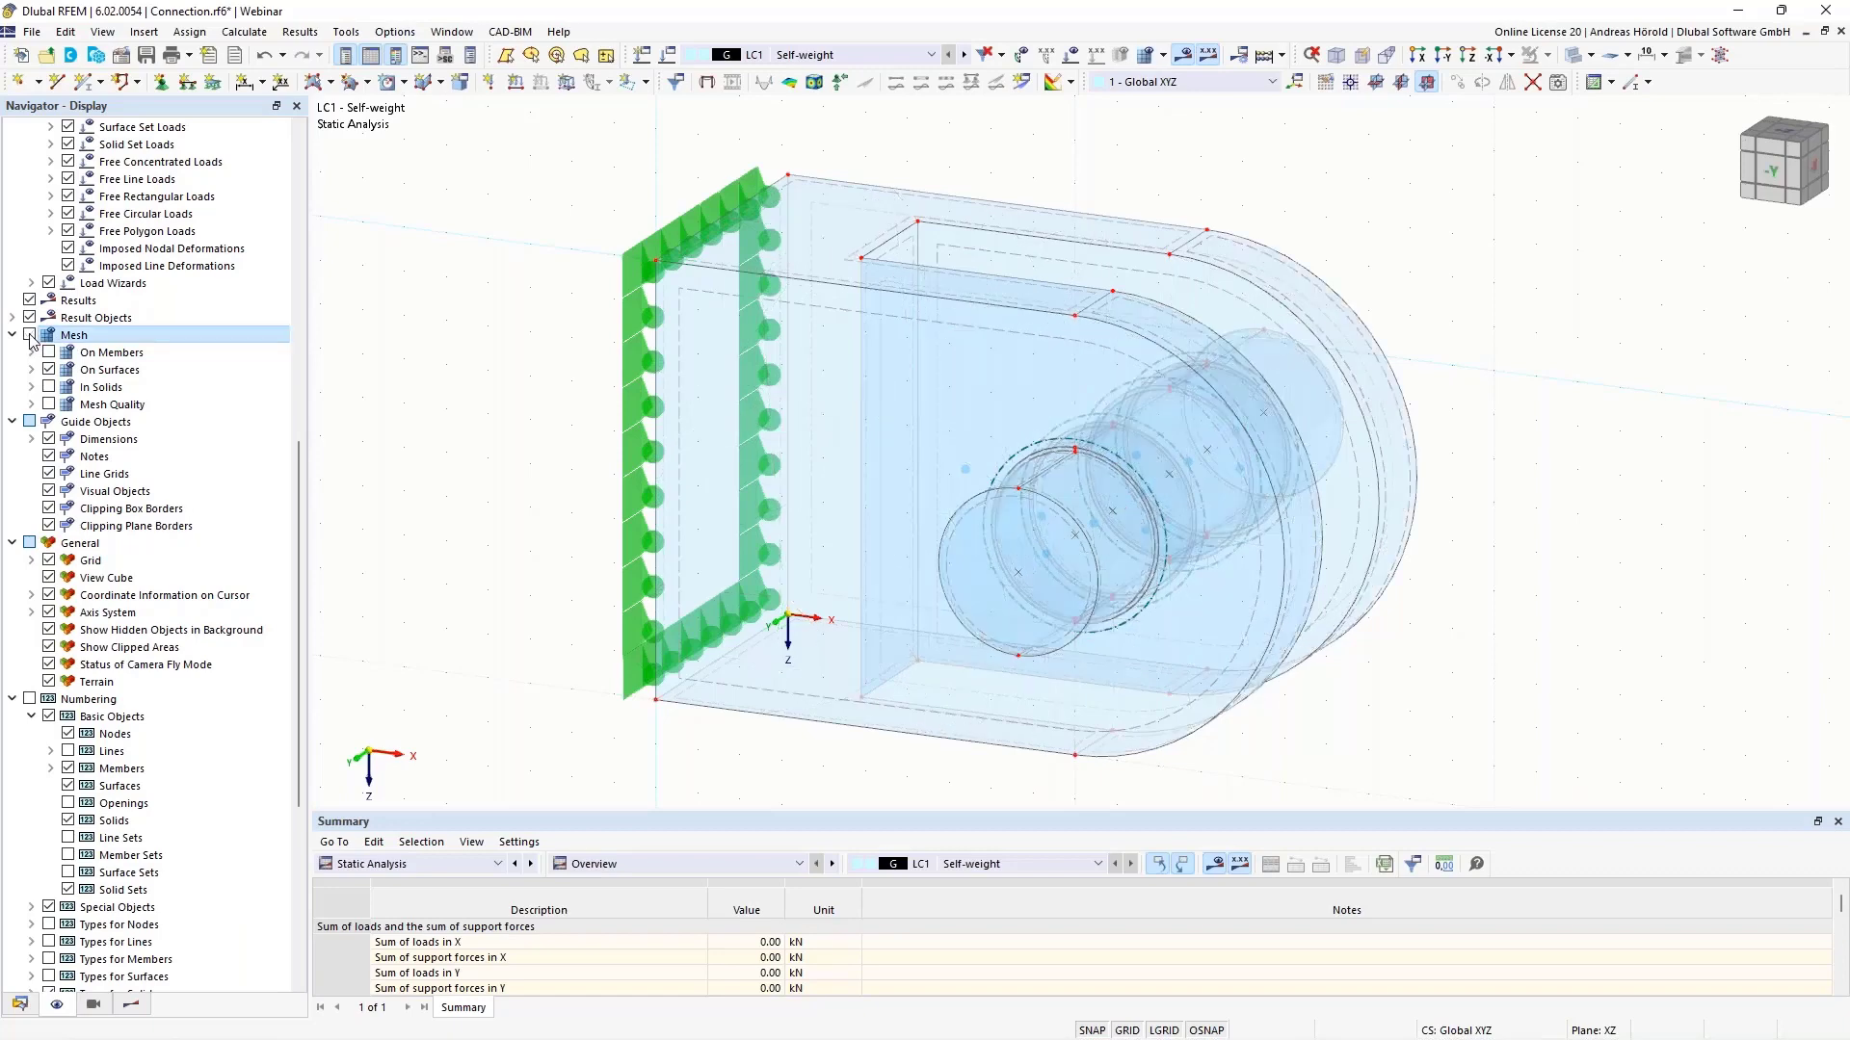
click(30, 335)
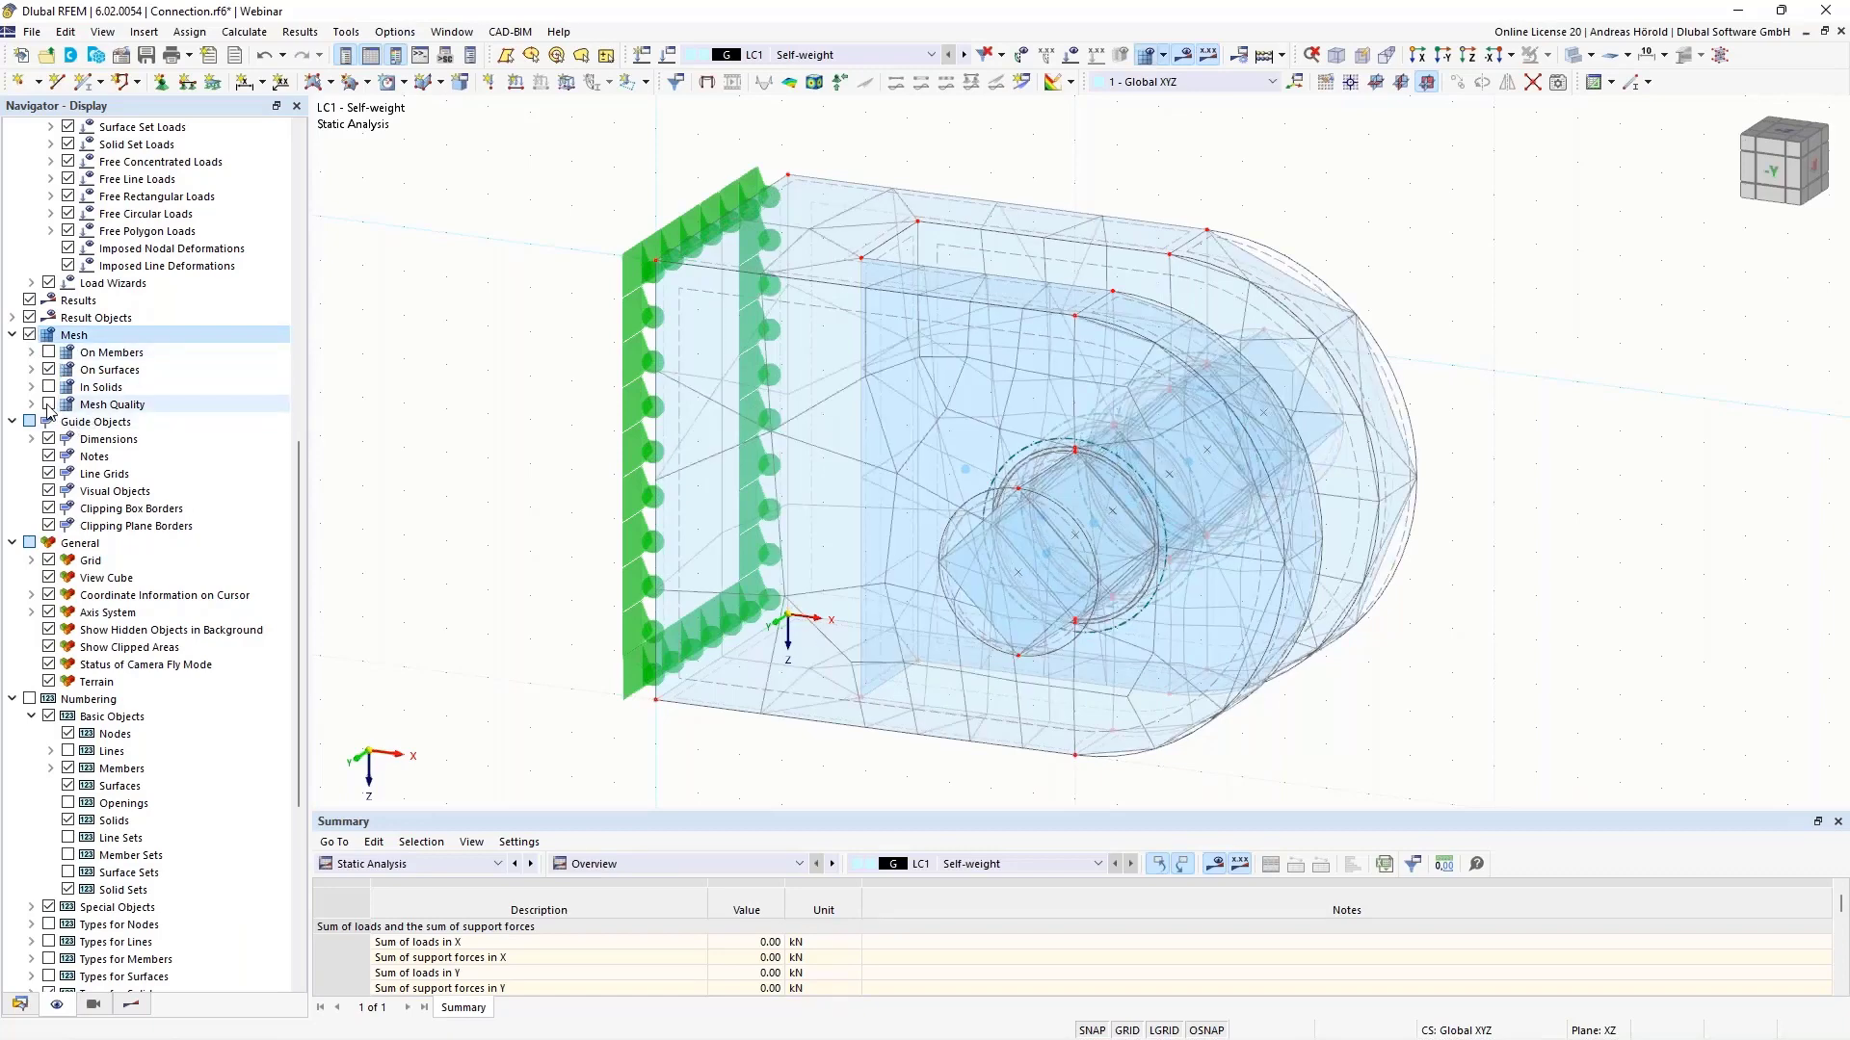
click(48, 405)
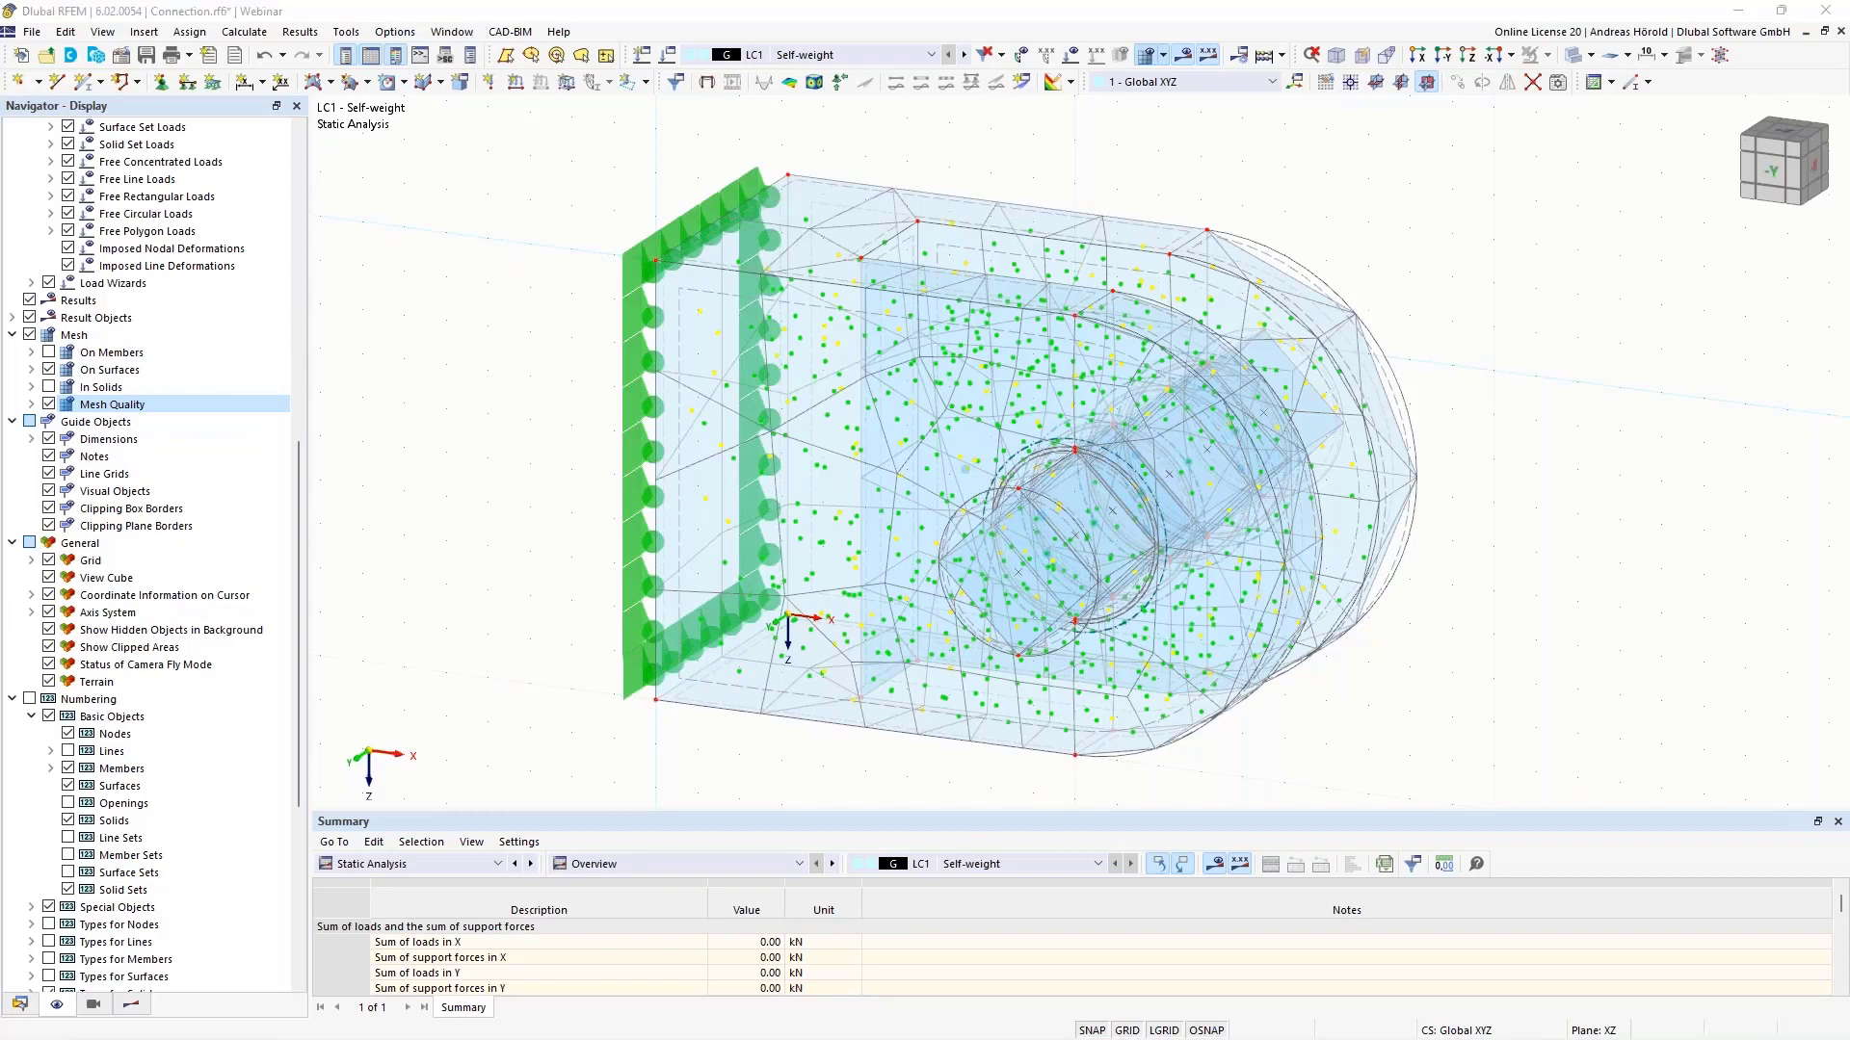
drag(0, 56, 1611, 262)
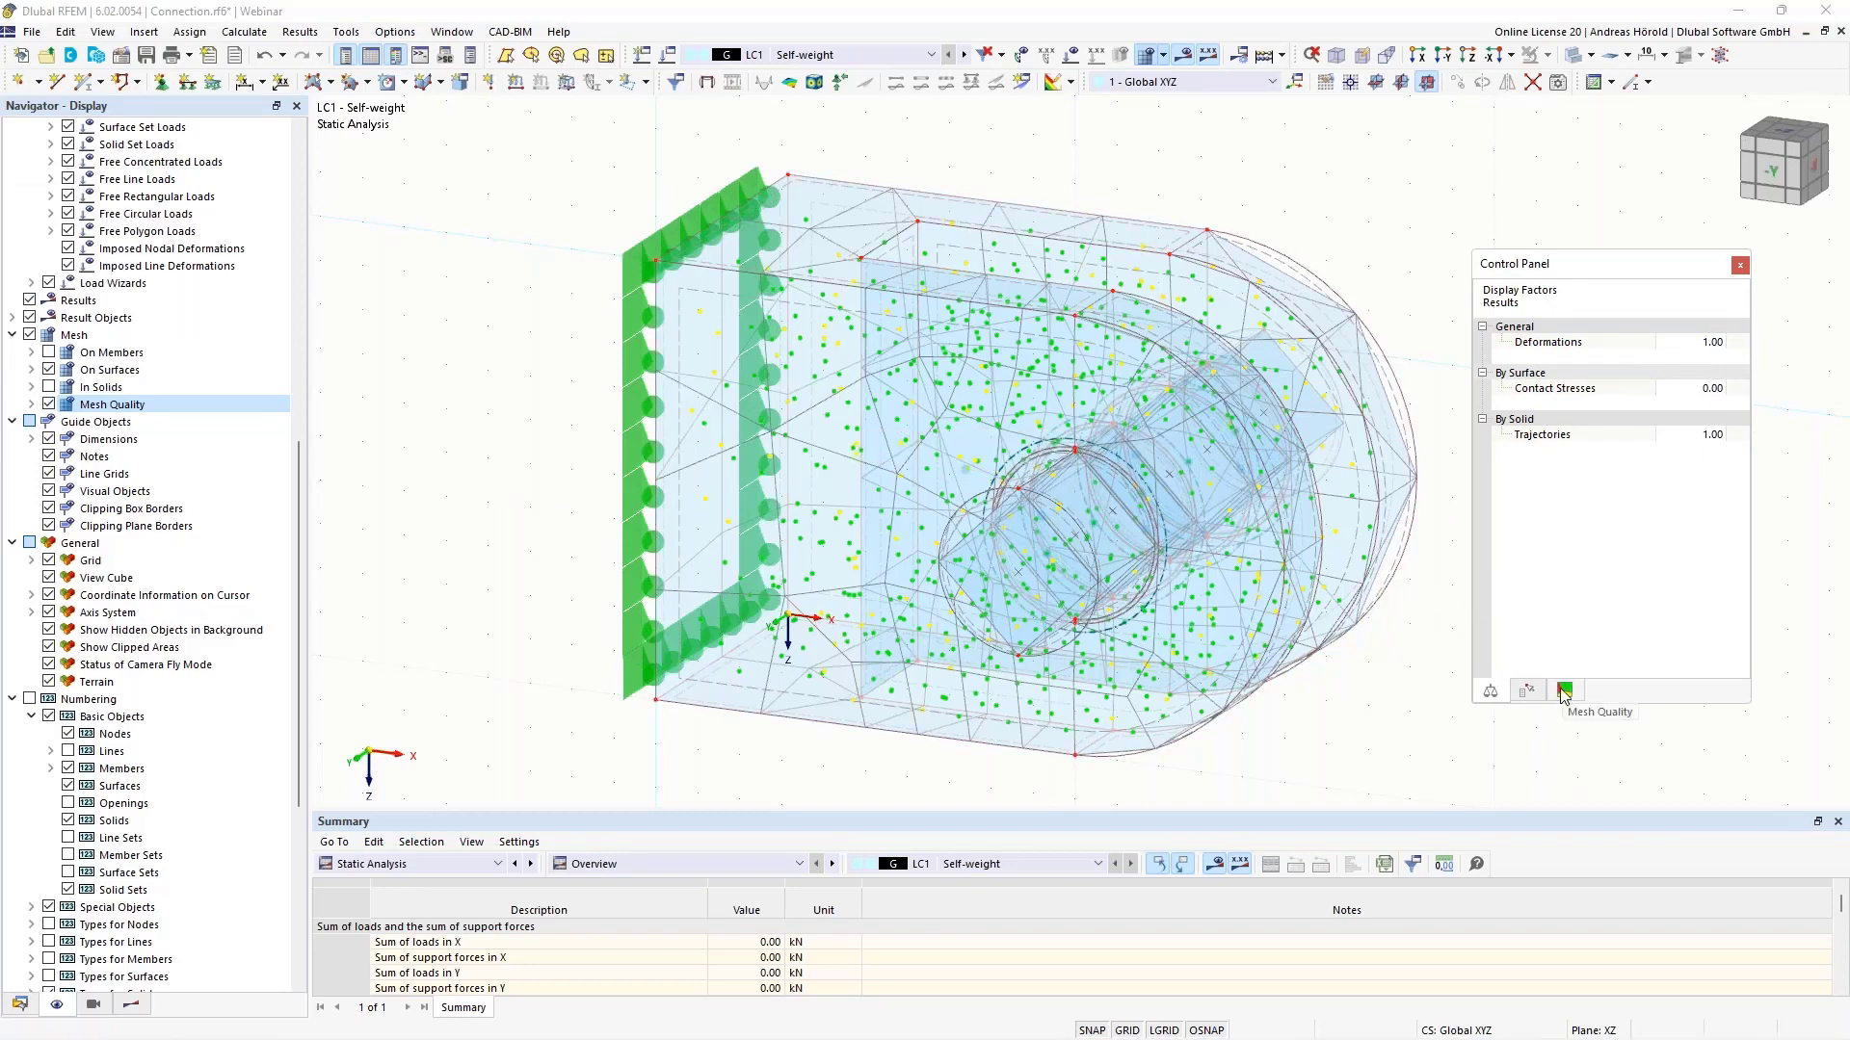
click(1562, 692)
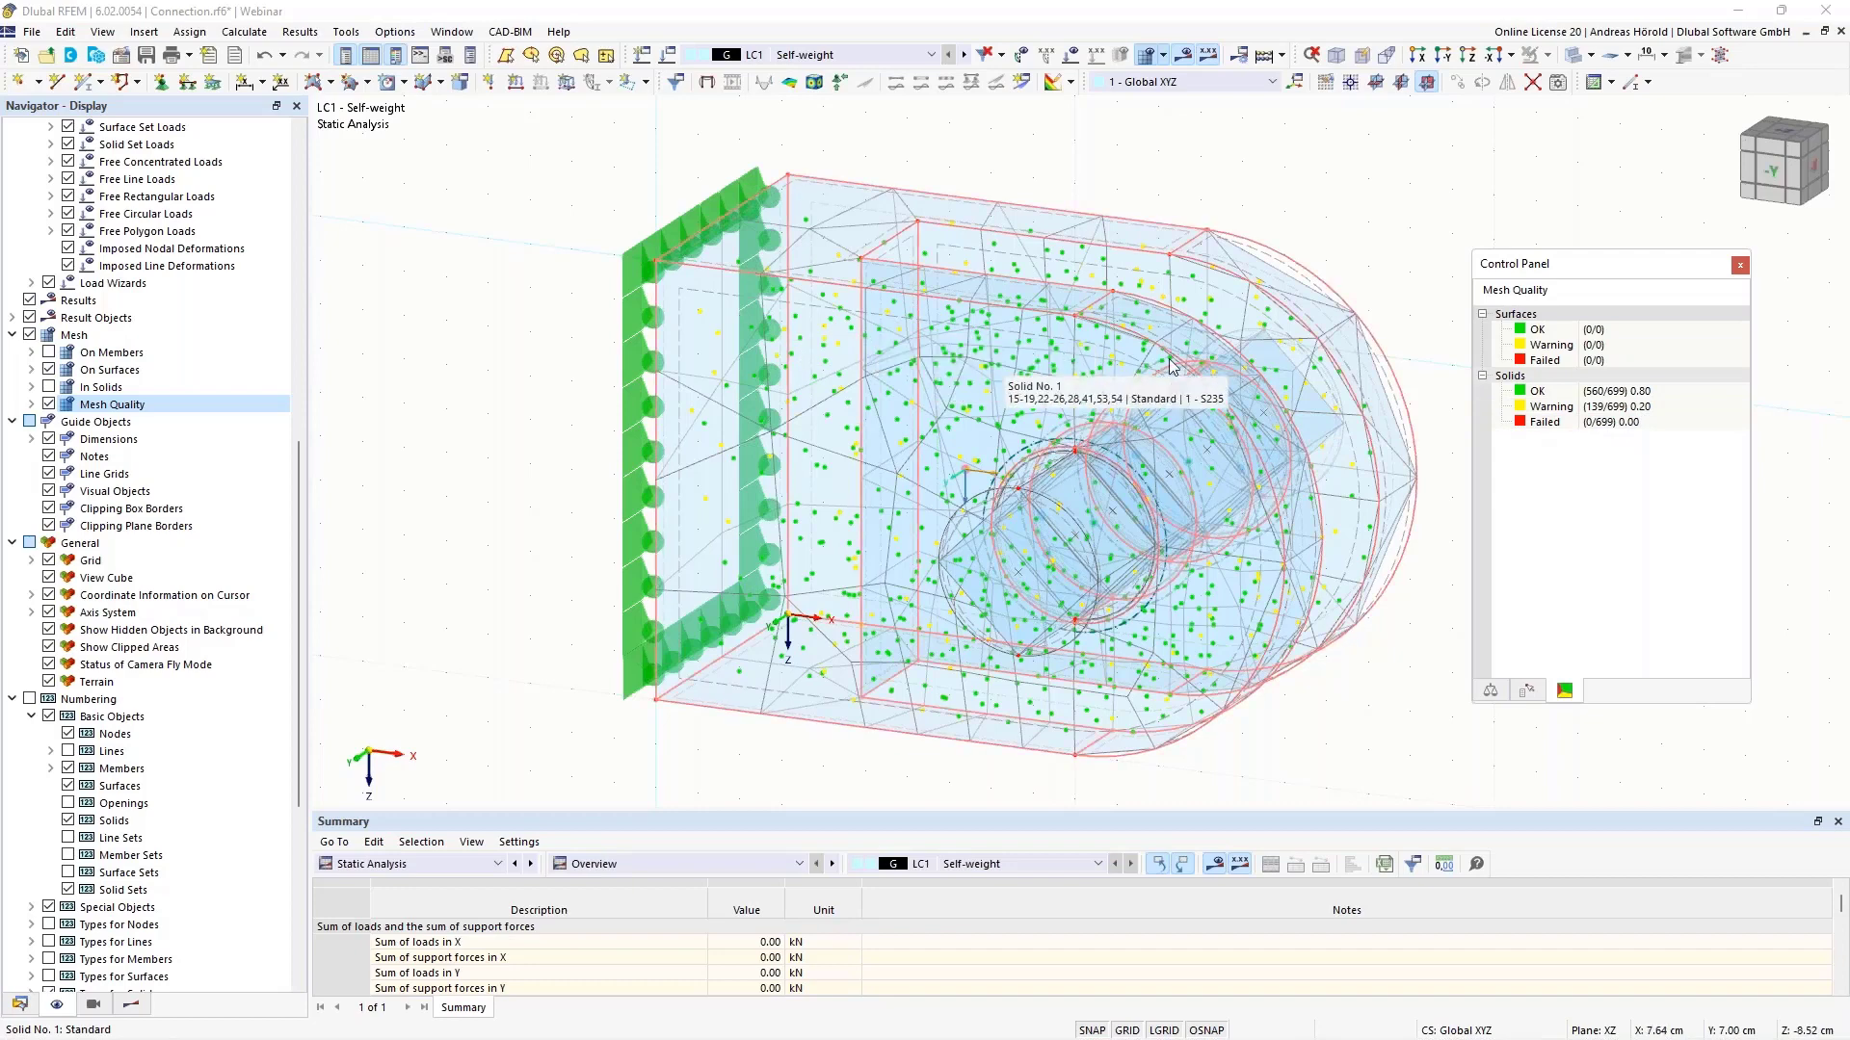
- Set the target FE length to 1 cm and regenerate the mesh
click(1163, 55)
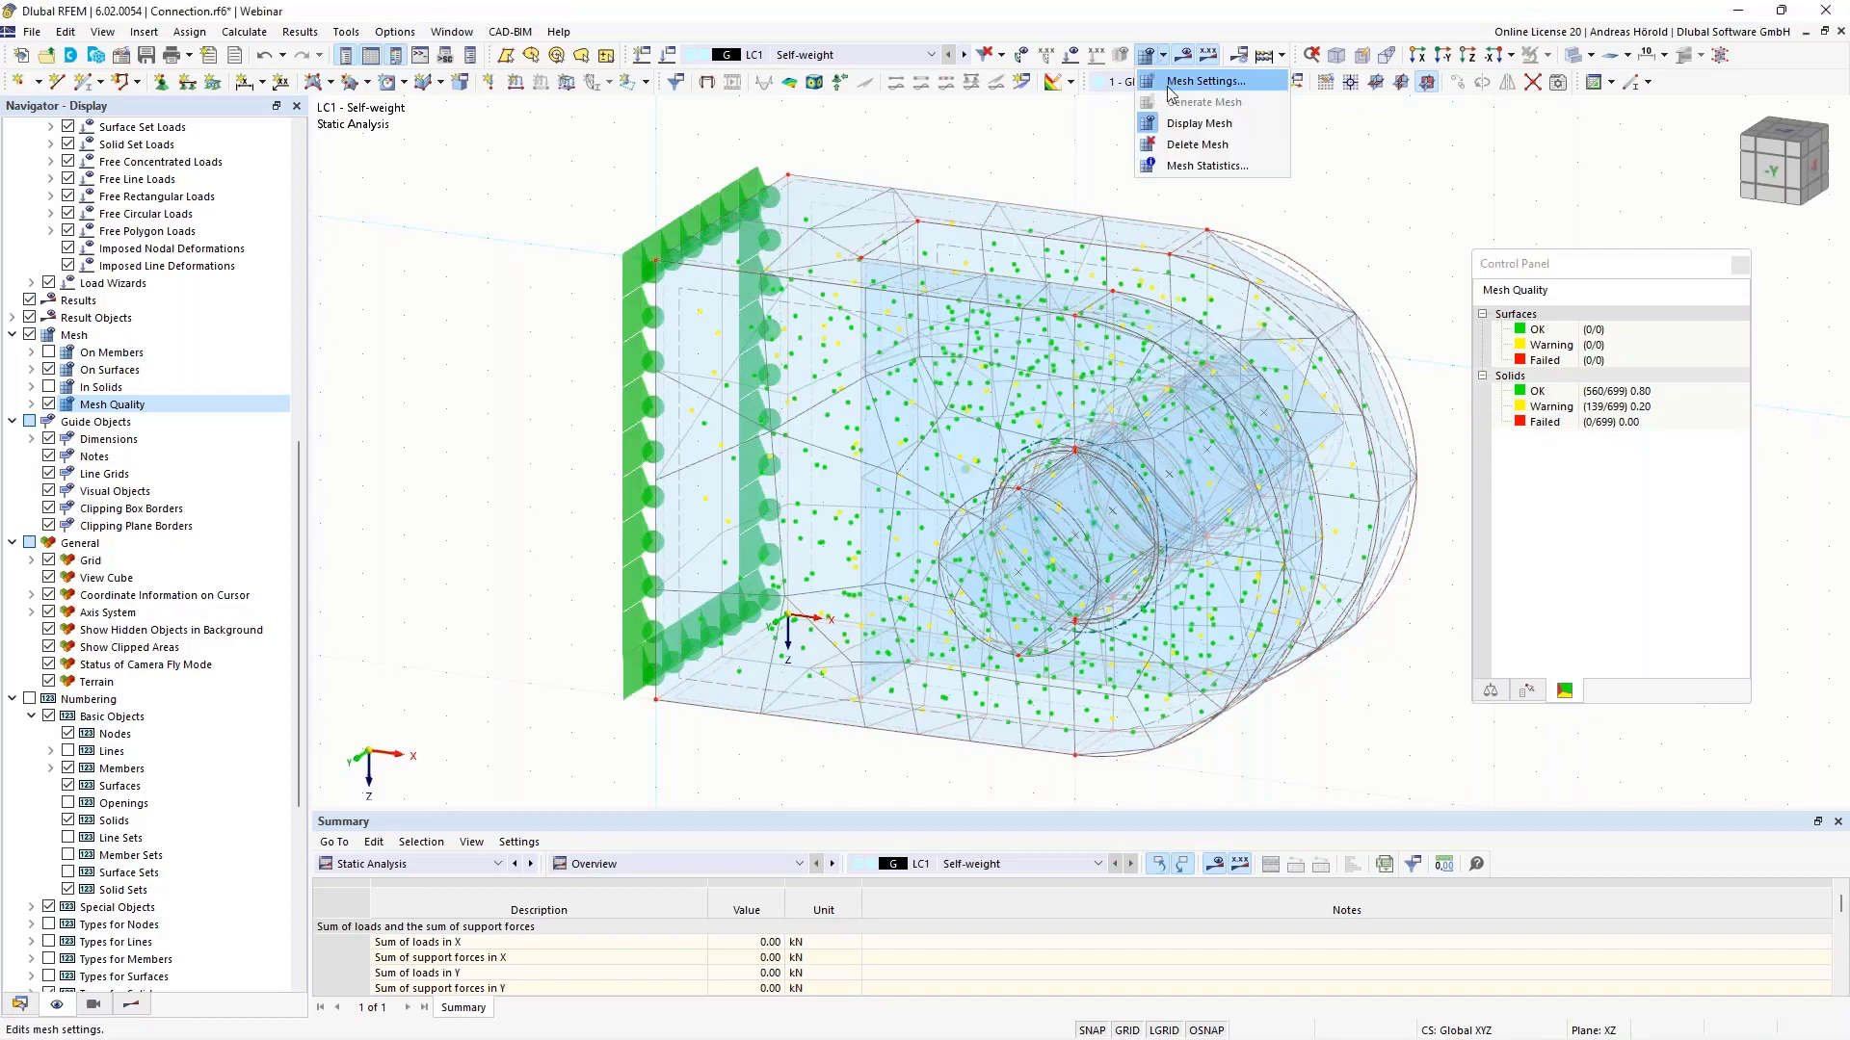
click(1199, 84)
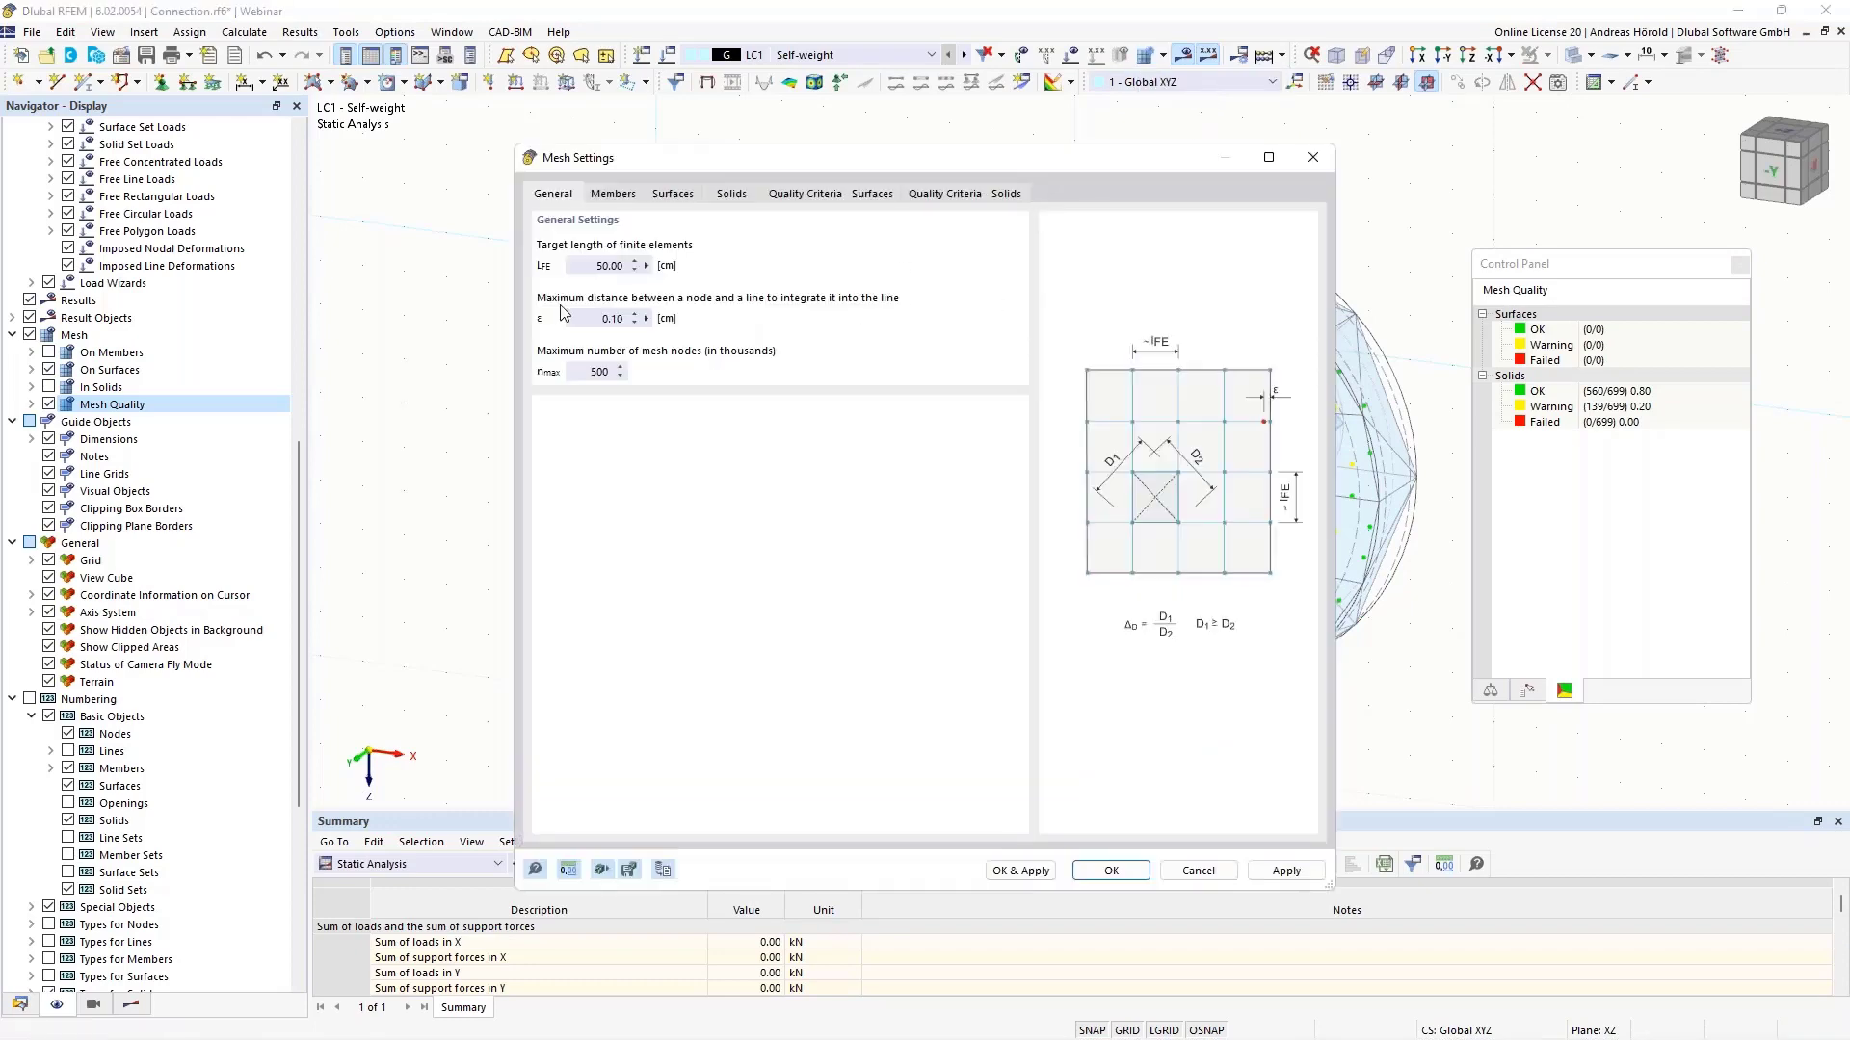
double_click(601, 265)
text(1)
click(944, 196)
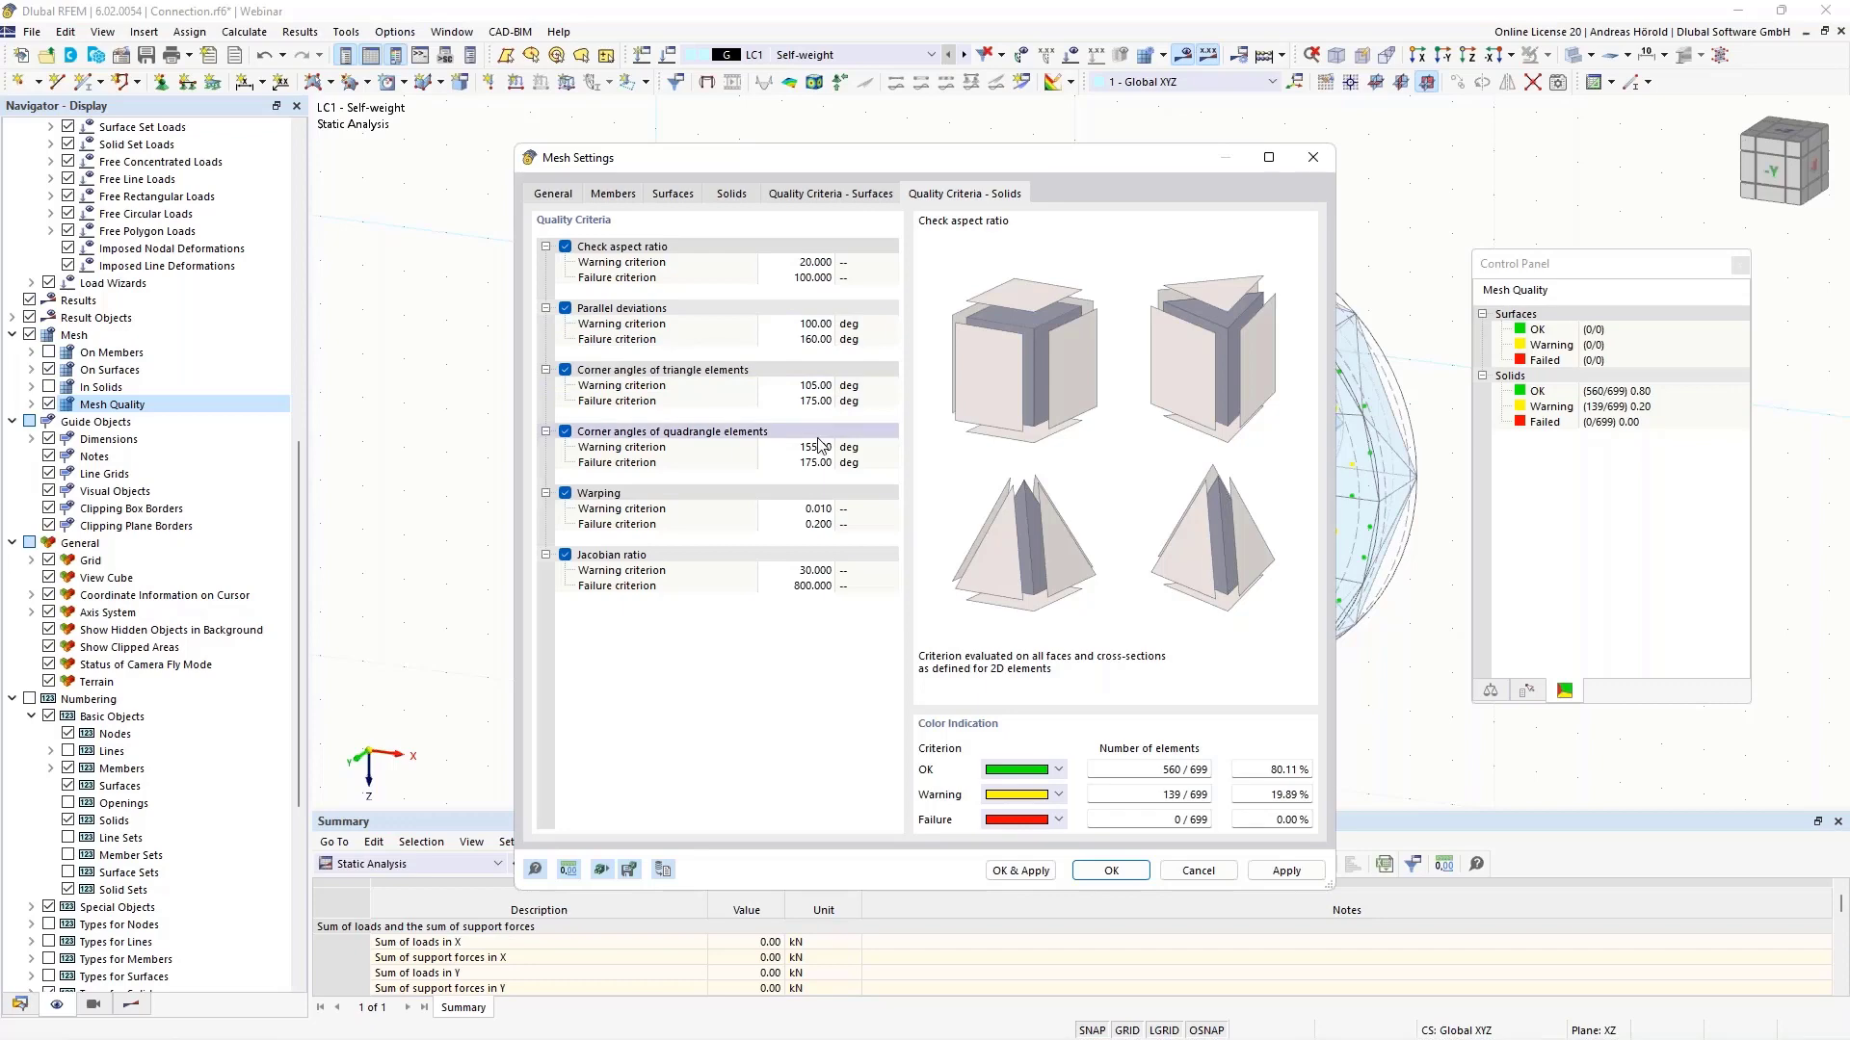
click(1018, 871)
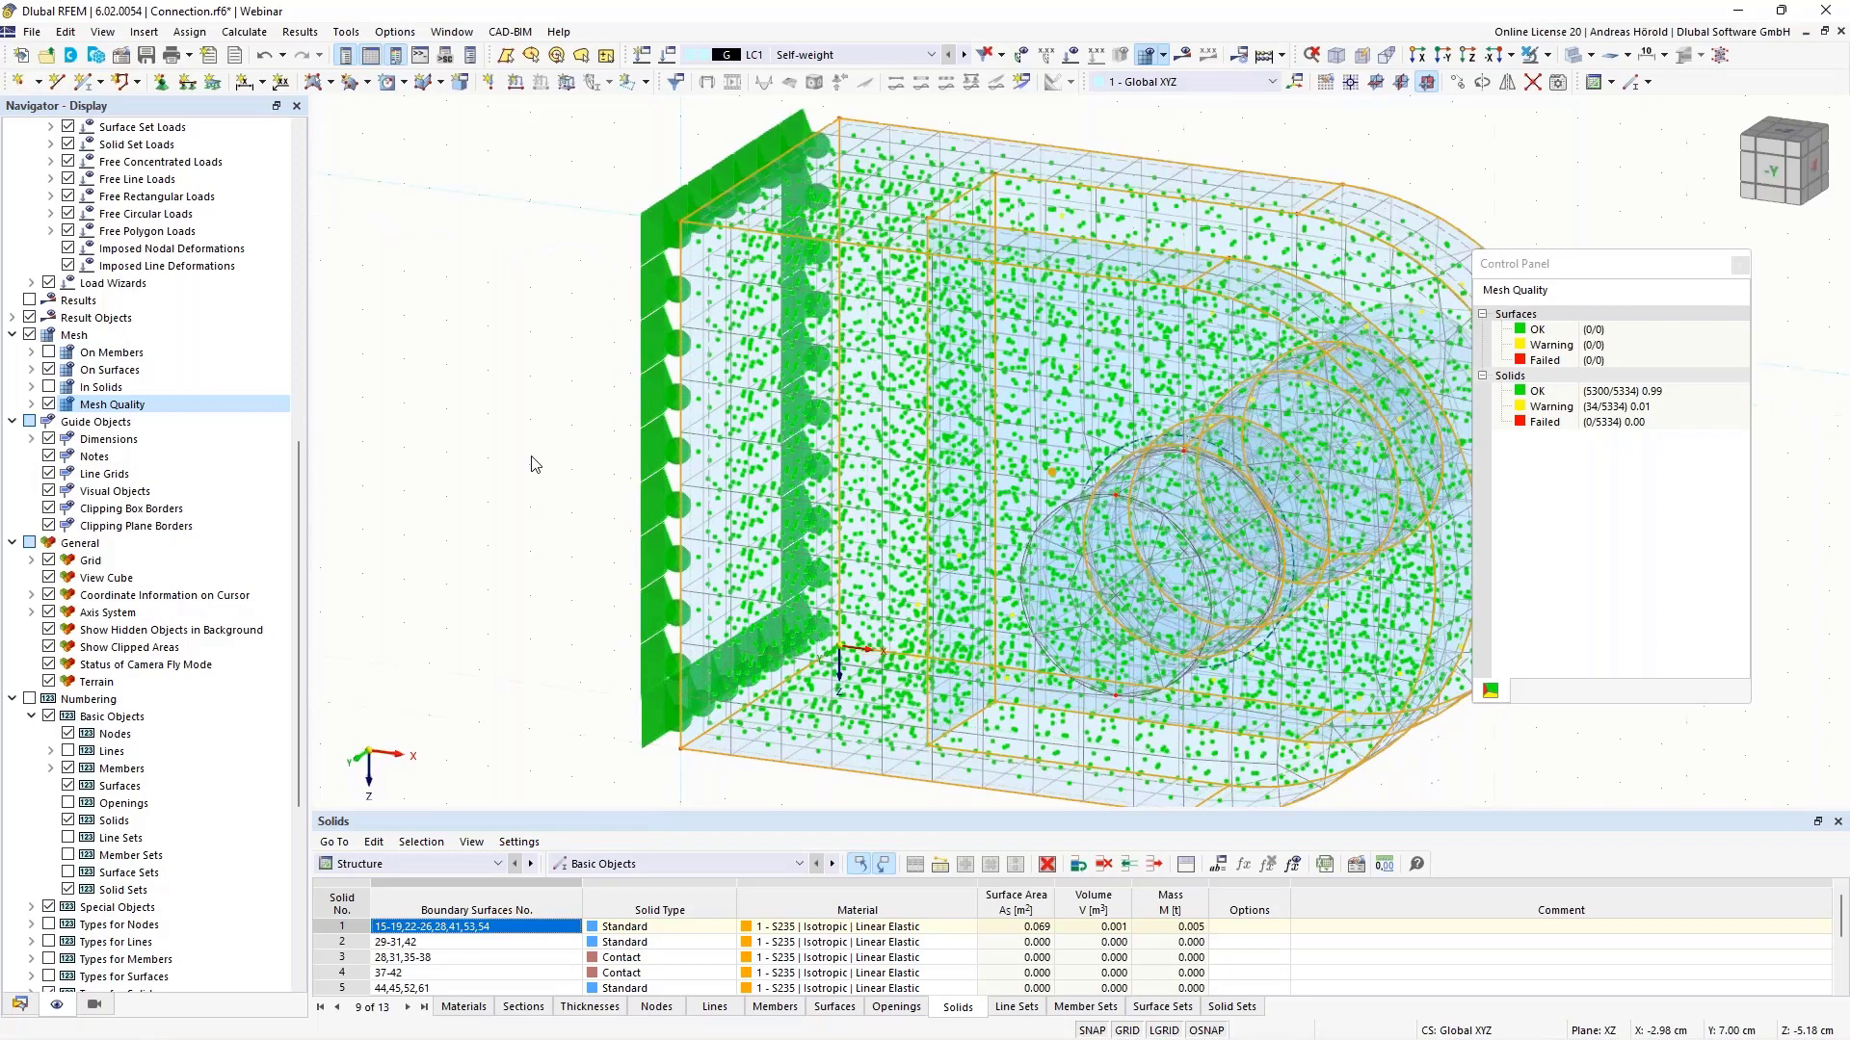
- Inspect the refined mesh, then turn off the mesh quality markers and mesh lines
middle_drag(536, 465, 429, 467)
scroll(489, 434, up, 5)
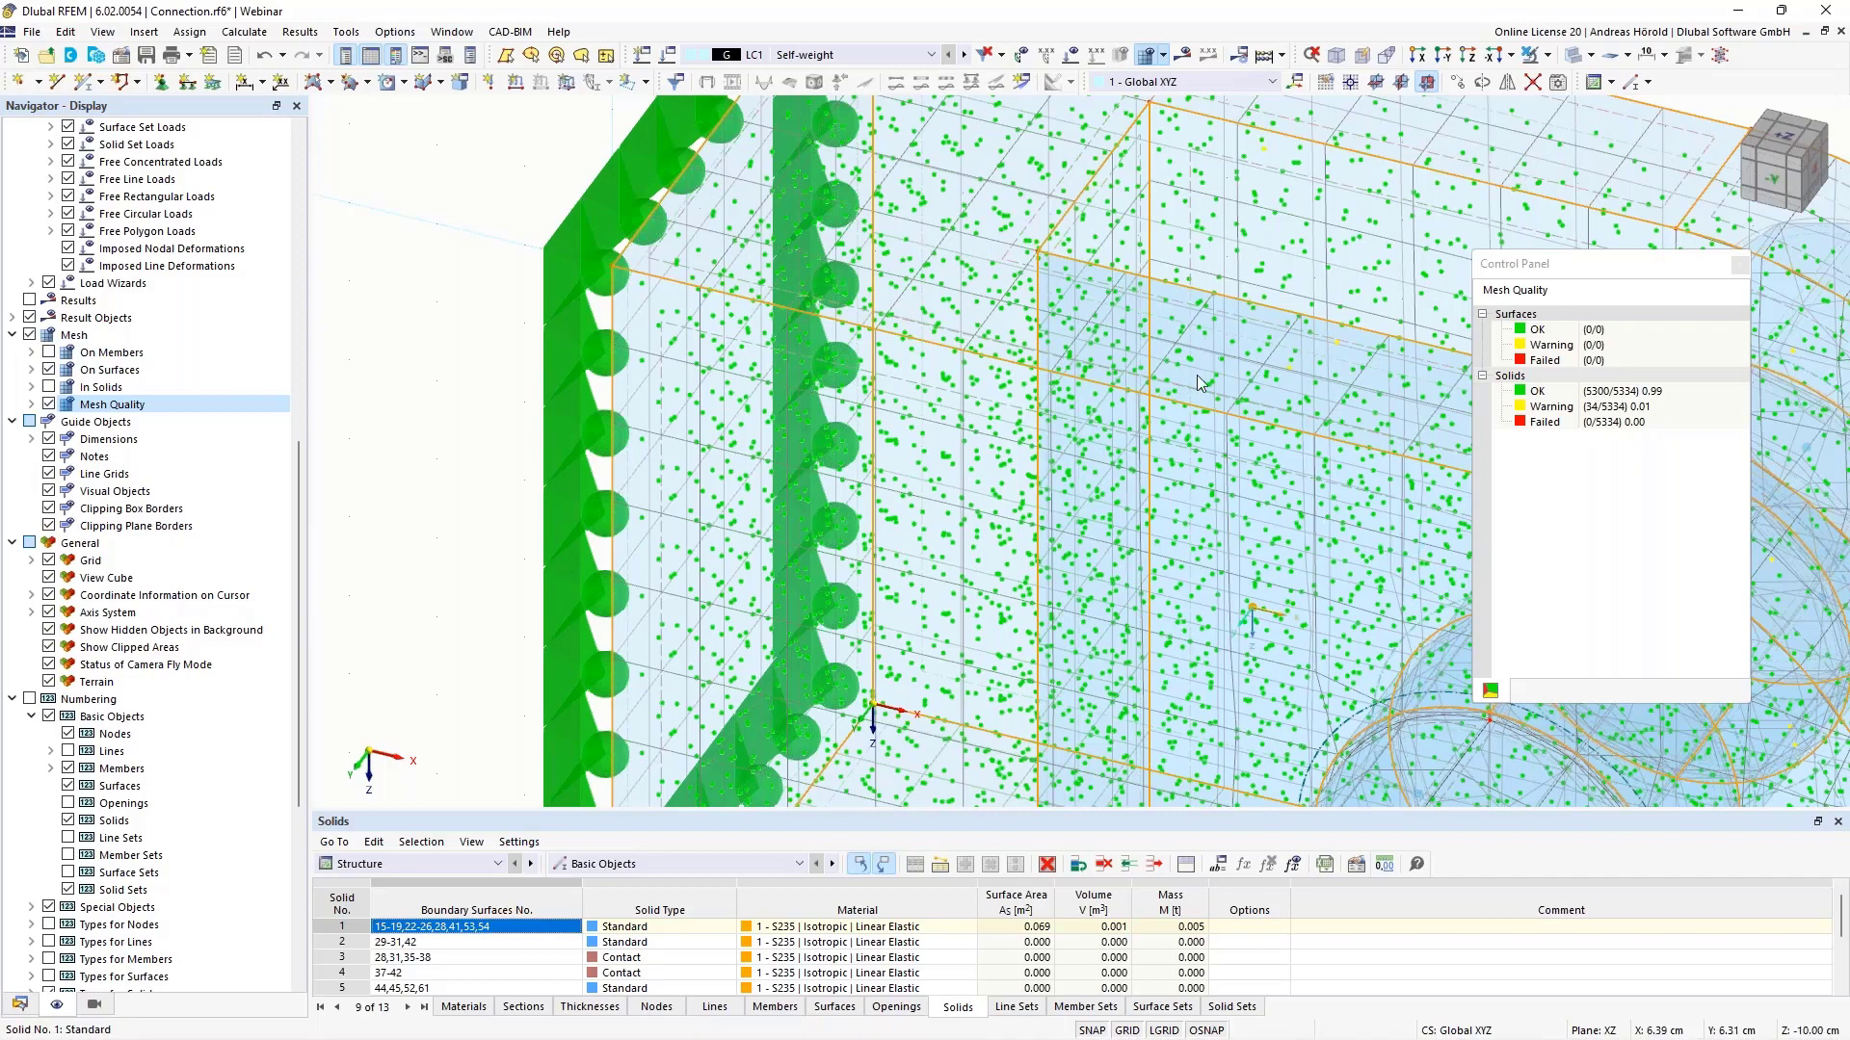
scroll(1196, 374, down, 5)
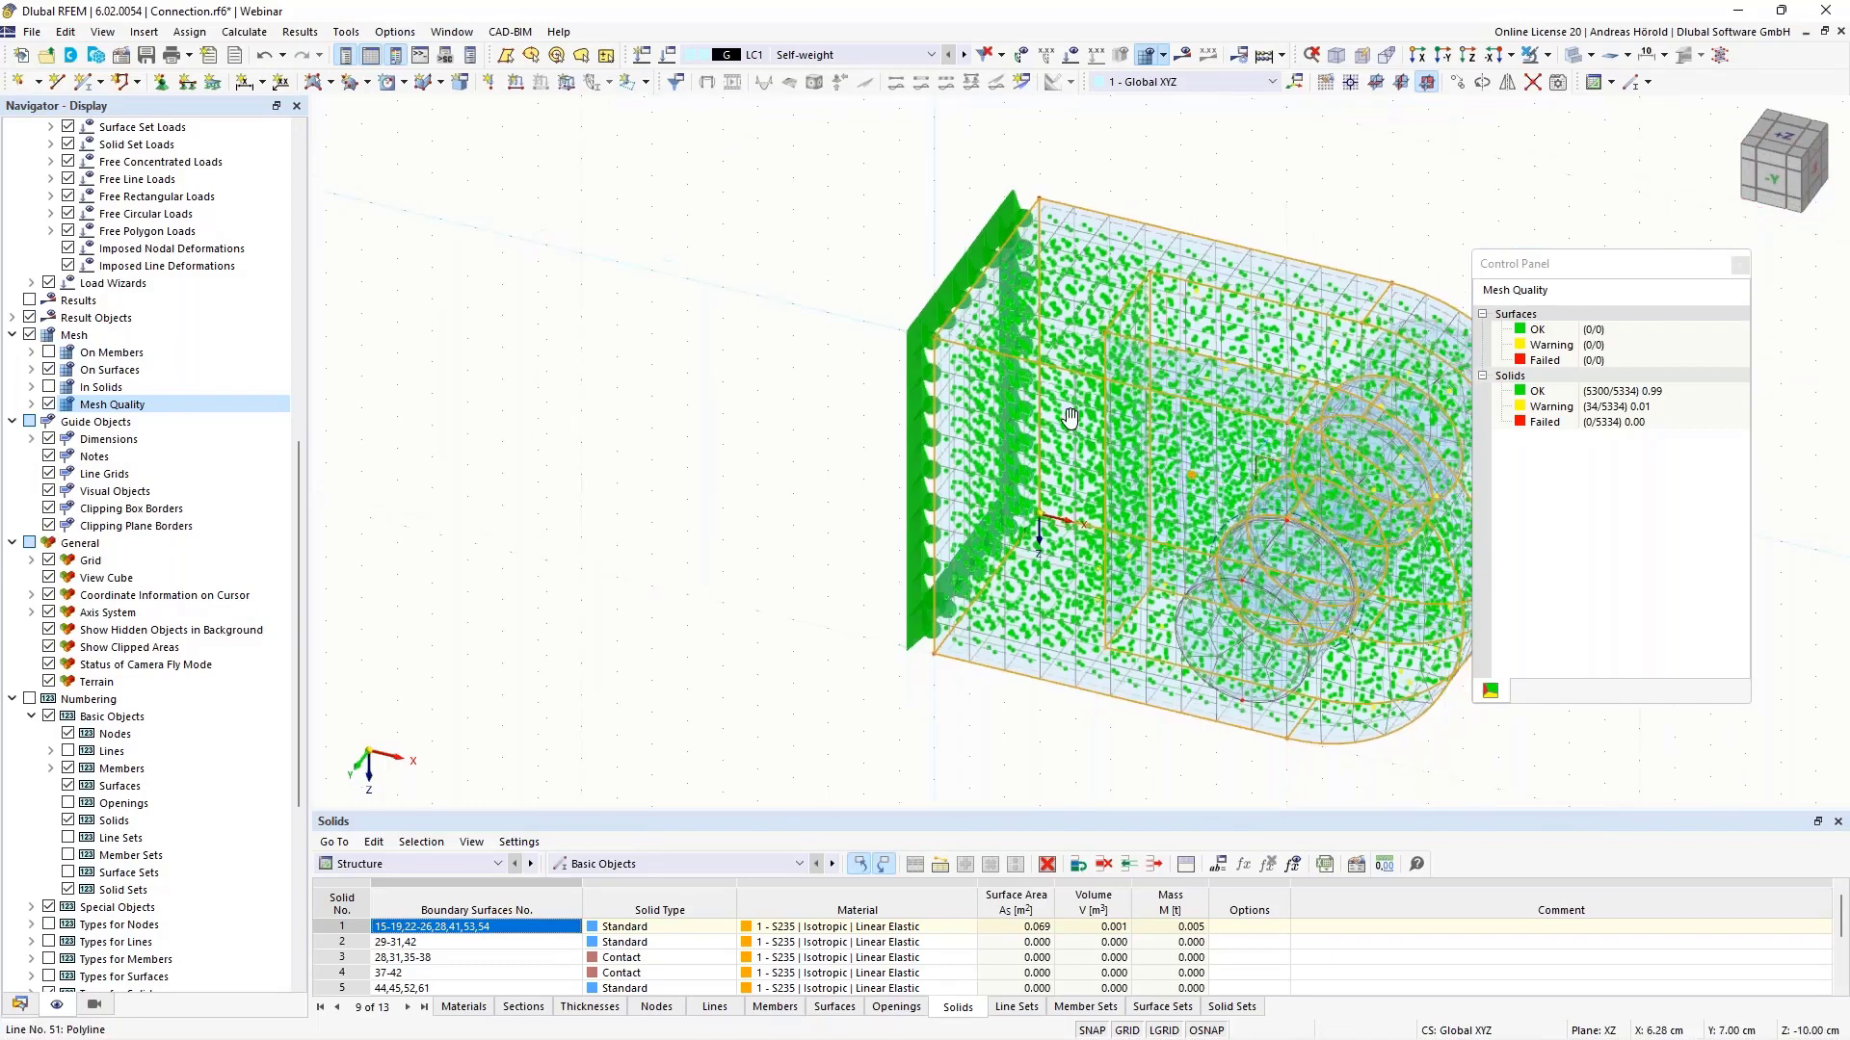
middle_drag(1069, 416, 828, 411)
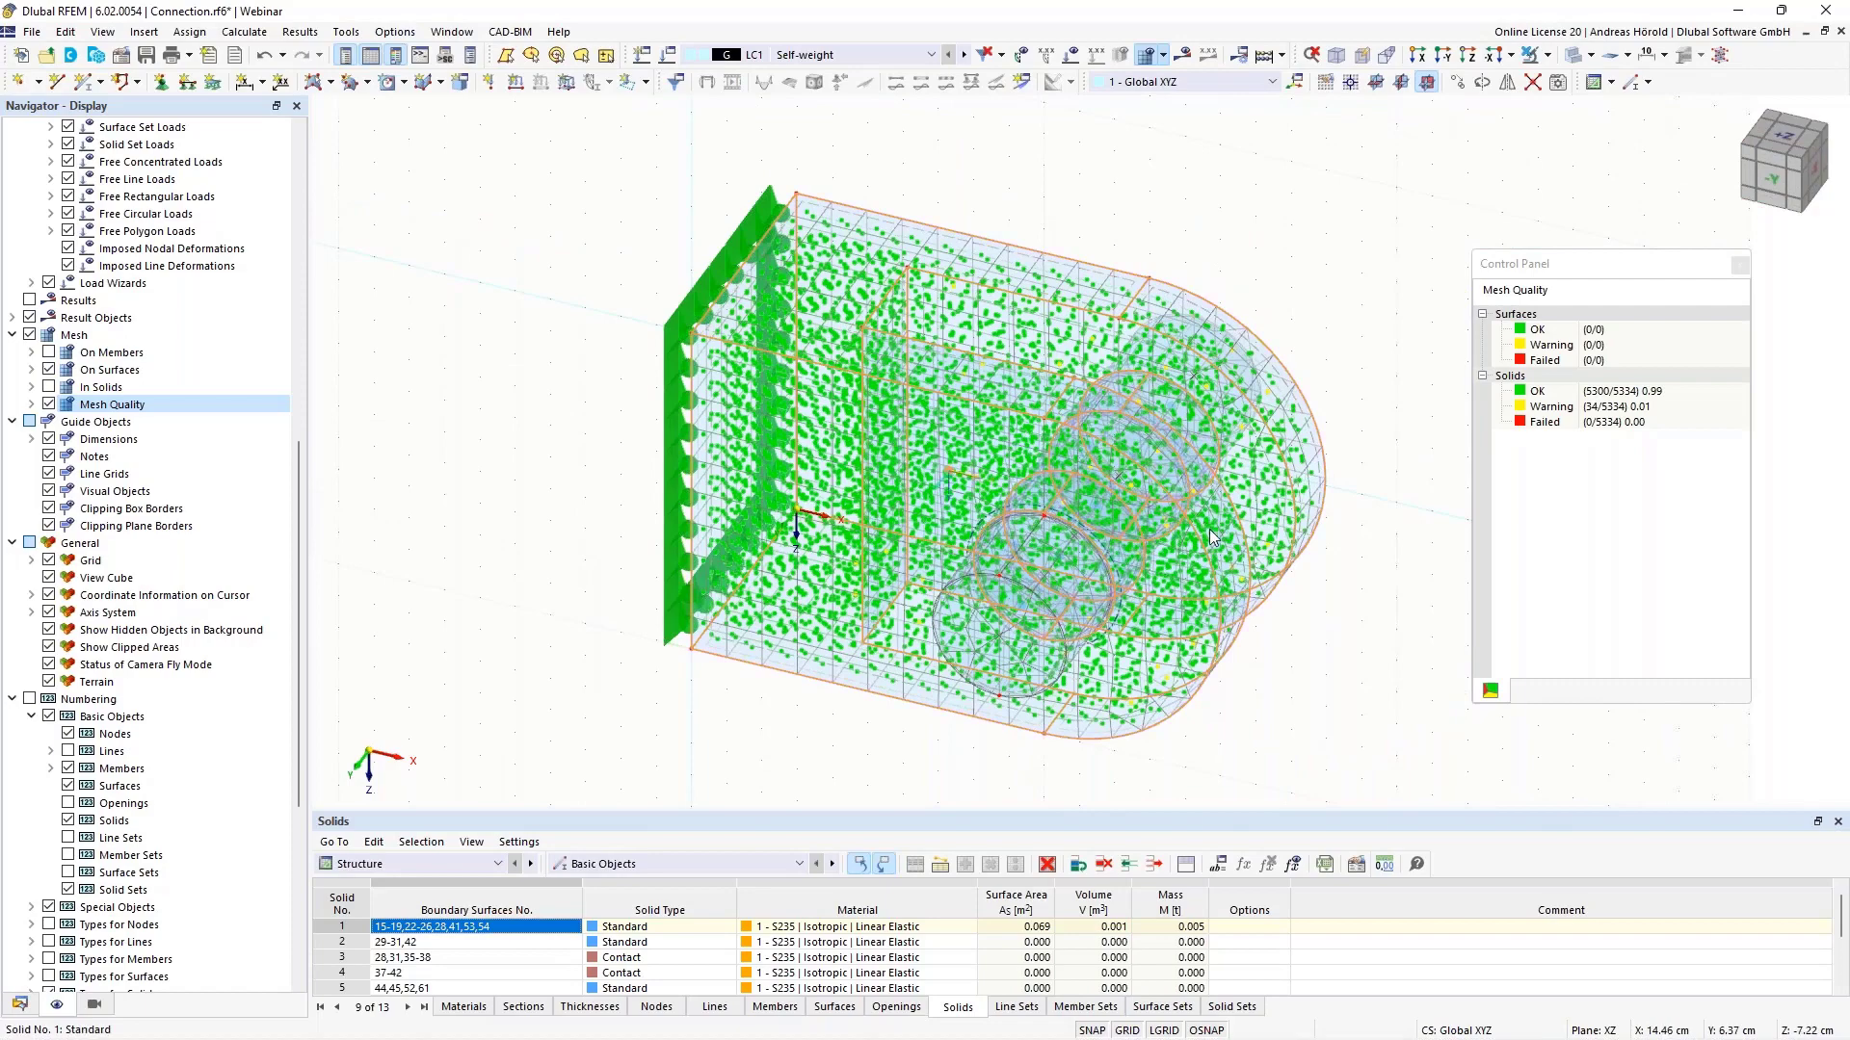
ctrl+middle_drag(1304, 632, 1308, 580)
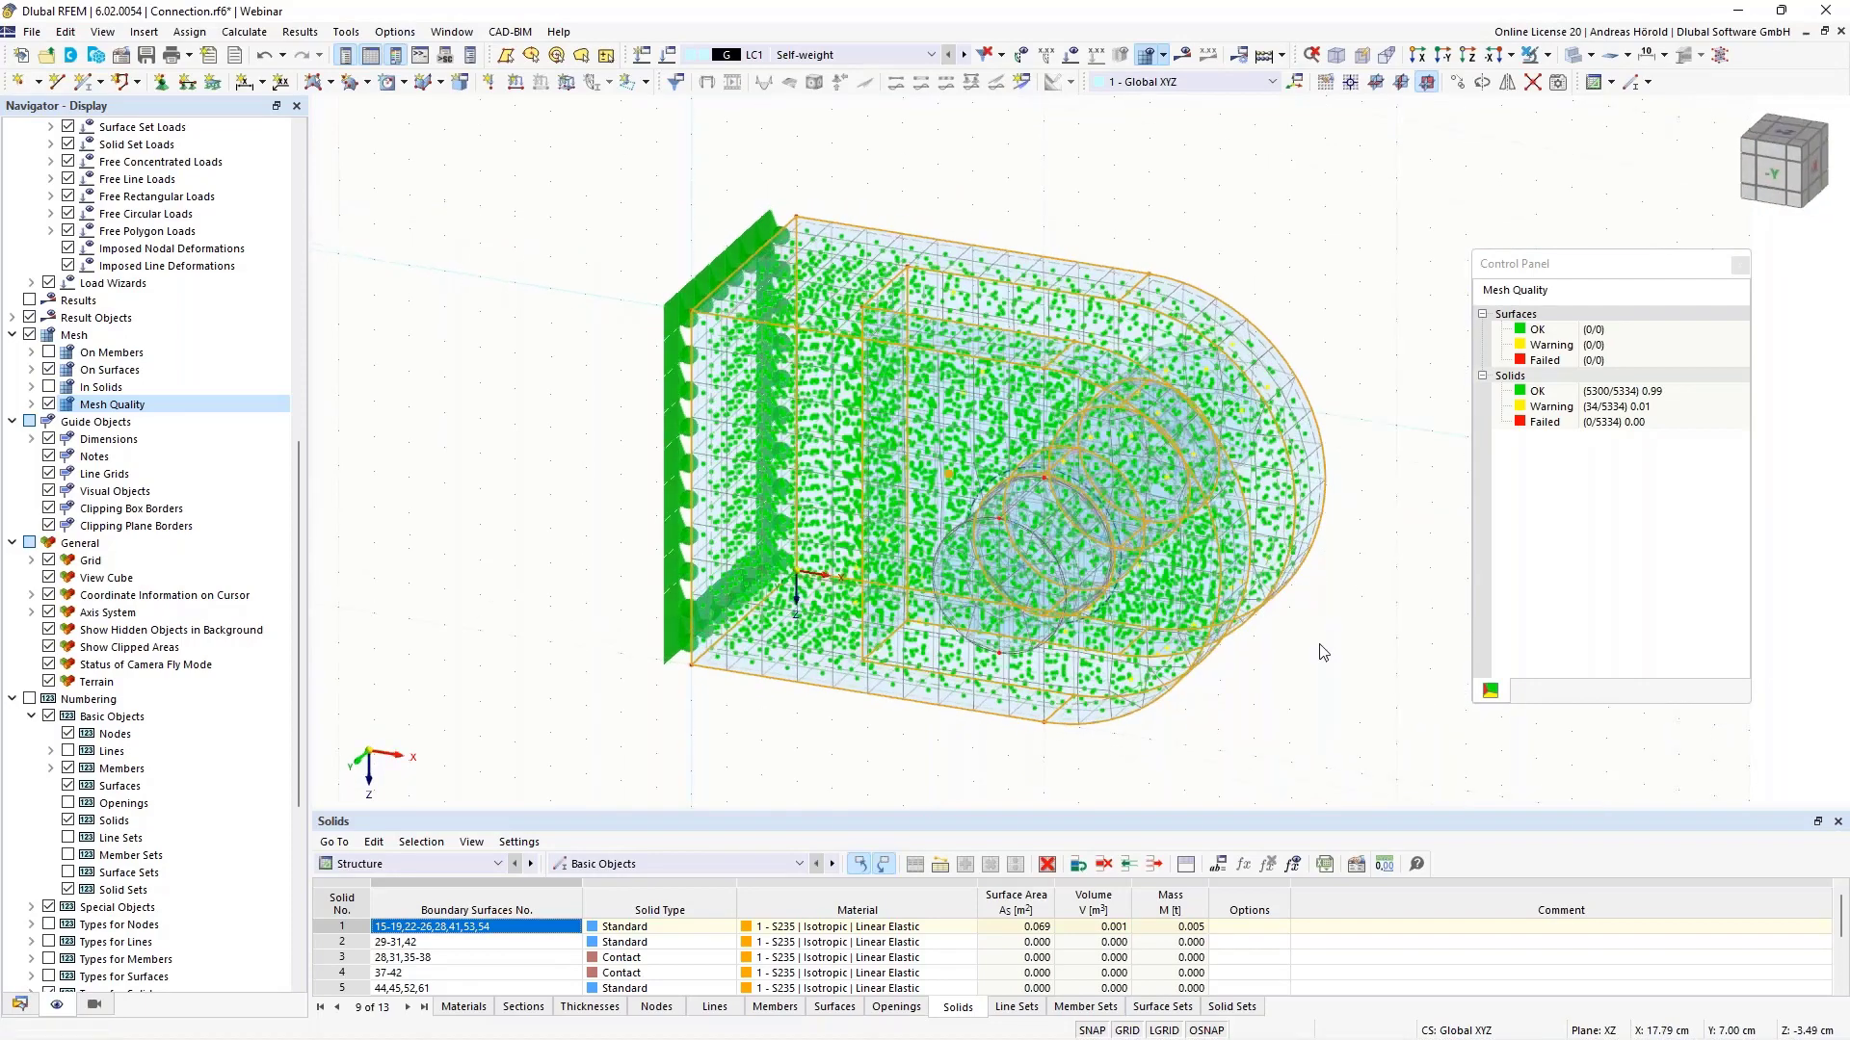
scroll(1322, 652, up, 3)
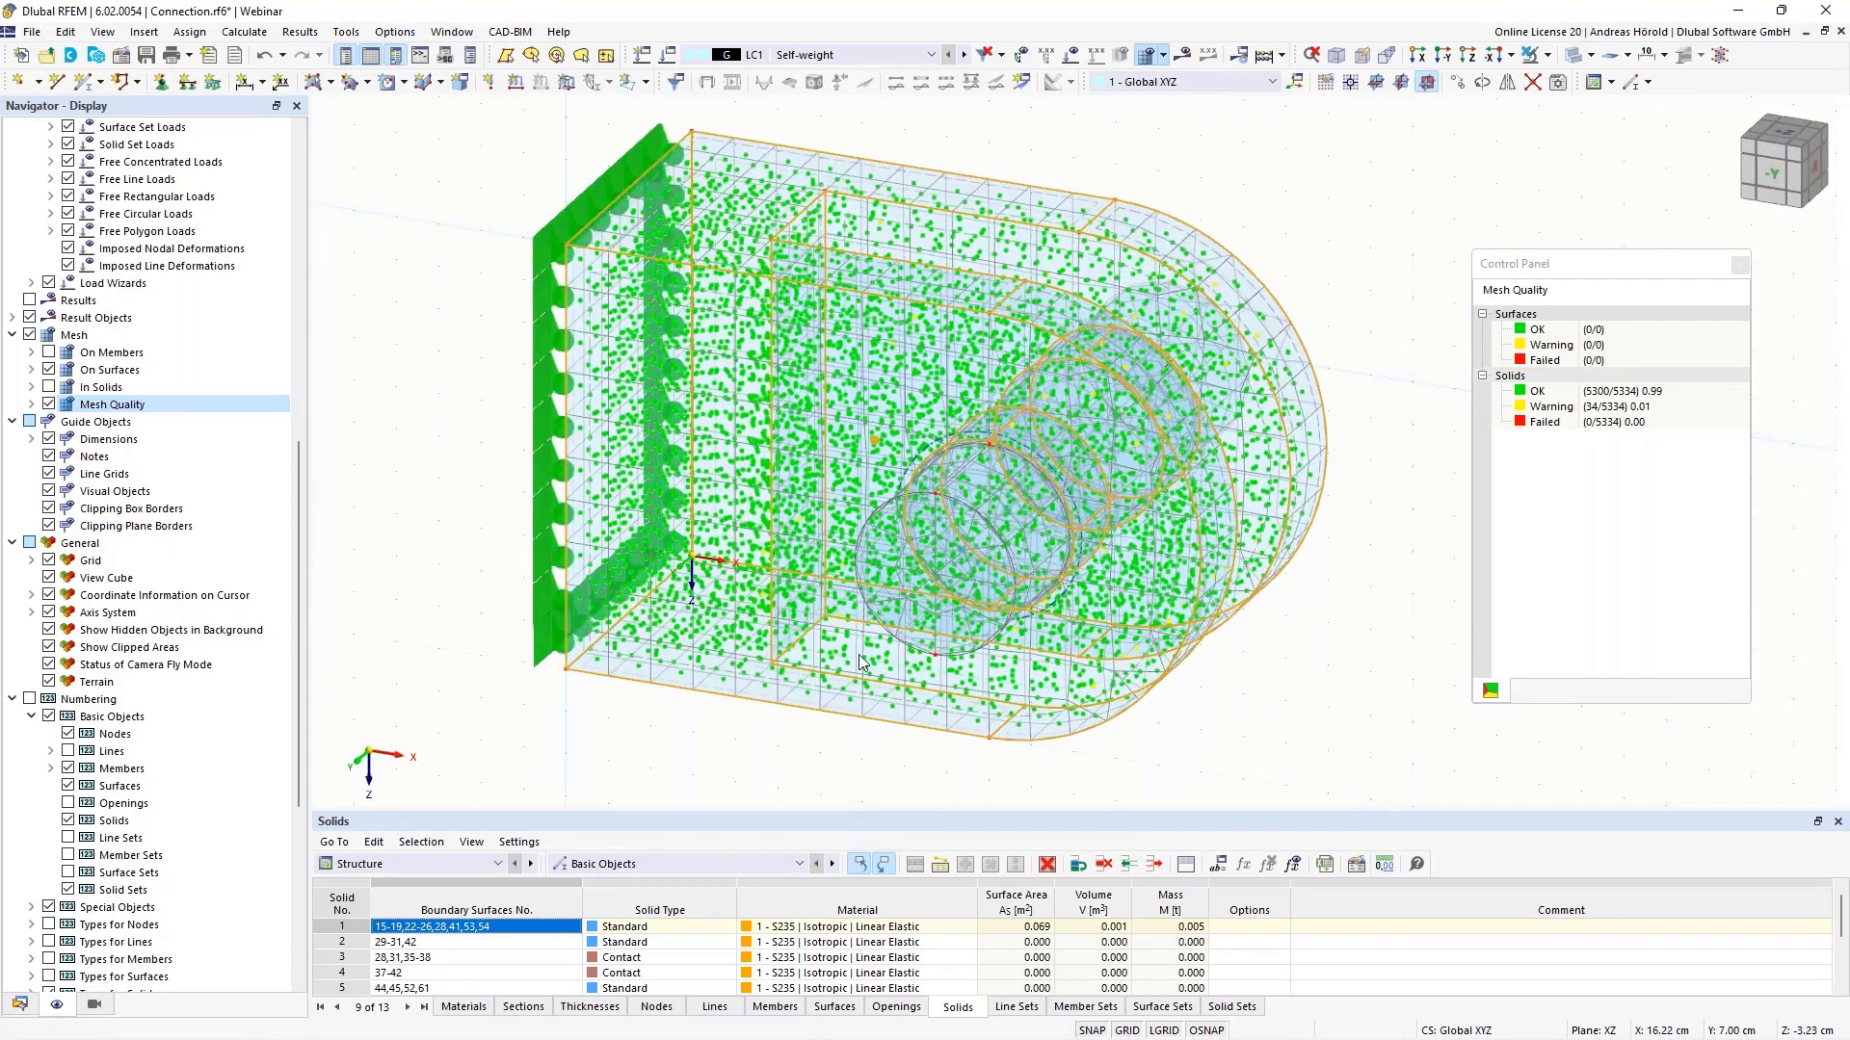
click(48, 405)
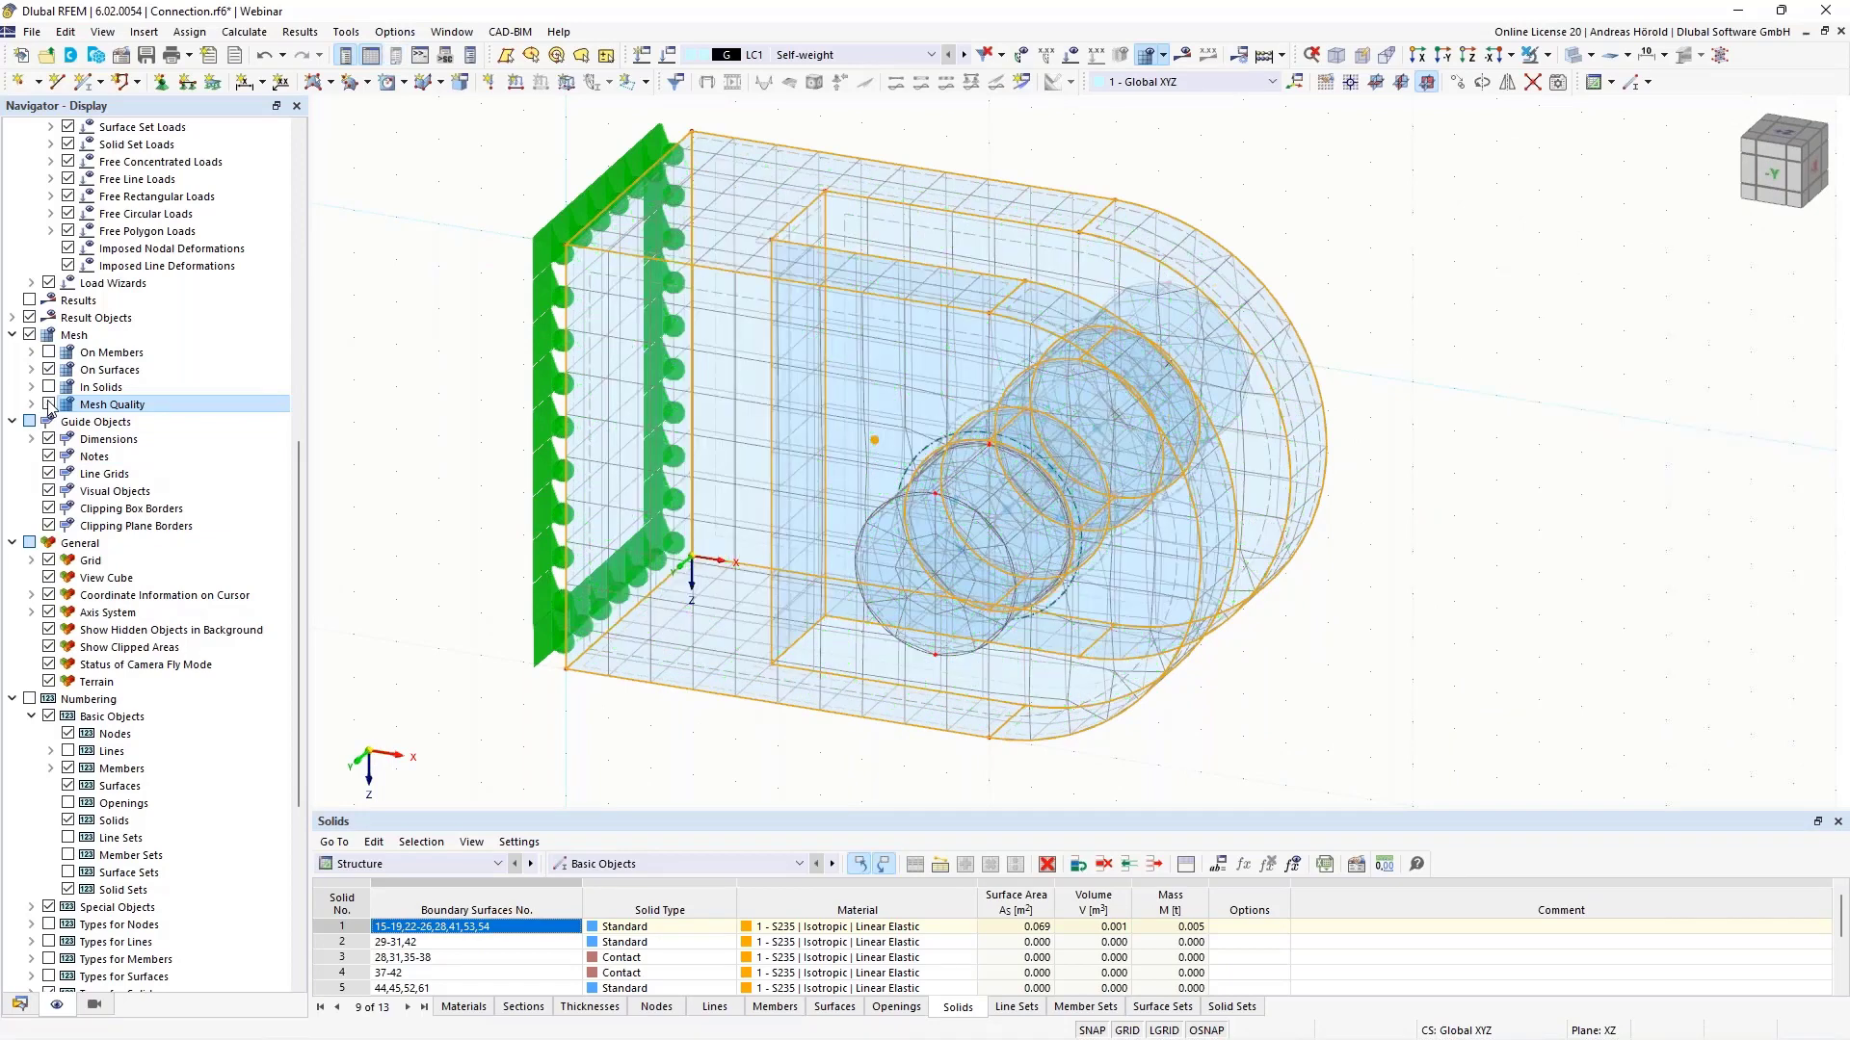
click(1375, 632)
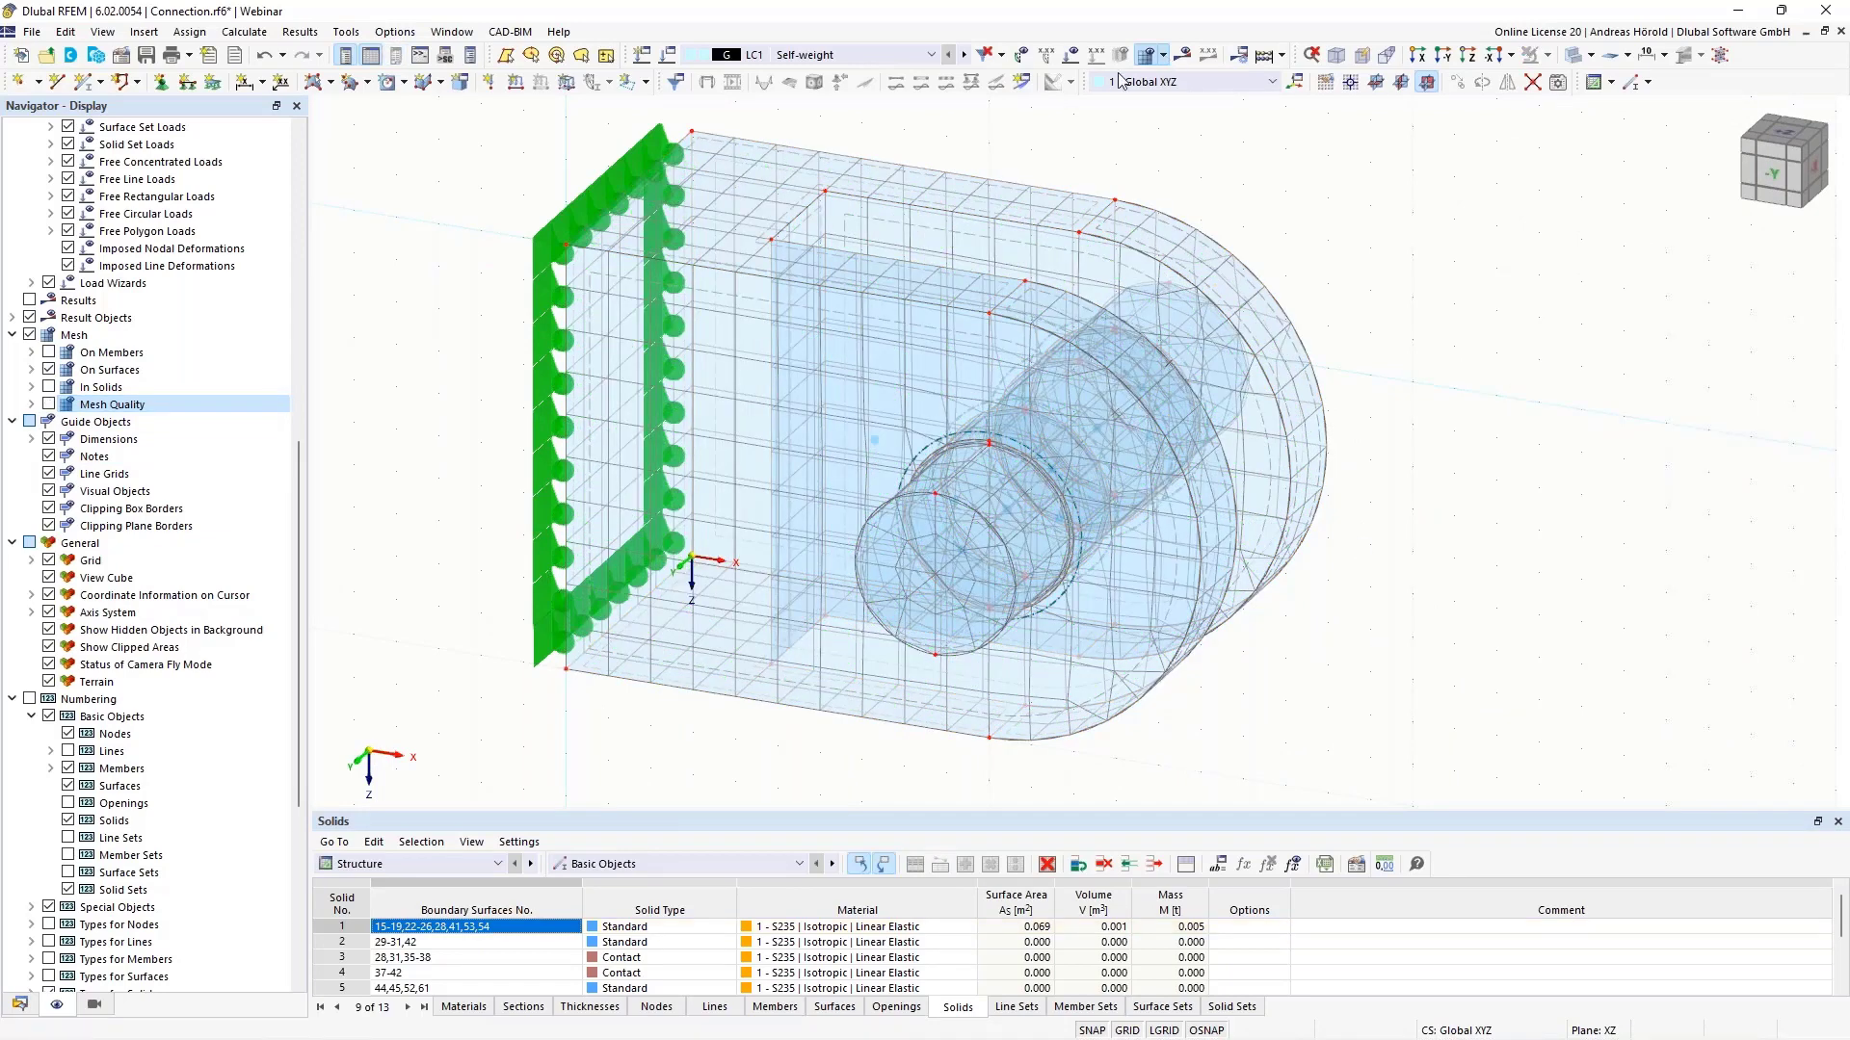
click(1163, 56)
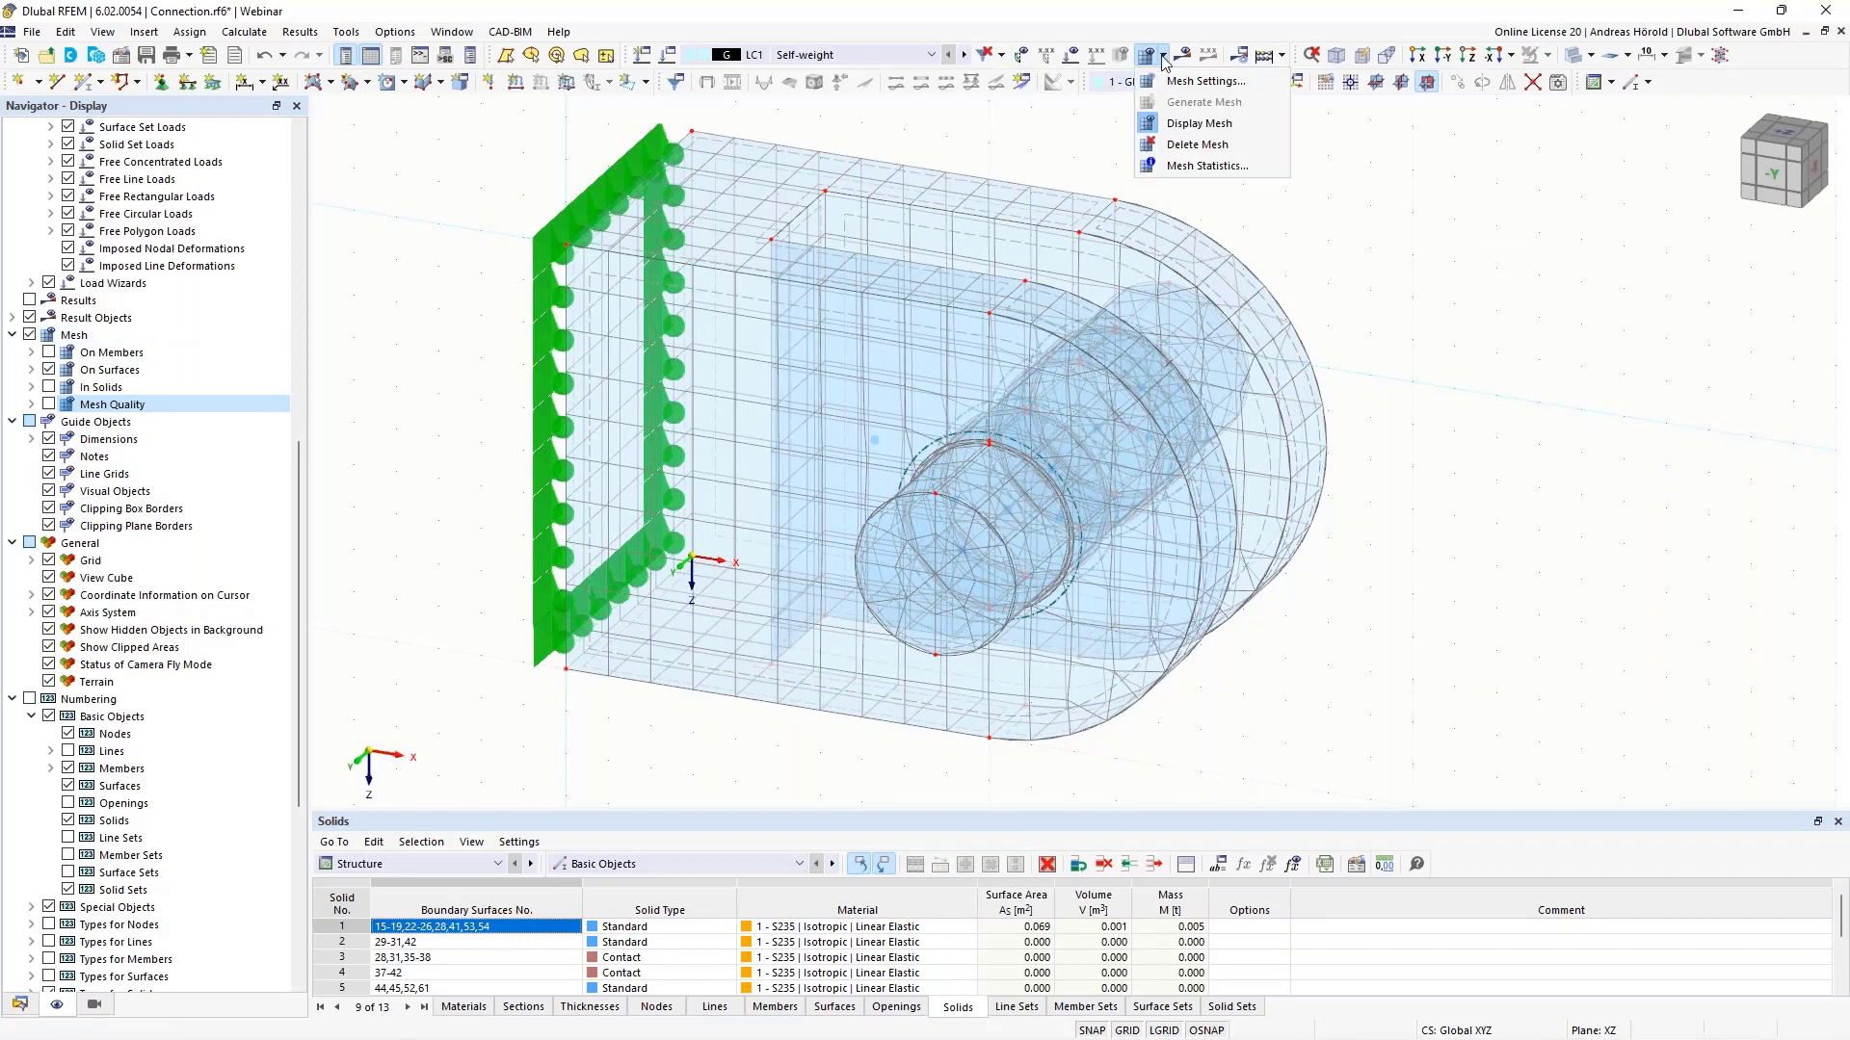
click(1149, 125)
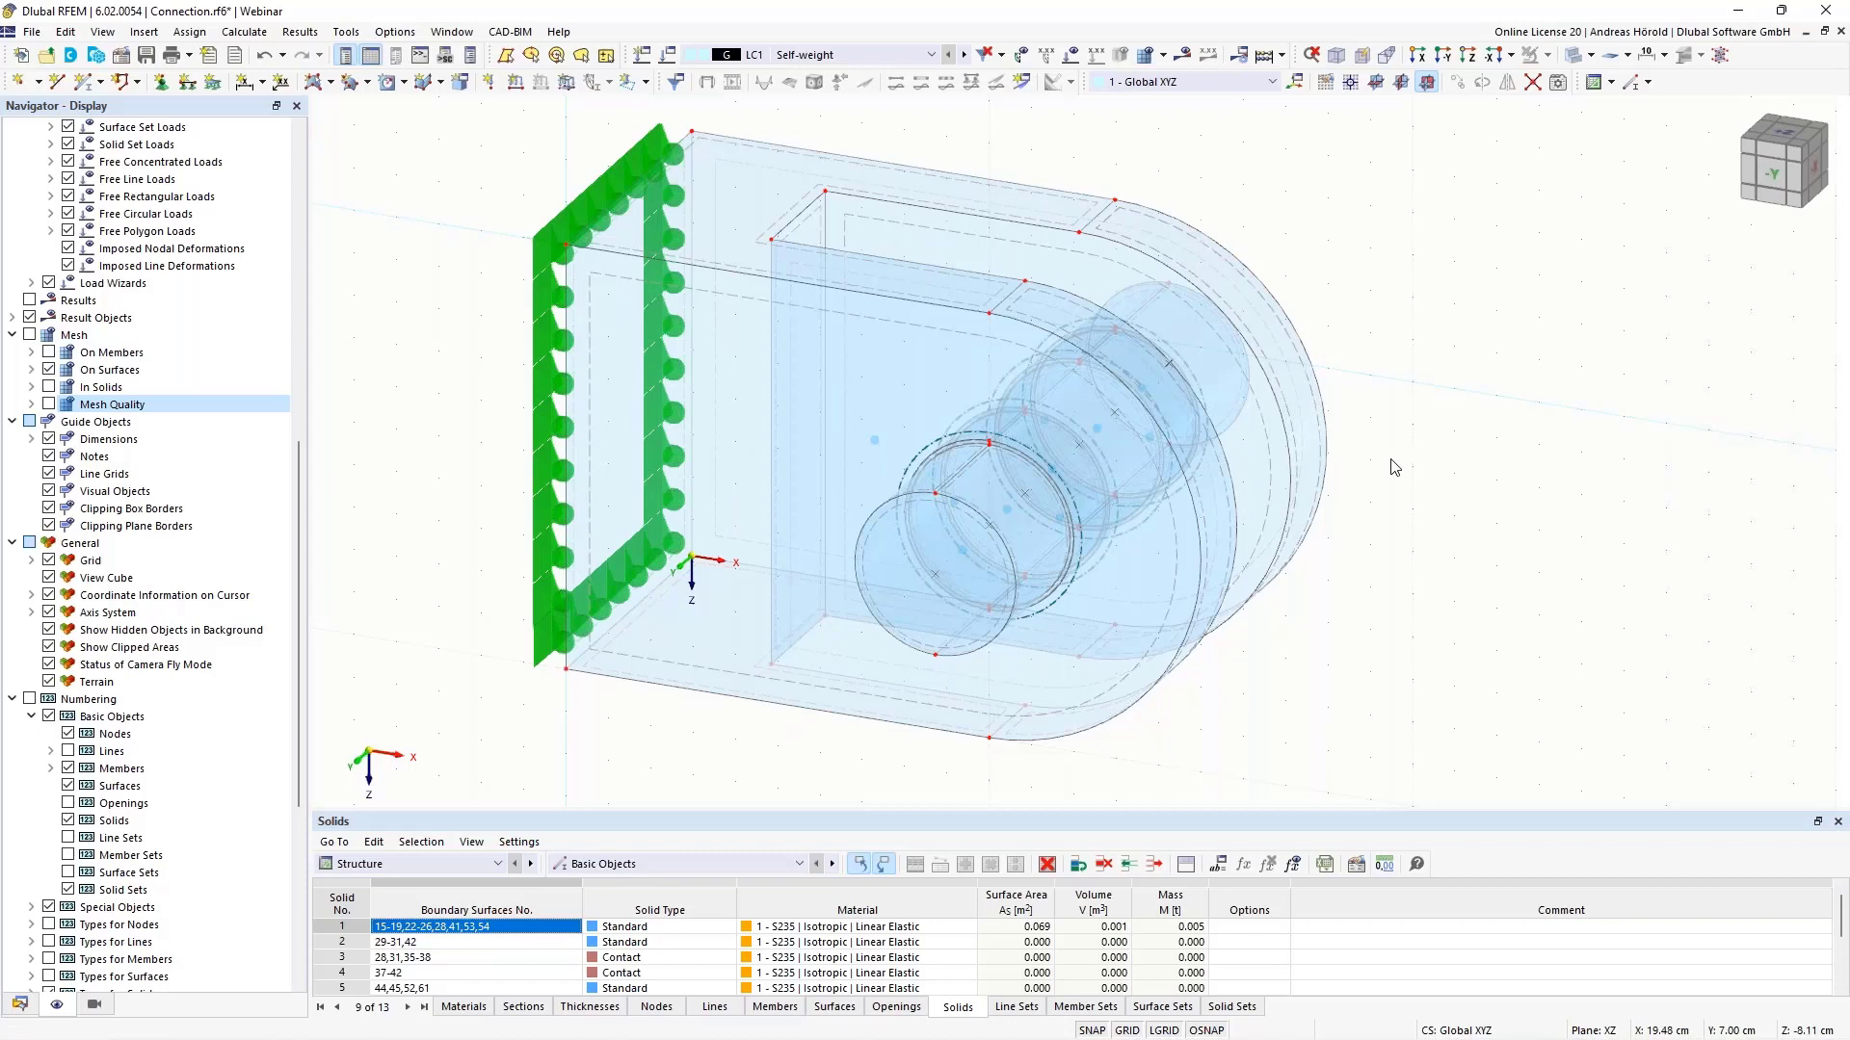
middle_drag(1396, 467, 1532, 470)
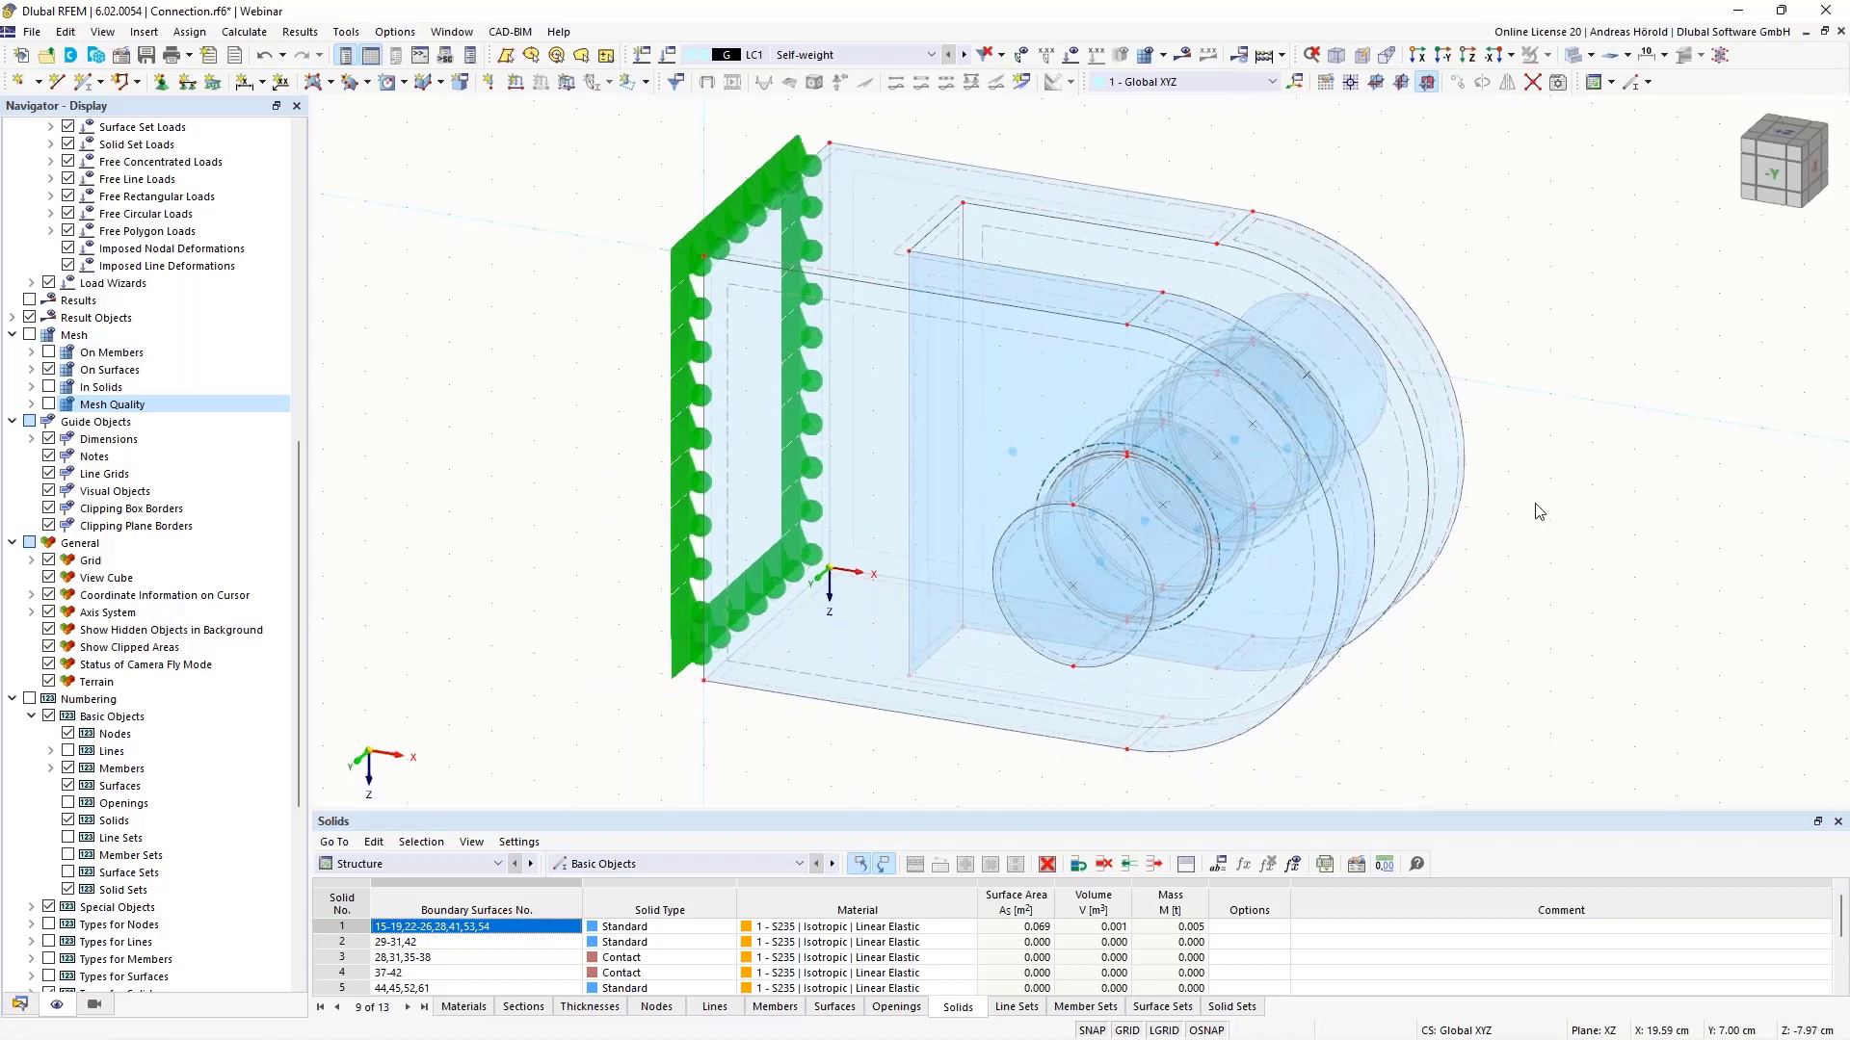
ctrl+middle_drag(1533, 492, 1535, 536)
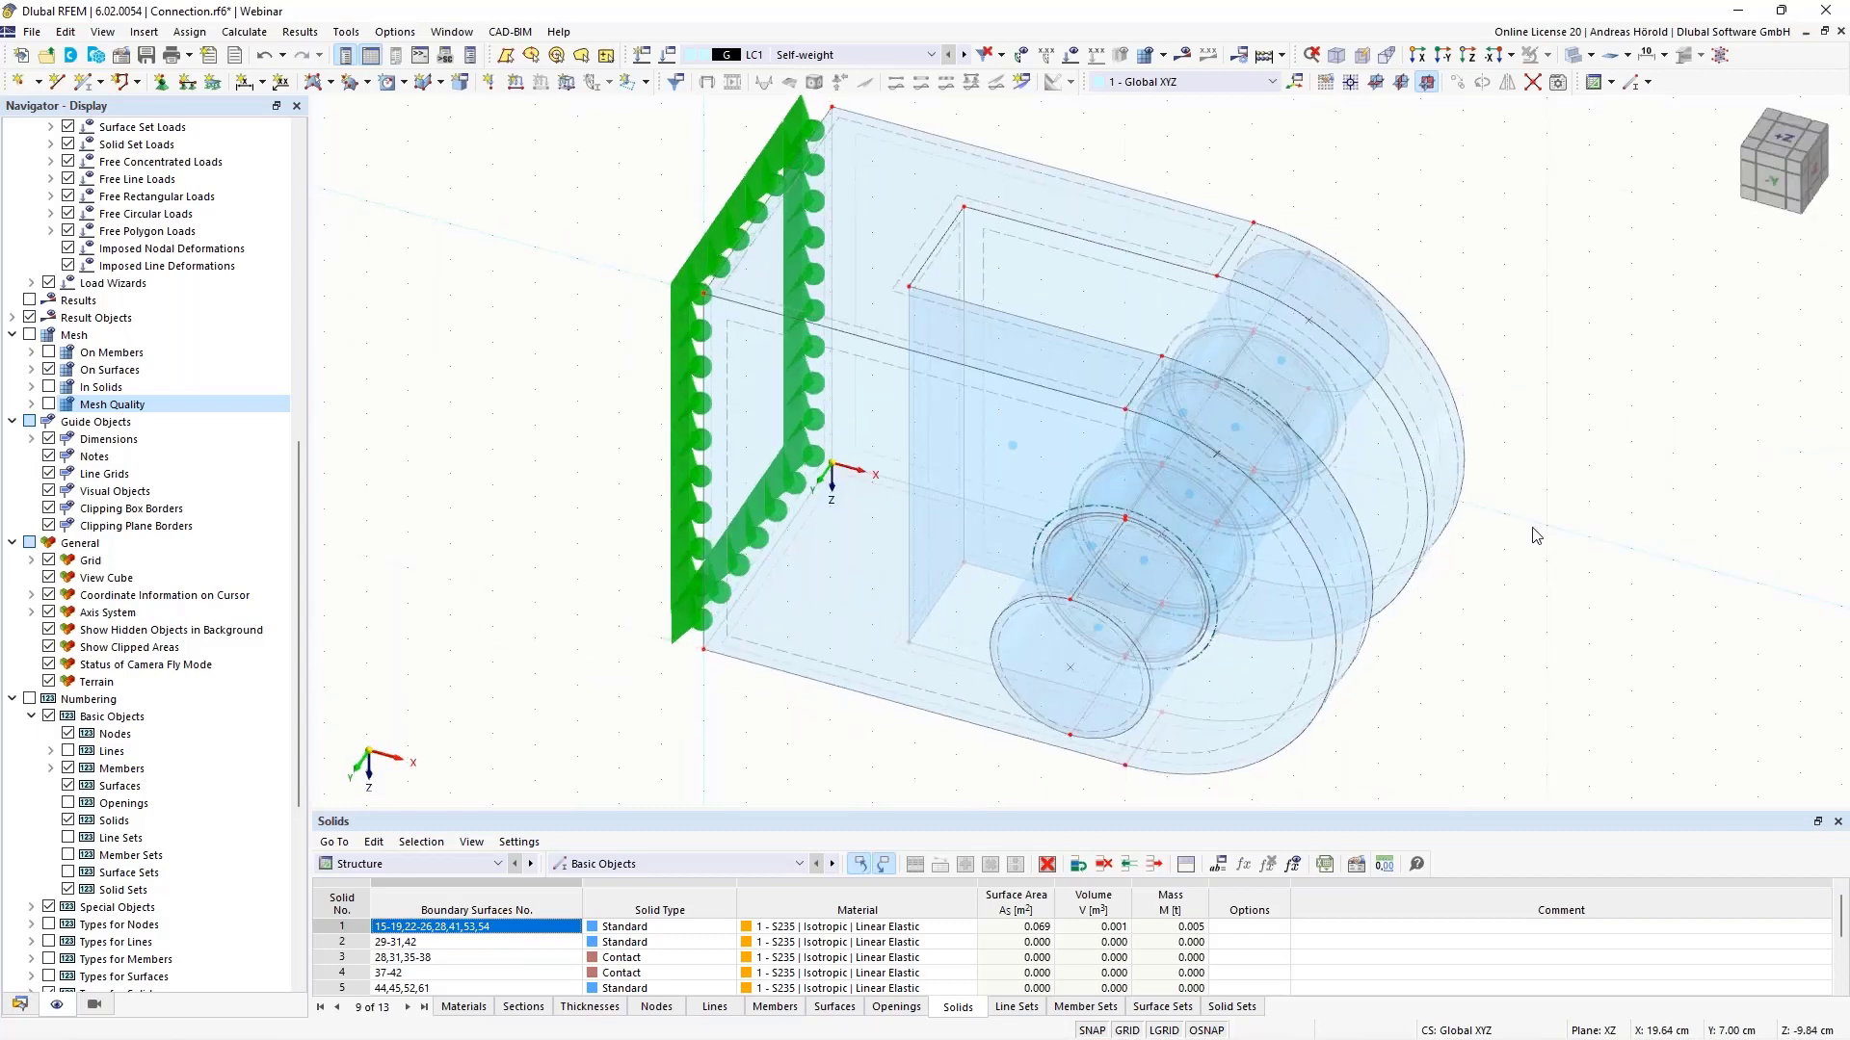
scroll(1535, 535, up, 1)
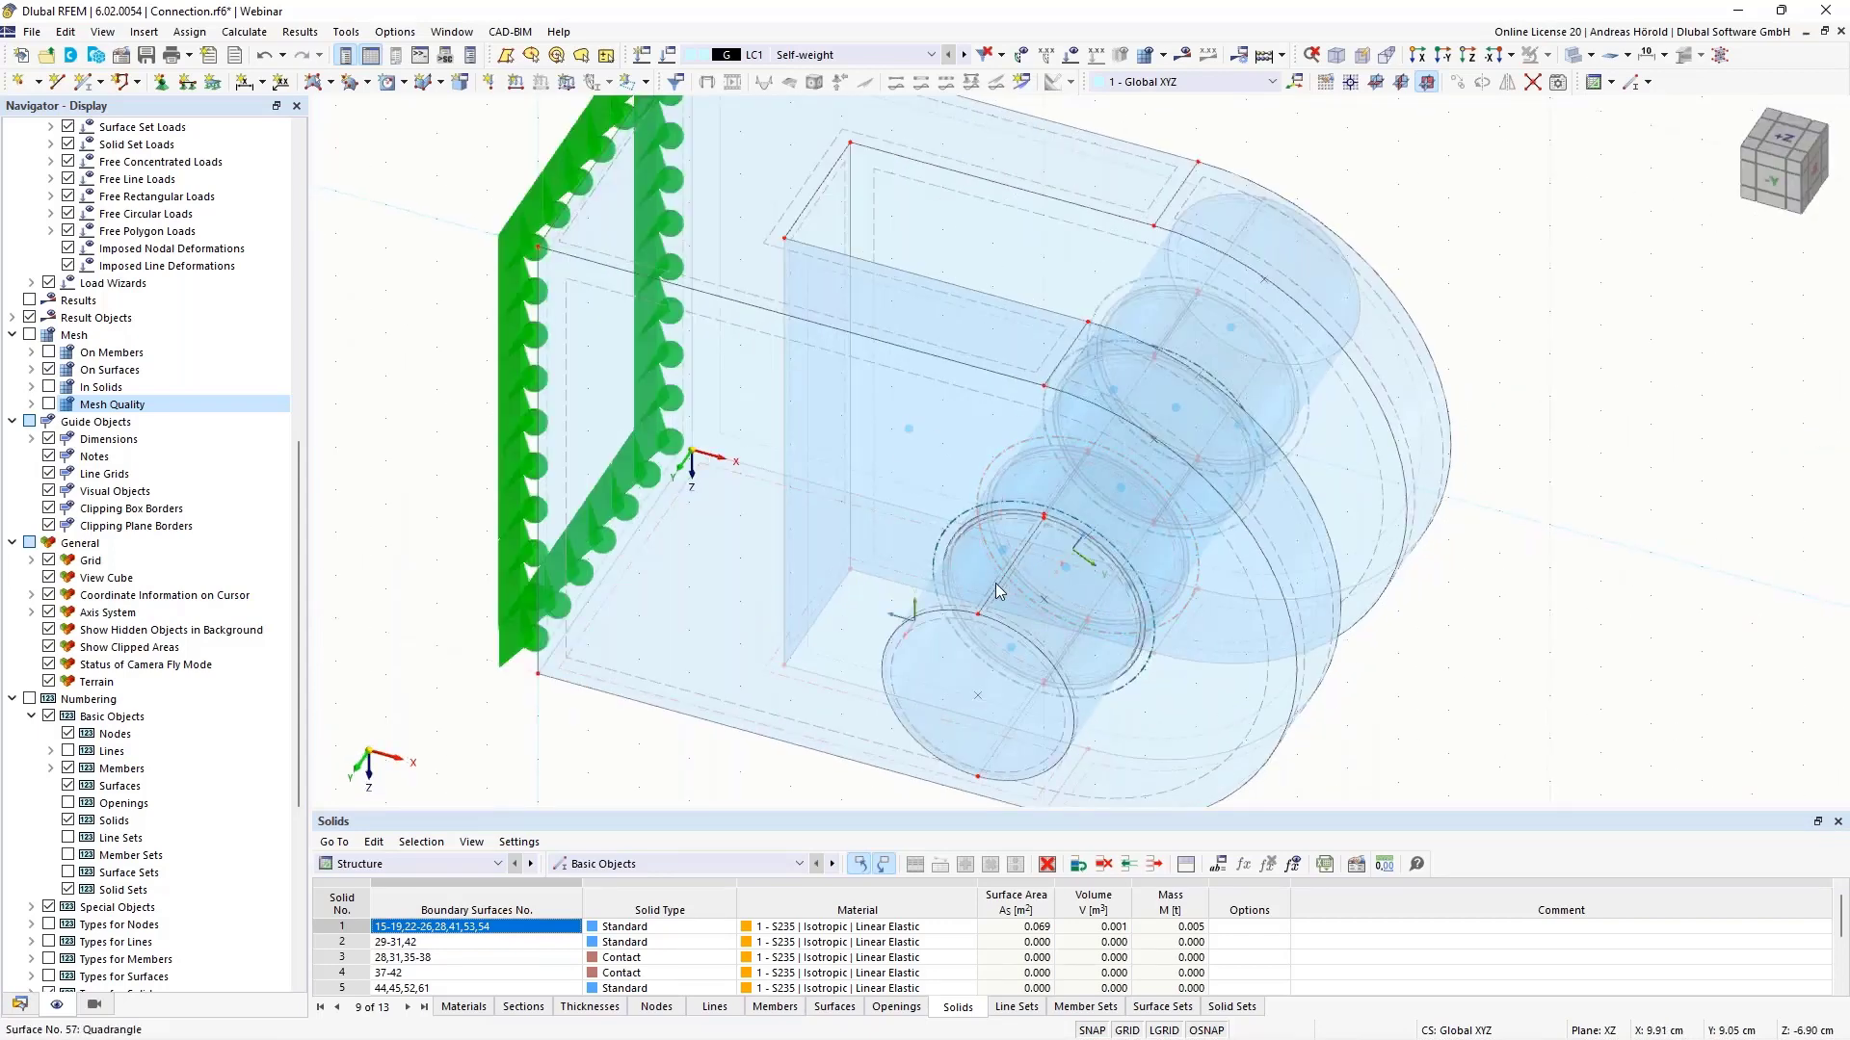
scroll(997, 578, up, 5)
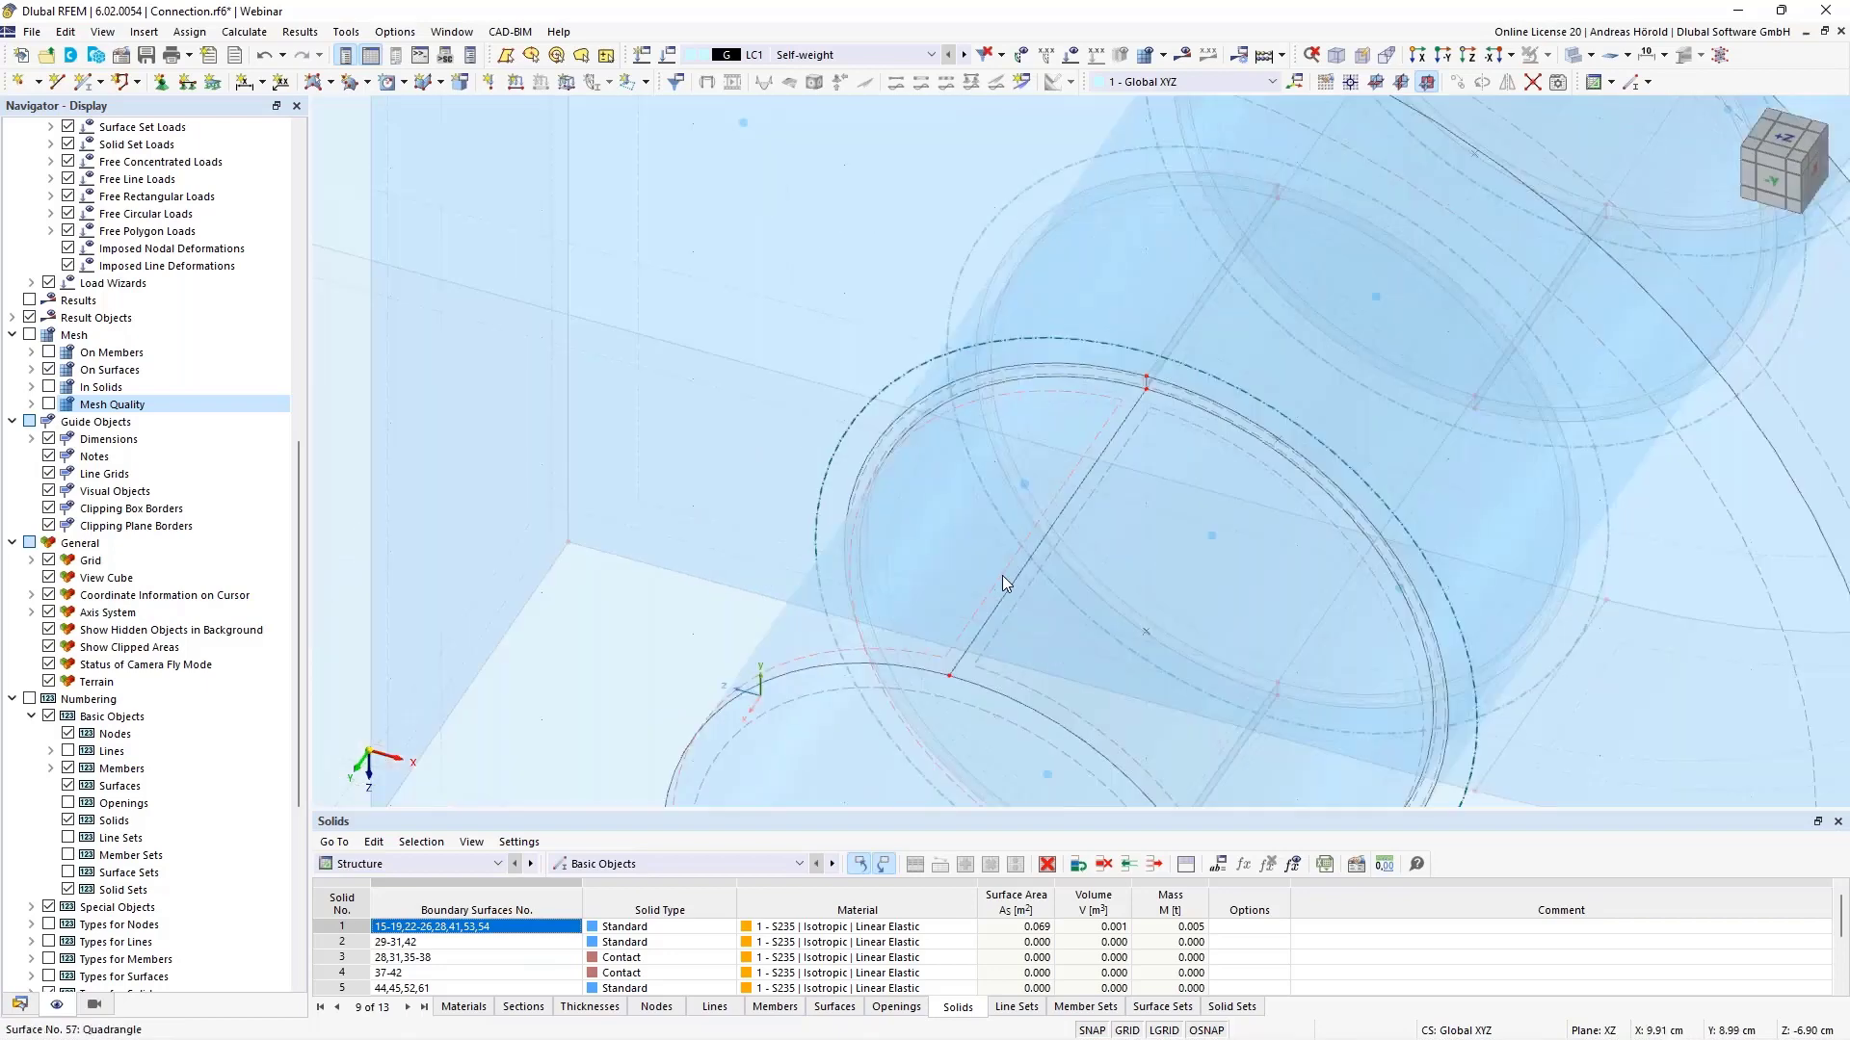
scroll(1001, 575, down, 5)
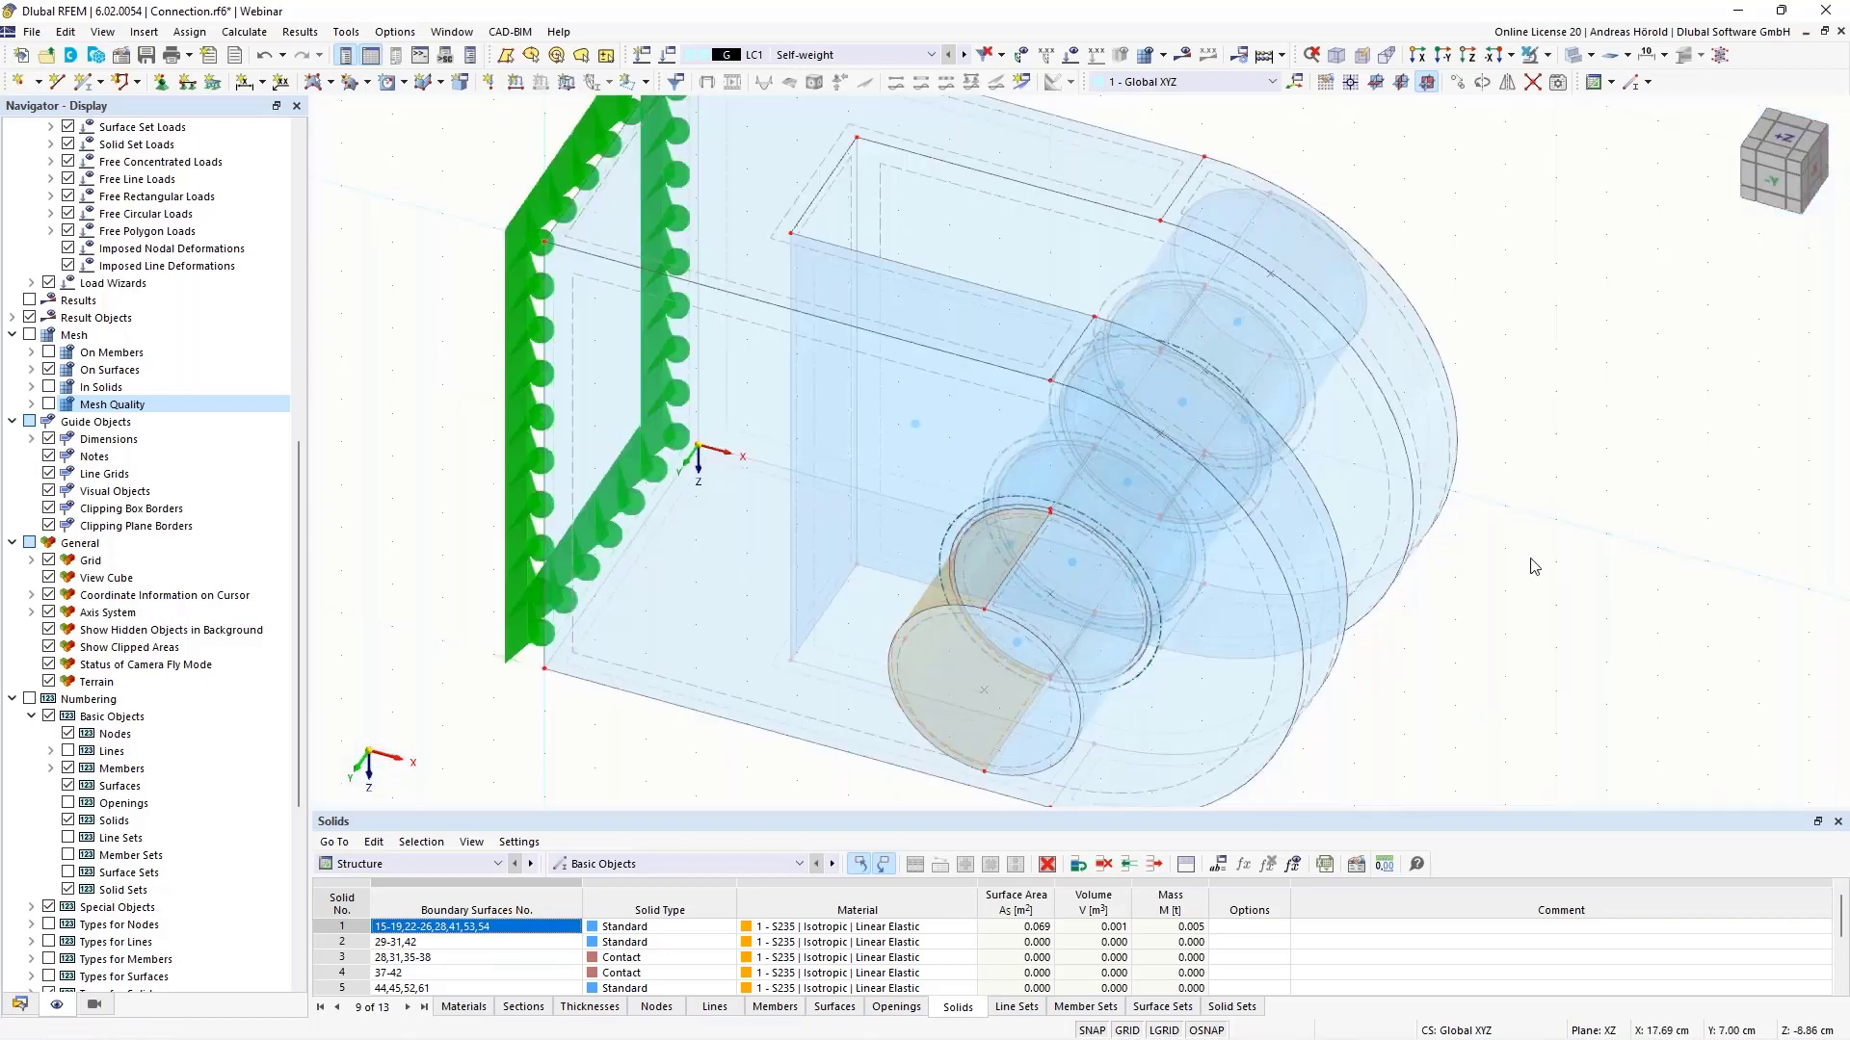
ctrl+middle_drag(1002, 575, 1056, 483)
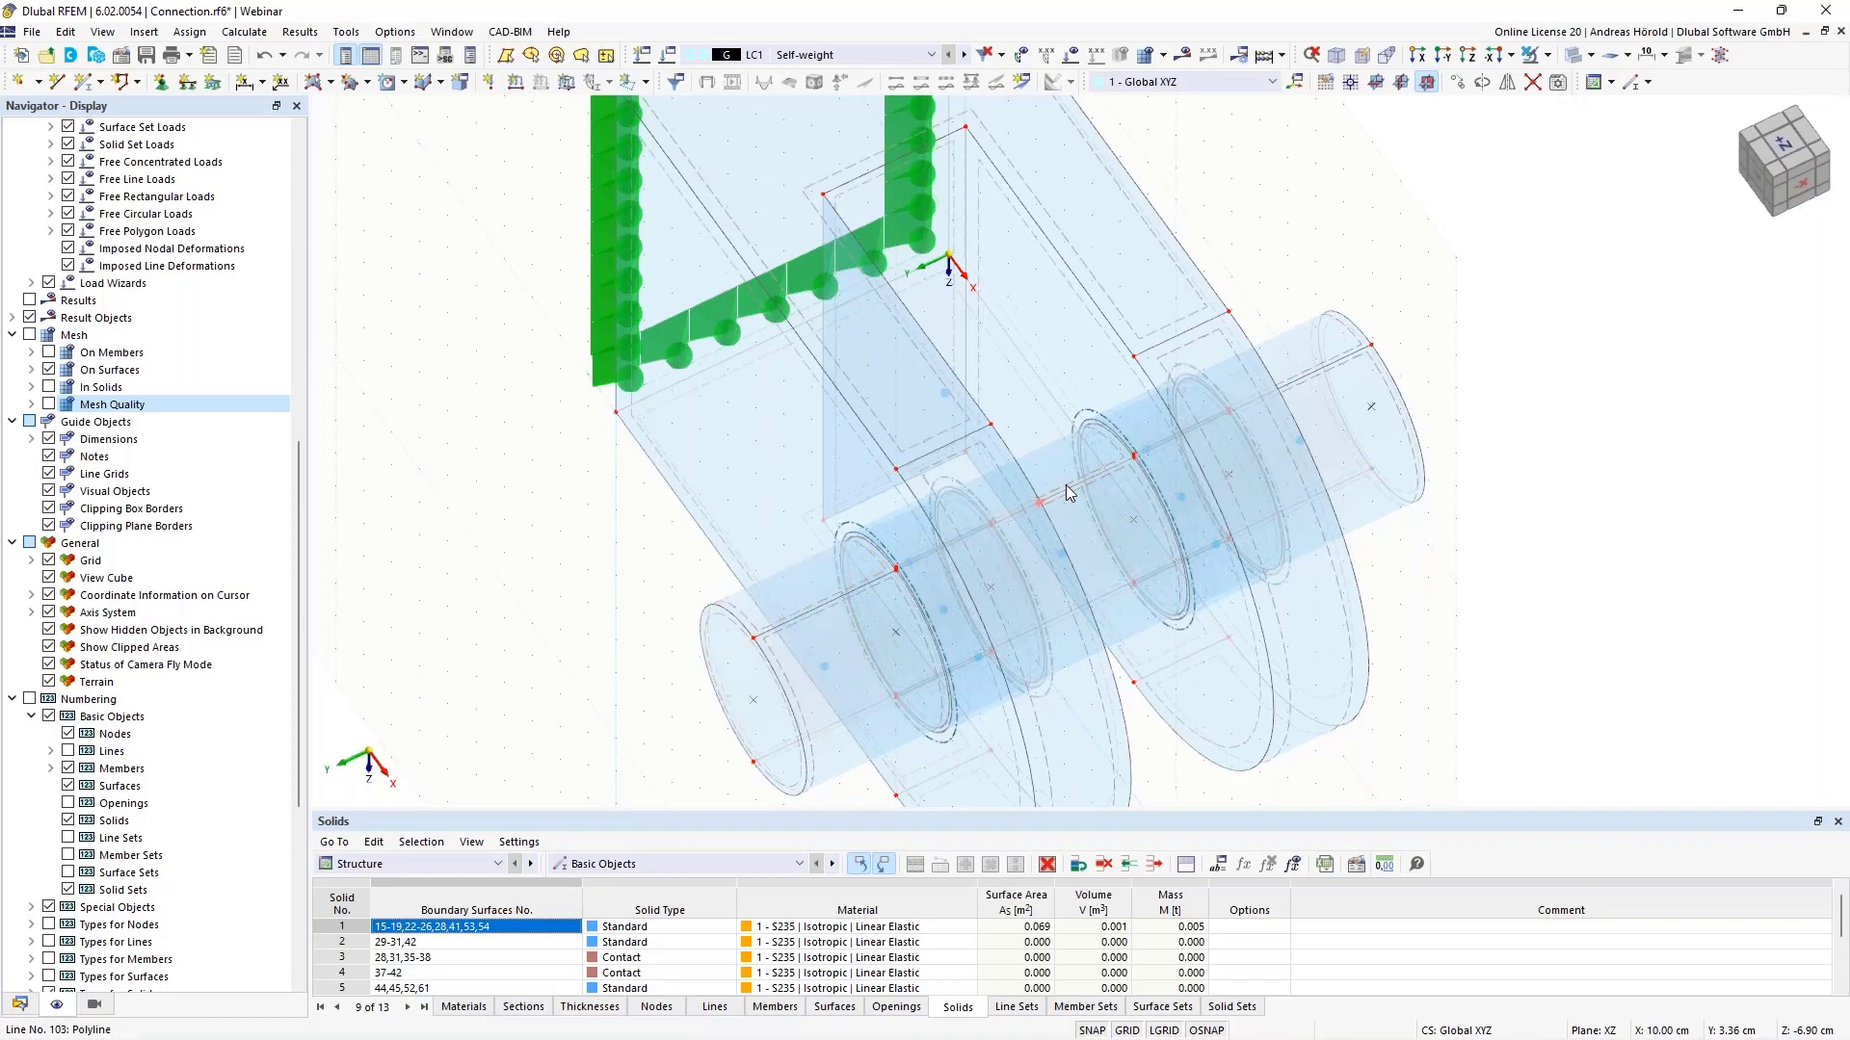
click(1062, 474)
scroll(1055, 461, up, 5)
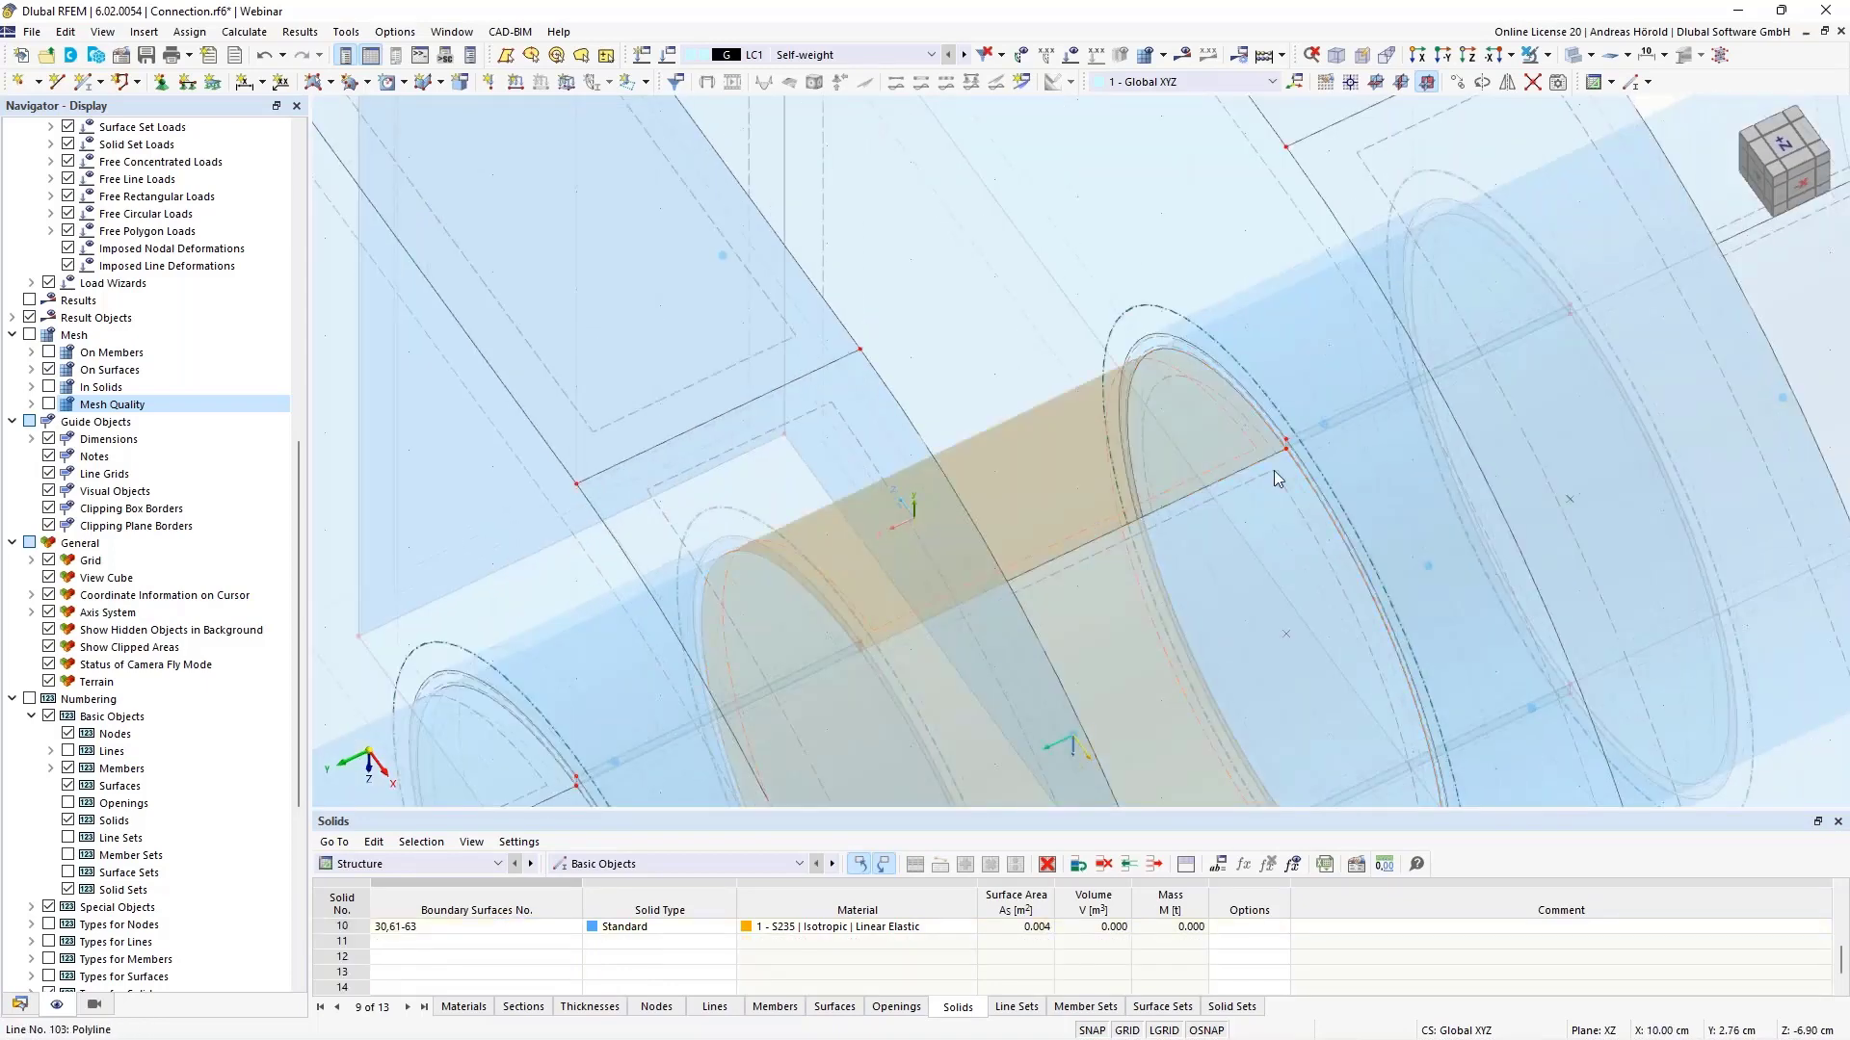
scroll(1268, 472, down, 4)
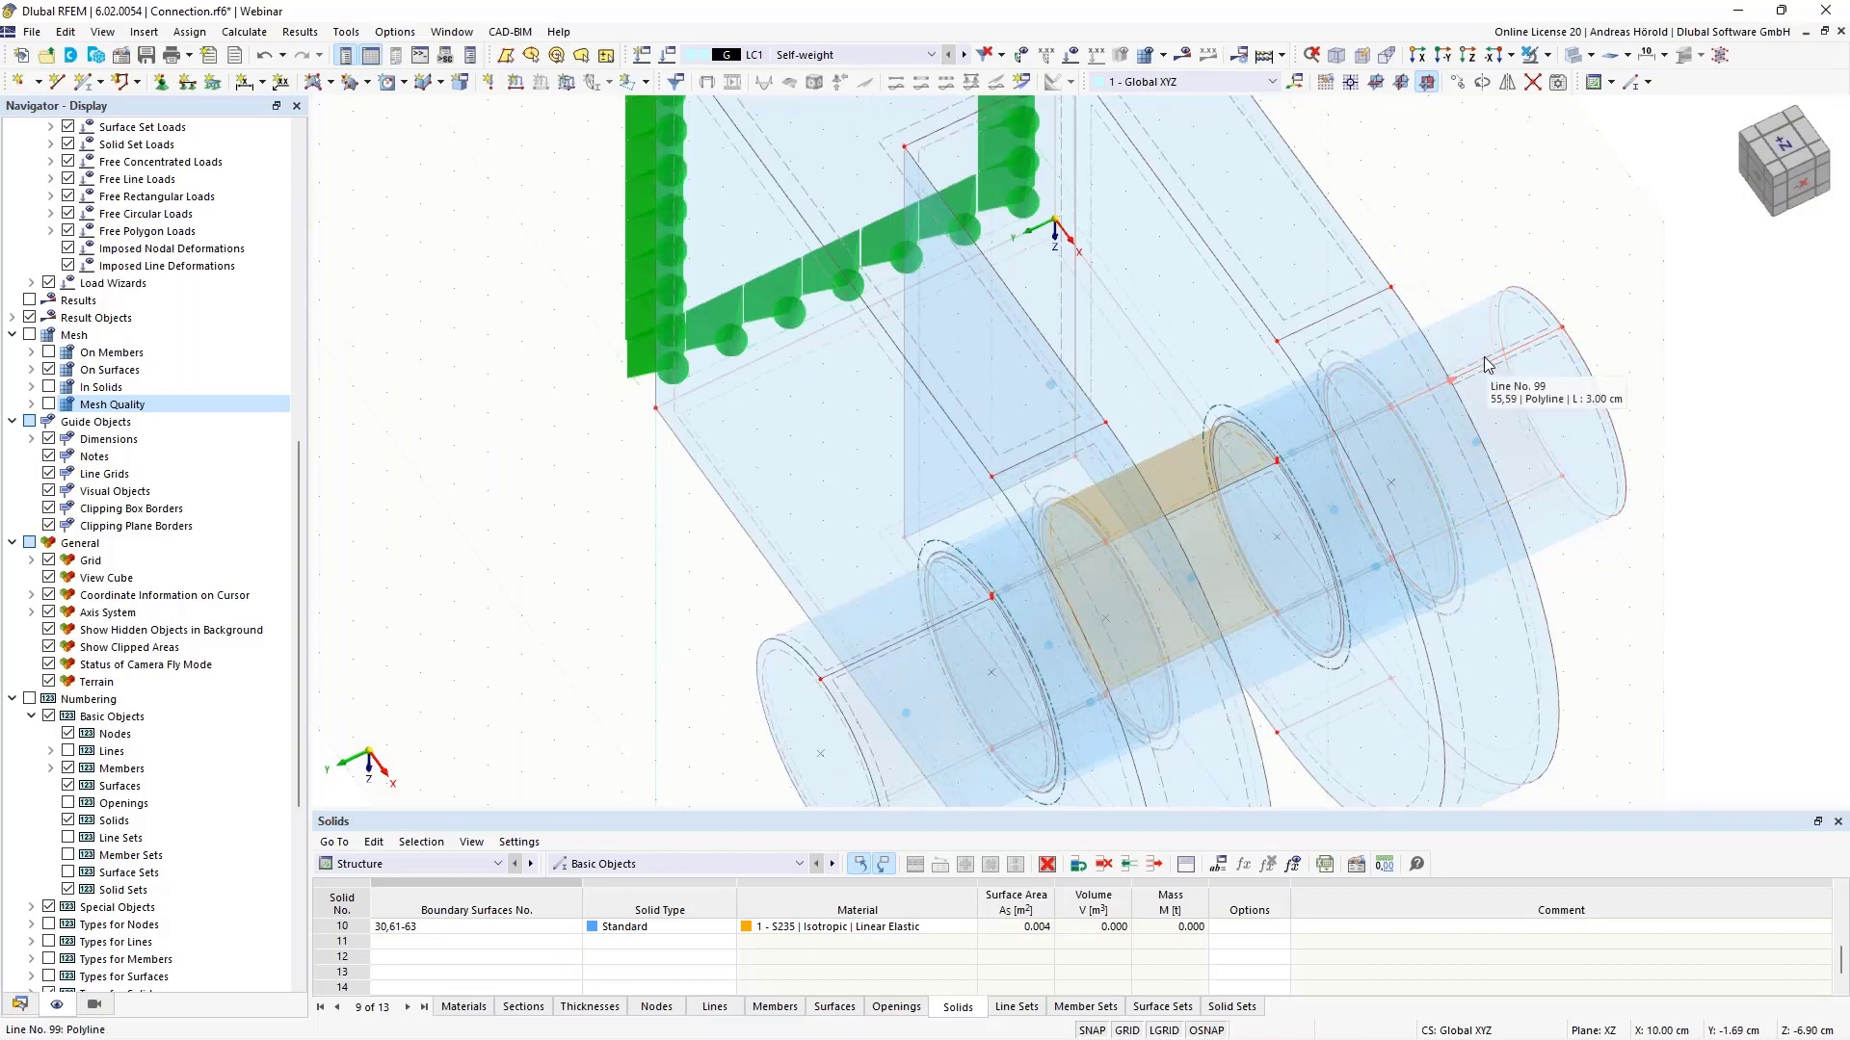
click(1483, 356)
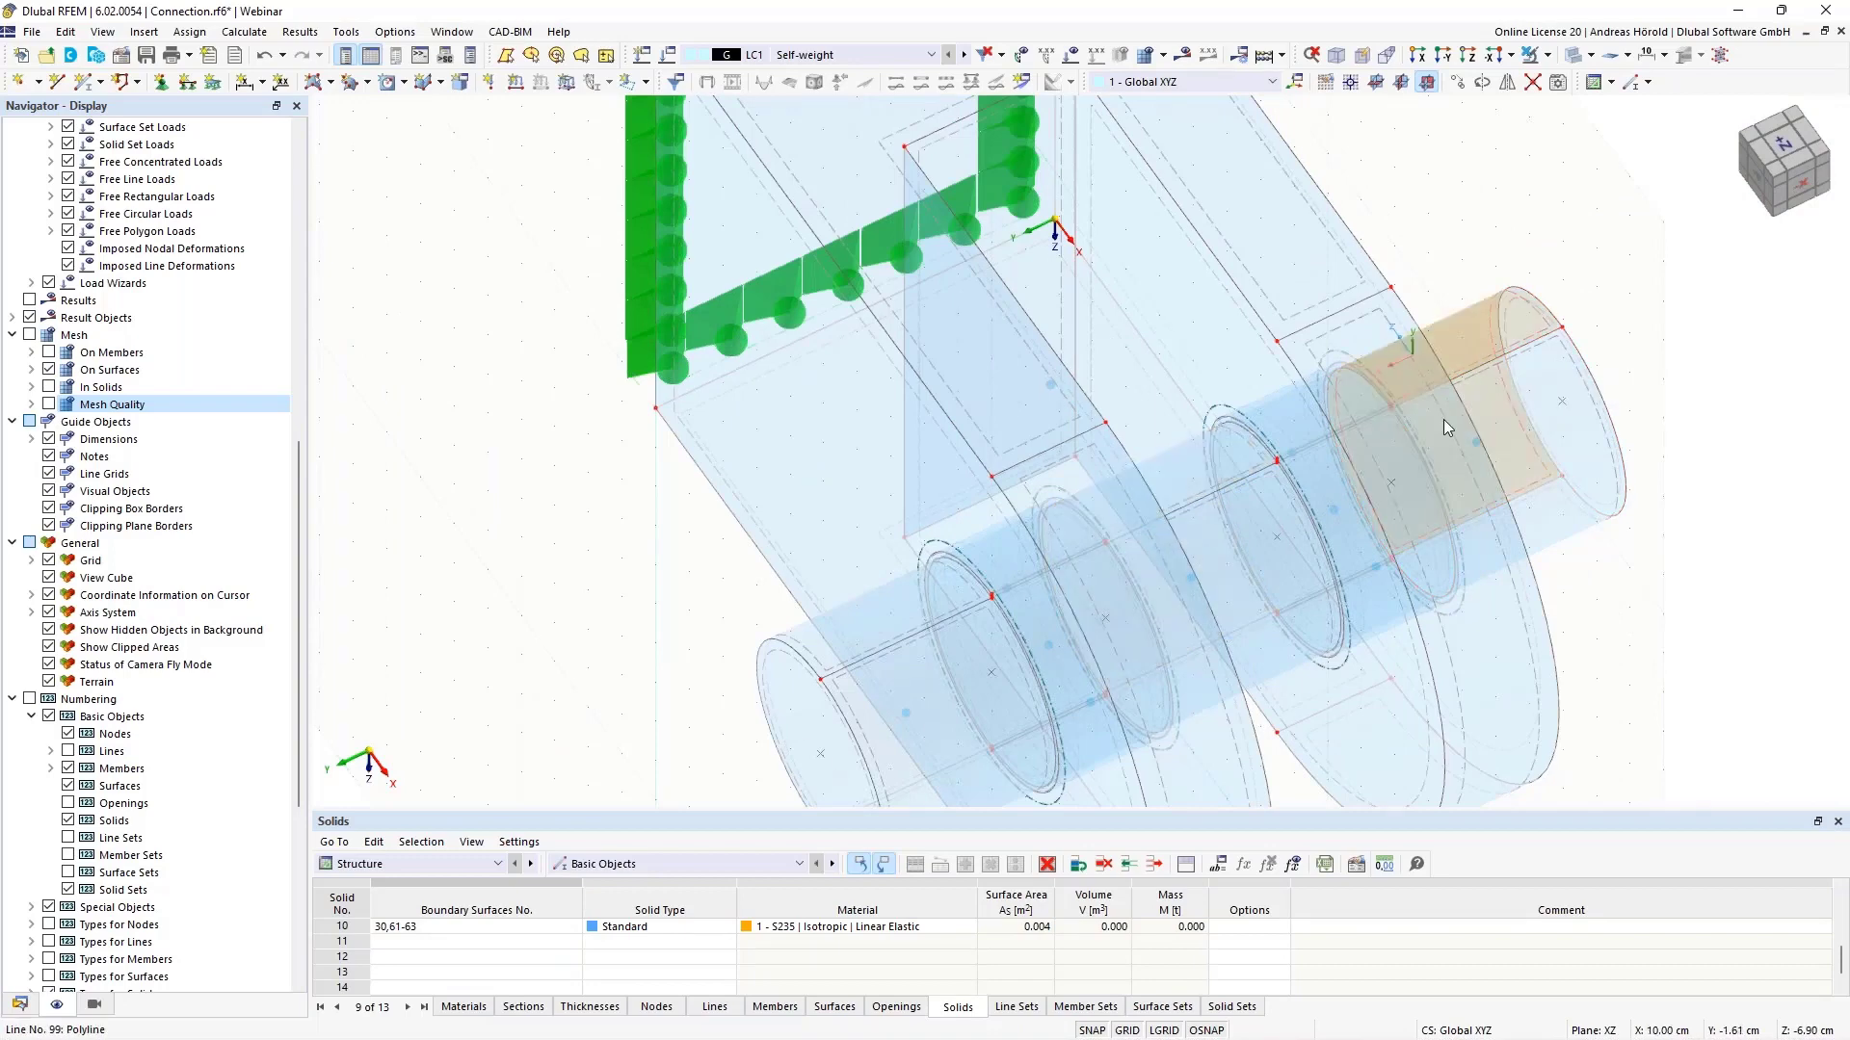
ctrl+middle_drag(1443, 419, 921, 620)
scroll(922, 620, down, 4)
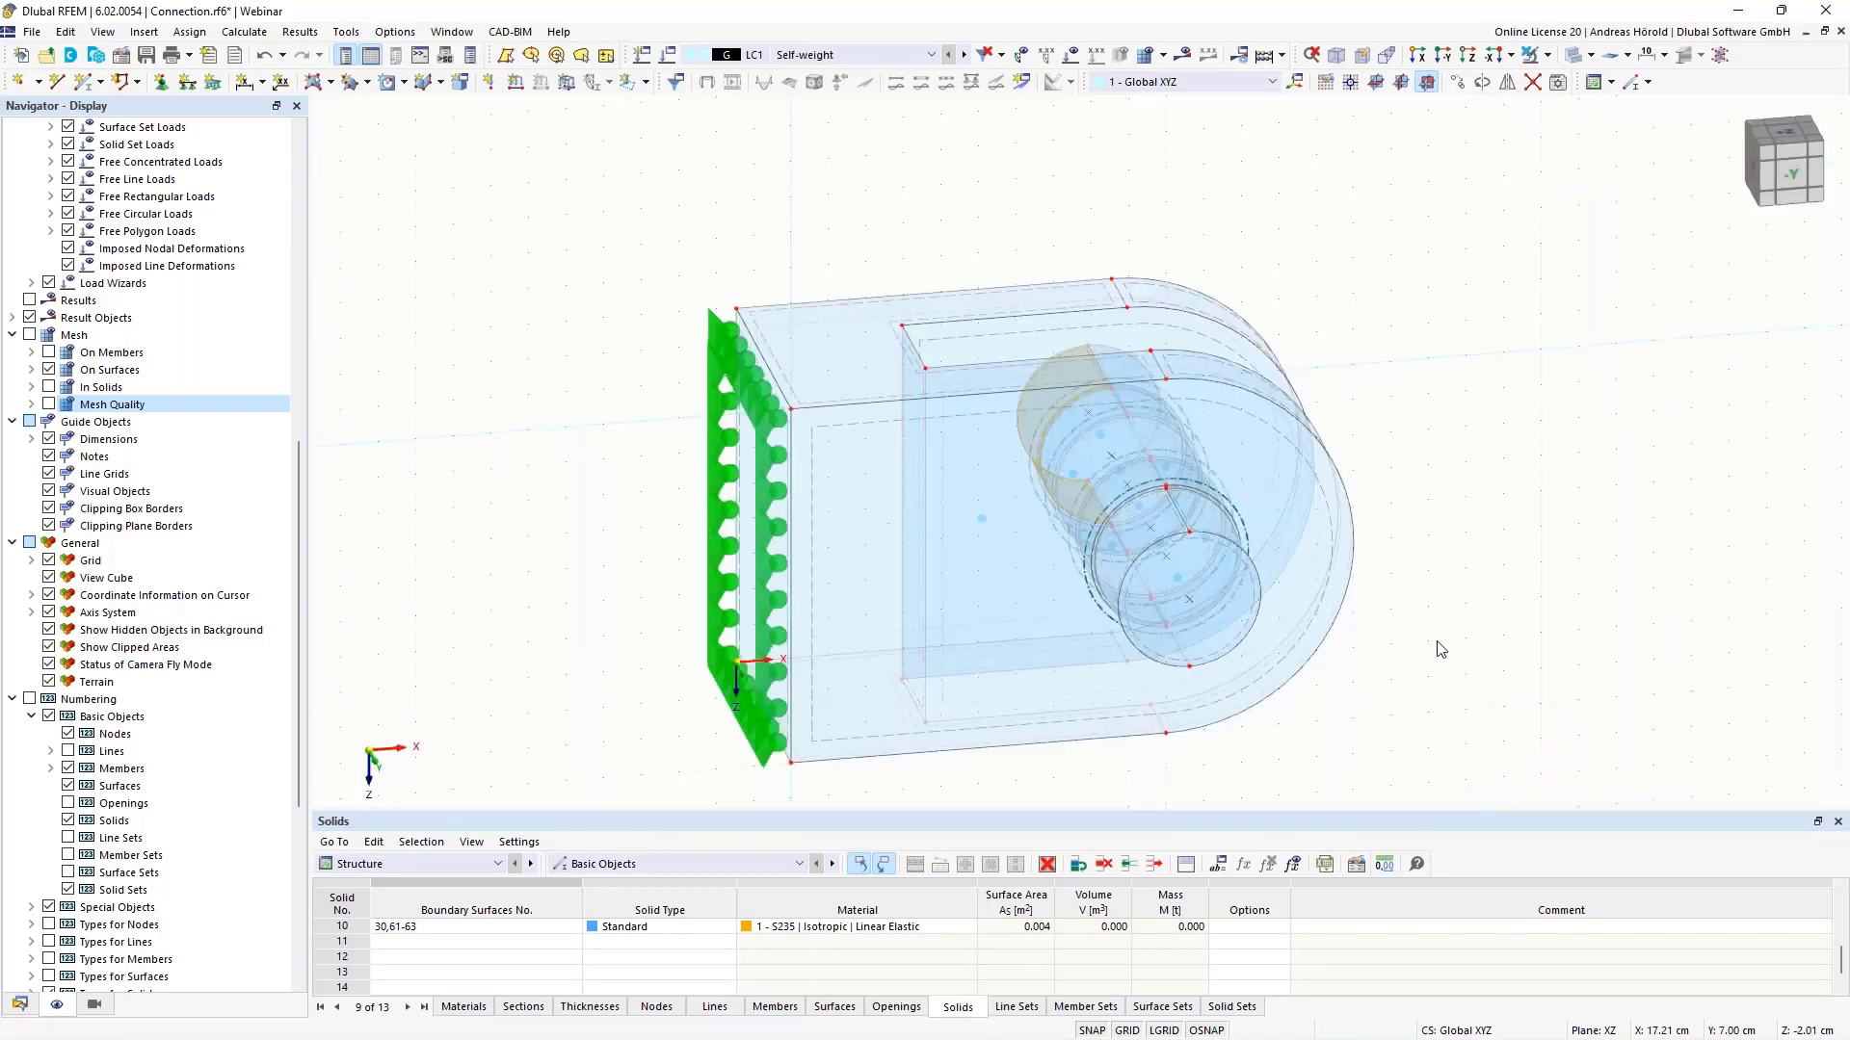
scroll(1413, 482, up, 4)
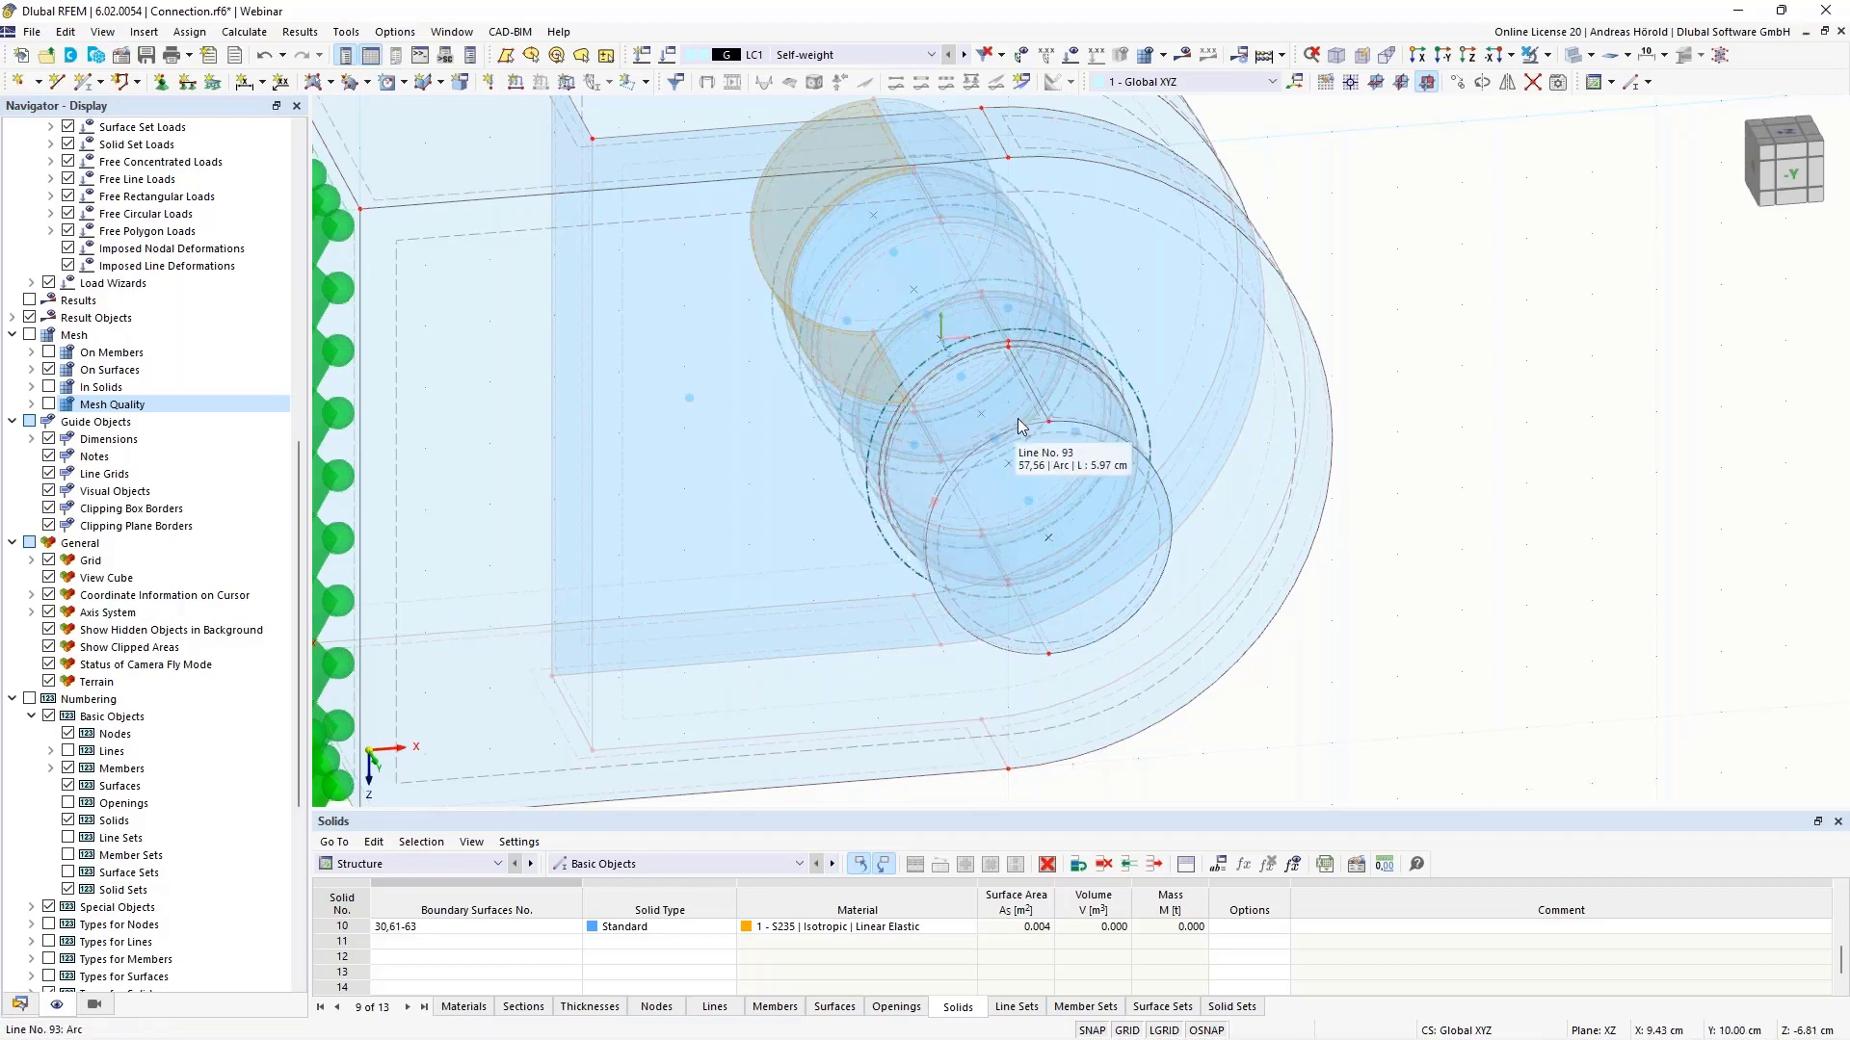
scroll(1019, 422, up, 5)
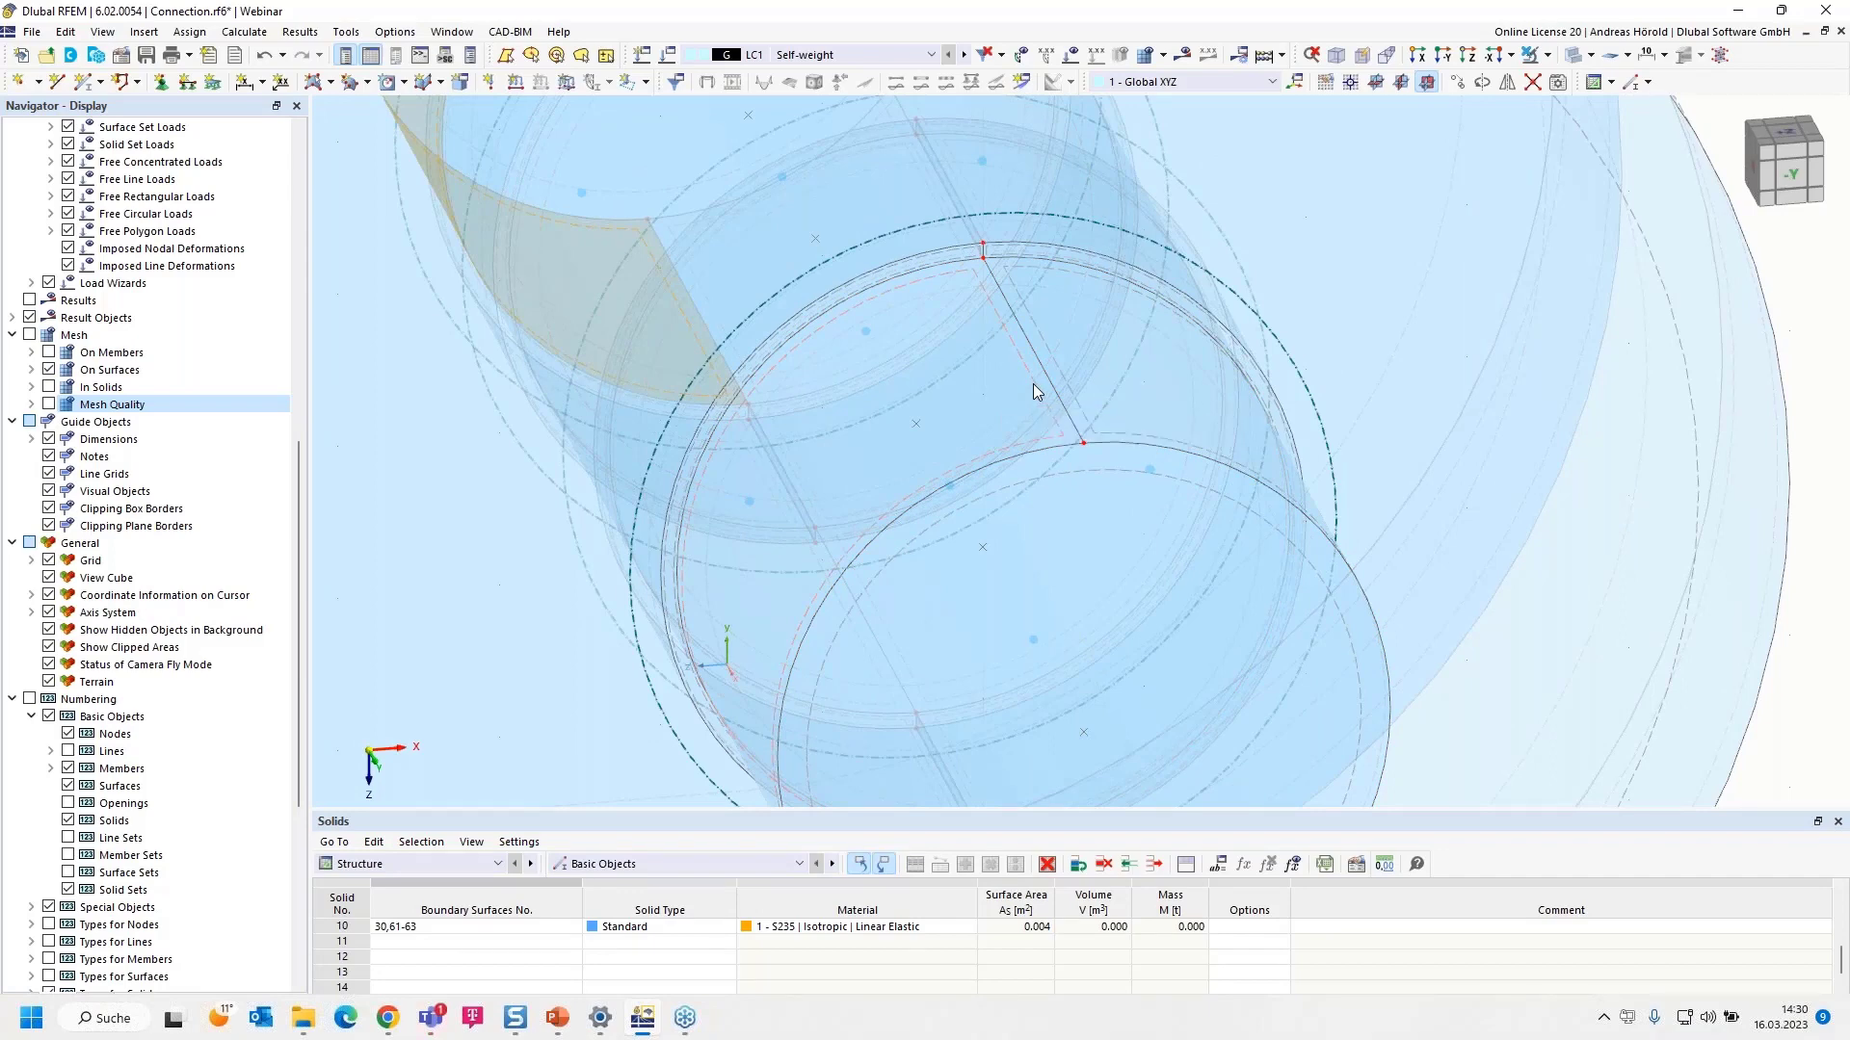
- From surface 57's properties, show areas to 6 decimal places so it reads 0.001791 m²
double_click(1034, 385)
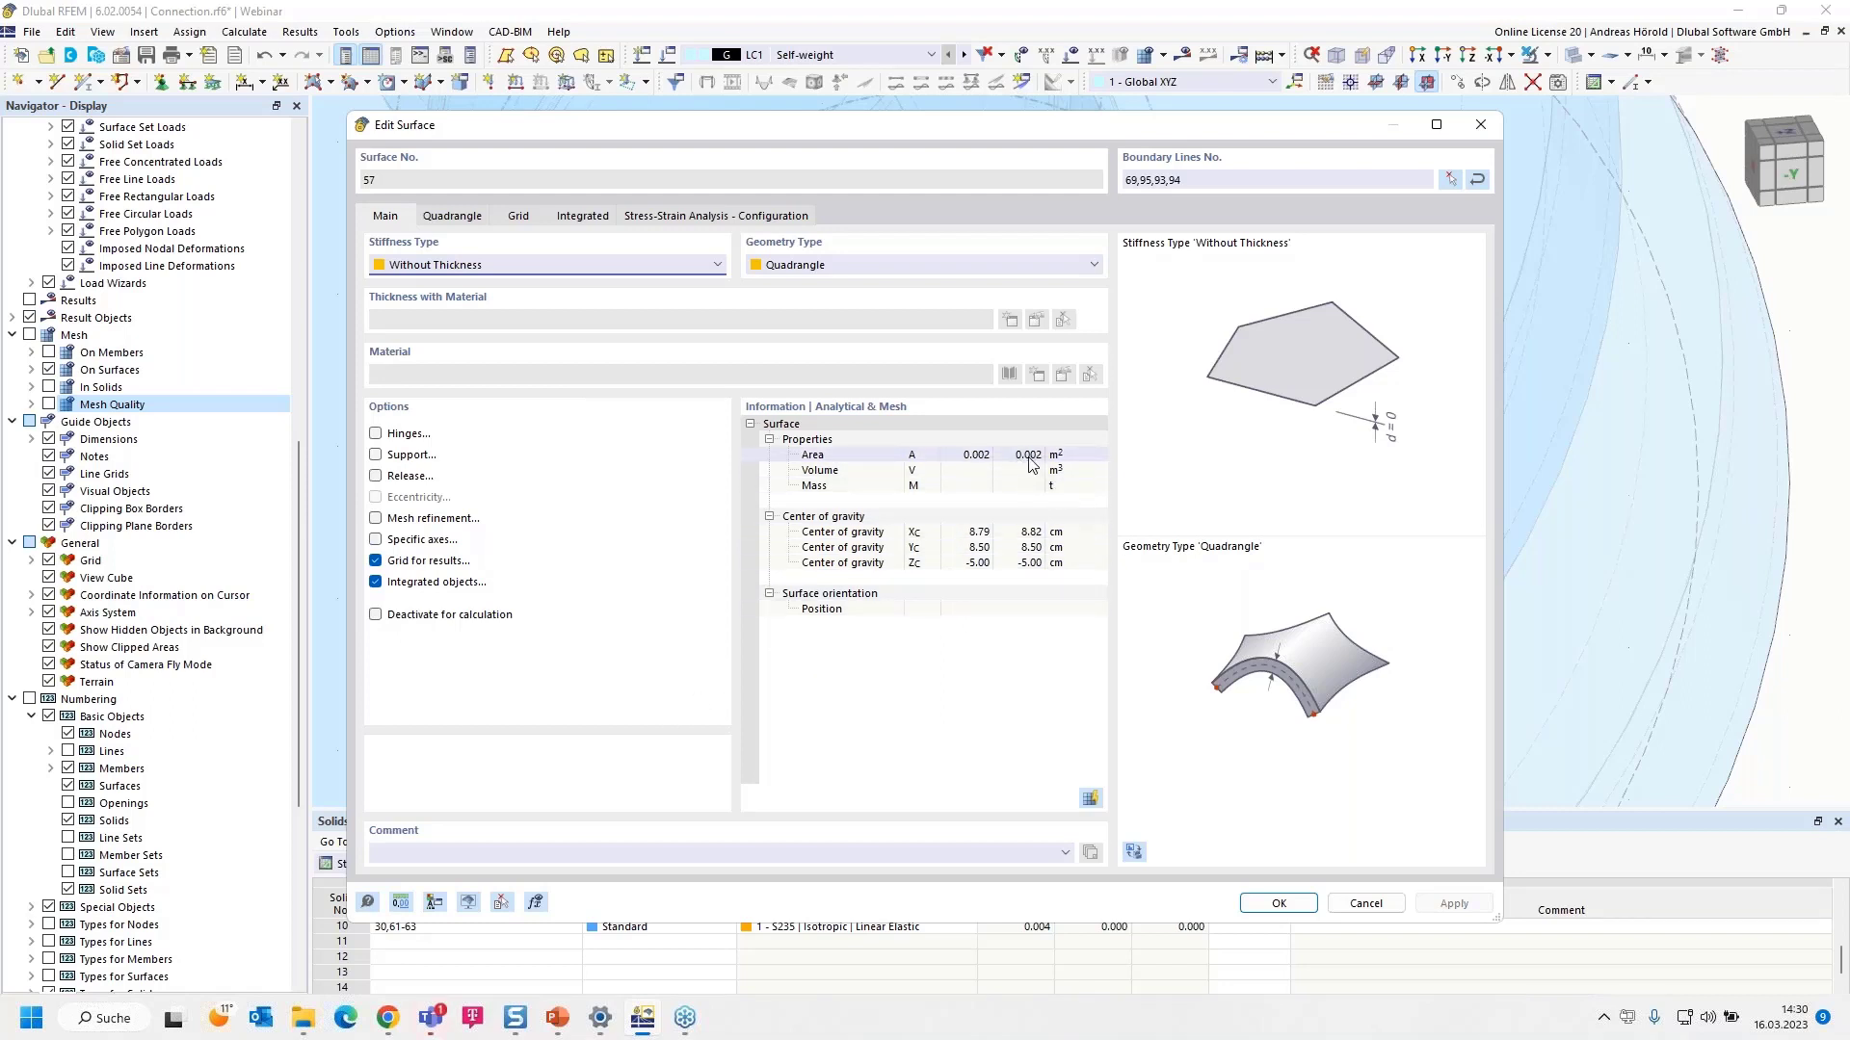
click(401, 903)
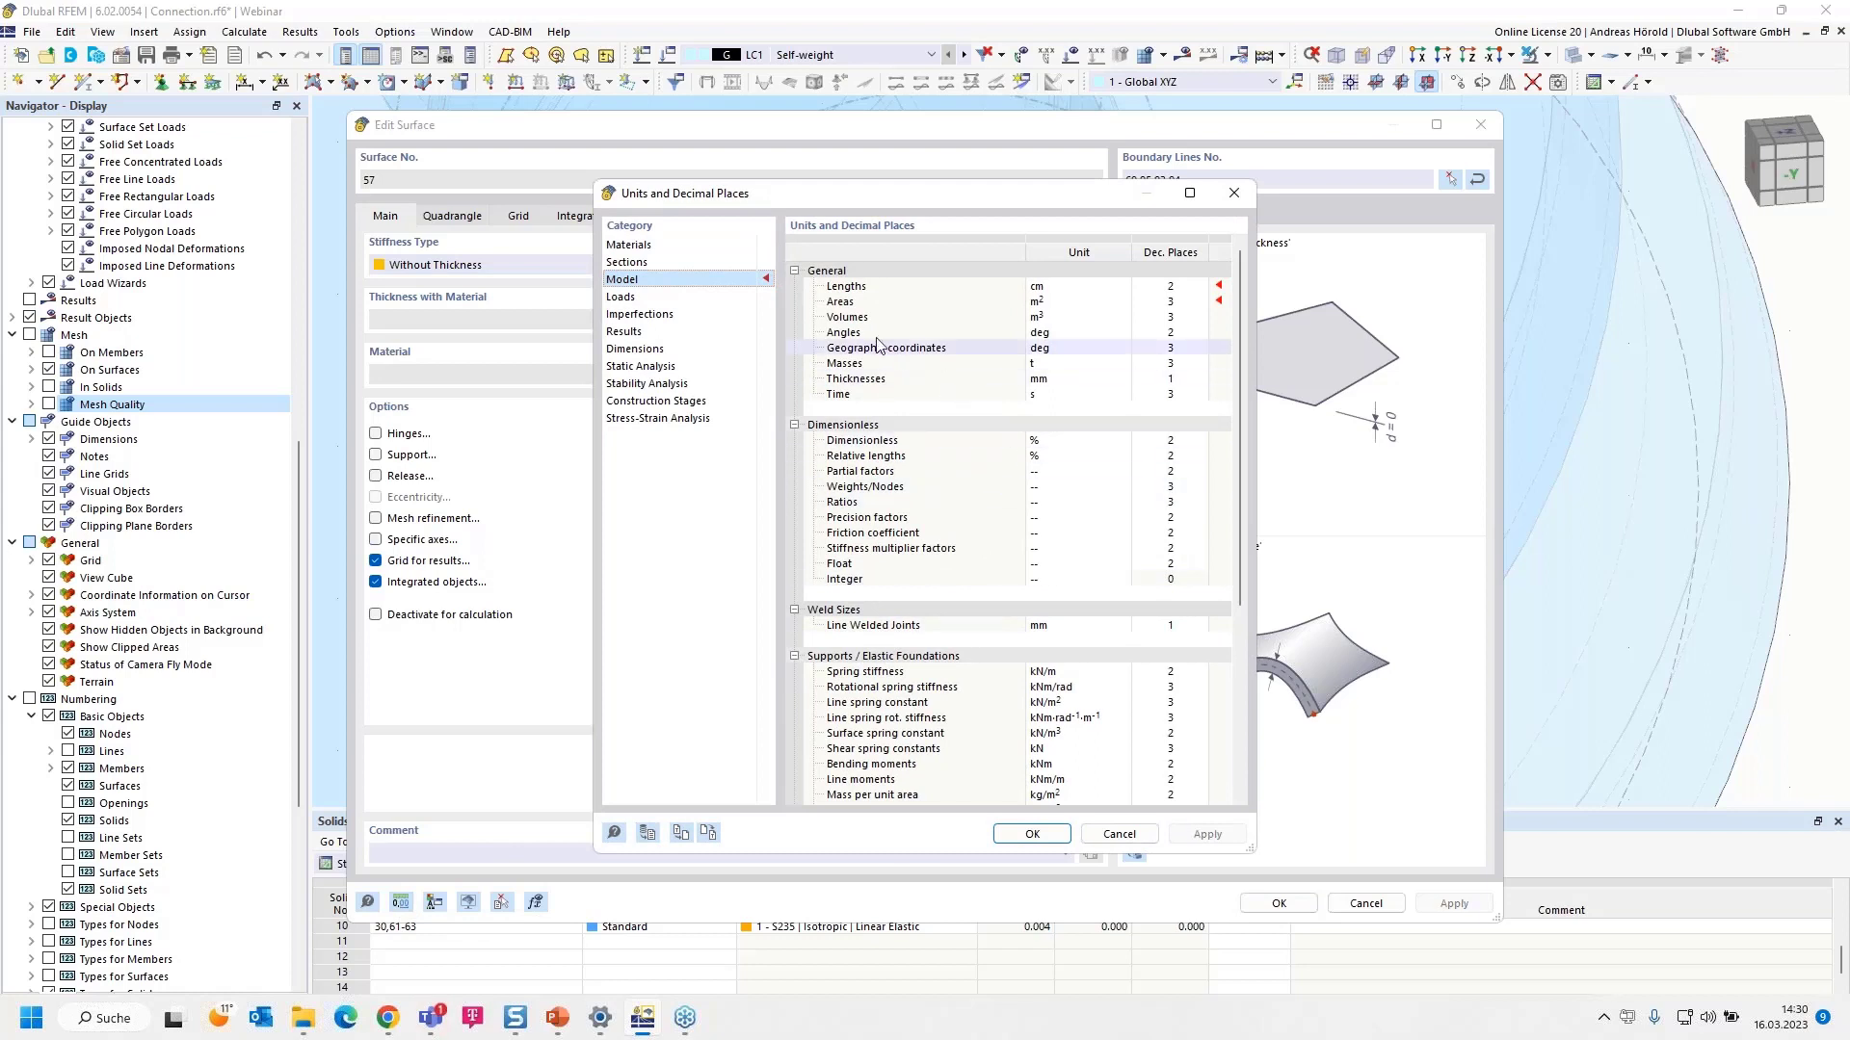
click(1165, 304)
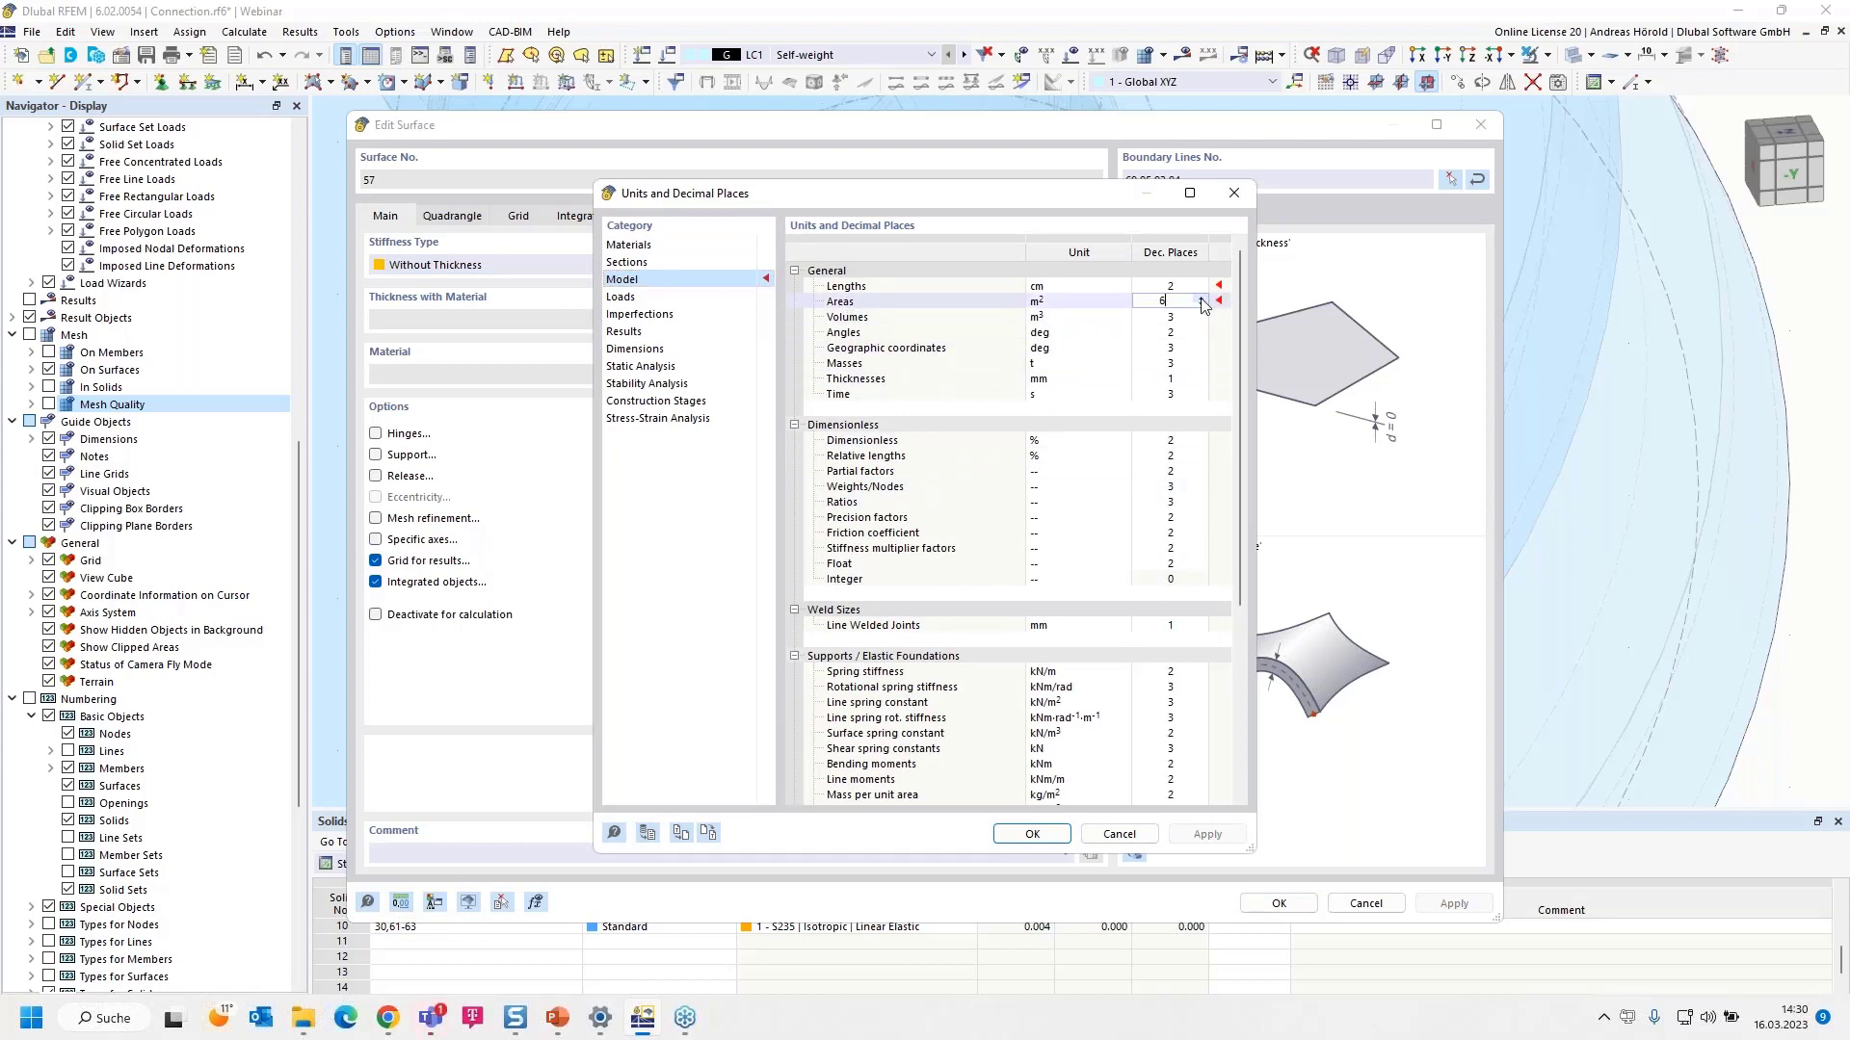
click(1032, 836)
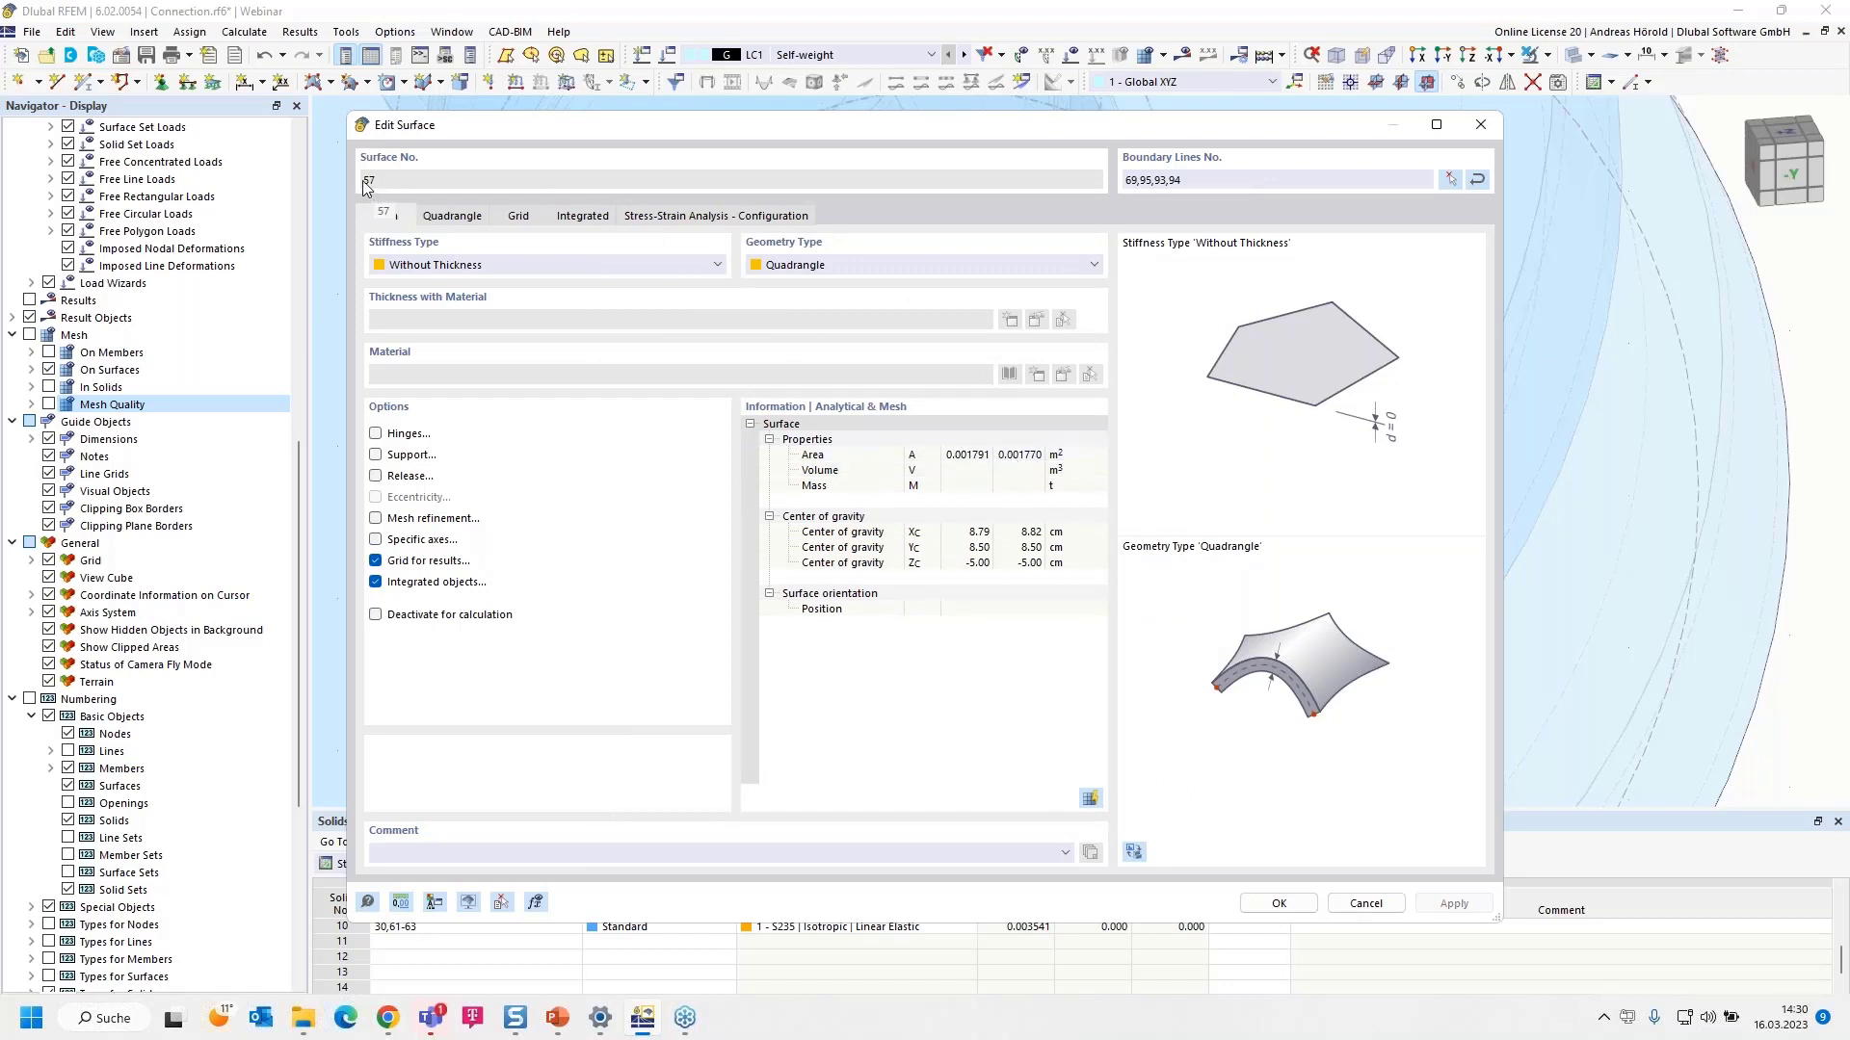
click(1278, 904)
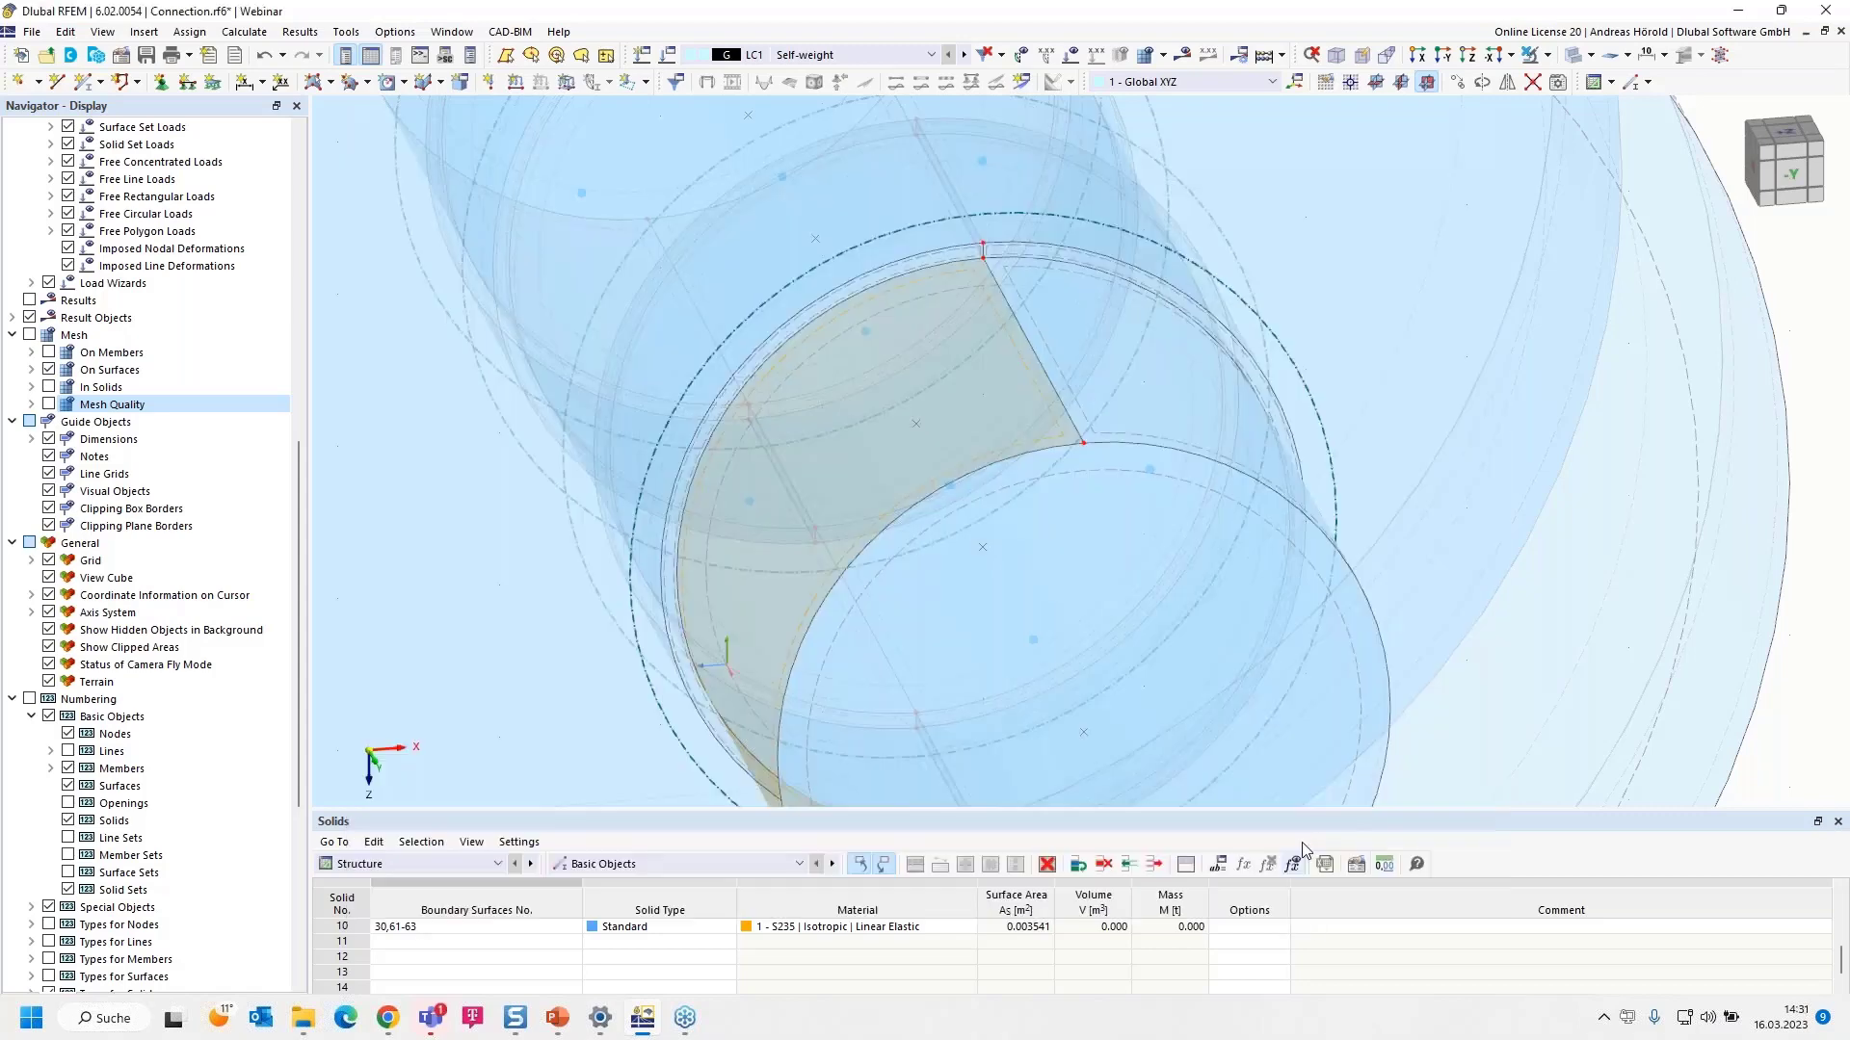
- Define a new LC1 surface load along global X (XA) with magnitude 45/0,00177, giving 25423.73 kN/m²
click(1681, 654)
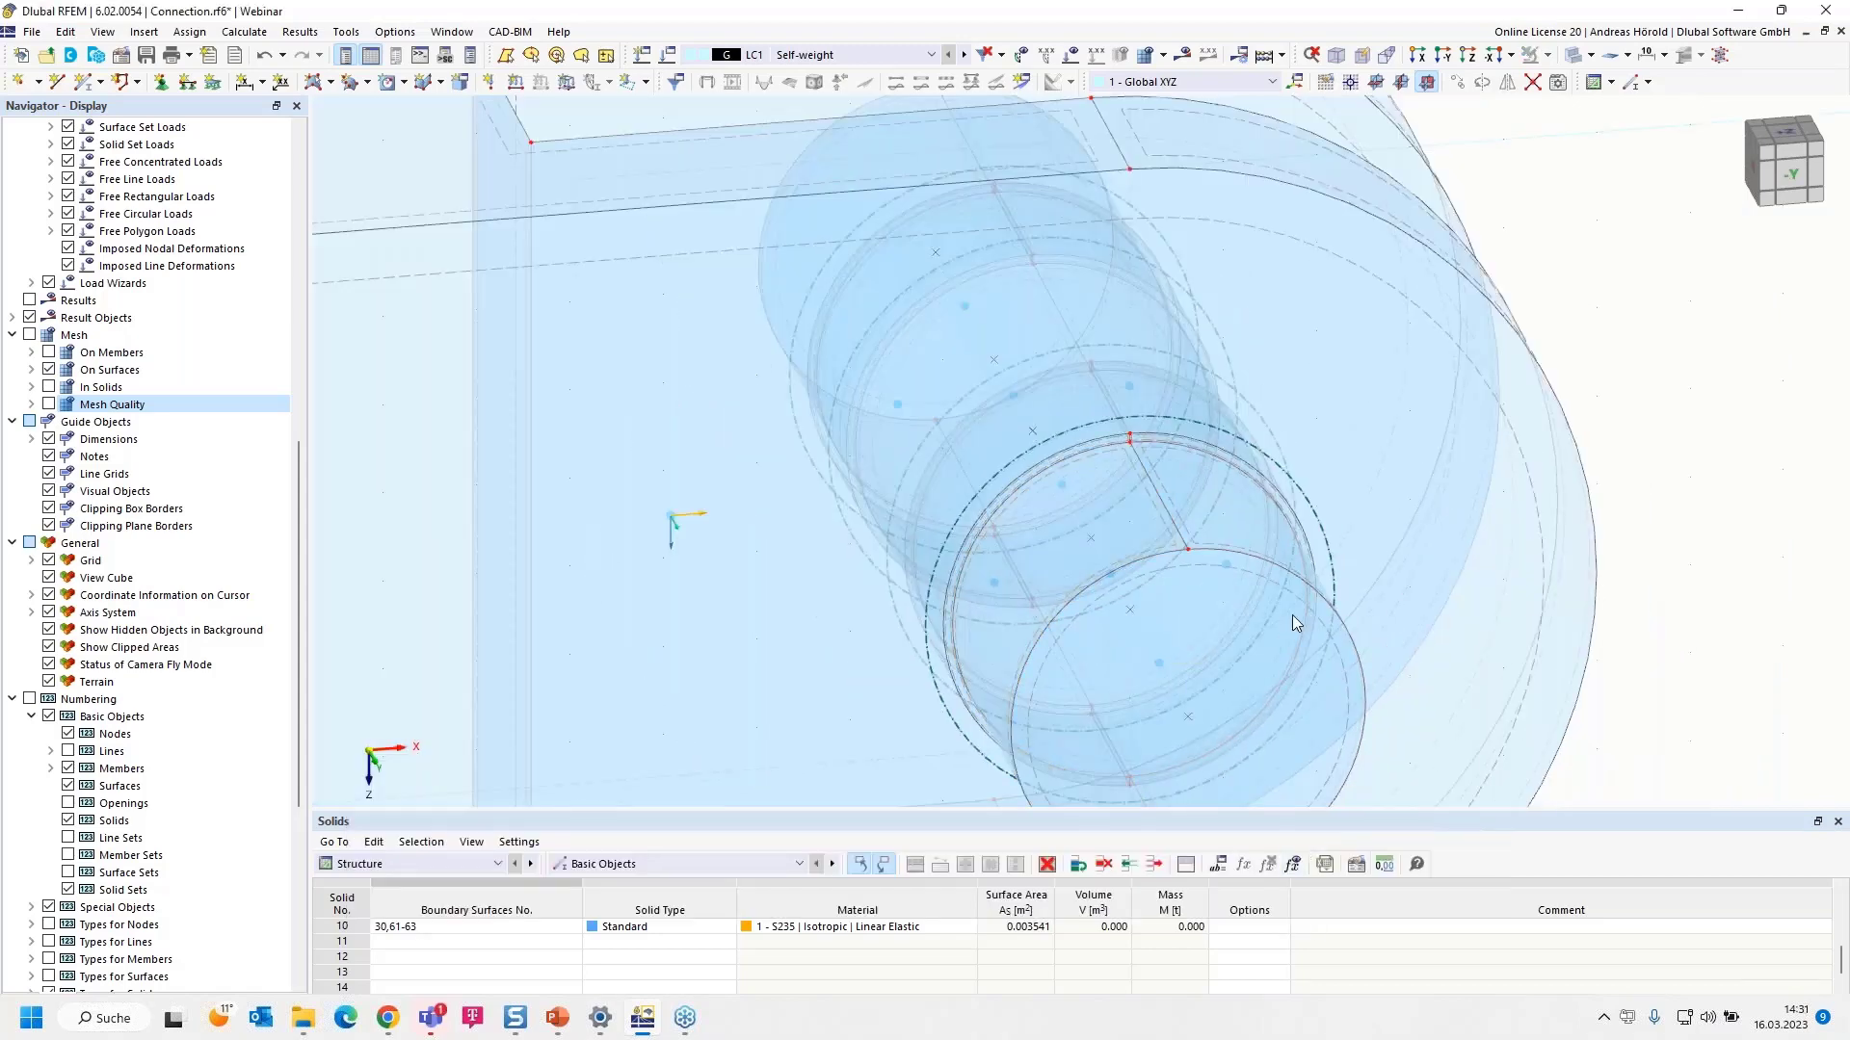
scroll(568, 207, down, 2)
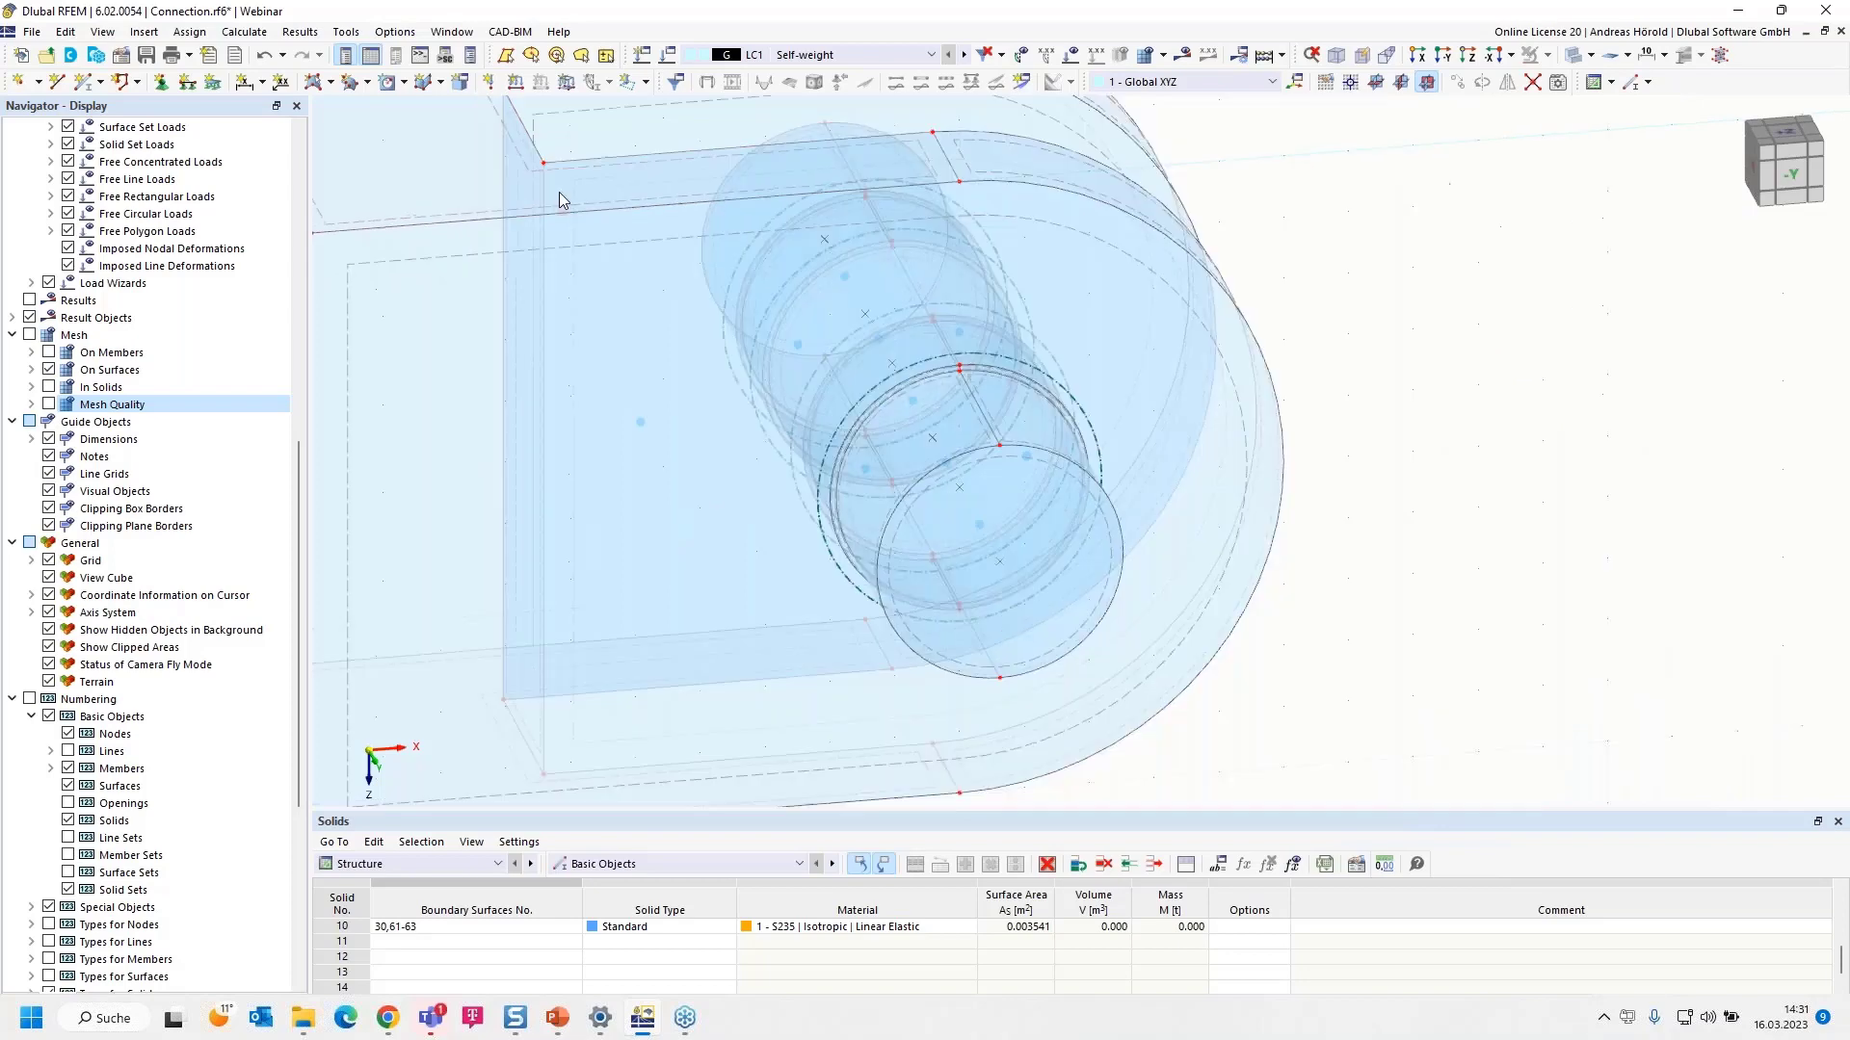
click(566, 84)
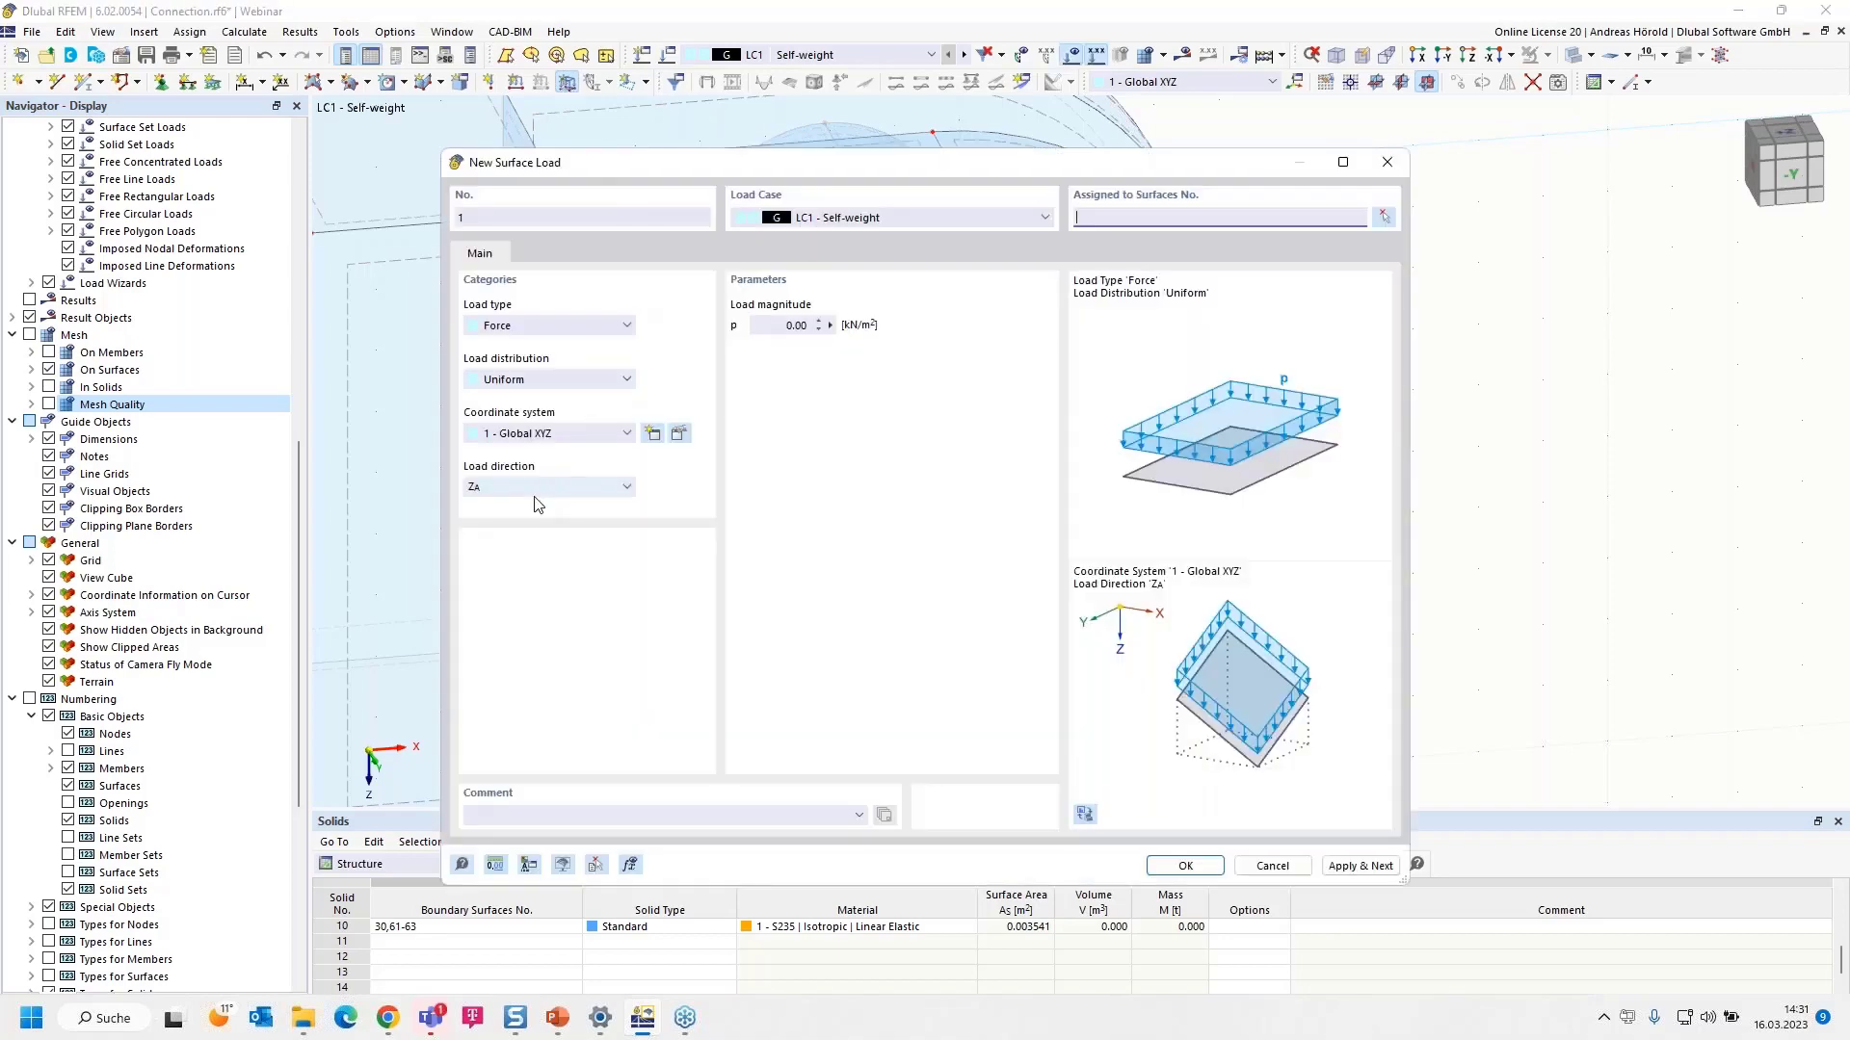
click(539, 488)
click(539, 503)
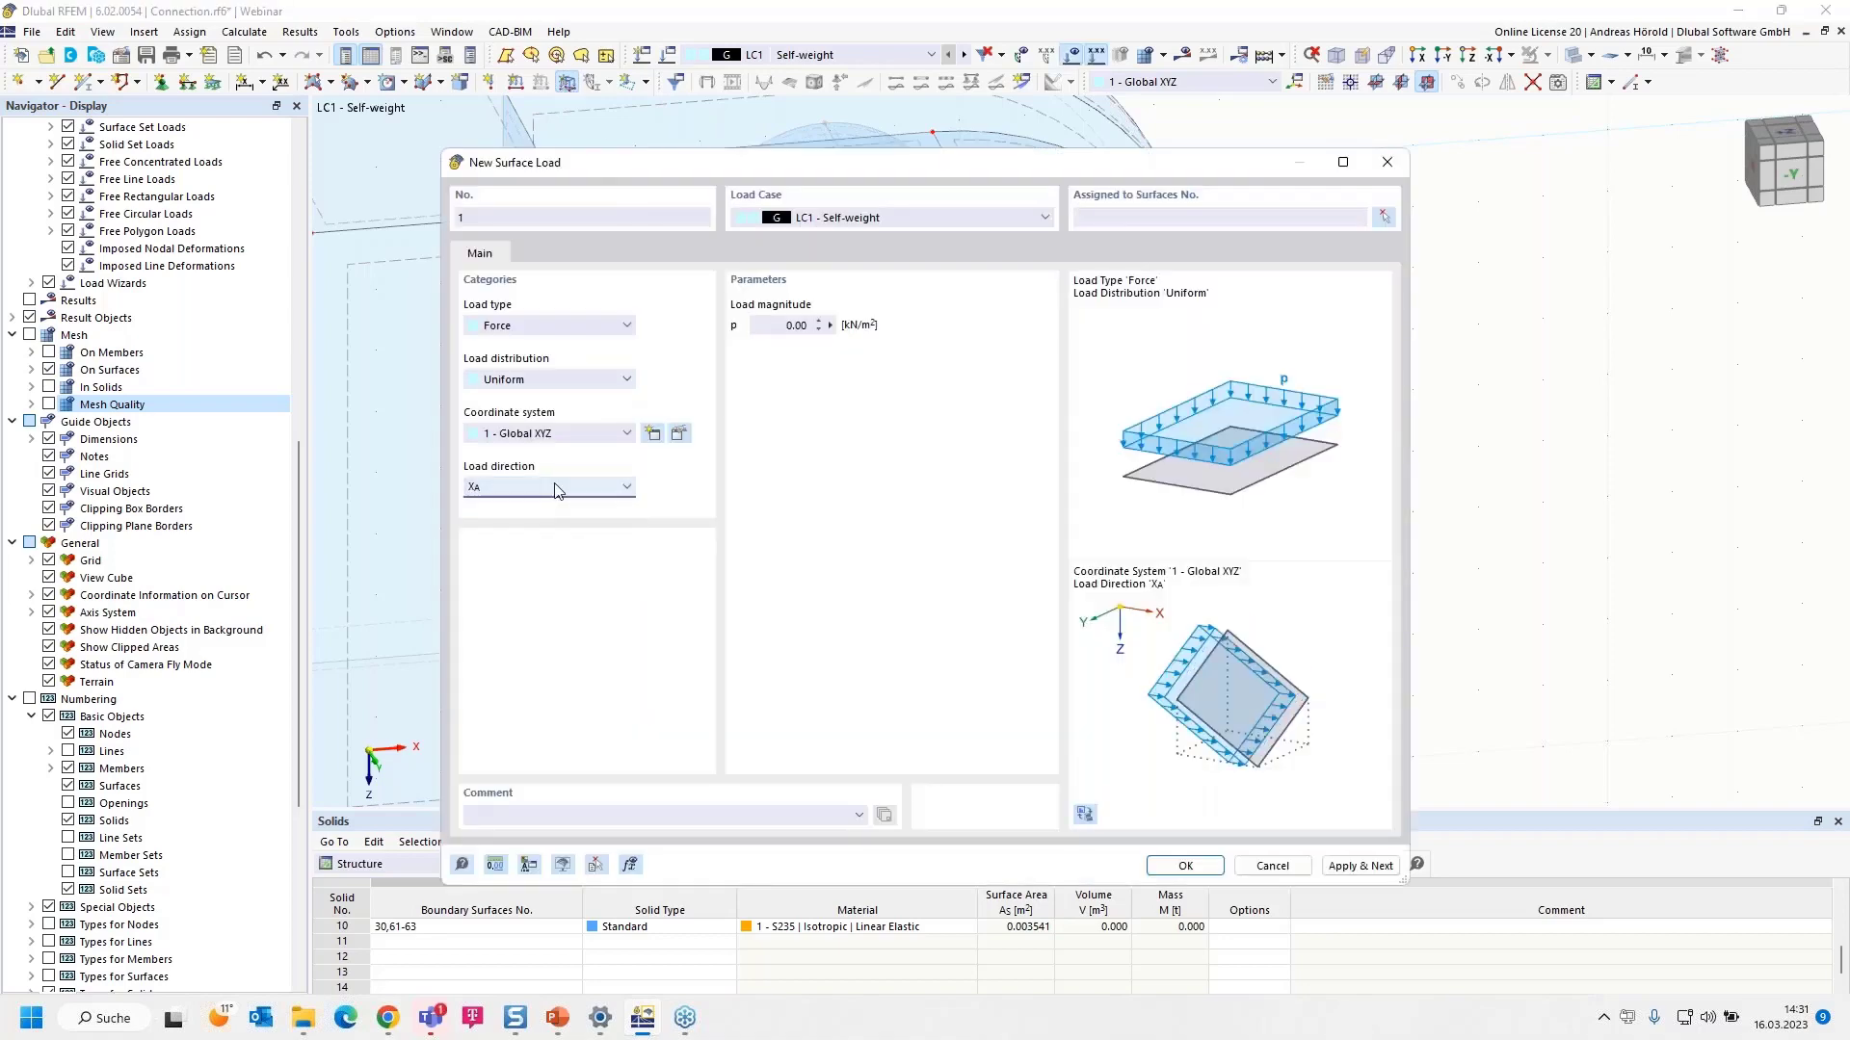
click(776, 325)
text(45/0,00177)
click(836, 395)
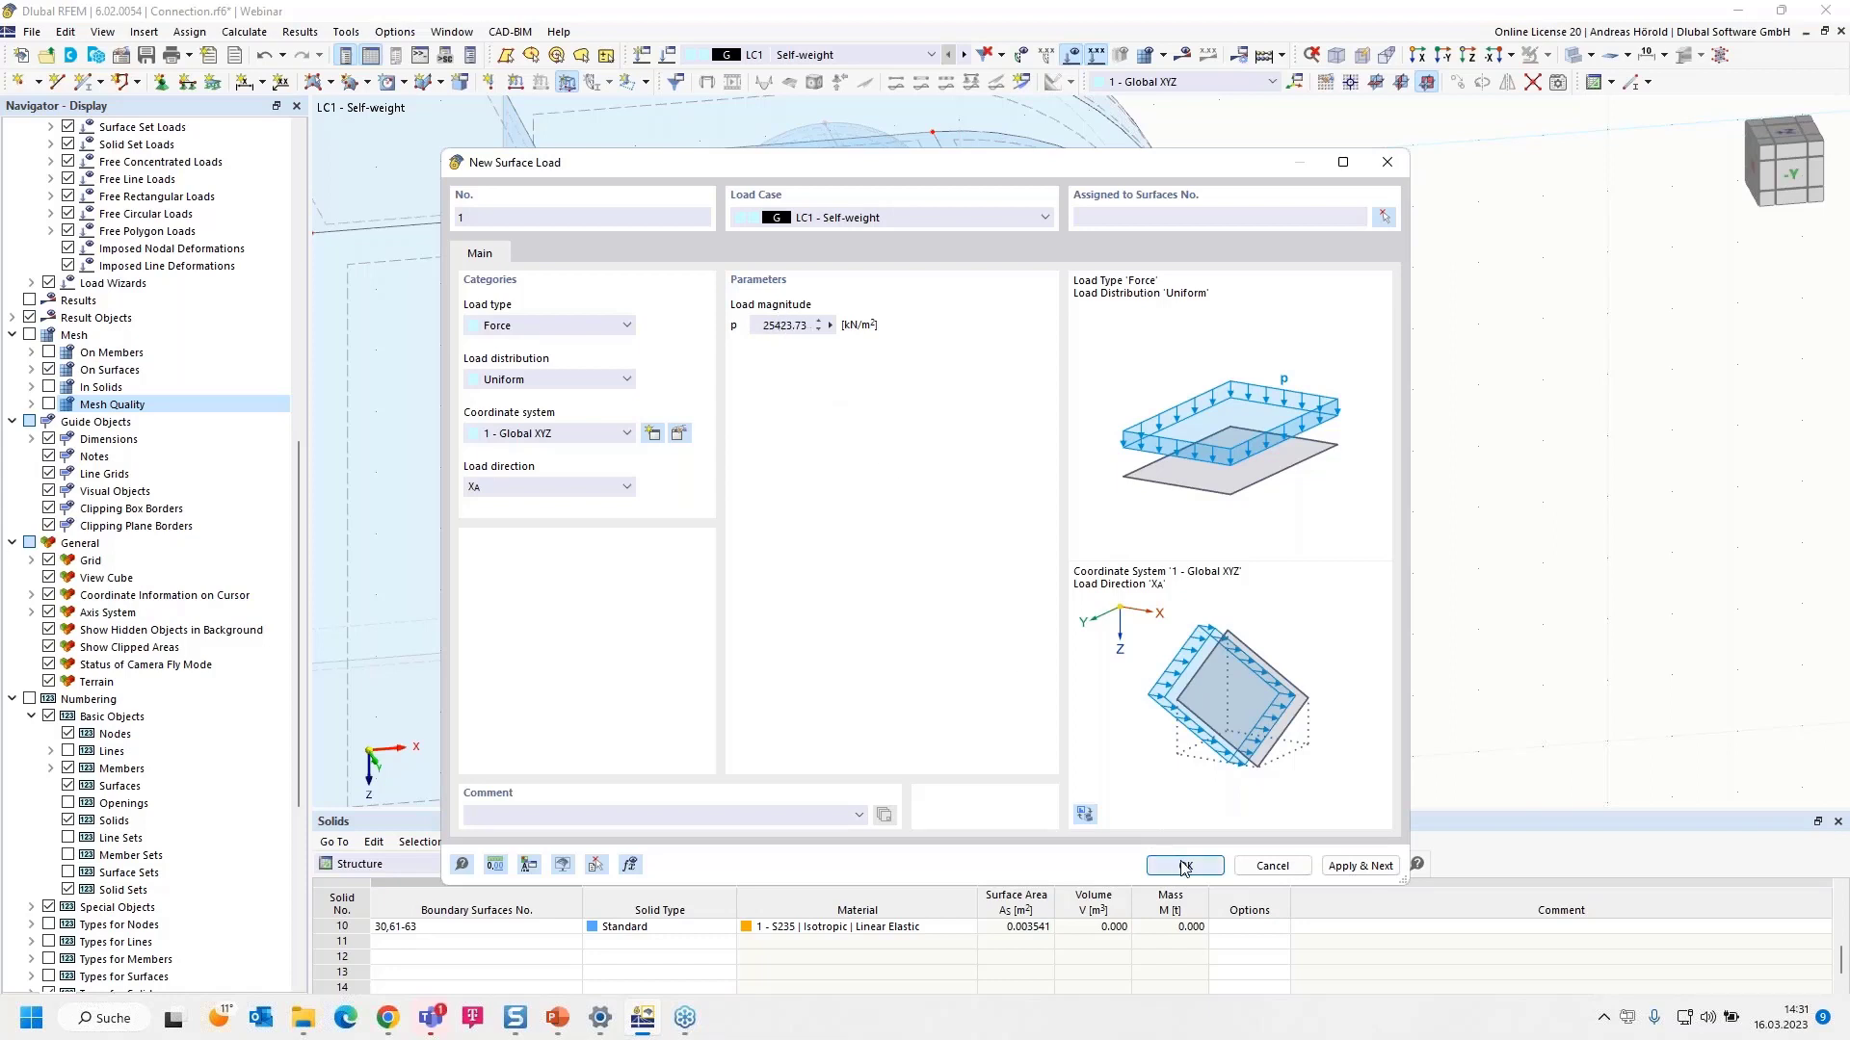
- Assign the 25423.73 kN/m² X-direction load to contact surfaces 57, 60 and 63 and create it
click(1383, 216)
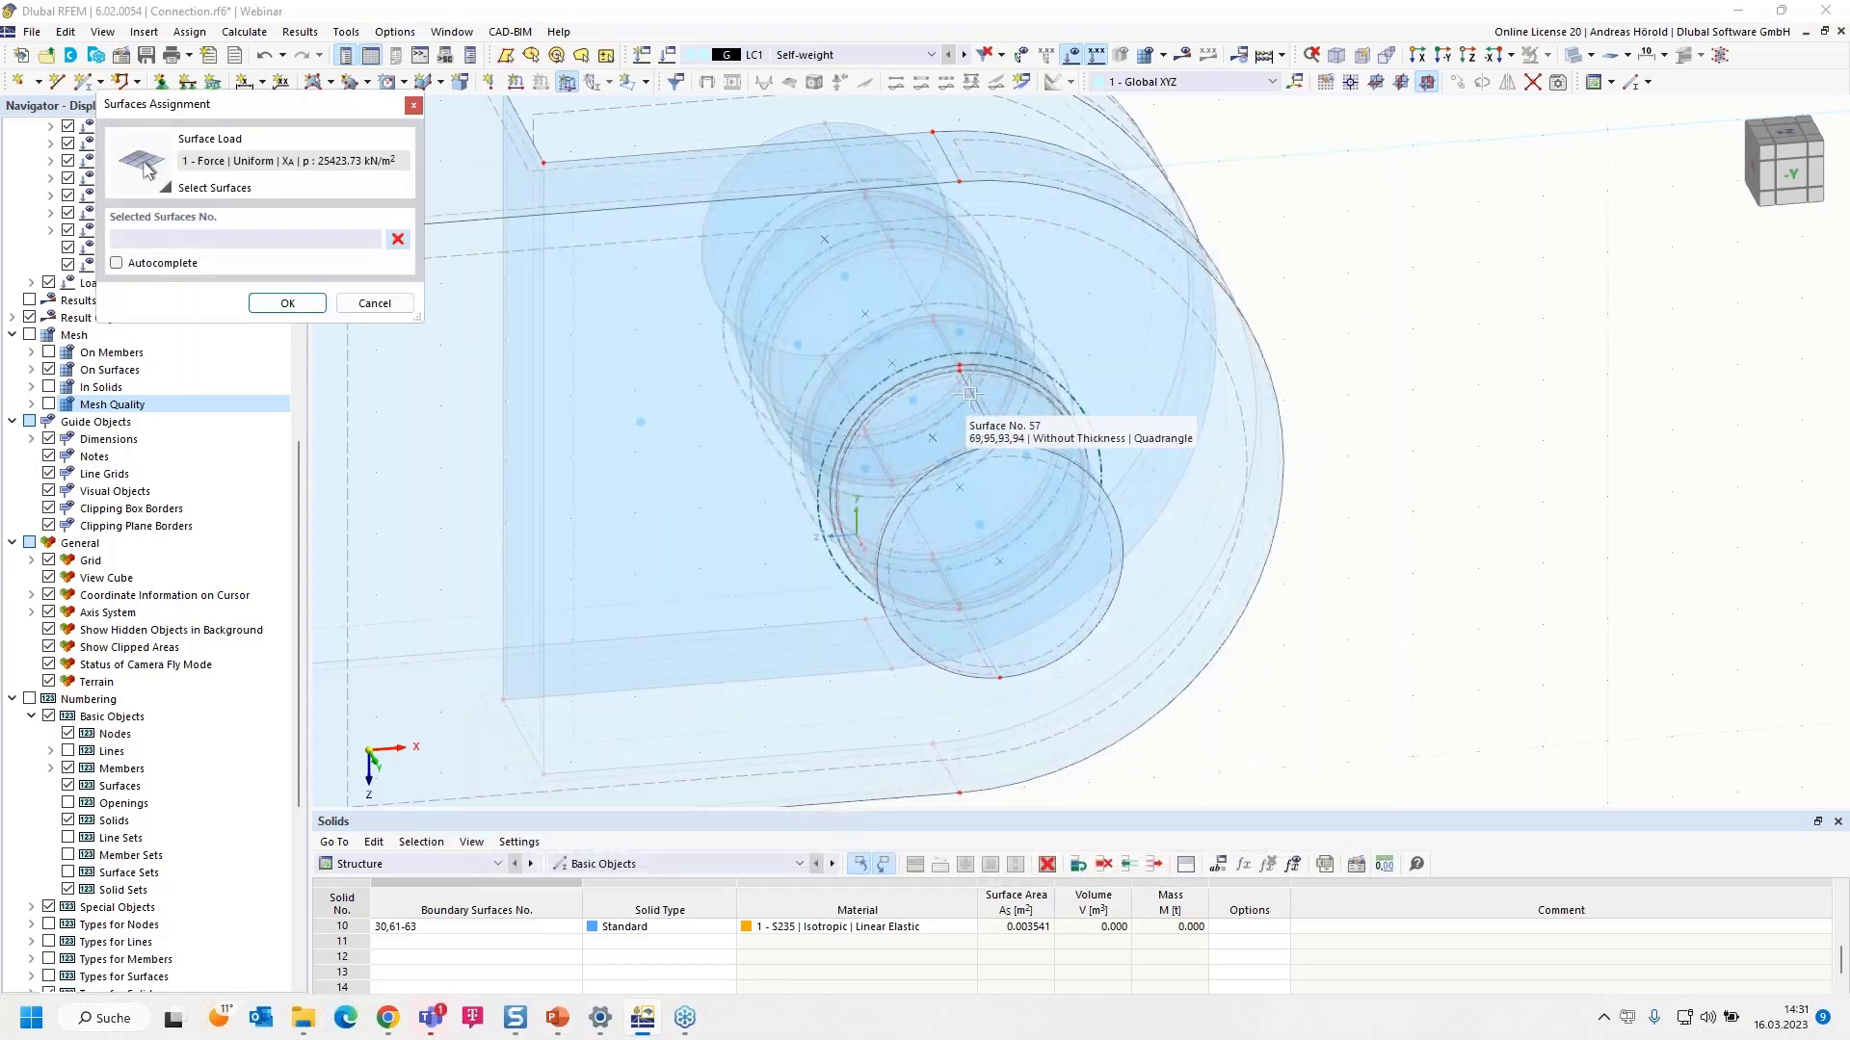
click(969, 394)
ctrl+middle_drag(1576, 538, 1256, 631)
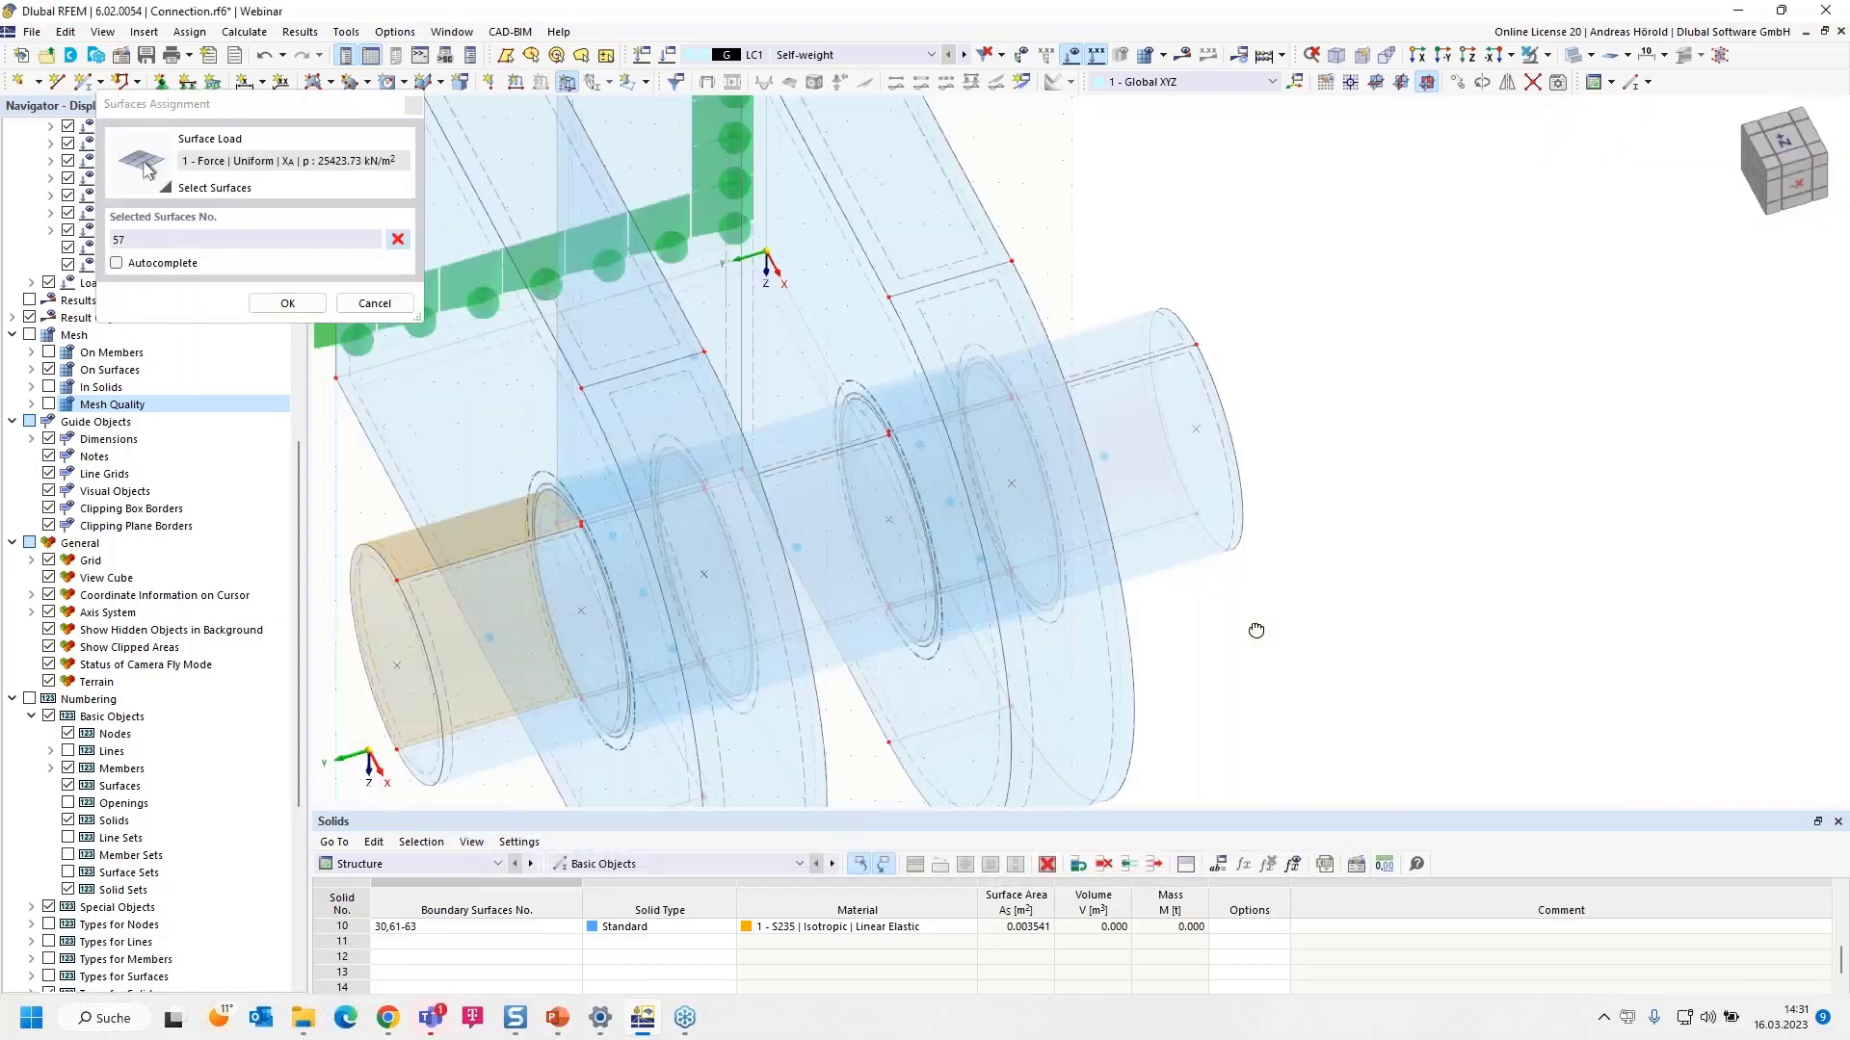
scroll(946, 507, up, 5)
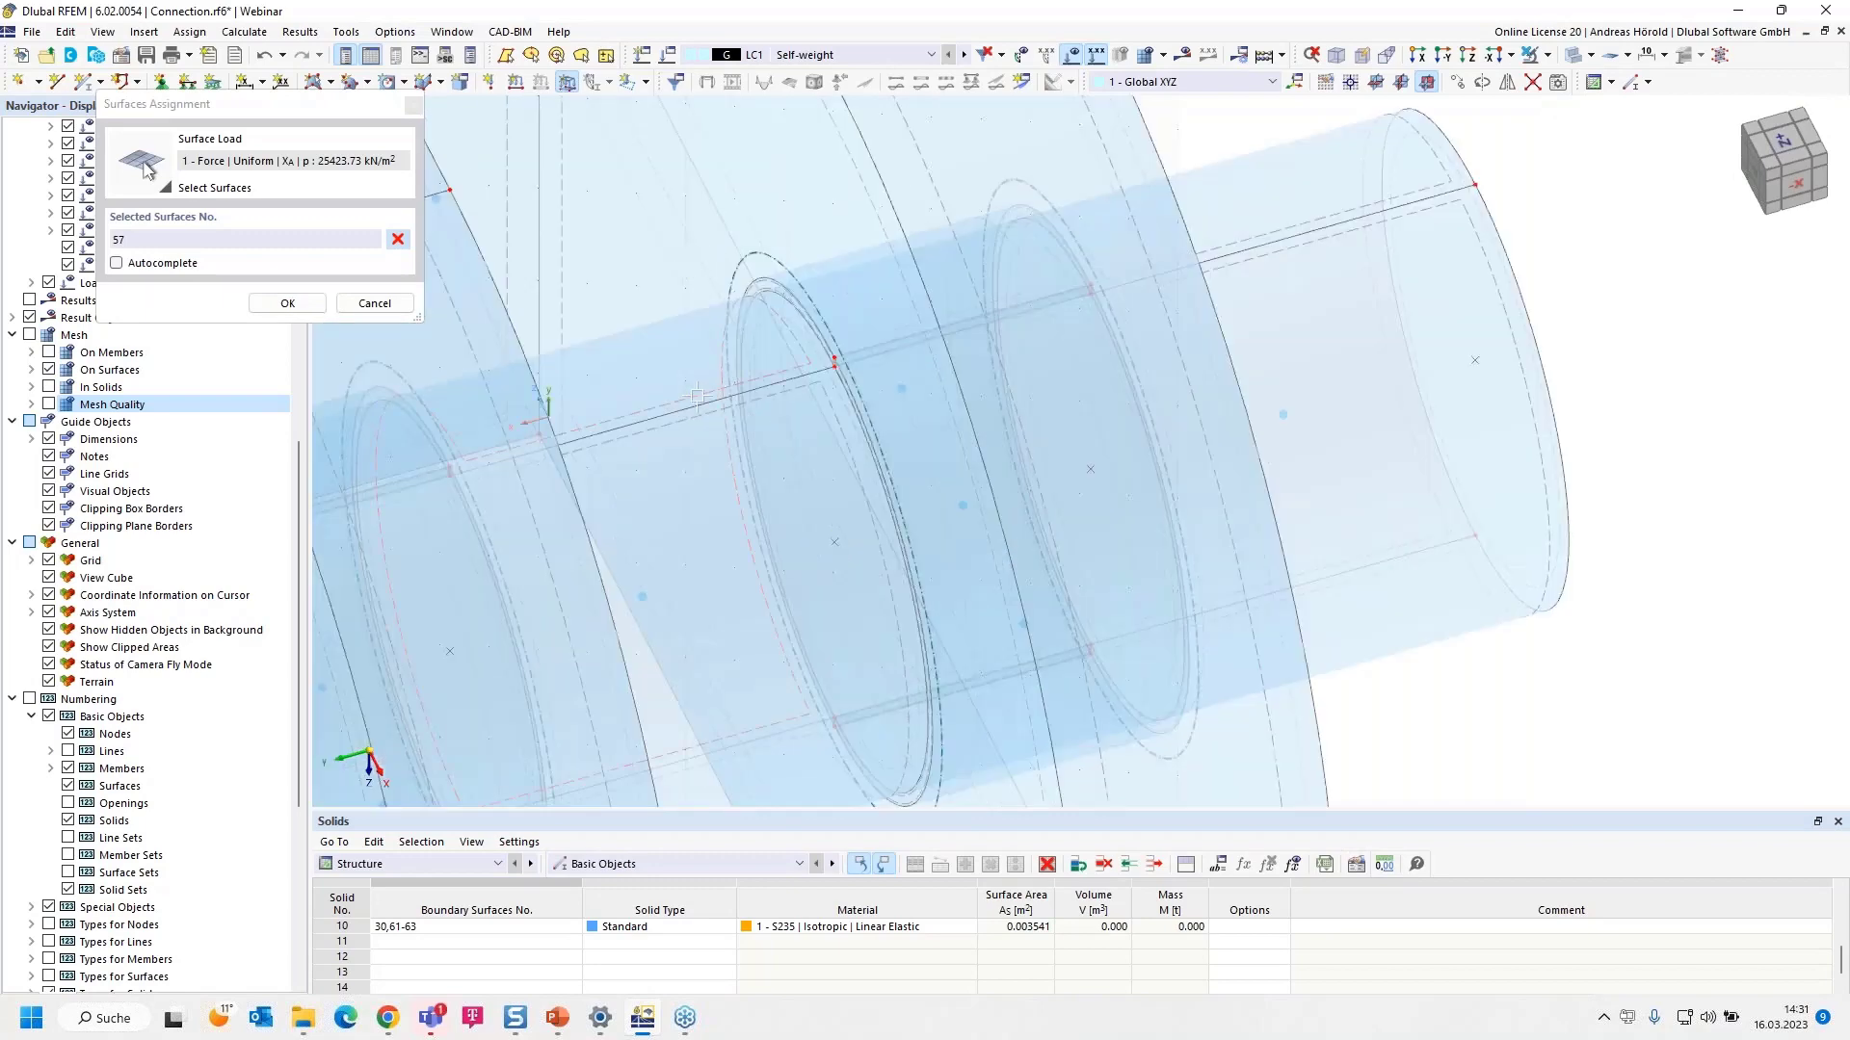
click(697, 394)
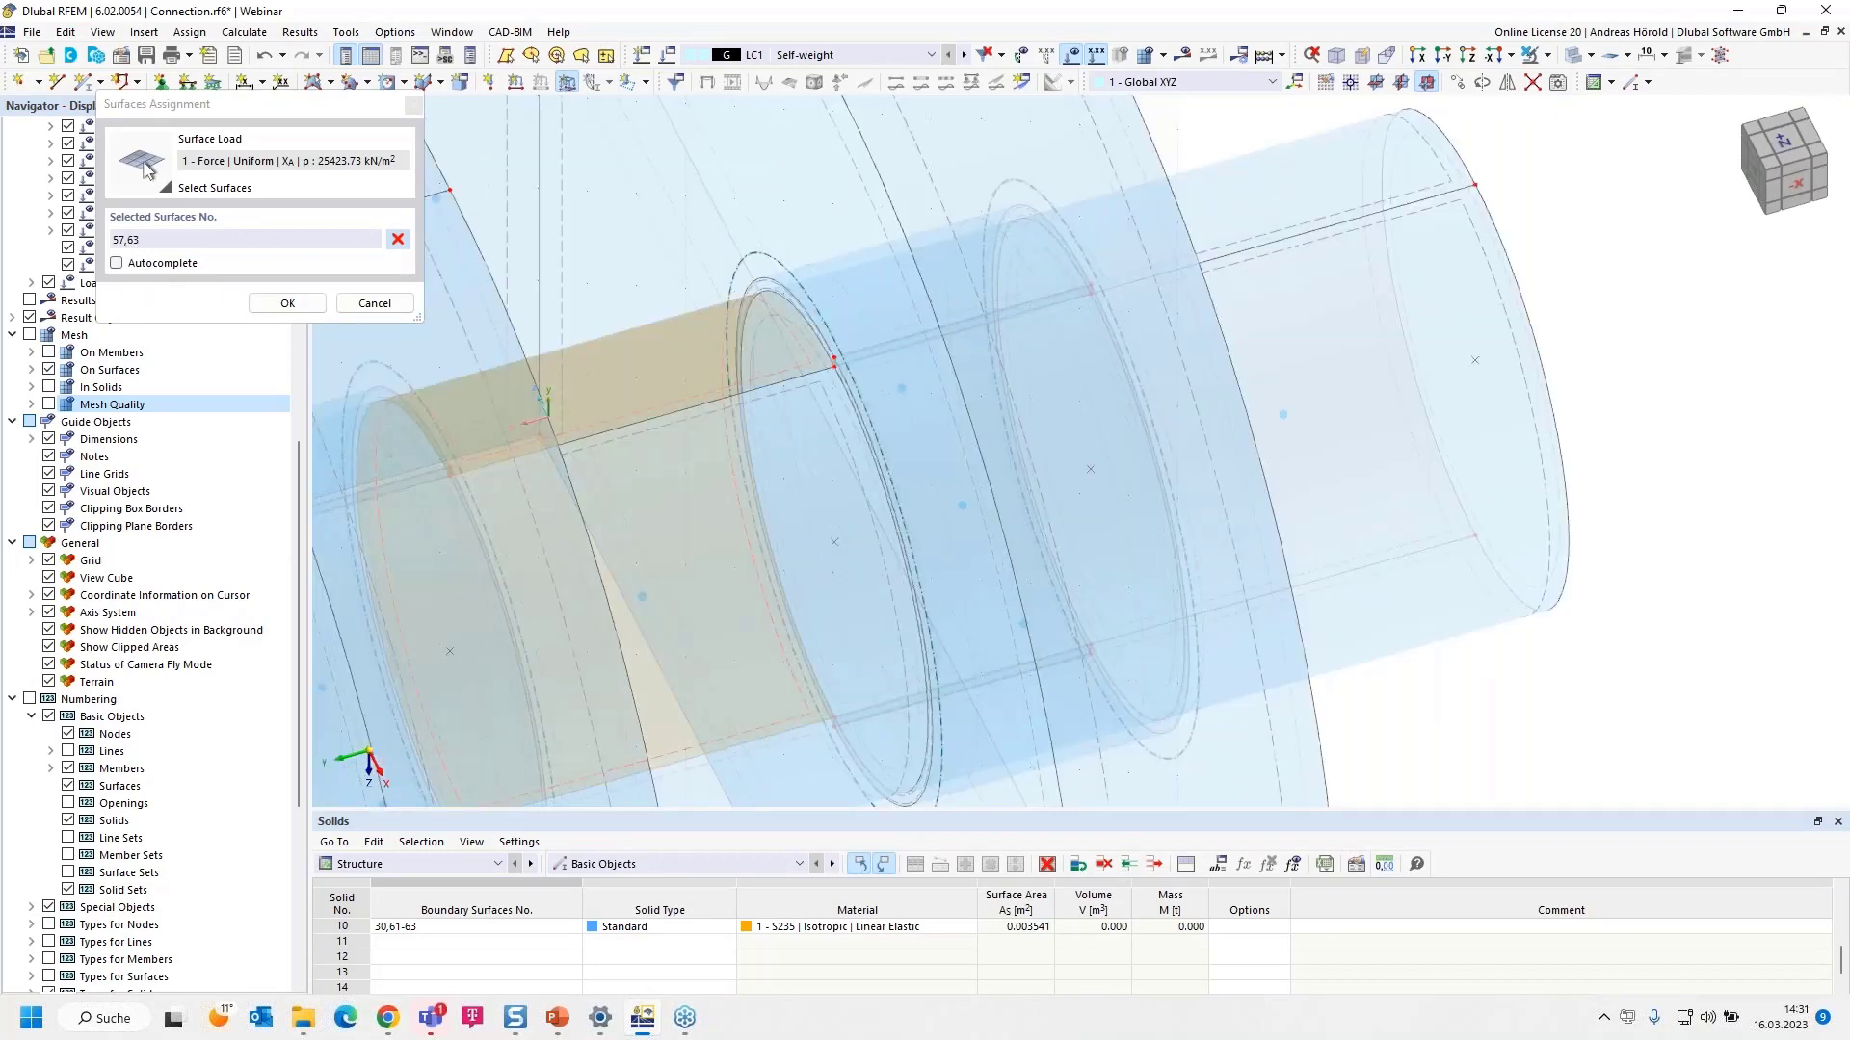
click(1348, 226)
scroll(1273, 435, down, 6)
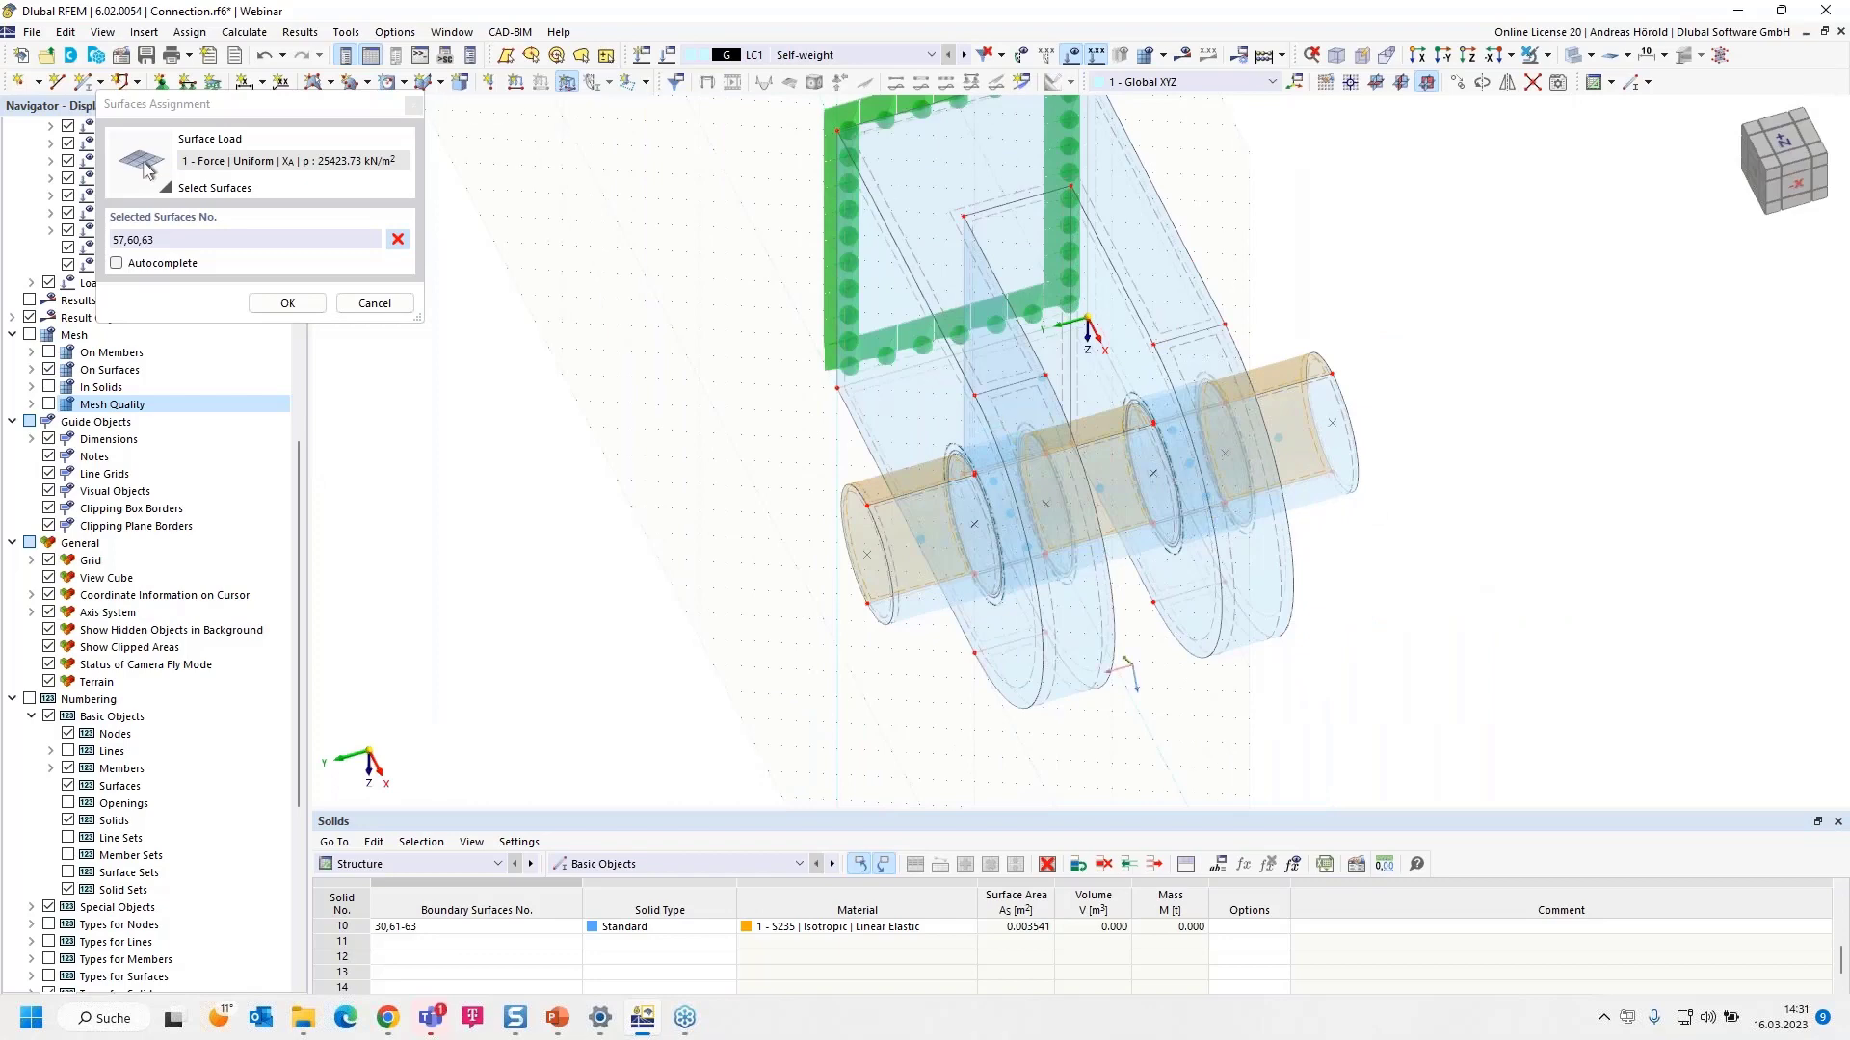
ctrl+middle_drag(786, 660, 1026, 582)
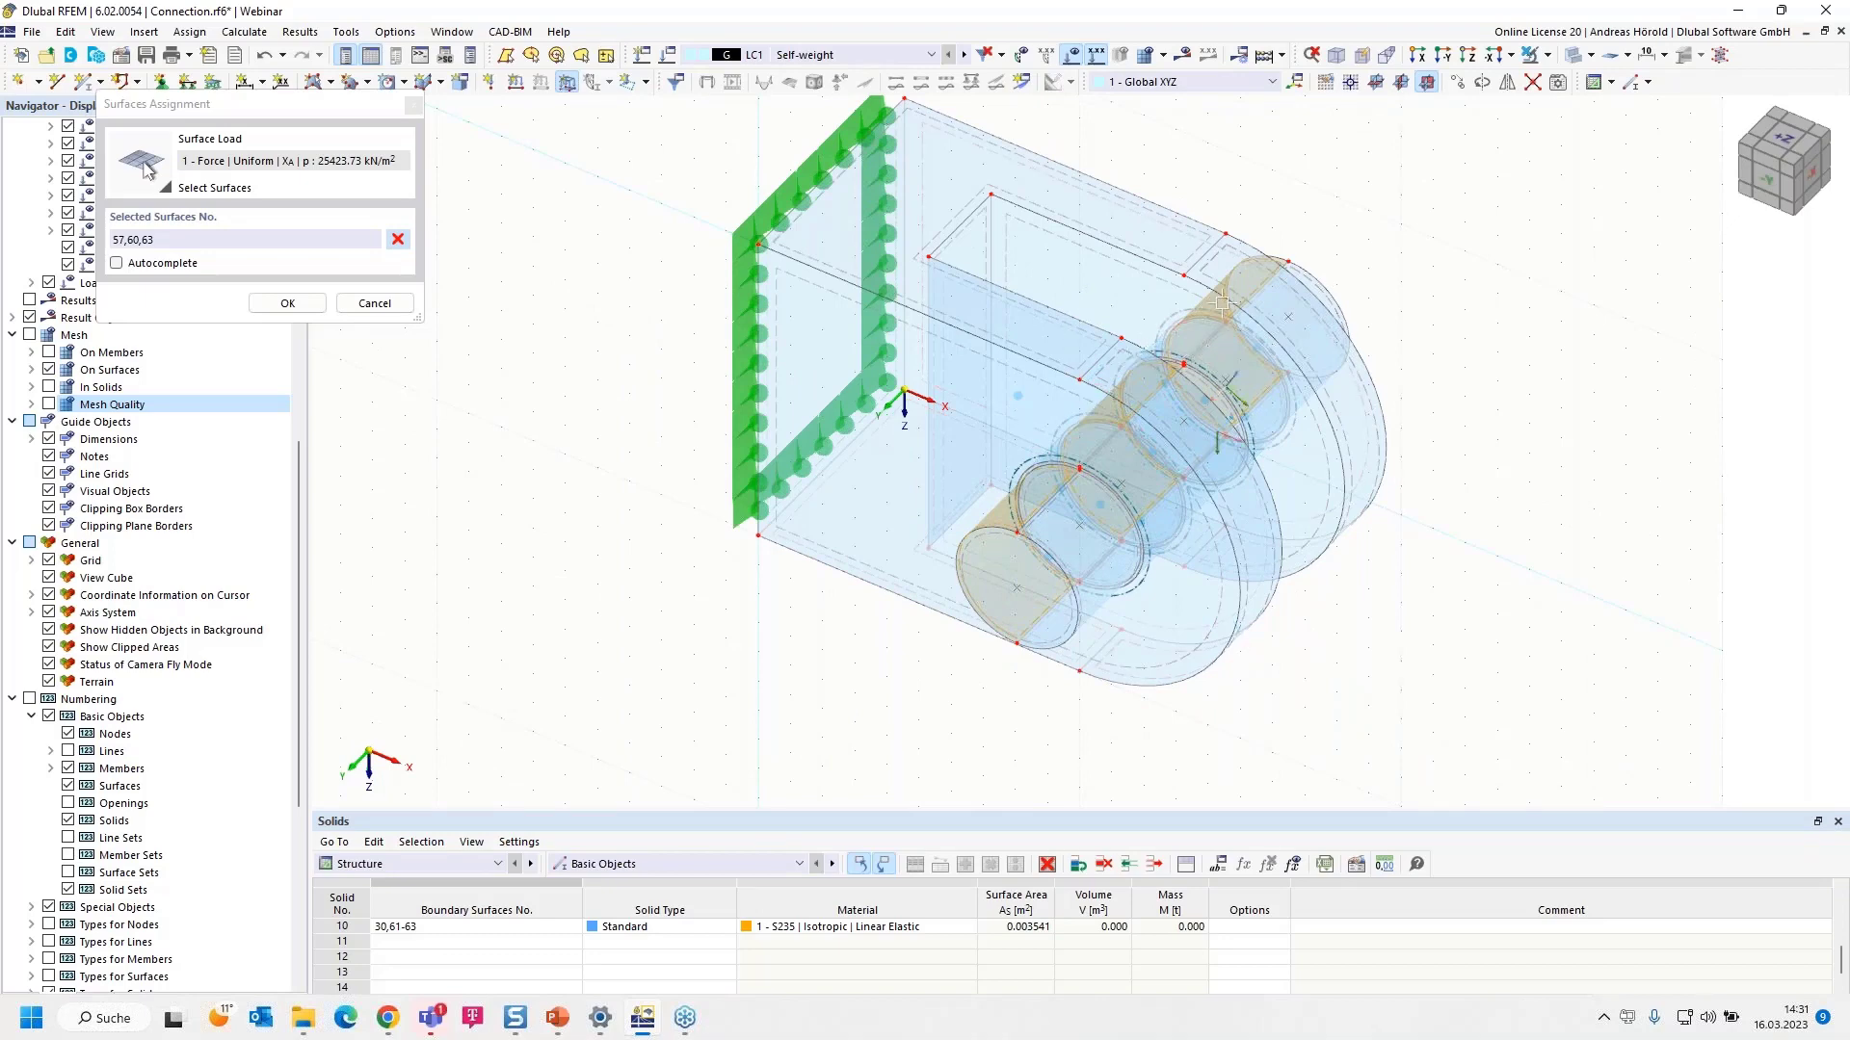
scroll(1288, 279, up, 1)
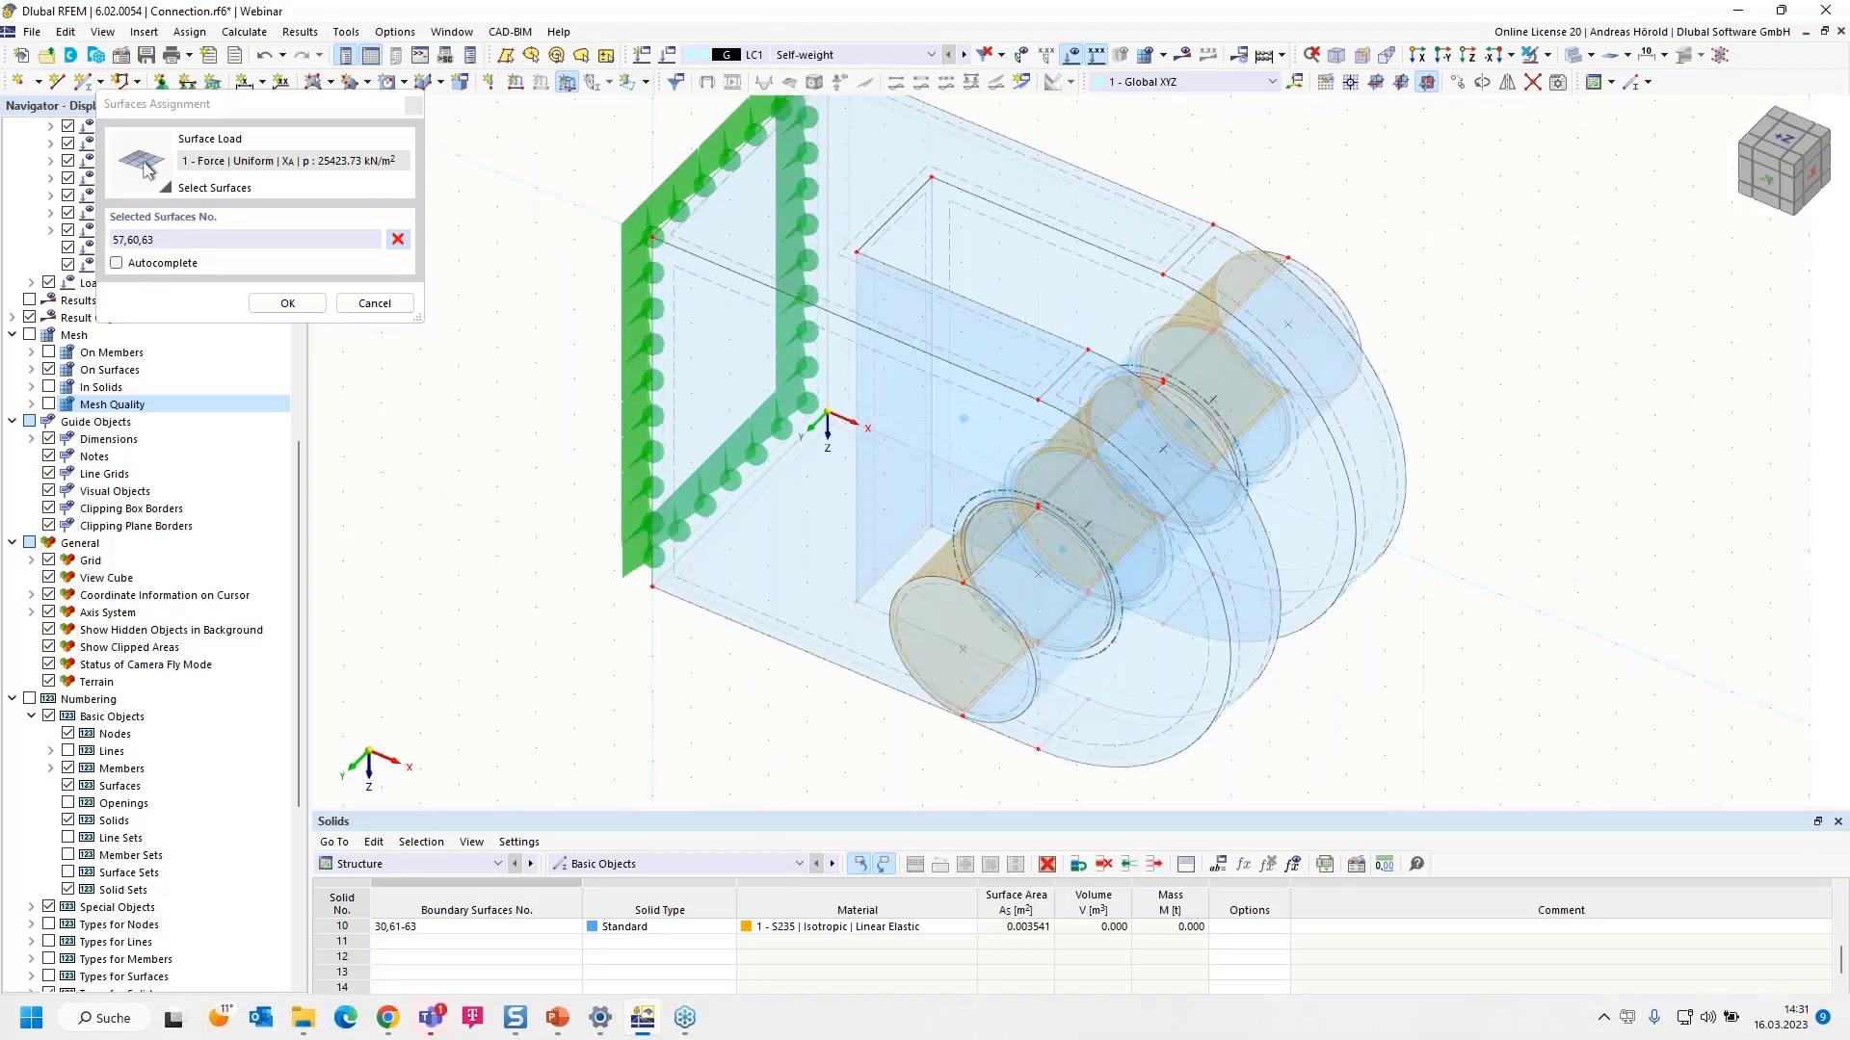
click(286, 303)
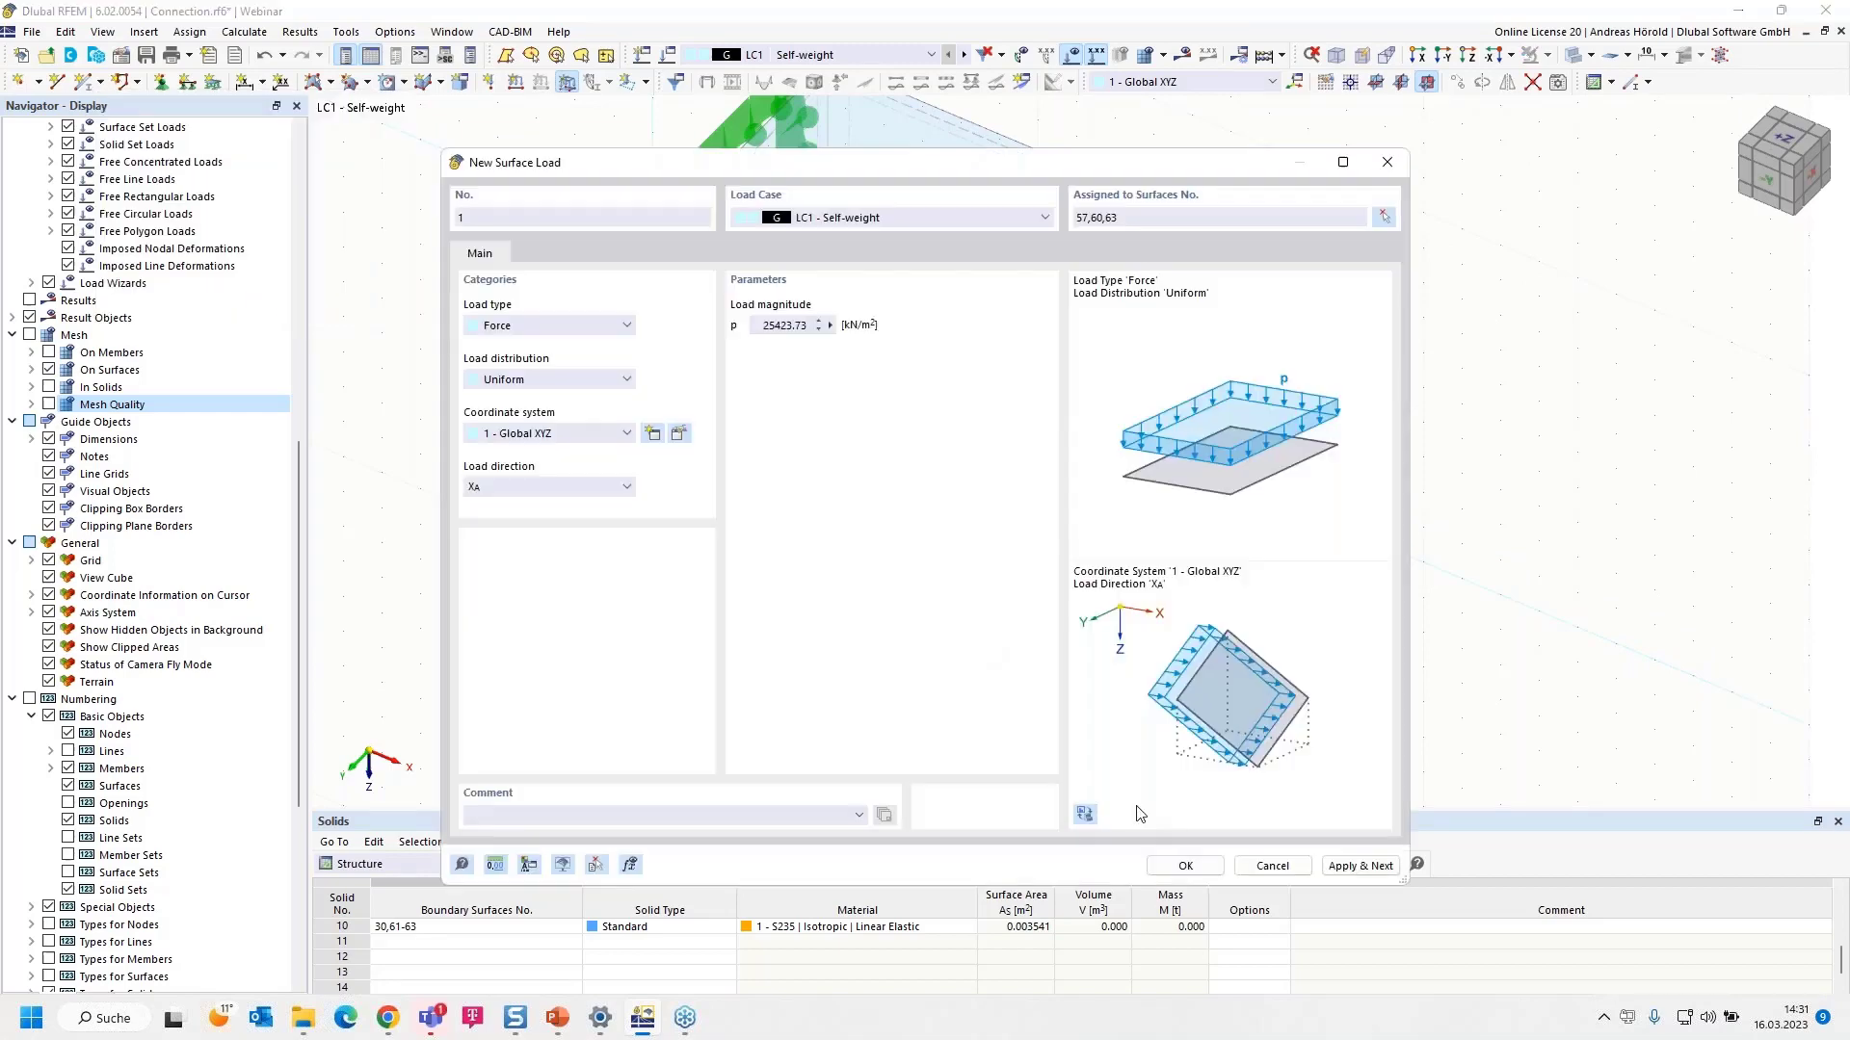
click(1177, 869)
- Shift surface load 1's arrows inside the clevis solid using its context-menu slider
scroll(863, 714, down, 5)
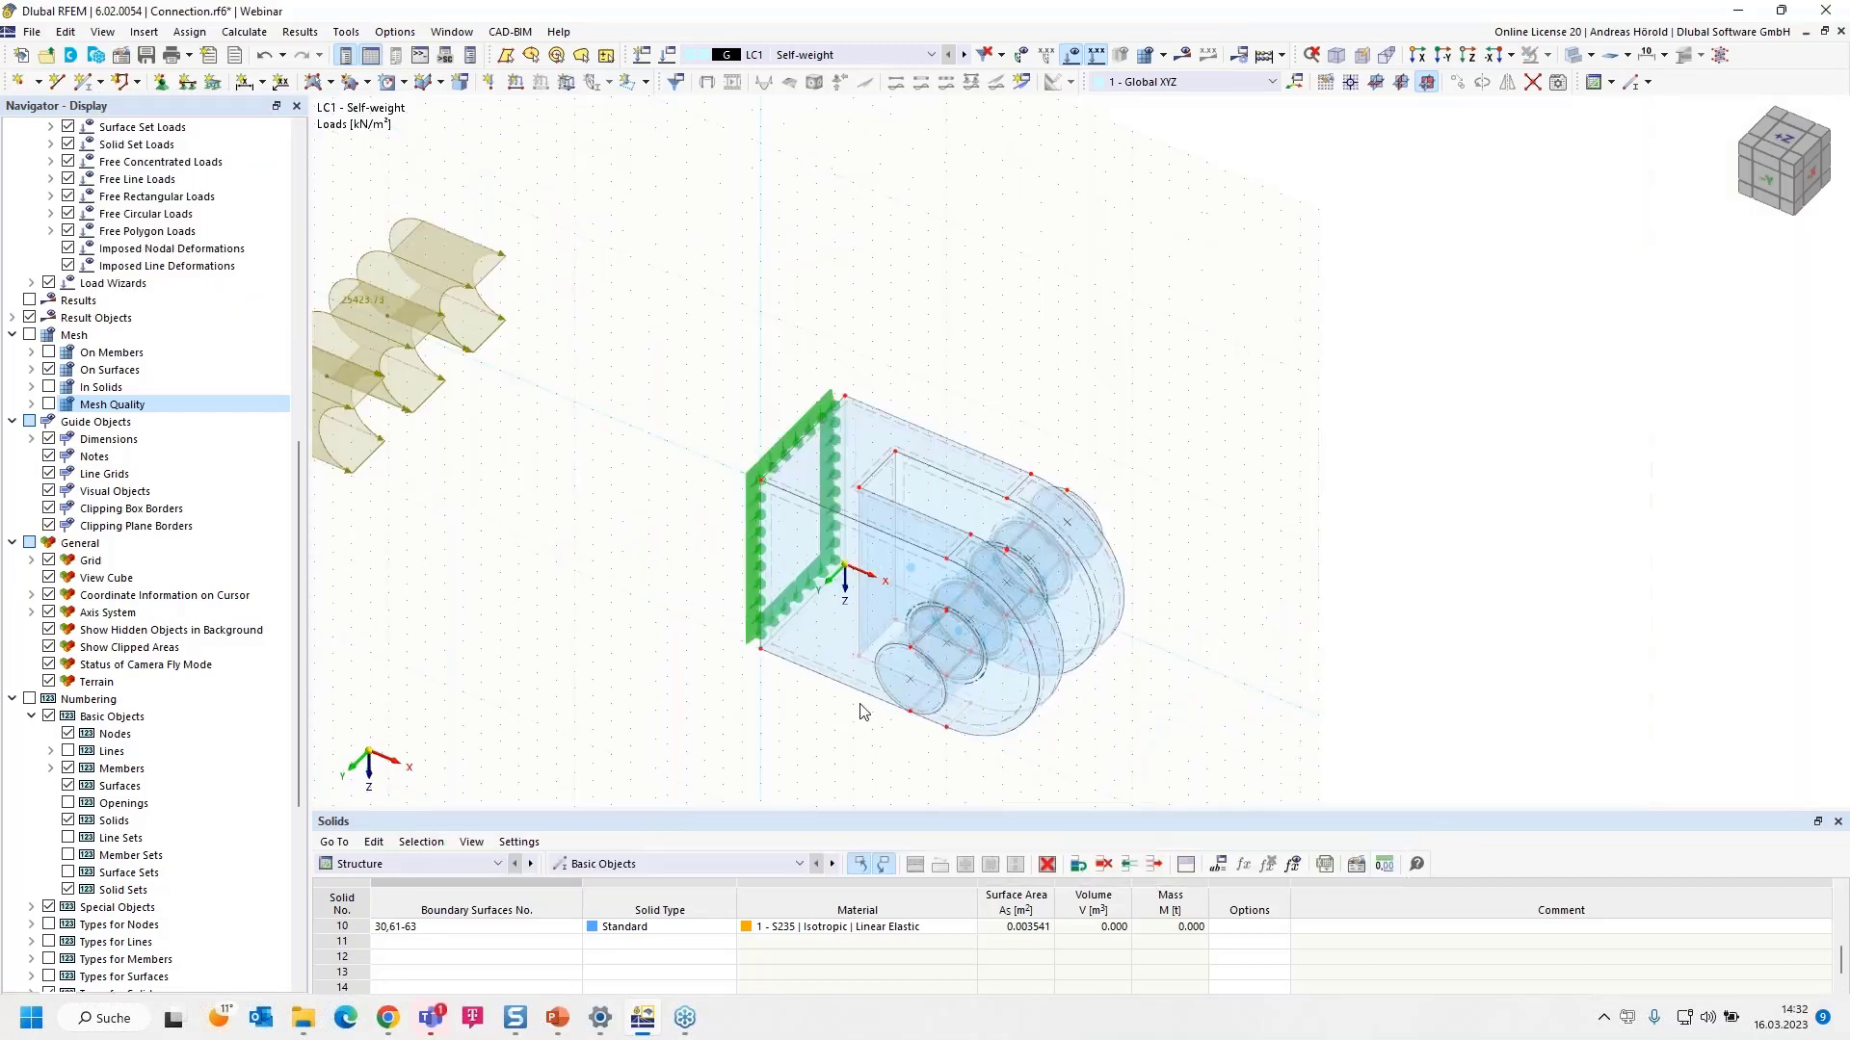
middle_drag(863, 714, 971, 624)
scroll(971, 625, down, 1)
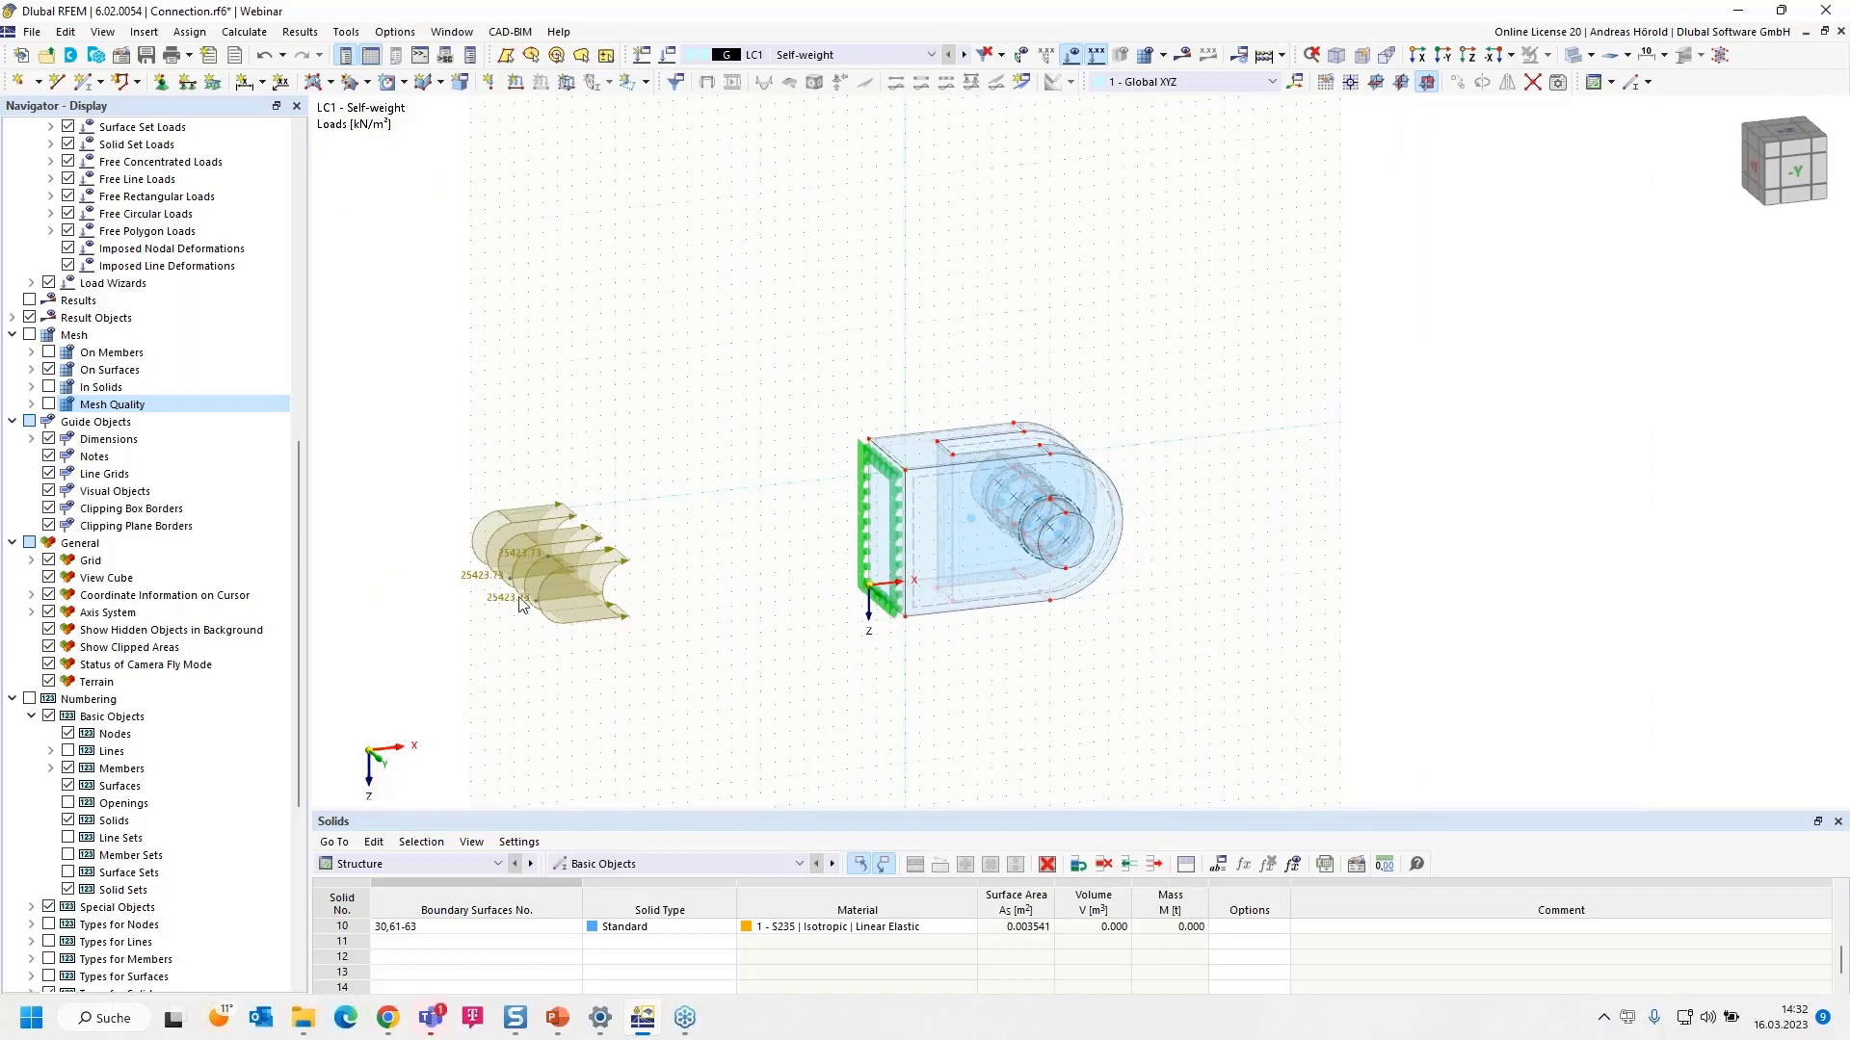
right_click(541, 561)
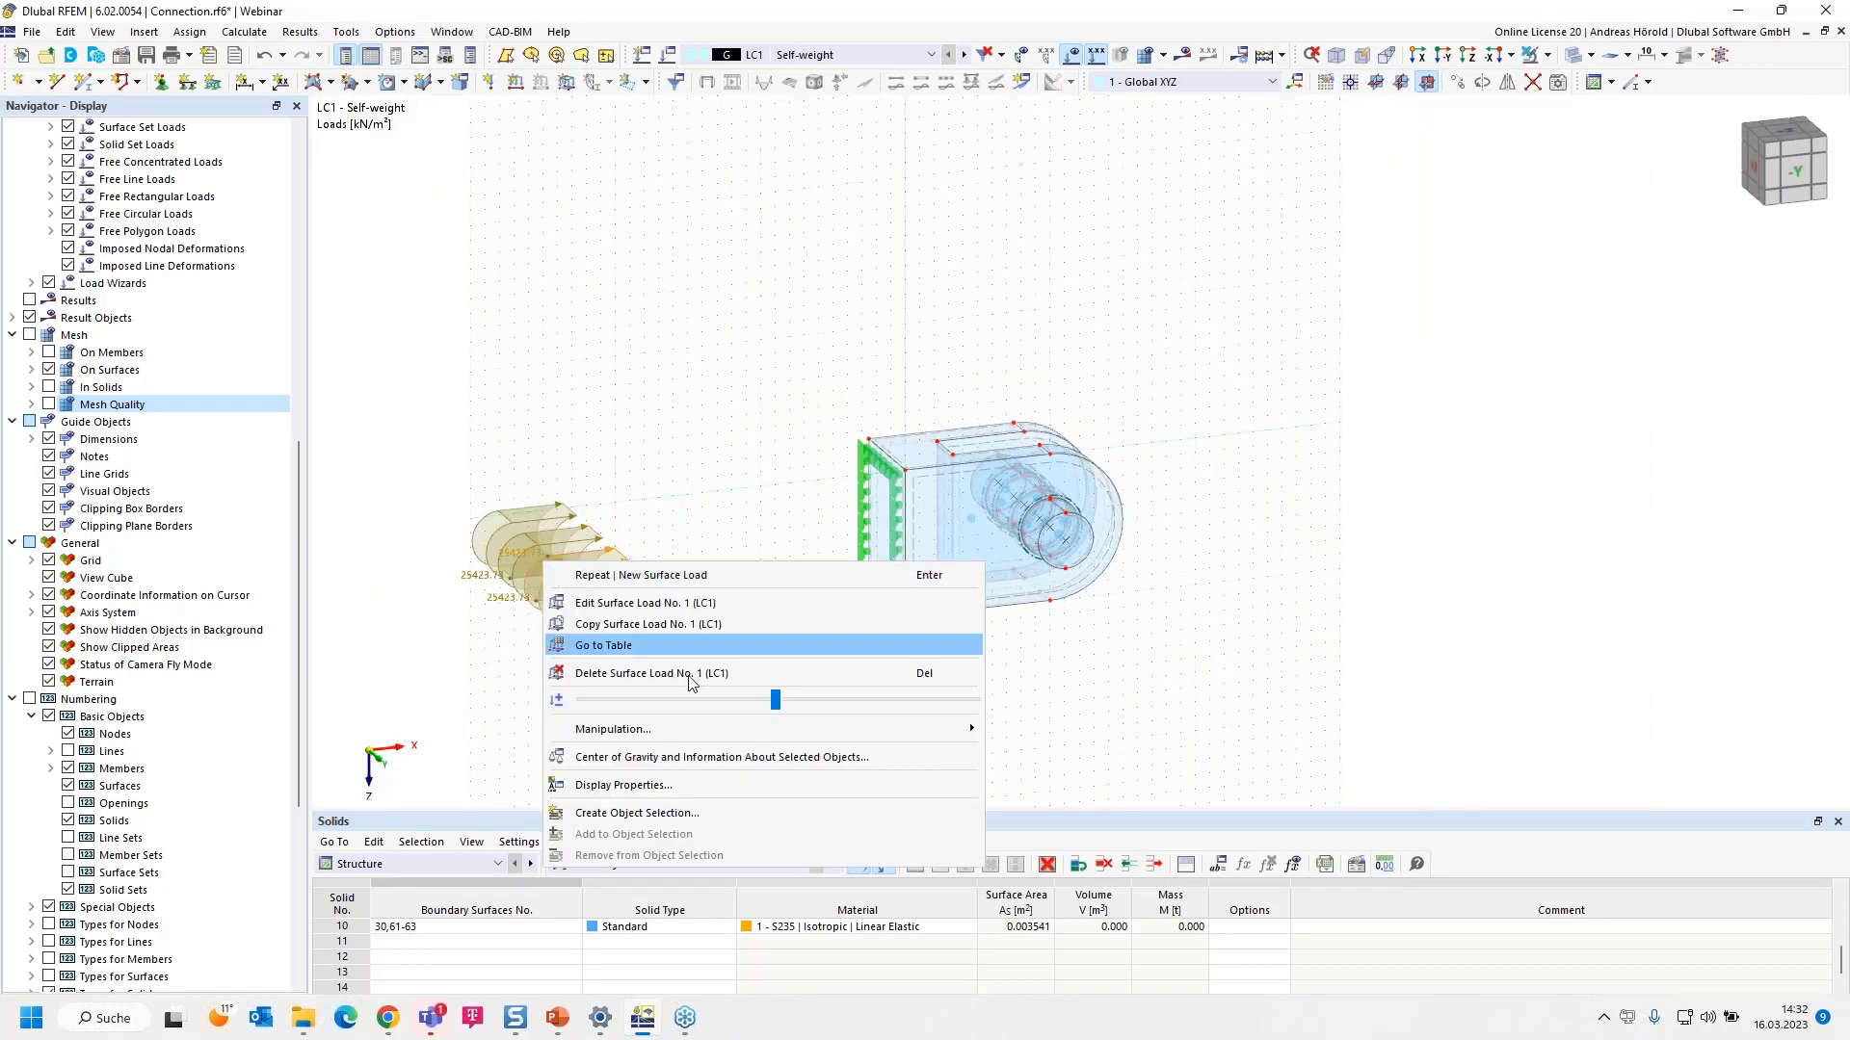
drag(778, 704, 599, 704)
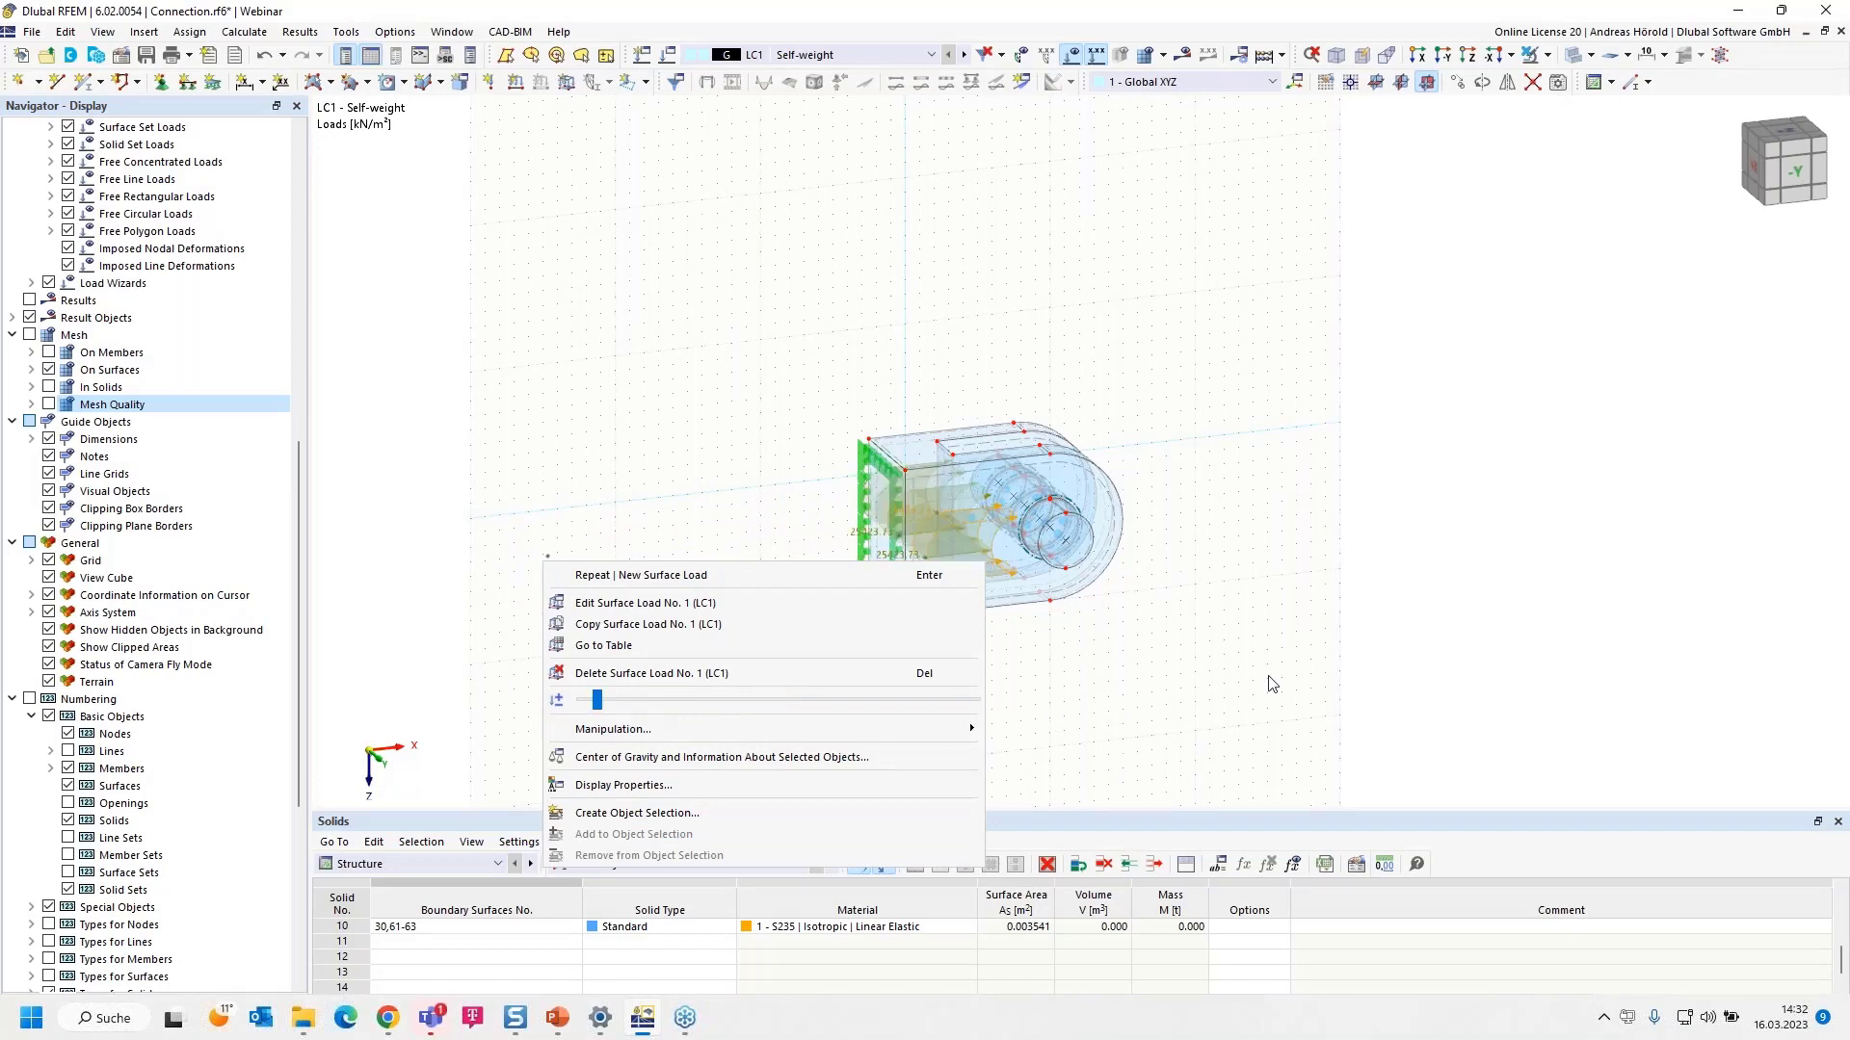
click(1159, 677)
- Zoom and rotate the view onto the loaded clevis contact surfaces
scroll(1124, 665, up, 5)
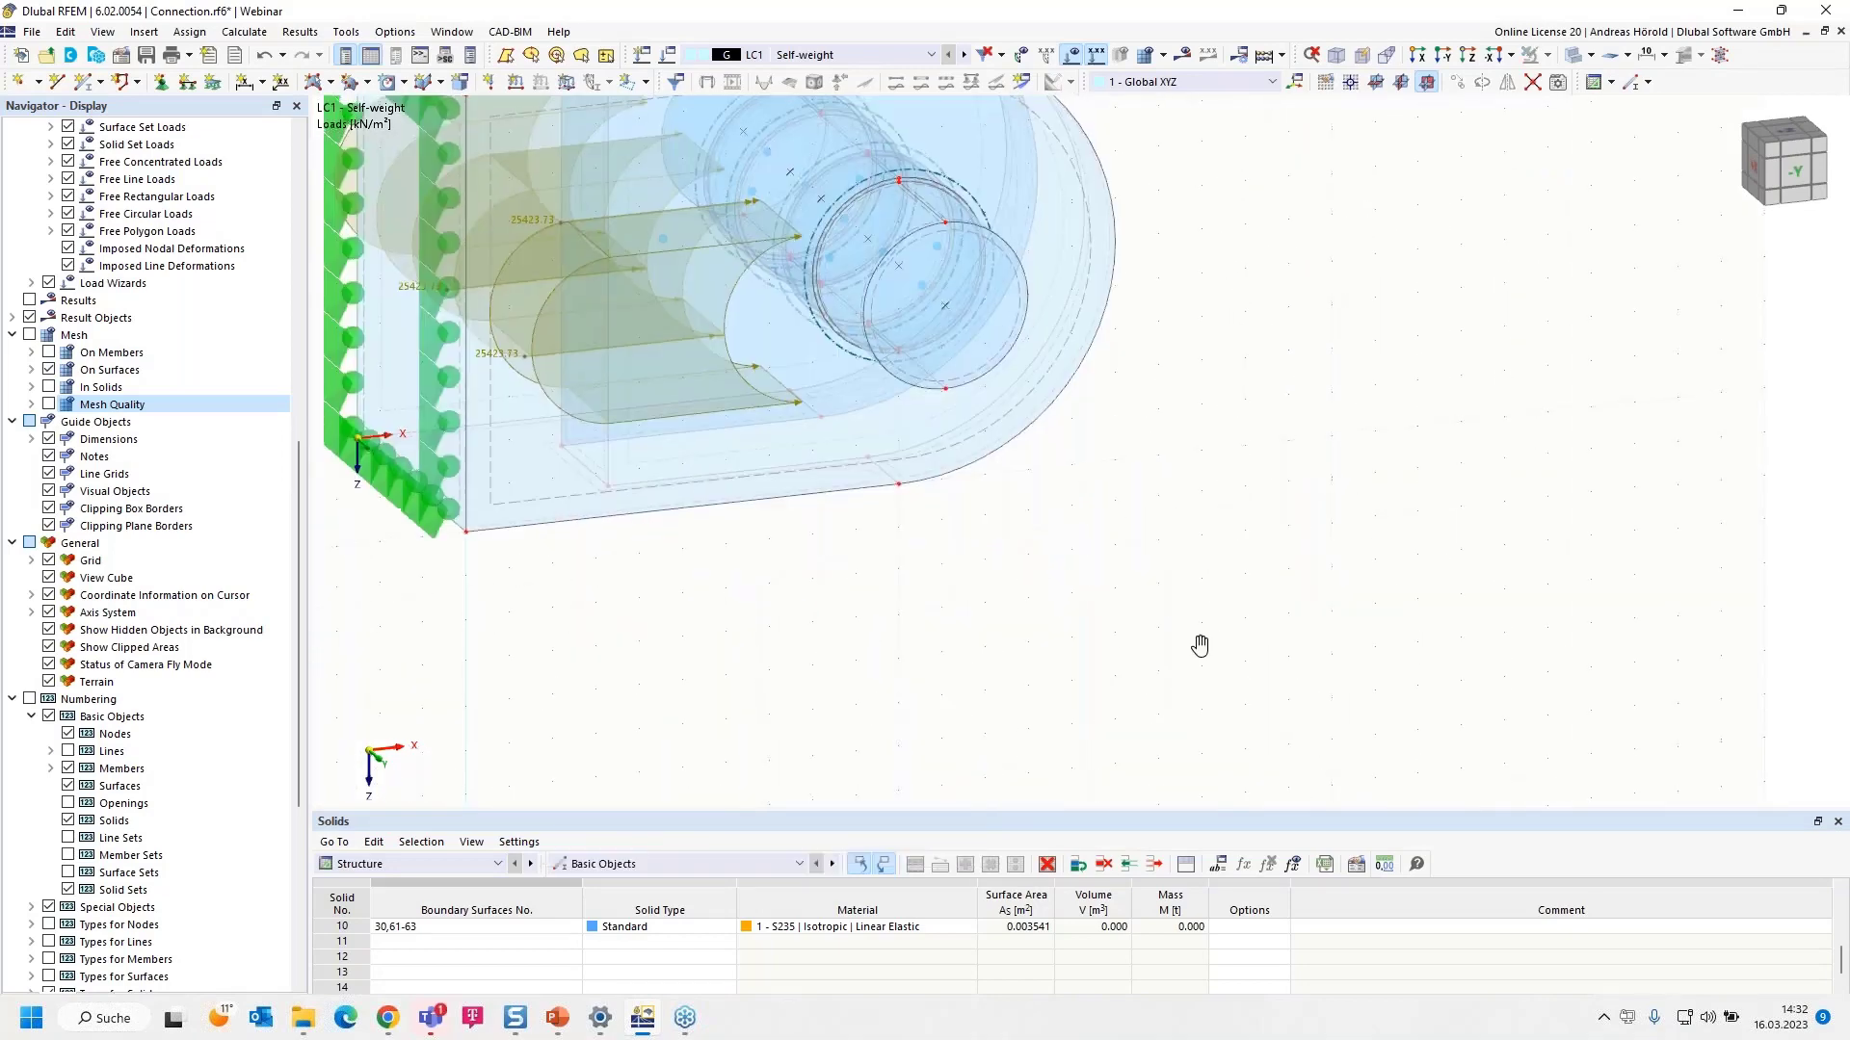
ctrl+middle_drag(1125, 737, 997, 755)
middle_drag(1064, 692, 1354, 760)
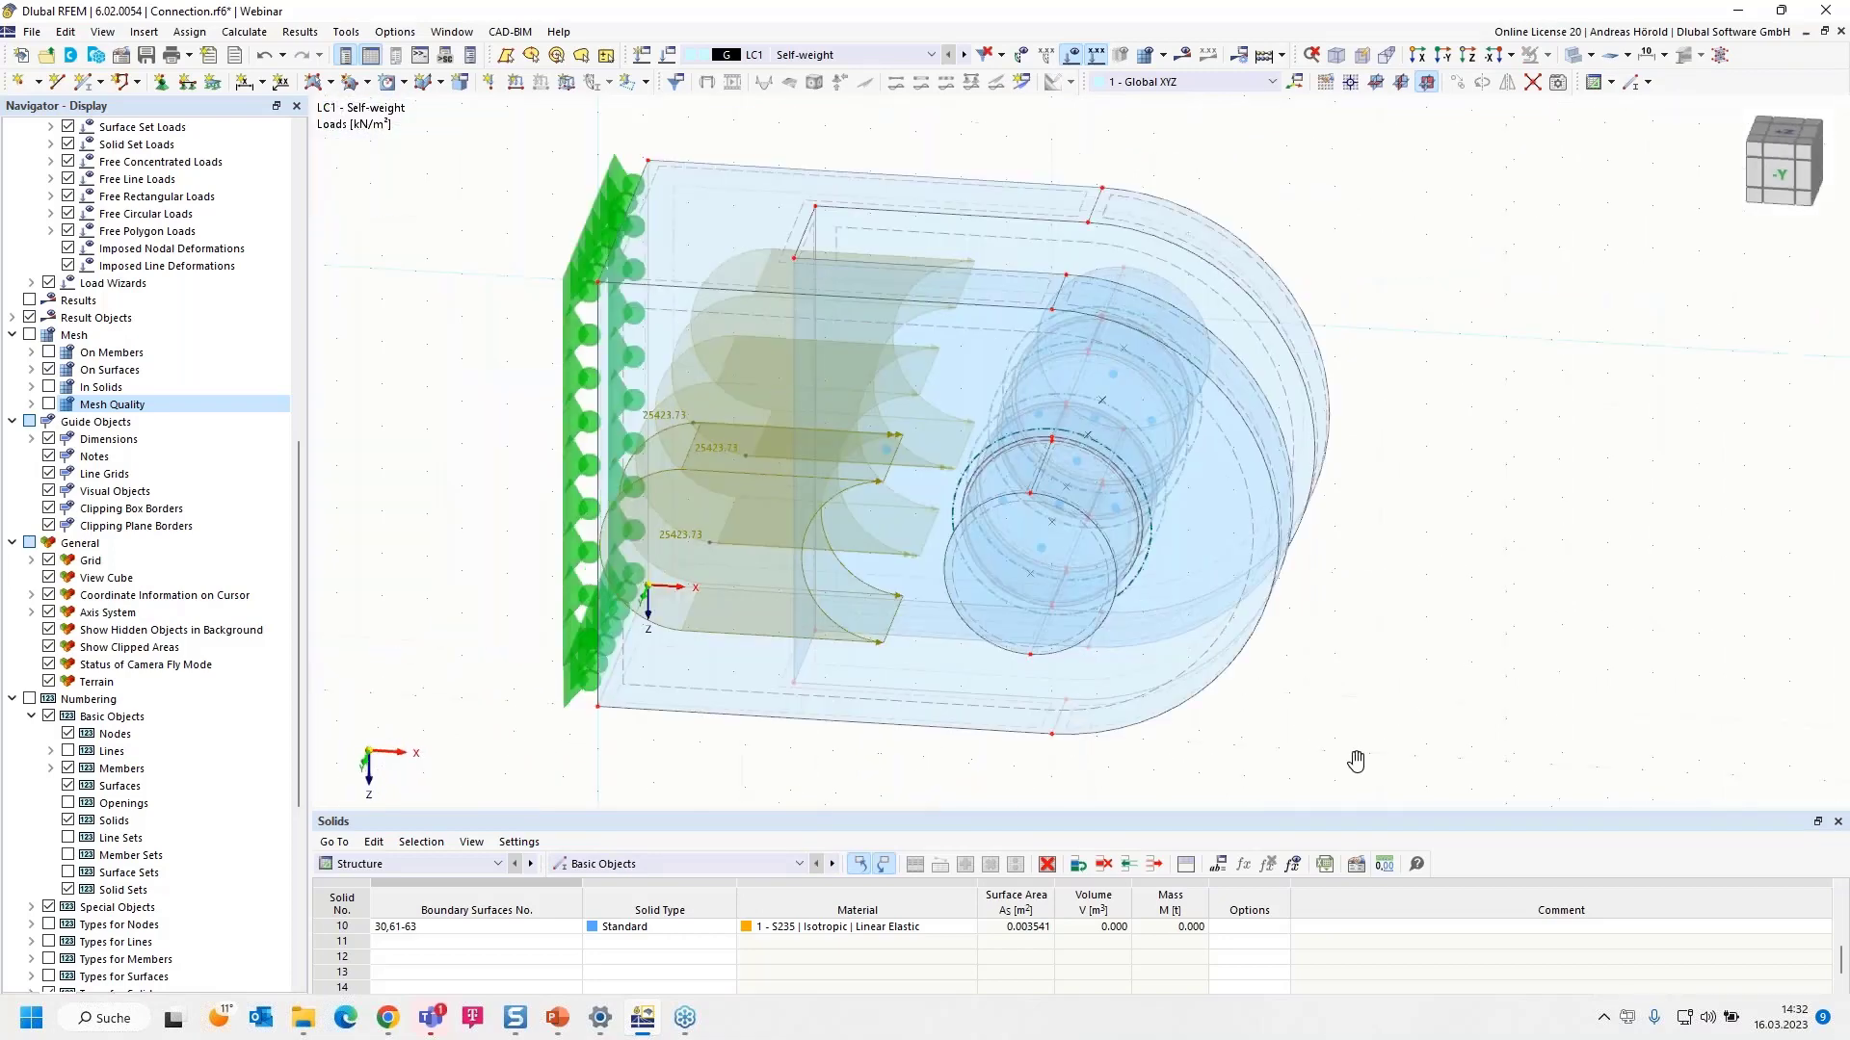
scroll(50, 940, down, 4)
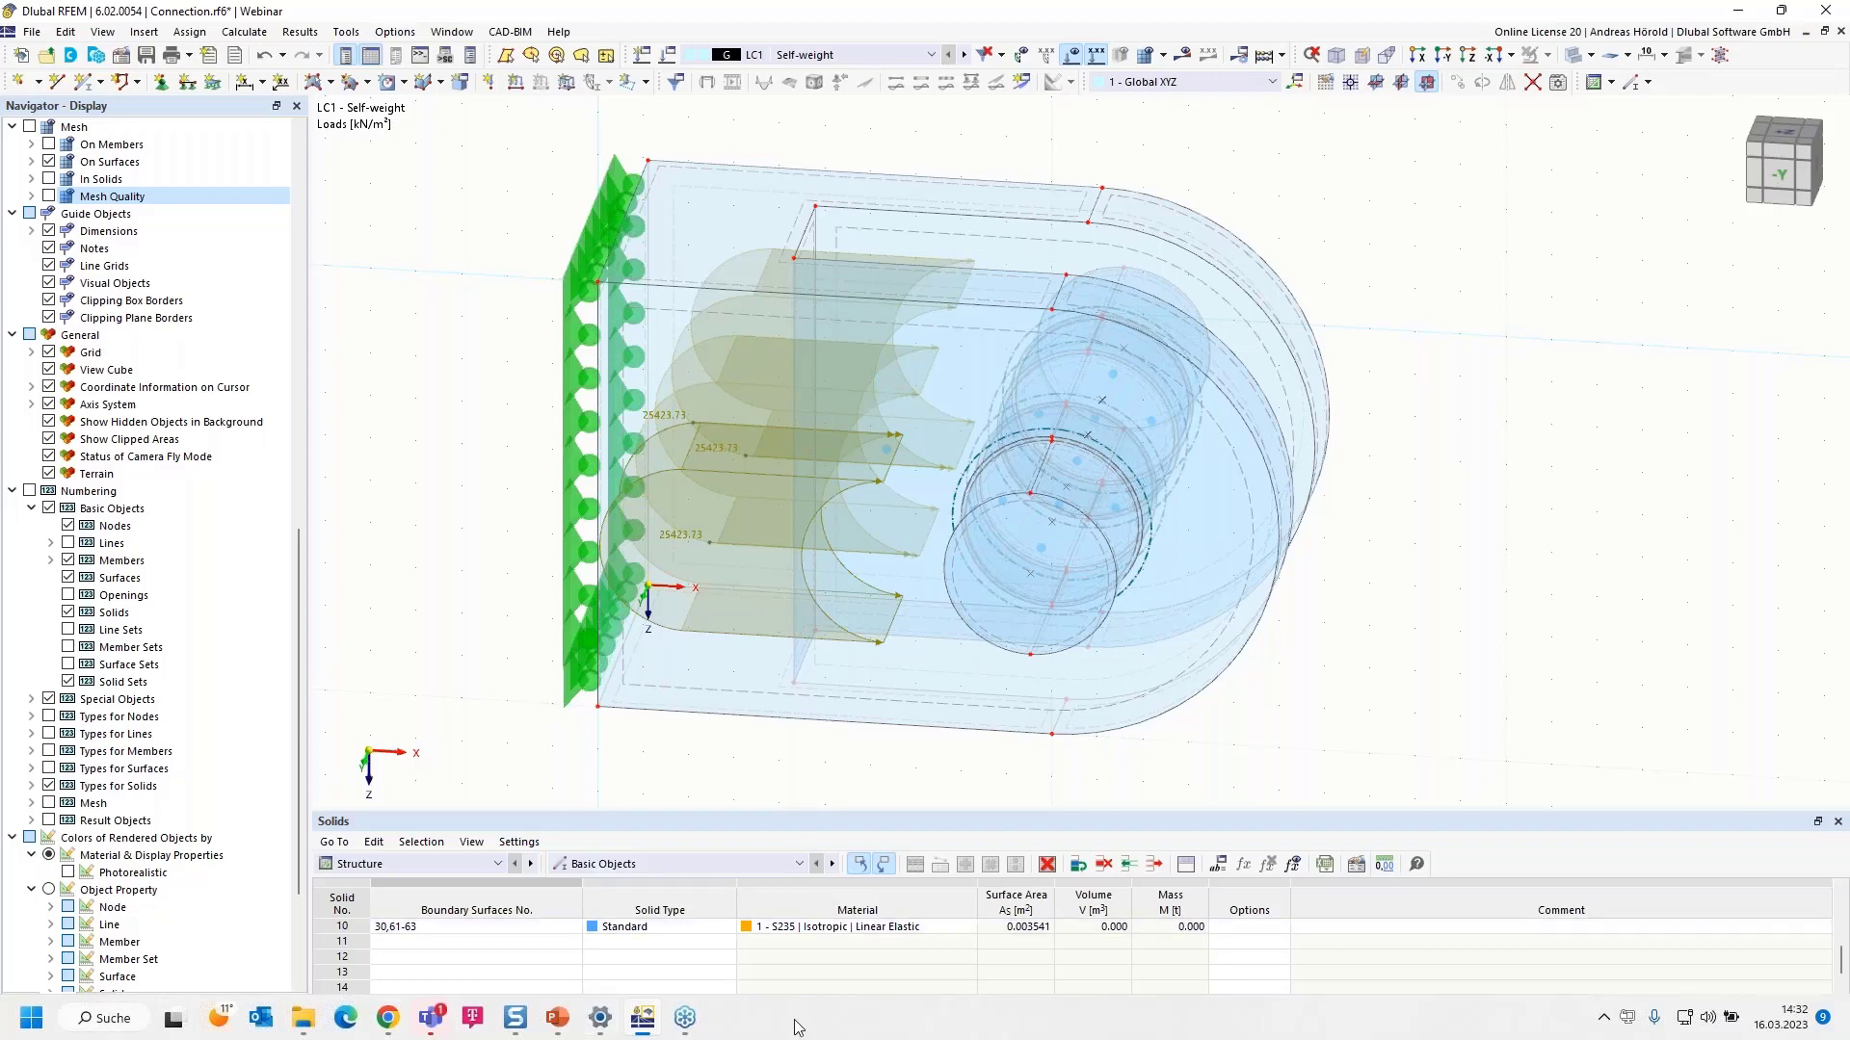
right_click(794, 1020)
click(810, 999)
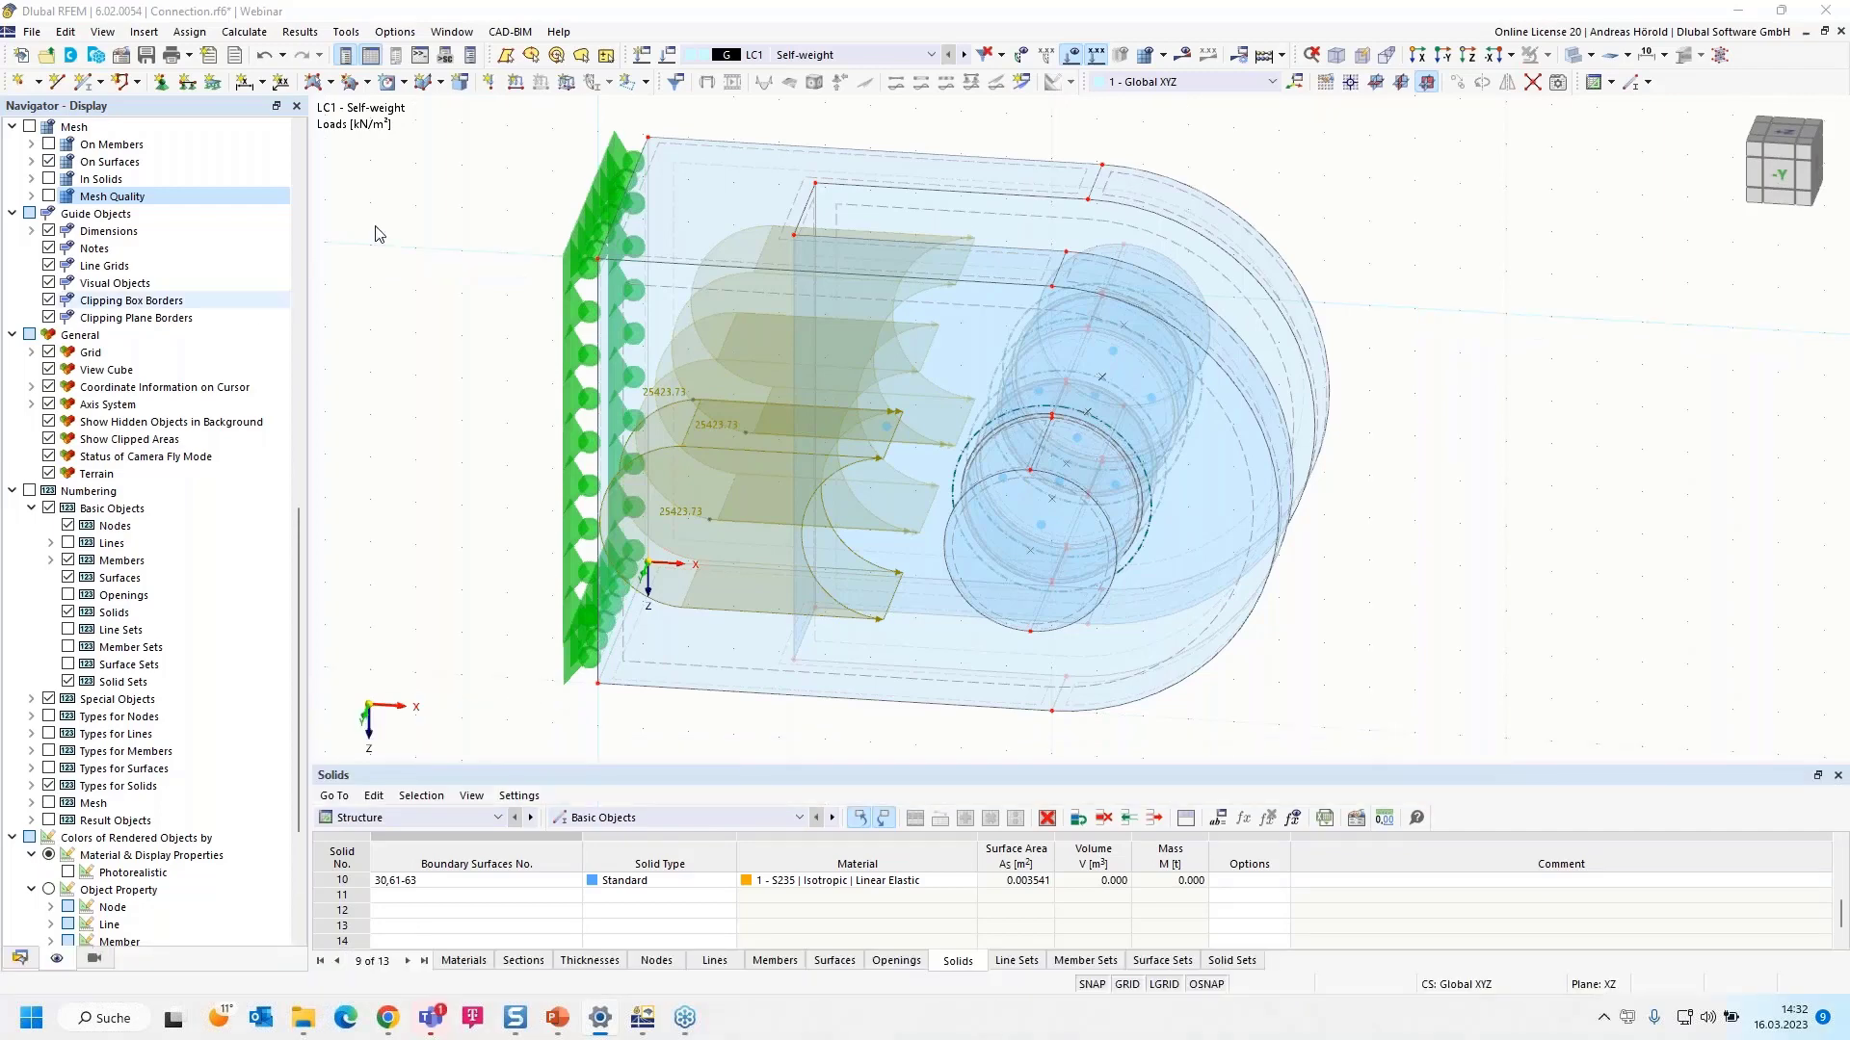
- Expand the Data navigator to Loads > LC1 - Self-weight > Surface Loads
click(20, 958)
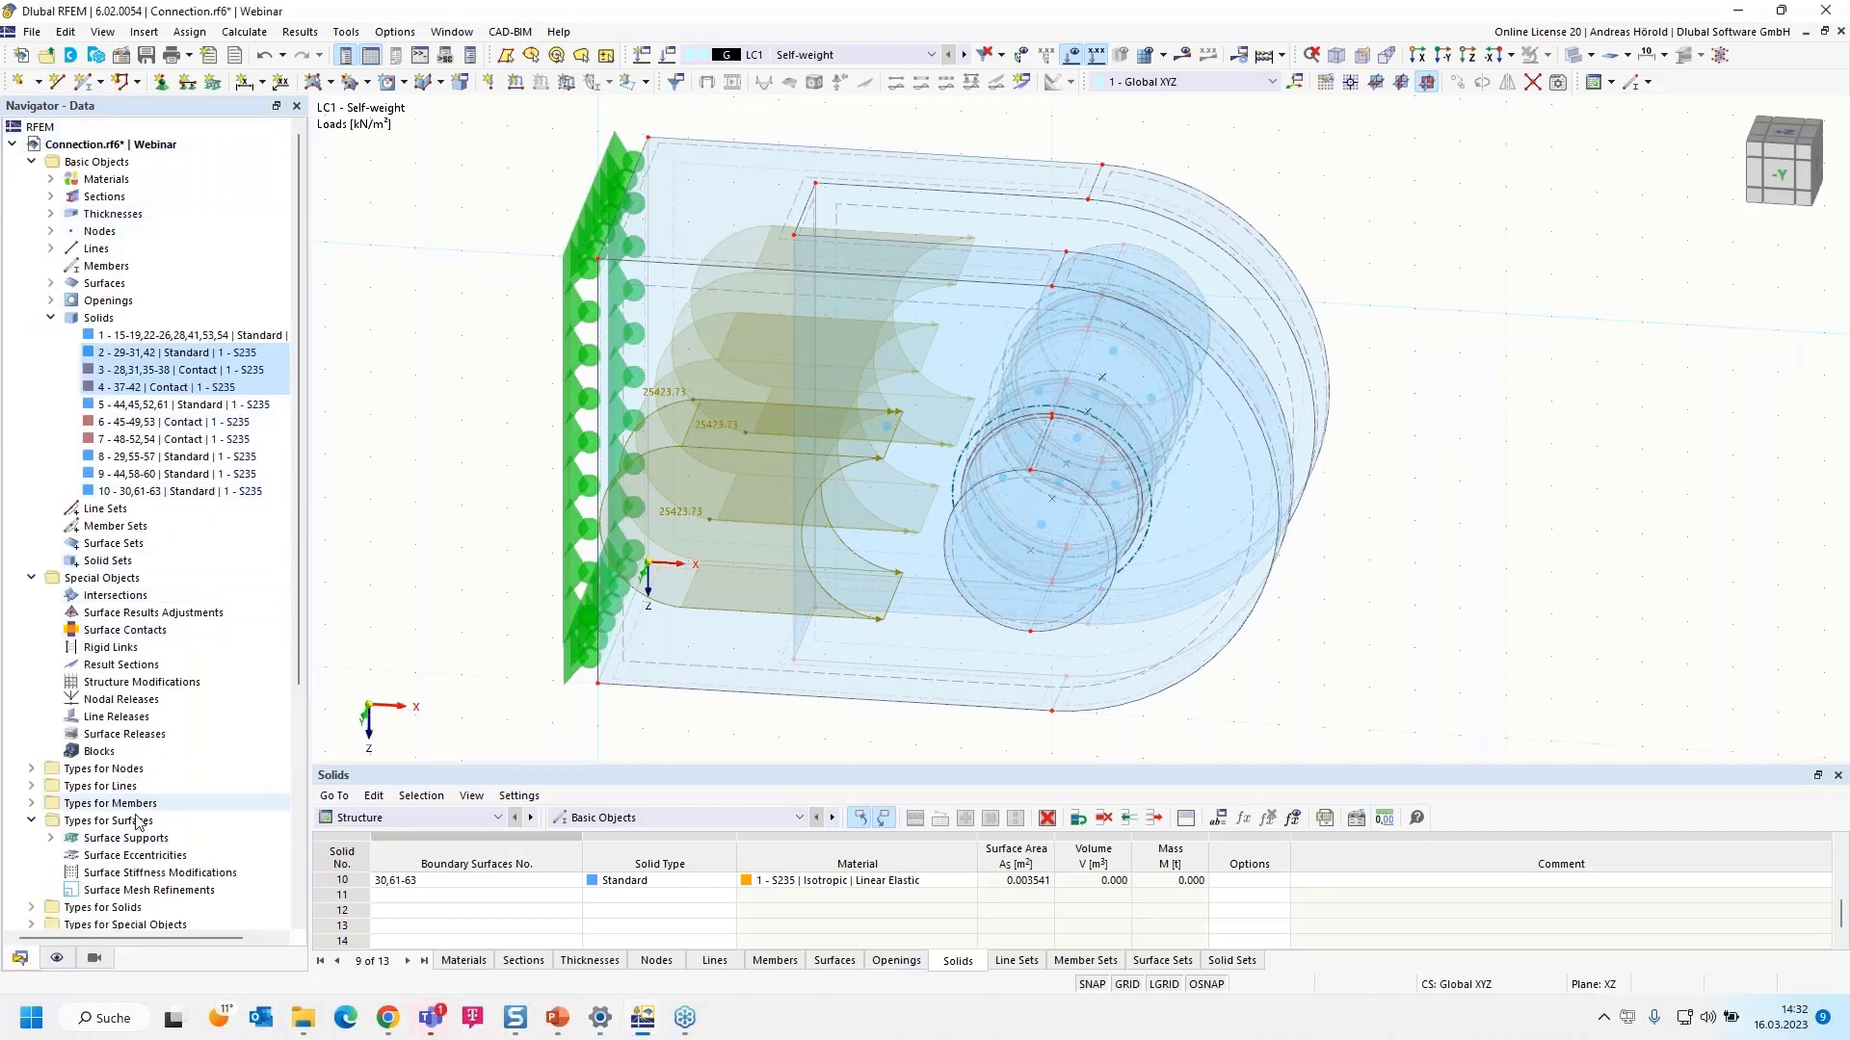
scroll(118, 782, down, 6)
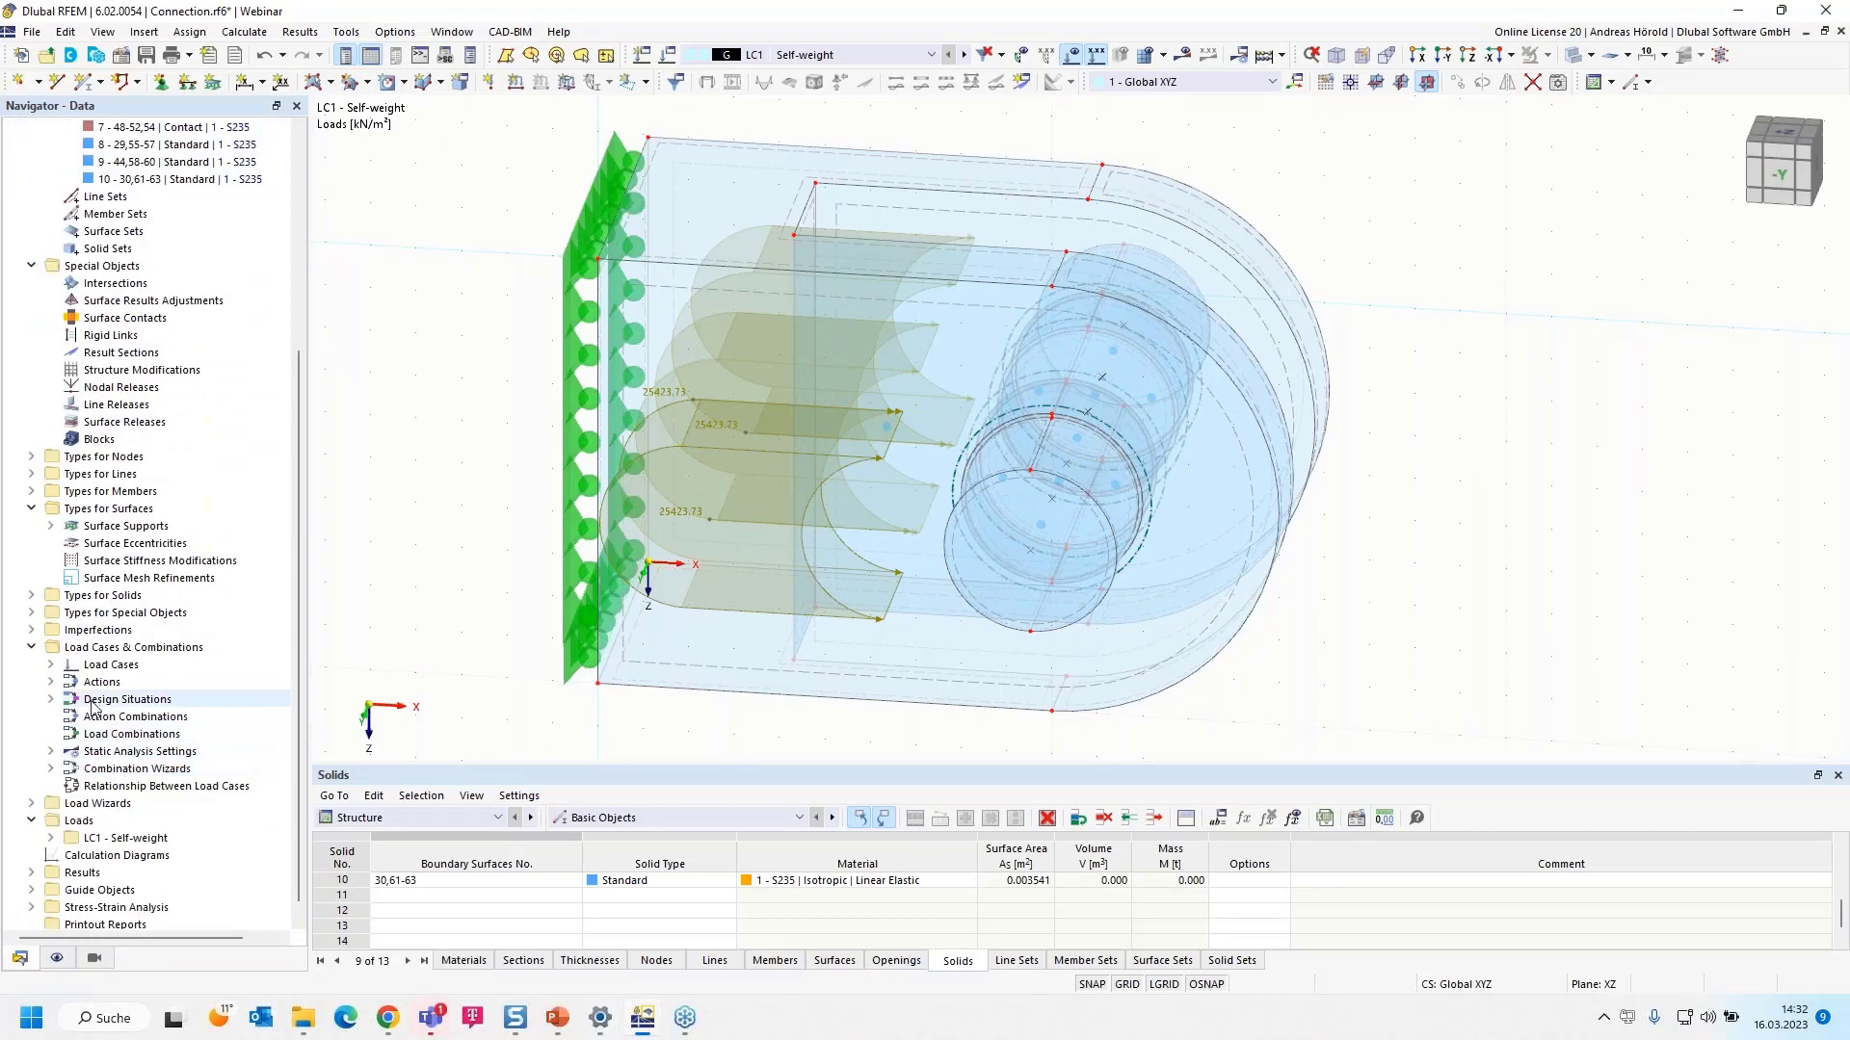
click(51, 821)
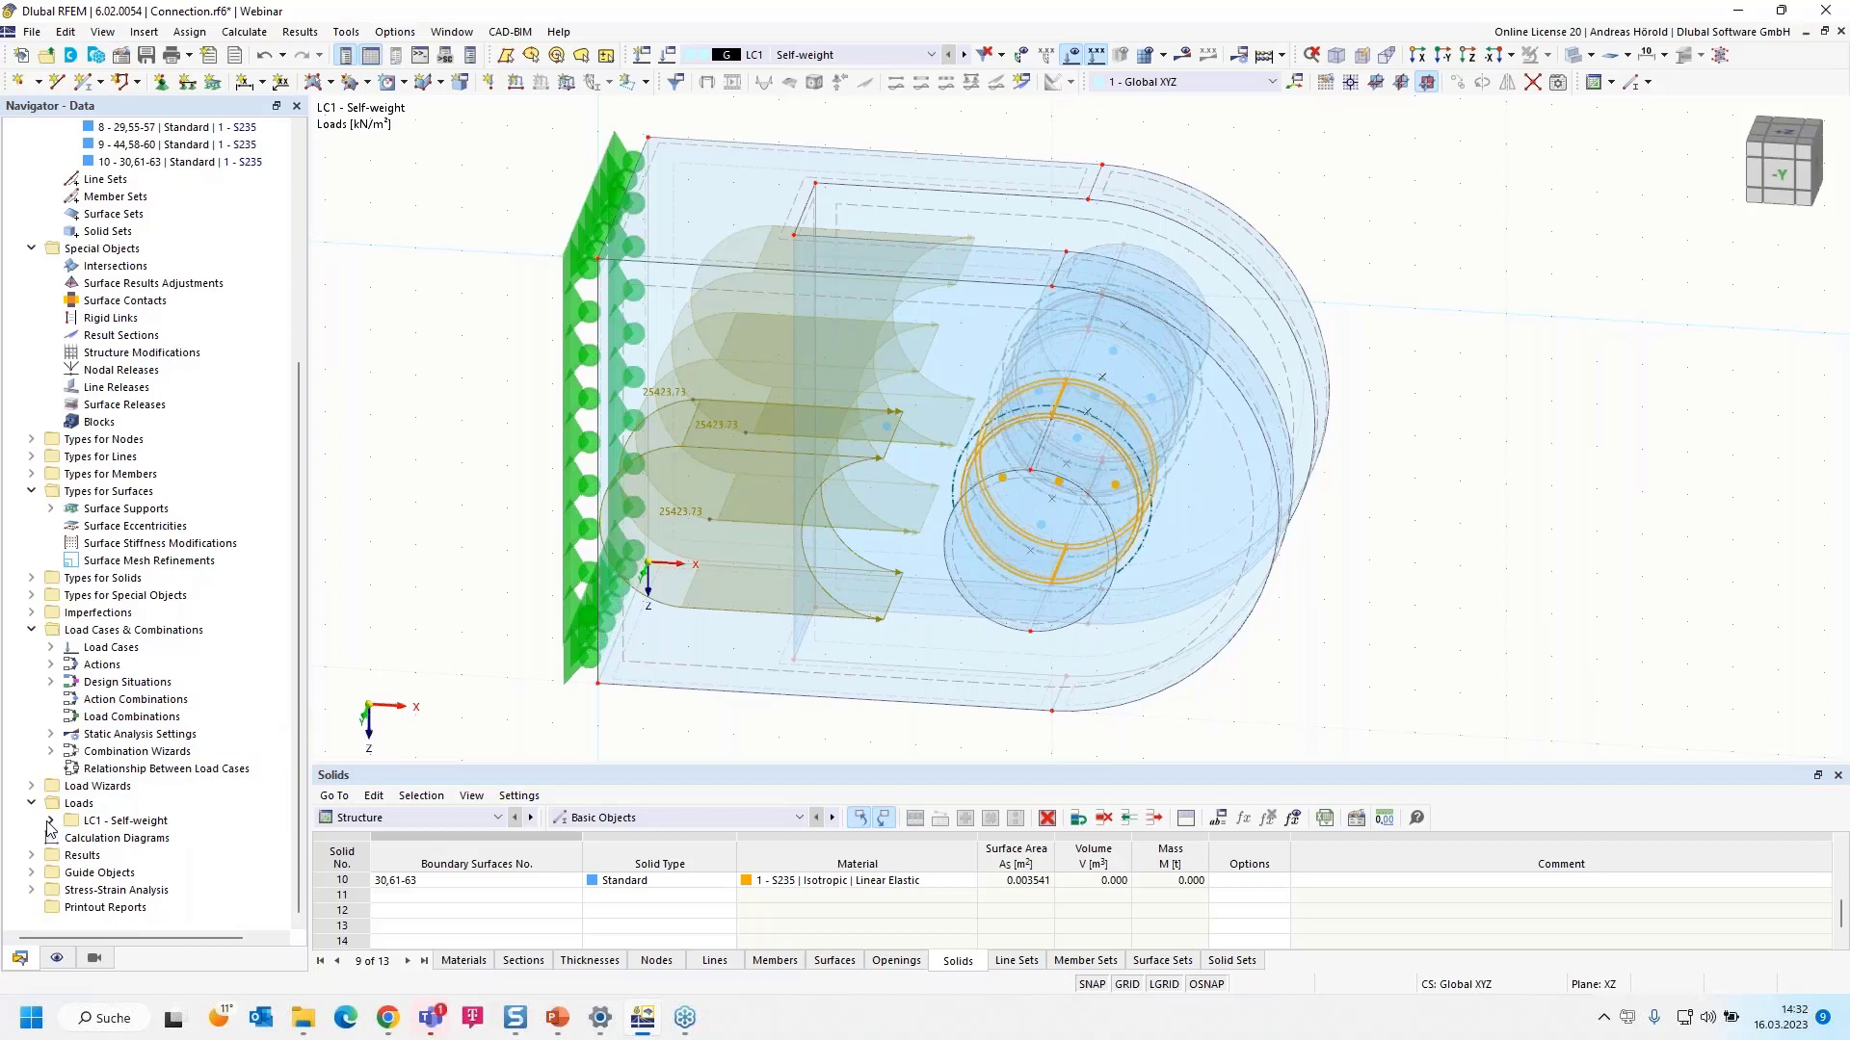
scroll(53, 829, down, 2)
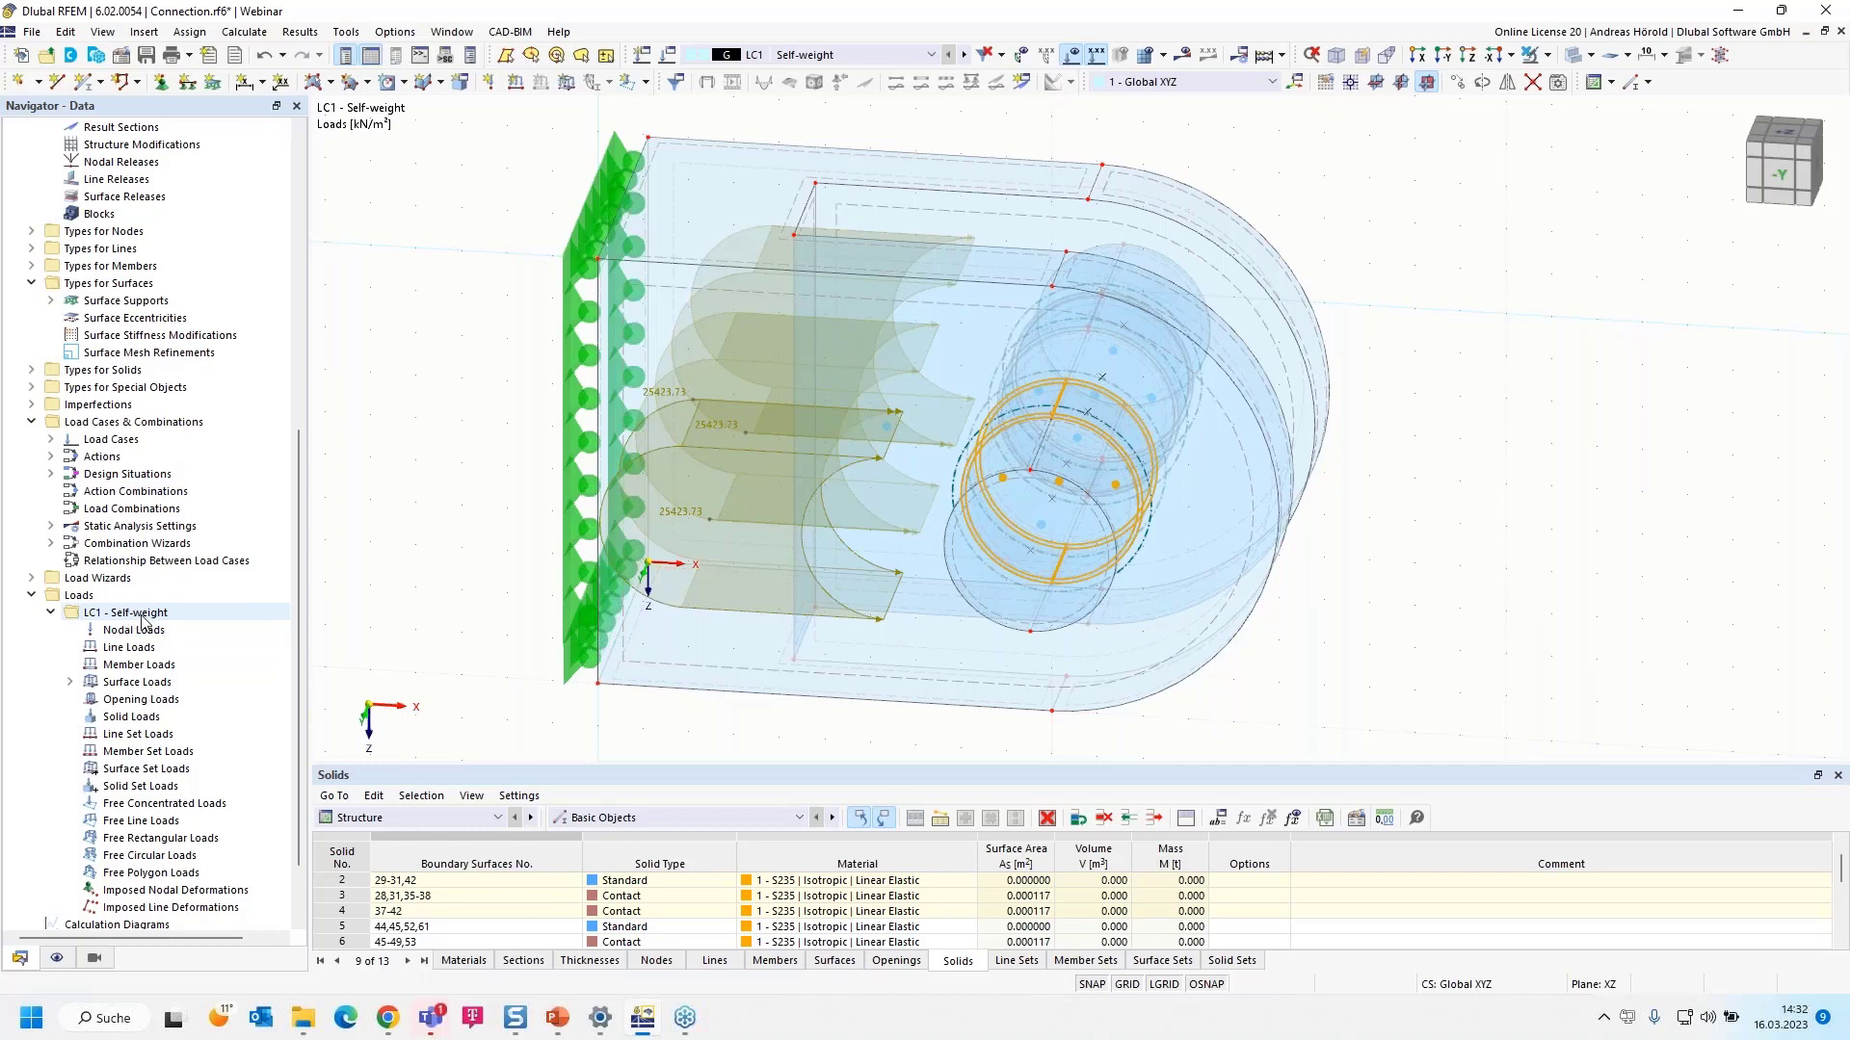
click(70, 682)
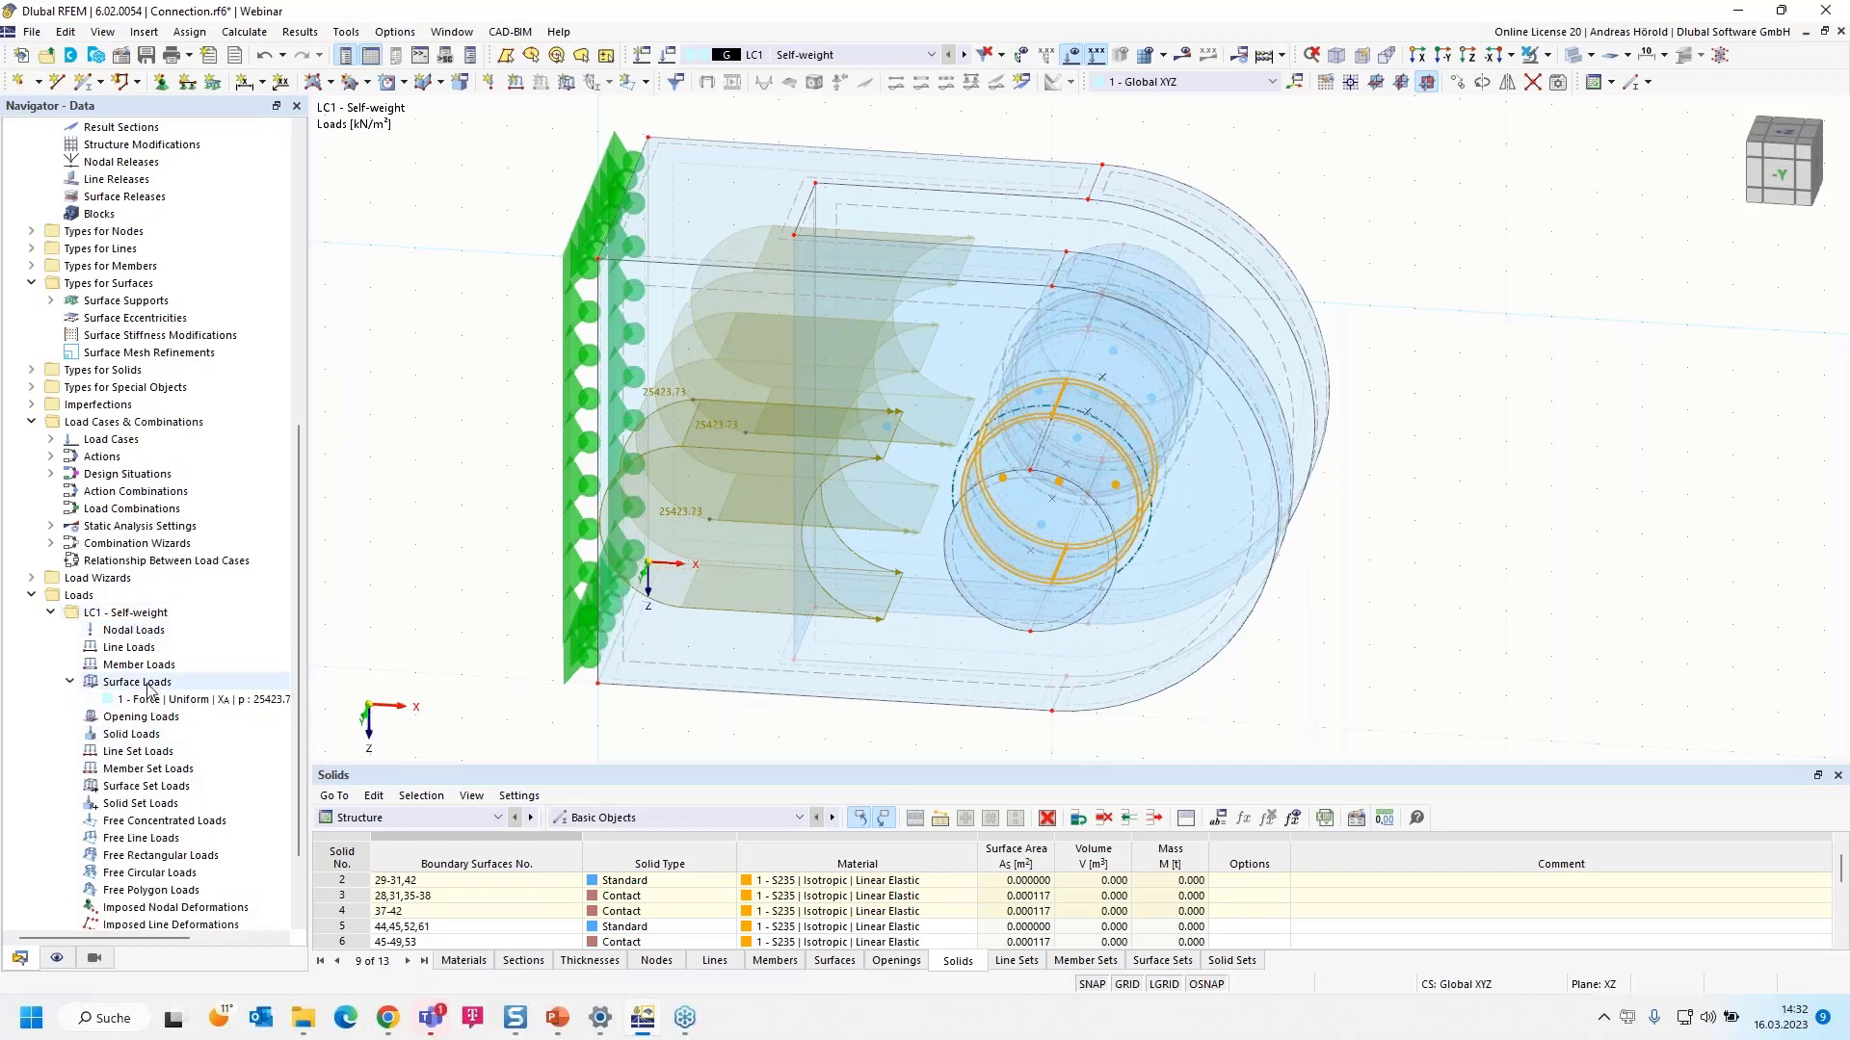
- Begin surface load 1's magnitude formula as 45000/ and bring up the object property list
double_click(208, 702)
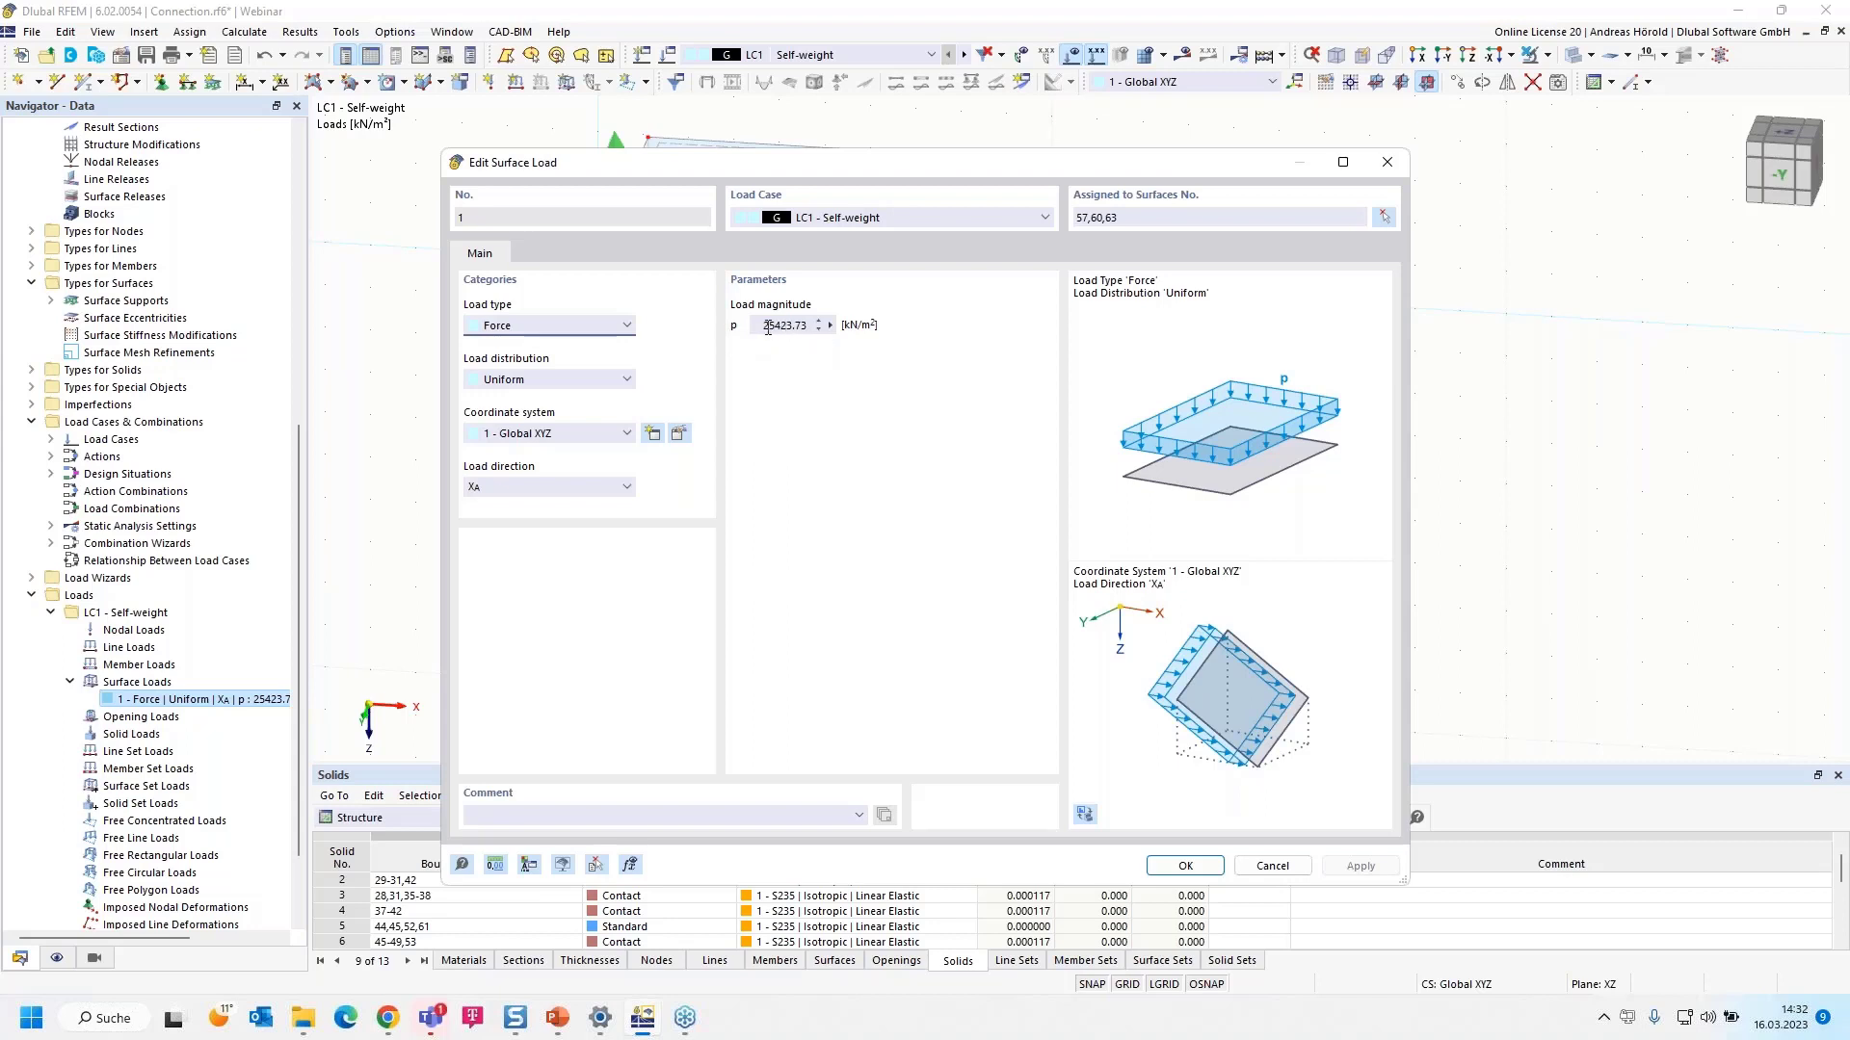
click(829, 326)
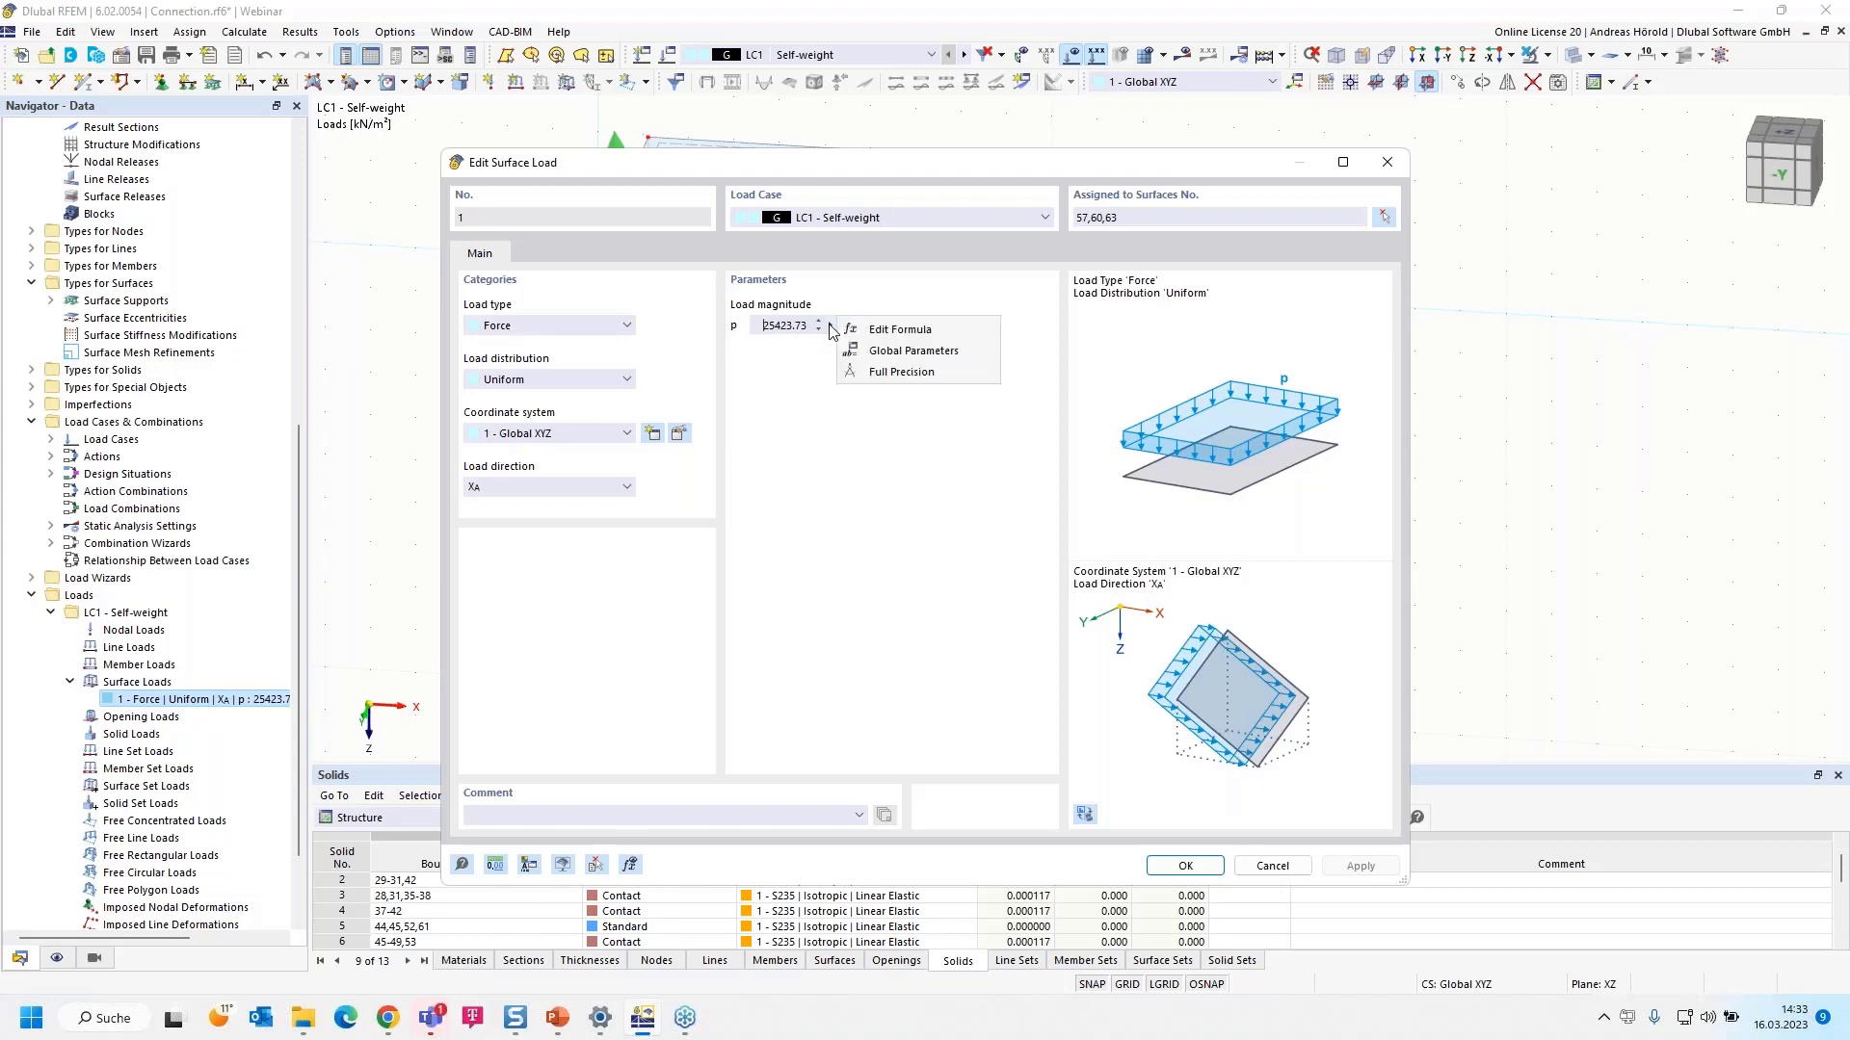
click(911, 332)
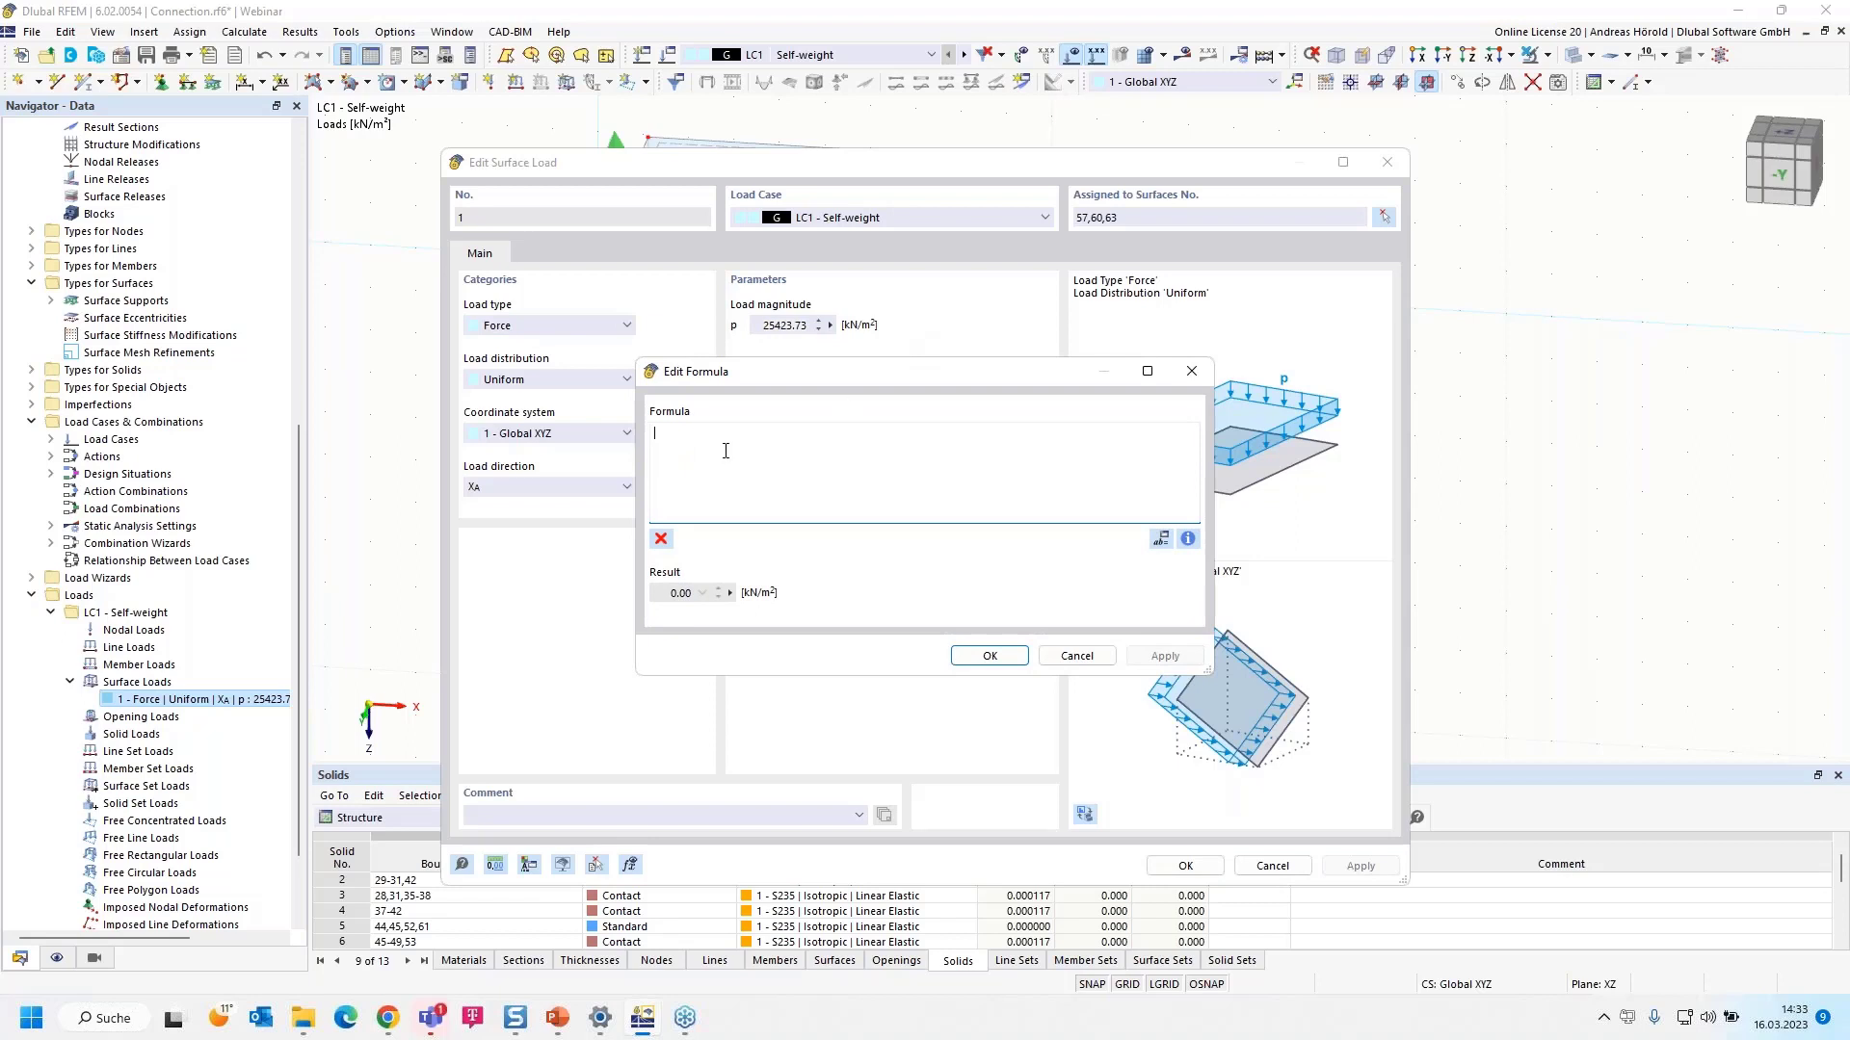
text(45)
text(000/)
click(1188, 539)
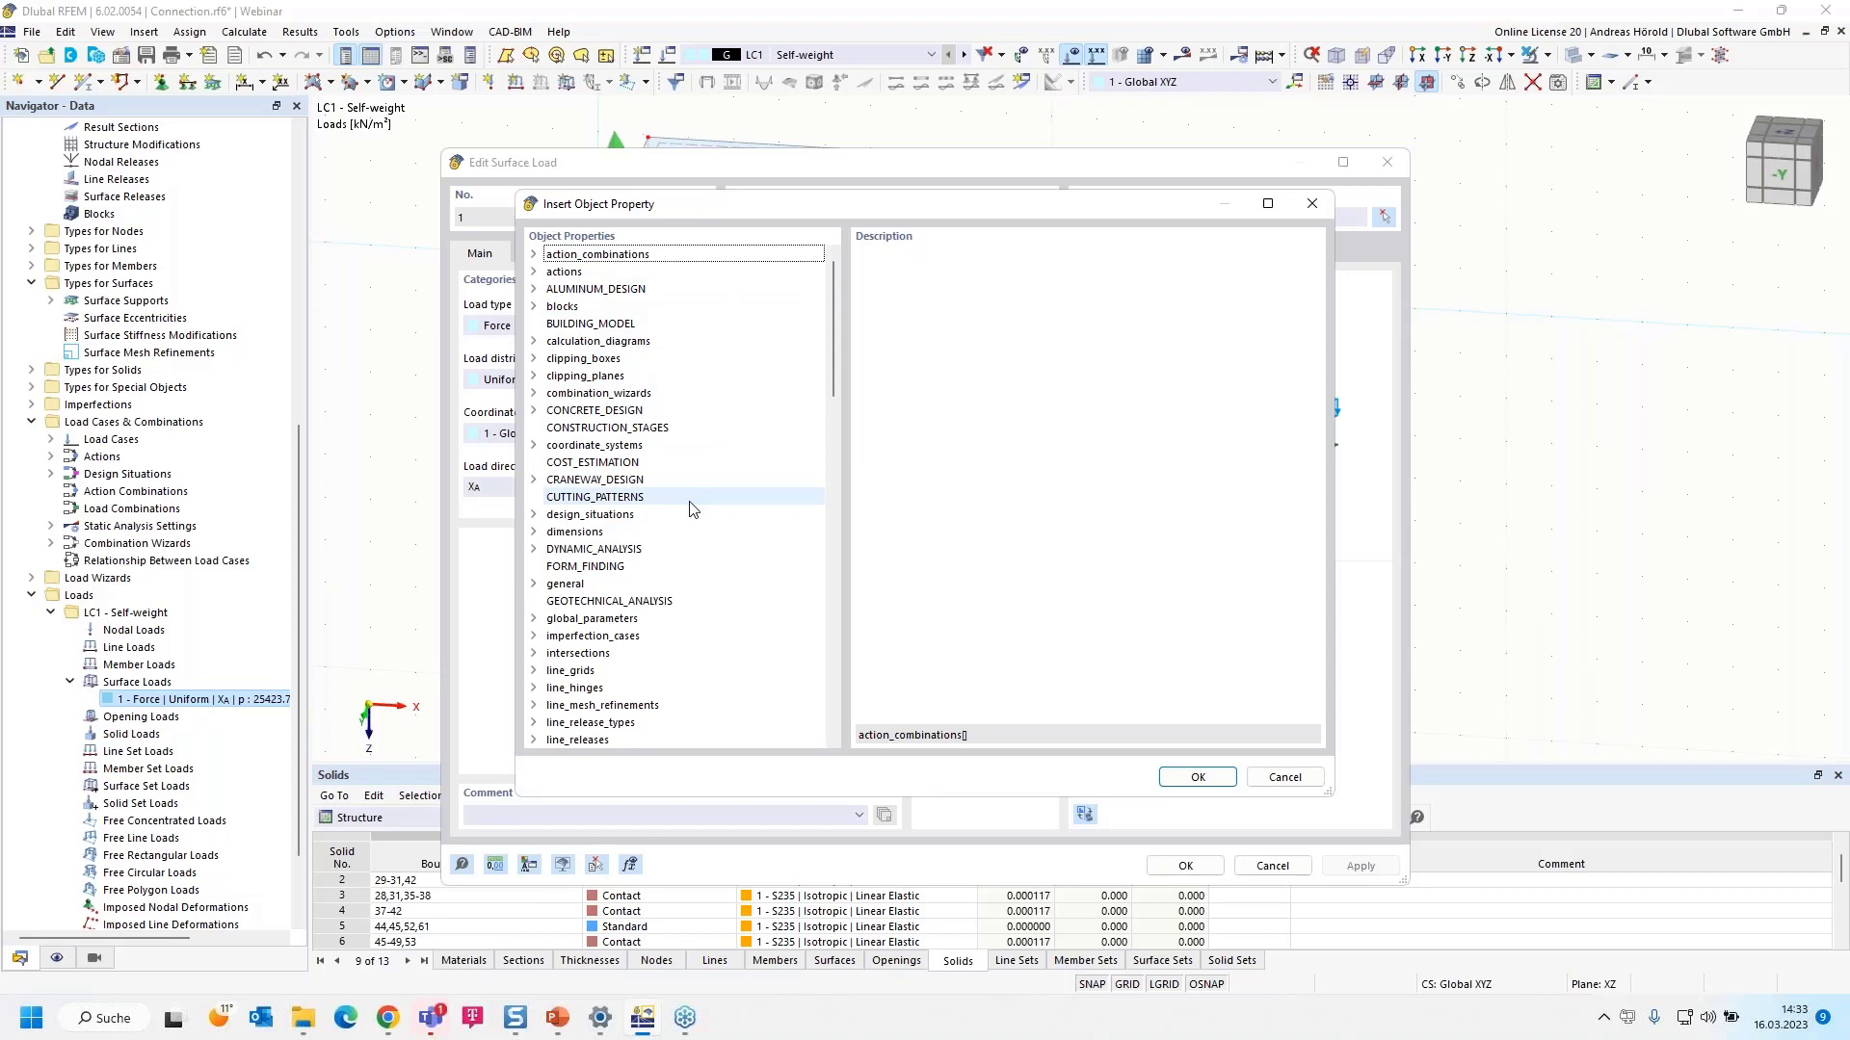
- Insert the surfaces area property so the formula reads 45000/surfaces[].area
key(s)
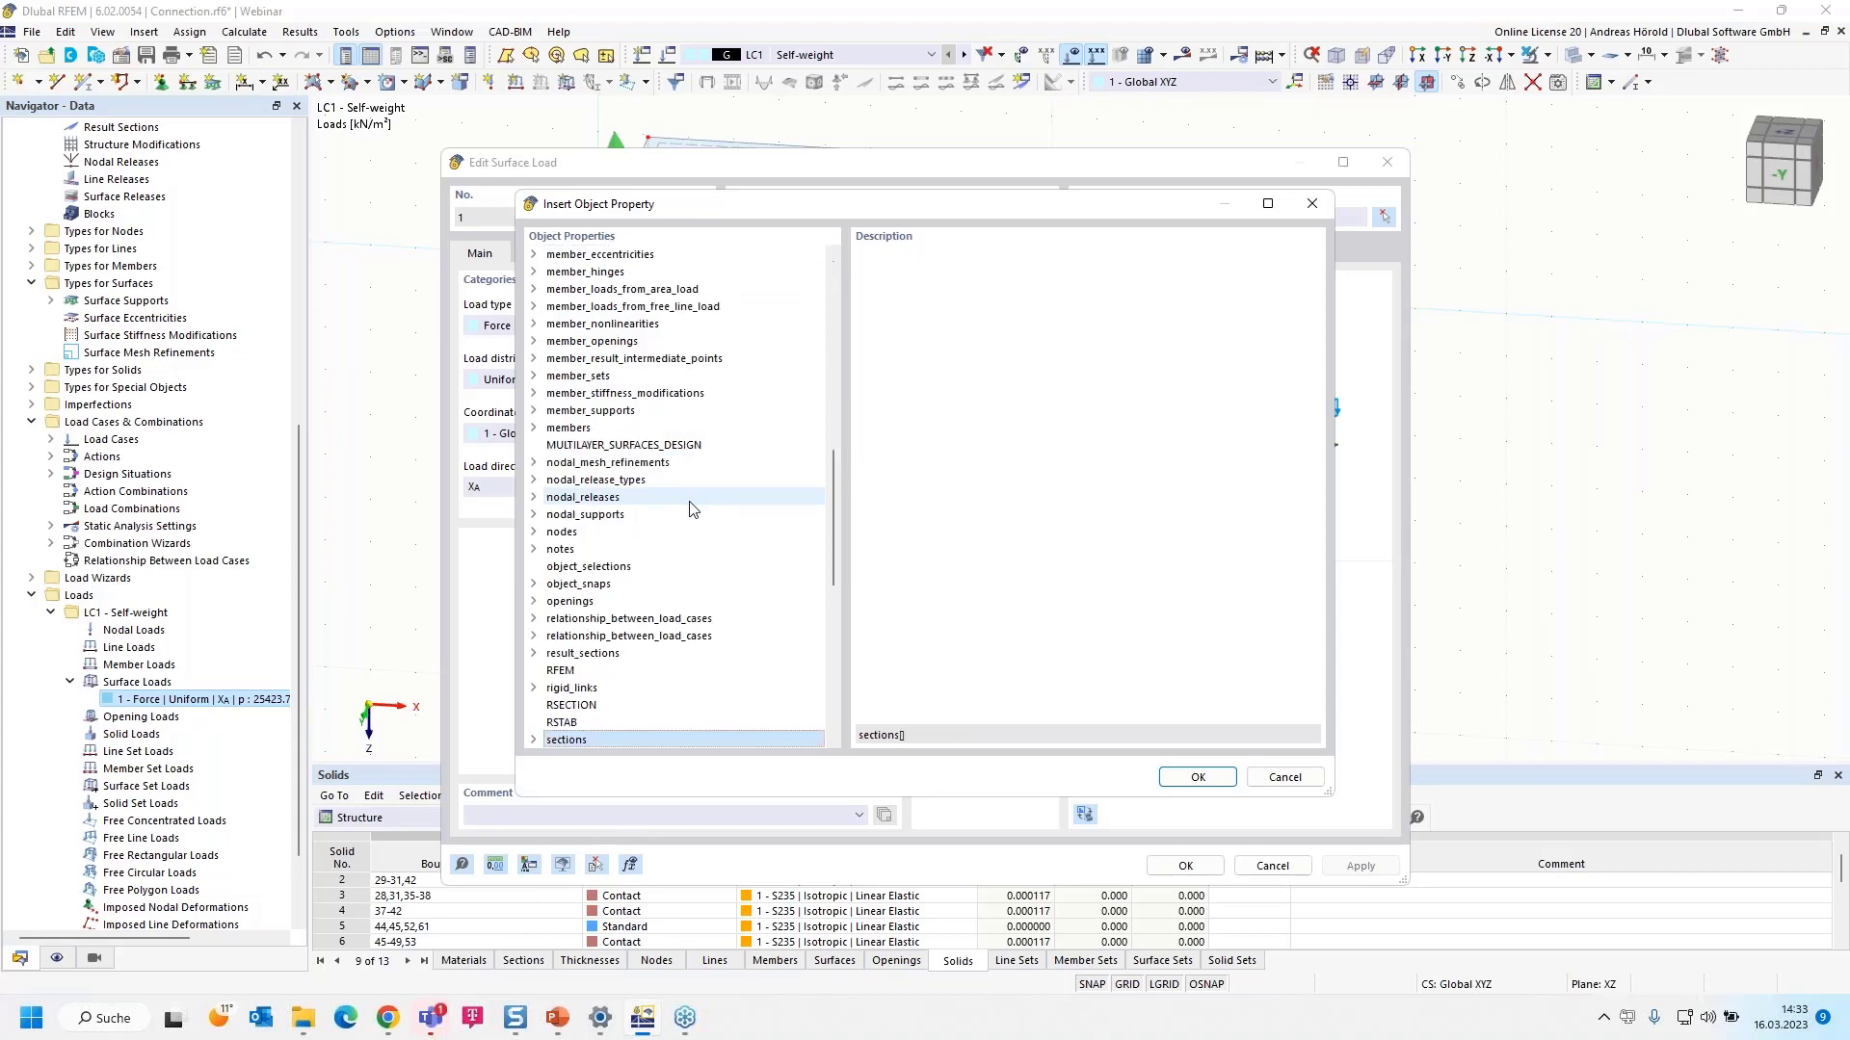
scroll(688, 516, down, 5)
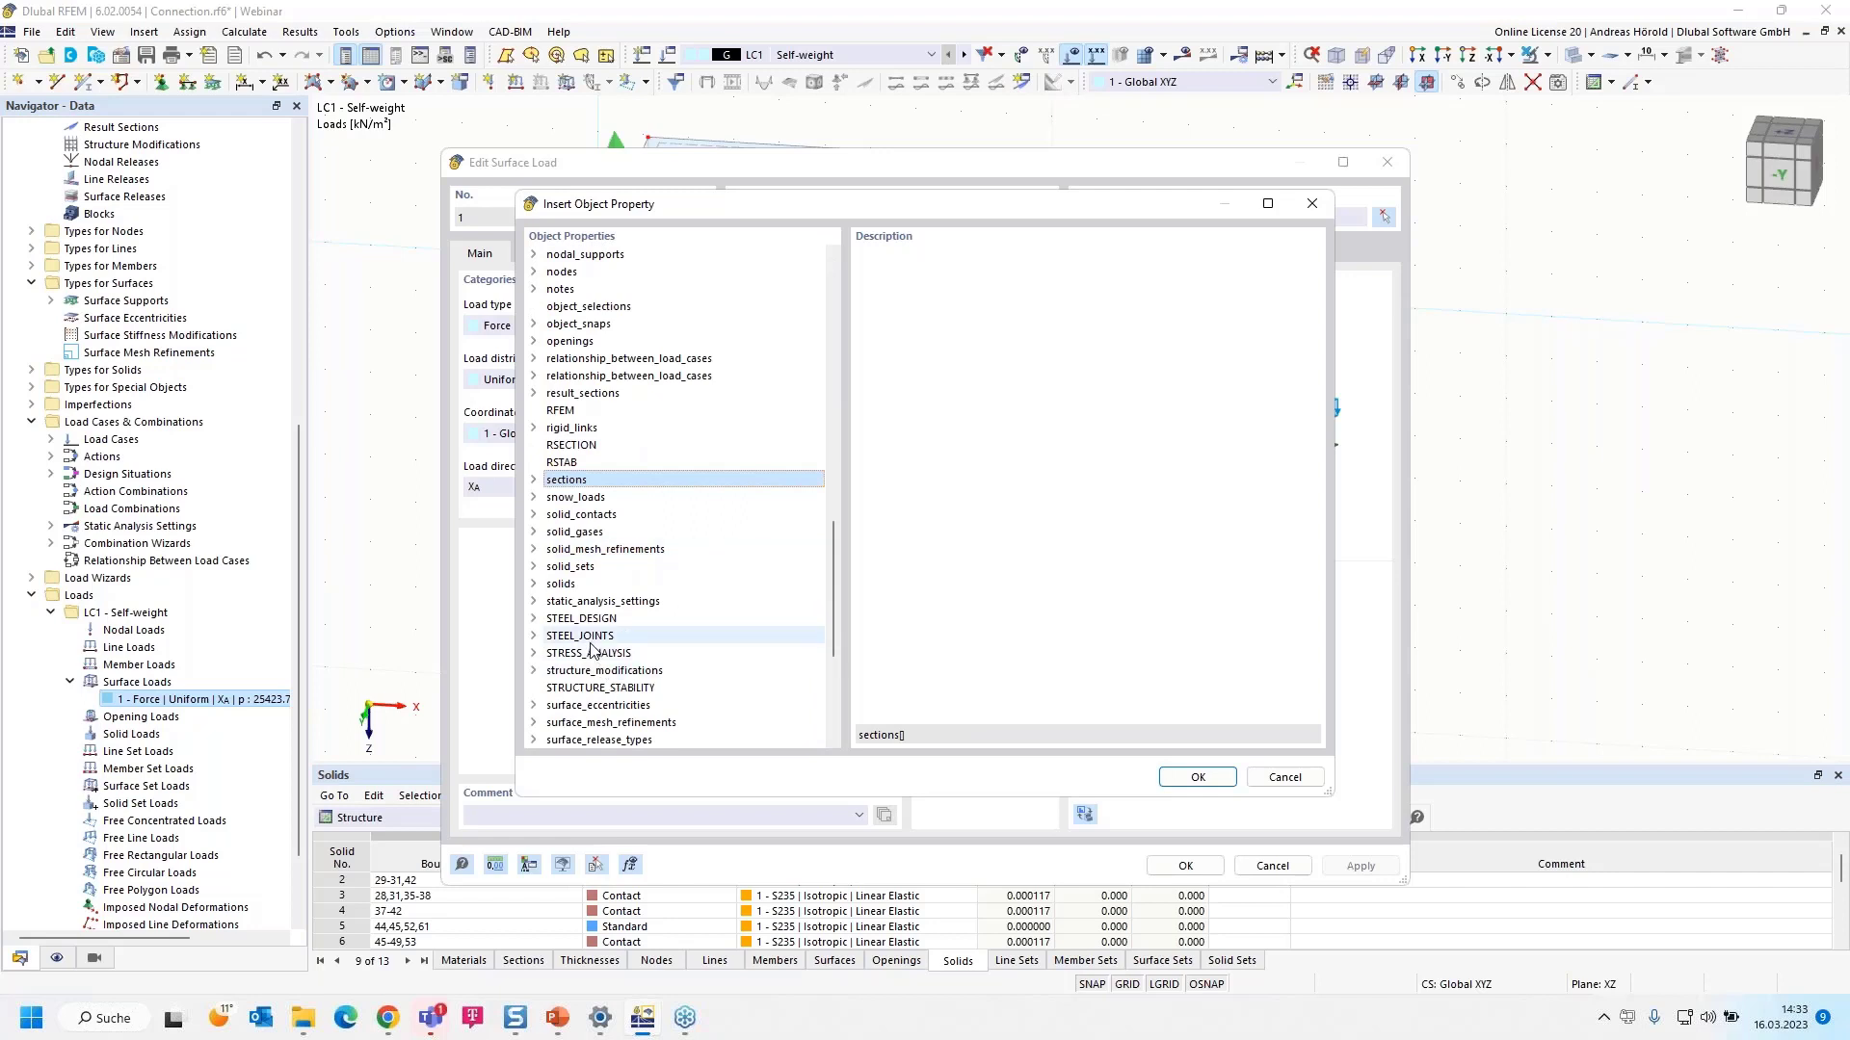
scroll(591, 644, down, 5)
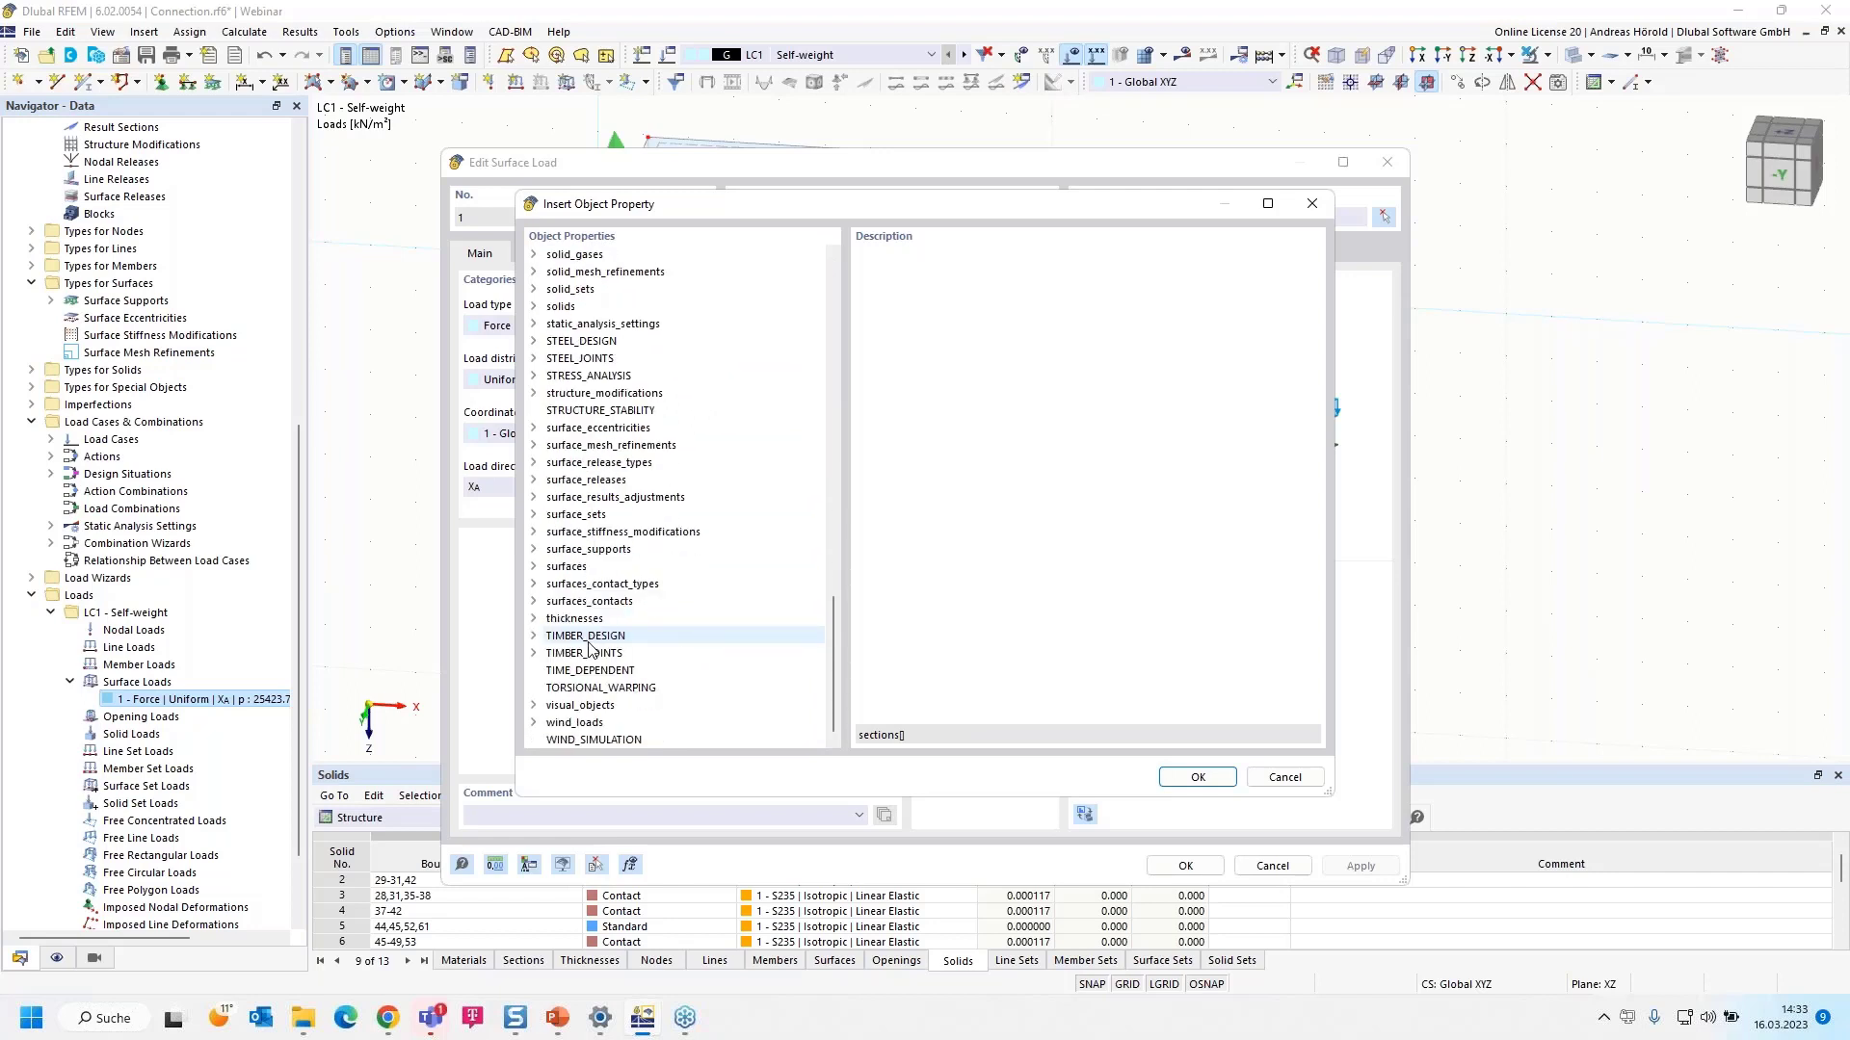
click(535, 568)
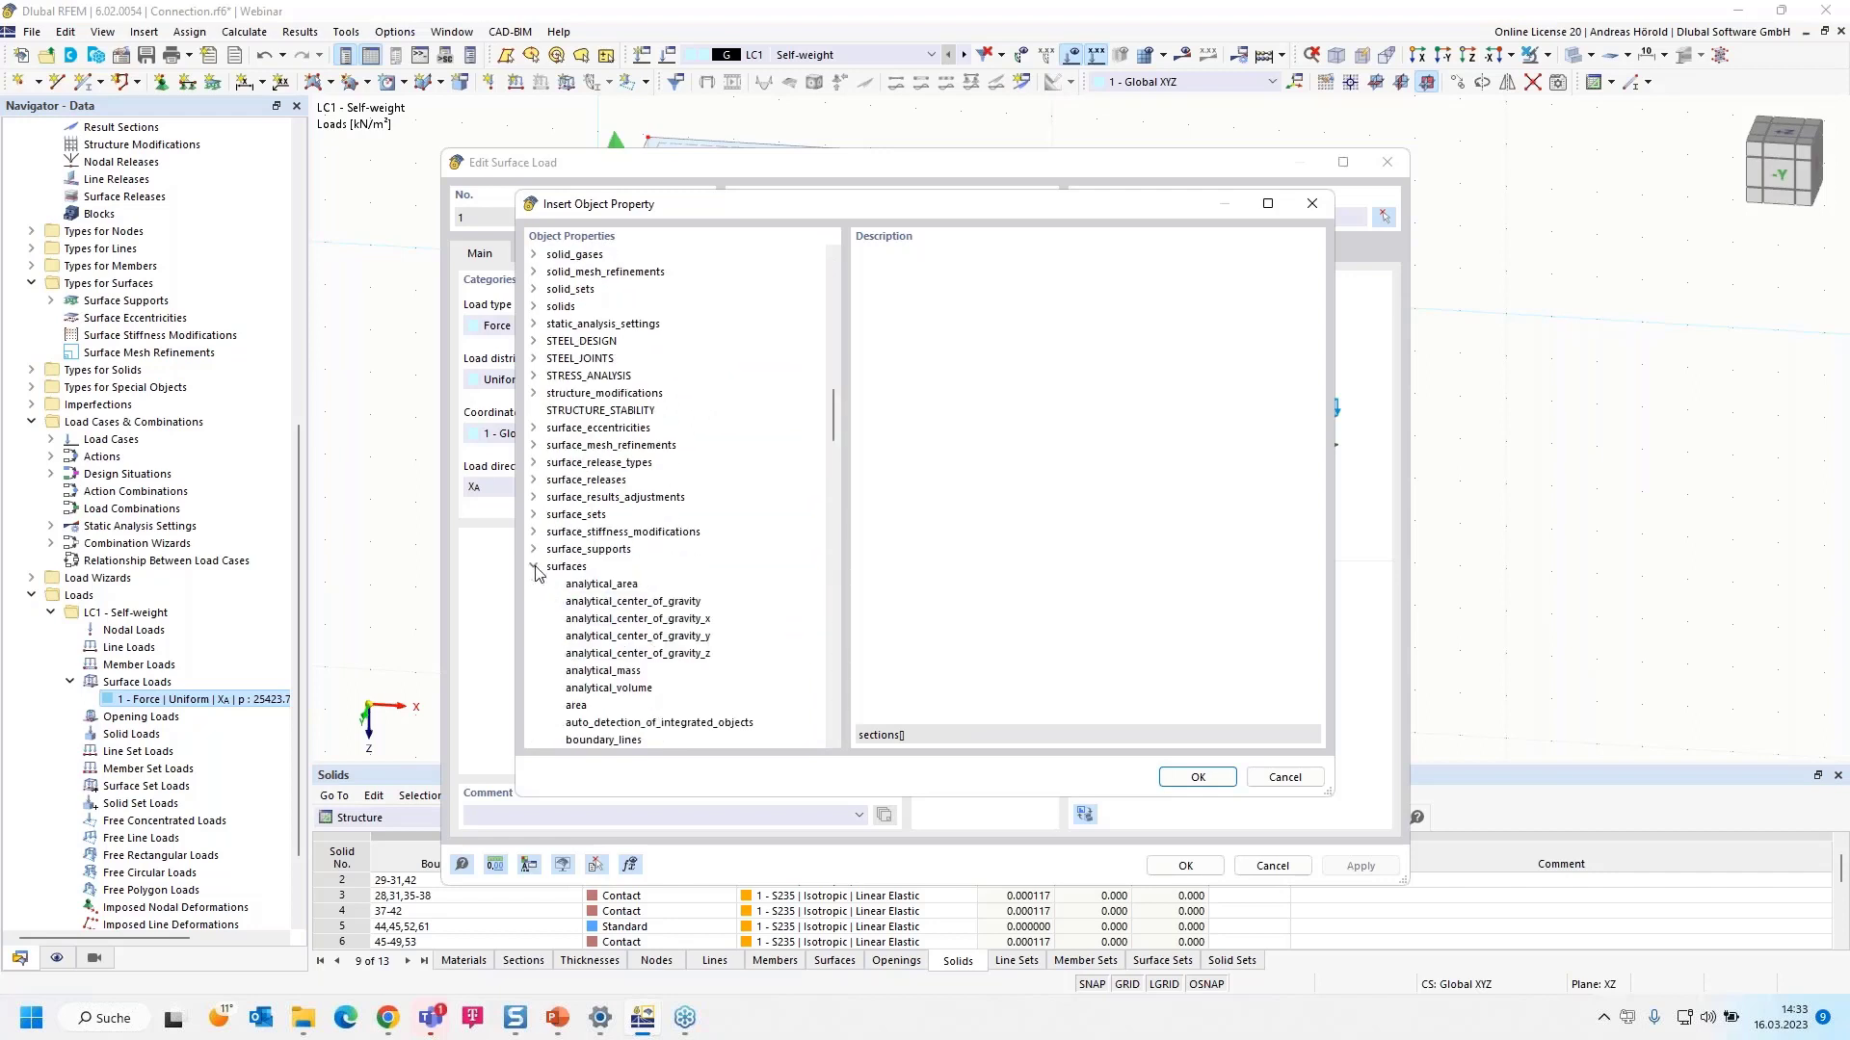
click(584, 708)
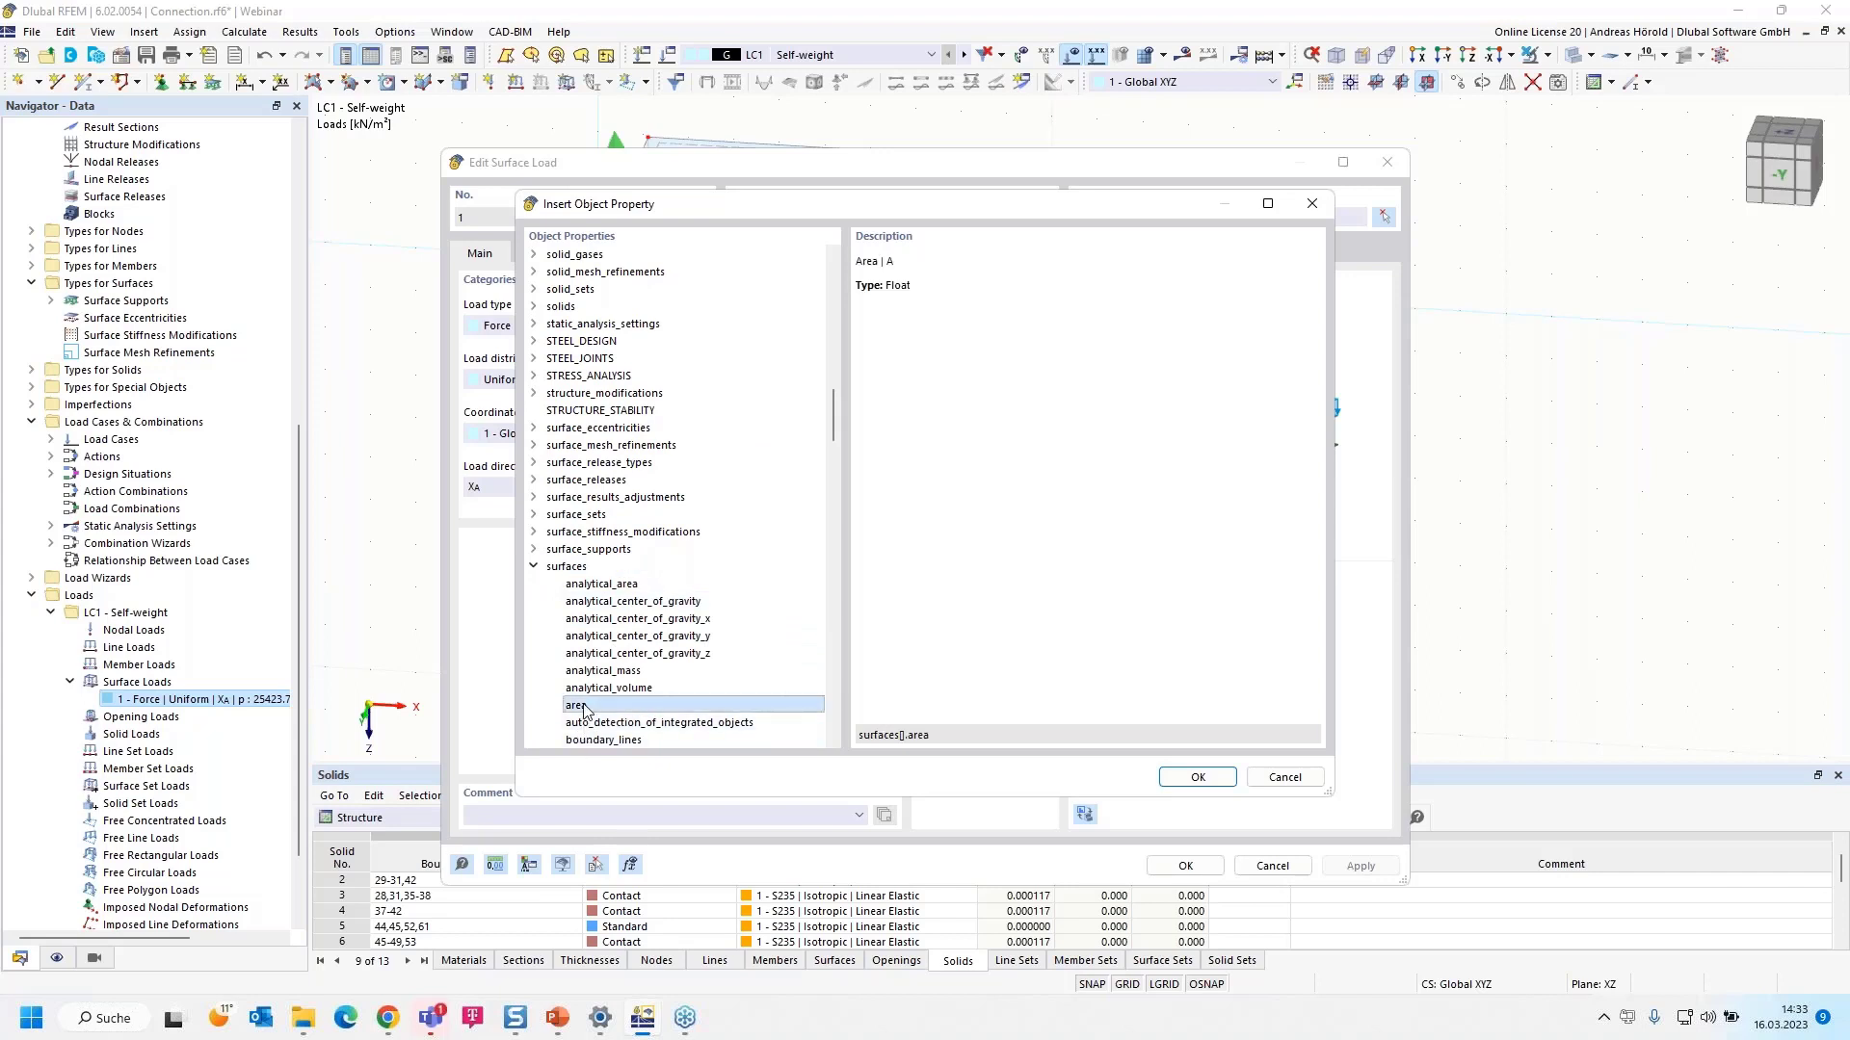
click(1197, 778)
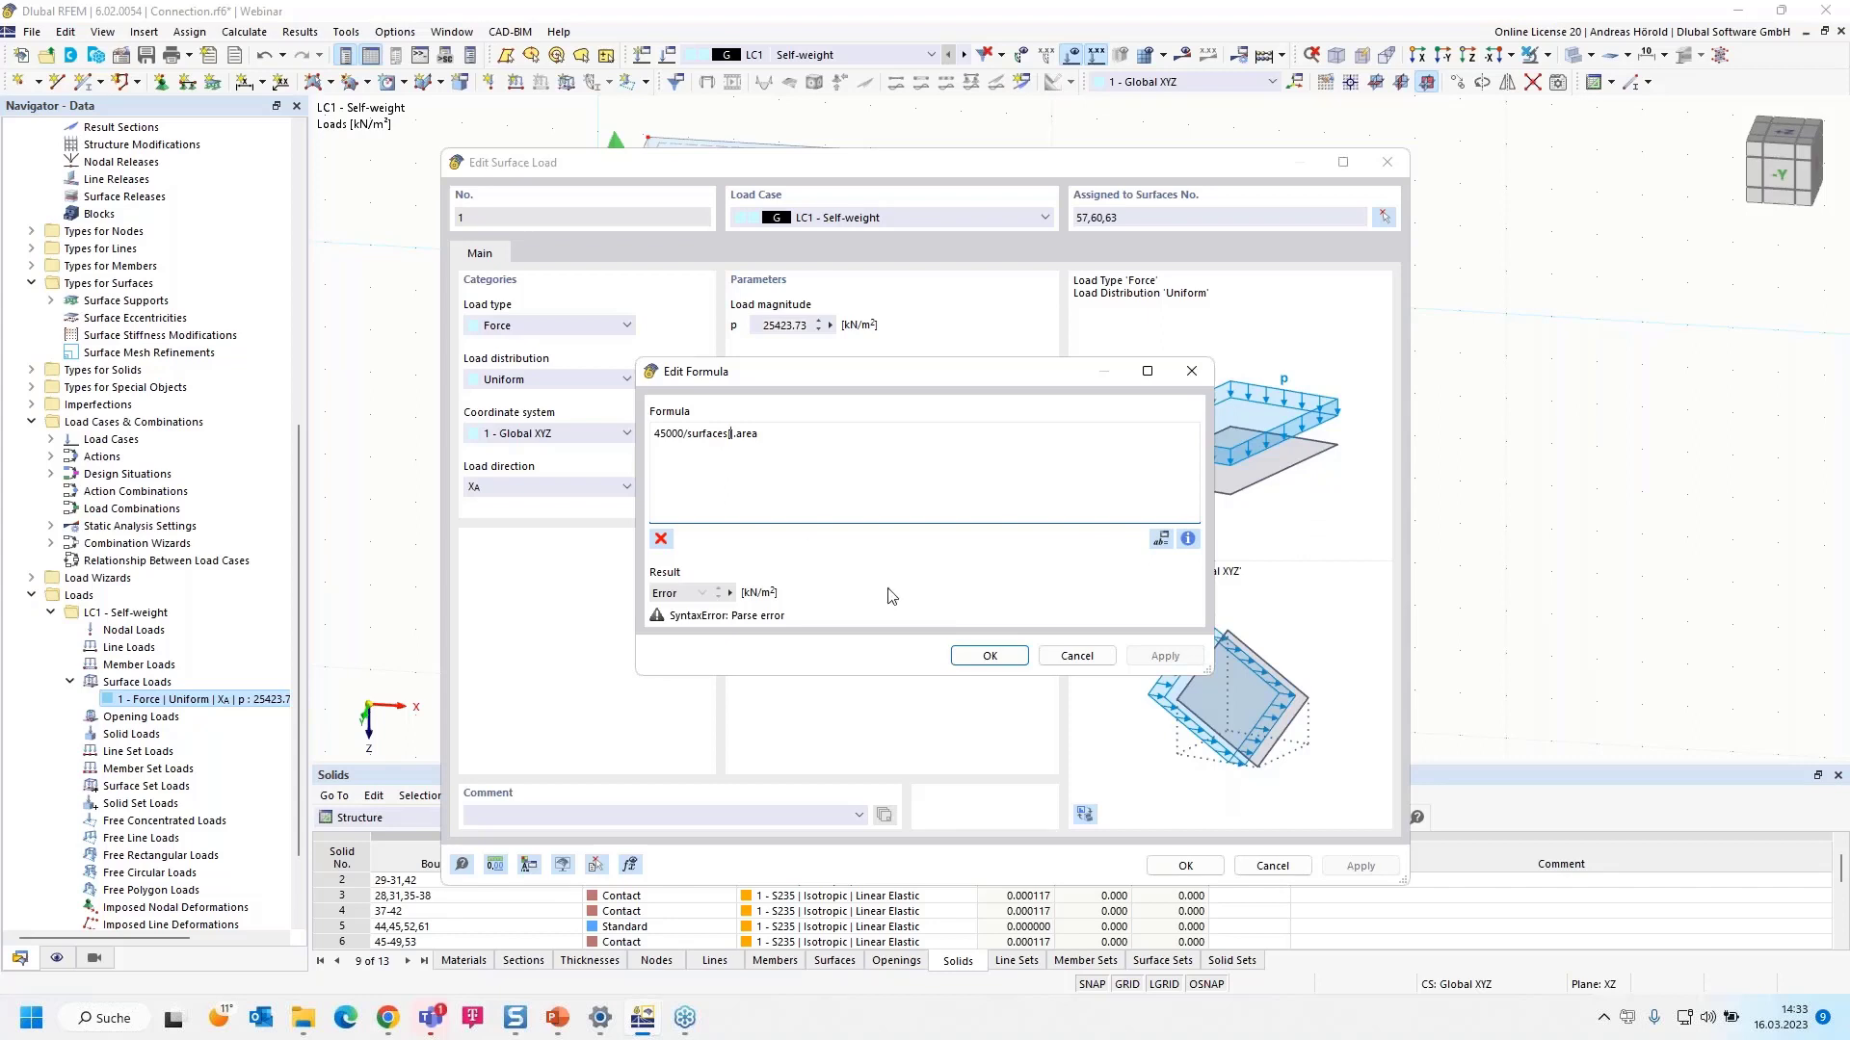
- Complete the formula as 45000/surfaces[57].area, recheck it, and confirm the 25419.10 kN/m² load
text(57)
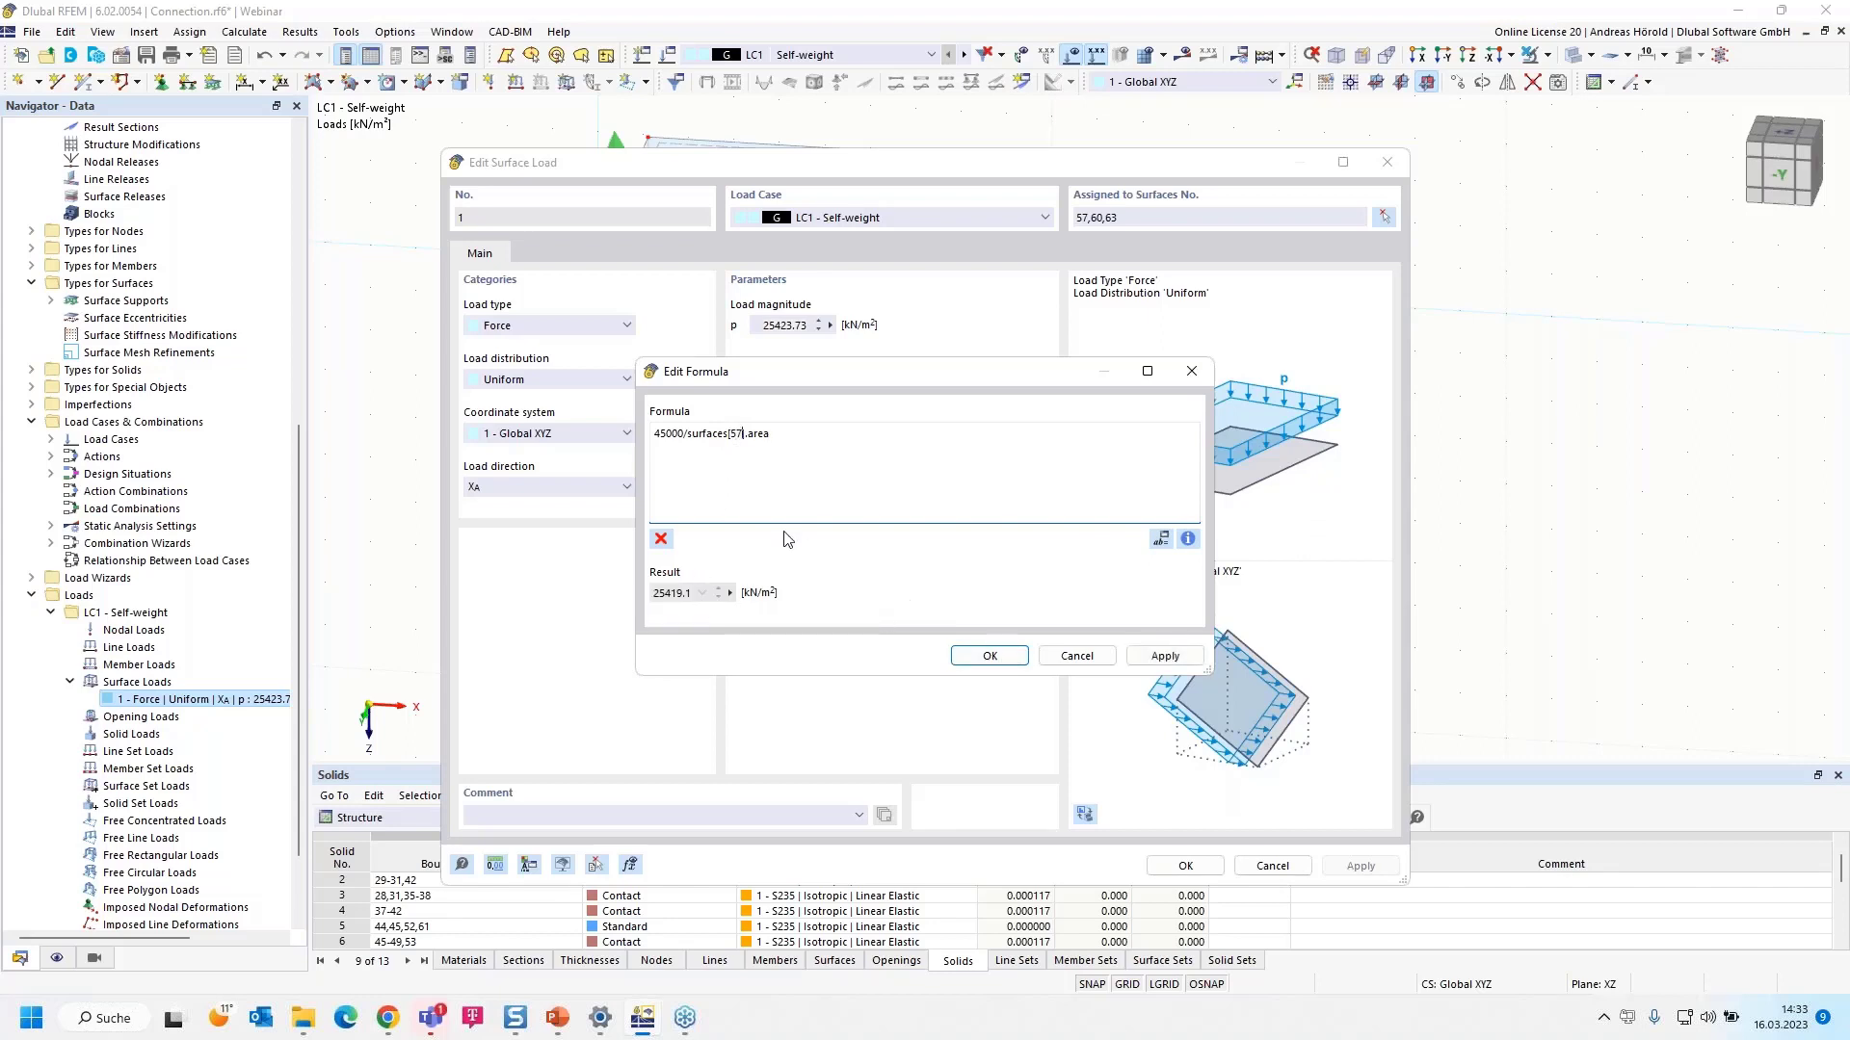
drag(845, 387, 911, 378)
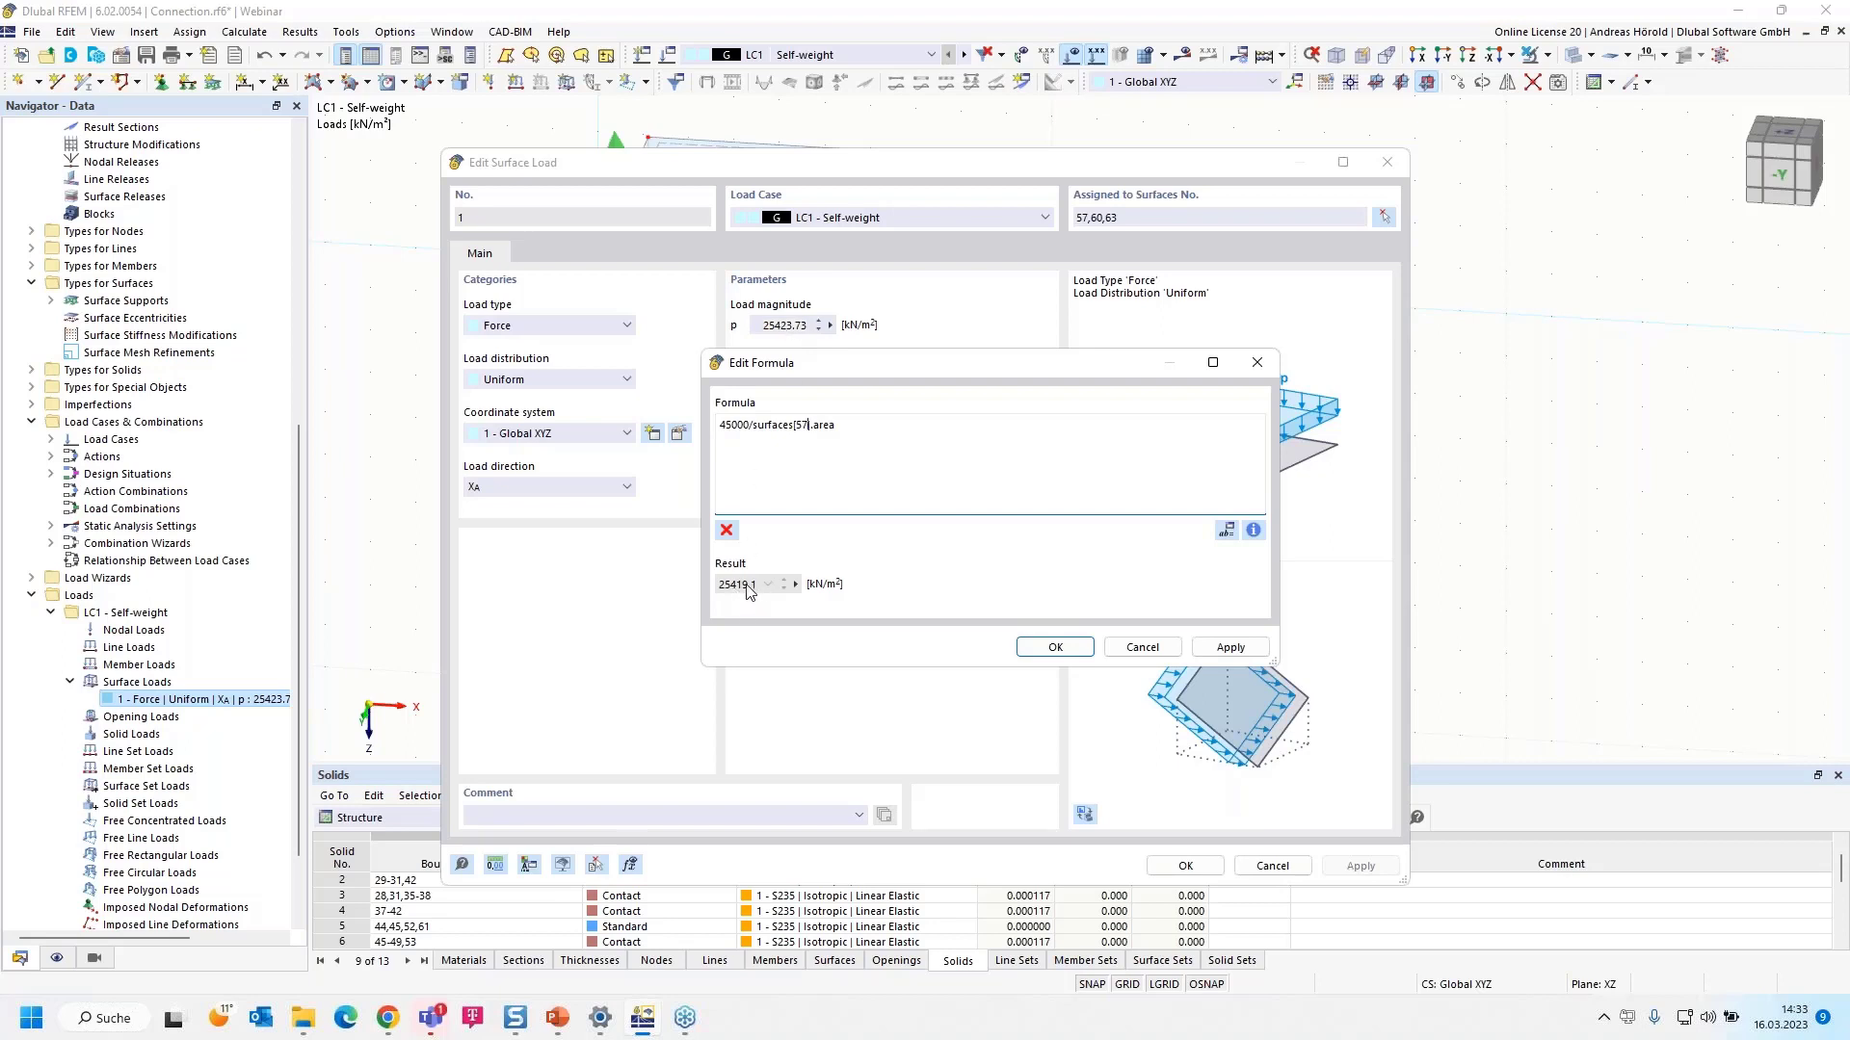
click(1051, 648)
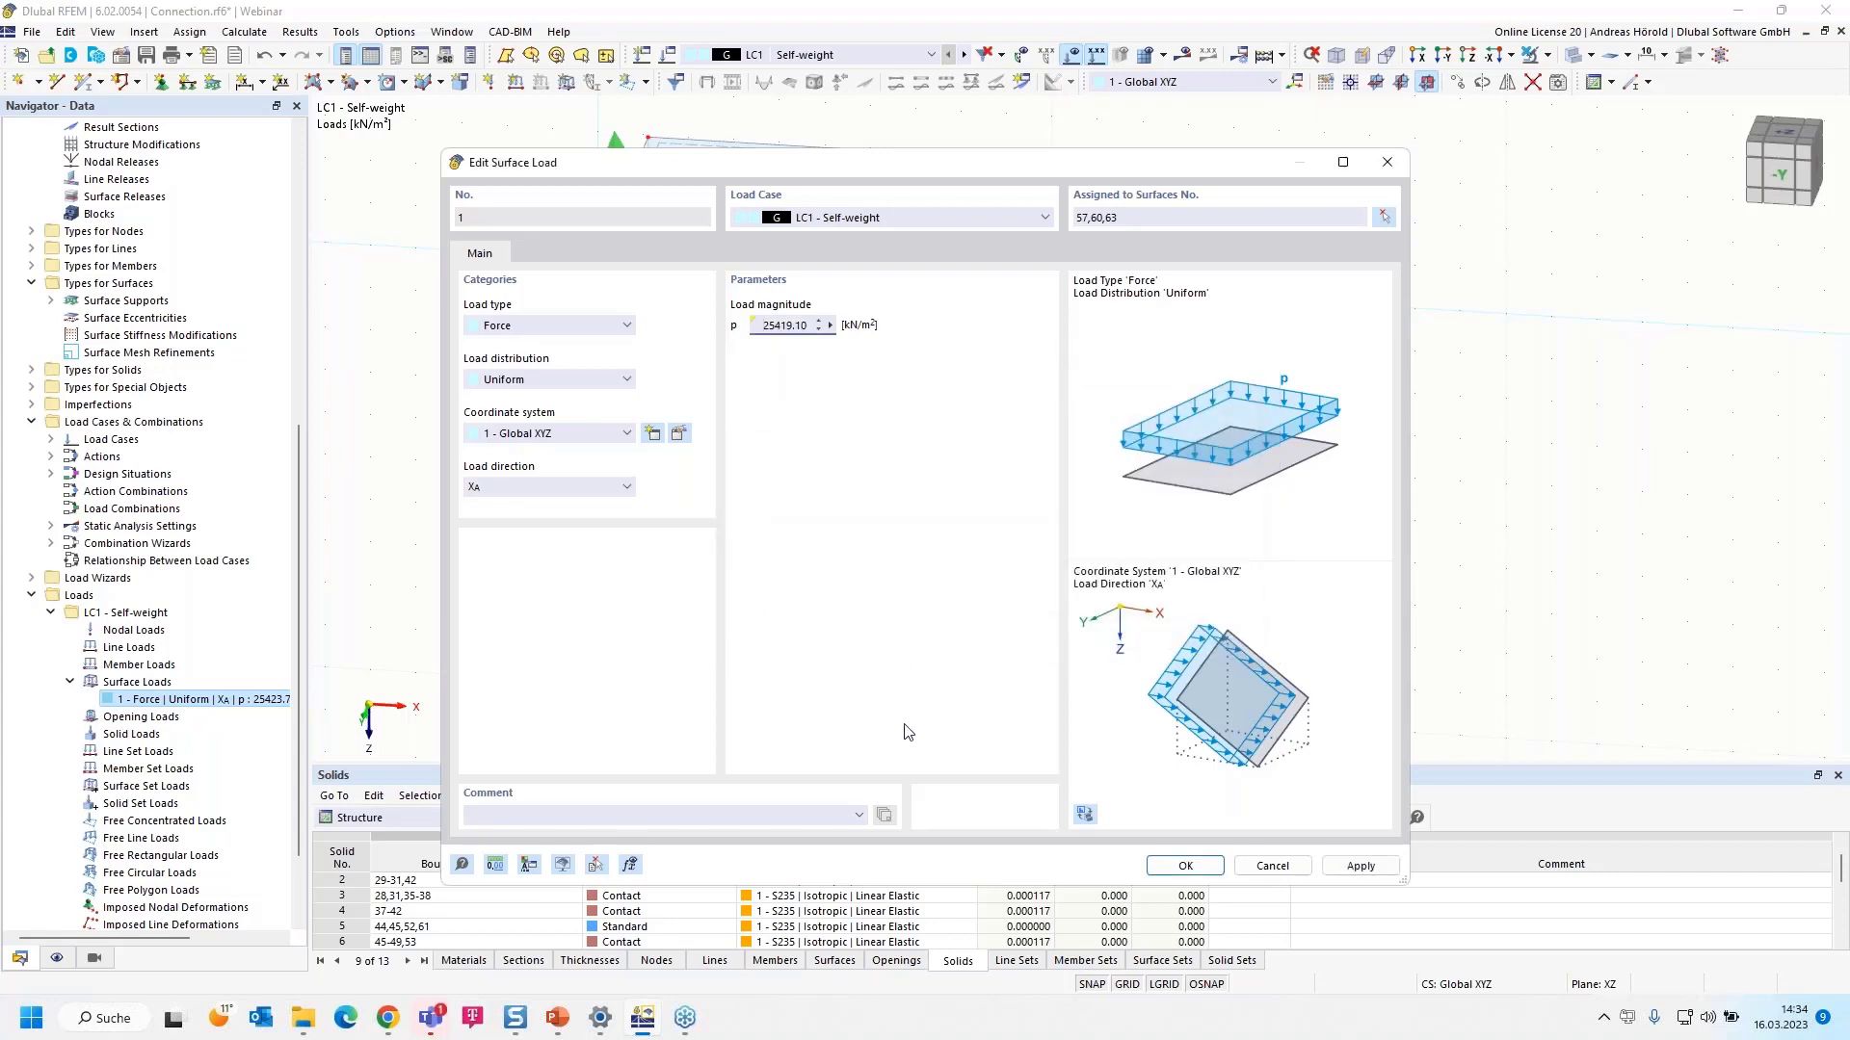
click(831, 326)
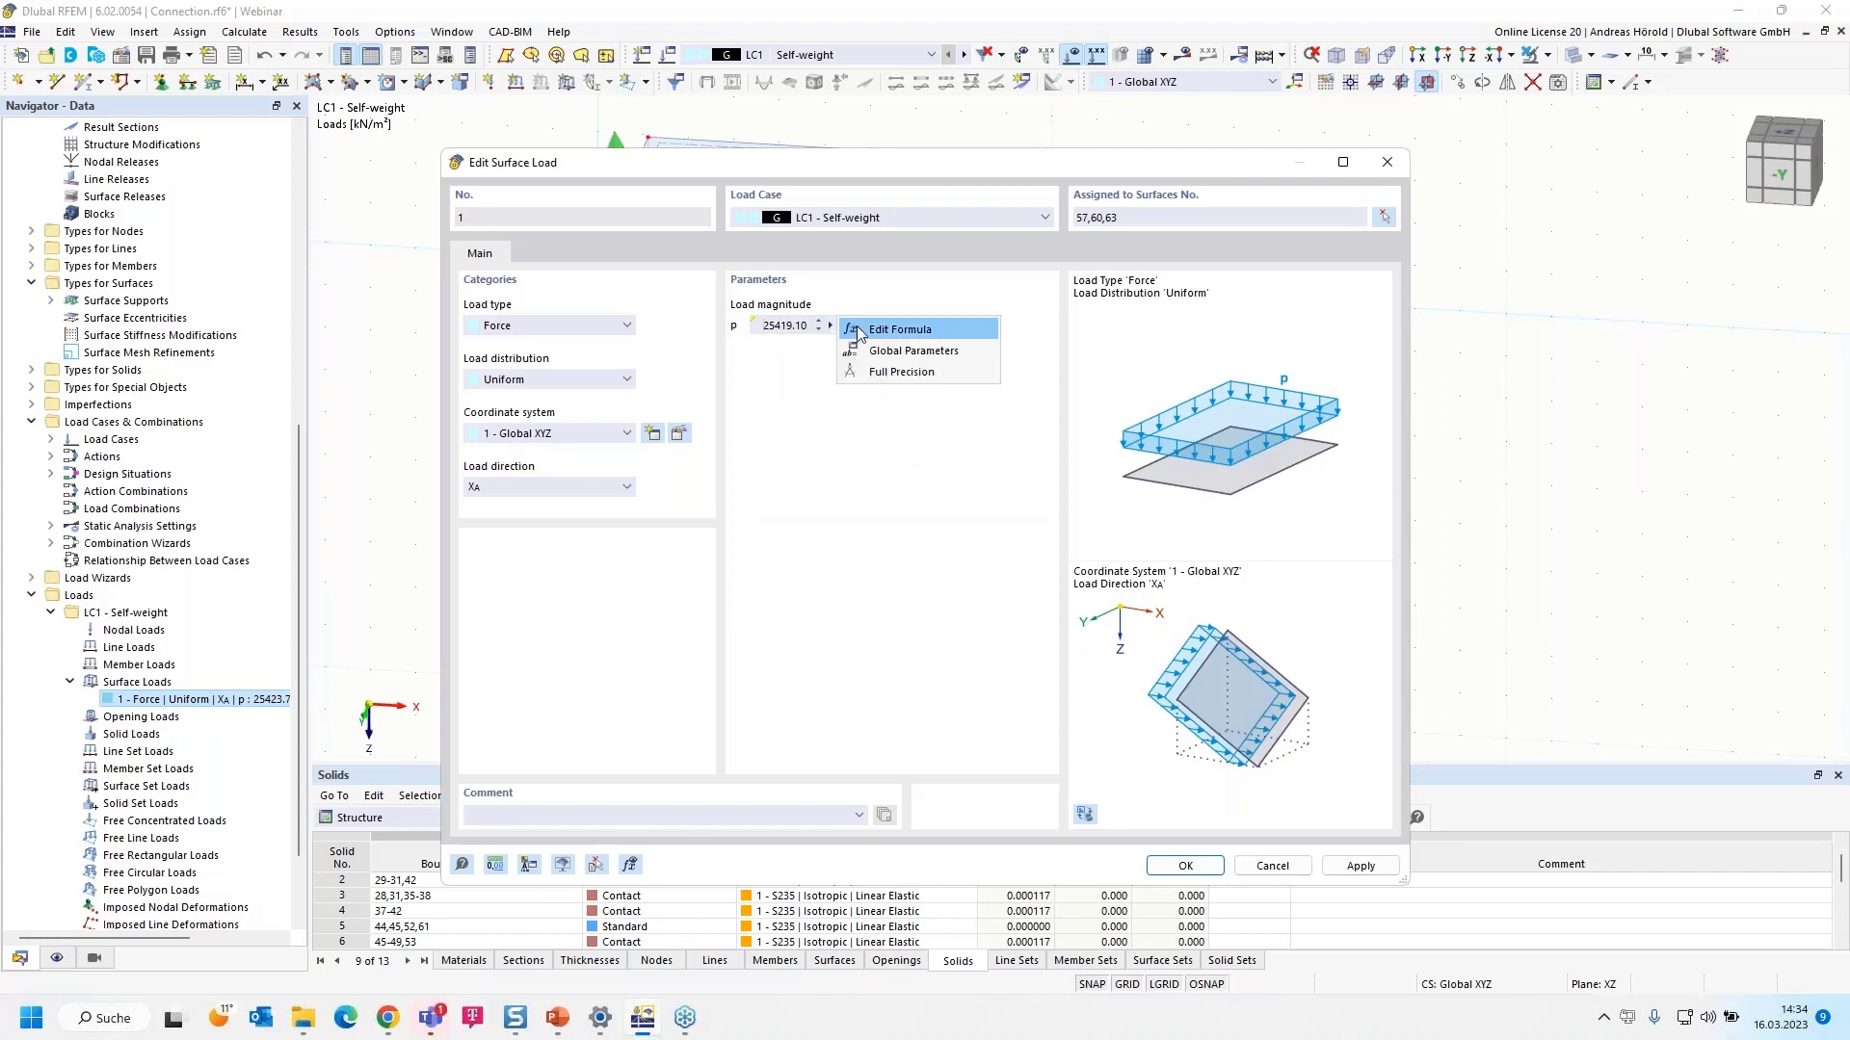
click(884, 329)
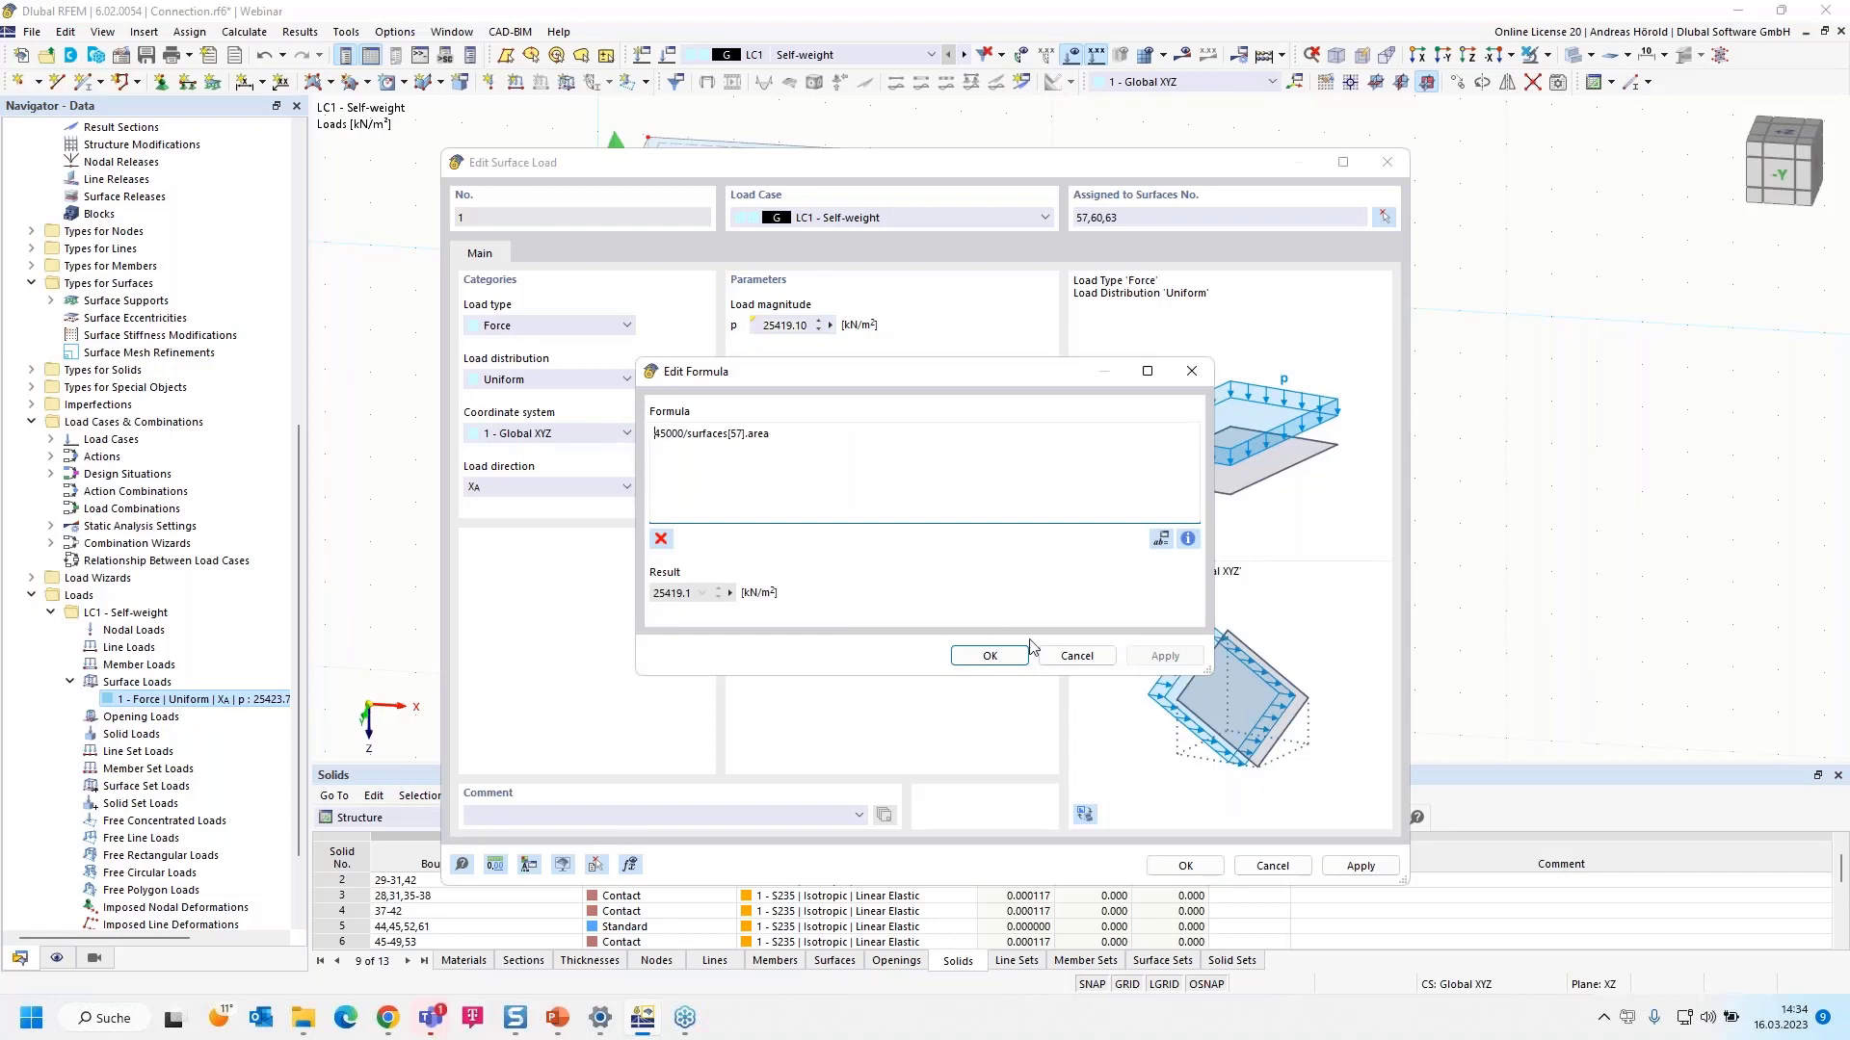
click(1076, 656)
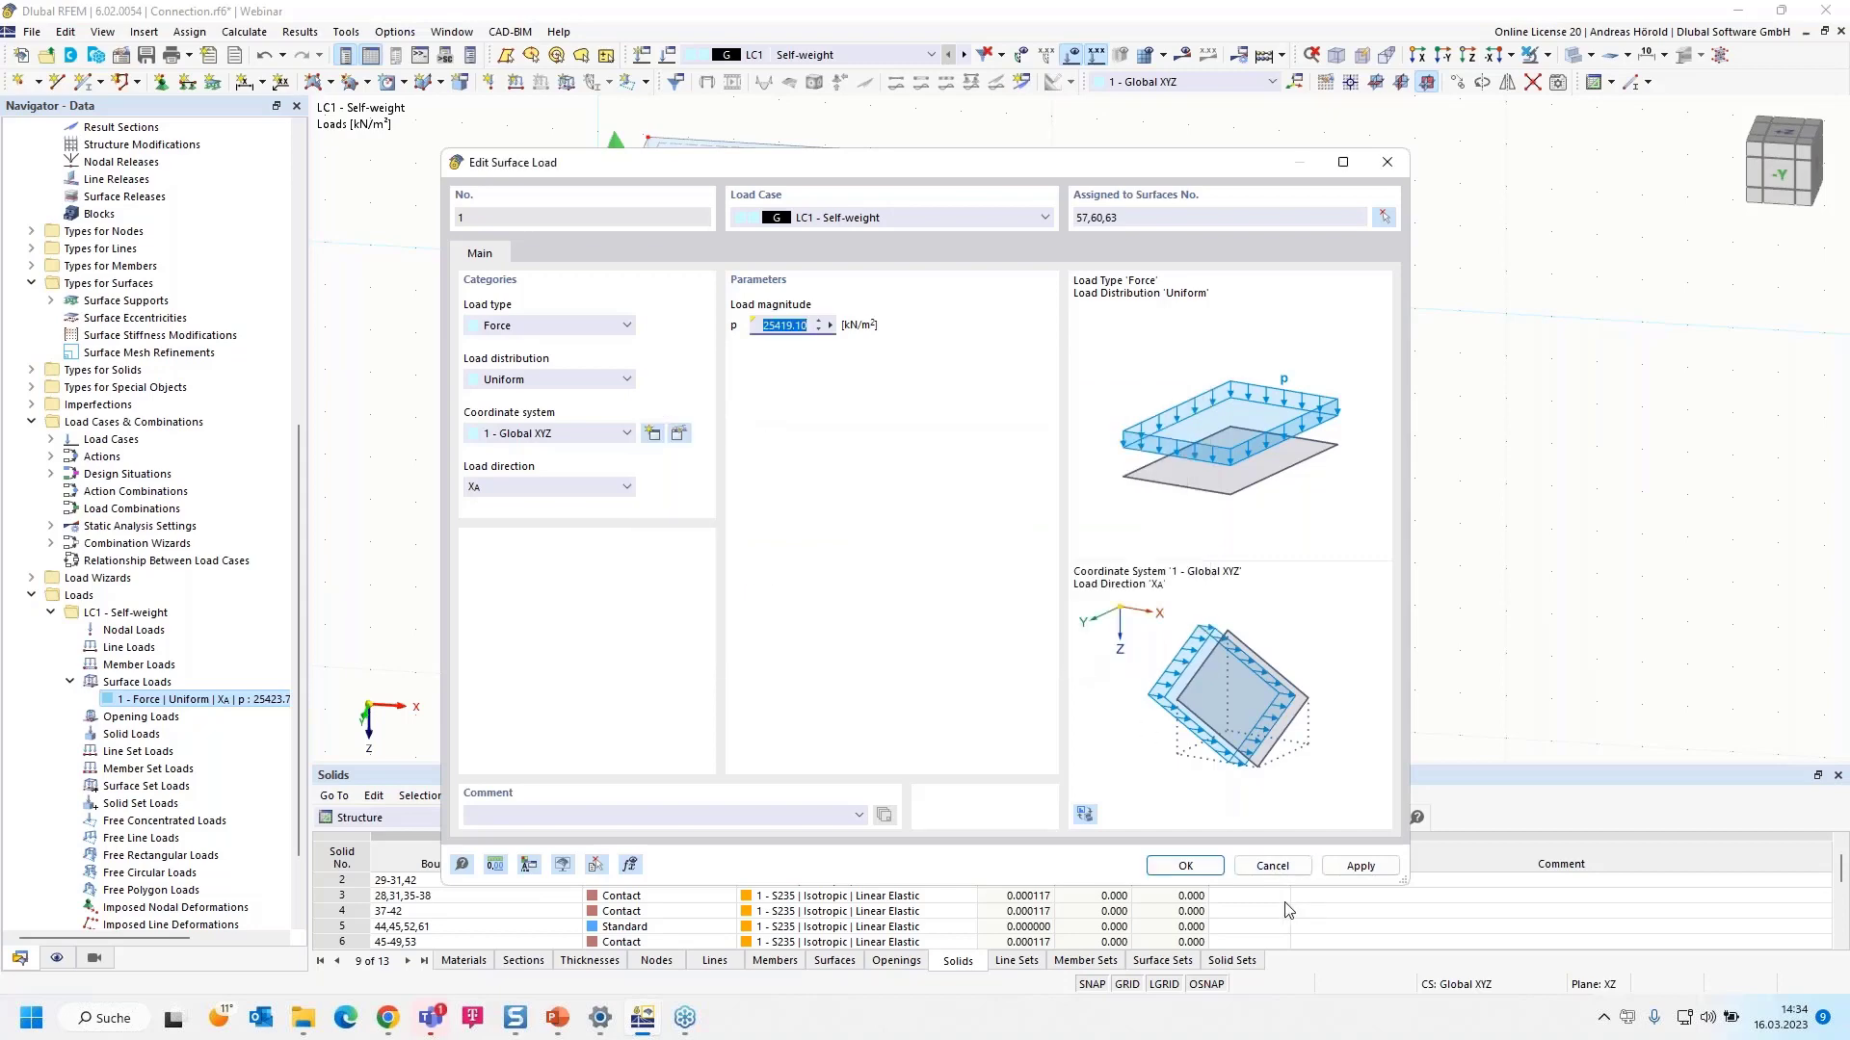
click(1182, 866)
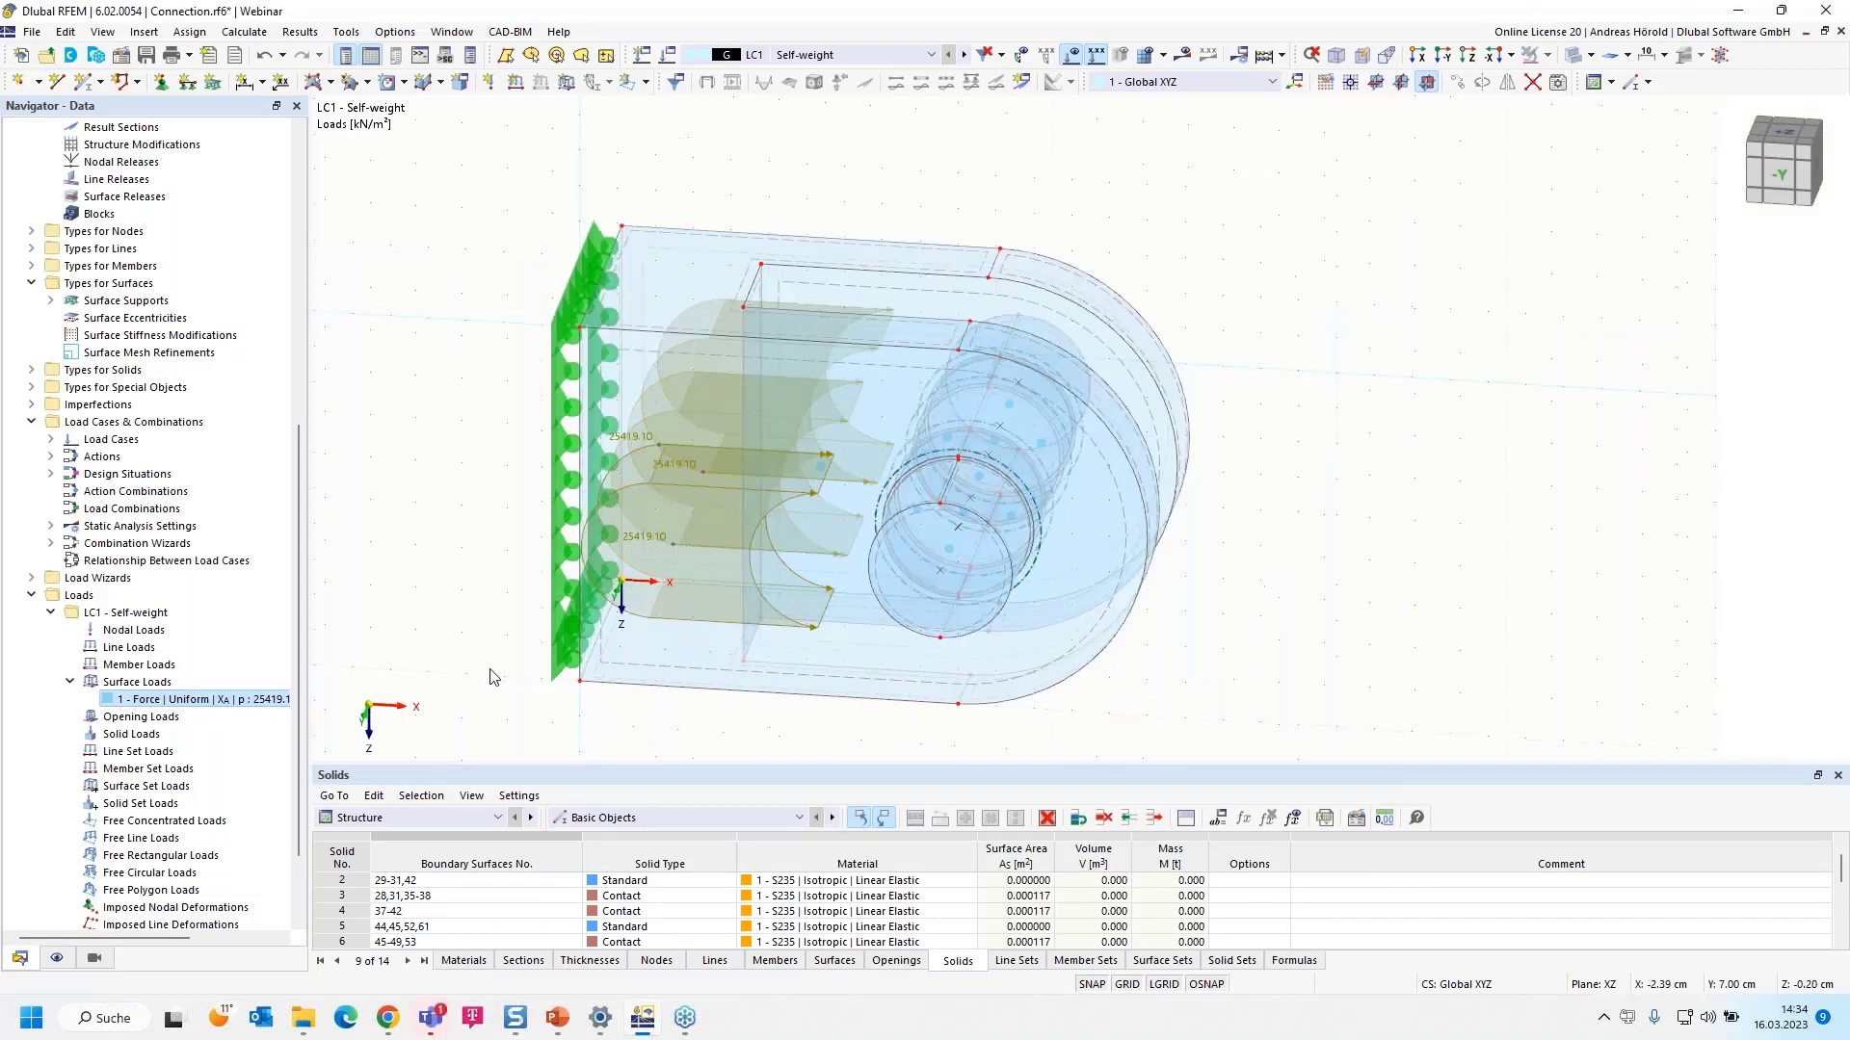
- Open the Load Cases & Combinations dialog from the Navigator's context menu
scroll(540, 614, down, 2)
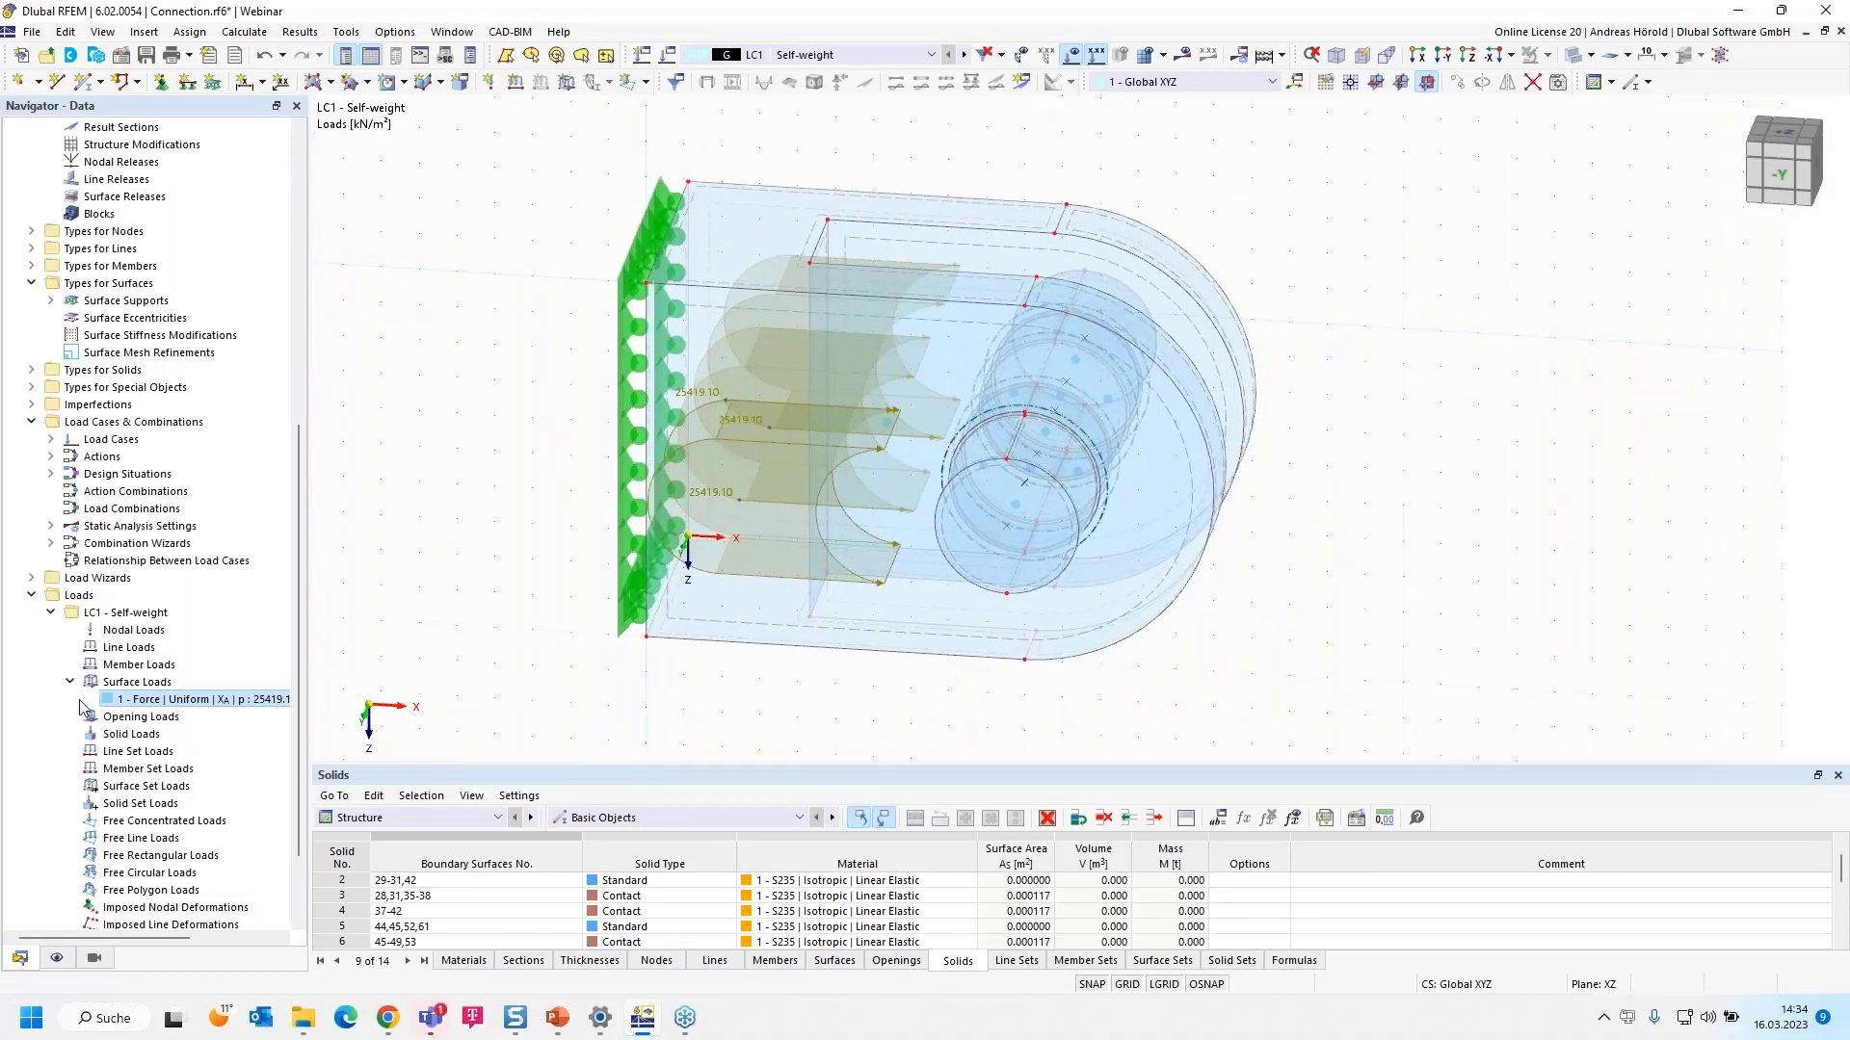
scroll(74, 690, down, 2)
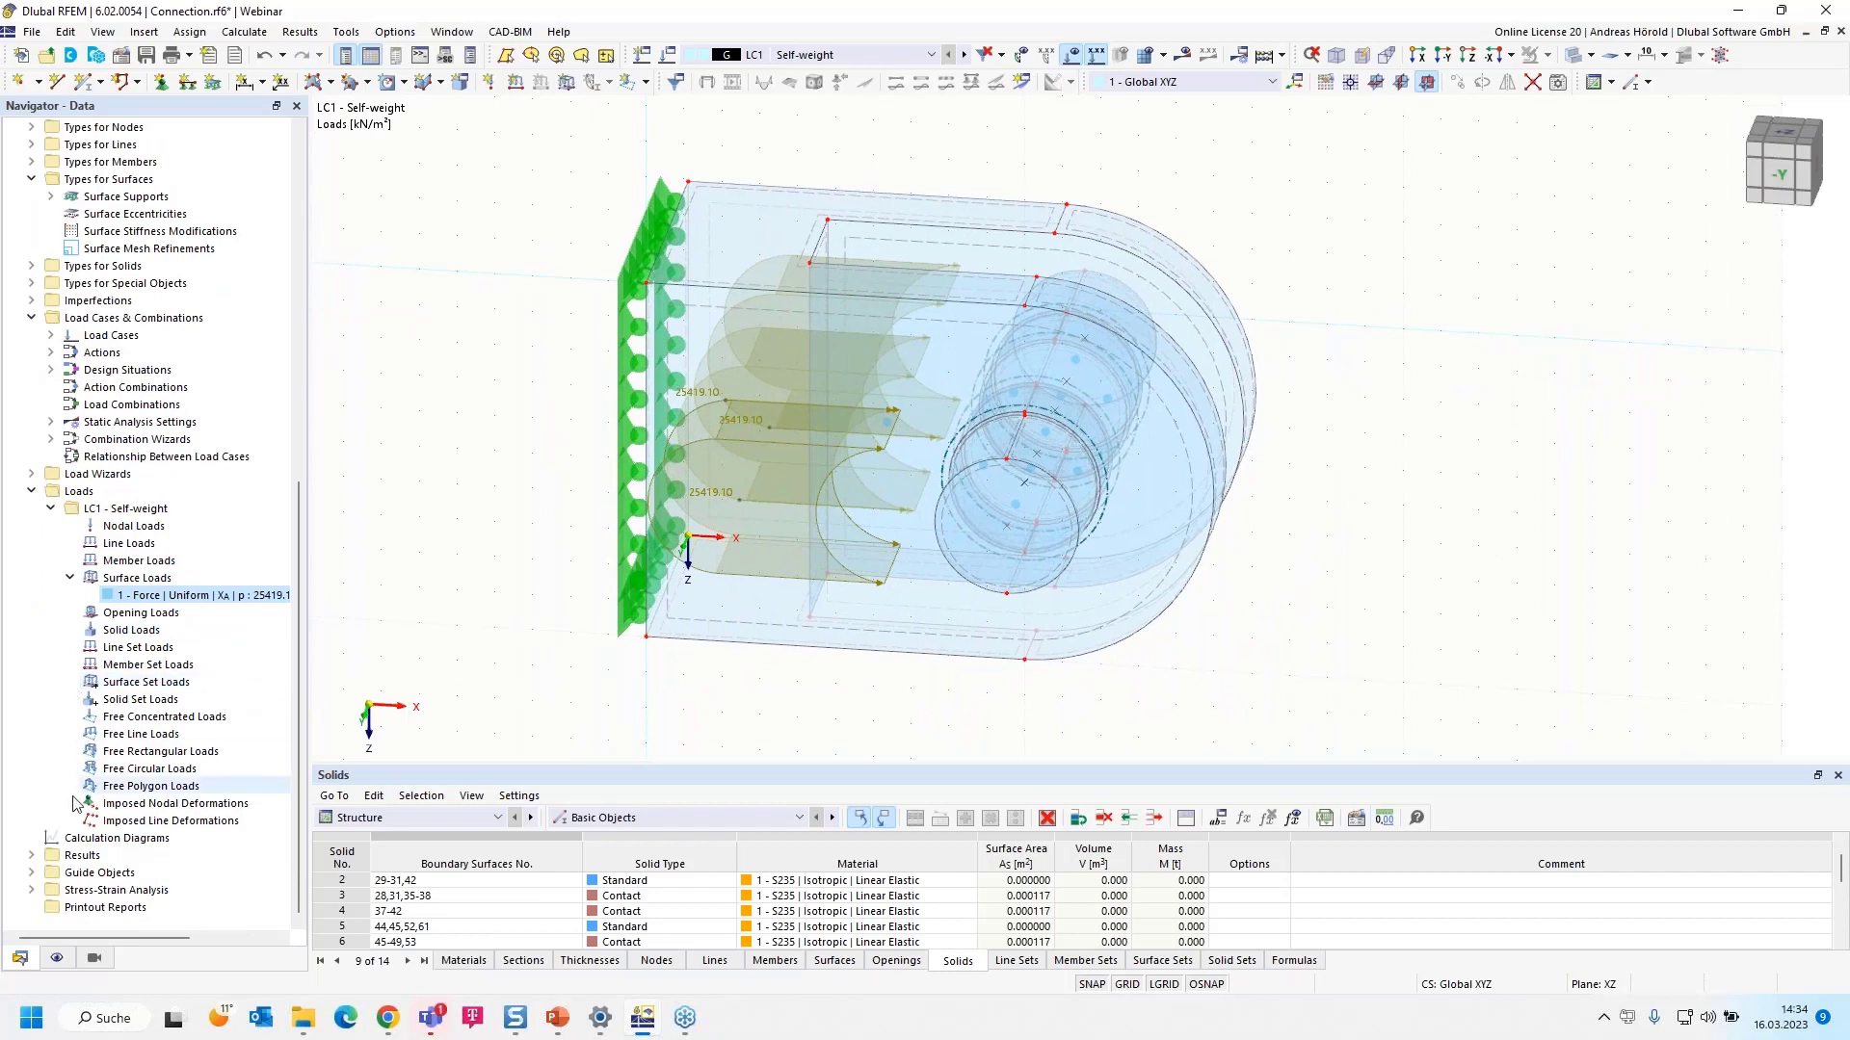
right_click(157, 321)
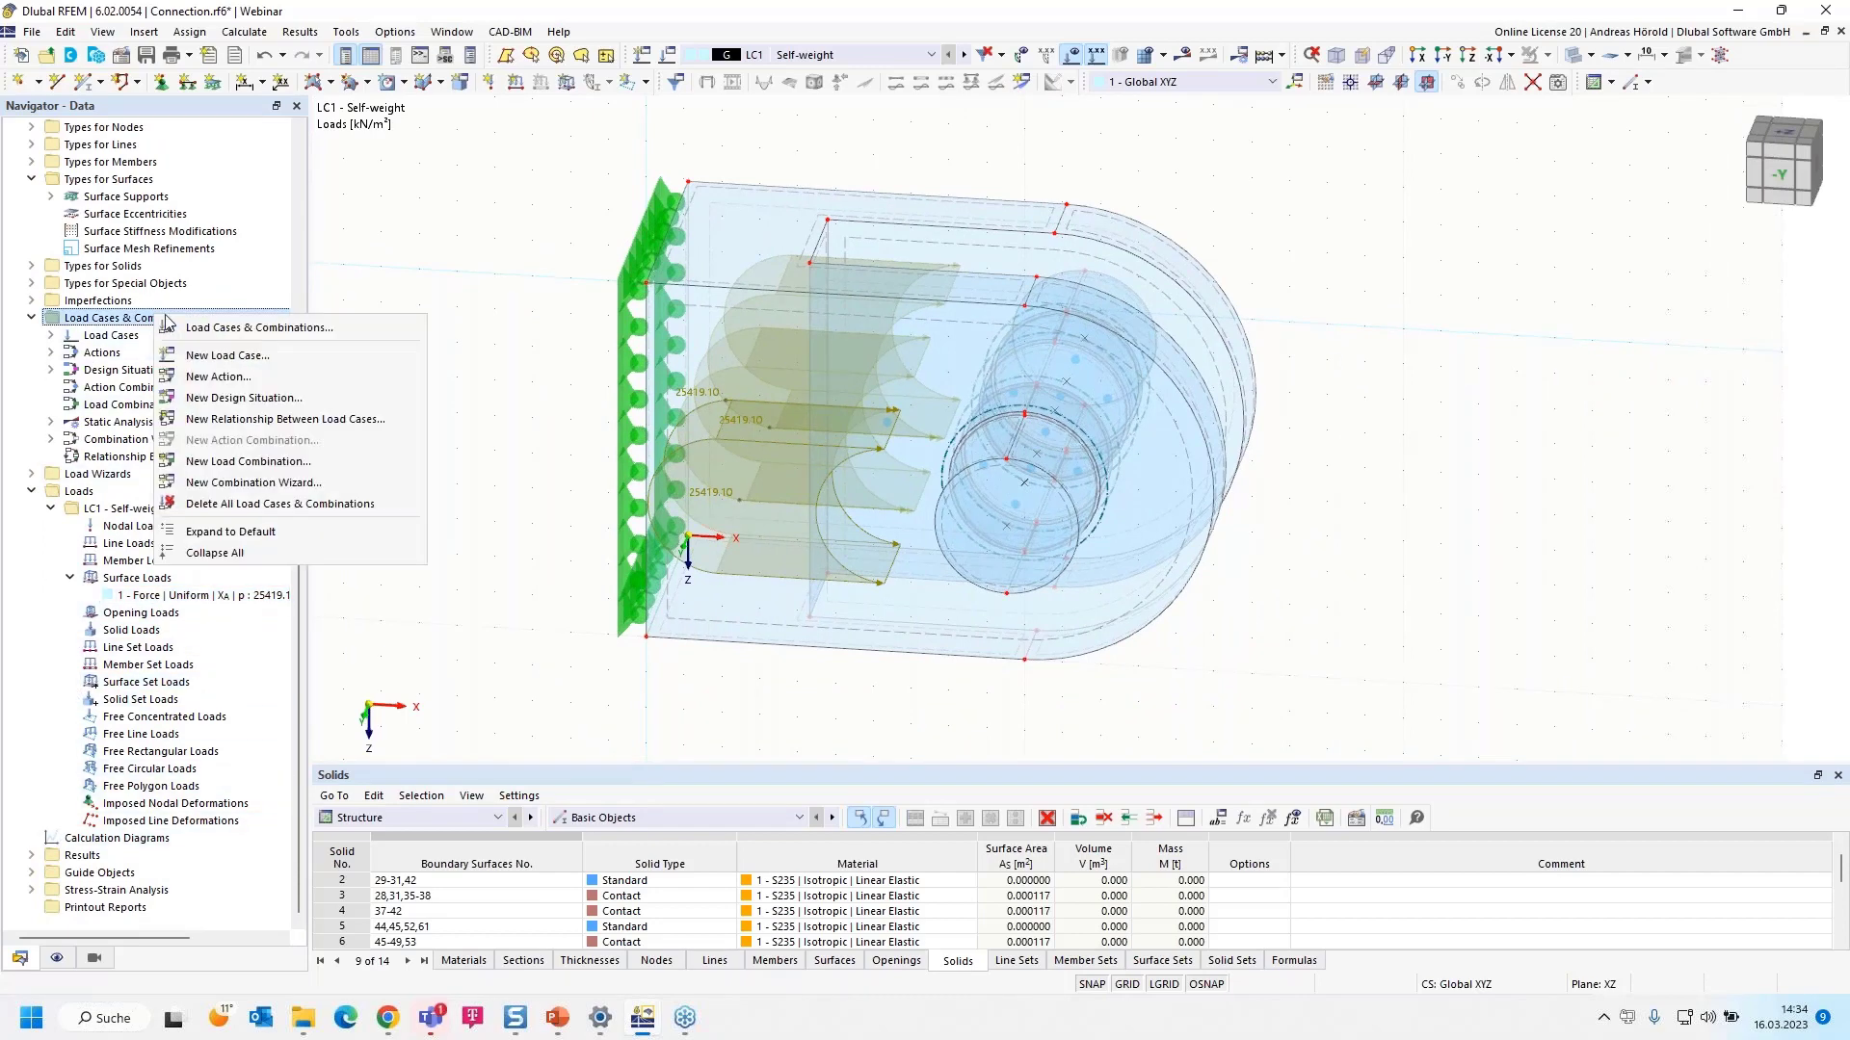
click(272, 330)
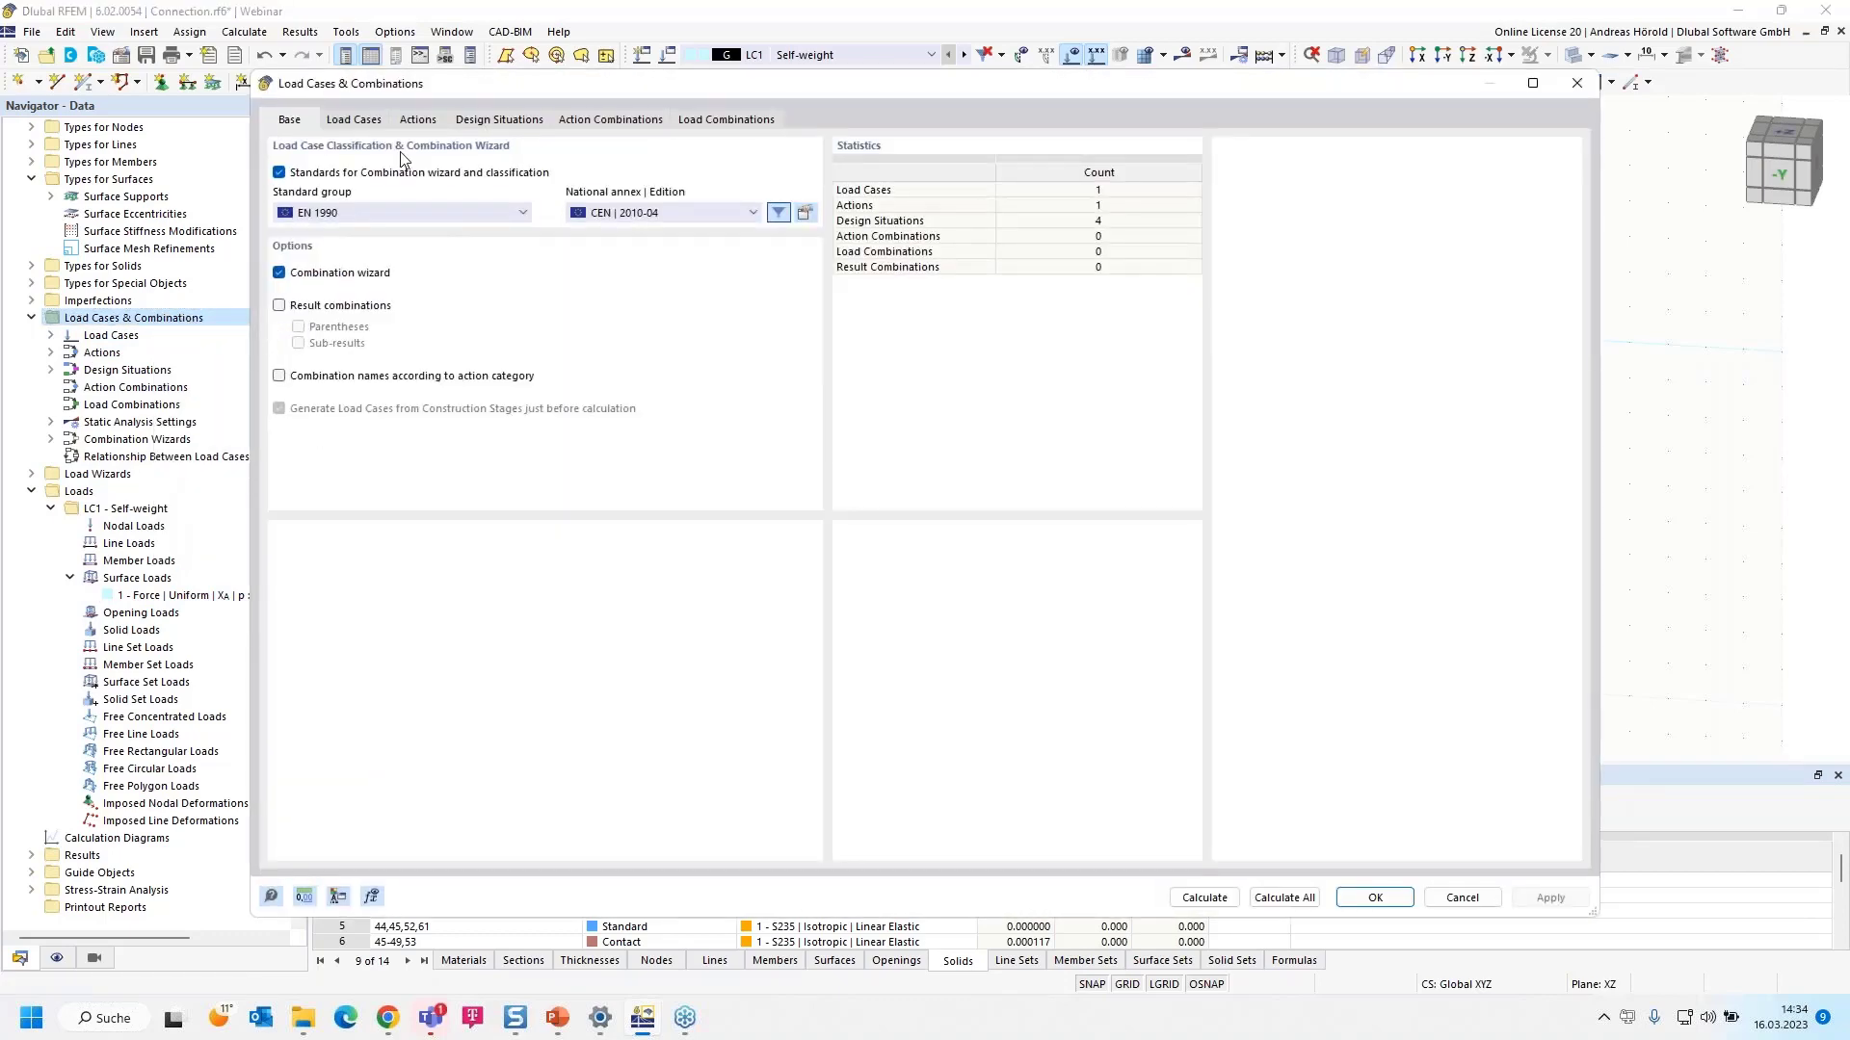
- Rename load case LC1 to Fd and review the generated combinations CO1–CO4
click(353, 120)
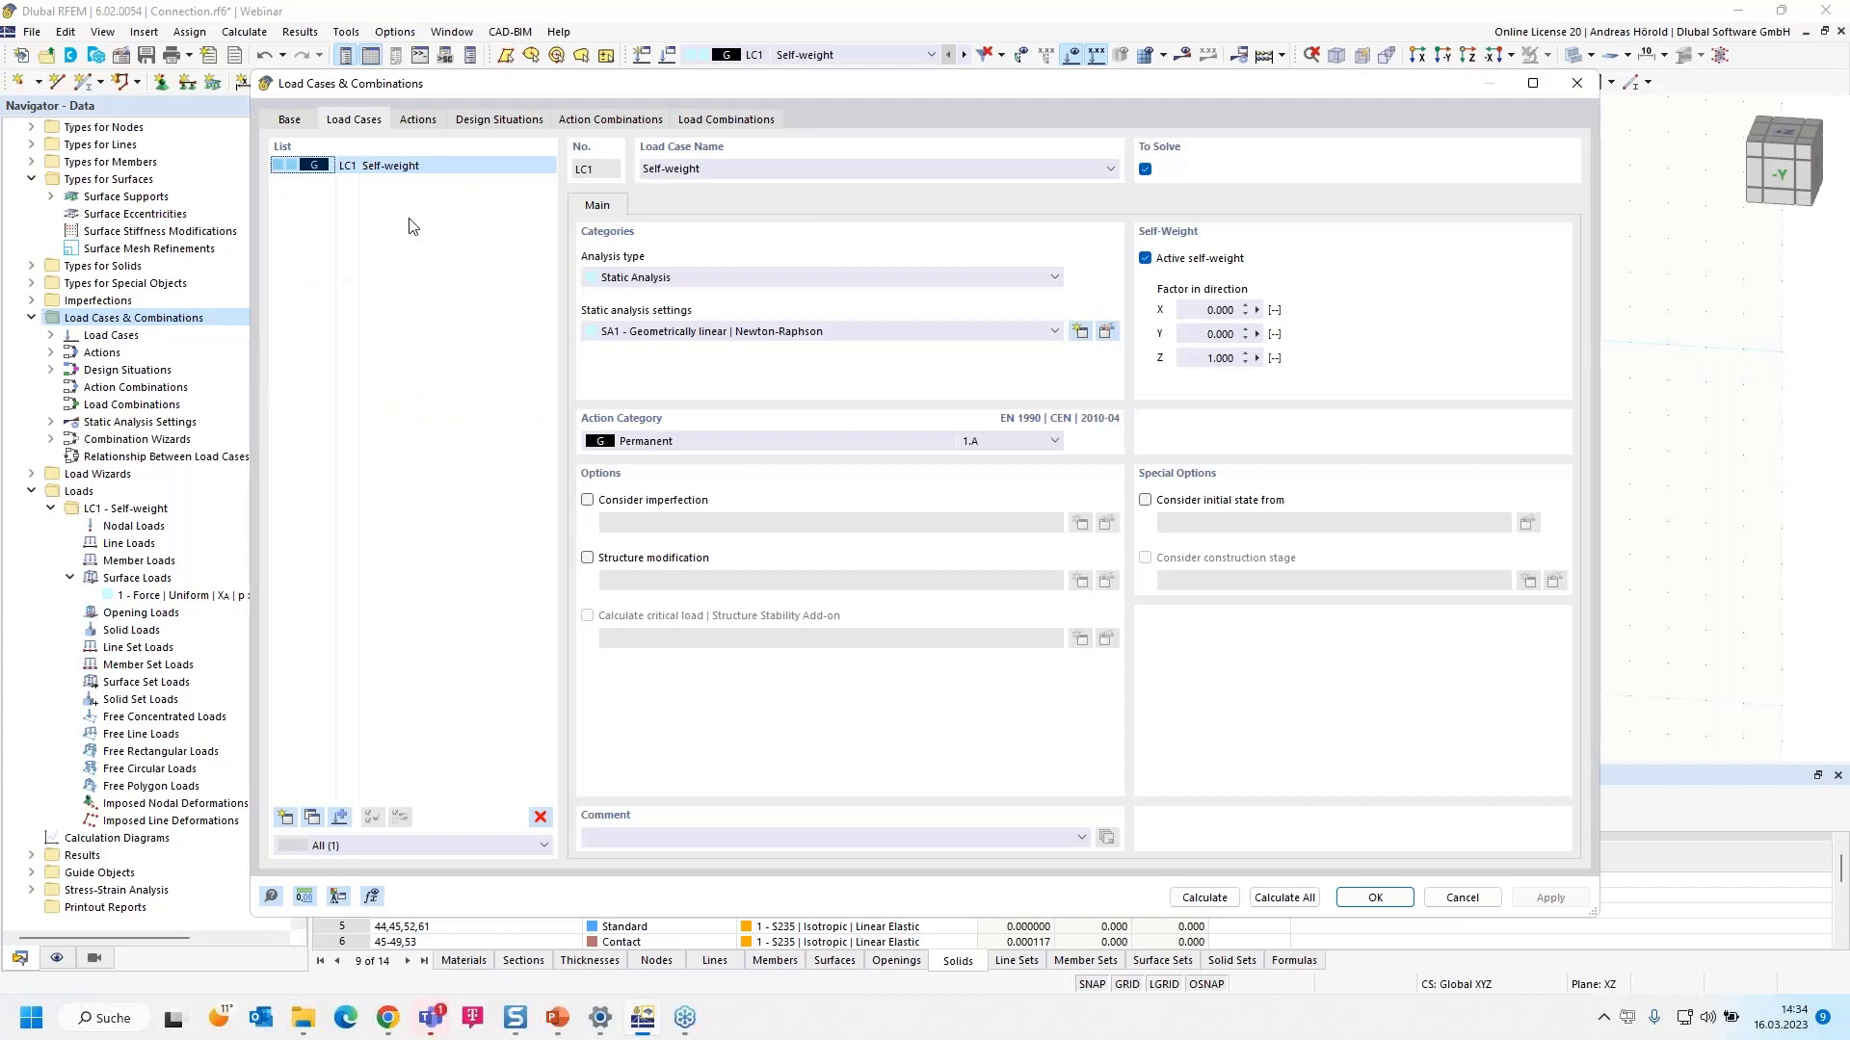
click(718, 169)
text(Fd)
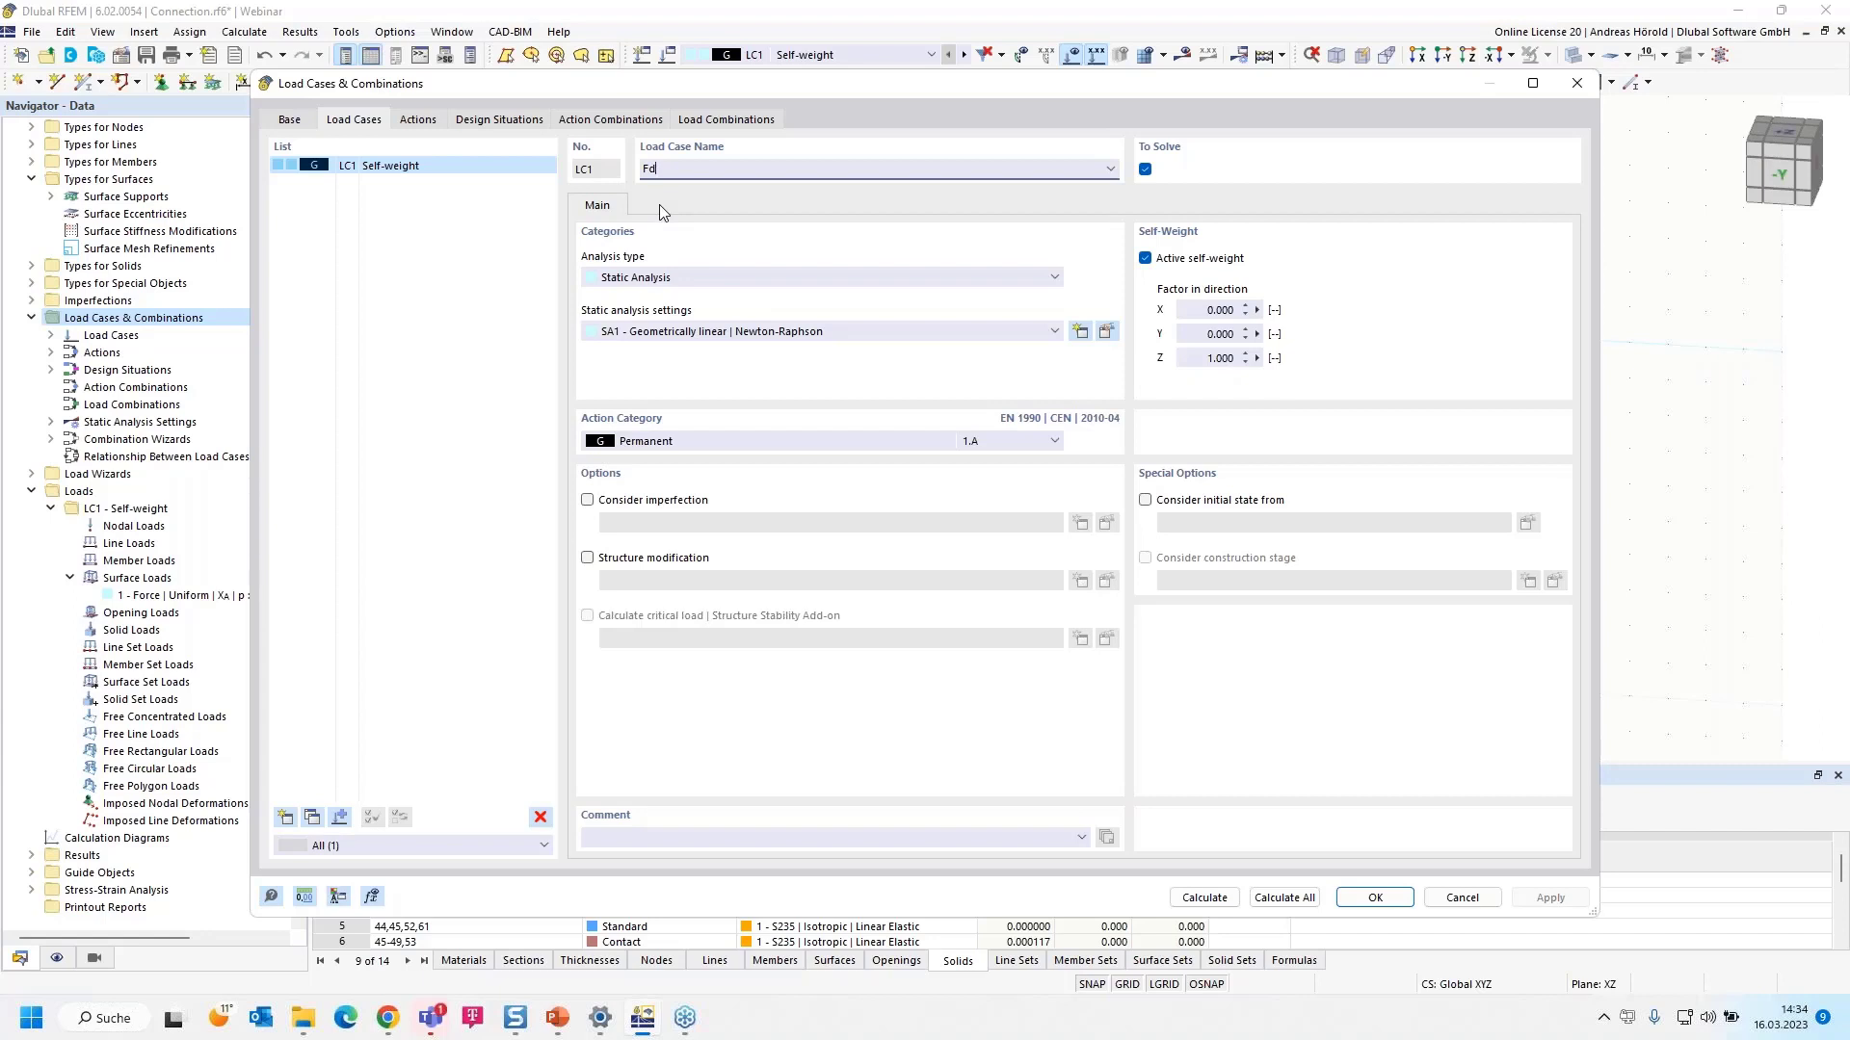
click(724, 120)
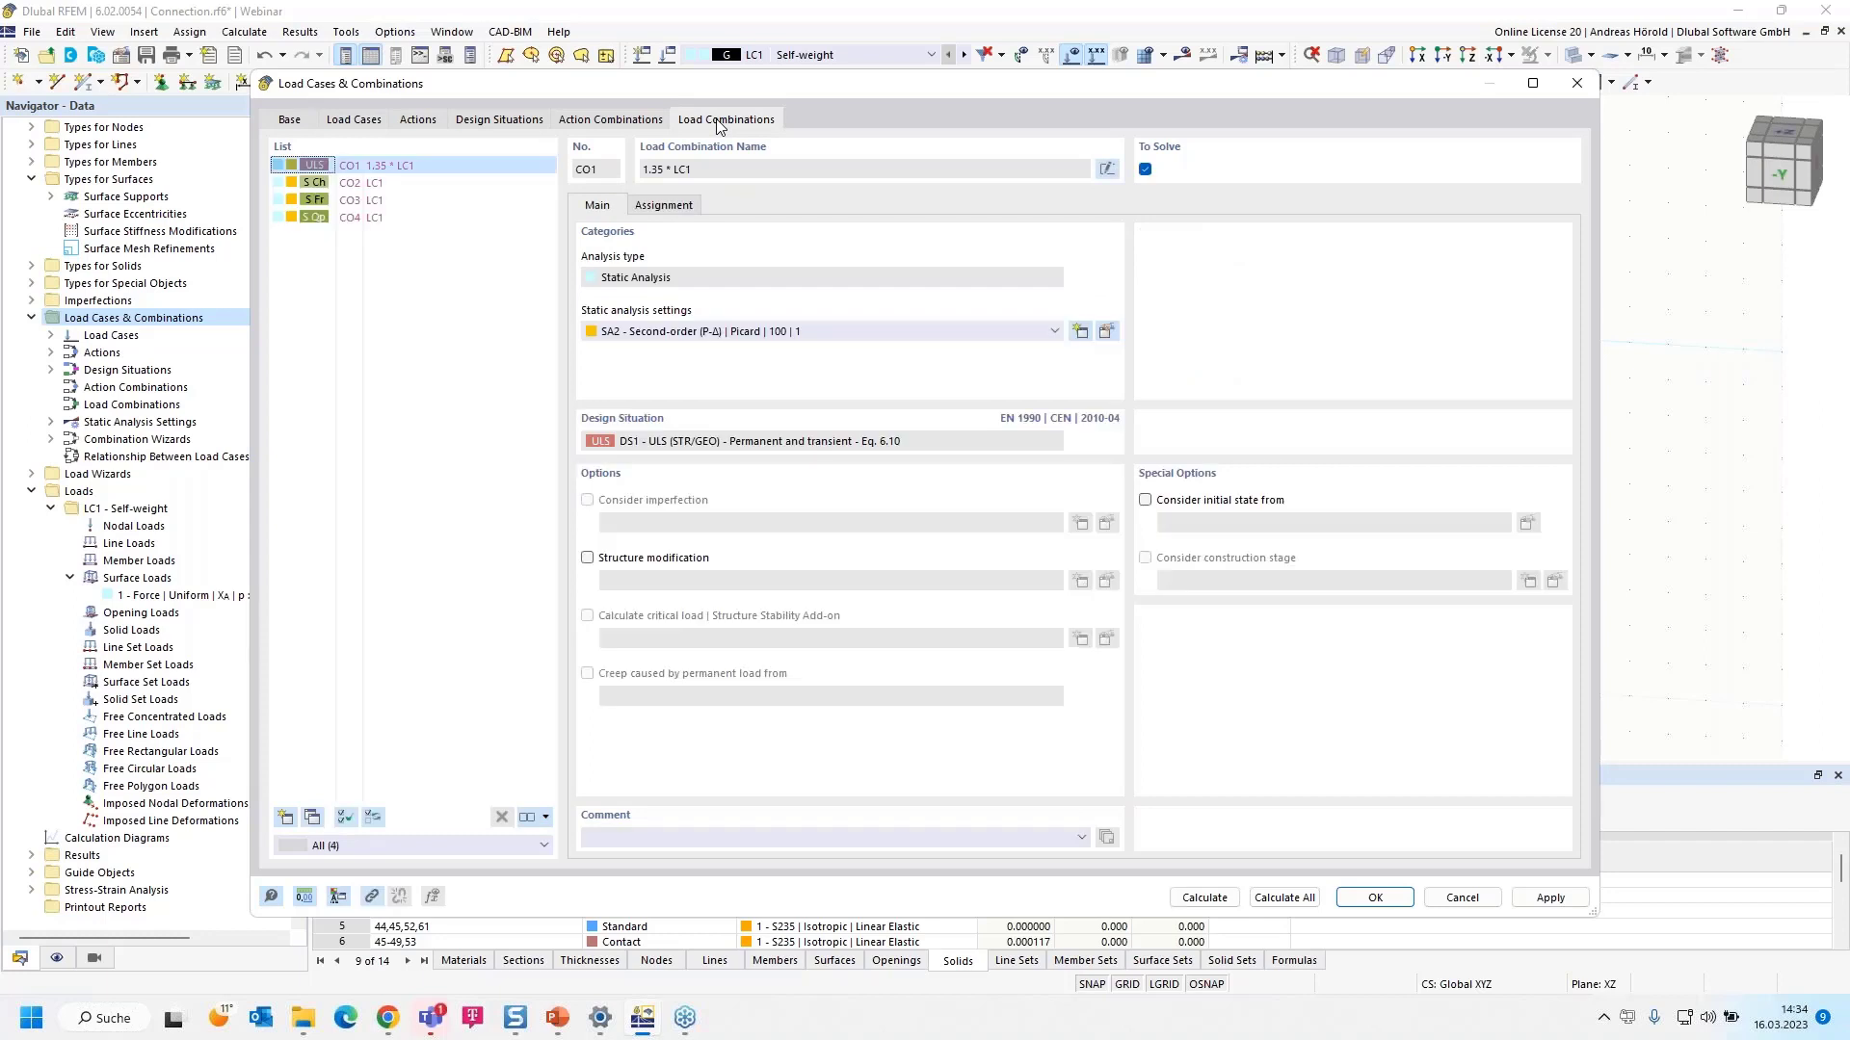
- Delete SLS design situations DS2–DS4, then confirm that only combination CO1 remains
click(501, 119)
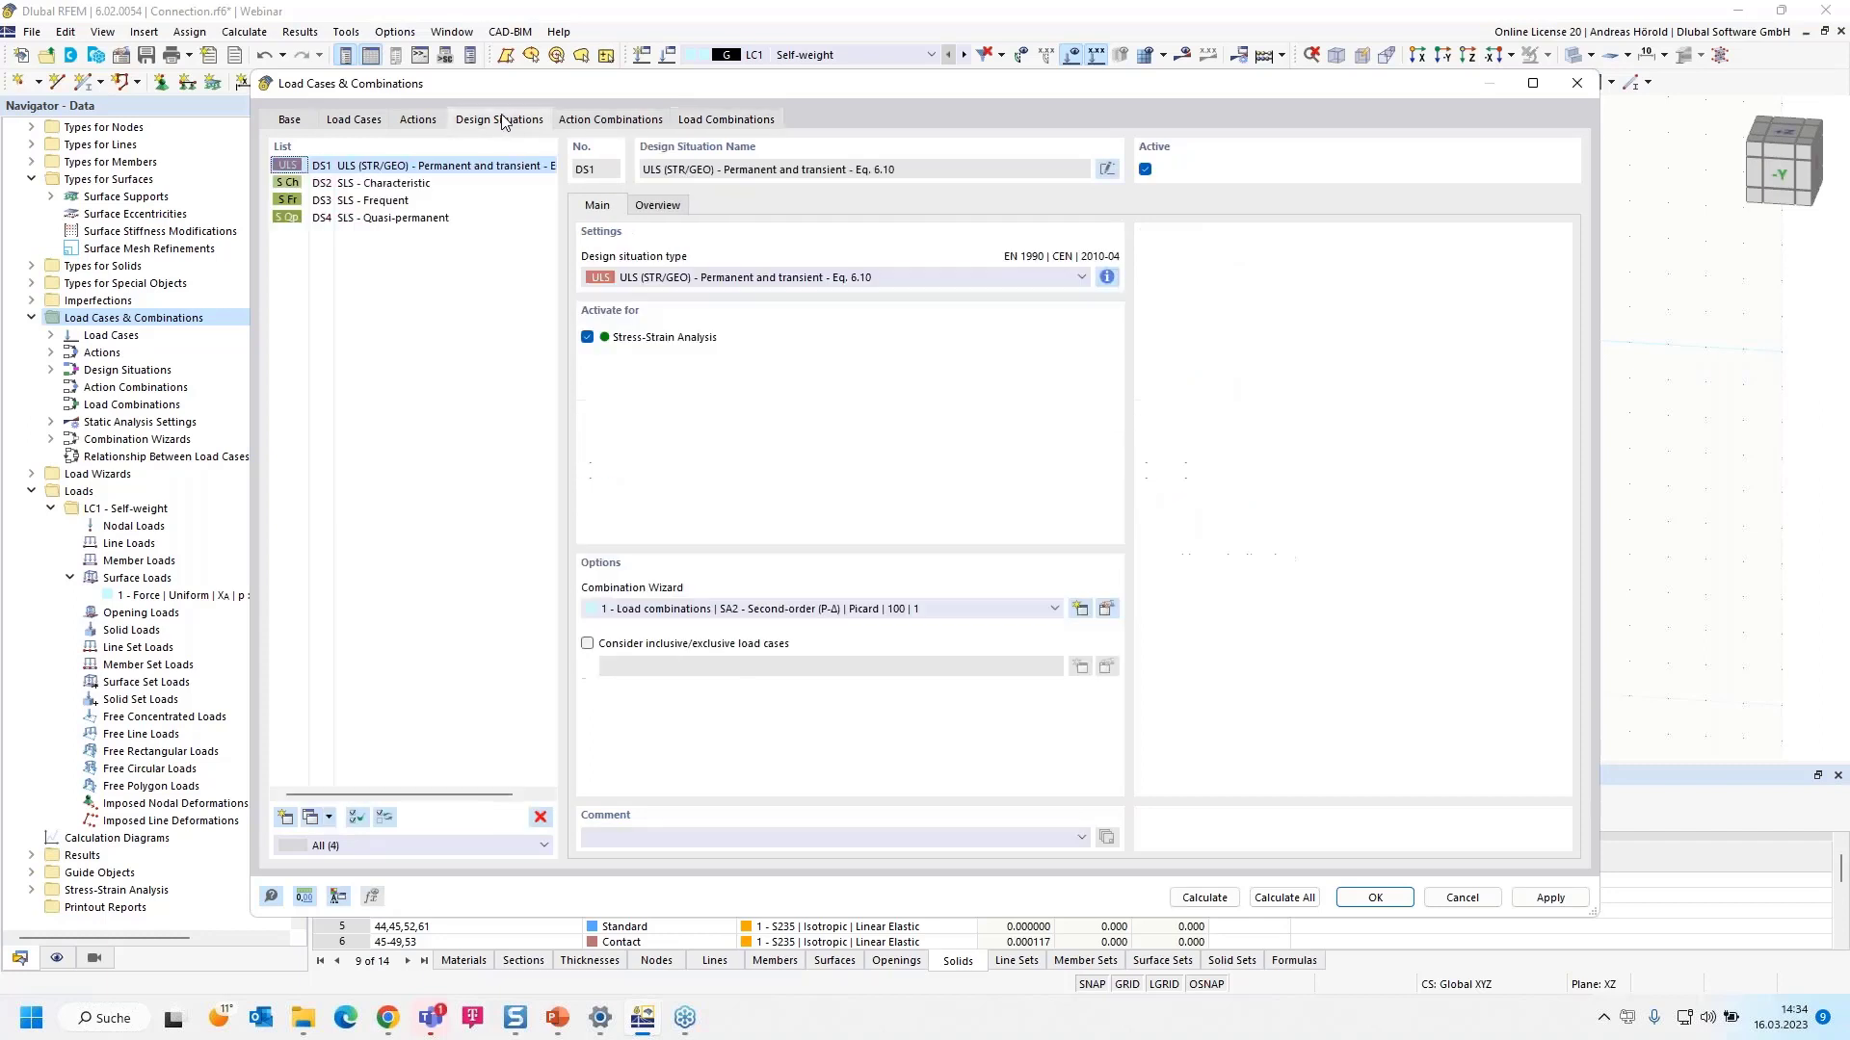
click(379, 185)
drag(379, 188, 367, 228)
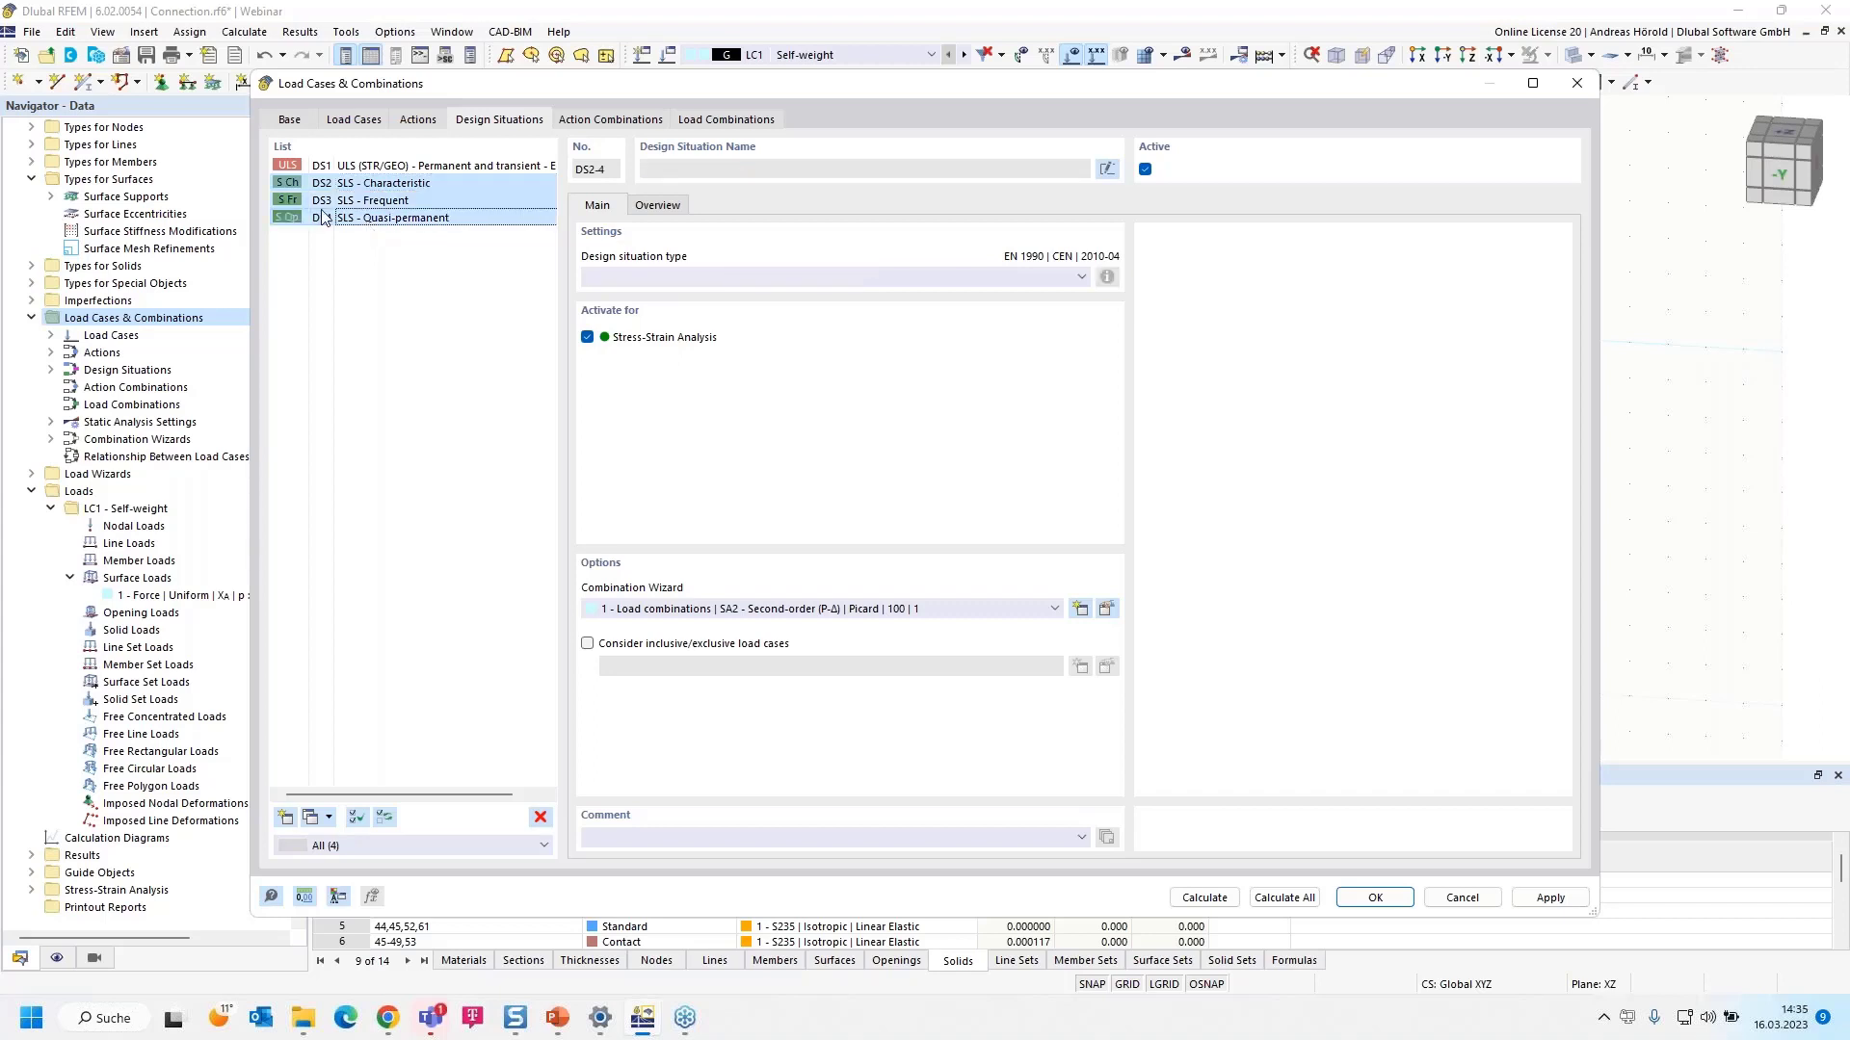
click(540, 818)
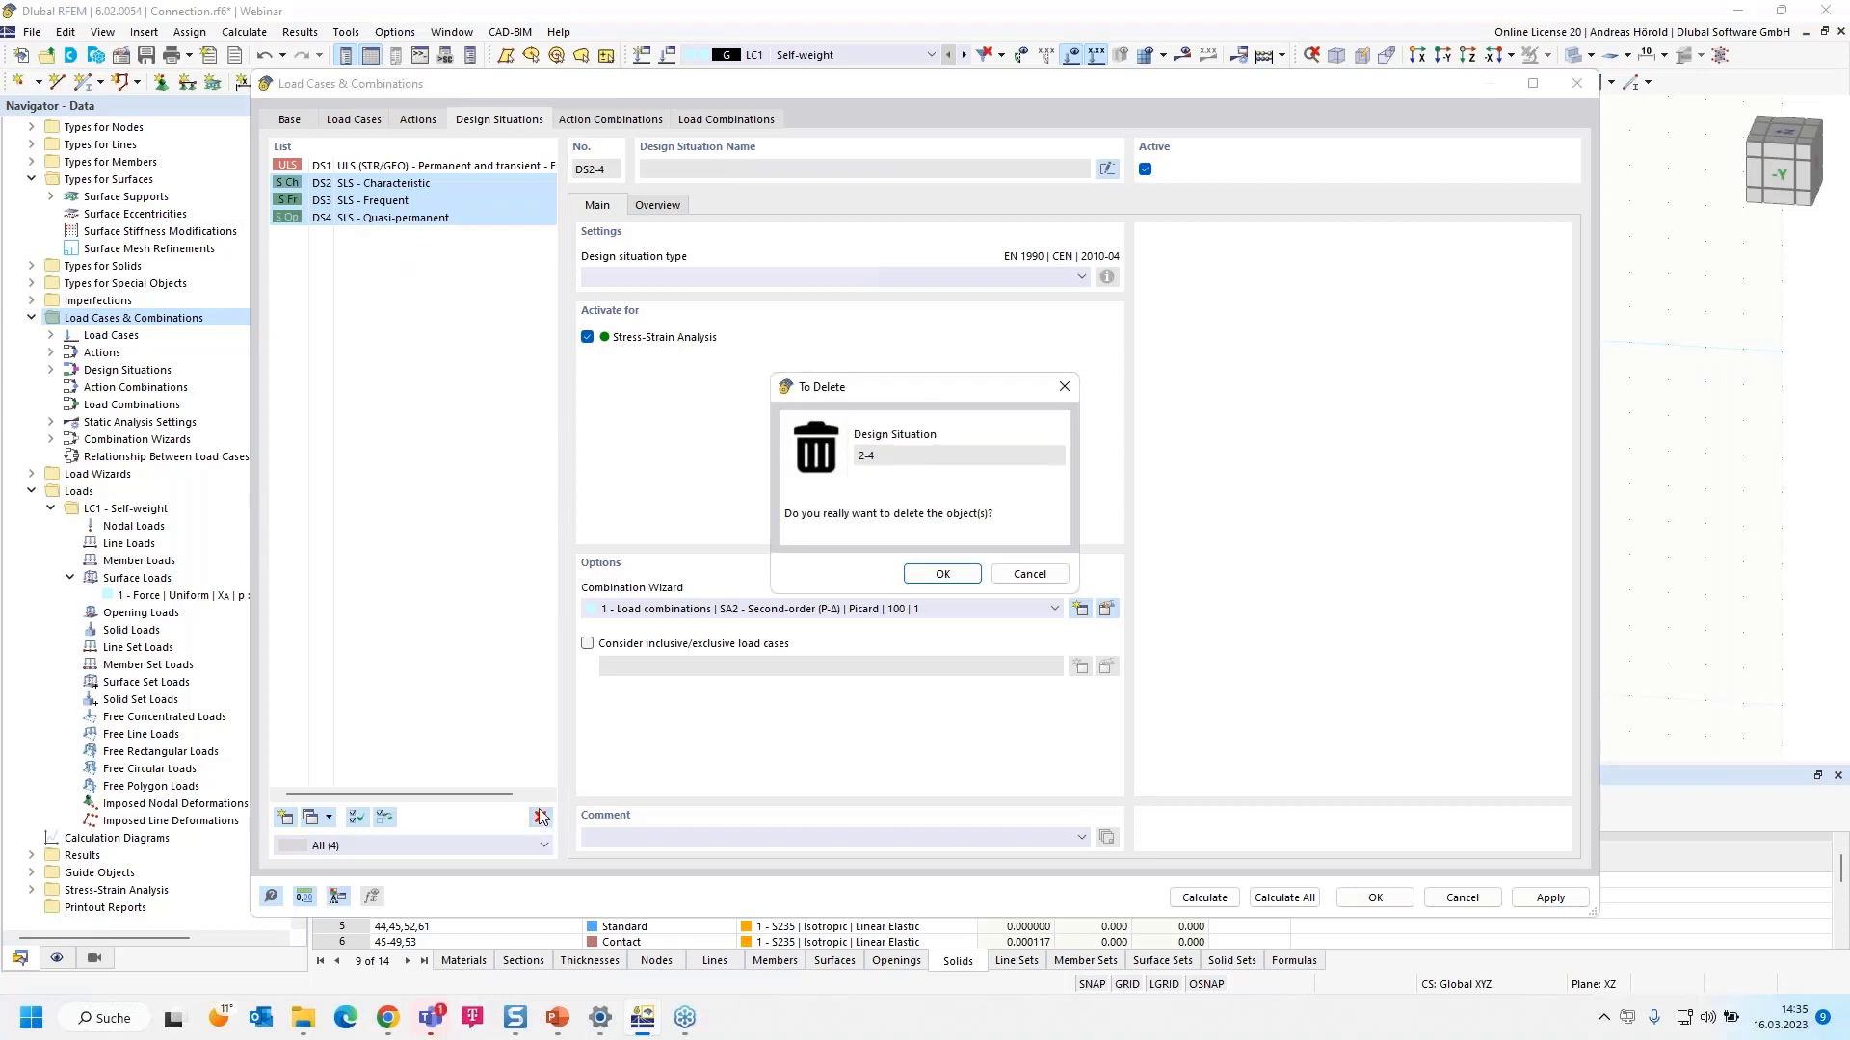
click(933, 574)
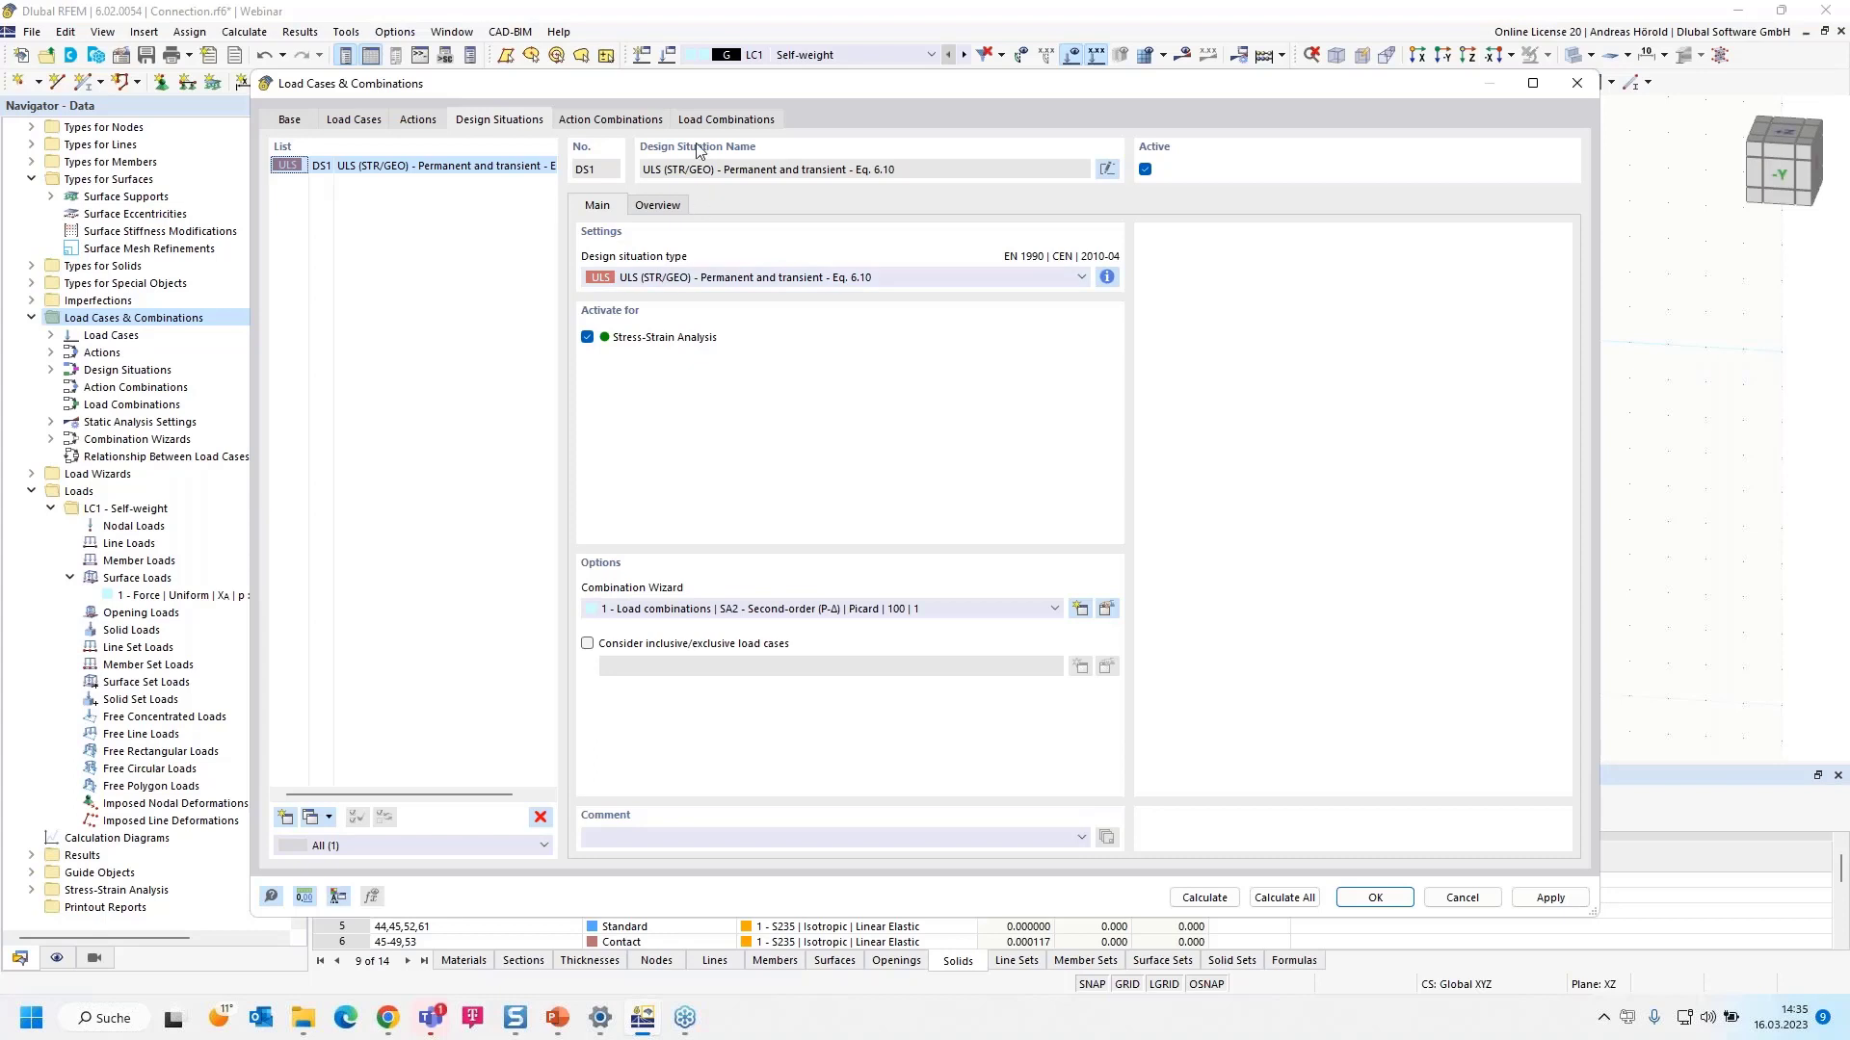
click(703, 113)
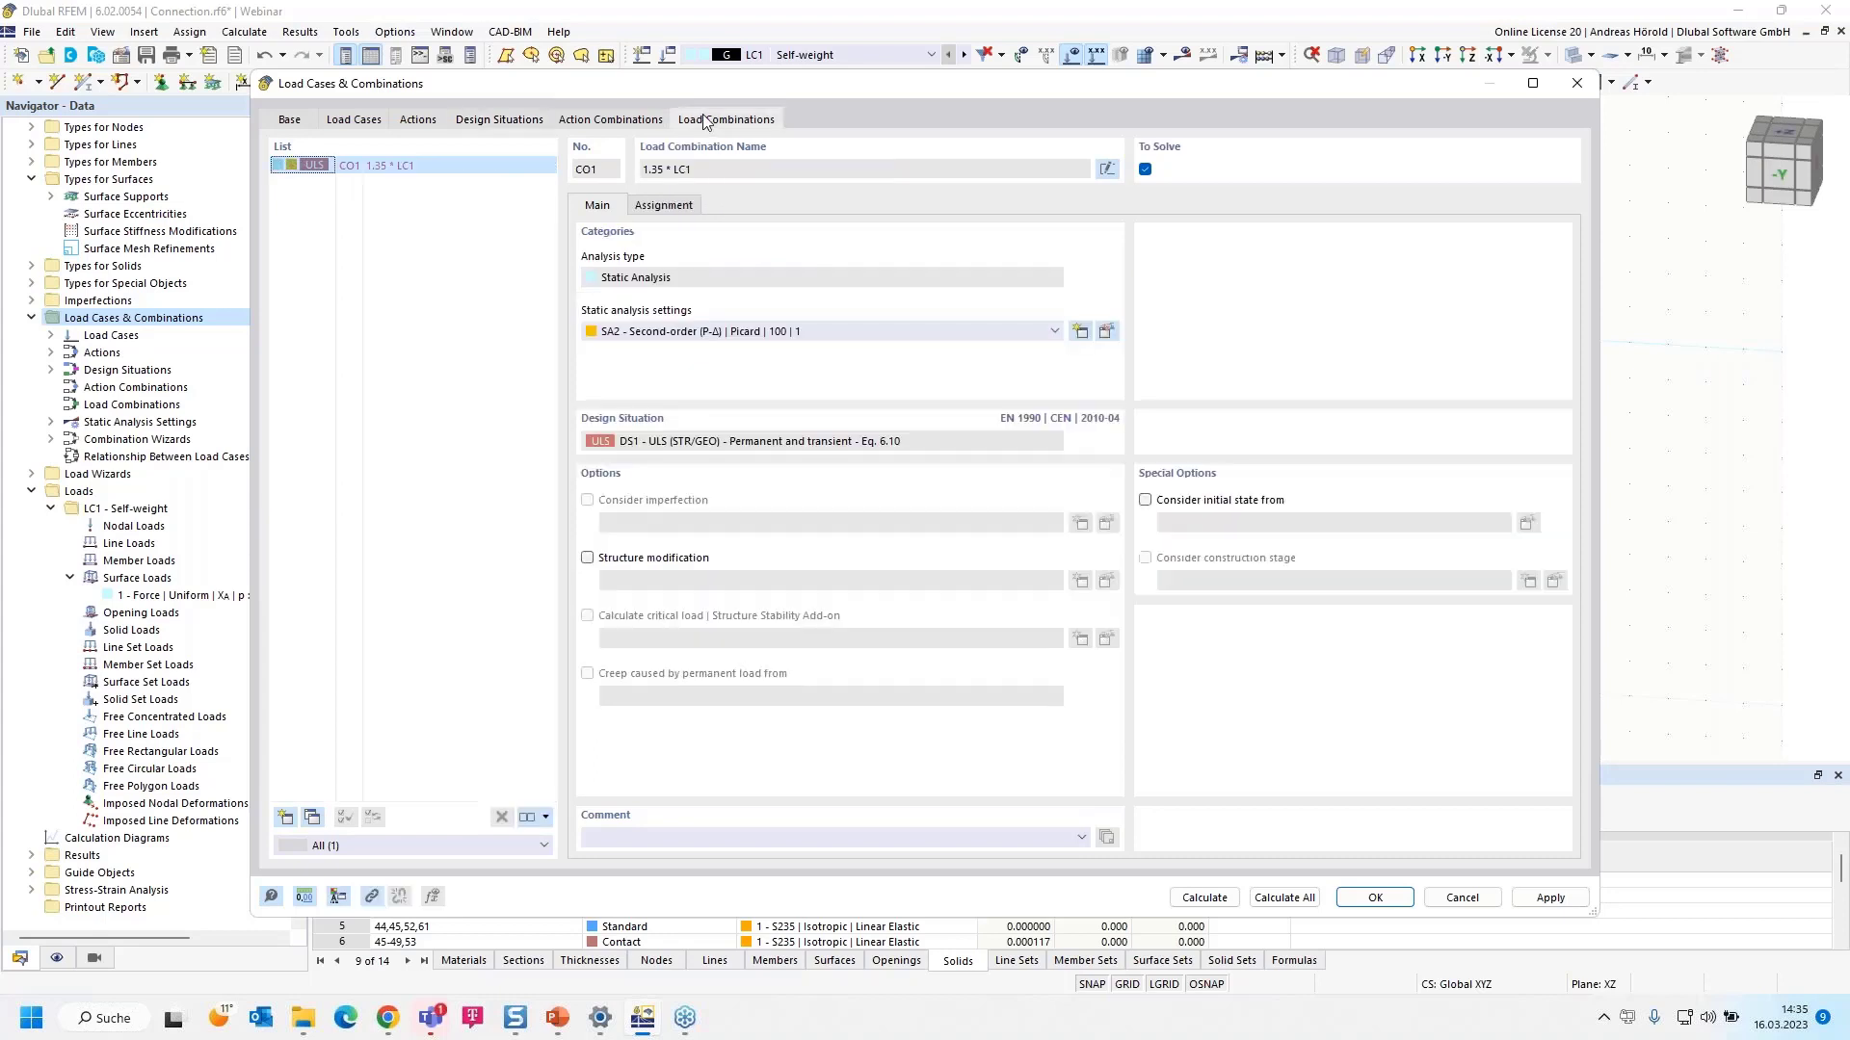
click(490, 120)
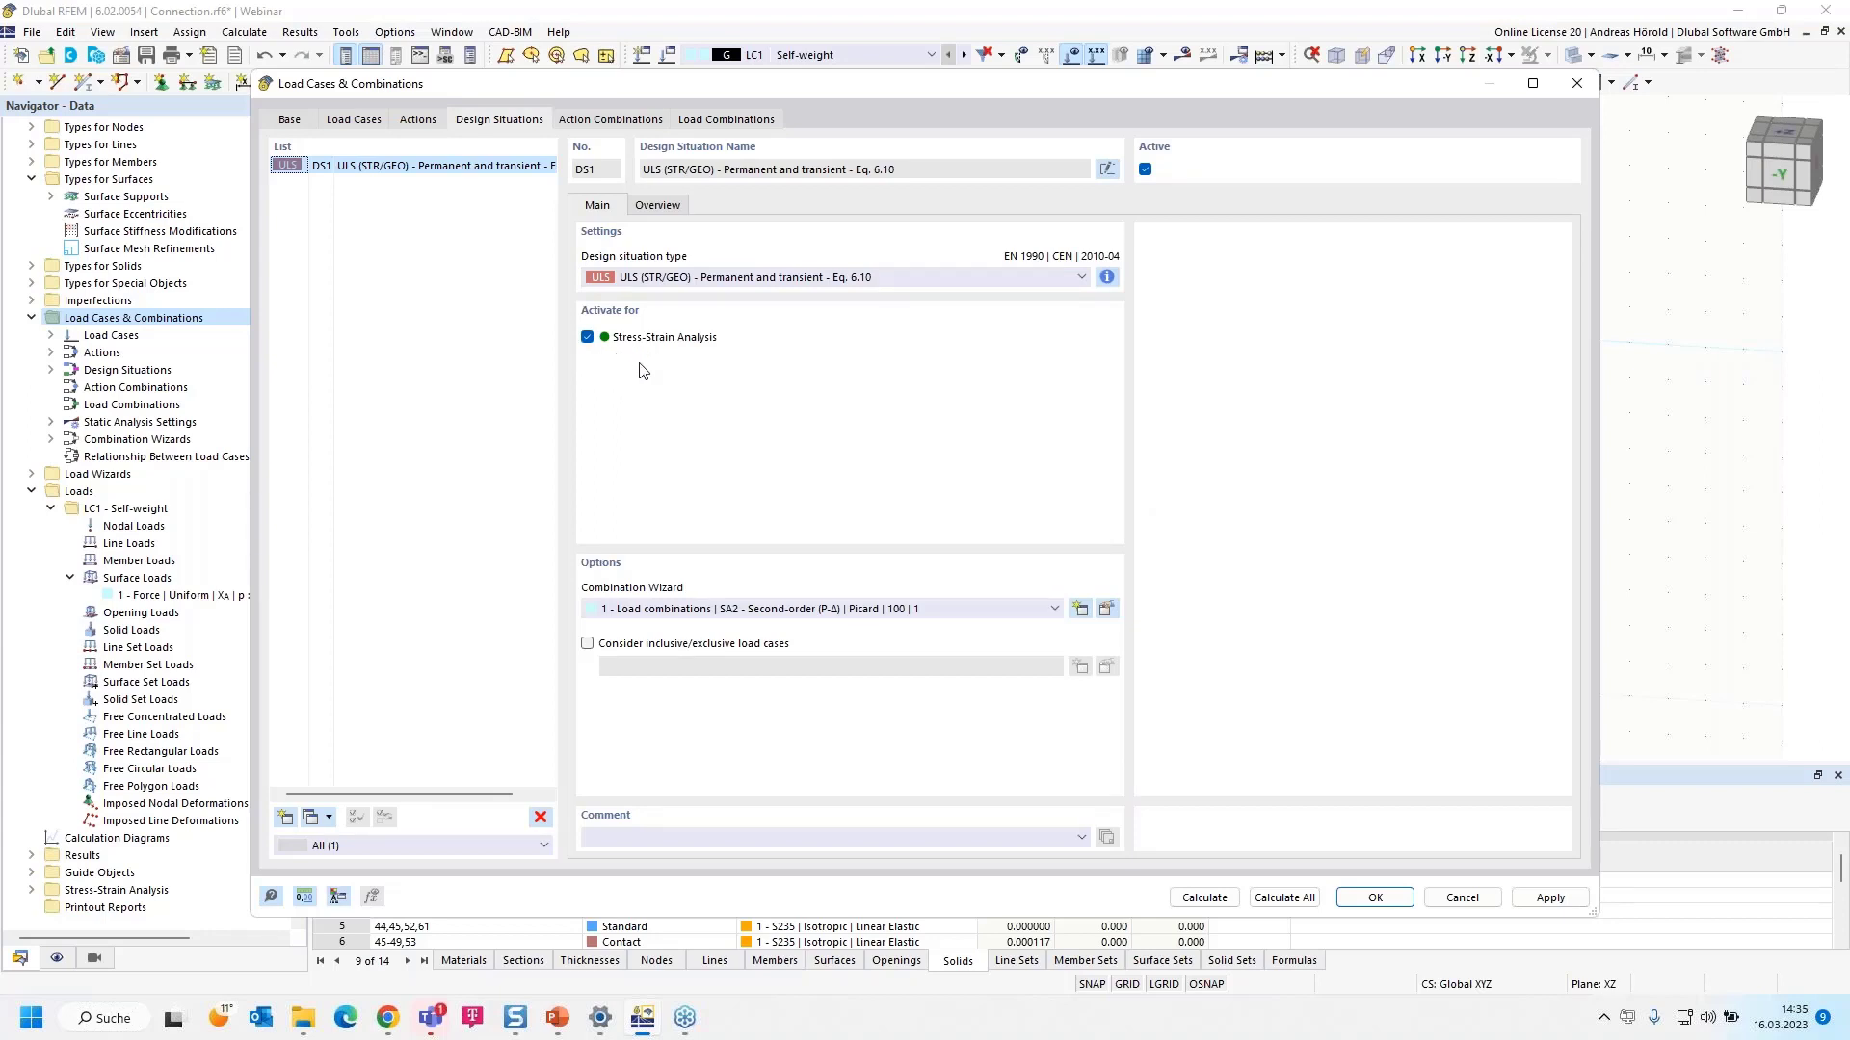
- Turn off the combination wizard, saving changes and keeping the existing combination
click(288, 120)
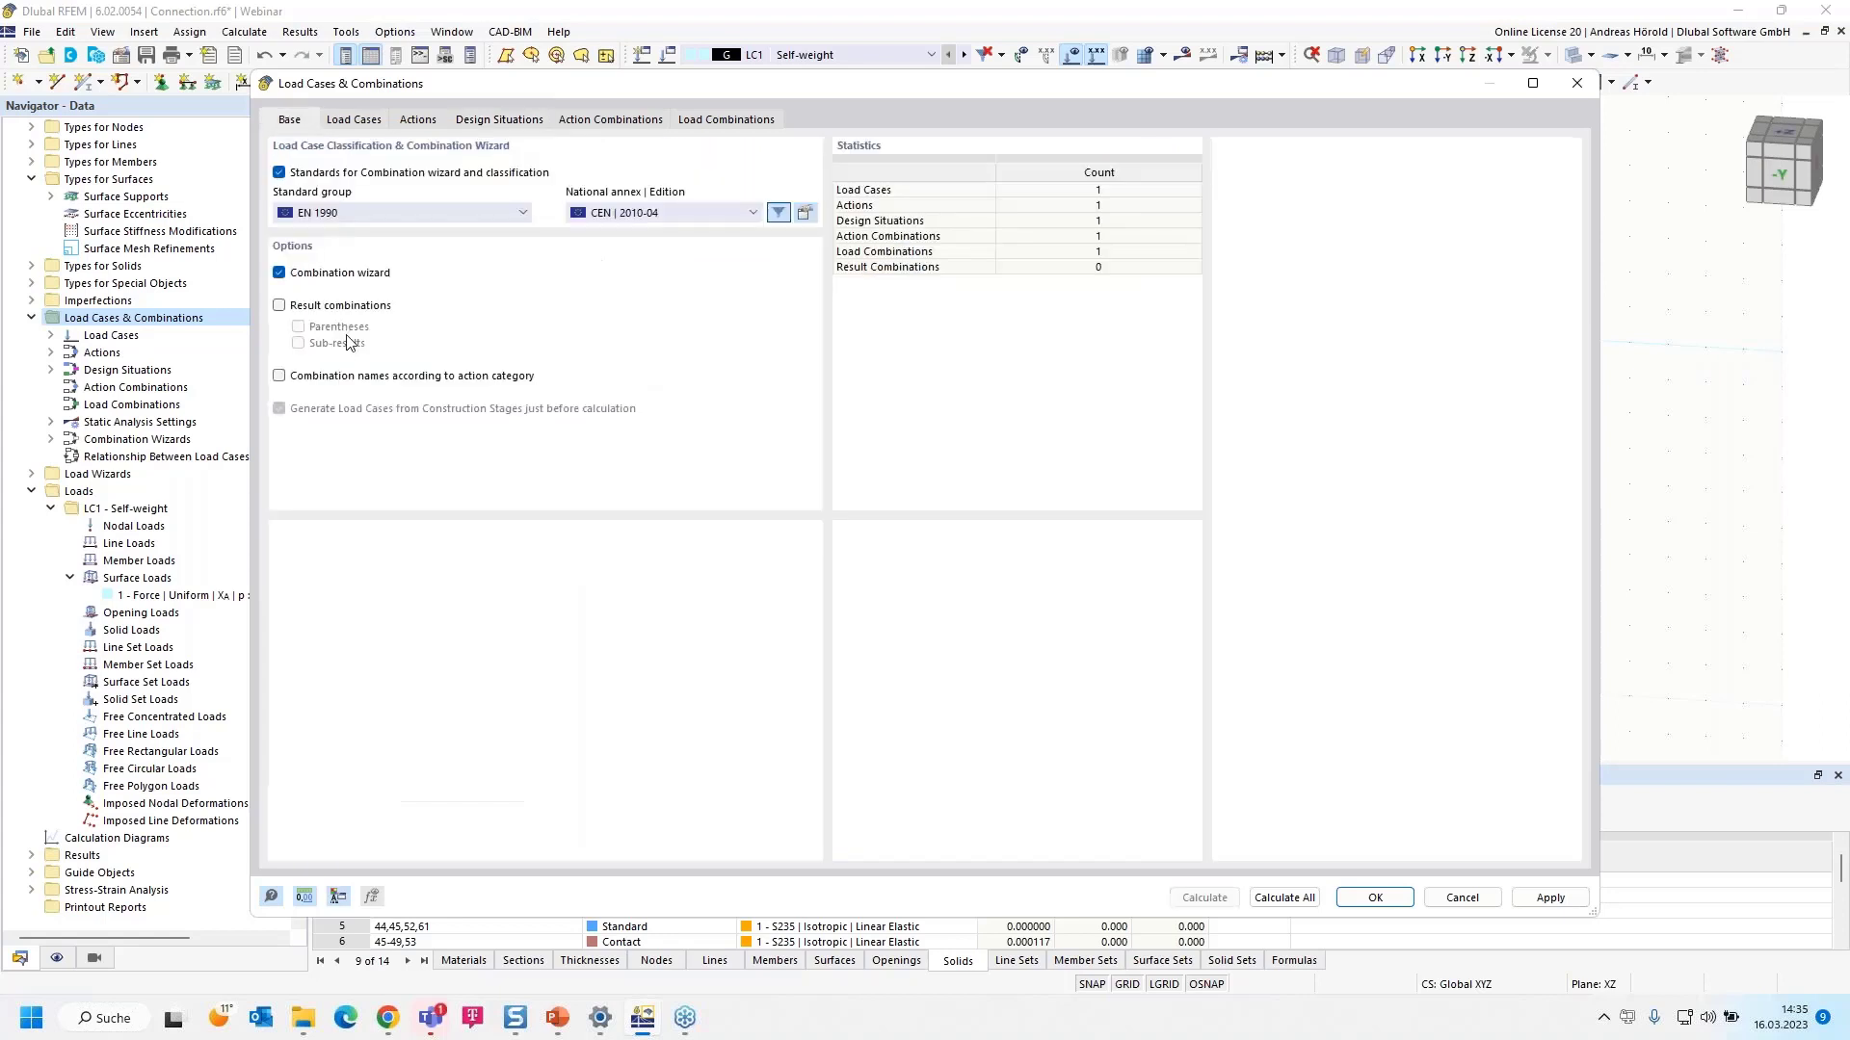
click(280, 274)
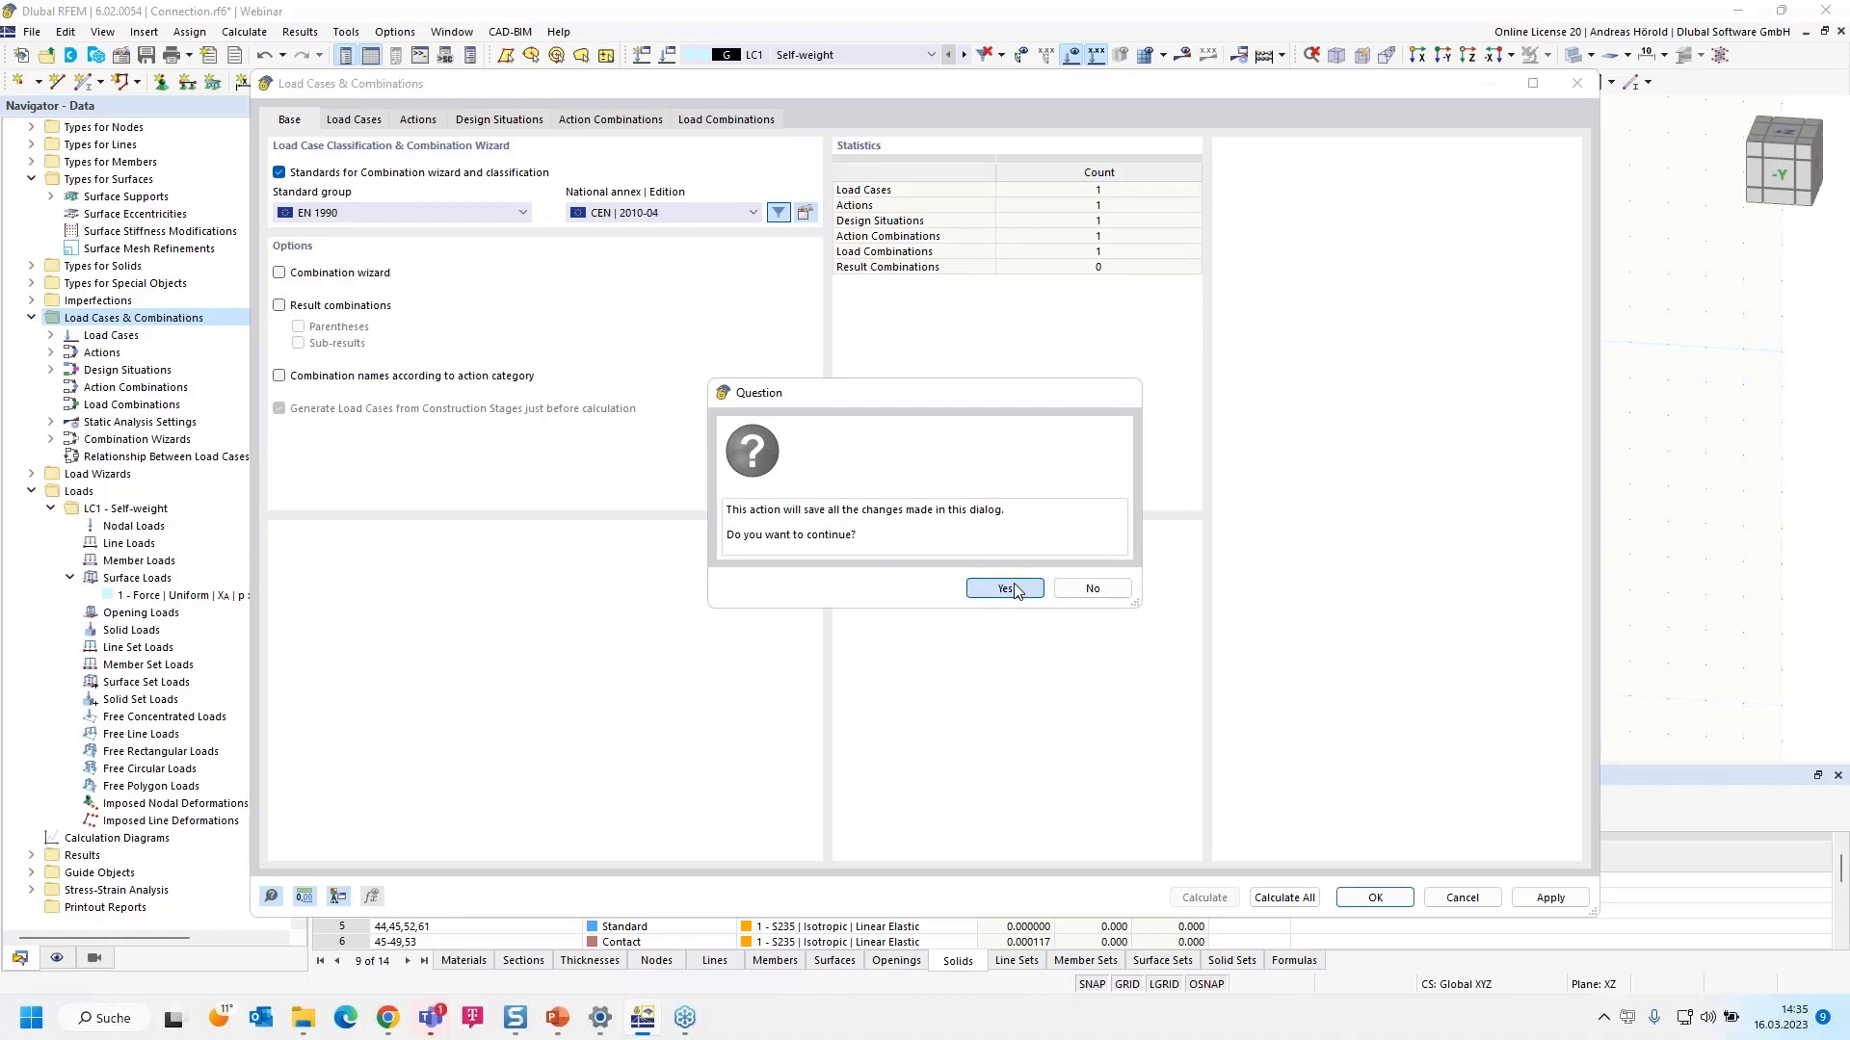
click(1007, 588)
click(916, 589)
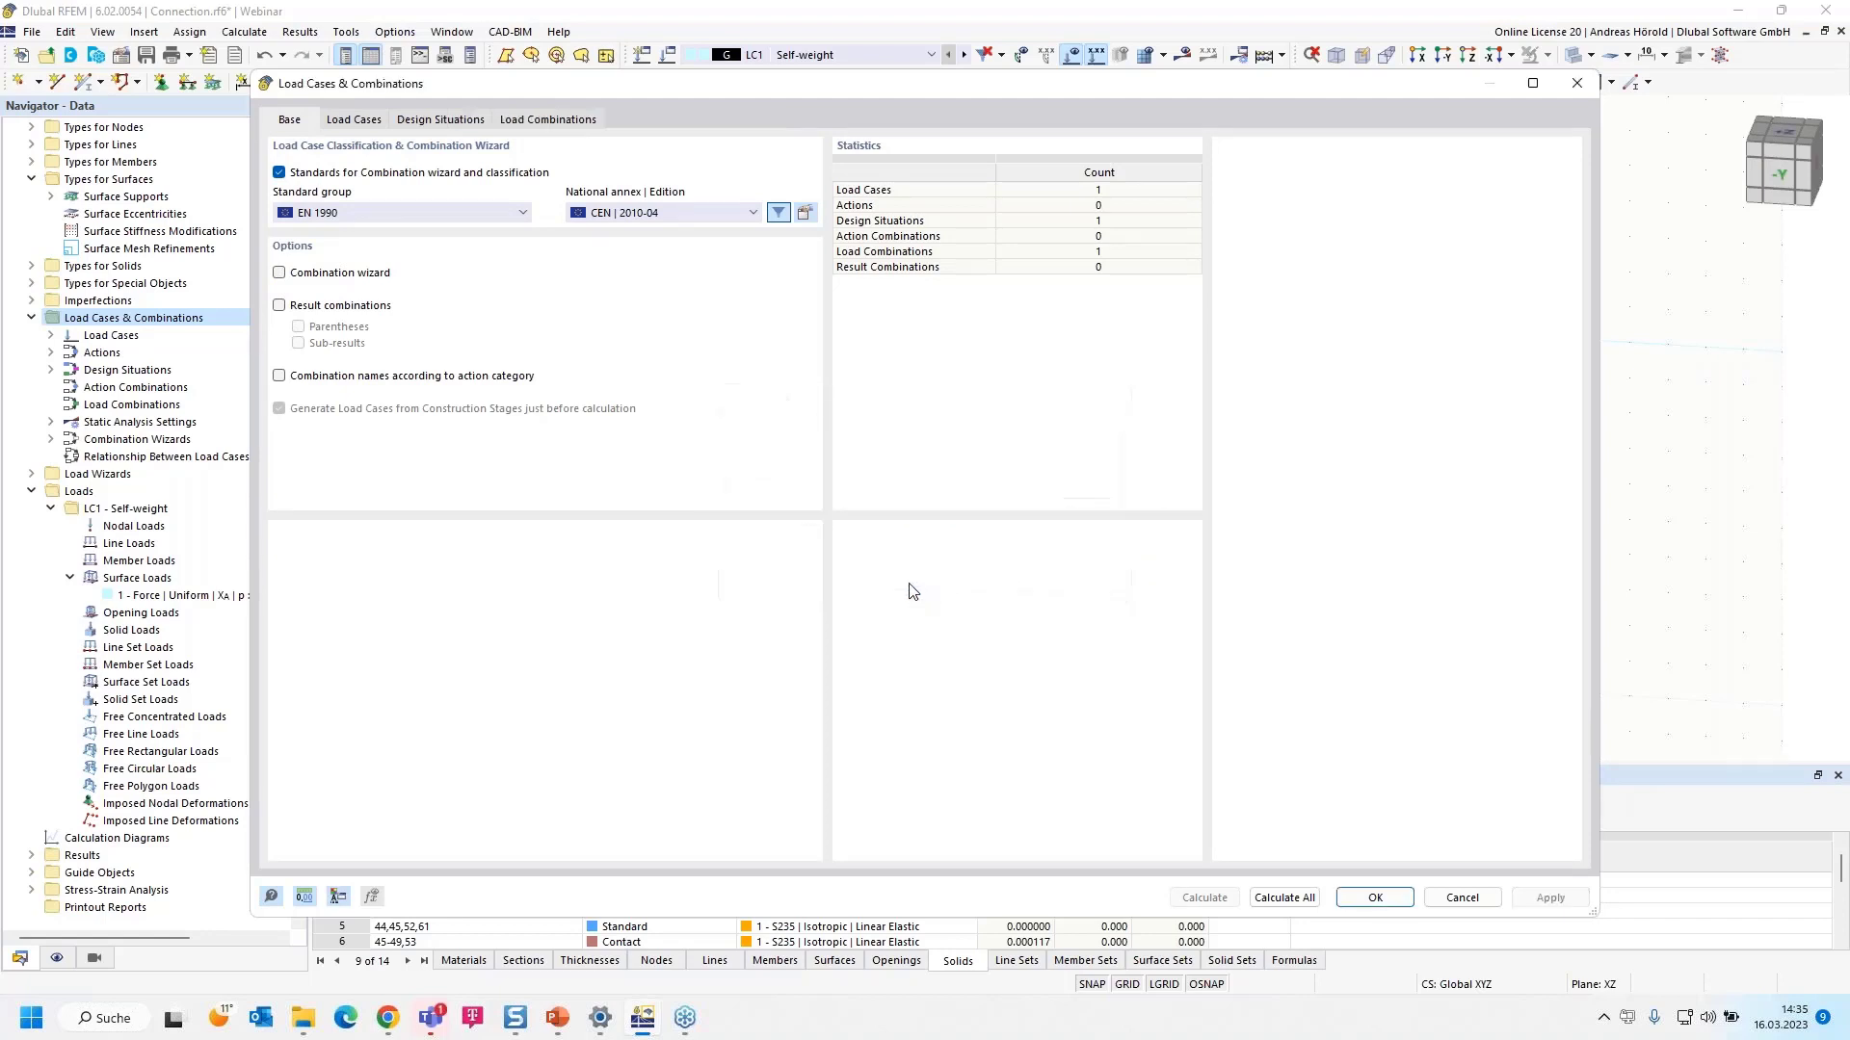
- Set LC1's factor in CO1 to 1.00 and verify DS1's combinations
click(545, 121)
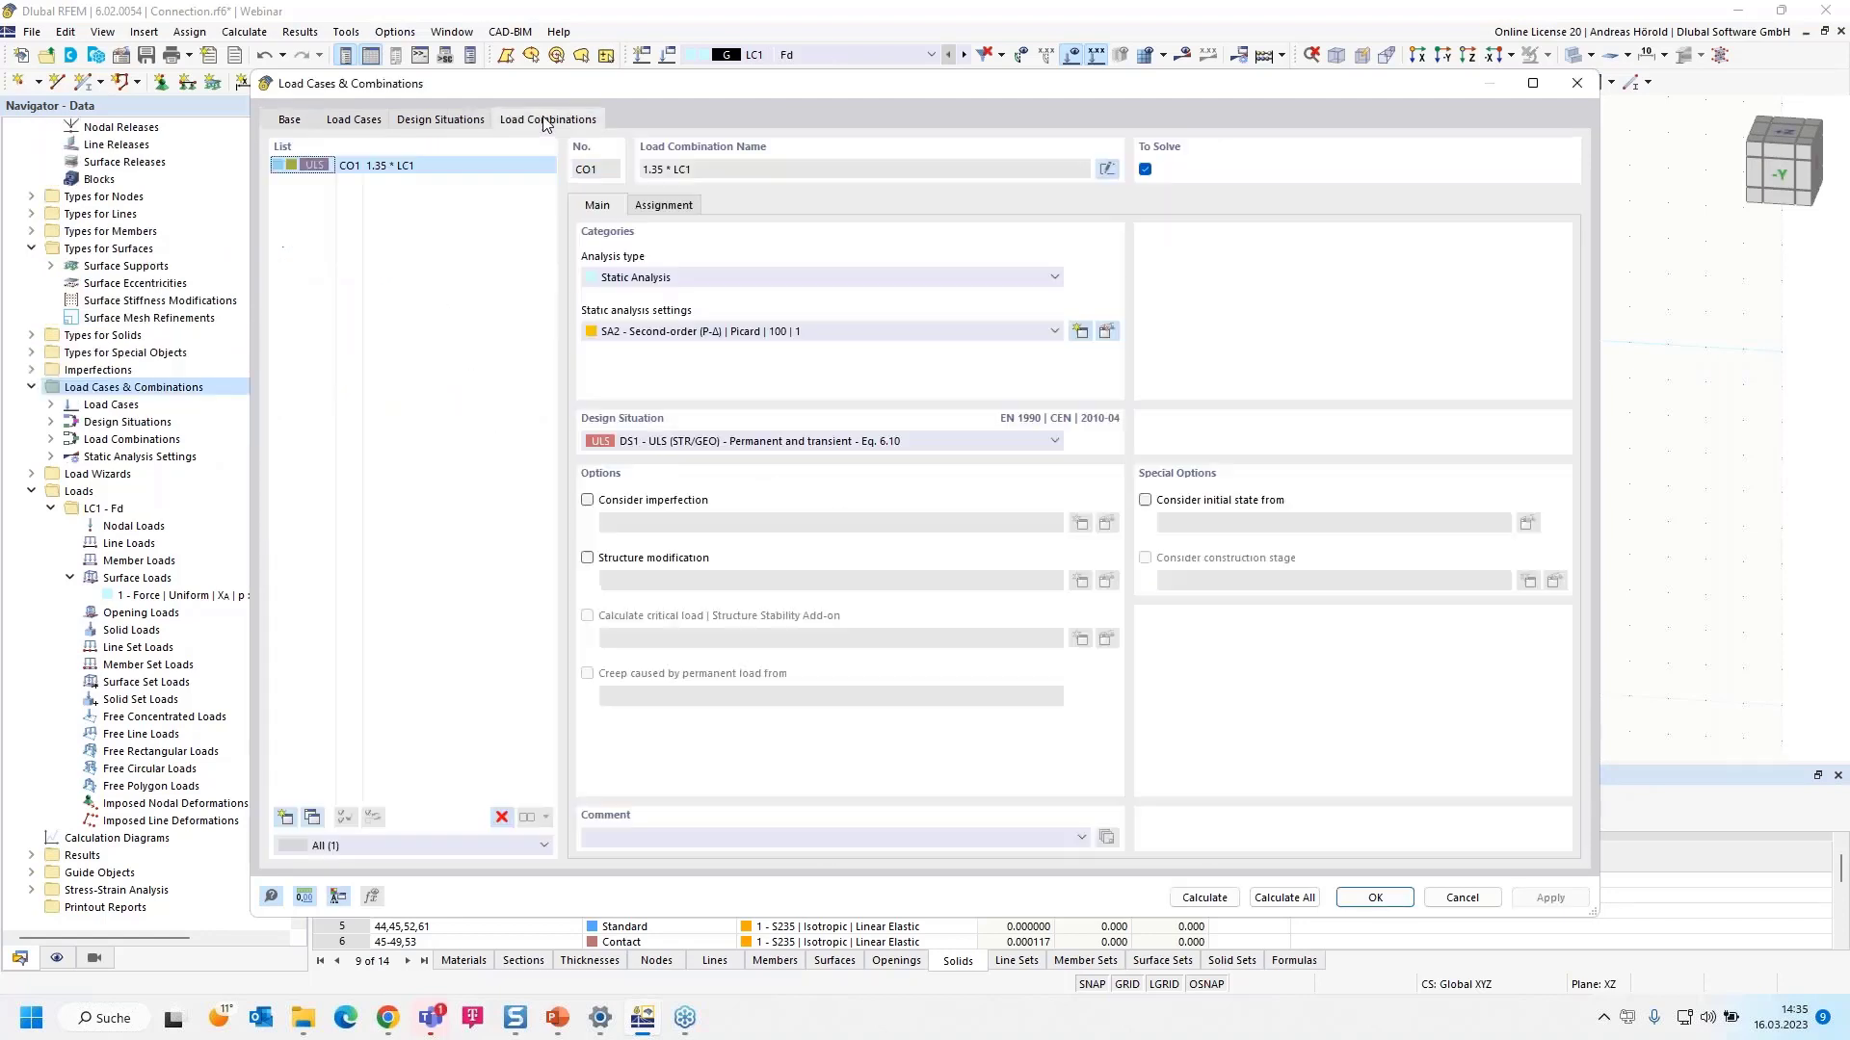
click(662, 207)
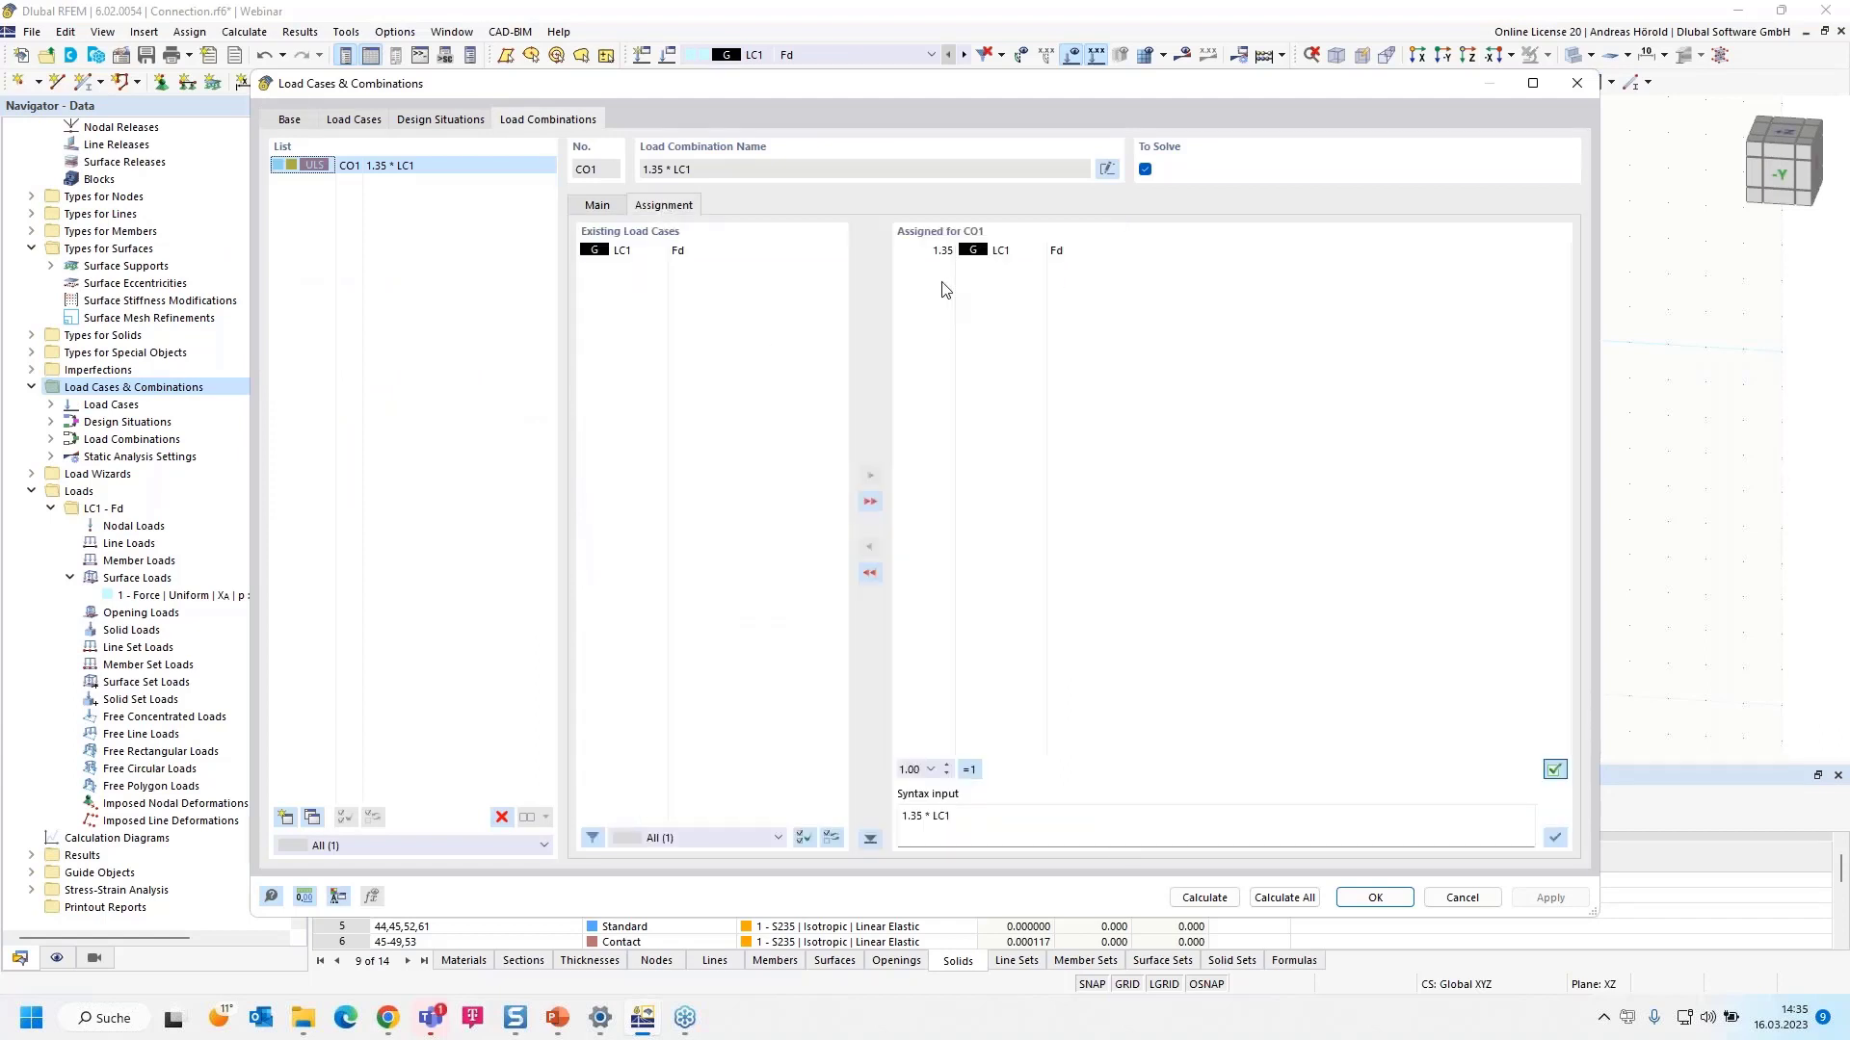
click(942, 255)
click(931, 251)
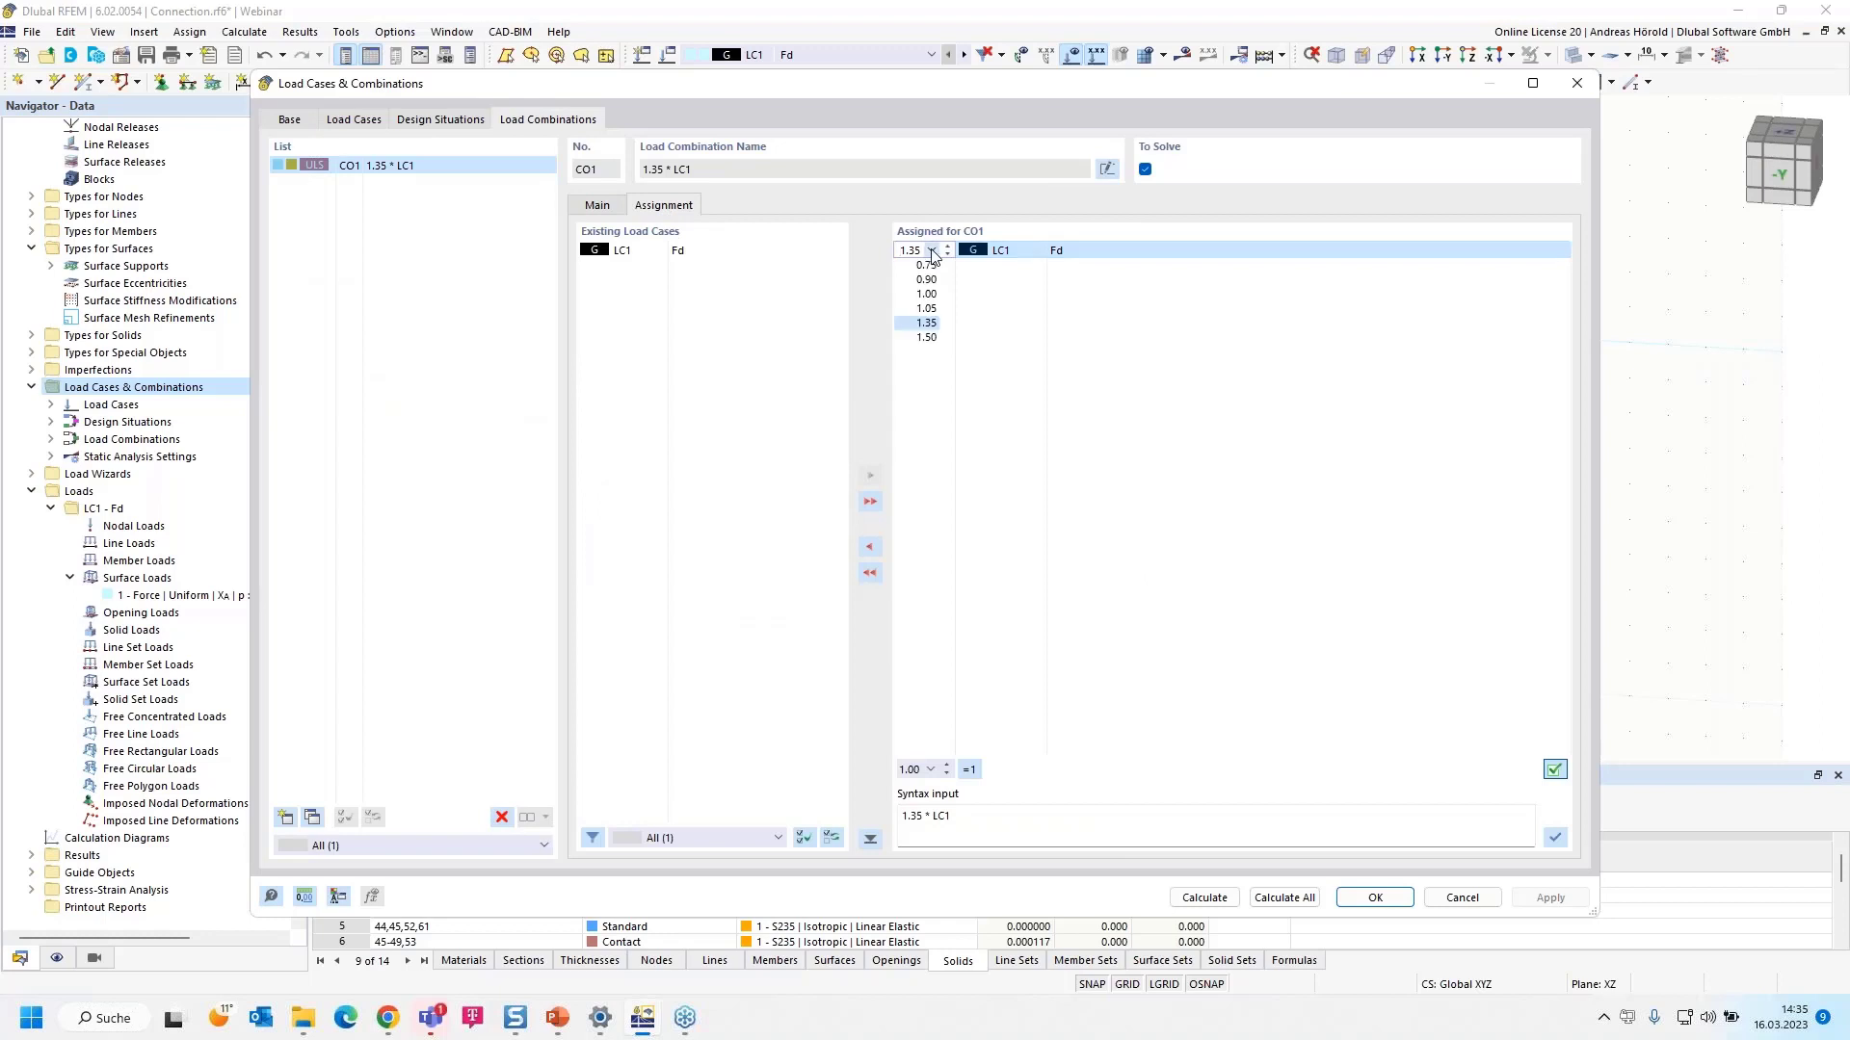
click(926, 294)
click(440, 120)
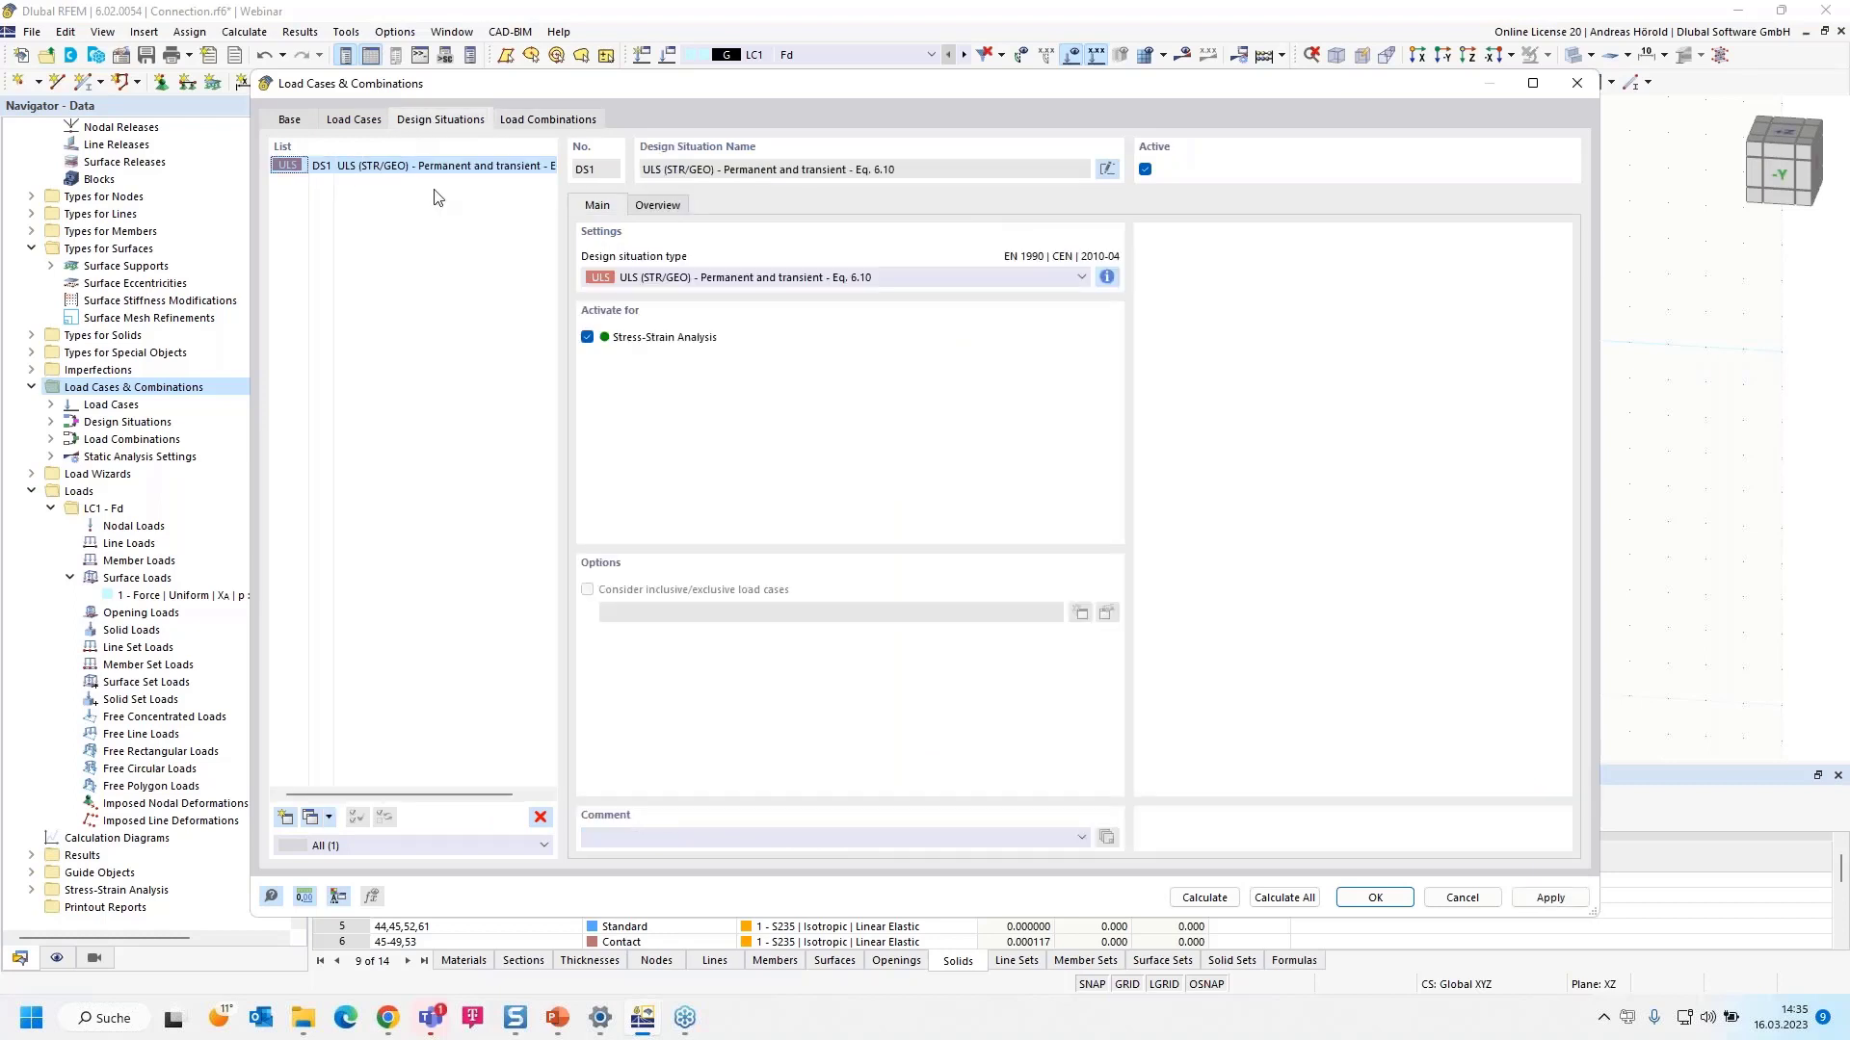
click(659, 206)
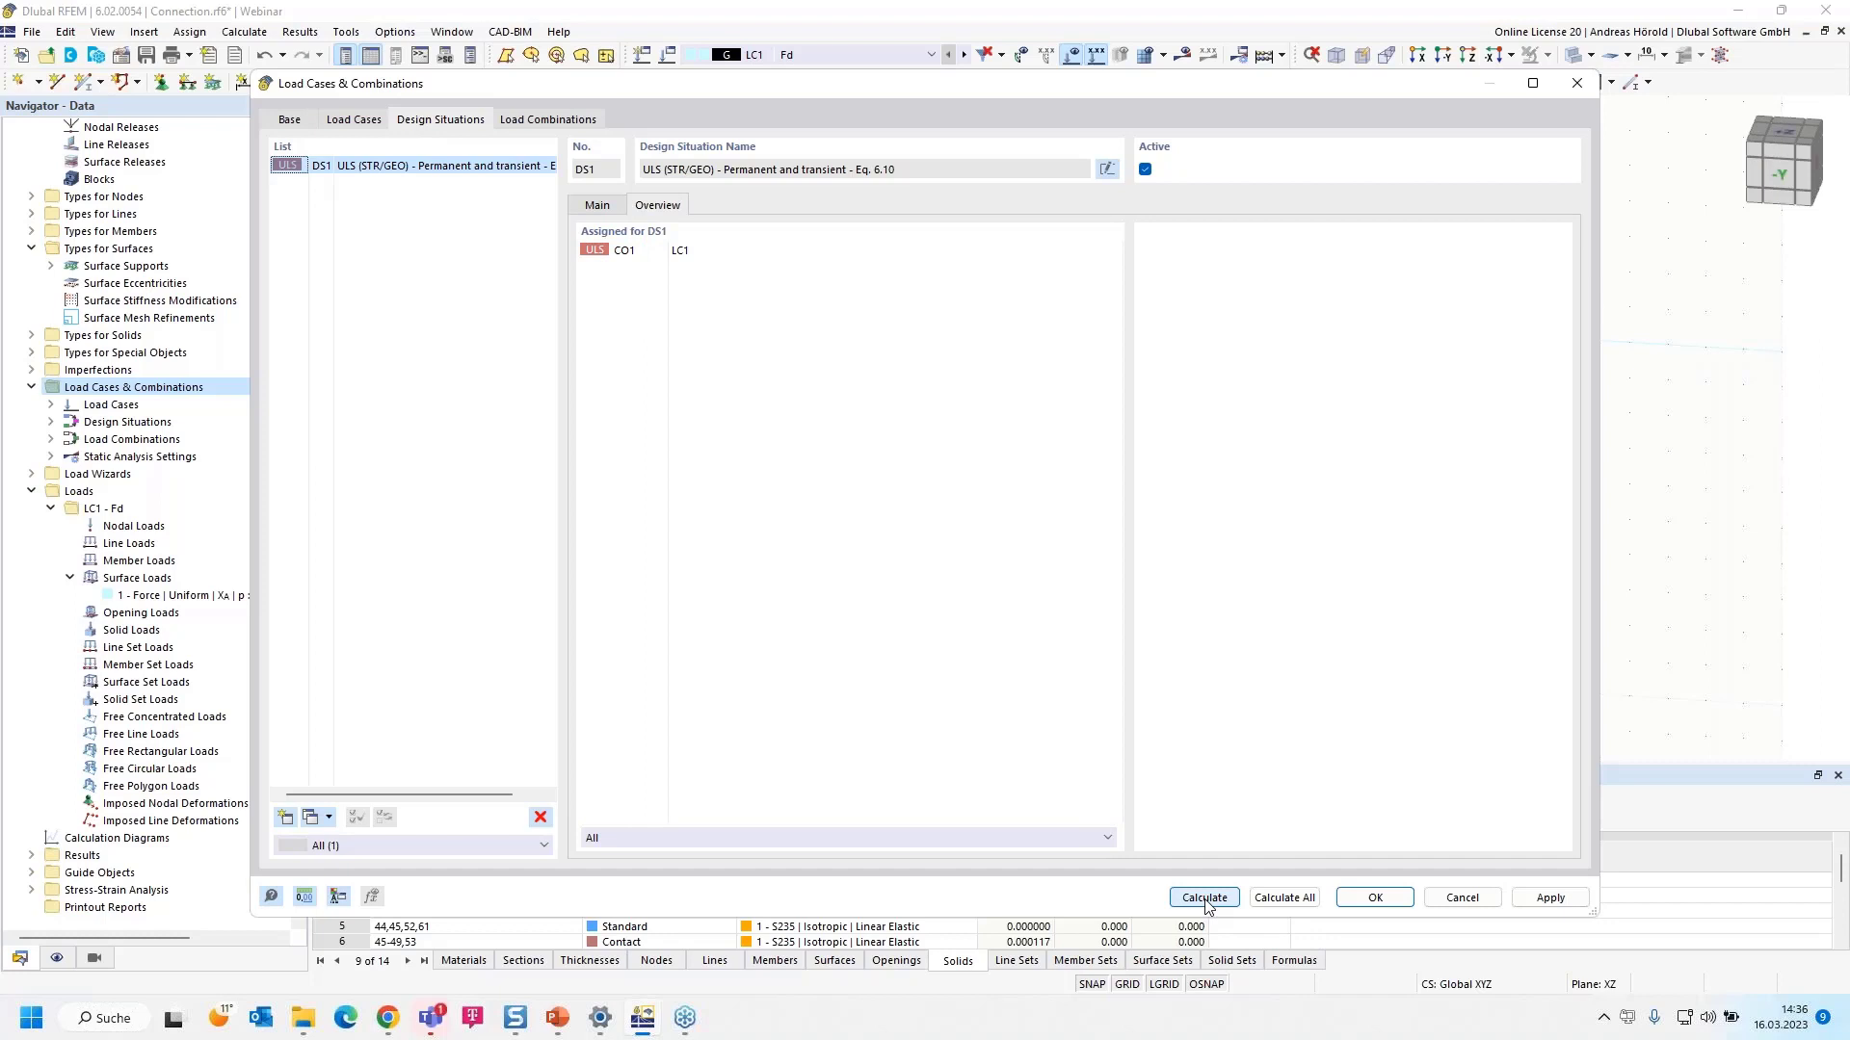
- Calculate LC1 and CO1, then show basic σy stresses on the solids
click(1298, 899)
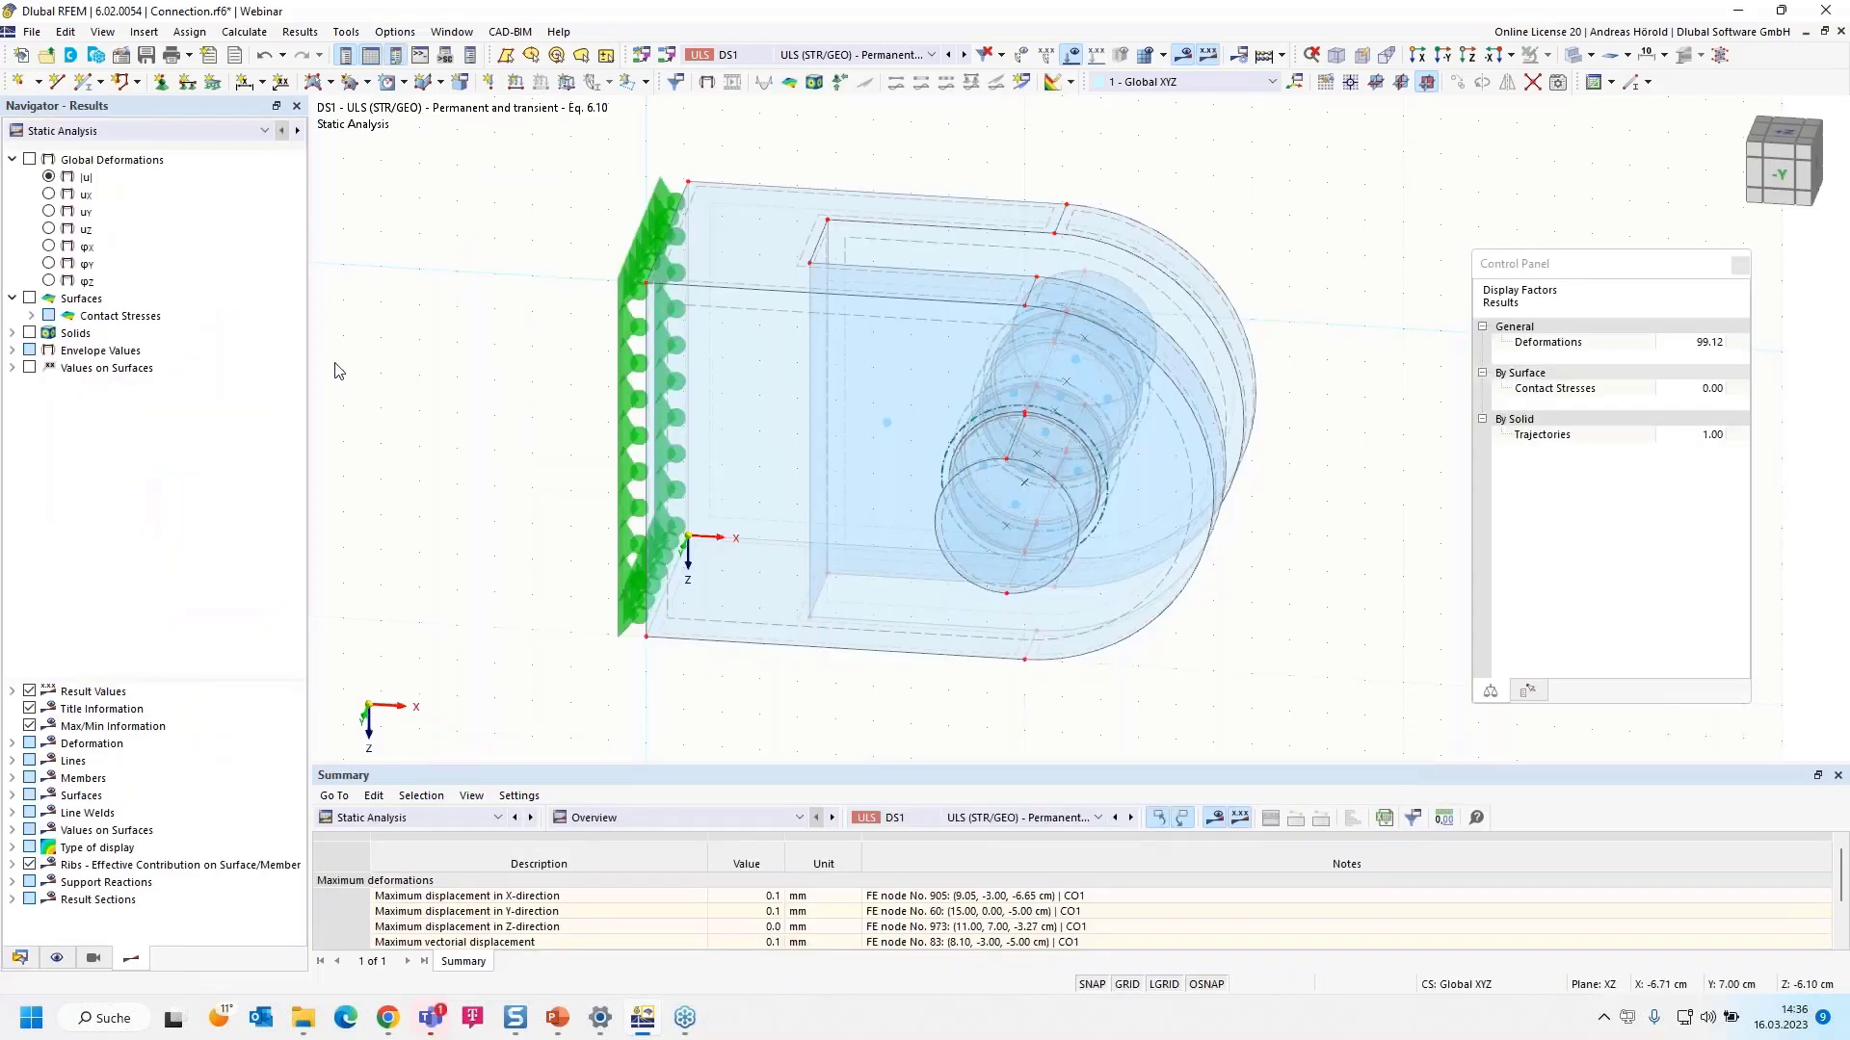
click(13, 333)
click(29, 333)
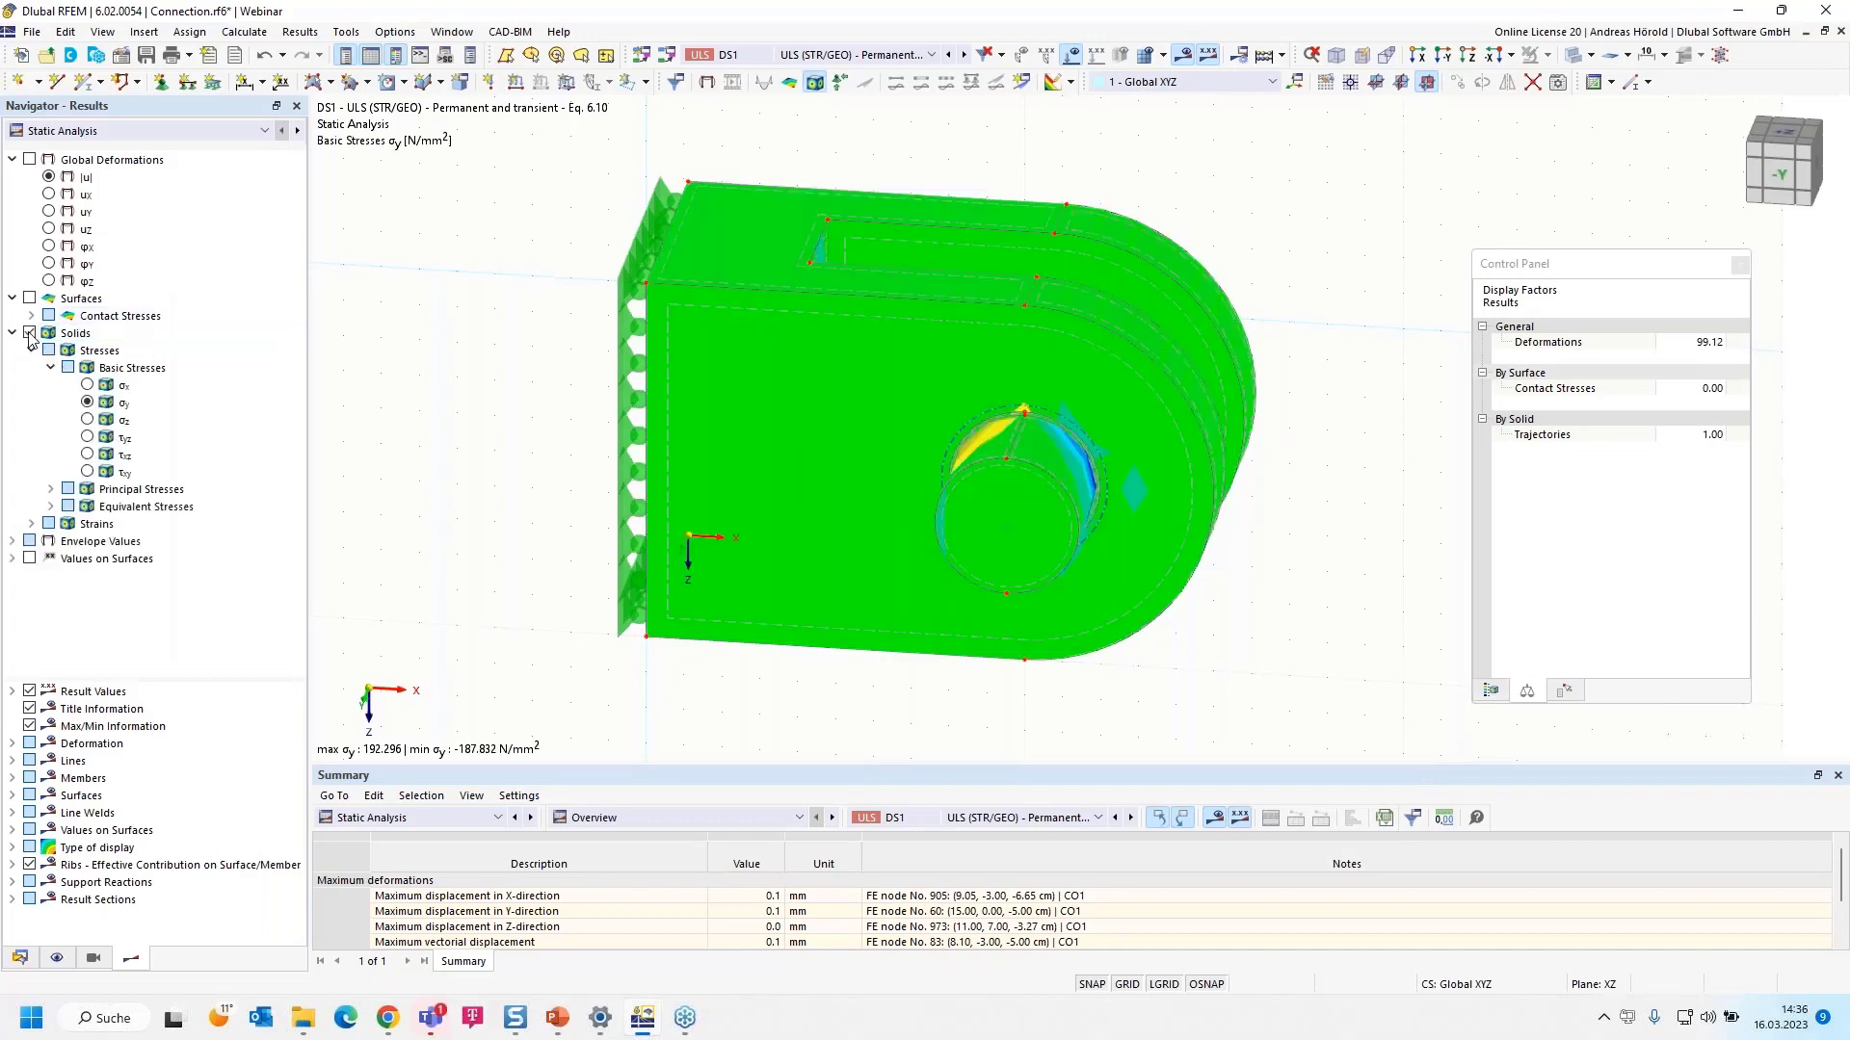
- Show σx stresses at the pin hole with their colour scale, then plot global displacements |u|
click(88, 385)
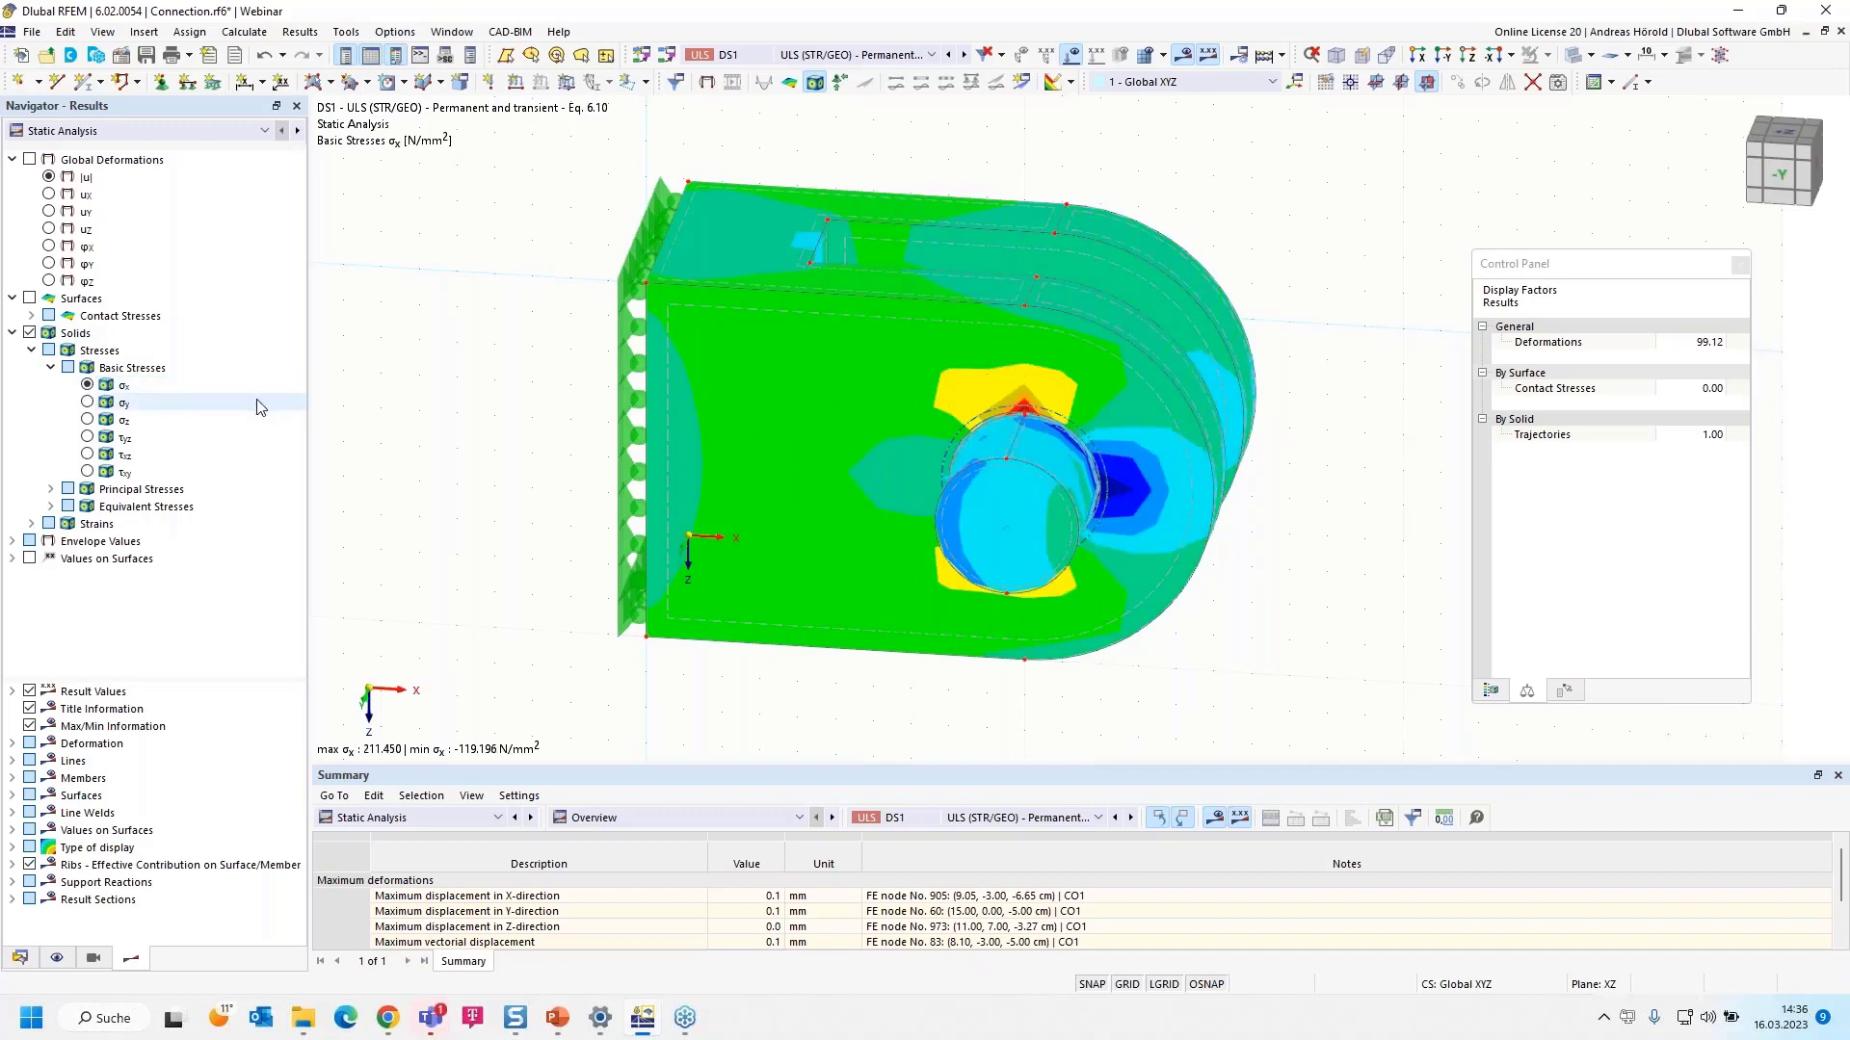
click(1490, 691)
scroll(1333, 472, up, 4)
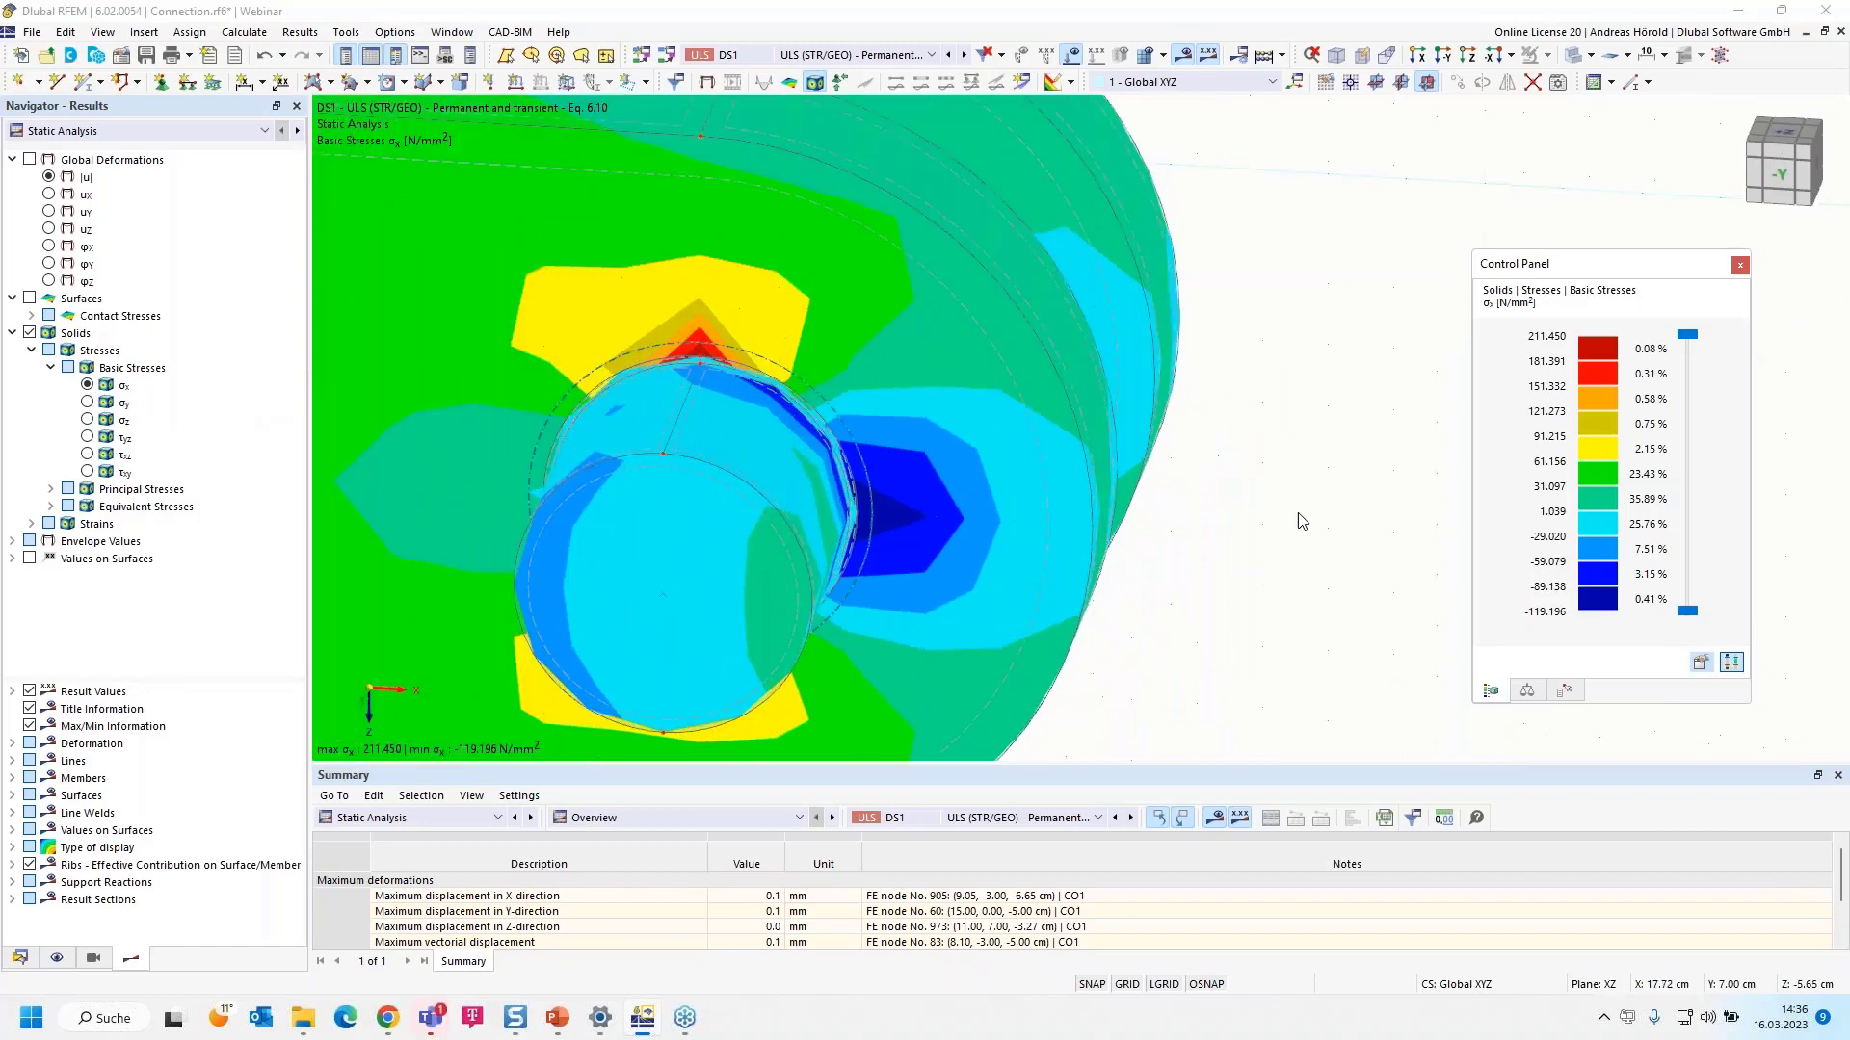
scroll(1160, 495, down, 2)
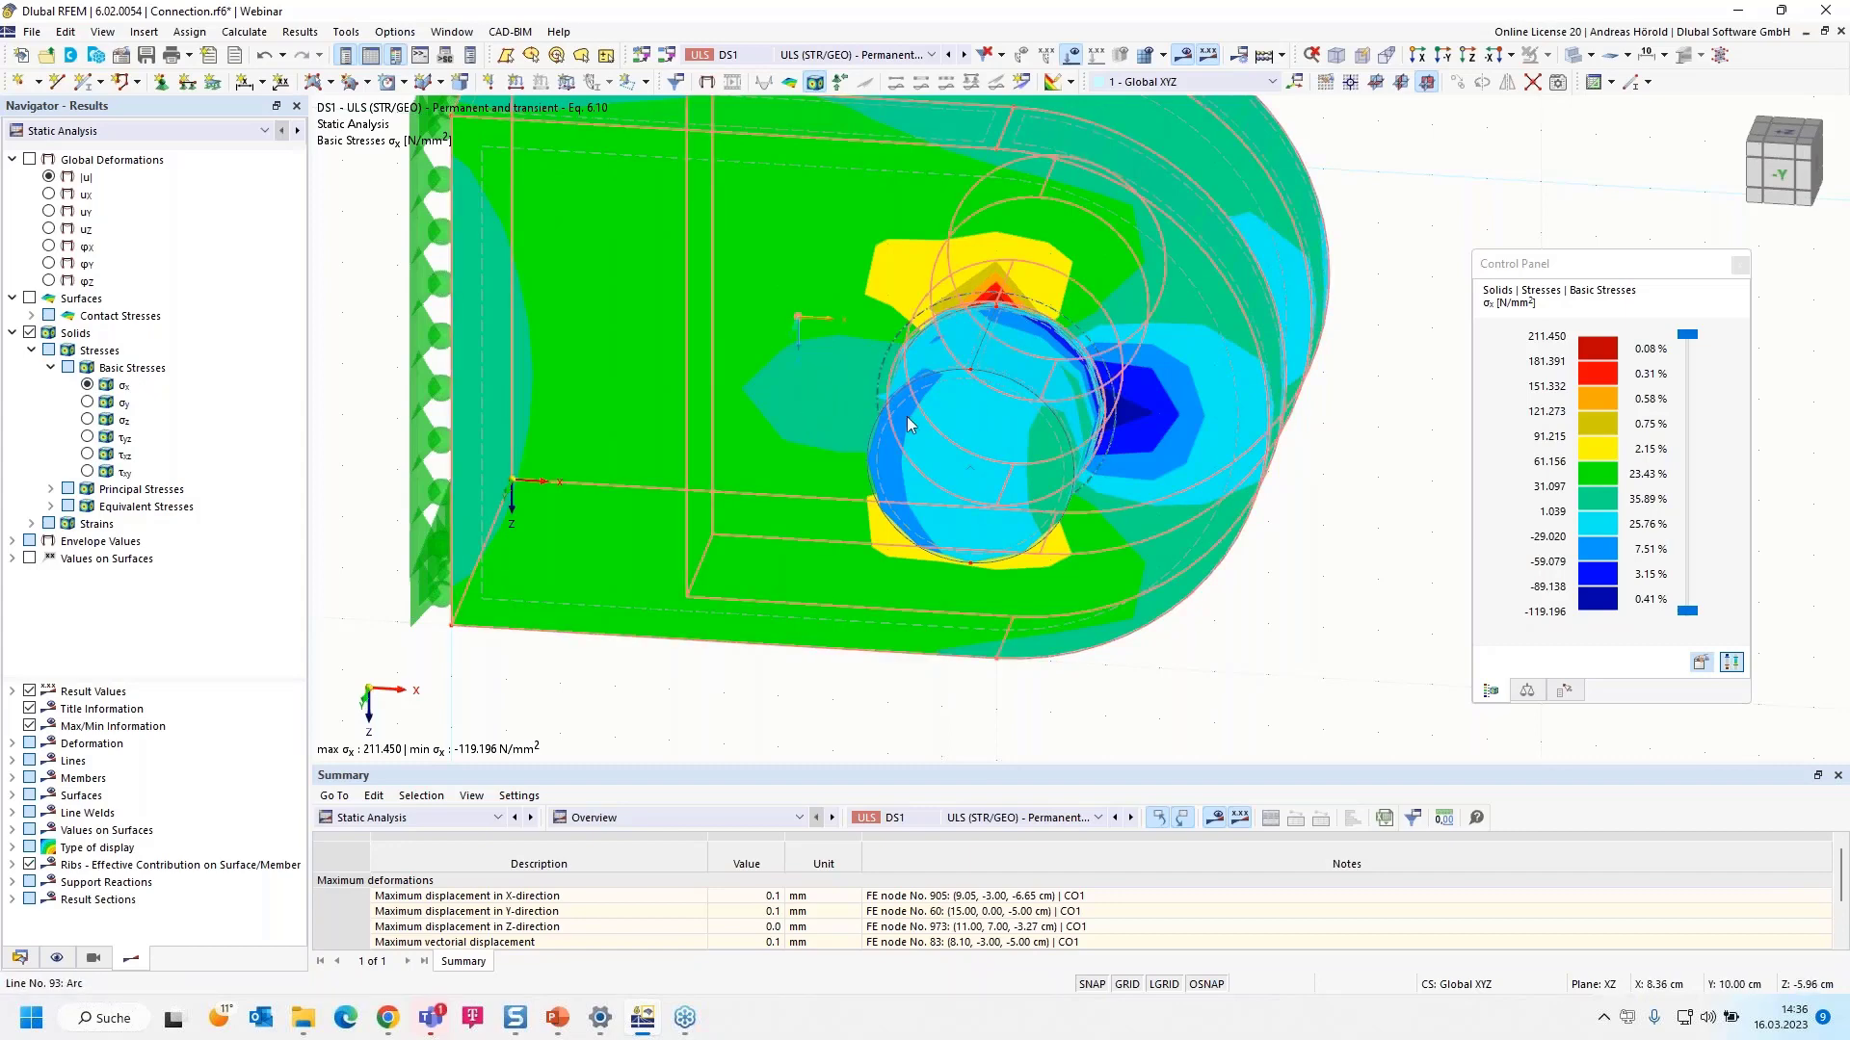
click(48, 178)
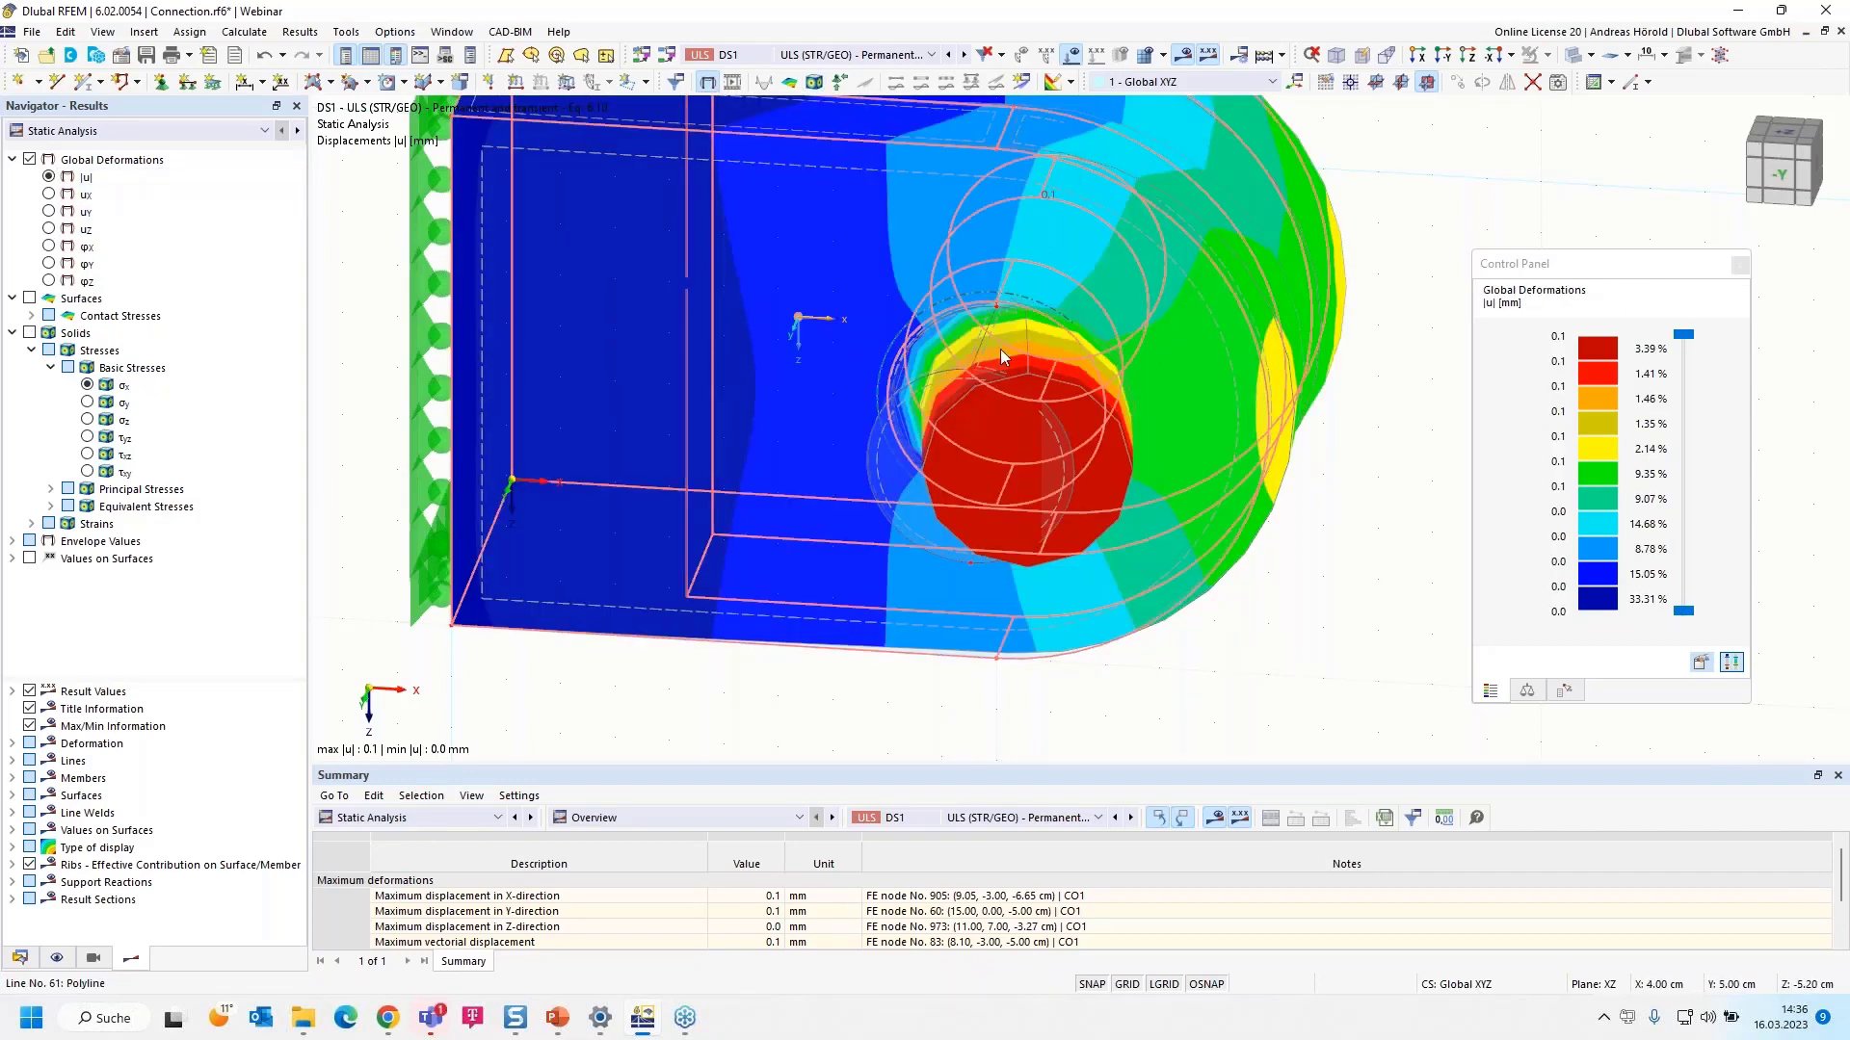
- Animate the deformed shape and limit the display to Standard solids only
click(733, 81)
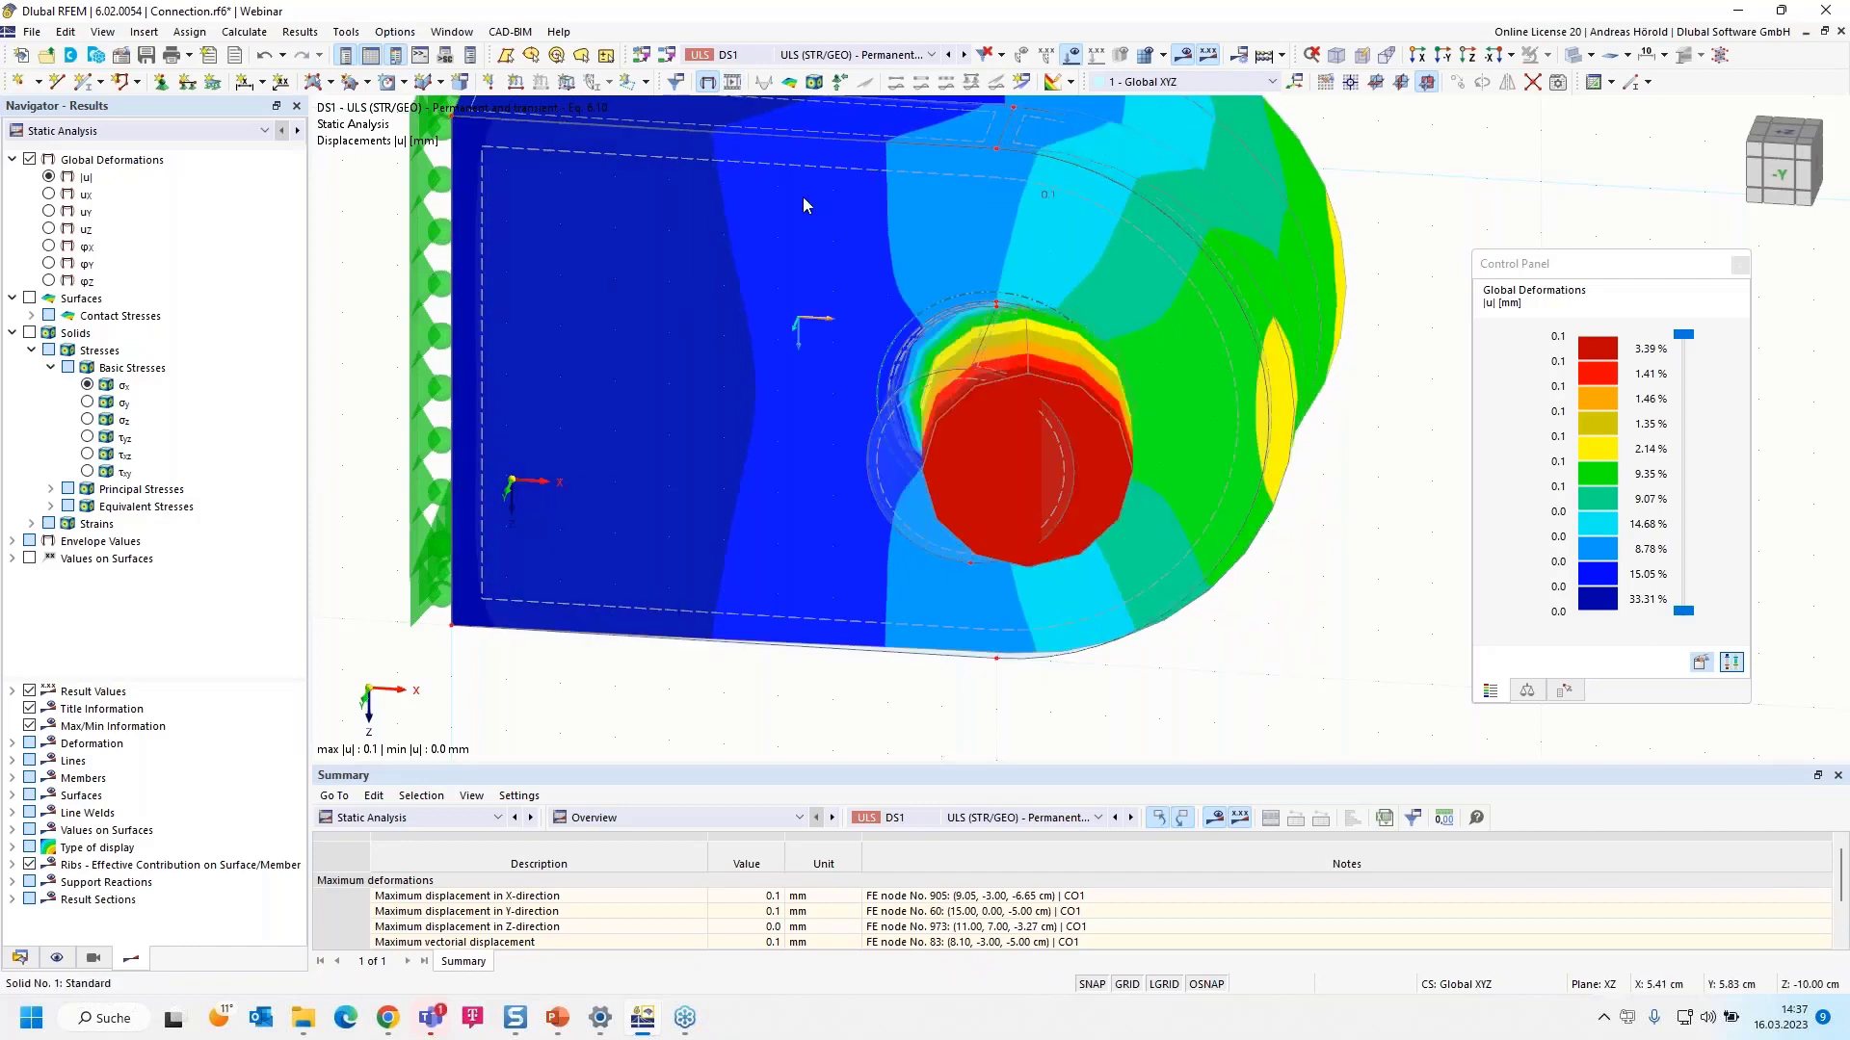
click(93, 959)
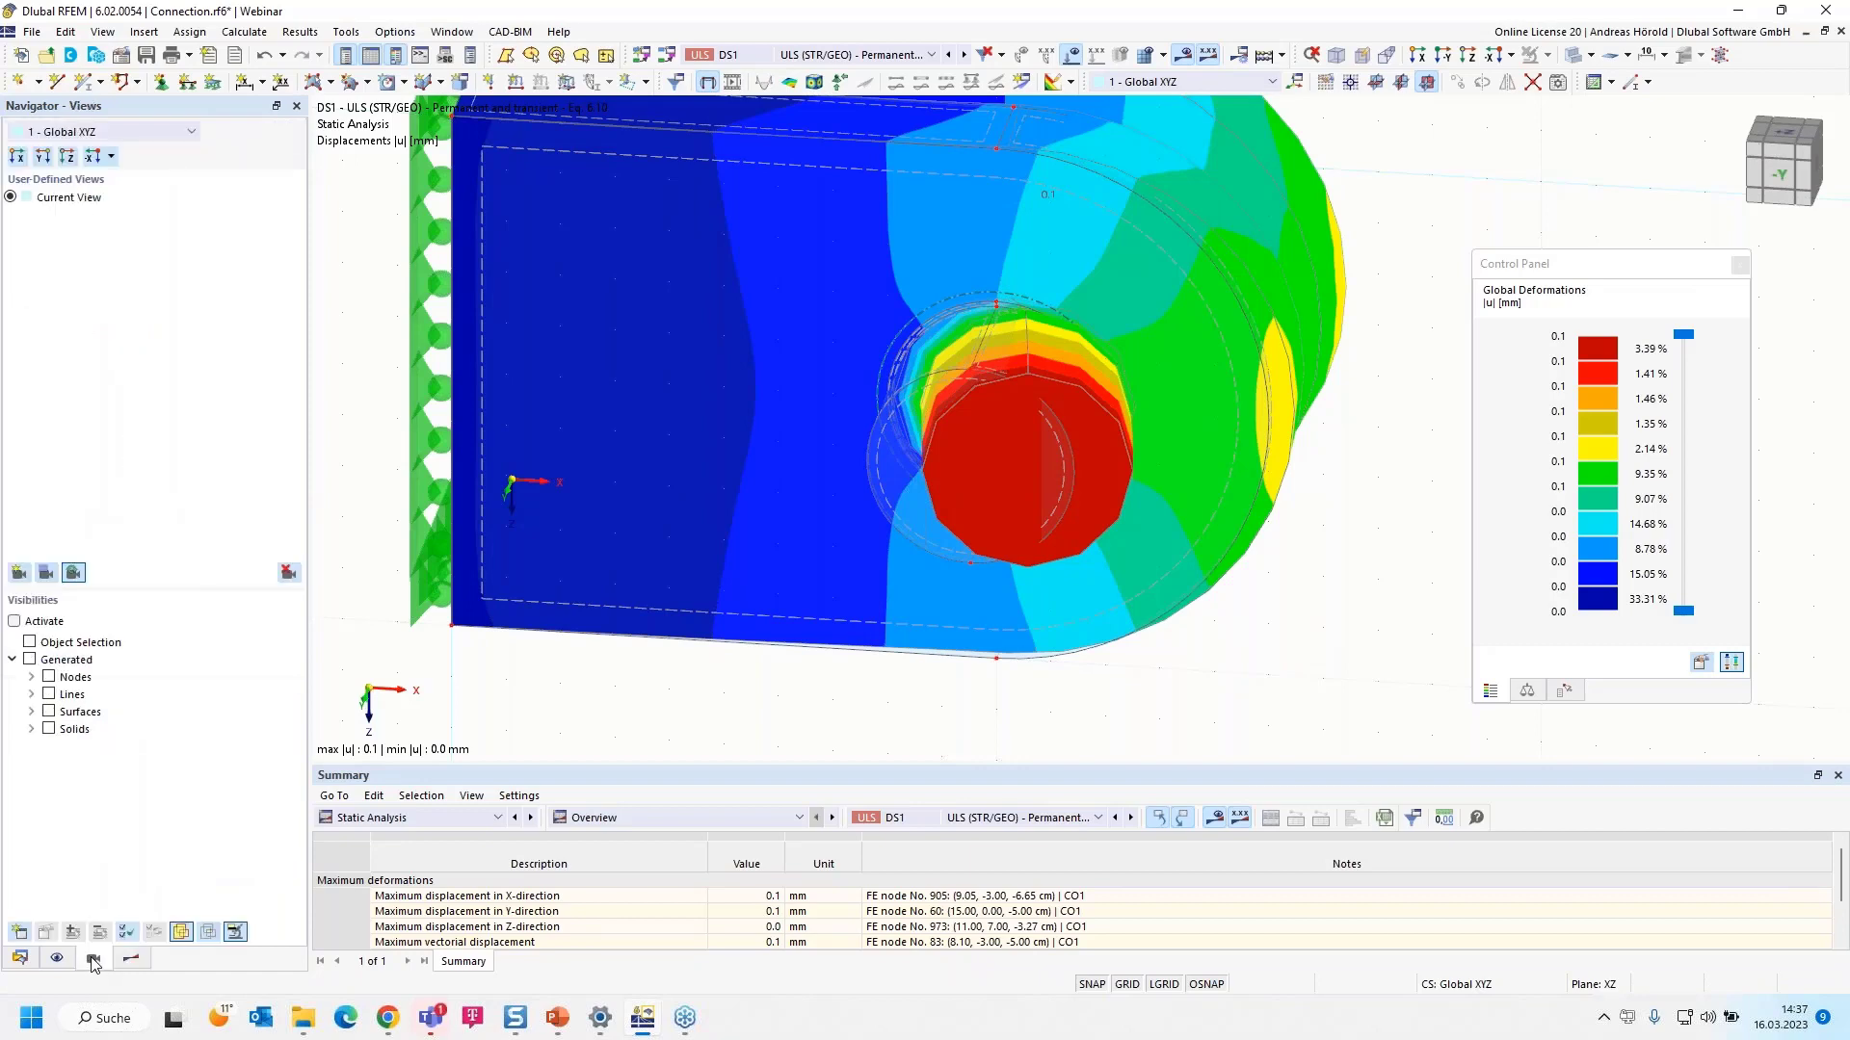
click(31, 711)
click(32, 712)
click(32, 729)
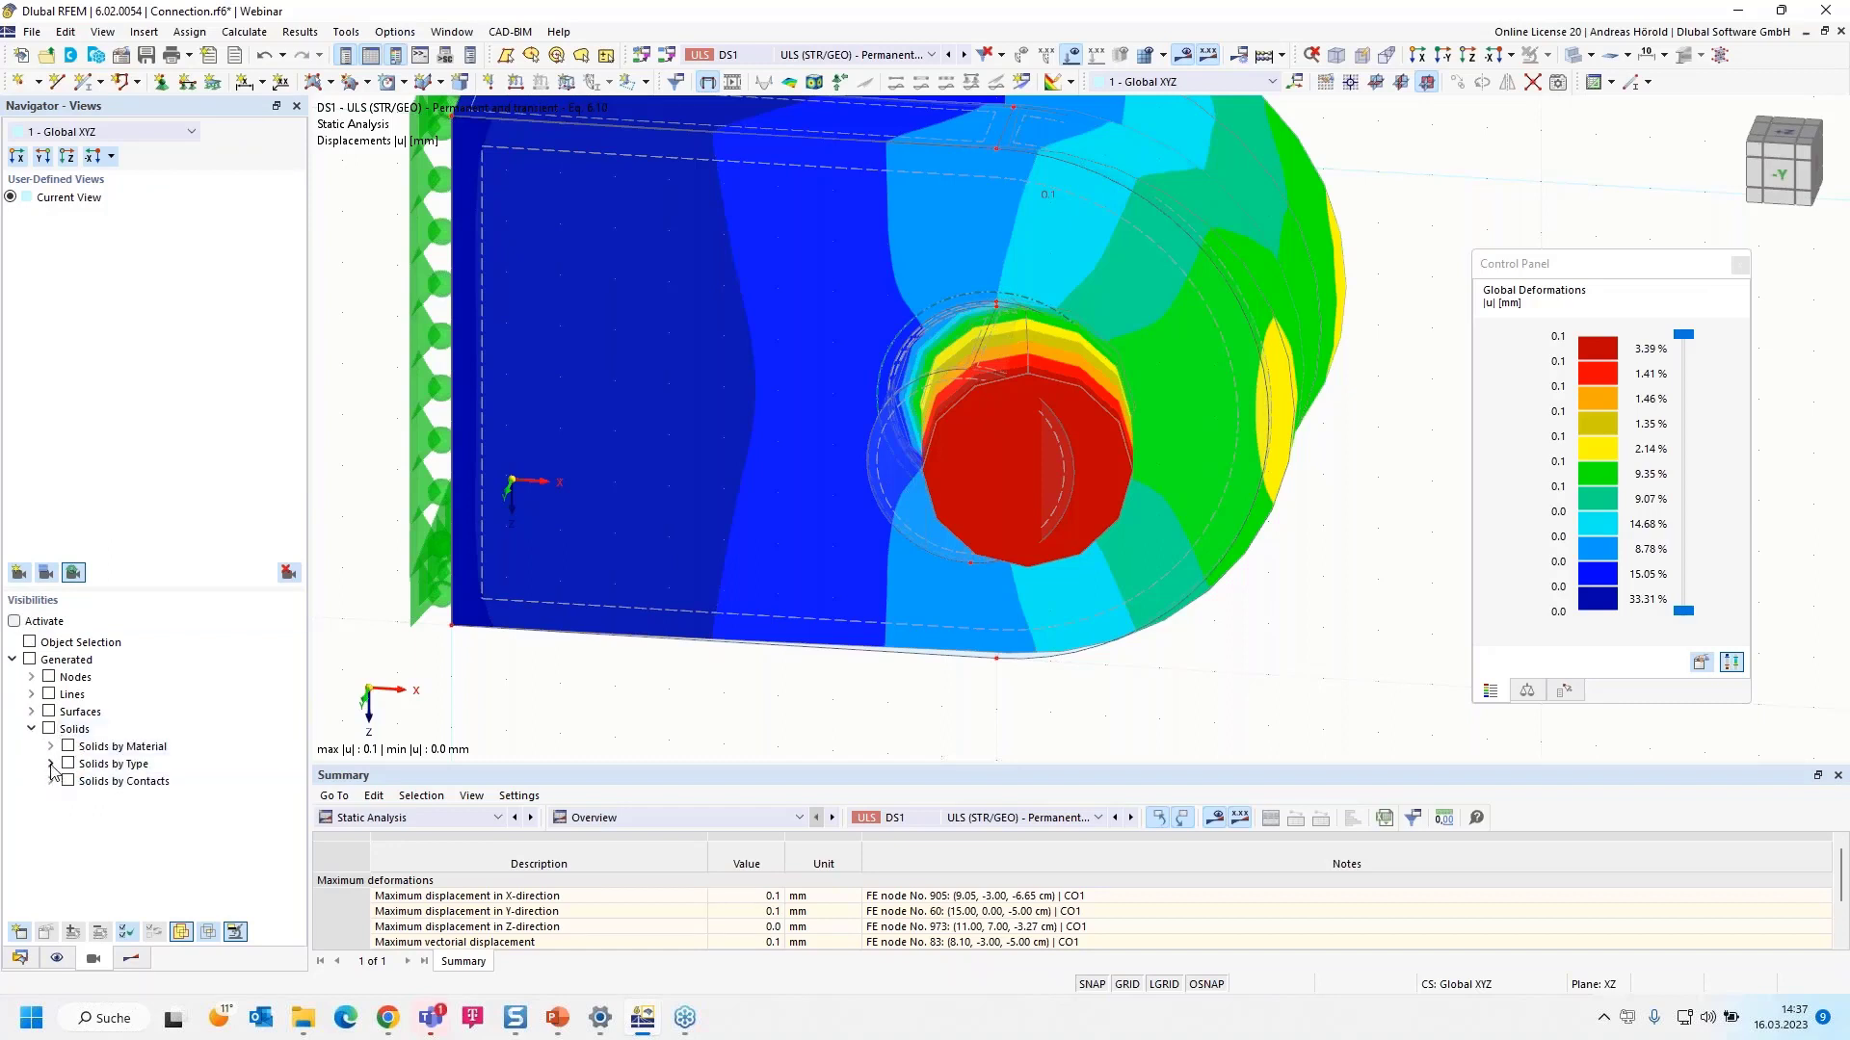
click(51, 764)
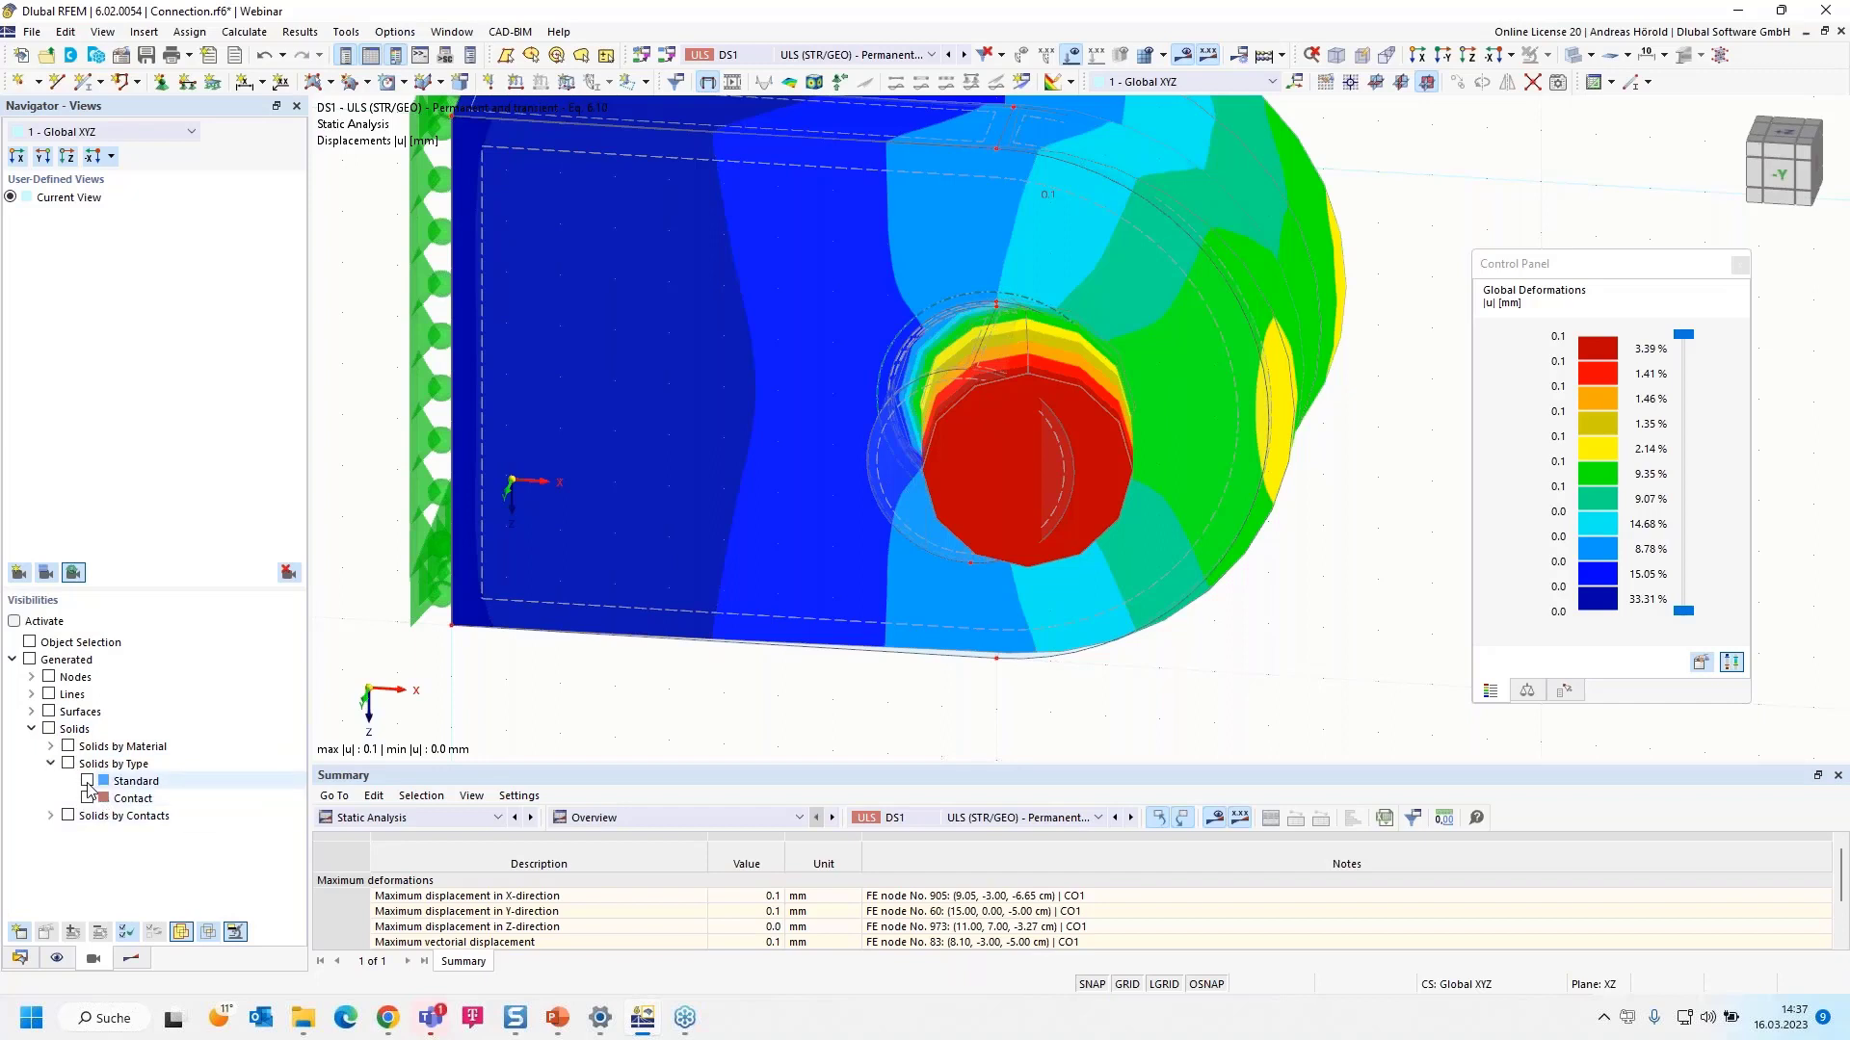
click(87, 785)
click(88, 781)
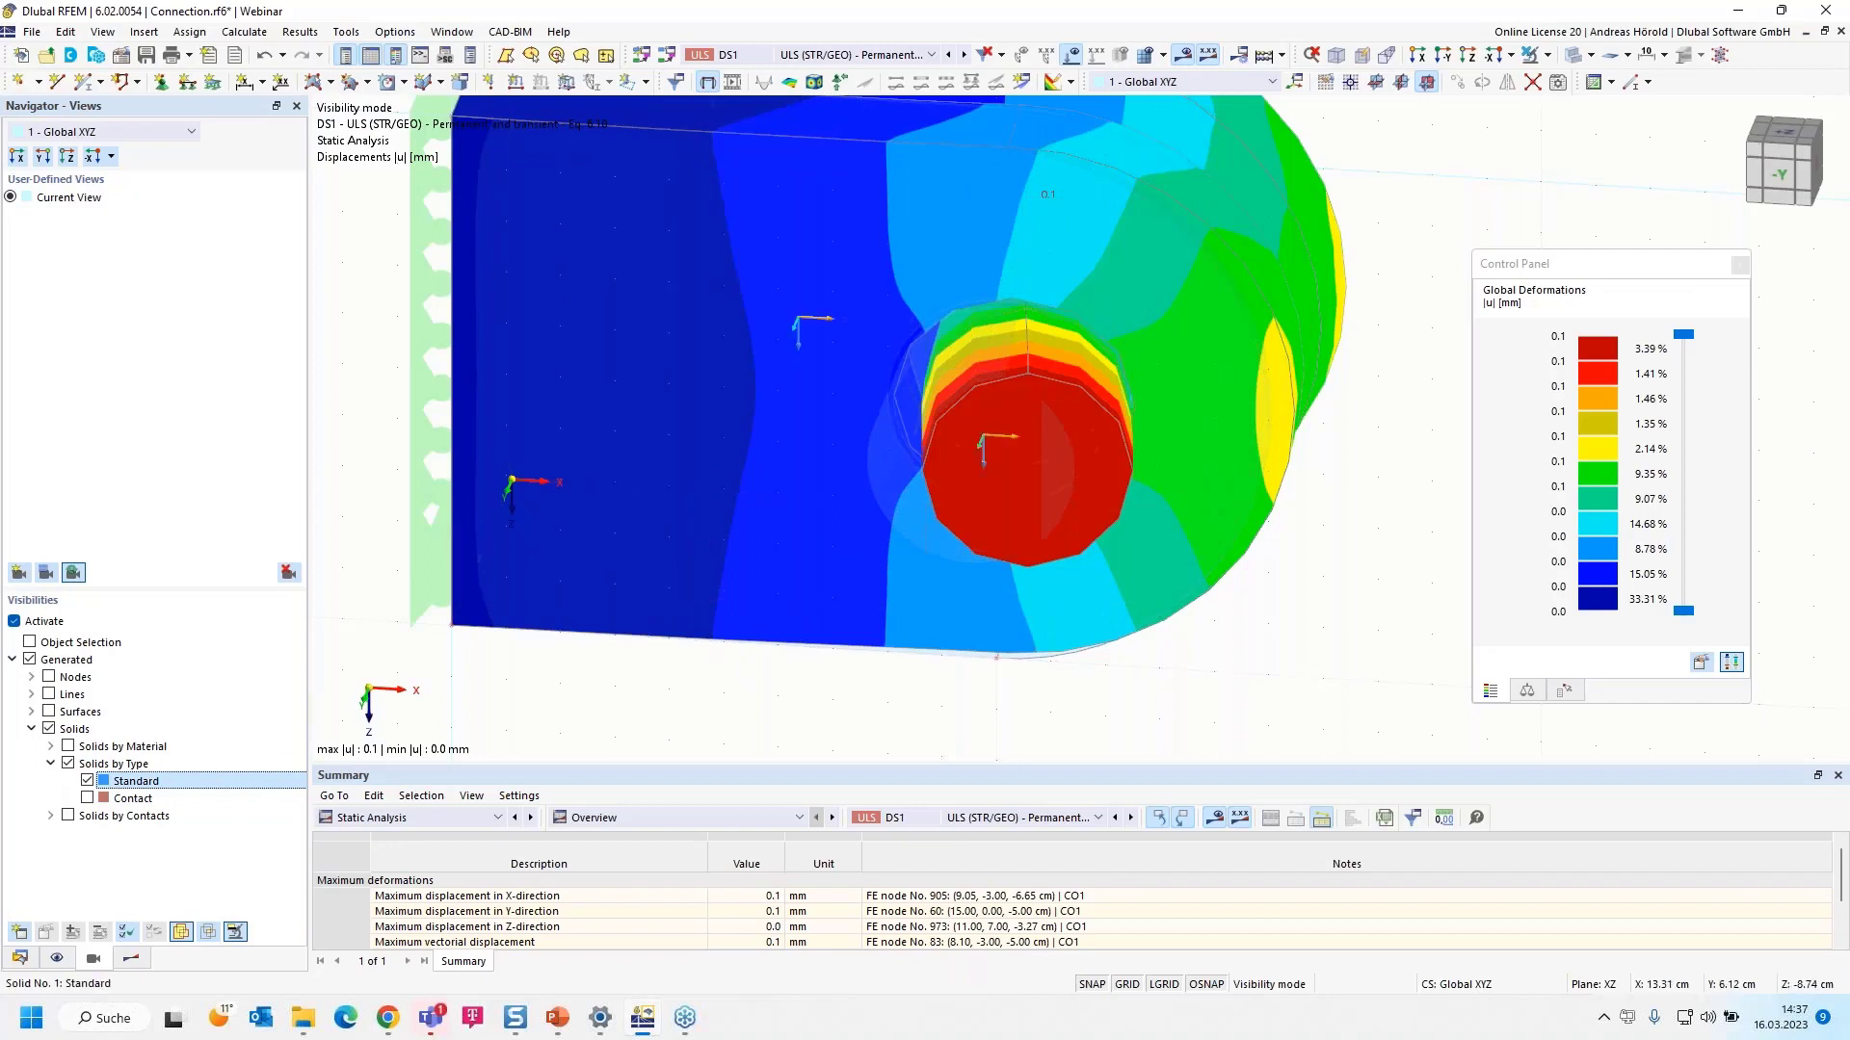
- View the deformation from reverse Y, play and stop the animation, then return to isometric
click(1447, 58)
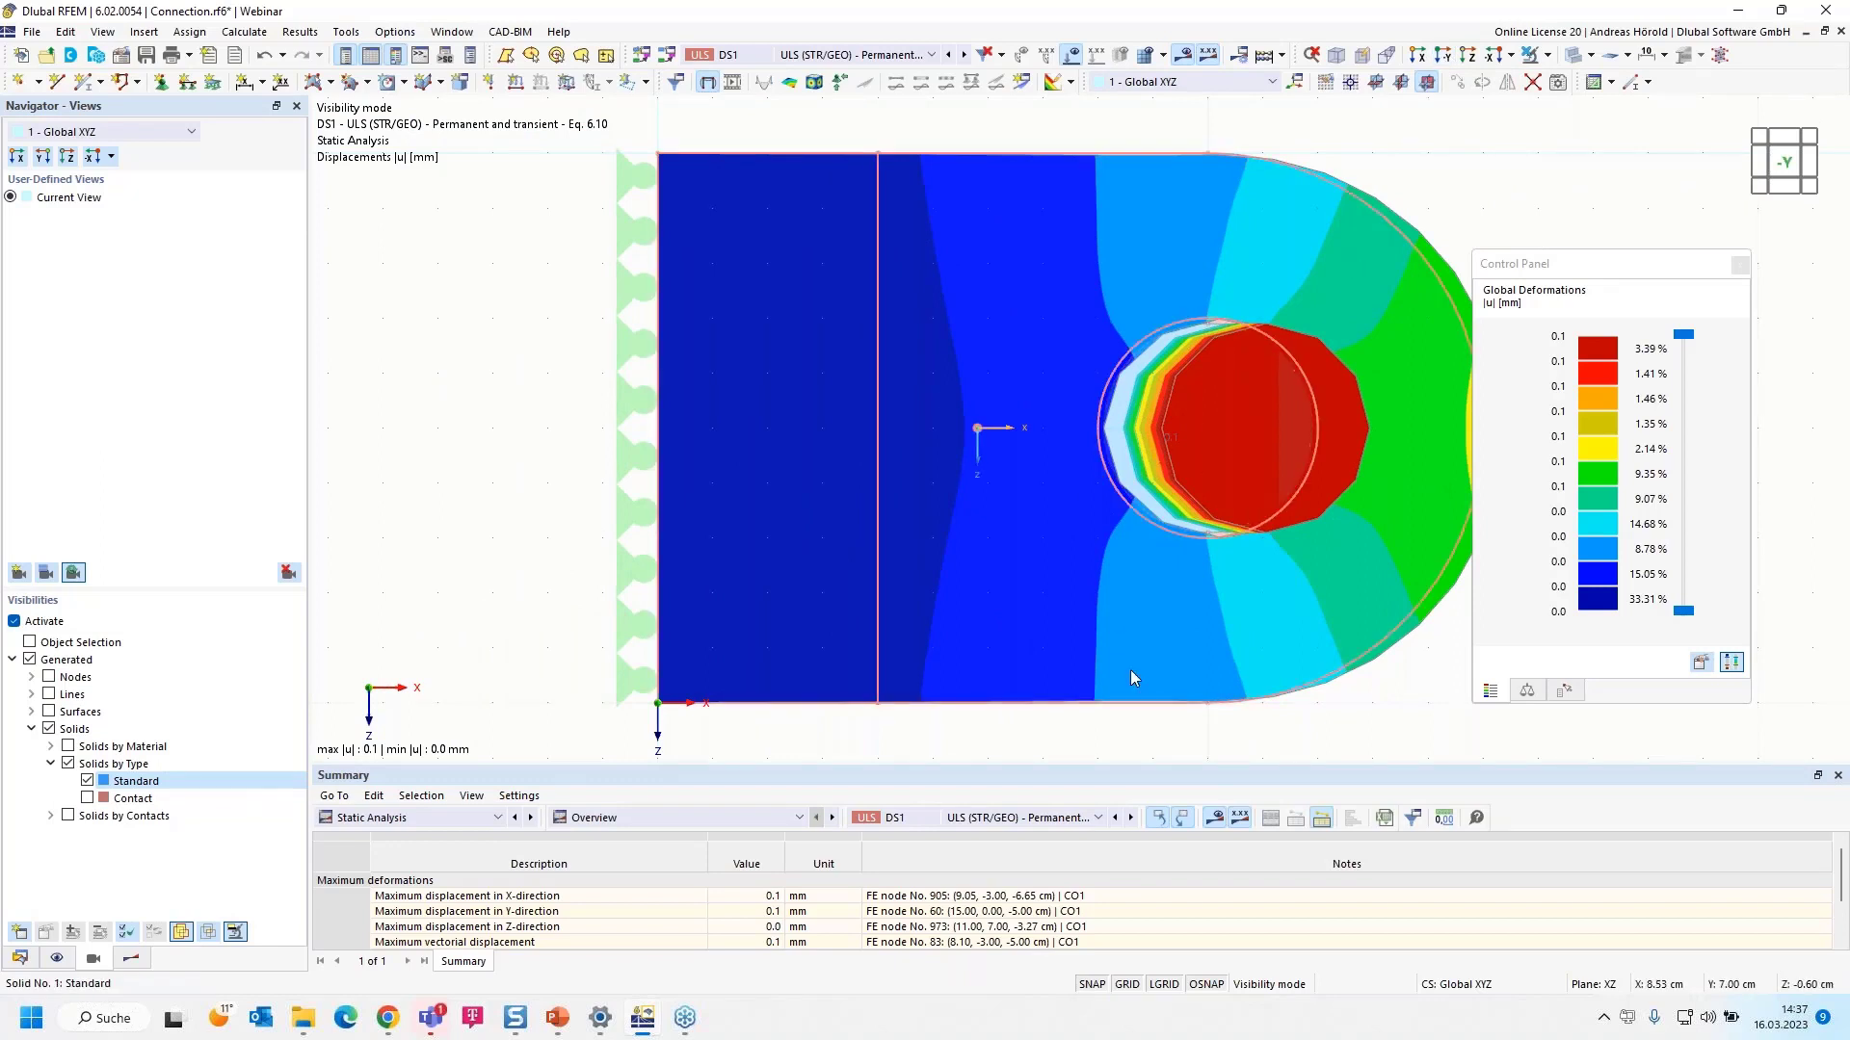
click(732, 83)
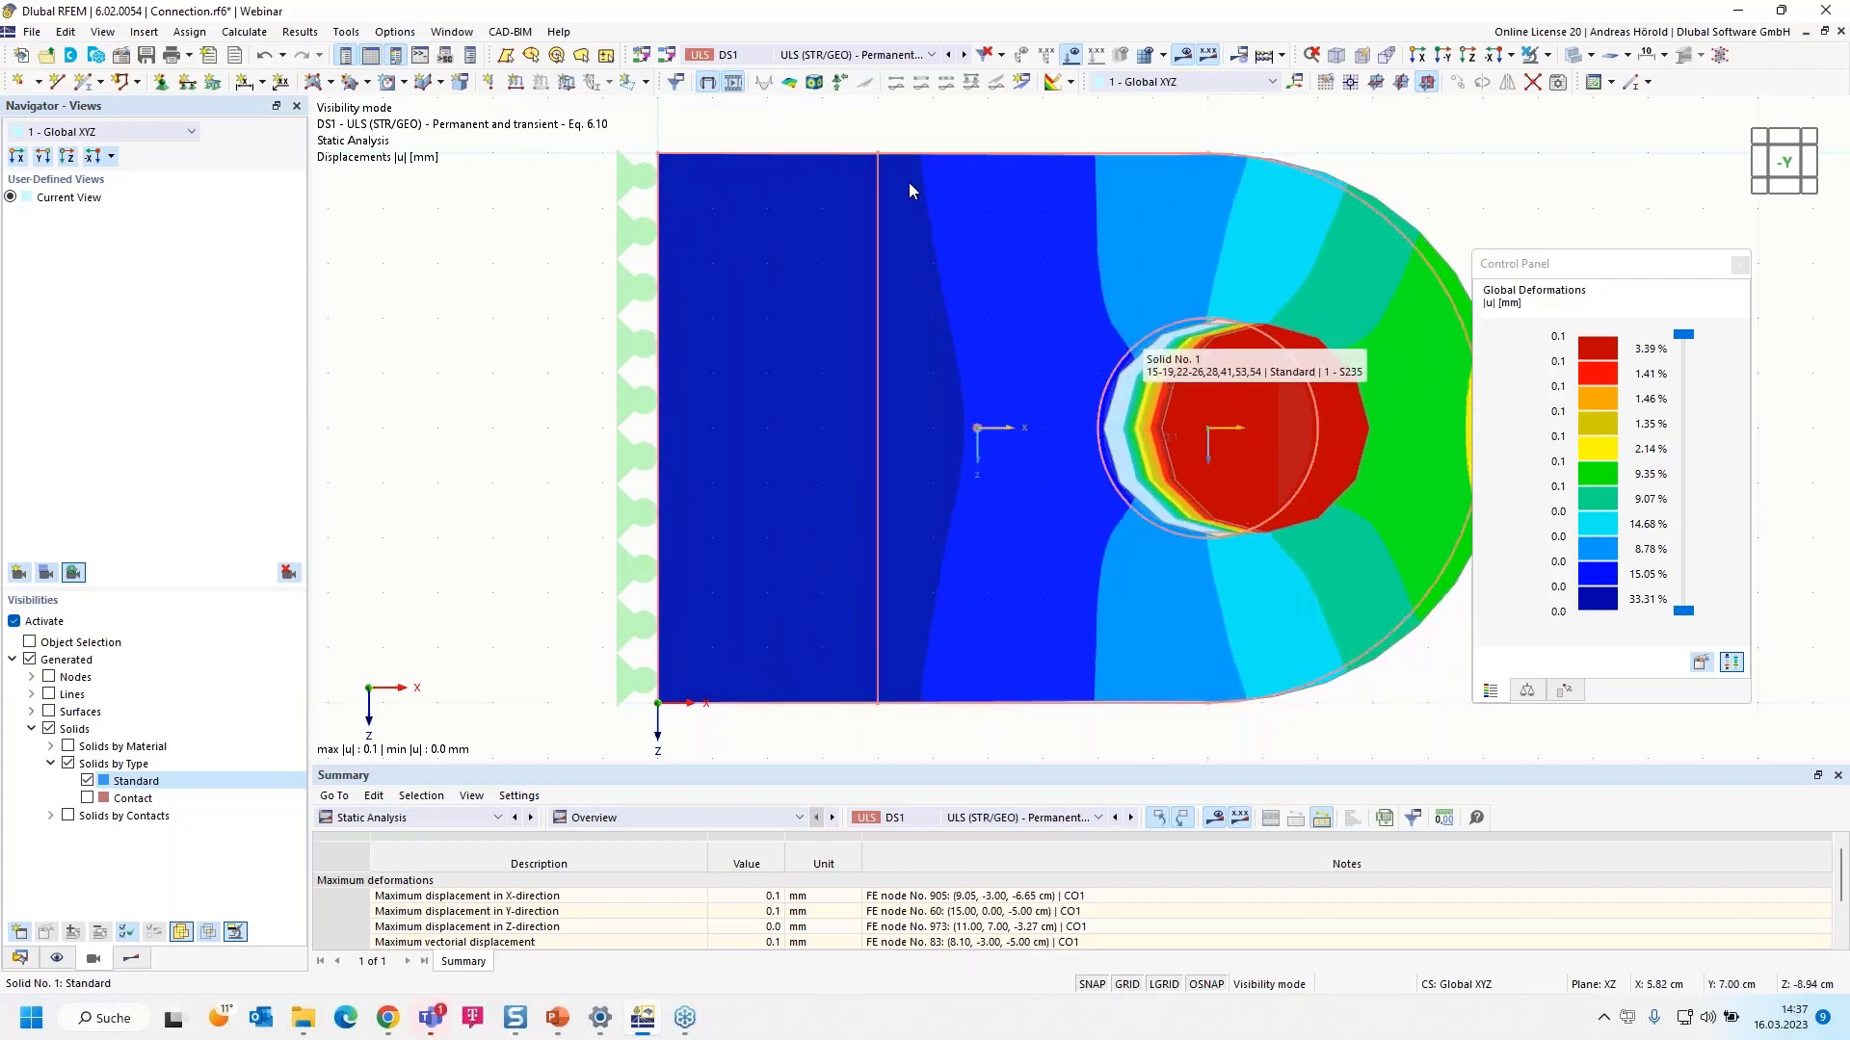
click(732, 84)
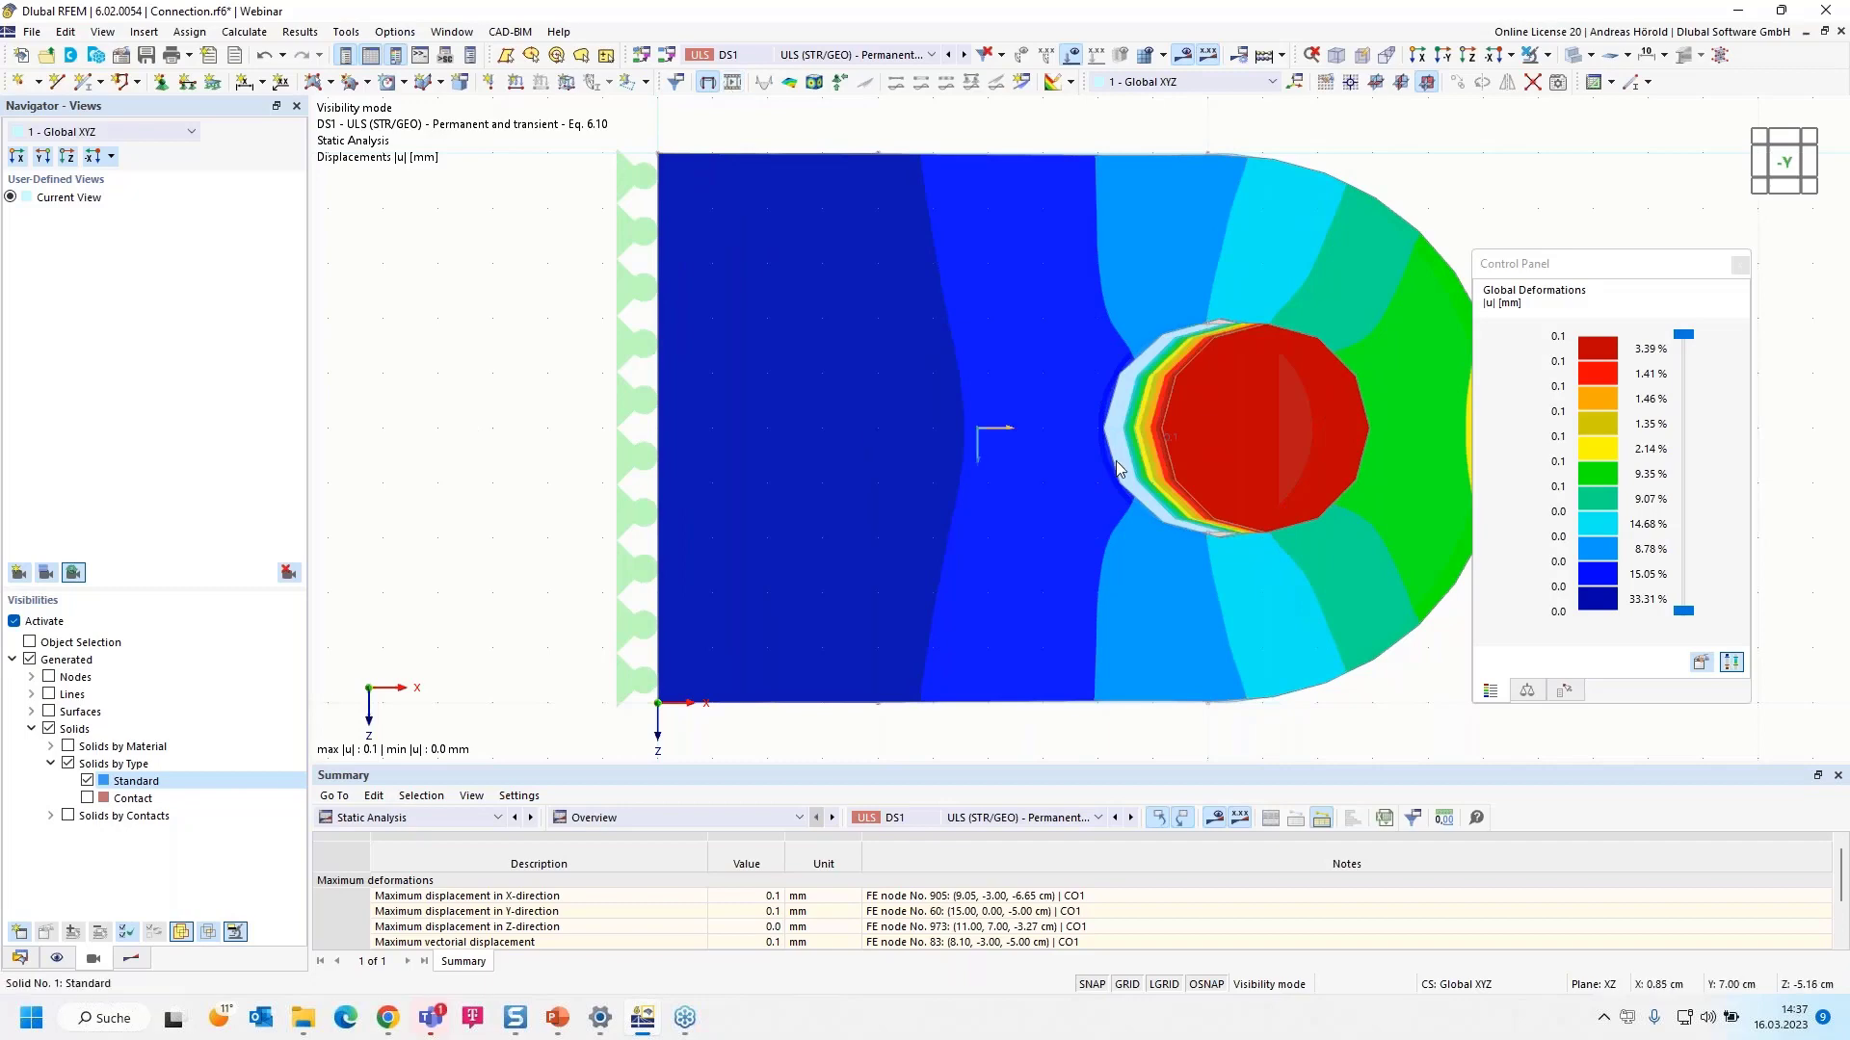
ctrl+middle_drag(1481, 219, 1340, 319)
scroll(1341, 318, down, 3)
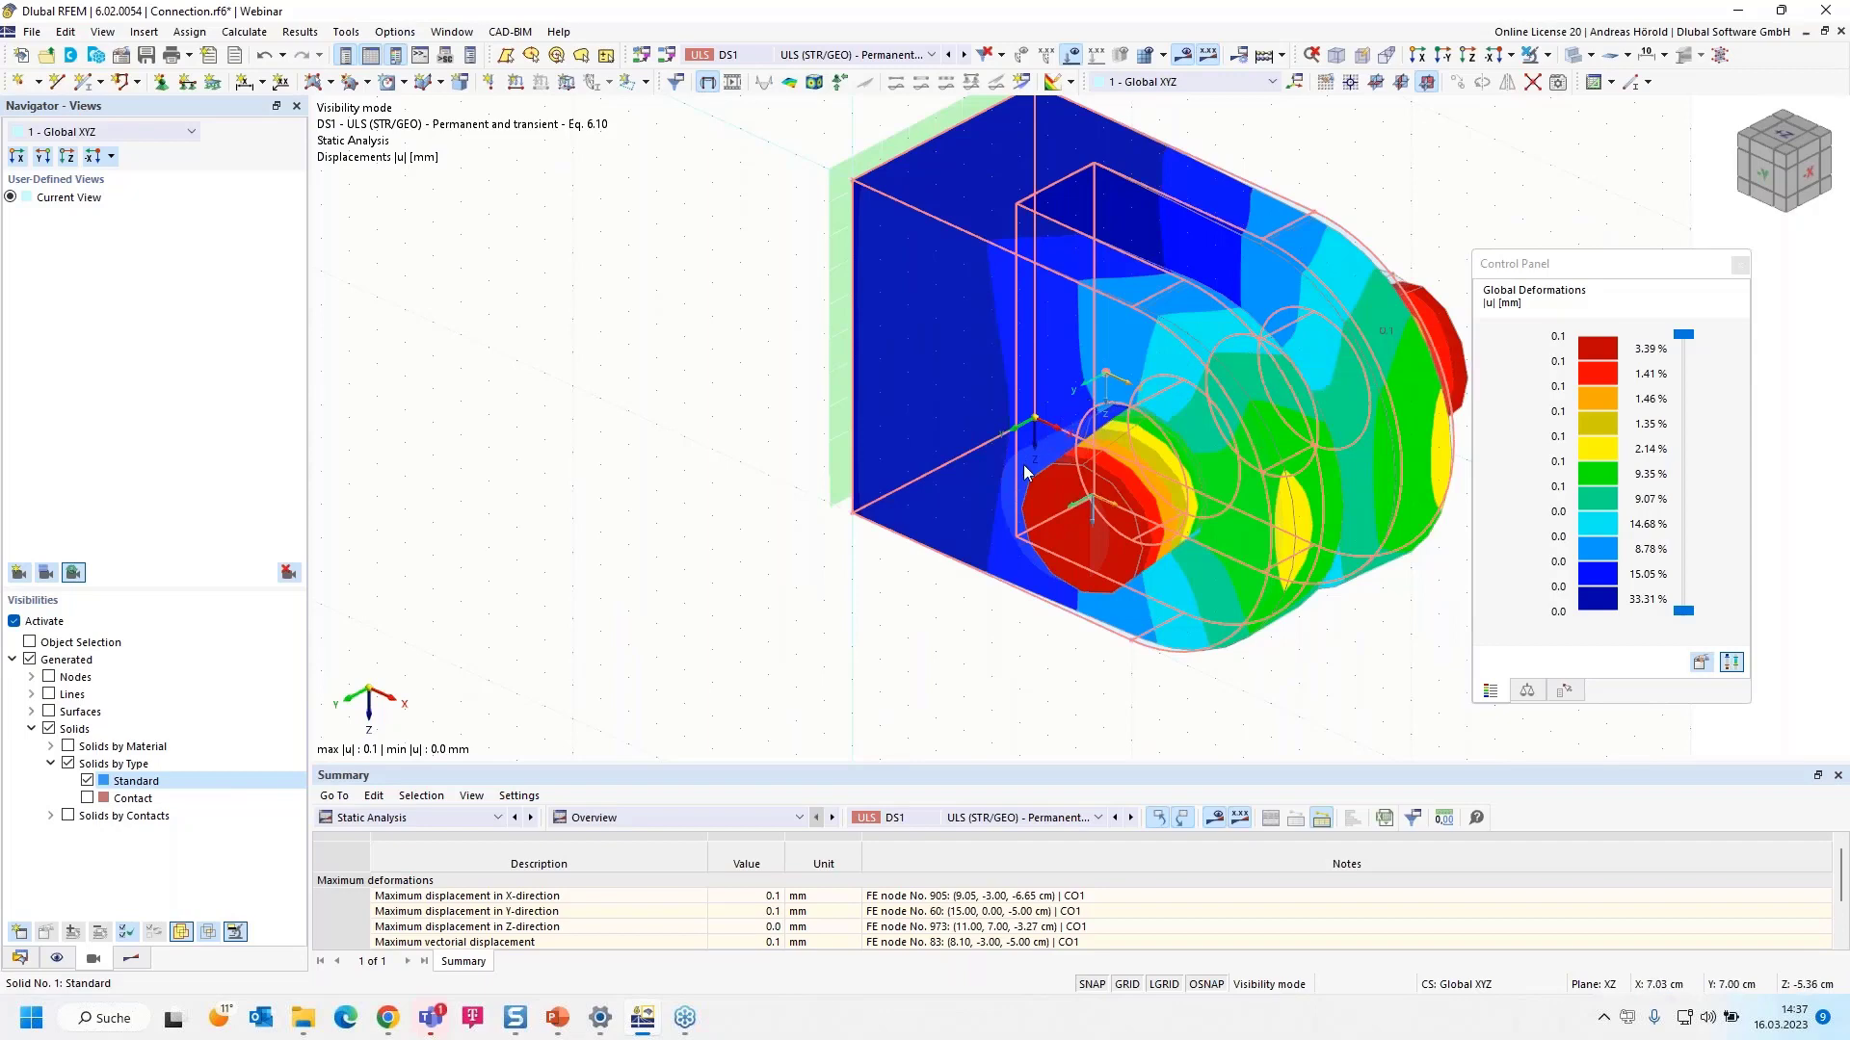
ctrl+middle_drag(1003, 516, 1185, 617)
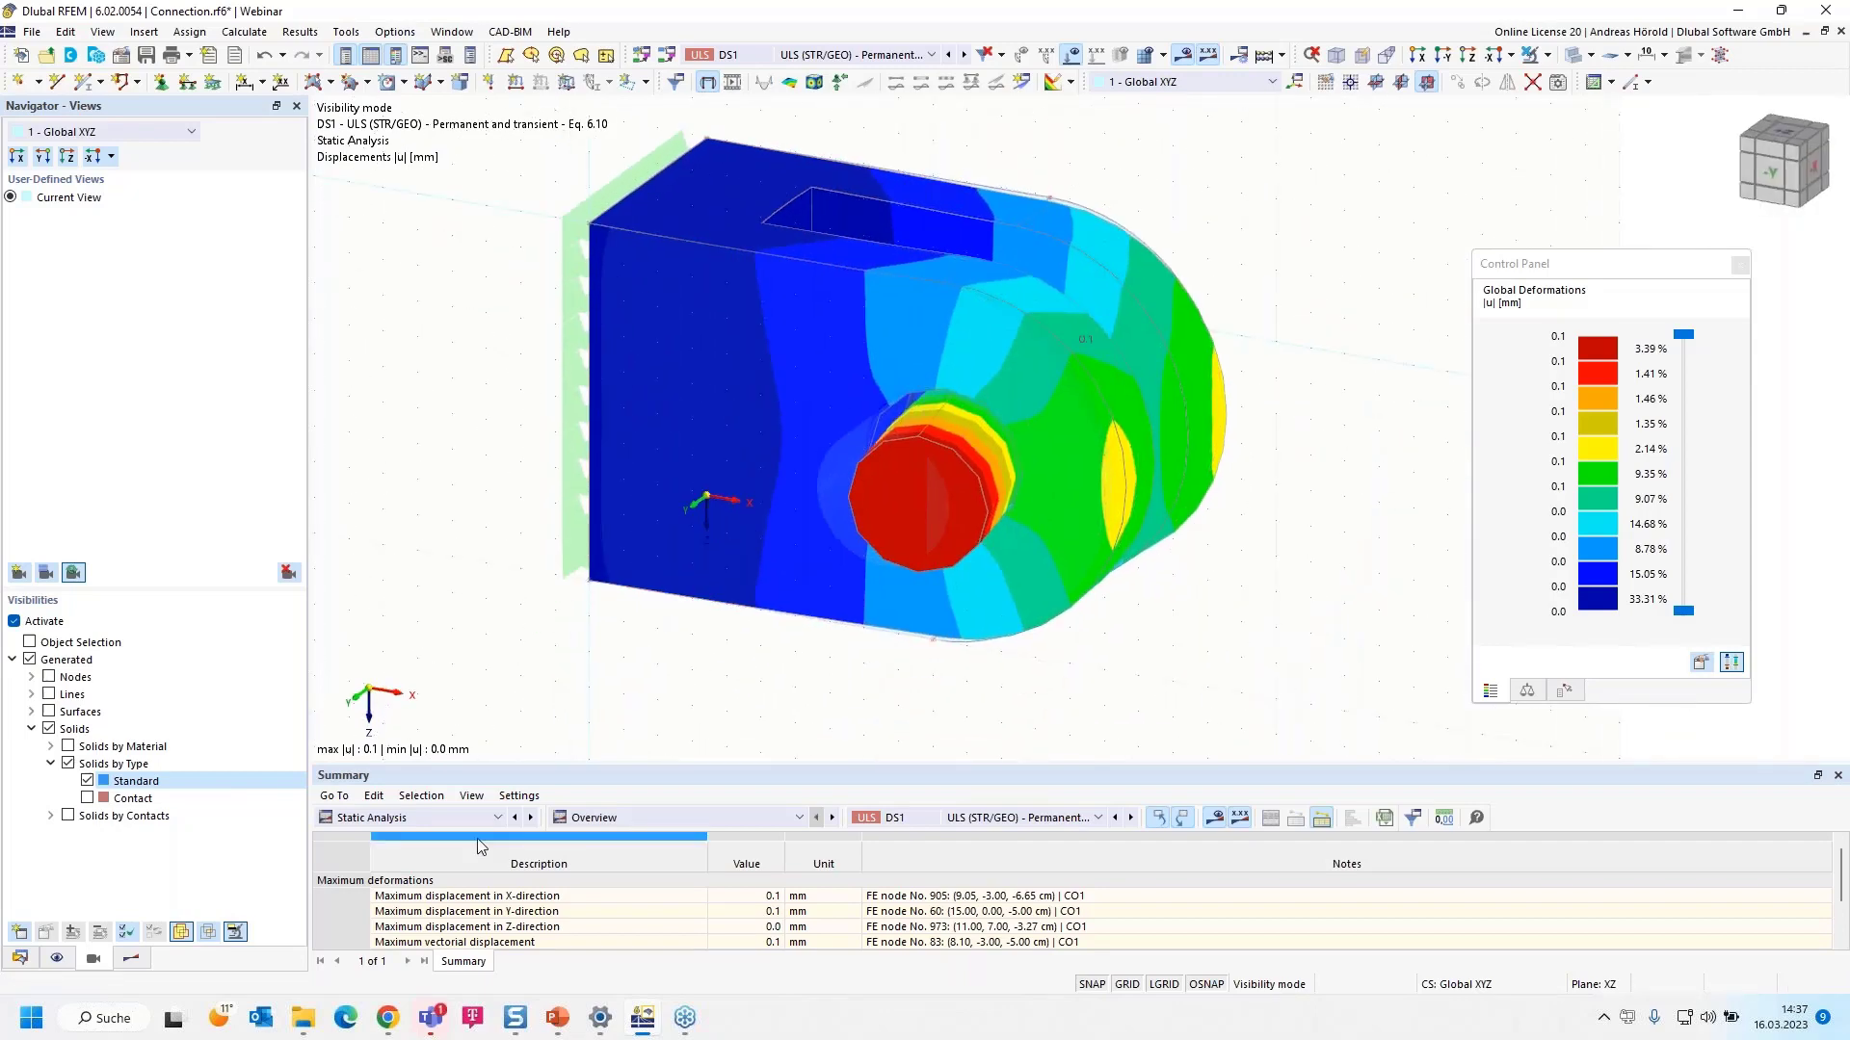
click(426, 817)
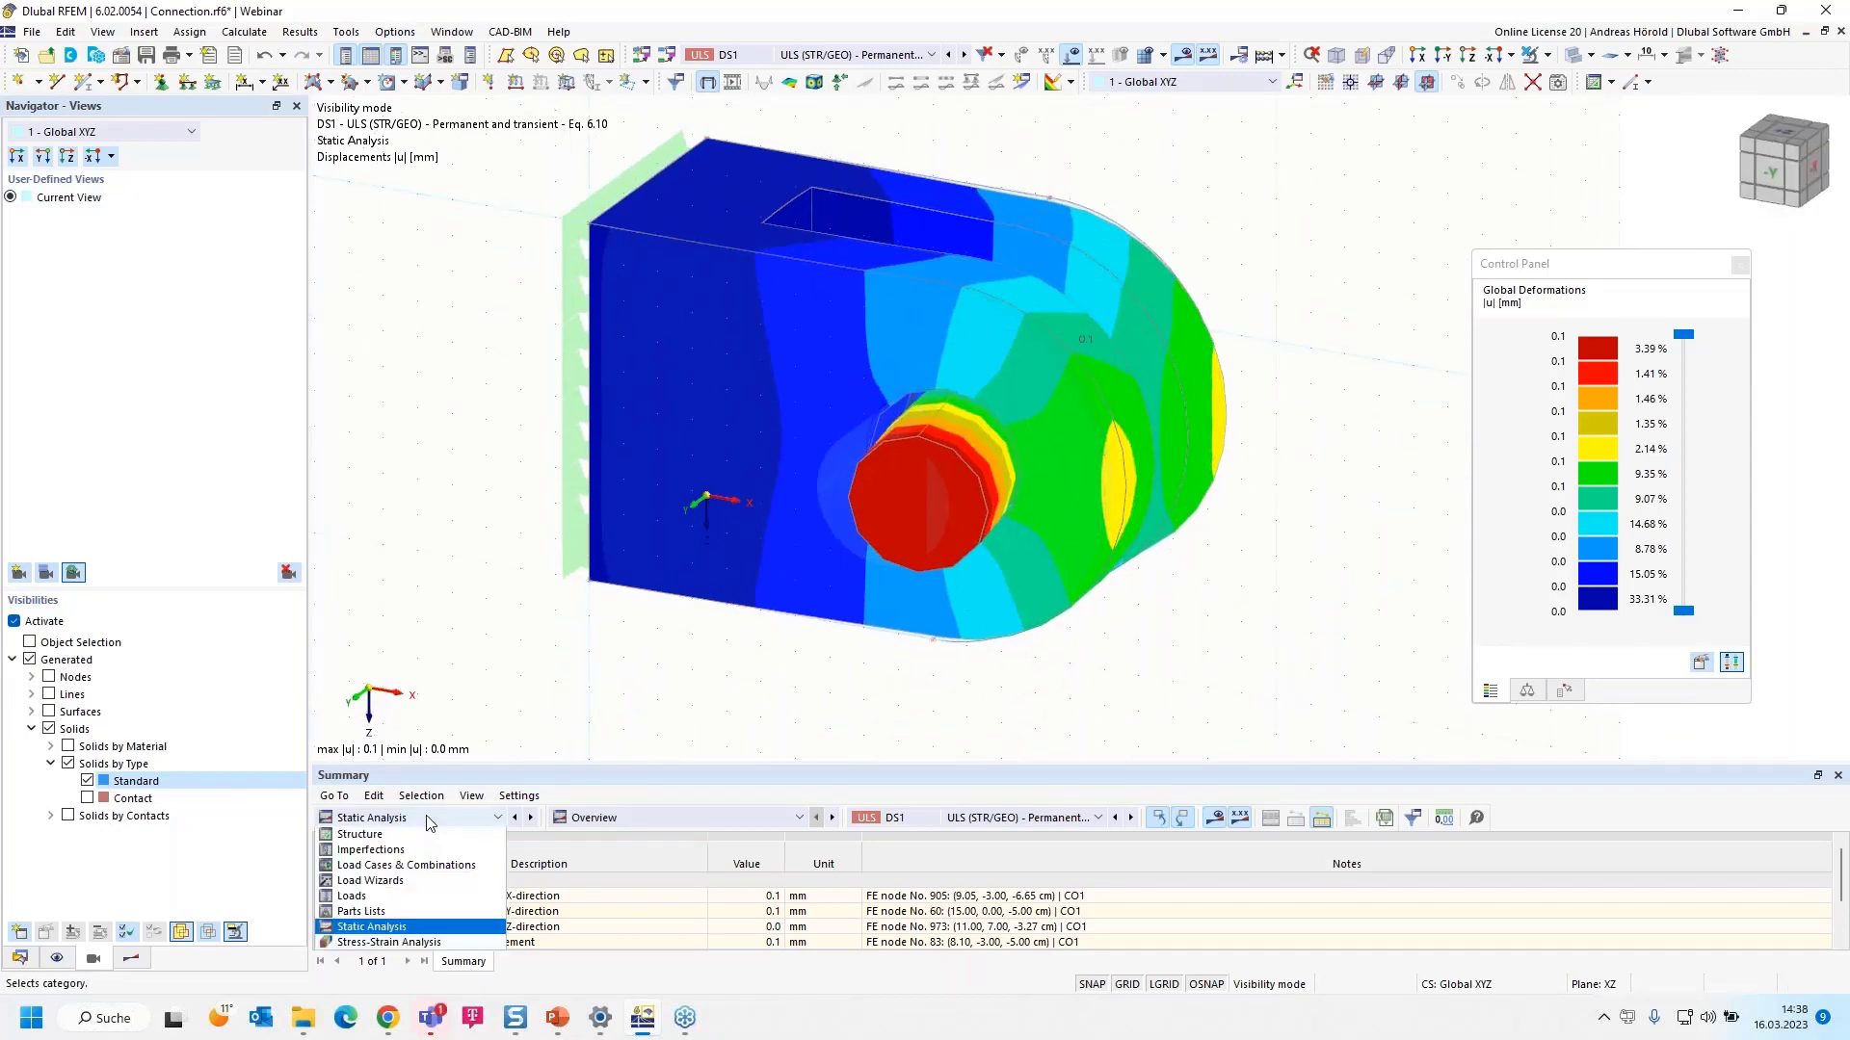
- Switch the summary to Stress-Strain Analysis and show the model data tree
click(424, 942)
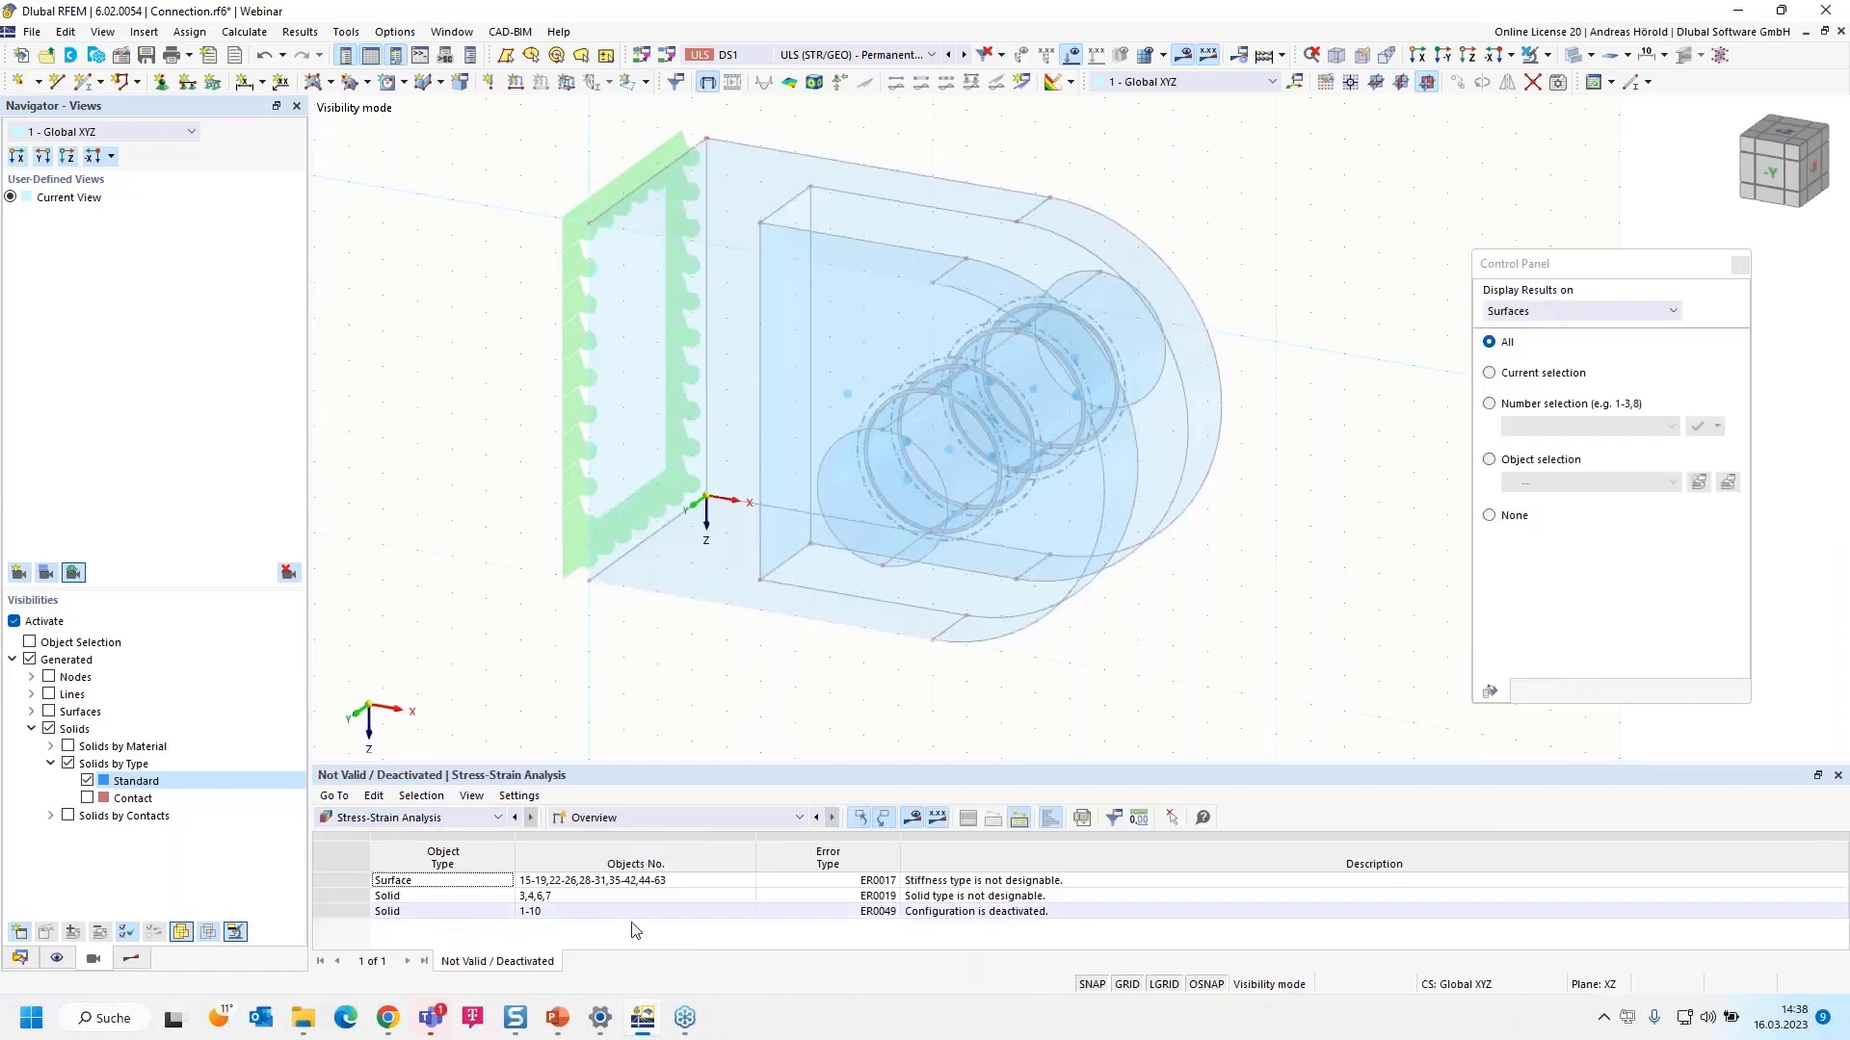
click(722, 818)
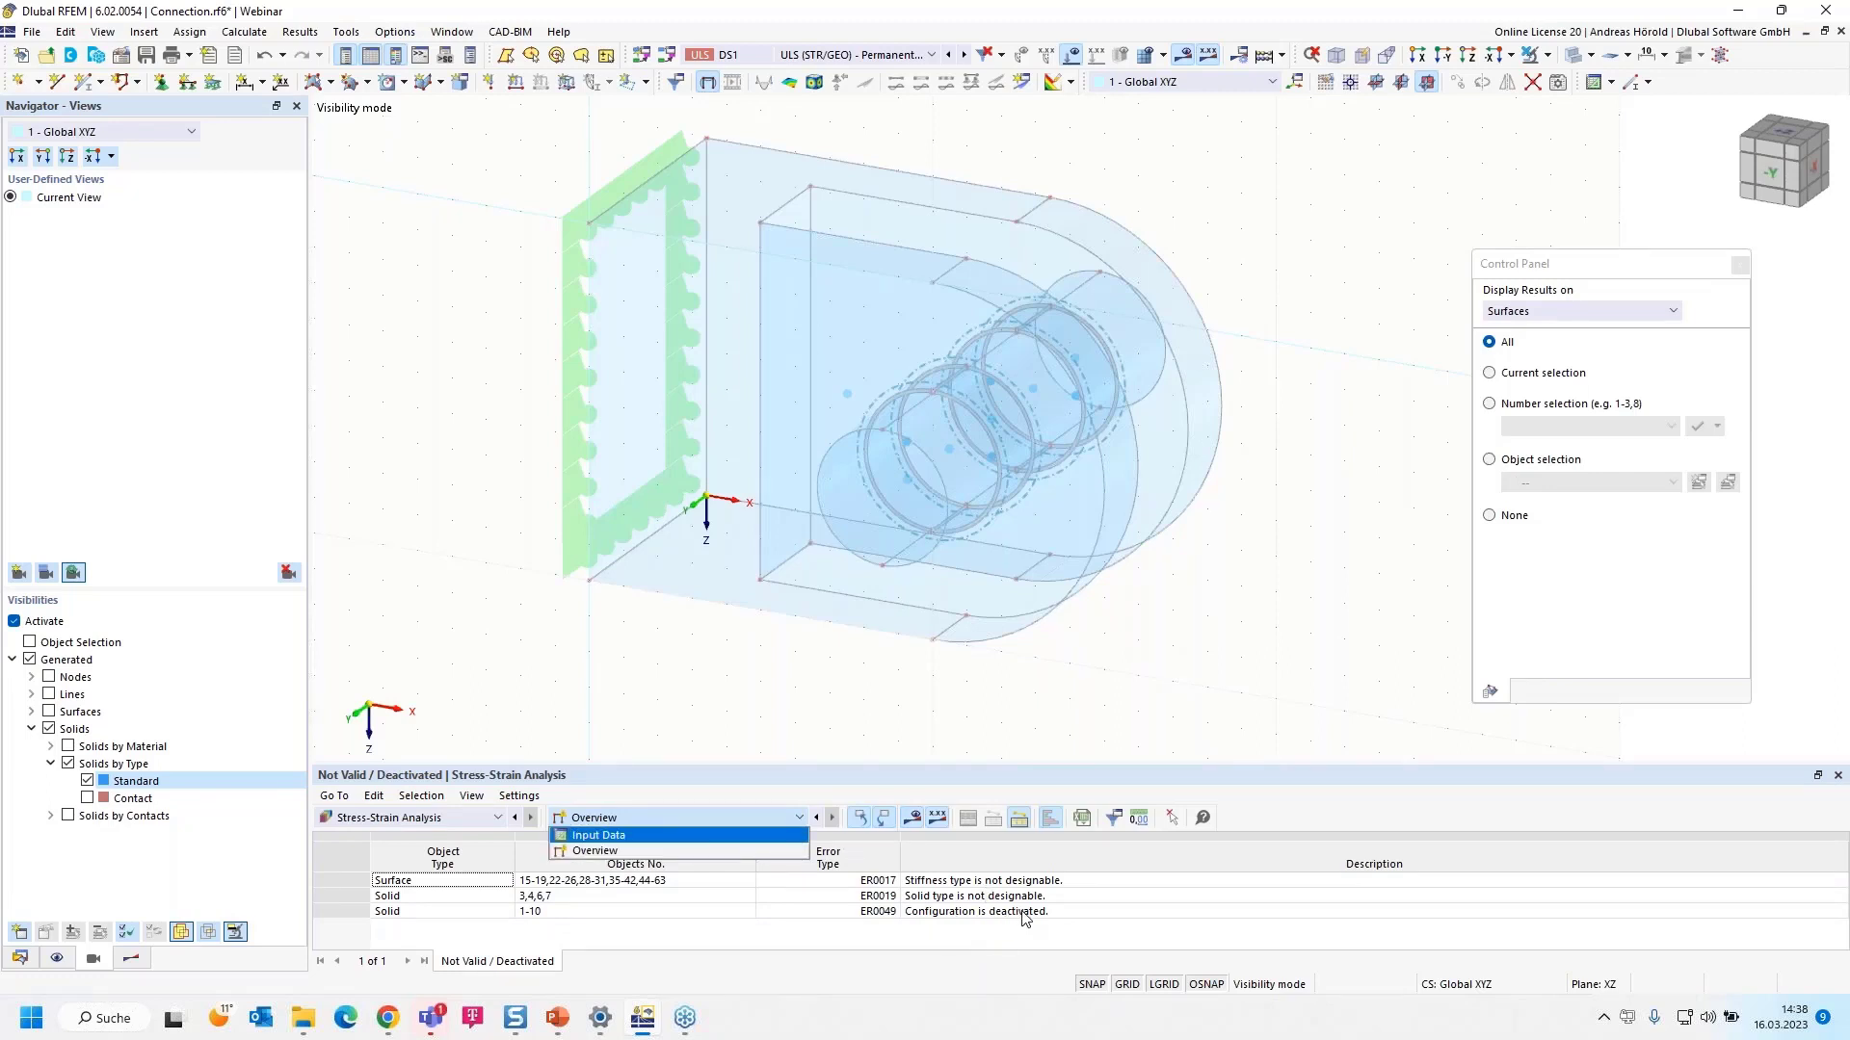
click(864, 775)
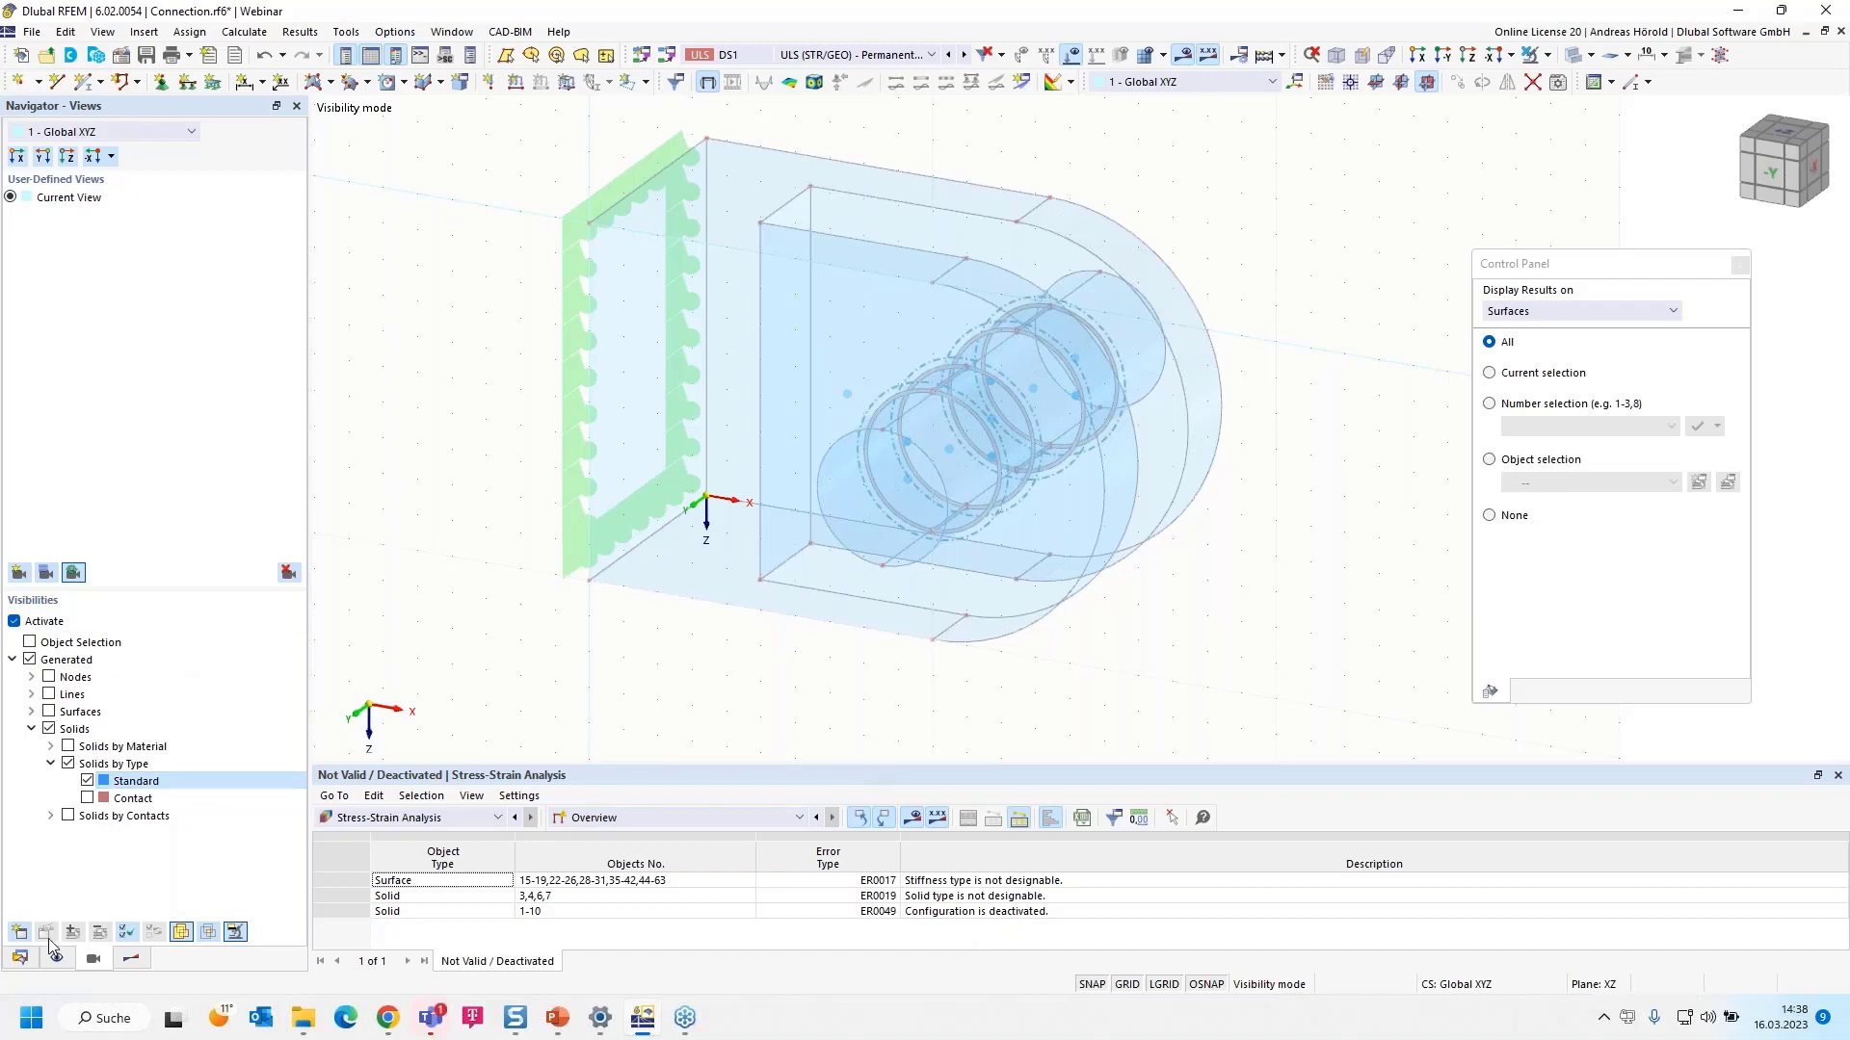
click(19, 957)
scroll(135, 386, up, 11)
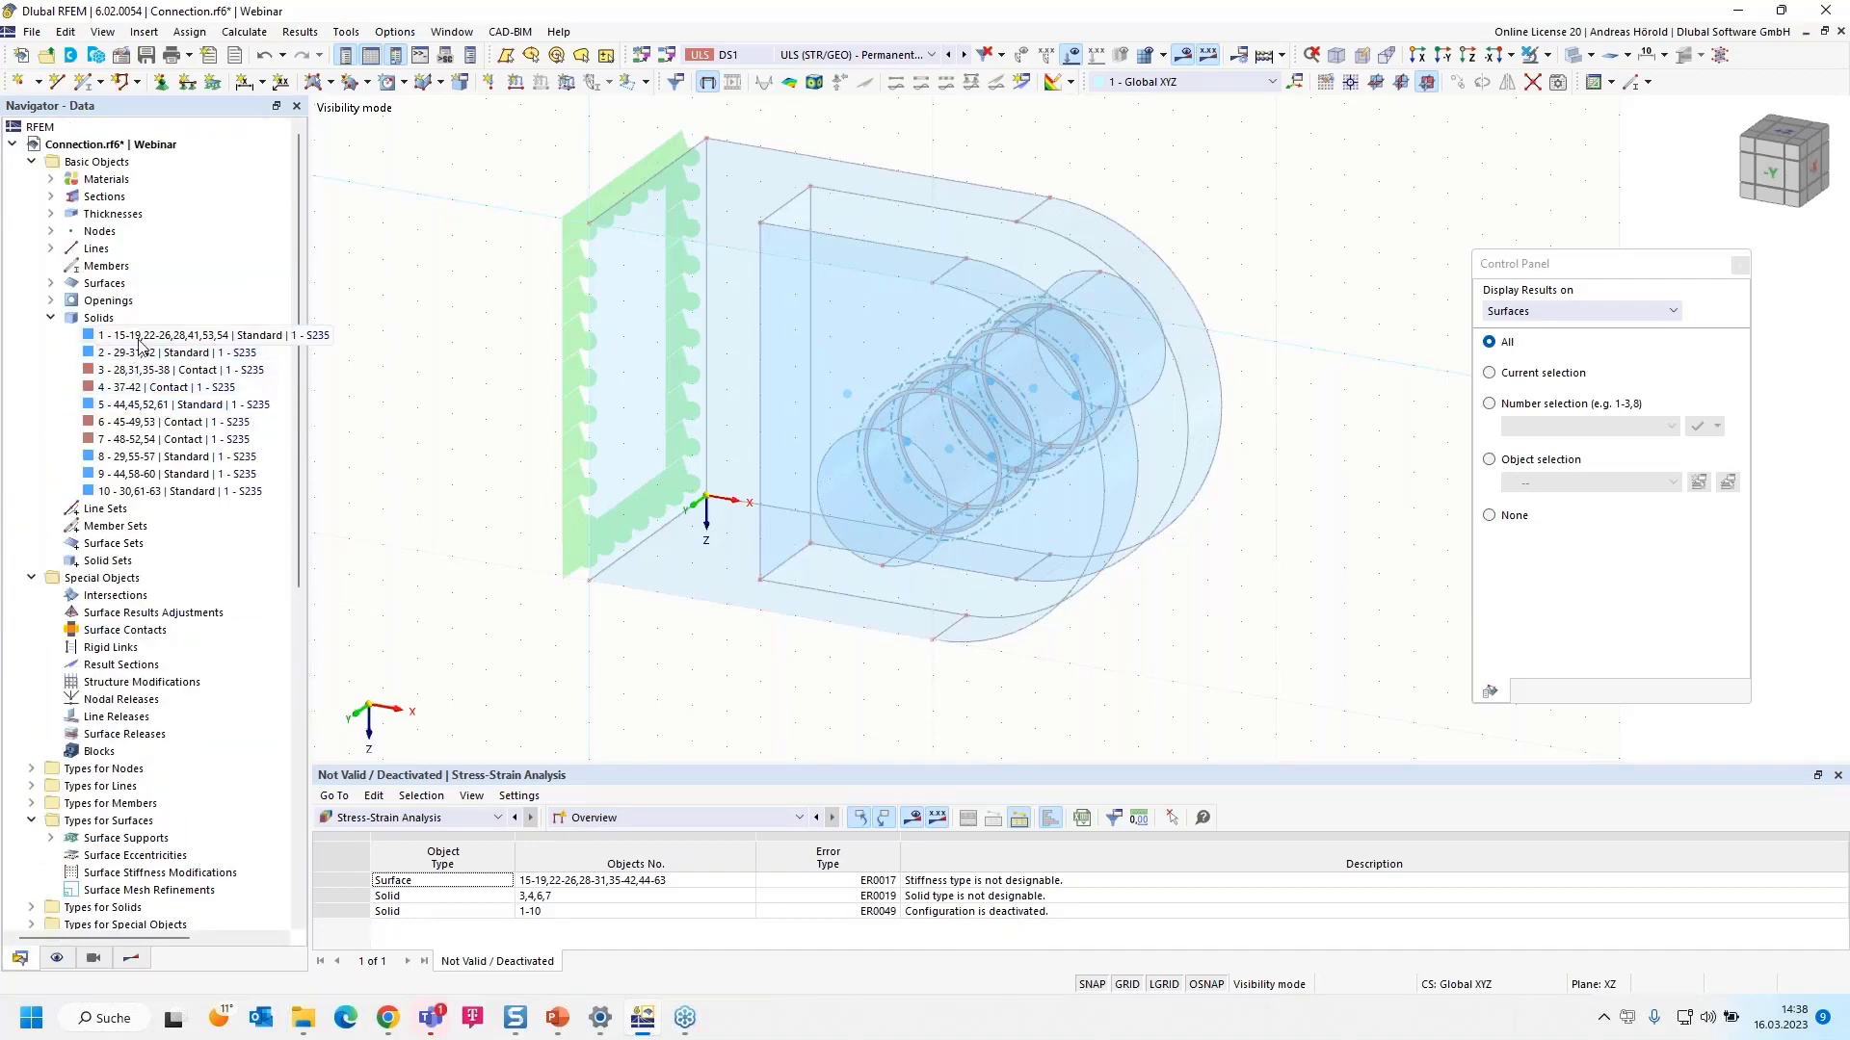
- Select solids 1, 2, 5, 8, 9 and 10 and open them for editing
click(135, 338)
ctrl+click(143, 353)
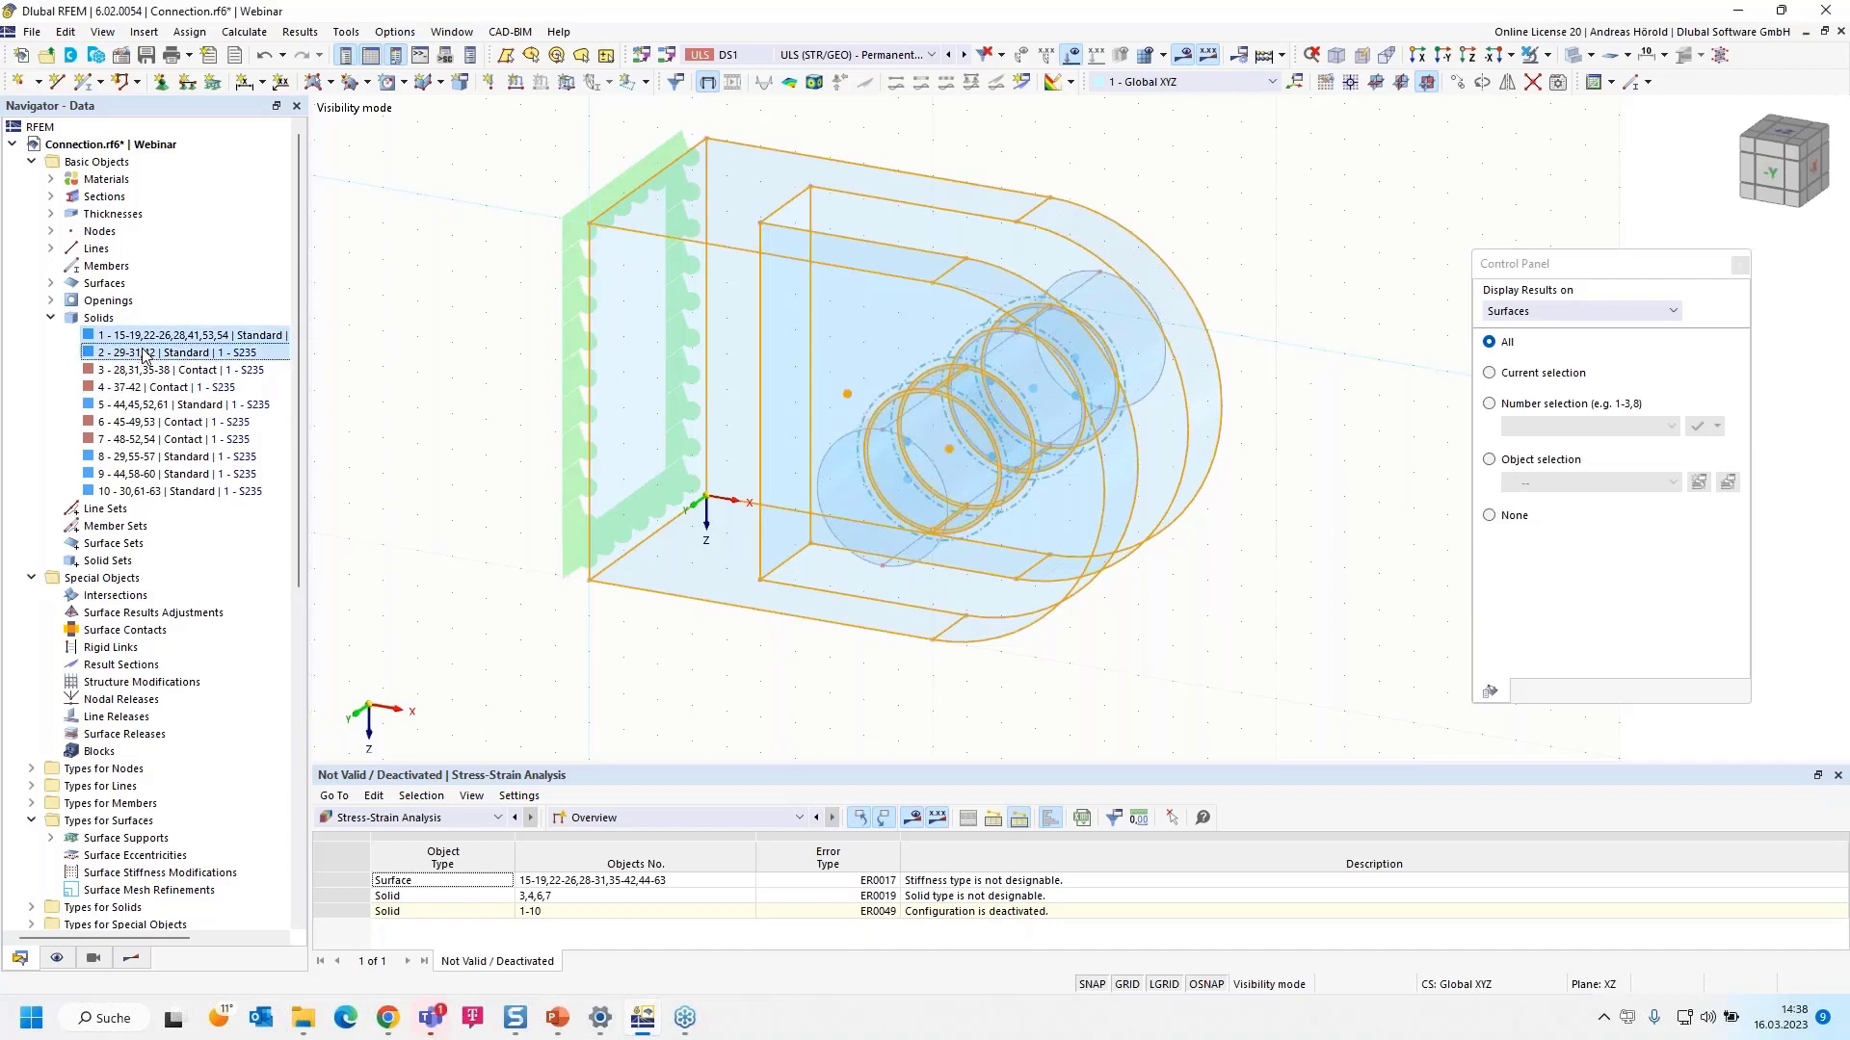
ctrl+click(150, 404)
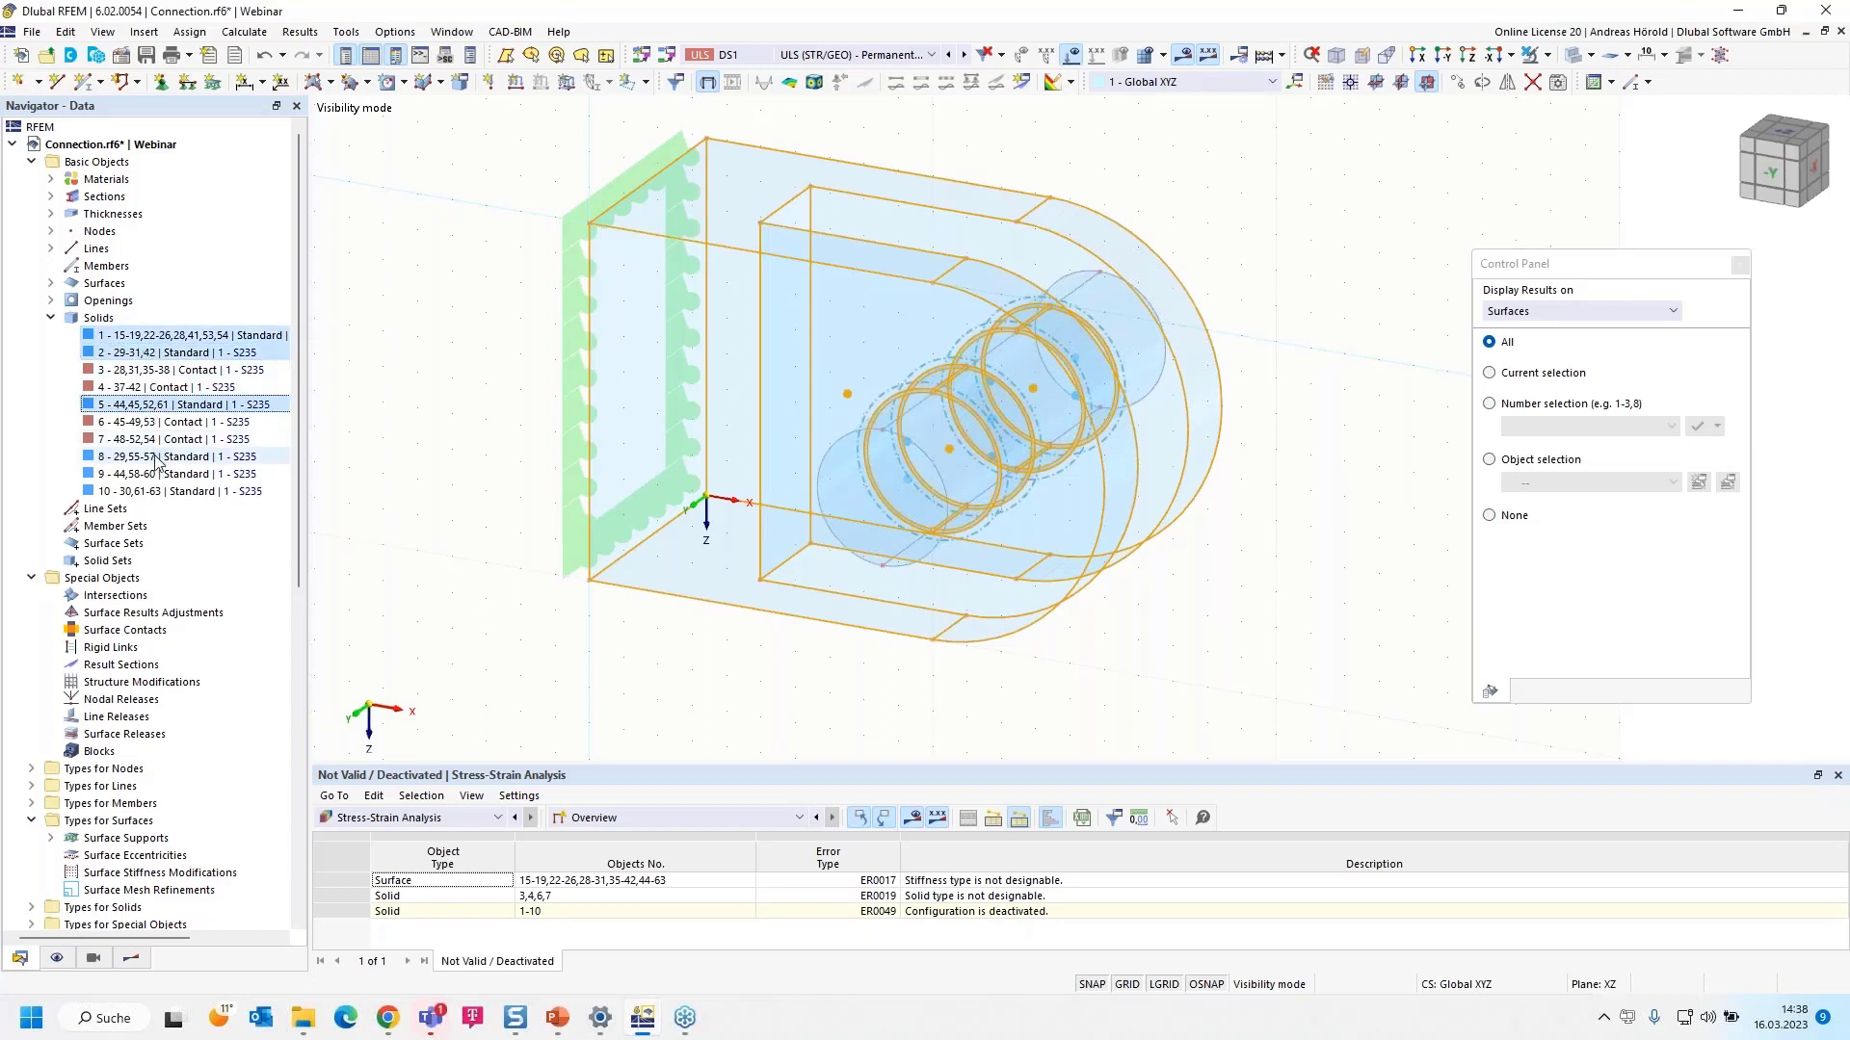
ctrl+click(154, 456)
ctrl+click(169, 474)
ctrl+click(179, 490)
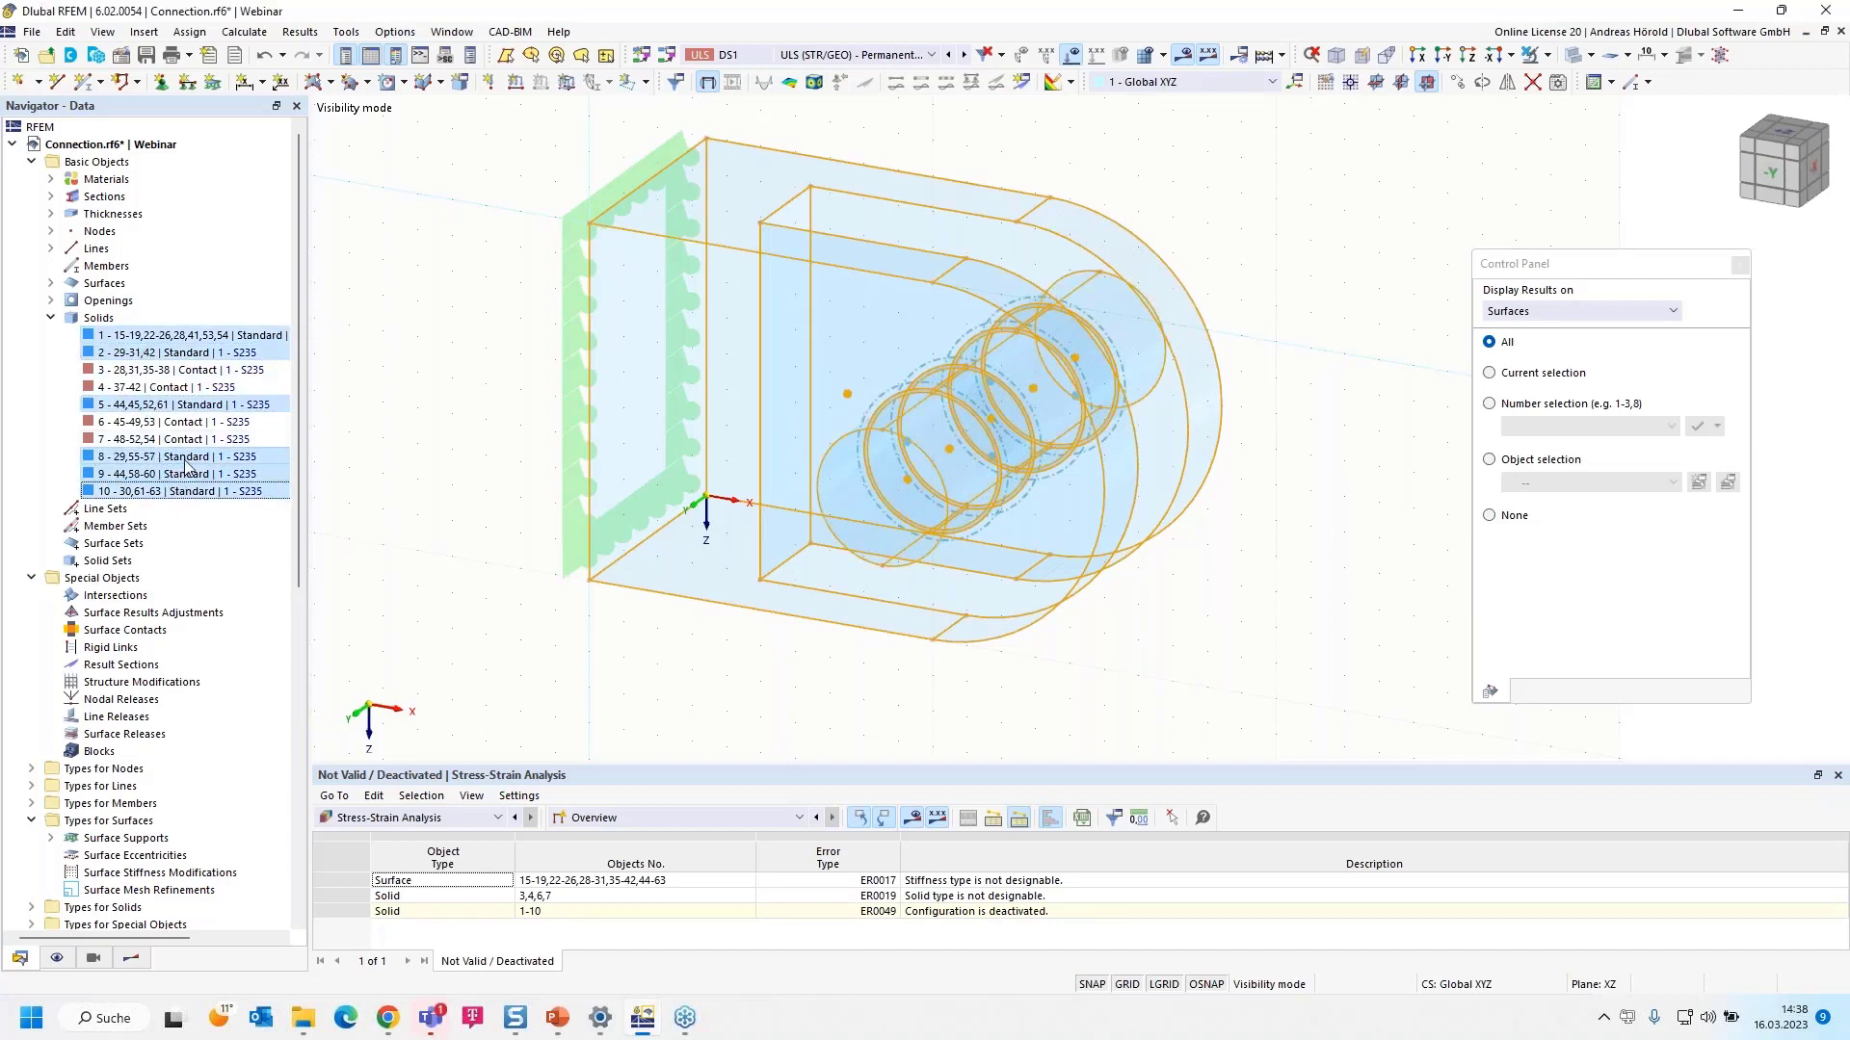
right_click(202, 463)
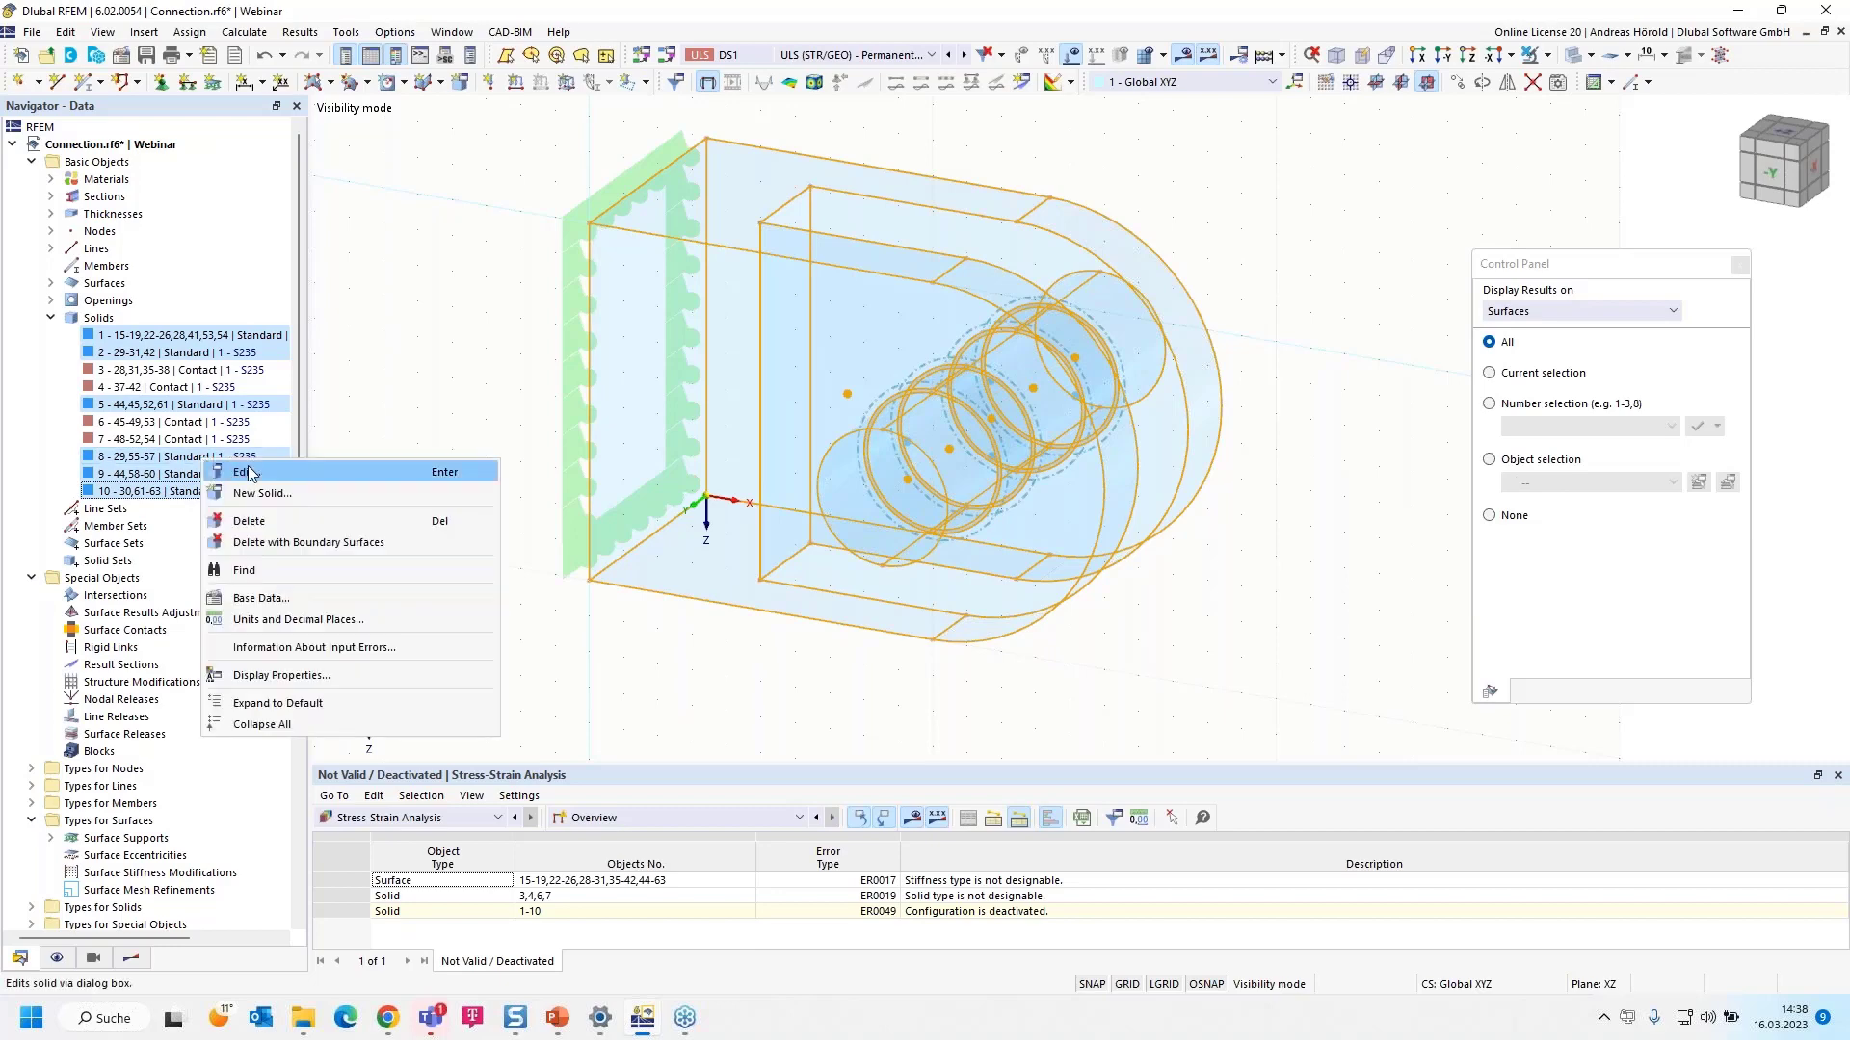
click(245, 474)
- Assign stress-strain configuration 1 - Default to the selected solids
click(486, 221)
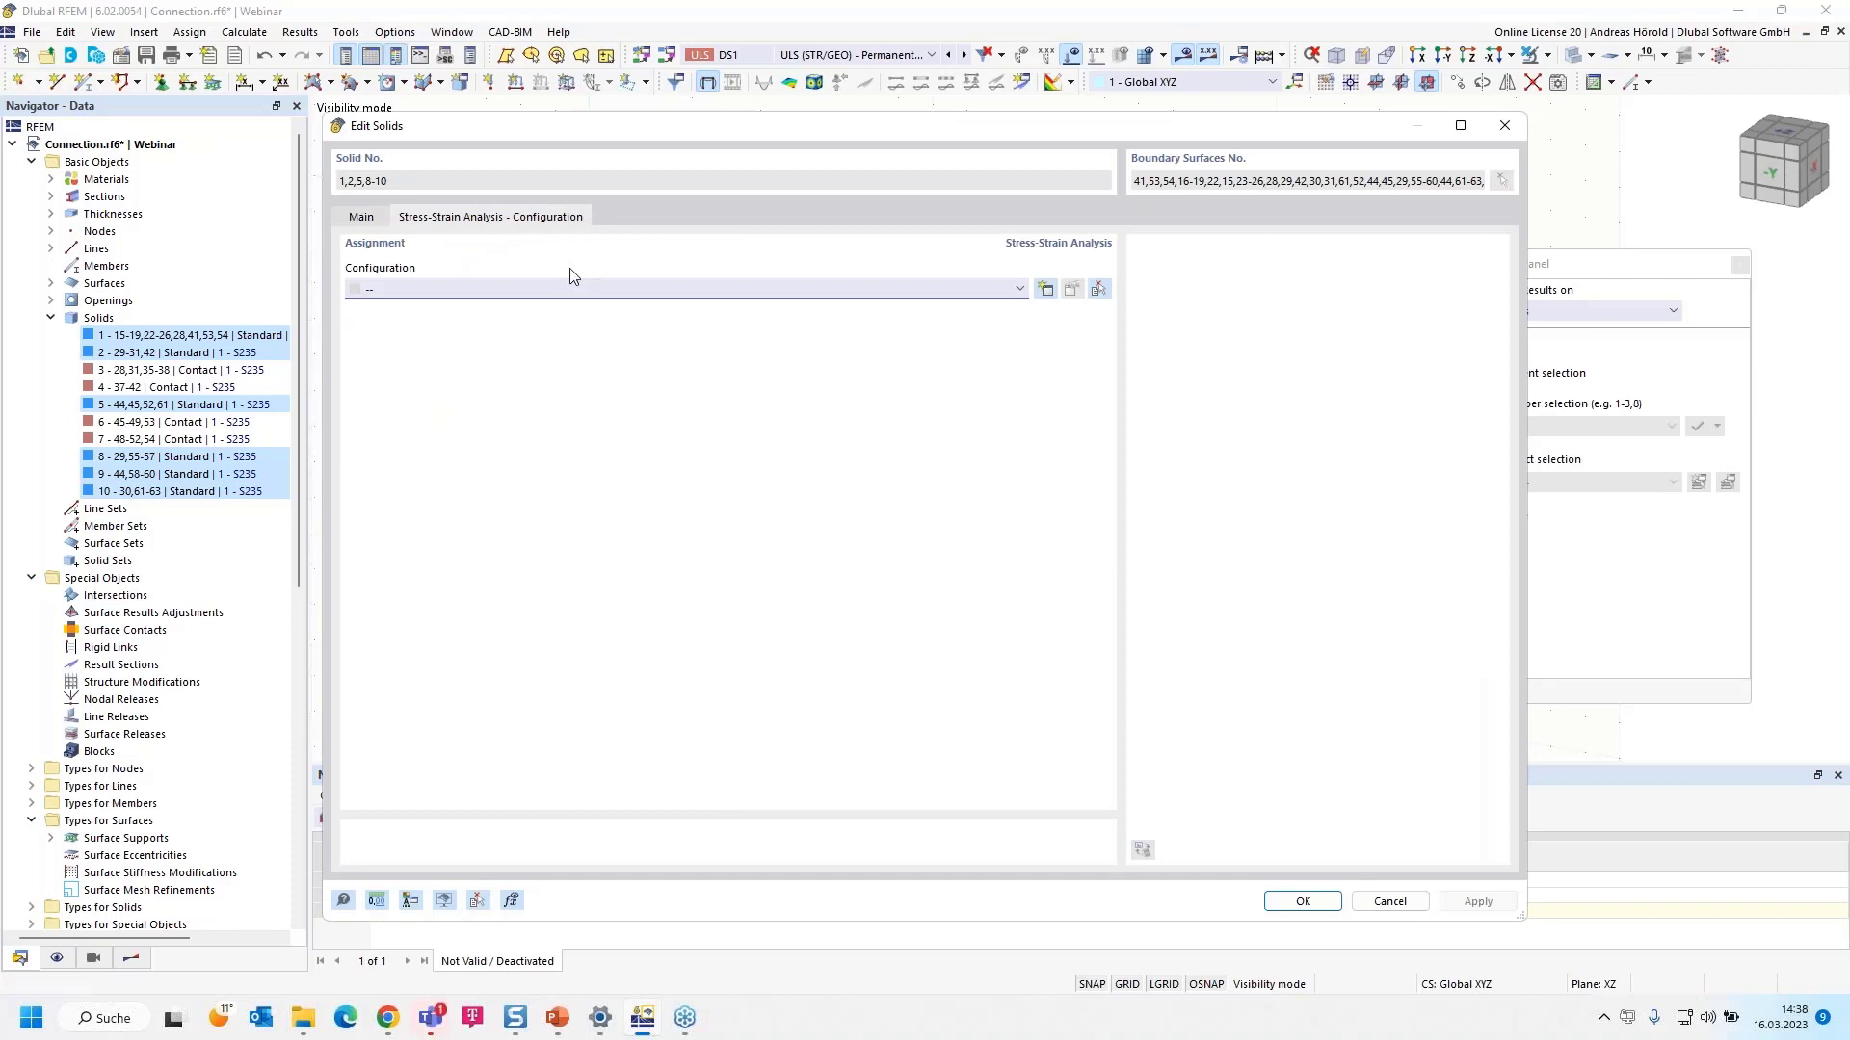
click(684, 289)
click(597, 332)
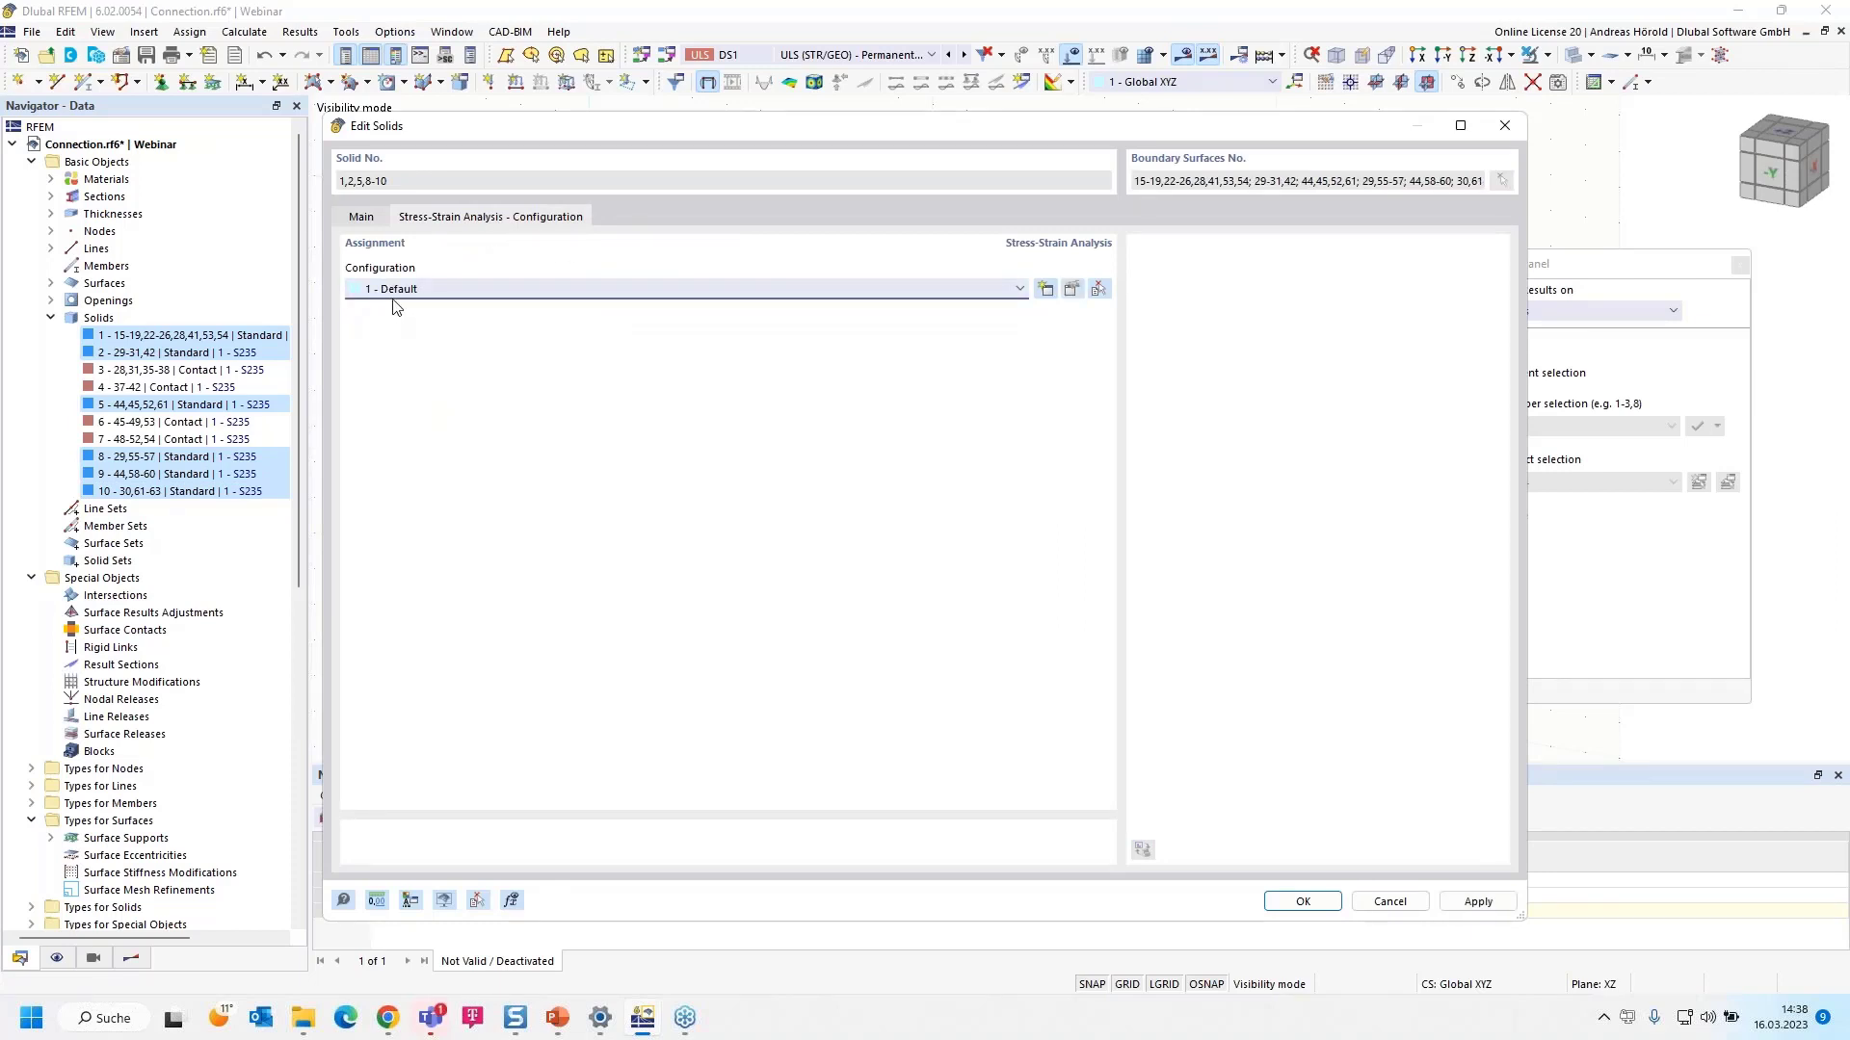
click(1302, 902)
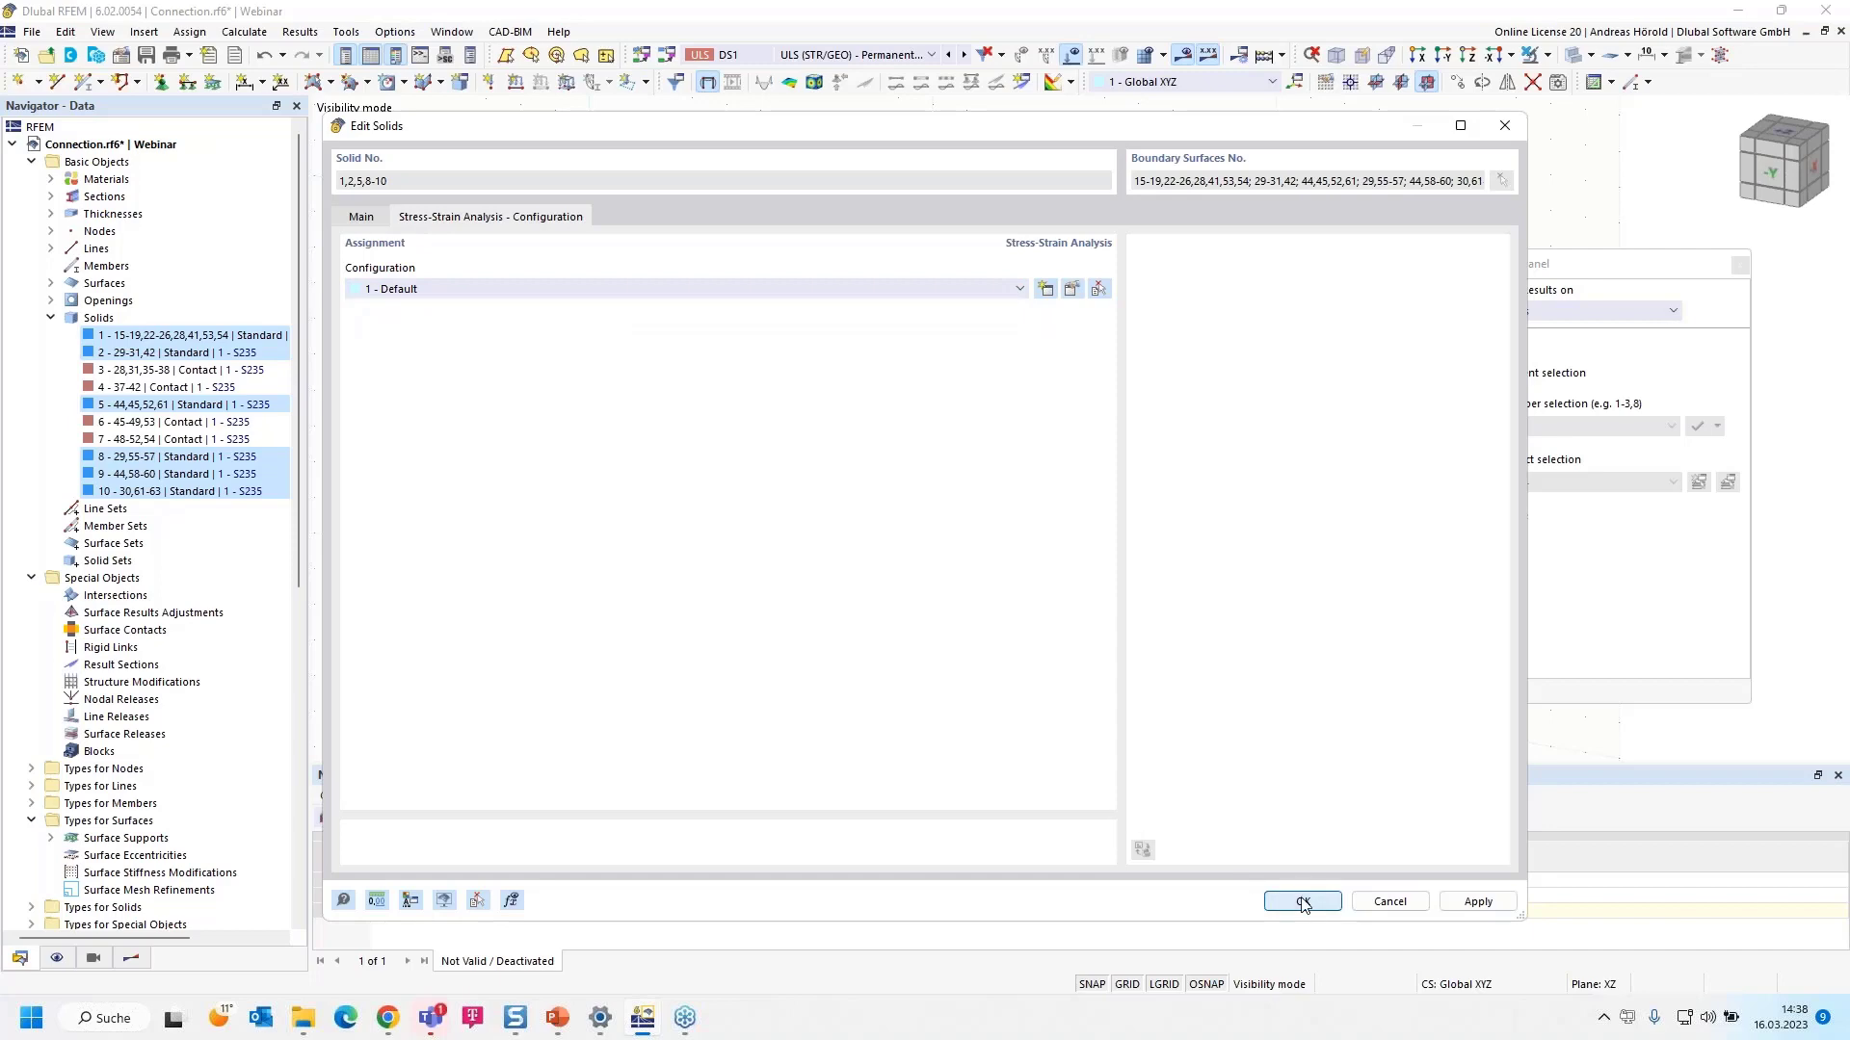
click(1003, 590)
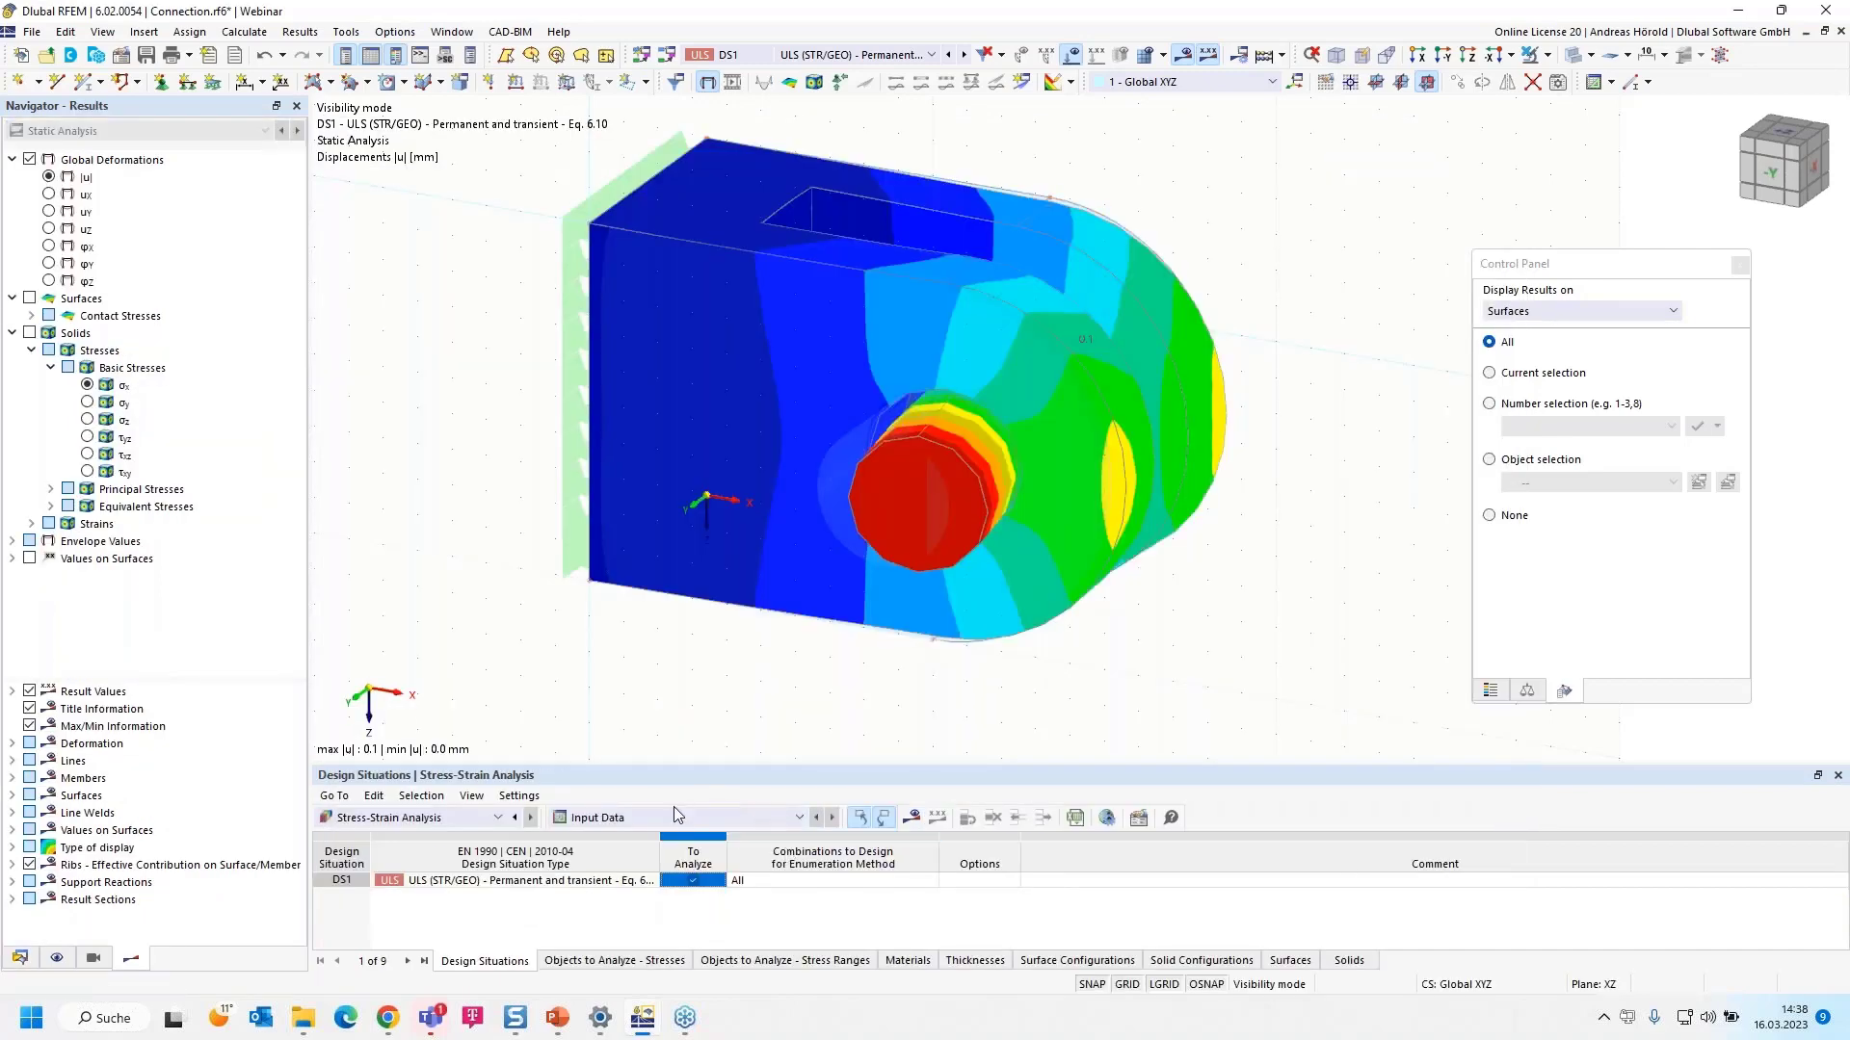
- Calculate the stress-strain analysis and list Stresses on Solids, peaking at ratio 1.003 on solid 1
click(913, 815)
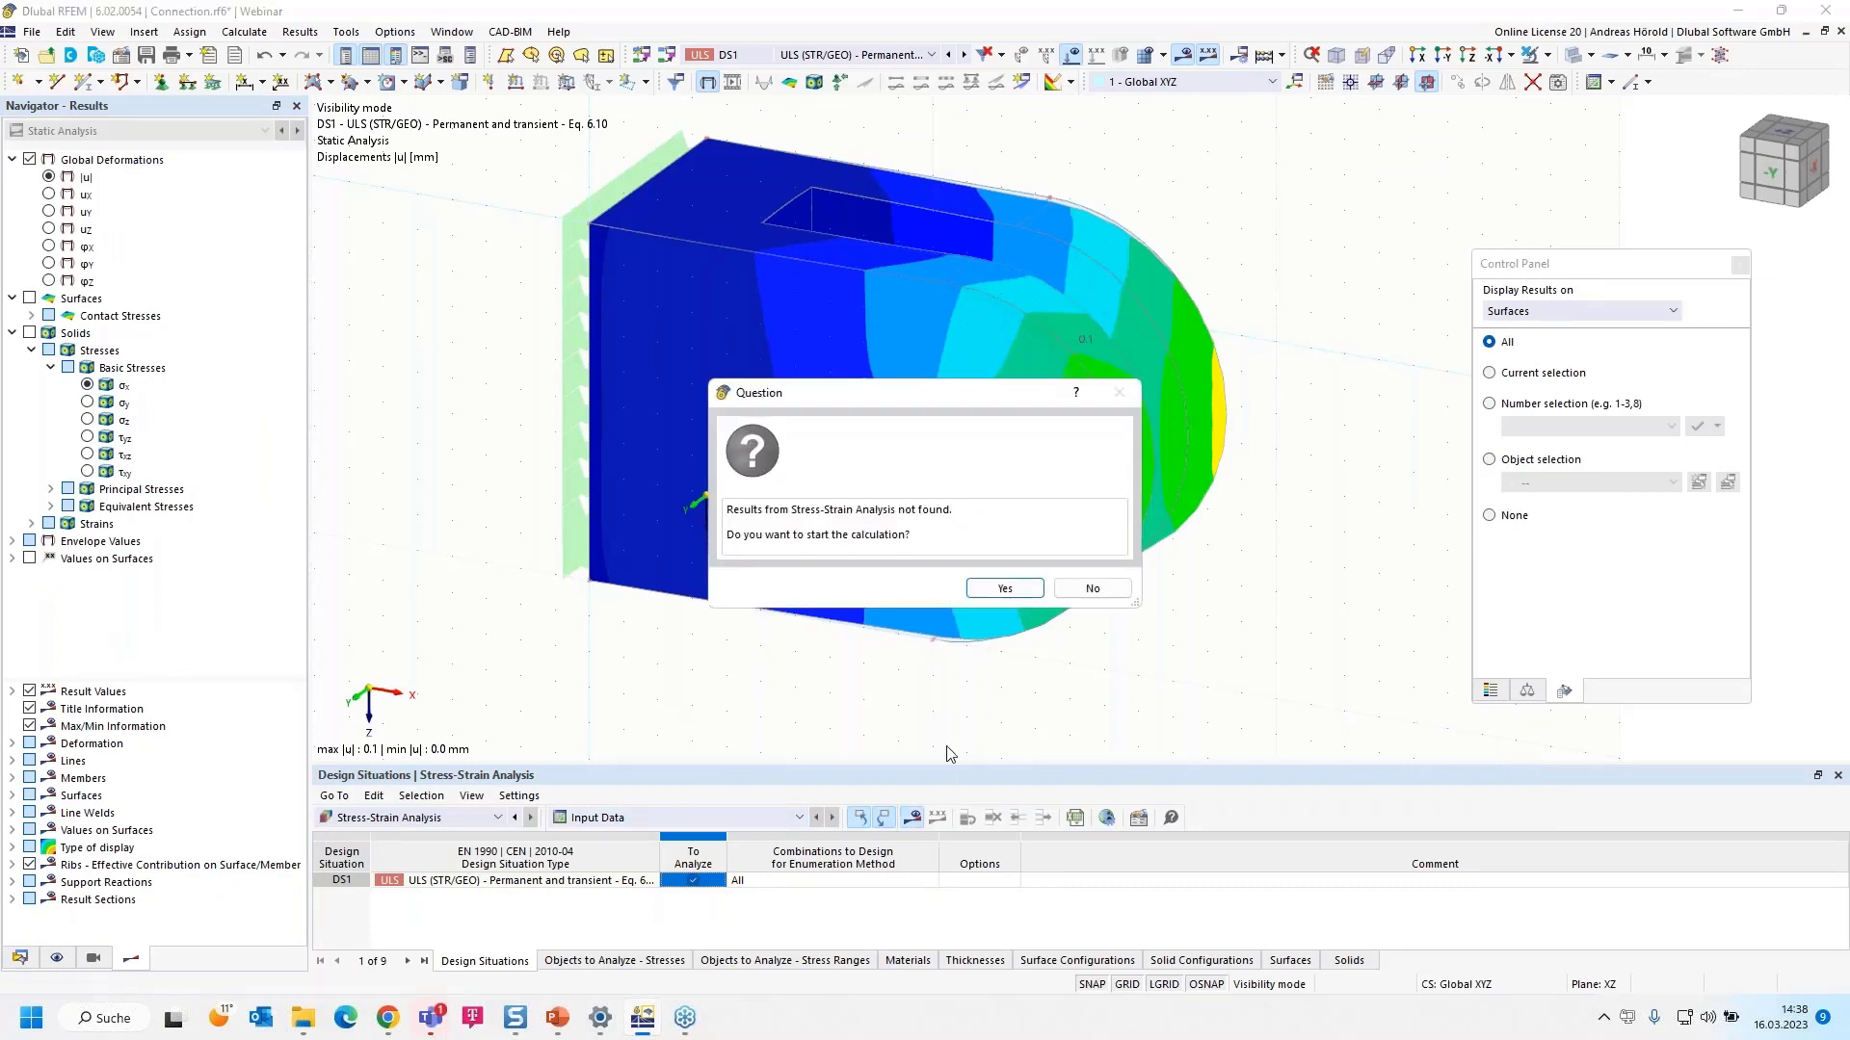
click(1001, 593)
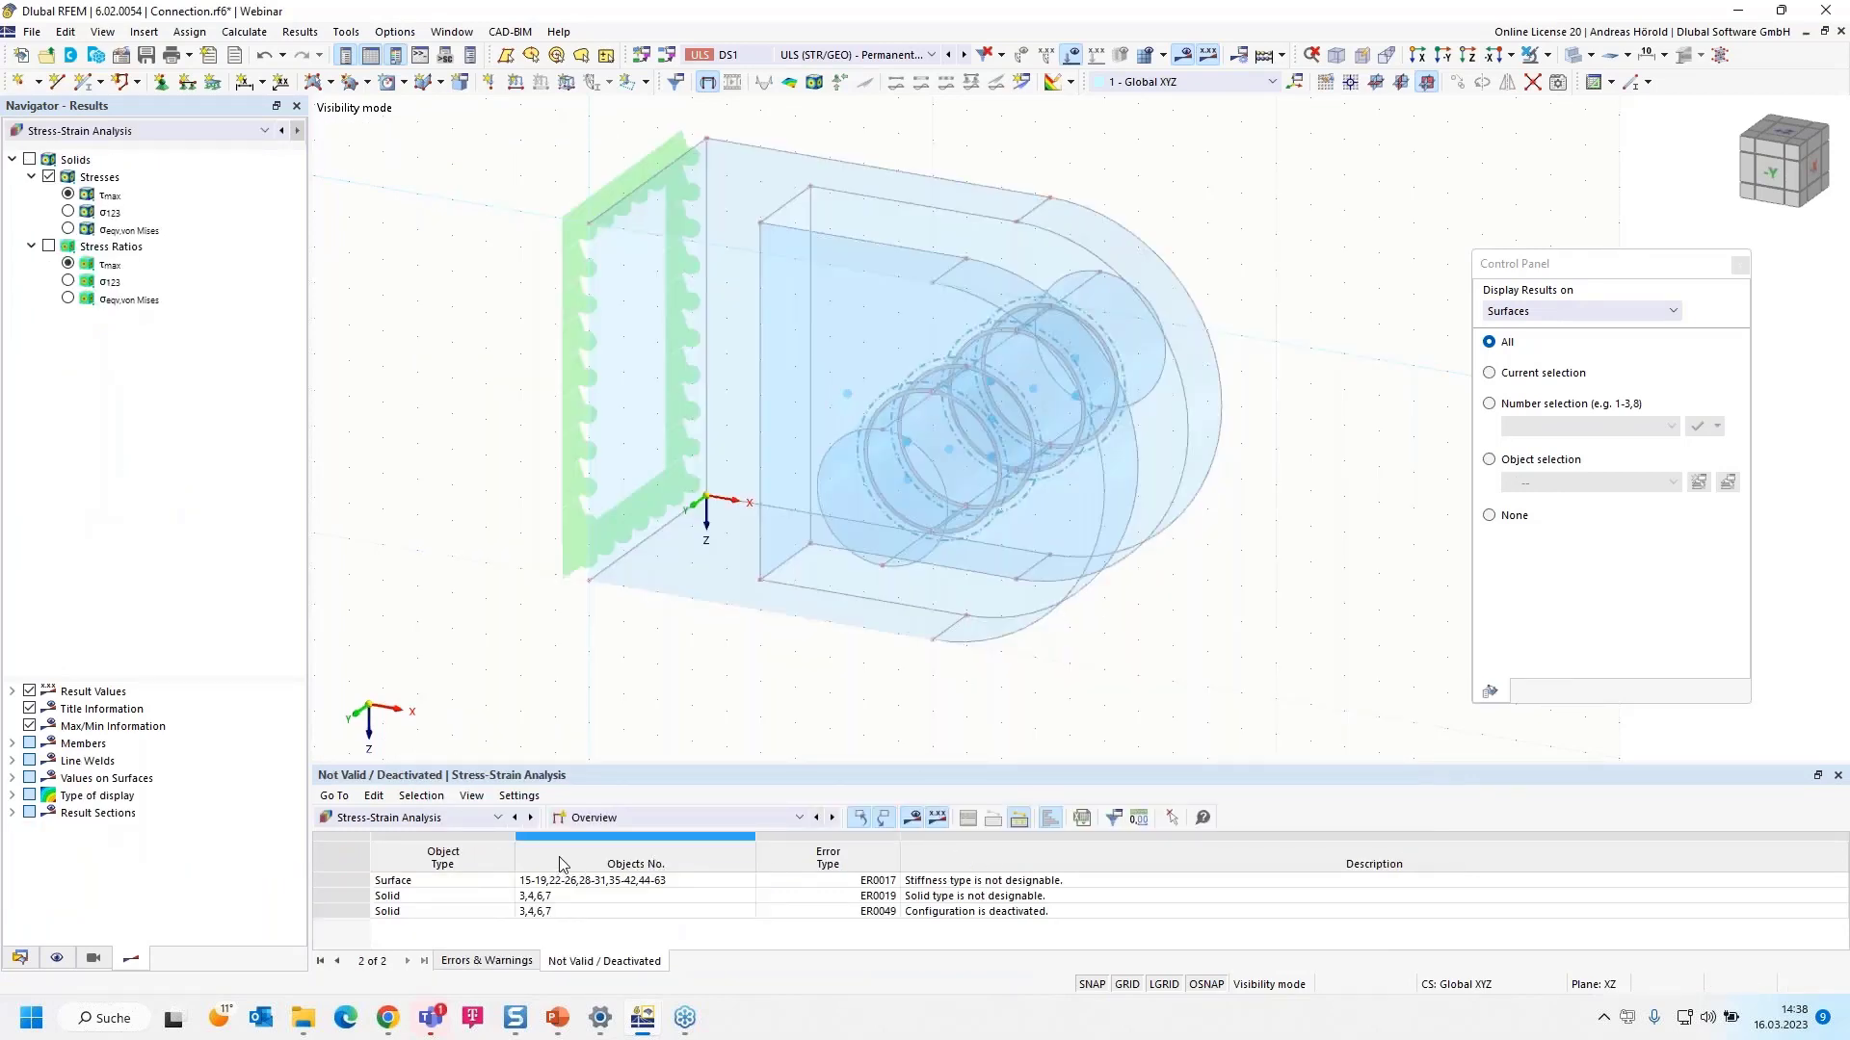
click(649, 817)
click(652, 864)
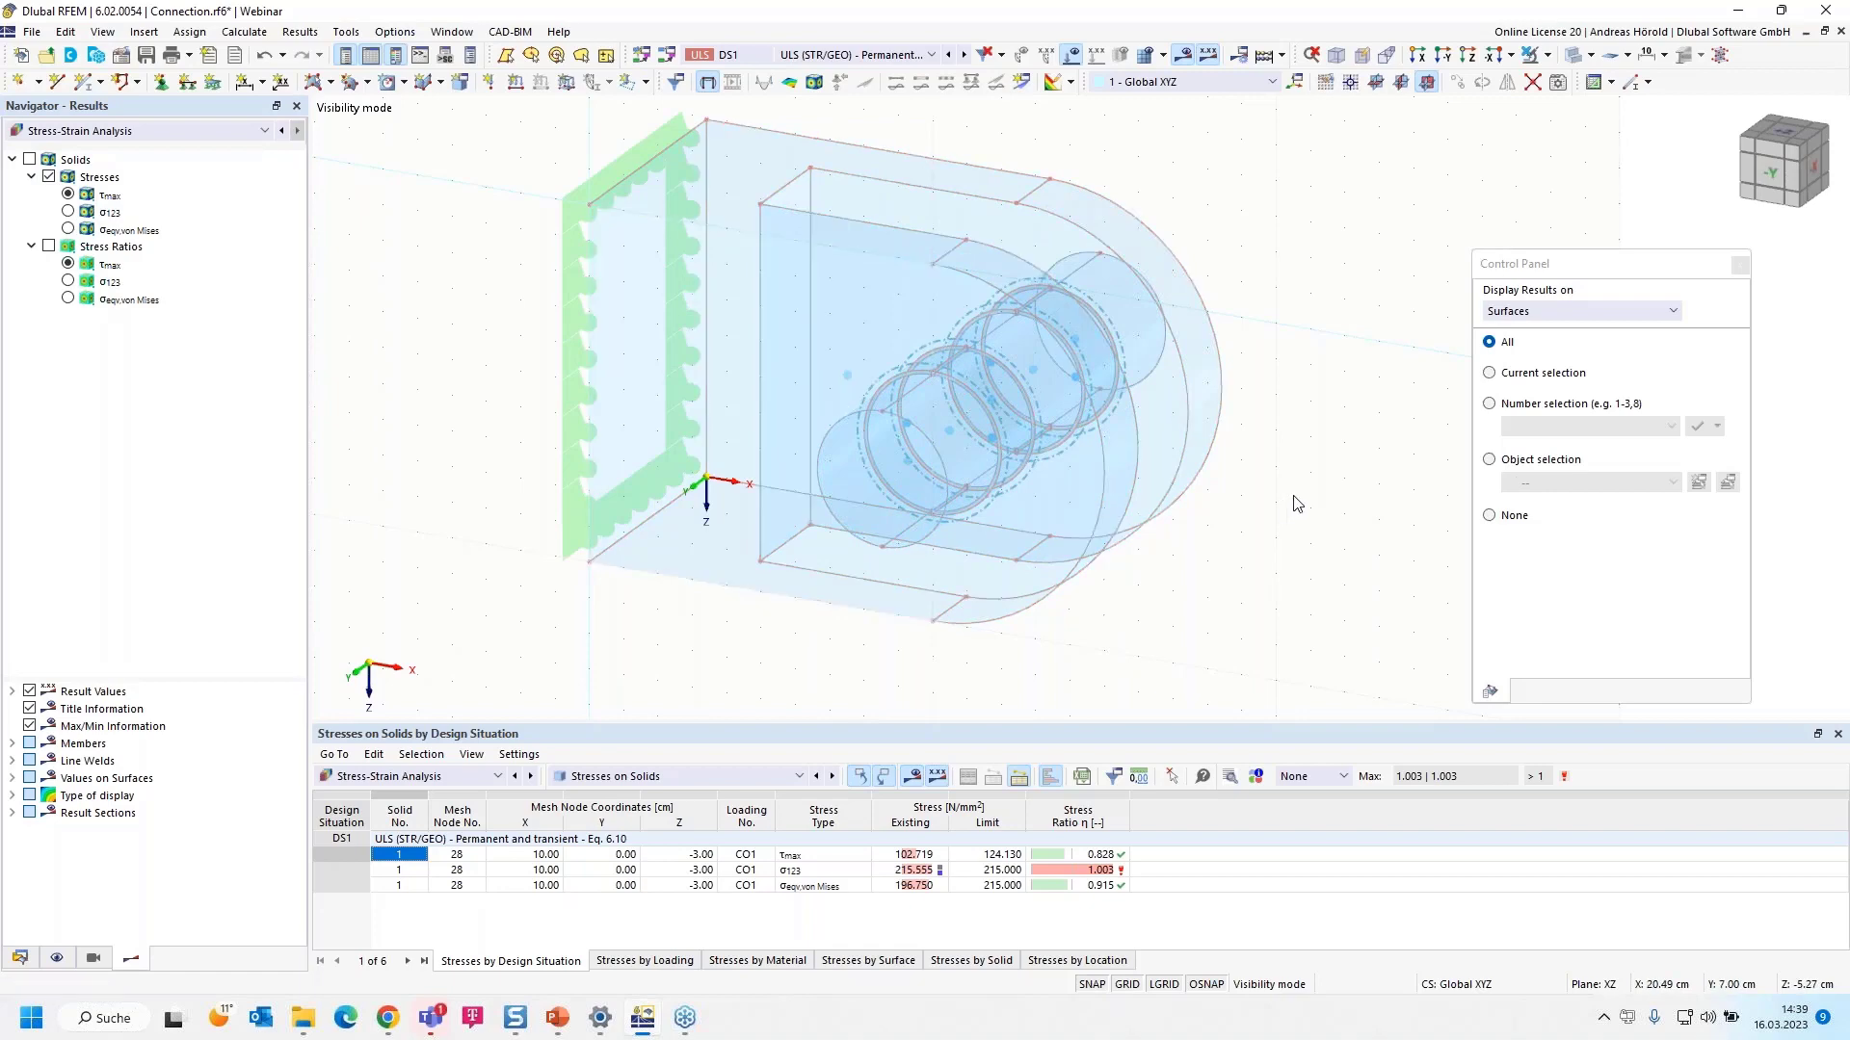
ctrl+middle_drag(1296, 504, 1289, 533)
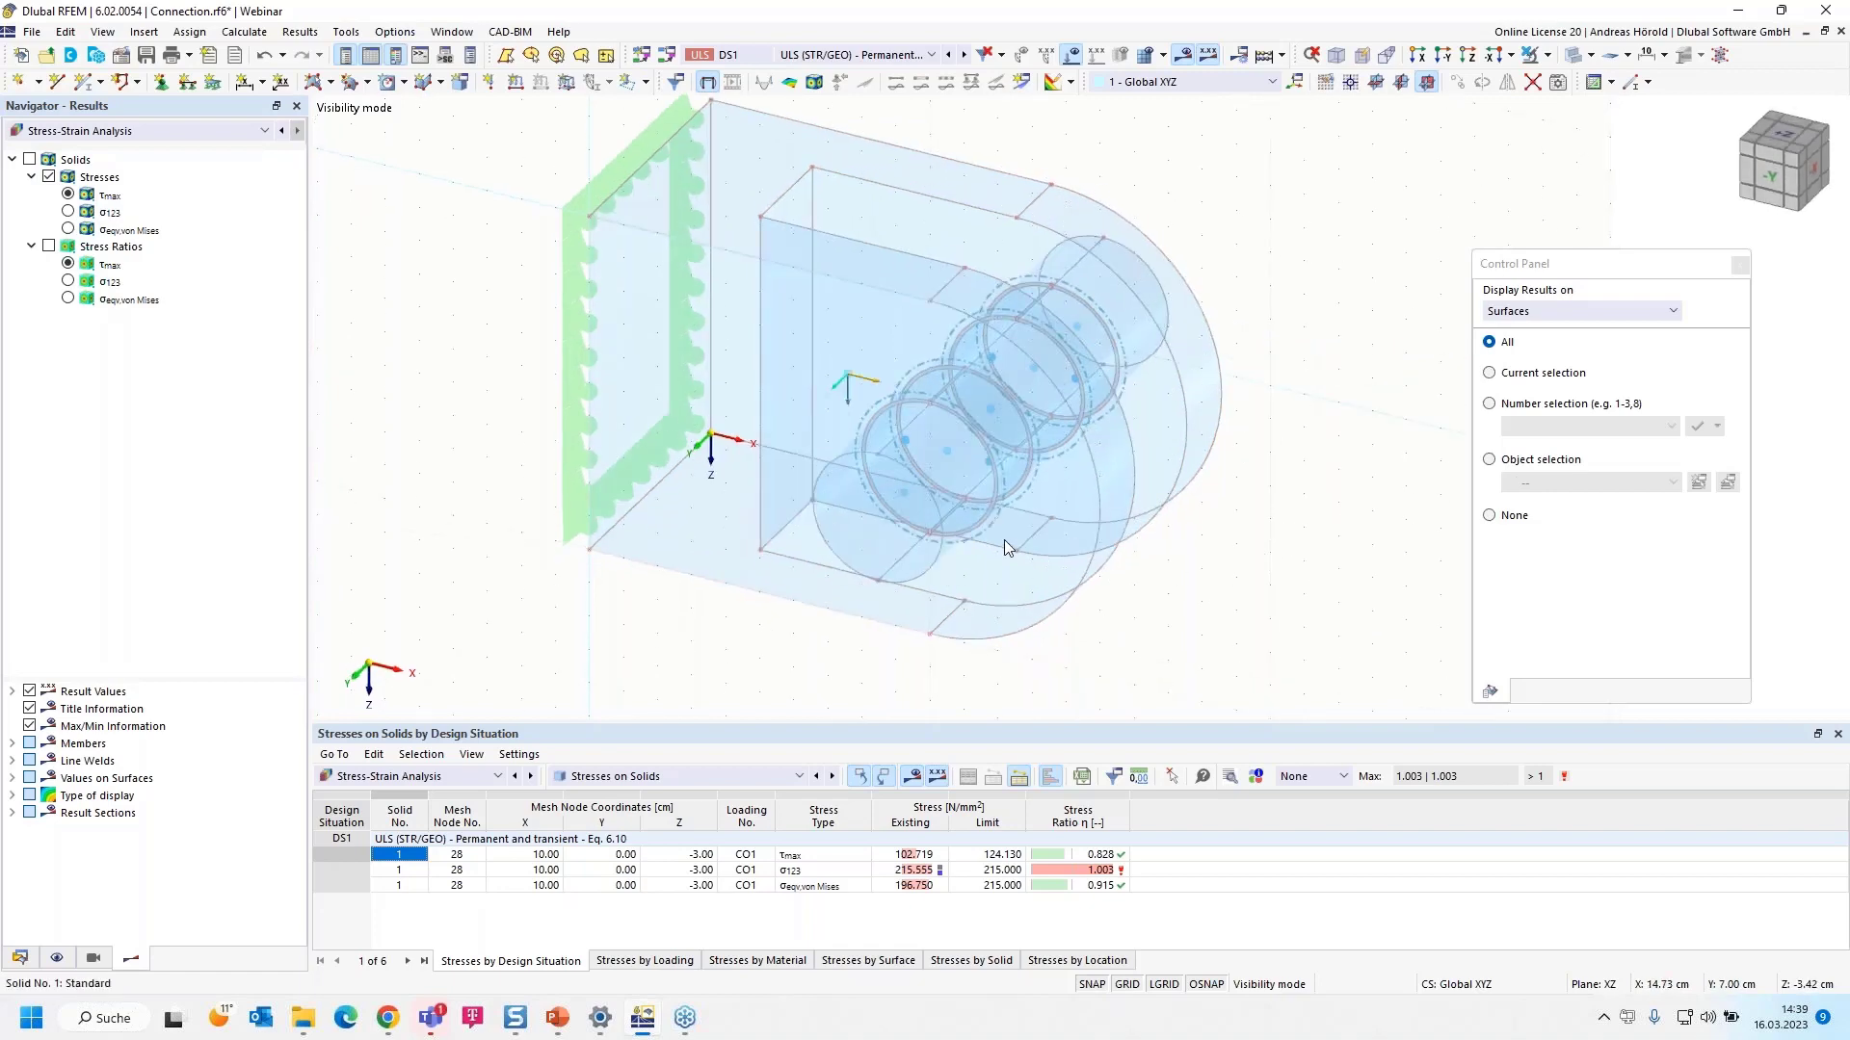
- Plot Static Analysis εeqv,Mises equivalent total strains on the solids with their colour scale, up to 0.94 ‰
click(150, 130)
click(154, 164)
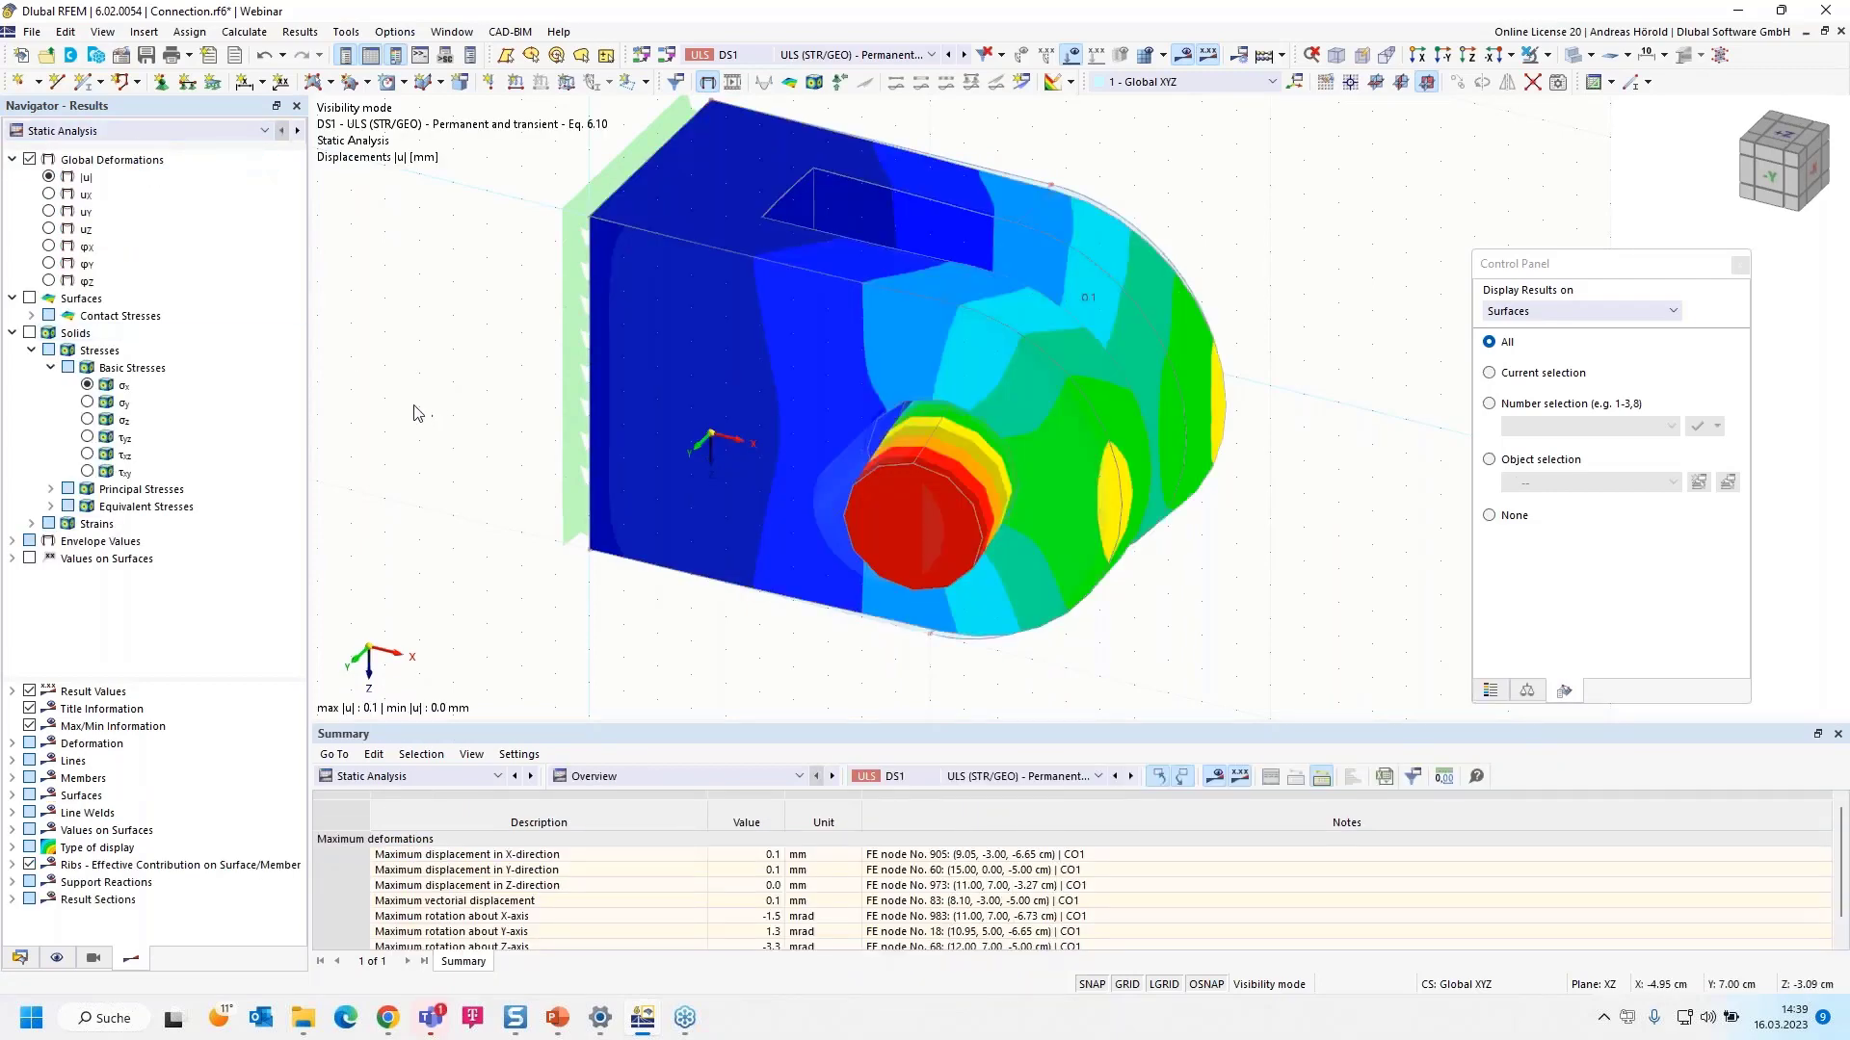
click(31, 523)
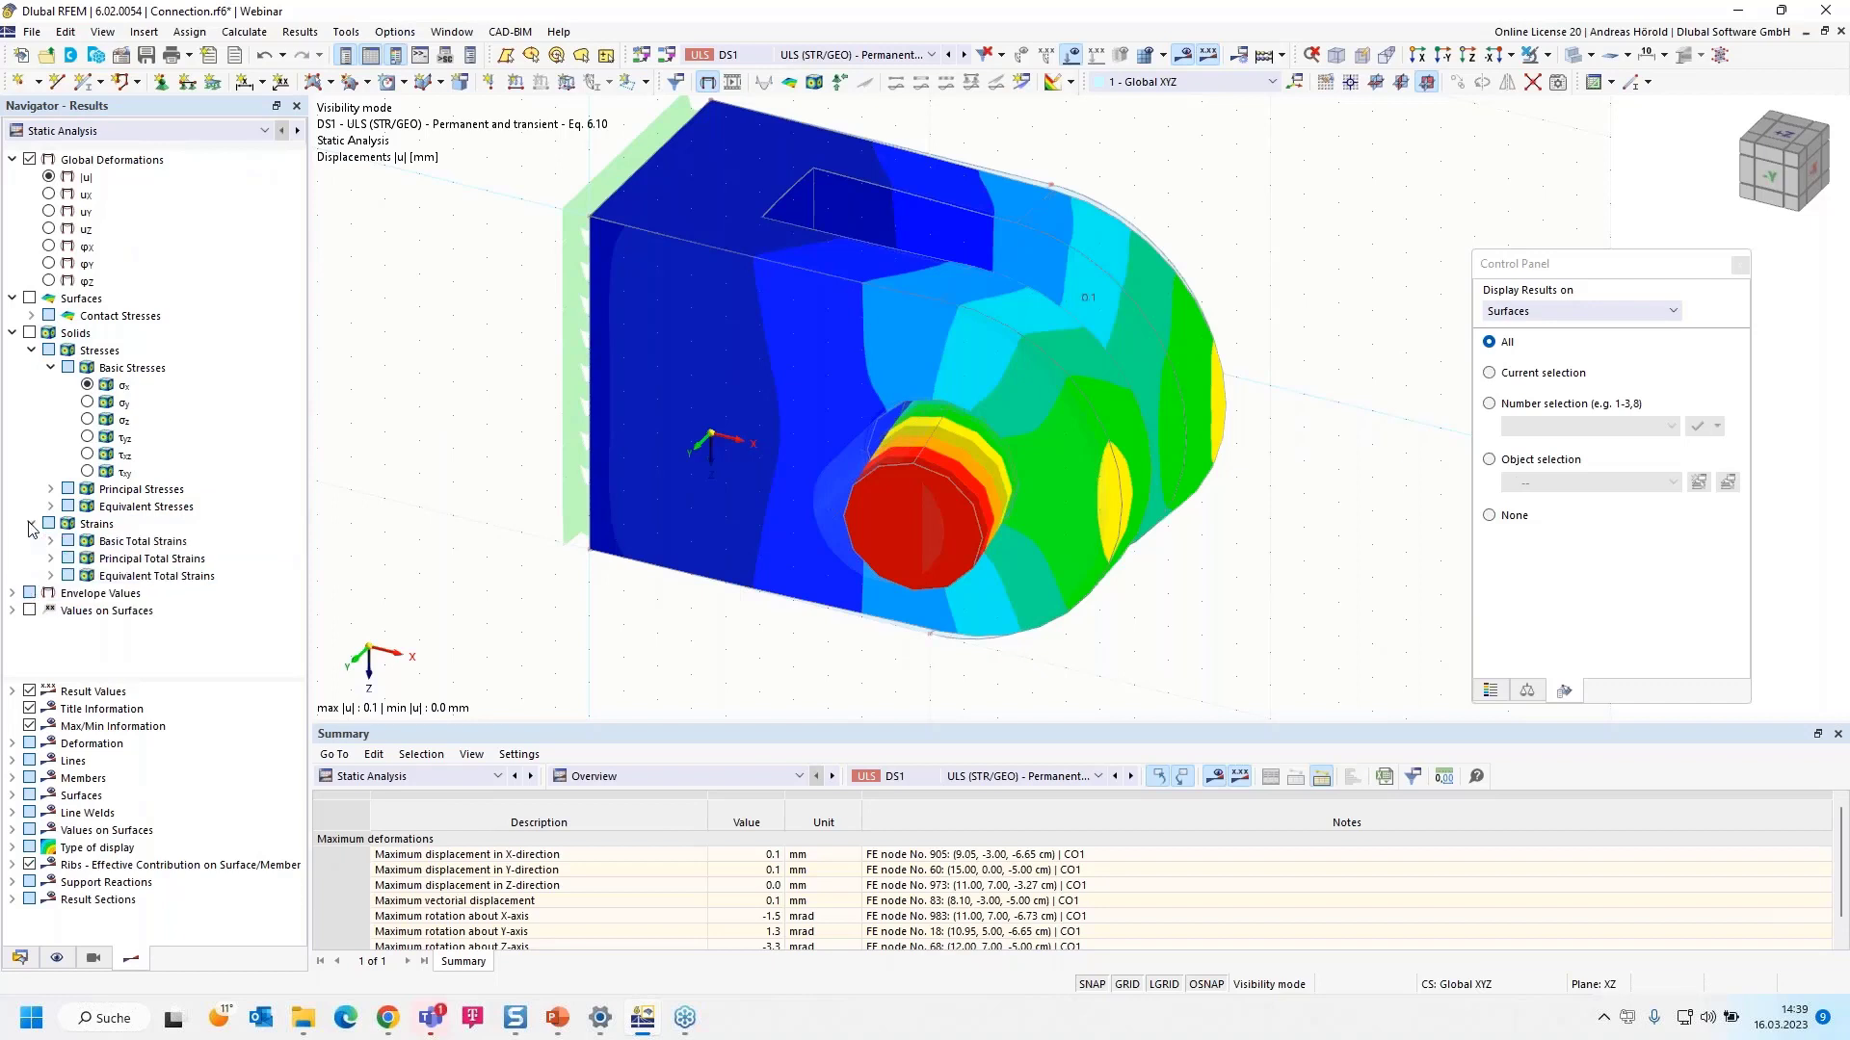
click(51, 576)
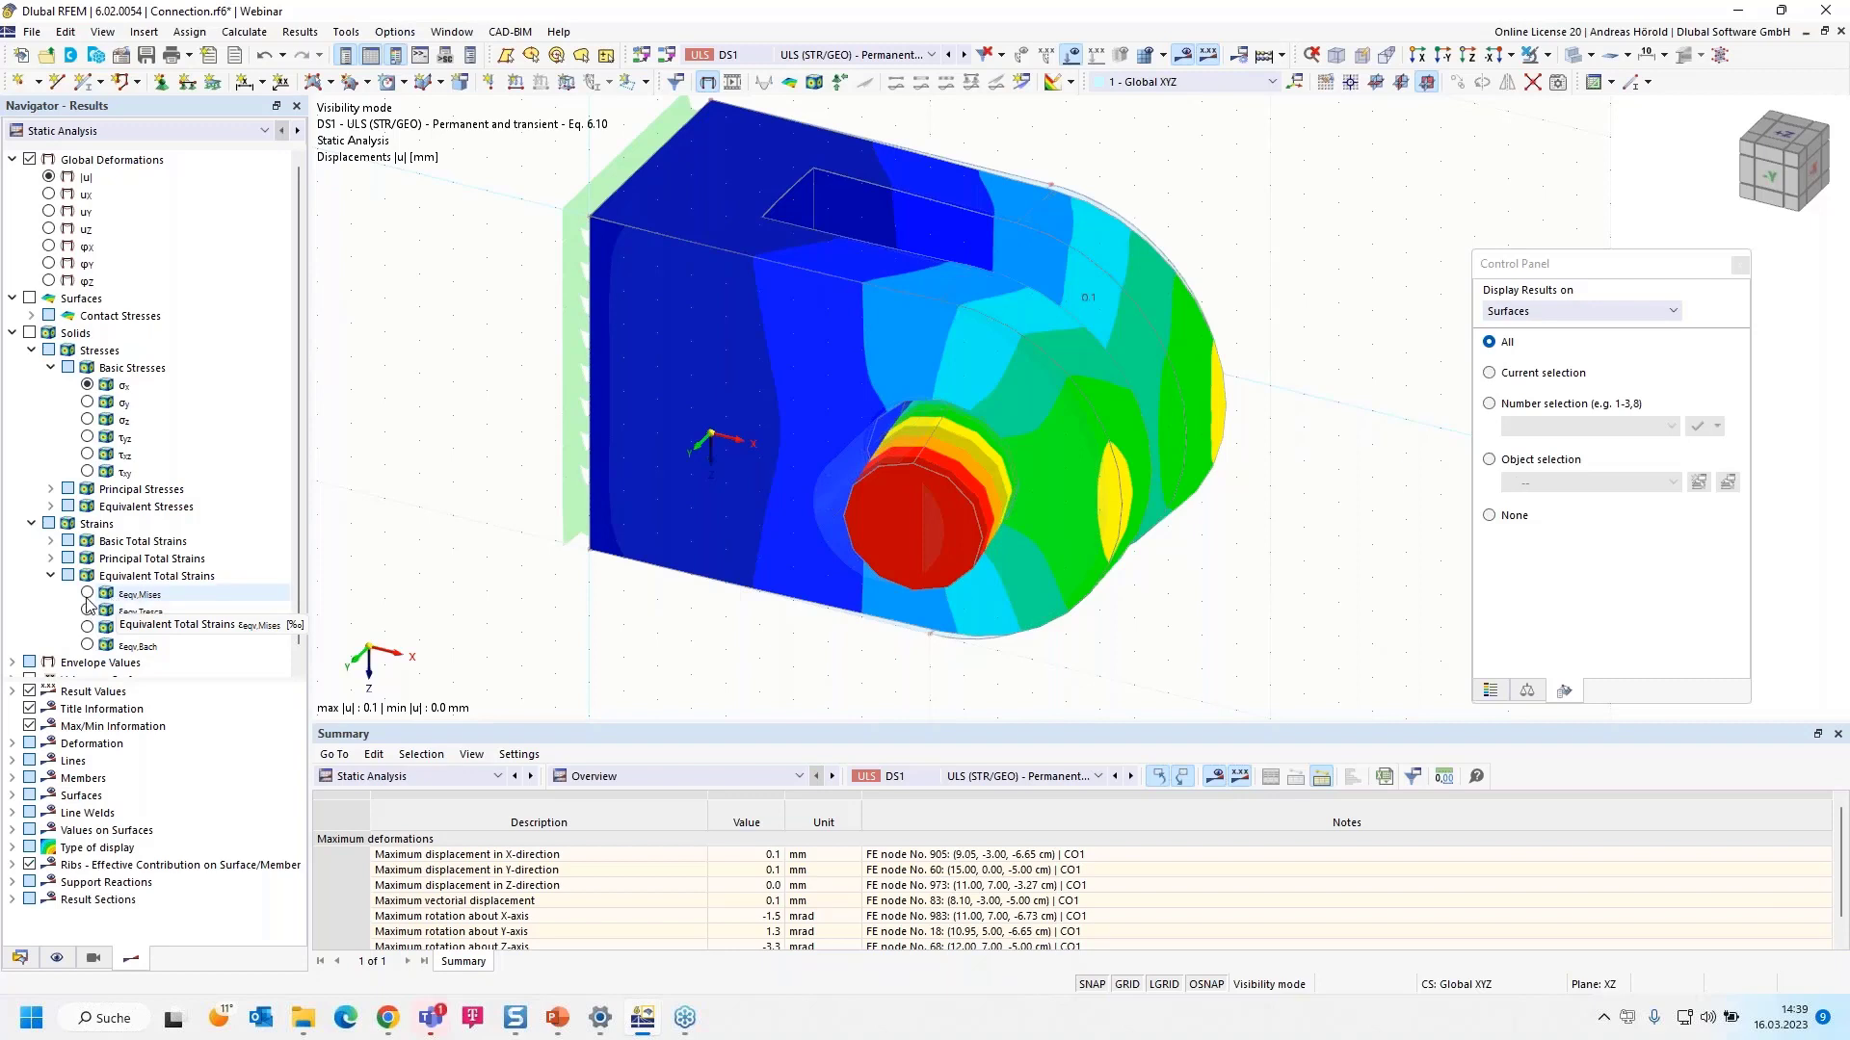
click(88, 596)
click(87, 595)
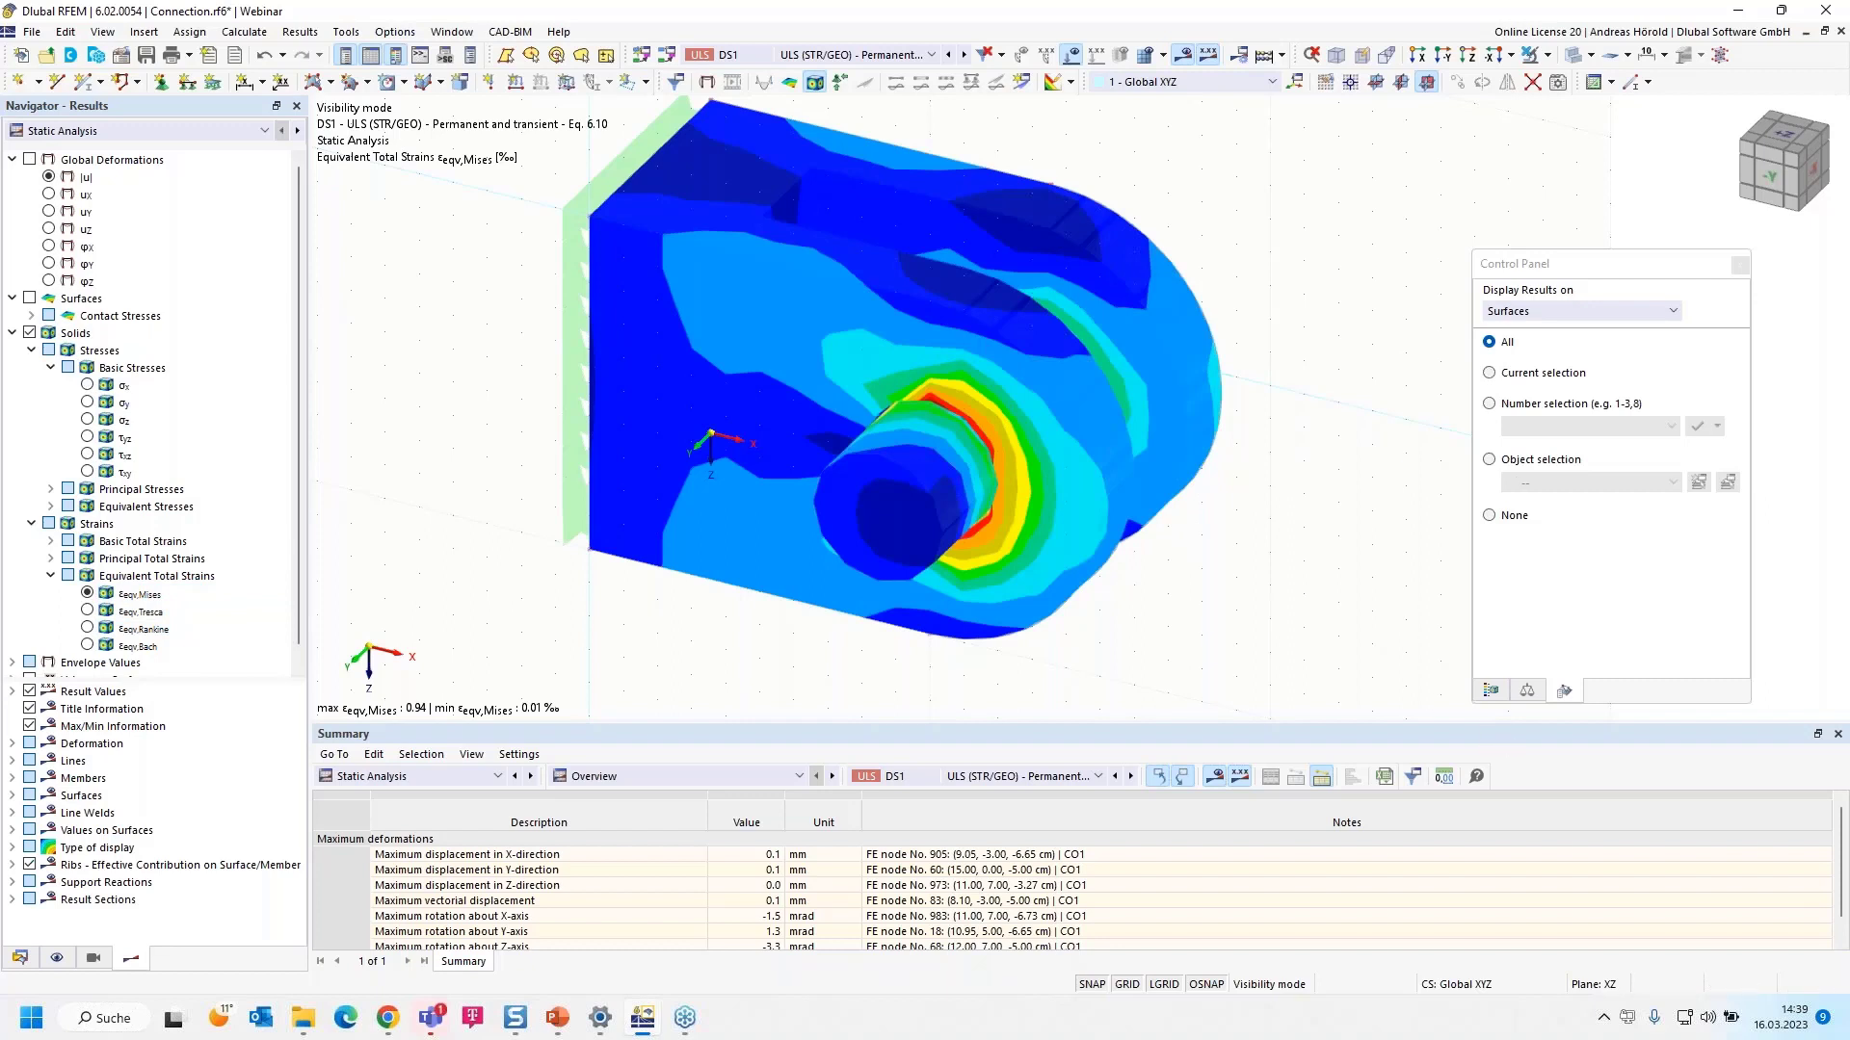
click(1489, 691)
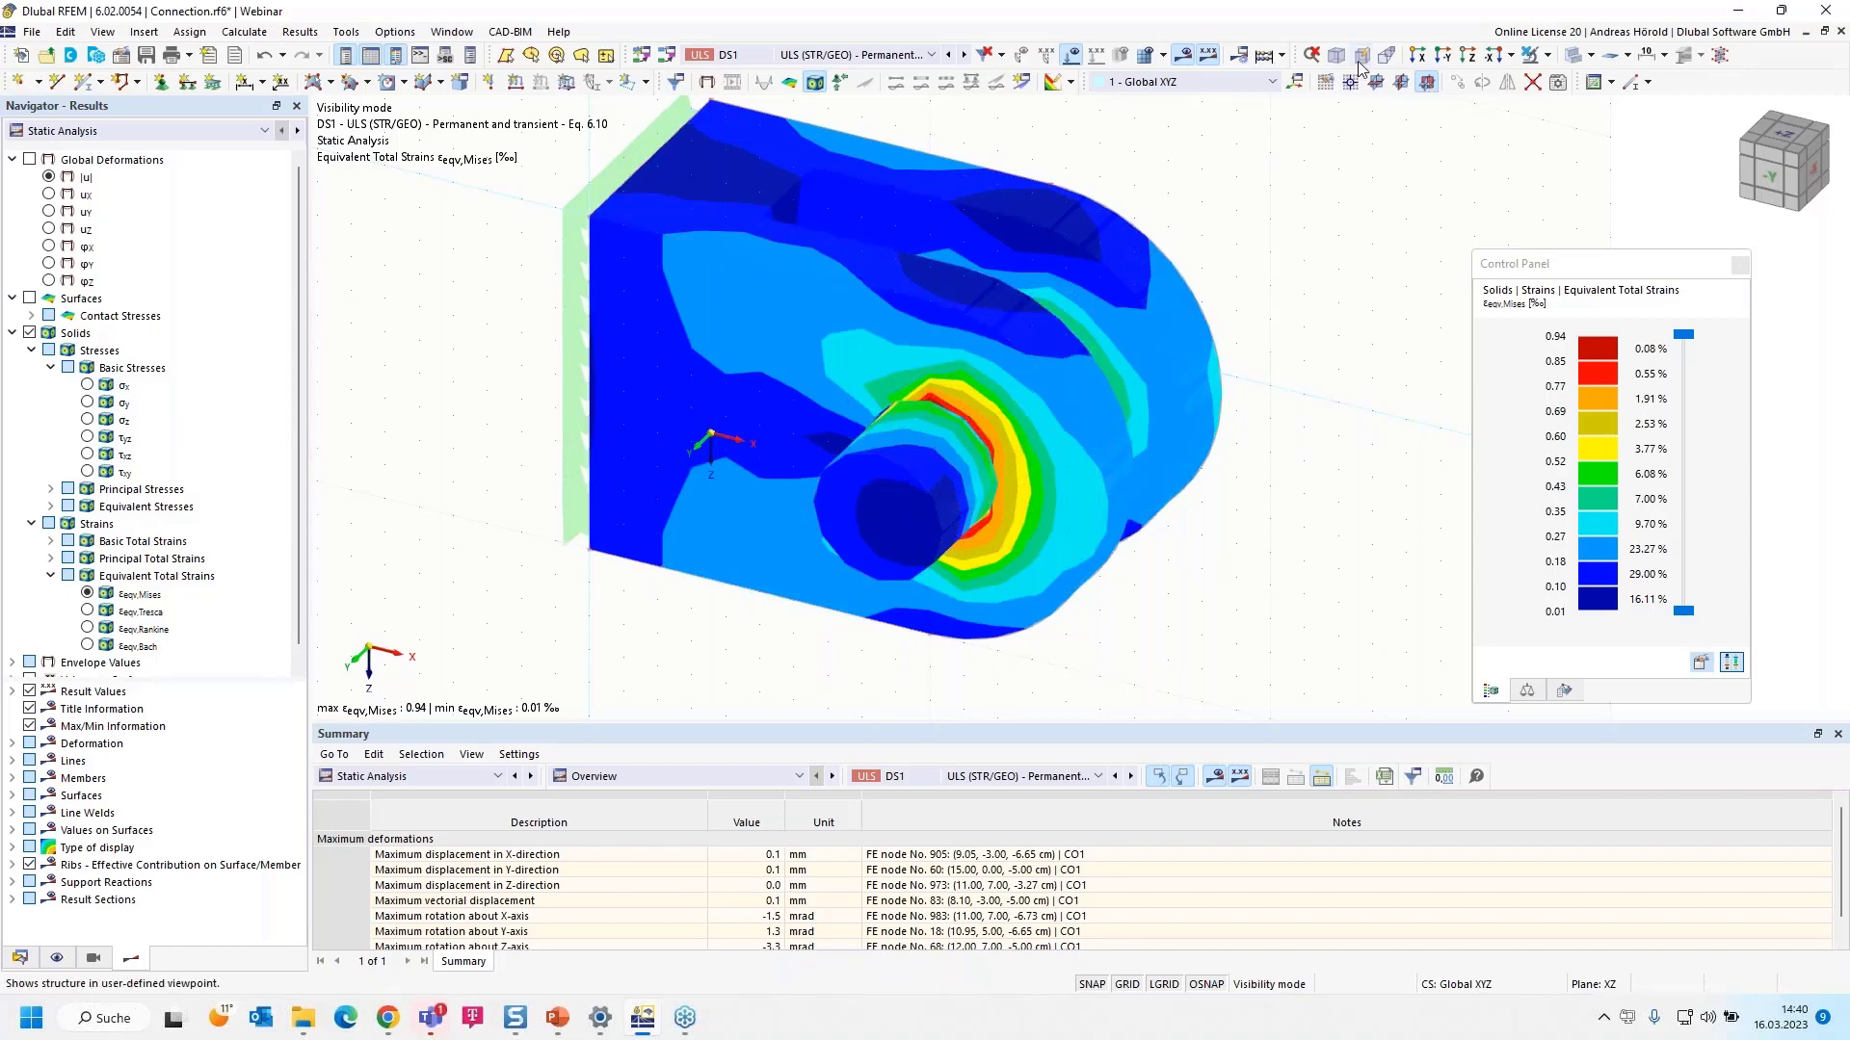
click(1547, 57)
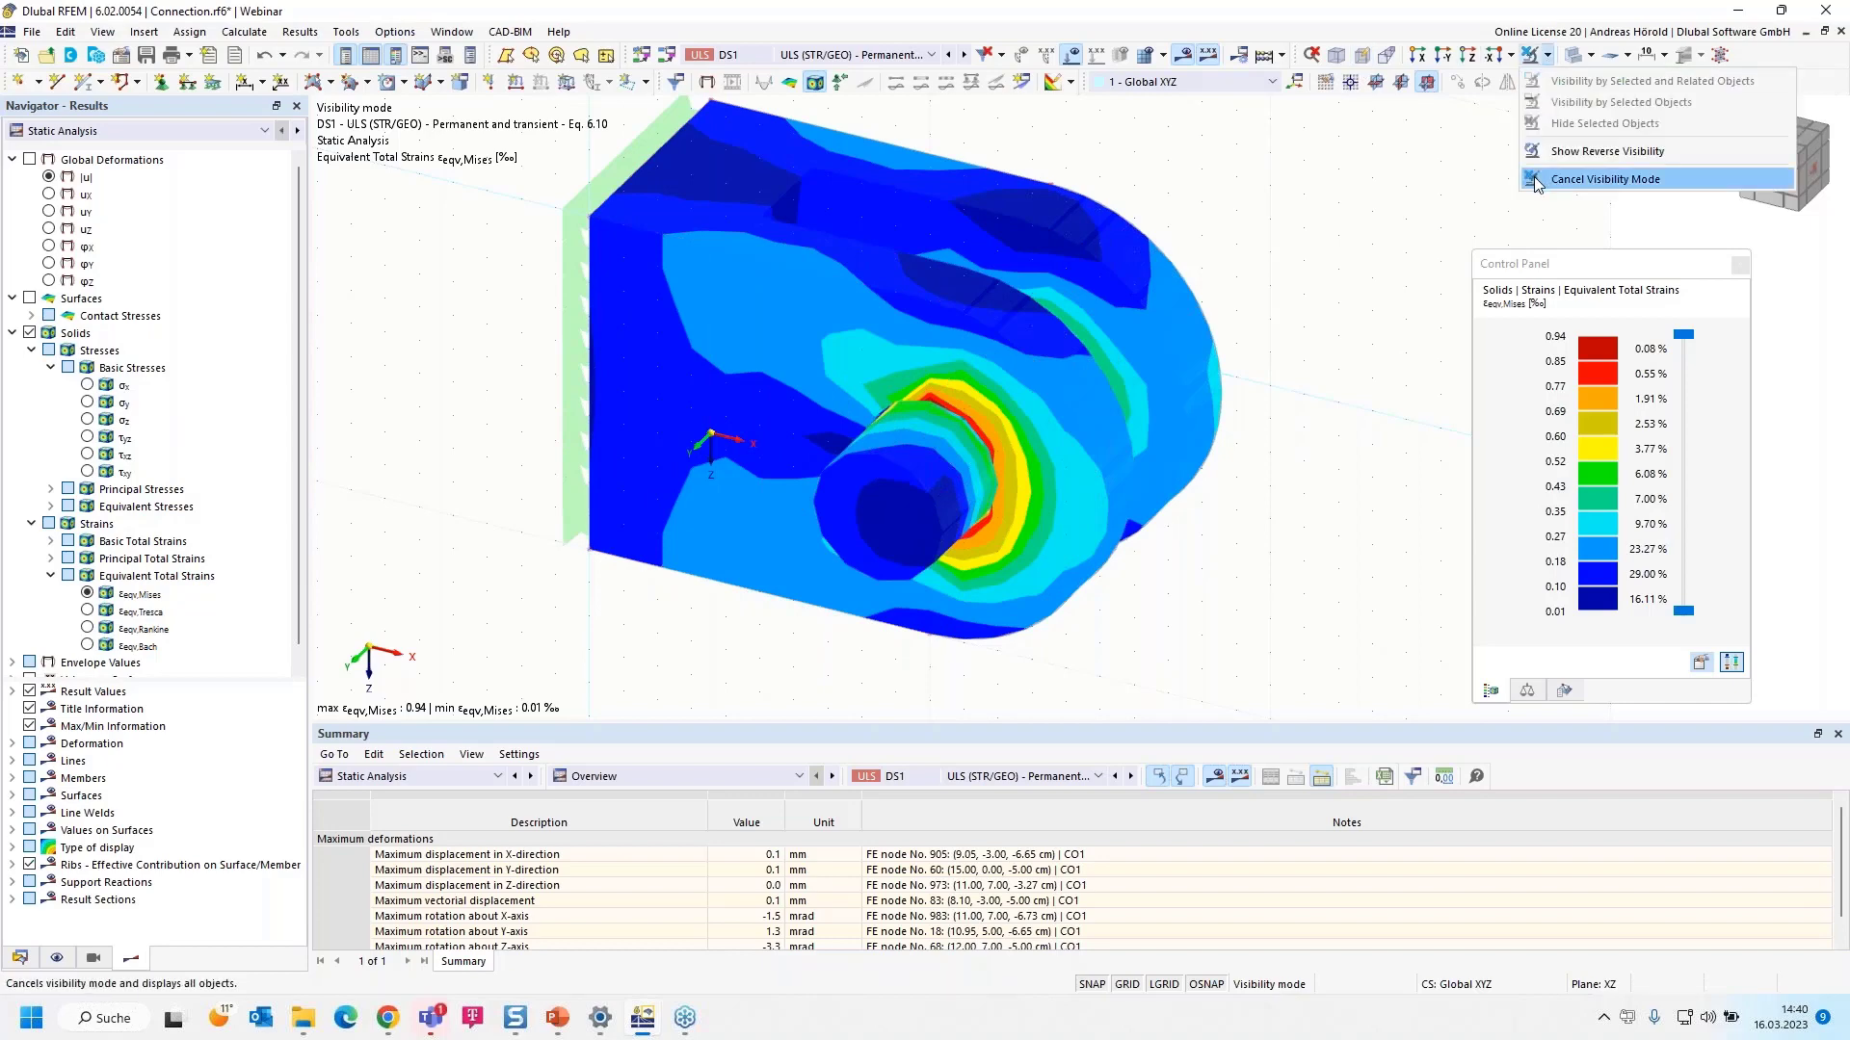
- Confirm deleting all results when entering edit mode, then recentre the clevis and deselect
click(1605, 179)
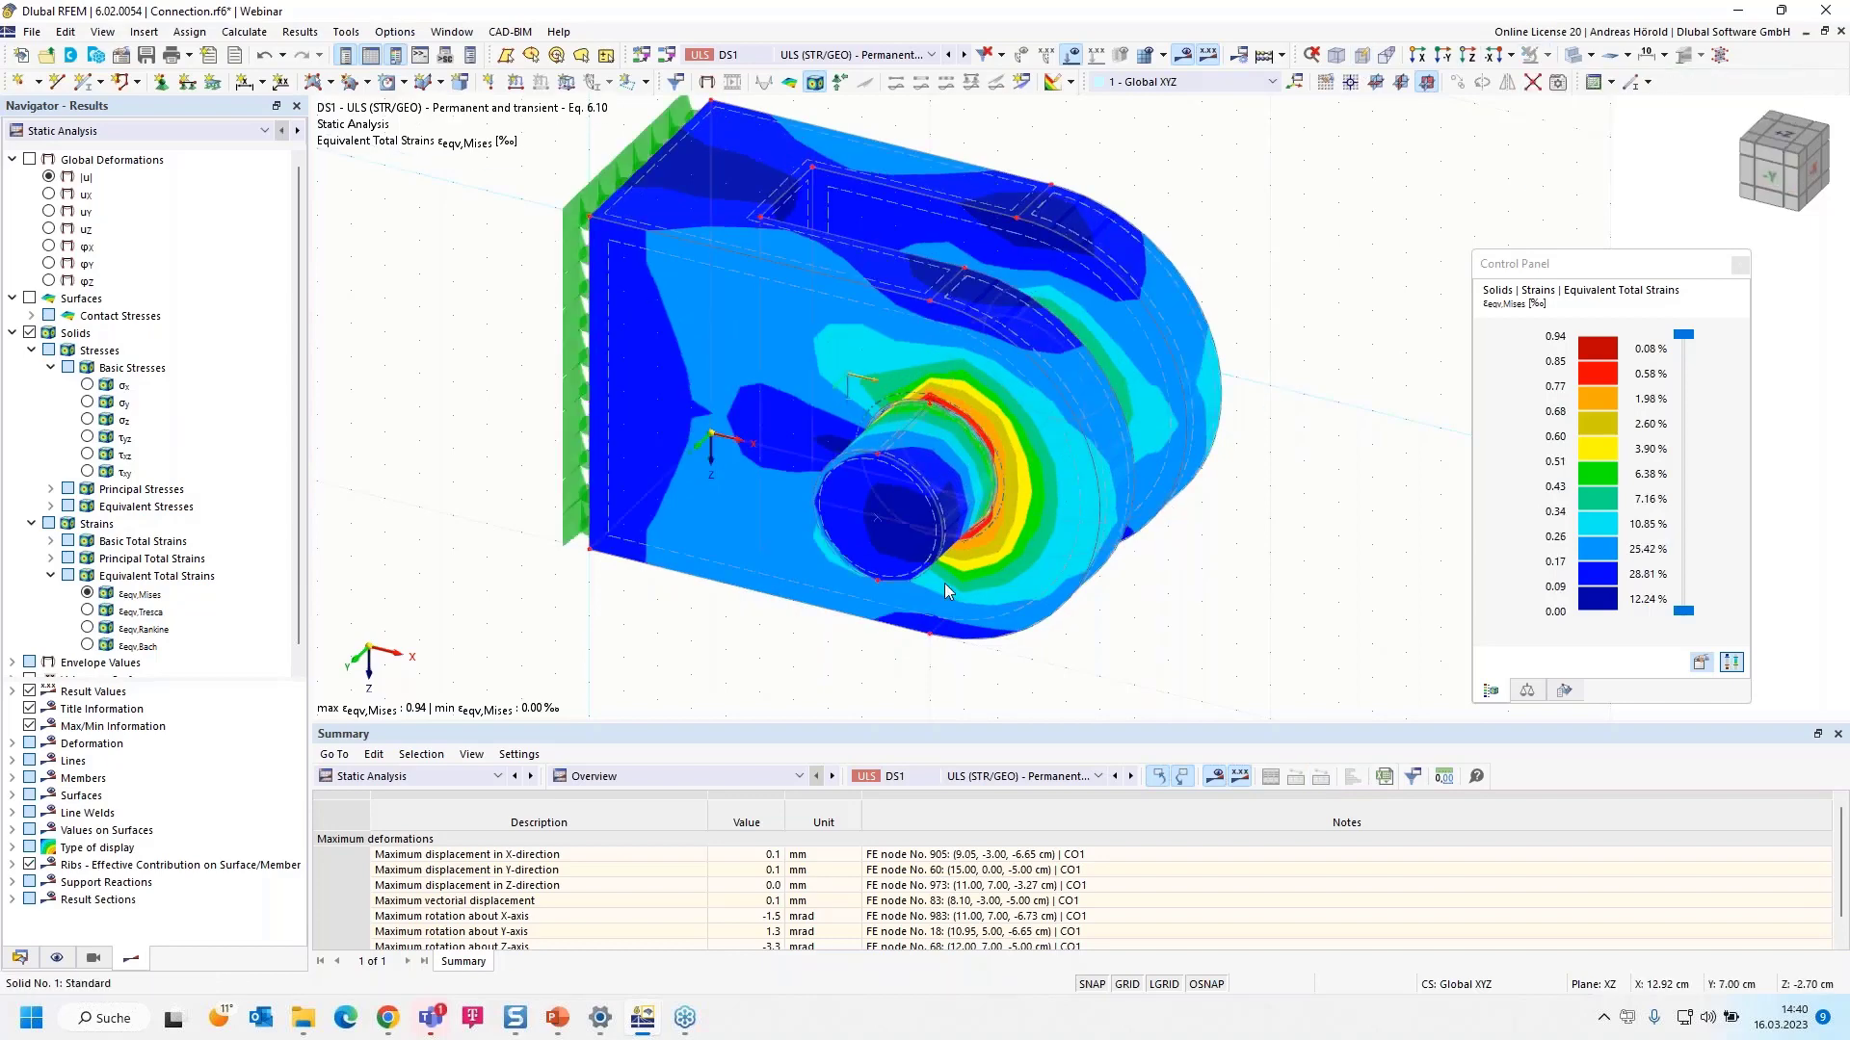
ctrl+middle_drag(697, 620, 728, 597)
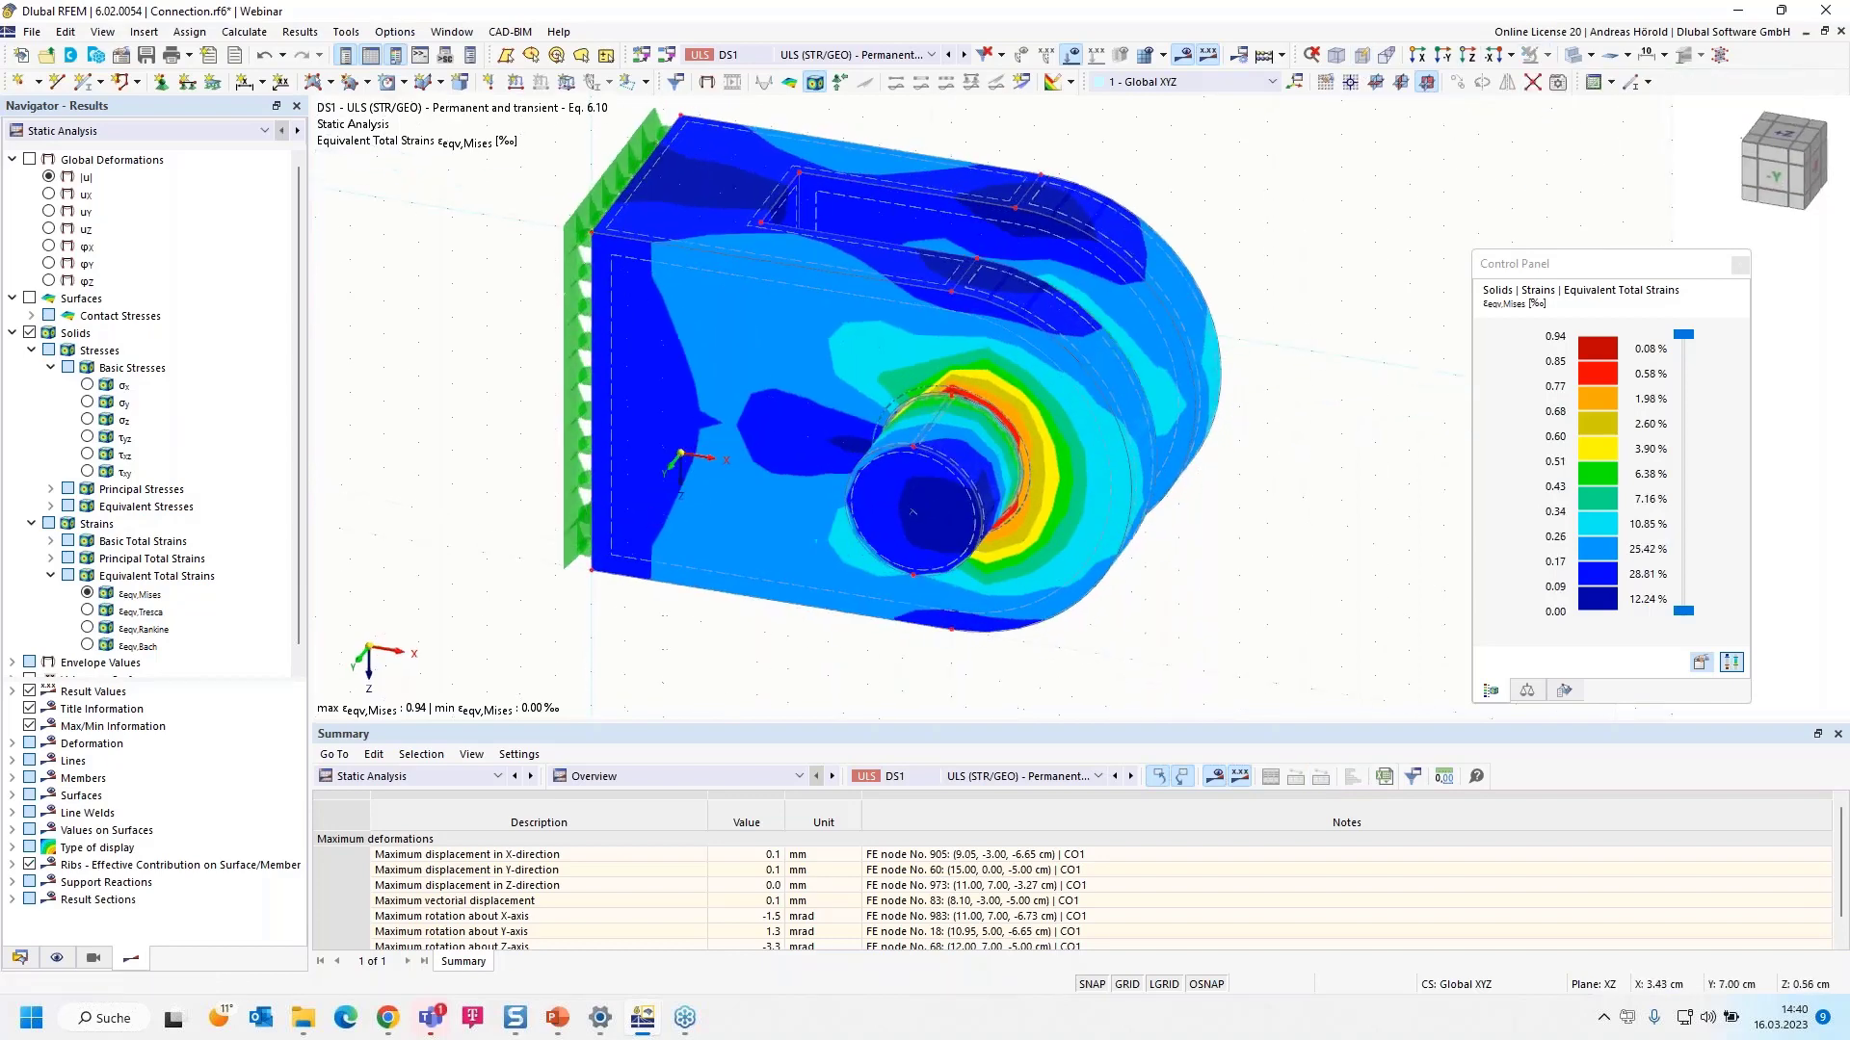
double_click(576, 380)
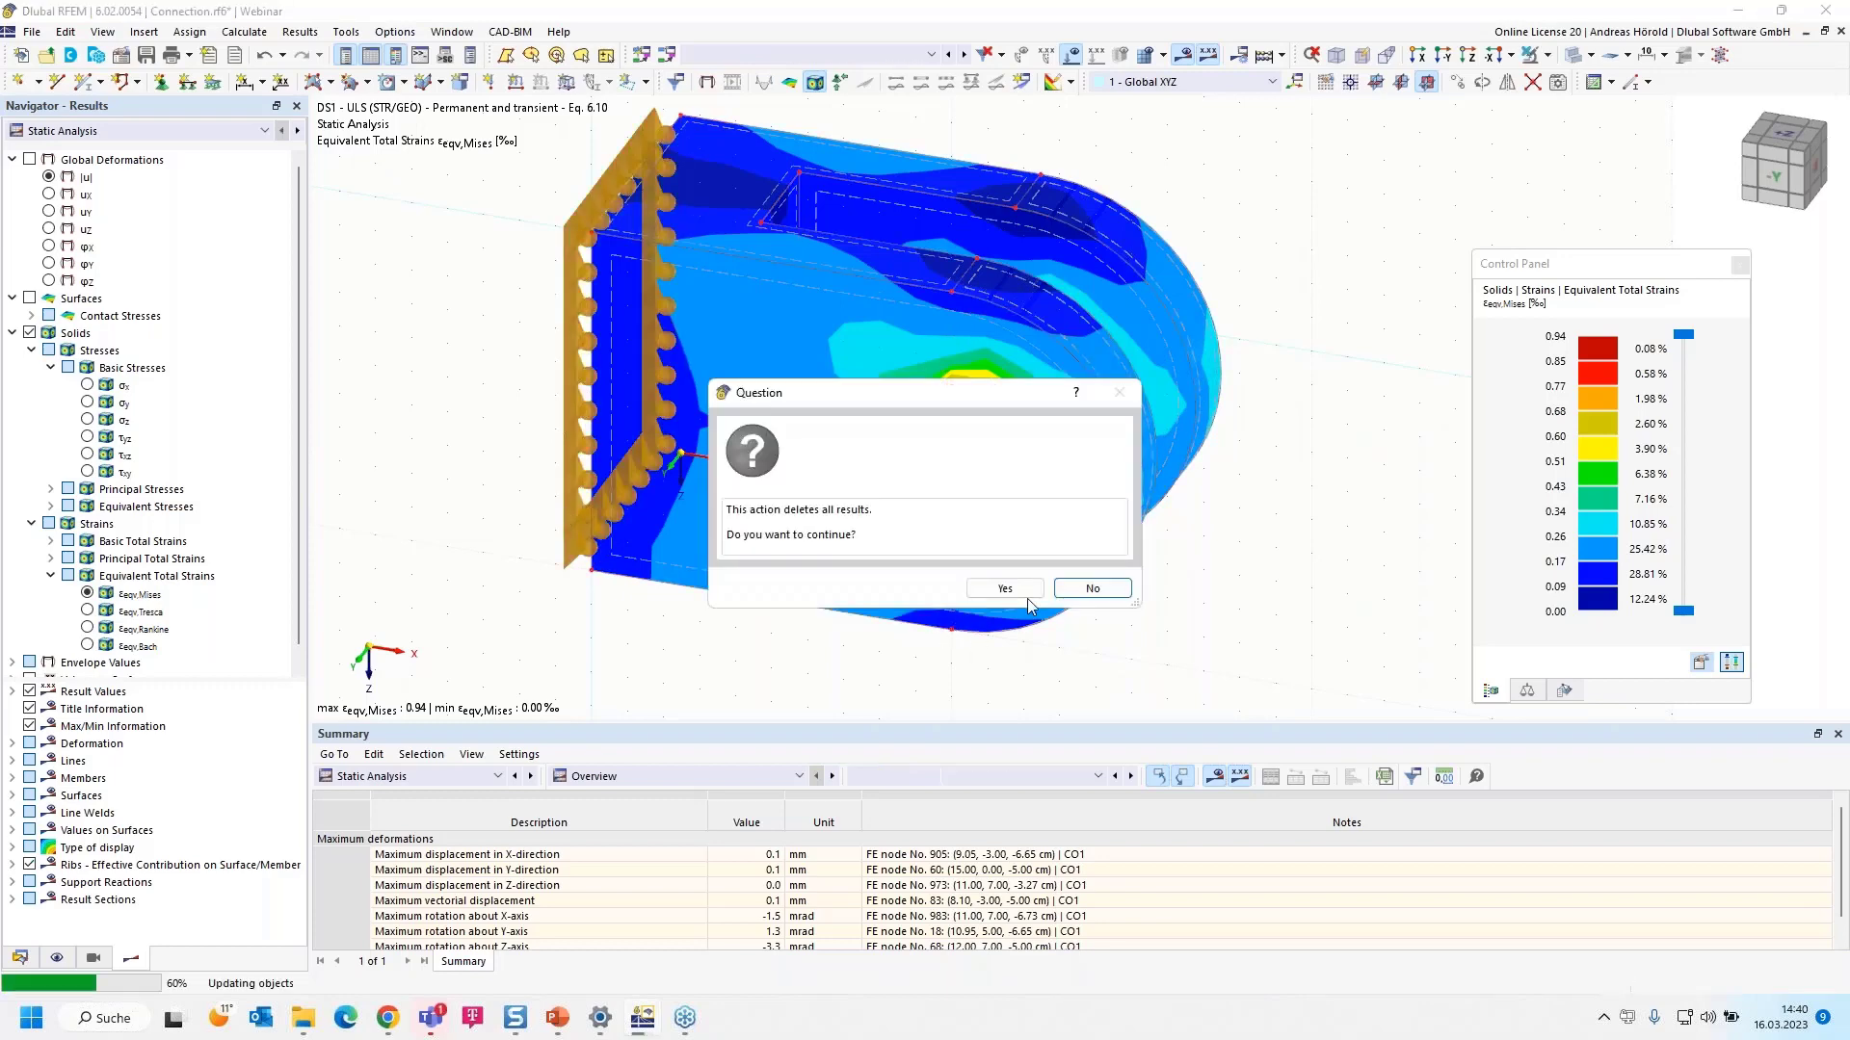
click(1002, 589)
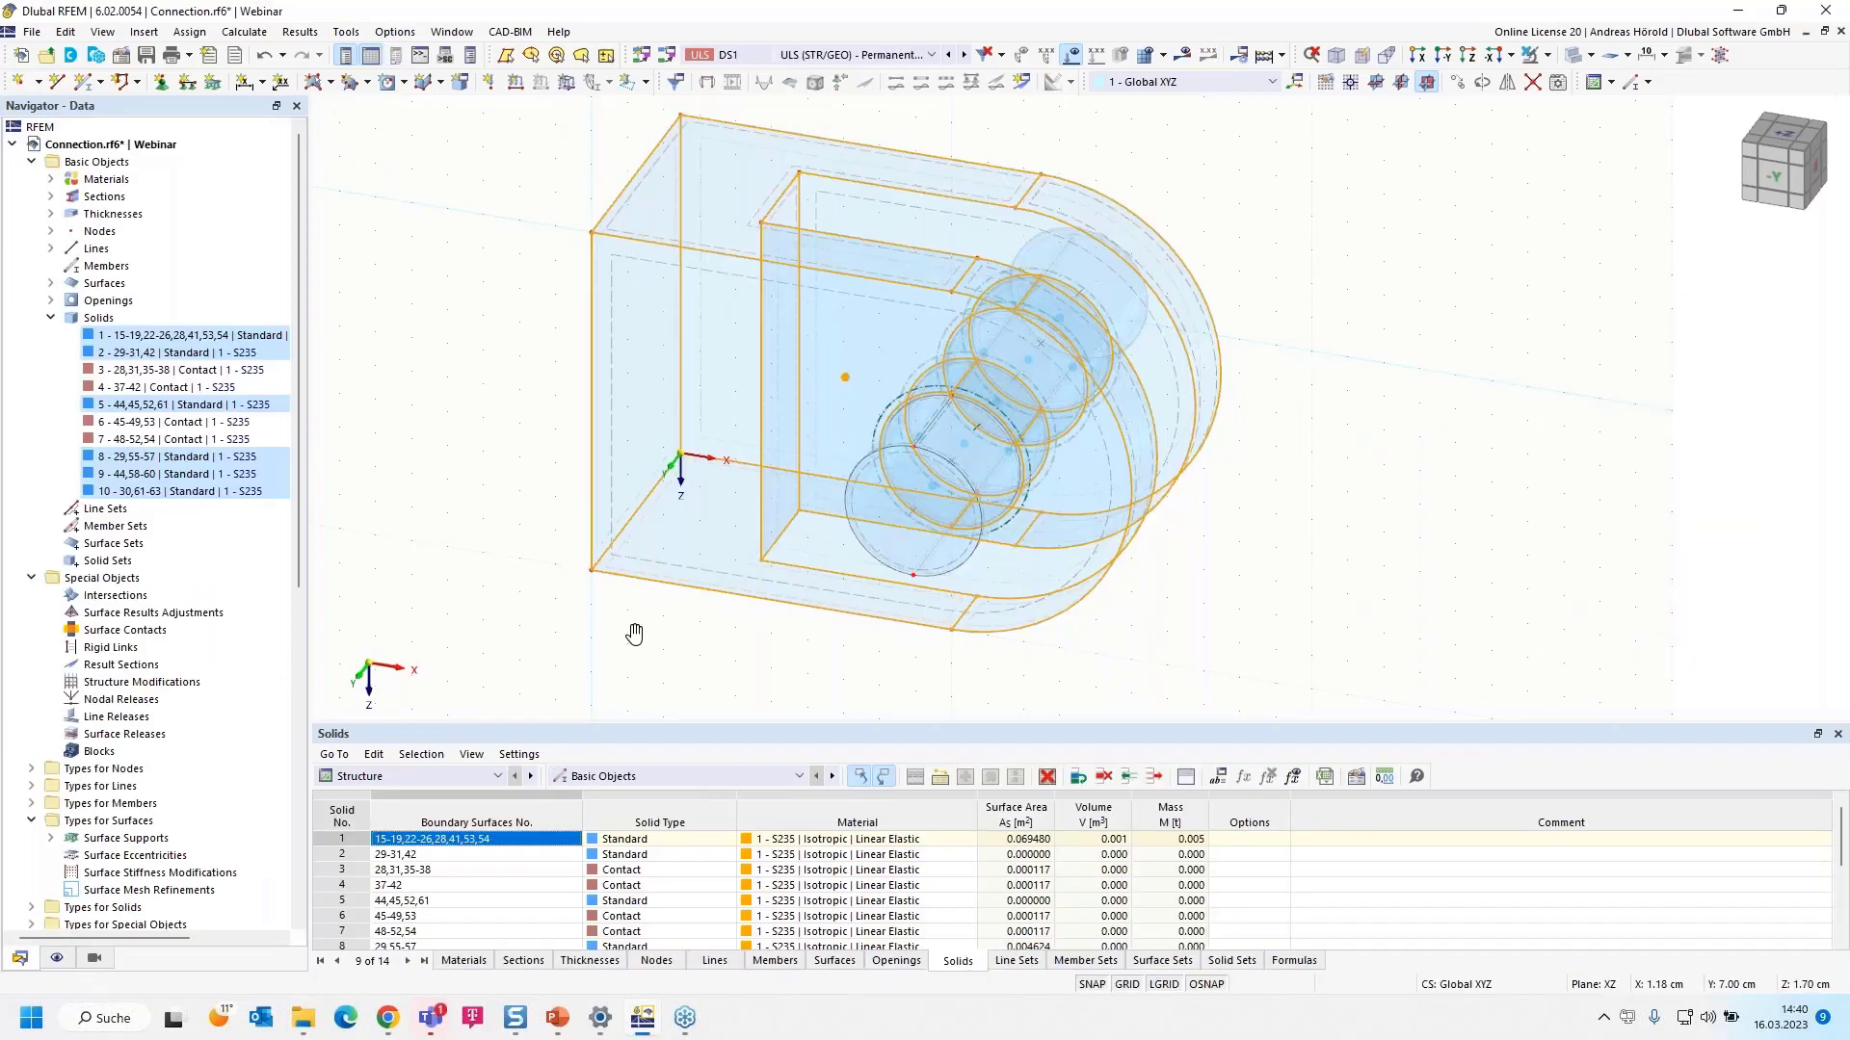
scroll(1262, 634, up, 1)
middle_drag(1262, 633, 1493, 603)
click(1489, 596)
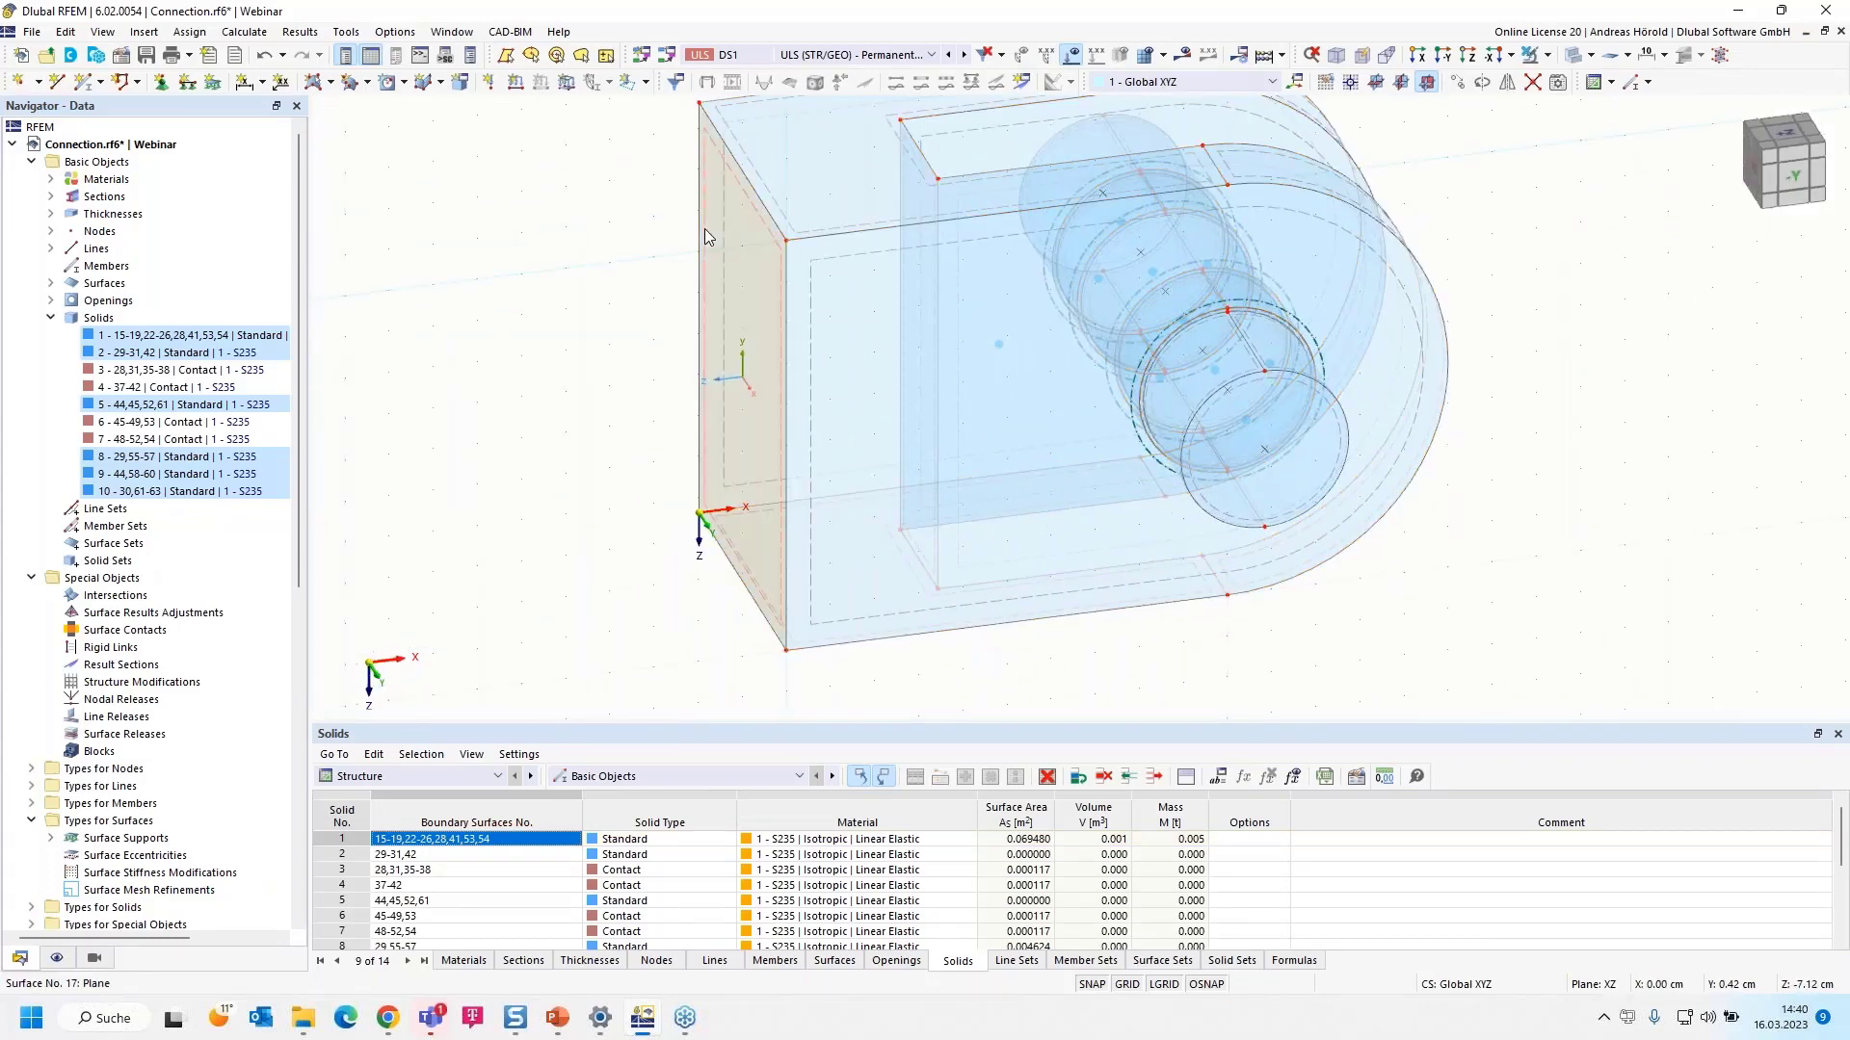
- Copy the plate with displacement X = -2 cm and Y = 0 cm, then window-select all solids
click(1457, 84)
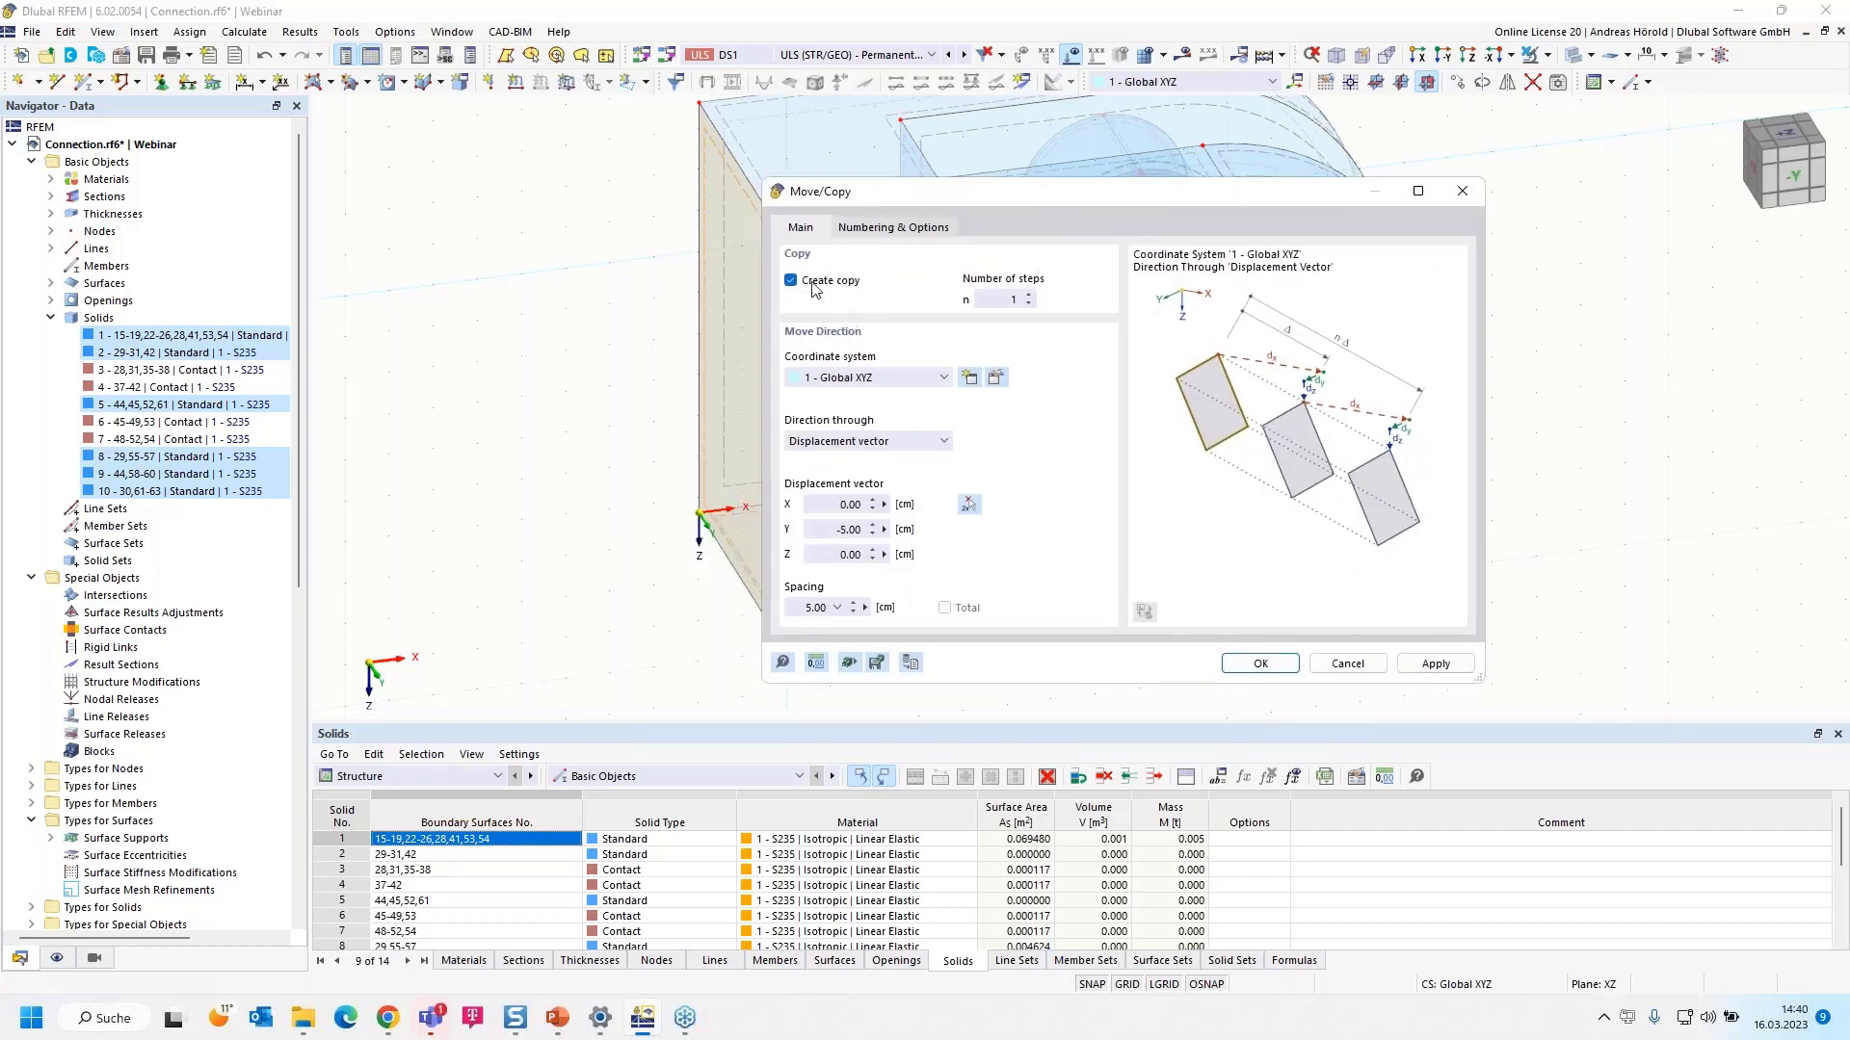
click(829, 504)
text(-2)
double_click(869, 528)
text(0)
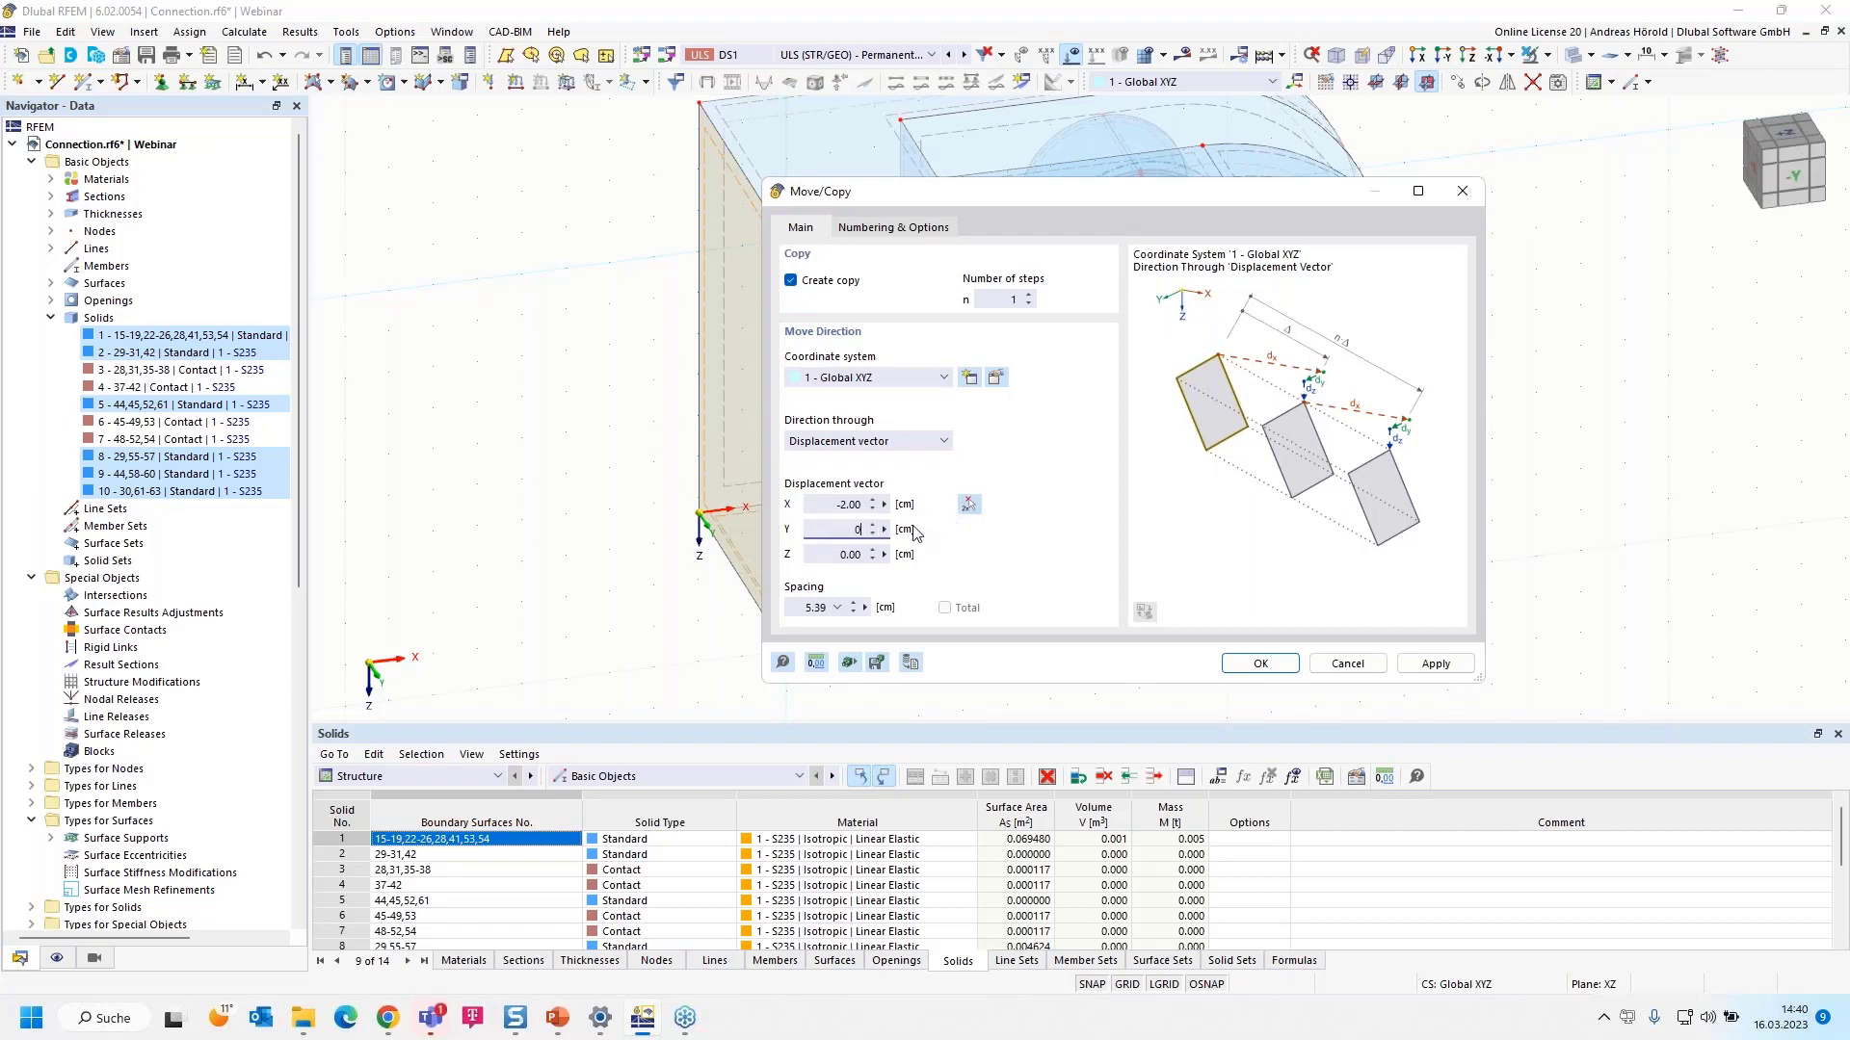
click(1277, 670)
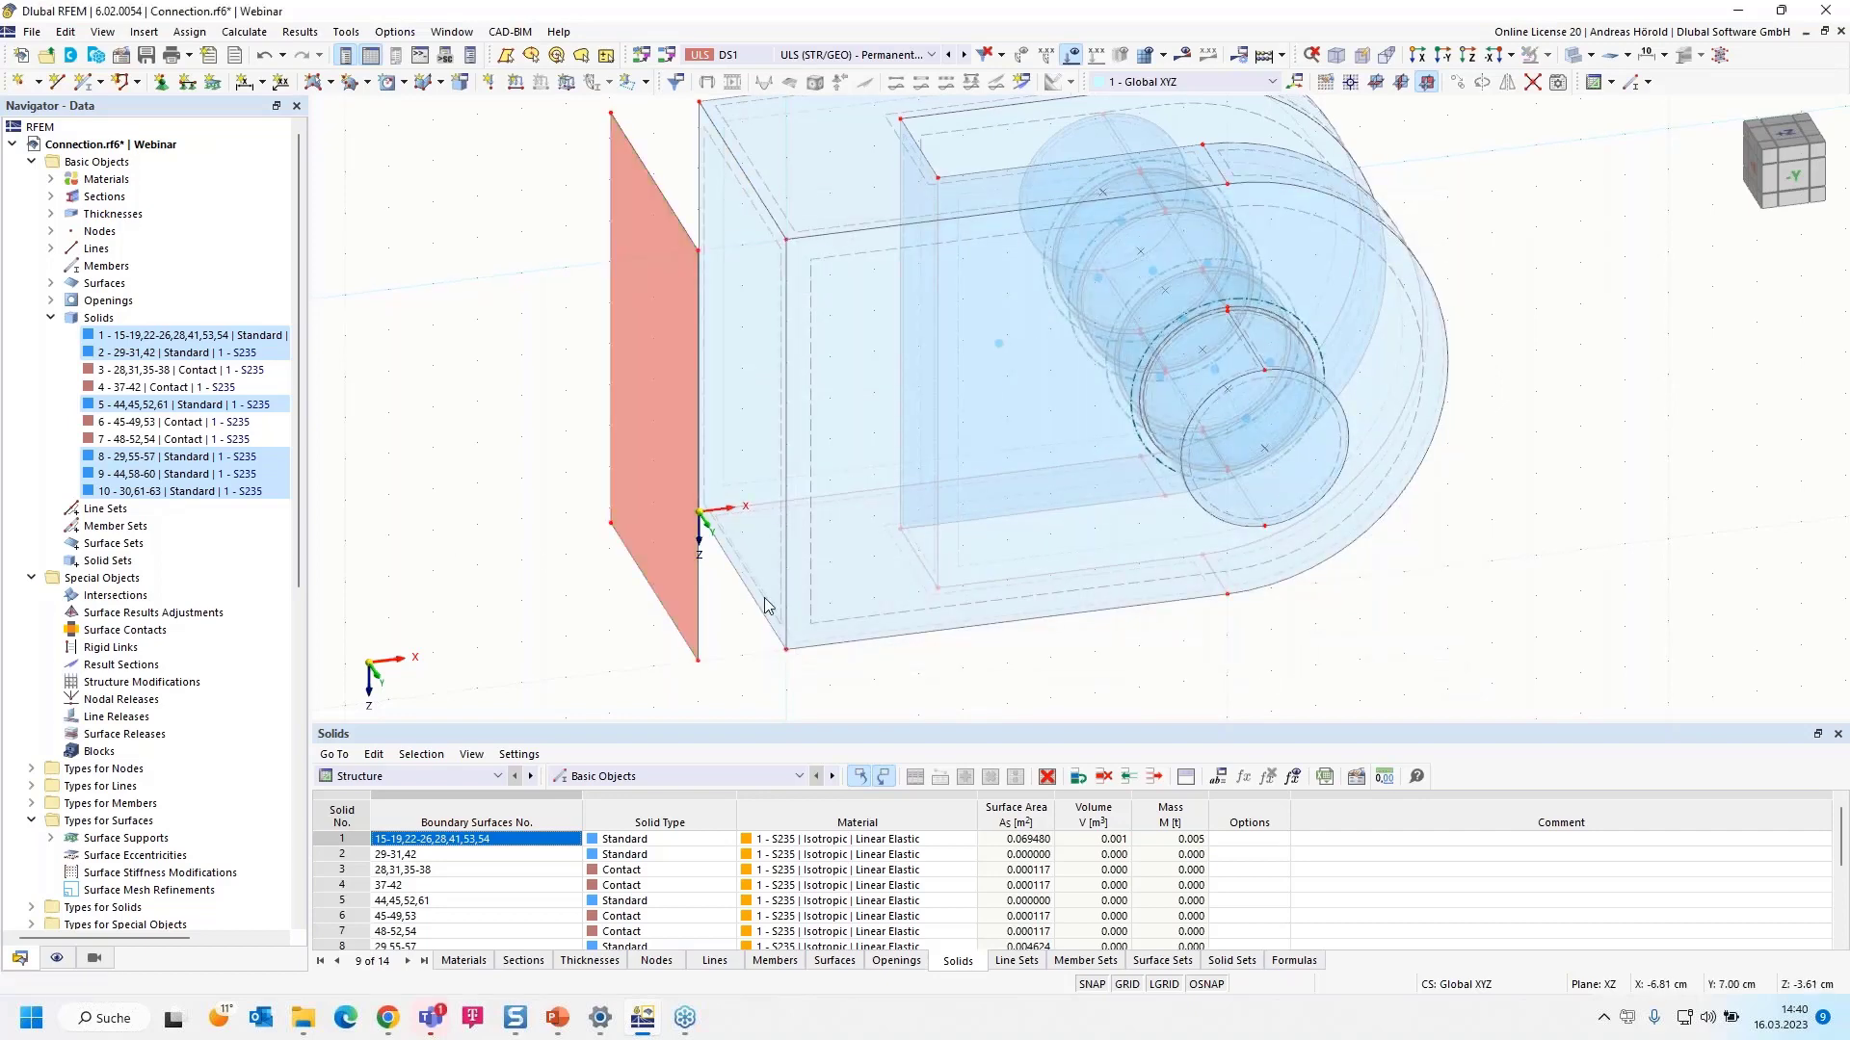
scroll(1129, 657, down, 1)
ctrl+middle_drag(1156, 660, 1045, 665)
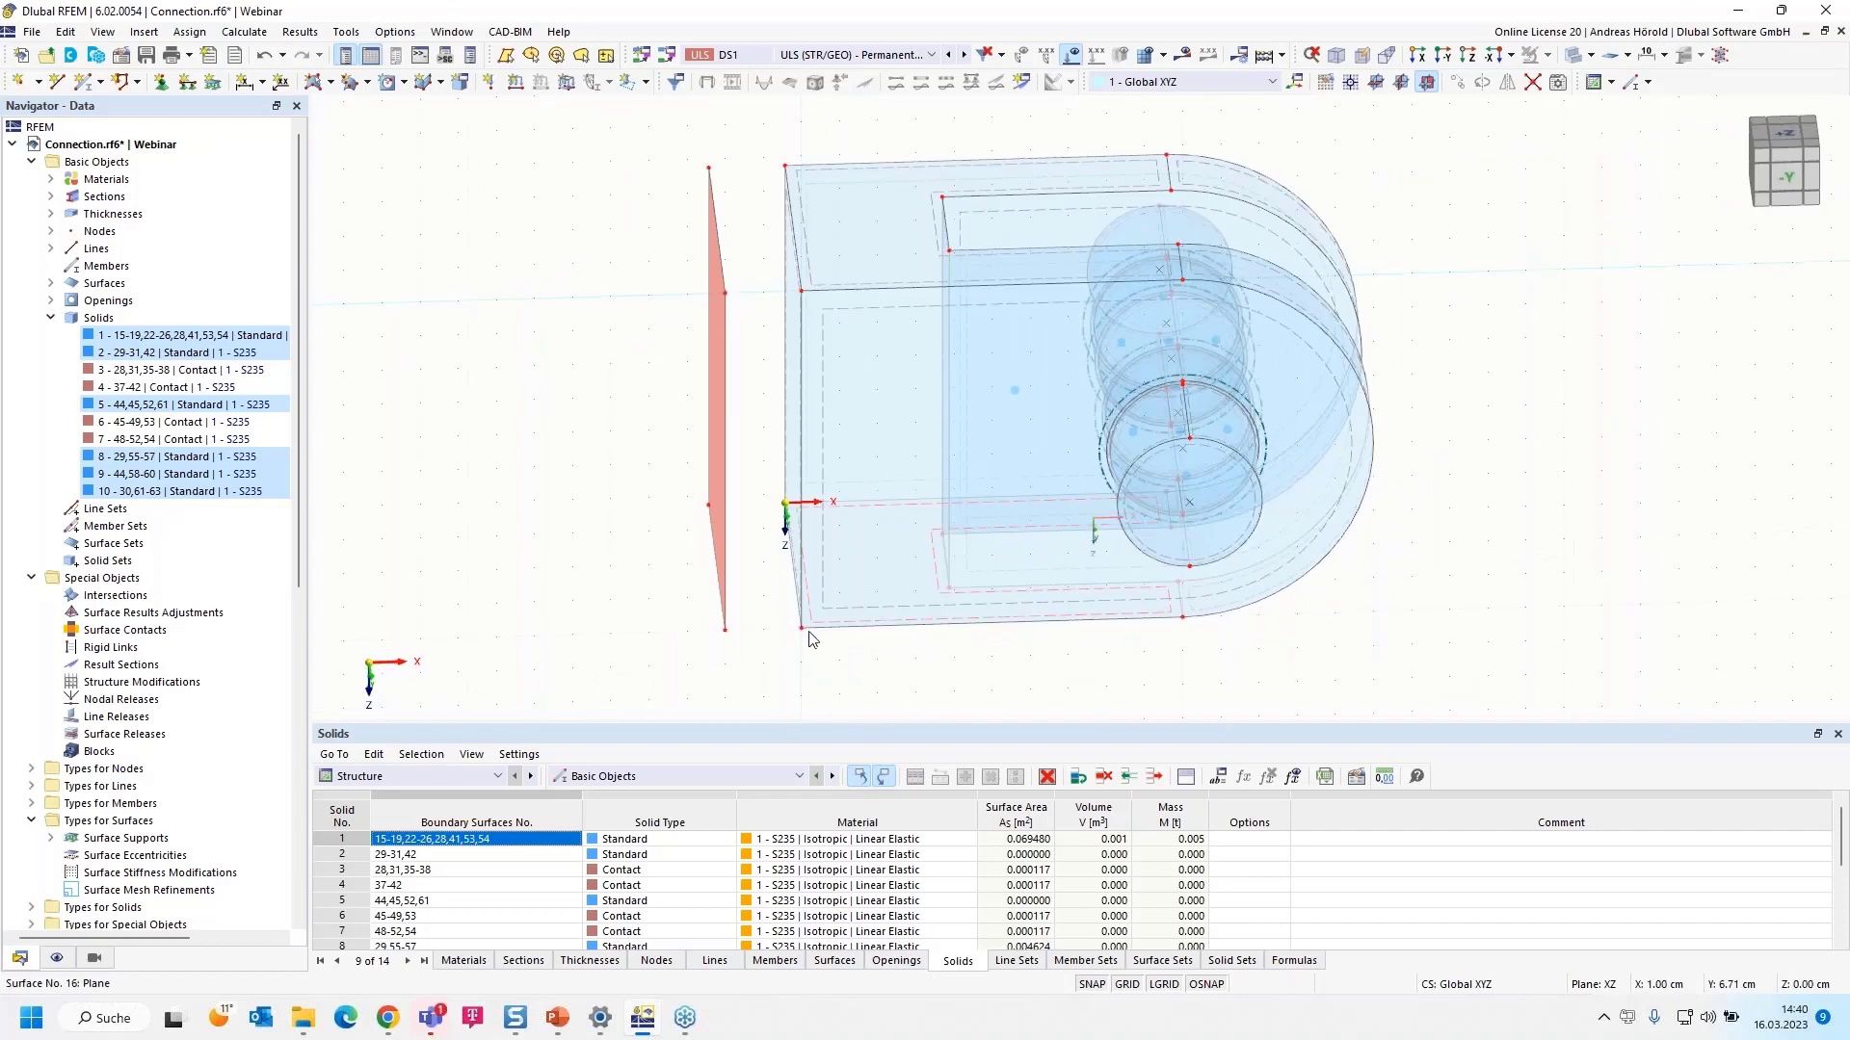
drag(754, 667, 1483, 146)
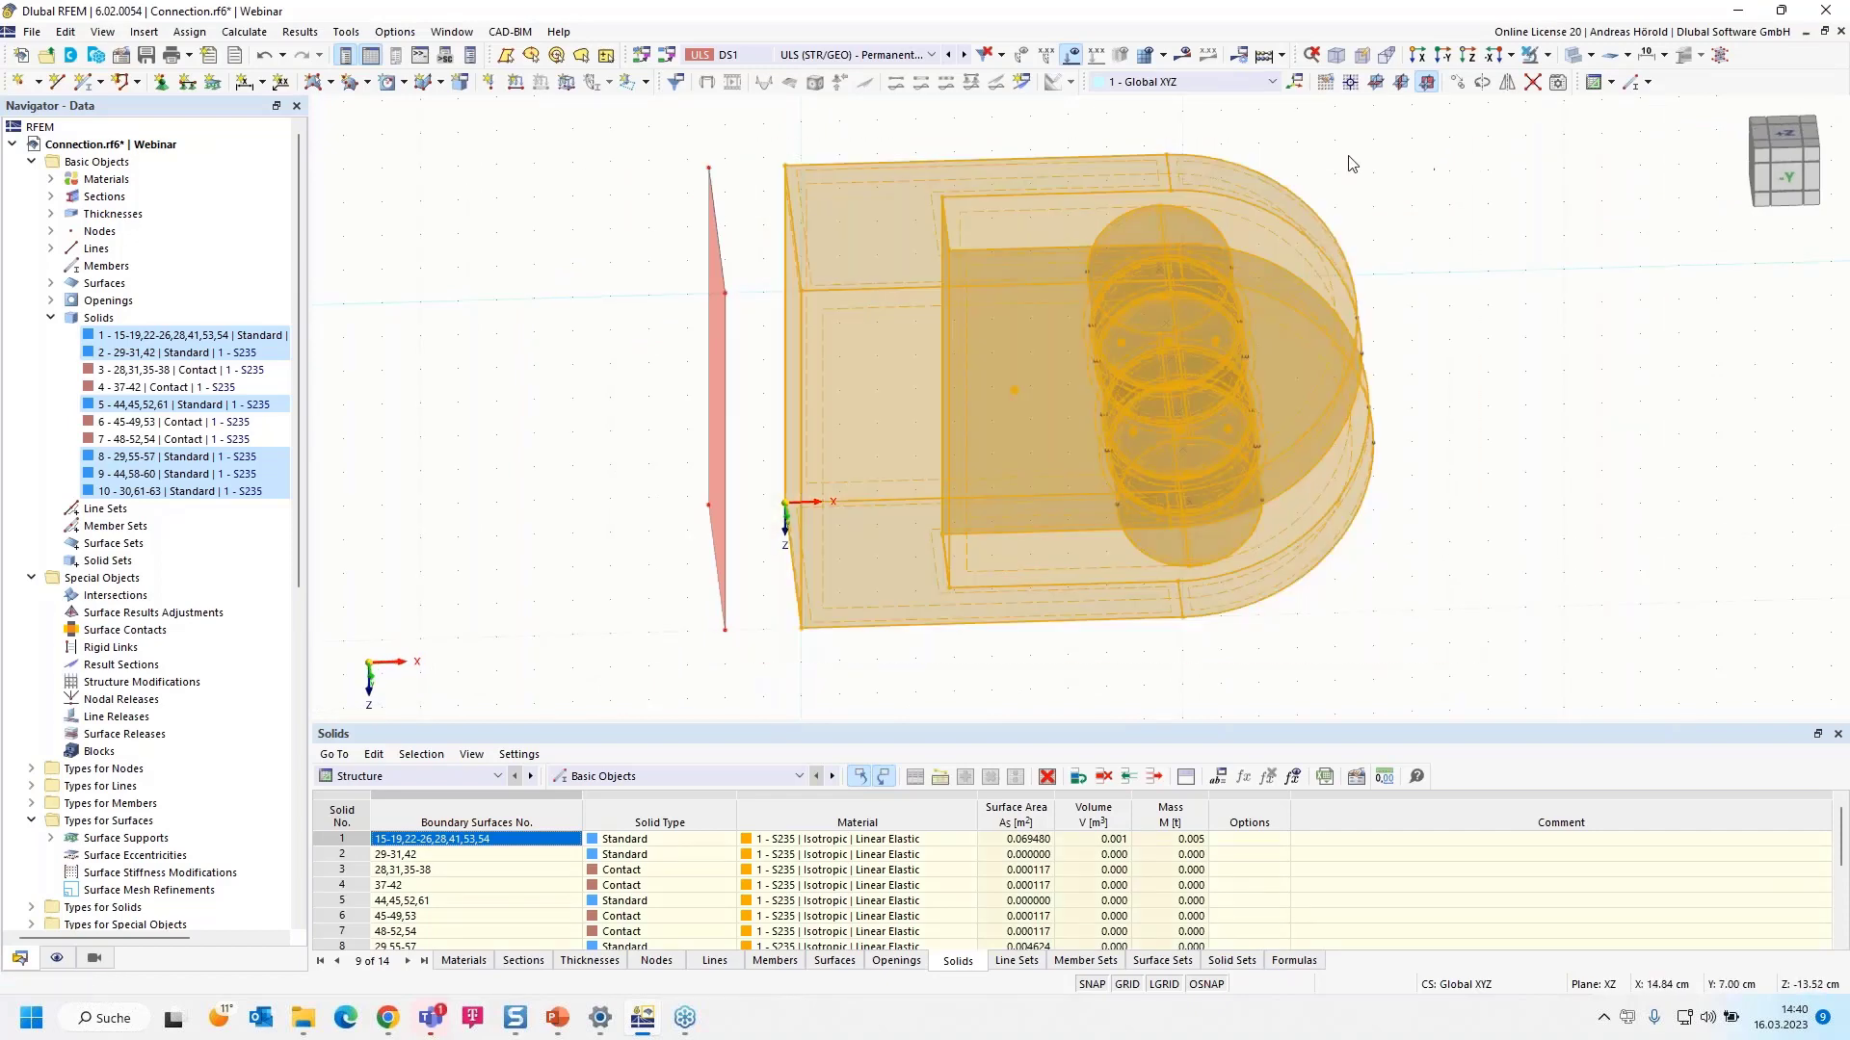
- Hide the selected clevis solids and set a YZ work plane with its origin at the plate's corner node
click(1546, 55)
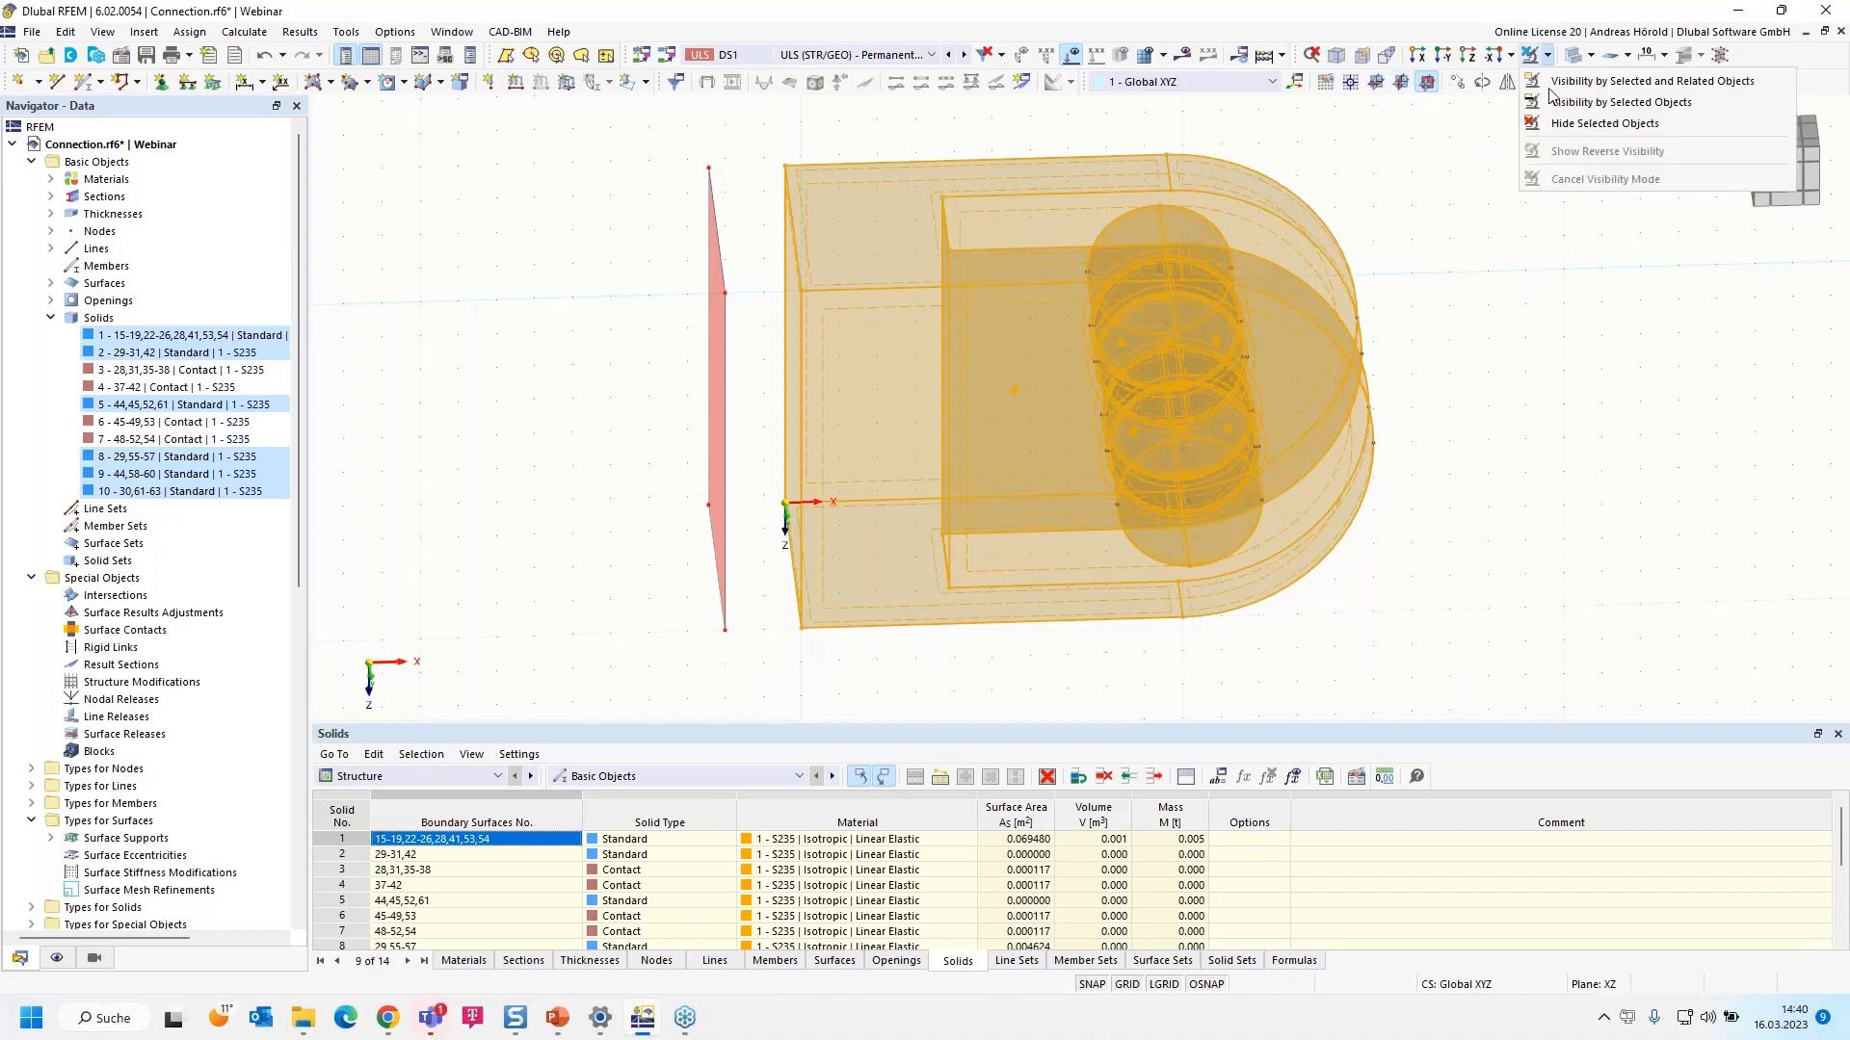
click(1569, 125)
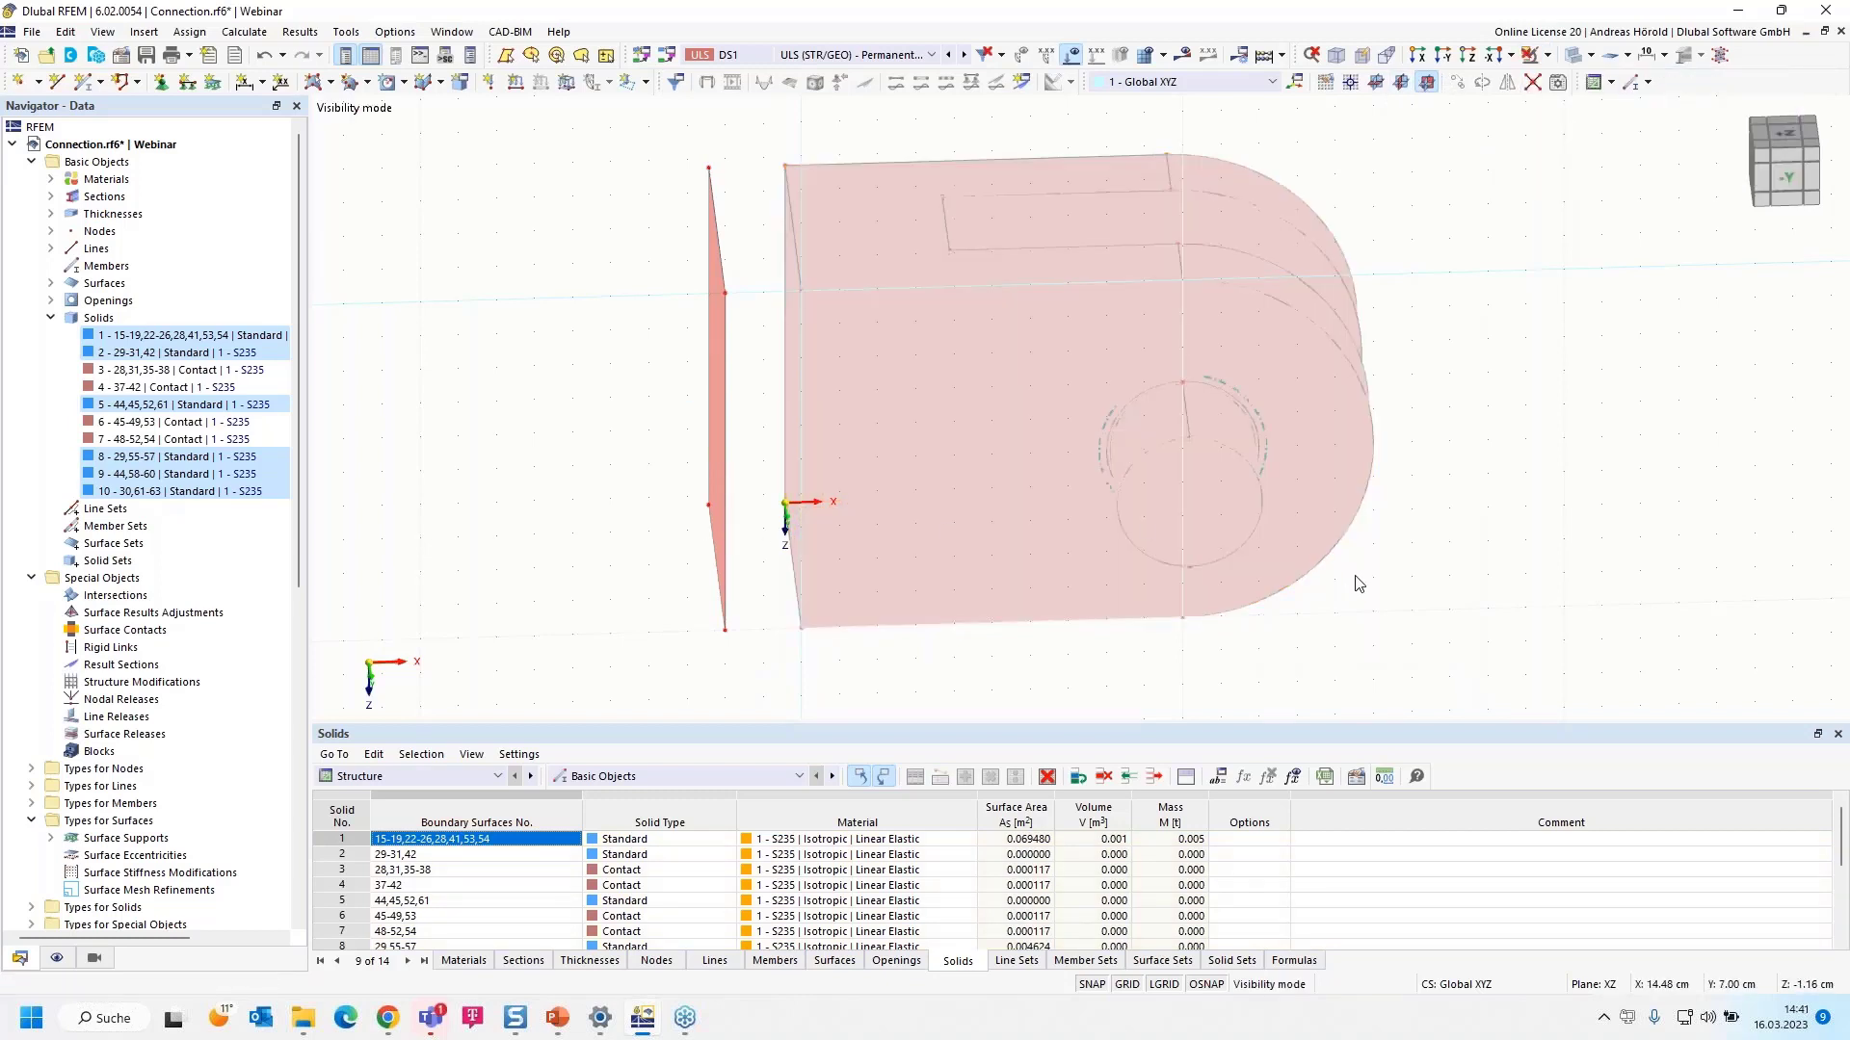
click(1401, 84)
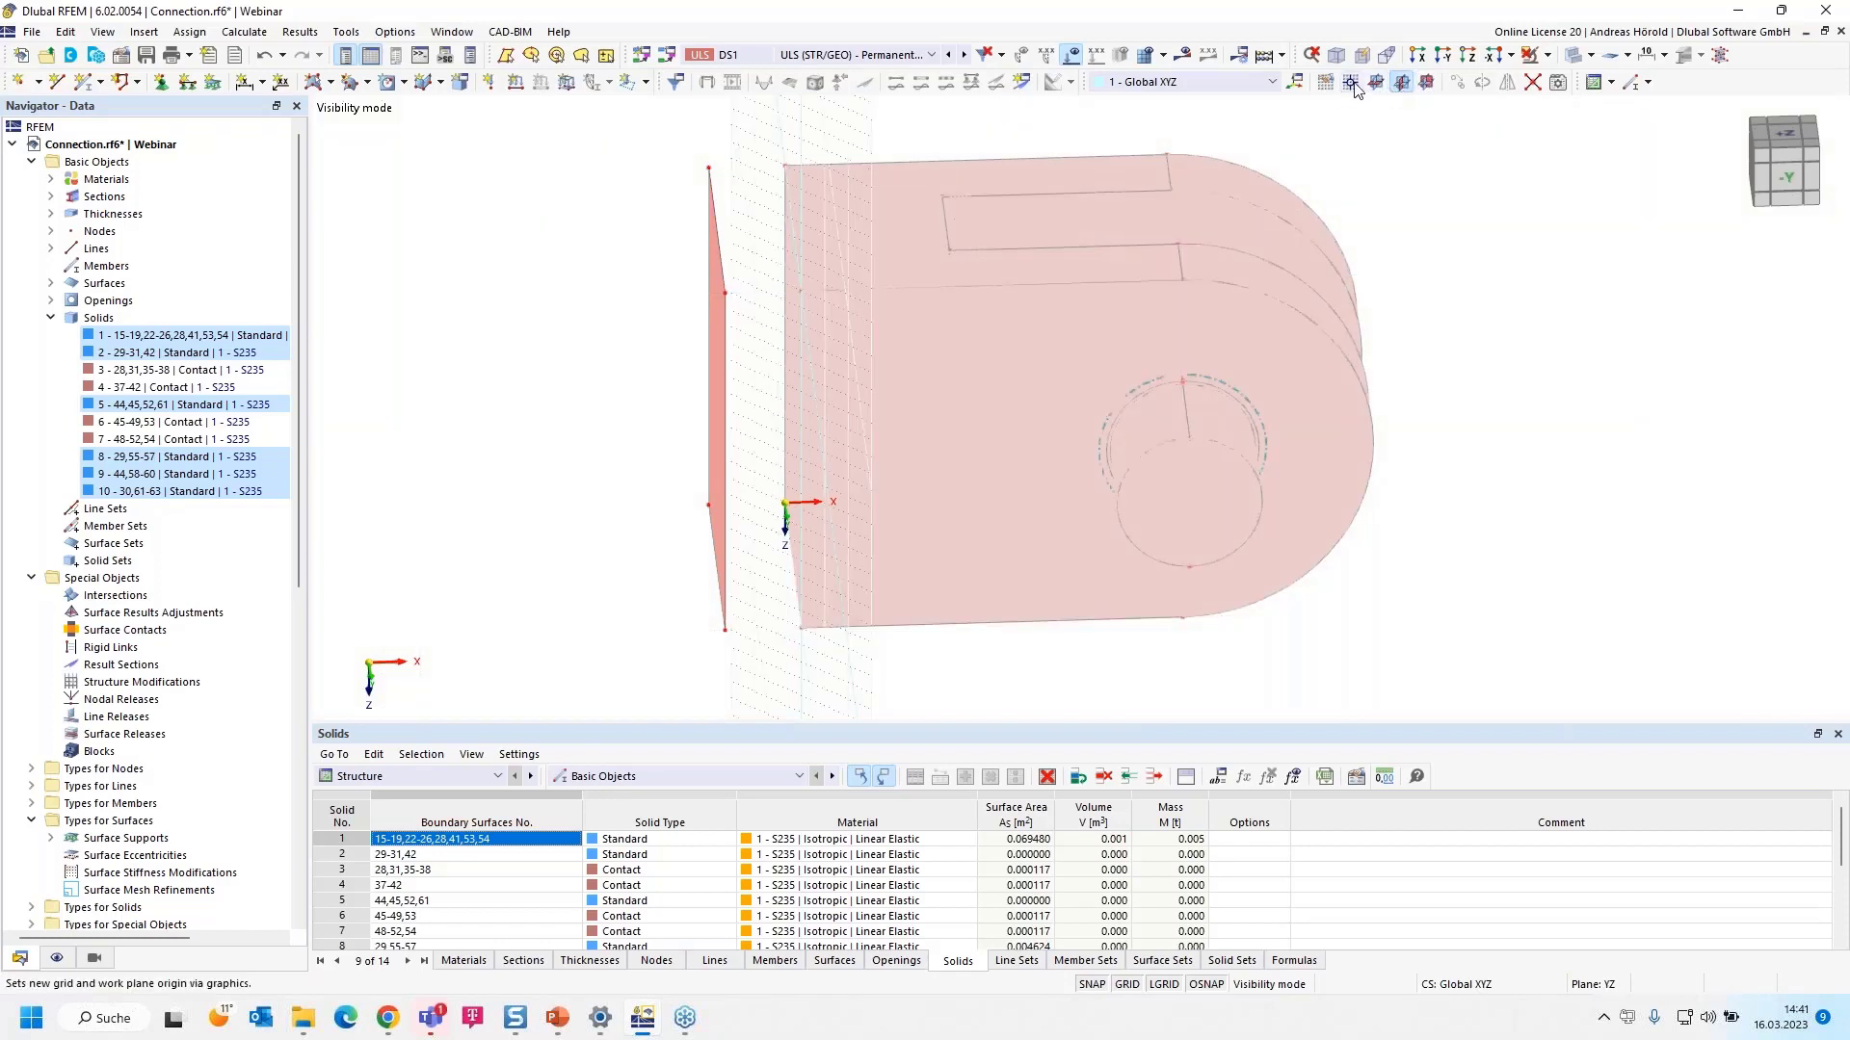
click(1351, 84)
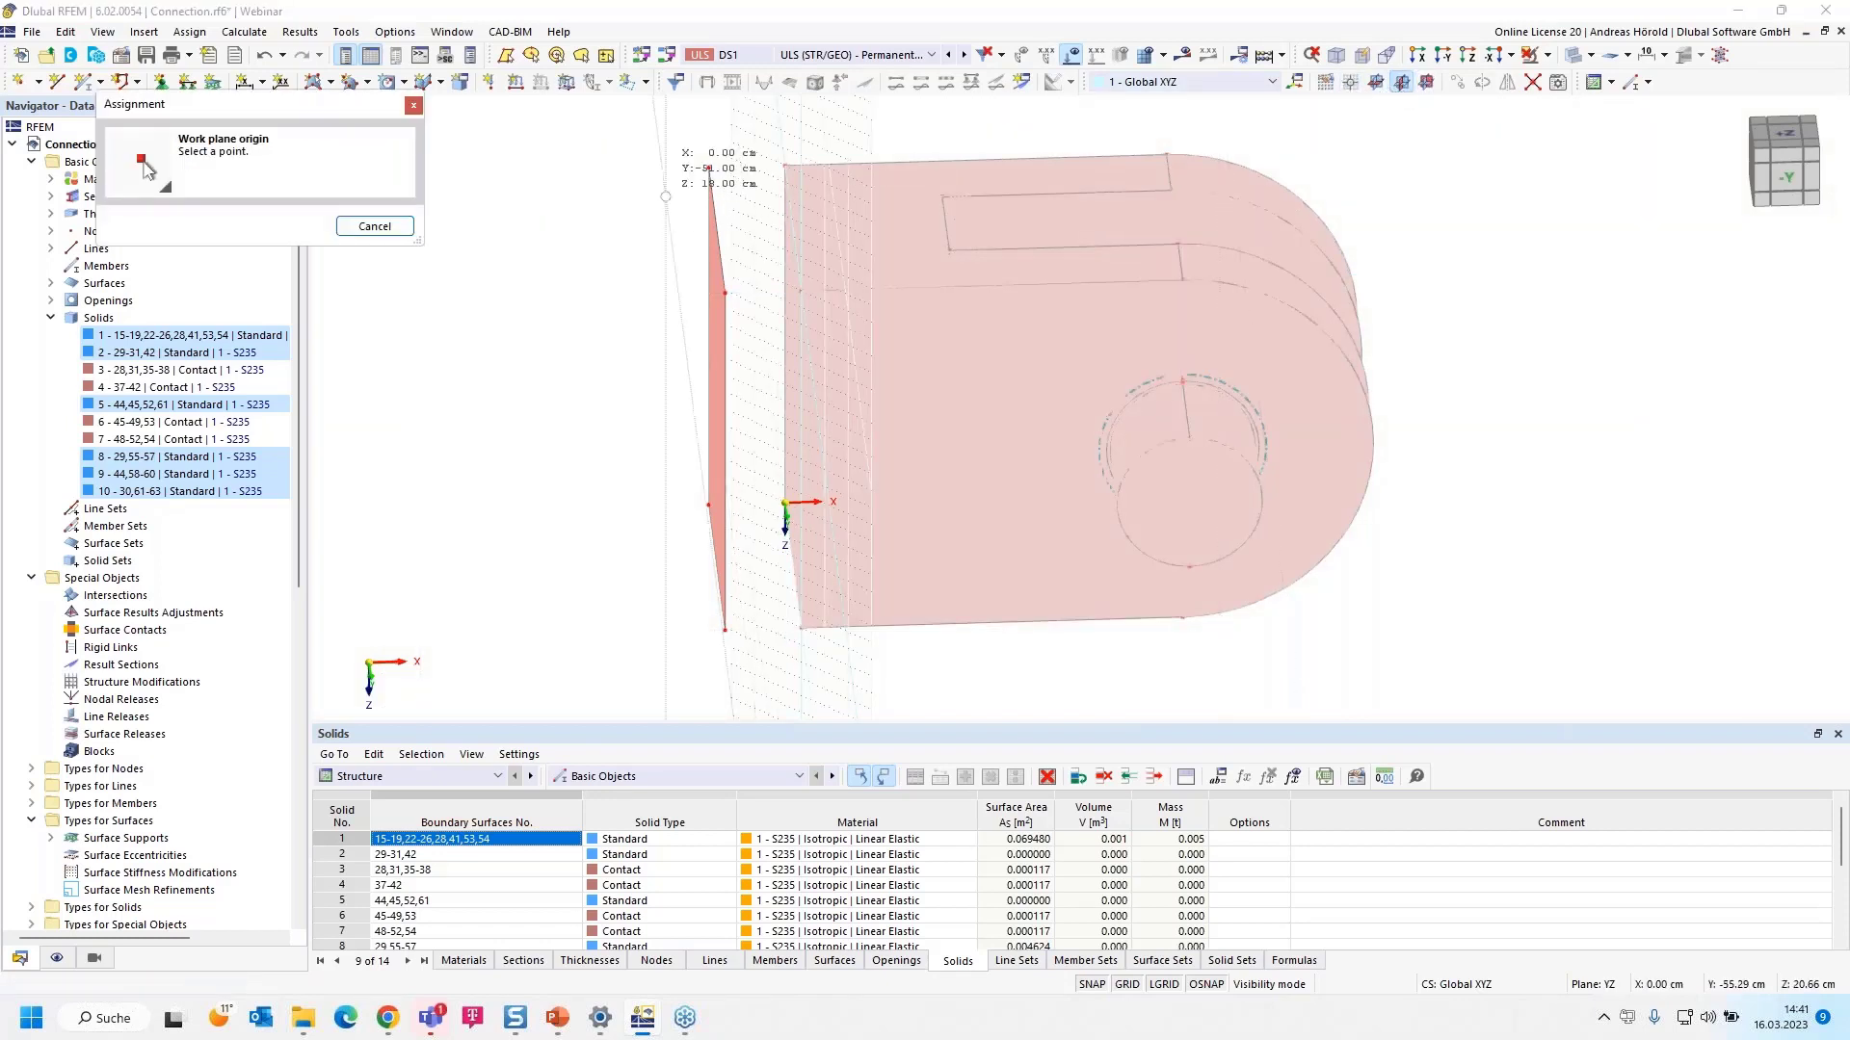
click(708, 168)
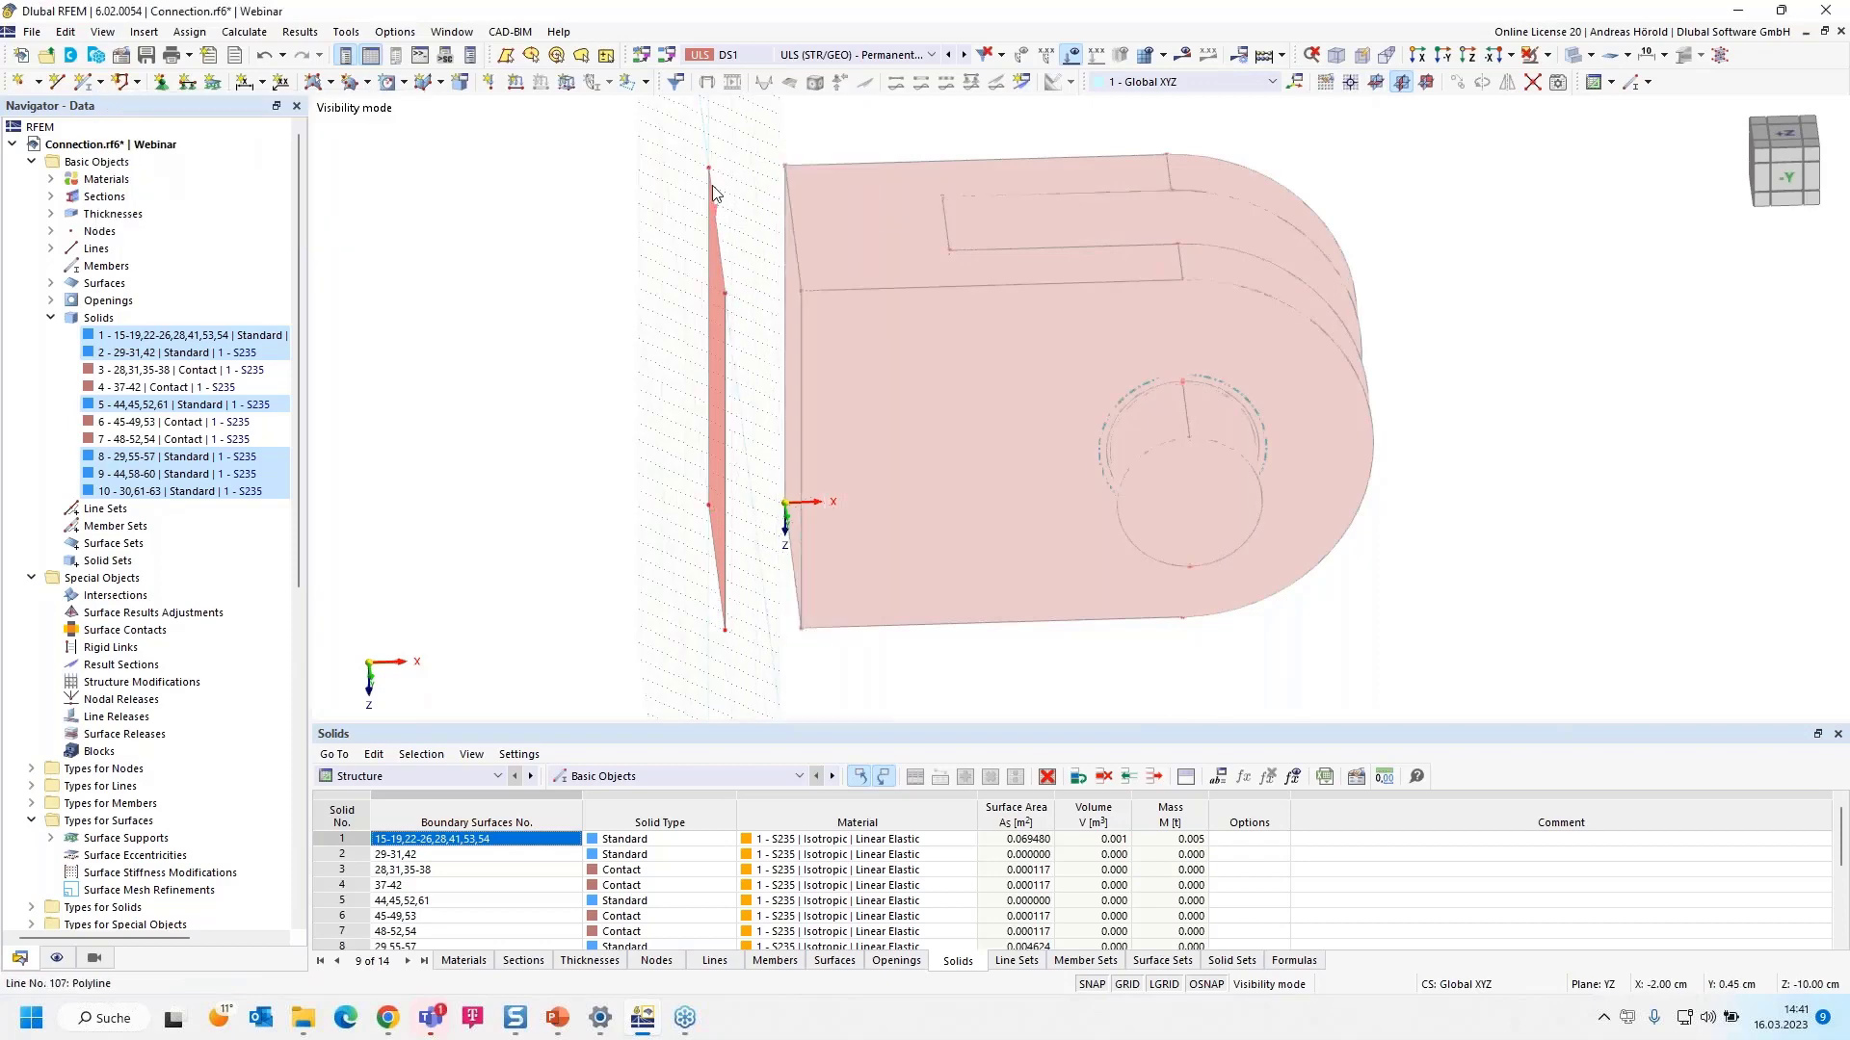
right_drag(1315, 645, 1415, 624)
click(1568, 136)
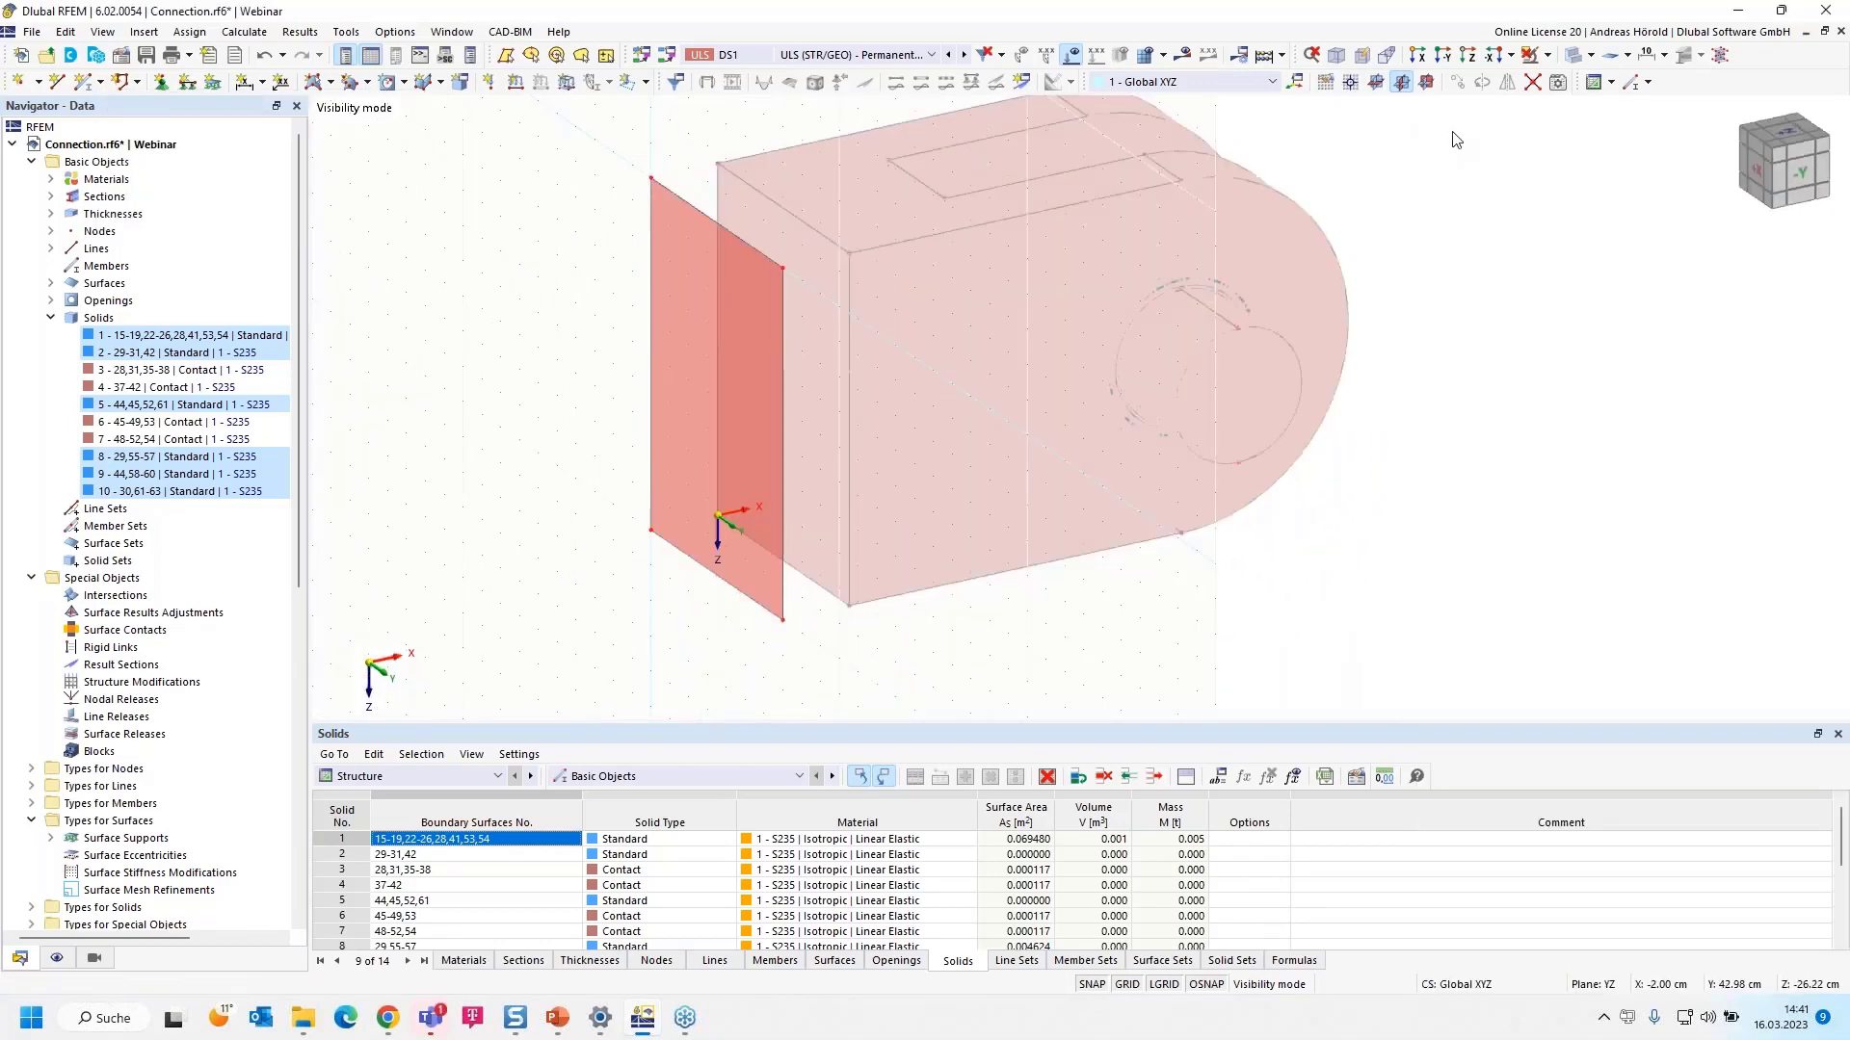
- Viewing along X, drag the plate's four corner nodes outward into a rectangle larger than the clevis end
click(1416, 55)
scroll(1320, 318, down, 1)
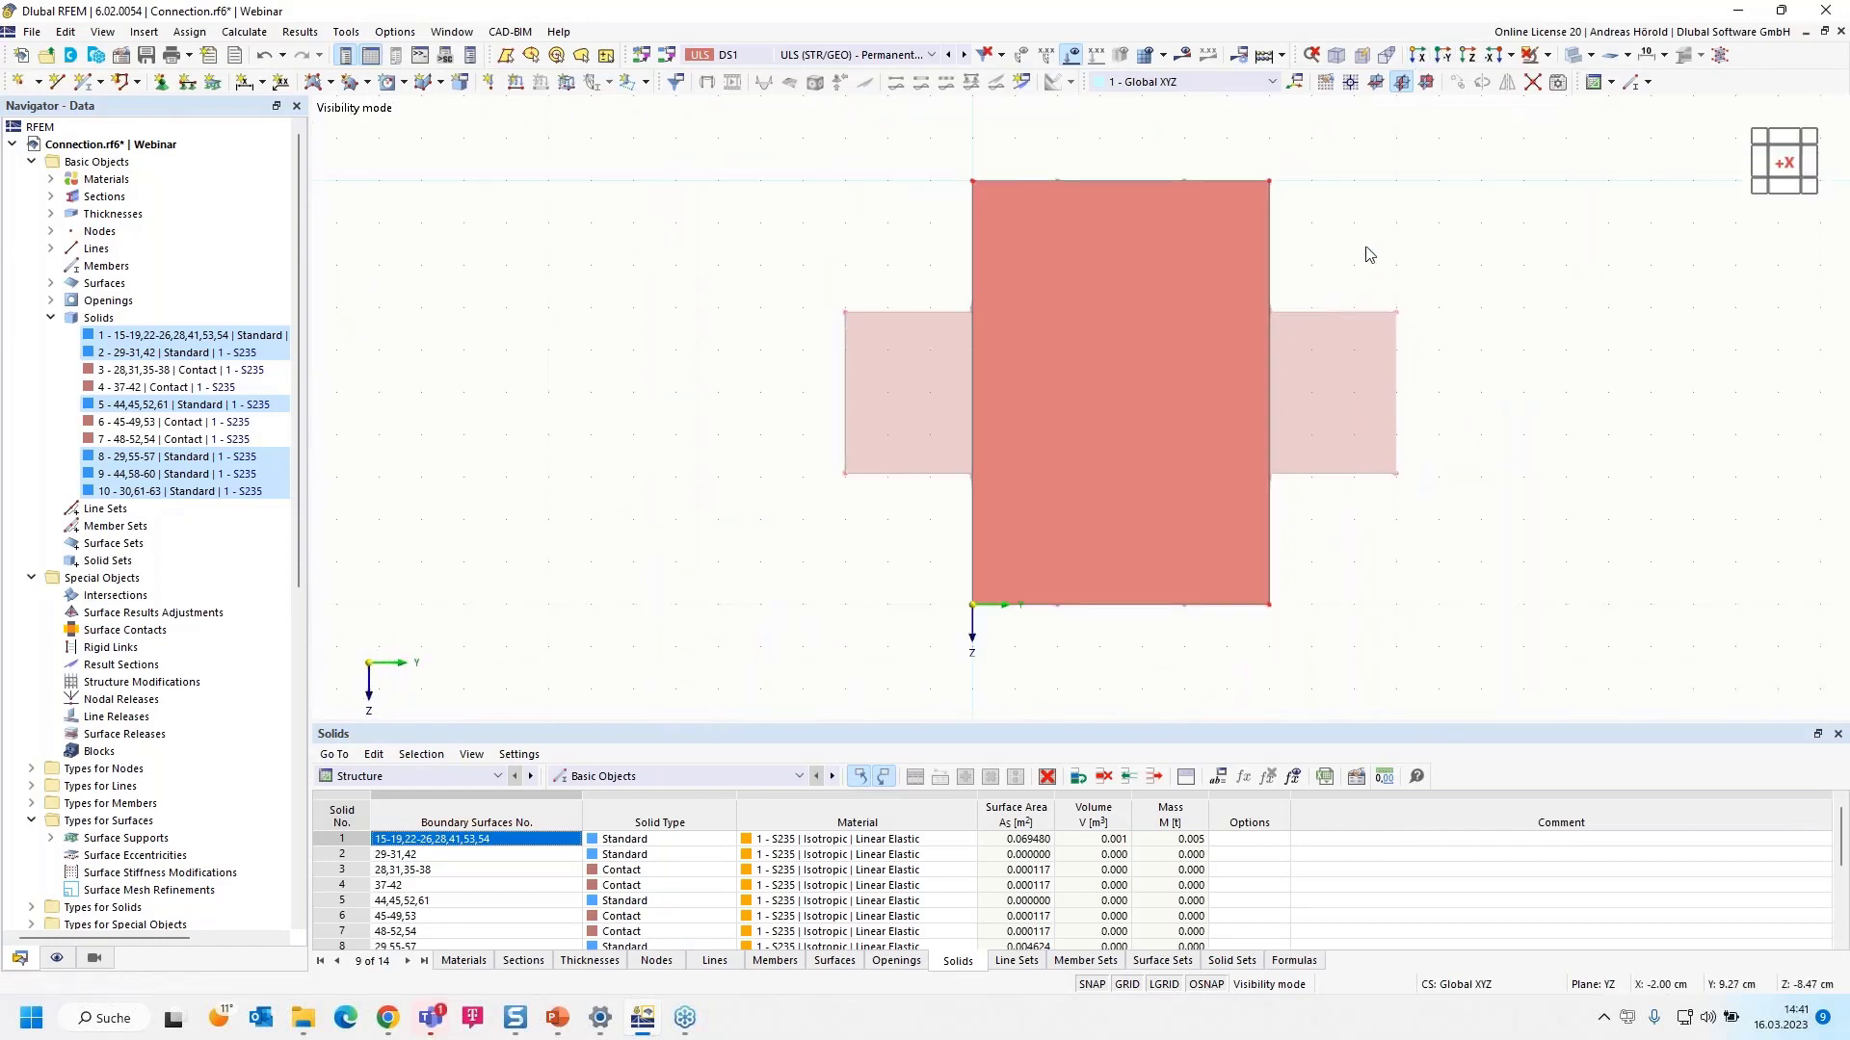
middle_drag(1364, 249, 1298, 352)
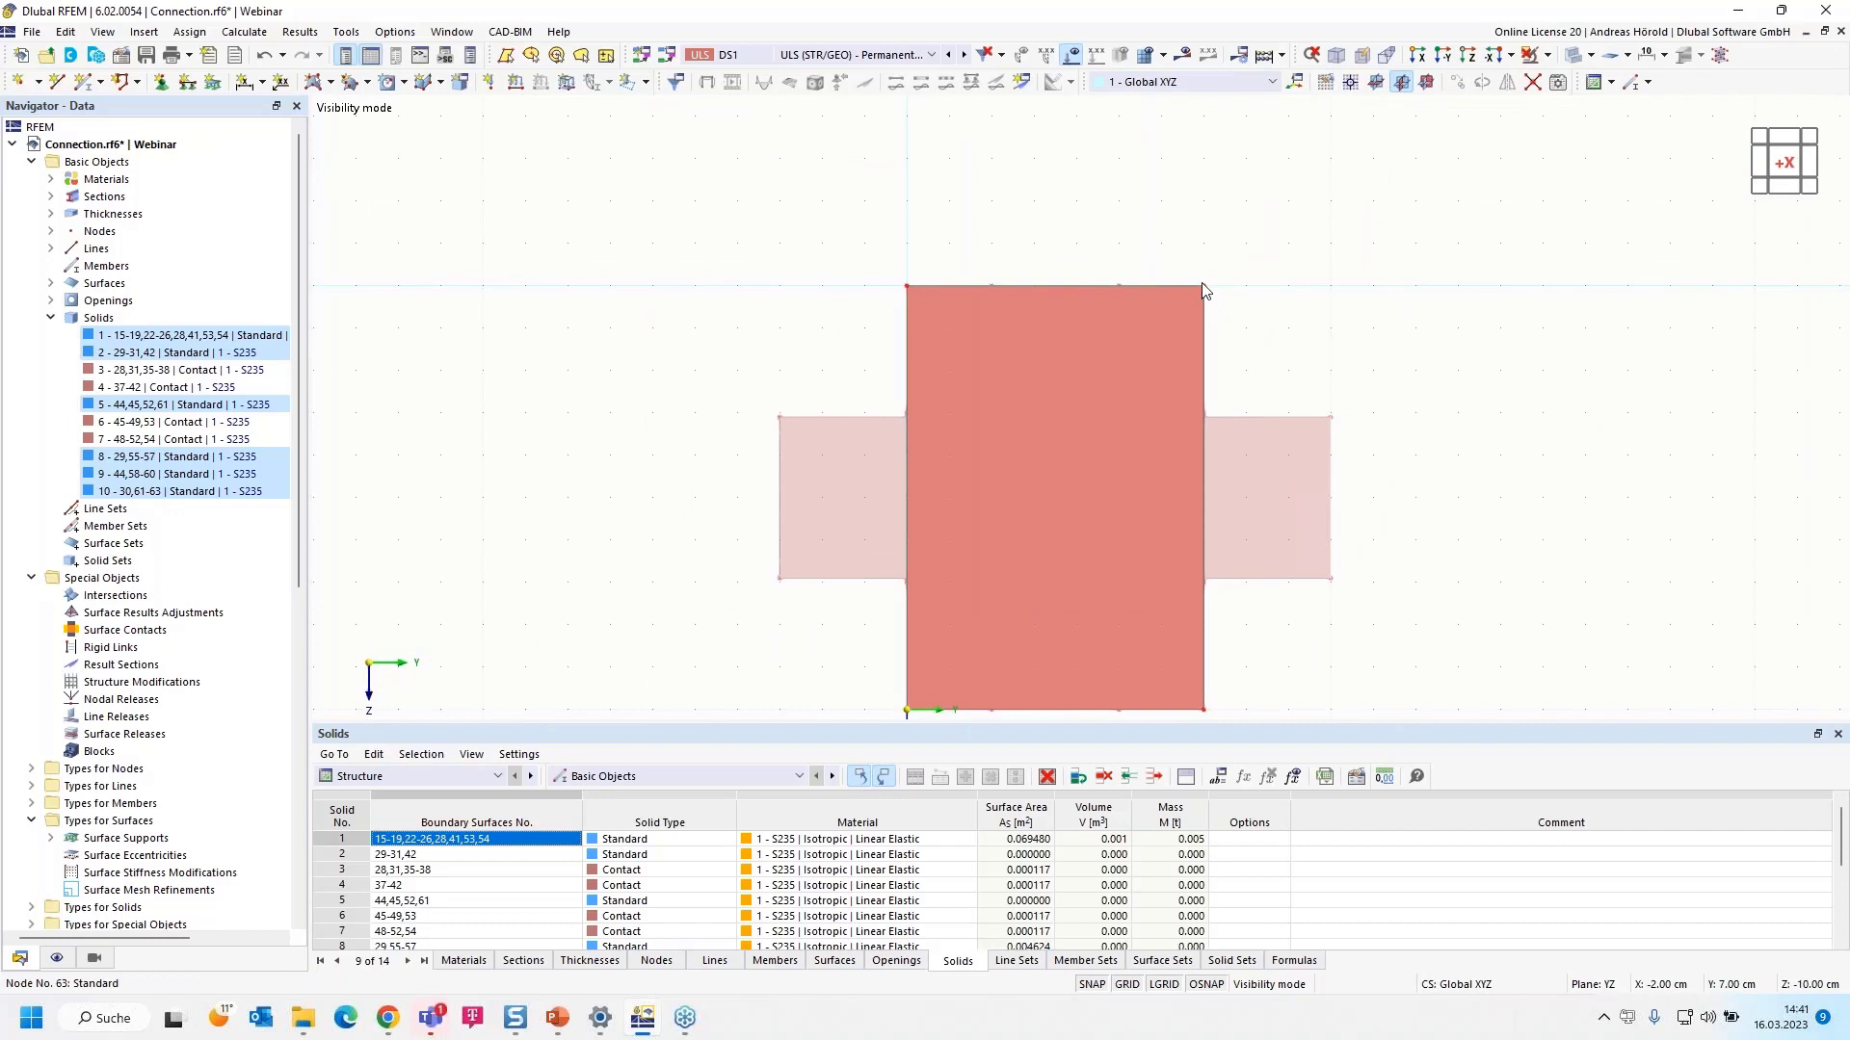
drag(1206, 286, 1294, 203)
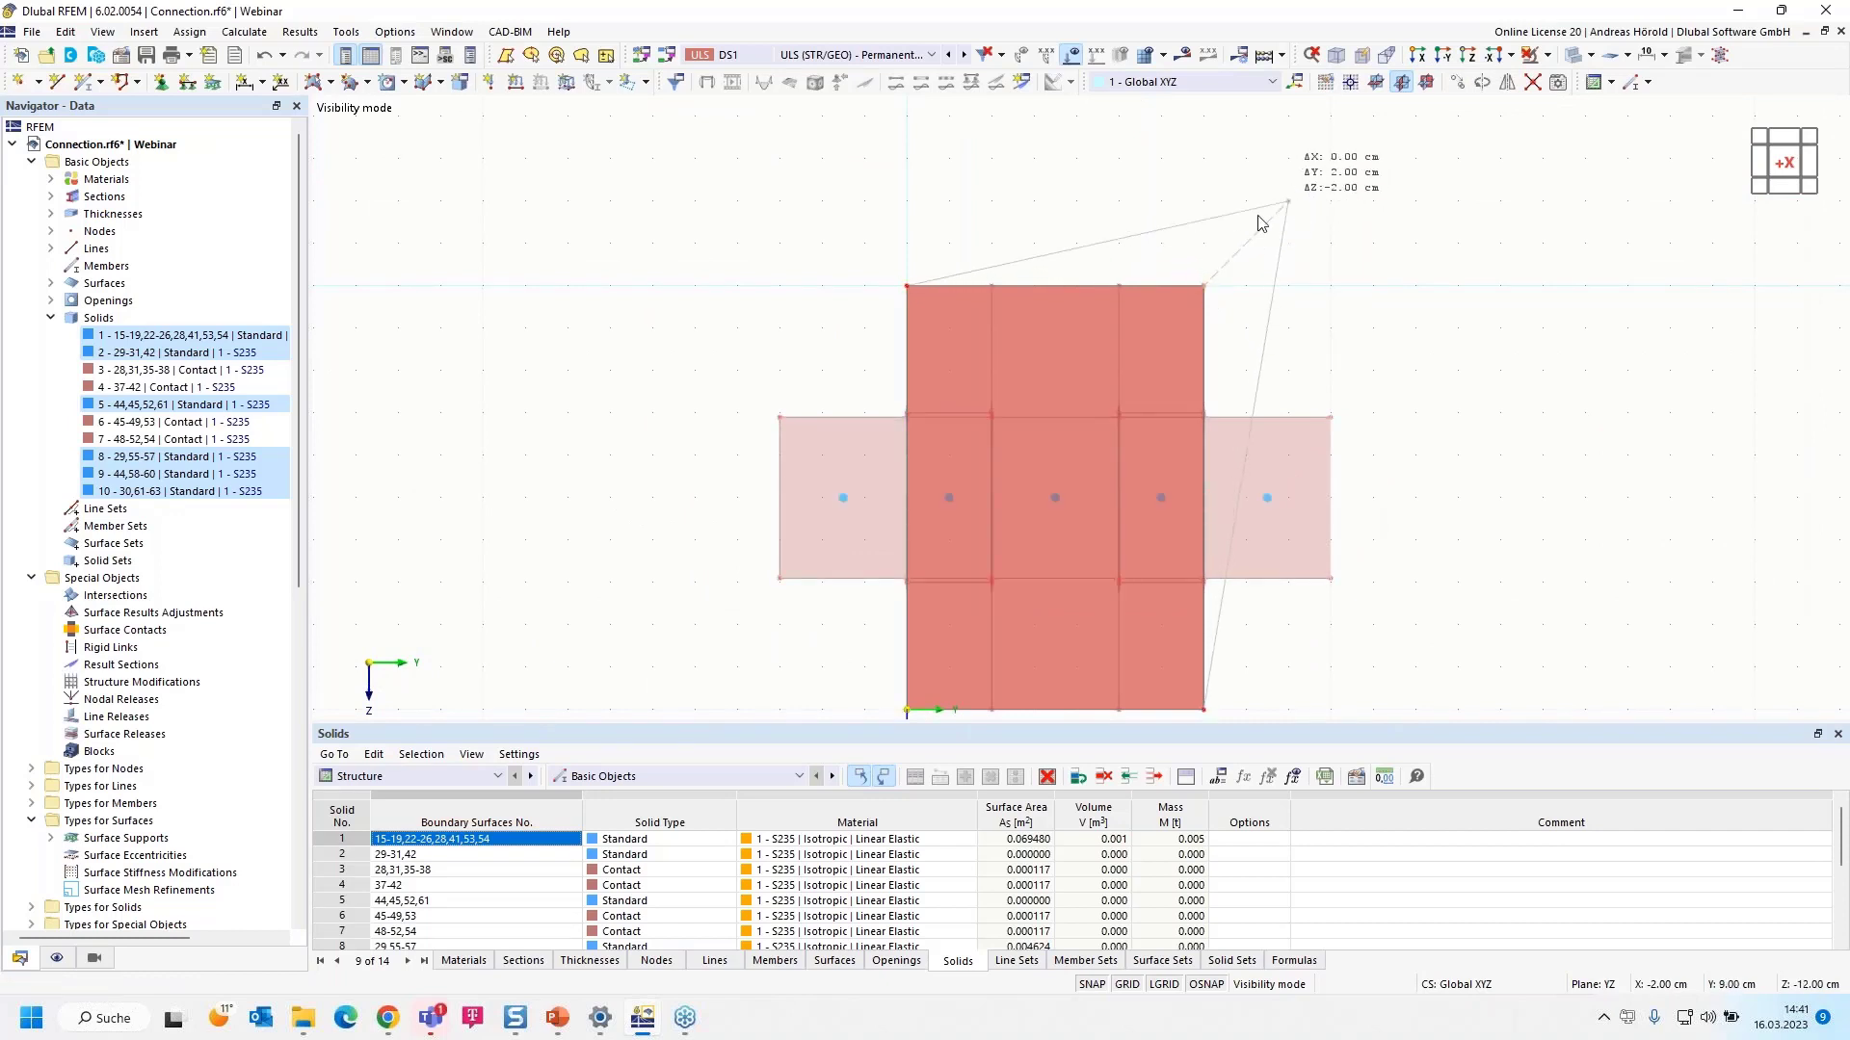
drag(906, 287, 823, 204)
scroll(883, 288, down, 3)
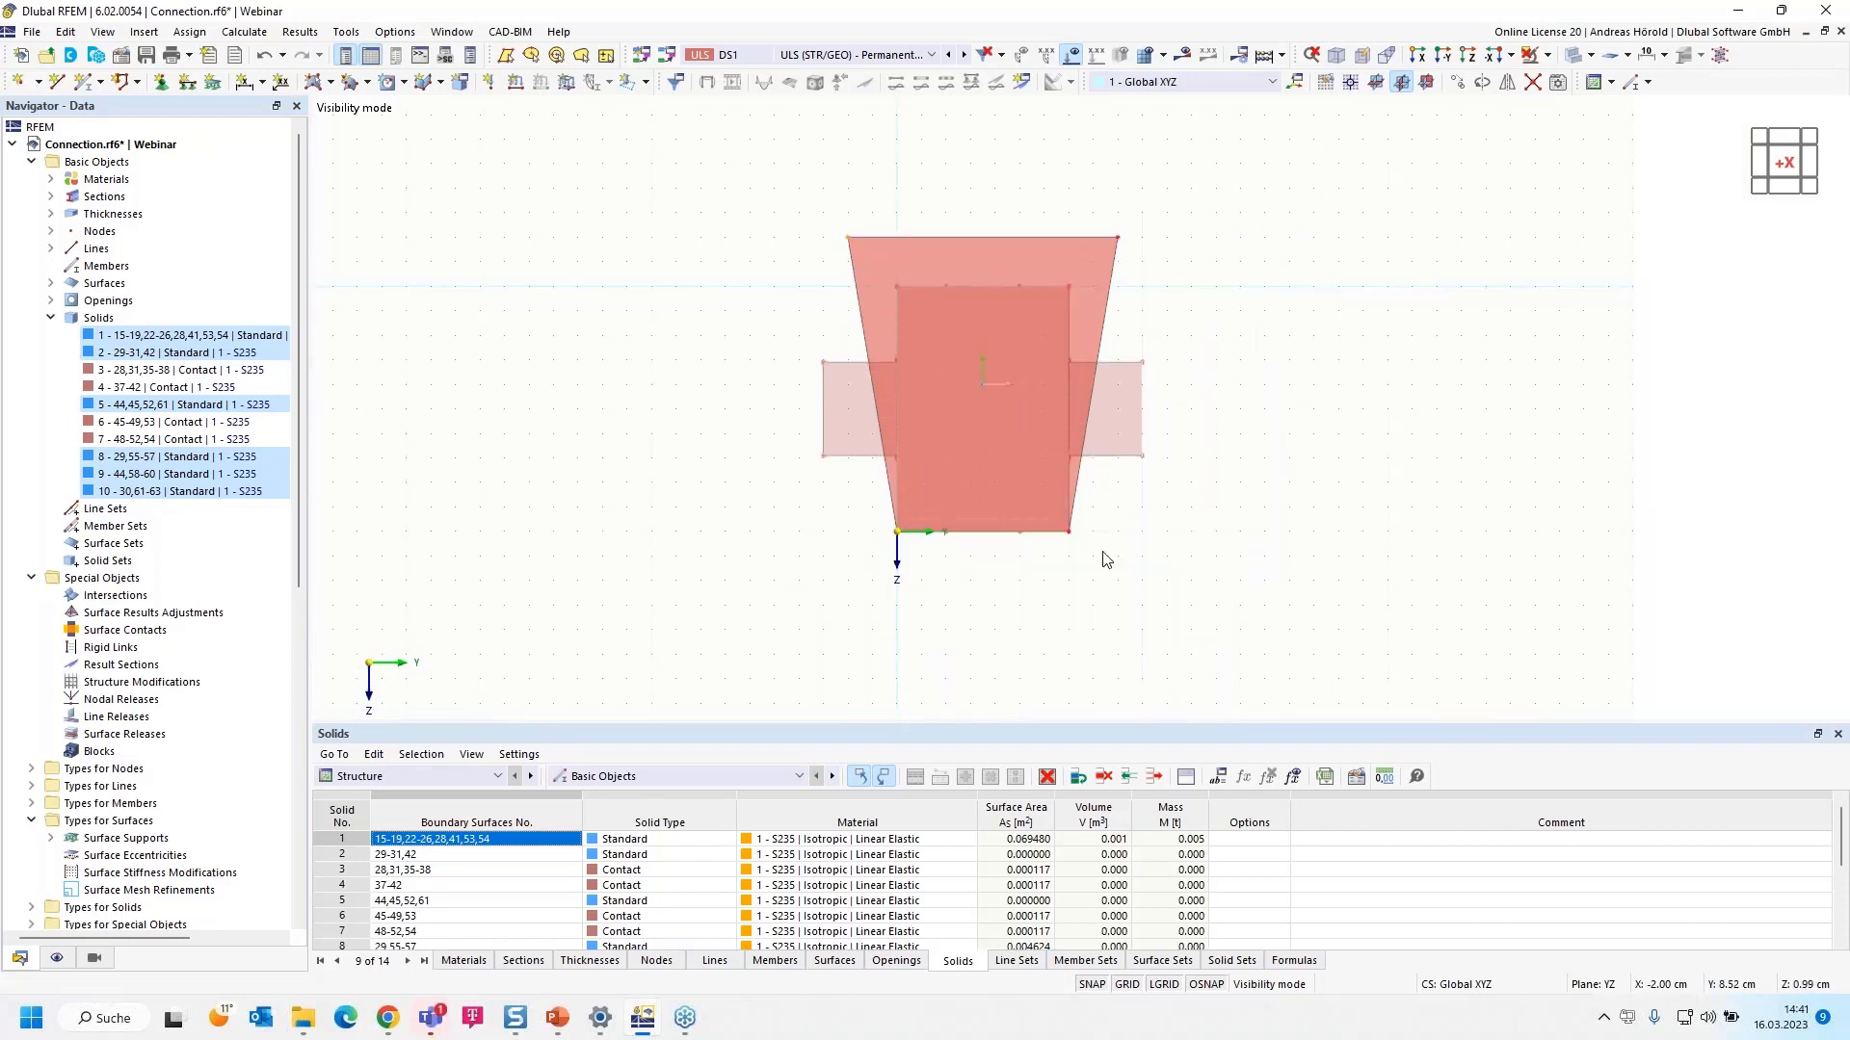
drag(1070, 532, 1123, 587)
scroll(899, 549, up, 3)
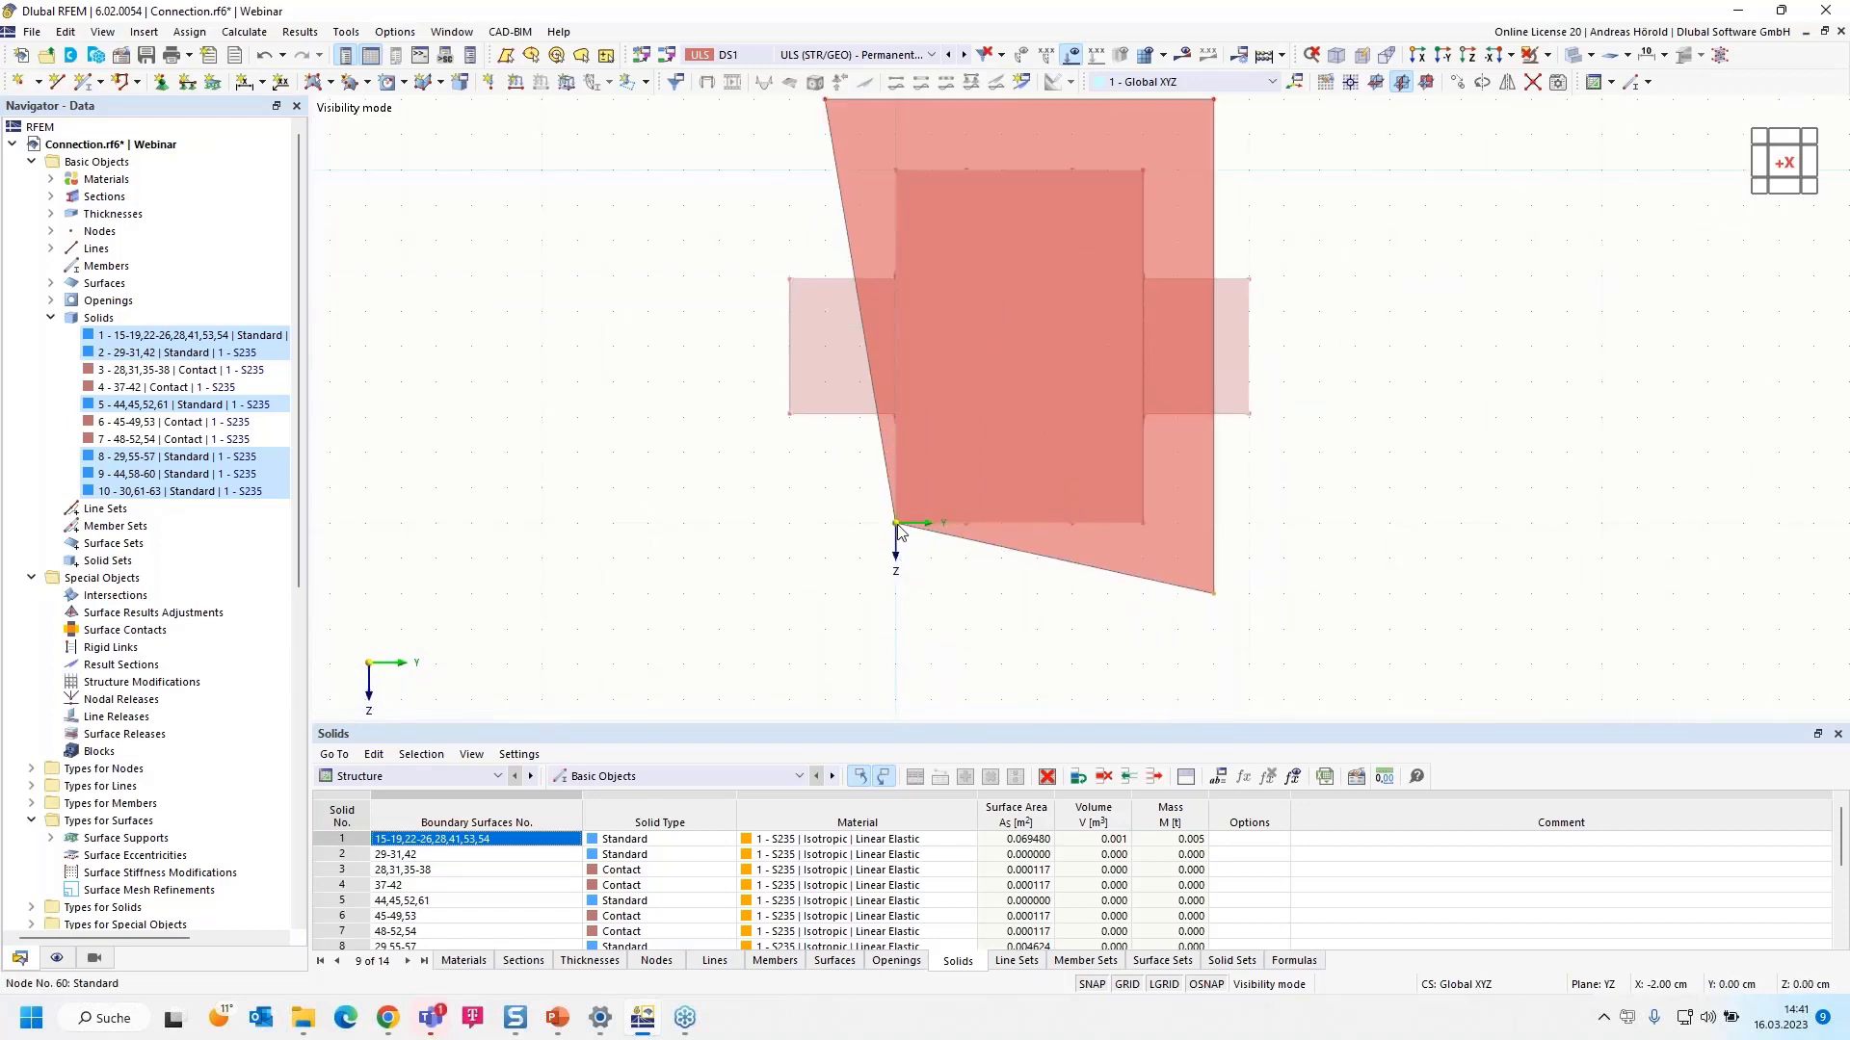
drag(898, 530, 826, 595)
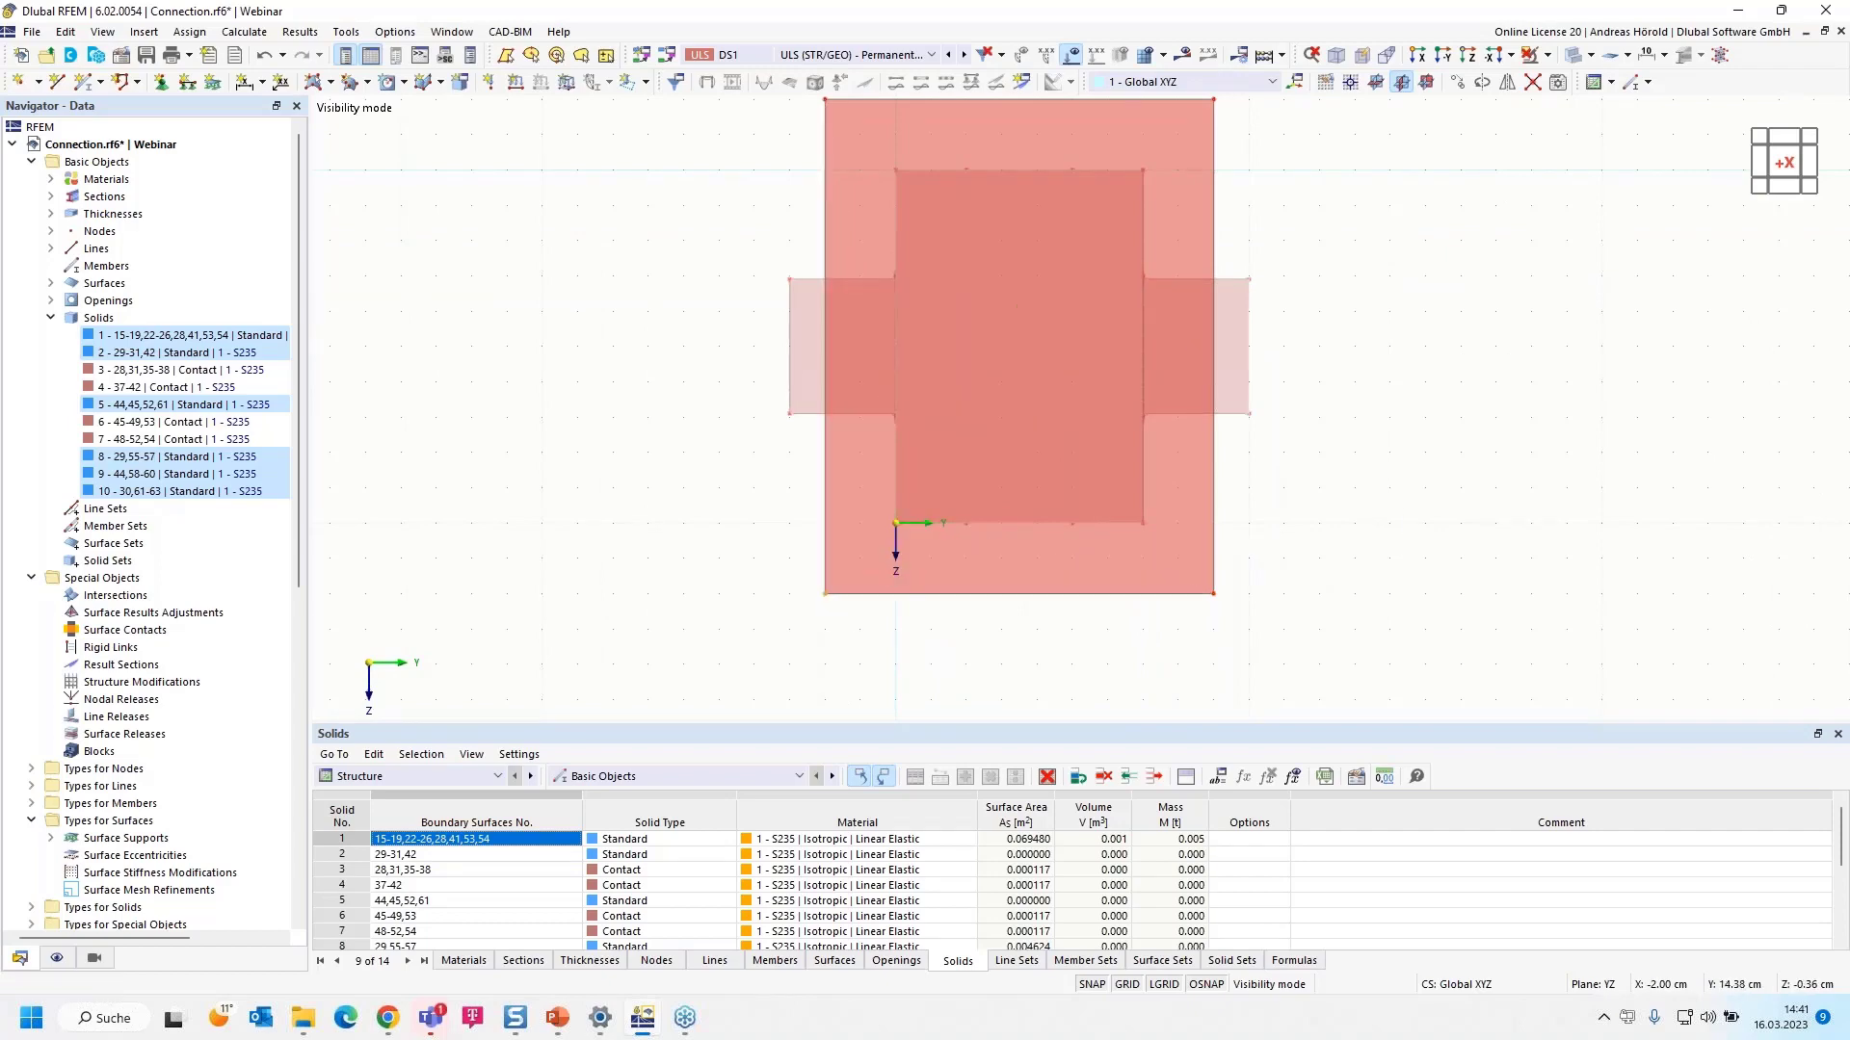
ctrl+middle_drag(1111, 576, 950, 627)
scroll(950, 627, up, 2)
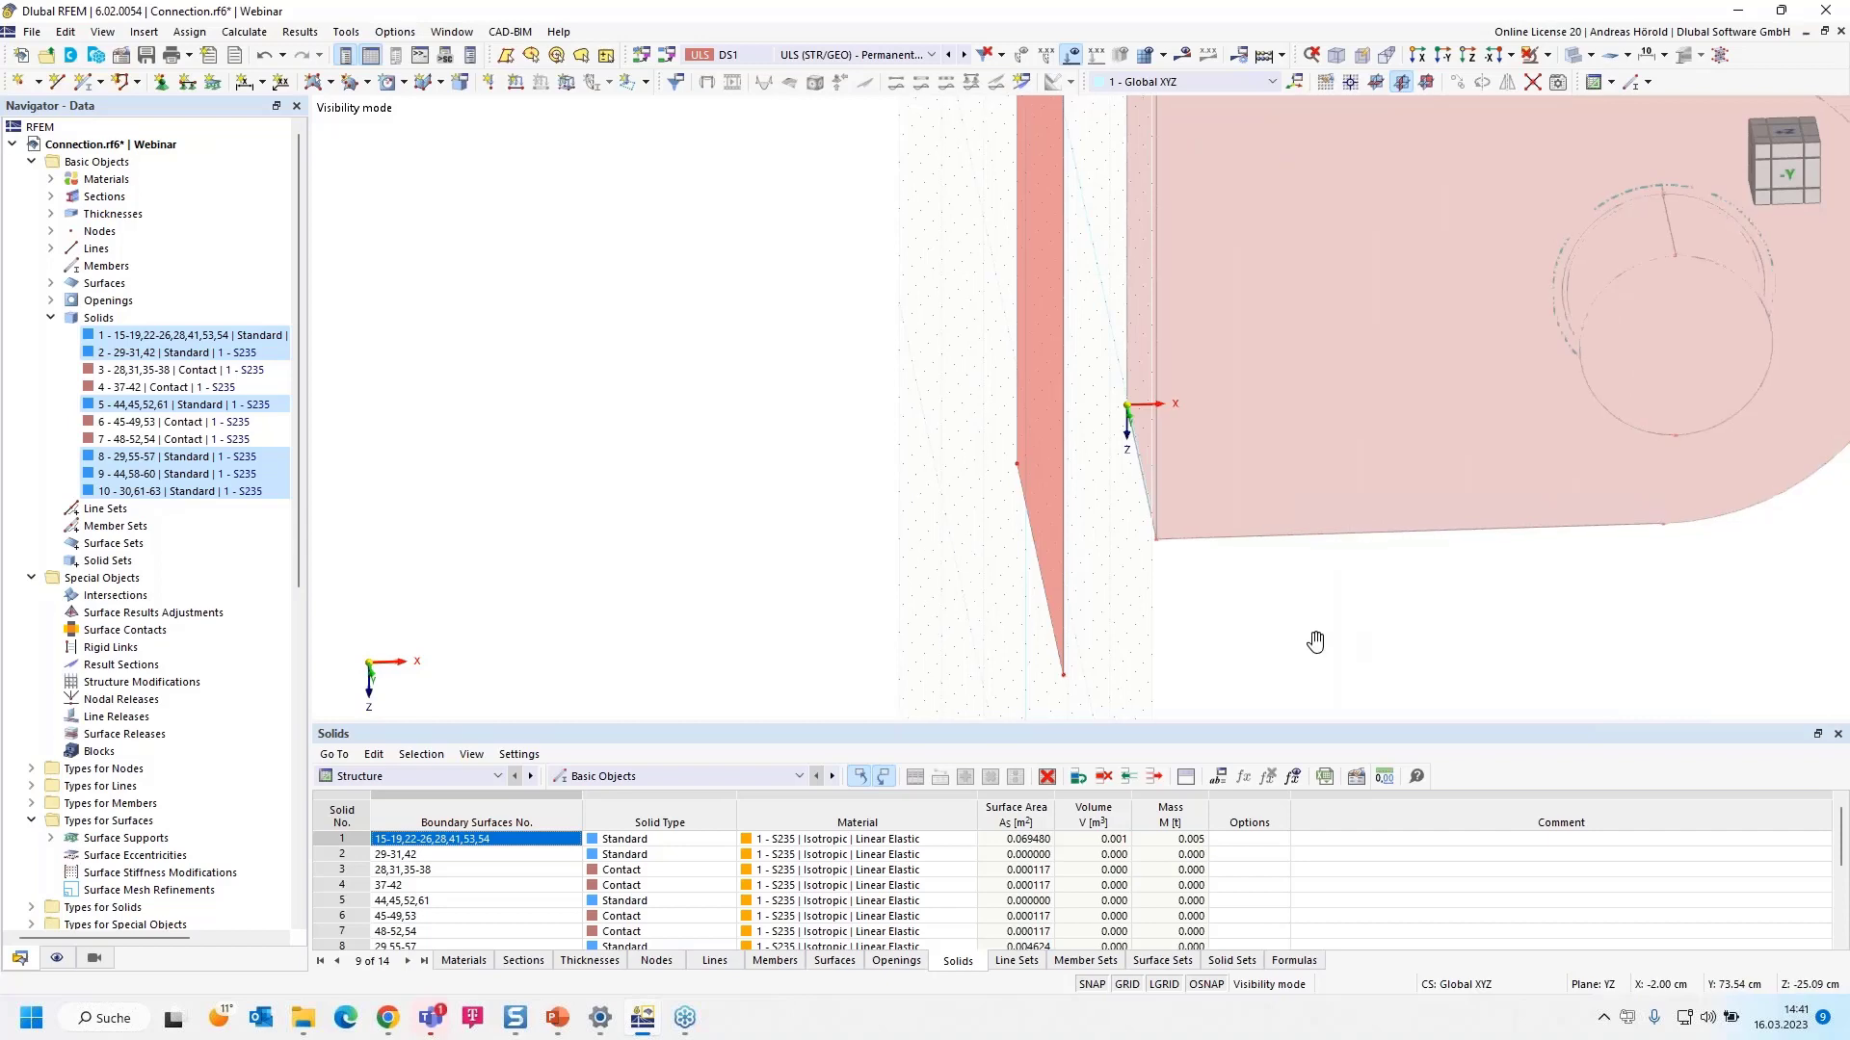
middle_drag(1313, 640, 1095, 624)
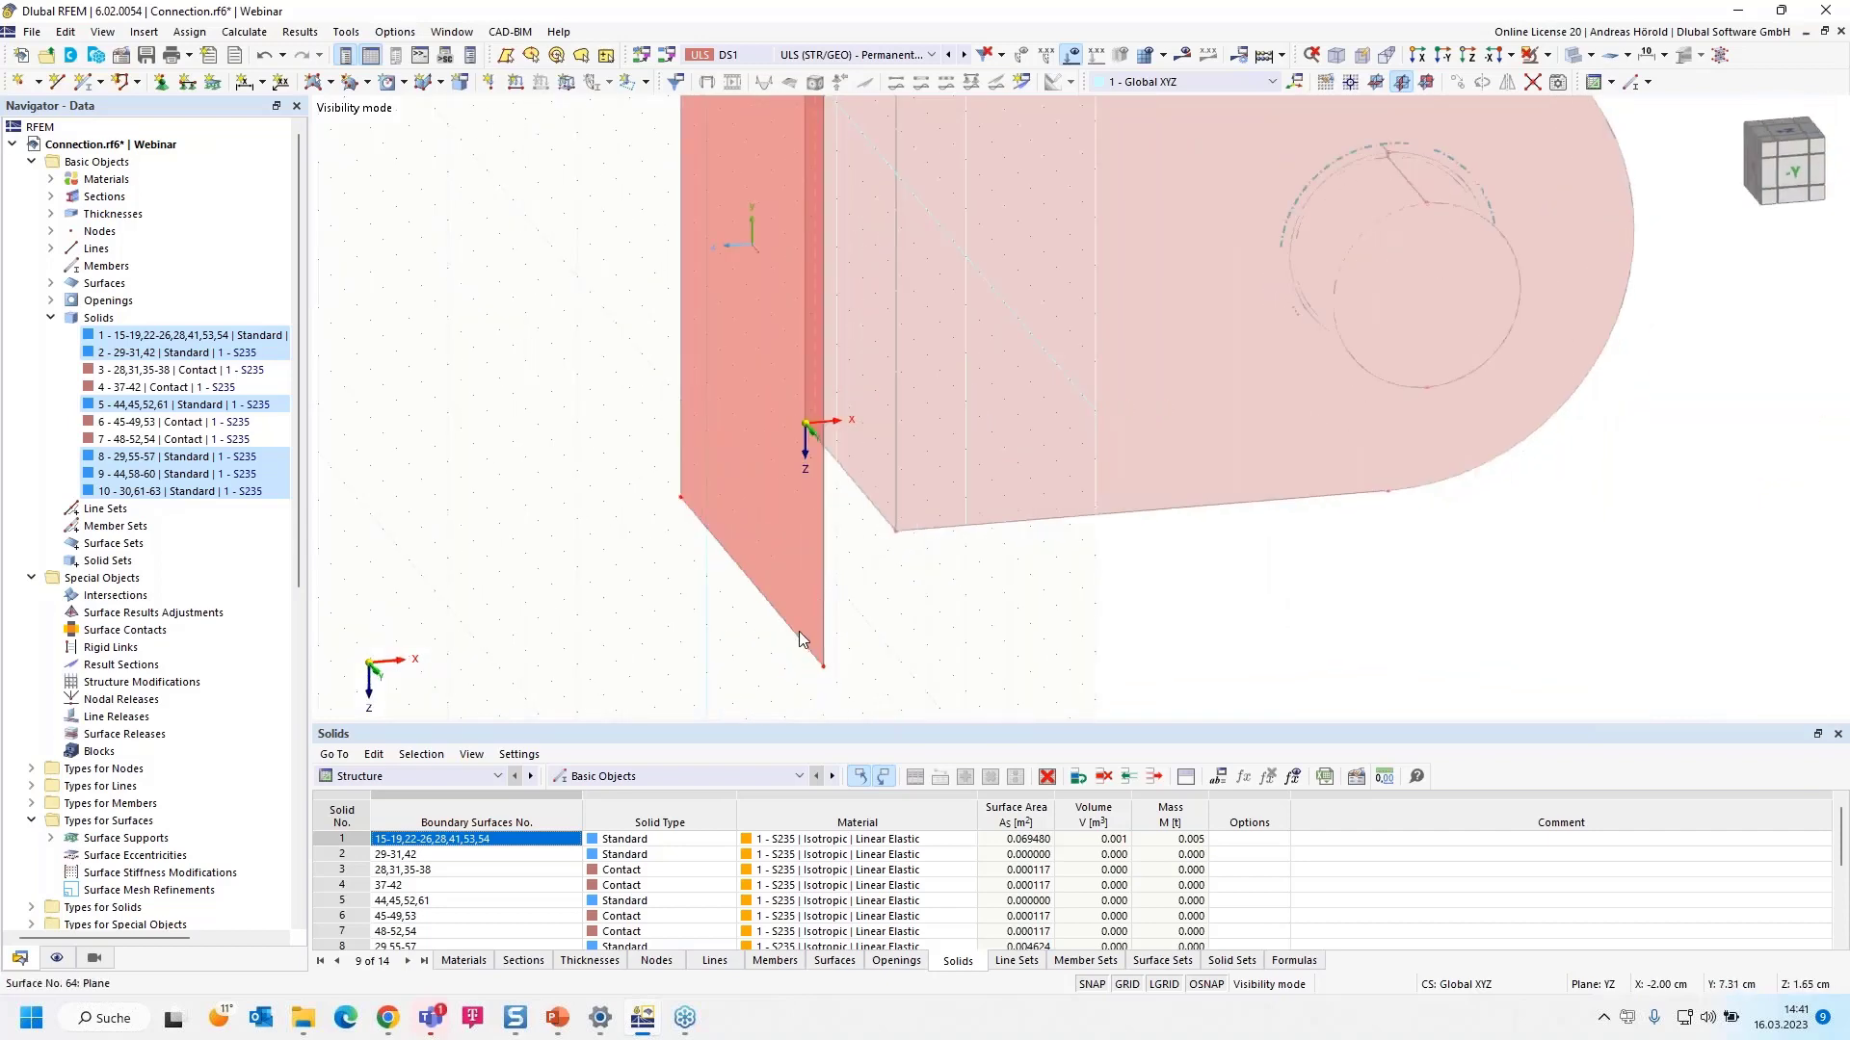
- Make surface 64 a Standard stiffness plate with a new uniform 20.0 mm S235 thickness, accepting mesh deletion
double_click(805, 628)
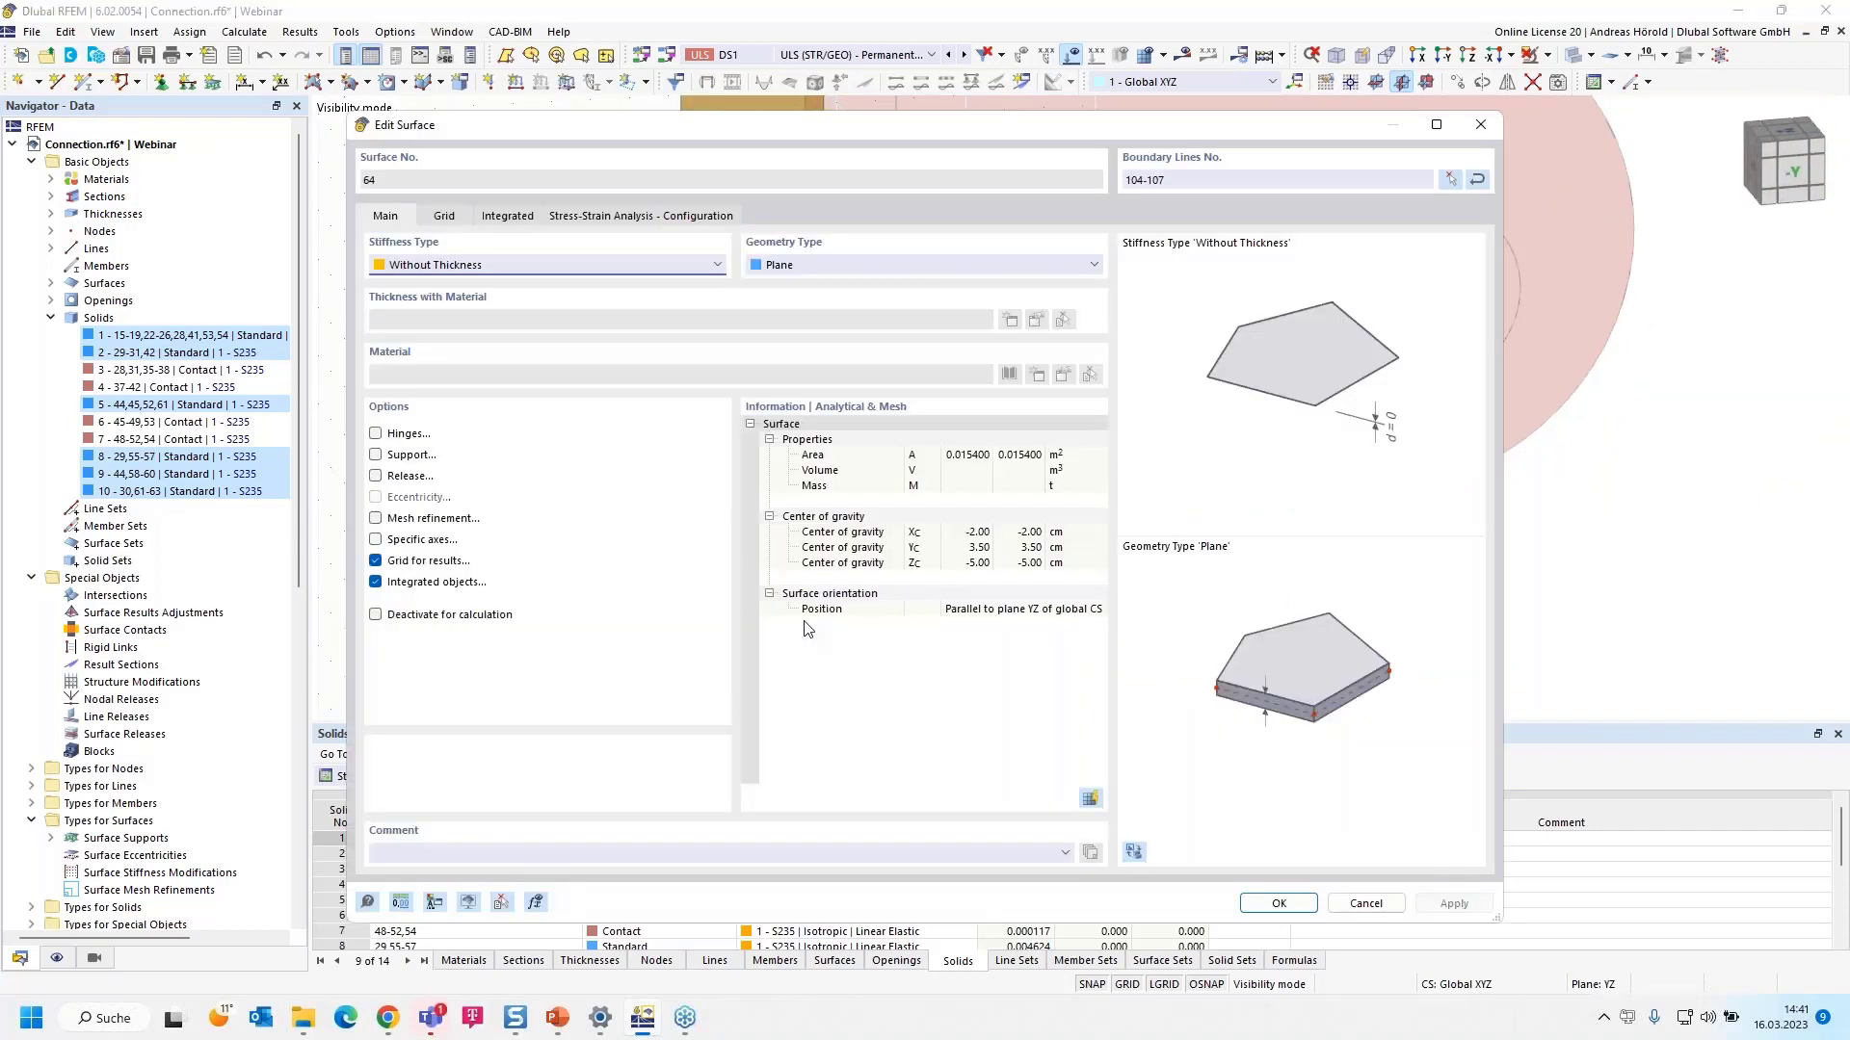
click(462, 273)
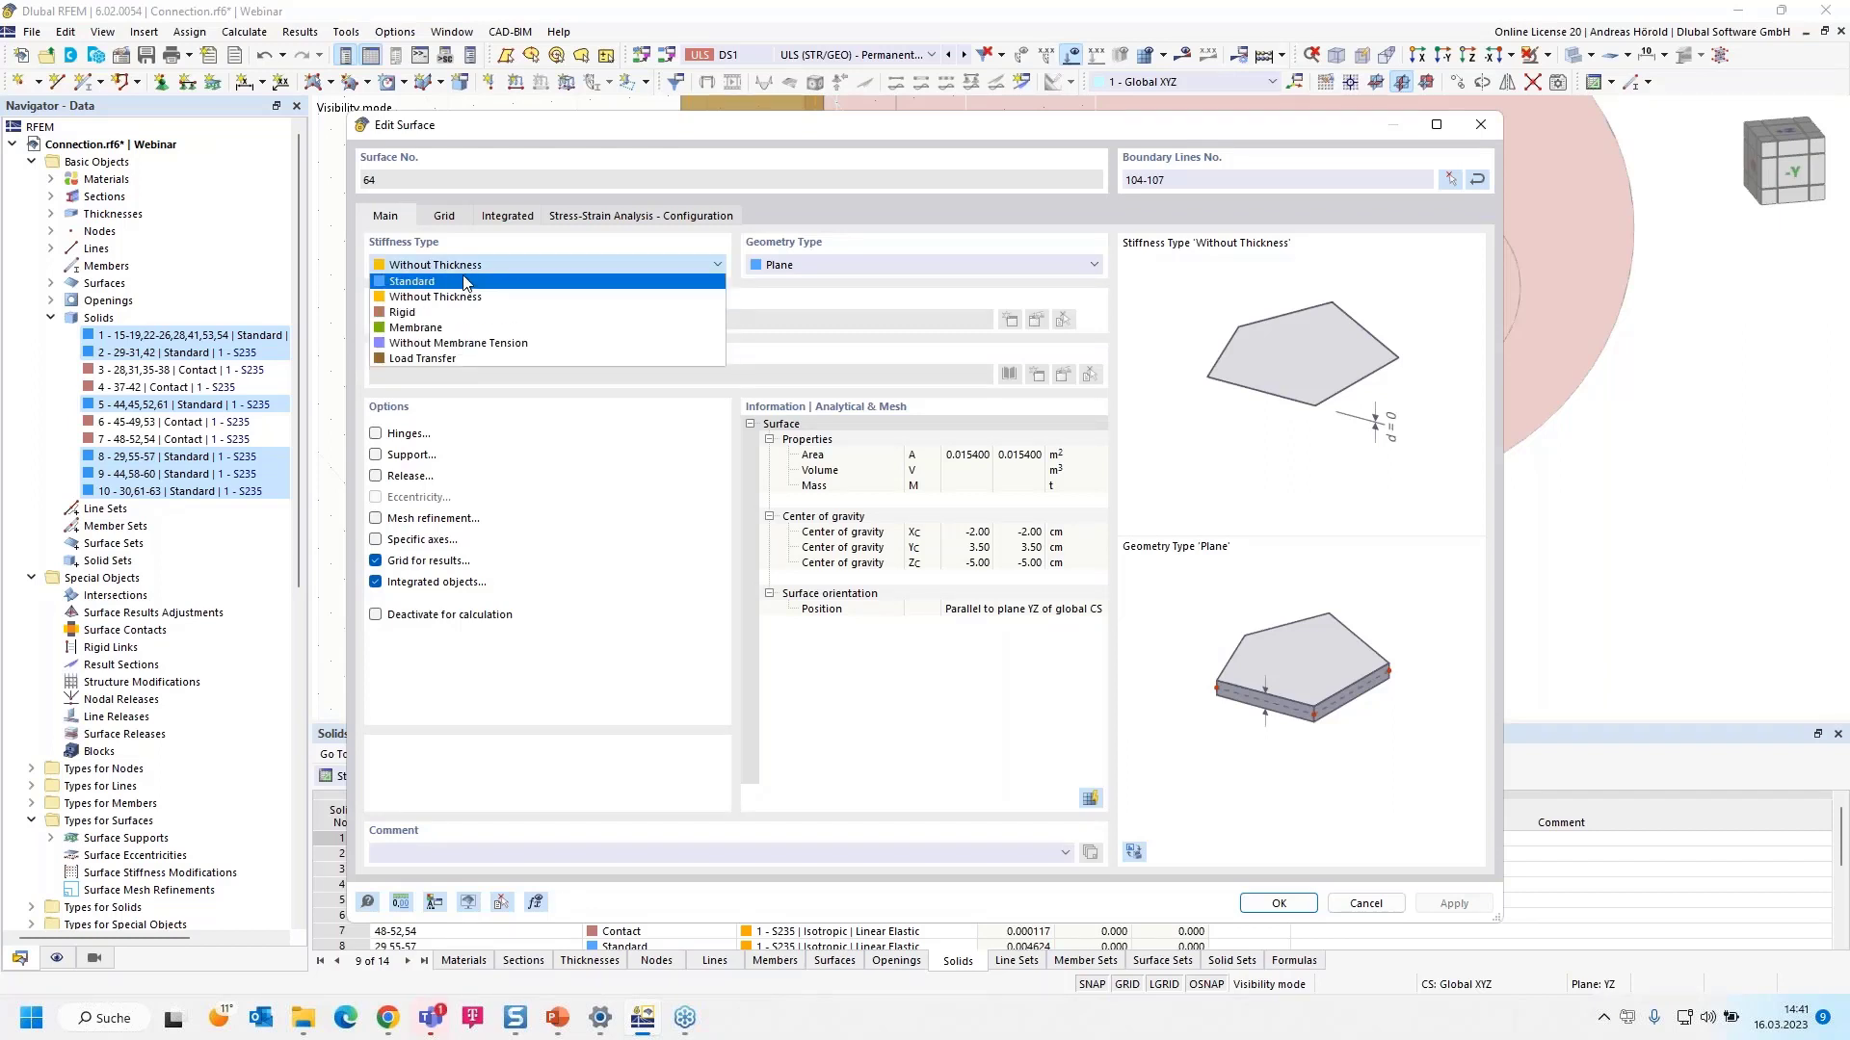
click(460, 280)
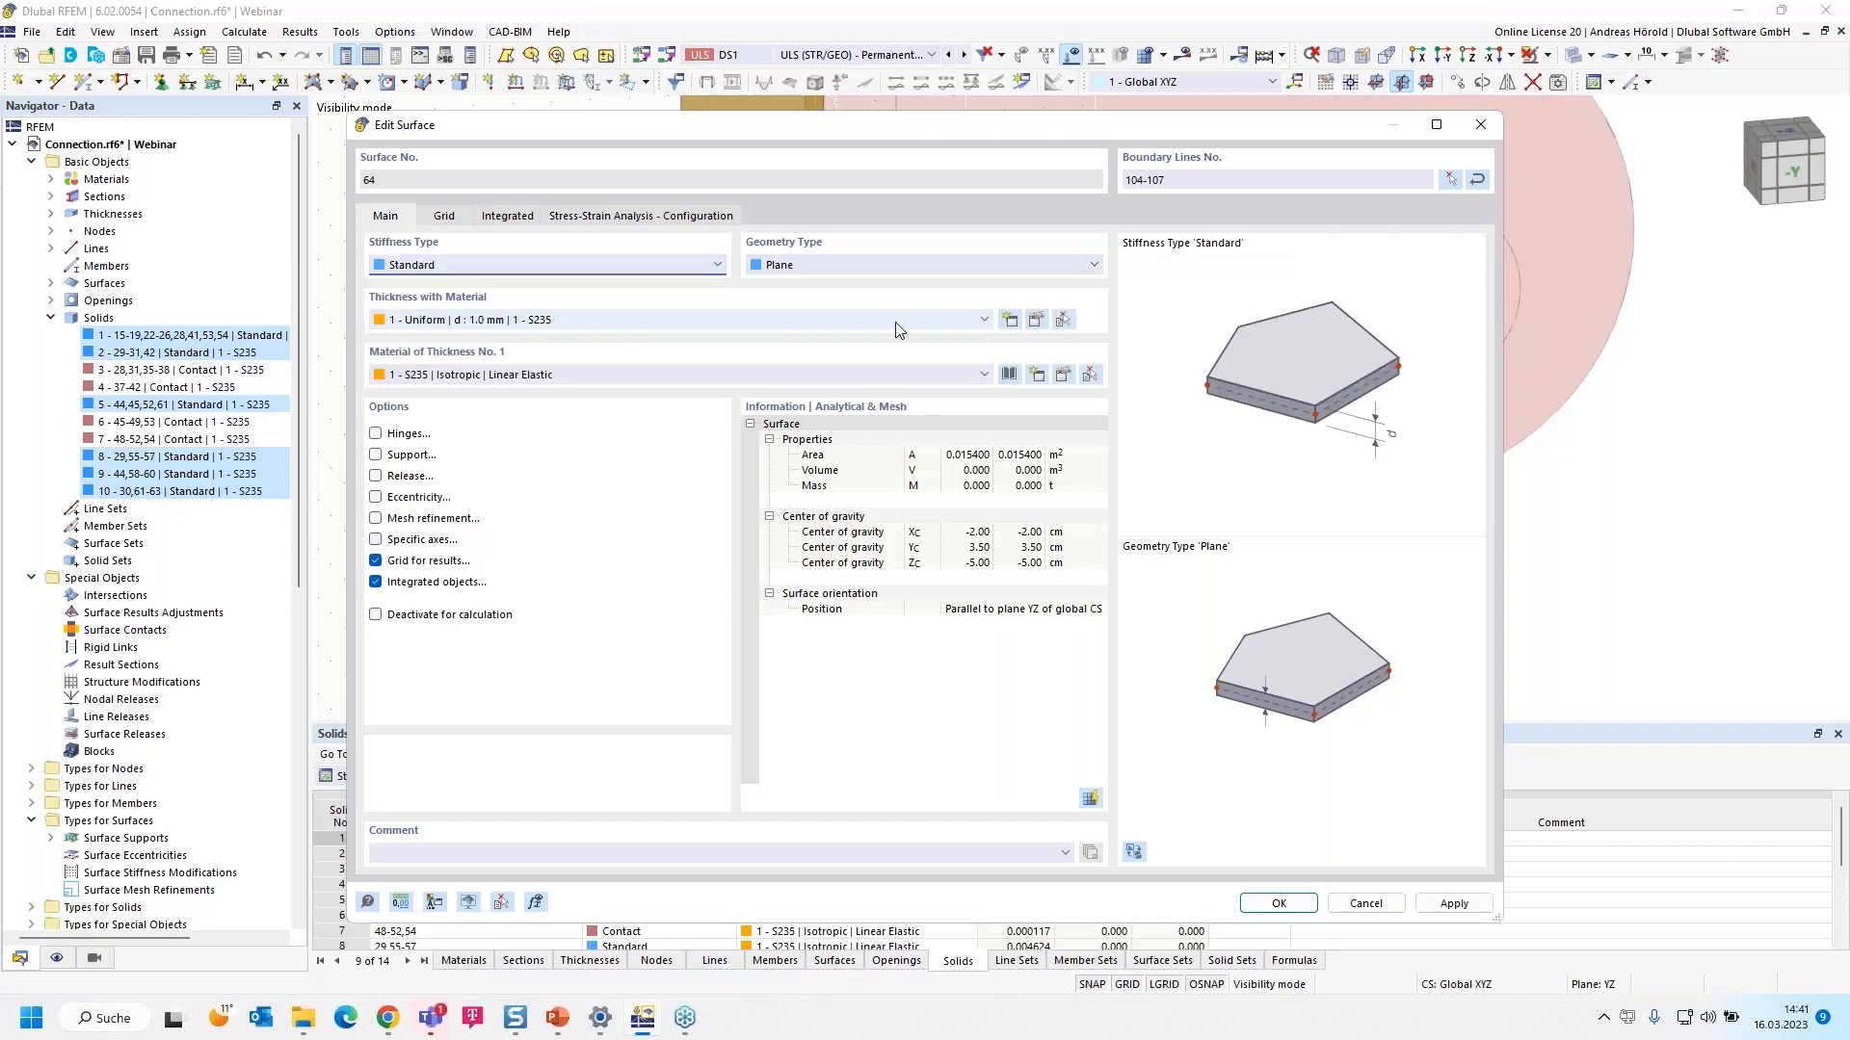
click(1008, 319)
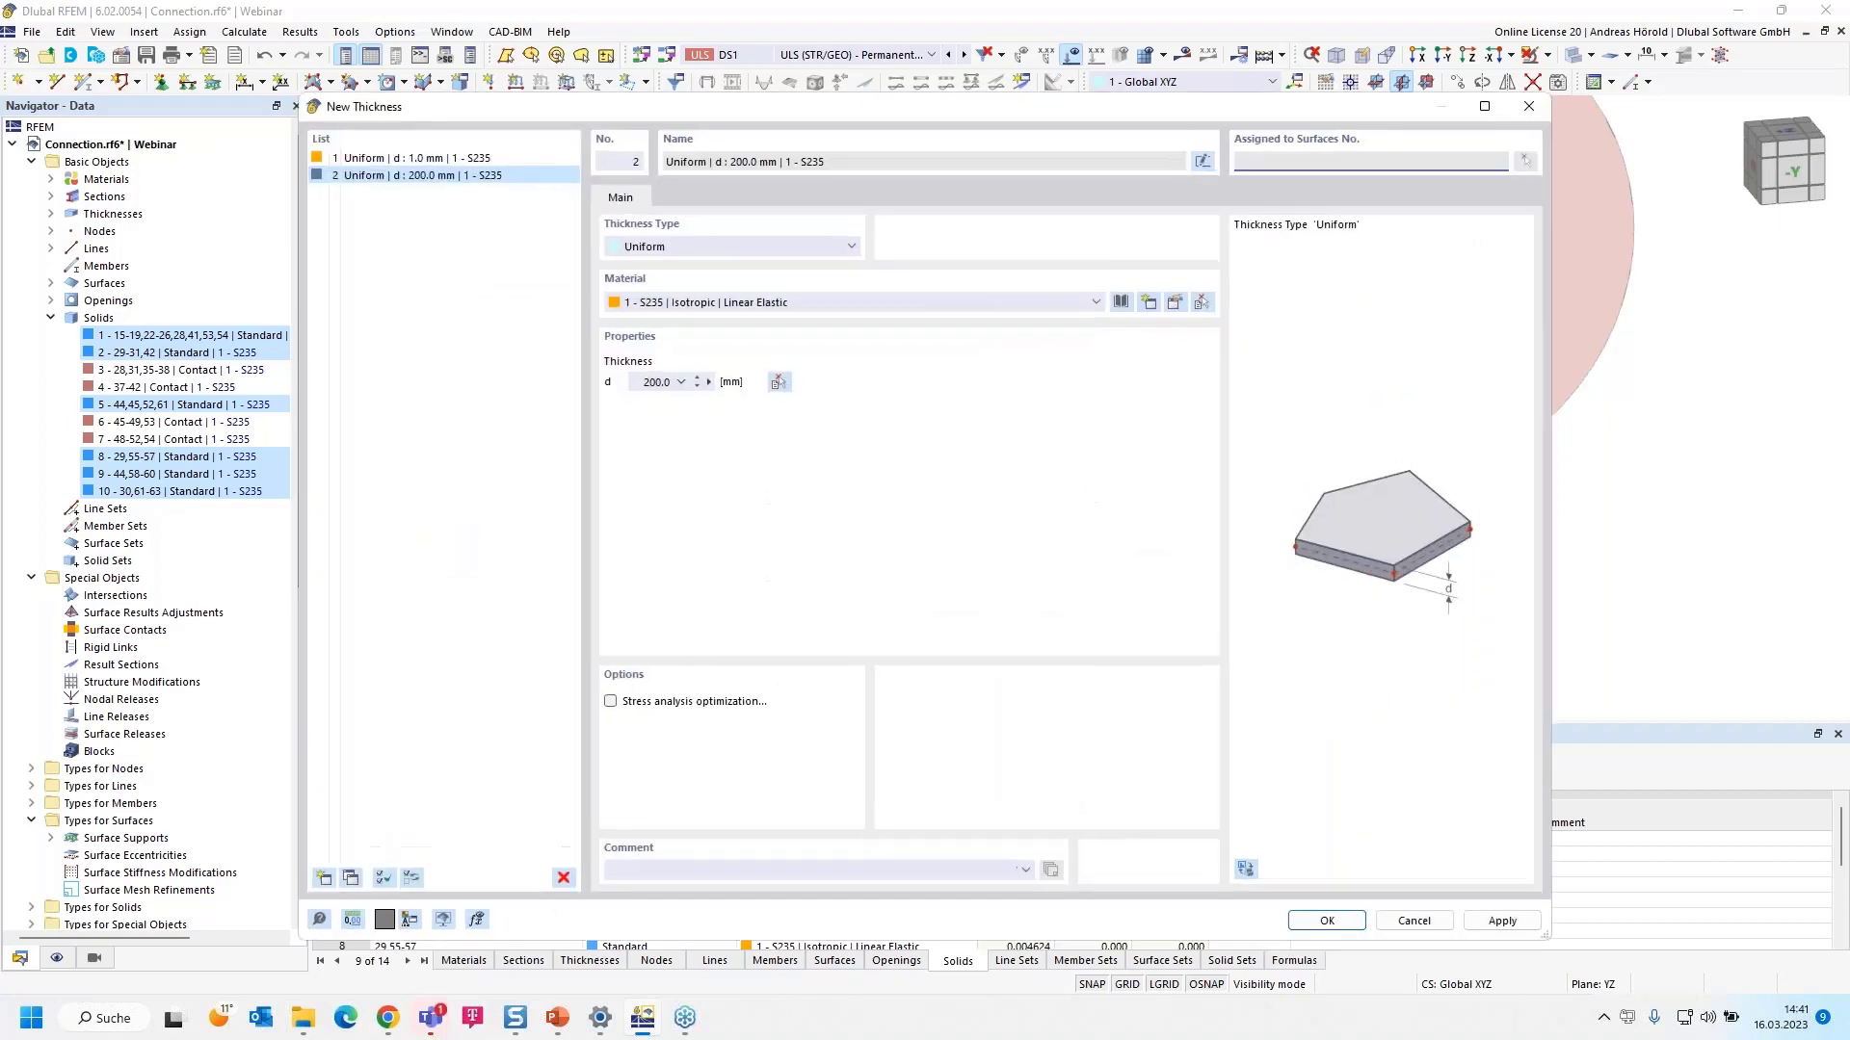
click(648, 381)
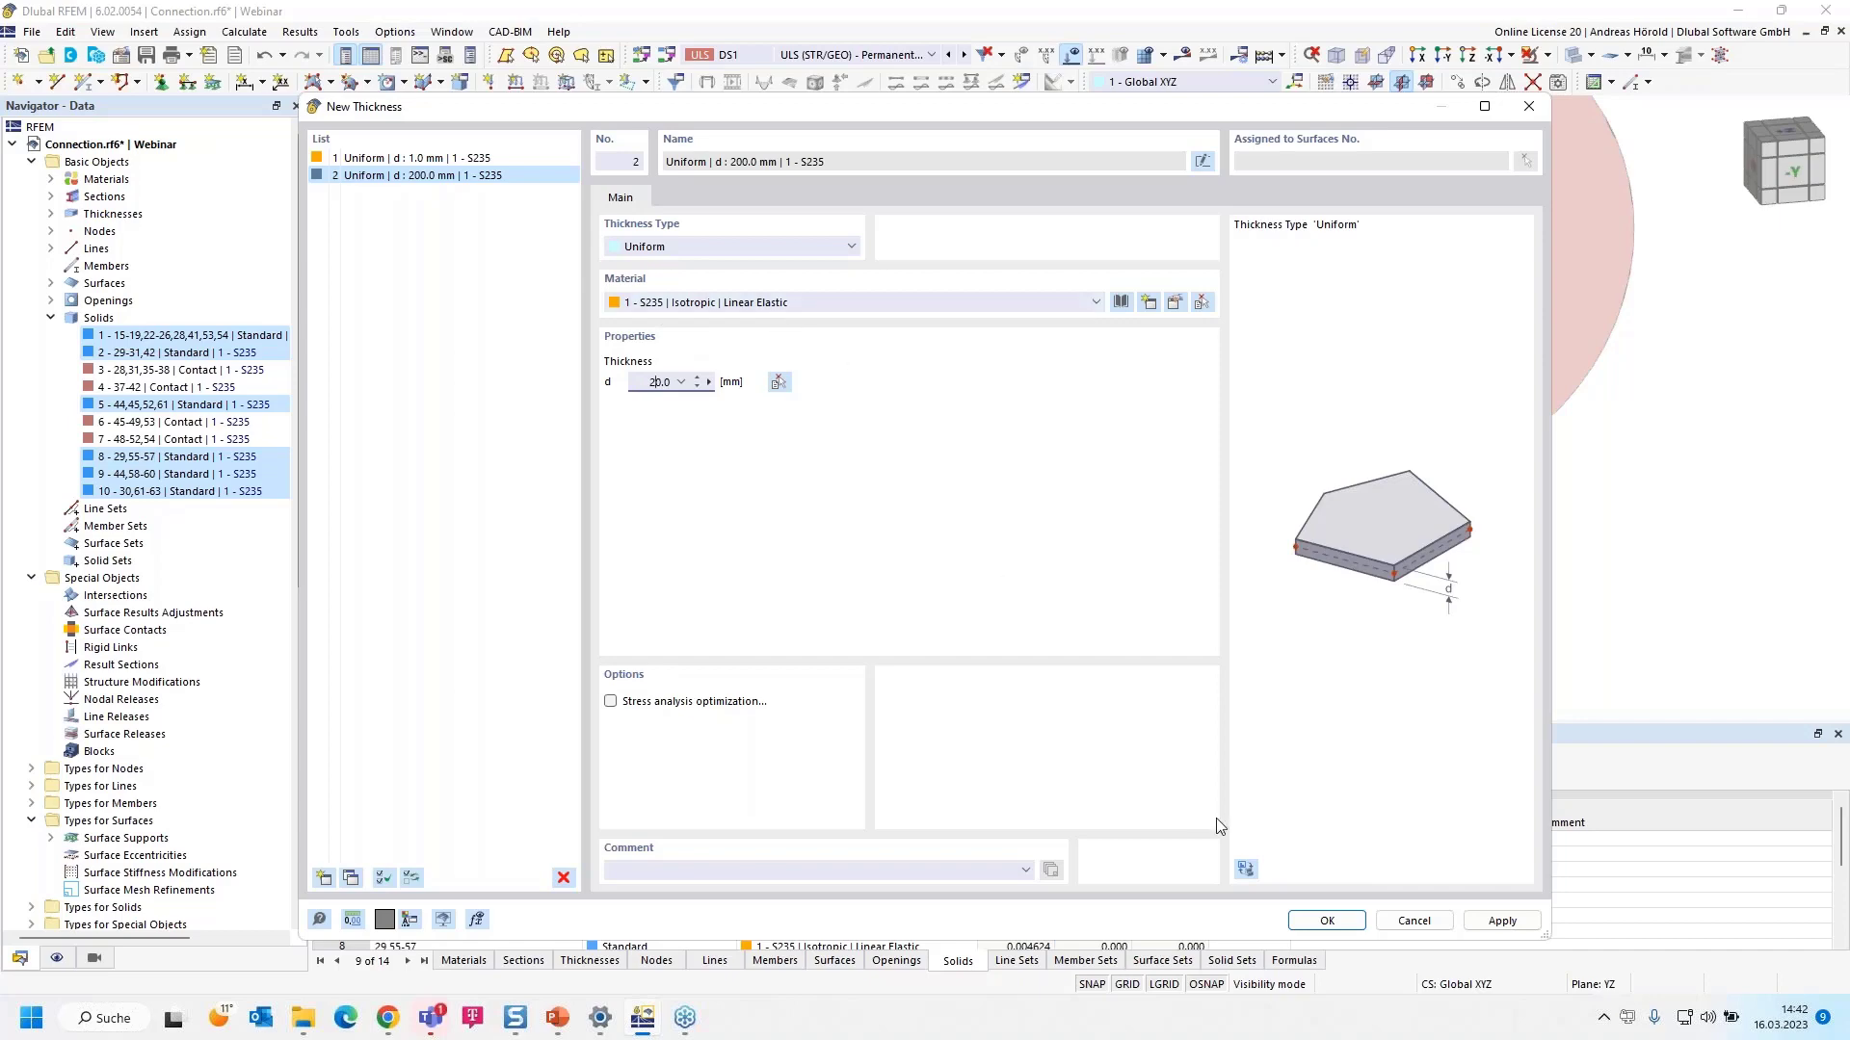
click(1326, 922)
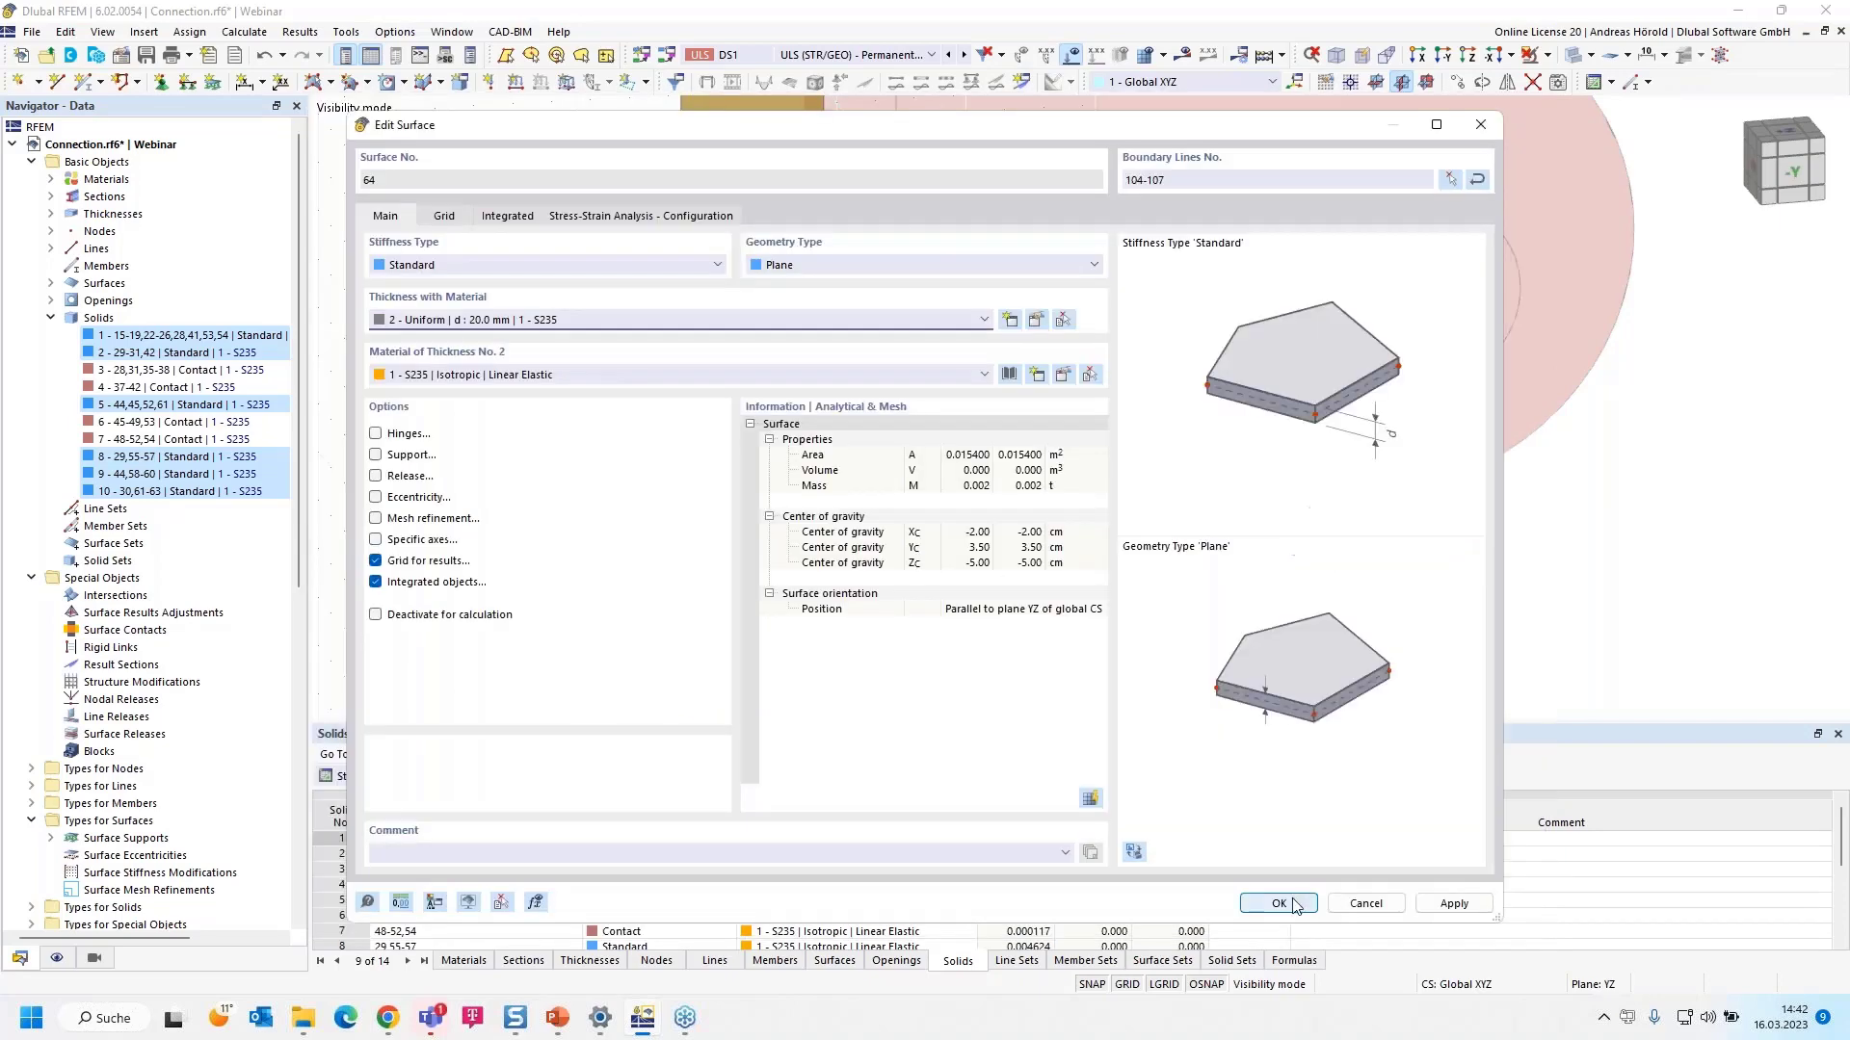
click(1290, 905)
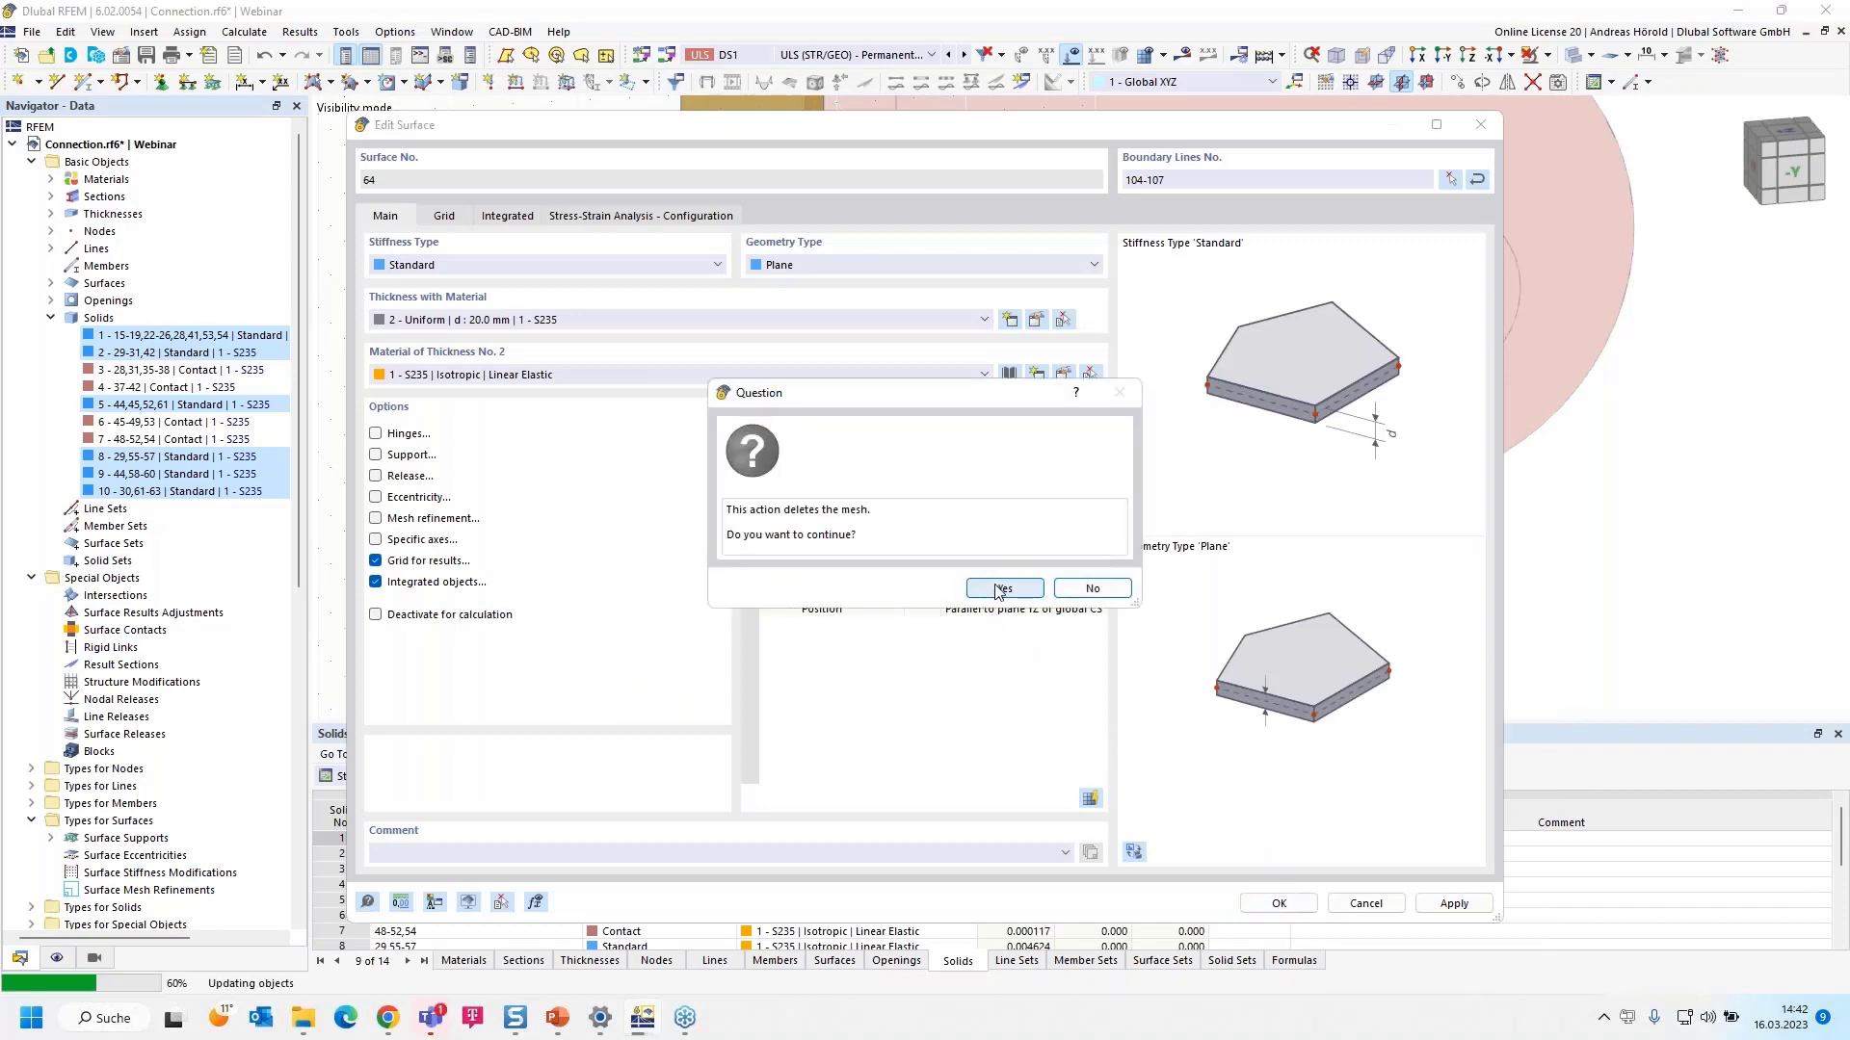
click(1002, 588)
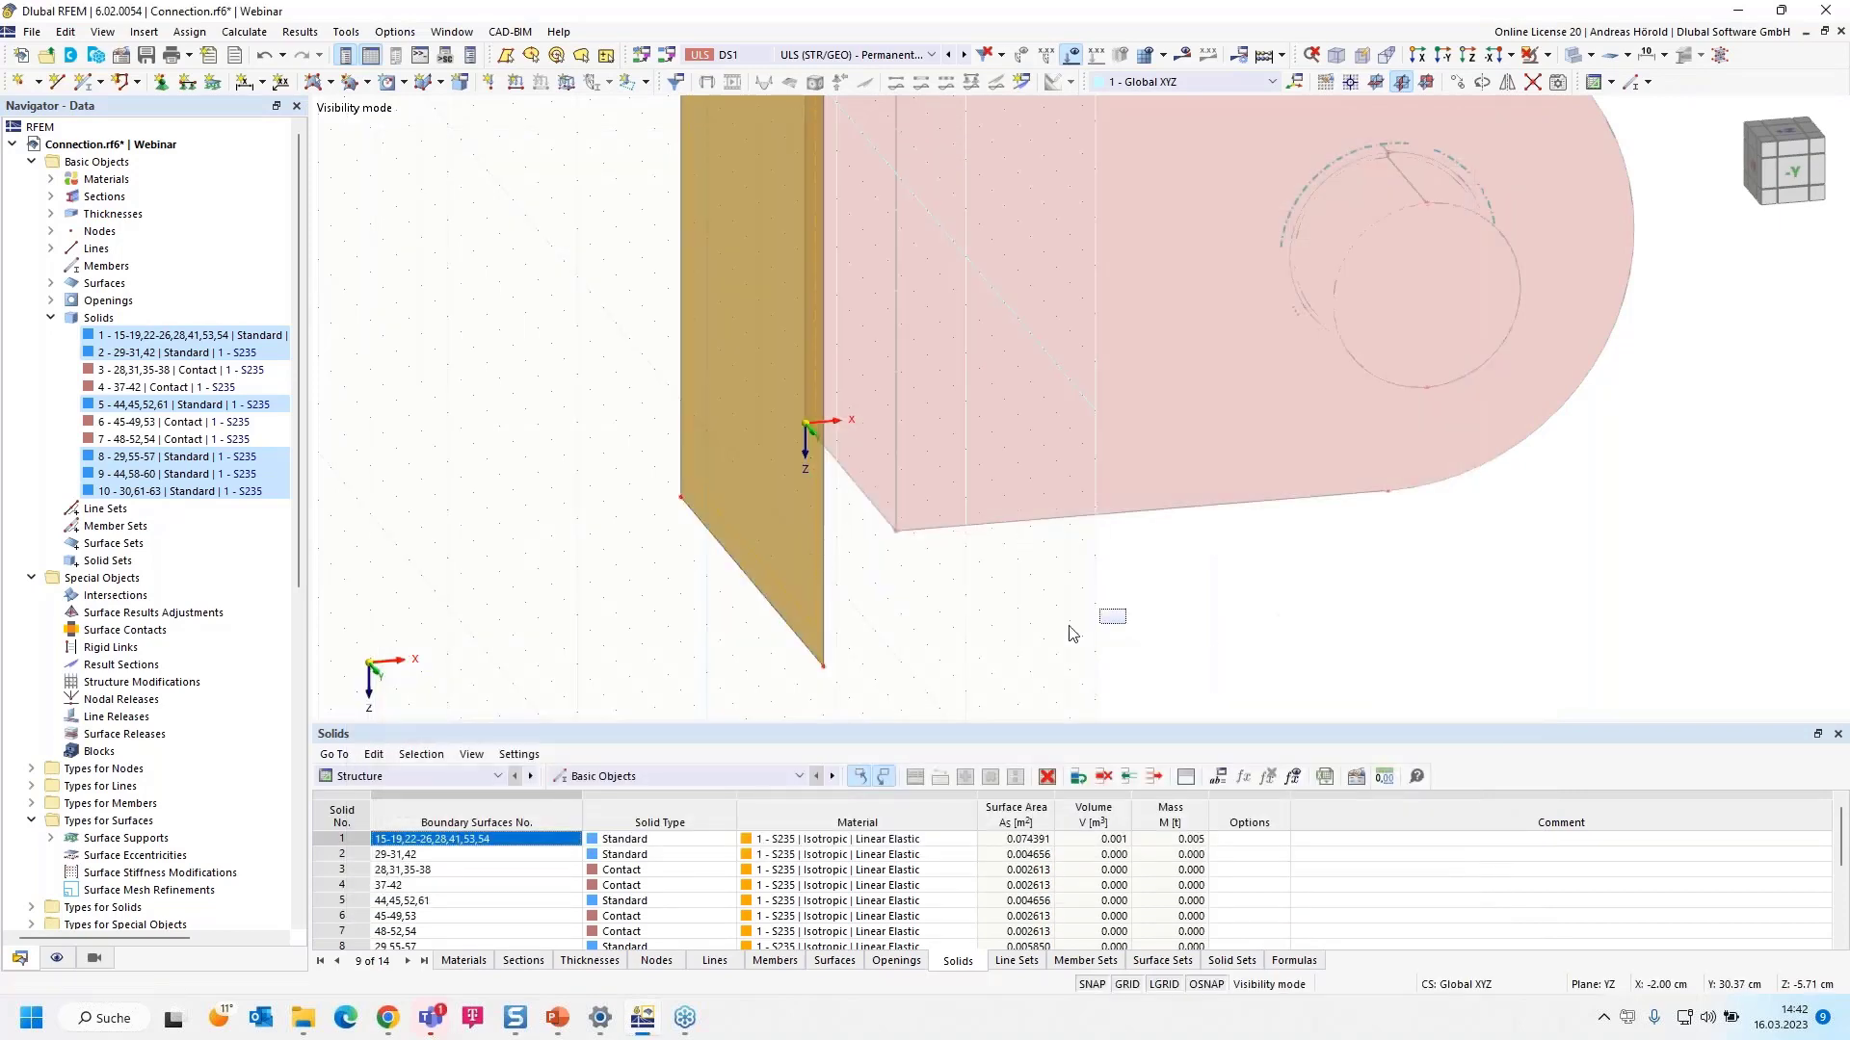
- With the end plate selected, cancel visibility mode so the clevis solids and pins reappear beside the plate
middle_drag(1060, 621, 950, 645)
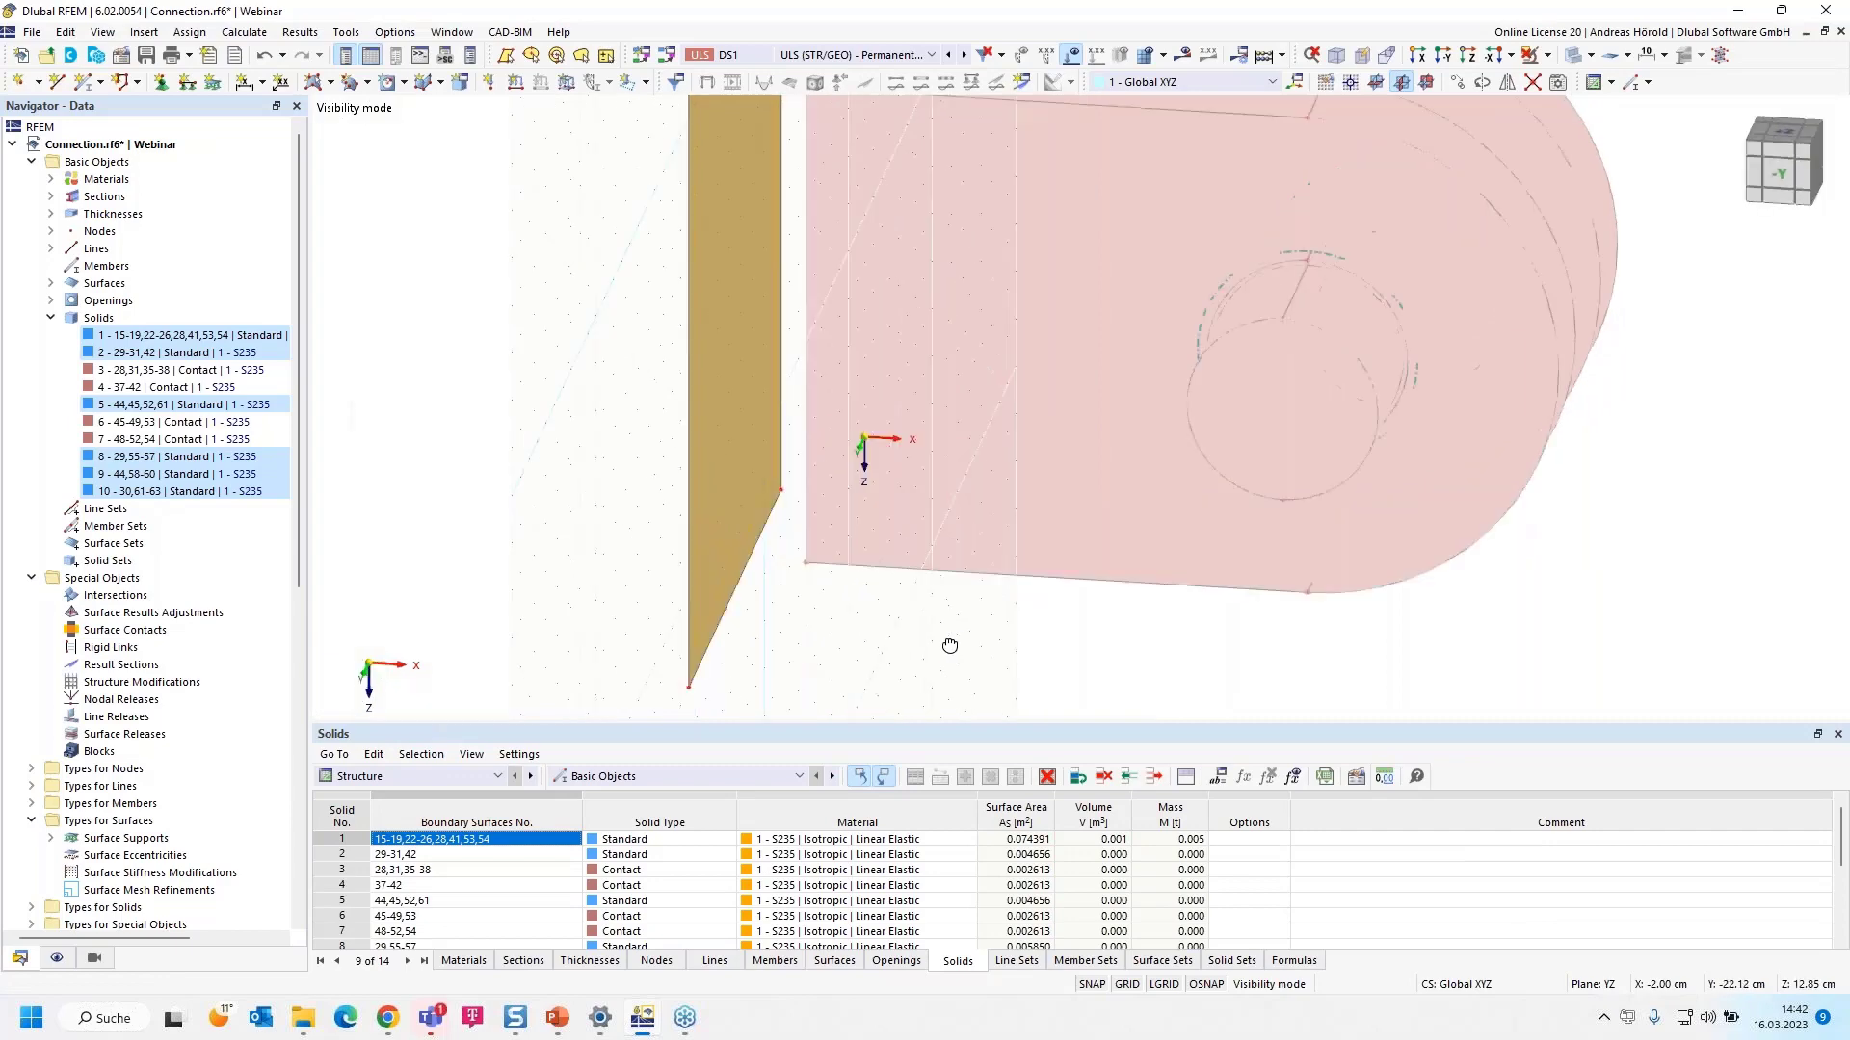
scroll(929, 652, down, 2)
scroll(878, 554, up, 2)
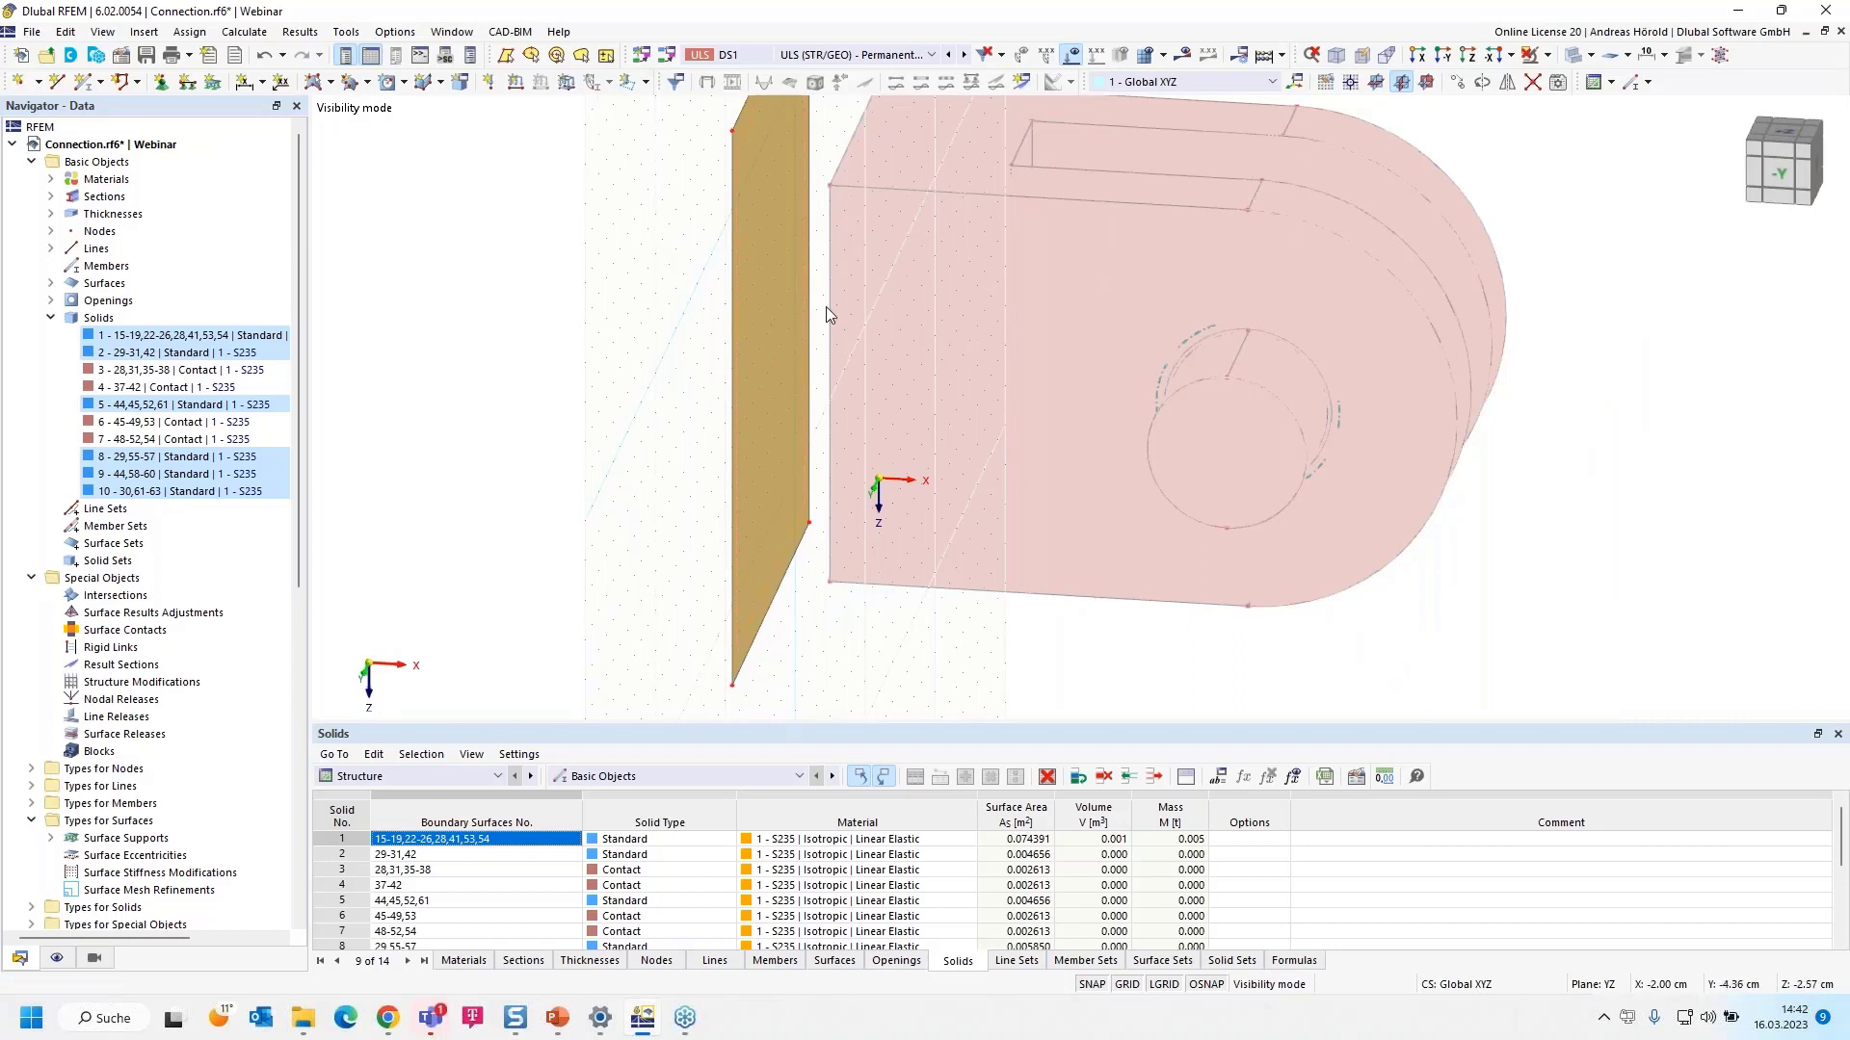
scroll(840, 297, up, 2)
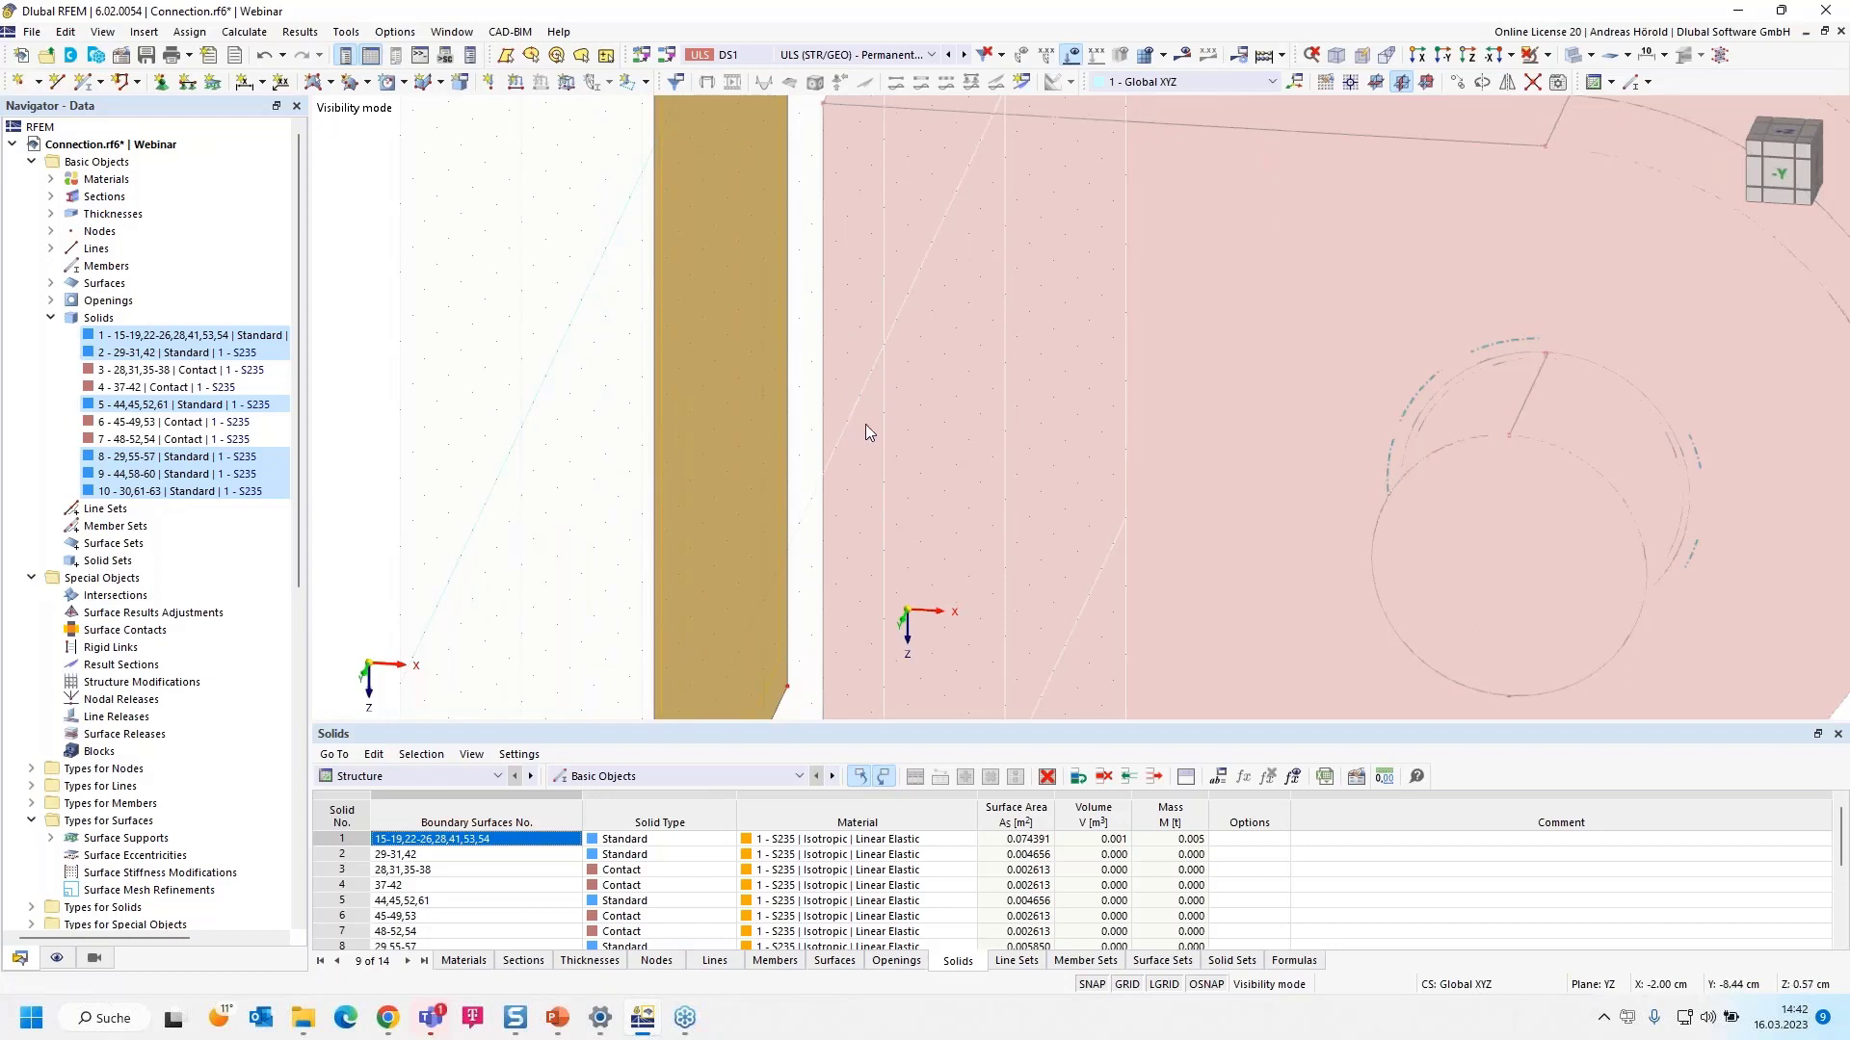
scroll(847, 427, down, 3)
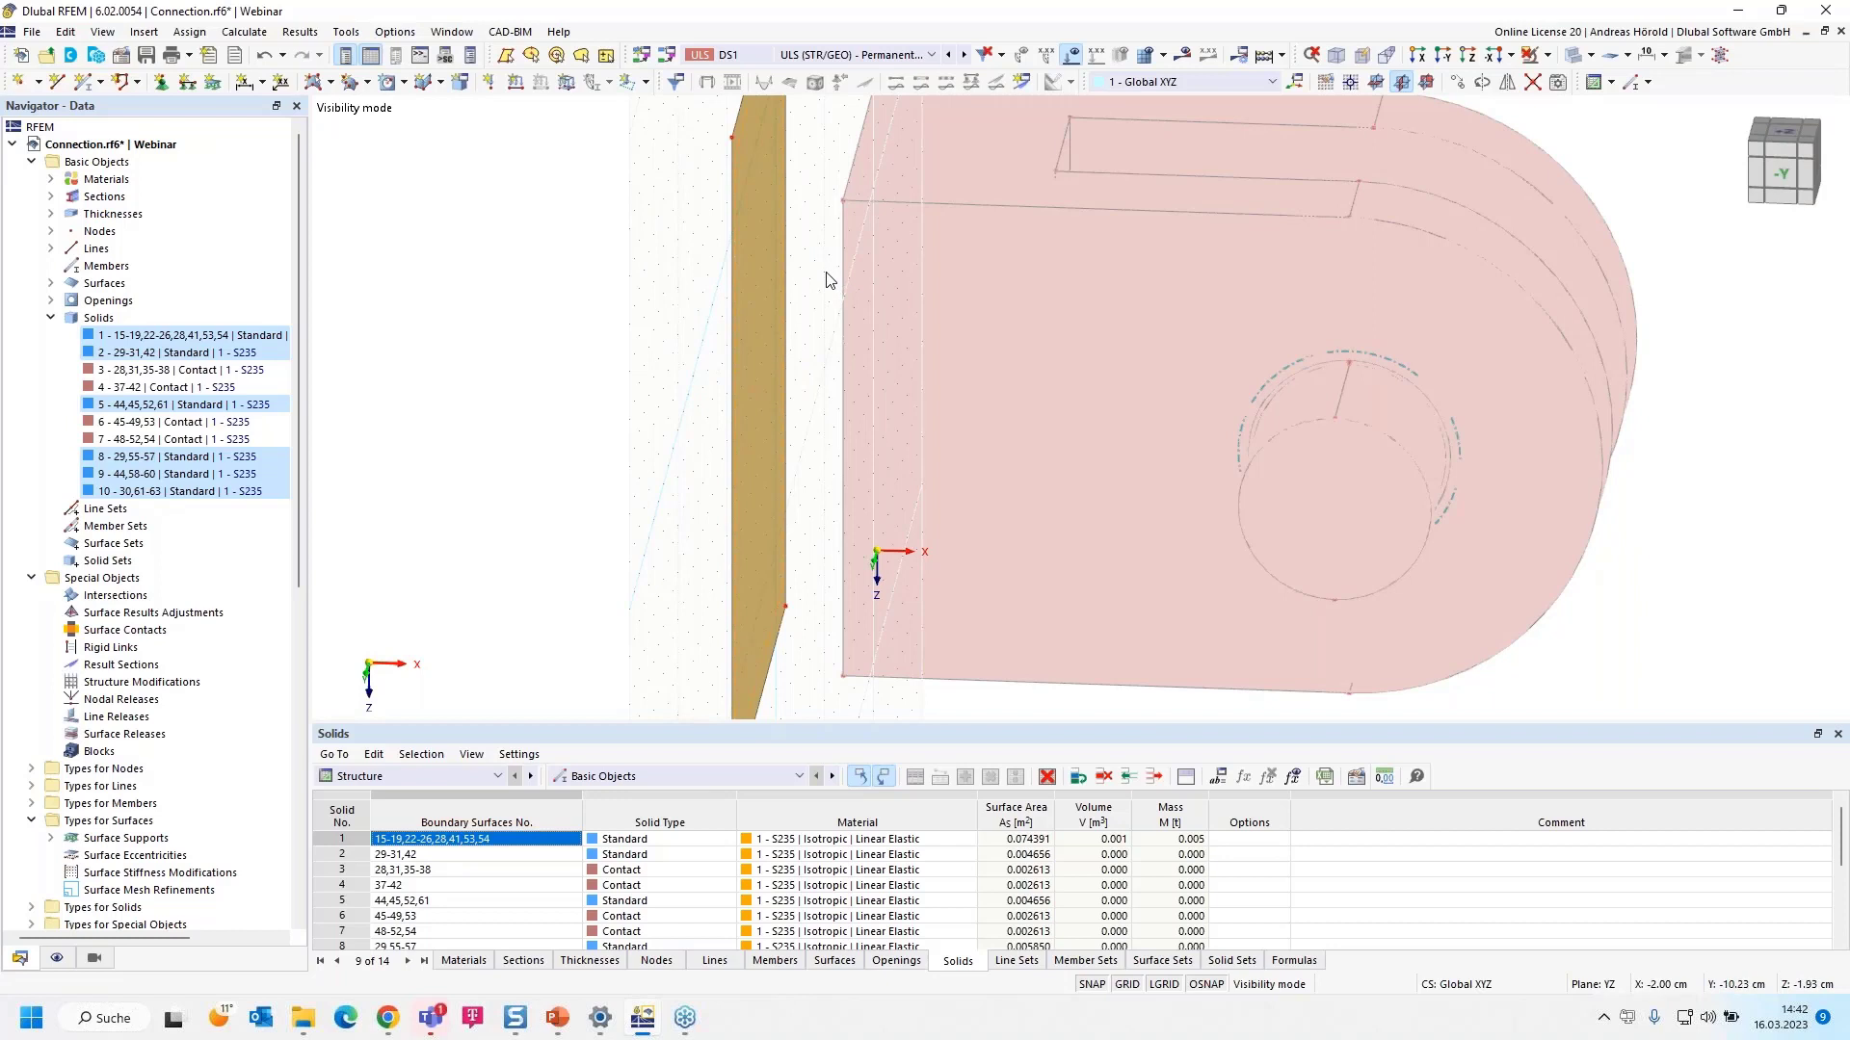
click(770, 237)
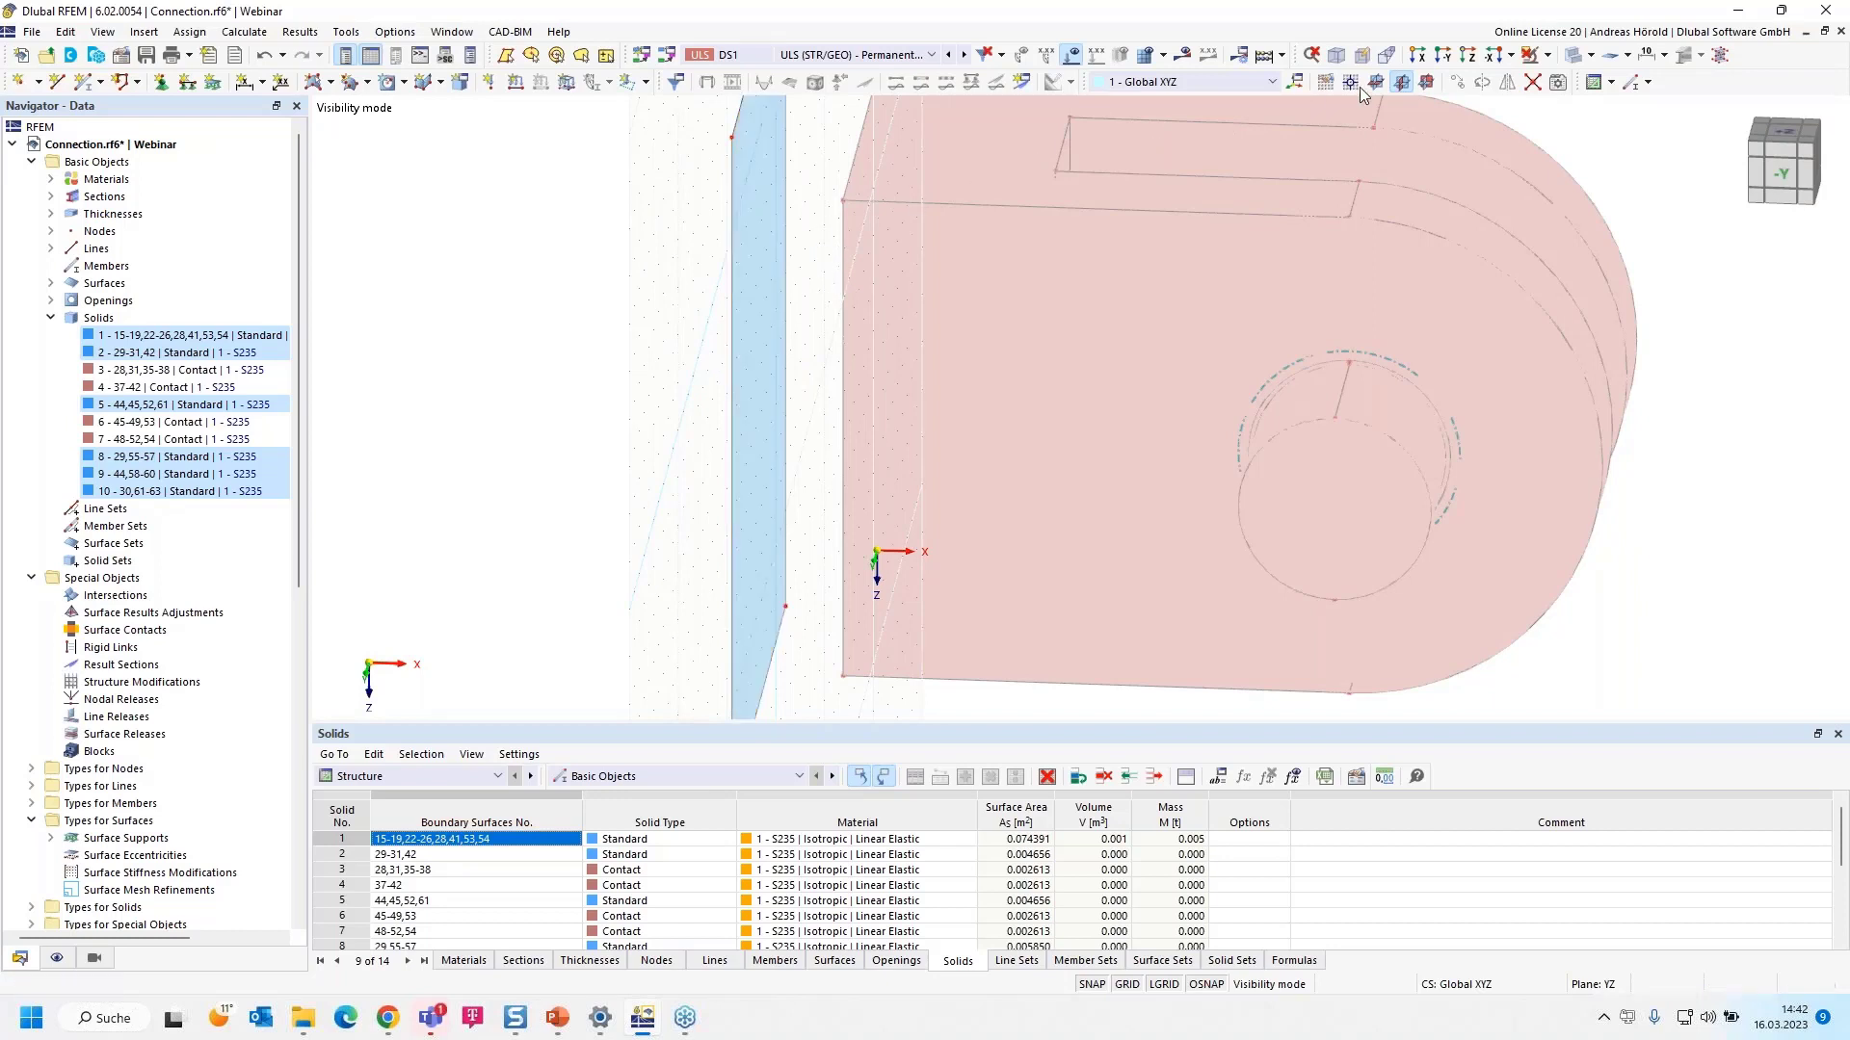
click(1546, 55)
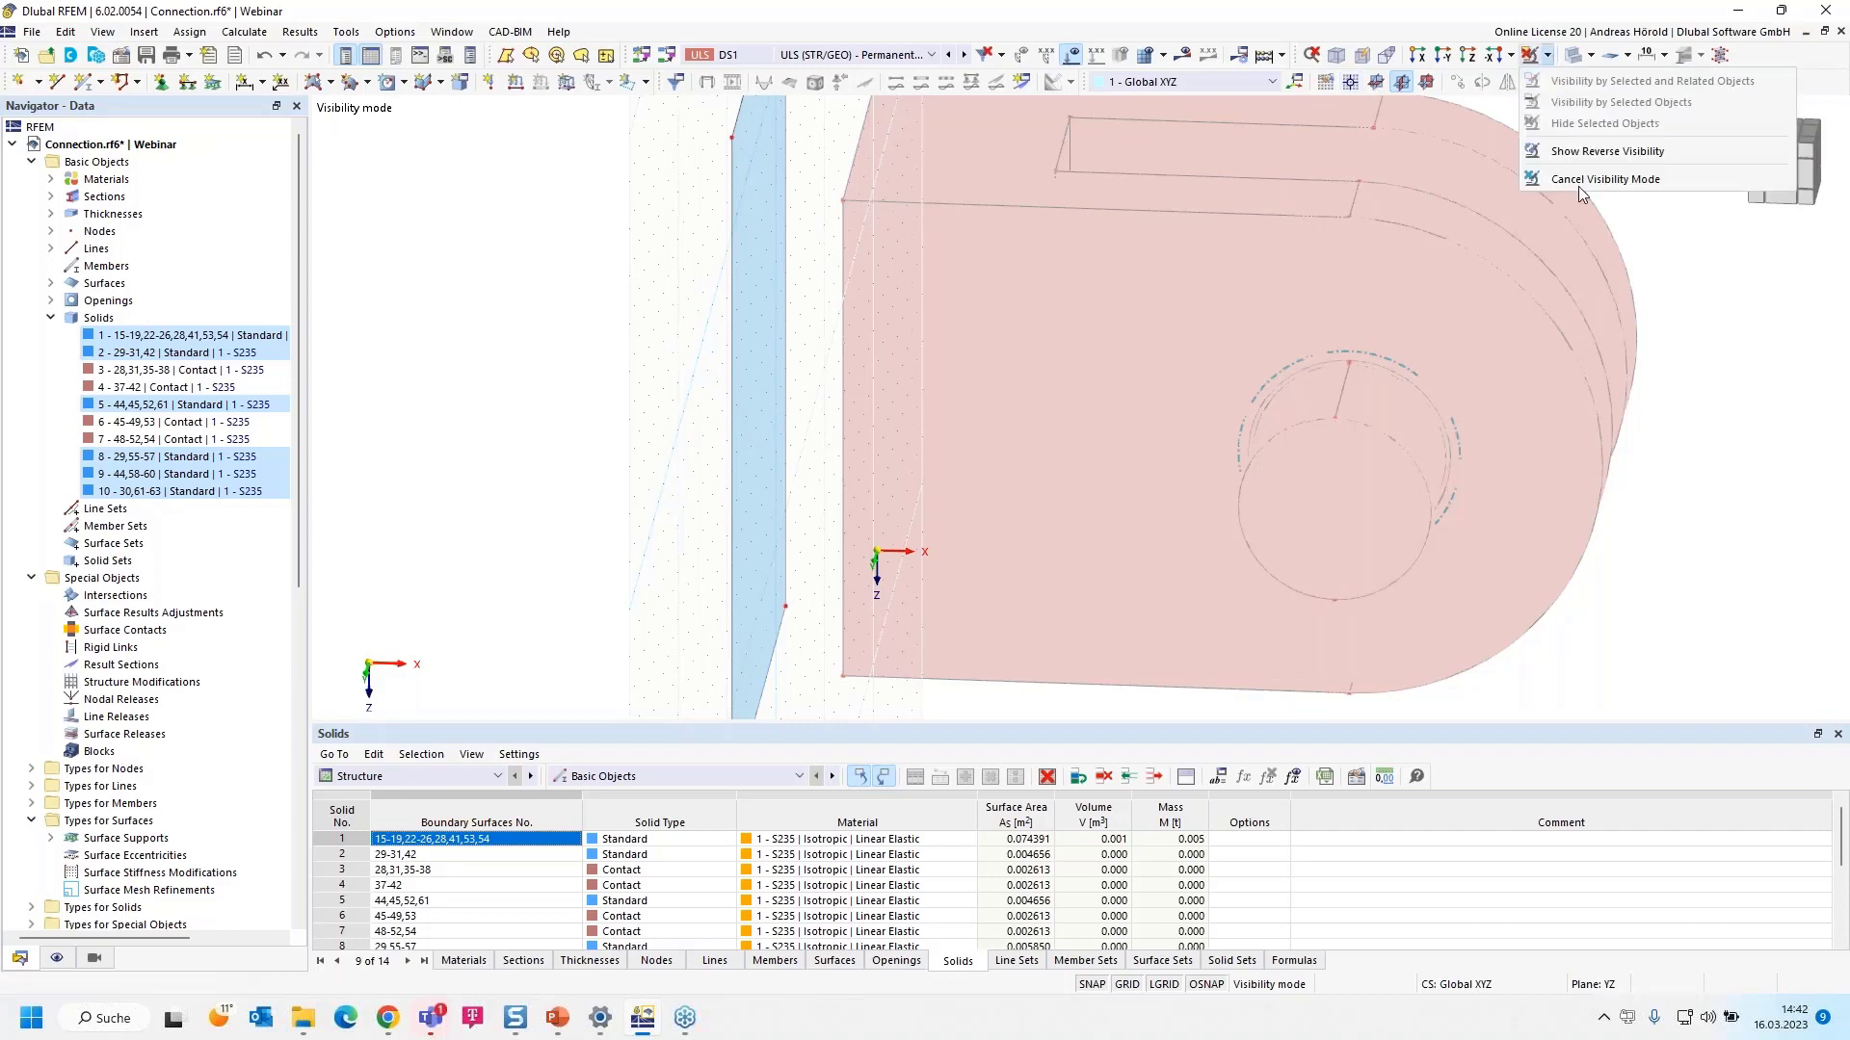
click(1604, 180)
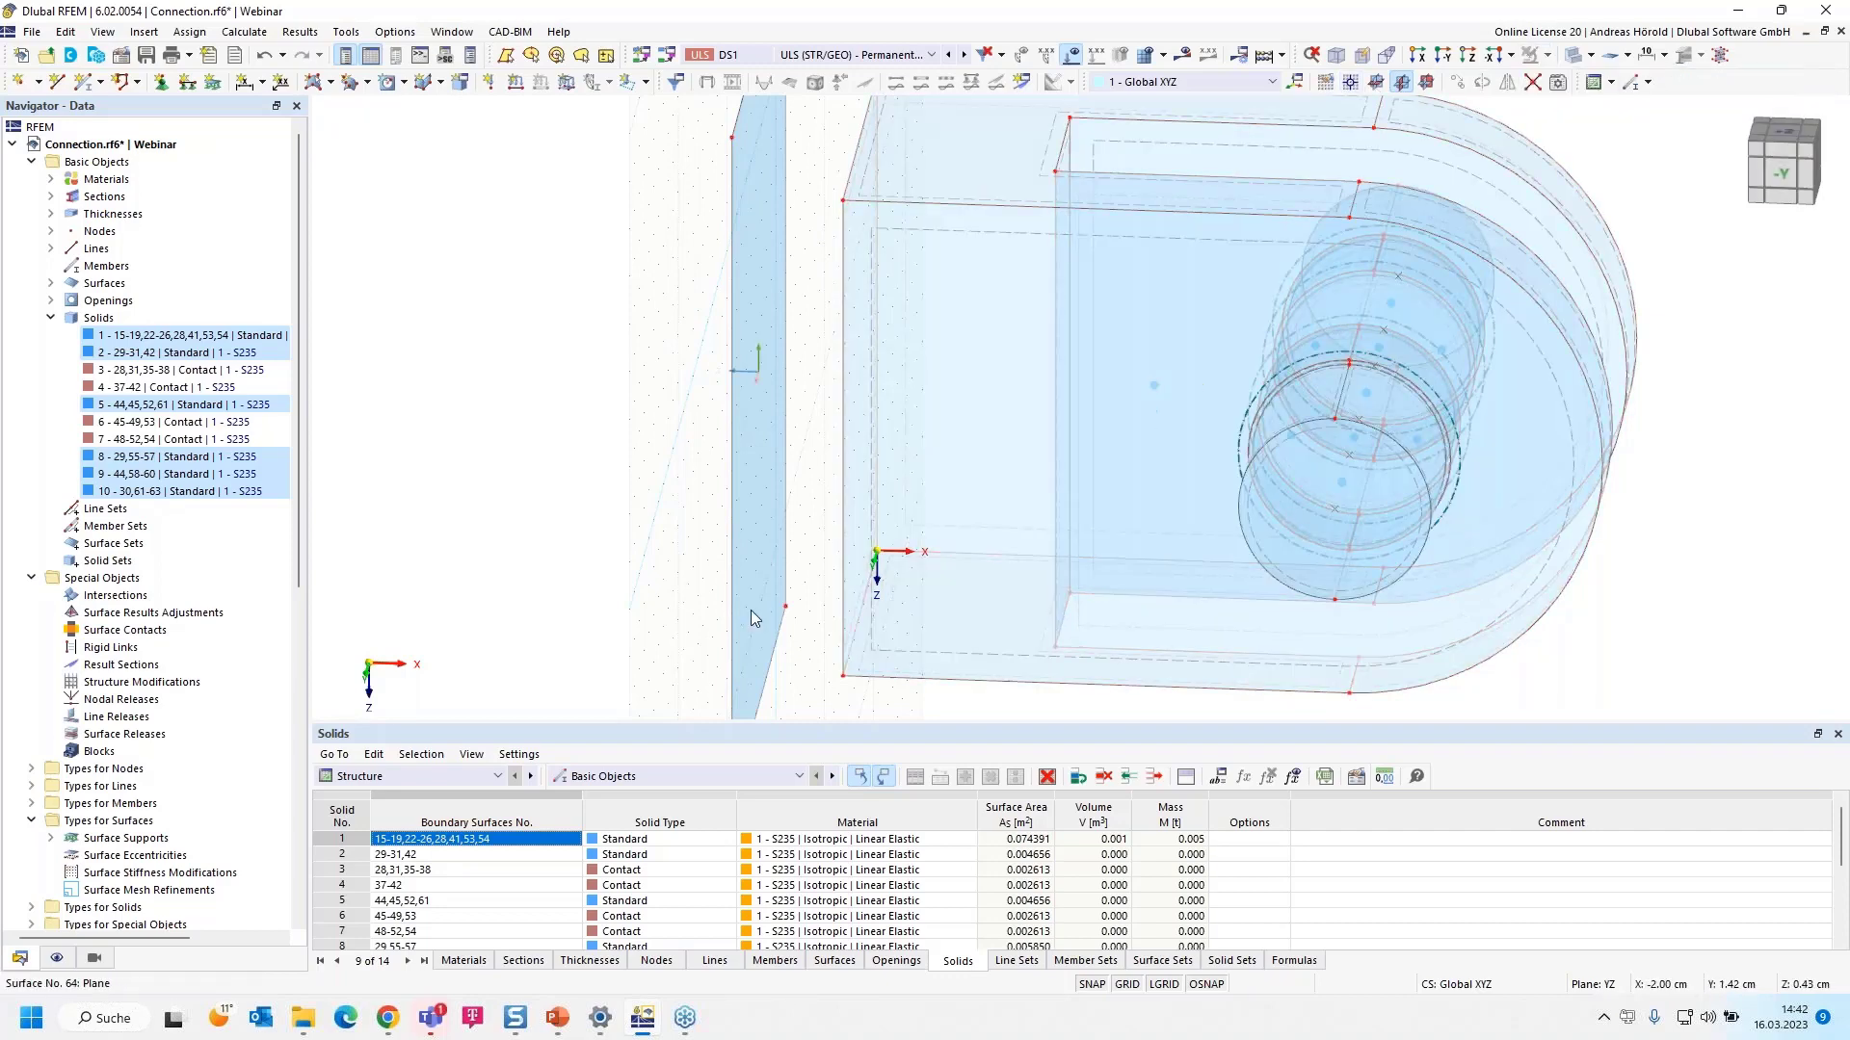
ctrl+middle_drag(604, 635, 637, 622)
scroll(710, 282, up, 1)
scroll(710, 287, down, 1)
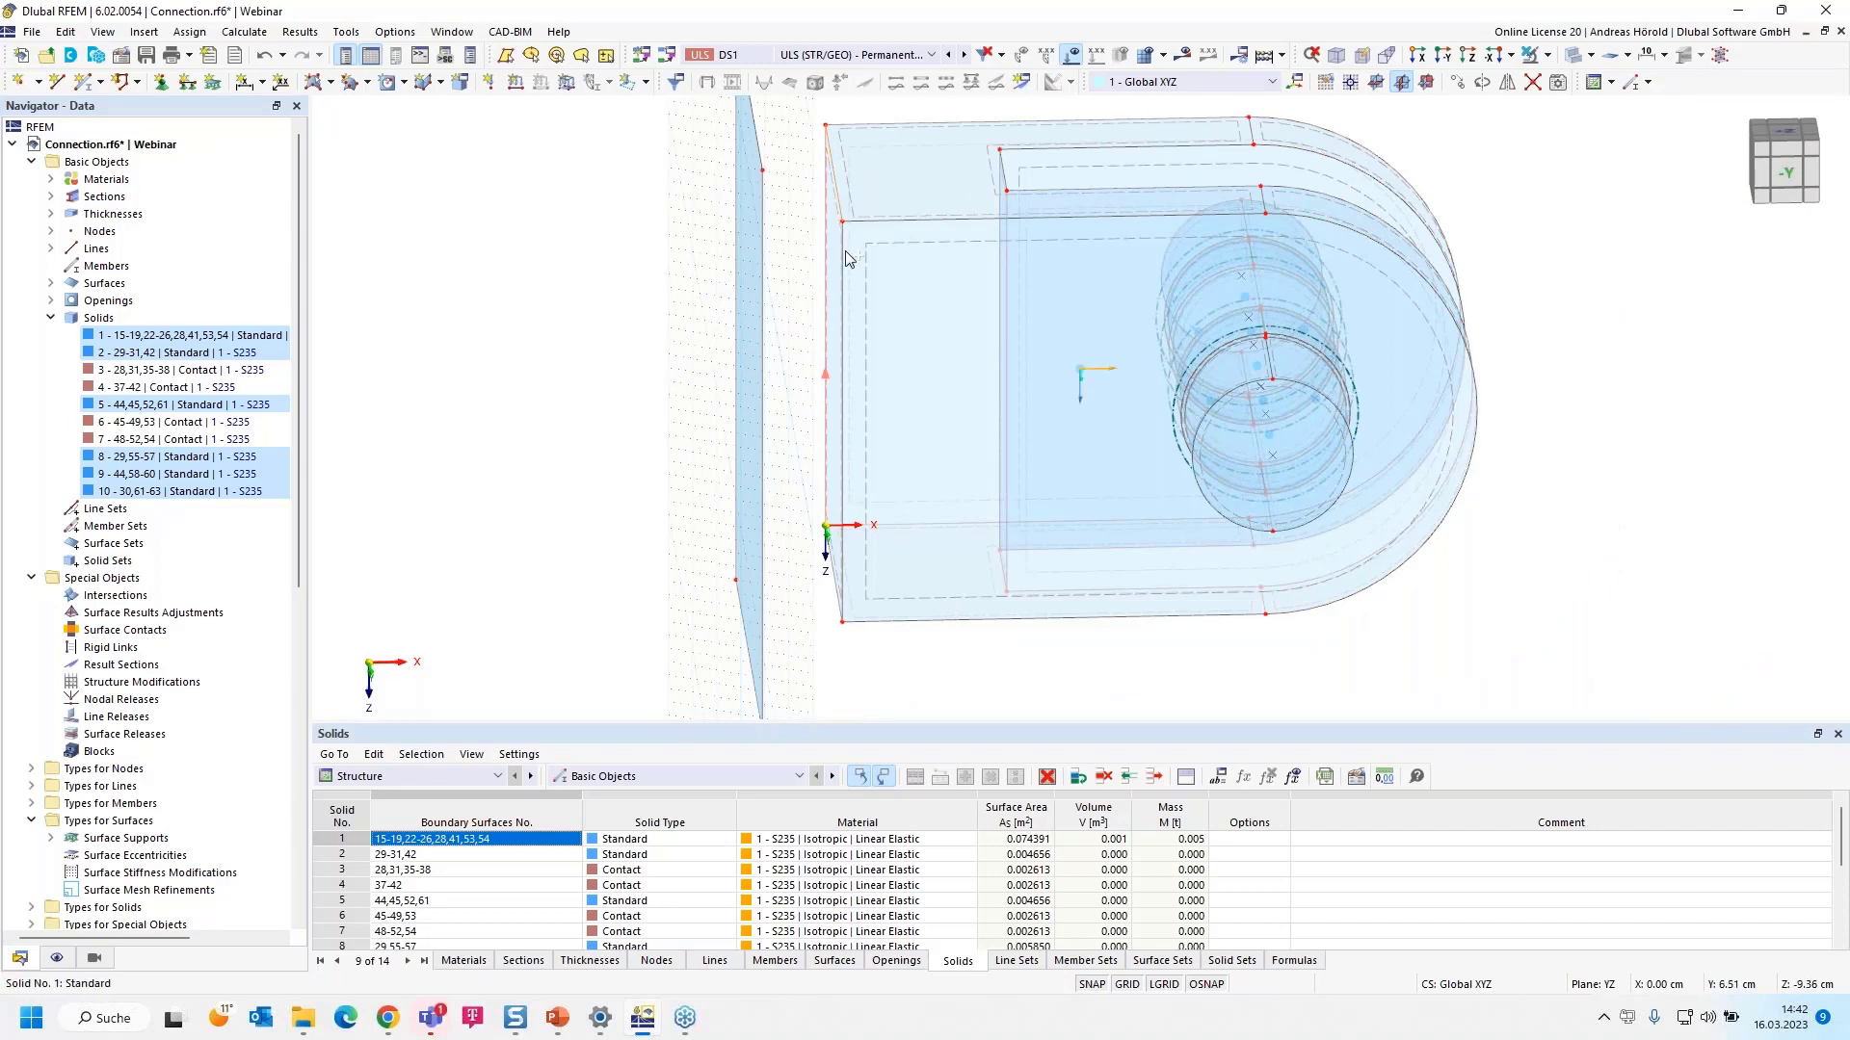
scroll(823, 601, up, 3)
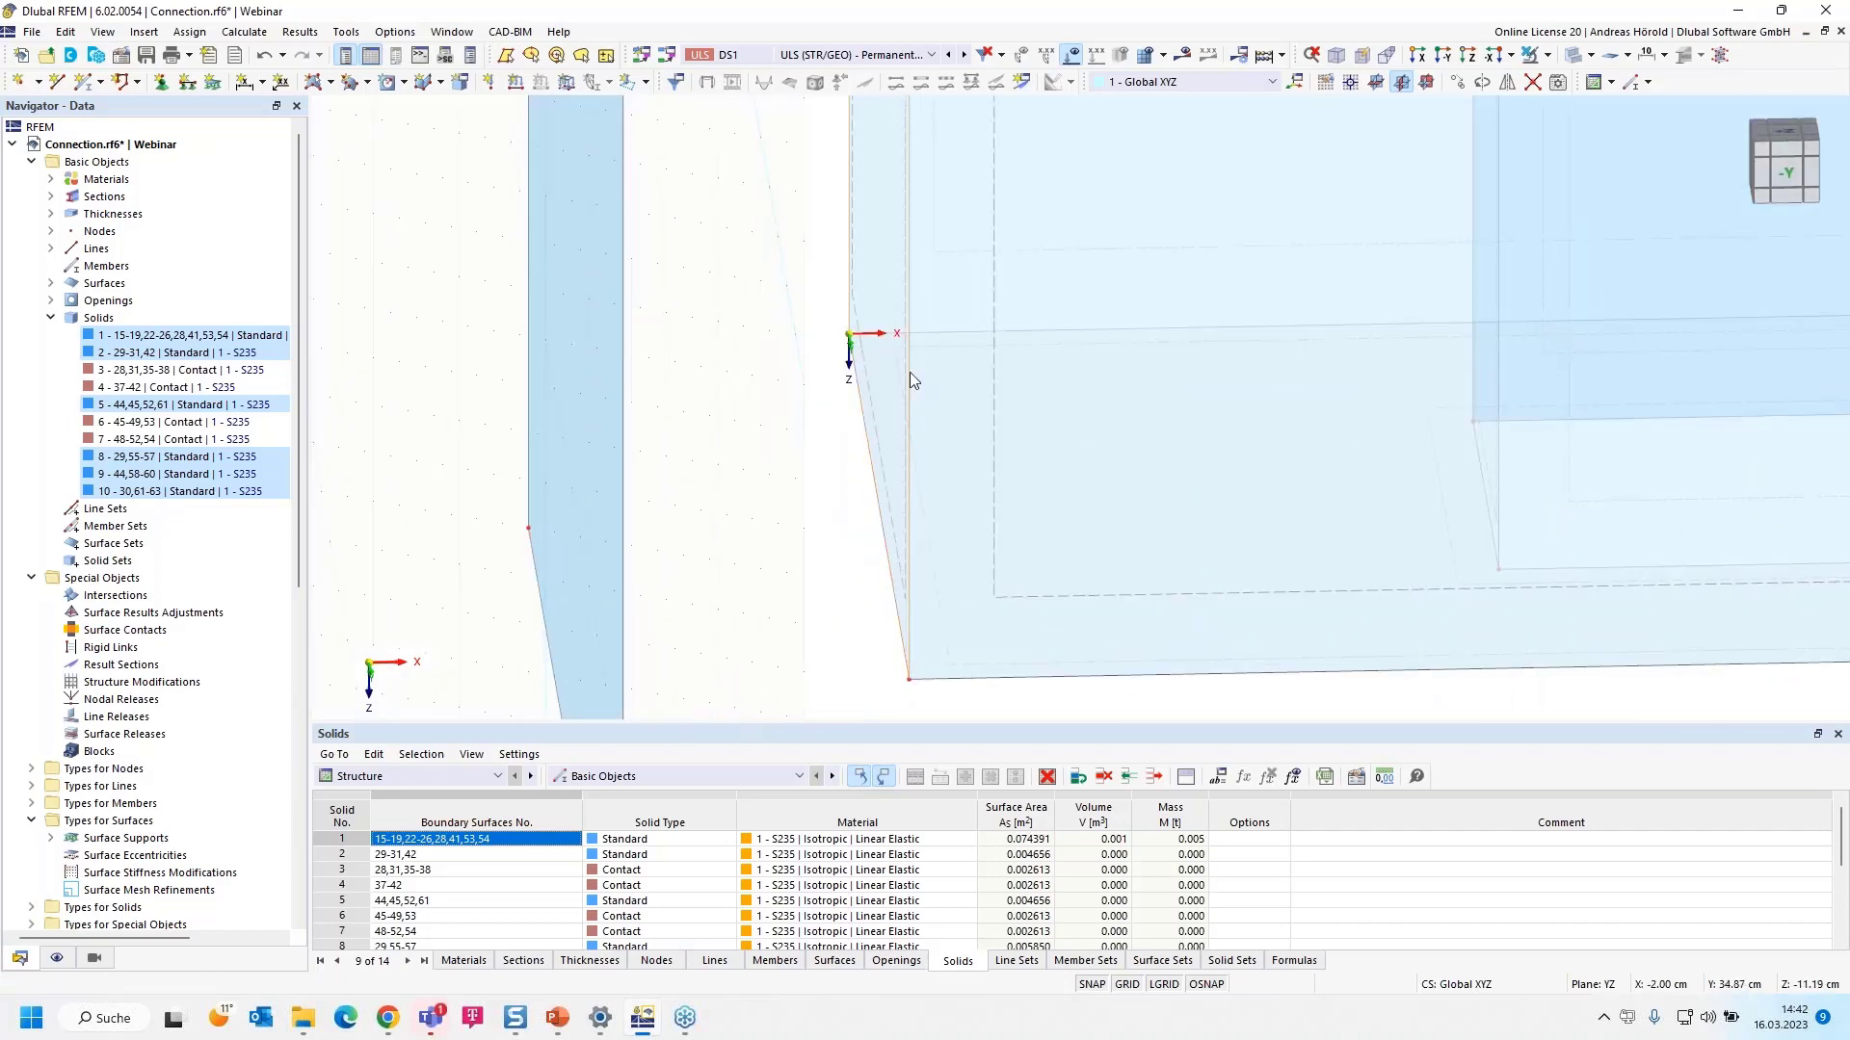
- Copy the end plate by X = -2.00 cm, linking the copied lines with new surfaces based on surface 64
click(1456, 83)
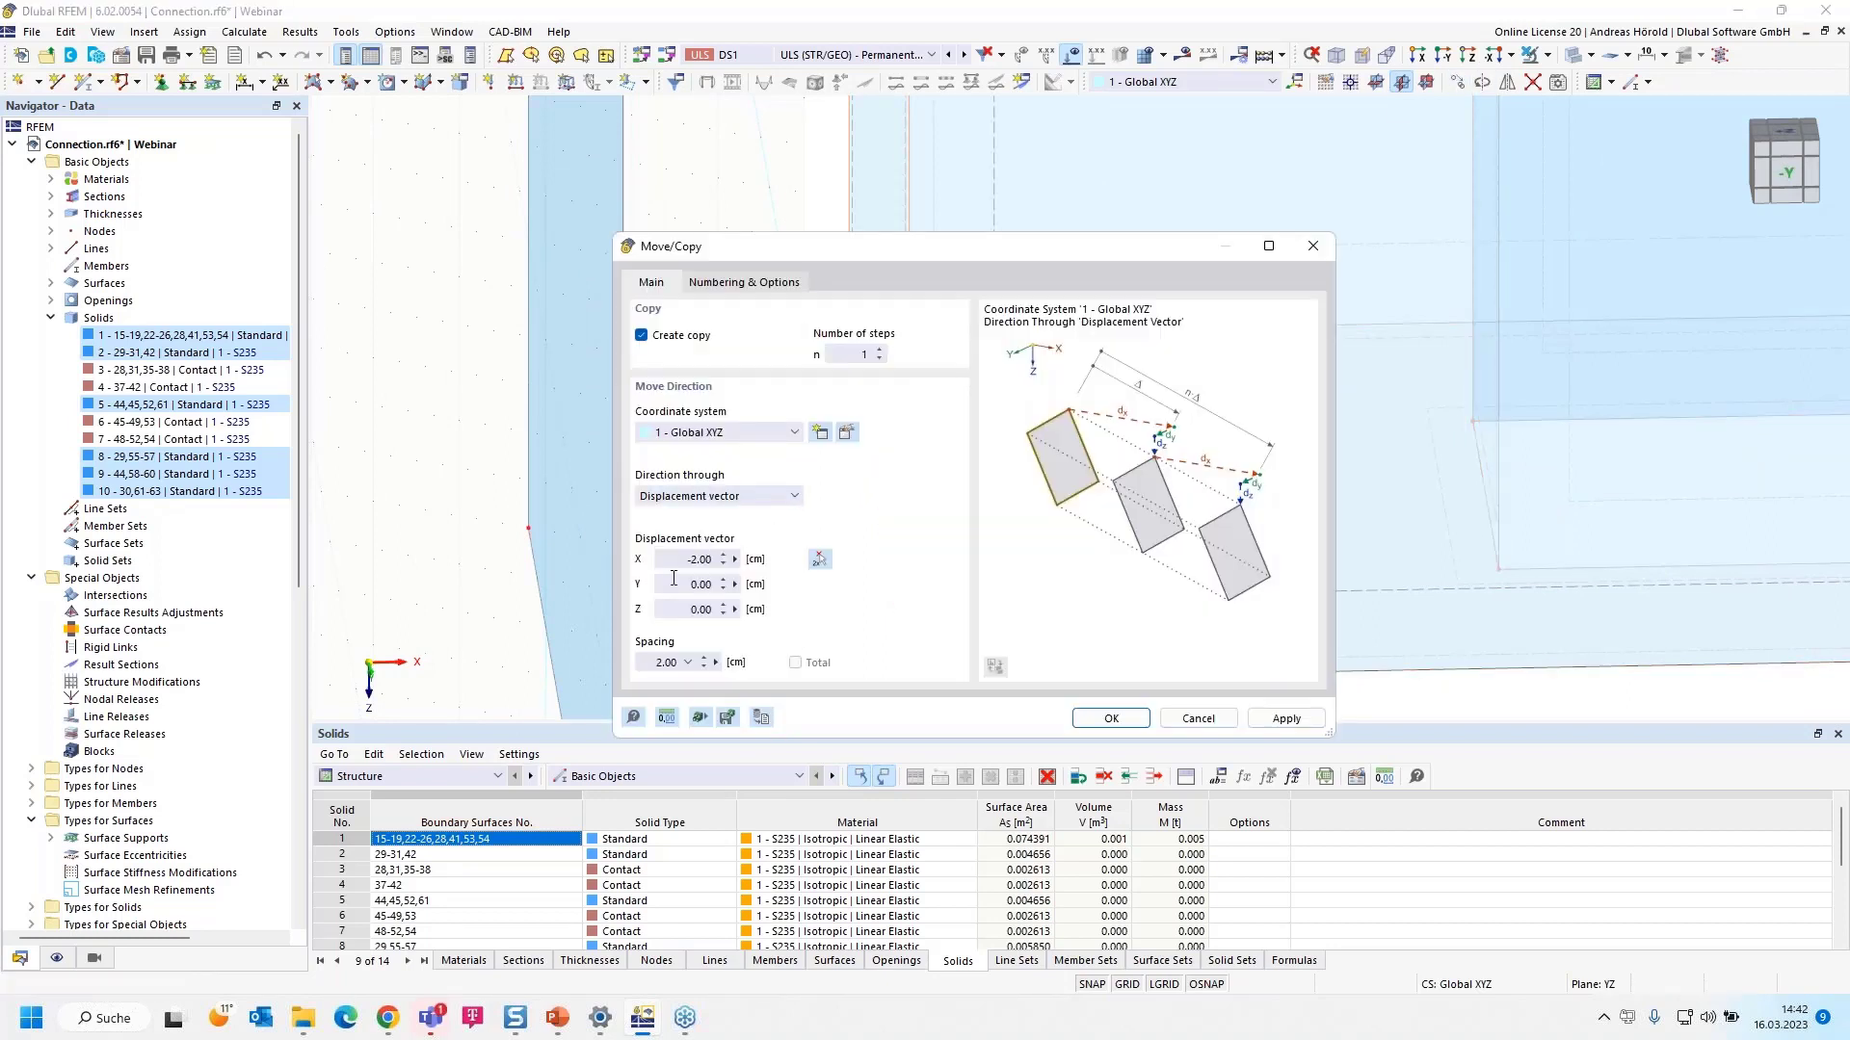
click(718, 285)
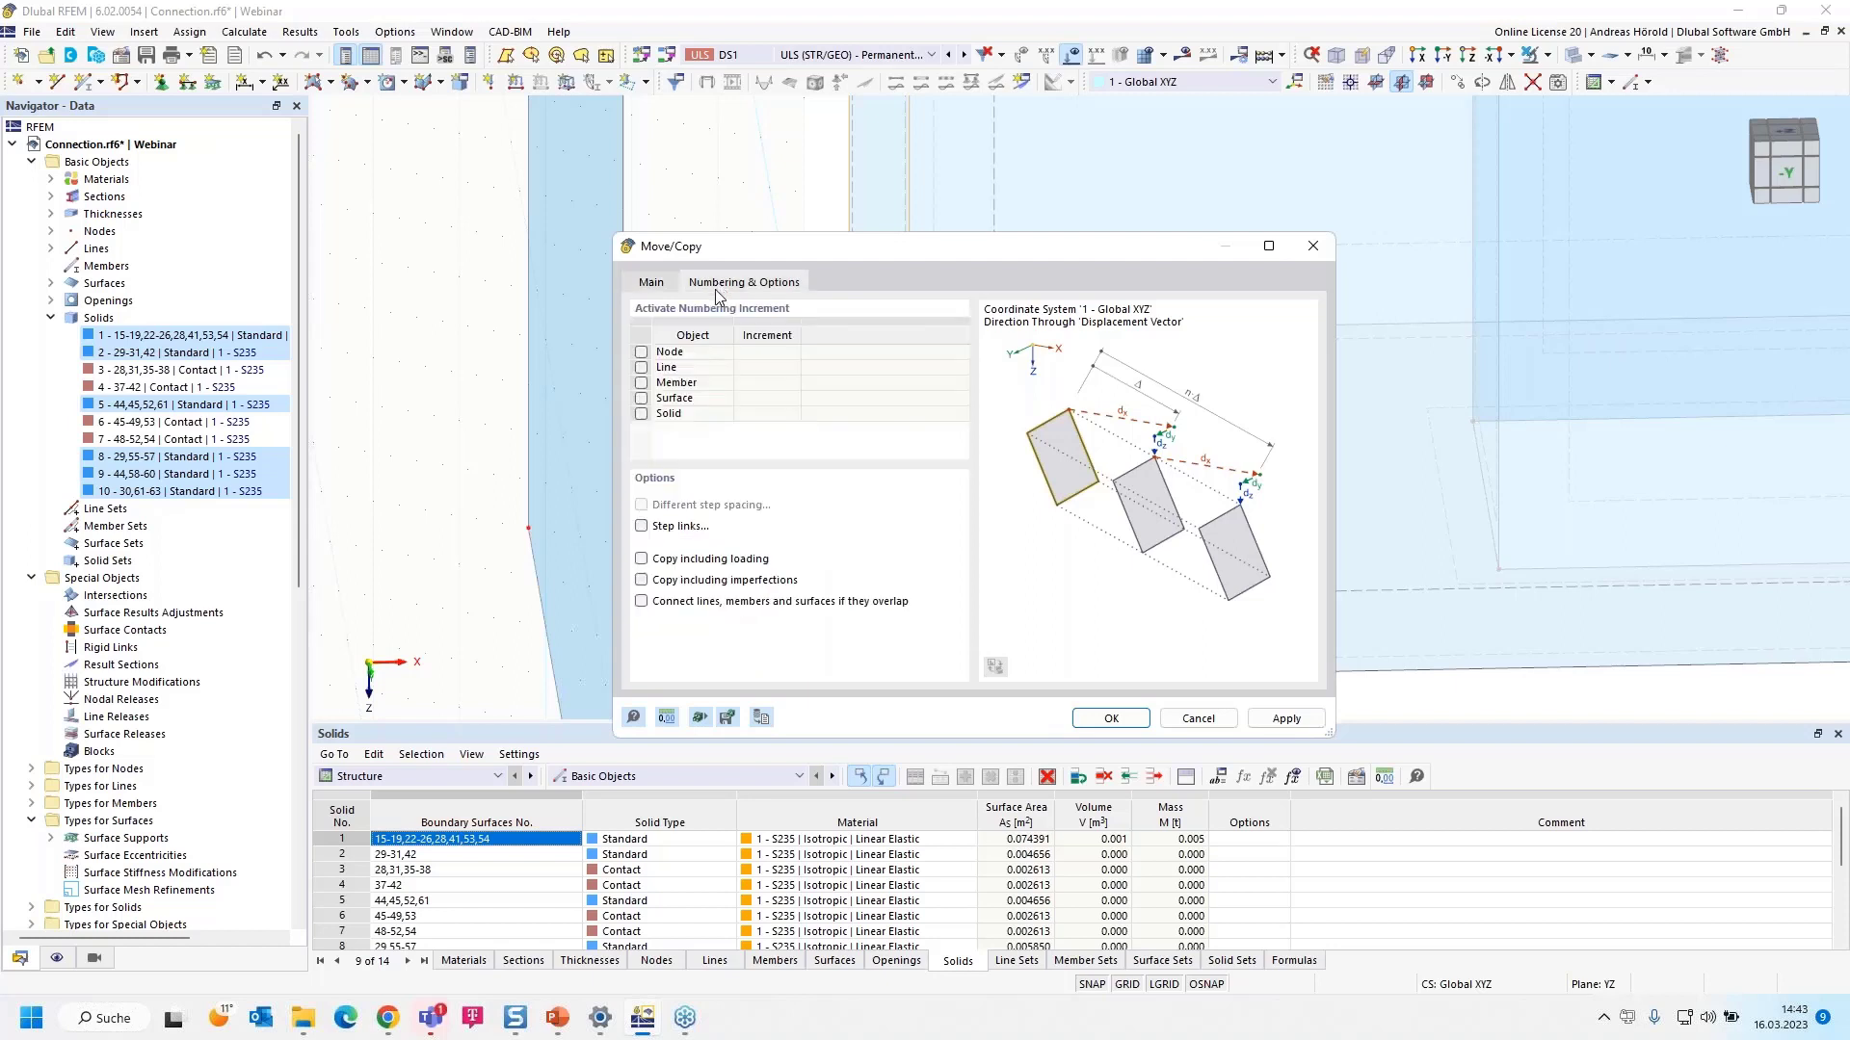
click(641, 526)
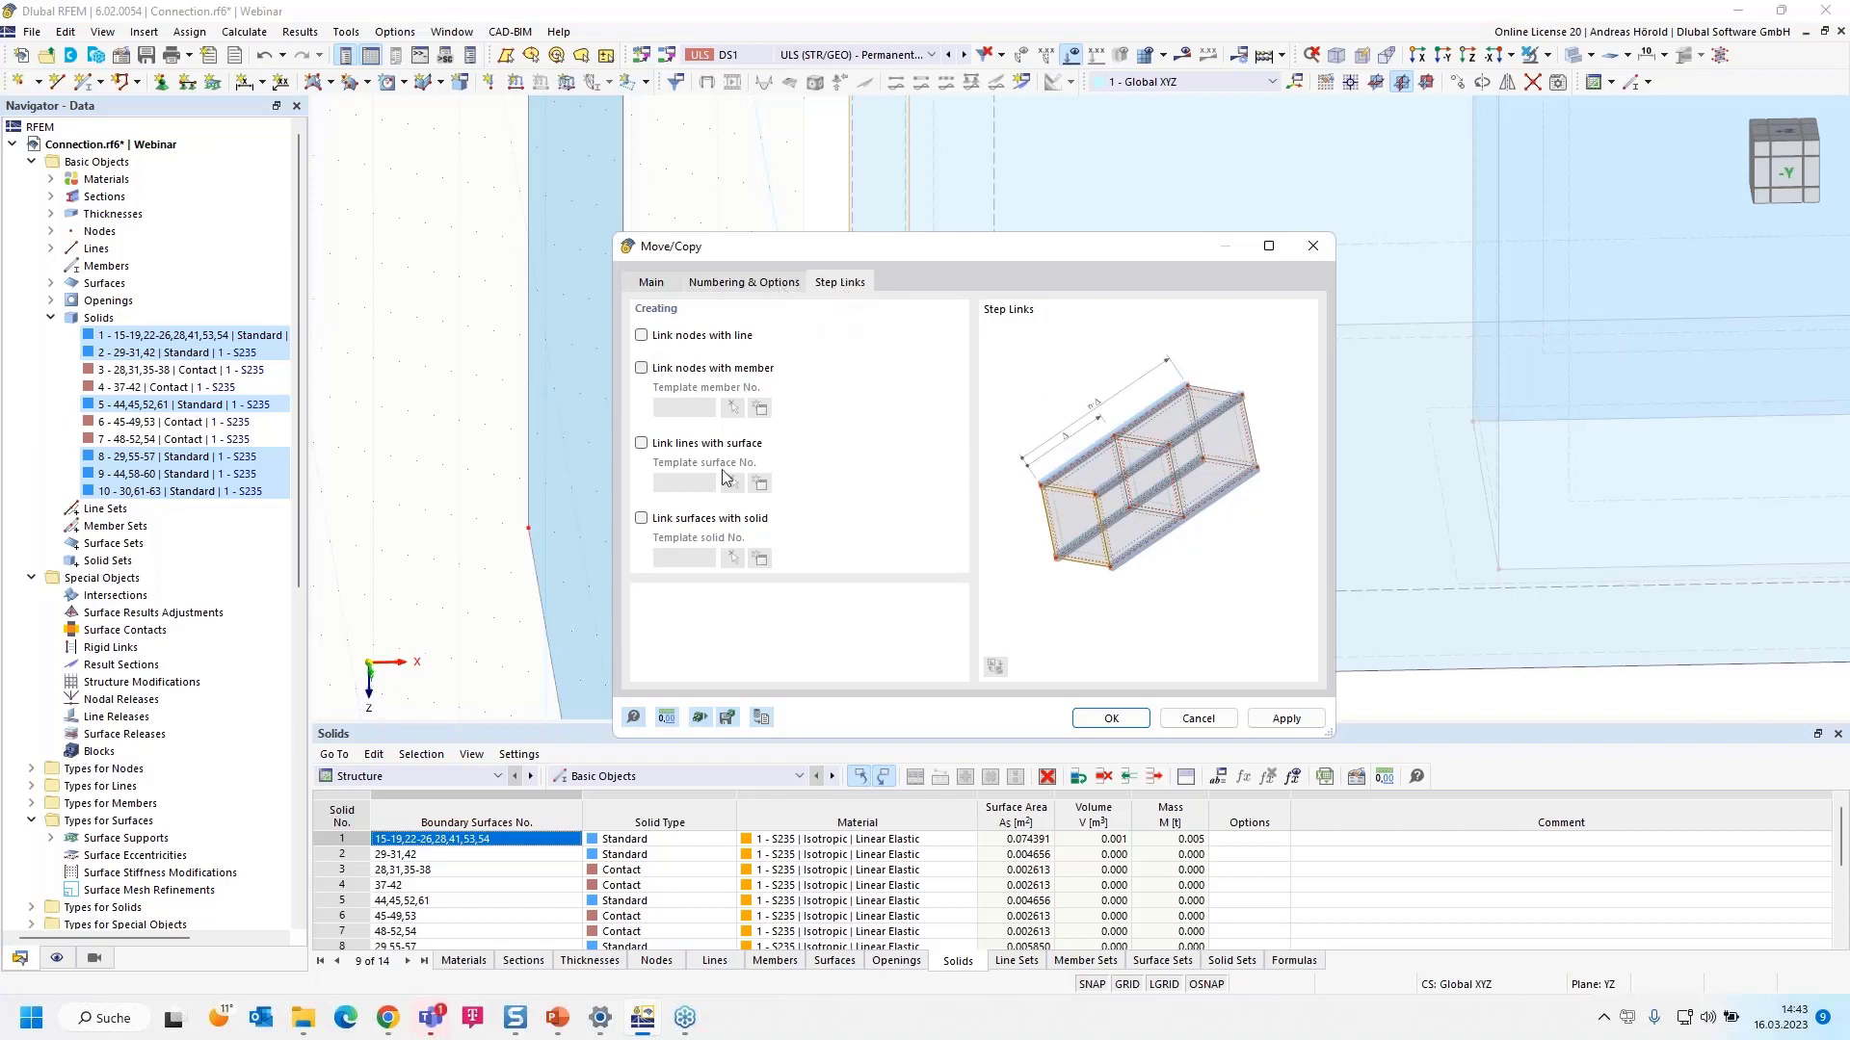
click(642, 444)
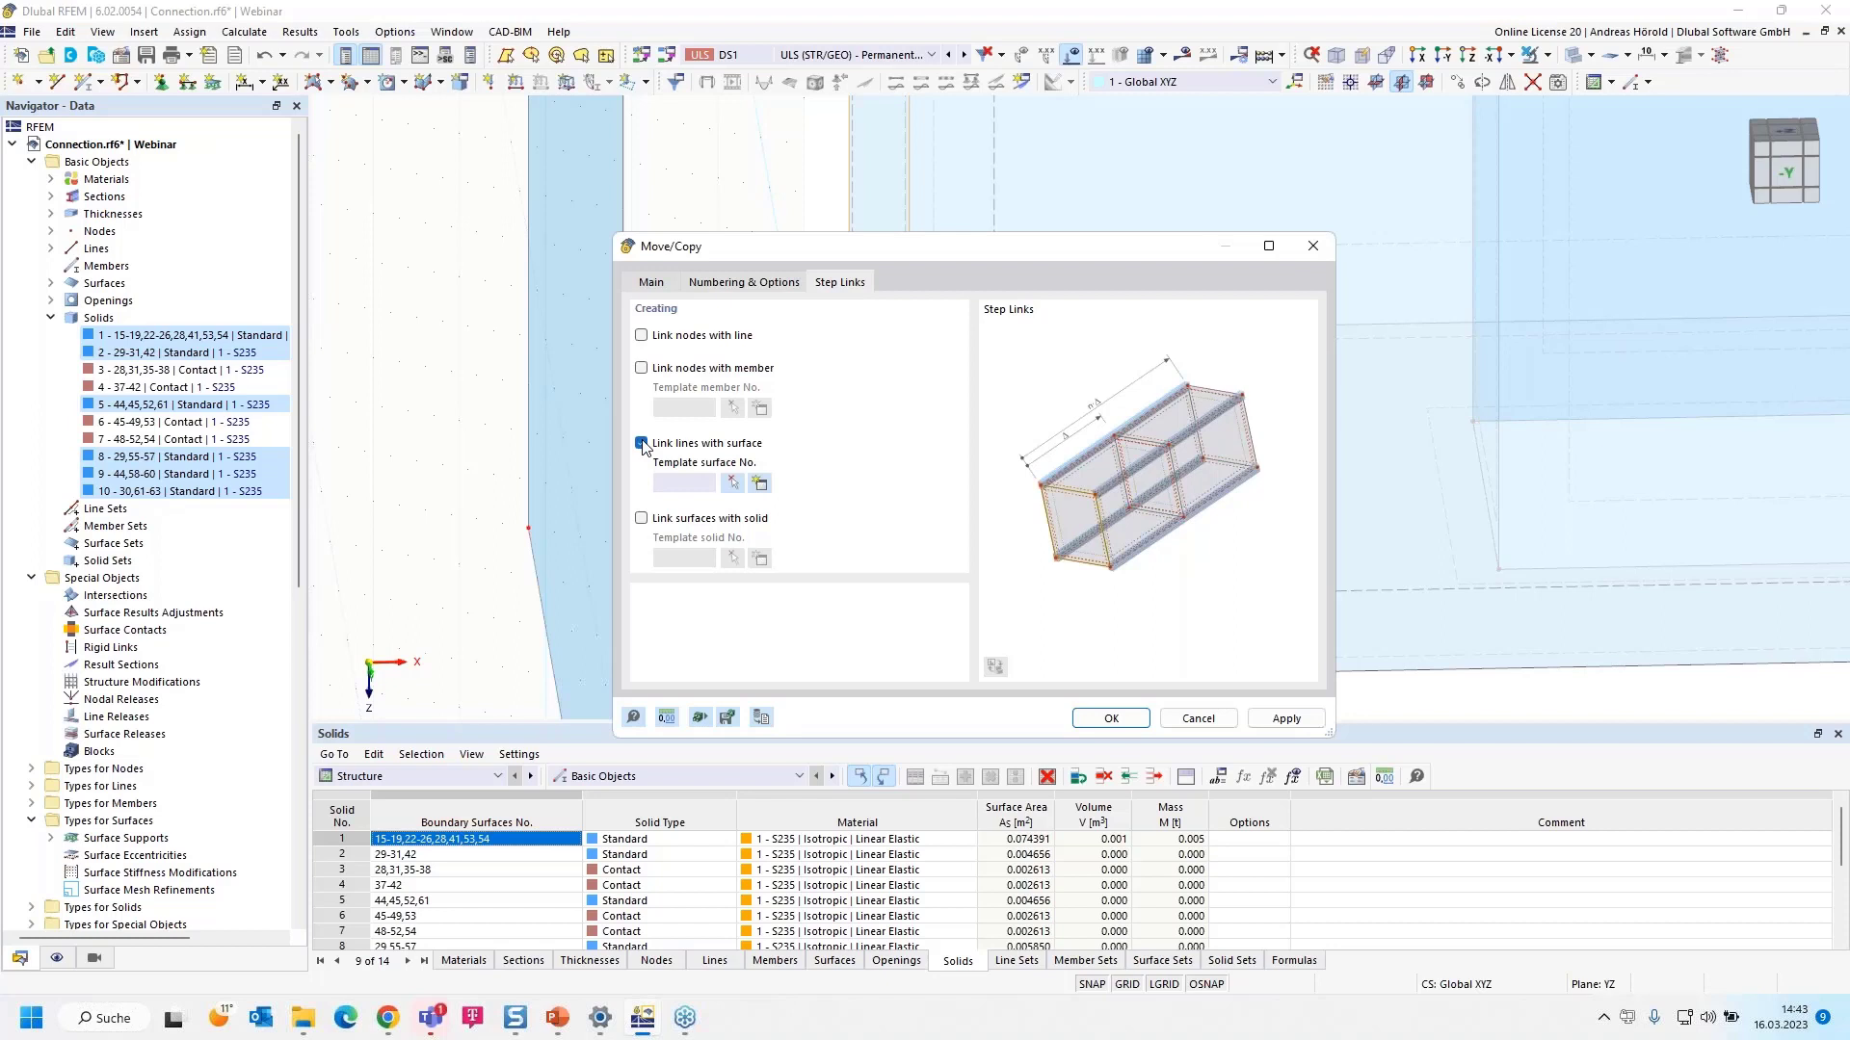
click(732, 485)
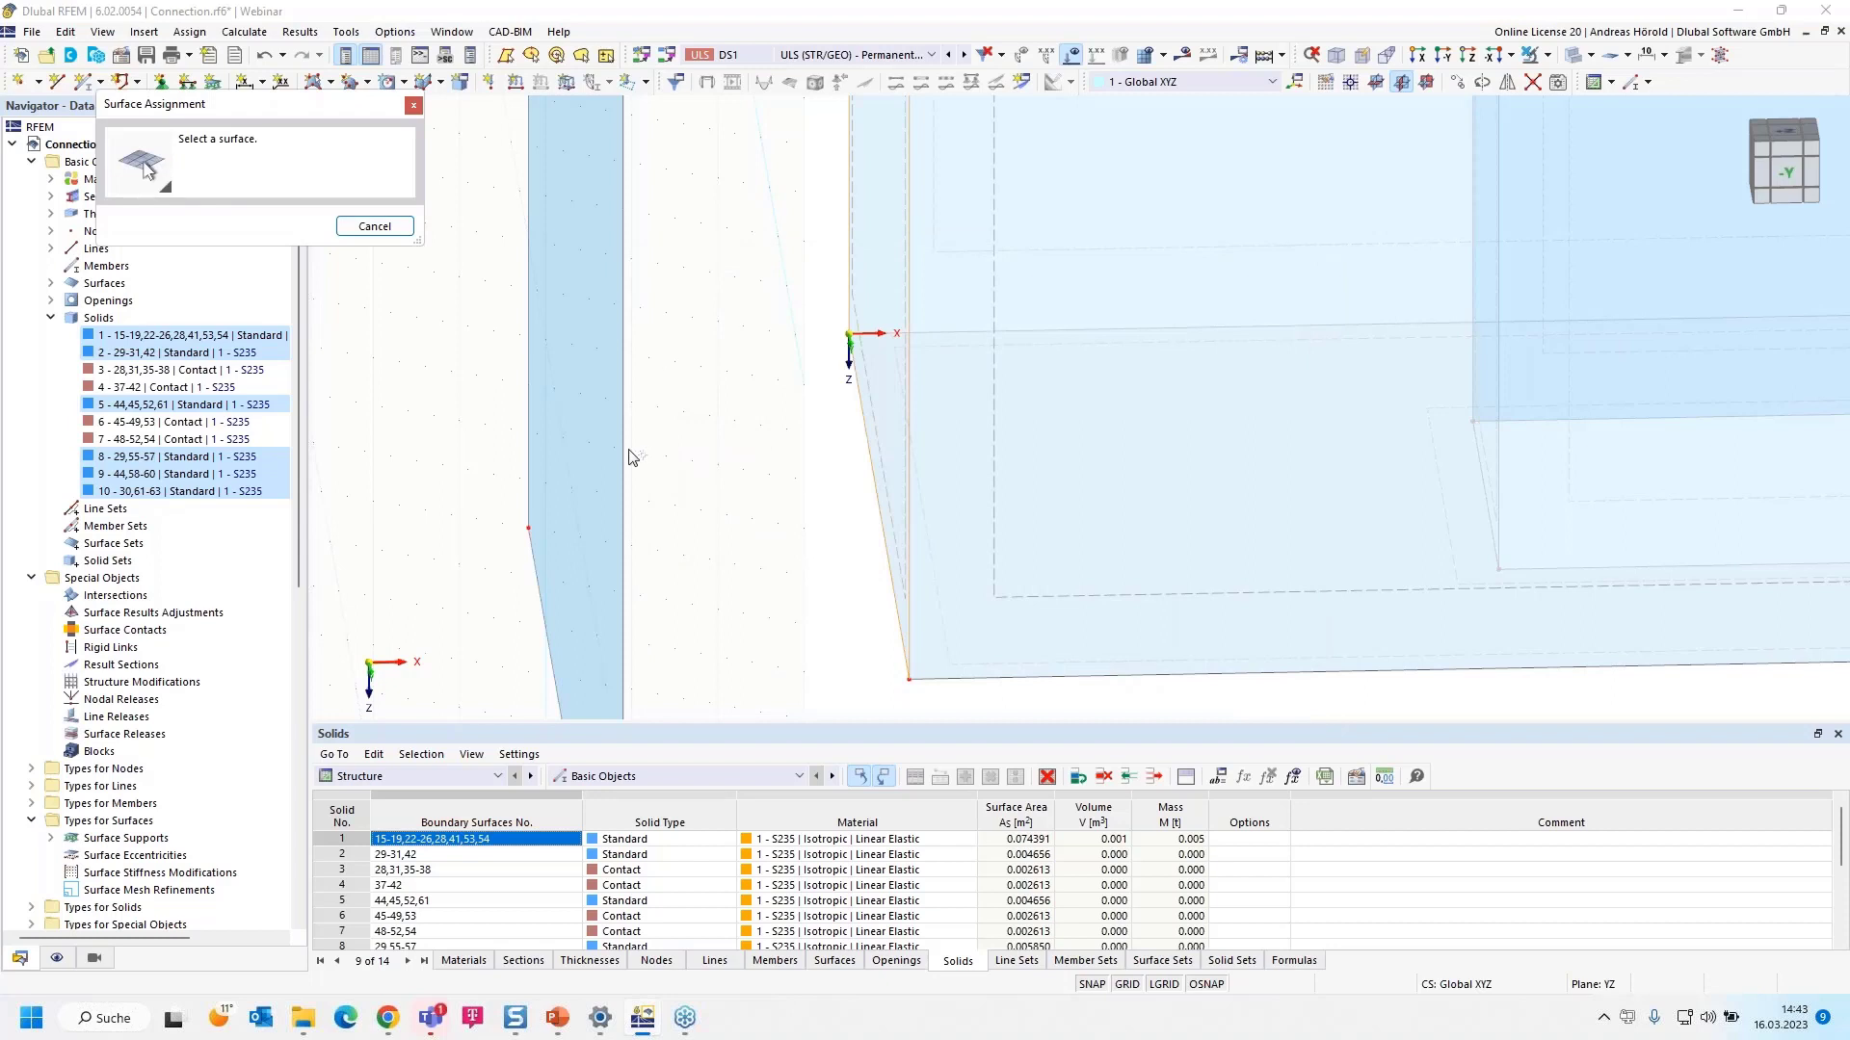
click(842, 457)
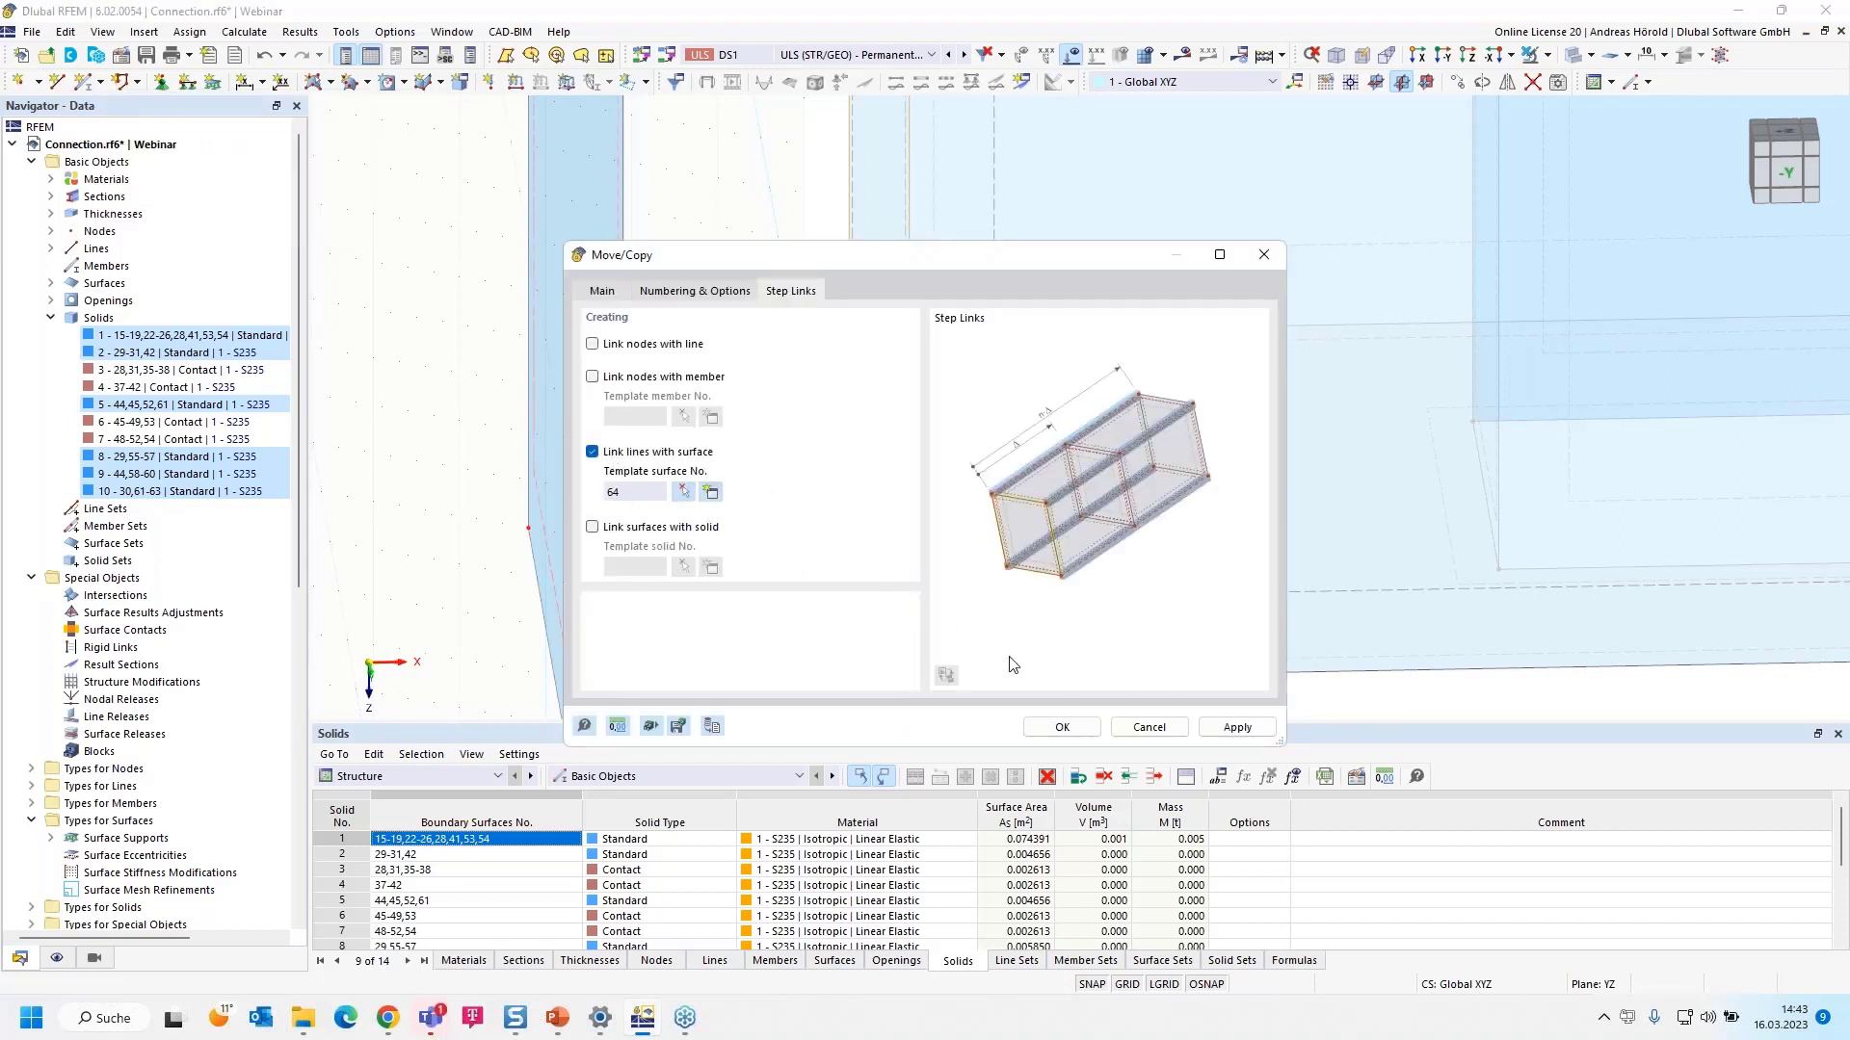
click(1061, 727)
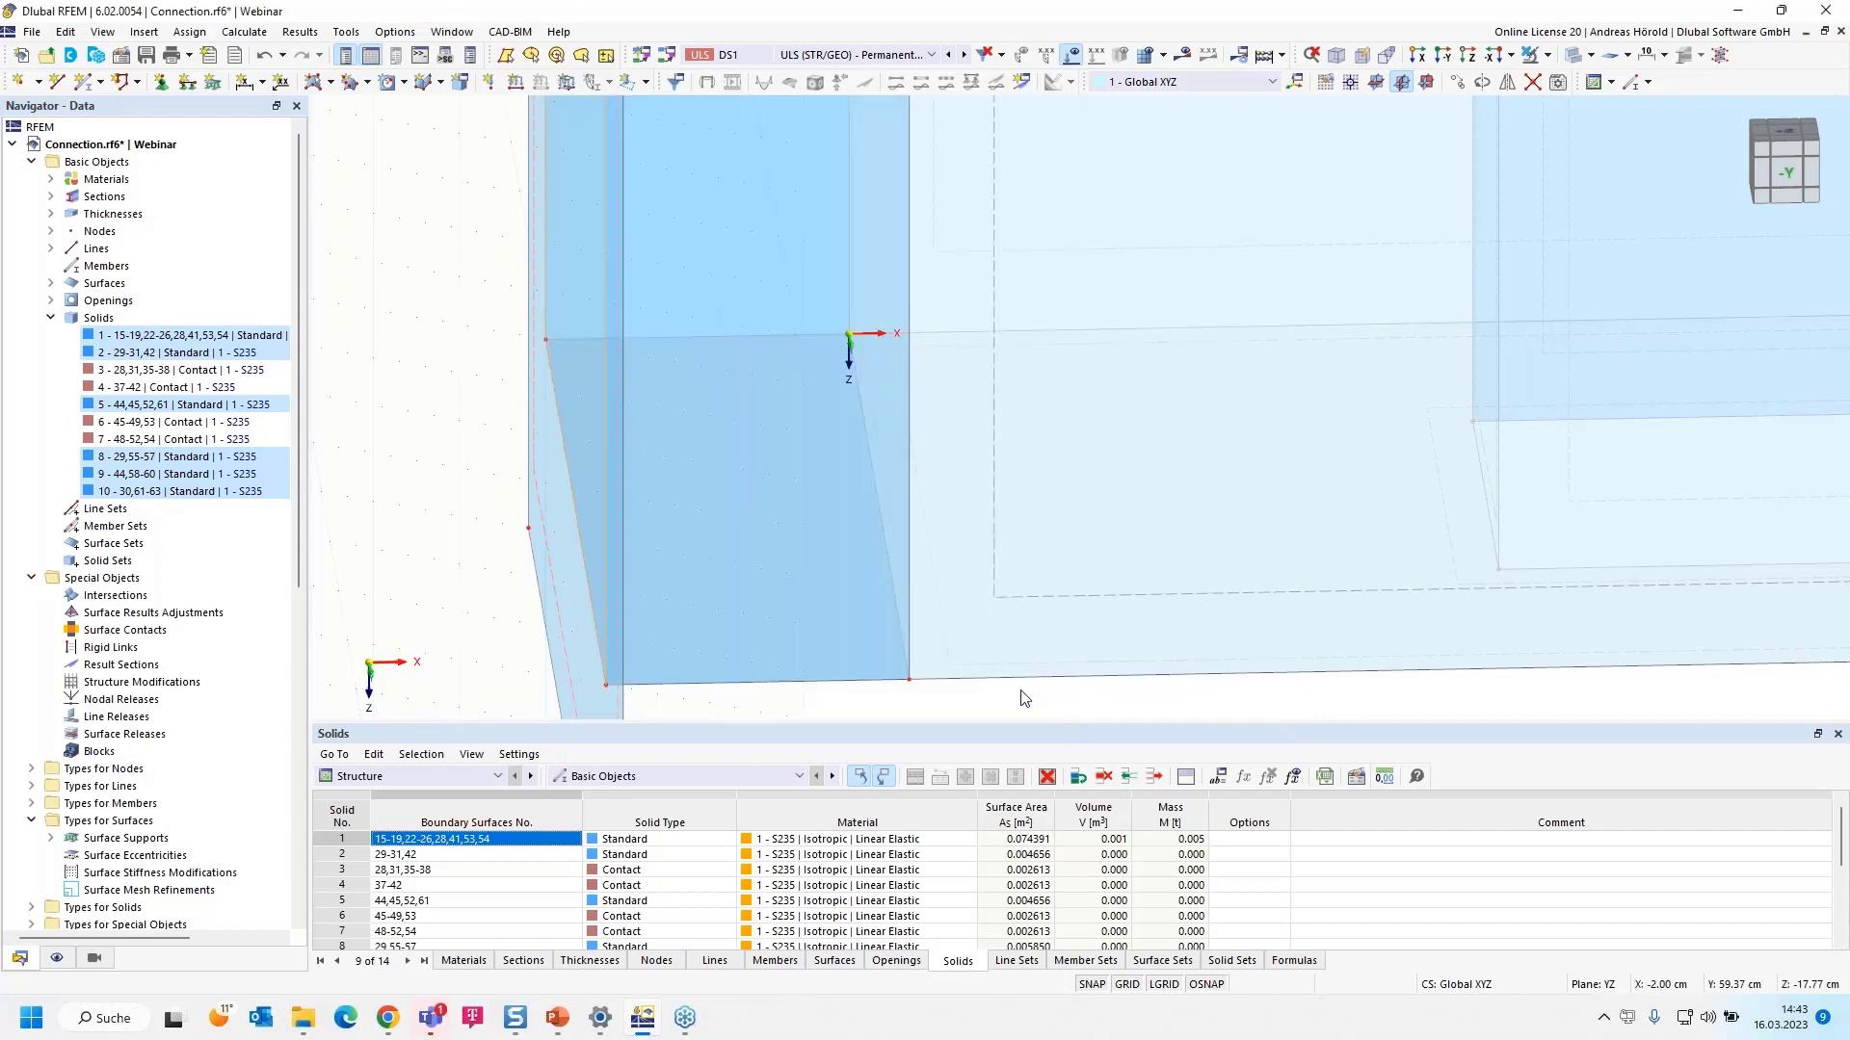
scroll(933, 632, down, 2)
scroll(933, 630, down, 2)
ctrl+middle_drag(1006, 683, 900, 690)
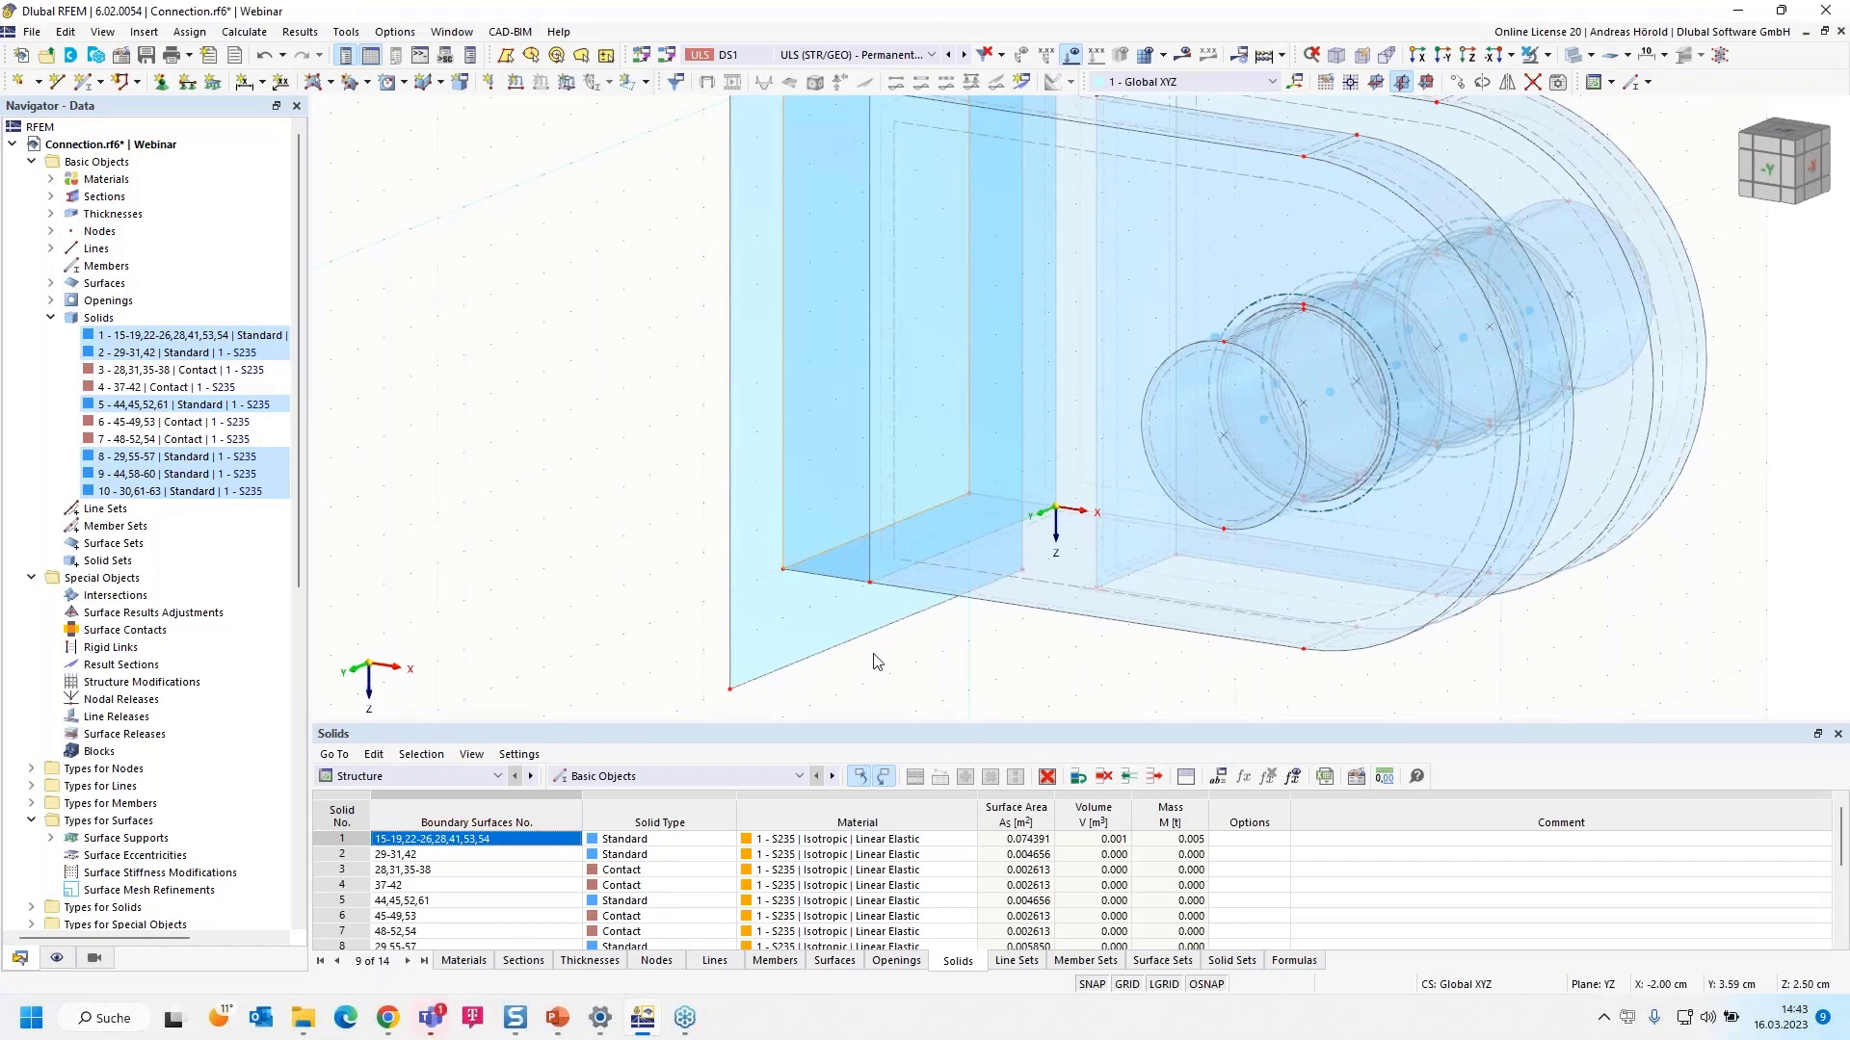
scroll(536, 501, down, 2)
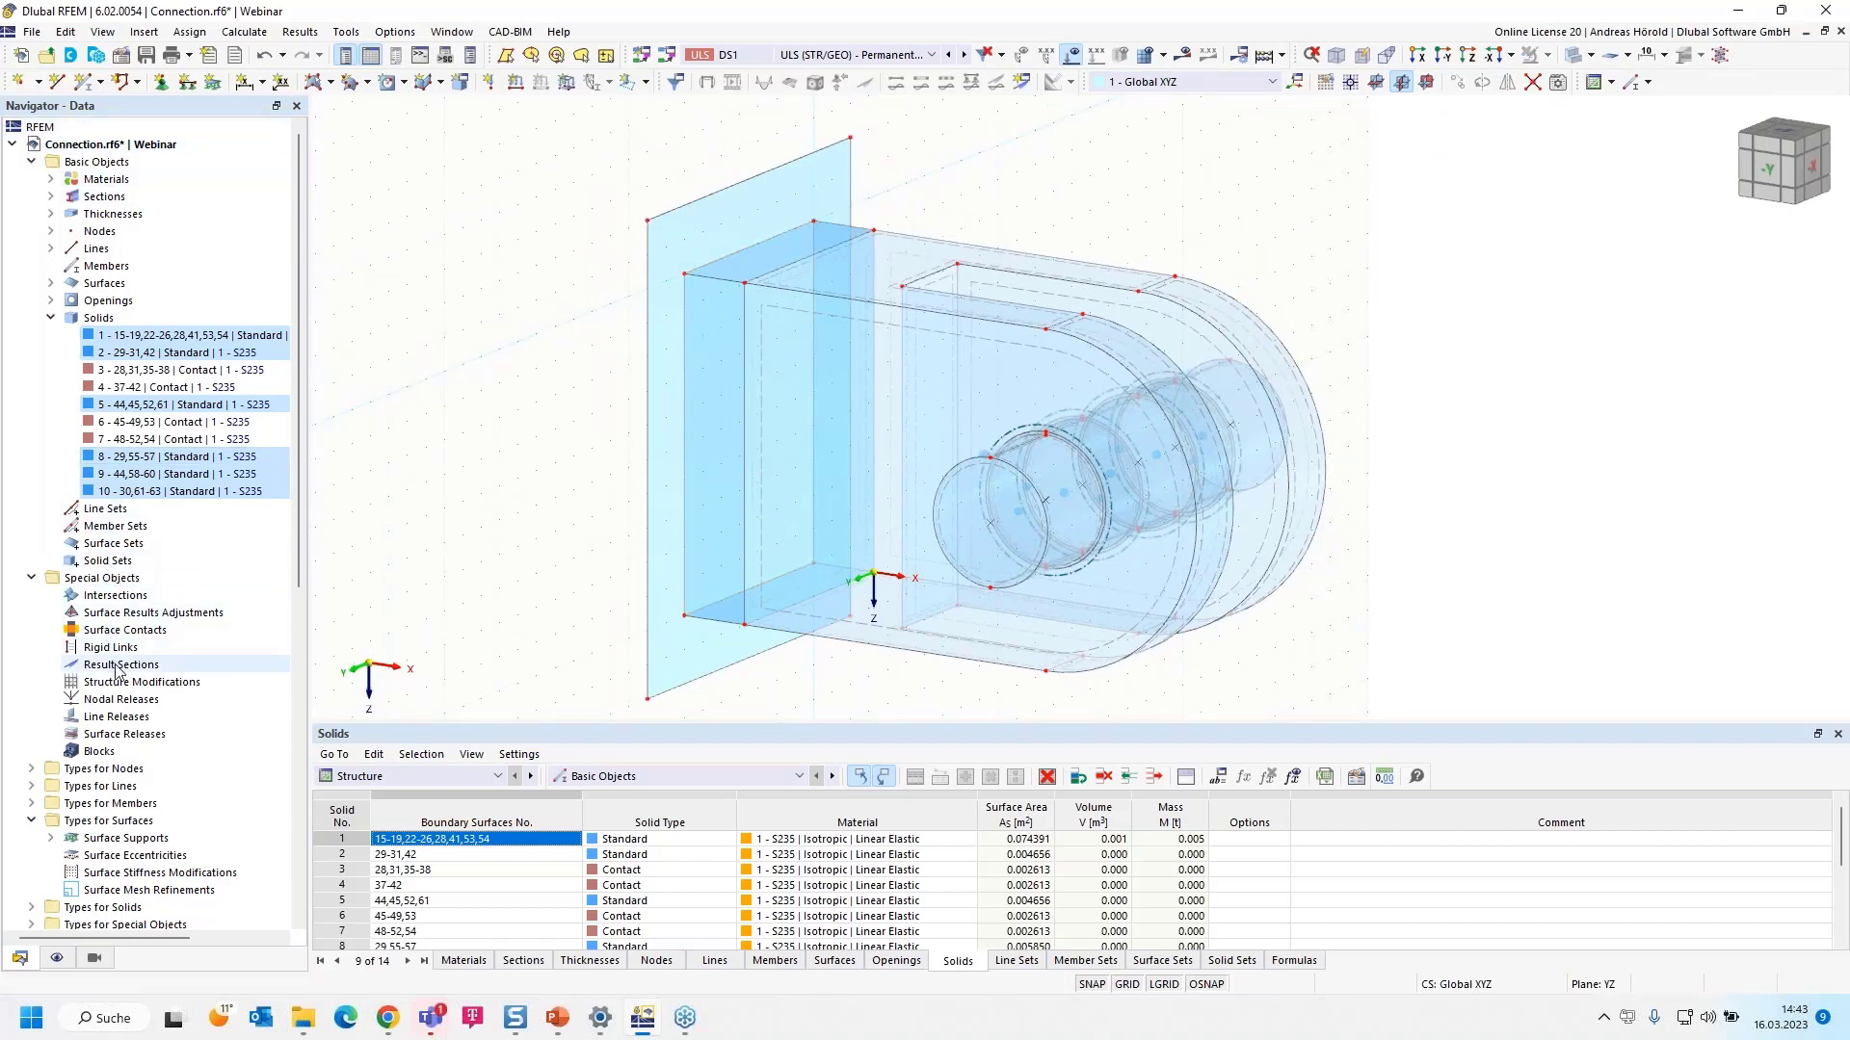
scroll(117, 669, down, 2)
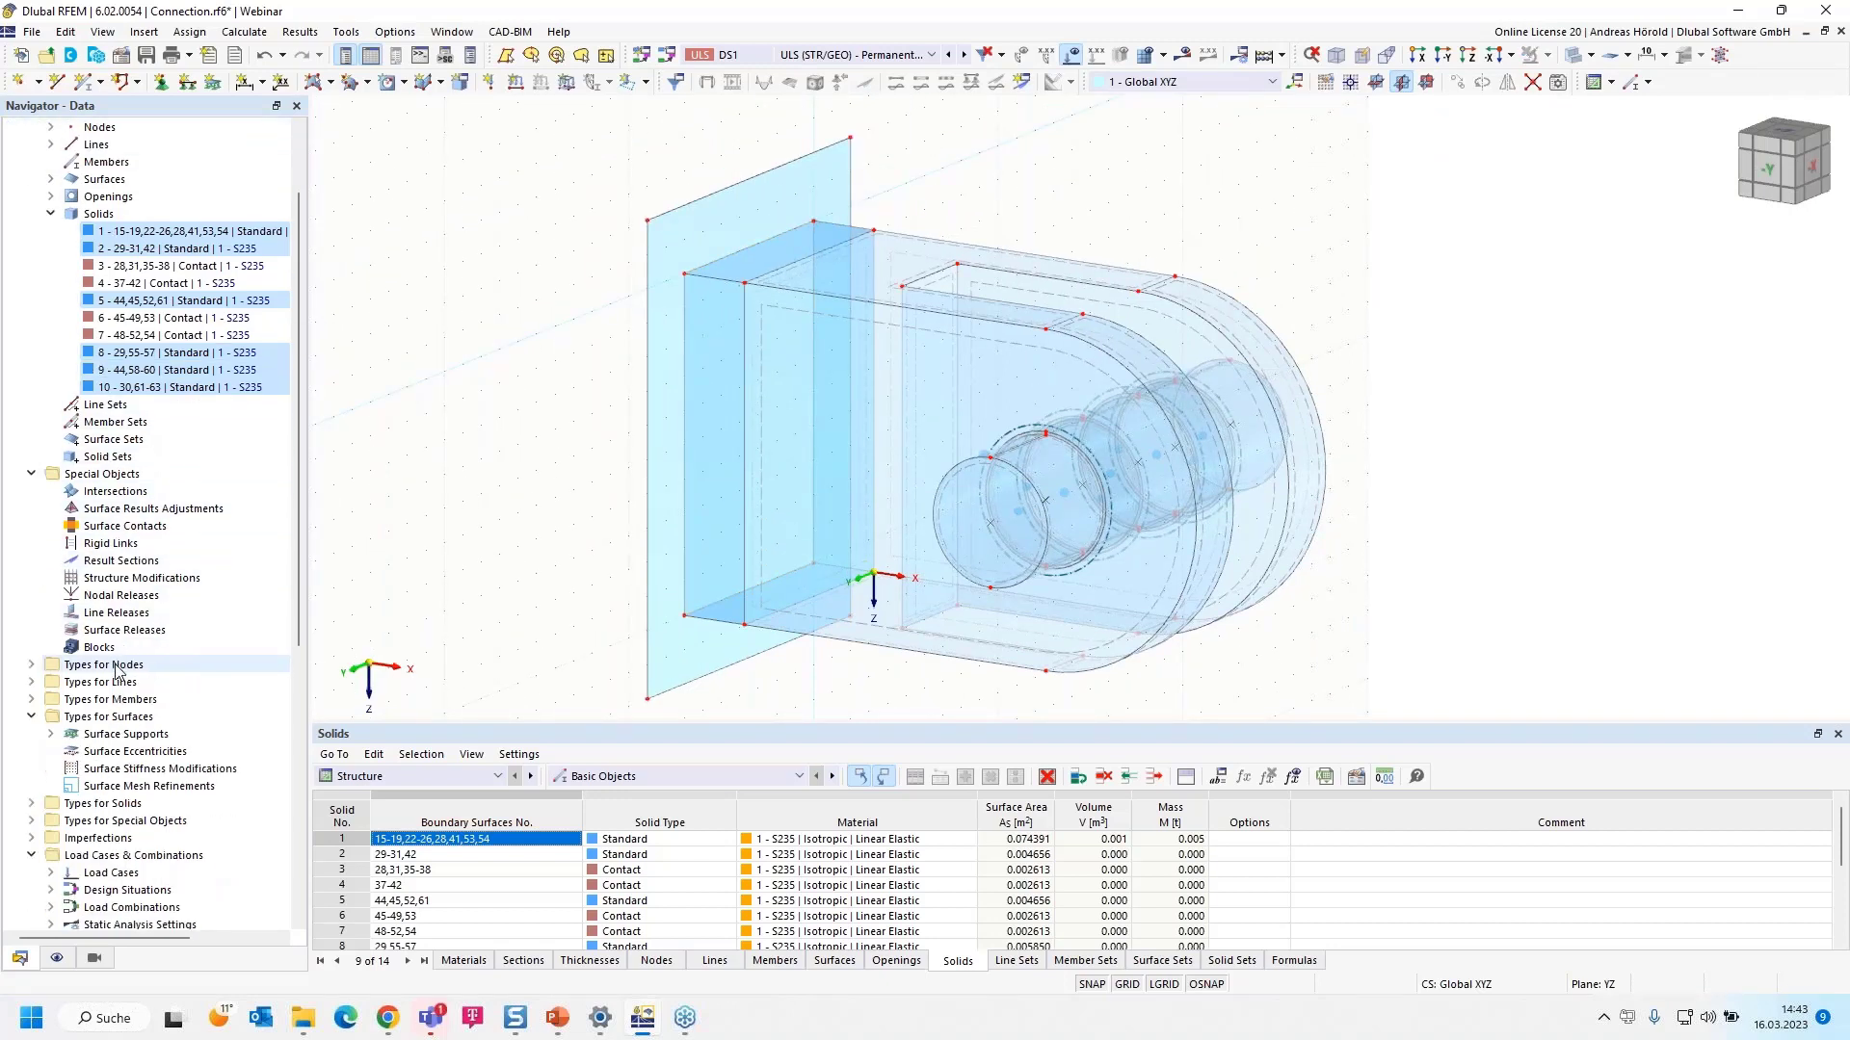
- Create a new line welded joint from the Line Welded Joints category under Types for Lines
click(32, 682)
scroll(147, 707, down, 3)
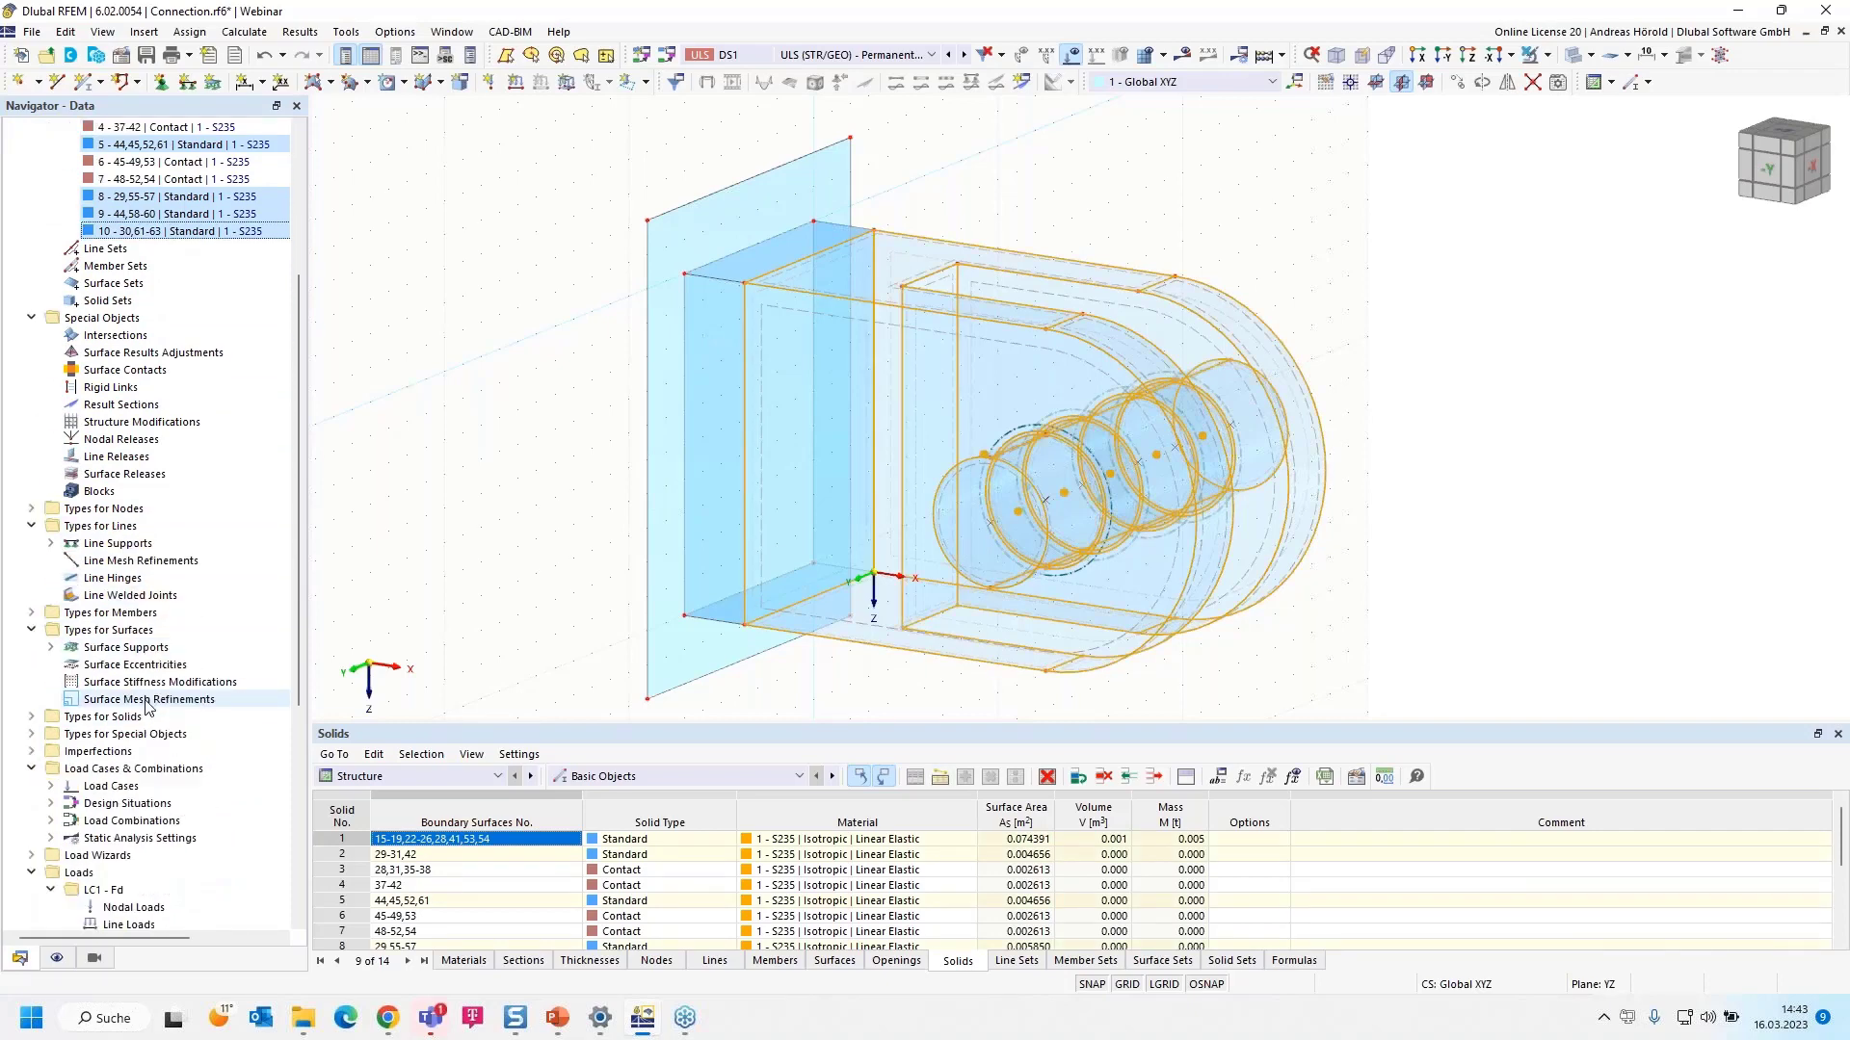
click(121, 597)
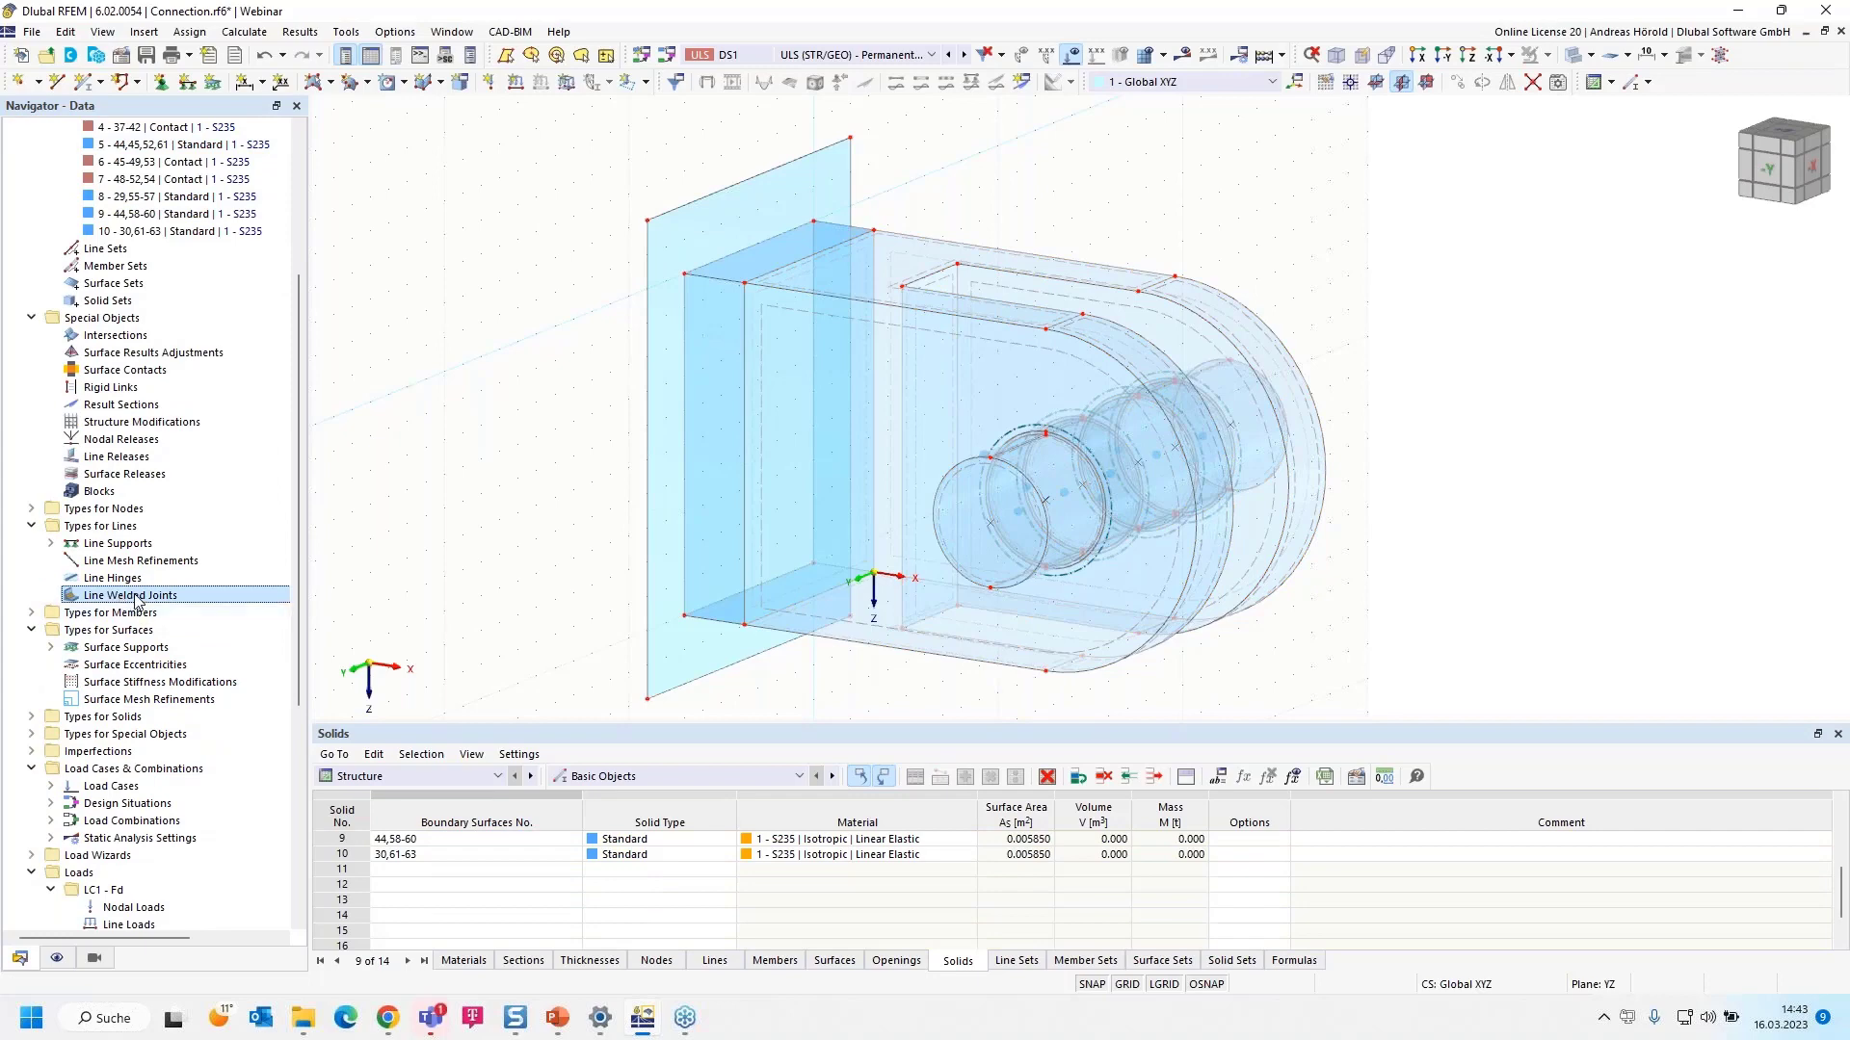
right_click(137, 598)
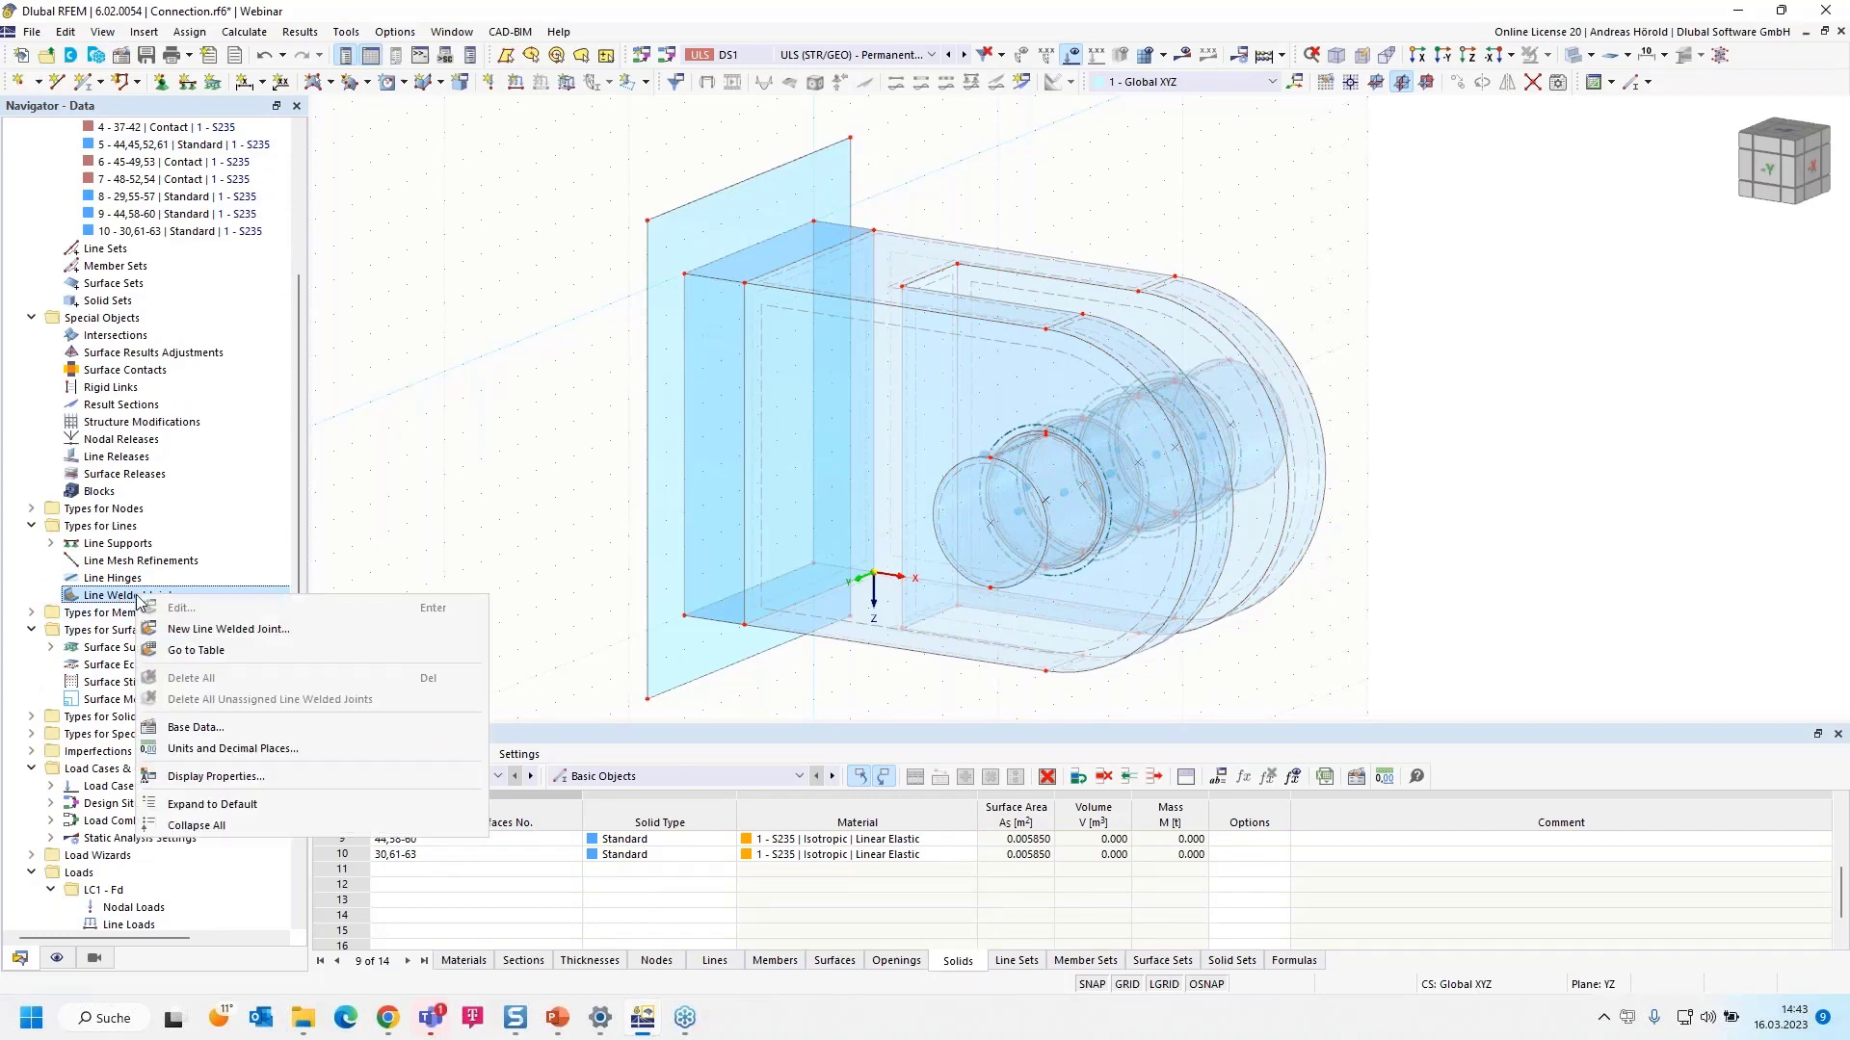
click(257, 628)
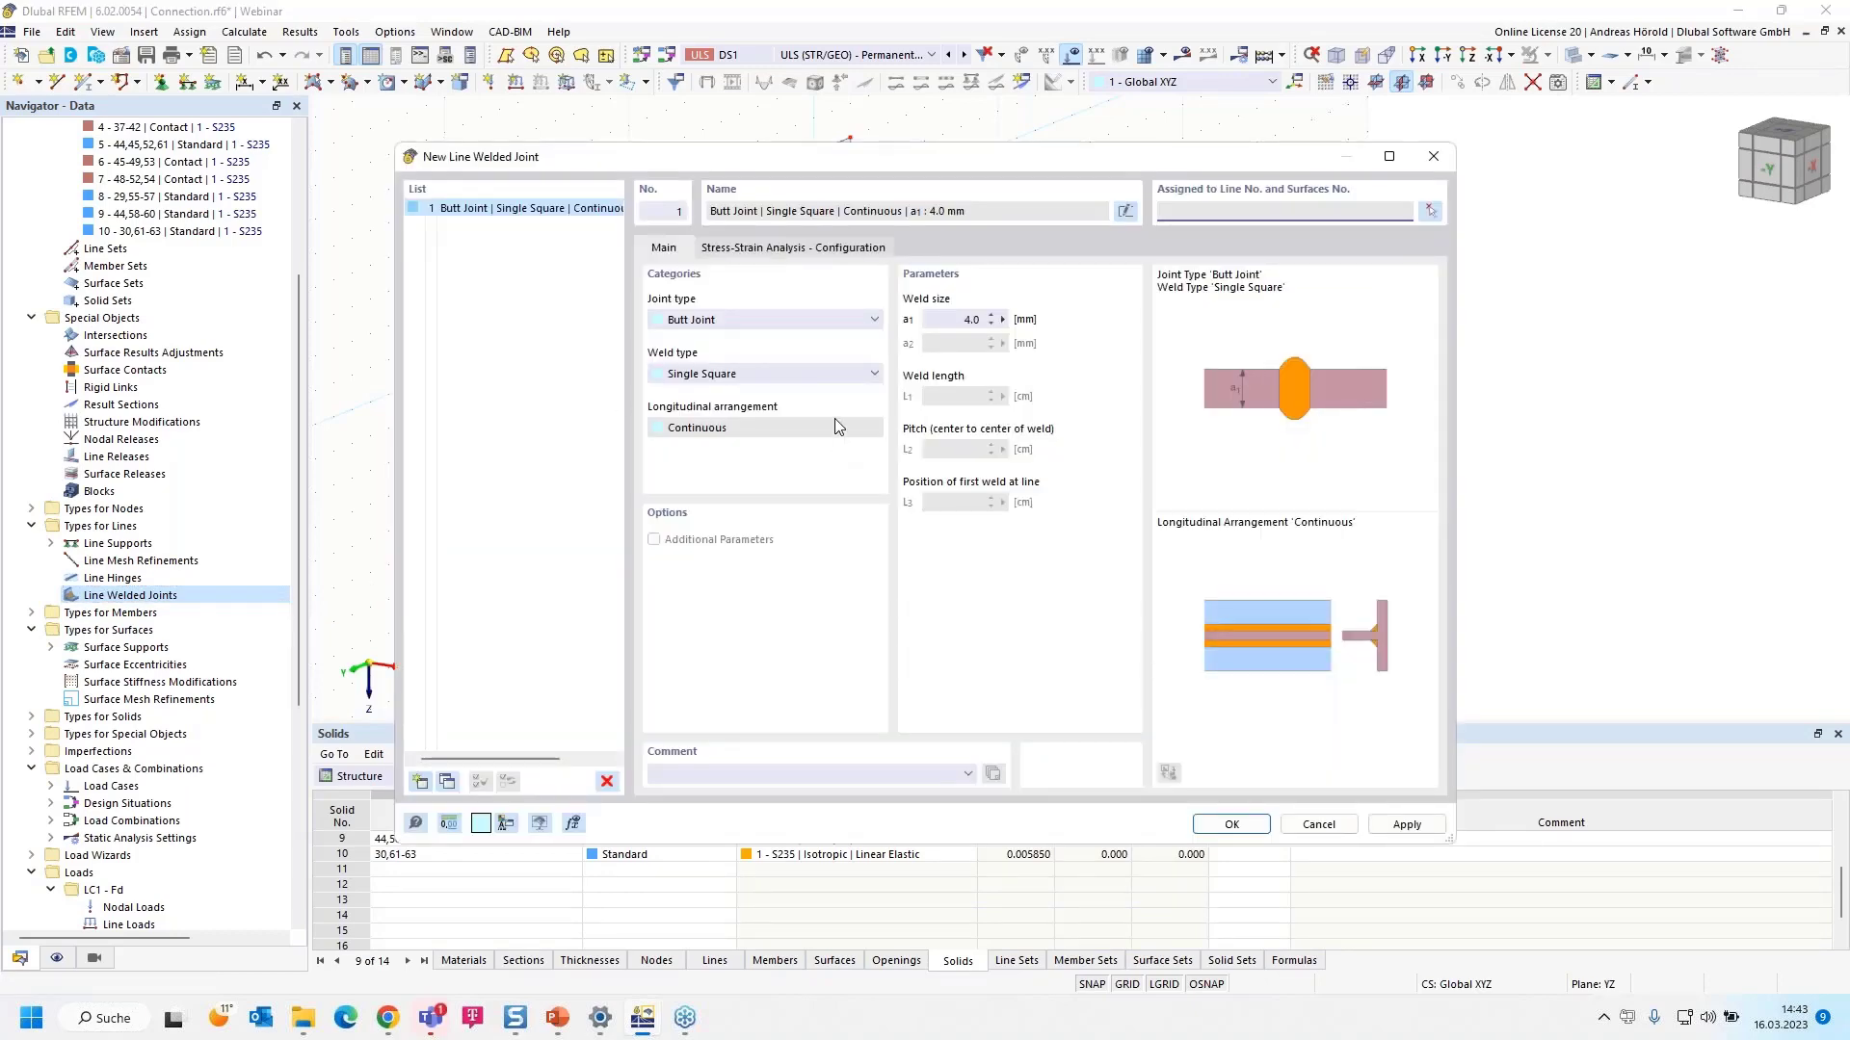
- Make it a Tee Joint with a continuous Single Fillet weld and begin editing weld size a1
click(763, 320)
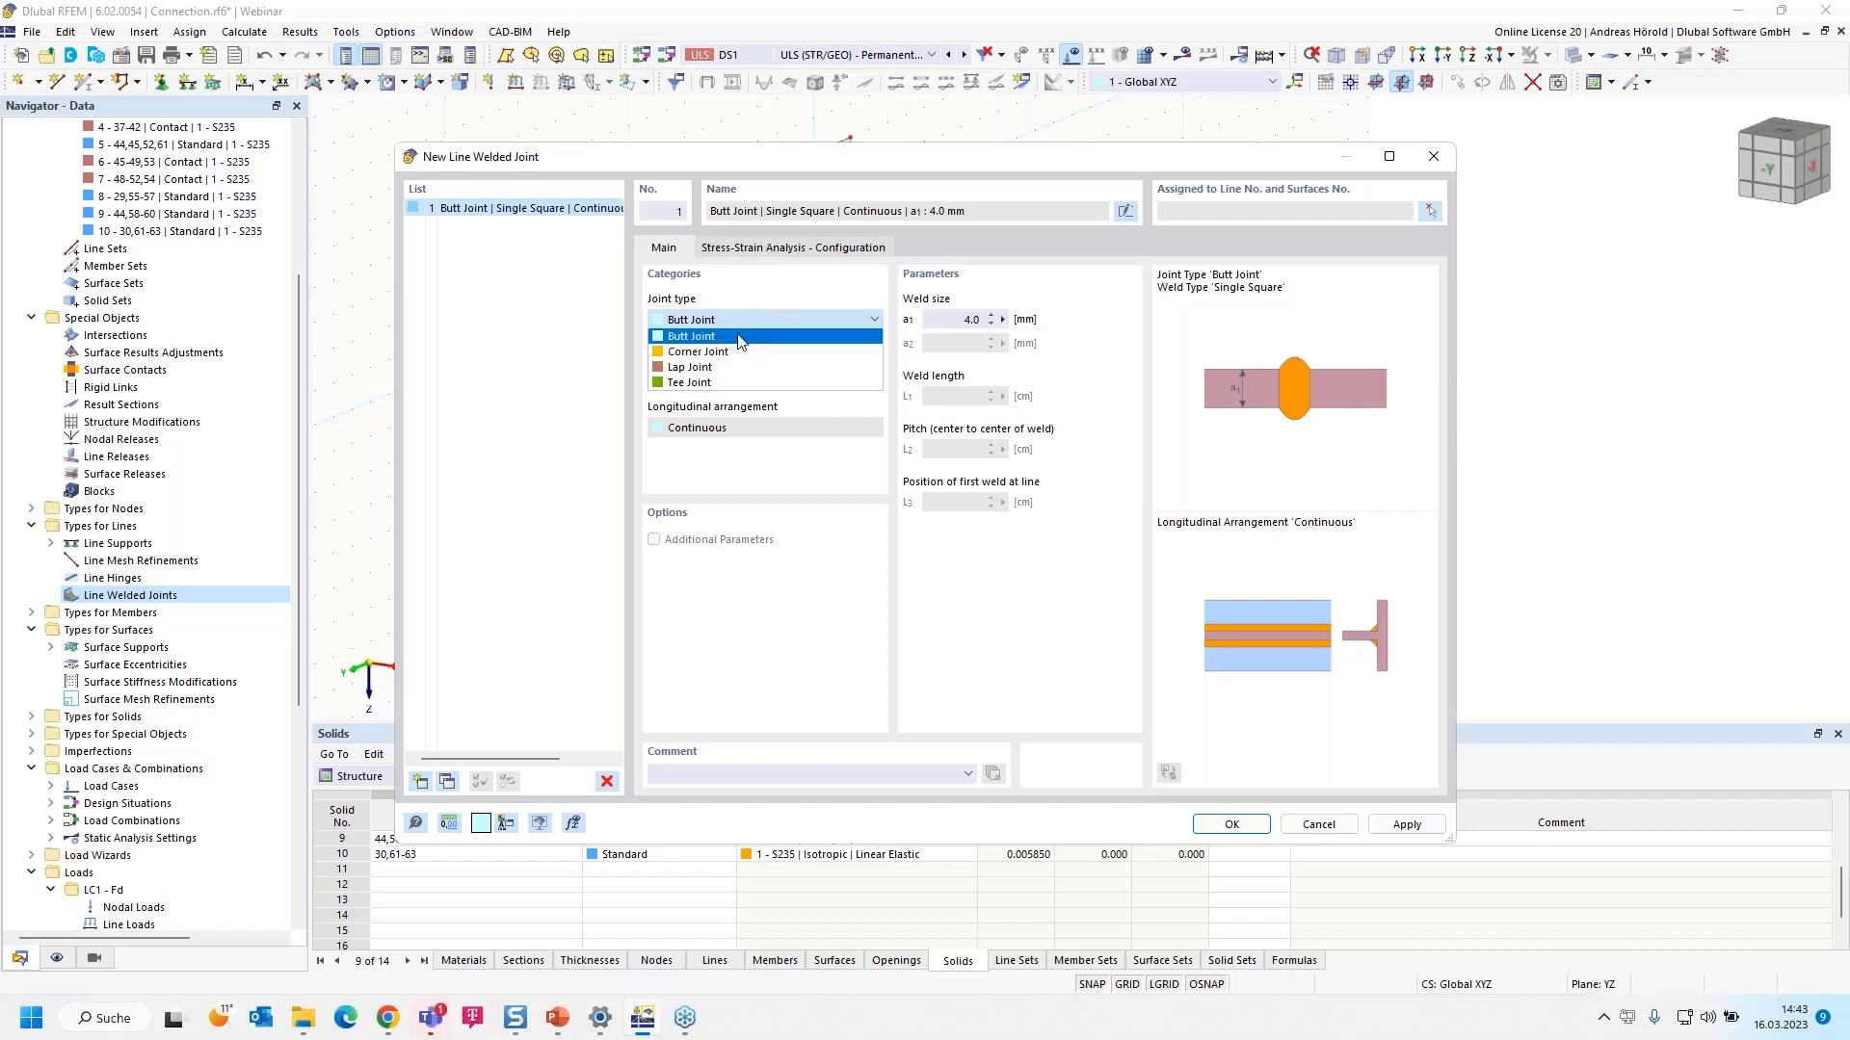
click(743, 352)
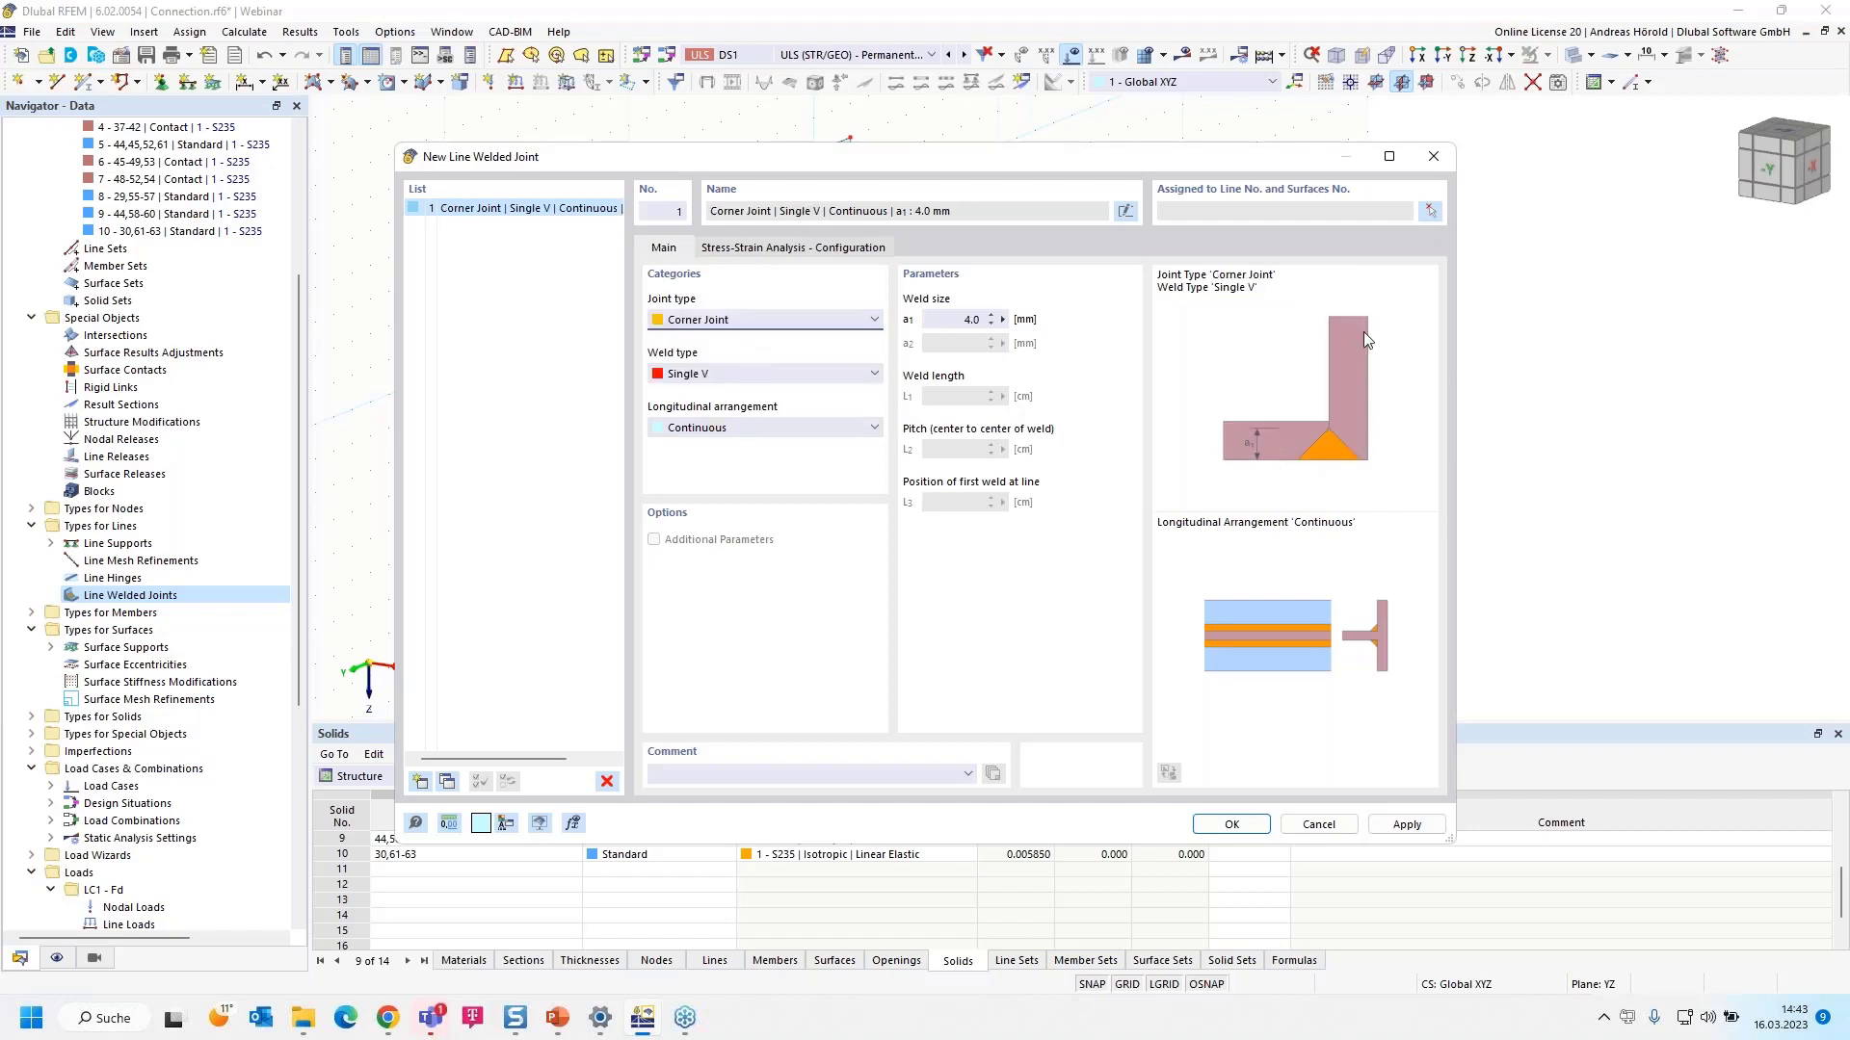
click(735, 323)
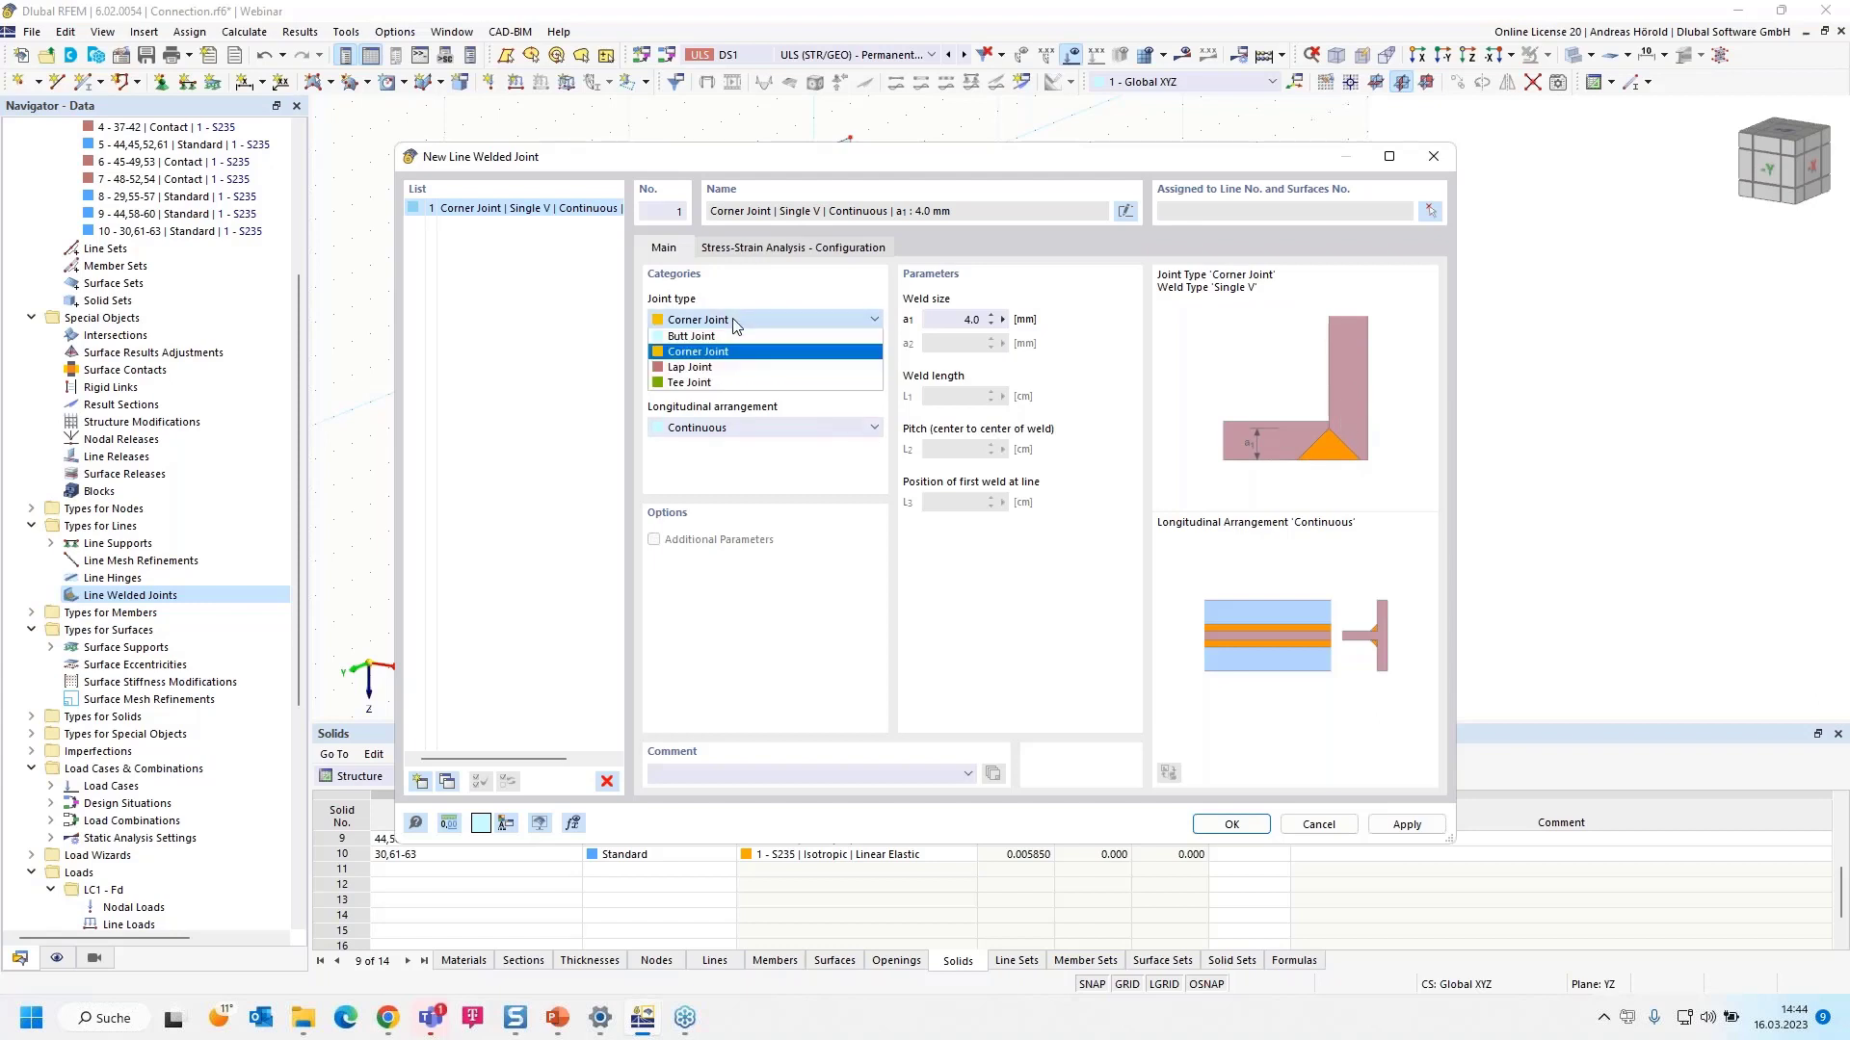
click(735, 372)
click(744, 322)
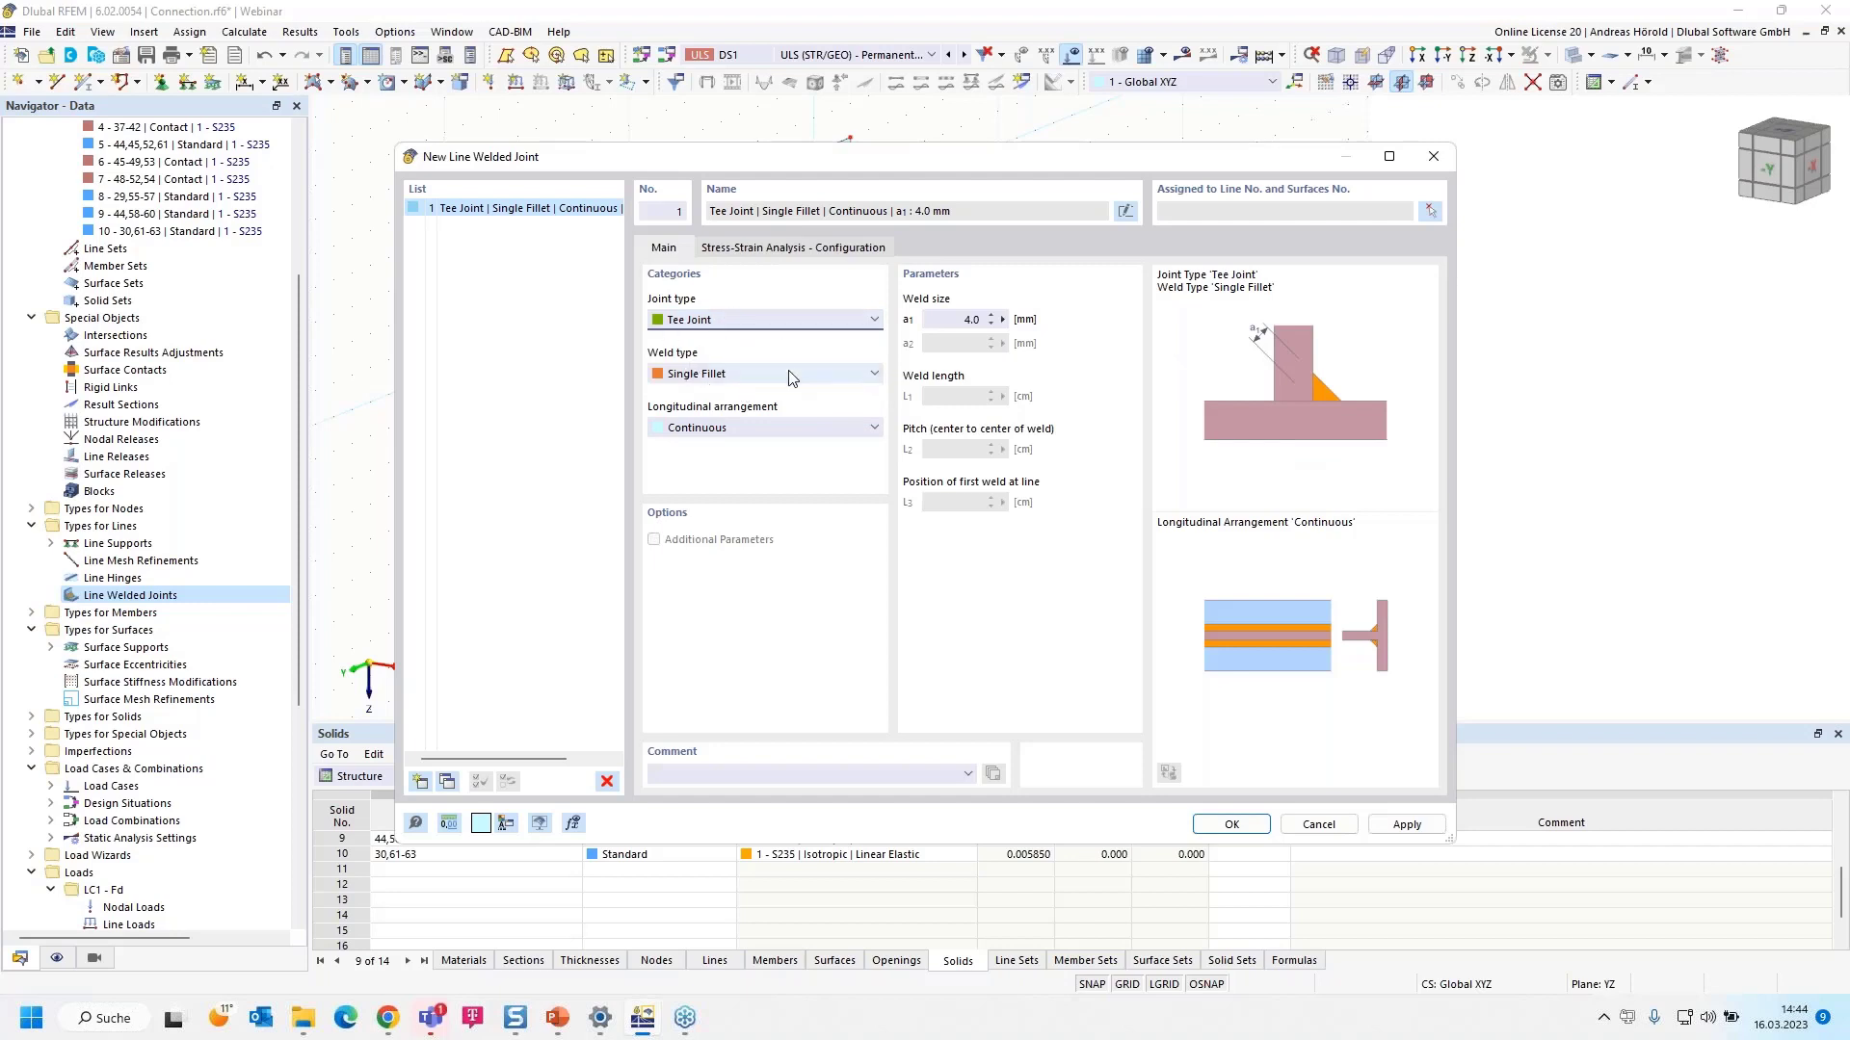
click(785, 377)
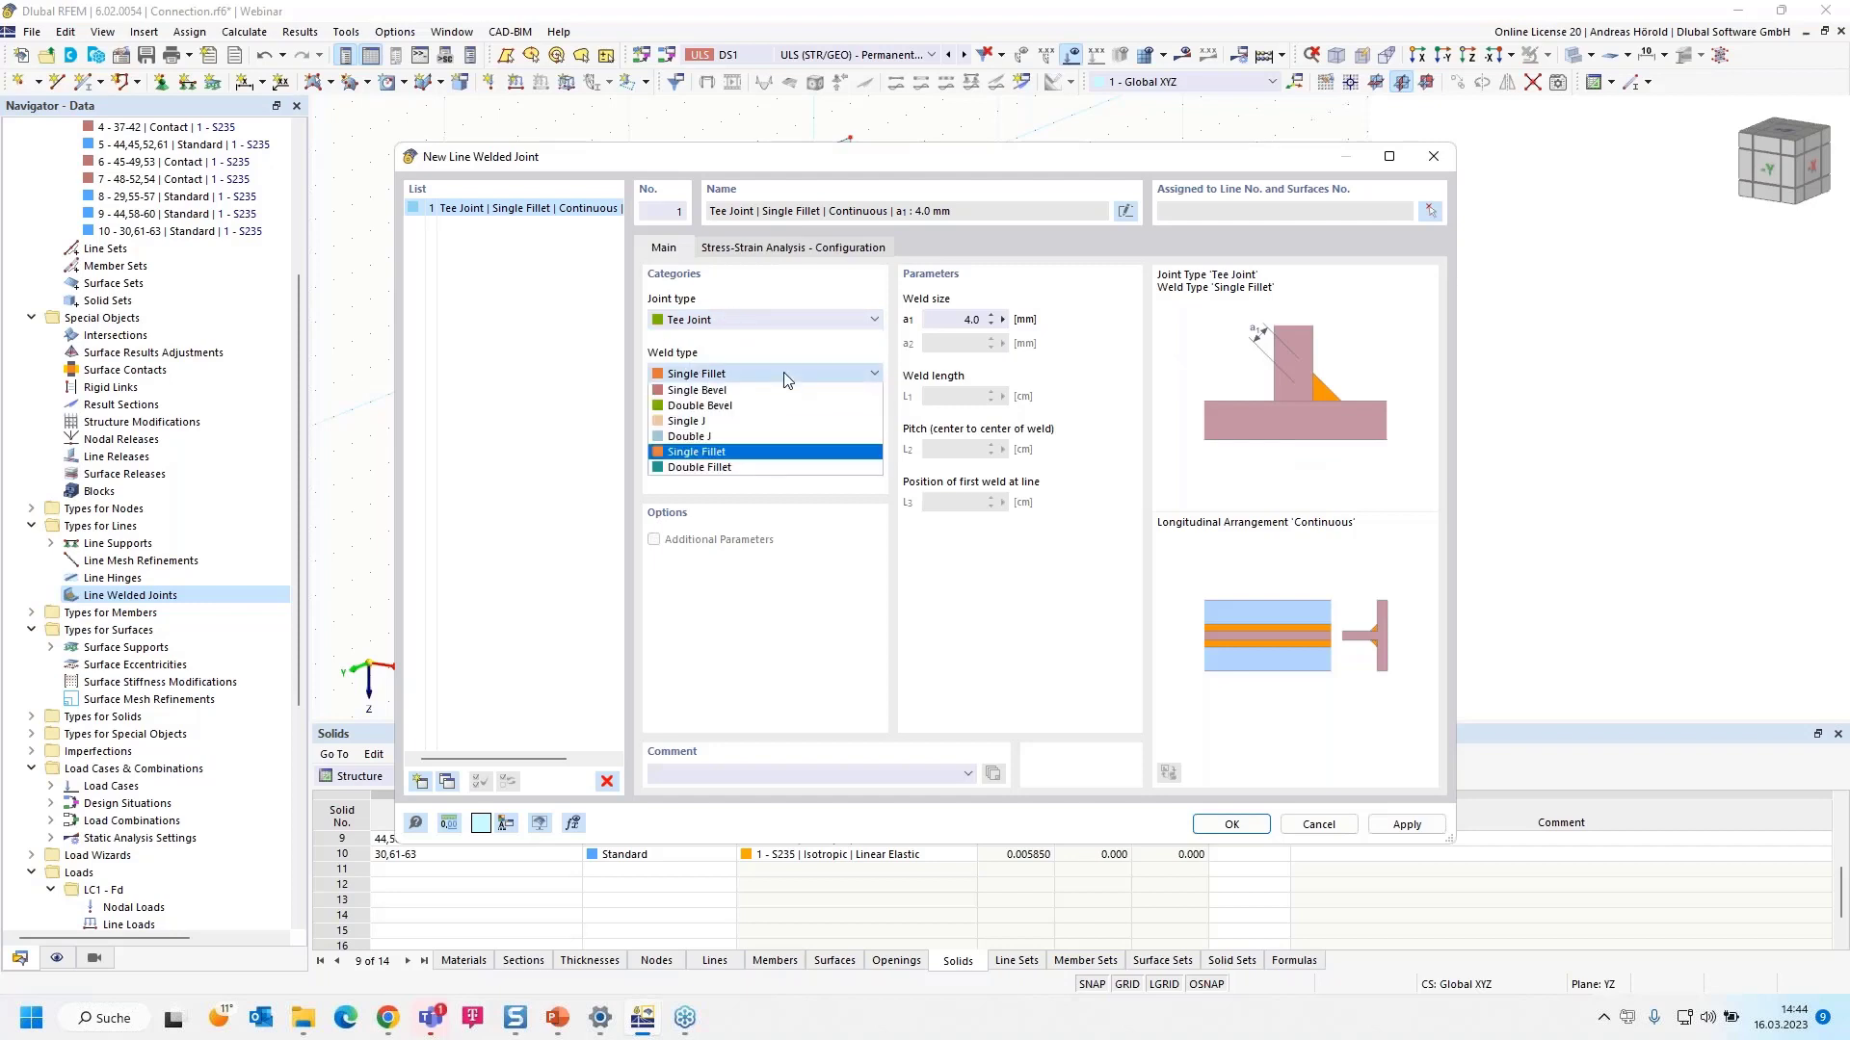
click(777, 452)
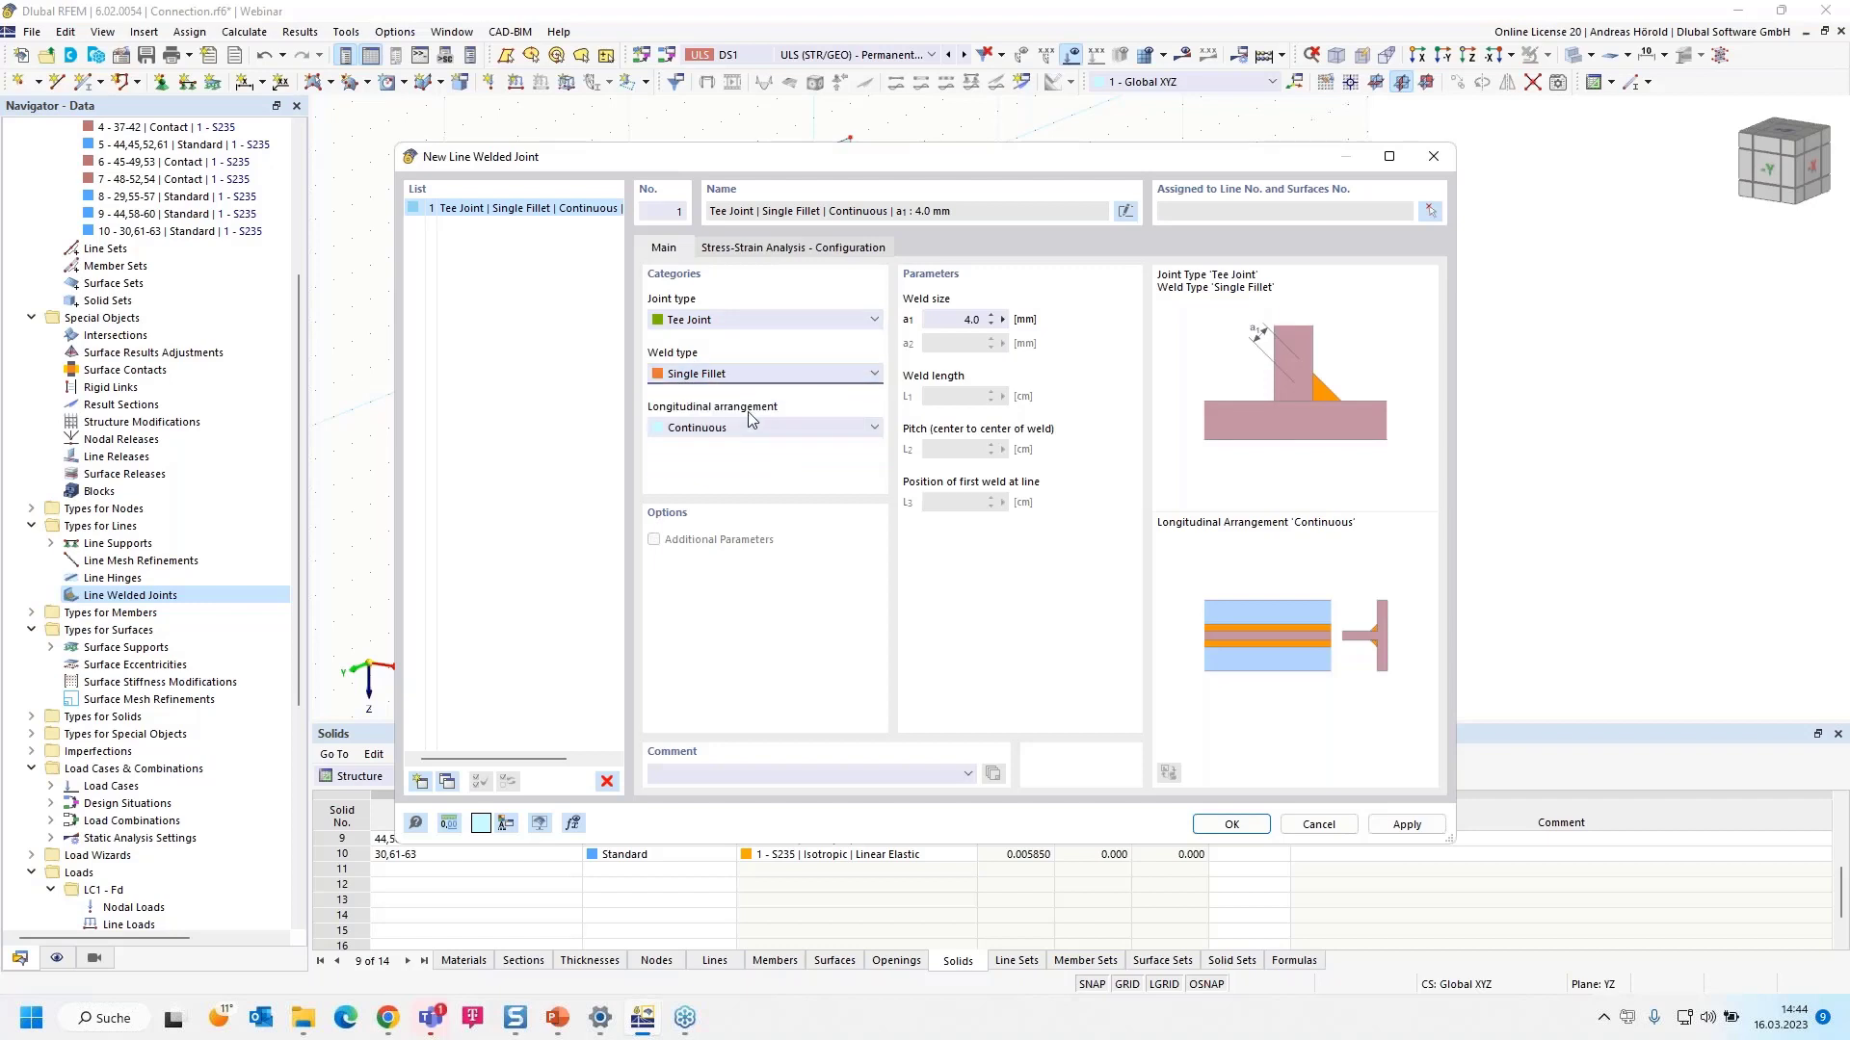
click(971, 320)
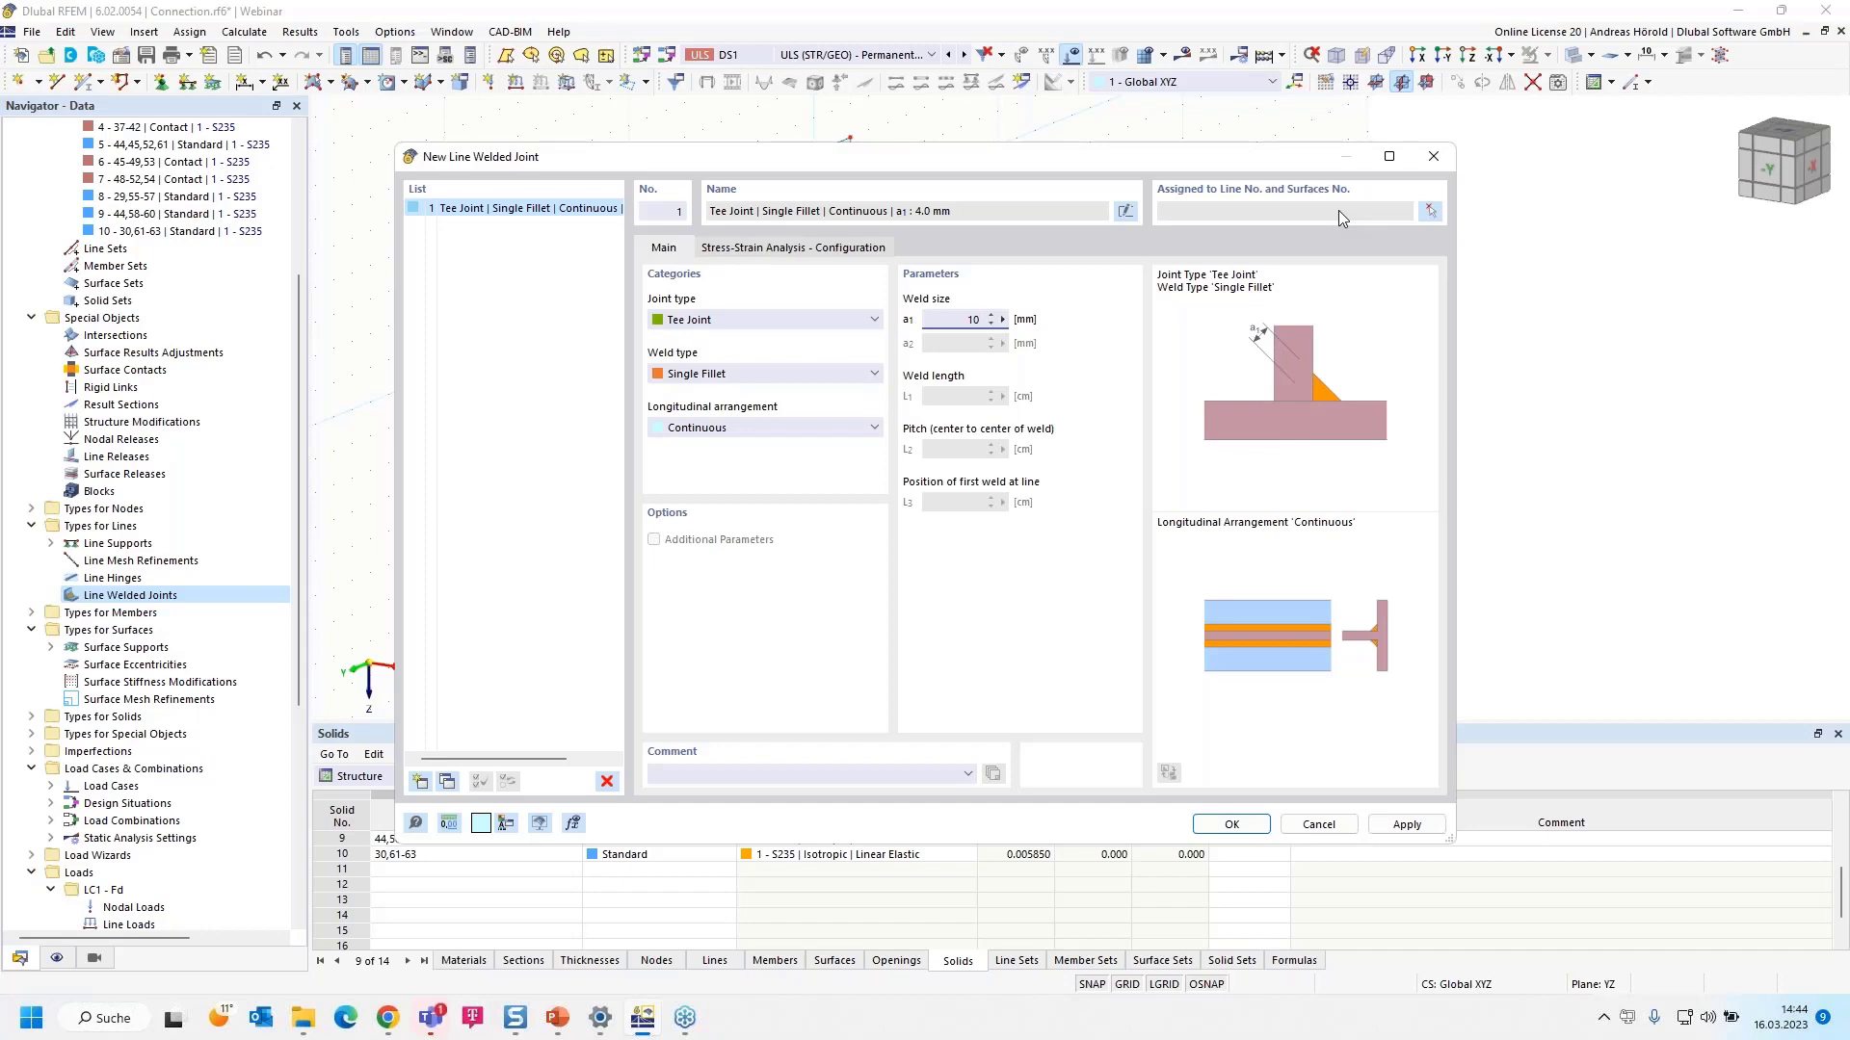
- Open the line and surface assignment picker for the 10.0 mm tee-joint fillet weld
click(1429, 215)
scroll(694, 299, up, 5)
scroll(693, 298, up, 1)
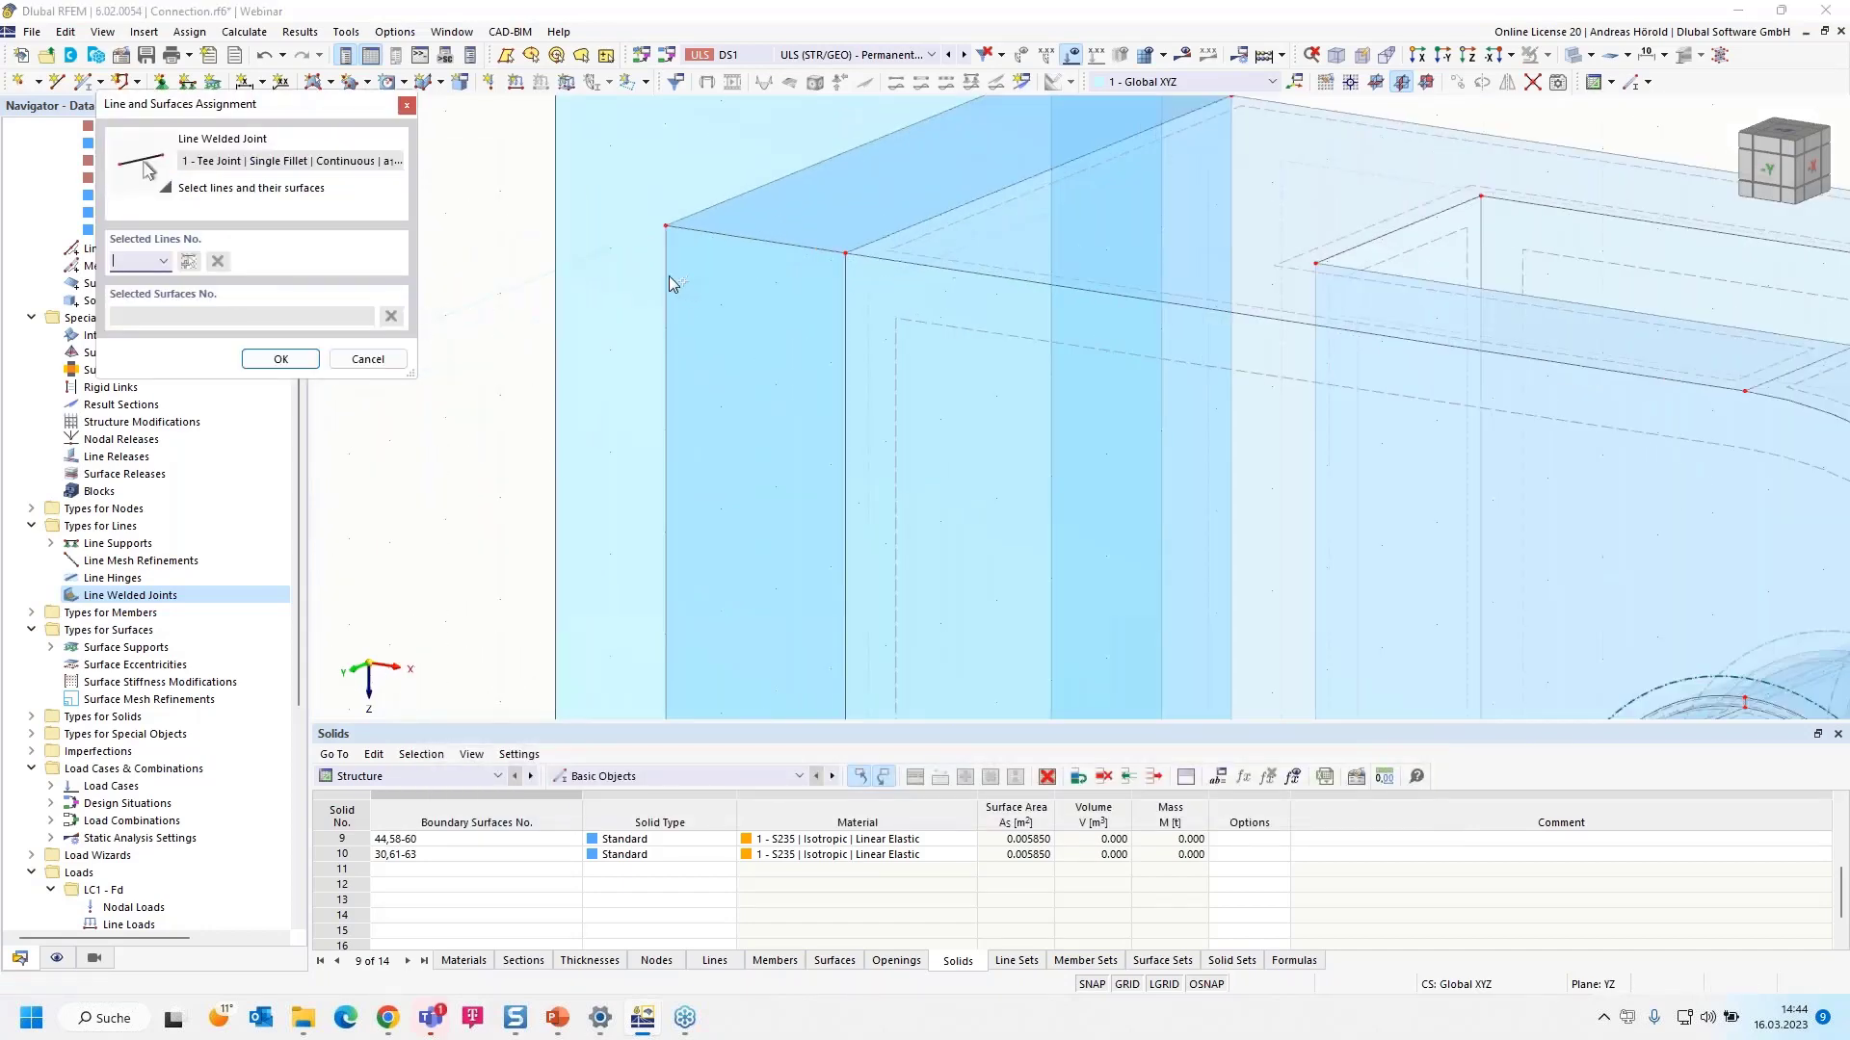
- In wireframe view, assign line 111 with surface 68, and line 110 with surfaces 67 and 64
click(1569, 56)
click(1580, 89)
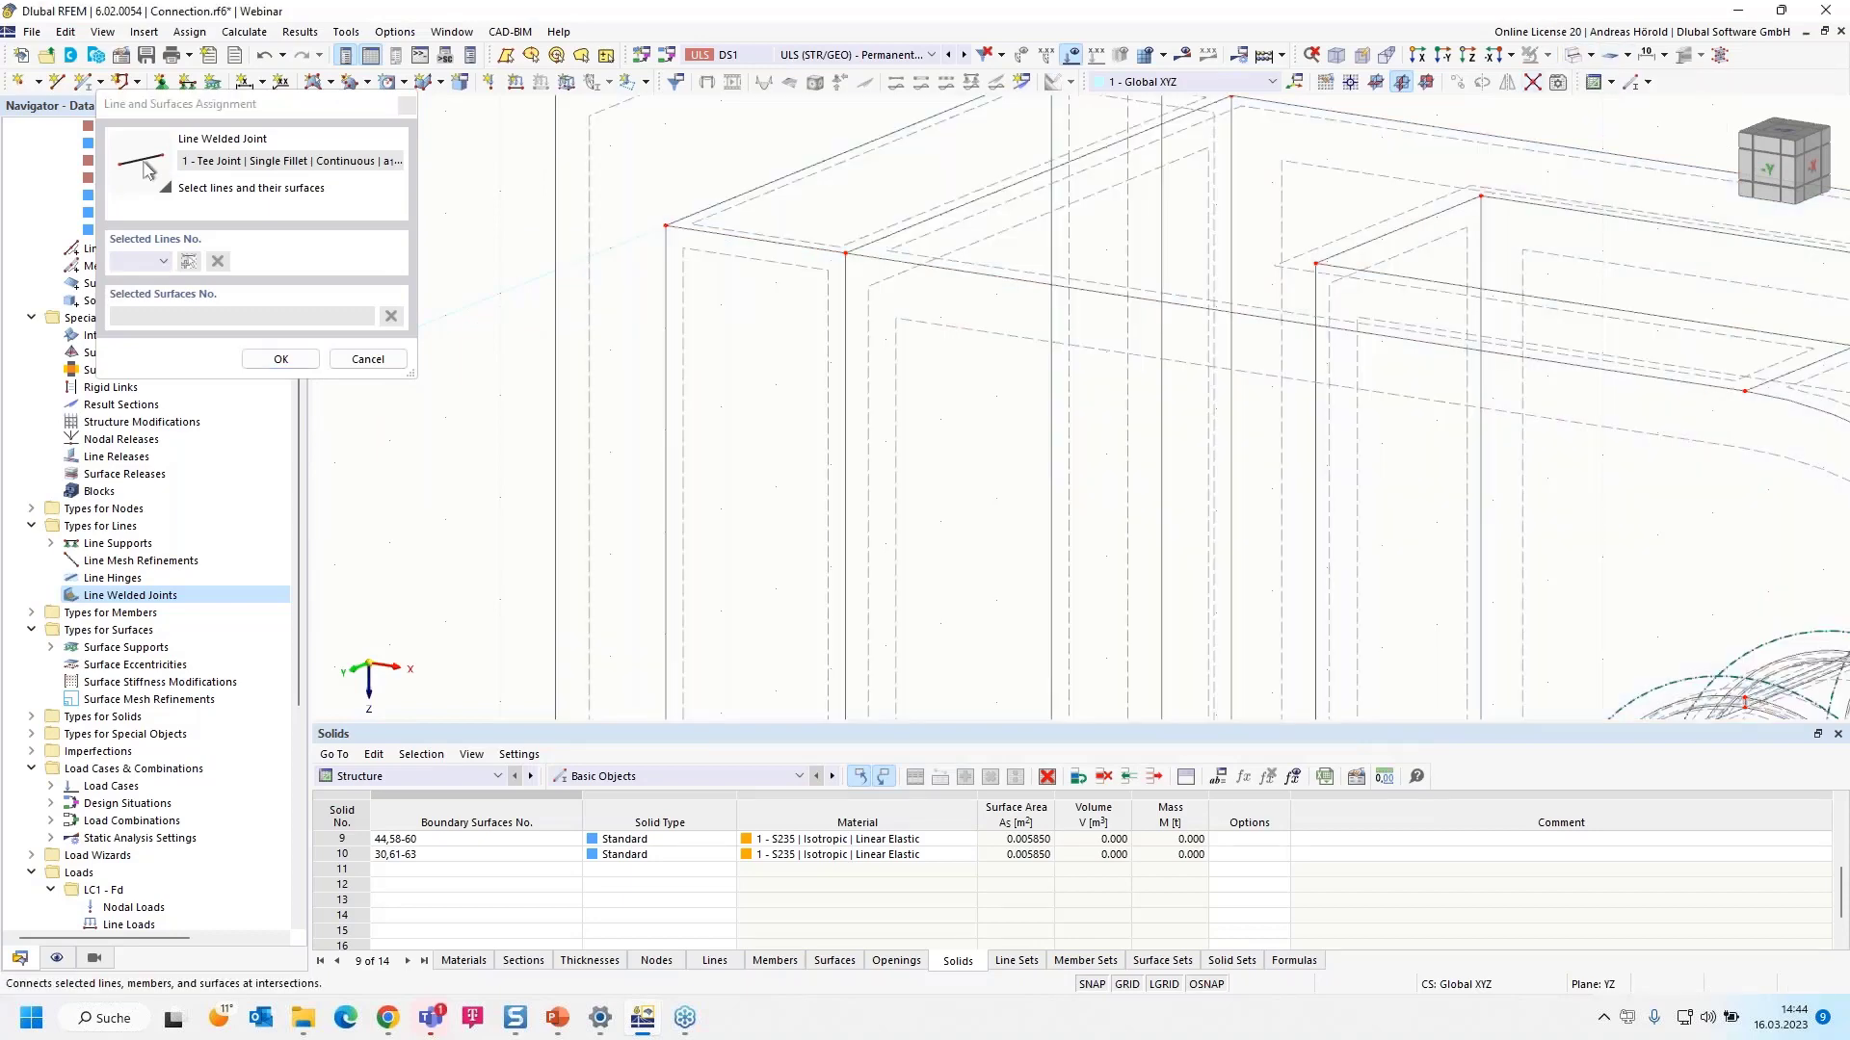
click(710, 205)
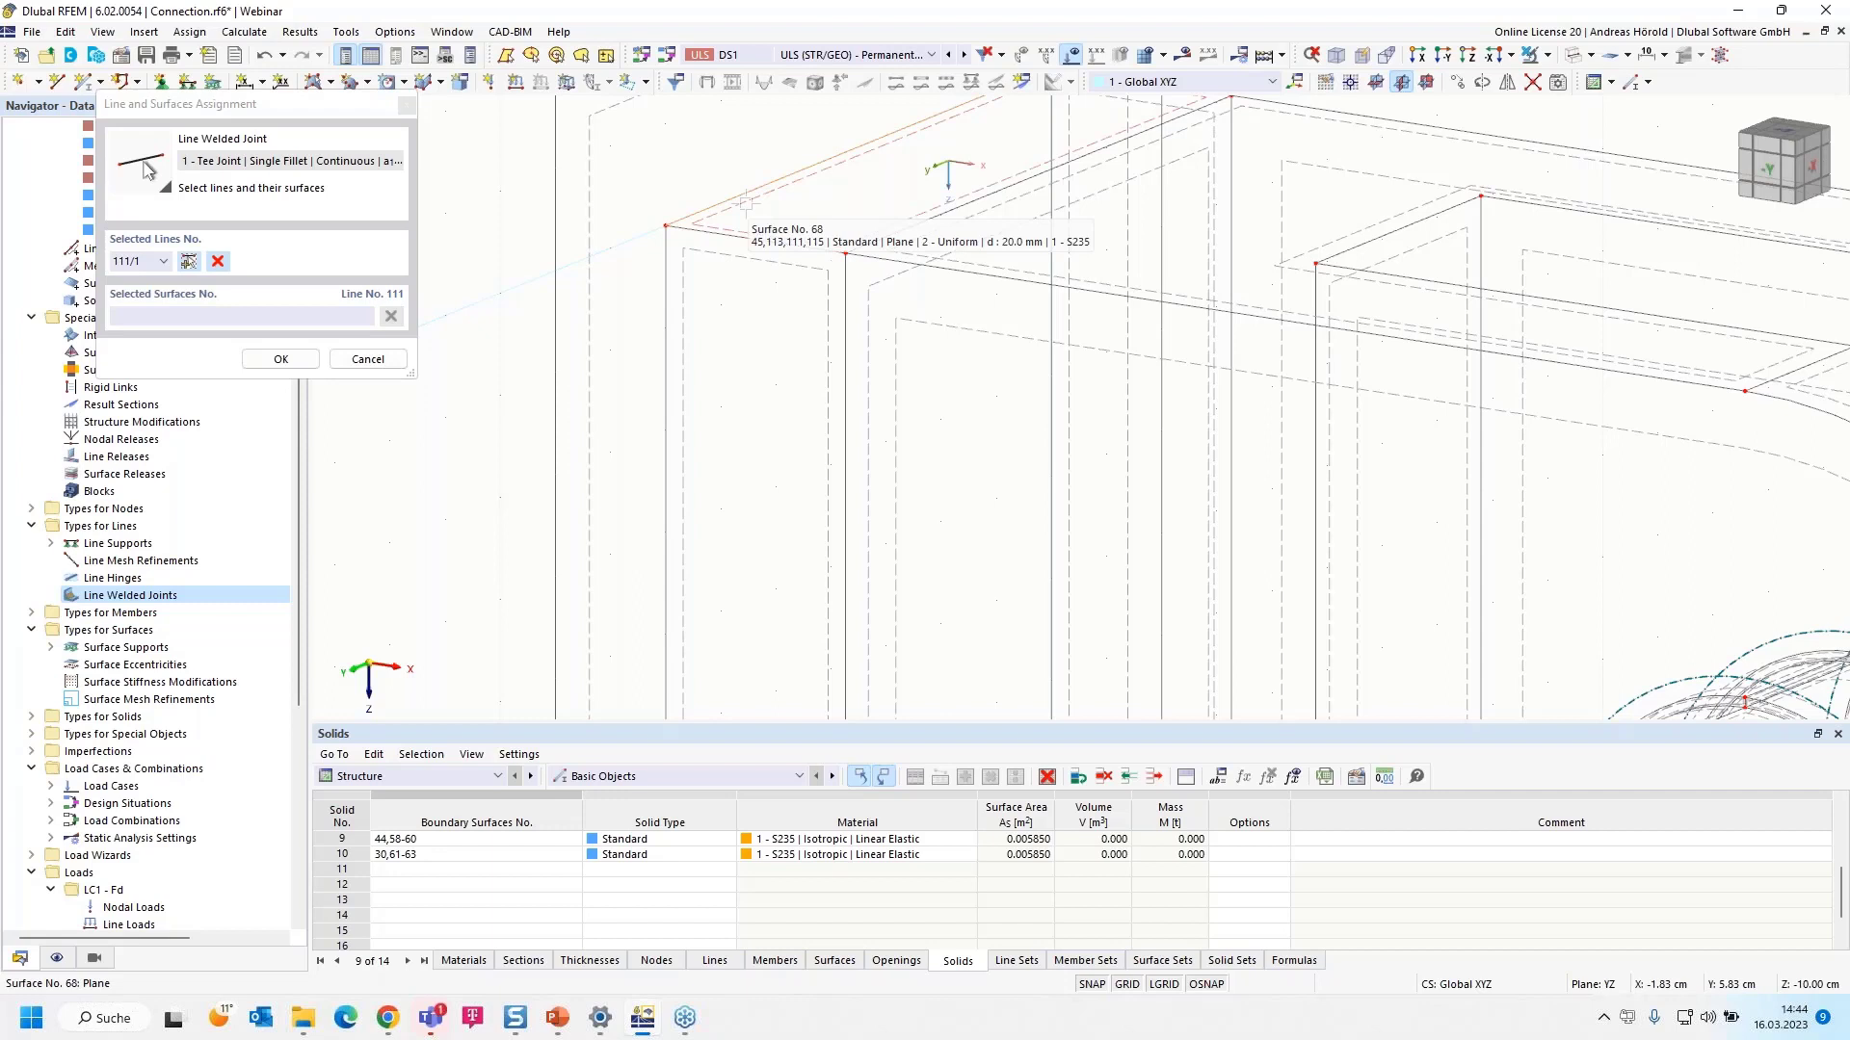
click(745, 204)
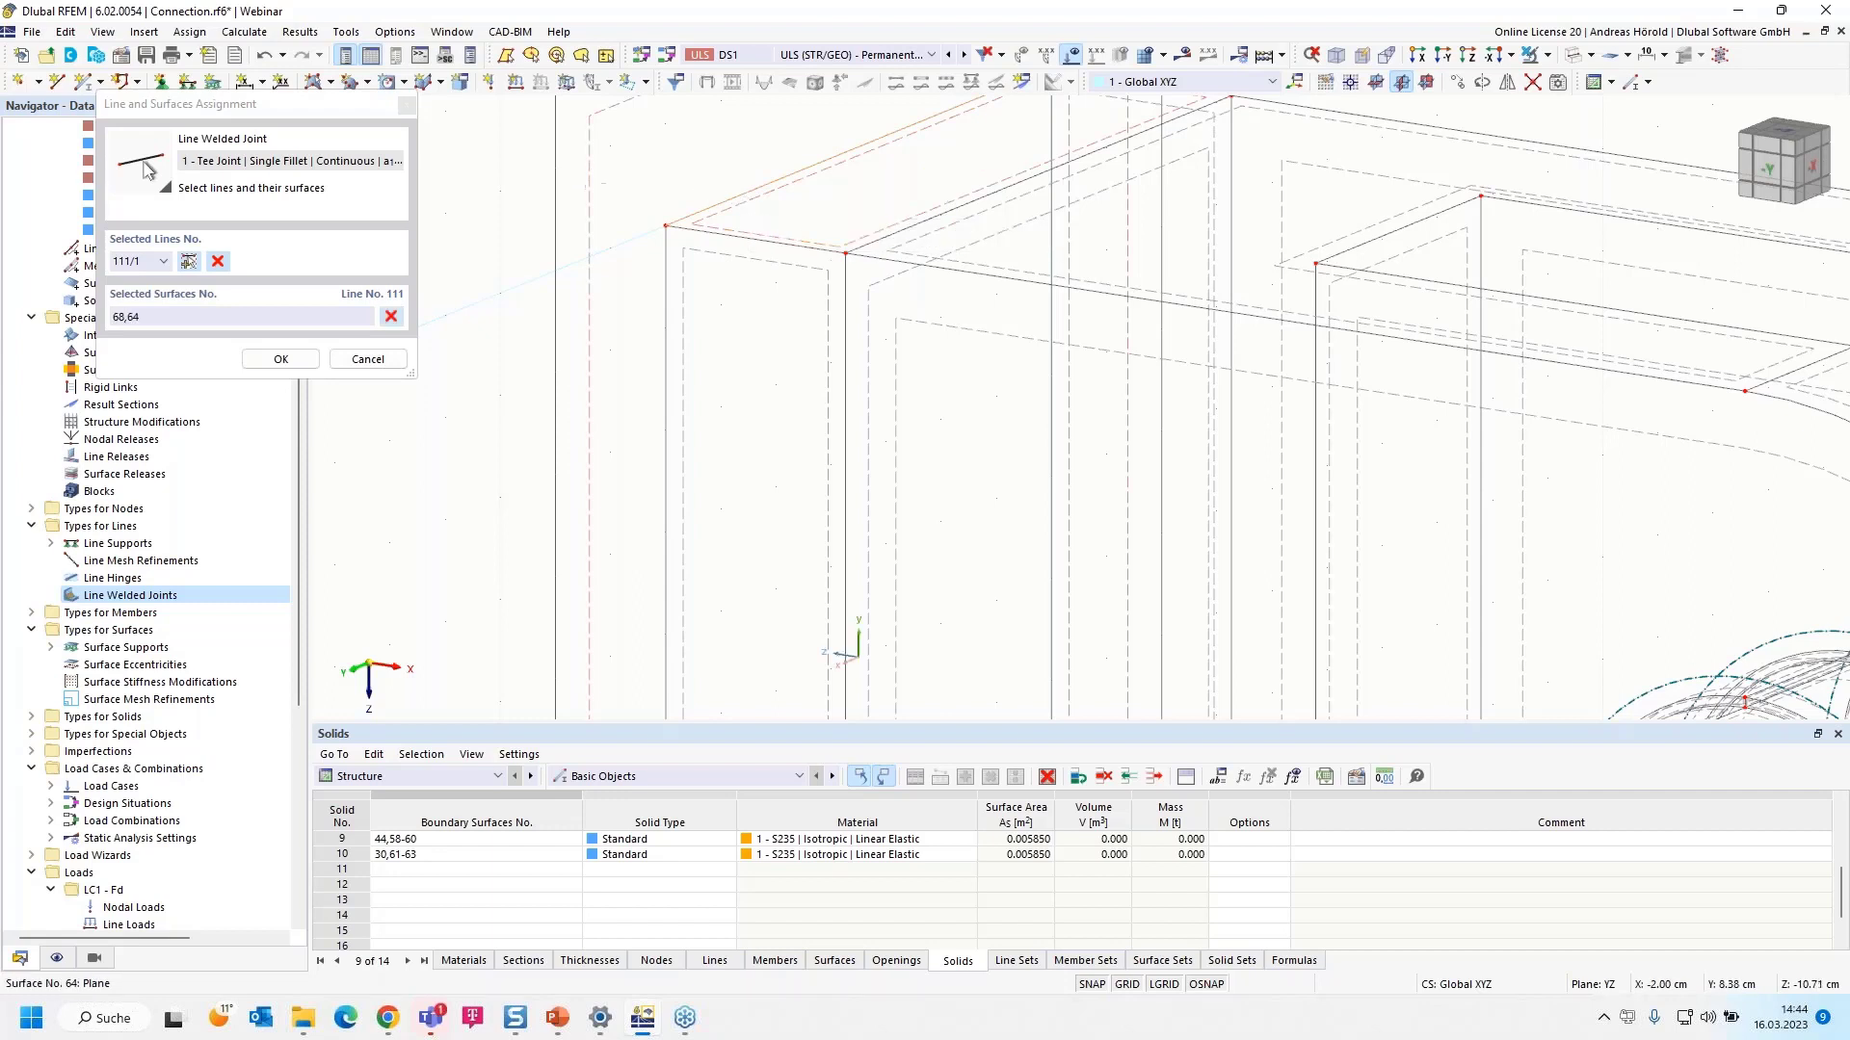
click(190, 263)
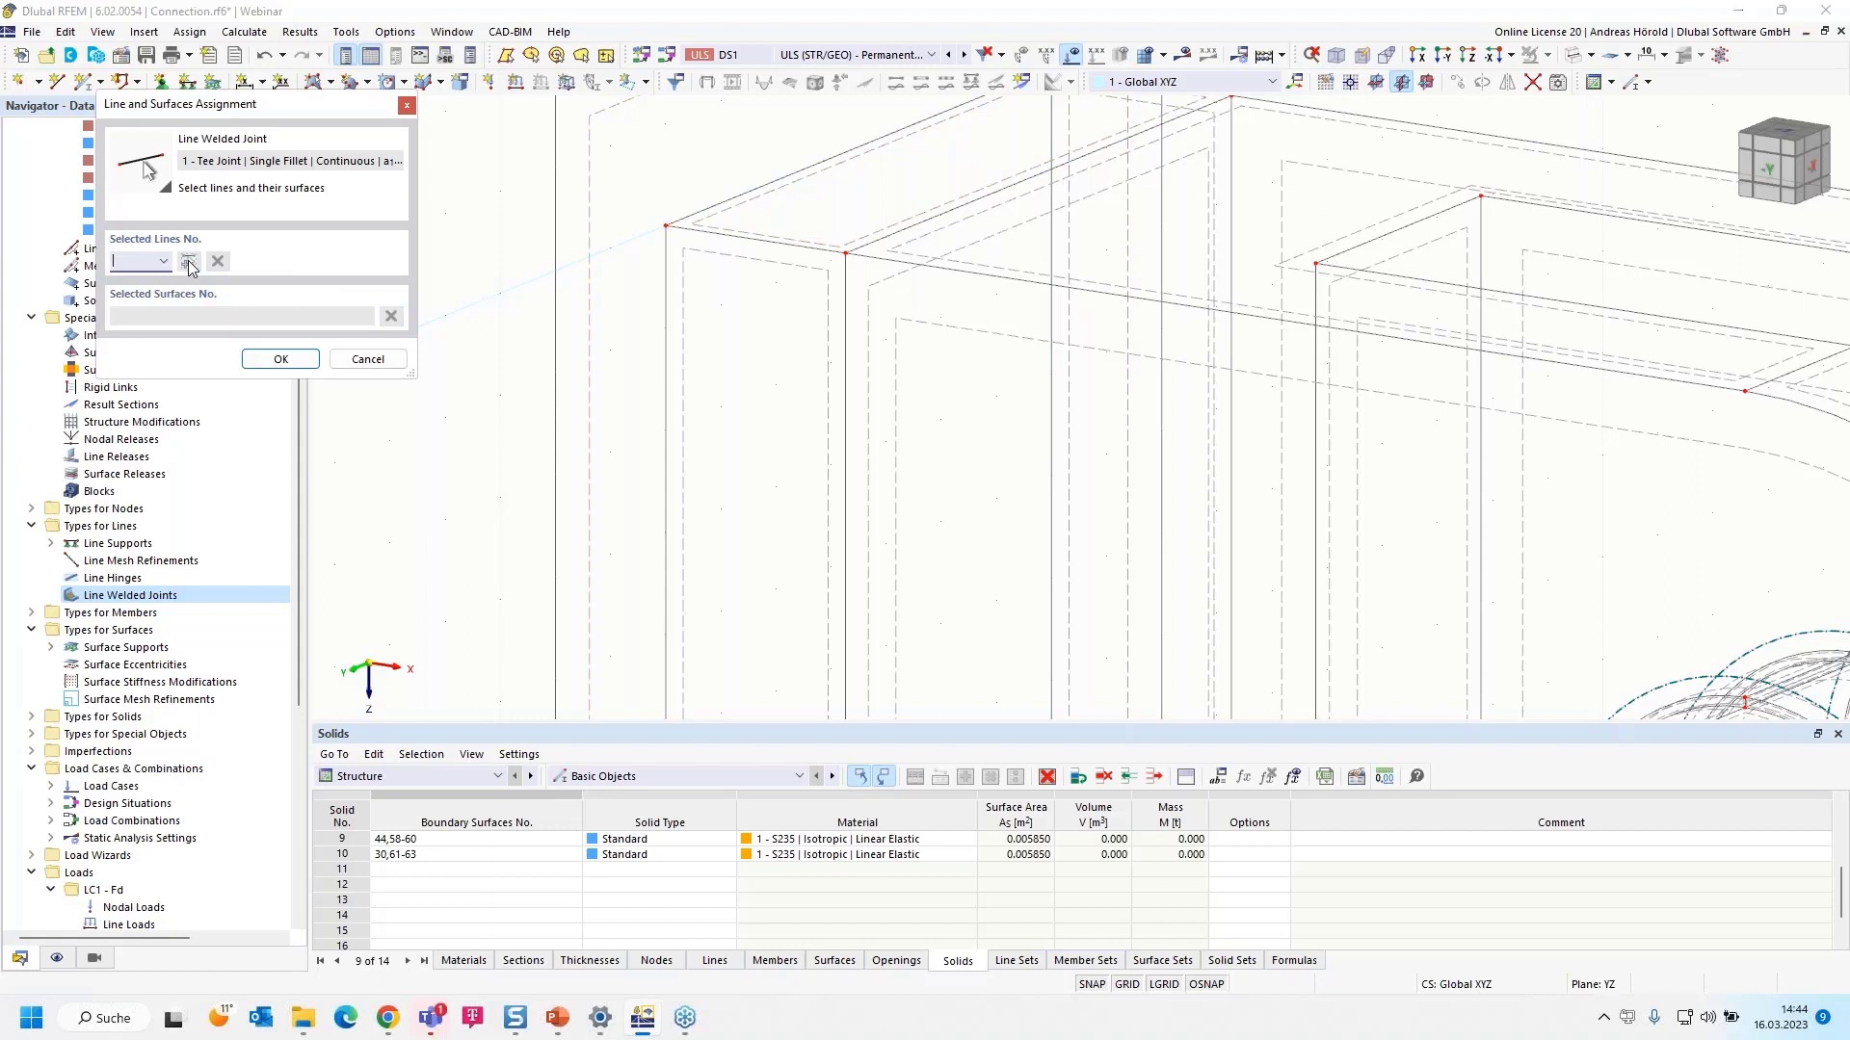
click(666, 315)
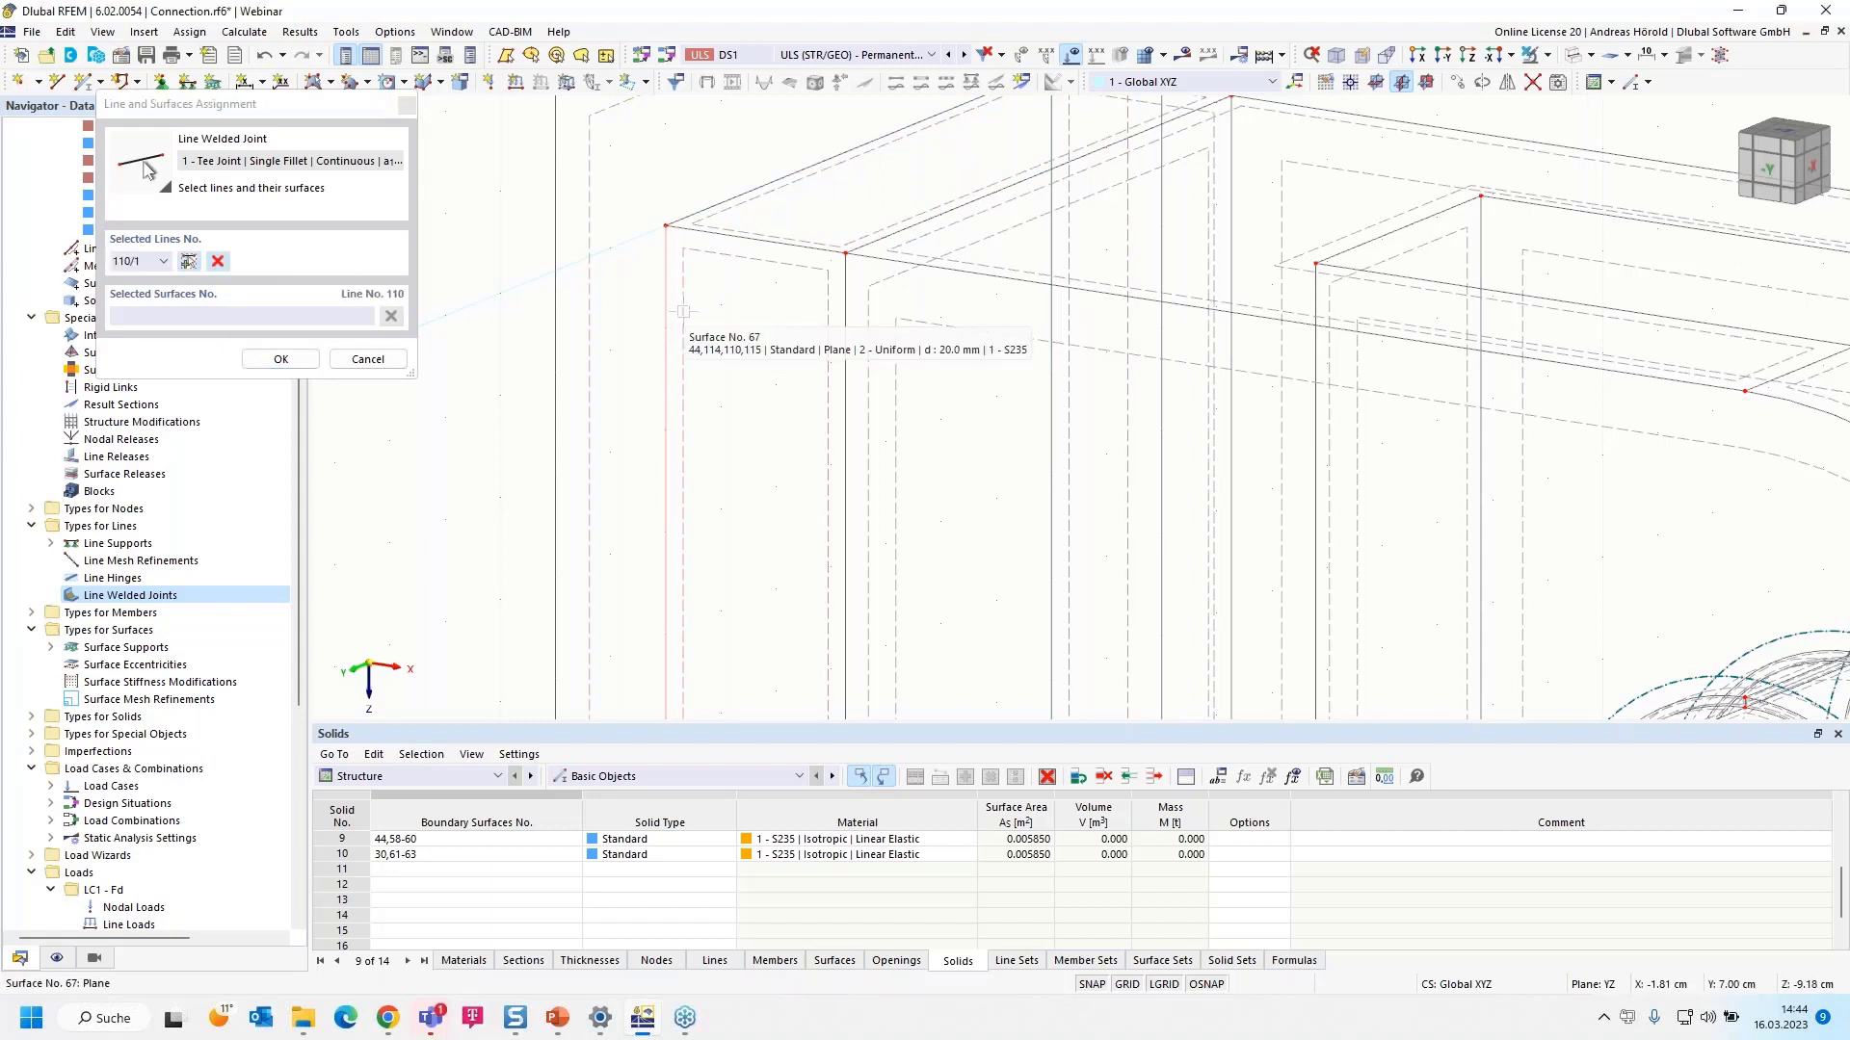
click(683, 311)
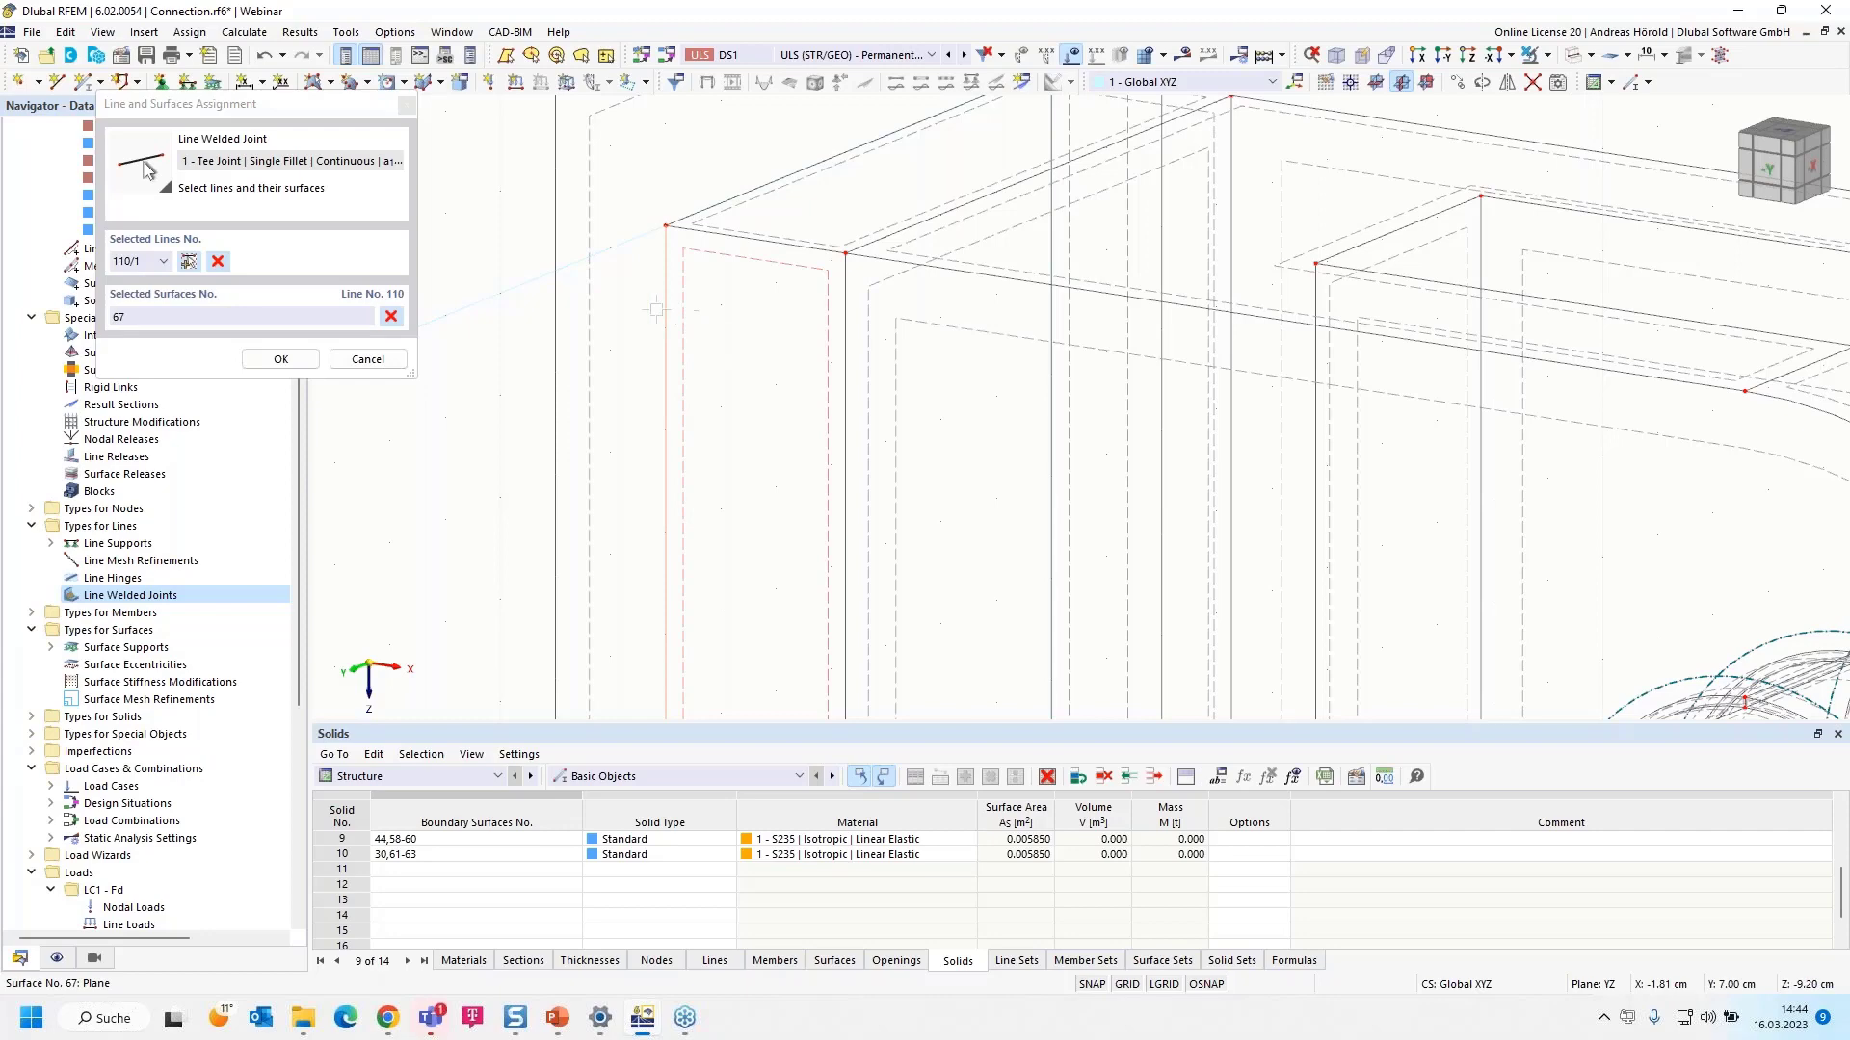
click(605, 327)
scroll(619, 332, down, 5)
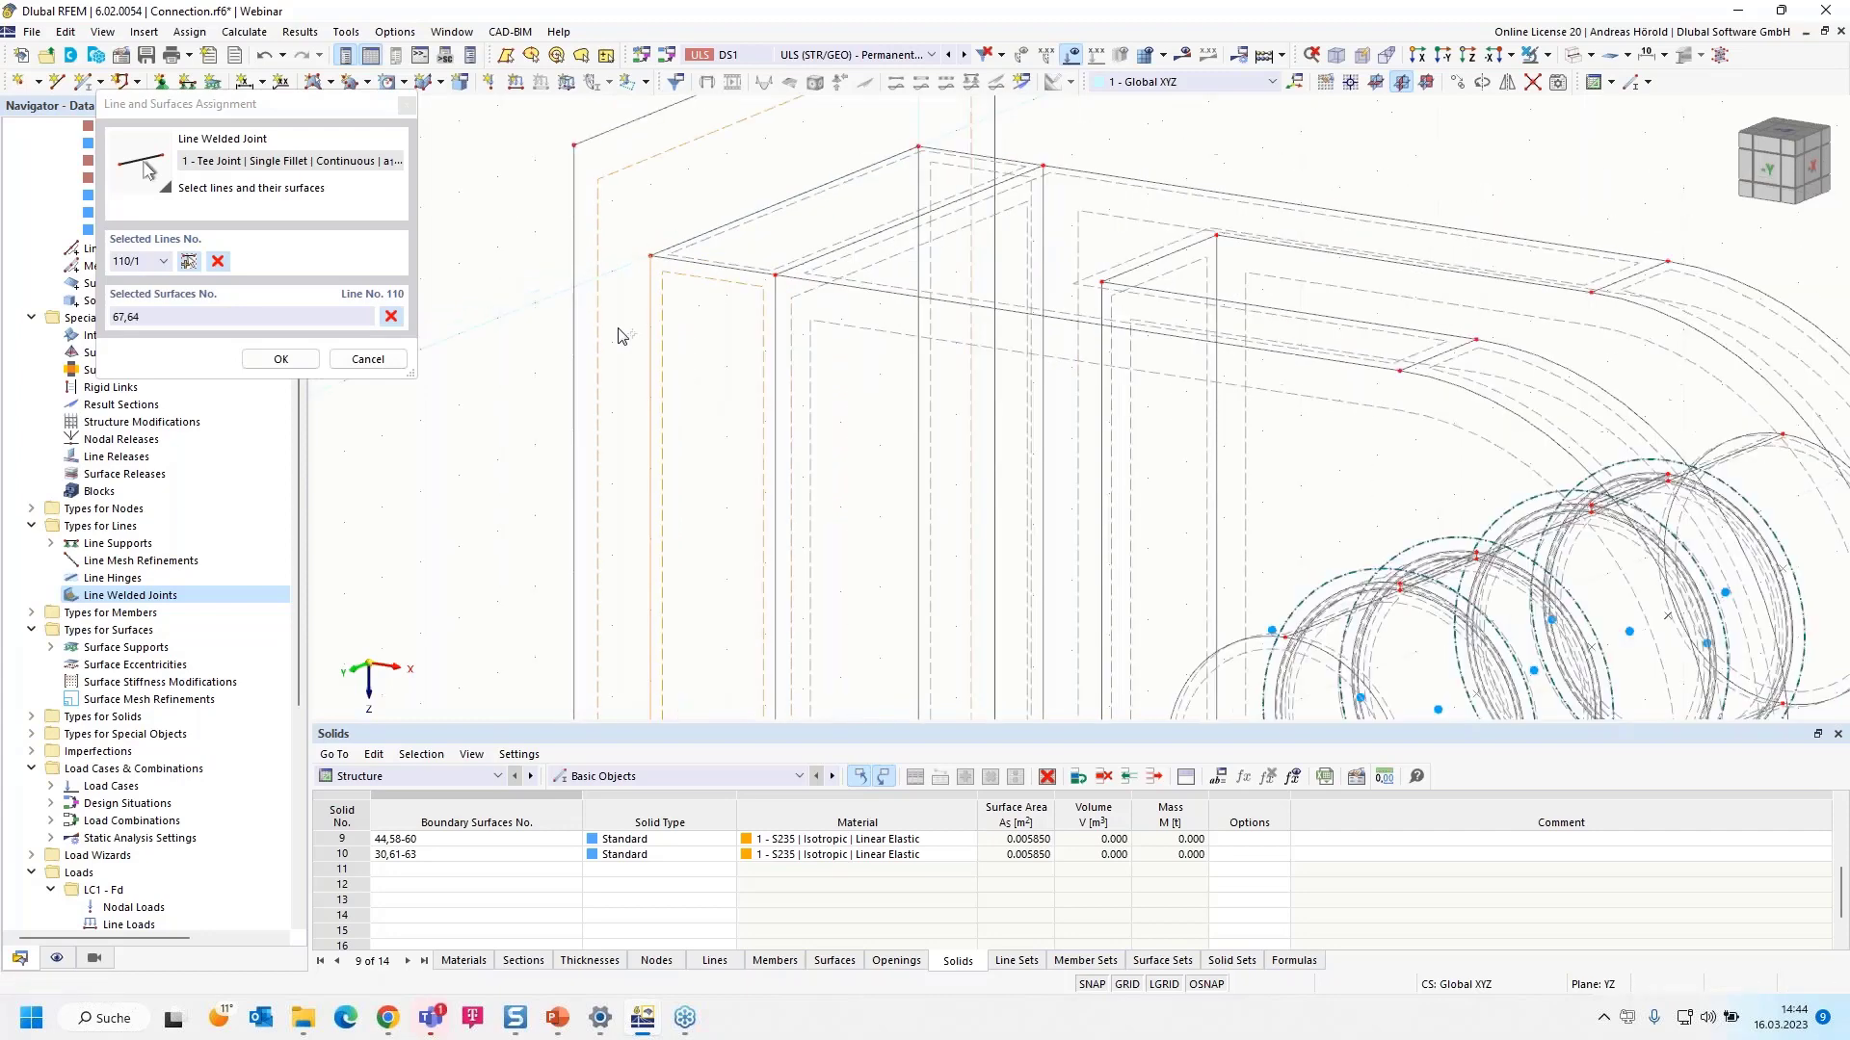
scroll(671, 570, up, 6)
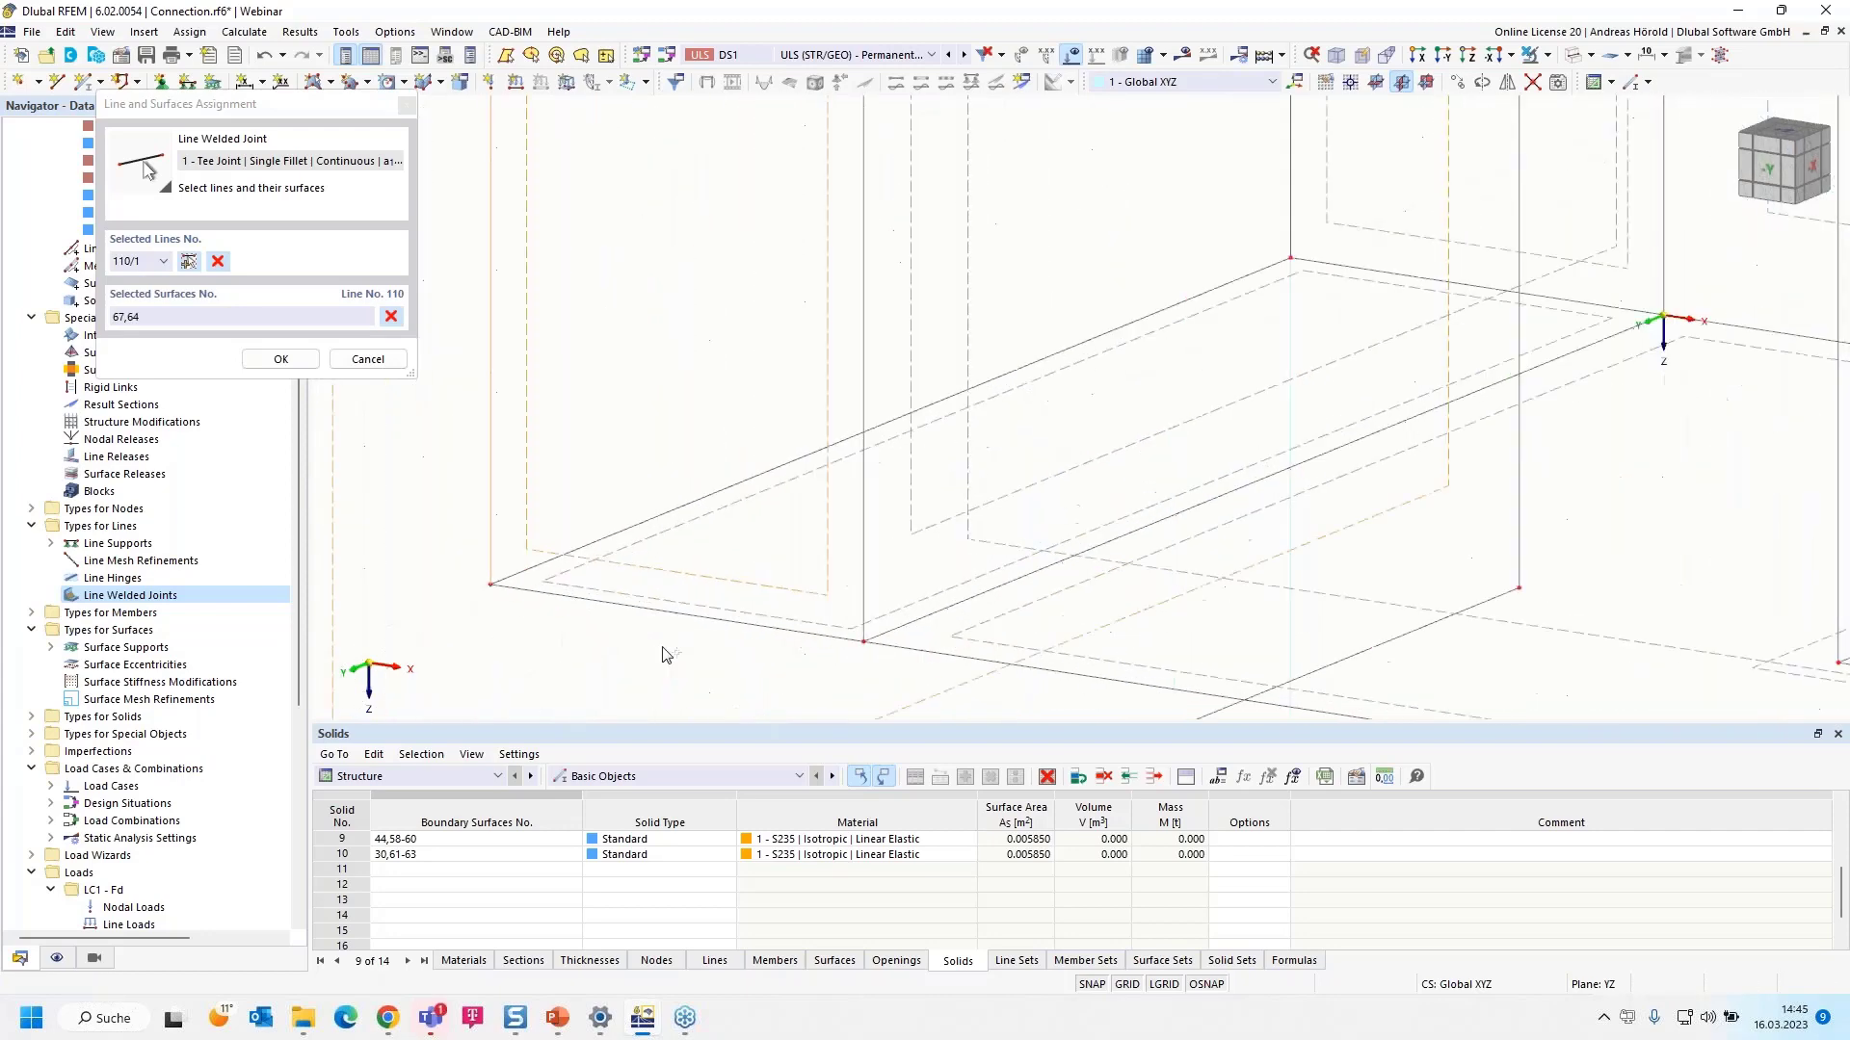
- Add line 109 with surfaces 66 and 64, and line 108 with surfaces 65 and 64
click(187, 262)
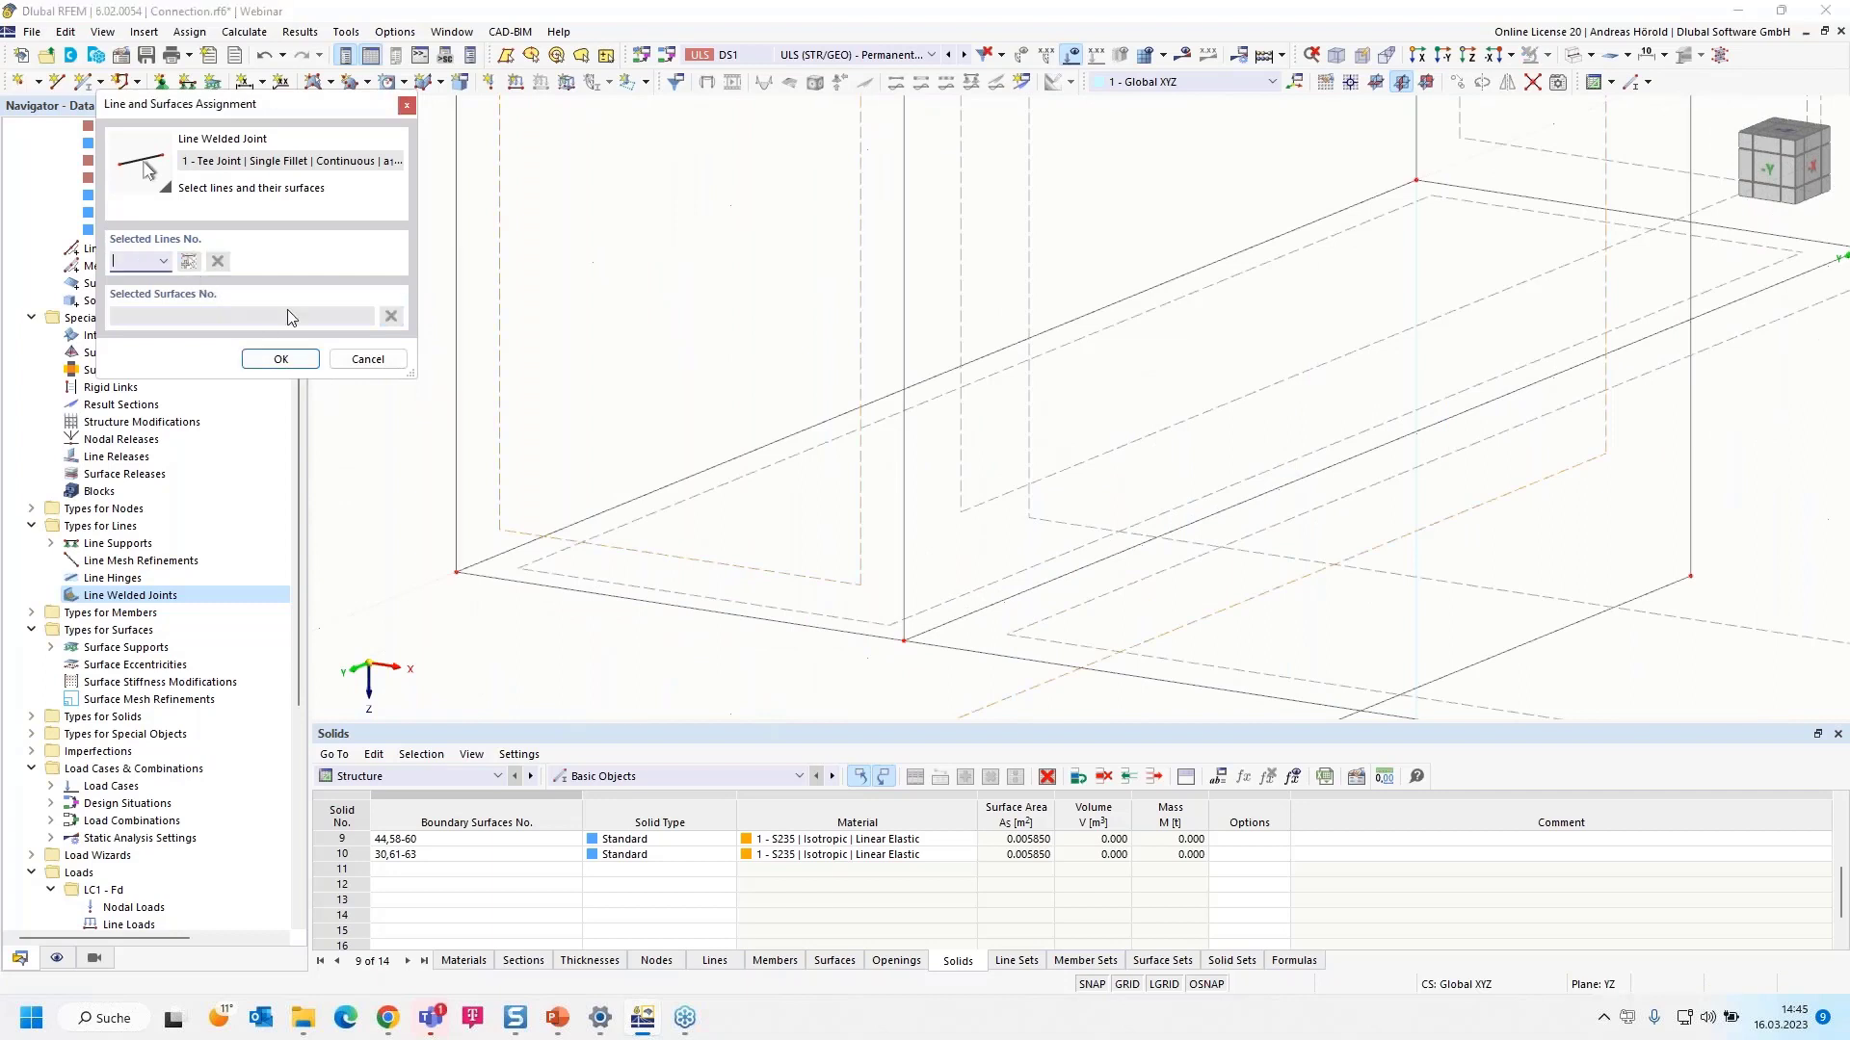
click(620, 506)
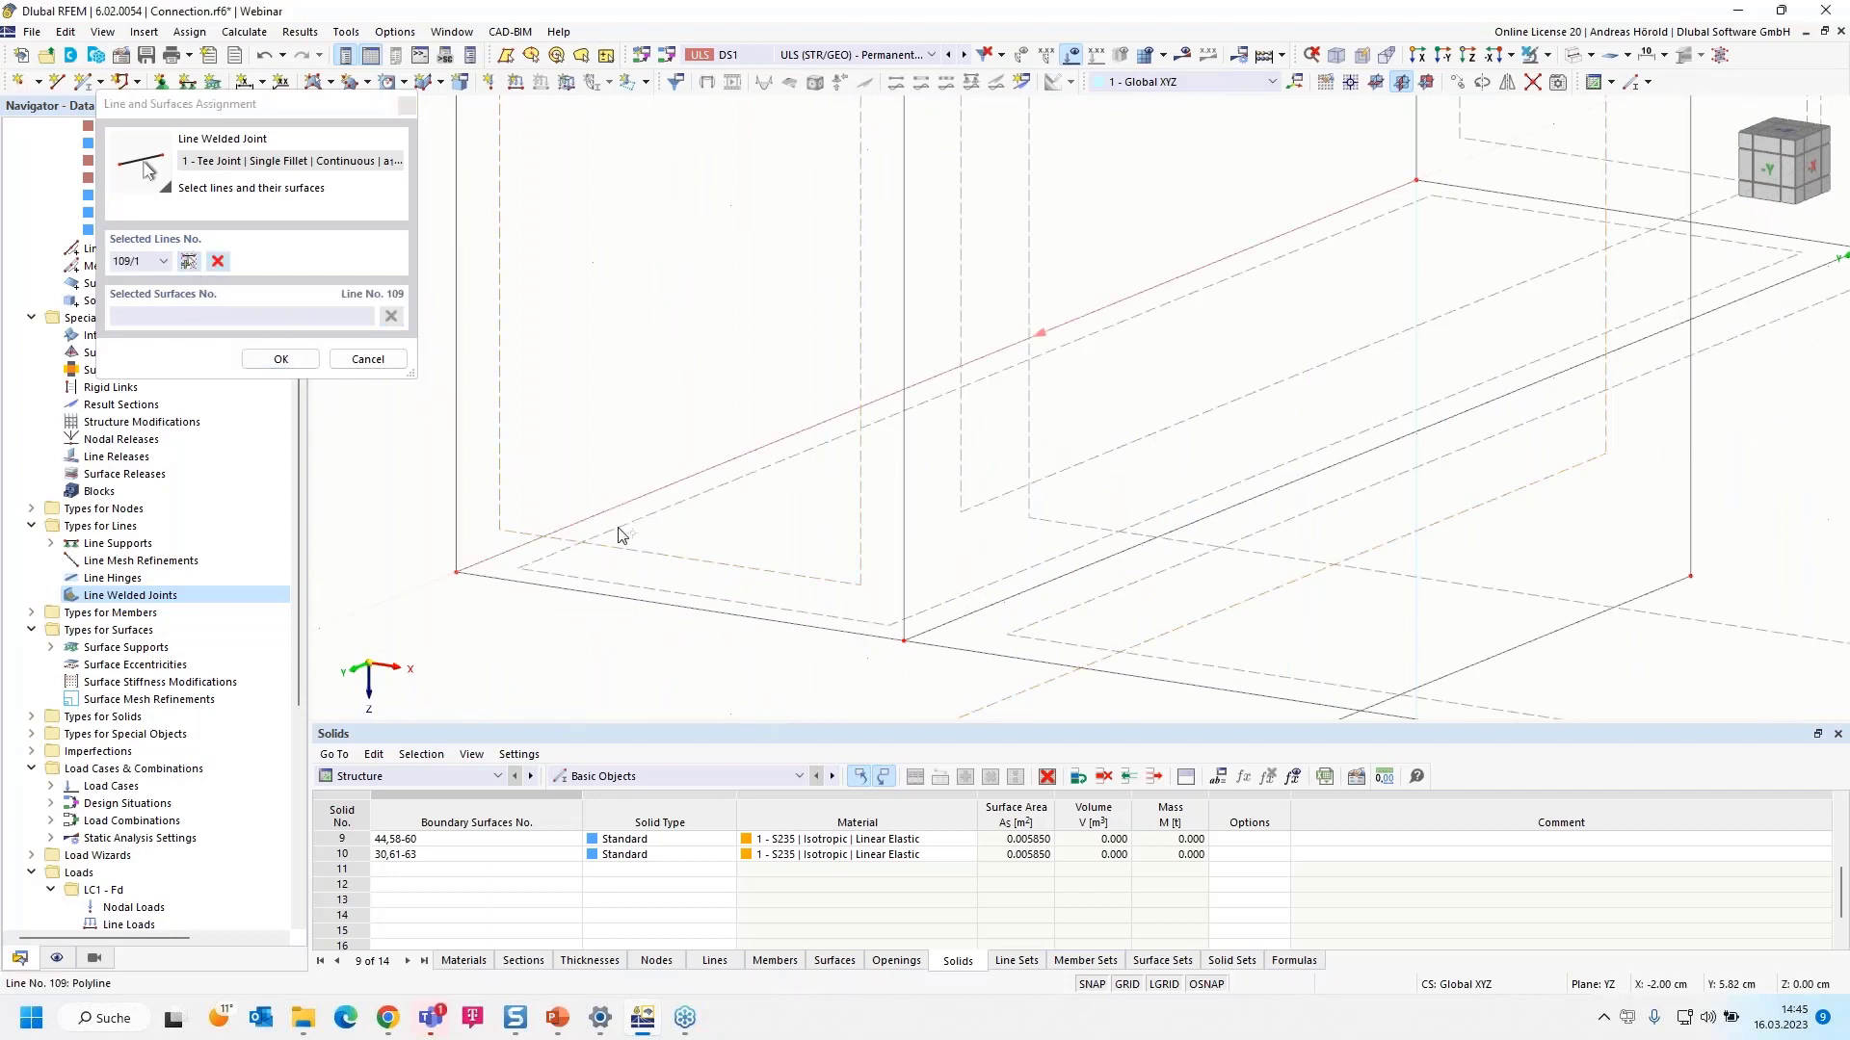
scroll(597, 579, down, 5)
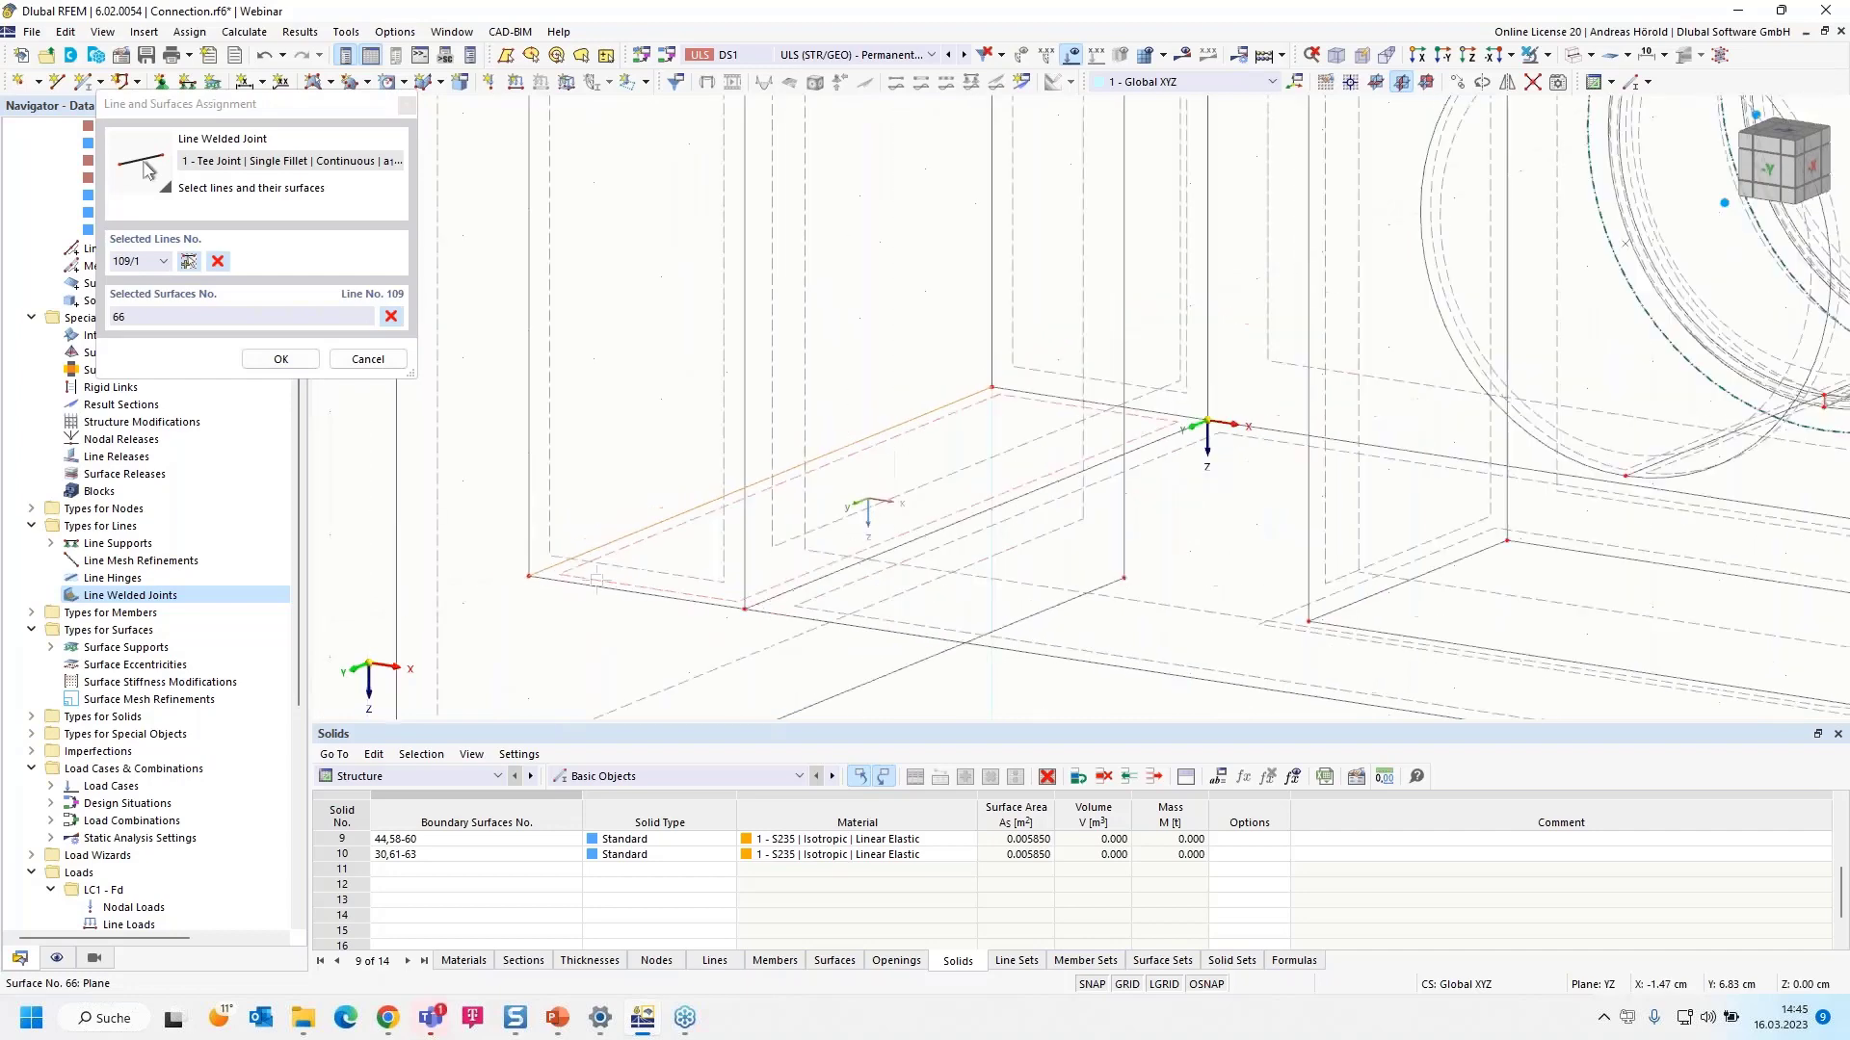
click(493, 569)
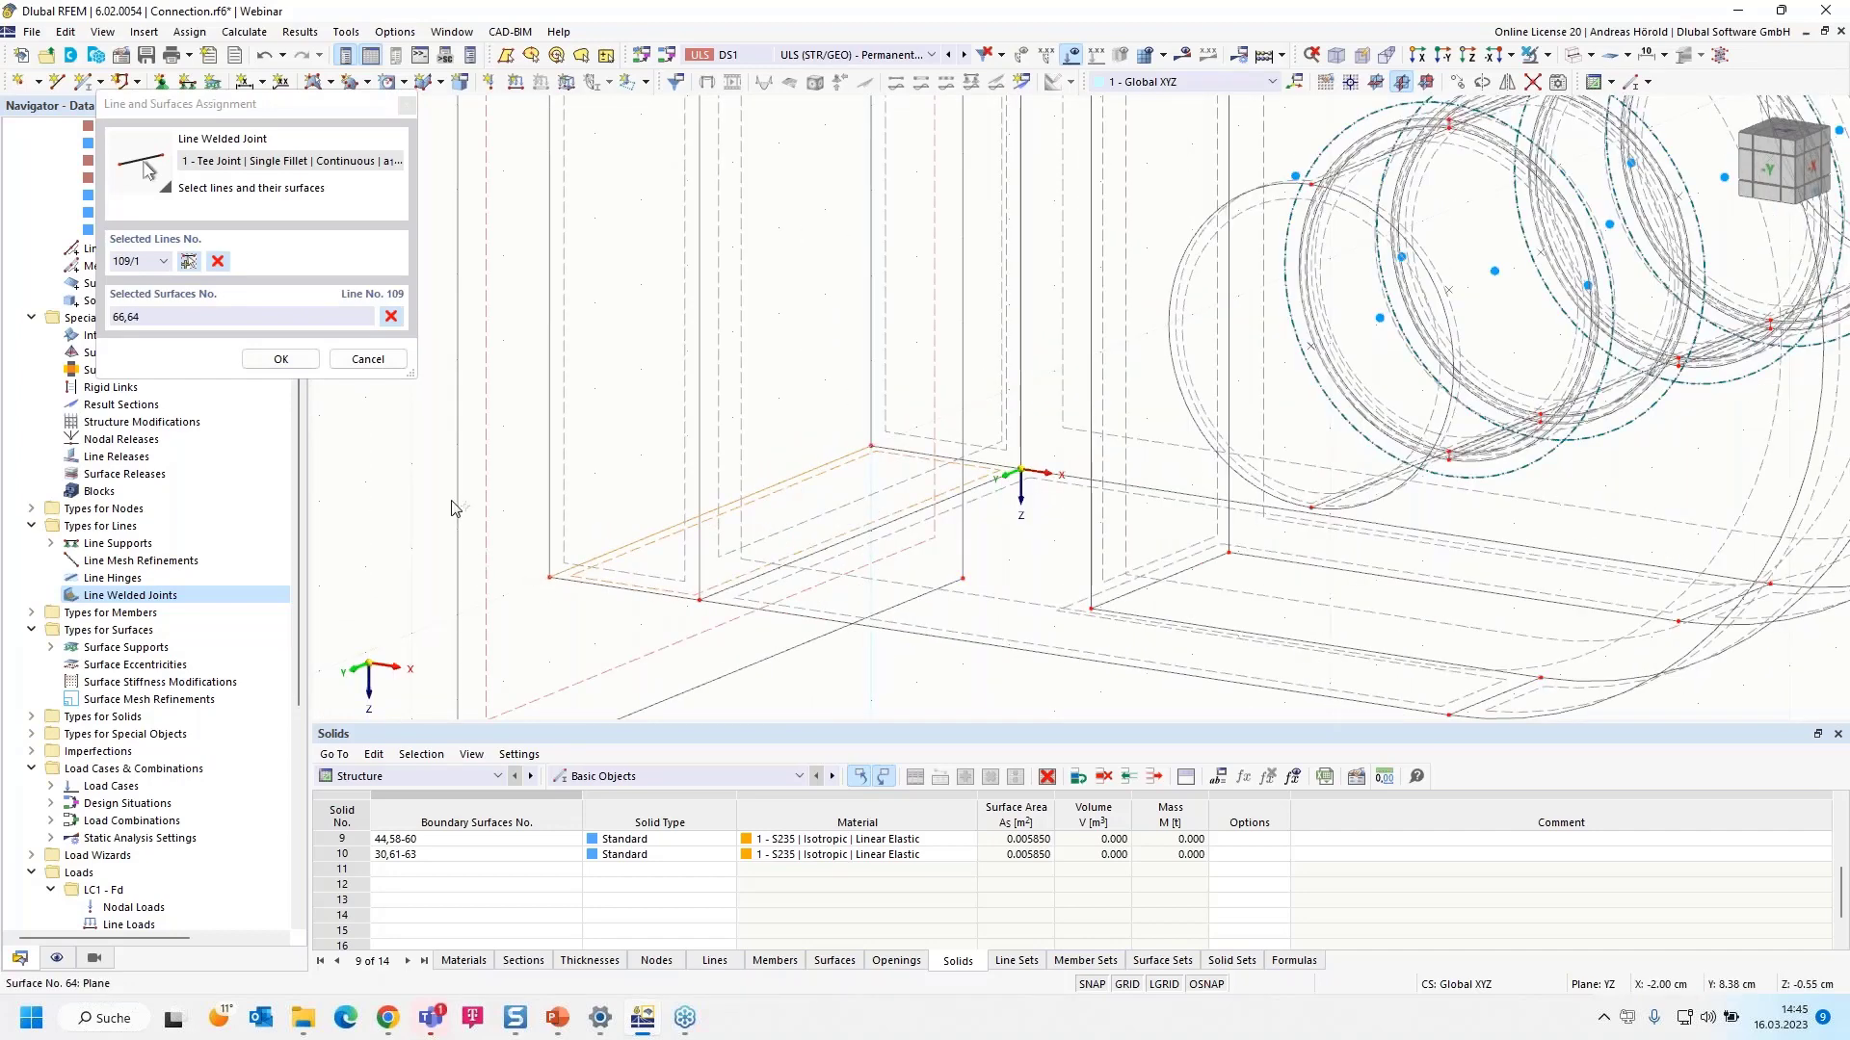
click(188, 264)
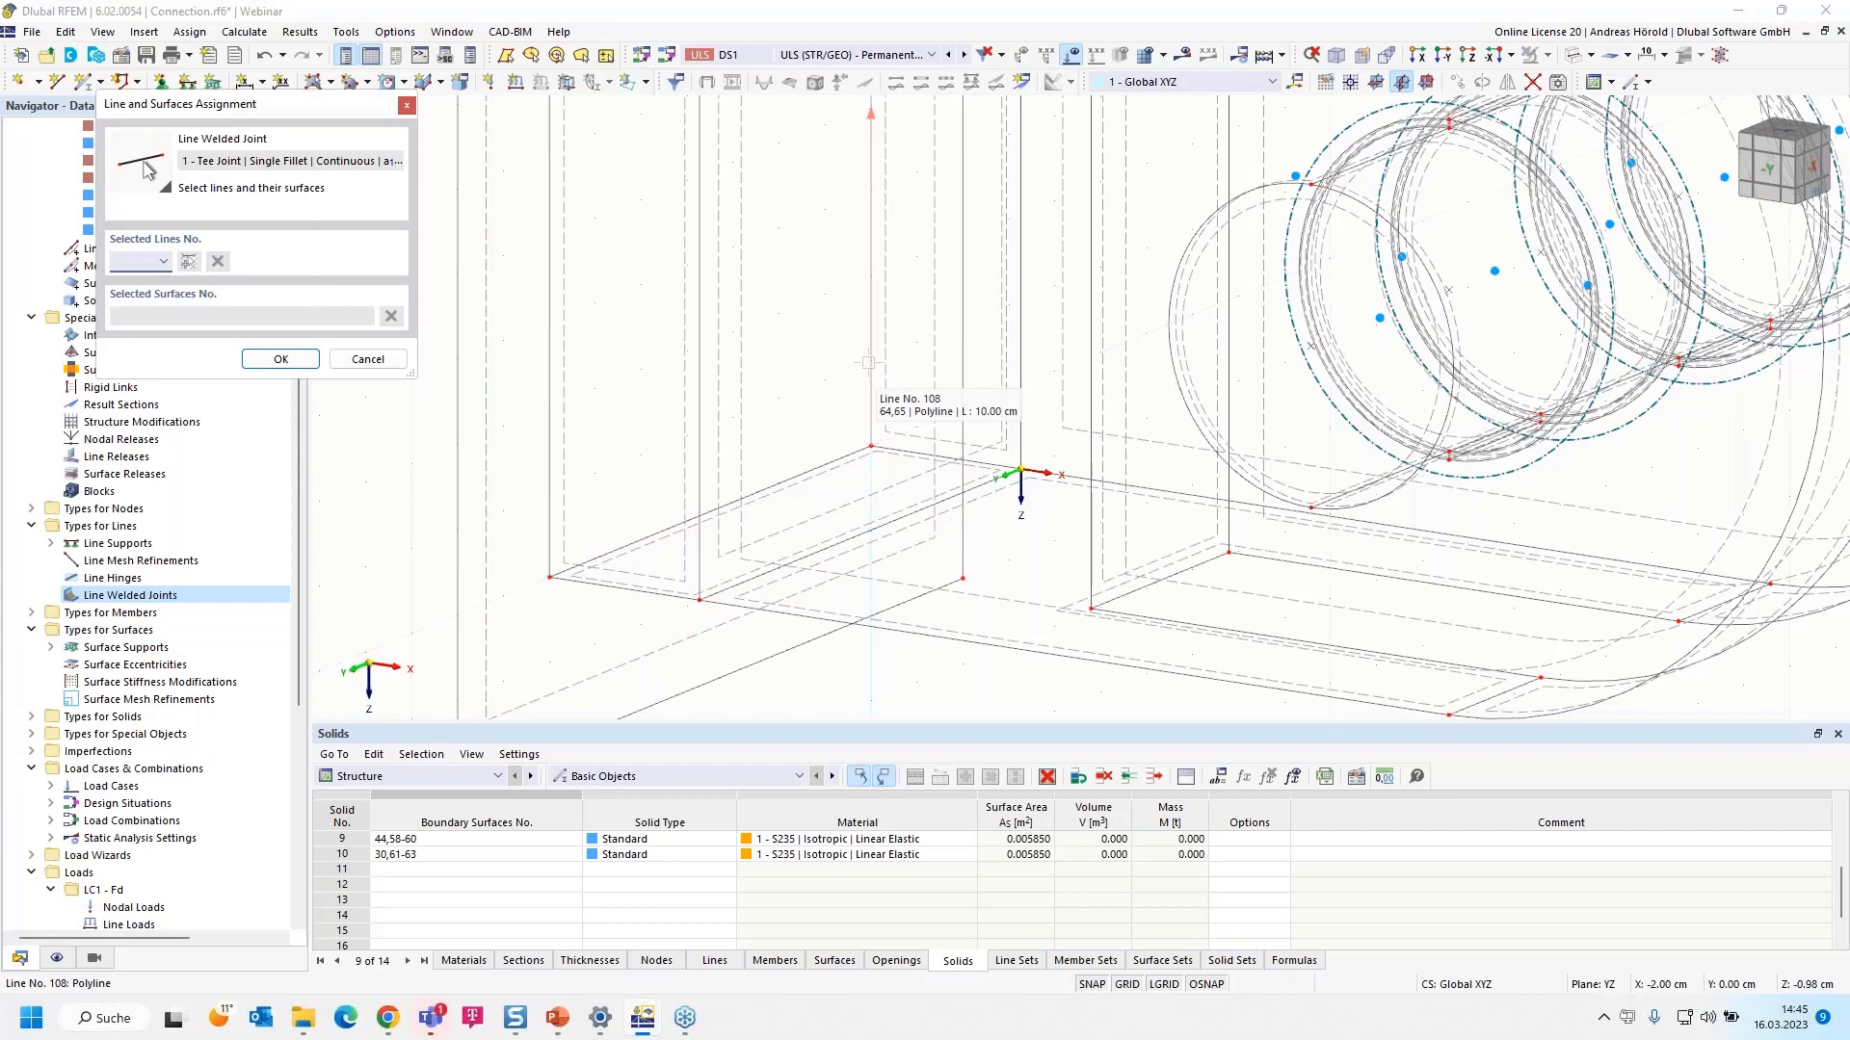
click(868, 362)
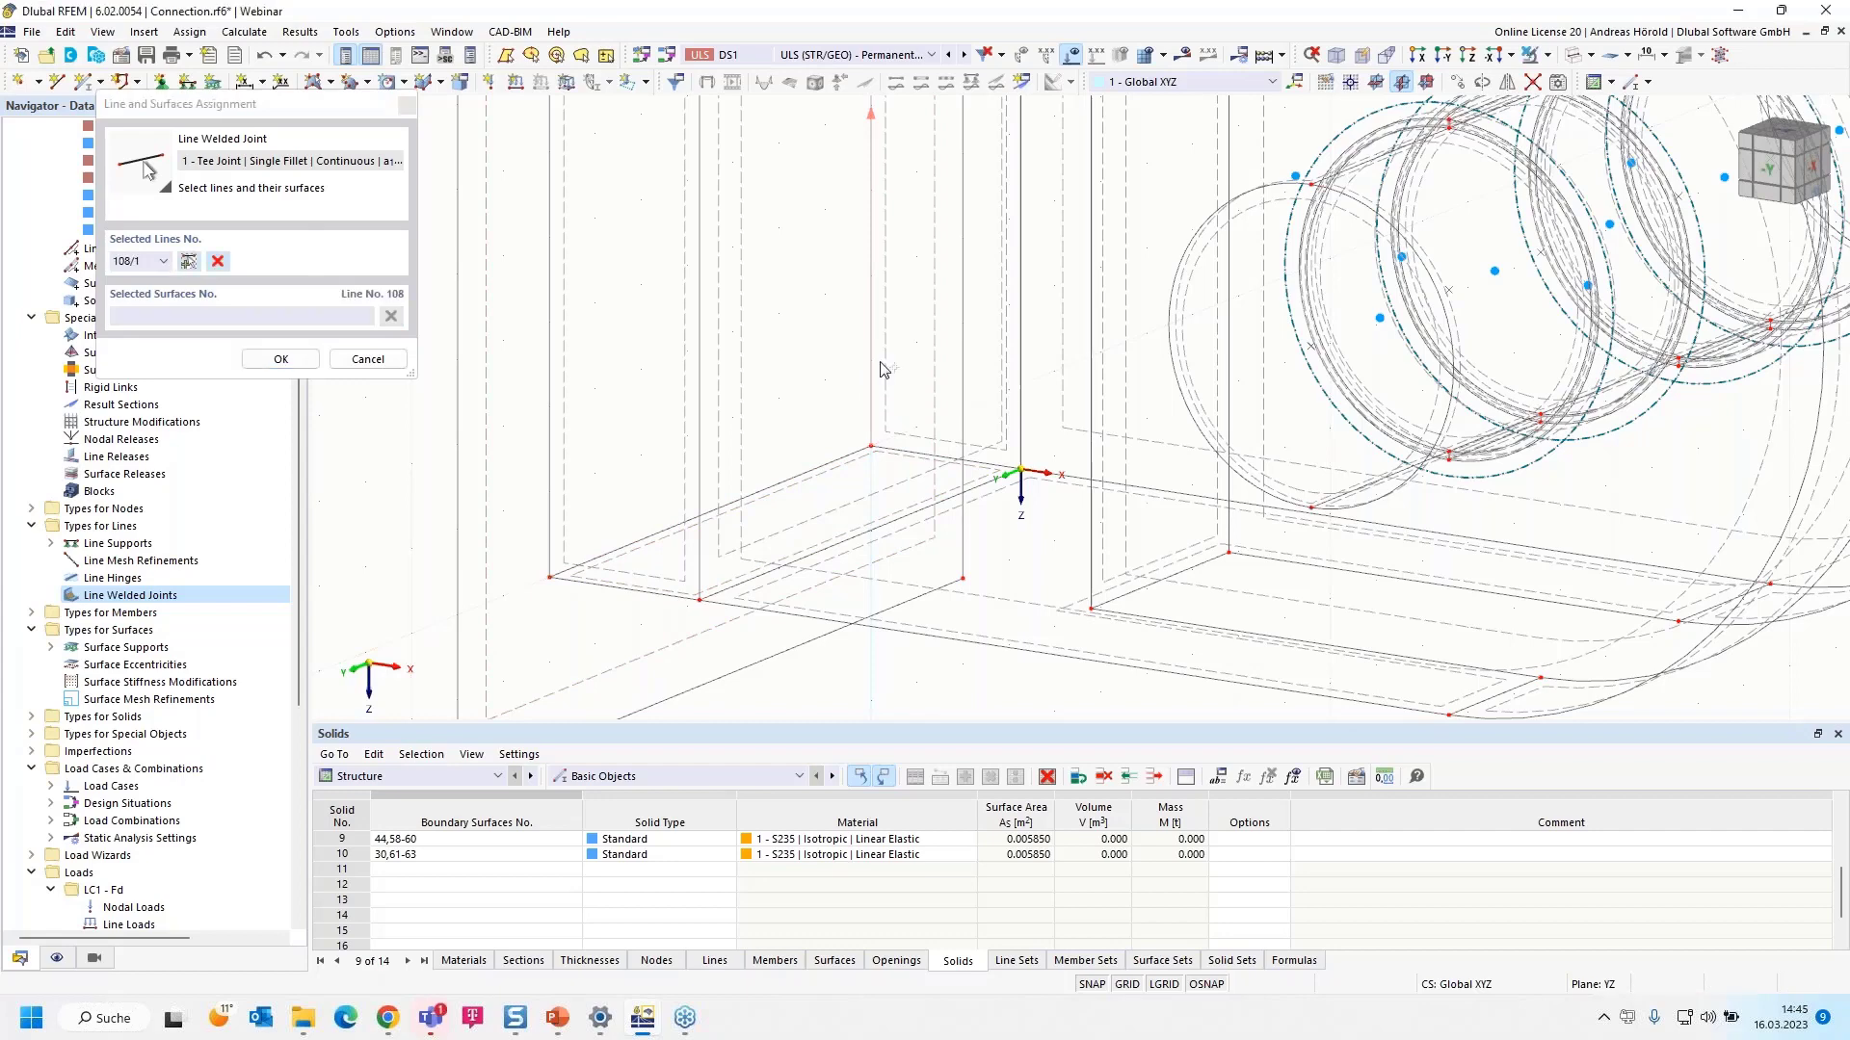
click(521, 471)
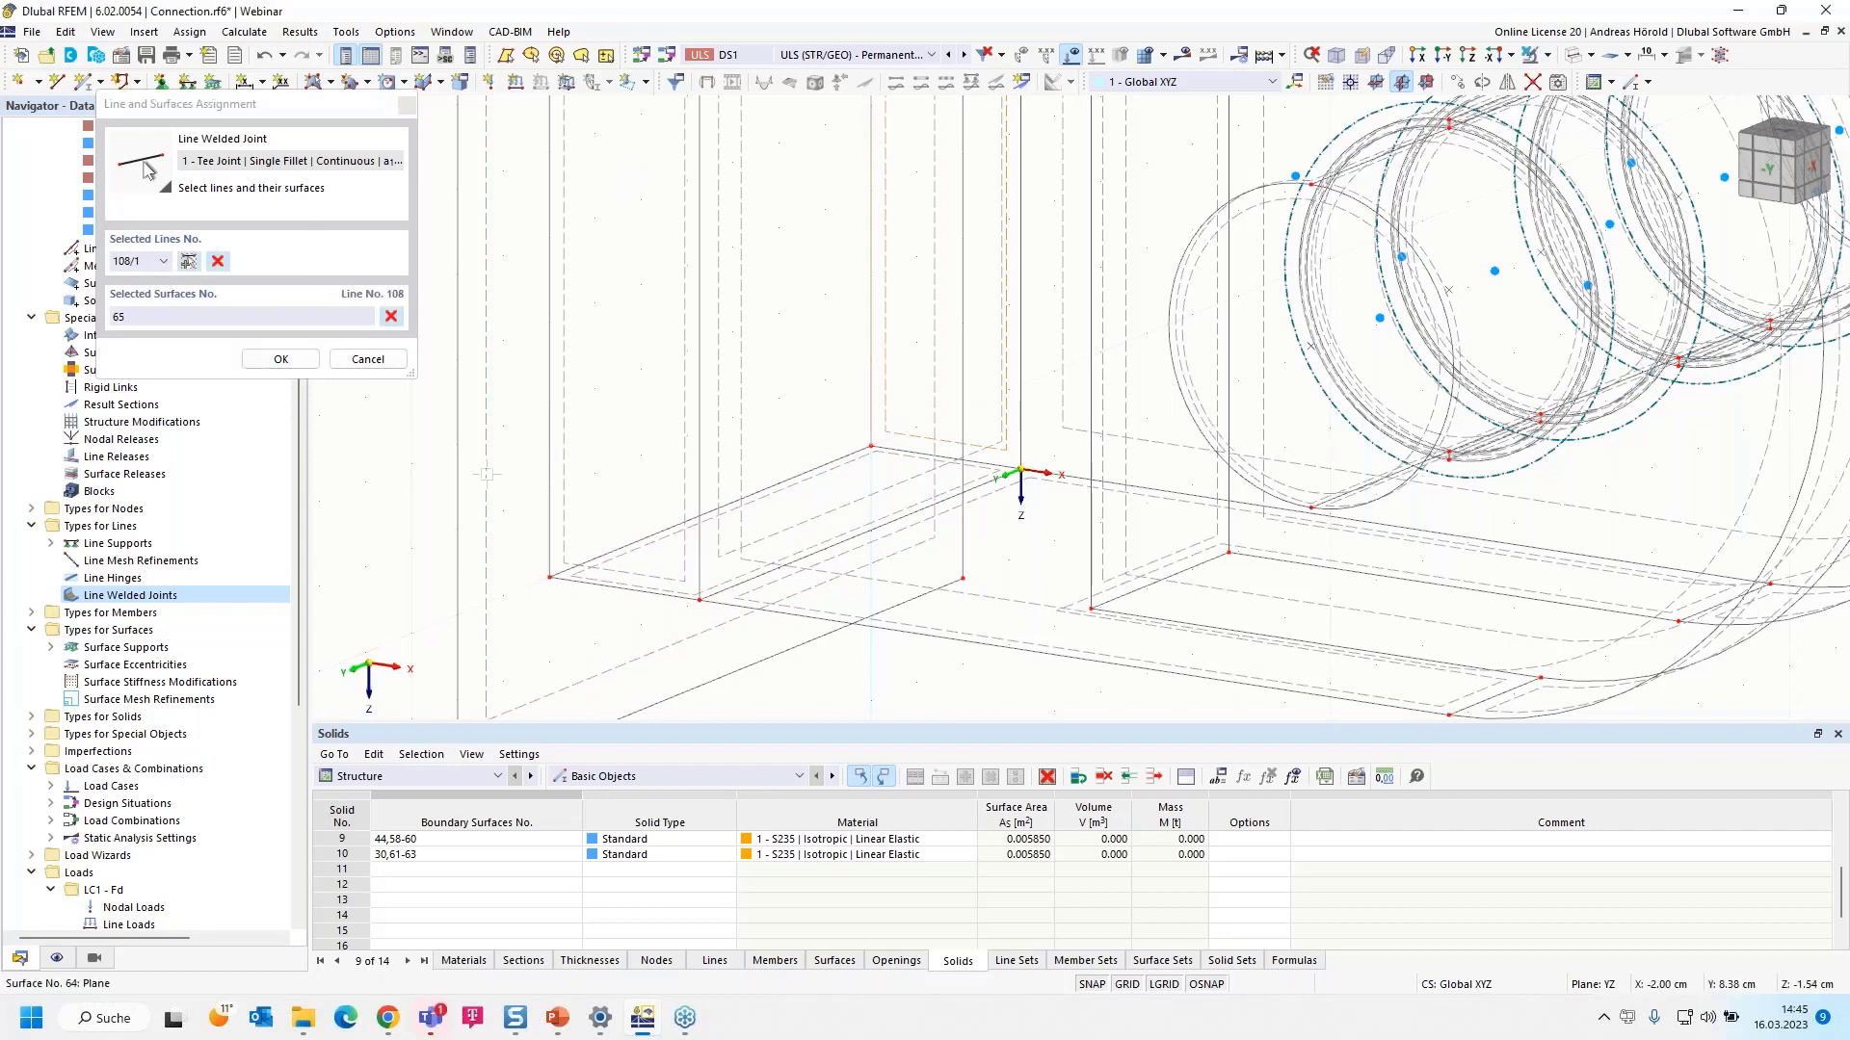
click(269, 361)
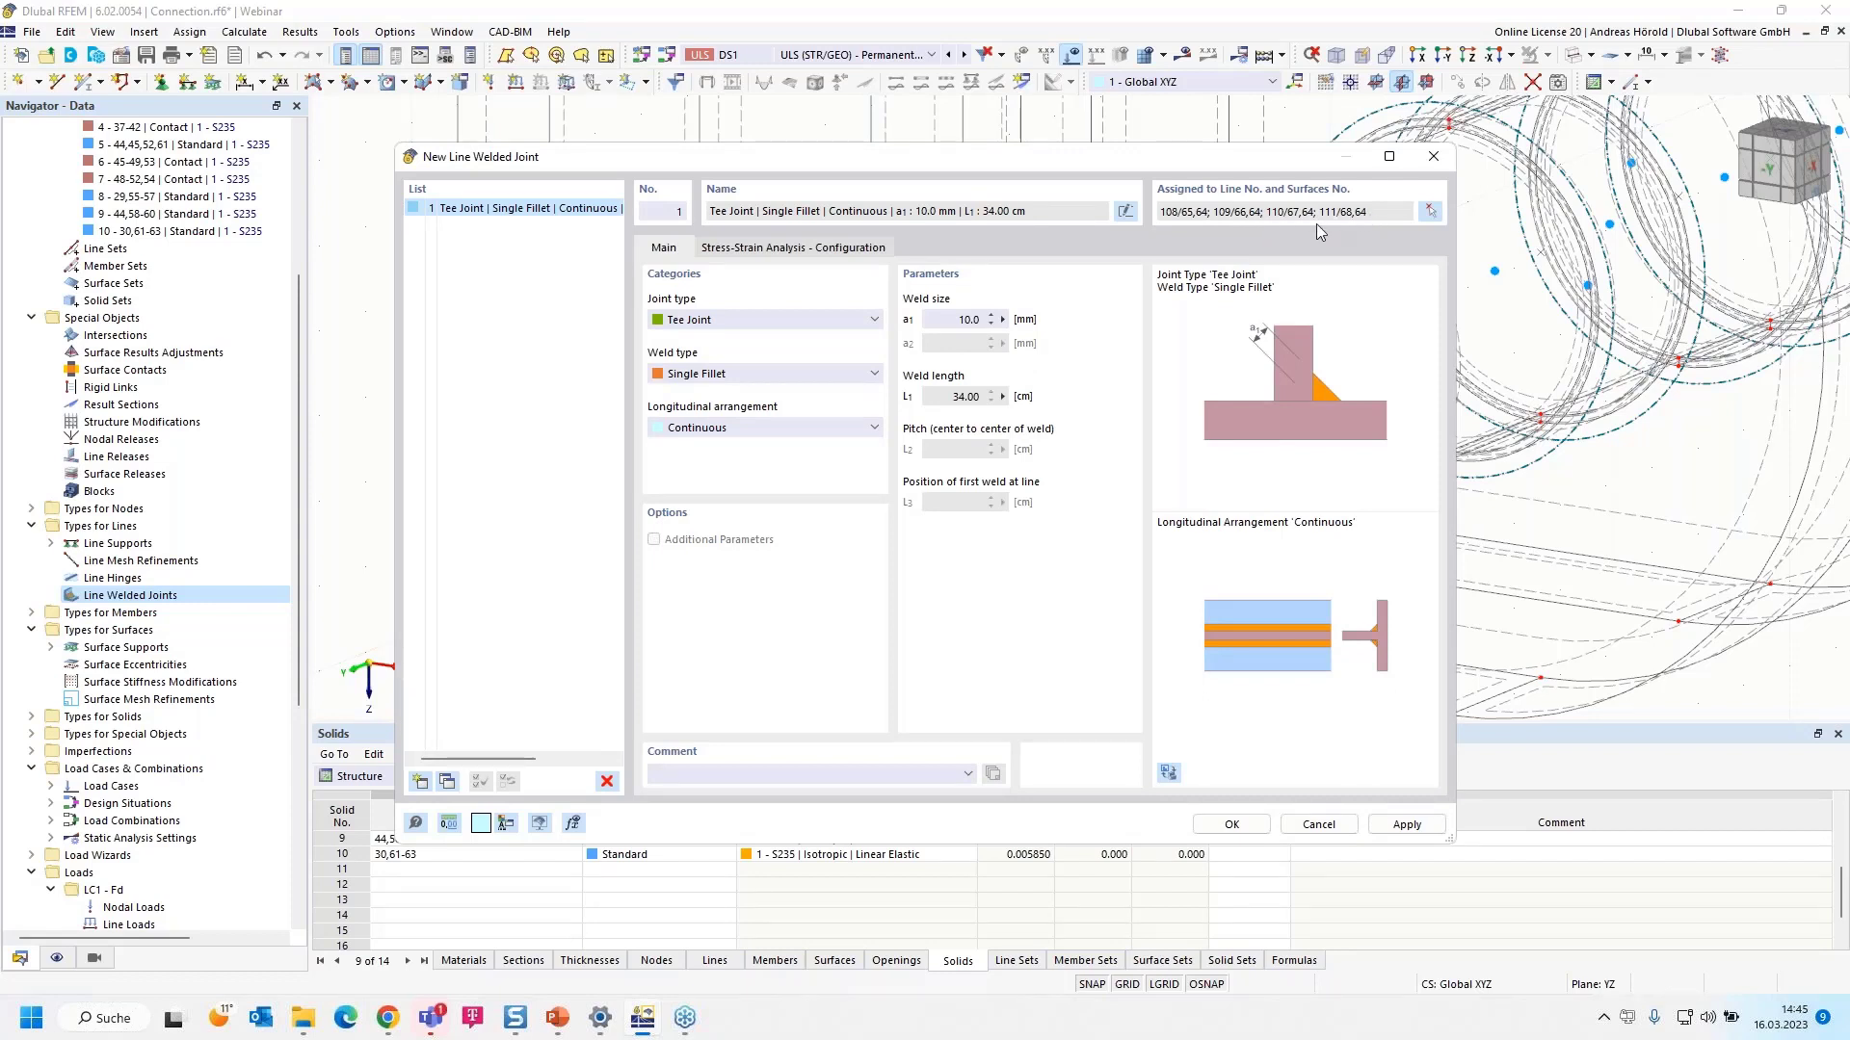
- Create weld 1 (a=10.0 mm, L=34.00 cm) and expand Line Welded Joints in the Navigator
click(1228, 825)
scroll(754, 378, down, 3)
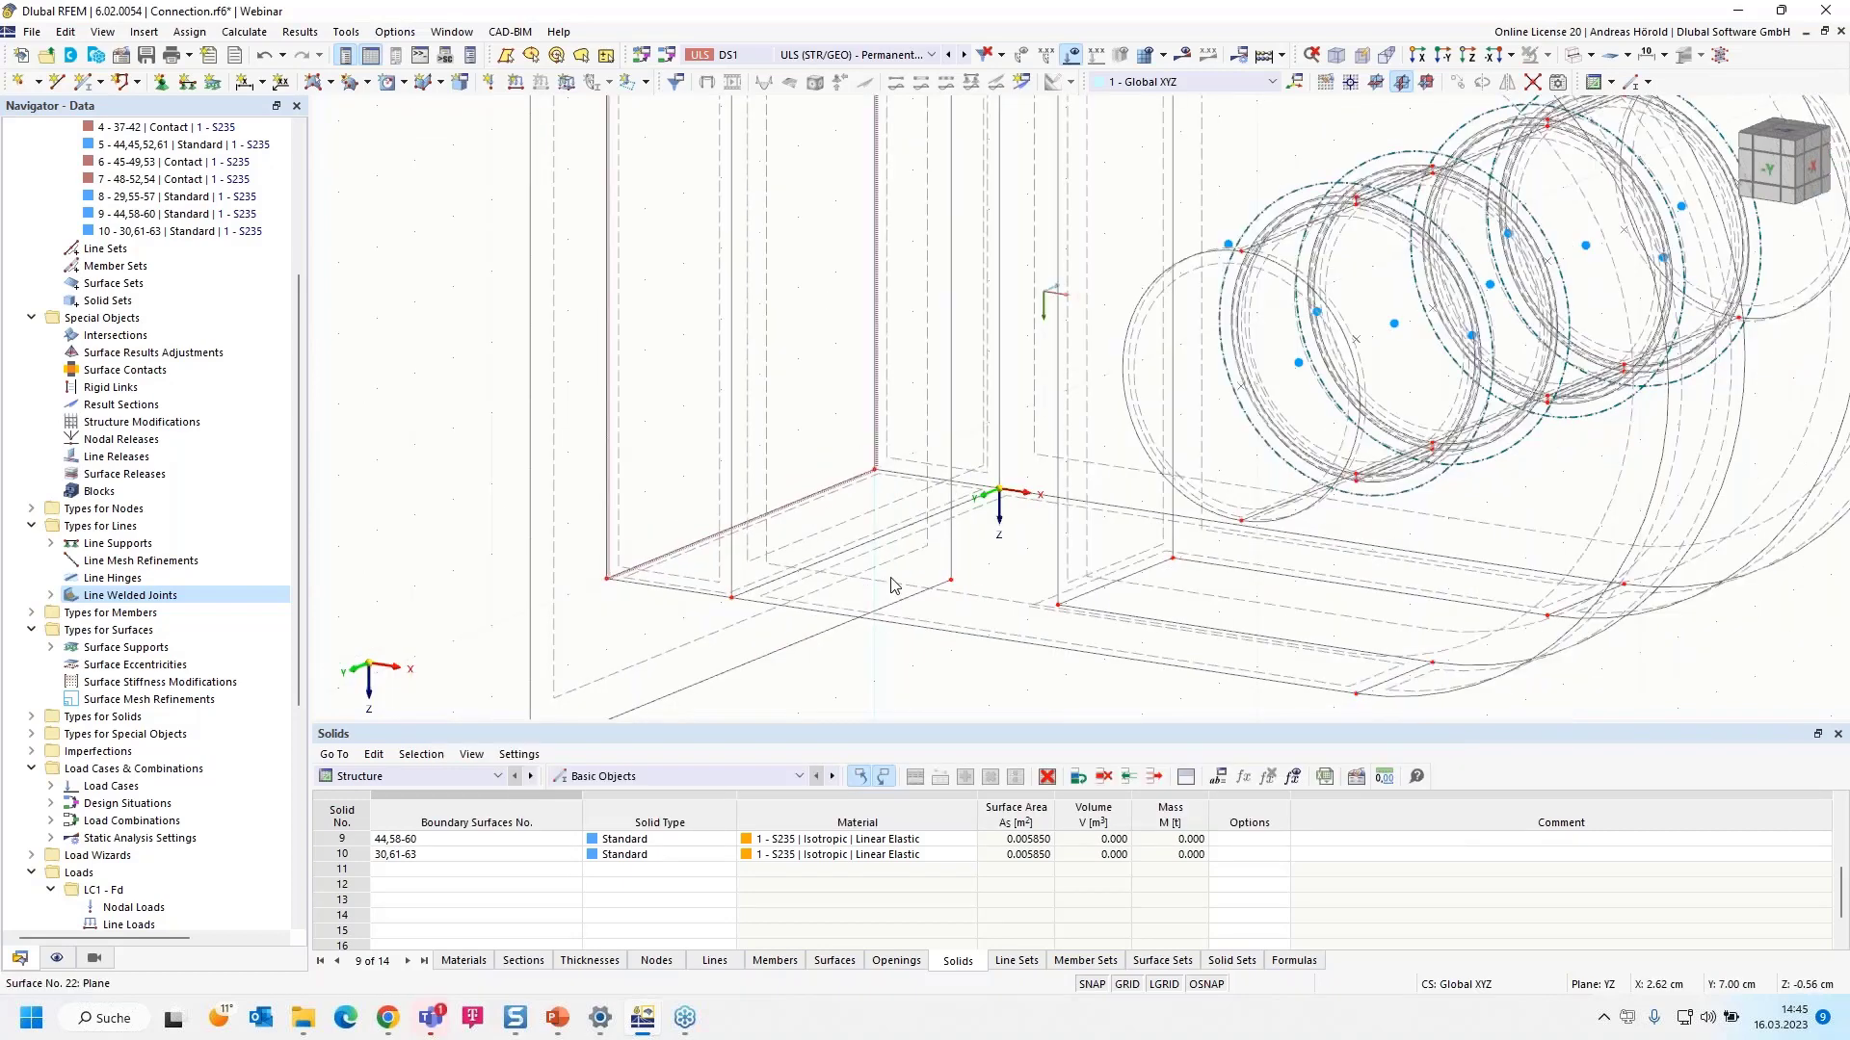
scroll(754, 378, up, 5)
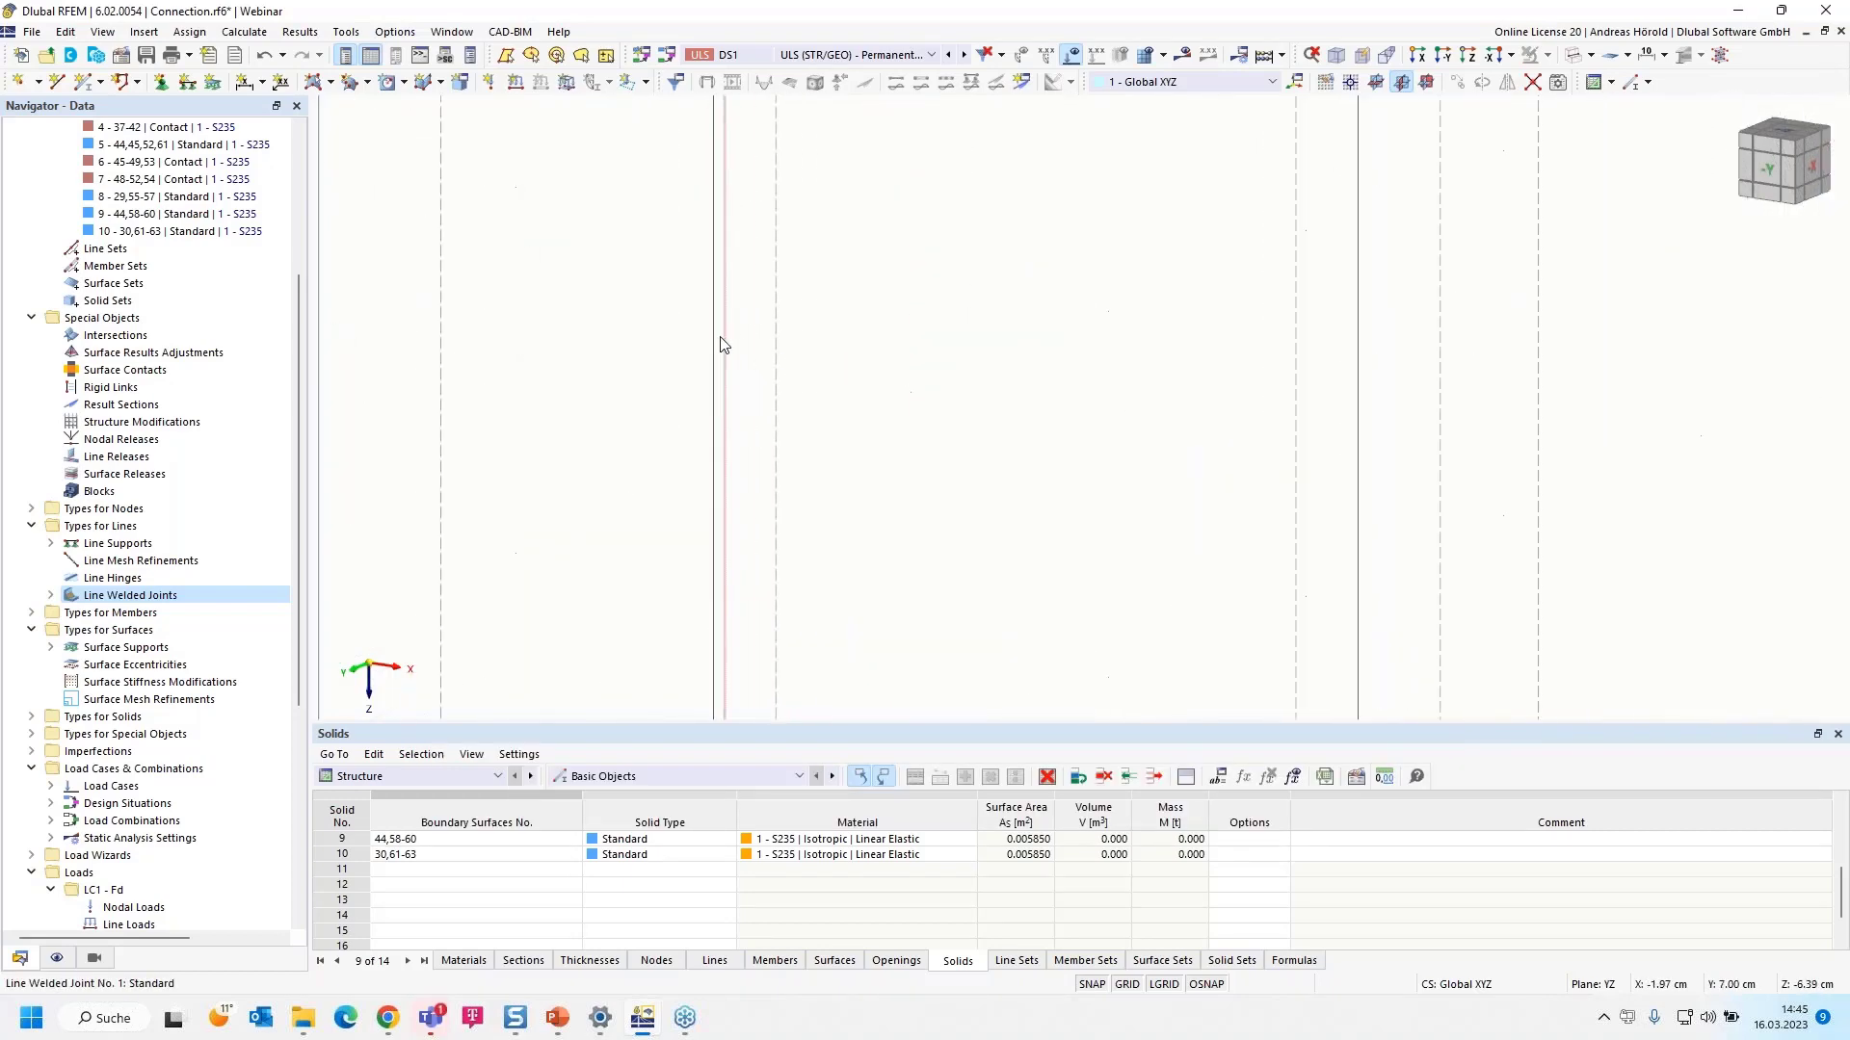
scroll(727, 326, down, 3)
scroll(746, 276, up, 3)
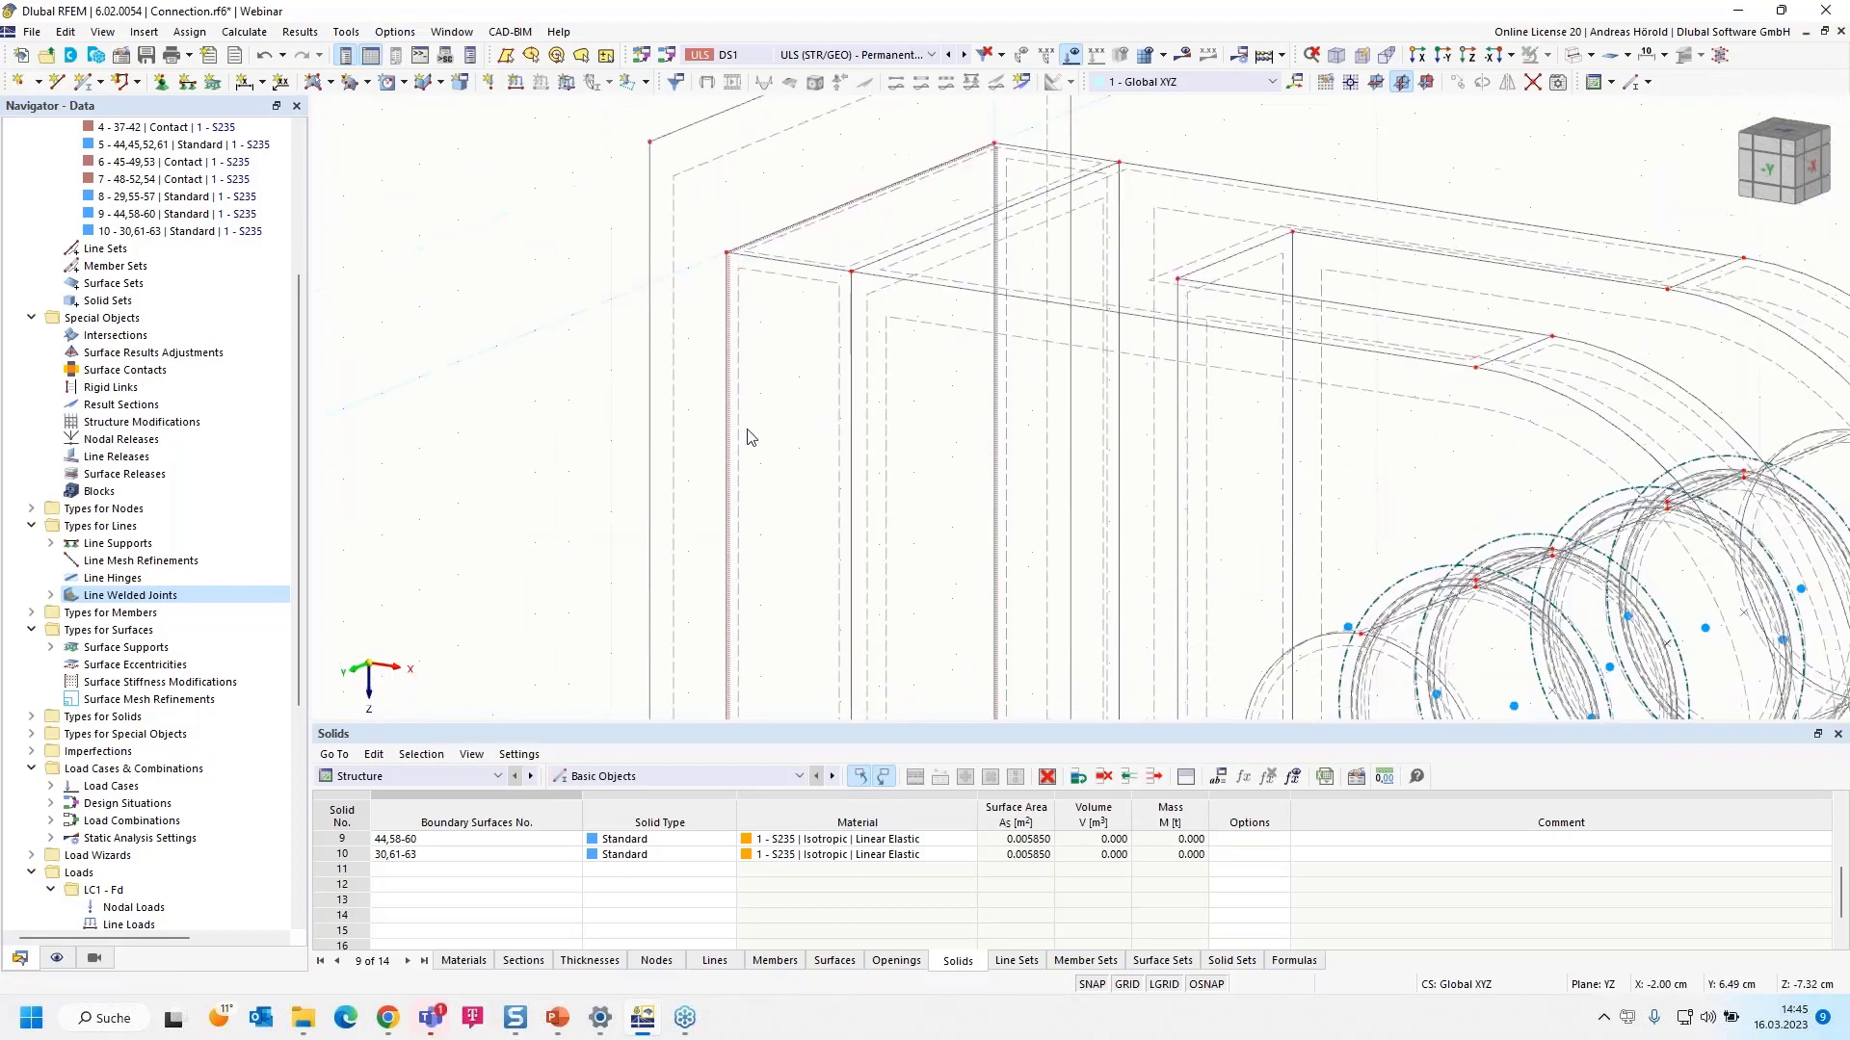
scroll(758, 270, up, 2)
scroll(771, 433, down, 4)
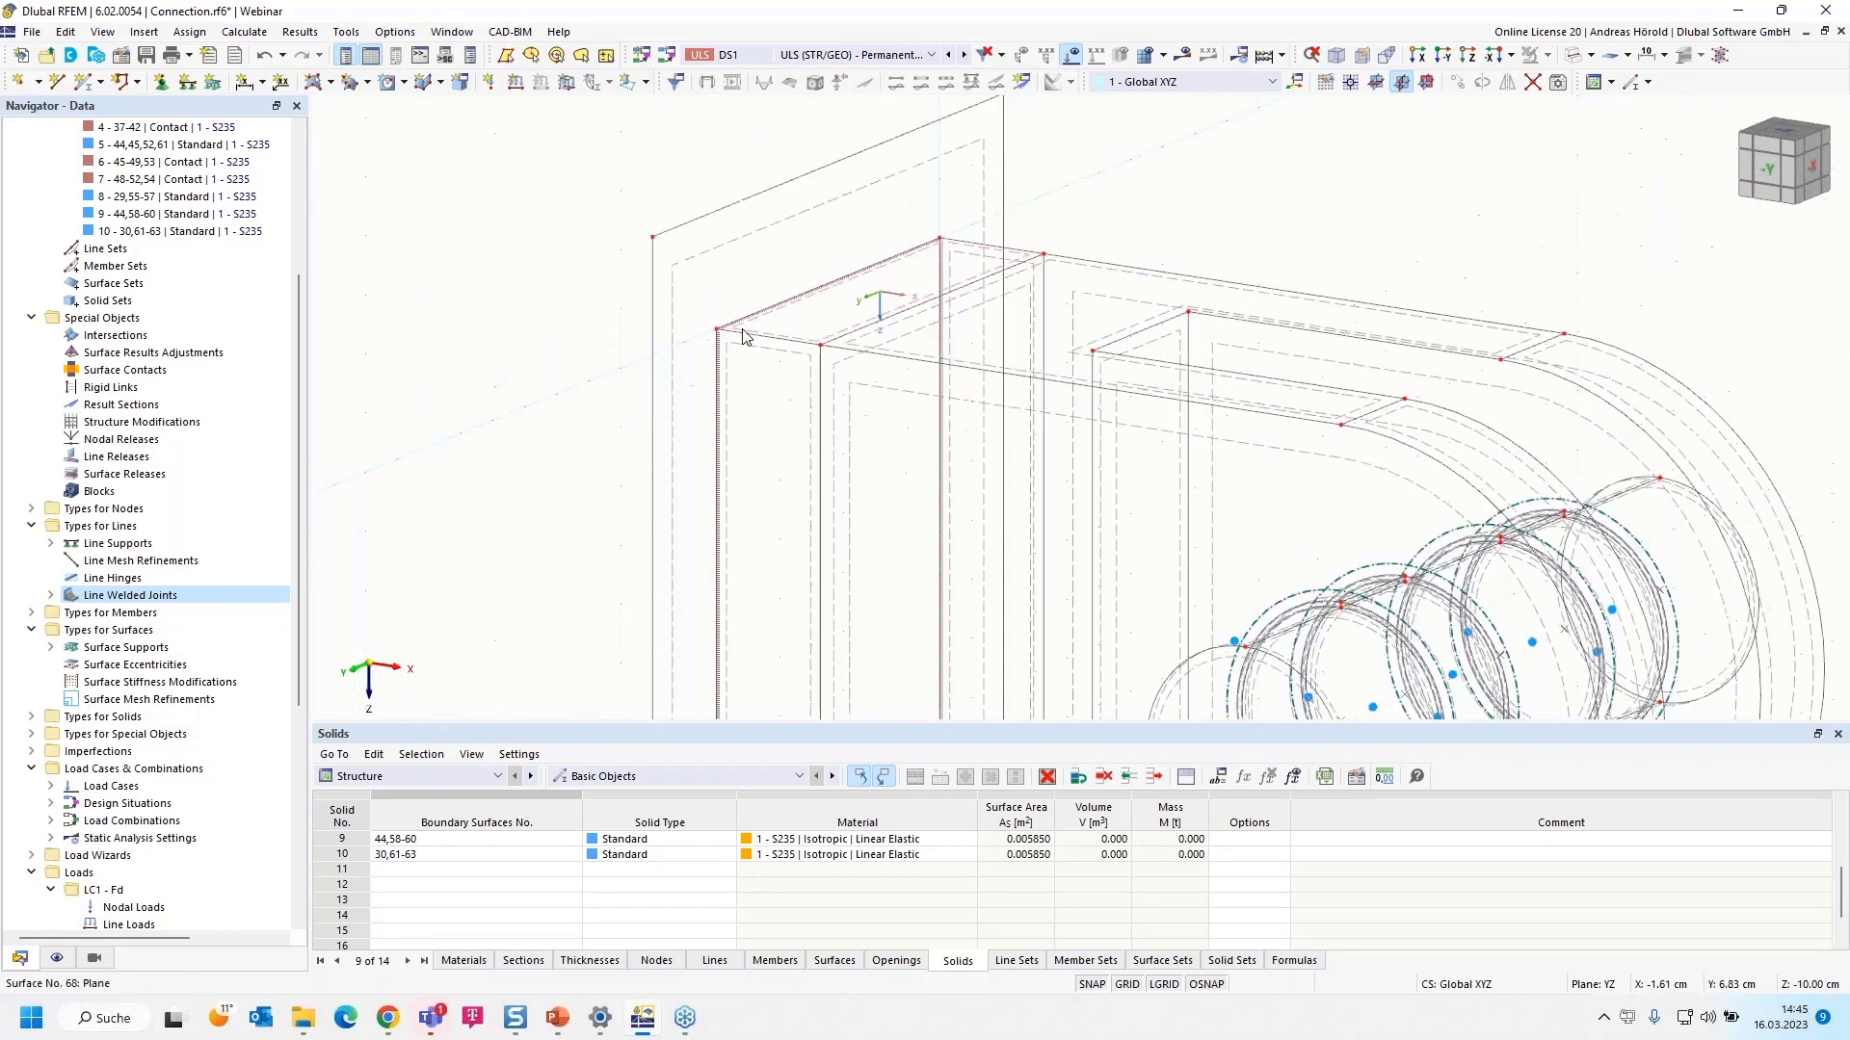
middle_drag(779, 456, 735, 347)
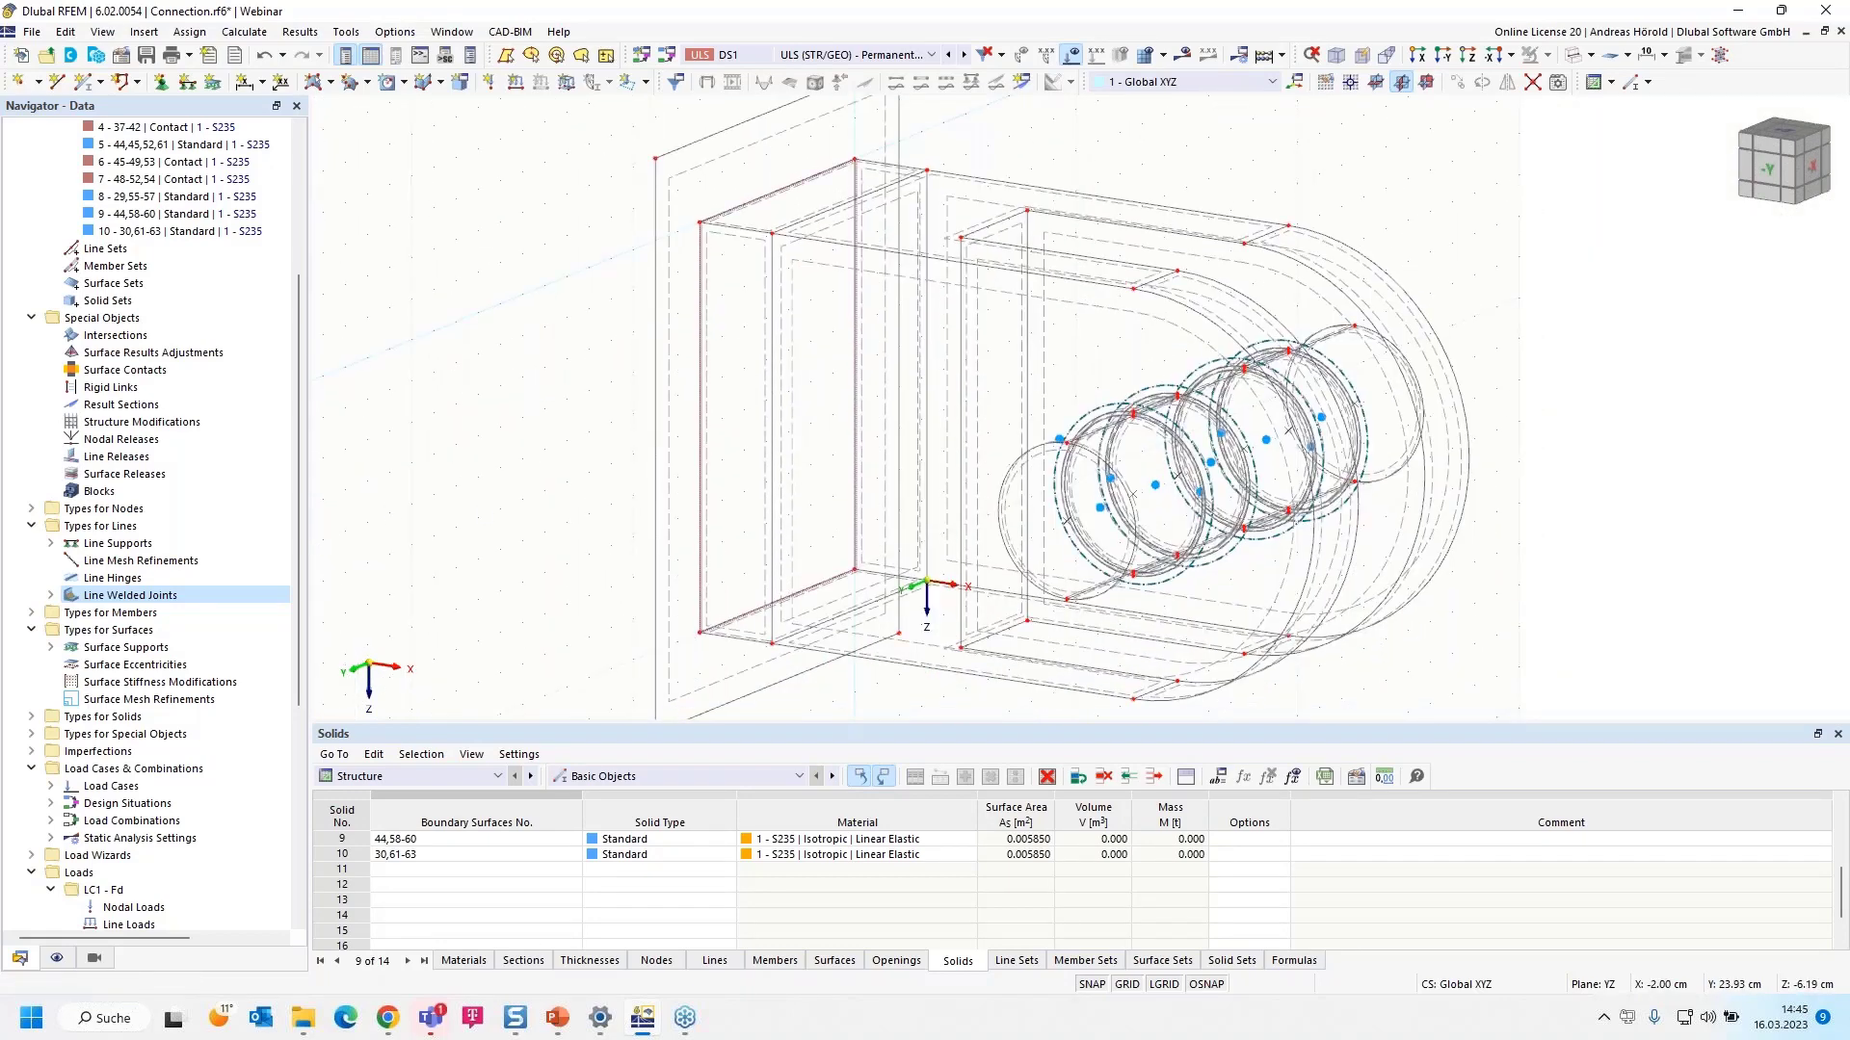
click(51, 595)
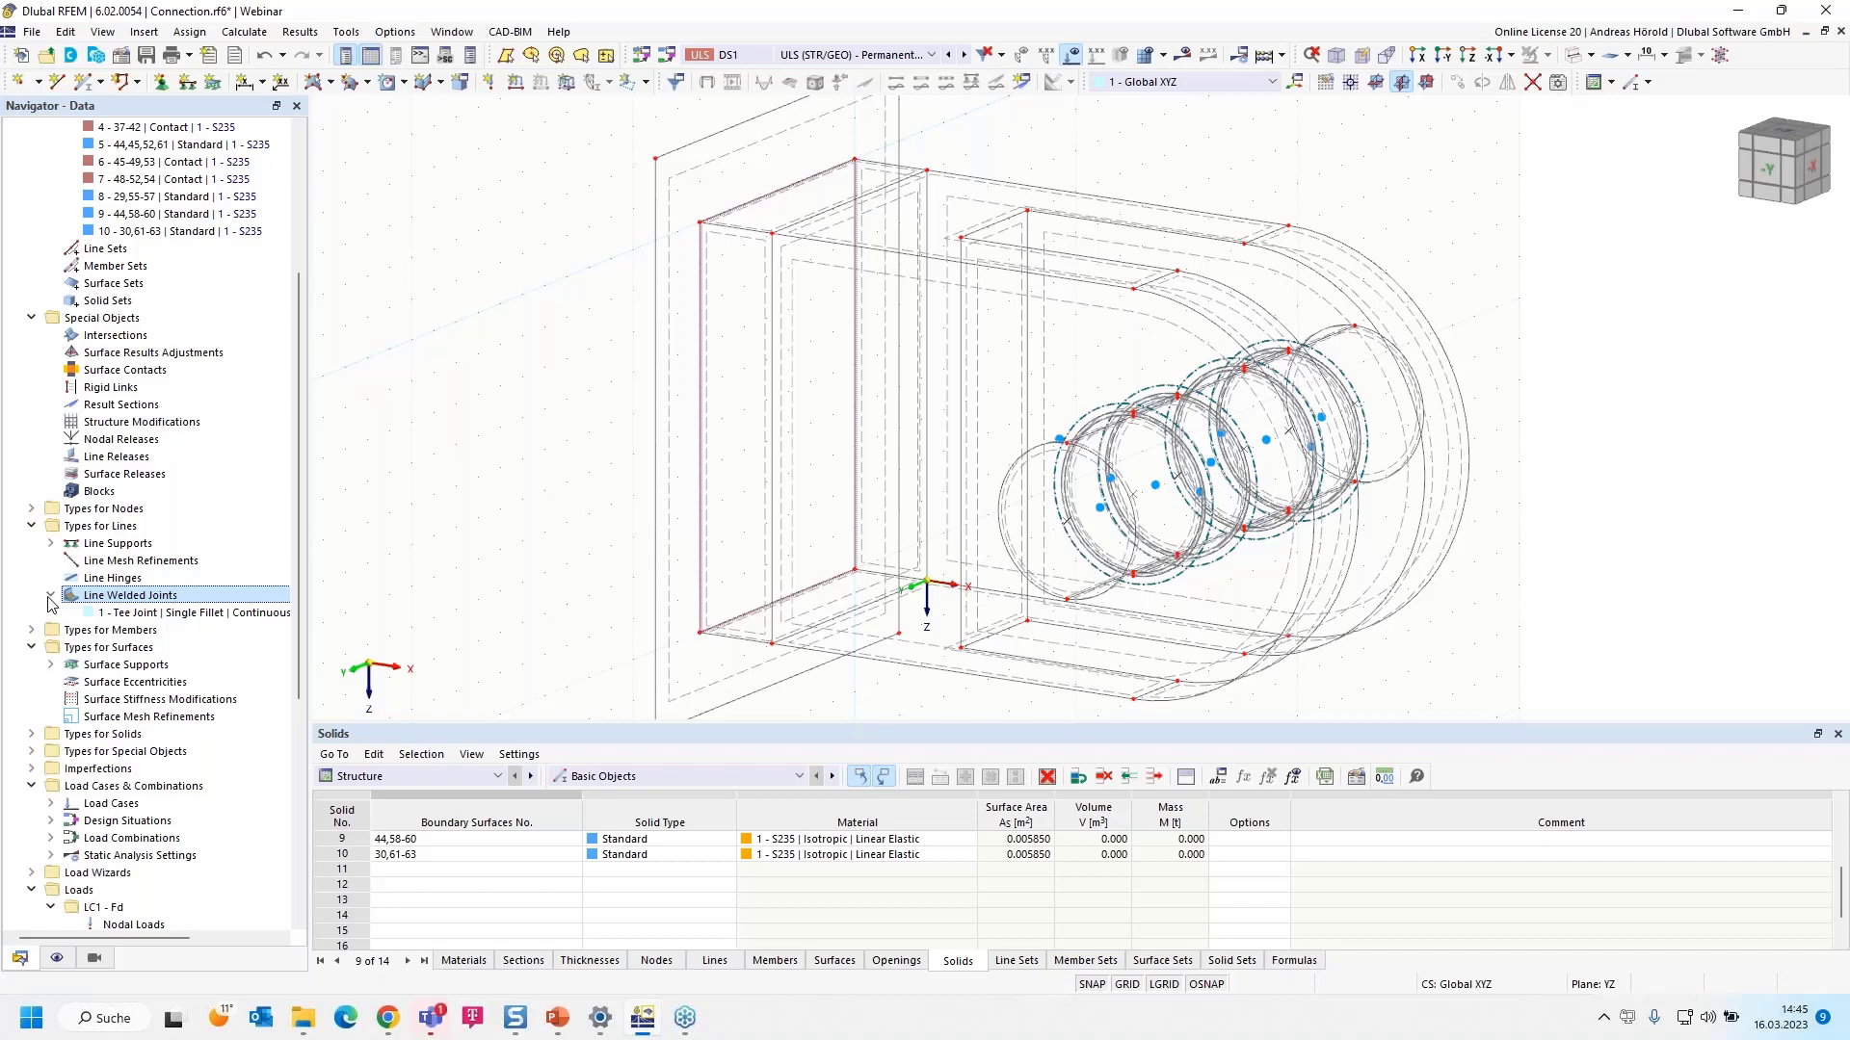
- Check weld 1's stress-strain configuration and keep 1 - Default, covering all 15 stress types
double_click(176, 616)
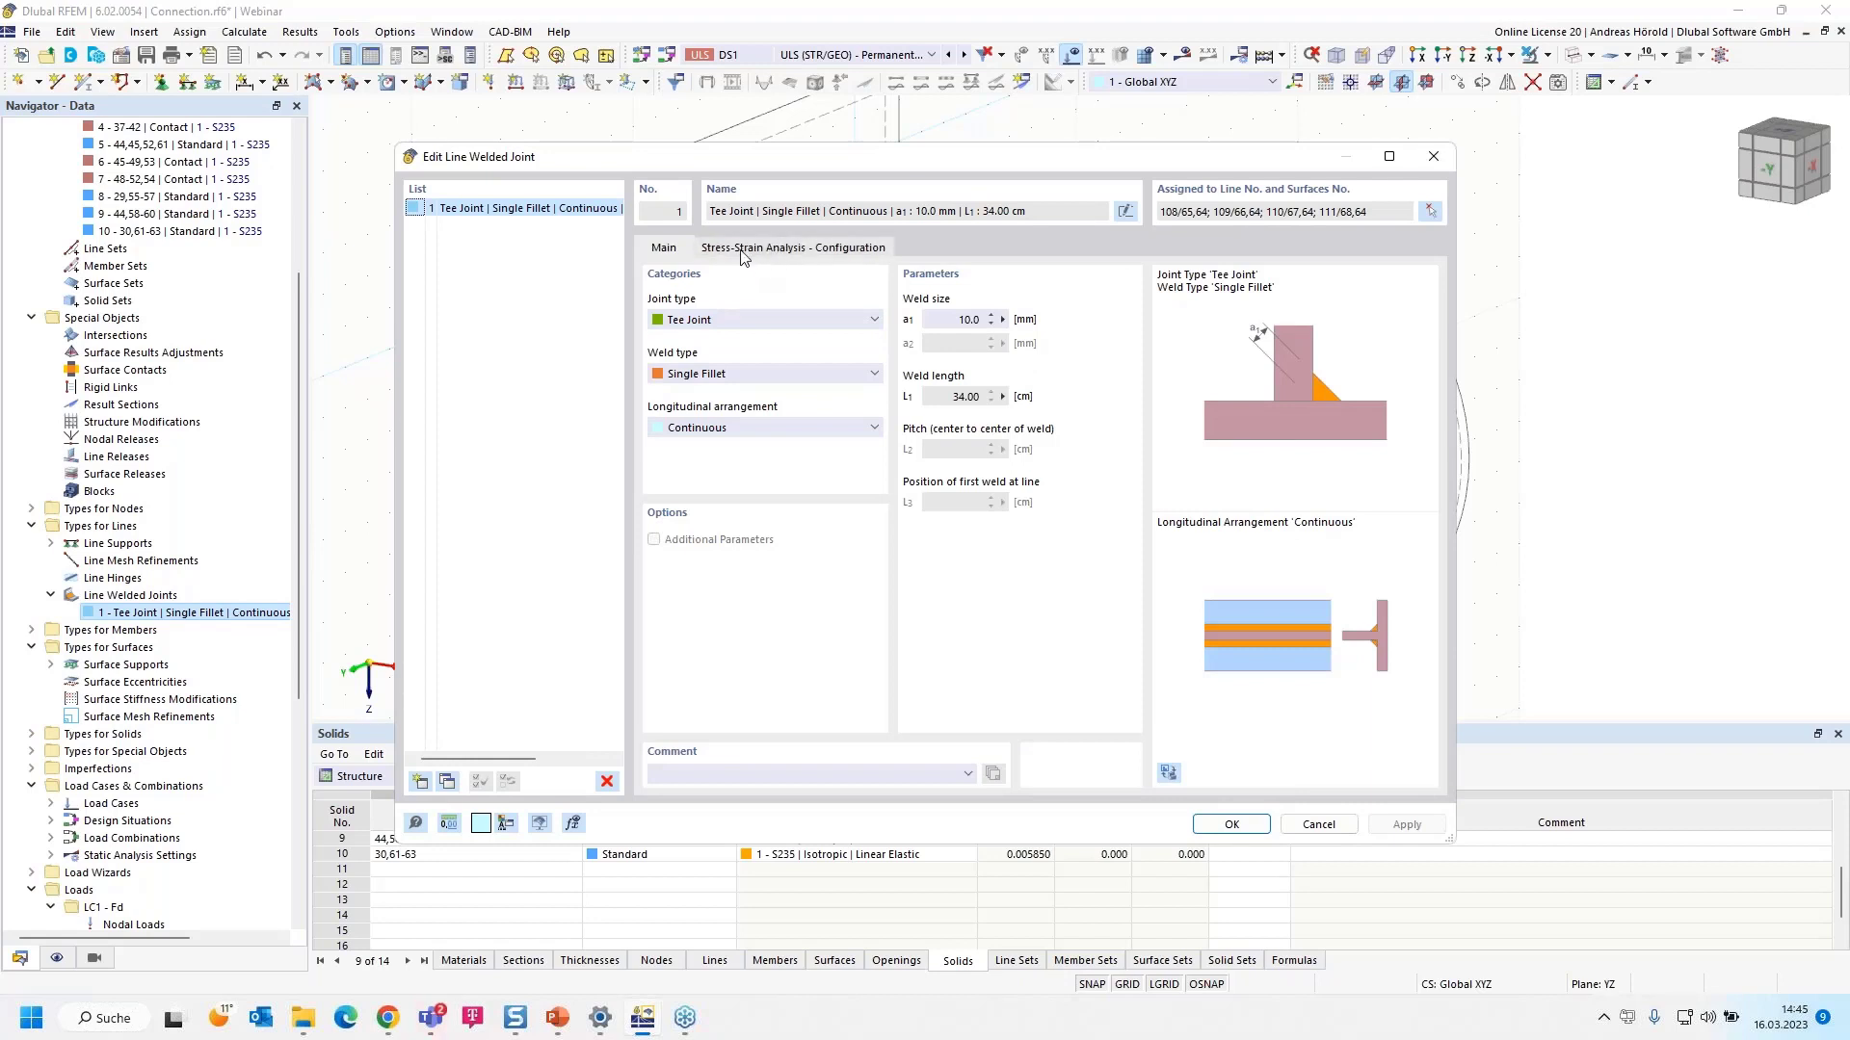
click(798, 252)
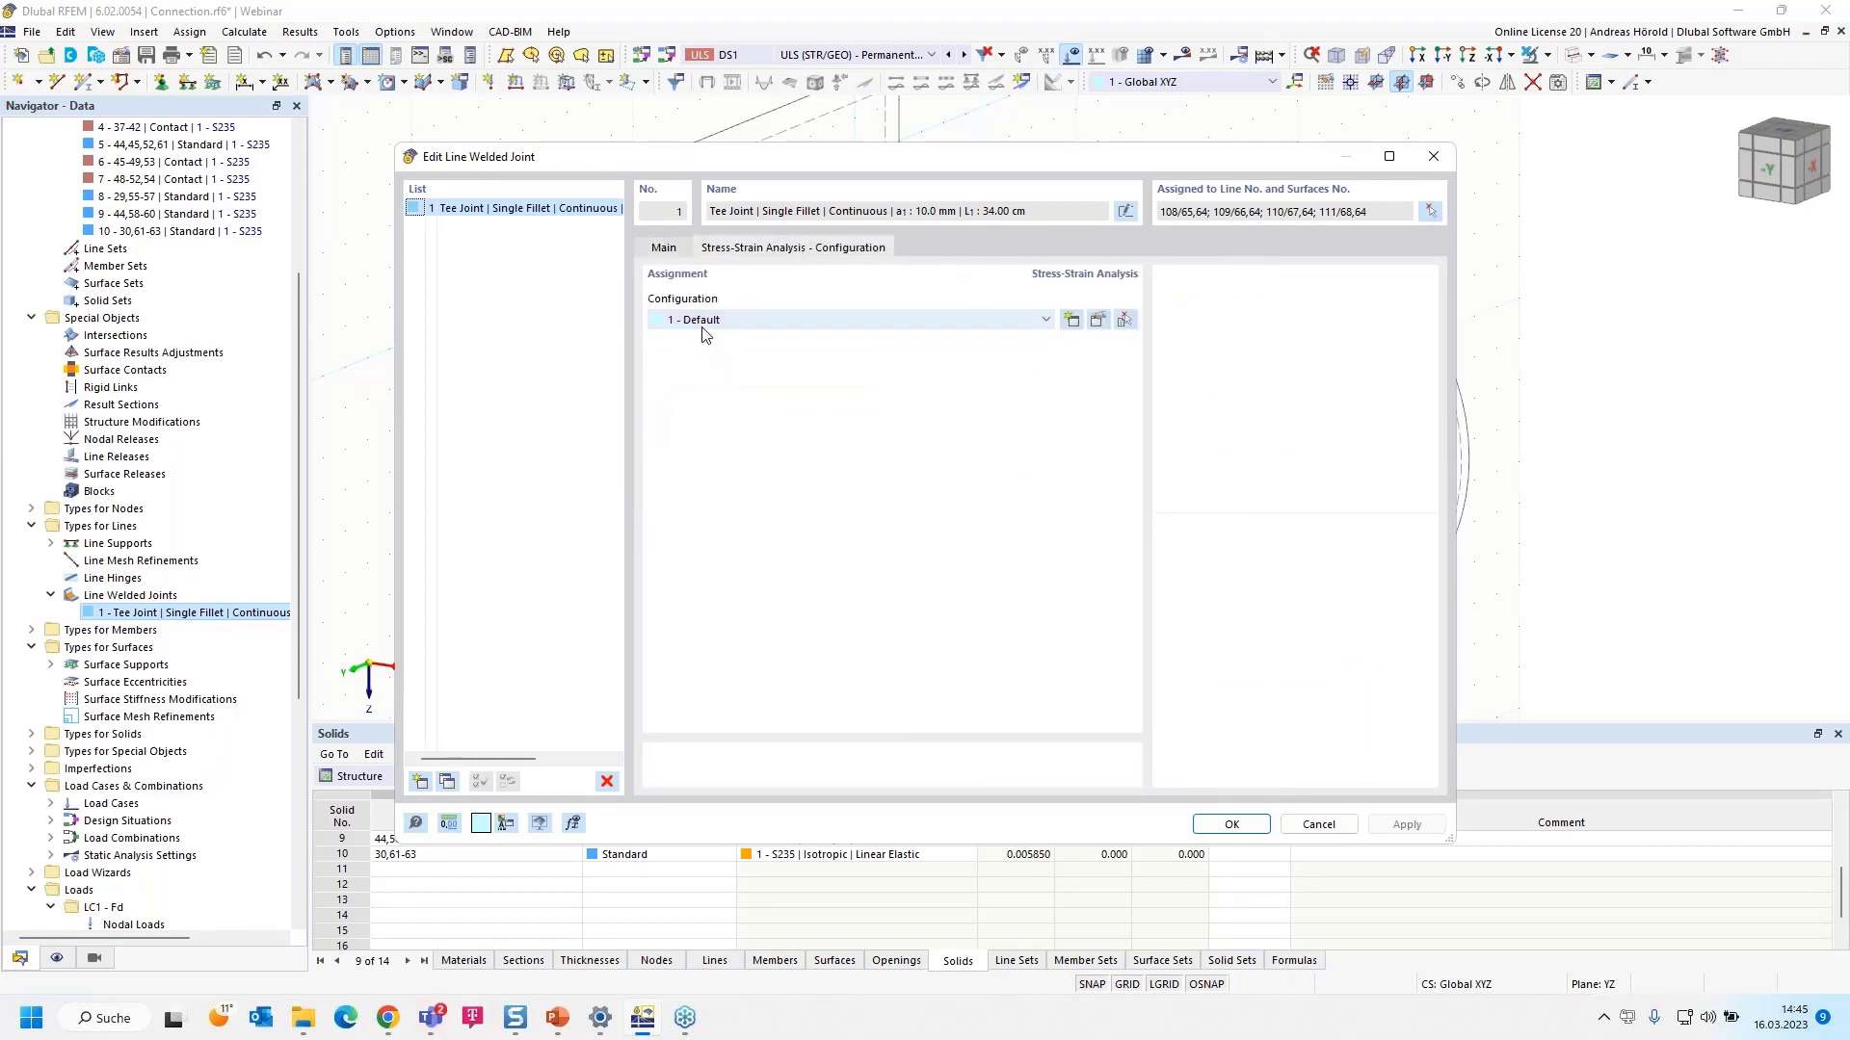
click(1097, 321)
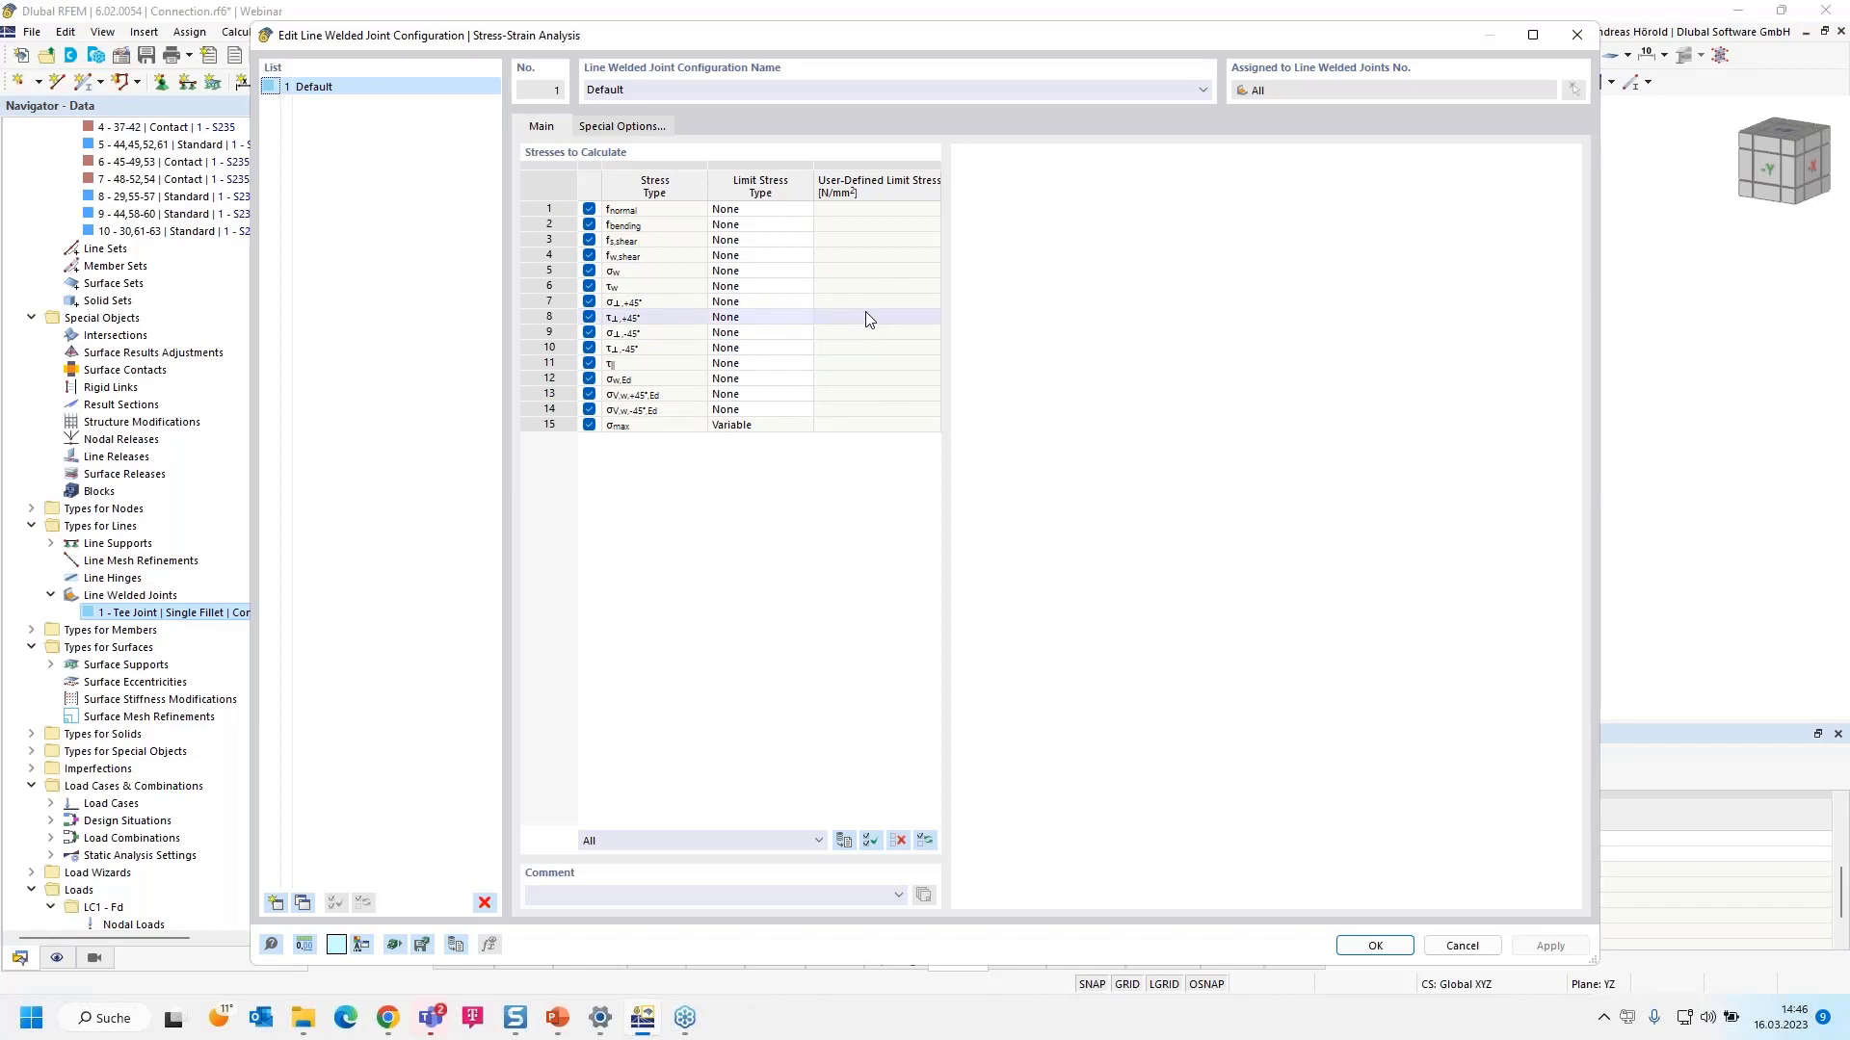
click(1349, 949)
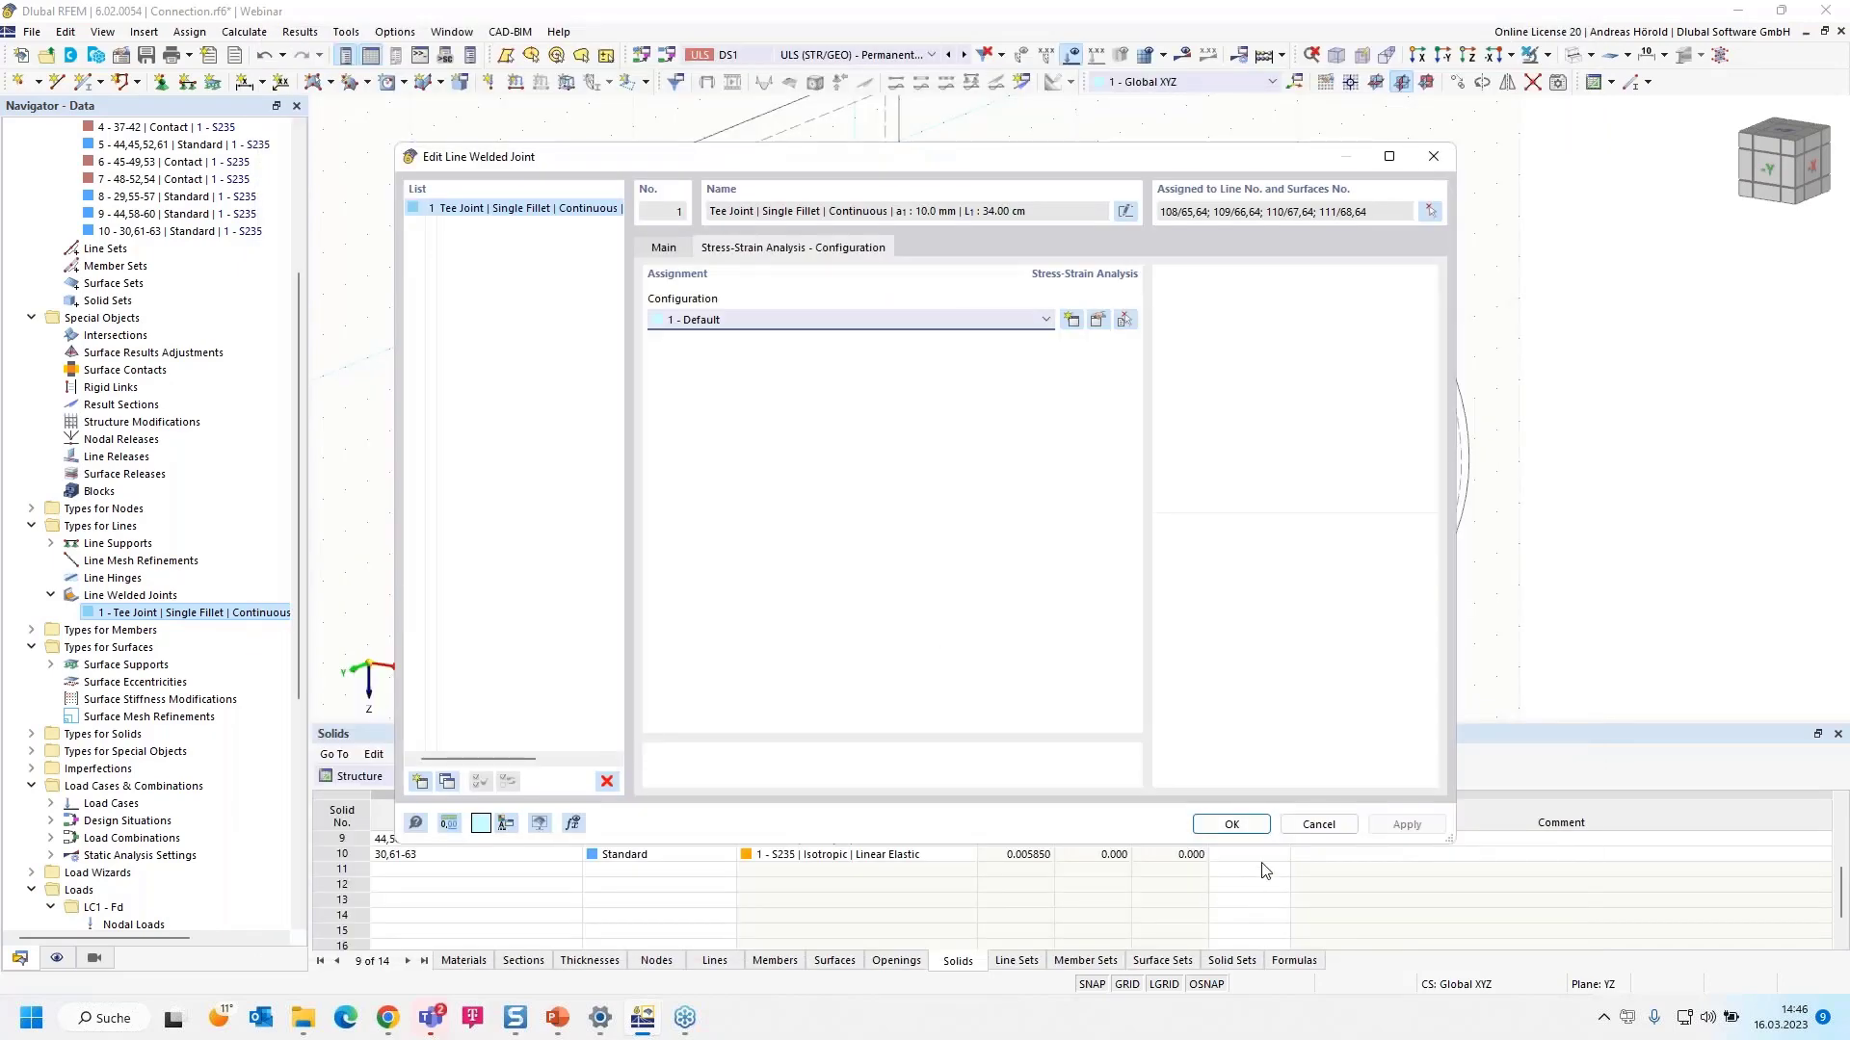
click(1232, 824)
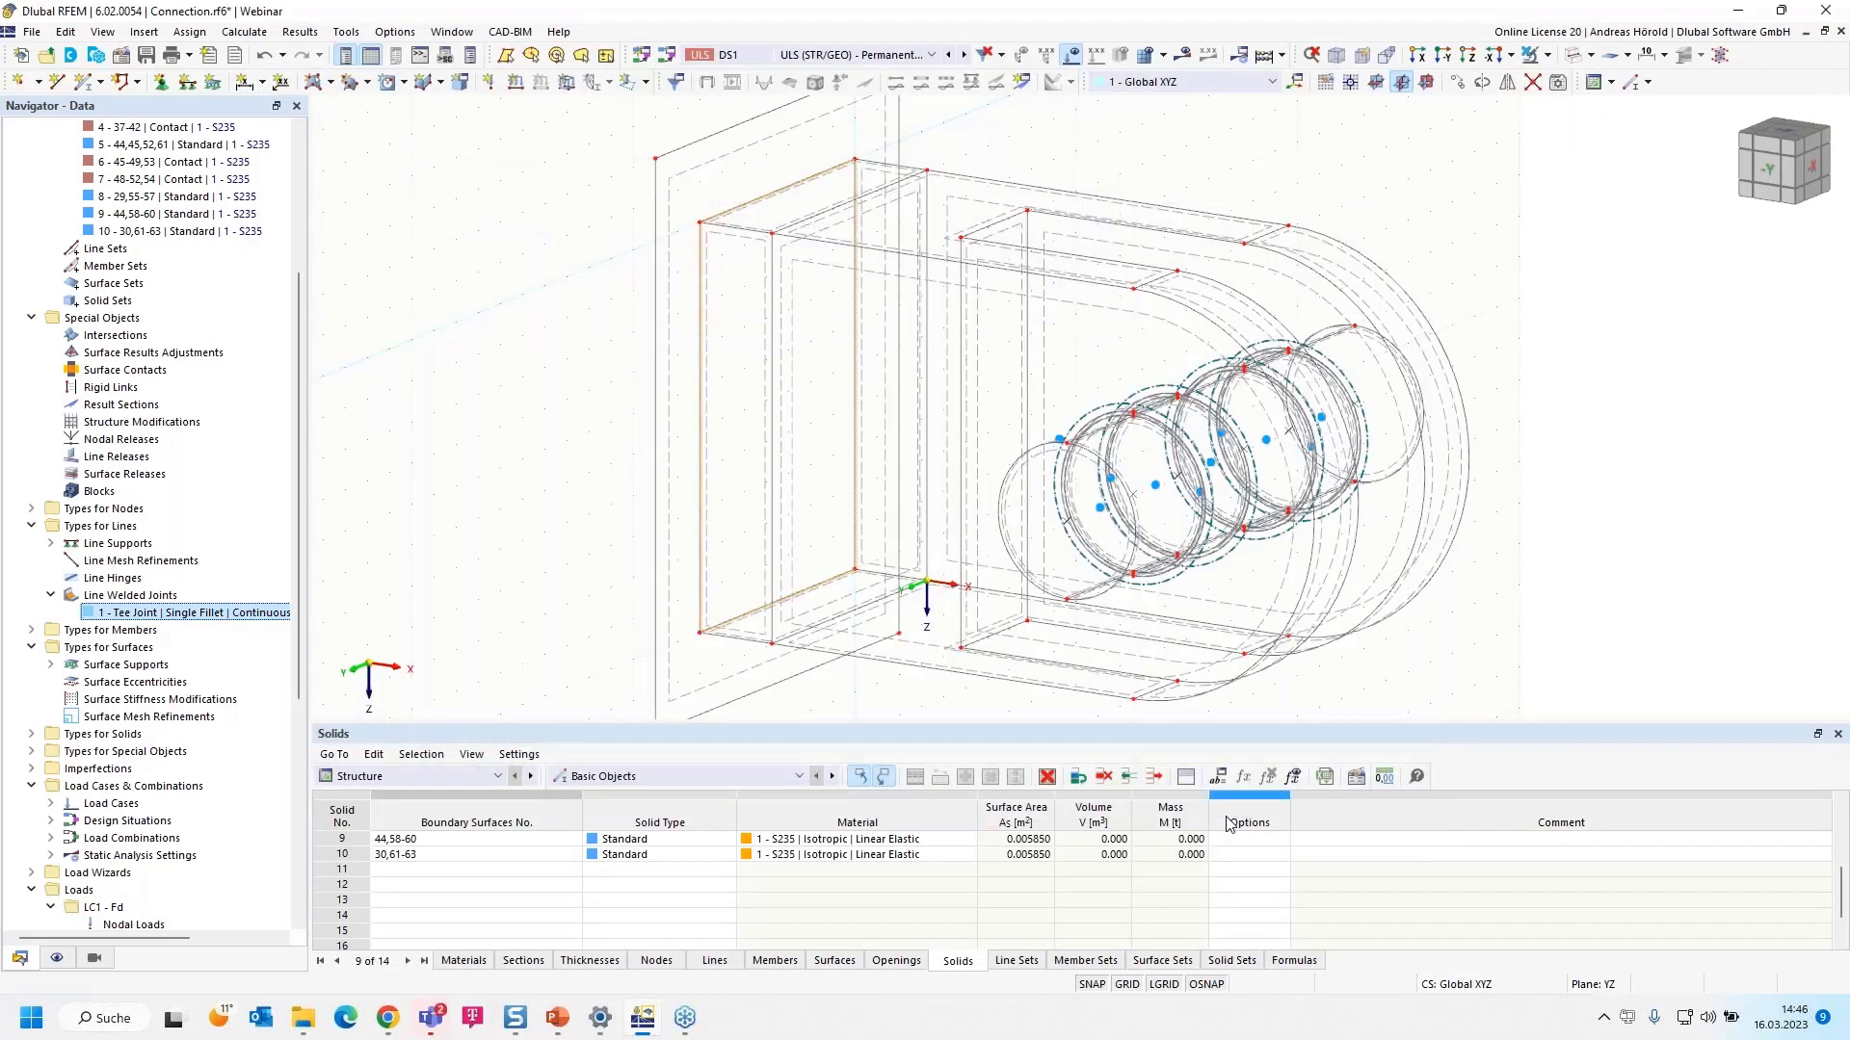
scroll(891, 605, down, 1)
scroll(891, 604, down, 1)
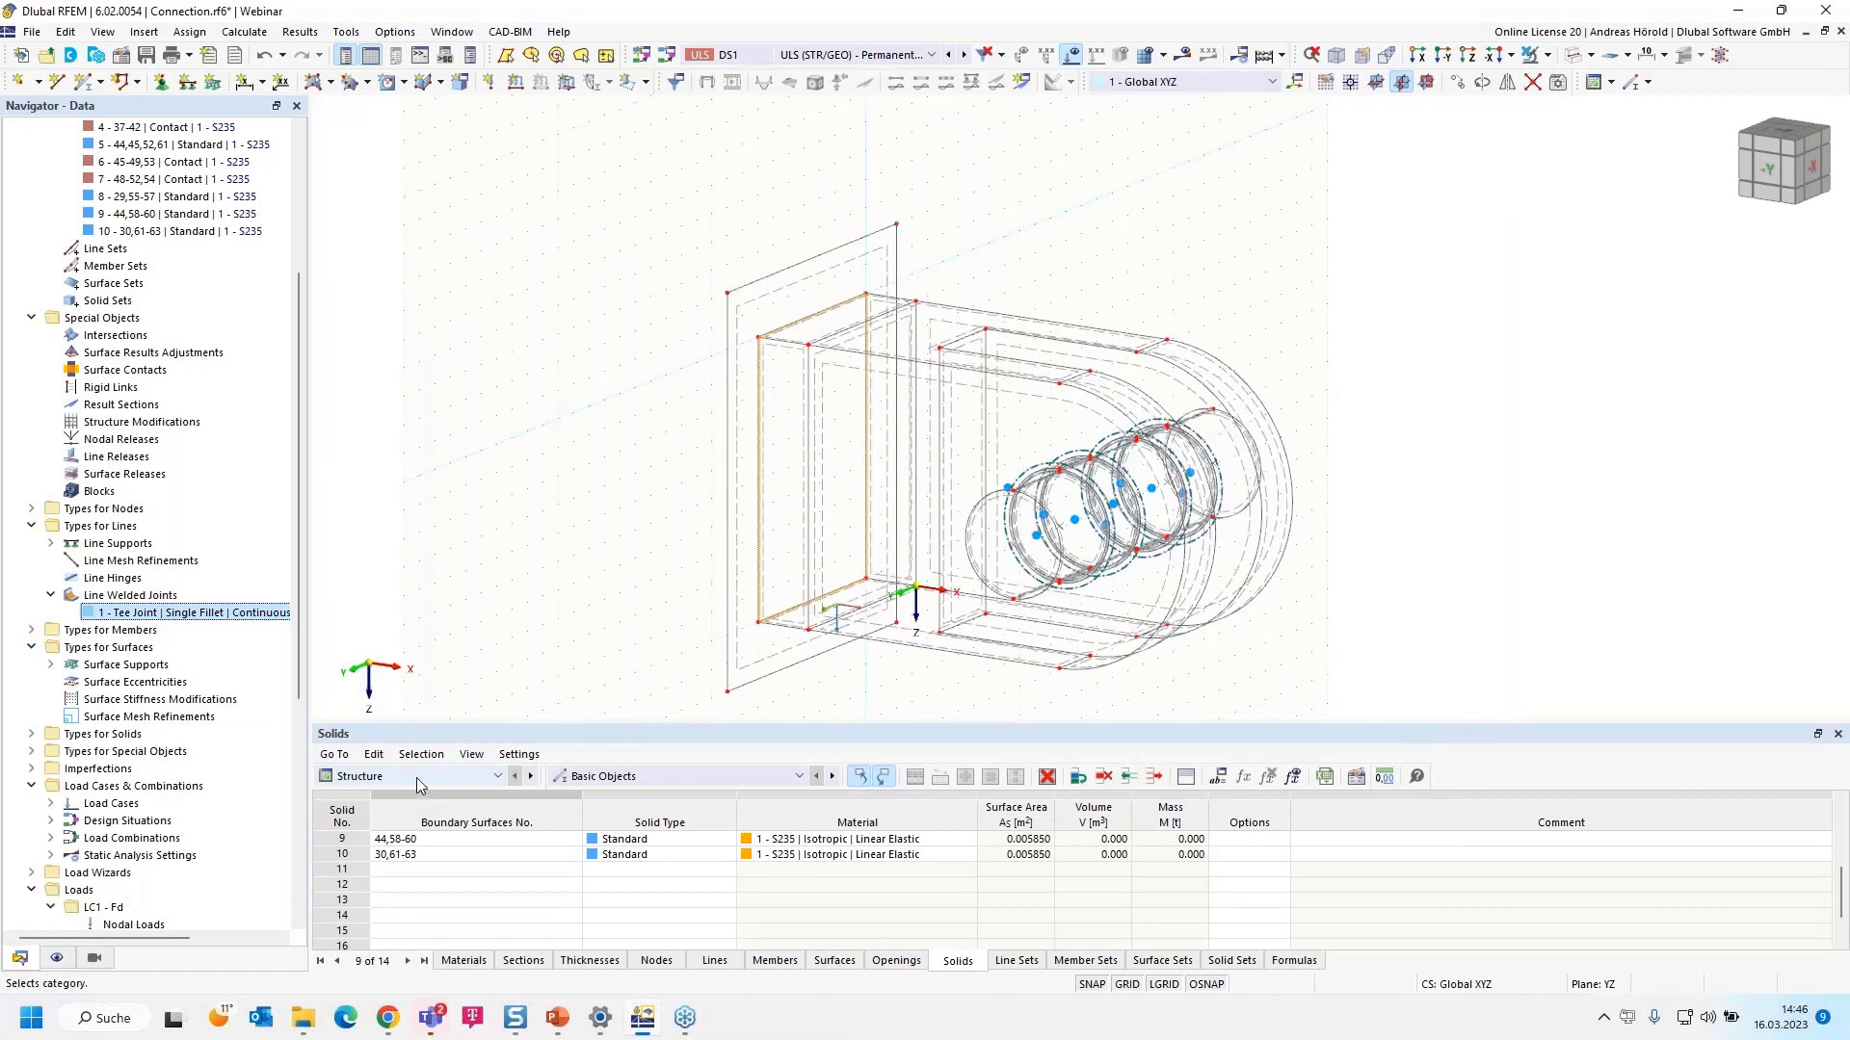
click(416, 777)
click(435, 871)
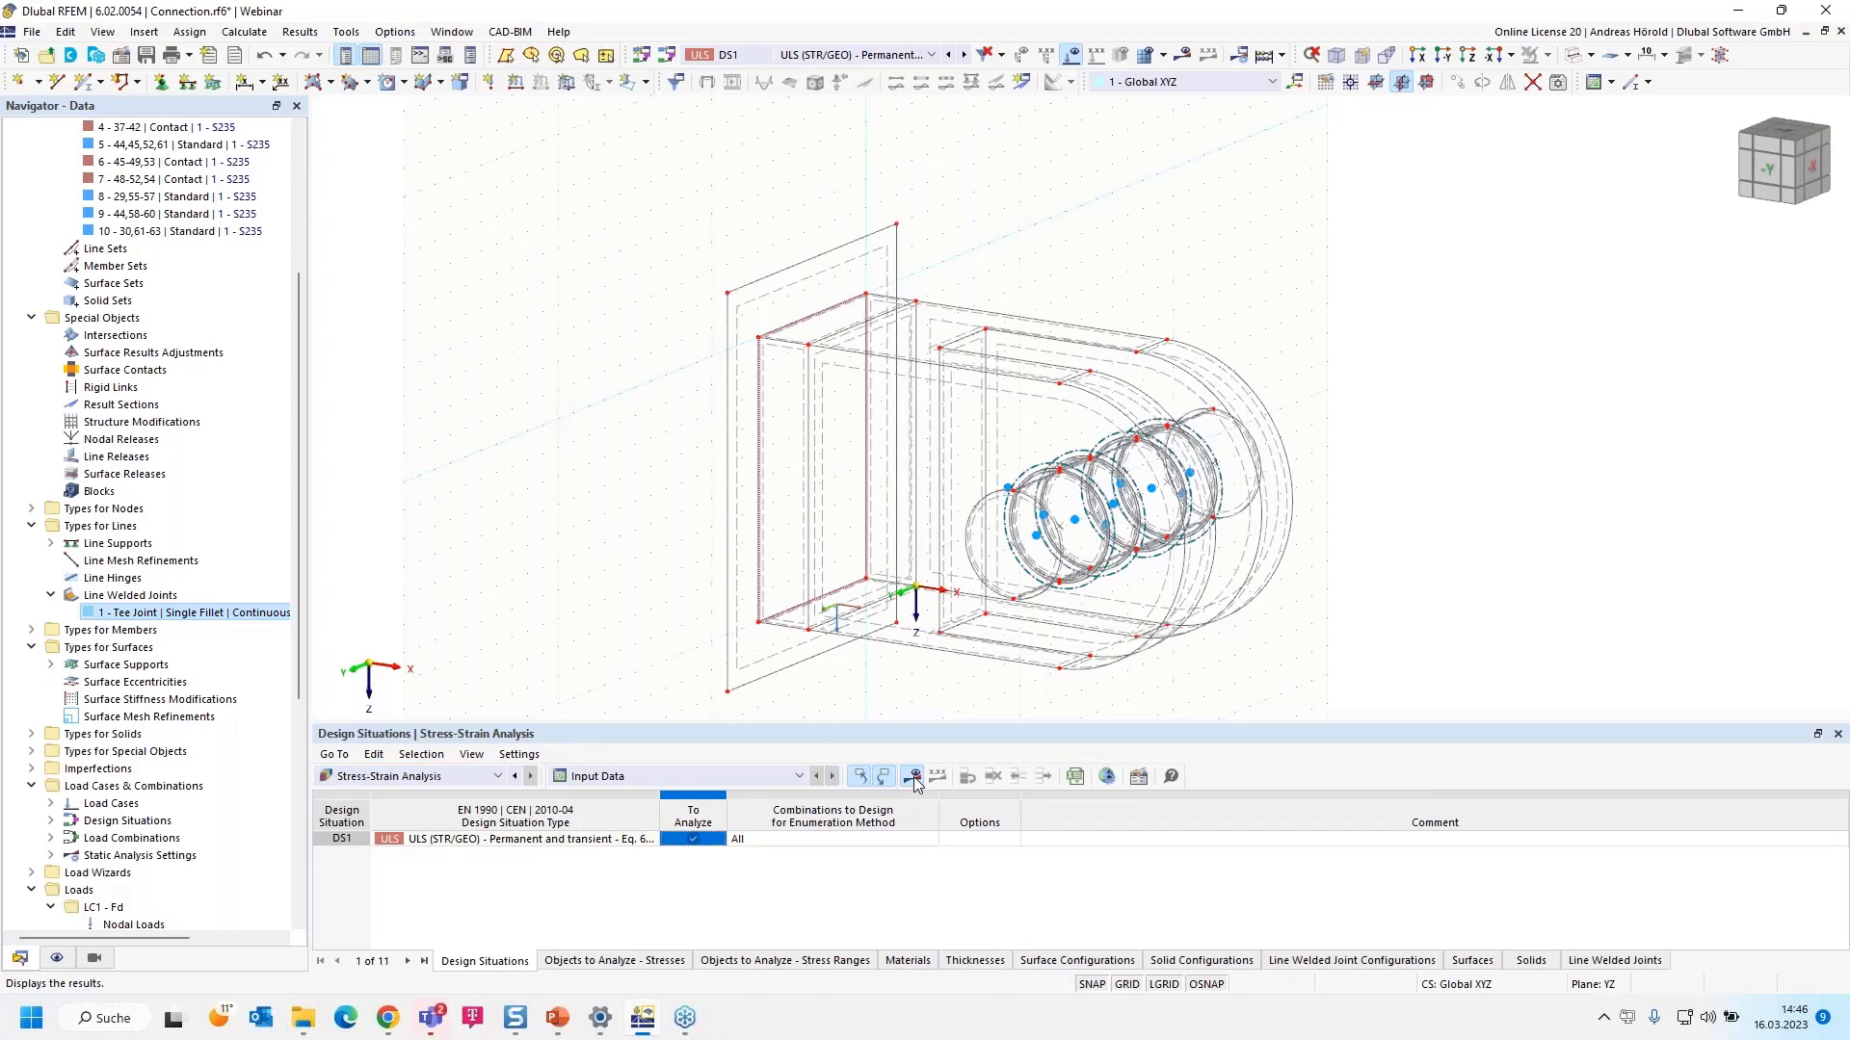
click(913, 776)
click(1002, 588)
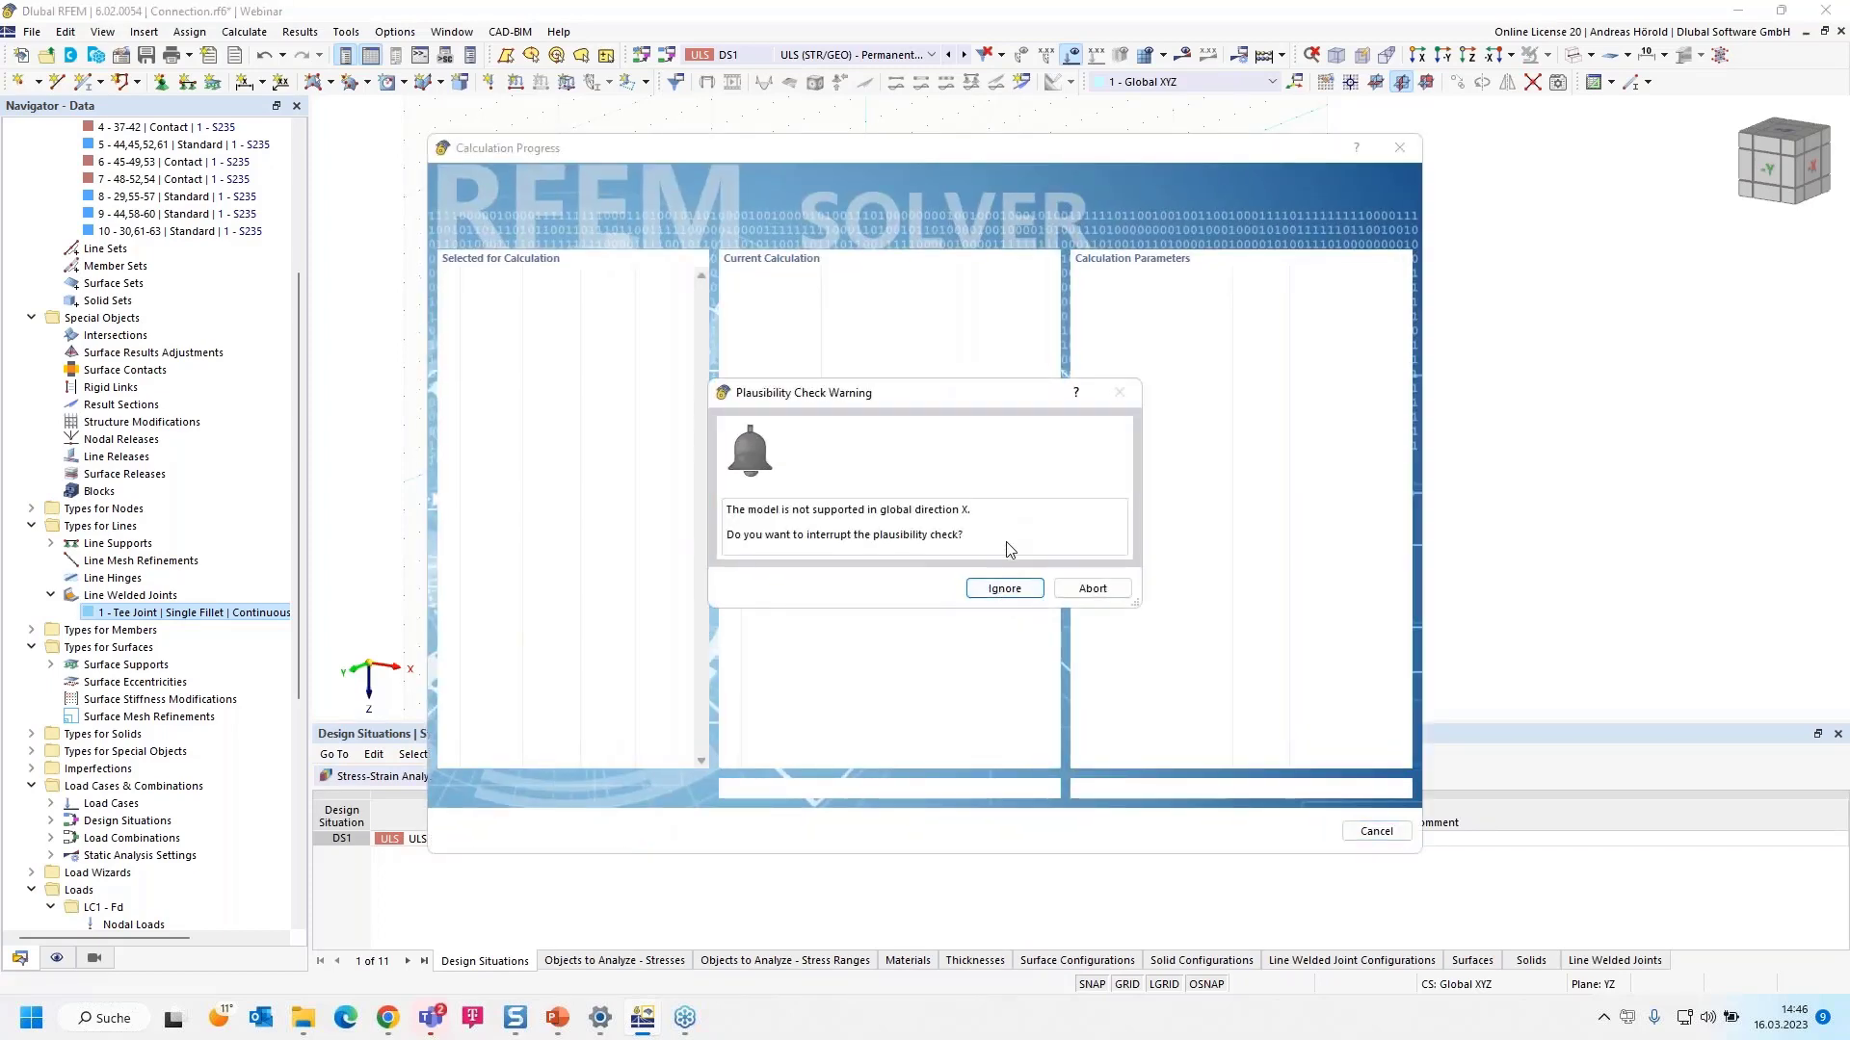
click(1093, 589)
scroll(714, 462, up, 4)
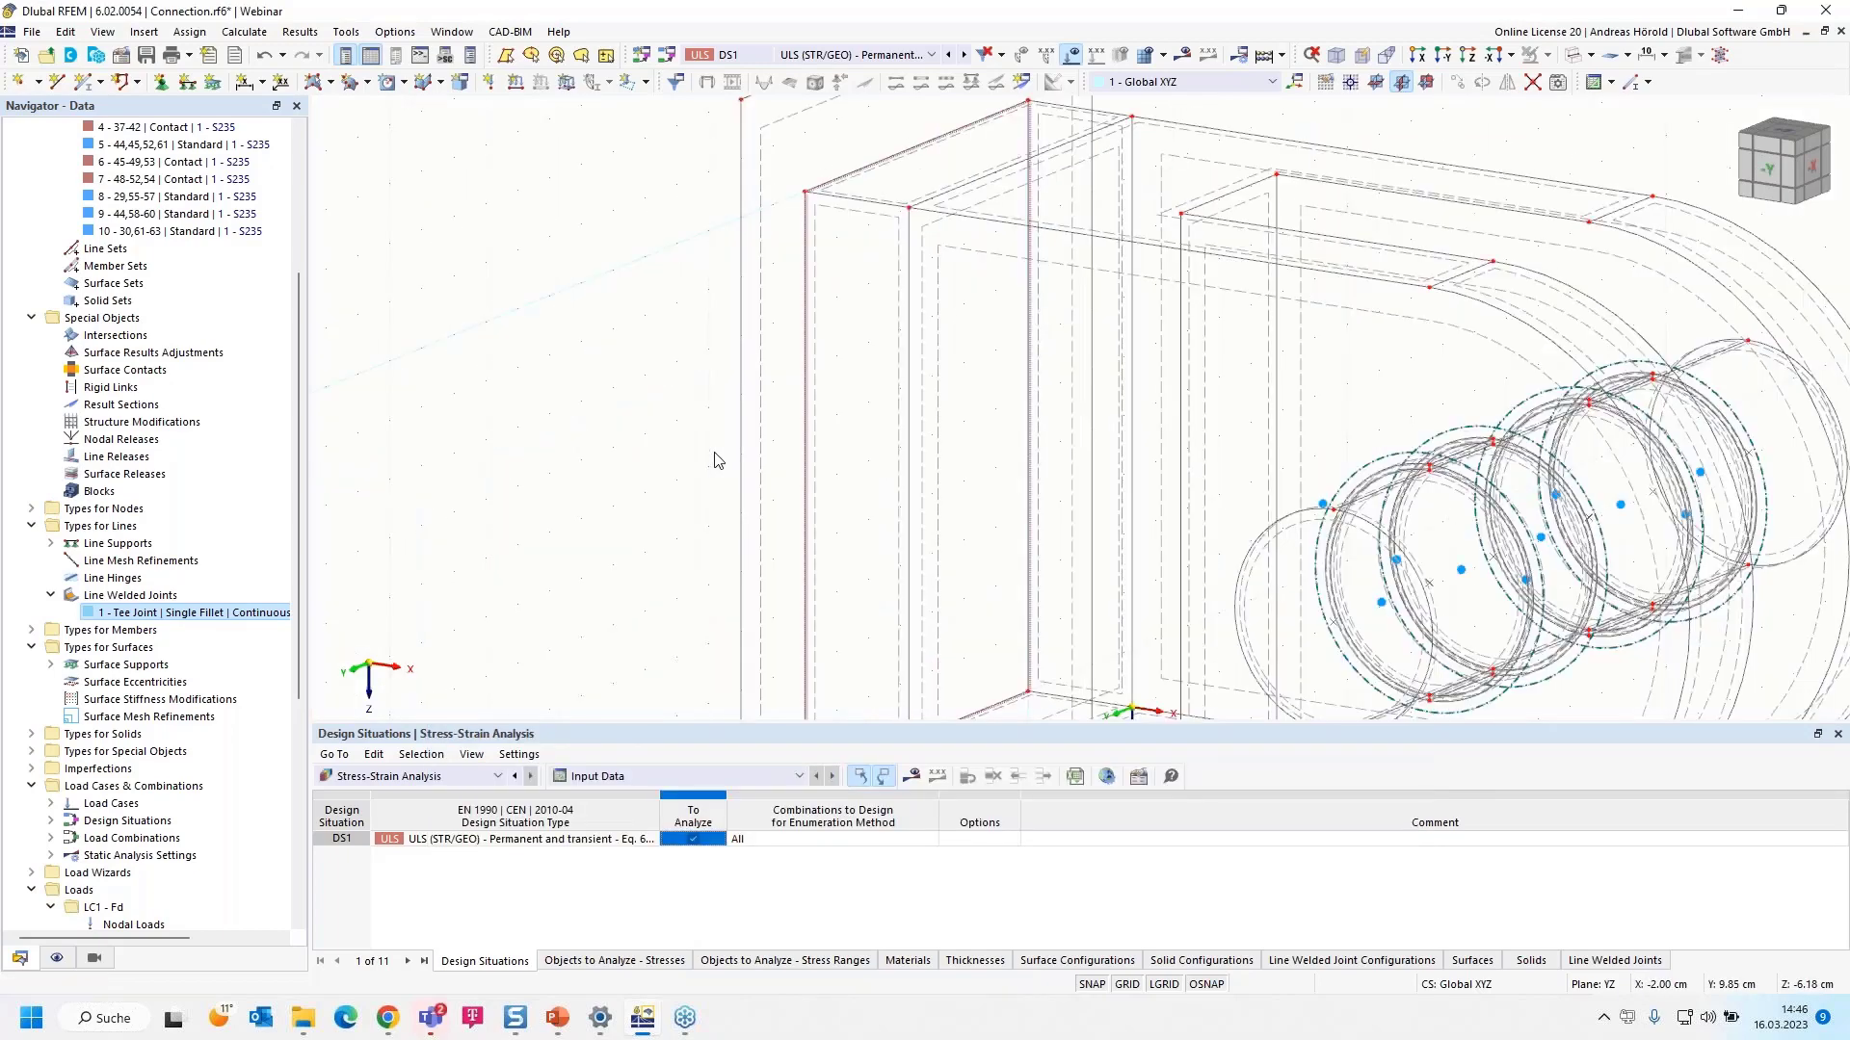
scroll(714, 462, down, 3)
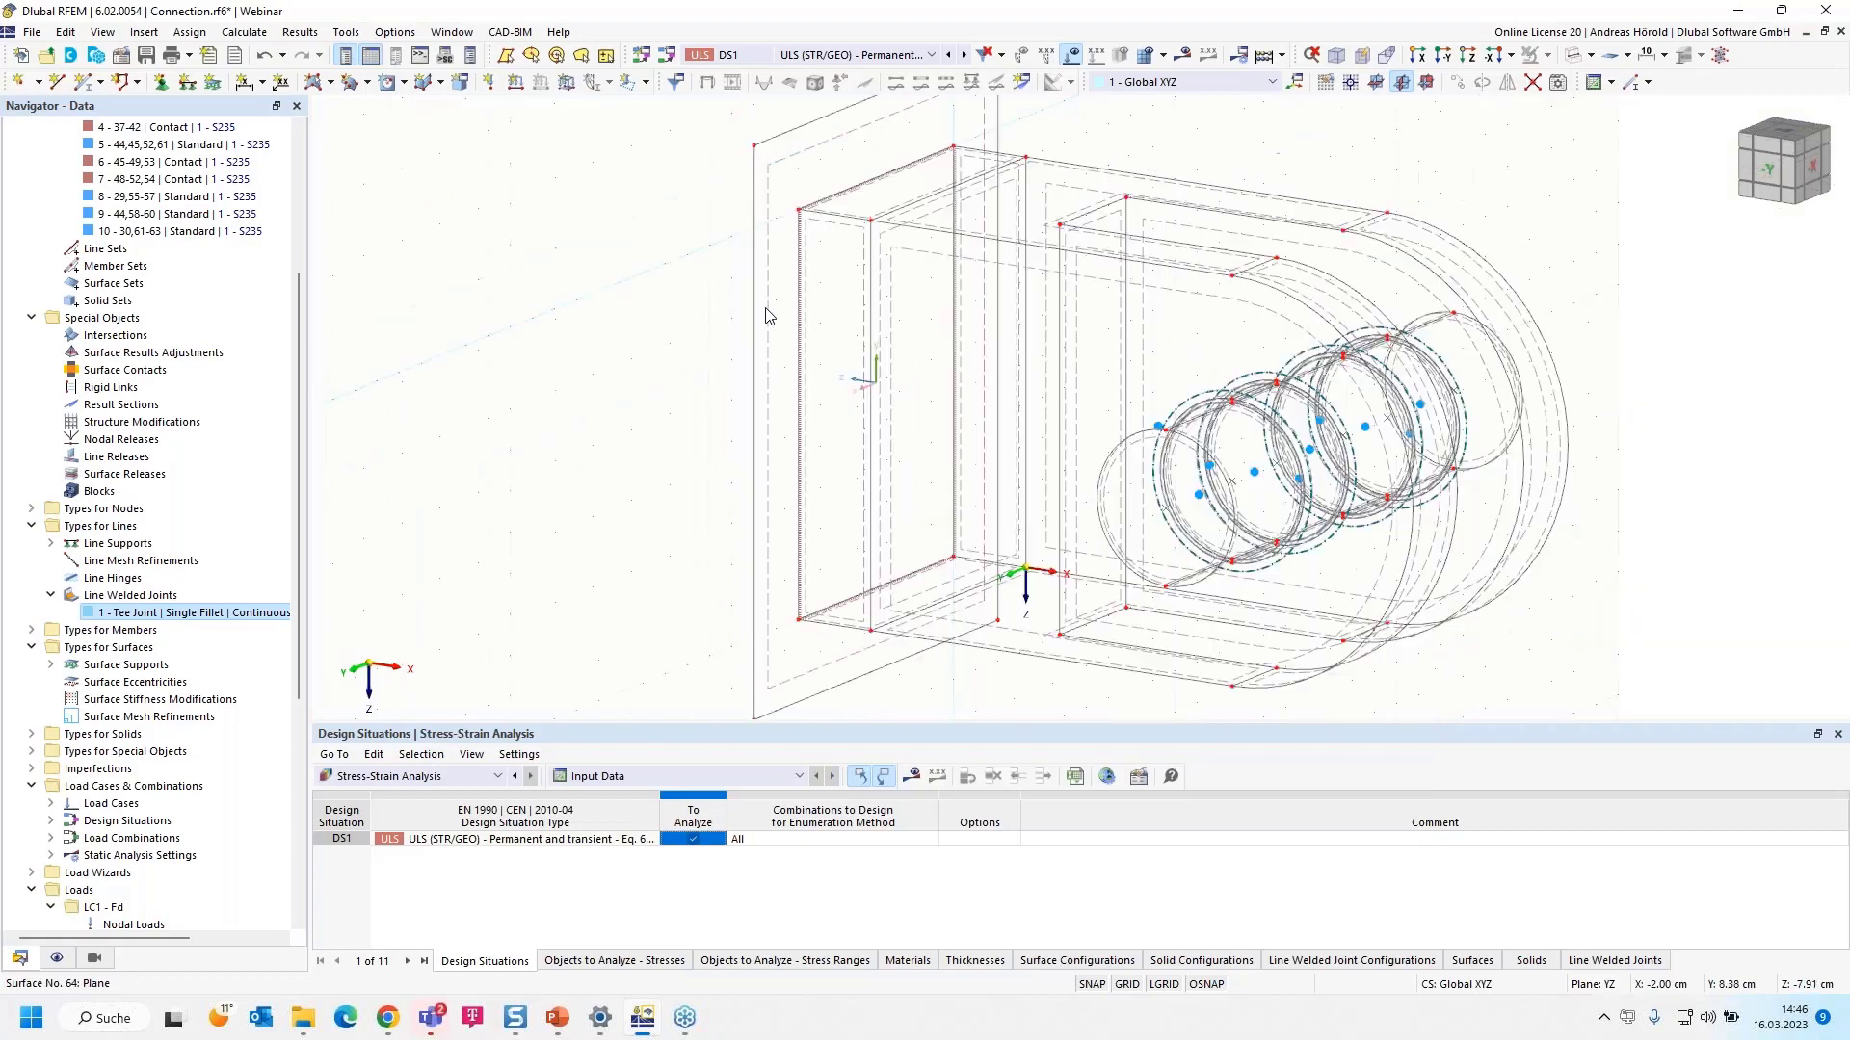
- Enable a support on surface 64 and assign the 1 - Rigid surface support
double_click(800, 185)
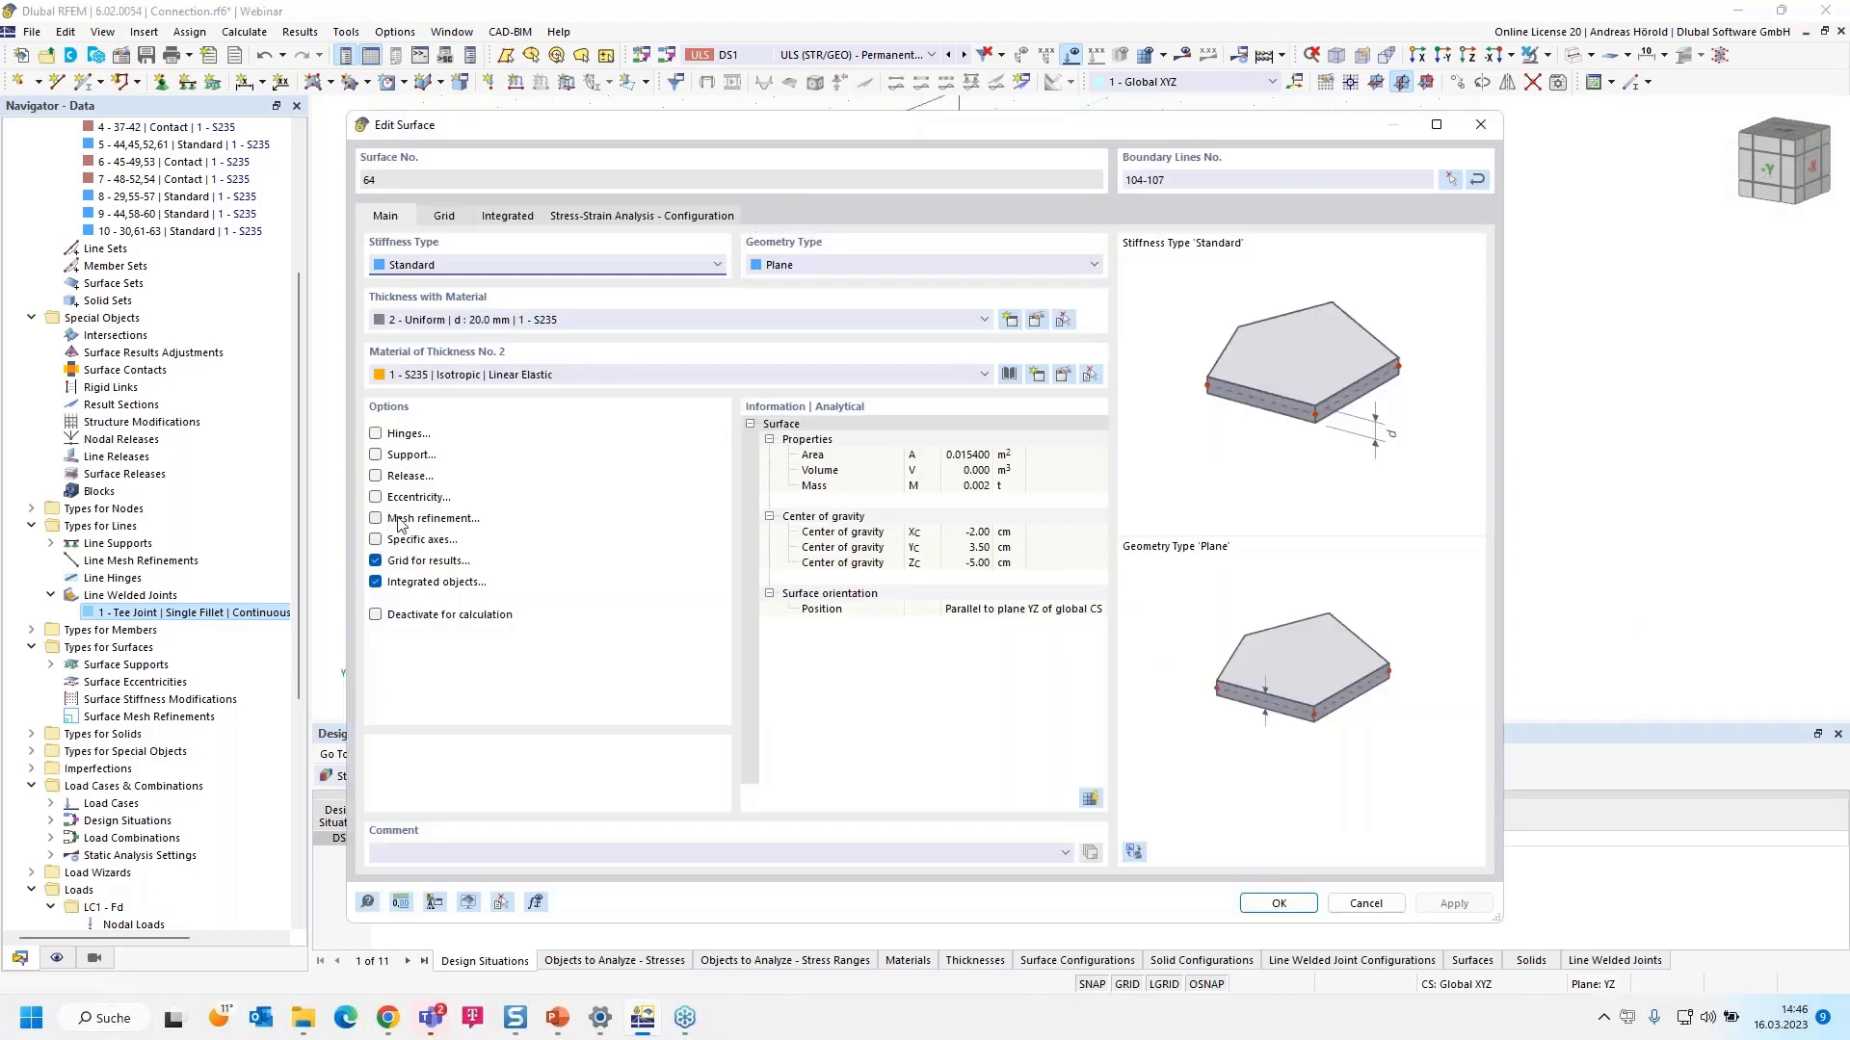
click(376, 455)
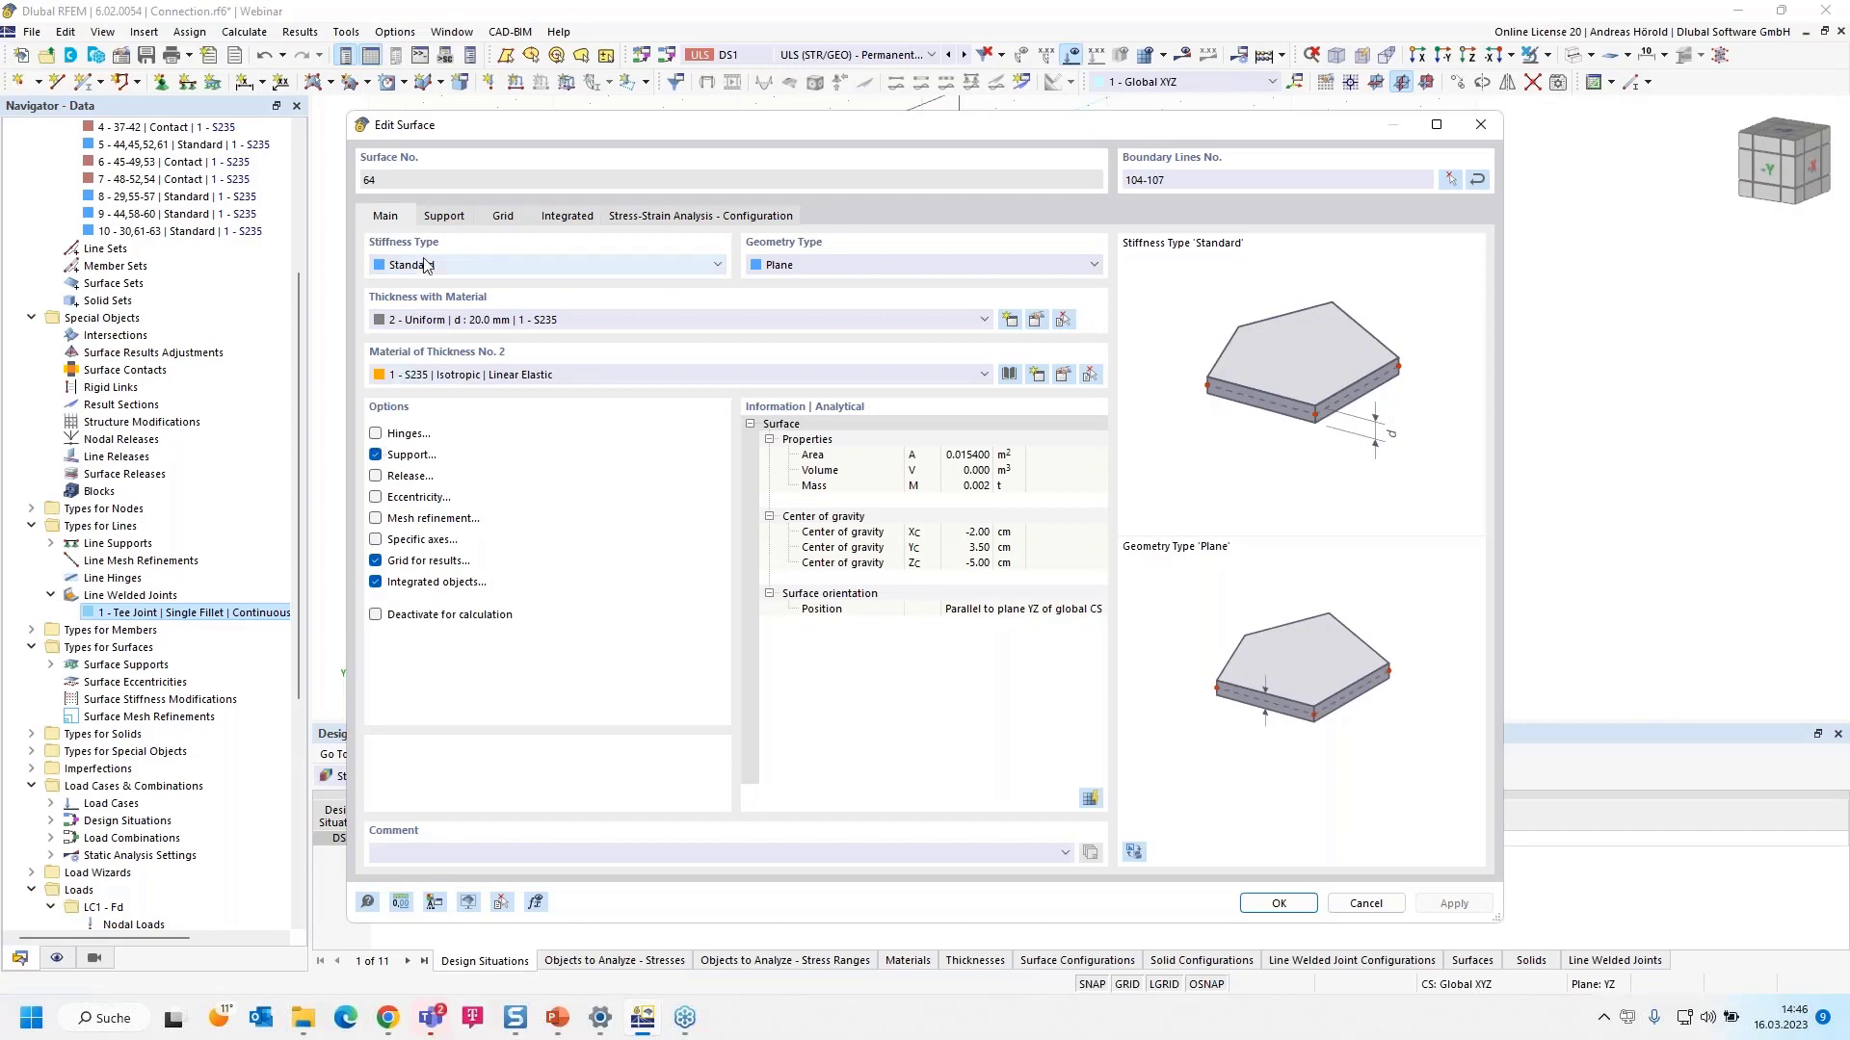
click(445, 218)
click(449, 288)
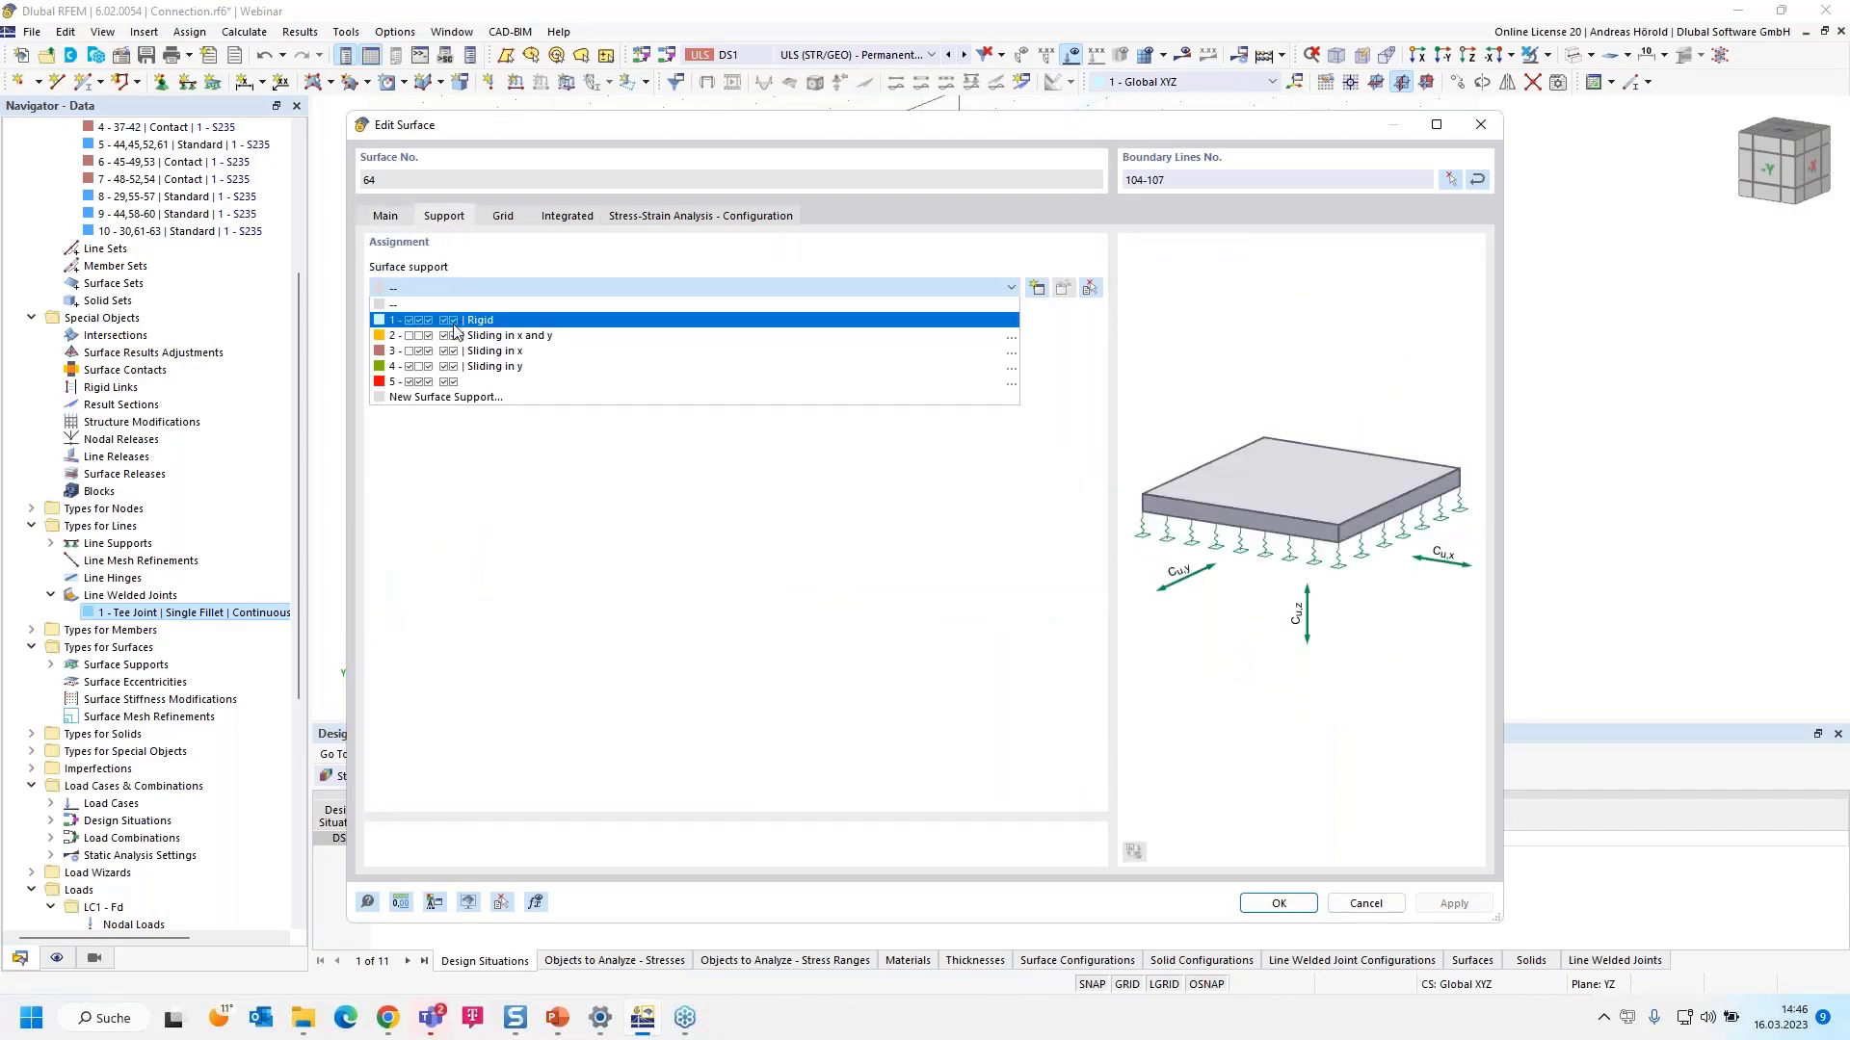
click(454, 318)
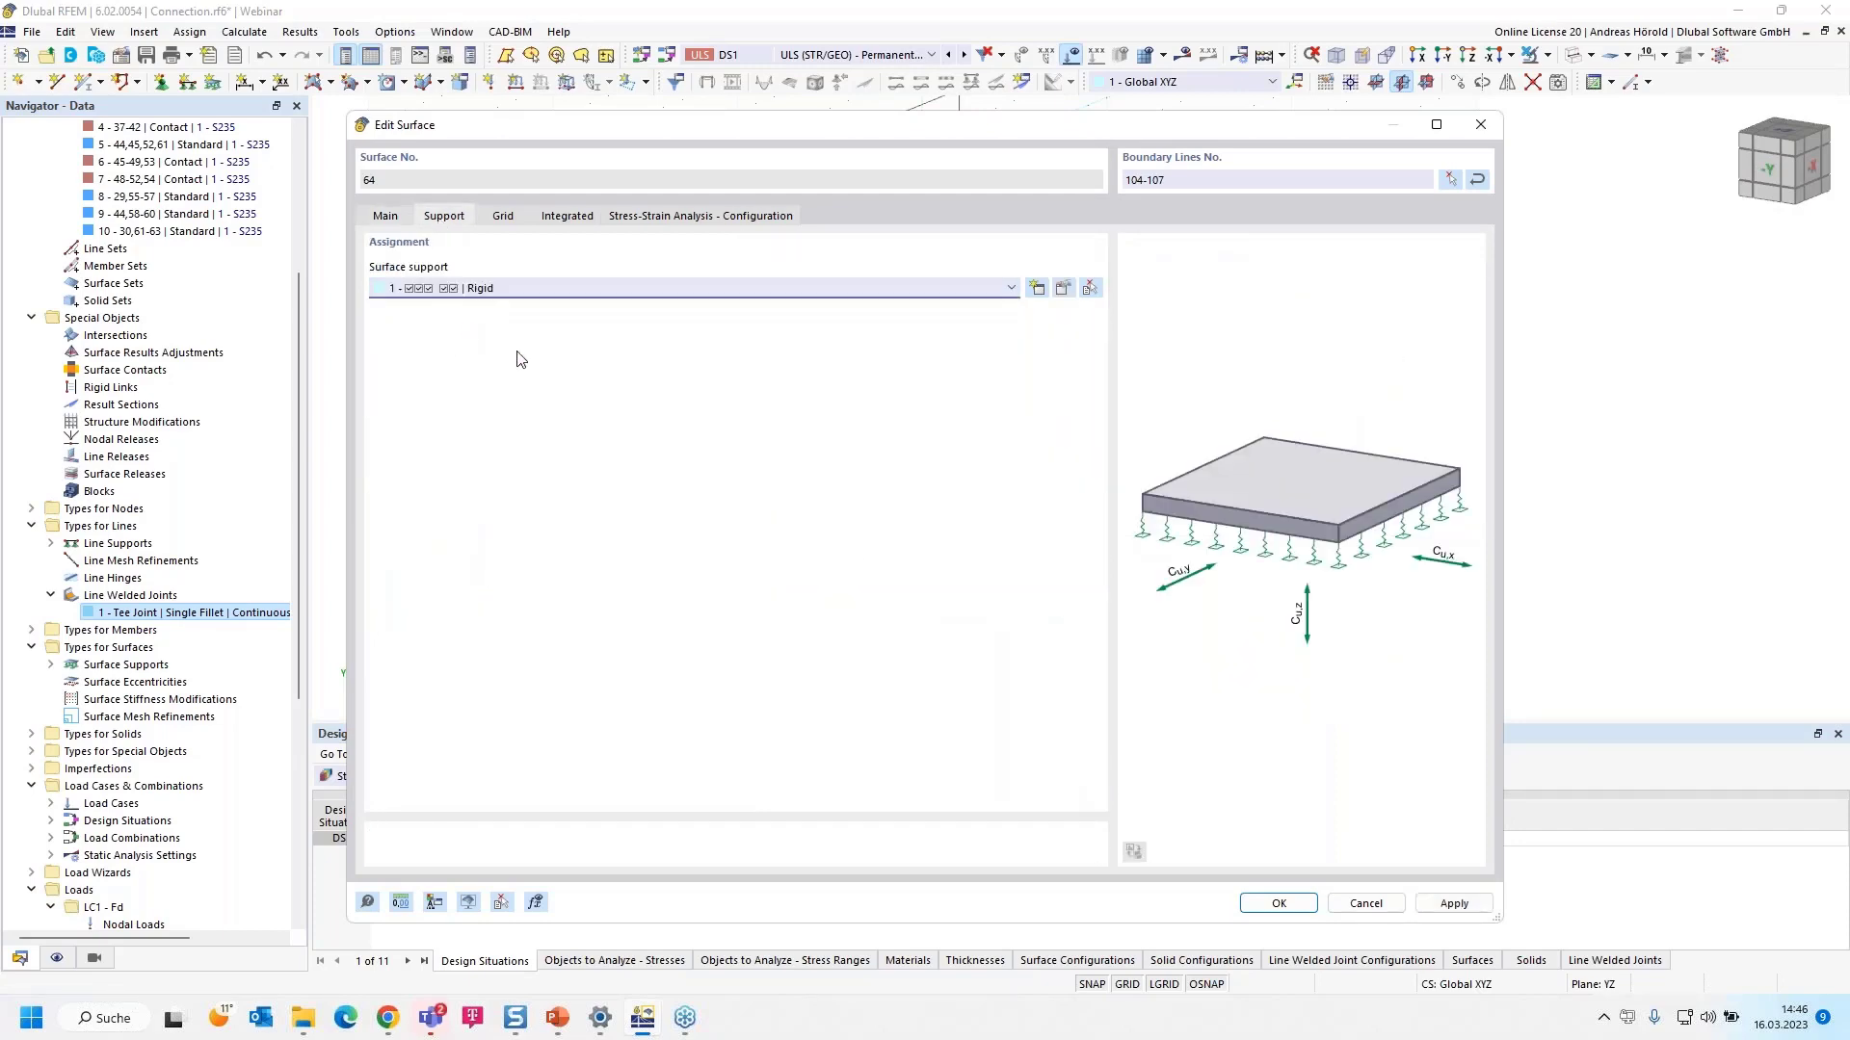
- Run the calculation and display solid τmax stresses, ranging 1.451 to 102.480 N/mm²
click(1278, 903)
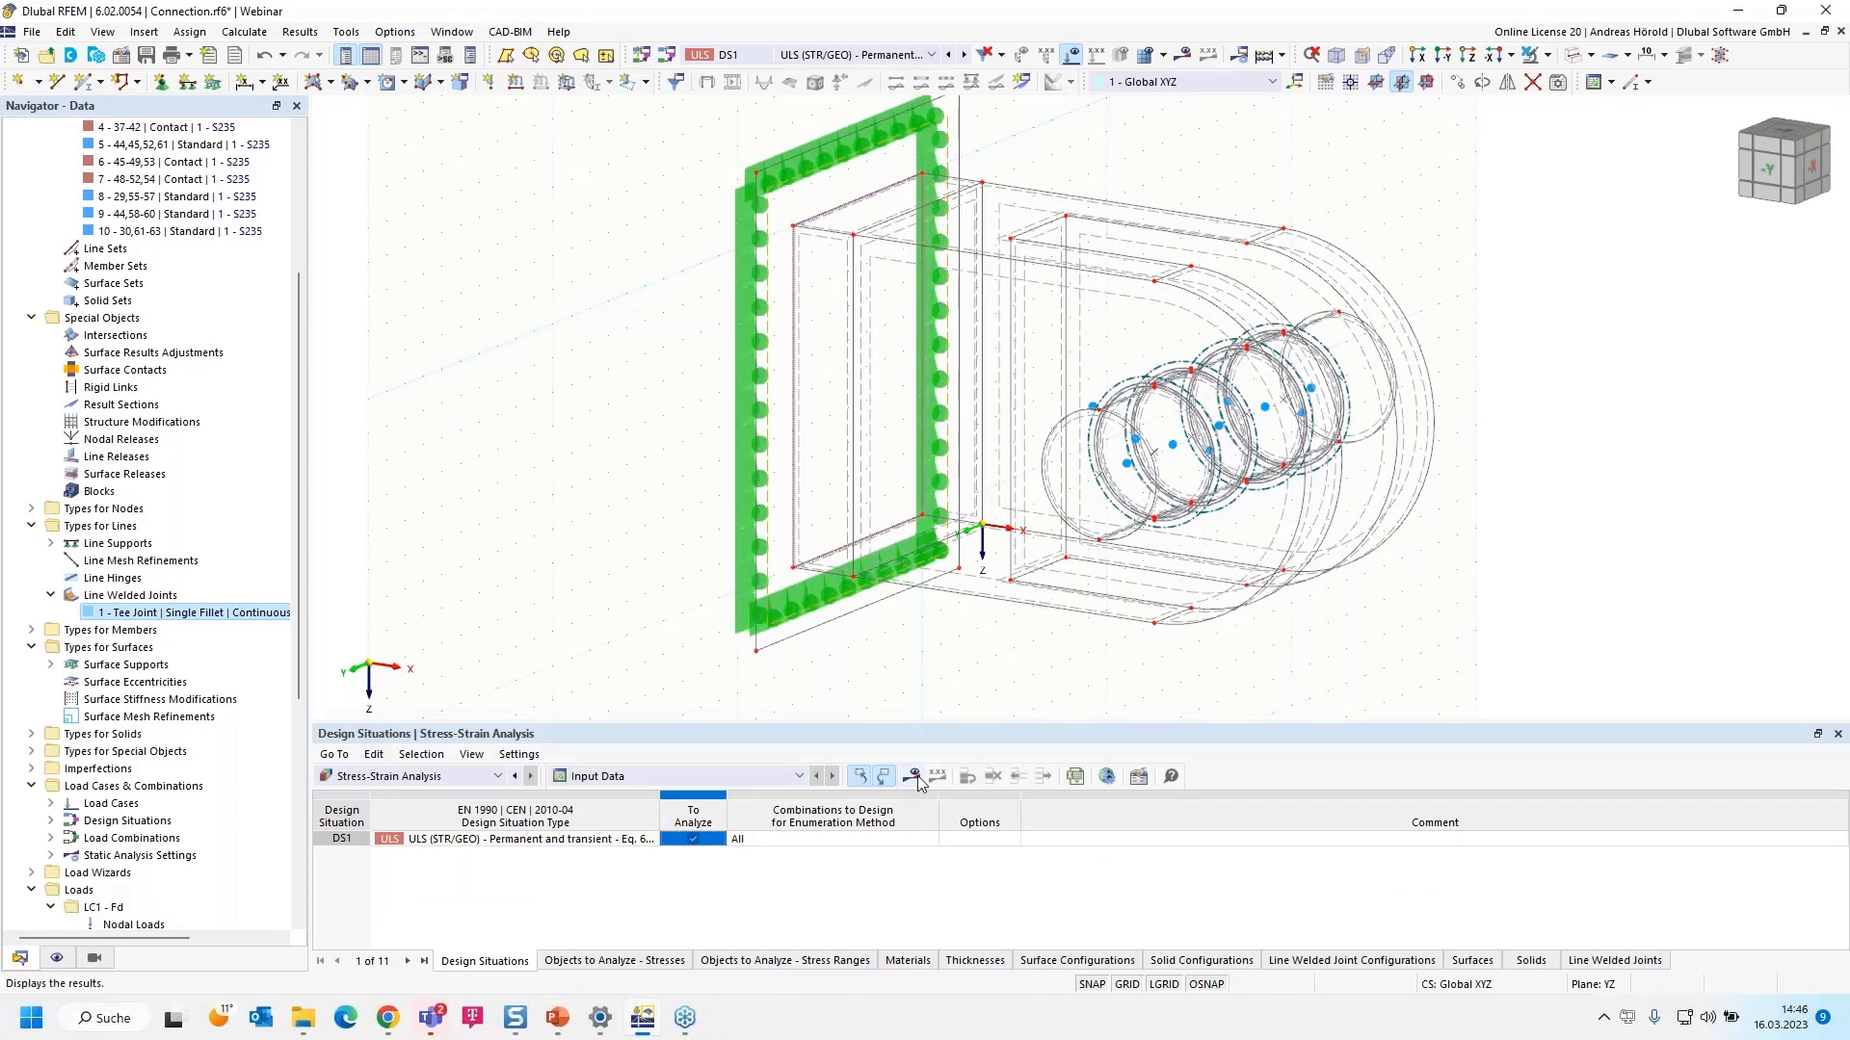
click(916, 782)
click(975, 598)
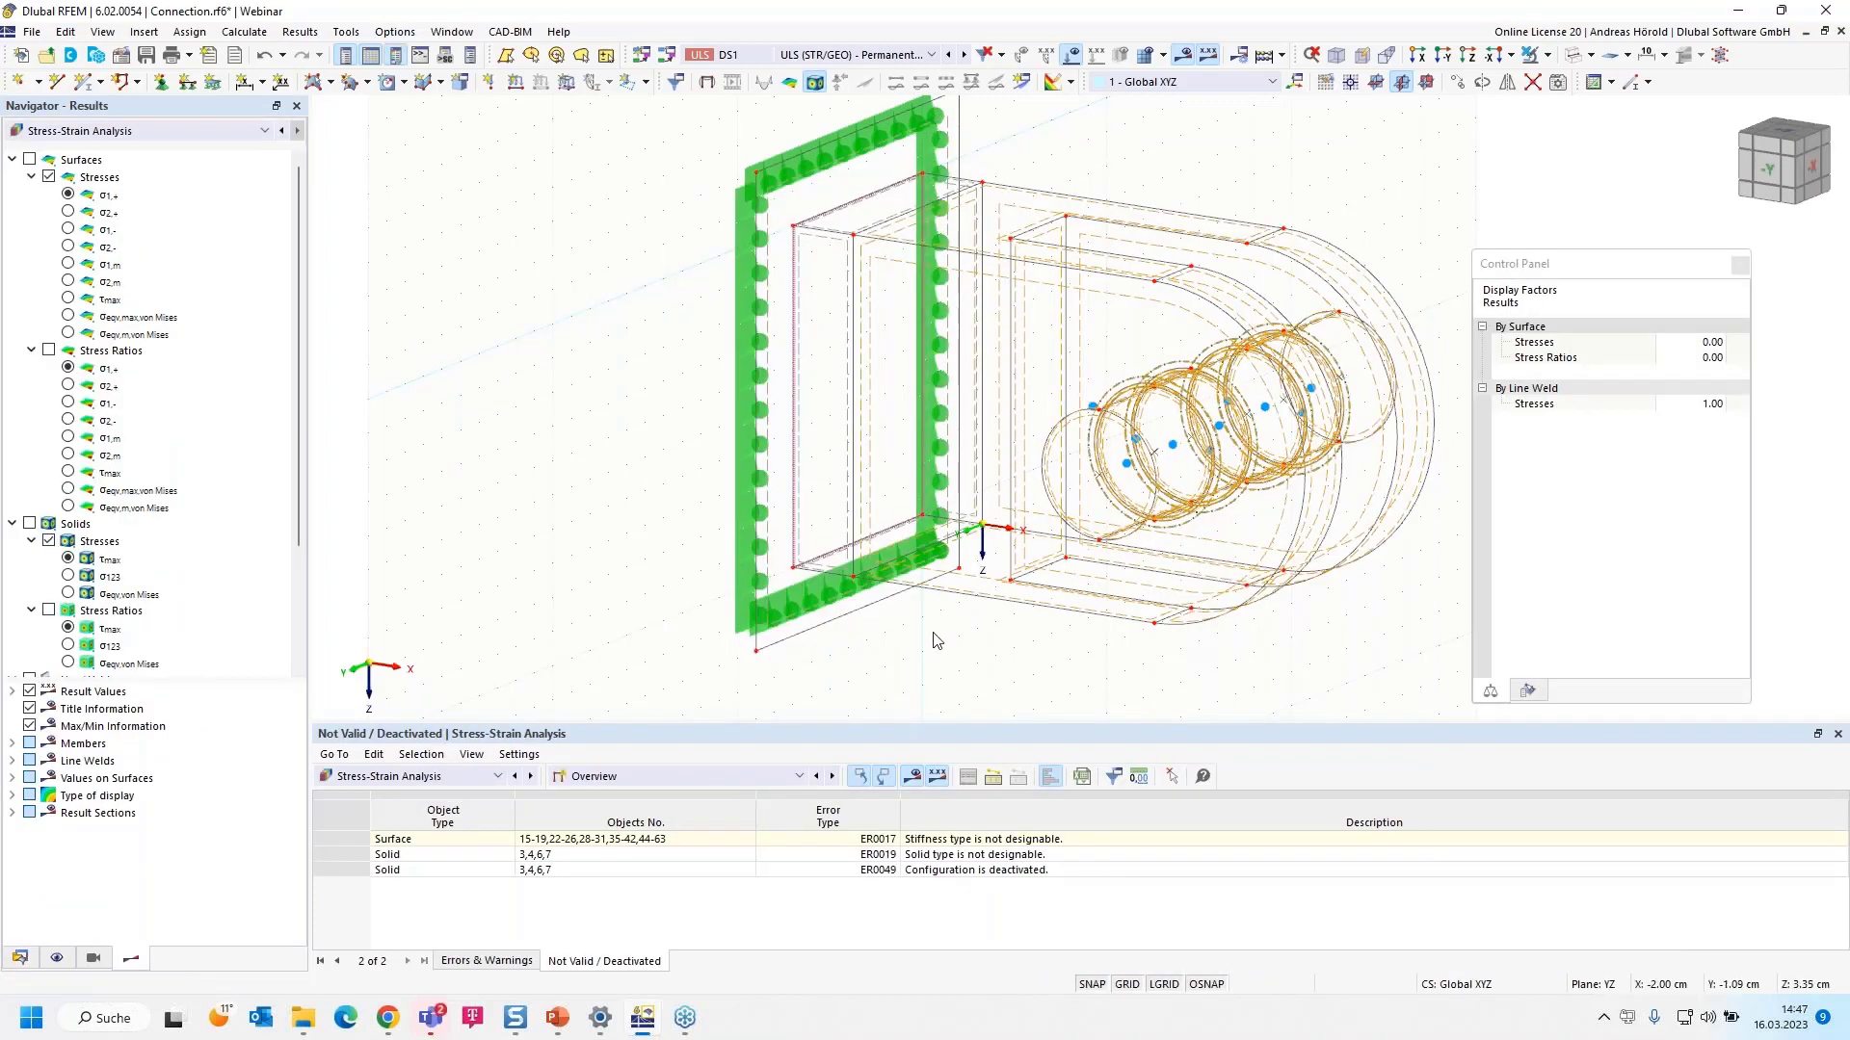
click(74, 565)
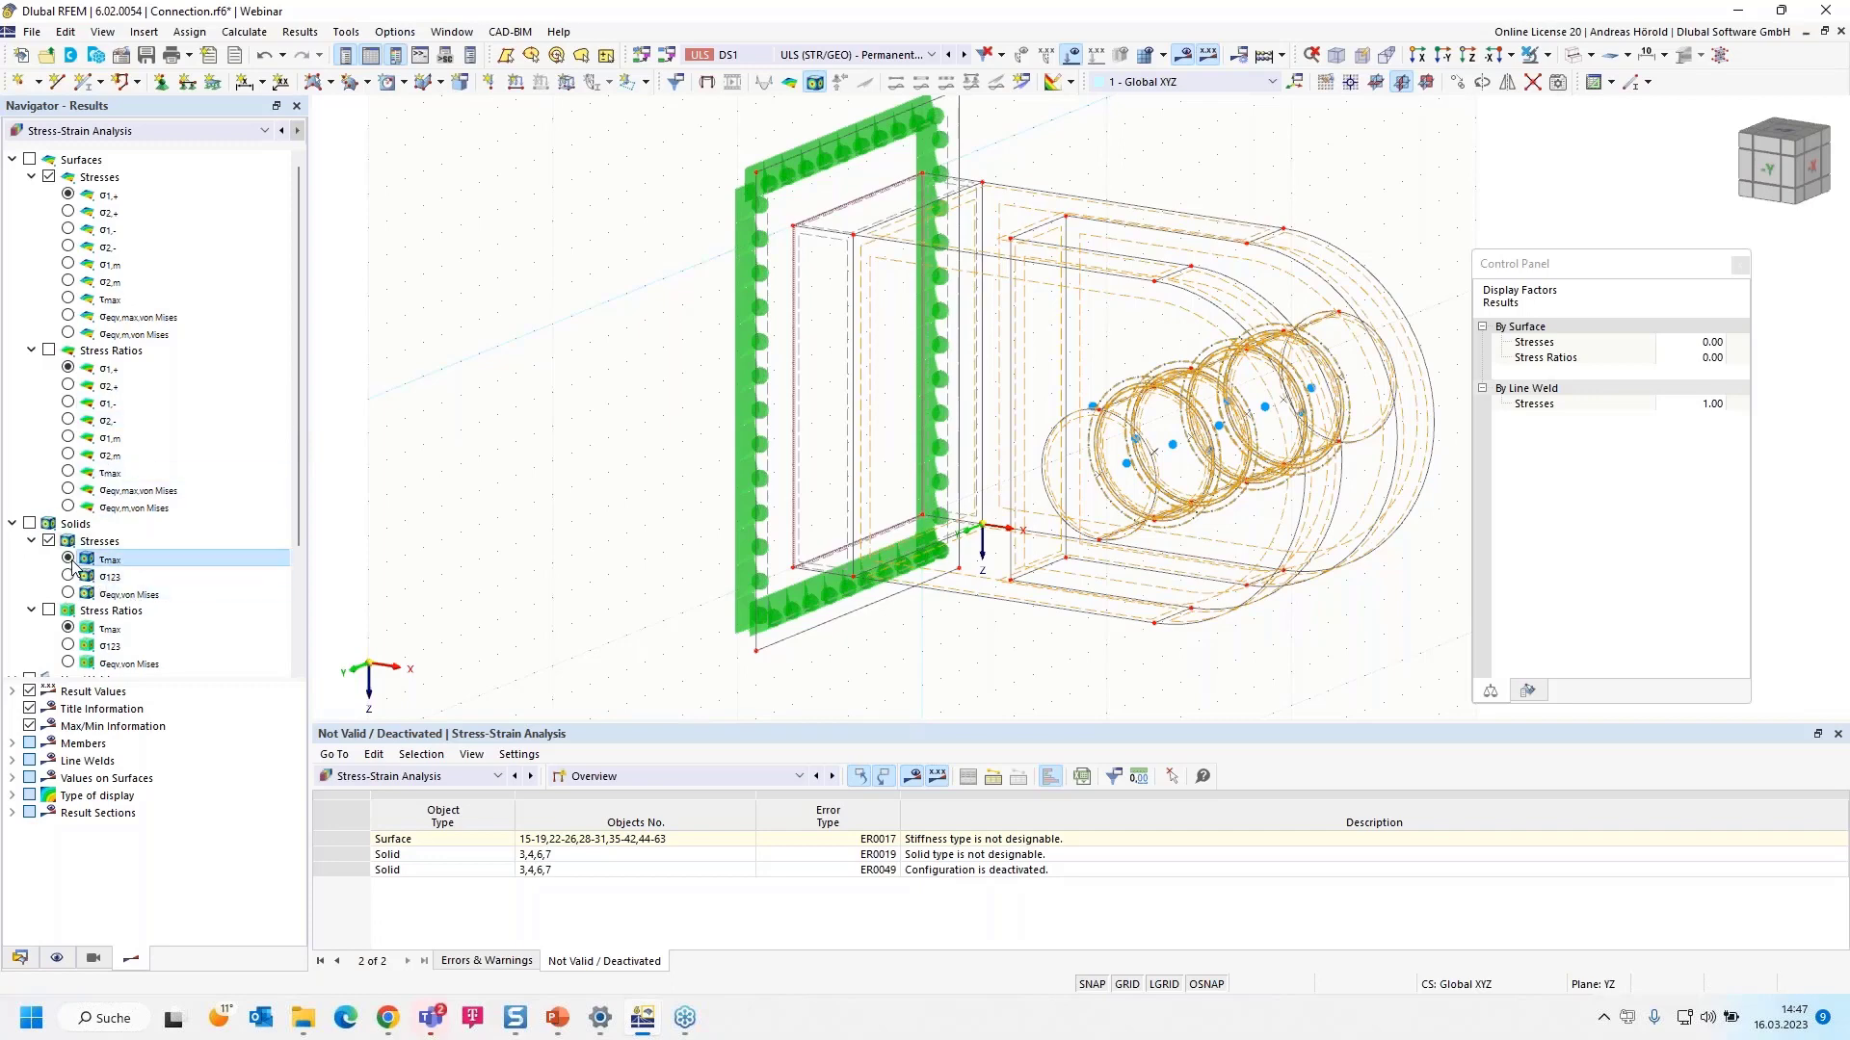
click(30, 523)
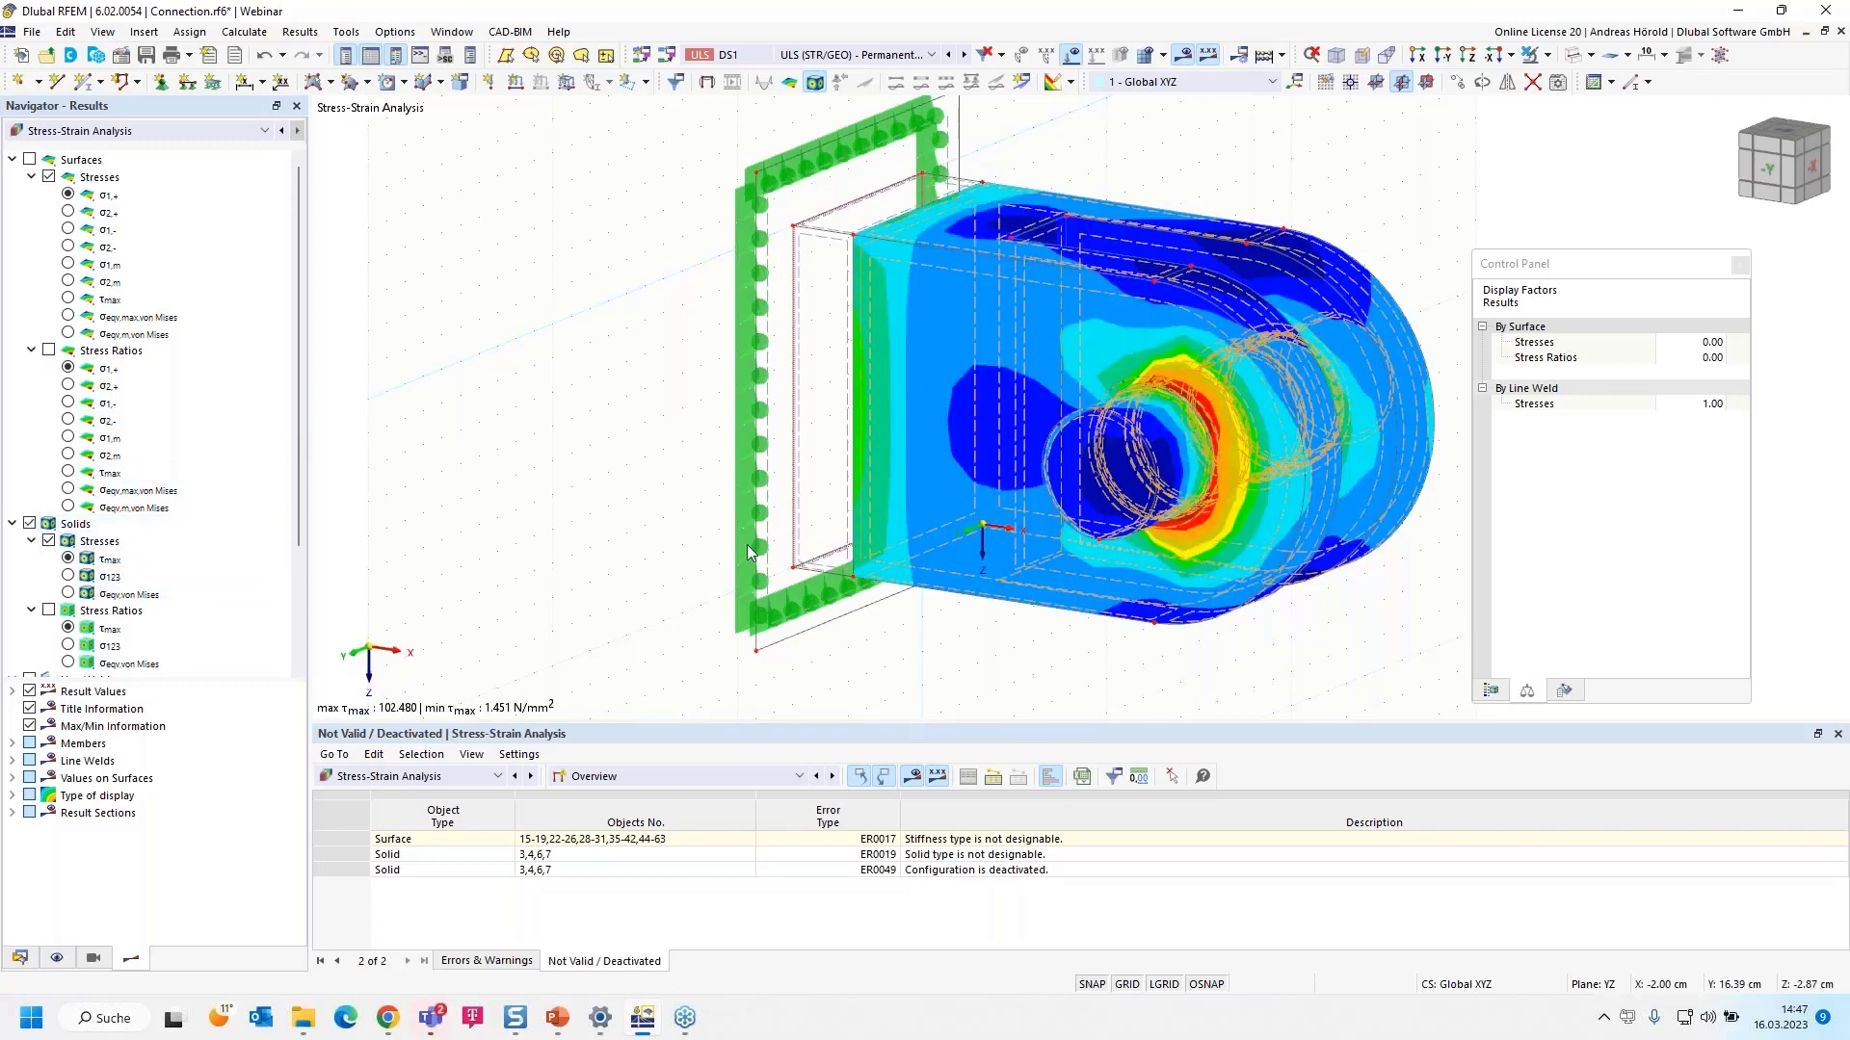
- Show the Stresses on Solids results table after checking the Stresses in Line Welds table
click(700, 780)
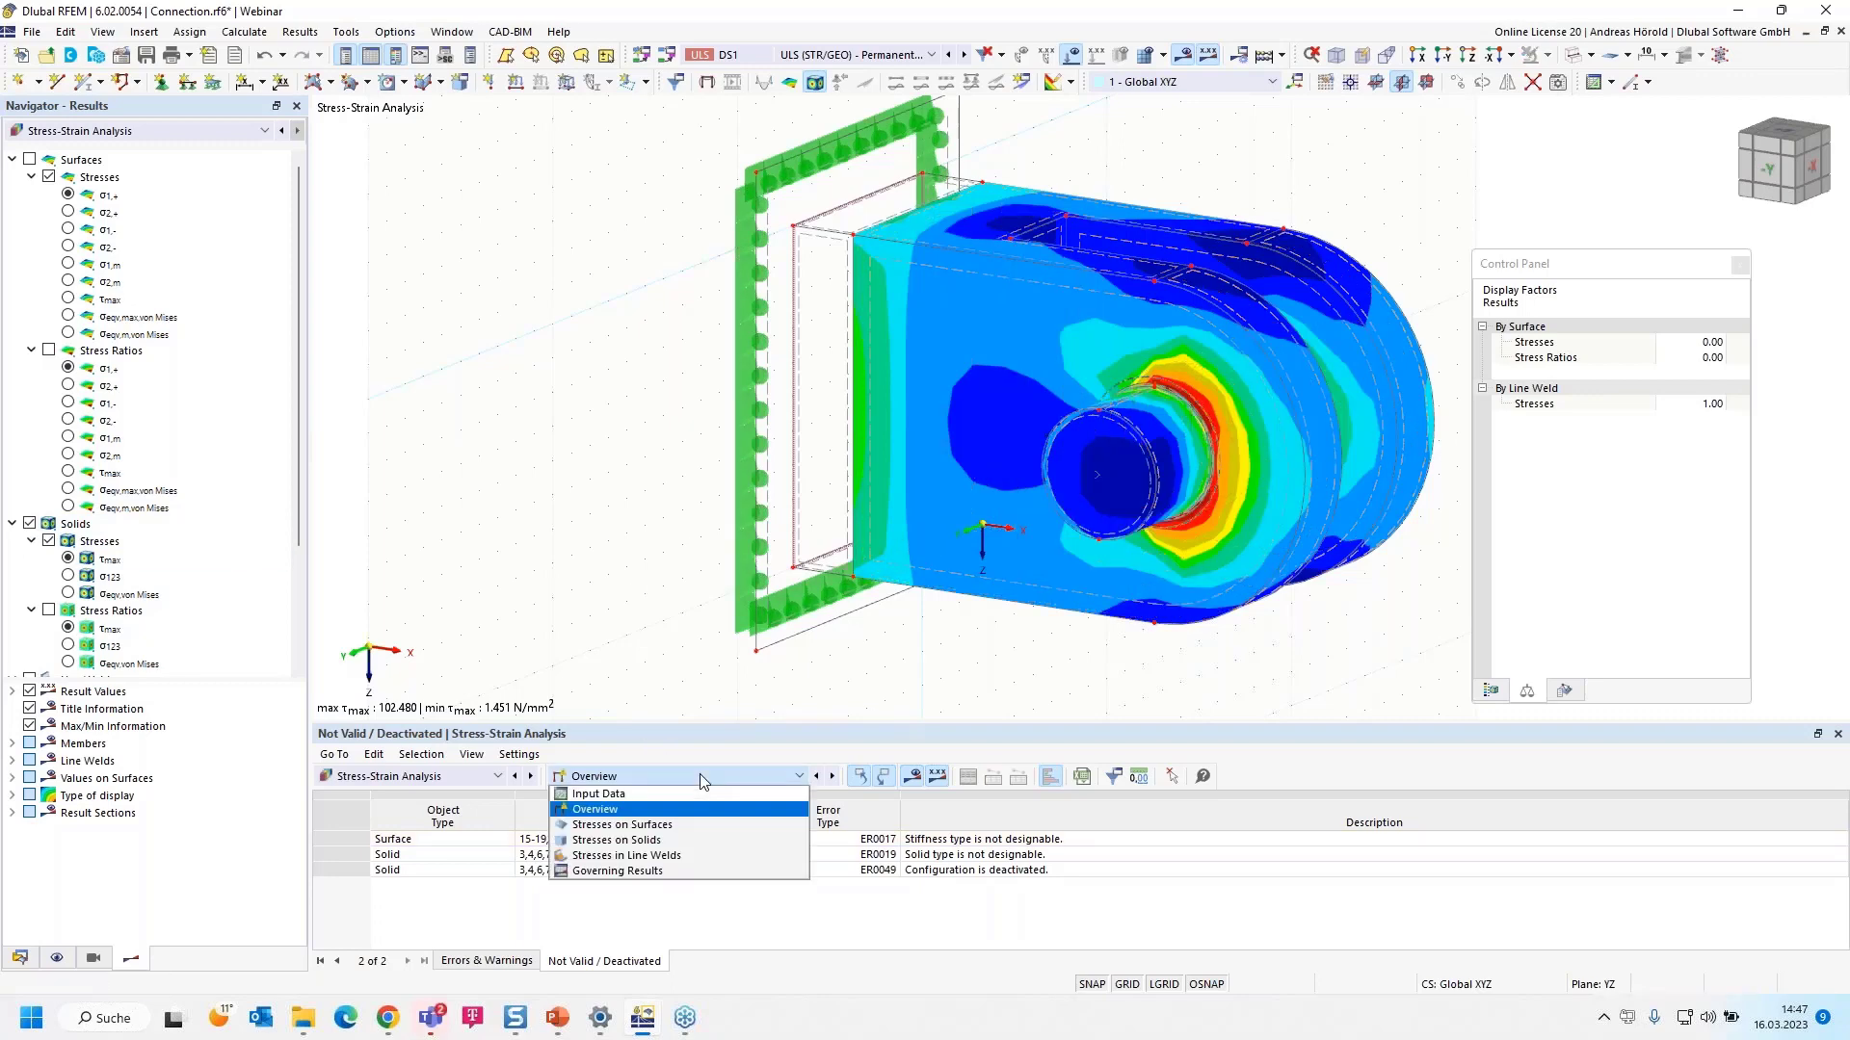
click(685, 842)
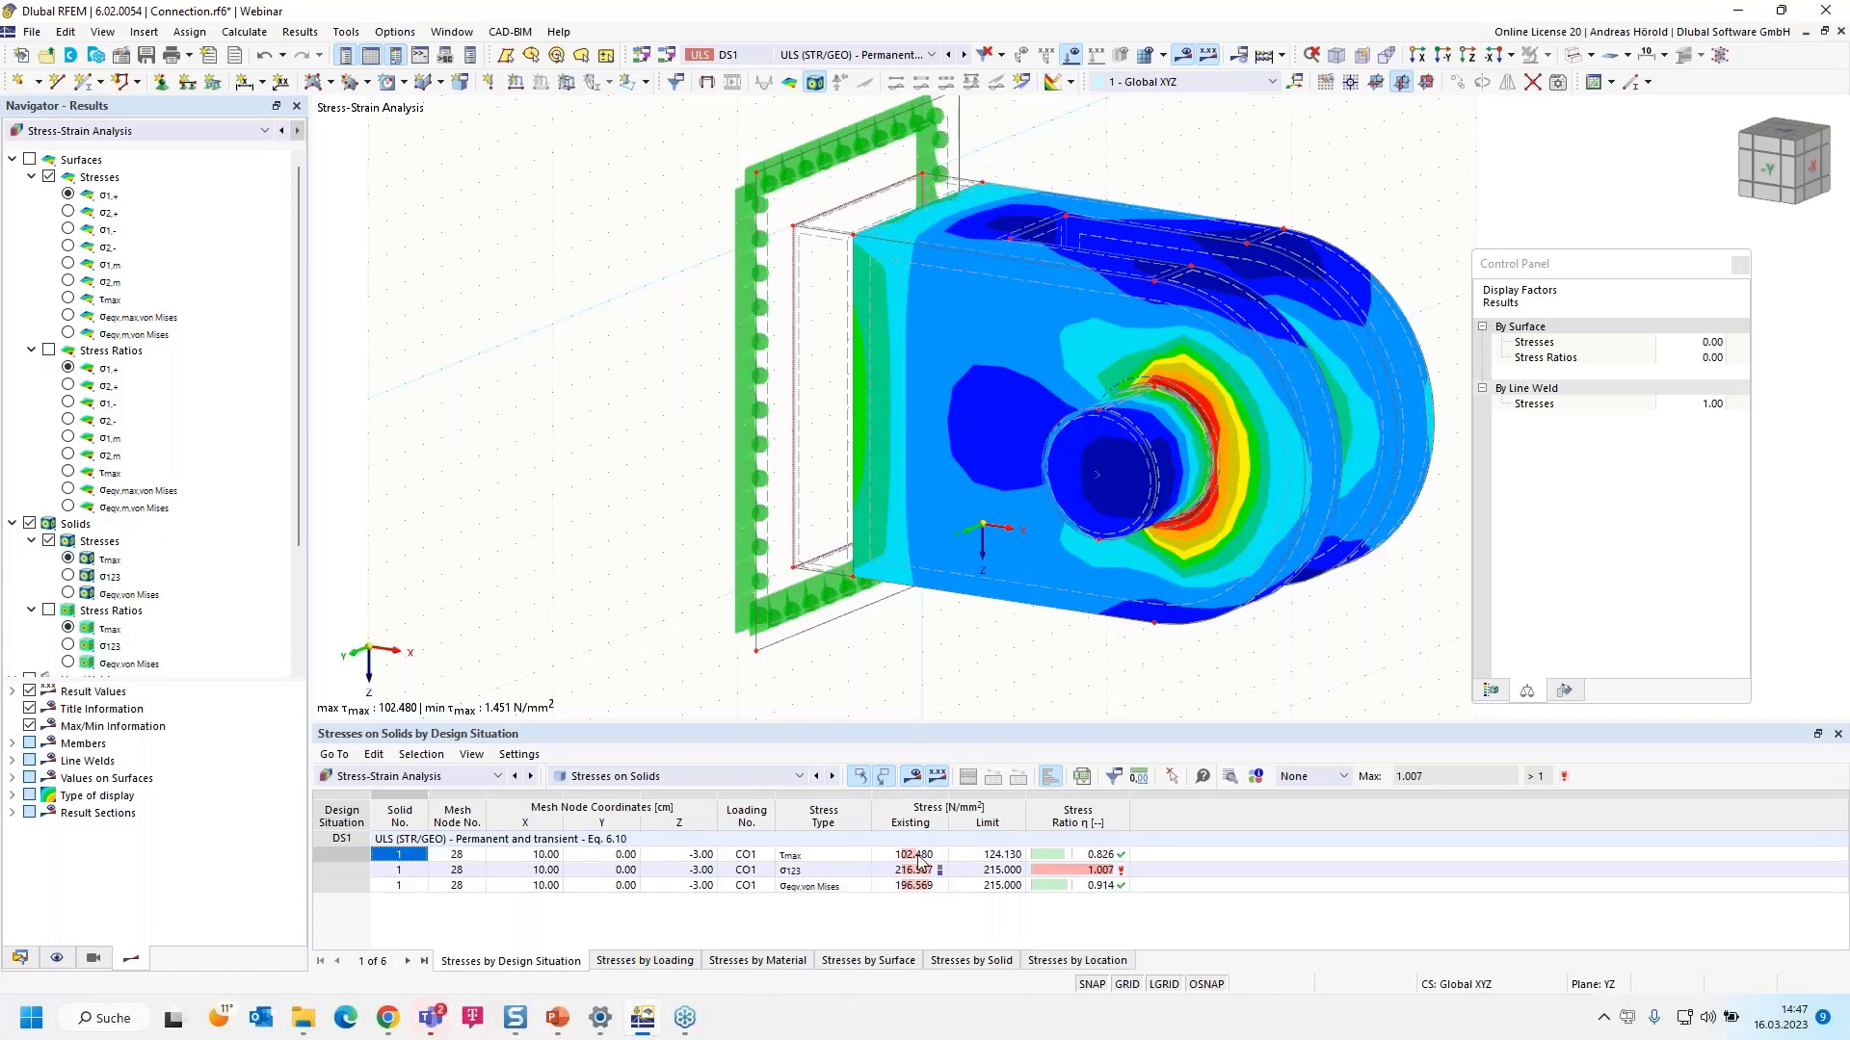
click(718, 777)
click(718, 855)
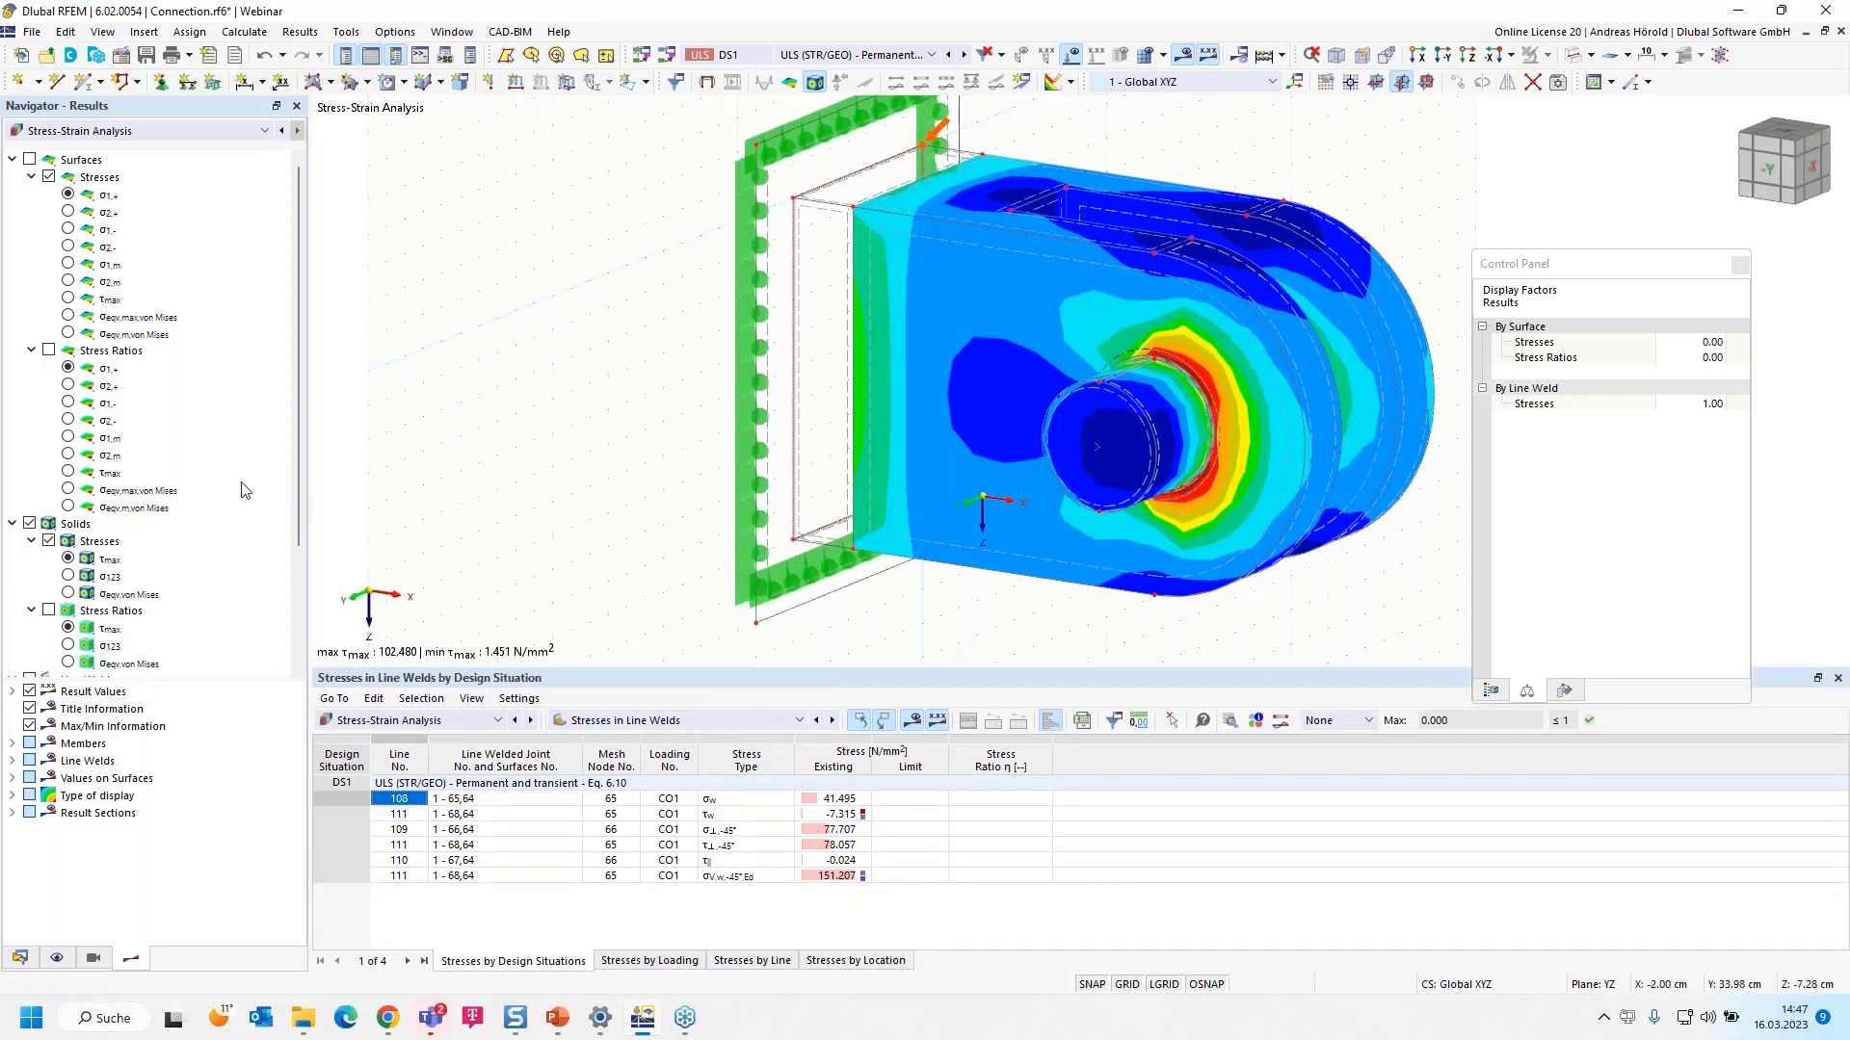
click(665, 723)
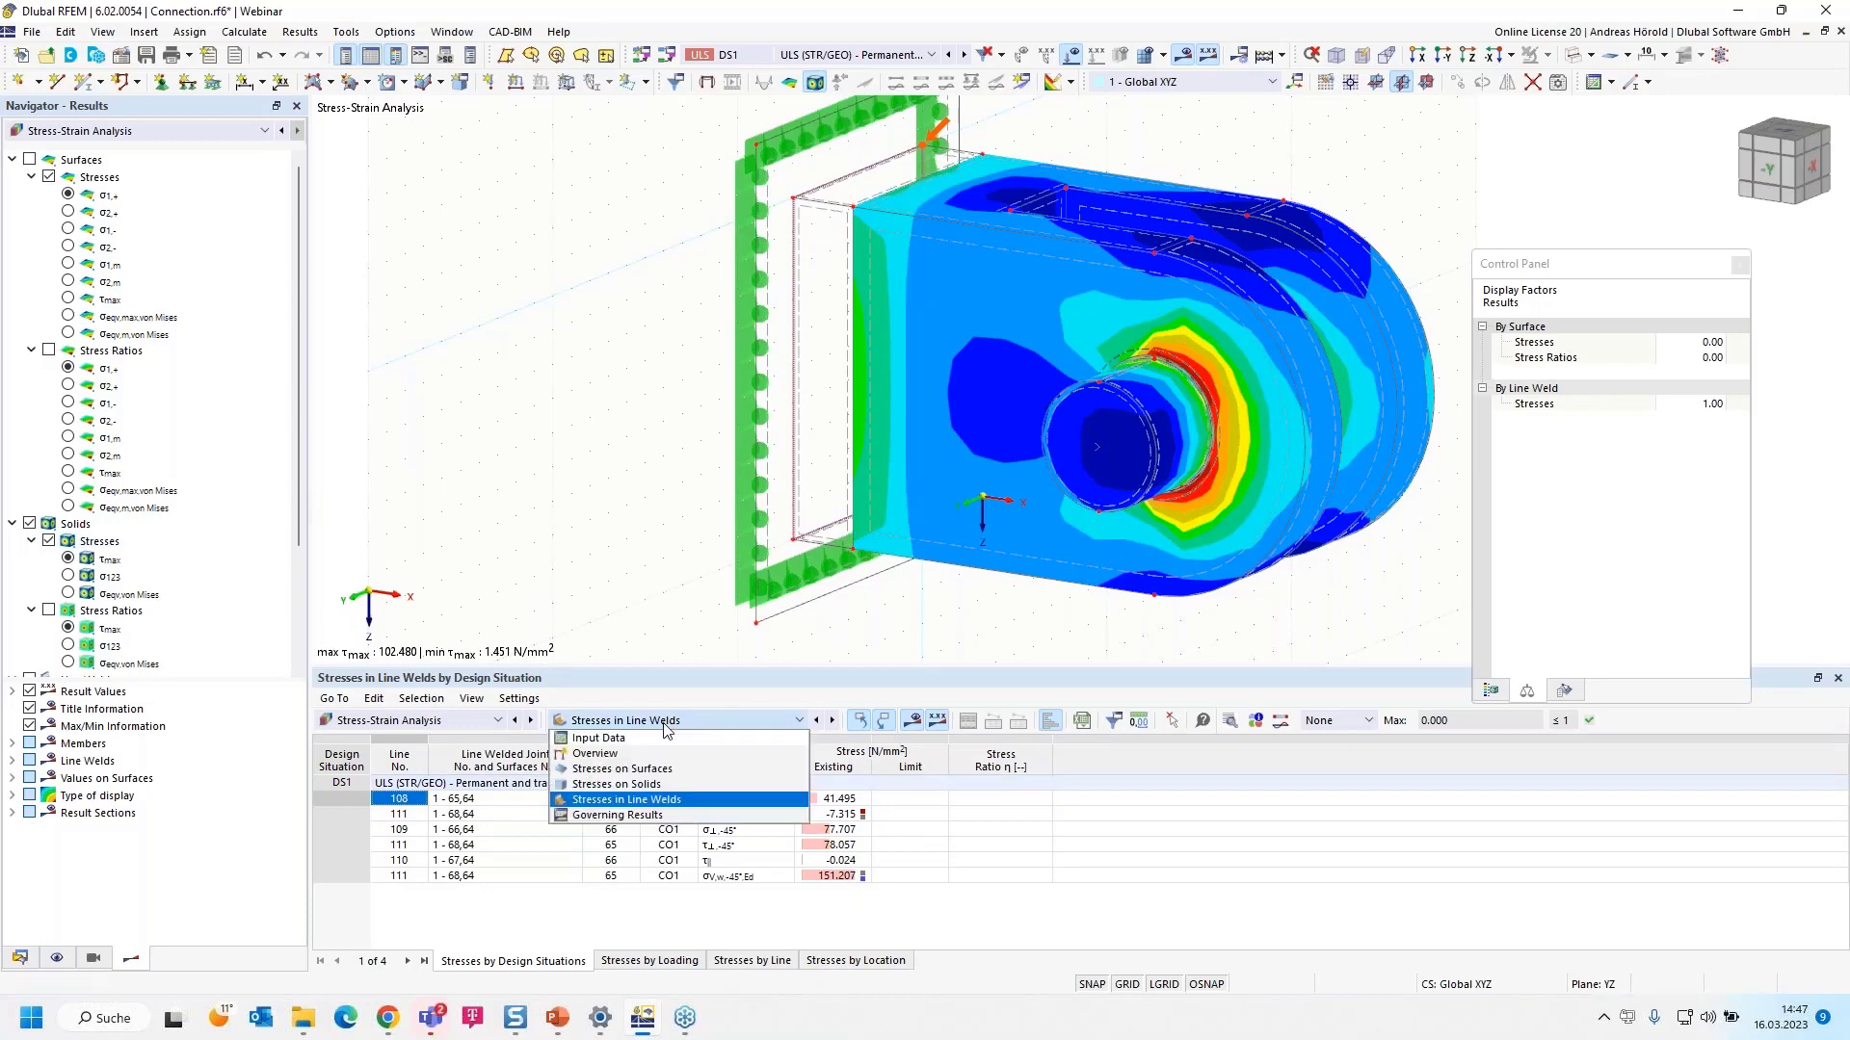
click(665, 785)
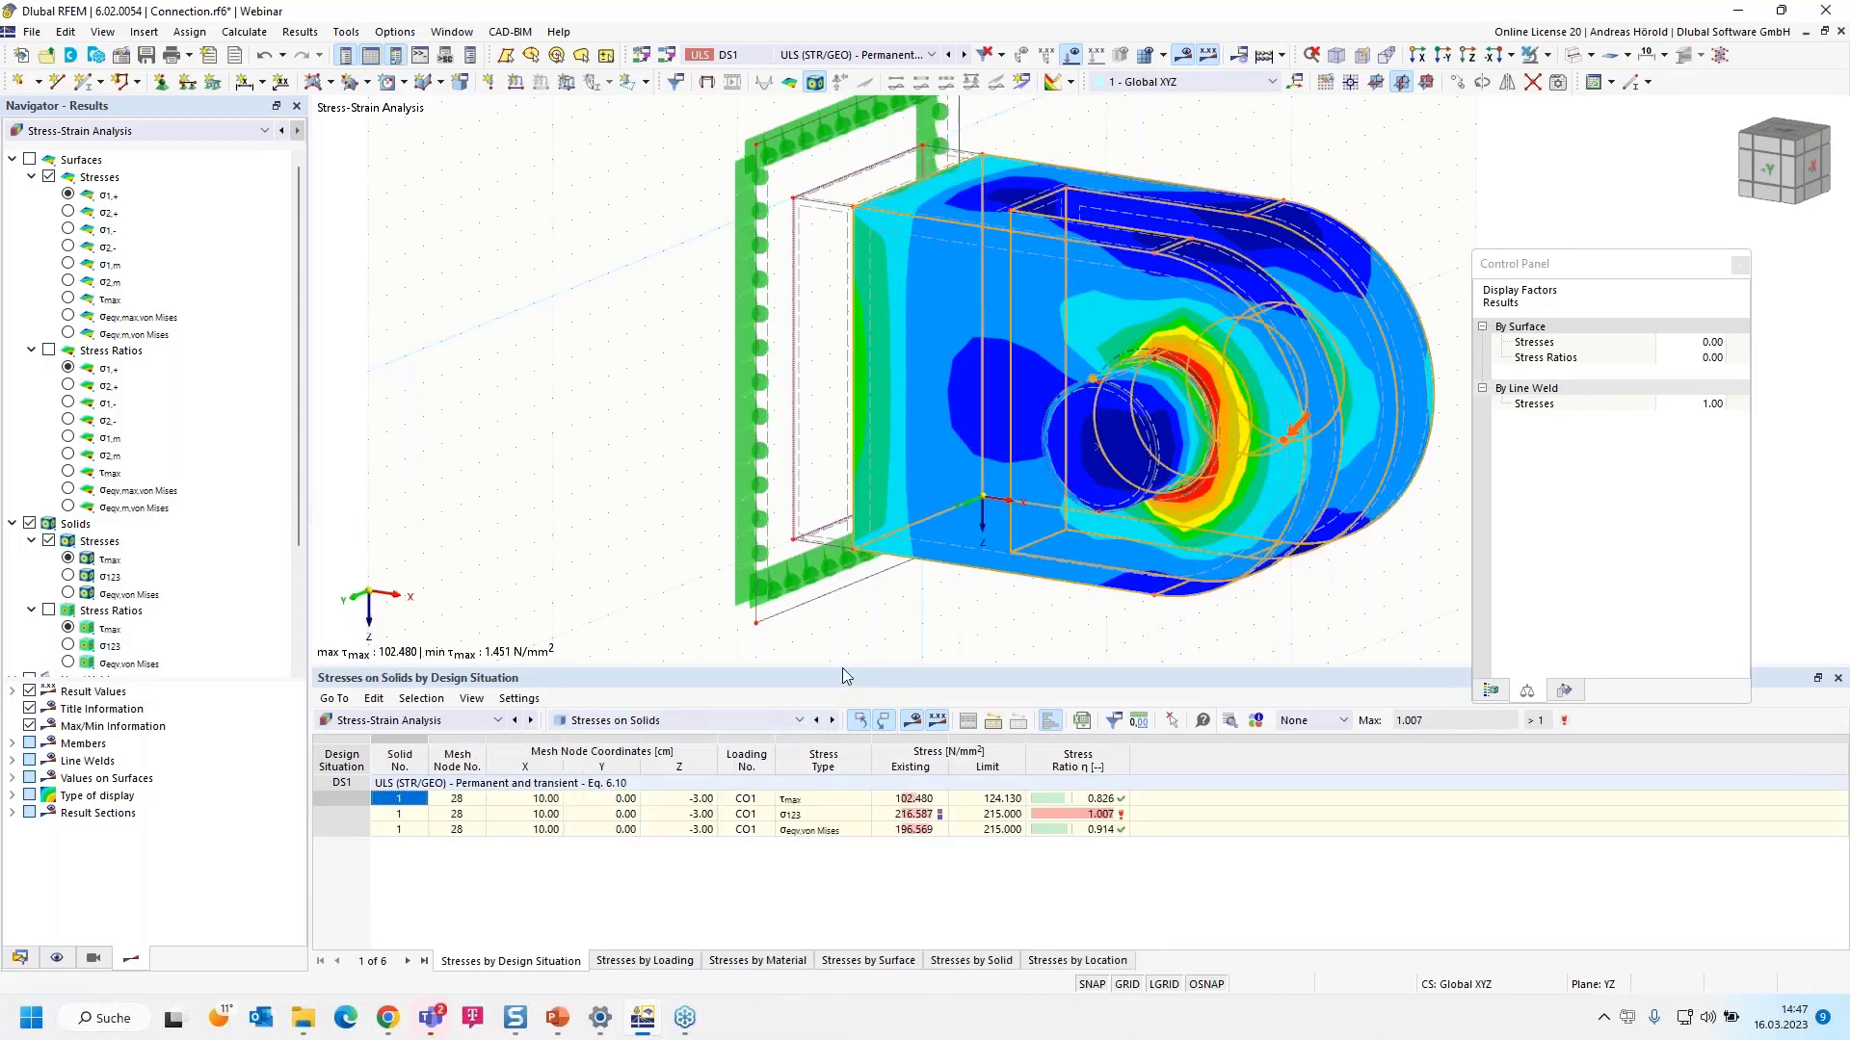
- Enlarge the model view and display the model as transparent
drag(842, 671, 831, 764)
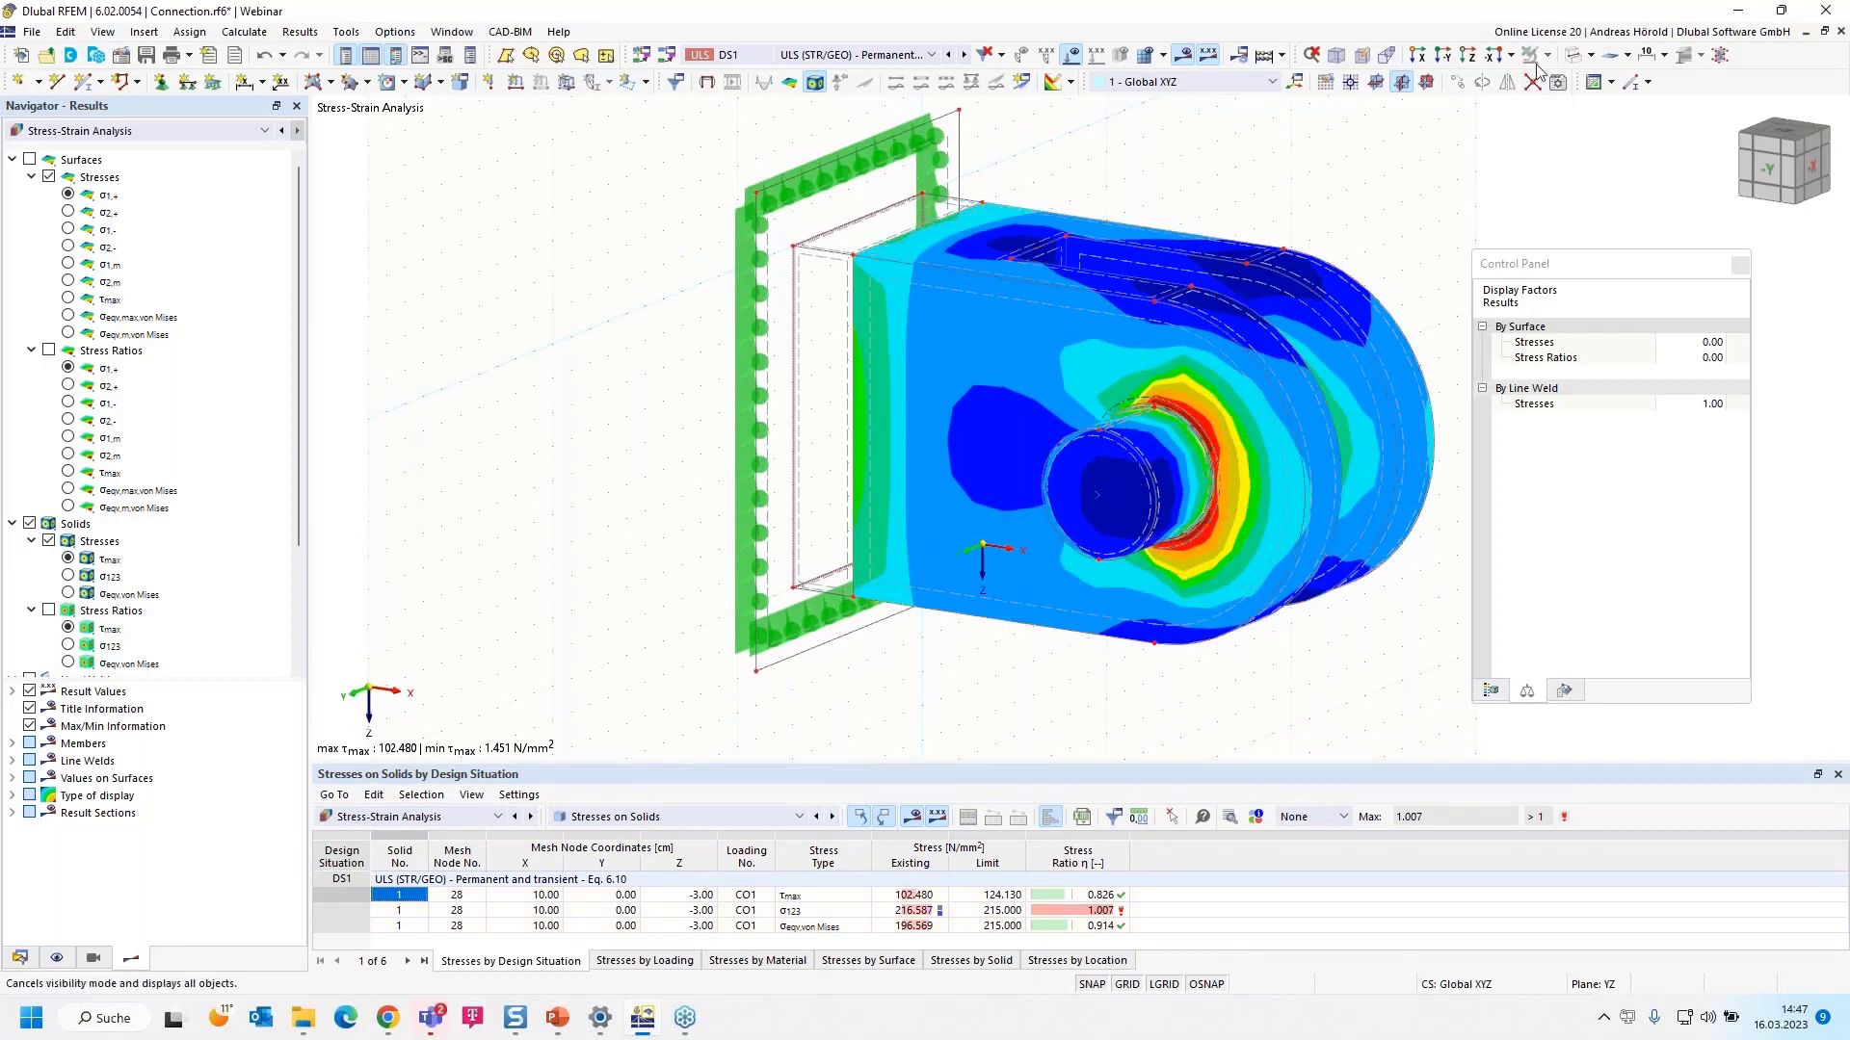
click(1590, 55)
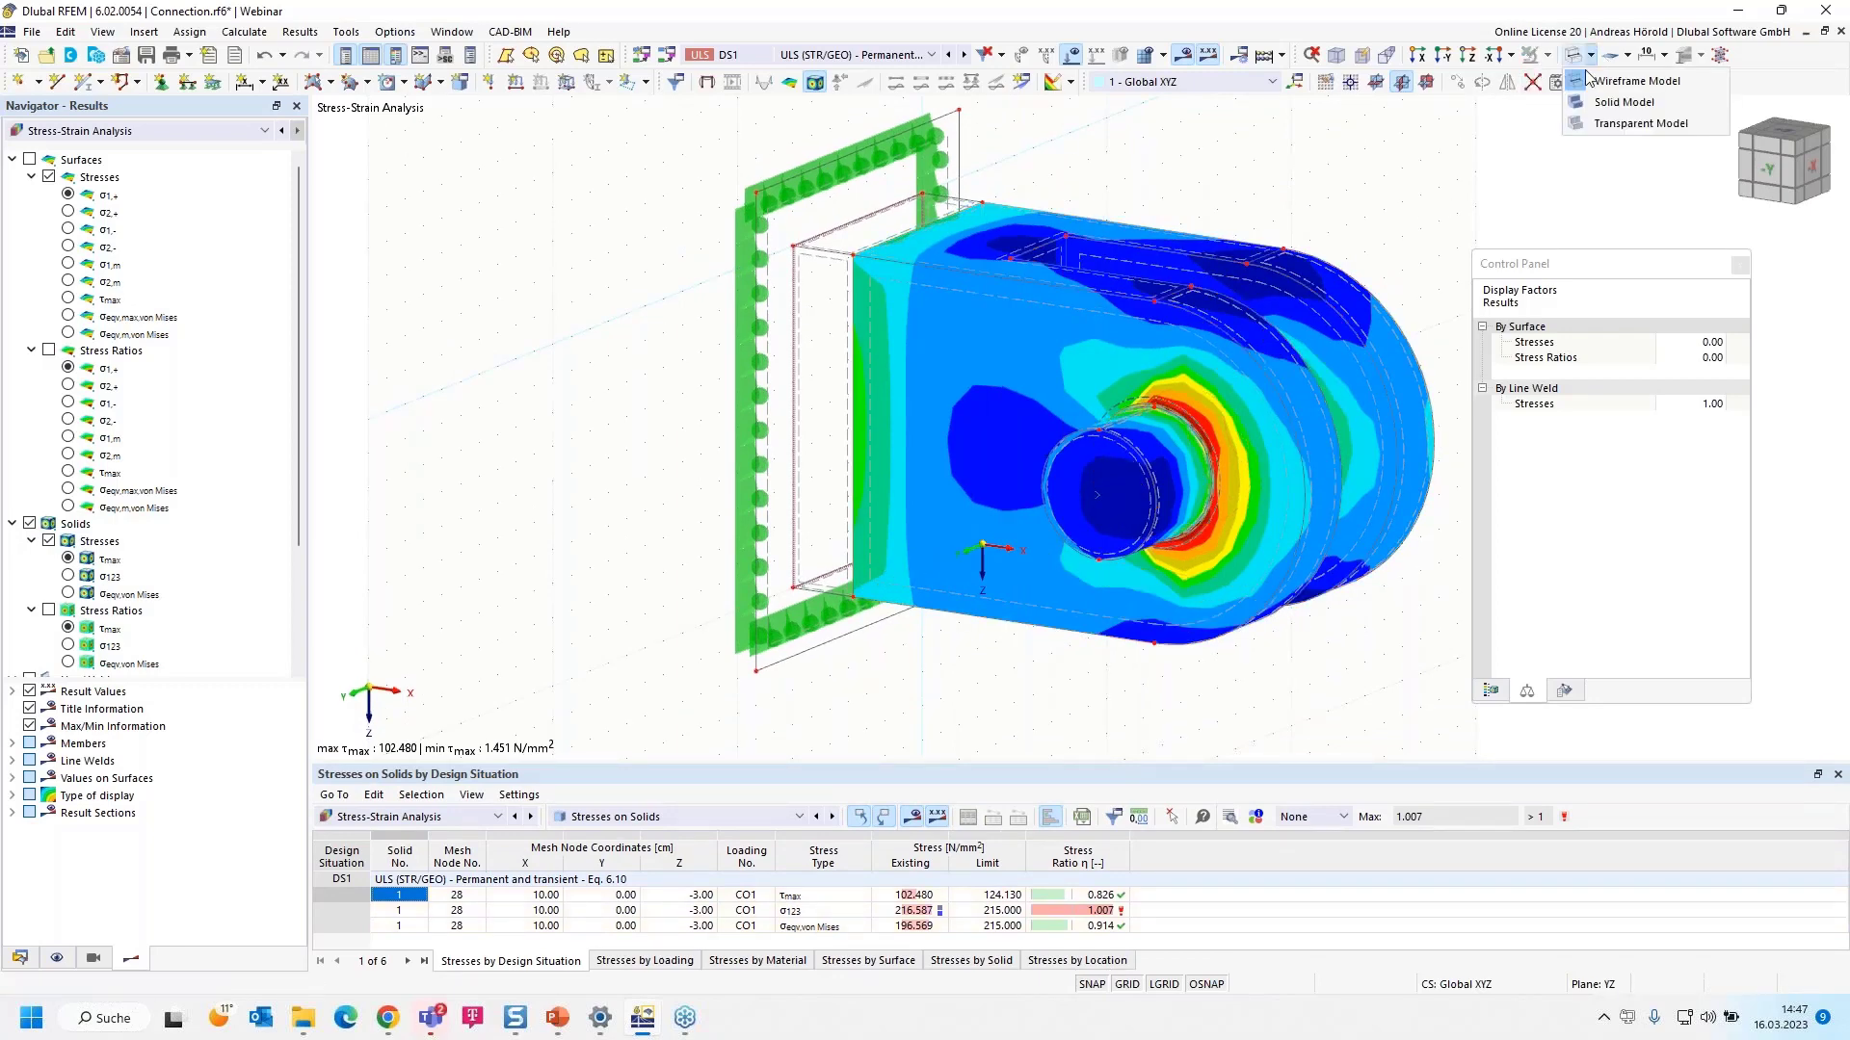
click(1599, 123)
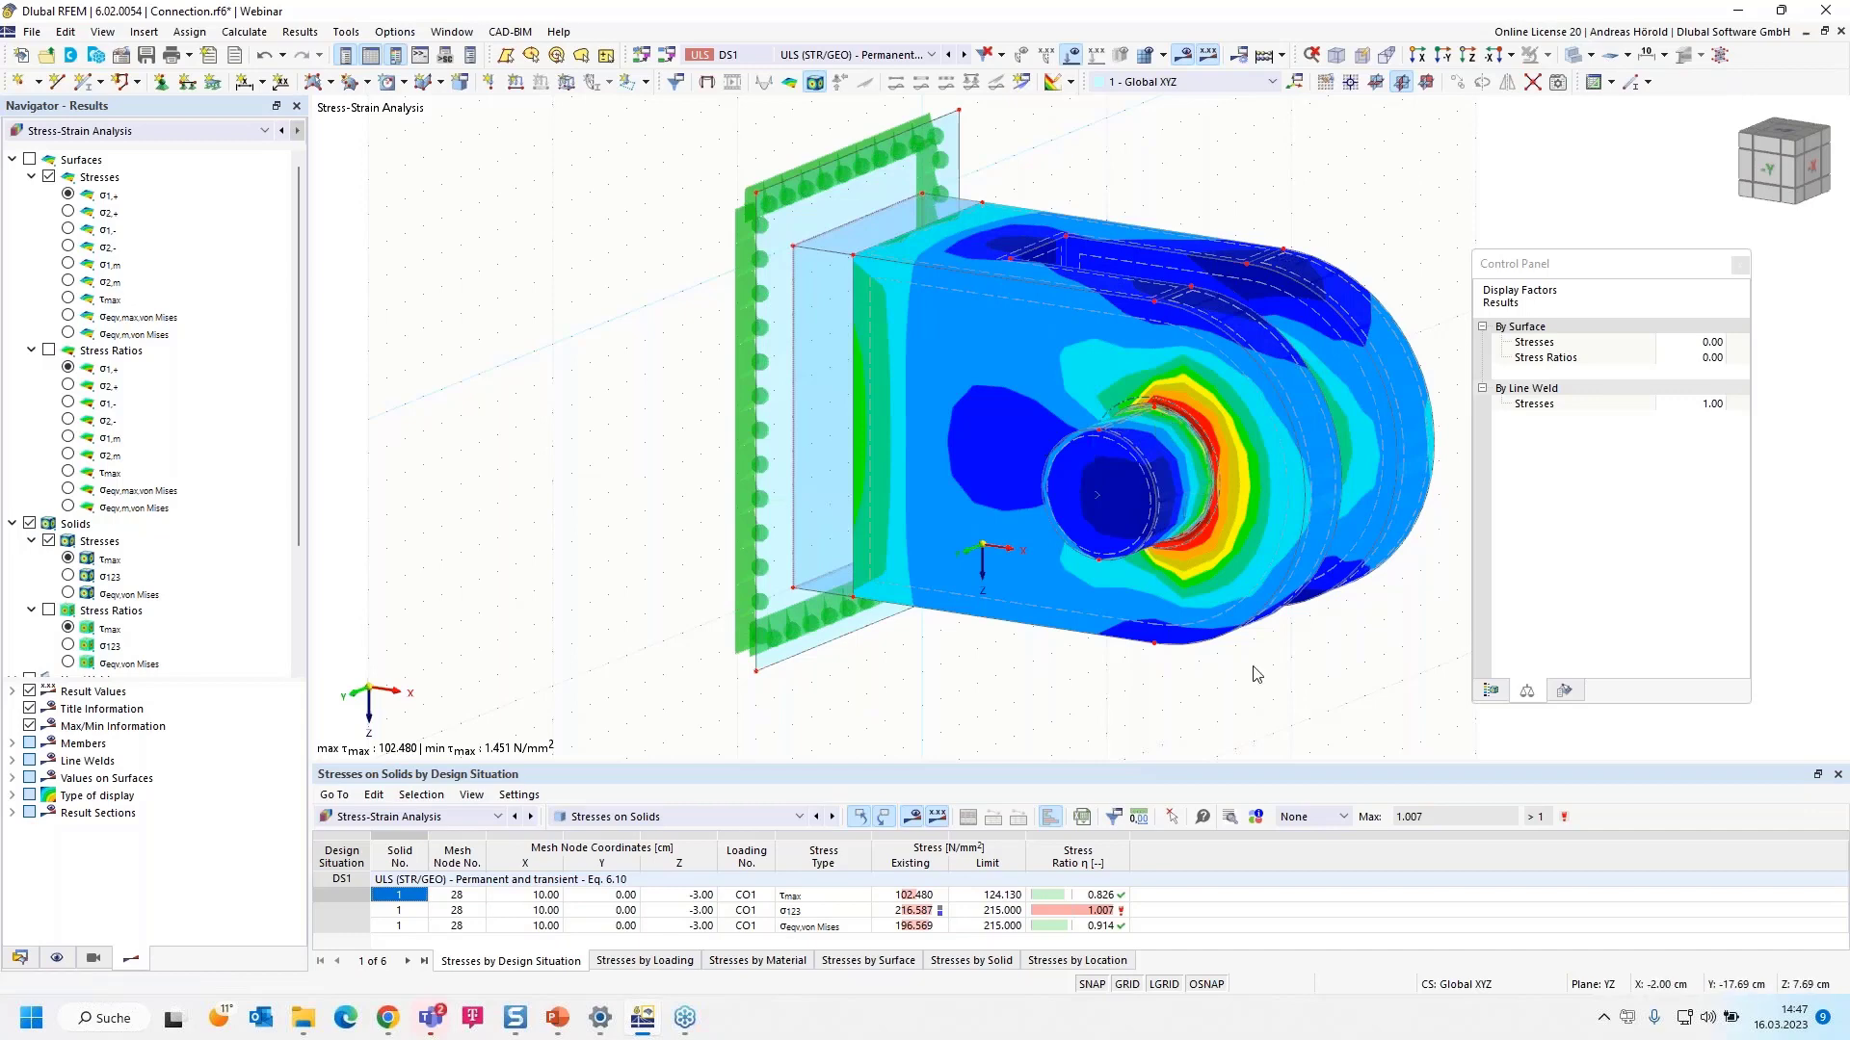
middle_drag(1257, 675, 1138, 700)
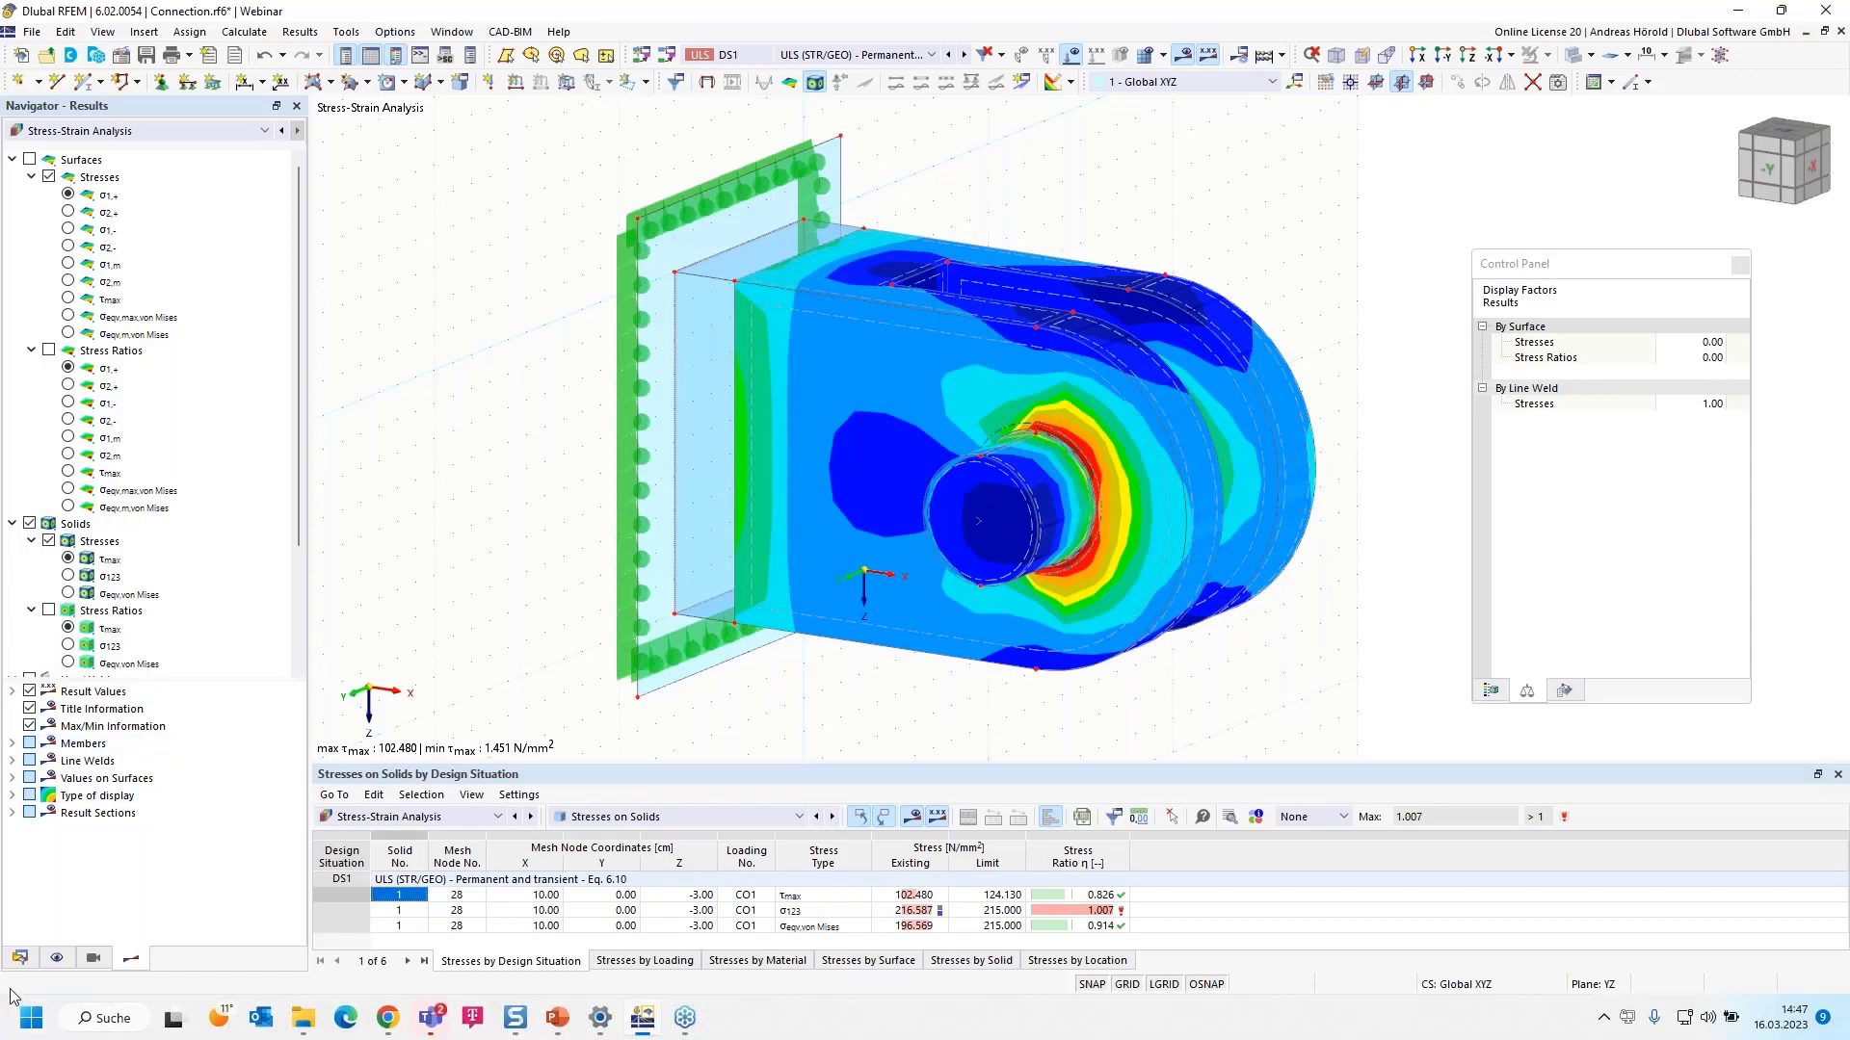
- Switch the Navigator to Data and expand the Guide Objects branch
click(19, 958)
scroll(108, 663, down, 6)
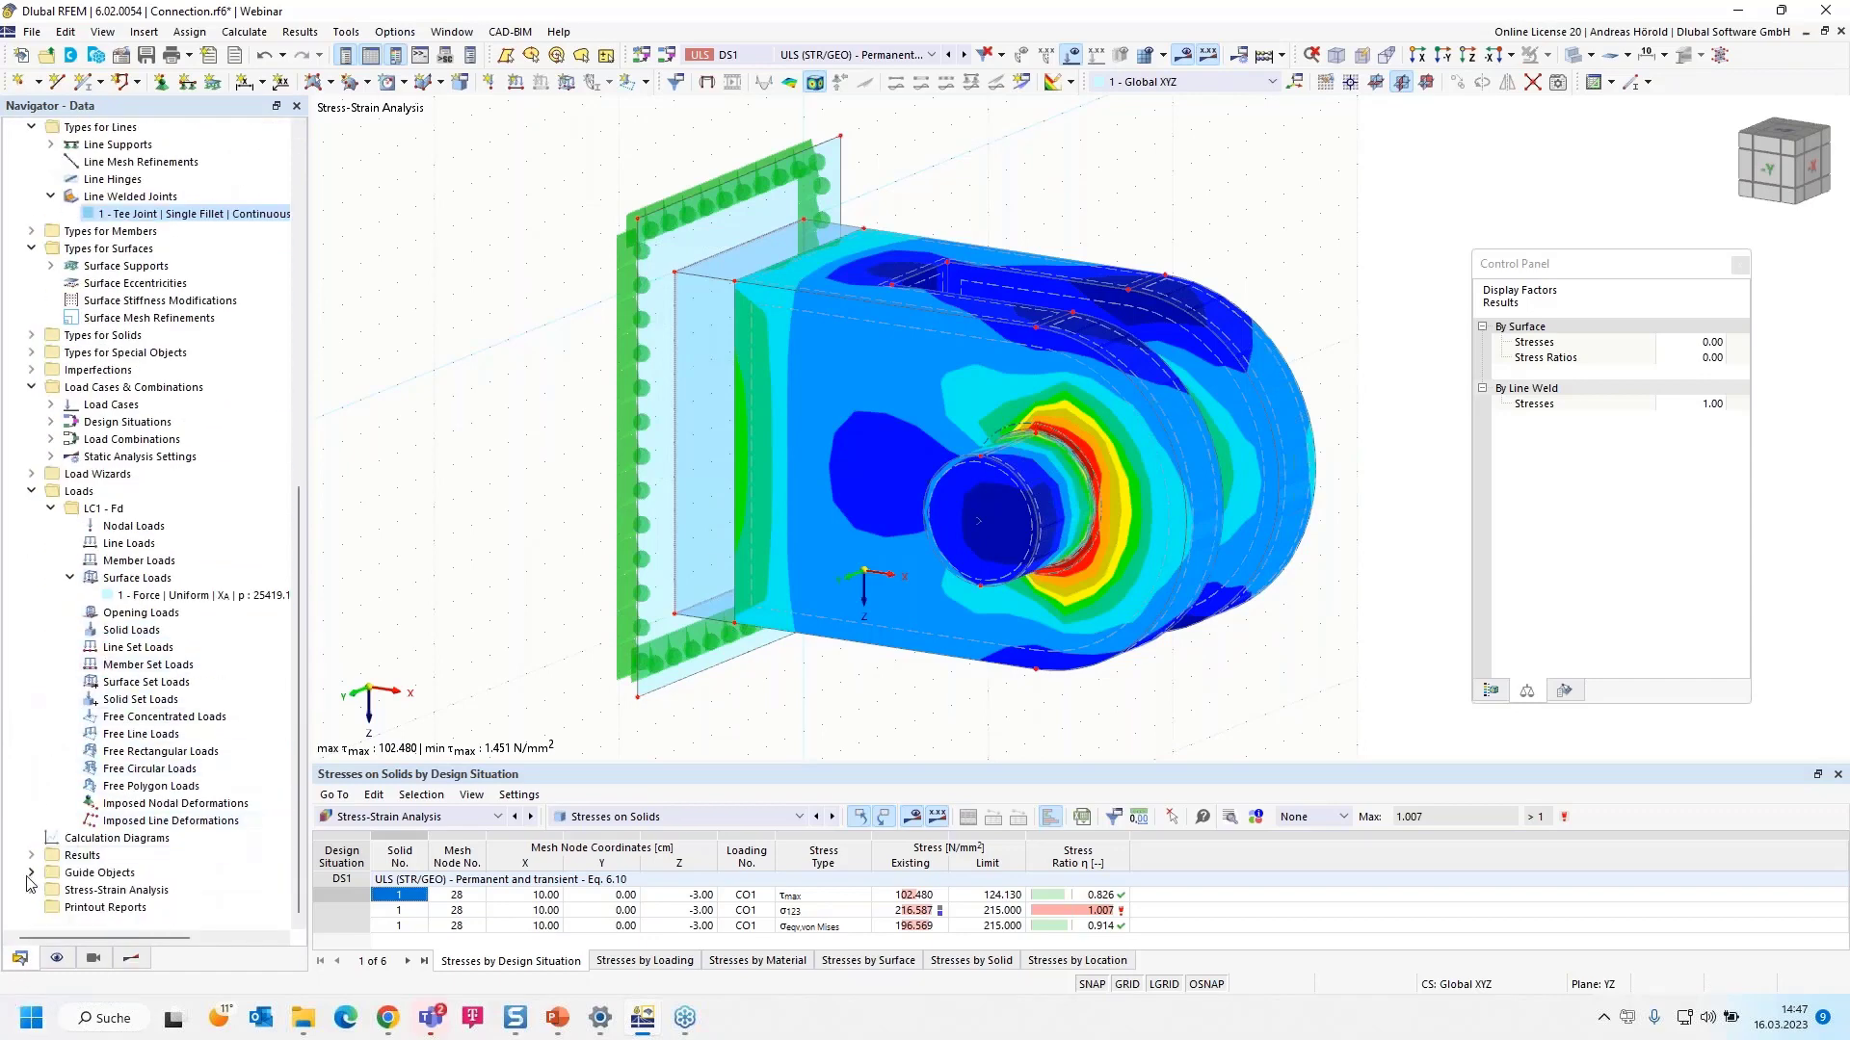
click(32, 873)
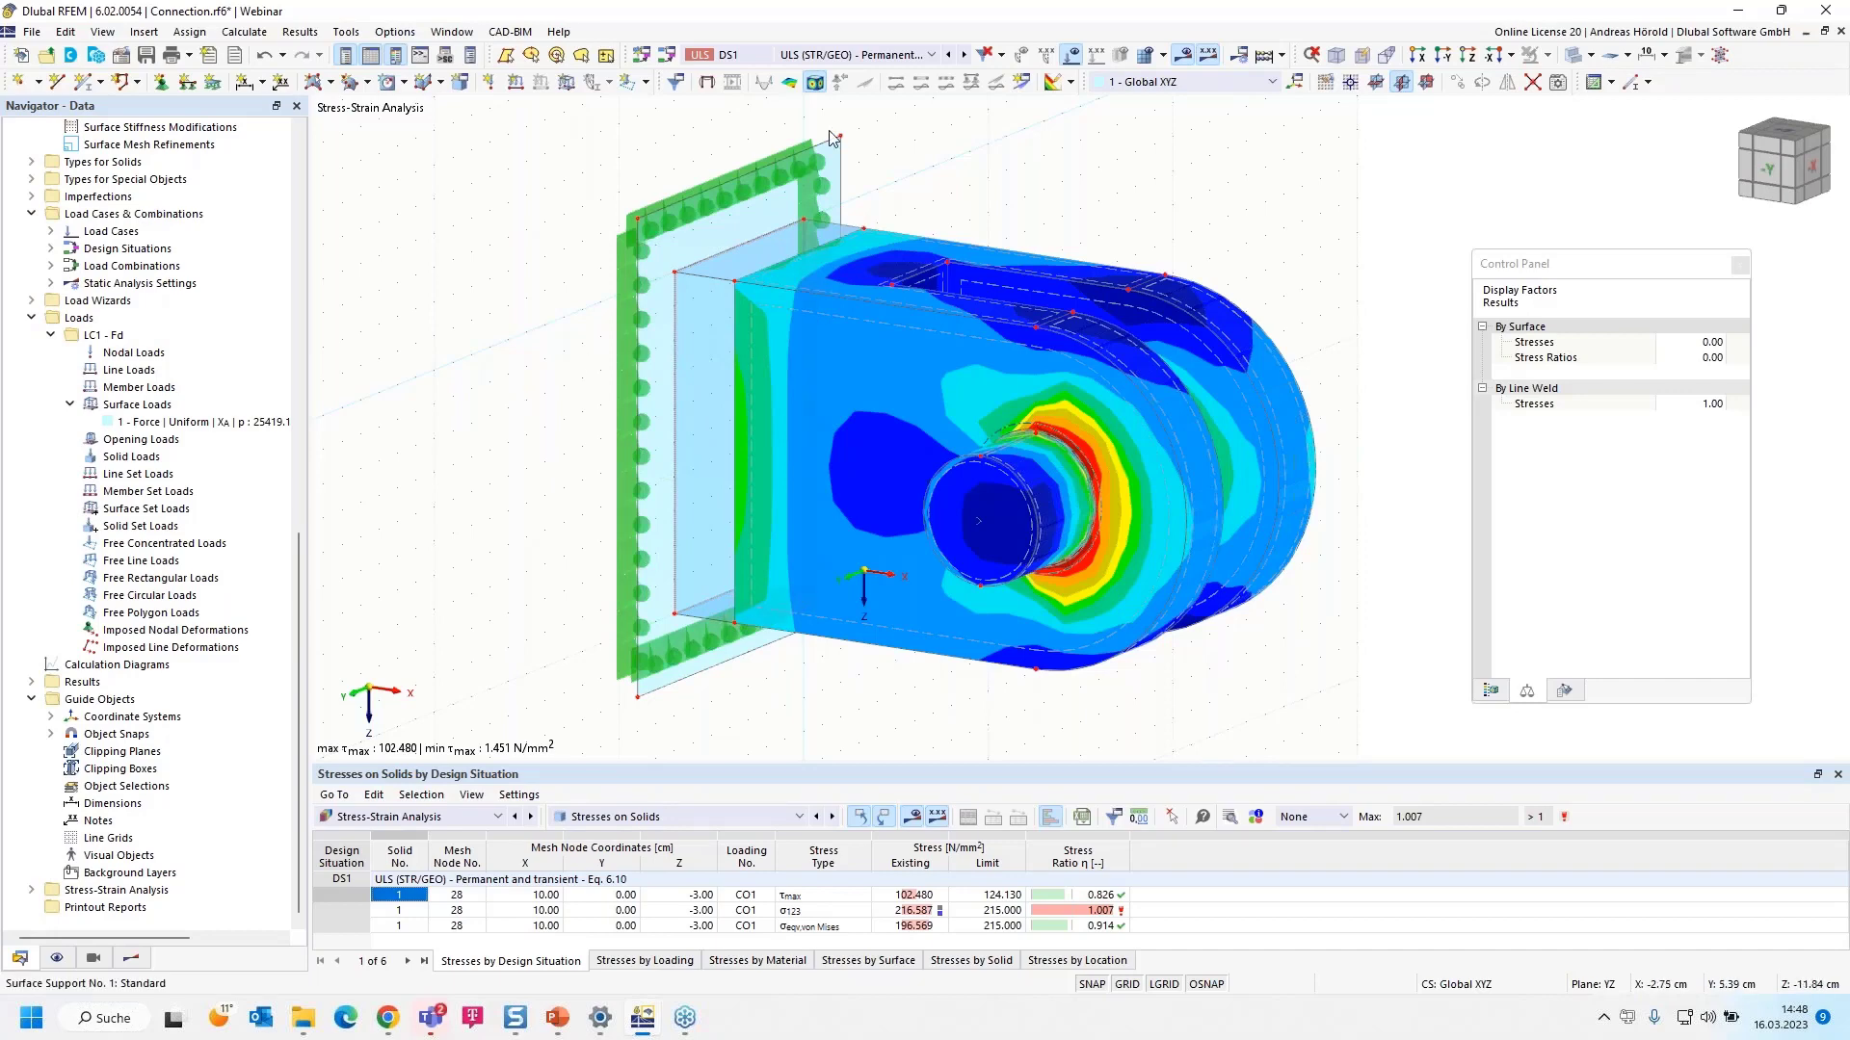
- Start a new result section by picking its two end nodes in the model
click(1023, 83)
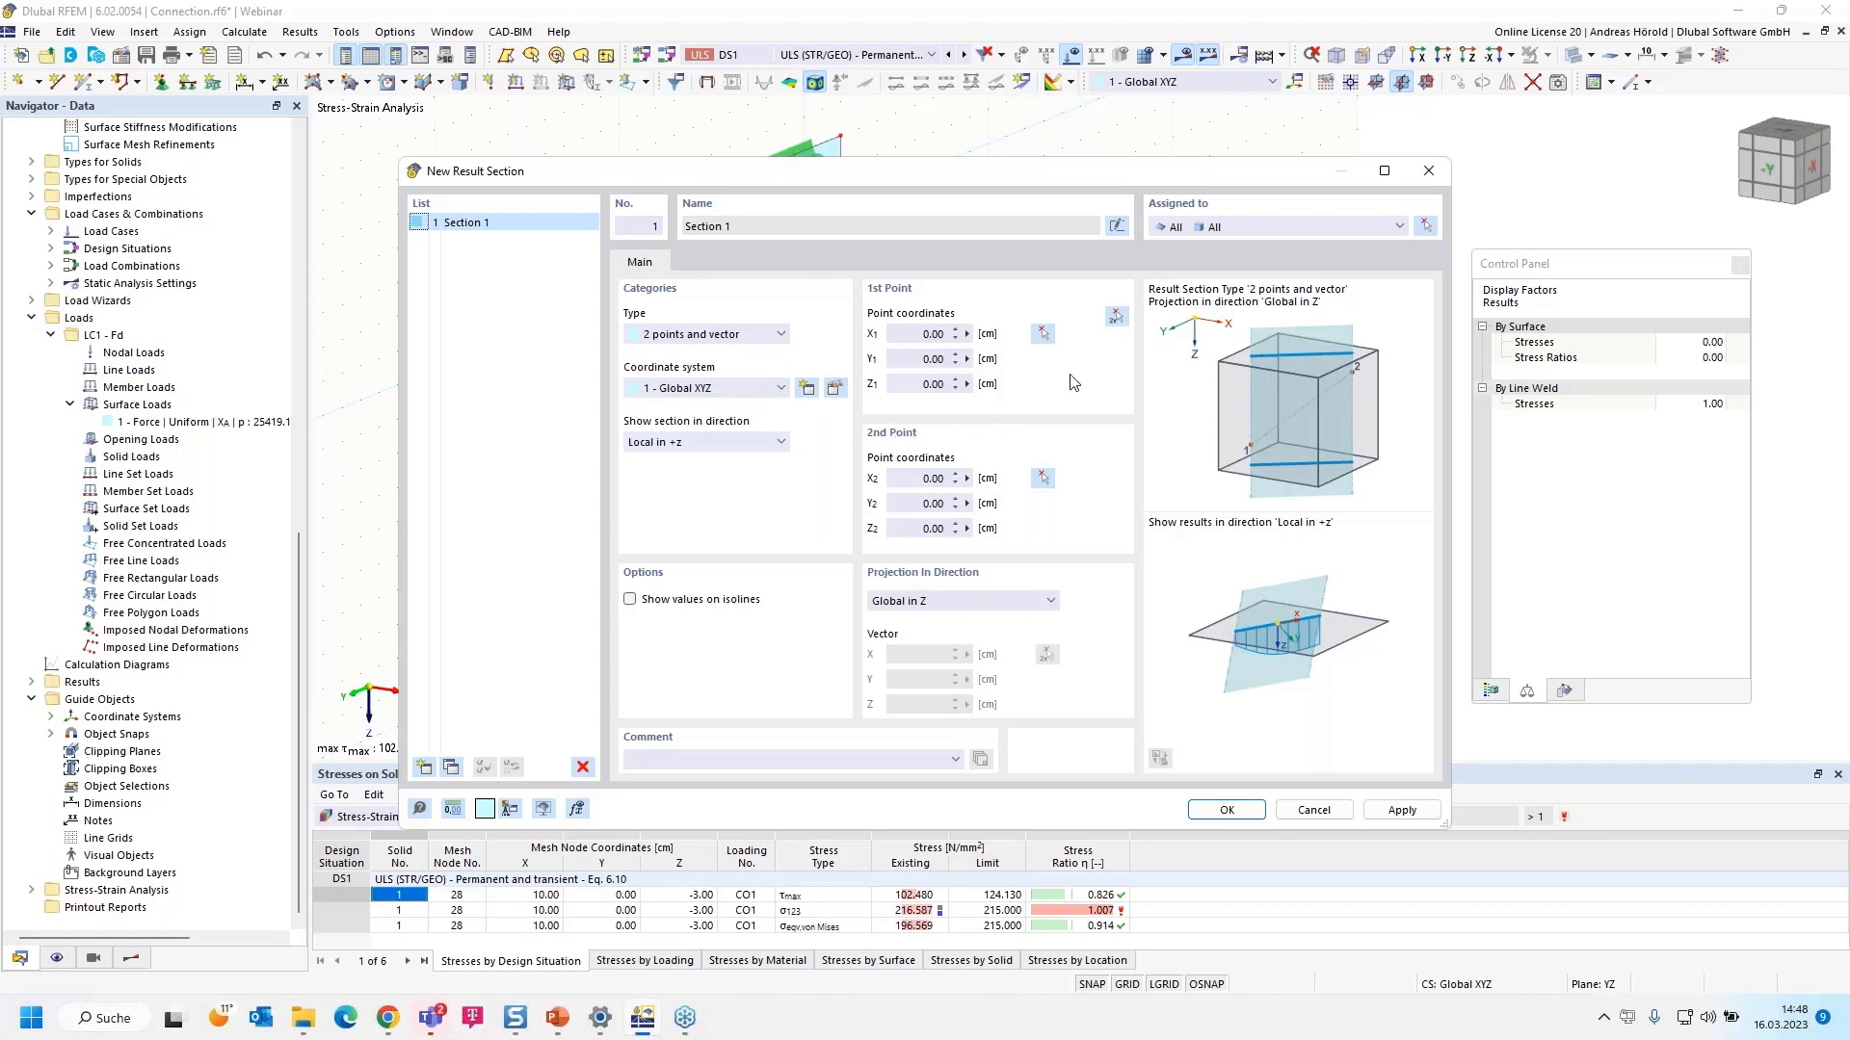
click(1117, 319)
scroll(829, 357, up, 3)
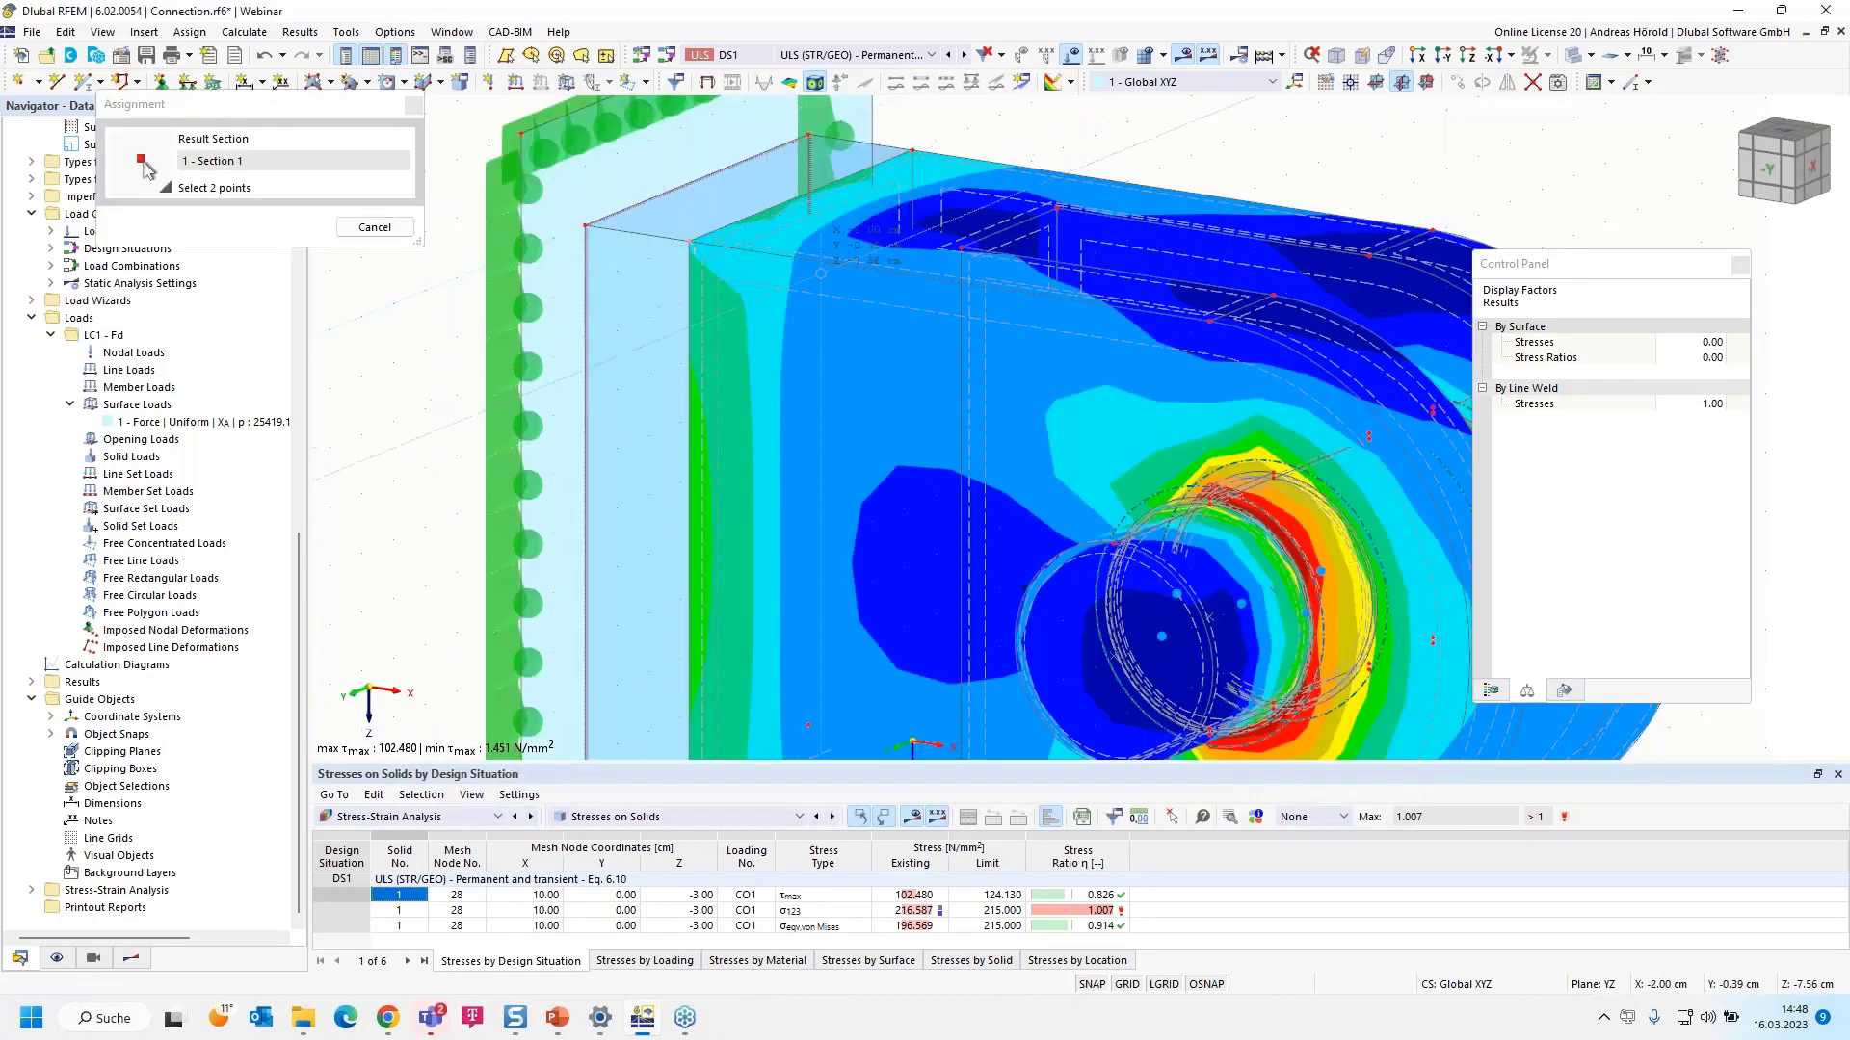
scroll(978, 323, down, 1)
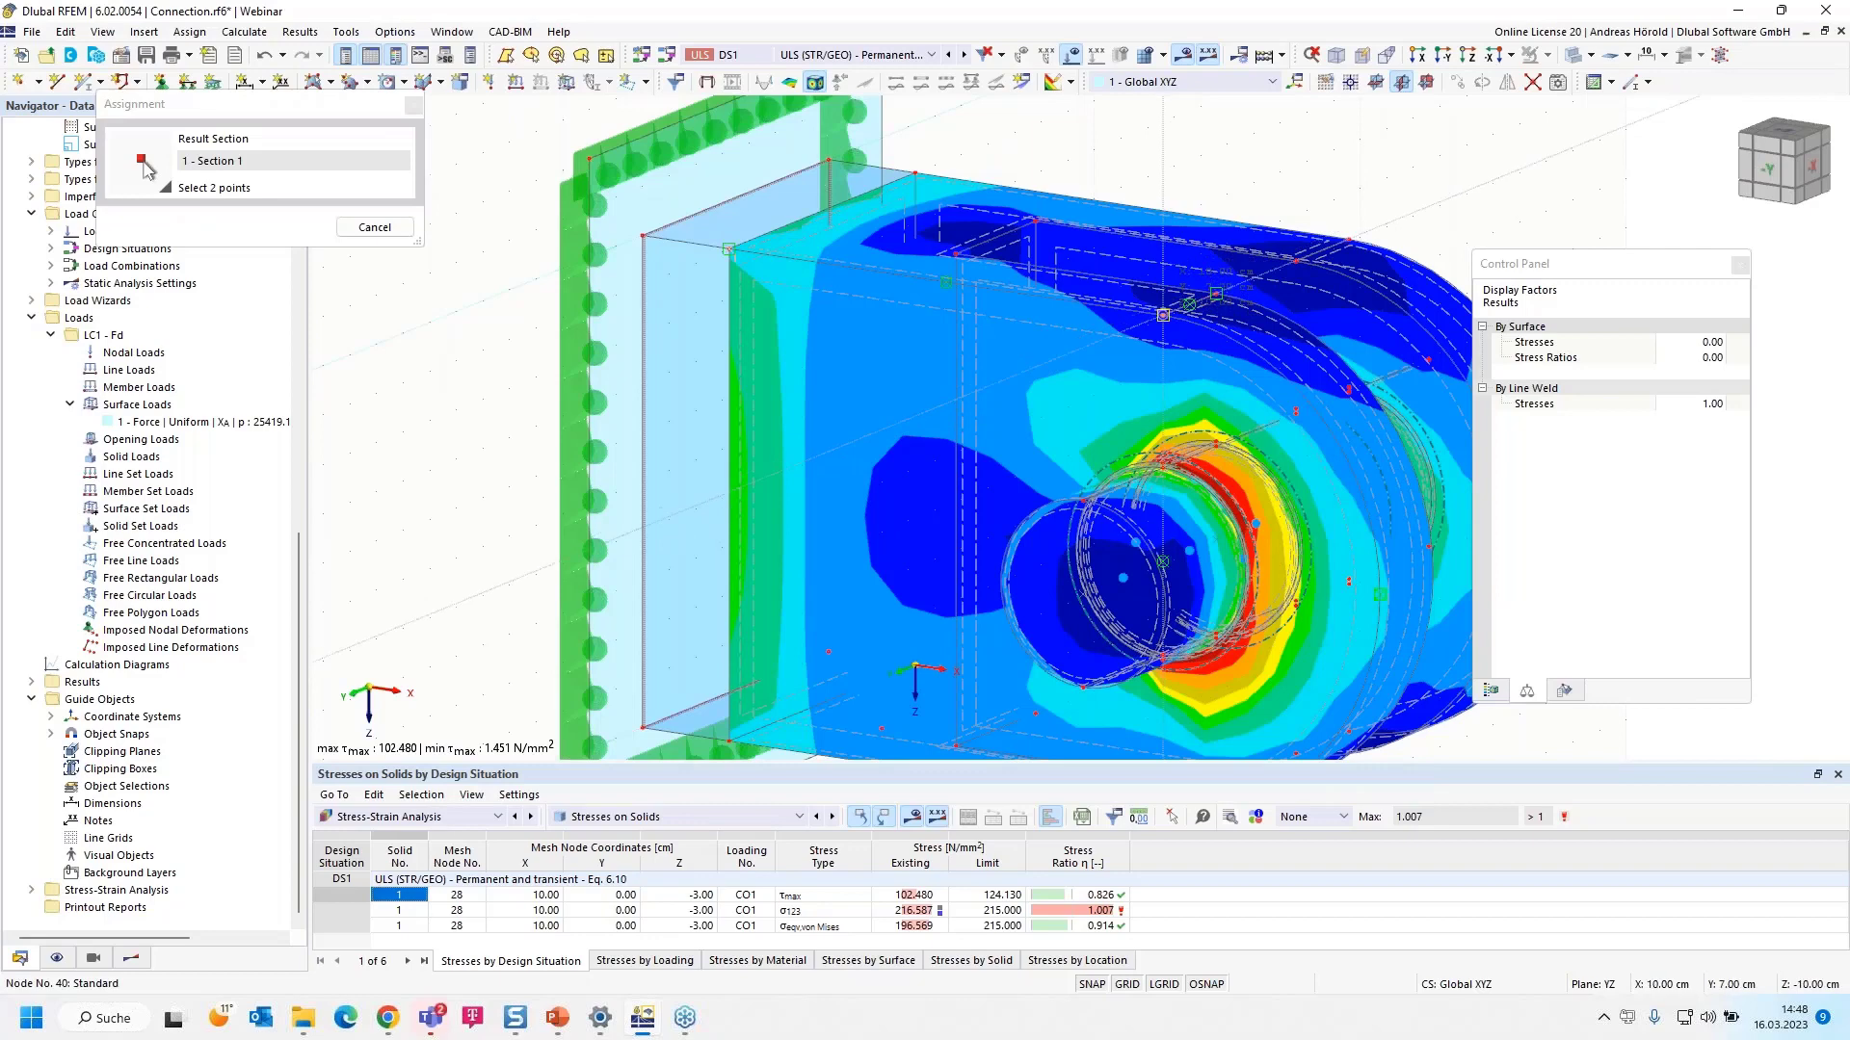
click(1162, 314)
drag(1225, 179, 717, 243)
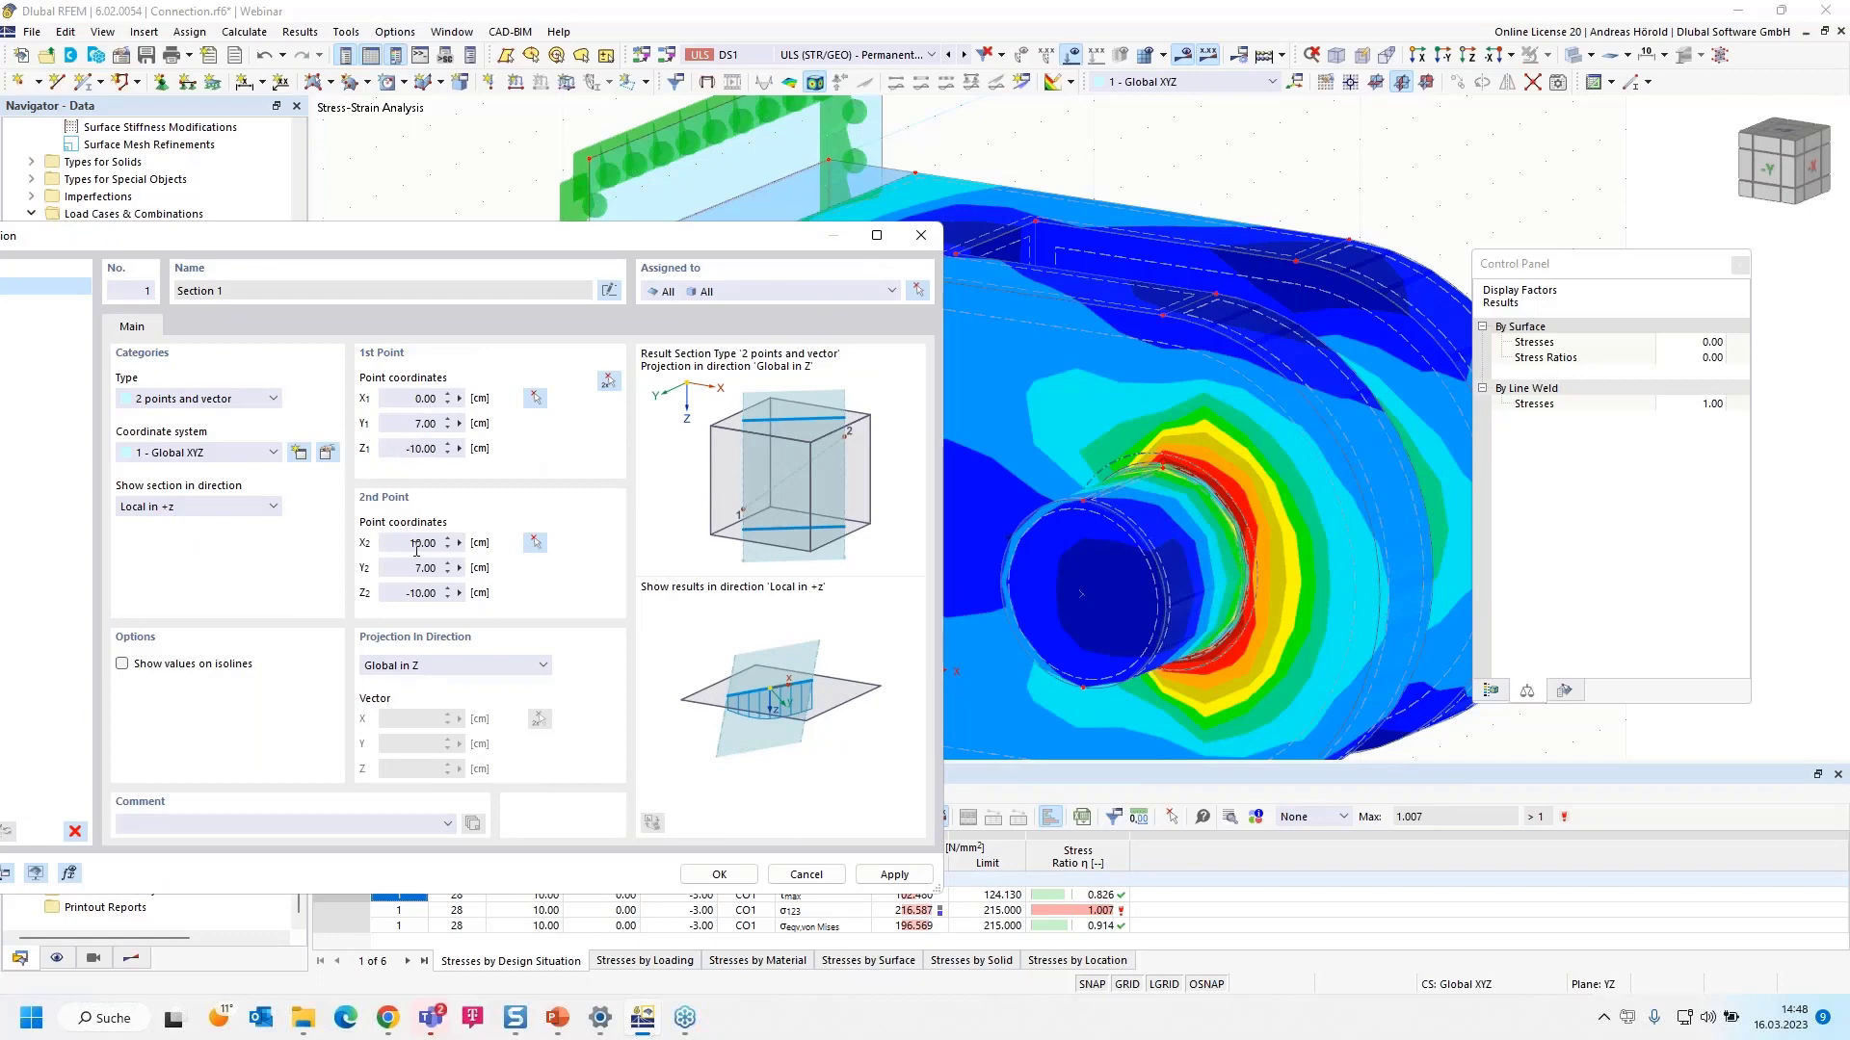
- Set the section's X2 to 15 cm and both Y coordinates to 6 cm, then confirm
drag(418, 542, 459, 542)
text(5)
click(460, 567)
text(6)
click(416, 424)
text(6)
click(720, 877)
scroll(747, 605, down, 3)
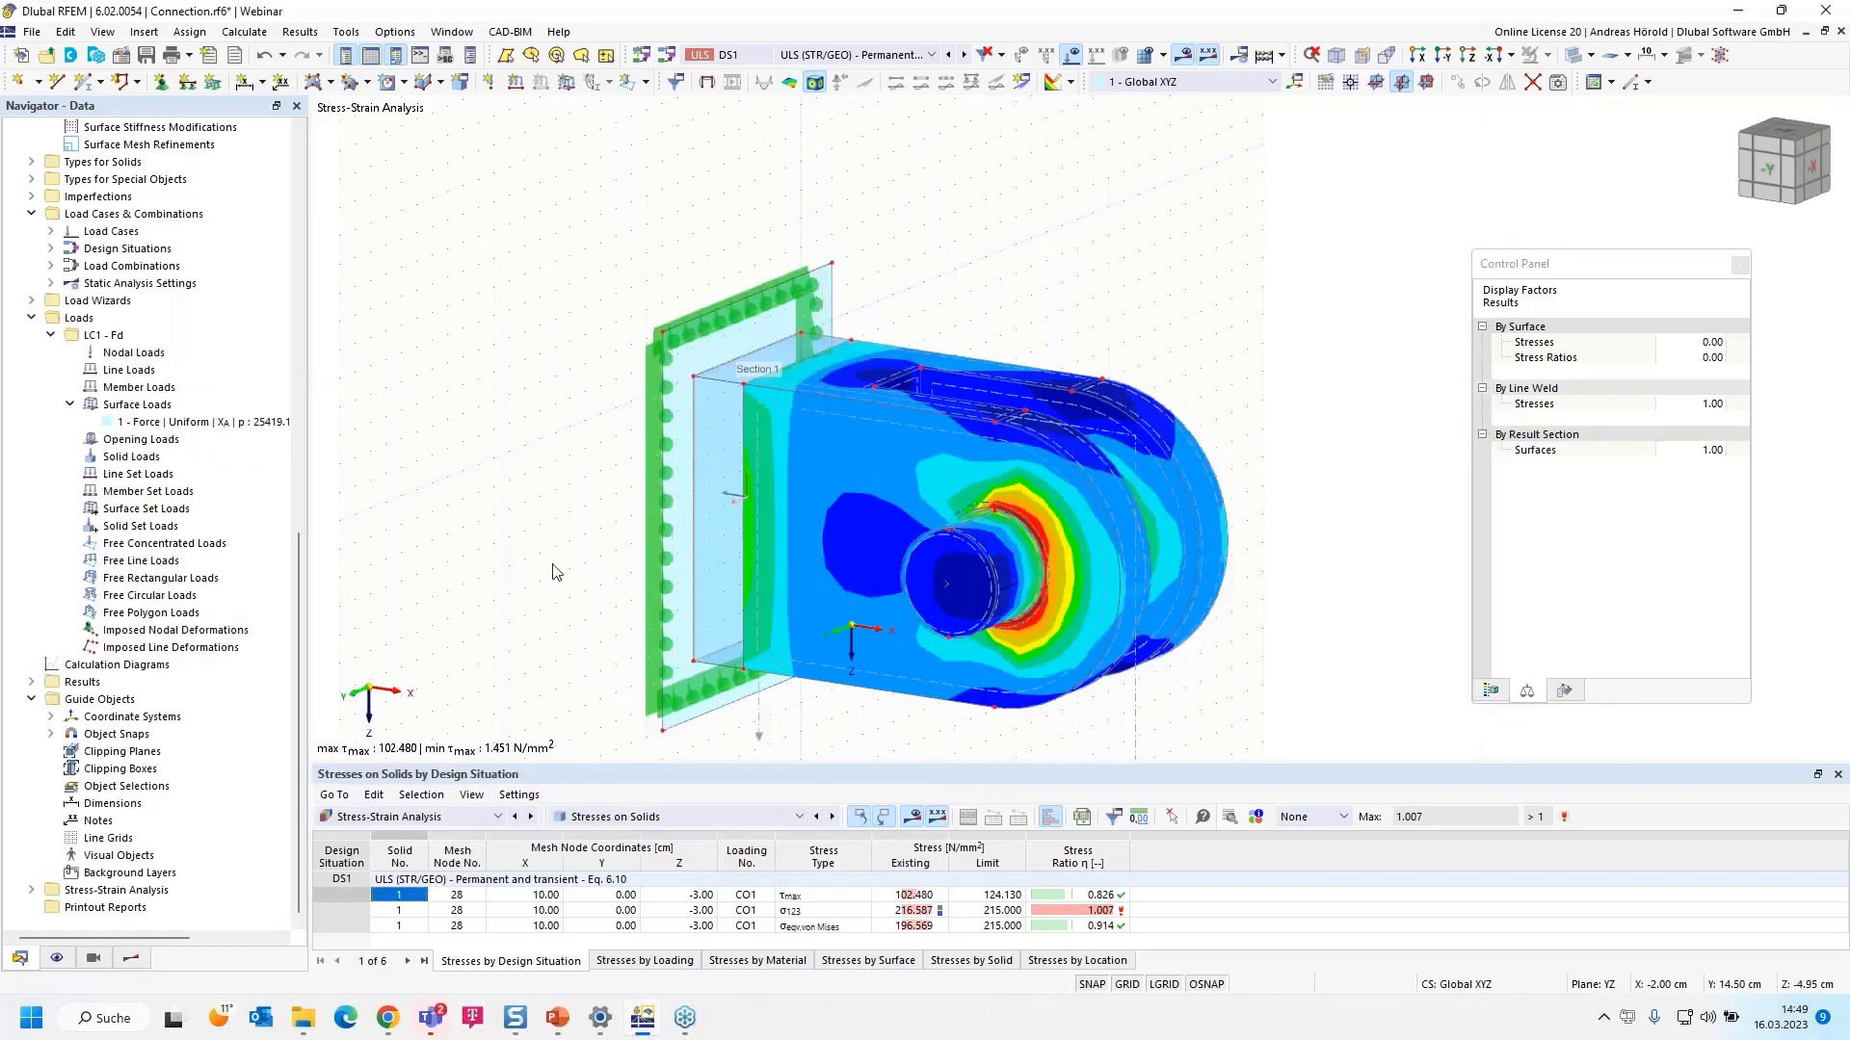
- Show result section 1 with the solids' σ123 stress ratio (max 1.007) on the model
click(131, 959)
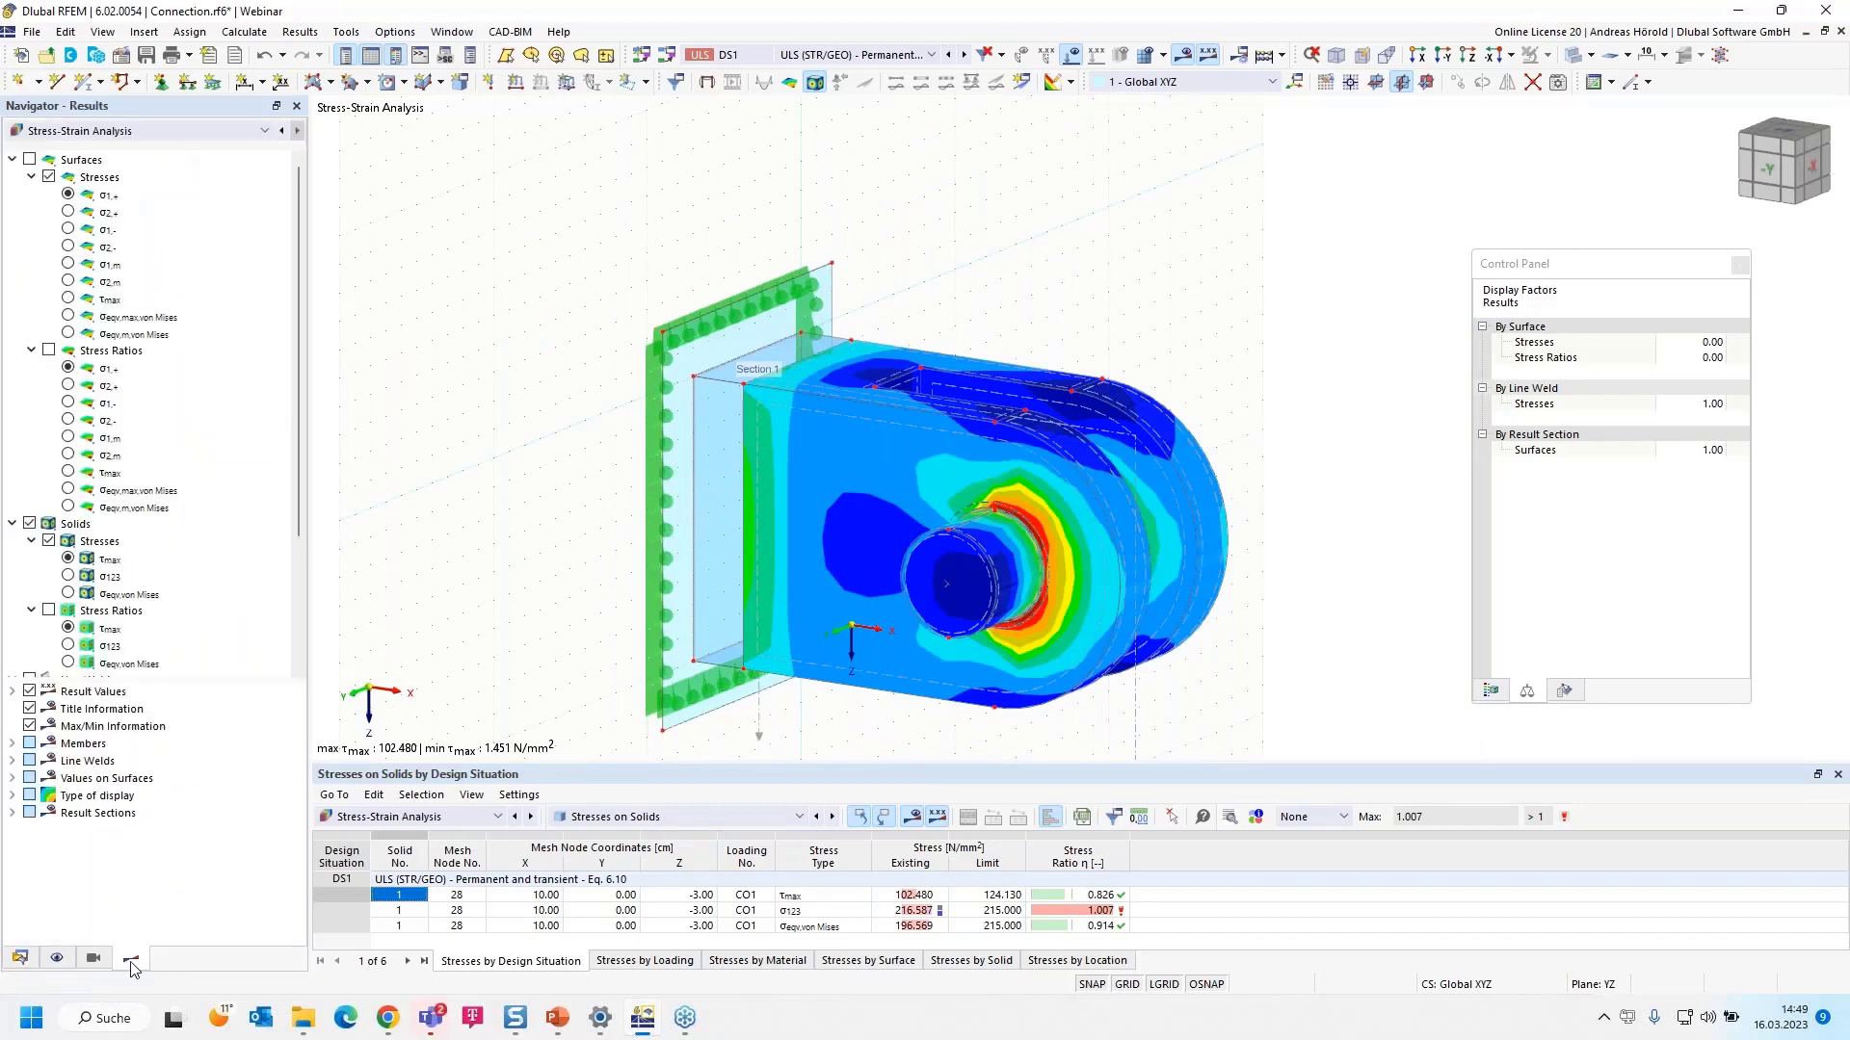
scroll(96, 607, down, 3)
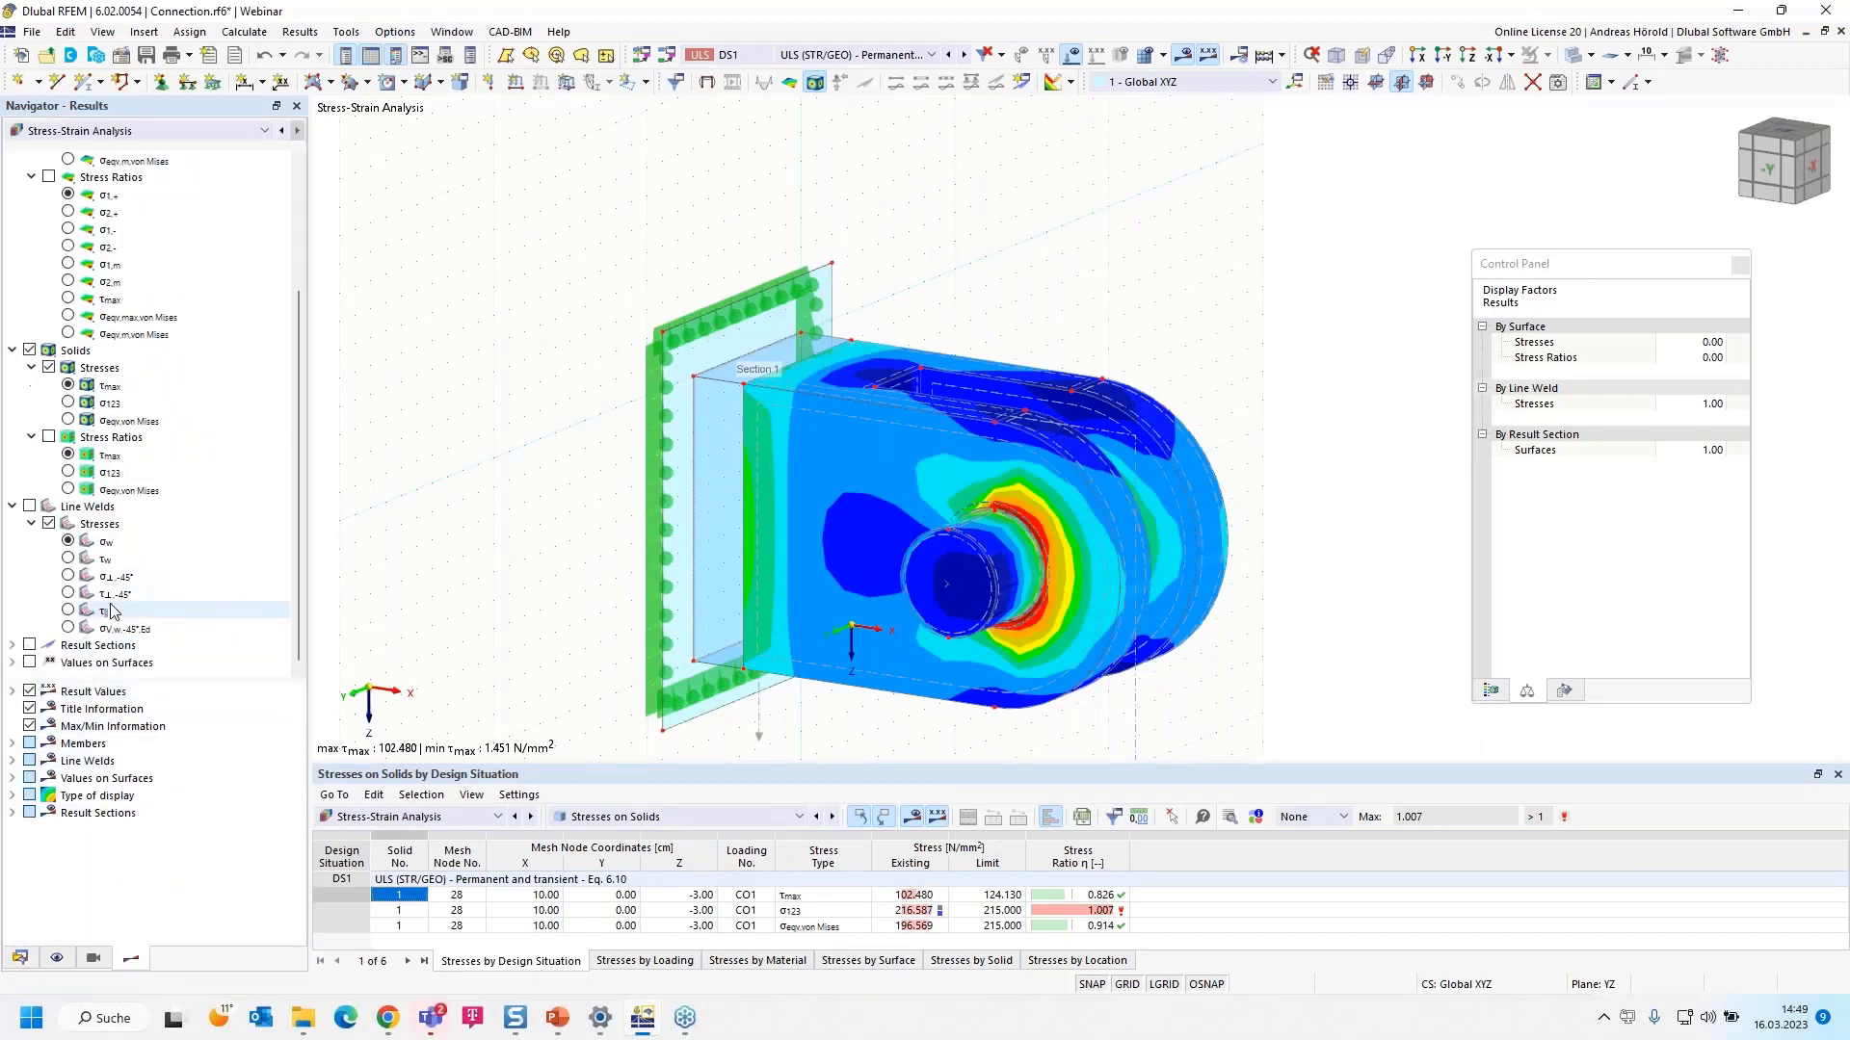
click(14, 647)
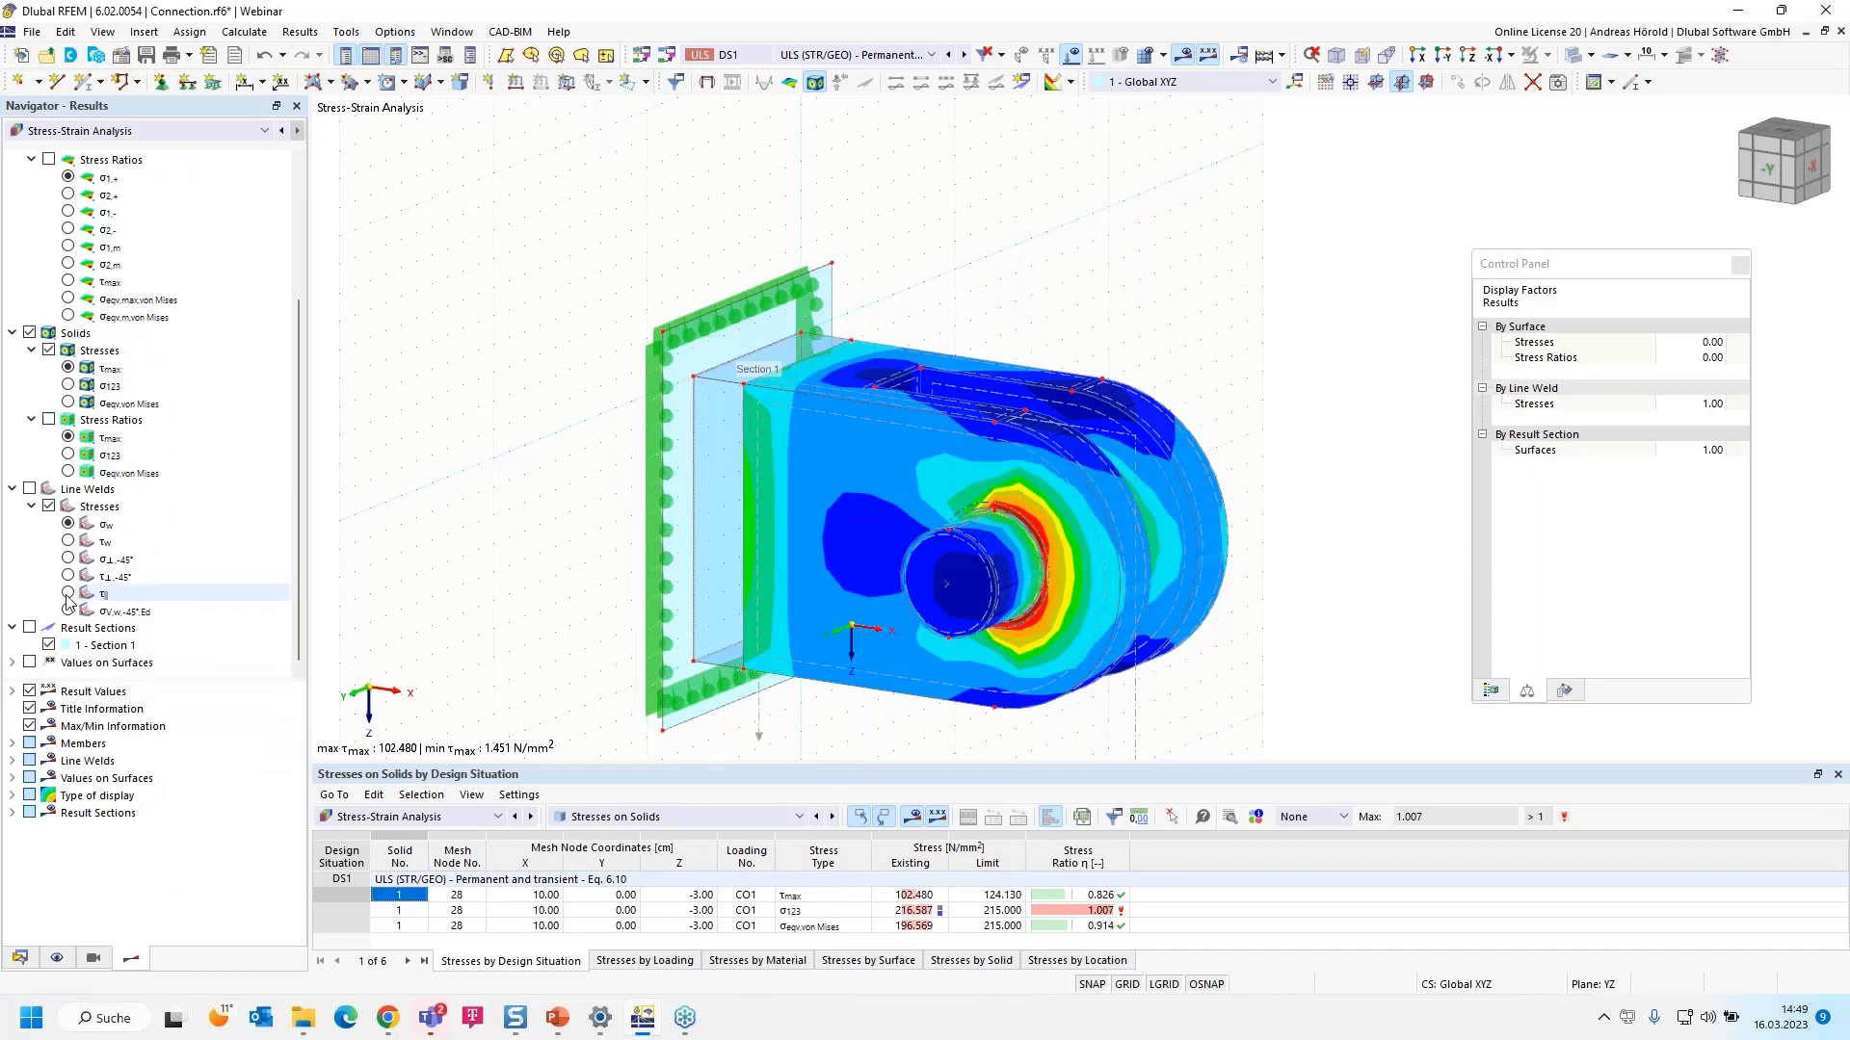
click(29, 628)
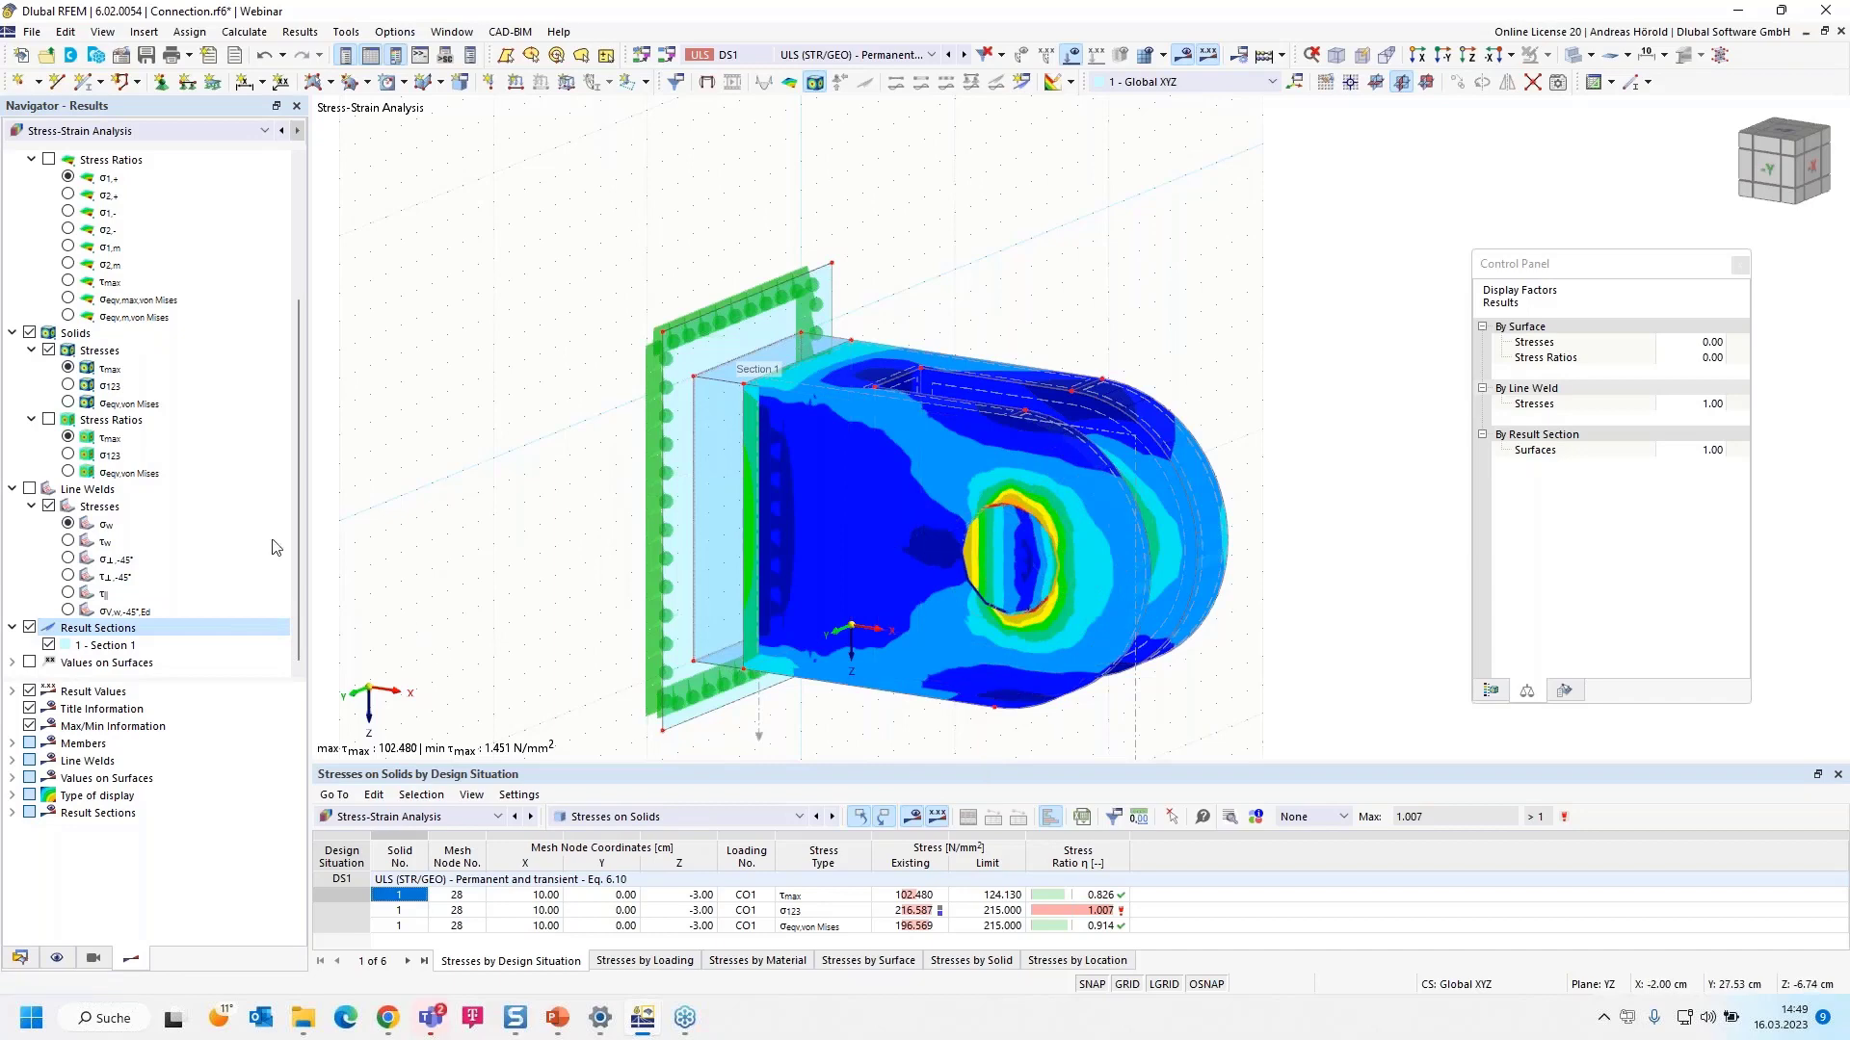
click(67, 454)
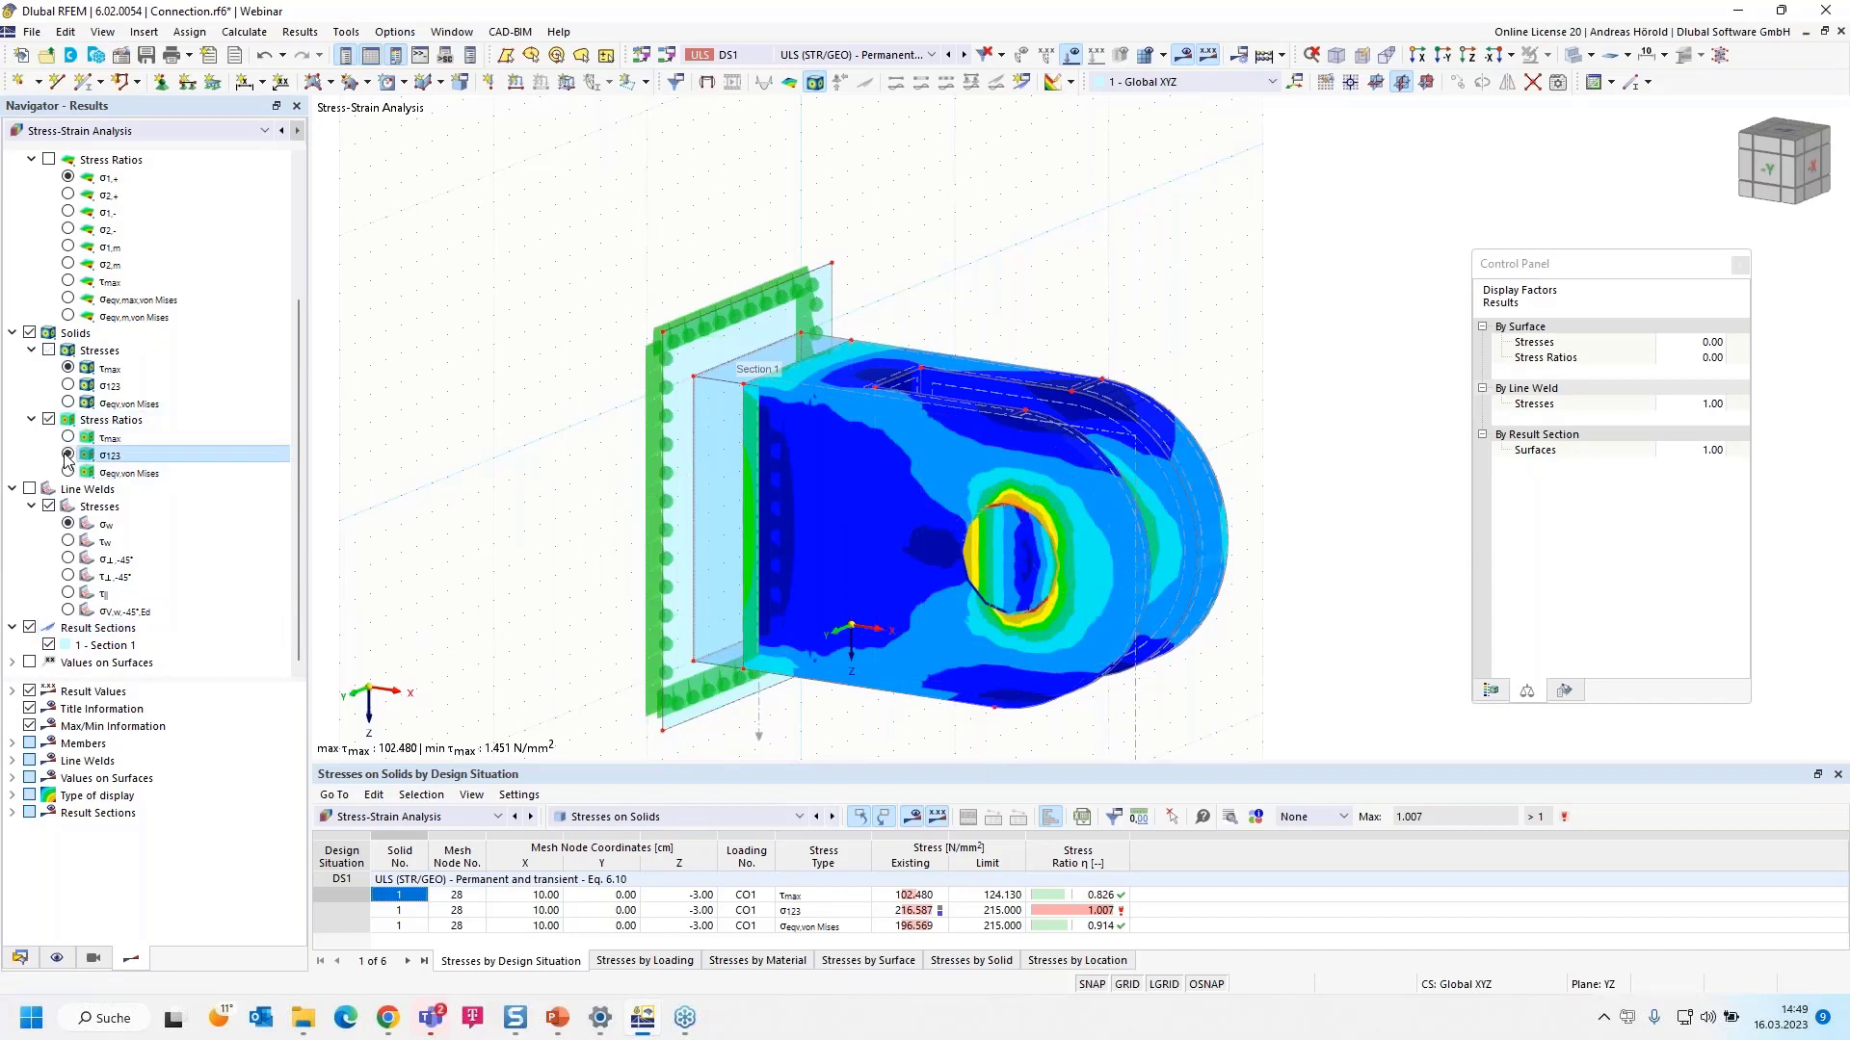
click(67, 472)
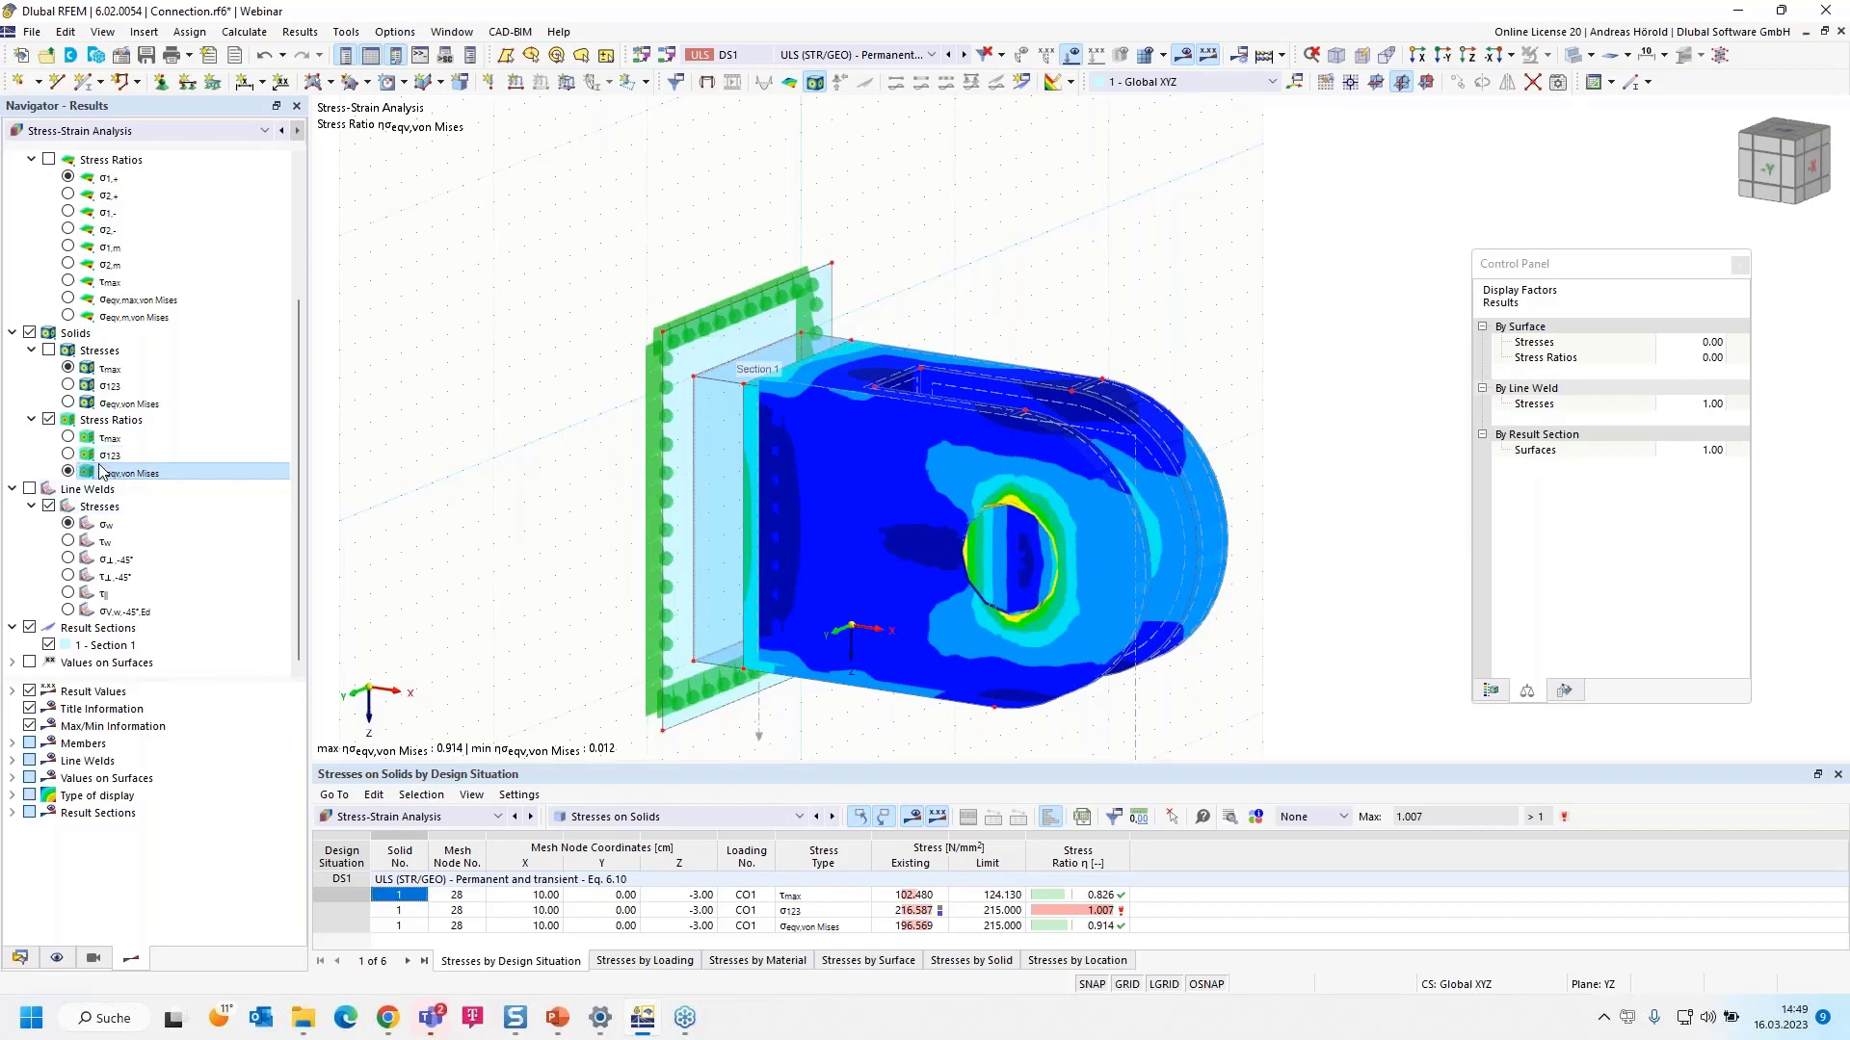
click(68, 454)
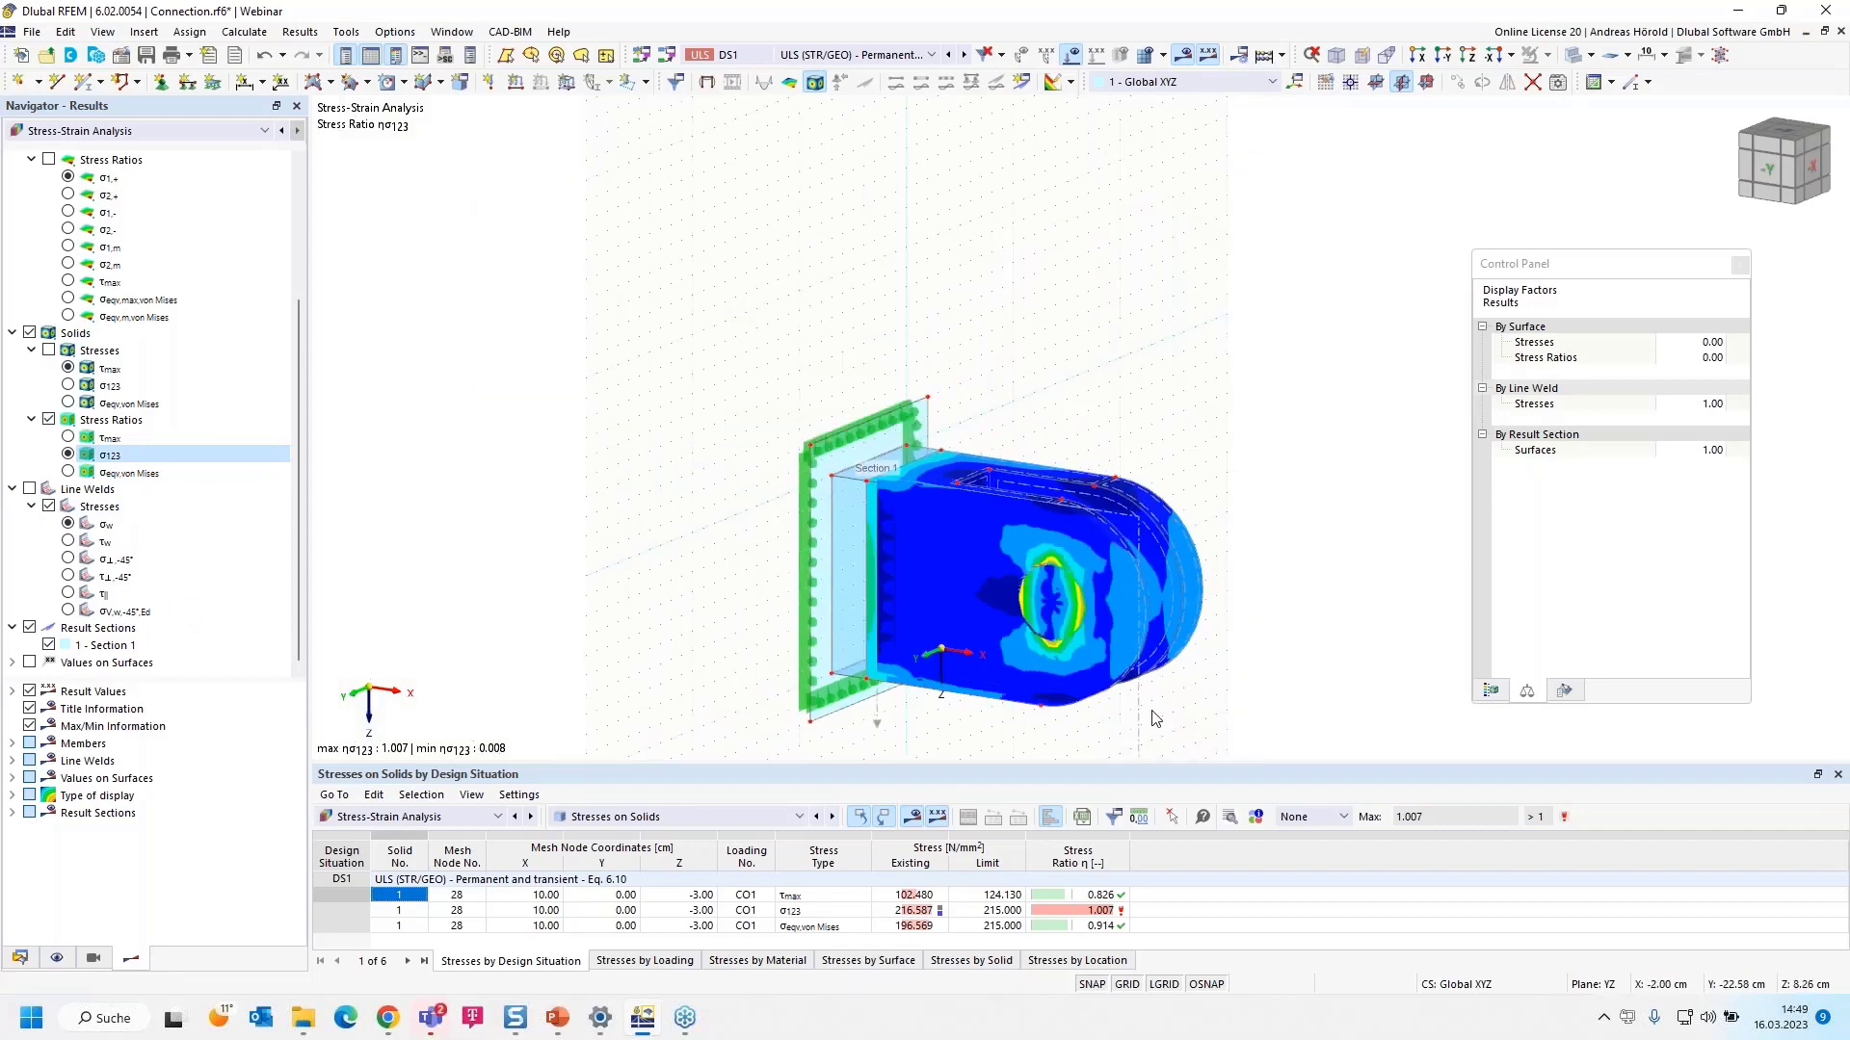
middle_drag(1166, 721, 1067, 528)
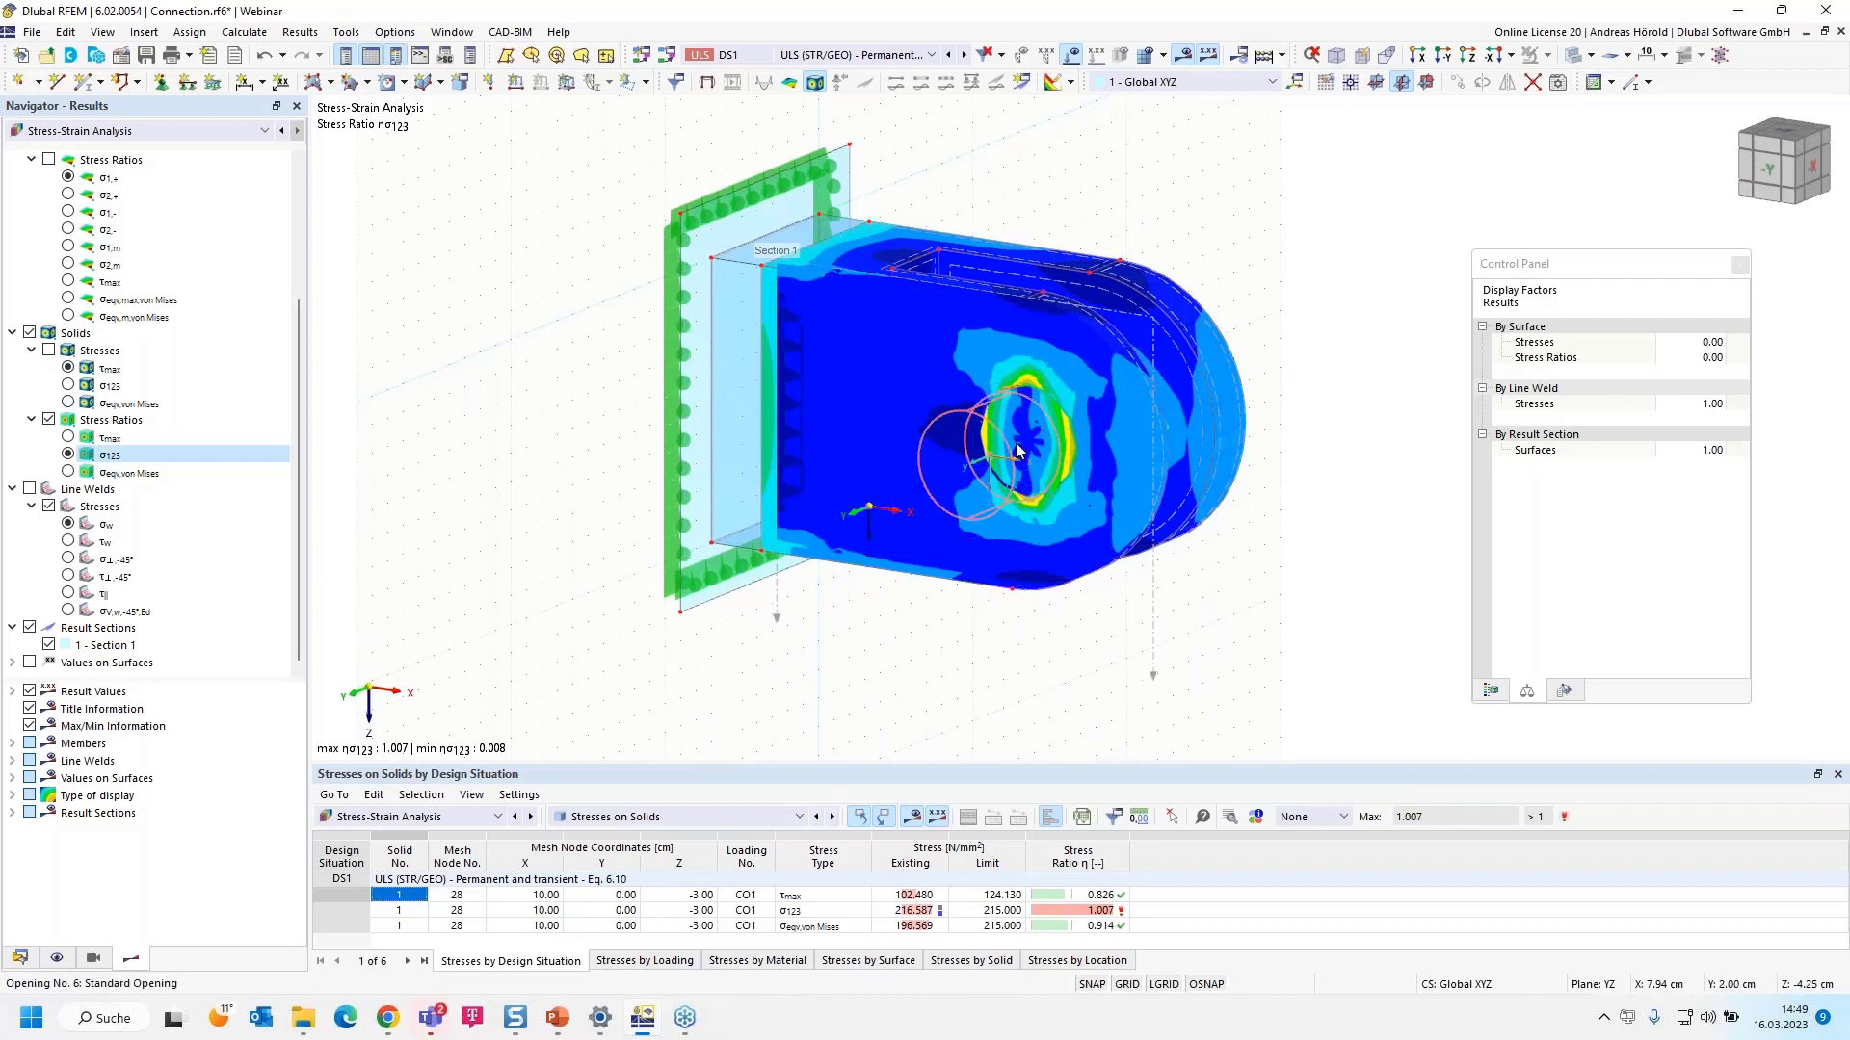
scroll(1037, 442, up, 2)
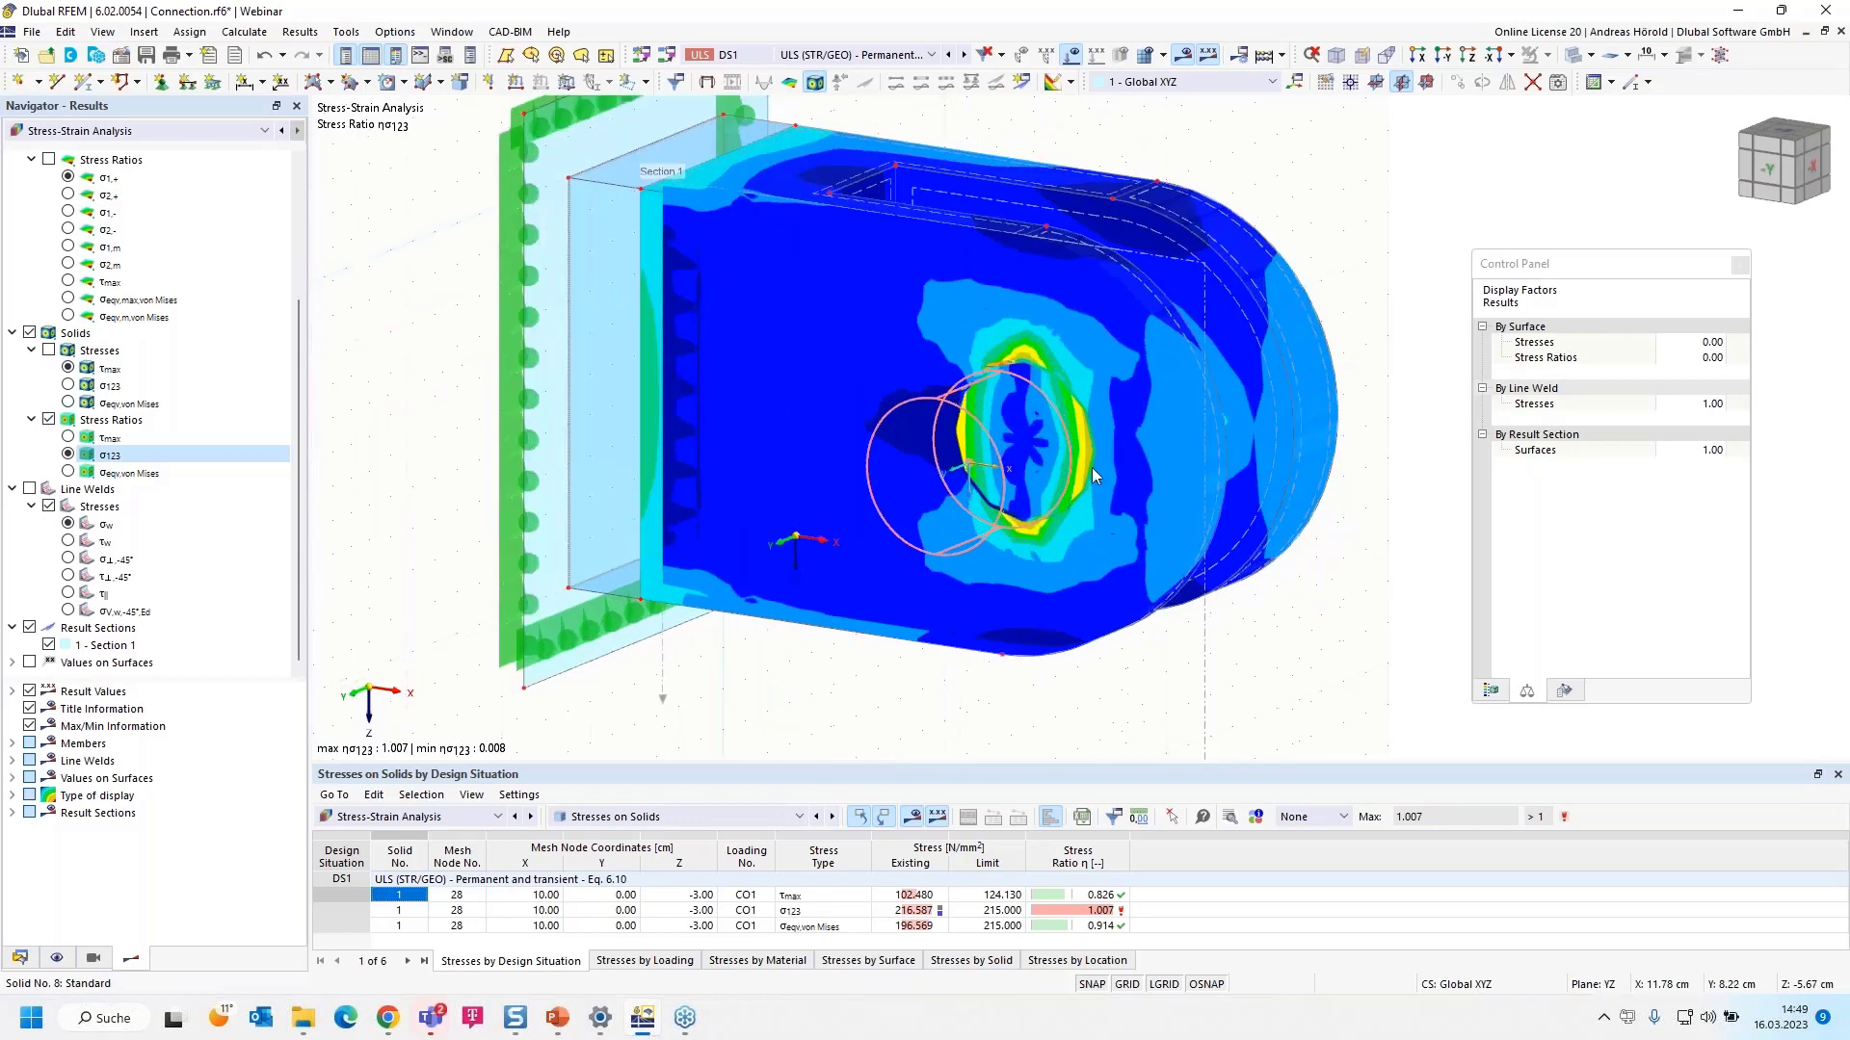
- Copy Section 1 into a new Section 2 projected in global Y
double_click(1204, 640)
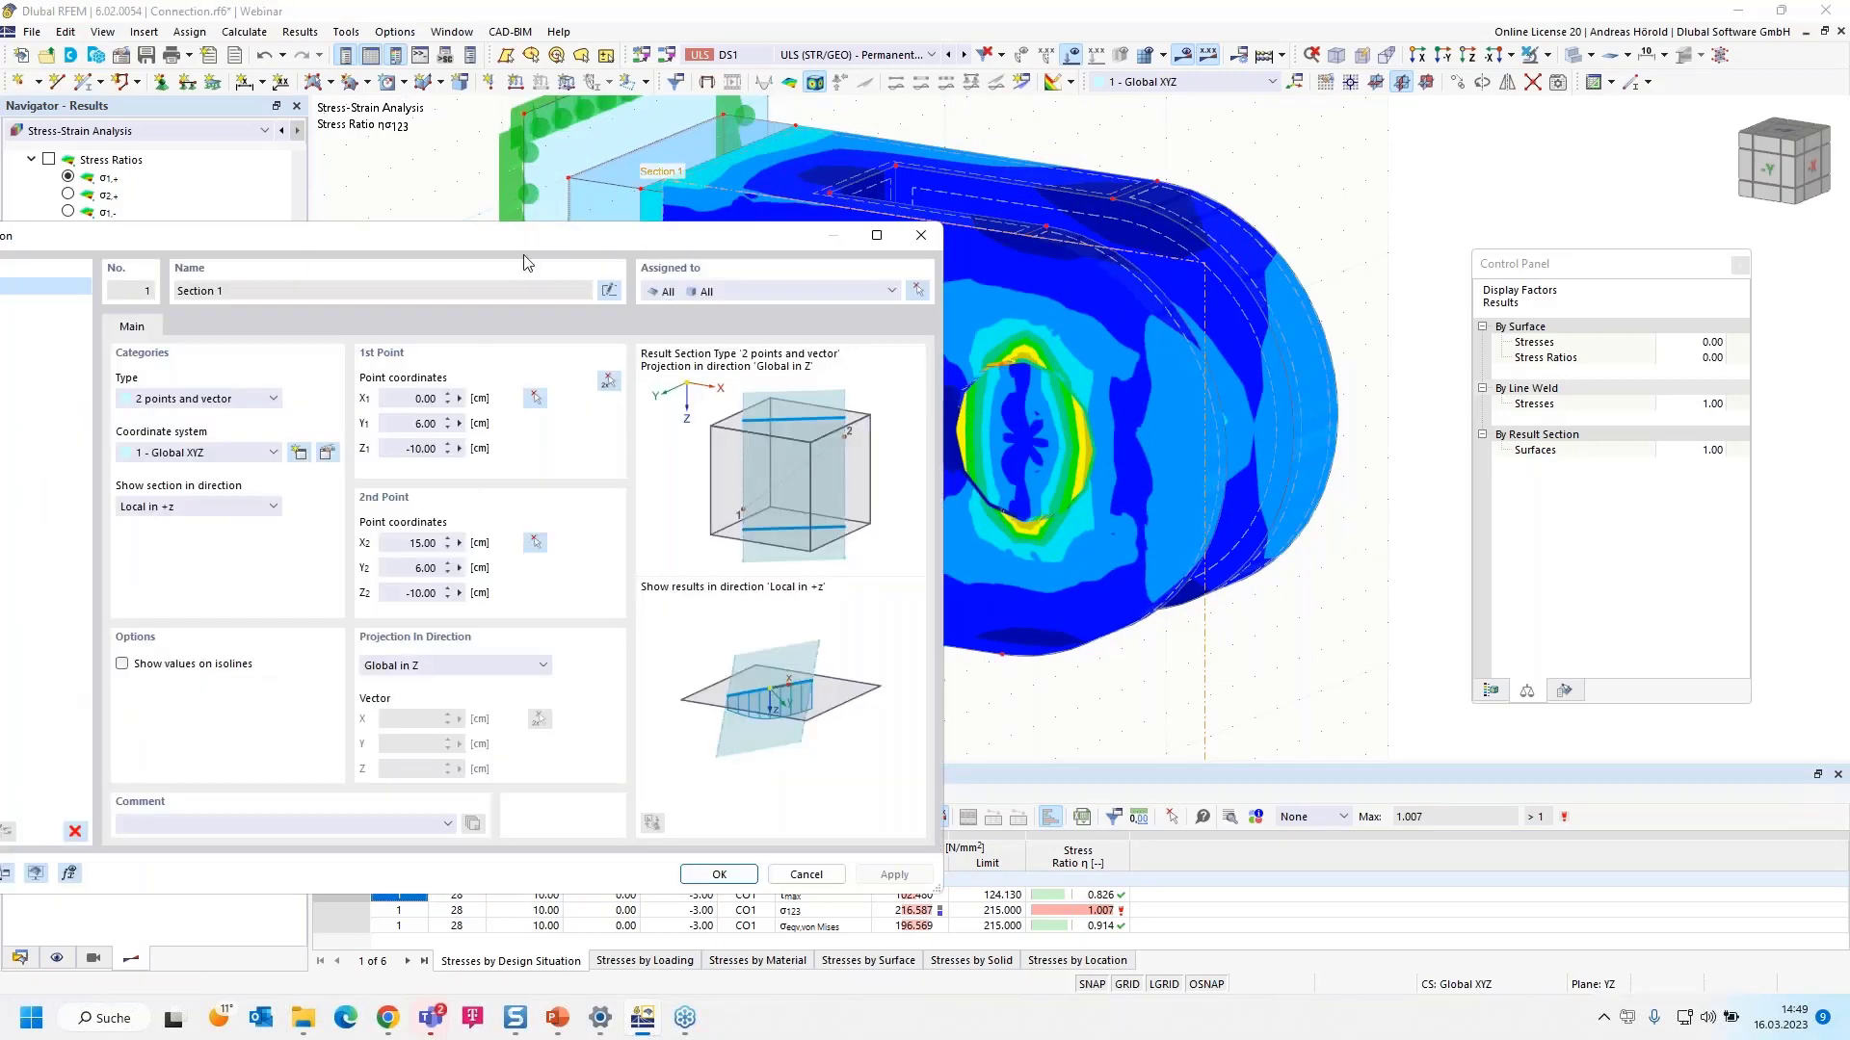
drag(537, 239, 793, 207)
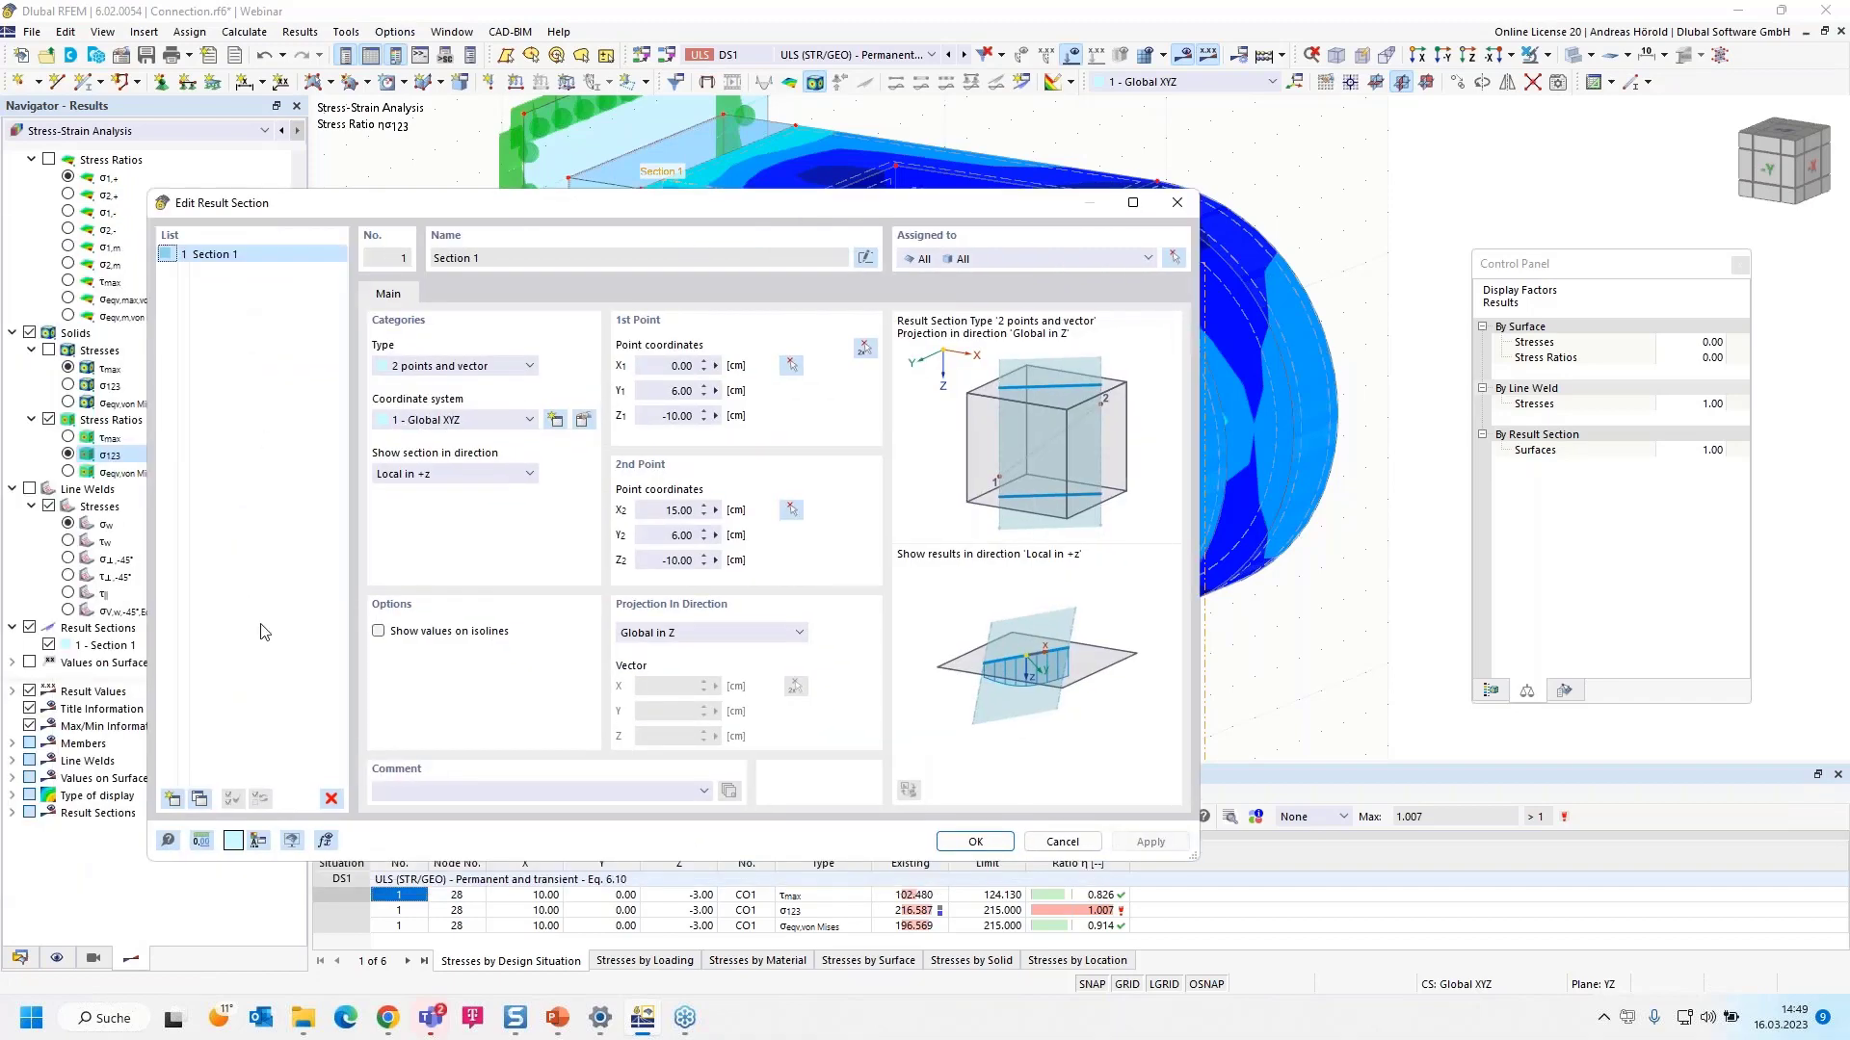
click(200, 800)
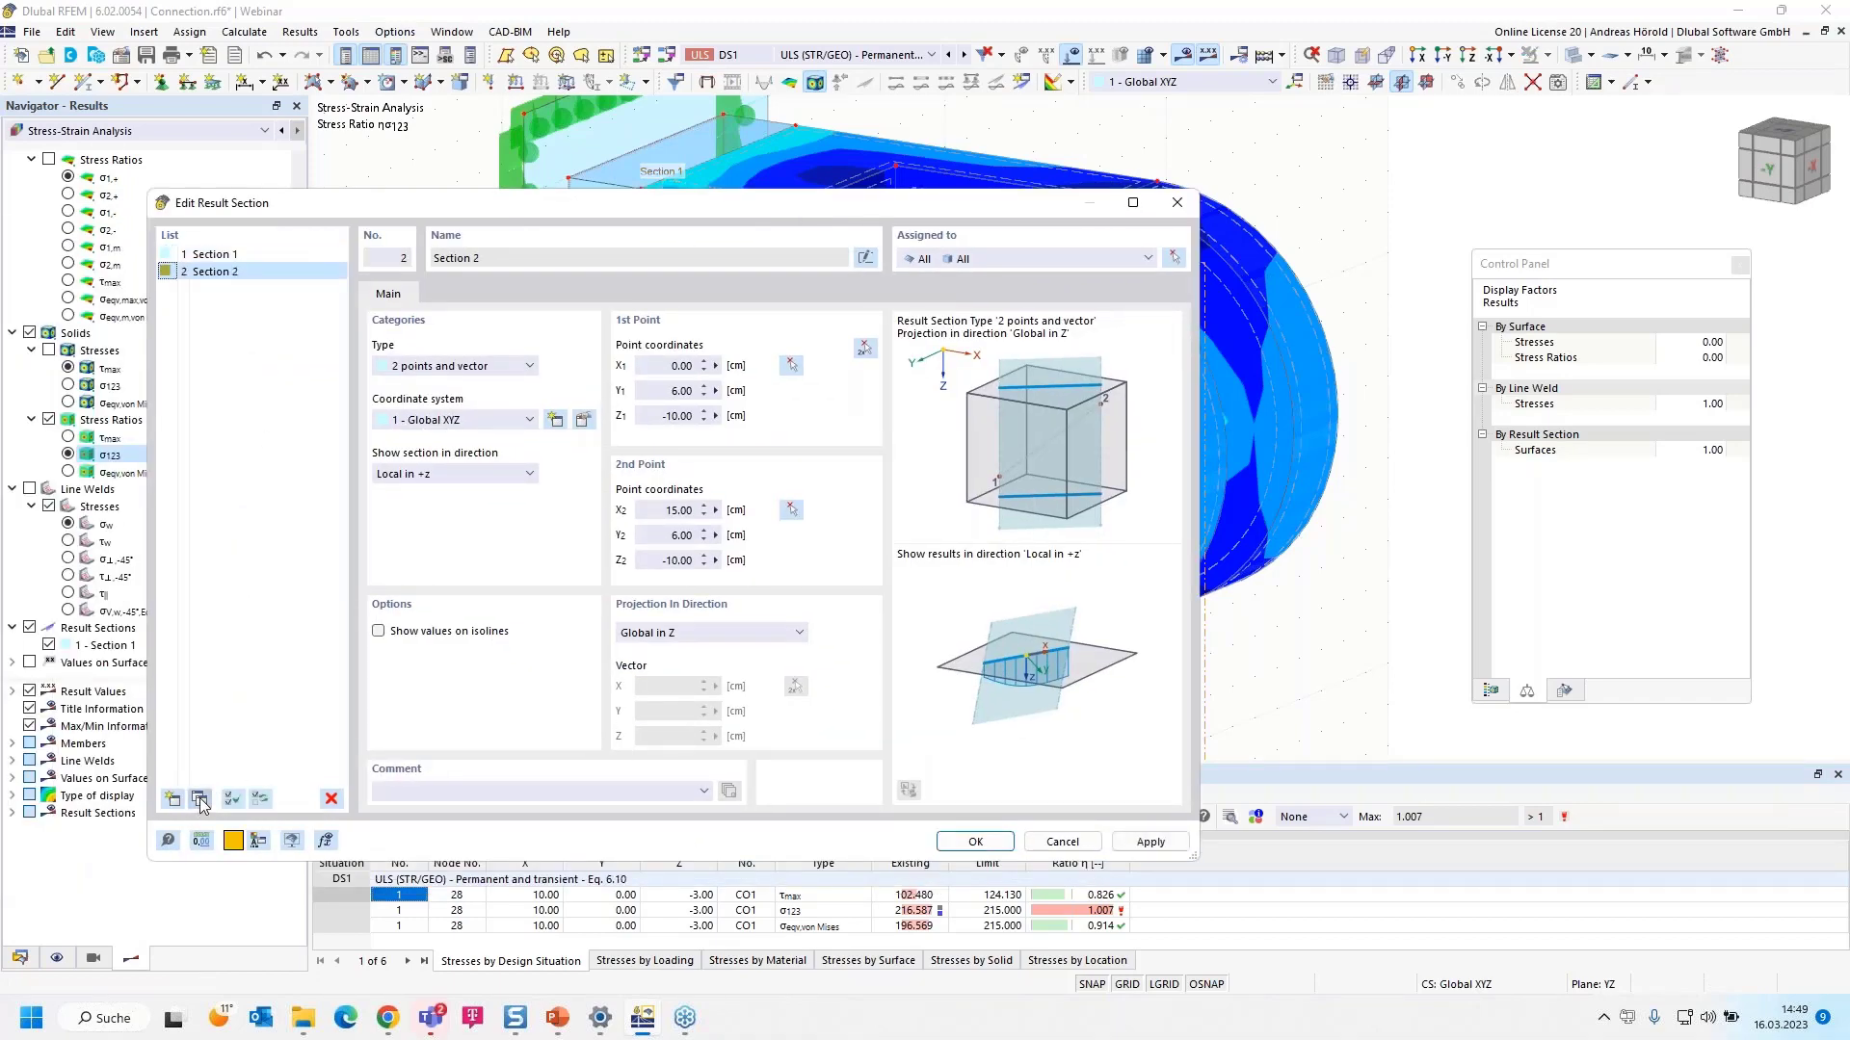
click(694, 638)
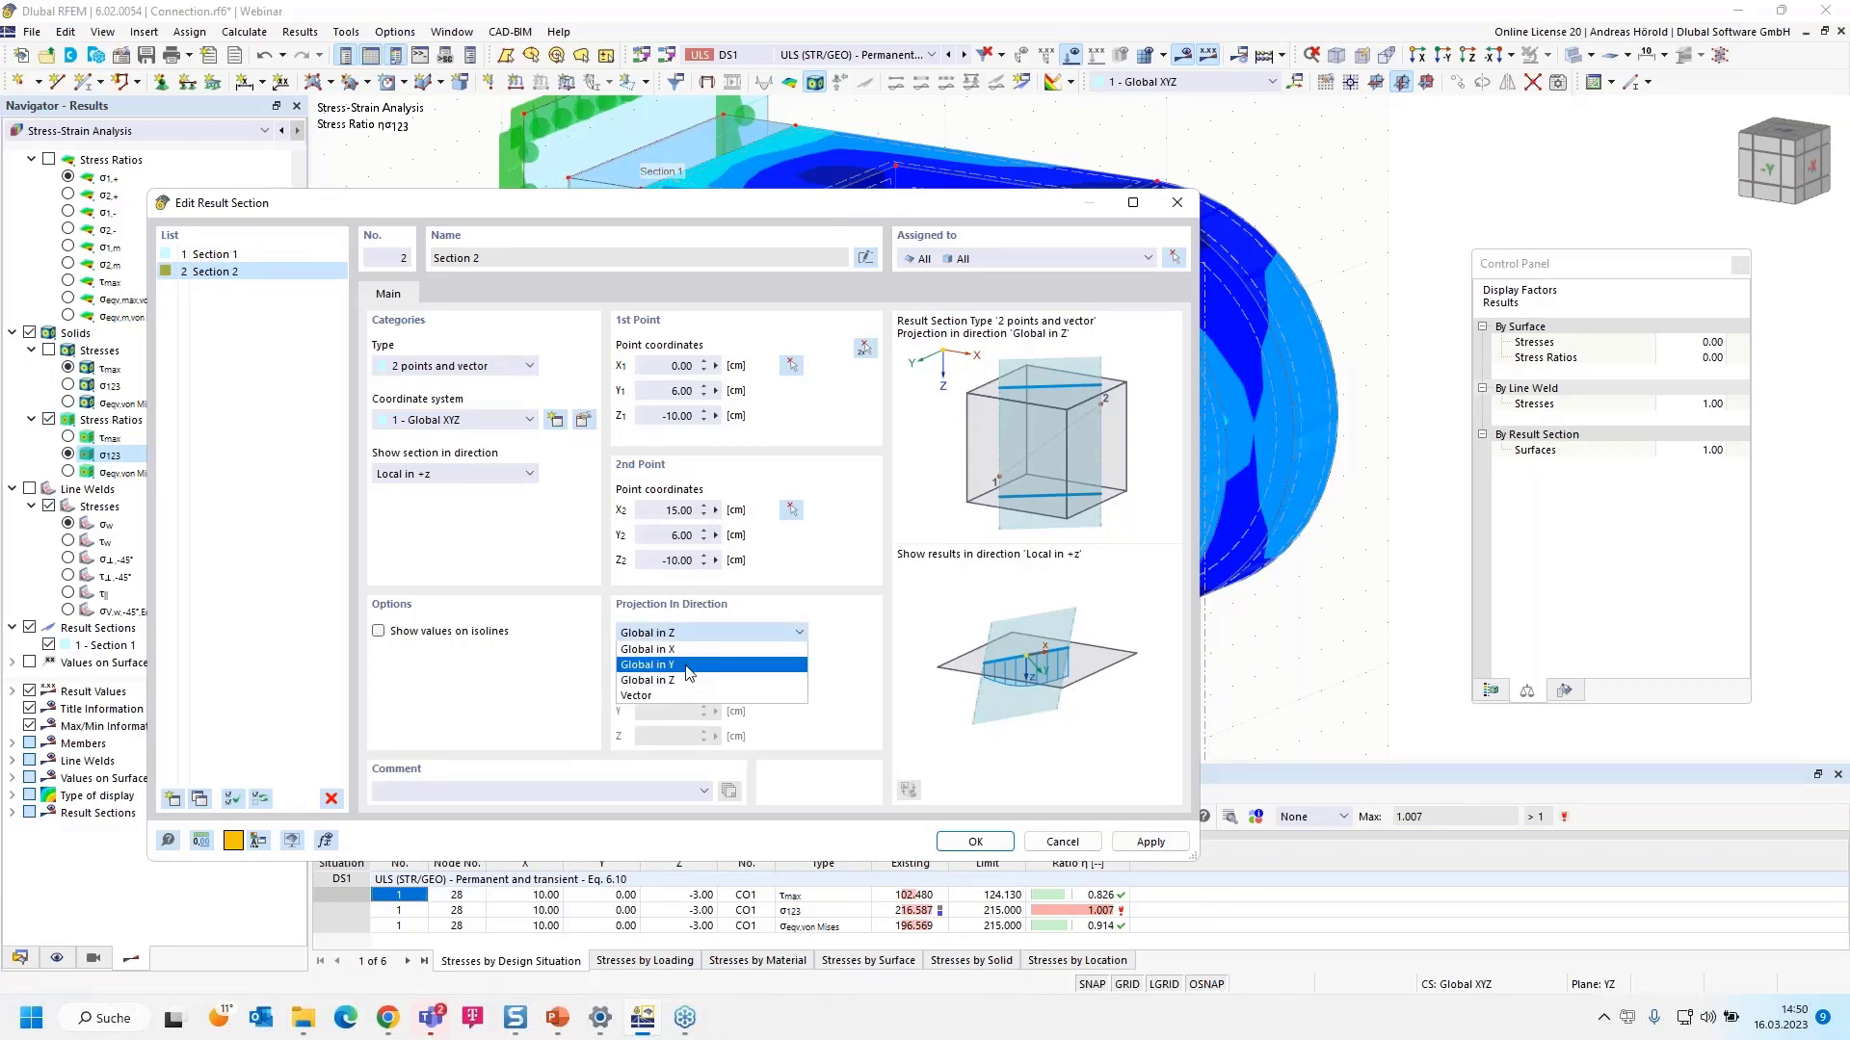
click(689, 666)
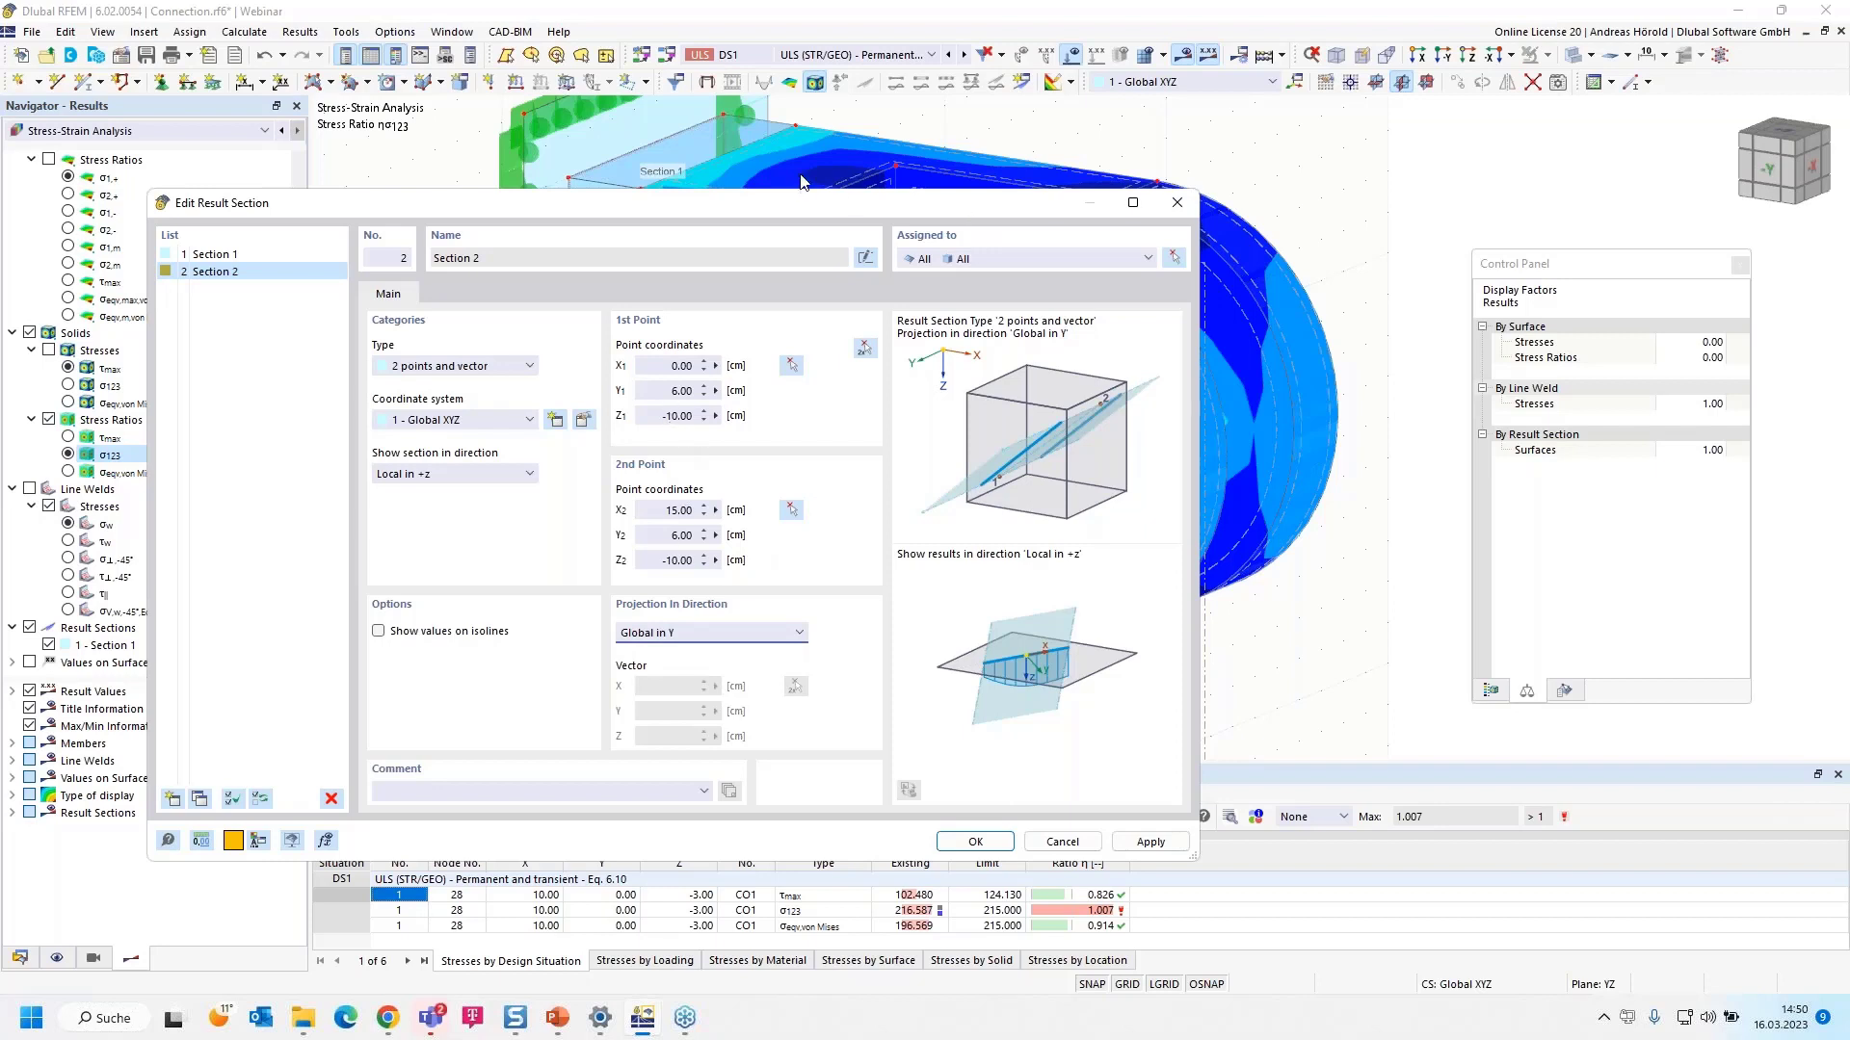
- Set both Section 2 Z coordinates to -5 cm, confirm, and hide Section 1's results
drag(663, 415, 716, 415)
text(-5)
drag(663, 560, 716, 560)
text(-5)
click(974, 842)
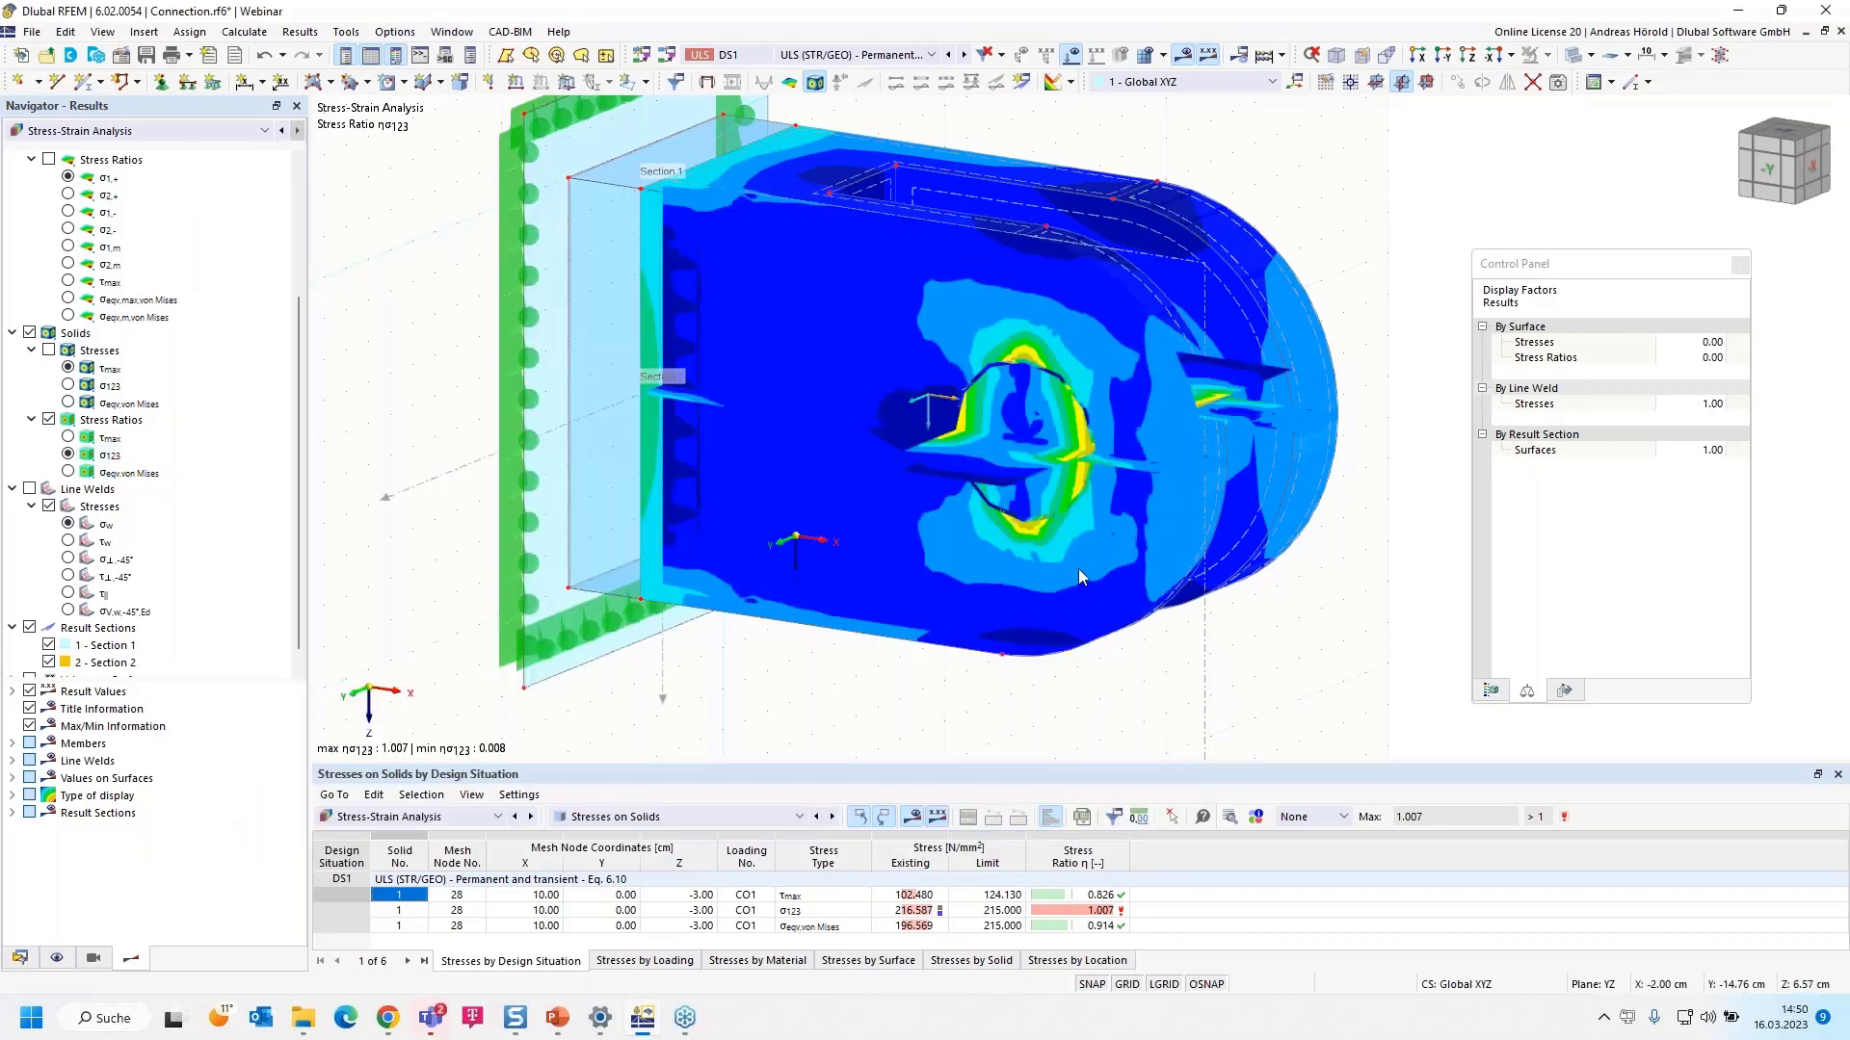
click(49, 645)
scroll(53, 647, down, 1)
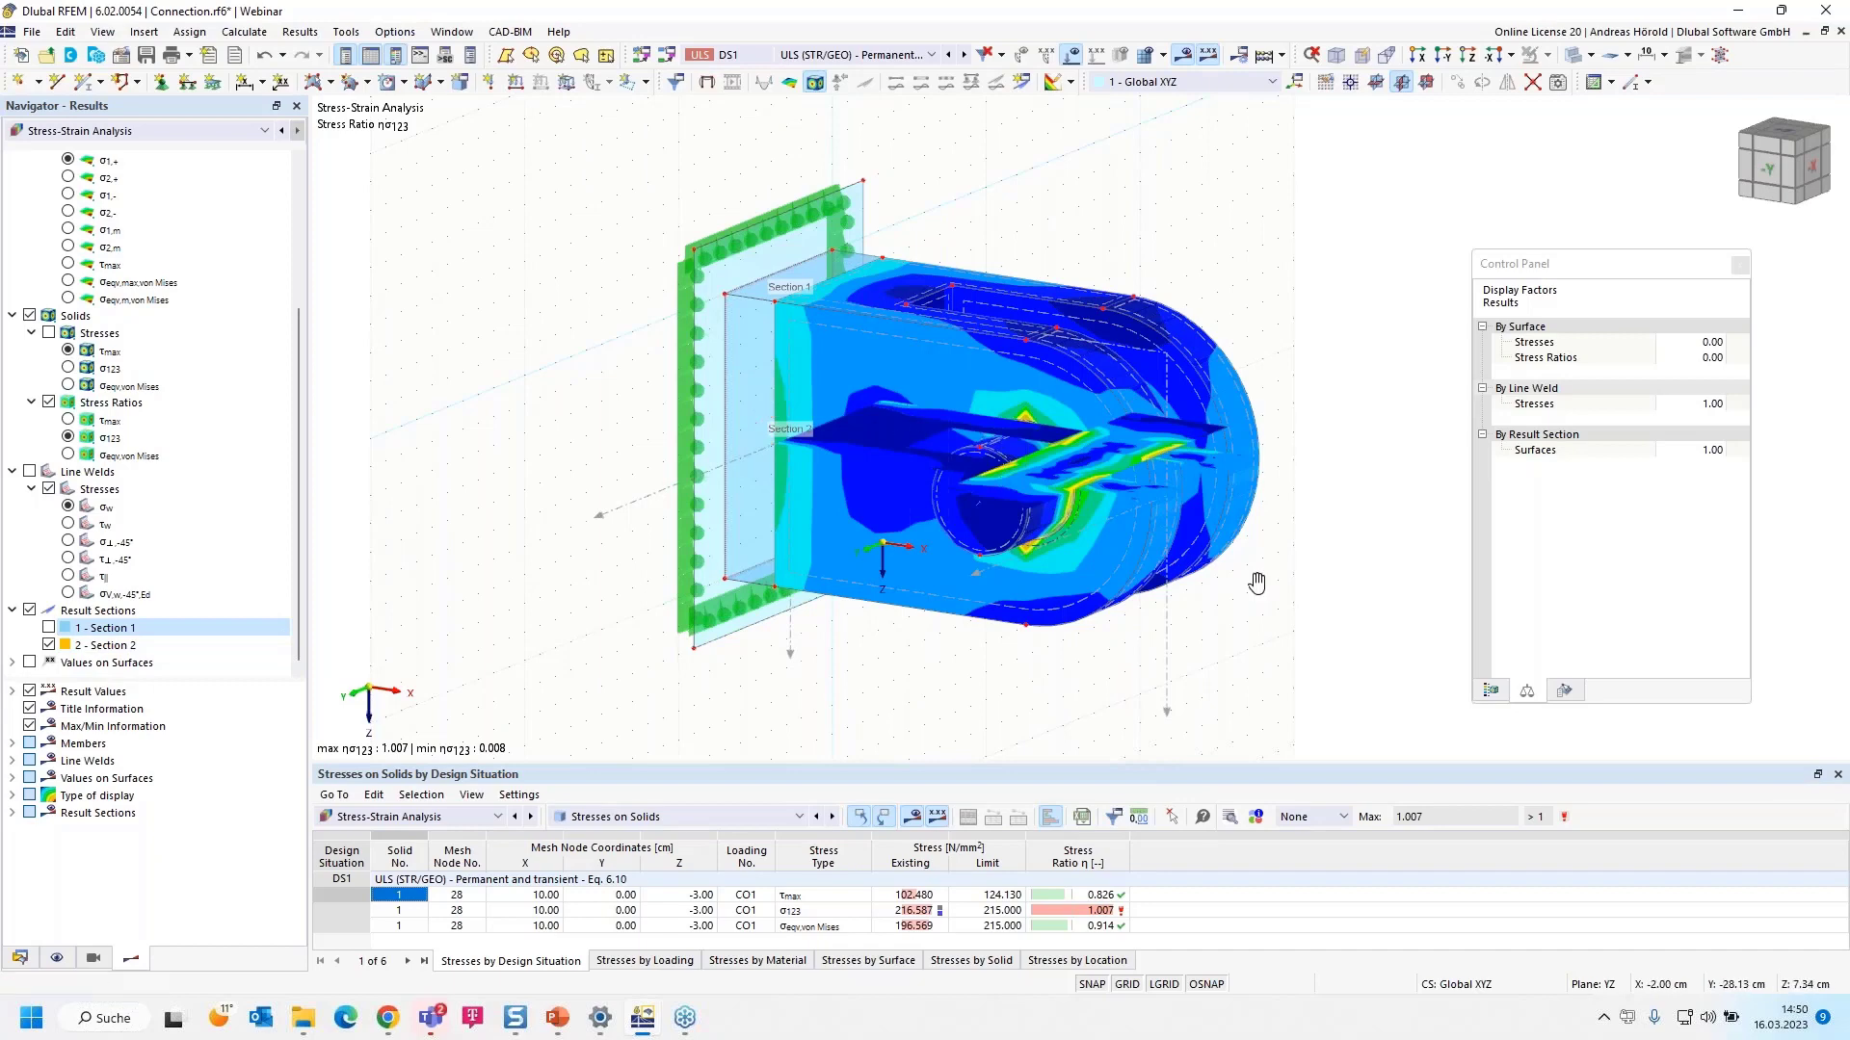
- Re-enable Section 1, hide Section 2, and switch off all result sections to show σ123 on the solid
mouse_move(1259, 582)
ctrl+middle_down()
mouse_move(1234, 624)
mouse_move(1087, 663)
mouse_move(1257, 599)
ctrl+middle_up()
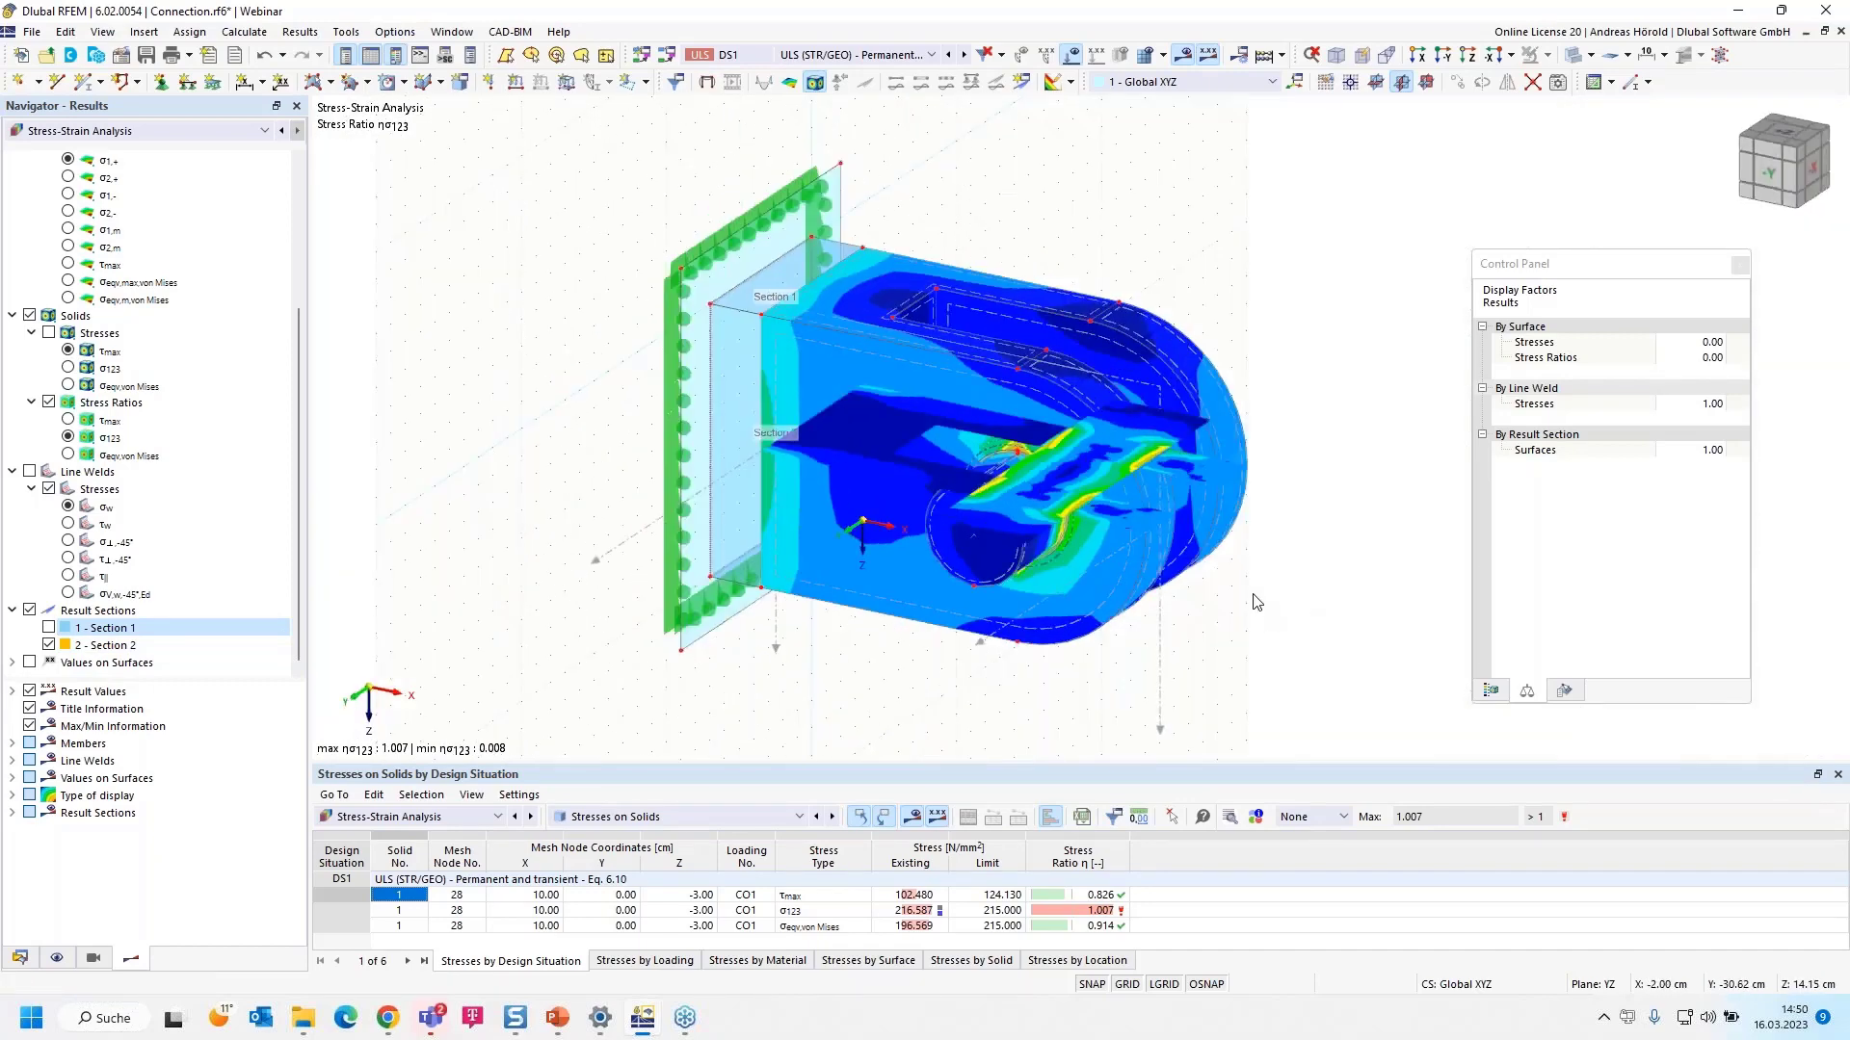
scroll(1258, 595, up, 3)
scroll(1260, 592, down, 3)
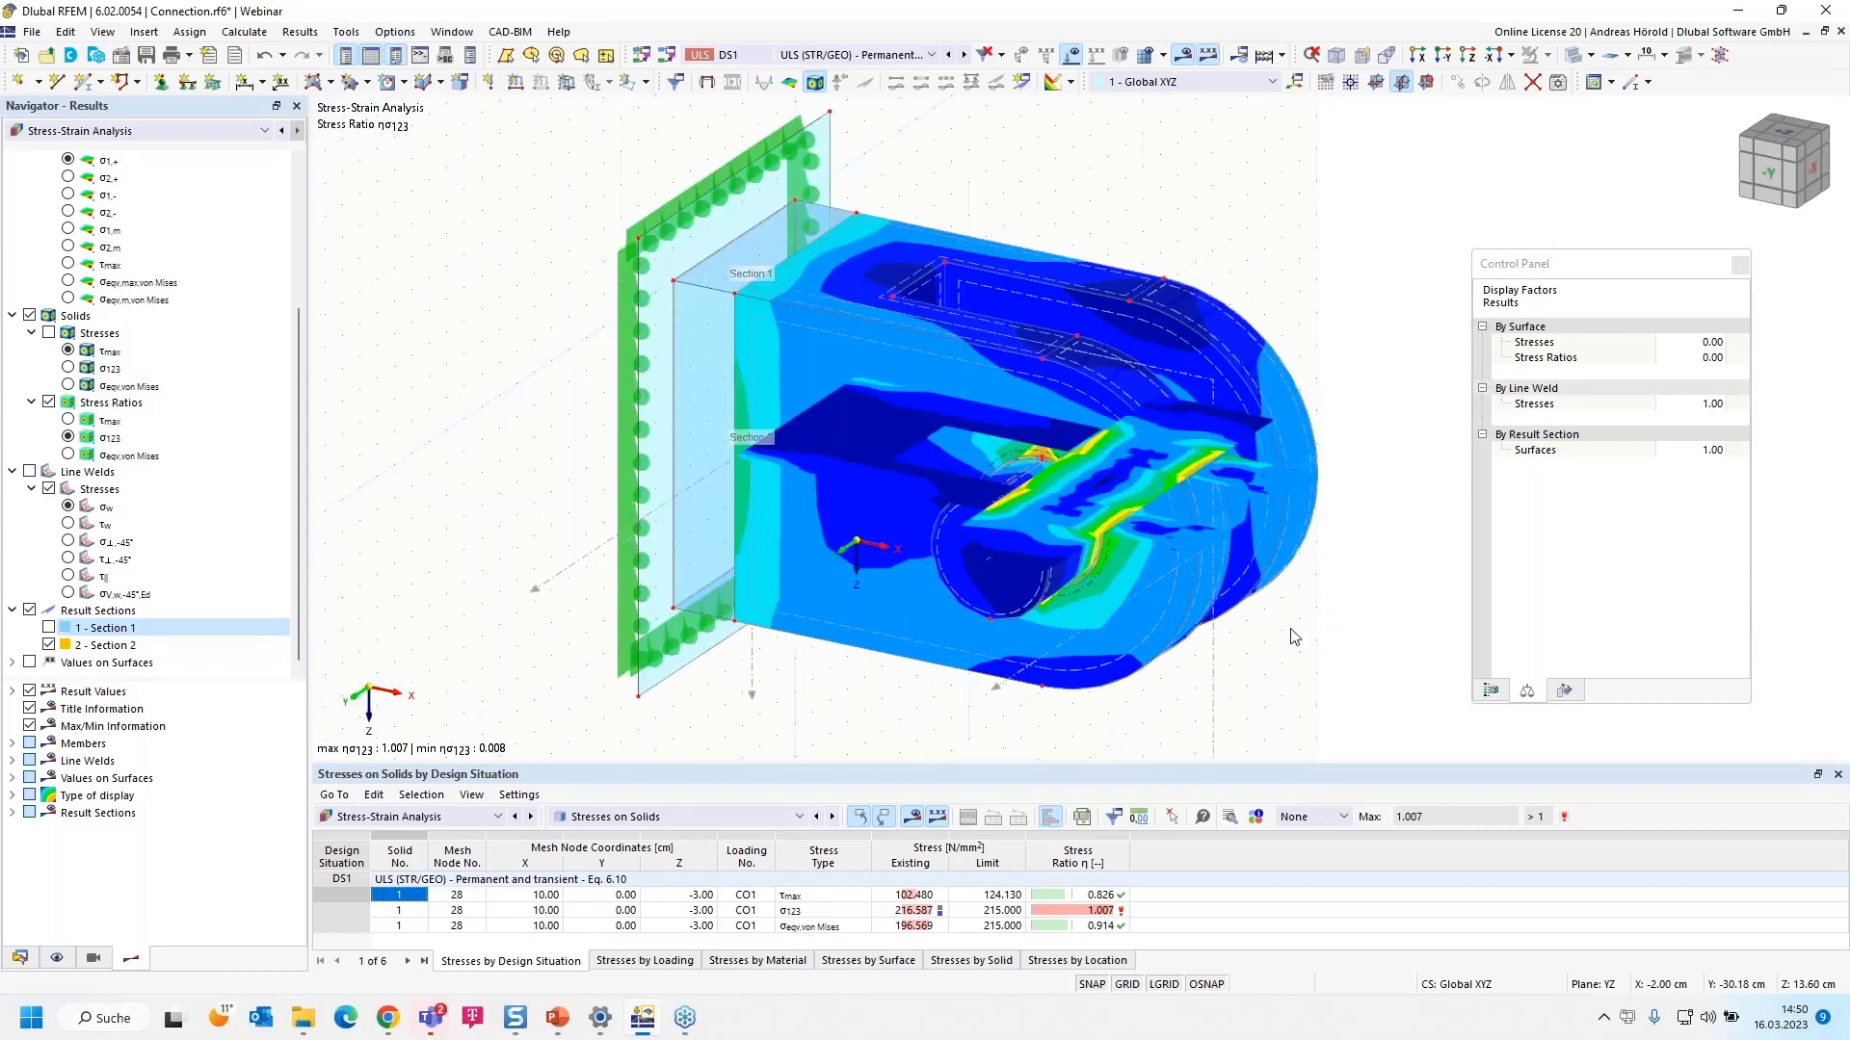
click(50, 628)
click(51, 645)
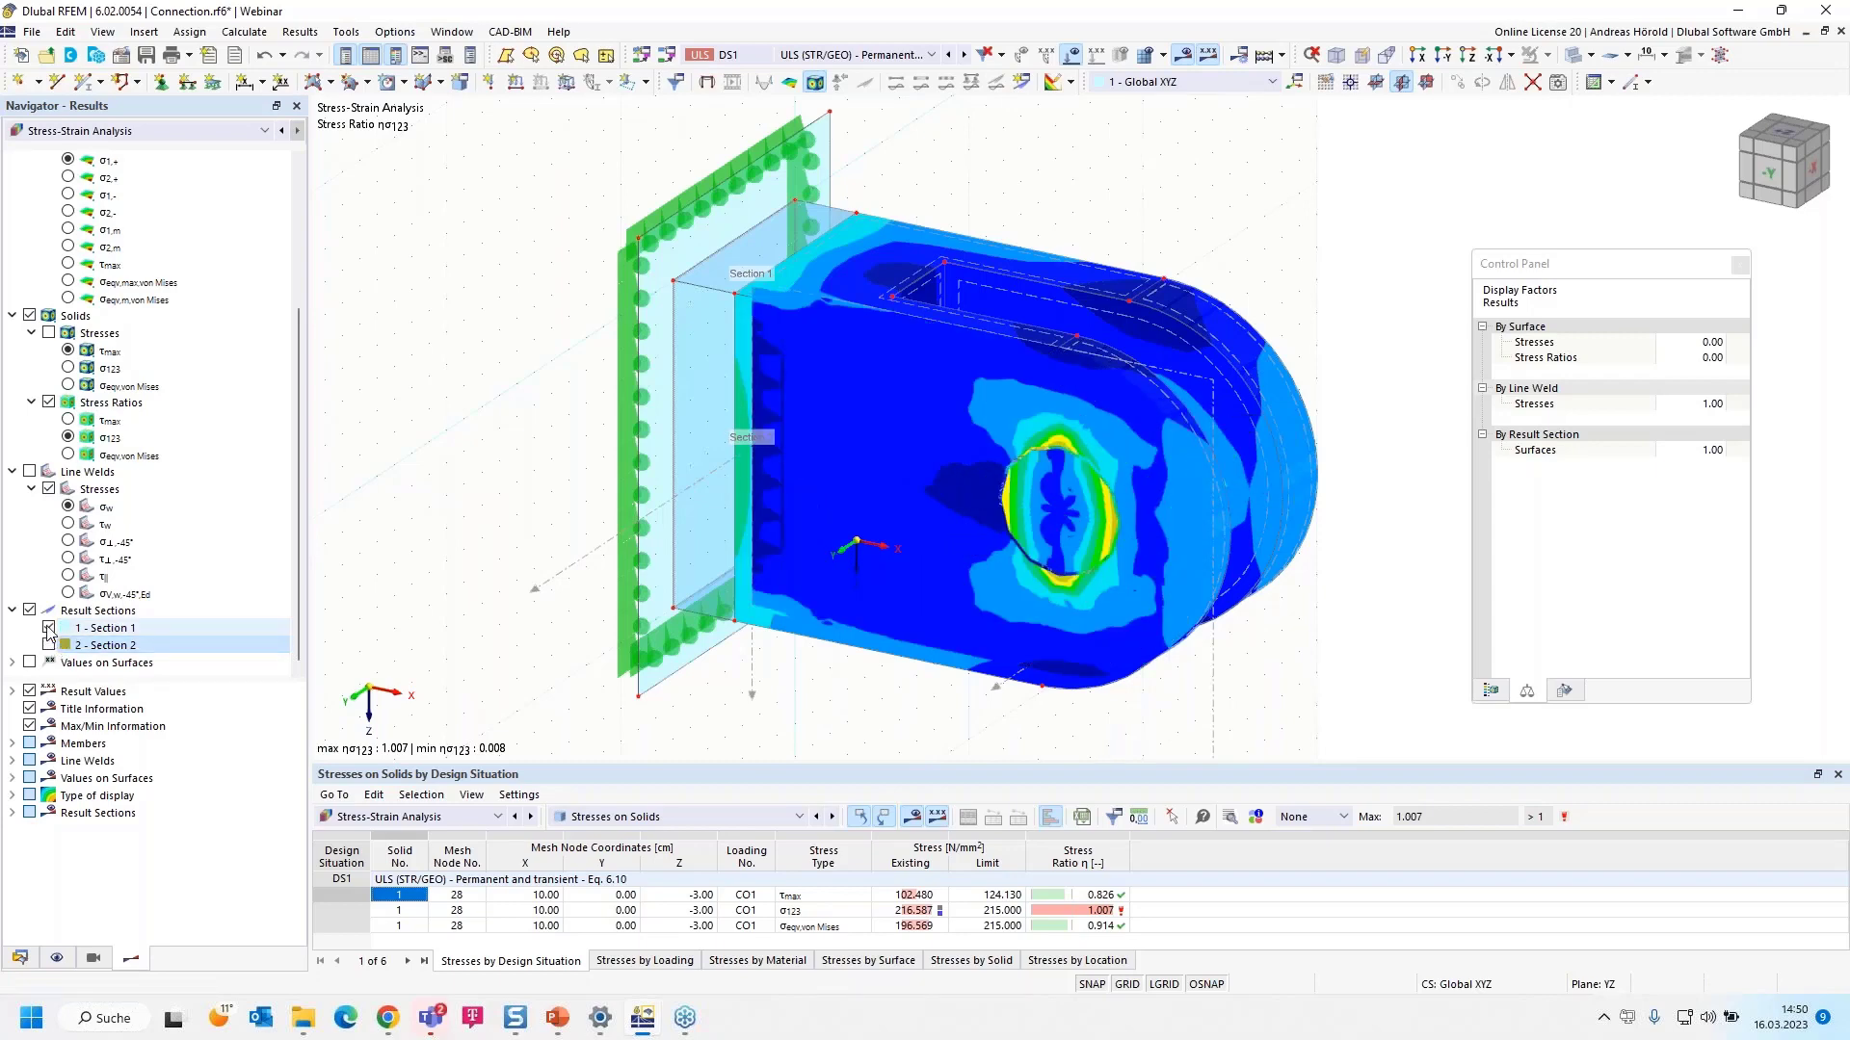
click(30, 610)
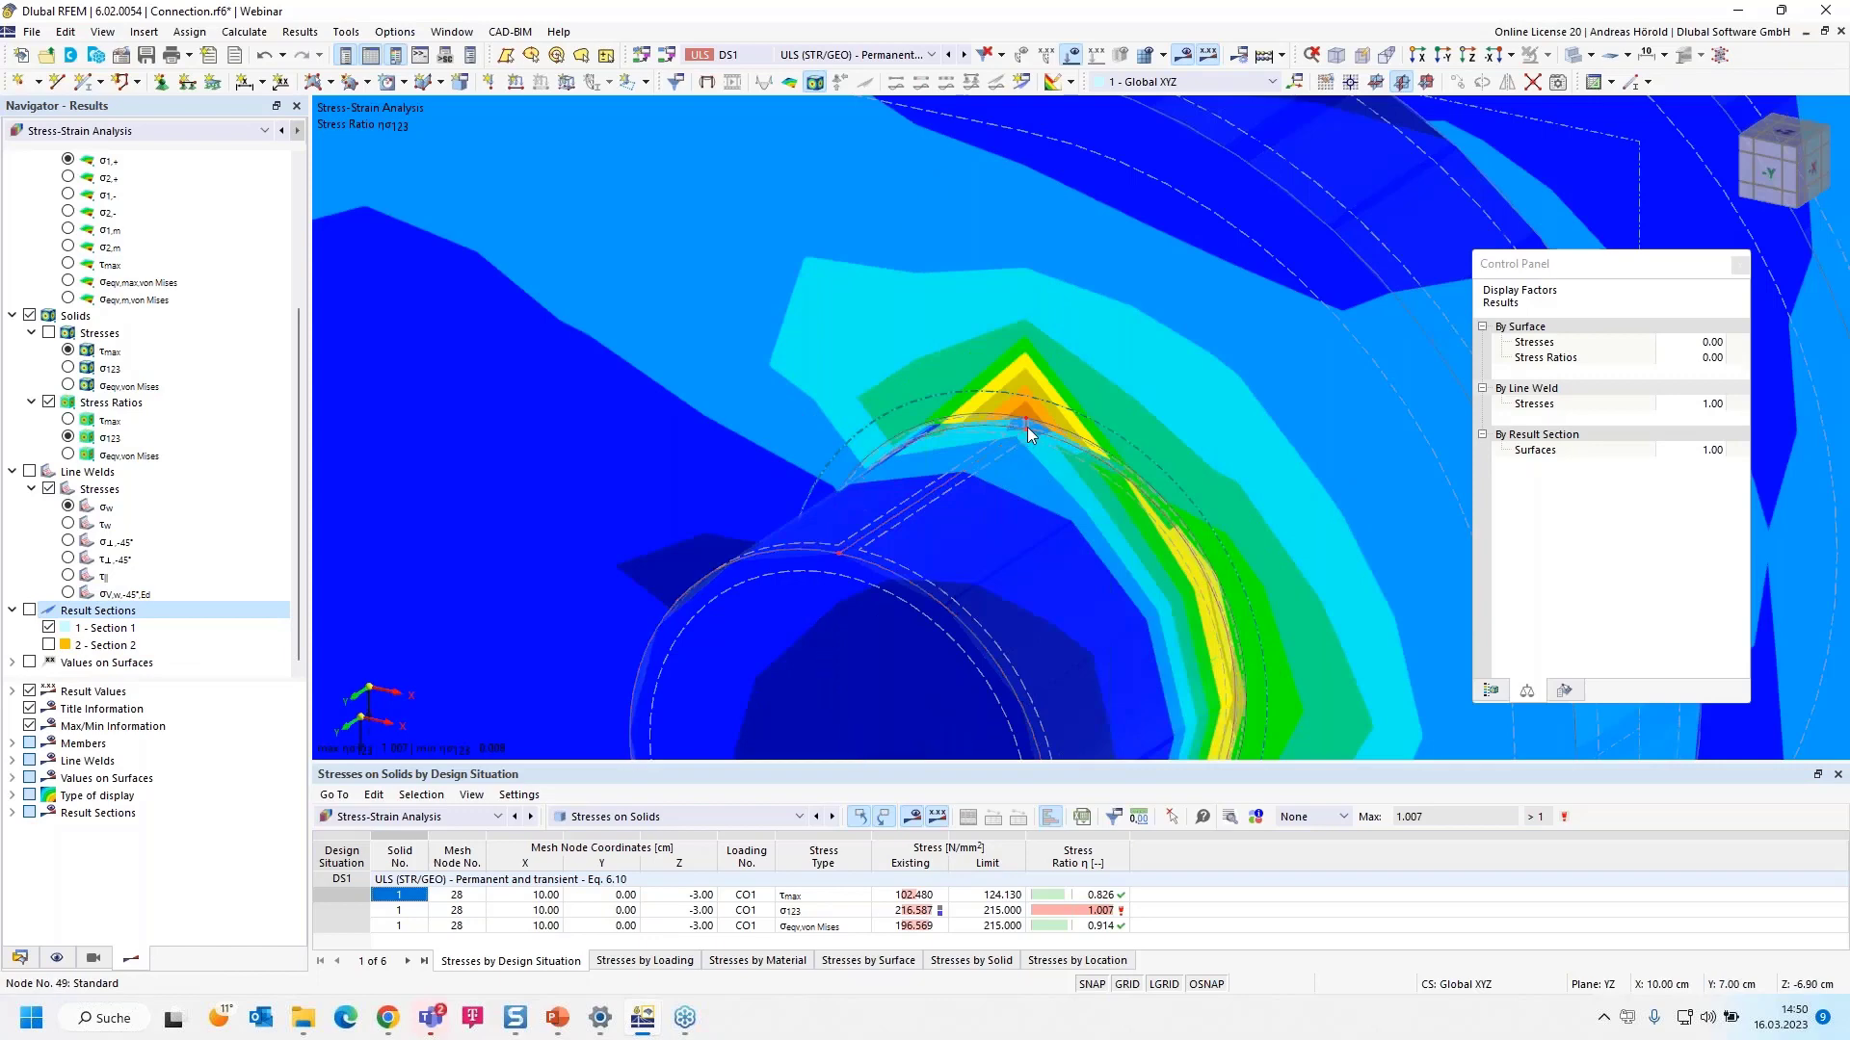
scroll(1020, 414, down, 1)
scroll(1019, 407, down, 4)
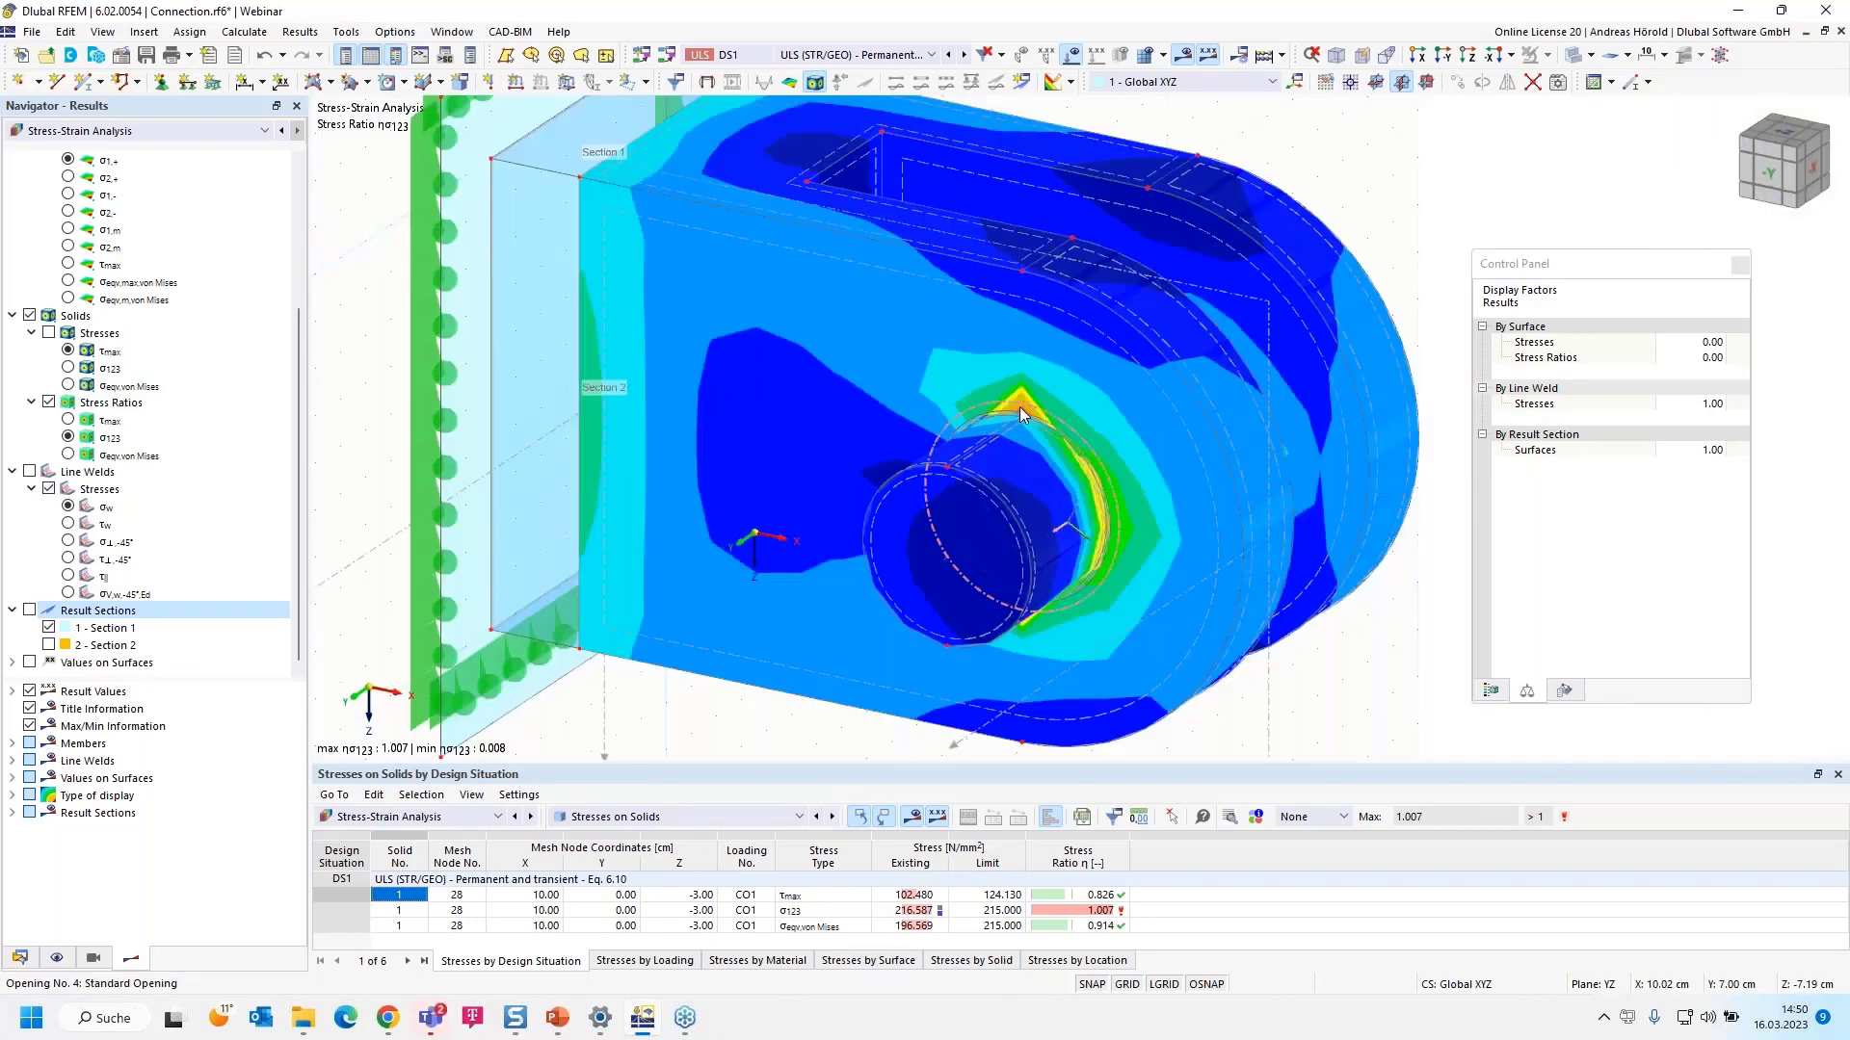
scroll(1214, 545, down, 1)
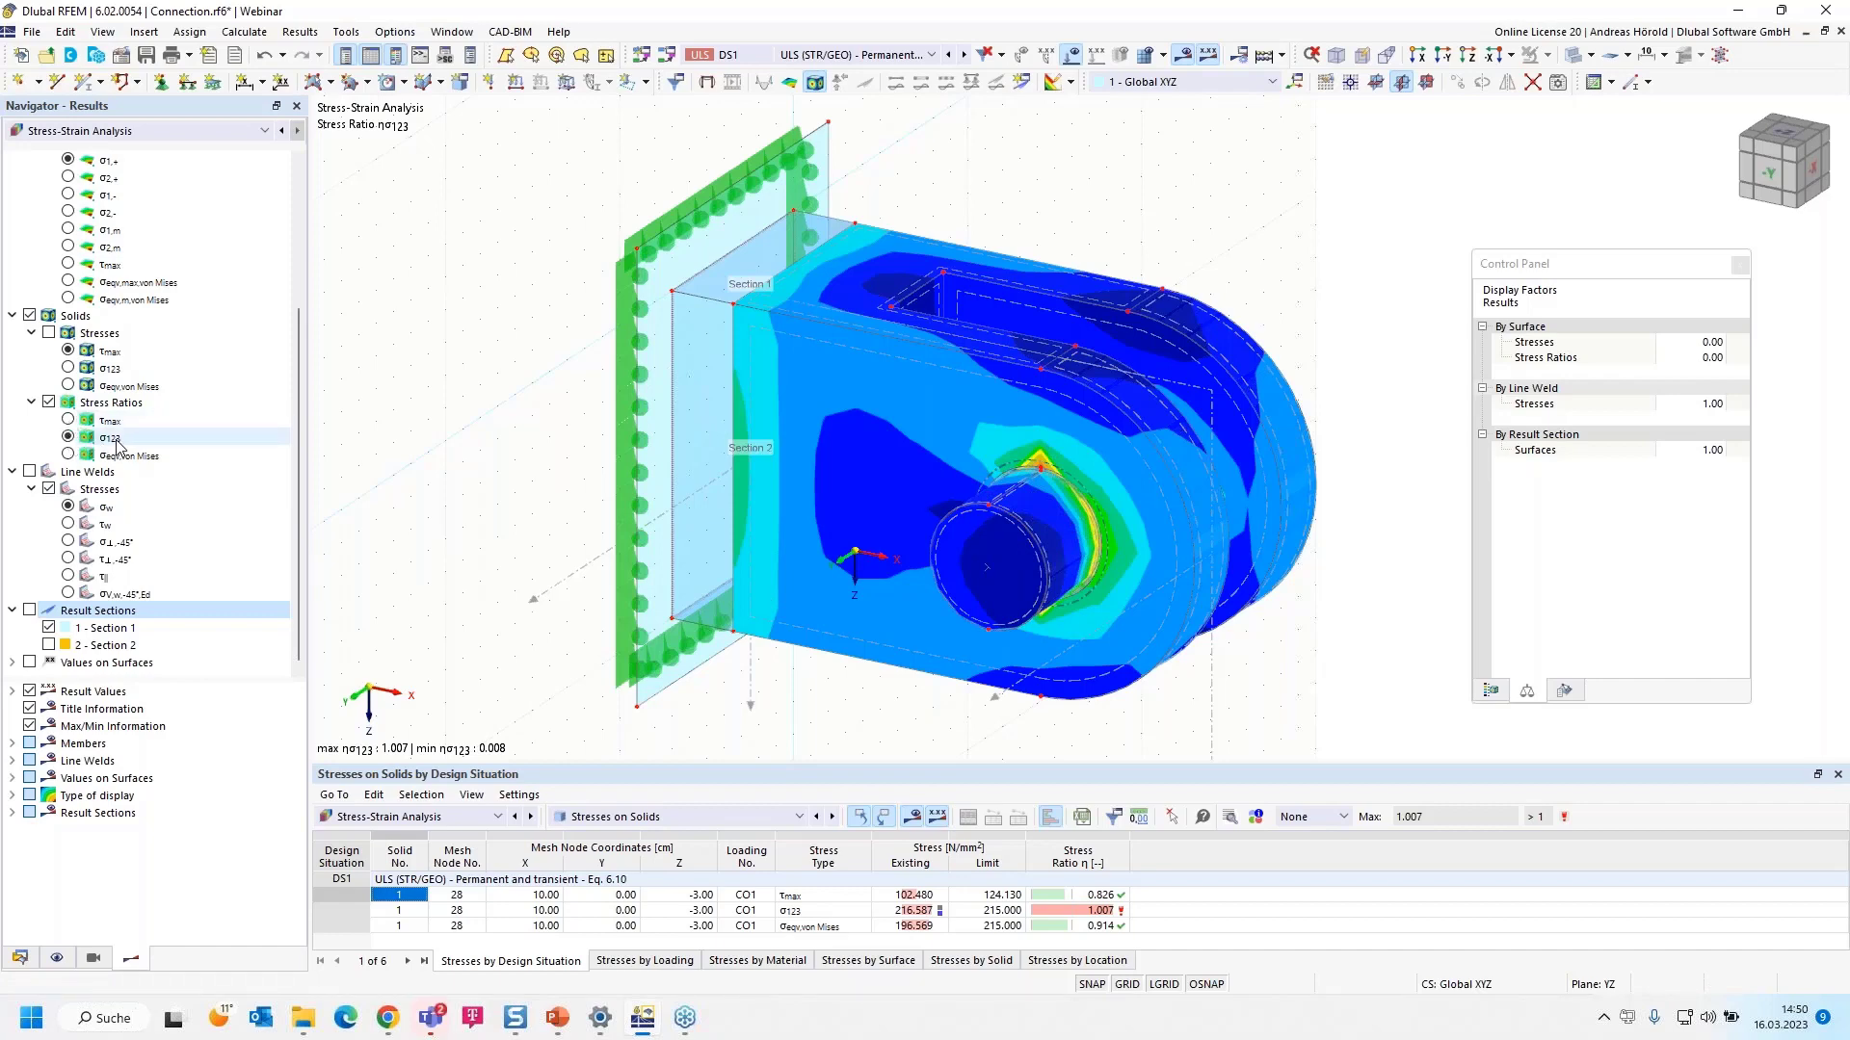
- Display the σeqv,von Mises stress ratio and choose Print Graphics to Printout Report
click(67, 420)
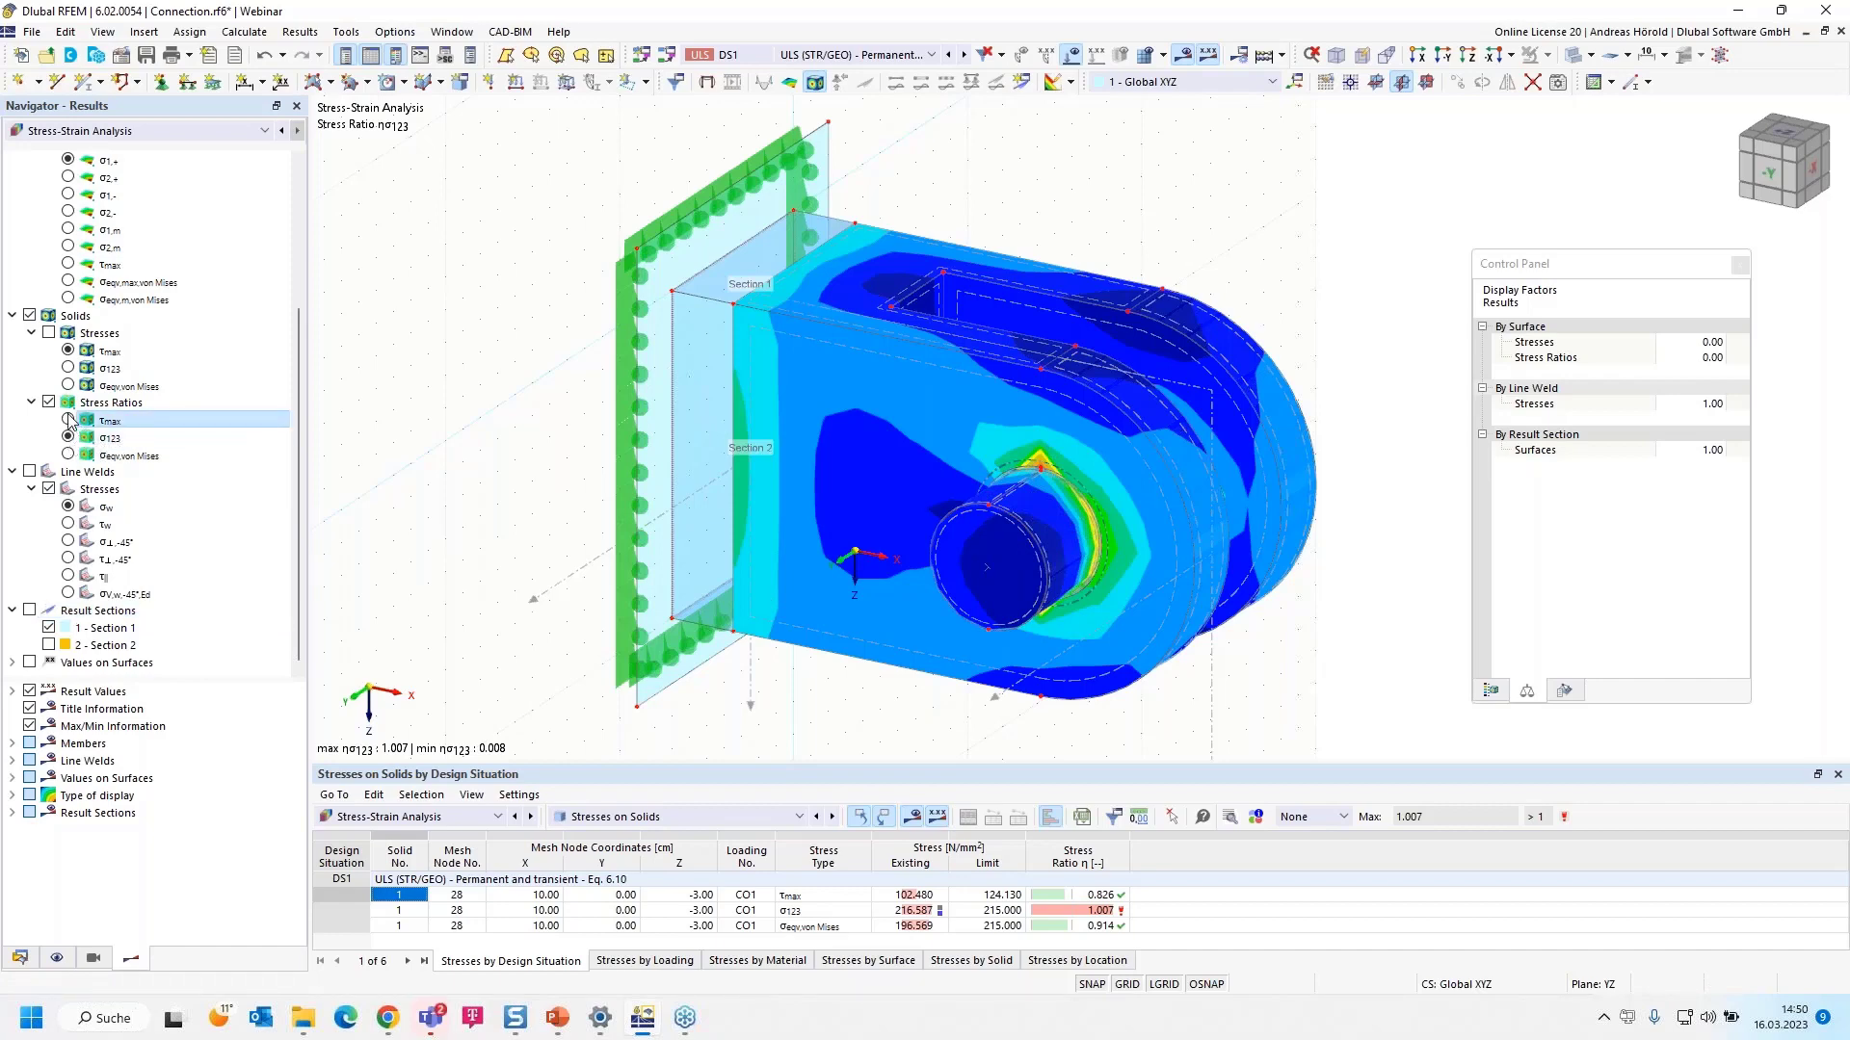
click(67, 455)
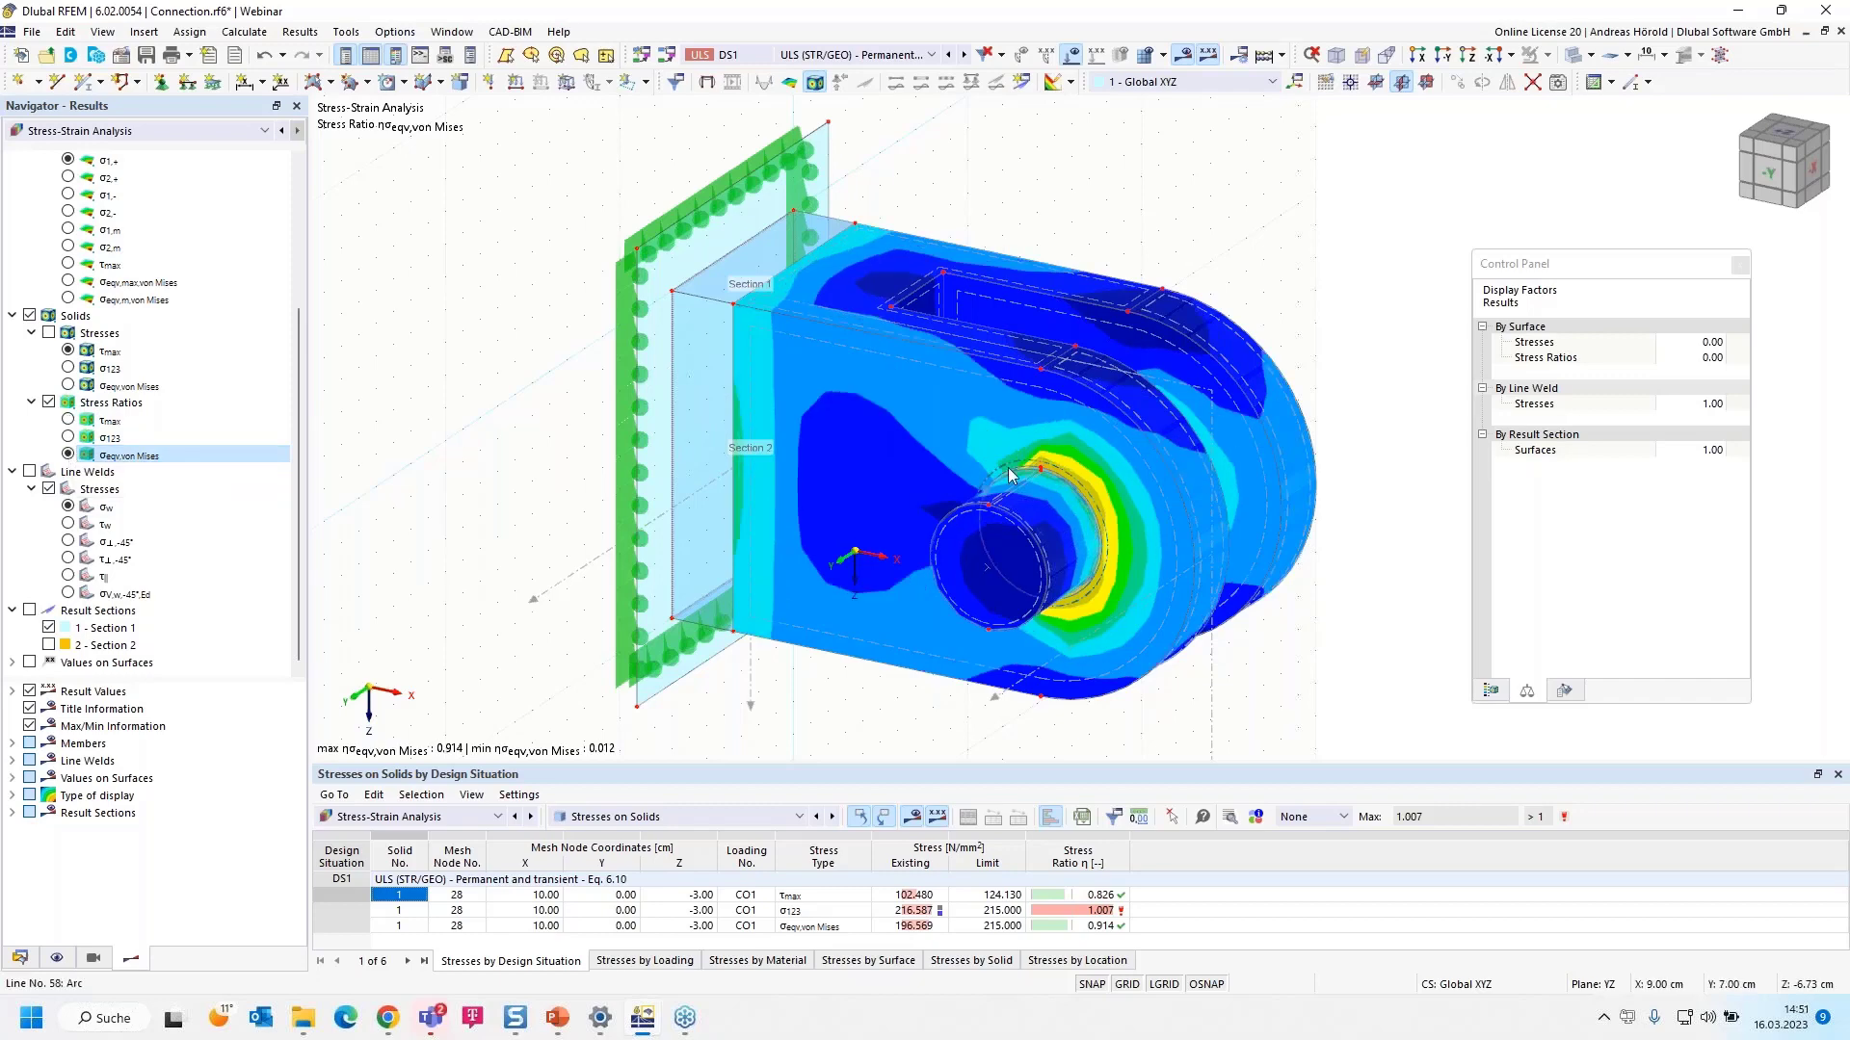
click(189, 56)
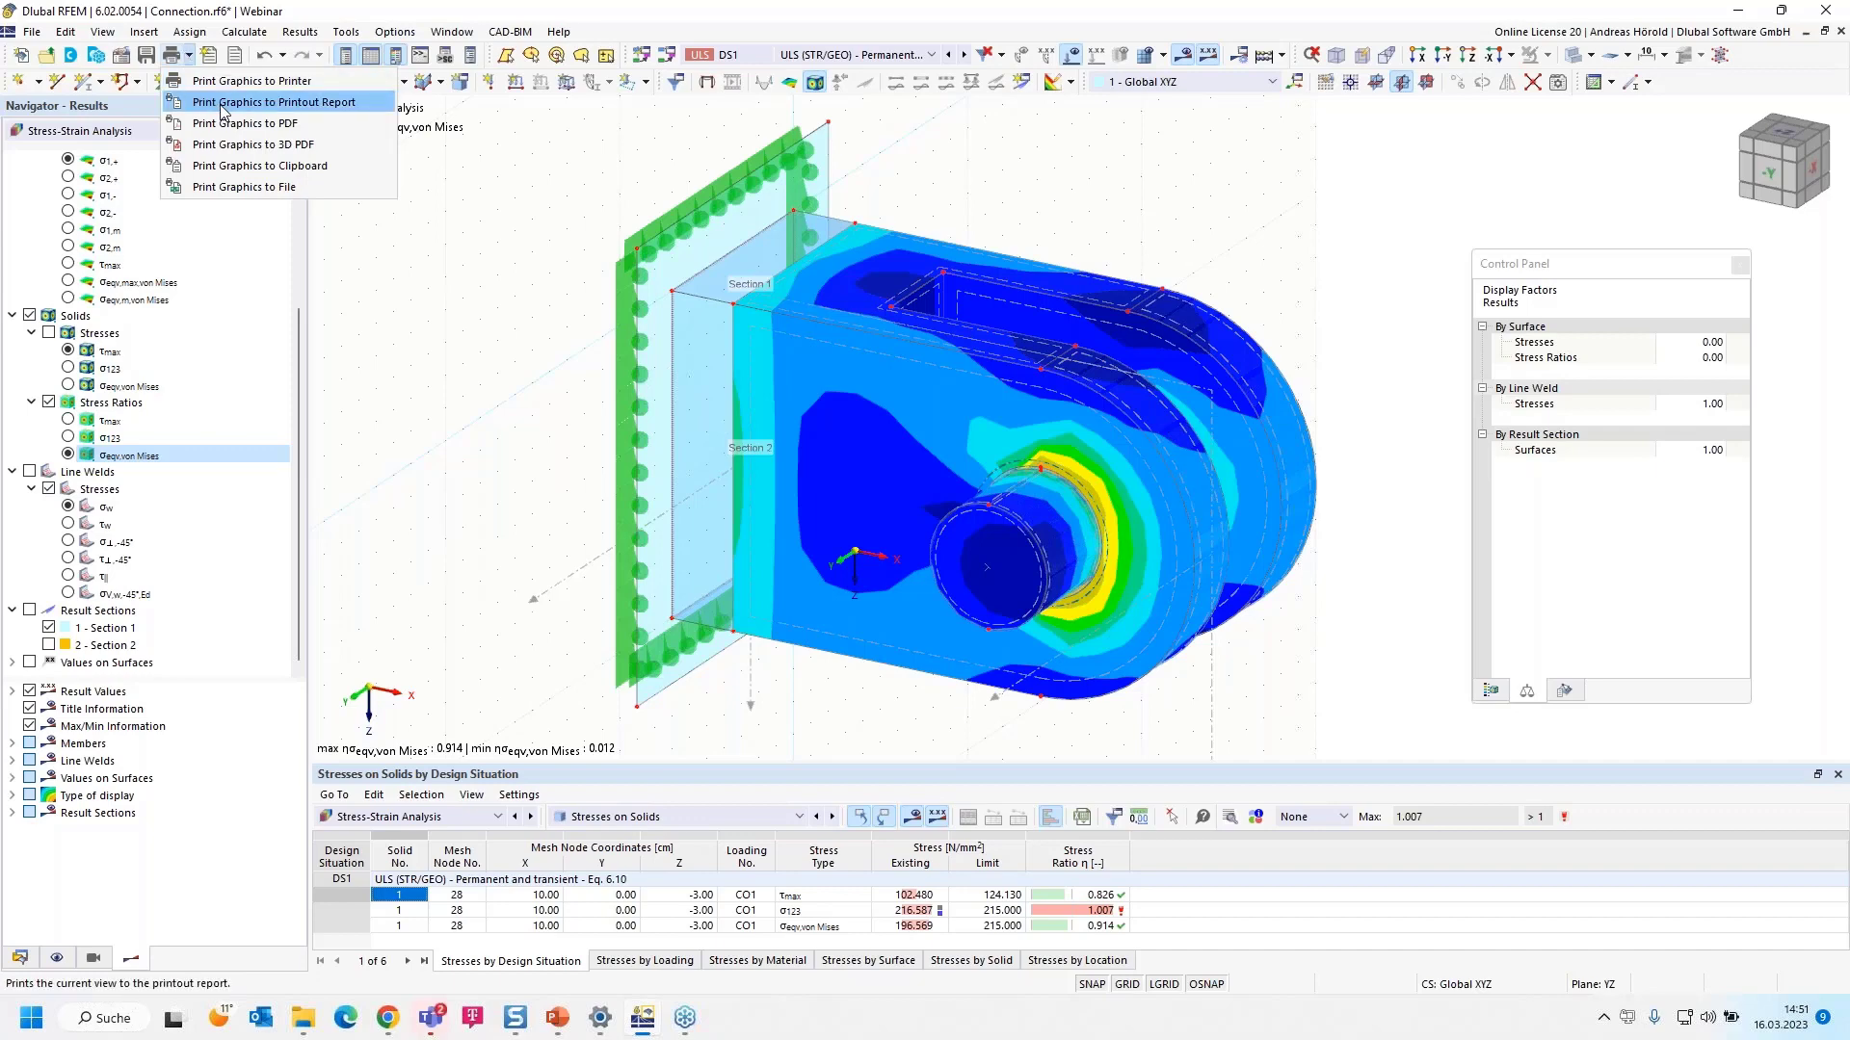
click(261, 103)
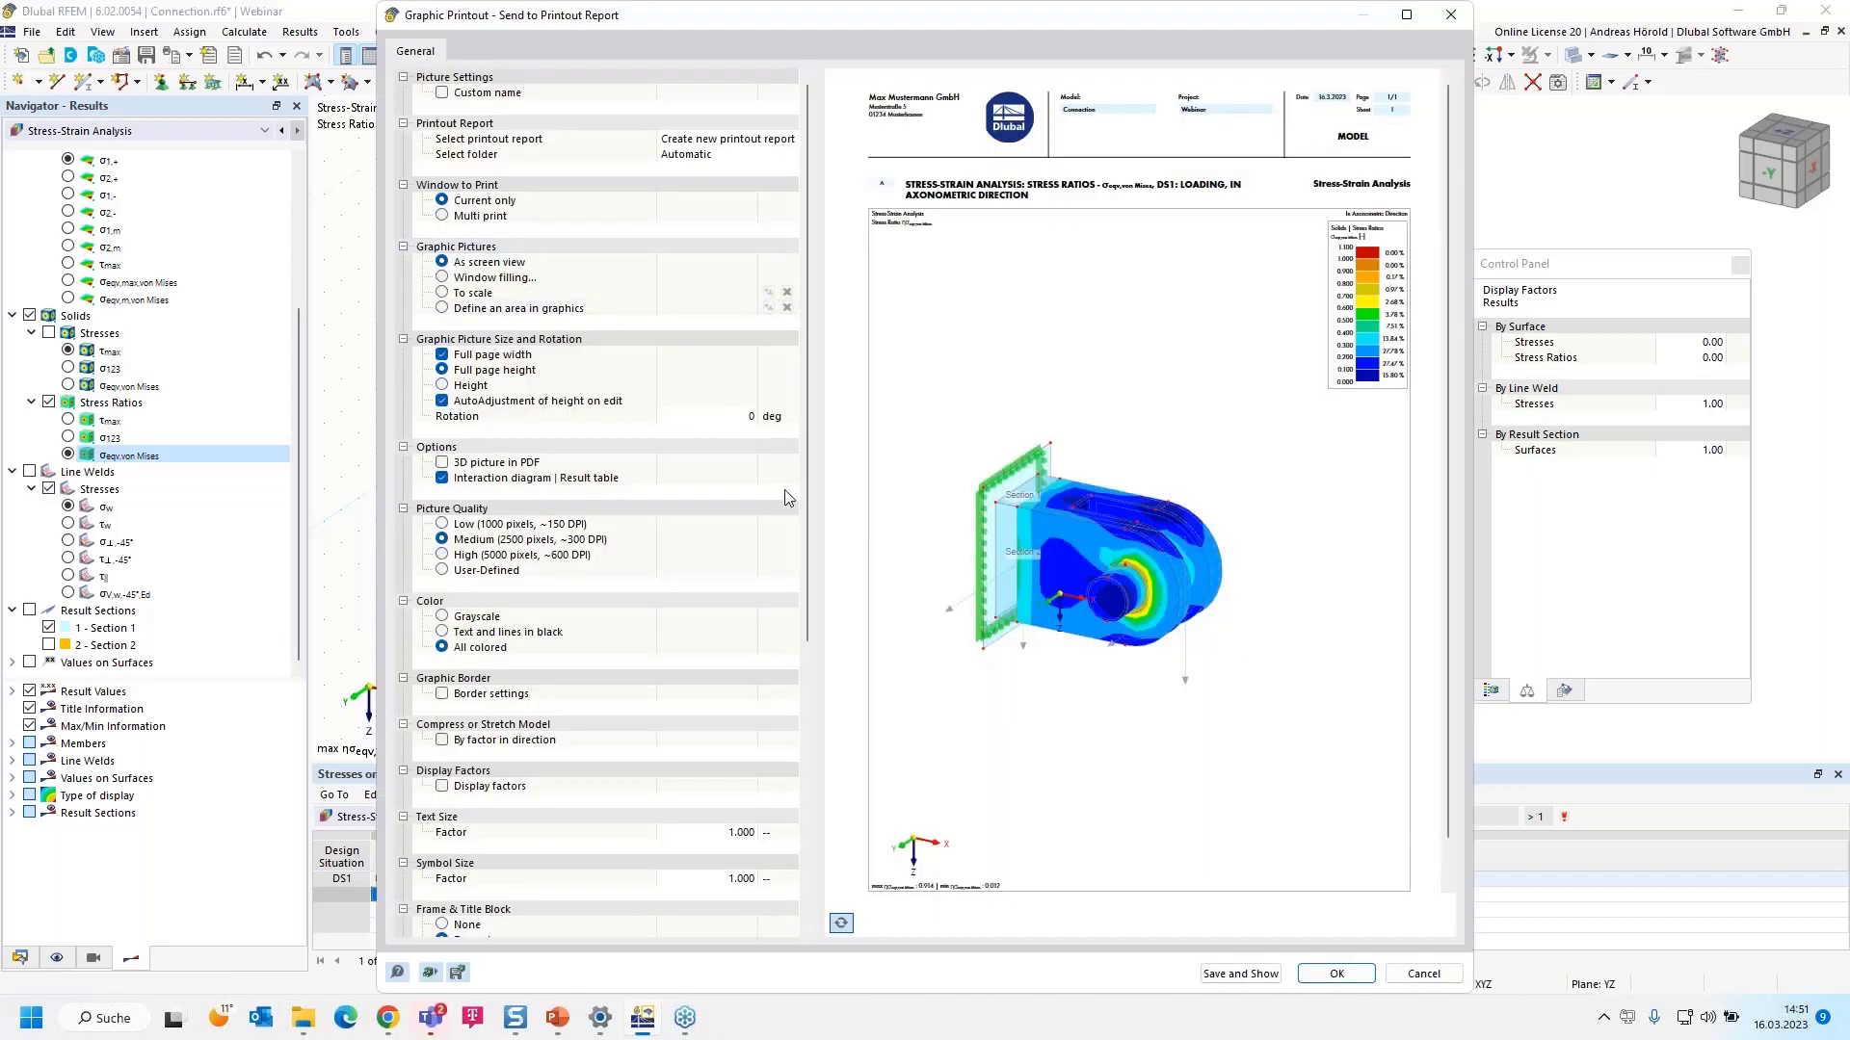
- Set the graphic printout to Window filling pictures with Multi print
click(444, 279)
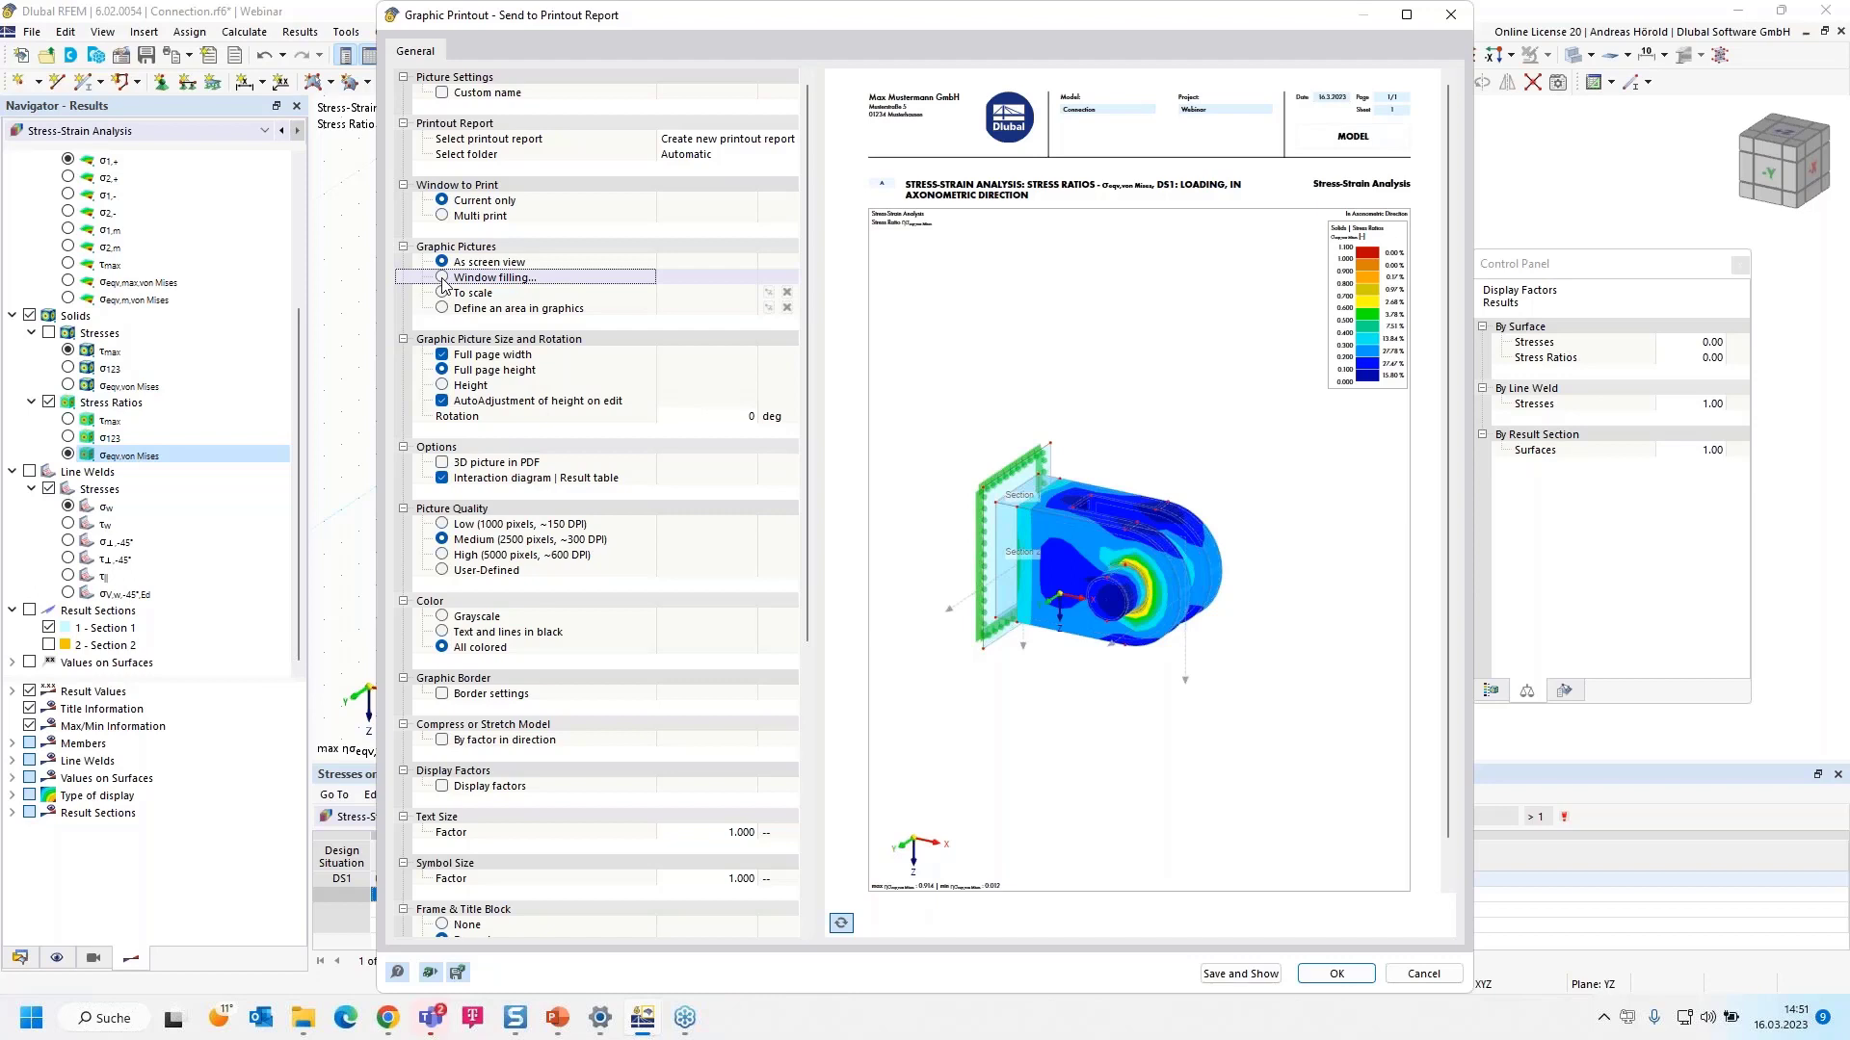
click(443, 278)
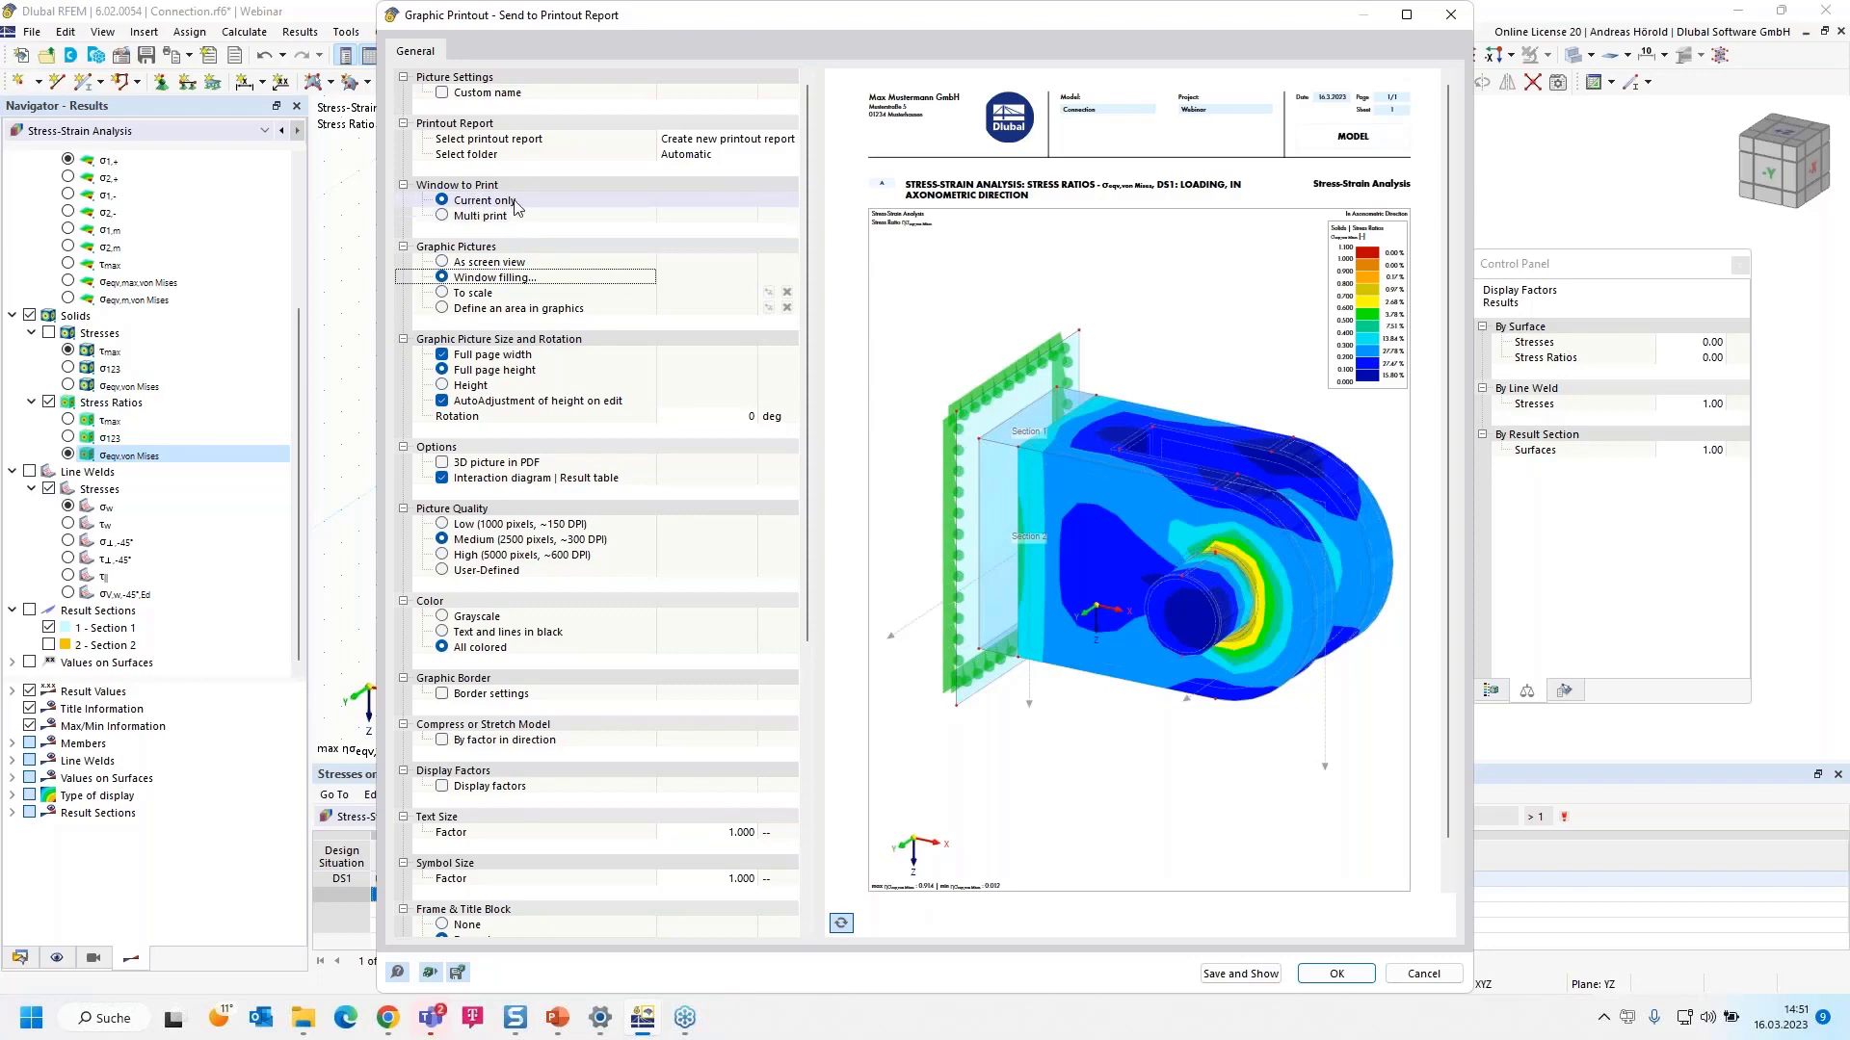
click(445, 217)
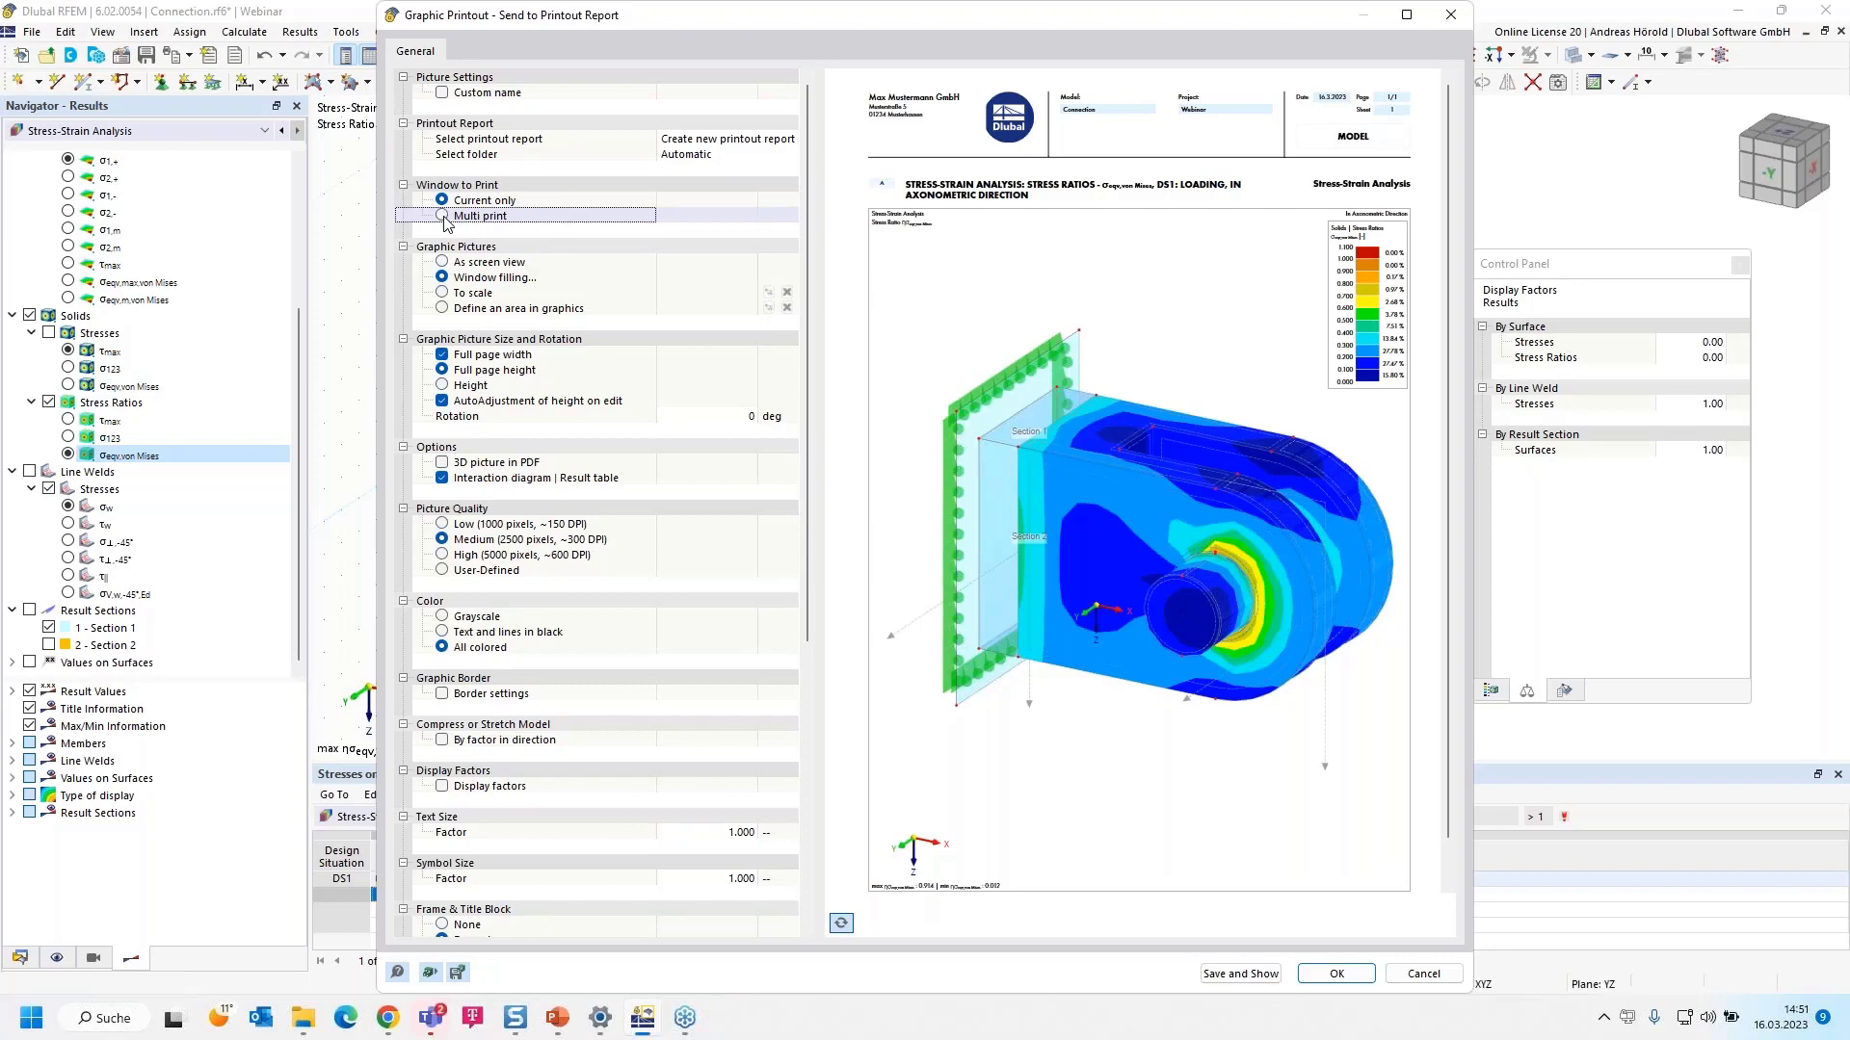
click(442, 215)
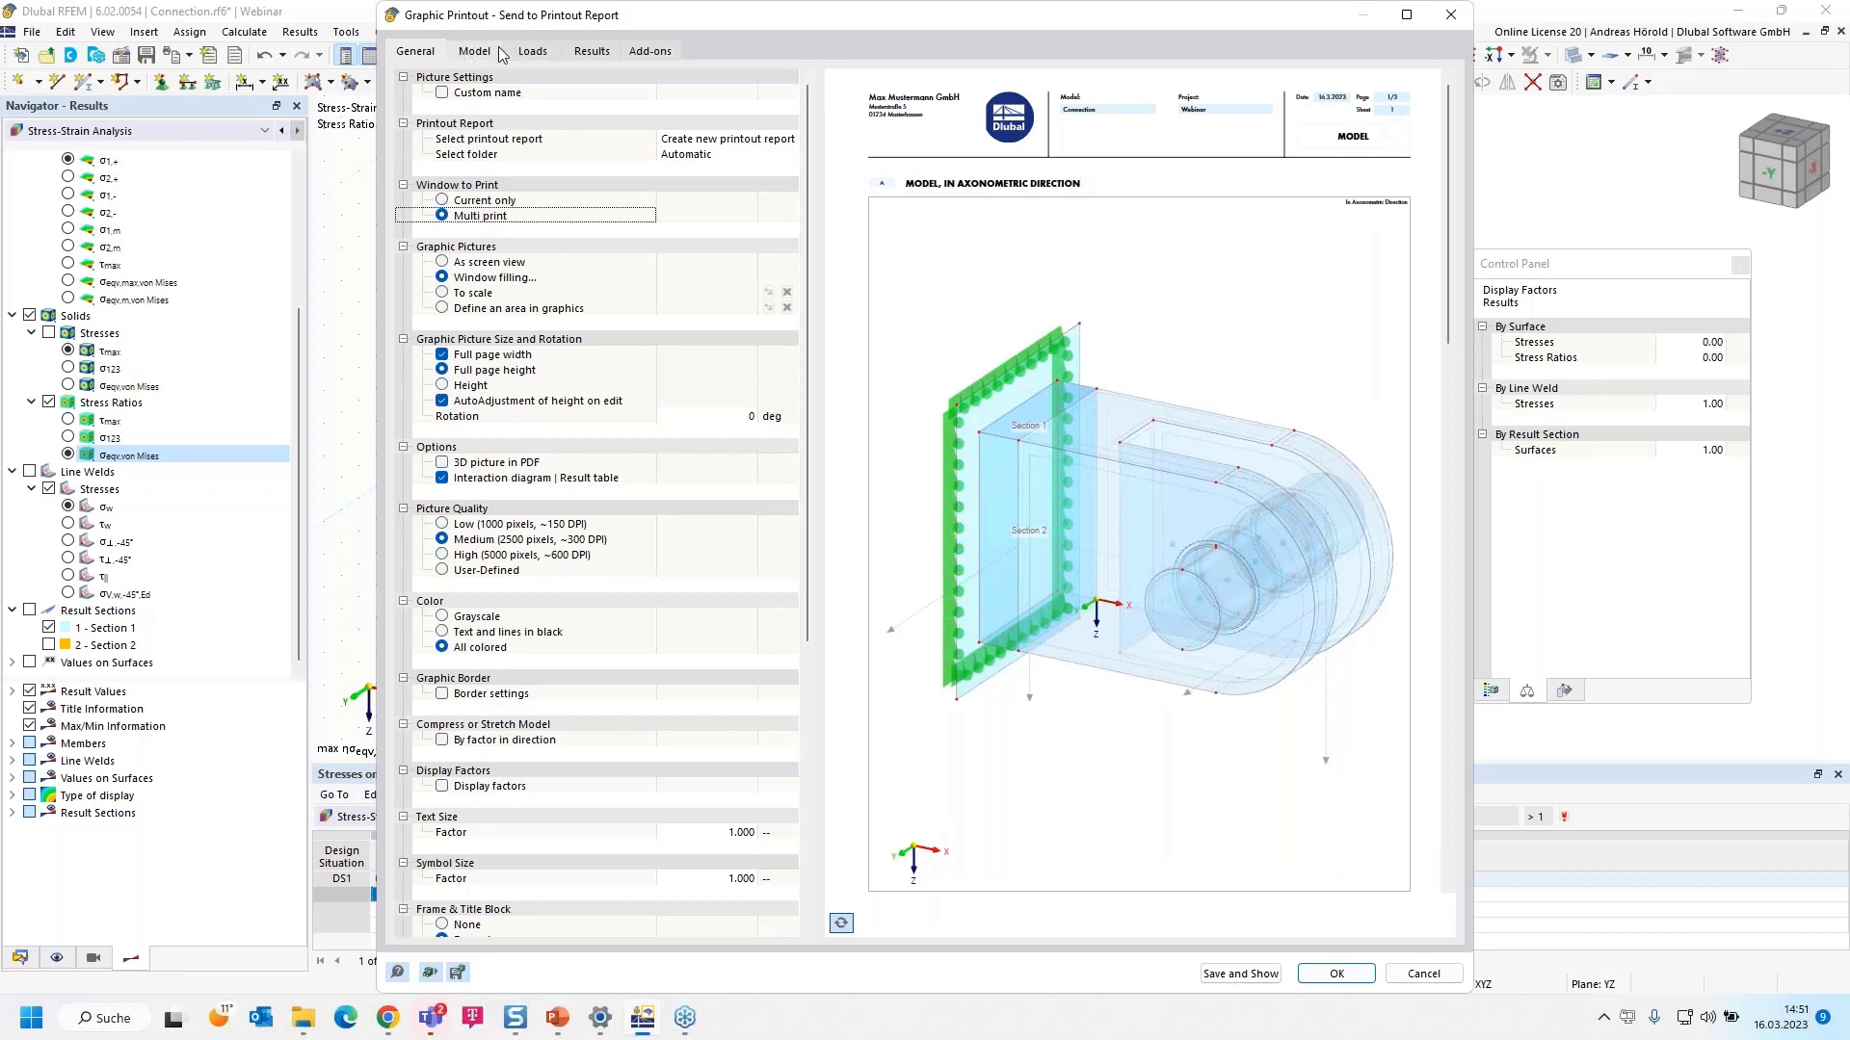
- Add the +Z, -X and -Y model views to the multi-print
click(468, 53)
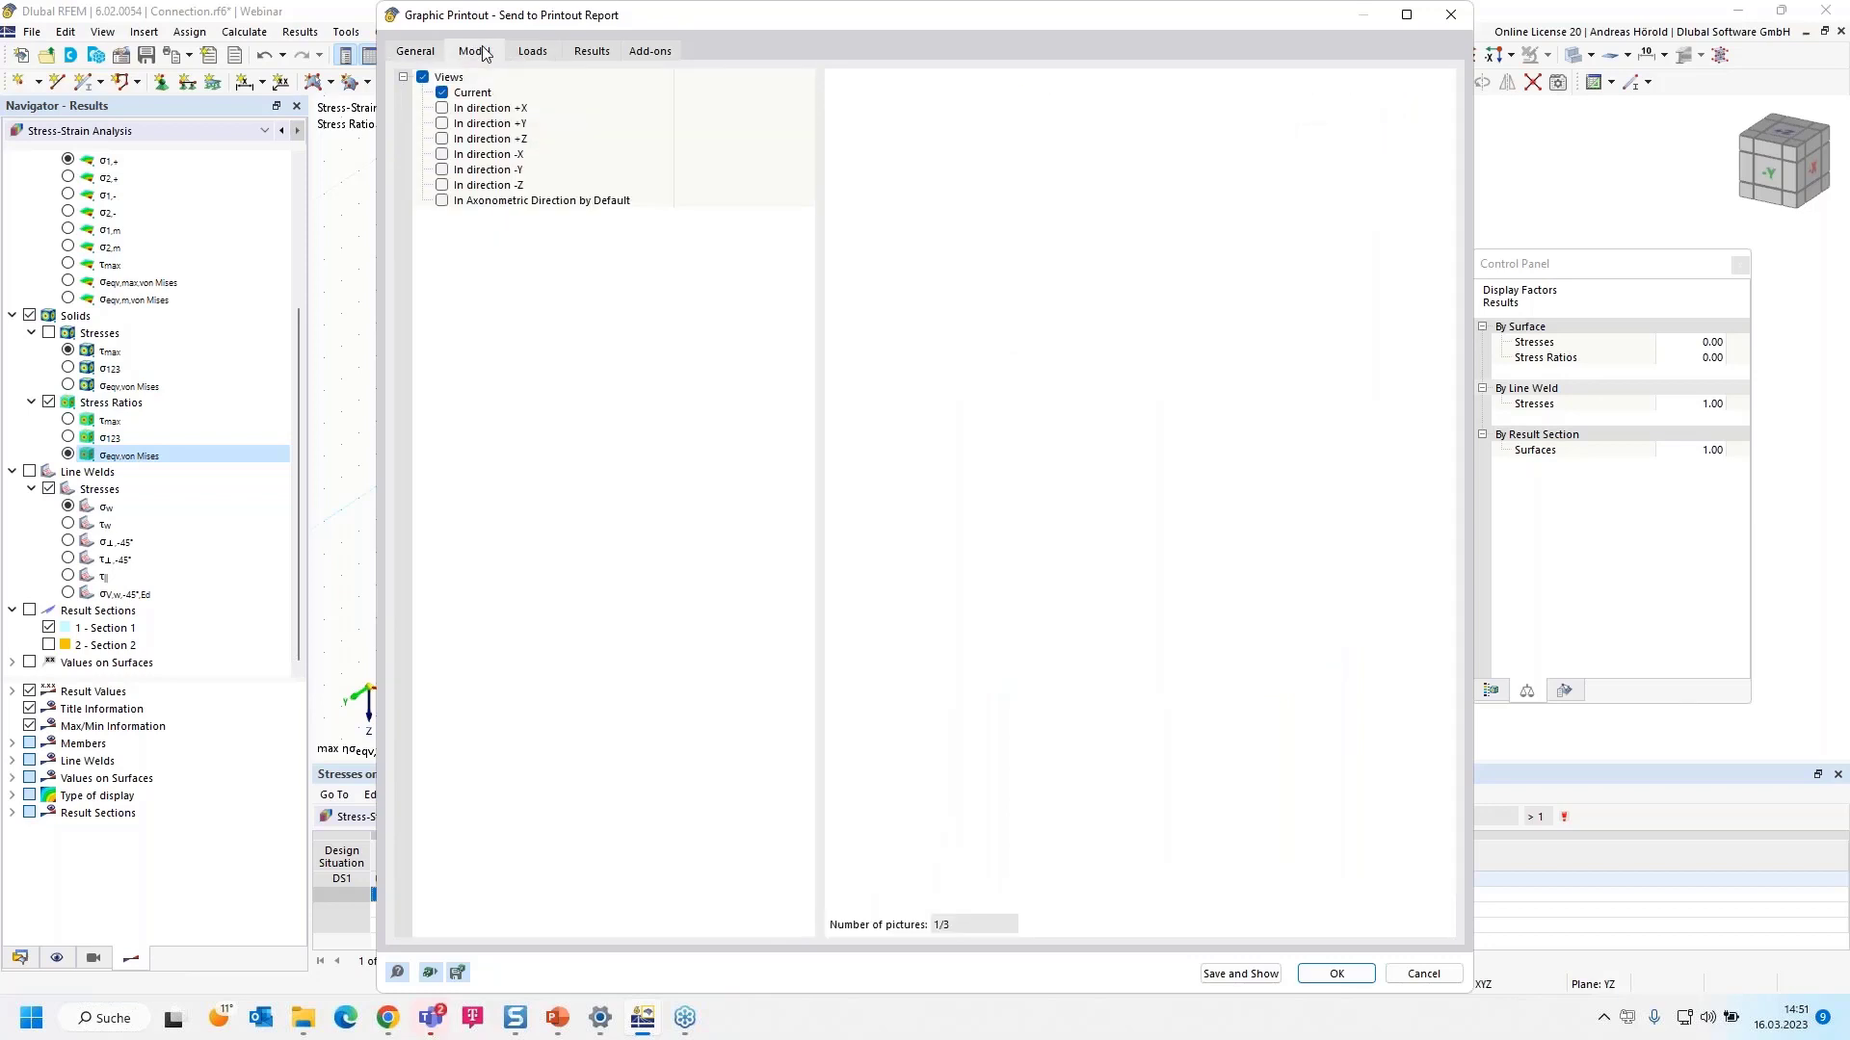
click(442, 142)
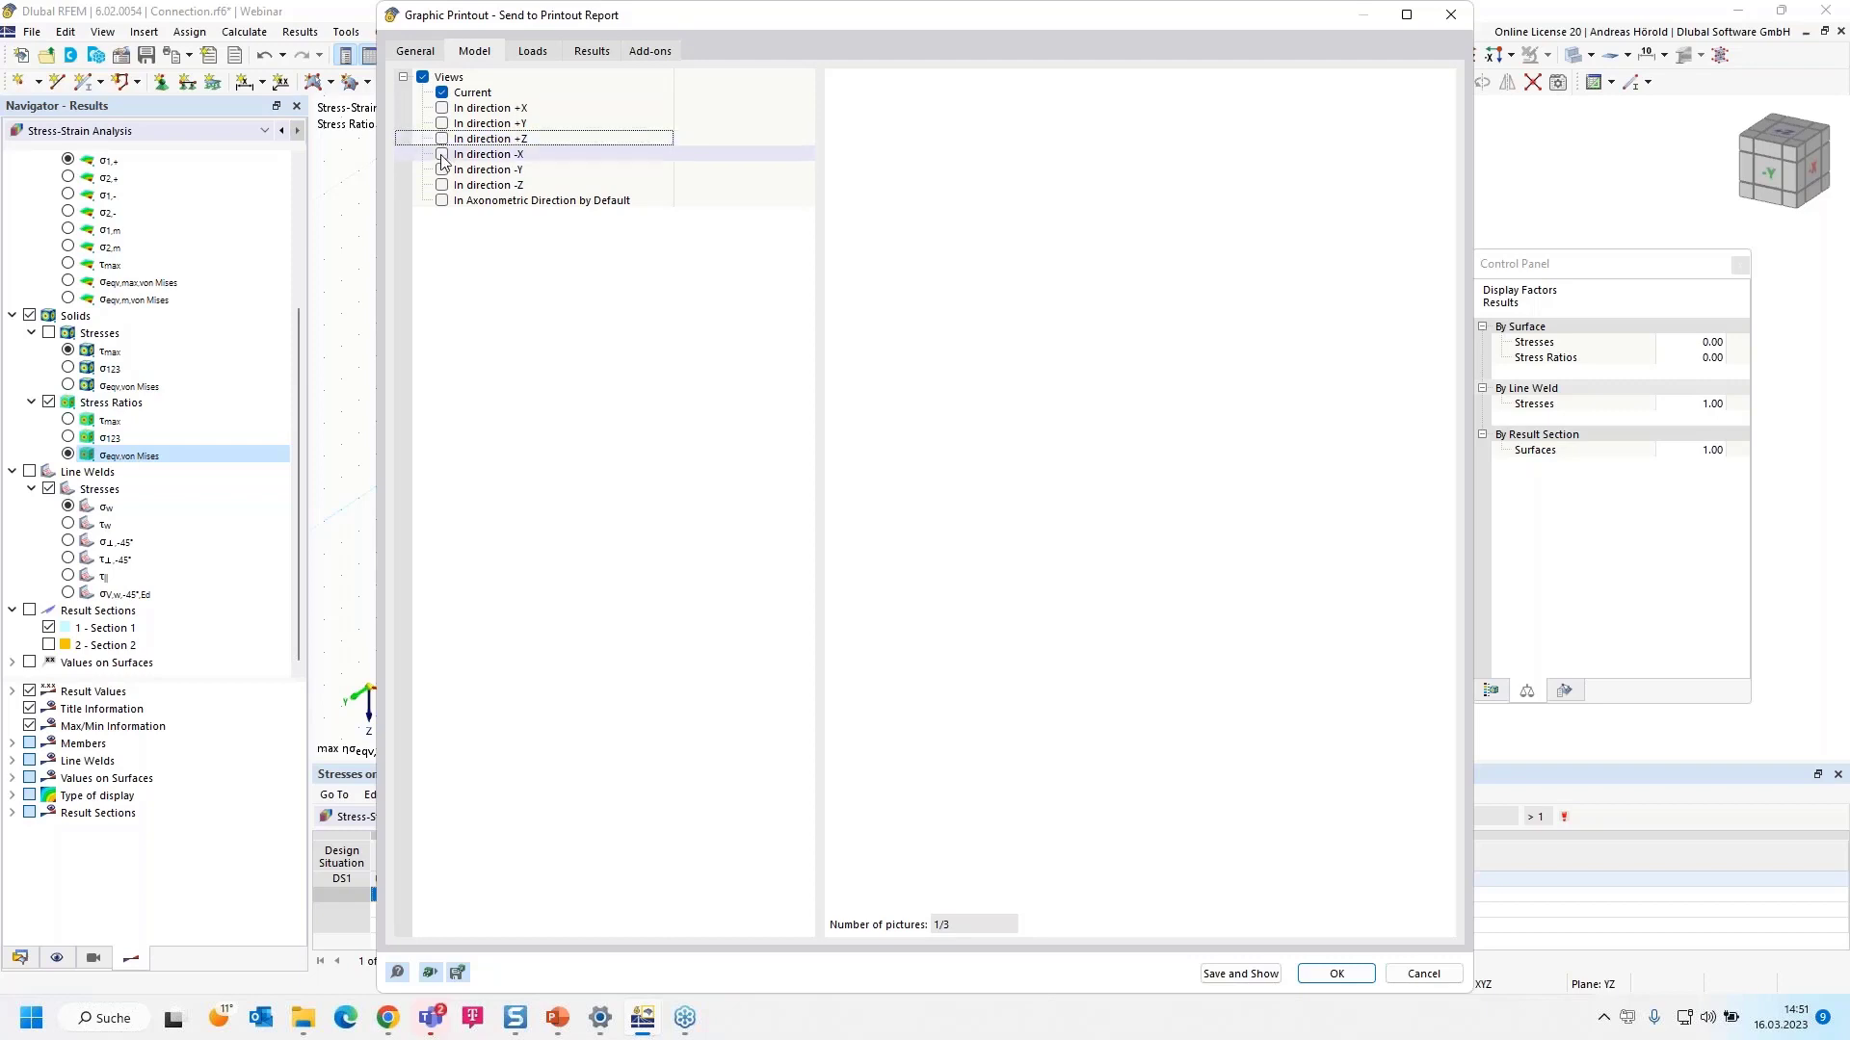
click(442, 155)
click(443, 139)
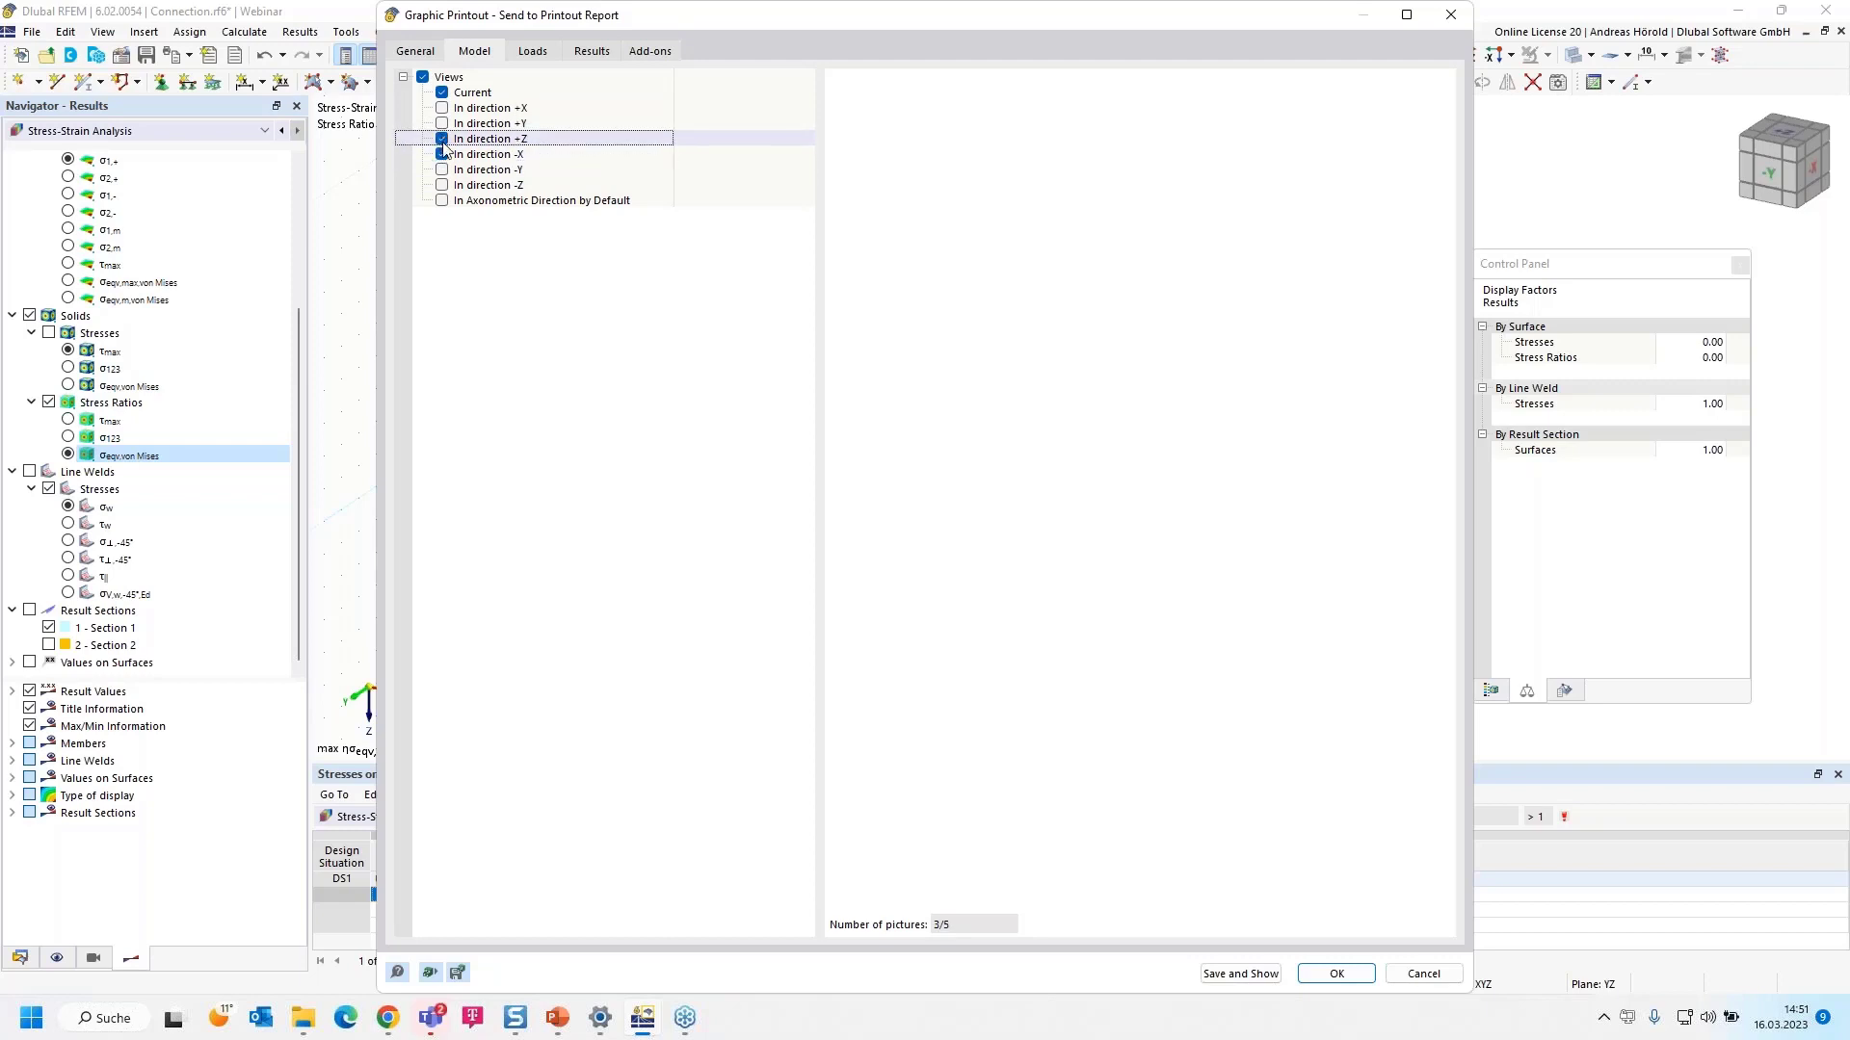
click(443, 171)
click(443, 172)
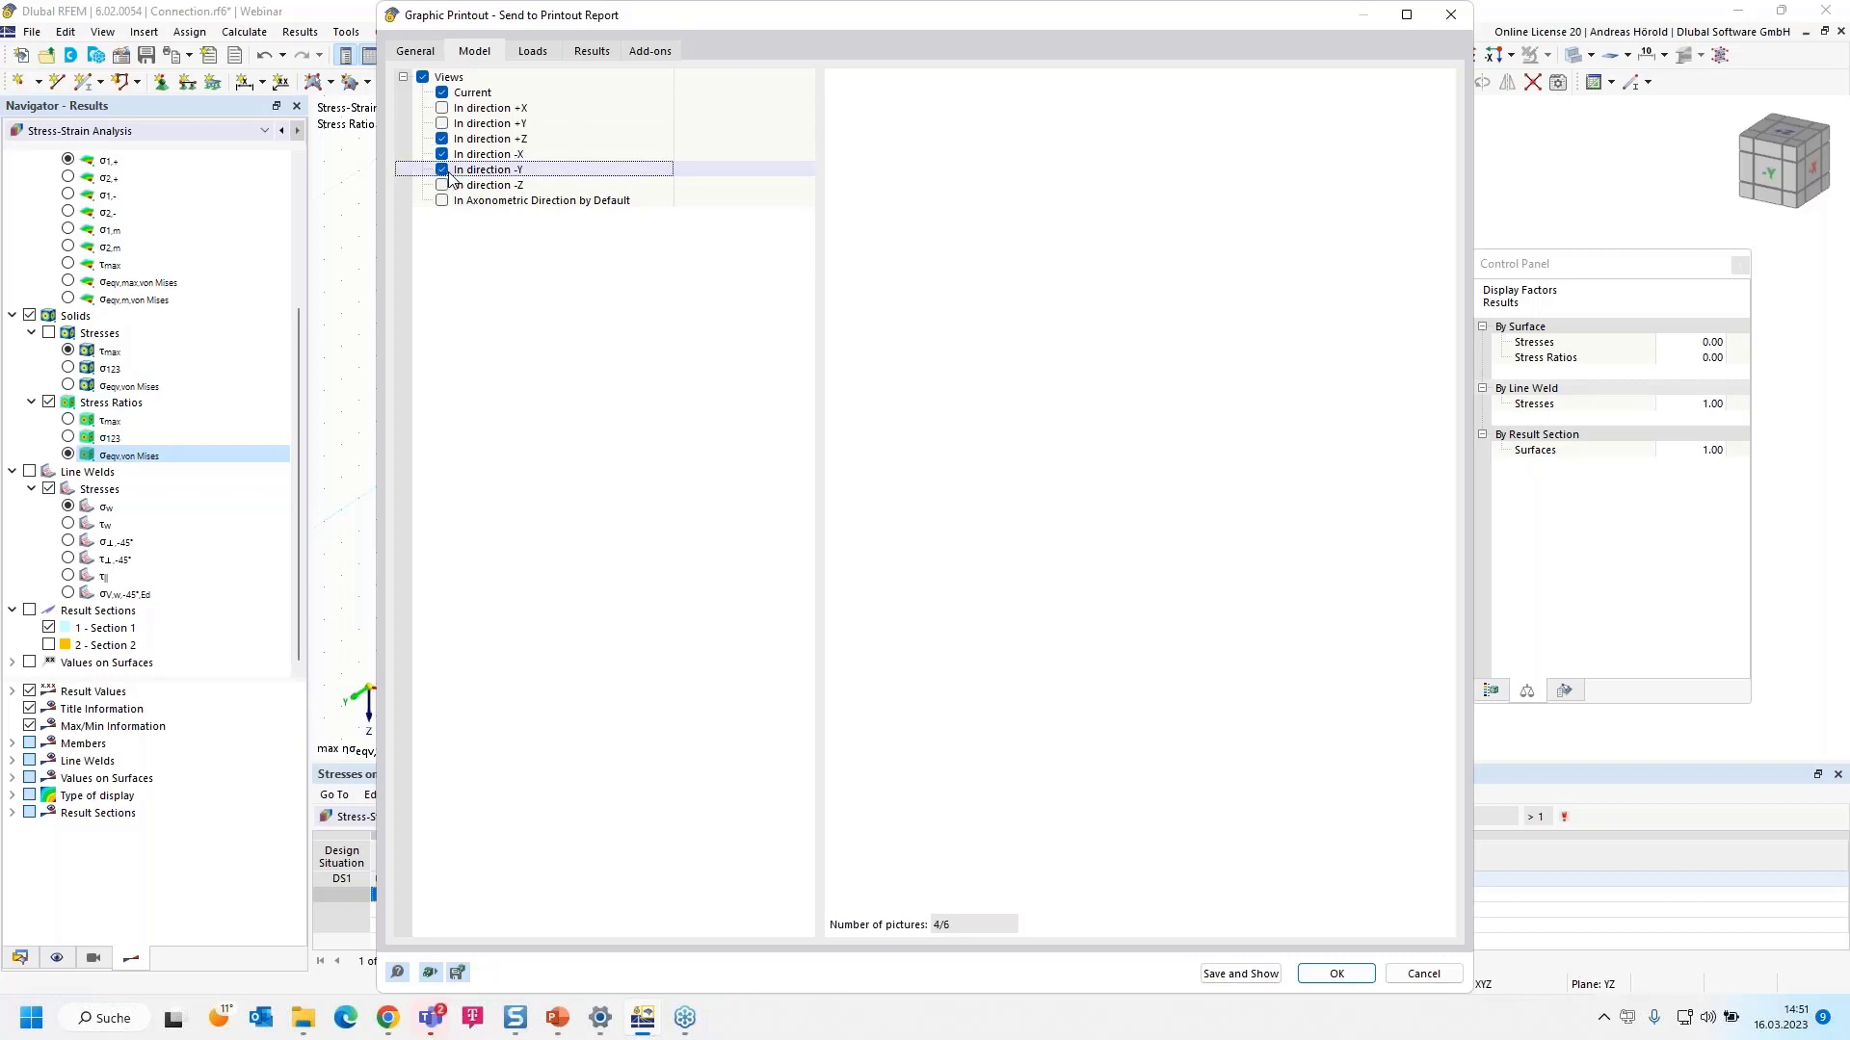
- Restrict load pictures to LC1 and leave out imperfections
click(532, 54)
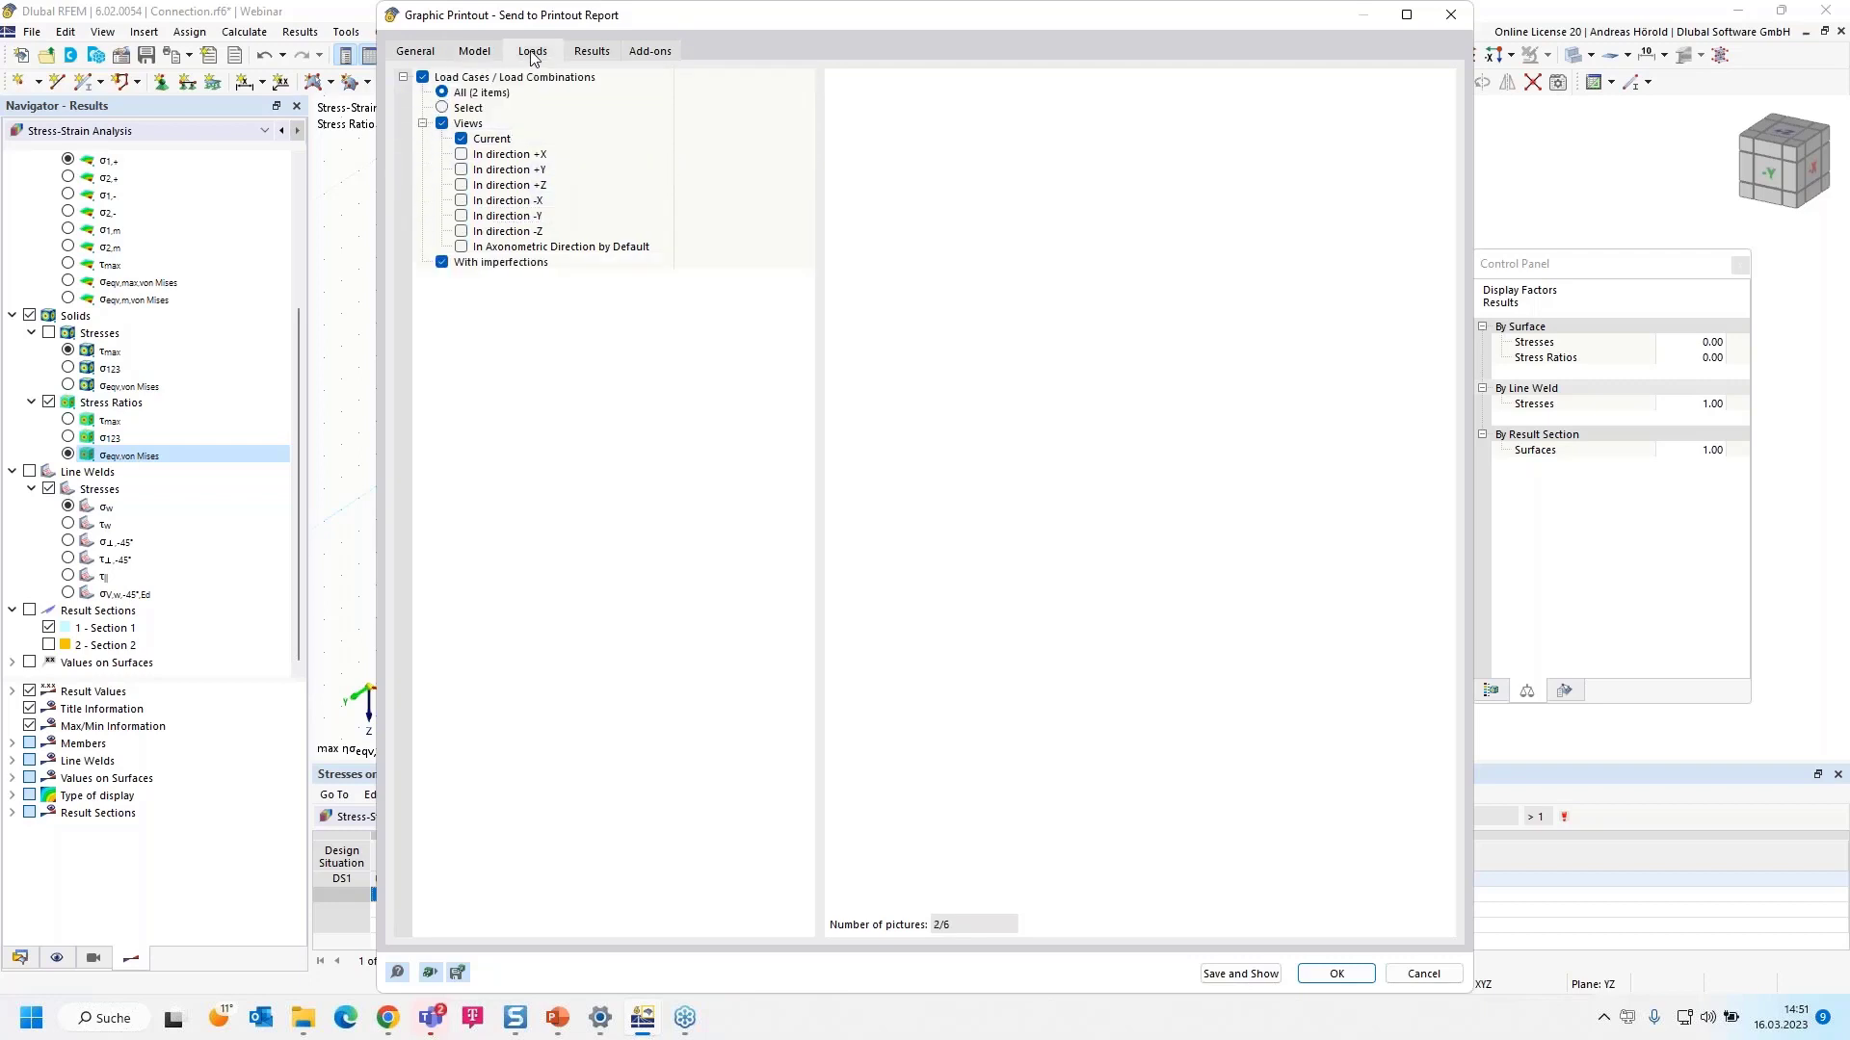
click(445, 107)
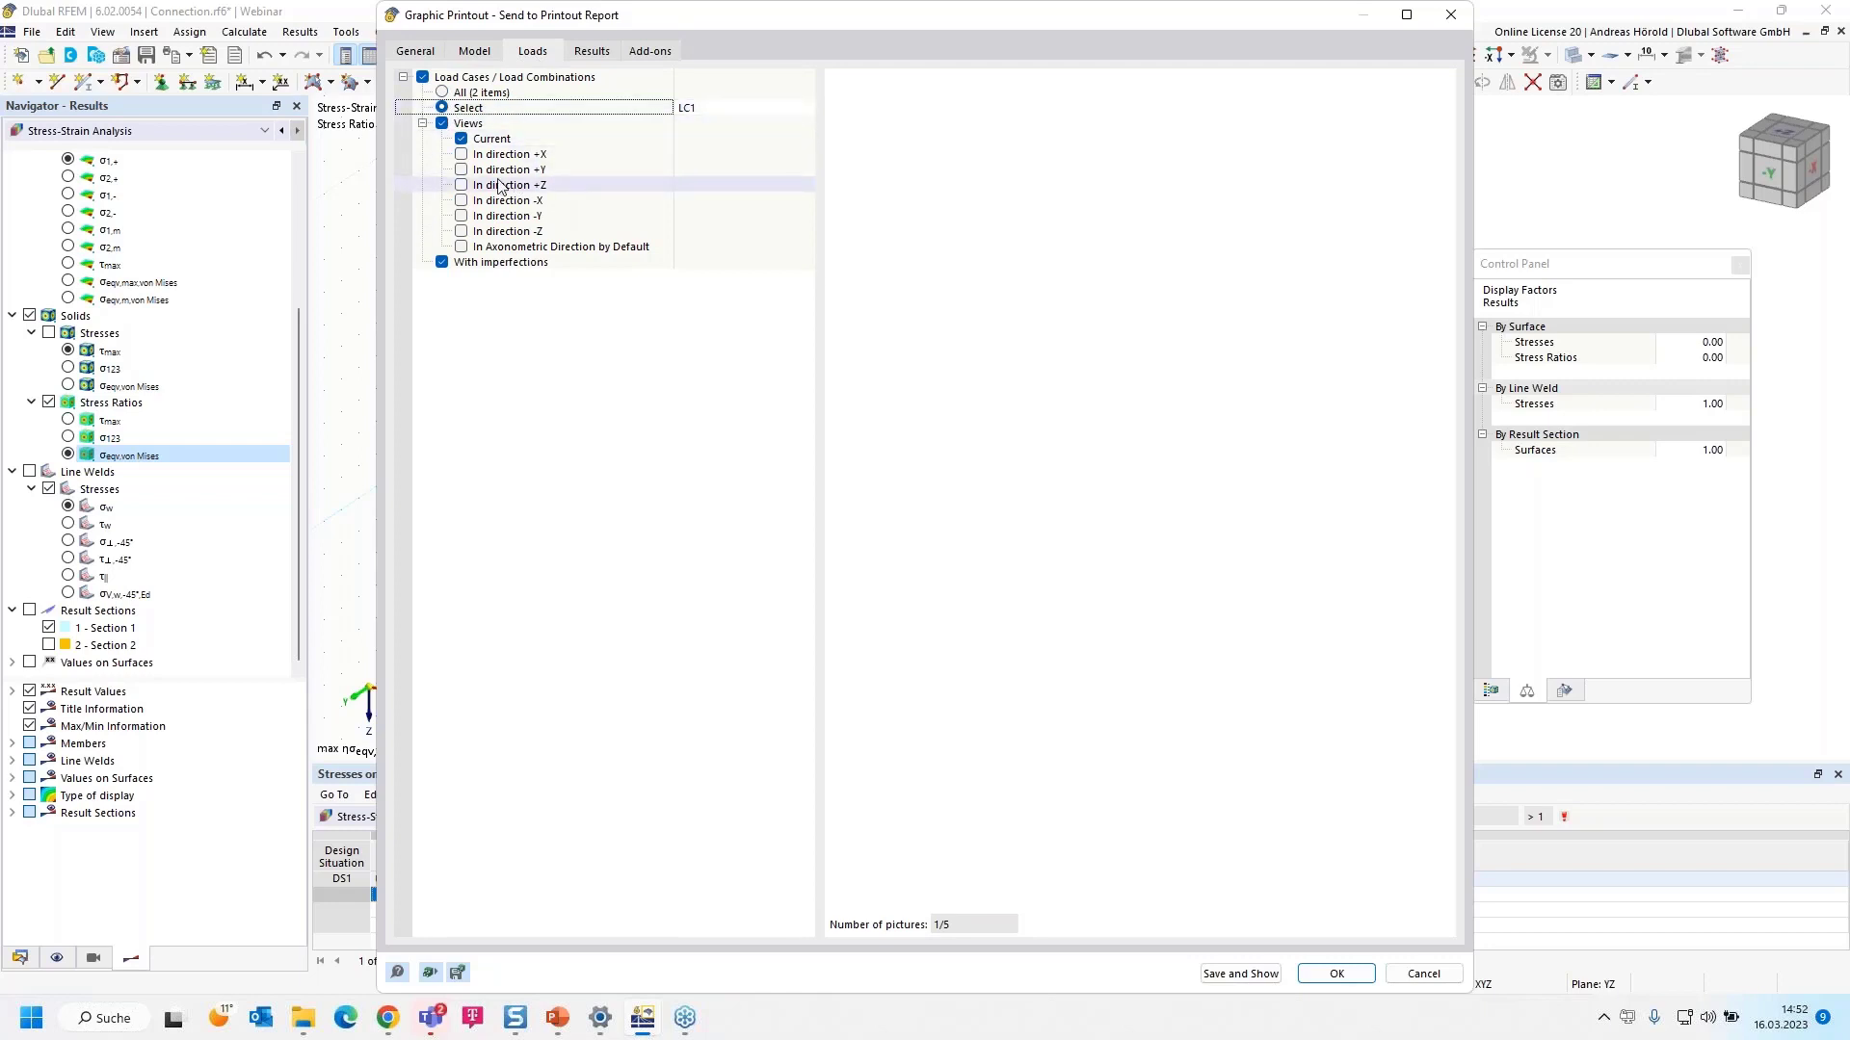
click(443, 263)
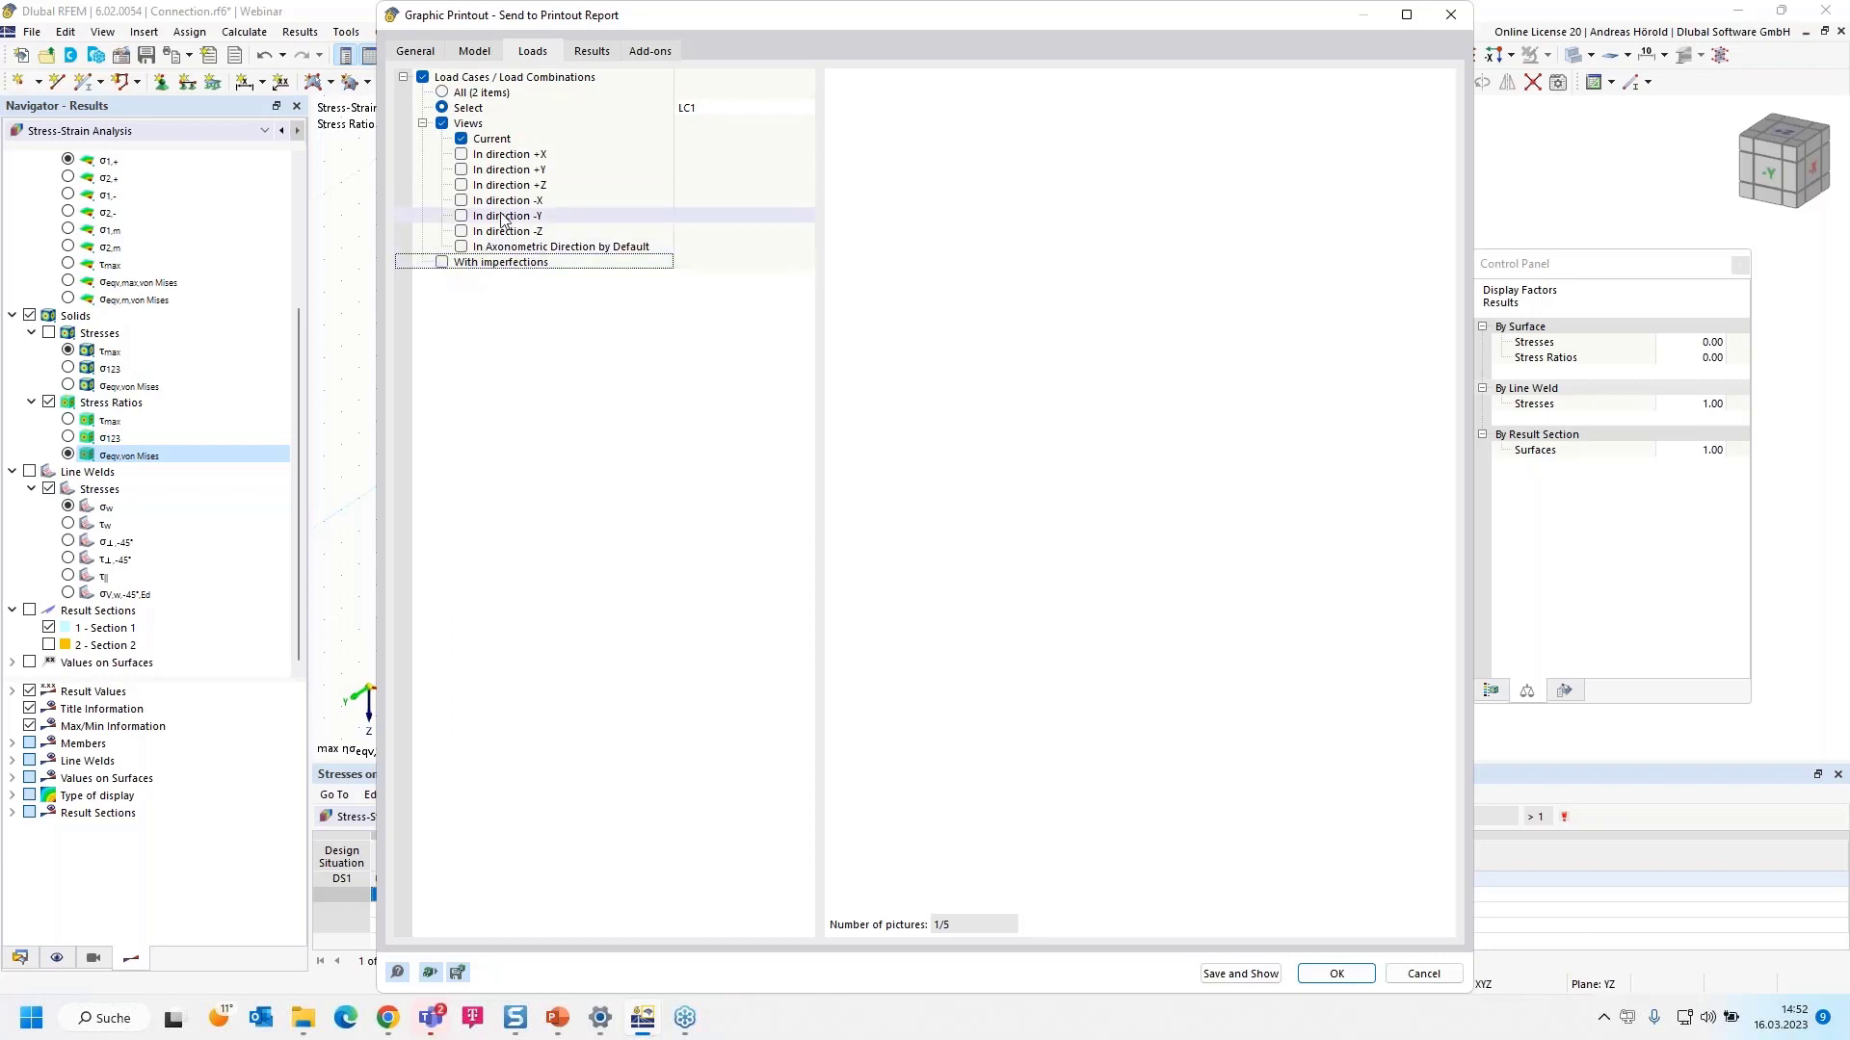
click(639, 51)
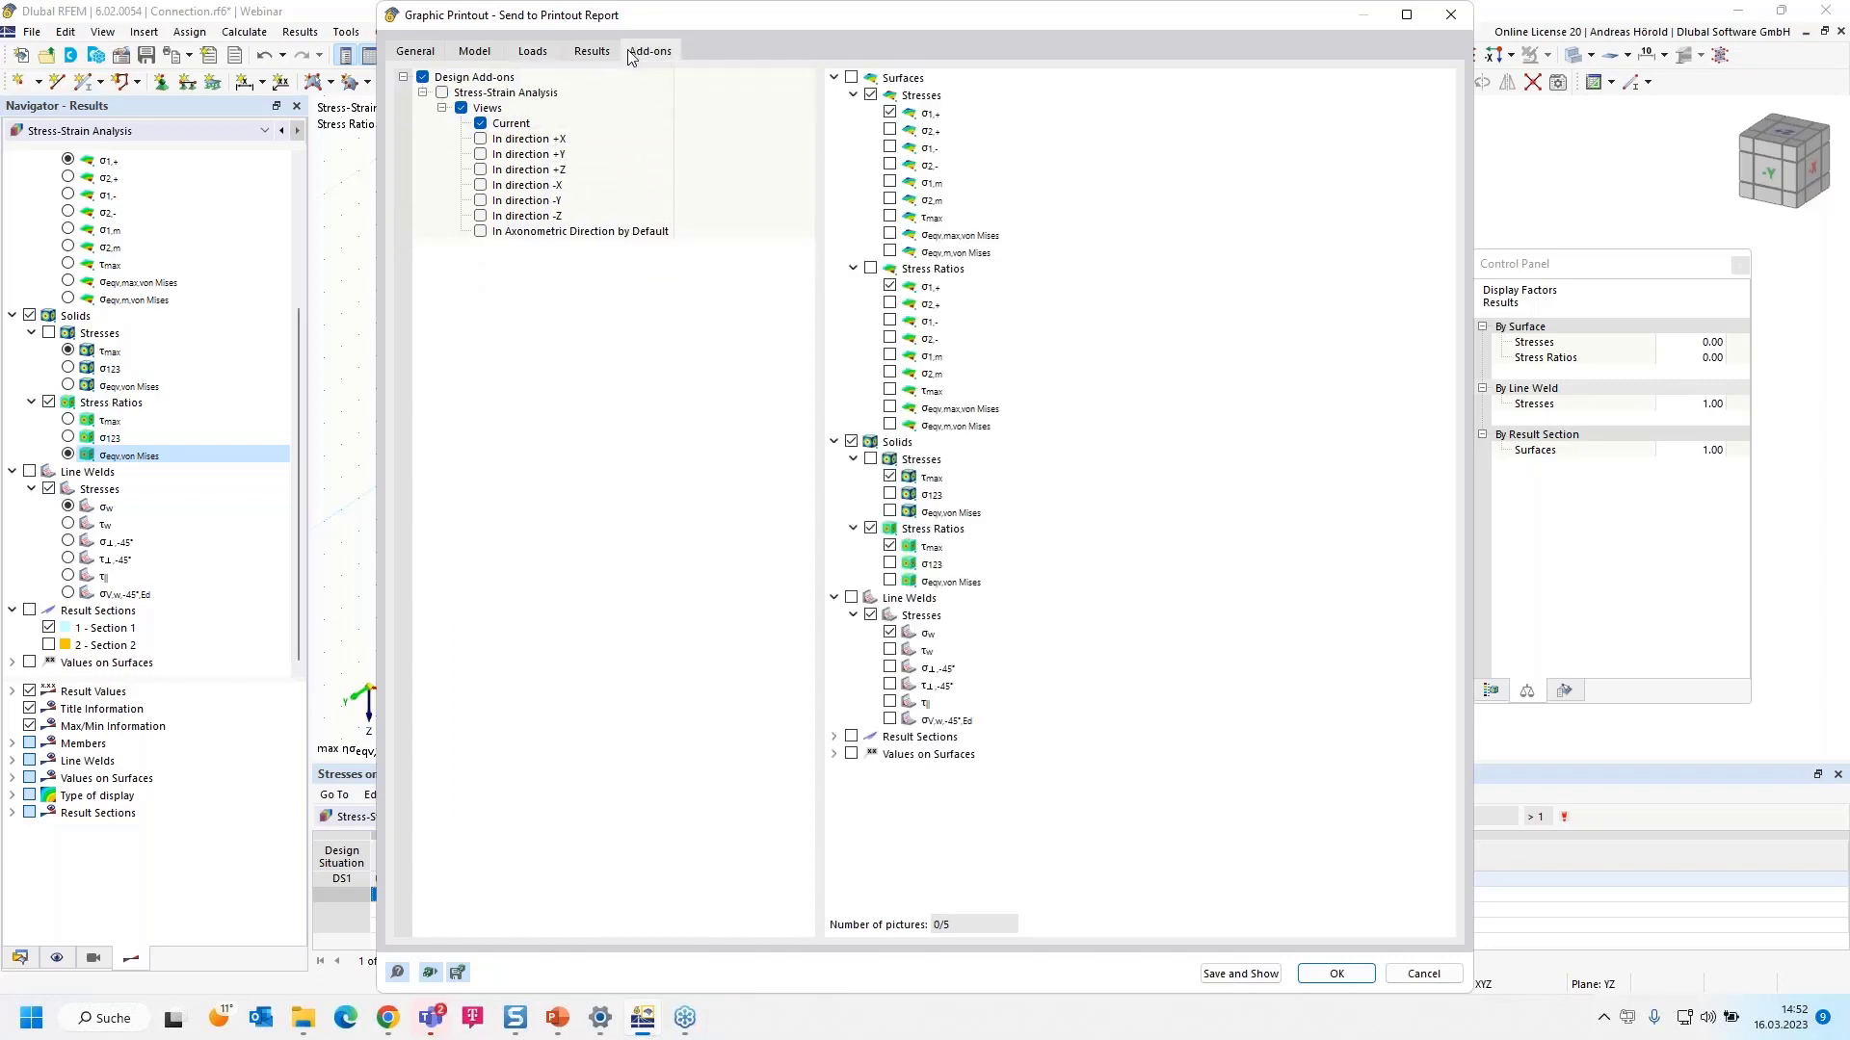
- Tick the τmax, σ123 and σeqv,von Mises solid stress pictures under Stress-Strain Analysis
click(589, 53)
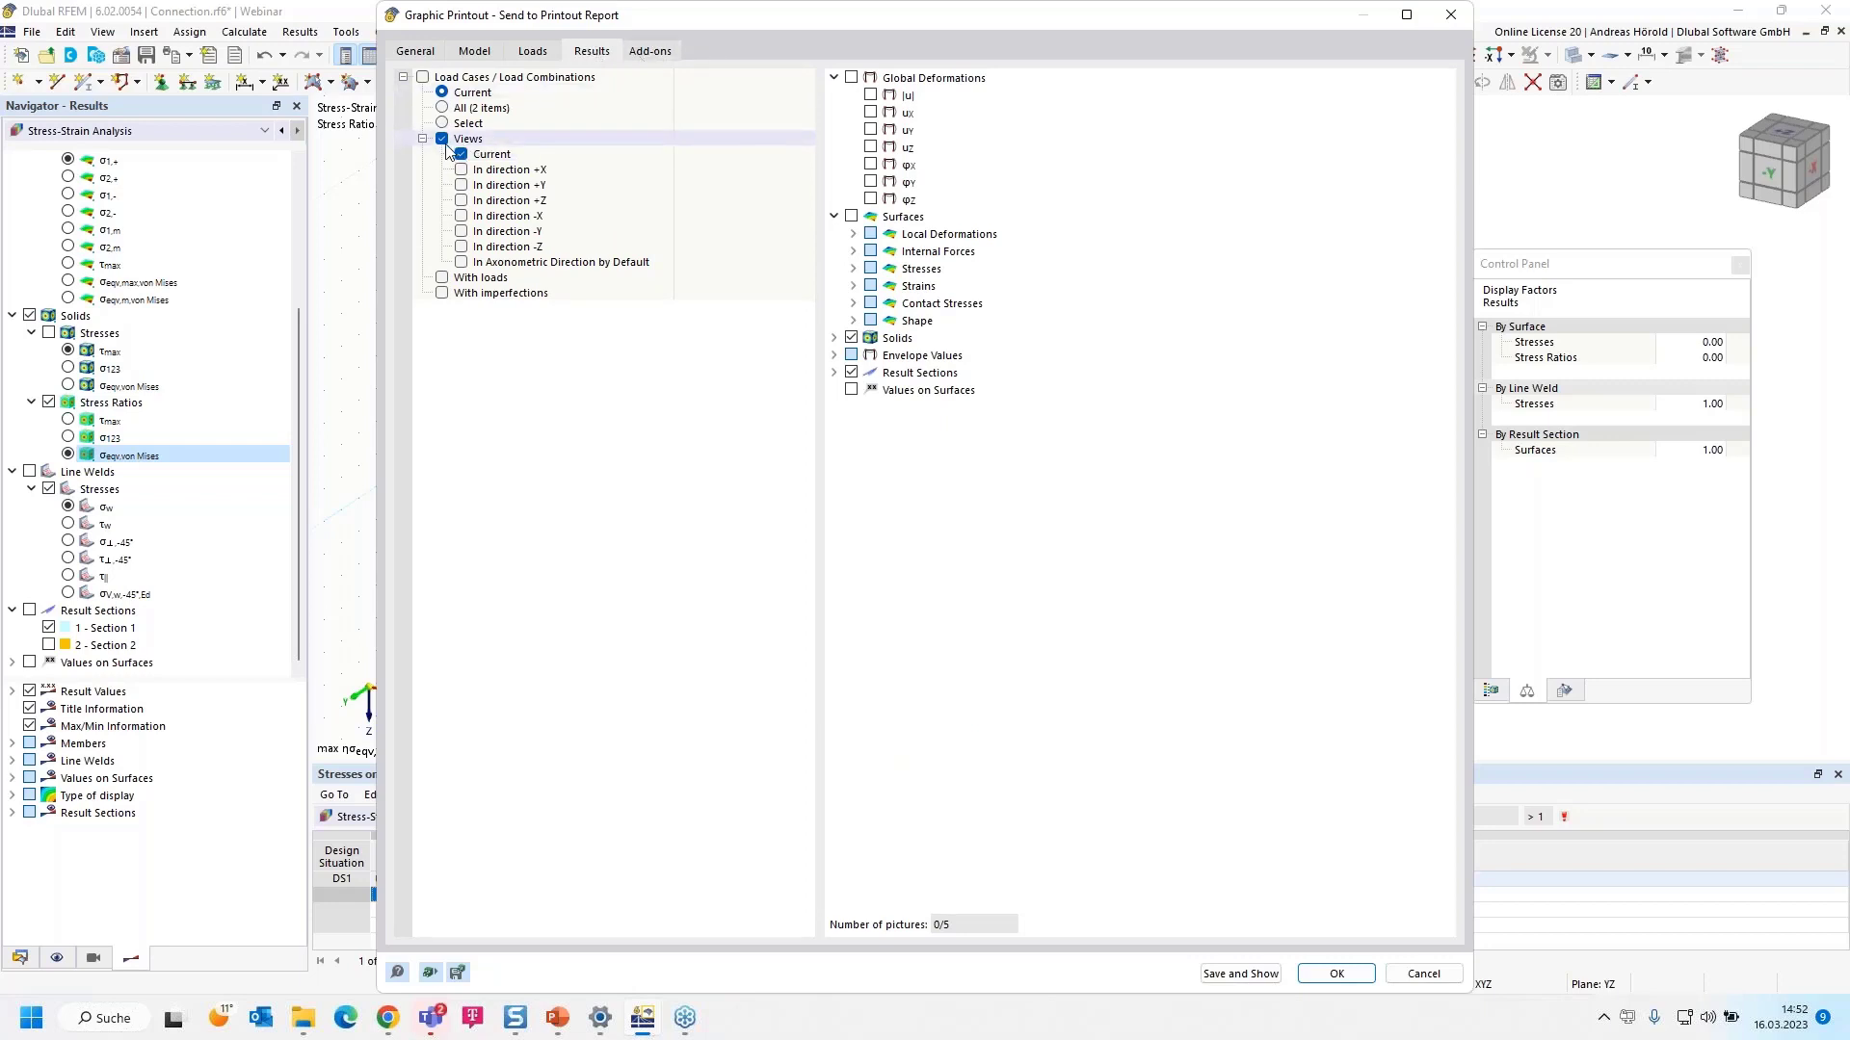
click(651, 51)
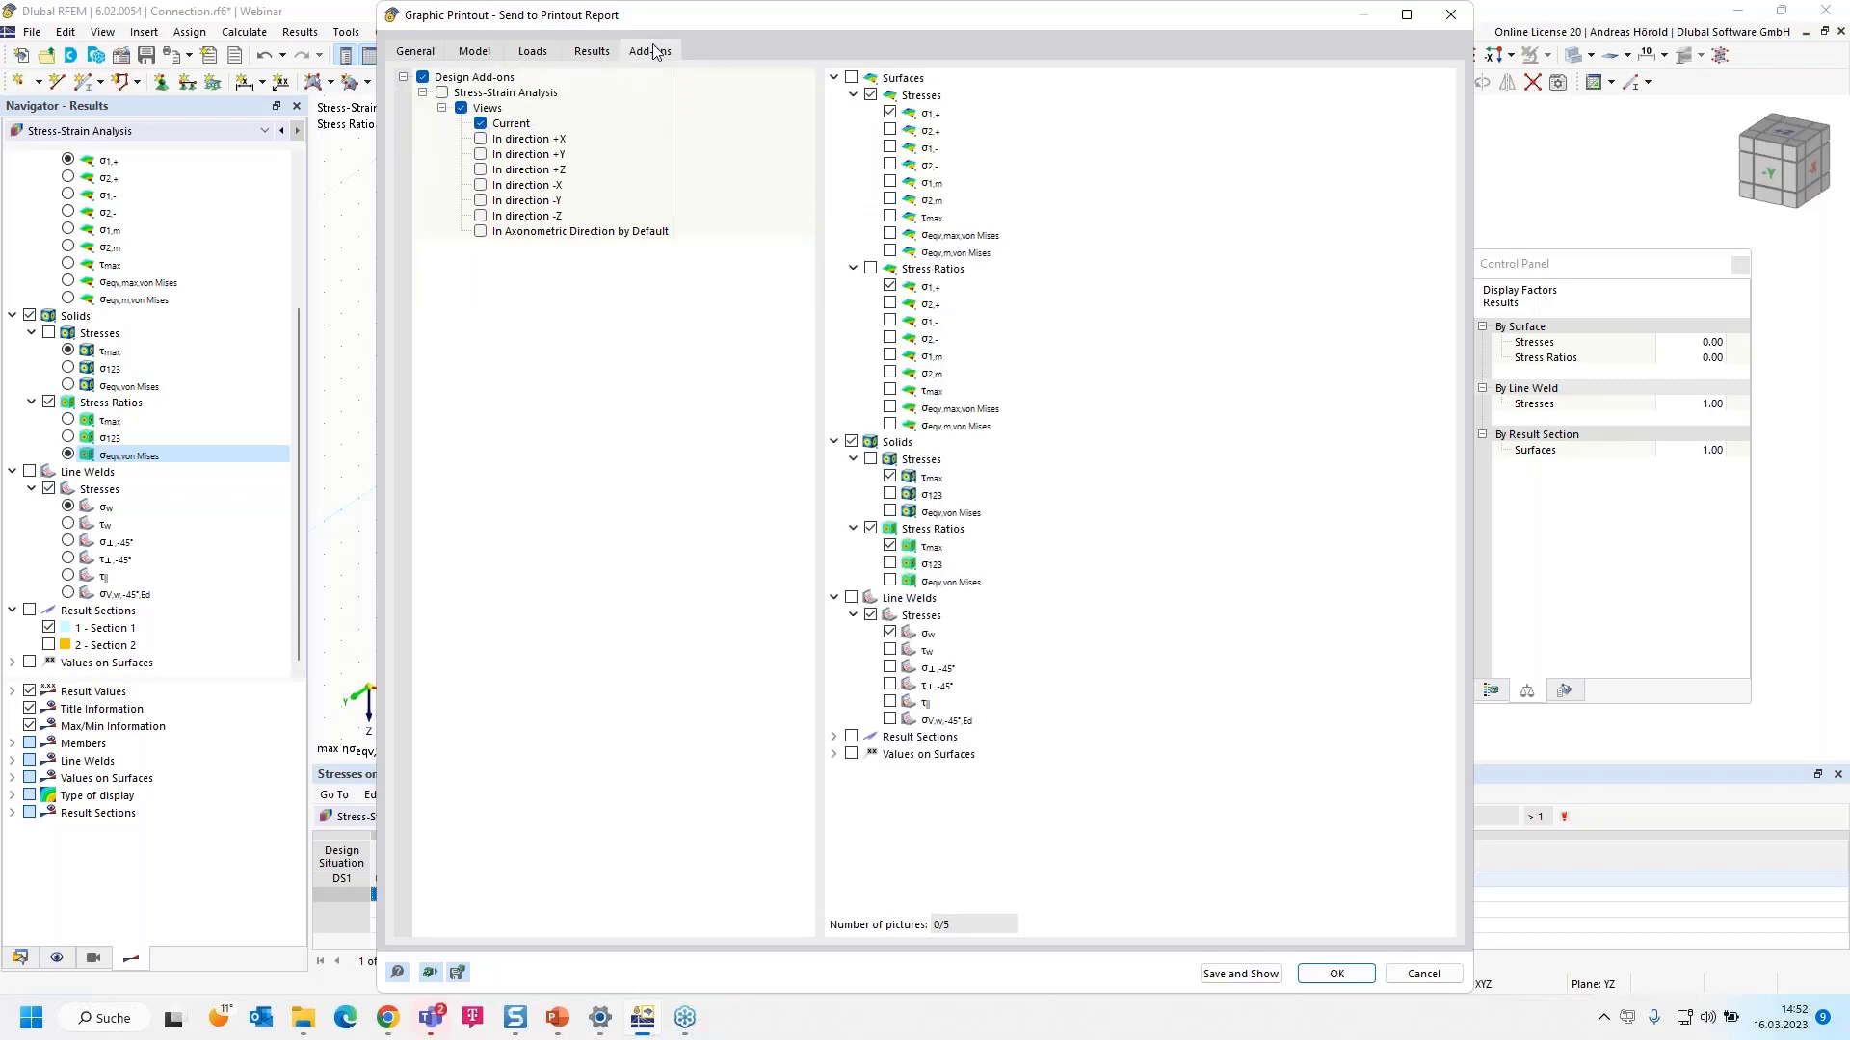
click(889, 494)
click(870, 459)
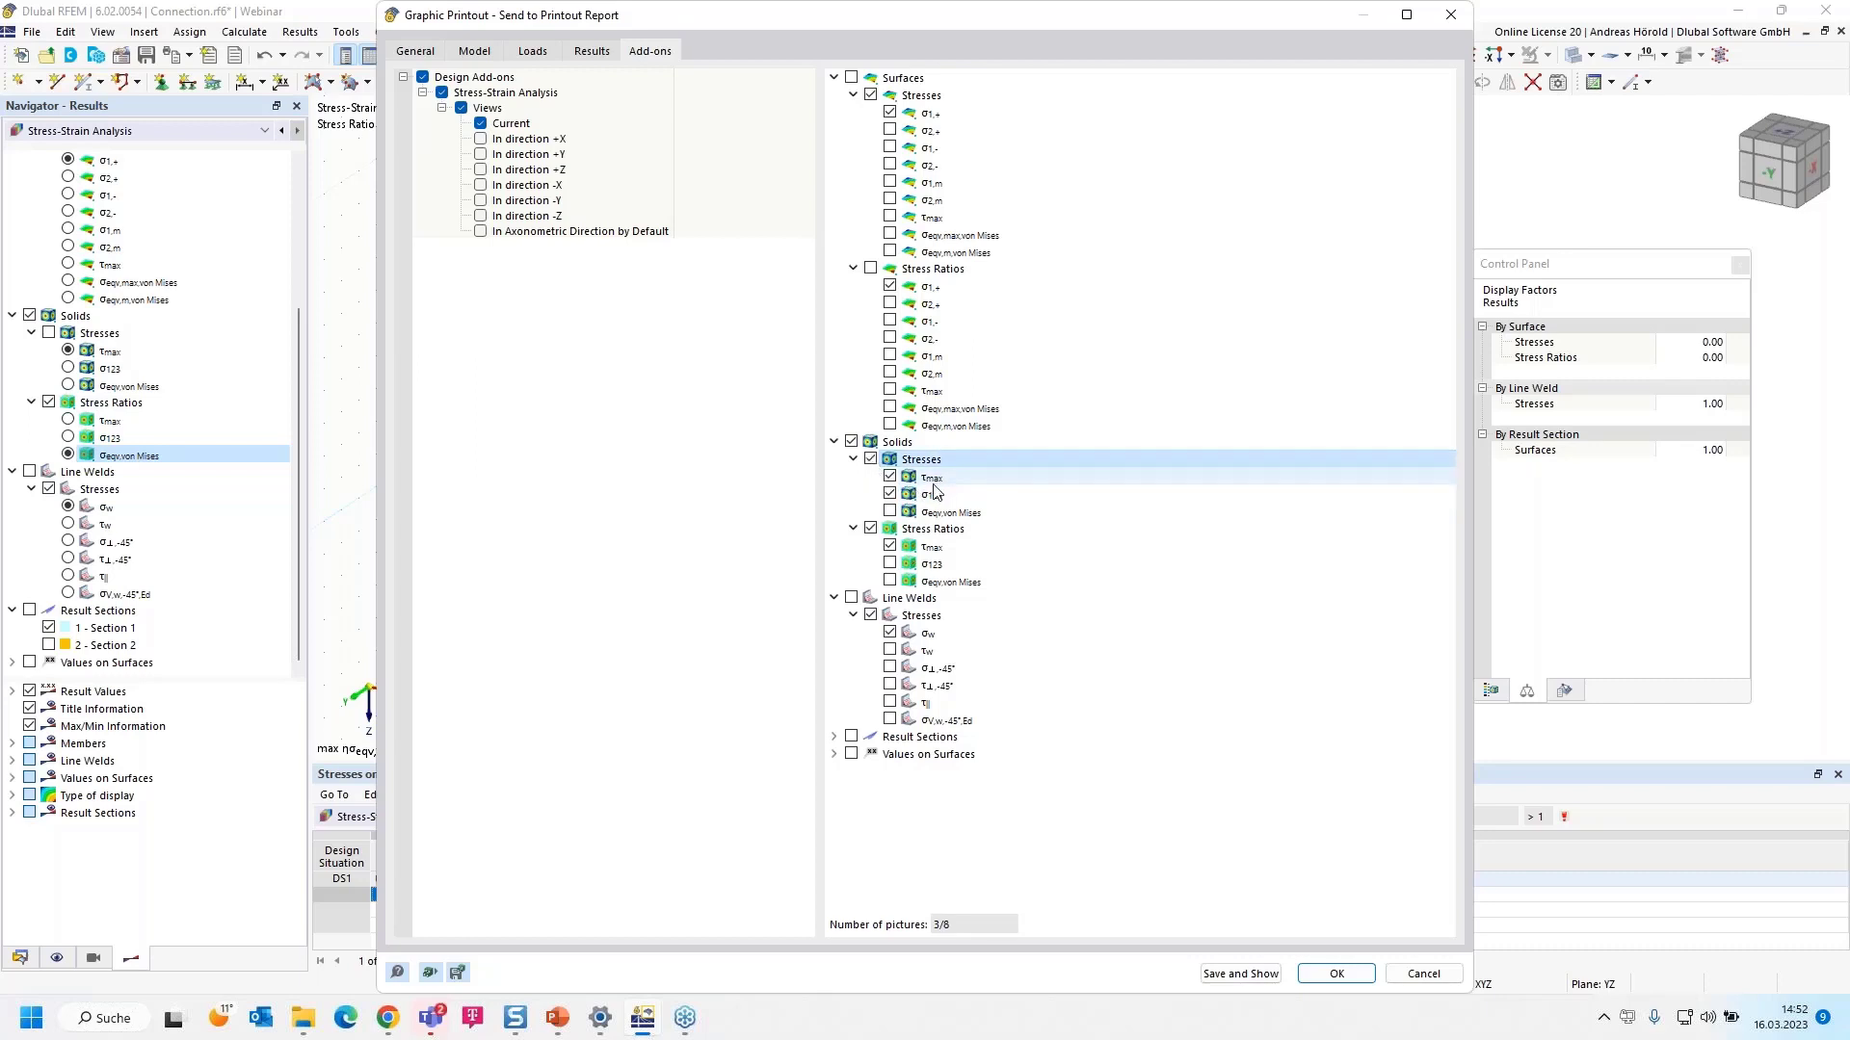
click(890, 513)
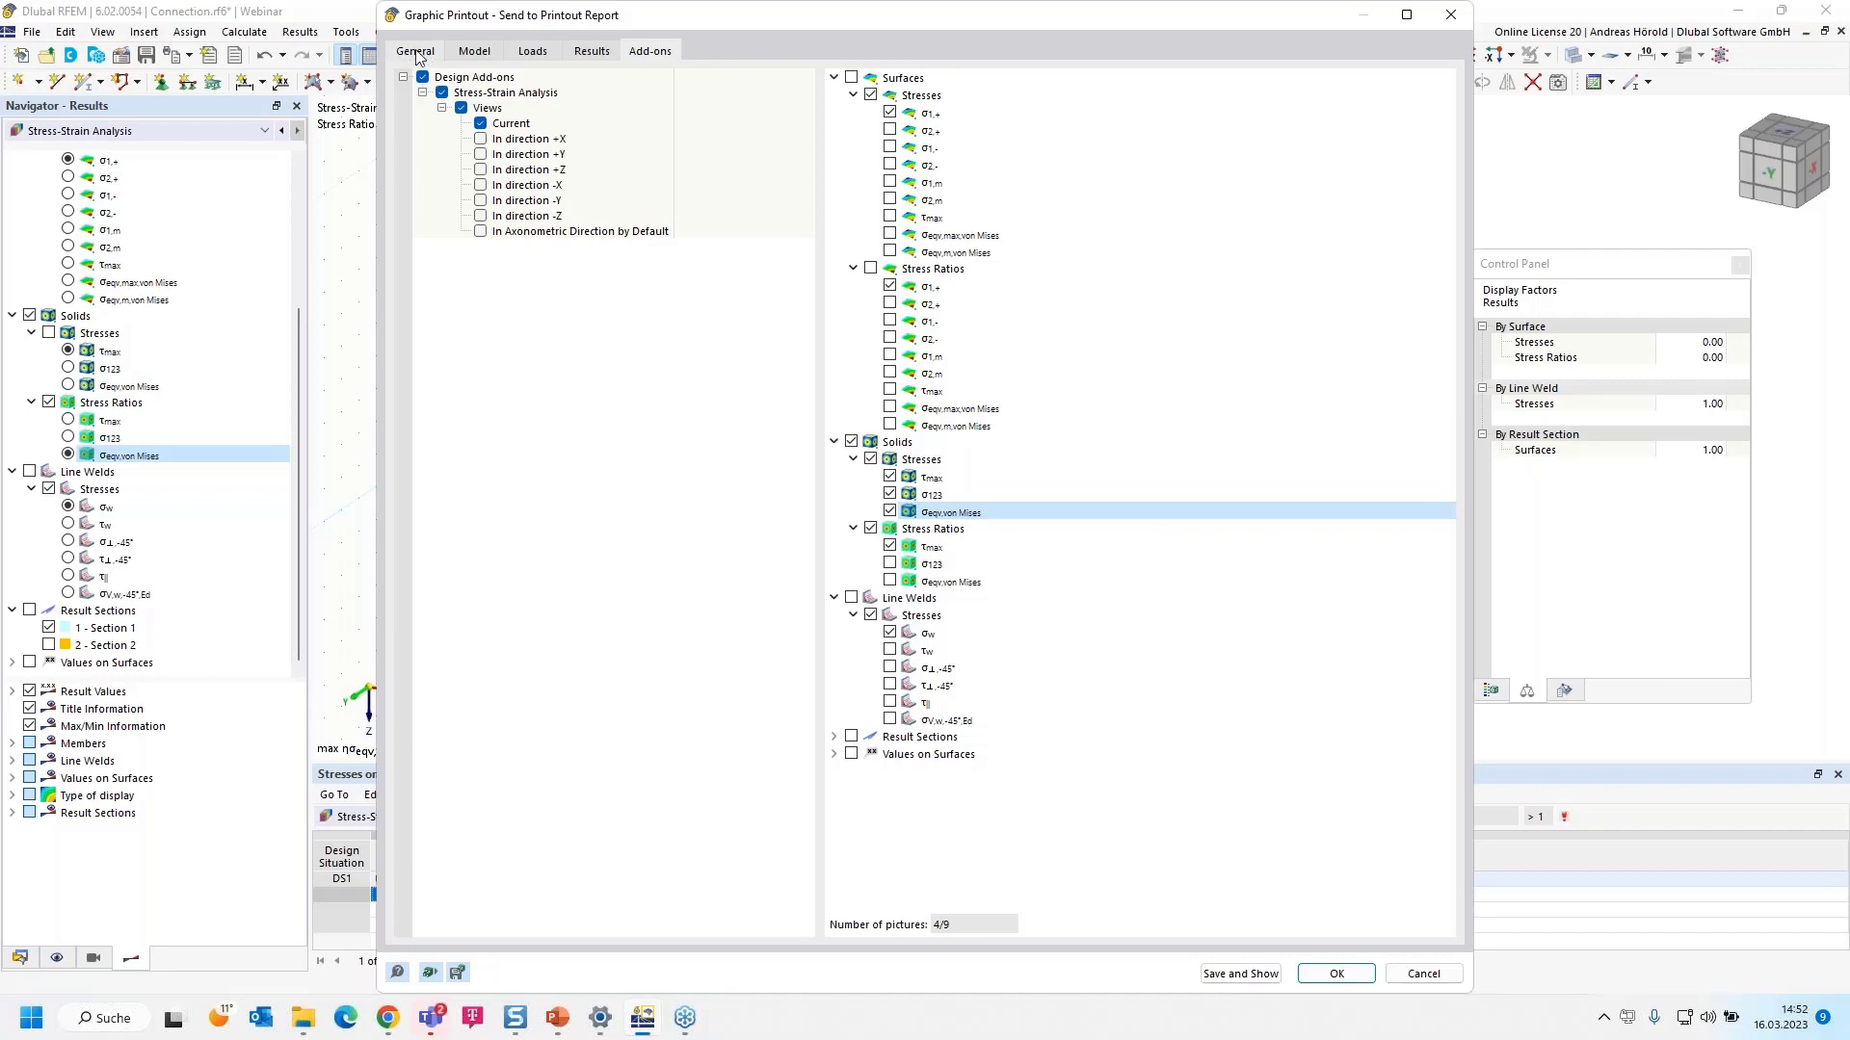
- Review the model, loading and stress-strain preview pages, then save them into a new printout report
scroll(1136, 460, down, 5)
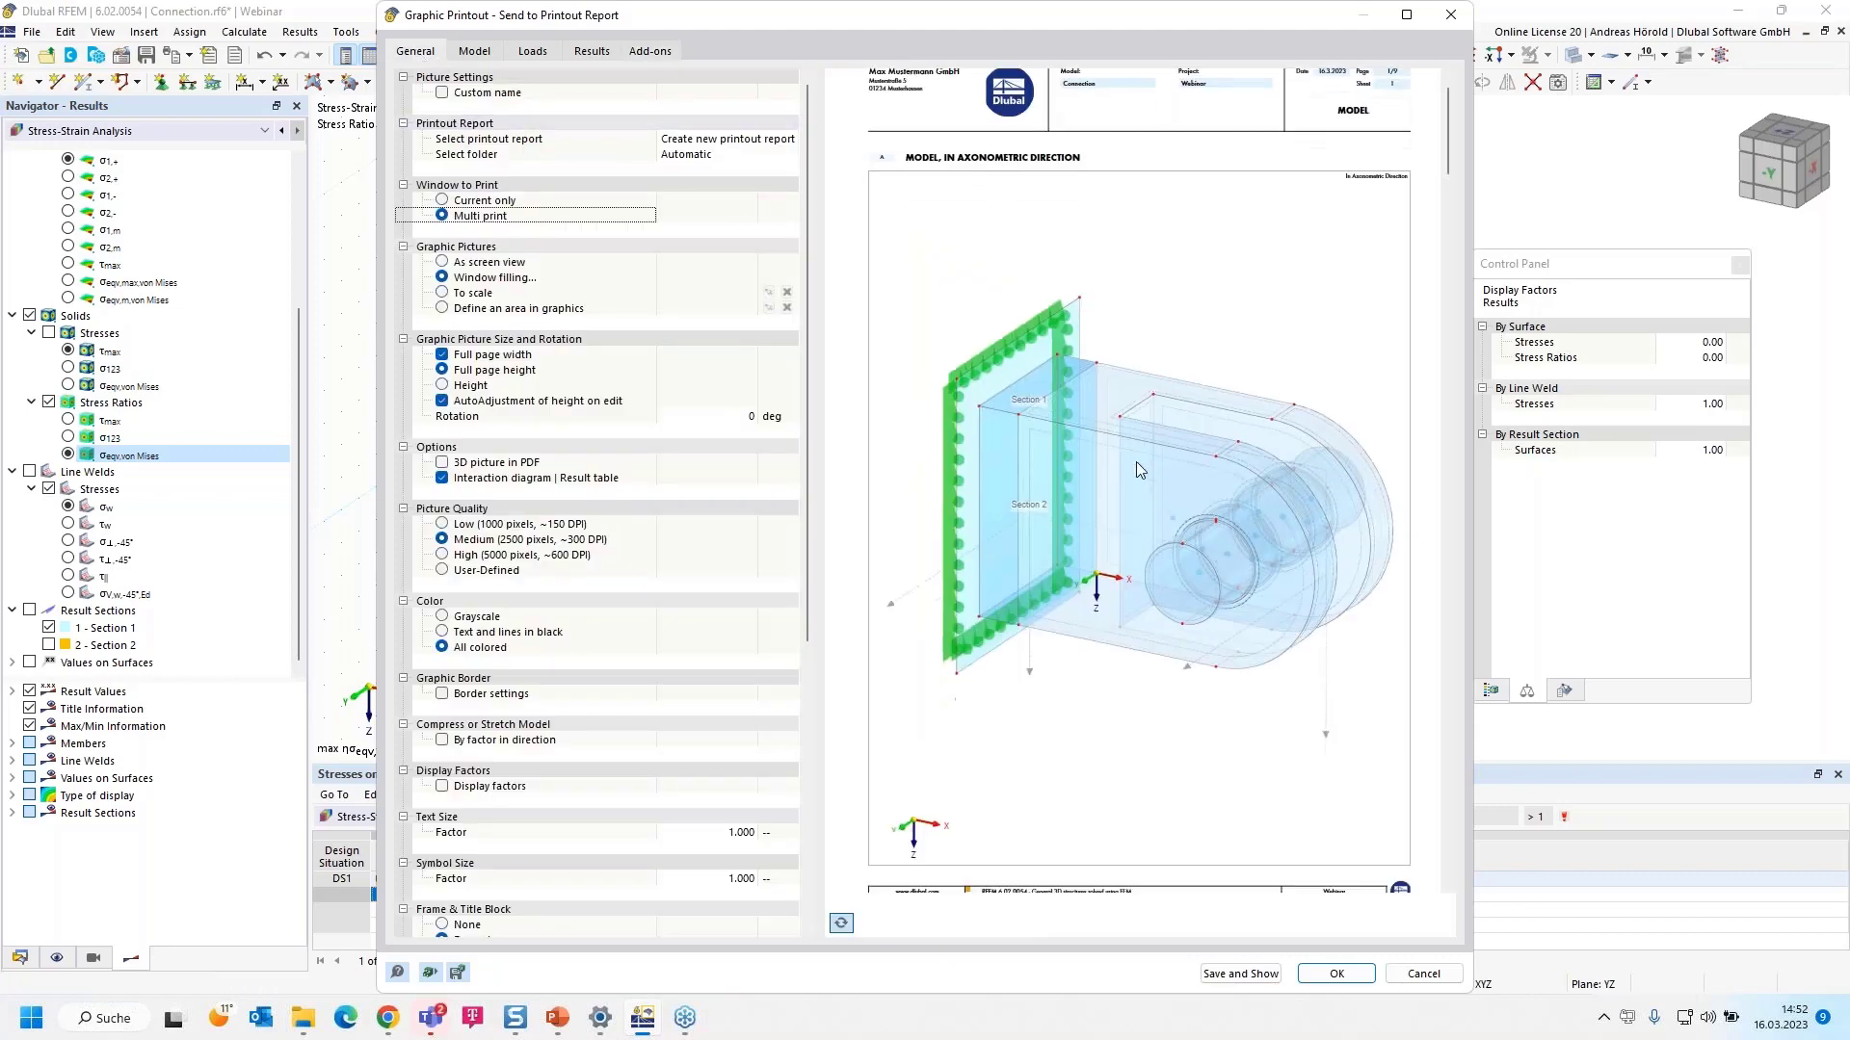
scroll(1148, 448, up, 2)
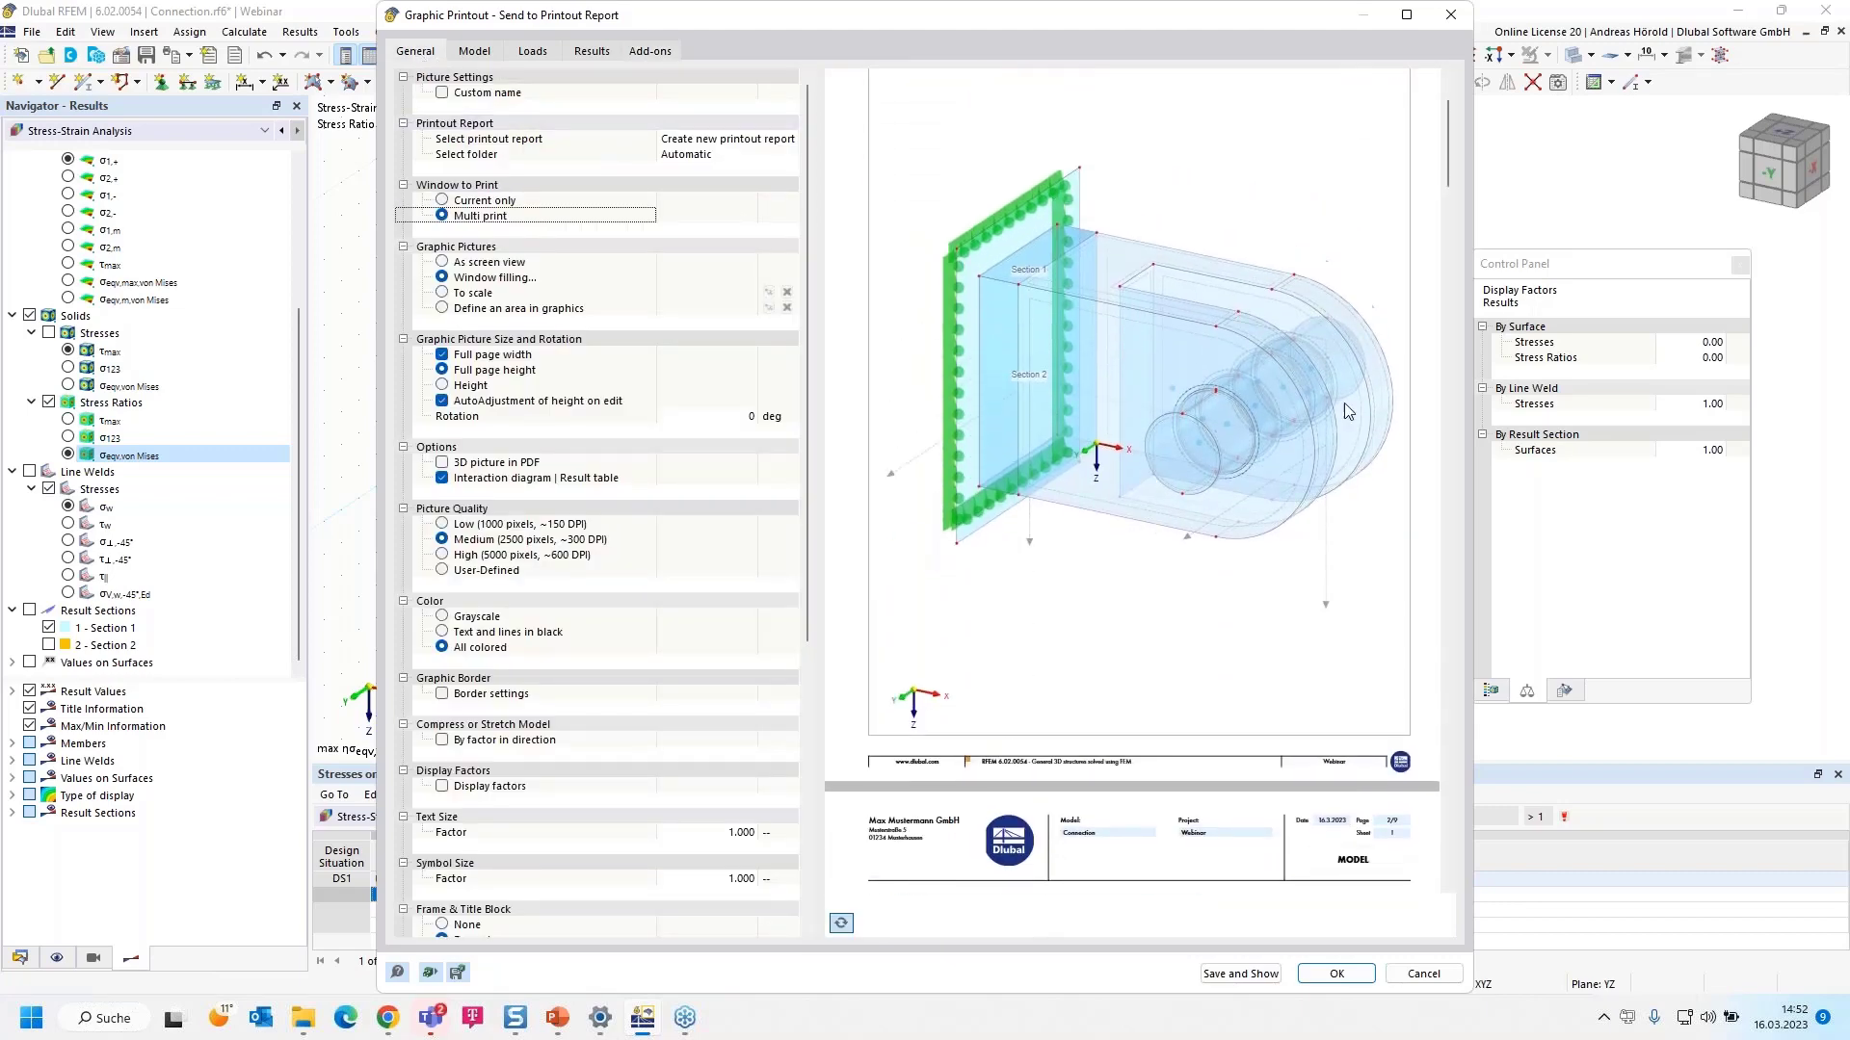
scroll(1117, 325, down, 5)
scroll(1117, 336, down, 20)
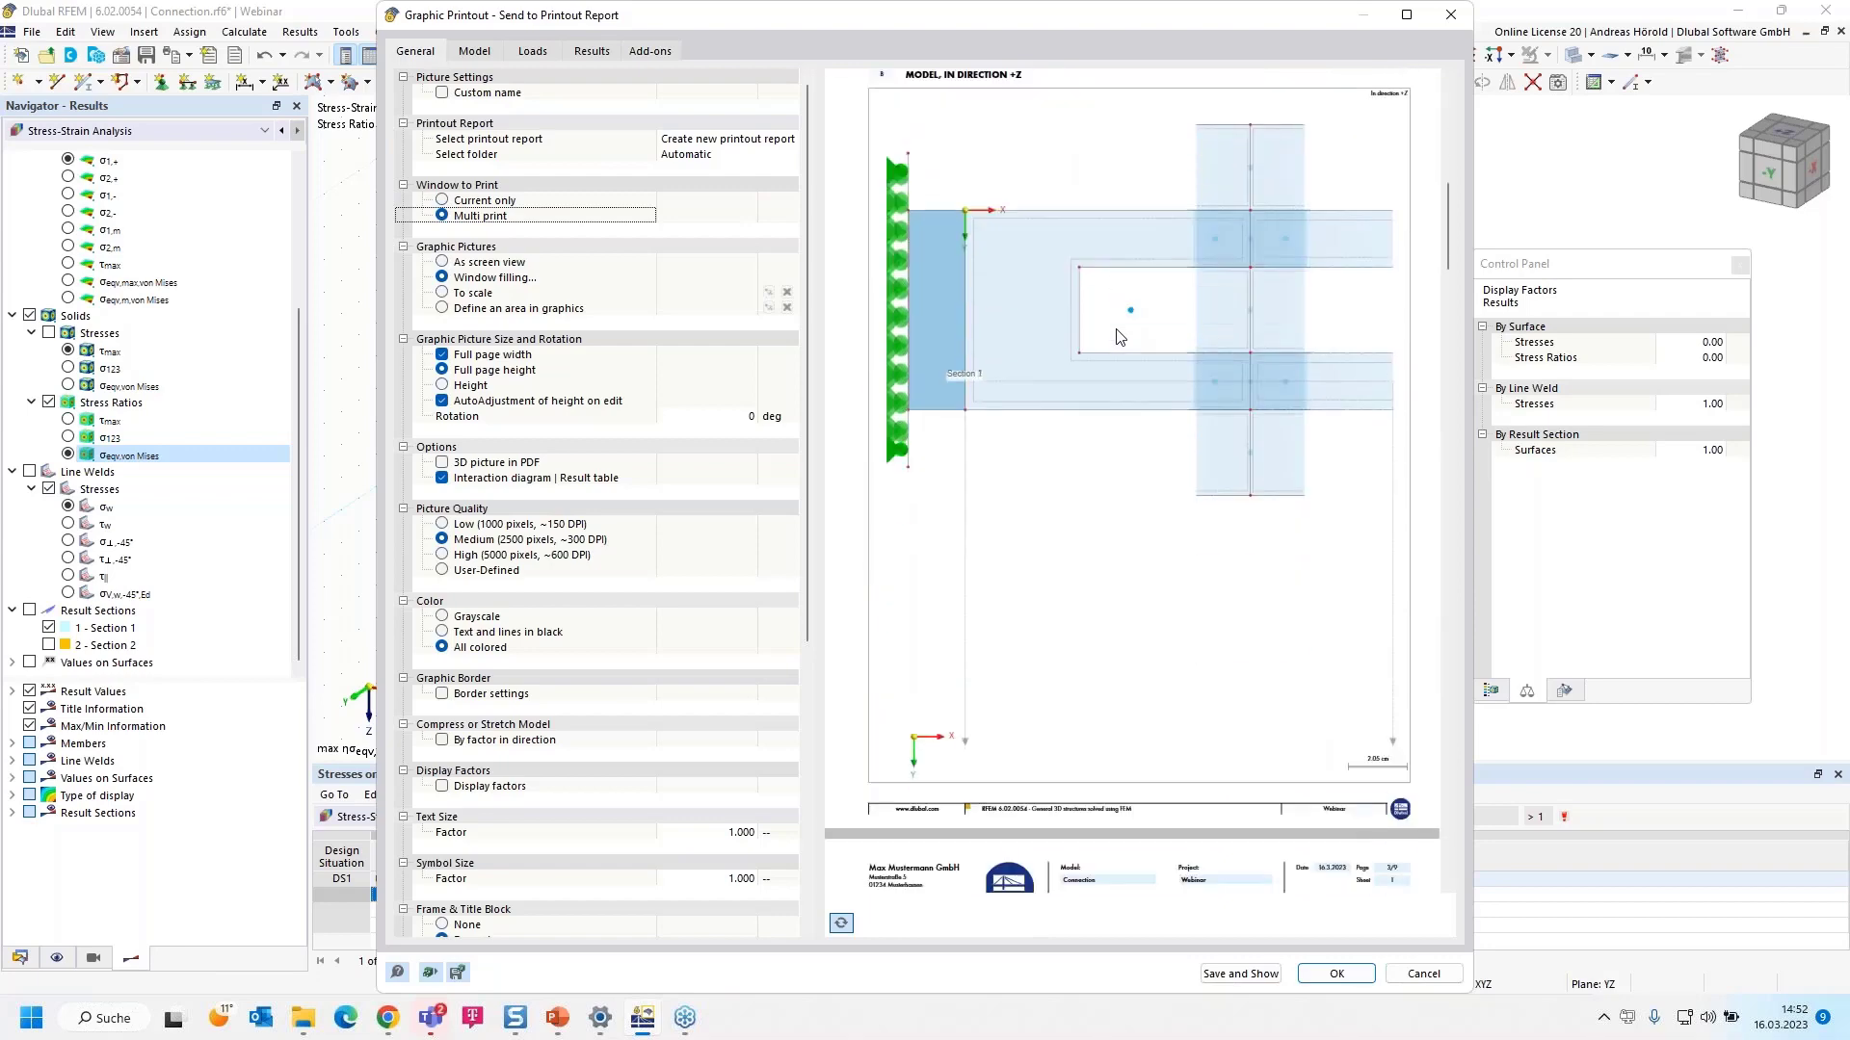
scroll(1118, 341, down, 15)
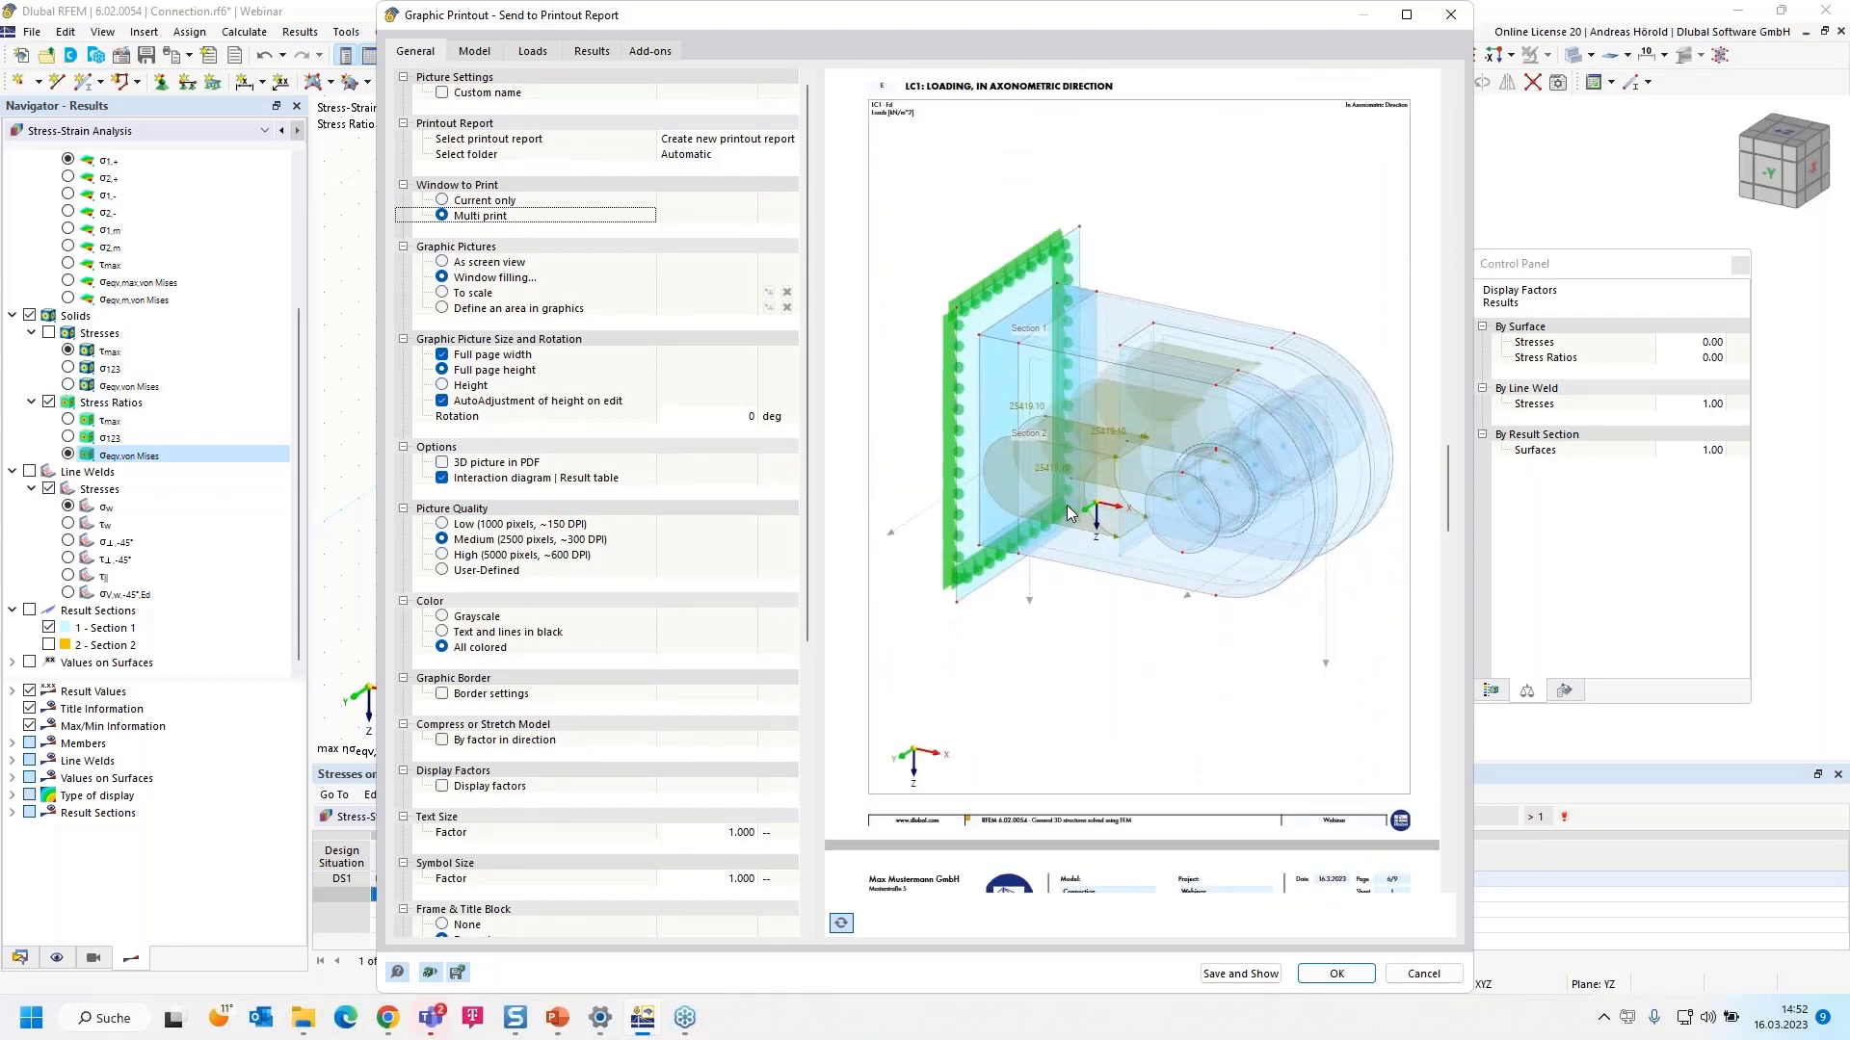
scroll(1065, 505, down, 10)
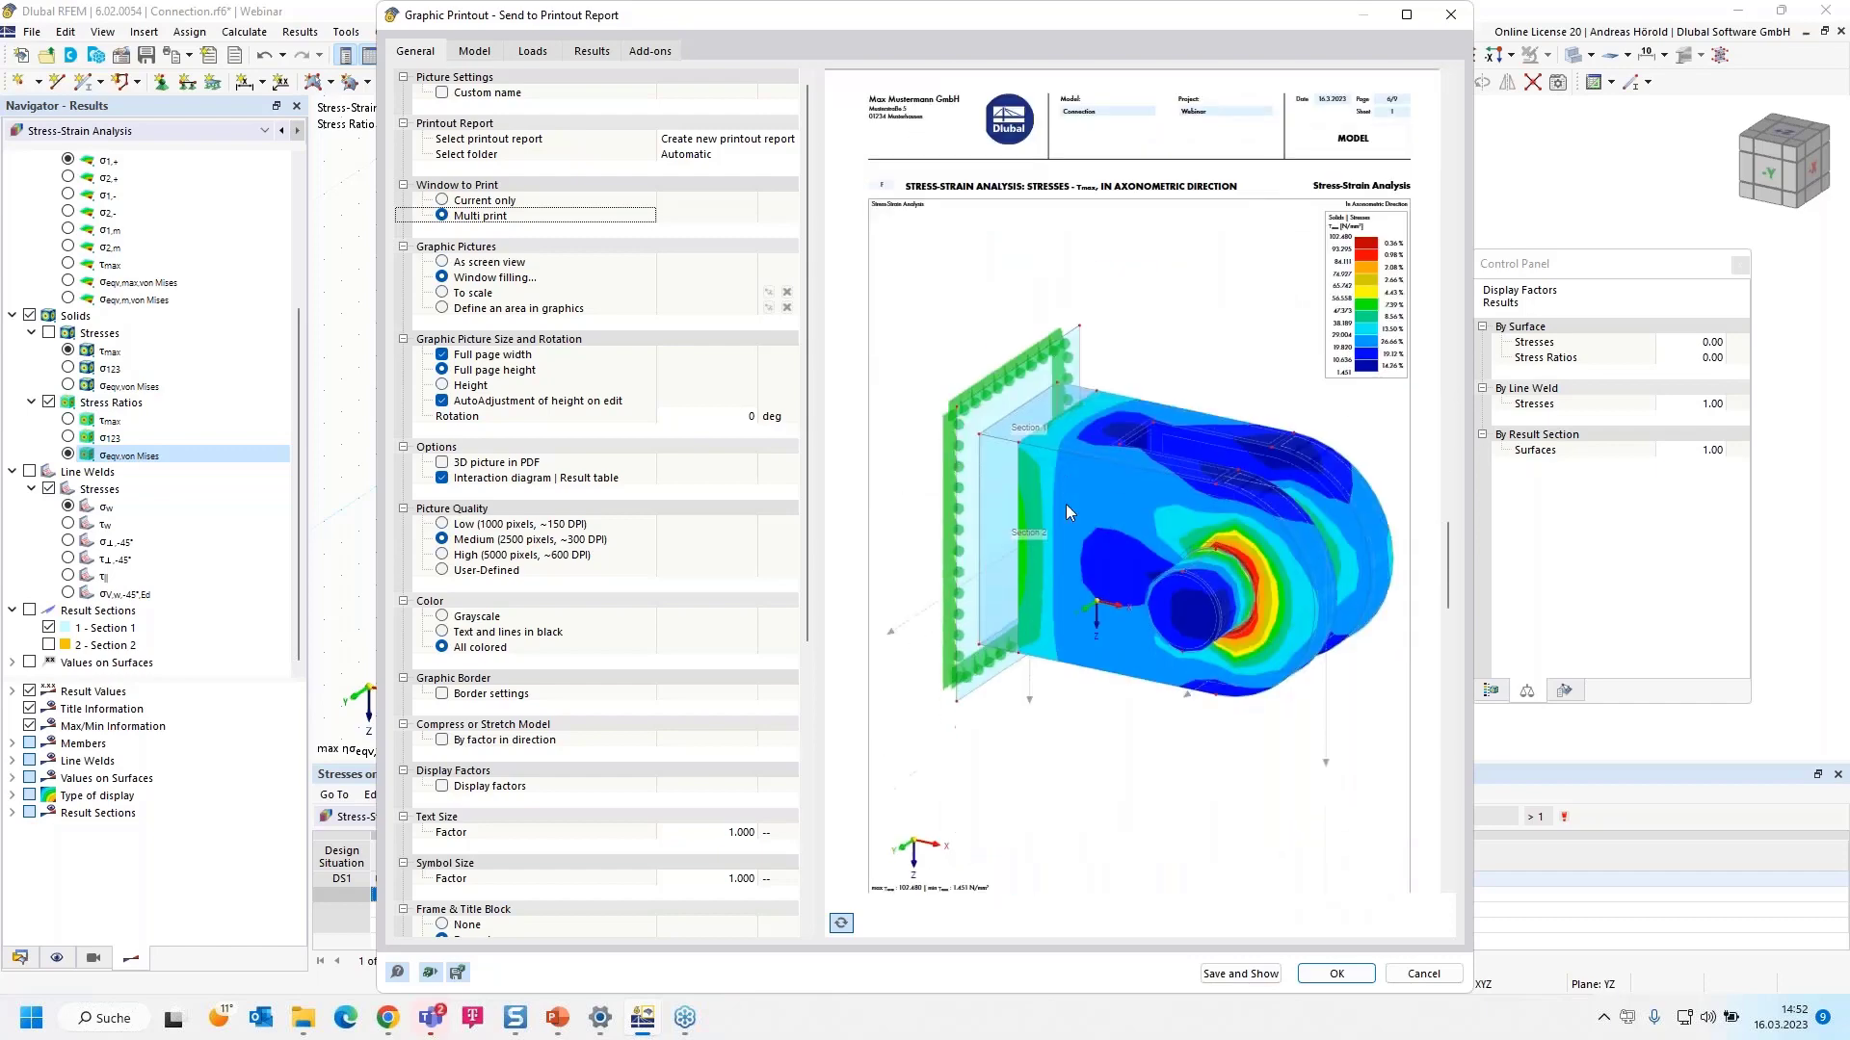
scroll(1188, 407, down, 5)
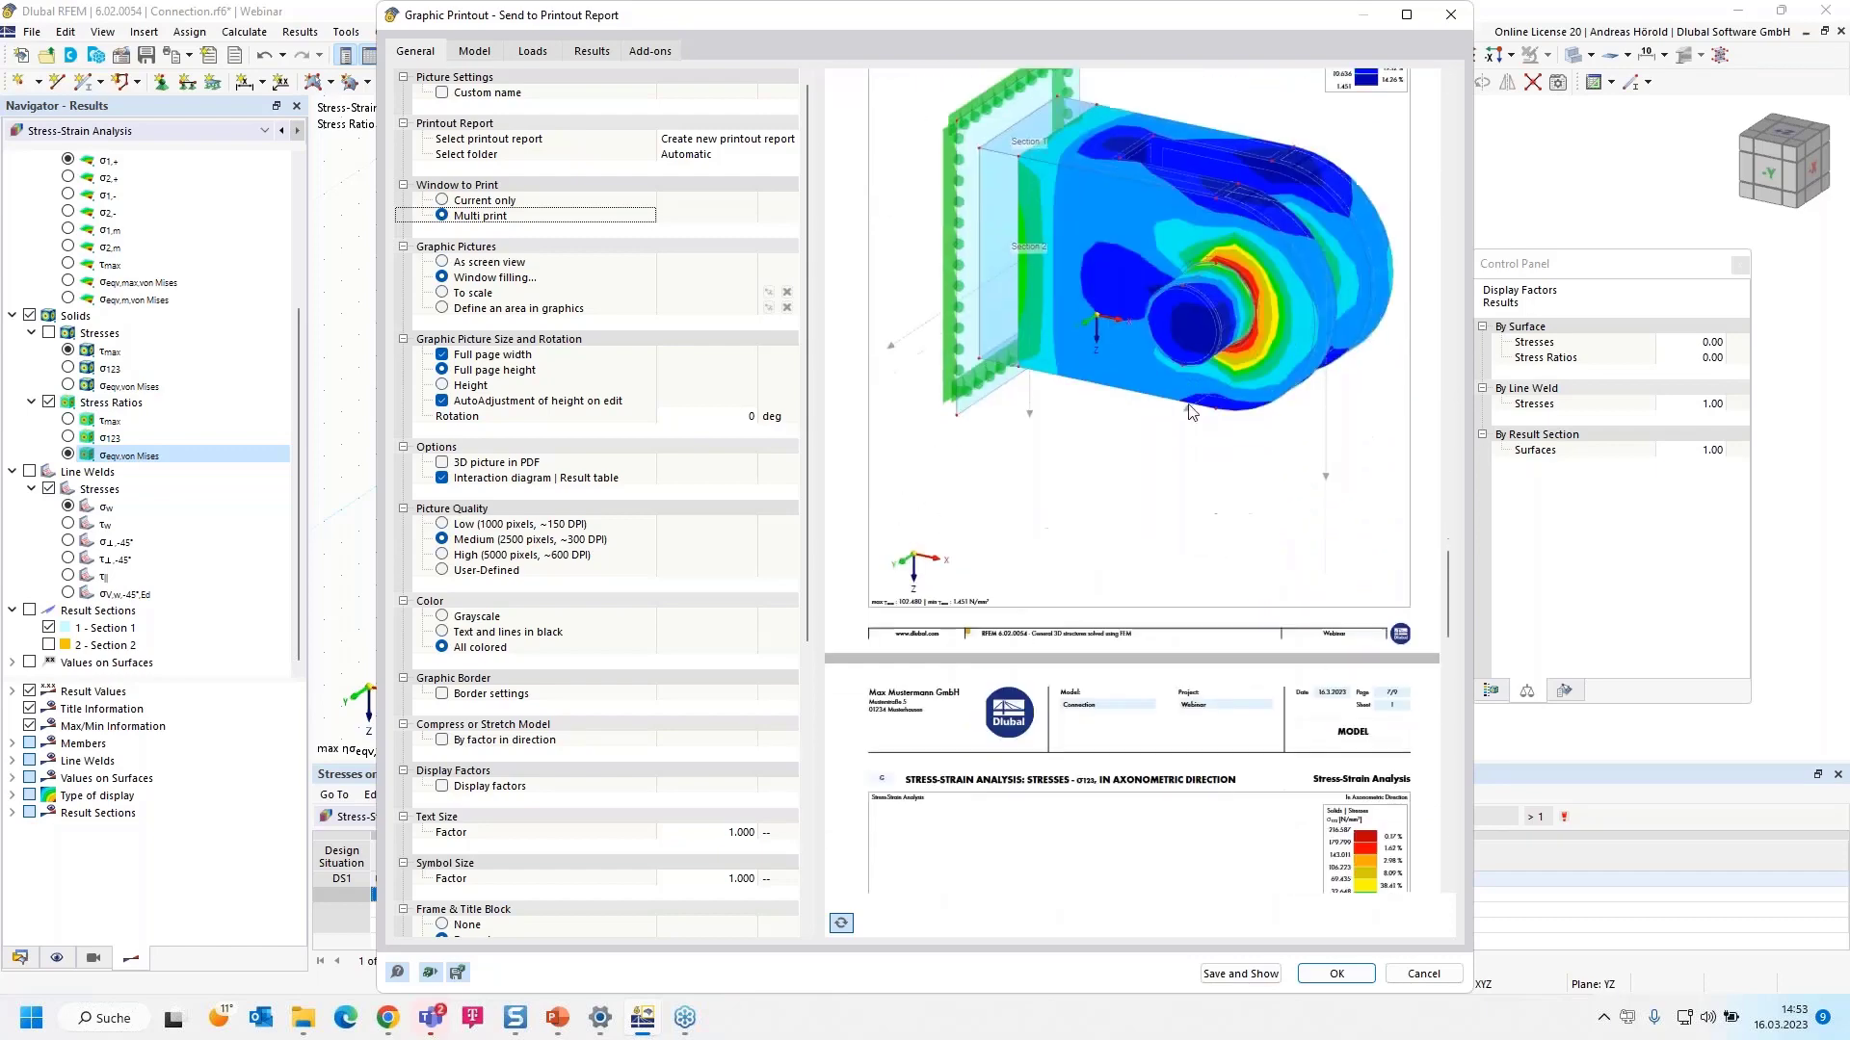
scroll(1144, 524, down, 8)
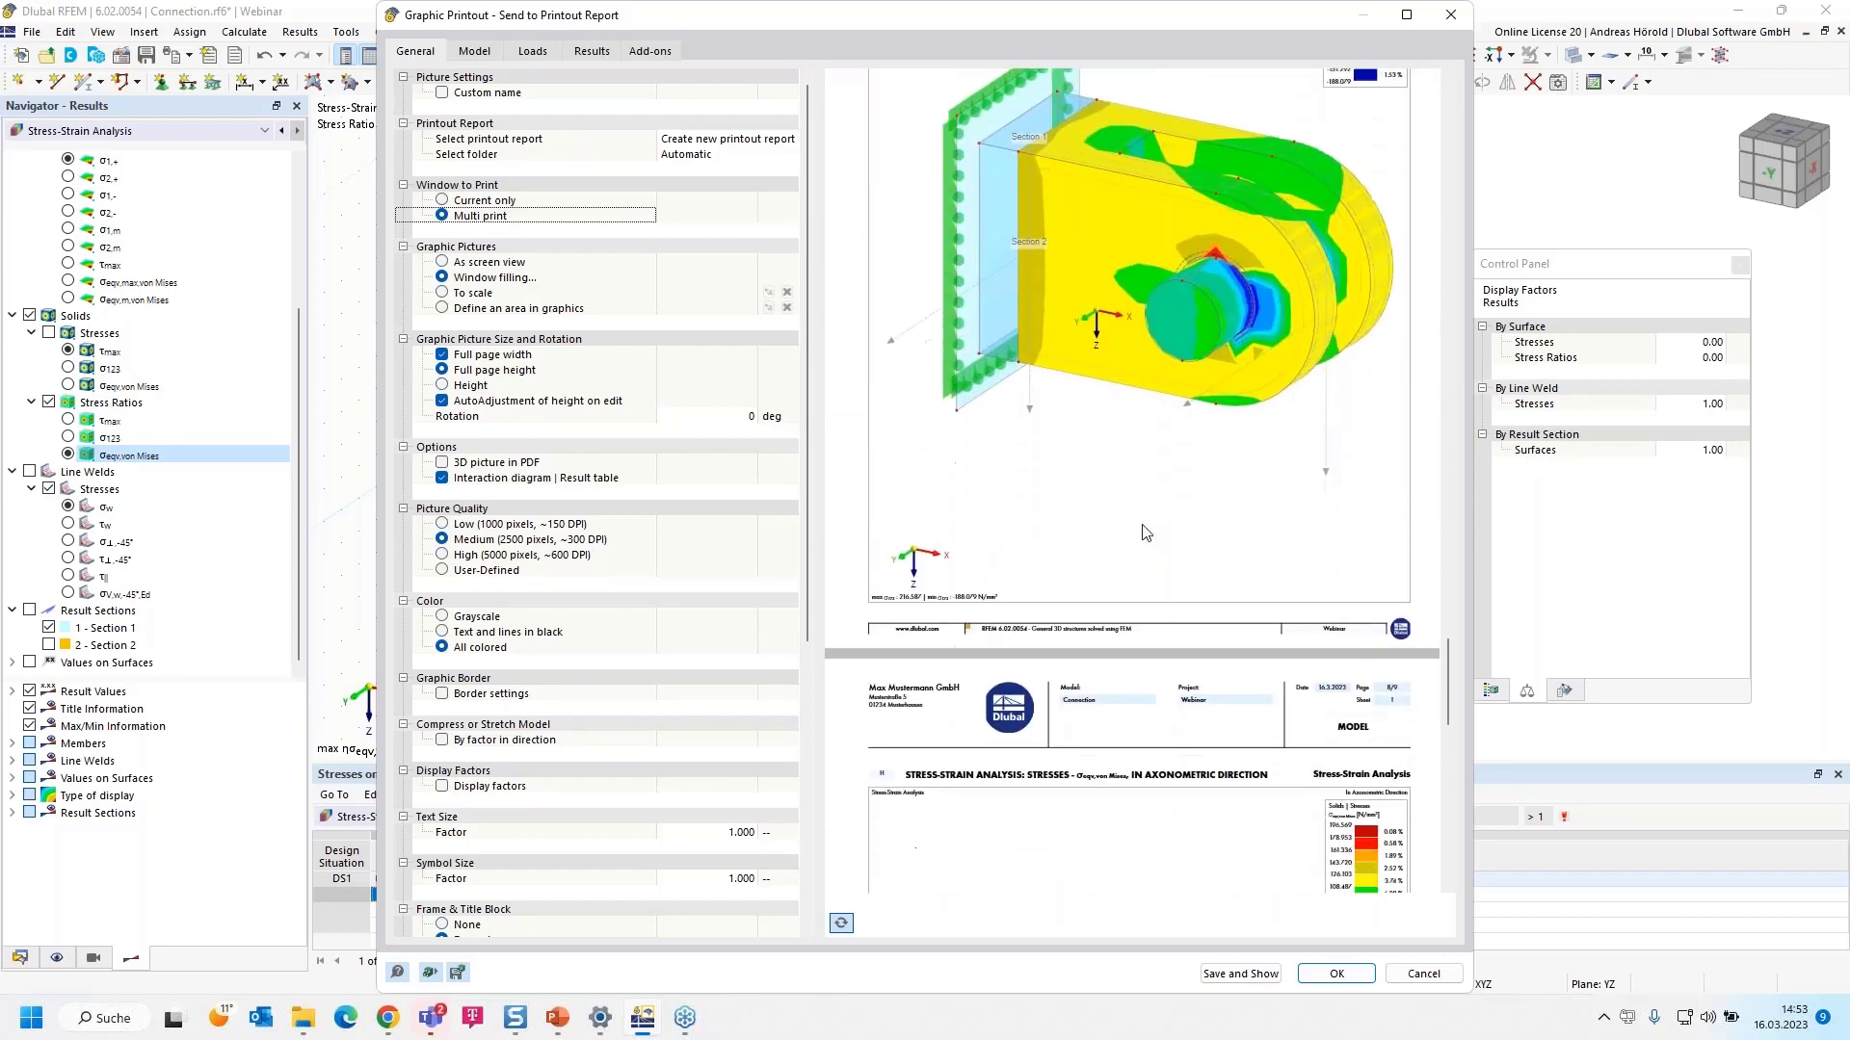
scroll(1141, 525, down, 8)
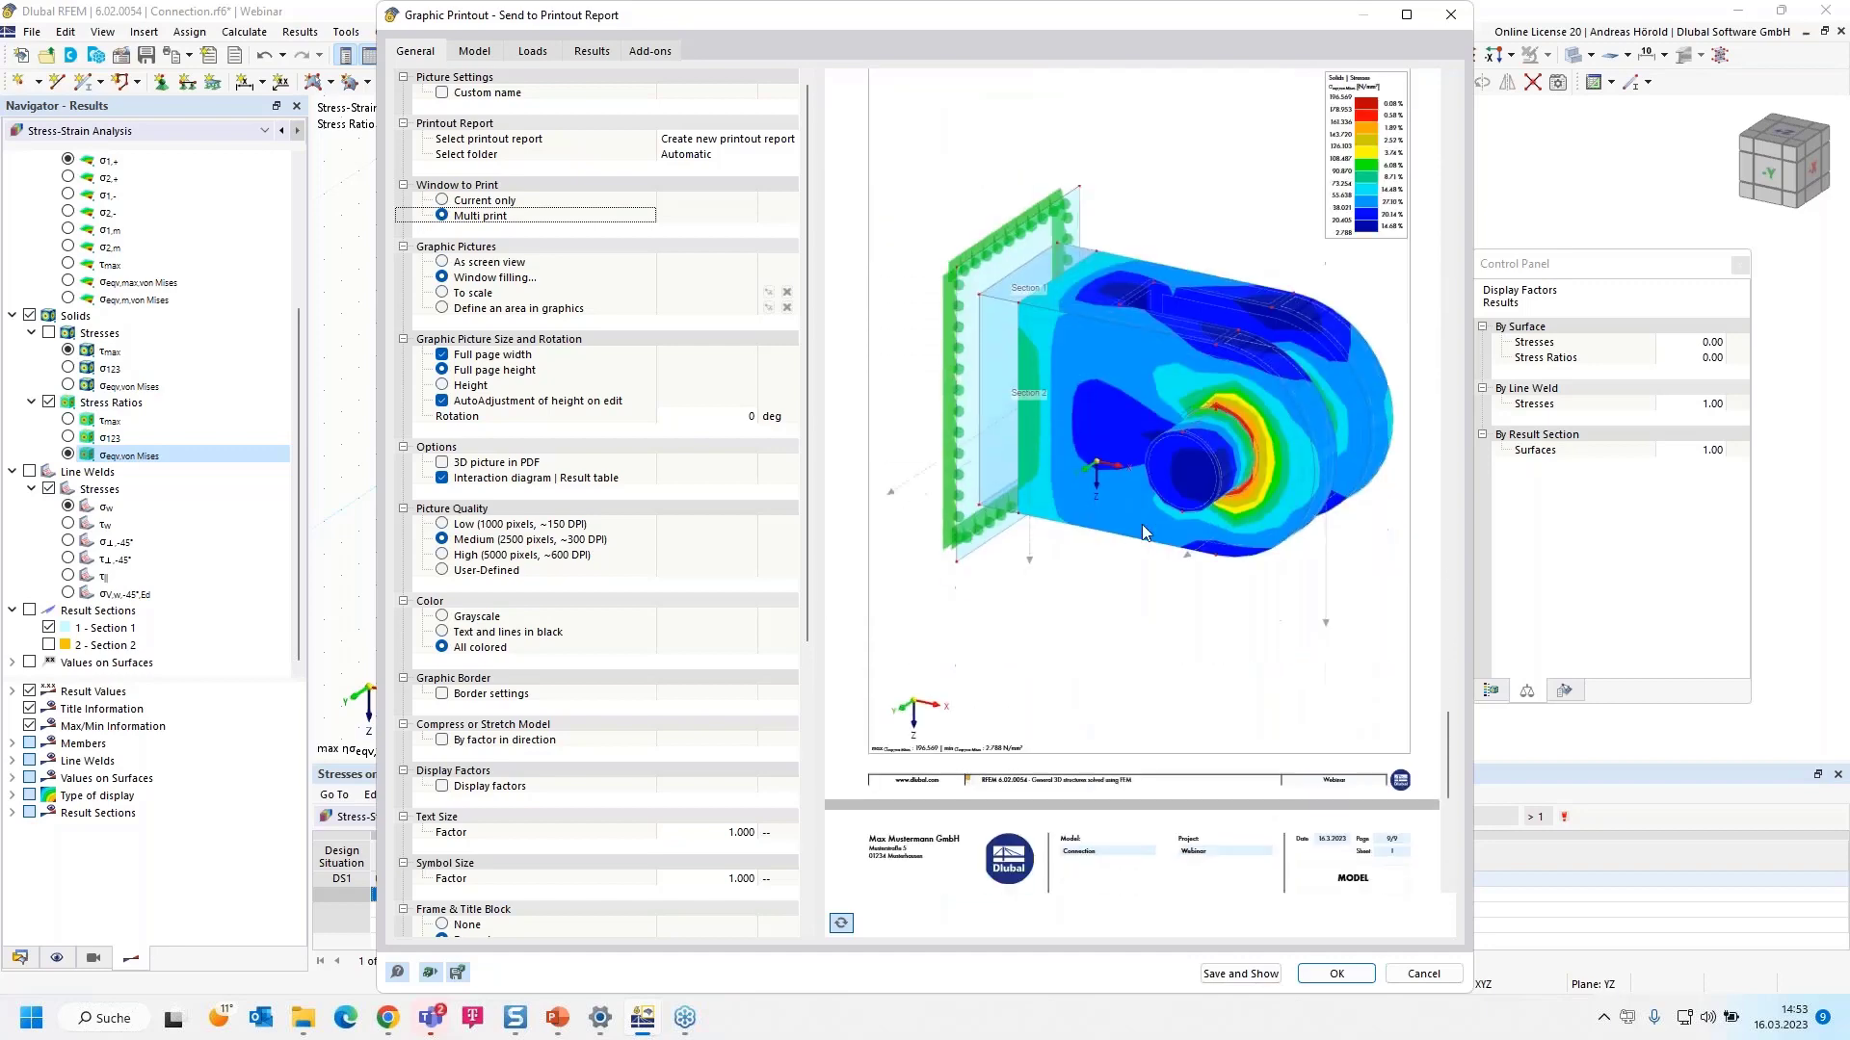
scroll(1145, 533, down, 4)
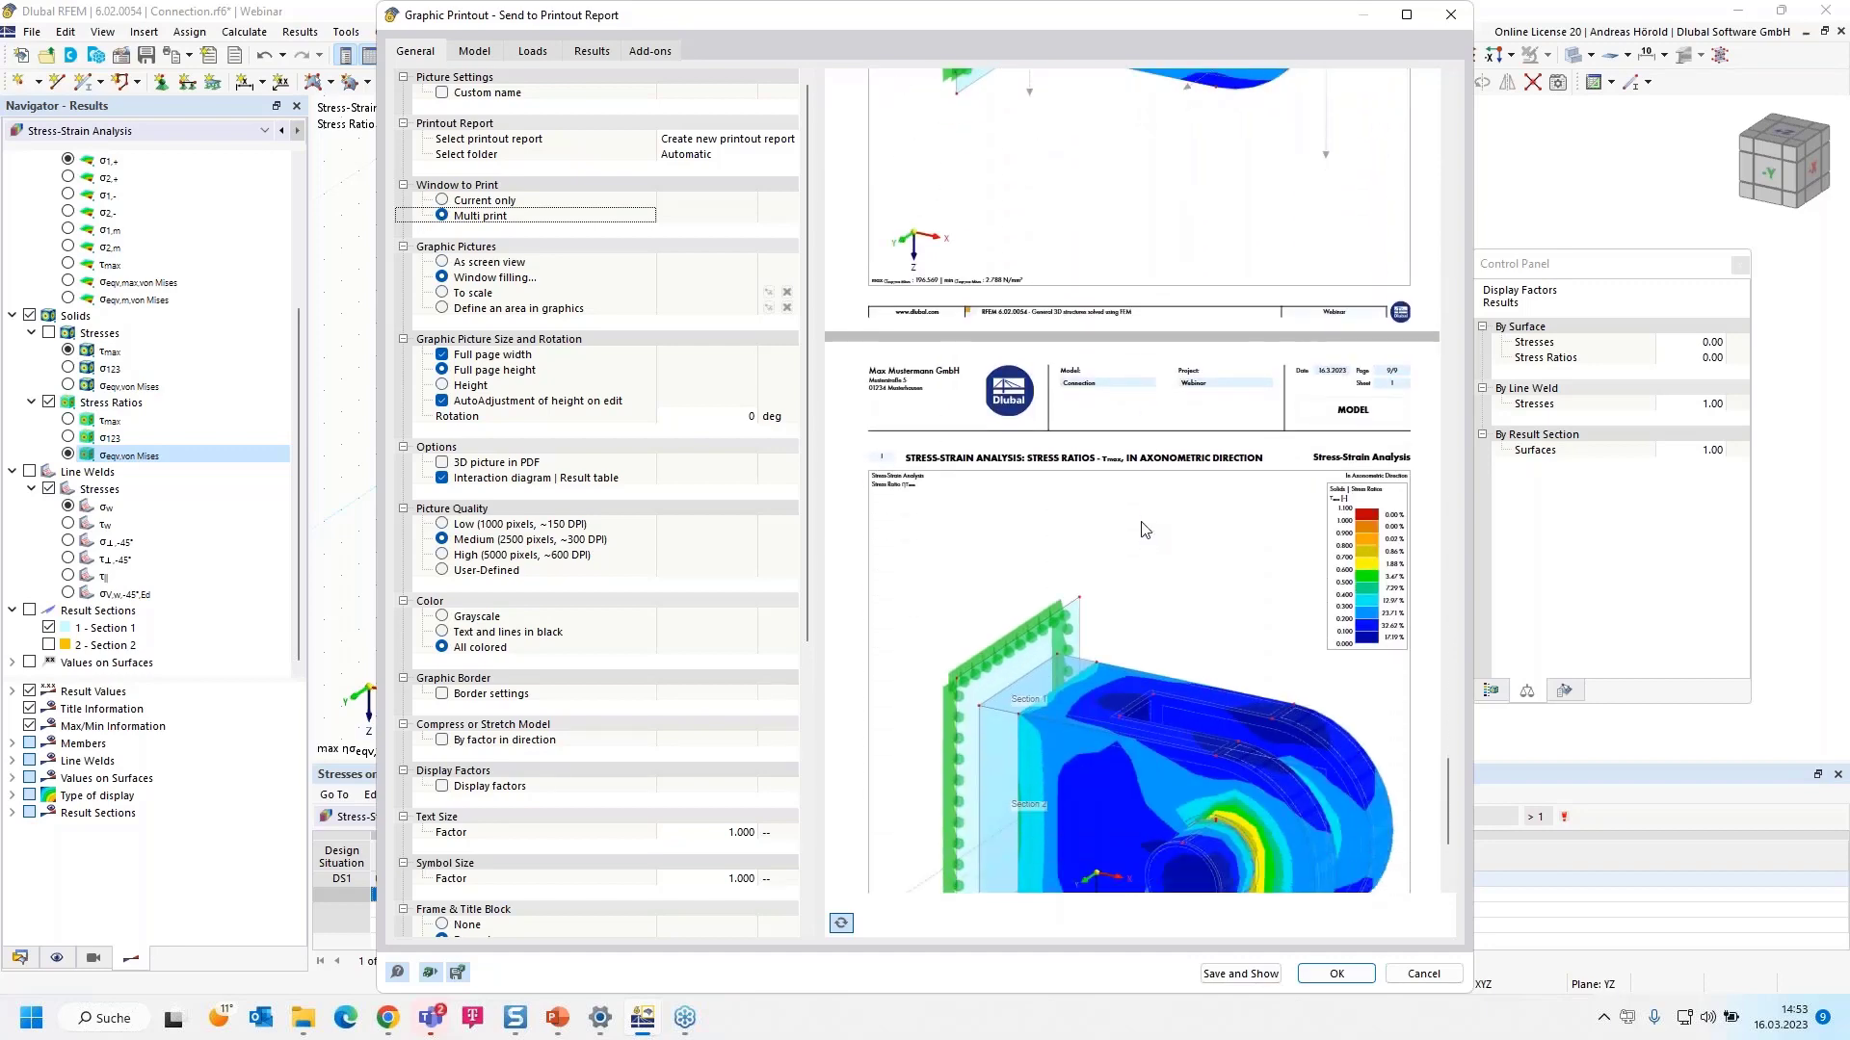
click(1221, 975)
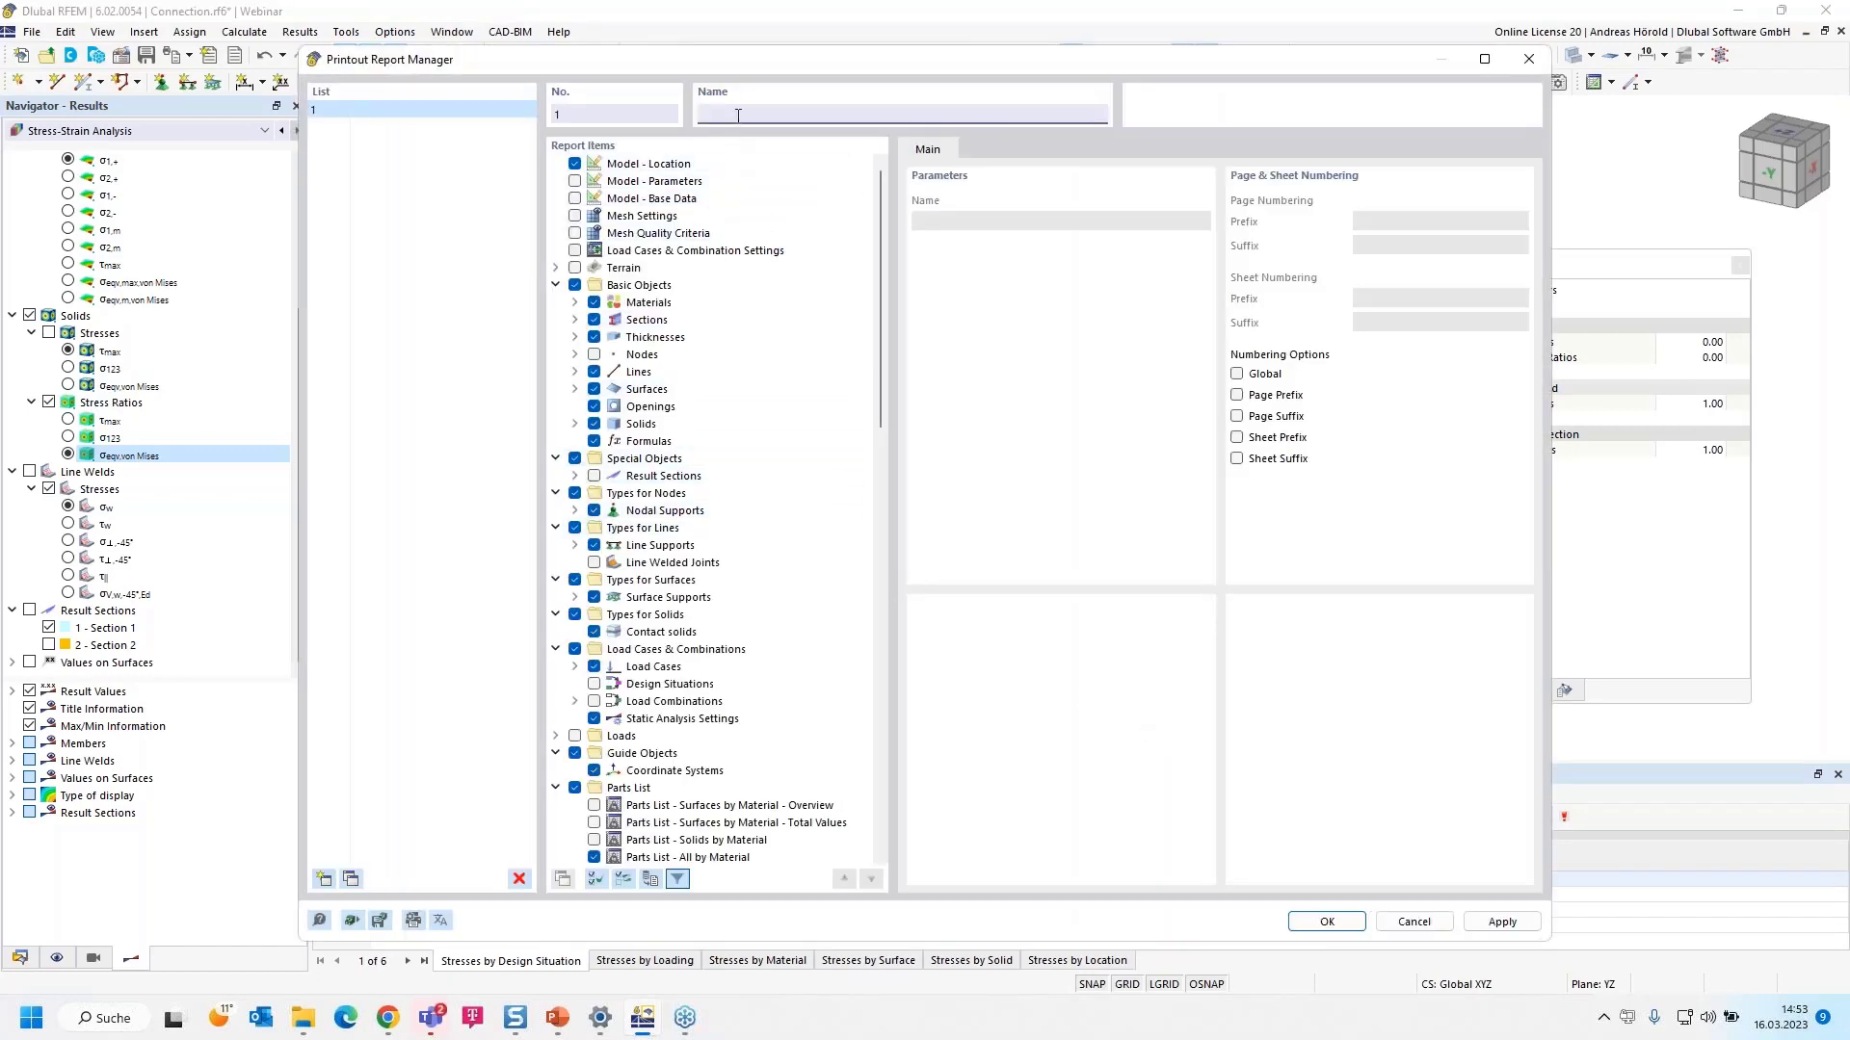
- Remove Stresses on Surfaces and Solids by Material tables, add Stresses on Solids by Solid, and confirm
scroll(686, 409, down, 7)
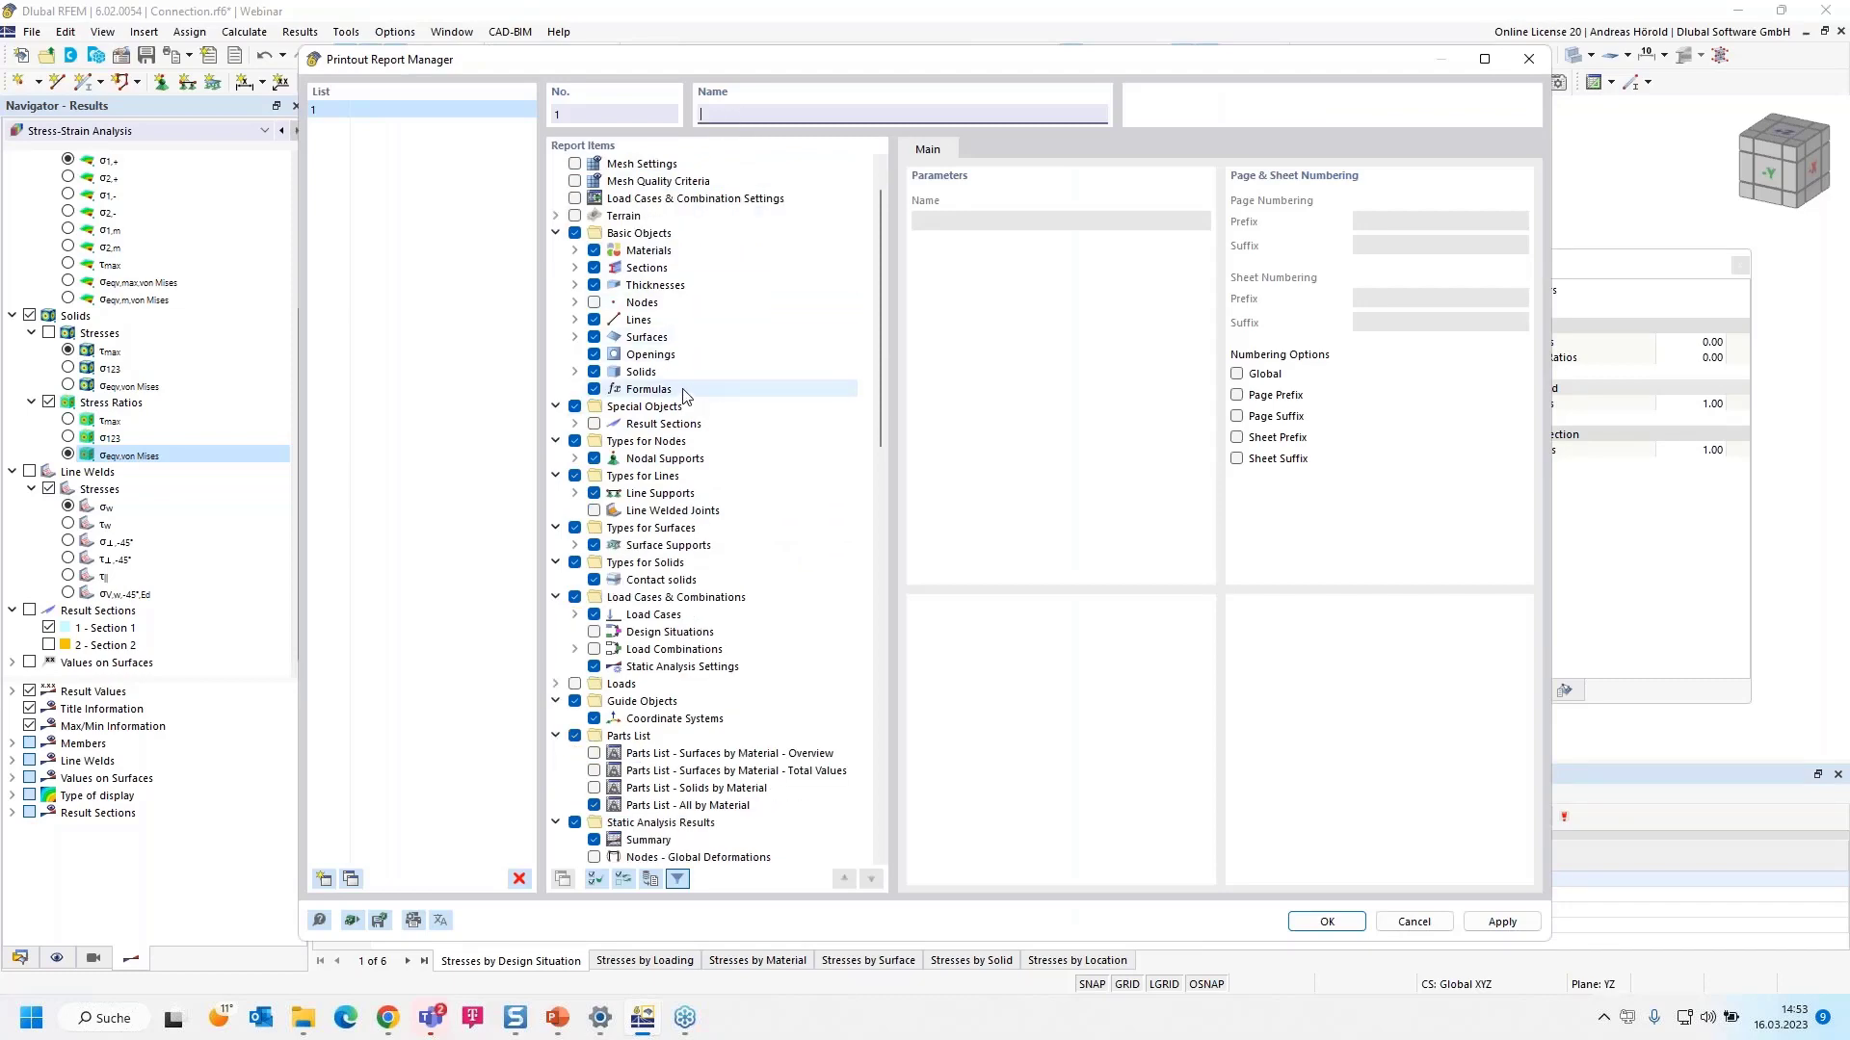
scroll(677, 475, up, 7)
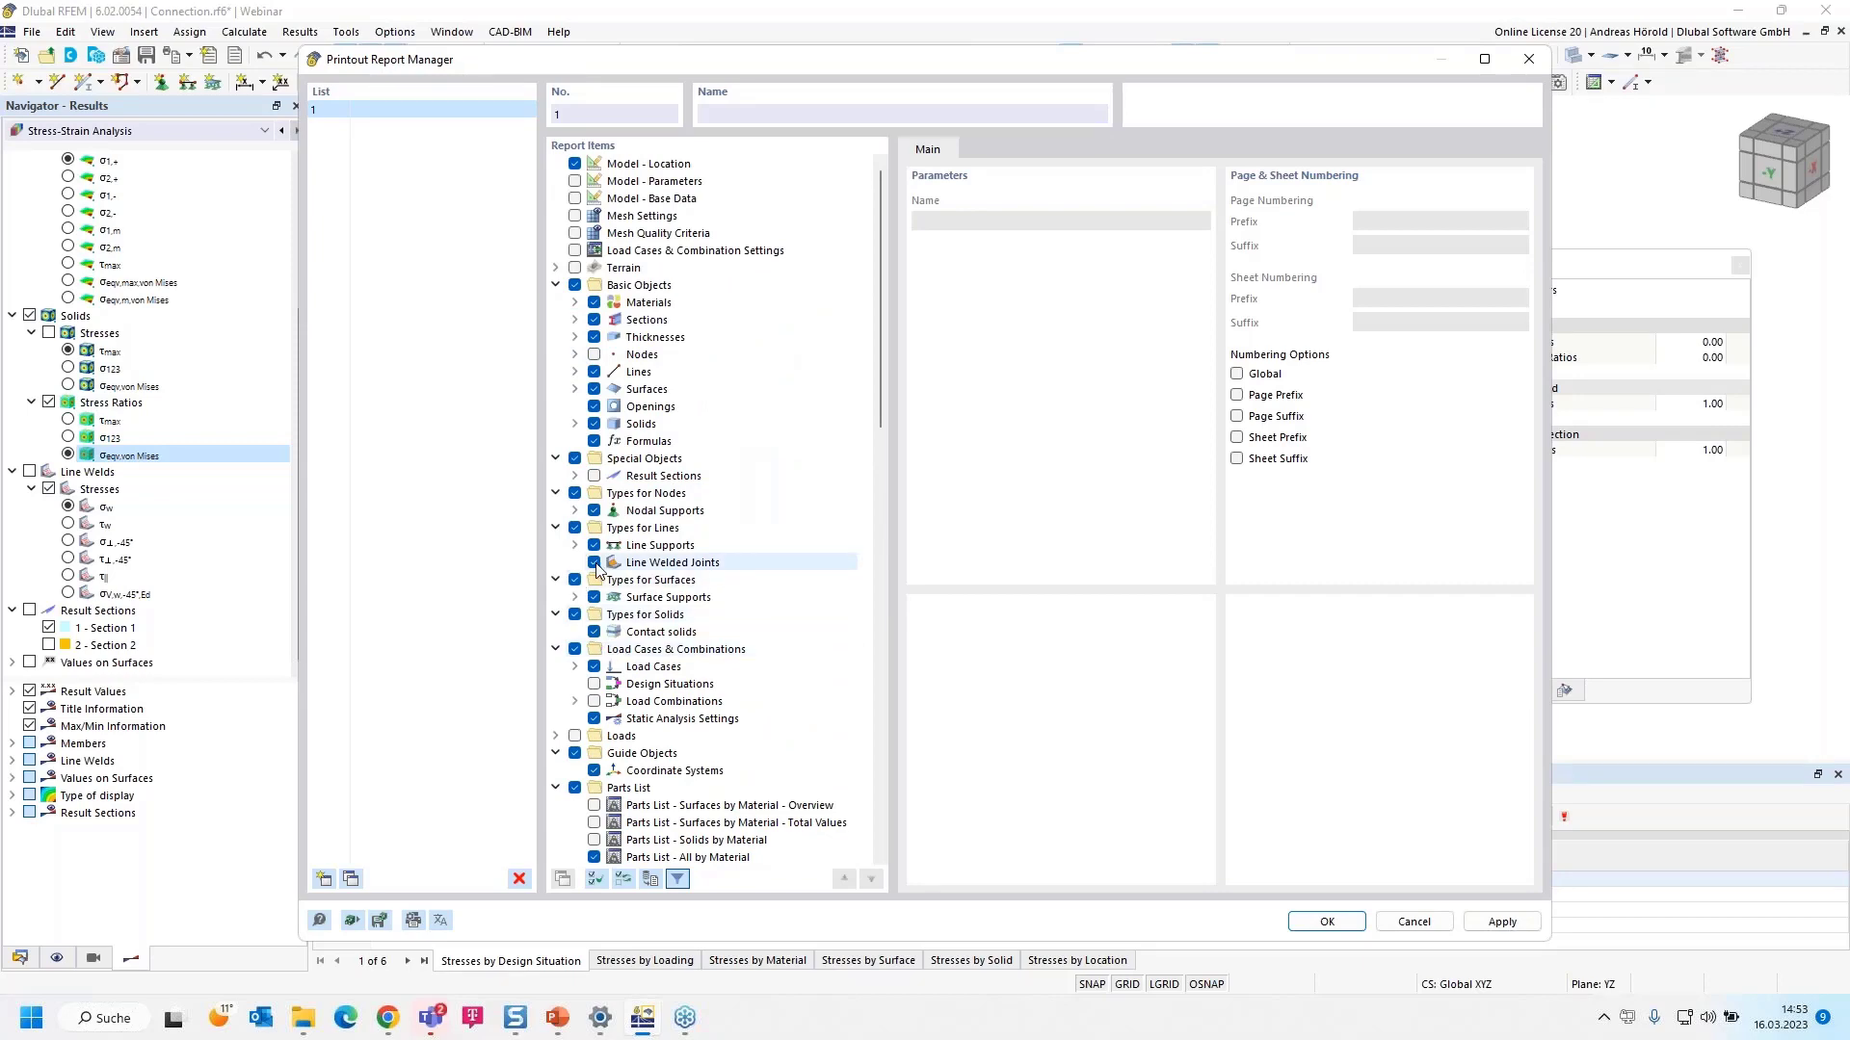
scroll(640, 578, down, 13)
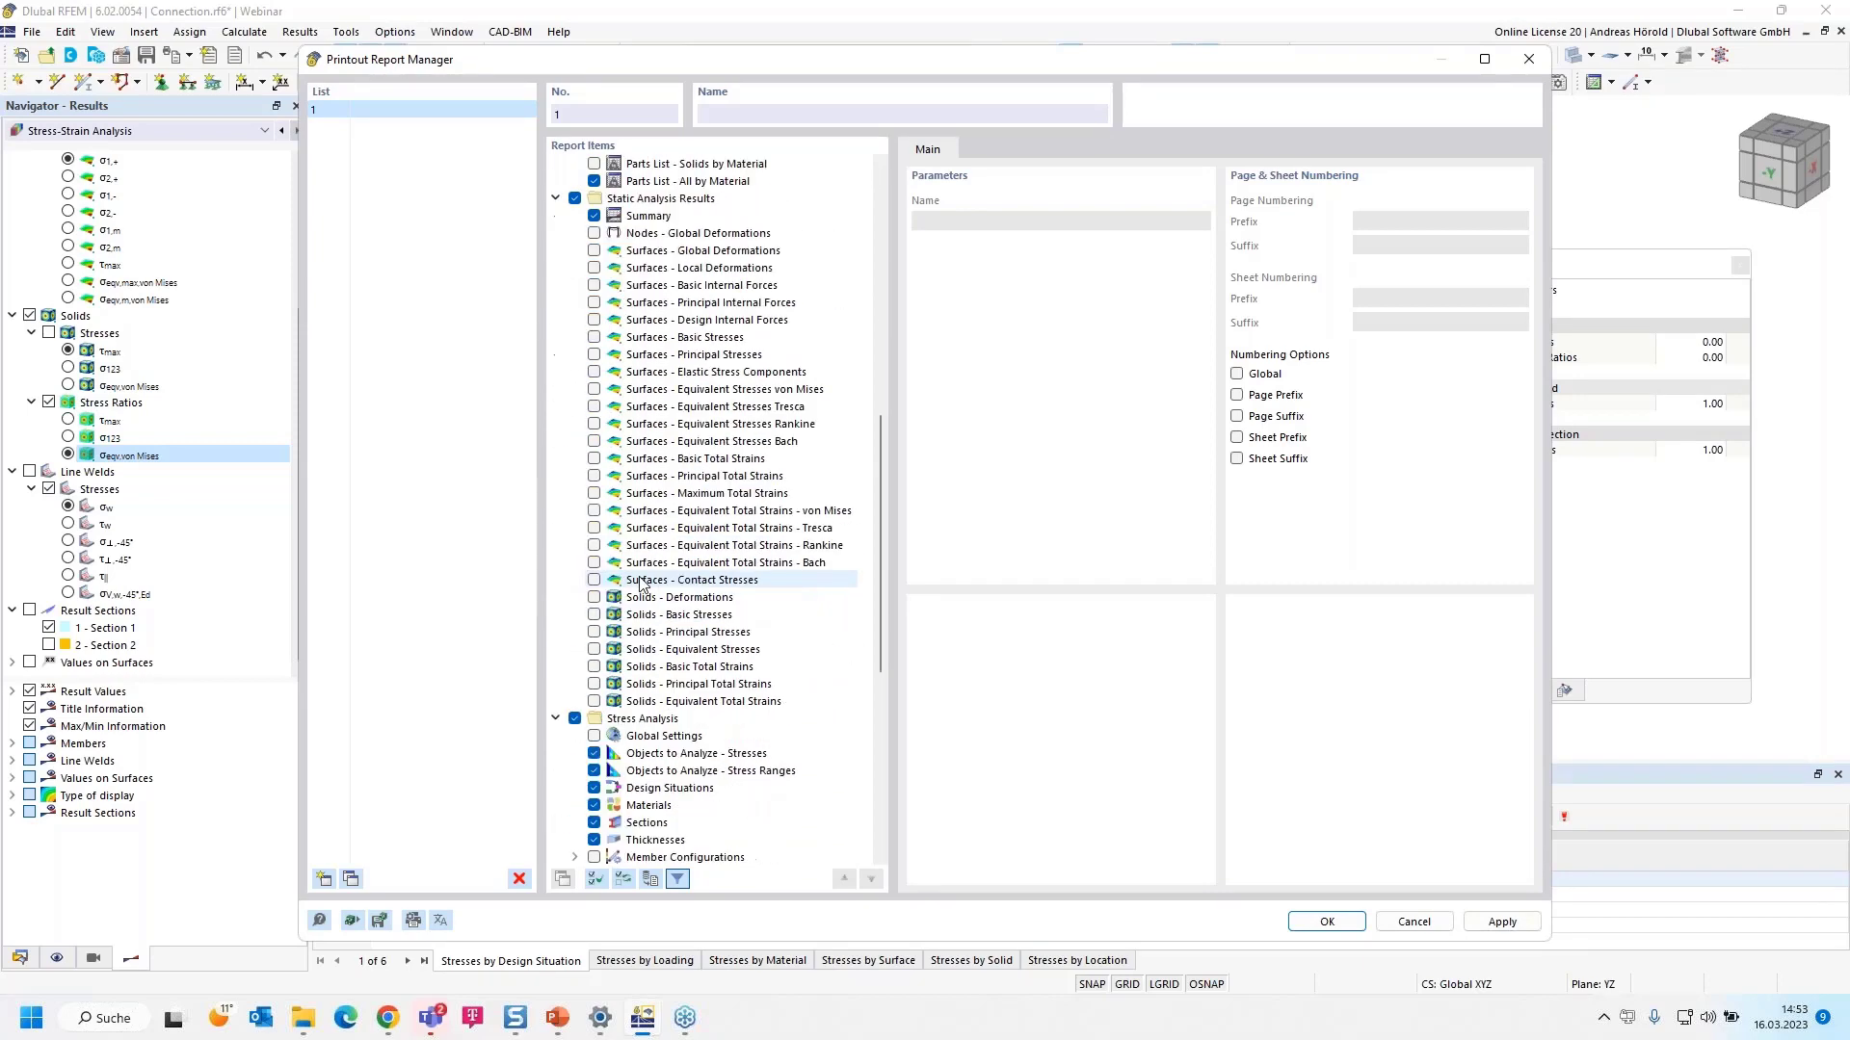
scroll(641, 583, down, 8)
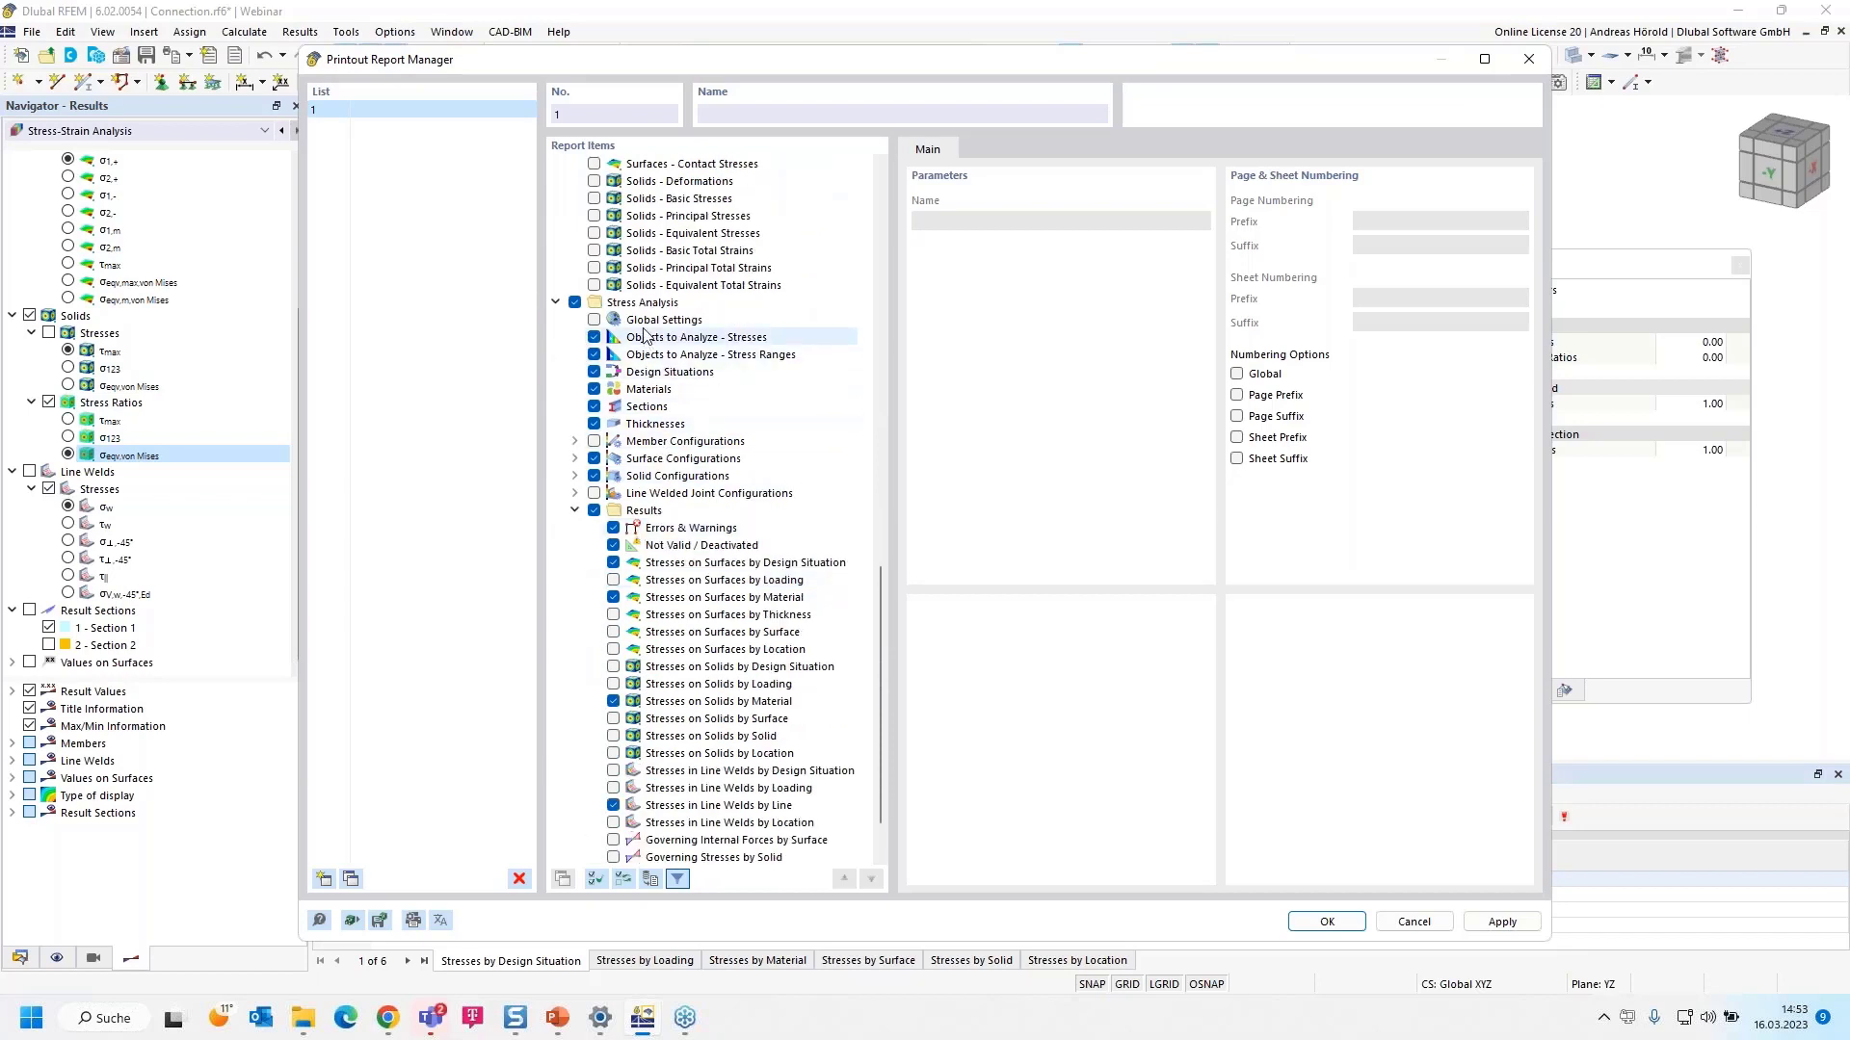
scroll(616, 511, down, 2)
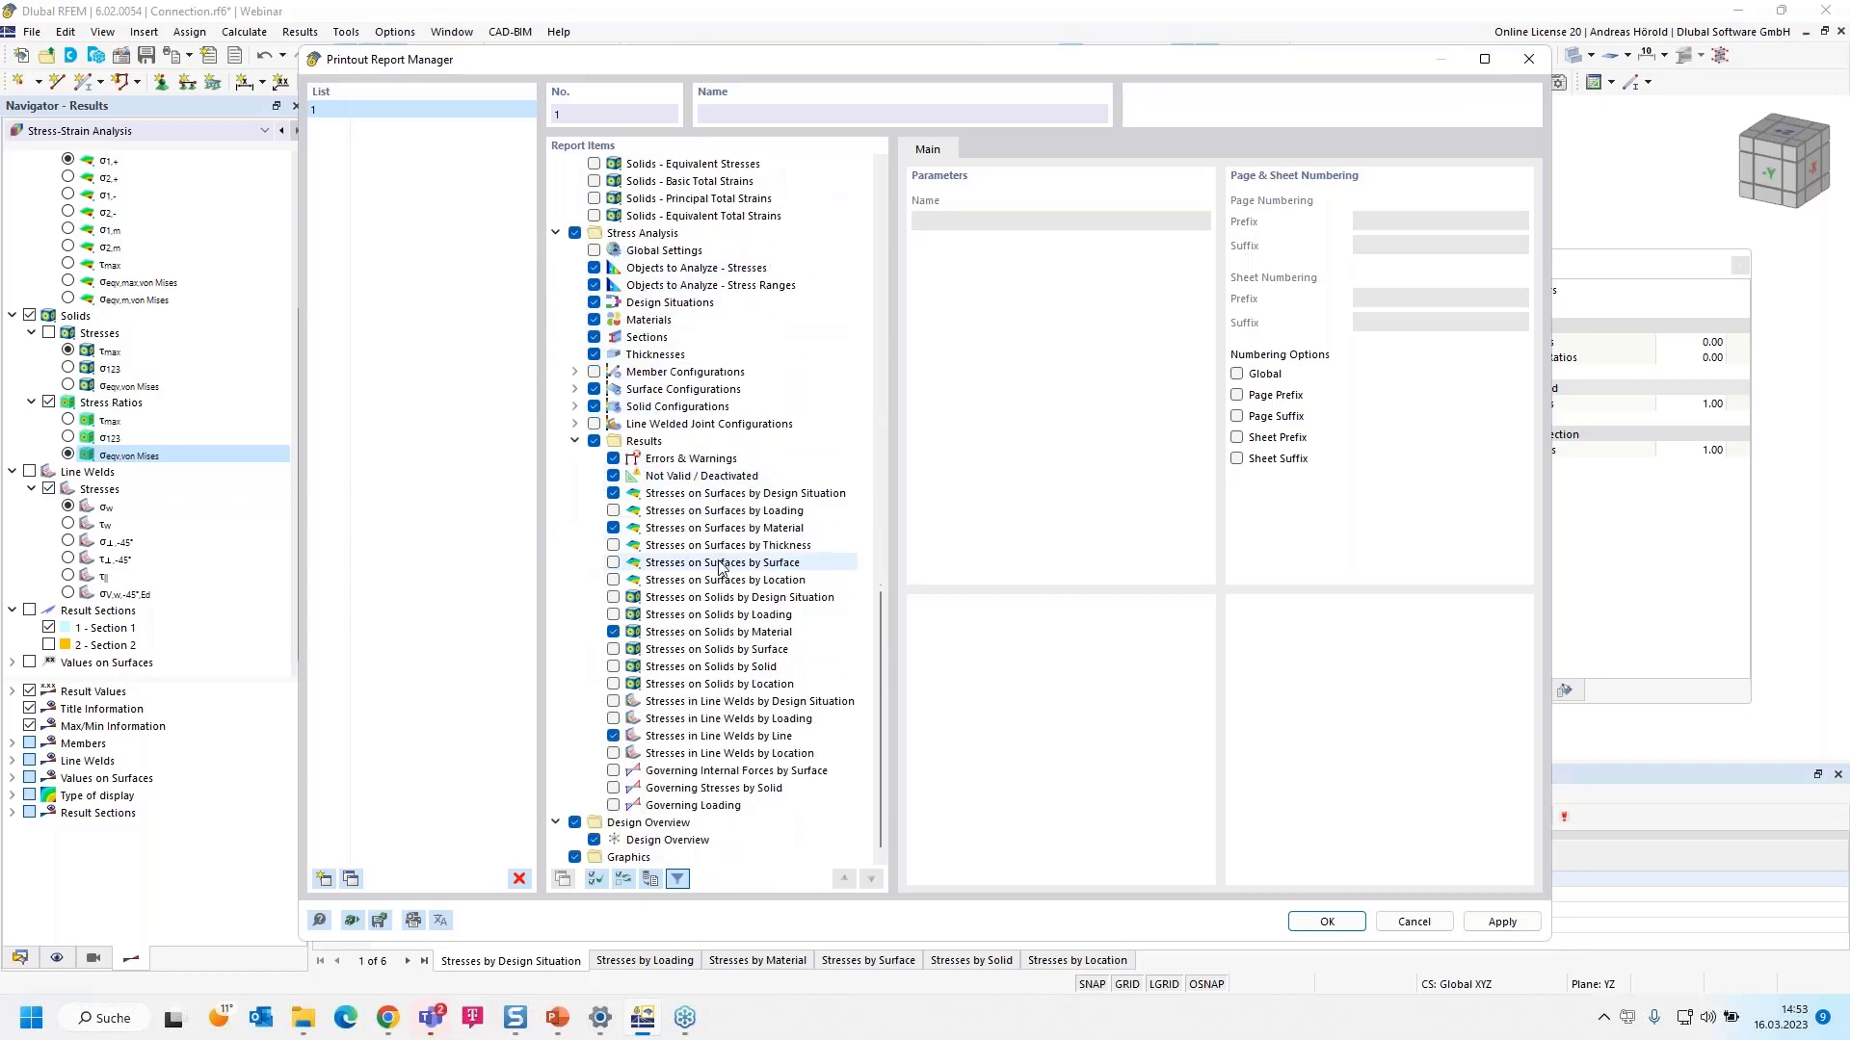
click(613, 494)
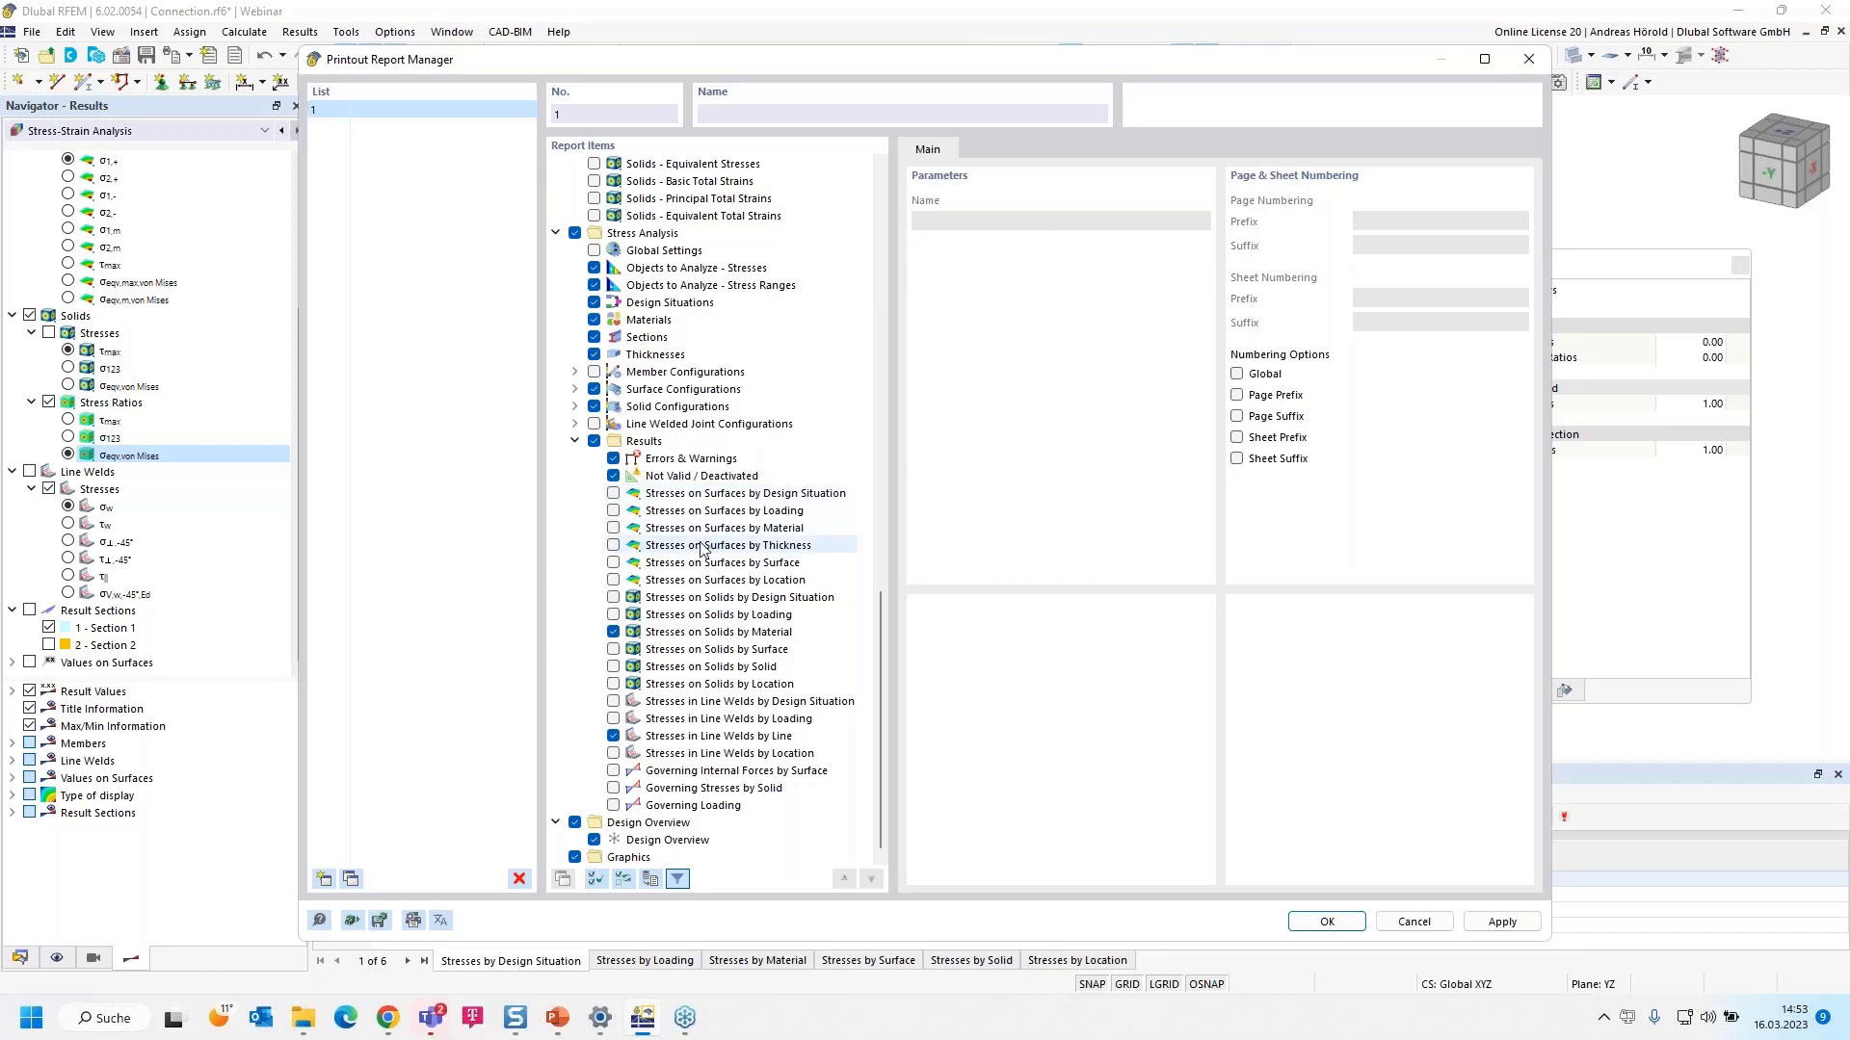
click(613, 667)
click(612, 632)
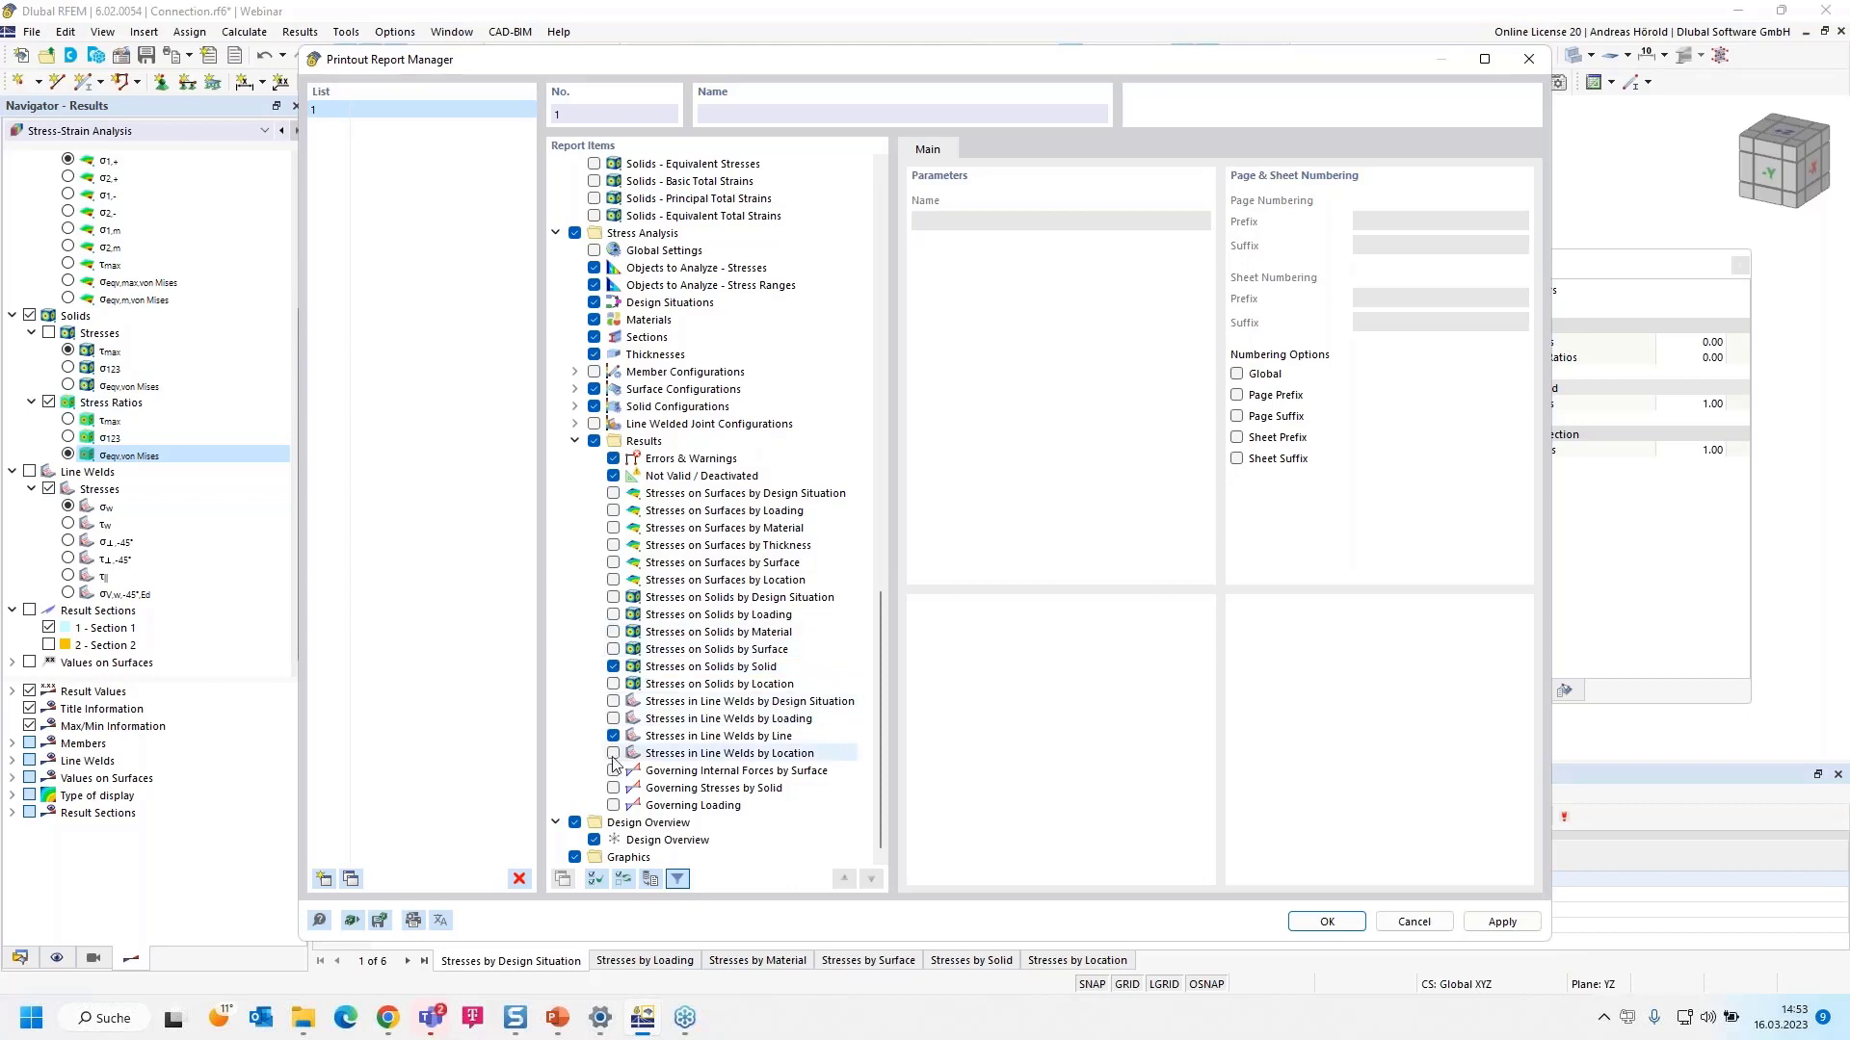
click(1326, 922)
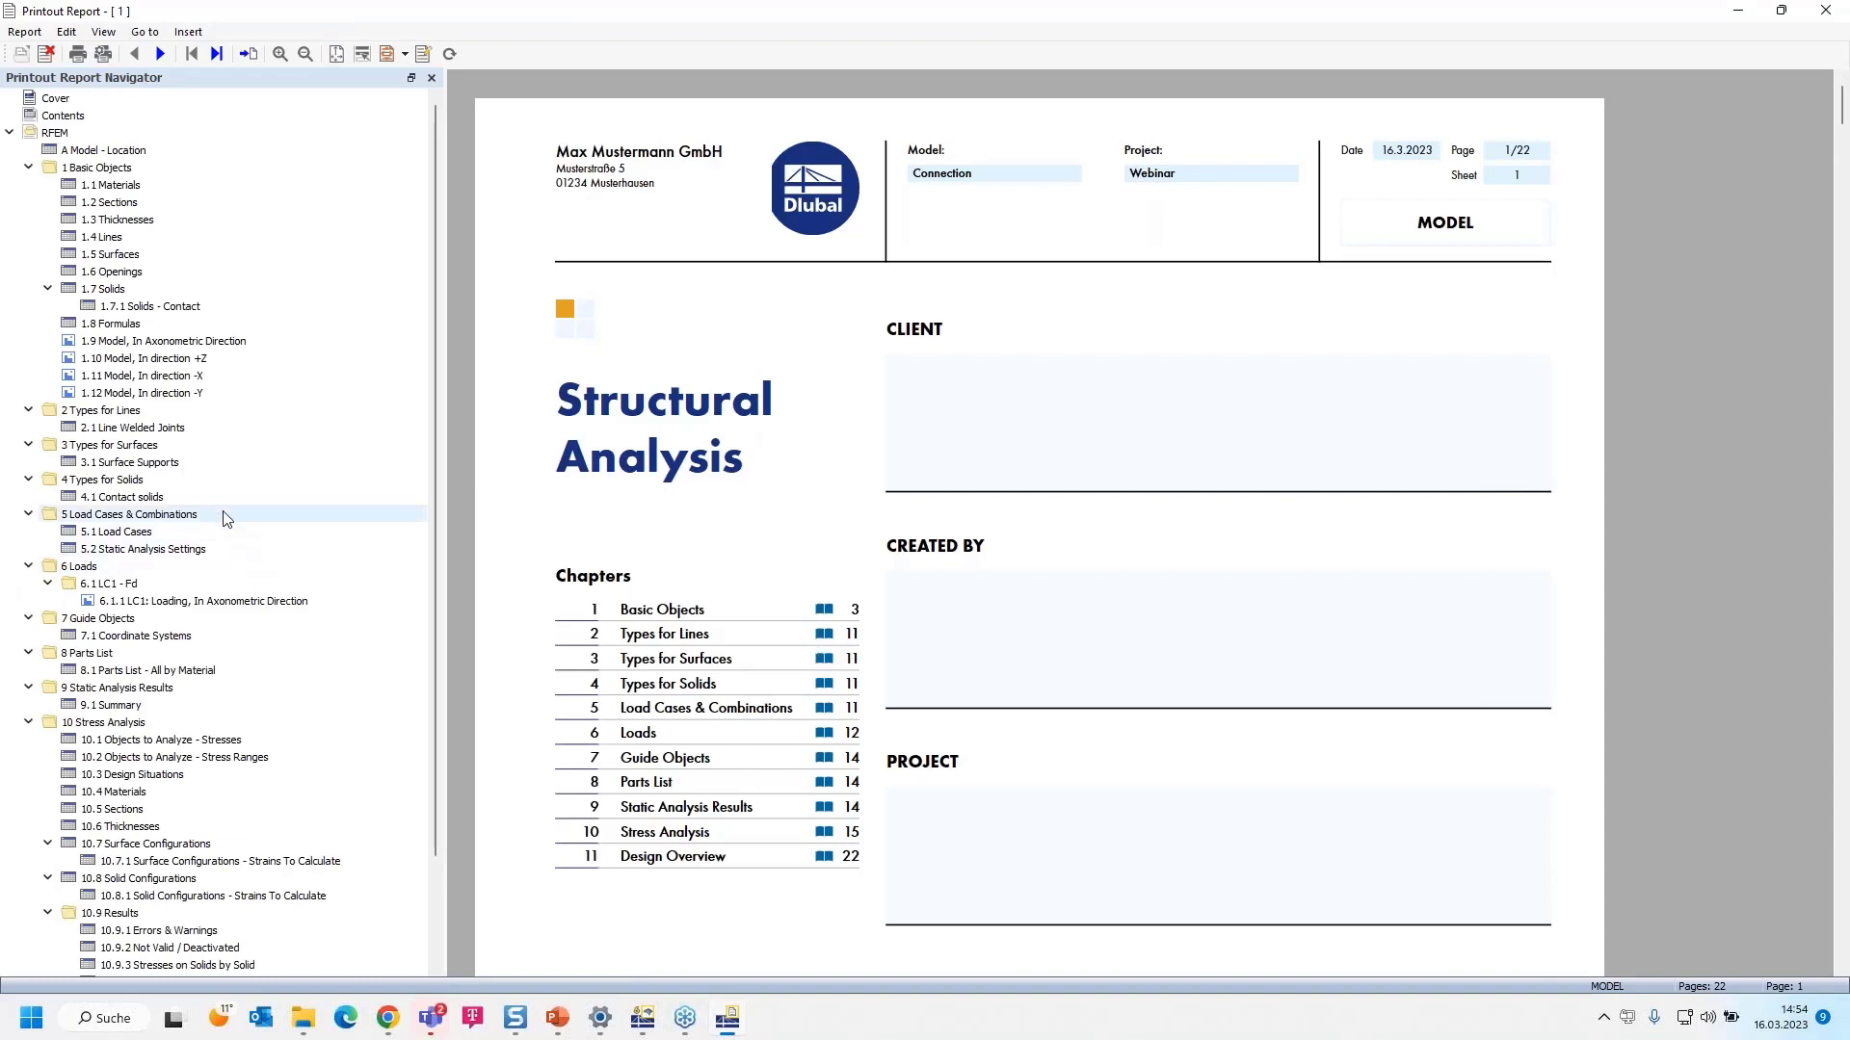
- Step through the report's axonometric, +Z, -X and -Y model view pages
click(140, 343)
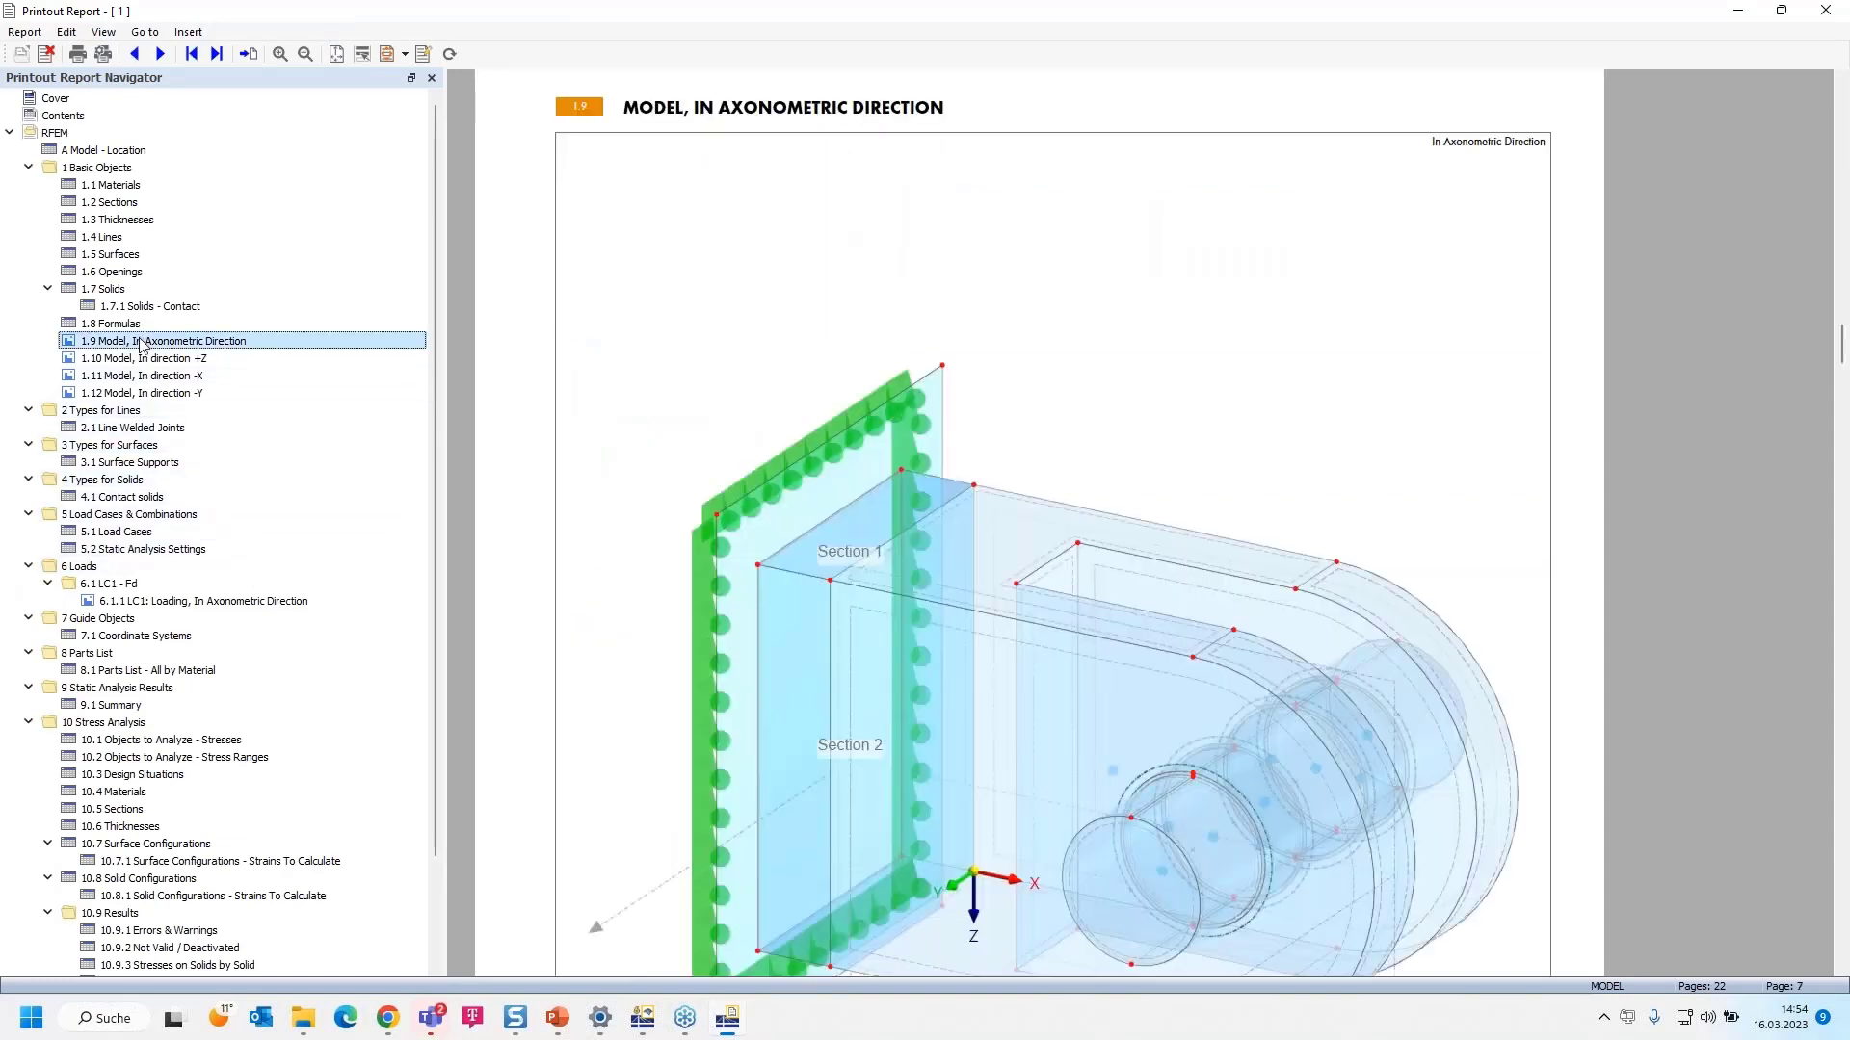
ctrl+scroll(863, 553, down, 2)
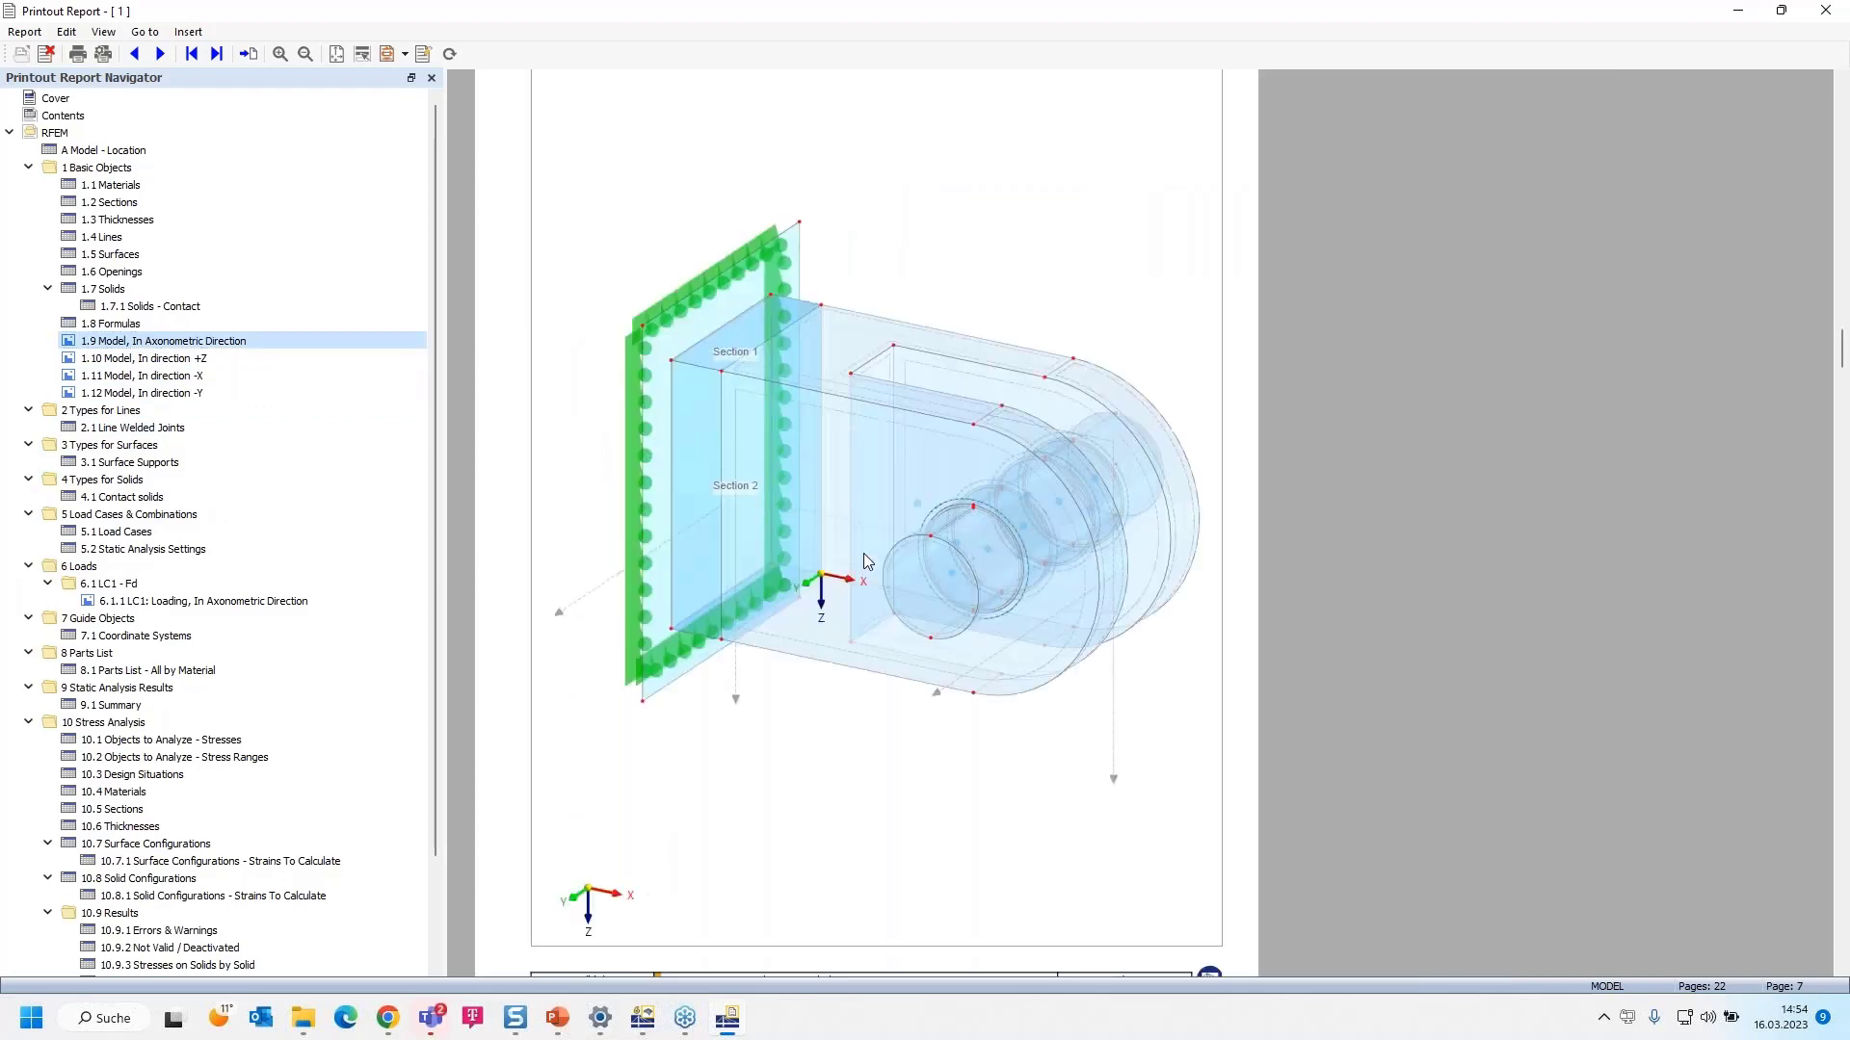
click(183, 358)
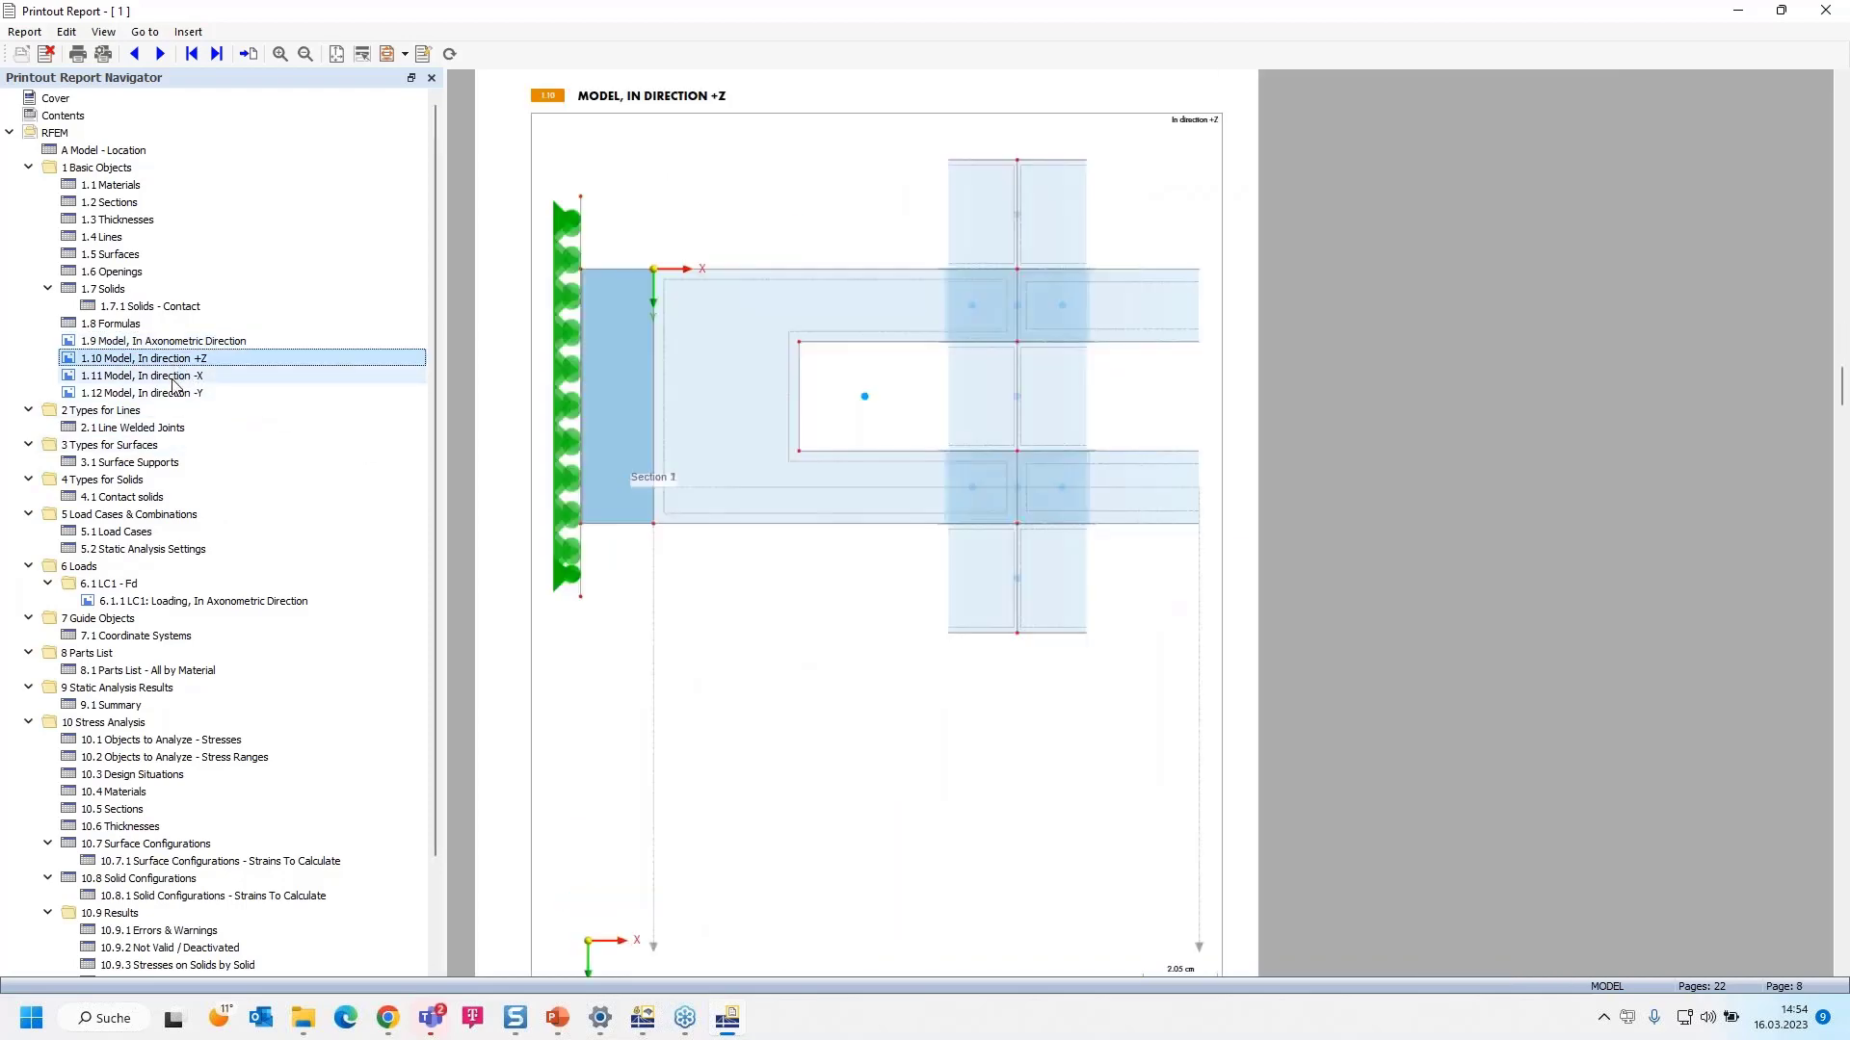
click(174, 377)
click(181, 394)
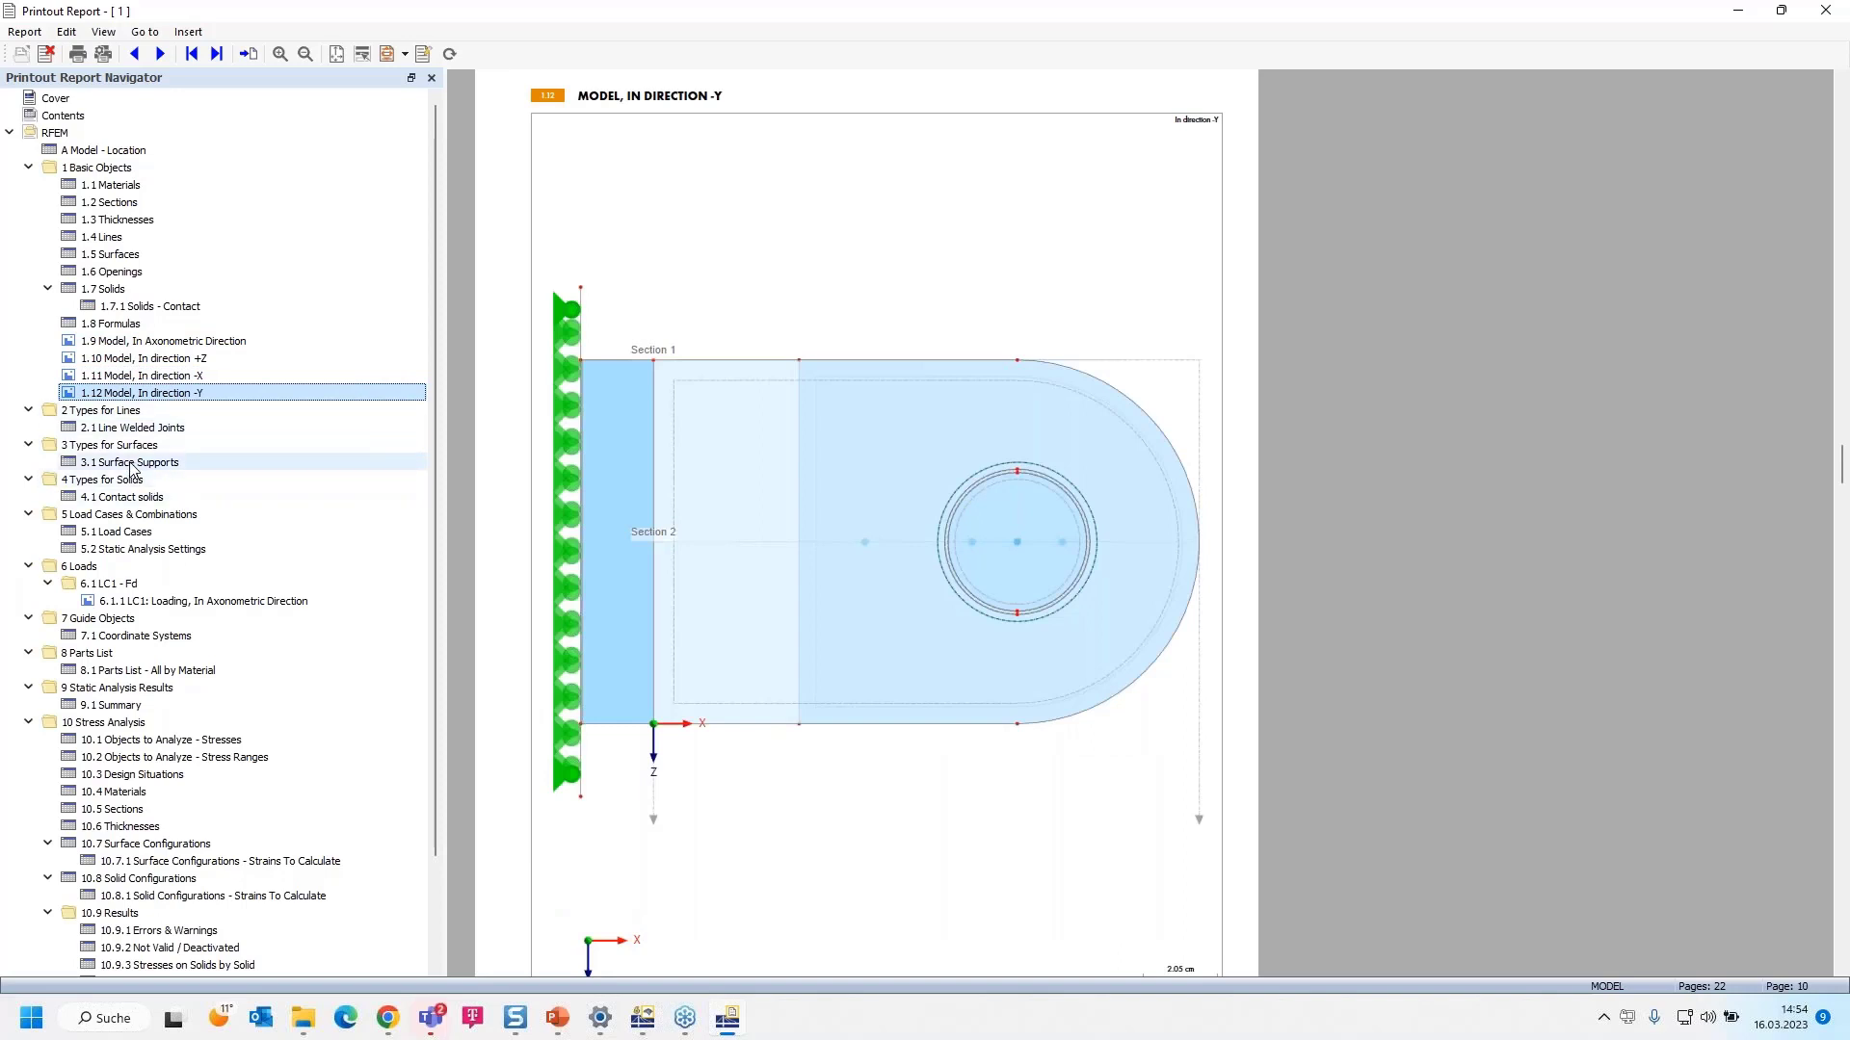
click(143, 428)
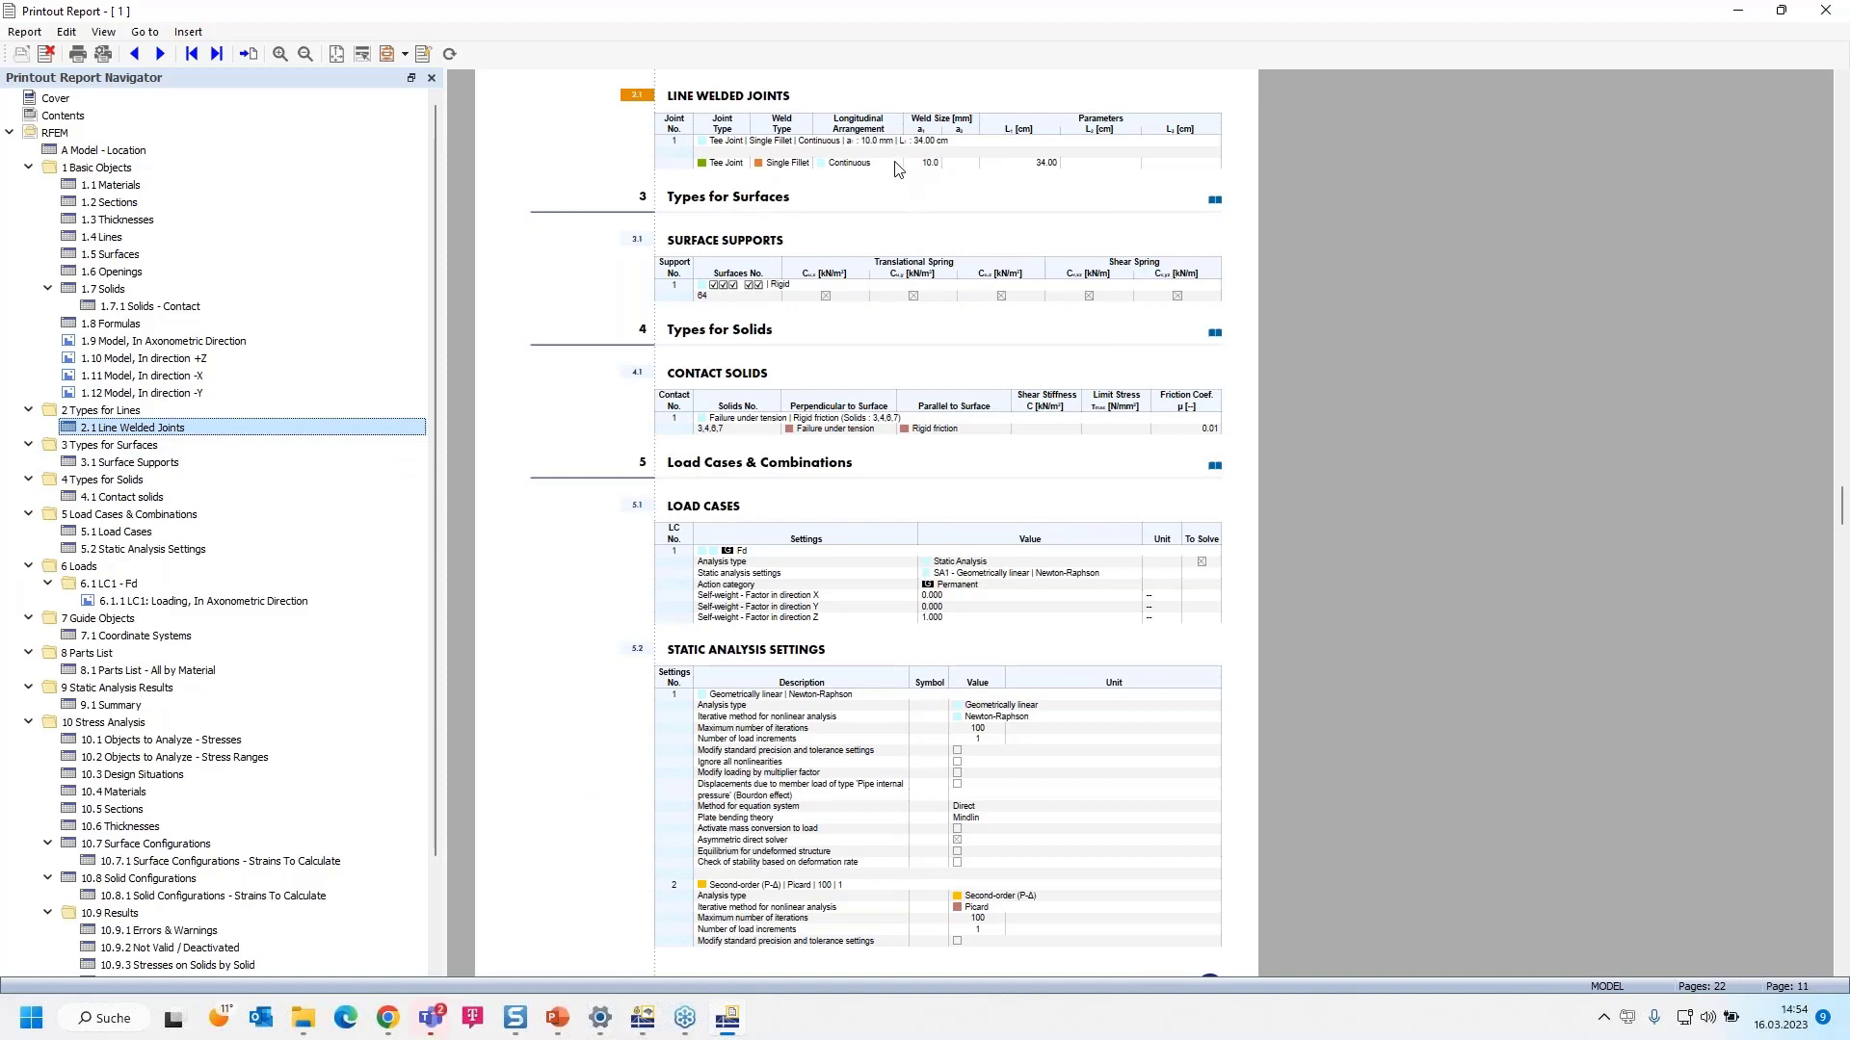
- Scroll through the weld, support, contact and load case tables, then view the LC1 axonometric loading page
ctrl+scroll(894, 162, up, 3)
ctrl+scroll(1186, 369, down, 2)
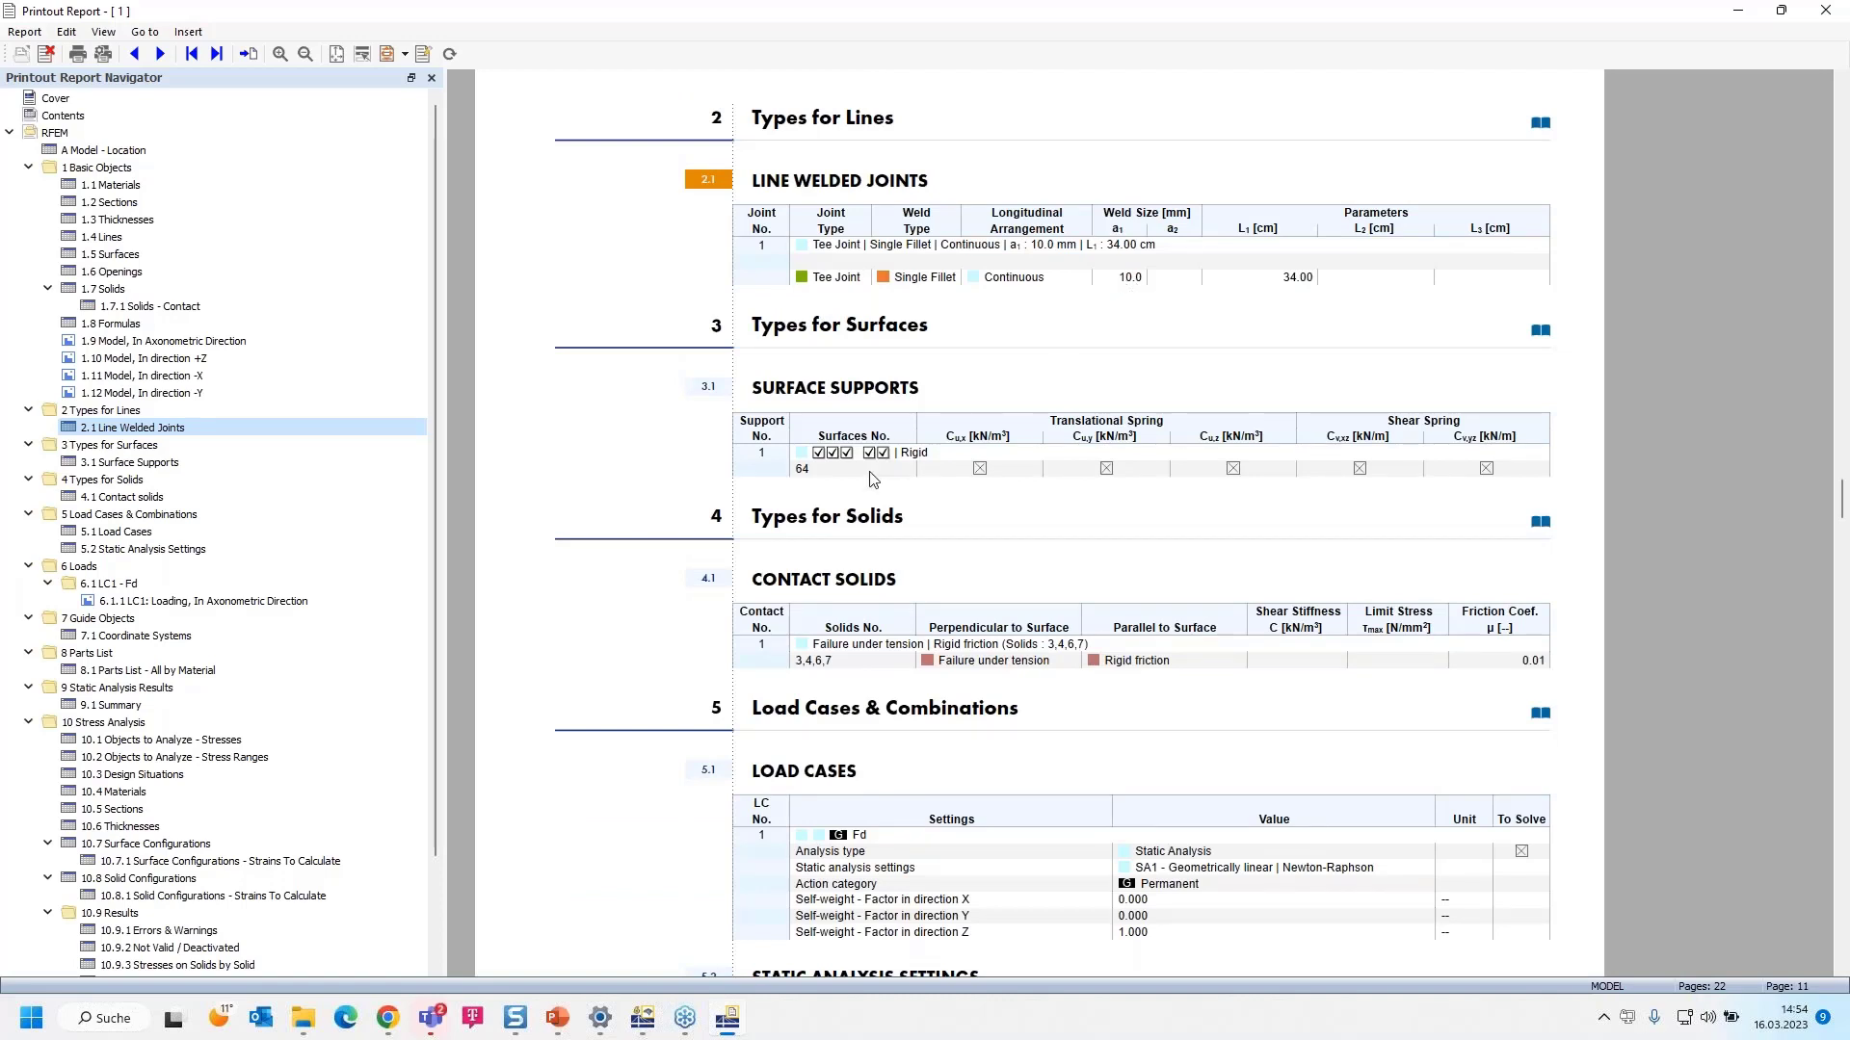
scroll(856, 476, down, 1)
scroll(920, 414, down, 3)
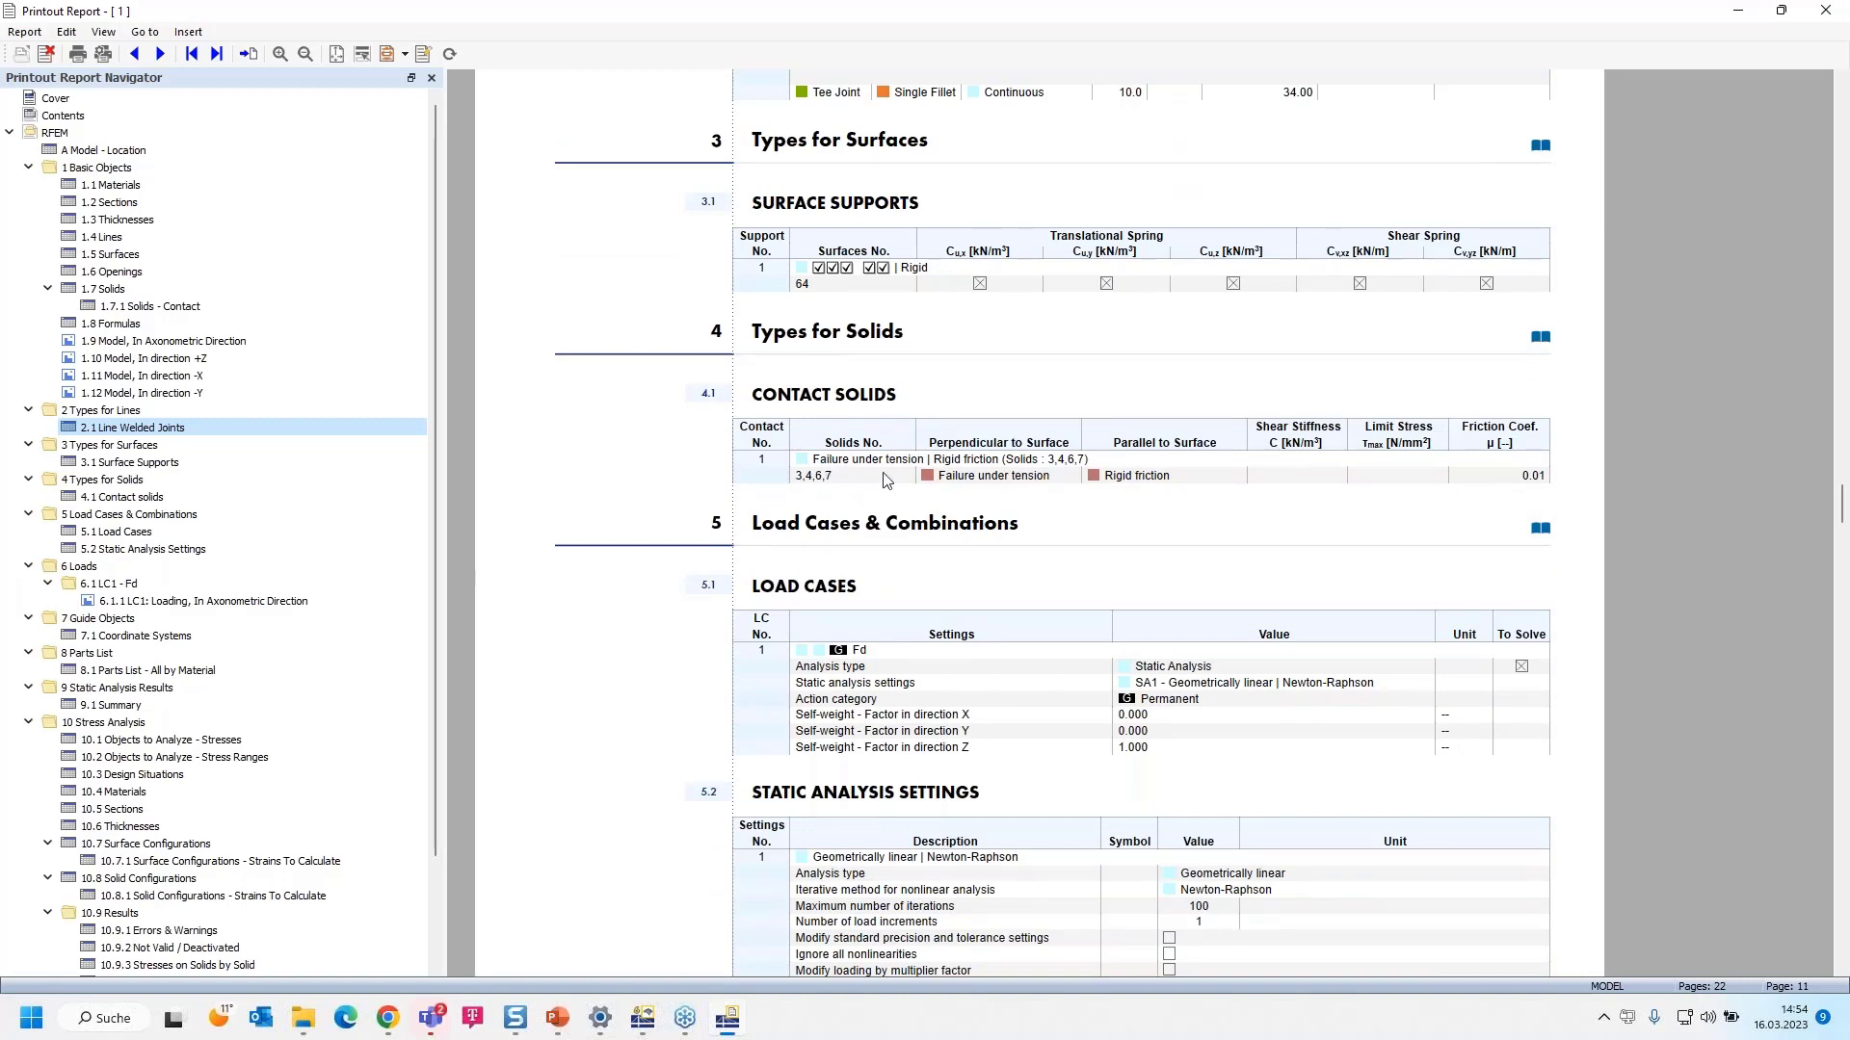
scroll(887, 479, down, 3)
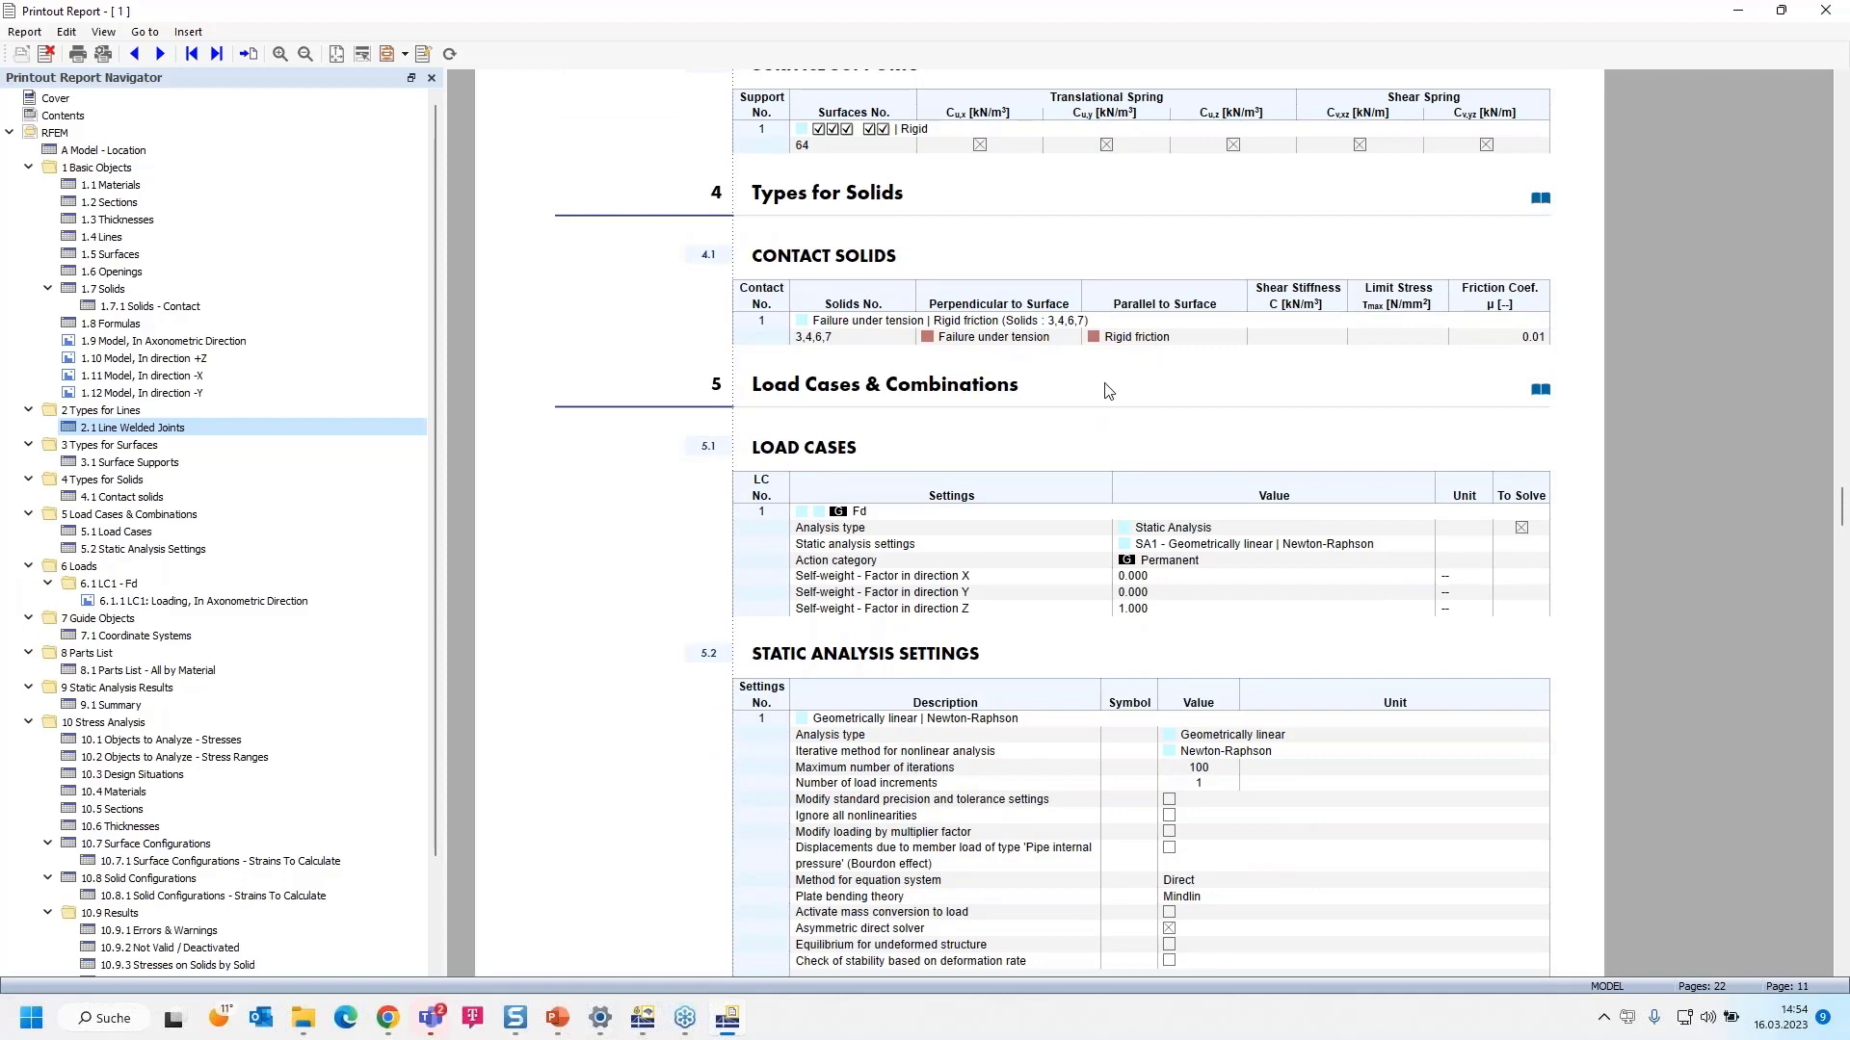
scroll(1107, 390, down, 15)
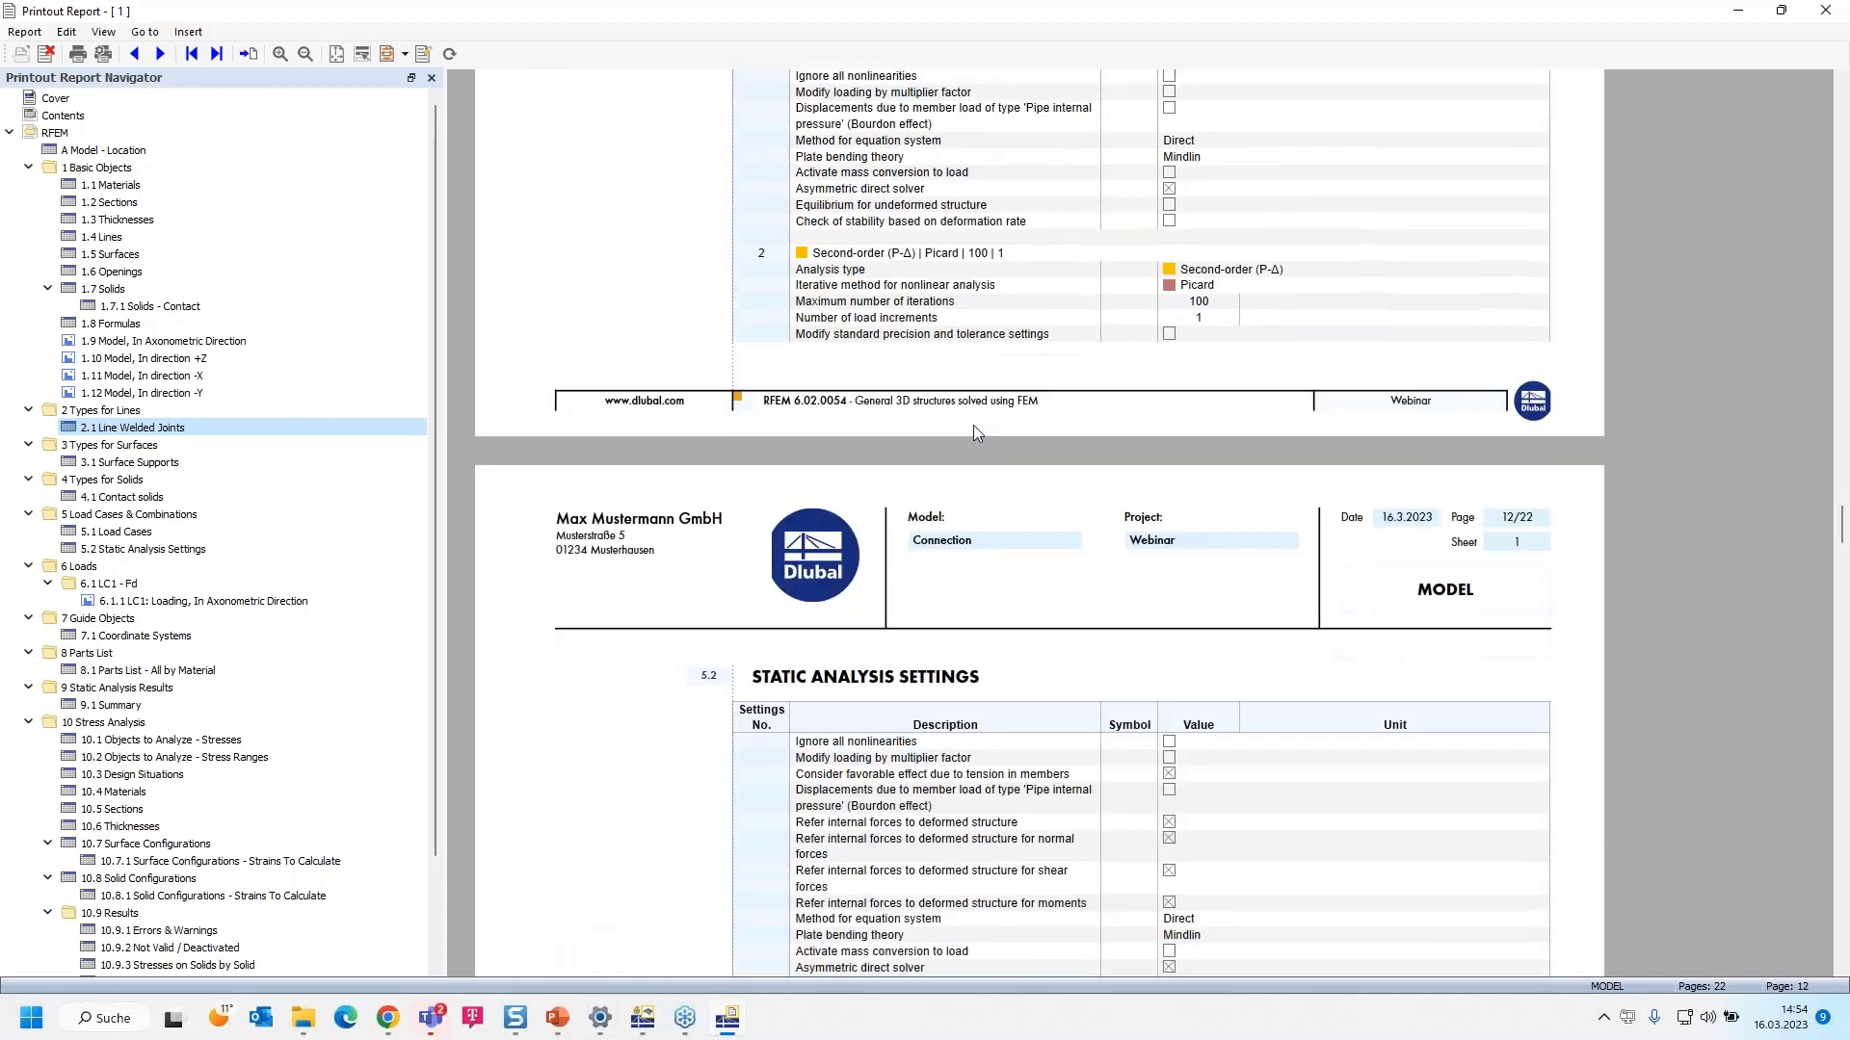
scroll(973, 433, down, 2)
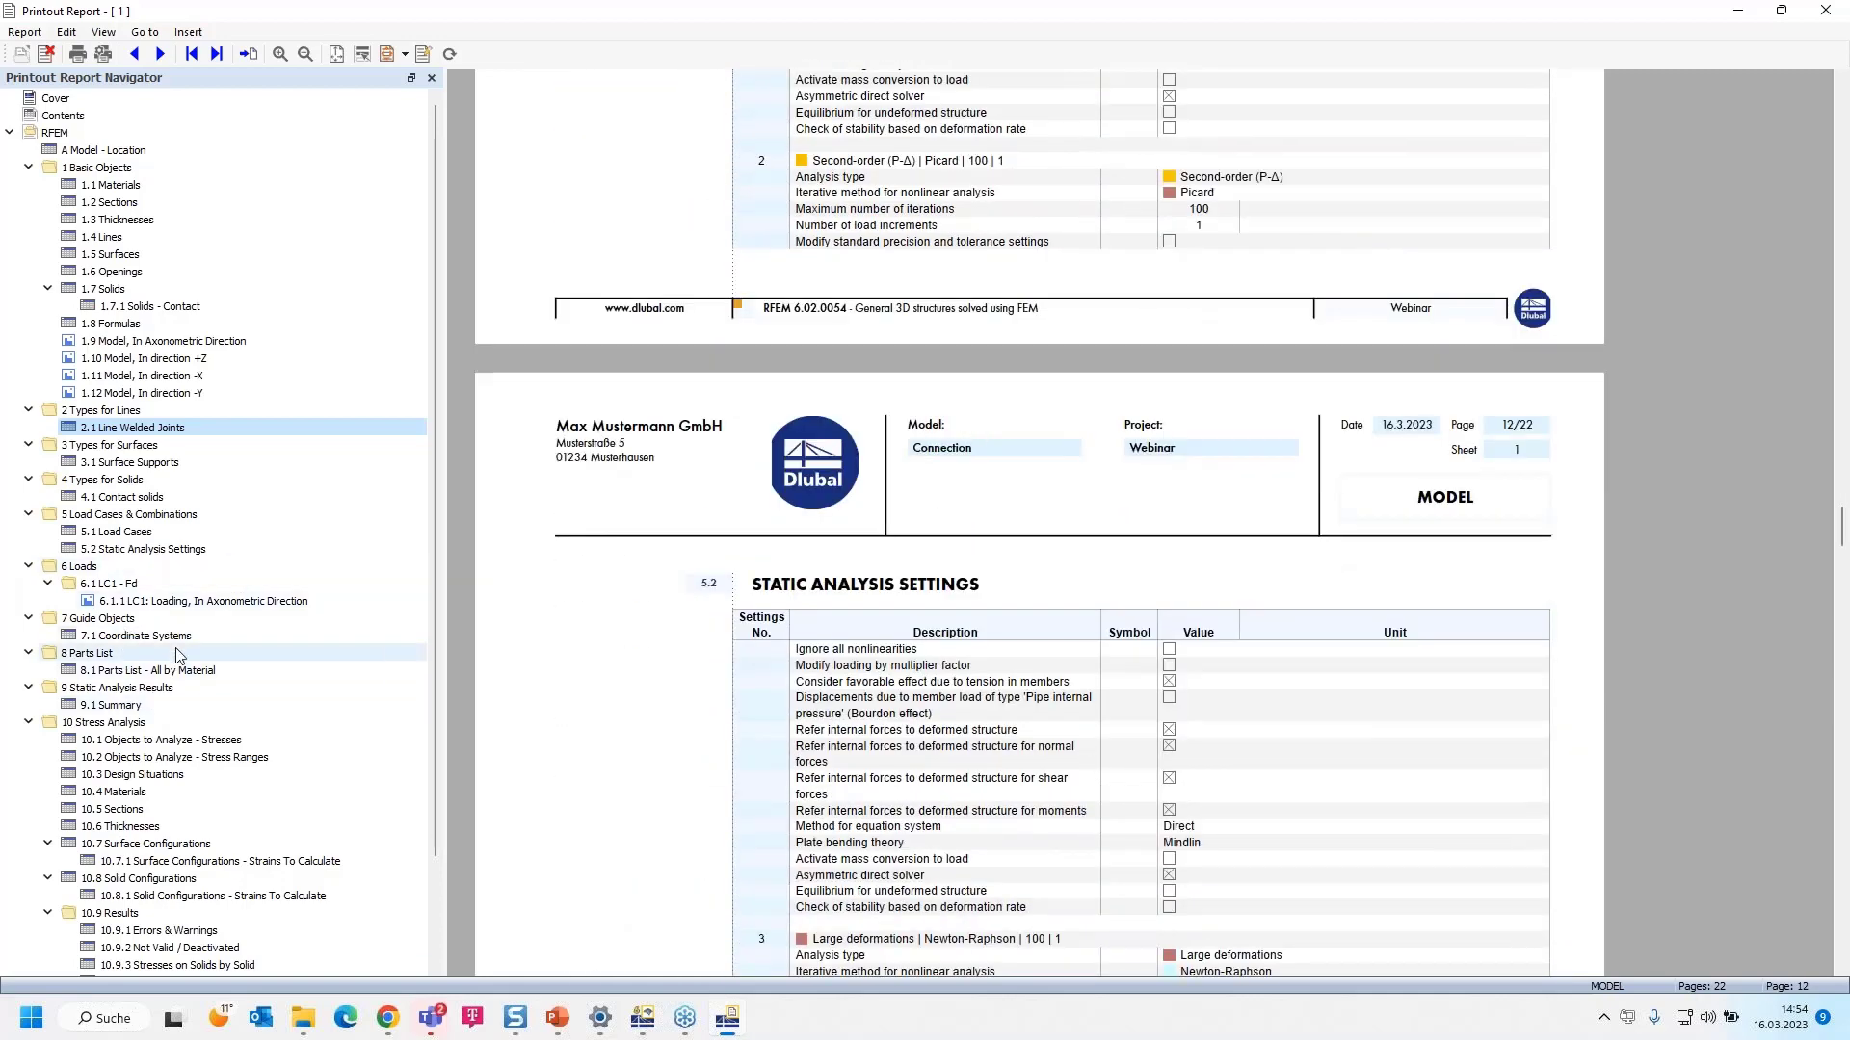
click(199, 603)
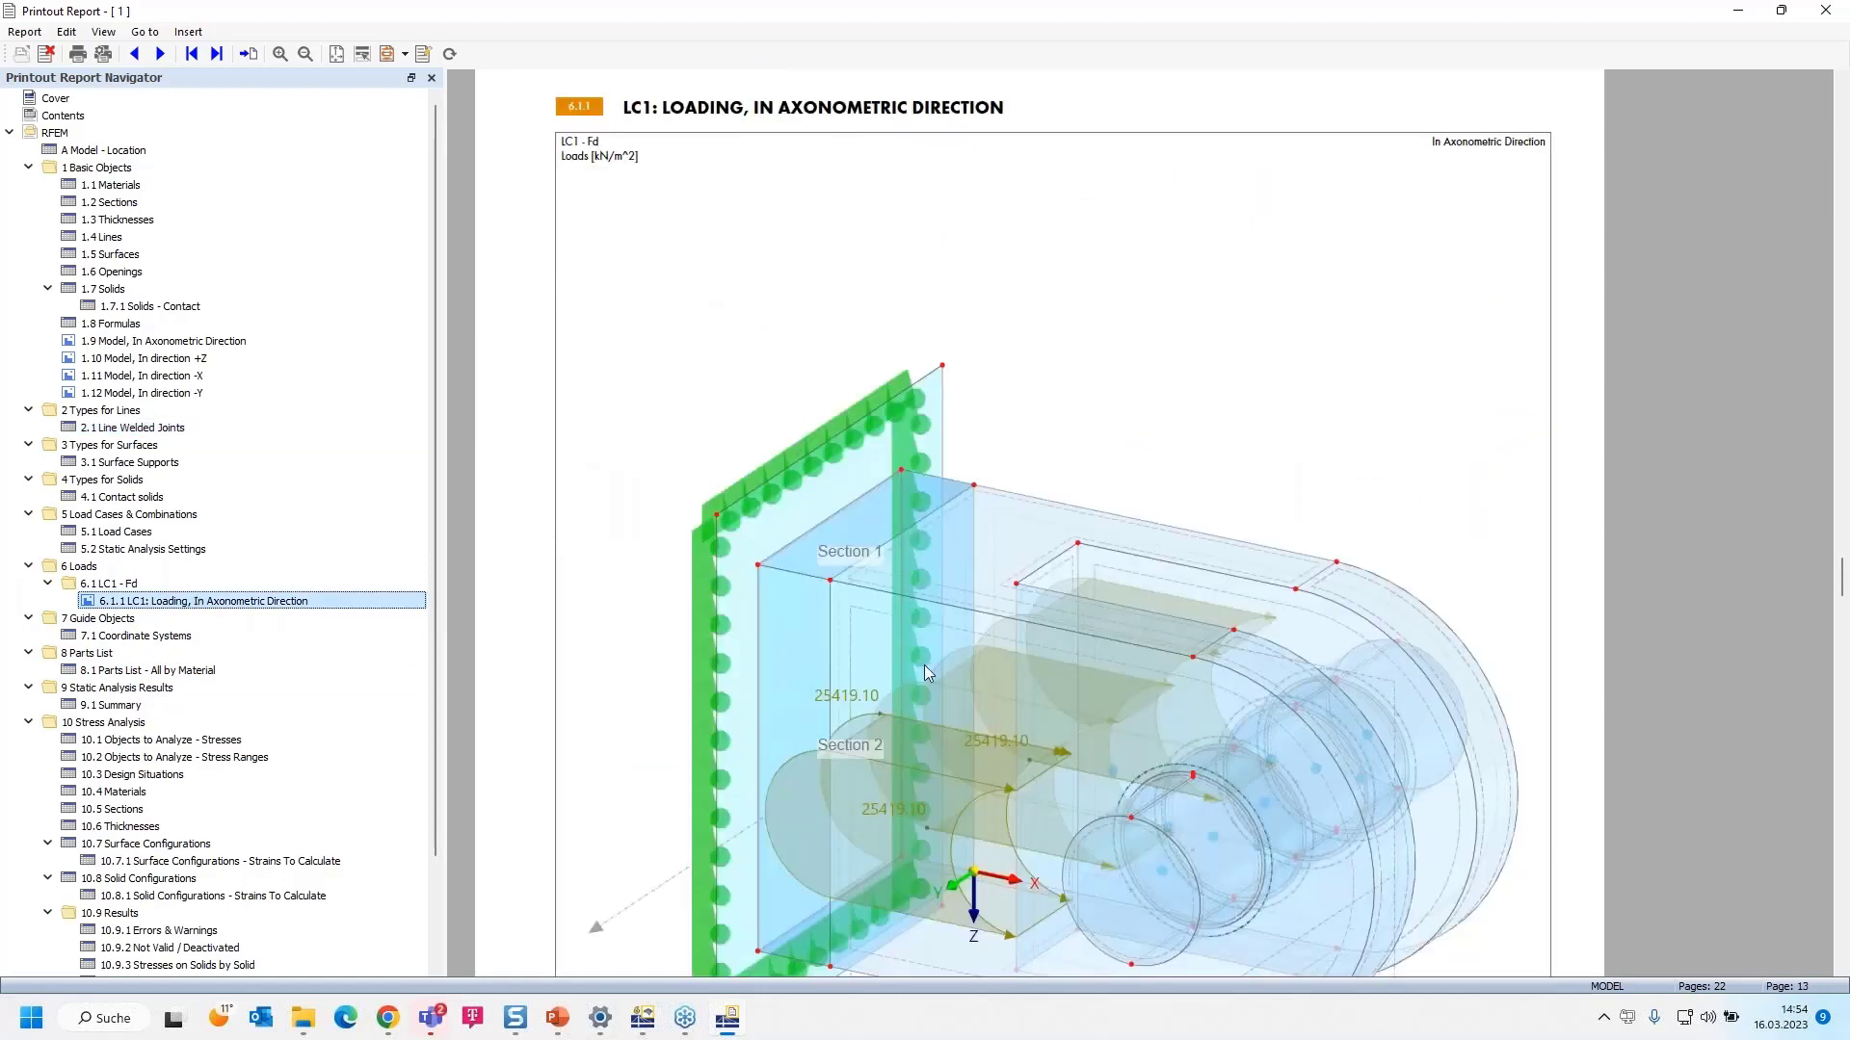
ctrl+scroll(922, 664, down, 3)
ctrl+scroll(925, 672, up, 3)
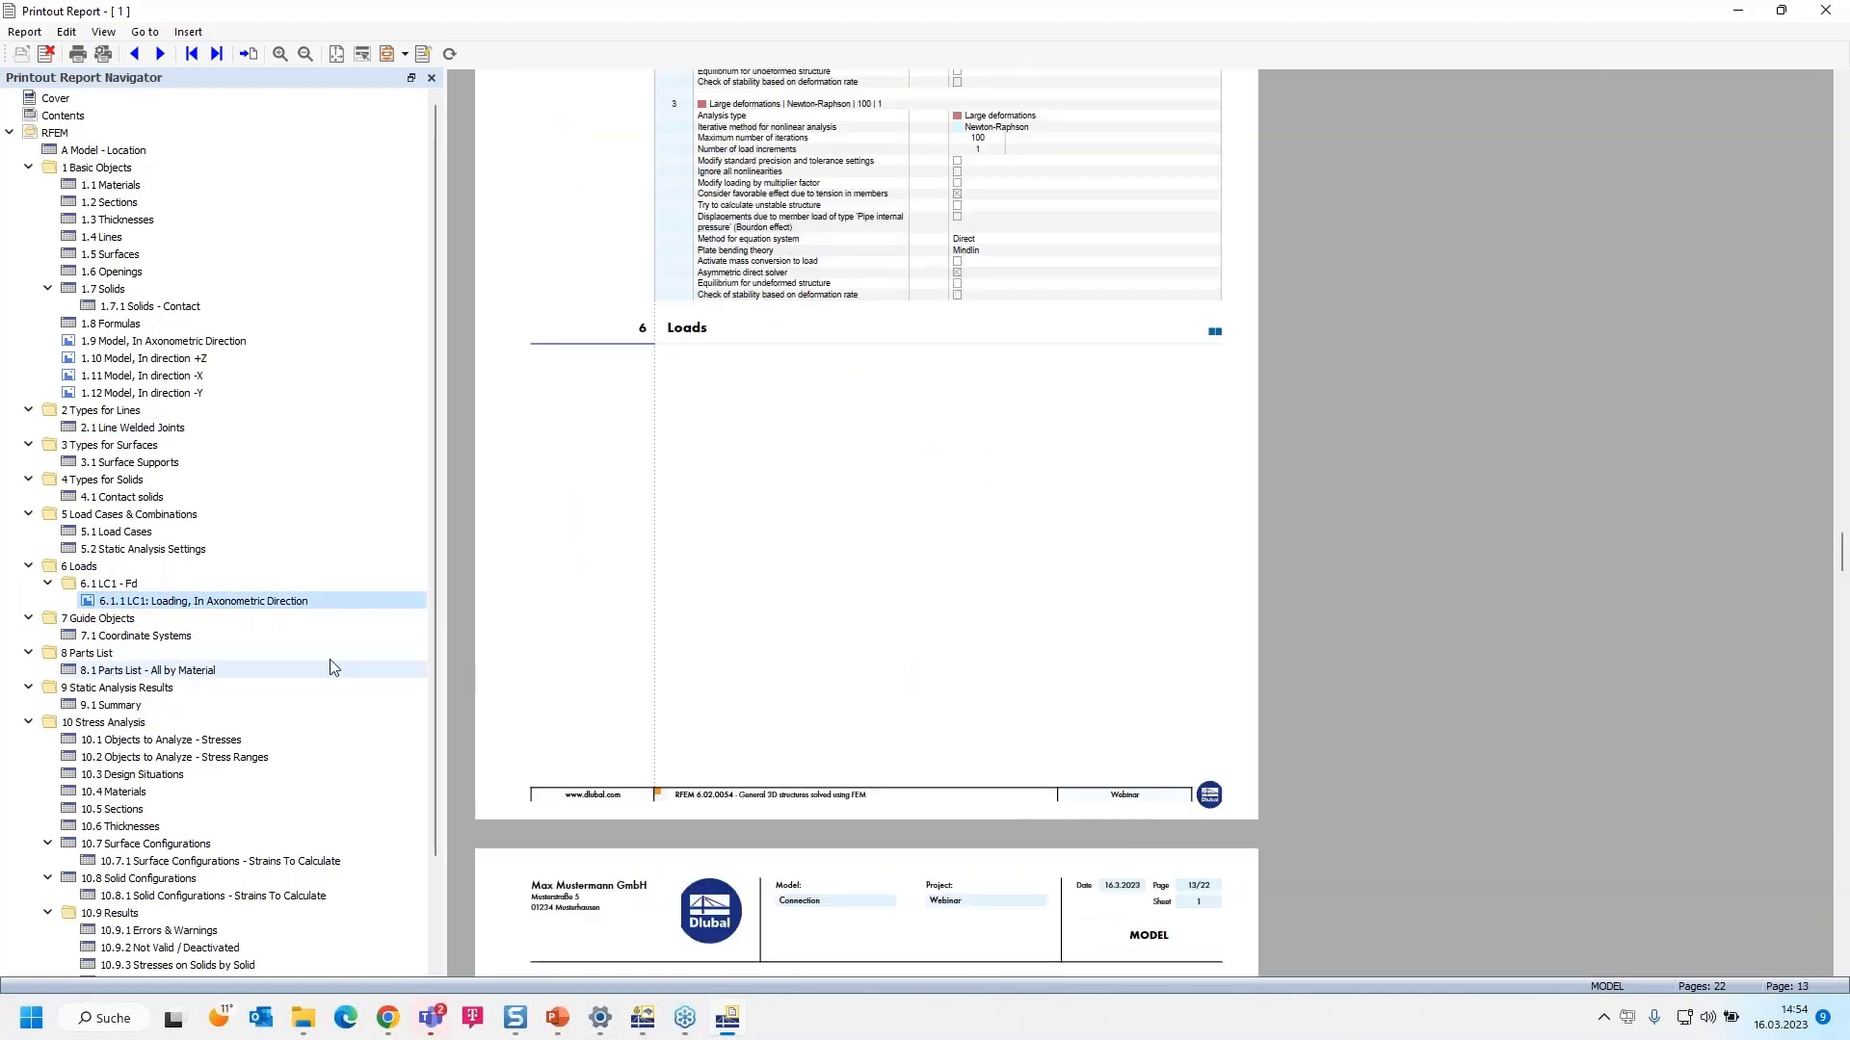
click(181, 605)
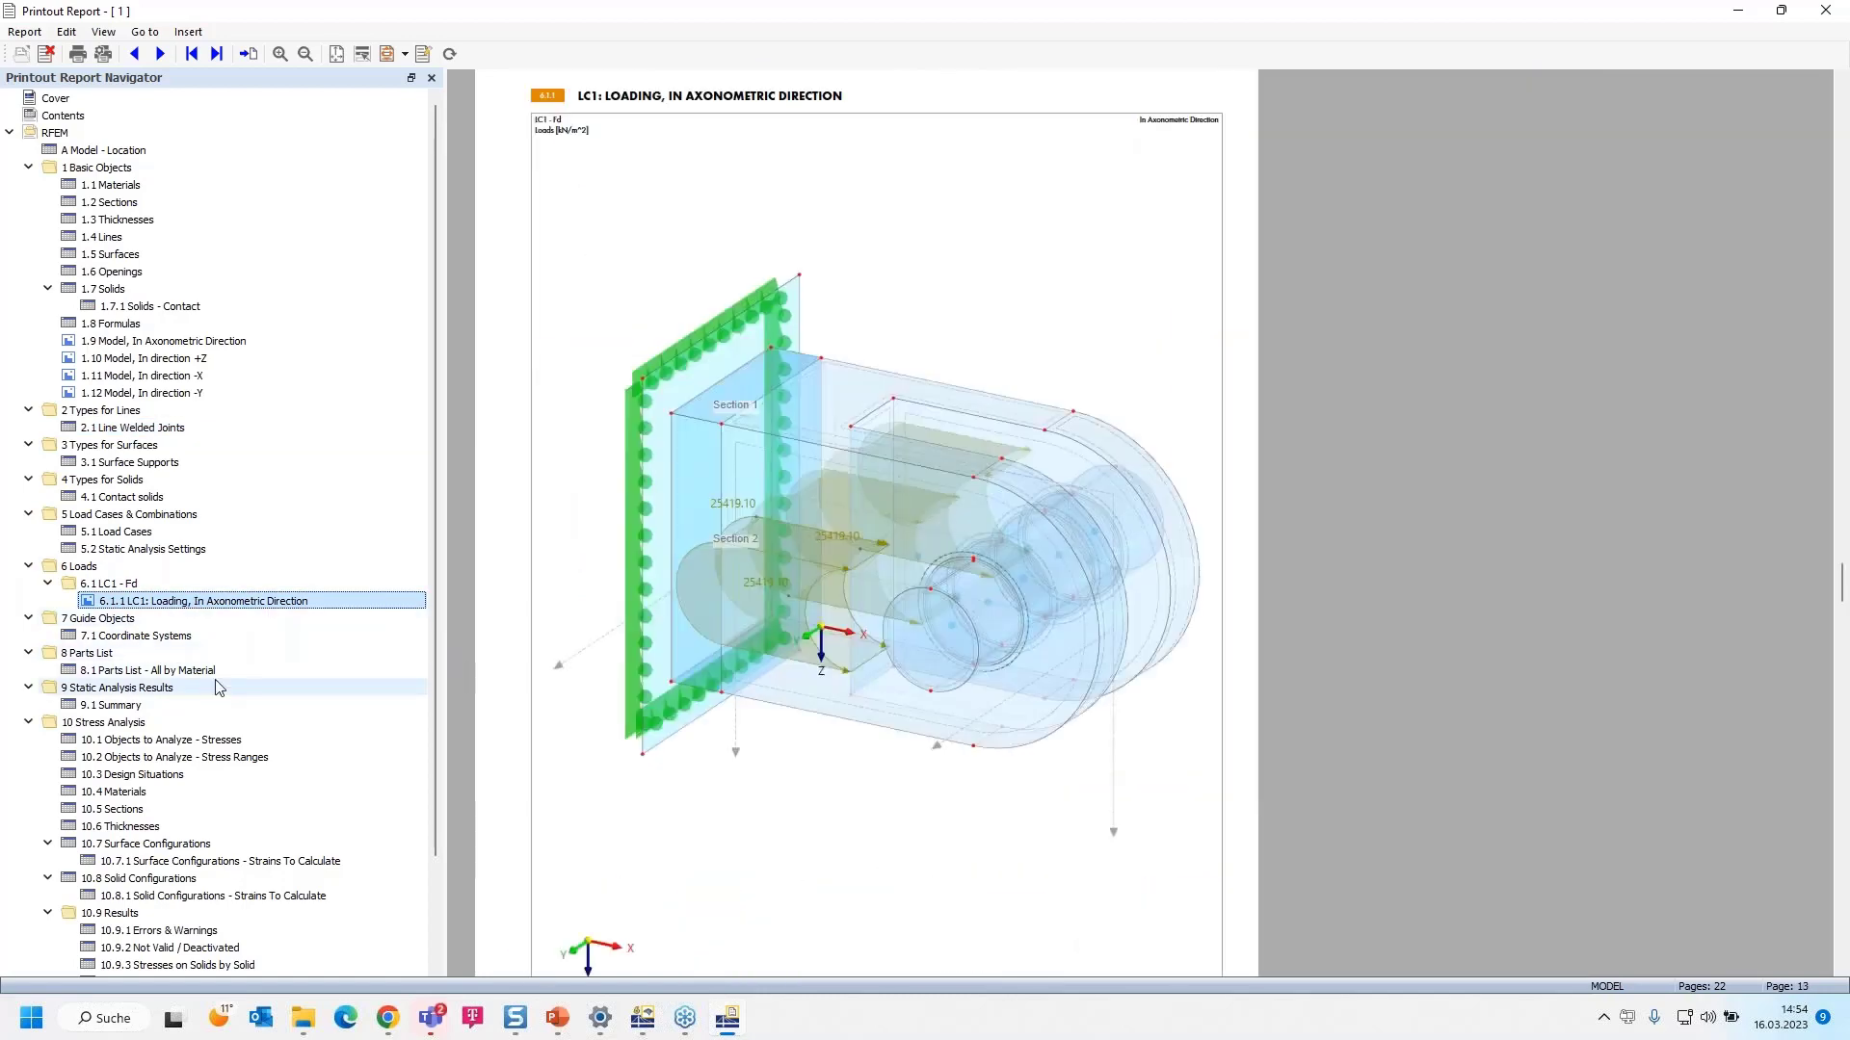
scroll(231, 751, down, 2)
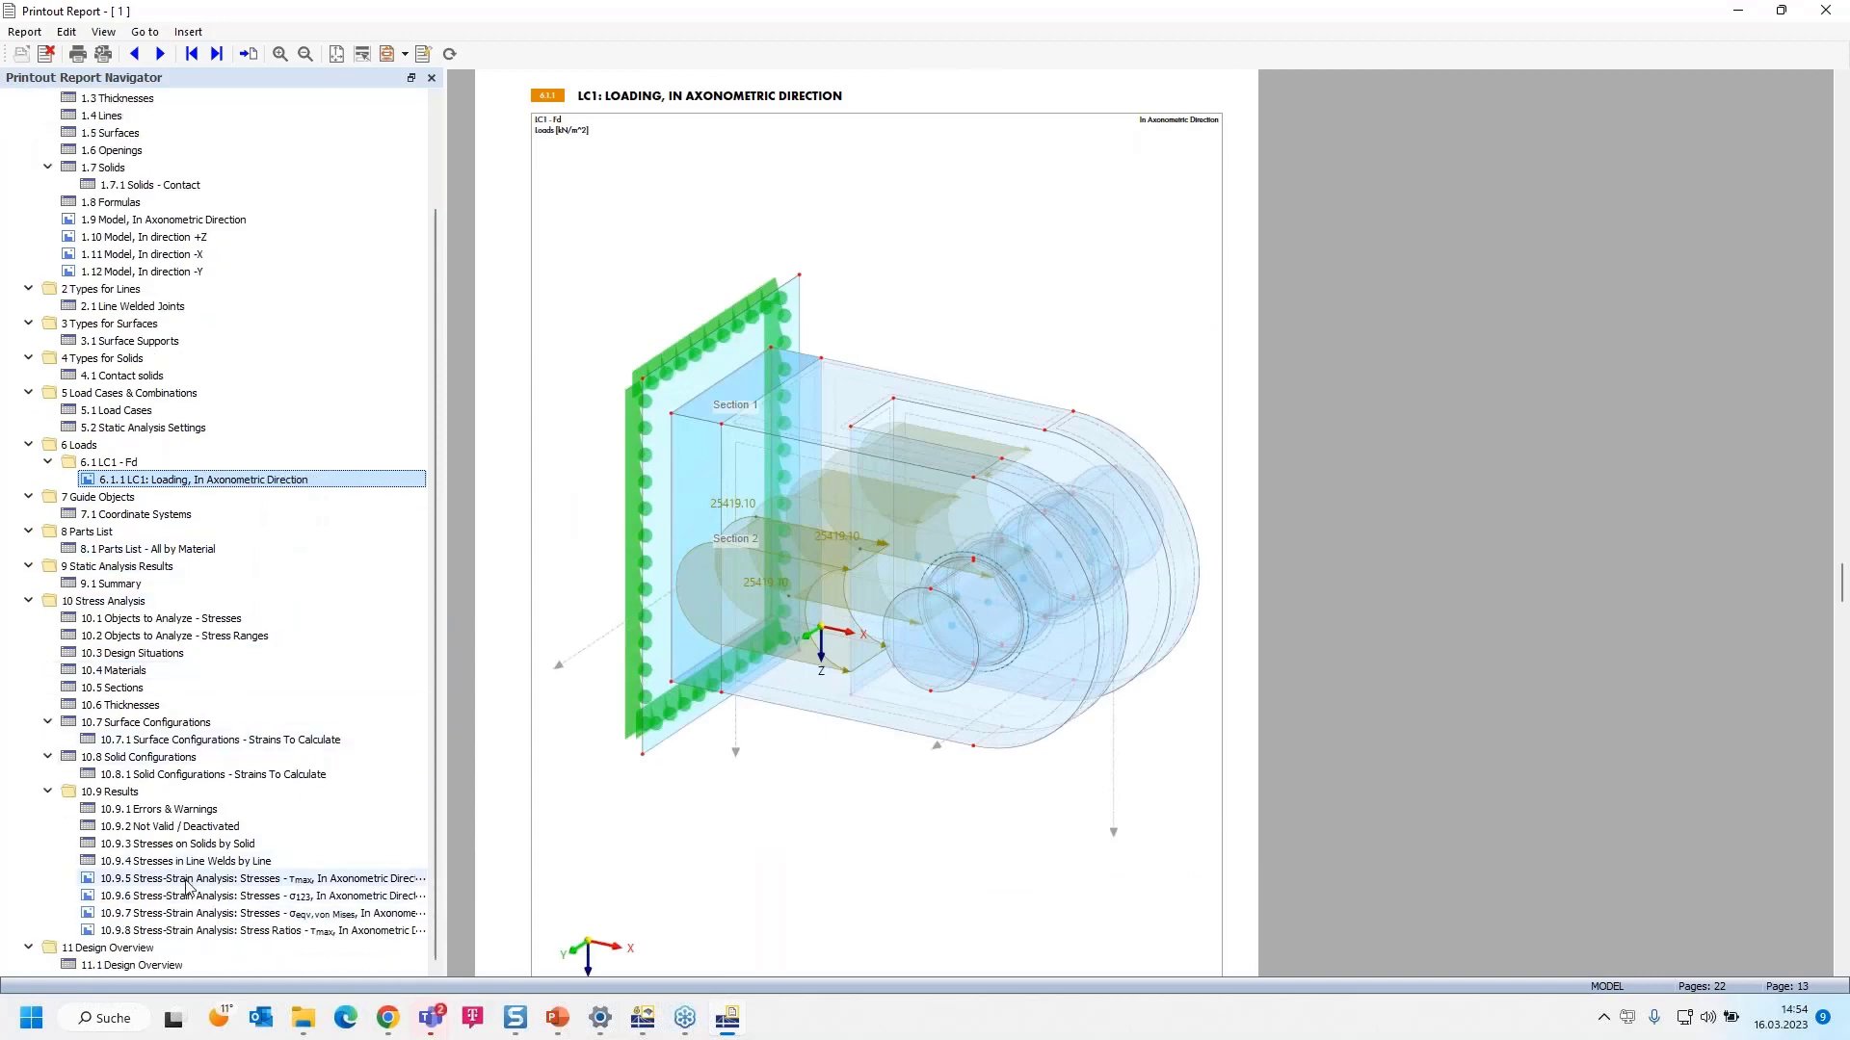
- Jump to 10.9.3 Stresses on Solids by Solid and read through the Stresses in Line Welds by Line table
click(197, 844)
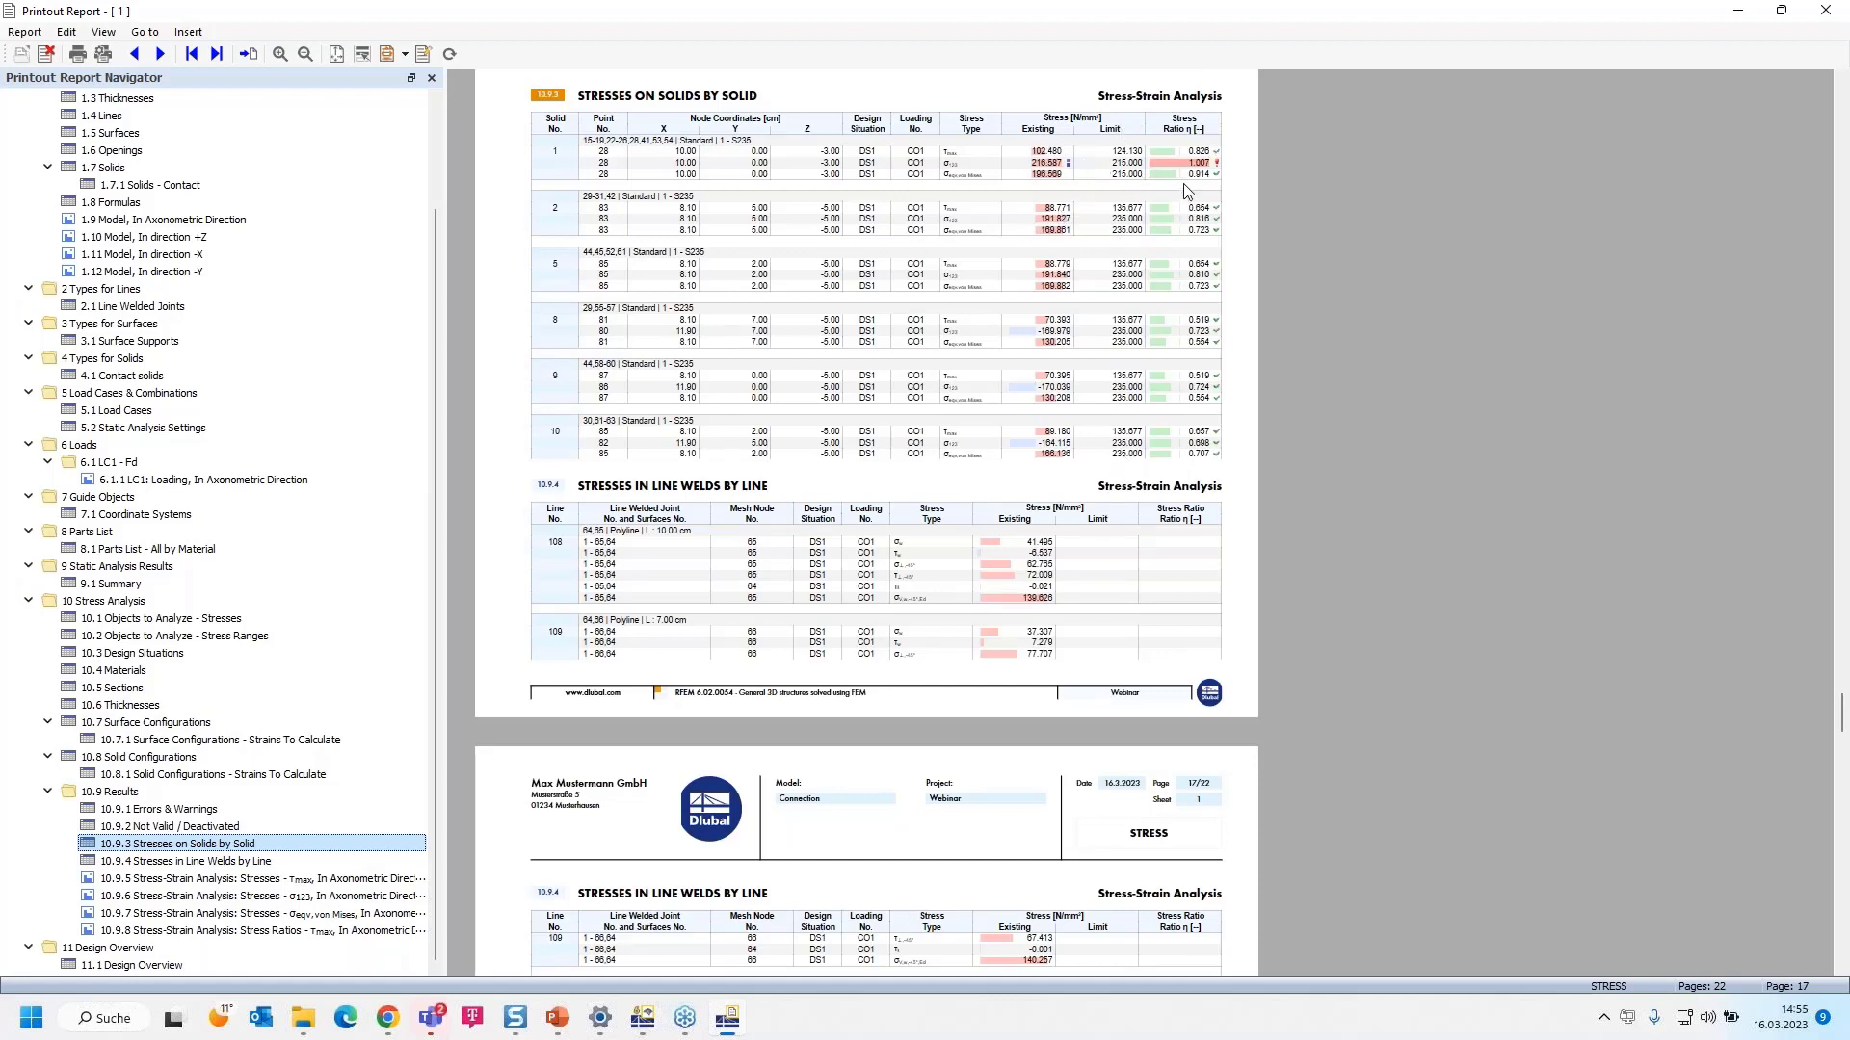
scroll(1195, 176, up, 1)
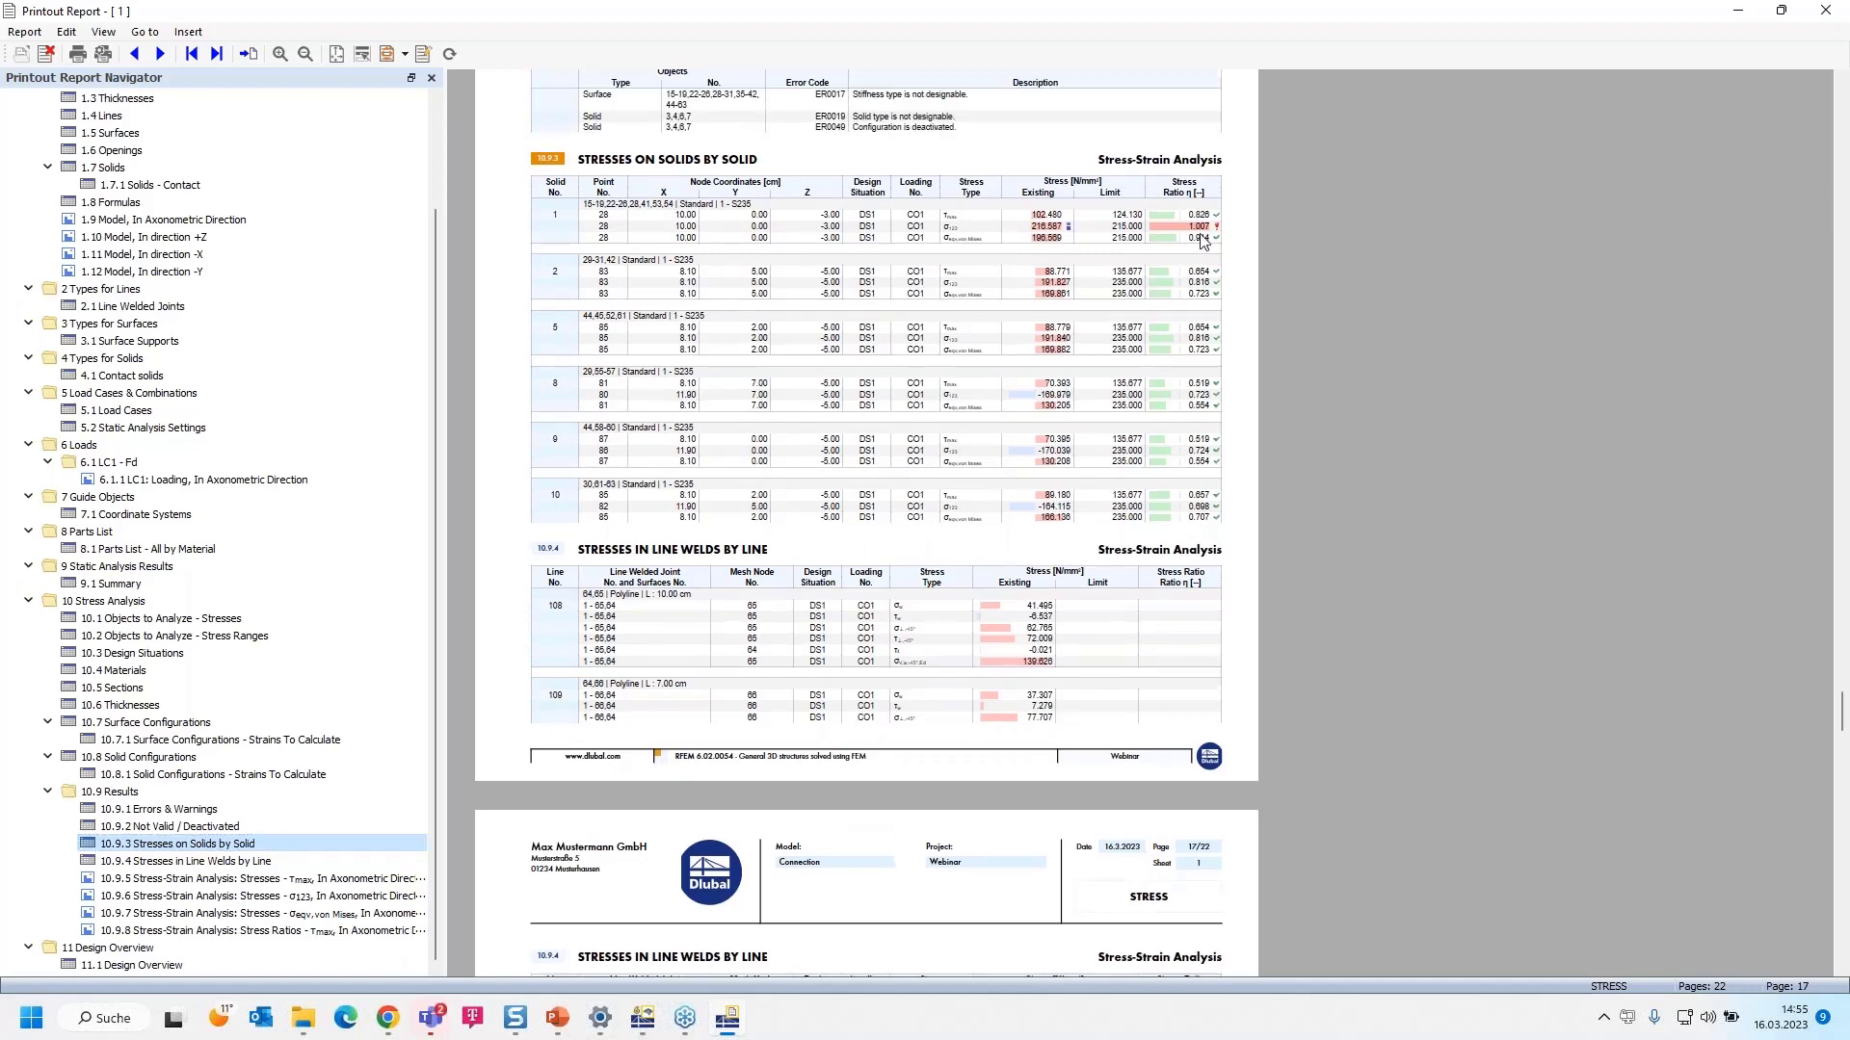
scroll(1204, 244, up, 1)
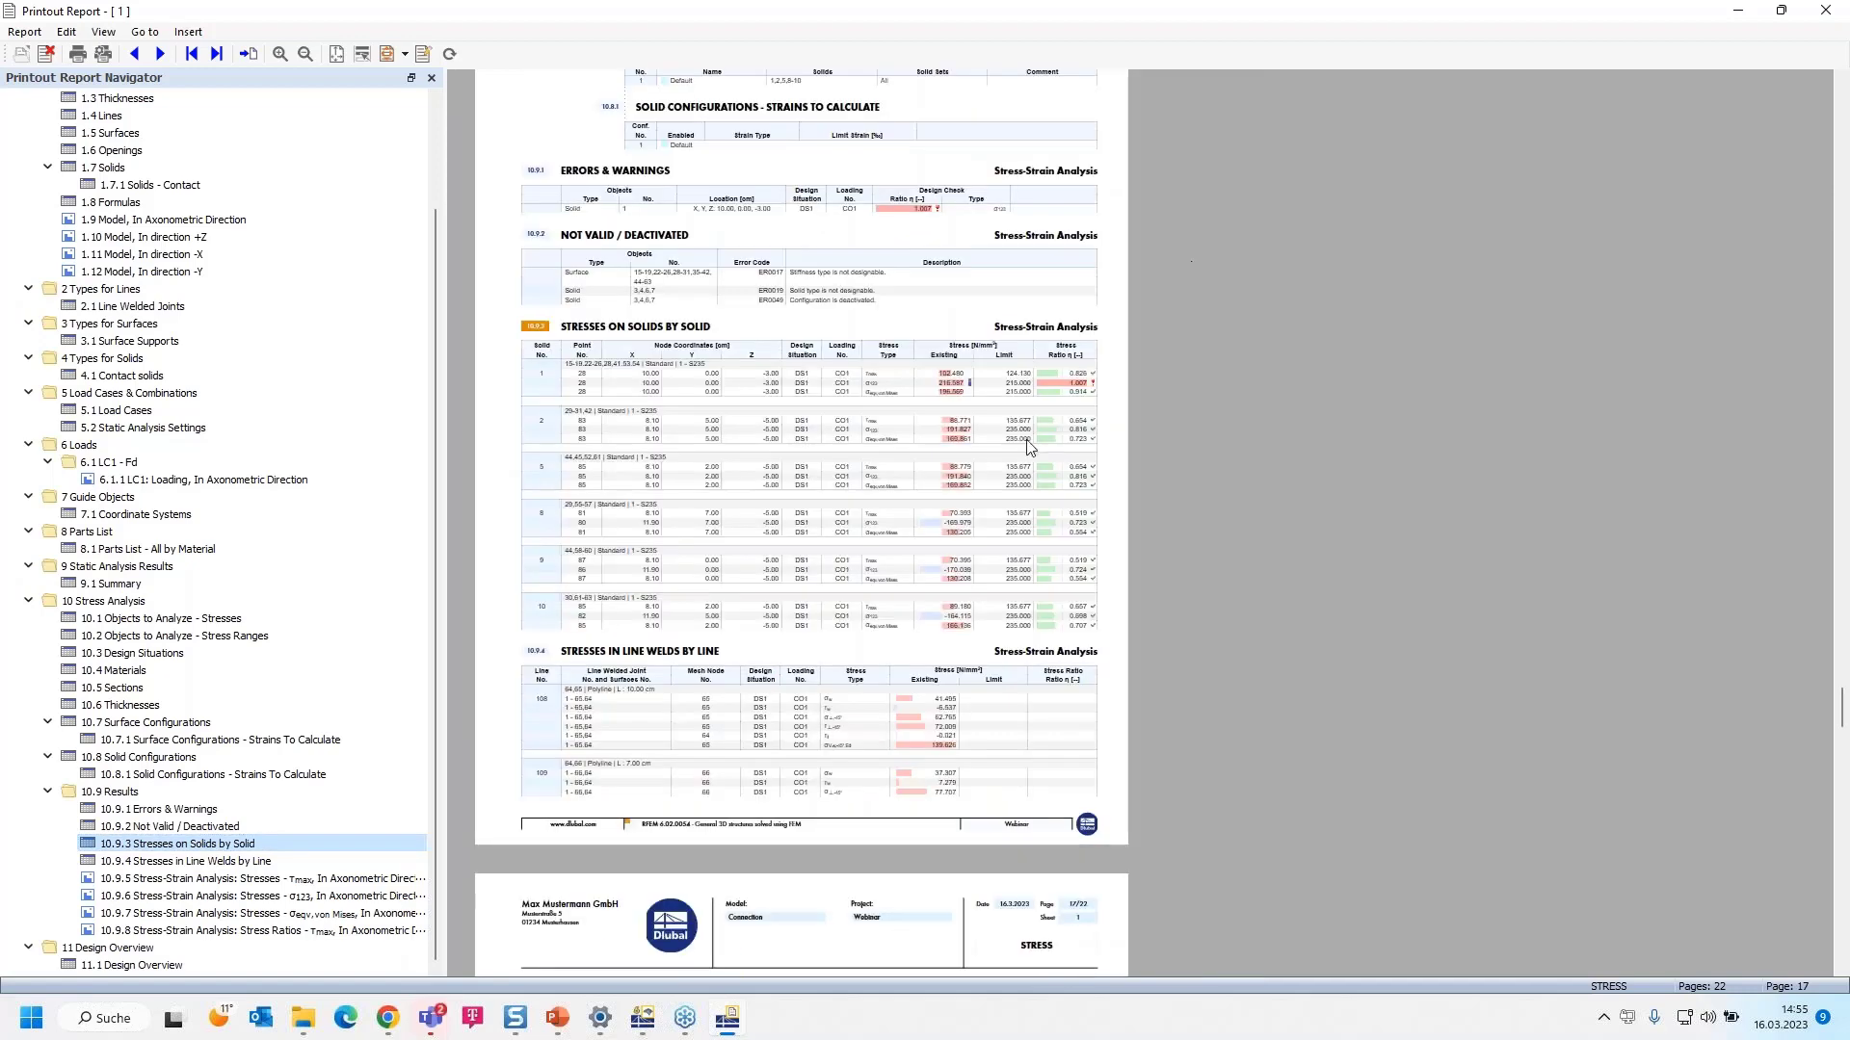
ctrl+scroll(1067, 376, up, 1)
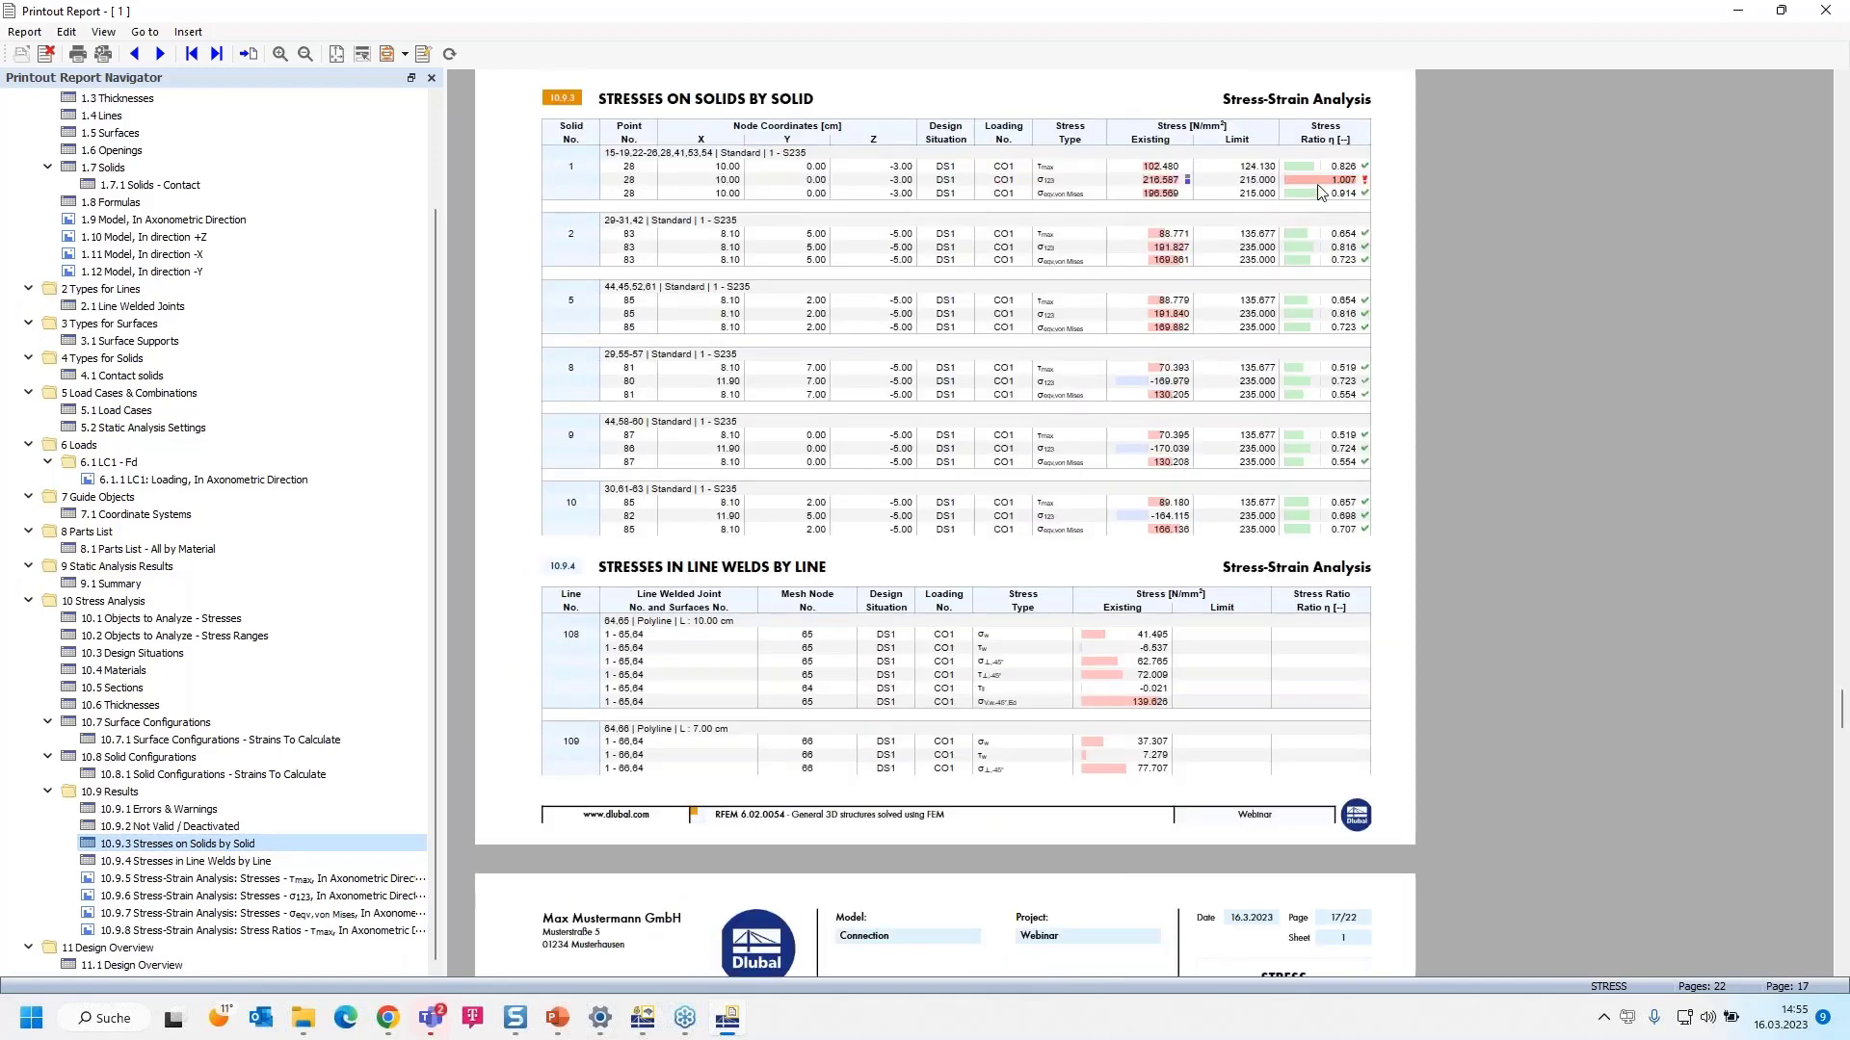
scroll(699, 662, down, 6)
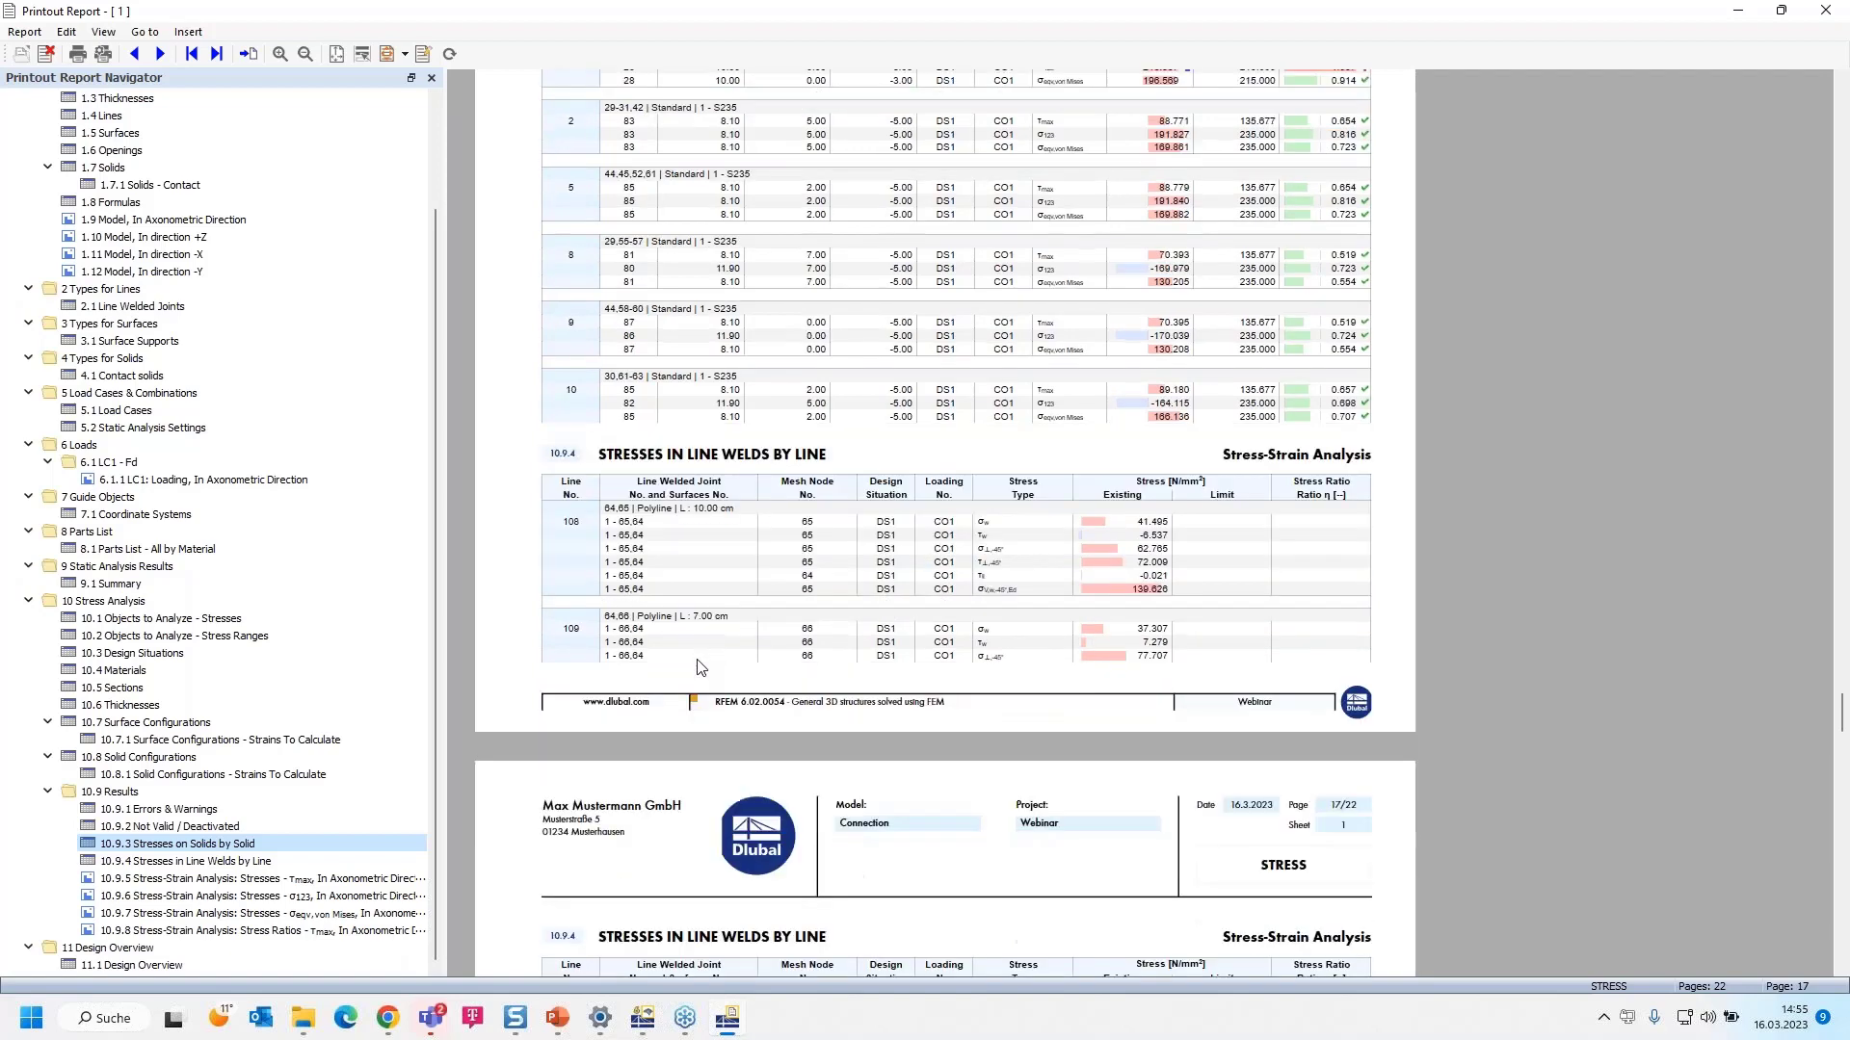
scroll(700, 663, down, 3)
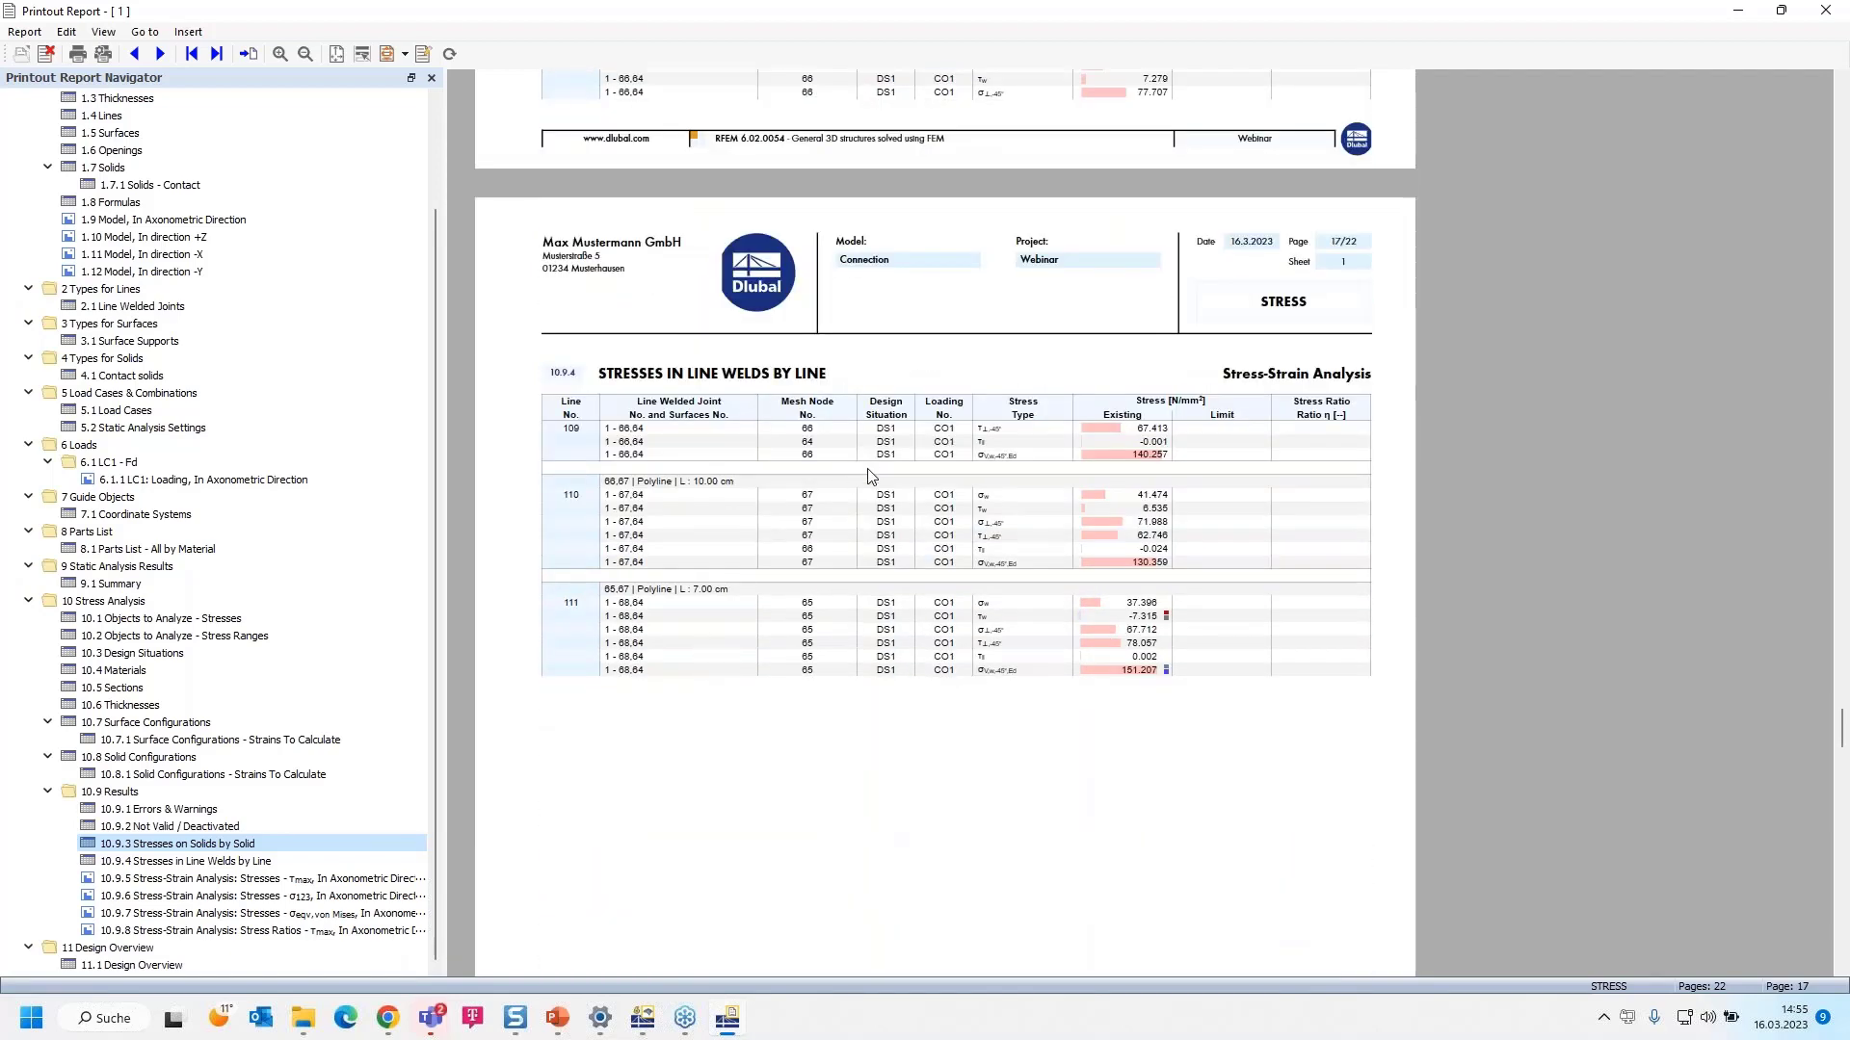
scroll(895, 472, down, 2)
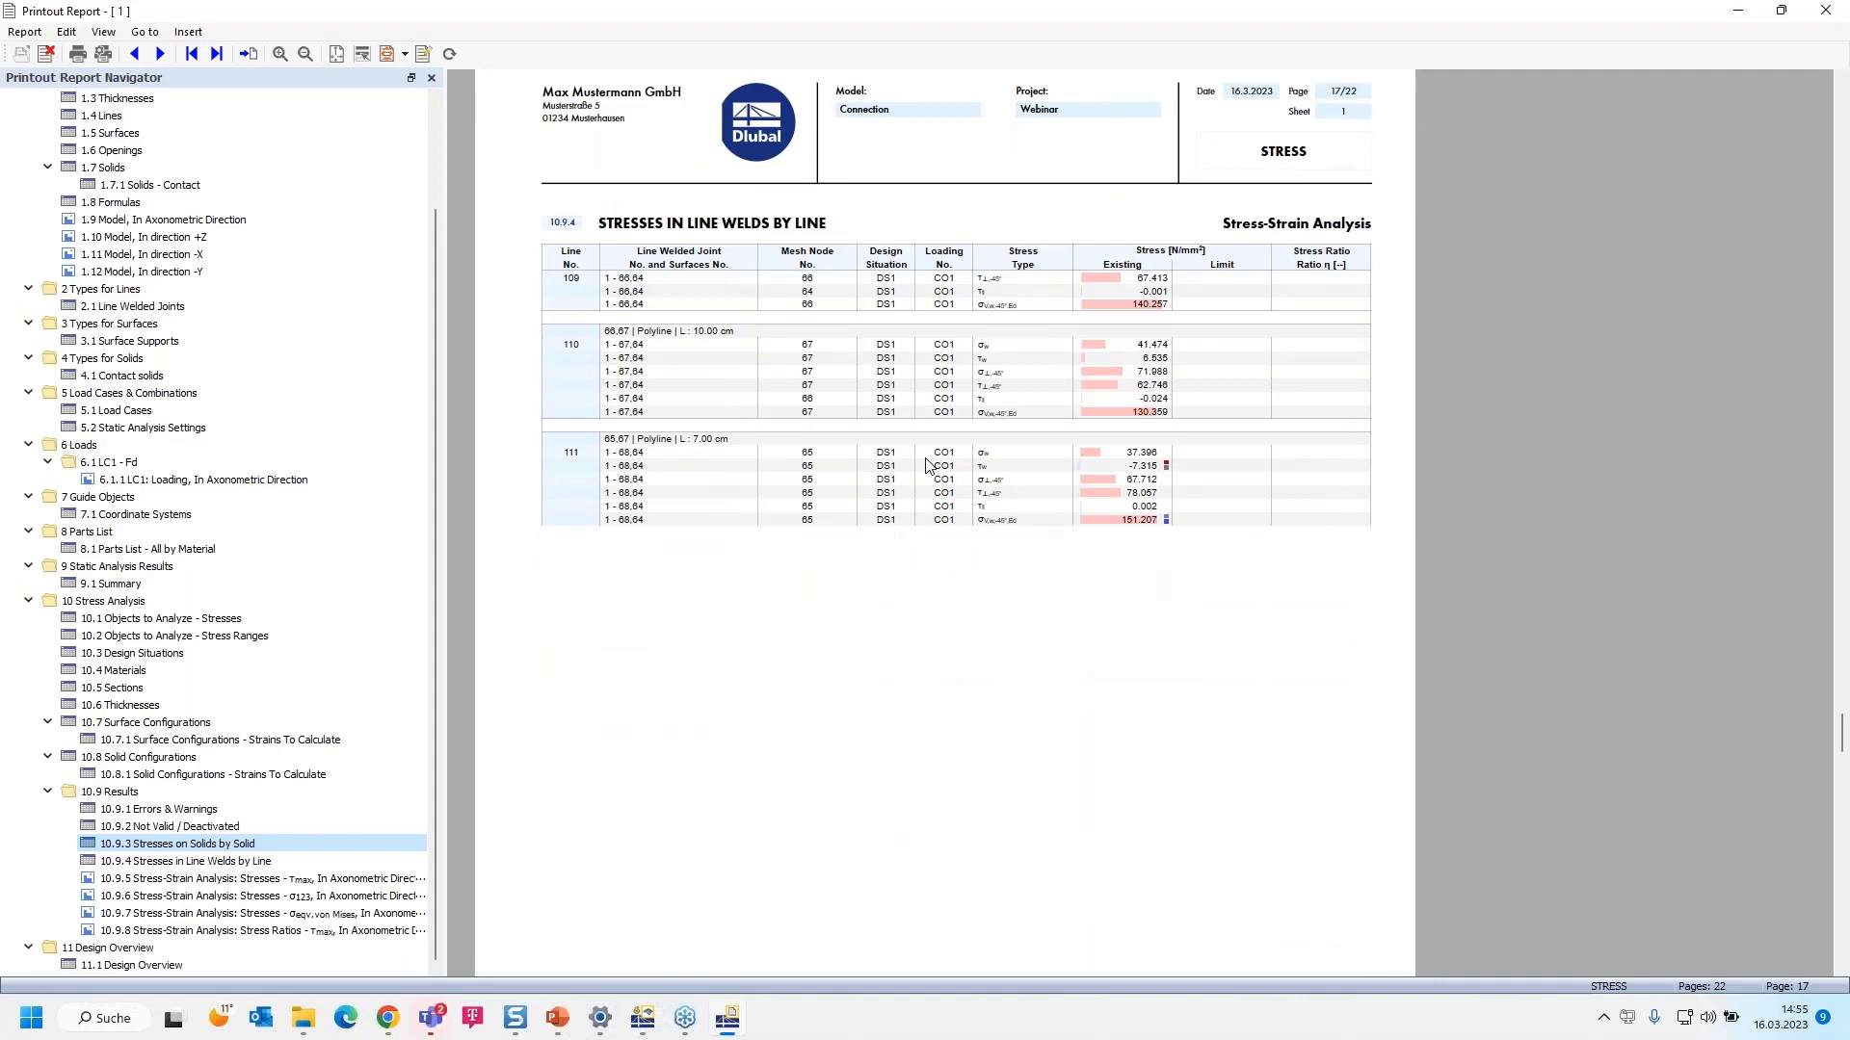
scroll(925, 465, down, 10)
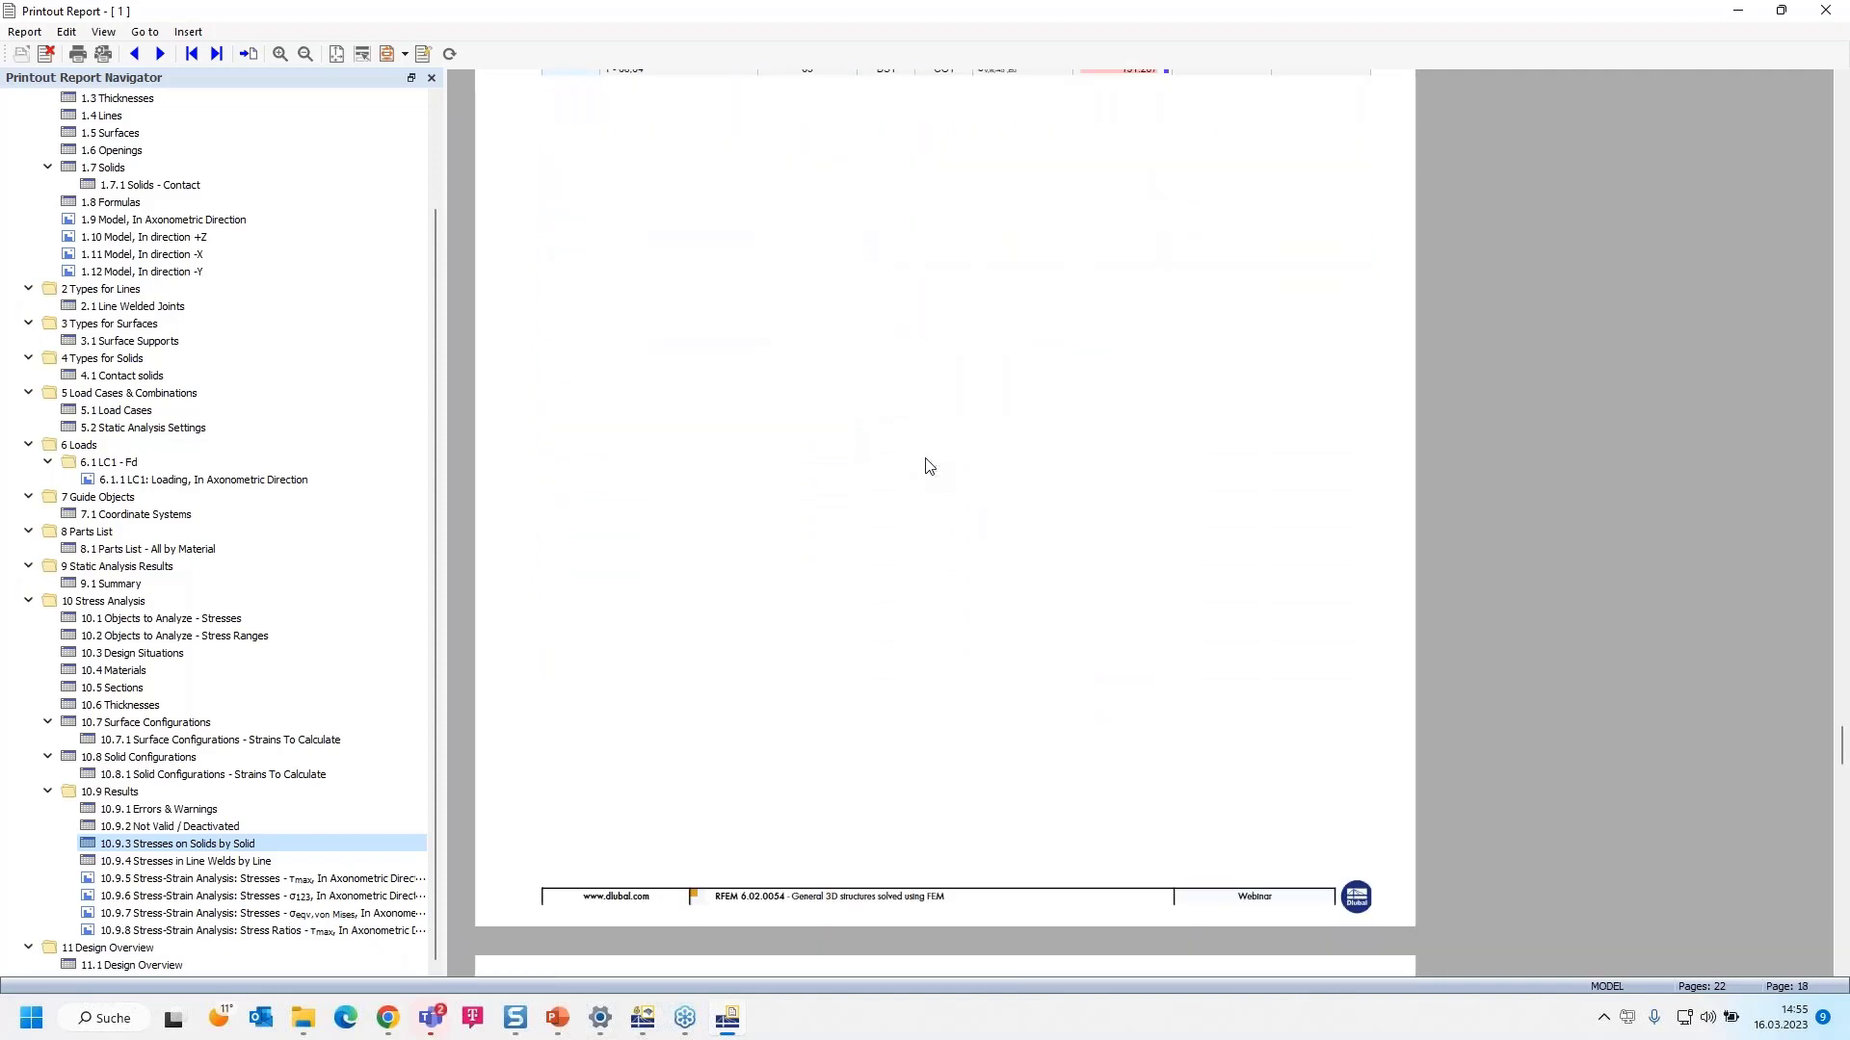
- Scroll through the stress plots on pages 18–21, ending at the τmax stress-ratio picture
scroll(929, 466, down, 15)
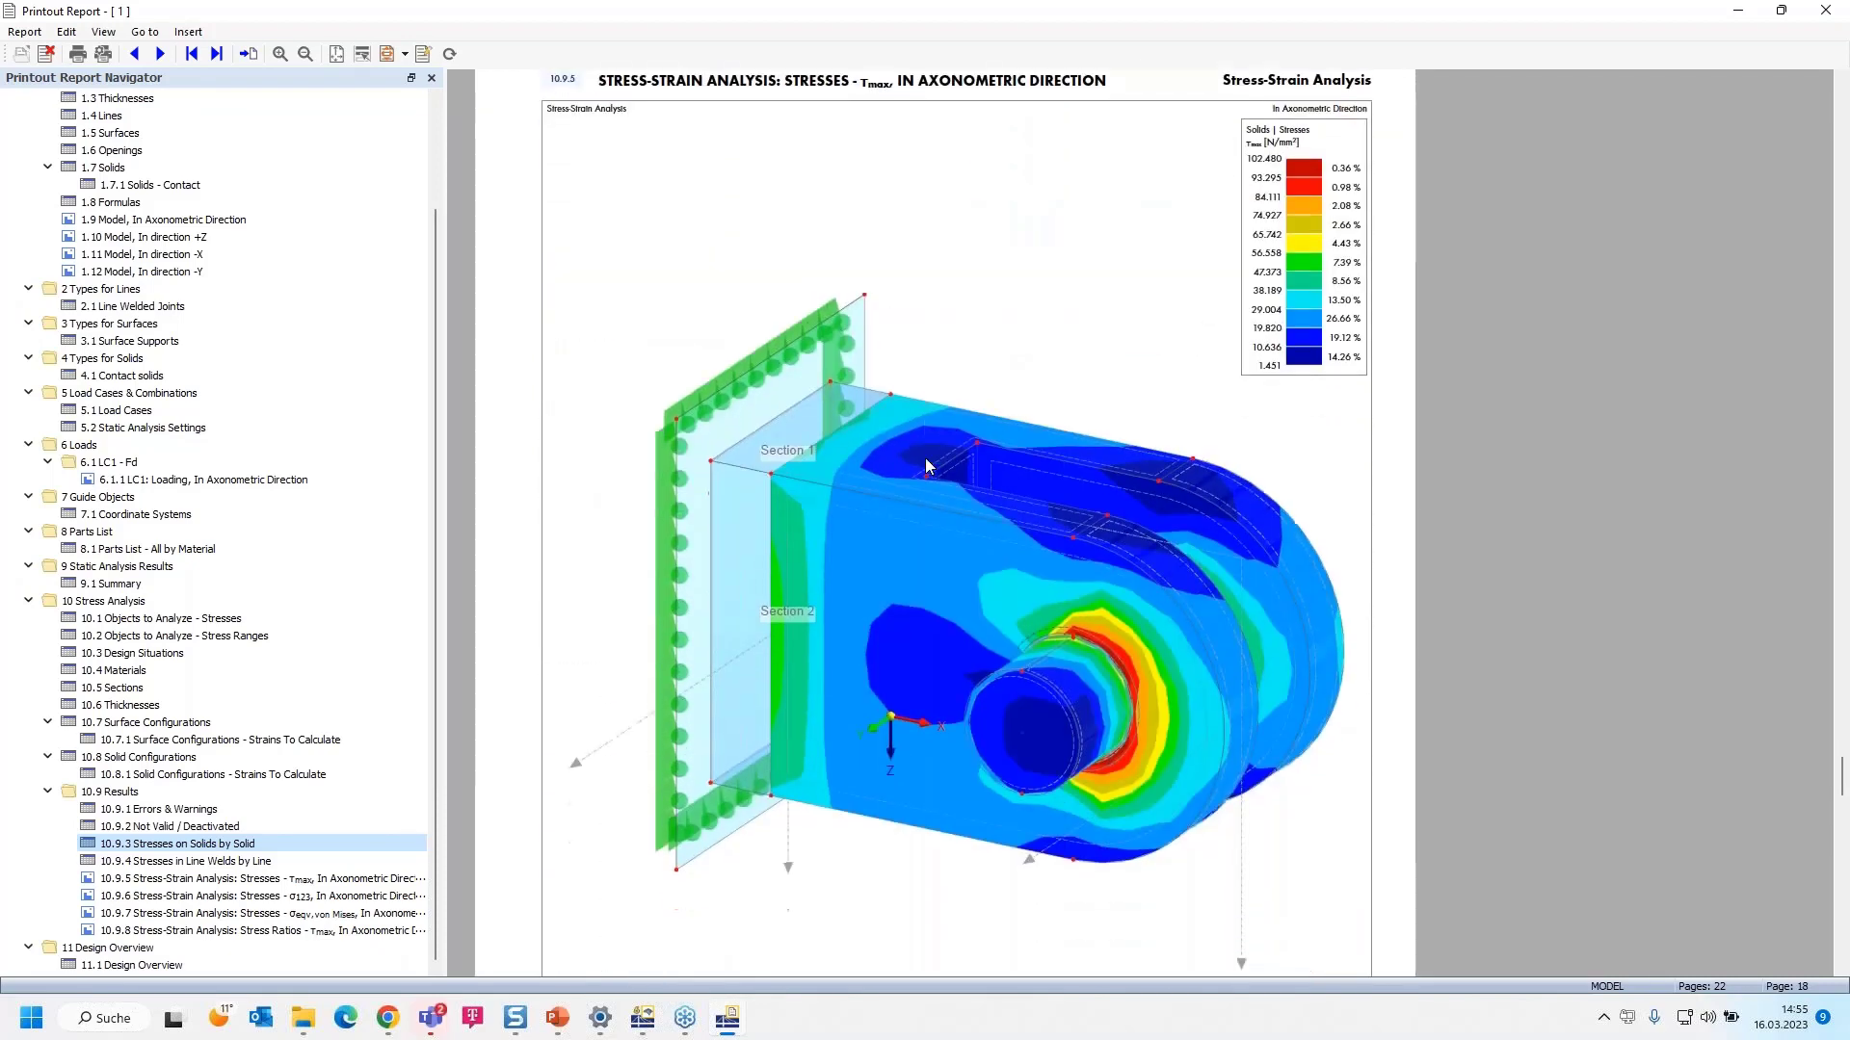
scroll(929, 466, down, 20)
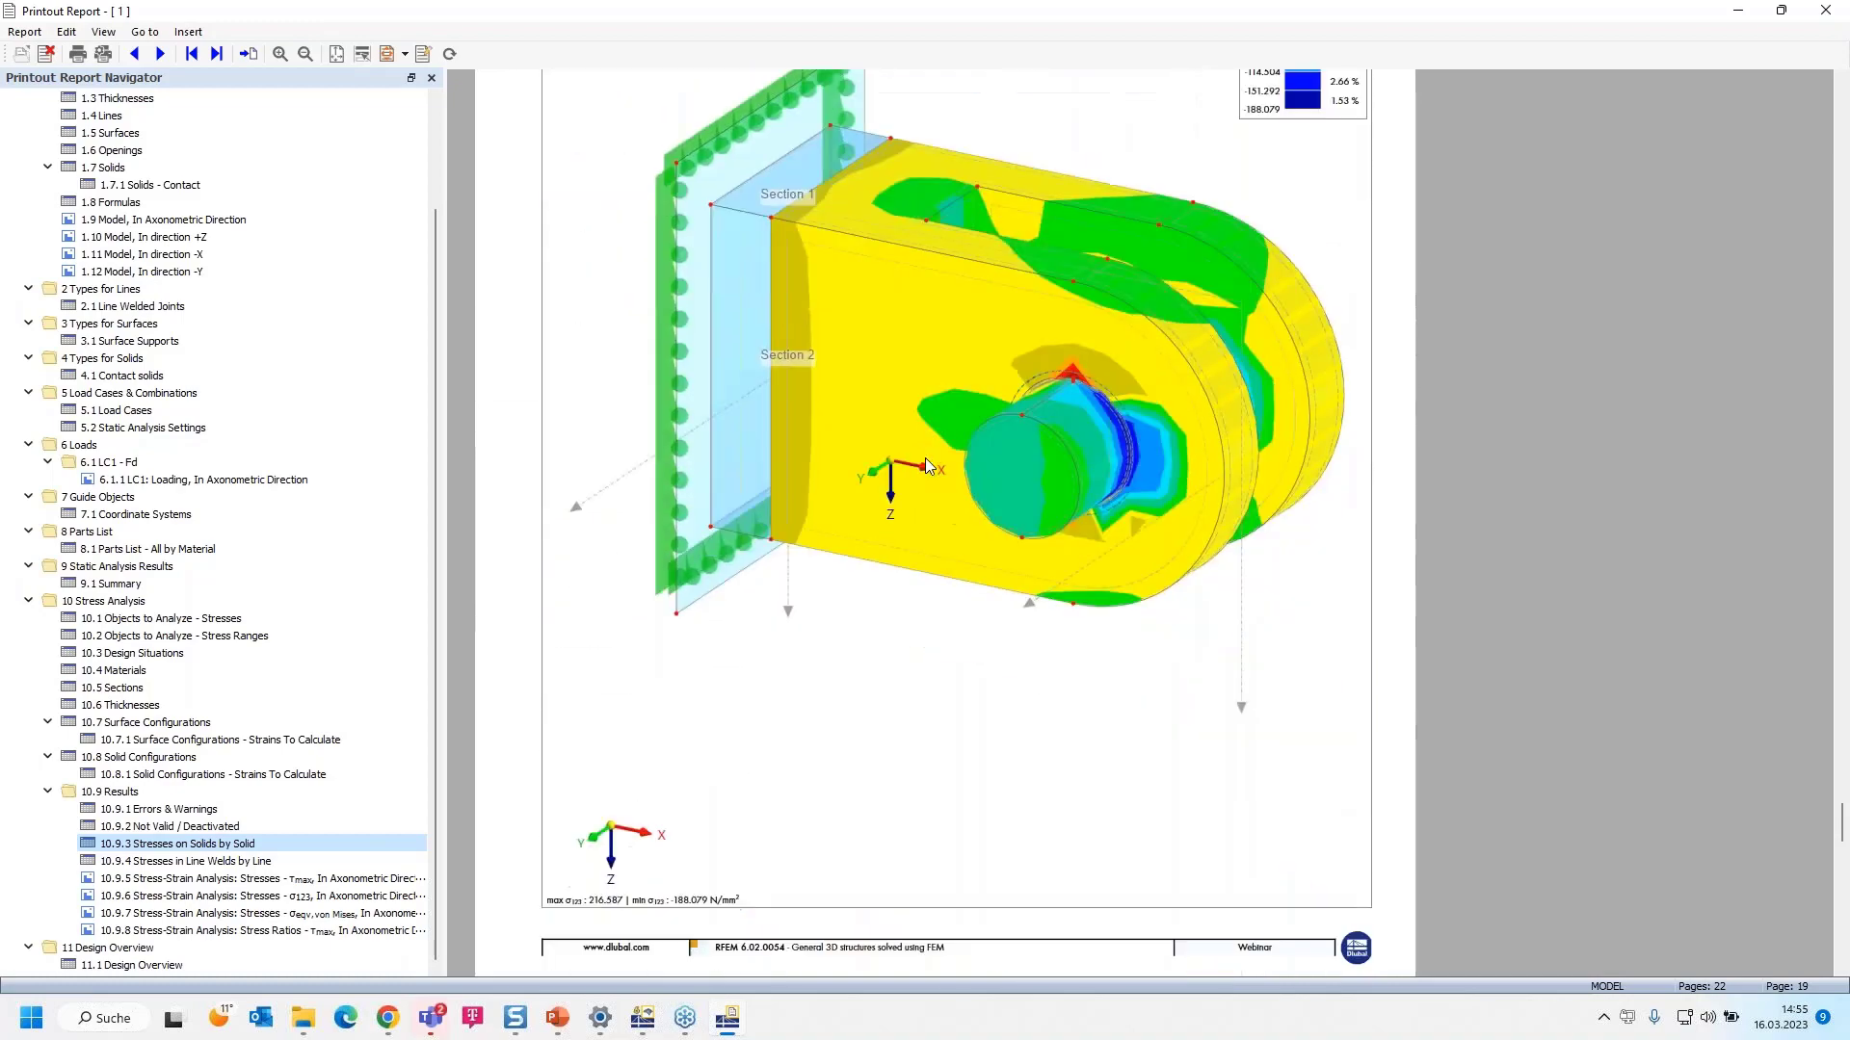
scroll(929, 466, down, 14)
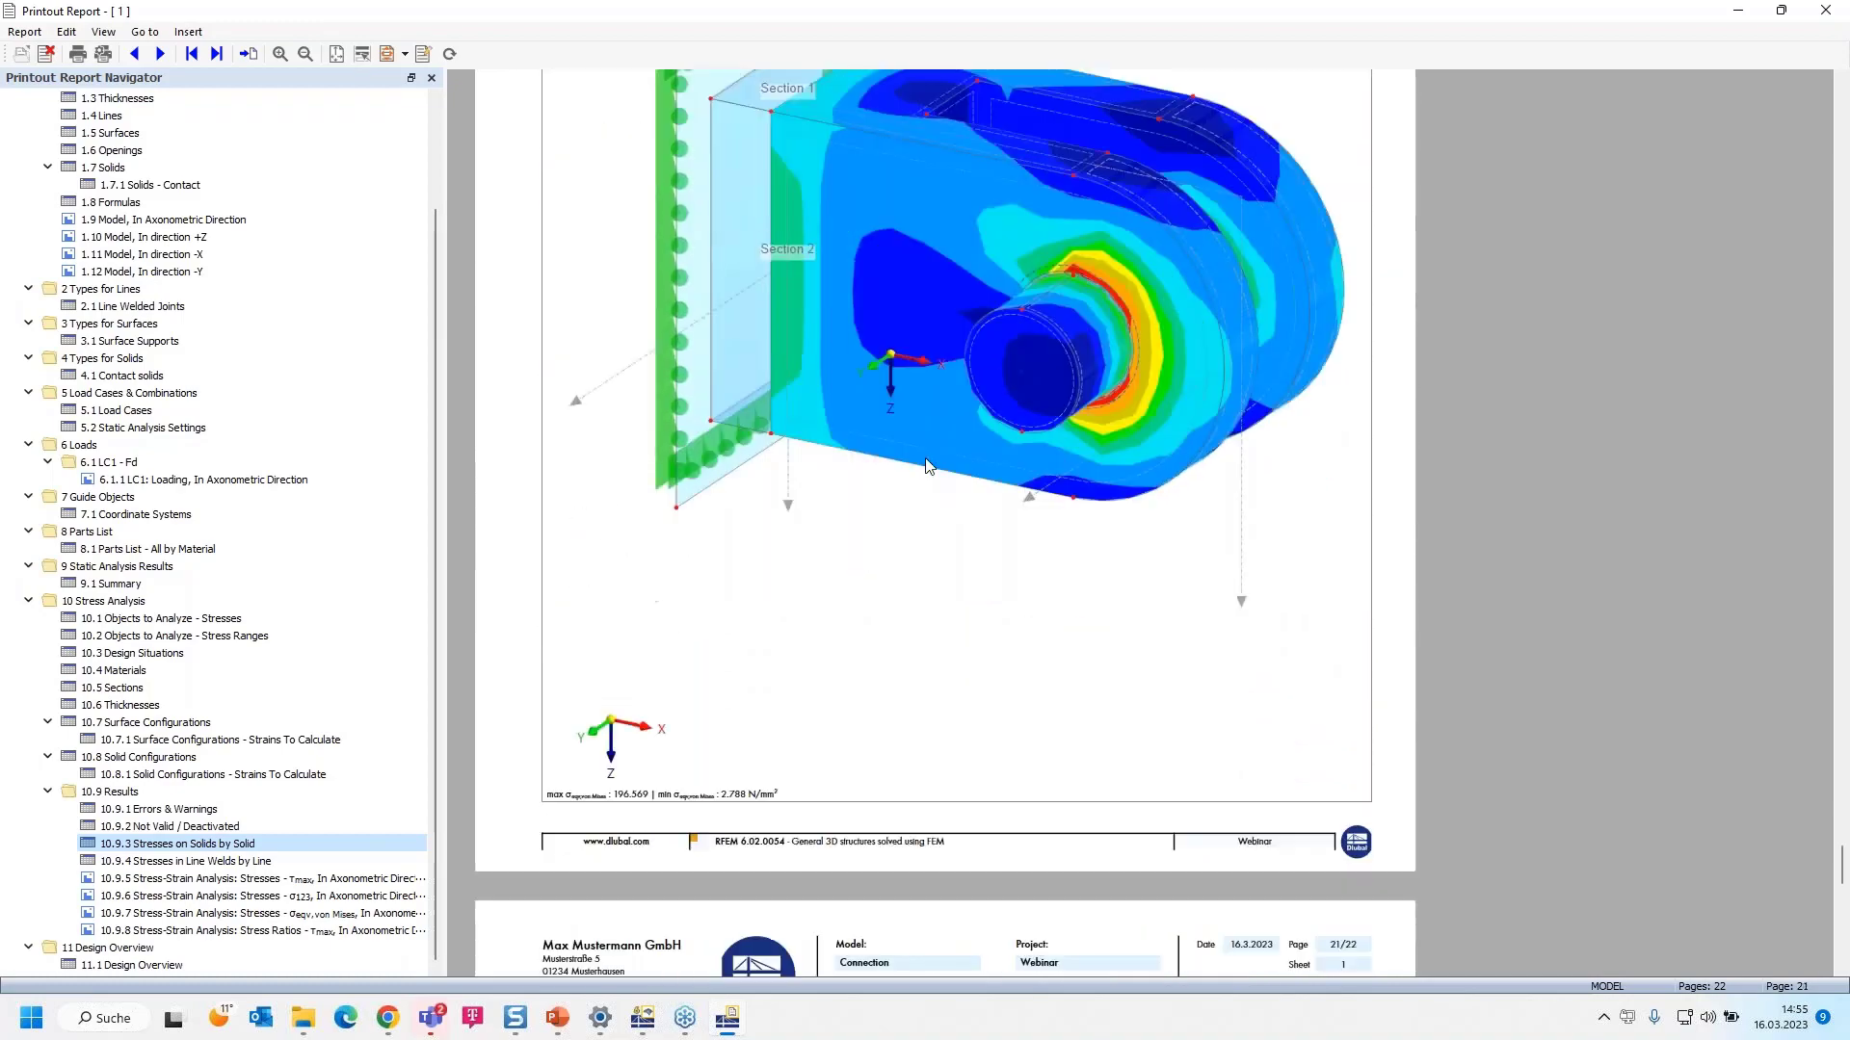
scroll(928, 467, down, 7)
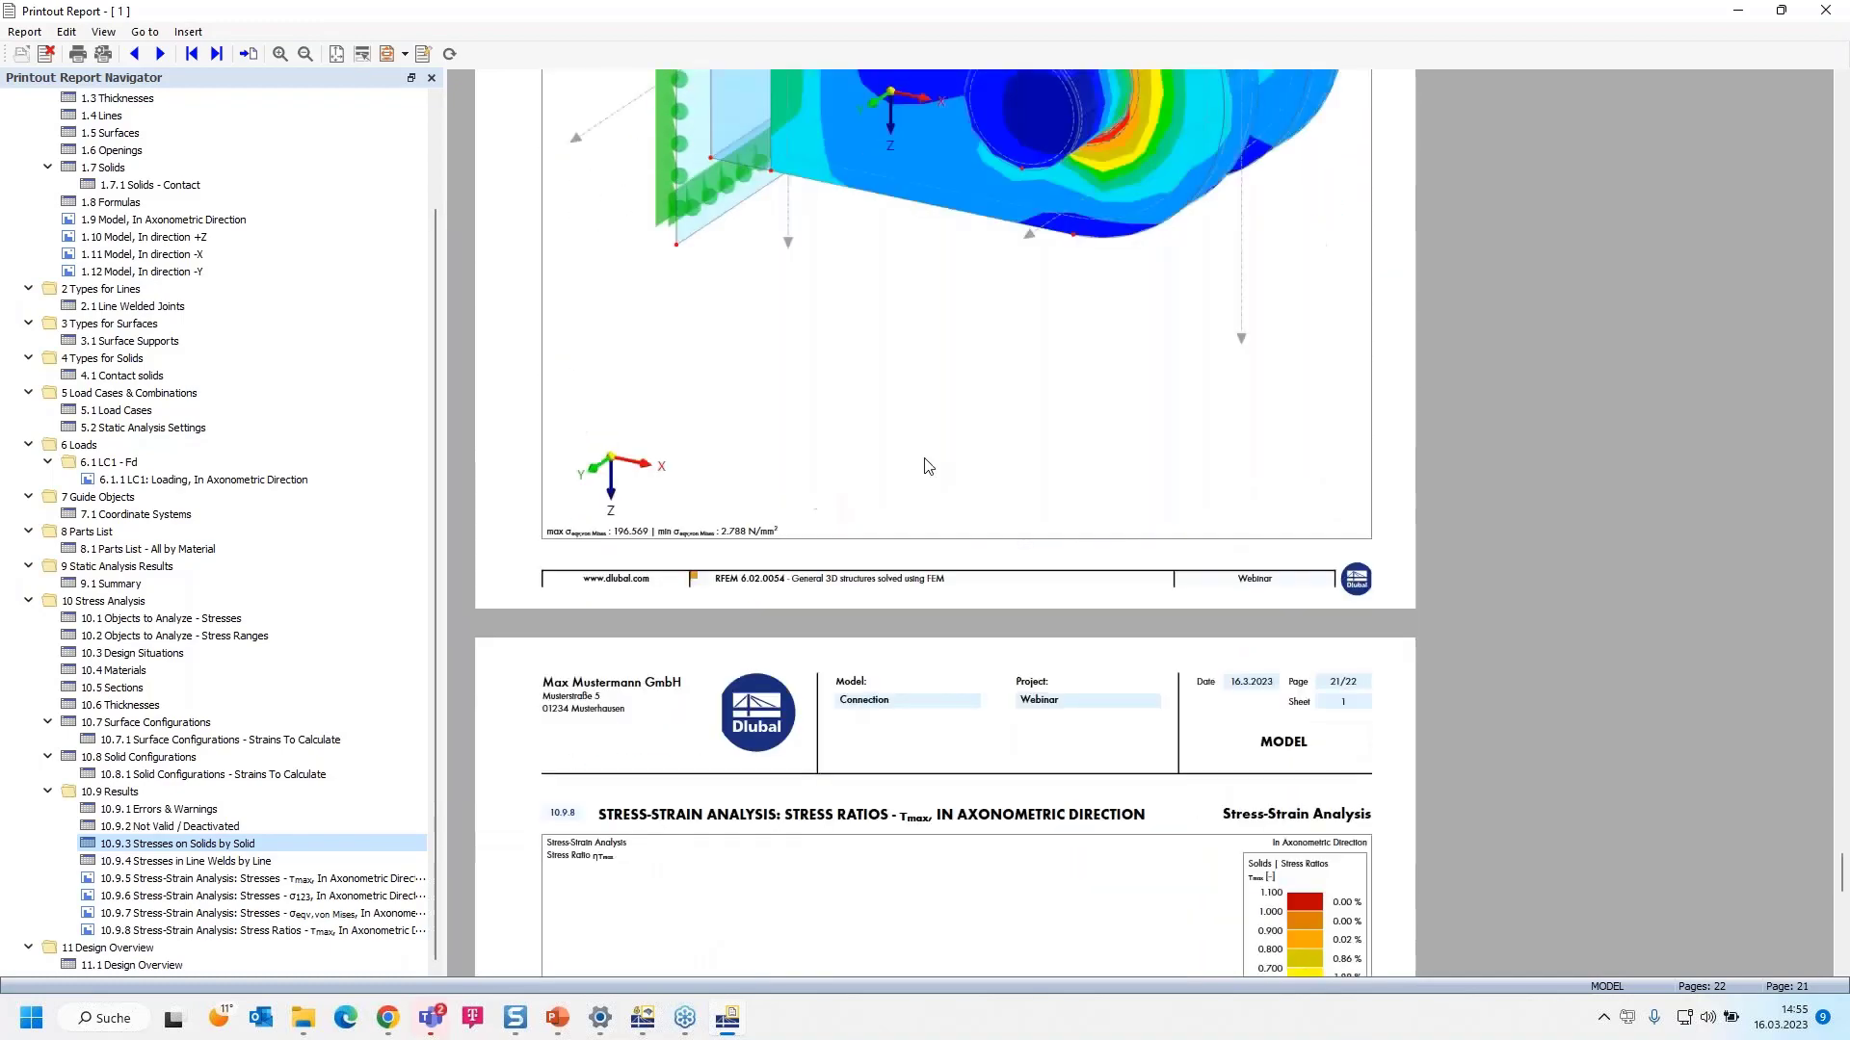
scroll(928, 466, down, 6)
ctrl+scroll(928, 466, down, 1)
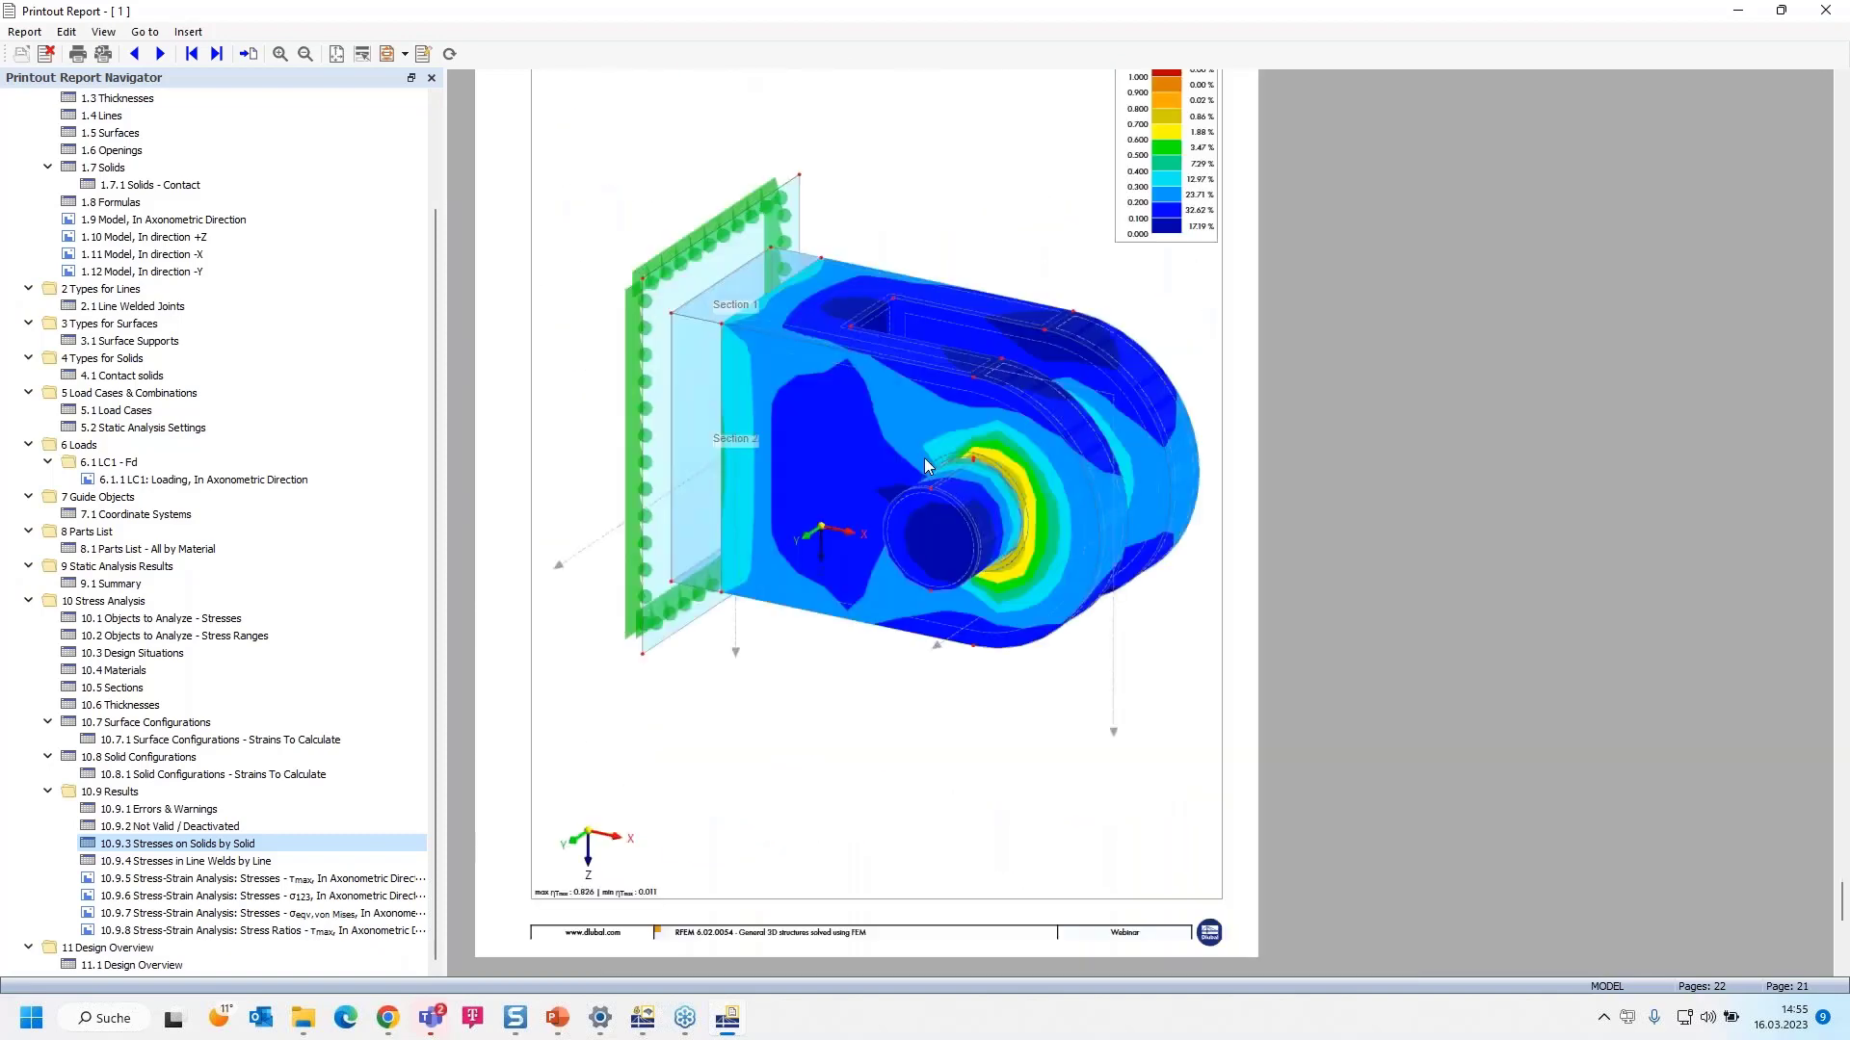
scroll(924, 466, up, 1)
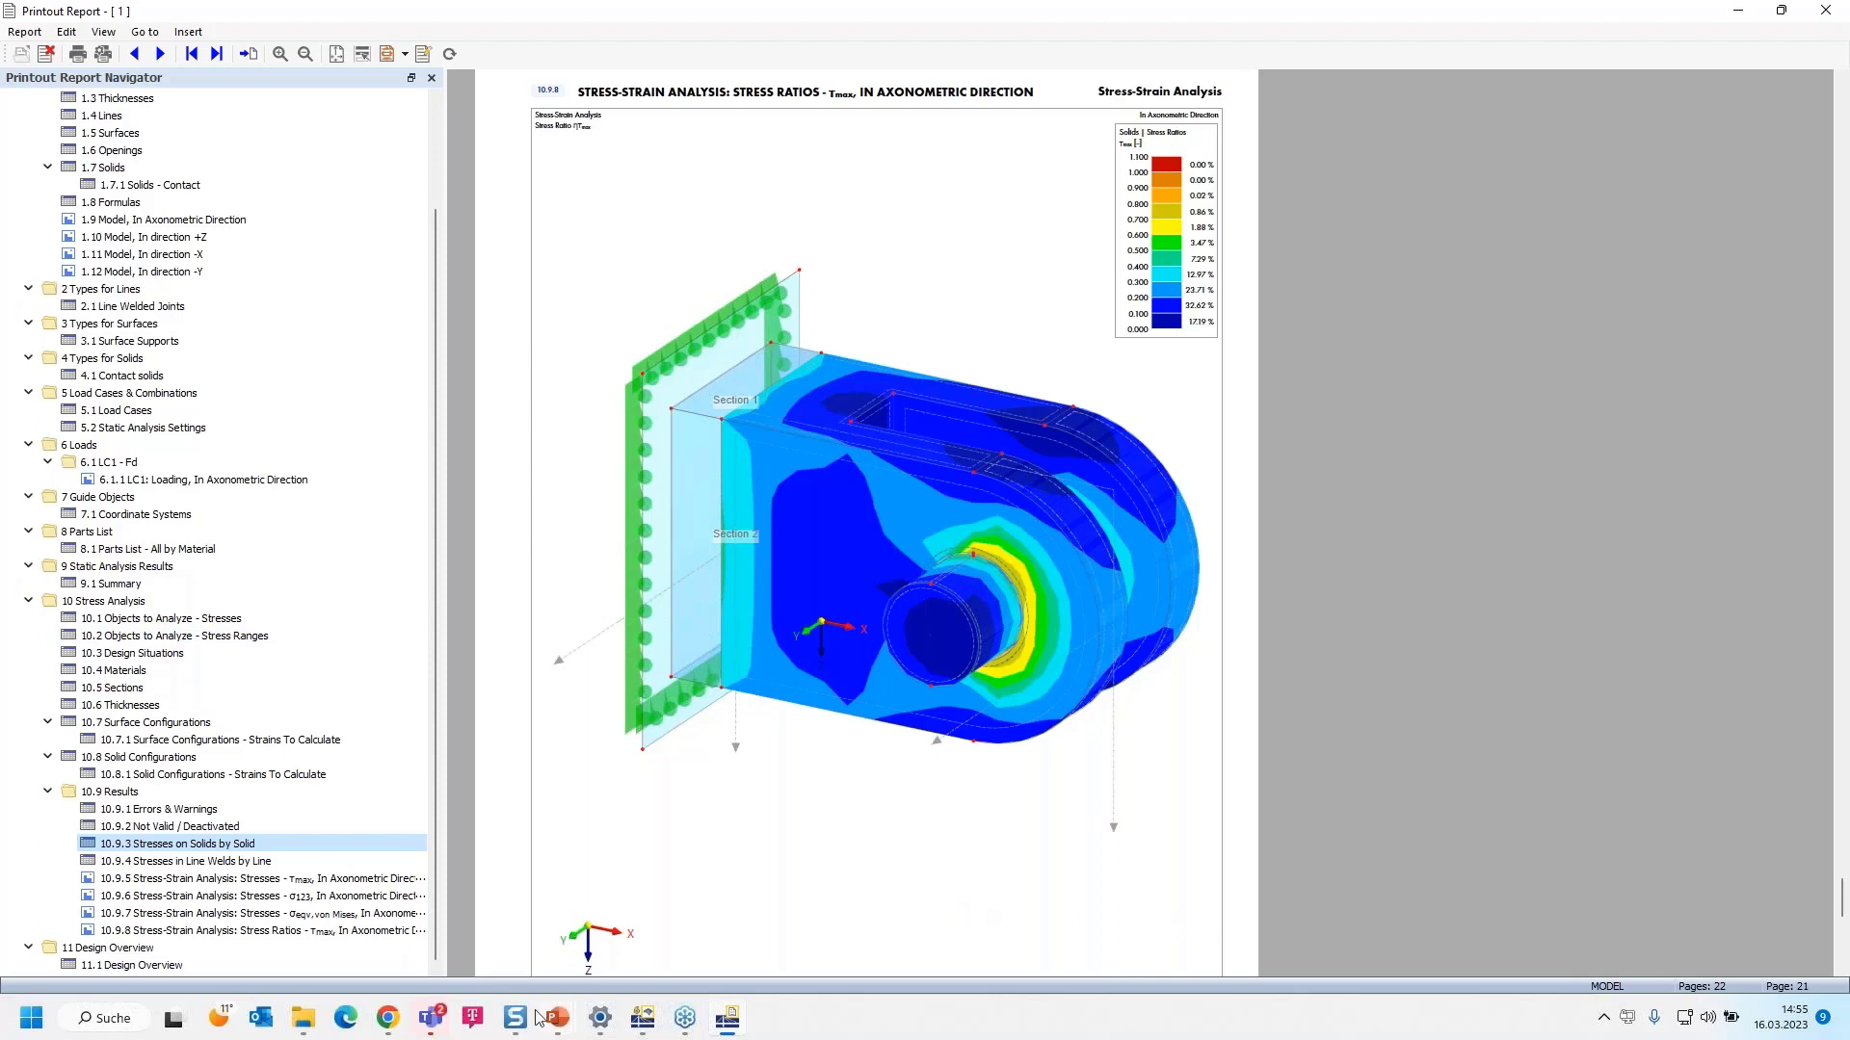
- Show the Dlubal BAU 2023 live demo slideshow full screen
click(389, 1019)
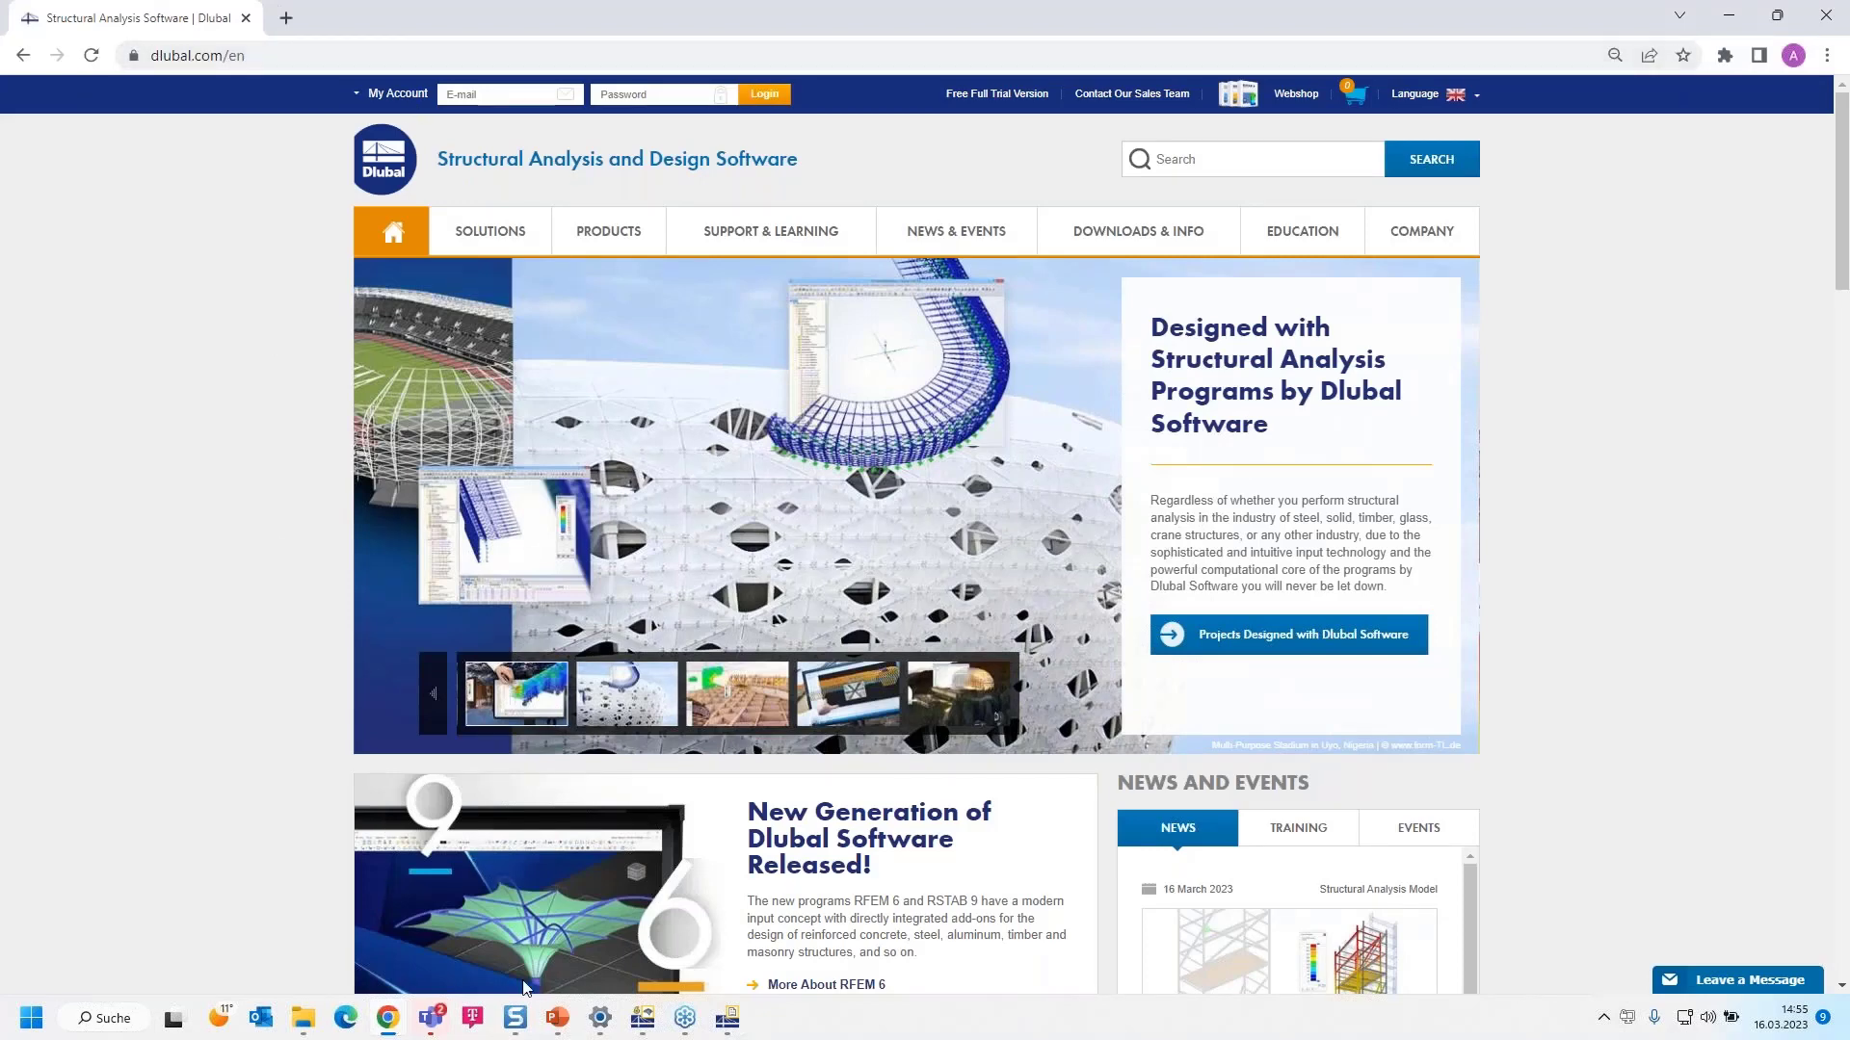
mouse_move(558, 1018)
click(565, 951)
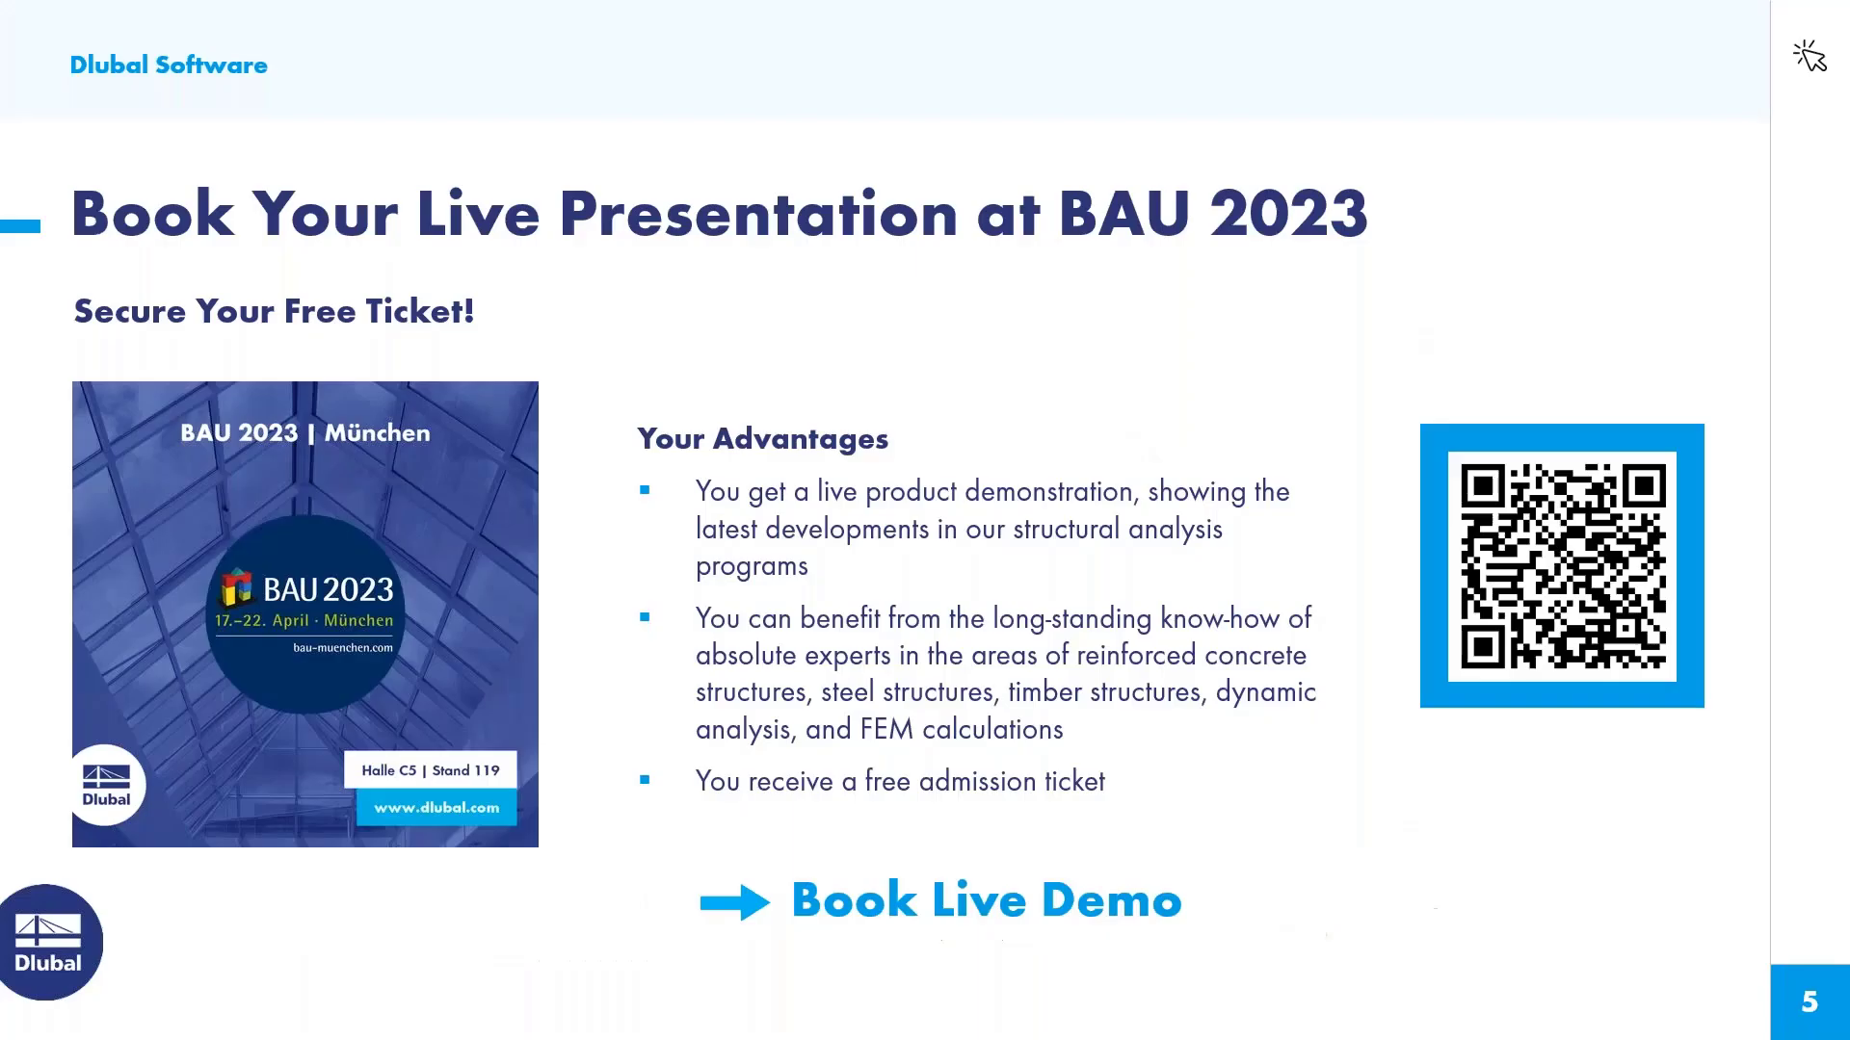